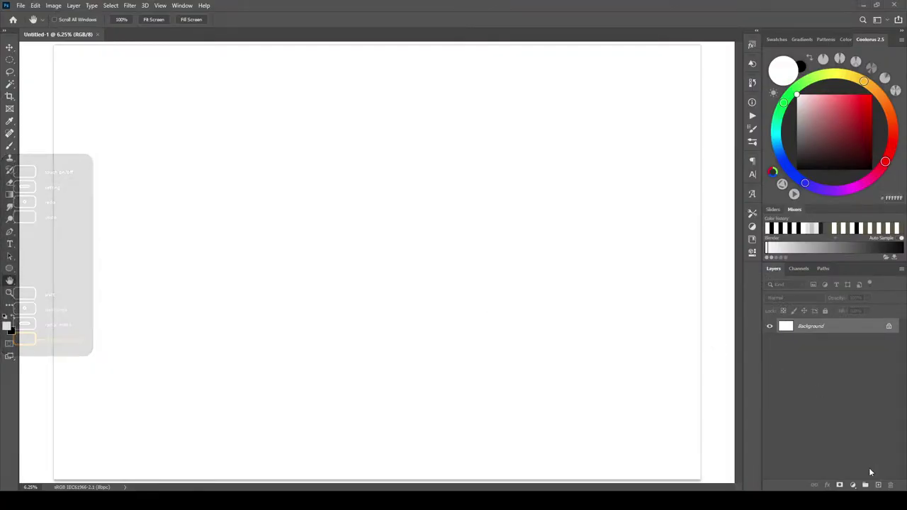
- Add a solid color fill layer in medium gray a5a5a5 over the canvas
click(852, 485)
click(853, 317)
click(665, 241)
drag(666, 241, 597, 239)
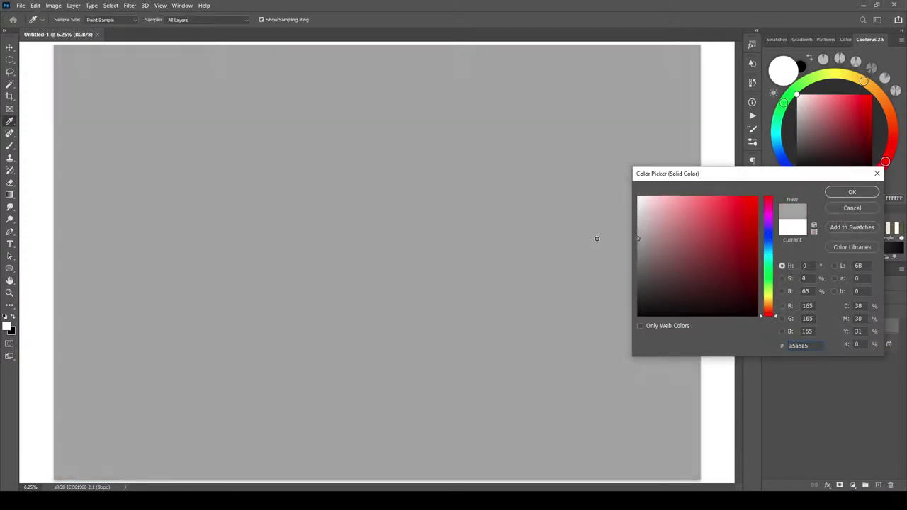
click(853, 192)
- Delete the gray fill layer's mask and the original Background layer
drag(830, 327, 890, 484)
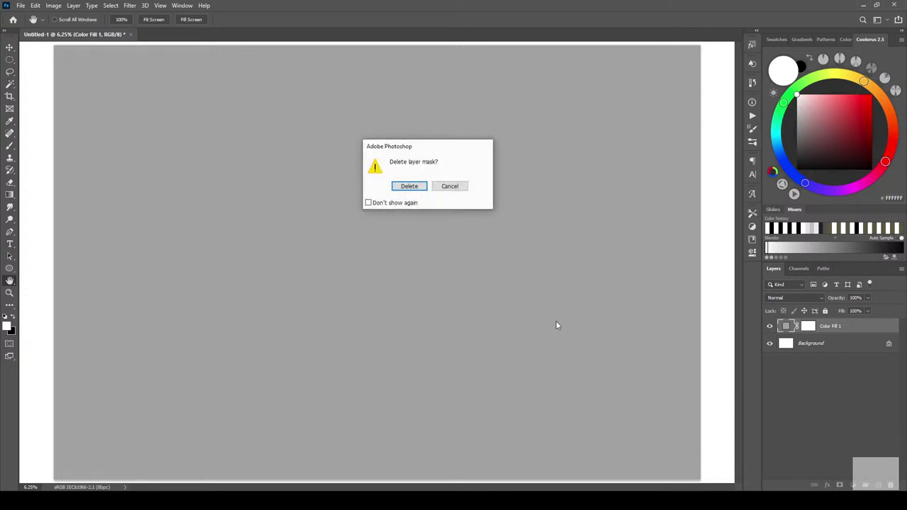
click(409, 185)
drag(862, 342, 890, 484)
- Add an empty layer above the gray fill, make black the foreground color and switch to full-screen view with the canvas centered
click(879, 485)
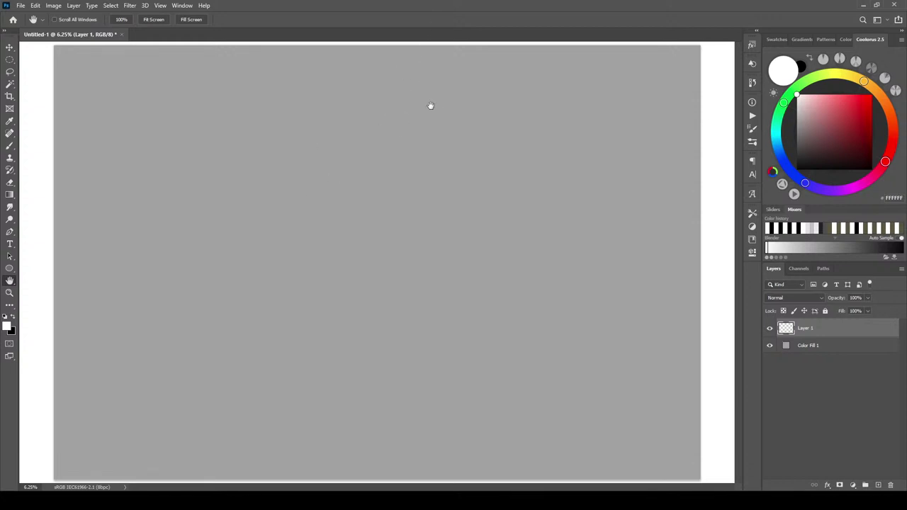
key(x)
key(b)
key(f)
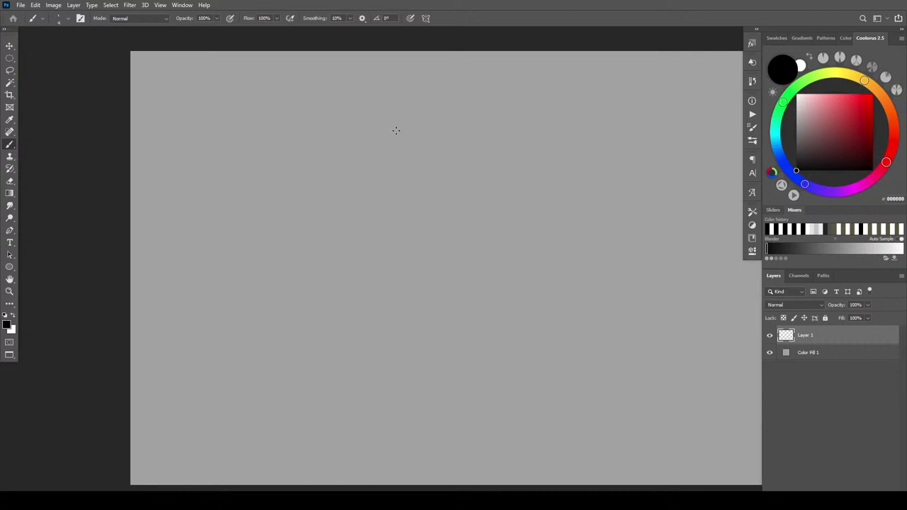
key(h)
drag(397, 129, 320, 112)
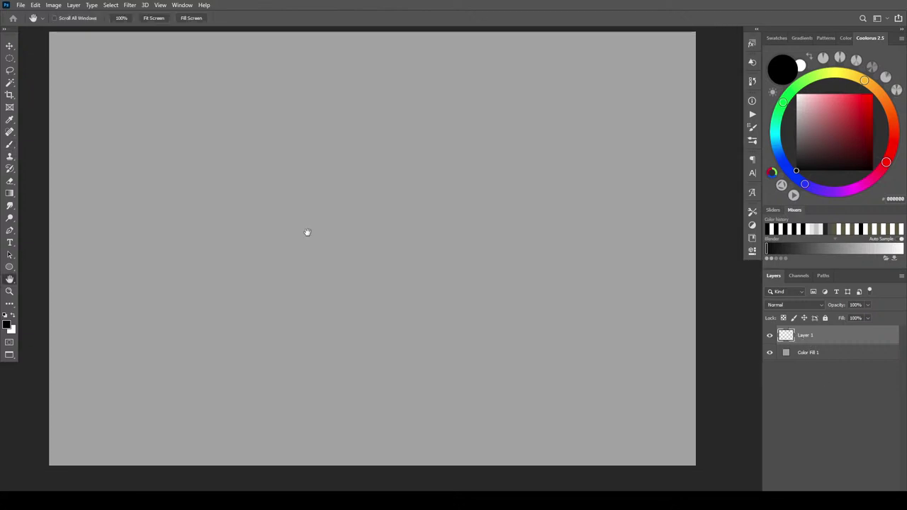
- Choose the EE Heavy Drag preset for the Brush tool
key(b)
right_click(275, 238)
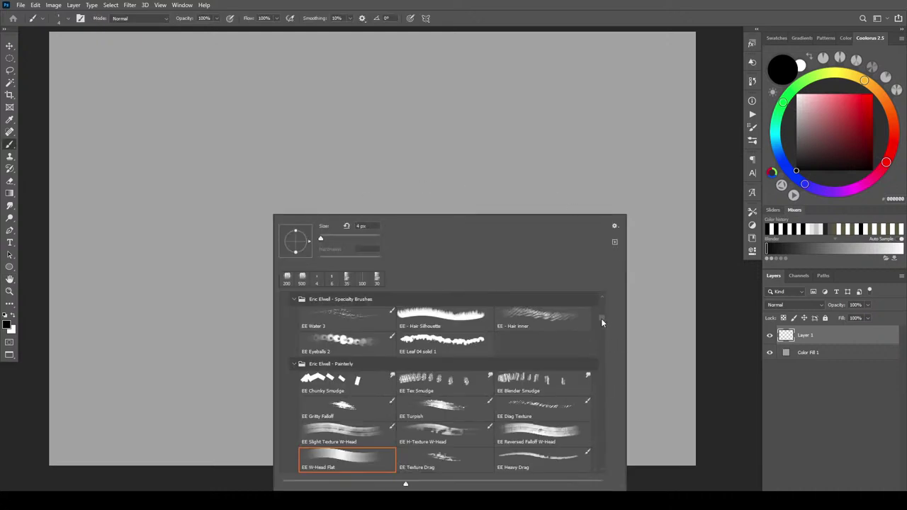
scroll(601, 318, down, 10)
scroll(605, 324, up, 2)
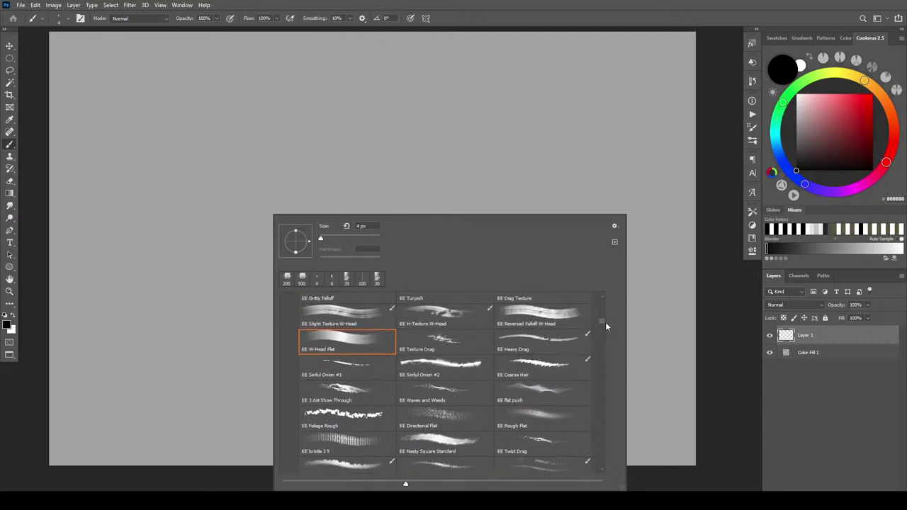
click(547, 345)
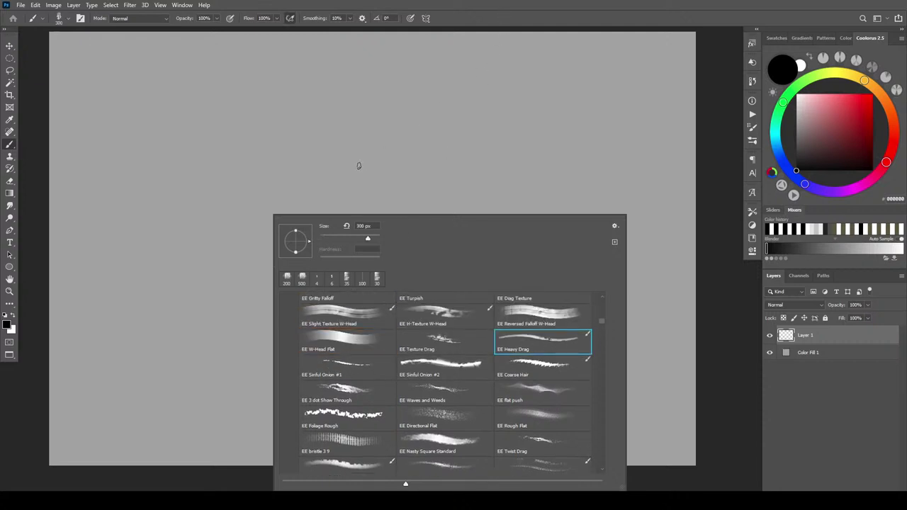
click(389, 150)
- Sketch a small black doorway arch in the upper middle of the canvas with a smaller brush
key(ctrl+minus)
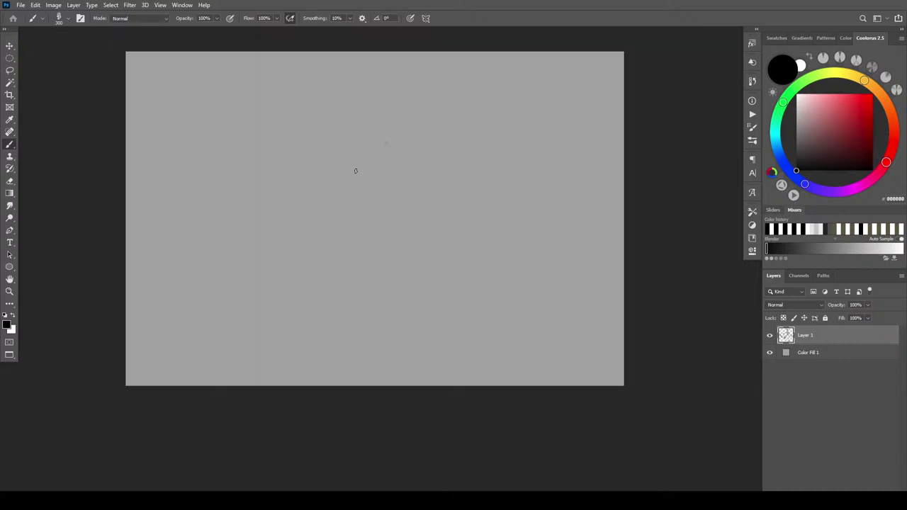
scroll(357, 170, up, 4)
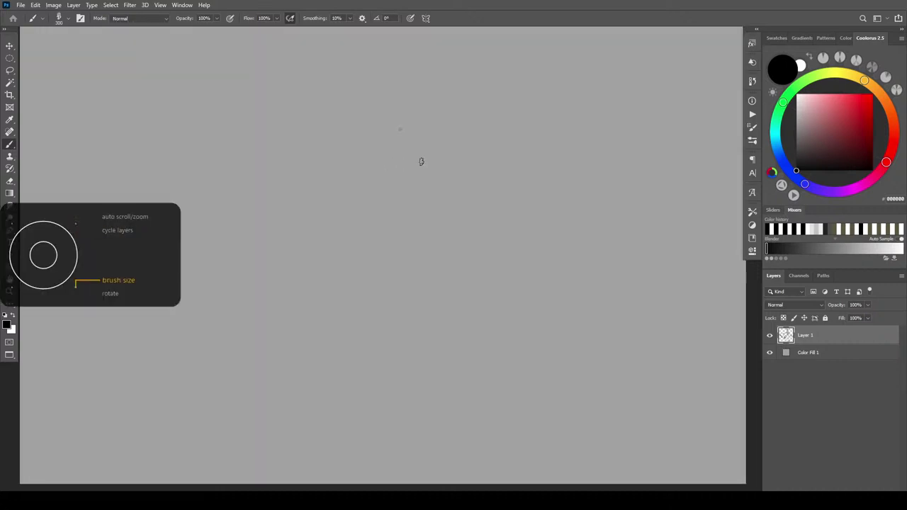
mouse_move(434, 164)
mouse_down()
mouse_move(440, 202)
mouse_move(405, 148)
mouse_move(395, 166)
mouse_up()
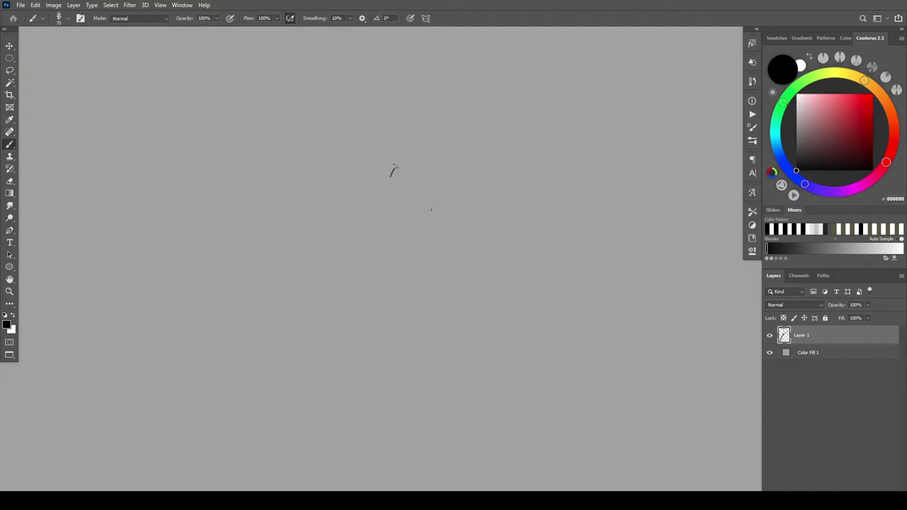
mouse_move(390, 175)
mouse_down()
mouse_move(414, 166)
mouse_move(392, 176)
mouse_move(414, 168)
mouse_move(401, 189)
mouse_up()
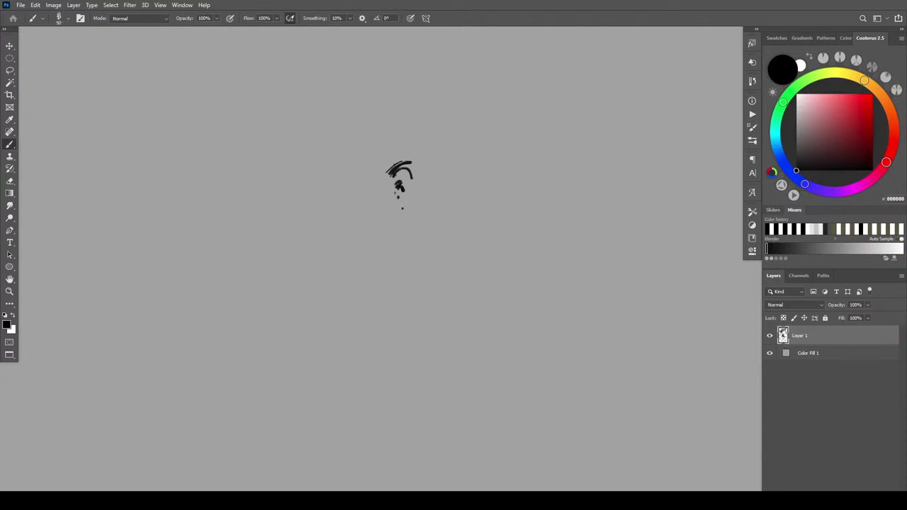
- Sketch curved arch strokes above and to the left of the doorway, adjusting the brush size for thick and thin lines
mouse_move(375, 159)
mouse_down()
mouse_move(386, 133)
mouse_move(360, 147)
mouse_move(343, 140)
mouse_move(344, 129)
mouse_move(361, 162)
mouse_up()
mouse_move(335, 121)
mouse_down()
mouse_move(343, 103)
mouse_move(312, 86)
mouse_move(352, 106)
mouse_move(313, 86)
mouse_up()
key(bracketright)
key(bracketright)
key(bracketright)
key(bracketleft)
key(bracketleft)
key(bracketleft)
key(bracketleft)
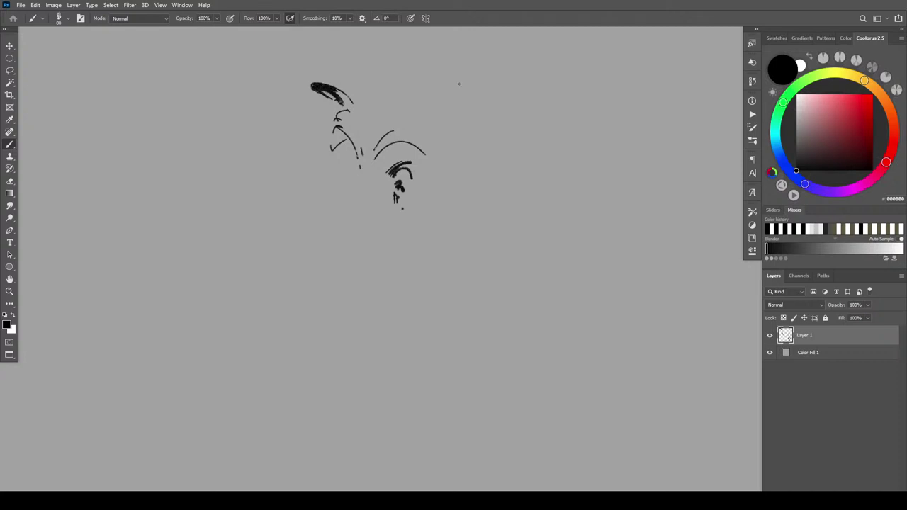
- Draw a wide upper arch and a heavy horizontal cornice above it spanning the building's facade
mouse_move(385, 99)
mouse_down()
mouse_move(421, 80)
mouse_move(445, 80)
mouse_move(420, 80)
mouse_move(441, 81)
mouse_move(446, 103)
mouse_up()
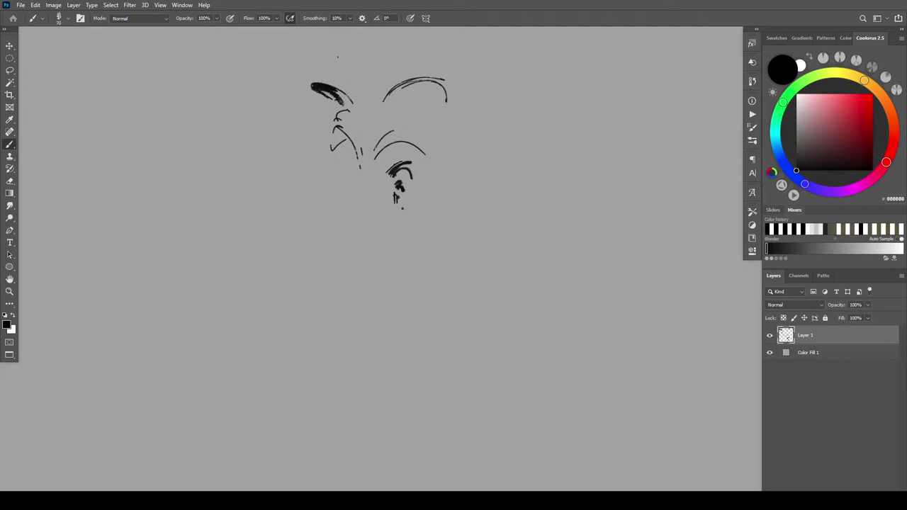
mouse_move(293, 68)
mouse_down()
mouse_move(305, 75)
mouse_move(475, 60)
mouse_move(492, 69)
mouse_move(447, 69)
mouse_move(474, 77)
mouse_move(469, 65)
mouse_move(478, 79)
mouse_up()
mouse_move(306, 75)
mouse_down()
mouse_move(291, 66)
mouse_move(336, 67)
mouse_move(312, 78)
mouse_move(433, 69)
mouse_up()
mouse_move(366, 72)
mouse_down()
mouse_move(440, 69)
mouse_move(376, 76)
mouse_move(433, 82)
mouse_move(447, 95)
mouse_up()
mouse_move(402, 90)
mouse_down()
mouse_move(425, 84)
mouse_move(448, 99)
mouse_up()
mouse_move(407, 90)
mouse_down()
mouse_move(428, 83)
mouse_move(449, 100)
mouse_up()
mouse_move(438, 88)
mouse_down()
mouse_move(451, 100)
mouse_move(482, 86)
mouse_move(475, 89)
mouse_up()
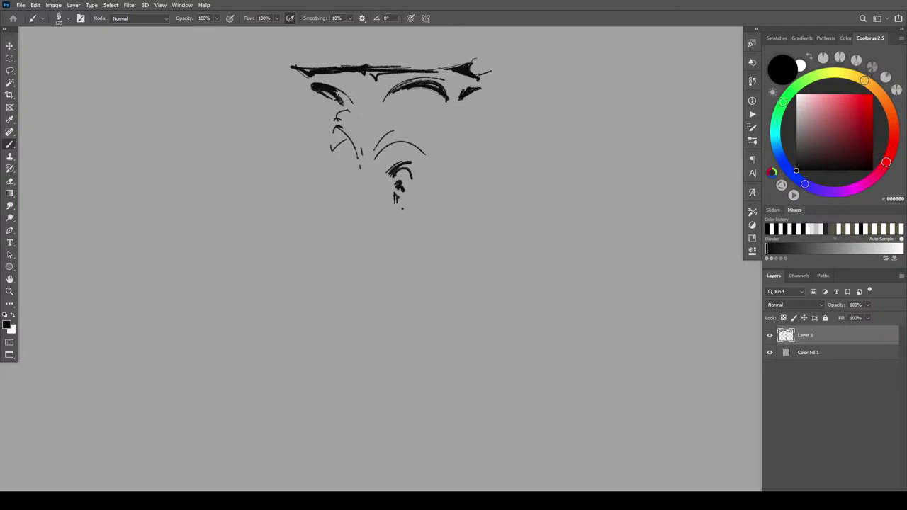
- Fill the shadows inside the left and middle arches with thick black strokes
mouse_move(339, 129)
mouse_down()
mouse_move(336, 145)
mouse_move(343, 142)
mouse_up()
mouse_move(342, 135)
mouse_down()
mouse_move(418, 134)
mouse_move(405, 132)
mouse_up()
drag(408, 132, 423, 142)
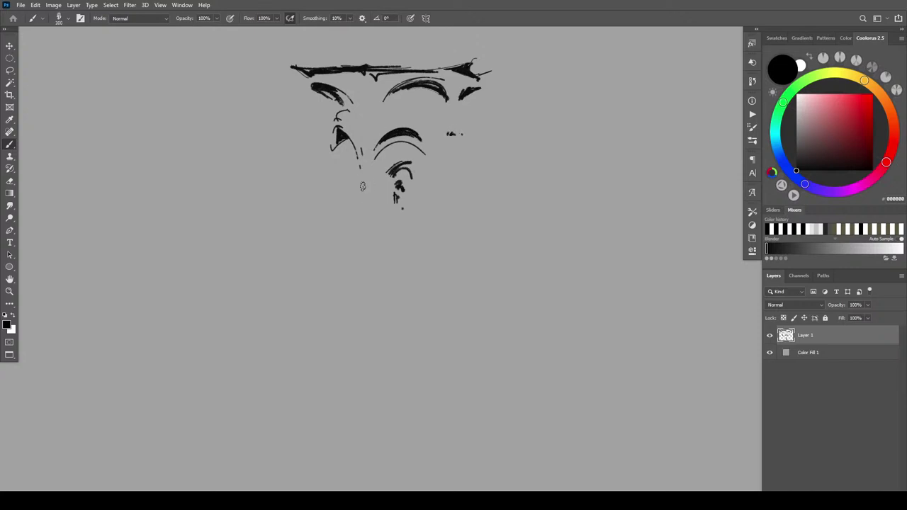
- Draw the facade's left edge line and dark marks for the opening below the left arch
click(340, 199)
mouse_move(344, 168)
mouse_down()
mouse_move(346, 191)
mouse_move(335, 176)
mouse_up()
mouse_move(322, 112)
mouse_down()
mouse_move(323, 183)
mouse_move(310, 194)
mouse_move(321, 197)
mouse_up()
mouse_move(319, 136)
mouse_down()
mouse_move(318, 172)
mouse_move(315, 141)
mouse_up()
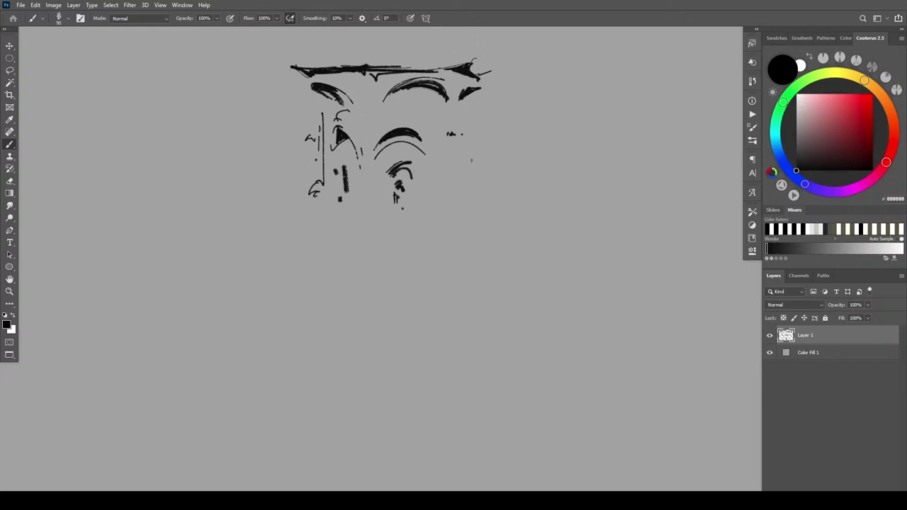
- Draw vertical column lines across the lower facade and along its right edge
drag(460, 144, 459, 196)
drag(377, 165, 382, 209)
click(427, 195)
mouse_move(423, 171)
mouse_down()
mouse_move(423, 200)
mouse_move(435, 206)
mouse_up()
drag(361, 180, 366, 216)
drag(333, 178, 331, 210)
drag(447, 166, 446, 199)
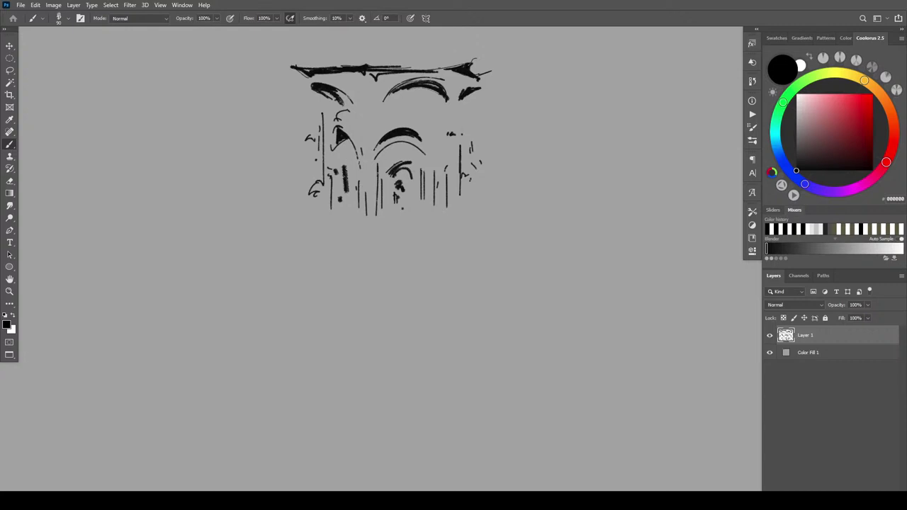
- Add short, thick horizontal capitals across the tops of the columns
drag(320, 162, 333, 172)
drag(429, 171, 438, 168)
mouse_move(358, 171)
mouse_down()
mouse_move(448, 168)
mouse_move(428, 180)
mouse_move(469, 170)
mouse_up()
mouse_move(322, 166)
mouse_down()
mouse_move(334, 172)
mouse_move(331, 213)
mouse_up()
drag(360, 172, 366, 211)
key(ctrl+z)
key(ctrl+z)
key(ctrl+z)
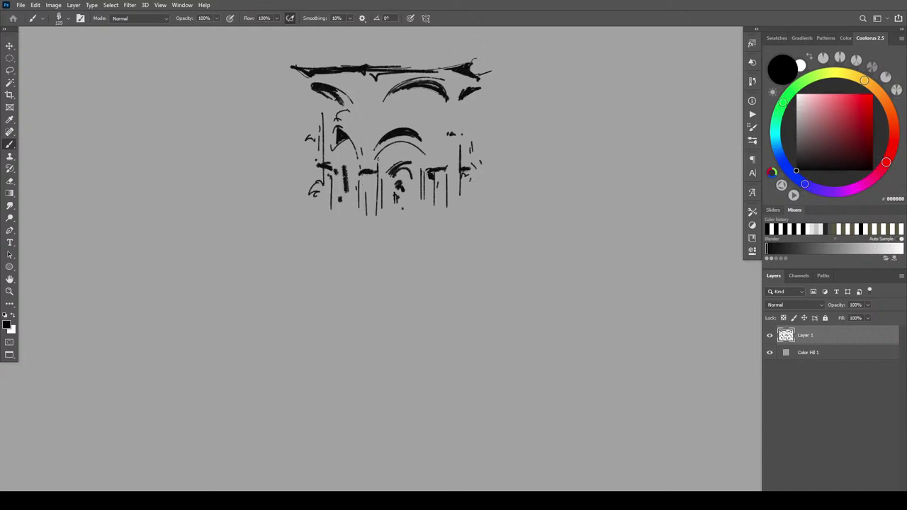
- Thicken the column shadows and block in rough black masses at the building's lower left
mouse_move(342, 167)
mouse_down()
mouse_move(350, 172)
mouse_move(350, 205)
mouse_move(398, 209)
mouse_move(349, 210)
mouse_up()
mouse_move(433, 187)
mouse_down()
mouse_move(433, 213)
mouse_move(460, 202)
mouse_up()
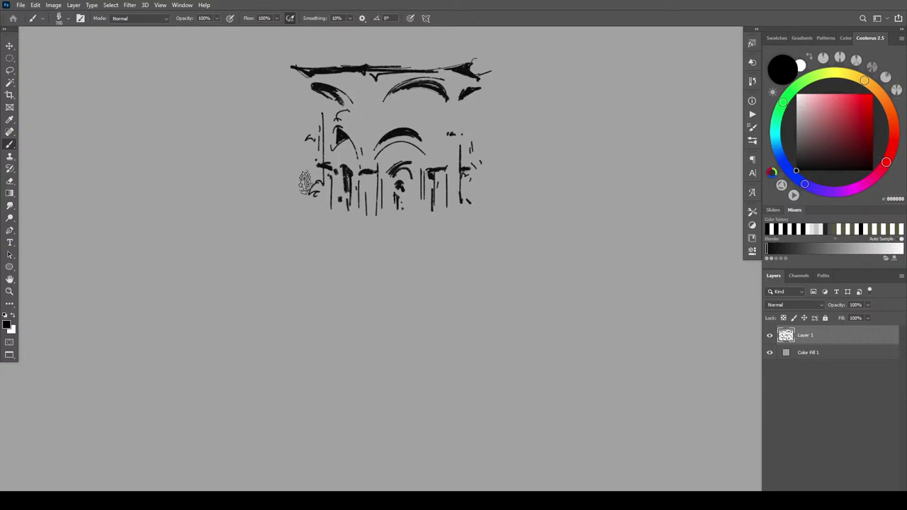
key(bracketleft)
key(bracketleft)
mouse_move(311, 193)
mouse_down()
mouse_move(316, 201)
mouse_move(319, 193)
mouse_move(318, 228)
mouse_move(310, 218)
mouse_move(287, 229)
mouse_move(288, 210)
mouse_move(288, 219)
mouse_move(277, 210)
mouse_move(259, 216)
mouse_up()
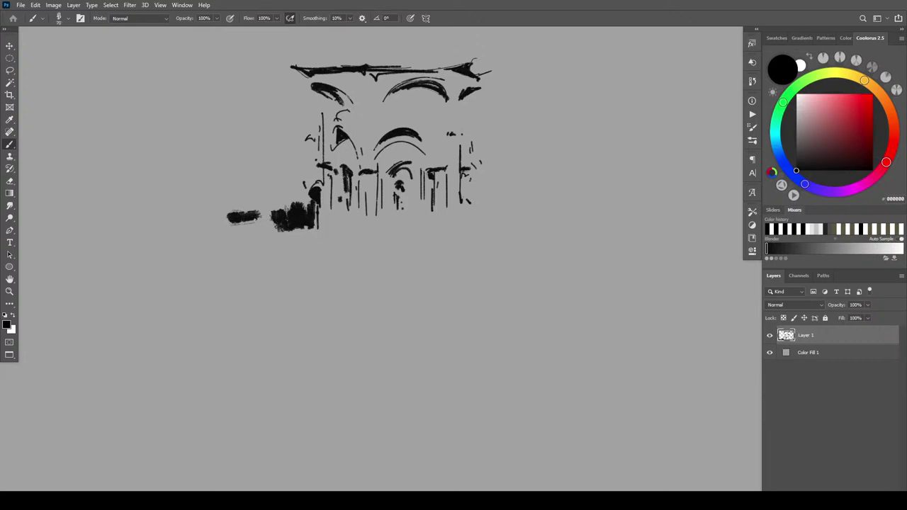
mouse_move(240, 214)
mouse_down()
mouse_move(251, 207)
mouse_move(234, 206)
mouse_move(289, 216)
mouse_move(258, 200)
mouse_up()
click(221, 222)
- Sketch loose curved roof lines above the cornice with a smaller brush
key([)
key([)
key([)
key([)
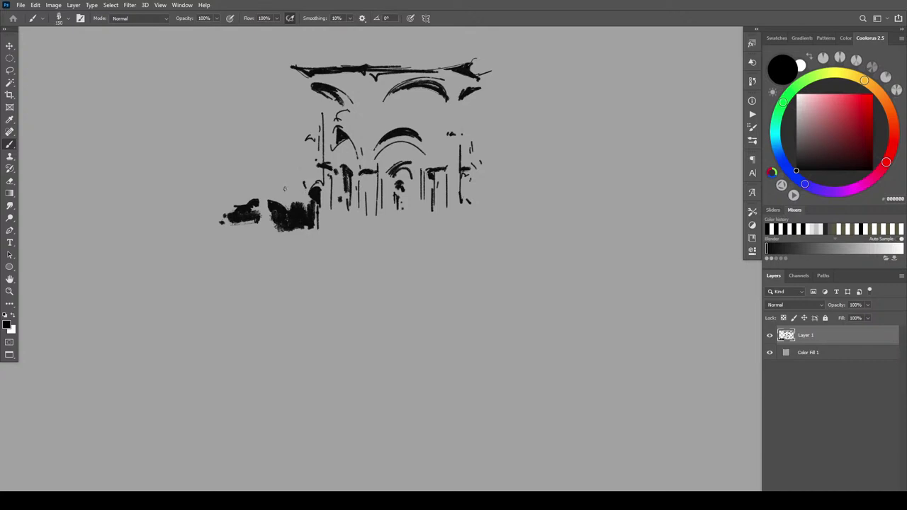
mouse_move(312, 54)
mouse_down()
mouse_move(361, 41)
mouse_move(445, 46)
mouse_up()
key([)
key([)
key([)
drag(347, 61, 436, 48)
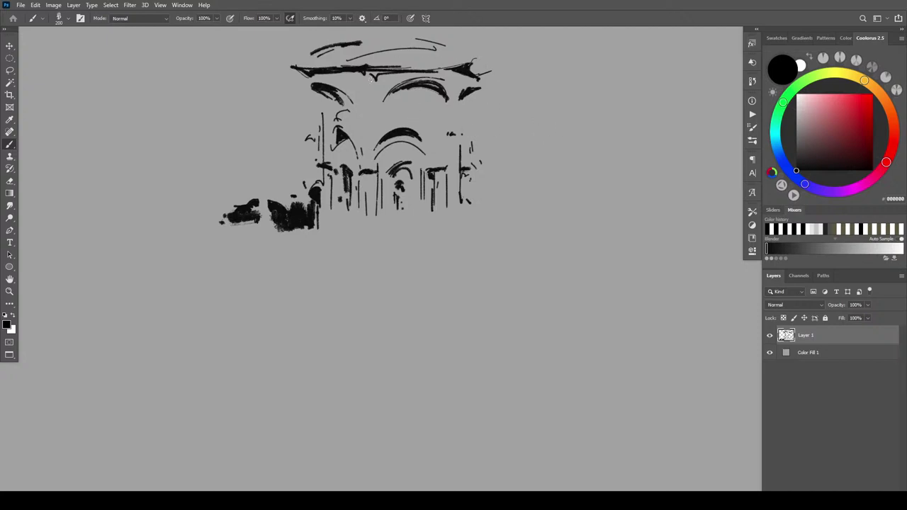
- Draw a second ledge line under the cornice and clear the upper arches below it
drag(317, 89, 472, 78)
drag(397, 85, 495, 85)
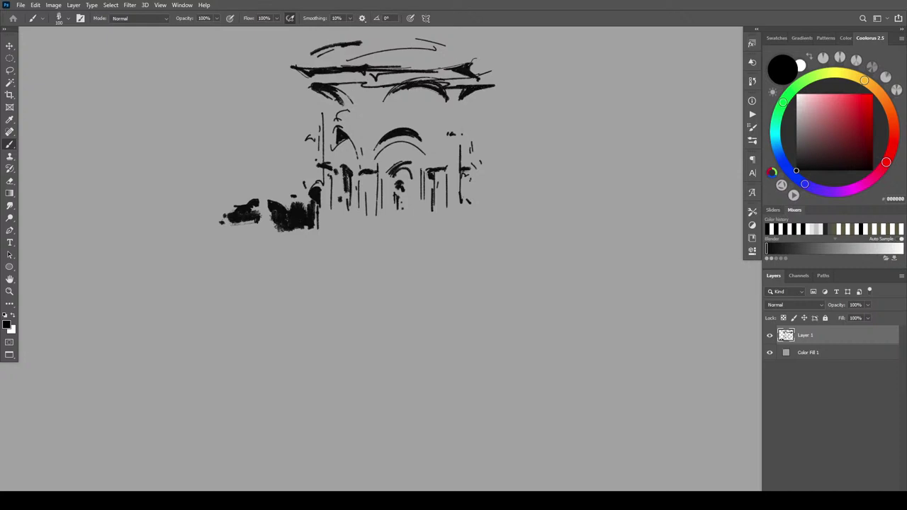
mouse_move(449, 109)
mouse_down()
mouse_move(396, 107)
mouse_move(440, 100)
mouse_move(365, 101)
mouse_move(448, 100)
mouse_move(324, 104)
mouse_move(329, 95)
mouse_move(316, 92)
mouse_up()
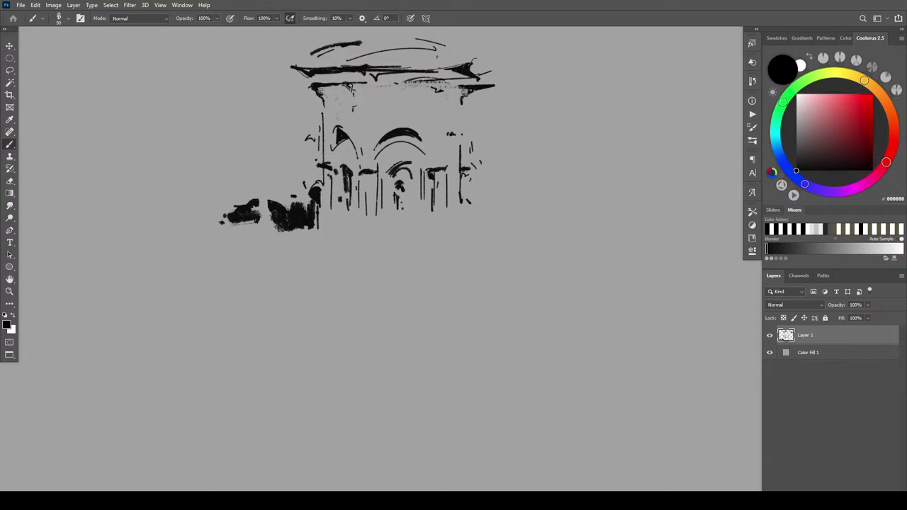
drag(365, 84, 427, 82)
- Draw a peaked gable over the middle arch and fill the building's left side structure with black
drag(405, 112, 429, 129)
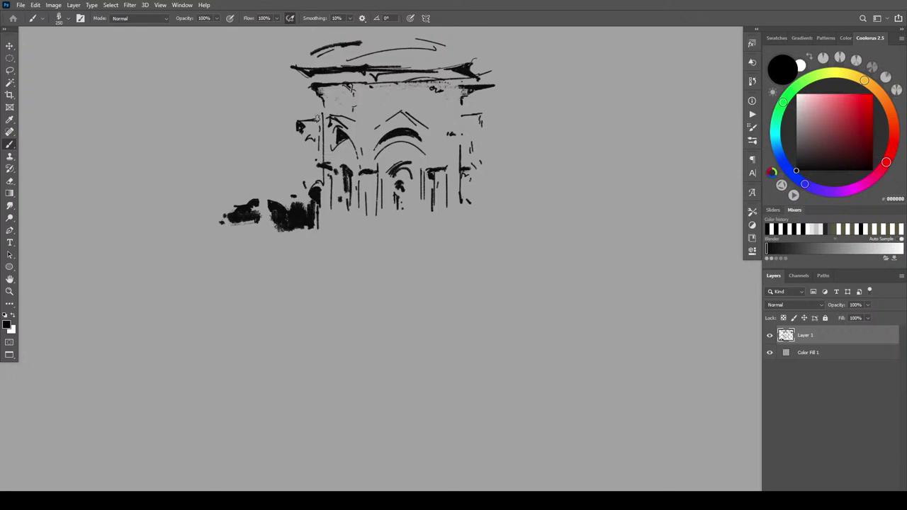
mouse_move(316, 133)
mouse_down()
mouse_move(303, 120)
mouse_move(319, 141)
mouse_up()
drag(308, 139, 320, 162)
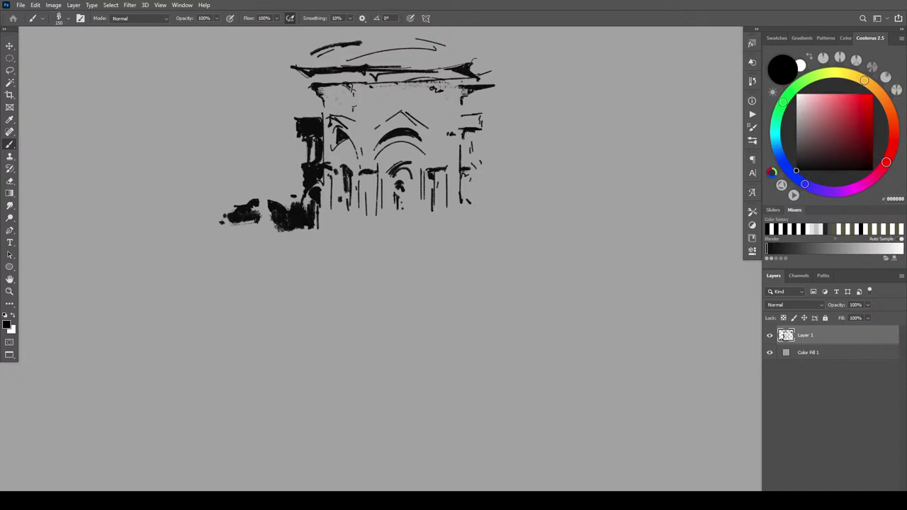
- Darken the small right-side opening and shade the facade's left corner black from the cornice to the base
drag(465, 133, 472, 142)
mouse_move(319, 107)
mouse_down()
mouse_move(348, 117)
mouse_move(328, 112)
mouse_move(340, 104)
mouse_move(349, 116)
mouse_move(348, 88)
mouse_move(320, 87)
mouse_move(325, 99)
mouse_move(360, 63)
mouse_move(333, 73)
mouse_move(354, 69)
mouse_up()
mouse_move(327, 155)
mouse_down()
mouse_move(332, 186)
mouse_move(348, 158)
mouse_move(330, 205)
mouse_move(362, 208)
mouse_move(351, 221)
mouse_move(373, 224)
mouse_move(315, 230)
mouse_up()
- Paint broad horizontal black ground strokes in front of the building and out to both sides
mouse_move(395, 231)
mouse_down()
mouse_move(525, 230)
mouse_move(200, 253)
mouse_up()
drag(517, 223, 527, 226)
drag(610, 233, 583, 232)
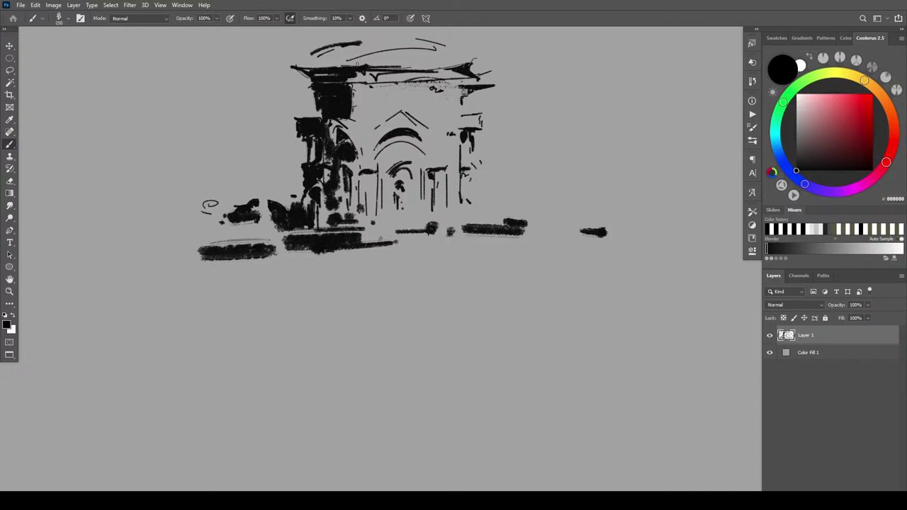
- Move the building sketch down toward the middle of the canvas
key(ctrl+minus)
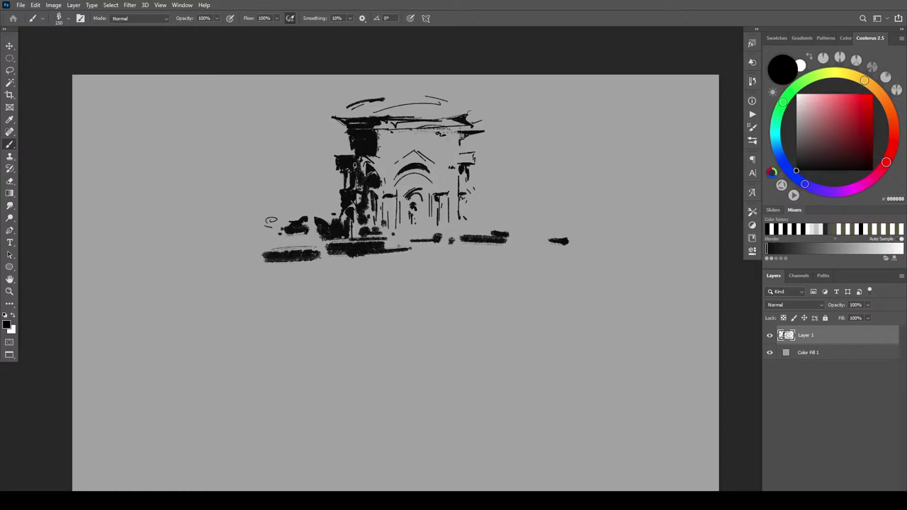
key(v)
drag(447, 227, 439, 333)
key(b)
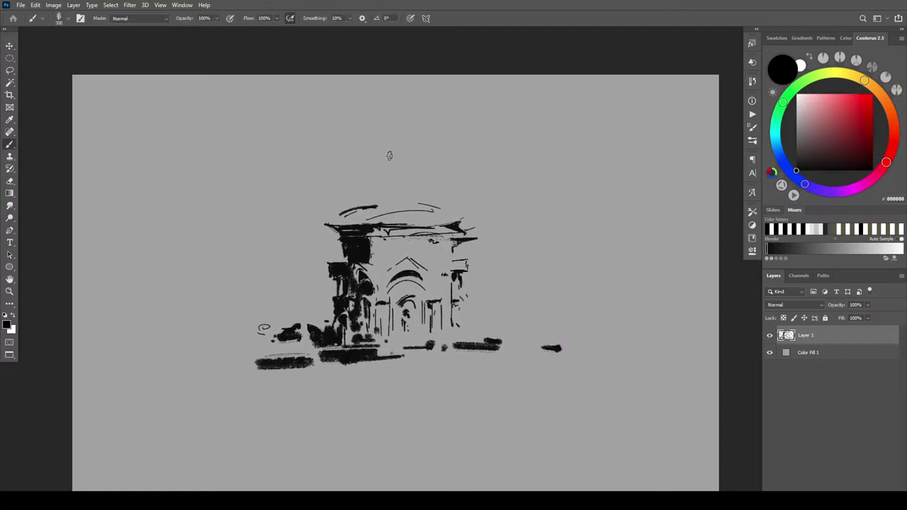
- Paint sweeping pagoda-like curves on both sides of the roof and thick curved eaves over the middle arch
mouse_move(388, 183)
mouse_down()
mouse_move(353, 207)
mouse_move(384, 182)
mouse_move(357, 200)
mouse_move(373, 177)
mouse_move(339, 213)
mouse_move(380, 169)
mouse_move(368, 202)
mouse_move(416, 174)
mouse_move(465, 207)
mouse_move(478, 187)
mouse_up()
key(bracketleft)
key(bracketleft)
key(bracketleft)
key(bracketleft)
mouse_move(376, 261)
mouse_down()
mouse_move(405, 246)
mouse_move(387, 260)
mouse_move(404, 252)
mouse_move(438, 268)
mouse_up()
key(bracketleft)
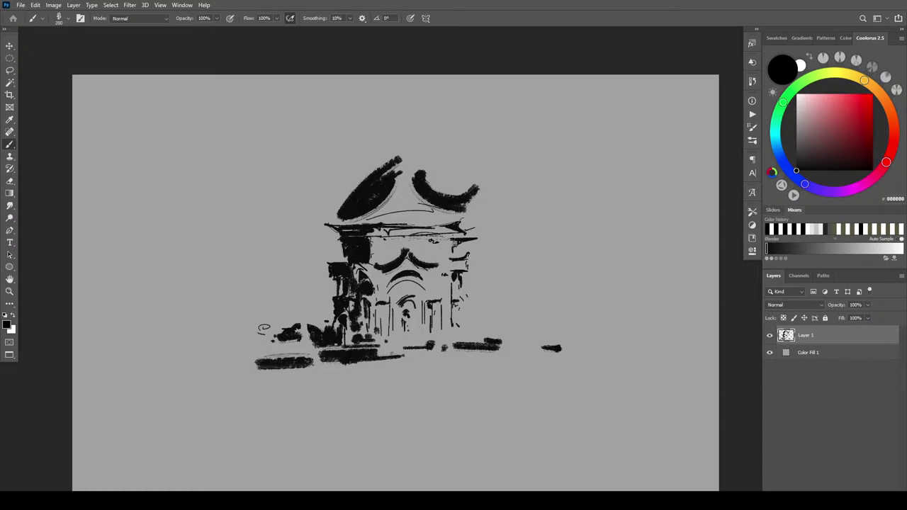
- Fill the right side block with black and extend the curved eaves on the facade's left side
mouse_move(462, 257)
mouse_down()
mouse_move(452, 275)
mouse_move(464, 268)
mouse_move(461, 275)
mouse_up()
drag(356, 273, 378, 258)
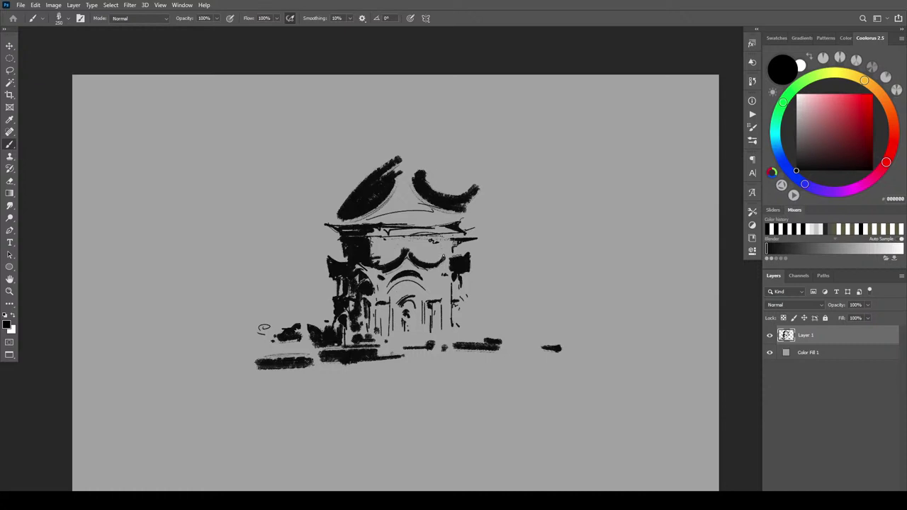
drag(445, 277, 441, 286)
- Carve out a finial at the roof's peak by painting black around it
drag(412, 163, 394, 163)
mouse_move(410, 146)
mouse_down()
mouse_move(410, 164)
mouse_move(413, 154)
mouse_up()
drag(389, 140, 394, 160)
key([)
key([)
mouse_move(400, 134)
mouse_down()
mouse_move(425, 142)
mouse_move(433, 167)
mouse_move(422, 190)
mouse_up()
- Paint a large black background mass around the roof and both sides of the building, leaving its silhouette gray
mouse_move(376, 147)
mouse_down()
mouse_move(361, 208)
mouse_move(360, 139)
mouse_move(451, 124)
mouse_move(447, 191)
mouse_move(491, 185)
mouse_move(455, 205)
mouse_move(476, 195)
mouse_move(479, 207)
mouse_move(497, 203)
mouse_move(470, 222)
mouse_move(491, 214)
mouse_up()
mouse_move(323, 209)
mouse_down()
mouse_move(340, 234)
mouse_move(342, 170)
mouse_move(356, 191)
mouse_move(346, 201)
mouse_move(302, 187)
mouse_move(327, 142)
mouse_move(308, 240)
mouse_move(317, 228)
mouse_move(330, 255)
mouse_move(320, 237)
mouse_move(327, 287)
mouse_move(314, 271)
mouse_move(318, 310)
mouse_move(326, 313)
mouse_move(314, 321)
mouse_move(294, 280)
mouse_move(259, 305)
mouse_move(285, 269)
mouse_move(280, 286)
mouse_move(308, 302)
mouse_move(288, 281)
mouse_move(302, 310)
mouse_move(285, 288)
mouse_move(301, 305)
mouse_move(274, 311)
mouse_move(290, 291)
mouse_move(271, 312)
mouse_move(298, 322)
mouse_up()
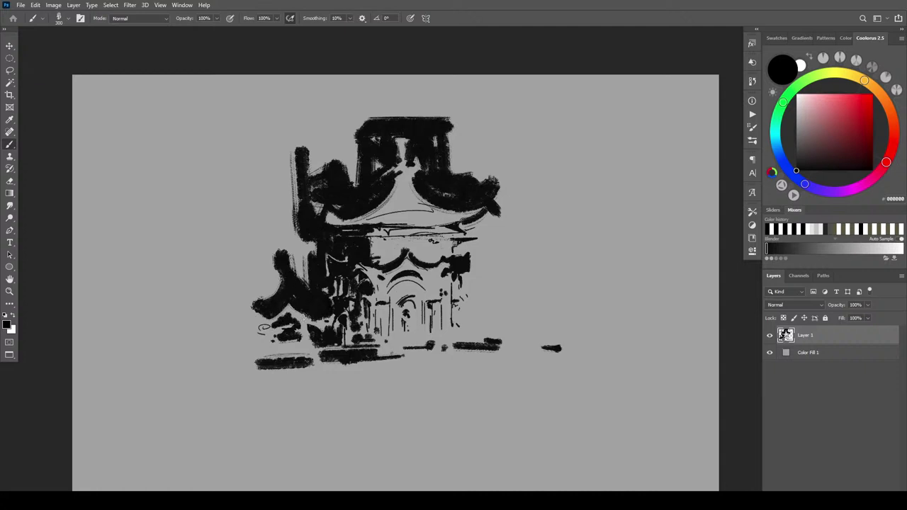
mouse_move(261, 227)
mouse_down()
mouse_move(249, 272)
mouse_move(272, 233)
mouse_move(287, 284)
mouse_move(312, 248)
mouse_move(255, 249)
mouse_move(293, 237)
mouse_move(287, 149)
mouse_move(259, 227)
mouse_up()
mouse_move(496, 238)
mouse_down()
mouse_move(506, 223)
mouse_move(503, 255)
mouse_move(497, 227)
mouse_move(486, 291)
mouse_move(499, 289)
mouse_move(524, 255)
mouse_move(592, 235)
mouse_move(545, 234)
mouse_move(601, 205)
mouse_move(611, 212)
mouse_move(462, 166)
mouse_move(602, 177)
mouse_move(498, 151)
mouse_move(570, 137)
mouse_up()
drag(517, 119, 295, 113)
mouse_move(371, 150)
mouse_down()
mouse_move(351, 169)
mouse_move(356, 124)
mouse_move(348, 144)
mouse_move(399, 124)
mouse_move(453, 122)
mouse_move(430, 148)
mouse_move(471, 144)
mouse_move(305, 110)
mouse_move(321, 158)
mouse_move(326, 127)
mouse_move(301, 141)
mouse_move(252, 224)
mouse_move(240, 282)
mouse_move(220, 186)
mouse_move(207, 224)
mouse_up()
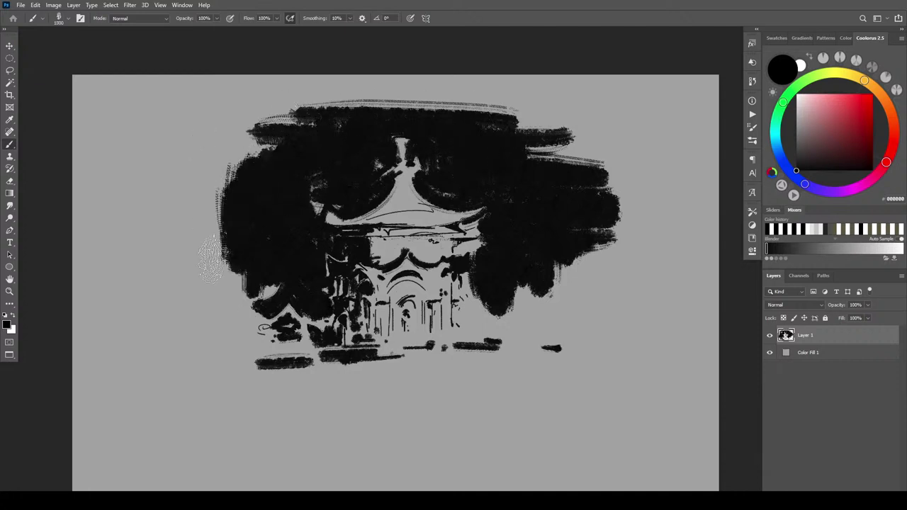
- Reduce the brush size to 700 px and paint a tall vertical stroke beside the background's left edge
key(bracketleft)
key(bracketleft)
key(bracketleft)
drag(205, 142, 207, 262)
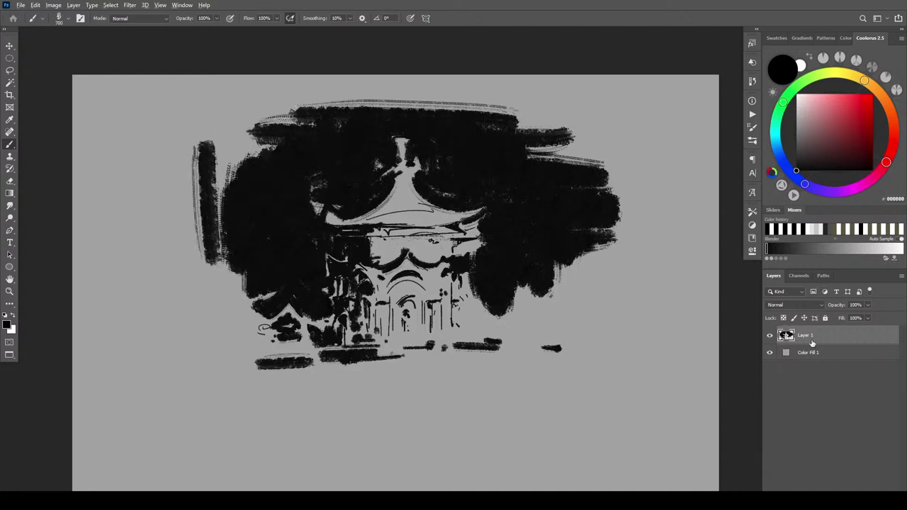
- Scale the temple sketch down to 35.7% and place it at the canvas's upper left
right_click(821, 337)
key(Escape)
key(ctrl+t)
drag(622, 370, 310, 275)
key(Return)
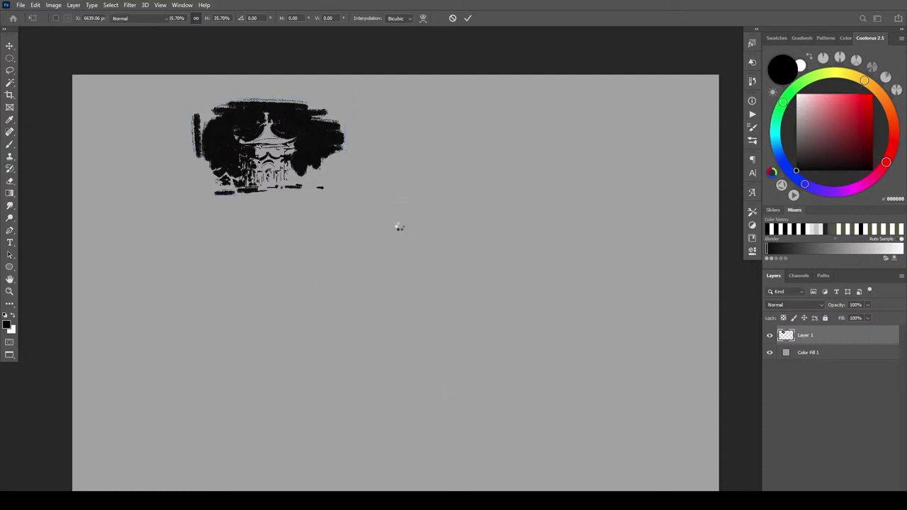
key(Return)
- Paint the lit shapes of a new church sketch in white with a 150 px brush: spire, tower, main roof and right gable
key(b)
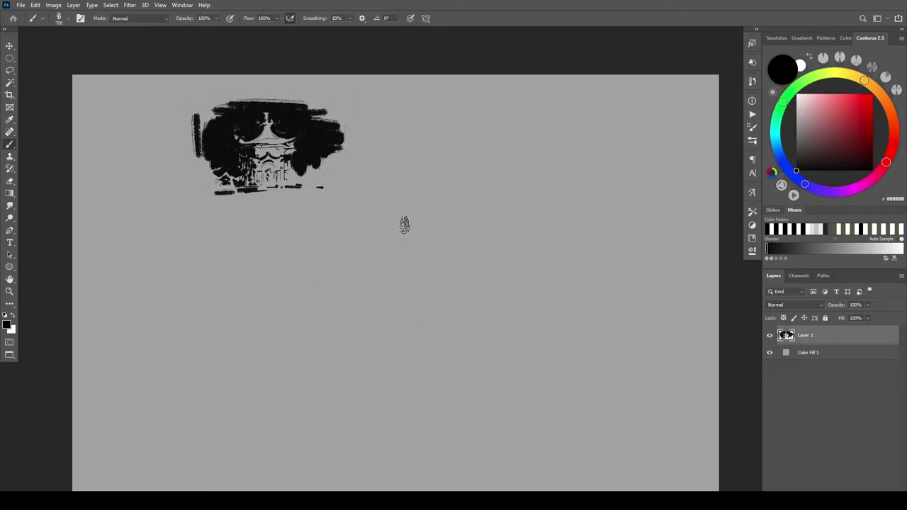
key(bracketleft)
key(bracketleft)
key(bracketleft)
key(bracketleft)
key(bracketleft)
key(bracketleft)
key(bracketleft)
key(x)
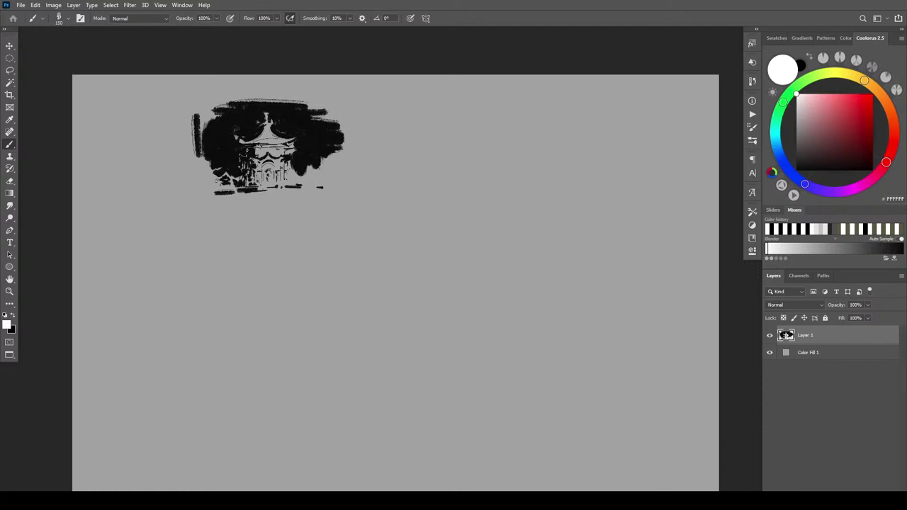
mouse_move(421, 227)
mouse_down()
mouse_move(419, 197)
mouse_move(443, 228)
mouse_move(425, 227)
mouse_move(424, 265)
mouse_move(438, 272)
mouse_move(424, 274)
mouse_up()
mouse_move(416, 279)
mouse_down()
mouse_move(403, 262)
mouse_move(373, 259)
mouse_move(381, 287)
mouse_move(366, 255)
mouse_move(363, 273)
mouse_up()
mouse_move(408, 251)
mouse_down()
mouse_move(345, 252)
mouse_move(390, 285)
mouse_move(350, 262)
mouse_move(387, 261)
mouse_up()
drag(458, 261, 448, 261)
mouse_move(459, 275)
mouse_down()
mouse_move(475, 247)
mouse_move(481, 267)
mouse_move(469, 269)
mouse_move(482, 262)
mouse_move(473, 310)
mouse_move(483, 333)
mouse_up()
drag(425, 294, 423, 300)
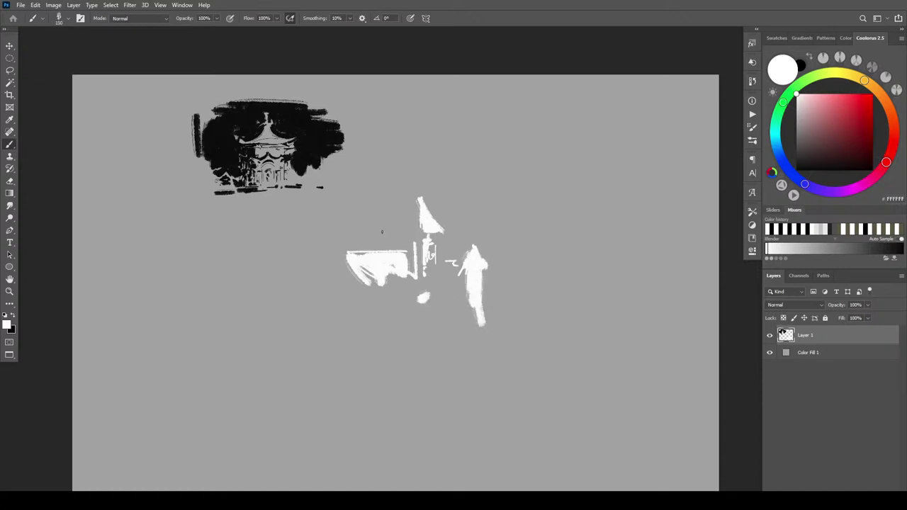
- Extend the spire's tip in white and add the tower's eaves and lit wall strokes
mouse_move(388, 233)
mouse_down()
mouse_move(393, 242)
mouse_move(393, 234)
mouse_move(380, 240)
mouse_up()
drag(418, 192, 419, 179)
mouse_move(441, 257)
mouse_down()
mouse_move(439, 245)
mouse_move(436, 274)
mouse_move(433, 239)
mouse_move(446, 228)
mouse_move(415, 233)
mouse_up()
mouse_move(417, 248)
mouse_down()
mouse_move(406, 279)
mouse_move(418, 231)
mouse_move(410, 271)
mouse_move(391, 260)
mouse_move(419, 272)
mouse_move(470, 250)
mouse_move(453, 262)
mouse_move(482, 256)
mouse_move(482, 323)
mouse_up()
drag(431, 295, 423, 297)
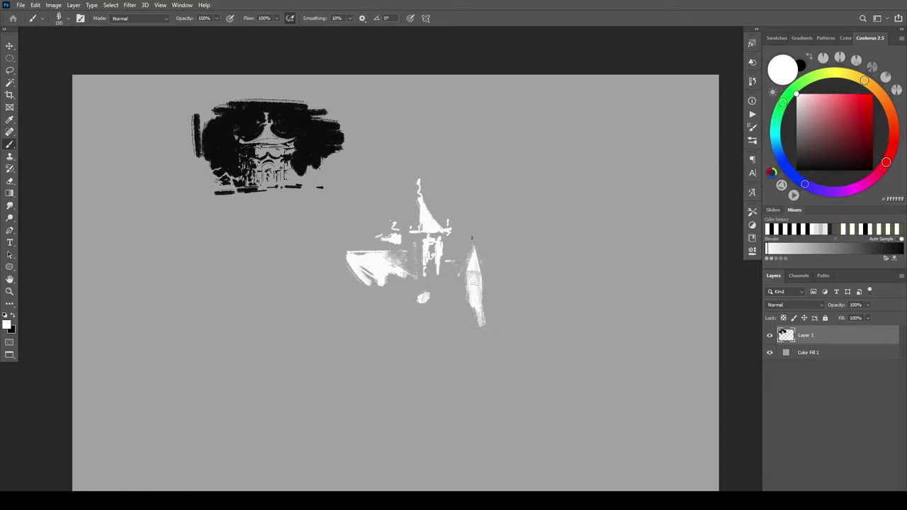
- Paint the low annex roofs and left gable edge in white, and outline the right gable's pointed roof and walls
key(bracketleft)
key(bracketleft)
mouse_move(372, 297)
mouse_down()
mouse_move(410, 286)
mouse_move(367, 284)
mouse_move(416, 280)
mouse_move(362, 286)
mouse_move(401, 277)
mouse_move(389, 279)
mouse_move(389, 292)
mouse_move(403, 291)
mouse_move(399, 305)
mouse_move(394, 291)
mouse_move(384, 294)
mouse_move(402, 300)
mouse_move(373, 298)
mouse_move(432, 298)
mouse_move(408, 291)
mouse_move(423, 295)
mouse_move(416, 302)
mouse_move(451, 304)
mouse_move(431, 302)
mouse_move(448, 298)
mouse_move(441, 290)
mouse_move(432, 291)
mouse_move(448, 297)
mouse_move(428, 292)
mouse_move(457, 307)
mouse_up()
key(bracketright)
key(bracketleft)
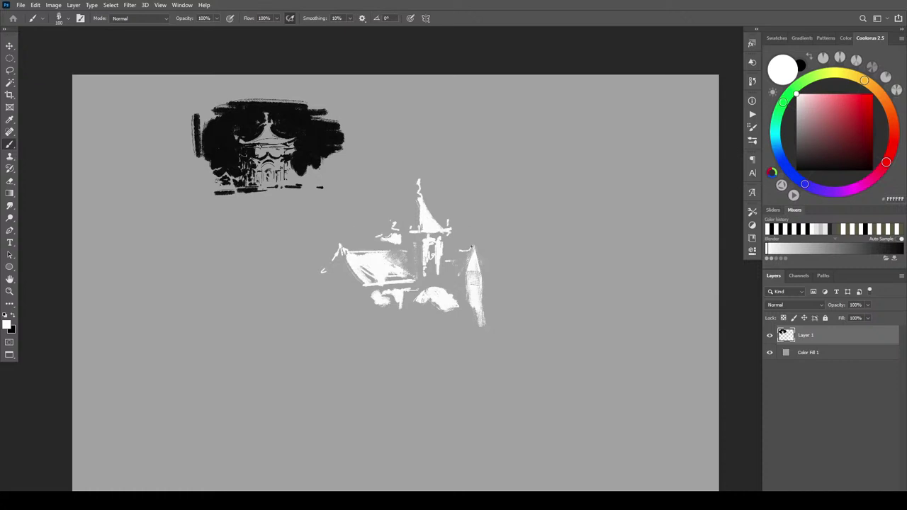
drag(481, 263, 477, 249)
mouse_move(484, 281)
mouse_down()
mouse_move(483, 305)
mouse_move(464, 313)
mouse_move(465, 305)
mouse_up()
drag(472, 253, 458, 275)
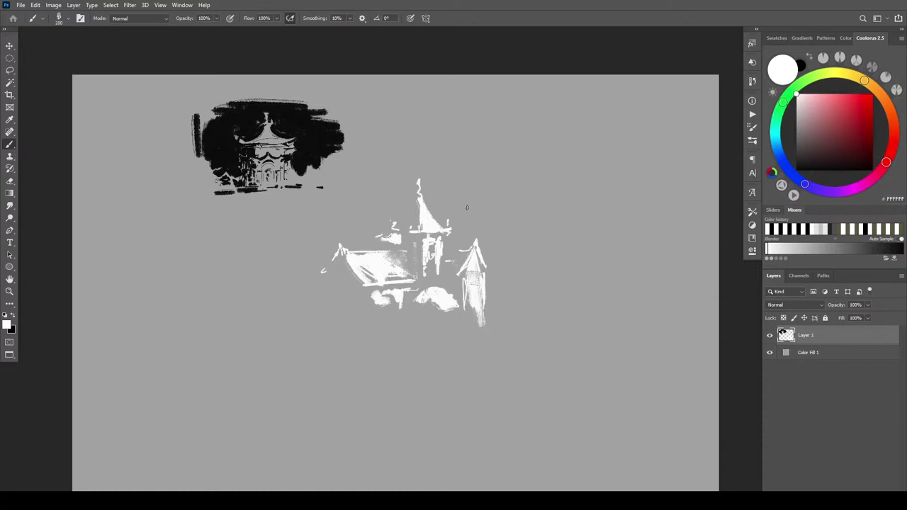
- Paint the spire's shadow edge and the tower's shaded left side in black
key(x)
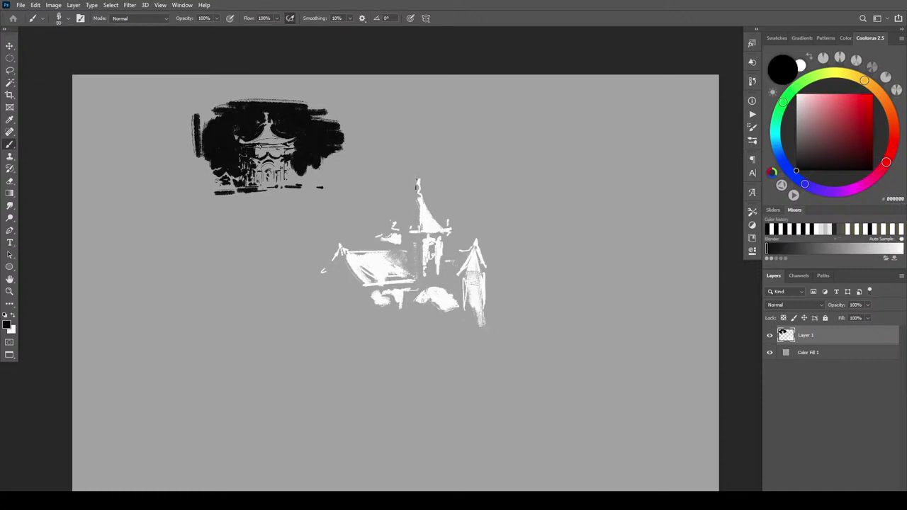
mouse_move(417, 182)
mouse_down()
mouse_move(392, 225)
mouse_move(418, 225)
mouse_up()
mouse_move(401, 255)
mouse_down()
mouse_move(386, 253)
mouse_move(410, 273)
mouse_move(405, 258)
mouse_move(412, 274)
mouse_up()
mouse_move(415, 232)
mouse_down()
mouse_move(421, 284)
mouse_move(400, 245)
mouse_move(415, 253)
mouse_move(411, 272)
mouse_move(389, 245)
mouse_move(403, 233)
mouse_move(391, 239)
mouse_up()
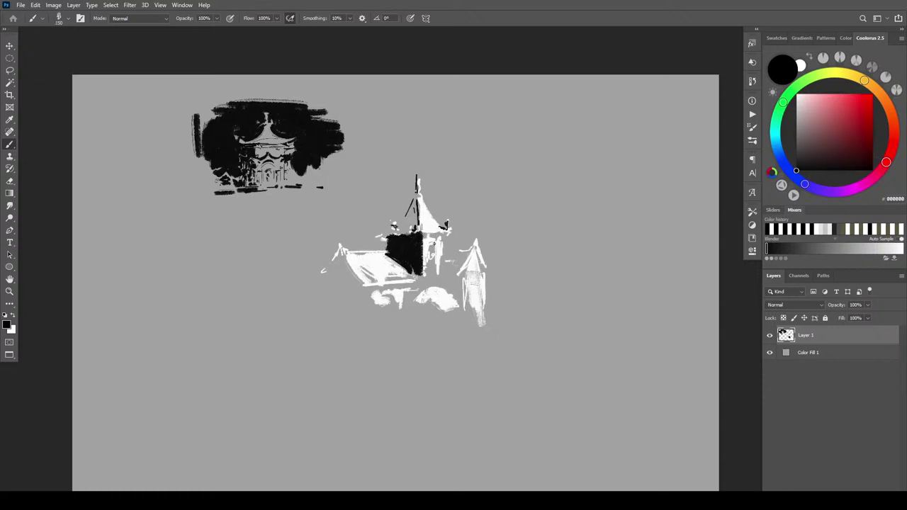
- Fill the right wing's roof and wall with black and add a shadow strip beneath the main roof
mouse_move(430, 248)
mouse_down()
mouse_move(431, 278)
mouse_move(458, 270)
mouse_move(455, 251)
mouse_move(436, 271)
mouse_move(457, 272)
mouse_move(474, 241)
mouse_up()
key(bracketright)
key(bracketright)
key(bracketright)
key(bracketright)
key(bracketright)
key(bracketright)
key(bracketright)
key(bracketright)
mouse_move(460, 275)
mouse_down()
mouse_move(473, 242)
mouse_move(455, 280)
mouse_move(455, 305)
mouse_move(434, 285)
mouse_move(460, 306)
mouse_move(461, 287)
mouse_move(465, 316)
mouse_move(461, 277)
mouse_move(412, 286)
mouse_move(416, 278)
mouse_move(421, 300)
mouse_move(369, 285)
mouse_move(406, 286)
mouse_move(368, 286)
mouse_move(380, 284)
mouse_up()
- Outline the left gable and fill its end wall with black down to the ground
key(bracketright)
key(bracketright)
key(bracketright)
key(bracketright)
key(bracketright)
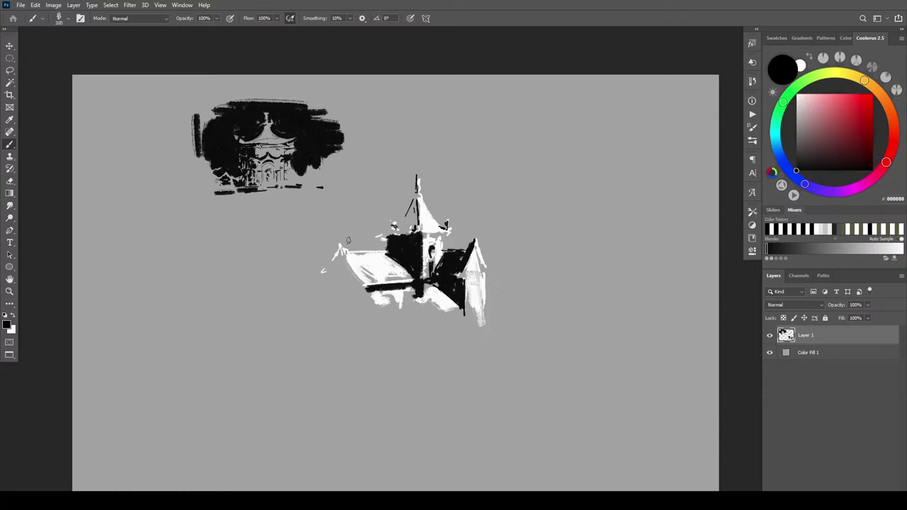
drag(340, 251, 366, 293)
mouse_move(340, 250)
mouse_down()
mouse_move(315, 288)
mouse_move(359, 287)
mouse_move(336, 267)
mouse_up()
mouse_move(335, 317)
mouse_down()
mouse_move(333, 287)
mouse_move(354, 312)
mouse_move(351, 332)
mouse_move(361, 298)
mouse_move(442, 309)
mouse_move(453, 300)
mouse_move(452, 318)
mouse_move(464, 322)
mouse_move(417, 312)
mouse_move(418, 329)
mouse_move(403, 319)
mouse_move(414, 326)
mouse_up()
- Fill the front annex wall with black and extend a black ground strip with bushes to the building's left
key(bracketleft)
key(bracketleft)
key(bracketleft)
mouse_move(366, 305)
mouse_down()
mouse_move(368, 334)
mouse_move(397, 323)
mouse_move(371, 323)
mouse_move(408, 305)
mouse_move(381, 323)
mouse_move(408, 324)
mouse_up()
mouse_move(426, 308)
mouse_down()
mouse_move(465, 322)
mouse_move(420, 312)
mouse_move(359, 328)
mouse_up()
key(bracketleft)
key(bracketleft)
key(bracketleft)
mouse_move(415, 330)
mouse_down()
mouse_move(321, 332)
mouse_move(319, 313)
mouse_move(302, 327)
mouse_move(258, 329)
mouse_up()
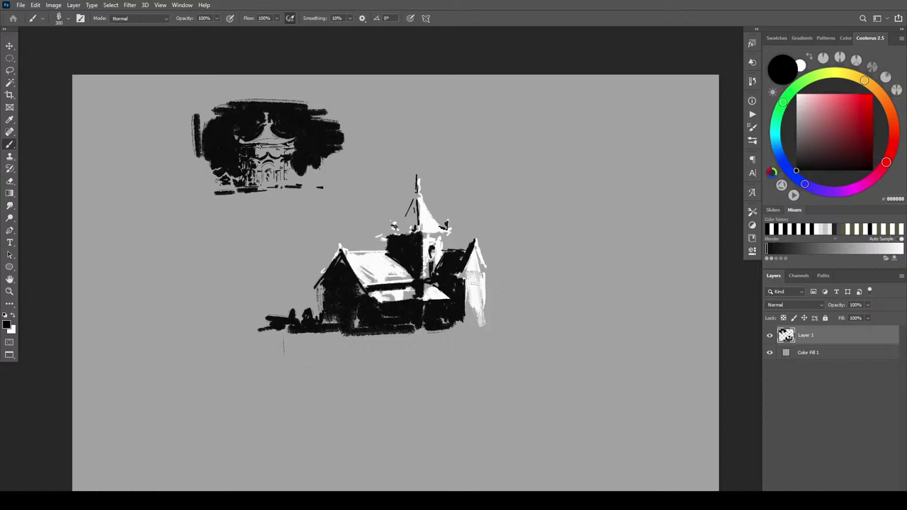
- Break up the solid black of the bushes, gable wall, tower, right roof and front wall with fine textured strokes
mouse_move(281, 317)
mouse_down()
mouse_move(267, 323)
mouse_move(306, 323)
mouse_up()
mouse_move(343, 279)
mouse_down()
mouse_move(328, 318)
mouse_move(346, 326)
mouse_up()
drag(339, 294, 325, 306)
drag(330, 275, 352, 317)
drag(343, 274, 344, 303)
drag(391, 242, 391, 257)
mouse_move(402, 237)
mouse_down()
mouse_move(402, 256)
mouse_move(420, 242)
mouse_up()
drag(439, 285, 461, 287)
drag(462, 249, 442, 275)
mouse_move(441, 326)
mouse_down()
mouse_move(452, 327)
mouse_move(430, 314)
mouse_move(459, 314)
mouse_move(415, 320)
mouse_up()
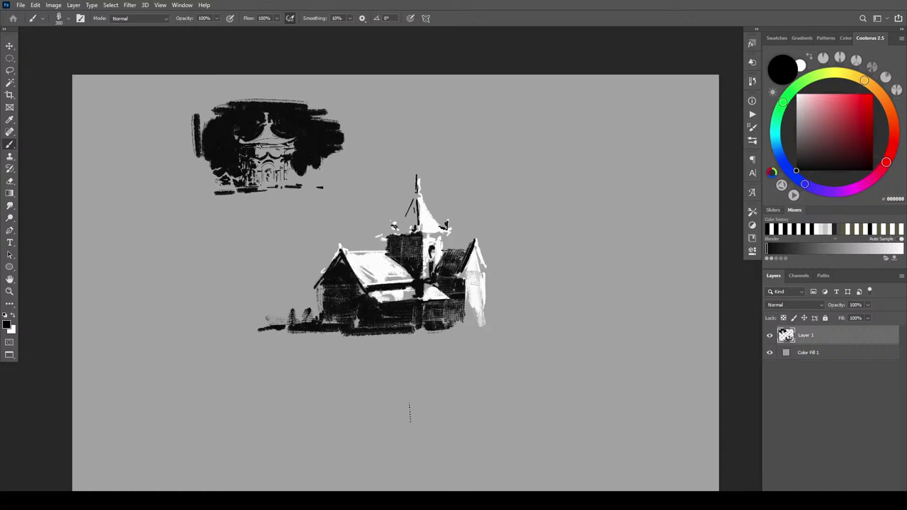
- Paint white wall strokes around an arched door and windows on the front annex, plus a white ground strip below
key(x)
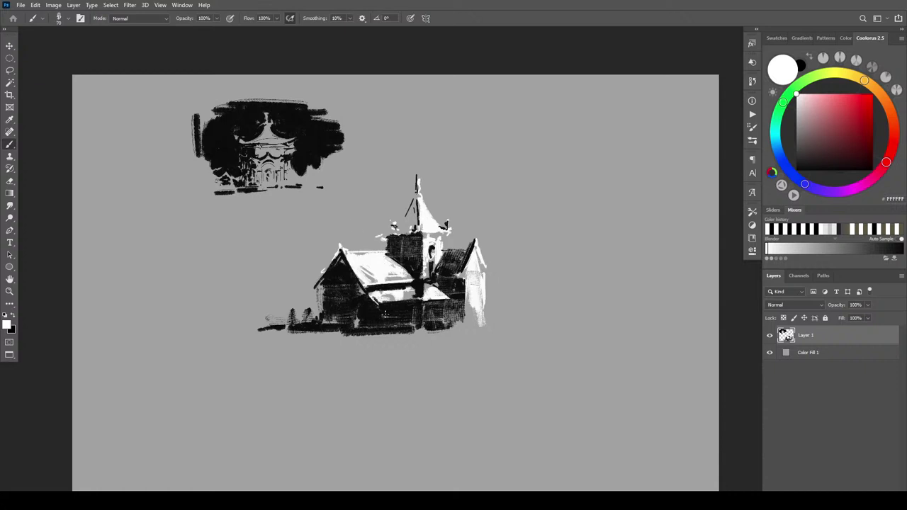
mouse_move(383, 316)
mouse_down()
mouse_move(388, 309)
mouse_move(390, 328)
mouse_move(380, 329)
mouse_move(382, 309)
mouse_up()
drag(387, 318, 387, 329)
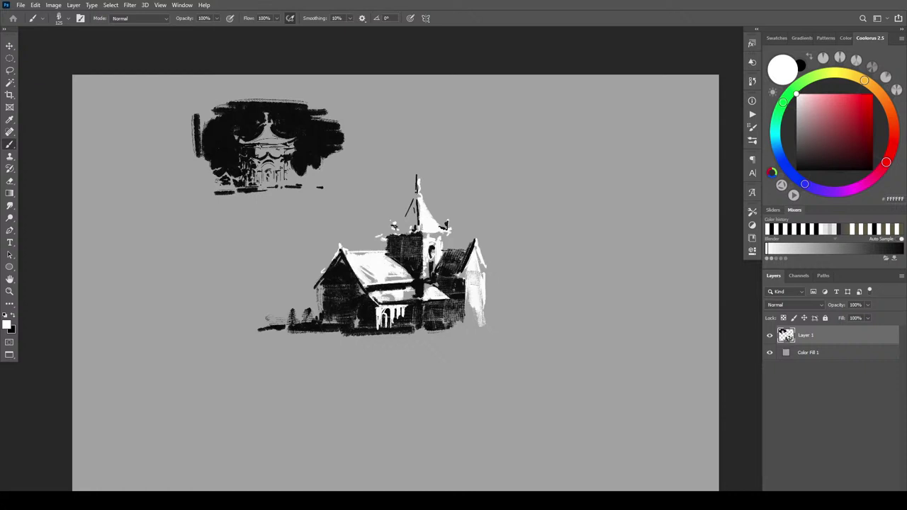
drag(393, 321, 406, 320)
mouse_move(401, 329)
mouse_down()
mouse_move(360, 334)
mouse_move(417, 331)
mouse_move(343, 333)
mouse_up()
- Paint the small bay's lit wall in white around its window and brighten the right gable's facade with a larger brush
mouse_move(426, 308)
mouse_down()
mouse_move(428, 327)
mouse_move(430, 305)
mouse_move(429, 326)
mouse_move(447, 300)
mouse_move(428, 300)
mouse_move(449, 301)
mouse_move(429, 327)
mouse_move(443, 317)
mouse_move(446, 325)
mouse_move(445, 304)
mouse_move(448, 331)
mouse_move(428, 333)
mouse_up()
key([)
key([)
key(])
key(])
key(])
key(])
key(])
key(])
key(])
mouse_move(473, 311)
mouse_down()
mouse_move(470, 291)
mouse_move(465, 298)
mouse_up()
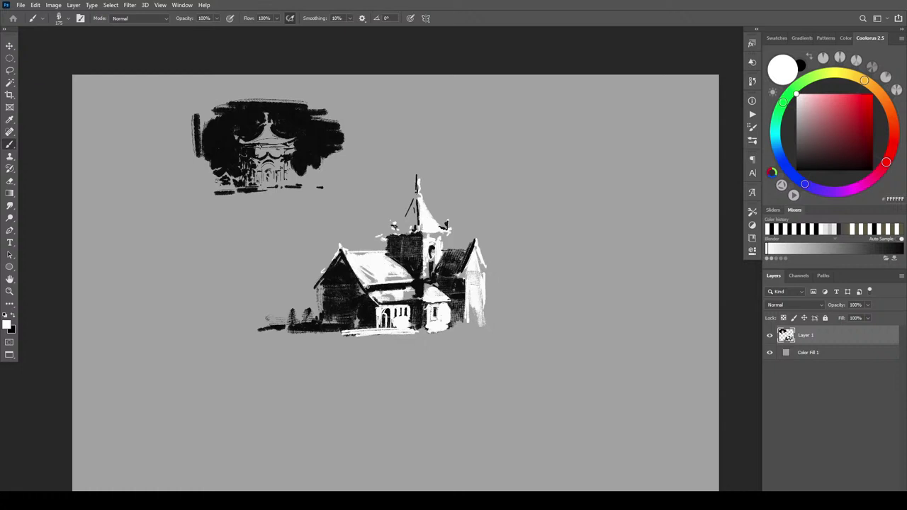
- Add white highlights to the main roof's lower edge, the left gable's corner and peak, and the right wing's ridge
drag(367, 290, 416, 283)
key([)
key([)
key([)
key([)
key([)
key([)
drag(364, 289, 360, 309)
drag(341, 252, 357, 285)
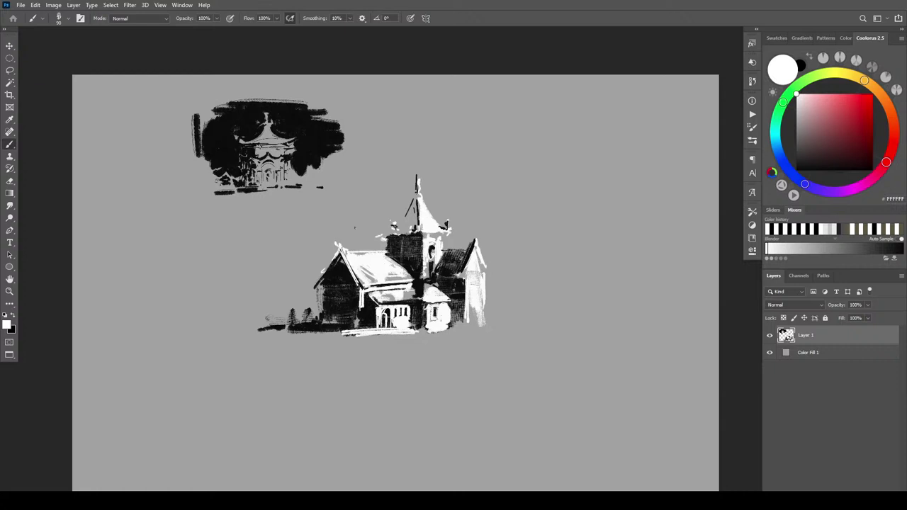
drag(443, 251, 462, 250)
- Fill the spire's shaded left side with black up to a pointed tip
key(x)
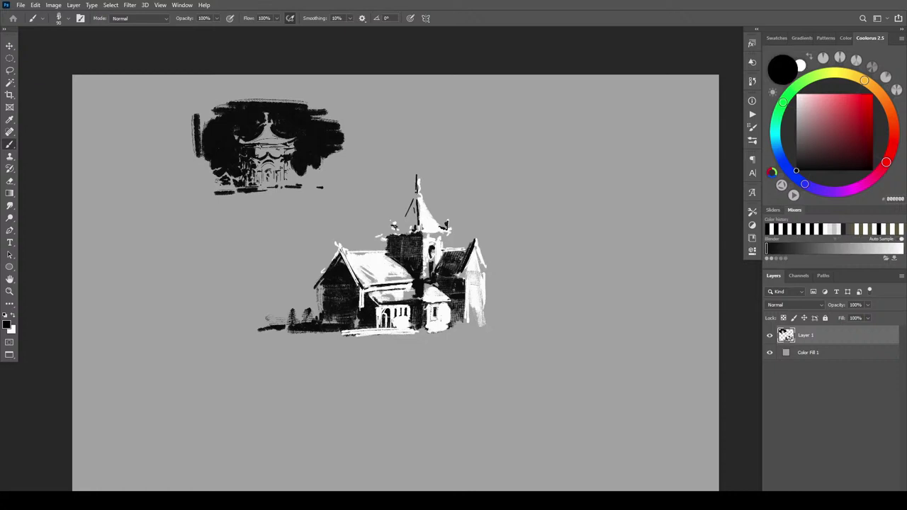
mouse_move(422, 234)
mouse_down()
mouse_move(454, 236)
mouse_move(405, 227)
mouse_move(414, 226)
mouse_move(411, 206)
mouse_move(401, 223)
mouse_move(417, 194)
mouse_up()
key(bracketright)
key(bracketright)
key(bracketright)
key(bracketright)
key(bracketright)
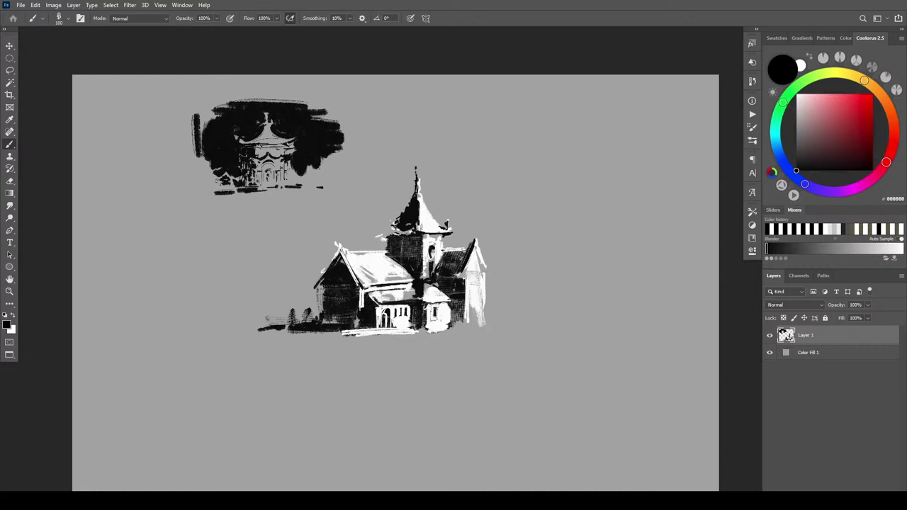
- Add black finials to both gable peaks and trim the tower's left edge
mouse_move(340, 251)
mouse_down()
mouse_move(337, 236)
mouse_move(335, 244)
mouse_up()
drag(474, 244, 472, 236)
drag(387, 252, 394, 256)
drag(388, 229, 388, 257)
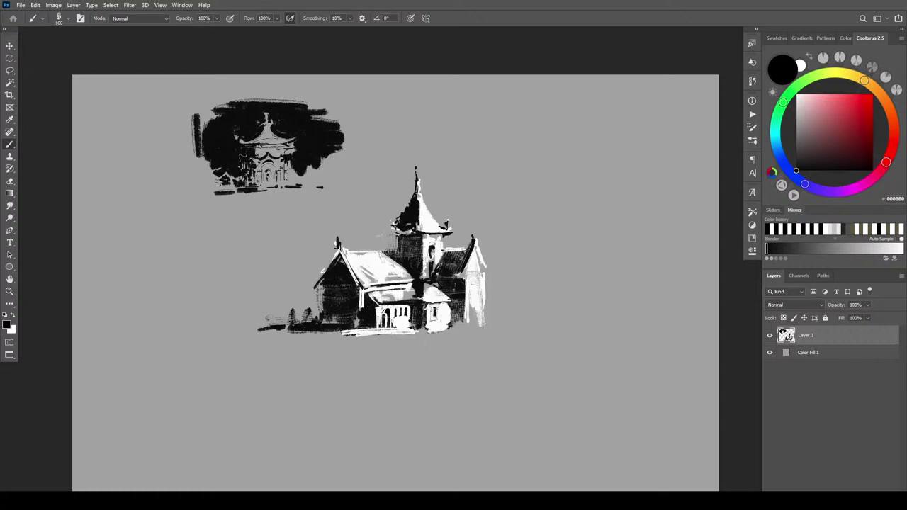
- Paint the tower's cast shadow on the main roof and black accents on the right wing's ridge and gable
drag(391, 251, 377, 259)
drag(405, 258, 375, 270)
mouse_move(398, 252)
mouse_down()
mouse_move(380, 270)
mouse_move(373, 260)
mouse_up()
drag(457, 251, 446, 252)
drag(468, 250, 443, 252)
mouse_move(476, 247)
mouse_down()
mouse_move(487, 272)
mouse_move(481, 257)
mouse_up()
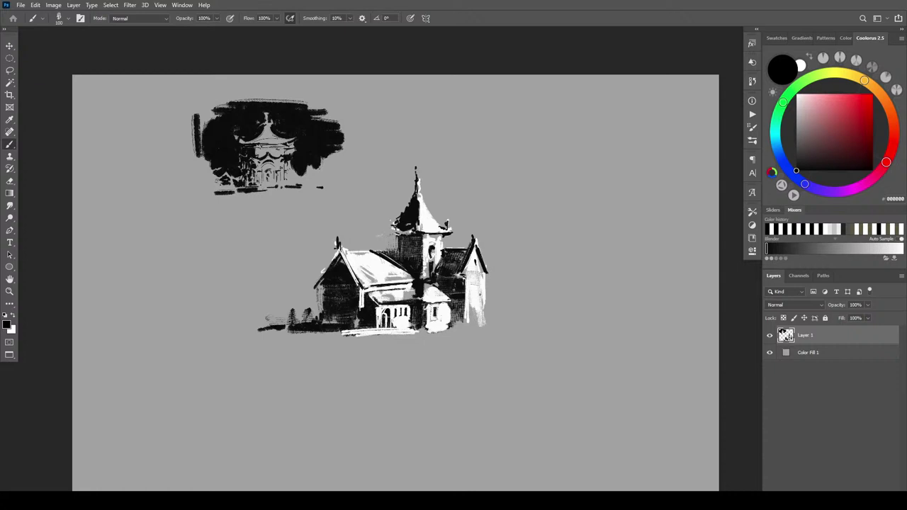
- Paint black windows and a doorway on the right gable's facade and dark shrubs at the bay's base
mouse_move(479, 287)
mouse_down()
mouse_move(480, 299)
mouse_move(470, 295)
mouse_move(482, 311)
mouse_move(476, 322)
mouse_up()
drag(478, 307, 477, 322)
drag(428, 325, 447, 332)
- Add a white bush to the right of the church and white bush and ground accents at its left base
key(x)
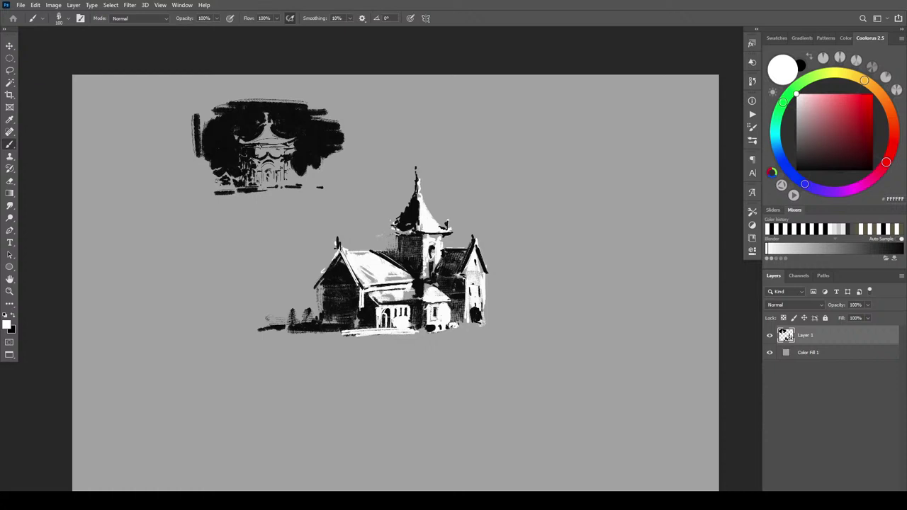
drag(492, 314, 499, 319)
key([)
drag(332, 327, 273, 331)
key(])
key(])
click(329, 327)
- Paint a thin black ground line below the front wall and deepen the shadows around the annex roofs
key(x)
mouse_move(323, 331)
mouse_down()
mouse_move(290, 332)
mouse_move(377, 331)
mouse_up()
key(bracketleft)
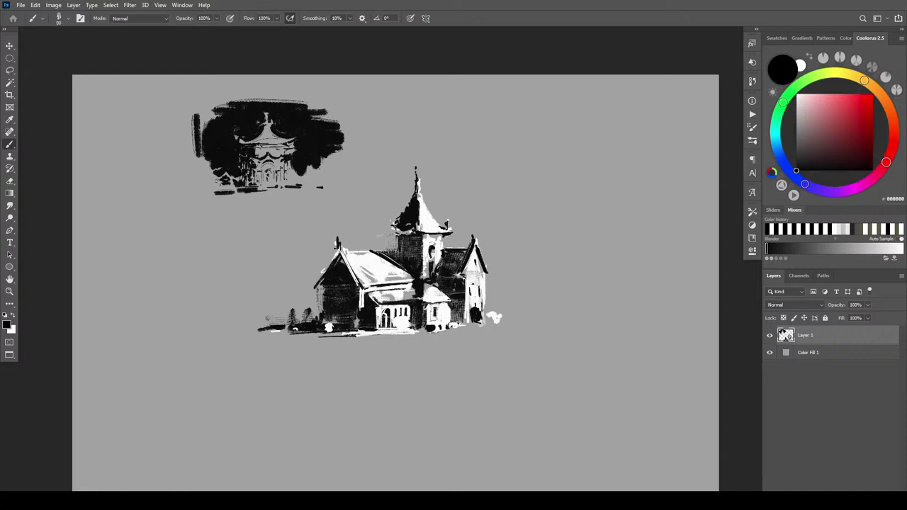
key(bracketright)
key(bracketright)
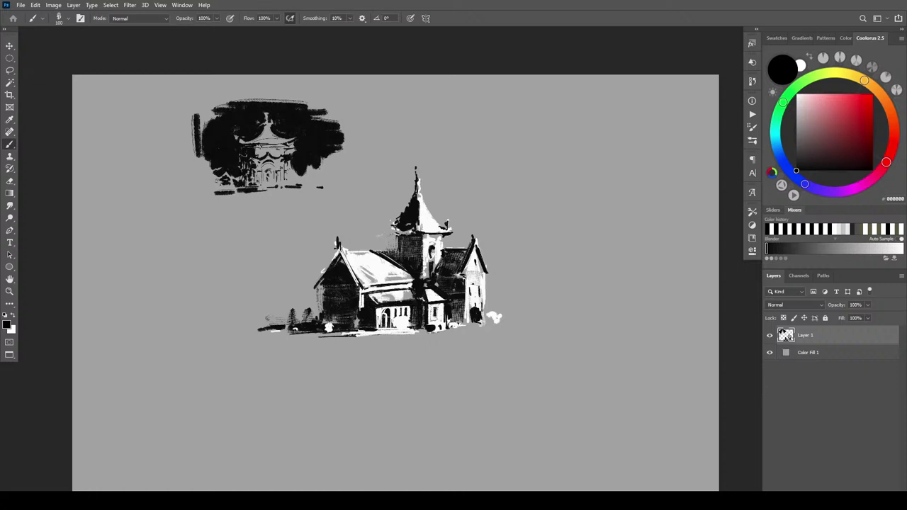
- Paint white highlights along the annex roof's upper edge and on the tower's lit wall
key(x)
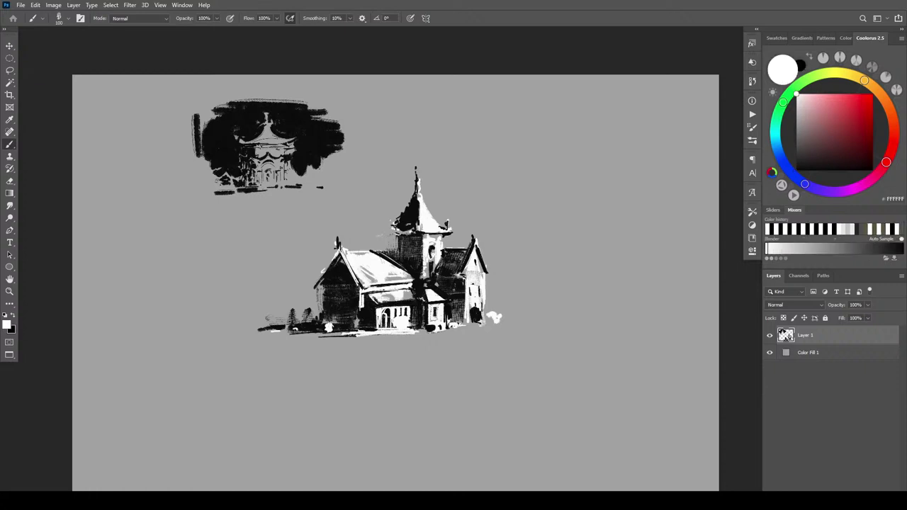
drag(370, 293, 417, 285)
drag(423, 286, 433, 285)
mouse_move(437, 271)
mouse_down()
mouse_move(450, 273)
mouse_move(431, 271)
mouse_move(432, 249)
mouse_up()
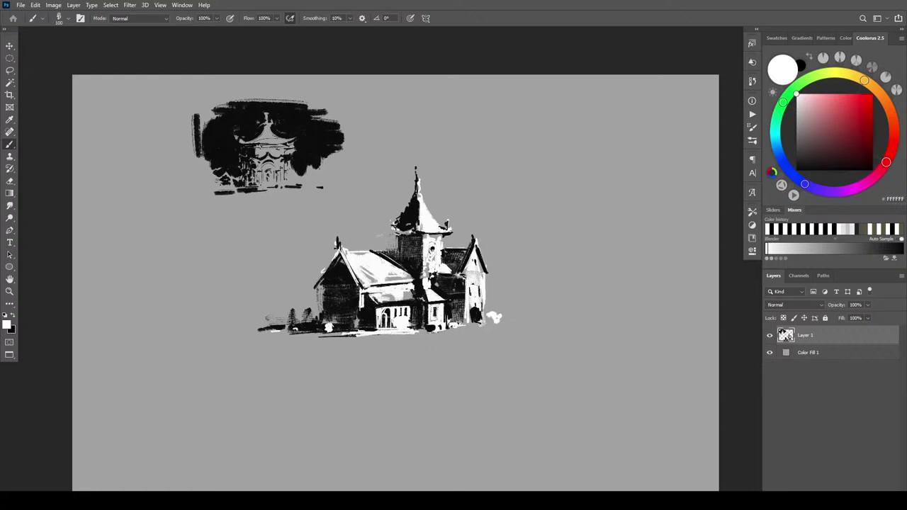
- Paint black window openings at the top of the tower, just below the spire's eaves
key(x)
mouse_move(429, 237)
mouse_down()
mouse_move(438, 251)
mouse_move(416, 251)
mouse_up()
key(x)
key(x)
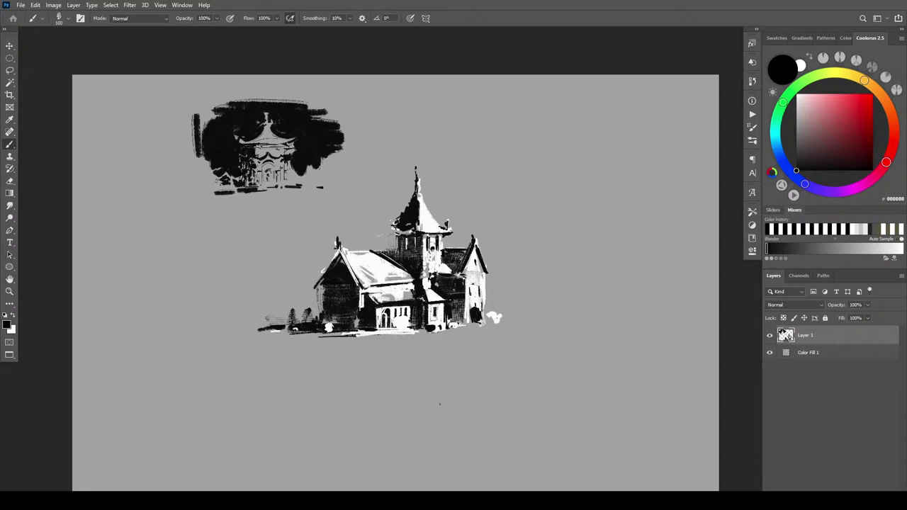
key(x)
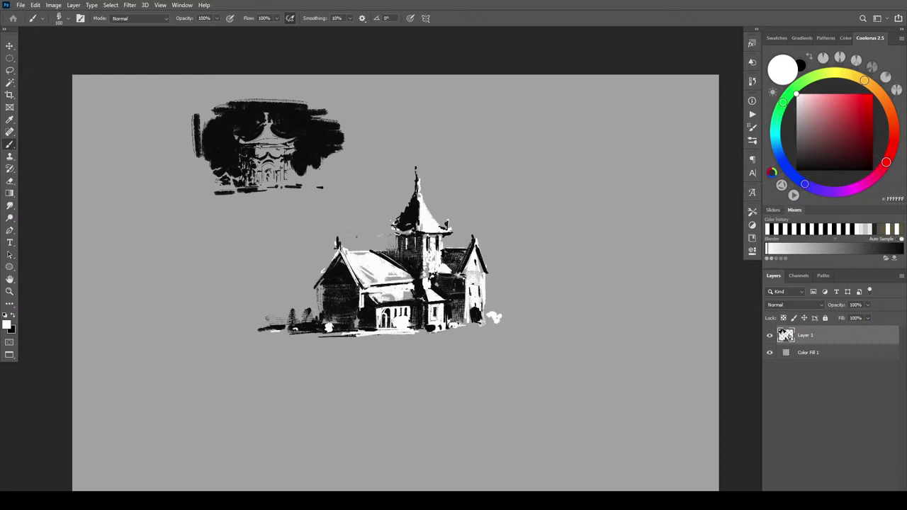
key(v)
mouse_move(349, 327)
mouse_down()
mouse_move(461, 260)
mouse_move(469, 235)
mouse_up()
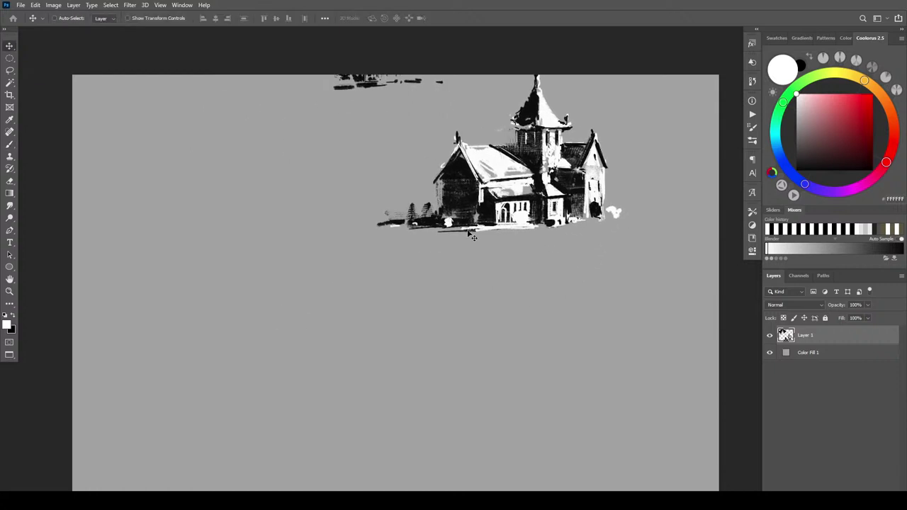
key(ctrl+z)
- Select the church sketch with a rectangular marquee, scale it to 56.3% with a 0.53° rotation, and place it beside the temple sketch
key(m)
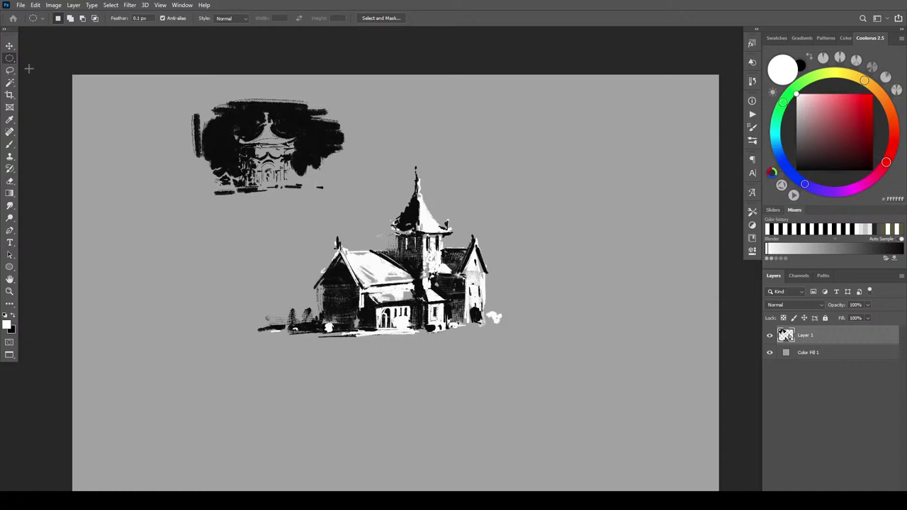
right_click(9, 57)
click(43, 59)
click(9, 71)
mouse_move(231, 285)
mouse_down()
mouse_move(409, 128)
mouse_move(463, 156)
mouse_move(562, 346)
mouse_move(311, 377)
mouse_move(268, 338)
mouse_up()
key(ctrl+t)
drag(425, 283, 450, 230)
drag(586, 282, 543, 232)
drag(580, 173, 579, 176)
key(Return)
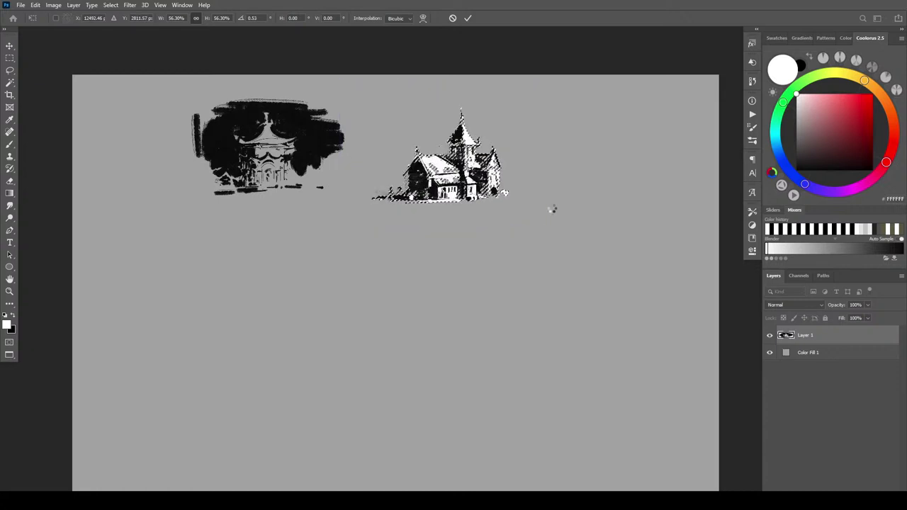
key(Return)
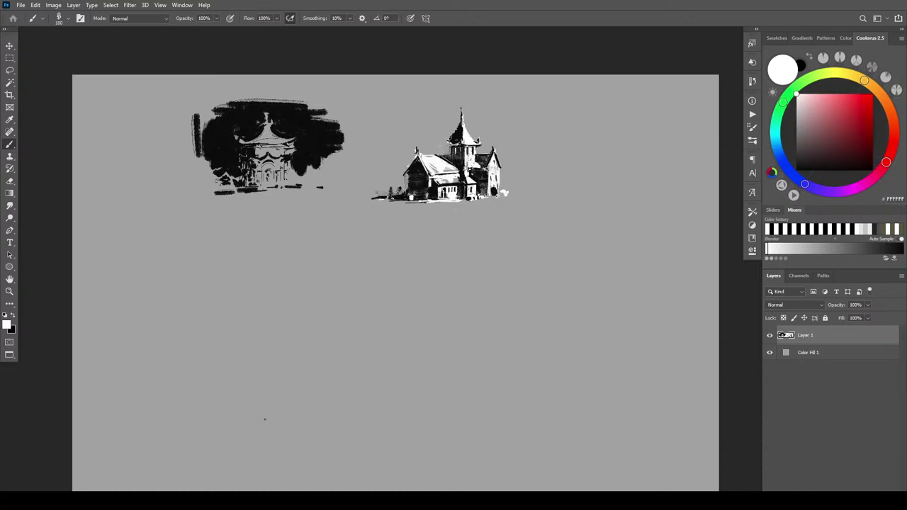
- Switch the paint colour to black and choose the EE W-Head Flat brush
key(x)
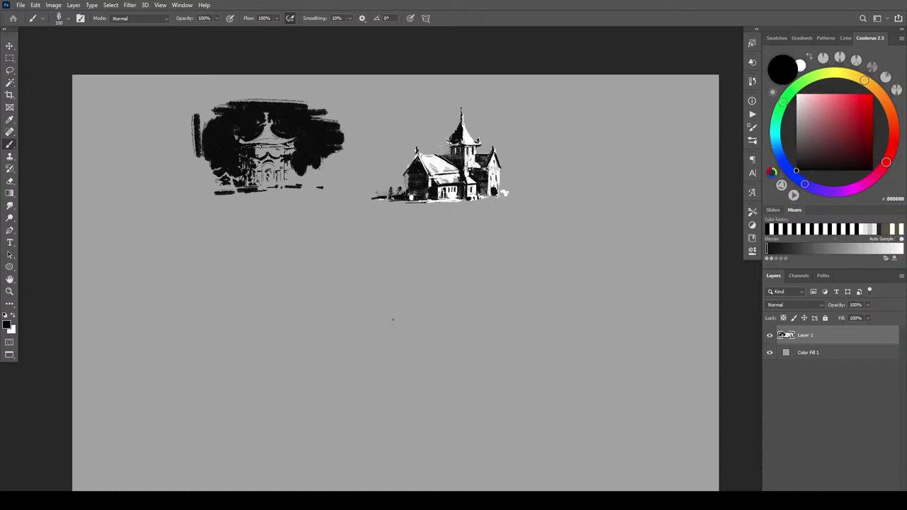
right_click(366, 314)
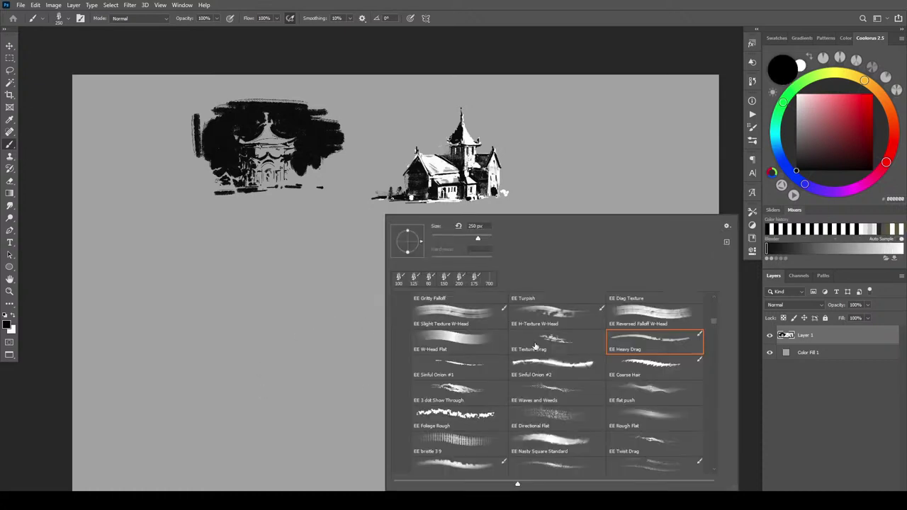
click(470, 343)
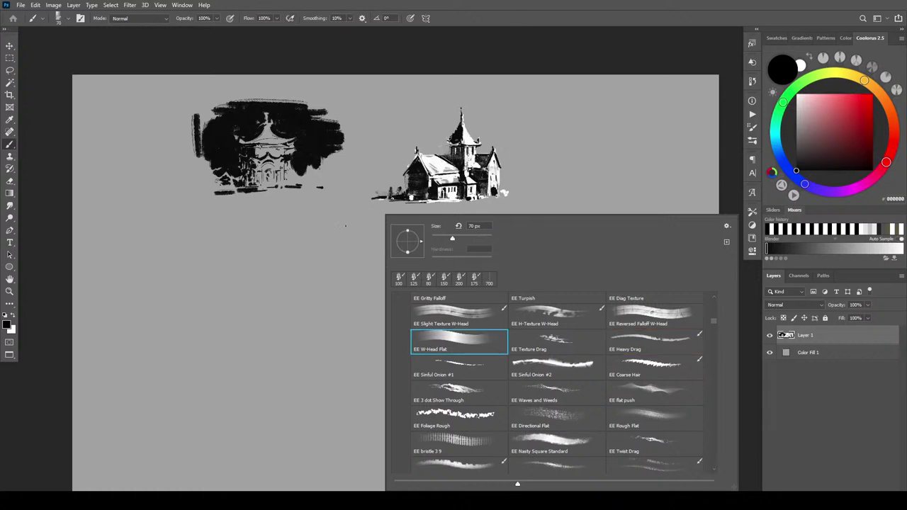
- Enlarge the brush and lay down vertical dark strokes on the empty canvas between and below the two finished sketches
click(374, 217)
key(bracketright)
key(bracketright)
key(bracketright)
key(bracketright)
key(bracketright)
key(bracketright)
key(bracketright)
key(bracketright)
key(bracketright)
key(bracketright)
key(bracketright)
key(bracketright)
key(bracketright)
key(bracketright)
key(bracketright)
key(bracketright)
key(bracketright)
drag(334, 289, 327, 366)
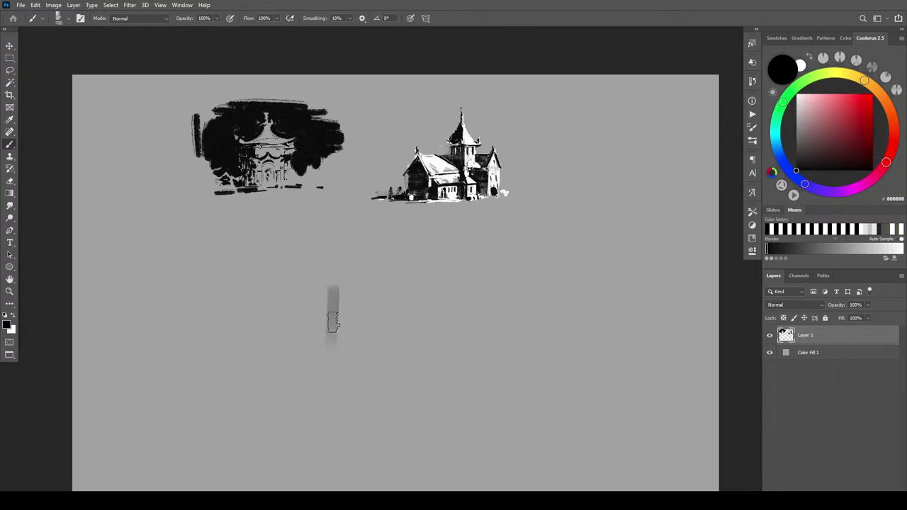
drag(333, 296, 333, 351)
drag(352, 294, 350, 349)
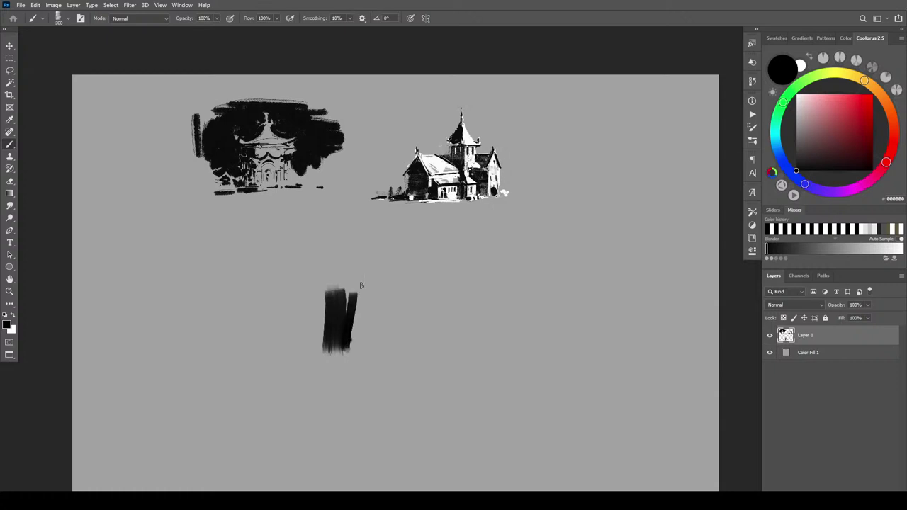
- Block in the new thumbnail's dark backdrop with broad black strokes, arched shapes and a wide gray band across its upper edge
mouse_move(362, 316)
mouse_down()
mouse_move(393, 327)
mouse_move(394, 318)
mouse_up()
mouse_move(319, 305)
mouse_down()
mouse_move(321, 328)
mouse_move(317, 293)
mouse_move(321, 321)
mouse_move(333, 311)
mouse_move(334, 331)
mouse_move(318, 316)
mouse_move(317, 351)
mouse_move(312, 311)
mouse_move(396, 267)
mouse_move(375, 271)
mouse_move(404, 273)
mouse_move(396, 274)
mouse_move(426, 336)
mouse_move(408, 329)
mouse_move(385, 351)
mouse_move(428, 338)
mouse_move(394, 324)
mouse_move(387, 333)
mouse_move(435, 297)
mouse_up()
mouse_move(369, 269)
mouse_down()
mouse_move(335, 272)
mouse_move(338, 284)
mouse_move(317, 281)
mouse_move(297, 307)
mouse_up()
mouse_move(269, 254)
mouse_down()
mouse_move(465, 270)
mouse_move(423, 296)
mouse_move(438, 290)
mouse_move(468, 337)
mouse_move(488, 305)
mouse_up()
- Add dark strokes at the thumbnail's left edge and faint gray marks beneath the backdrop with a smaller brush
key([)
key([)
key([)
key([)
key([)
drag(286, 321, 292, 355)
key([)
key([)
key([)
drag(356, 394, 359, 391)
- Enlarge the brush and extend the backdrop with gray tone on the left side and solid black in the upper-right area
key(])
key(])
key(])
key(])
key(])
key(])
key(])
key(])
key(])
key(])
key(])
key(])
key(])
key(])
key(])
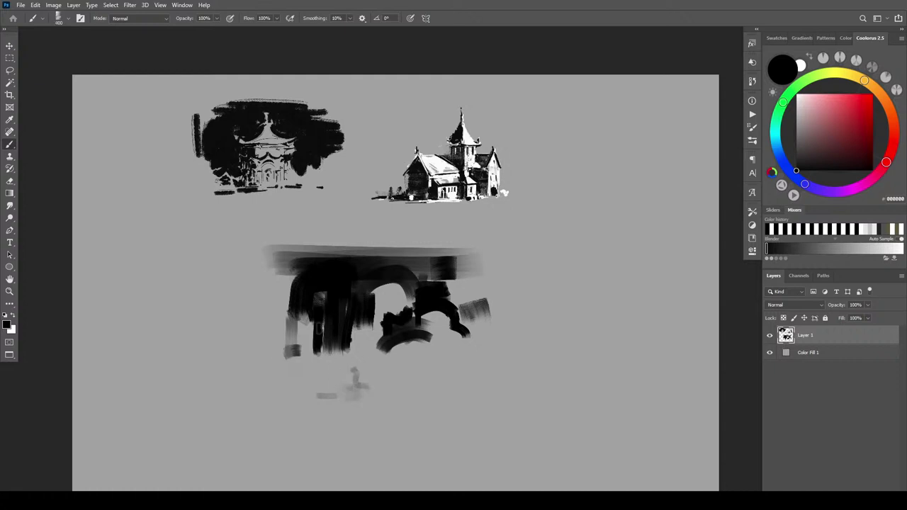
mouse_move(296, 305)
mouse_down()
mouse_move(311, 356)
mouse_move(323, 361)
mouse_move(327, 352)
mouse_move(335, 388)
mouse_move(287, 348)
mouse_move(278, 354)
mouse_move(261, 323)
mouse_move(260, 333)
mouse_move(305, 292)
mouse_up()
mouse_move(453, 264)
mouse_down()
mouse_move(467, 295)
mouse_move(482, 284)
mouse_move(491, 319)
mouse_move(469, 289)
mouse_move(418, 273)
mouse_up()
- Paint rounded dark gray mounds and horizontal gray strokes across the thumbnail's foreground
key(bracketleft)
key(bracketright)
key(bracketright)
key(bracketright)
key(bracketright)
key(bracketright)
key(bracketright)
mouse_move(432, 374)
mouse_down()
mouse_move(419, 392)
mouse_move(376, 394)
mouse_move(390, 380)
mouse_move(327, 416)
mouse_move(377, 412)
mouse_move(353, 414)
mouse_move(351, 402)
mouse_move(318, 428)
mouse_move(362, 396)
mouse_move(333, 408)
mouse_move(339, 398)
mouse_move(317, 423)
mouse_move(374, 389)
mouse_move(327, 402)
mouse_move(309, 423)
mouse_move(339, 382)
mouse_move(309, 421)
mouse_move(359, 389)
mouse_move(313, 410)
mouse_move(370, 386)
mouse_move(385, 359)
mouse_move(435, 354)
mouse_move(452, 365)
mouse_move(451, 385)
mouse_move(440, 390)
mouse_move(459, 395)
mouse_move(502, 376)
mouse_move(487, 356)
mouse_move(247, 396)
mouse_move(254, 407)
mouse_move(230, 416)
mouse_up()
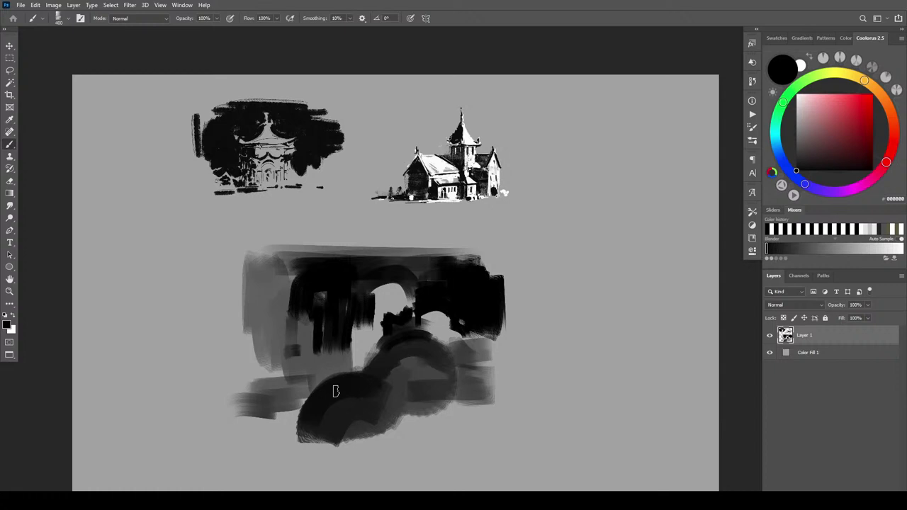
- Switch the paint colour to white and paint a flat white cap on top of the central mound
key(x)
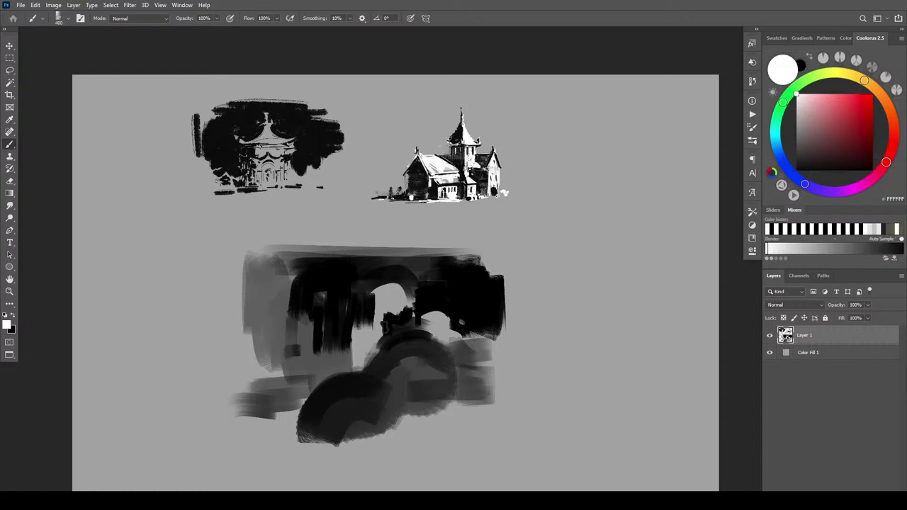
key(])
key(])
key(])
key(])
key(])
key(])
mouse_move(383, 343)
mouse_down()
mouse_move(417, 332)
mouse_move(388, 339)
mouse_move(430, 339)
mouse_move(414, 336)
mouse_up()
- Paint a smaller white cap on the dome just behind and to the right of the central mound
key(])
key(])
key(])
key(])
key(])
key(])
key(])
key(])
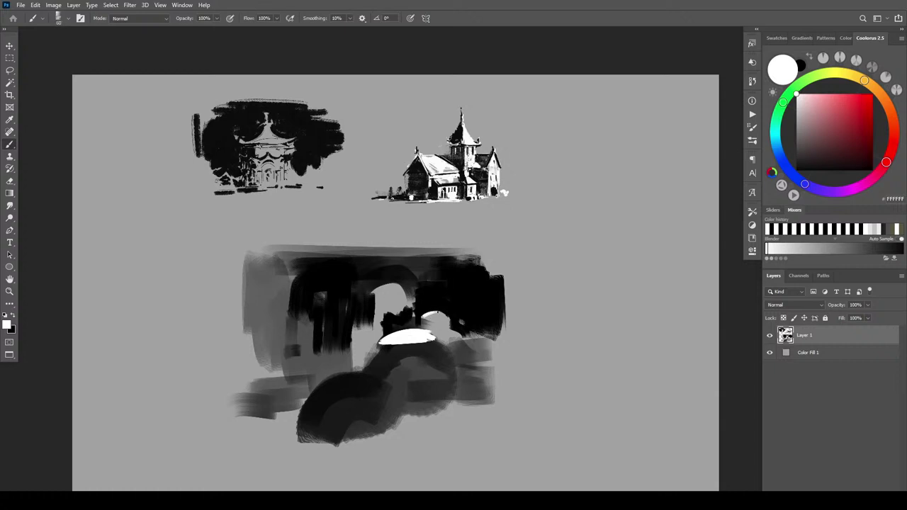
drag(444, 317, 425, 318)
- Paint a pale patch at the right edge, a small white cap on the left tower and a white roof above the central mound
key(bracketright)
key(bracketright)
key(bracketright)
key(bracketright)
mouse_move(488, 340)
mouse_down()
mouse_move(455, 342)
mouse_move(494, 346)
mouse_move(455, 348)
mouse_move(496, 349)
mouse_up()
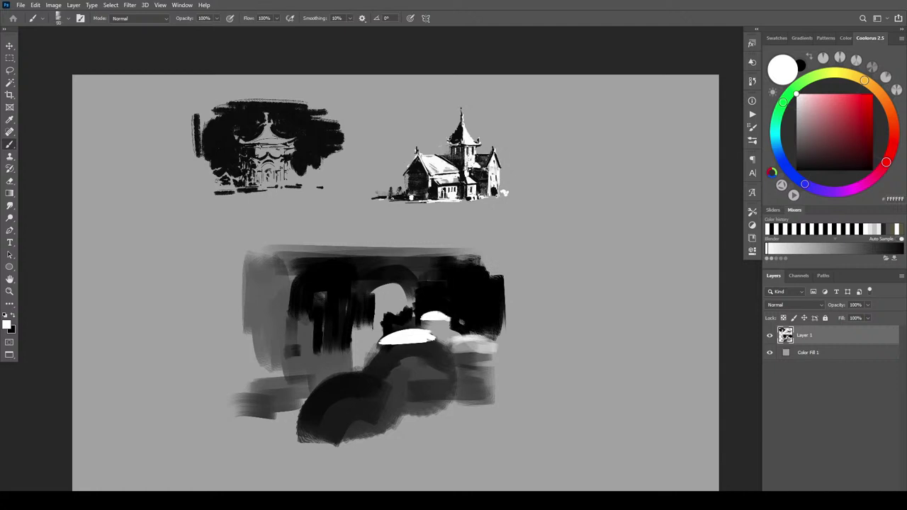
drag(352, 326, 360, 329)
drag(386, 313, 418, 311)
- Switch to black and paint shadows beneath and around the white caps to sharpen the domes' edges
key(bracketright)
key(bracketright)
key(bracketright)
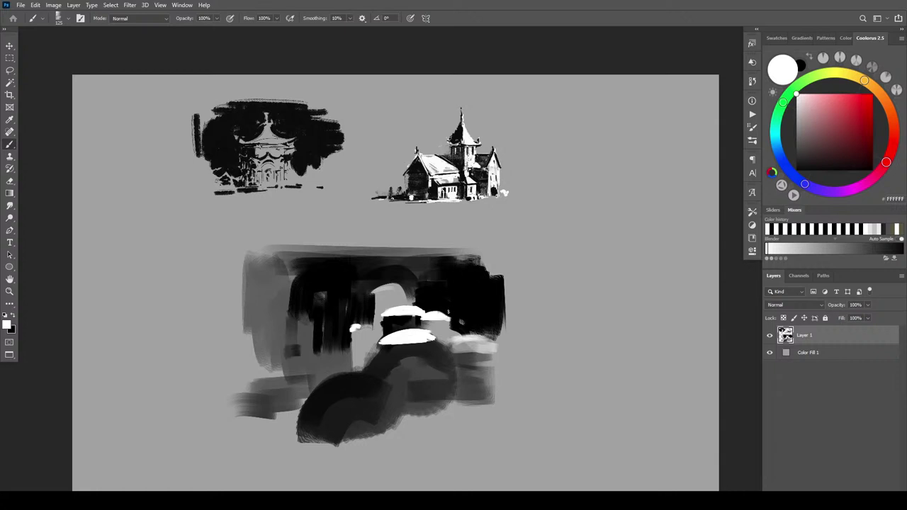
key(x)
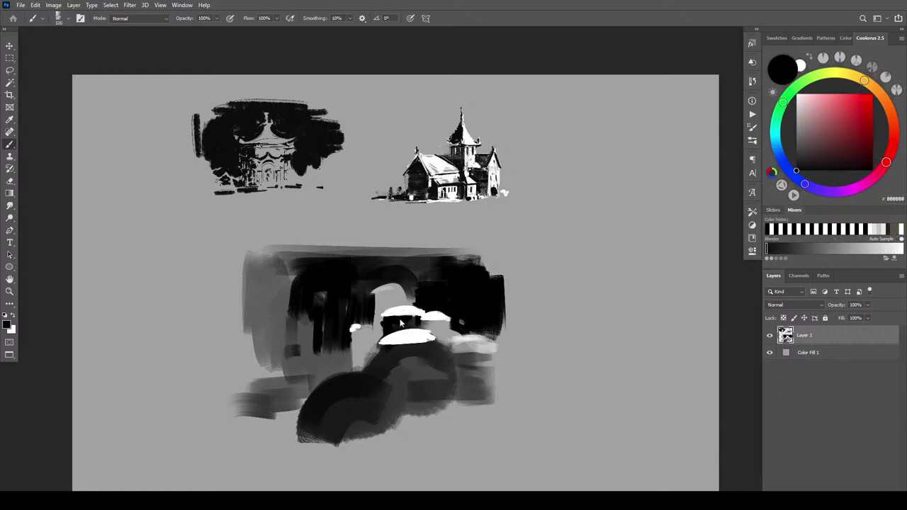
mouse_move(415, 324)
mouse_down()
mouse_move(431, 323)
mouse_move(446, 334)
mouse_move(437, 338)
mouse_move(455, 343)
mouse_move(499, 339)
mouse_up()
drag(428, 315, 447, 314)
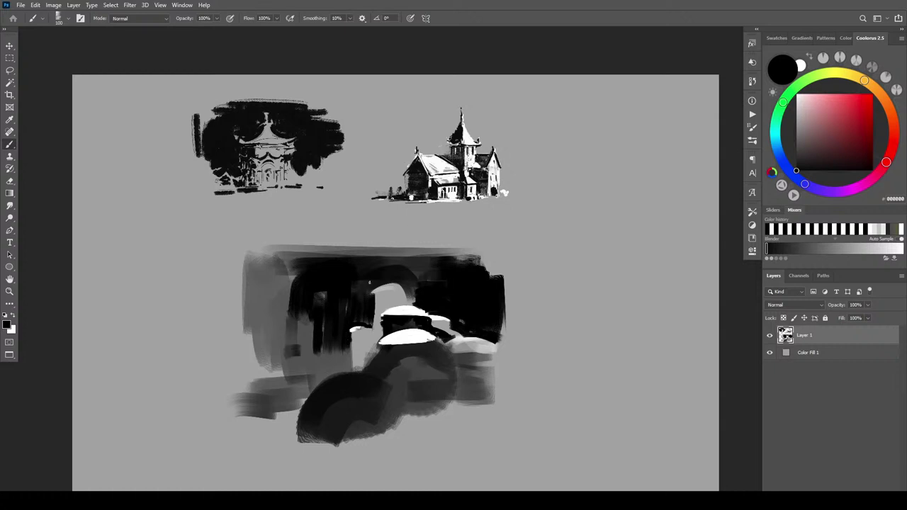
mouse_move(388, 286)
mouse_down()
mouse_move(400, 284)
mouse_move(392, 280)
mouse_up()
- Cover the foreground with a solid black mound and add a thin dark line at the thumbnail's lower-left edge
mouse_move(387, 386)
mouse_down()
mouse_move(344, 415)
mouse_move(393, 397)
mouse_move(286, 437)
mouse_move(395, 400)
mouse_move(290, 415)
mouse_up()
mouse_move(398, 401)
mouse_down()
mouse_move(285, 415)
mouse_move(394, 405)
mouse_move(304, 395)
mouse_move(291, 420)
mouse_move(437, 417)
mouse_move(338, 392)
mouse_move(327, 401)
mouse_move(417, 397)
mouse_move(333, 377)
mouse_move(299, 429)
mouse_move(399, 394)
mouse_move(301, 403)
mouse_move(380, 404)
mouse_move(262, 409)
mouse_move(479, 413)
mouse_up()
key(ctrl+z)
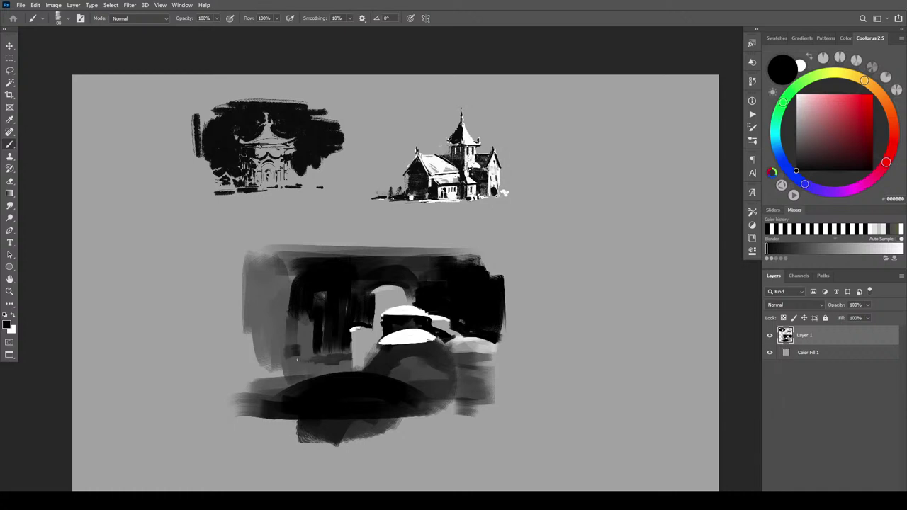
drag(282, 374, 256, 373)
- Adjust the brush size and refine the shaft of the narrow pale tower left of the domes
key(])
key(])
key(])
key(])
key(])
key(])
key(])
key(])
key(])
key(])
key(])
key(])
key(])
drag(361, 309, 358, 363)
- Shade the upper part of the tall tower just below its pale rounded top
key([)
key([)
key([)
key([)
key([)
key(bracketleft)
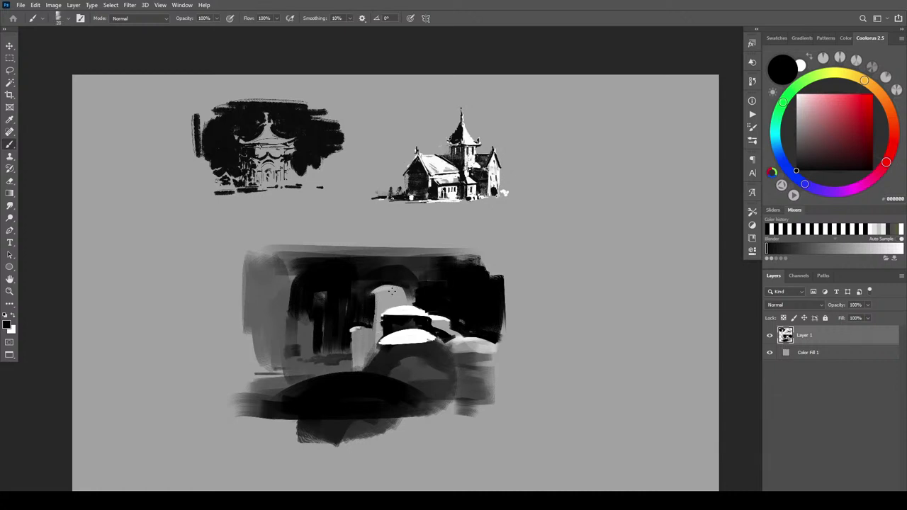
key(bracketright)
key(bracketright)
key(bracketright)
drag(374, 295, 399, 293)
- Select the third thumbnail with a rectangular marquee, scale it to 64.46%, and place it right of the church sketch
mouse_move(509, 292)
mouse_down()
mouse_move(484, 294)
mouse_move(559, 318)
mouse_up()
key(m)
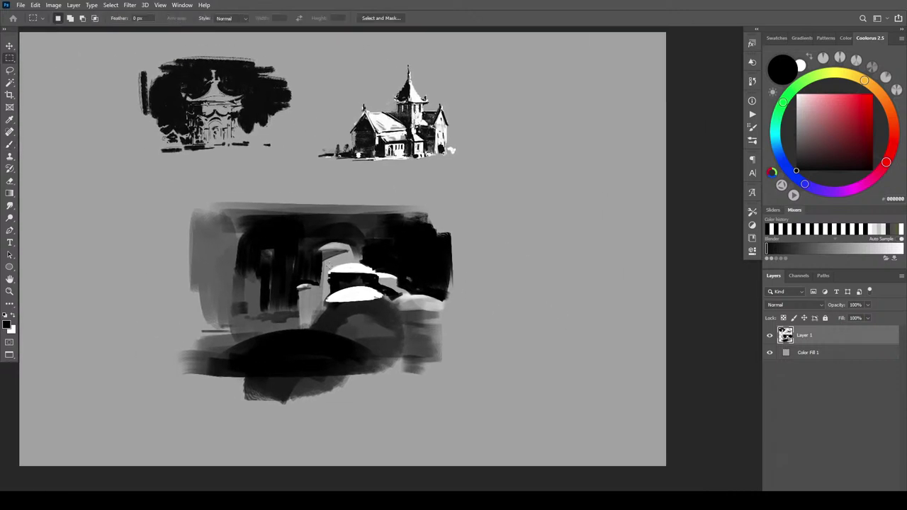
mouse_move(133, 195)
mouse_down()
mouse_move(365, 370)
mouse_move(489, 390)
mouse_move(468, 401)
mouse_up()
key(v)
mouse_move(366, 325)
mouse_down()
mouse_move(208, 282)
mouse_move(219, 294)
mouse_move(221, 286)
mouse_up()
key(ctrl+t)
drag(300, 371, 206, 289)
mouse_move(145, 258)
mouse_down()
mouse_move(171, 253)
mouse_move(168, 270)
mouse_move(574, 186)
mouse_move(620, 135)
mouse_move(601, 130)
mouse_up()
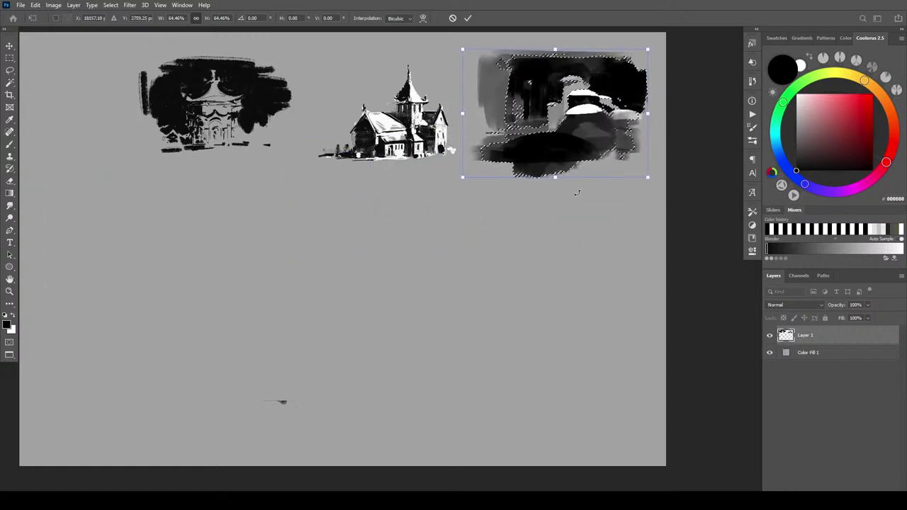
key(Return)
key(ctrl+d)
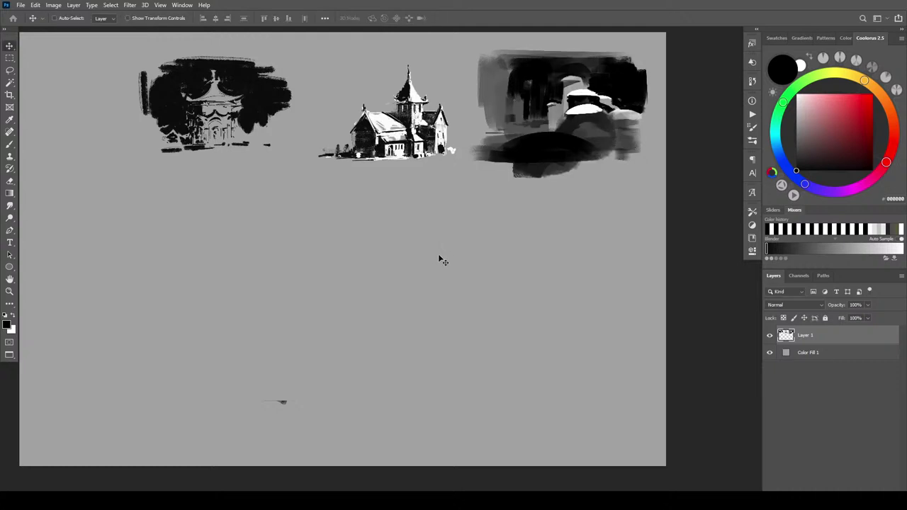
- Select the leftover paint fragment near the canvas's lower edge with a rectangular marquee and delete it
key(m)
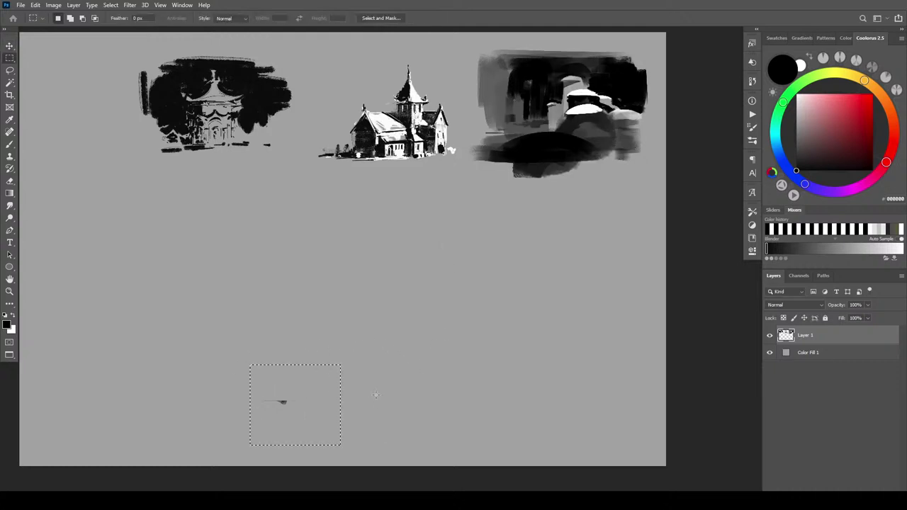
drag(290, 397, 276, 396)
key(Delete)
key(ctrl+d)
- Paint two clusters of soft, rounded dark strokes on the empty canvas below the row of finished thumbnails
key(b)
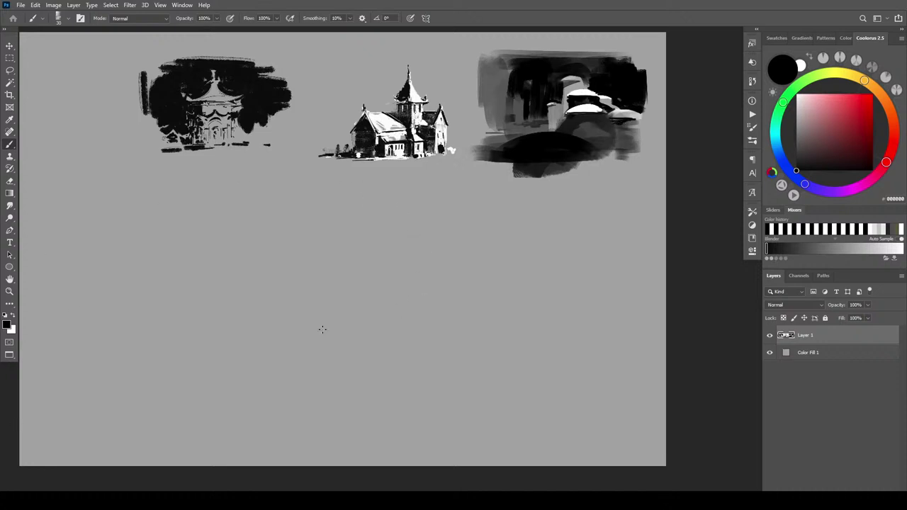
mouse_move(291, 243)
mouse_down()
mouse_move(336, 266)
mouse_move(251, 281)
mouse_move(325, 273)
mouse_move(350, 291)
mouse_move(281, 257)
mouse_move(325, 246)
mouse_move(337, 252)
mouse_move(337, 270)
mouse_move(307, 251)
mouse_move(269, 260)
mouse_move(265, 240)
mouse_move(237, 250)
mouse_move(253, 250)
mouse_move(239, 264)
mouse_move(228, 221)
mouse_up()
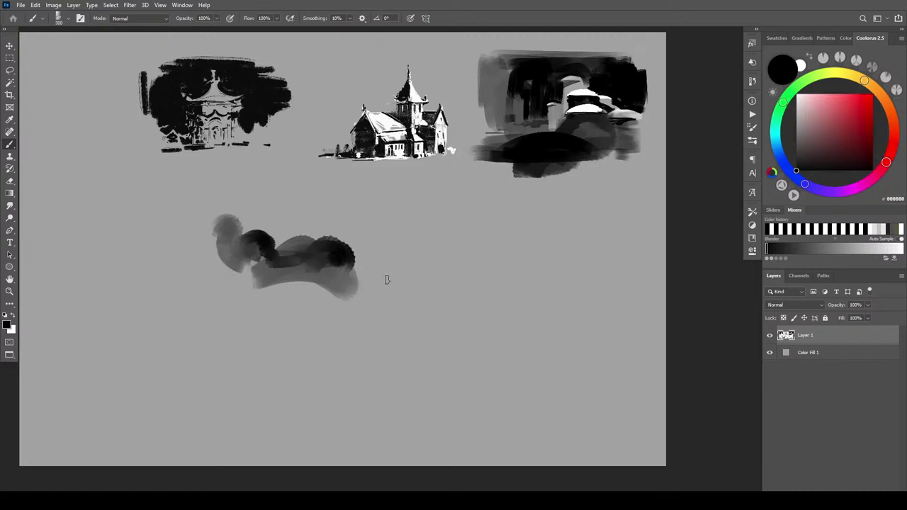
mouse_move(366, 290)
mouse_down()
mouse_move(417, 237)
mouse_move(450, 230)
mouse_move(426, 233)
mouse_move(451, 227)
mouse_move(445, 242)
mouse_move(410, 245)
mouse_move(417, 251)
mouse_move(397, 280)
mouse_move(377, 285)
mouse_move(426, 277)
mouse_move(430, 259)
mouse_move(457, 254)
mouse_up()
- Switch the paint colour to white and brush soft light tone into the middle of the right cluster
key(bracketleft)
key(bracketleft)
key(bracketleft)
key(bracketleft)
key(x)
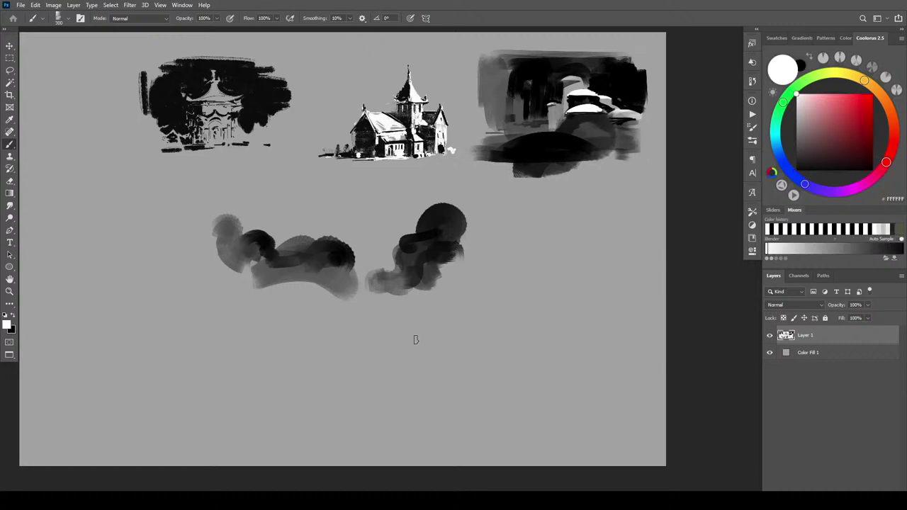
key(bracketright)
key(bracketright)
key(bracketright)
key(bracketright)
key(bracketright)
drag(405, 264, 432, 244)
- Paint bright white highlights at the lower-left end of the right cluster and on the left cluster's lower part
mouse_move(374, 286)
mouse_down()
mouse_move(411, 281)
mouse_move(409, 259)
mouse_move(422, 249)
mouse_move(420, 273)
mouse_move(374, 290)
mouse_up()
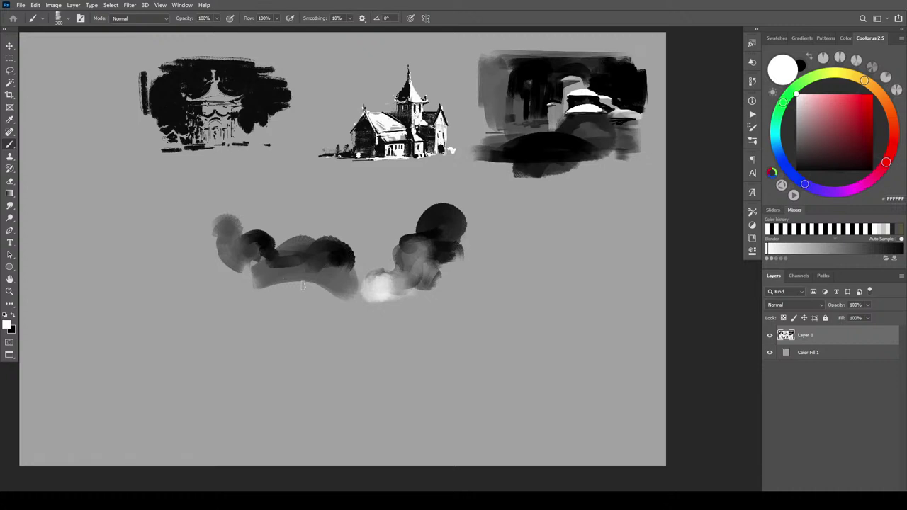
mouse_move(241, 247)
mouse_down()
mouse_move(280, 274)
mouse_move(270, 276)
mouse_move(278, 265)
mouse_move(265, 246)
mouse_up()
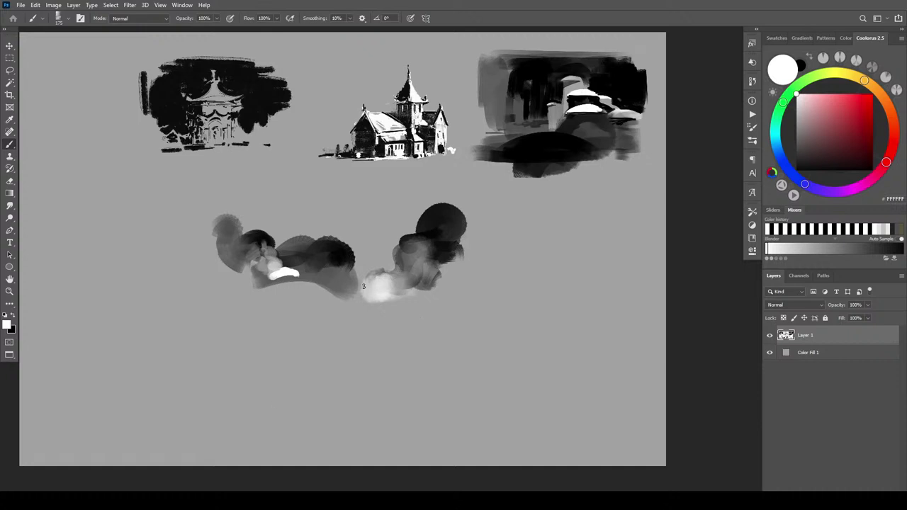
drag(364, 286, 372, 295)
- Blend and reshape the right cluster's white highlight and dark masses with the Smudge tool
key(r)
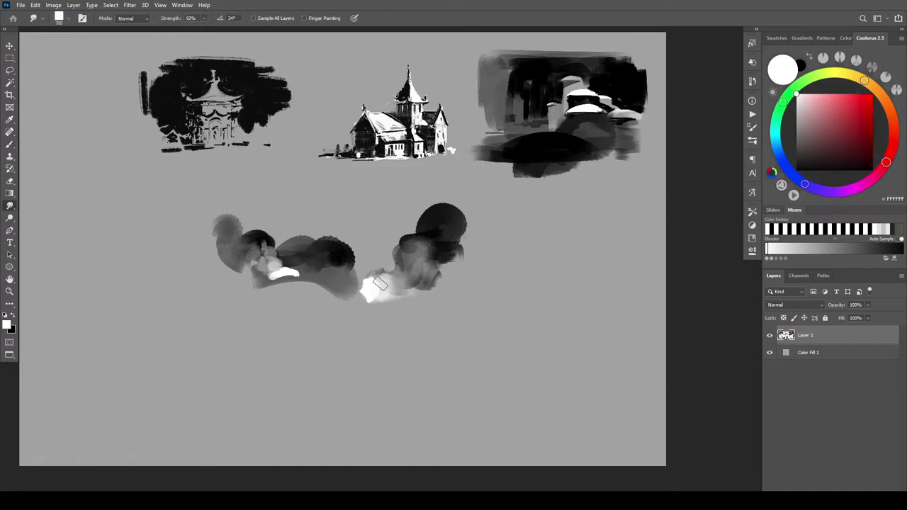
mouse_move(376, 280)
mouse_down()
mouse_move(408, 249)
mouse_move(424, 248)
mouse_move(436, 231)
mouse_move(418, 254)
mouse_move(431, 242)
mouse_move(429, 261)
mouse_move(414, 248)
mouse_move(414, 260)
mouse_move(437, 233)
mouse_move(436, 246)
mouse_move(441, 229)
mouse_move(454, 239)
mouse_move(434, 222)
mouse_move(453, 233)
mouse_move(454, 214)
mouse_move(448, 236)
mouse_move(465, 231)
mouse_move(455, 260)
mouse_move(426, 259)
mouse_move(435, 242)
mouse_move(417, 244)
mouse_move(436, 245)
mouse_move(438, 275)
mouse_move(459, 264)
mouse_move(434, 287)
mouse_move(465, 270)
mouse_move(434, 296)
mouse_move(391, 310)
mouse_move(415, 292)
mouse_move(360, 299)
mouse_up()
key(bracketright)
key(bracketright)
key(bracketright)
key(bracketright)
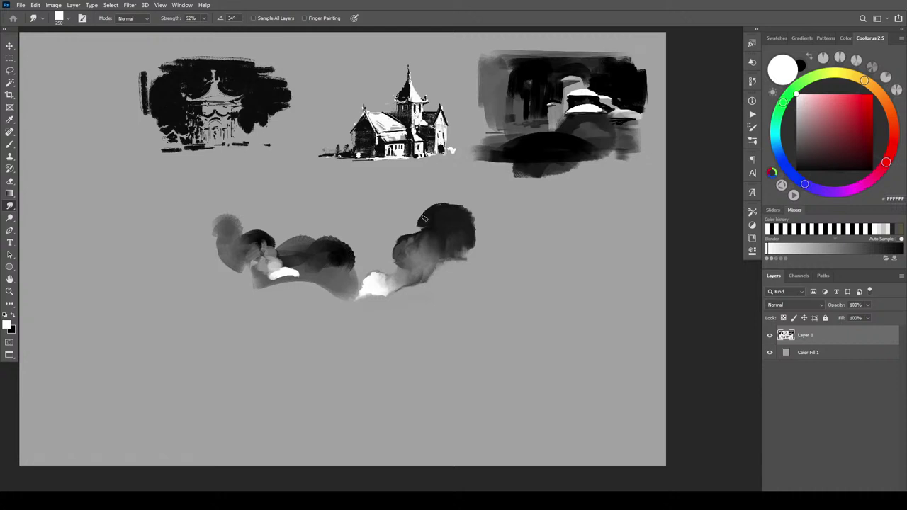
- Smudge the right cluster's top outward to the upper right into a feathered, slanting dark mass
mouse_move(422, 215)
mouse_down()
mouse_move(447, 204)
mouse_move(462, 217)
mouse_up()
key(bracketleft)
key(bracketleft)
key(bracketleft)
mouse_move(426, 200)
mouse_down()
mouse_move(465, 186)
mouse_move(448, 196)
mouse_move(459, 215)
mouse_move(472, 198)
mouse_move(465, 220)
mouse_move(487, 223)
mouse_move(461, 241)
mouse_move(487, 190)
mouse_up()
- Smudge the dark rounded mass at the right side of the left cluster into softer, varied tones
key(bracketright)
key(bracketright)
key(bracketright)
key(bracketright)
key(bracketright)
key(bracketright)
key(bracketright)
key(bracketright)
key(bracketright)
key(bracketright)
key([)
key([)
mouse_move(340, 264)
mouse_down()
mouse_move(334, 280)
mouse_move(345, 291)
mouse_move(347, 278)
mouse_move(332, 266)
mouse_up()
key([)
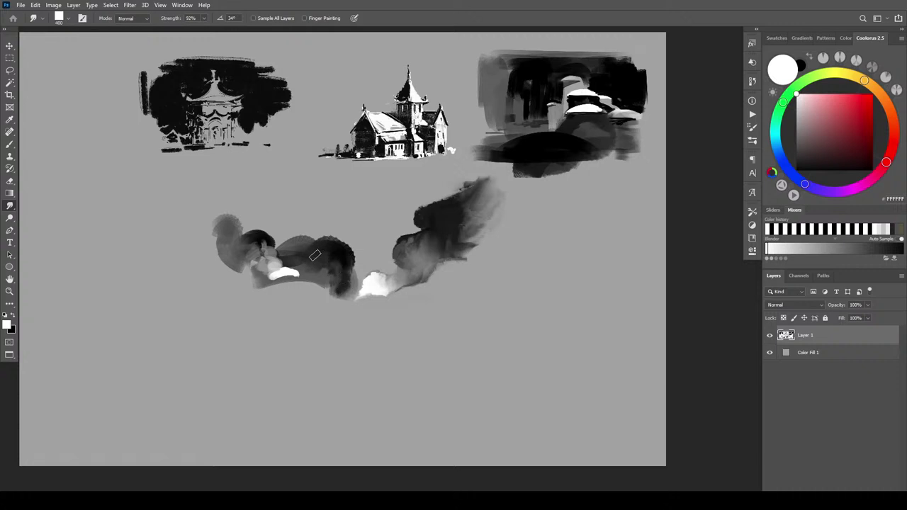
drag(303, 249, 290, 242)
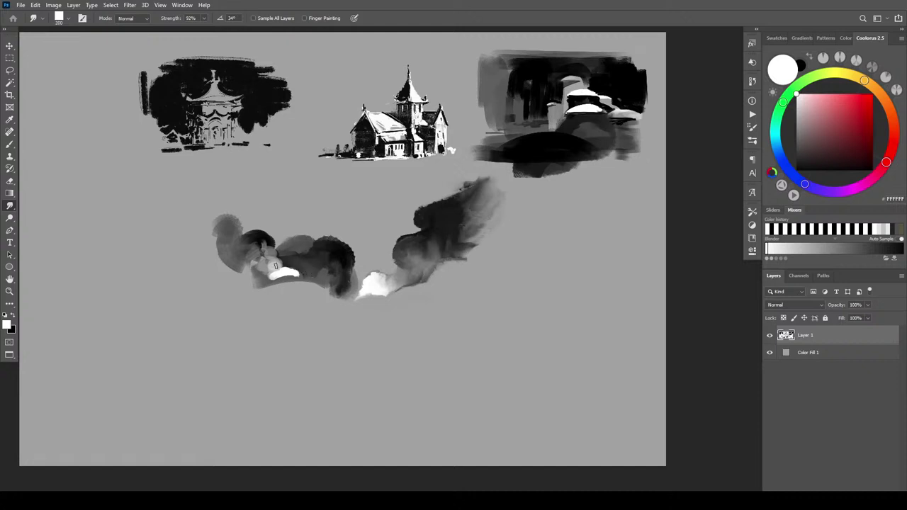
- Smudge the left cluster's white highlight up into the dark tone and pull its far left end upward into a fading wisp
drag(277, 269, 261, 253)
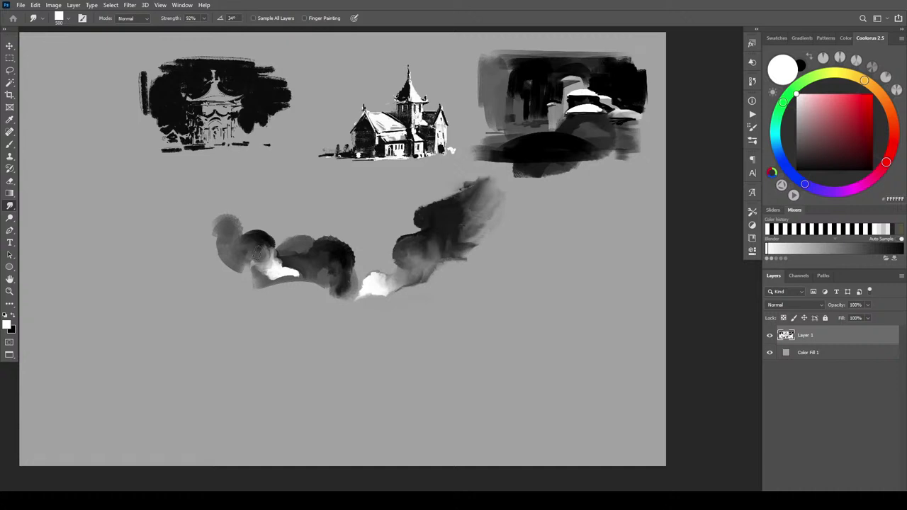
mouse_move(252, 247)
mouse_down()
mouse_move(220, 224)
mouse_move(233, 231)
mouse_move(232, 222)
mouse_move(235, 231)
mouse_move(234, 219)
mouse_move(225, 225)
mouse_move(231, 220)
mouse_move(219, 222)
mouse_move(211, 206)
mouse_move(218, 223)
mouse_move(205, 206)
mouse_up()
key(bracketright)
key(bracketright)
key(bracketright)
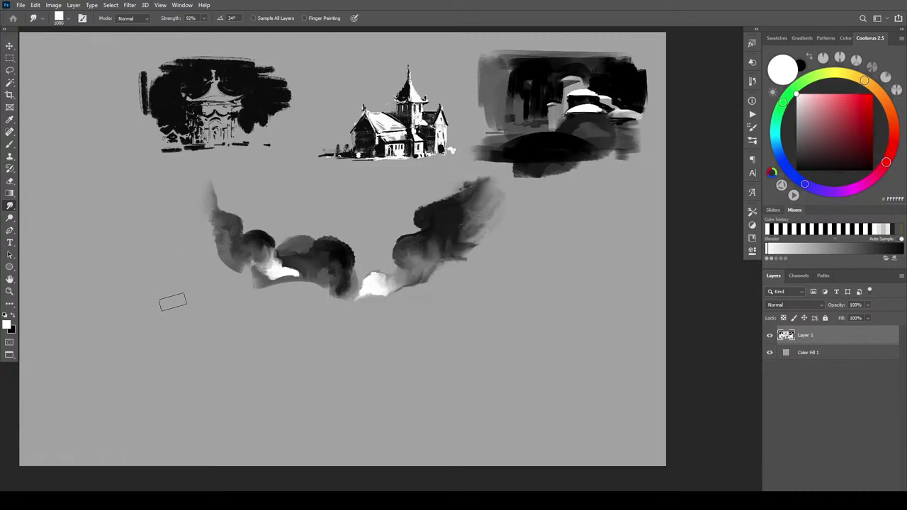
- Reshape the left cluster's white highlight into thinner, broken light shapes and soften the dark edges around it with the Smudge tool
mouse_move(278, 234)
mouse_down()
mouse_move(271, 258)
mouse_move(263, 250)
mouse_move(269, 262)
mouse_move(257, 241)
mouse_move(267, 259)
mouse_up()
key(bracketleft)
key(bracketleft)
key(bracketleft)
key(bracketleft)
key(bracketleft)
key(bracketleft)
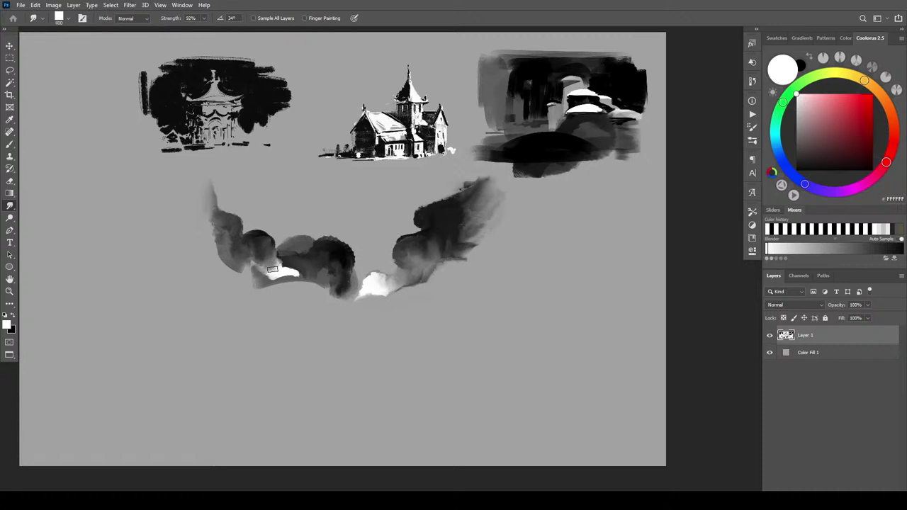
drag(276, 273, 275, 271)
drag(280, 276, 291, 276)
drag(361, 294, 348, 304)
- Smudge the right cluster's inner tones and left edge into ragged, billowing cloud shapes
drag(445, 226, 448, 229)
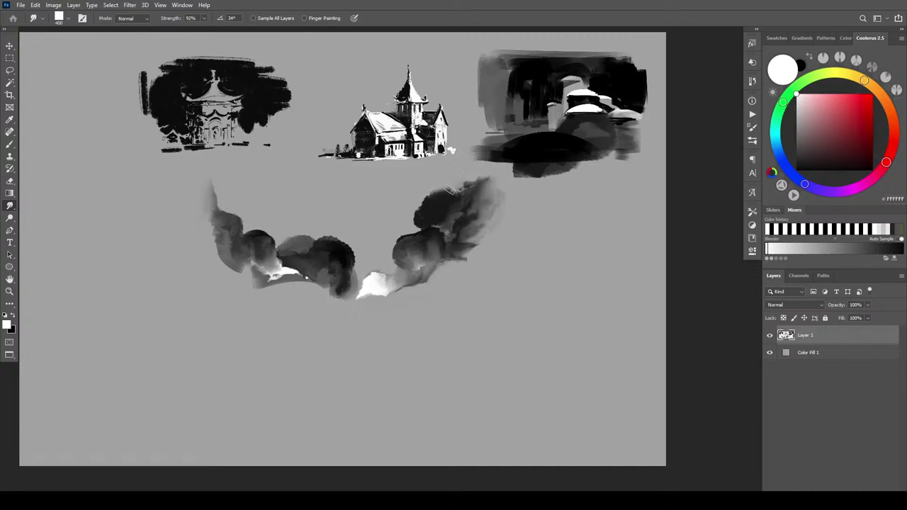
key(])
key(])
key(])
key(])
key(])
key(])
mouse_move(418, 223)
mouse_down()
mouse_move(426, 190)
mouse_move(410, 222)
mouse_up()
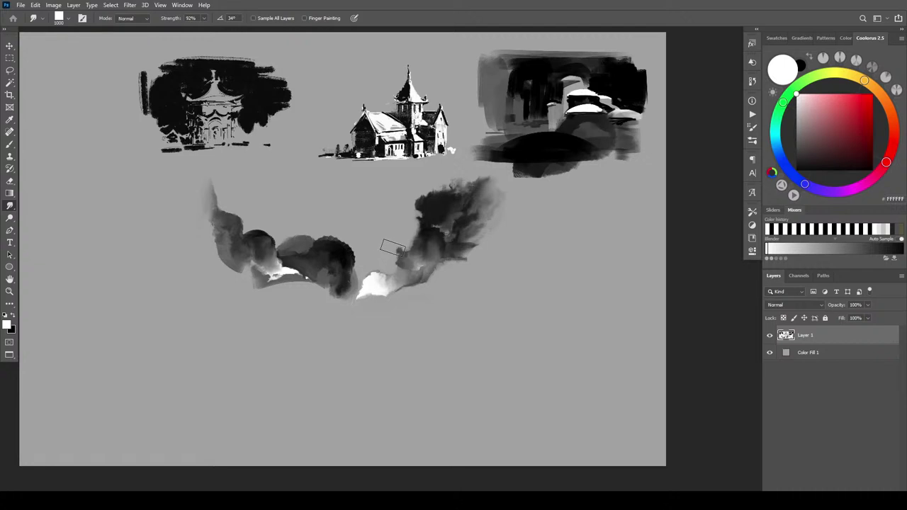
mouse_move(395, 247)
mouse_down()
mouse_move(397, 258)
mouse_move(412, 241)
mouse_up()
- Use a smaller Smudge brush to blend light gray tone between the right cluster's upper and lower dark masses
key([)
key([)
key([)
key([)
key([)
key([)
drag(427, 221, 432, 222)
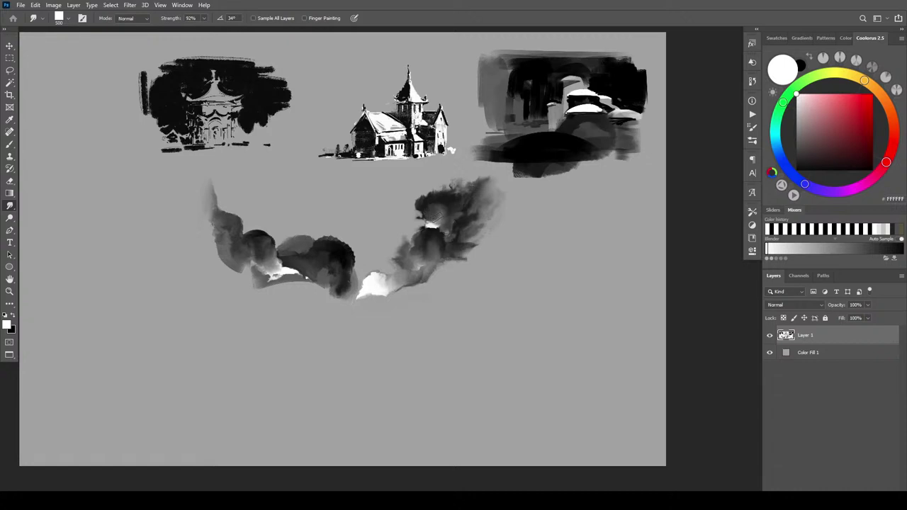
drag(432, 222, 433, 222)
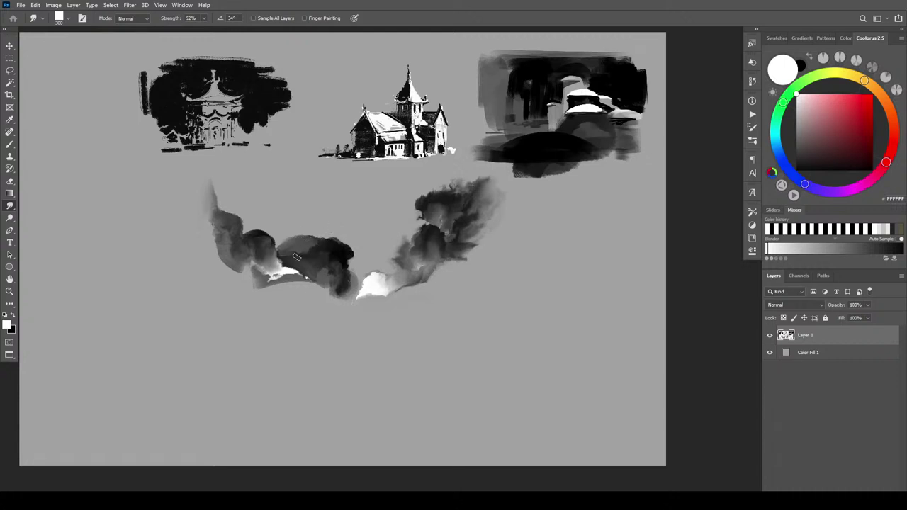
- Smudge faint wisps along the top of the left cluster's dark mass and undo the last stroke
mouse_move(300, 223)
mouse_down()
mouse_move(312, 237)
mouse_move(281, 235)
mouse_move(309, 240)
mouse_move(282, 238)
mouse_up()
key(bracketright)
key(bracketright)
key(bracketright)
key(bracketright)
key(bracketright)
key(bracketright)
key(bracketright)
key(bracketright)
key(bracketright)
key(bracketright)
key(ctrl+z)
key(bracketleft)
key(bracketleft)
key(bracketleft)
- Select both painted clusters together, scale them to 52.41%, and place them at the left below the first thumbnail row
key(m)
mouse_move(197, 164)
mouse_down()
mouse_move(348, 259)
mouse_move(511, 311)
mouse_up()
drag(473, 227, 314, 292)
key(v)
key(ctrl+t)
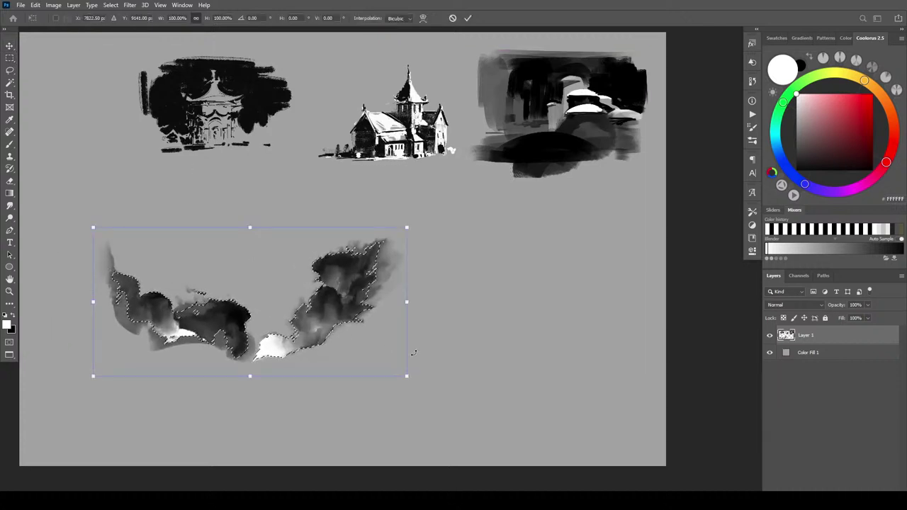
drag(411, 348, 246, 293)
drag(193, 256, 166, 198)
mouse_move(262, 225)
mouse_down()
mouse_move(370, 253)
mouse_move(284, 231)
mouse_move(318, 226)
mouse_move(260, 224)
mouse_up()
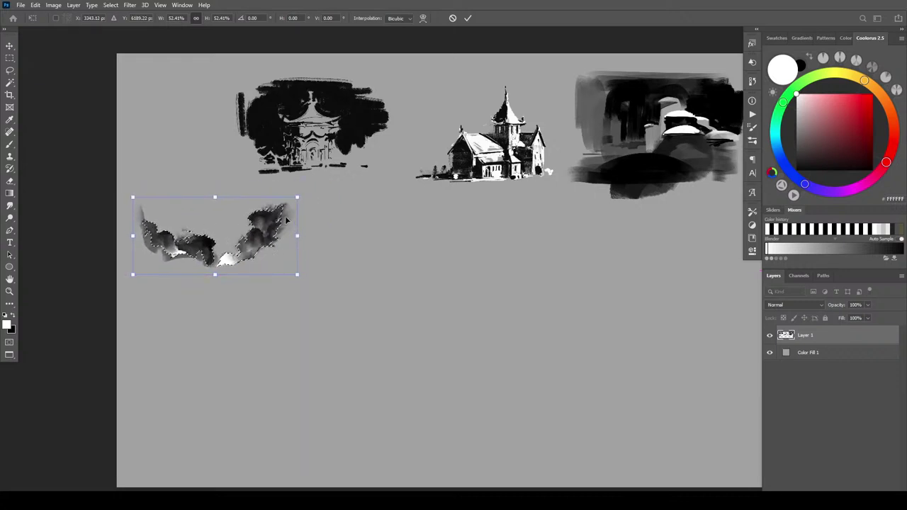
key(Return)
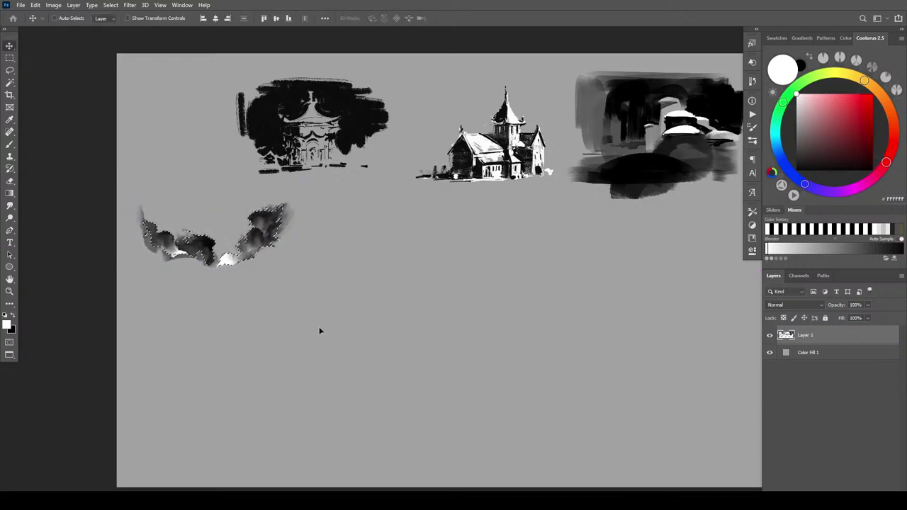
key(ctrl+d)
- Switch to the Brush tool with black and paint a soft gray sky band across the top of the cloud sketch
key(b)
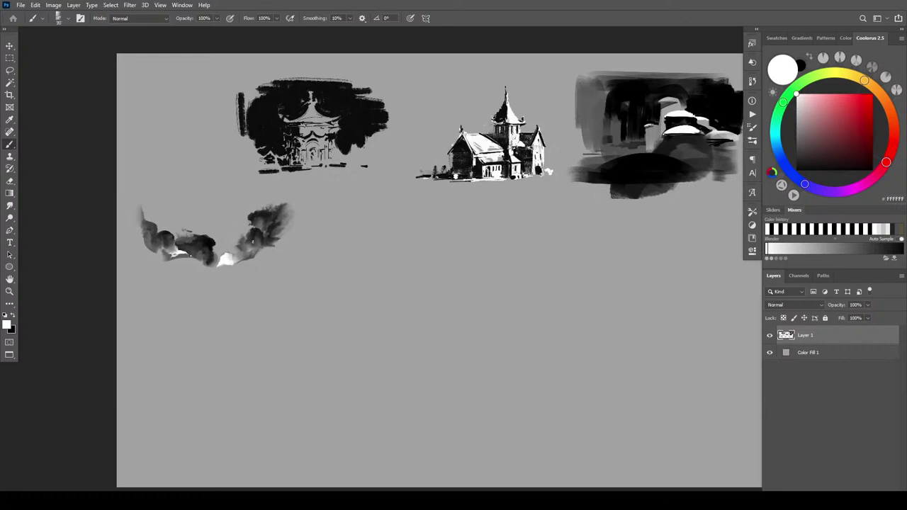
key(x)
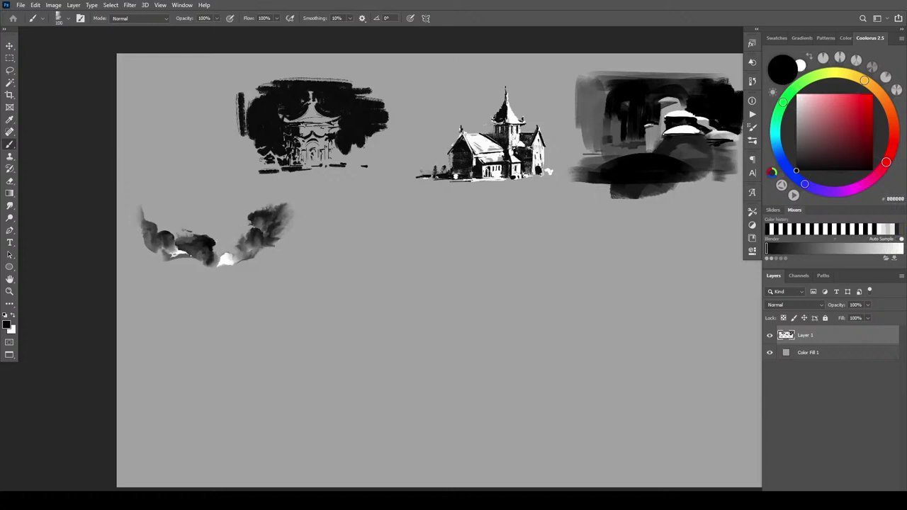
mouse_move(142, 208)
mouse_down()
mouse_move(260, 202)
mouse_move(158, 216)
mouse_move(241, 217)
mouse_move(185, 225)
mouse_move(238, 223)
mouse_move(215, 244)
mouse_move(204, 237)
mouse_move(212, 230)
mouse_move(243, 225)
mouse_move(175, 218)
mouse_move(246, 214)
mouse_move(173, 209)
mouse_move(250, 204)
mouse_move(155, 205)
mouse_move(290, 194)
mouse_move(171, 197)
mouse_move(152, 207)
mouse_up()
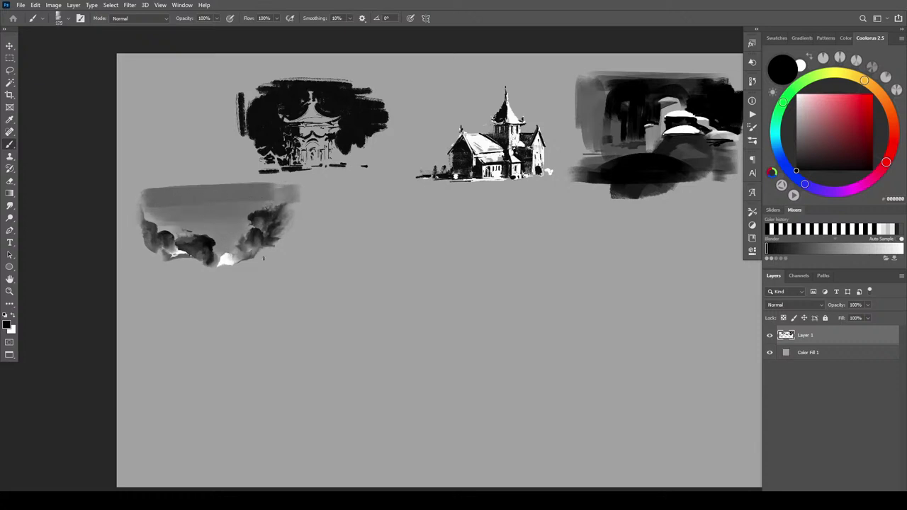
- Paint black ground shapes beneath the cloud masses and fill gray tone along both side edges of the sketch
drag(244, 267, 290, 262)
drag(178, 270, 202, 267)
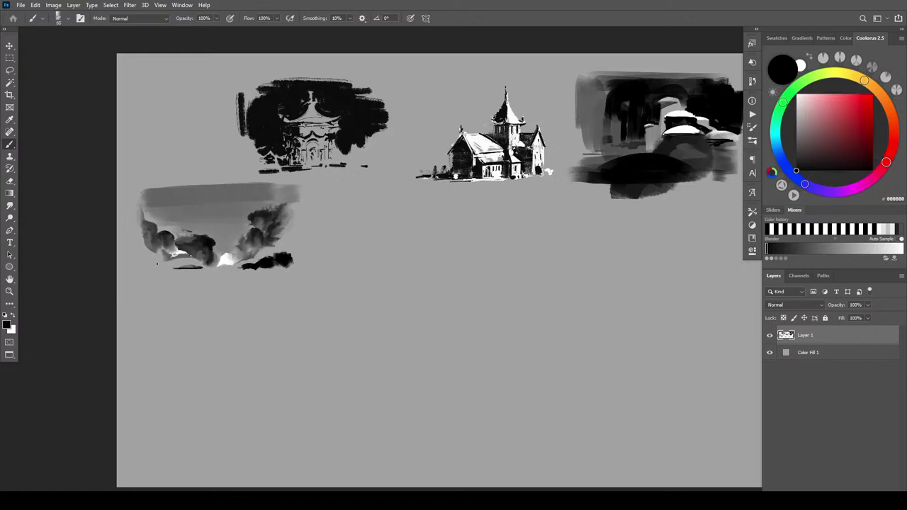
drag(144, 252, 150, 257)
mouse_move(138, 219)
mouse_down()
mouse_move(145, 245)
mouse_move(138, 208)
mouse_up()
mouse_move(281, 225)
mouse_down()
mouse_move(293, 204)
mouse_move(279, 231)
mouse_move(289, 209)
mouse_move(295, 232)
mouse_move(295, 201)
mouse_move(304, 203)
mouse_move(299, 246)
mouse_up()
- Add small black accents along the cloud sketch's base and at its upper left and right edges
key(bracketleft)
key(bracketleft)
key(bracketleft)
key(bracketleft)
key(bracketleft)
key(bracketleft)
key(bracketleft)
key(bracketleft)
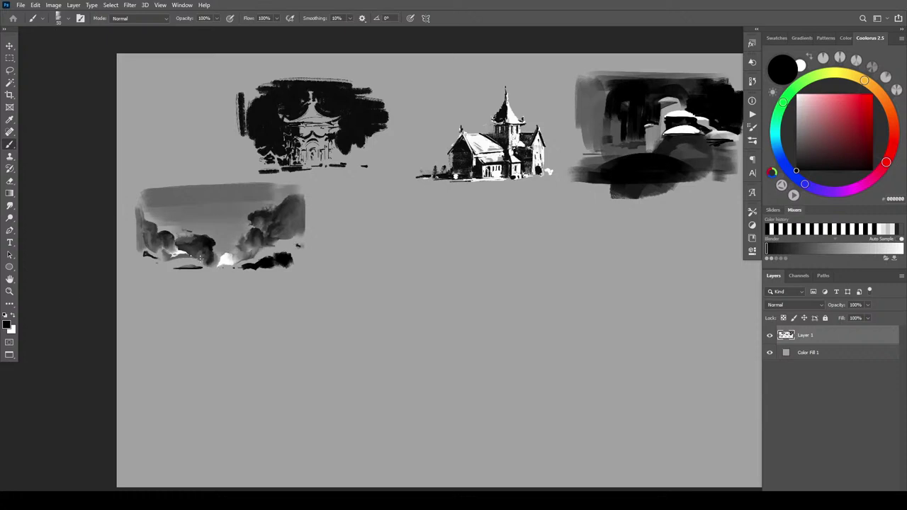
drag(164, 269, 154, 270)
drag(138, 206, 148, 227)
key(bracketright)
drag(302, 196, 301, 189)
- Extend the gray sky tone past the cloud sketch's upper-left corner with a larger brush
key(bracketleft)
key(bracketleft)
key(bracketleft)
key(bracketleft)
key(bracketright)
key(bracketright)
key(bracketright)
key(bracketright)
key(bracketright)
key(bracketright)
key(bracketright)
key(bracketright)
key(bracketright)
key(bracketright)
key(bracketright)
drag(147, 191, 136, 193)
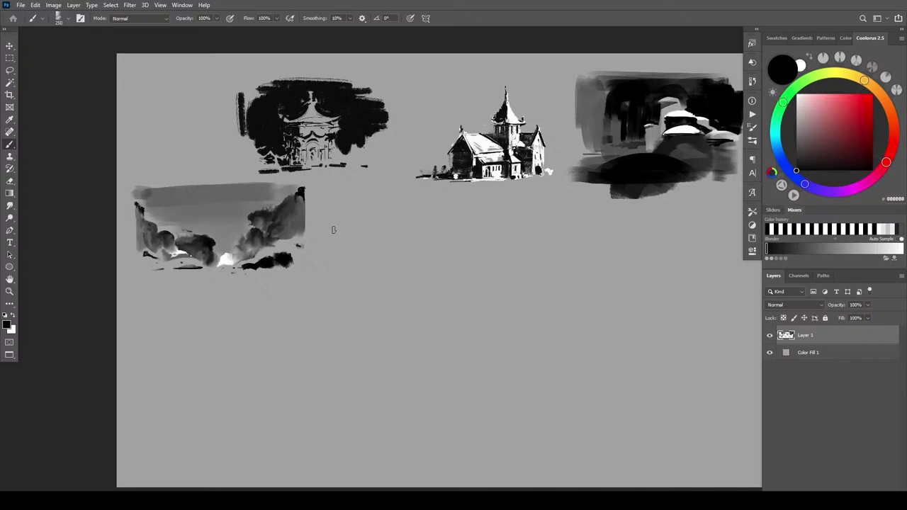
- Brush thin, light streaks across the cloud sketch's gray sky using white paint
key(x)
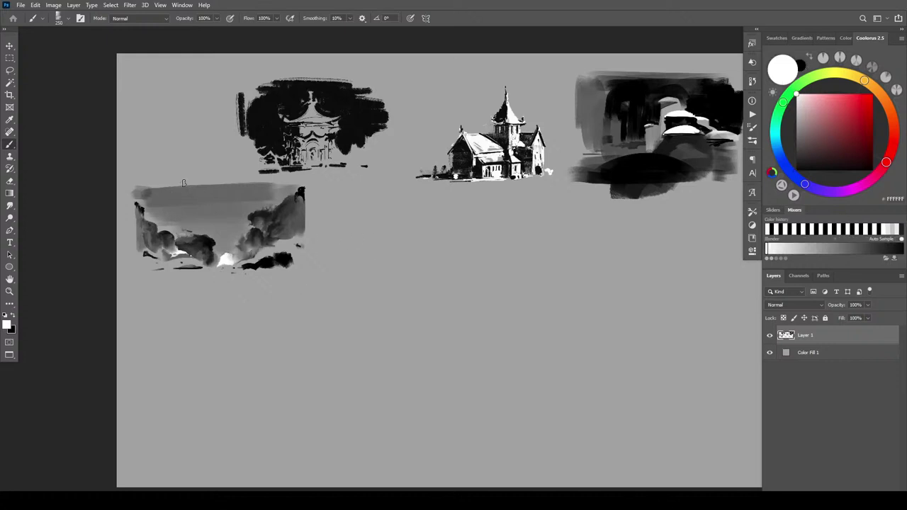
drag(137, 196, 203, 195)
key(x)
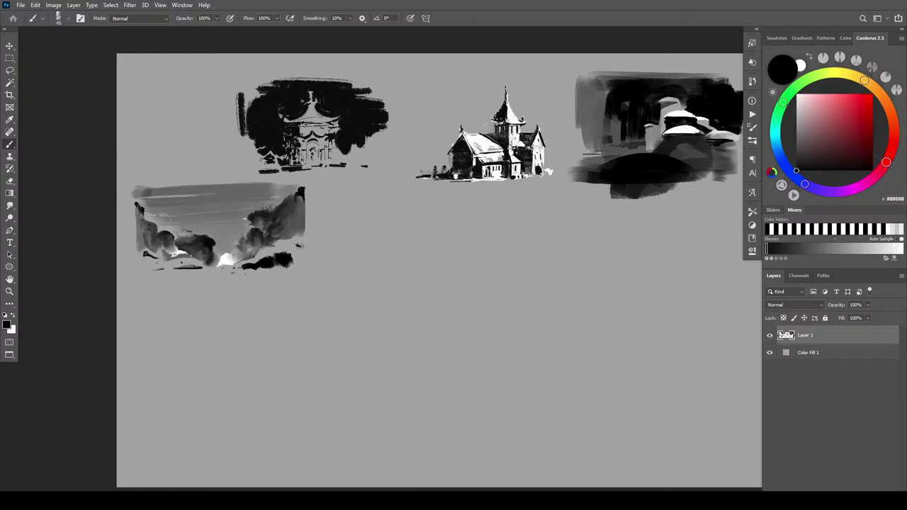
- Start a new thumbnail below the church, painting a ragged white sky with thin white ground strokes under it
key(x)
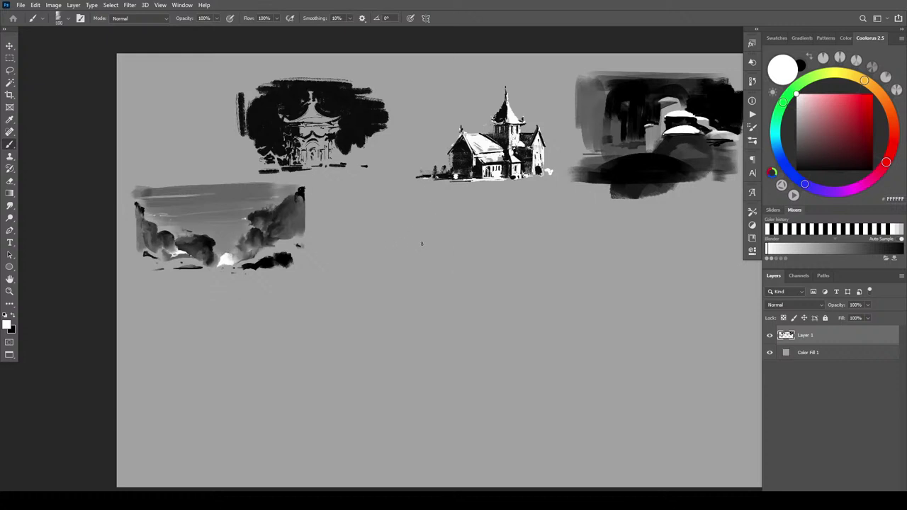
mouse_move(389, 248)
mouse_down()
mouse_move(440, 251)
mouse_move(403, 248)
mouse_move(388, 262)
mouse_move(391, 251)
mouse_move(419, 258)
mouse_move(419, 247)
mouse_move(469, 245)
mouse_move(386, 234)
mouse_move(447, 239)
mouse_move(405, 243)
mouse_move(433, 243)
mouse_move(388, 240)
mouse_move(482, 238)
mouse_up()
drag(385, 230, 476, 233)
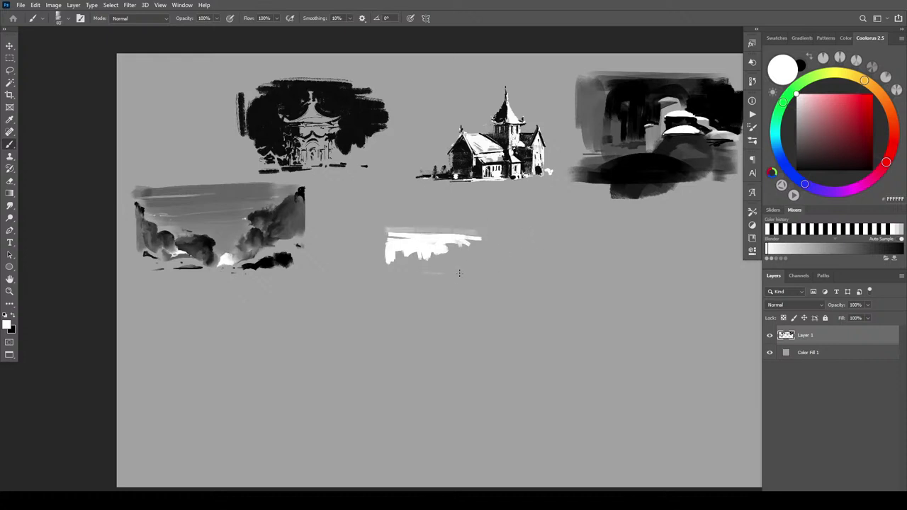
mouse_move(444, 275)
mouse_down()
mouse_move(494, 280)
mouse_move(414, 270)
mouse_move(484, 278)
mouse_up()
mouse_move(441, 269)
mouse_down()
mouse_move(463, 263)
mouse_move(451, 268)
mouse_up()
mouse_move(435, 275)
mouse_down()
mouse_move(480, 278)
mouse_move(411, 283)
mouse_up()
- Smudge the new thumbnail's white ground strokes into long horizontal streaks and soften the light shapes at its right side
key(r)
mouse_move(416, 284)
mouse_down()
mouse_move(480, 286)
mouse_move(408, 288)
mouse_move(485, 289)
mouse_move(385, 285)
mouse_move(496, 283)
mouse_move(520, 268)
mouse_move(435, 283)
mouse_move(500, 282)
mouse_up()
mouse_move(443, 281)
mouse_down()
mouse_move(382, 281)
mouse_move(436, 268)
mouse_move(404, 284)
mouse_up()
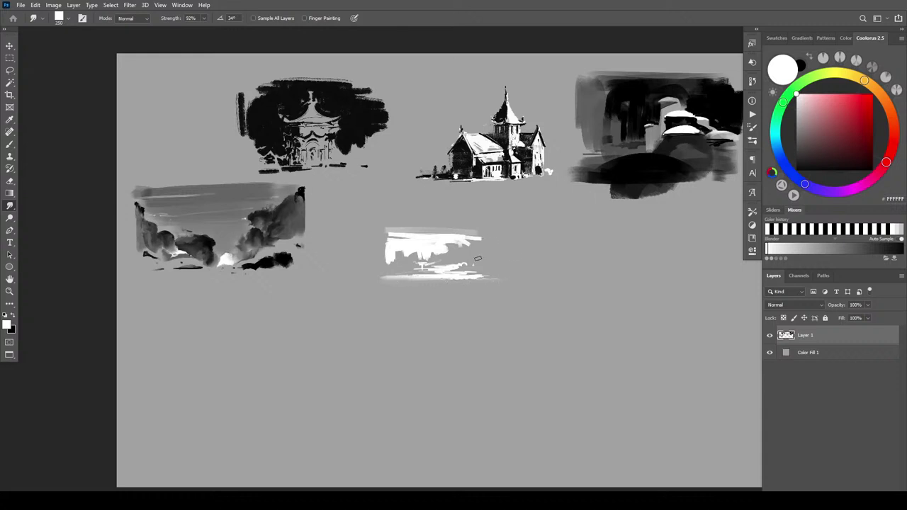
mouse_move(470, 261)
mouse_down()
mouse_move(479, 264)
mouse_move(474, 253)
mouse_up()
drag(464, 255, 480, 252)
- Smudge the white thumbnail's left and top edges outward into a soft, faded border with a larger brush
key(bracketright)
key(bracketright)
key(bracketright)
key(bracketright)
key(bracketright)
key(bracketleft)
key(bracketleft)
key(bracketleft)
key(])
key(])
key(])
key(])
key(])
key(])
key(])
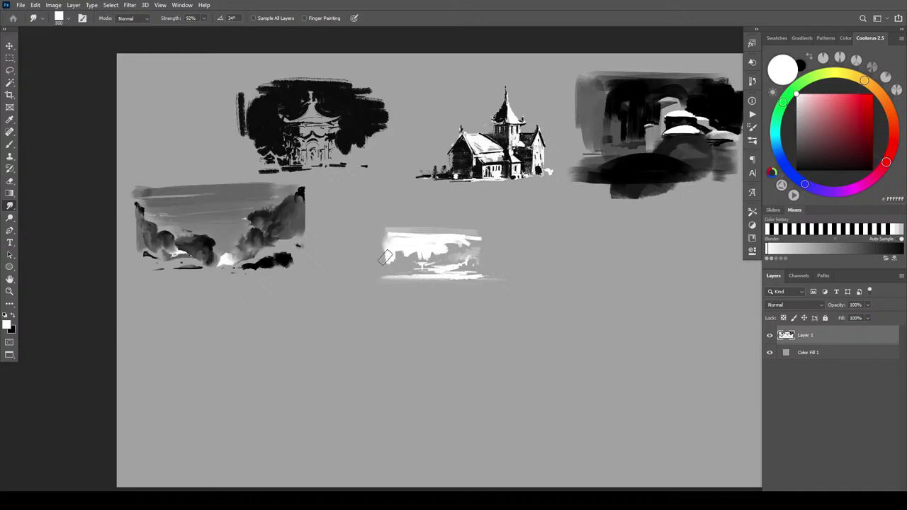
mouse_move(384, 258)
mouse_down()
mouse_move(503, 244)
mouse_move(407, 232)
mouse_move(465, 231)
mouse_up()
mouse_move(403, 232)
mouse_down()
mouse_move(480, 229)
mouse_move(377, 225)
mouse_up()
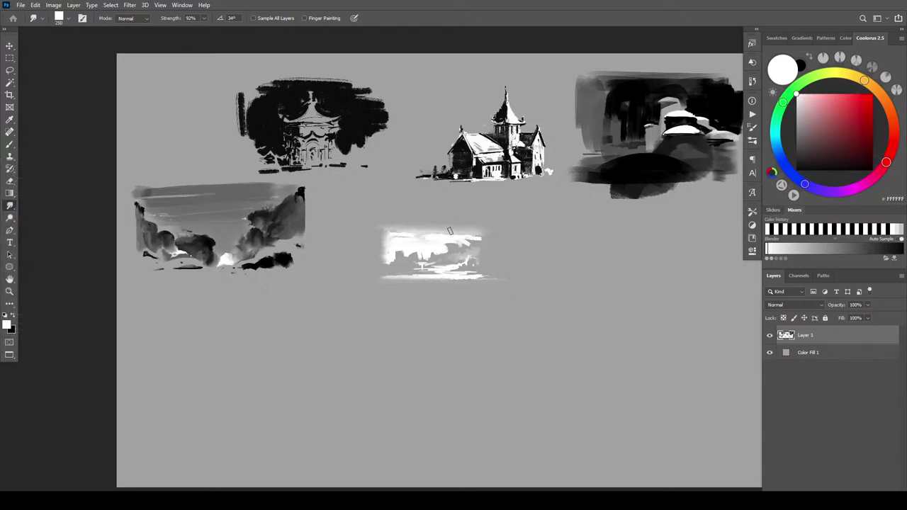
- Refine the lower edge of the white sky and its right-hand streaks with a smaller Smudge brush
key(bracketleft)
key(bracketleft)
key(bracketleft)
key(bracketleft)
key(bracketleft)
drag(430, 255, 418, 256)
drag(468, 237, 480, 235)
- Paint black bushes and thin shoreline strokes at both lower corners of the white-sky thumbnail with a small brush
key(b)
key(x)
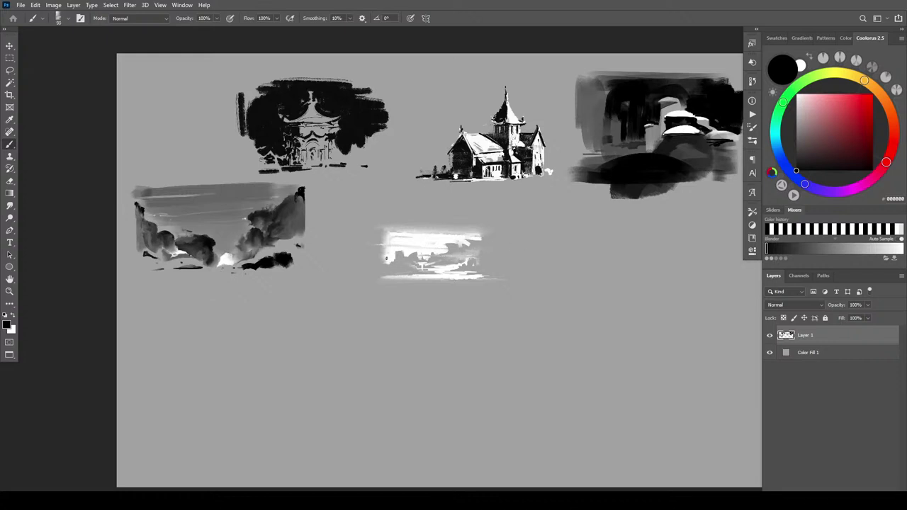
mouse_move(386, 261)
mouse_down()
mouse_move(390, 271)
mouse_move(418, 272)
mouse_move(400, 270)
mouse_move(408, 271)
mouse_up()
key([)
key([)
key([)
key([)
key([)
key([)
key([)
key([)
drag(482, 270, 485, 266)
drag(384, 269, 417, 274)
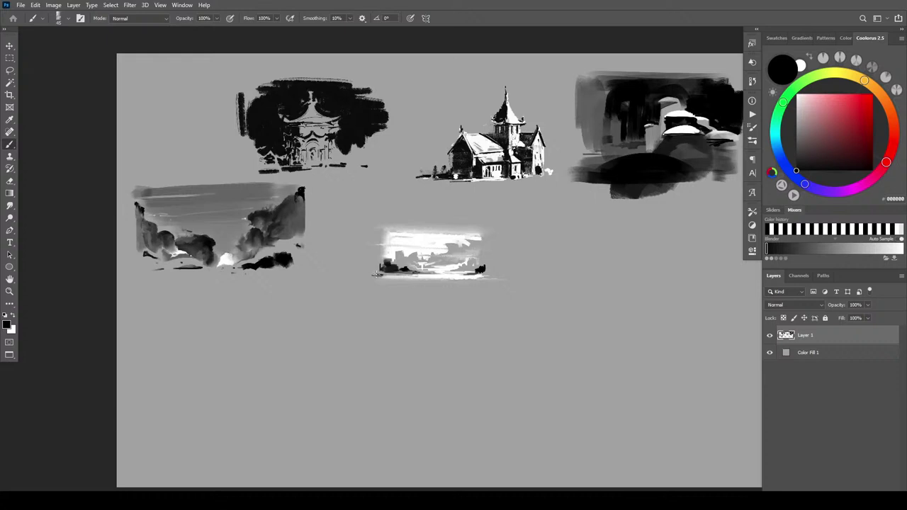
drag(488, 274, 486, 267)
drag(382, 267, 382, 257)
- Refine the distant tree line and water of the white-sky thumbnail with a smaller brush, alternating between white and black
key(bracketleft)
key(bracketleft)
key(bracketleft)
key(bracketleft)
key(x)
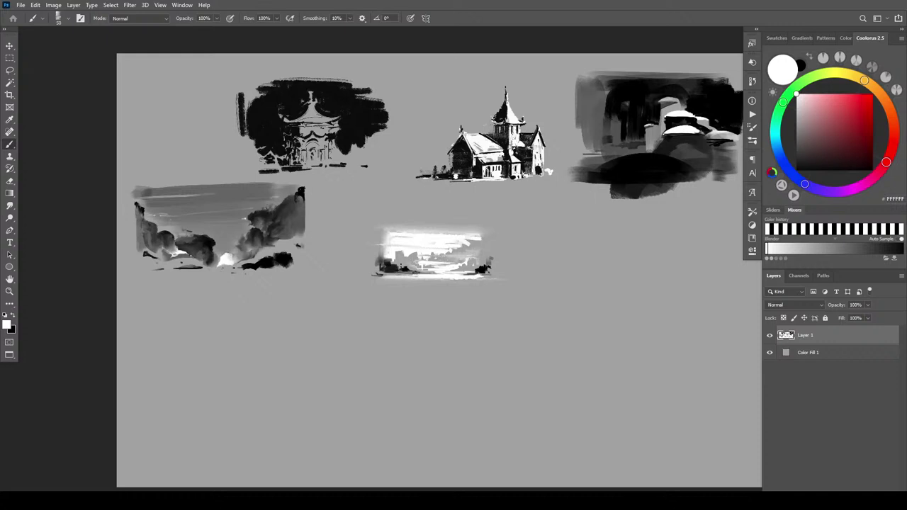
key(x)
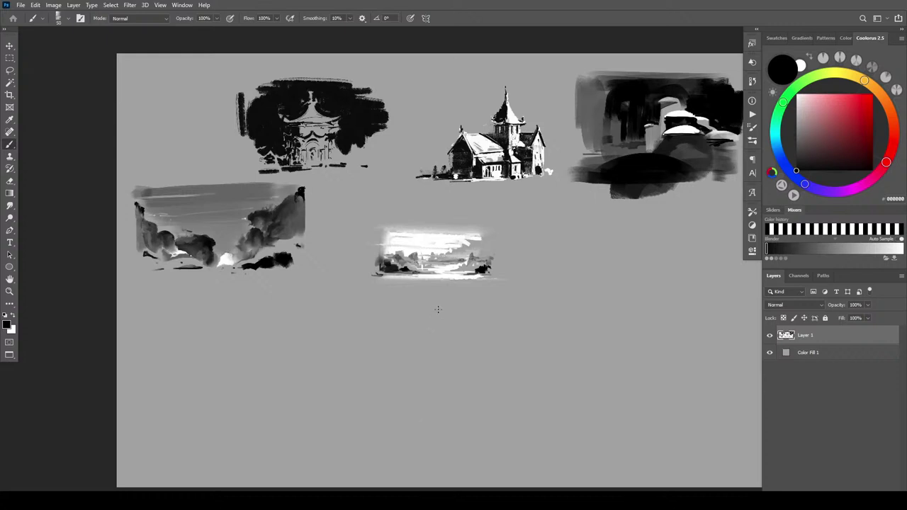
- Extend the thumbnail's sky past its left and right edges with horizontal white strokes
key(x)
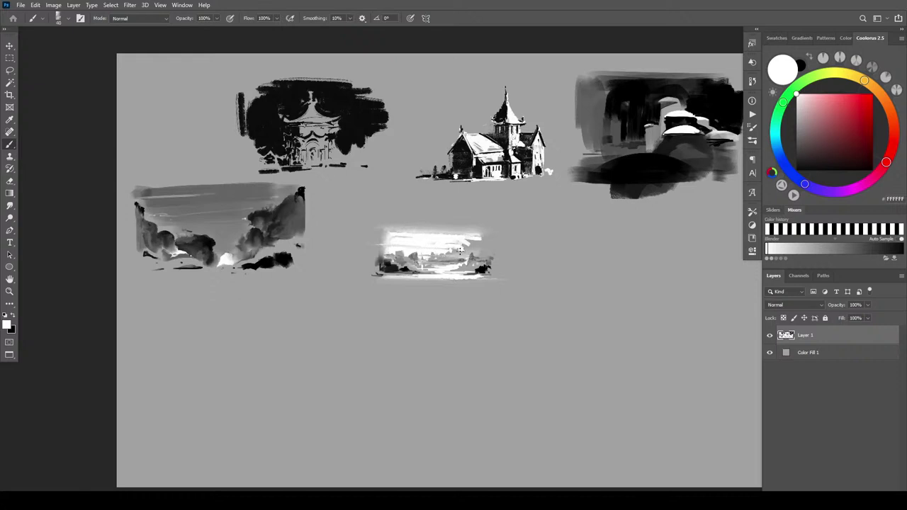
mouse_move(467, 249)
mouse_down()
mouse_move(461, 244)
mouse_move(498, 246)
mouse_move(479, 242)
mouse_move(499, 238)
mouse_up()
drag(382, 238, 363, 238)
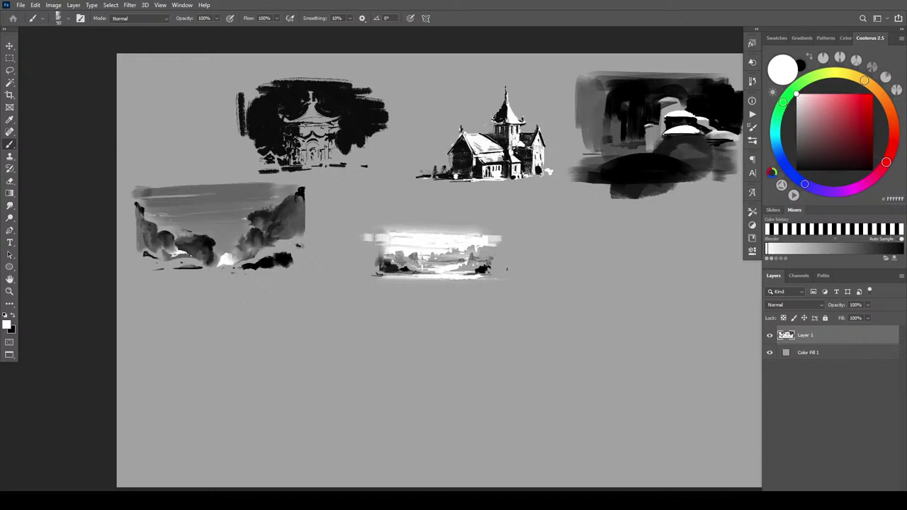
- Smudge the new white sky strokes at the thumbnail's right side back into the sky above the trees
key(r)
key(])
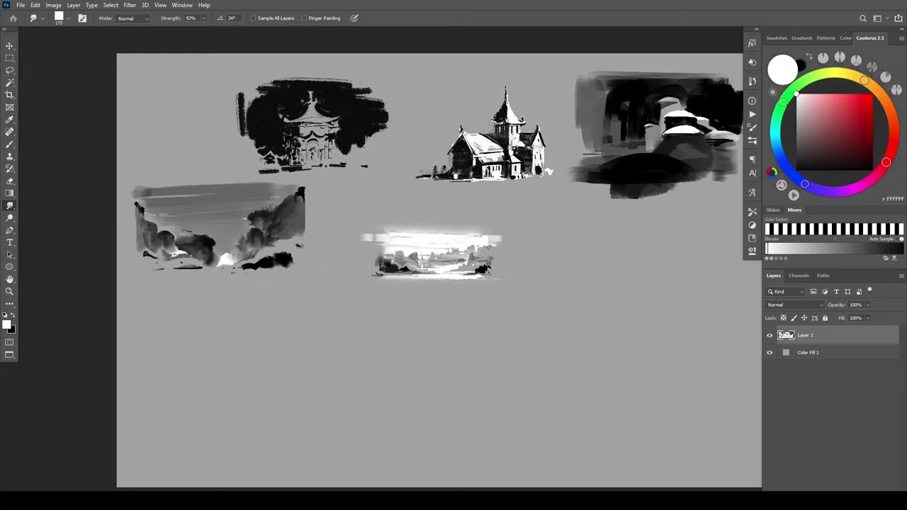
drag(492, 245, 455, 243)
key(])
key(])
key(])
key(])
key(])
key(])
key(])
key(])
key(])
key(bracketleft)
key(bracketleft)
key(bracketleft)
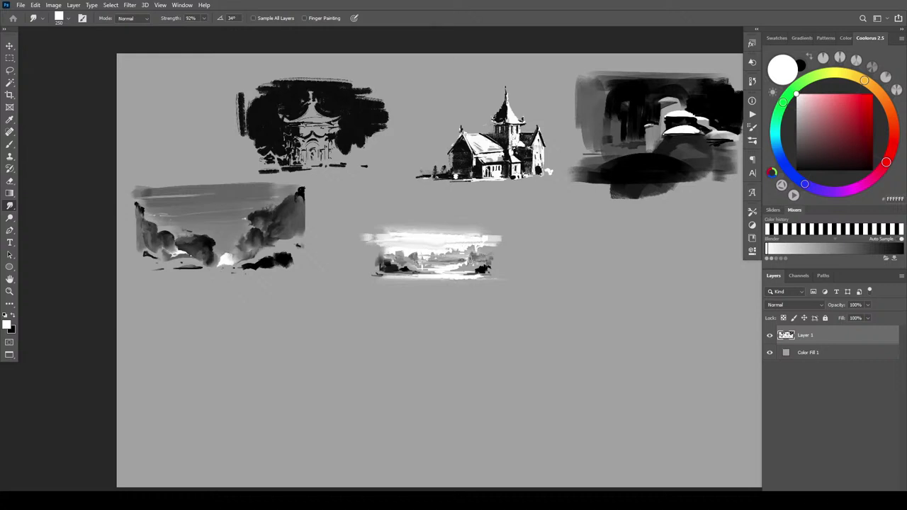
- Smudge the distant tree line, and soften the sky's upper right edge with a larger brush at size 400
drag(472, 260, 463, 261)
key(bracketright)
key(bracketright)
key(bracketright)
key(bracketright)
drag(481, 235, 494, 233)
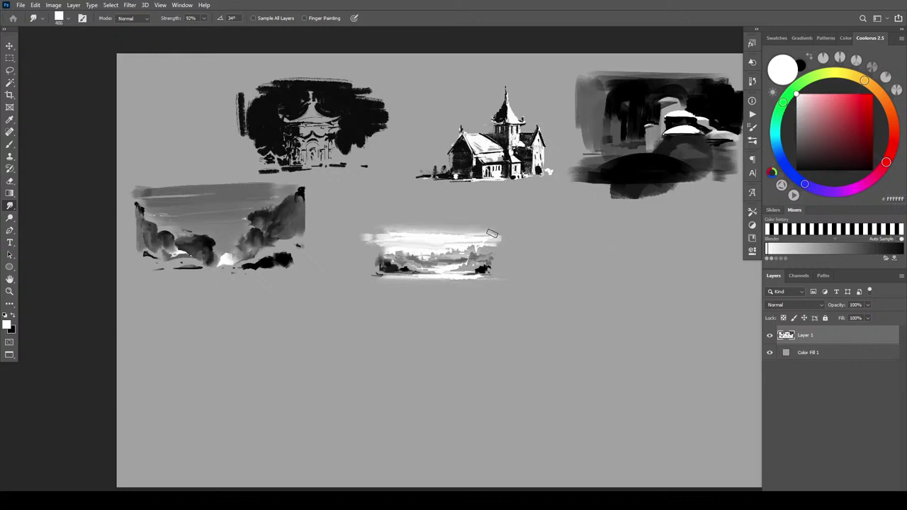
- Smudge the dark bushes and the white sky outward at both sides of the thumbnail to widen the landscape
key(bracketleft)
key(bracketleft)
mouse_move(368, 261)
mouse_down()
mouse_move(387, 262)
mouse_move(375, 261)
mouse_up()
mouse_move(495, 255)
mouse_down()
mouse_move(486, 271)
mouse_move(501, 265)
mouse_up()
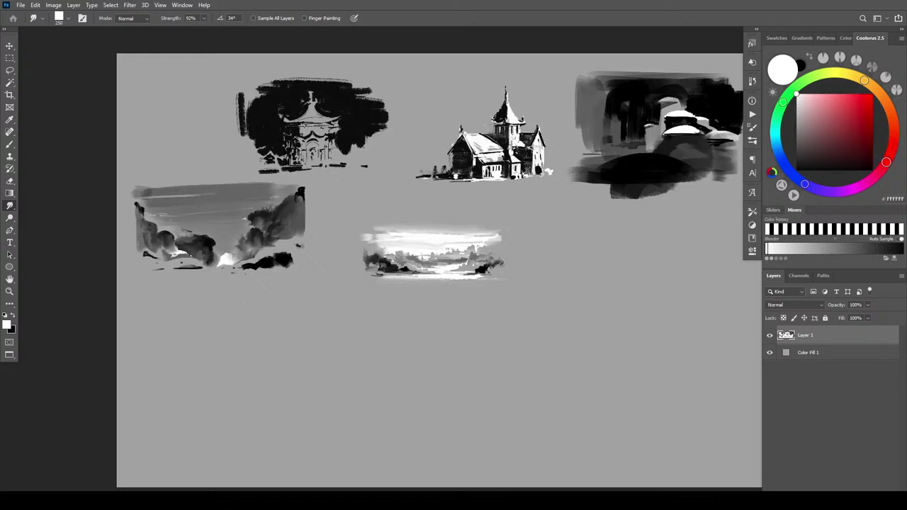
mouse_move(498, 262)
mouse_down()
mouse_move(505, 268)
mouse_move(494, 270)
mouse_move(511, 256)
mouse_up()
drag(366, 259, 360, 264)
drag(367, 258, 359, 262)
drag(505, 256, 514, 260)
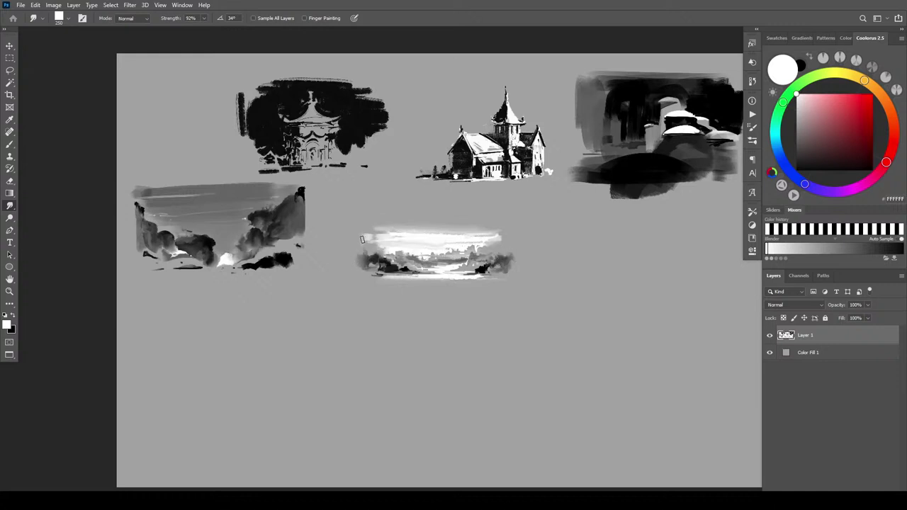
drag(364, 237, 353, 238)
drag(500, 237, 511, 238)
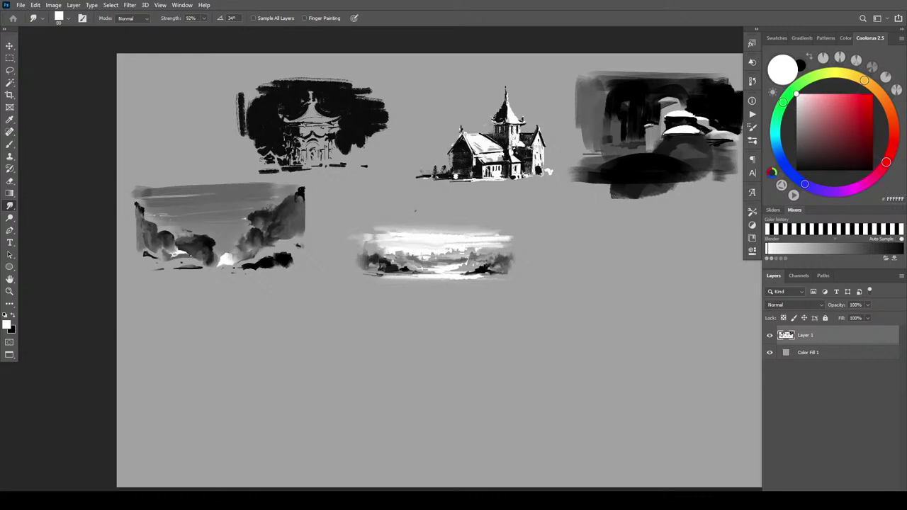
- Smudge the white ground below the bushes into a wide, faint horizontal band with a larger brush
key(bracketright)
key(bracketright)
key(bracketright)
key(bracketright)
key(bracketright)
key(bracketright)
mouse_move(421, 283)
mouse_down()
mouse_move(400, 286)
mouse_move(480, 285)
mouse_move(383, 286)
mouse_up()
key(])
key(])
key(])
mouse_move(451, 288)
mouse_down()
mouse_move(421, 292)
mouse_move(455, 290)
mouse_move(417, 292)
mouse_move(483, 290)
mouse_move(390, 291)
mouse_up()
key([)
drag(428, 291, 354, 291)
drag(475, 291, 492, 293)
mouse_move(360, 297)
mouse_down()
mouse_move(344, 290)
mouse_move(472, 295)
mouse_move(349, 290)
mouse_up()
- Smudge the top of the white sky upward with a large brush and fade its right side into the gray canvas
key(bracketright)
key(bracketright)
key(bracketright)
key(bracketright)
key(bracketright)
key(bracketright)
mouse_move(425, 233)
mouse_down()
mouse_move(494, 221)
mouse_move(390, 215)
mouse_move(437, 224)
mouse_move(368, 223)
mouse_move(443, 226)
mouse_move(429, 234)
mouse_move(396, 227)
mouse_move(441, 226)
mouse_move(395, 225)
mouse_move(450, 227)
mouse_move(378, 224)
mouse_move(479, 225)
mouse_up()
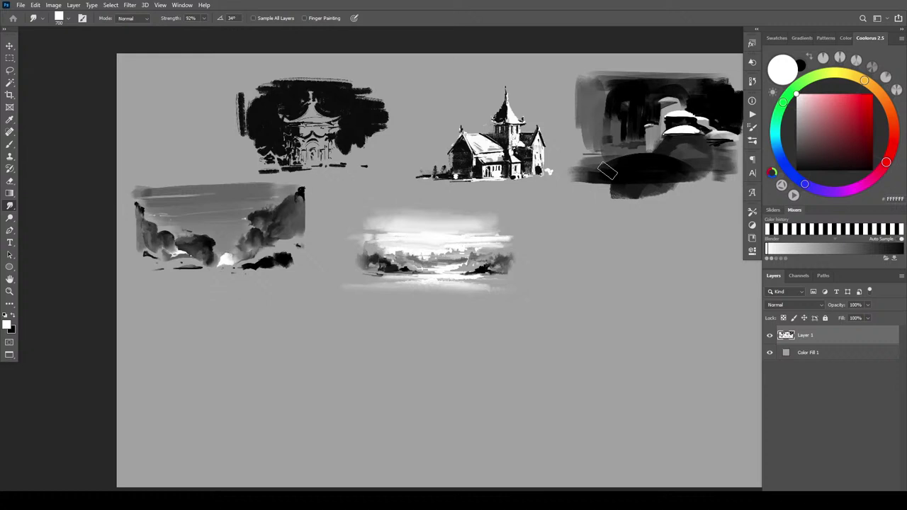
key(bracketright)
key(bracketright)
key(bracketright)
key(bracketright)
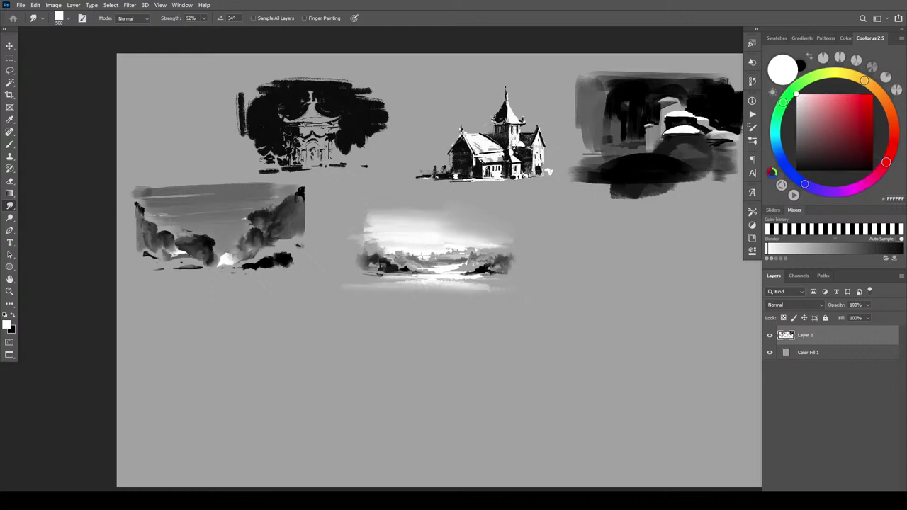
- Soften the sky's upper left edge with the large Smudge brush into a rounded cloud shape
key(bracketright)
key(bracketright)
key(bracketright)
key(bracketright)
key(bracketright)
key(bracketleft)
key(bracketleft)
key(bracketleft)
key(bracketleft)
key(bracketleft)
key(bracketleft)
key(bracketright)
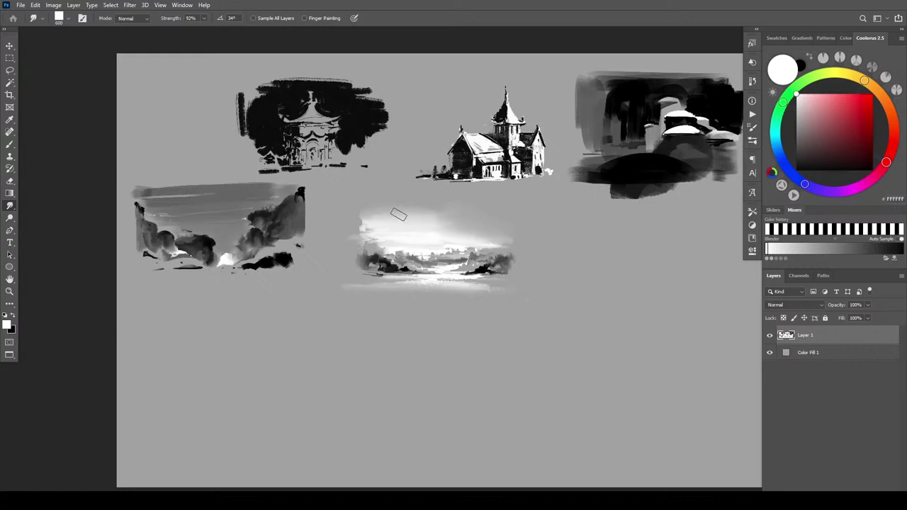
key(bracketright)
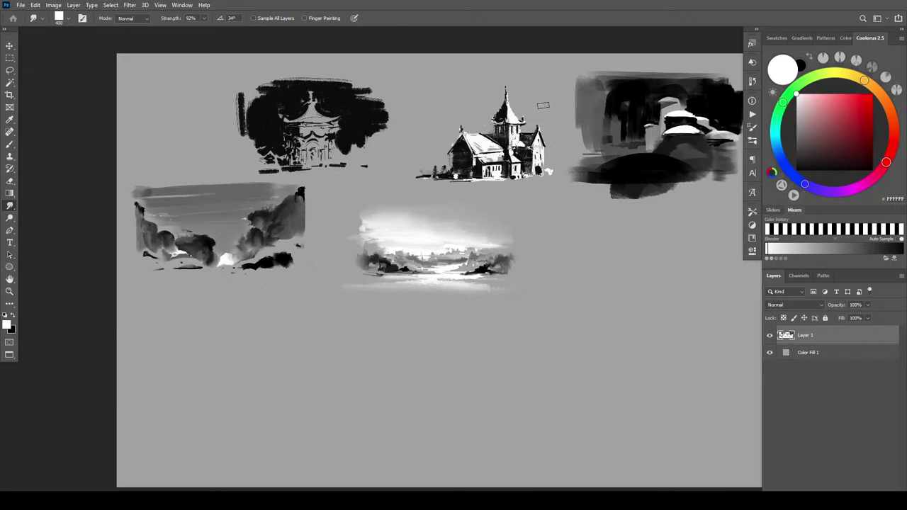
- Smudge the dark bushes further outward at both ends of the landscape with a smaller brush
key(bracketleft)
key(bracketleft)
key([)
drag(500, 260, 529, 262)
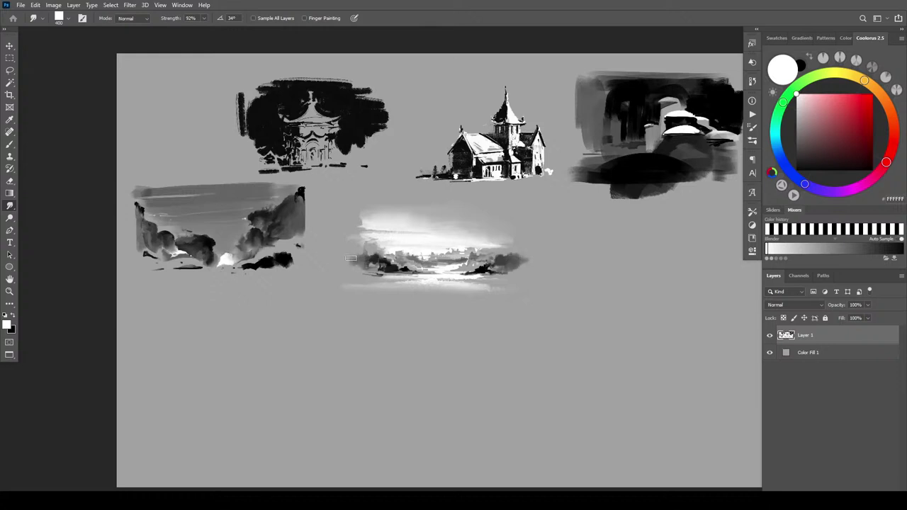
drag(373, 260, 353, 259)
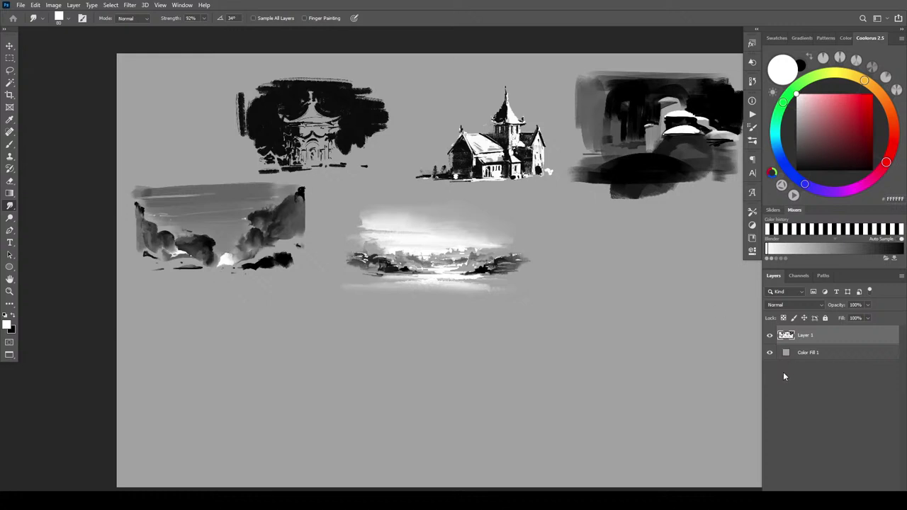
- Smudge the top edge of the cloudy valley thumbnail upward into a streaked sky with a size 400 brush
key(])
key(])
key(])
key(])
key(])
key(])
key(])
key(])
key(])
mouse_move(253, 185)
mouse_down()
mouse_move(155, 184)
mouse_move(278, 181)
mouse_up()
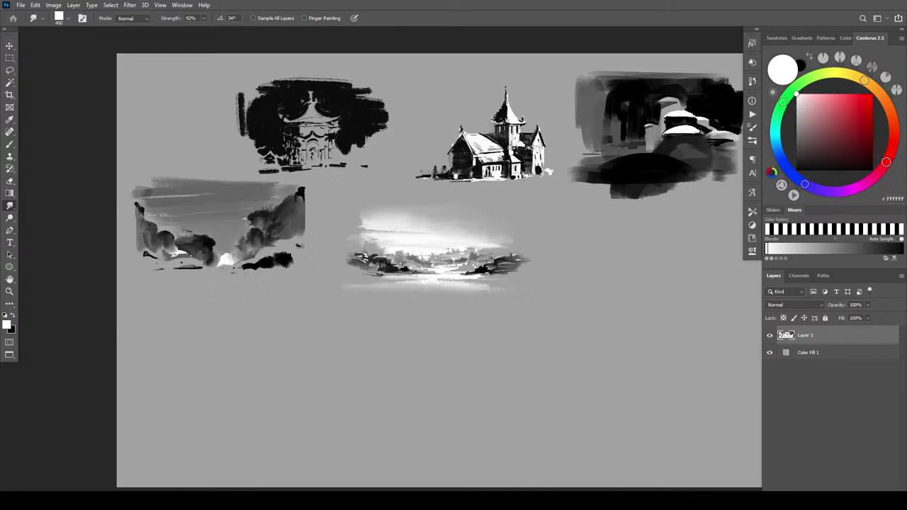
- Smudge the valley thumbnail's white foreground into horizontal streaks and pull the sky's streaks toward its left edge
key([)
mouse_move(234, 277)
mouse_down()
mouse_move(197, 277)
mouse_move(209, 270)
mouse_up()
key([)
drag(243, 218, 216, 218)
mouse_move(152, 195)
mouse_down()
mouse_move(125, 191)
mouse_move(138, 190)
mouse_move(130, 183)
mouse_move(146, 194)
mouse_move(134, 194)
mouse_up()
- Refine the ragged foreground and outer cliff edges of the valley thumbnail with a smaller Smudge brush
key(])
key([)
key([)
key([)
key([)
key([)
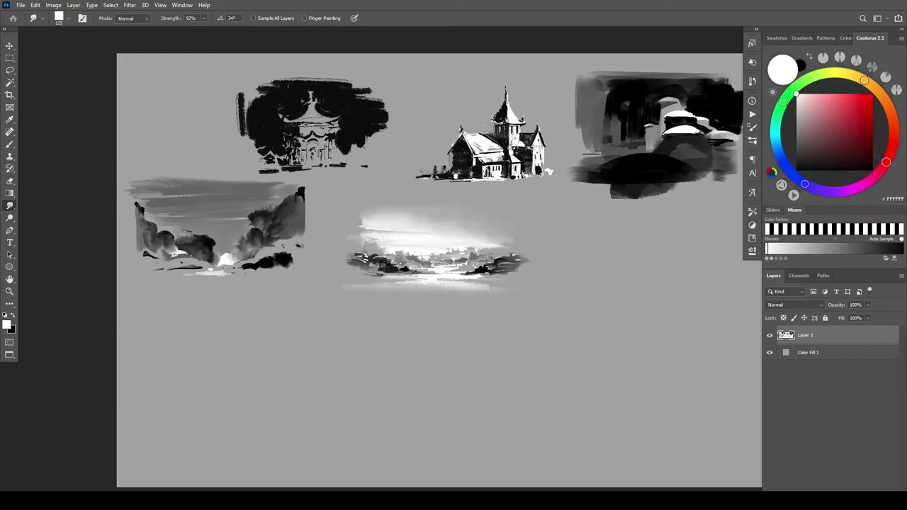
key(bracketleft)
key(bracketleft)
key(bracketleft)
key(bracketleft)
key(bracketright)
key(bracketright)
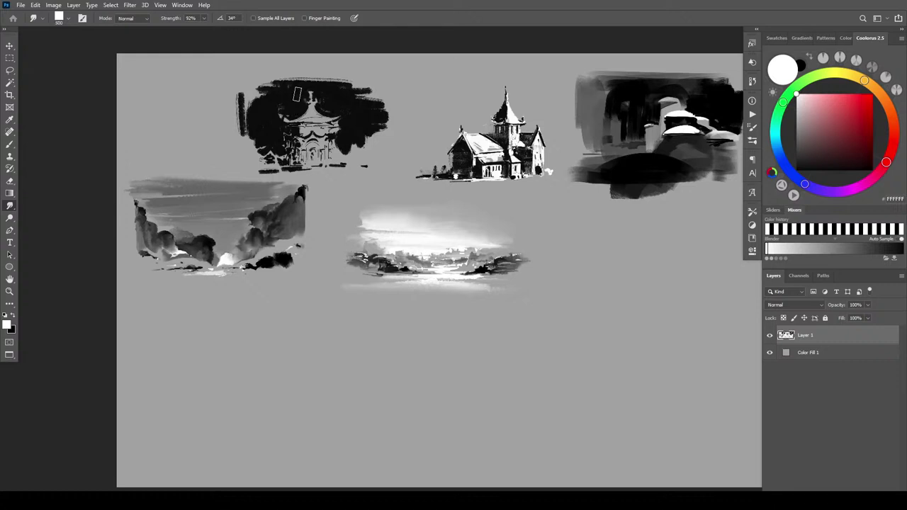
- Smudge the temple's black background outward on both sides and above into a soft, roughly rectangular backdrop
mouse_move(287, 87)
mouse_down()
mouse_move(252, 87)
mouse_move(241, 138)
mouse_up()
key([)
mouse_move(354, 90)
mouse_down()
mouse_move(382, 88)
mouse_move(358, 93)
mouse_move(368, 131)
mouse_move(386, 115)
mouse_move(390, 140)
mouse_up()
key(])
key(])
mouse_move(369, 62)
mouse_down()
mouse_move(368, 93)
mouse_move(317, 79)
mouse_move(371, 79)
mouse_move(281, 71)
mouse_move(360, 71)
mouse_move(259, 78)
mouse_move(350, 74)
mouse_move(277, 73)
mouse_move(267, 85)
mouse_move(346, 71)
mouse_move(285, 74)
mouse_move(366, 74)
mouse_move(254, 70)
mouse_move(261, 81)
mouse_move(350, 72)
mouse_move(265, 70)
mouse_move(242, 105)
mouse_move(262, 70)
mouse_move(355, 71)
mouse_move(245, 70)
mouse_move(374, 66)
mouse_move(310, 76)
mouse_move(301, 70)
mouse_move(371, 69)
mouse_move(384, 110)
mouse_up()
- Smudge the lower left edge of the temple's dark background upward with a smaller brush
key(bracketleft)
key(bracketleft)
key(bracketleft)
key(bracketleft)
key(bracketleft)
key(bracketleft)
key(bracketleft)
key(bracketleft)
key(bracketleft)
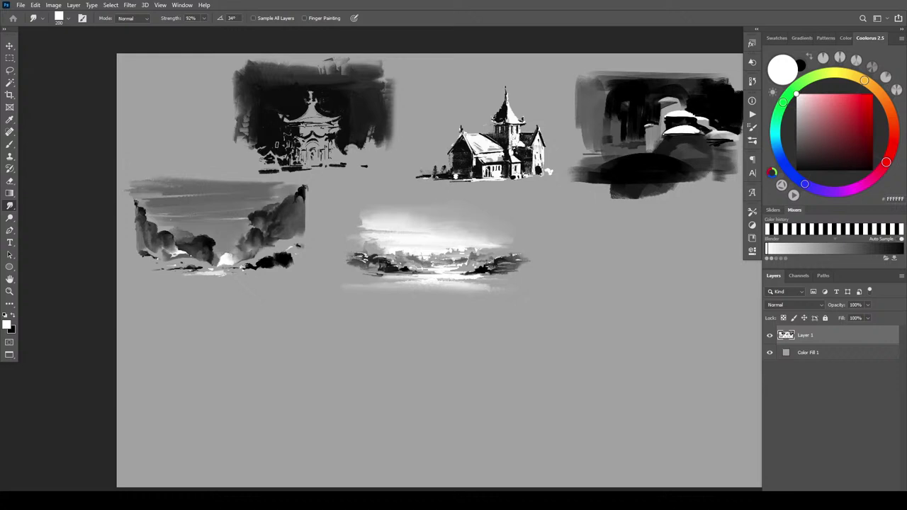
mouse_move(250, 146)
mouse_down()
mouse_move(268, 147)
mouse_move(245, 127)
mouse_up()
- Smudge light gray shapes into the dark background beside the temple's base on both sides
key(bracketleft)
key(bracketleft)
key(bracketleft)
key(bracketleft)
key(bracketleft)
key(bracketleft)
key(bracketleft)
key([)
mouse_move(244, 138)
mouse_down()
mouse_move(268, 145)
mouse_move(267, 130)
mouse_up()
key(])
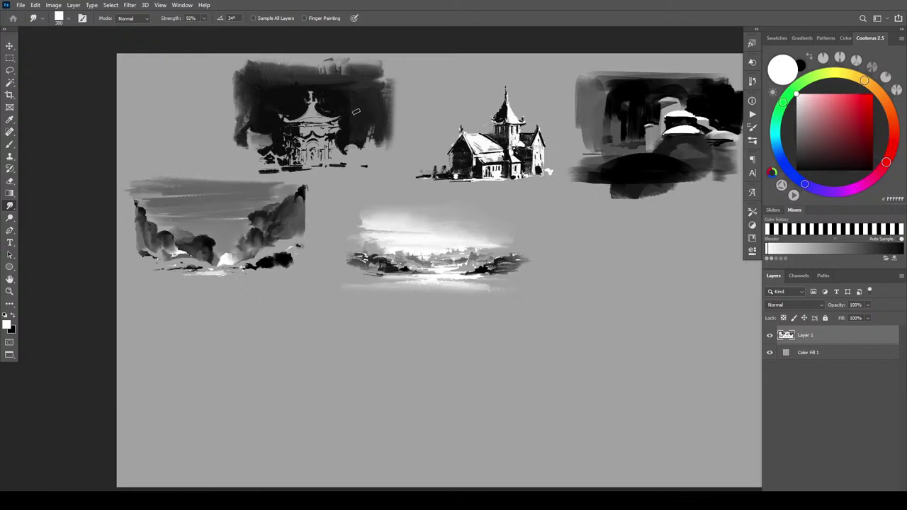
mouse_move(364, 145)
mouse_down()
mouse_move(375, 124)
mouse_move(381, 137)
mouse_move(368, 131)
mouse_move(376, 124)
mouse_move(357, 125)
mouse_move(372, 136)
mouse_move(347, 122)
mouse_move(362, 126)
mouse_move(349, 125)
mouse_move(368, 117)
mouse_move(344, 122)
mouse_move(368, 121)
mouse_move(378, 134)
mouse_move(361, 138)
mouse_move(366, 133)
mouse_move(358, 152)
mouse_move(374, 136)
mouse_up()
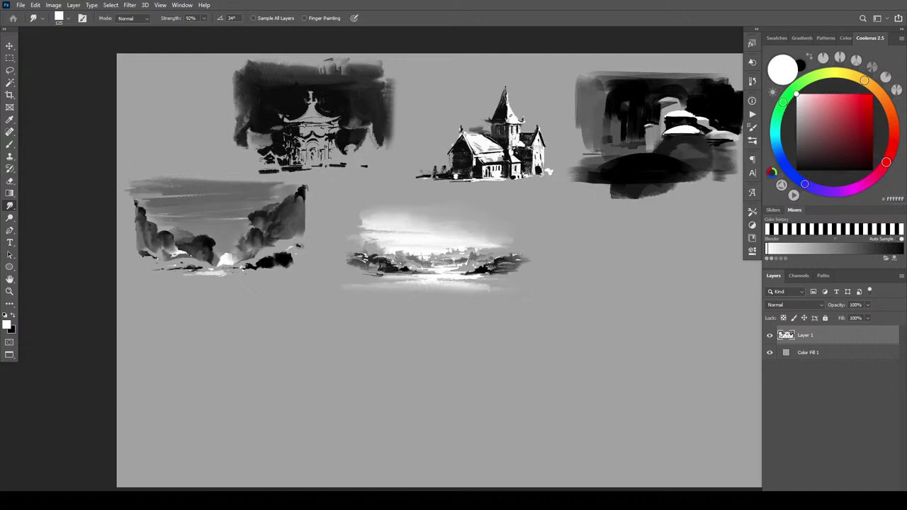
- Smudge the church thumbnail's spire and tower roof edges into a cleaner, wider silhouette
drag(512, 113, 508, 87)
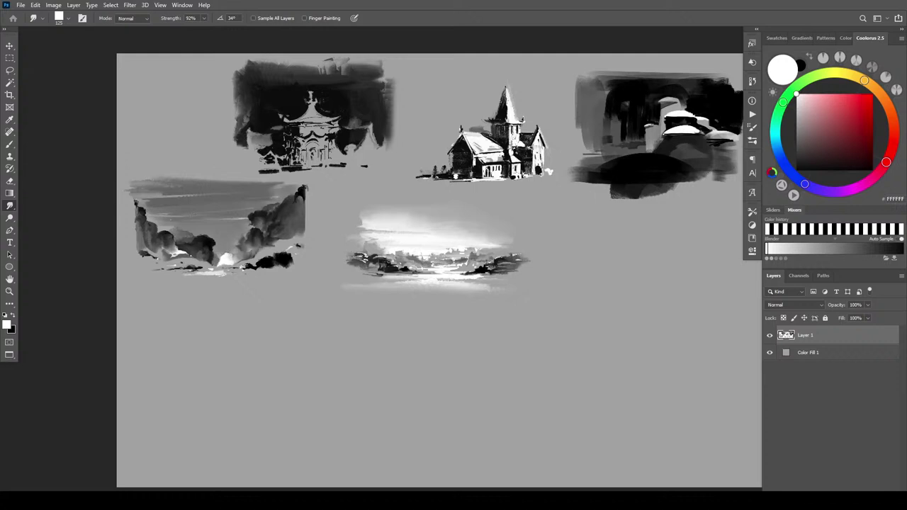
drag(491, 135, 488, 134)
drag(492, 130, 493, 129)
drag(520, 131, 519, 131)
drag(515, 130, 515, 134)
key(])
key(])
key(])
drag(514, 98, 519, 112)
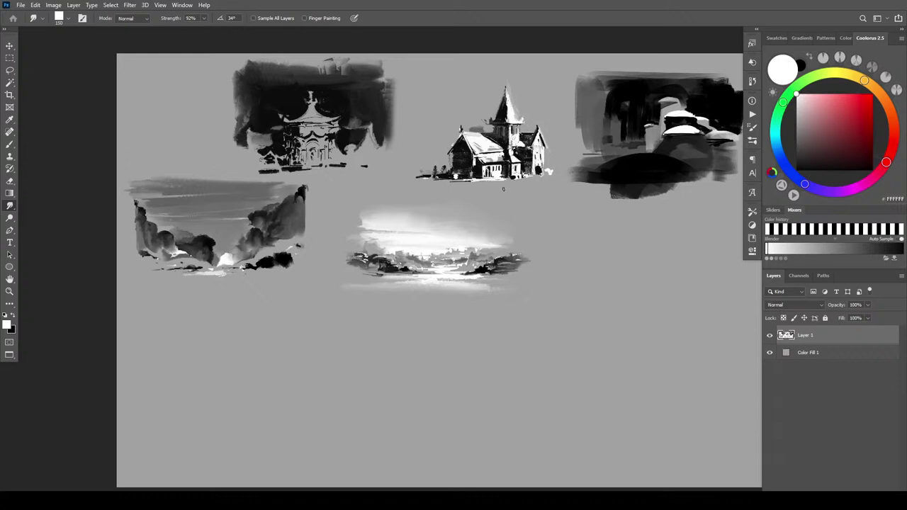
- Refine the small details of the church's tower, walls and base with the Smudge tool at varying brush sizes
key(bracketleft)
key(bracketleft)
key(bracketleft)
key(bracketleft)
key(bracketleft)
key(bracketright)
key(bracketright)
key(bracketleft)
key(bracketleft)
key(bracketleft)
key(bracketleft)
key(bracketleft)
key(bracketleft)
key(bracketleft)
key(bracketright)
key(bracketright)
key(bracketright)
key(bracketright)
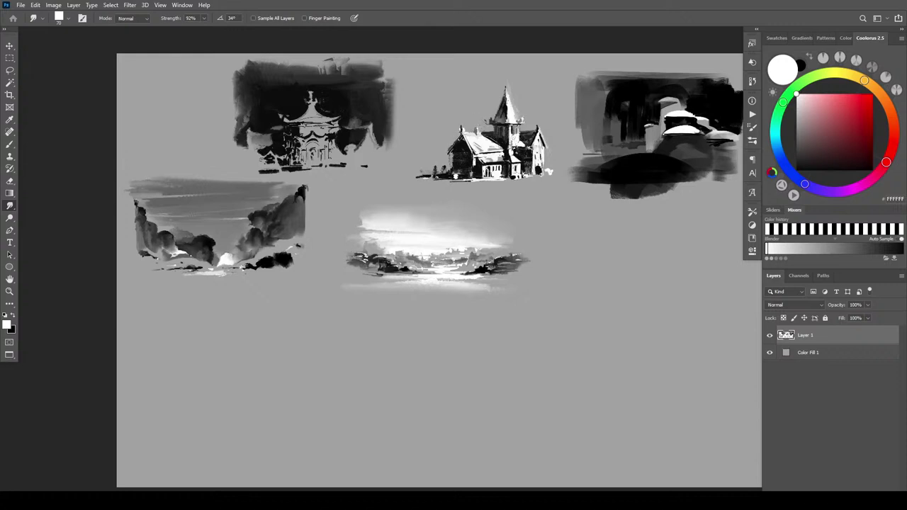
key(bracketright)
key(bracketright)
key(bracketright)
key(bracketleft)
key(bracketleft)
key(bracketleft)
key(bracketleft)
key(bracketleft)
key(bracketleft)
key(bracketleft)
key(bracketleft)
key(bracketleft)
key(bracketright)
key(bracketright)
key(bracketright)
key(bracketright)
key(bracketright)
key(bracketright)
key(bracketright)
key(bracketright)
key(bracketright)
key(bracketleft)
key(bracketleft)
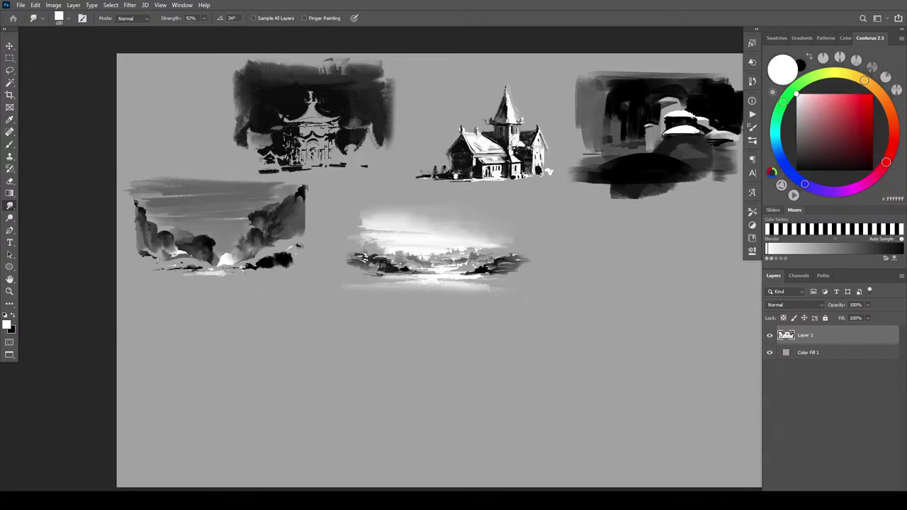
- Smudge the edge between the white domes in the dark domed-building thumbnail with a slightly larger brush
key(])
key(])
drag(702, 131, 680, 131)
- Paint a new white thumbnail below the domed building, with a small pointed tower, vertical streaks and a horizontal band
key(b)
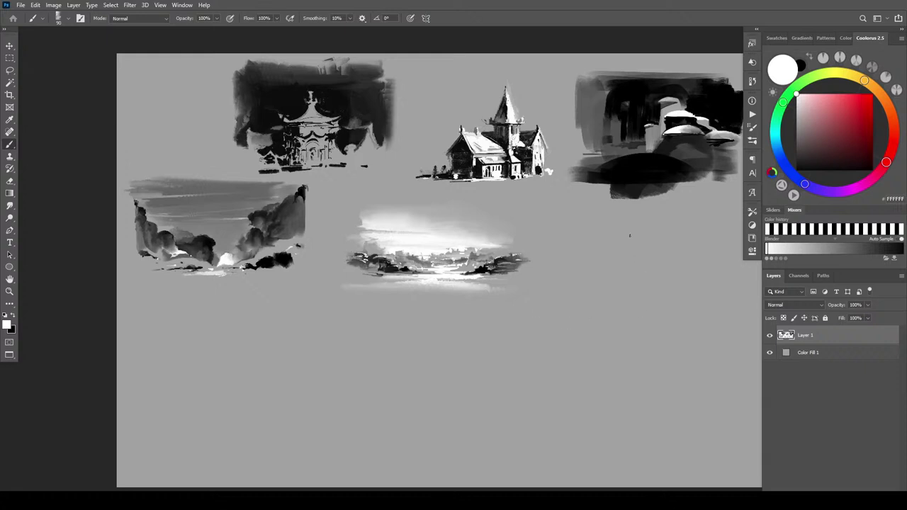
mouse_move(606, 240)
mouse_down()
mouse_move(617, 268)
mouse_move(600, 269)
mouse_up()
key(bracketleft)
drag(607, 232, 611, 238)
drag(608, 233, 606, 239)
mouse_move(608, 233)
mouse_down()
mouse_move(620, 252)
mouse_move(596, 245)
mouse_move(594, 256)
mouse_move(617, 265)
mouse_move(630, 255)
mouse_move(632, 268)
mouse_move(633, 255)
mouse_move(633, 278)
mouse_up()
drag(614, 243, 634, 246)
drag(630, 245, 631, 252)
mouse_move(634, 245)
mouse_down()
mouse_move(642, 267)
mouse_move(649, 250)
mouse_move(647, 258)
mouse_move(657, 247)
mouse_move(642, 260)
mouse_move(662, 249)
mouse_move(622, 245)
mouse_move(660, 245)
mouse_up()
mouse_move(578, 245)
mouse_down()
mouse_move(591, 244)
mouse_move(572, 244)
mouse_up()
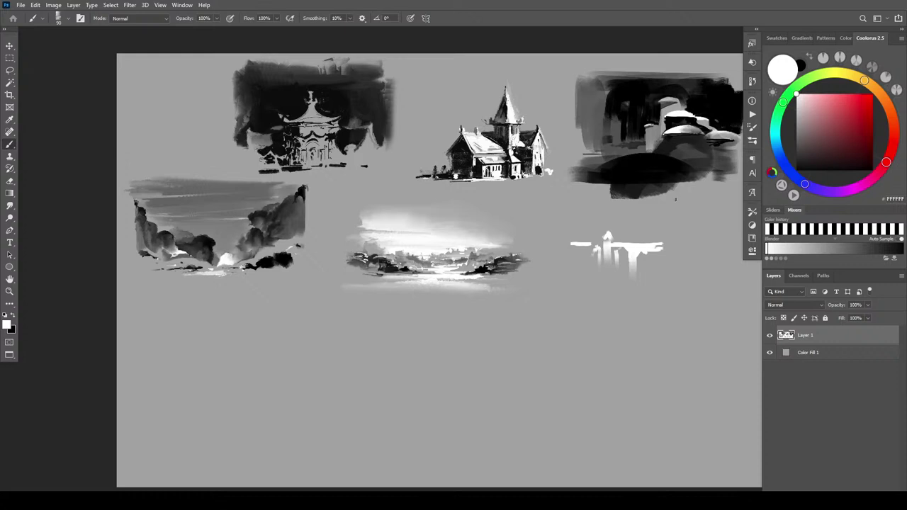
- Brush a soft white sky above the new thumbnail's horizontal band with a much larger brush
key(bracketright)
key(bracketright)
key(bracketright)
key(bracketright)
key(bracketright)
key(bracketright)
key(bracketright)
key(bracketright)
key(bracketright)
drag(574, 243, 584, 228)
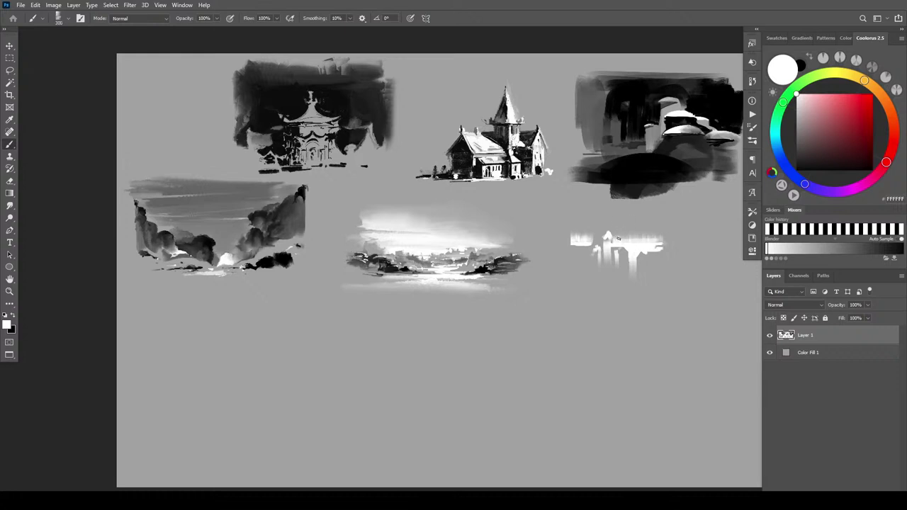
- Smudge soft pale haze into the lower left of the white tower thumbnail with a reduced brush
key(r)
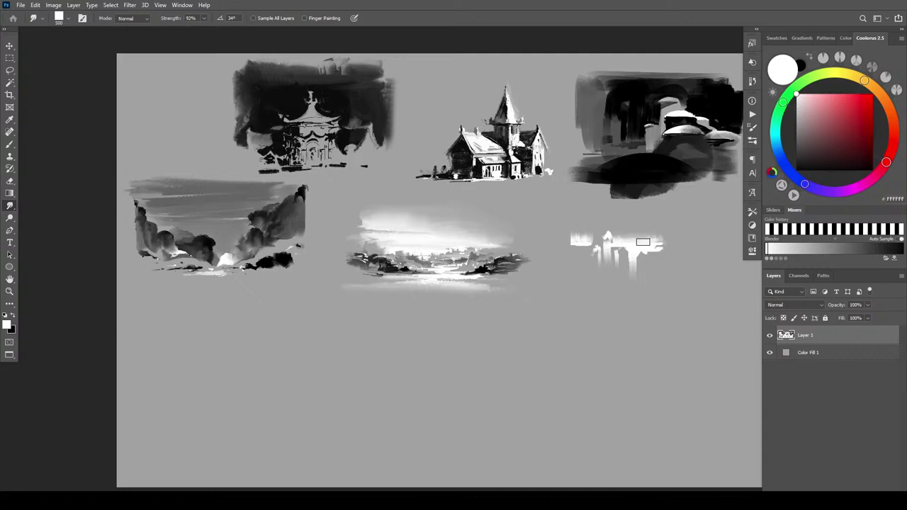
key(bracketleft)
key(bracketleft)
key(bracketleft)
mouse_move(587, 270)
mouse_down()
mouse_move(589, 281)
mouse_move(586, 266)
mouse_move(599, 275)
mouse_move(588, 262)
mouse_move(614, 278)
mouse_move(594, 273)
mouse_move(604, 274)
mouse_move(597, 259)
mouse_up()
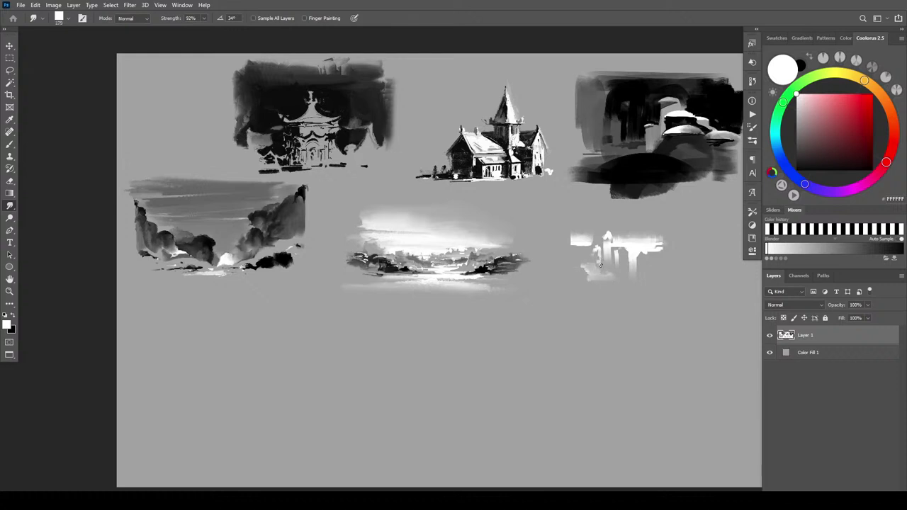
drag(591, 253, 582, 255)
- Smudge gray building and terrain shapes into both sides of the white tower thumbnail with progressively smaller brushes
key([)
key([)
key([)
drag(661, 261, 650, 264)
mouse_move(584, 251)
mouse_down()
mouse_move(571, 252)
mouse_move(594, 250)
mouse_move(567, 252)
mouse_move(598, 245)
mouse_up()
key(bracketleft)
key(bracketleft)
drag(586, 250, 576, 250)
key([)
key([)
mouse_move(653, 256)
mouse_down()
mouse_move(665, 256)
mouse_move(650, 254)
mouse_up()
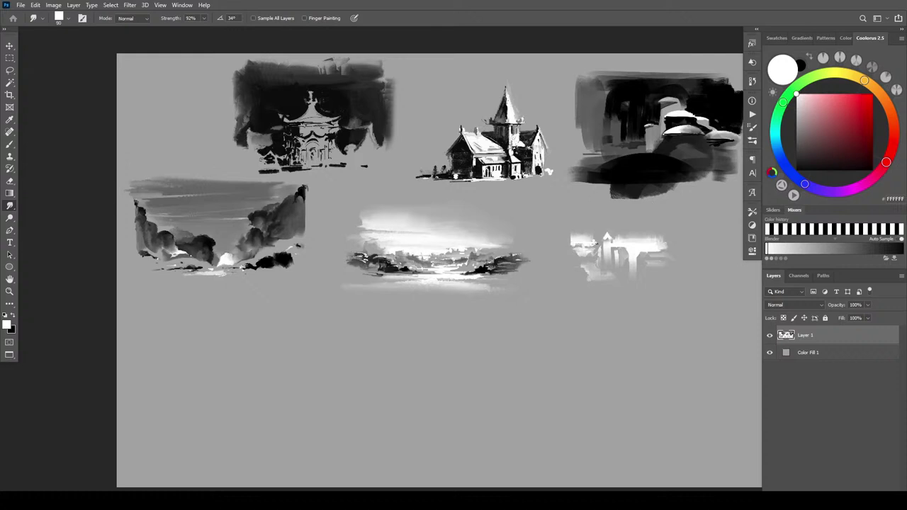
- Soften the area below the white tower into misty gray shapes with a larger Smudge brush
key(])
key(])
key(])
key(bracketright)
key(bracketright)
key(bracketright)
key(bracketright)
drag(619, 279, 609, 265)
alt+right_click(652, 254)
- Paint a wide, faint dark horizontal strip in the empty area below the water landscape with a black brush
key(b)
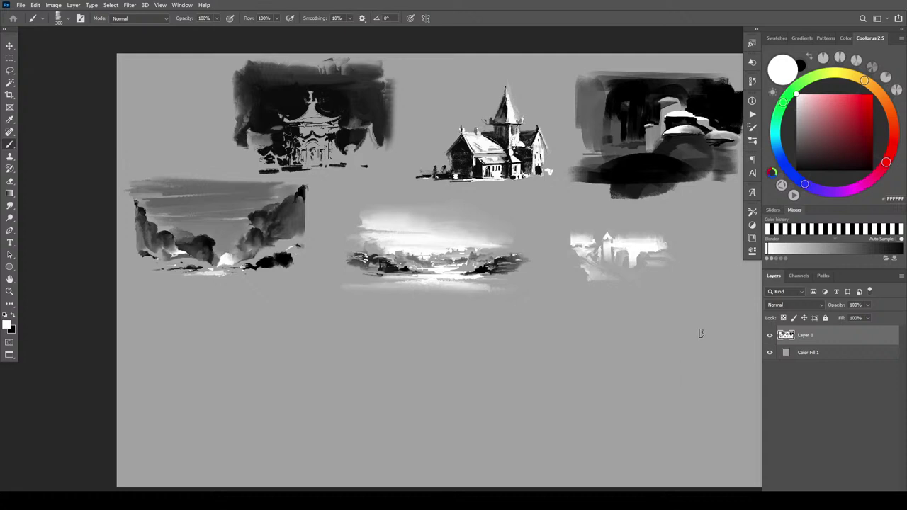
mouse_move(516, 343)
mouse_down()
mouse_move(483, 343)
mouse_move(469, 317)
mouse_move(429, 312)
mouse_move(418, 297)
mouse_up()
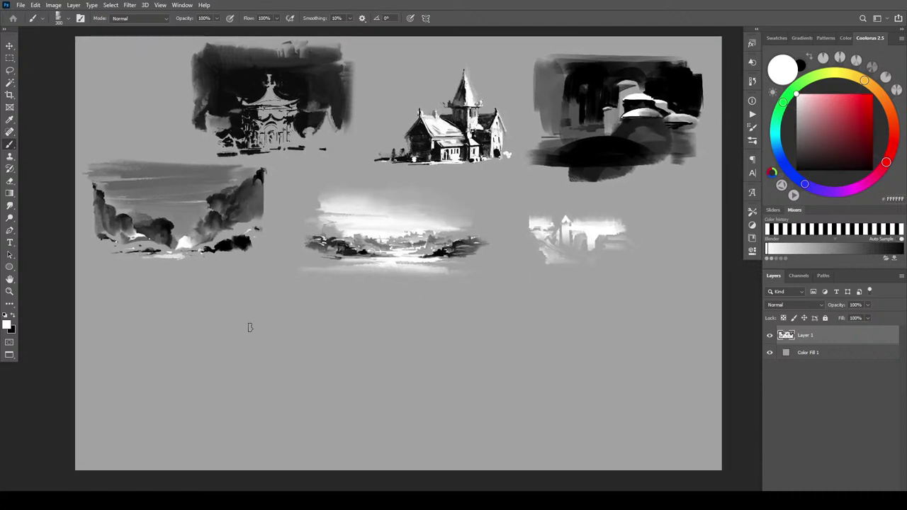
key(x)
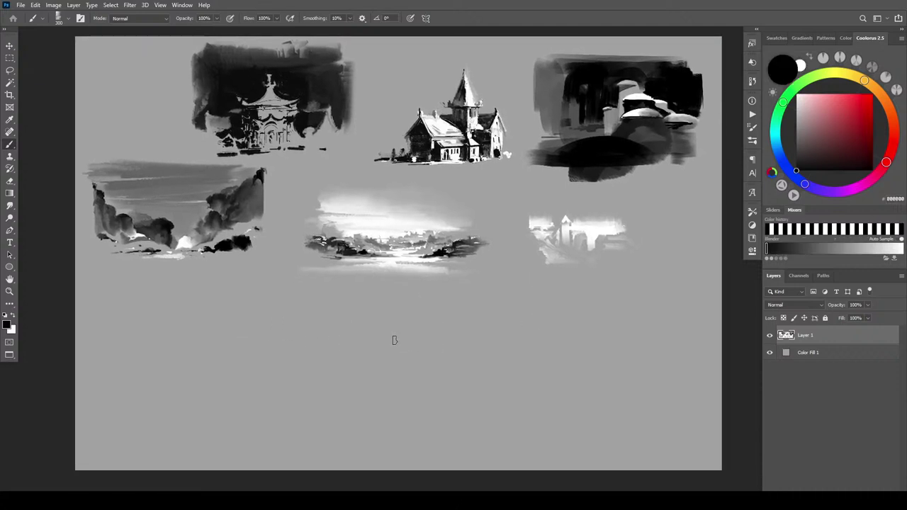
drag(394, 351, 439, 353)
key(])
key(])
key(])
key(])
key(])
key(])
drag(358, 350, 492, 353)
- Paint a thin black shoreline and small rounded hills on the left of the new strip with a smaller brush
key([)
key([)
key([)
key([)
key([)
key([)
key([)
key([)
key([)
key([)
key([)
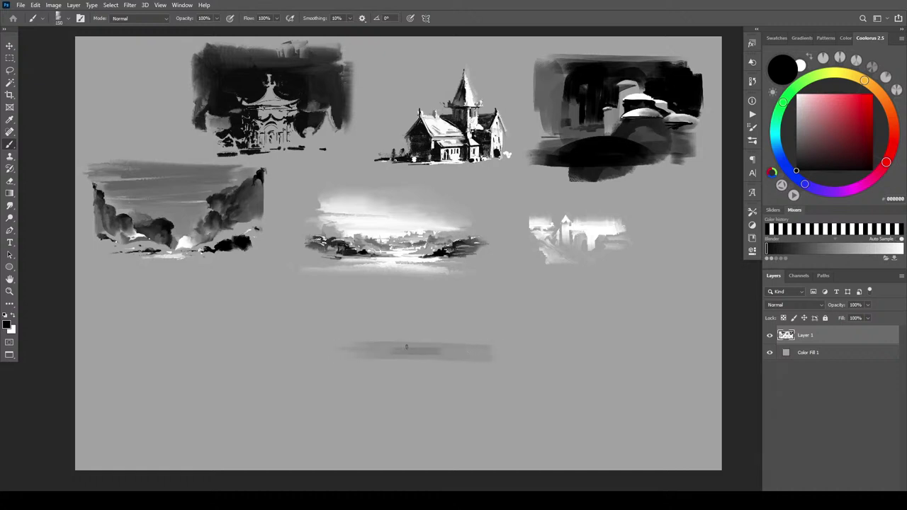
mouse_move(321, 345)
mouse_down()
mouse_move(409, 345)
mouse_move(364, 340)
mouse_move(391, 344)
mouse_up()
key(bracketleft)
key(bracketleft)
key(bracketleft)
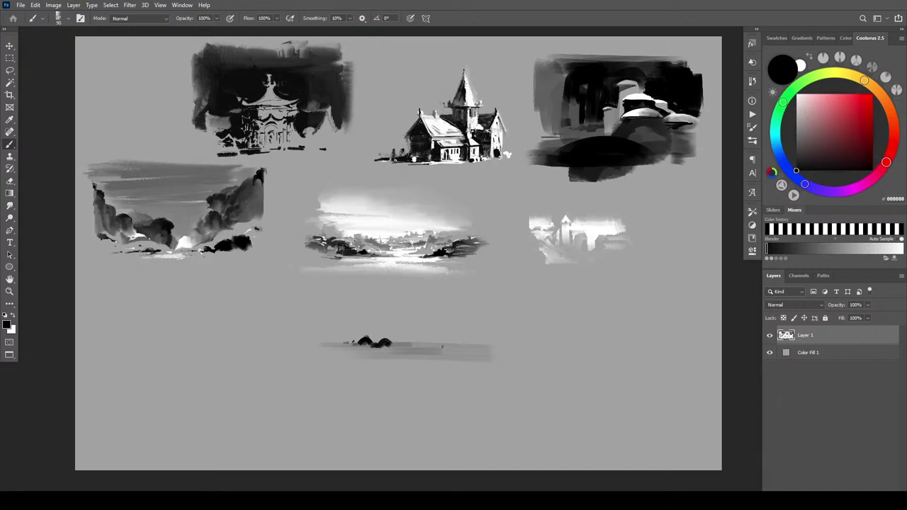
- Add small dark and gray landforms along the new thumbnail's horizon, extending to the right
drag(383, 343, 390, 343)
drag(395, 345, 403, 342)
drag(430, 344, 452, 341)
drag(451, 340, 473, 340)
click(459, 339)
click(435, 339)
drag(381, 342, 375, 342)
- Paint thin white light streaks across the water below the new thumbnail's shoreline
key(x)
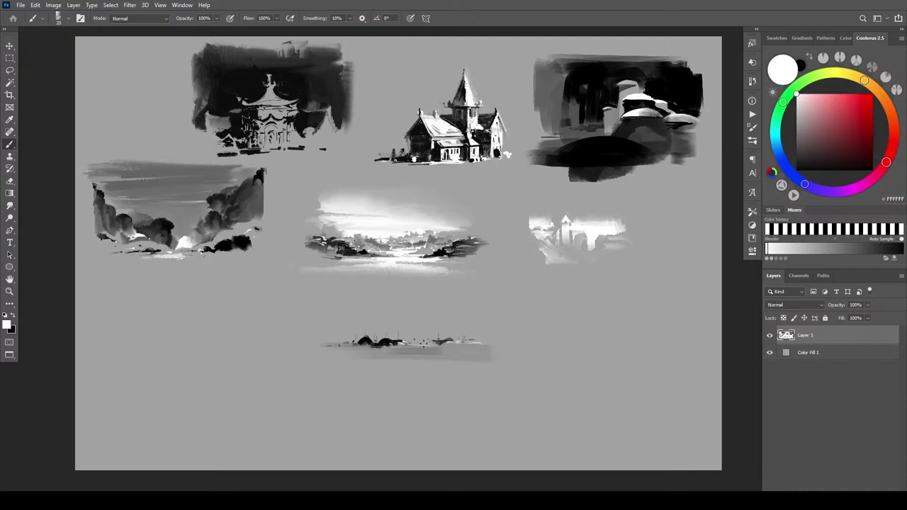
mouse_move(423, 344)
mouse_down()
mouse_move(464, 345)
mouse_move(349, 350)
mouse_move(440, 349)
mouse_up()
drag(349, 349, 322, 348)
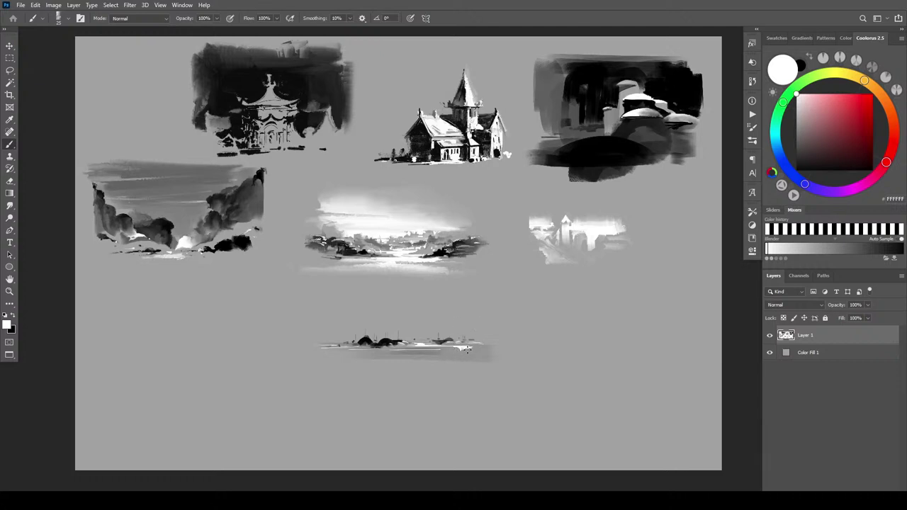
mouse_move(462, 349)
mouse_down()
mouse_move(483, 348)
mouse_move(432, 350)
mouse_up()
drag(411, 356, 333, 358)
key(bracketleft)
key(bracketleft)
- Create a new layer and move it beneath Layer 1
click(879, 495)
key(bracketright)
key(bracketright)
key(bracketright)
key(bracketright)
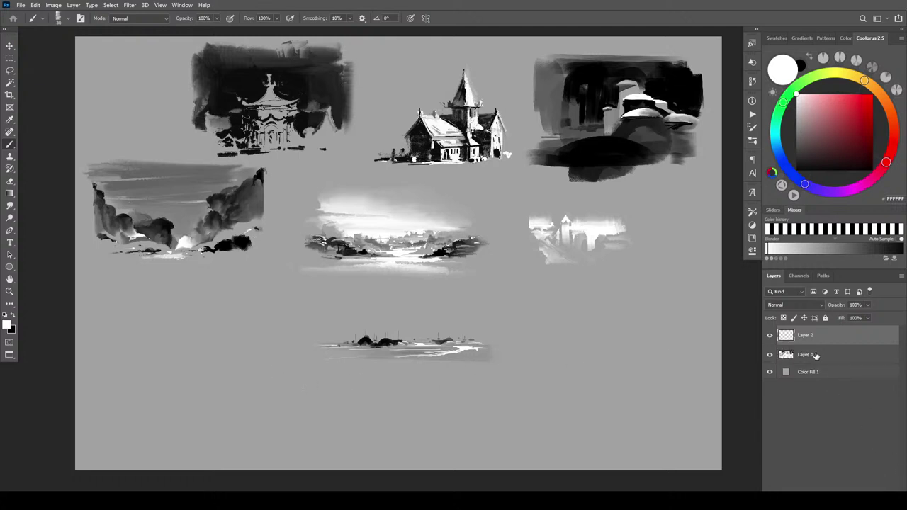
drag(815, 355, 815, 360)
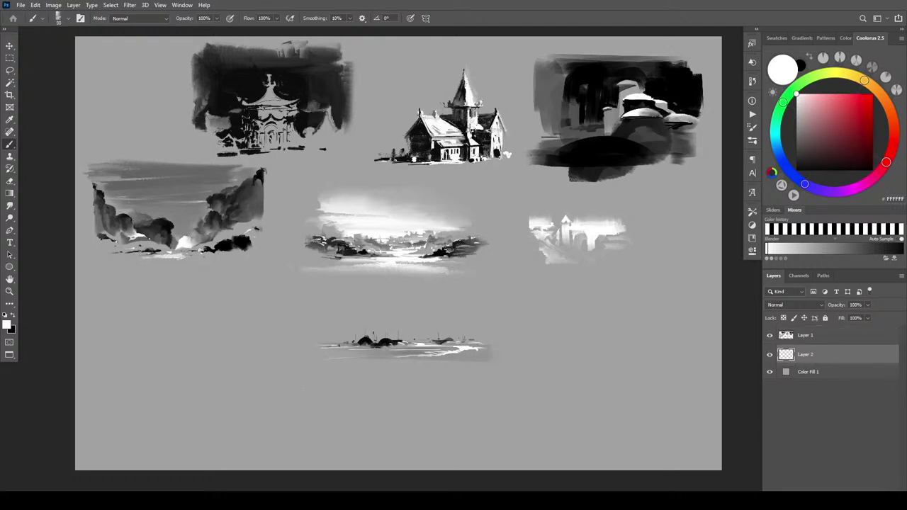
- Brush a faint, wide sky band behind the shoreline on Layer 2 with a much larger brush
key(bracketright)
key(bracketright)
key(bracketright)
key(bracketright)
key(bracketright)
key(bracketright)
key(bracketright)
key(bracketright)
key(bracketright)
key(bracketright)
key(bracketright)
key(bracketright)
key(bracketright)
key(bracketright)
drag(314, 329, 508, 339)
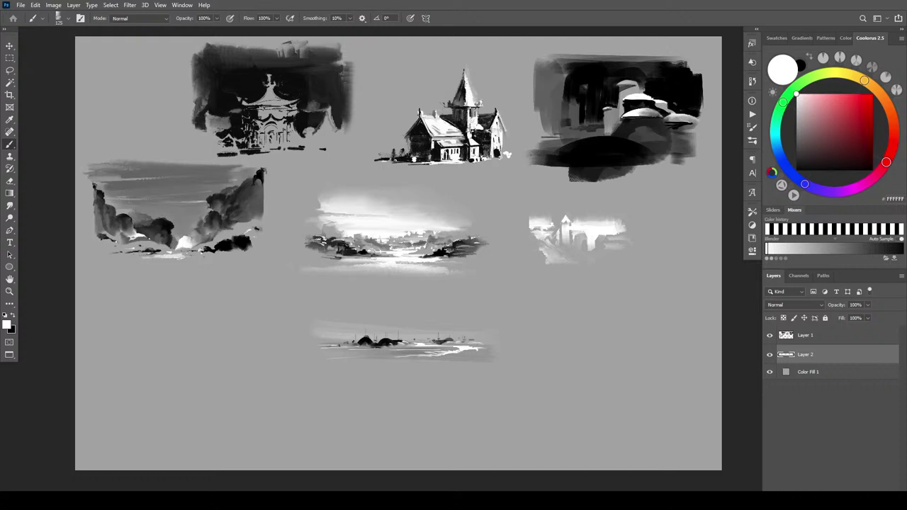
- Build up and soften the pale sky glow behind the lower thumbnail's shoreline on Layer 2, using large brush sizes
key(bracketleft)
key(bracketleft)
key(bracketright)
key(bracketright)
key(bracketright)
key(bracketright)
key(bracketright)
key(bracketright)
key(bracketright)
key(bracketright)
key(bracketright)
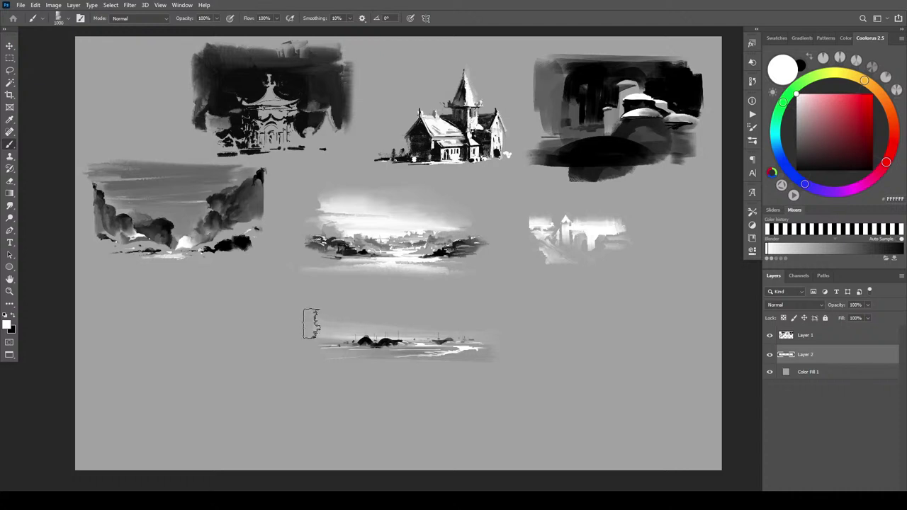
key(bracketleft)
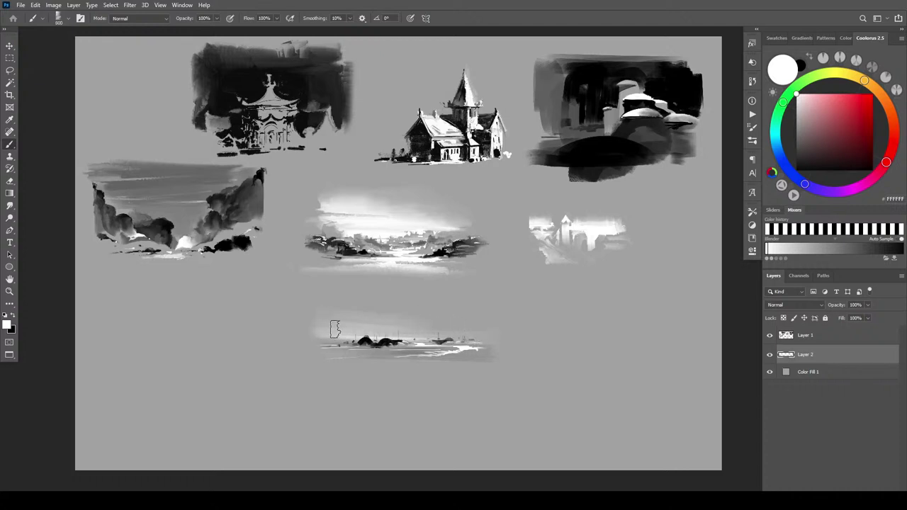
key(bracketleft)
key(bracketleft)
key(bracketleft)
key(bracketleft)
key(bracketleft)
key(bracketleft)
- Reduce Layer 2's opacity to about 54% and merge Layer 1 down into it
click(868, 318)
mouse_move(868, 318)
mouse_down()
mouse_move(822, 322)
mouse_move(864, 318)
mouse_move(849, 319)
mouse_up()
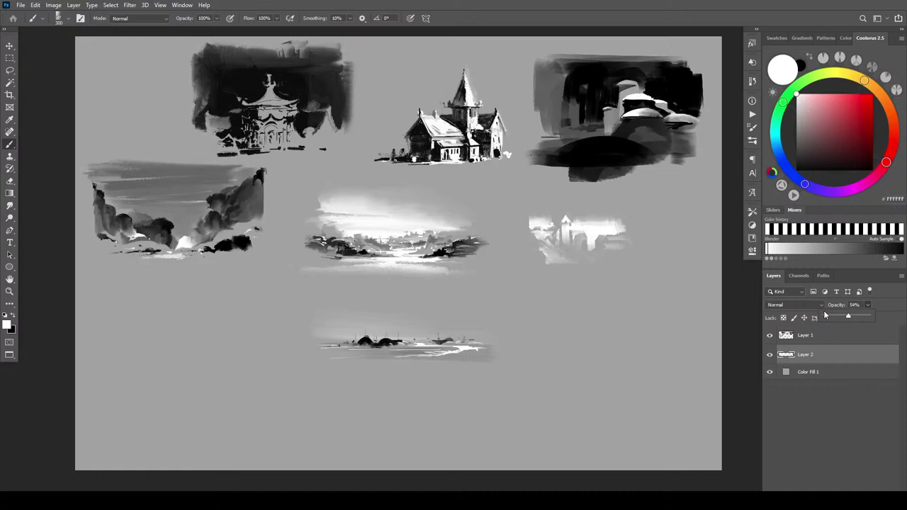
click(815, 338)
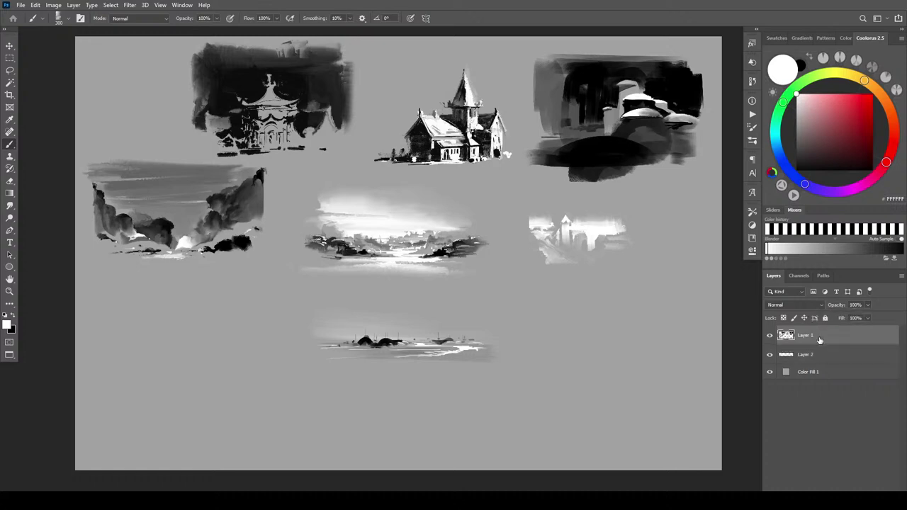
right_click(818, 339)
click(760, 372)
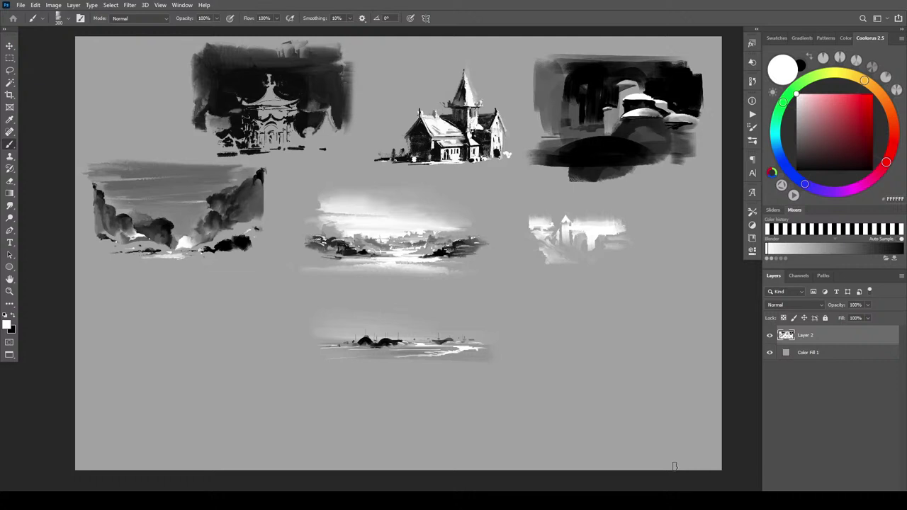
- Select the lower shoreline thumbnail with a rectangular marquee and move it to the right column, beneath the pale castle sketch
drag(442, 343, 442, 350)
key(m)
mouse_move(309, 288)
mouse_down()
mouse_move(537, 394)
mouse_move(507, 380)
mouse_up()
drag(467, 338, 464, 333)
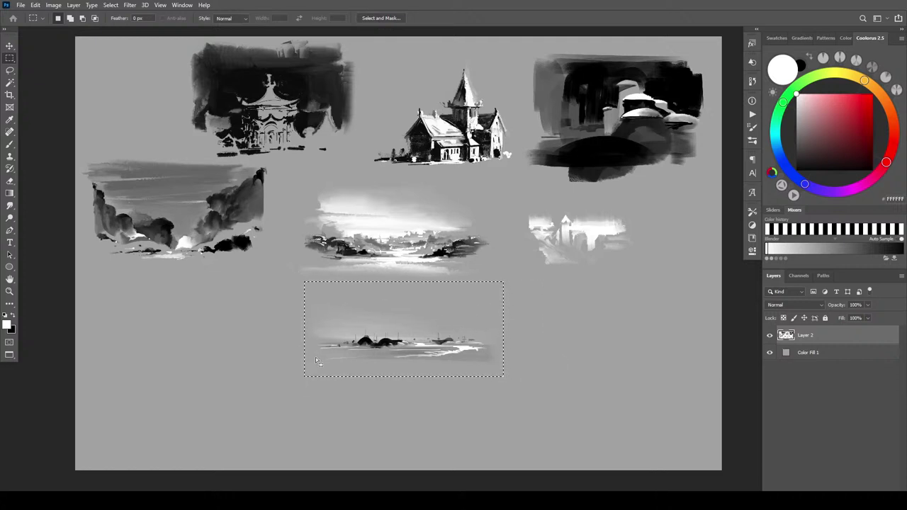
key(v)
mouse_move(392, 338)
mouse_down()
mouse_move(164, 310)
mouse_move(190, 326)
mouse_move(386, 303)
mouse_move(621, 323)
mouse_move(391, 326)
mouse_move(378, 346)
mouse_move(216, 320)
mouse_move(193, 333)
mouse_move(199, 340)
mouse_up()
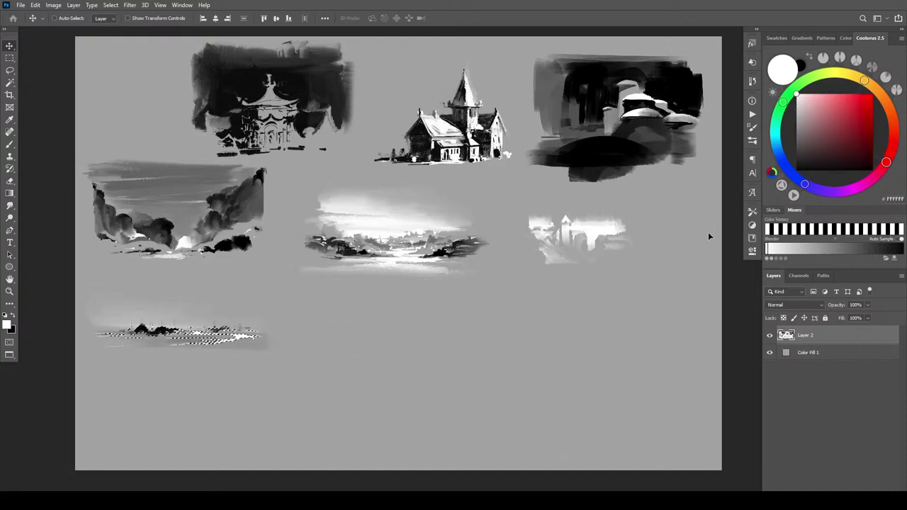
mouse_move(270, 318)
mouse_down()
mouse_move(262, 146)
mouse_move(512, 88)
mouse_move(459, 152)
mouse_move(584, 271)
mouse_move(636, 276)
mouse_move(675, 318)
mouse_move(682, 347)
mouse_up()
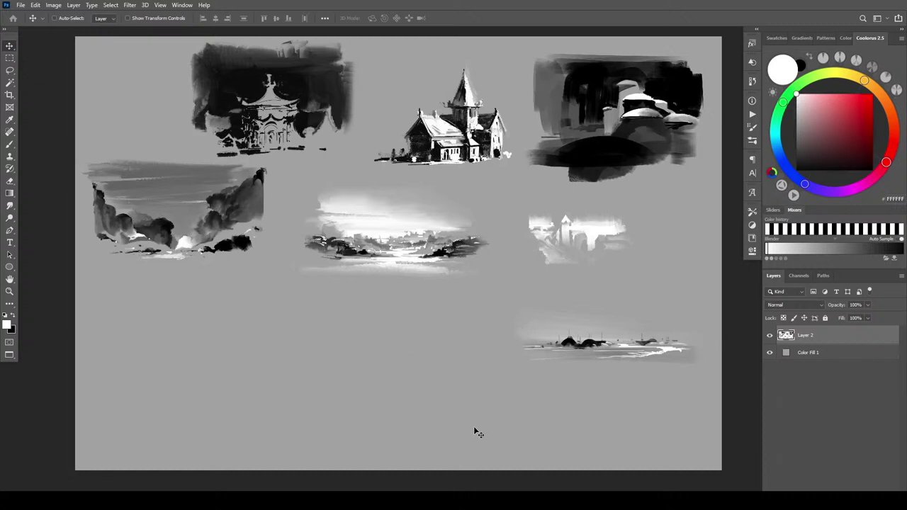
- Start a new thumbnail in the middle of the third row by brushing a white shape with an arched lower edge
key(b)
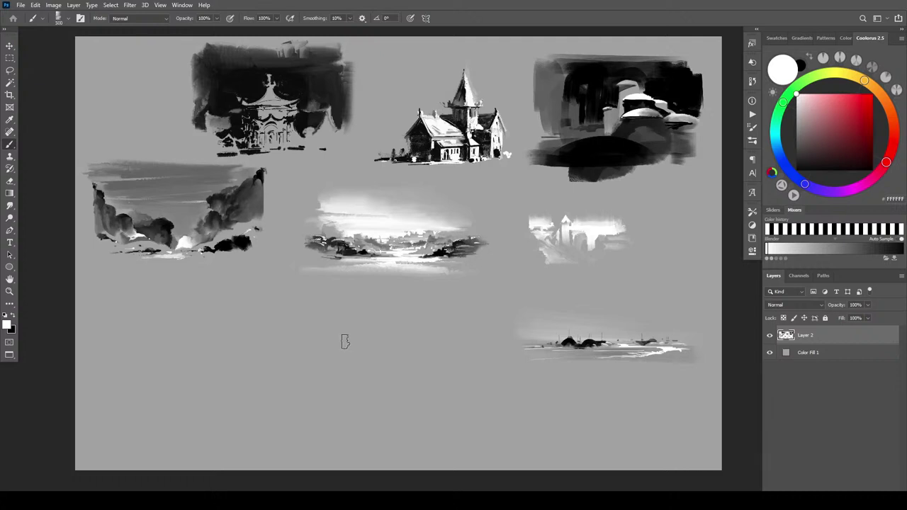
key(bracketleft)
key(bracketleft)
drag(338, 337, 366, 341)
mouse_move(380, 340)
mouse_down()
mouse_move(340, 329)
mouse_move(388, 324)
mouse_move(338, 329)
mouse_move(414, 325)
mouse_up()
drag(334, 327, 419, 322)
mouse_move(327, 327)
mouse_down()
mouse_move(423, 322)
mouse_move(337, 323)
mouse_up()
- Brush a wide light gray sky band above the arched white shape with a larger brush
key(])
key(])
key(])
key(])
key(])
key(])
key(])
mouse_move(403, 321)
mouse_down()
mouse_move(333, 323)
mouse_move(415, 320)
mouse_up()
mouse_move(415, 320)
mouse_down()
mouse_move(300, 323)
mouse_move(432, 319)
mouse_move(314, 320)
mouse_move(423, 315)
mouse_move(321, 316)
mouse_move(367, 308)
mouse_move(341, 304)
mouse_move(423, 305)
mouse_up()
key([)
key([)
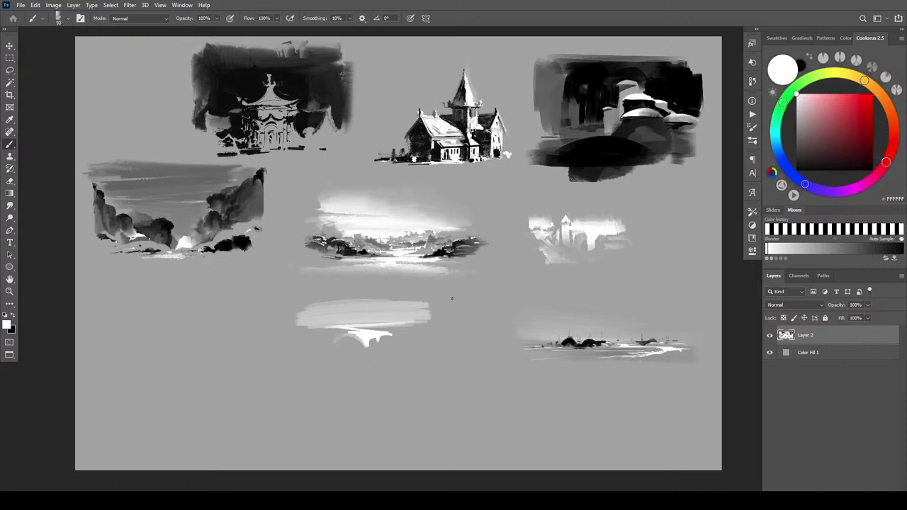
- Paint white horizontal streaks along the lower part of the sky band, extending it to the right
drag(446, 324, 473, 321)
mouse_move(412, 323)
mouse_down()
mouse_move(473, 321)
mouse_move(371, 322)
mouse_up()
key(])
key(])
key(])
key(])
key(])
key(])
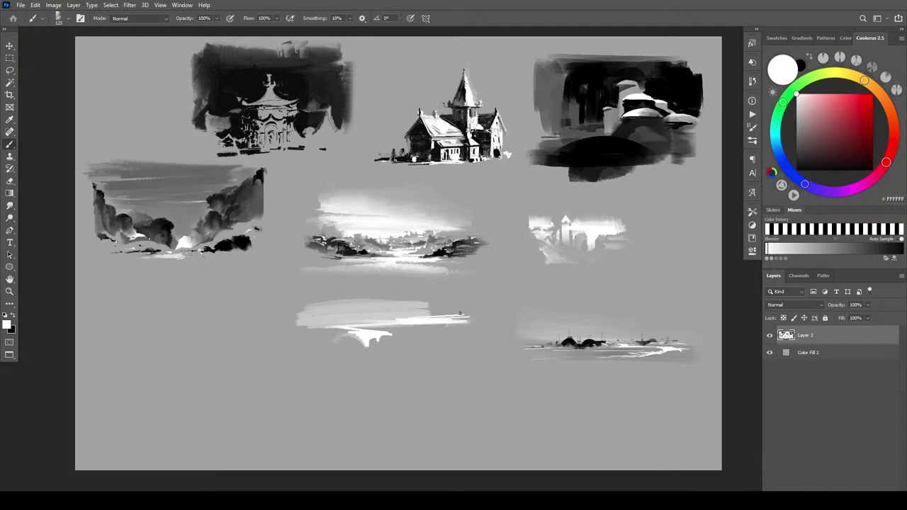
mouse_move(453, 315)
mouse_down()
mouse_move(382, 318)
mouse_move(432, 307)
mouse_move(370, 317)
mouse_move(420, 318)
mouse_up()
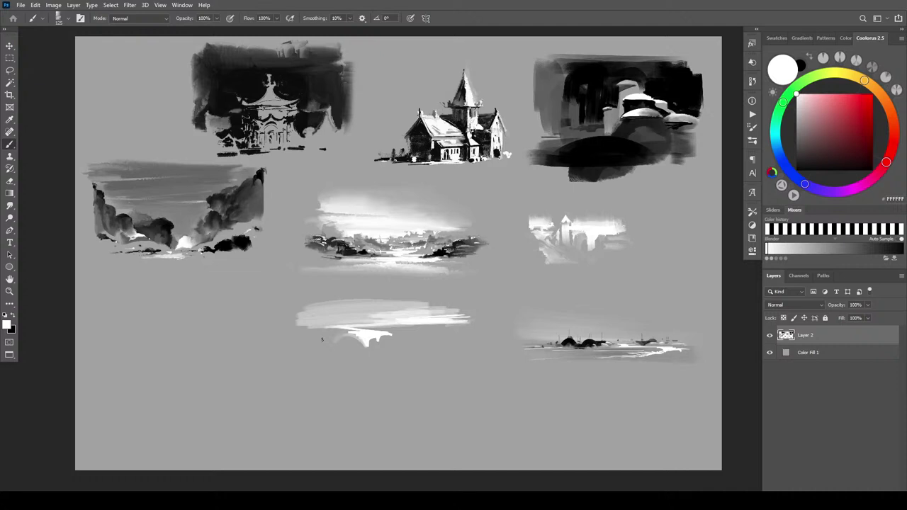
- Widen the new thumbnail's sky with a larger brush, extending its right end and adding lighter strokes at the upper left
key(bracketright)
key(bracketright)
key(bracketright)
key(bracketright)
key(bracketright)
key(bracketright)
key(bracketright)
key(bracketright)
key(bracketright)
key(bracketright)
key(bracketright)
key(bracketright)
key(bracketright)
key(bracketright)
drag(435, 309, 466, 309)
click(332, 306)
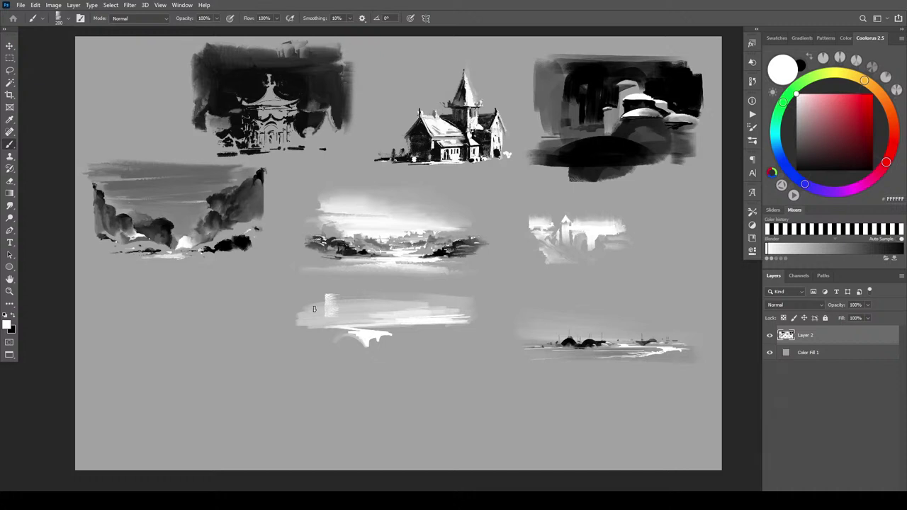
mouse_move(317, 307)
mouse_down()
mouse_move(374, 308)
mouse_move(300, 308)
mouse_move(301, 298)
mouse_move(299, 307)
mouse_move(326, 300)
mouse_move(298, 298)
mouse_move(382, 292)
mouse_move(324, 313)
mouse_move(310, 302)
mouse_move(407, 292)
mouse_up()
- Fill the left and central parts of the sky band with bright white strokes
key(bracketleft)
key(bracketleft)
key(bracketleft)
mouse_move(321, 299)
mouse_down()
mouse_move(381, 301)
mouse_move(308, 305)
mouse_move(425, 299)
mouse_move(314, 310)
mouse_move(402, 306)
mouse_move(349, 323)
mouse_up()
key(bracketright)
key(bracketright)
key(bracketright)
key(bracketright)
key(bracketright)
key(bracketleft)
key(bracketleft)
key(bracketleft)
mouse_move(402, 318)
mouse_down()
mouse_move(340, 317)
mouse_move(444, 315)
mouse_up()
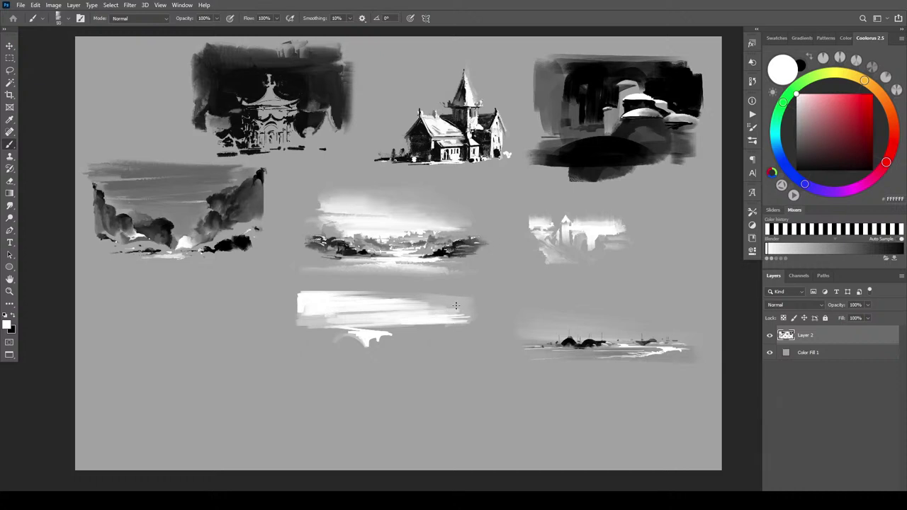
- Brighten the right end of the sky band with white strokes reaching up into its corner
mouse_move(449, 302)
mouse_down()
mouse_move(475, 300)
mouse_move(443, 299)
mouse_move(476, 298)
mouse_move(431, 294)
mouse_move(473, 295)
mouse_move(482, 319)
mouse_move(451, 316)
mouse_up()
key(bracketright)
key(bracketright)
key(bracketright)
key(bracketright)
key(bracketright)
key(bracketright)
key(bracketright)
key(bracketright)
key(bracketright)
key(bracketright)
key(bracketright)
key(bracketright)
key(bracketright)
key(bracketright)
key(bracketright)
key(bracketright)
key(bracketright)
key(bracketright)
key(bracketright)
key(bracketleft)
key(bracketleft)
key(bracketleft)
key(bracketleft)
key(bracketleft)
key(bracketleft)
key(bracketleft)
key(bracketleft)
key(bracketleft)
key(bracketleft)
key(bracketleft)
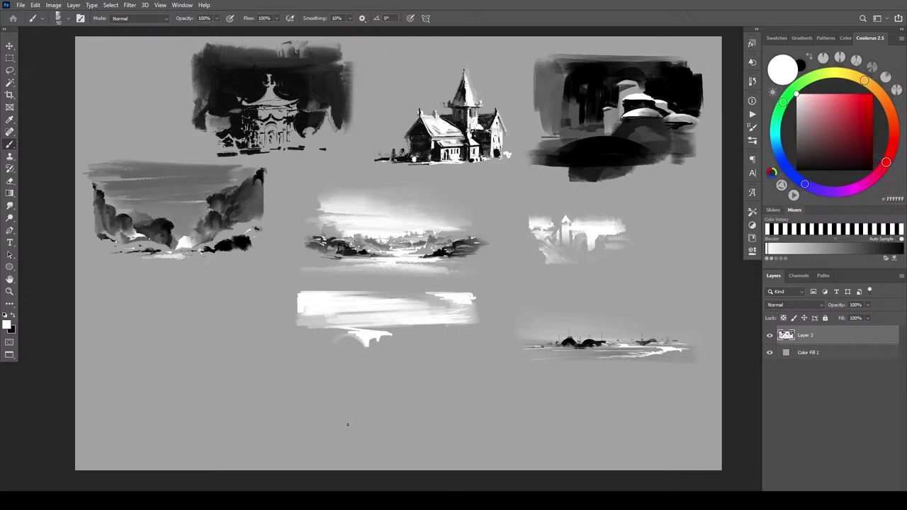
- Shape rounded gray hill silhouettes along the lower edge of the white sky on both sides of the central gap
key(bracketright)
key(bracketright)
key(bracketright)
key(bracketright)
key(bracketright)
key(bracketright)
key(bracketright)
key(bracketright)
mouse_move(357, 329)
mouse_down()
mouse_move(460, 324)
mouse_move(312, 328)
mouse_move(343, 321)
mouse_up()
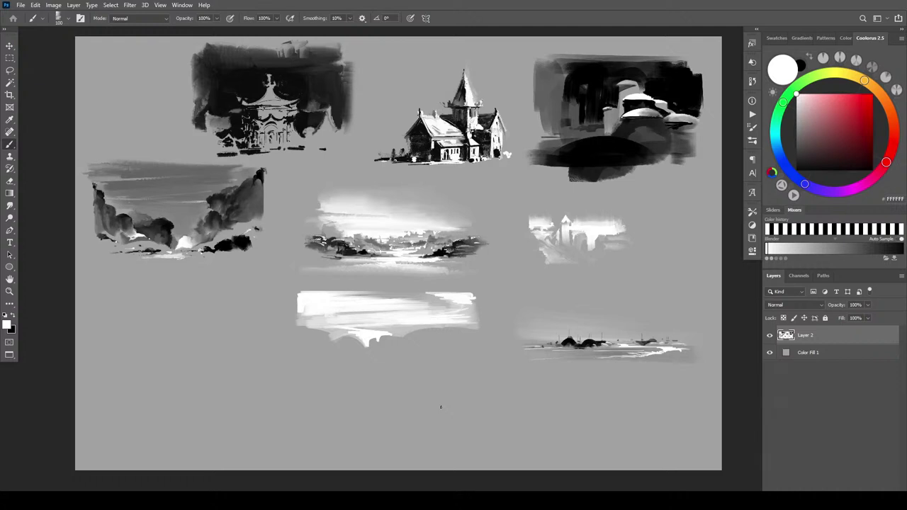
- Brush a faint, wide light gray haze band below the hills across the thumbnail's width
key(])
key(])
key(])
key(])
key(])
key(])
key(])
key(])
mouse_move(358, 358)
mouse_down()
mouse_move(298, 352)
mouse_move(378, 359)
mouse_up()
key([)
key([)
key([)
drag(297, 349, 337, 350)
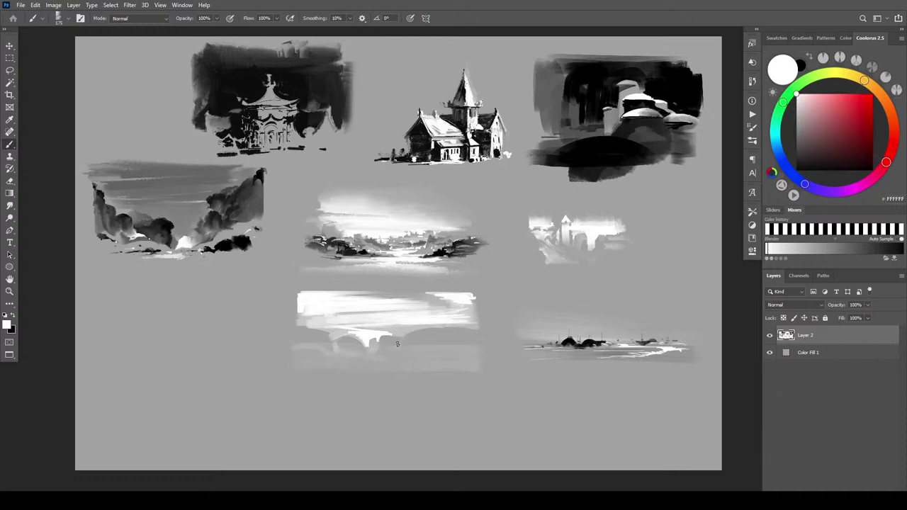
- Brush small light strokes of varying size into the haze band below the hills in the white-sky thumbnail
key(bracketleft)
key(bracketleft)
key(bracketleft)
key(bracketleft)
key(bracketleft)
key(bracketleft)
key(bracketright)
key(bracketright)
key(bracketright)
key(bracketright)
key(bracketright)
key(bracketright)
key(bracketright)
key(bracketright)
key(bracketleft)
key(bracketleft)
key(bracketleft)
key(bracketleft)
key(bracketleft)
key(])
key(])
key(])
key(])
key(])
key(])
key(bracketleft)
key(bracketleft)
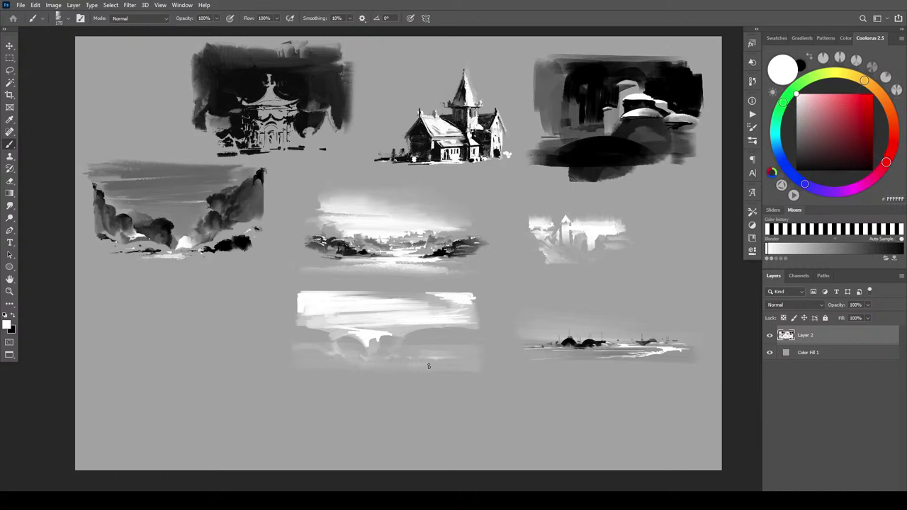
key(bracketleft)
key(bracketleft)
key(bracketleft)
key(bracketright)
key(bracketright)
key(bracketright)
key(bracketright)
key(bracketright)
key(bracketright)
key(bracketright)
- Smudge the gray hill shapes at both sides of the white-sky thumbnail with a smaller tip at 92% strength
key(r)
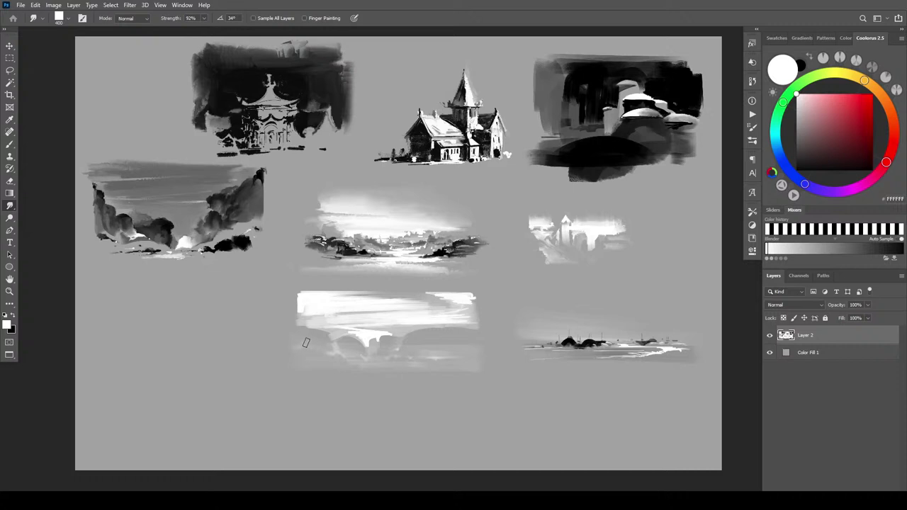
key(bracketleft)
key([)
key([)
mouse_move(450, 331)
mouse_down()
mouse_move(467, 344)
mouse_move(439, 348)
mouse_move(469, 345)
mouse_up()
key(])
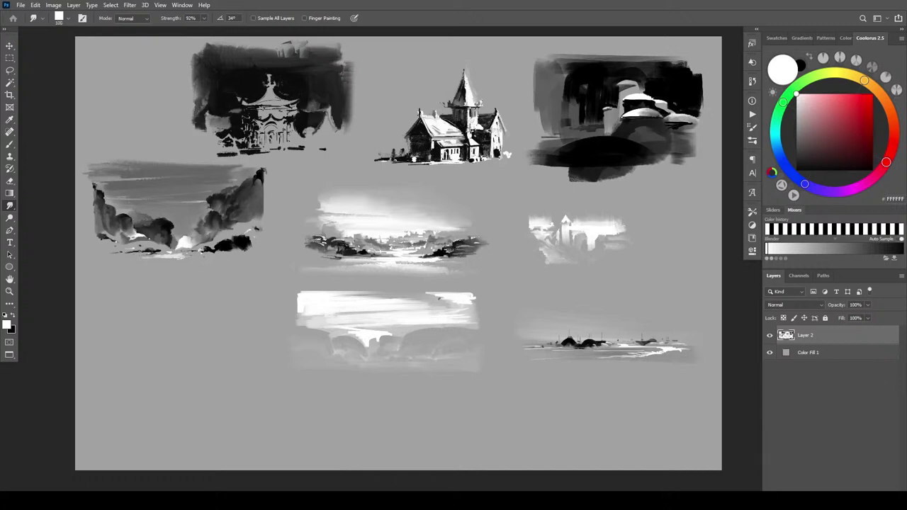
- Smudge the white sky's upper edge near its right corner with a larger tip to soften the stroke ends
key(bracketright)
key(bracketright)
key(bracketright)
key(bracketright)
key(bracketright)
key(bracketright)
key(bracketright)
mouse_move(422, 297)
mouse_down()
mouse_move(461, 305)
mouse_move(452, 303)
mouse_up()
key(bracketleft)
key(bracketleft)
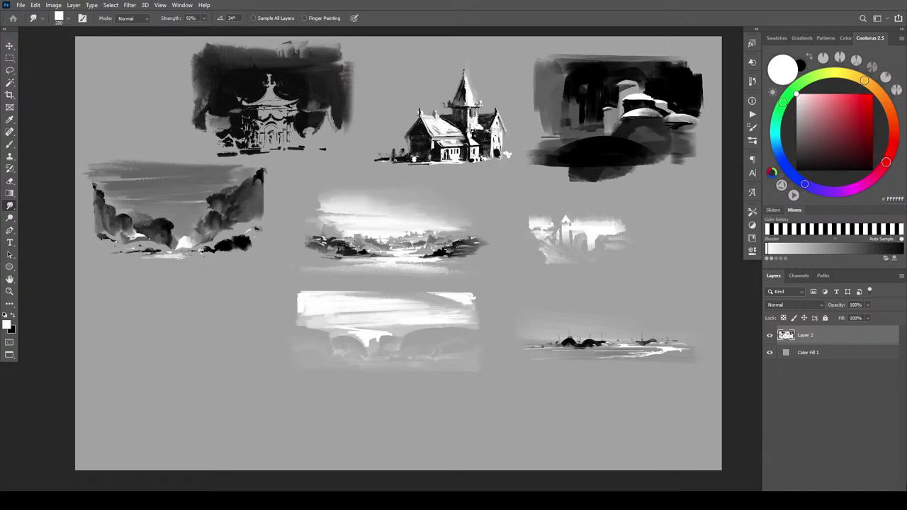
- Add a new layer and paint faint overlapping white circles on the empty canvas below the cloud valley thumbnail
key(ctrl+shift+alt+n)
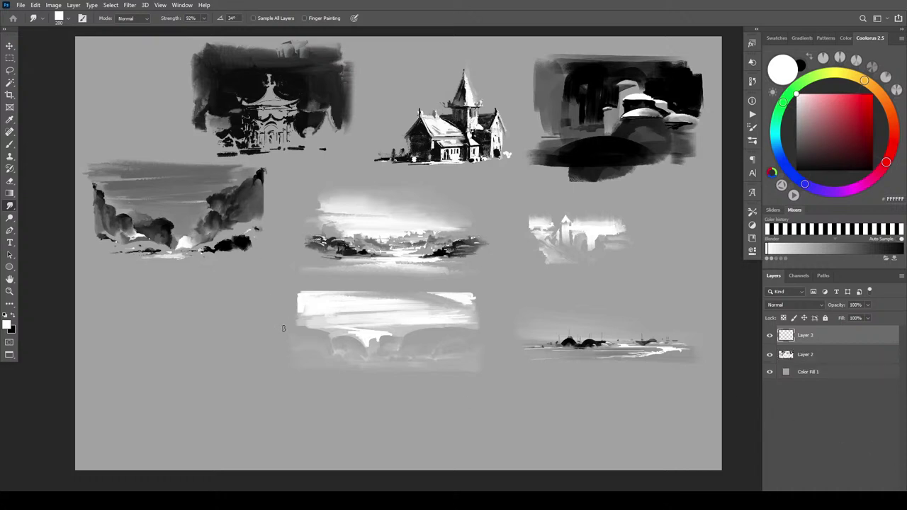
key(b)
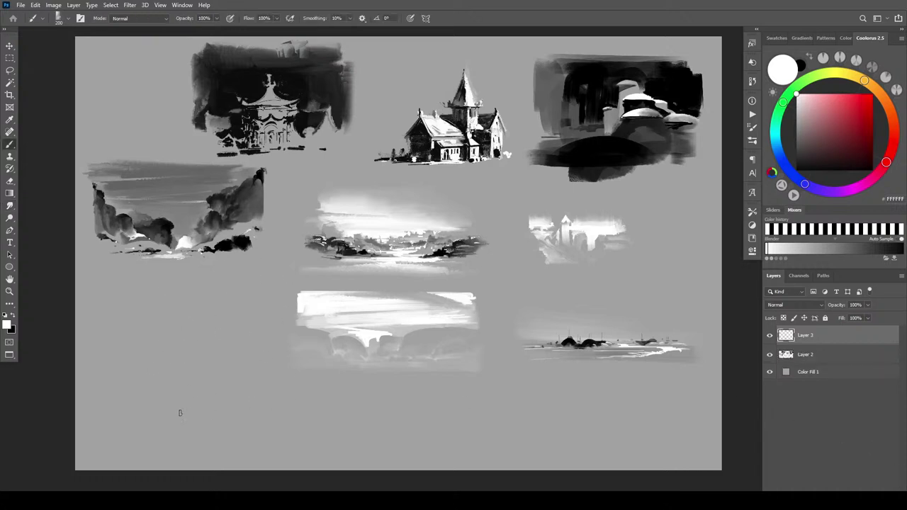
mouse_move(178, 305)
mouse_down()
mouse_move(234, 365)
mouse_move(154, 375)
mouse_move(211, 308)
mouse_move(216, 381)
mouse_move(152, 306)
mouse_move(215, 322)
mouse_move(198, 318)
mouse_move(215, 371)
mouse_move(195, 306)
mouse_up()
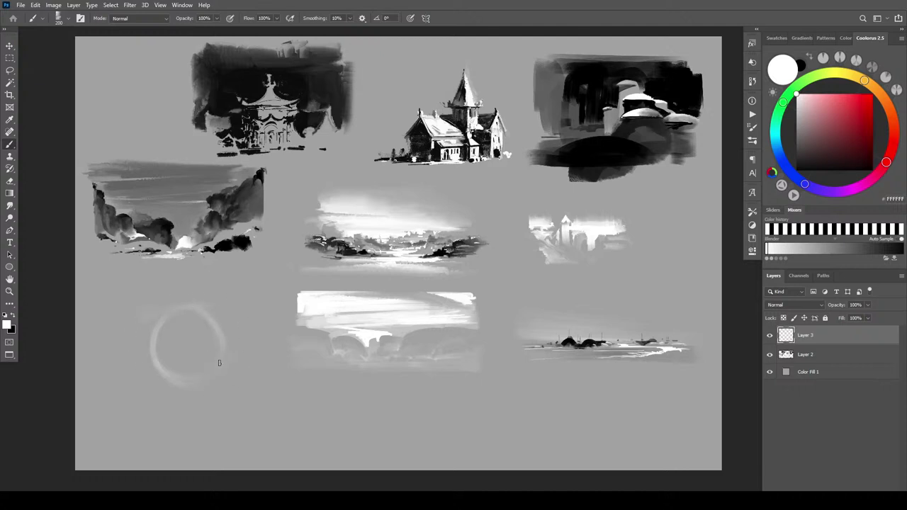
drag(156, 342, 213, 353)
mouse_move(212, 301)
mouse_down()
mouse_move(237, 381)
mouse_move(228, 302)
mouse_up()
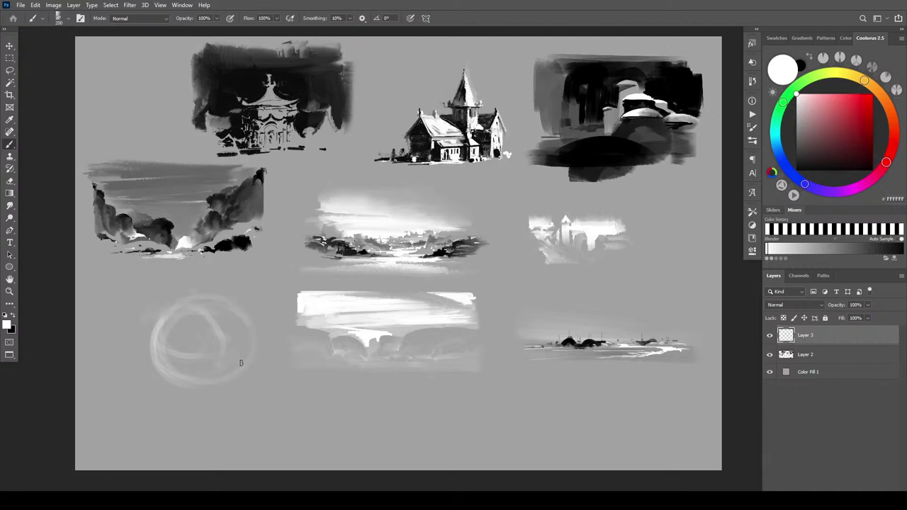
- Outline a ship-like body over the circles with a smaller white brush, adding a boxy nose, canopy and curved hull
key([)
key(bracketleft)
key(bracketleft)
key(bracketleft)
key(bracketleft)
key(bracketleft)
key(bracketleft)
key(bracketleft)
key(bracketleft)
key(bracketleft)
mouse_move(177, 354)
mouse_down()
mouse_move(185, 365)
mouse_move(179, 377)
mouse_move(172, 368)
mouse_move(176, 377)
mouse_up()
mouse_move(146, 346)
mouse_down()
mouse_move(142, 372)
mouse_move(171, 360)
mouse_move(131, 360)
mouse_move(137, 395)
mouse_move(137, 382)
mouse_move(180, 352)
mouse_move(165, 387)
mouse_move(229, 378)
mouse_move(222, 380)
mouse_move(264, 331)
mouse_up()
mouse_move(165, 336)
mouse_down()
mouse_move(202, 350)
mouse_move(202, 333)
mouse_move(177, 345)
mouse_move(217, 329)
mouse_move(180, 340)
mouse_move(213, 323)
mouse_move(215, 331)
mouse_move(170, 343)
mouse_move(217, 317)
mouse_up()
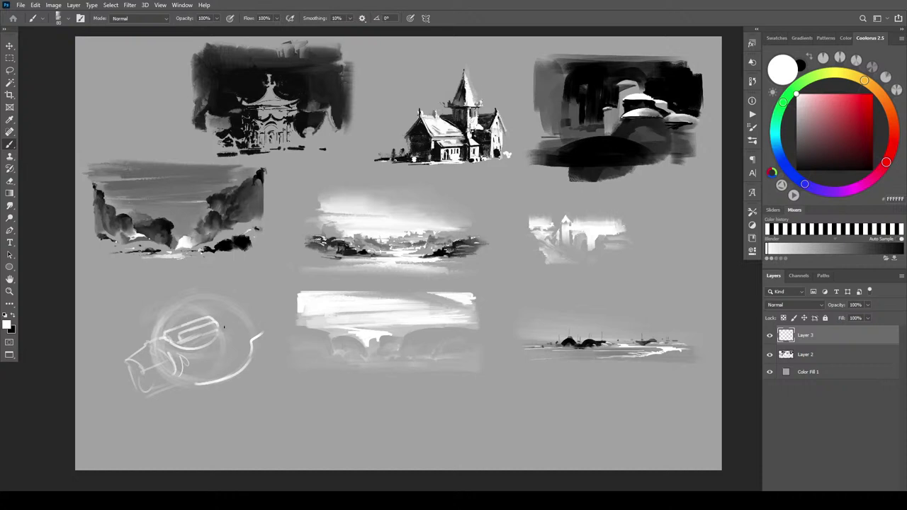
- Extend long tilted white wings from both ends of the ship sketch and block in the upper right one
mouse_move(192, 360)
mouse_down()
mouse_move(197, 371)
mouse_move(183, 383)
mouse_up()
mouse_move(252, 348)
mouse_down()
mouse_move(270, 346)
mouse_move(271, 330)
mouse_move(241, 318)
mouse_move(284, 304)
mouse_up()
drag(154, 334, 101, 358)
mouse_move(163, 333)
mouse_down()
mouse_move(113, 356)
mouse_move(149, 341)
mouse_move(119, 360)
mouse_move(157, 337)
mouse_move(105, 357)
mouse_move(150, 347)
mouse_move(165, 355)
mouse_move(139, 367)
mouse_move(234, 318)
mouse_move(187, 328)
mouse_move(210, 321)
mouse_move(168, 336)
mouse_move(208, 321)
mouse_move(234, 331)
mouse_move(278, 309)
mouse_up()
key(])
key(])
key(])
key(])
key(])
key(])
key(])
key(])
key([)
key([)
key([)
key([)
key([)
key([)
key([)
mouse_move(230, 326)
mouse_down()
mouse_move(274, 308)
mouse_move(248, 311)
mouse_up()
- Paint short, thick white strokes off the ship's right flank below the wing with a larger brush
key(])
key(])
key(])
key(])
key(])
key(])
key(])
key(])
key(])
key(])
key(])
key(])
mouse_move(234, 340)
mouse_down()
mouse_move(192, 383)
mouse_move(243, 360)
mouse_move(248, 335)
mouse_move(268, 322)
mouse_move(261, 336)
mouse_up()
- Brush a bold white highlight along the top edge of the ship's left wing up to the canopy
key([)
key([)
key([)
key([)
key([)
key([)
key([)
key([)
key([)
key([)
key([)
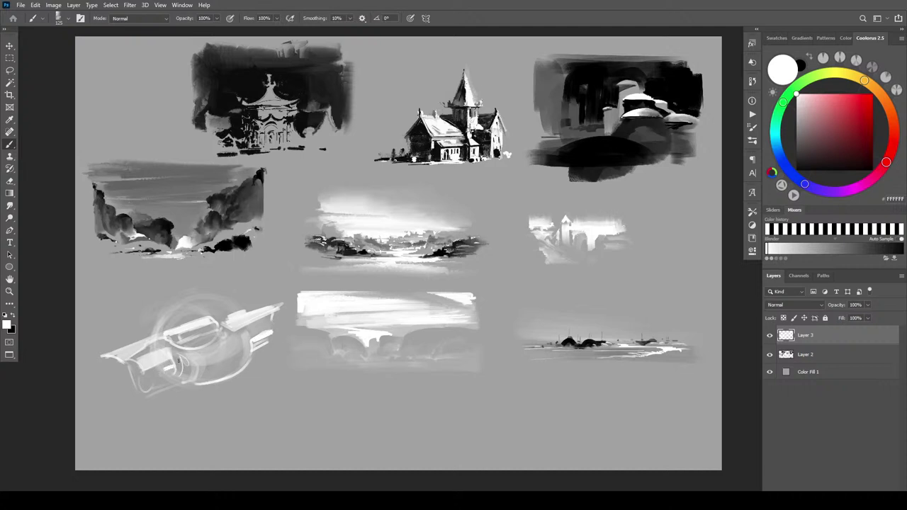
mouse_move(151, 332)
mouse_down()
mouse_move(102, 350)
mouse_move(196, 315)
mouse_move(176, 321)
mouse_up()
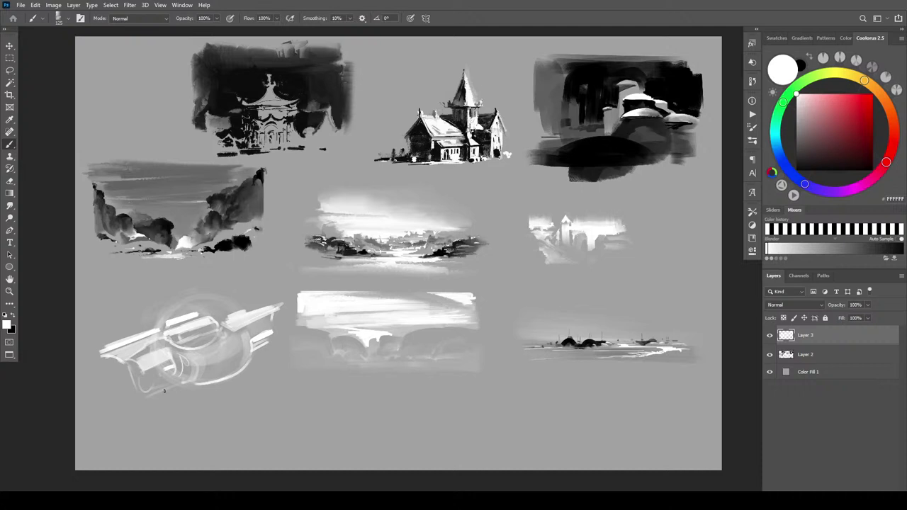
- Lengthen the ship's left wing tip and add thin parallel white lines along the lower left and upper right wings
key(bracketright)
mouse_move(106, 366)
mouse_down()
mouse_move(96, 361)
mouse_move(99, 374)
mouse_move(91, 360)
mouse_move(100, 352)
mouse_move(88, 357)
mouse_up()
key(bracketleft)
key(bracketleft)
key(bracketleft)
key(bracketleft)
key(bracketleft)
key(bracketleft)
key(bracketleft)
key(bracketleft)
drag(214, 316, 275, 298)
mouse_move(140, 371)
mouse_down()
mouse_move(99, 376)
mouse_move(125, 368)
mouse_move(106, 376)
mouse_up()
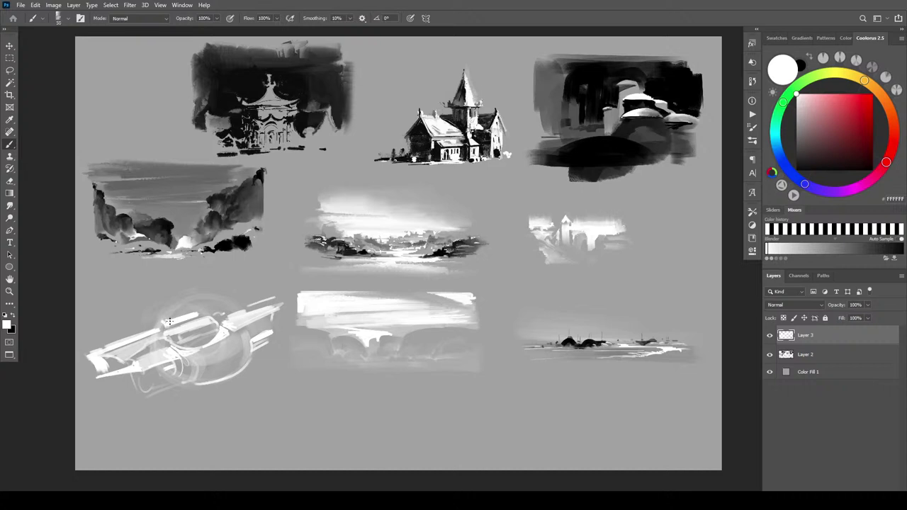
- Accent the ship's canopy top and lower hull edge with white strokes, trailing thin lines under the nose
drag(196, 309, 203, 310)
mouse_move(216, 381)
mouse_down()
mouse_move(190, 385)
mouse_move(199, 386)
mouse_move(190, 393)
mouse_move(147, 387)
mouse_up()
key(bracketright)
key(bracketright)
key(bracketright)
key(bracketright)
key(bracketright)
key(bracketright)
key(bracketright)
key(bracketright)
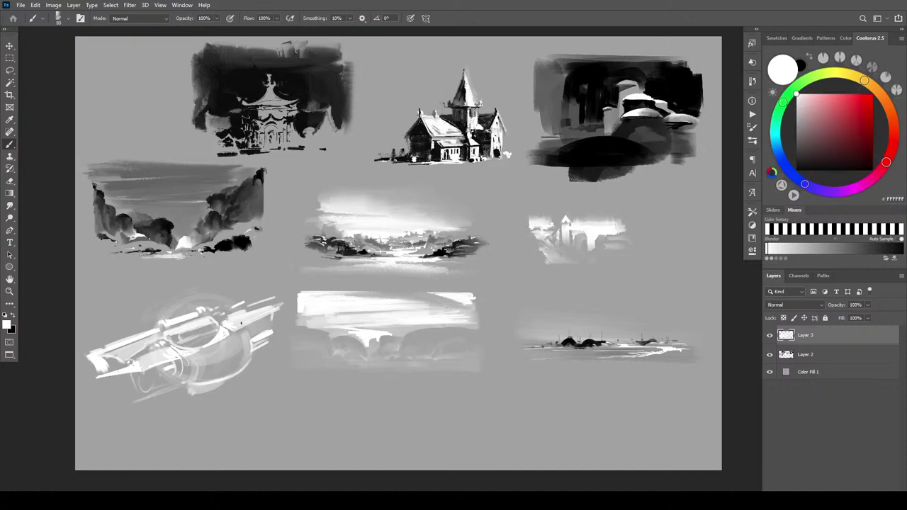
- Dab white details along the ship's wings and add a small raised block above the canopy
click(217, 316)
drag(236, 310, 248, 306)
click(112, 362)
drag(194, 298, 175, 317)
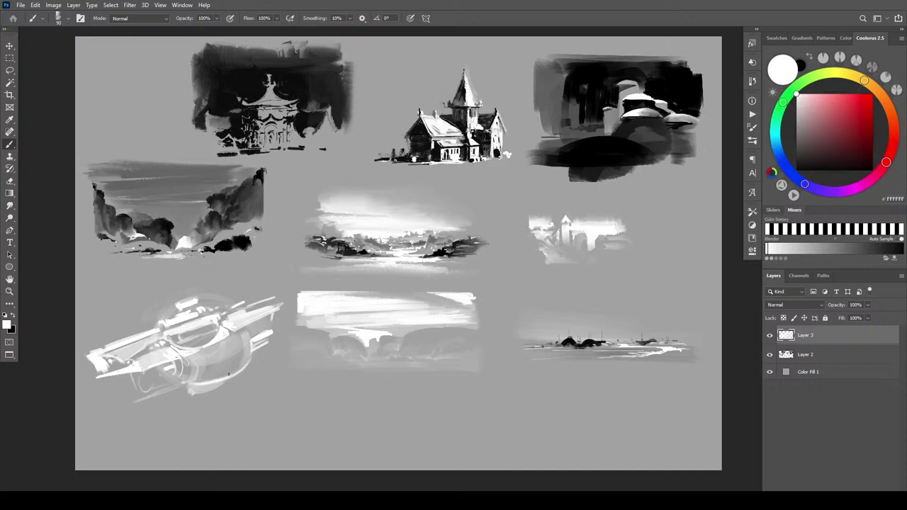
- Add small white flecks and short slanted strokes beneath the ship's nose and left wing
mouse_move(175, 402)
mouse_down()
mouse_move(152, 373)
mouse_move(141, 389)
mouse_up()
mouse_move(110, 402)
mouse_down()
mouse_move(103, 404)
mouse_move(107, 382)
mouse_up()
key([)
key([)
key([)
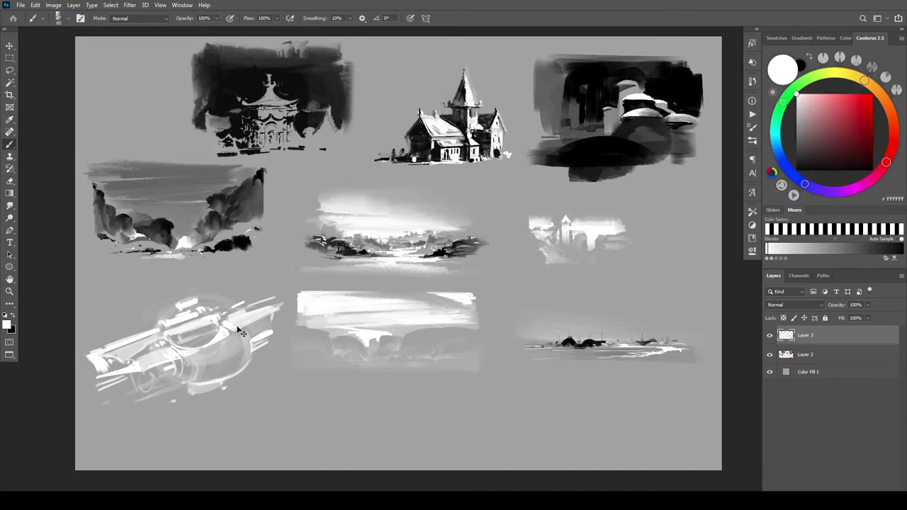
- Scale the ship sketch down to 54% and rotate it clockwise by about 12.6 degrees
key(ctrl+t)
mouse_move(283, 406)
mouse_down()
mouse_move(189, 359)
mouse_move(213, 314)
mouse_up()
mouse_move(251, 278)
mouse_down()
mouse_move(258, 304)
mouse_move(249, 273)
mouse_move(250, 304)
mouse_move(247, 296)
mouse_up()
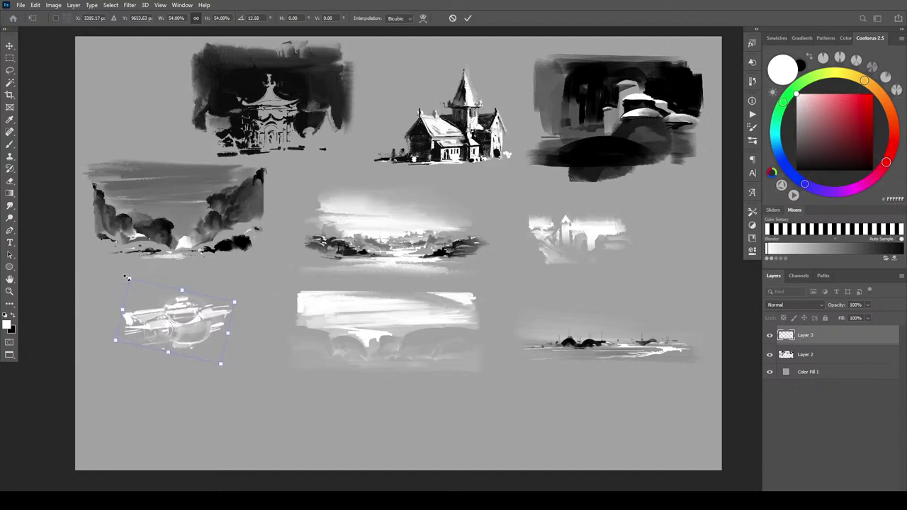
- Skew and squash the ship sketch into a steep diagonal, about 57% wide, 46% high and rotated 29 degrees
drag(130, 279, 126, 266)
drag(116, 340, 104, 369)
drag(234, 303, 219, 290)
drag(124, 272, 125, 283)
drag(163, 367, 167, 353)
mouse_move(129, 290)
mouse_down()
mouse_move(101, 306)
mouse_move(116, 328)
mouse_move(122, 300)
mouse_up()
mouse_move(228, 292)
mouse_down()
mouse_move(311, 283)
mouse_move(264, 348)
mouse_move(263, 329)
mouse_move(206, 374)
mouse_move(97, 383)
mouse_move(165, 321)
mouse_move(243, 279)
mouse_move(269, 323)
mouse_move(273, 301)
mouse_move(202, 298)
mouse_move(220, 317)
mouse_up()
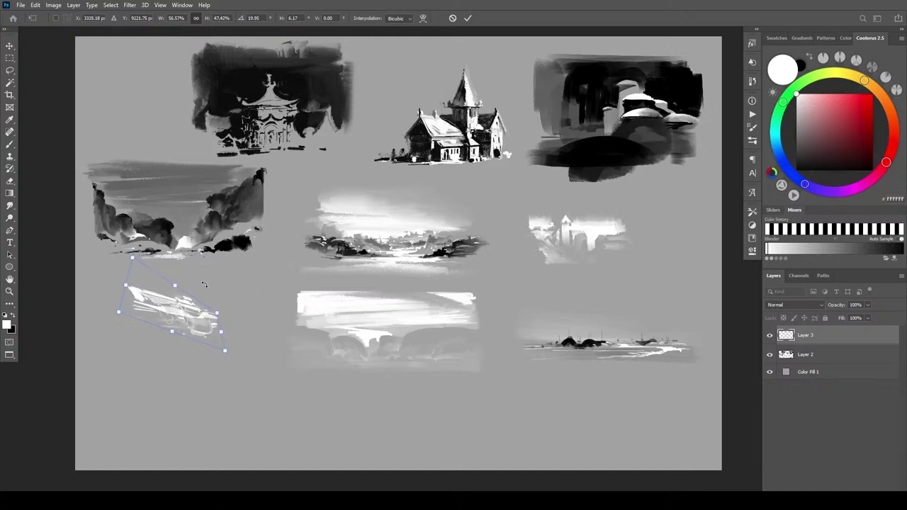
drag(125, 284, 131, 265)
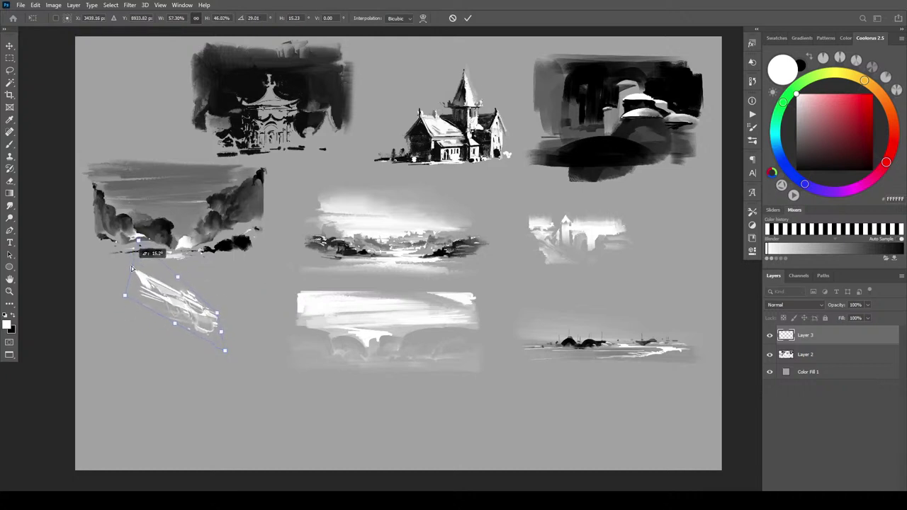
key(Return)
key(b)
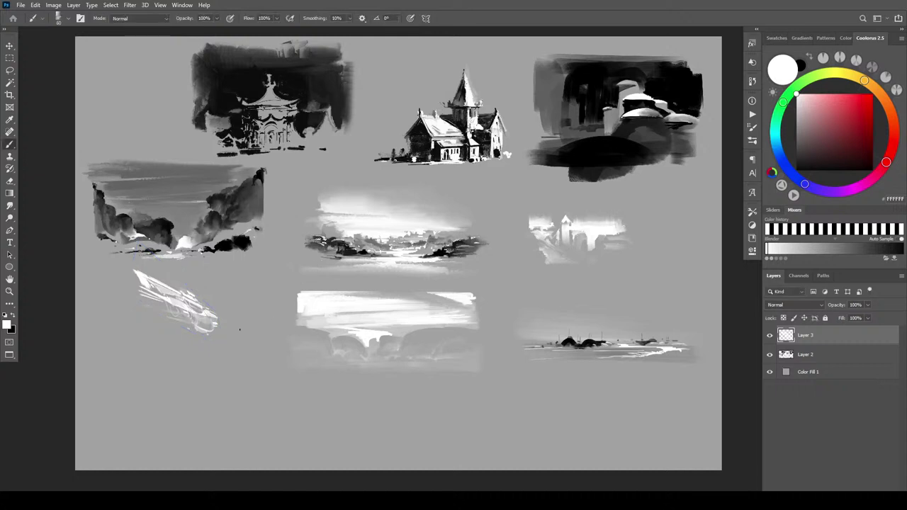
- Shade the ship's upper-left end and underside with dark gray-black strokes along the hull
key(x)
key(bracketleft)
key(bracketleft)
key(bracketleft)
key(bracketleft)
key(bracketleft)
key(bracketleft)
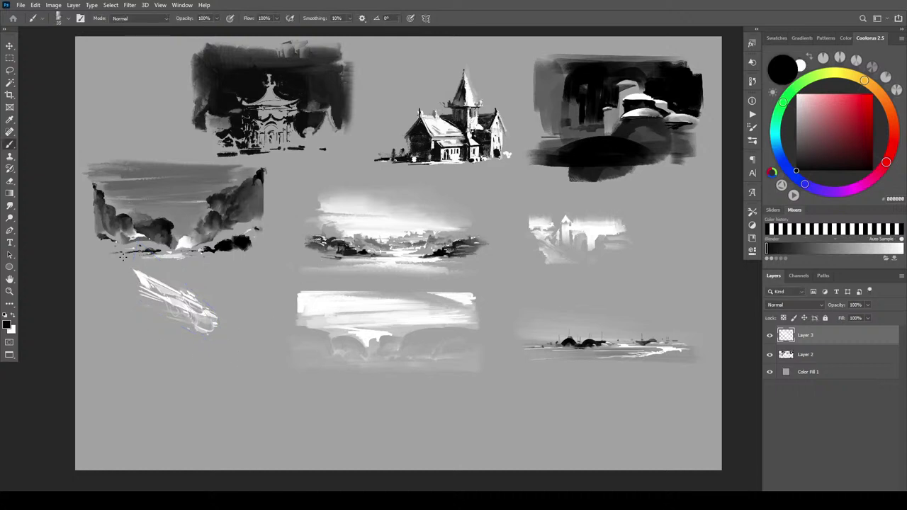
click(123, 271)
drag(191, 323, 162, 318)
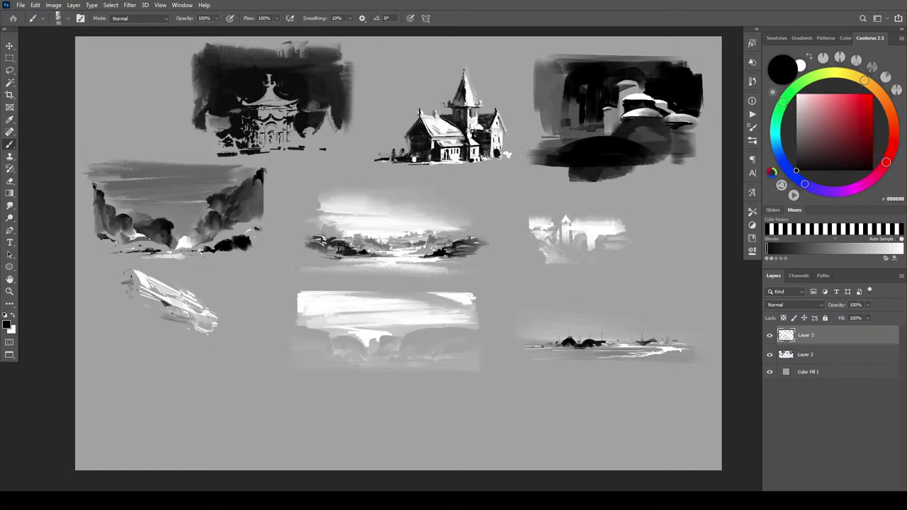
mouse_move(131, 284)
mouse_down()
mouse_move(122, 279)
mouse_move(134, 298)
mouse_move(160, 306)
mouse_move(147, 304)
mouse_move(153, 313)
mouse_move(147, 305)
mouse_move(184, 313)
mouse_move(181, 323)
mouse_up()
- Draw thin black struts beneath the ship's lower-right end and a short black mark on its upper-left end
key(bracketleft)
key(bracketleft)
key(bracketleft)
key(bracketleft)
key(bracketleft)
key(bracketleft)
key(bracketleft)
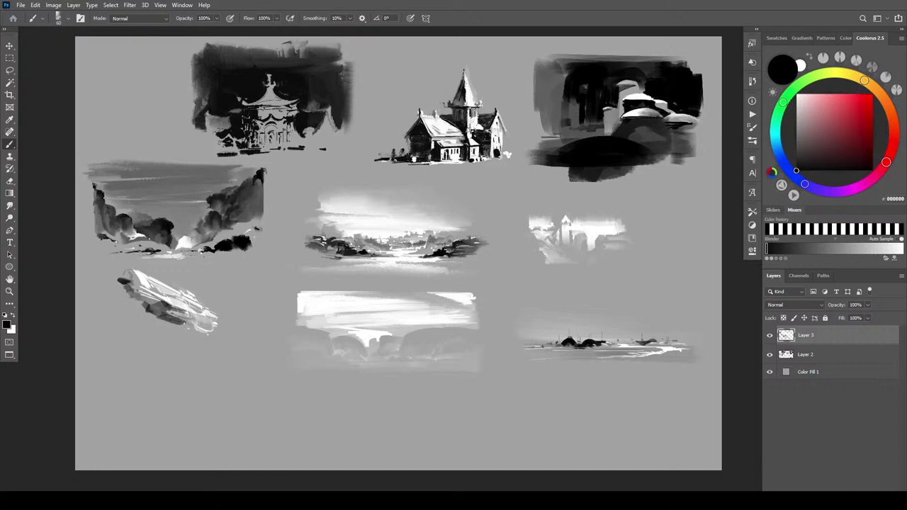
mouse_move(200, 316)
mouse_down()
mouse_move(219, 321)
mouse_move(205, 320)
mouse_move(198, 345)
mouse_move(204, 339)
mouse_up()
mouse_move(134, 280)
mouse_down()
mouse_move(123, 272)
mouse_move(134, 271)
mouse_up()
- Extend the ship's upper-left tip with white strokes and define it with small black marks
key(x)
drag(133, 273, 129, 277)
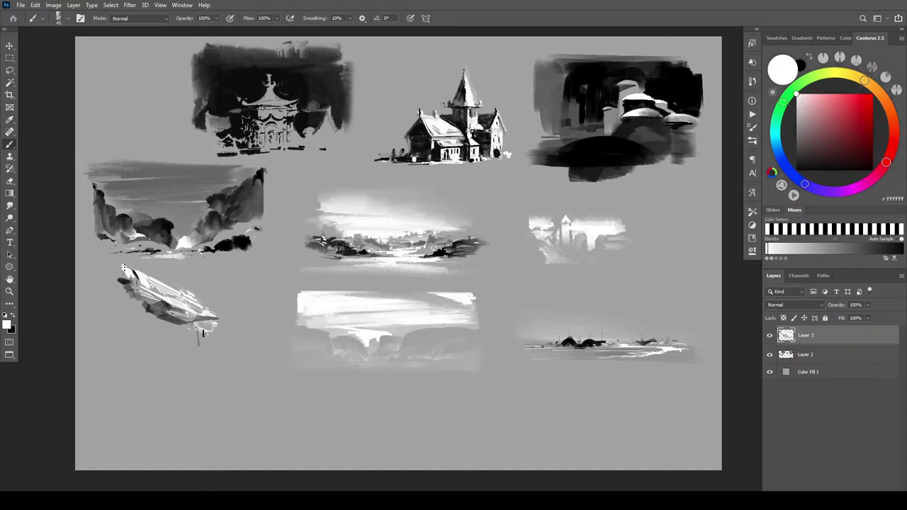
key(x)
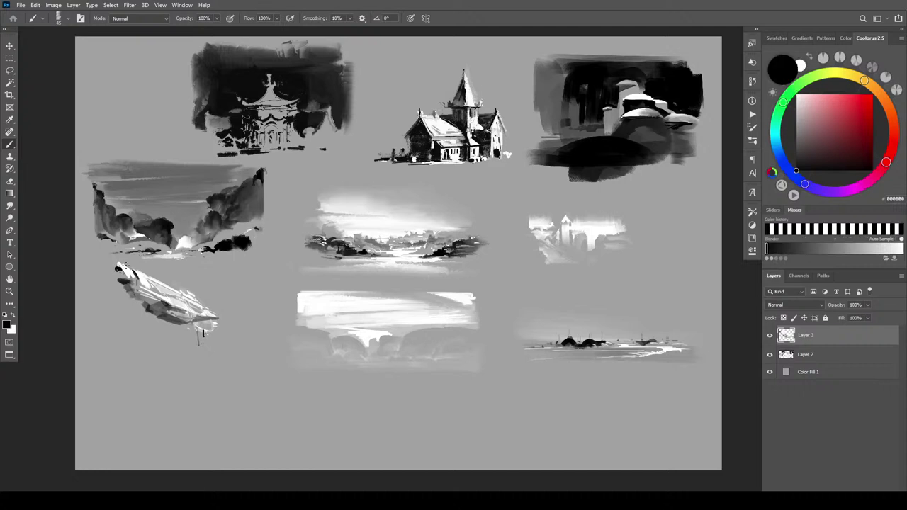
drag(132, 275, 136, 282)
key(x)
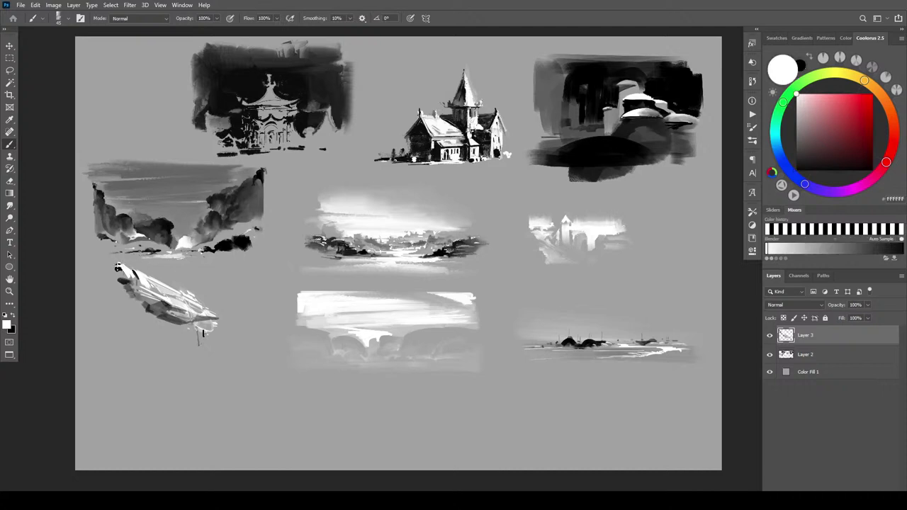
drag(117, 266, 124, 266)
key(x)
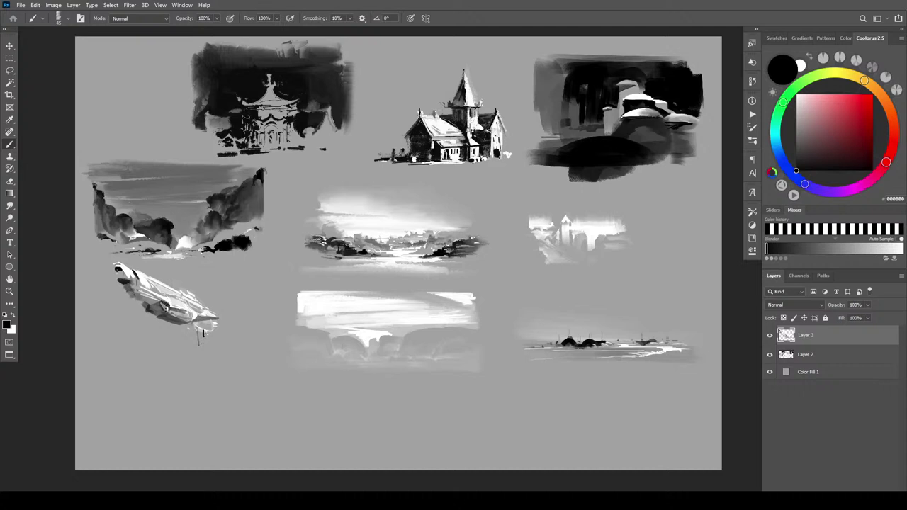
- Define the panel in the middle of the hull with short white and black lines
key(x)
key(x)
key(x)
drag(175, 307, 188, 312)
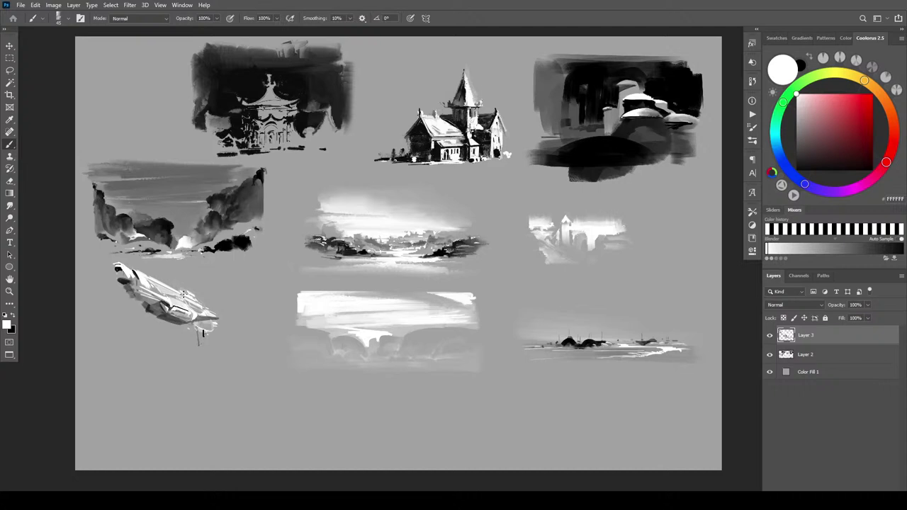
key(x)
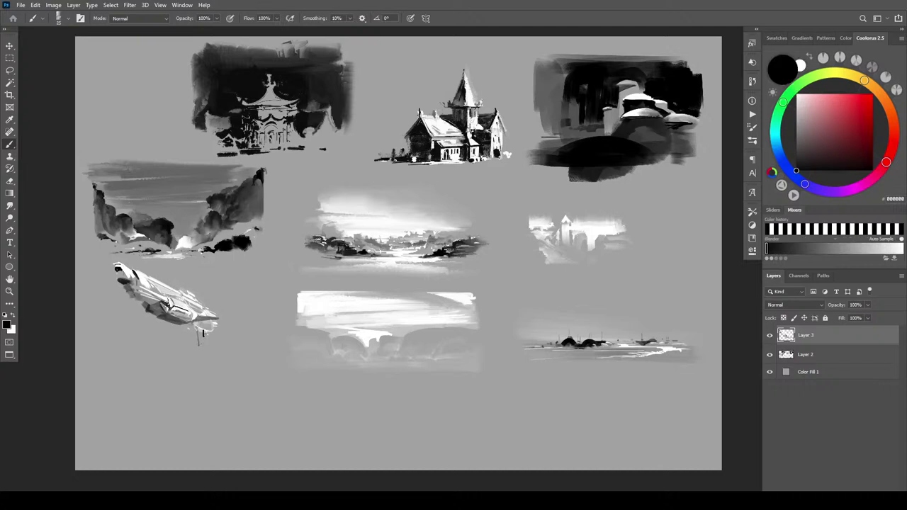
drag(152, 295, 163, 303)
- Rework the ship's upper-left end with short black strokes around the tip
drag(131, 293, 115, 273)
click(135, 295)
key(bracketright)
click(132, 291)
drag(115, 262, 110, 297)
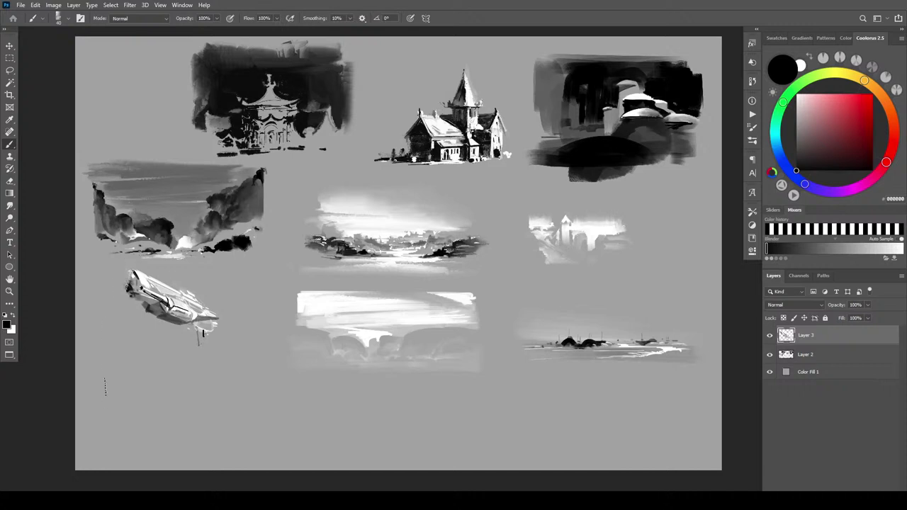
- Rebuild the pointed upper-left tip of the ship, alternating white strokes and black accents
key(x)
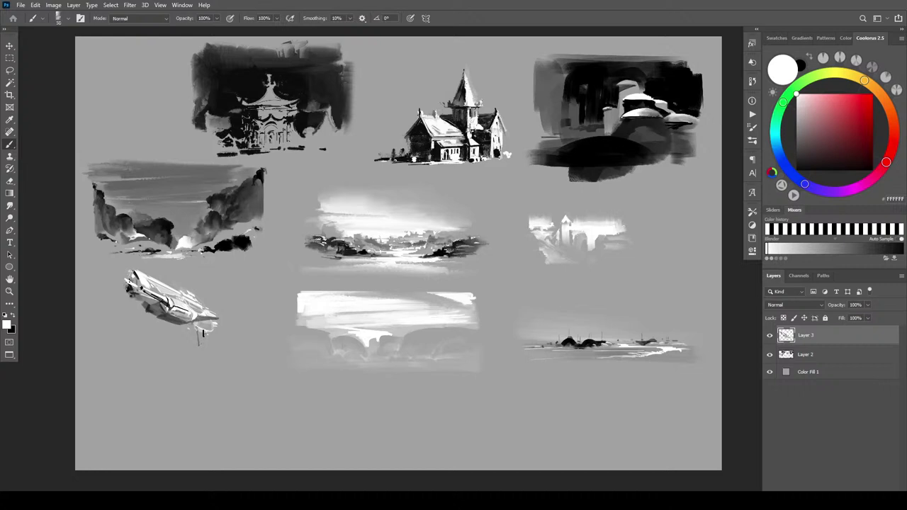
mouse_move(124, 273)
mouse_down()
mouse_move(132, 275)
mouse_move(120, 272)
mouse_up()
key(x)
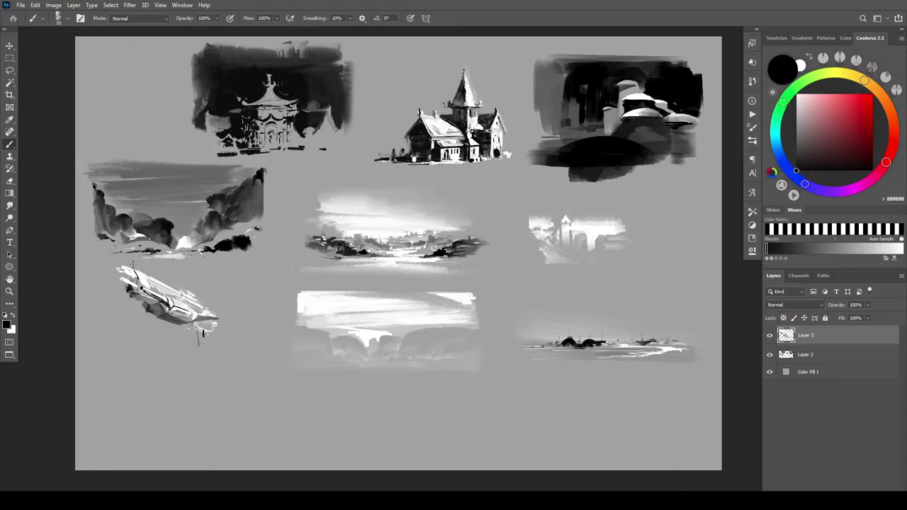
drag(120, 270, 119, 270)
key(x)
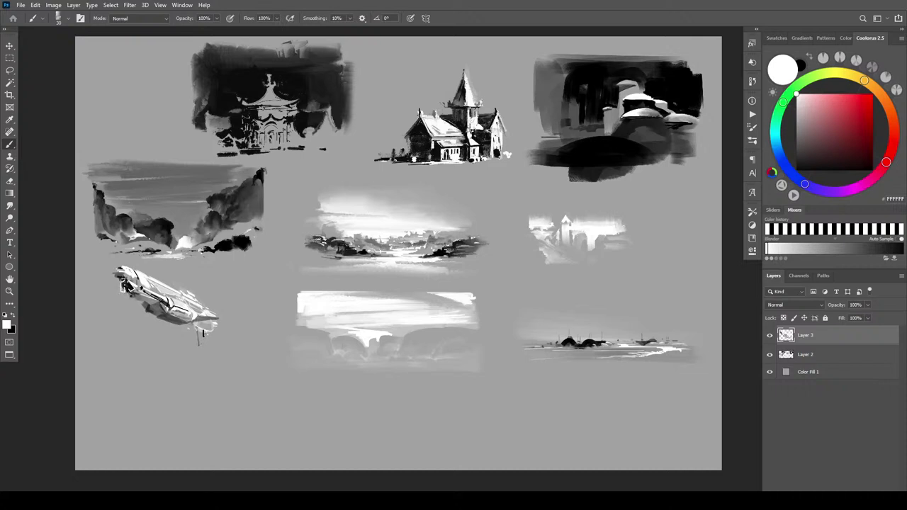
mouse_move(115, 272)
mouse_down()
mouse_move(130, 280)
mouse_move(122, 265)
mouse_up()
- Darken the edge of the ship's tip and the lower hull with black strokes, undoing the stray ones
key(bracketleft)
key(bracketleft)
key(bracketleft)
key(bracketleft)
key(x)
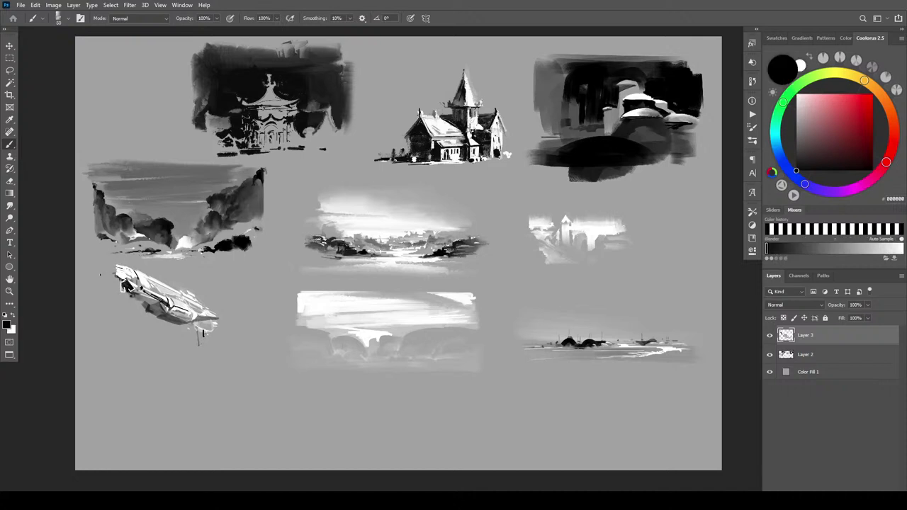
drag(115, 267, 116, 277)
key(ctrl+z)
key(ctrl+z)
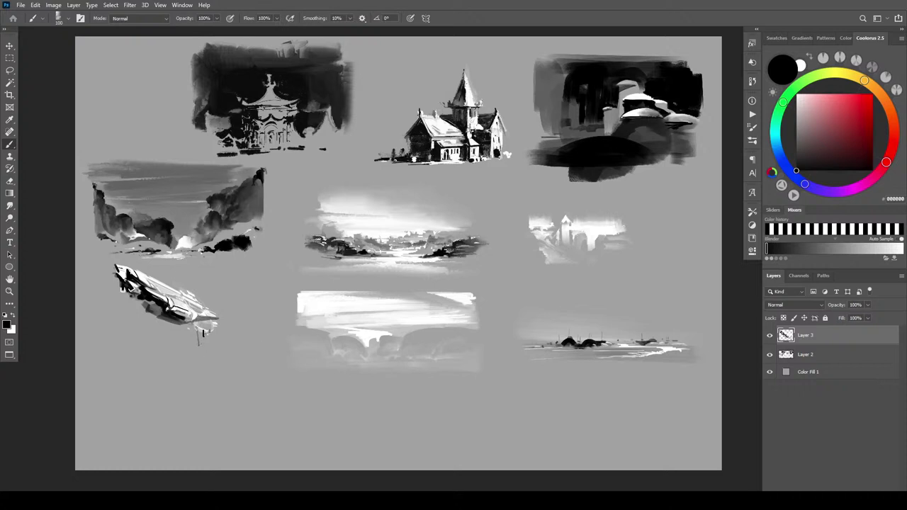
- Build up thick black shadow shapes along the underside of the ship's hull with varying brush sizes
key([)
drag(140, 306, 144, 304)
key(])
key(])
key(])
key(])
key(])
click(145, 303)
click(138, 299)
key(bracketleft)
key(bracketleft)
mouse_move(151, 305)
mouse_down()
mouse_move(159, 311)
mouse_move(152, 321)
mouse_move(187, 322)
mouse_move(170, 326)
mouse_up()
click(159, 310)
key(bracketright)
key(bracketright)
key(bracketright)
key(bracketright)
key(bracketright)
key(bracketleft)
key(bracketleft)
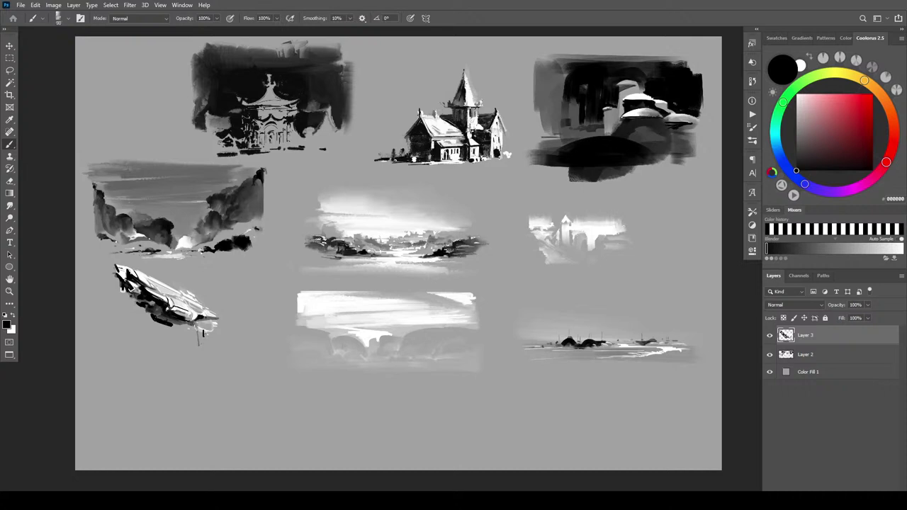
- Paint dark vertical struts hanging beneath the ship's lower-right end and undo the stray strokes
drag(197, 340, 197, 350)
drag(187, 324, 188, 330)
drag(170, 324, 188, 344)
key(ctrl+z)
key(ctrl+z)
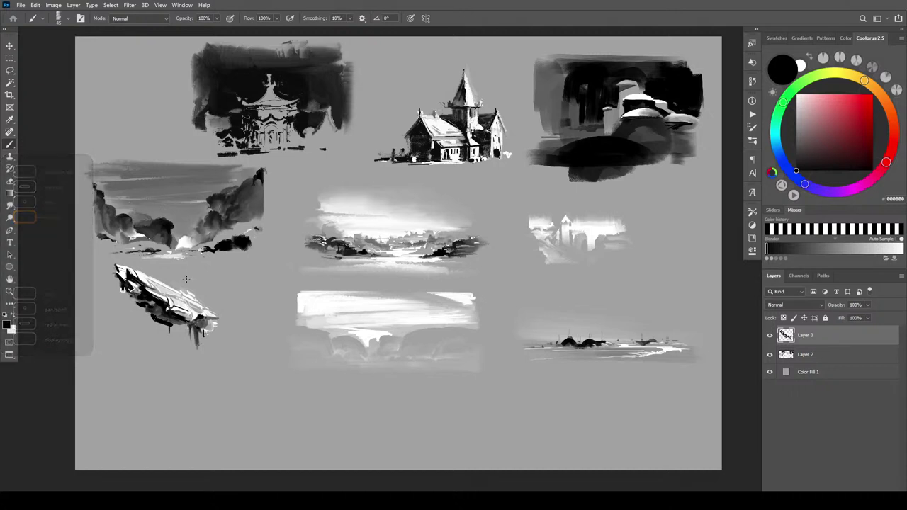
drag(167, 325, 175, 327)
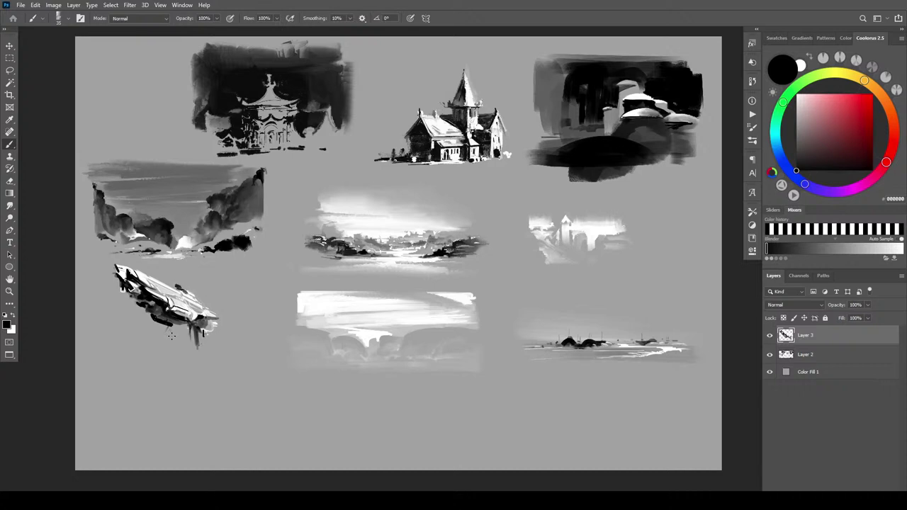
key(x)
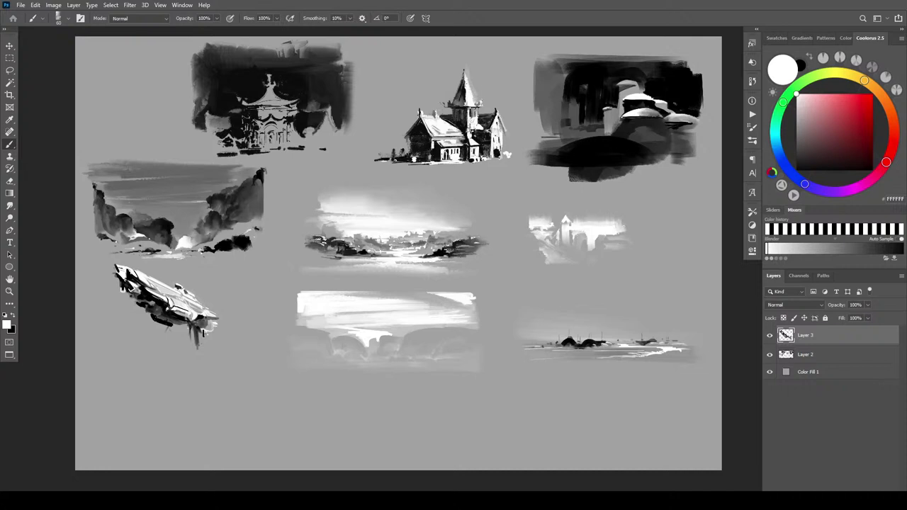
key(])
key(])
key(])
key(])
key(])
key(])
key(])
key(])
key(])
key(])
key(])
key([)
key([)
key([)
key([)
key([)
key([)
key([)
key([)
key([)
drag(212, 318, 218, 320)
key(ctrl+z)
- Add black panel lines on the upper hull near the ship's lower-right end
key(x)
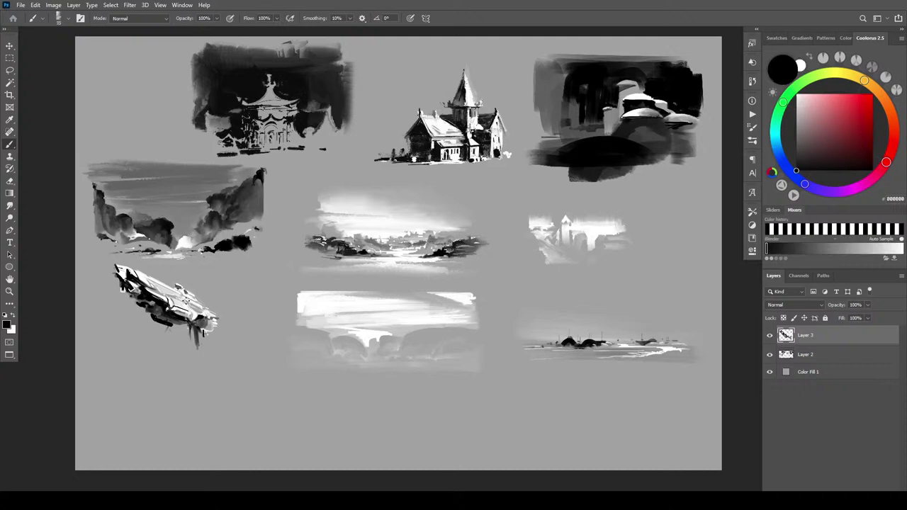
drag(187, 301, 191, 312)
mouse_move(195, 316)
mouse_down()
mouse_move(212, 313)
mouse_move(206, 317)
mouse_up()
- Paint white highlights across the upper-left end of the ship's hull
key(x)
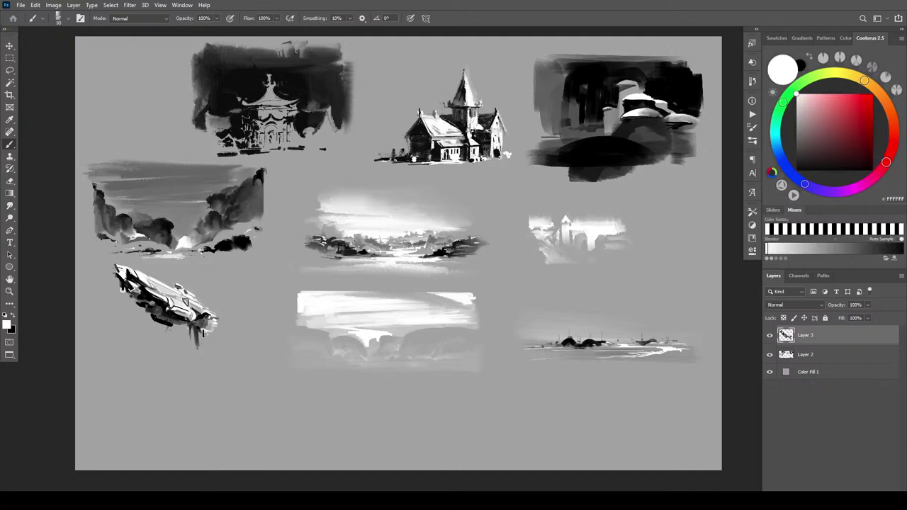
drag(124, 274, 118, 283)
drag(137, 283, 146, 285)
- Add black marks along the front half of the hull and a thin strut hanging below it
key(x)
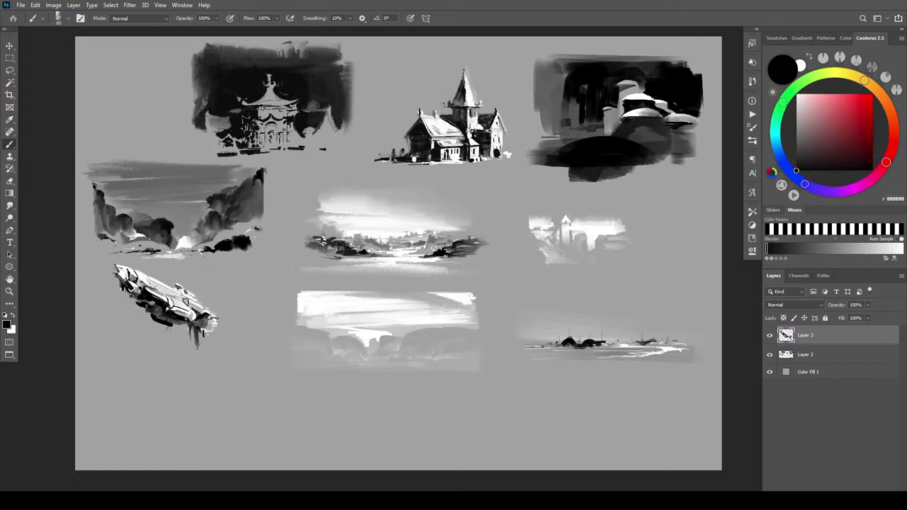
drag(134, 290, 140, 294)
drag(132, 298, 140, 301)
drag(139, 306, 139, 319)
drag(146, 290, 154, 294)
- Touch in a white highlight on the front hull and black strokes along the lower edge beneath it
key(x)
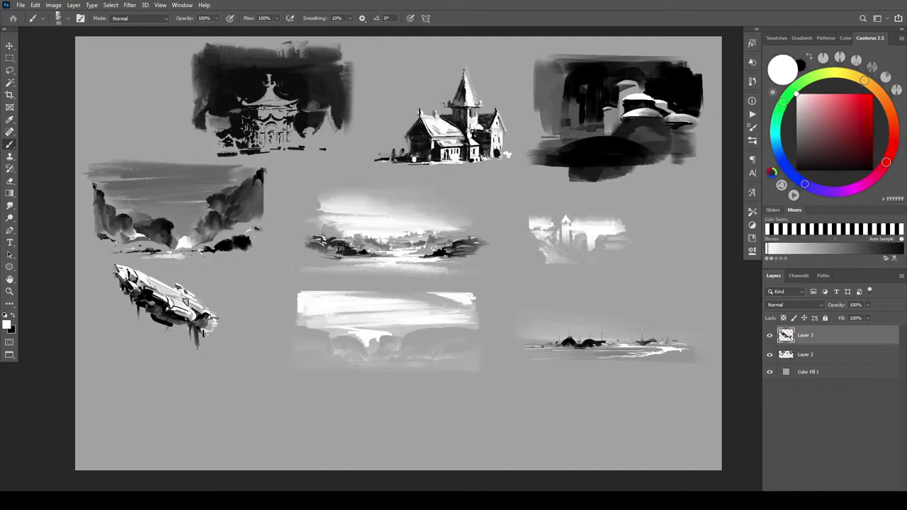
drag(149, 288, 149, 296)
key(x)
drag(130, 295, 129, 304)
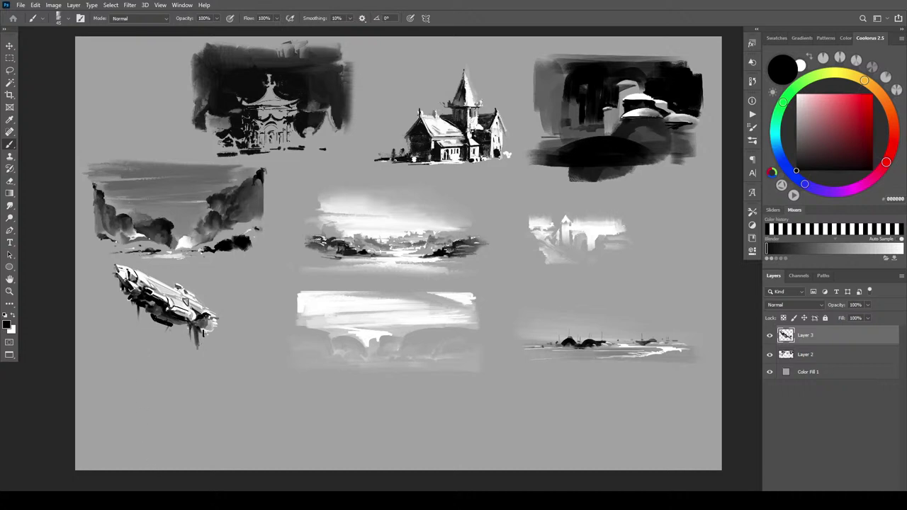
drag(130, 301, 140, 307)
- Break up the white top of the hull with a row of short dark patches from tip to rear
key(x)
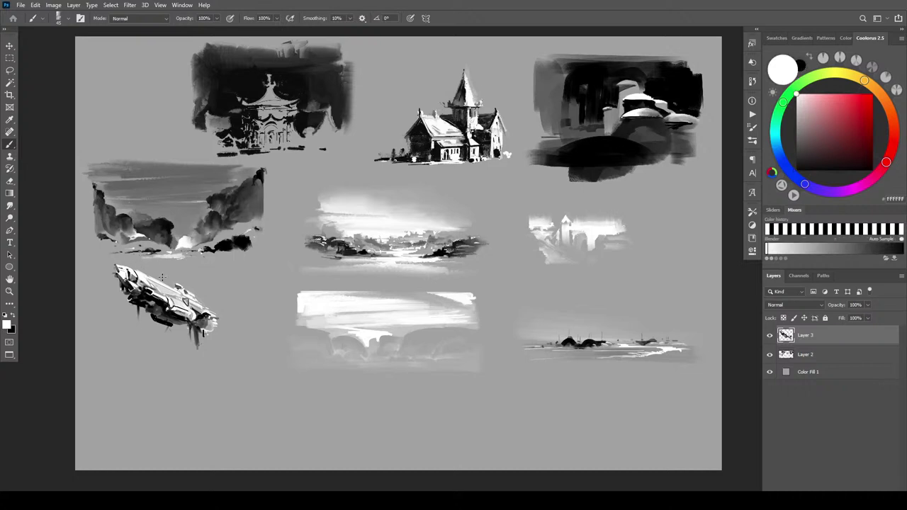
key(x)
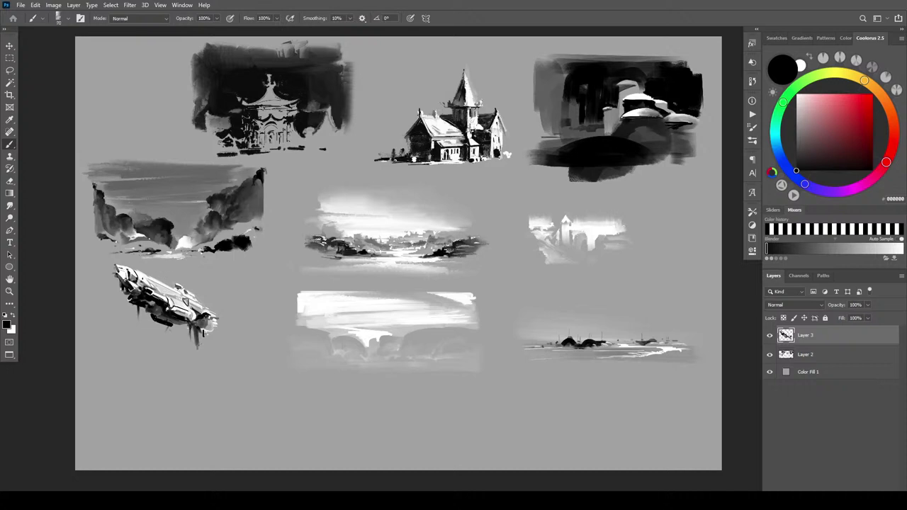
drag(143, 275, 148, 283)
drag(160, 290, 167, 290)
mouse_move(153, 297)
mouse_down()
mouse_move(167, 297)
mouse_move(161, 301)
mouse_up()
drag(129, 271, 124, 279)
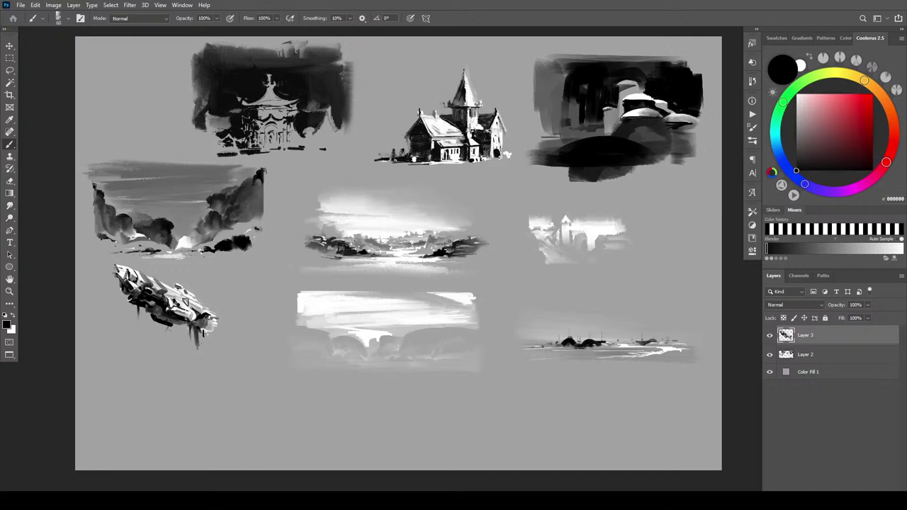
drag(180, 308, 188, 310)
- Paint white vertical streaks over the struts below the ship's lower-right end and a highlight on the hull above
key(x)
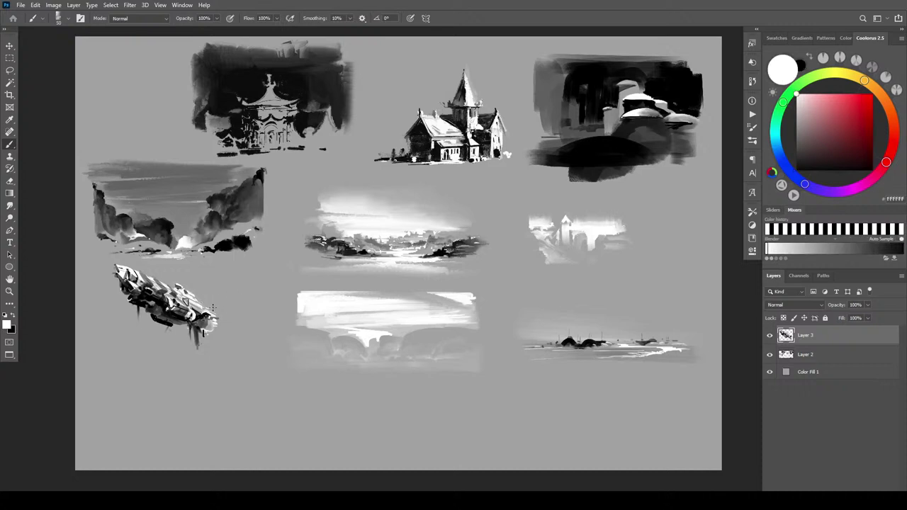
key(bracketright)
key(bracketright)
key(bracketright)
key(bracketright)
key(bracketright)
key(bracketright)
key(bracketleft)
key(bracketleft)
key(bracketleft)
key(bracketleft)
drag(197, 341, 197, 352)
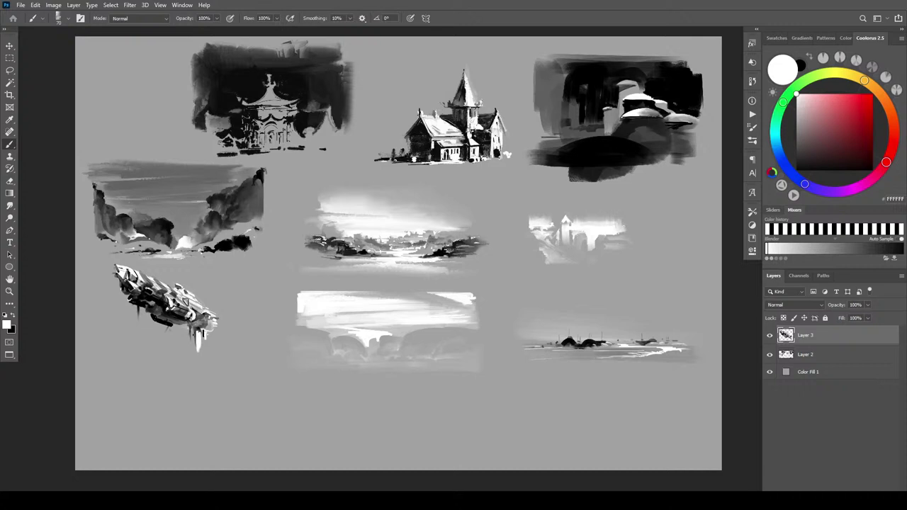
drag(191, 329, 192, 342)
drag(200, 309, 197, 317)
- Add fine white highlights beside the raised block and along the hull's upper edge with a smaller brush
key(x)
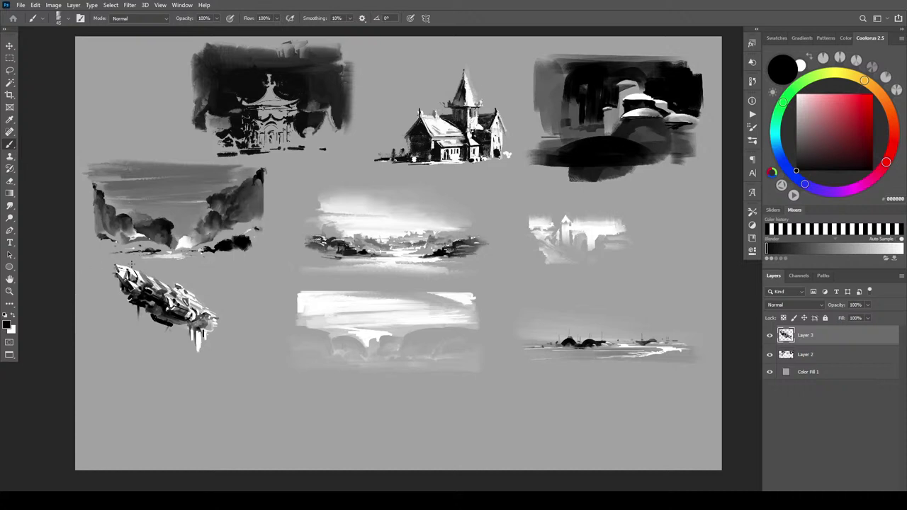
key(x)
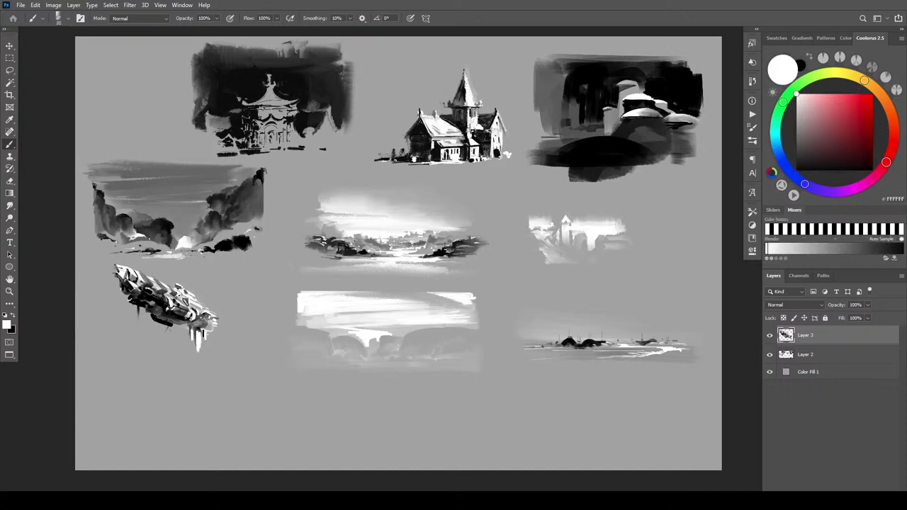
key(ctrl+minus)
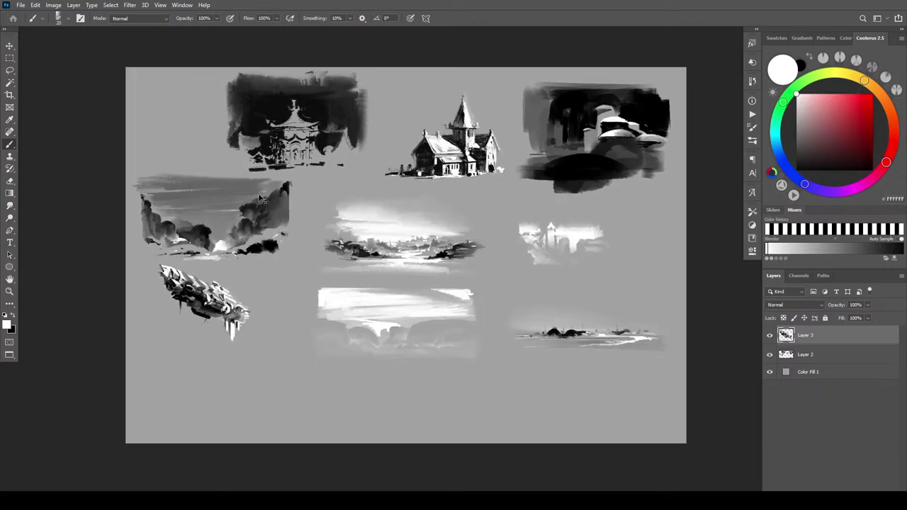
key(ctrl+0)
key(ctrl+plus)
key(ctrl+plus)
key(ctrl+plus)
key(ctrl+plus)
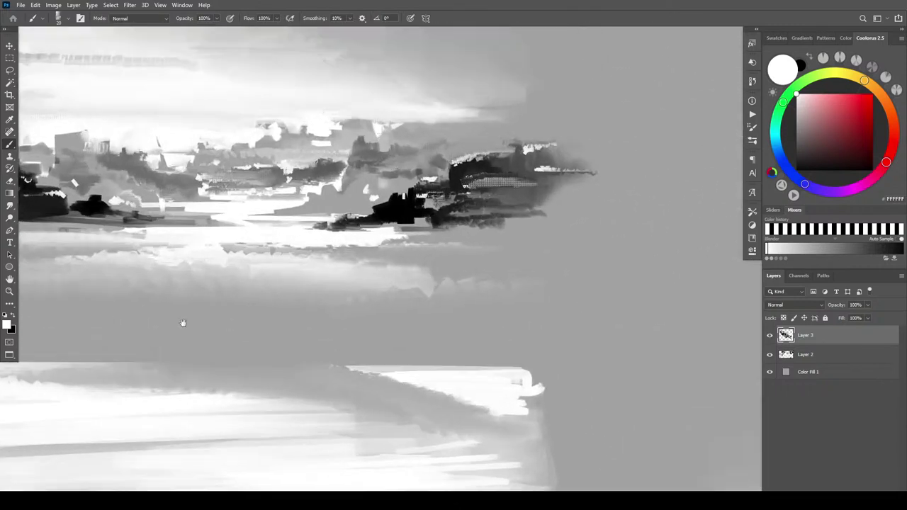
drag(182, 324, 738, 211)
mouse_move(296, 147)
mouse_down()
mouse_move(400, 210)
mouse_move(389, 212)
mouse_up()
key([)
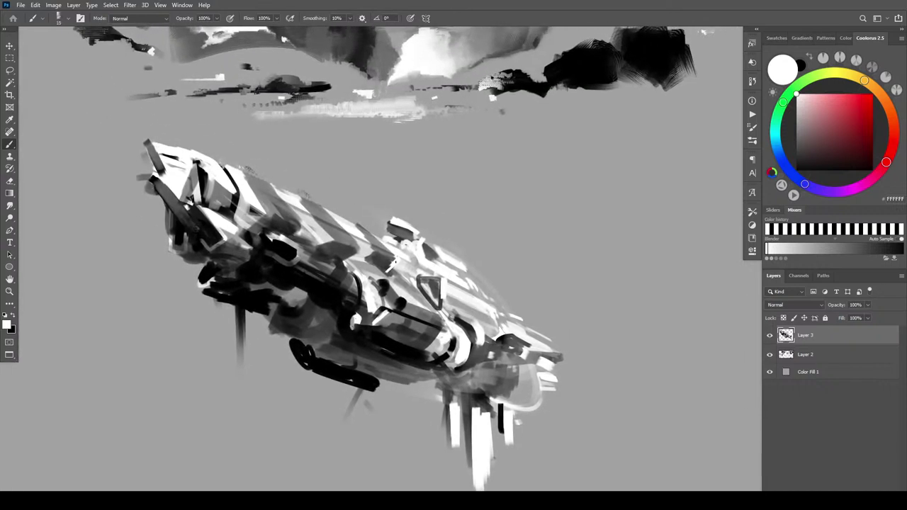
drag(394, 260, 387, 270)
key(bracketleft)
drag(237, 171, 271, 185)
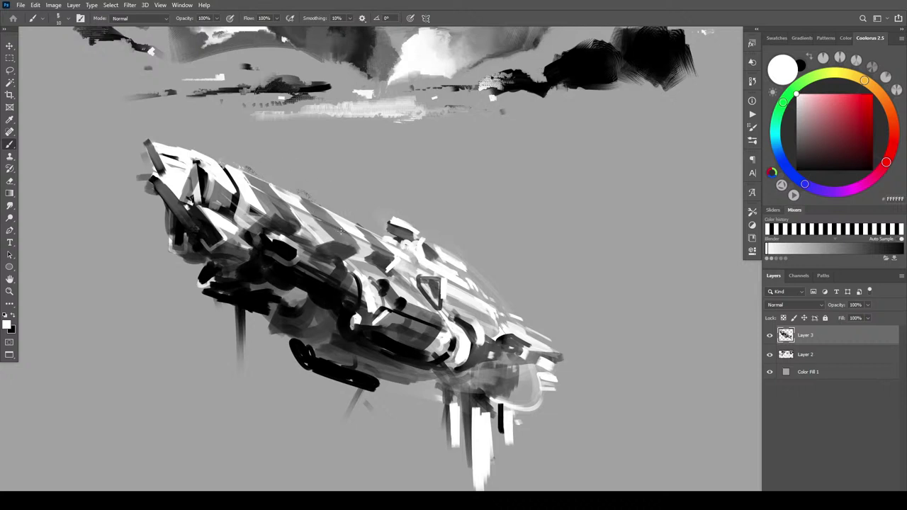
- Paint white edge strokes on the lower side of the dark checkered patches along the ship's hull
mouse_move(380, 245)
mouse_down()
mouse_move(374, 251)
mouse_move(389, 253)
mouse_up()
key(bracketright)
key(bracketright)
key(bracketright)
drag(319, 248, 330, 236)
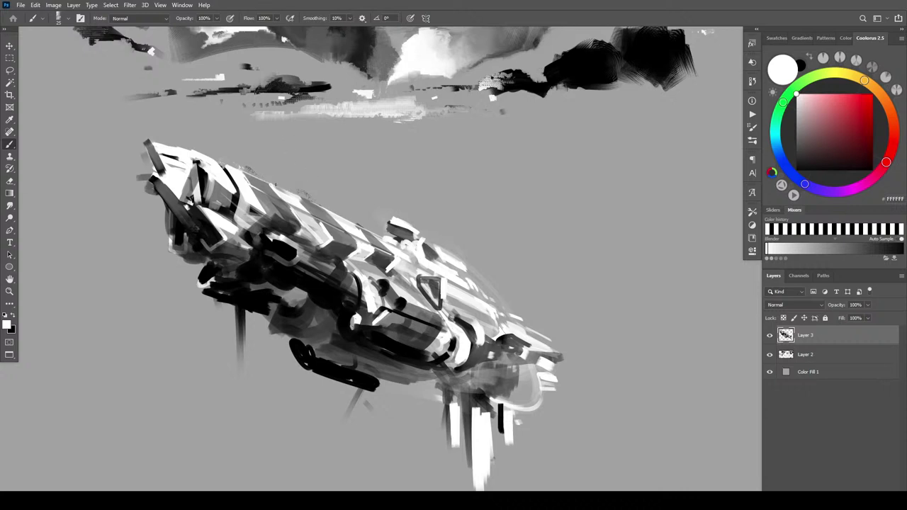
- Draw fine white lines along the lower edges of the hull's dark panels with a smaller brush
key(bracketleft)
key(bracketleft)
key(bracketleft)
drag(257, 196, 266, 211)
key(ctrl+z)
drag(271, 213, 411, 265)
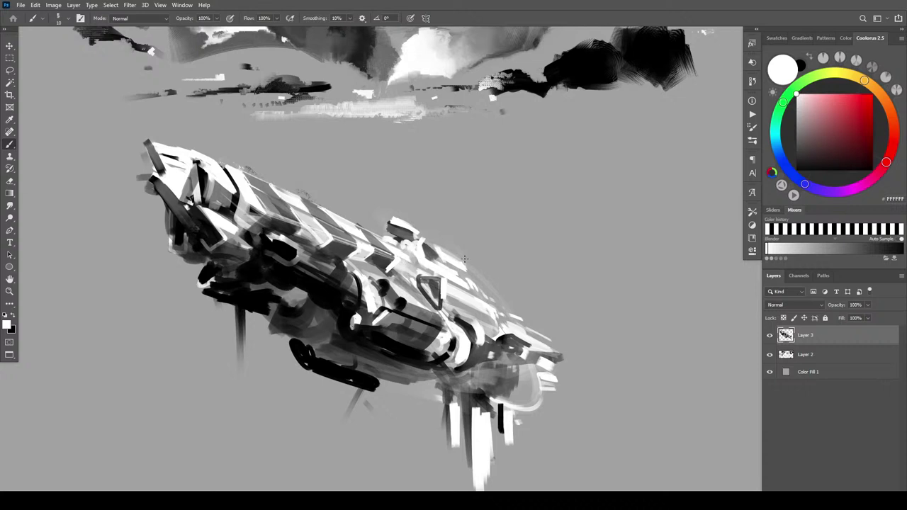
- Paint thin black spars projecting forward from the ship's nose, with a small ring-shaped joint at their base
key(x)
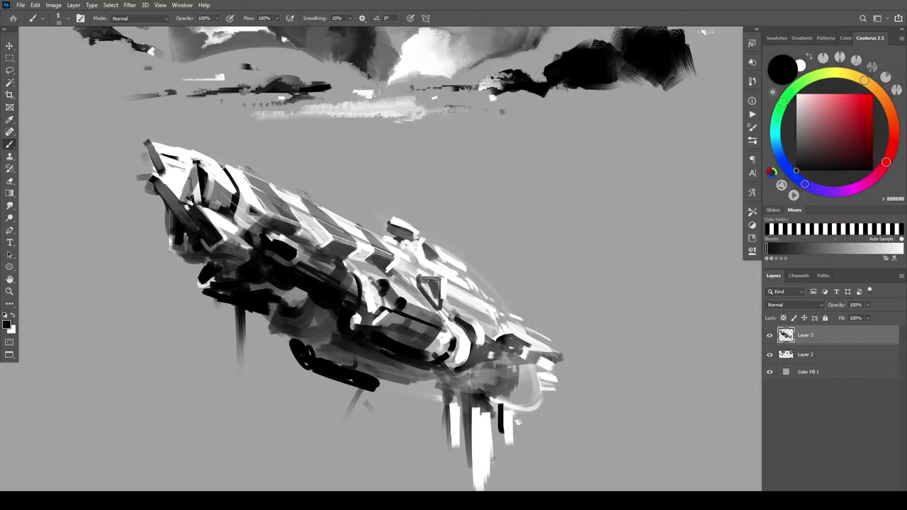
key(bracketright)
scroll(425, 284, down, 10)
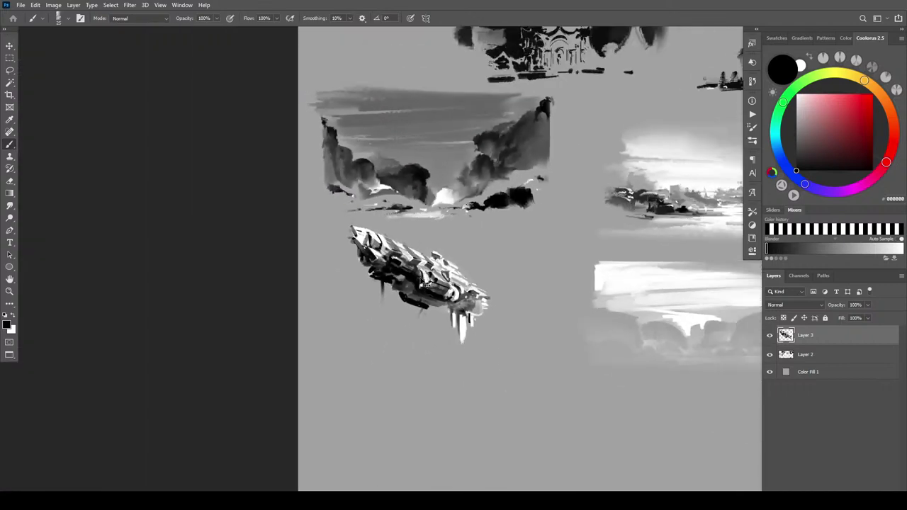
scroll(425, 284, down, 2)
scroll(425, 284, up, 8)
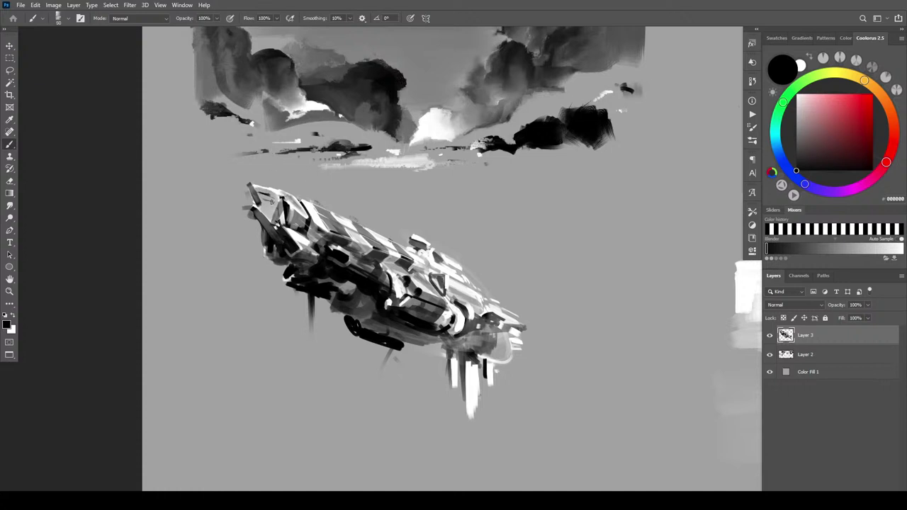
key(bracketleft)
key(bracketleft)
key(bracketright)
key(bracketright)
key(bracketleft)
mouse_move(253, 209)
mouse_down()
mouse_move(238, 201)
mouse_move(240, 178)
mouse_move(231, 170)
mouse_move(243, 177)
mouse_move(226, 166)
mouse_up()
key(ctrl+z)
key(bracketleft)
key(bracketleft)
key(bracketleft)
key(bracketleft)
key(bracketleft)
key(bracketleft)
key(bracketleft)
key(bracketleft)
key(bracketleft)
key(bracketleft)
key(bracketleft)
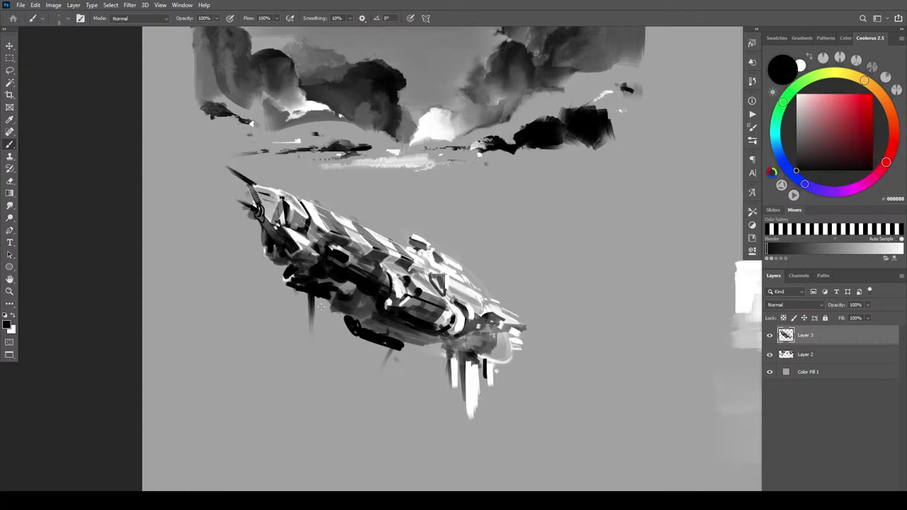
- Paint white blade-like tips over the ends of both spars at the ship's nose with a larger brush
key(x)
key(bracketright)
key(bracketright)
key(bracketright)
key(bracketright)
key(bracketright)
key(bracketright)
key(bracketright)
key(bracketright)
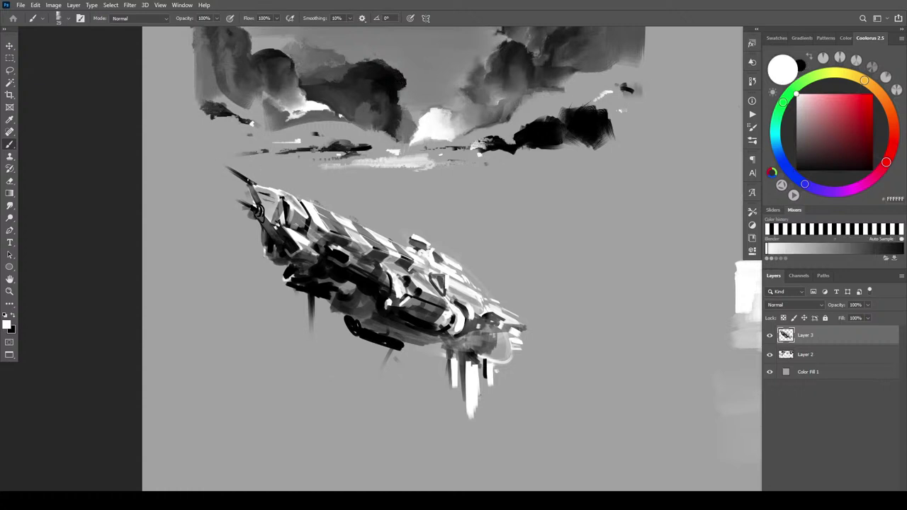
drag(252, 182, 219, 168)
drag(227, 190, 253, 207)
drag(217, 181, 245, 204)
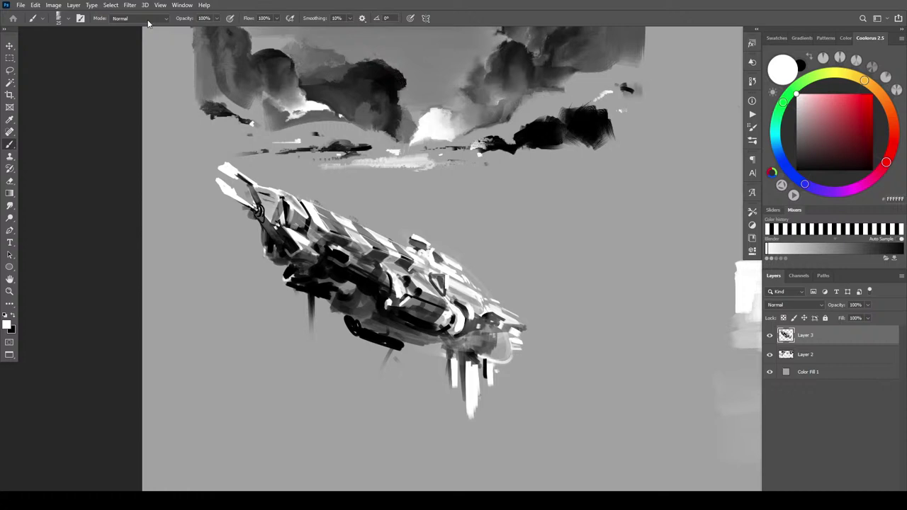
- Examine the ship within the whole sheet of thumbnails and up close
key(ctrl+minus)
key(ctrl+minus)
key(ctrl+minus)
key(ctrl+minus)
key(ctrl+minus)
key(ctrl+minus)
key(ctrl+plus)
key(ctrl+plus)
key(ctrl+plus)
key(ctrl+plus)
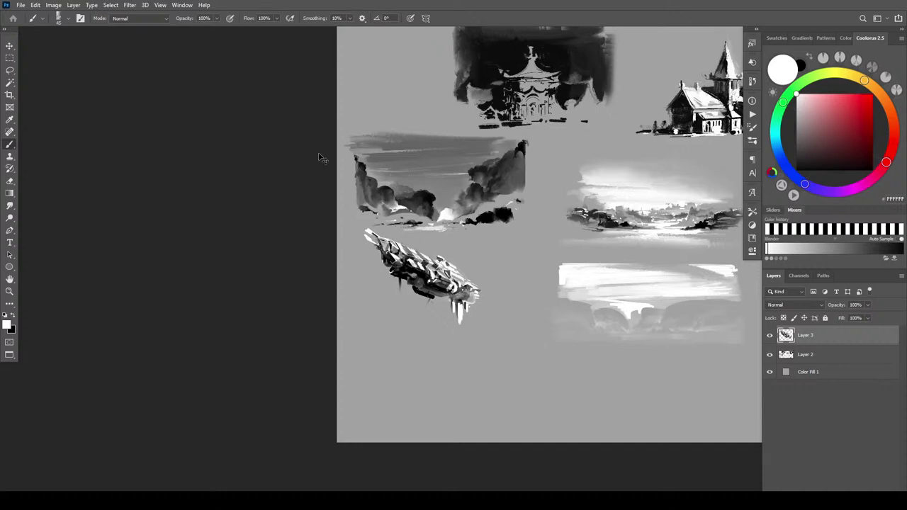
key(ctrl+minus)
key(ctrl+minus)
key(ctrl+plus)
key(ctrl+plus)
key(ctrl+plus)
key(ctrl+plus)
key(ctrl+plus)
key(ctrl+plus)
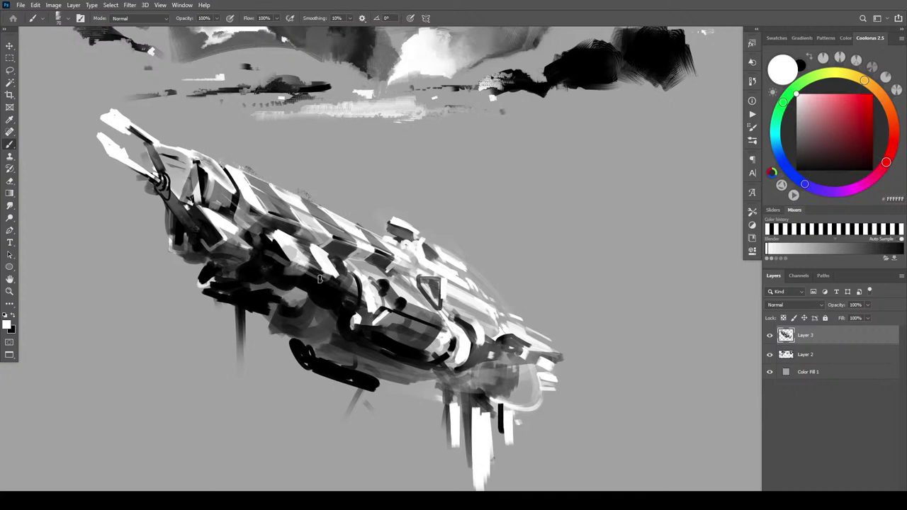
- Draw fine white bracket-shaped lines on the front hull panels with a small brush
key(bracketleft)
key(bracketleft)
scroll(350, 355, down, 10)
scroll(349, 357, down, 2)
scroll(349, 357, up, 10)
scroll(349, 356, up, 2)
mouse_move(272, 234)
mouse_down()
mouse_move(282, 251)
mouse_move(276, 264)
mouse_up()
key(ctrl+z)
mouse_move(269, 261)
mouse_down()
mouse_move(284, 267)
mouse_move(280, 260)
mouse_up()
key(ctrl+z)
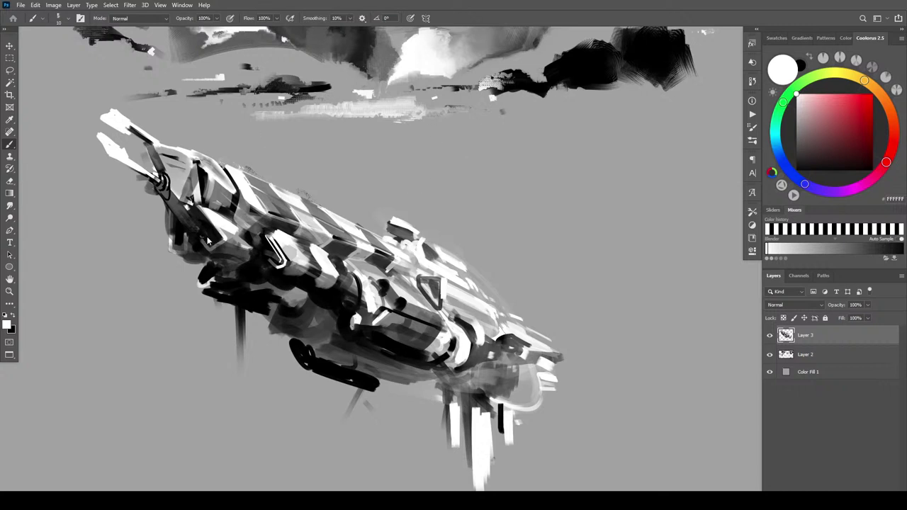
mouse_move(200, 219)
mouse_down()
mouse_move(218, 236)
mouse_move(211, 243)
mouse_up()
- Check how the ship reads at small scale beside the neighbouring thumbnails
key(ctrl+minus)
key(ctrl+minus)
key(ctrl+minus)
key(ctrl+minus)
key(ctrl+minus)
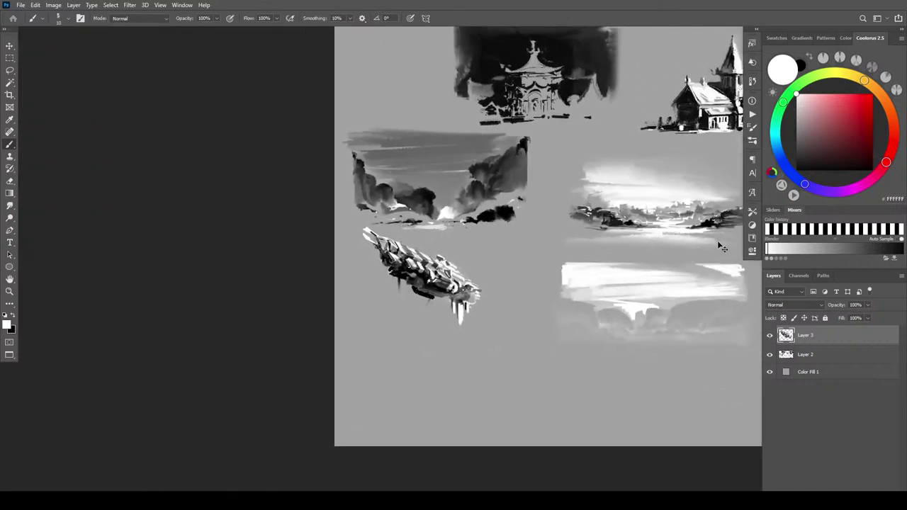
scroll(717, 242, down, 3)
scroll(364, 416, up, 6)
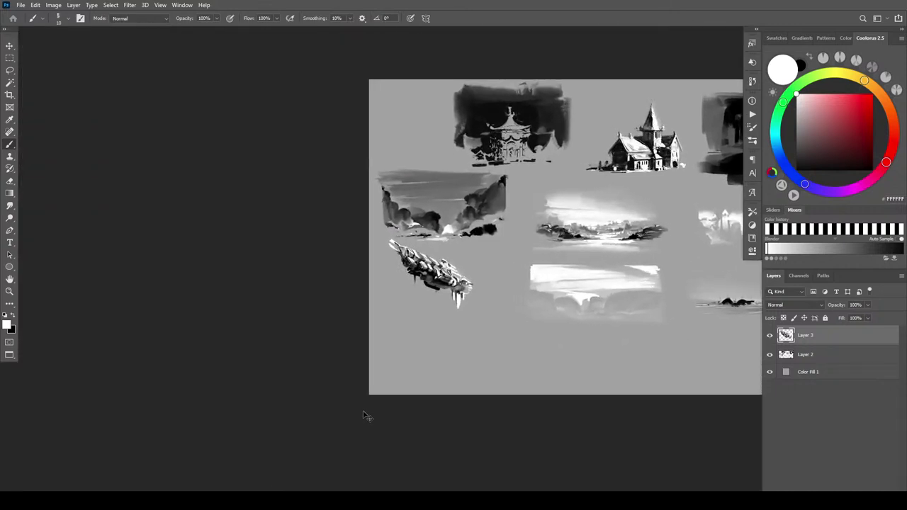
scroll(364, 416, up, 5)
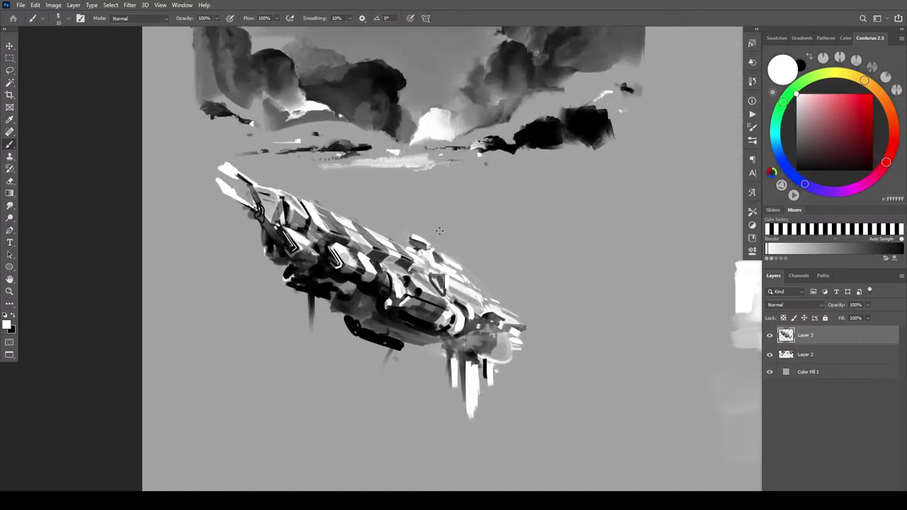
- Paint a small dark dome behind the raised block on the hull top and rim it with white highlights
key(bracketright)
key(x)
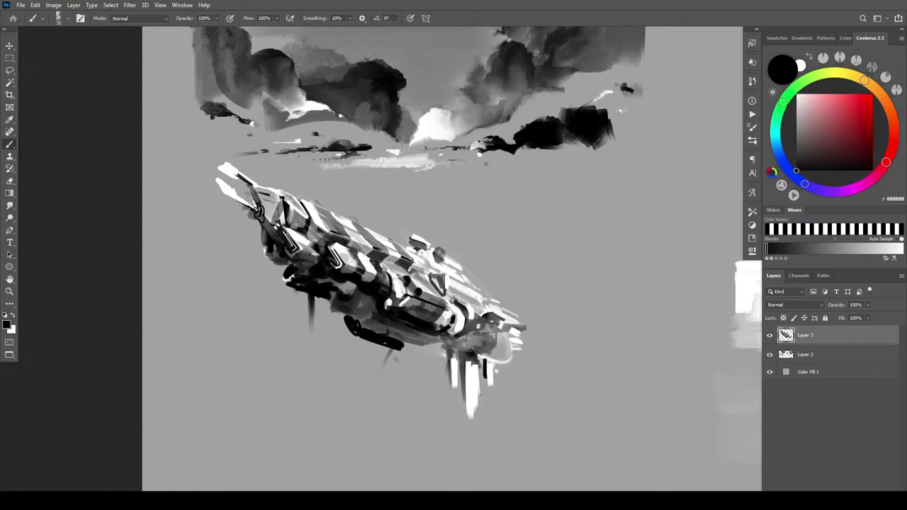
key(bracketleft)
key(bracketleft)
mouse_move(411, 249)
mouse_down()
mouse_move(407, 257)
mouse_move(429, 267)
mouse_up()
key(x)
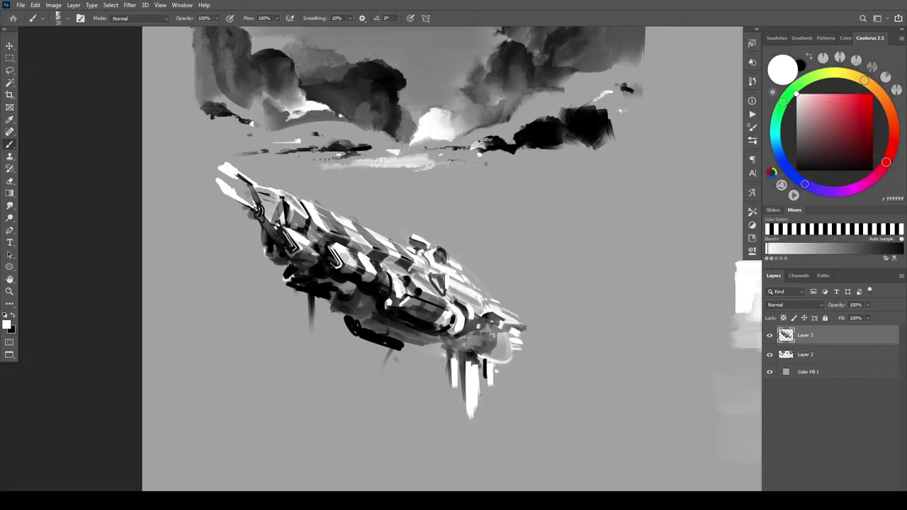
drag(438, 251, 430, 251)
drag(440, 254, 439, 265)
- Trim stray paint along the ship's upper outline, from the raised block to the nose, with lasso selections
key(l)
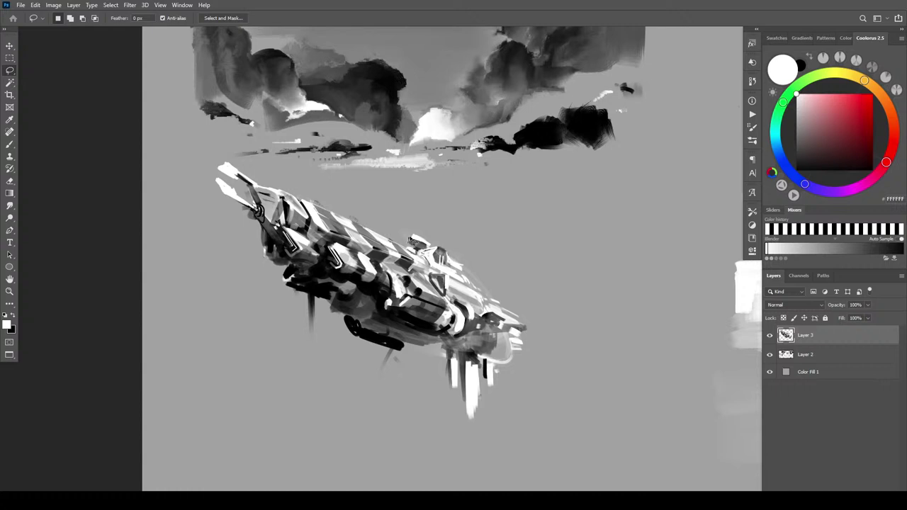
mouse_move(409, 238)
mouse_down()
mouse_move(426, 229)
mouse_move(372, 218)
mouse_up()
key(ctrl+d)
mouse_move(407, 245)
mouse_down()
mouse_move(312, 186)
mouse_move(312, 209)
mouse_up()
drag(380, 218, 379, 209)
key(ctrl+d)
mouse_move(268, 185)
mouse_down()
mouse_move(270, 172)
mouse_move(319, 206)
mouse_move(283, 188)
mouse_up()
key(ctrl+d)
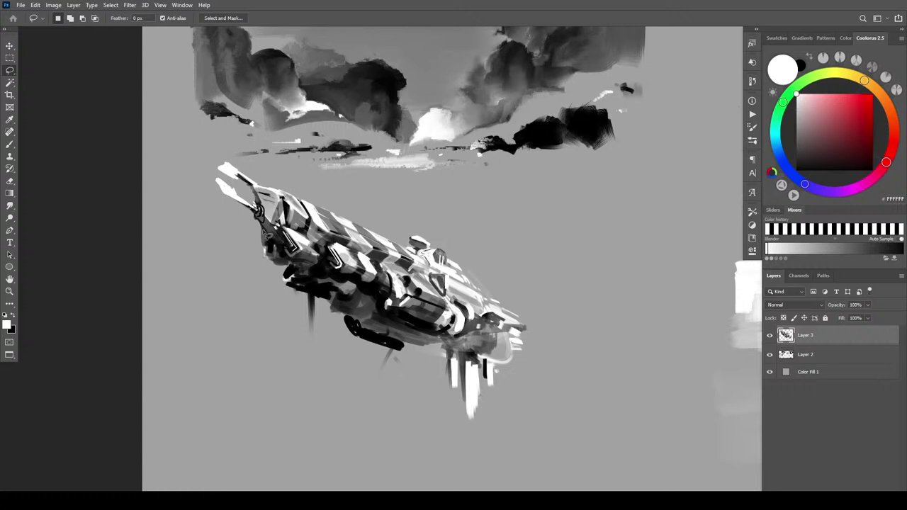
- Clean up the outline beneath the ship's nose with a lasso selection
mouse_move(261, 225)
mouse_down()
mouse_move(245, 245)
mouse_move(265, 243)
mouse_move(263, 234)
mouse_move(265, 284)
mouse_move(271, 267)
mouse_up()
click(444, 186)
click(273, 272)
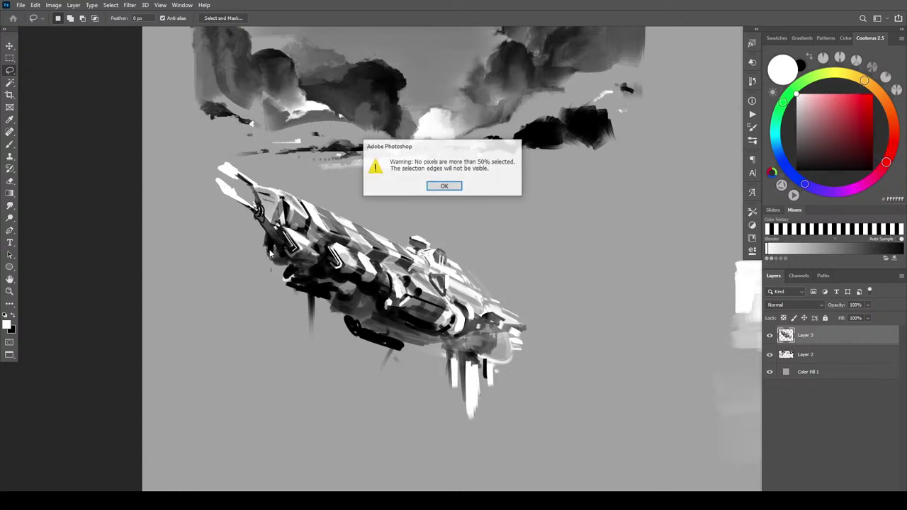
click(446, 185)
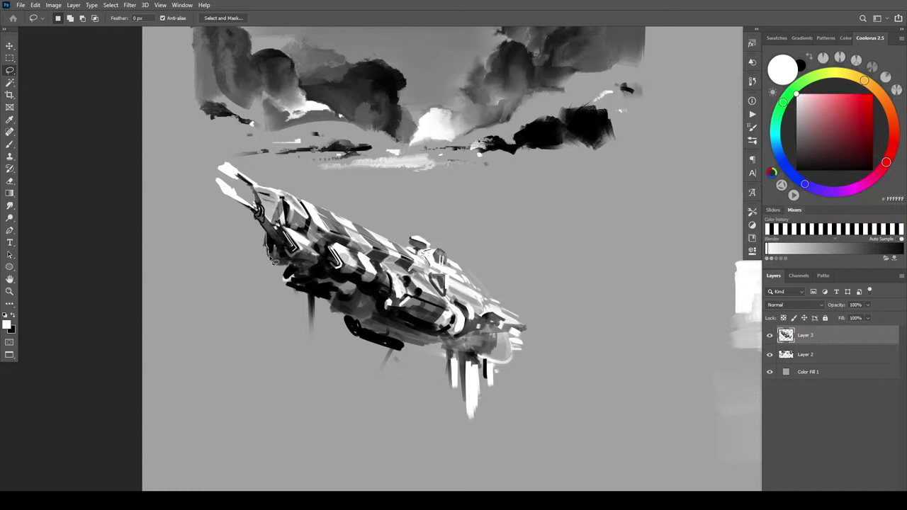
drag(282, 272, 241, 234)
key(ctrl+d)
- Darken the underside of the ship's front hull with black brush strokes
key(x)
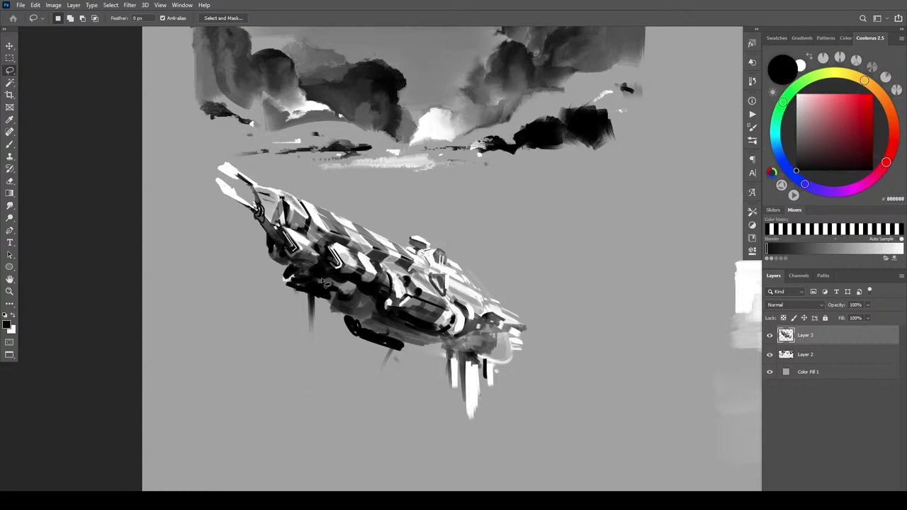
key(b)
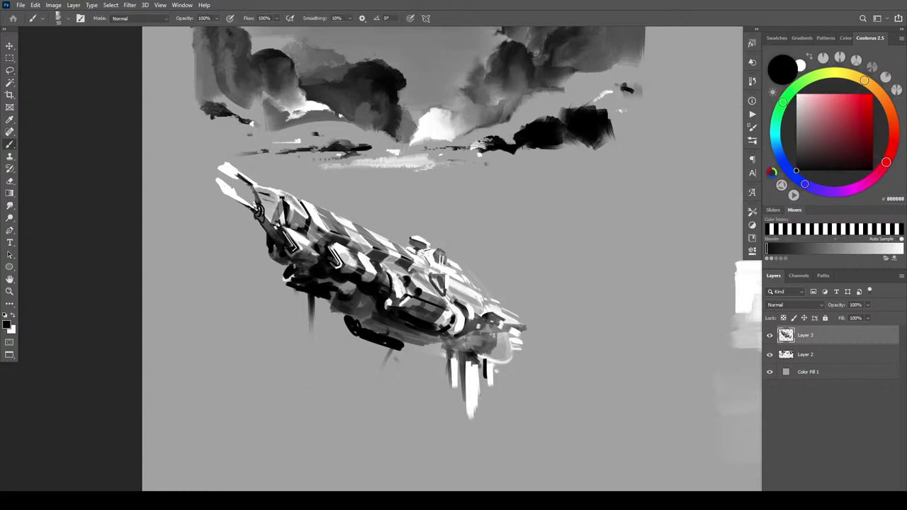
mouse_move(285, 252)
mouse_down()
mouse_move(292, 258)
mouse_move(273, 259)
mouse_up()
drag(309, 254, 321, 258)
- Extend the white highlight along the front hull edge between the two bracket-shaped details
key(x)
mouse_move(326, 248)
mouse_down()
mouse_move(330, 261)
mouse_move(316, 249)
mouse_move(328, 246)
mouse_move(290, 226)
mouse_move(318, 254)
mouse_up()
key([)
key([)
key([)
key(])
key(])
key(])
key(])
key(])
key(])
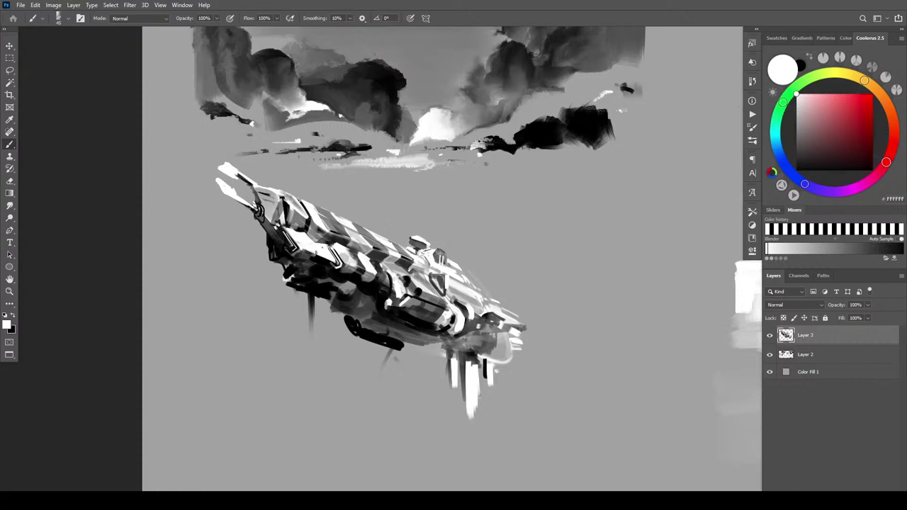
- Fill the lower front hull with a deeper black shadow down to its bottom edge
key(x)
key([)
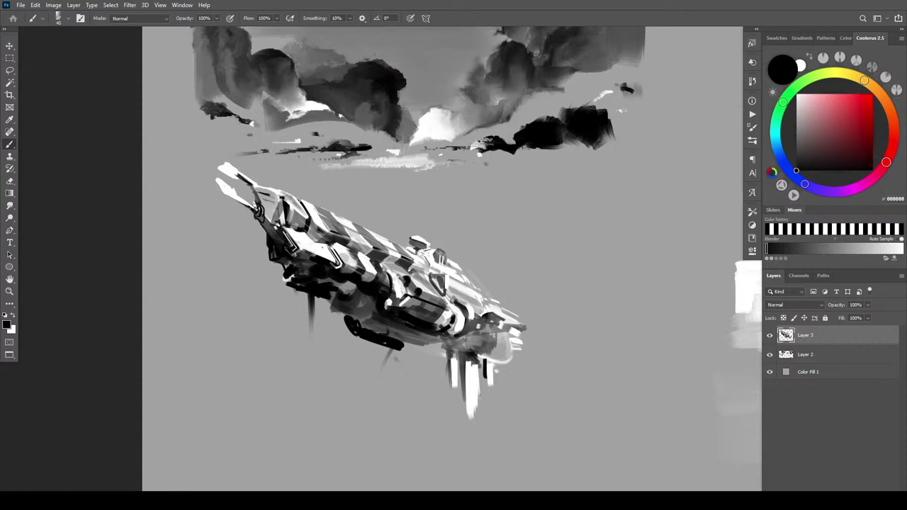
mouse_move(294, 255)
mouse_down()
mouse_move(306, 241)
mouse_move(334, 263)
mouse_move(290, 242)
mouse_move(270, 255)
mouse_move(298, 276)
mouse_move(296, 289)
mouse_move(288, 287)
mouse_up()
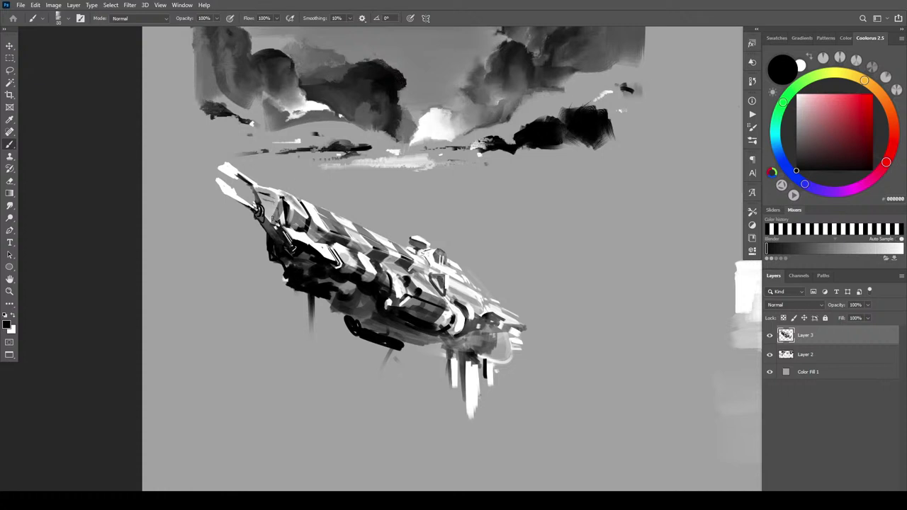
- Lasso and delete stray paint along the ship's lower front outline, and narrow the thin strut beneath it
key(l)
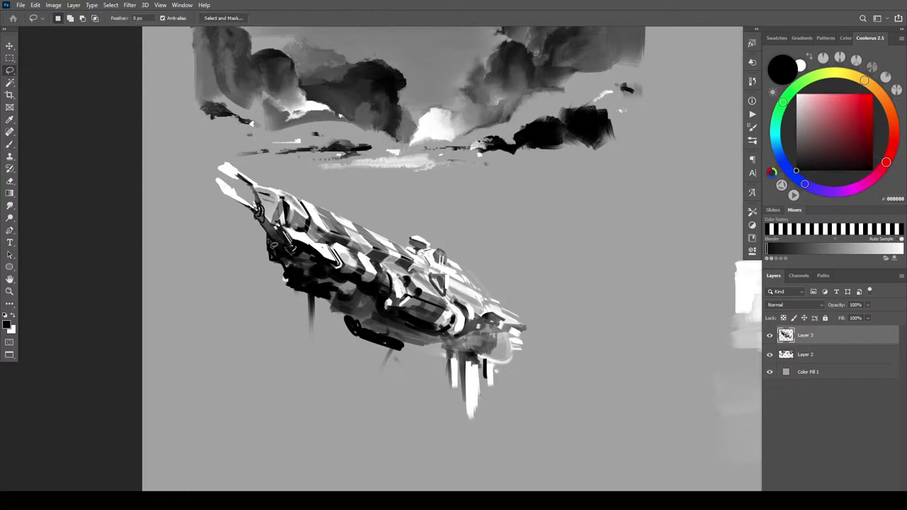
mouse_move(270, 239)
mouse_down()
mouse_move(272, 261)
mouse_move(289, 277)
mouse_move(250, 248)
mouse_move(262, 234)
mouse_up()
key(Delete)
key(ctrl+d)
mouse_move(299, 290)
mouse_down()
mouse_move(307, 308)
mouse_move(251, 329)
mouse_up()
key(Delete)
key(ctrl+d)
mouse_move(309, 326)
mouse_down()
mouse_move(298, 302)
mouse_move(308, 296)
mouse_move(303, 359)
mouse_up()
key(Delete)
key(ctrl+d)
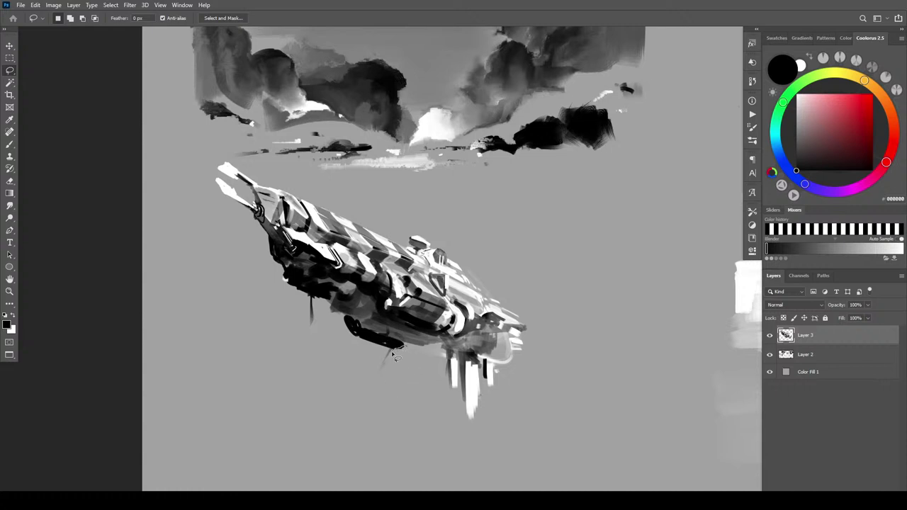
- Lasso and delete the lower edge of the dark pod under the middle of the hull
mouse_move(380, 353)
mouse_down()
mouse_move(345, 319)
mouse_move(348, 348)
mouse_move(376, 353)
mouse_up()
key(Delete)
key(ctrl+d)
- Cut the struts below the ship's stern into cleaner, tapered shapes with lasso selections
mouse_move(452, 392)
mouse_down()
mouse_move(440, 360)
mouse_move(448, 361)
mouse_move(447, 378)
mouse_up()
key(ctrl+d)
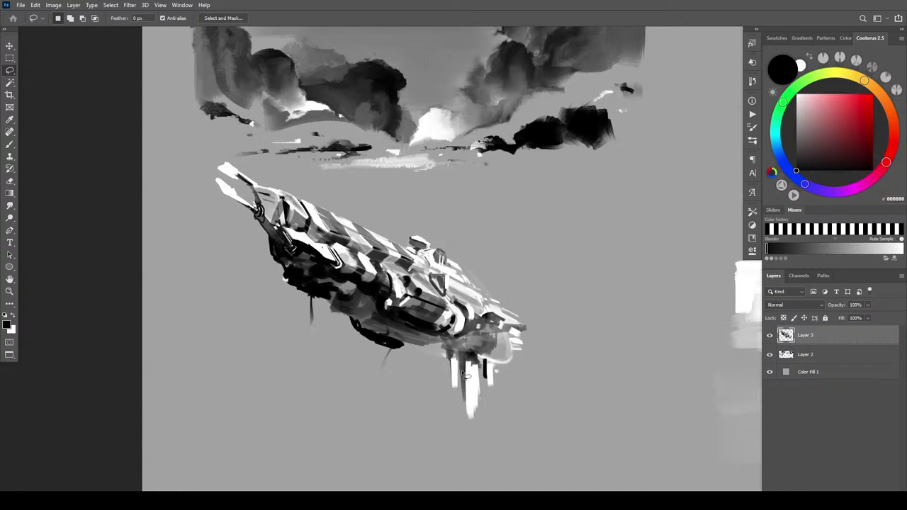
drag(465, 420, 462, 359)
key(Delete)
key(ctrl+d)
key(b)
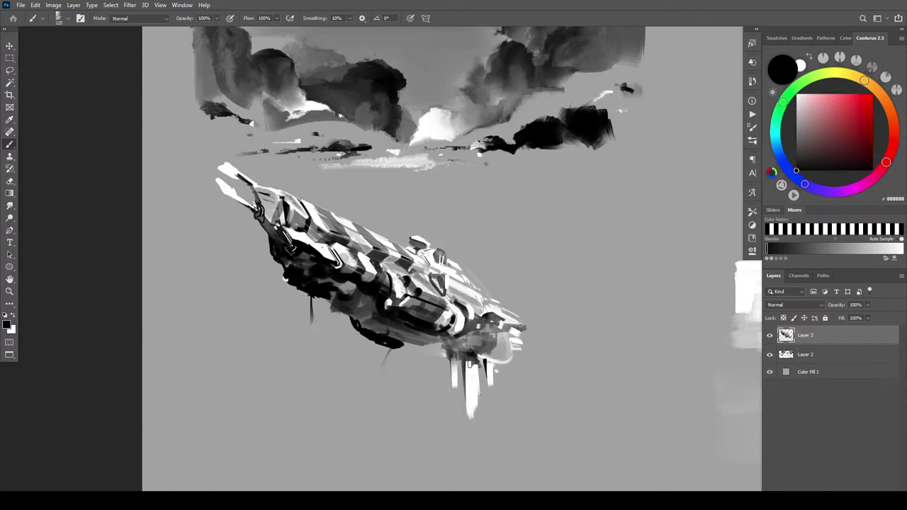
- Lasso-select the struts under the ship's stern together with the rear hull's underside
key(l)
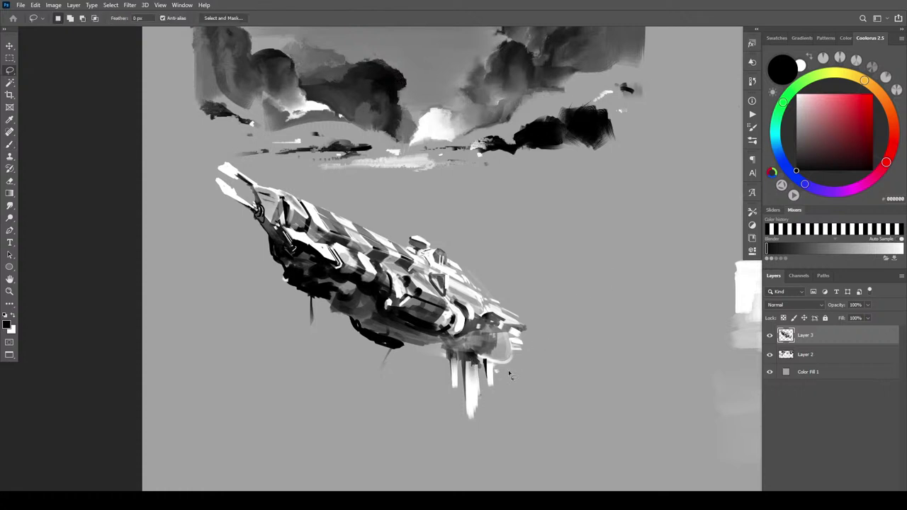
mouse_move(451, 355)
mouse_down()
mouse_move(457, 383)
mouse_move(463, 350)
mouse_move(467, 397)
mouse_move(480, 395)
mouse_move(488, 354)
mouse_move(494, 384)
mouse_move(494, 361)
mouse_up()
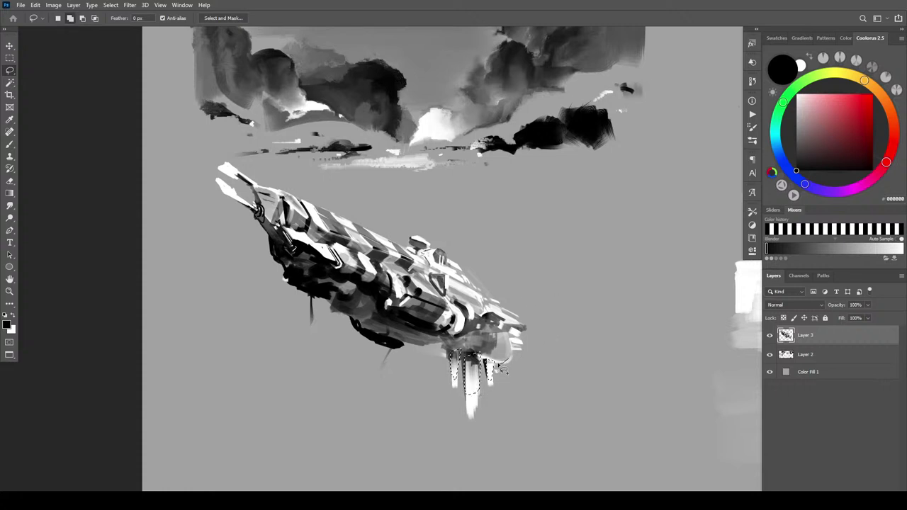
drag(494, 361, 496, 366)
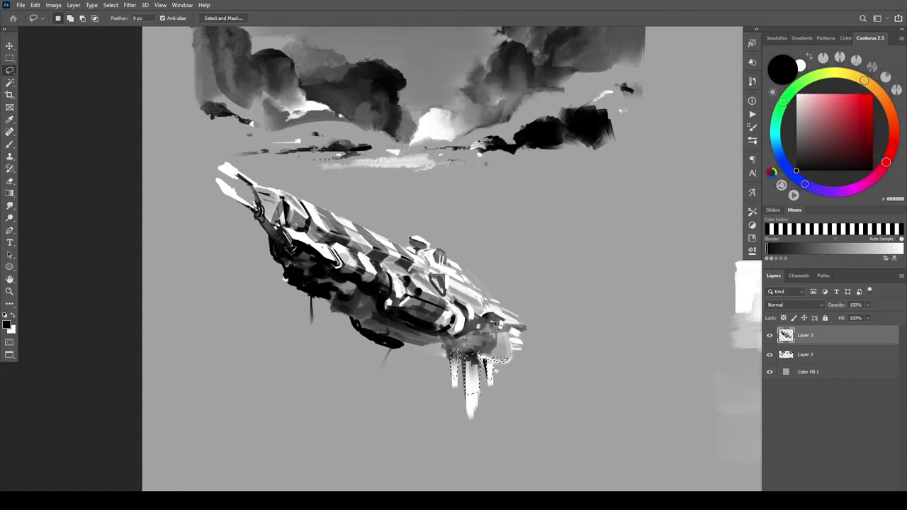
key(shift)
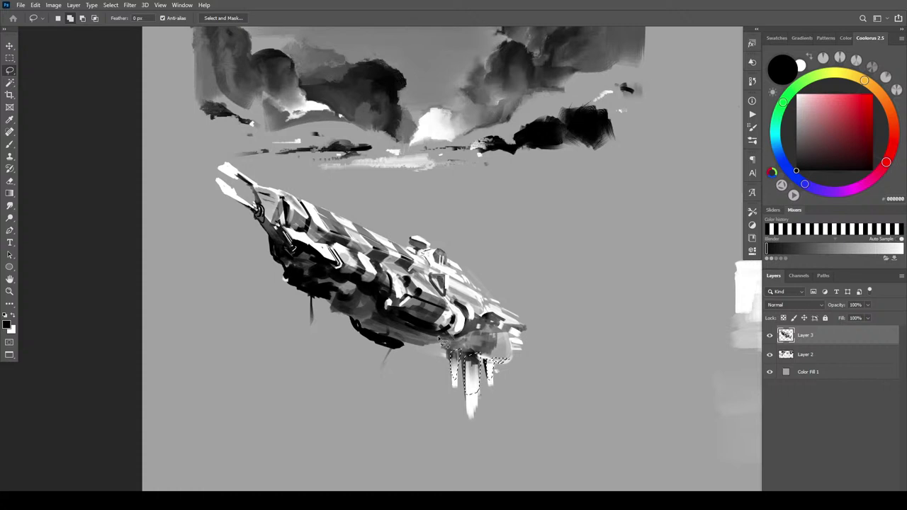
mouse_move(460, 336)
mouse_down()
mouse_move(520, 356)
mouse_move(514, 369)
mouse_move(411, 332)
mouse_move(401, 350)
mouse_move(448, 342)
mouse_up()
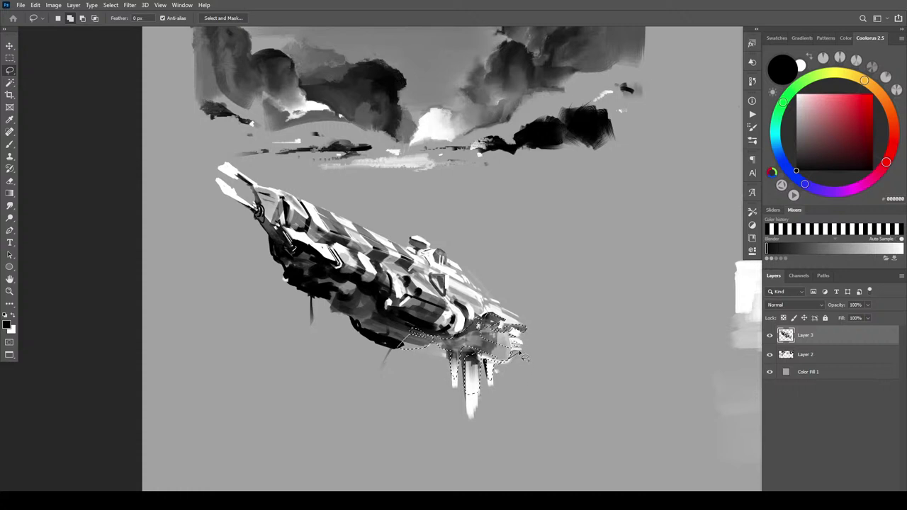
- Paint broad black shadows over the selected underside of the stern with an enlarged brush
key(b)
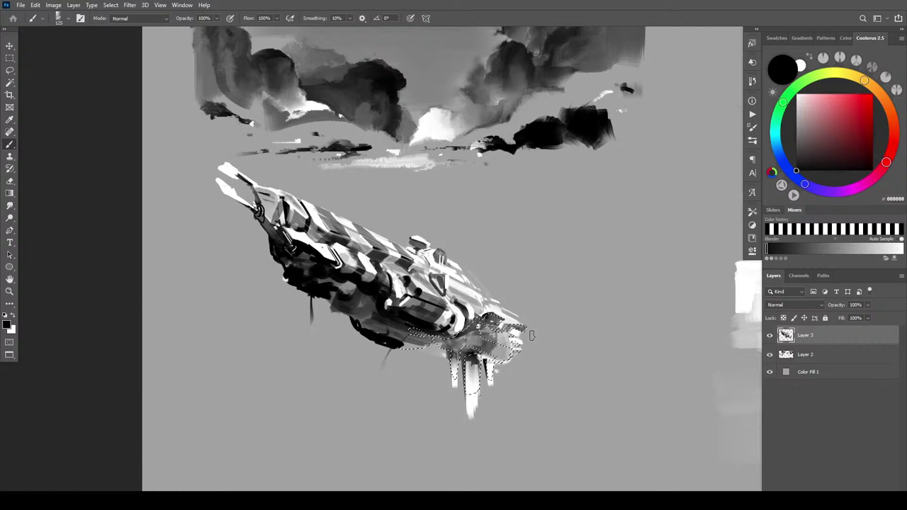
key(])
key(])
key(])
key(])
key(])
key(])
key(])
key(])
key(])
key(])
key(])
key(])
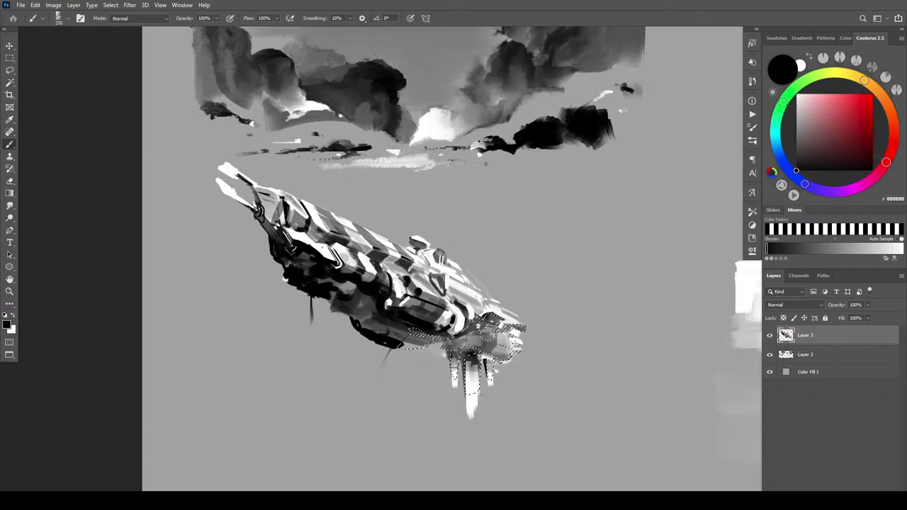
drag(360, 351, 507, 367)
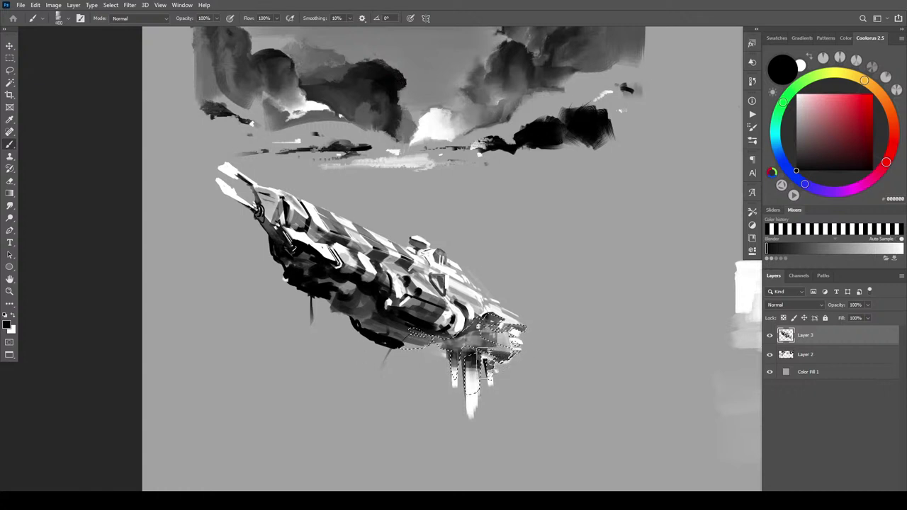
drag(512, 363, 452, 357)
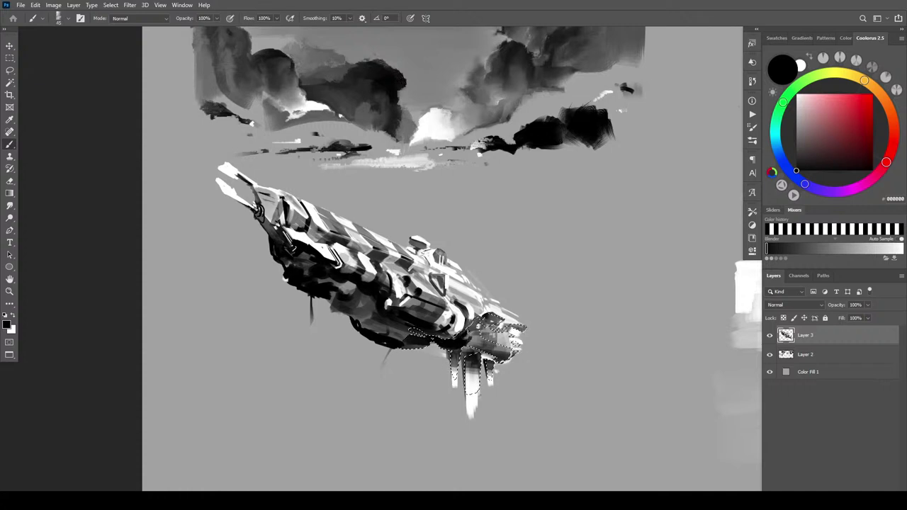
- Refine the black shading and dark joint shapes on the stern inside the selection, undo unwanted strokes, and deselect
key(])
key(])
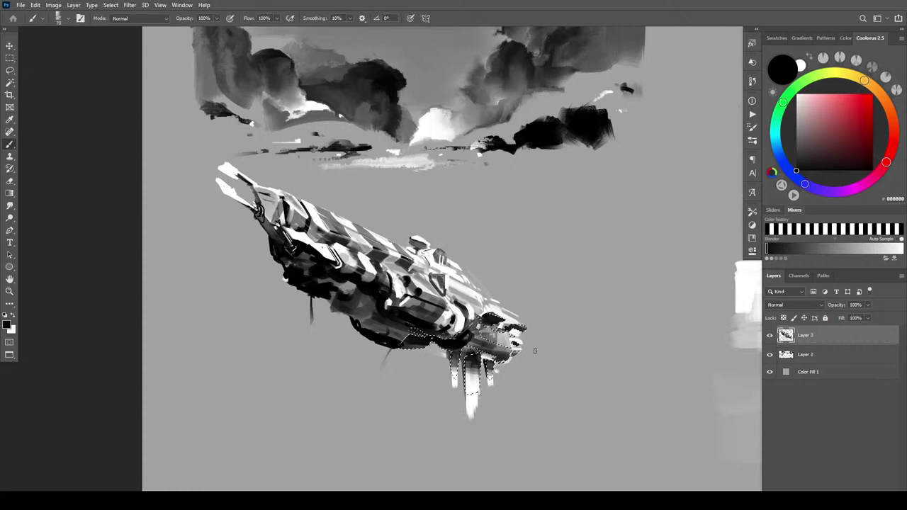
key(])
key(])
key(])
key(])
key(])
key(])
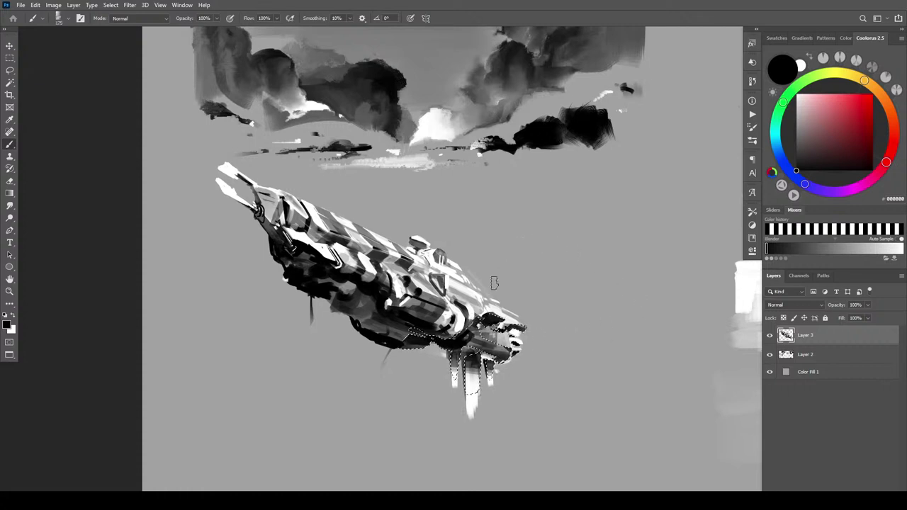
key(ctrl+z)
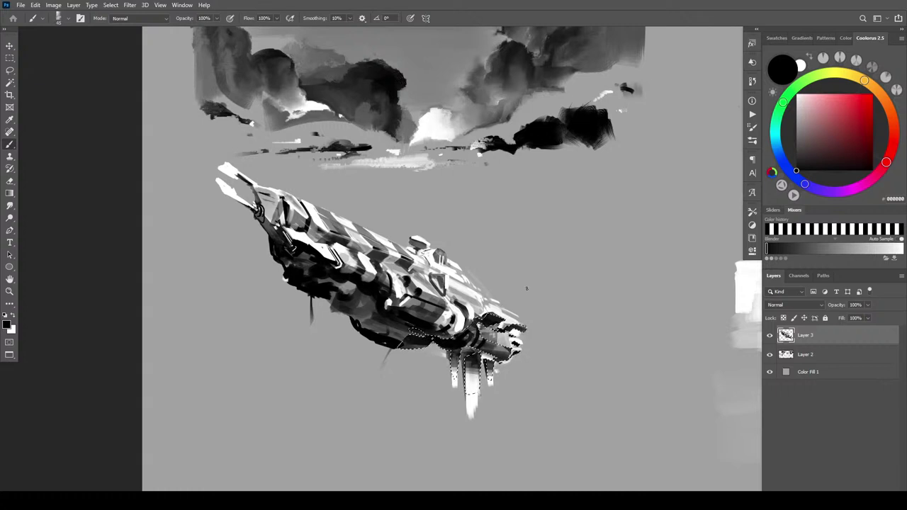
key(ctrl+z)
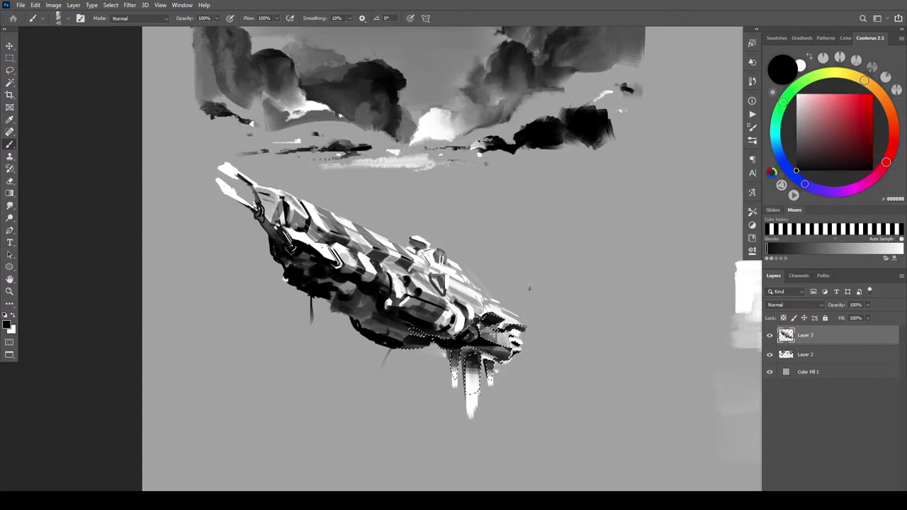
key(bracketright)
key(bracketright)
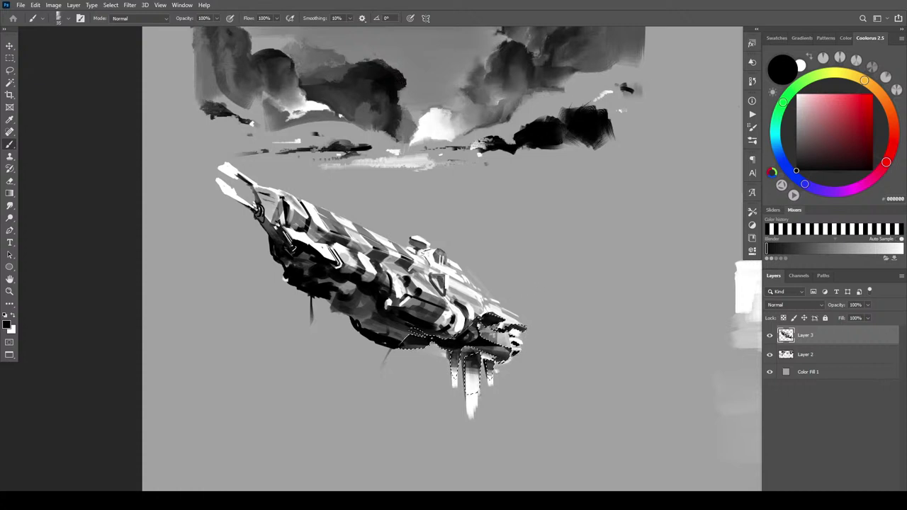
key(ctrl+d)
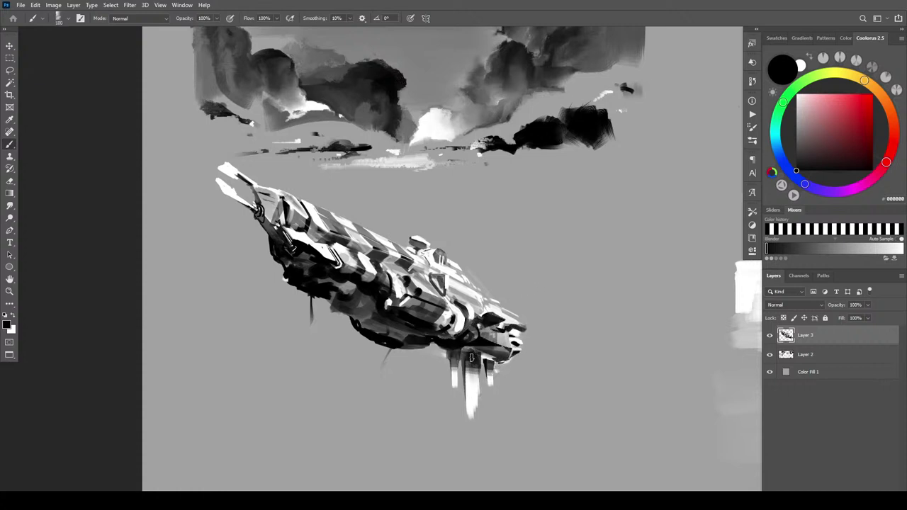
- Paint small black accents where the struts meet the underside of the stern
key(bracketleft)
key(bracketleft)
key(bracketleft)
key(bracketleft)
mouse_move(465, 348)
mouse_down()
mouse_move(459, 357)
mouse_move(496, 355)
mouse_up()
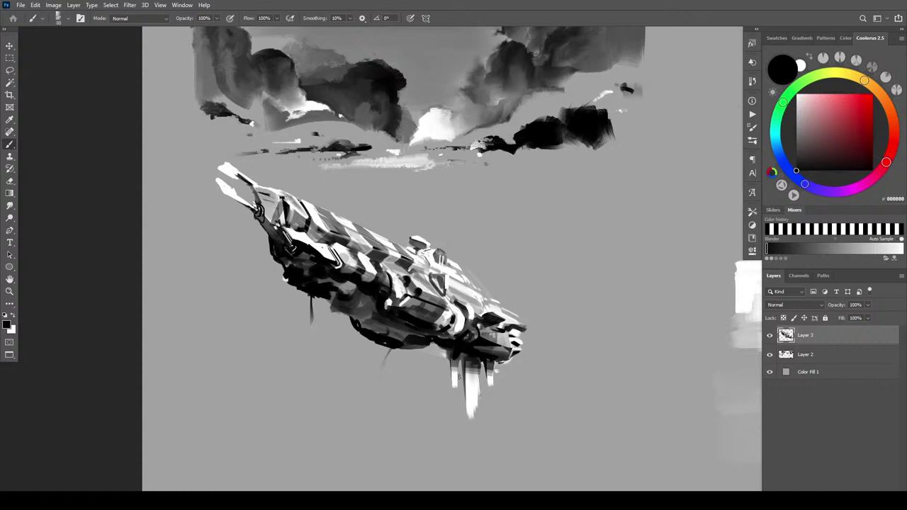
- Paint a row of small black slots into the white ring at the rear of the engine pod
key(bracketright)
key(bracketright)
key(bracketright)
click(453, 325)
key(ctrl+z)
key(x)
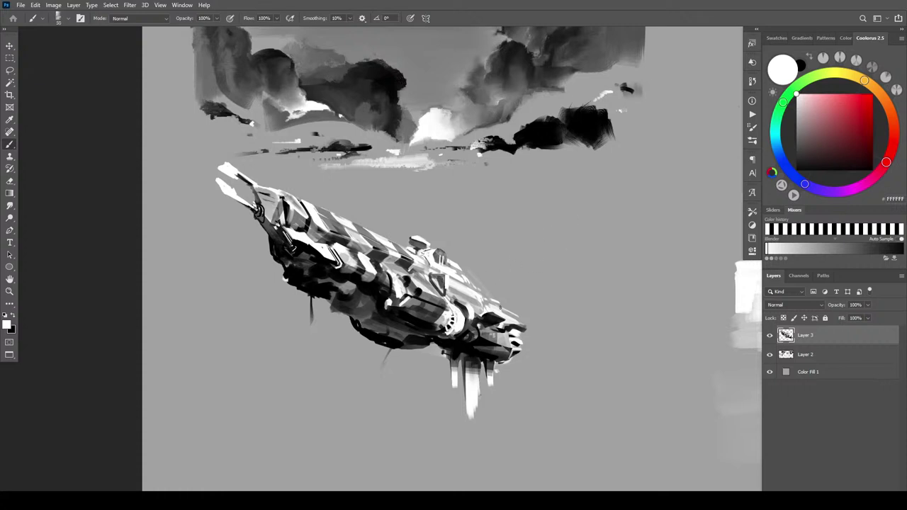
- Brighten the upper side of the engine pod with white highlights and shape it with black strokes
key(x)
key(bracketright)
key(bracketright)
key(bracketright)
key(bracketright)
key(bracketright)
key(bracketright)
key(bracketright)
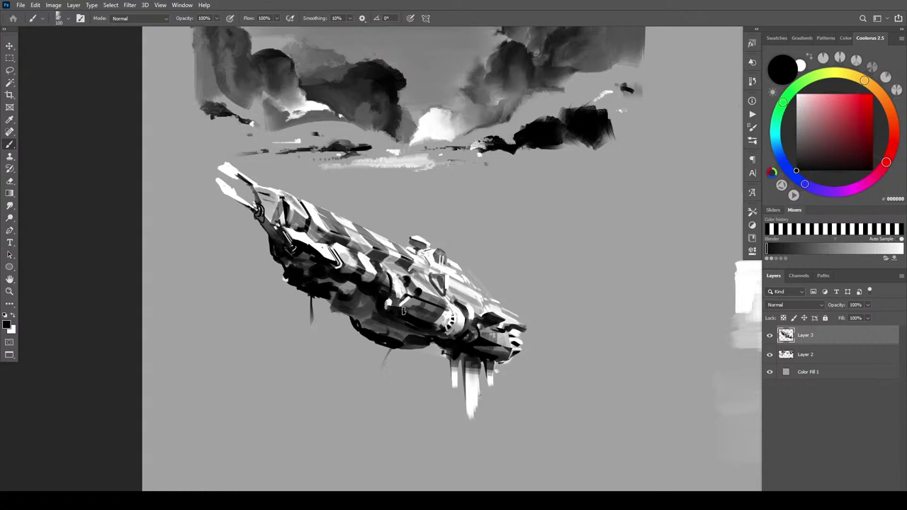
key(x)
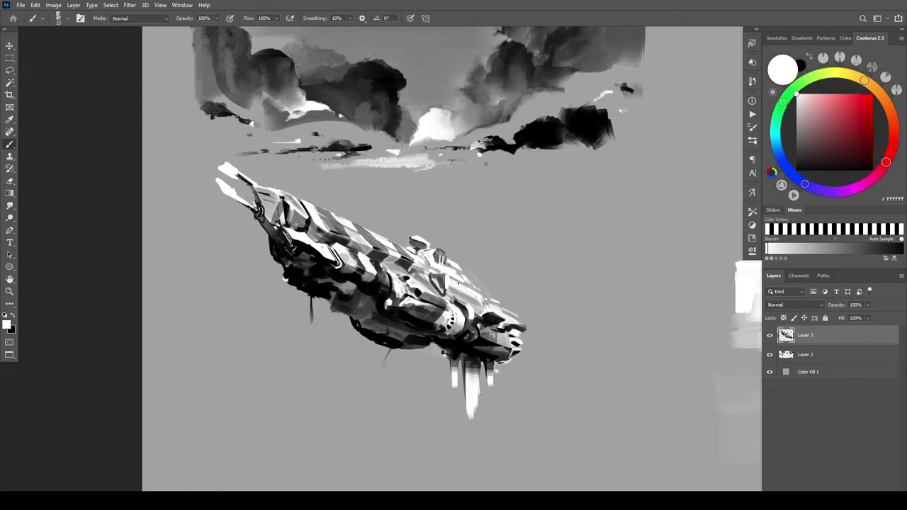
key(ctrl+z)
key(x)
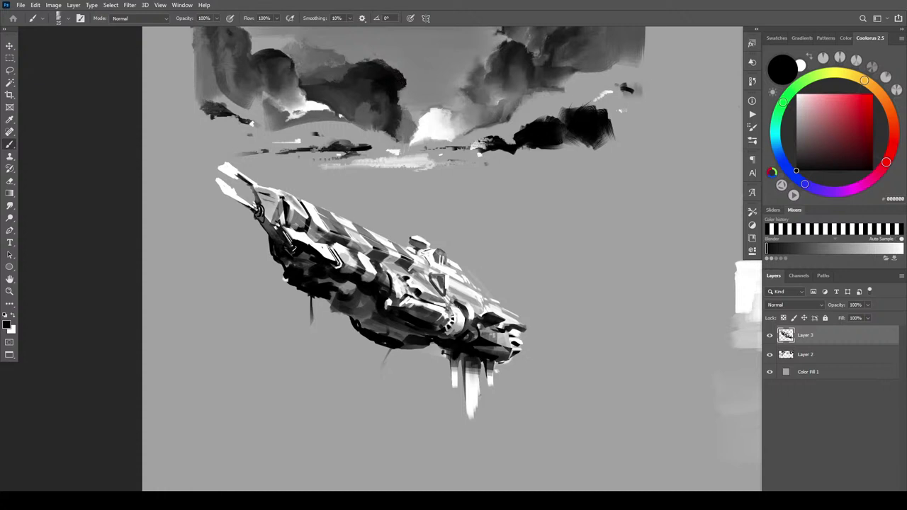
- Shade the engine pod's slotted ring and the adjoining lower hull with small black strokes
drag(451, 327, 445, 335)
mouse_move(323, 276)
mouse_down()
mouse_move(349, 285)
mouse_move(383, 317)
mouse_up()
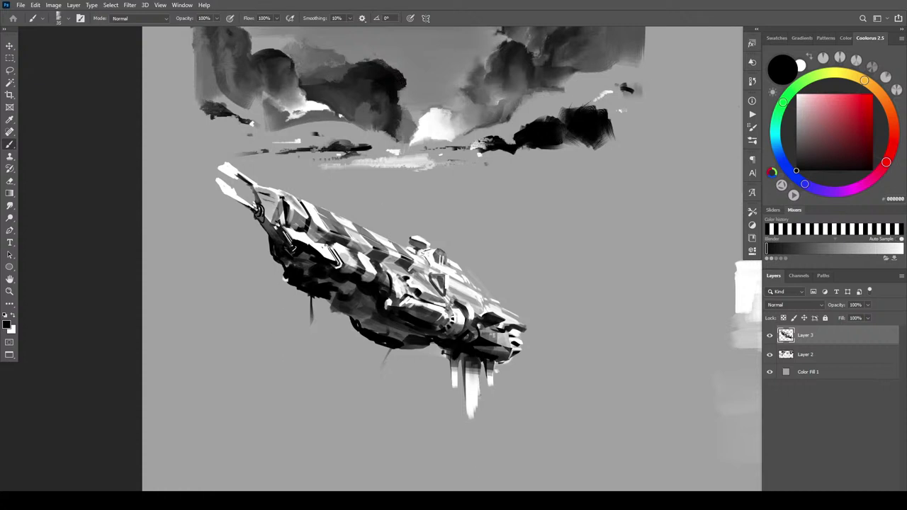
key([)
key([)
key([)
key([)
key([)
- Add fine white and black detail strokes to the front part of the ship's hull
key(x)
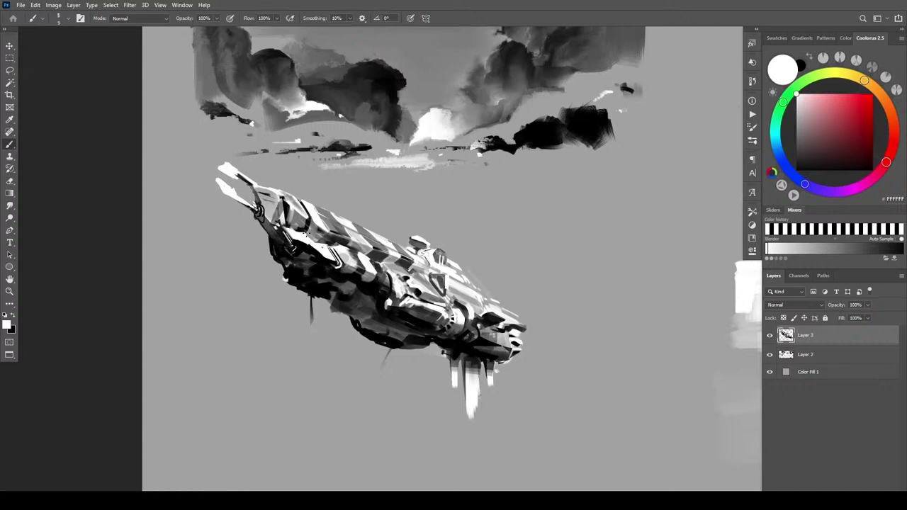
key(bracketright)
key(bracketright)
key(bracketright)
key(bracketleft)
key(bracketright)
key(bracketleft)
key(x)
key(bracketleft)
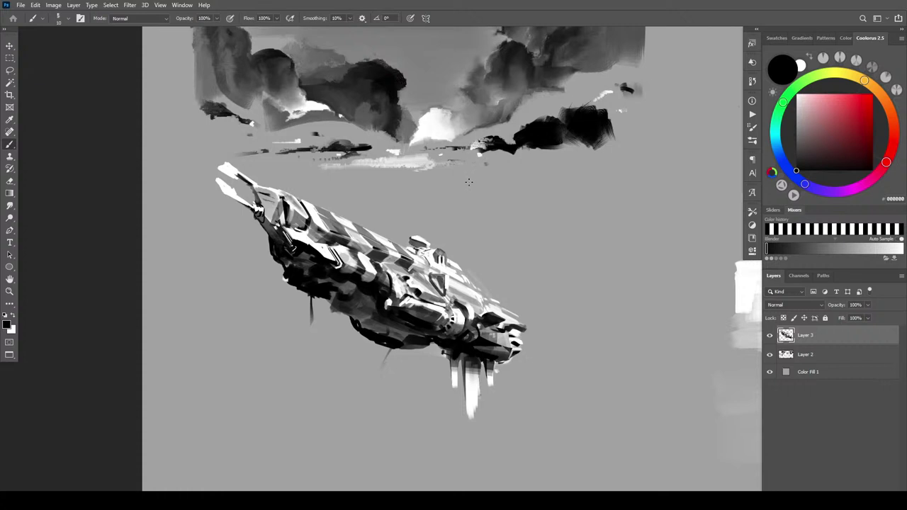
key(bracketright)
key(bracketright)
key(bracketright)
key(bracketright)
key(bracketright)
key(bracketright)
key(bracketright)
key(bracketleft)
key(bracketleft)
key(bracketleft)
key(bracketleft)
key(bracketleft)
key(bracketleft)
key(bracketright)
key(bracketright)
- Outline the small dome on top of the hull in white and paint a thin white antenna behind it
scroll(467, 246, up, 5)
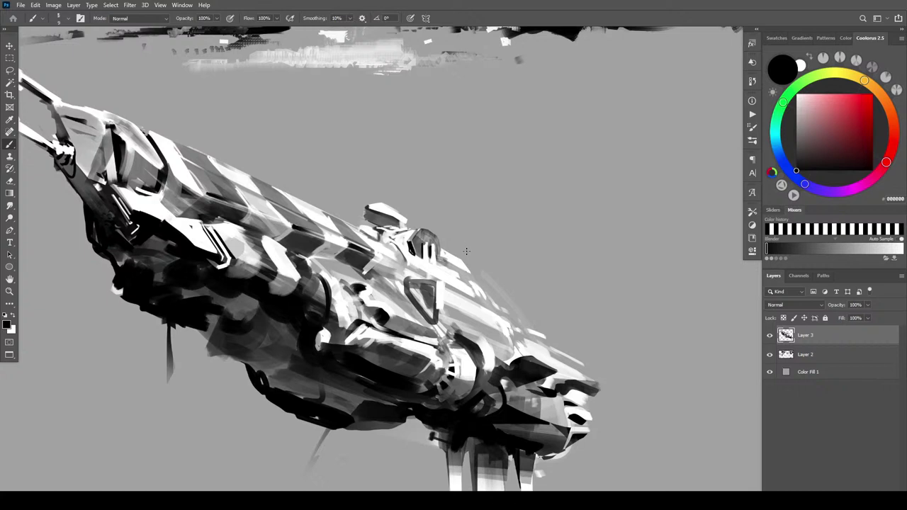
key(x)
key(])
key(])
key(])
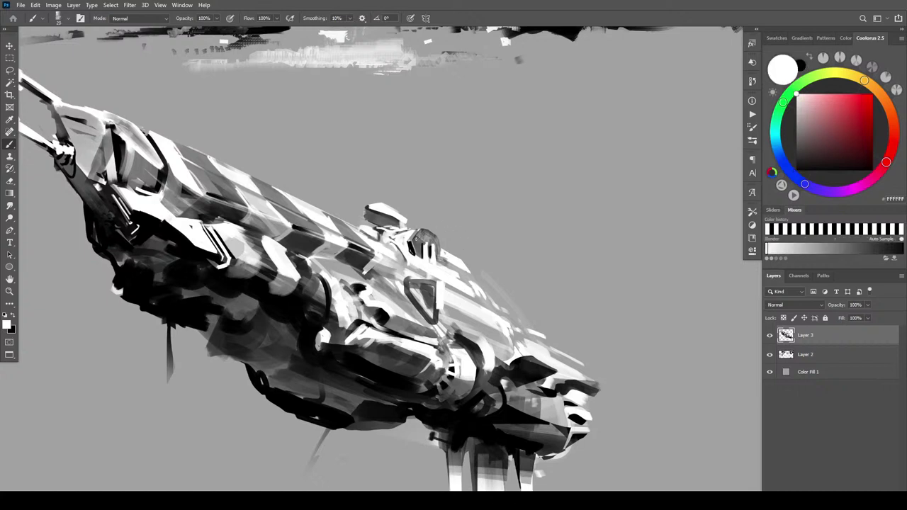
mouse_move(419, 232)
mouse_down()
mouse_move(418, 255)
mouse_move(431, 235)
mouse_move(441, 242)
mouse_up()
key([)
key([)
key([)
drag(453, 254, 454, 235)
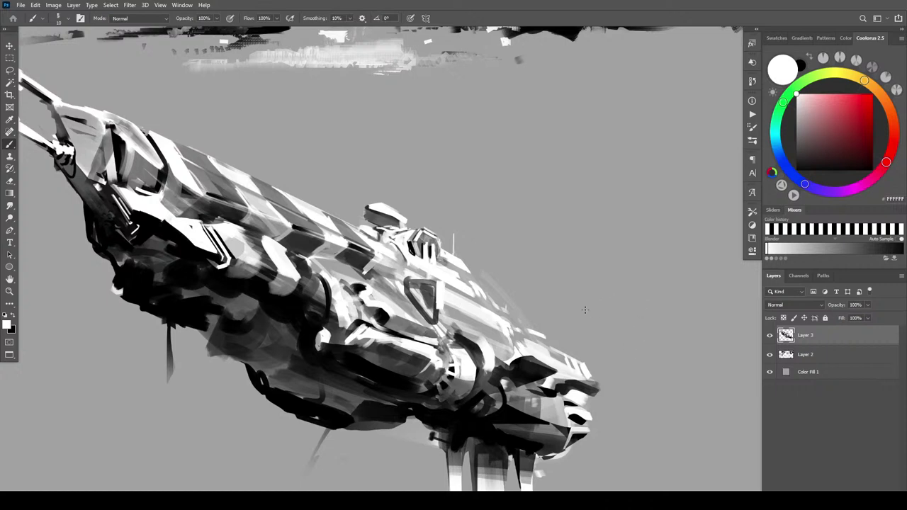
- Break up the dark fin near the stern with white highlights and sharpen it with black accents
key(ctrl+minus)
key(ctrl+minus)
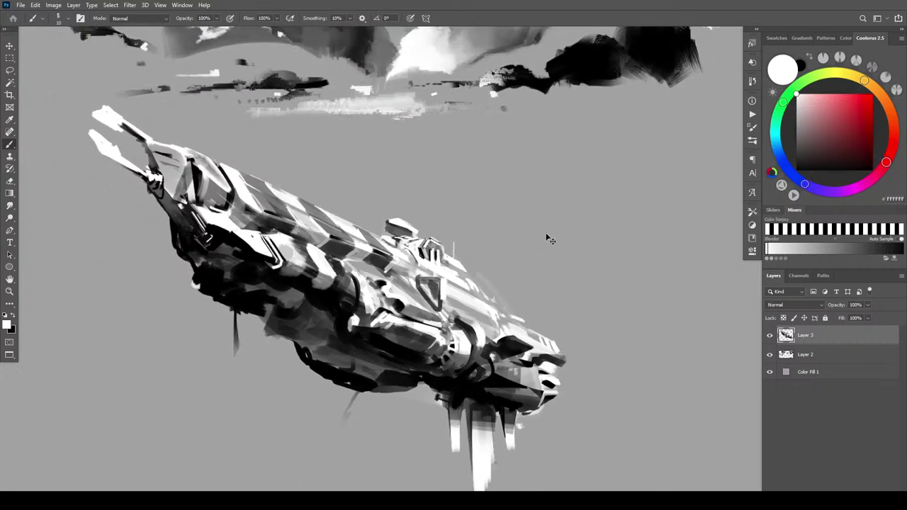
key(ctrl+minus)
key(ctrl+minus)
key(ctrl+minus)
key(ctrl+plus)
key(ctrl+plus)
key(ctrl+plus)
key(ctrl+plus)
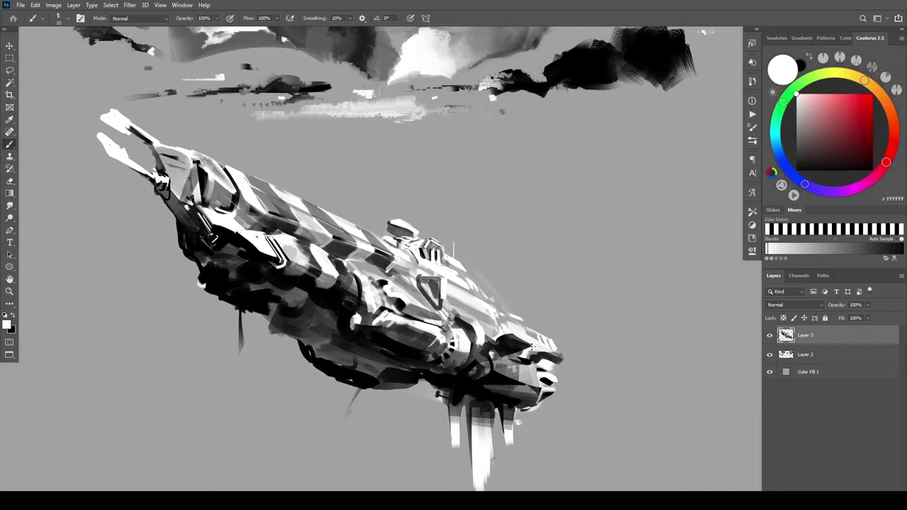
key(bracketright)
key(bracketright)
mouse_move(519, 346)
mouse_down()
mouse_move(531, 349)
mouse_move(504, 336)
mouse_up()
key(x)
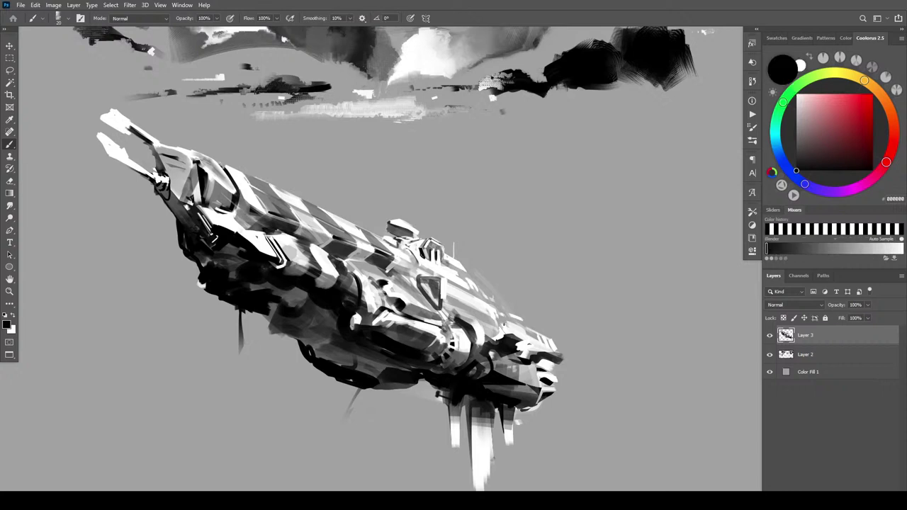
mouse_move(504, 329)
mouse_down()
mouse_move(525, 347)
mouse_move(506, 322)
mouse_up()
mouse_move(483, 325)
mouse_down()
mouse_move(499, 324)
mouse_move(488, 336)
mouse_up()
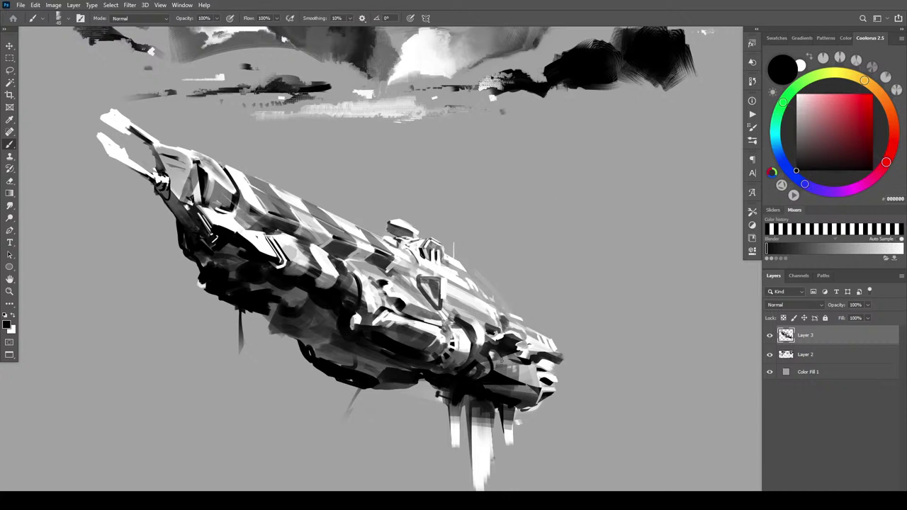
- Repaint the triangular panel on the hull's side in white strokes, undoing unwanted ones
key(x)
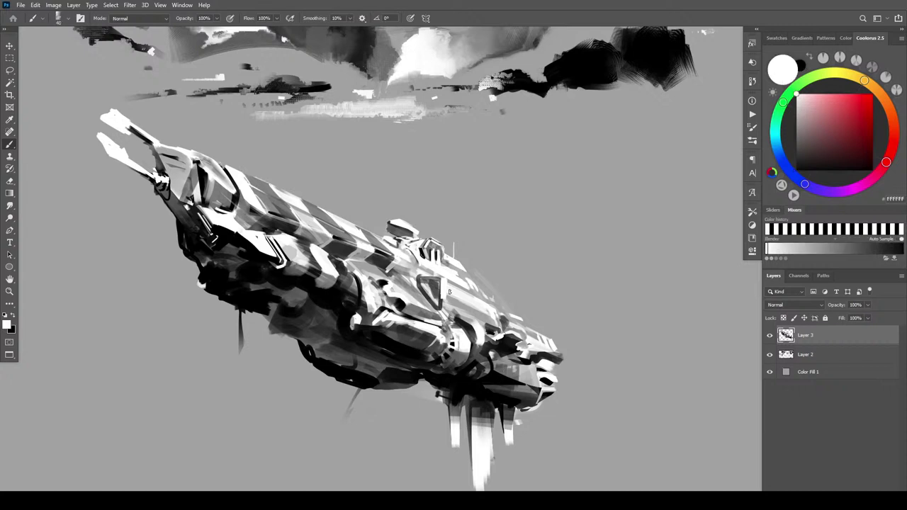
key(])
key(])
mouse_move(429, 286)
mouse_down()
mouse_move(433, 311)
mouse_move(425, 298)
mouse_move(435, 304)
mouse_up()
key([)
key([)
key(ctrl+z)
key(])
key(])
key(])
key(ctrl+z)
key([)
key([)
key(ctrl+z)
mouse_move(439, 276)
mouse_down()
mouse_move(418, 286)
mouse_move(455, 309)
mouse_up()
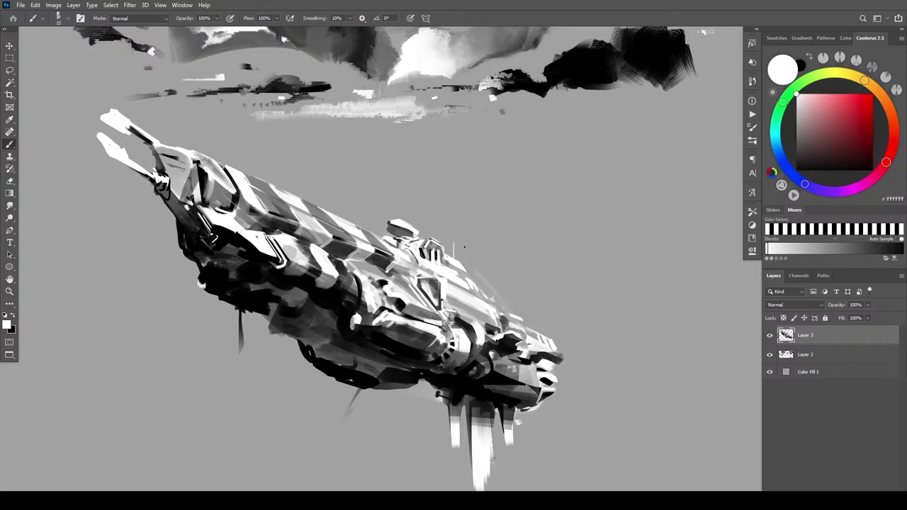
- Draw thin black lines behind the triangular panel and along the upper rear hull
key(x)
mouse_move(441, 311)
mouse_down()
mouse_move(451, 301)
mouse_move(443, 317)
mouse_up()
key(])
key(ctrl+z)
key(bracketleft)
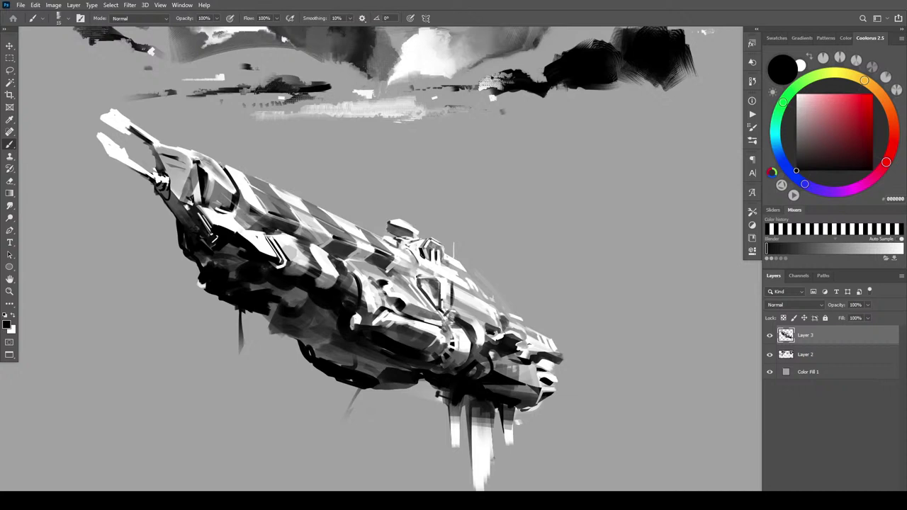
mouse_move(417, 275)
mouse_down()
mouse_move(447, 275)
mouse_move(481, 293)
mouse_move(489, 309)
mouse_up()
- Lighten the inside of the triangular panel with a larger white brush
key(x)
key(bracketright)
key(bracketright)
key(bracketright)
key(bracketright)
key(bracketright)
drag(428, 289, 432, 282)
- Darken the triangular panel's interior and rear edge with black strokes
key(x)
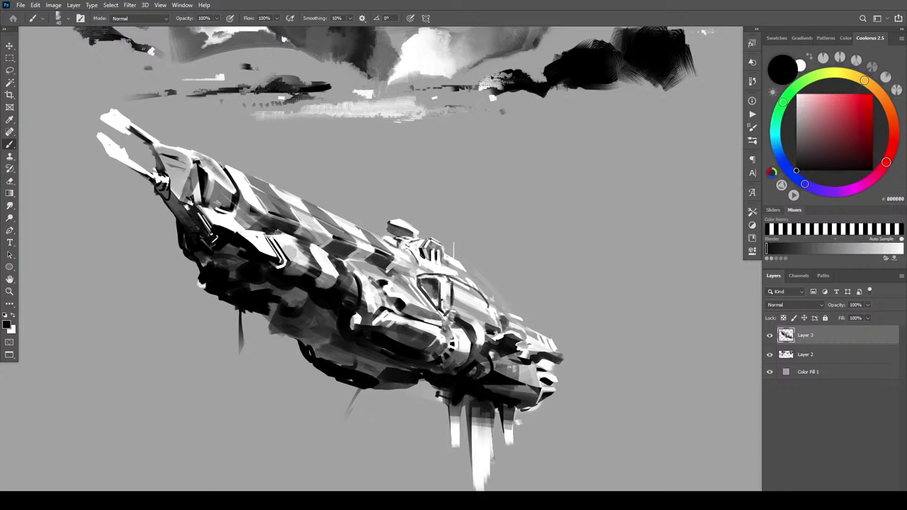
key(bracketleft)
key(bracketleft)
key(bracketleft)
mouse_move(445, 306)
mouse_down()
mouse_move(441, 314)
mouse_move(447, 296)
mouse_up()
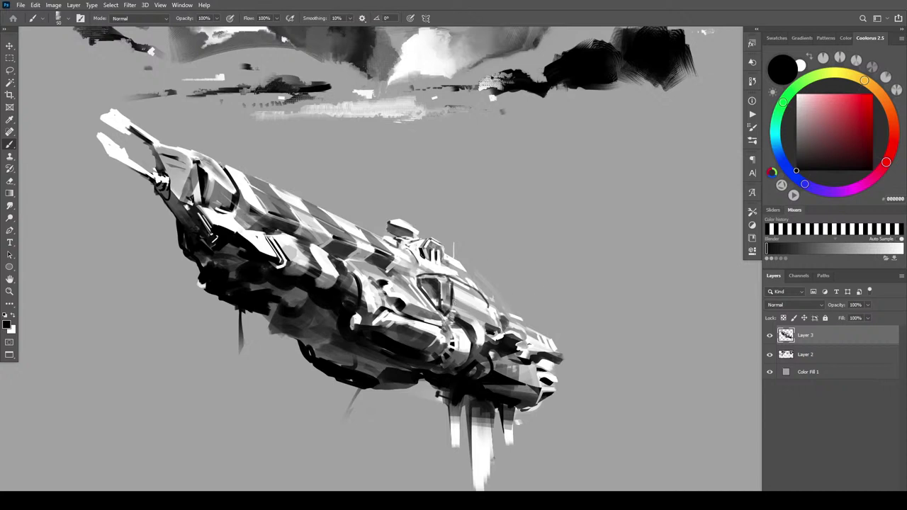
- Darken the triangular hull panel's inner edge with a small black brush and repaint its rear frame in white
key(bracketleft)
key(bracketleft)
drag(425, 280, 433, 301)
key(bracketright)
key(bracketright)
key(x)
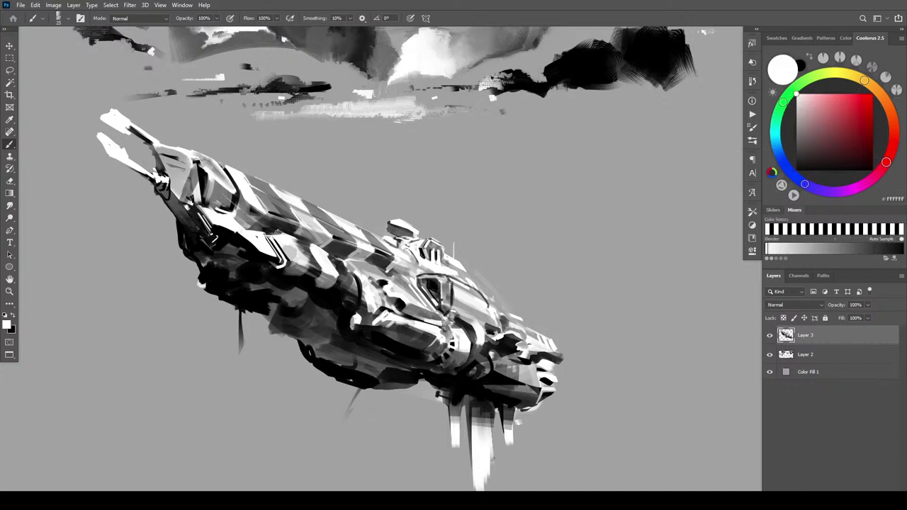
drag(444, 277, 450, 307)
- Add thin white highlight lines from the triangular panel back along the upper rear hull
key(bracketleft)
key(bracketleft)
key(bracketleft)
mouse_move(419, 272)
mouse_down()
mouse_move(474, 289)
mouse_move(489, 313)
mouse_up()
key(bracketright)
key(bracketright)
key(bracketright)
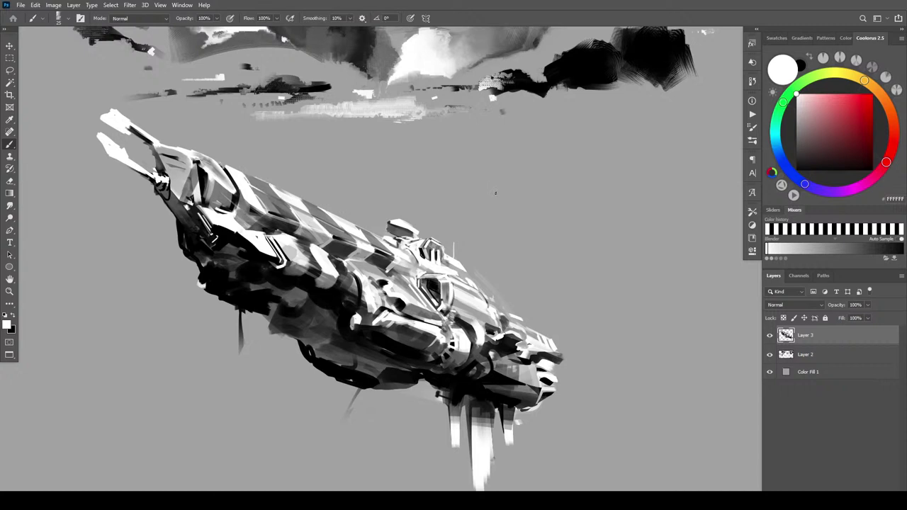
- Paint a black contour and small dark details along the upper rear hull behind the triangular panel
key(x)
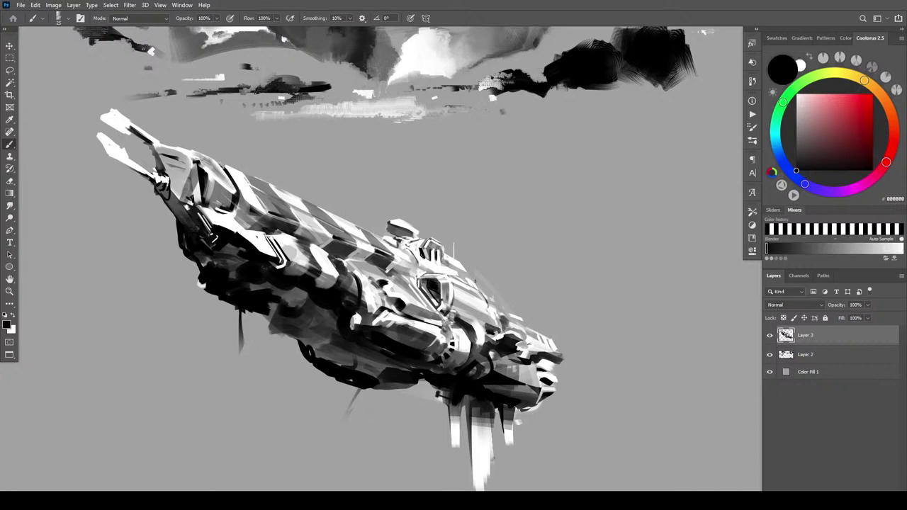
mouse_move(448, 278)
mouse_down()
mouse_move(488, 318)
mouse_move(453, 275)
mouse_move(474, 283)
mouse_move(496, 321)
mouse_up()
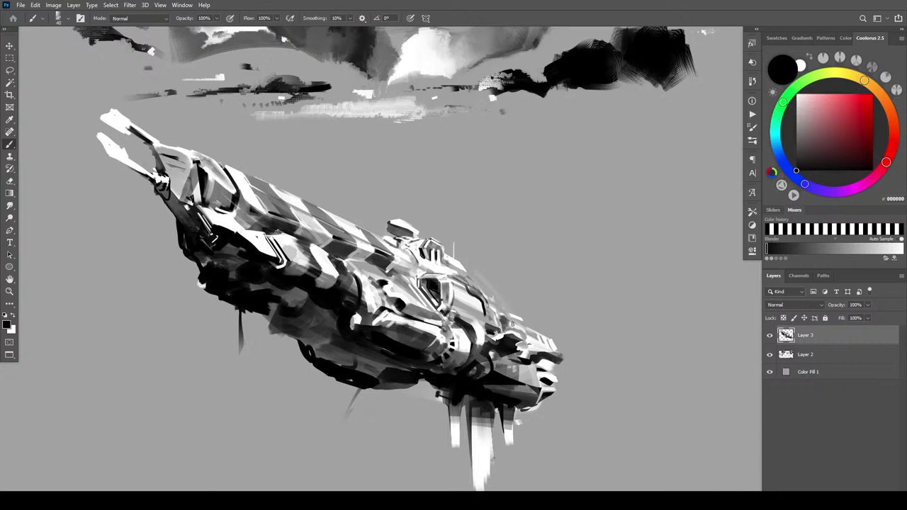
key(bracketleft)
key(bracketleft)
key(bracketleft)
key(bracketleft)
key(bracketleft)
mouse_move(489, 305)
mouse_down()
mouse_move(485, 320)
mouse_move(496, 321)
mouse_up()
- Paint a tall, narrow white fin rising from the upper rear hull and shade its front side black
key(x)
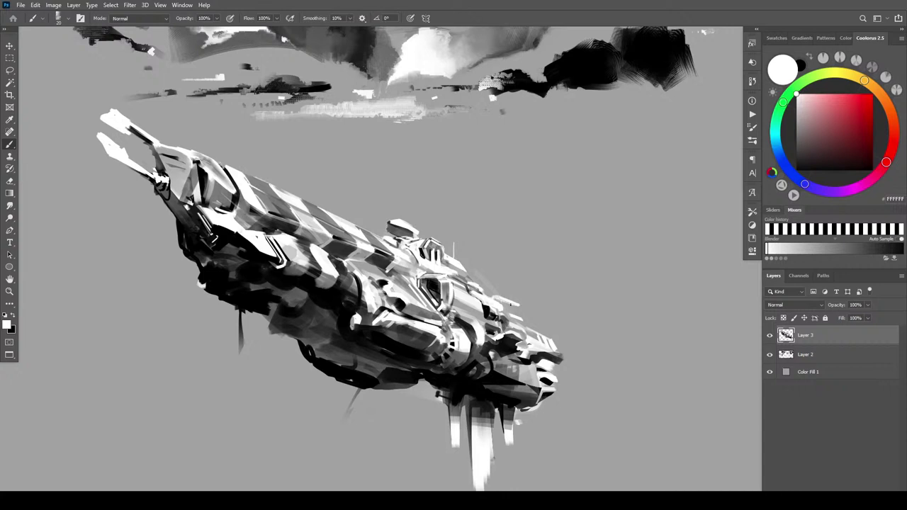
mouse_move(494, 297)
mouse_down()
mouse_move(513, 314)
mouse_move(489, 253)
mouse_up()
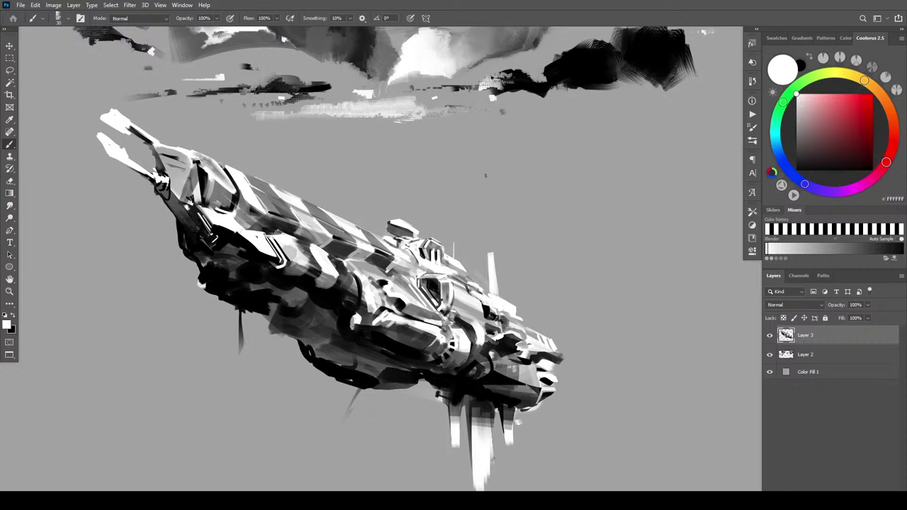
key(x)
key(bracketleft)
key(bracketleft)
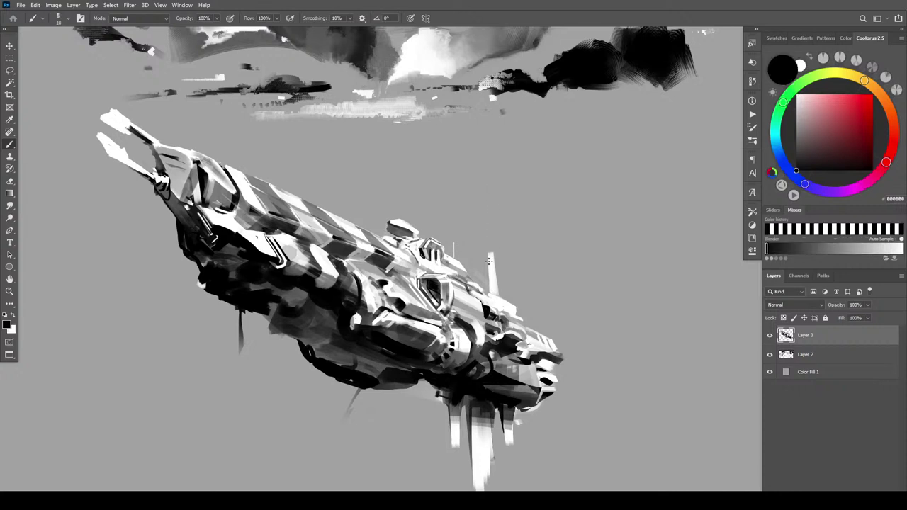
drag(490, 255, 488, 293)
drag(490, 255, 491, 283)
click(492, 262)
click(492, 266)
key(x)
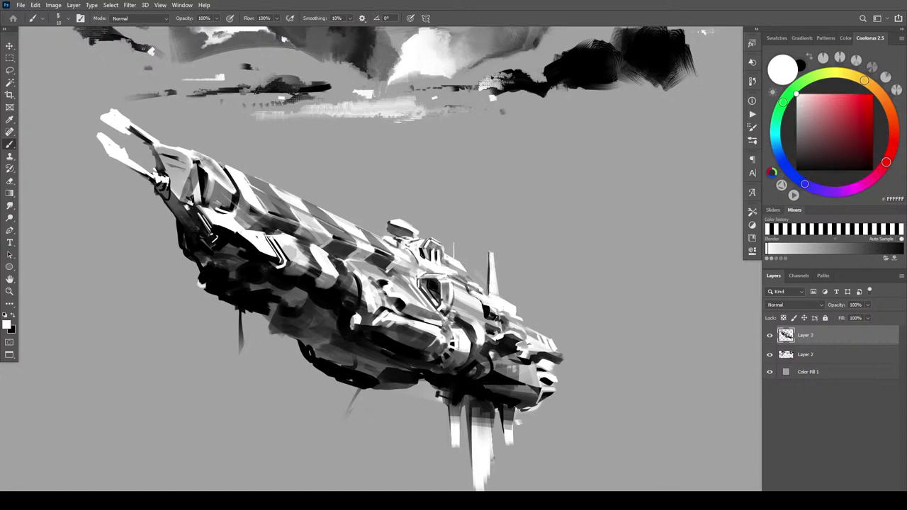
- Lasso the areas along both sides of the tall upper fin to define a tapered outline
drag(502, 406, 477, 324)
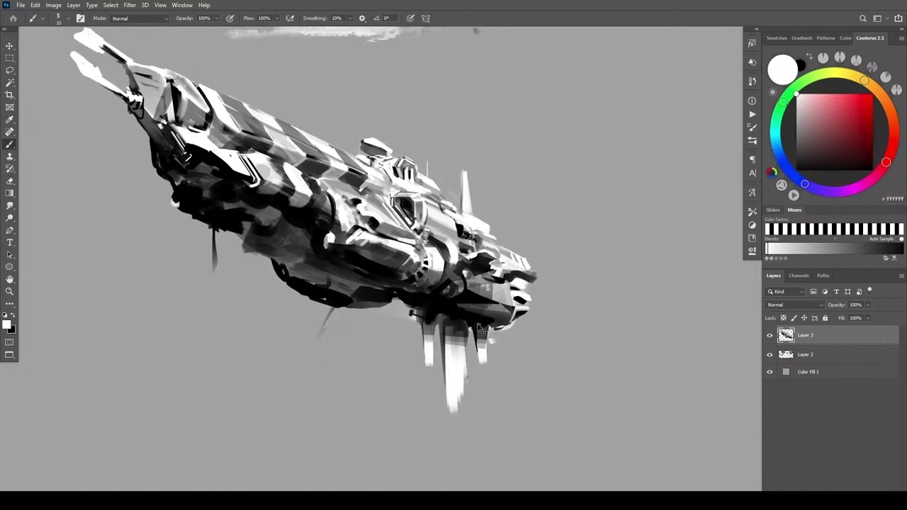
scroll(477, 325, down, 5)
scroll(477, 326, up, 2)
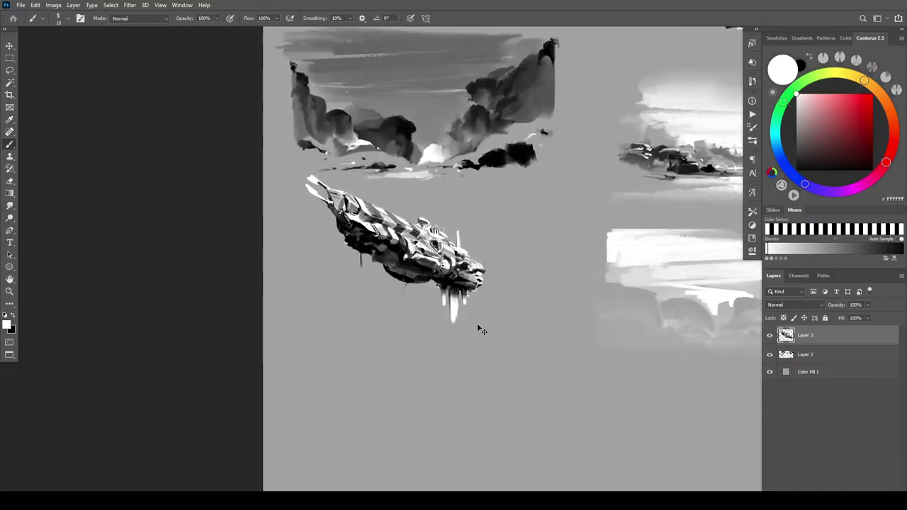
scroll(480, 330, up, 6)
mouse_move(444, 296)
mouse_down()
mouse_move(421, 394)
mouse_move(418, 385)
mouse_up()
key(l)
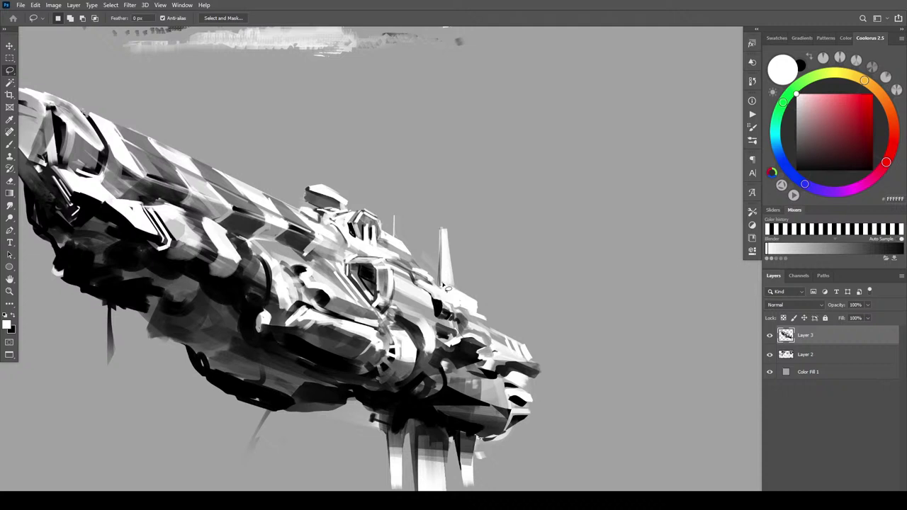
mouse_move(440, 284)
mouse_down()
mouse_move(419, 268)
mouse_move(418, 238)
mouse_move(442, 232)
mouse_up()
mouse_move(451, 245)
mouse_down()
mouse_move(446, 205)
mouse_move(464, 253)
mouse_move(440, 229)
mouse_move(454, 239)
mouse_move(445, 231)
mouse_move(456, 267)
mouse_move(453, 189)
mouse_up()
mouse_move(458, 284)
mouse_down()
mouse_move(451, 287)
mouse_move(458, 291)
mouse_move(481, 254)
mouse_up()
- Extend the lasso selection around the spikes beneath the stern, erase the selected areas into clean tapered points, and deselect
drag(474, 392, 485, 288)
mouse_move(392, 322)
mouse_down()
mouse_move(398, 355)
mouse_move(420, 334)
mouse_move(412, 331)
mouse_move(401, 400)
mouse_move(413, 402)
mouse_move(421, 360)
mouse_move(413, 332)
mouse_move(415, 340)
mouse_move(434, 320)
mouse_move(450, 351)
mouse_move(407, 319)
mouse_up()
key(ctrl+z)
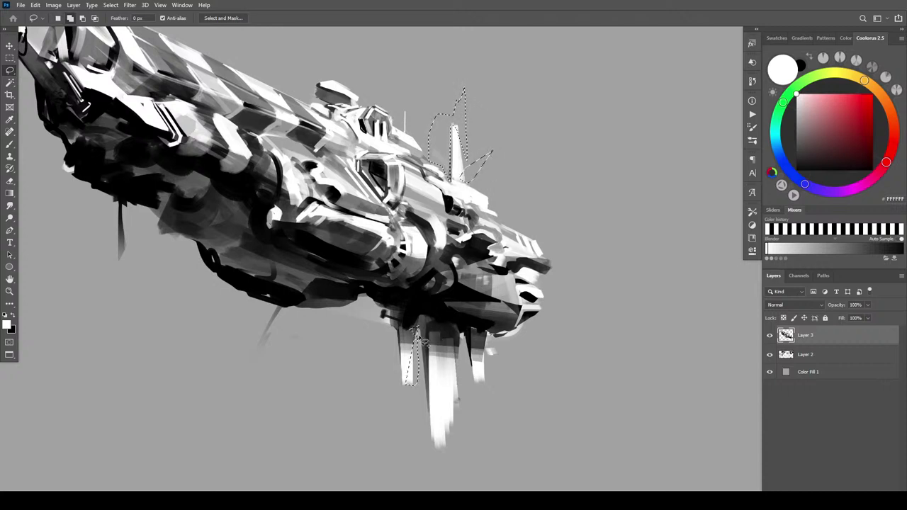
mouse_move(430, 435)
mouse_down()
mouse_move(442, 407)
mouse_move(458, 420)
mouse_move(438, 435)
mouse_move(462, 440)
mouse_move(453, 325)
mouse_move(457, 332)
mouse_up()
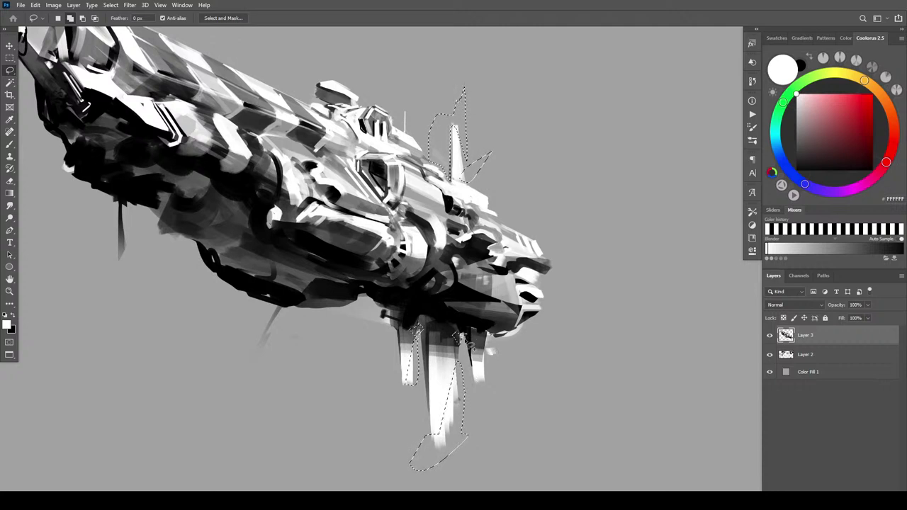
mouse_move(486, 345)
mouse_down()
mouse_move(477, 368)
mouse_move(503, 352)
mouse_move(487, 345)
mouse_up()
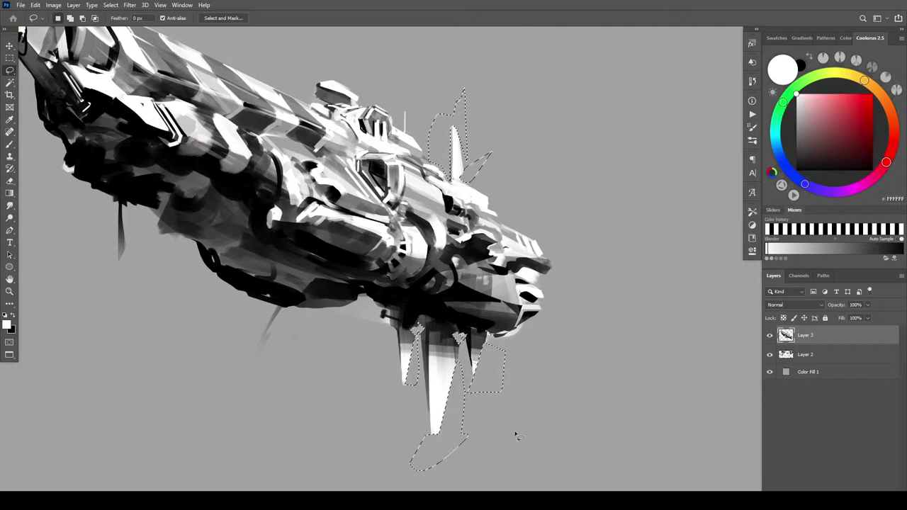
key(ctrl+d)
- Examine the ship's trimmed fin and spikes at reduced size alongside the other thumbnails
key(ctrl+minus)
key(ctrl+minus)
key(ctrl+minus)
key(ctrl+minus)
key(ctrl+minus)
key(ctrl+minus)
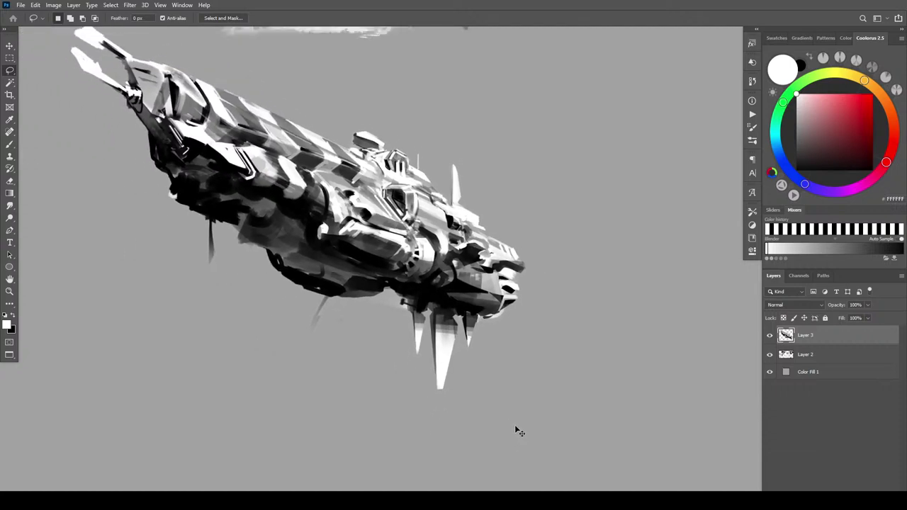
key(ctrl+plus)
key(ctrl+plus)
key(ctrl+plus)
key(ctrl+plus)
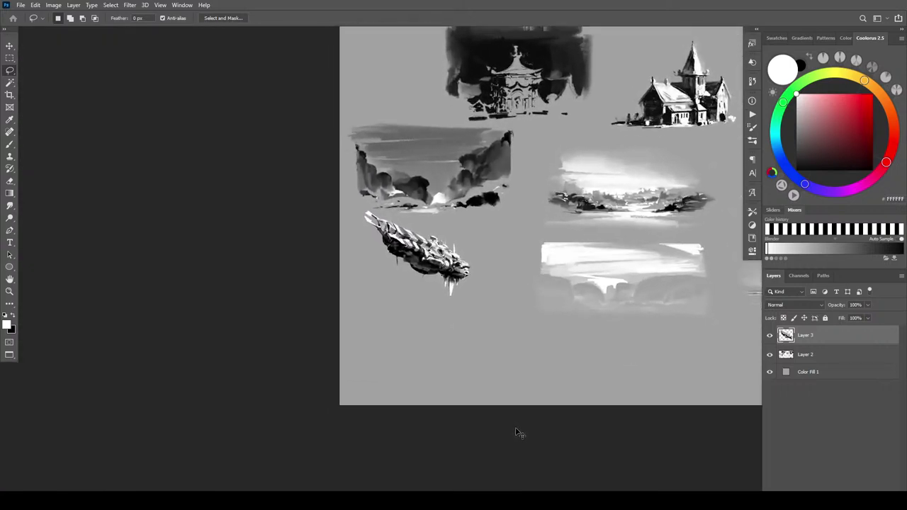
- Shade the front and middle spikes beneath the stern in sampled dark tones and brighten the rear spike with white
key(b)
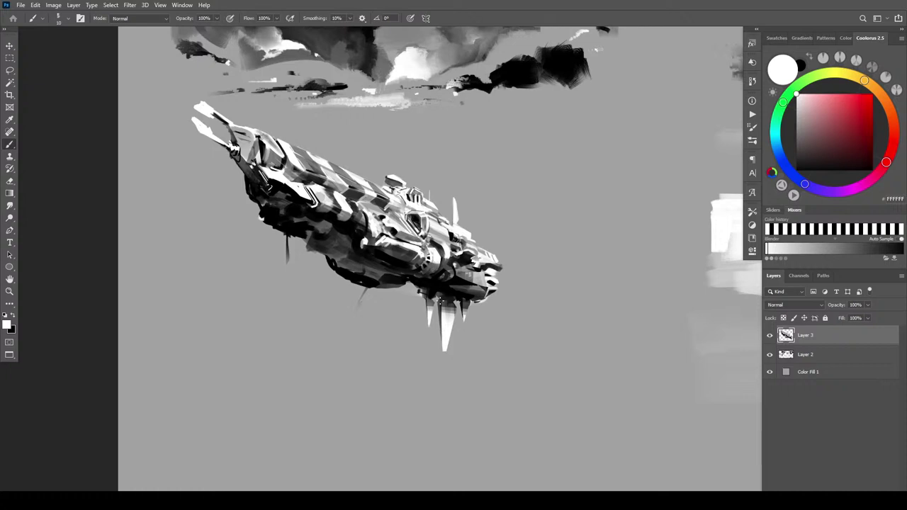
alt+click(431, 289)
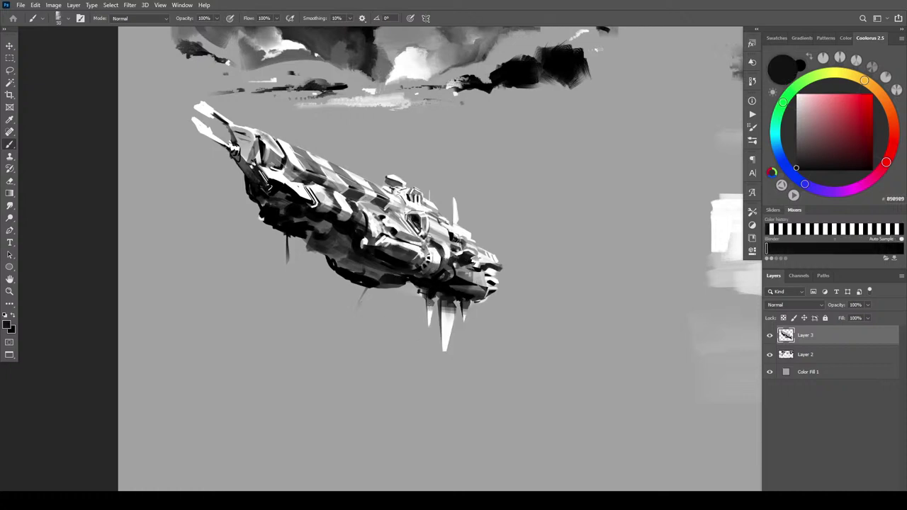
mouse_move(428, 298)
mouse_down()
mouse_move(430, 320)
mouse_move(431, 303)
mouse_up()
key(x)
drag(464, 298, 467, 325)
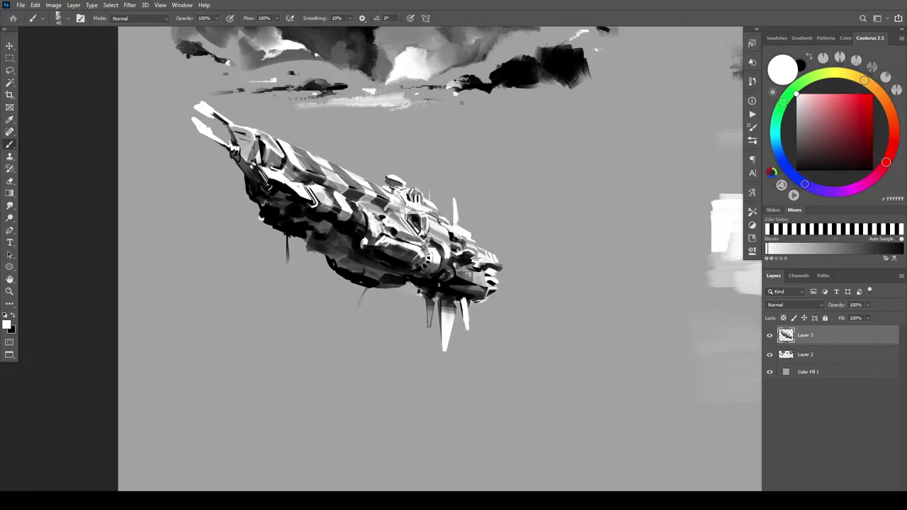
alt+click(454, 301)
drag(448, 304, 449, 324)
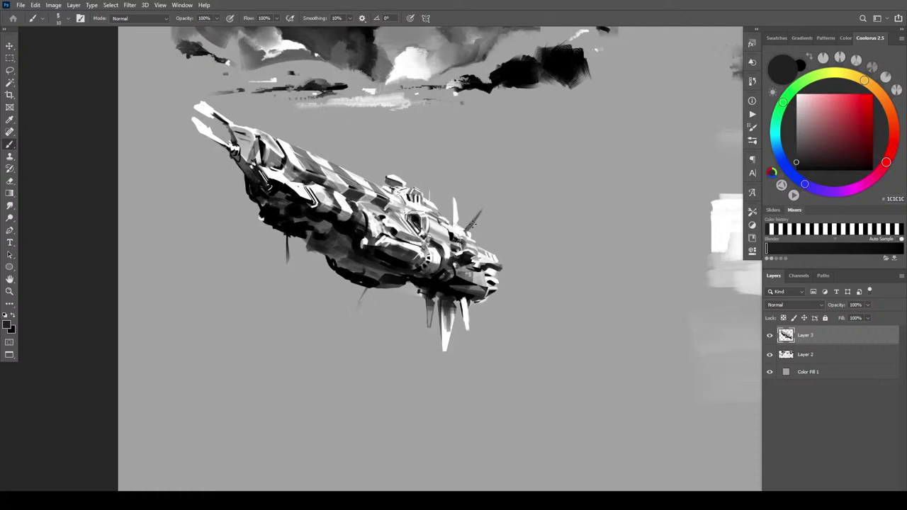
- Dab a faint white glow around the lower spikes, the stern, the upper fin and the top turret with a large brush
alt+click(454, 214)
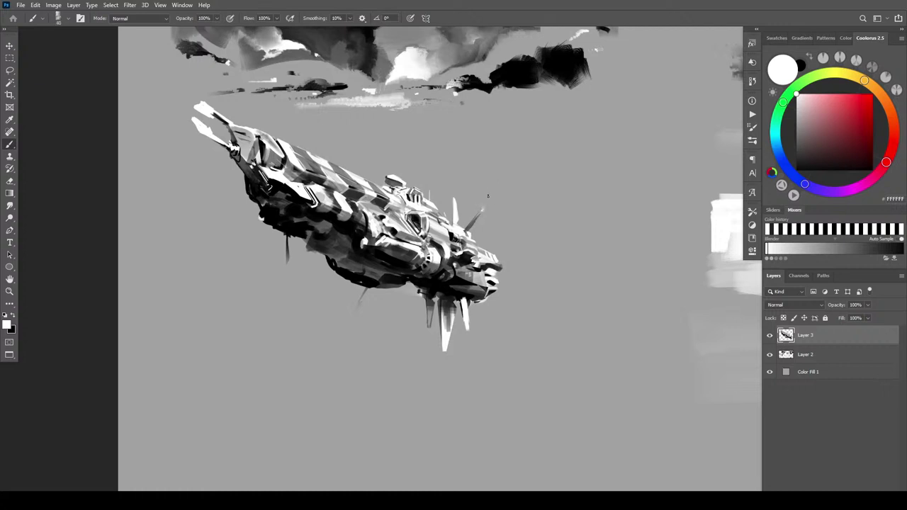
key(bracketright)
key(bracketright)
key(bracketright)
key(bracketright)
key(bracketright)
key(bracketright)
key(bracketright)
key(bracketright)
key(bracketright)
key(bracketright)
key(bracketright)
click(476, 322)
click(449, 345)
click(494, 260)
click(456, 200)
click(399, 170)
- Add faint white glow dabs above the upper hull and beside the pronged front tip
key(bracketleft)
key(bracketleft)
key(bracketleft)
key(bracketleft)
key(bracketleft)
key(bracketleft)
key(bracketleft)
key(bracketright)
key(bracketright)
key(bracketright)
click(362, 177)
click(320, 158)
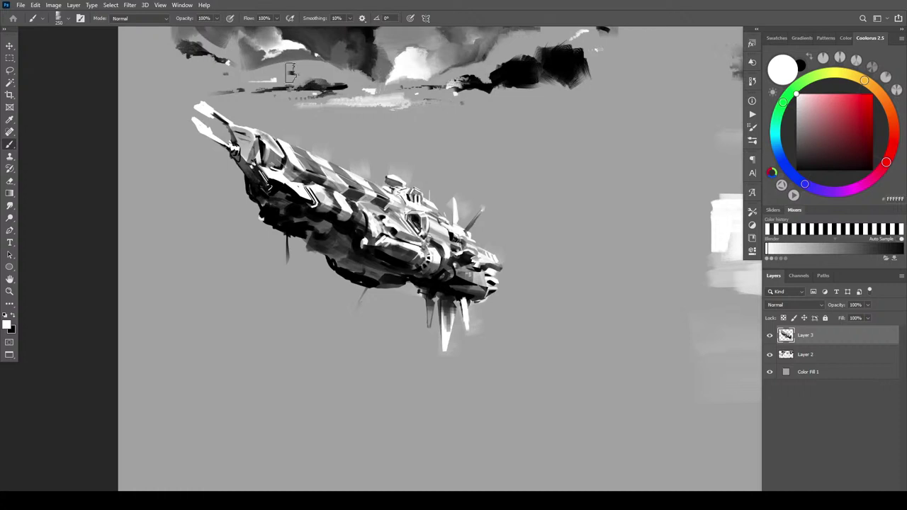
key(bracketright)
key(bracketright)
key(bracketright)
key(bracketleft)
key(bracketleft)
key(bracketleft)
click(202, 144)
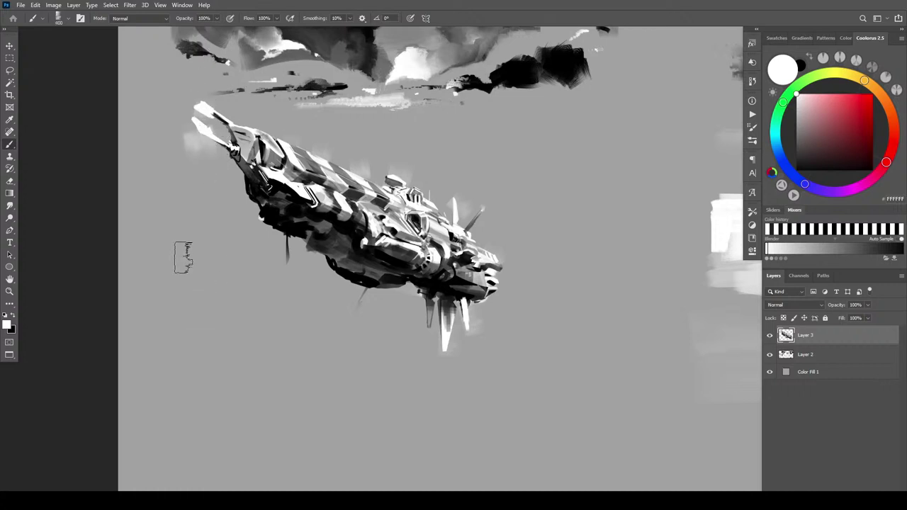
- Examine the glowing ship's overall read against the full sheet of thumbnails
key(ctrl+minus)
key(ctrl+minus)
key(ctrl+minus)
key(ctrl+minus)
key(ctrl+minus)
key(ctrl+minus)
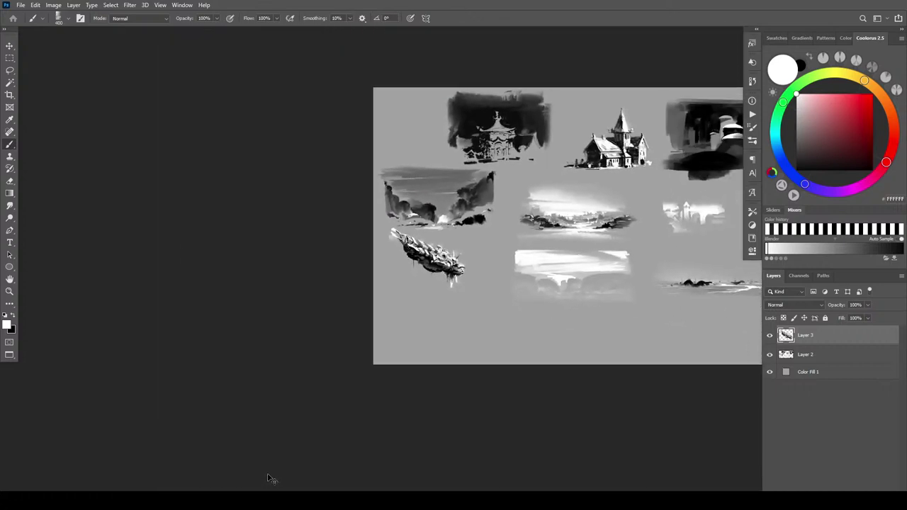
key(ctrl+plus)
key(ctrl+plus)
key(ctrl+plus)
key(ctrl+plus)
key(ctrl+plus)
key(ctrl+plus)
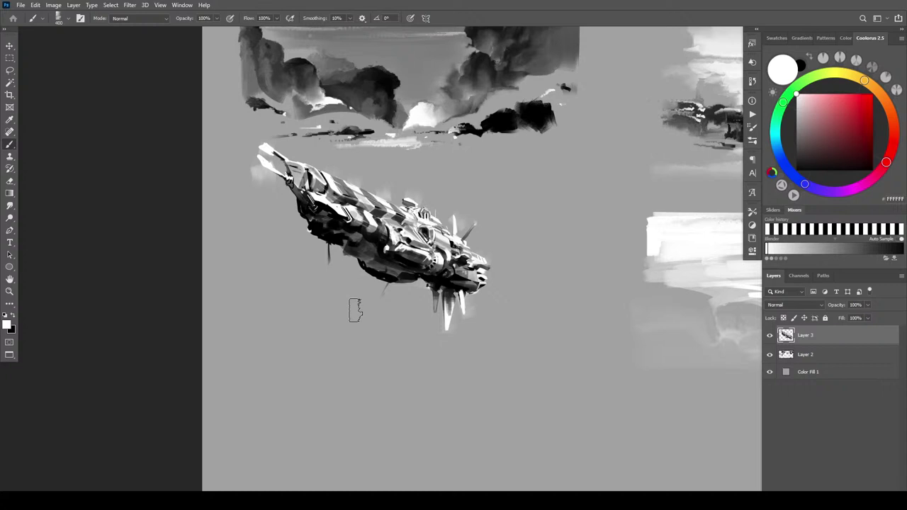
- Darken the engine pod on the hull's side with broad black strokes
key(x)
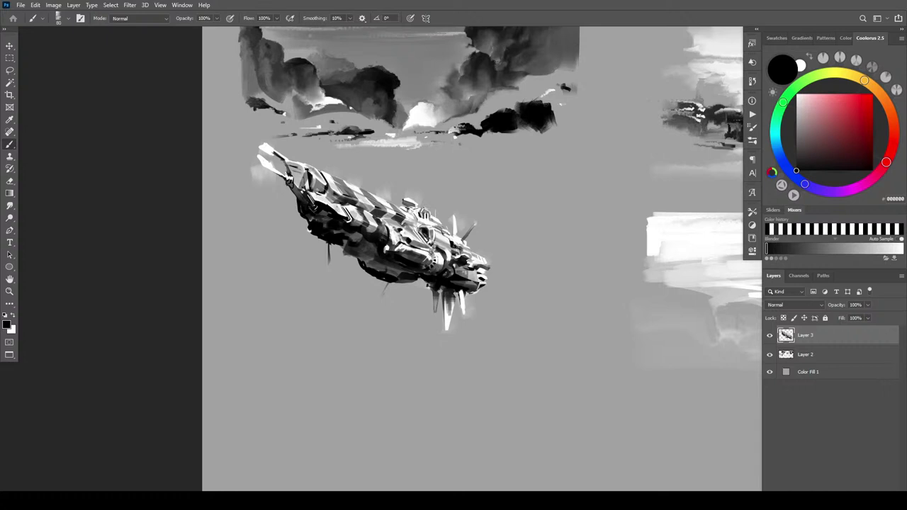
drag(399, 246, 424, 255)
key(bracketright)
key(bracketright)
key(bracketright)
key(bracketright)
key(bracketright)
key(bracketleft)
- Try to move the lassoed ship down and away from the cloud landscape thumbnail, and undo the move
scroll(440, 279, down, 6)
scroll(440, 279, up, 5)
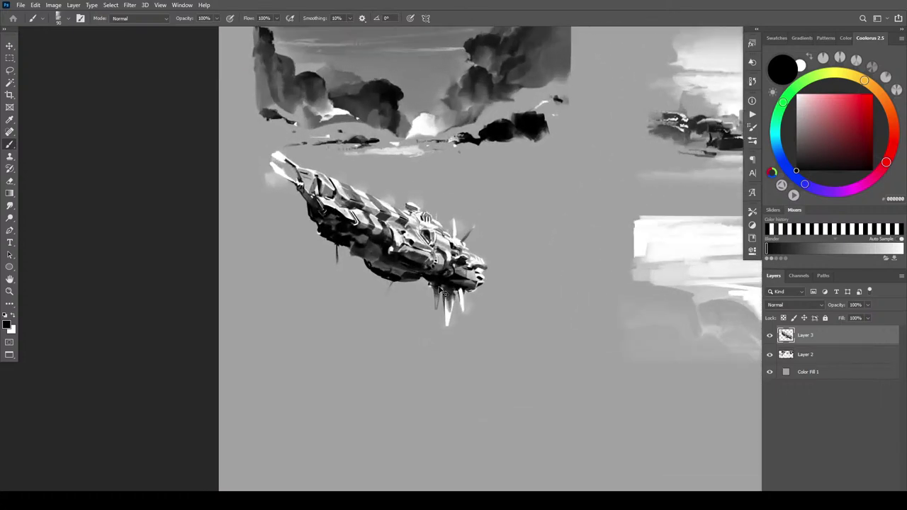
key(l)
mouse_move(513, 211)
mouse_down()
mouse_move(529, 343)
mouse_move(279, 308)
mouse_move(230, 126)
mouse_move(476, 181)
mouse_move(511, 207)
mouse_up()
key(v)
mouse_move(497, 361)
mouse_down()
mouse_move(560, 498)
mouse_move(580, 361)
mouse_move(589, 483)
mouse_up()
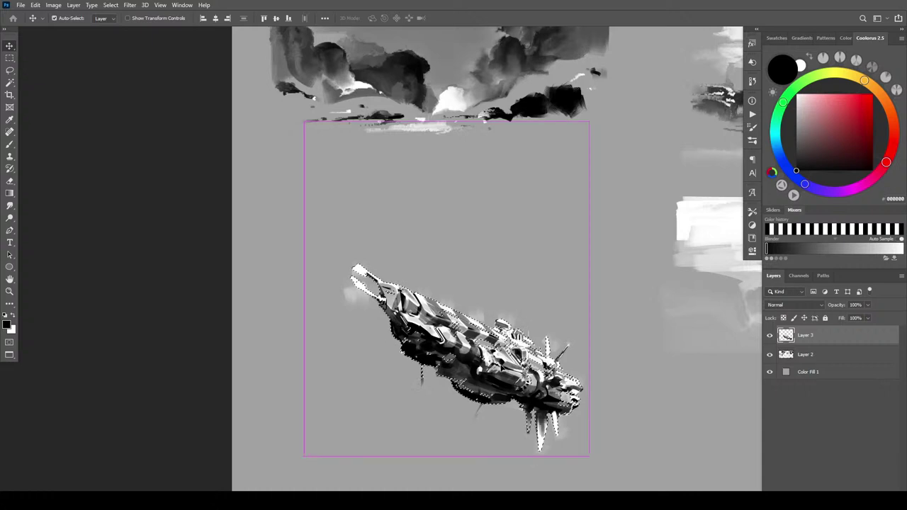
key(ctrl+z)
- Check which artwork Layer 3 holds, clear the selection, and move the ship layer lower beneath the cloud landscape thumbnail
click(770, 336)
click(770, 335)
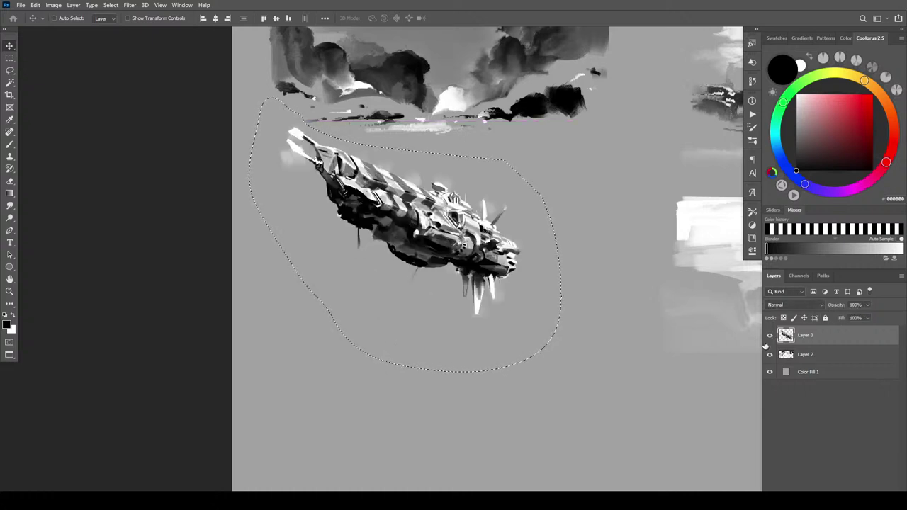
key(ctrl+d)
drag(460, 266, 488, 347)
drag(549, 363, 530, 361)
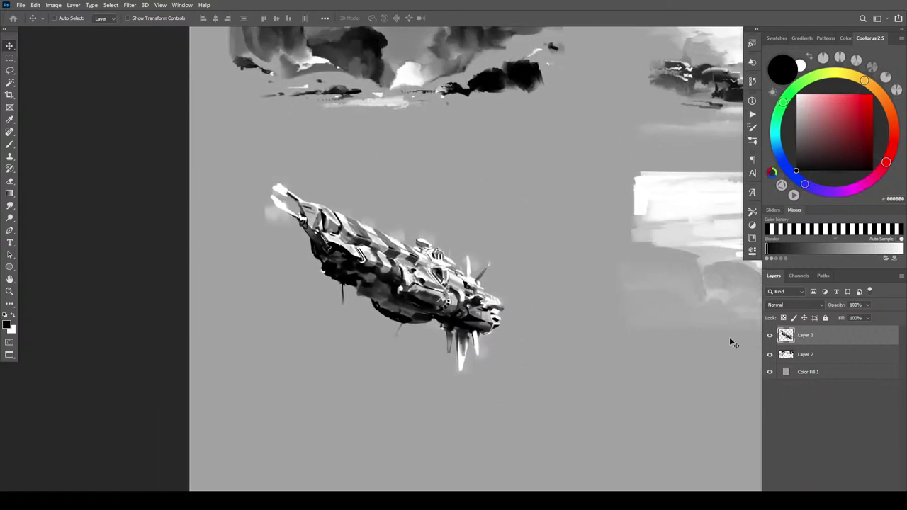
- Add a new layer clipped to Layer 3 and lighten the ship's stern with a large white brush, undoing the unwanted stroke
click(877, 494)
alt+click(826, 344)
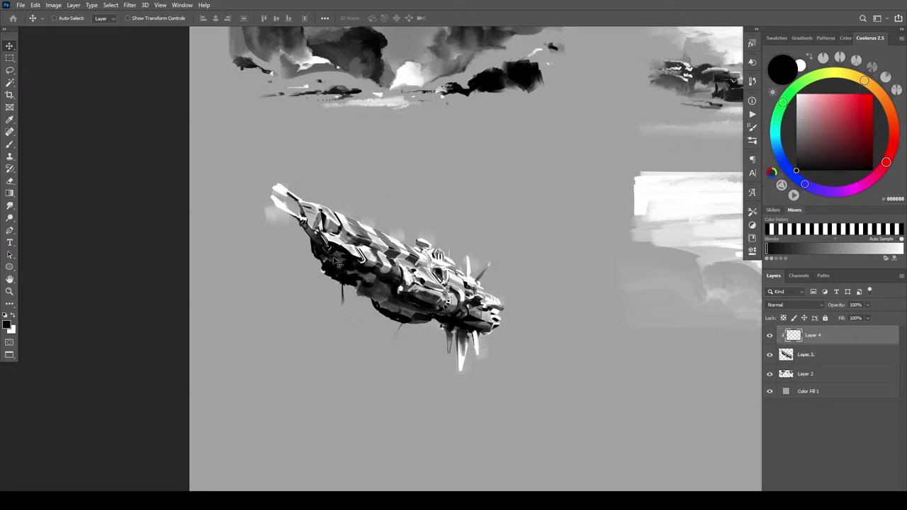
key(b)
key(x)
key(bracketright)
key(bracketright)
key(bracketright)
key(bracketright)
key(bracketright)
key(bracketright)
key(bracketright)
key(bracketright)
key(bracketright)
key(bracketright)
key(bracketright)
key(bracketright)
key(bracketright)
mouse_move(484, 321)
mouse_down()
mouse_move(419, 346)
mouse_move(483, 311)
mouse_up()
mouse_move(419, 331)
mouse_down()
mouse_move(375, 322)
mouse_move(425, 321)
mouse_up()
key(ctrl+z)
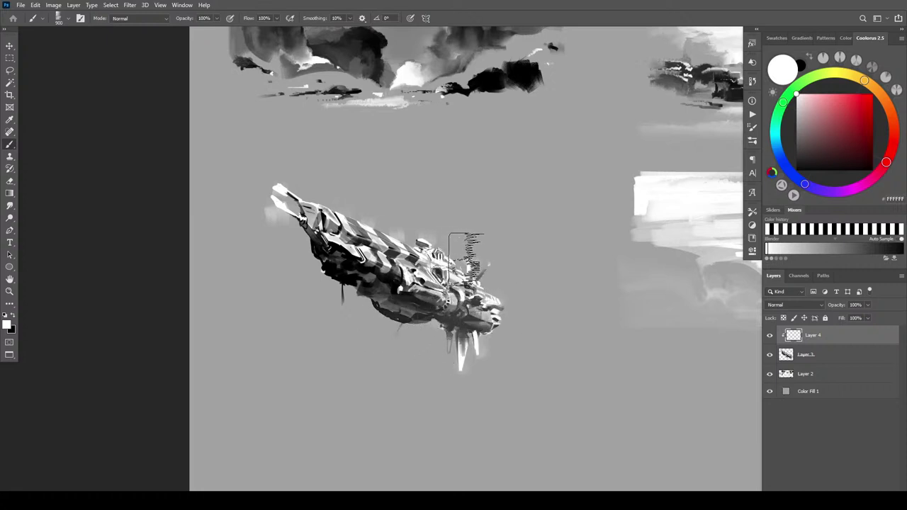
- Reduce the brush size to 70 for finer work on the ship
key(bracketleft)
key(bracketleft)
key(bracketleft)
key(bracketleft)
key(bracketleft)
key(bracketleft)
key(bracketleft)
key(bracketleft)
key(bracketleft)
key(bracketright)
key(bracketright)
key(bracketright)
key(bracketright)
key(bracketright)
key(bracketright)
key(bracketleft)
key(bracketleft)
key(bracketleft)
key(bracketleft)
key(bracketleft)
key(bracketleft)
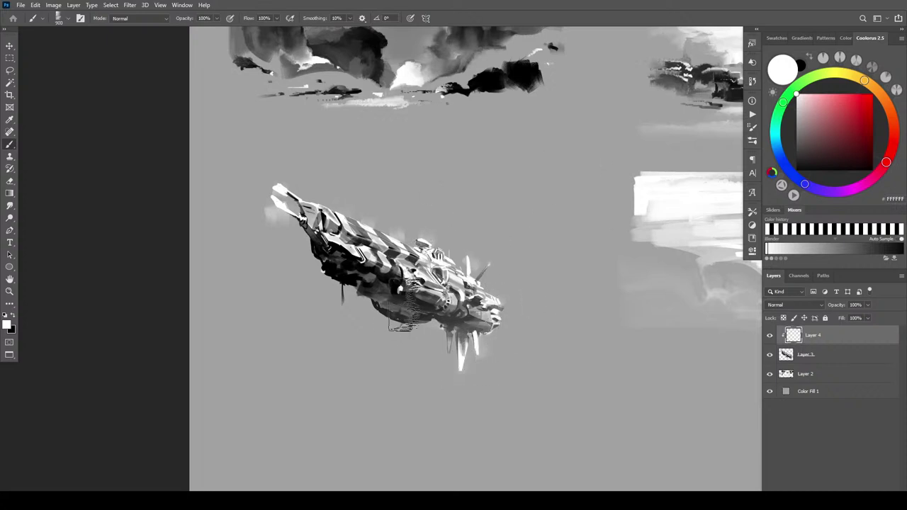
key(bracketleft)
key(bracketleft)
key(bracketleft)
key(bracketleft)
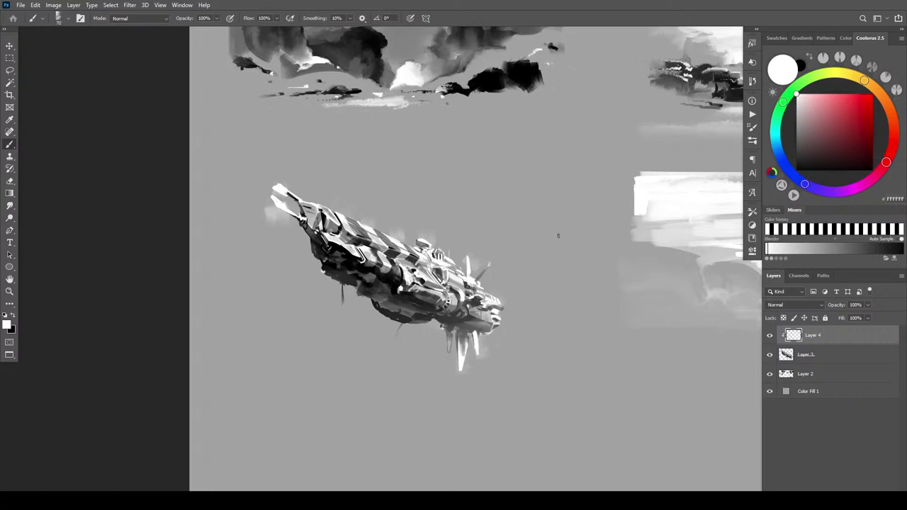
- Add a new layer above Layer 4, clip it to the ship, set its blend mode to Multiply and switch to black
key(ctrl+minus)
key(ctrl+minus)
key(ctrl+minus)
key(ctrl+minus)
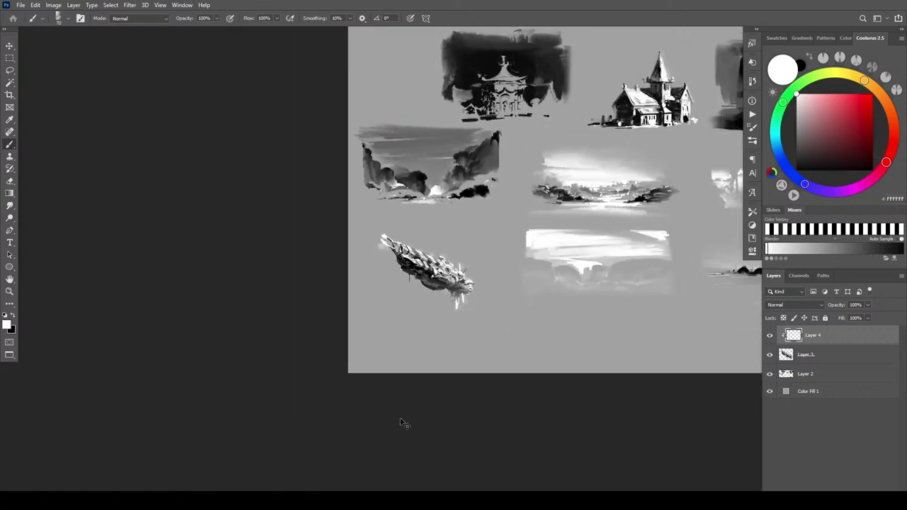
key(ctrl+plus)
key(ctrl+plus)
key(ctrl+plus)
key(ctrl+plus)
key(ctrl+plus)
key(ctrl+plus)
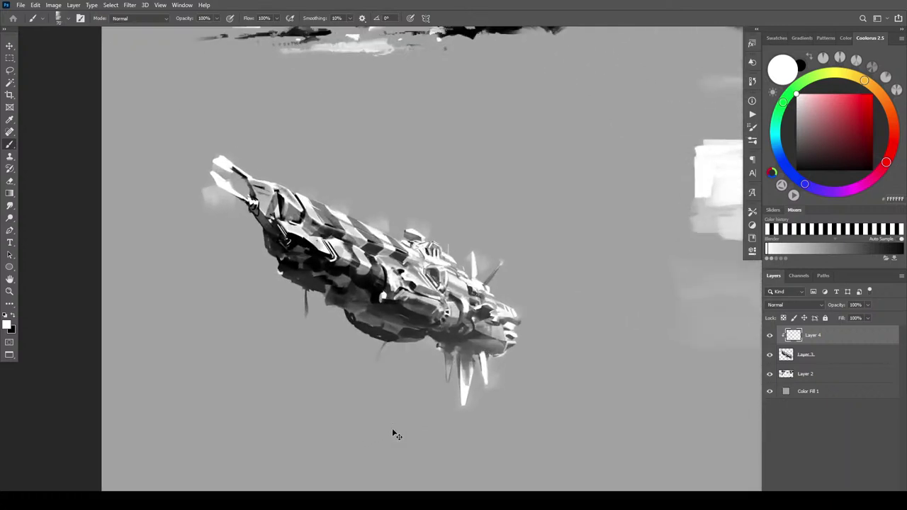
click(886, 487)
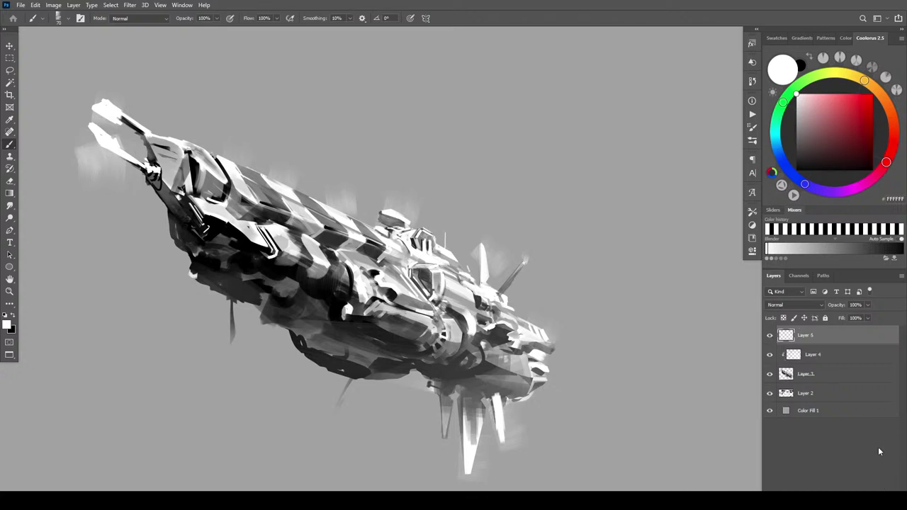
alt+click(823, 345)
click(794, 304)
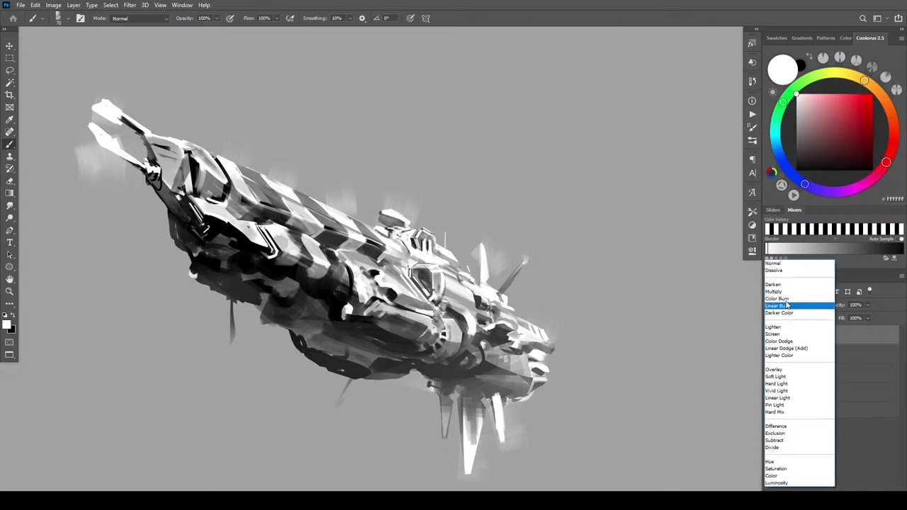
click(793, 295)
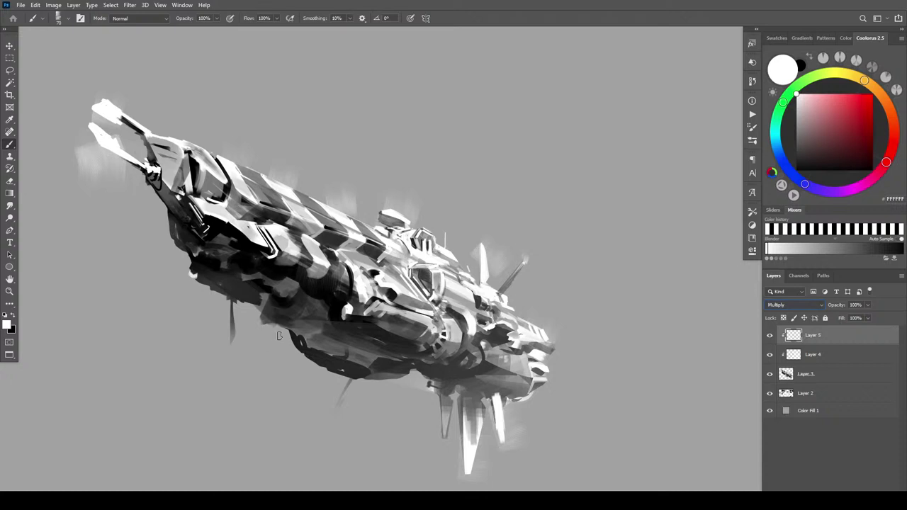
key(x)
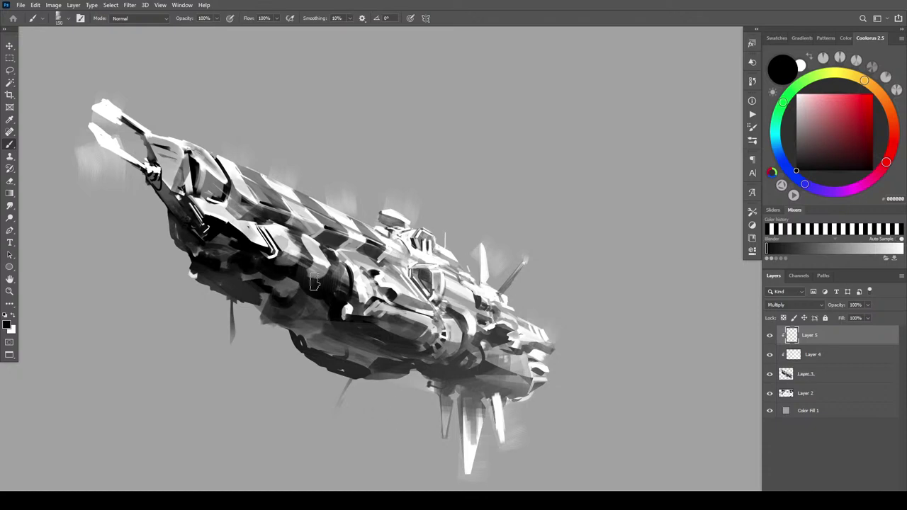
- Darken the ship's stern underside and hanging spikes with a smaller black brush on the Multiply layer
key(ctrl+minus)
key(ctrl+minus)
key(ctrl+minus)
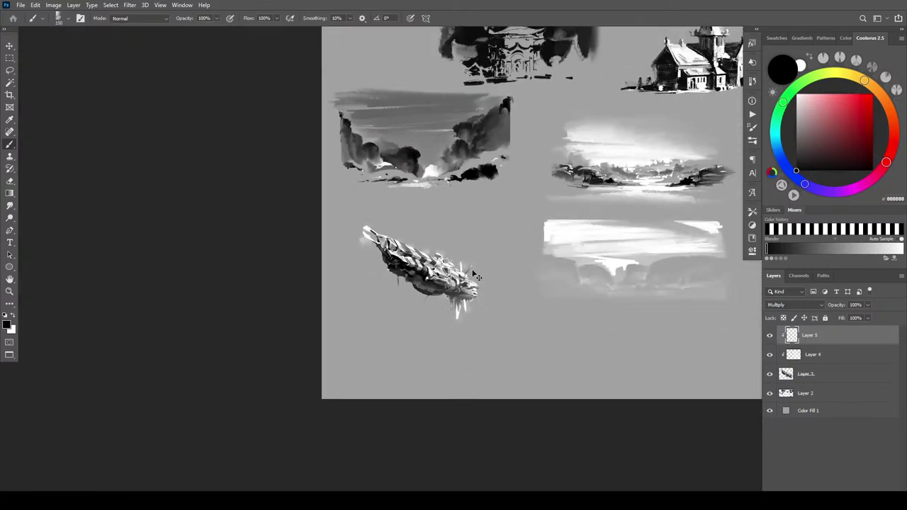
key(ctrl+plus)
key(bracketleft)
key(bracketleft)
key(bracketleft)
key(bracketleft)
key(bracketleft)
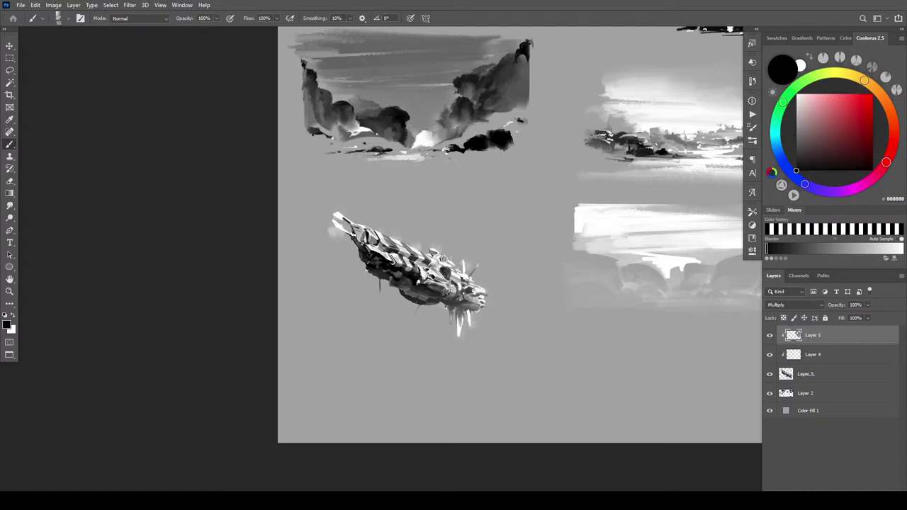
mouse_move(457, 304)
mouse_down()
mouse_move(460, 295)
mouse_move(476, 301)
mouse_move(464, 287)
mouse_move(487, 294)
mouse_move(459, 335)
mouse_up()
mouse_move(468, 314)
mouse_down()
mouse_move(460, 331)
mouse_move(452, 324)
mouse_move(454, 309)
mouse_move(469, 326)
mouse_move(468, 316)
mouse_up()
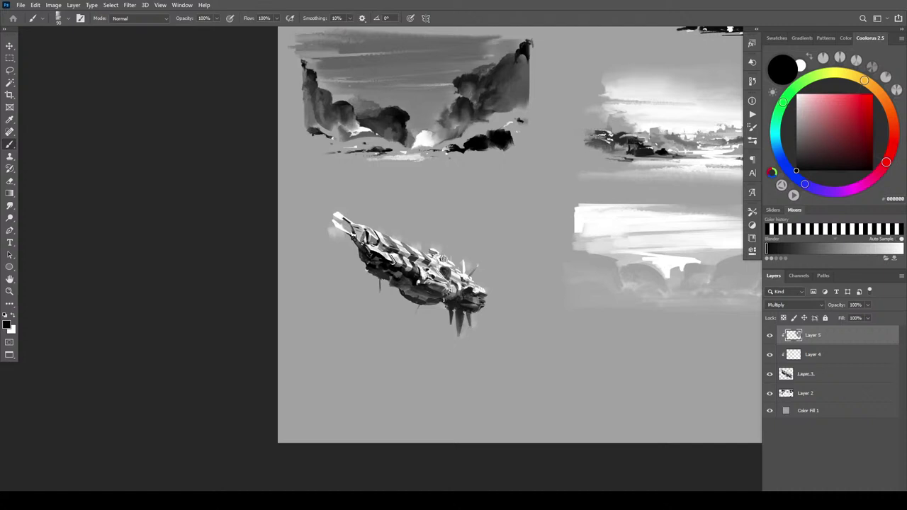
- Shade the engine pod and the middle of the hull's side with broader black strokes
mouse_move(445, 292)
mouse_down()
mouse_move(424, 271)
mouse_move(421, 288)
mouse_move(438, 296)
mouse_up()
key(])
key(])
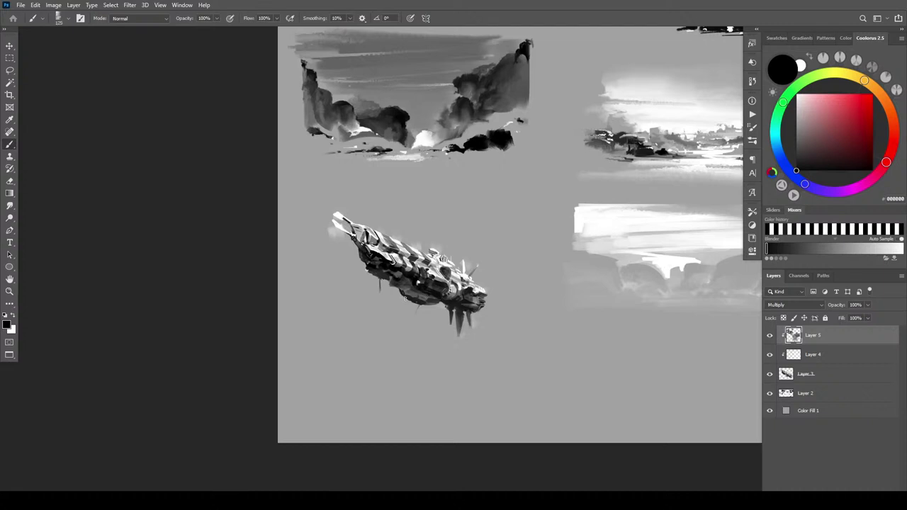
mouse_move(406, 293)
mouse_down()
mouse_move(401, 285)
mouse_move(428, 303)
mouse_move(392, 276)
mouse_up()
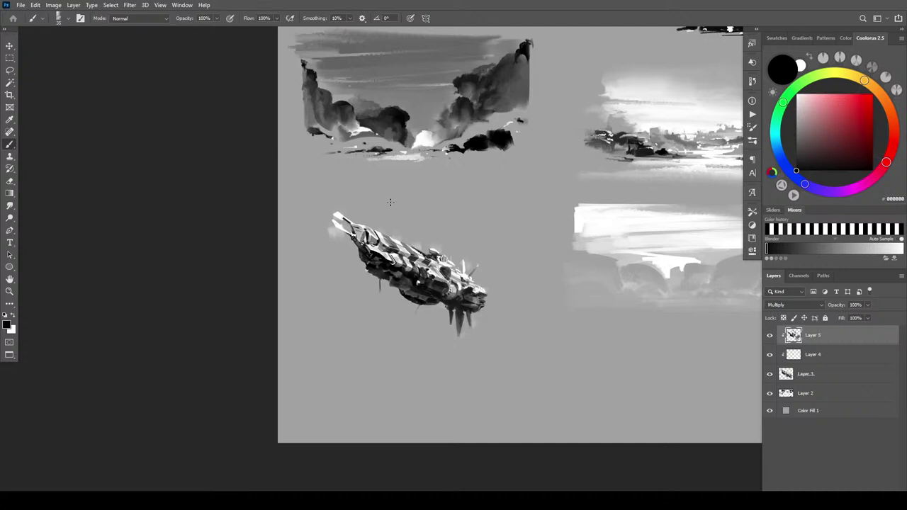
- Try blackening the bow and its forward prongs, and undo the strokes
drag(412, 241, 414, 248)
key(bracketright)
key(bracketright)
mouse_move(334, 229)
mouse_down()
mouse_move(330, 220)
mouse_move(348, 236)
mouse_move(333, 222)
mouse_move(341, 217)
mouse_up()
mouse_move(341, 216)
mouse_down()
mouse_move(349, 219)
mouse_move(341, 234)
mouse_move(355, 237)
mouse_move(351, 220)
mouse_move(372, 262)
mouse_move(368, 235)
mouse_up()
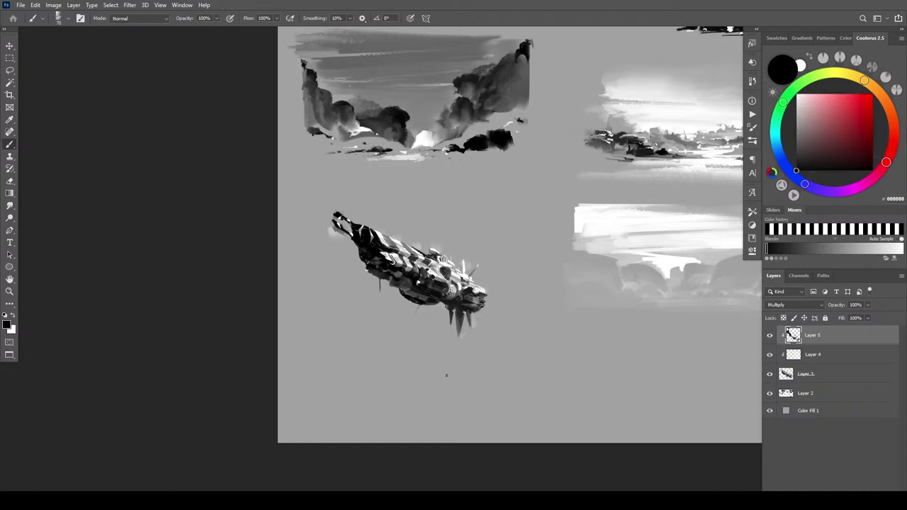
key(ctrl+z)
key(ctrl+z)
key(ctrl+z)
key(ctrl+z)
key(ctrl+z)
key(])
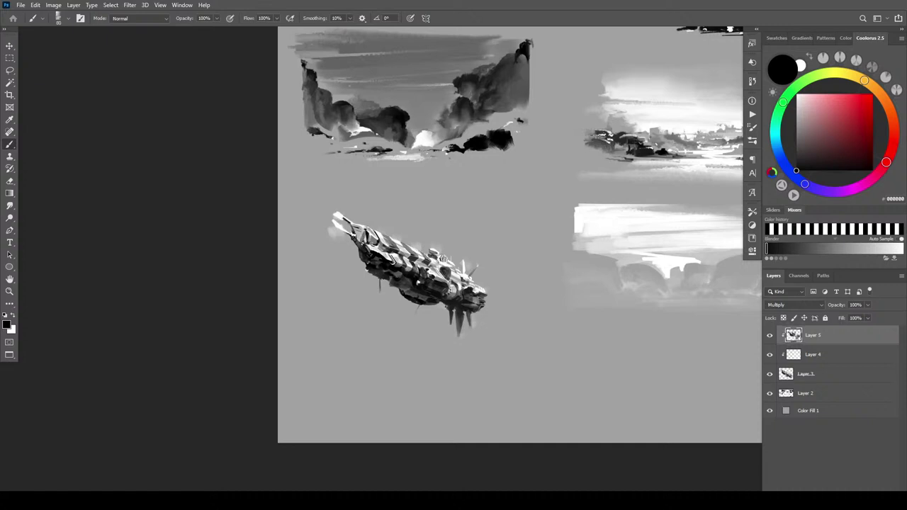
- Restore the last undone stroke and darken the bow's front face and upper edge with short black strokes
key(ctrl+shift+z)
key(])
key(])
key(bracketleft)
click(362, 228)
click(365, 228)
click(365, 238)
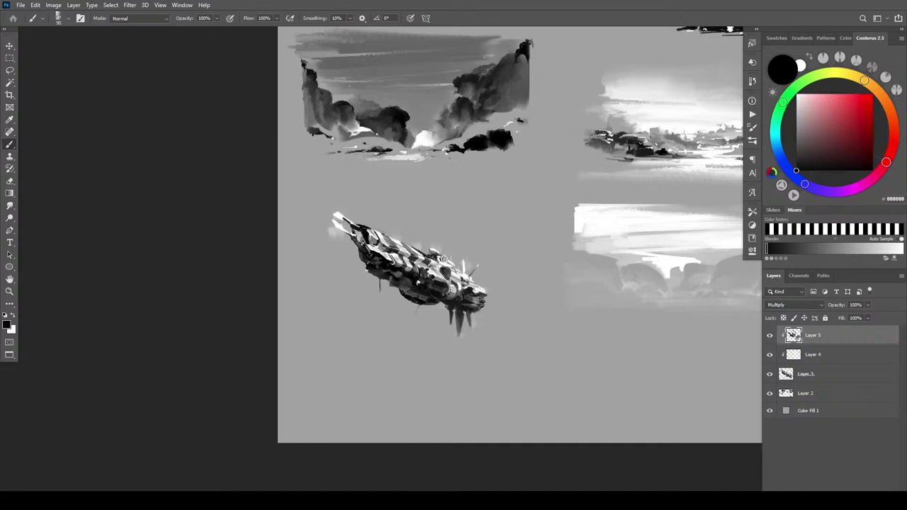
drag(367, 227, 375, 231)
drag(353, 229, 365, 250)
- Try dark strokes and small stripes on the bow prongs with smaller brushes, and undo them with the preceding bow shading
drag(333, 215, 345, 236)
key(ctrl+z)
key(ctrl+z)
drag(324, 221, 339, 211)
key(ctrl+z)
key(ctrl+z)
key([)
mouse_move(334, 217)
mouse_down()
mouse_move(342, 212)
mouse_move(334, 219)
mouse_move(341, 229)
mouse_up()
key(ctrl+z)
key([)
key([)
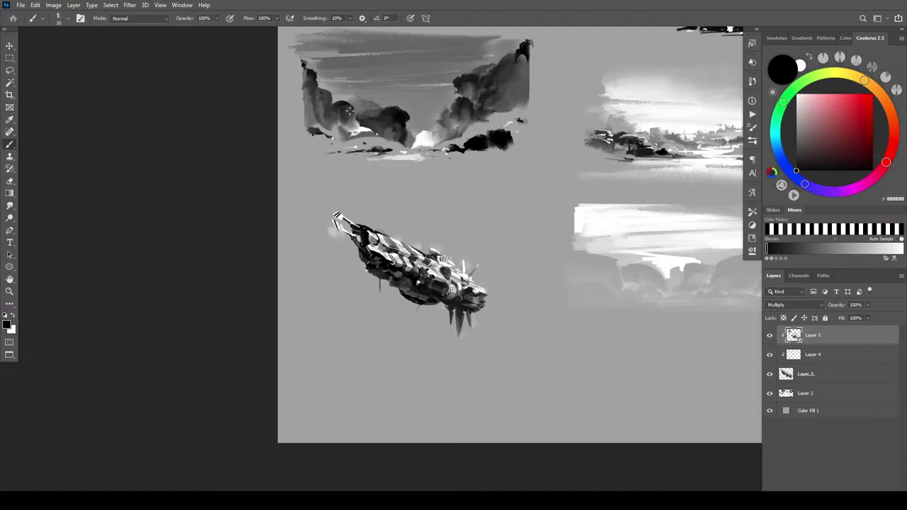
key(ctrl+z)
key(ctrl+z)
key(ctrl+z)
key(ctrl+z)
key(ctrl+z)
key(ctrl+z)
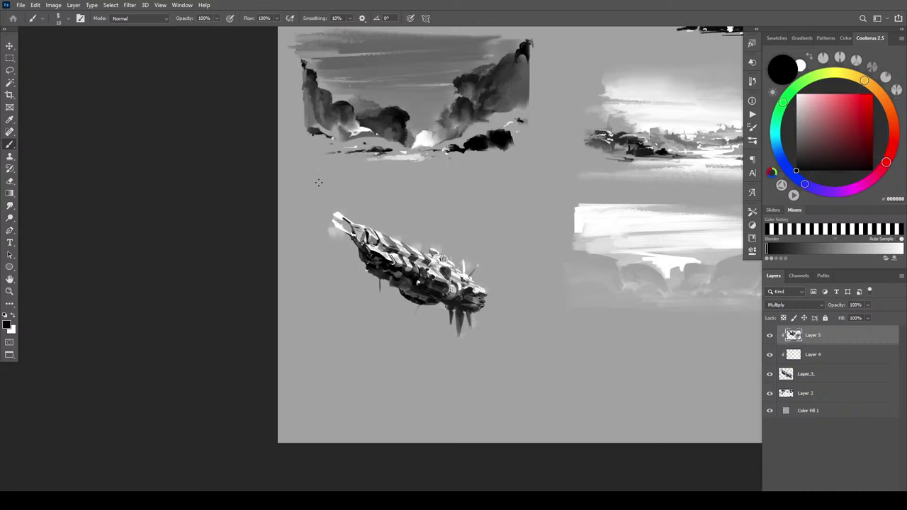
- Redo the last two bow shading strokes and compare the ship with and without them
key(ctrl+shift+z)
key(ctrl+shift+z)
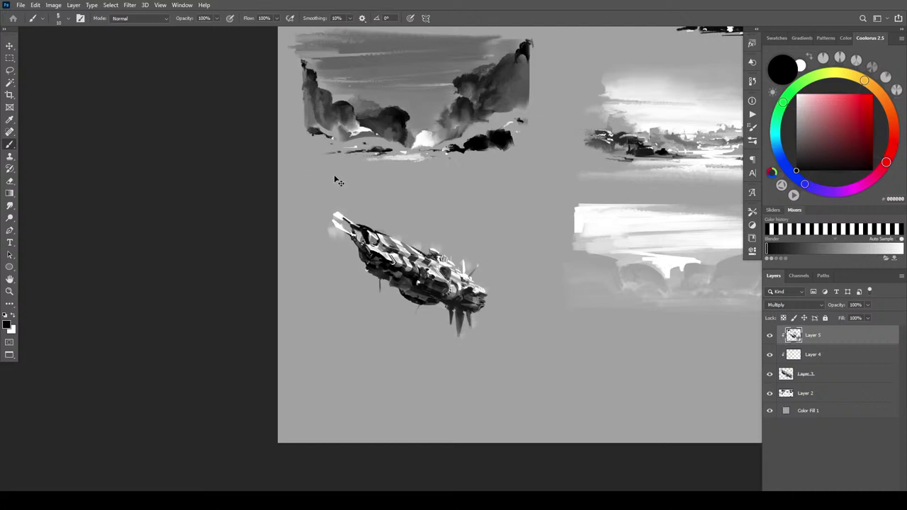
key(ctrl+z)
key(ctrl+z)
key(ctrl+shift+z)
key(ctrl+shift+z)
- Try more black strokes on the bow's upper edge and front face with a larger brush, undoing the unwanted ones
key(bracketright)
key(bracketright)
key(bracketright)
key(bracketright)
click(352, 222)
drag(352, 223, 361, 228)
key([)
drag(359, 240, 363, 248)
drag(364, 229, 371, 233)
key(ctrl+z)
drag(369, 233, 355, 231)
key(ctrl+z)
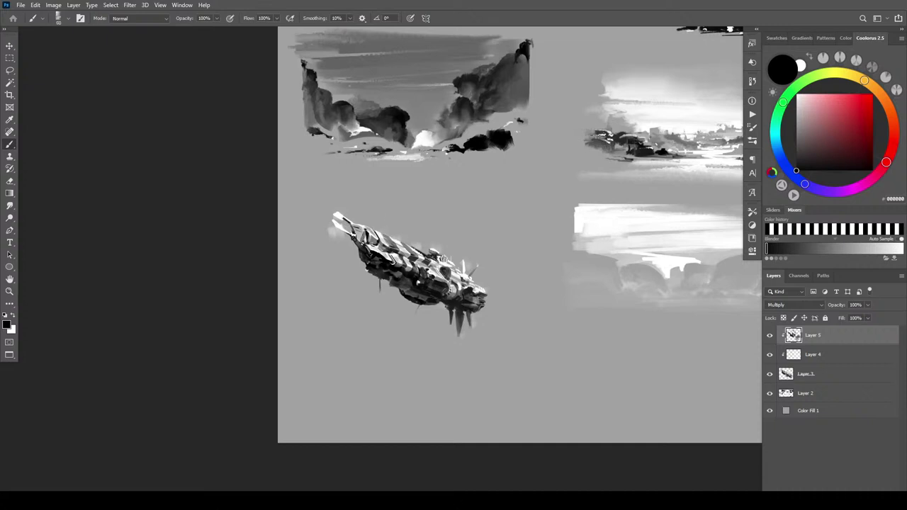
- Darken the bow's front face behind the prongs with textured black strokes, undoing the unsuitable ones
drag(360, 224, 356, 228)
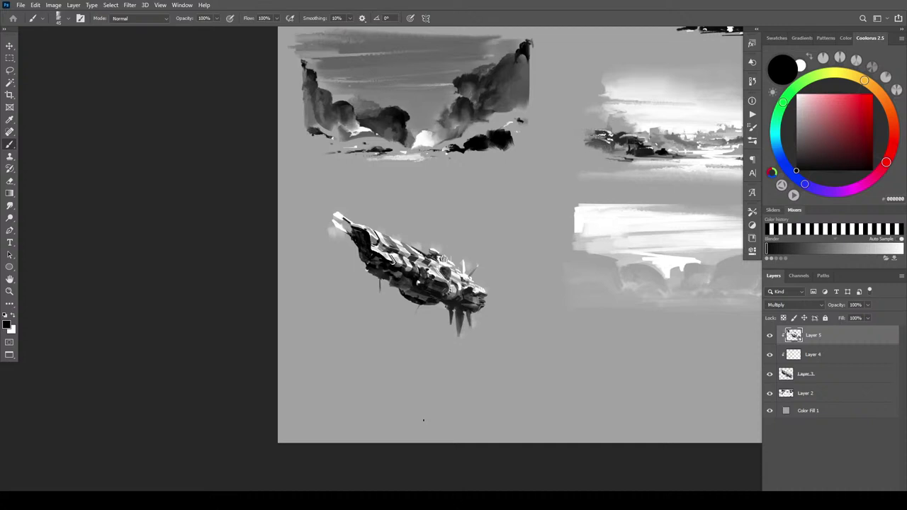
drag(355, 224, 353, 234)
mouse_move(364, 243)
mouse_down()
mouse_move(366, 261)
mouse_move(368, 246)
mouse_up()
key(ctrl+z)
key(ctrl+z)
key(ctrl+z)
mouse_move(365, 228)
mouse_down()
mouse_move(357, 226)
mouse_move(362, 244)
mouse_up()
click(357, 234)
key(ctrl+z)
- Add dark textured strokes to the engine pod and the hull section just above it
drag(444, 276, 427, 287)
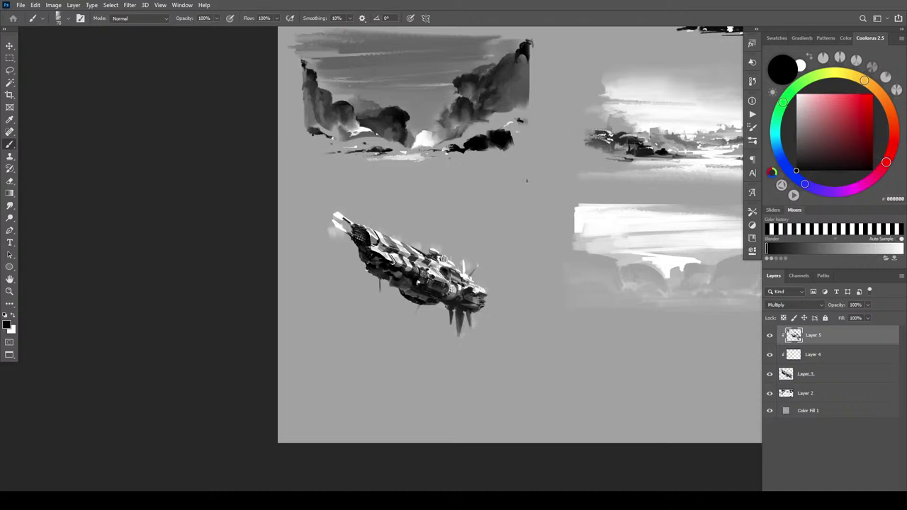
scroll(527, 186, down, 3)
scroll(527, 186, up, 1)
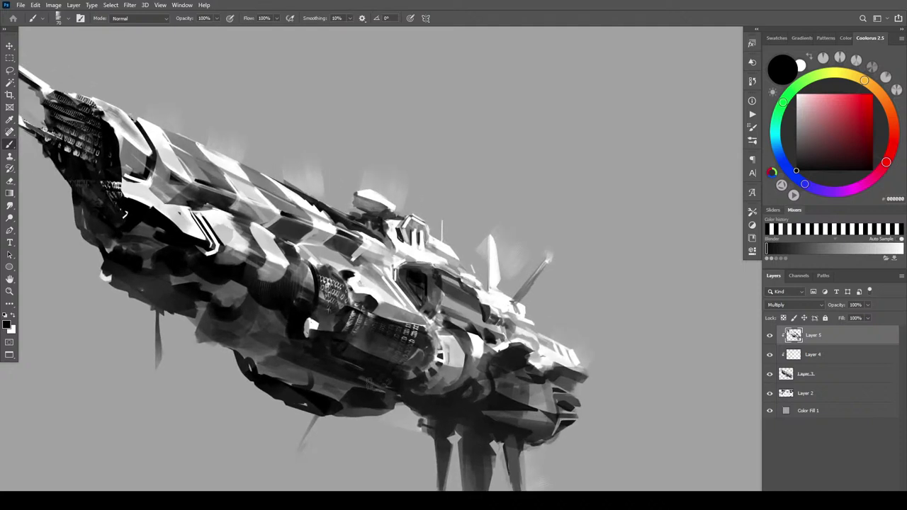
mouse_move(392, 265)
mouse_down()
mouse_move(391, 278)
mouse_move(386, 271)
mouse_up()
- Undo unwanted strokes and bring back the light tips of the spikes hanging beneath the stern
key(ctrl+minus)
key(ctrl+minus)
key(ctrl+minus)
key(ctrl+minus)
key(ctrl+minus)
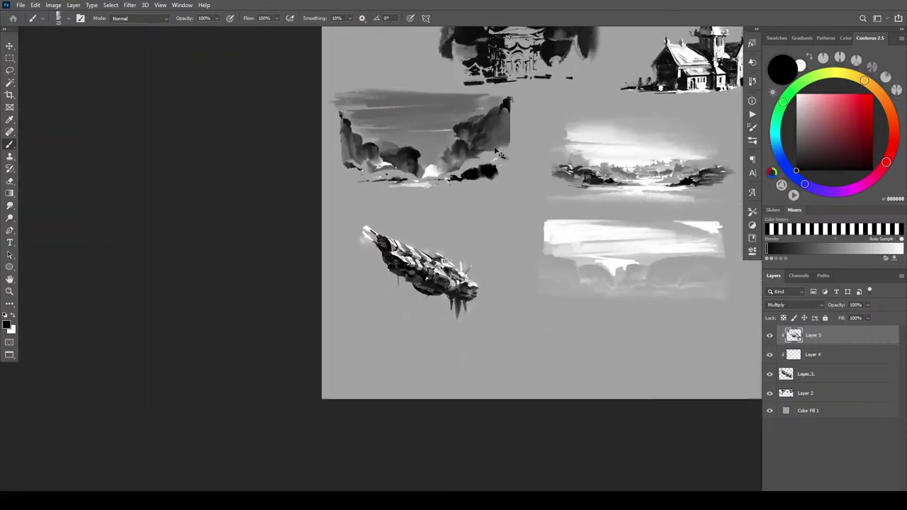
key(ctrl+plus)
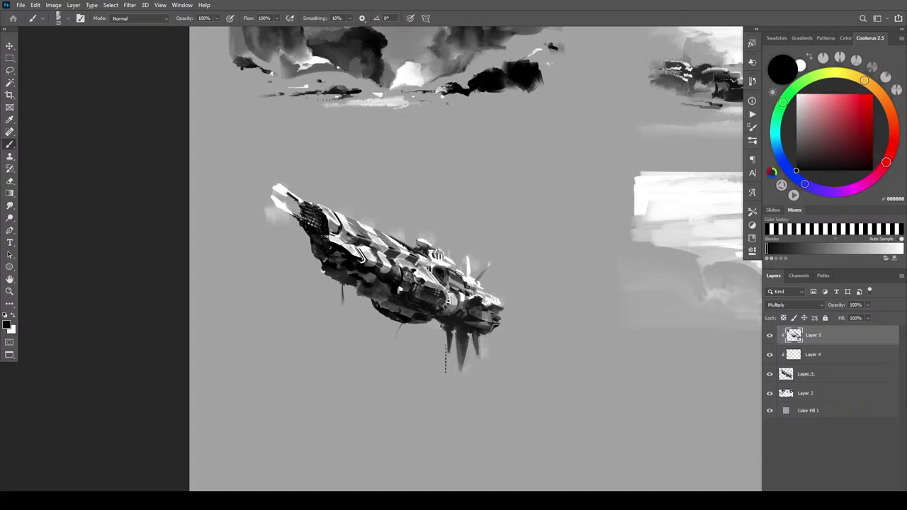
key(ctrl+z)
key(ctrl+z)
key(ctrl+z)
key(ctrl+z)
key(ctrl+z)
key(ctrl+z)
key(ctrl+z)
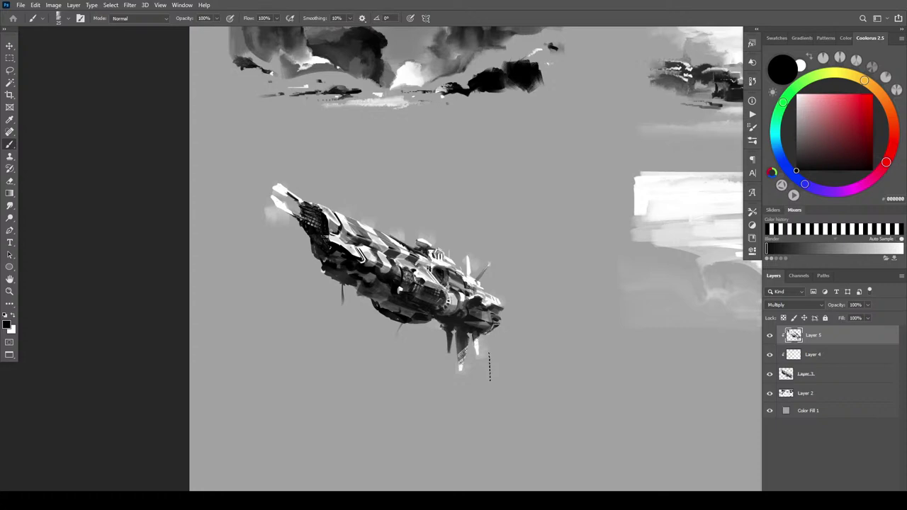
- Move the Multiply shading layer, Layer 5, beneath Layer 4 in the clipped stack
key(ctrl+minus)
key(ctrl+minus)
key(ctrl+minus)
key(ctrl+minus)
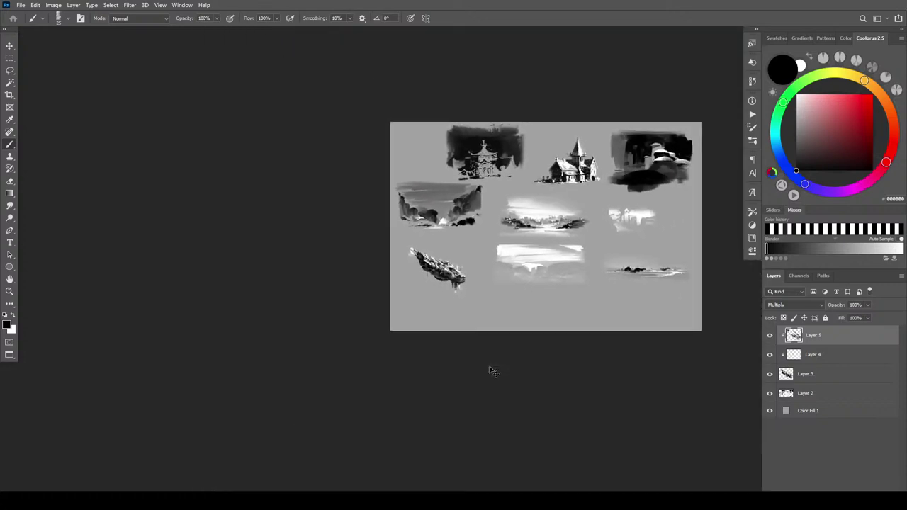
key(ctrl+plus)
key(ctrl+plus)
key(ctrl+plus)
key(ctrl+plus)
key(ctrl+plus)
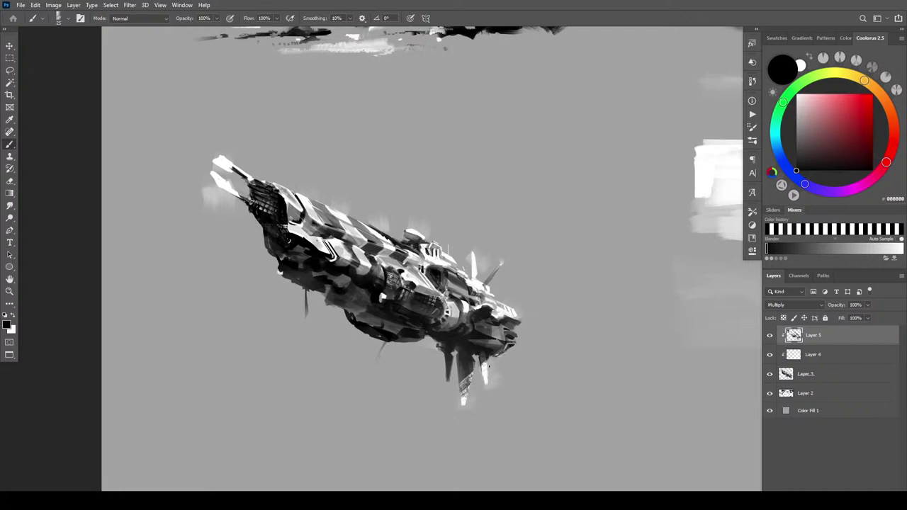
drag(835, 343, 838, 369)
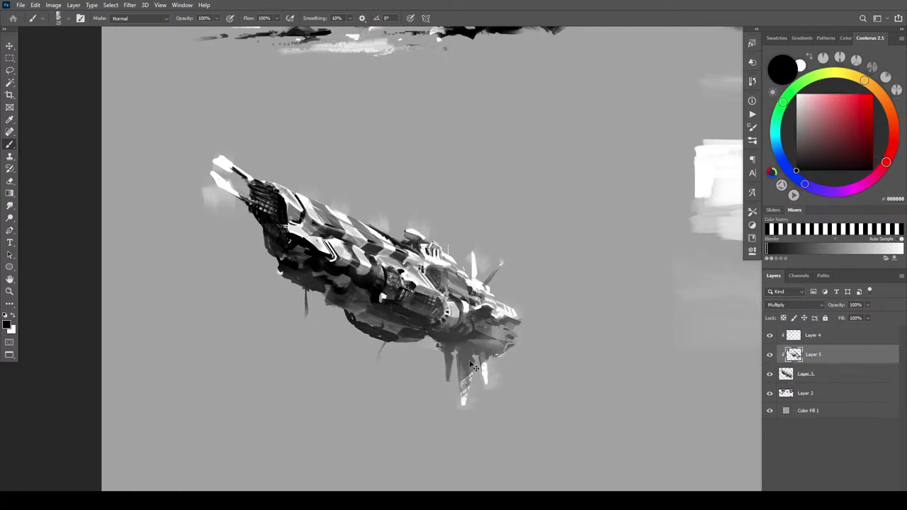
- Examine the shaded ship up close and from afar, and compare it with the neighbouring landscape and building thumbnails
key(ctrl+minus)
key(ctrl+minus)
key(ctrl+minus)
key(ctrl+minus)
key(ctrl+minus)
key(ctrl+plus)
key(ctrl+plus)
key(ctrl+plus)
key(ctrl+plus)
key(ctrl+plus)
key(ctrl+minus)
key(ctrl+plus)
key(ctrl+minus)
key(ctrl+minus)
scroll(454, 266, up, 9)
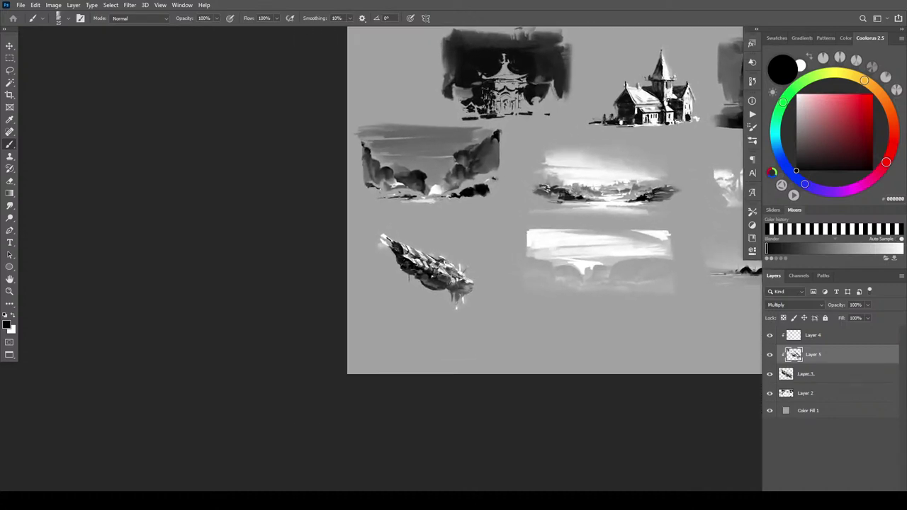
key(space)
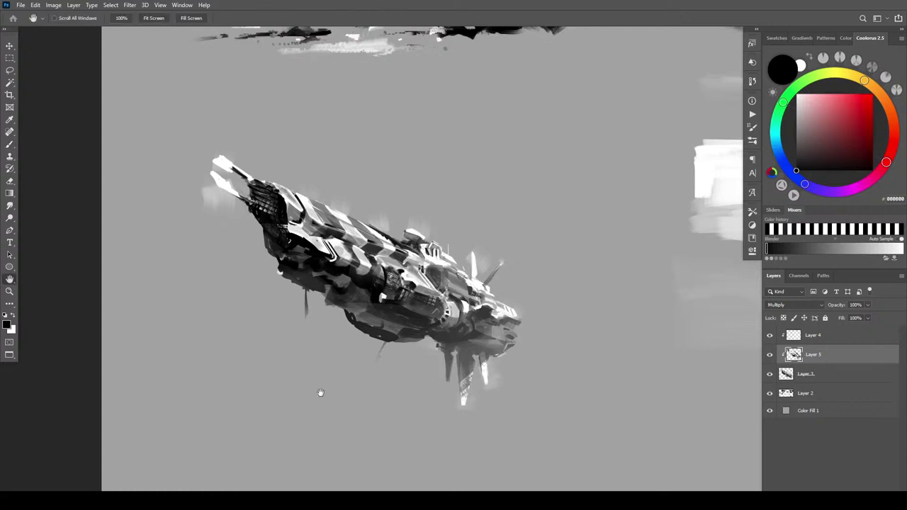
drag(470, 355, 418, 347)
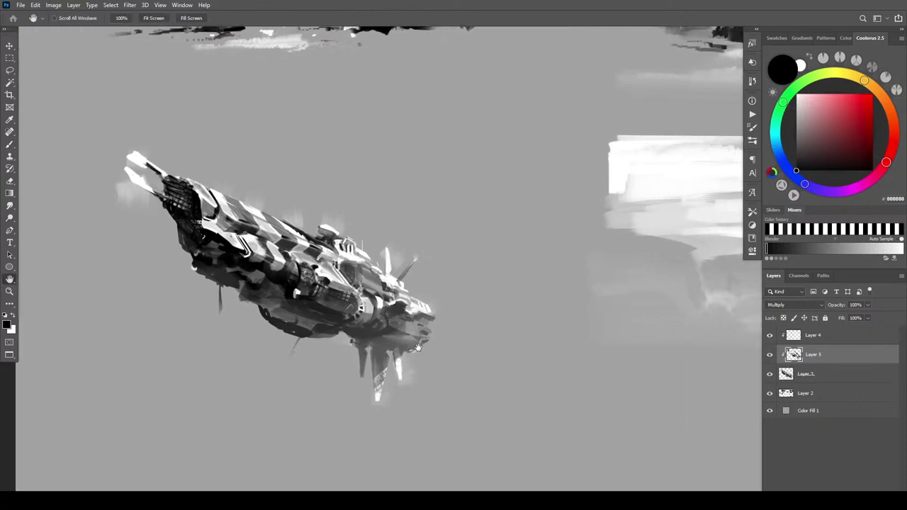
mouse_move(459, 287)
mouse_down()
mouse_move(470, 237)
mouse_move(445, 341)
mouse_move(576, 343)
mouse_move(509, 373)
mouse_move(455, 350)
mouse_move(472, 357)
mouse_move(431, 362)
mouse_move(422, 381)
mouse_up()
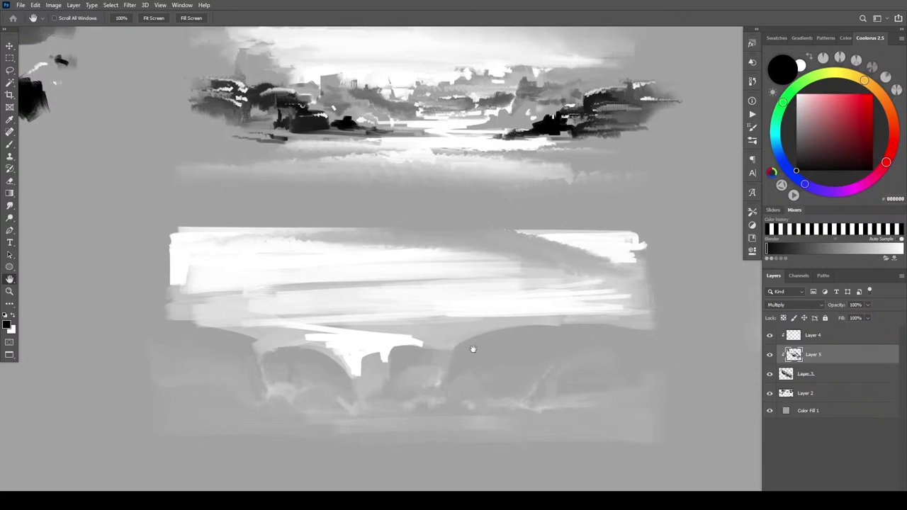
mouse_move(509, 327)
mouse_down()
mouse_move(515, 331)
mouse_move(492, 345)
mouse_move(526, 387)
mouse_up()
scroll(515, 331, up, 4)
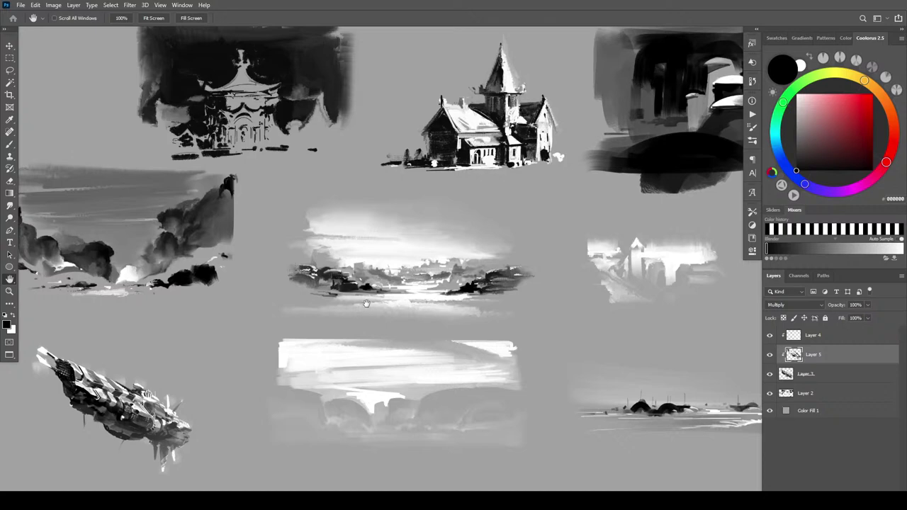
mouse_move(496, 476)
mouse_down()
mouse_move(369, 409)
mouse_move(609, 383)
mouse_up()
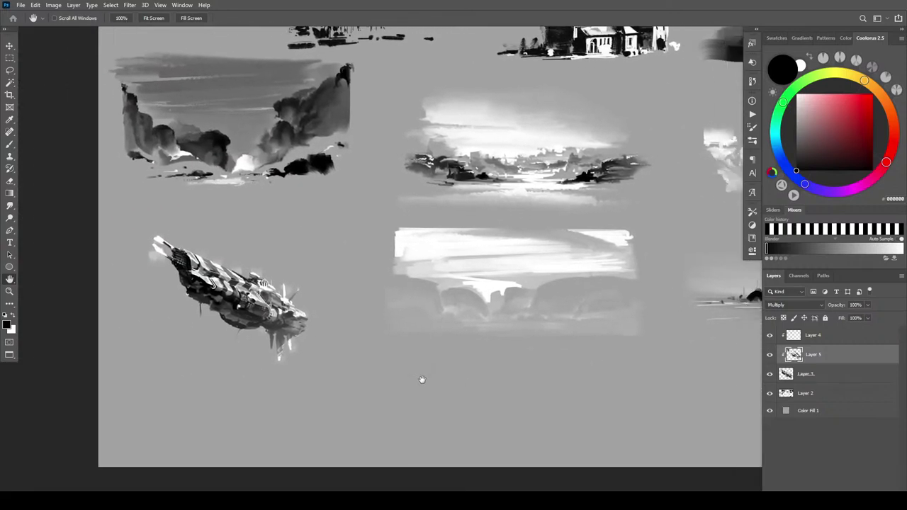
drag(636, 427, 442, 419)
drag(618, 350, 642, 363)
- Duplicate the ship's base layer with clipped Layers 5 and 4, group the copies and hide that group
click(792, 377)
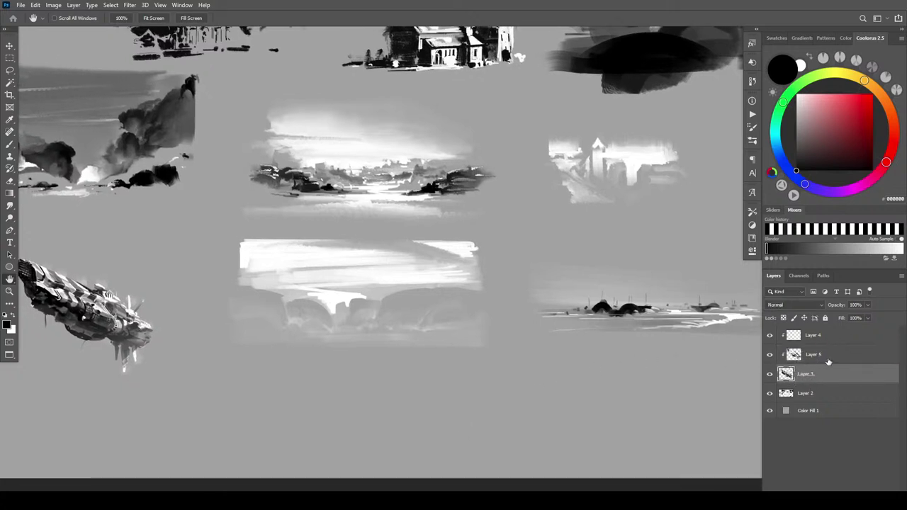
shift+click(845, 343)
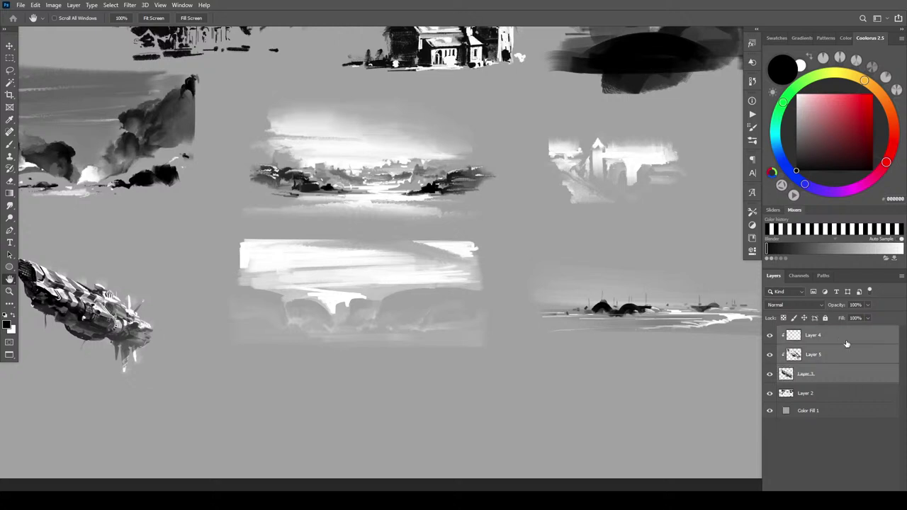
key(ctrl+j)
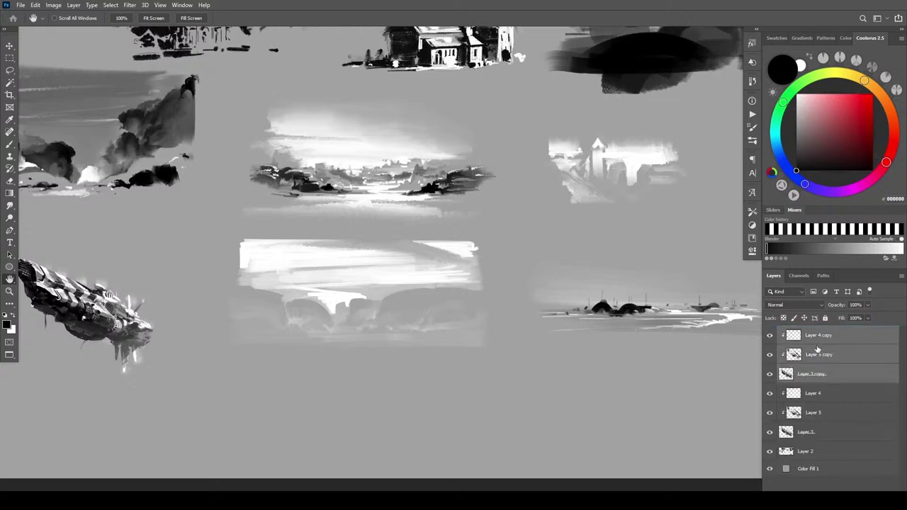
key(ctrl+g)
drag(201, 356, 348, 336)
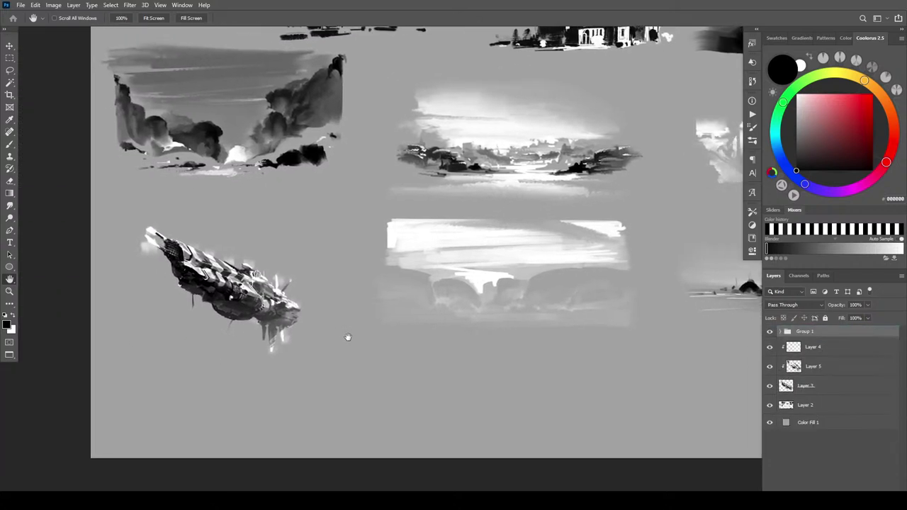
click(771, 332)
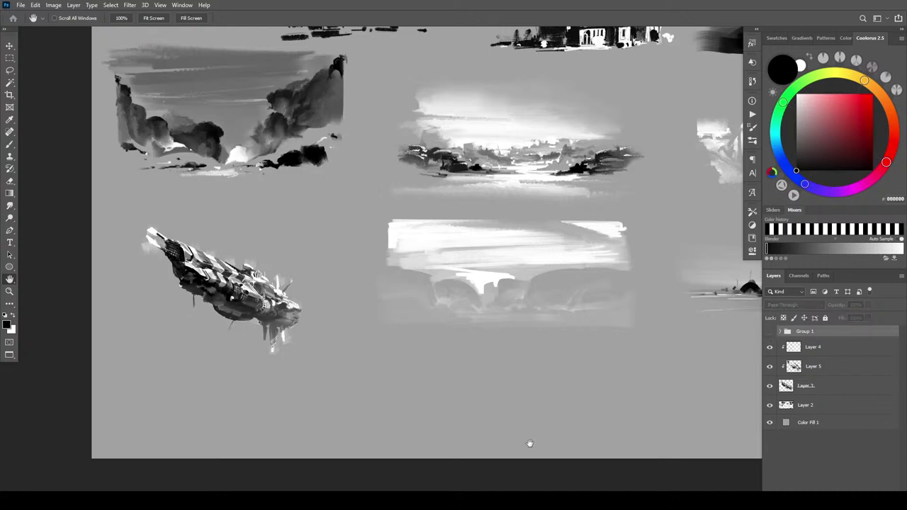
- Copy the dark canyon landscape above the ship from Layer 2 onto its own layer using a rectangular selection
click(820, 408)
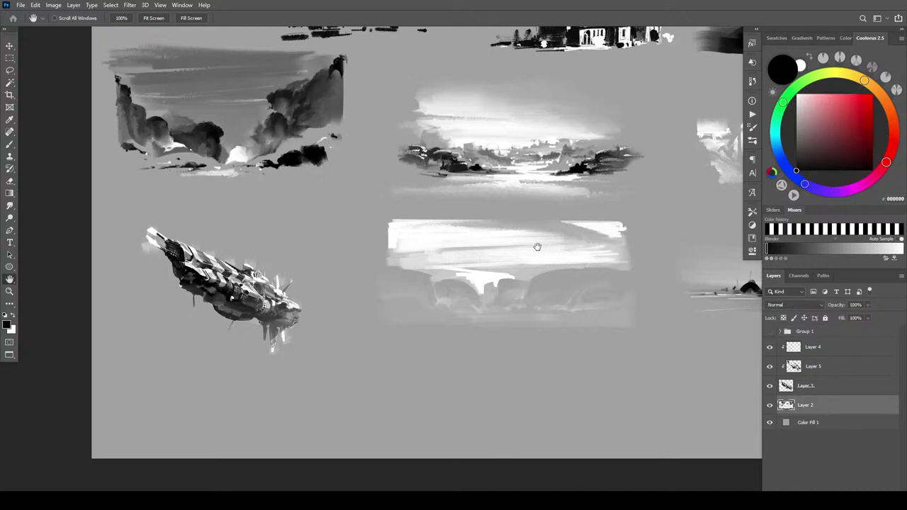
drag(529, 257, 327, 335)
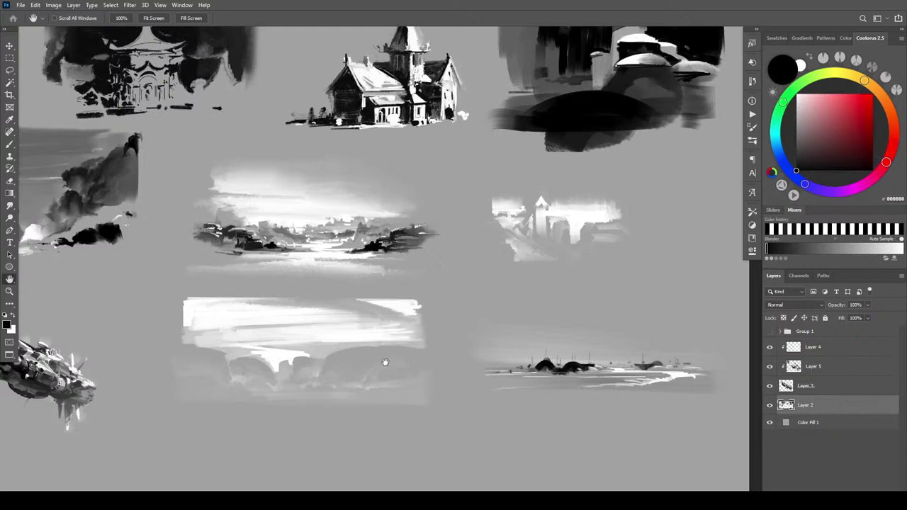
drag(117, 195, 388, 253)
drag(435, 312, 353, 302)
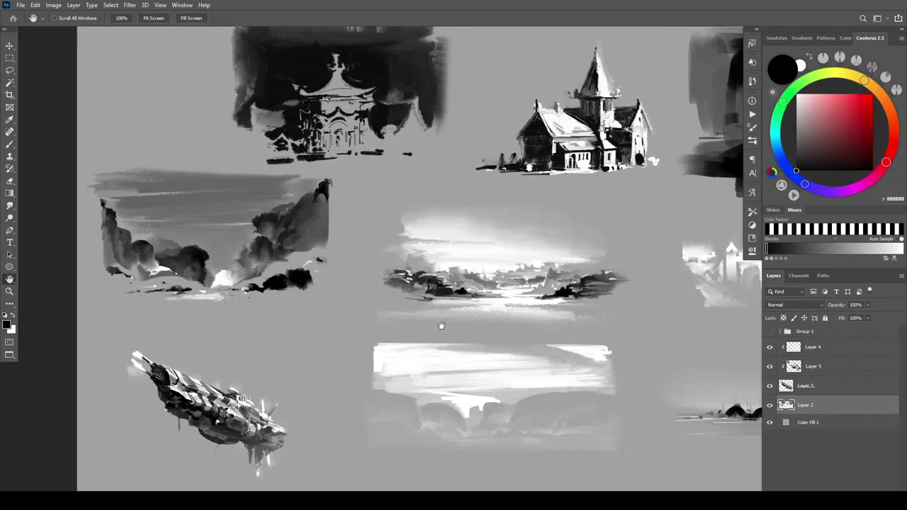
key(m)
mouse_move(94, 166)
mouse_down()
mouse_move(331, 285)
mouse_move(334, 307)
mouse_up()
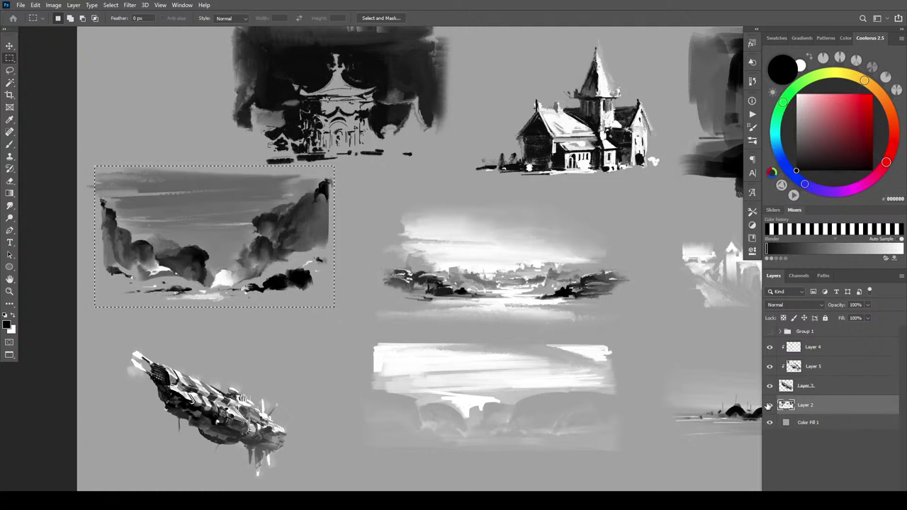
key(ctrl+j)
- Copy the bright-sky landscape beside the ship from Layer 2 onto its own layer using a rectangular selection
mouse_move(385, 349)
mouse_down()
mouse_move(229, 291)
mouse_move(332, 369)
mouse_move(470, 426)
mouse_move(470, 417)
mouse_up()
click(790, 424)
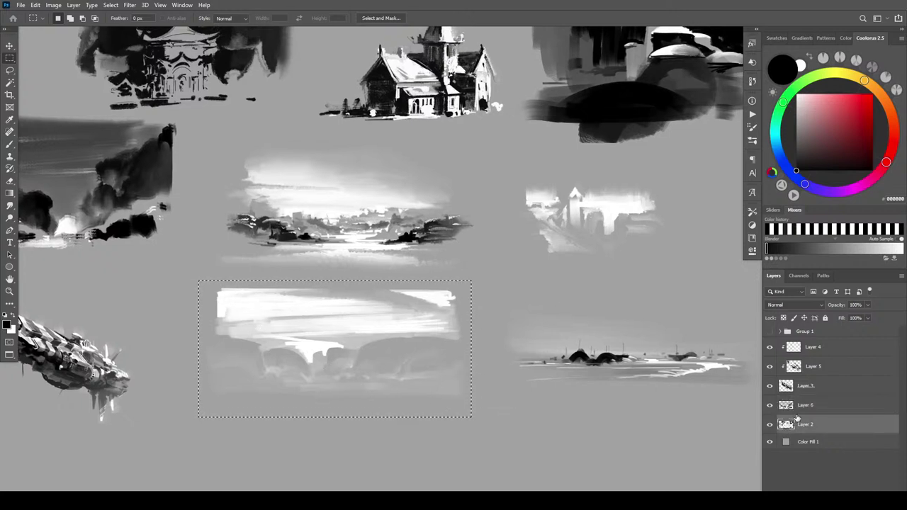
key(ctrl+j)
- Copy the seascape with dark islands from Layer 2 onto its own layer using a rectangular selection
drag(499, 367, 360, 340)
mouse_move(364, 261)
mouse_down()
mouse_move(381, 279)
mouse_move(633, 392)
mouse_move(624, 397)
mouse_up()
click(794, 444)
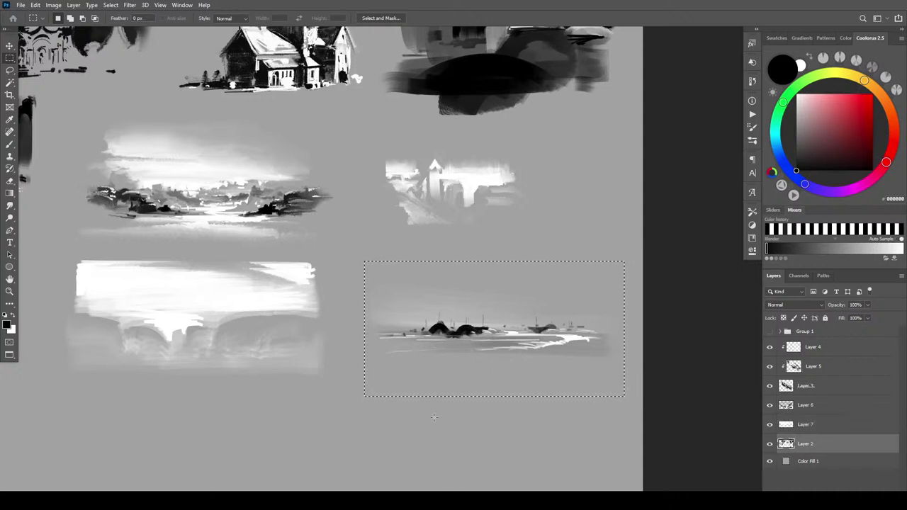
key(ctrl+j)
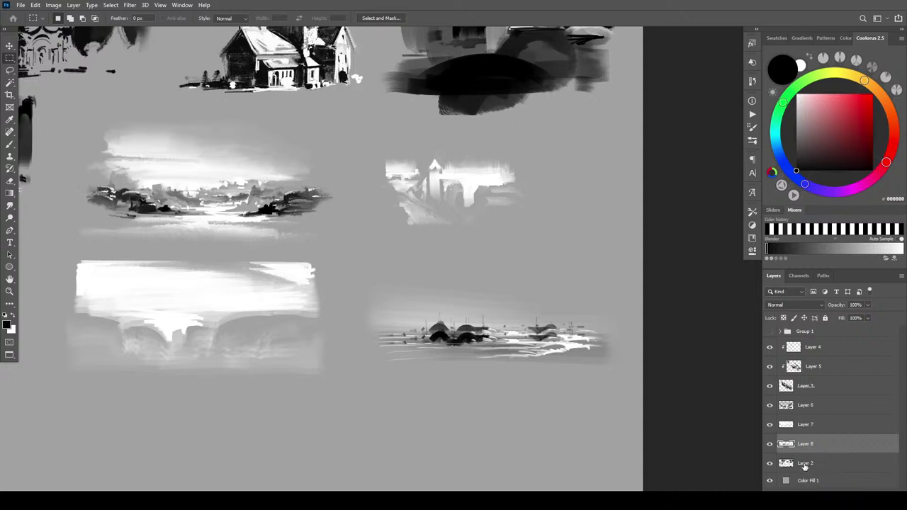
- Hide the original thumbnails on Layer 2 and activate the Move tool
click(769, 463)
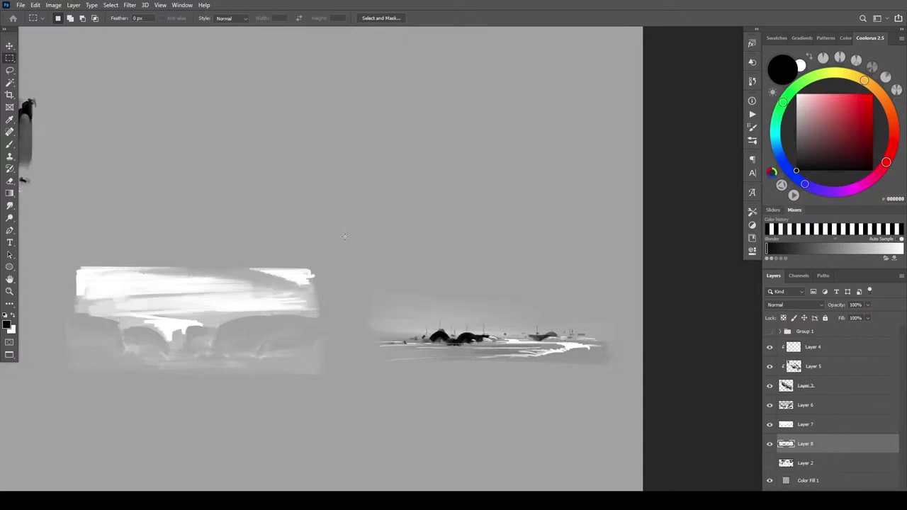
scroll(330, 294, down, 3)
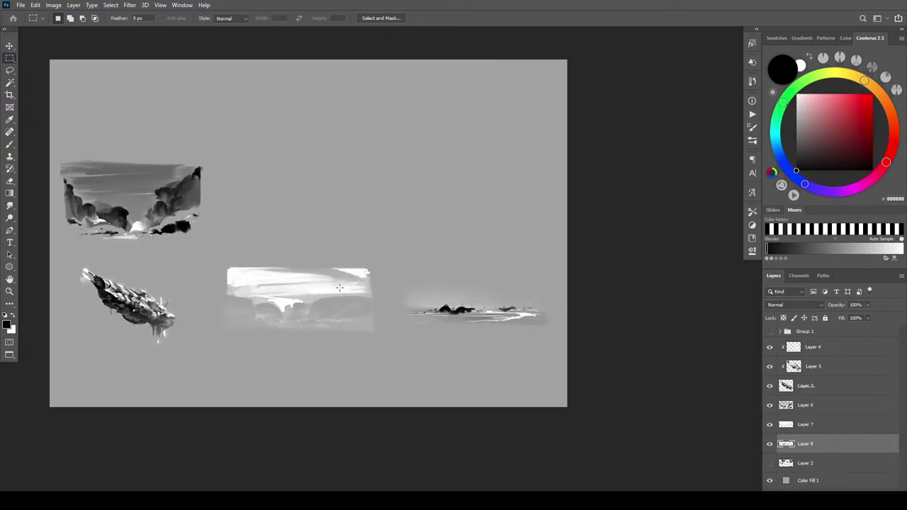
key(v)
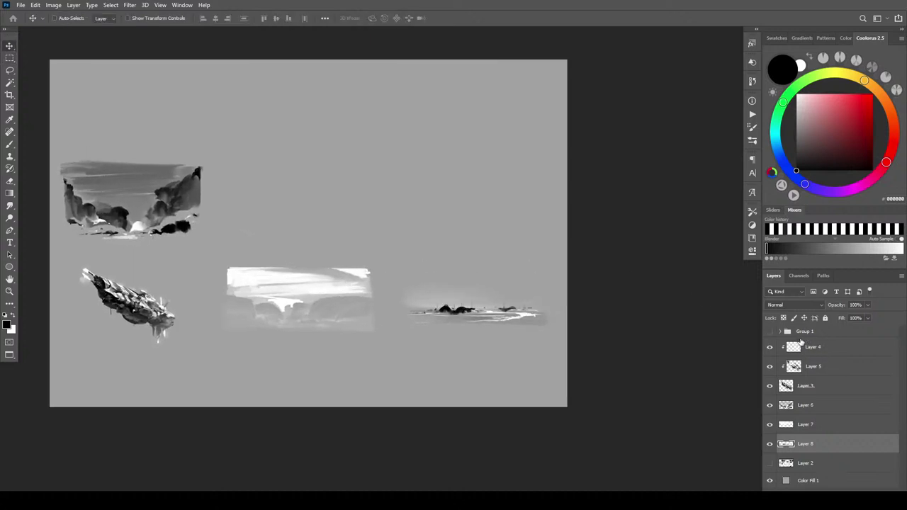
- Show Group 1, hide Layer 3, and place Layers 6, 7 and 8 directly beneath Group 1
click(769, 331)
drag(798, 333, 842, 327)
shift+click(844, 443)
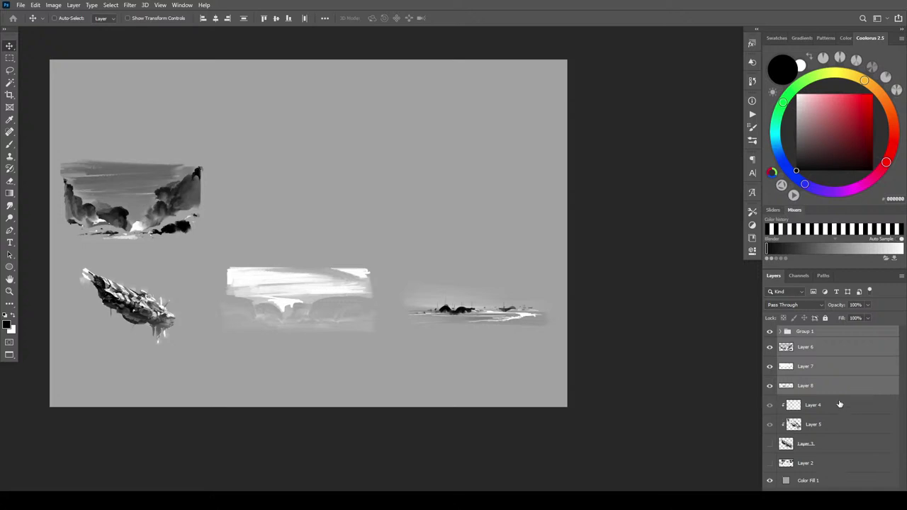
- Scale the bright sky sketch on Layer 7 up to 250.77% and place it across the middle of the canvas
click(823, 366)
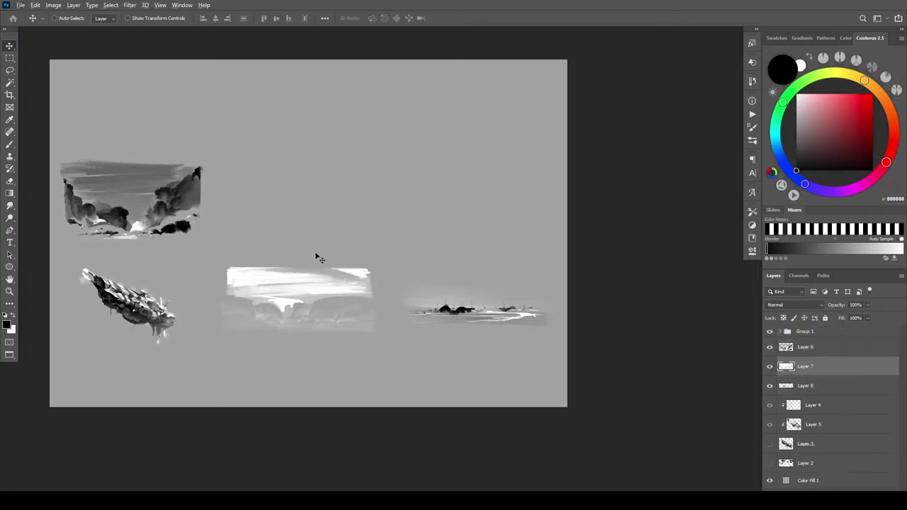
click(160, 5)
click(203, 220)
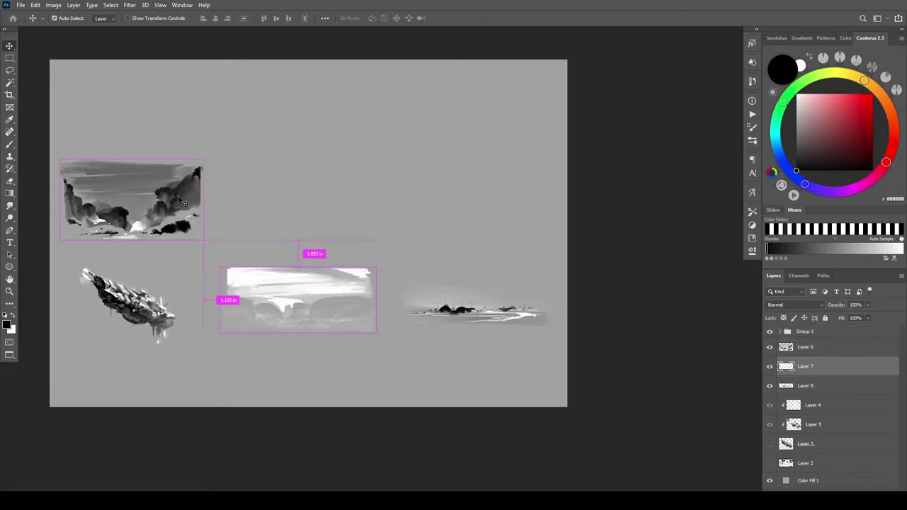
key(ctrl+z)
key(ctrl+t)
drag(277, 251, 57, 115)
mouse_move(387, 230)
mouse_down()
mouse_move(452, 203)
mouse_move(461, 209)
mouse_move(446, 312)
mouse_move(445, 291)
mouse_up()
key(Return)
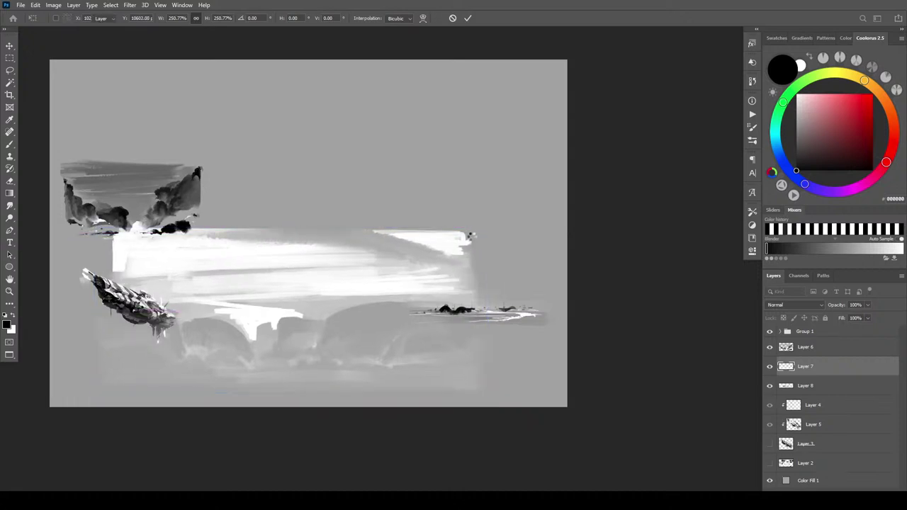
- Move Layer 7 and Group 1 upward together, and shift the Group 1 airship slightly right on its own
click(827, 332)
mouse_move(397, 280)
mouse_down()
mouse_move(401, 191)
mouse_move(399, 213)
mouse_up()
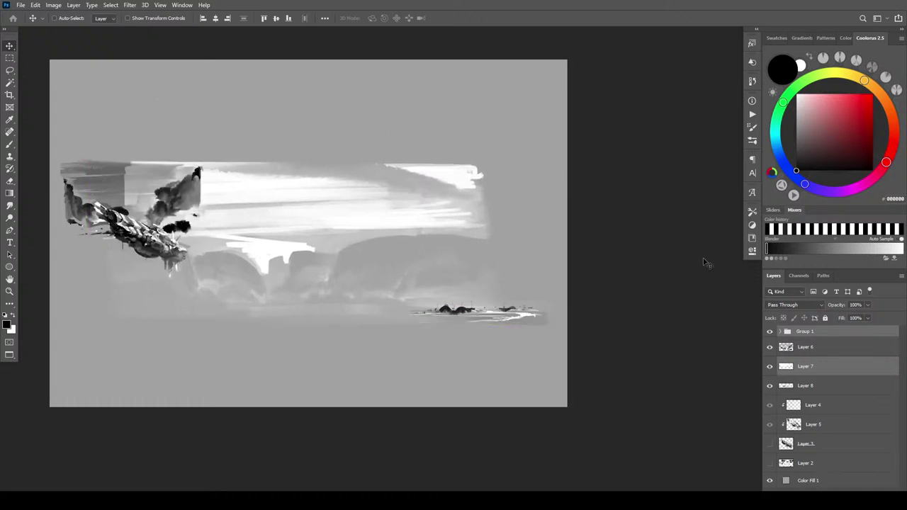
click(824, 336)
drag(273, 255, 312, 260)
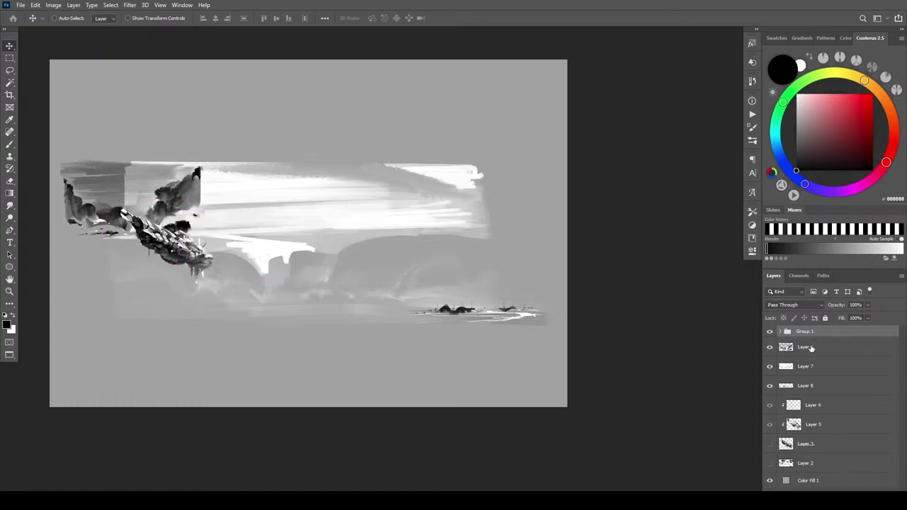
- Enlarge the dark cliff sketch on Layer 6 to 346.39% and center it on the canvas together with the airship group
click(812, 347)
click(770, 348)
click(770, 347)
drag(273, 183, 369, 284)
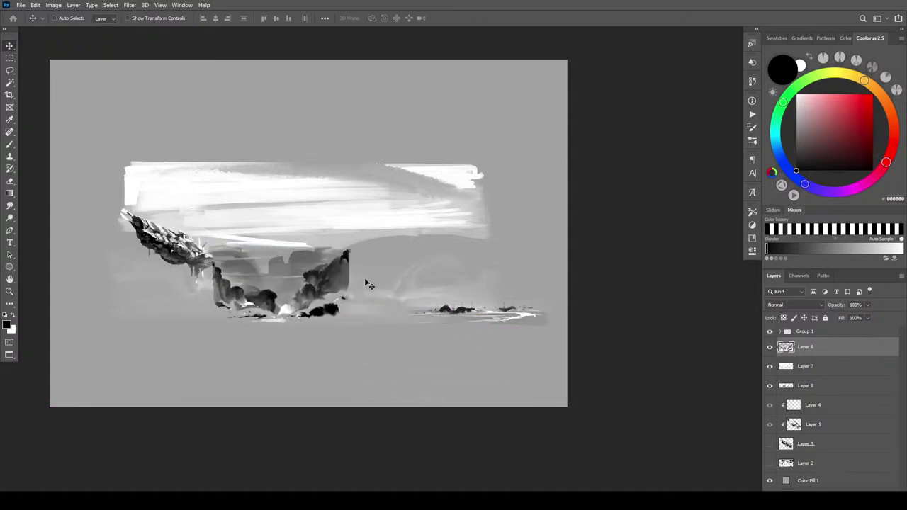
key(ctrl+t)
drag(282, 239, 364, 111)
drag(389, 267, 407, 288)
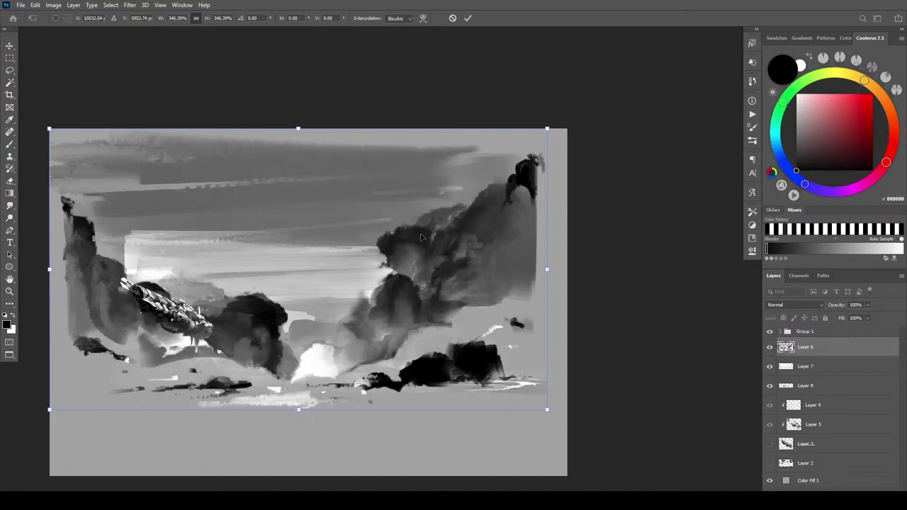
drag(448, 234, 426, 306)
key(Return)
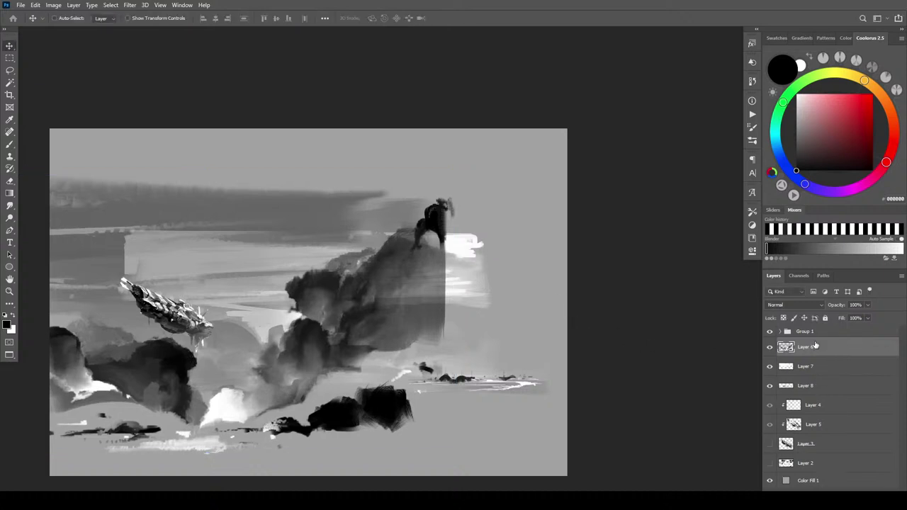
ctrl+click(820, 330)
drag(389, 322, 484, 289)
- Stack Layer 7 above Layer 6, shift it slightly upward, and set its blend mode to Screen
drag(819, 371, 824, 348)
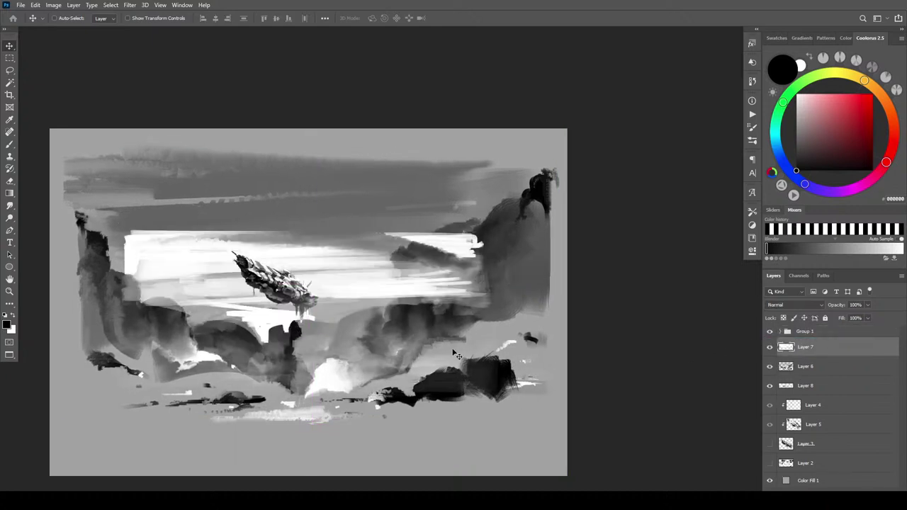
mouse_move(401, 310)
mouse_down()
mouse_move(394, 429)
mouse_move(375, 370)
mouse_move(387, 204)
mouse_move(393, 277)
mouse_up()
click(803, 308)
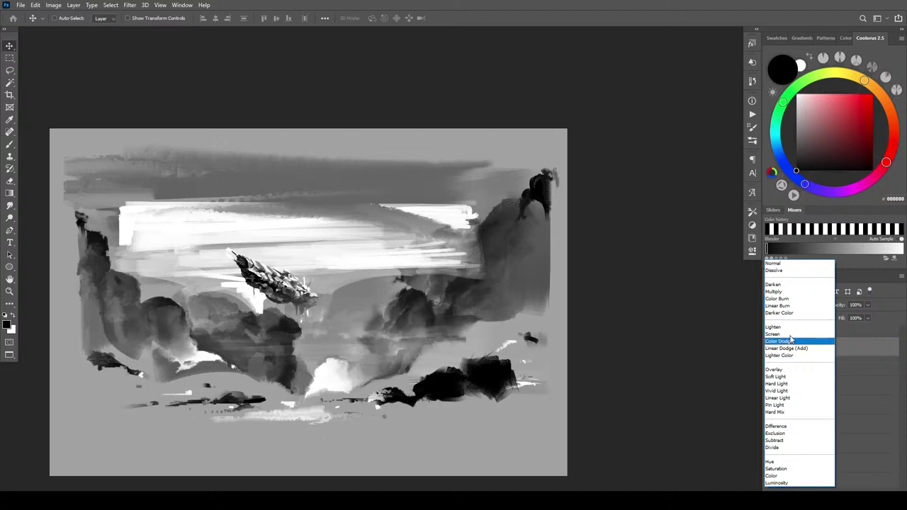
click(791, 334)
- Transform the bright sky on Layer 7, scaling it to 149.01% across the upper part of the canvas
key(ctrl+t)
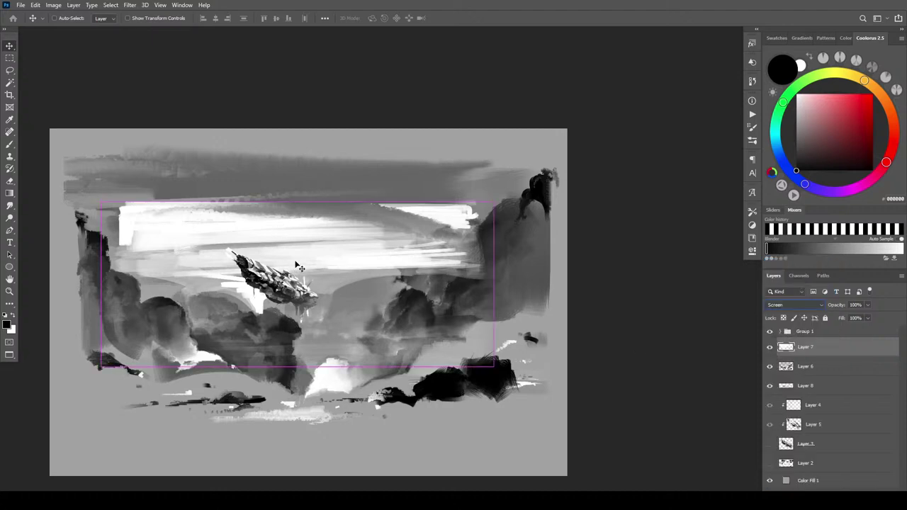
drag(297, 203, 284, 286)
drag(327, 312, 375, 346)
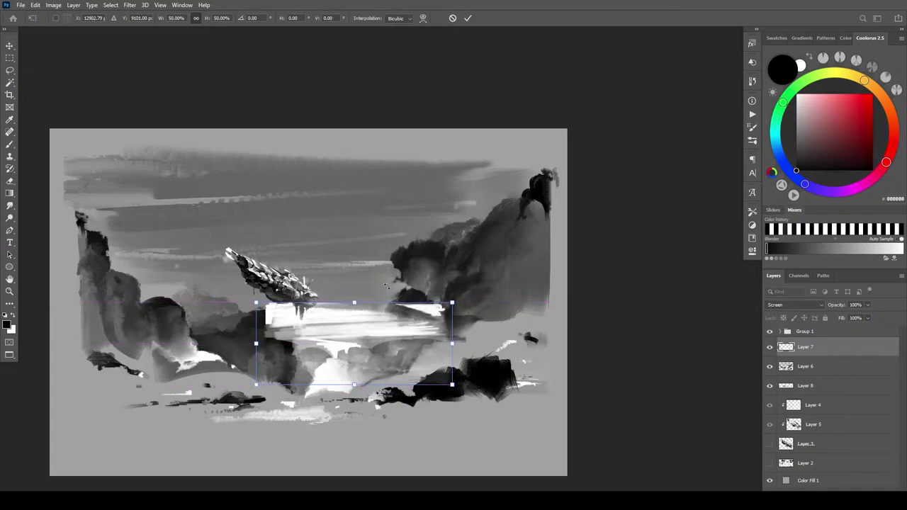
drag(354, 303, 424, 141)
drag(394, 227, 433, 198)
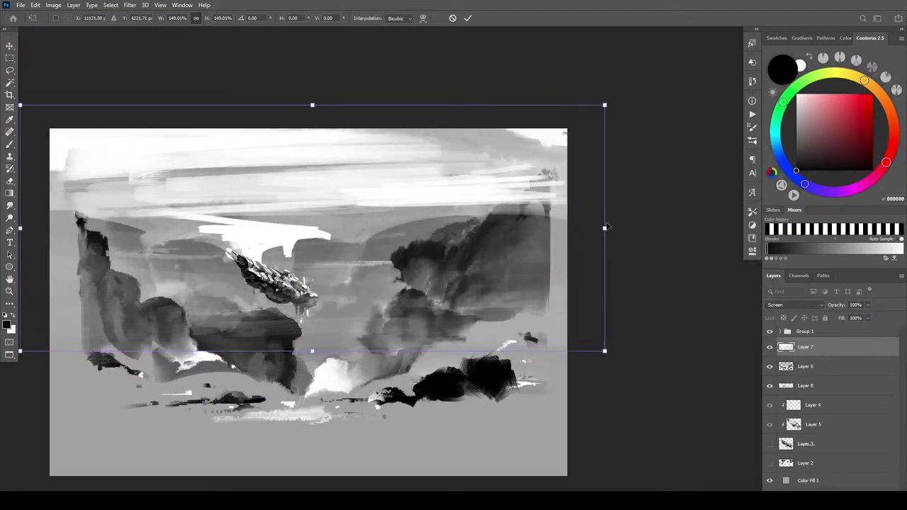
- Try to mirror Layer 7 horizontally and stretch it far beyond the canvas width
drag(604, 229, 450, 228)
drag(595, 274, 211, 269)
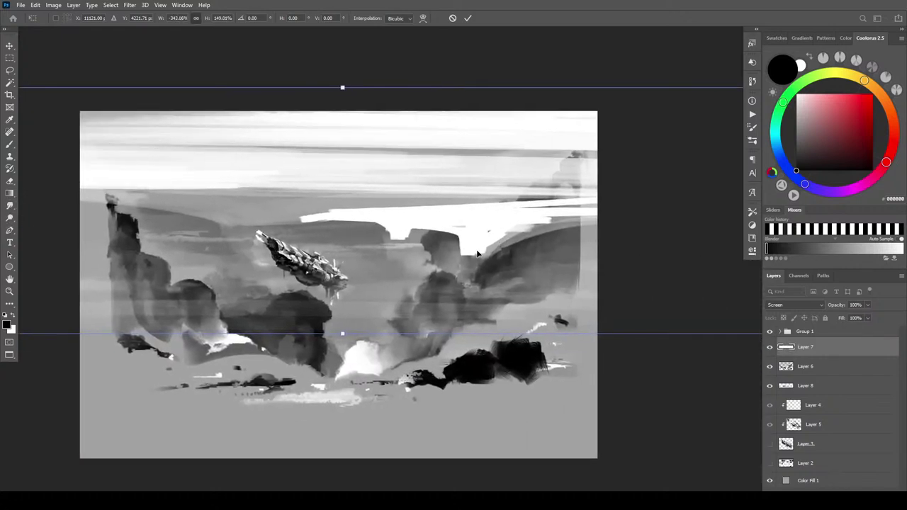
key(ctrl+z)
- Mirror Layer 7 horizontally, size it to 66.96% width and 74.54% height behind the airship, and lower its opacity to 52%
drag(636, 212, 80, 208)
mouse_move(475, 186)
mouse_down()
mouse_move(448, 249)
mouse_move(487, 275)
mouse_move(511, 241)
mouse_move(497, 278)
mouse_move(509, 252)
mouse_move(475, 182)
mouse_up()
drag(472, 245, 508, 266)
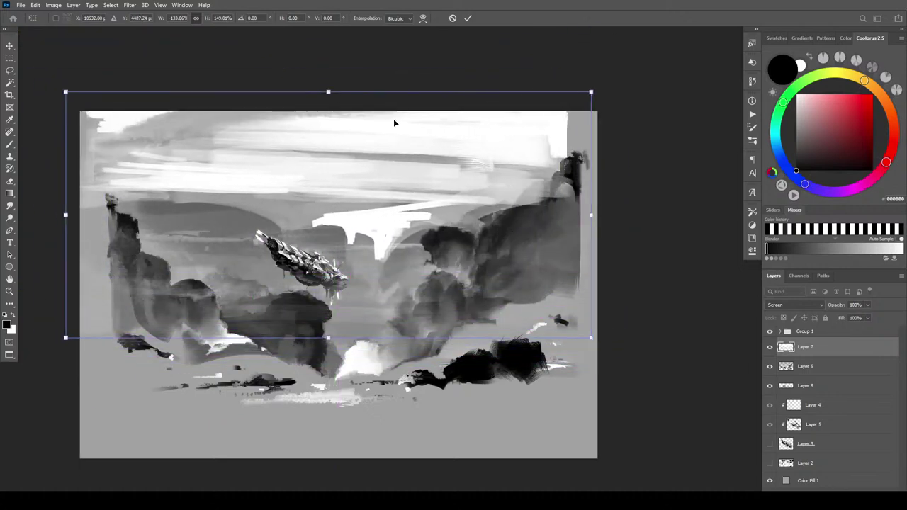
drag(328, 93, 330, 220)
drag(362, 266, 410, 260)
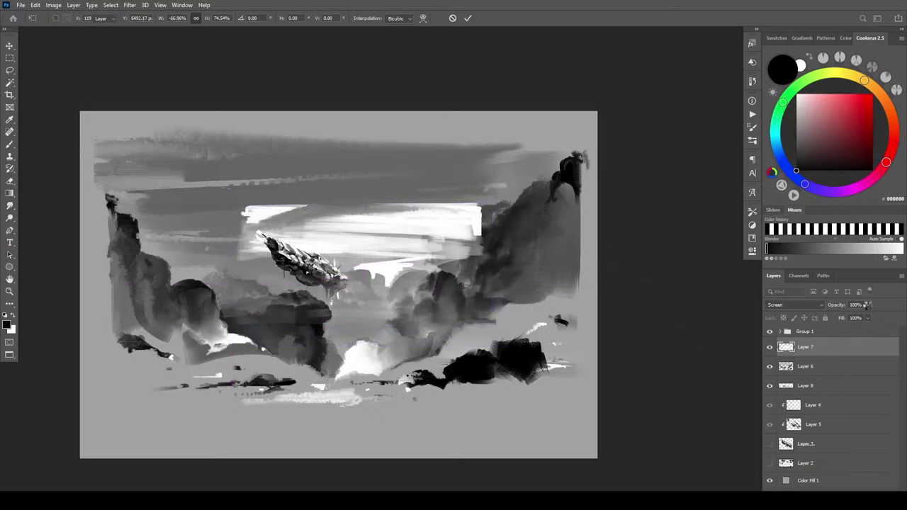
click(866, 318)
mouse_move(866, 316)
mouse_down()
mouse_move(807, 318)
mouse_move(866, 317)
mouse_move(849, 315)
mouse_up()
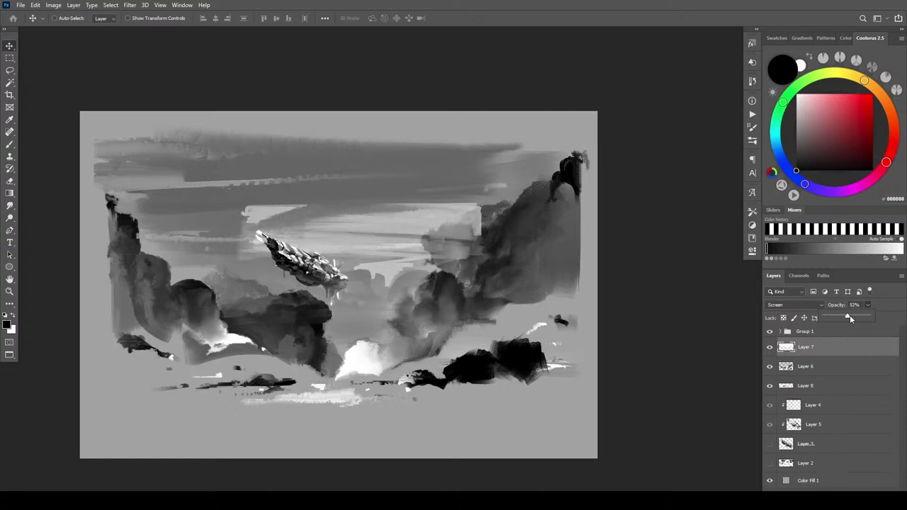
- Smudge the hard edges of Layer 7's bright sky into the surrounding sky and the right cliff with a very large brush
click(789, 349)
key(r)
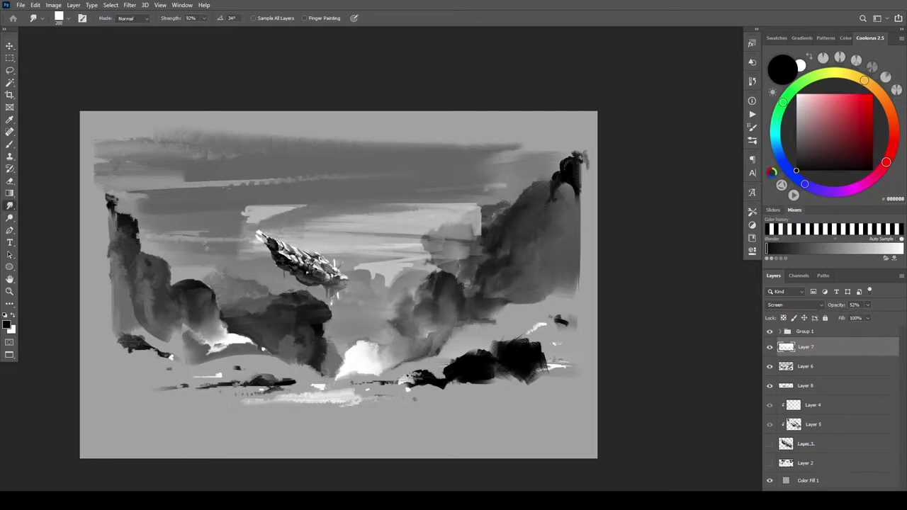
key(bracketright)
key(bracketright)
key(bracketright)
key(bracketright)
mouse_move(259, 216)
mouse_down()
mouse_move(220, 207)
mouse_move(259, 211)
mouse_move(217, 195)
mouse_move(210, 204)
mouse_move(300, 205)
mouse_move(202, 223)
mouse_move(273, 222)
mouse_up()
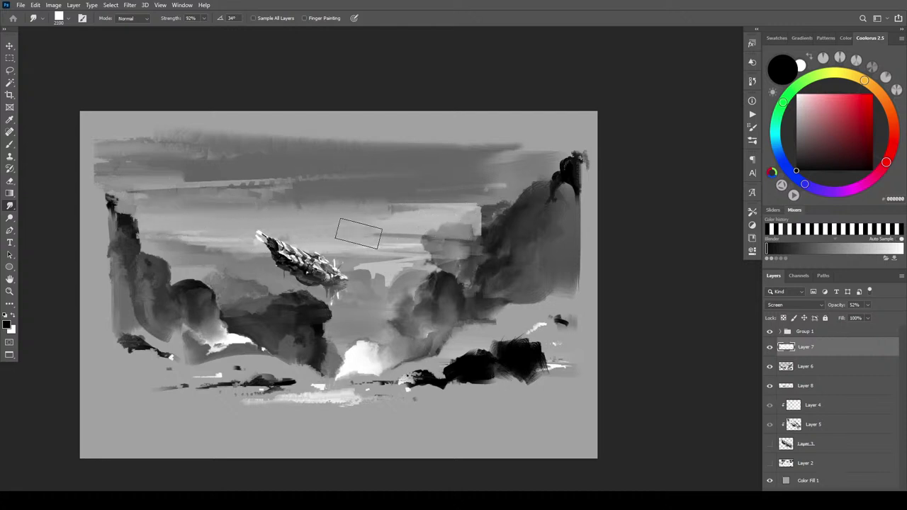
mouse_move(415, 231)
mouse_down()
mouse_move(494, 224)
mouse_move(413, 211)
mouse_move(514, 202)
mouse_move(514, 191)
mouse_move(560, 183)
mouse_up()
key(])
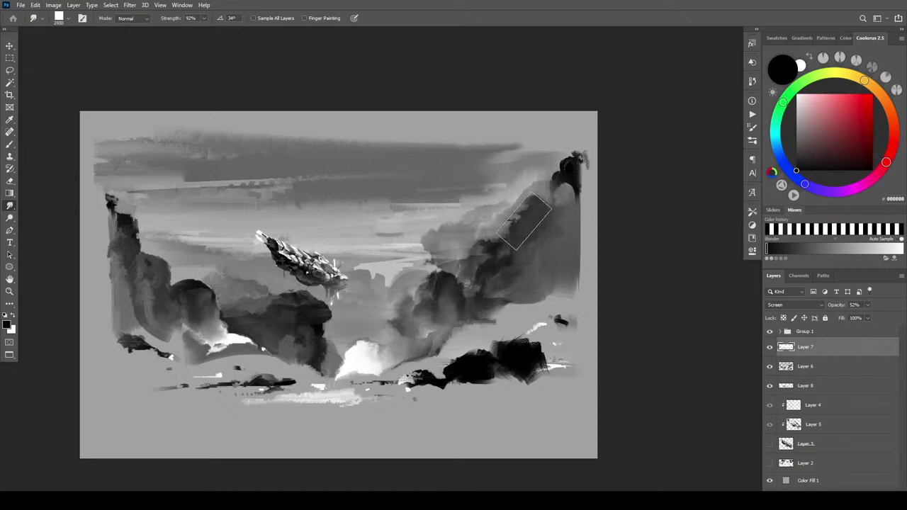
key(])
key(])
mouse_move(489, 236)
mouse_down()
mouse_move(529, 238)
mouse_move(507, 228)
mouse_move(549, 209)
mouse_move(524, 213)
mouse_move(548, 202)
mouse_move(543, 182)
mouse_move(526, 192)
mouse_move(537, 167)
mouse_move(505, 180)
mouse_up()
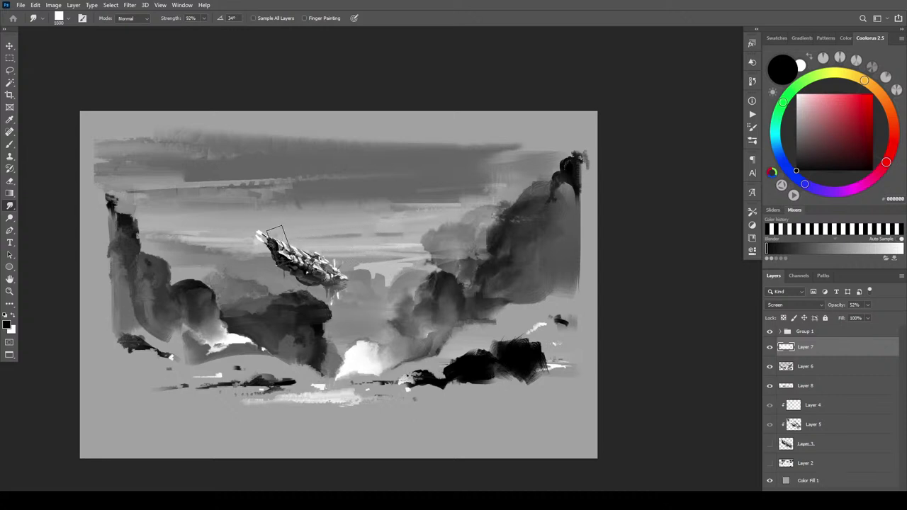
- Smudge the Layer 7 sky left of the airship with a smaller brush, reduced to 700 px
key(bracketleft)
key(bracketleft)
key(bracketleft)
key(bracketleft)
key(bracketleft)
key(bracketleft)
key(bracketleft)
key(bracketleft)
key(bracketleft)
drag(248, 248, 191, 245)
key(bracketleft)
key(bracketleft)
drag(266, 257, 234, 261)
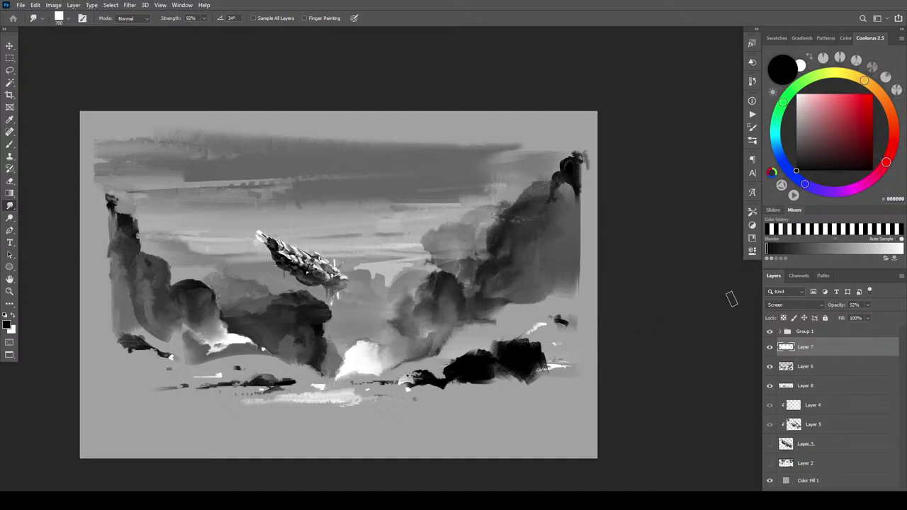
- Compare the scene with Layer 7 hidden and shown, and reduce the layer's opacity to 34%
click(770, 347)
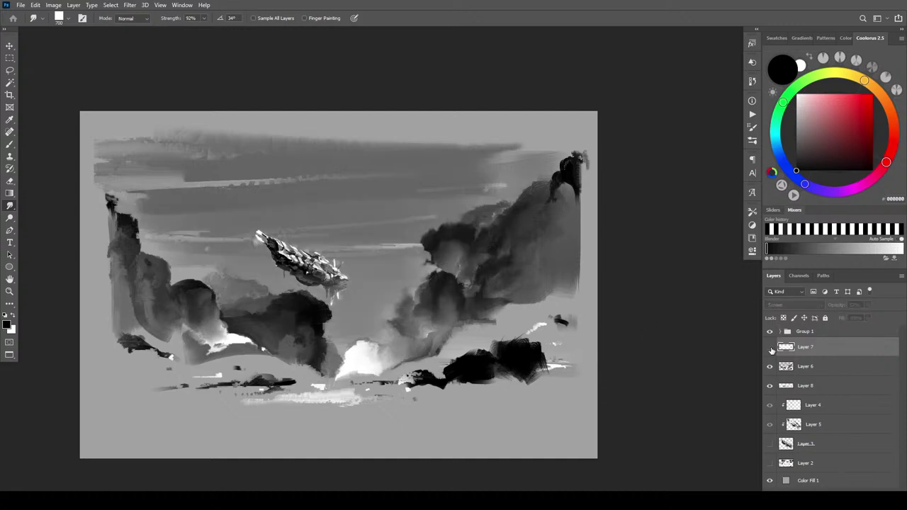
click(770, 348)
click(771, 347)
click(770, 347)
click(771, 347)
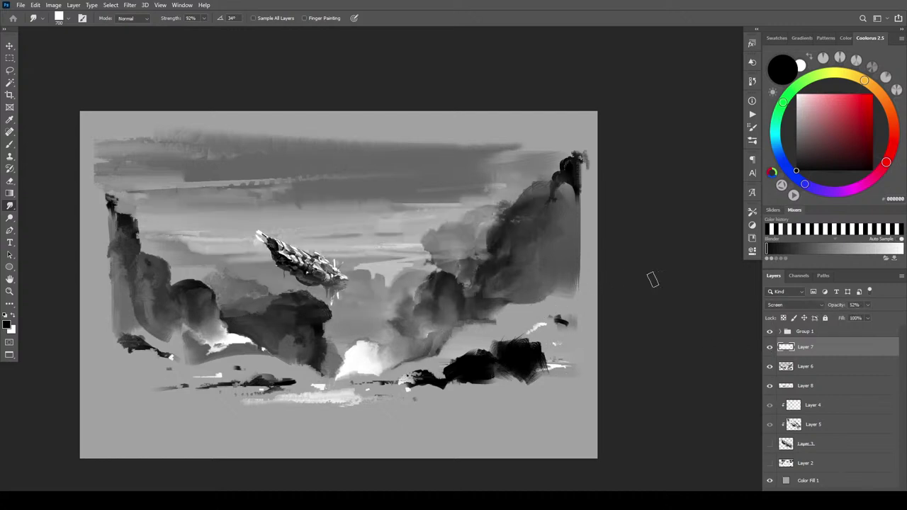
click(867, 305)
mouse_move(868, 317)
mouse_down()
mouse_move(886, 319)
mouse_move(821, 314)
mouse_move(890, 317)
mouse_move(827, 317)
mouse_move(861, 319)
mouse_up()
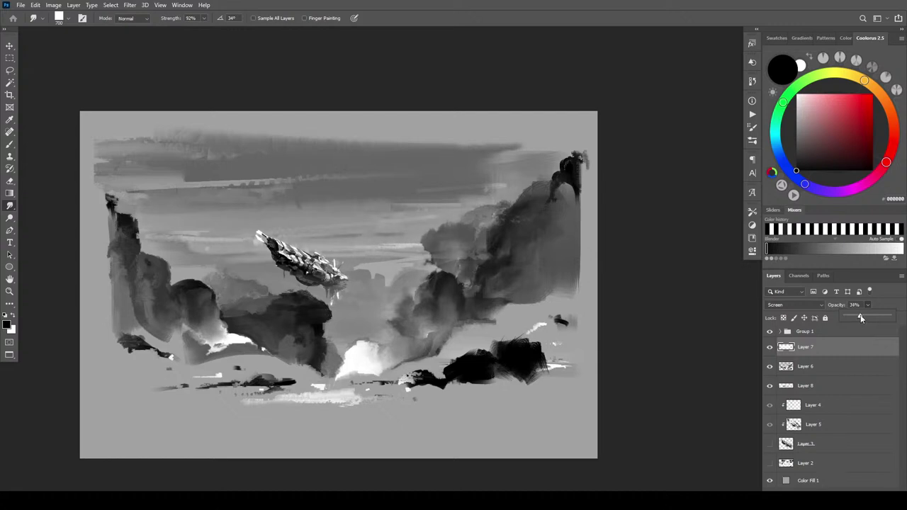
- Stack Layer 8 above Layer 7 and move its shoreline sketch to the lower foreground, left of the black rocks
click(806, 368)
click(798, 386)
click(770, 386)
click(770, 386)
drag(795, 390, 822, 343)
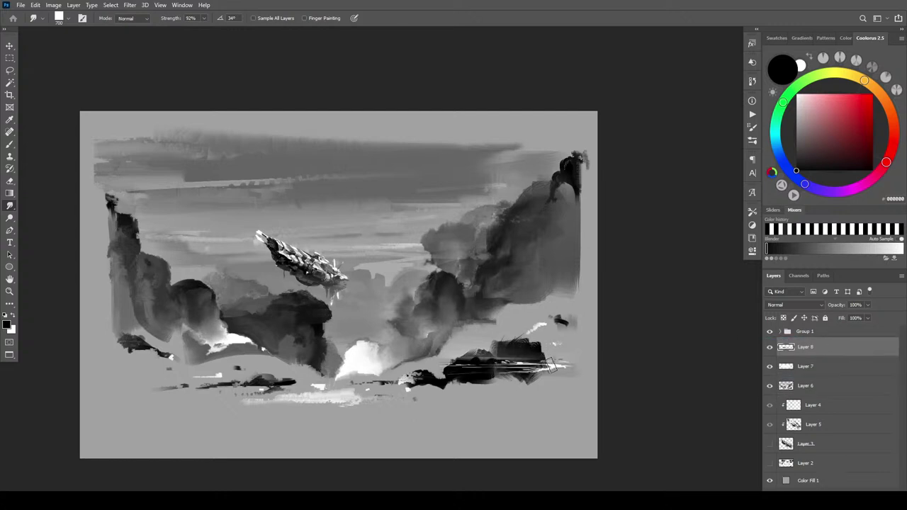
key(v)
mouse_move(519, 324)
mouse_down()
mouse_move(429, 367)
mouse_move(350, 369)
mouse_move(368, 386)
mouse_up()
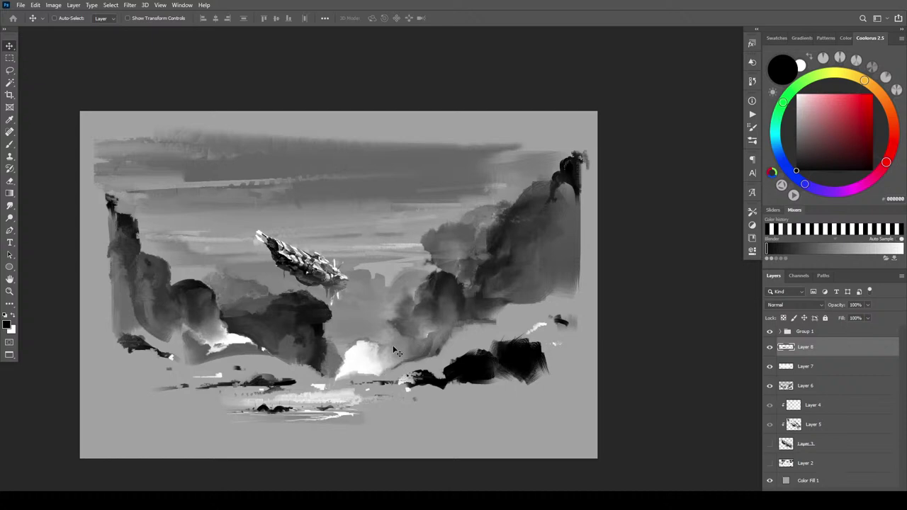
- Enlarge the Layer 8 shoreline sketch and fit it across the valley between the cliffs, below the airship
key(ctrl+t)
mouse_move(295, 383)
mouse_down()
mouse_move(365, 319)
mouse_move(371, 331)
mouse_move(394, 334)
mouse_move(431, 312)
mouse_up()
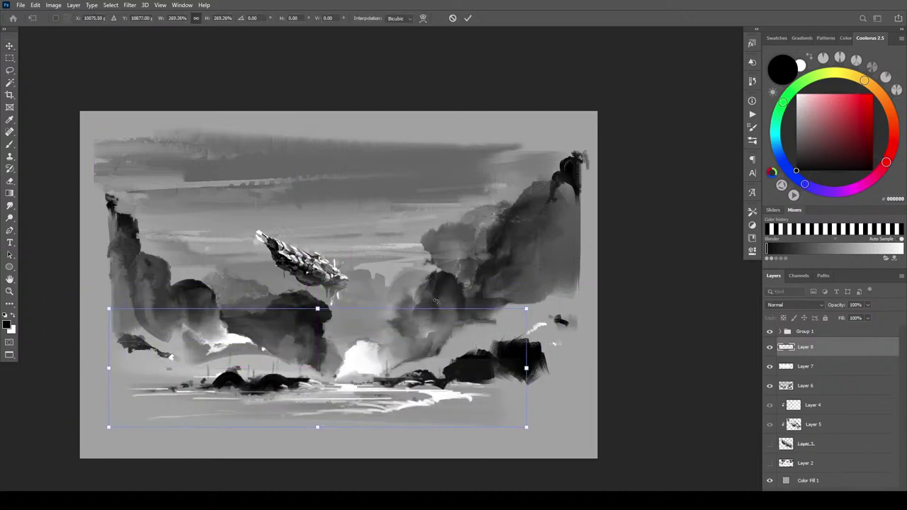
mouse_move(320, 308)
mouse_down()
mouse_move(308, 363)
mouse_move(389, 370)
mouse_move(404, 355)
mouse_up()
mouse_move(360, 323)
mouse_down()
mouse_move(334, 364)
mouse_move(355, 390)
mouse_move(393, 347)
mouse_move(347, 362)
mouse_move(338, 382)
mouse_up()
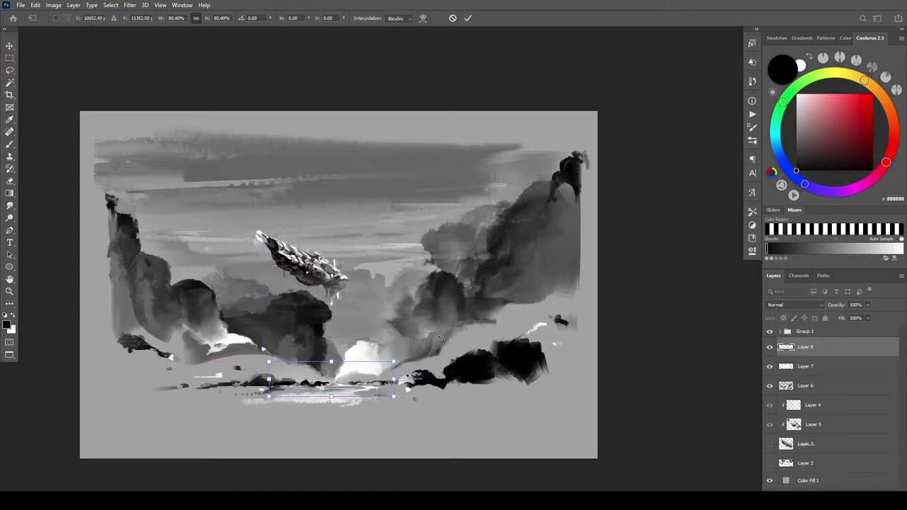
mouse_move(381, 378)
mouse_down()
mouse_move(386, 386)
mouse_move(379, 365)
mouse_move(336, 376)
mouse_move(386, 368)
mouse_move(390, 376)
mouse_up()
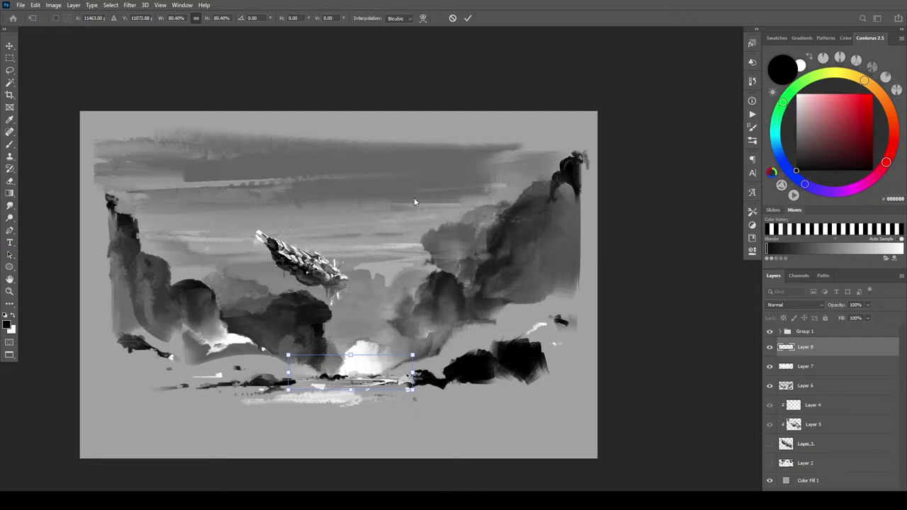
drag(351, 355, 334, 332)
mouse_move(354, 372)
mouse_down()
mouse_move(280, 379)
mouse_move(312, 374)
mouse_move(226, 365)
mouse_move(200, 384)
mouse_move(177, 380)
mouse_move(443, 375)
mouse_move(391, 389)
mouse_move(476, 336)
mouse_move(434, 368)
mouse_up()
mouse_move(374, 328)
mouse_down()
mouse_move(387, 243)
mouse_move(353, 324)
mouse_move(370, 308)
mouse_up()
drag(357, 257, 356, 261)
drag(418, 313, 421, 323)
key(Return)
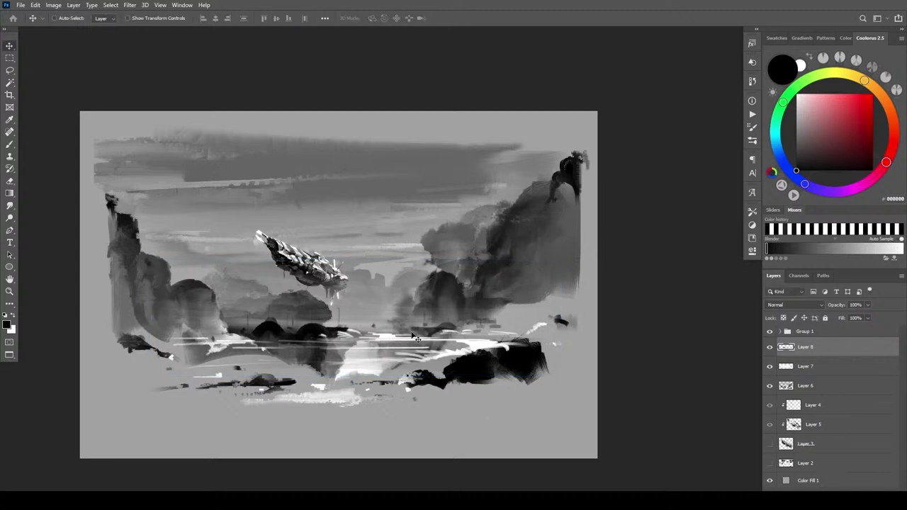
- Add a new layer above Layer 8 and paint a short stroke over the right part of the water with a 125 px brush
key(ctrl+shift+alt+n)
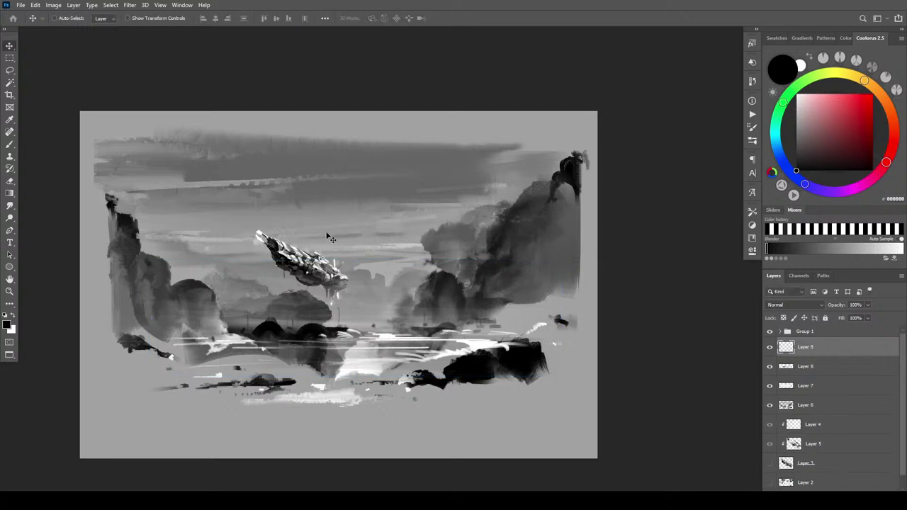
key(b)
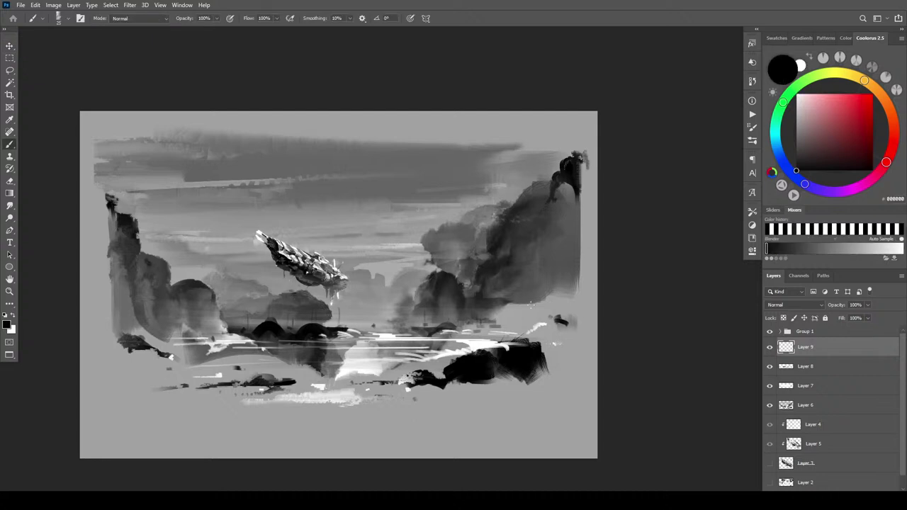
key(bracketright)
key(bracketright)
key(bracketright)
key(bracketright)
drag(458, 344, 489, 349)
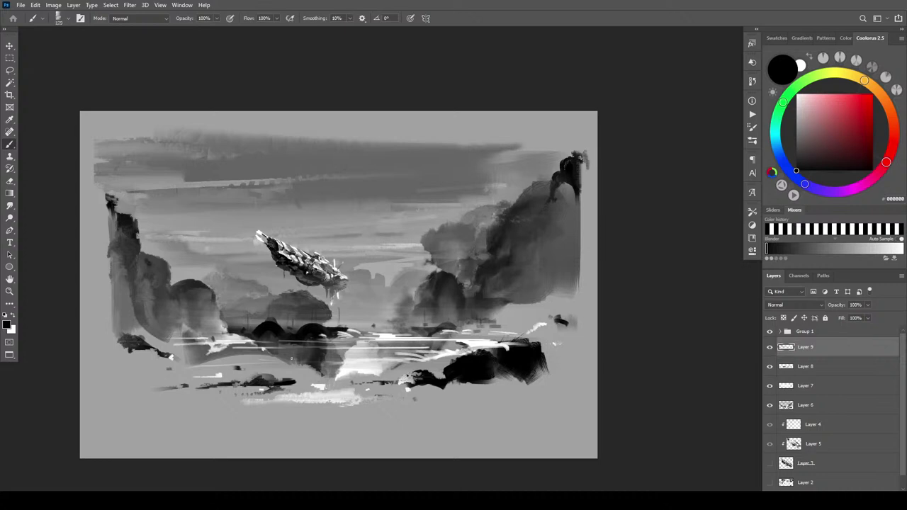
- Paint white highlights along the dark mounds at the waterline and over the tops of the black foreground rocks on Layer 9
key(bracketleft)
key(bracketleft)
key(bracketleft)
key(bracketleft)
key(bracketleft)
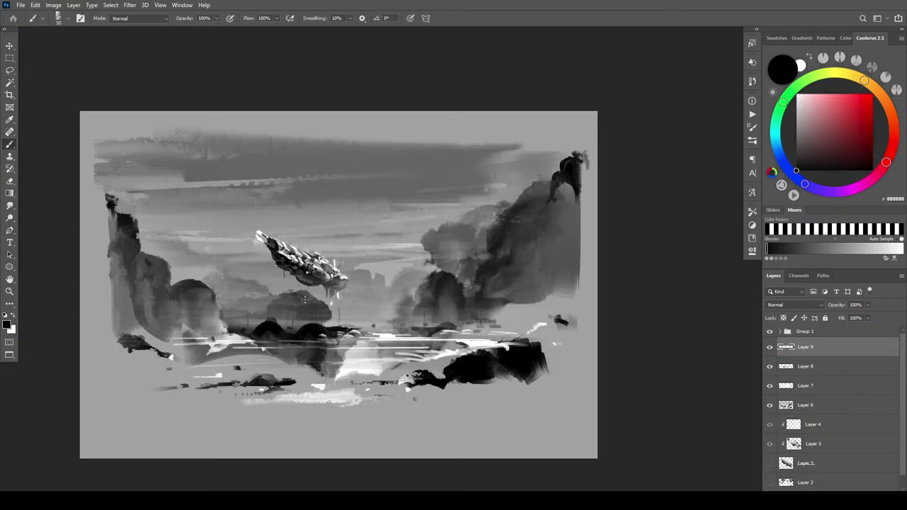
key(x)
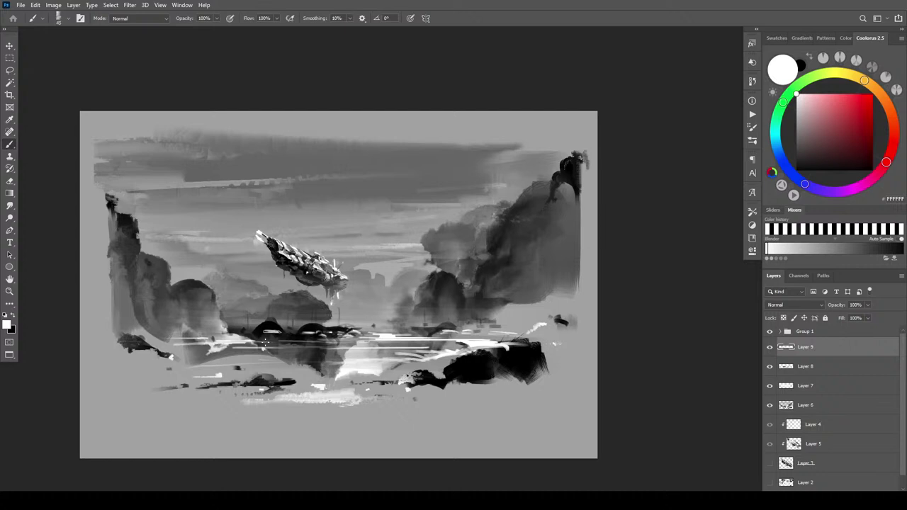
drag(244, 332, 314, 342)
mouse_move(513, 341)
mouse_down()
mouse_move(500, 346)
mouse_move(525, 348)
mouse_move(500, 358)
mouse_up()
mouse_move(462, 360)
mouse_down()
mouse_move(455, 362)
mouse_move(521, 335)
mouse_move(507, 330)
mouse_move(527, 334)
mouse_up()
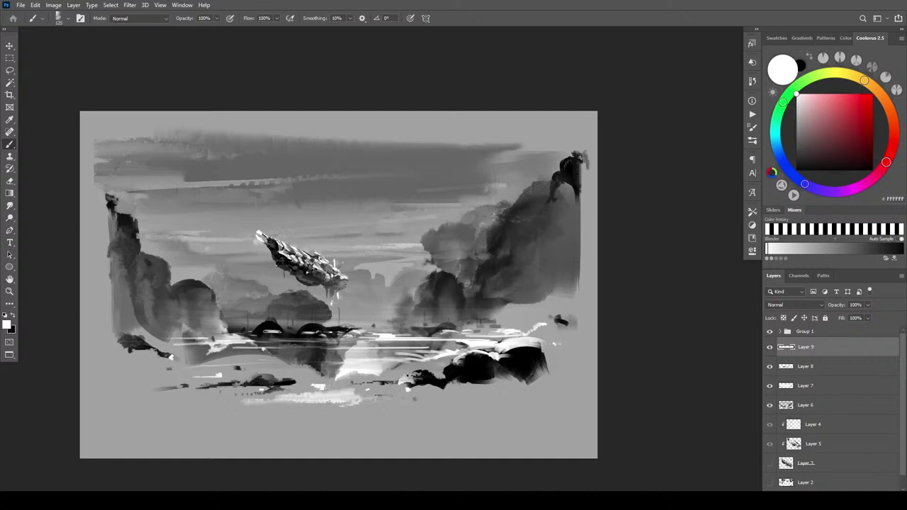
- Paint a light grey patch of mist at the waterline just beside the central dark mounds, using the sampled tone D8D8D8
alt+click(368, 328)
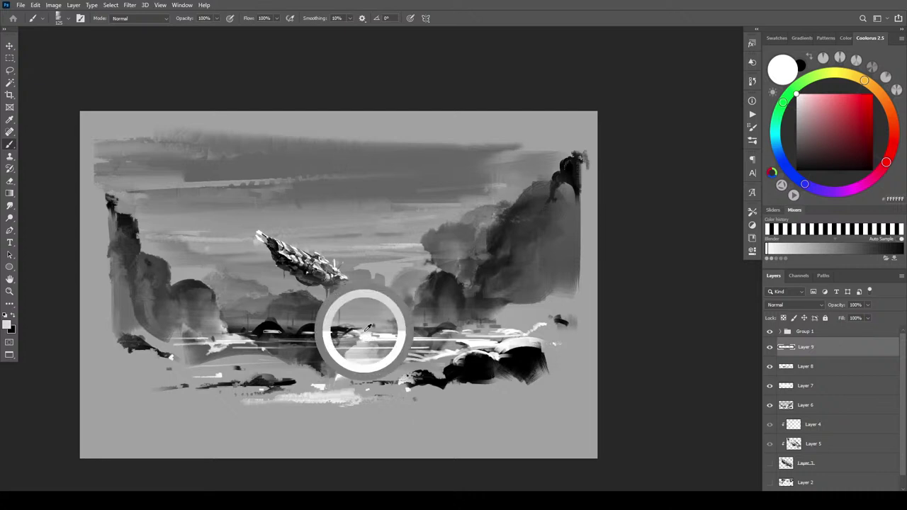
drag(363, 337, 355, 326)
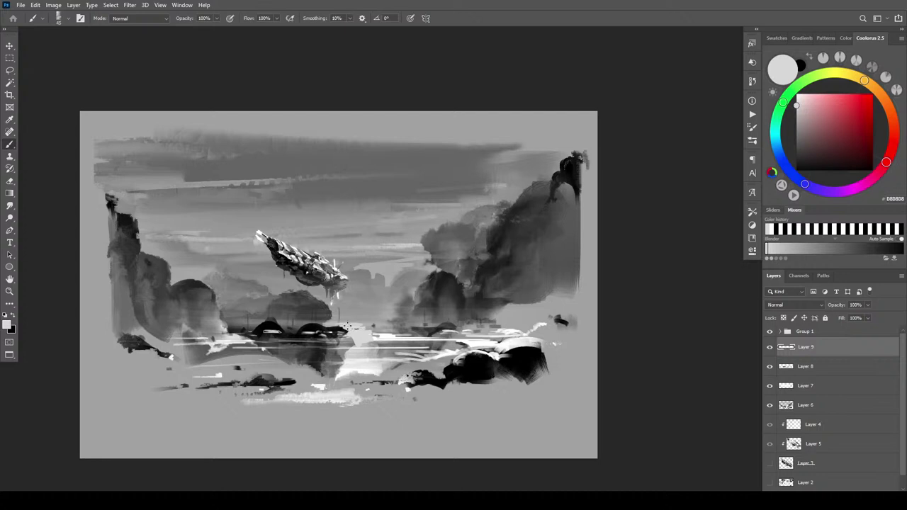
mouse_move(353, 327)
mouse_down()
mouse_move(379, 333)
mouse_move(329, 341)
mouse_move(290, 334)
mouse_up()
key(])
key(])
key(])
key(])
key(])
key(])
key([)
key([)
key([)
key([)
key([)
key([)
key([)
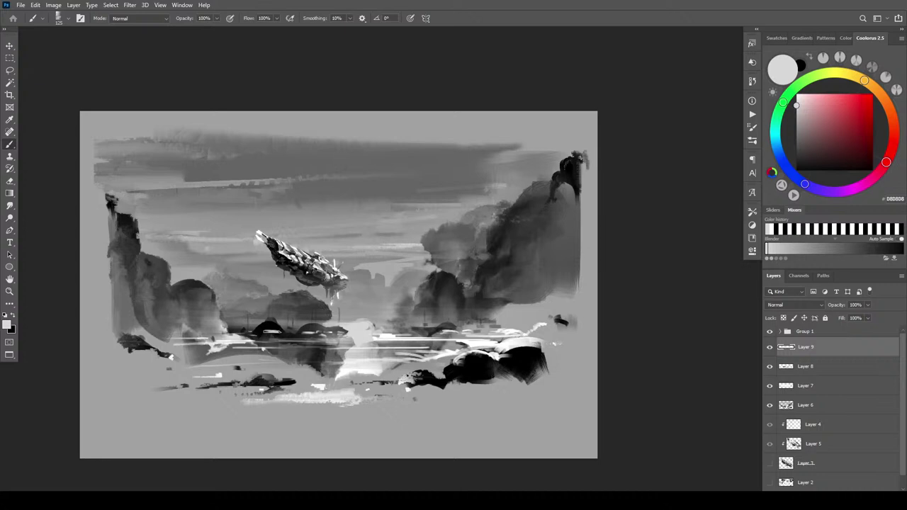
- Sample dark greys from the far right shore and paint small dark marks along that shoreline with a 90 px brush
key(bracketright)
key(bracketright)
key(bracketright)
key(bracketright)
key(bracketright)
key(bracketright)
alt+click(446, 327)
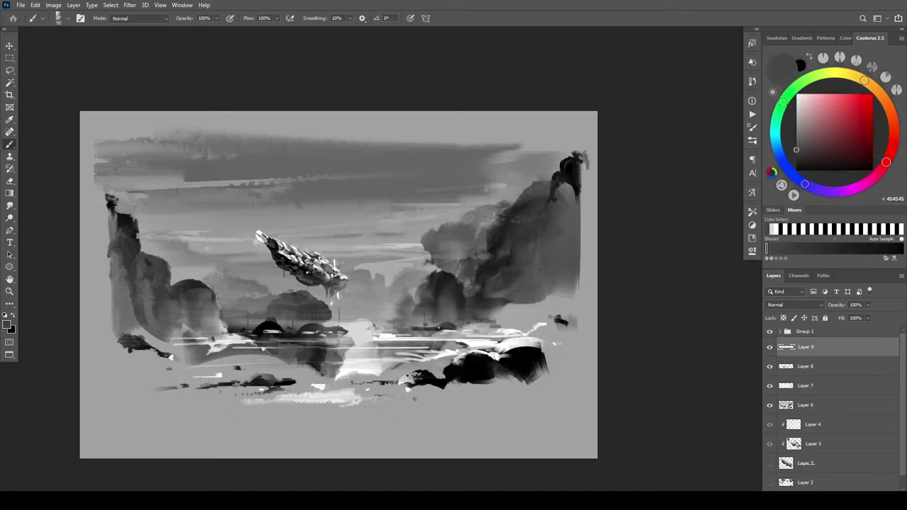
alt+click(443, 326)
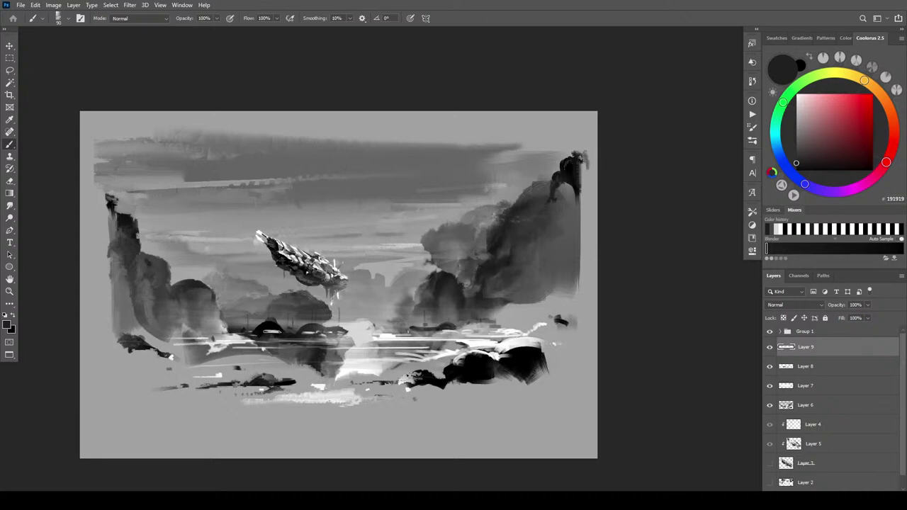
click(409, 328)
alt+click(425, 330)
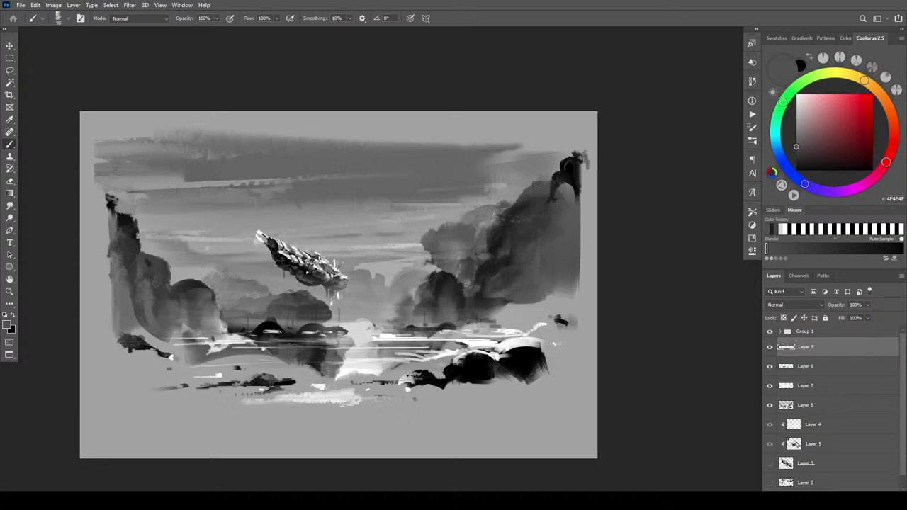
- Paint a sampled light grey strip along the water's edge below the far right shore and sample the haze above it
alt+click(374, 330)
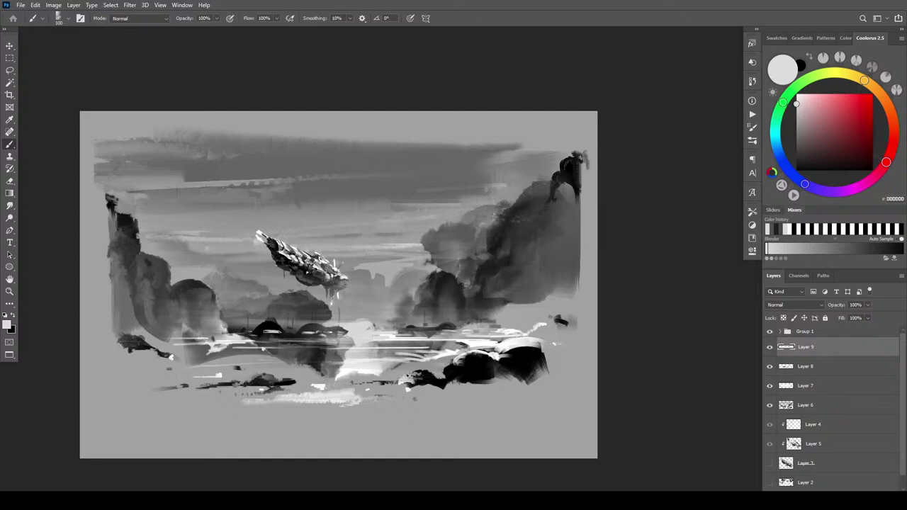
drag(398, 332, 441, 333)
key(])
alt+click(408, 322)
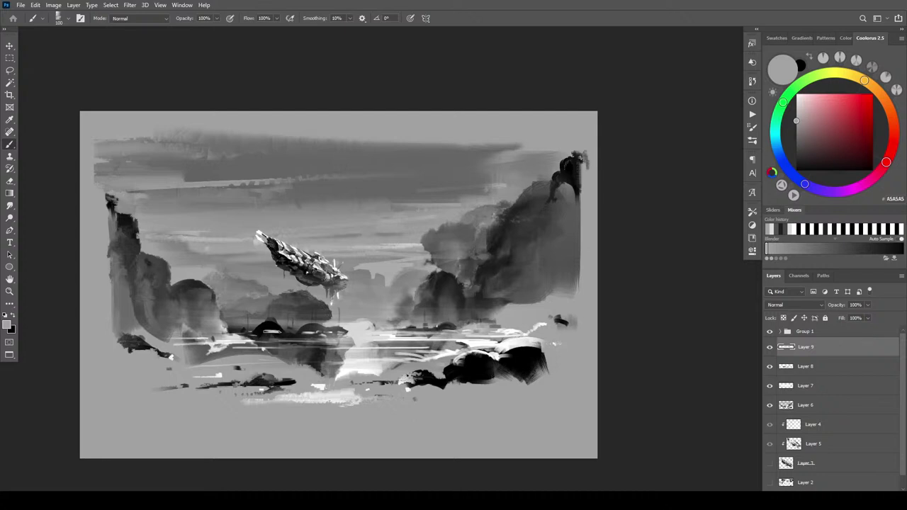
- Fill in the two central mounds at the waterline with dark tones sampled from their shapes
alt+click(318, 327)
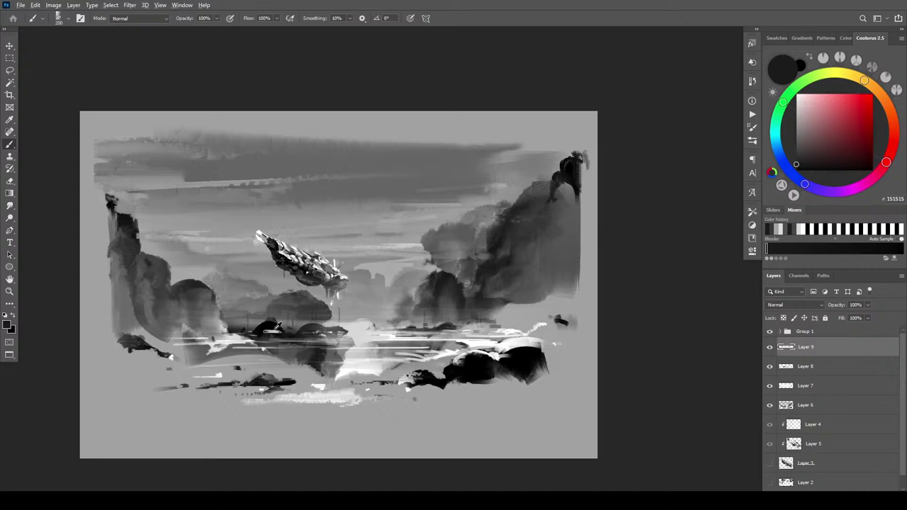
alt+click(274, 328)
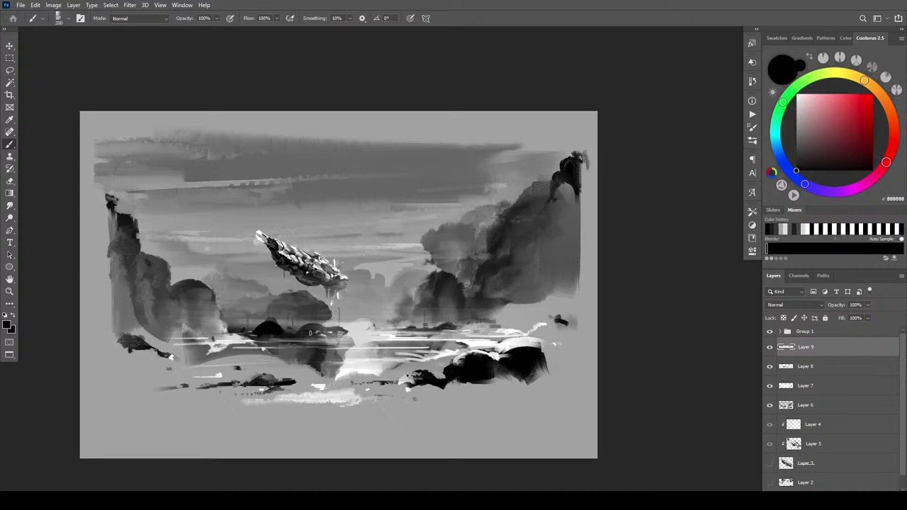
alt+click(318, 329)
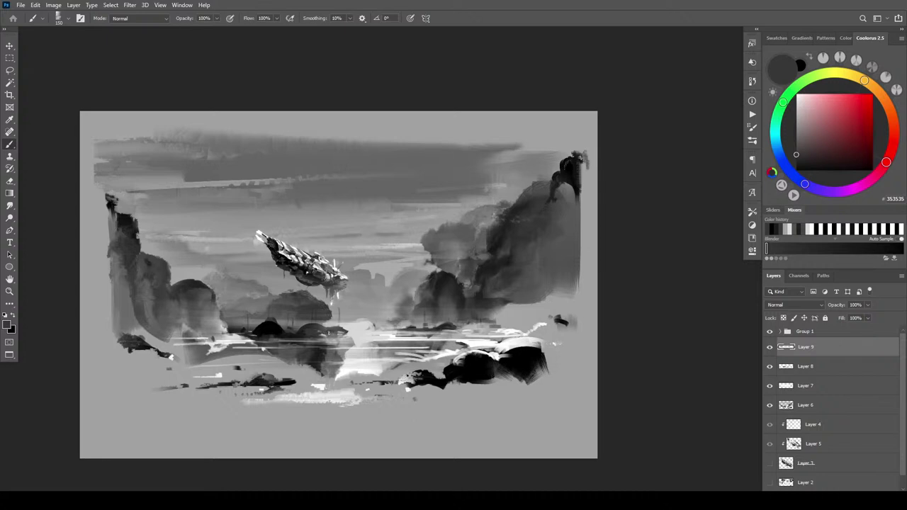
alt+click(330, 331)
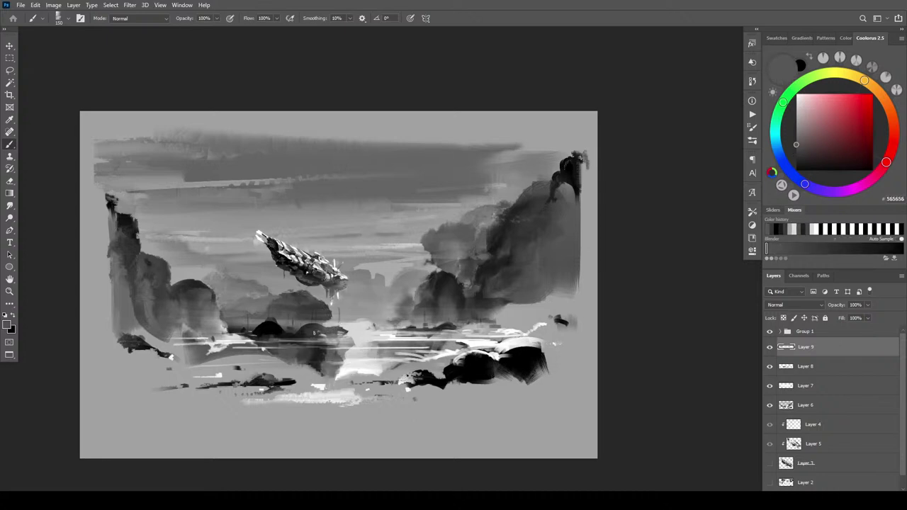
alt+click(323, 332)
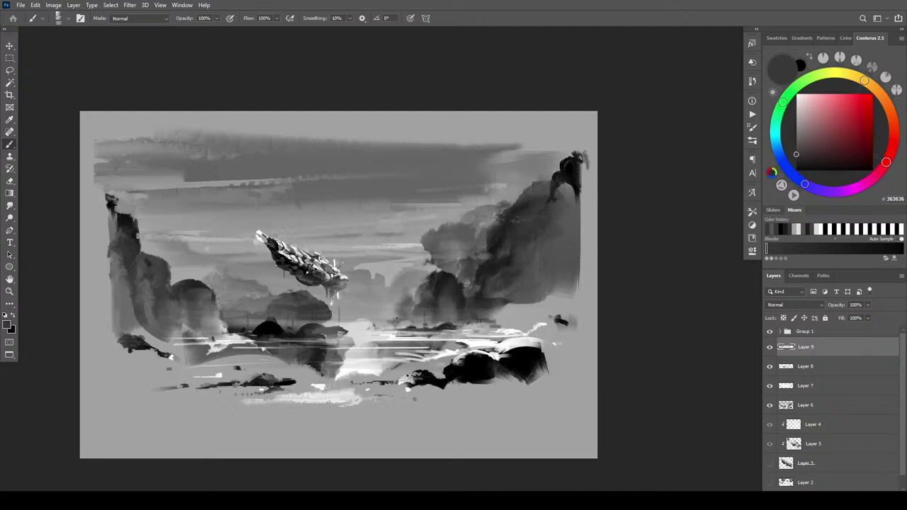
- Refine the end of the central mounds below the airship with sampled light mist and dark grey tones
alt+click(352, 327)
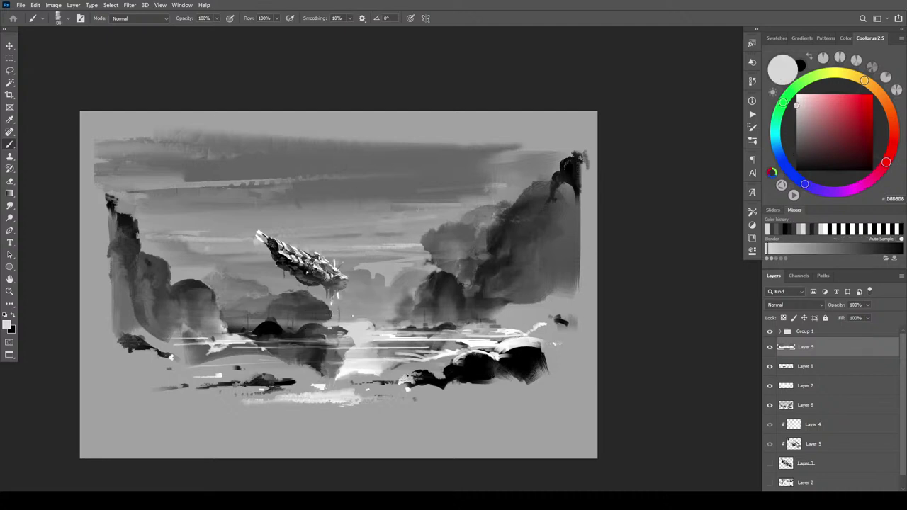
alt+click(344, 317)
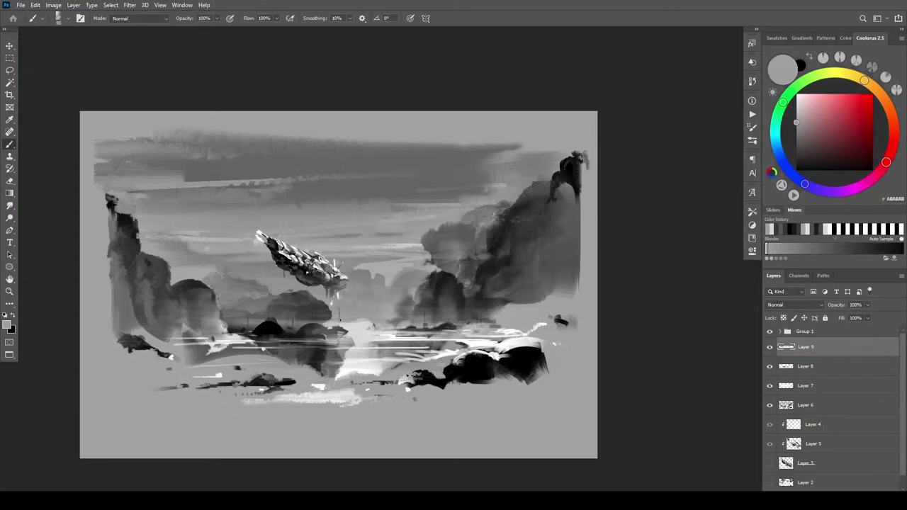
click(330, 328)
alt+click(342, 323)
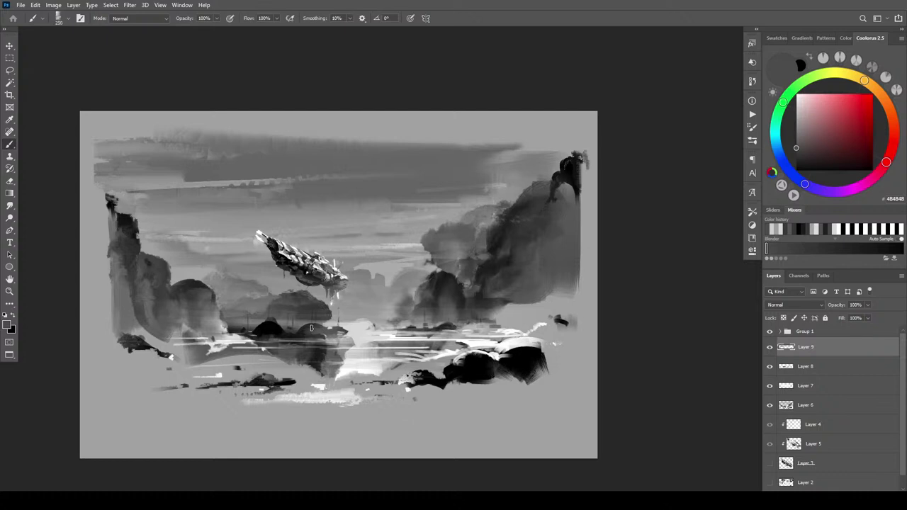
alt+click(308, 328)
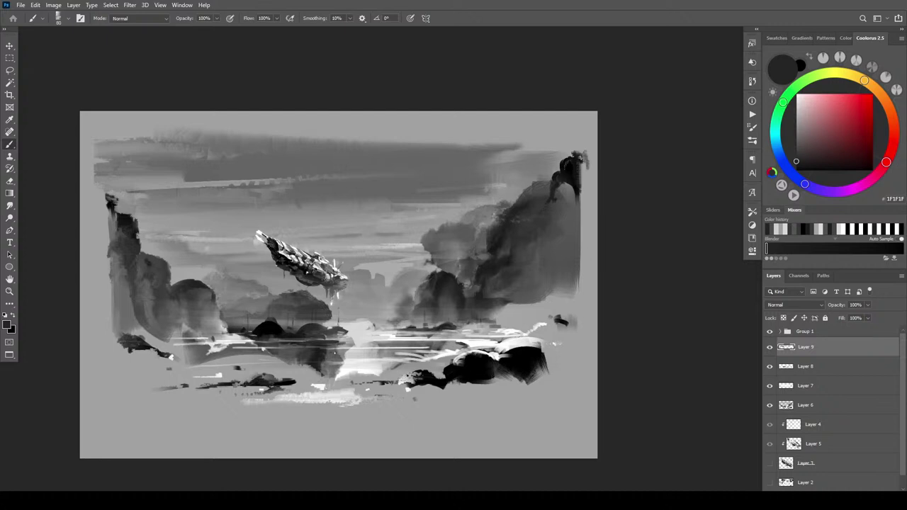
- Paint thin horizontal strokes across the central waterline, alternating dark 1F1F1F and sampled lighter greys, to shape the reflections beneath the mounds
drag(318, 339, 394, 340)
drag(334, 336, 393, 336)
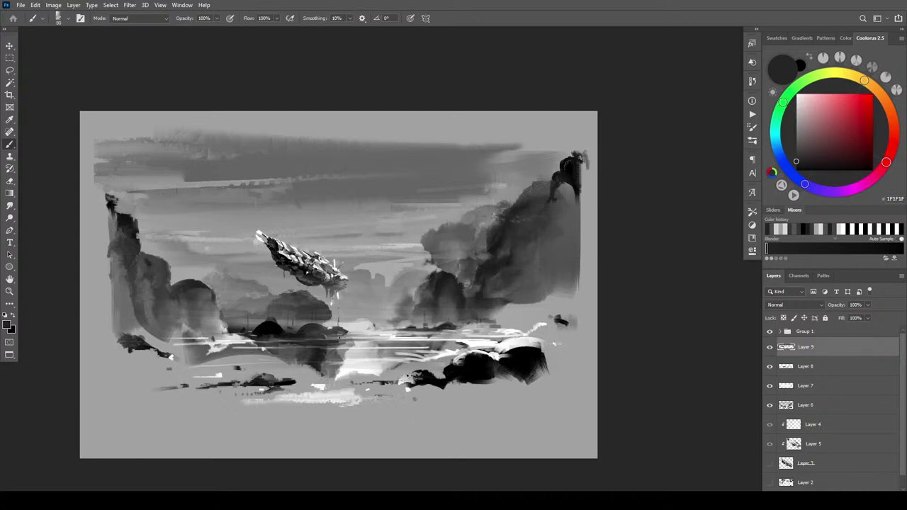
alt+click(369, 332)
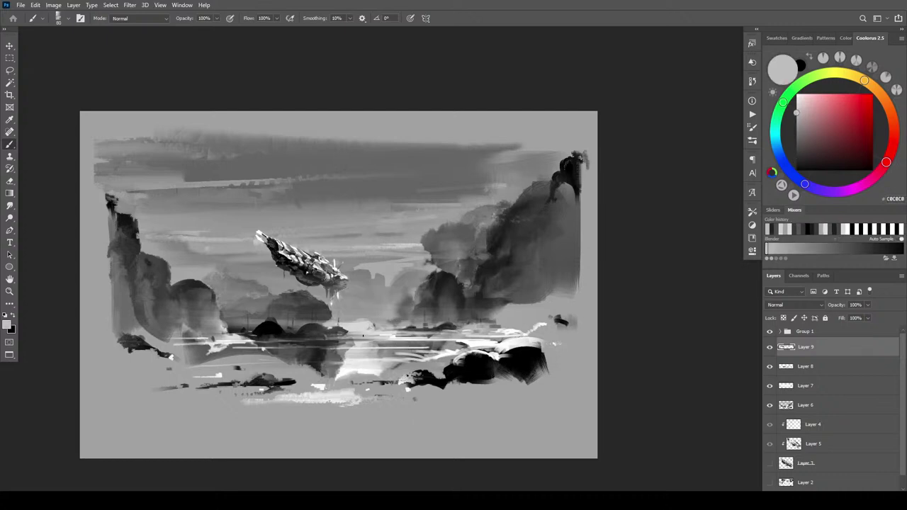
drag(367, 340, 319, 340)
alt+click(326, 330)
mouse_move(369, 337)
mouse_down()
mouse_move(333, 337)
mouse_move(363, 337)
mouse_up()
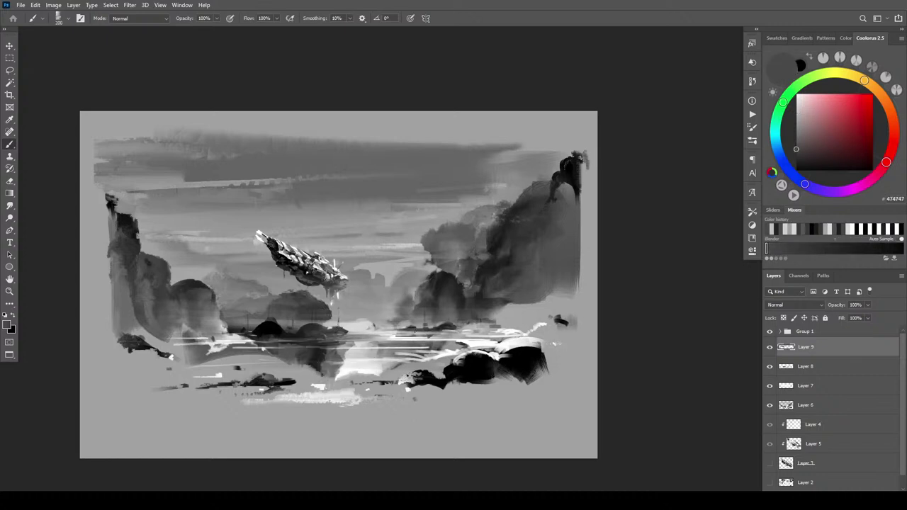
alt+click(358, 340)
- Paint near-white spray above the right foreground rocks and at the base of the left cliffs with a large brush
mouse_move(339, 340)
mouse_down()
mouse_move(483, 338)
mouse_move(544, 316)
mouse_up()
click(222, 337)
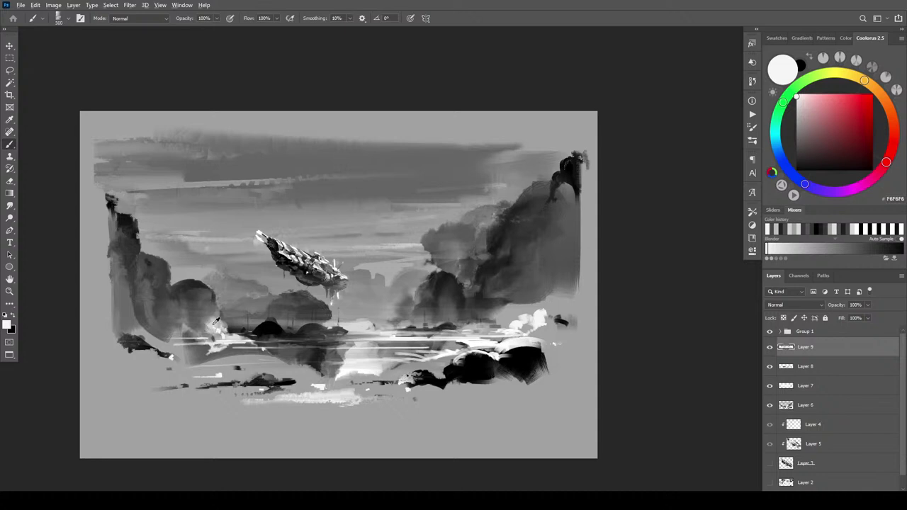
alt+click(207, 326)
click(206, 328)
drag(216, 317, 210, 309)
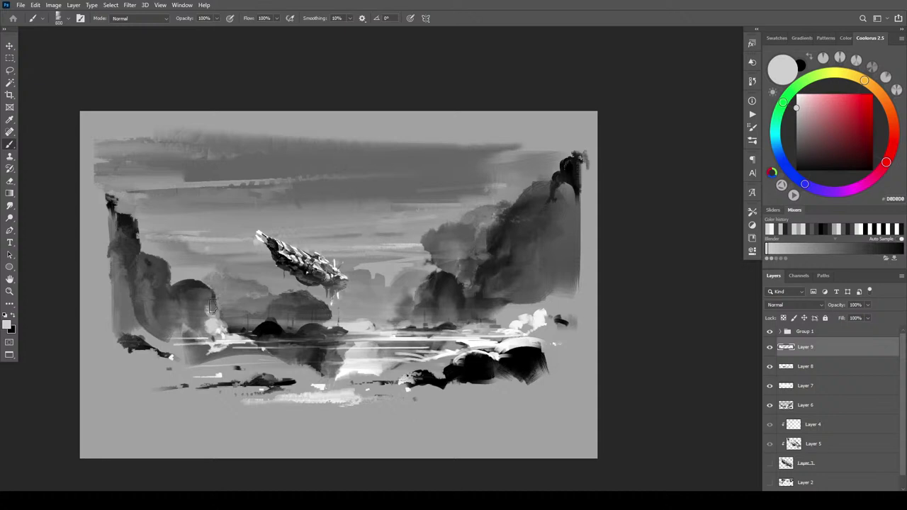
- Soften the white spray at the base of the left cliffs with grey tones sampled from the surrounding cliff and mist
alt+click(208, 303)
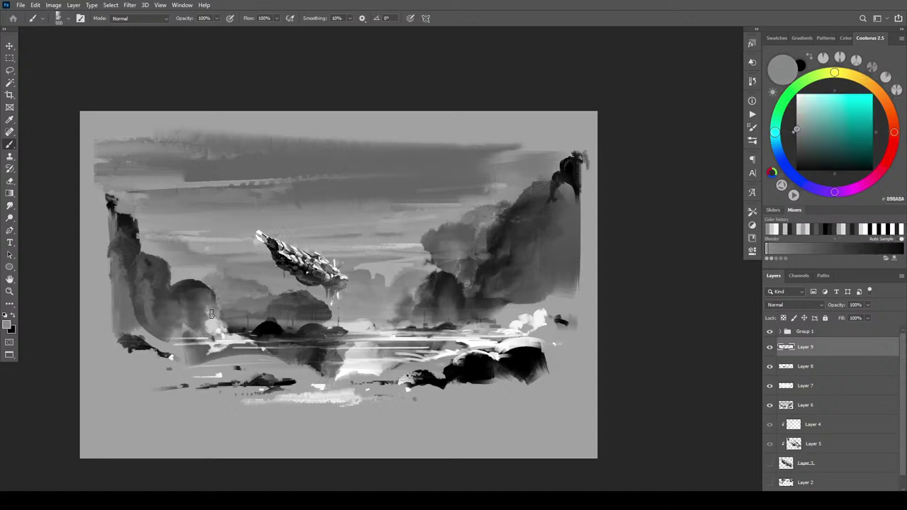
alt+click(209, 315)
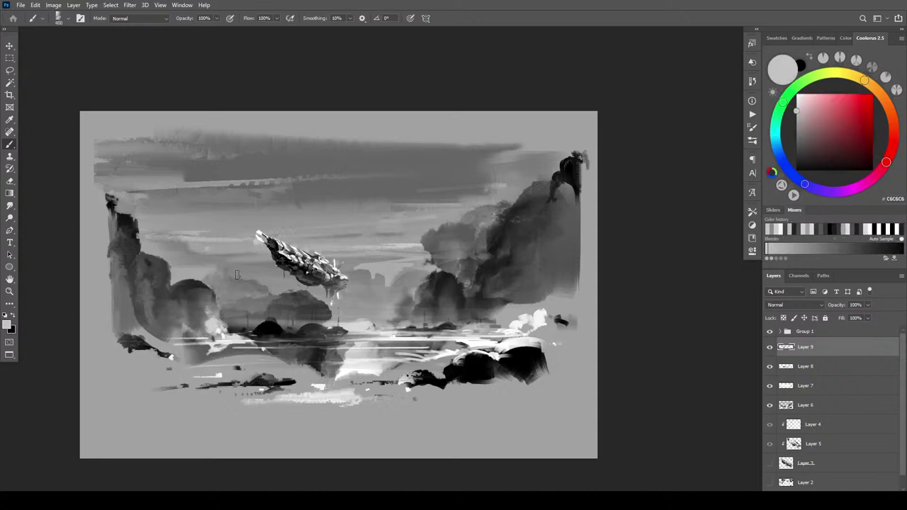
alt+click(230, 337)
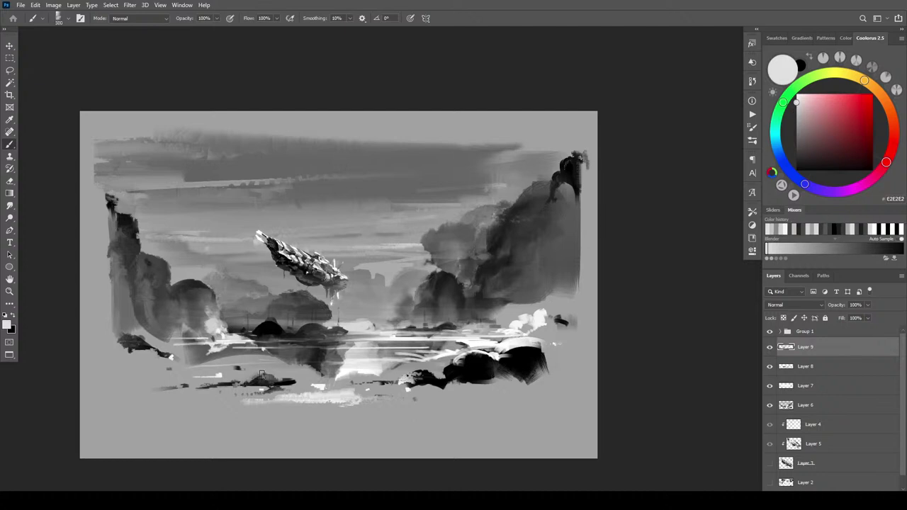
- Extend the low rock bank across the lower-left foreground with the sampled dark grey 353535
alt+click(262, 378)
key([)
key([)
key([)
key([)
key([)
key([)
key([)
mouse_move(280, 380)
mouse_down()
mouse_move(253, 379)
mouse_move(309, 384)
mouse_move(237, 387)
mouse_move(249, 377)
mouse_move(144, 388)
mouse_up()
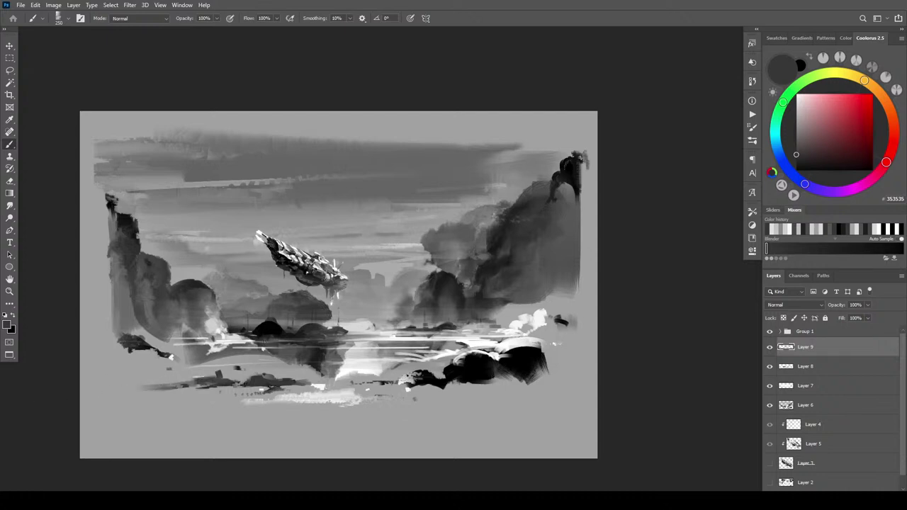
drag(333, 321, 361, 251)
drag(183, 340, 278, 207)
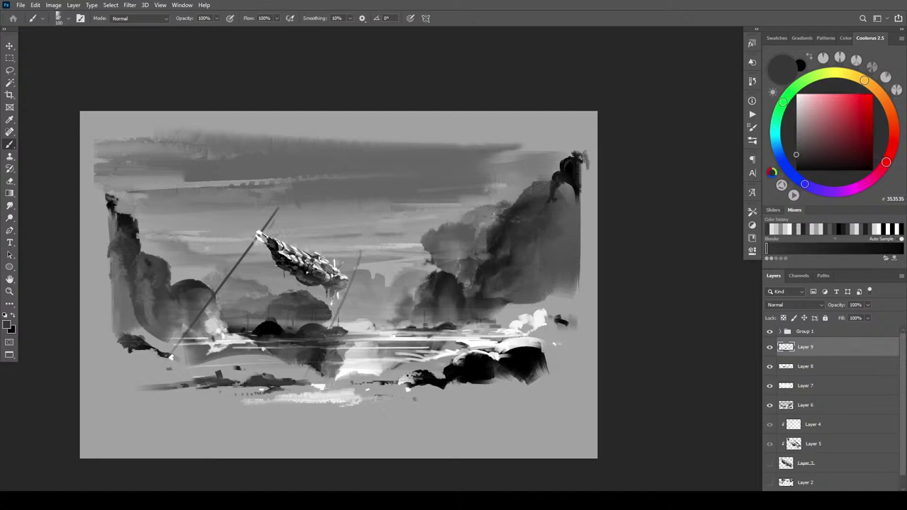
key(ctrl+z)
key(ctrl+z)
mouse_move(326, 299)
mouse_down()
mouse_move(358, 281)
mouse_move(330, 299)
mouse_up()
key(ctrl+z)
key(ctrl+z)
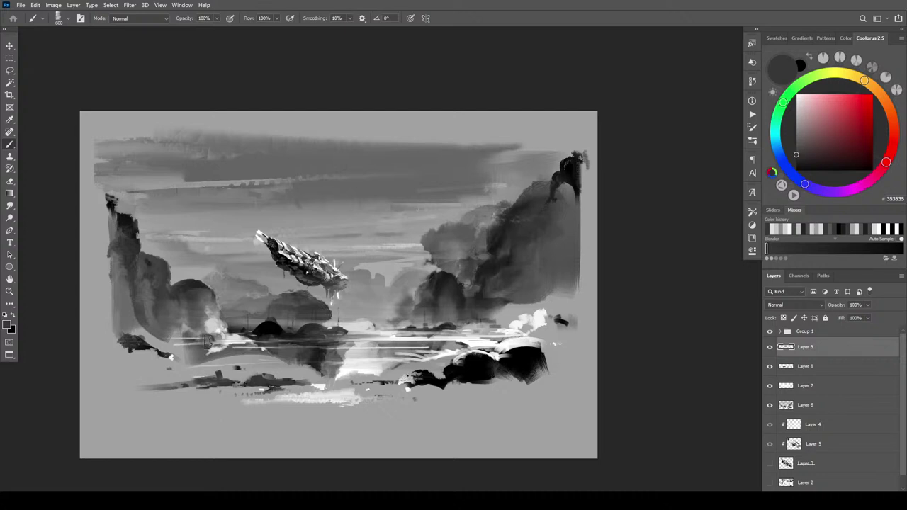
- Block in dark grey rocks along the base of the left cliffs with a large brush and sample the near-black 151515 there
mouse_move(211, 336)
mouse_down()
mouse_move(185, 320)
mouse_move(170, 338)
mouse_move(147, 328)
mouse_move(172, 339)
mouse_move(168, 328)
mouse_move(142, 343)
mouse_move(133, 328)
mouse_move(161, 344)
mouse_move(142, 313)
mouse_move(153, 314)
mouse_move(210, 342)
mouse_up()
key(])
key(])
key(])
key(])
key(])
key(])
key(])
key(])
key(])
key(])
key(])
key(])
key(])
key(])
key([)
key([)
key([)
key([)
key([)
key([)
key([)
key([)
key([)
key([)
alt+click(141, 345)
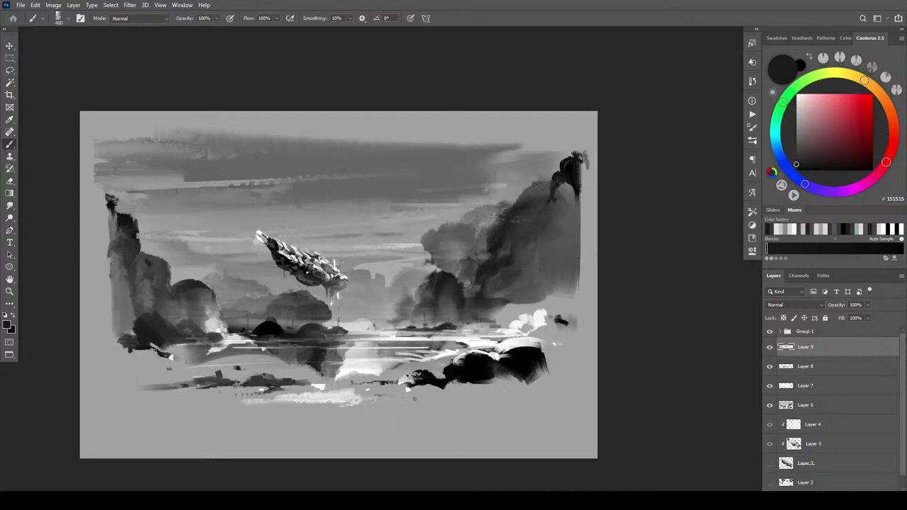
- Deepen the rock masses at the foot of the leftmost cliff with dark tones sampled from them, varying the brush size
key([)
key([)
key([)
key([)
key([)
key([)
key([)
key([)
key(])
key(])
key(])
key(])
key(])
key(])
key(])
key(])
key(])
key(])
key(])
drag(139, 326, 114, 331)
alt+click(137, 328)
key(])
key(])
key(])
key(])
key(])
key(])
key(])
mouse_move(128, 319)
mouse_down()
mouse_move(119, 316)
mouse_move(120, 299)
mouse_up()
- Sample the light grey D8D8D8 mist and dab small light spots above the dark rocks at the left cliffs' base
alt+click(203, 320)
key(bracketleft)
key(bracketleft)
key(bracketleft)
key(bracketleft)
key(bracketleft)
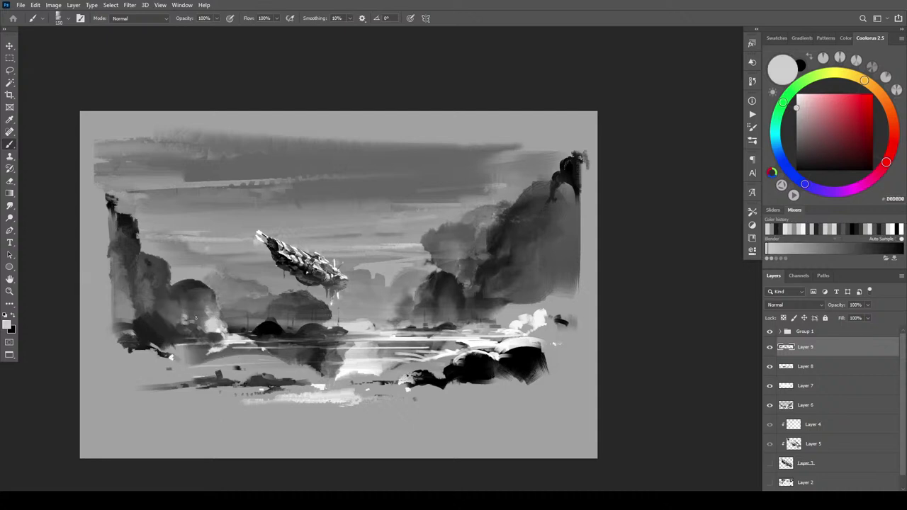
key(bracketright)
key(bracketright)
key(bracketright)
key(bracketright)
key(bracketright)
- Blend the mist spots into the left cliffs with sampled mid grey 878787 and rework the mist's edge at the waterline
alt+click(188, 319)
key(bracketleft)
key(bracketleft)
key(bracketleft)
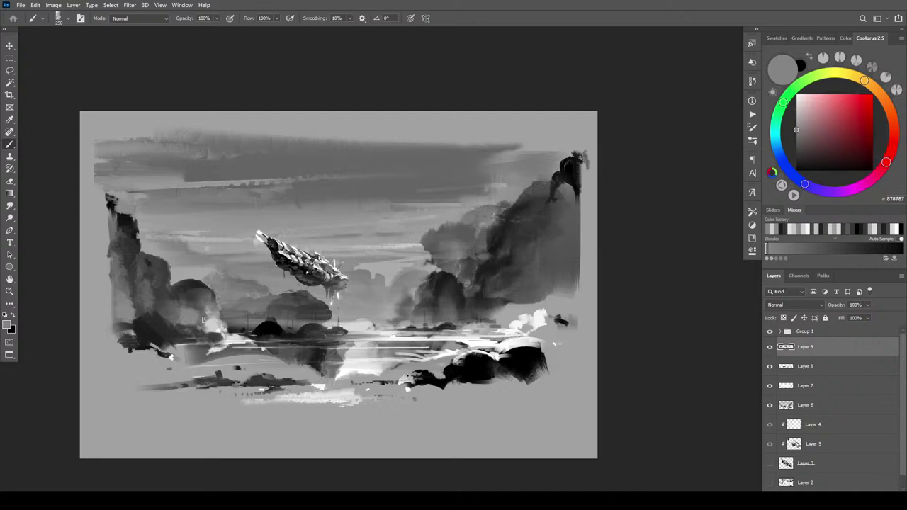
alt+click(203, 323)
mouse_move(209, 330)
mouse_down()
mouse_move(217, 348)
mouse_move(224, 339)
mouse_move(232, 344)
mouse_up()
alt+click(222, 337)
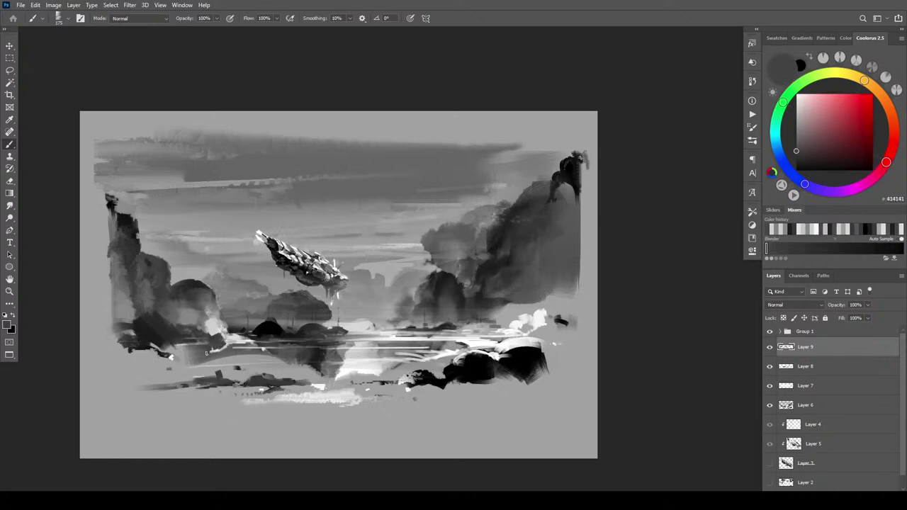
- Paint dark grey 303030 sampled from the left cliffs' base down to the waterline, varying the brush size
key(bracketright)
key(bracketright)
key(bracketright)
key(bracketright)
key(bracketright)
key(bracketright)
key(bracketright)
key(bracketleft)
alt+click(191, 333)
drag(186, 340, 187, 353)
key([)
key([)
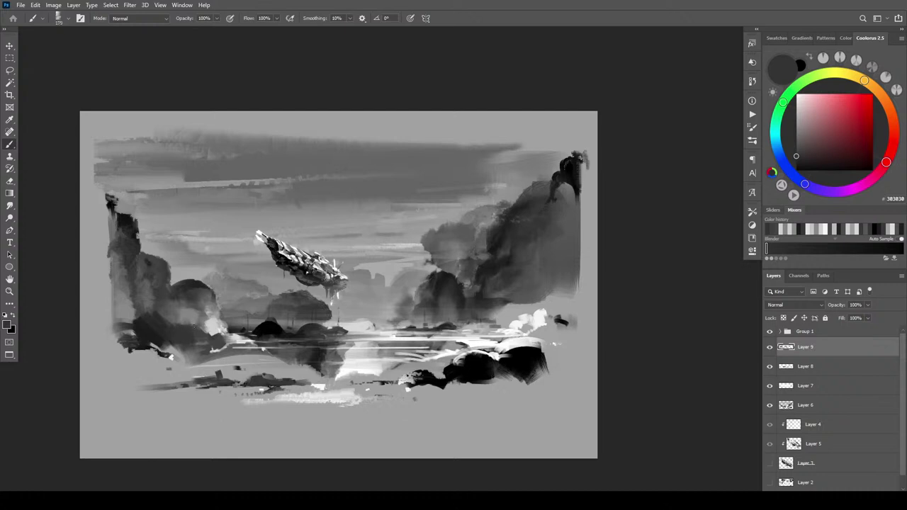
key(])
key(])
key(])
mouse_move(180, 346)
mouse_down()
mouse_move(190, 361)
mouse_move(177, 353)
mouse_up()
- Add a light F0F0F0 streak at the left rocks' waterline and blend the adjacent water with sampled mid greys such as 747474 and 7F7F7F
alt+click(172, 354)
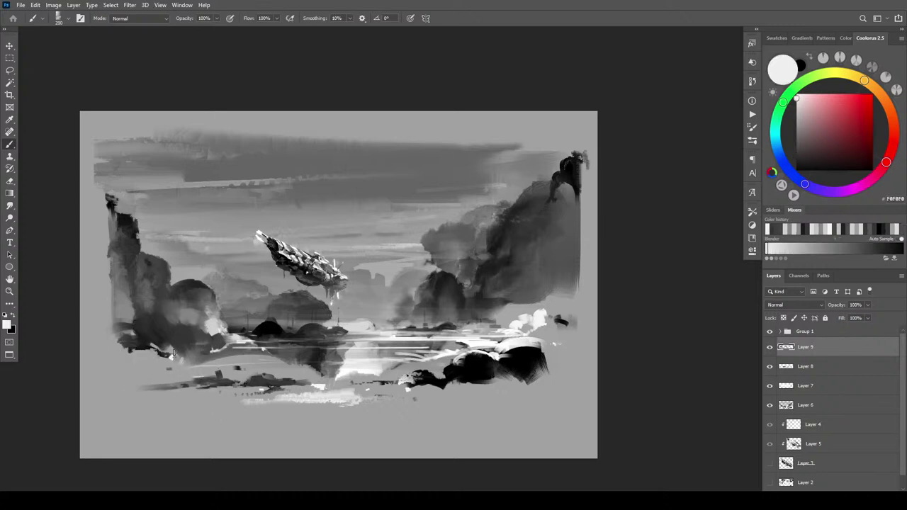
drag(227, 356, 237, 355)
alt+click(221, 356)
alt+click(241, 354)
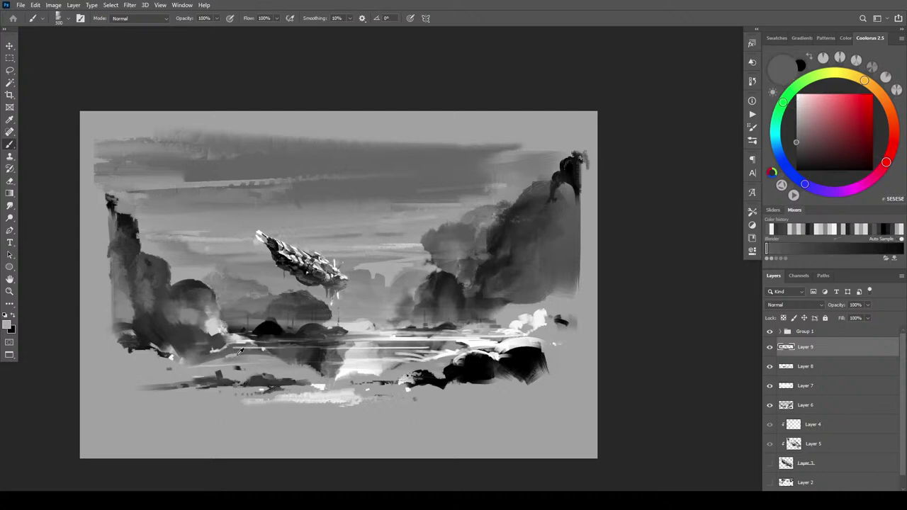
alt+click(253, 352)
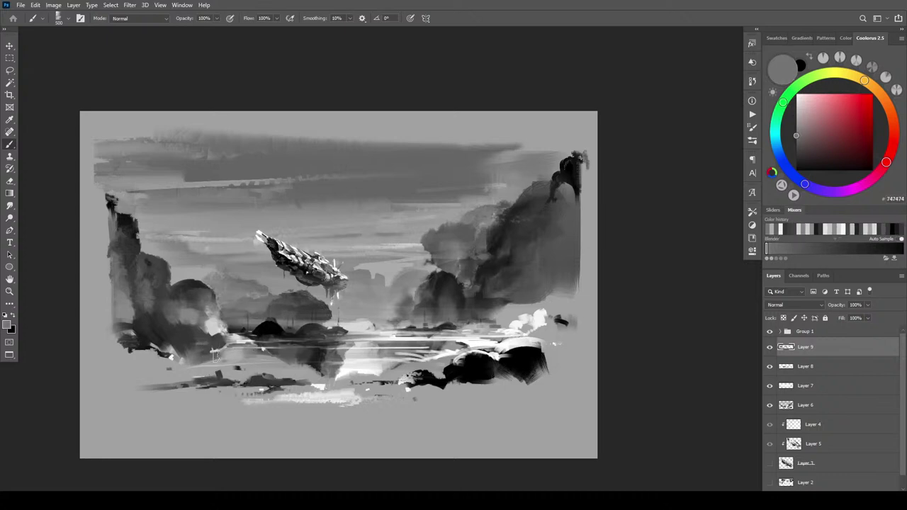
alt+click(255, 342)
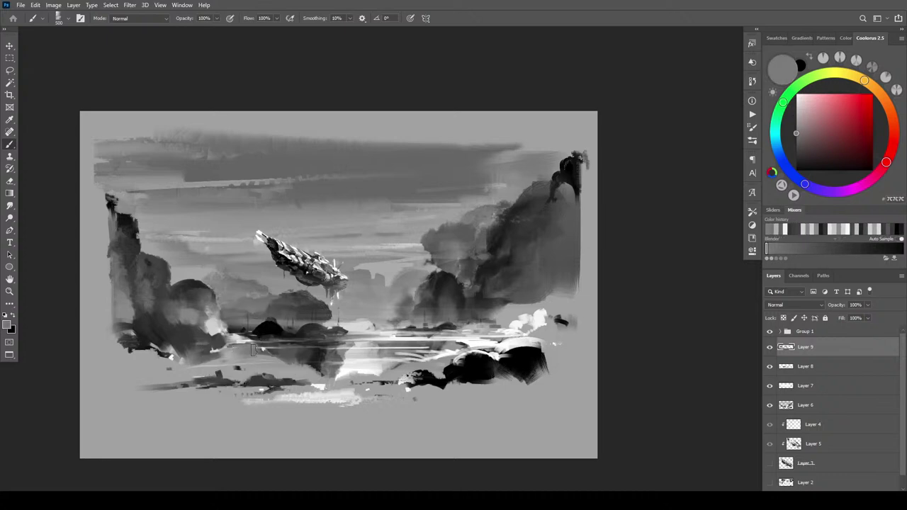
alt+click(261, 347)
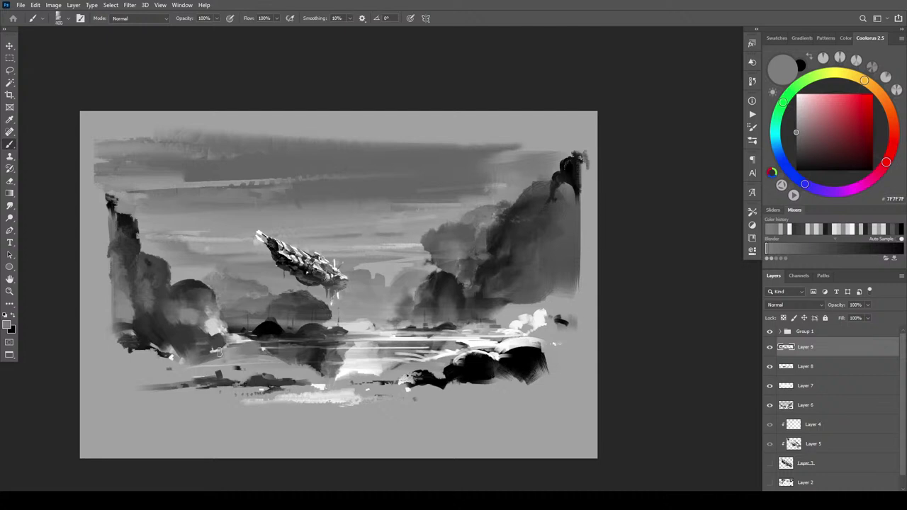
- Dab light grey sampled from the mist along the shoreline beside the left rocks
alt+click(216, 331)
click(222, 338)
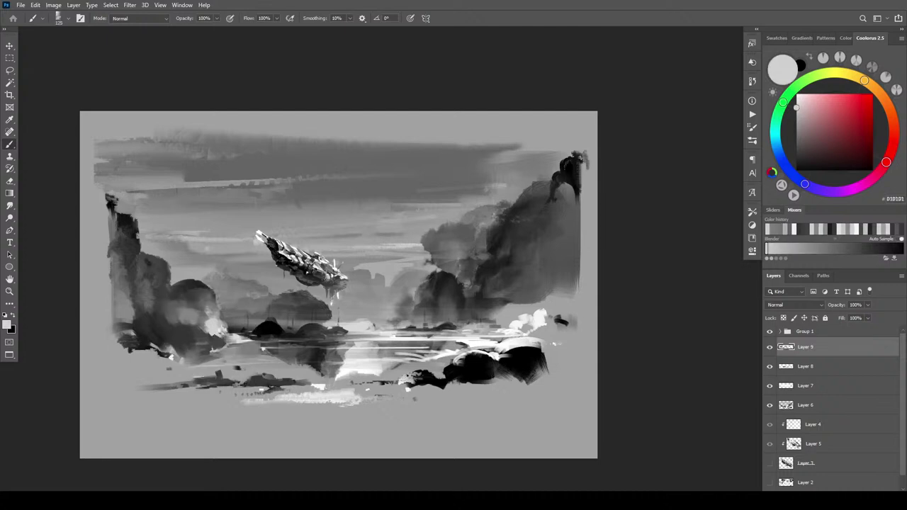
alt+click(232, 342)
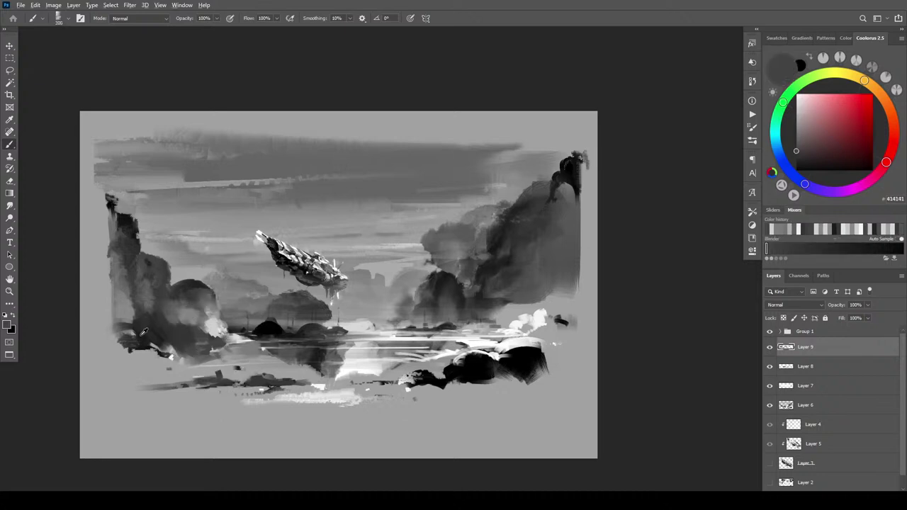
- Sample near-black 151515 and paint a dark diagonal rock mass at the foot of the leftmost cliff with a larger brush
alt+click(141, 331)
key(])
key(])
key(])
mouse_move(134, 332)
mouse_down()
mouse_move(117, 326)
mouse_move(132, 331)
mouse_move(140, 351)
mouse_move(125, 351)
mouse_move(112, 330)
mouse_move(122, 324)
mouse_move(104, 306)
mouse_up()
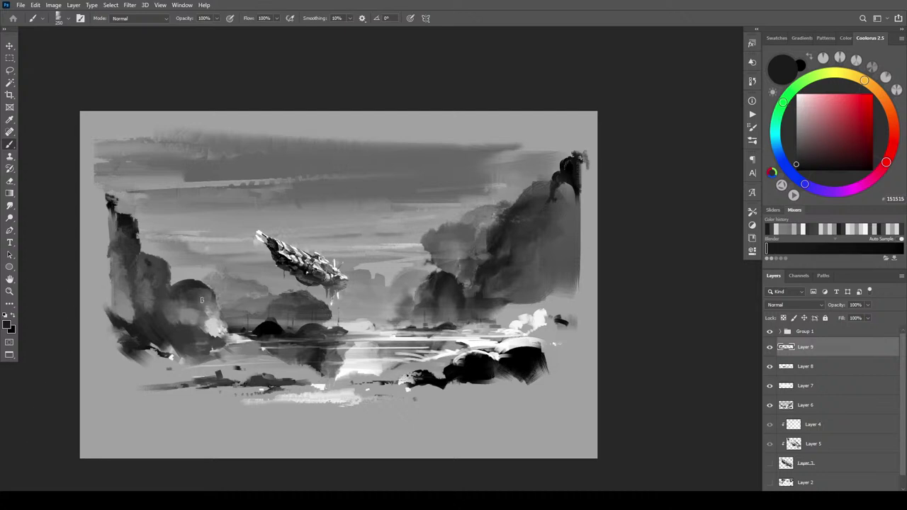
- Sample the light mist and brush it up over the lower face of the rounded left rock
alt+click(217, 323)
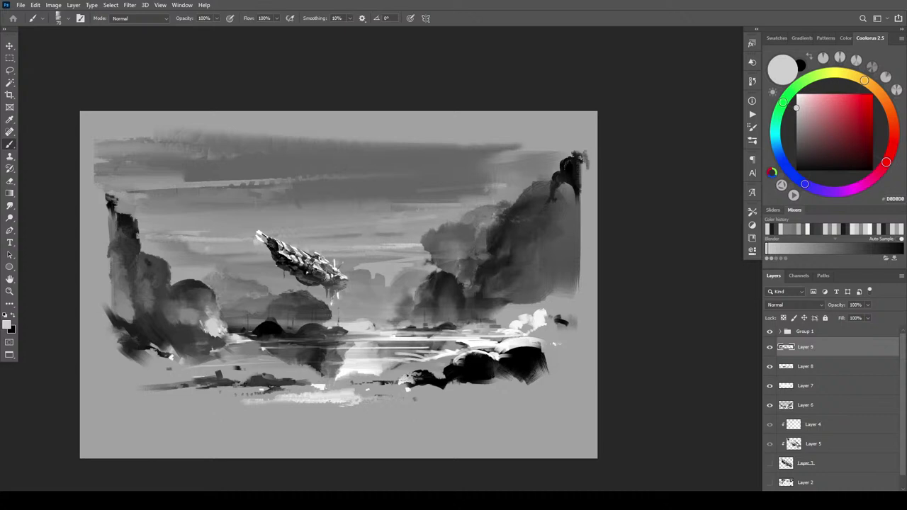
drag(197, 325, 203, 327)
key(.)
drag(193, 316, 187, 306)
alt+click(206, 303)
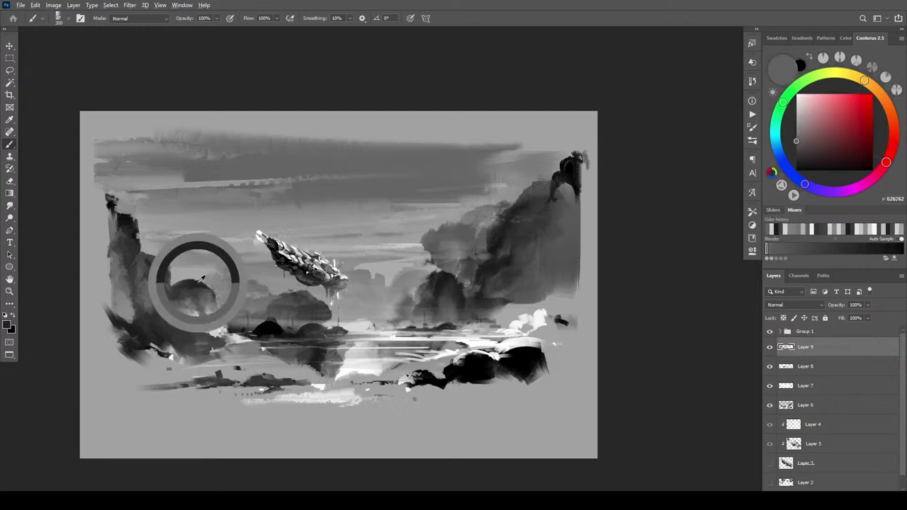
- Darken the top of the rounded left rock with sampled near-black 1B1B1B, varying the brush size
alt+click(199, 285)
key(])
key(])
key(])
key(])
key(bracketleft)
key(bracketleft)
key(bracketleft)
key(bracketleft)
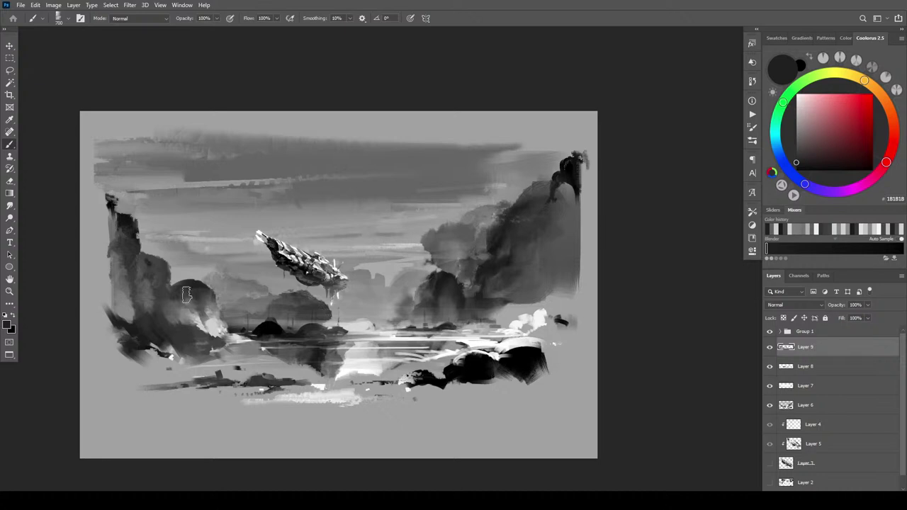
key(bracketleft)
key(bracketleft)
key(bracketleft)
key(bracketright)
key(bracketright)
key(bracketright)
key(bracketright)
key(bracketright)
key(bracketright)
key(bracketright)
key(bracketleft)
key(bracketleft)
key(bracketleft)
key(bracketleft)
key(bracketleft)
key(bracketleft)
key(bracketleft)
key(bracketleft)
key(bracketleft)
- Reshape the middle left cliff's top into a flatter, more angular silhouette with dark grey 242424
alt+click(154, 259)
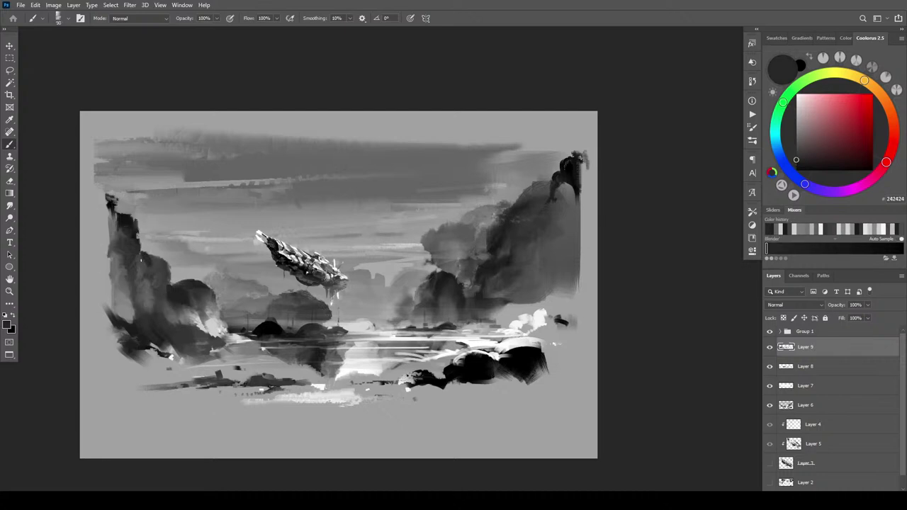
key(bracketright)
key(bracketright)
key(bracketright)
key(bracketright)
key(bracketright)
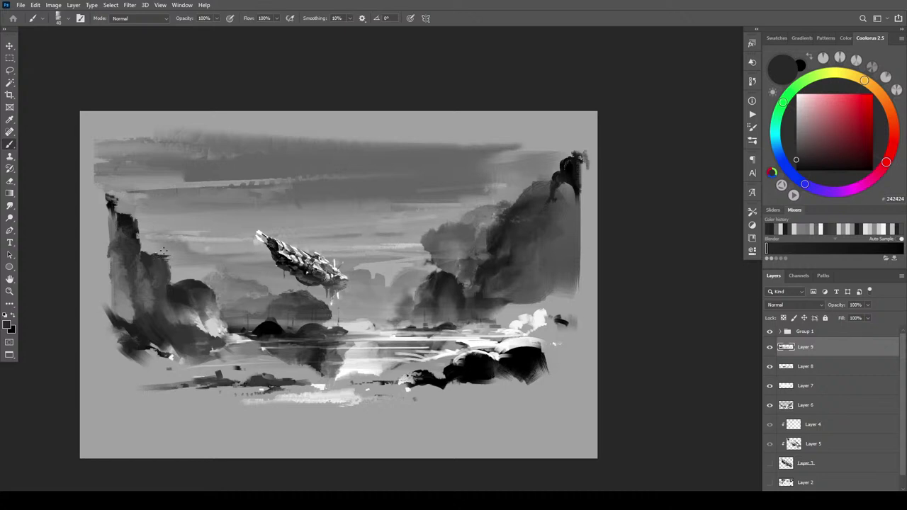
key(bracketright)
- Refine the dark edges of the right cliffs with sampled 1B1C1A and 4C4B4B, enlarging the brush
alt+click(496, 236)
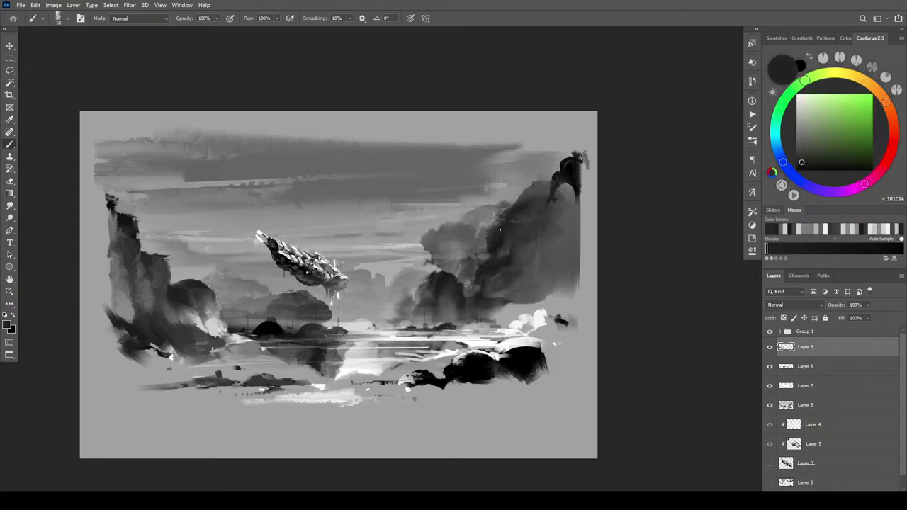
alt+click(432, 253)
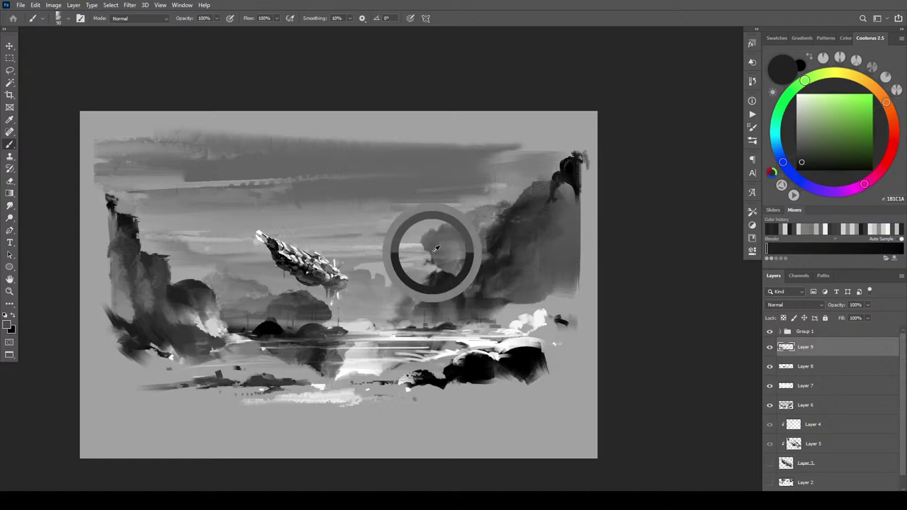
key(bracketright)
key(bracketright)
key(bracketright)
key(bracketright)
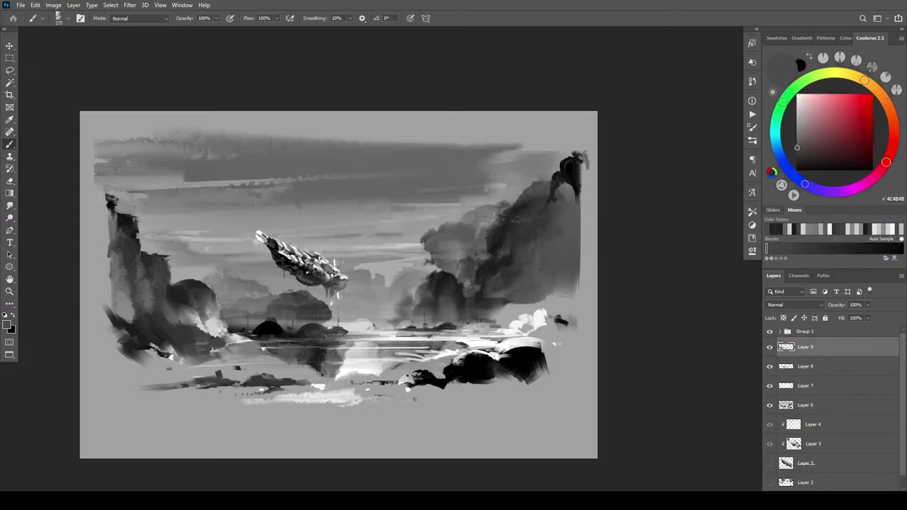
key(bracketright)
- Recut the outline of the hill beneath the airship with sampled 959595 and hill tone 585857
alt+click(323, 292)
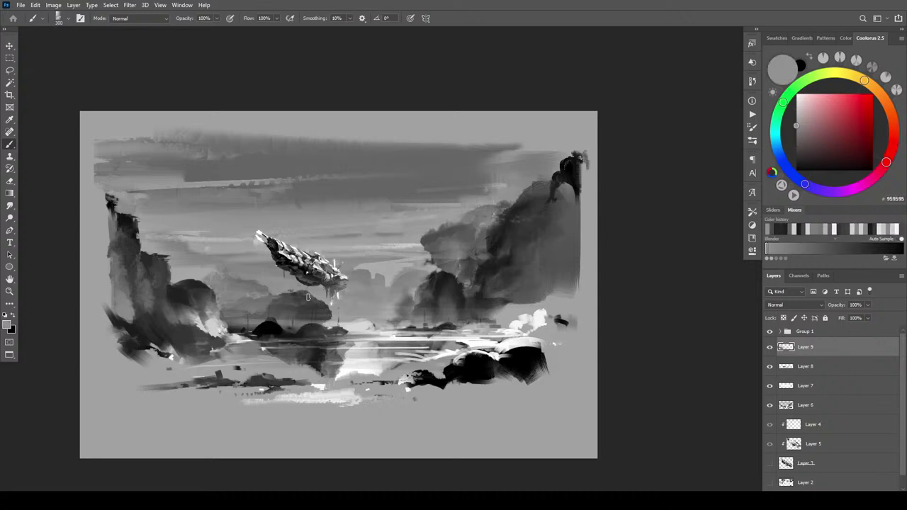
alt+click(293, 294)
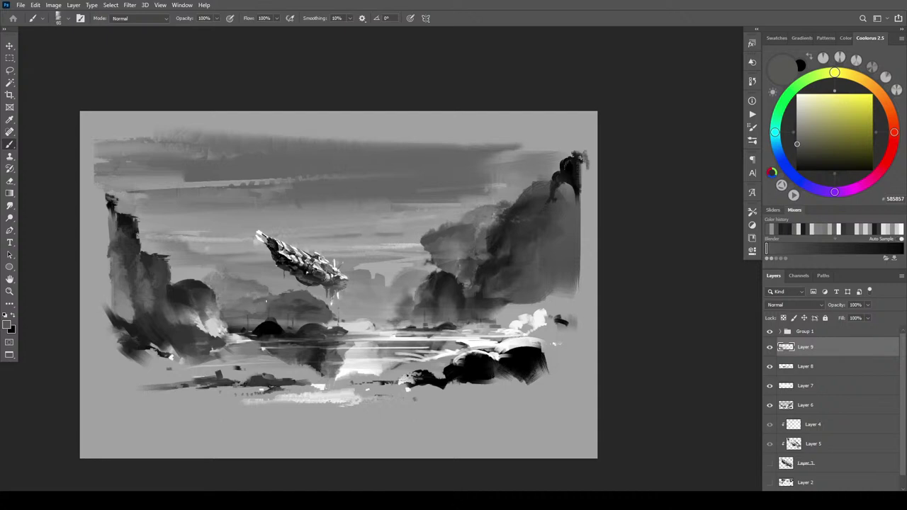
key(bracketright)
key(bracketright)
key(bracketright)
key(bracketright)
- Brush light D8D8D8 mist beside the hill below the airship and extend the hill's slope toward the water with its own greys
alt+click(347, 323)
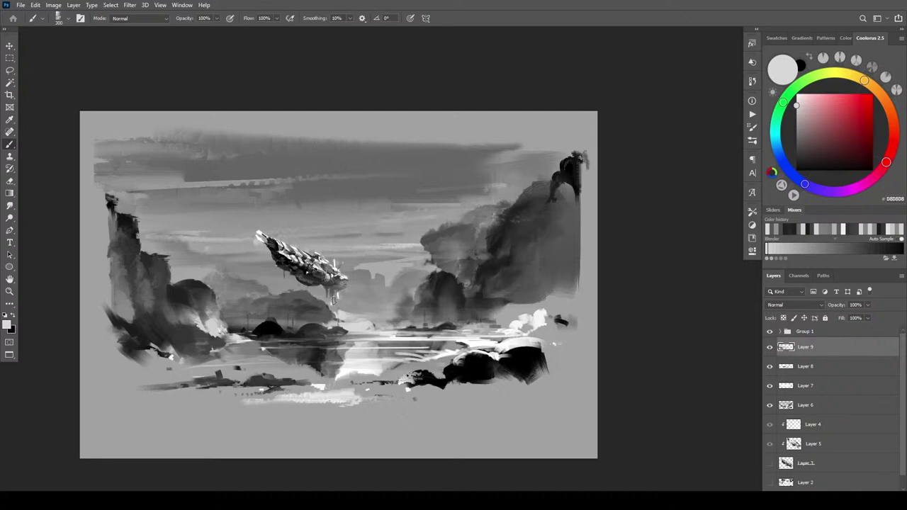
alt+click(333, 311)
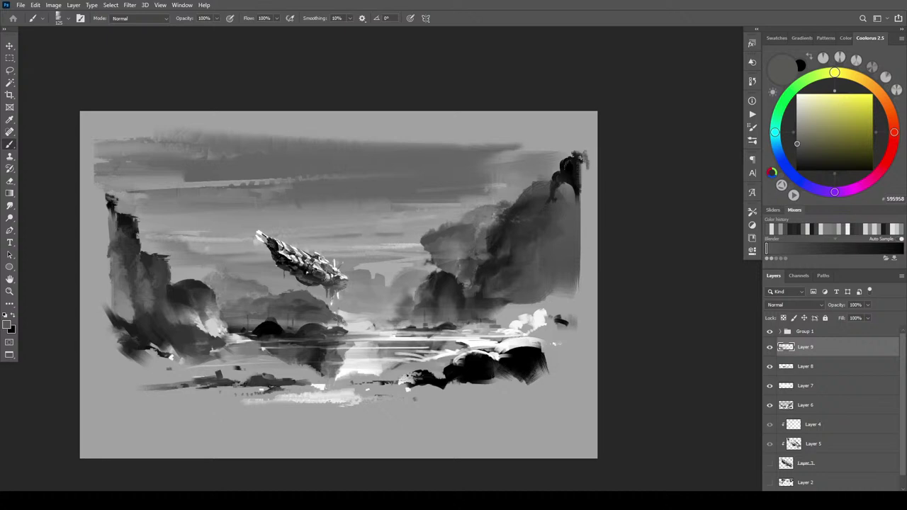
alt+click(332, 320)
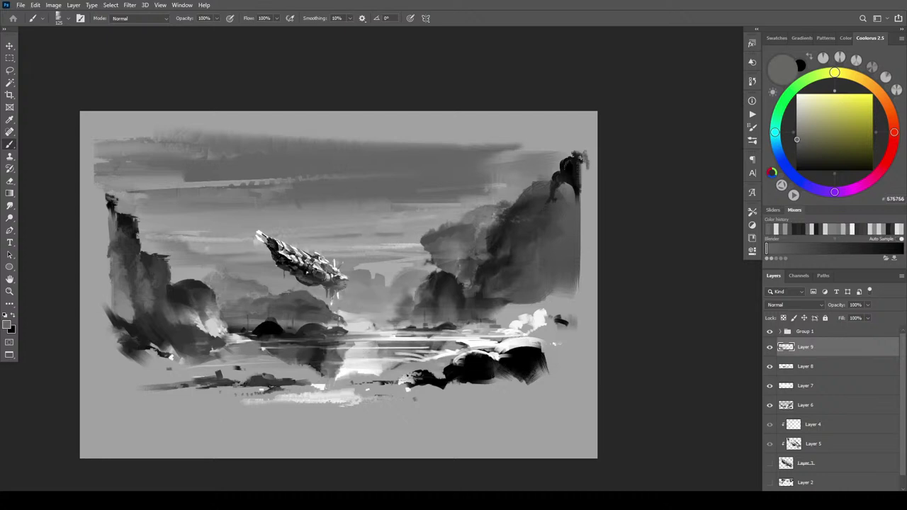
alt+click(344, 313)
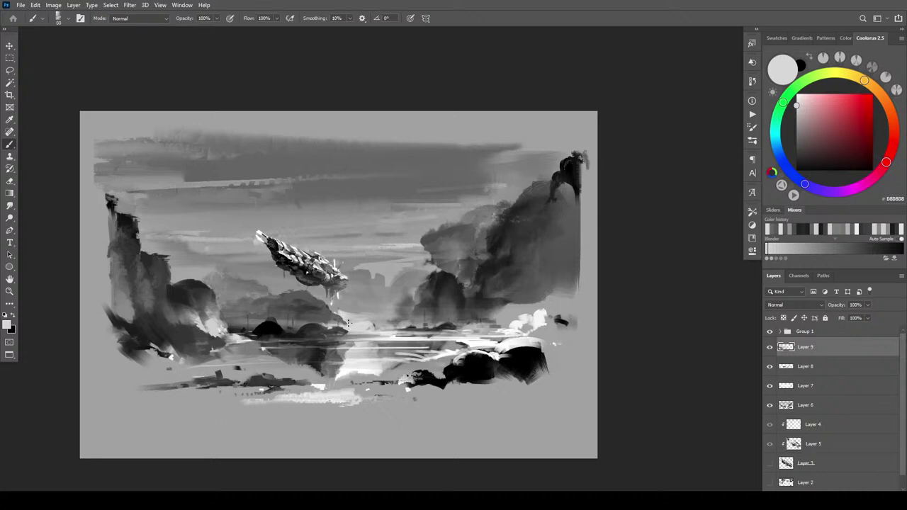
- Soften the mist against the hill's sloping edge with sampled ABABAB and a larger brush
drag(340, 310, 344, 310)
key(bracketright)
key(bracketright)
key(bracketright)
key(bracketright)
key(bracketright)
alt+click(346, 309)
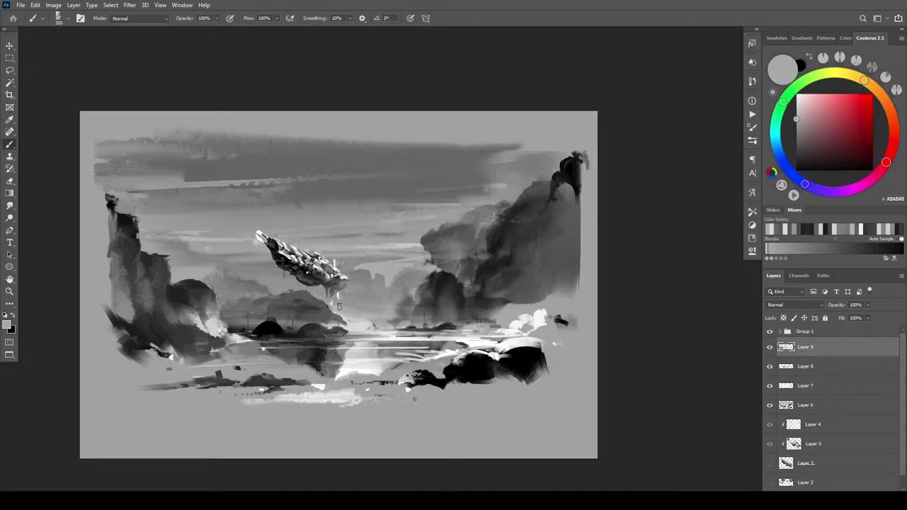
alt+click(347, 300)
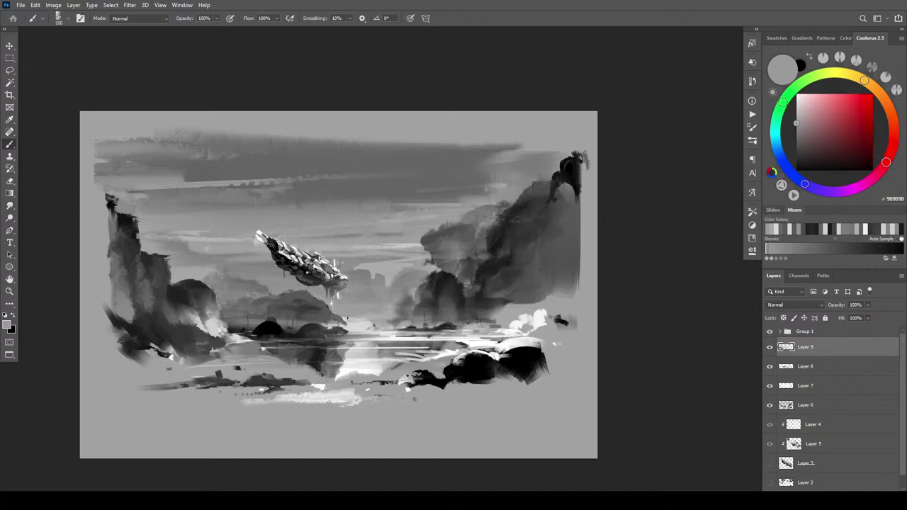
- Build up the mist on the central horizon with sampled D8D8D8, ACACAC and C6C6C6
alt+click(362, 326)
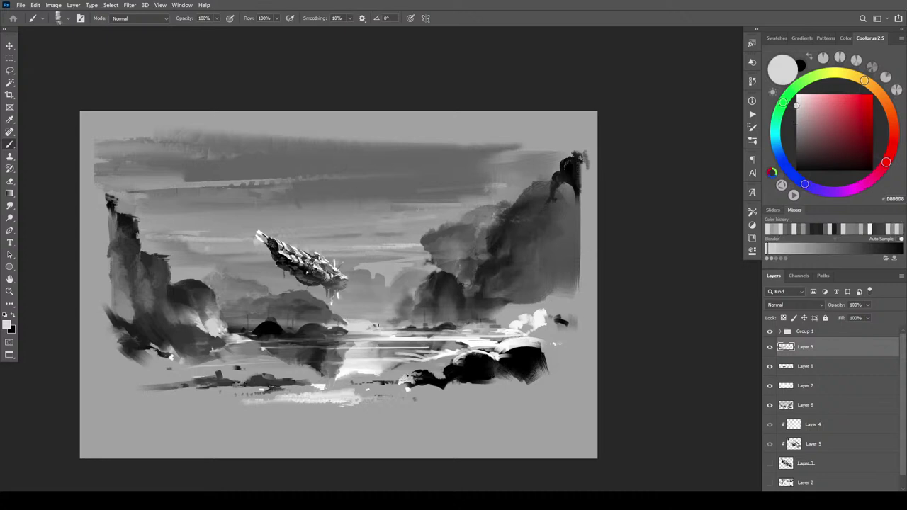
key(bracketright)
key(bracketright)
key(bracketright)
key(bracketright)
alt+click(378, 316)
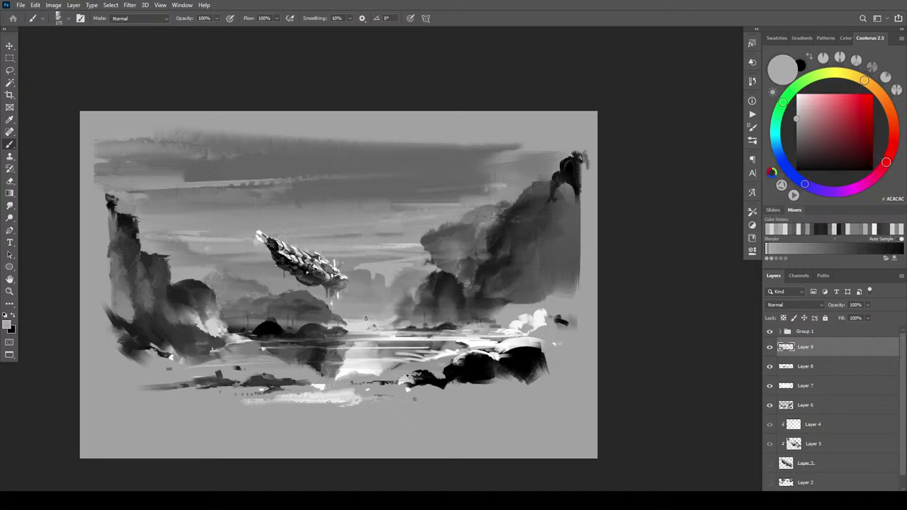
alt+click(372, 320)
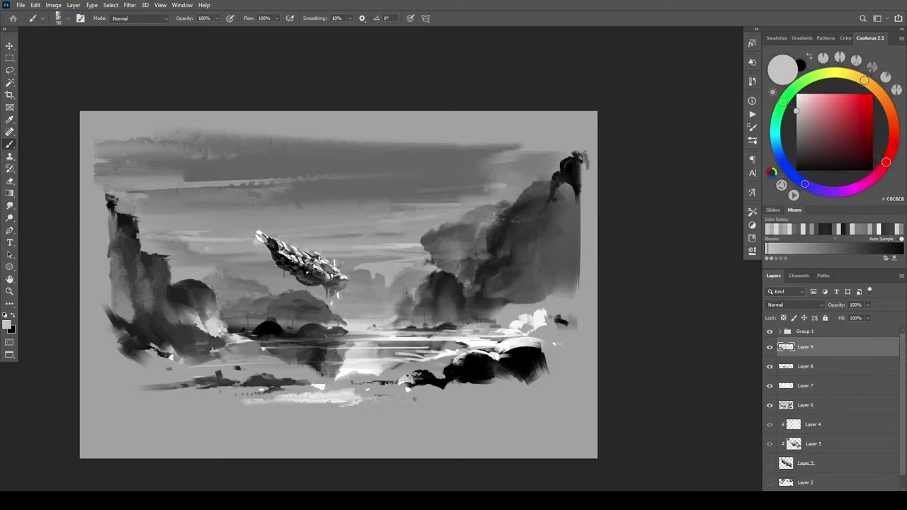
- Broaden the light haze at the hill's foot with a larger brush and sample mid grey 9E9E9E from it
alt+click(348, 326)
key(bracketright)
key(bracketright)
key(bracketright)
key(bracketright)
key(bracketright)
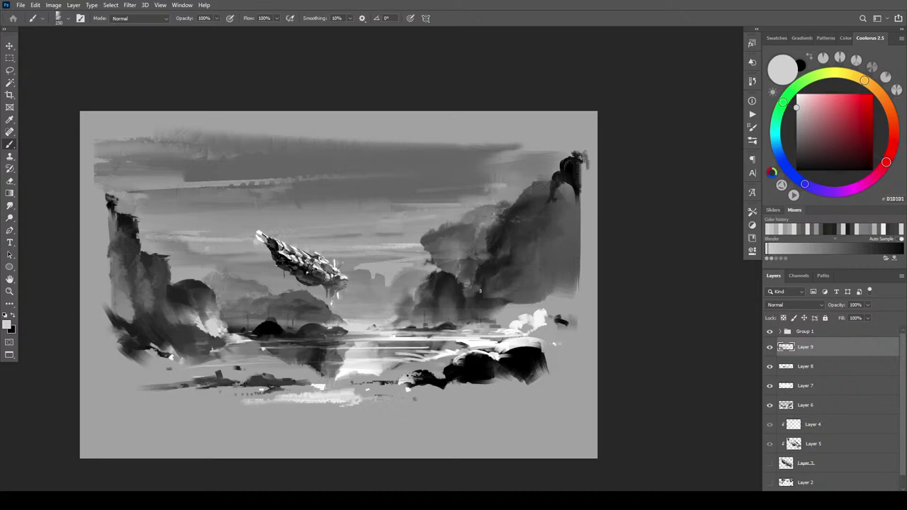
alt+click(356, 321)
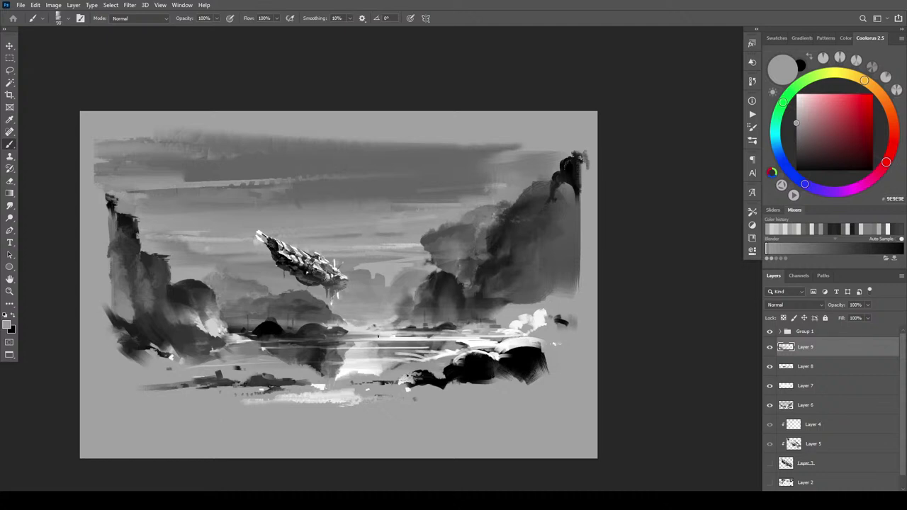
- Refine the misty central horizon between the two hills with sampled greys, including ABABAB, 494949, 737373 and C4C4C4
alt+click(364, 326)
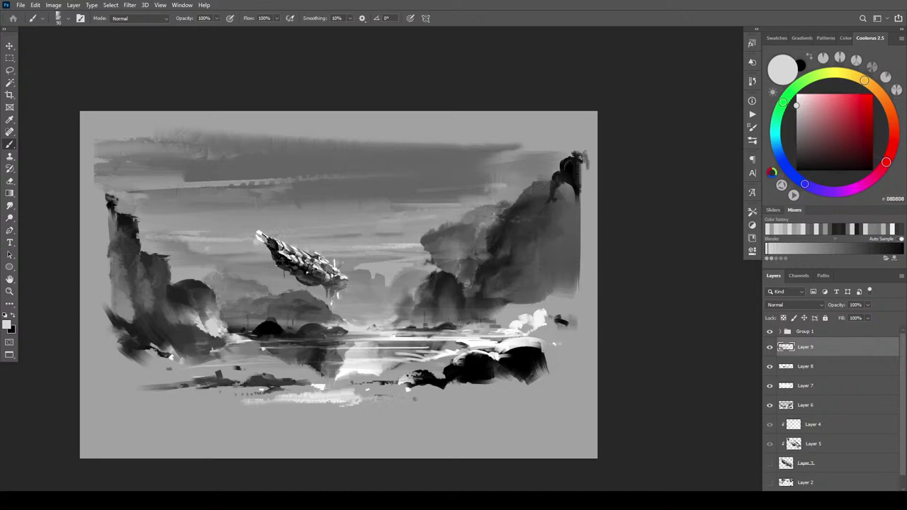
alt+click(379, 322)
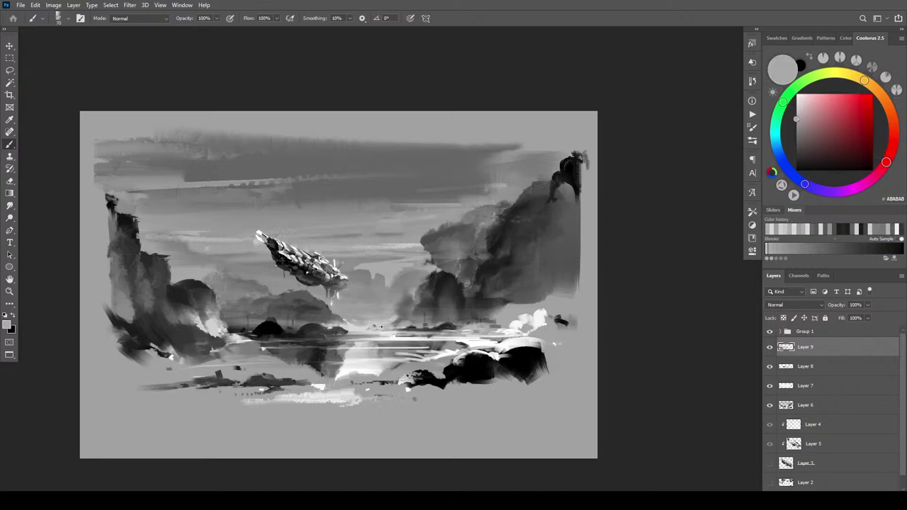
alt+click(378, 322)
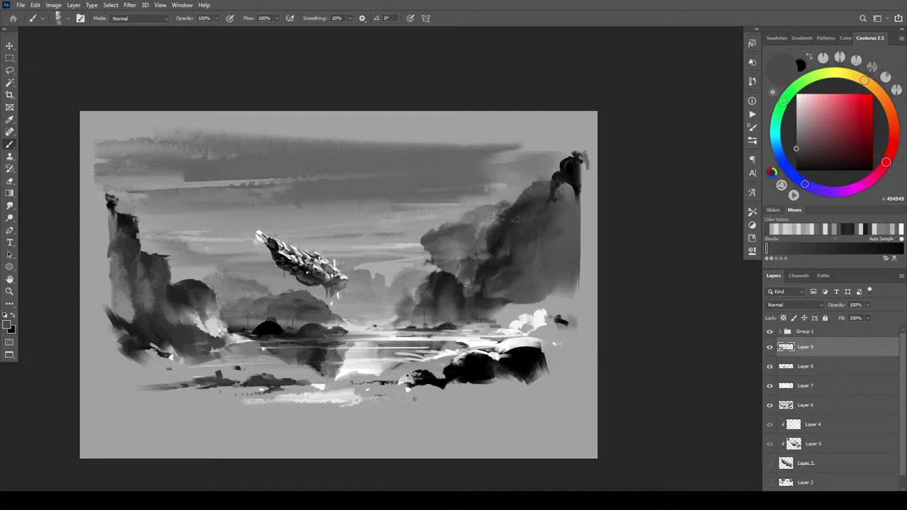
alt+click(375, 327)
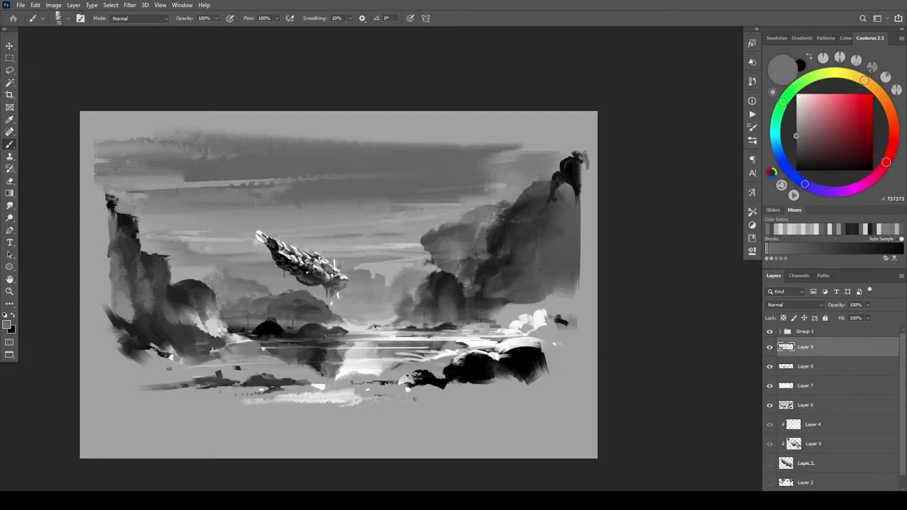
alt+click(359, 327)
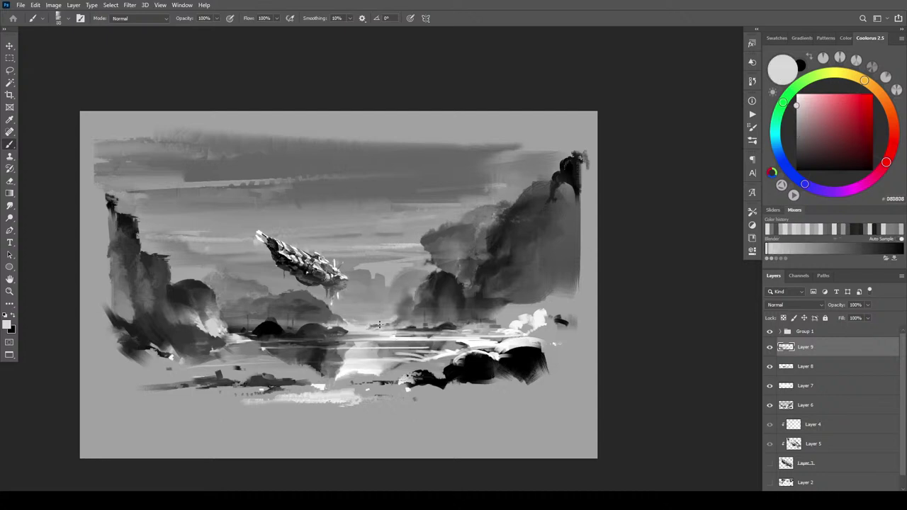
alt+click(368, 323)
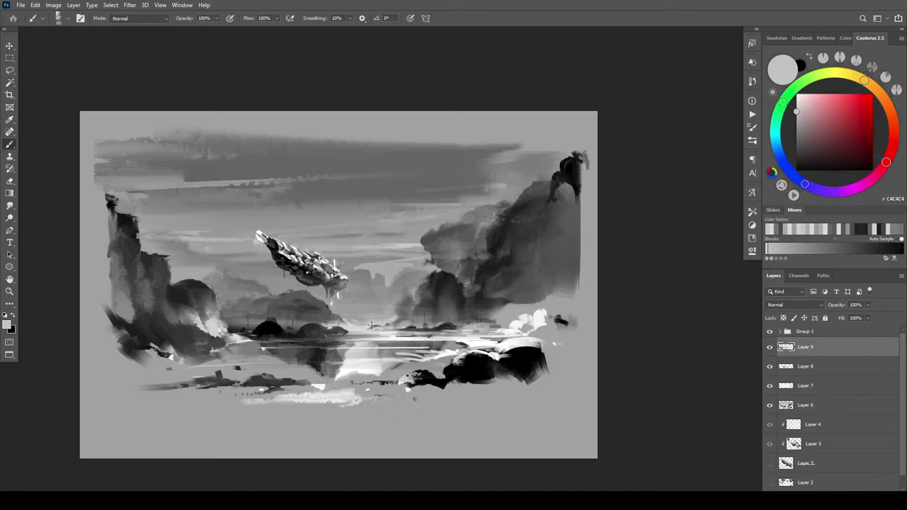
alt+click(408, 316)
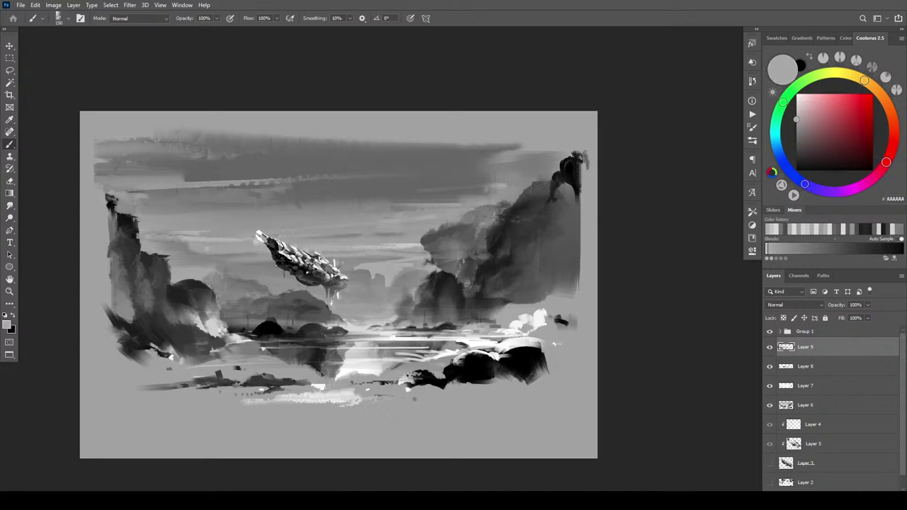
- Blend the mist into the rocks at the left cliff's foot with sampled CDCDCD, 737373, 898989, 686868 and 7C7C7C
alt+click(214, 317)
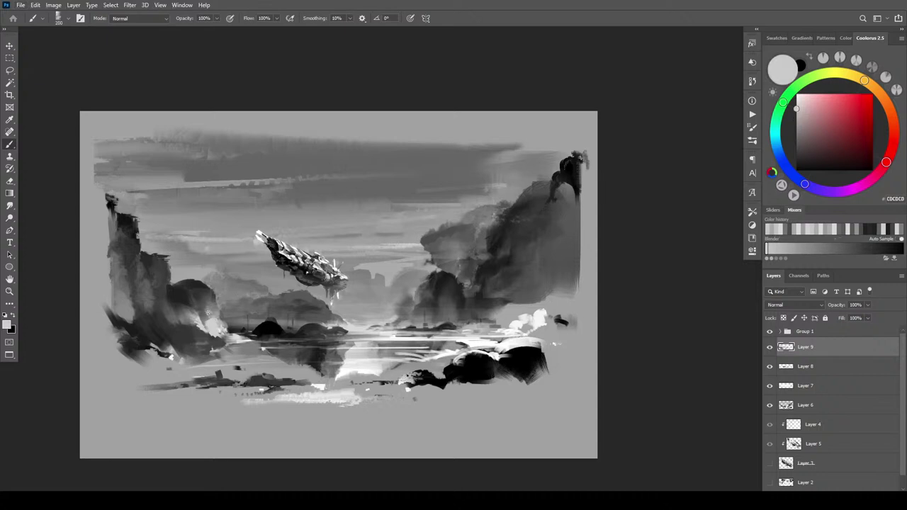
alt+click(211, 314)
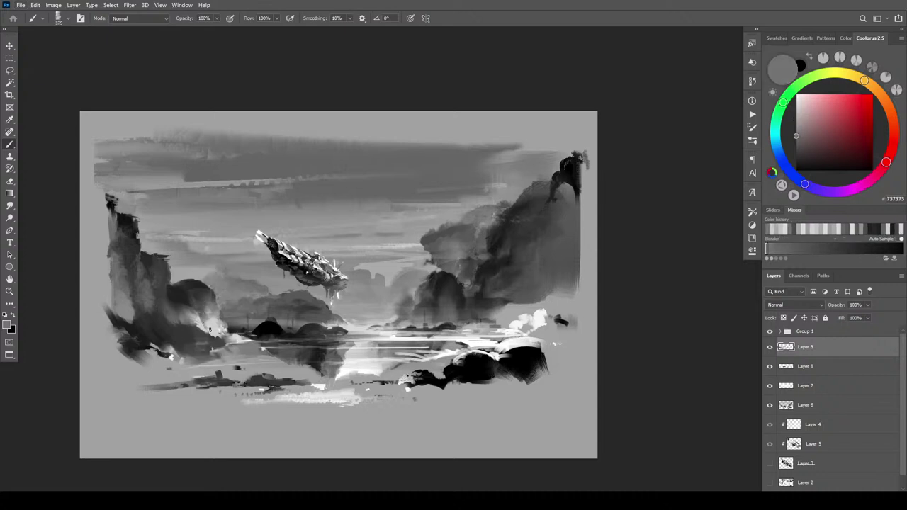
alt+click(199, 317)
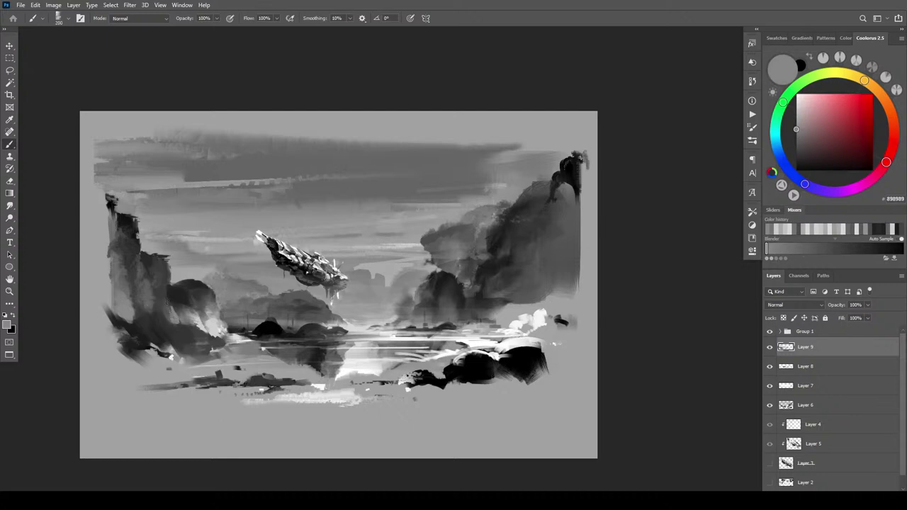
alt+click(170, 312)
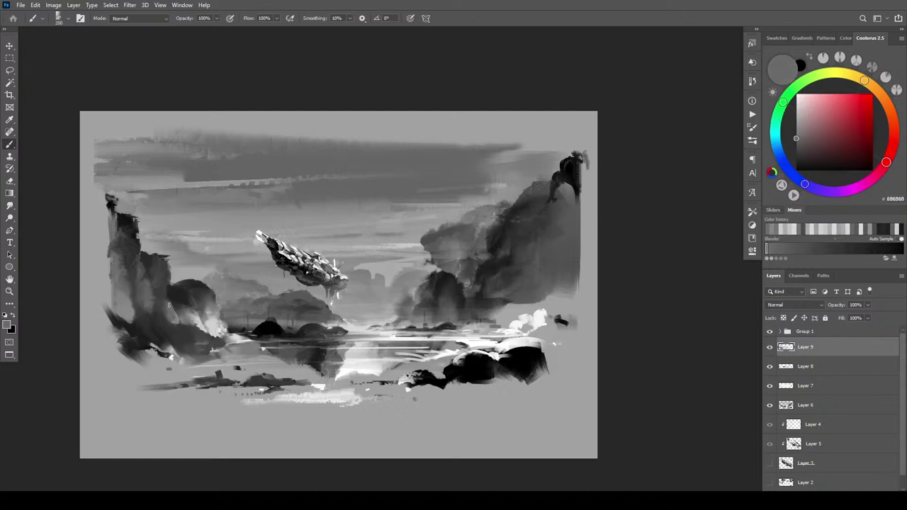
alt+click(165, 295)
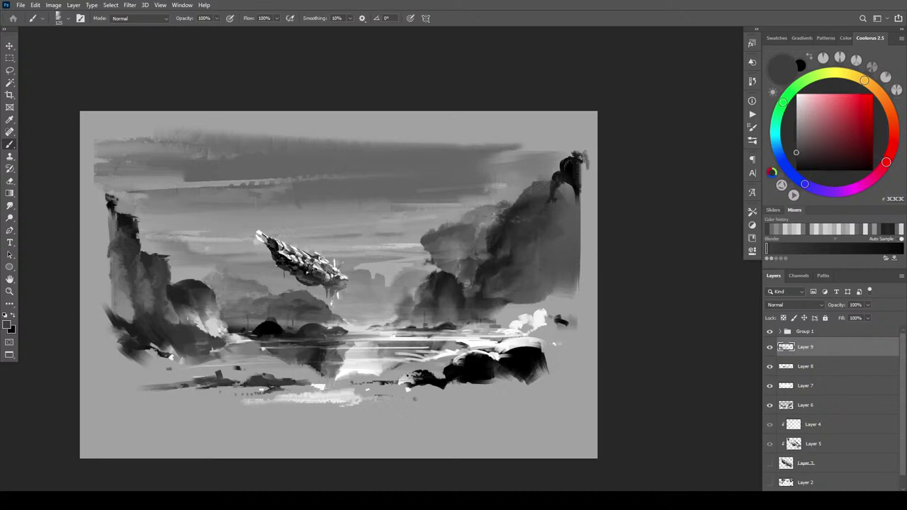
alt+click(188, 316)
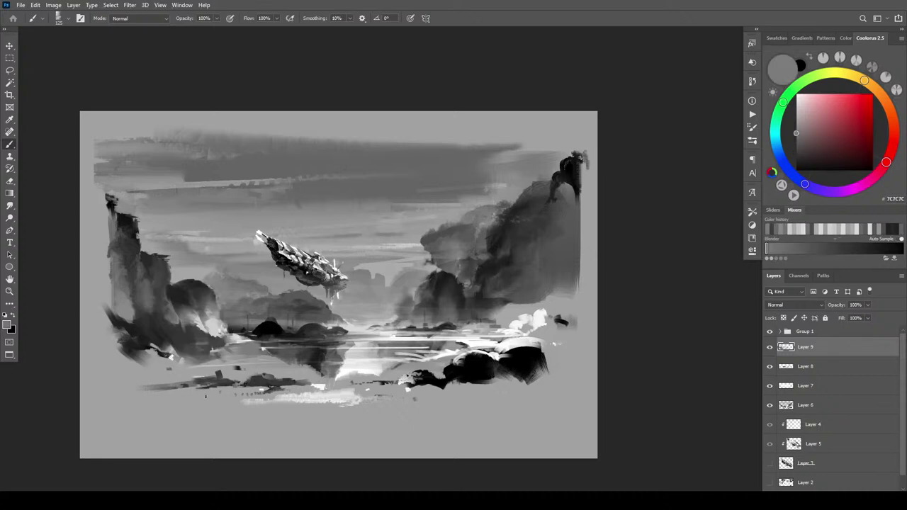
- Brush light BFBFBF strokes over the shore below the left cliff
alt+click(217, 327)
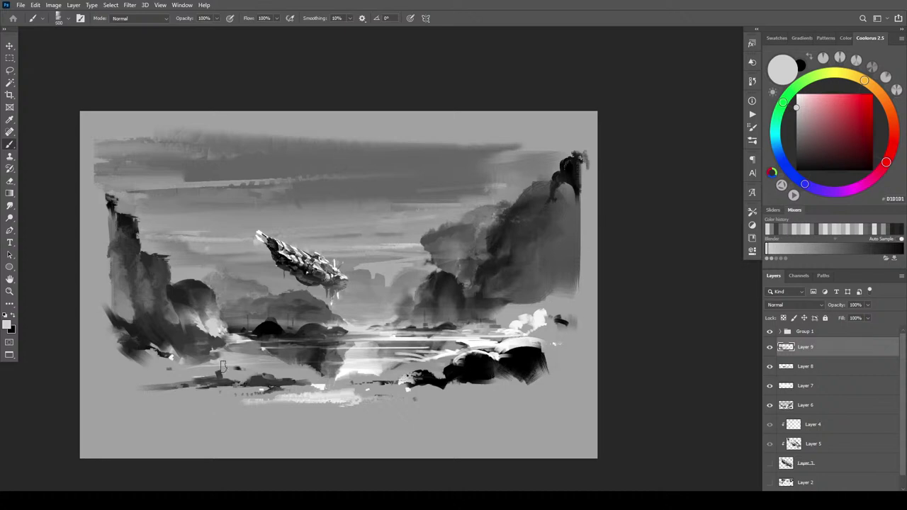
alt+click(171, 354)
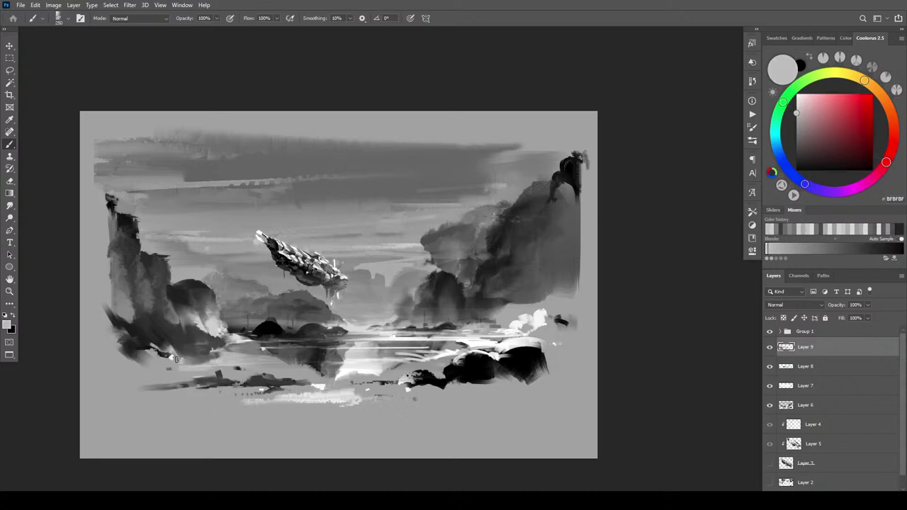
mouse_move(146, 363)
mouse_down()
mouse_move(188, 372)
mouse_move(172, 377)
mouse_move(167, 356)
mouse_move(198, 372)
mouse_move(150, 373)
mouse_move(196, 380)
mouse_up()
- Extend the left foreground bank horizontally with greys sampled from the cliff base and a smaller brush
alt+click(171, 351)
alt+click(163, 339)
key(bracketleft)
key(bracketleft)
key(bracketleft)
key(bracketleft)
key(bracketleft)
key(bracketleft)
key(bracketleft)
key(bracketleft)
drag(130, 380, 276, 376)
- Darken the hill's reflection in the water with black sampled from the dark mound above it
alt+click(232, 375)
alt+click(282, 354)
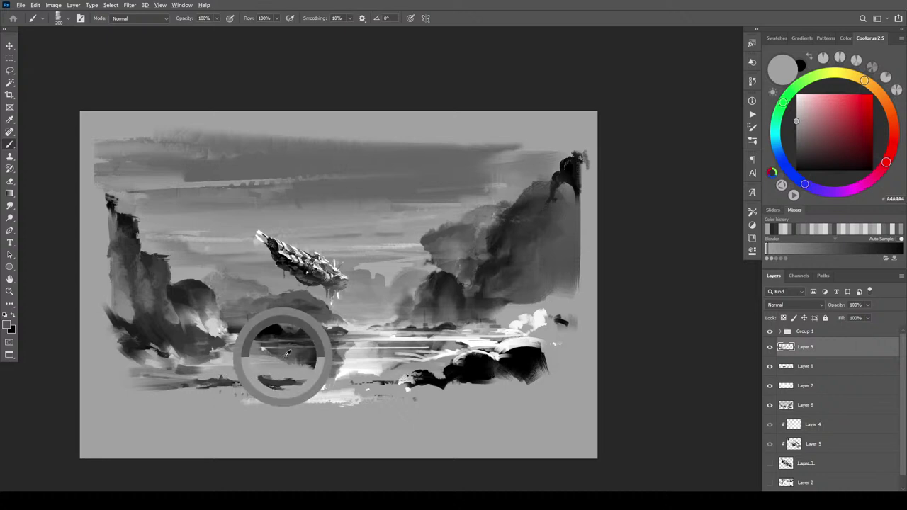
alt+click(311, 359)
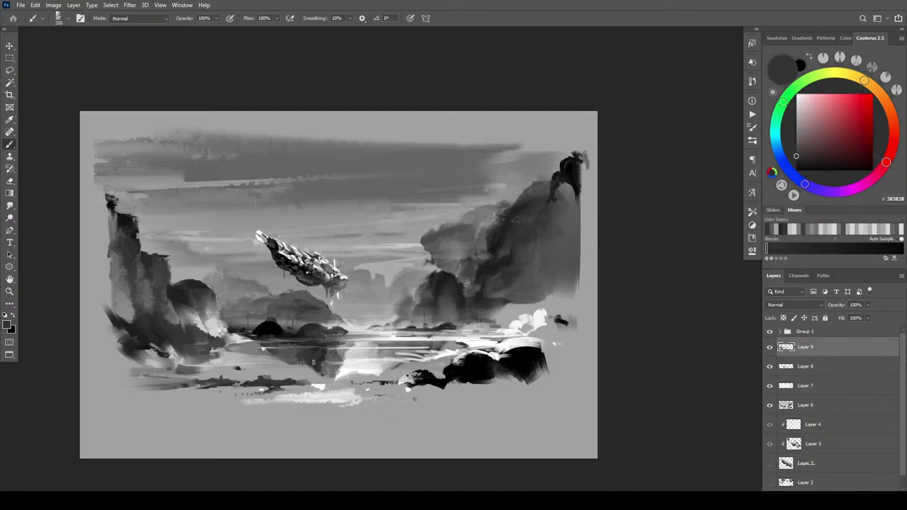
alt+click(275, 331)
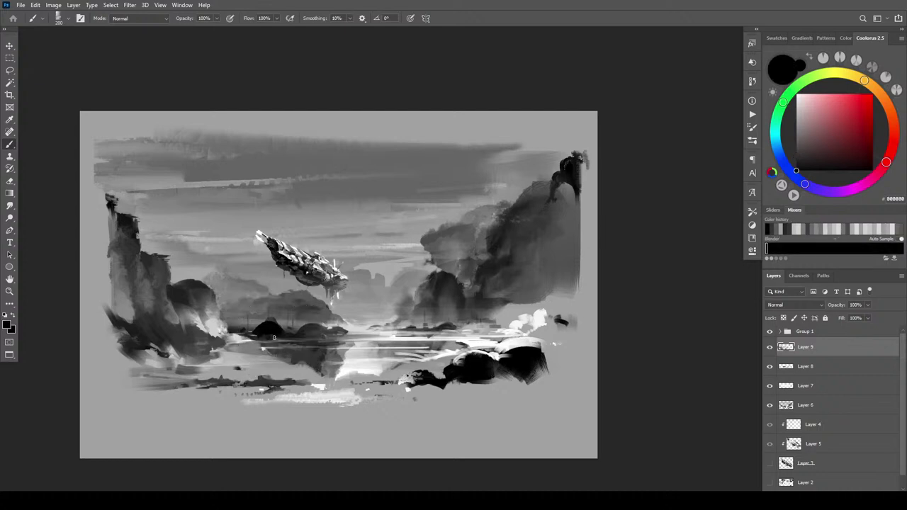
mouse_move(289, 355)
mouse_down()
mouse_move(294, 363)
mouse_move(298, 352)
mouse_move(294, 365)
mouse_move(282, 358)
mouse_up()
key(])
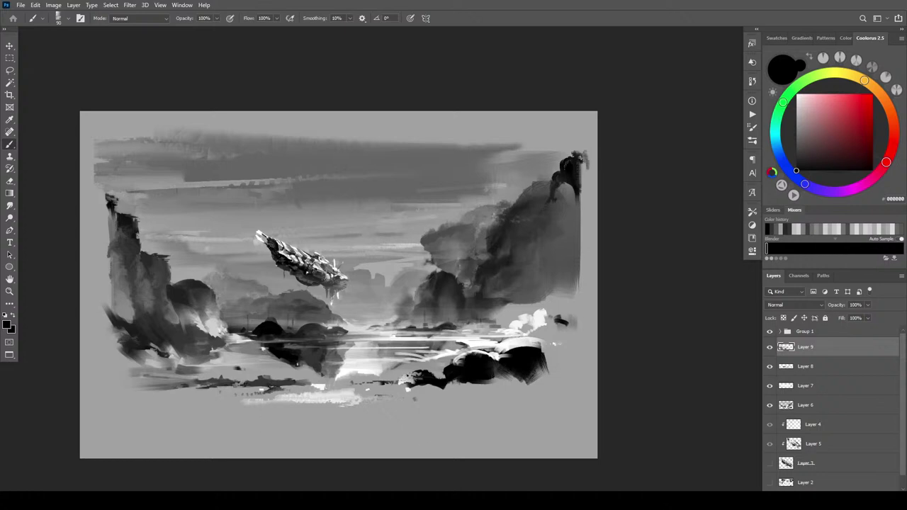
- Draw dark diagonal streaks along the reflection's outer edge and brush light D3D3D3 accents at the left cliff's waterline
alt+click(300, 368)
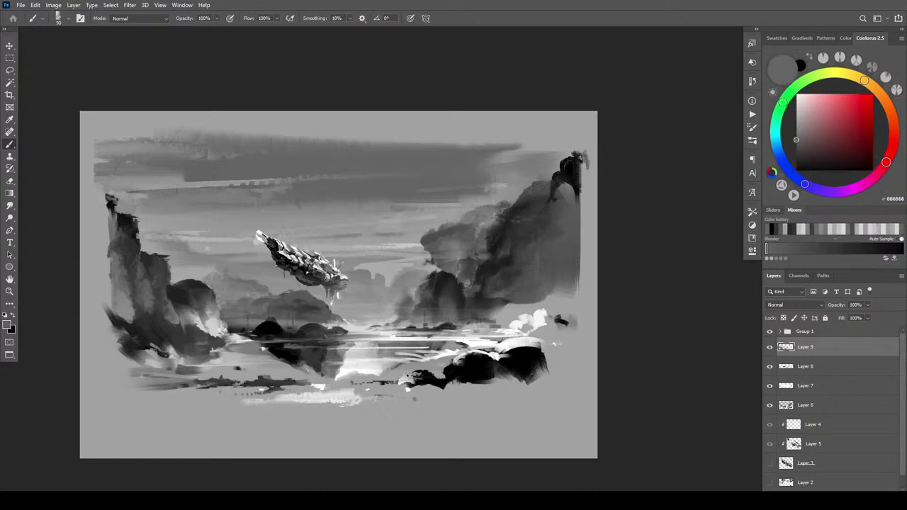
alt+click(282, 354)
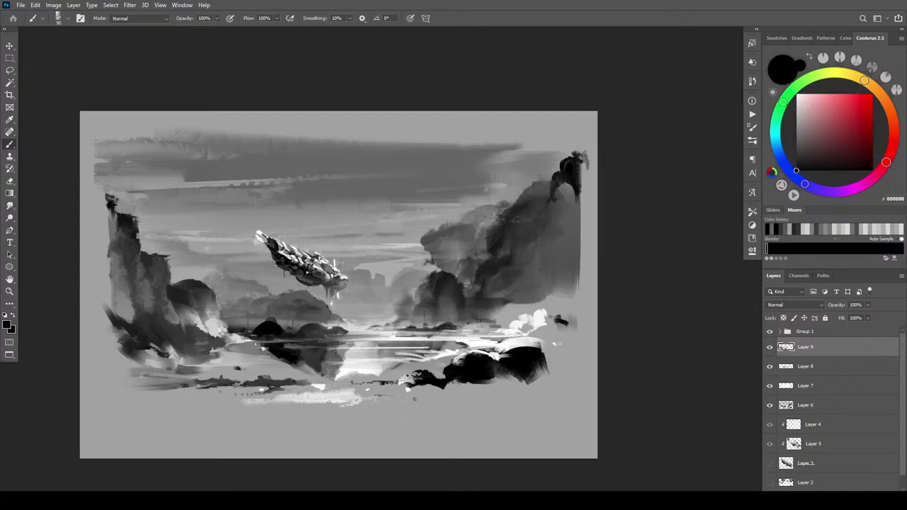
drag(242, 347, 307, 373)
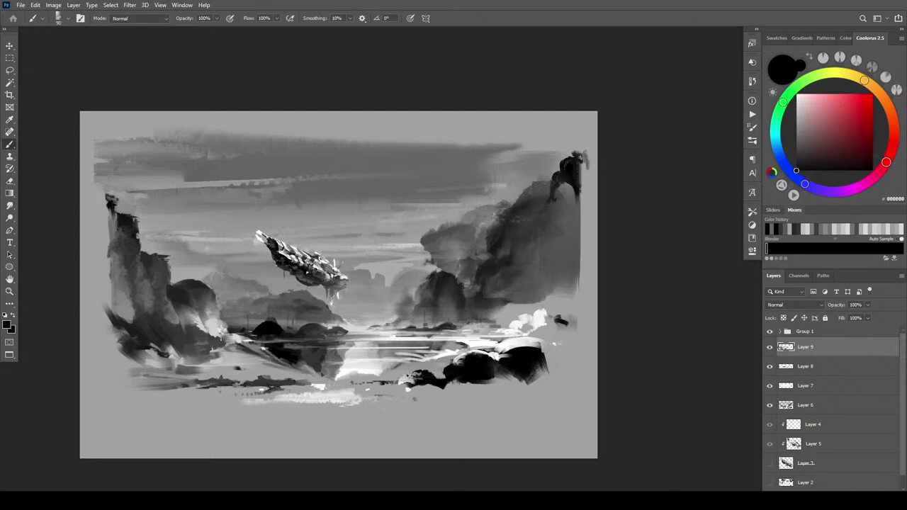
alt+click(239, 336)
drag(202, 335, 233, 337)
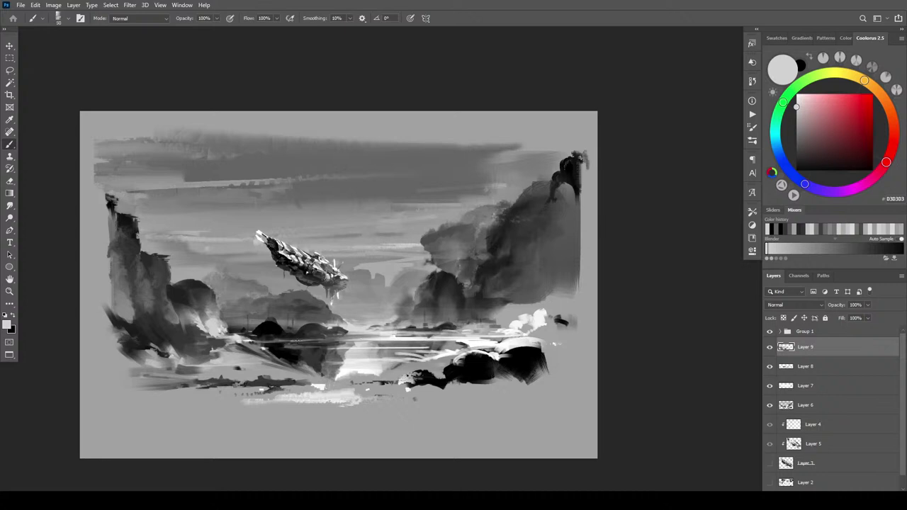
- Try long horizontal D1D1D1 light streaks across the water below the hills
alt+click(359, 340)
drag(293, 343, 349, 341)
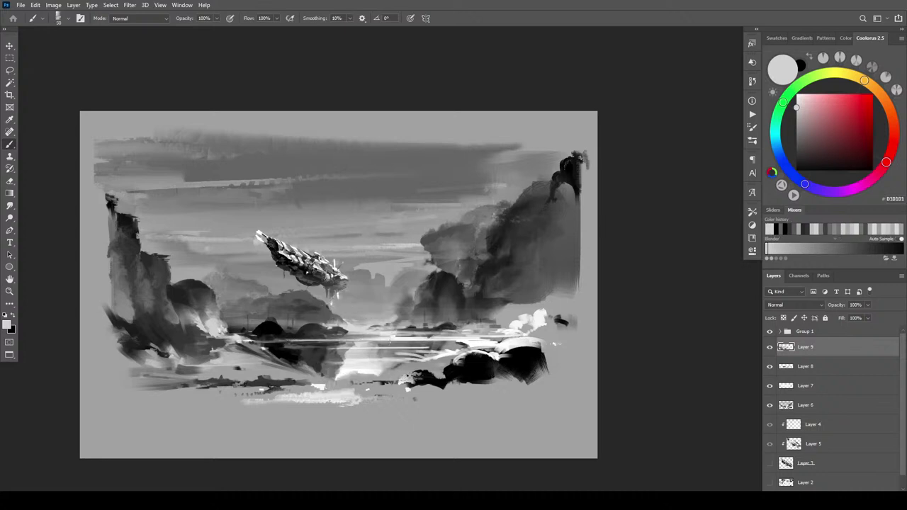
drag(259, 343, 405, 341)
drag(326, 336, 374, 335)
drag(332, 336, 493, 334)
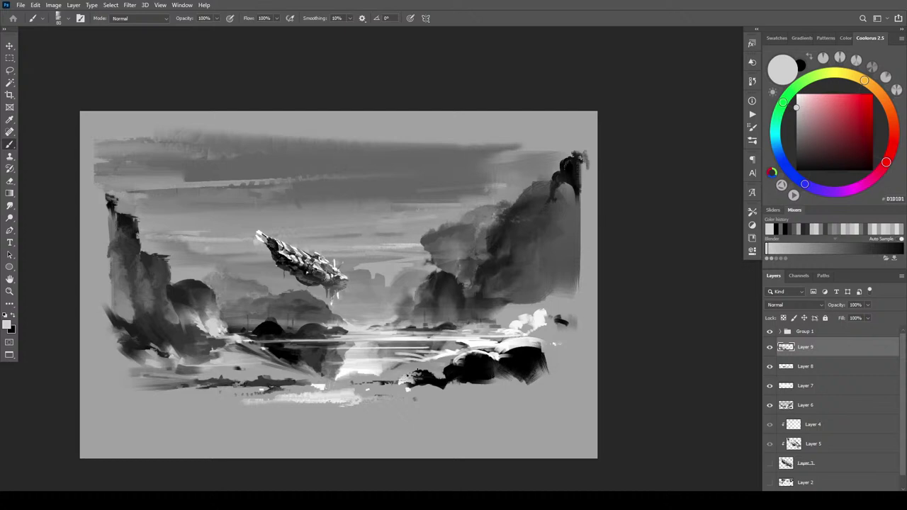
key(ctrl+z)
key(ctrl+z)
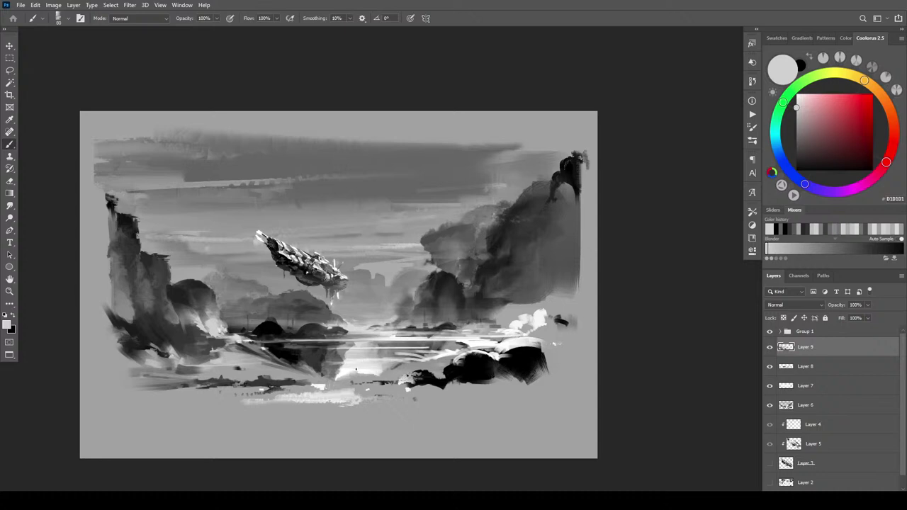
key(ctrl+z)
key(ctrl+z)
- Add thin horizontal ripples to the central water with sampled greys, including 848584 and CECECE
click(368, 336)
alt+click(374, 335)
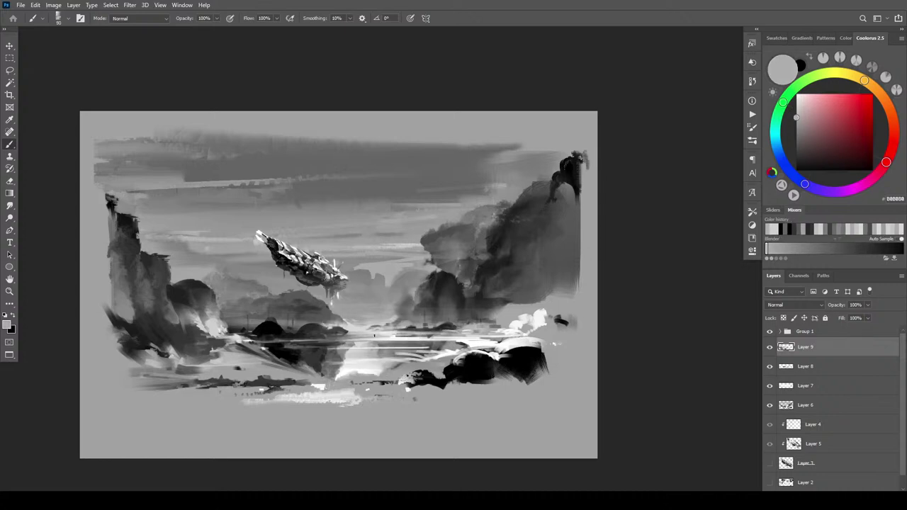
alt+click(379, 343)
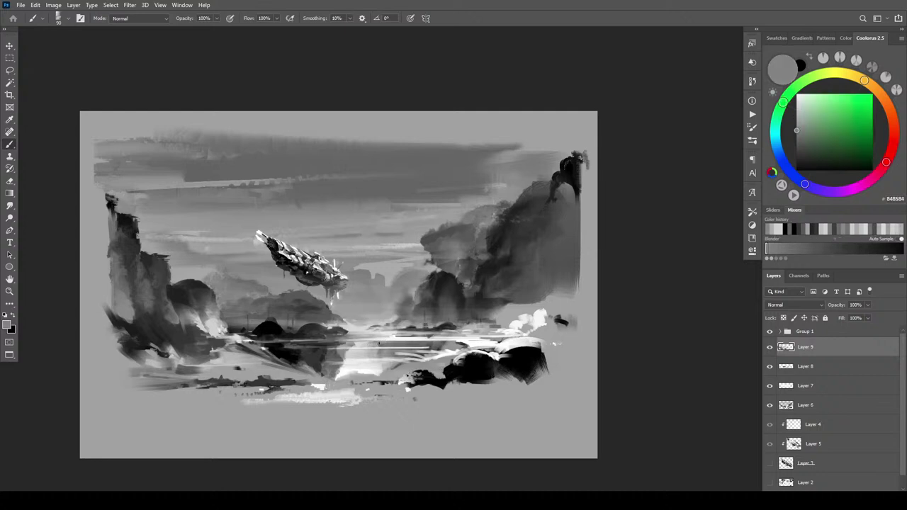
alt+click(351, 361)
alt+click(345, 346)
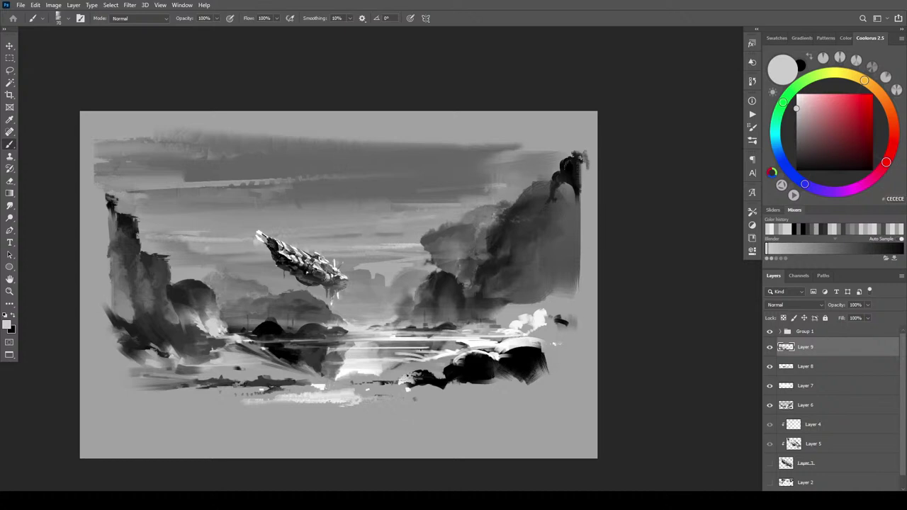
drag(395, 350, 441, 345)
- Paint over the central water and the dark hill reflection with sampled CACACA and a larger brush
alt+click(360, 361)
key(bracketright)
key(bracketright)
key(bracketright)
drag(357, 361, 371, 364)
key(bracketright)
key(bracketright)
key(bracketright)
key(bracketright)
key(bracketright)
key(bracketright)
key(bracketright)
key(bracketright)
key(bracketright)
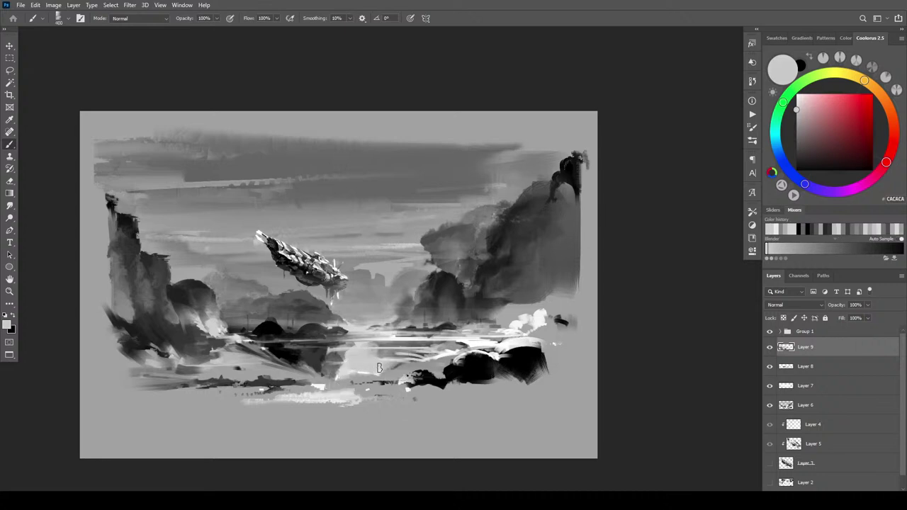
mouse_move(352, 366)
mouse_down()
mouse_move(278, 354)
mouse_move(319, 368)
mouse_move(418, 355)
mouse_move(249, 358)
mouse_move(388, 361)
mouse_move(358, 355)
mouse_move(367, 351)
mouse_move(369, 362)
mouse_up()
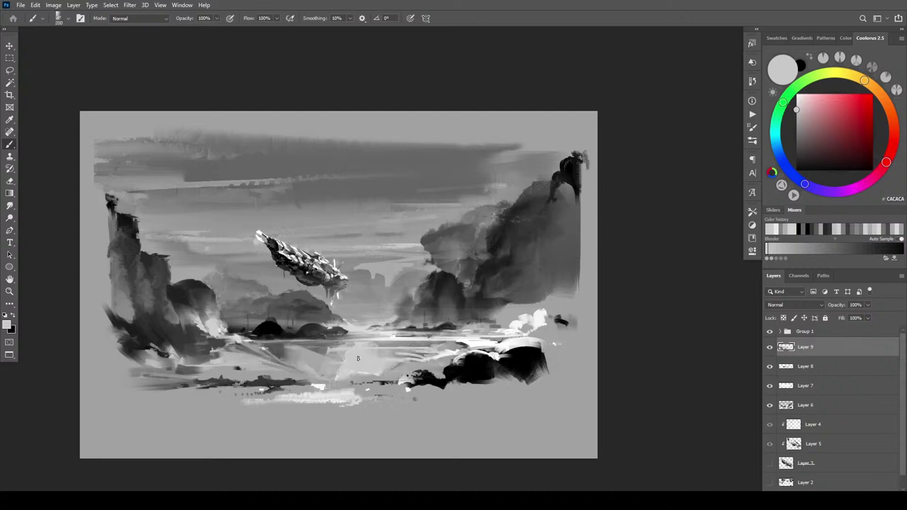
- Paint a bright DEDEDE highlight shape on the central water and greatly enlarge the brush
alt+click(339, 375)
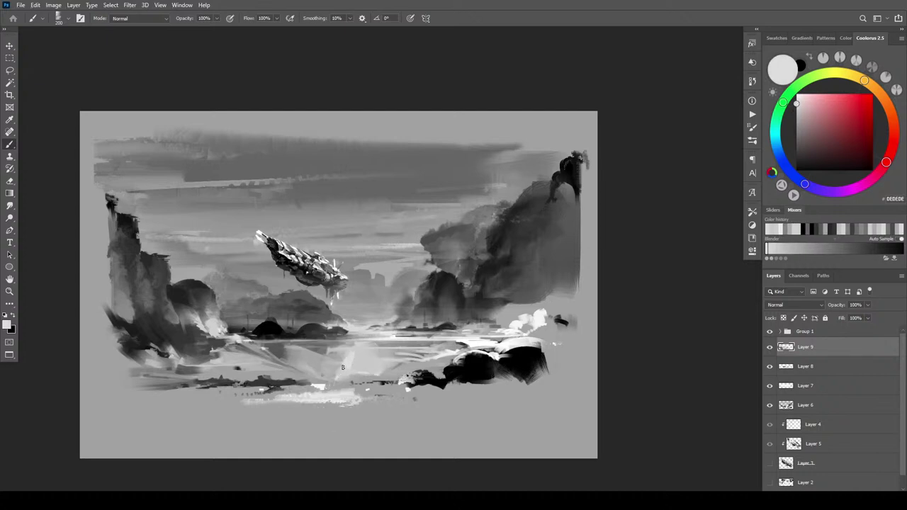
mouse_move(351, 362)
mouse_down()
mouse_move(374, 359)
mouse_move(361, 351)
mouse_up()
key(])
key(])
key(])
key(])
key(])
key(])
key(])
key(])
key(])
key(])
key(])
key(])
key(bracketright)
key(bracketright)
key(bracketright)
key(bracketright)
key(bracketright)
key(bracketright)
key(bracketright)
key(bracketright)
key(bracketright)
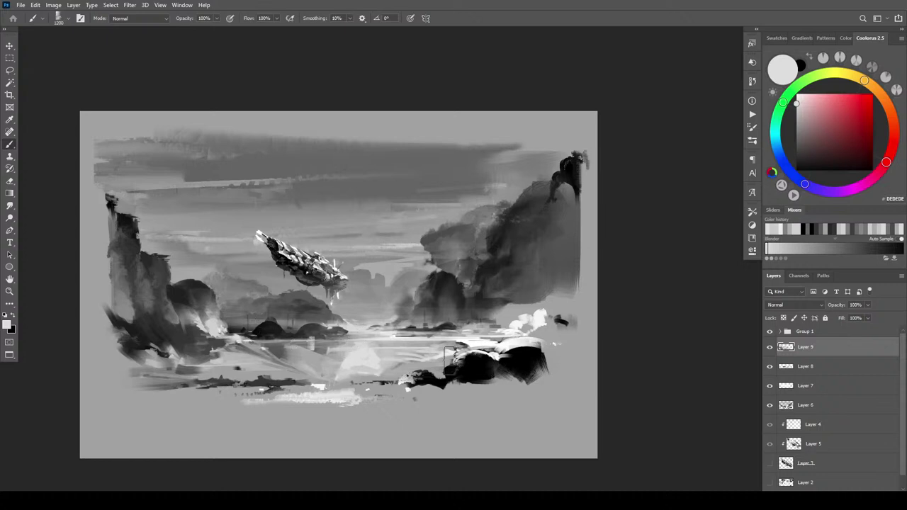
- Streak a dark 515151 diagonal line across the water below the central hill with a smaller brush
alt+click(281, 353)
key(bracketleft)
key(bracketleft)
key(bracketleft)
key(bracketleft)
key(bracketleft)
key(bracketleft)
key(bracketleft)
key(bracketleft)
key(bracketleft)
drag(275, 360, 308, 372)
- Brush repeated 515151 diagonal streaks from the near shore toward the dark foreground rocks, curving them back along the bank
drag(374, 374, 416, 360)
drag(374, 374, 434, 357)
drag(380, 372, 432, 363)
drag(375, 374, 430, 367)
mouse_move(367, 373)
mouse_down()
mouse_move(418, 368)
mouse_move(313, 386)
mouse_up()
key(])
key(])
key(])
key(])
key(])
drag(414, 377, 392, 374)
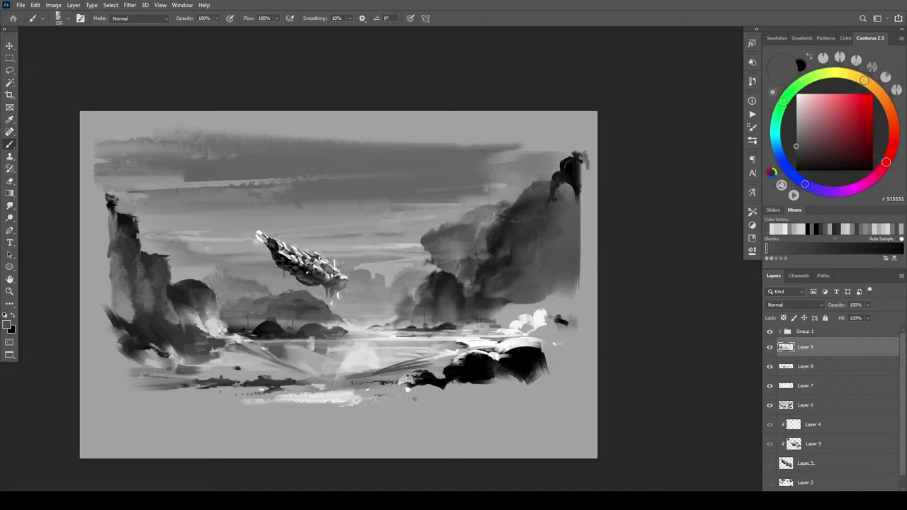
- Soften the near shoreline below the bright water highlight with sampled 8E8E8E strokes reaching toward the foreground rocks
key(bracketright)
alt+click(308, 377)
key(bracketleft)
key(bracketleft)
drag(366, 379, 327, 384)
drag(352, 383, 422, 369)
key(bracketleft)
key(bracketleft)
key(bracketleft)
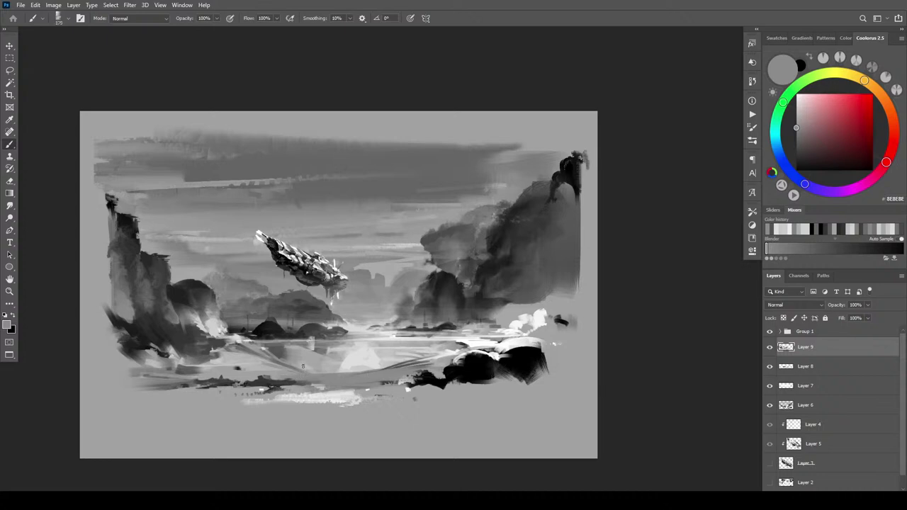
- Blend the water between the central mounds and the bright highlight using sampled greys such as 848484 and CCCCCC
alt+click(292, 347)
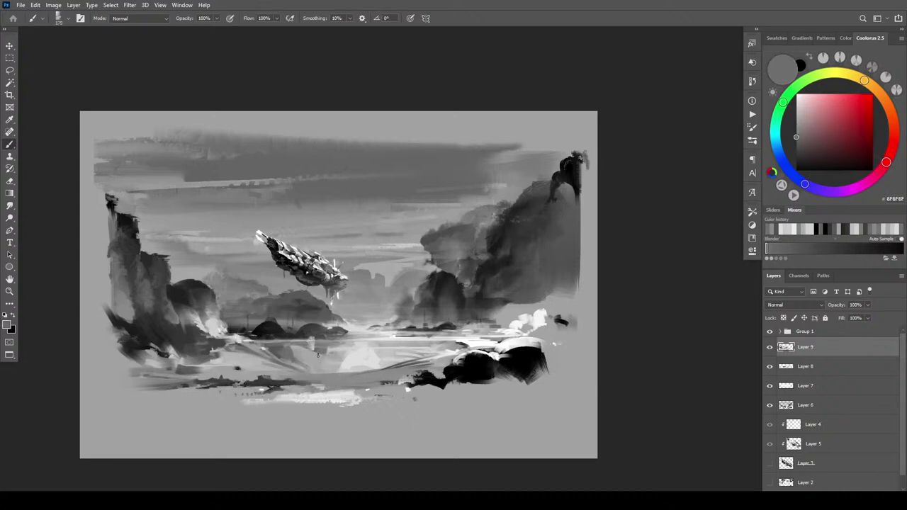
alt+click(310, 344)
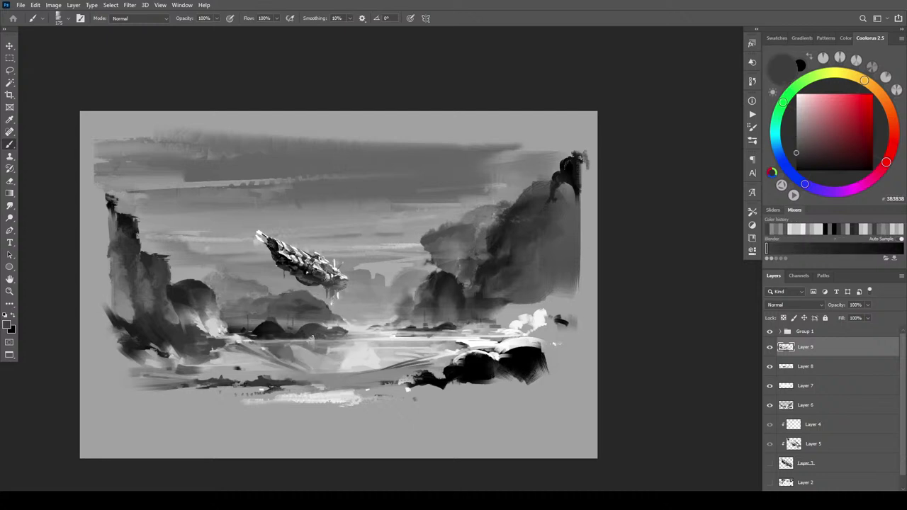
alt+click(321, 347)
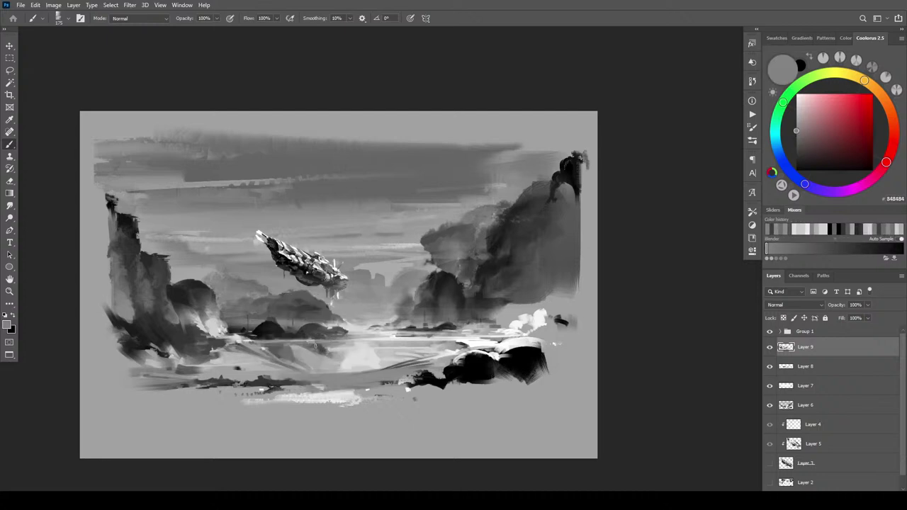
drag(323, 358, 351, 366)
alt+click(338, 354)
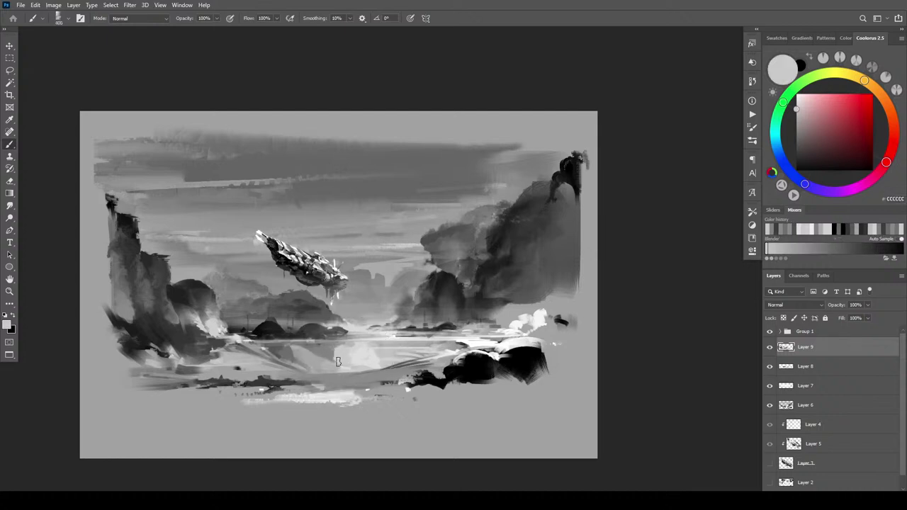
alt+click(323, 350)
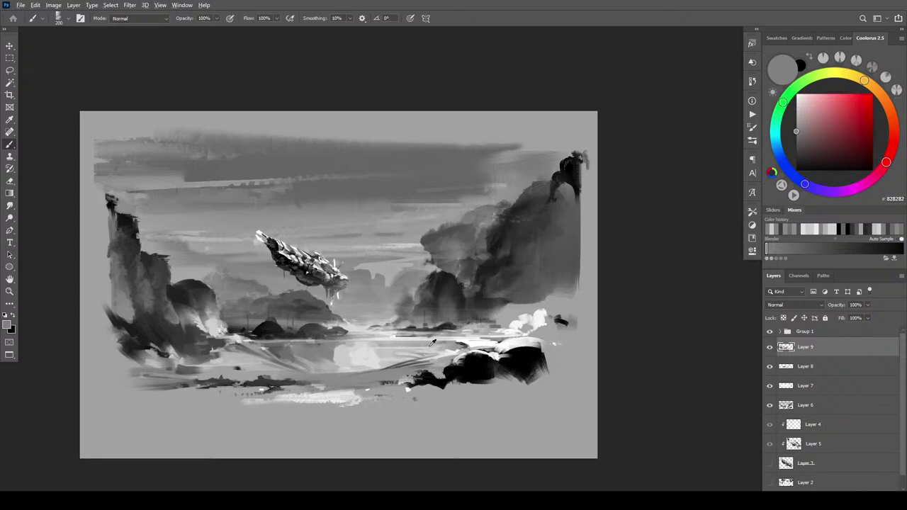
- Paint dark reflections in the water below the small central mounds with sampled 222222 and 4E4E4E greys
alt+click(321, 330)
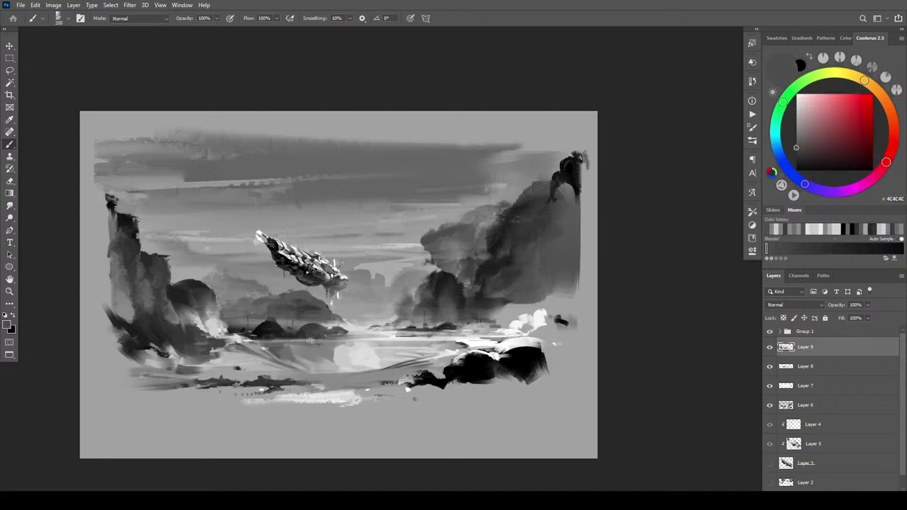
alt+click(281, 335)
mouse_move(282, 334)
mouse_down()
mouse_move(273, 341)
mouse_move(312, 340)
mouse_up()
alt+click(313, 335)
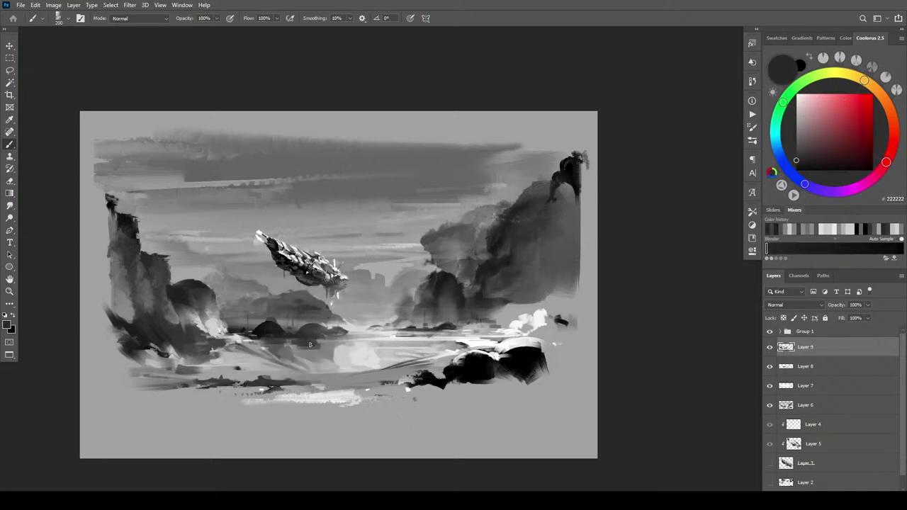
alt+click(315, 348)
drag(304, 345, 331, 347)
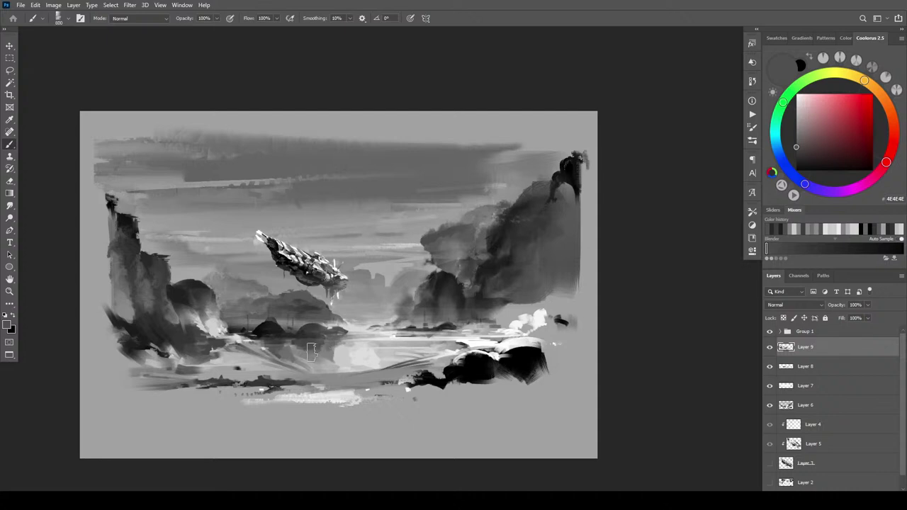
key(])
key(])
- Extend the bright water highlight up to the horizon beside the central mounds with sampled D9D9D9 and a smaller brush
alt+click(353, 327)
key(bracketleft)
key(bracketleft)
key(bracketleft)
key(bracketleft)
key(bracketleft)
key(bracketleft)
key(bracketleft)
key(bracketleft)
key(bracketleft)
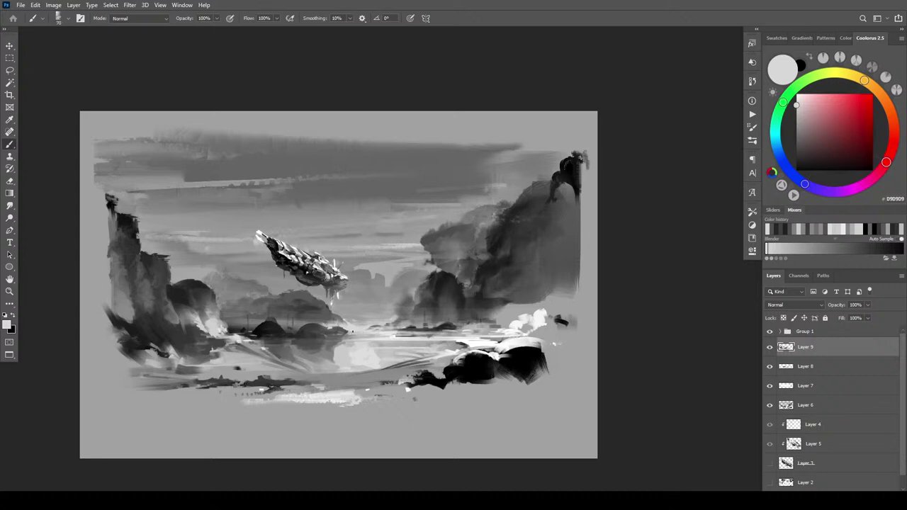
key(])
click(350, 341)
drag(364, 347, 358, 341)
- Paint a thin dark shoreline beneath the far cliffs with sampled dark greys, carrying it toward the bright mist in 212121
key([)
key([)
key([)
key([)
alt+click(382, 327)
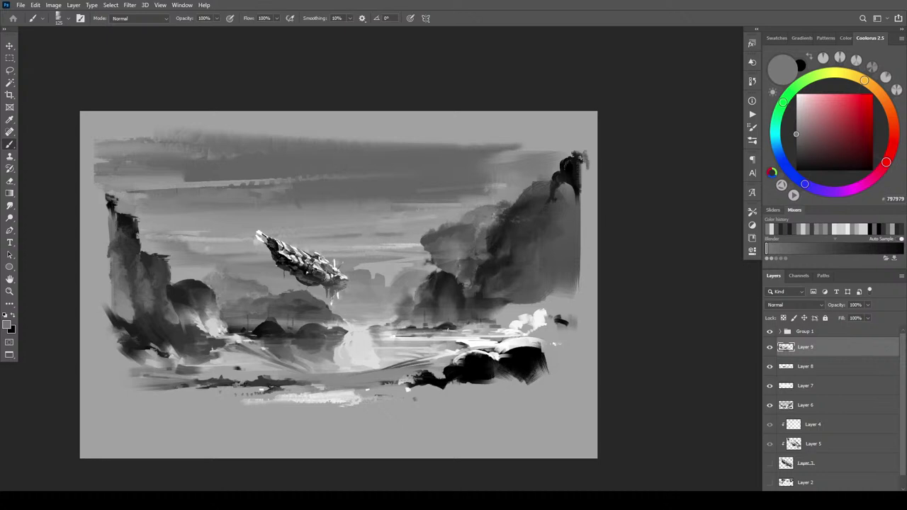
alt+click(455, 322)
drag(462, 332, 388, 336)
drag(447, 334, 474, 324)
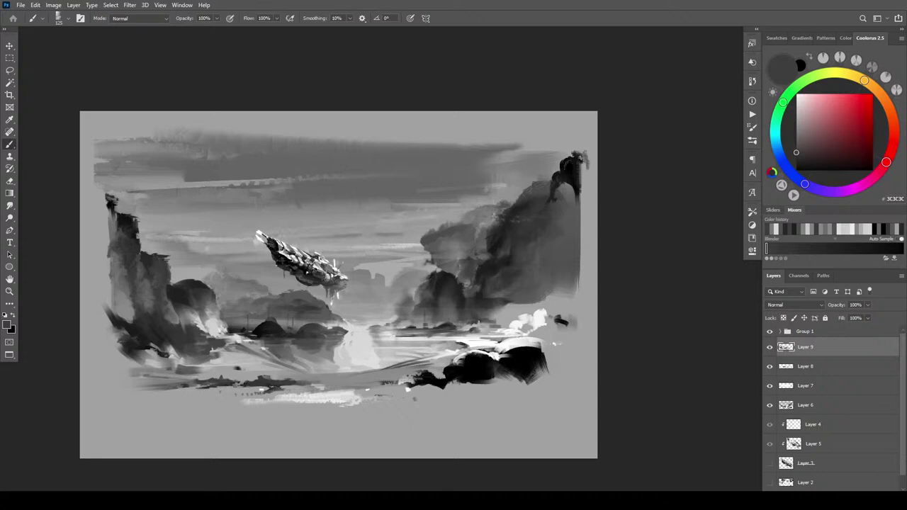
alt+click(453, 324)
mouse_move(482, 321)
mouse_down()
mouse_move(498, 323)
mouse_move(462, 326)
mouse_move(516, 322)
mouse_up()
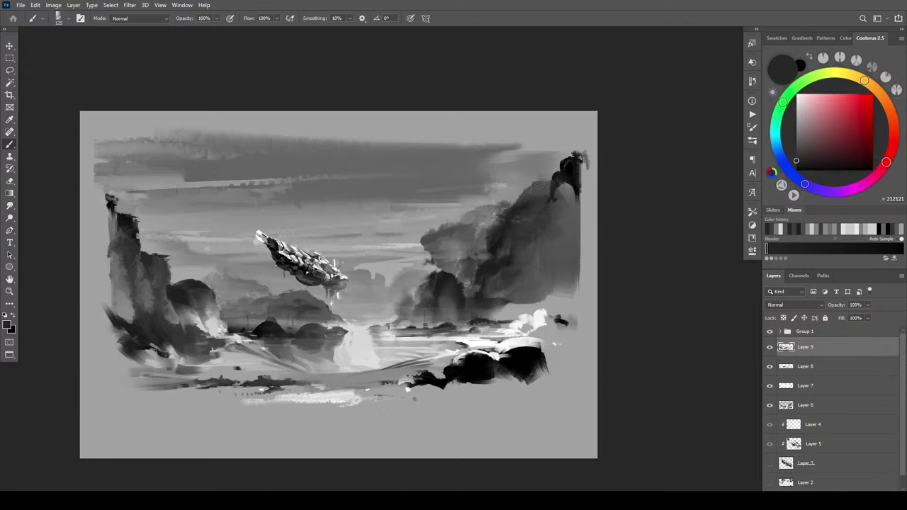
- Touch up the tip of the far shoreline beside the bright highlight with sampled C2C2C2 and D8D8D8
alt+click(390, 322)
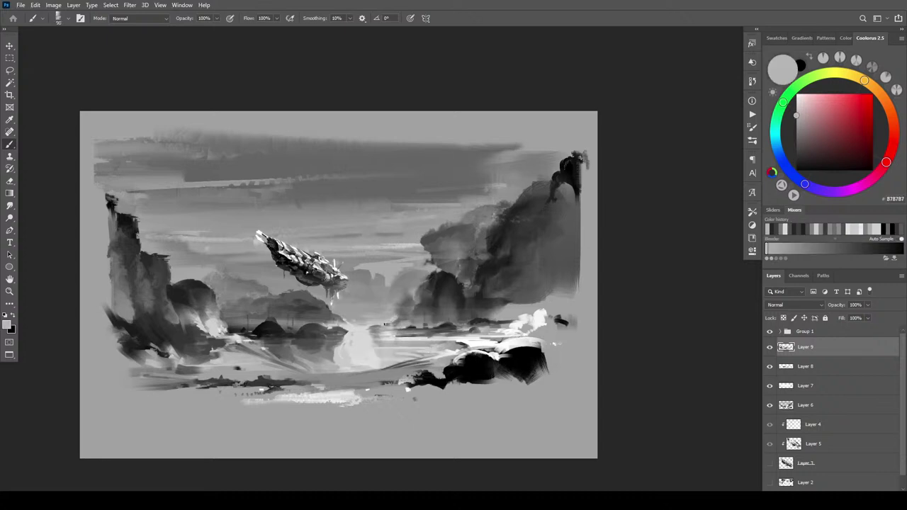
alt+click(376, 323)
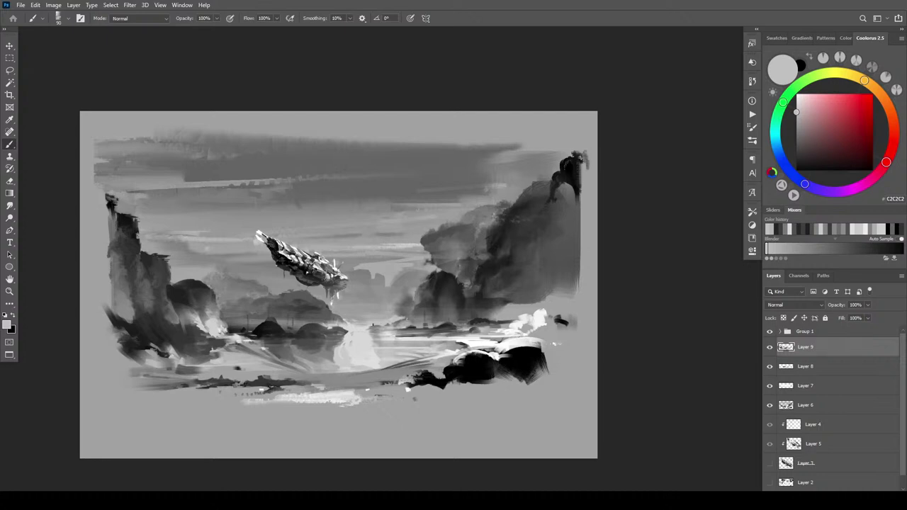
alt+click(365, 327)
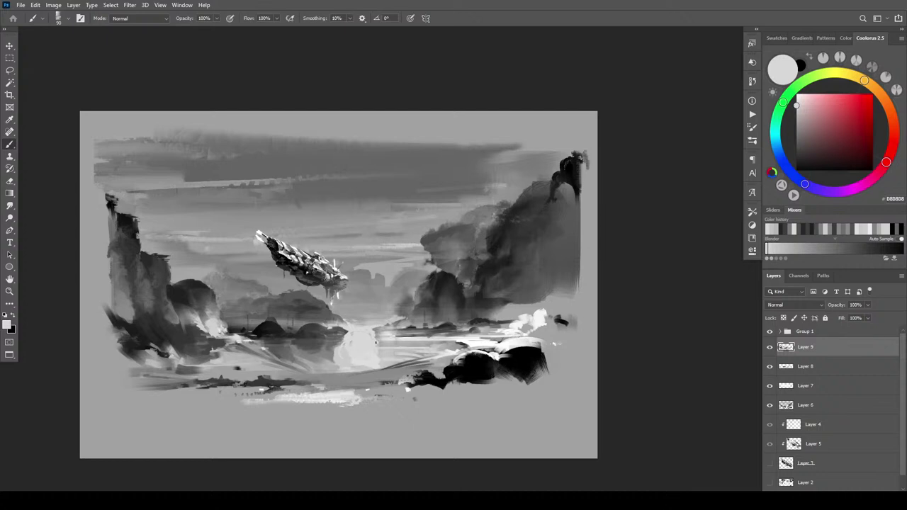
- Widen the lower edge of the bright water highlight toward the near bank with D8D8D8 and a much larger brush
key(bracketright)
key(bracketright)
key(bracketright)
key(bracketright)
key(bracketright)
key(bracketright)
key(bracketright)
key(bracketright)
key(bracketright)
key(bracketright)
key(bracketright)
key(bracketright)
key(bracketright)
key(bracketright)
key(bracketright)
key(bracketright)
key(bracketright)
key(bracketleft)
key(bracketleft)
key(bracketleft)
key(bracketleft)
key(bracketleft)
- Brush grey reflections into the water below the far shoreline with sampled 949494, 595959 and 737373
alt+click(406, 335)
alt+click(405, 331)
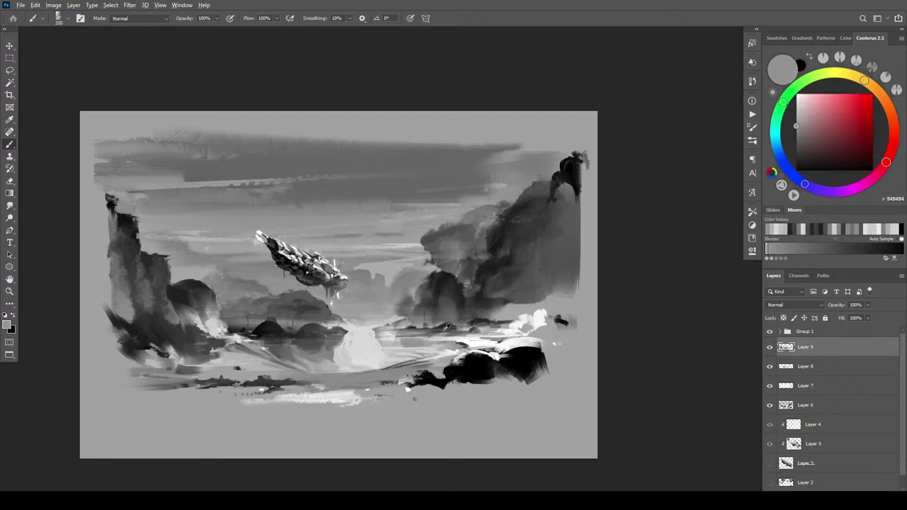
alt+click(445, 331)
mouse_move(431, 335)
mouse_down()
mouse_move(463, 343)
mouse_move(455, 349)
mouse_up()
alt+click(447, 341)
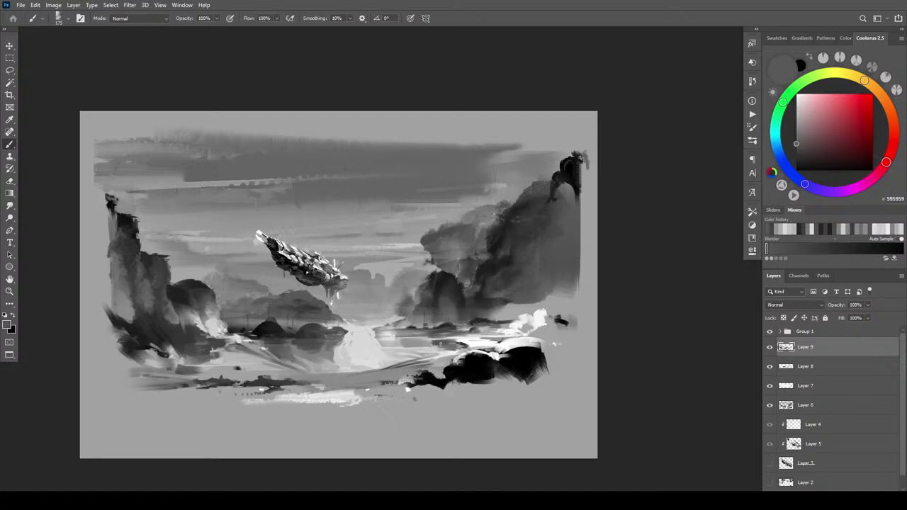
alt+click(427, 342)
alt+click(435, 347)
alt+click(441, 343)
mouse_move(441, 348)
mouse_down()
mouse_move(449, 351)
mouse_move(438, 355)
mouse_up()
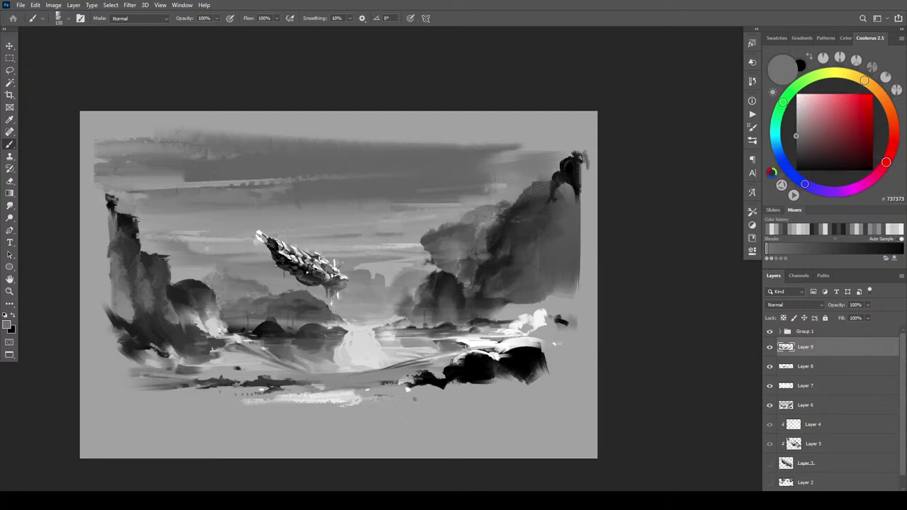
- Stroke a thin 525252 edge along the bright bank above the foreground rocks with a smaller brush
alt+click(465, 345)
alt+click(468, 344)
key(bracketleft)
key(bracketleft)
key(bracketleft)
key(bracketleft)
mouse_move(452, 351)
mouse_down()
mouse_move(461, 348)
mouse_move(439, 357)
mouse_move(520, 339)
mouse_up()
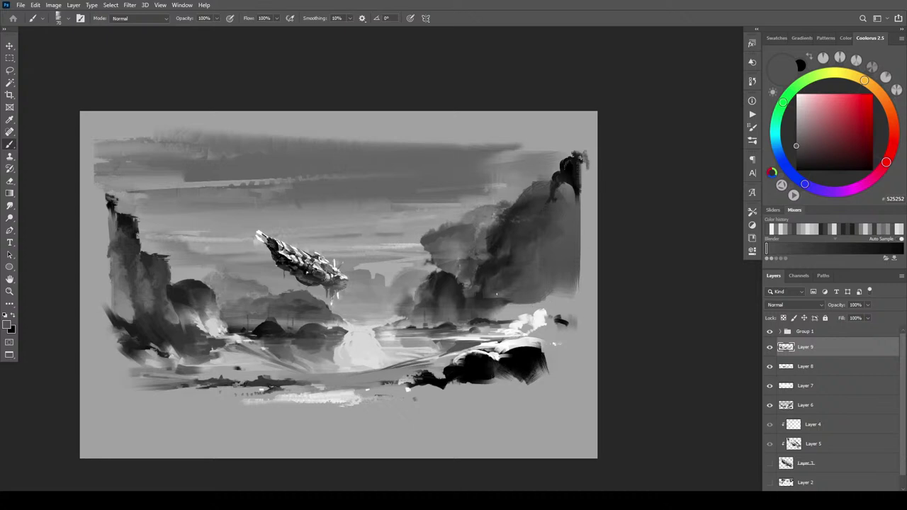
- Try bright EDEDED highlight streaks along the near bank and the water above the foreground rocks
alt+click(465, 339)
key(bracketright)
key(bracketright)
key(bracketright)
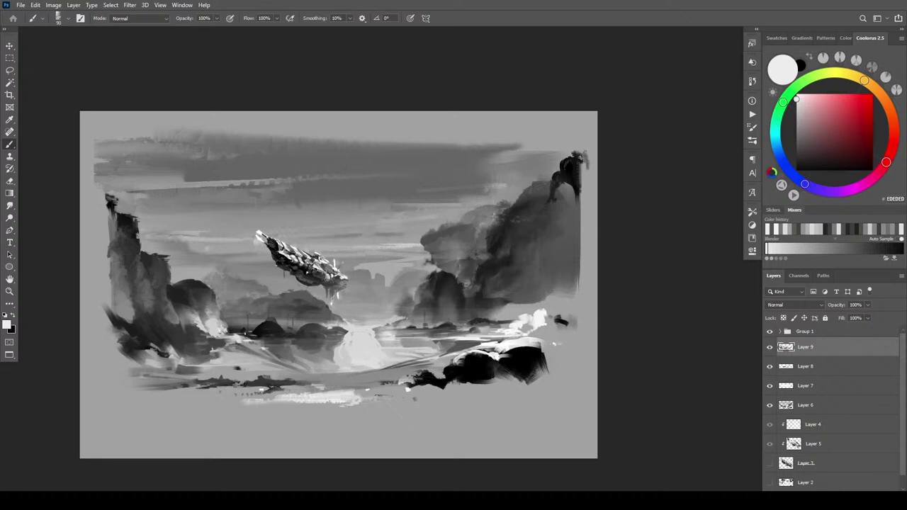
mouse_move(356, 335)
mouse_down()
mouse_move(268, 358)
mouse_move(475, 339)
mouse_move(161, 379)
mouse_up()
key(ctrl+z)
key(ctrl+z)
key(ctrl+z)
key(ctrl+z)
drag(482, 343, 386, 370)
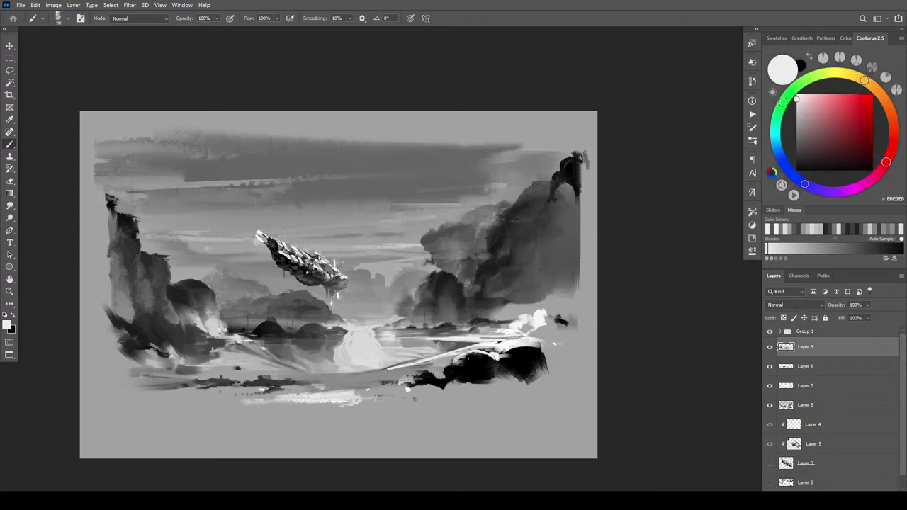
key(ctrl+z)
key(ctrl+z)
- Paint 525252 strokes over the bright bank and adjoining water above the foreground rocks with a larger brush
key(])
key(])
key(])
key(])
key(])
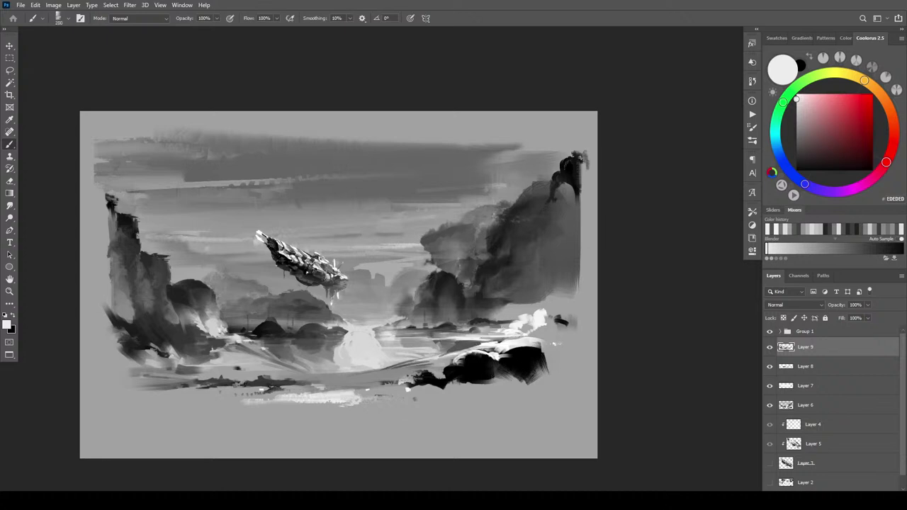
alt+click(447, 331)
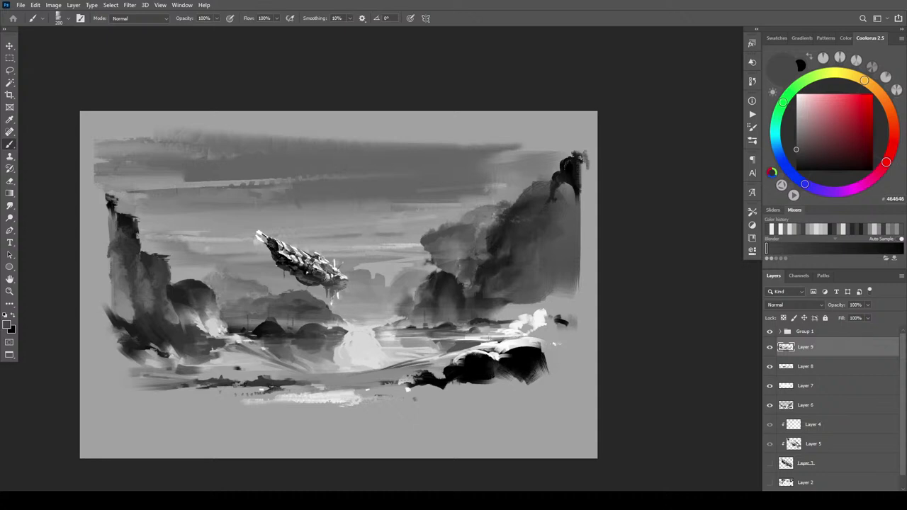
alt+click(471, 340)
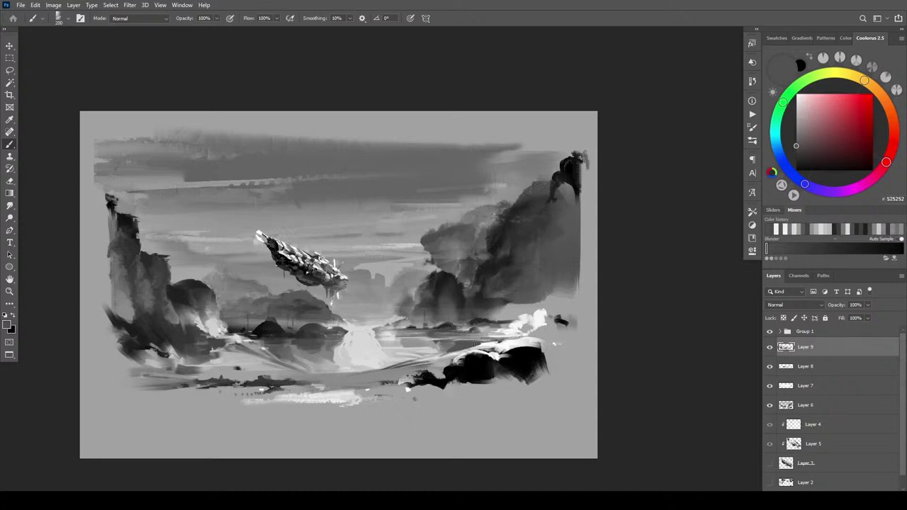
mouse_move(454, 351)
mouse_down()
mouse_move(473, 347)
mouse_move(428, 358)
mouse_move(441, 357)
mouse_up()
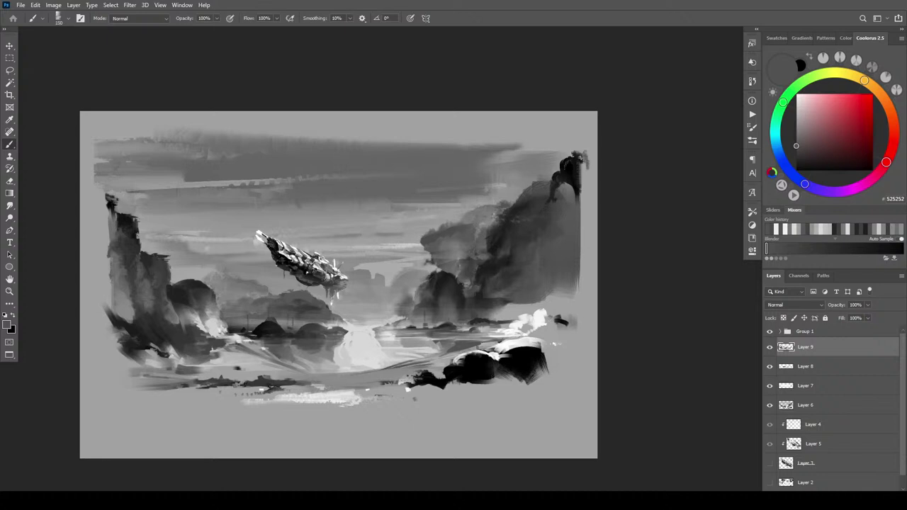
mouse_move(487, 348)
mouse_down()
mouse_move(458, 352)
mouse_move(536, 338)
mouse_move(452, 359)
mouse_up()
key(bracketleft)
key(bracketleft)
key(bracketleft)
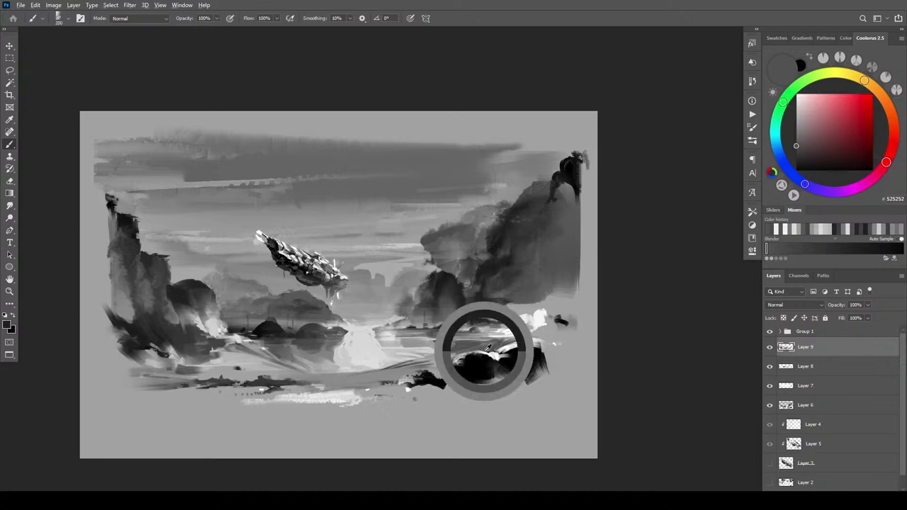
- Refine the foreground rocks' upper edge and the adjoining bank with sampled FDFDFD, A5A5A5 and 6E6E6E tones
alt+click(489, 347)
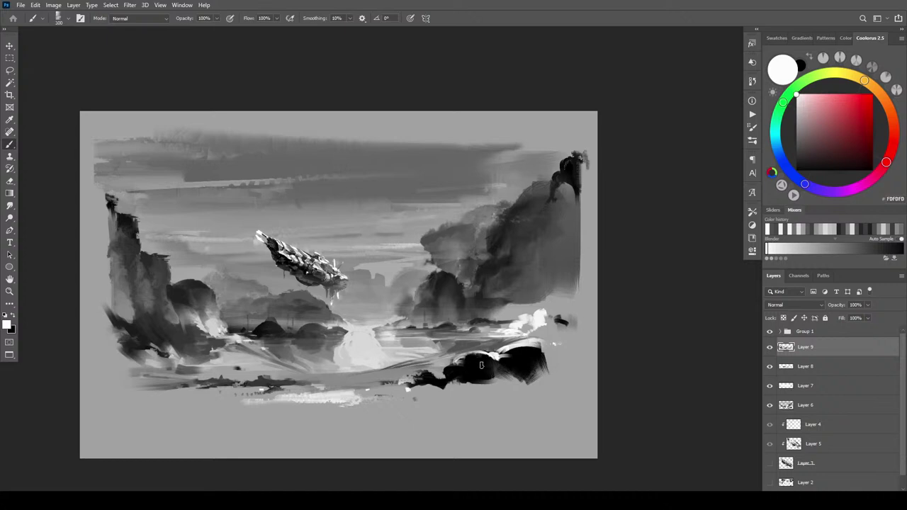
alt+click(450, 355)
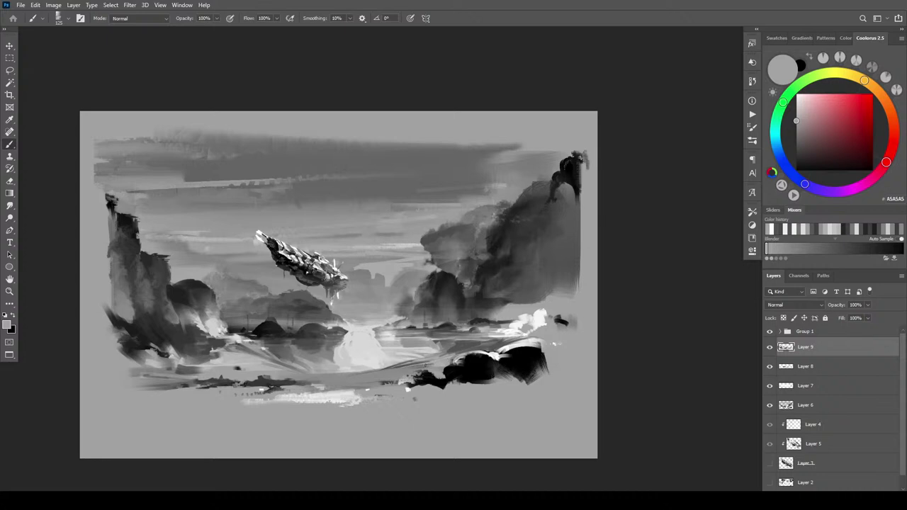
alt+click(404, 359)
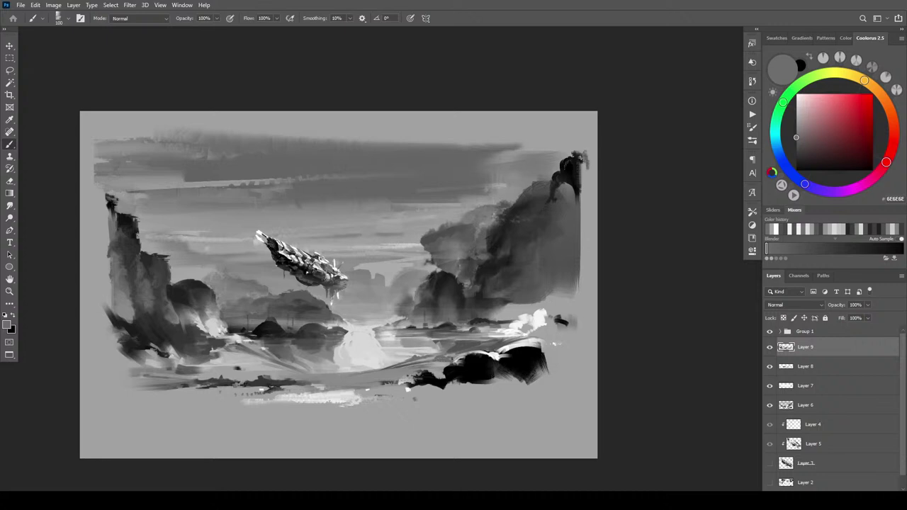
- Blend the water edge just above the foreground rocks with short strokes of sampled 7A7A7A
alt+click(450, 343)
drag(461, 344, 473, 344)
alt+click(448, 341)
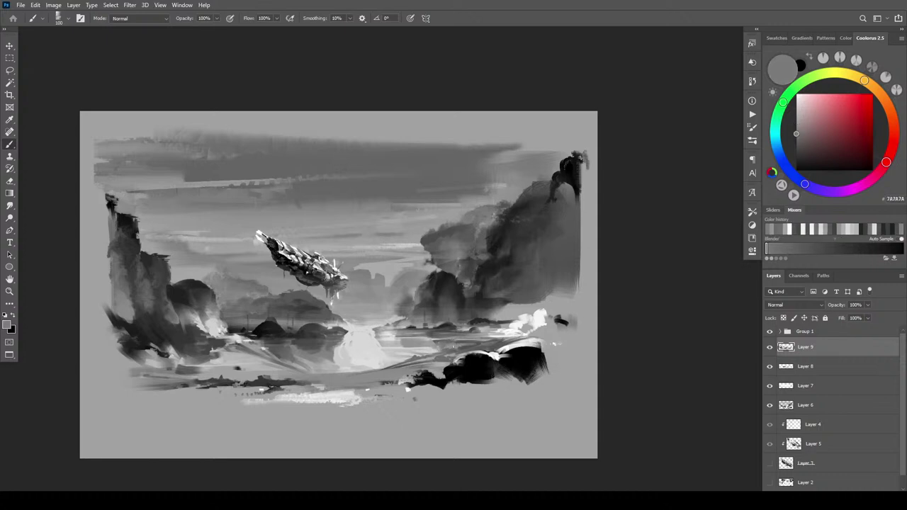
- Paint light reflections on the water between the bright highlight and foreground rocks, softening them with sampled D0D0D0, BABABA and A8A8A8
alt+click(397, 335)
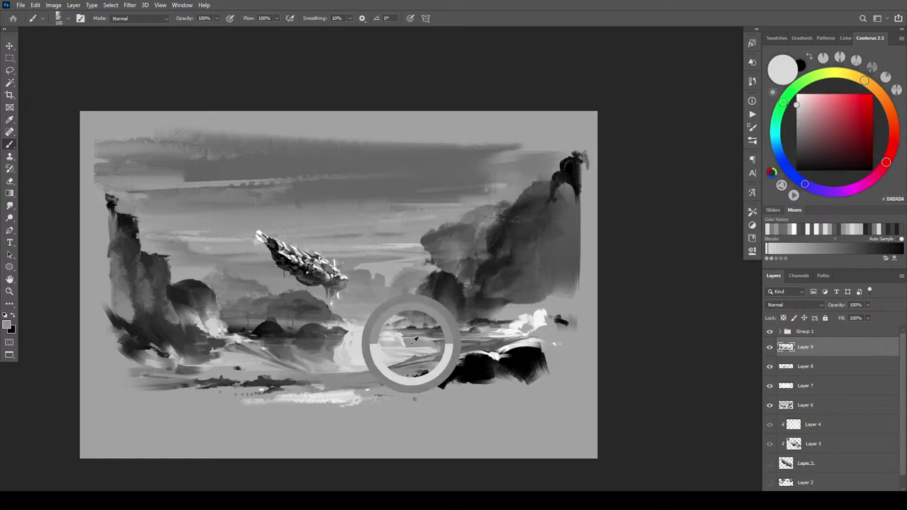
alt+click(411, 348)
alt+click(425, 345)
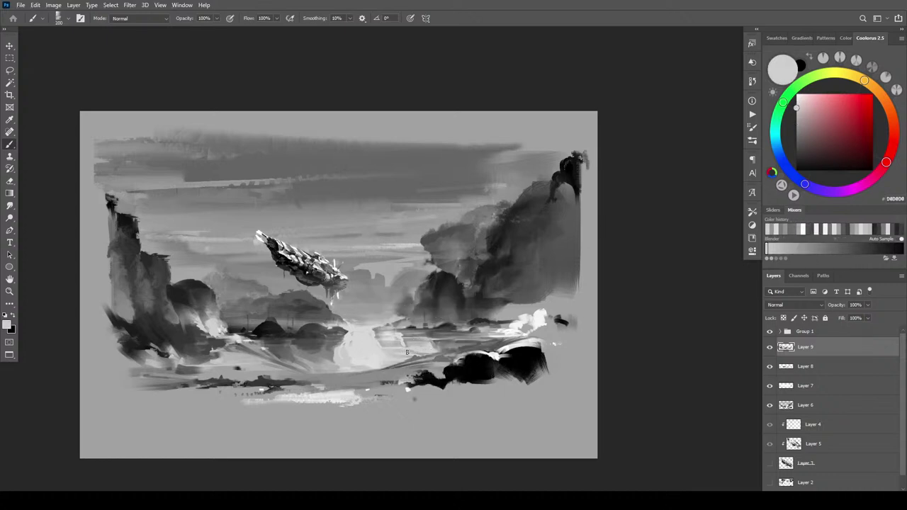
alt+click(397, 340)
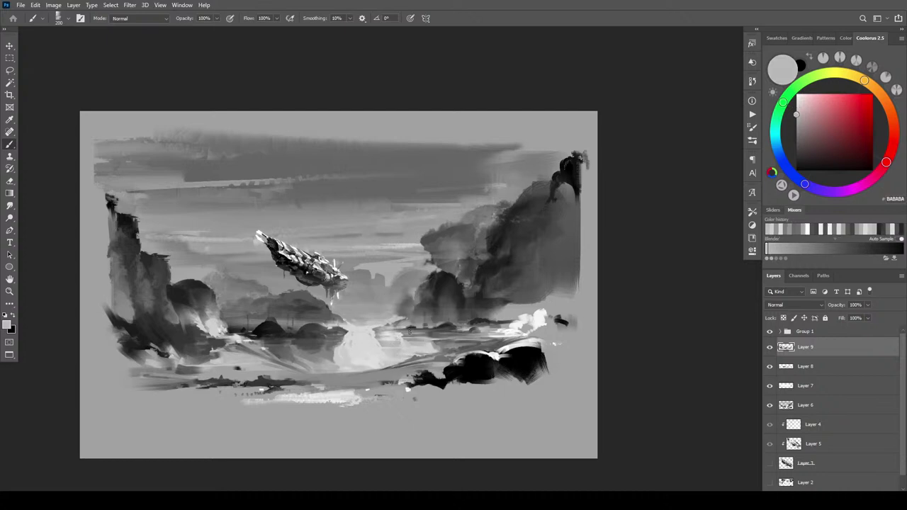
alt+click(383, 334)
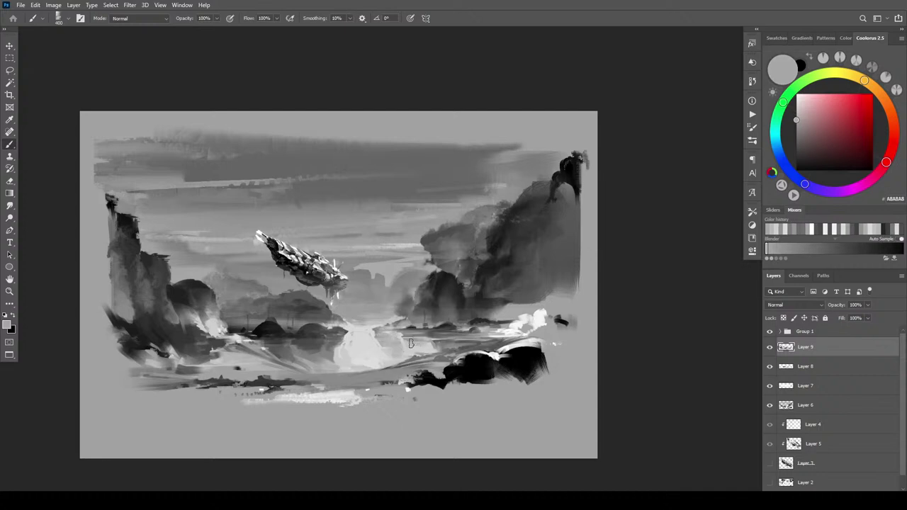
alt+click(416, 336)
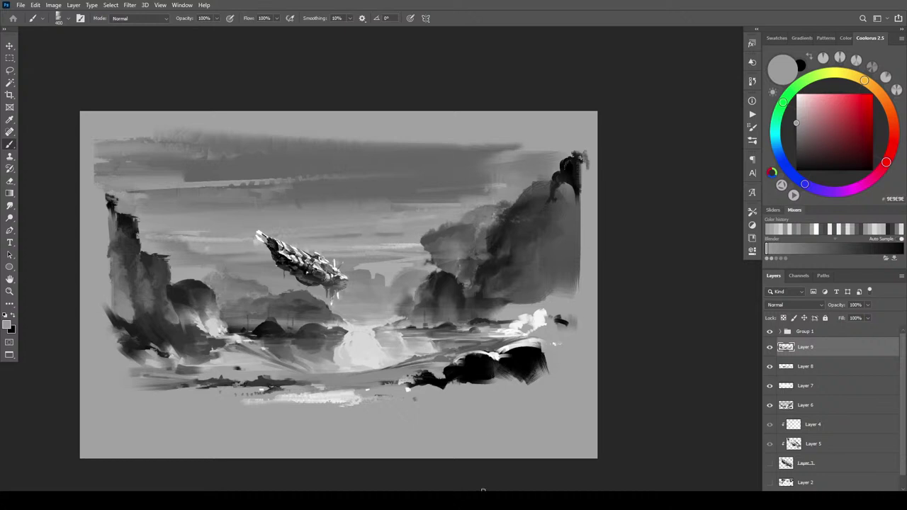
- Rework the edges of the bright water highlight with a smaller brush and sampled A6A6A6 and 848484 tones
key([)
key([)
alt+click(357, 330)
alt+click(352, 332)
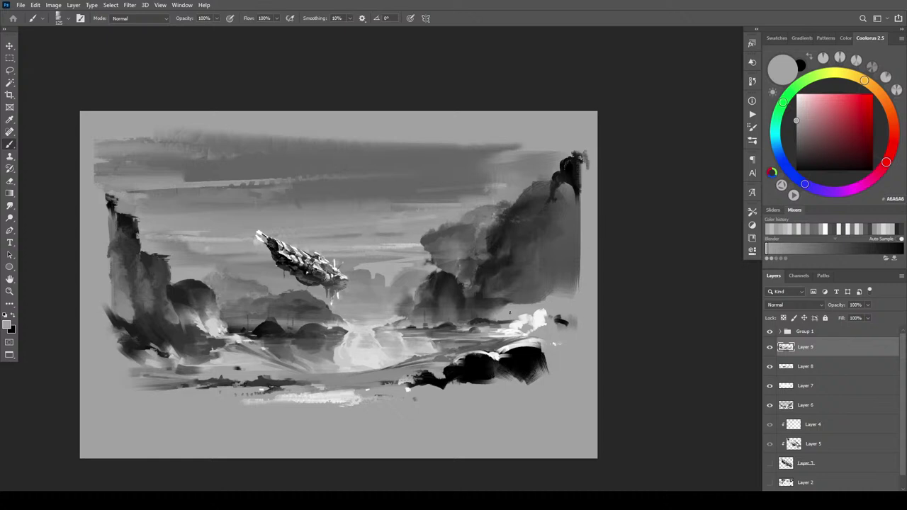
alt+click(333, 354)
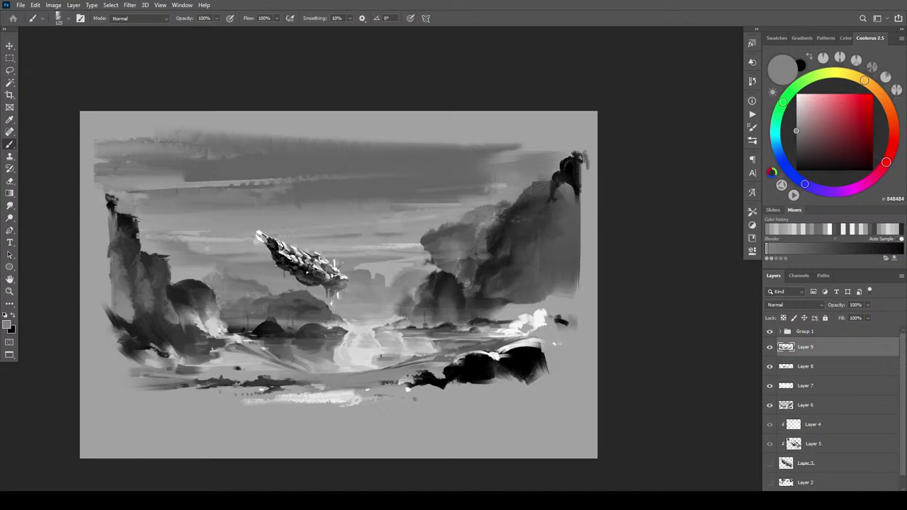
- Paint darker ripples on the water between the bright highlight and foreground rocks with sampled 858585 and 797979
alt+click(373, 358)
alt+click(382, 351)
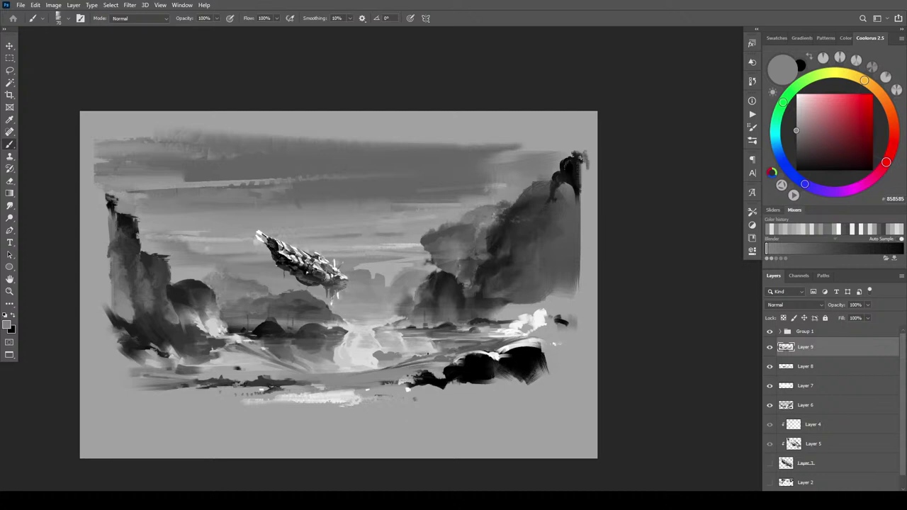
alt+click(411, 360)
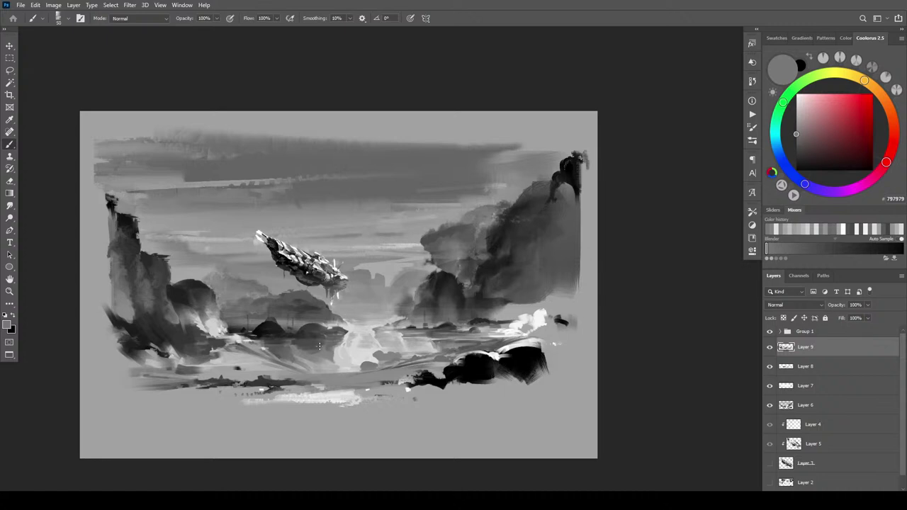
- Refine the reflections along the highlight's left and lower edges with sampled 5F5F5F, 838383, CCCCCC and AAAAAA
alt+click(311, 346)
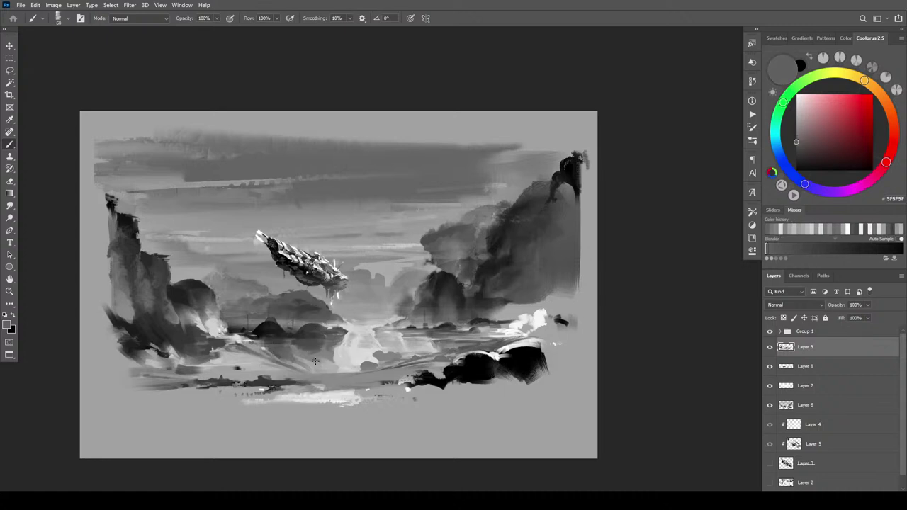
drag(315, 360, 335, 365)
alt+click(320, 348)
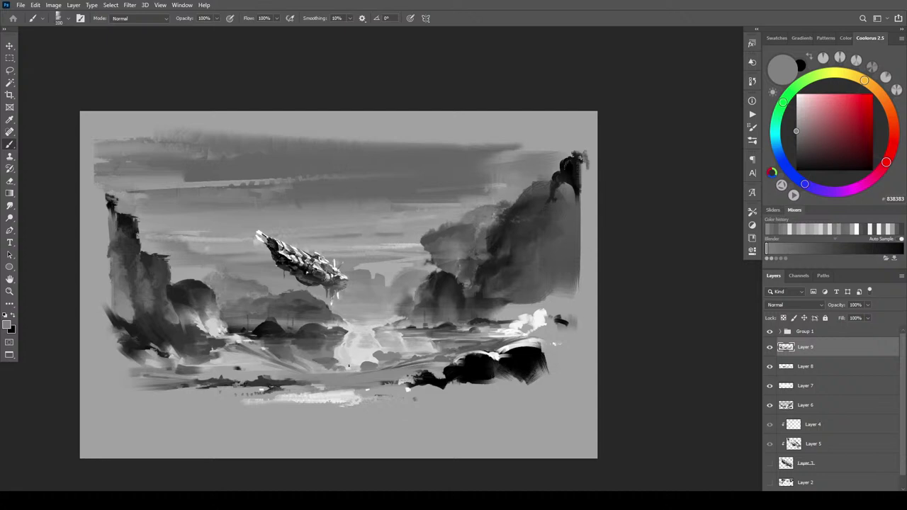
alt+click(354, 361)
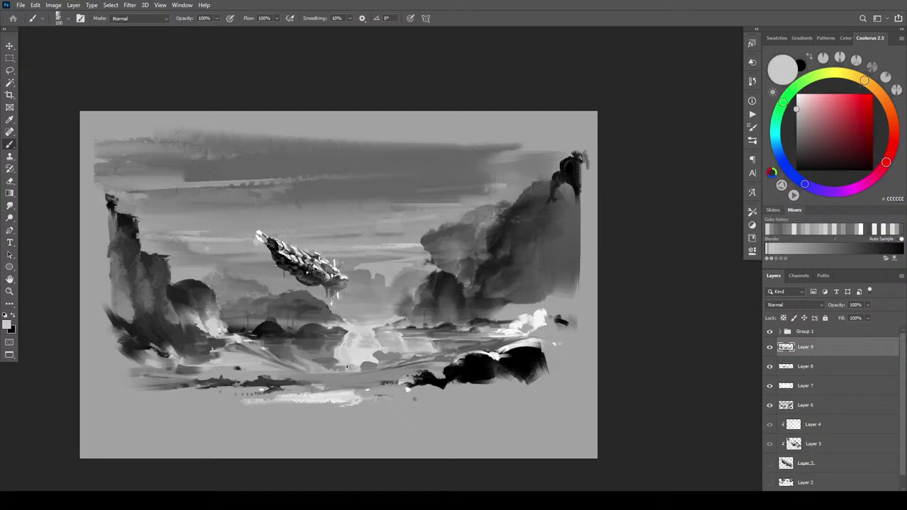
alt+click(350, 368)
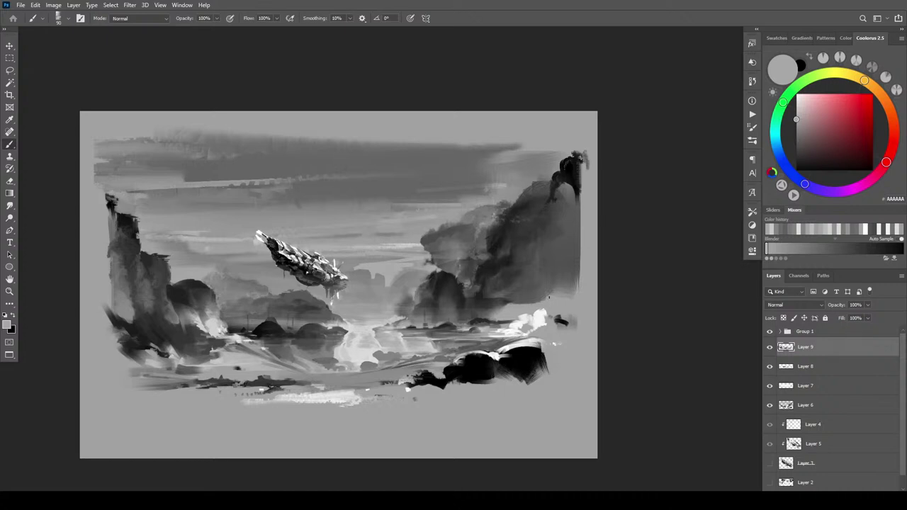
- Tone down the bright bank and black foreground rocks with grey strokes, and block in a dark rock mass at the lower right corner
alt+click(505, 303)
key(])
mouse_move(547, 286)
mouse_down()
mouse_move(503, 322)
mouse_move(563, 295)
mouse_move(538, 327)
mouse_move(581, 338)
mouse_move(555, 319)
mouse_move(541, 332)
mouse_move(587, 354)
mouse_move(513, 389)
mouse_move(559, 362)
mouse_move(500, 362)
mouse_move(423, 394)
mouse_move(500, 366)
mouse_move(506, 372)
mouse_move(418, 391)
mouse_move(550, 355)
mouse_move(443, 372)
mouse_up()
alt+click(547, 351)
alt+click(525, 357)
mouse_move(578, 354)
mouse_down()
mouse_move(538, 336)
mouse_move(546, 309)
mouse_up()
key(])
key(])
mouse_move(488, 389)
mouse_down()
mouse_move(590, 404)
mouse_move(458, 403)
mouse_move(496, 397)
mouse_up()
- Cover the empty lower foreground with broad strokes of sampled 838383 and CECECF
alt+click(416, 416)
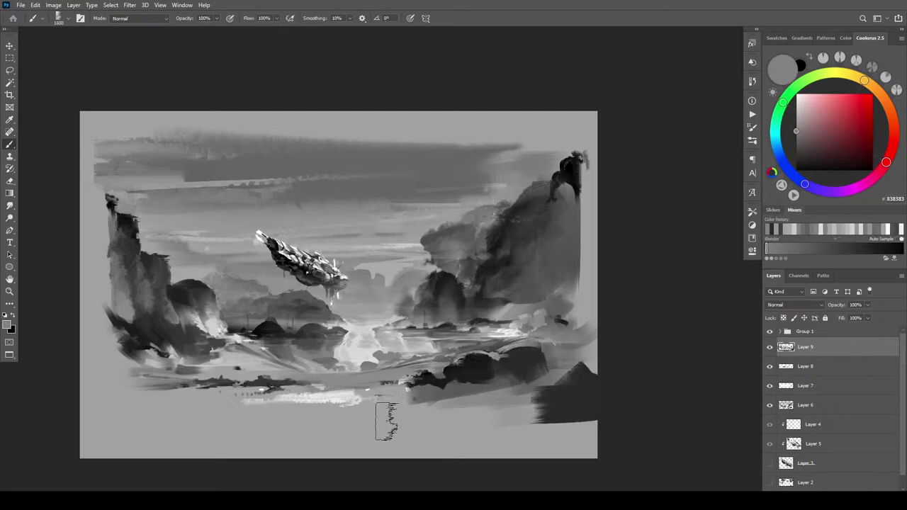
drag(417, 417, 480, 419)
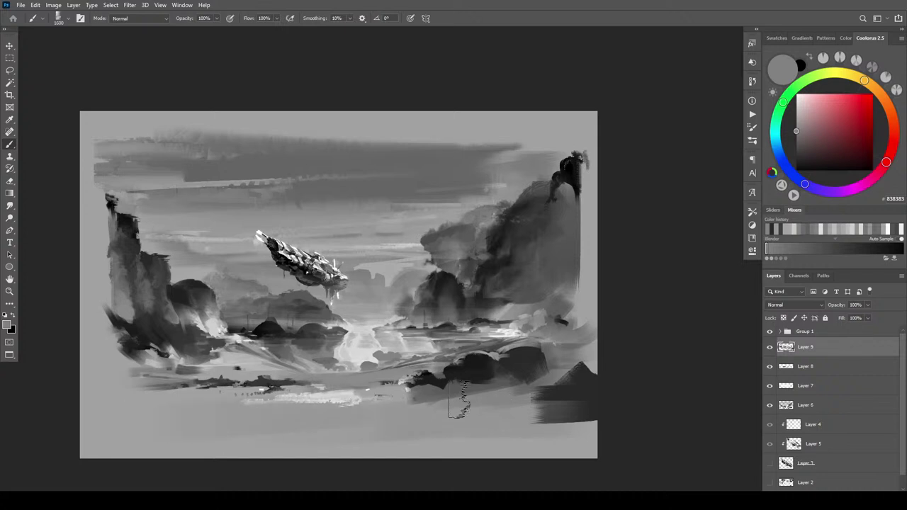
alt+click(344, 393)
mouse_move(369, 418)
mouse_down()
mouse_move(244, 425)
mouse_move(399, 414)
mouse_move(146, 432)
mouse_move(406, 443)
mouse_move(199, 429)
mouse_move(216, 417)
mouse_move(121, 420)
mouse_move(158, 387)
mouse_move(140, 398)
mouse_move(73, 391)
mouse_move(134, 432)
mouse_move(17, 419)
mouse_move(75, 432)
mouse_move(12, 459)
mouse_up()
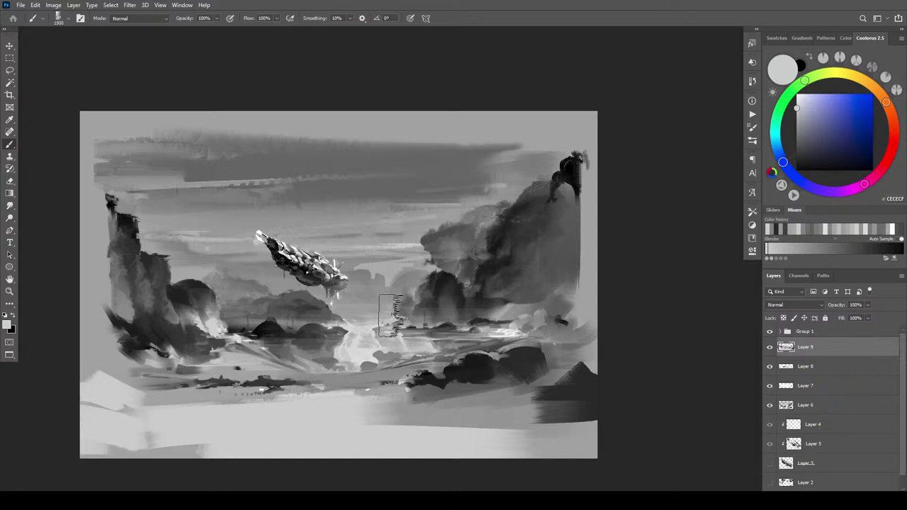
- Cover the dark upper sky with broad CECECF strokes, reaching the canvas's top edge and the cliff tops
mouse_move(395, 146)
mouse_down()
mouse_move(496, 132)
mouse_move(340, 141)
mouse_up()
mouse_move(157, 146)
mouse_down()
mouse_move(484, 153)
mouse_move(250, 167)
mouse_up()
key([)
key([)
key([)
key([)
key([)
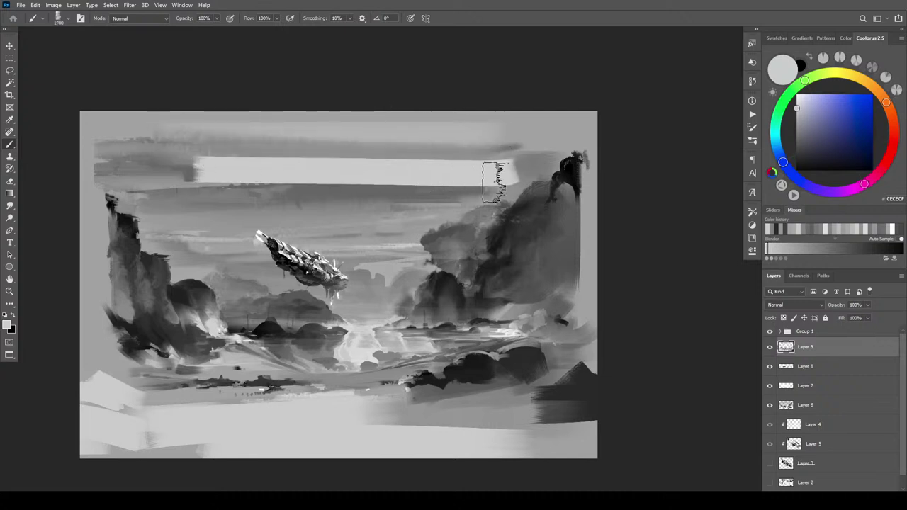
drag(491, 172, 138, 192)
mouse_move(313, 210)
mouse_down()
mouse_move(459, 204)
mouse_move(508, 169)
mouse_move(439, 219)
mouse_move(489, 195)
mouse_move(453, 219)
mouse_move(510, 198)
mouse_move(492, 196)
mouse_move(512, 200)
mouse_move(539, 176)
mouse_move(549, 181)
mouse_move(560, 153)
mouse_move(596, 117)
mouse_up()
mouse_move(523, 171)
mouse_down()
mouse_move(548, 150)
mouse_move(513, 176)
mouse_move(600, 111)
mouse_up()
mouse_move(122, 170)
mouse_down()
mouse_move(148, 196)
mouse_move(127, 190)
mouse_move(171, 237)
mouse_move(91, 142)
mouse_move(156, 114)
mouse_up()
mouse_move(222, 166)
mouse_down()
mouse_move(127, 129)
mouse_move(522, 142)
mouse_move(362, 129)
mouse_up()
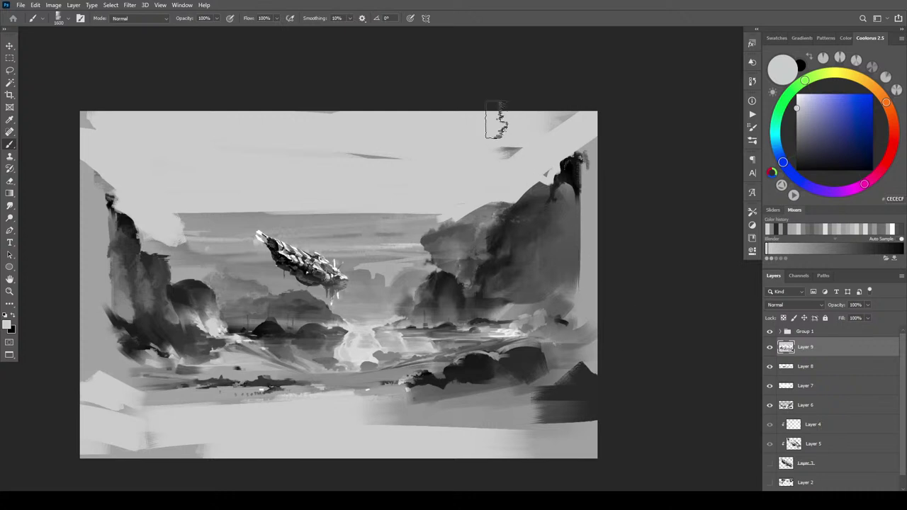
- Touch up the distant hills between the left cliff and airship with a smaller brush and sampled midtones
key(ctrl+minus)
key(ctrl+minus)
key(ctrl+minus)
key(ctrl+minus)
key(ctrl+minus)
key(ctrl+minus)
key(ctrl+minus)
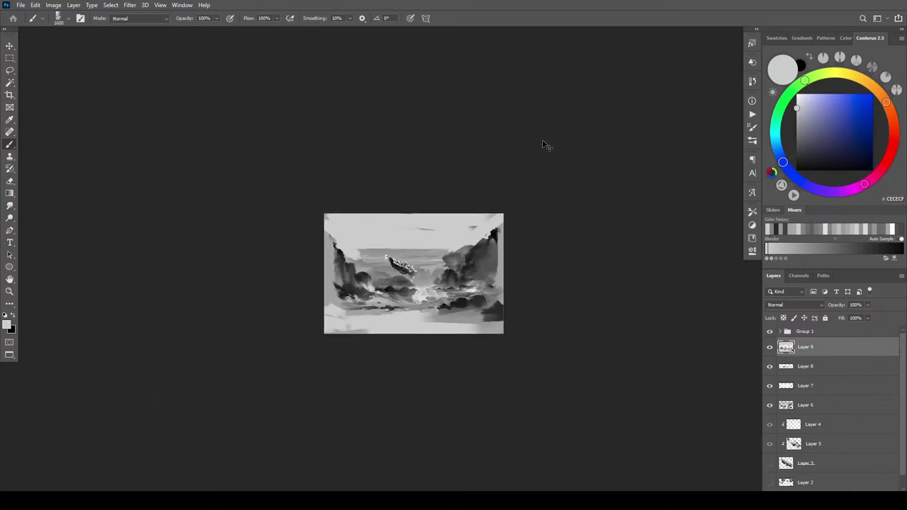
key(ctrl+plus)
key(ctrl+plus)
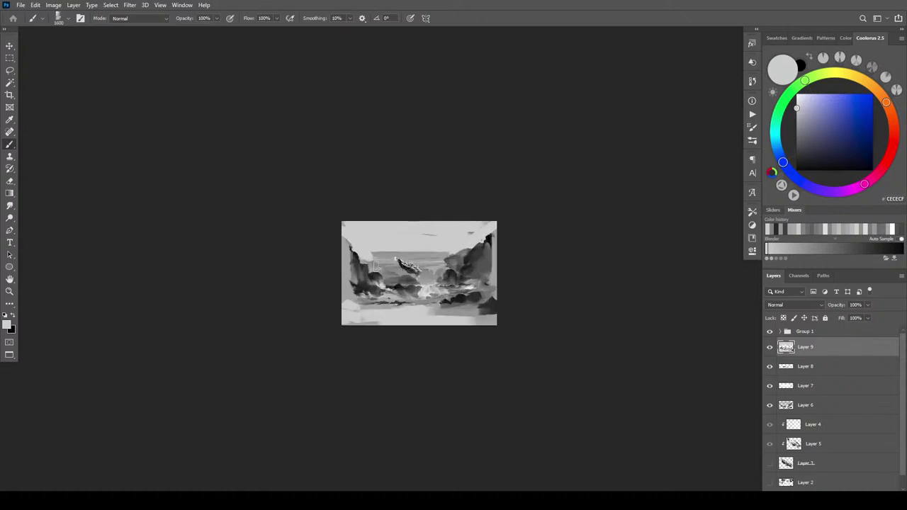
alt+click(383, 274)
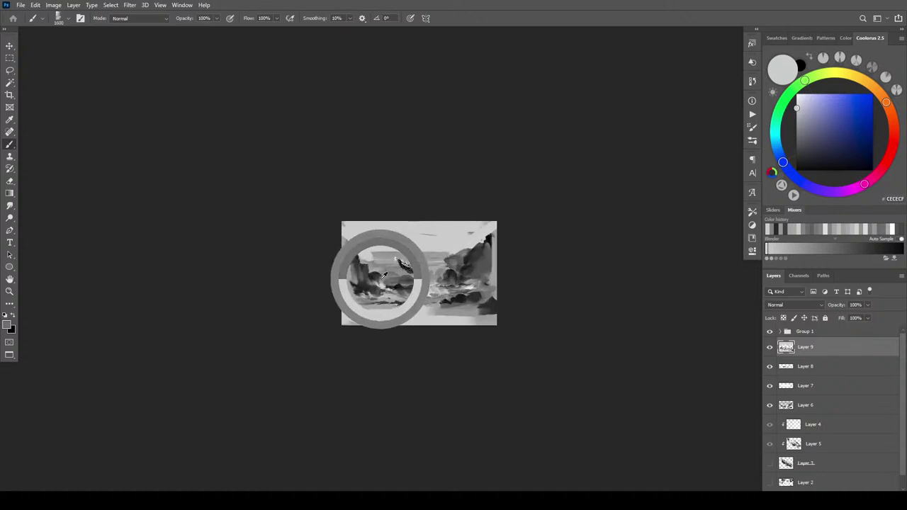
drag(402, 285, 393, 282)
key([)
key([)
key([)
key([)
alt+click(383, 270)
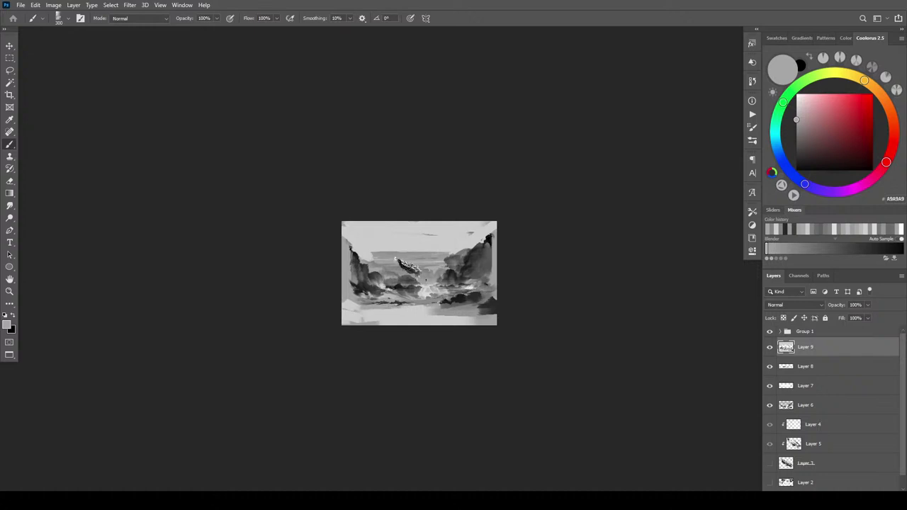
- Refine the hazy lower edge of the right cliff with sampled A5A5A5, 9C9C9C and 949494 tones
alt+click(446, 273)
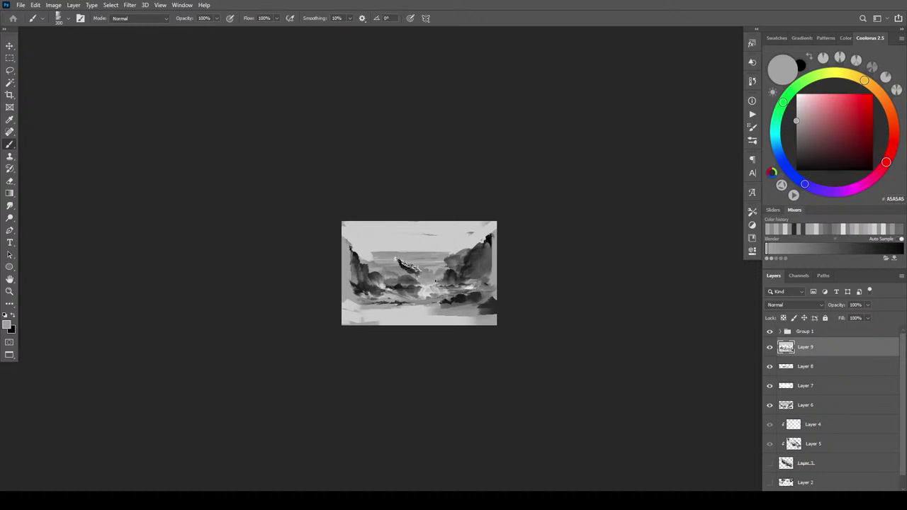
alt+click(446, 271)
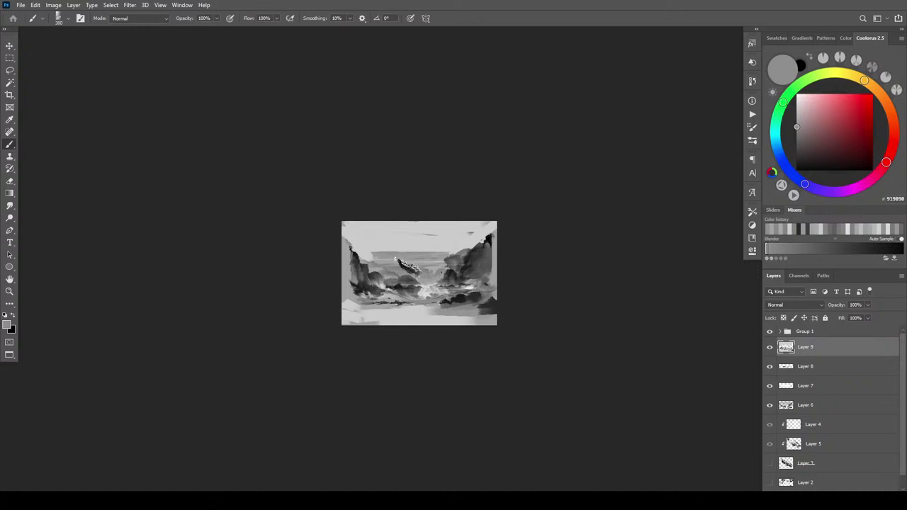
alt+click(445, 266)
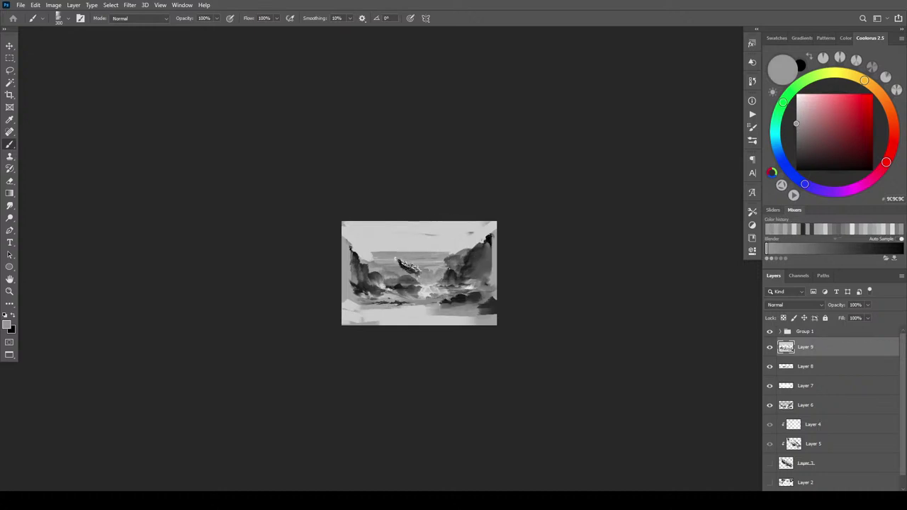
alt+click(442, 264)
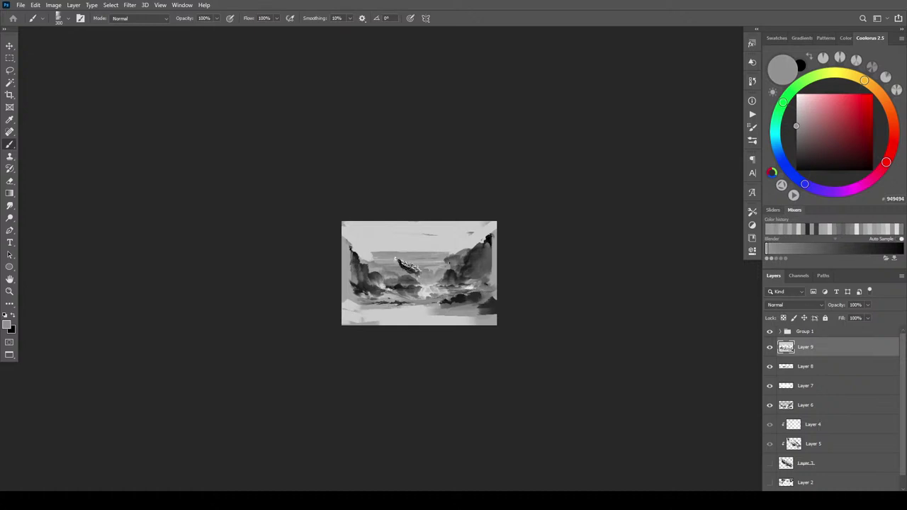
alt+click(445, 260)
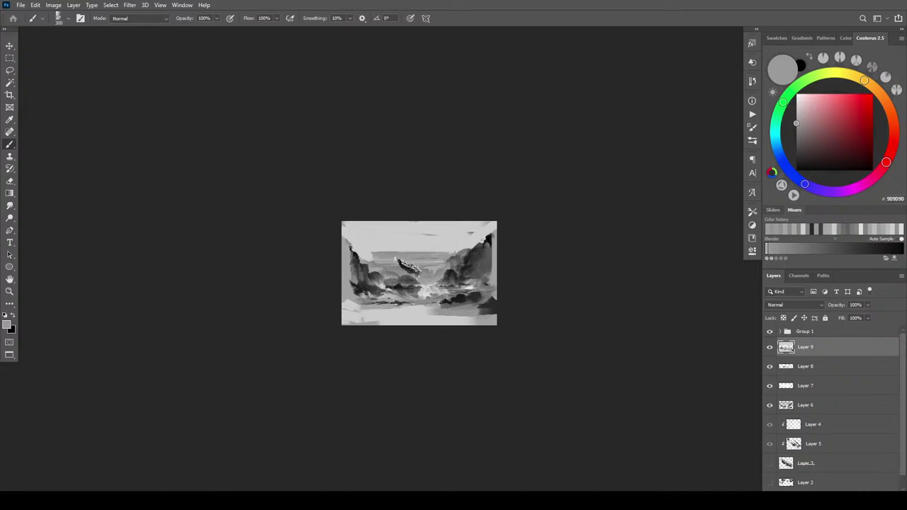
- Reshape the right cliff's sloping upper edge with dark and middle greys sampled from the cliff
alt+click(462, 254)
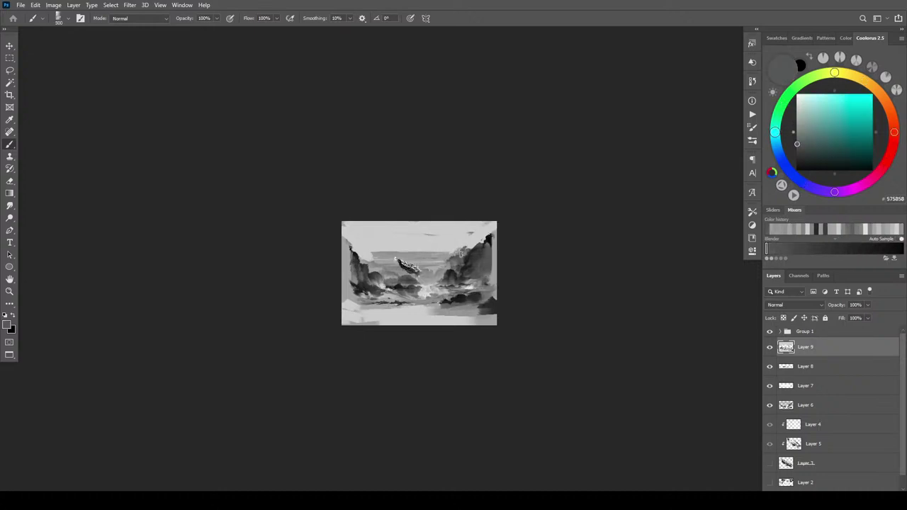
alt+click(468, 247)
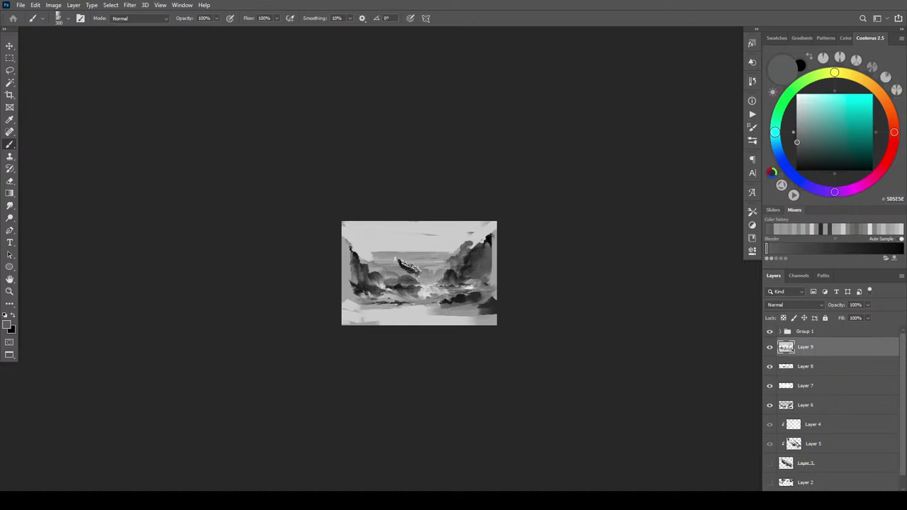
alt+click(471, 247)
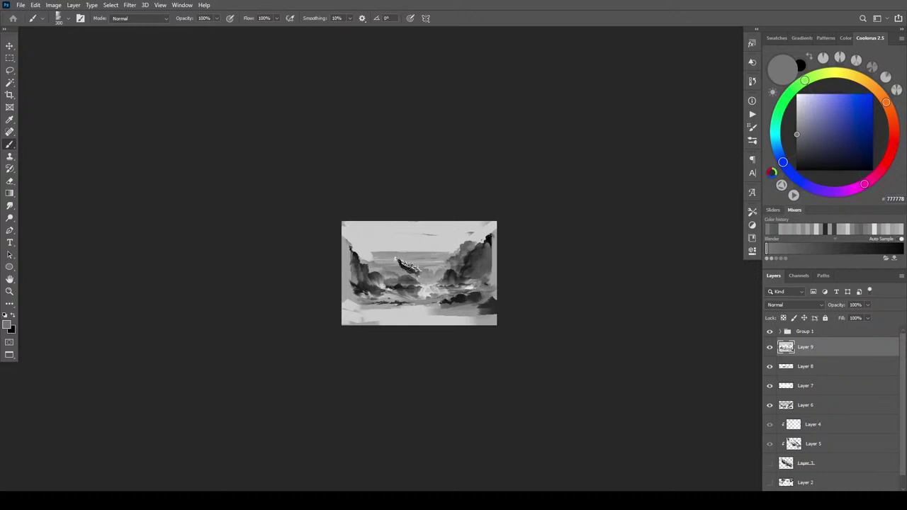
- Shade the right cliff's face with sampled dark grey, alternating between larger and smaller brush sizes
key(])
key(])
key(])
key(])
key(])
key(])
key(])
alt+click(470, 245)
key(bracketleft)
key(bracketleft)
key(bracketleft)
key(bracketleft)
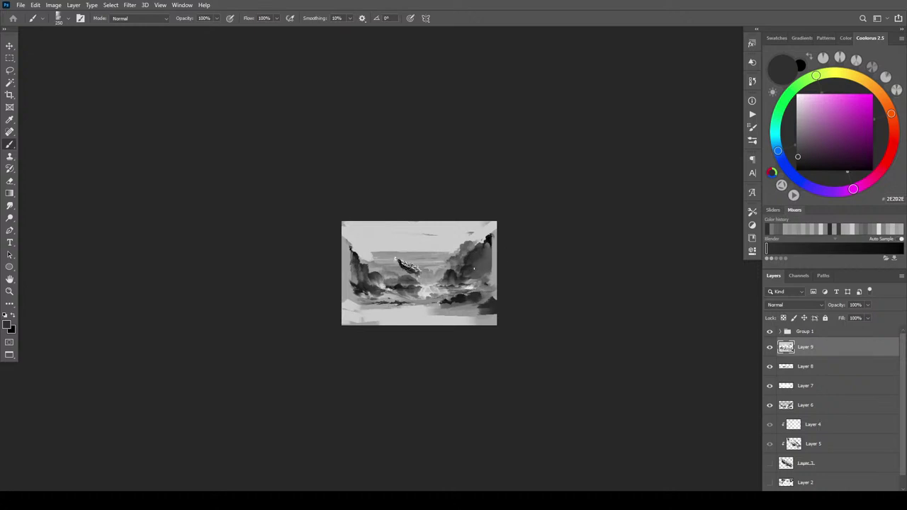
key(bracketright)
key(bracketright)
key(bracketright)
key(bracketleft)
key(bracketleft)
key(bracketleft)
- Extend the right cliff's peak and face to the canvas edge with sampled 515252, 2E2E2E and 505050
alt+click(489, 246)
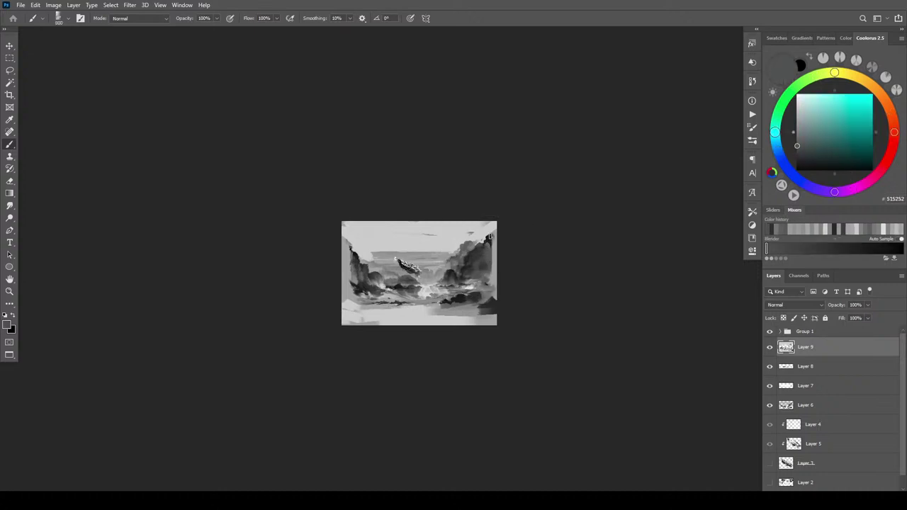
alt+click(493, 240)
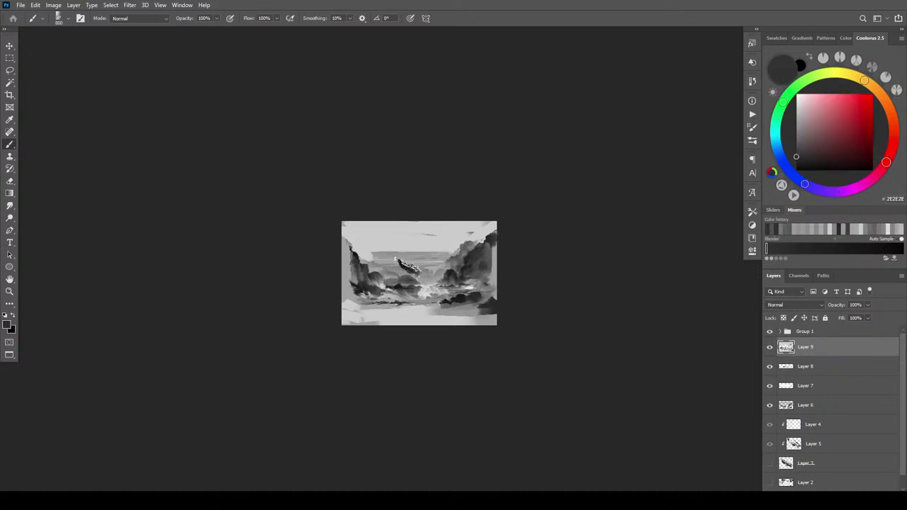
alt+click(489, 258)
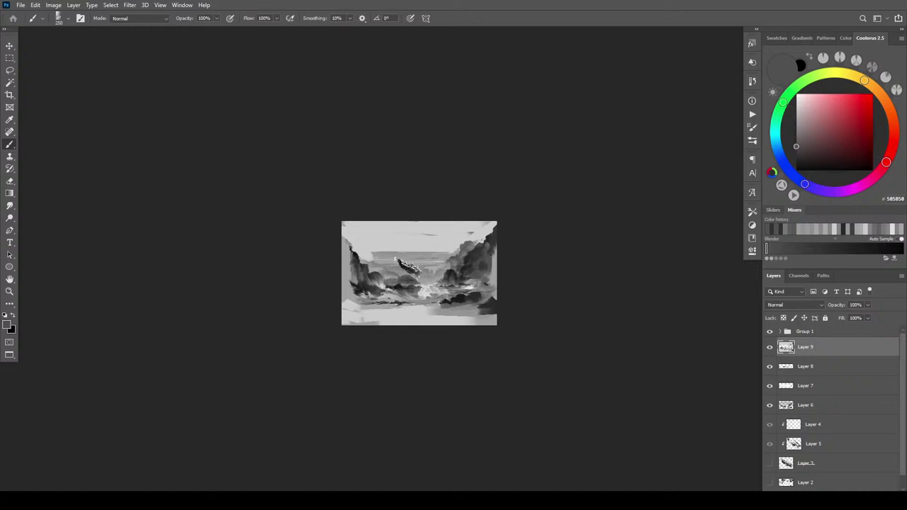
- Vary the brush size and add 626262 and 1F1F1F shading to the right cliff beside the canvas edge
key(bracketright)
key(bracketright)
key(bracketright)
key(bracketright)
key(bracketright)
key(bracketright)
key(bracketright)
key(bracketright)
key(bracketright)
key(bracketright)
key(bracketright)
key(bracketright)
key(bracketright)
key(bracketleft)
key(bracketleft)
key(bracketleft)
key(bracketleft)
alt+click(493, 252)
alt+click(491, 241)
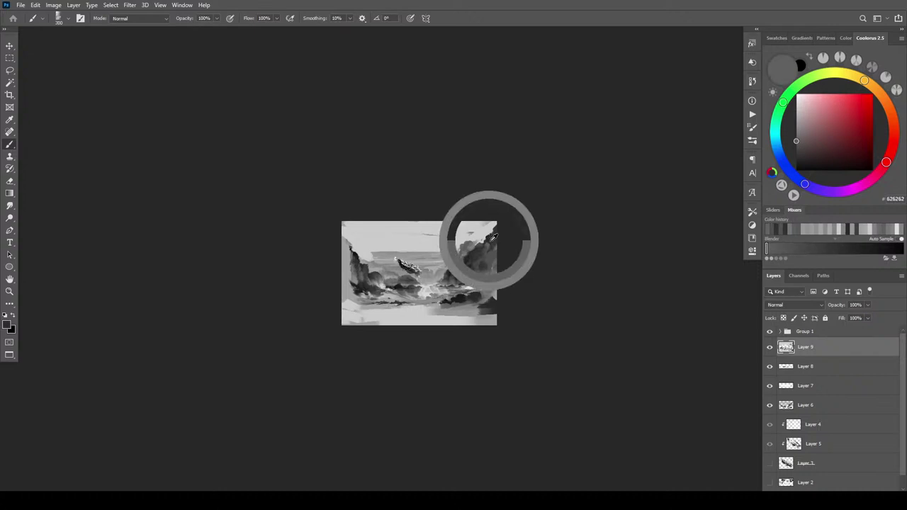
alt+click(496, 241)
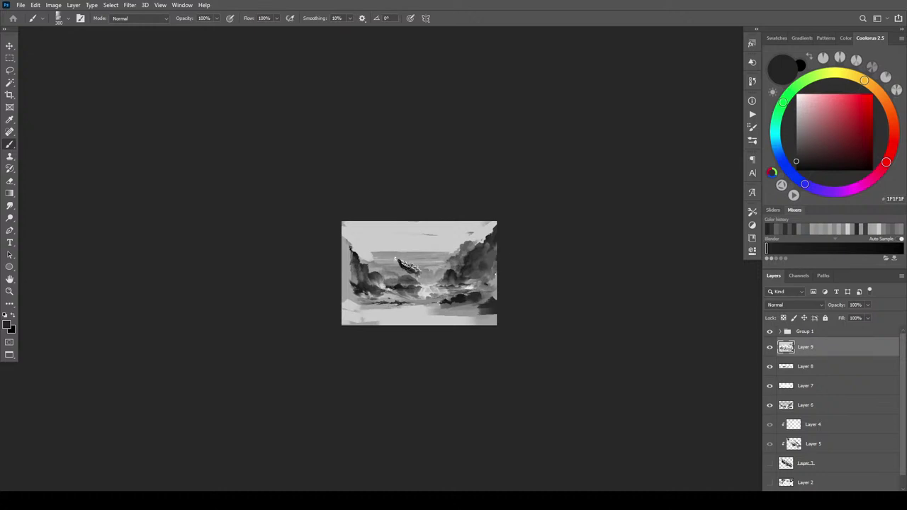
- Extend the left cliff to the canvas edge and shade its face with sampled 686868, 0B0B0B, 2C2C2C and 505050
drag(353, 254, 343, 244)
alt+click(353, 247)
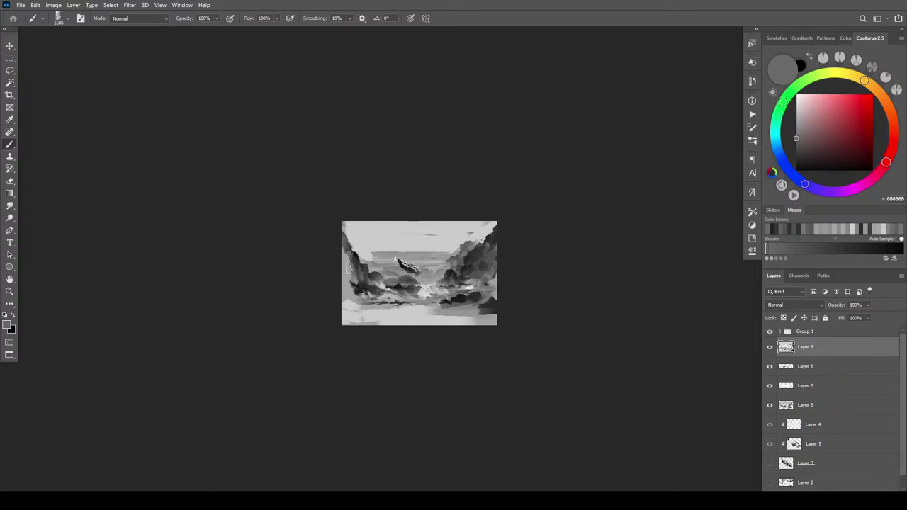
alt+click(357, 241)
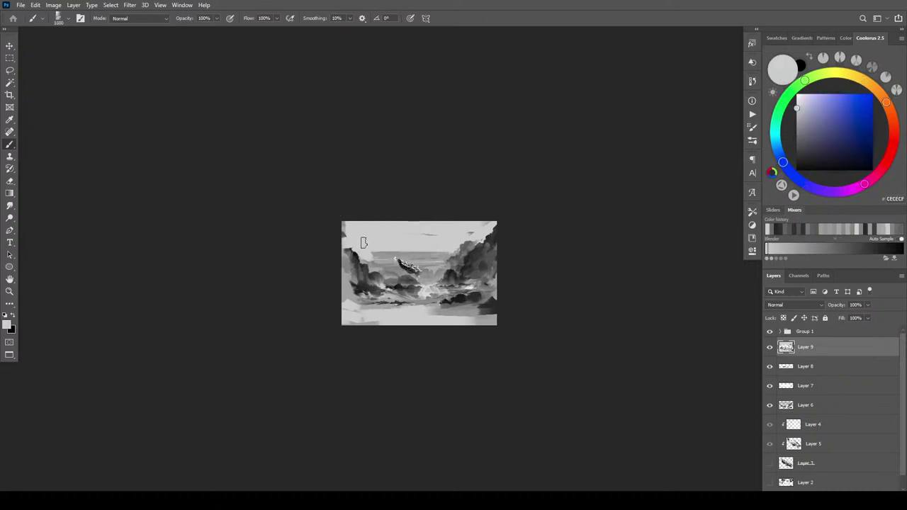
alt+click(350, 257)
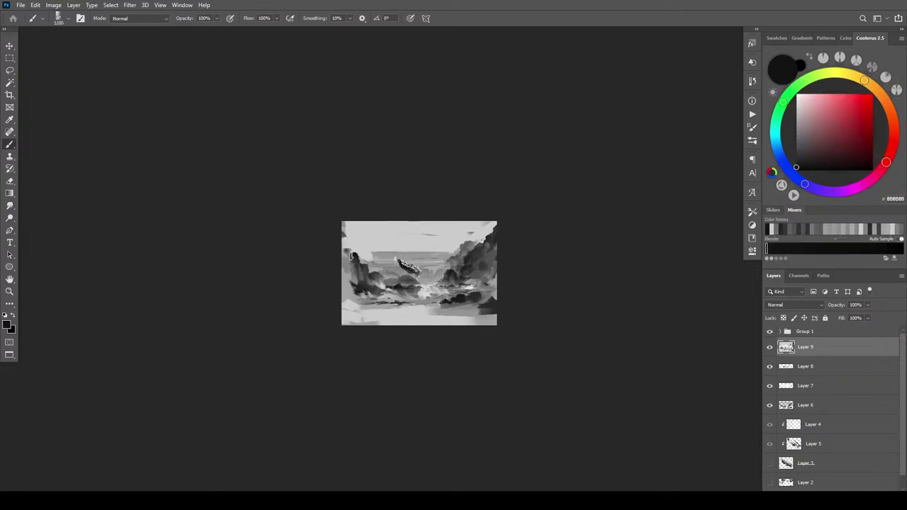
alt+click(354, 261)
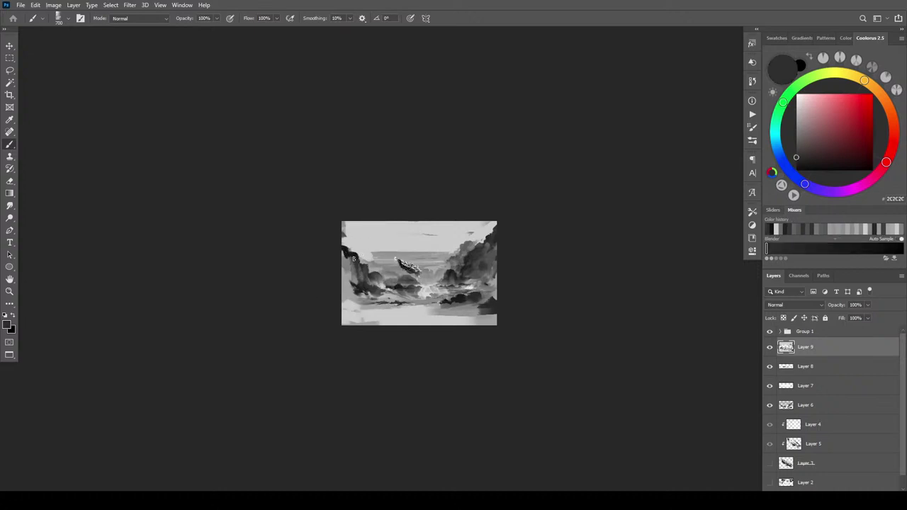
mouse_move(344, 270)
mouse_down()
mouse_move(343, 290)
mouse_move(348, 282)
mouse_move(353, 290)
mouse_up()
alt+click(349, 284)
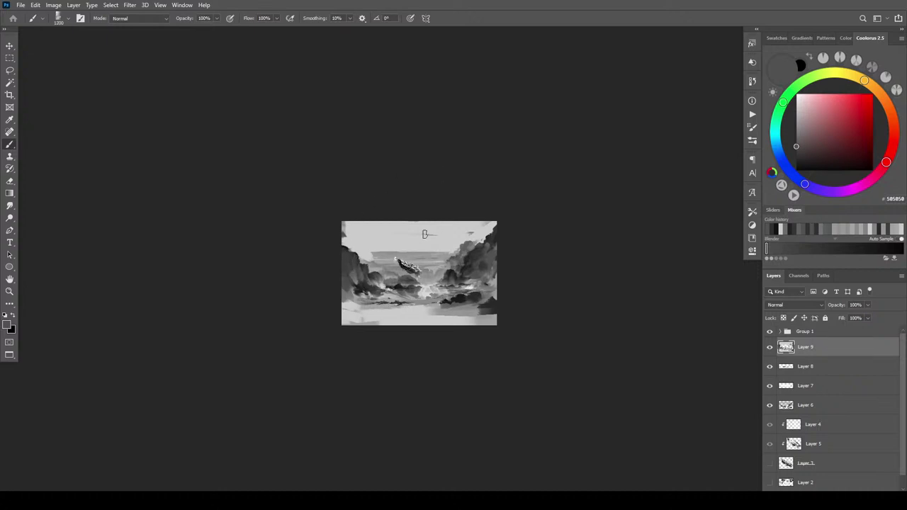
- Paint grey 9A9A9A sky beside the left cliff and define the cliff's upper edge with sampled 242424
alt+click(379, 253)
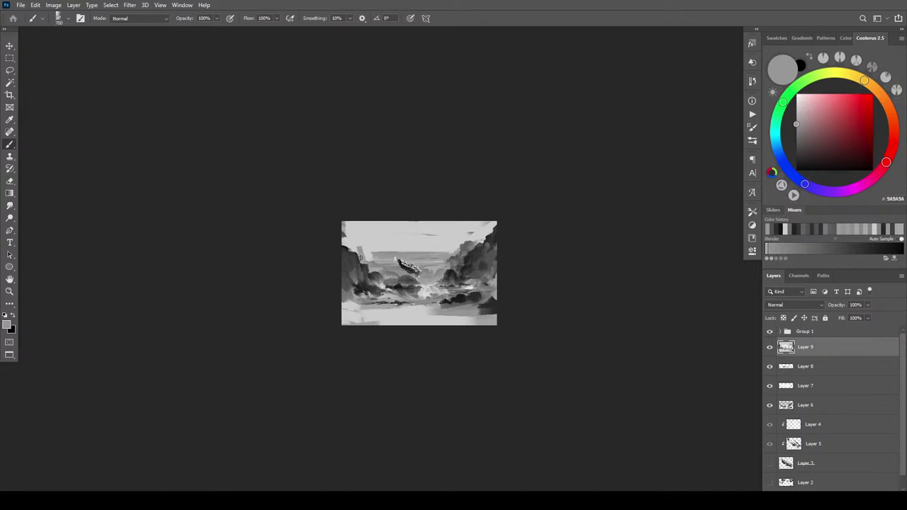
drag(354, 249, 343, 241)
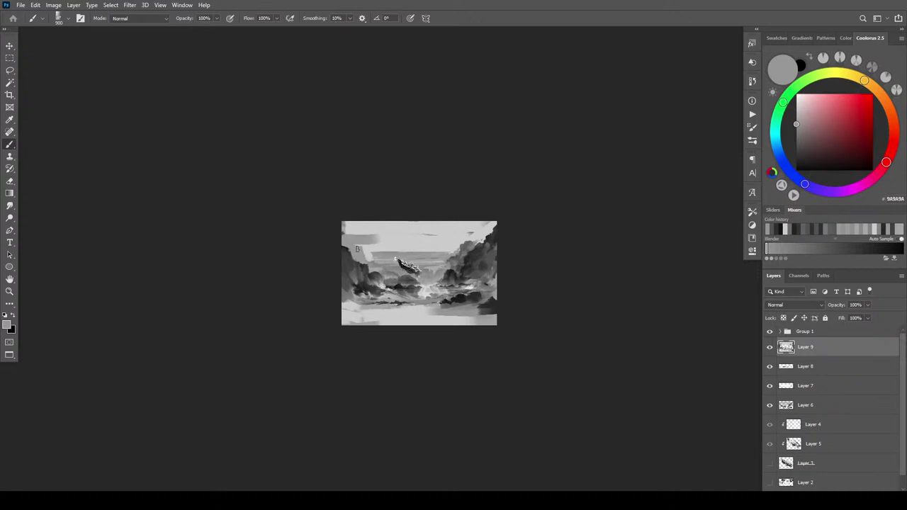
alt+click(362, 262)
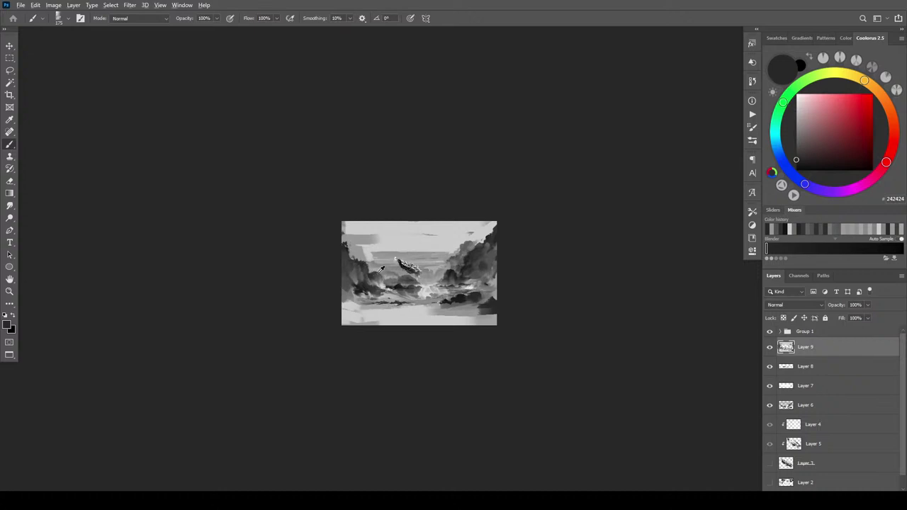
alt+click(377, 275)
alt+click(347, 243)
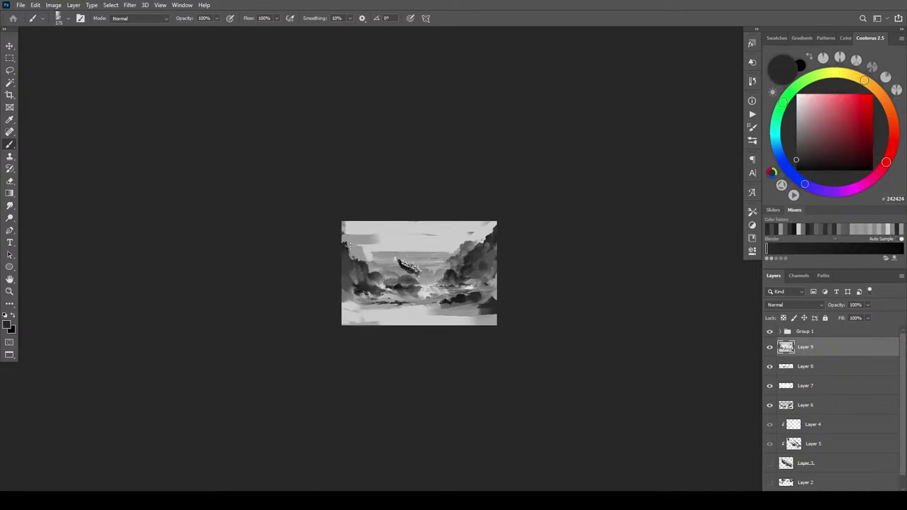
drag(345, 250, 347, 252)
- Paint the sky above the left cliff with sampled grey 9B9B9B
alt+click(362, 238)
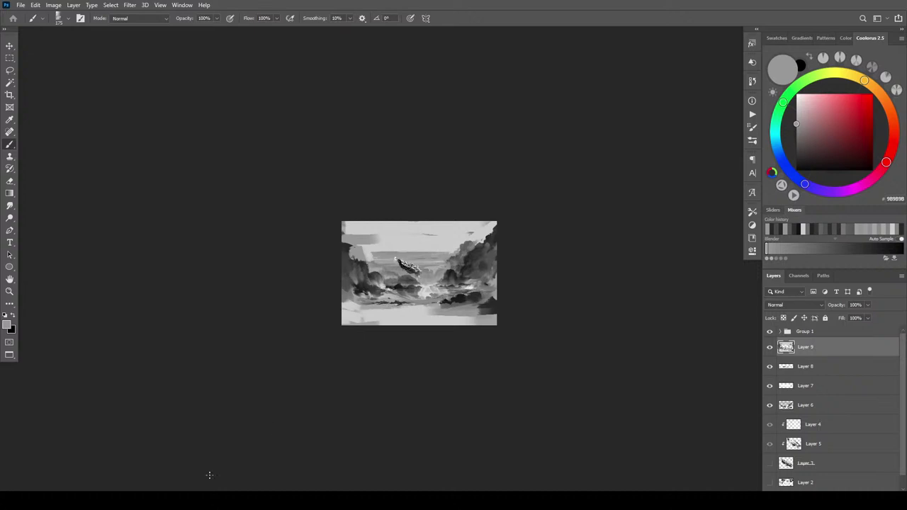
alt+click(365, 236)
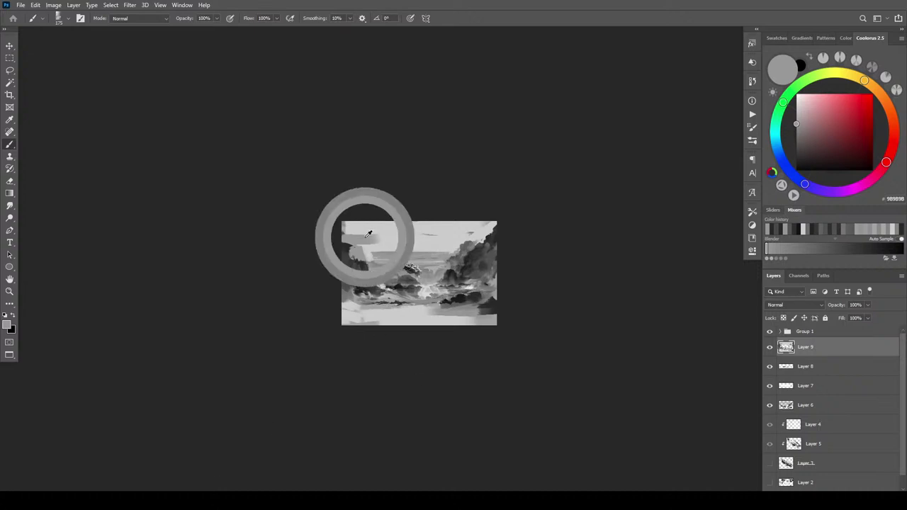
mouse_move(373, 260)
mouse_down()
mouse_move(362, 253)
mouse_move(374, 252)
mouse_move(366, 245)
mouse_move(376, 238)
mouse_move(344, 228)
mouse_move(389, 180)
mouse_up()
- Enlarge the brush and block in a darker upper sky from the left canvas edge with sampled 575757
key(])
key(])
key(])
key(])
key(])
alt+click(344, 233)
key(])
key(])
key(])
key(])
key(])
key(])
key(])
key(])
key(])
mouse_move(391, 230)
mouse_down()
mouse_move(451, 227)
mouse_move(356, 223)
mouse_move(387, 230)
mouse_move(381, 236)
mouse_move(457, 189)
mouse_up()
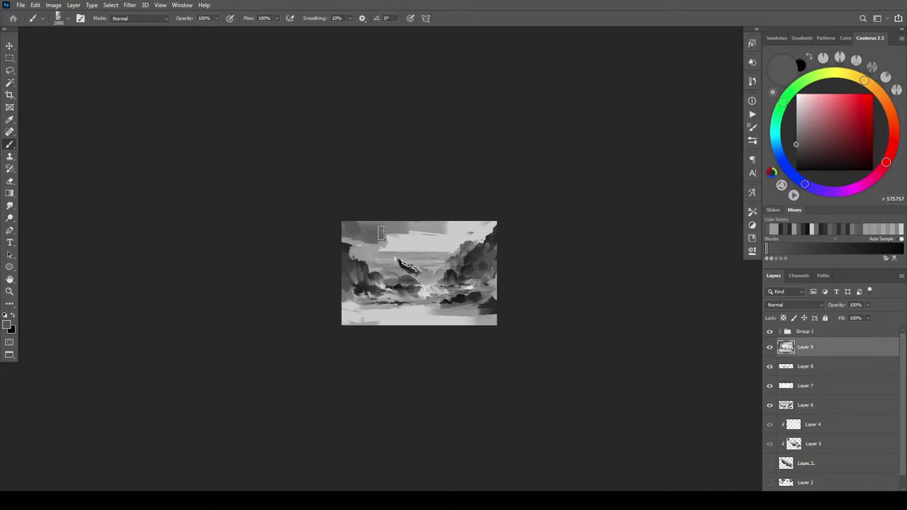
- Fill the middle of the sky above the airship with sampled 8C8C8D and 7D7D7D
alt+click(387, 248)
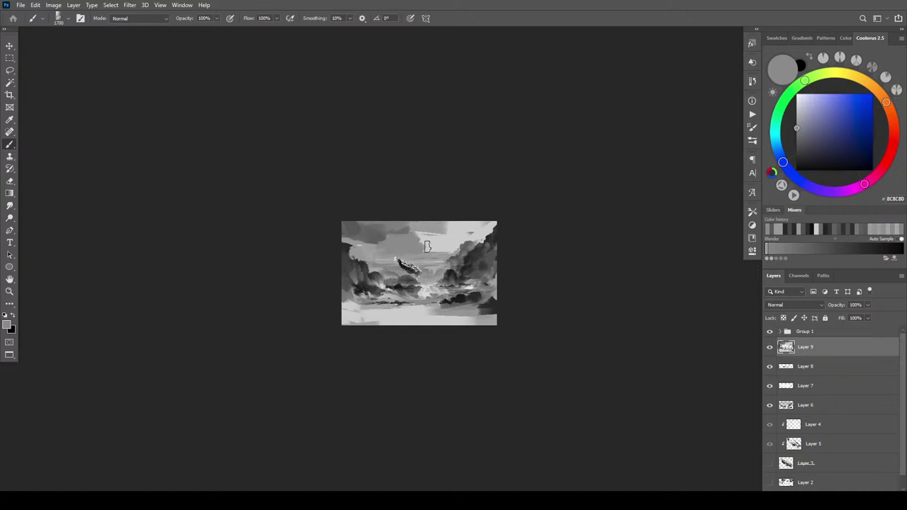
mouse_move(454, 241)
mouse_down()
mouse_move(358, 226)
mouse_move(391, 236)
mouse_move(361, 222)
mouse_move(353, 235)
mouse_move(376, 251)
mouse_up()
alt+click(373, 240)
key(bracketleft)
key(bracketleft)
key(bracketleft)
key(bracketleft)
key(bracketleft)
key(bracketleft)
key(bracketleft)
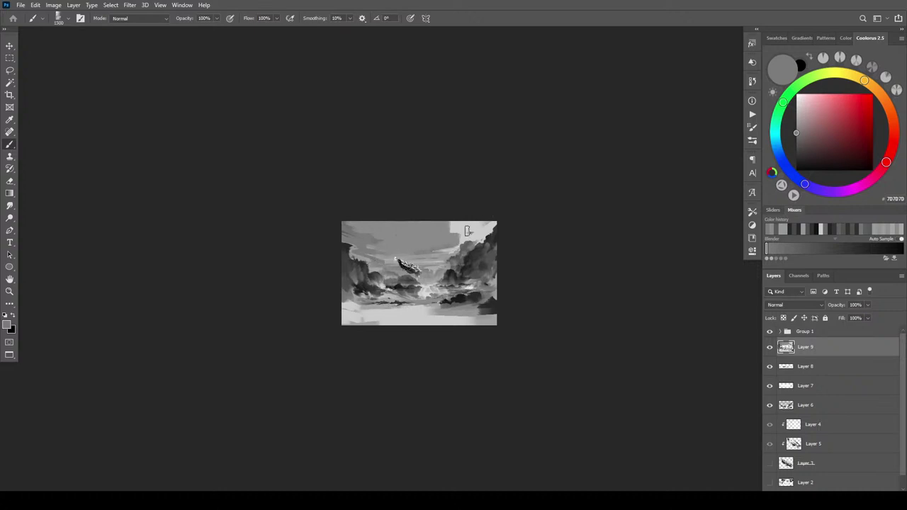
- Blend the sky into the bright area by the right cliff with sampled CCCCCD, BFBFC0, 9A9A9B and BCBCBD
alt+click(465, 228)
mouse_move(465, 228)
mouse_down()
mouse_move(437, 237)
mouse_move(448, 243)
mouse_up()
alt+click(430, 241)
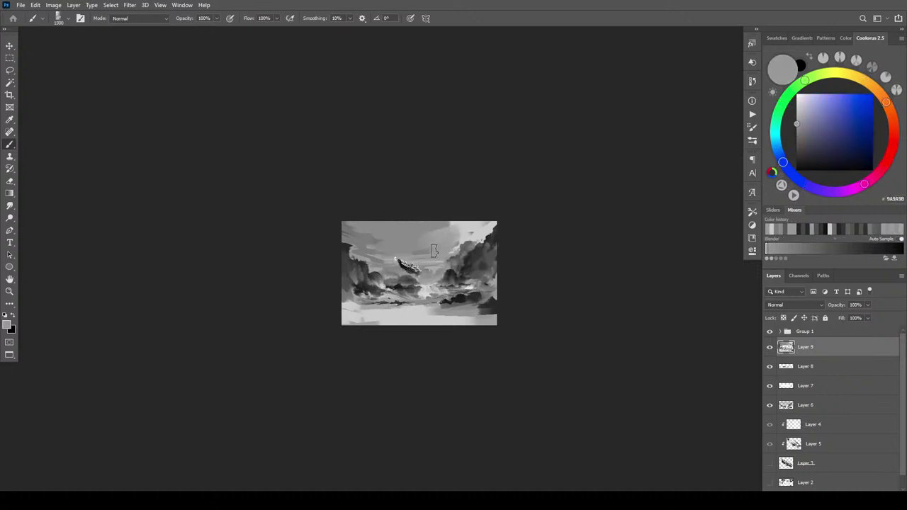
alt+click(470, 226)
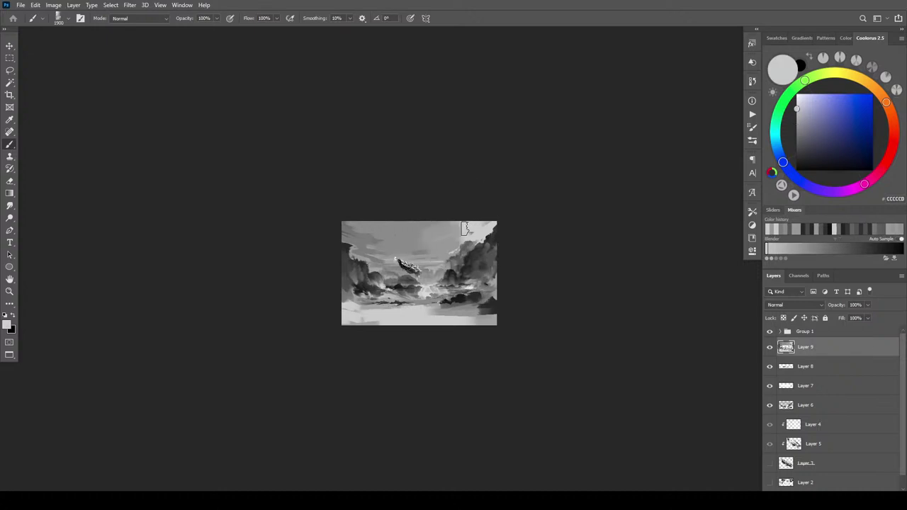
alt+click(460, 239)
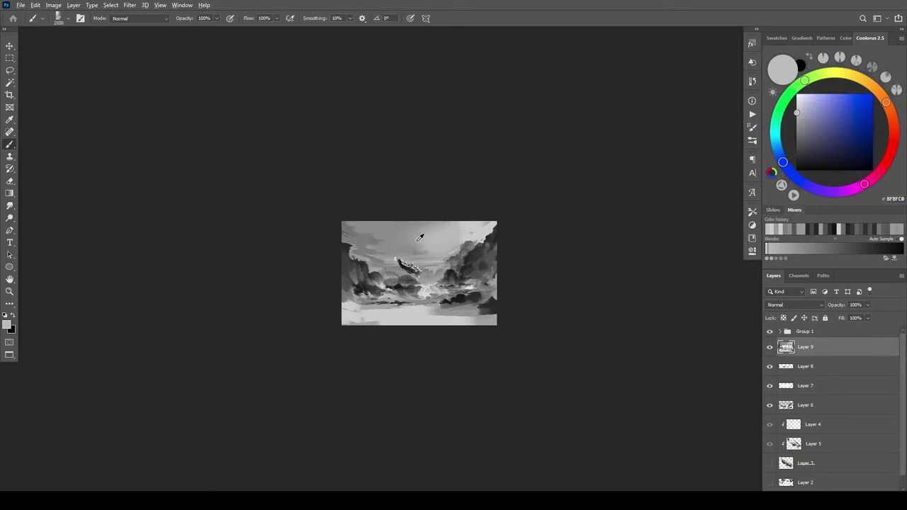
alt+click(421, 238)
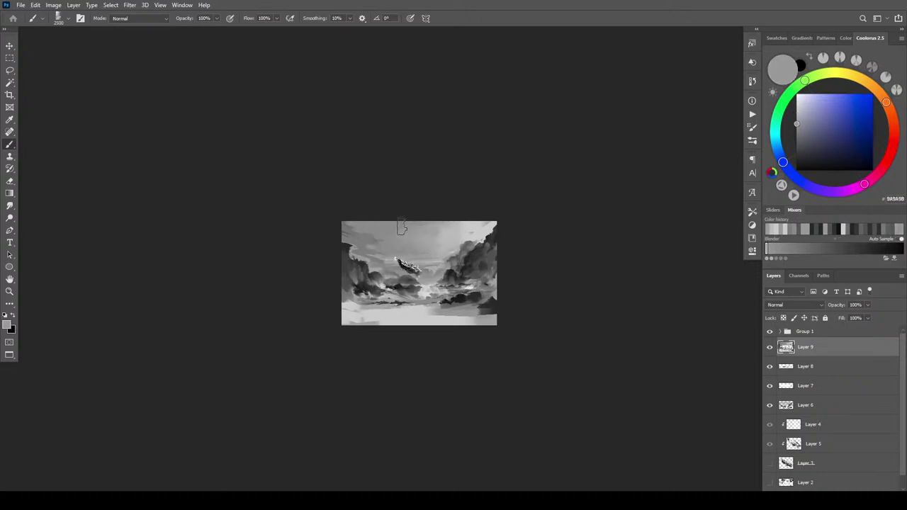
alt+click(445, 237)
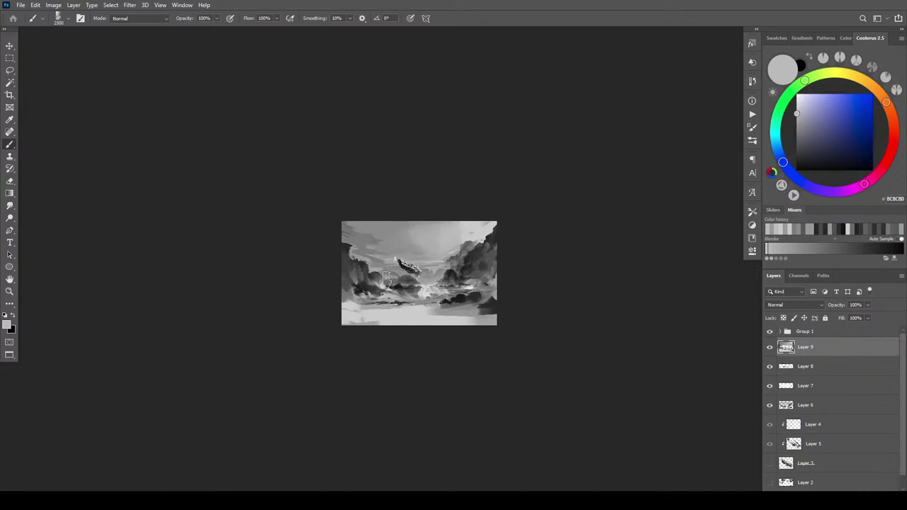
- Cover the pale foreground along the bottom canvas edge with broad strokes of sampled 383838
alt+click(404, 299)
key(bracketright)
key(bracketright)
key(bracketright)
key(bracketright)
key(bracketright)
drag(508, 325, 220, 338)
drag(516, 326, 107, 326)
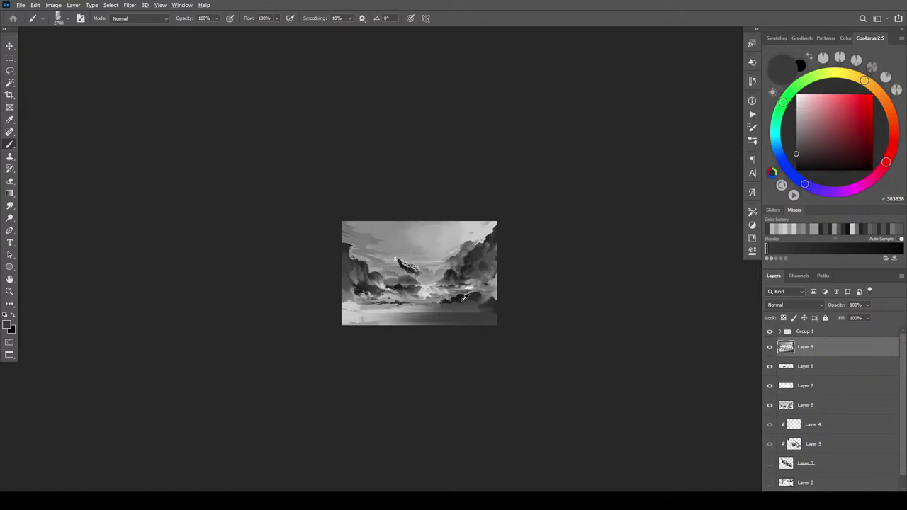
- Darken the foreground's lower right area with a larger brush and sampled 242424
alt+click(462, 297)
key(bracketright)
key(bracketright)
drag(509, 329, 241, 329)
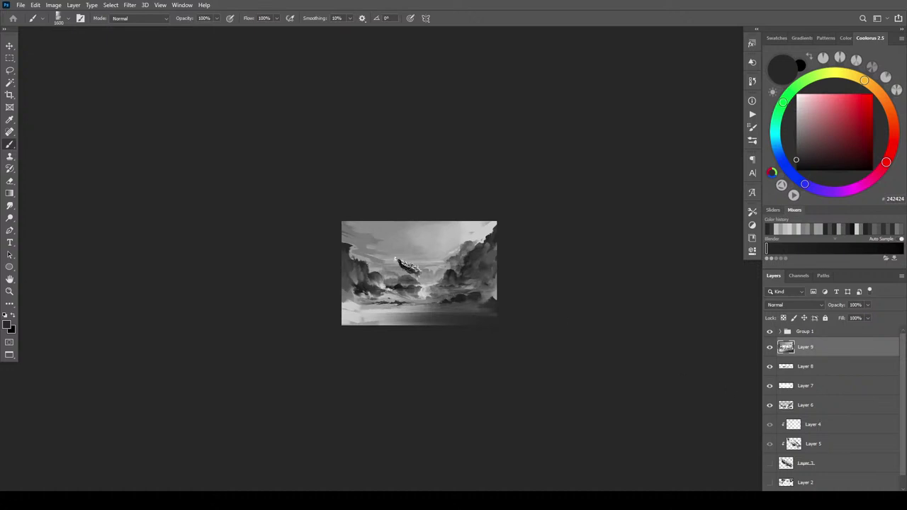
- Create a new layer above Layer 9 and sample dark grey 202021 from the rocks by the right cliff
key(ctrl+shift+alt+n)
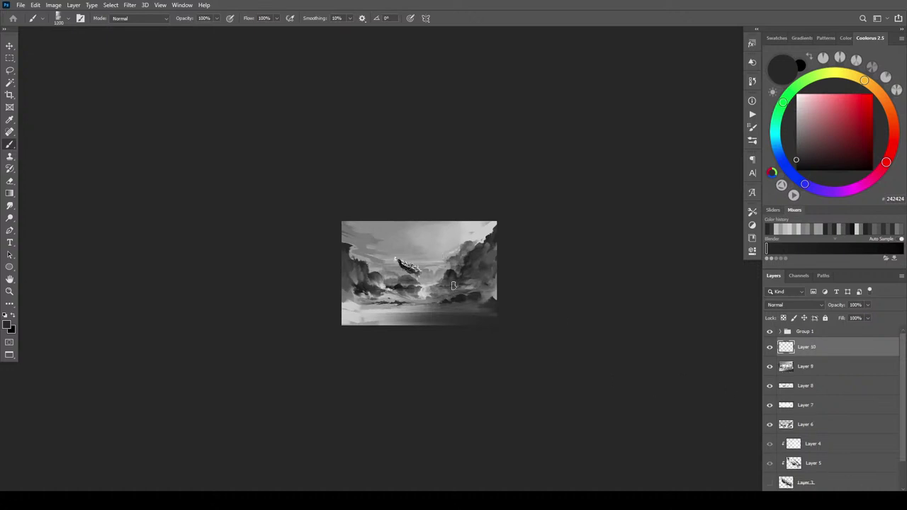
key(ctrl+z)
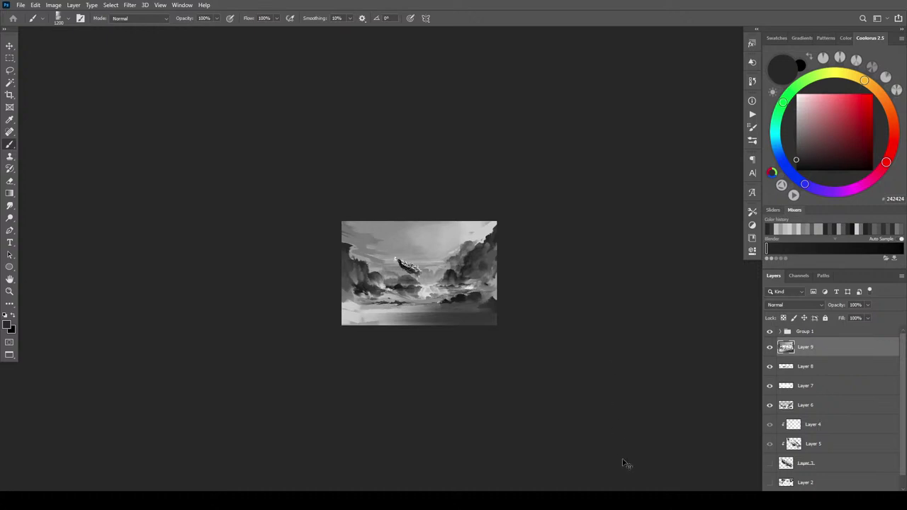
key(ctrl+shift+alt+n)
key(bracketleft)
key(bracketleft)
key(bracketleft)
key(bracketright)
key(bracketright)
alt+click(457, 273)
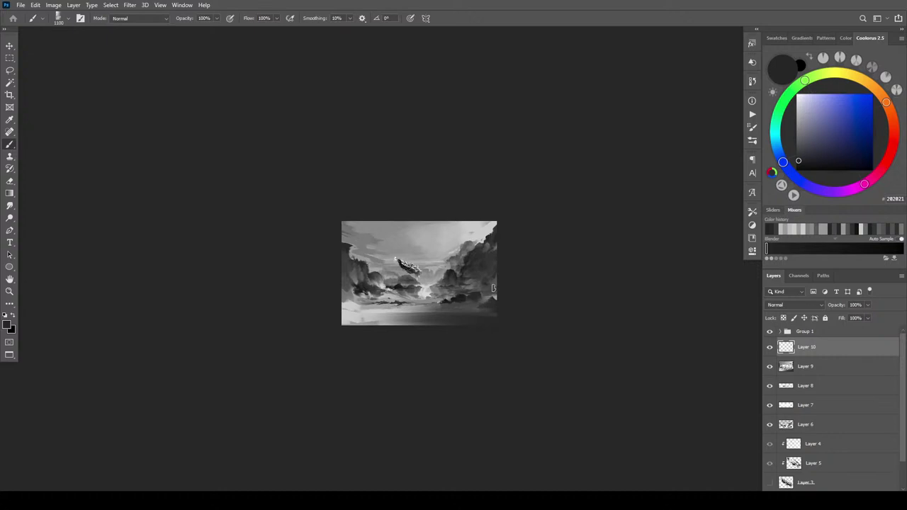
- Shade the rocks at the foot of the right cliff on Layer 10 with progressively smaller brush sizes
key([)
key([)
key([)
key([)
key(])
key([)
key([)
key([)
key([)
key([)
key([)
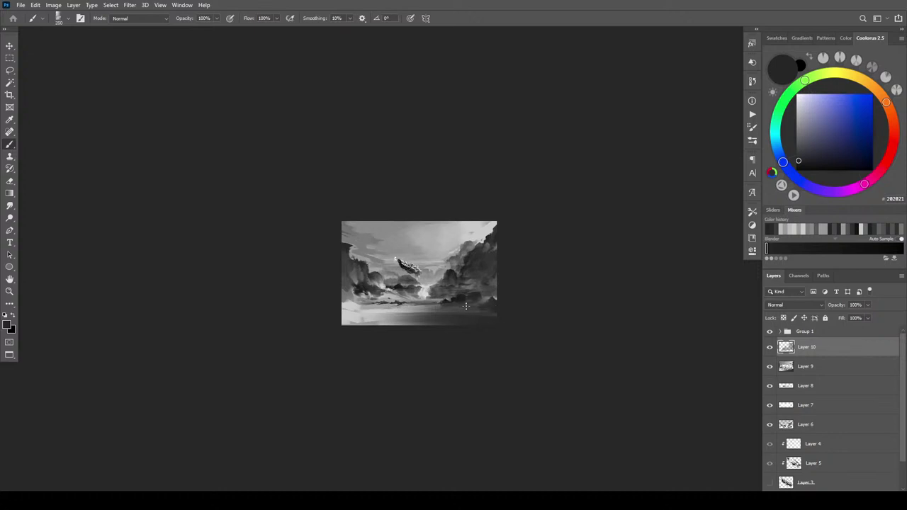
- Darken the foreground from the lower right corner along the bottom edge with large 202021 strokes
key(])
key(])
key(])
key(])
key(])
drag(449, 314, 500, 318)
key(])
key(])
mouse_move(430, 319)
mouse_down()
mouse_move(519, 321)
mouse_move(477, 315)
mouse_move(470, 317)
mouse_move(505, 327)
mouse_move(179, 344)
mouse_move(180, 374)
mouse_up()
key(bracketright)
key(bracketright)
key(bracketright)
key(bracketright)
key(bracketright)
key(bracketright)
key(bracketright)
- Reduce the brush to 175 and refine the central shoreline rocks with sampled 39393A
key(bracketleft)
key(bracketleft)
key(bracketleft)
key(bracketleft)
key(bracketleft)
key(bracketleft)
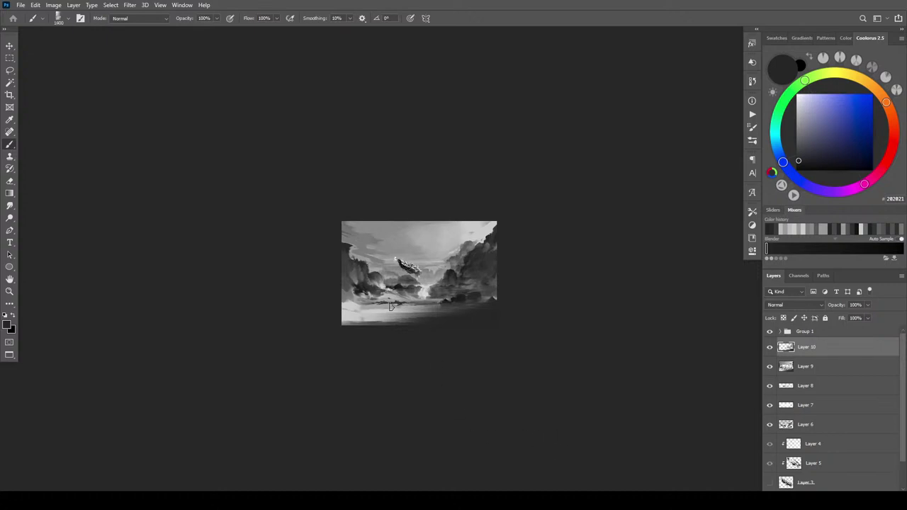
key(bracketleft)
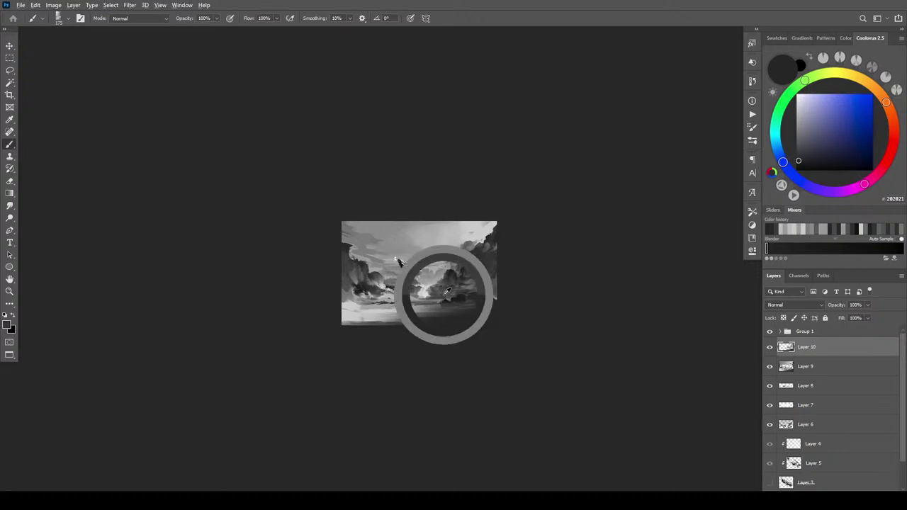
alt+click(426, 301)
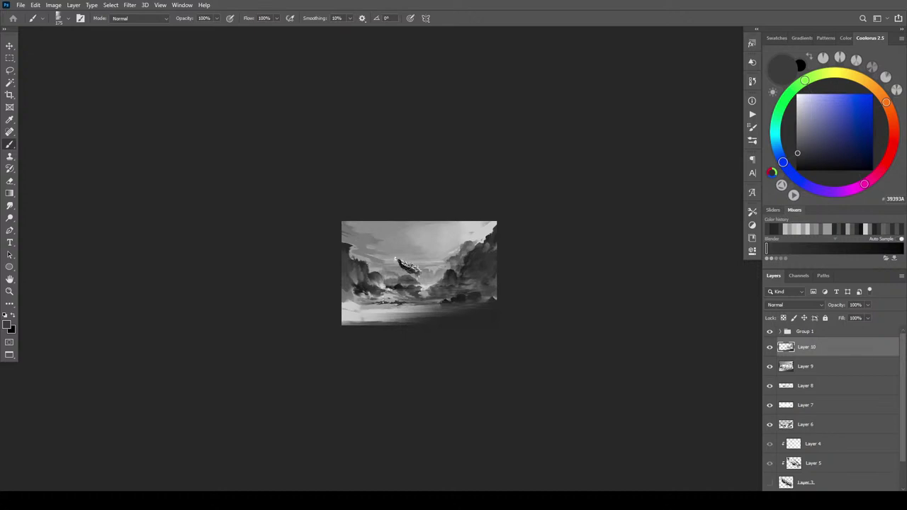
drag(389, 300, 395, 297)
- Shade the left foreground with sampled 151515 using a brush enlarged to 2900, and undo the last stroke
alt+click(401, 284)
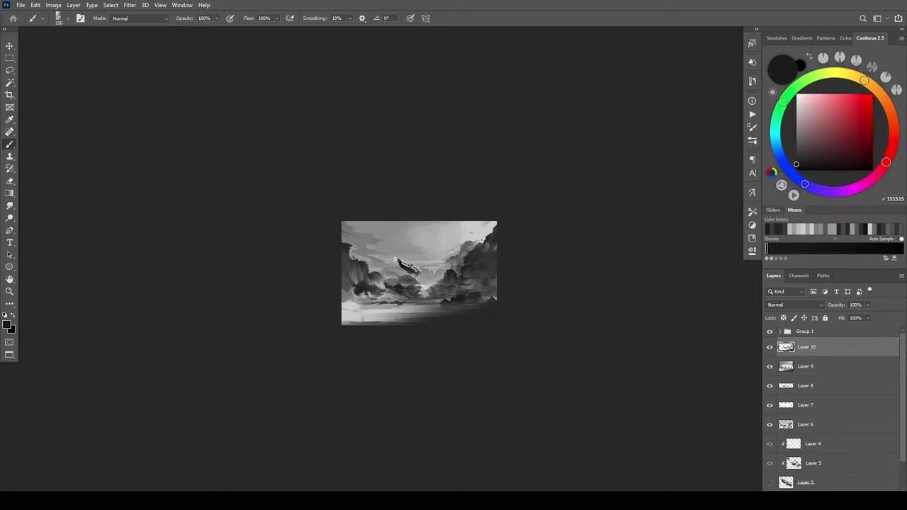
key(bracketright)
key(bracketright)
key(bracketright)
key(bracketright)
key(bracketright)
key(bracketright)
click(382, 282)
key(bracketright)
key(bracketright)
key(bracketright)
key(bracketright)
key(bracketright)
key(bracketright)
mouse_move(327, 304)
mouse_down()
mouse_move(394, 330)
mouse_move(329, 313)
mouse_move(439, 327)
mouse_up()
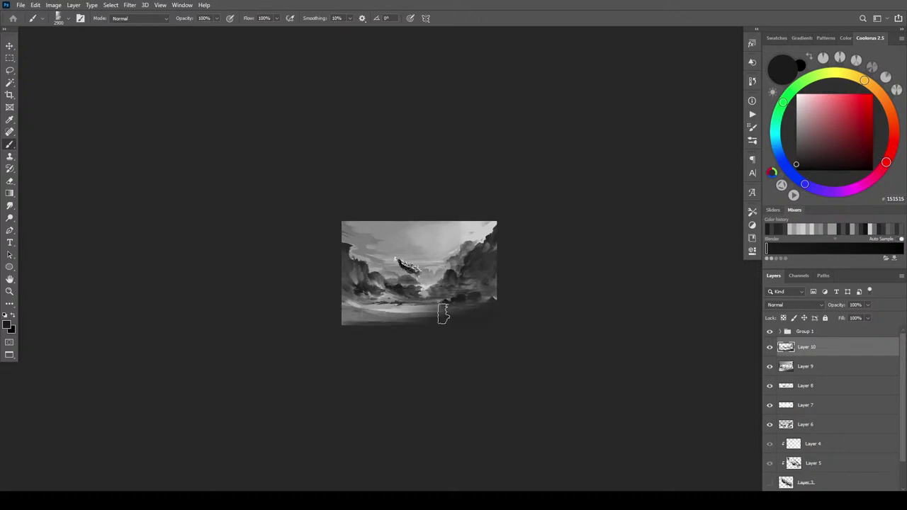
key(ctrl+z)
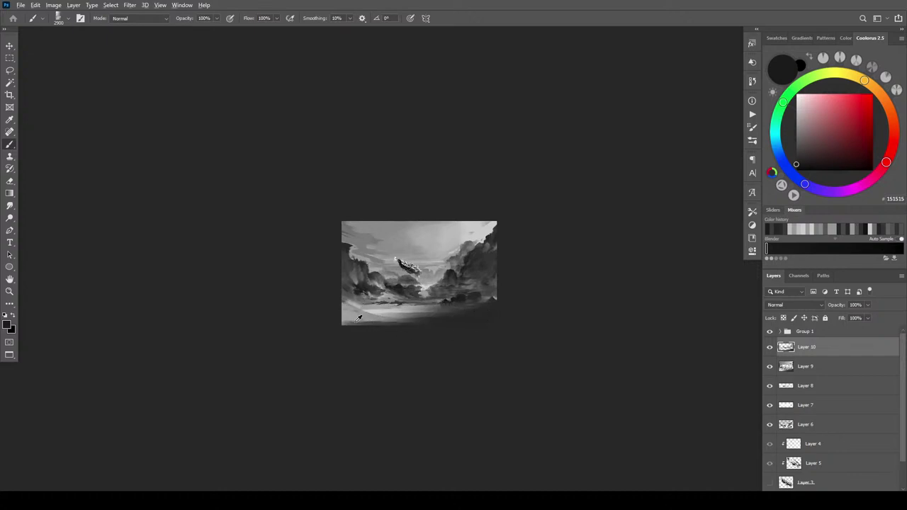
- Darken the left foreground up to the shoreline with sampled greys, including 2B2B2C
alt+click(354, 320)
drag(336, 302, 434, 316)
alt+click(437, 322)
drag(219, 328, 377, 294)
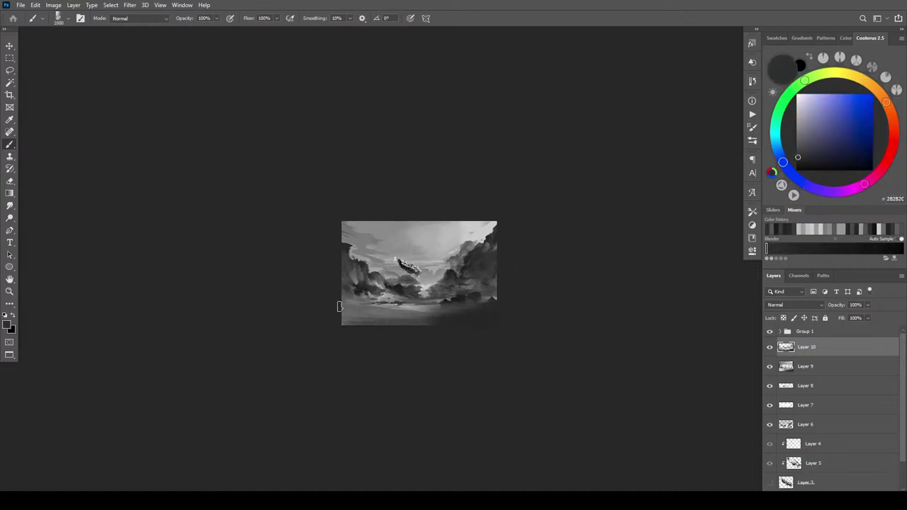
- Add dark 2B2B2C details at the left cliff's base beside the canvas edge, varying the smaller brush size
key(bracketleft)
key(bracketleft)
key(bracketleft)
key(bracketleft)
key(bracketleft)
key(bracketleft)
key(bracketleft)
key(bracketleft)
key(bracketleft)
key(bracketleft)
key(bracketleft)
key(bracketleft)
key(bracketleft)
key(bracketleft)
key(bracketleft)
mouse_move(350, 307)
mouse_down()
mouse_move(336, 312)
mouse_move(367, 312)
mouse_move(345, 287)
mouse_up()
key(bracketleft)
key(bracketleft)
key(bracketleft)
key(bracketleft)
key(bracketleft)
key(bracketright)
key(bracketright)
key(bracketright)
key(bracketright)
key(bracketright)
key(bracketright)
key(bracketright)
key(bracketright)
key(bracketright)
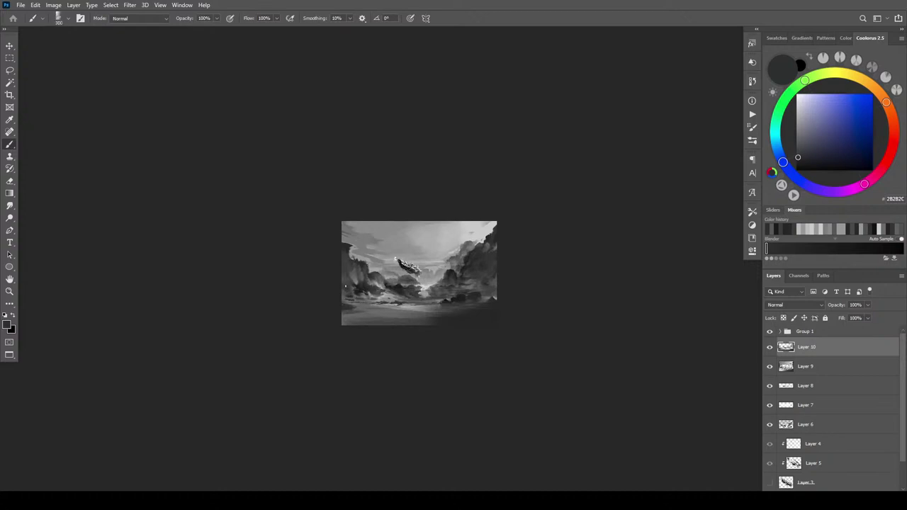
- Refine the left cliff with sampled 5F5F5F and 323333, enlarging the brush to 1000
alt+click(355, 275)
drag(347, 272, 352, 277)
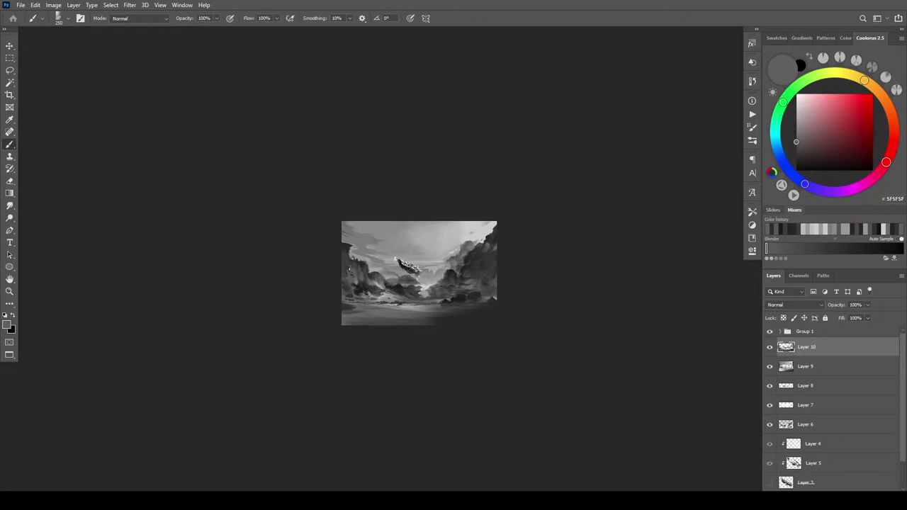
alt+click(358, 264)
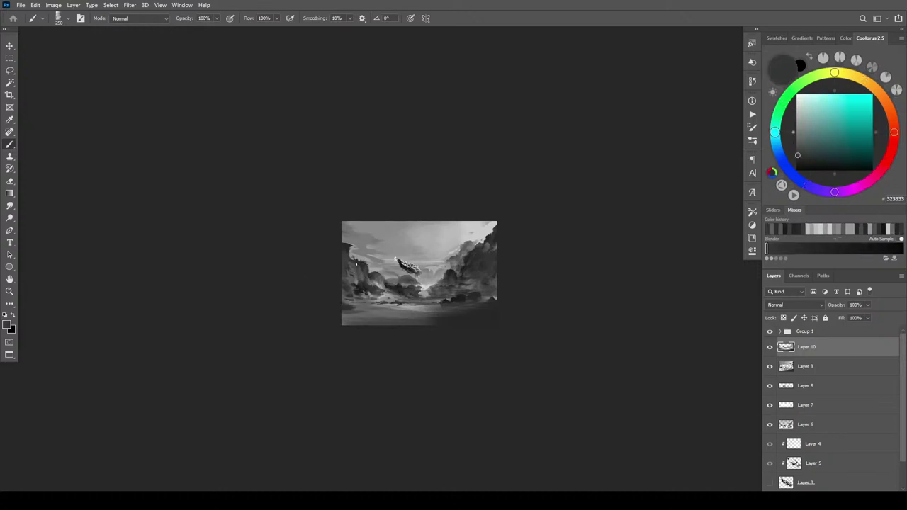
key(])
key(])
key(])
key(])
key(])
- Shade the left cliff and its lower slopes with sampled greys down to 1A1A1A, using a smaller brush
alt+click(355, 280)
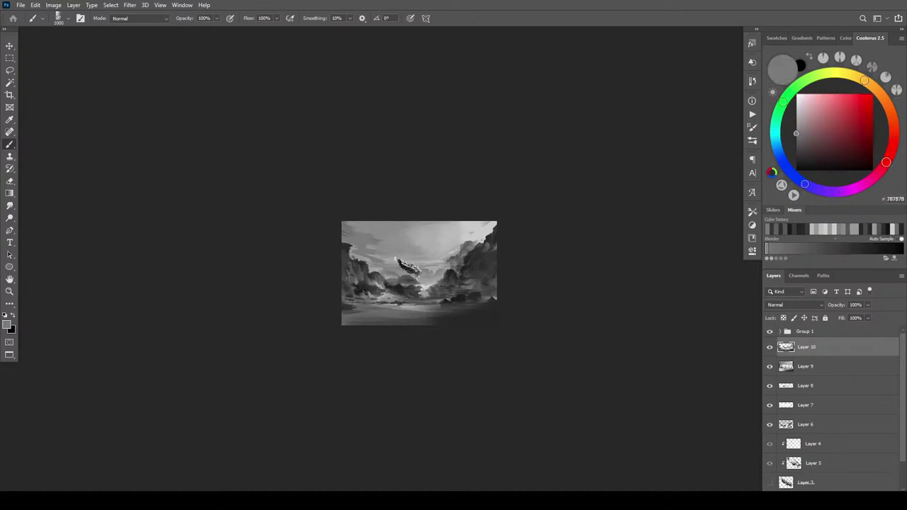
key(bracketleft)
key(bracketleft)
key(bracketleft)
key(bracketleft)
key(bracketleft)
key(bracketleft)
alt+click(377, 289)
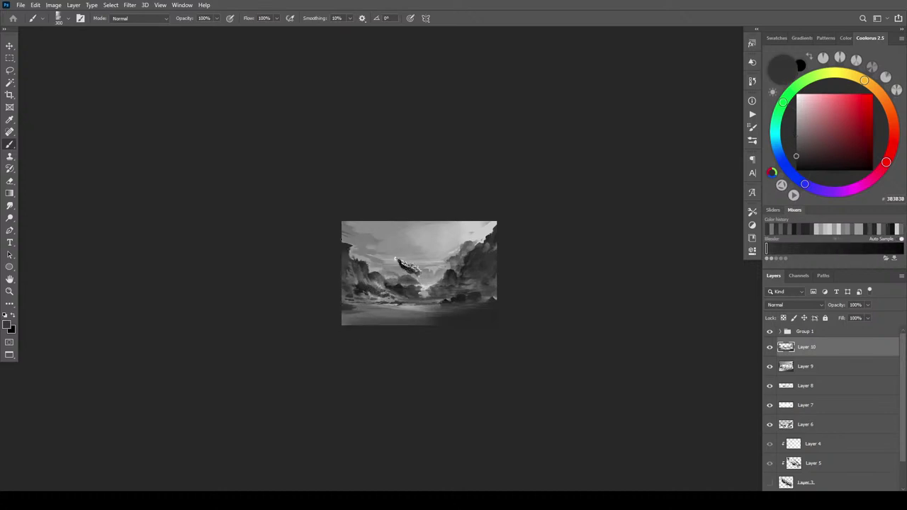
alt+click(358, 288)
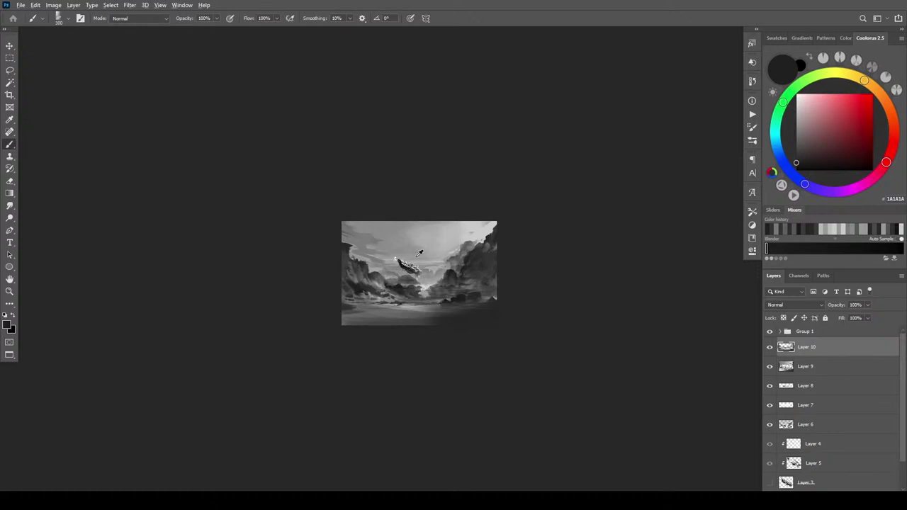
- Create a new layer and paint white FFFFFF highlights along the right cliff's ridge and light across the left cliff
alt+click(402, 254)
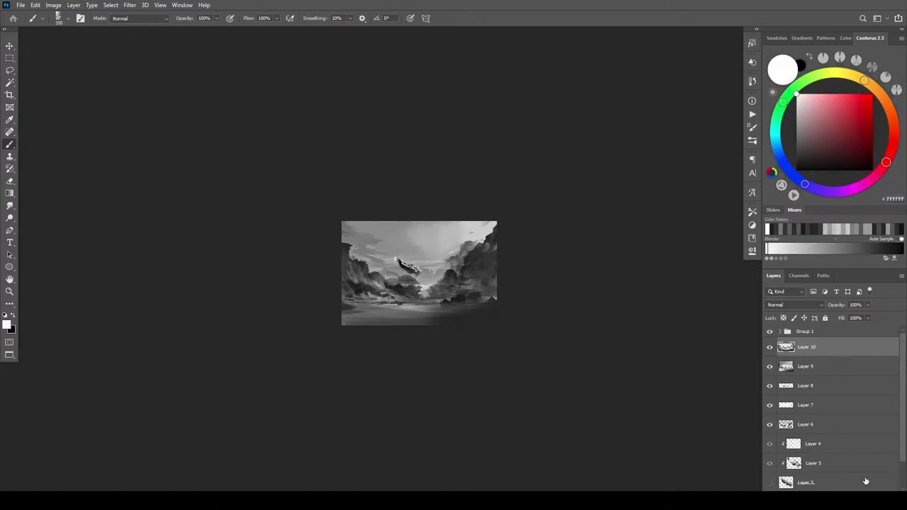
key(ctrl+shift+alt+n)
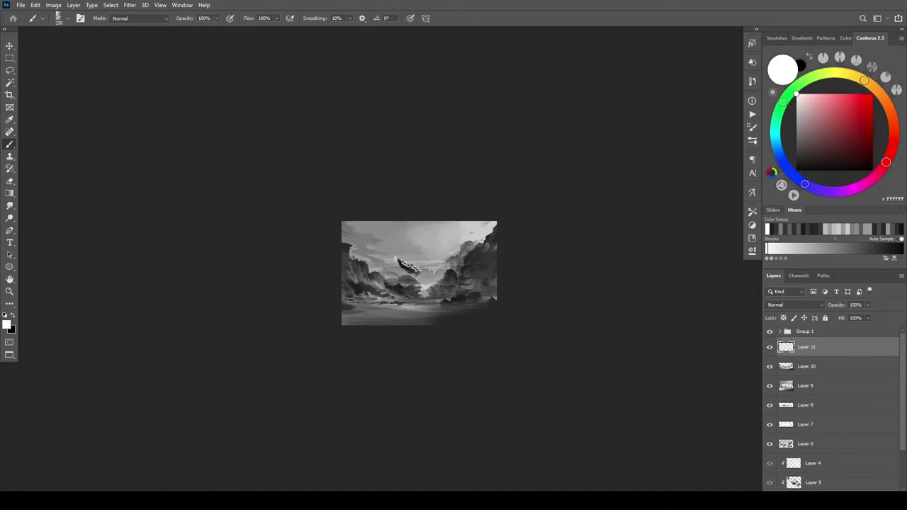
key(bracketright)
key(bracketright)
key(bracketright)
key(bracketright)
click(460, 246)
mouse_move(346, 289)
mouse_down()
mouse_move(394, 282)
mouse_move(403, 290)
mouse_up()
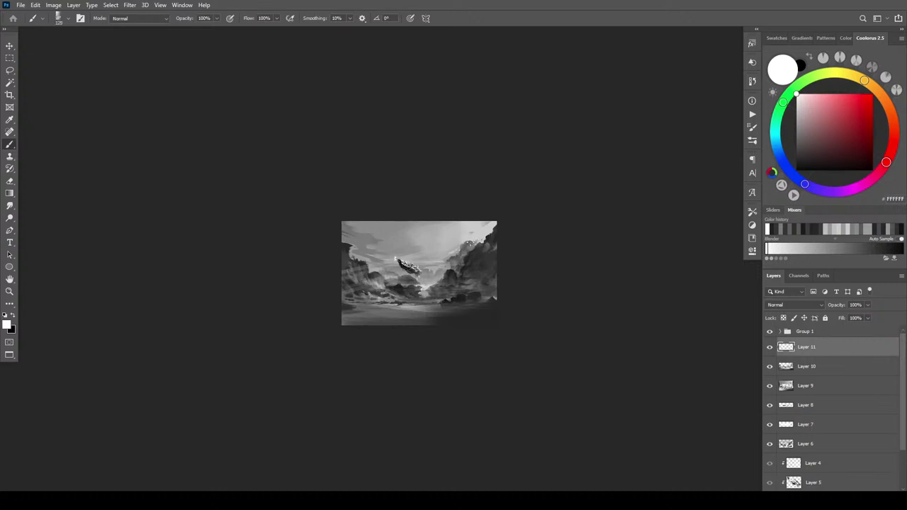
drag(473, 244, 482, 239)
- Shade the left cliff face with sampled 737373, setting the brush to 500
alt+click(347, 268)
key(bracketleft)
key(bracketleft)
key(bracketleft)
key(bracketleft)
key(bracketleft)
key(bracketleft)
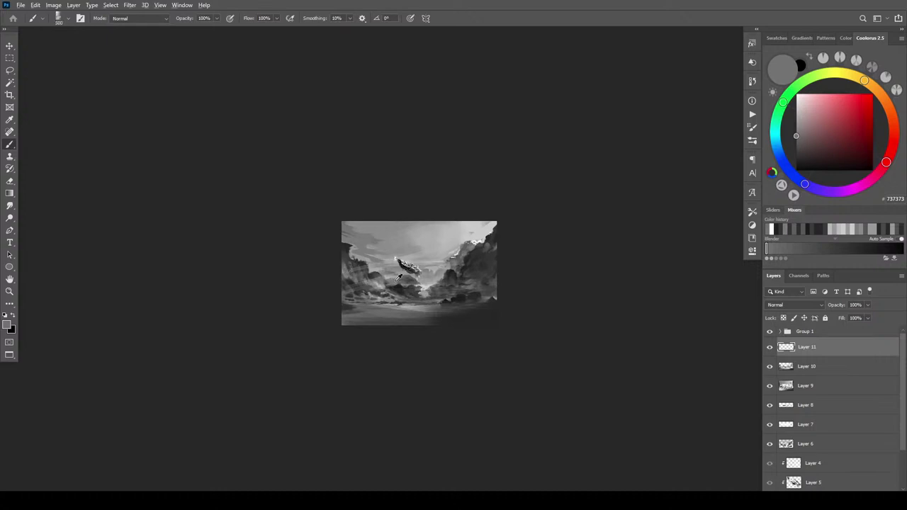
- Paint light grey streaks down the left cliff's slope with a 600 brush, then broaden them with a larger brush
alt+click(382, 283)
key(bracketright)
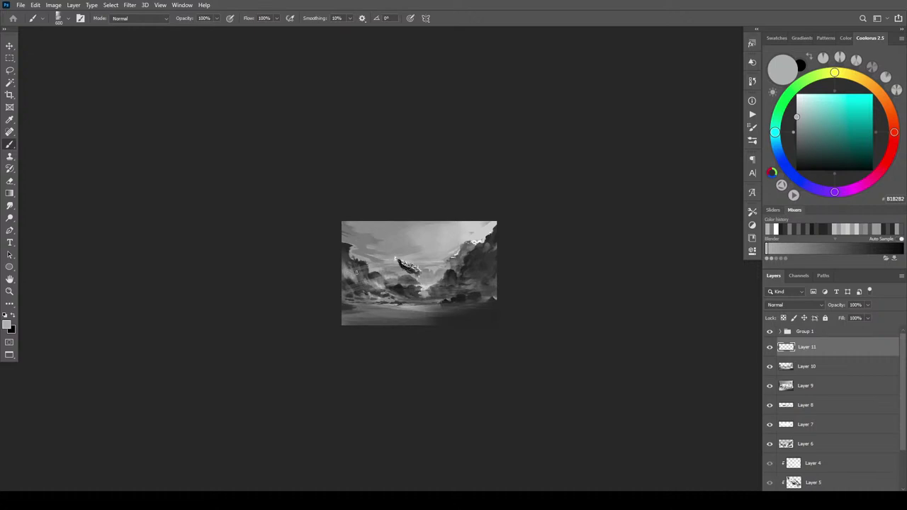
drag(362, 286, 362, 268)
click(366, 283)
click(373, 295)
click(379, 290)
key(bracketright)
key(bracketright)
key(bracketright)
key(bracketright)
key(bracketright)
key(bracketright)
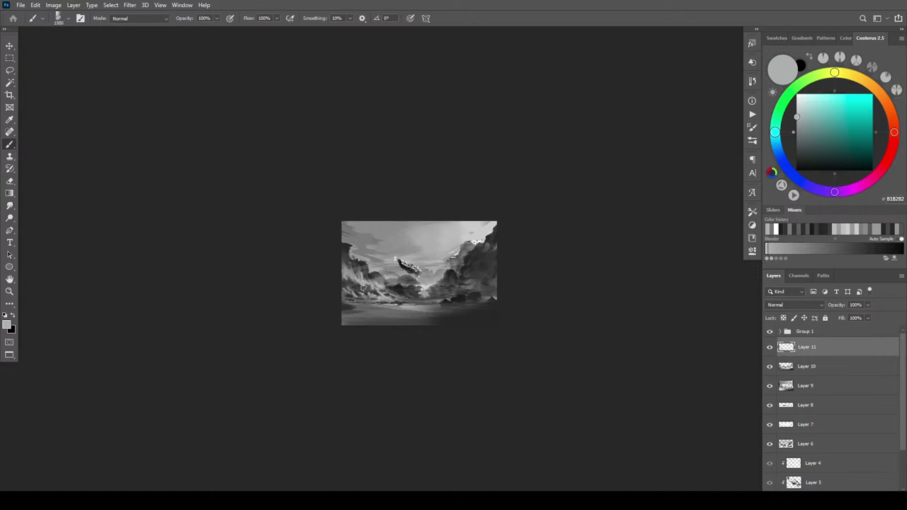
- Reduce the brush to 250 and define the left slope's rocks with sampled 515151 and A7A8A8
key(bracketleft)
key(bracketleft)
key(bracketleft)
key(bracketleft)
key(bracketleft)
key(bracketleft)
alt+click(368, 285)
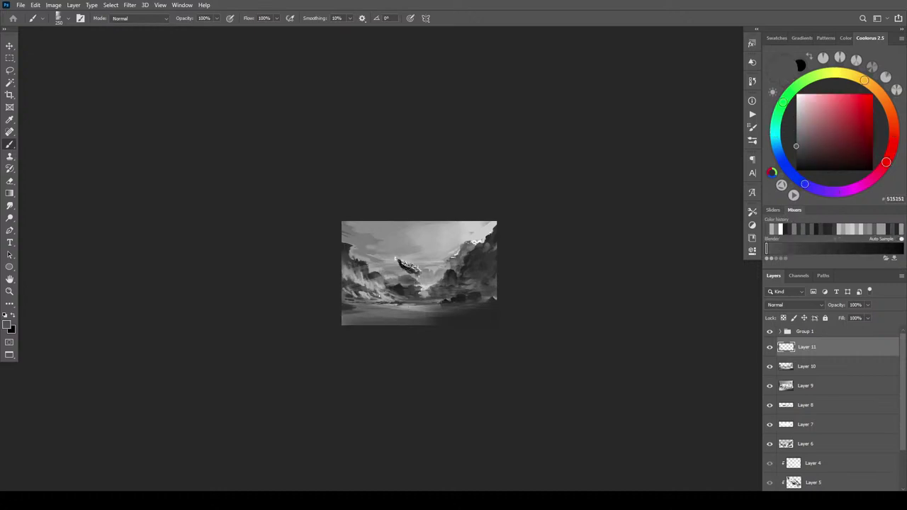
alt+click(373, 290)
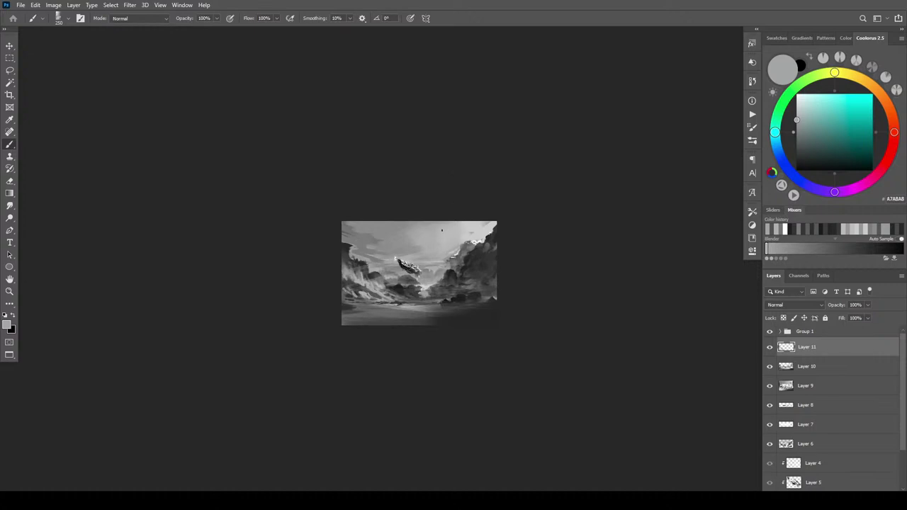
- Add midtone and dark strokes to the left slope with sampled 717171, 636363 and 474747
alt+click(378, 295)
key(])
key([)
alt+click(347, 260)
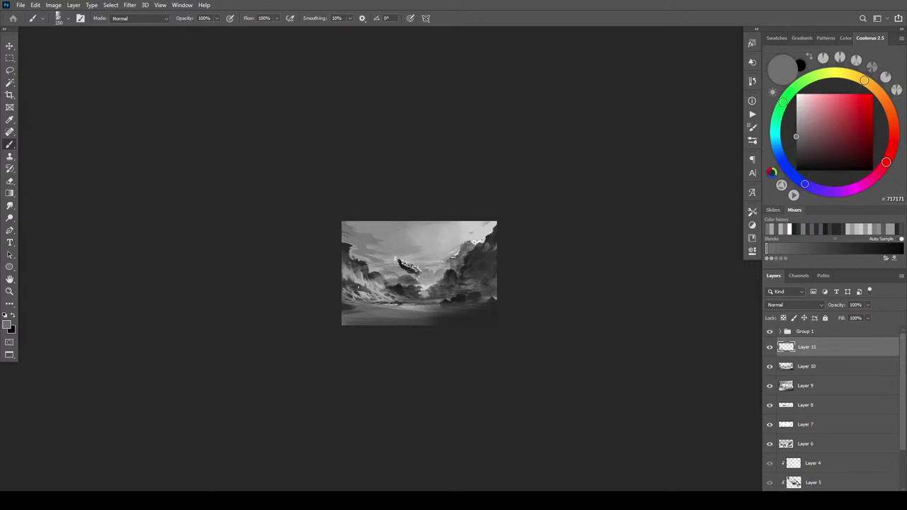
alt+click(376, 287)
alt+click(366, 283)
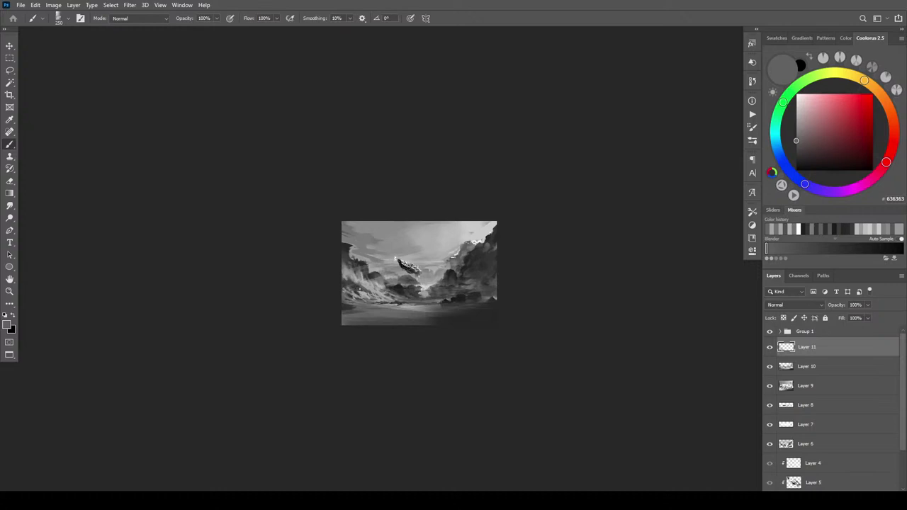
alt+click(363, 288)
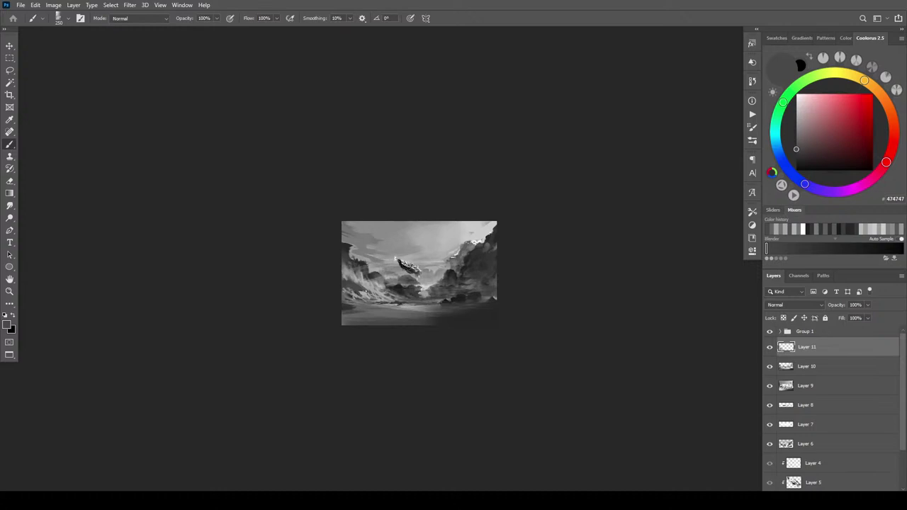
drag(360, 292, 375, 295)
- Blend the left slope with sampled A6A7A7, 474747 and 9E9F9F, and stroke along its base, reducing the brush to 175
alt+click(374, 288)
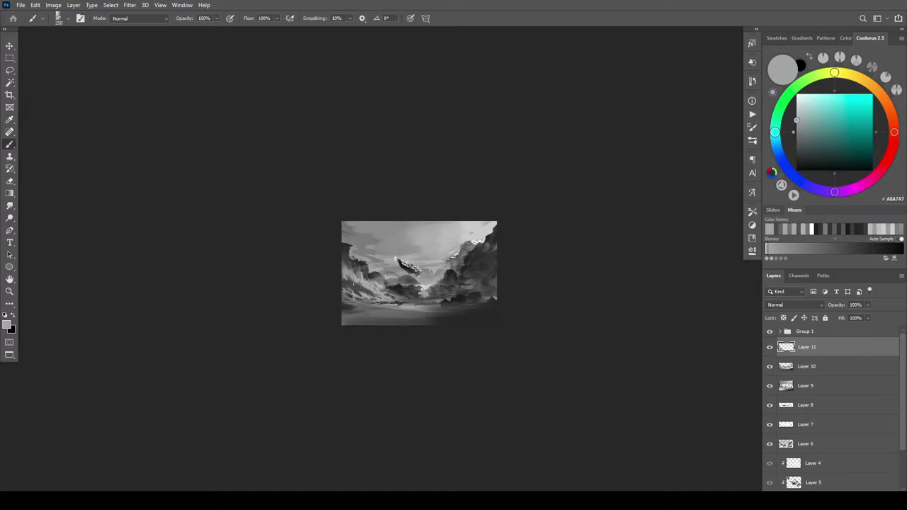
alt+click(354, 287)
key(bracketright)
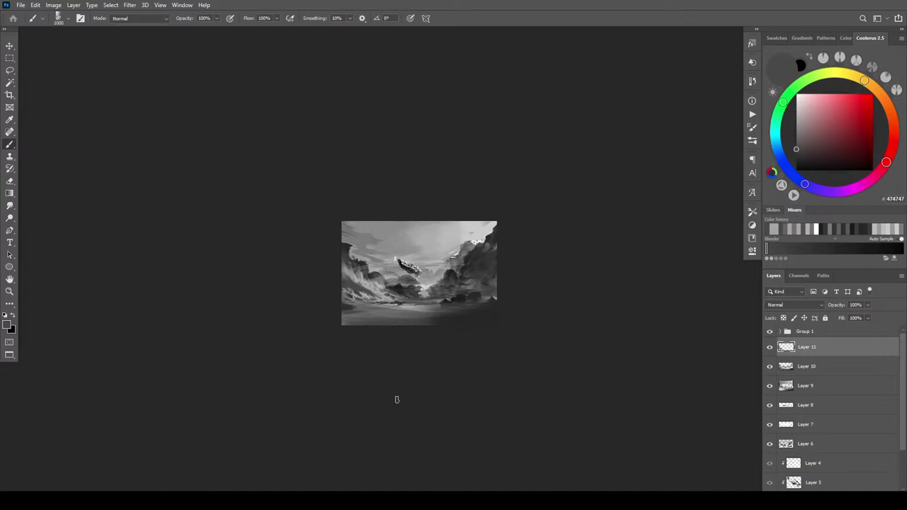
alt+click(357, 273)
key(bracketleft)
drag(347, 300, 377, 303)
key(bracketleft)
key(bracketleft)
key(bracketleft)
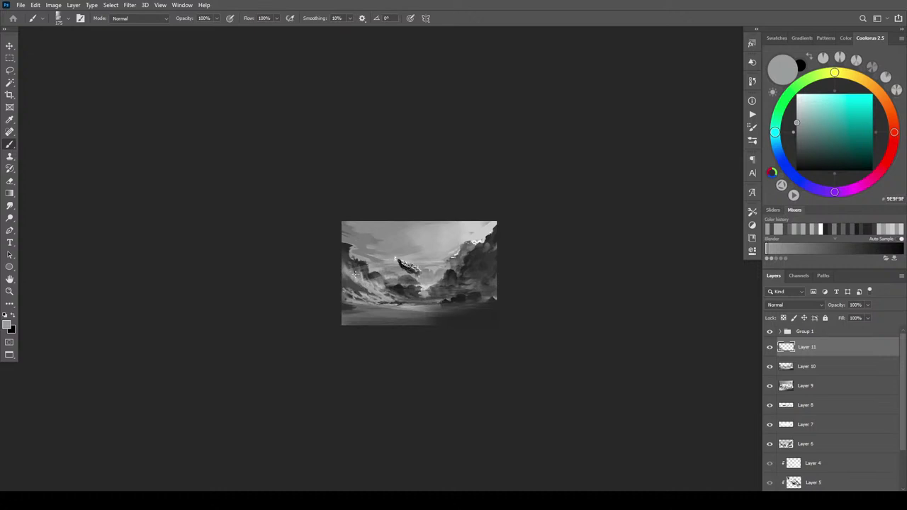
- Deepen the left cliff's shadows with sampled 5D5D5D, 464646 and 242424, enlarging the brush to 1200
alt+click(347, 263)
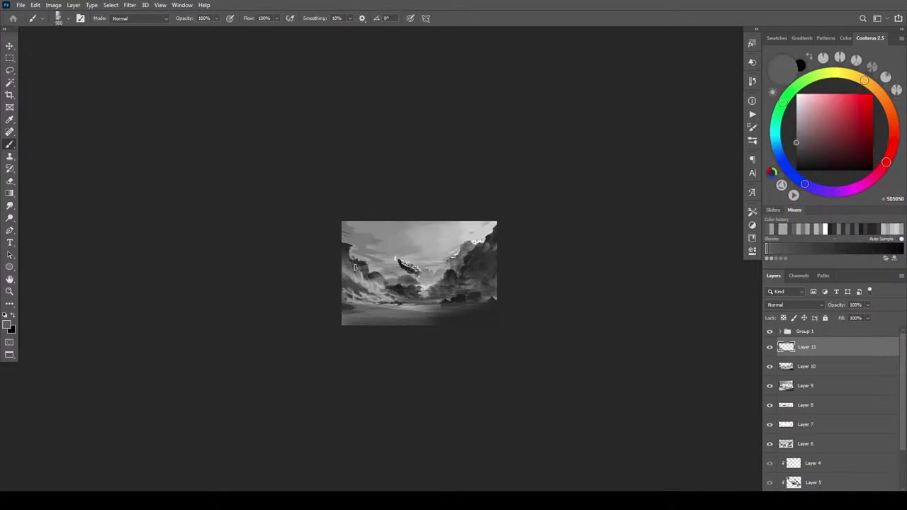
alt+click(366, 264)
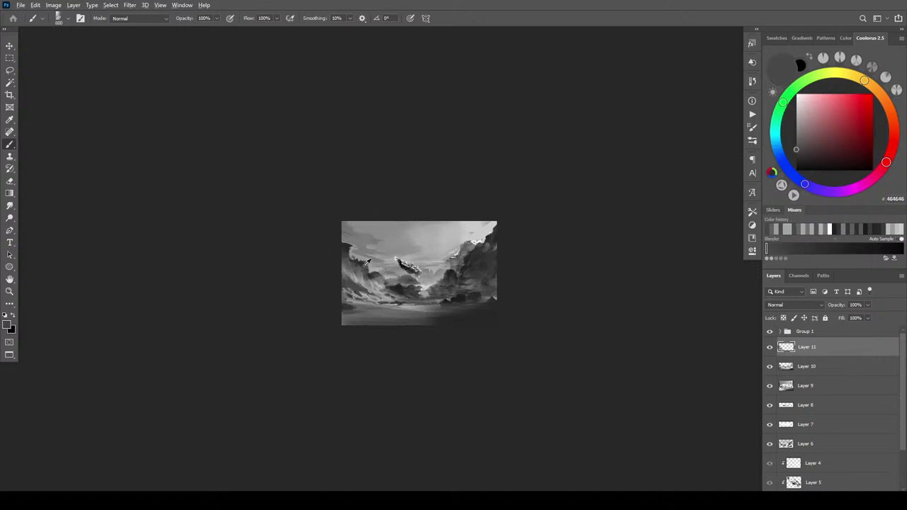
alt+click(364, 267)
drag(356, 263, 353, 271)
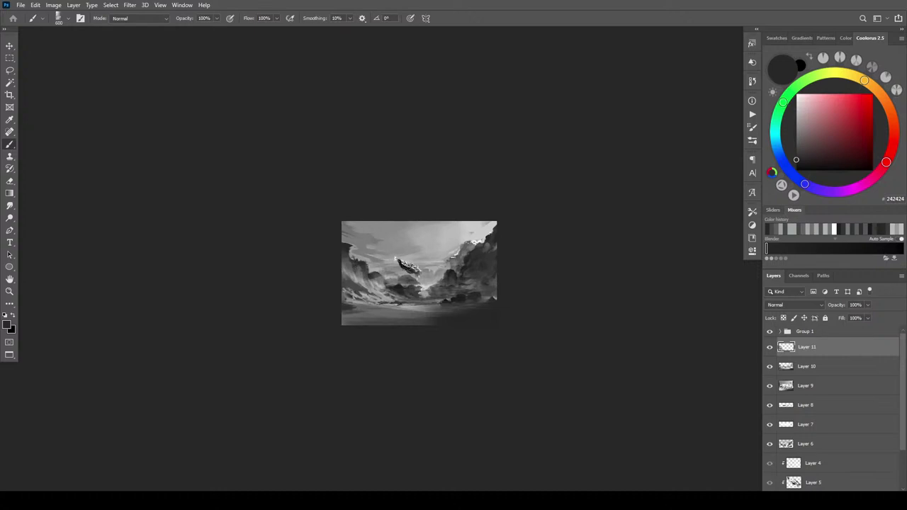
key(bracketright)
key(bracketright)
key(bracketright)
key(bracketright)
key(bracketright)
key(bracketright)
key(bracketright)
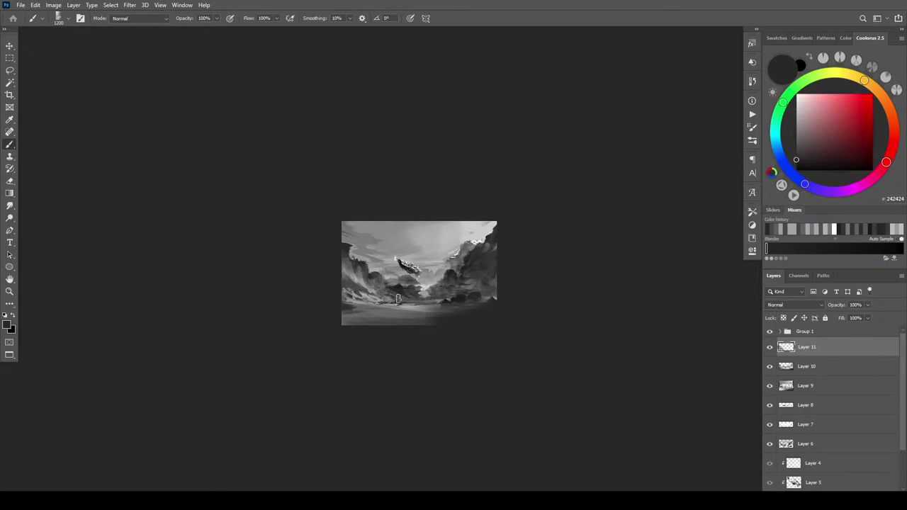
- Paint a light grey strip along the left shoreline and highlight the slope's base with the brush reduced to 175
key([)
key([)
key([)
alt+click(410, 304)
drag(345, 303, 405, 306)
key([)
key([)
key([)
key([)
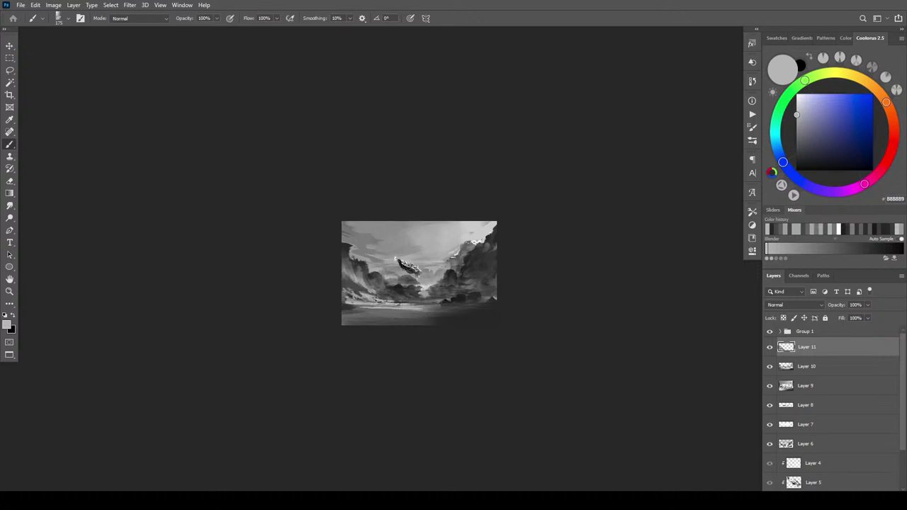
mouse_move(365, 296)
mouse_down()
mouse_move(354, 294)
mouse_move(384, 299)
mouse_up()
- Repaint the sky around the left cliff with sampled A6A6A7 and soften the distant hills below the airship with 777776
alt+click(386, 264)
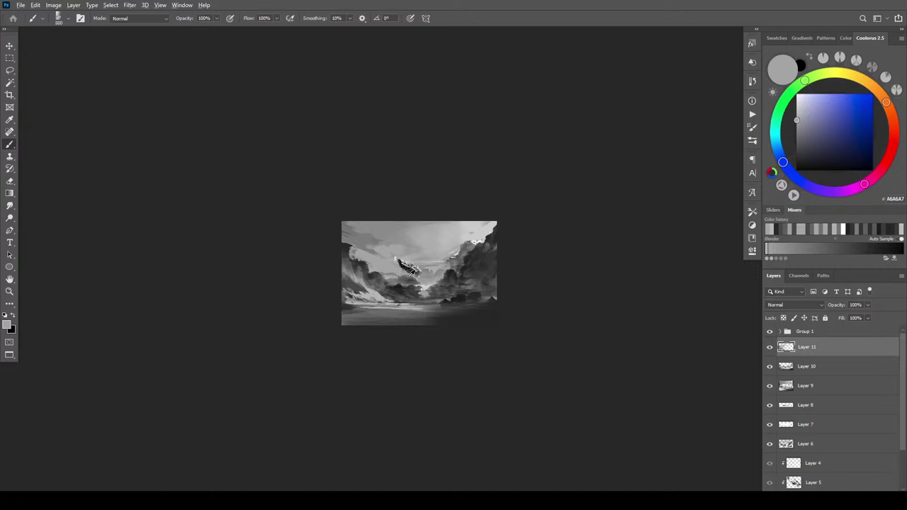
alt+click(406, 279)
alt+click(414, 277)
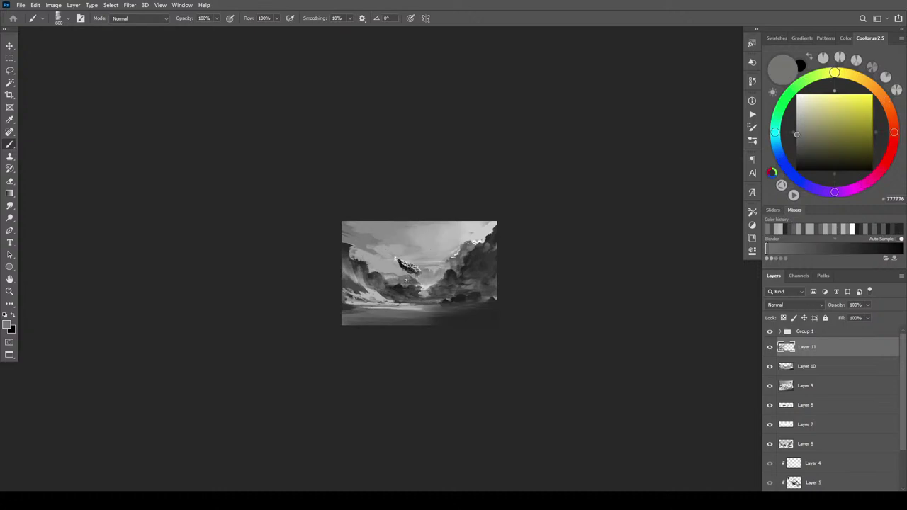
key([)
key([)
key([)
key([)
key([)
key([)
key([)
key([)
- Refine the distant hills' silhouette below the airship with sampled 929291, 525252, A9A9A9, 868686 and A6A6A7
alt+click(397, 281)
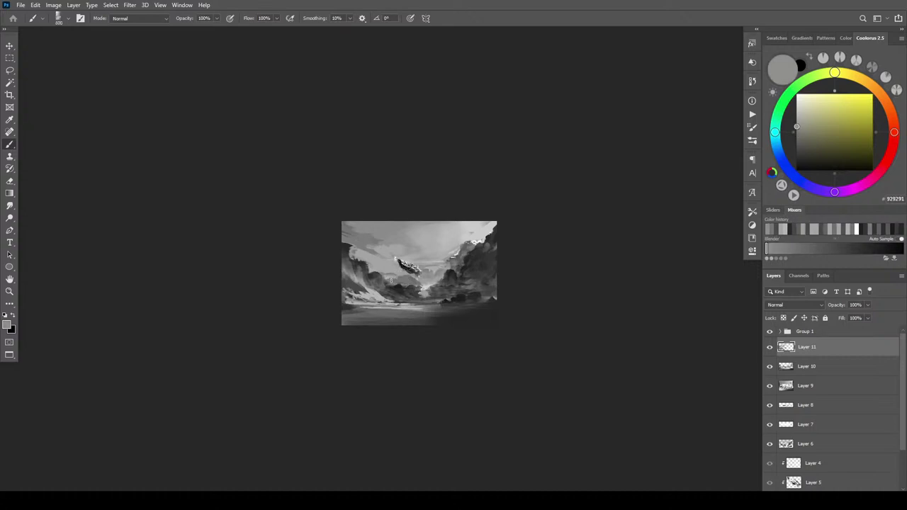
alt+click(394, 283)
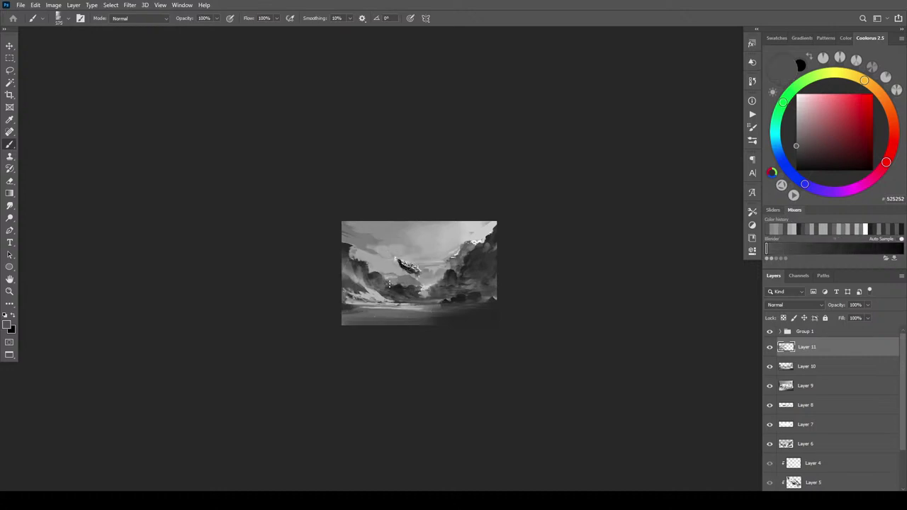
alt+click(391, 276)
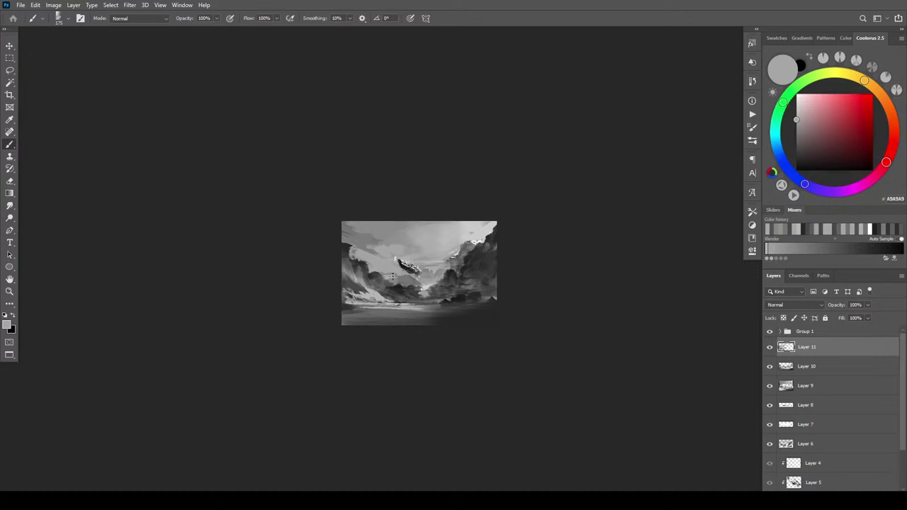
alt+click(387, 278)
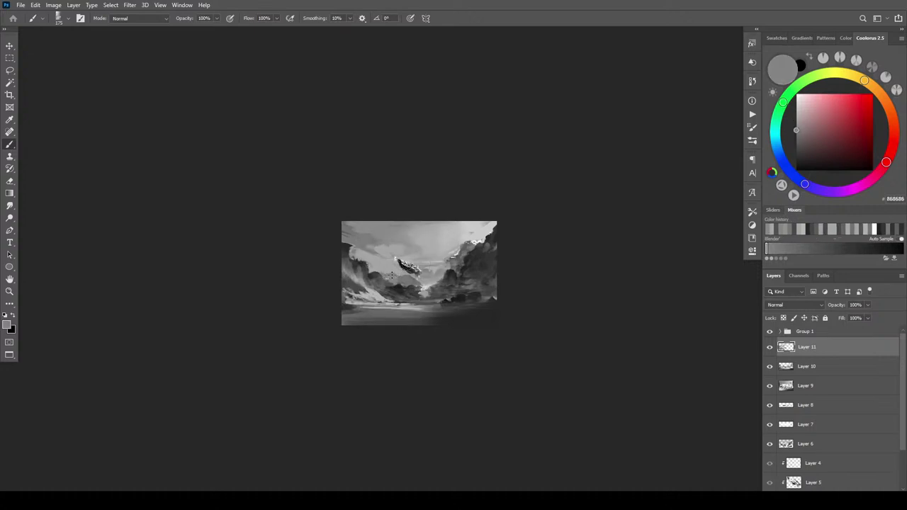
alt+click(394, 275)
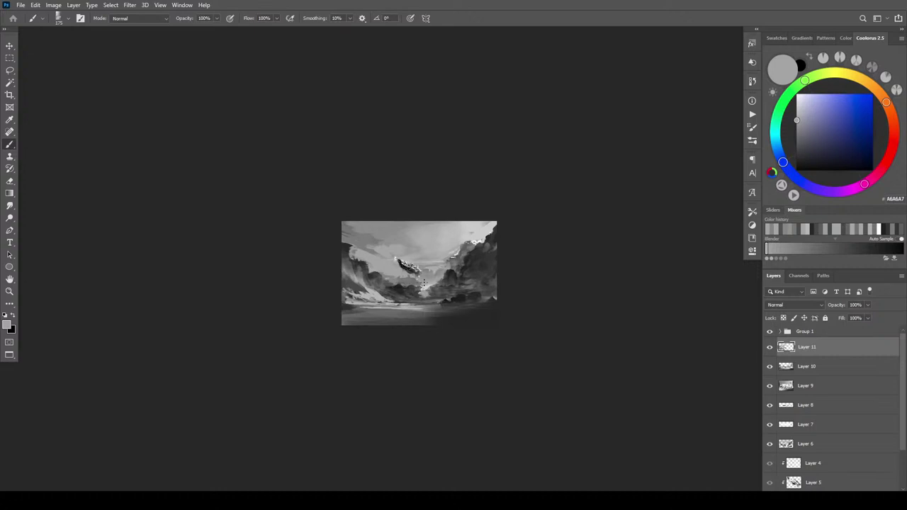
- Repaint the sky band between the airship and the right cliff with sampled 8F8F8F, ACACAC, 888888, 797879 and 949494
alt+click(431, 272)
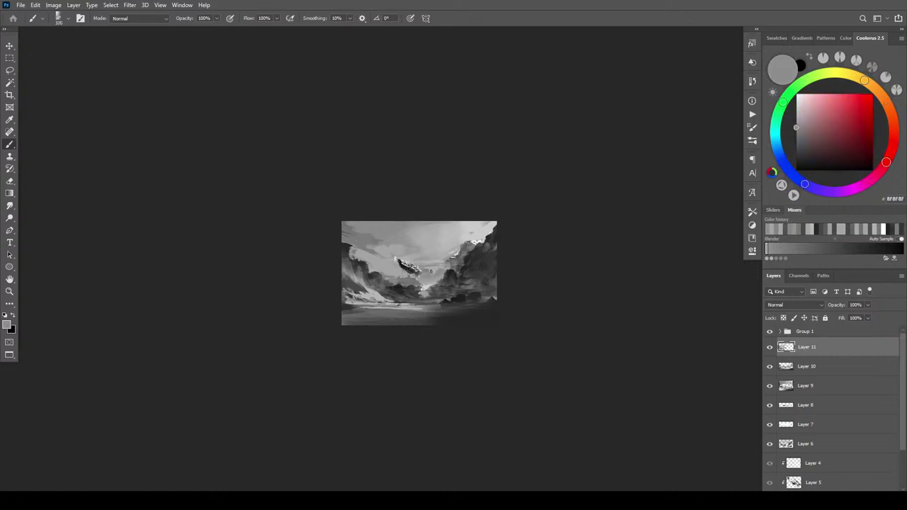
alt+click(415, 272)
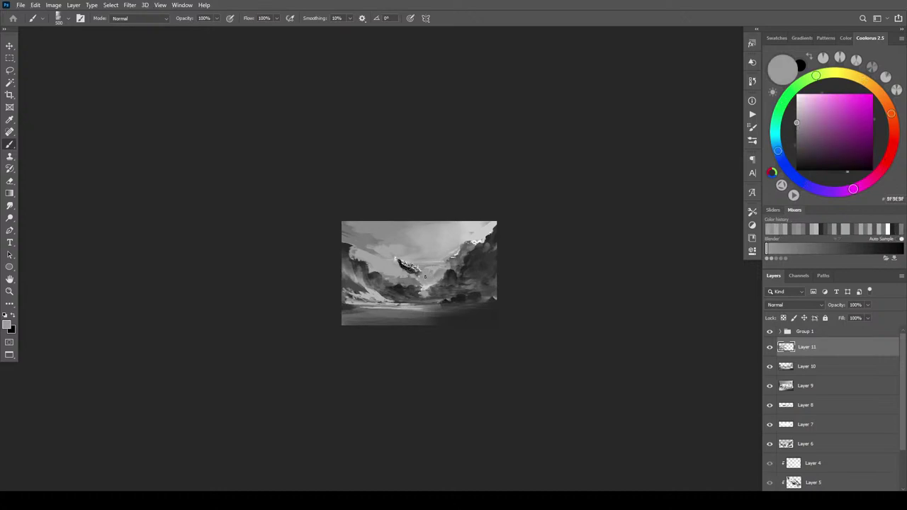
alt+click(435, 269)
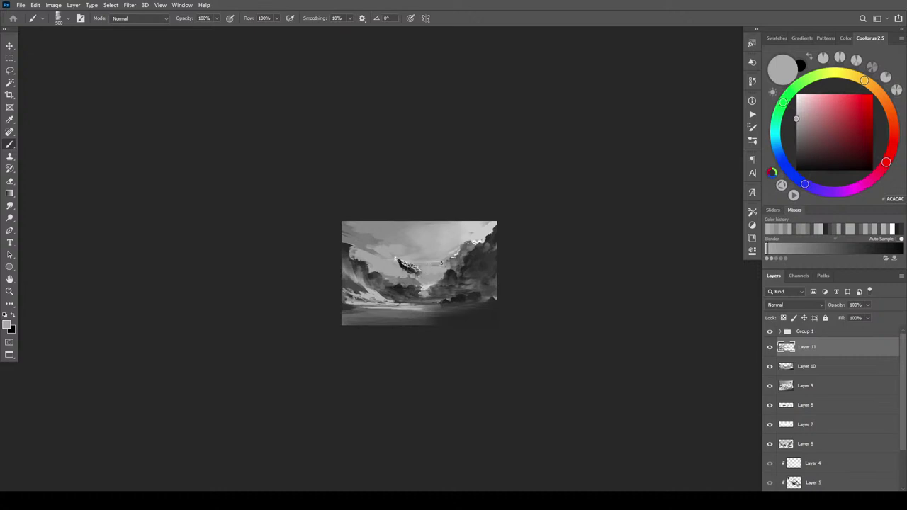
alt+click(435, 262)
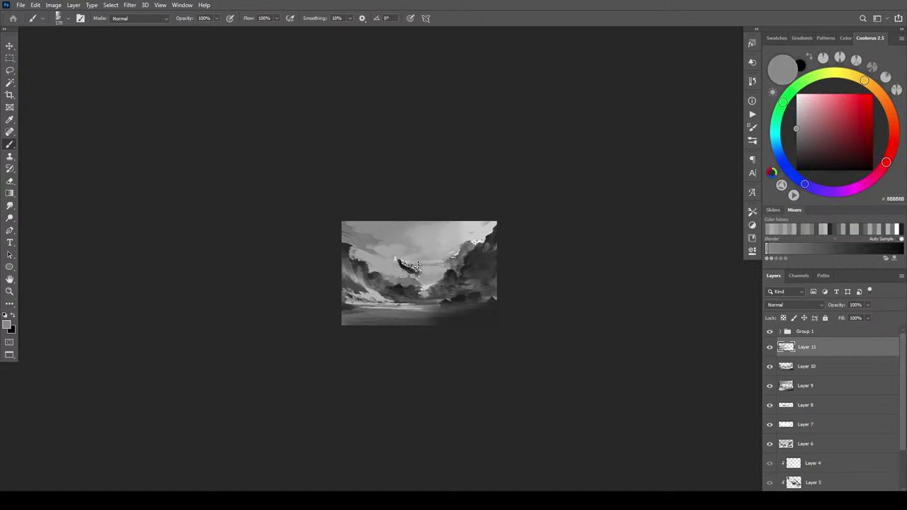
alt+click(454, 263)
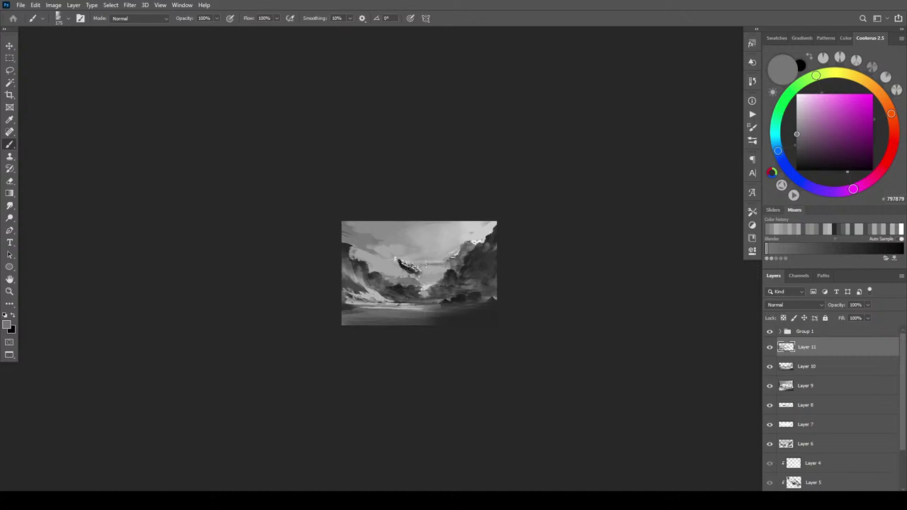
alt+click(427, 264)
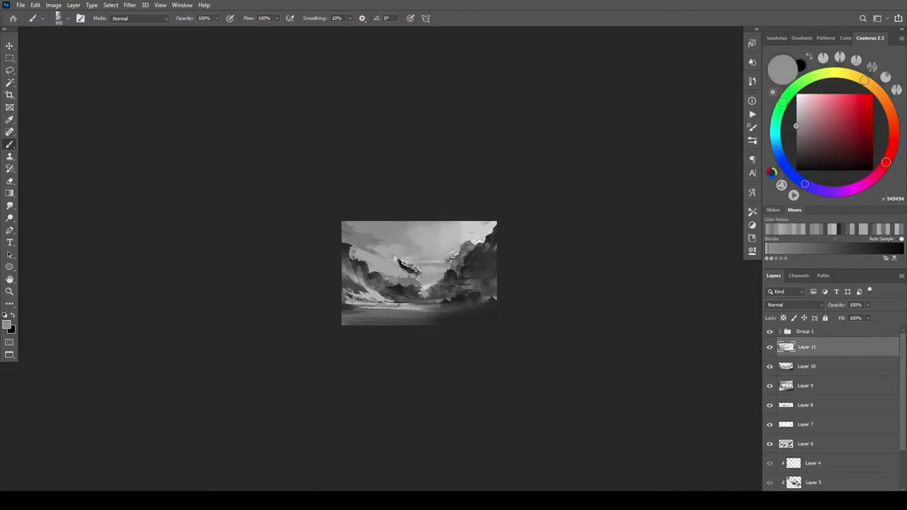
- Touch up the right cliff's upper edge with sampled 686868 and add rim highlights with sampled FFFFFF
alt+click(462, 253)
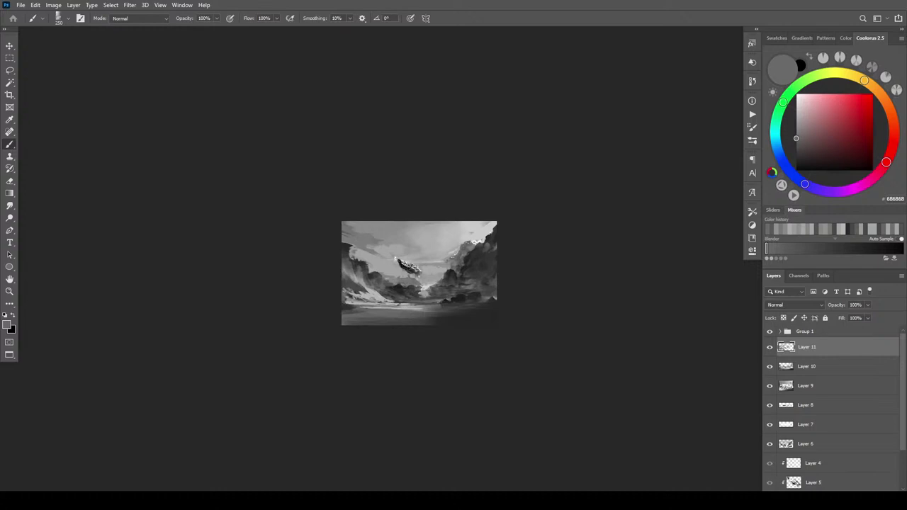
alt+click(476, 241)
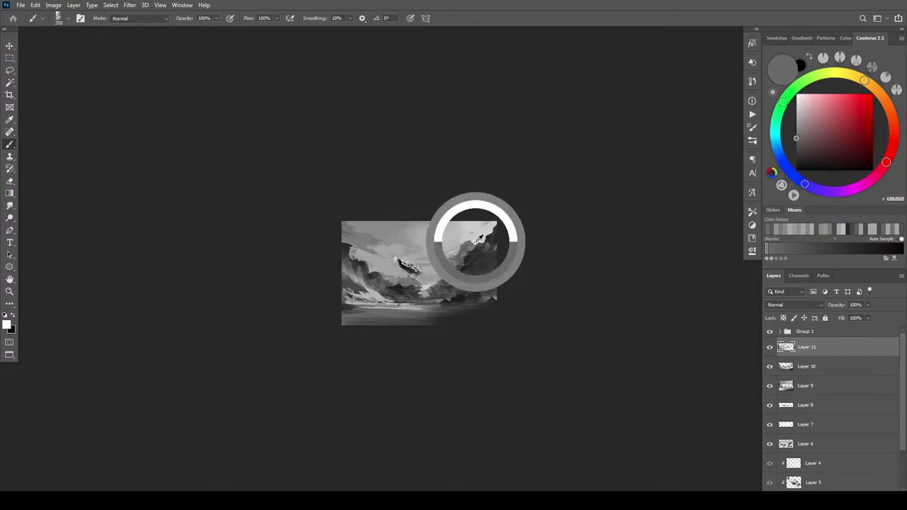
drag(473, 241, 466, 244)
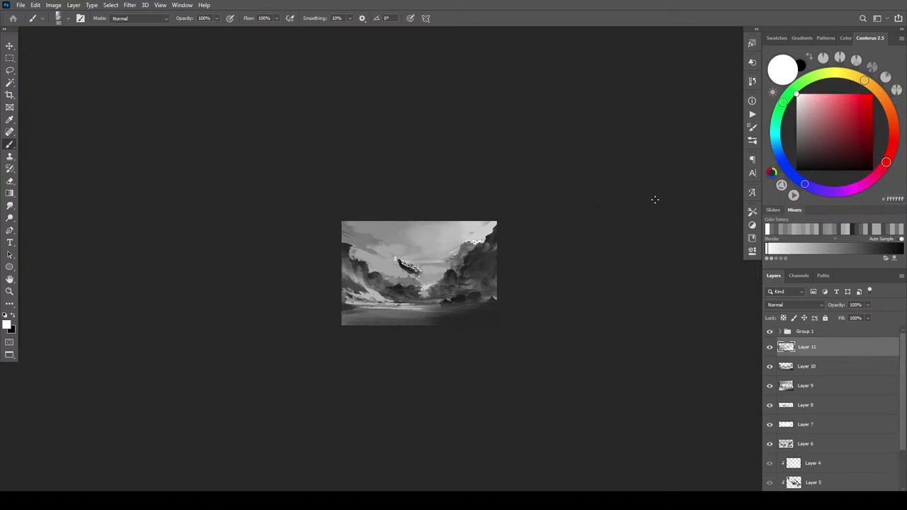
- Break up the white rim highlight along the top of the right cliff's cloud-like edge with sampled greys at brush size 125
key(ctrl+minus)
key(ctrl+minus)
key(ctrl+minus)
key(ctrl+plus)
key(ctrl+plus)
key(ctrl+plus)
key(ctrl+plus)
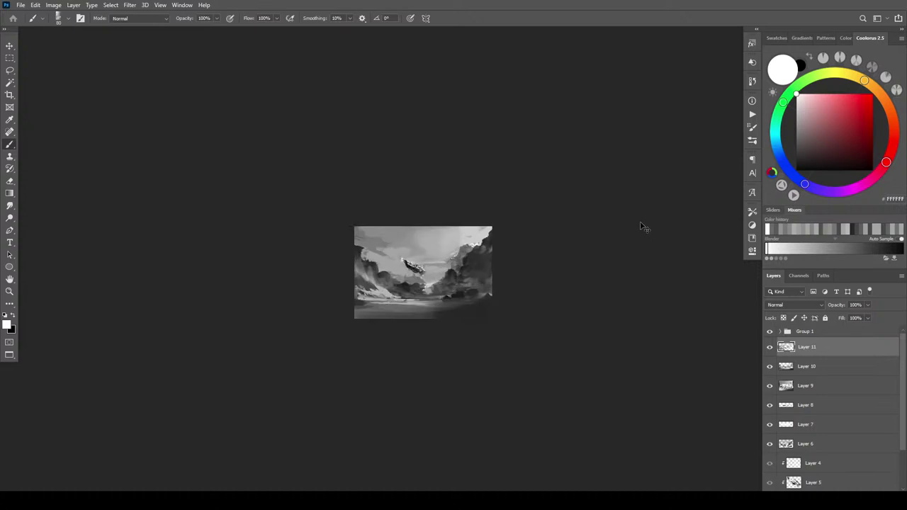
key(ctrl+plus)
key(ctrl+plus)
key(ctrl+plus)
key(ctrl+plus)
key(ctrl+plus)
key(ctrl+plus)
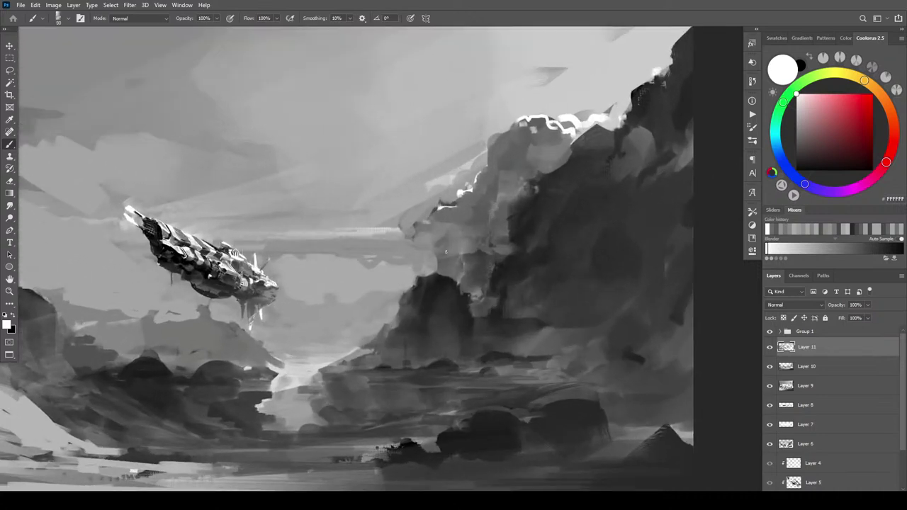
drag(350, 259, 467, 233)
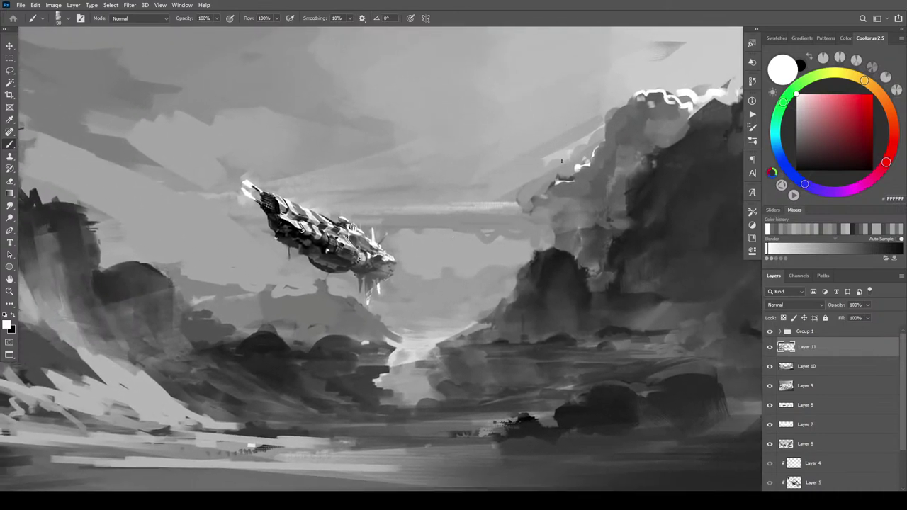
alt+click(656, 97)
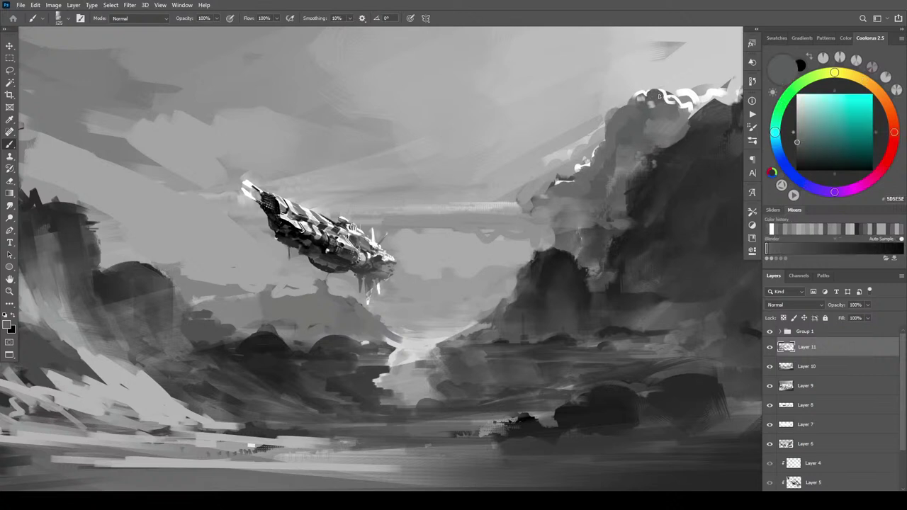
alt+click(689, 94)
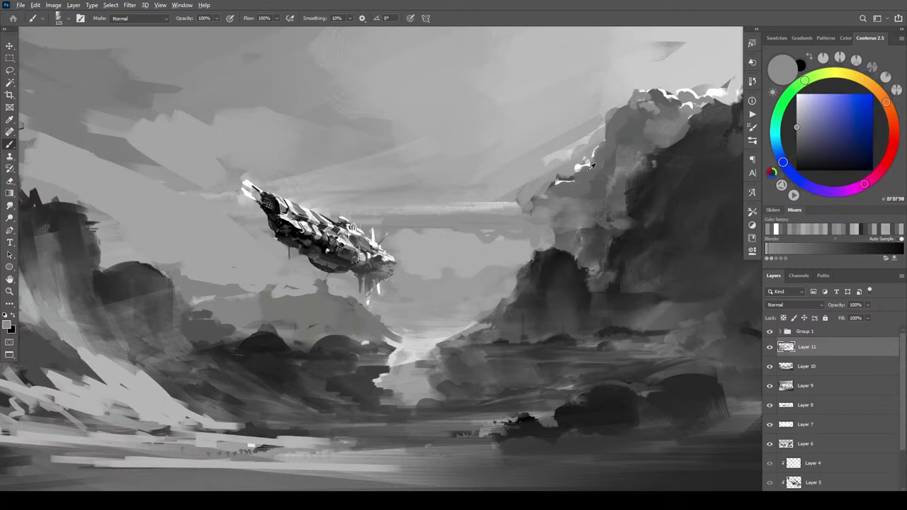
- Shape the highlights on the lower-left edge of the right cloud mass with sampled 686868
alt+click(593, 165)
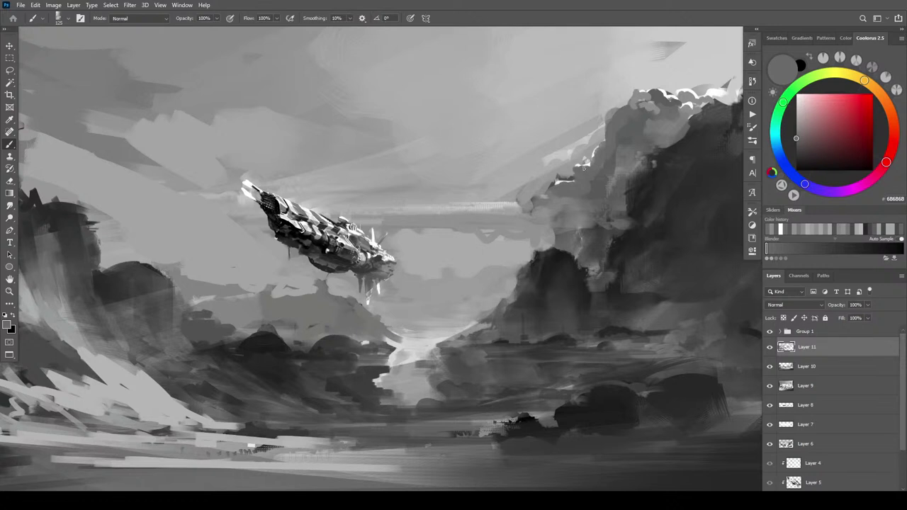
drag(578, 166, 585, 169)
alt+click(567, 173)
drag(568, 174, 565, 184)
alt+click(570, 178)
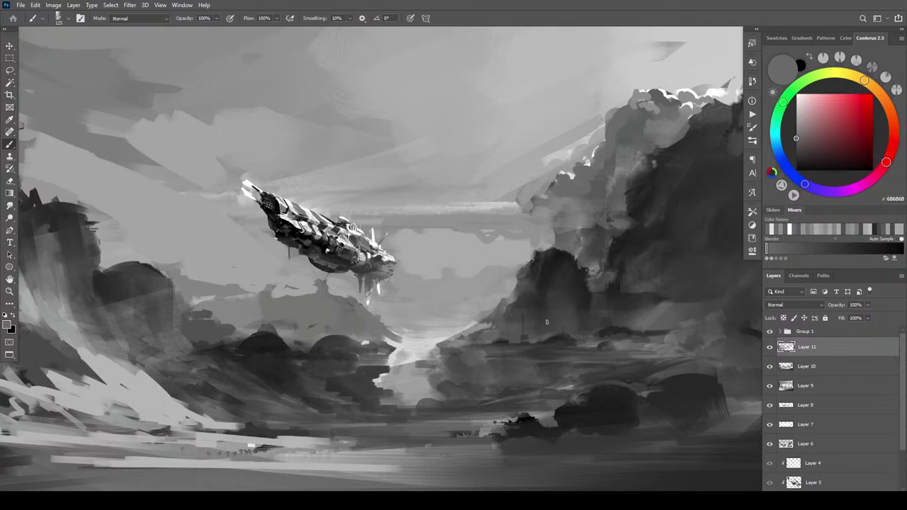
- Darken and round the top of the dark rock below the right clouds with sampled 222322 and 1B1C1B, enlarging the brush
alt+click(560, 250)
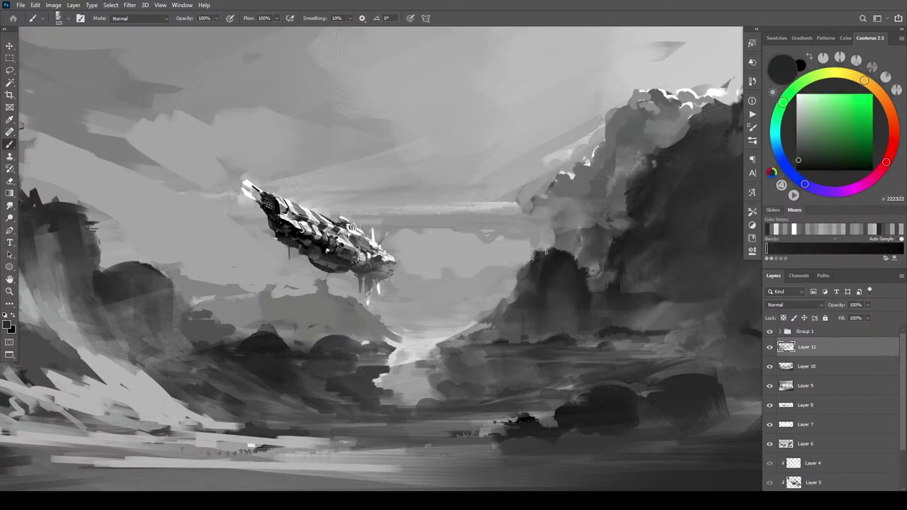
drag(542, 253, 568, 257)
key(bracketright)
key(bracketright)
key(bracketright)
key(bracketright)
key(bracketright)
alt+click(565, 261)
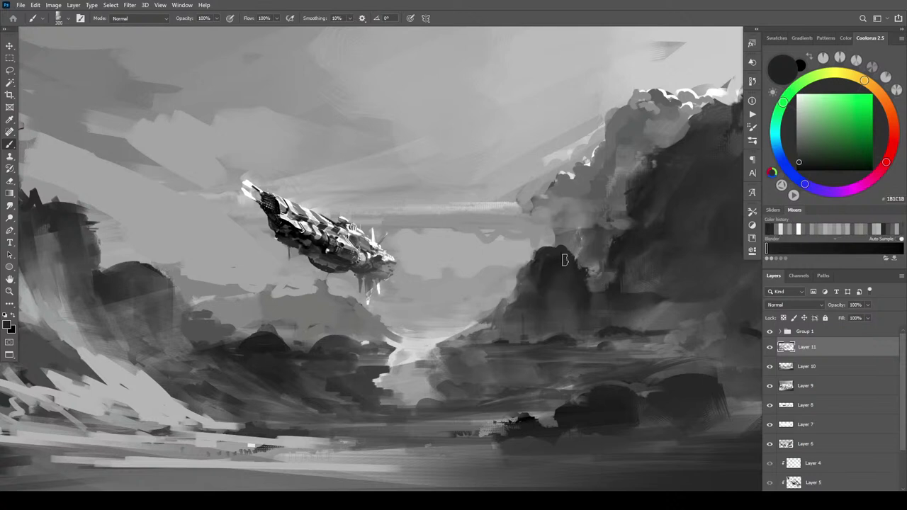
drag(541, 264, 534, 270)
- Sample white from the airship, add a new layer above Layer 11, and set the Smudge tool to sample all layers
key(bracketleft)
key(bracketleft)
key(bracketleft)
alt+click(332, 221)
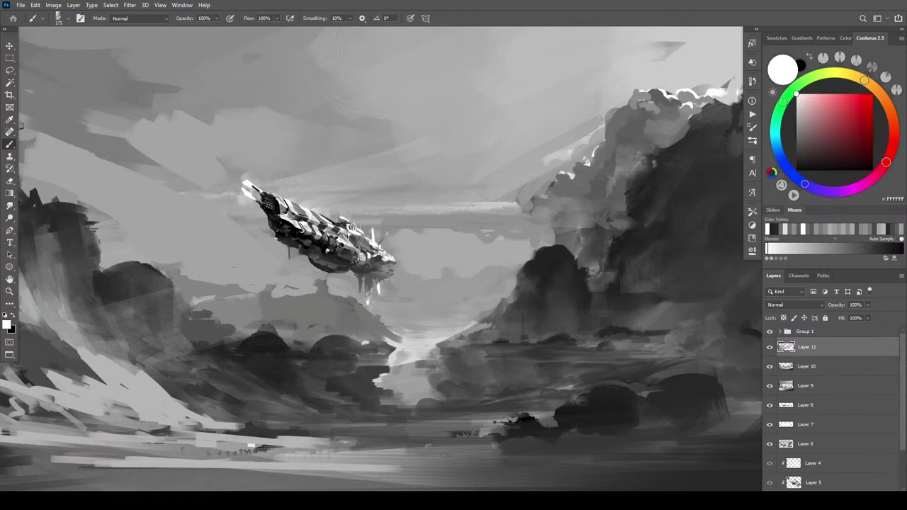
key(ctrl+shift+alt+n)
key(r)
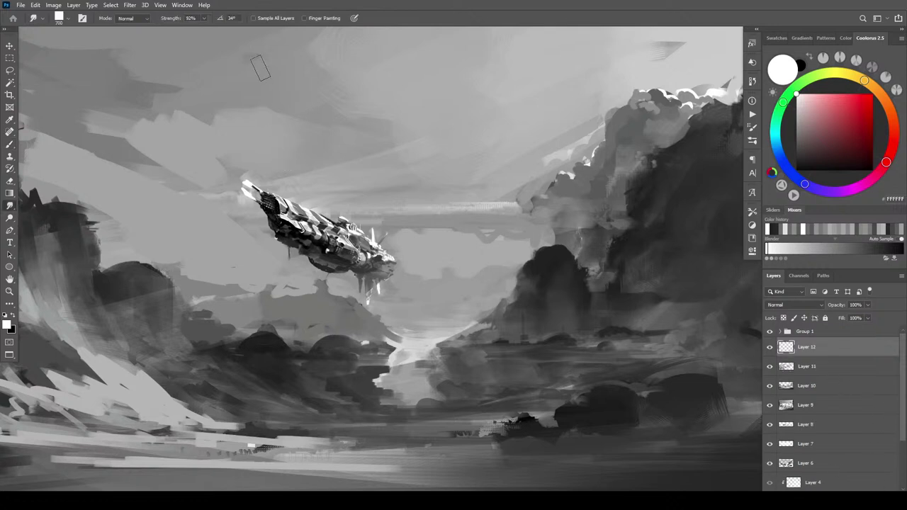
click(253, 18)
- Smudge the top of the dark rock below the right clouds with Group 1 temporarily hidden
click(770, 333)
mouse_move(556, 249)
mouse_down()
mouse_move(532, 257)
mouse_move(551, 258)
mouse_move(560, 246)
mouse_move(545, 251)
mouse_move(560, 245)
mouse_move(542, 253)
mouse_move(561, 253)
mouse_up()
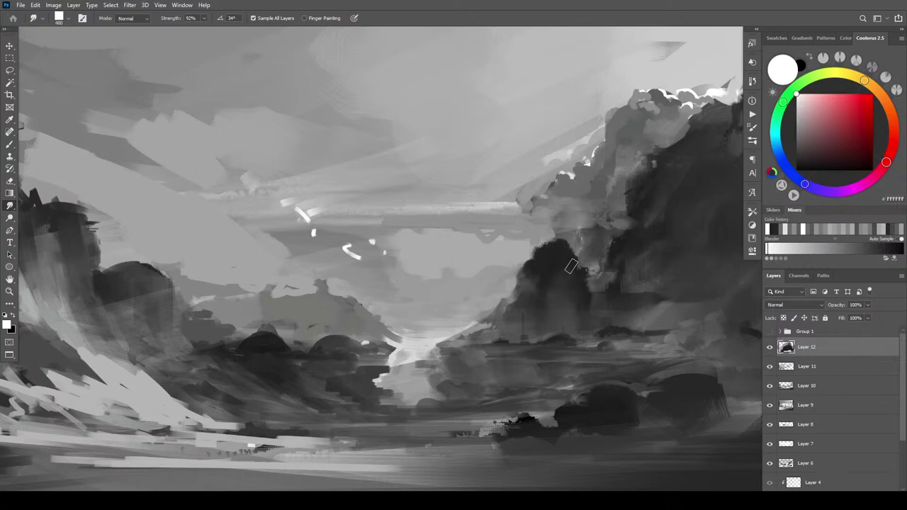
drag(563, 245, 578, 253)
click(771, 331)
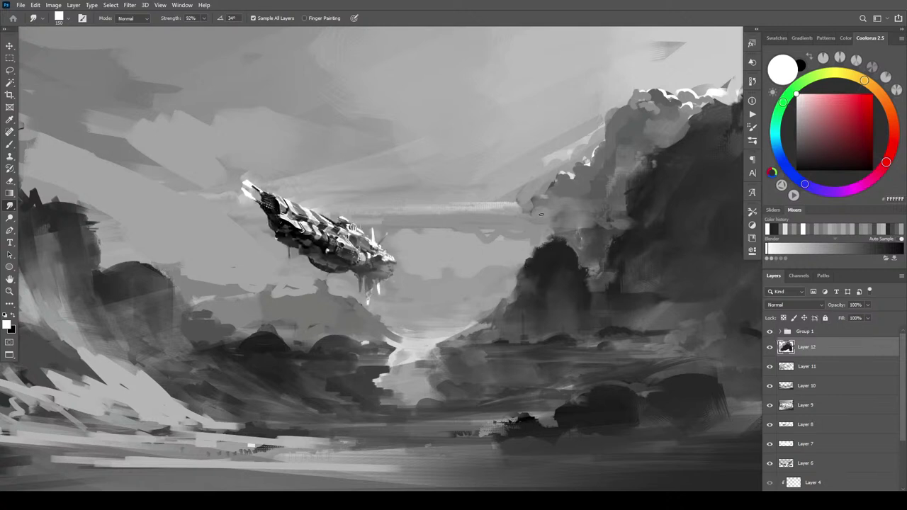
- Smudge the grey clouds above the dark rock upward along the right cliff, enlarging the smudge brush to 500
key(bracketright)
key(bracketright)
key(bracketright)
key(bracketright)
mouse_move(547, 232)
mouse_down()
mouse_move(571, 203)
mouse_move(547, 228)
mouse_move(566, 223)
mouse_move(541, 229)
mouse_up()
key(])
key(])
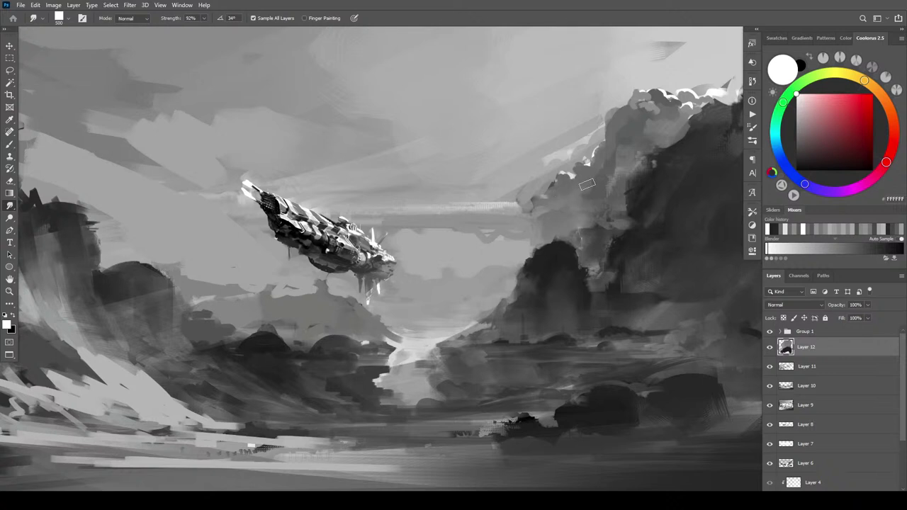
drag(586, 185, 581, 211)
drag(621, 177, 640, 140)
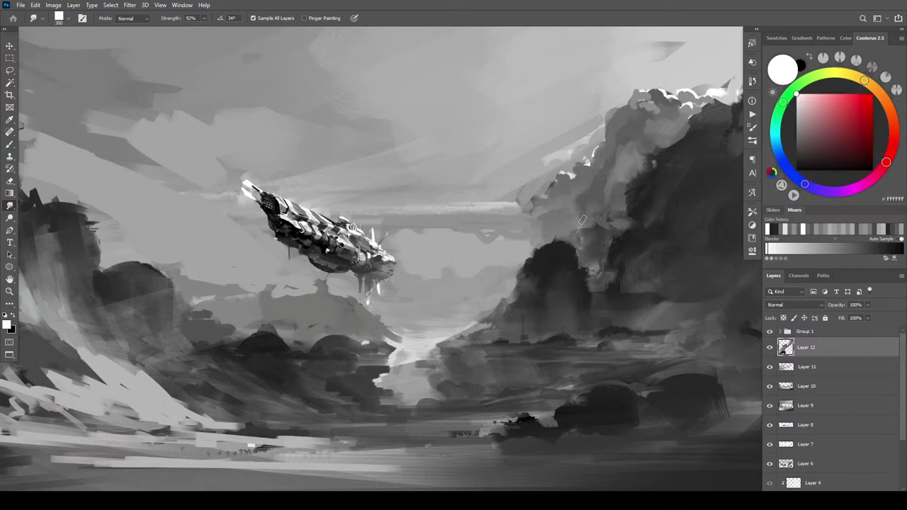
- Smudge the upper edge of the light cloud between the airship and the right cliff with brush sizes up to 700
key(bracketright)
key(bracketright)
key(bracketright)
key(bracketright)
drag(493, 244, 505, 242)
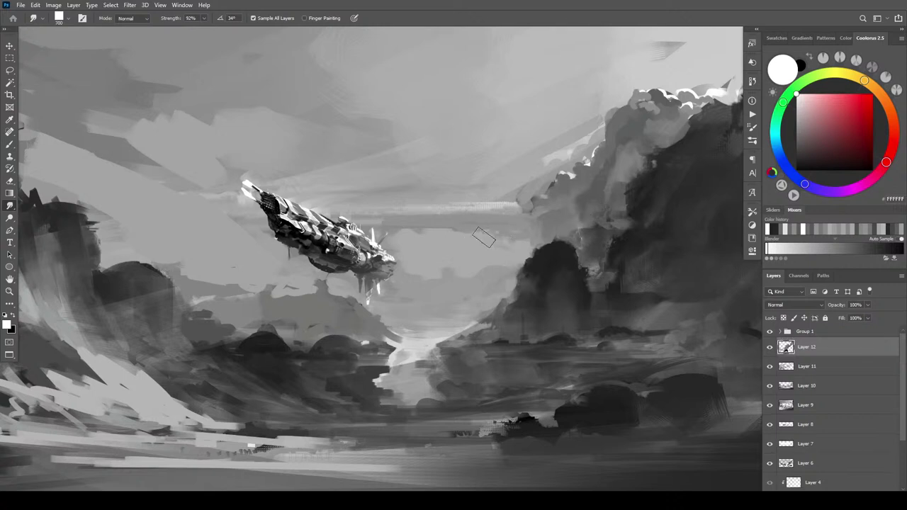
key(bracketleft)
key(bracketleft)
key(bracketleft)
key(bracketleft)
key(bracketright)
key(bracketright)
drag(496, 236, 418, 225)
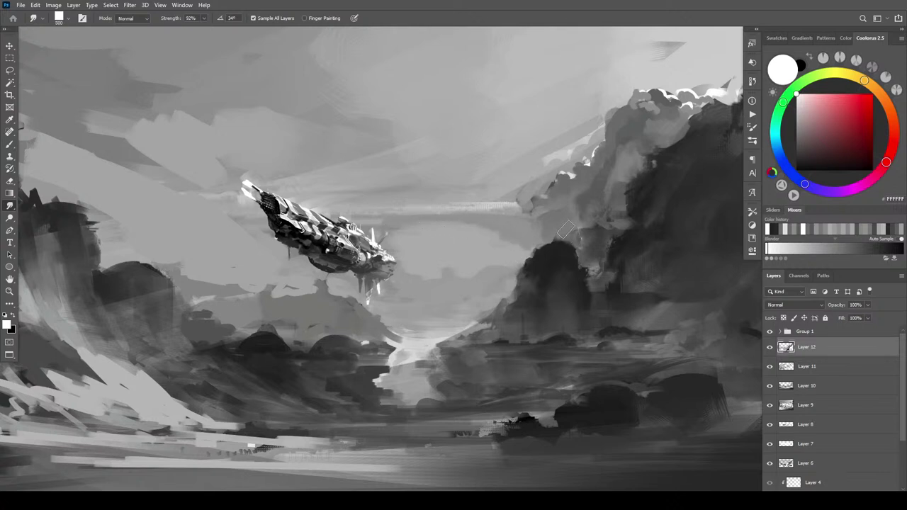
- Smudge the bright horizontal streak between the airship and the right clouds into the surrounding sky
key(bracketleft)
key(bracketleft)
mouse_move(480, 209)
mouse_down()
mouse_move(405, 205)
mouse_move(524, 213)
mouse_move(404, 219)
mouse_move(510, 213)
mouse_move(414, 212)
mouse_up()
key(bracketright)
key(bracketright)
key(bracketright)
key(bracketright)
drag(478, 201, 423, 203)
mouse_move(482, 199)
mouse_down()
mouse_move(446, 196)
mouse_move(536, 193)
mouse_up()
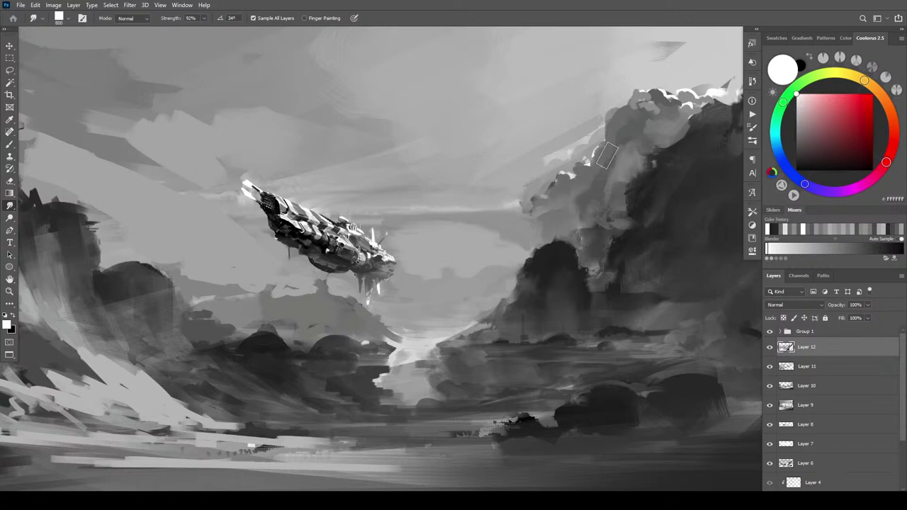
- Blend the diagonal sky streaks beside the right cloud mass with an enlarged smudge brush
key(bracketright)
key(bracketright)
key(bracketright)
key(bracketright)
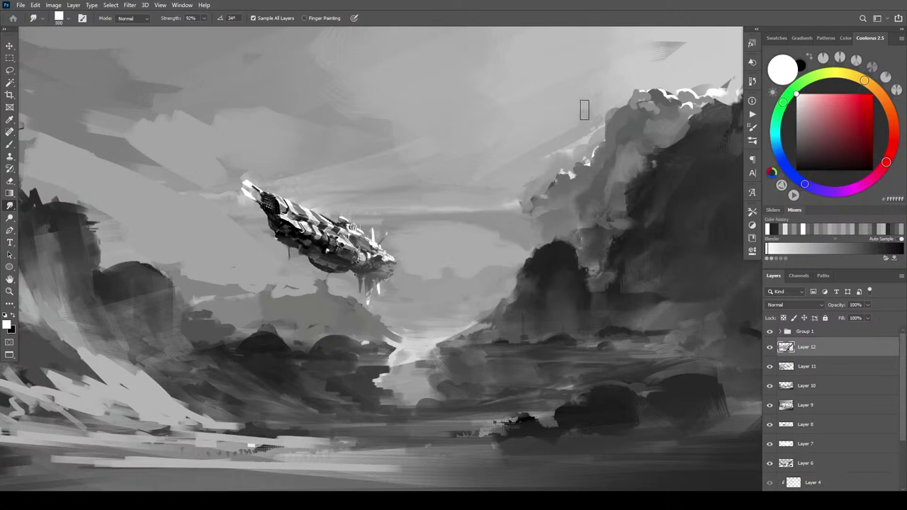
key(bracketright)
key(bracketright)
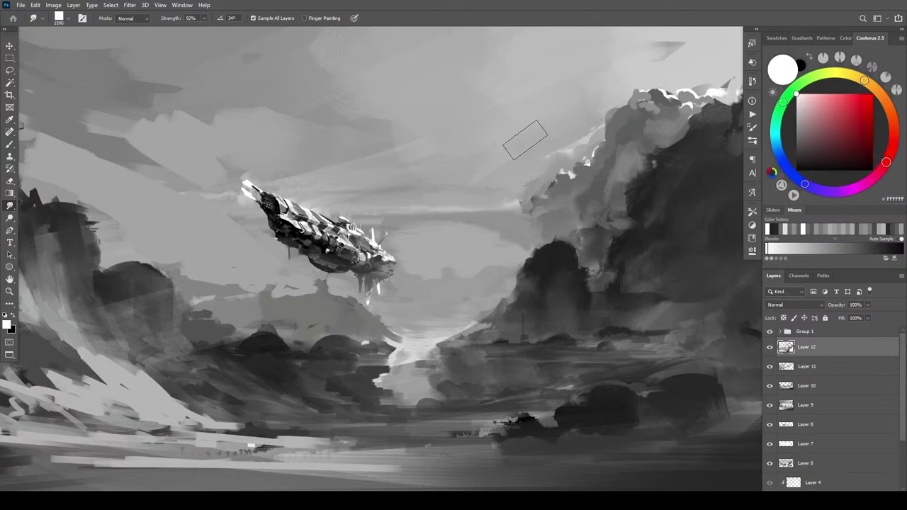
- Smudge the body of the dark rock below the right clouds, reducing the brush for finer blending
key(bracketleft)
key(bracketleft)
key(bracketleft)
key(bracketleft)
mouse_move(540, 272)
mouse_down()
mouse_move(571, 288)
mouse_move(558, 297)
mouse_move(557, 282)
mouse_move(576, 289)
mouse_move(560, 275)
mouse_move(577, 282)
mouse_move(578, 304)
mouse_move(557, 295)
mouse_move(580, 308)
mouse_move(553, 297)
mouse_move(575, 306)
mouse_up()
key([)
key([)
key([)
key([)
key([)
key([)
key([)
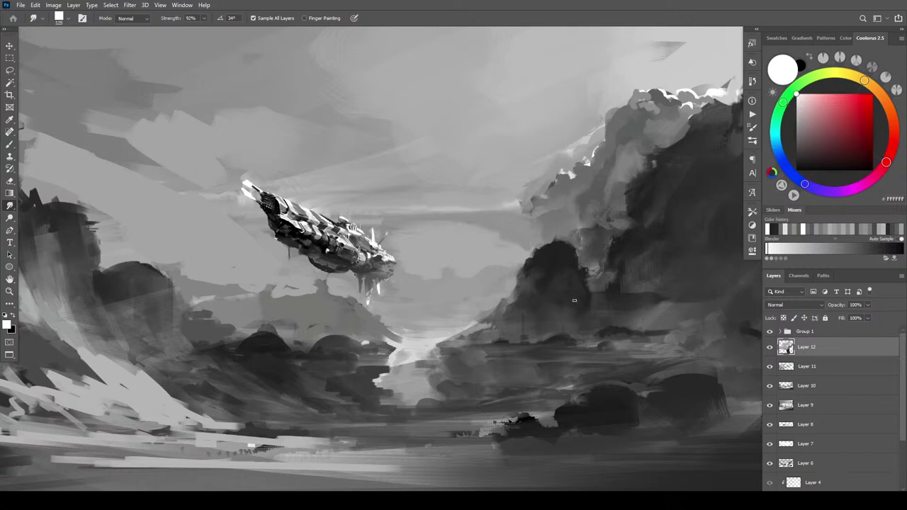
- Smudge the dark rock's lower-left slope and soften the hill edges around the bright gap on the horizon
key(])
key(])
key(])
key(])
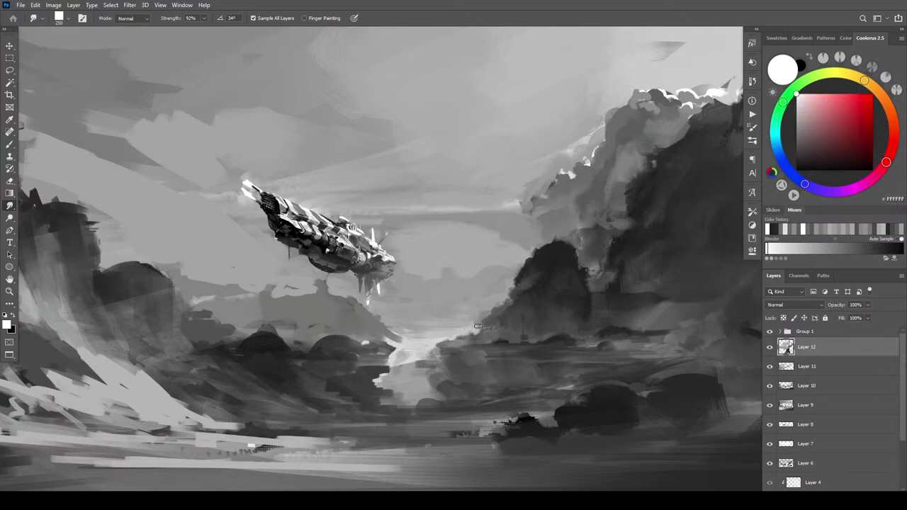
key(])
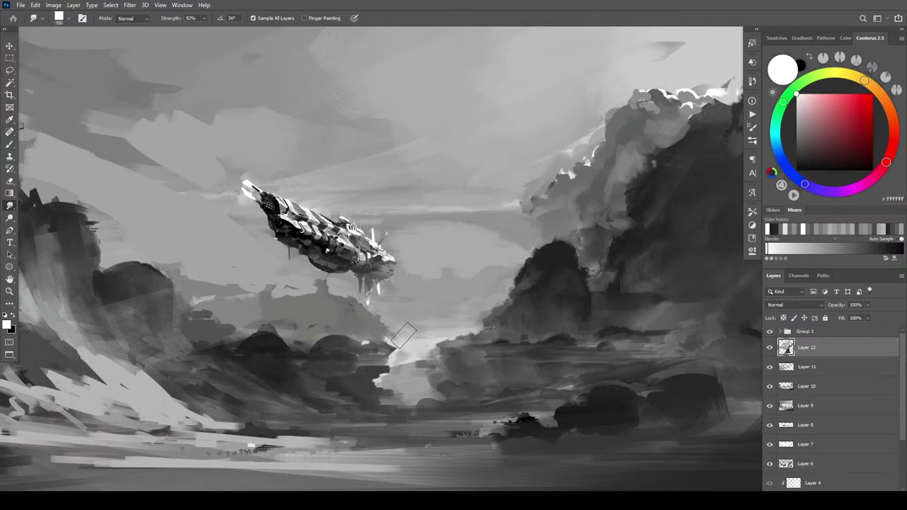
key([)
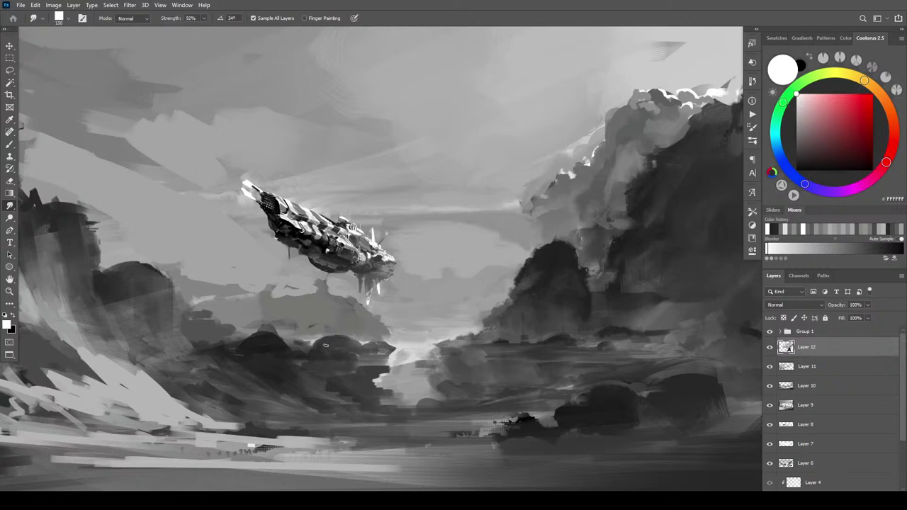
- Smudge the tops of the dark mounds below the airship, enlarging the smudge brush to 700
drag(265, 335, 263, 341)
key(bracketleft)
key(bracketleft)
key(bracketright)
key(bracketright)
key(bracketright)
key(bracketright)
key(bracketright)
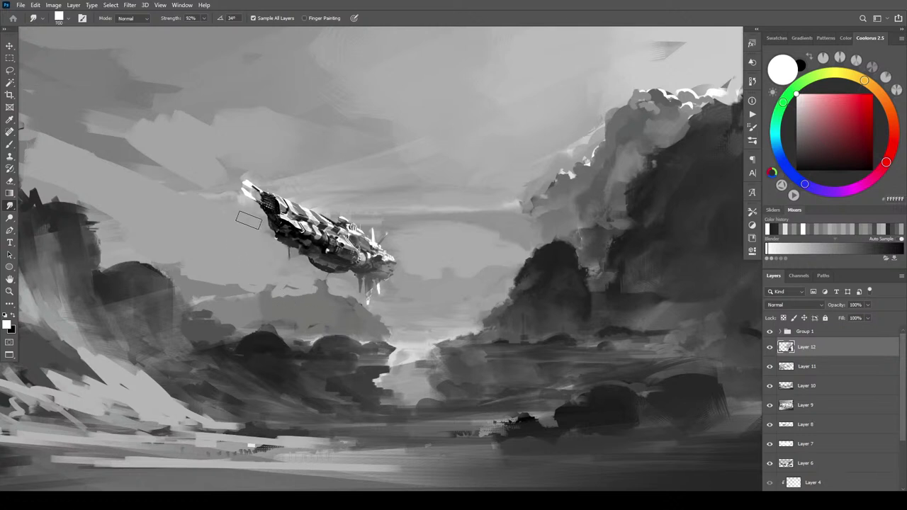
- Smudge the white glow at the airship's tail into the sky with the brush enlarged to 1300
key(bracketleft)
key(bracketleft)
key(bracketleft)
key(bracketright)
key(bracketright)
key(bracketright)
key(bracketright)
key(bracketright)
key(bracketright)
key(bracketright)
key(bracketright)
key(bracketright)
drag(250, 194, 243, 186)
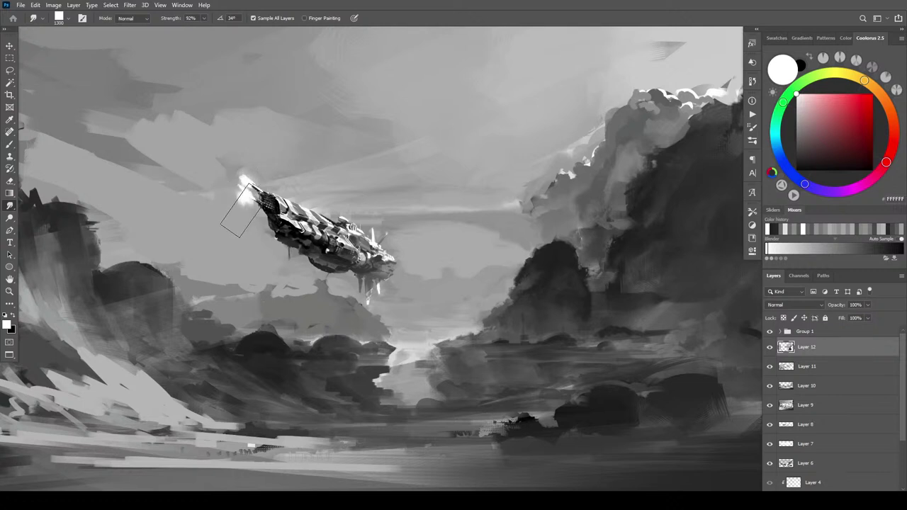
- Undo the oversized smear of the glow at the airship's tail and smudge the glow again with the brush reduced to 500
mouse_move(219, 184)
mouse_down()
mouse_move(241, 196)
mouse_move(235, 178)
mouse_move(249, 172)
mouse_move(254, 178)
mouse_move(231, 186)
mouse_move(243, 196)
mouse_move(243, 163)
mouse_up()
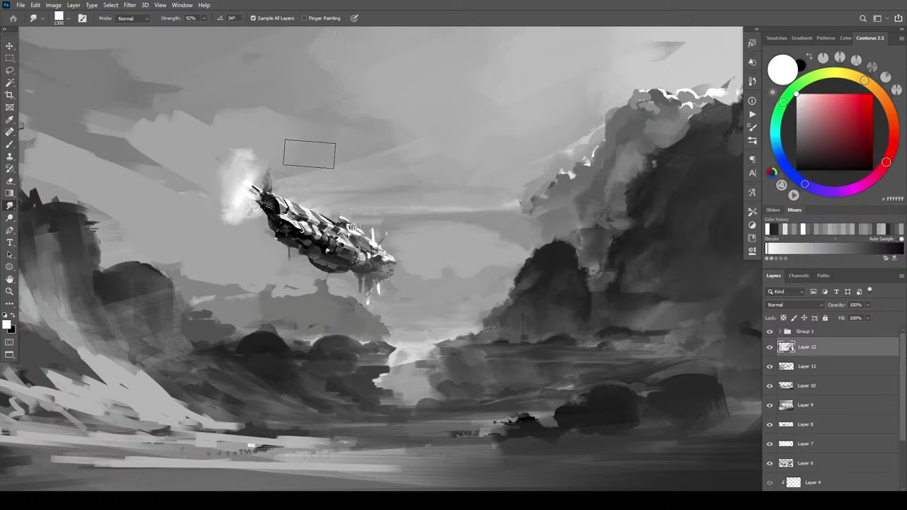
key(ctrl+z)
key(bracketleft)
key(bracketleft)
key(bracketleft)
key(bracketleft)
key(bracketleft)
key(bracketleft)
key(bracketleft)
key(bracketleft)
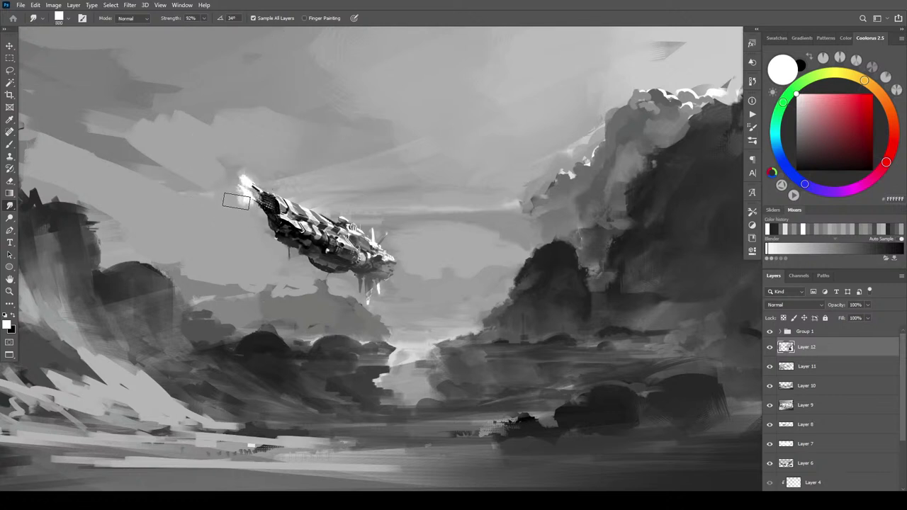
mouse_move(233, 191)
mouse_down()
mouse_move(241, 164)
mouse_move(252, 176)
mouse_move(247, 186)
mouse_up()
- Smudge the lower part of the airship's tail glow outward with a smaller brush
key(bracketleft)
key(bracketleft)
key(bracketleft)
key(bracketleft)
key(bracketleft)
key(bracketleft)
key(bracketleft)
key(bracketleft)
key(bracketleft)
key(bracketleft)
key(bracketleft)
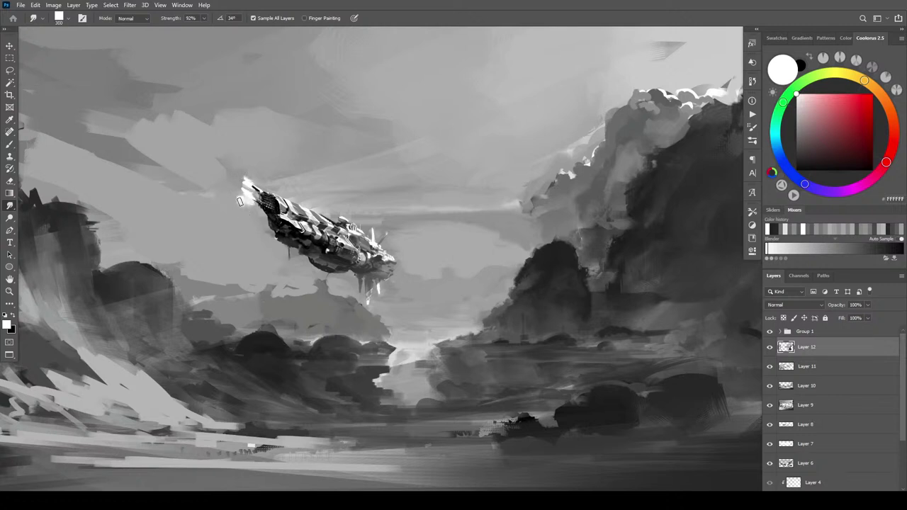
drag(247, 206, 232, 205)
- Readjust the smudge brush size and blend the white tail glow vertically behind the airship's stern
key(bracketright)
key(bracketright)
key(bracketright)
key(bracketright)
key(bracketright)
key(bracketright)
key(bracketright)
key(bracketright)
key(bracketleft)
key(bracketleft)
key(bracketleft)
key(bracketleft)
key(bracketleft)
key(bracketleft)
mouse_move(250, 178)
mouse_down()
mouse_move(252, 161)
mouse_move(246, 209)
mouse_up()
- Smudge the slope beside the dark round mound left of the airship and soften the adjoining light cloud edge
key(bracketright)
key(bracketright)
key(bracketright)
key(bracketright)
key(bracketright)
key(bracketright)
mouse_move(181, 299)
mouse_down()
mouse_move(246, 287)
mouse_move(280, 296)
mouse_move(318, 255)
mouse_move(345, 316)
mouse_move(380, 330)
mouse_up()
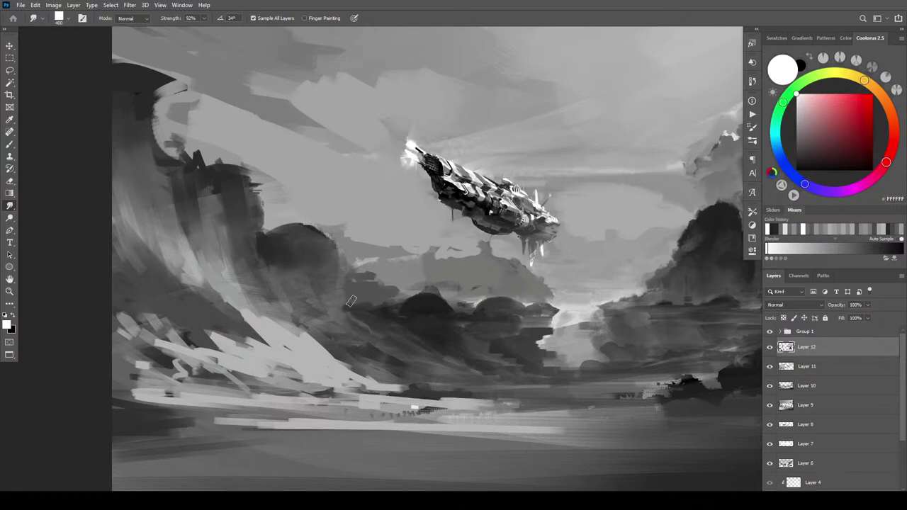
key(bracketleft)
key(bracketleft)
key(bracketright)
drag(348, 271, 381, 276)
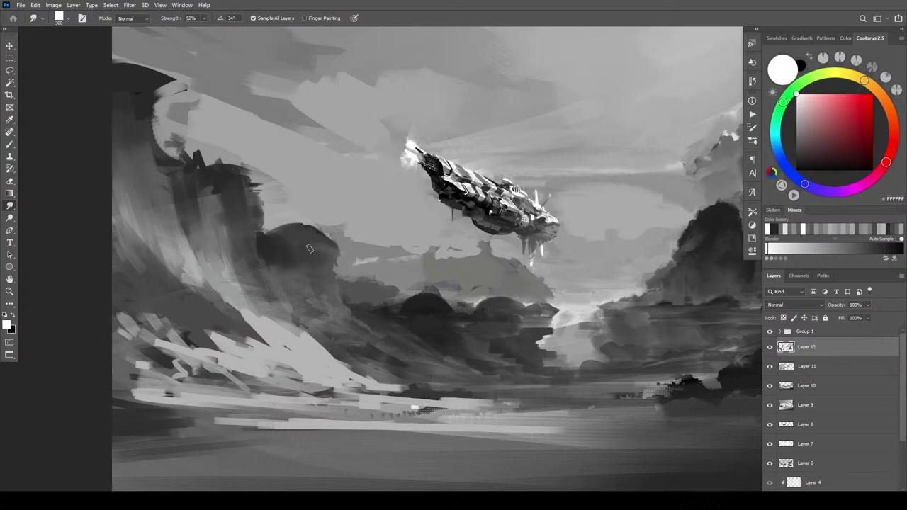
- Smudge the dark rock column beside the round mound downward with the brush enlarged to 500
key(bracketright)
key(bracketright)
key(bracketright)
key(bracketright)
mouse_move(220, 191)
mouse_down()
mouse_move(247, 239)
mouse_move(237, 250)
mouse_up()
key(bracketright)
key(bracketright)
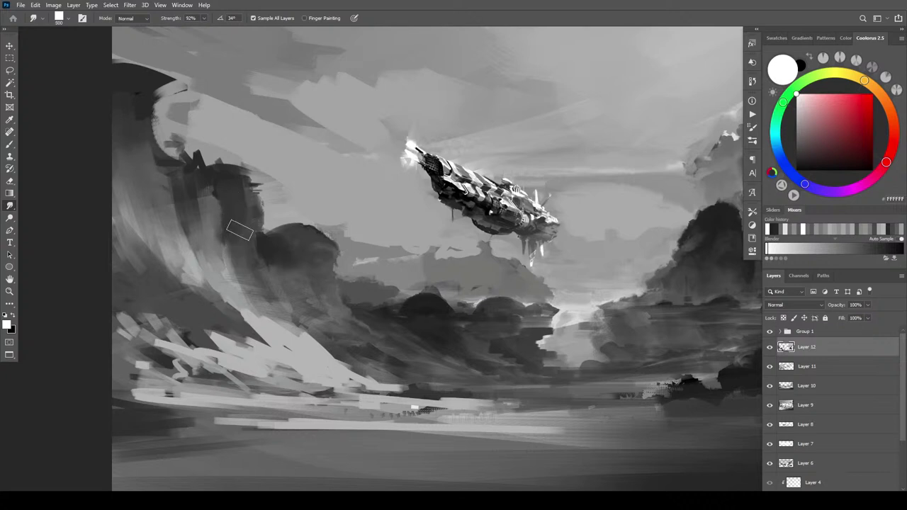
- Smudge the spiky dark tops of the left cliff into the sky with a small brush of about 200
key(bracketleft)
key(bracketleft)
key(bracketright)
key(bracketright)
drag(197, 171, 196, 160)
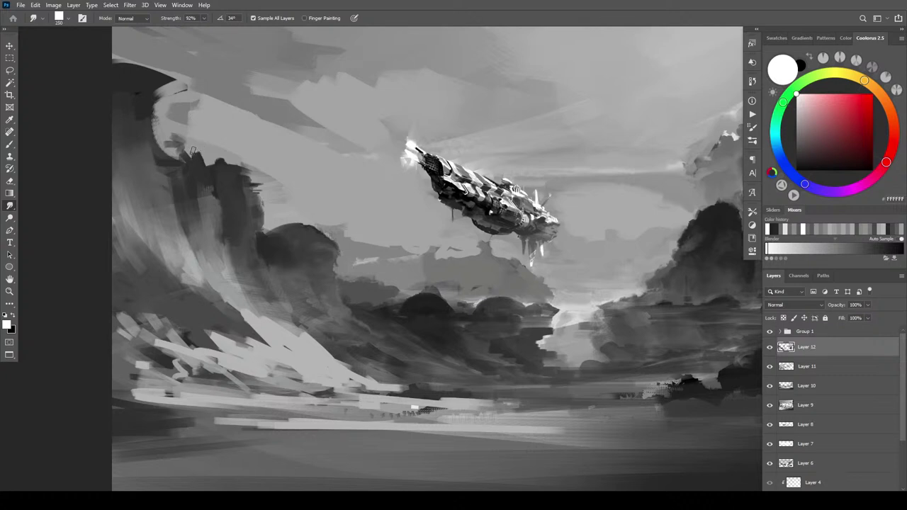
key(bracketright)
key(bracketright)
mouse_move(181, 147)
mouse_down()
mouse_move(172, 135)
mouse_move(154, 176)
mouse_move(176, 151)
mouse_up()
- Enlarge the smudge brush and blend the left cliff's upper face downward along its inner edge
key(bracketright)
key(bracketright)
key(bracketright)
key(bracketright)
key(bracketright)
drag(147, 124, 163, 192)
- Smudge the light streaks on the left cliff's face downward with the brush at 600
key(bracketleft)
key(bracketleft)
key(bracketleft)
key(bracketright)
key(bracketright)
key(bracketright)
key(bracketright)
key(bracketright)
key(bracketright)
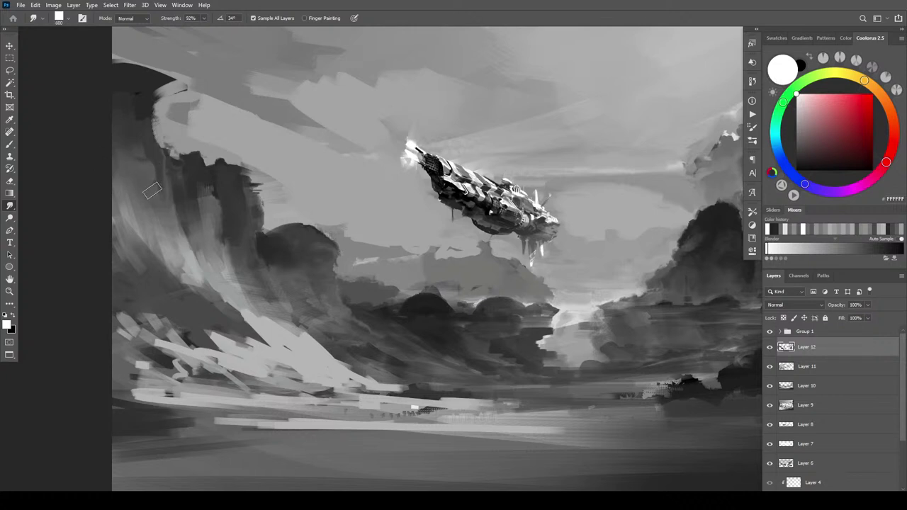
mouse_move(126, 149)
mouse_down()
mouse_move(150, 214)
mouse_move(155, 206)
mouse_move(139, 197)
mouse_move(123, 146)
mouse_move(136, 209)
mouse_move(138, 156)
mouse_move(158, 189)
mouse_move(124, 158)
mouse_move(143, 166)
mouse_move(126, 165)
mouse_move(152, 187)
mouse_move(140, 207)
mouse_move(150, 199)
mouse_move(149, 173)
mouse_move(153, 227)
mouse_move(146, 214)
mouse_move(161, 220)
mouse_move(135, 219)
mouse_move(151, 241)
mouse_up()
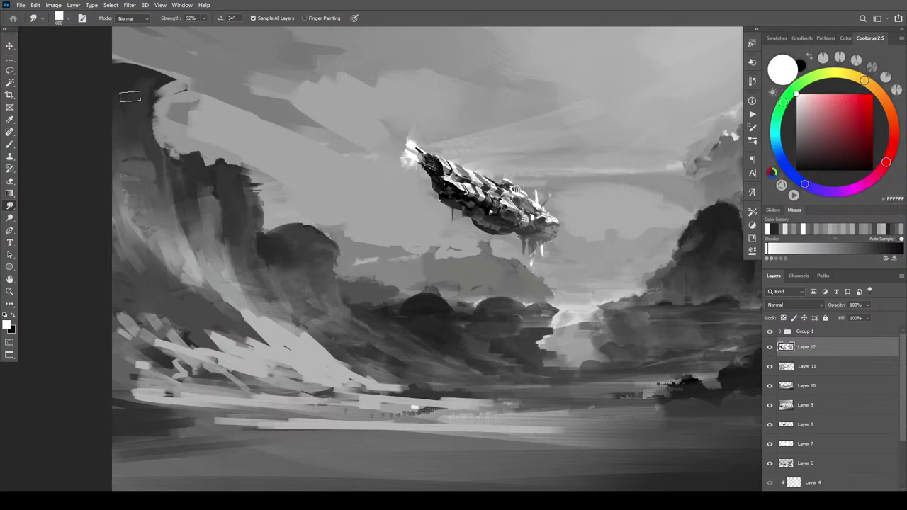
- Smudge the dark cap of the left cliff down into the face along the canvas edge
key(bracketleft)
key(bracketleft)
key(bracketleft)
key(bracketright)
key(bracketright)
key(bracketright)
key(bracketright)
drag(123, 84, 121, 162)
- Smudge the right edge of the rock column above the round mound with the brush enlarged to 700
key(bracketleft)
key(bracketleft)
key(bracketleft)
key(bracketleft)
key(bracketleft)
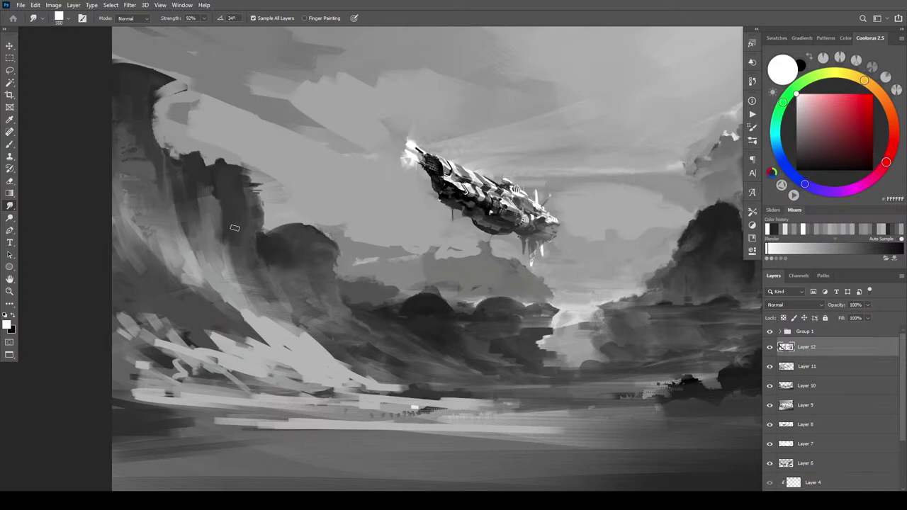
key(bracketright)
key(bracketright)
key(bracketright)
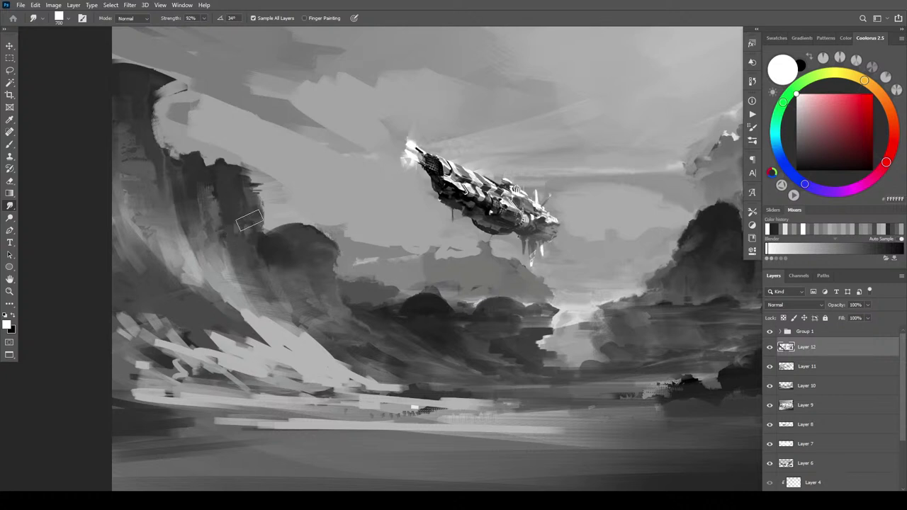
drag(241, 195, 253, 218)
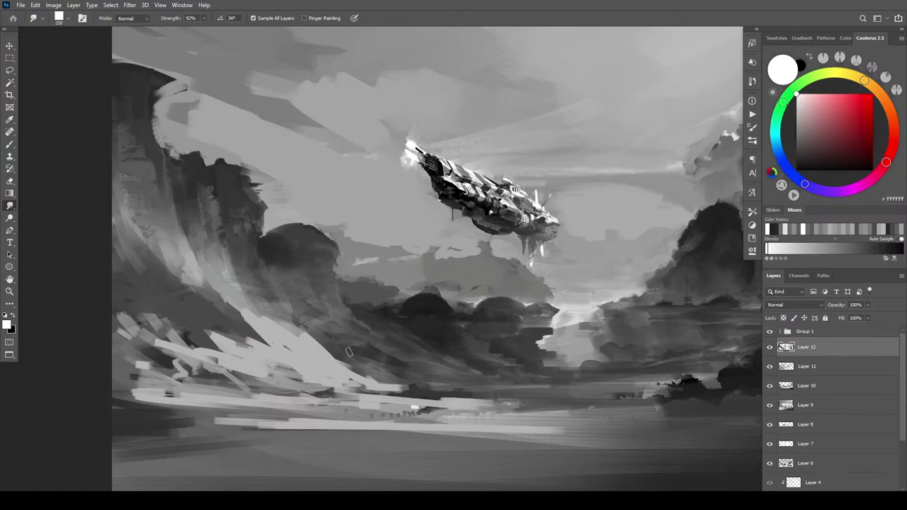
- Smudge the bright strokes at the foot of the left slope into the dark ground, varying the brush size
drag(328, 345, 390, 381)
key(])
key(])
key(])
key(])
key(])
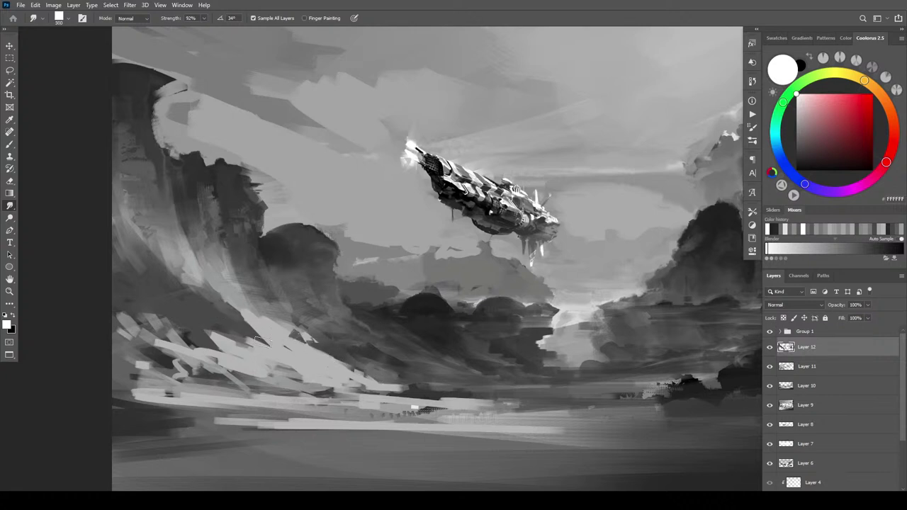
key(])
key(])
key(])
key(])
mouse_move(266, 373)
mouse_down()
mouse_move(166, 353)
mouse_move(105, 309)
mouse_up()
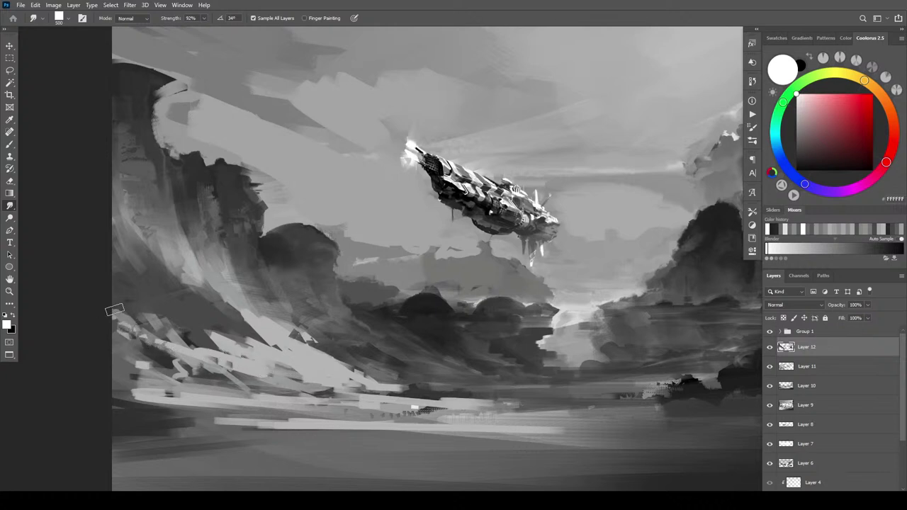
- Smudge the scattered light strokes and the left ends of the white bands in the lower-left foreground
drag(178, 330, 213, 334)
mouse_move(151, 367)
mouse_down()
mouse_move(99, 360)
mouse_move(141, 369)
mouse_move(126, 374)
mouse_move(193, 398)
mouse_move(137, 361)
mouse_up()
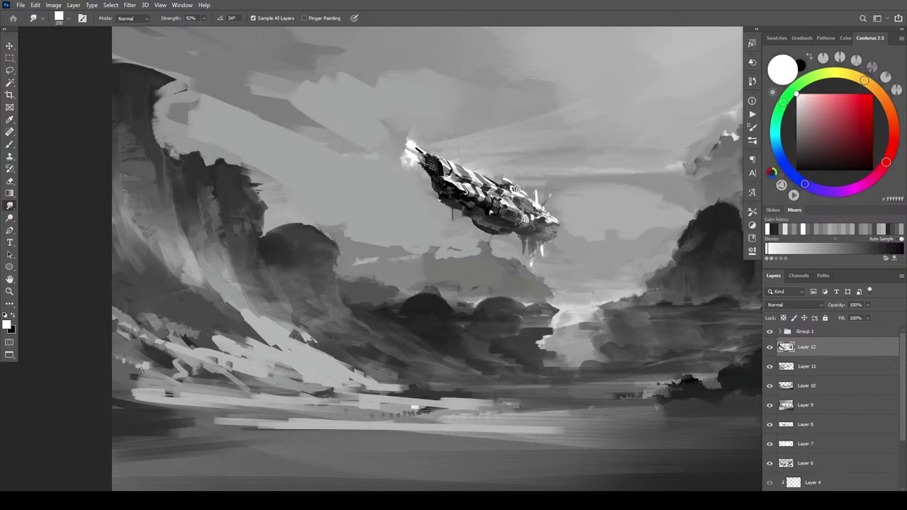
drag(142, 393, 87, 385)
key(bracketleft)
key(bracketleft)
key(bracketright)
mouse_move(212, 418)
mouse_down()
mouse_move(245, 418)
mouse_move(170, 418)
mouse_up()
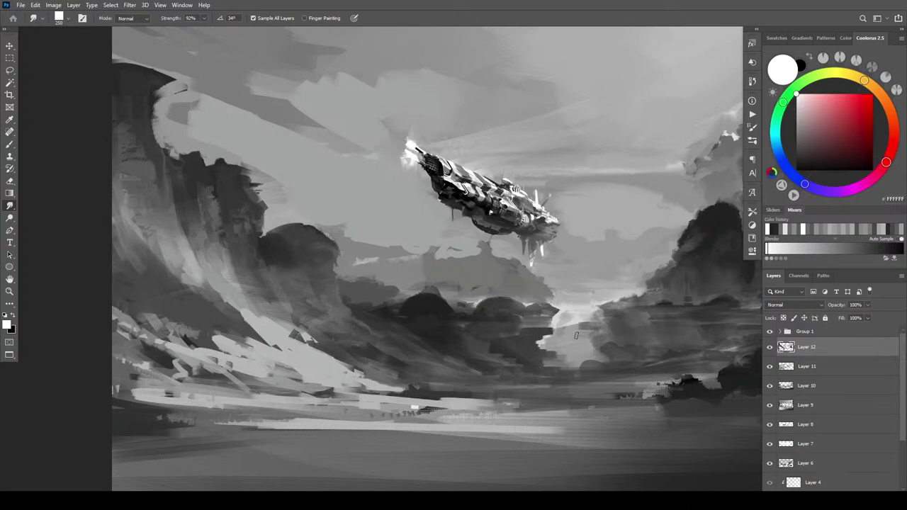
- Smudge the dark left bank and base of the bright gap on the horizon, enlarging the brush to 400
drag(548, 341, 559, 340)
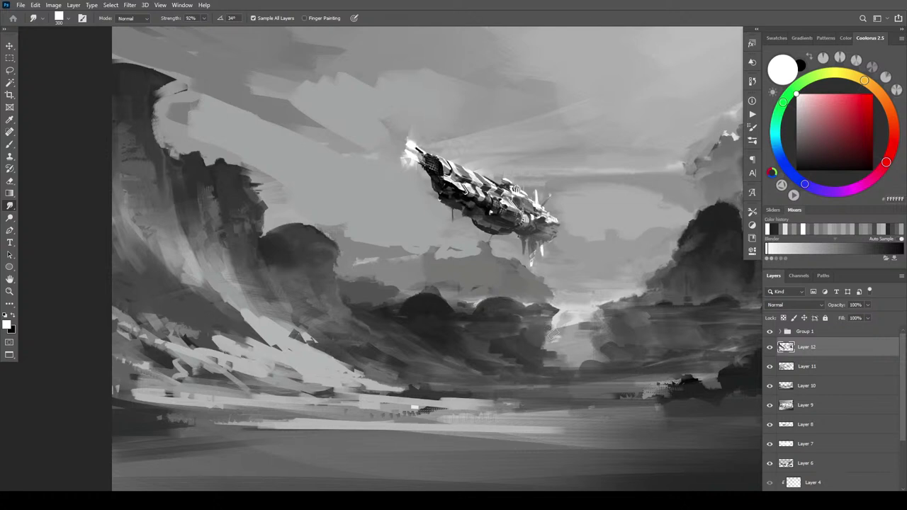
key(])
key(])
key(])
key(])
drag(541, 359, 559, 360)
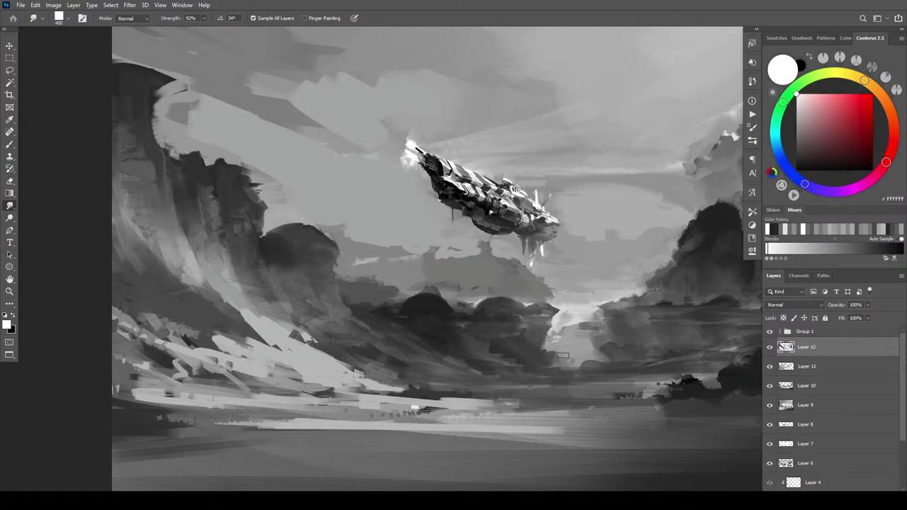
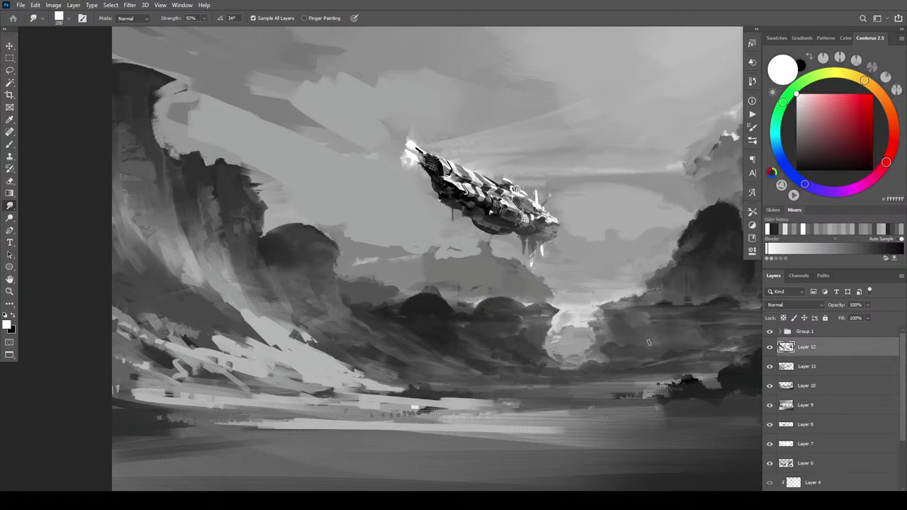
- Smudge the top edge of the dark foreground rock on the right side of the landscape with the brush at 400
mouse_move(540, 425)
mouse_down()
mouse_move(415, 411)
mouse_move(437, 415)
mouse_up()
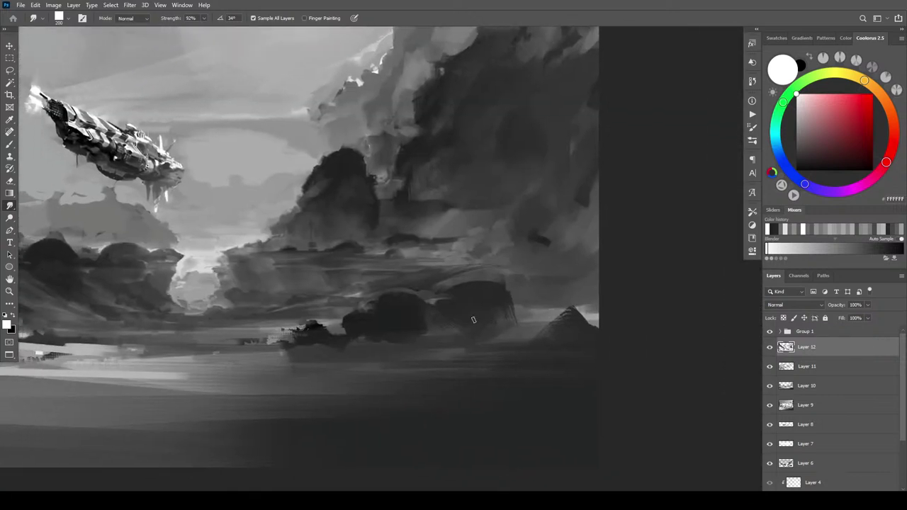
key(bracketright)
drag(395, 289, 422, 288)
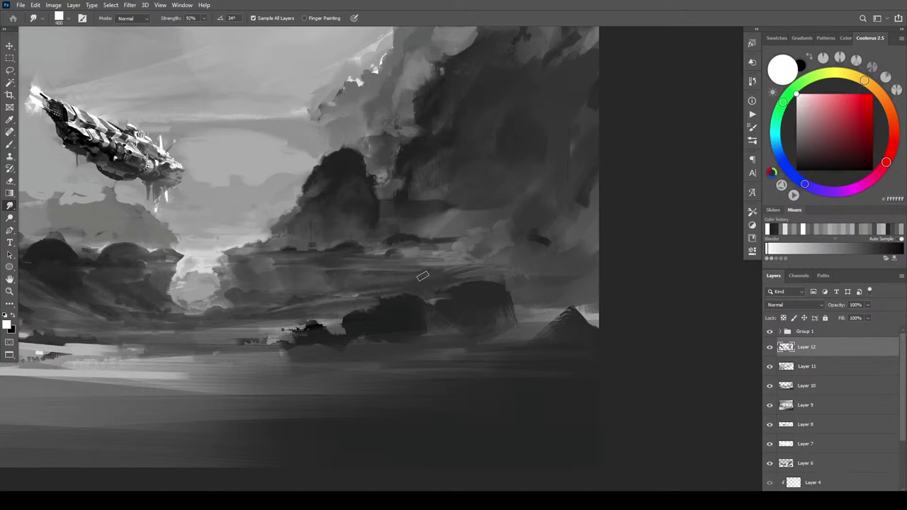
drag(436, 283, 415, 282)
- Smudge the thin dark ridge line and low clouds below the right cloud mass, varying the brush from 175 upward
key(bracketleft)
key(bracketleft)
key(bracketleft)
key(bracketleft)
key(bracketright)
key(bracketright)
key(bracketright)
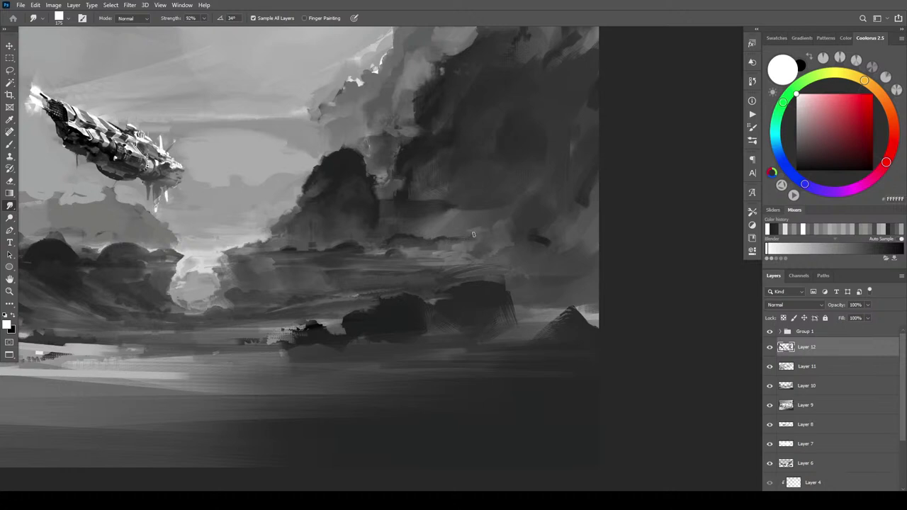
key(bracketright)
key(bracketright)
key(bracketright)
key(bracketright)
key(bracketleft)
key(bracketleft)
key(bracketleft)
key(bracketleft)
key(bracketleft)
key(bracketleft)
key(bracketright)
key(bracketright)
key(bracketright)
key(bracketright)
key(bracketright)
- Resize the smudge brush and pull the larger dark foreground rock into a taller, jagged silhouette
key(bracketleft)
key(bracketleft)
key(bracketleft)
key(bracketleft)
key(bracketleft)
key(bracketleft)
key(bracketleft)
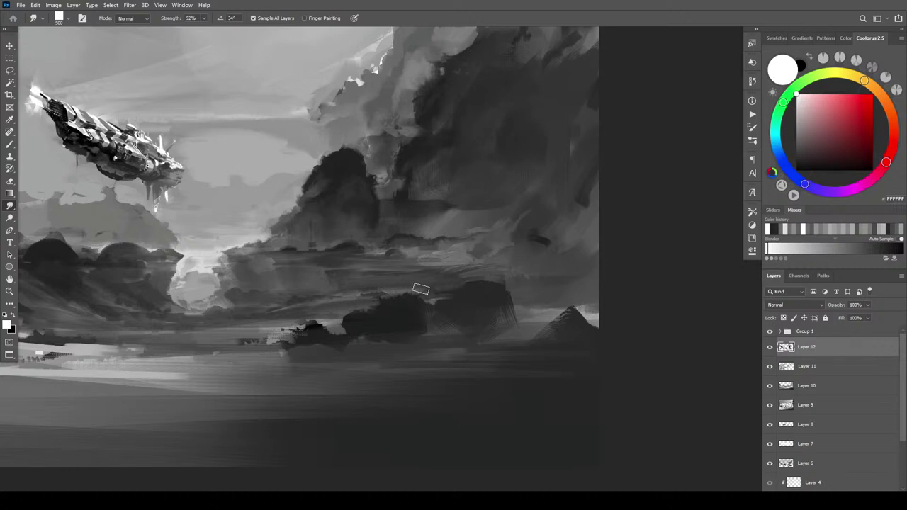
mouse_move(473, 281)
mouse_down()
mouse_move(491, 292)
mouse_move(468, 297)
mouse_move(492, 295)
mouse_move(501, 278)
mouse_move(482, 291)
mouse_move(478, 282)
mouse_move(506, 283)
mouse_move(479, 285)
mouse_move(471, 275)
mouse_move(458, 288)
mouse_move(454, 271)
mouse_move(526, 314)
mouse_move(483, 274)
mouse_move(483, 250)
mouse_move(449, 259)
mouse_move(479, 257)
mouse_move(526, 299)
mouse_up()
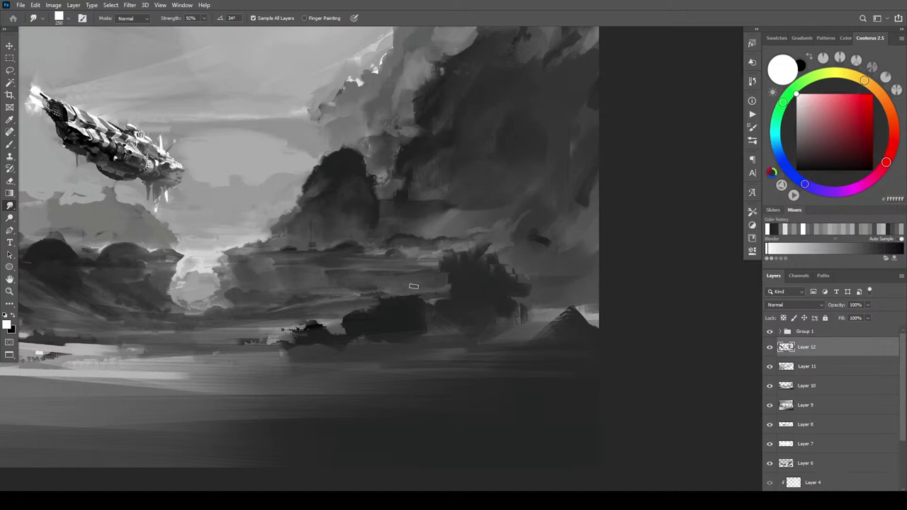
- Smudge the dark rocks and slope at the right edge of the landscape, enlarging the brush to 1300
key(bracketright)
key(bracketright)
key(bracketright)
key(bracketright)
key(bracketright)
key(bracketright)
mouse_move(501, 286)
mouse_down()
mouse_move(508, 210)
mouse_move(491, 259)
mouse_move(479, 260)
mouse_move(491, 253)
mouse_move(494, 272)
mouse_move(494, 265)
mouse_move(468, 266)
mouse_move(494, 265)
mouse_move(490, 258)
mouse_move(579, 305)
mouse_move(582, 329)
mouse_move(629, 313)
mouse_up()
key(bracketright)
key(bracketright)
key(bracketright)
key(bracketright)
key(bracketright)
key(bracketright)
key(bracketright)
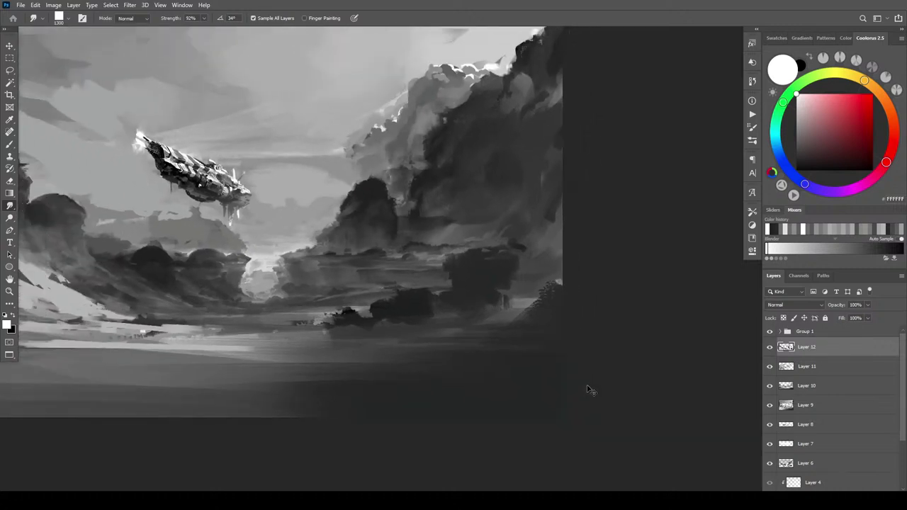
scroll(588, 389, down, 8)
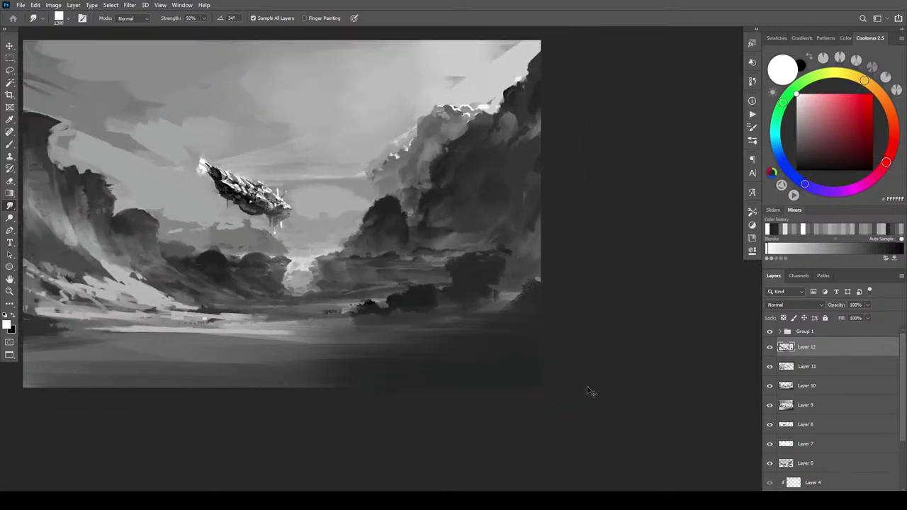
- Smudge the dark peak of the right cloud mass near the upper right corner with an enlarged brush
scroll(600, 385, up, 6)
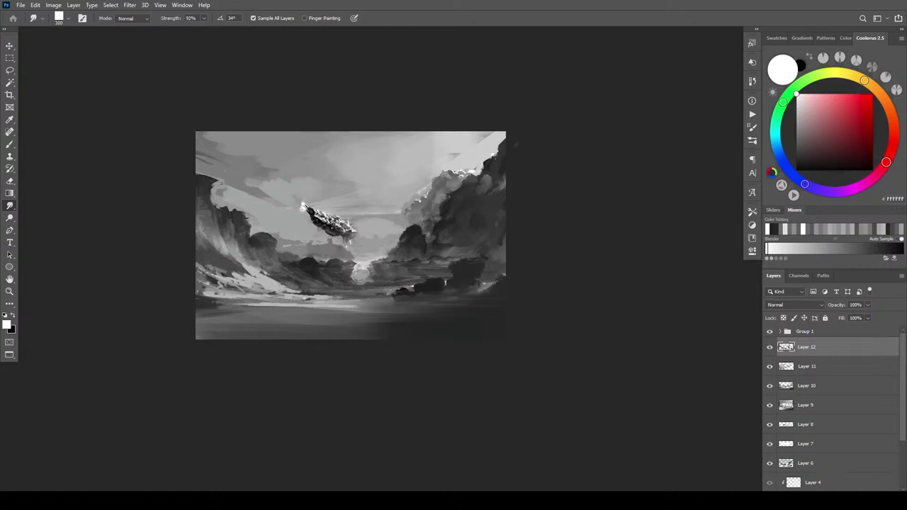
key(bracketright)
key(bracketright)
key(bracketright)
key(bracketright)
key(bracketright)
key(bracketright)
key(bracketright)
key(bracketright)
mouse_move(499, 153)
mouse_down()
mouse_move(507, 134)
mouse_move(493, 158)
mouse_up()
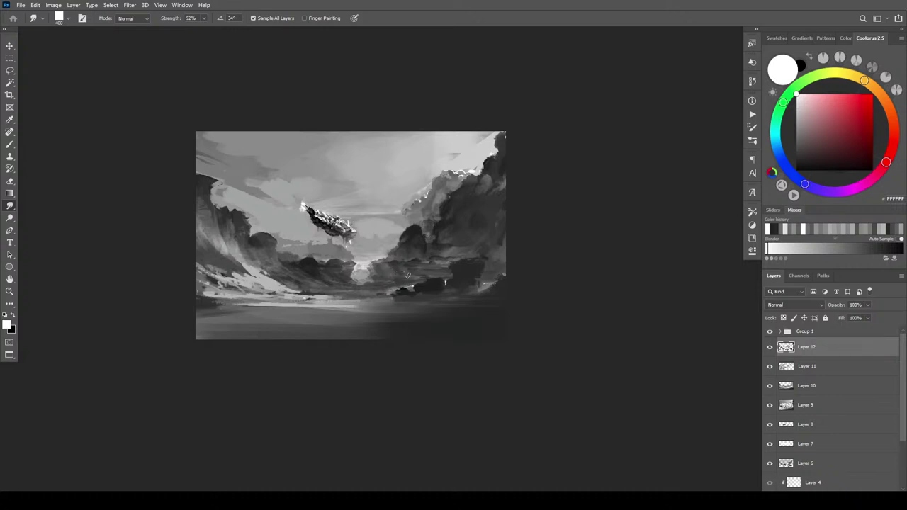
- Shrink the smudge brush and work the ground below the bright gap and the highlights on the left cliff
key([)
drag(363, 293, 330, 293)
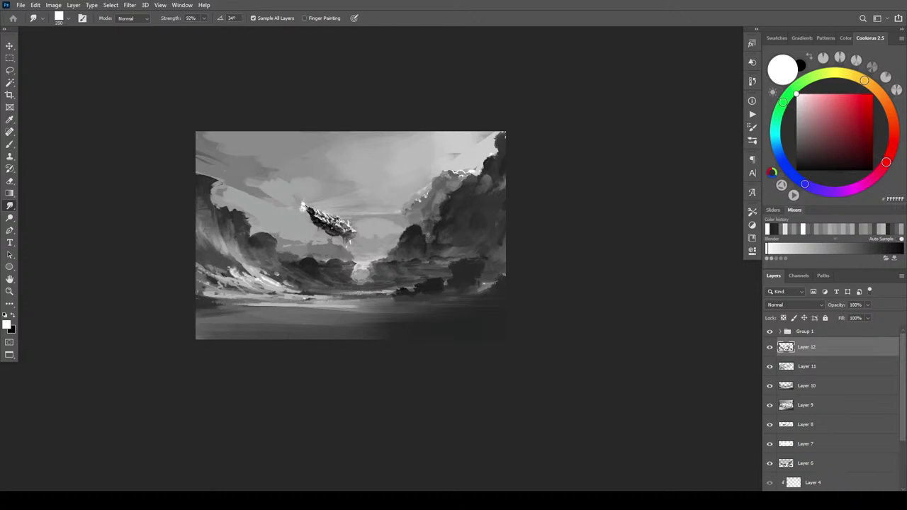
drag(205, 245, 202, 240)
drag(219, 247, 209, 230)
- Add a new layer above Group 1 and set its blend mode to Overlay
click(824, 333)
key(ctrl+shift+alt+n)
click(790, 304)
click(787, 368)
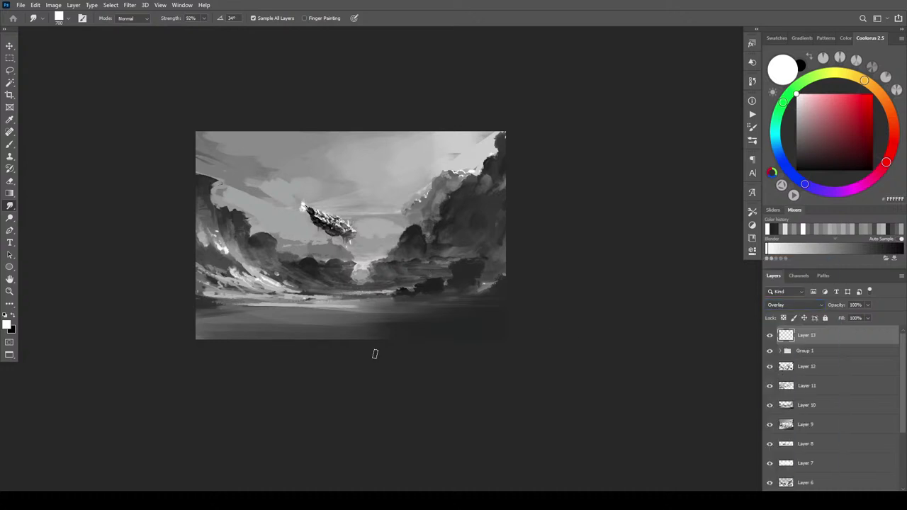
- Switch to the Brush tool and choose the EE Nasty Square Standard preset
right_click(364, 375)
click(483, 362)
right_click(390, 291)
click(316, 366)
key(b)
right_click(348, 214)
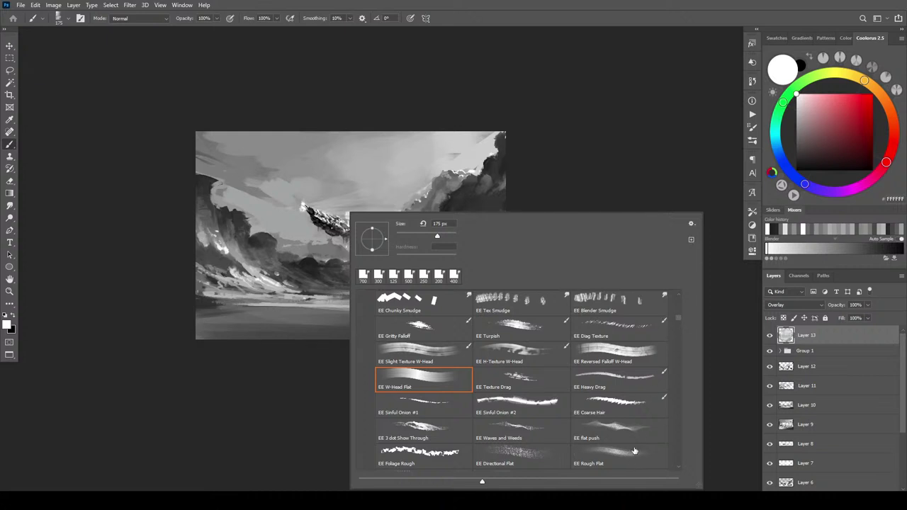
scroll(677, 320, down, 3)
drag(677, 323, 679, 322)
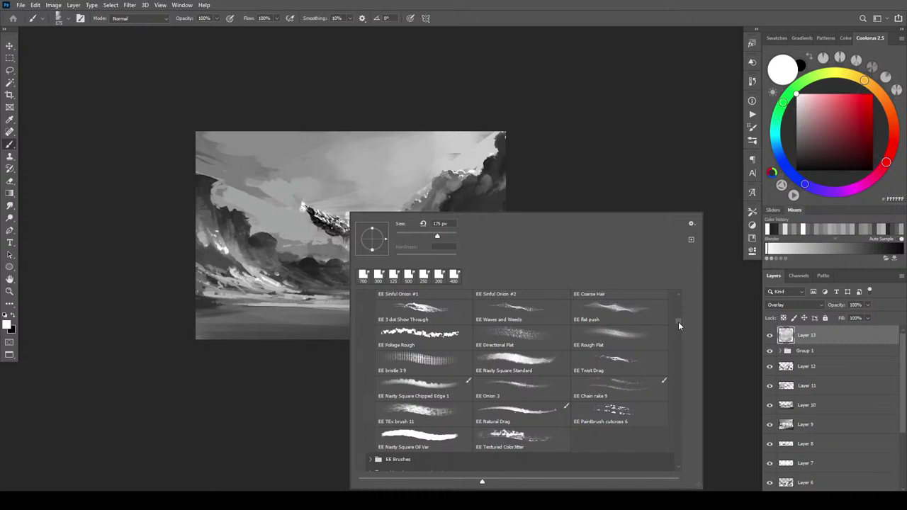
click(540, 363)
key(Return)
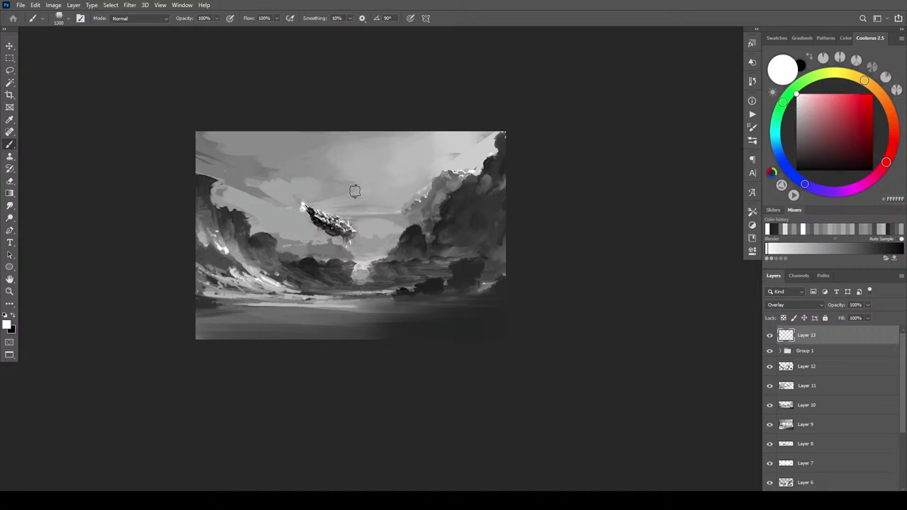
- Paint white highlights on the airship's upper hull on the Overlay layer, reducing the brush to 200
click(303, 205)
key(bracketleft)
key(bracketleft)
key(bracketleft)
click(325, 212)
drag(316, 205, 331, 215)
- Choose dark grey 323232 and darken the rocks at the right edge with a much larger brush
drag(800, 112, 796, 108)
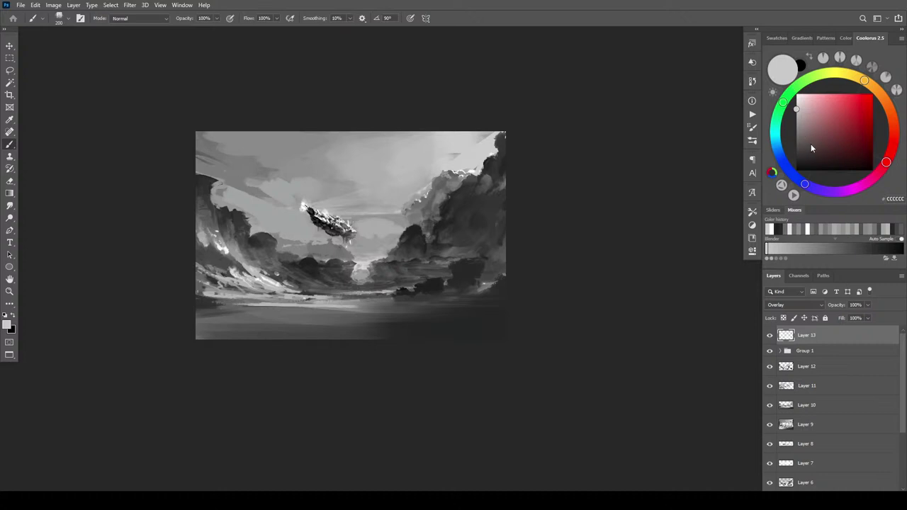
drag(805, 143, 795, 156)
key(bracketright)
key(bracketright)
key(bracketright)
key(bracketright)
key(bracketright)
key(bracketright)
key(bracketright)
key(bracketright)
key(bracketright)
key(bracketright)
key(bracketright)
key(bracketright)
key(bracketright)
key(bracketright)
key(bracketright)
key(bracketright)
key(bracketright)
key(bracketright)
key(bracketright)
key(bracketright)
mouse_move(471, 274)
mouse_down()
mouse_move(486, 298)
mouse_move(506, 290)
mouse_up()
- Enlarge the brush to 3100 and darken the right foreground, extending the shading toward the middle
key(bracketright)
key(bracketright)
key(bracketright)
key(bracketright)
key(bracketright)
key(bracketright)
key(bracketright)
key(bracketright)
key(bracketright)
drag(405, 319, 518, 327)
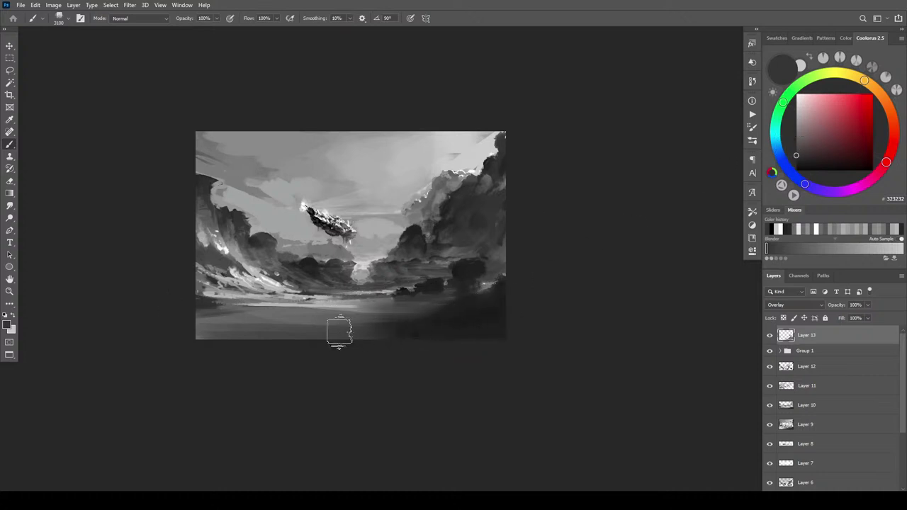
mouse_move(454, 304)
mouse_down()
mouse_move(423, 309)
mouse_move(313, 276)
mouse_up()
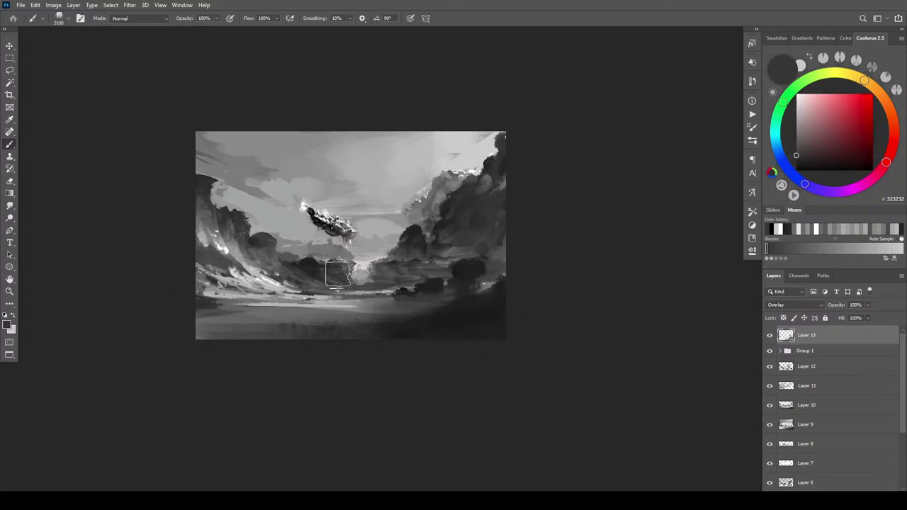
- Darken the foreground from the middle across to the left edge, stepping the brush down to 1900 and below
key([)
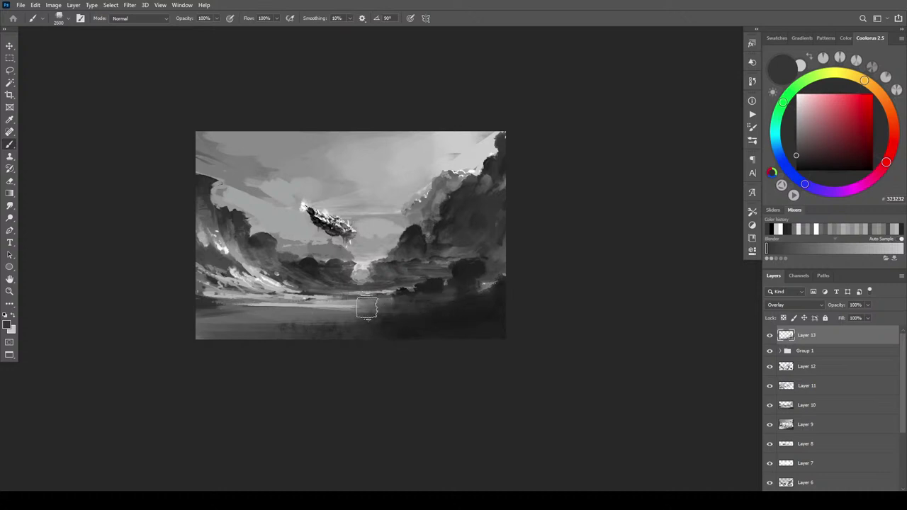
drag(362, 311, 190, 316)
key([)
key([)
key([)
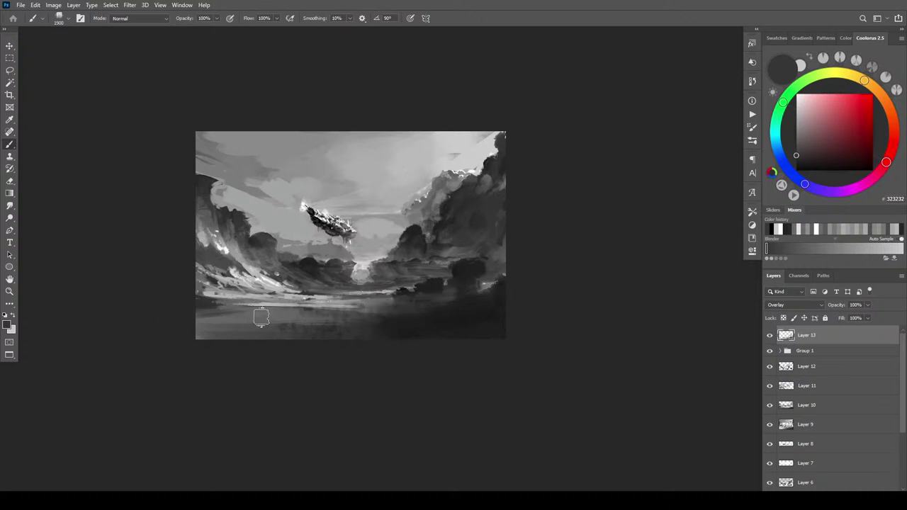
key([)
mouse_move(401, 345)
mouse_down()
mouse_move(172, 343)
mouse_move(208, 336)
mouse_move(186, 320)
mouse_move(216, 321)
mouse_move(187, 314)
mouse_move(369, 323)
mouse_up()
- Reduce the brush to 400 and paint horizontal dark streaks along the lower foreground
key([)
key([)
key([)
key([)
key([)
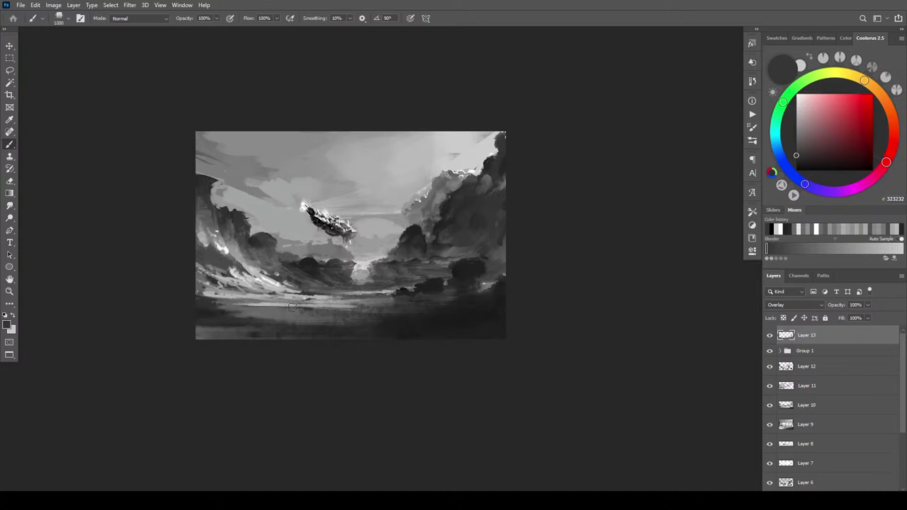
key([)
key([)
key([)
key([)
drag(258, 321, 431, 329)
mouse_move(197, 336)
mouse_down()
mouse_move(325, 336)
mouse_move(197, 334)
mouse_up()
drag(275, 328, 174, 326)
drag(314, 331, 182, 334)
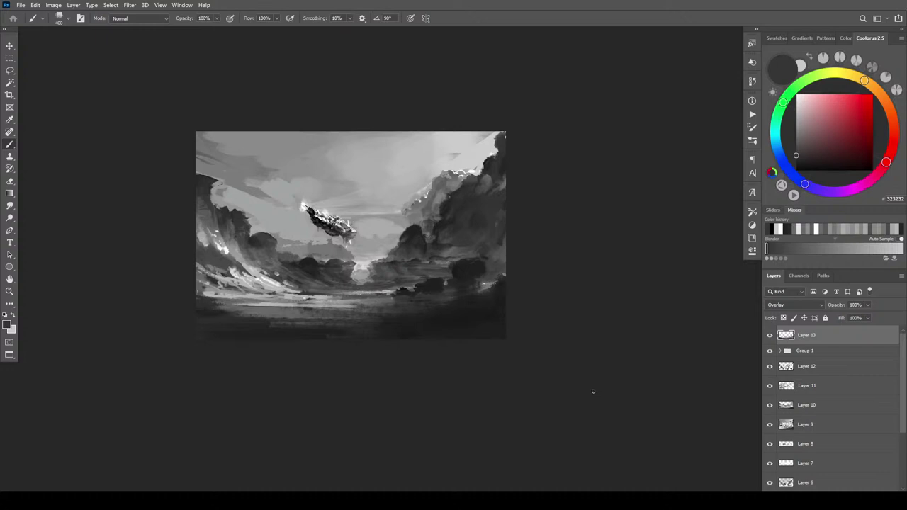
- Check the composition at thumbnail size and undo the last brush stroke
key(ctrl+minus)
key(ctrl+minus)
key(ctrl+minus)
key(ctrl+minus)
key(ctrl+minus)
key(ctrl+minus)
key(ctrl+minus)
key(ctrl+plus)
key(ctrl+plus)
key(ctrl+plus)
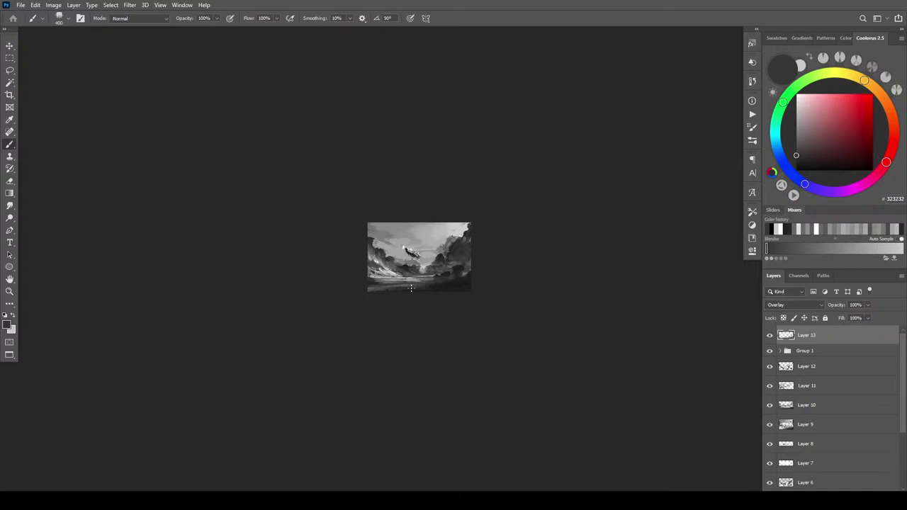
key(ctrl+z)
- Darken the left cliff, then the upper-left sky and the low hills below the airship with the brush enlarged to 4700
key(bracketright)
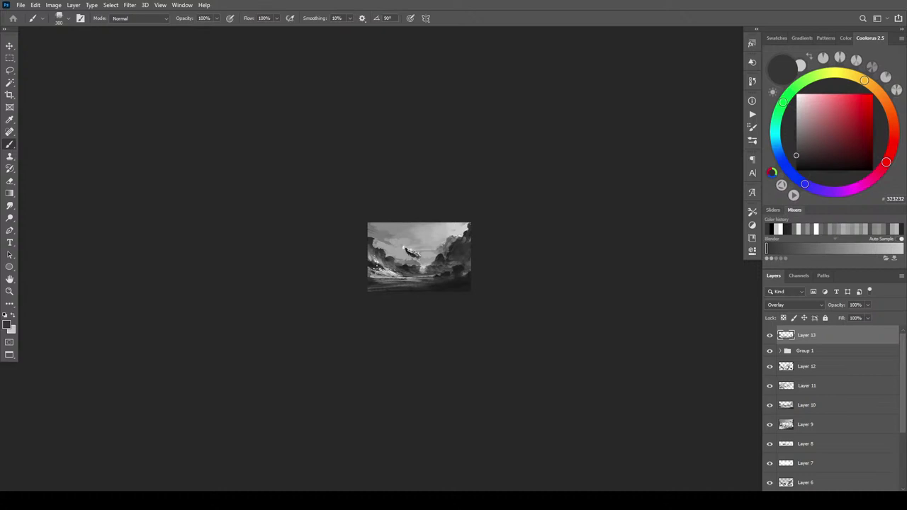
mouse_move(372, 245)
mouse_down()
mouse_move(369, 253)
mouse_move(371, 242)
mouse_up()
key(bracketright)
key(bracketright)
key(bracketright)
key(bracketright)
key(bracketright)
key(bracketright)
key(bracketright)
key(bracketright)
key(bracketright)
key(bracketright)
key(bracketright)
key(bracketright)
key(bracketright)
key(bracketright)
key(bracketright)
key(bracketright)
key(bracketright)
key(bracketright)
key(bracketright)
key(bracketright)
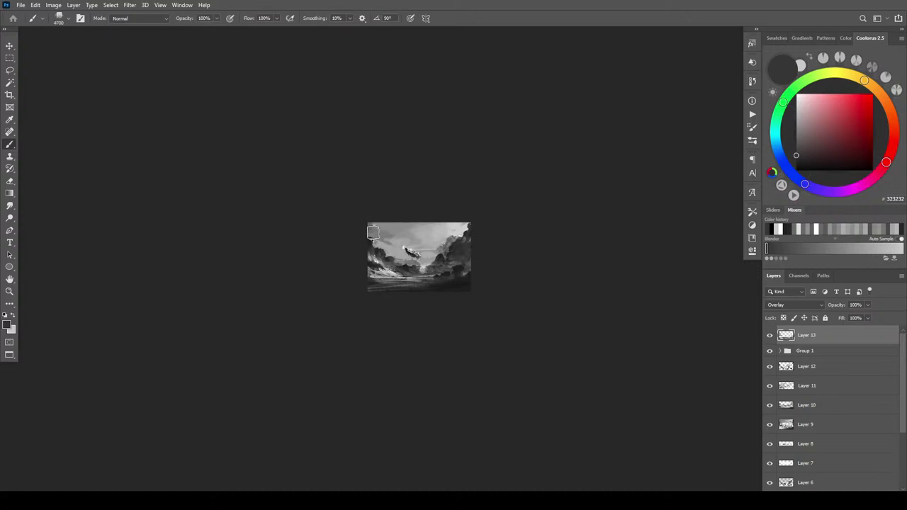
drag(375, 227, 381, 241)
drag(387, 244, 390, 250)
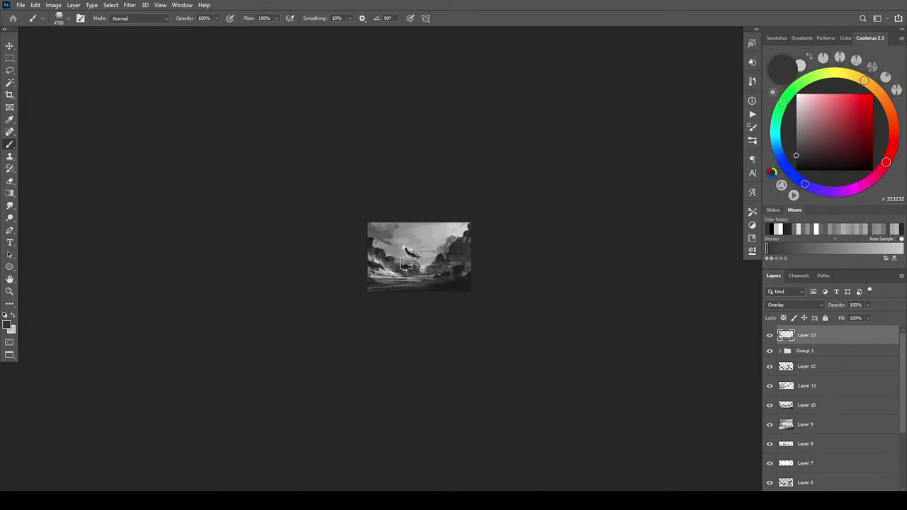
drag(408, 270, 399, 275)
- Reduce the brush to 3400 and darken the right cloud mass and the rocks beneath it
key([)
key([)
key([)
key([)
key([)
key([)
key([)
key([)
key([)
key([)
key([)
key([)
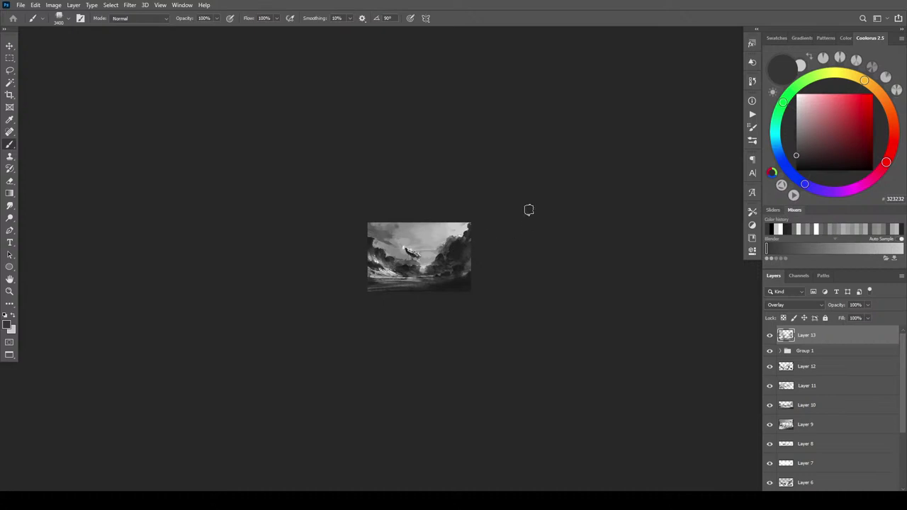
key(ctrl+plus)
key(ctrl+plus)
key(ctrl+plus)
key(ctrl+plus)
key(ctrl+plus)
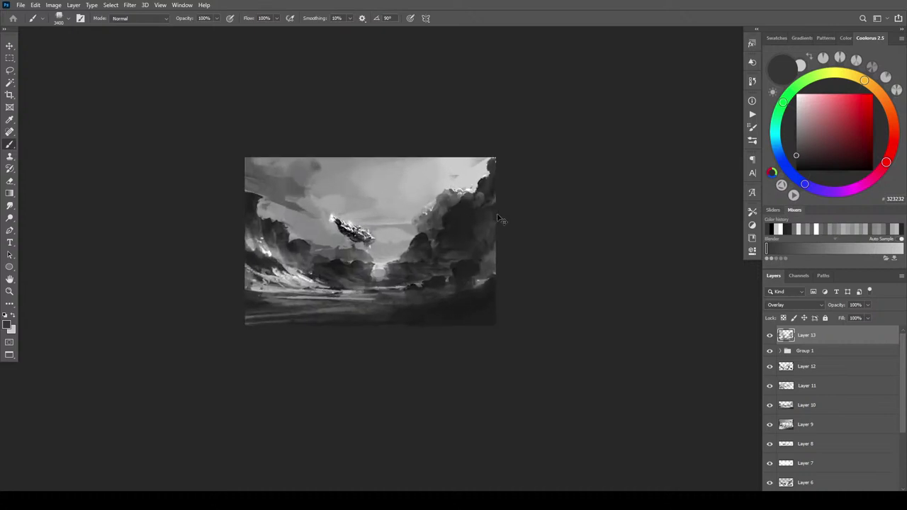
drag(489, 271, 556, 305)
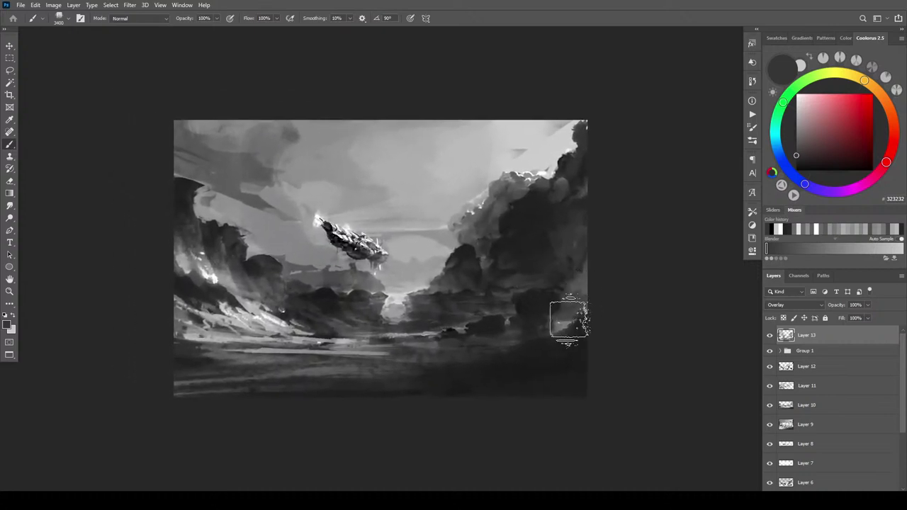
- Finish the dark shading along the central foreground and right-hand rocks, reducing the brush to 1100
click(377, 361)
key(bracketleft)
key(bracketleft)
key(bracketleft)
key(bracketleft)
key(bracketleft)
key(bracketleft)
key(bracketleft)
key(bracketleft)
key(bracketleft)
key(bracketleft)
key(bracketleft)
key(bracketleft)
key(bracketleft)
key(bracketleft)
key(bracketleft)
key(bracketleft)
key(bracketleft)
key(bracketleft)
key(bracketleft)
key(bracketleft)
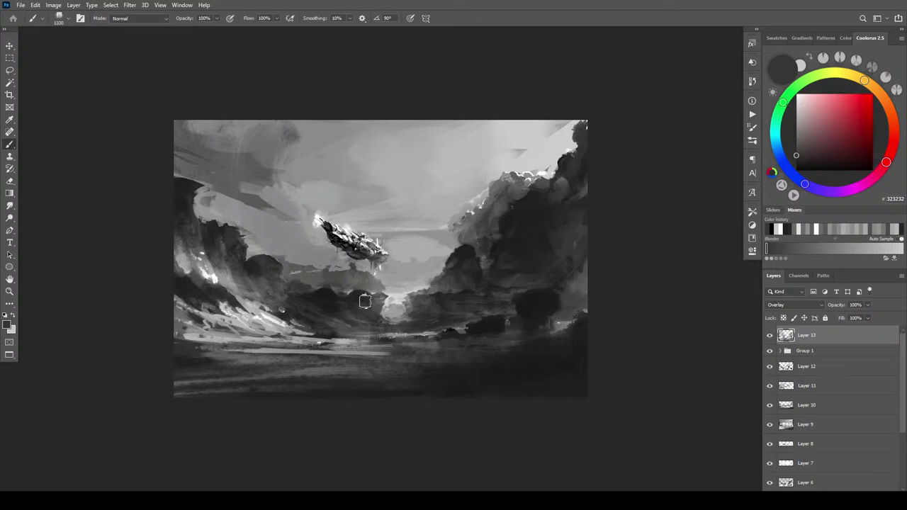
- Reduce the brush to 800 and paint a bright cloud bank beneath the airship in light grey CCCCCC
key(bracketleft)
key(bracketleft)
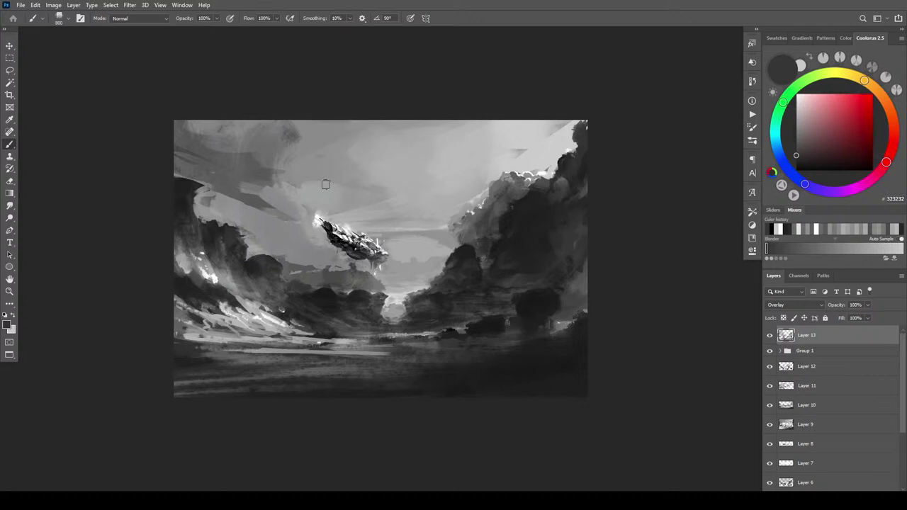
alt+click(322, 262)
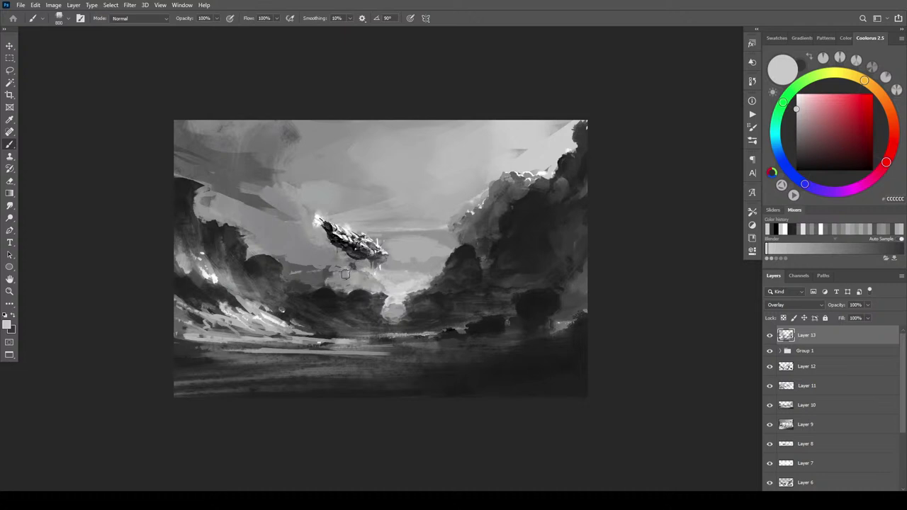
mouse_move(344, 264)
mouse_down()
mouse_move(321, 282)
mouse_move(325, 260)
mouse_move(339, 259)
mouse_move(398, 287)
mouse_move(415, 285)
mouse_move(332, 280)
mouse_move(337, 269)
mouse_move(316, 266)
mouse_up()
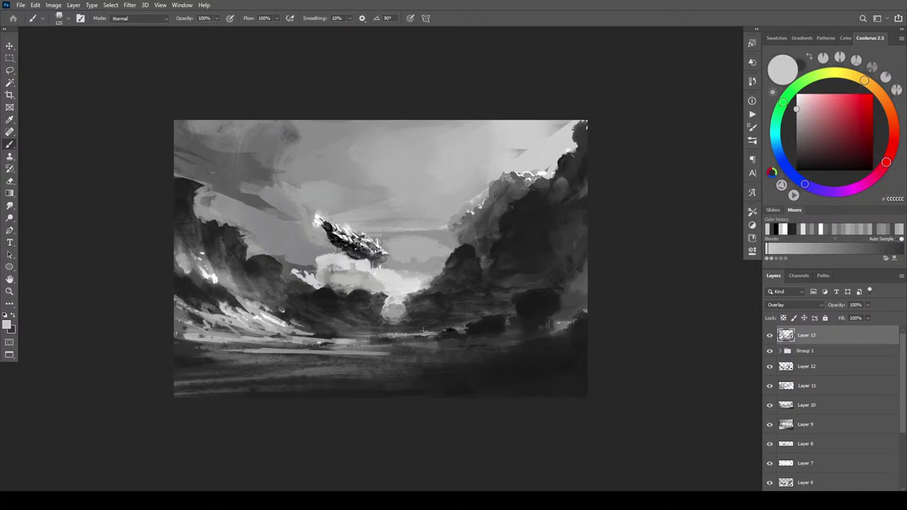
- Check the balance of light and dark around the new clouds at thumbnail size
key(ctrl+minus)
key(ctrl+minus)
key(ctrl+minus)
key(ctrl+minus)
key(ctrl+minus)
key(ctrl+minus)
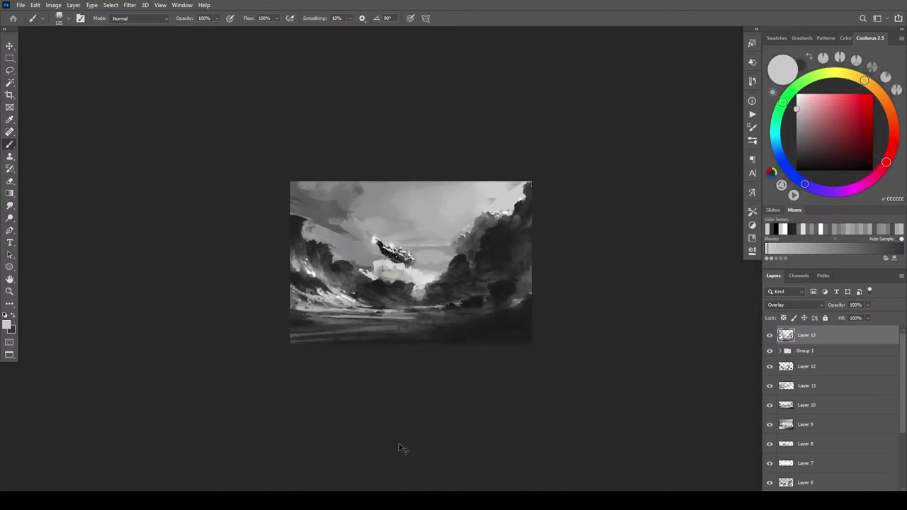
key(ctrl+plus)
key(ctrl+plus)
key(ctrl+plus)
key(ctrl+plus)
key(ctrl+plus)
key(ctrl+plus)
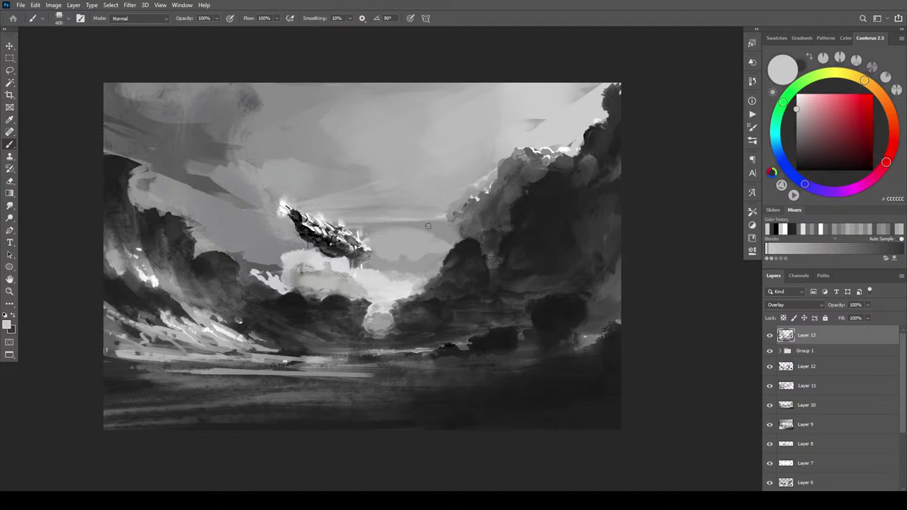
- Brighten the upper-right sky in light grey with the brush enlarged to 2800, and undo the last stroke
scroll(455, 286, down, 6)
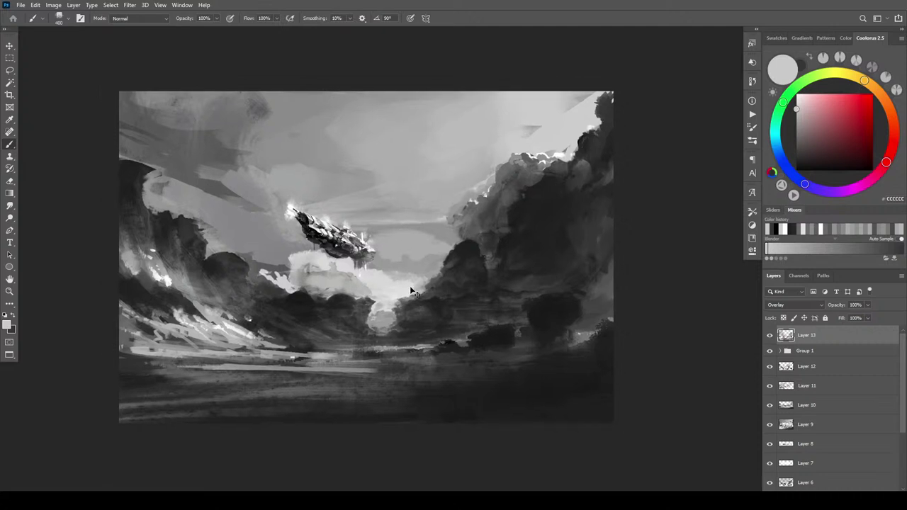
key(ctrl+minus)
key(ctrl+plus)
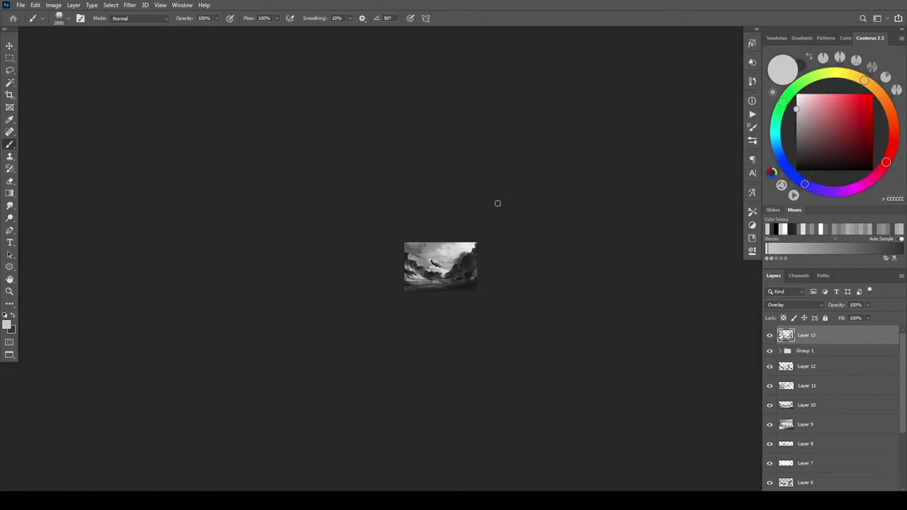
key(ctrl+plus)
key(ctrl+plus)
key(ctrl+plus)
key(ctrl+plus)
key(ctrl+plus)
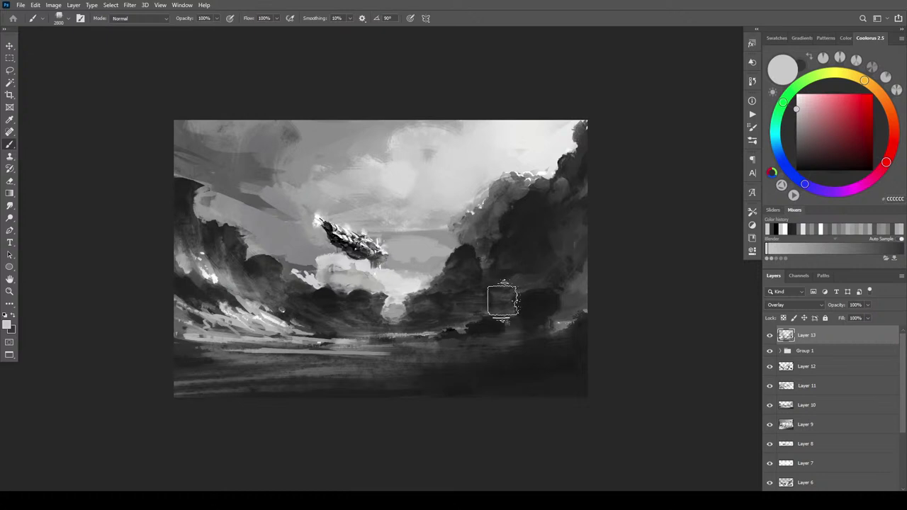
key(ctrl+z)
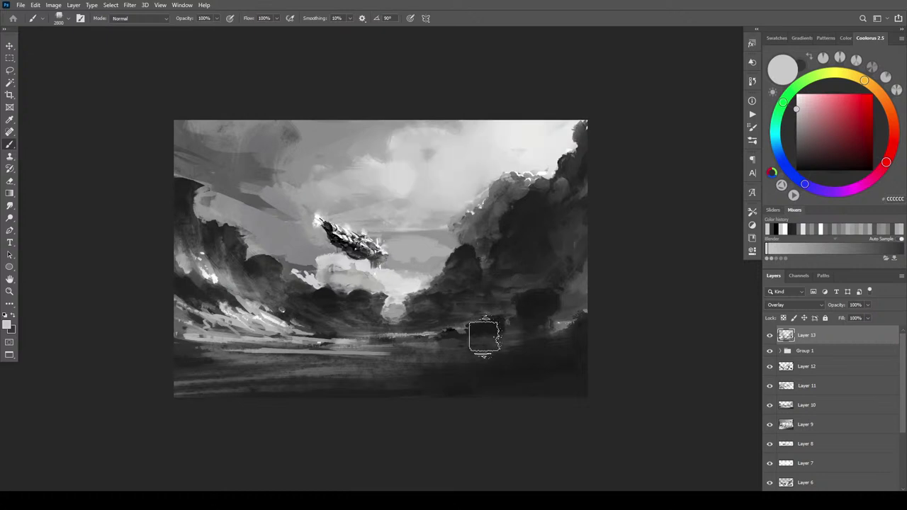
- Smudge the bright patches of sky above the airship with the smudge brush at 1800
key(r)
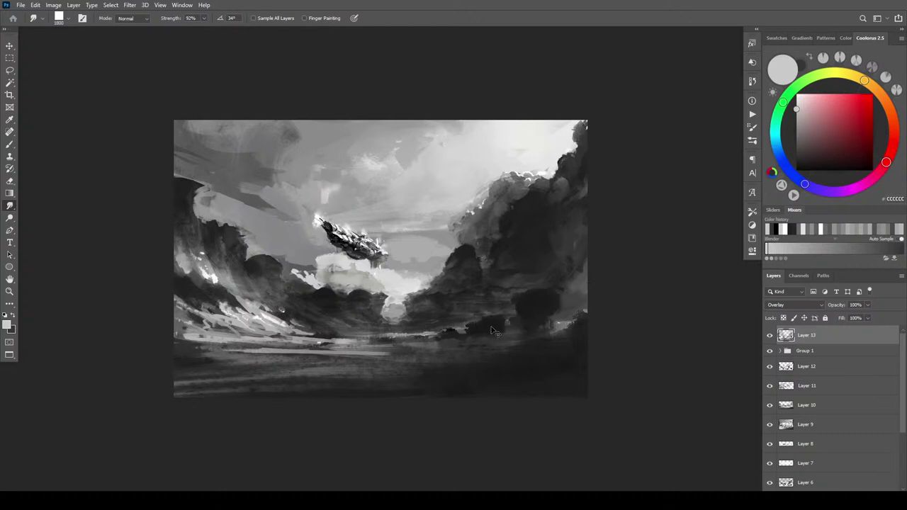
key(ctrl+minus)
key(ctrl+minus)
key(ctrl+minus)
key(ctrl+minus)
key(ctrl+minus)
key(ctrl+minus)
- Smudge the right cloud mass upward, reducing the smudge brush to 1400, and check the composition at thumbnail size
scroll(575, 341, up, 8)
mouse_move(496, 296)
mouse_down()
mouse_move(518, 269)
mouse_move(504, 268)
mouse_move(499, 297)
mouse_move(523, 251)
mouse_move(514, 246)
mouse_move(512, 278)
mouse_move(524, 283)
mouse_move(552, 247)
mouse_move(548, 230)
mouse_move(536, 238)
mouse_move(542, 249)
mouse_move(549, 244)
mouse_move(542, 227)
mouse_move(541, 241)
mouse_move(563, 237)
mouse_move(564, 206)
mouse_move(532, 230)
mouse_move(554, 239)
mouse_move(567, 231)
mouse_move(541, 204)
mouse_move(516, 203)
mouse_up()
key([)
key([)
scroll(457, 278, down, 10)
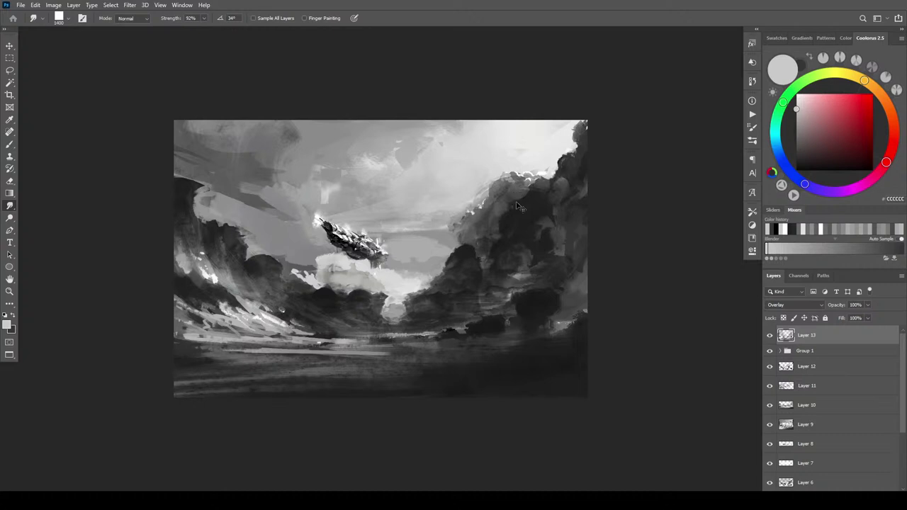
scroll(489, 312, up, 10)
key(x)
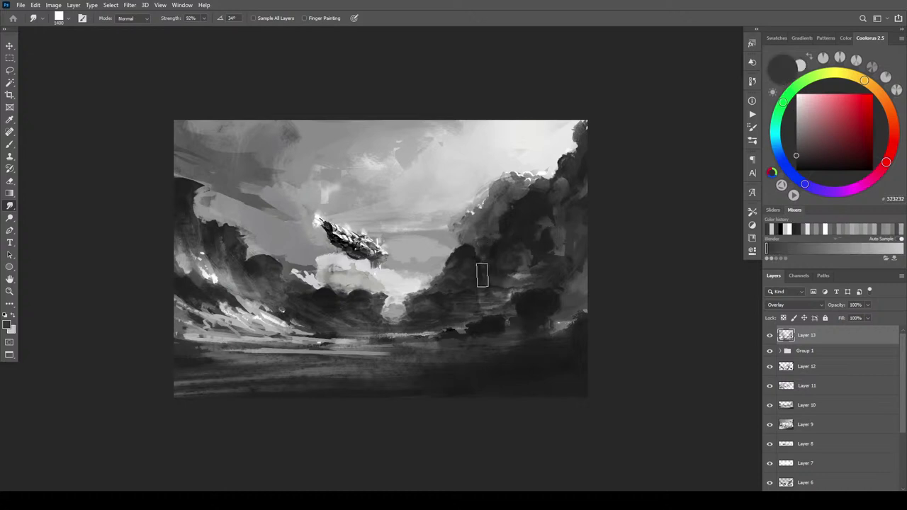
scroll(496, 383, down, 2)
scroll(496, 383, down, 5)
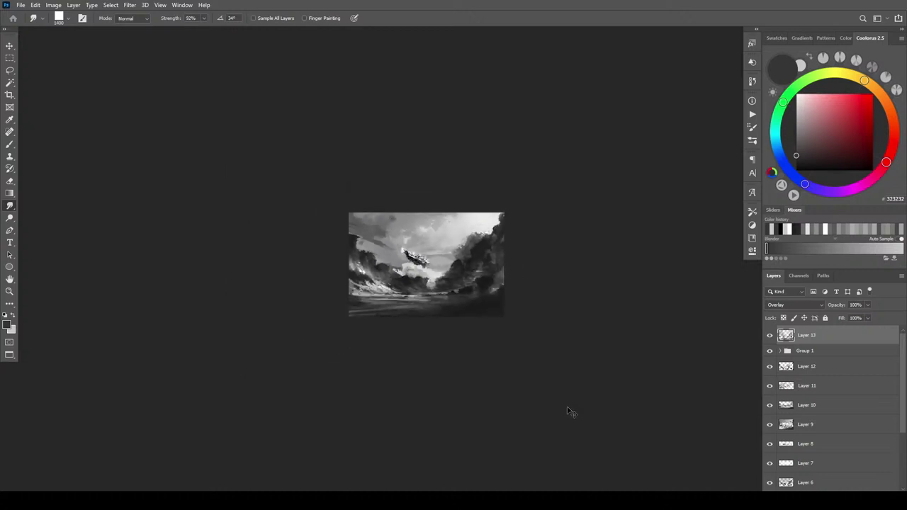
scroll(559, 411, up, 3)
scroll(454, 270, up, 3)
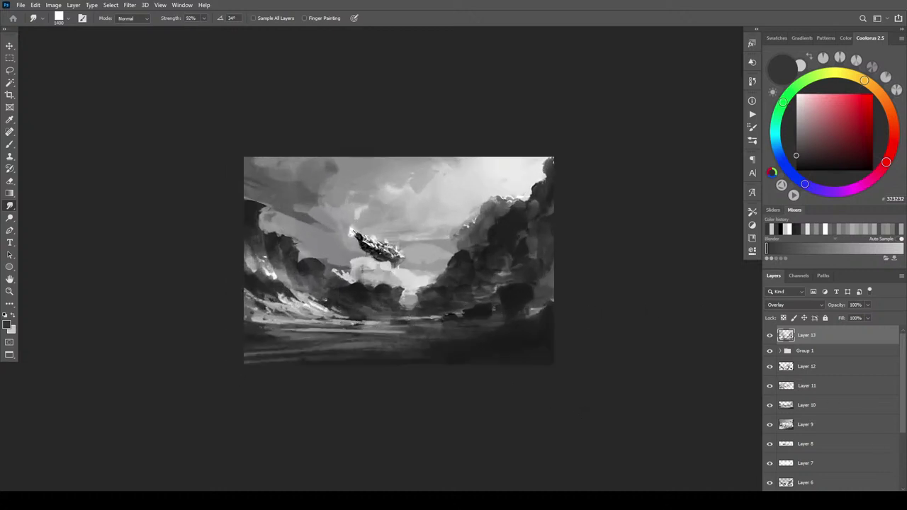
- Create a new layer on top and set up the Brush tool with red FF3A3A for composition guides
key(ctrl+shift+alt+n)
click(856, 95)
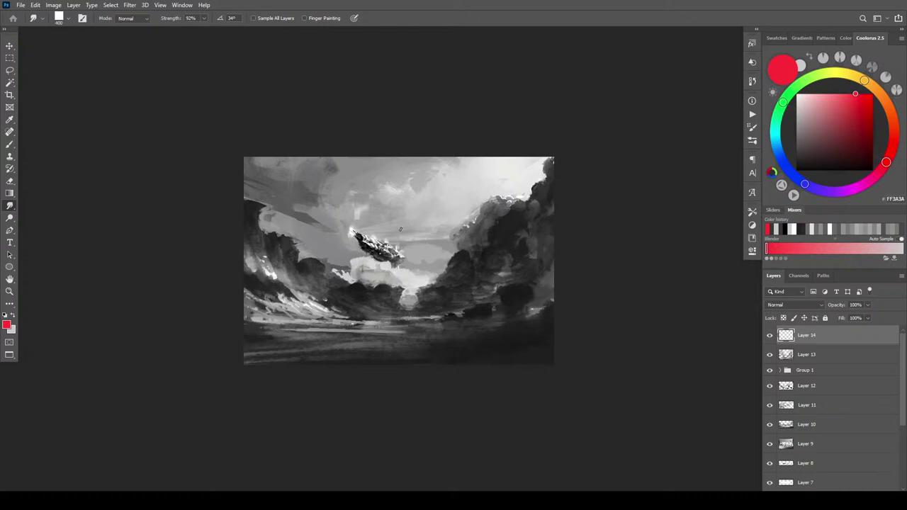
right_click(401, 229)
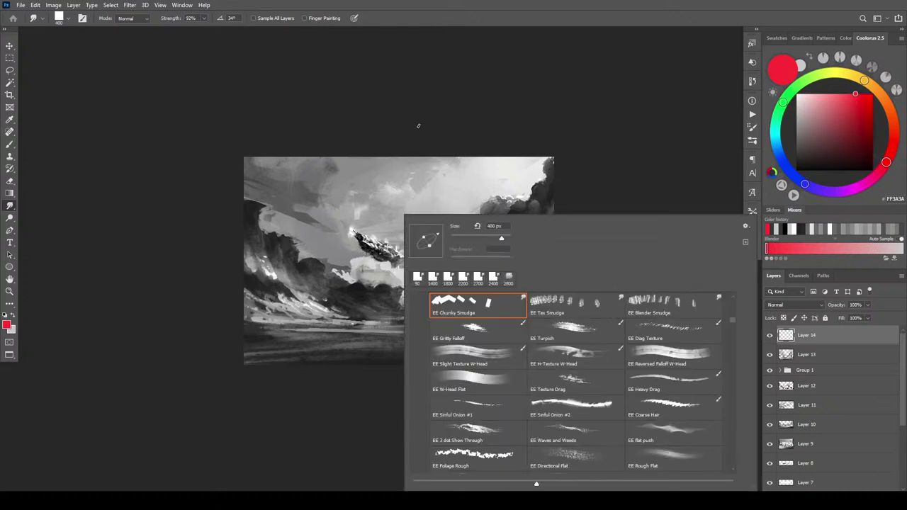
click(418, 126)
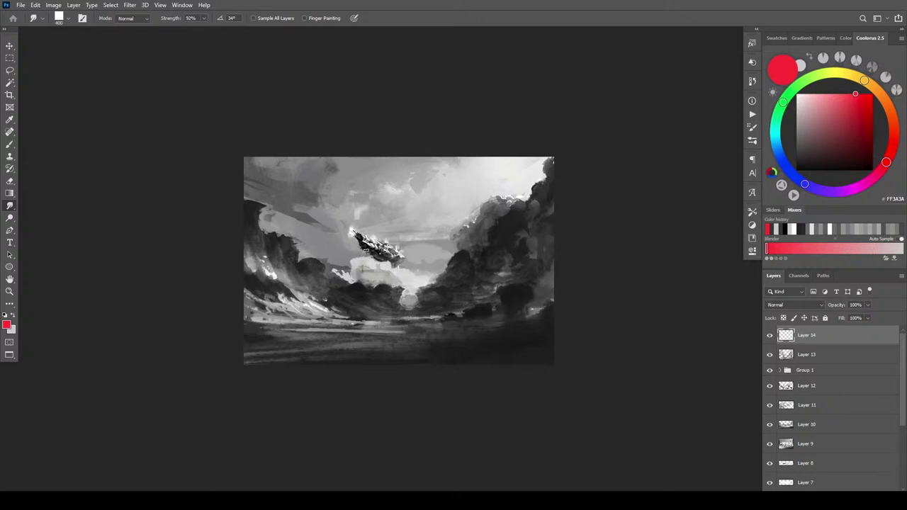
key(b)
click(771, 335)
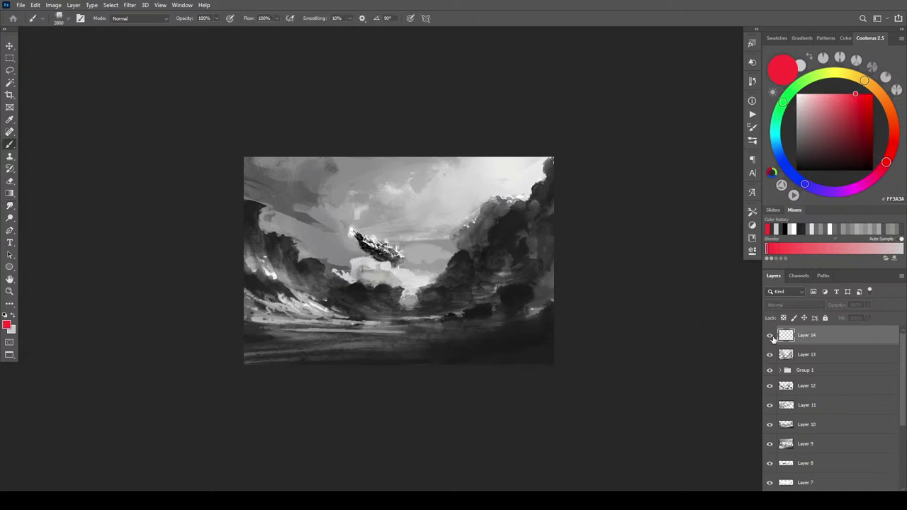
- Draw red guide curves from the left cliff along the horizon, around the right clouds and back to the airship
key(bracketleft)
key(bracketleft)
key(bracketleft)
key(bracketleft)
key(bracketleft)
key(bracketleft)
key(bracketleft)
key(bracketleft)
key(bracketleft)
key(bracketleft)
key(bracketleft)
key(bracketleft)
key(bracketleft)
key(bracketleft)
key(bracketleft)
key(bracketleft)
key(bracketleft)
key(bracketleft)
key(bracketleft)
key(bracketleft)
mouse_move(282, 274)
mouse_down()
mouse_move(354, 311)
mouse_move(527, 288)
mouse_move(417, 232)
mouse_up()
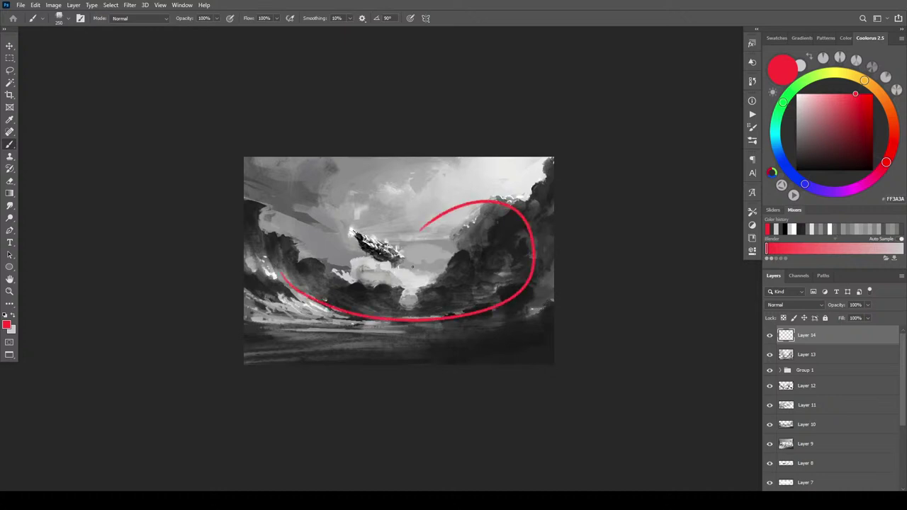
mouse_move(534, 215)
mouse_down()
mouse_move(478, 171)
mouse_move(403, 187)
mouse_move(354, 227)
mouse_up()
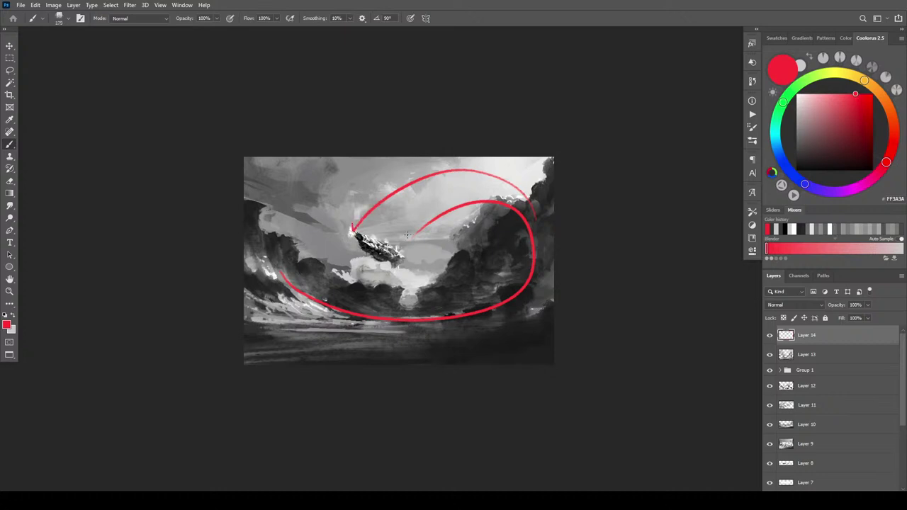
drag(410, 241, 428, 234)
- Check how the red guide curves follow the composition at thumbnail size
key(ctrl+minus)
key(ctrl+minus)
key(ctrl+minus)
key(ctrl+minus)
key(ctrl+minus)
key(ctrl+minus)
key(ctrl+plus)
key(ctrl+plus)
key(ctrl+plus)
key(ctrl+plus)
key(ctrl+plus)
key(ctrl+plus)
- Hide the guide layer, select Layer 13 and check the painting without guides at thumbnail size
click(770, 336)
click(808, 354)
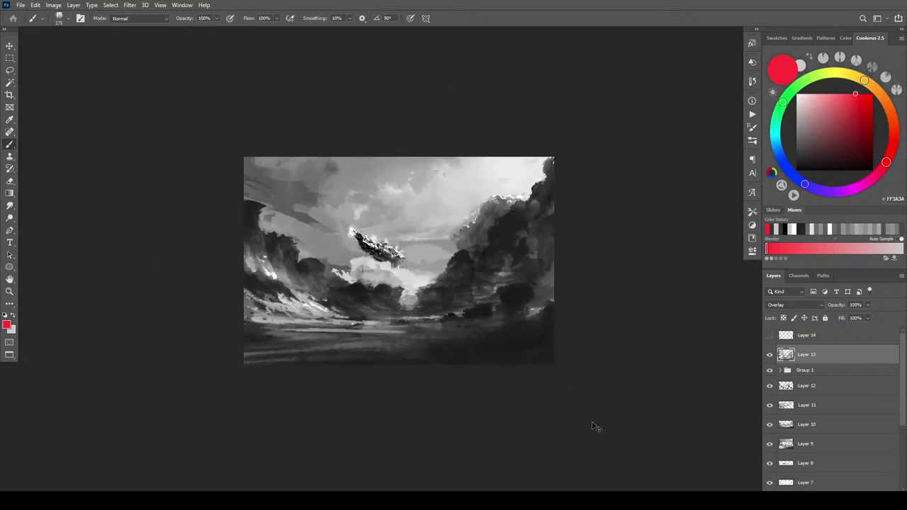
key(ctrl+minus)
key(ctrl+minus)
key(ctrl+minus)
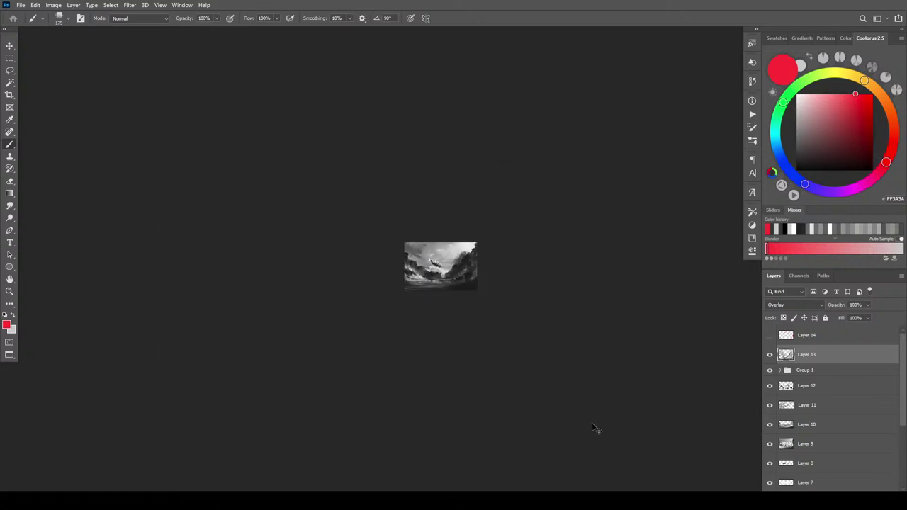
key(ctrl+plus)
key(ctrl+plus)
key(ctrl+plus)
- Add a new layer above Layer 13 and paint curved 7E7E7E grey streaks across the foreground, reducing the brush to 175
key(ctrl+shift+alt+n)
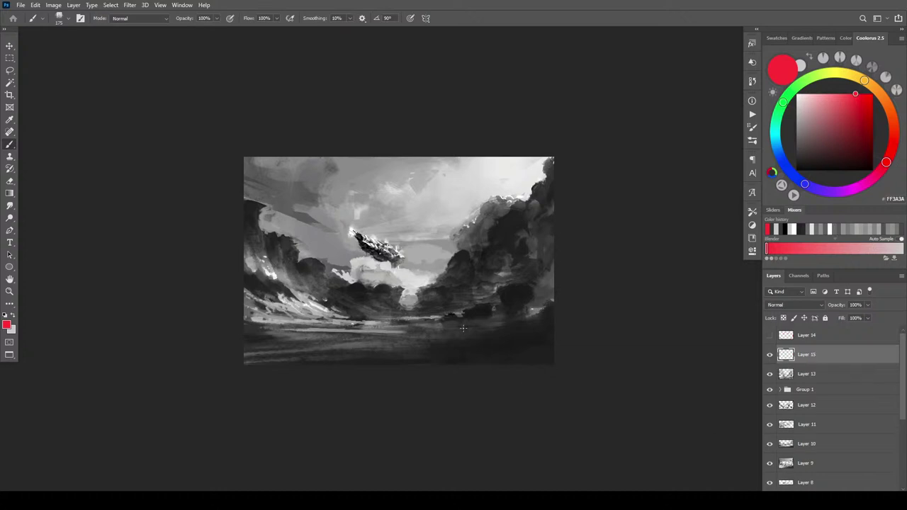
alt+click(400, 333)
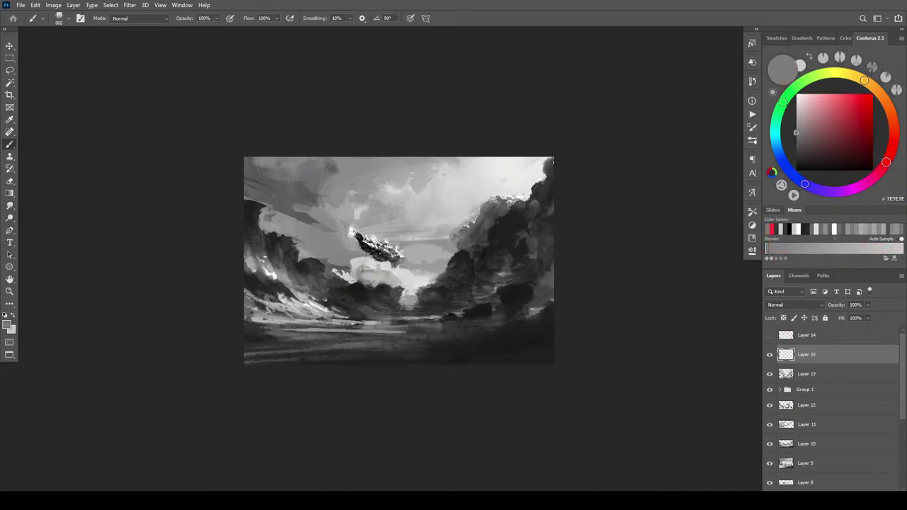
mouse_move(521, 213)
mouse_down()
mouse_move(433, 329)
mouse_move(233, 220)
mouse_up()
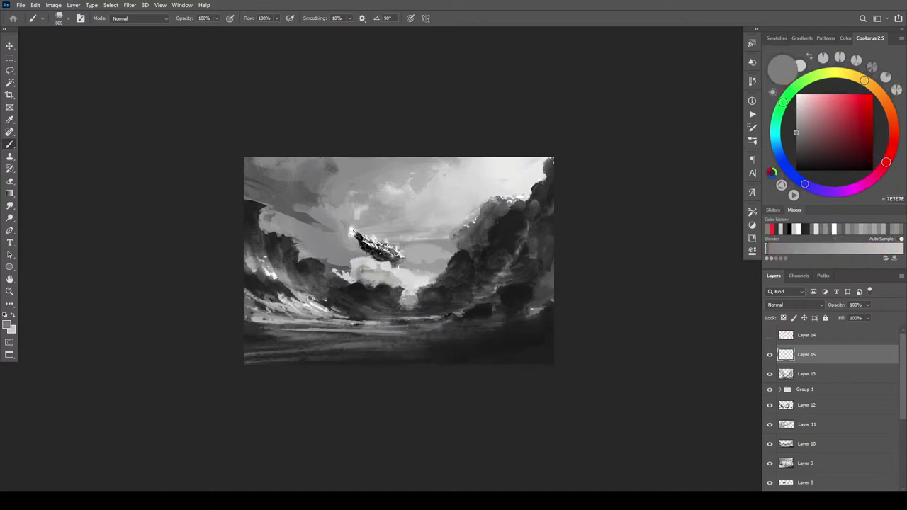
mouse_move(488, 320)
mouse_down()
mouse_move(364, 352)
mouse_move(335, 350)
mouse_up()
key([)
drag(455, 339, 398, 343)
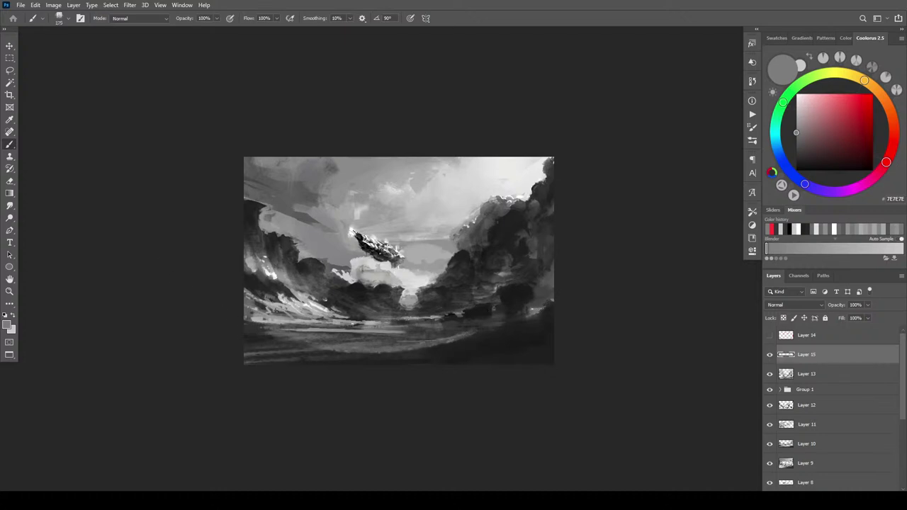
- Refine the foreground curve with sampled greys 2C2C2C and 434343, and extend it along the left edge in light grey
alt+click(488, 323)
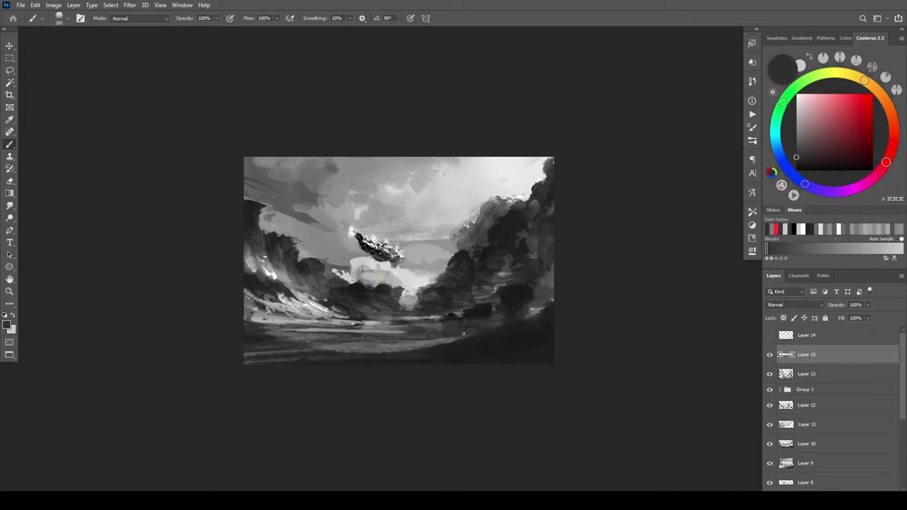
alt+click(396, 351)
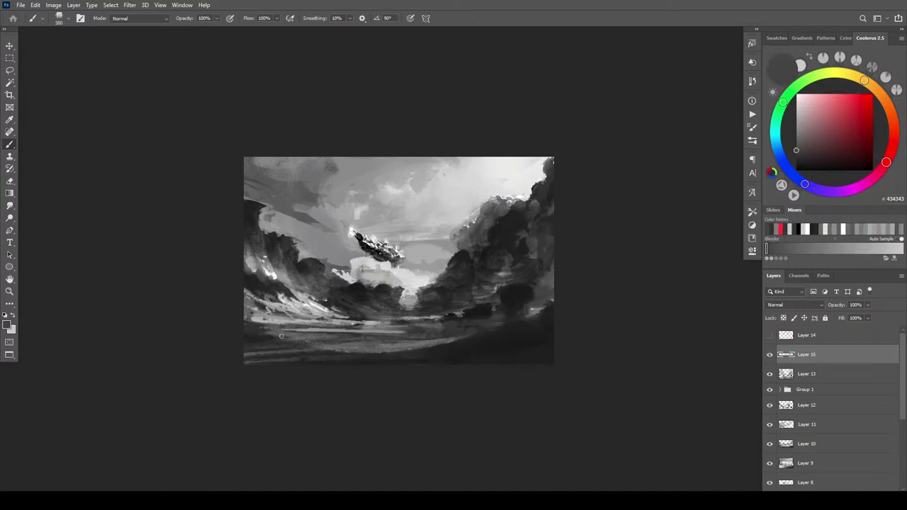
alt+click(321, 333)
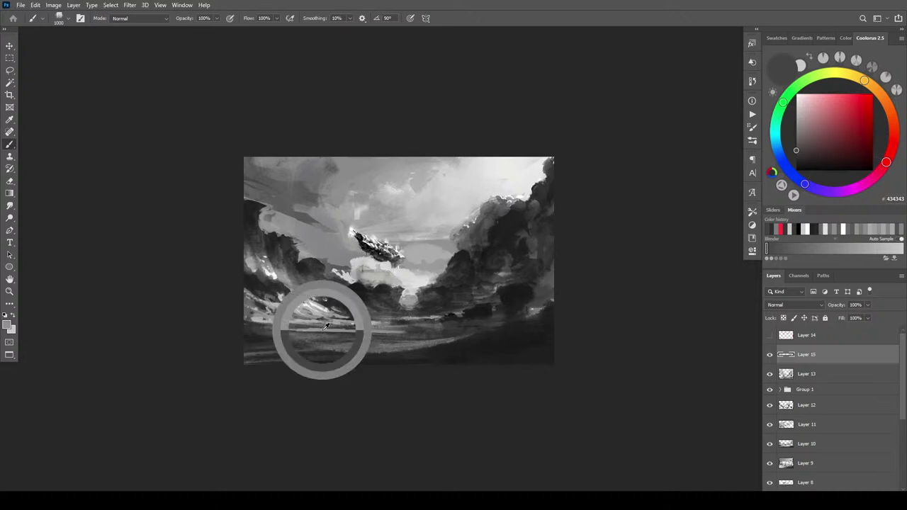
key([)
key([)
drag(245, 320, 263, 331)
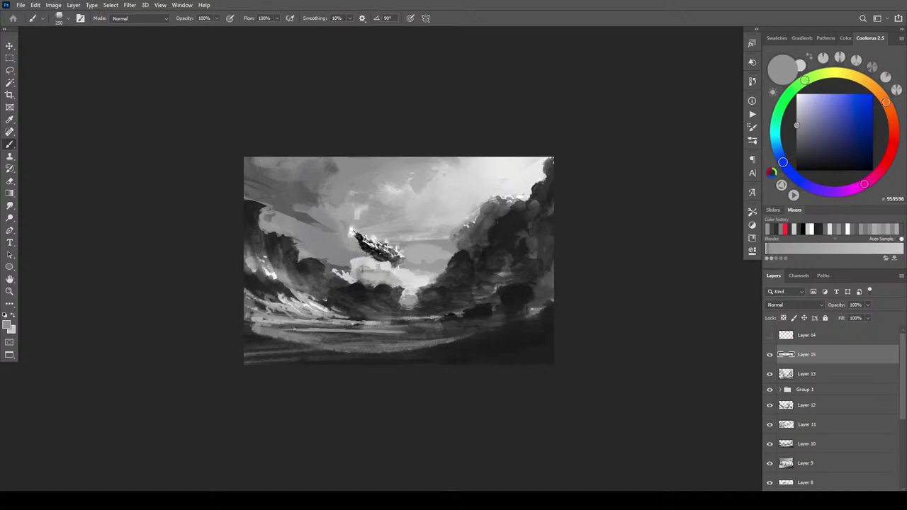
- Paint strokes in sampled greys, from light to near-black, across the lower-left ground of the landscape on Layer 15
alt+click(259, 323)
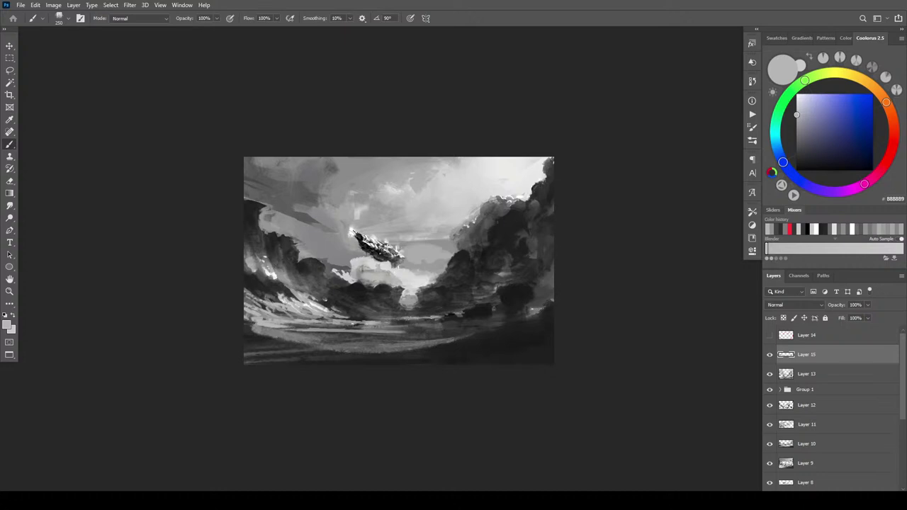
alt+click(326, 338)
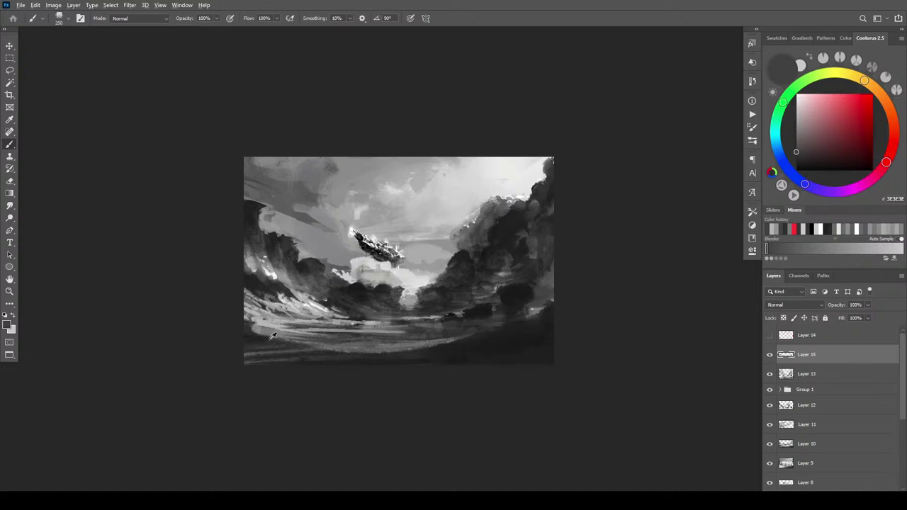
alt+click(272, 336)
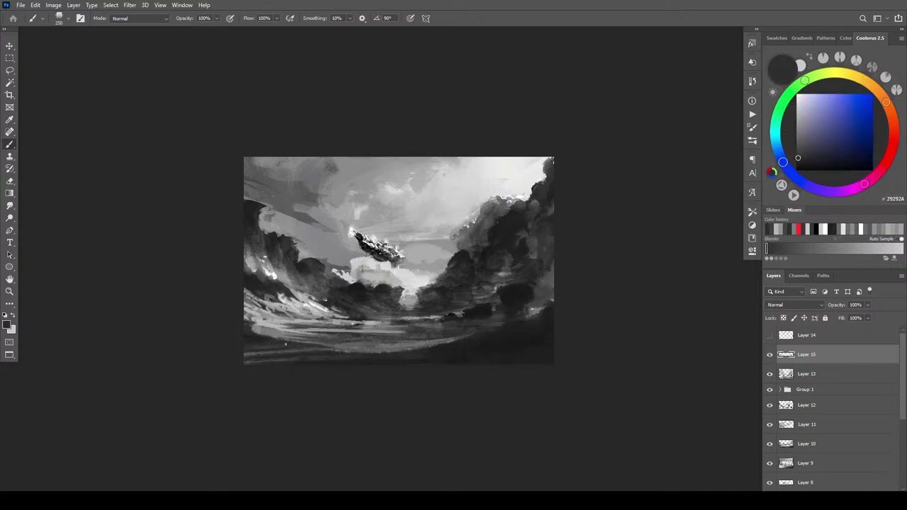
mouse_move(394, 356)
mouse_down()
mouse_move(282, 346)
mouse_move(445, 347)
mouse_move(304, 349)
mouse_move(303, 365)
mouse_move(245, 360)
mouse_move(269, 361)
mouse_up()
- Enlarge the brush to 1000 and paint broad bands across the lower foreground in greys sampled from the ground
alt+click(450, 348)
key(bracketright)
key(bracketright)
key(bracketright)
key(bracketright)
key(bracketright)
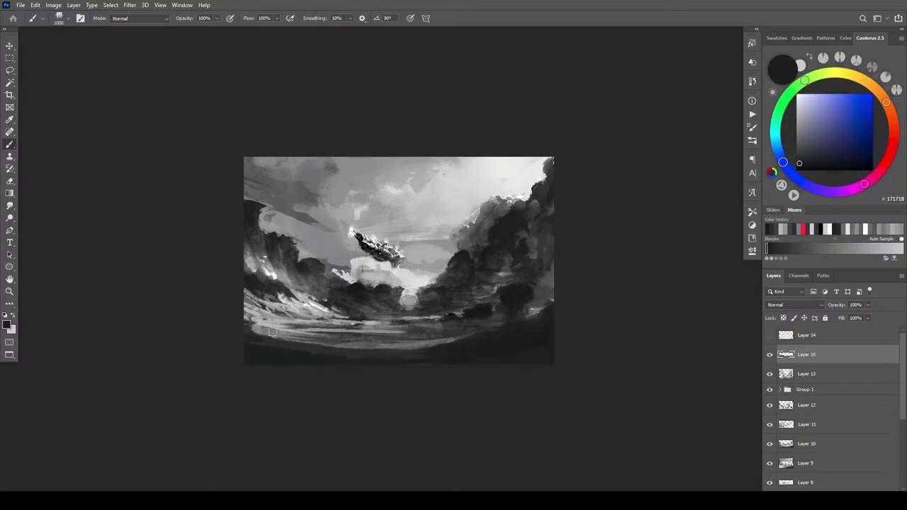
alt+click(274, 333)
mouse_move(237, 344)
mouse_down()
mouse_move(366, 365)
mouse_move(296, 352)
mouse_move(376, 362)
mouse_move(333, 355)
mouse_move(452, 343)
mouse_up()
- Reduce the brush to 400 and refine the light foreground bands with sampled mid and dark greys
key(bracketleft)
key(bracketleft)
key(bracketleft)
key(bracketleft)
key(bracketleft)
key(bracketleft)
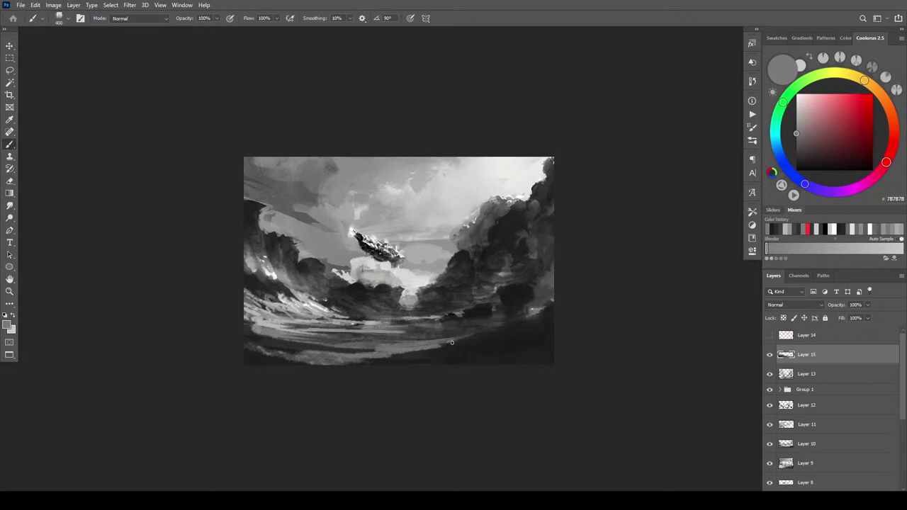
alt+click(374, 340)
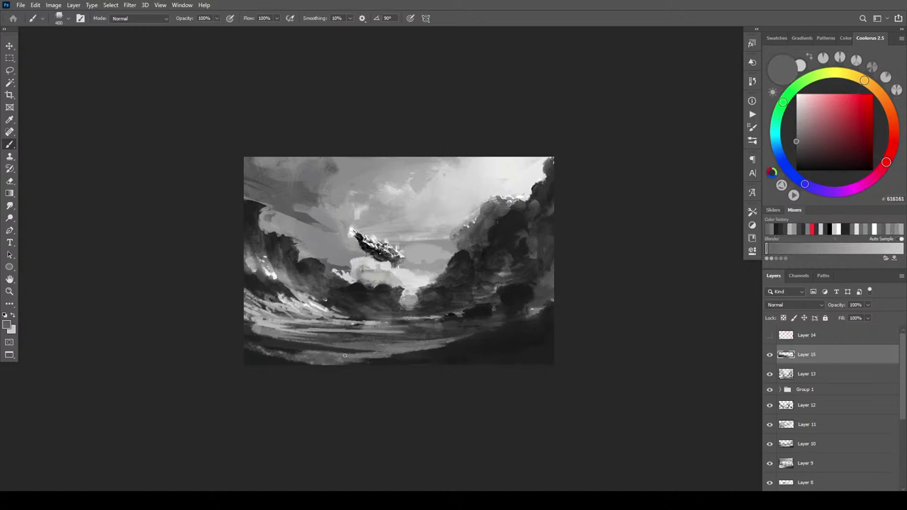
alt+click(348, 346)
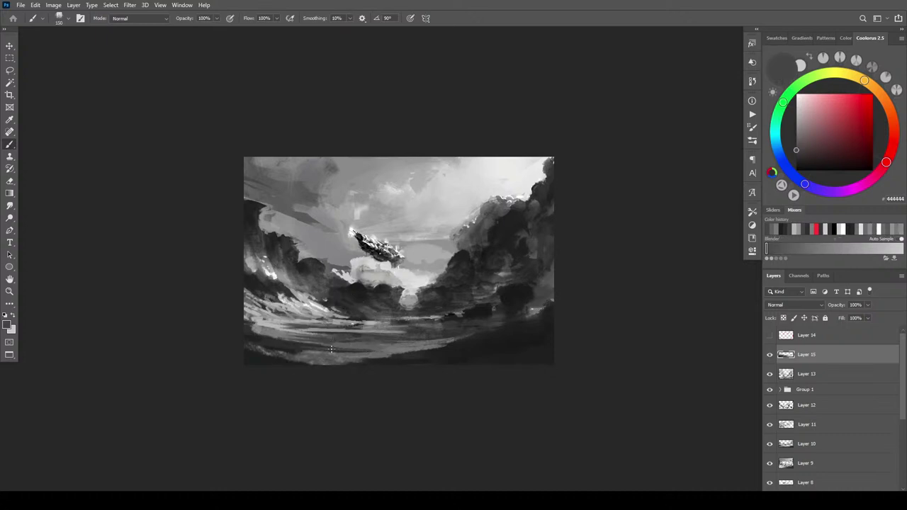
- Paint thin horizontal streaks across the middle of the ground in sampled greys with a 150 brush
alt+click(415, 336)
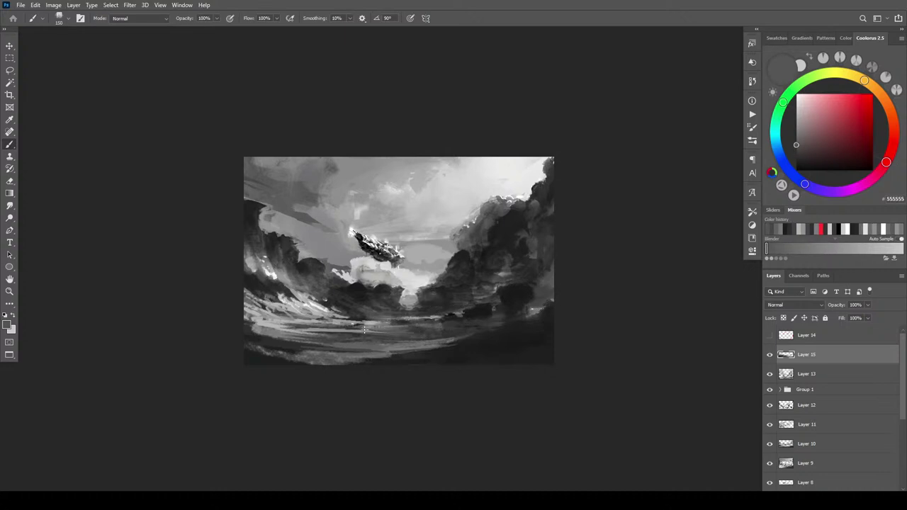
alt+click(364, 326)
alt+click(370, 333)
drag(371, 335, 414, 333)
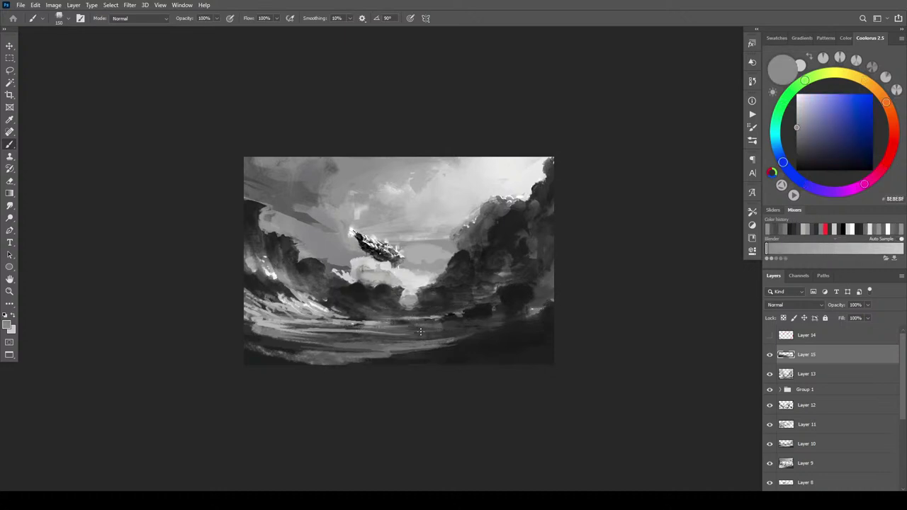
mouse_move(346, 333)
mouse_down()
mouse_move(421, 331)
mouse_move(304, 317)
mouse_move(351, 330)
mouse_up()
- Enlarge the brush to 700 and sweep sampled grey strokes across the middle of the ground plane
key(])
key(])
key(])
key(])
key(])
key(])
key(])
key(])
alt+click(310, 324)
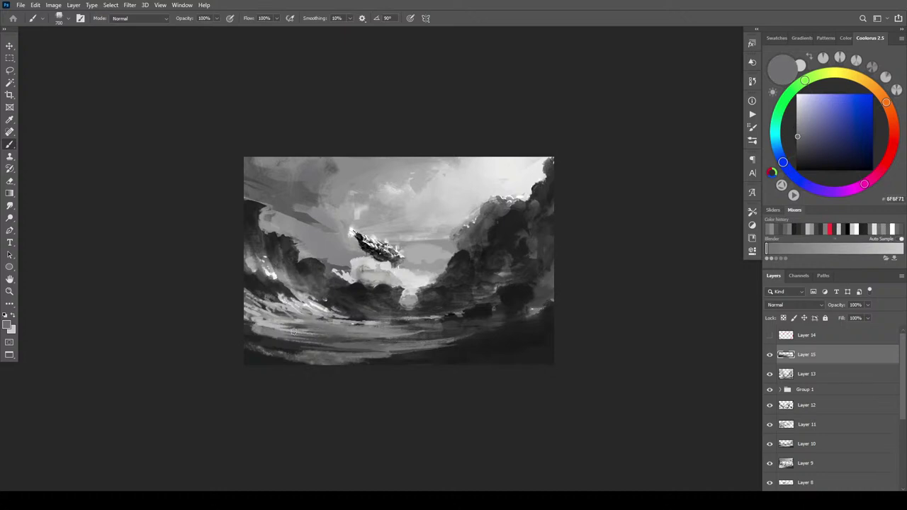
alt+click(424, 331)
drag(432, 330, 343, 332)
- Reduce the brush size and paint dark grey 363636 strokes through the central foreground
key(])
key(])
key(])
key(])
key([)
key([)
key([)
key([)
key([)
key([)
key([)
key([)
key([)
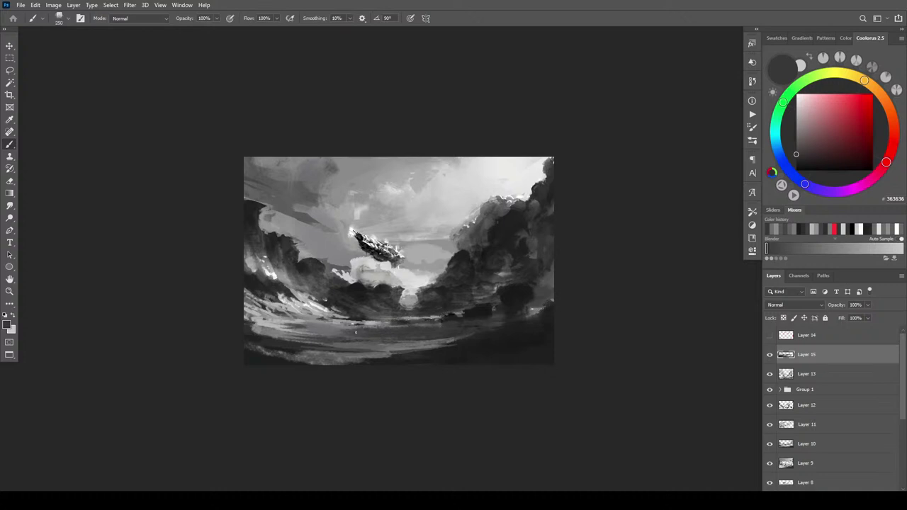
drag(457, 334, 360, 345)
- Darken the right side of the foreground with broad strokes, using brush sizes 1000 and 800 and a sampled near-black
key(])
key(])
key(])
key(])
key(])
drag(476, 336, 393, 351)
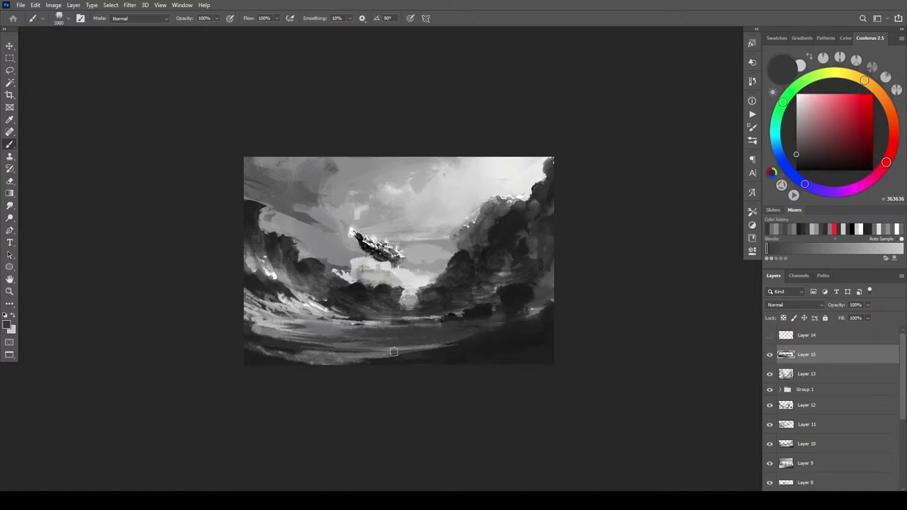
key(bracketleft)
alt+click(489, 343)
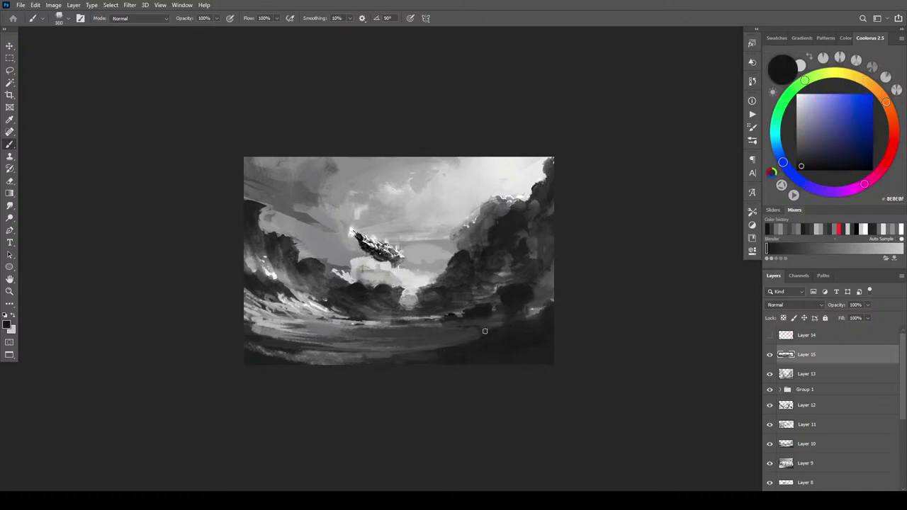
drag(463, 346, 410, 357)
- Break up the foreground bands with sampled dark and mid-grey strokes using a 300 brush
key(ctrl+minus)
key(ctrl+minus)
key(ctrl+minus)
key(ctrl+minus)
key(ctrl+minus)
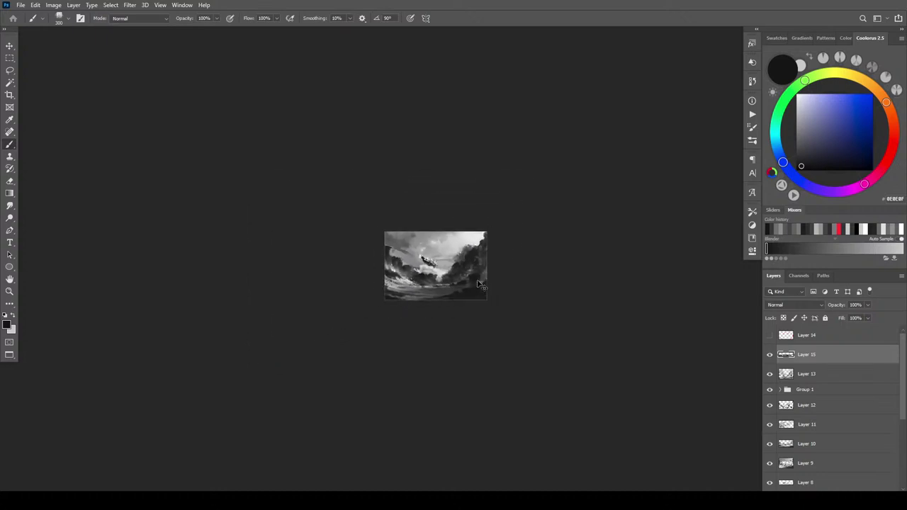
key(ctrl+plus)
key(ctrl+plus)
key(ctrl+plus)
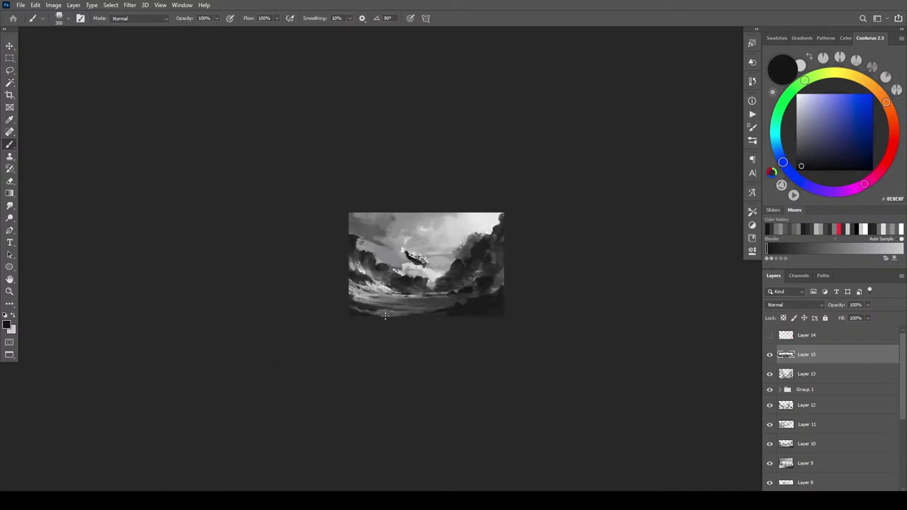
key(bracketright)
alt+click(366, 304)
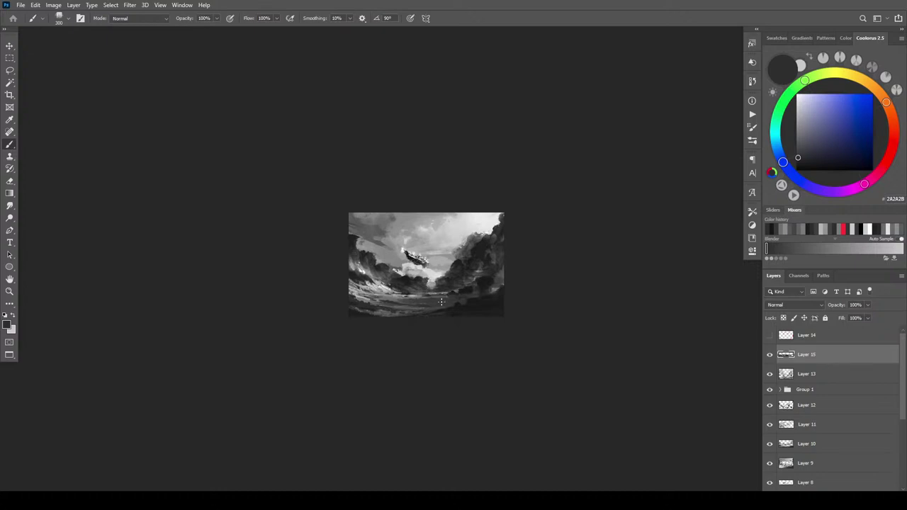
alt+click(401, 295)
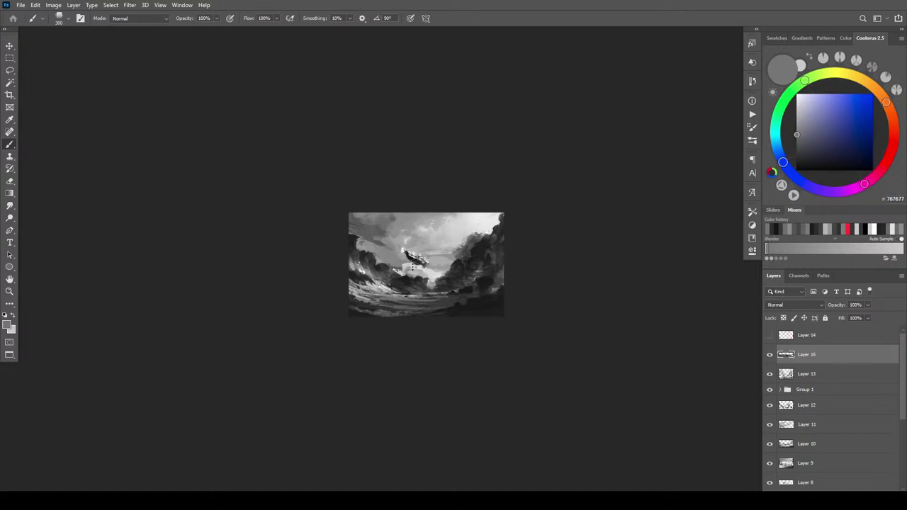
- Paint curved wisps in the sky above the airship with sampled light greys and a 500 brush
alt+click(404, 239)
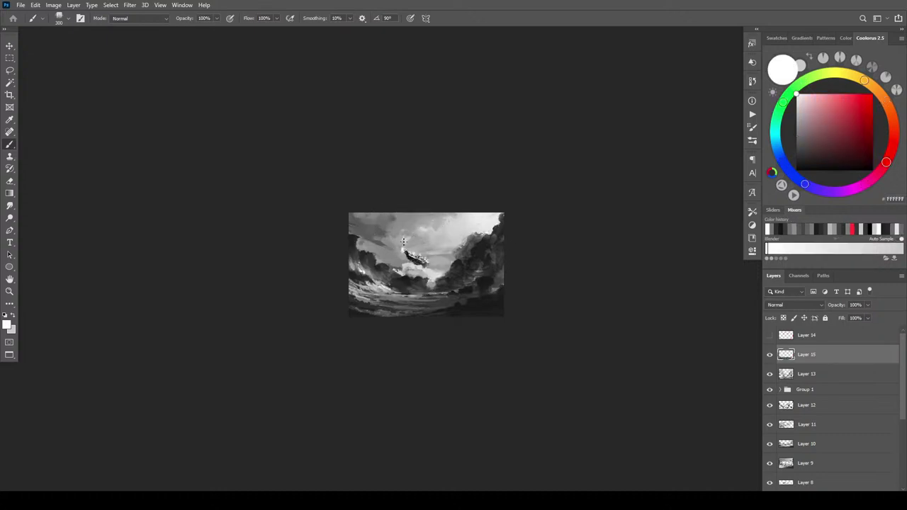
alt+click(404, 240)
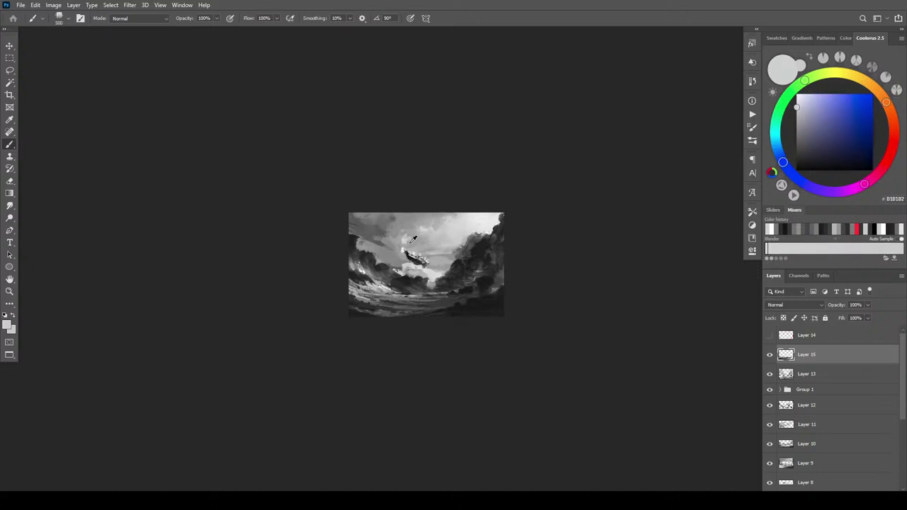
alt+click(407, 239)
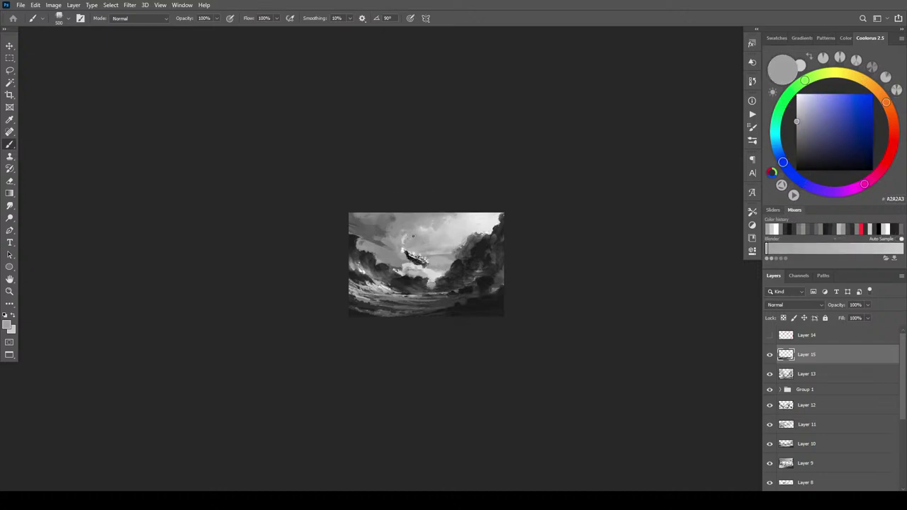
alt+click(402, 238)
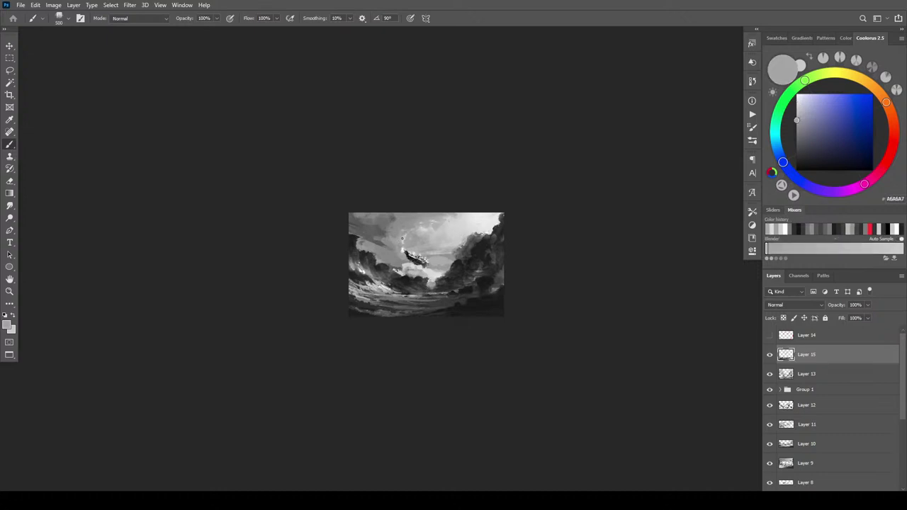
alt+click(402, 241)
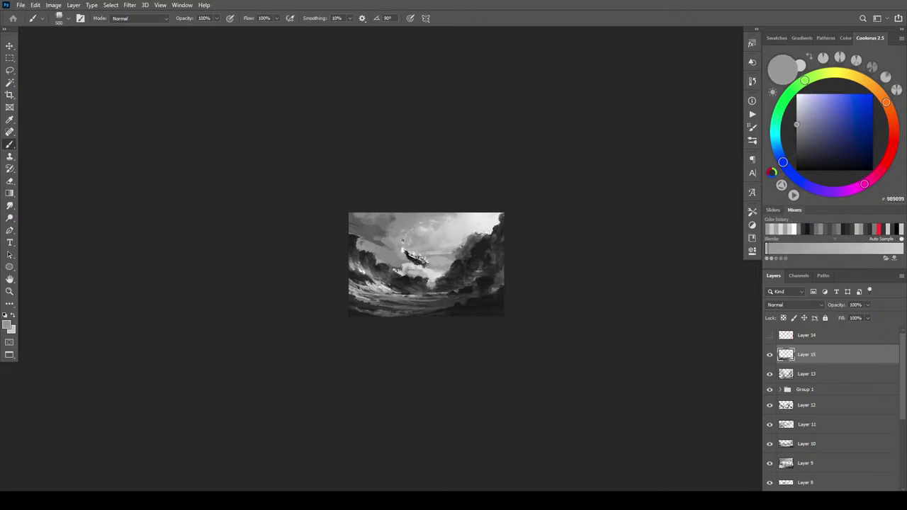
alt+click(423, 227)
alt+click(423, 229)
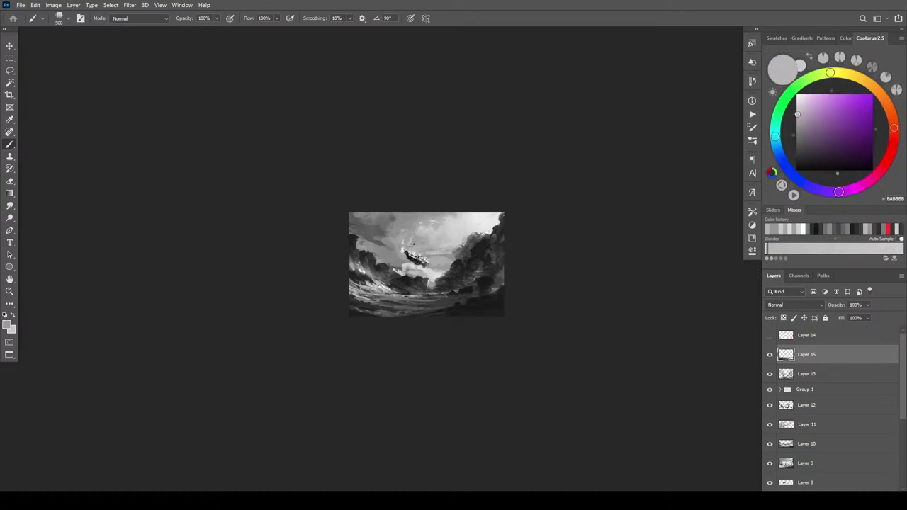
alt+click(412, 242)
alt+click(417, 223)
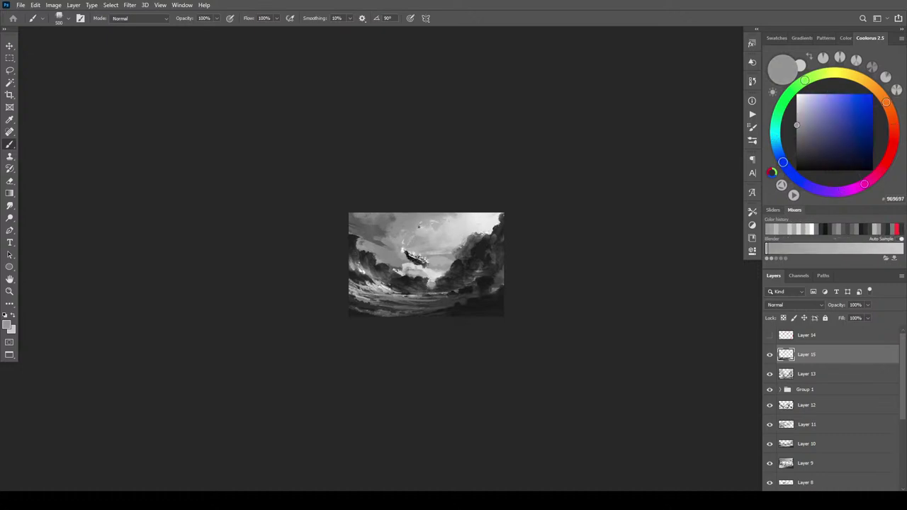
alt+click(434, 222)
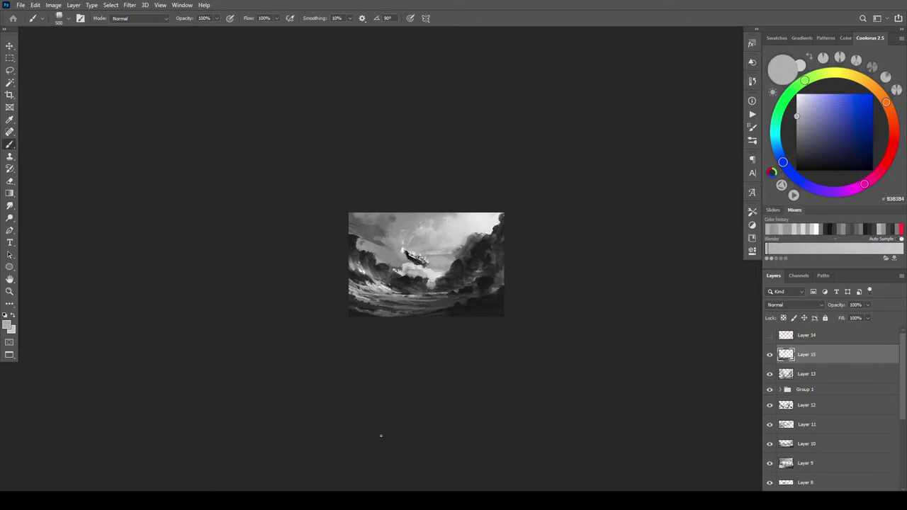
- Blend the sky around the airship's raised end using smaller brush sizes and greys sampled beside it
key(ctrl+plus)
key(ctrl+plus)
key(ctrl+plus)
key(ctrl+plus)
key(ctrl+plus)
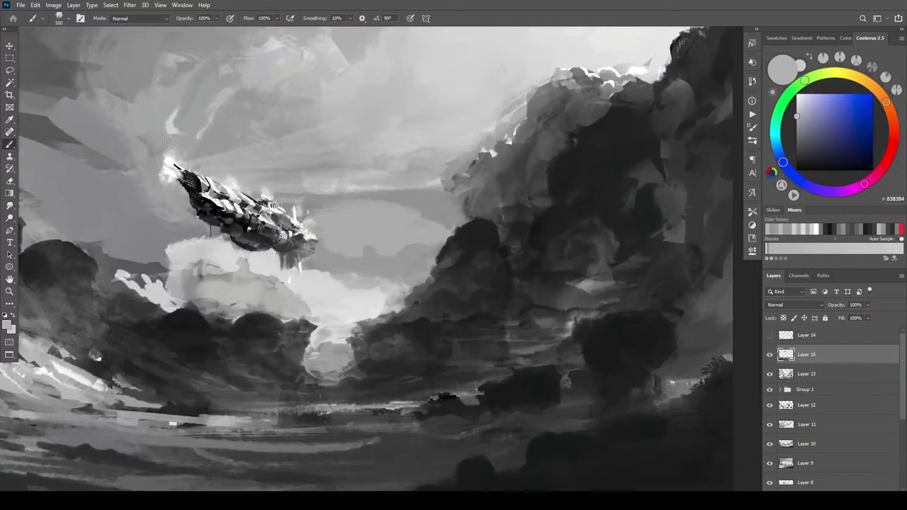
alt+click(160, 155)
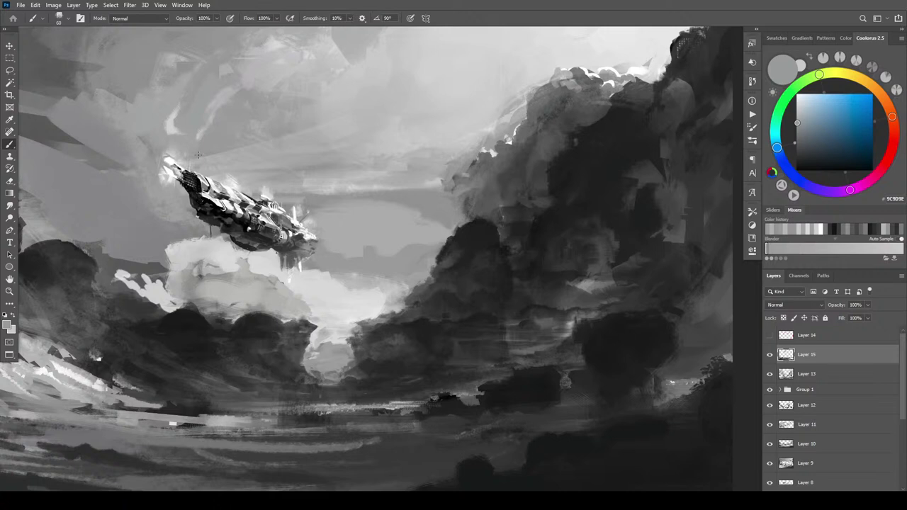
alt+click(169, 146)
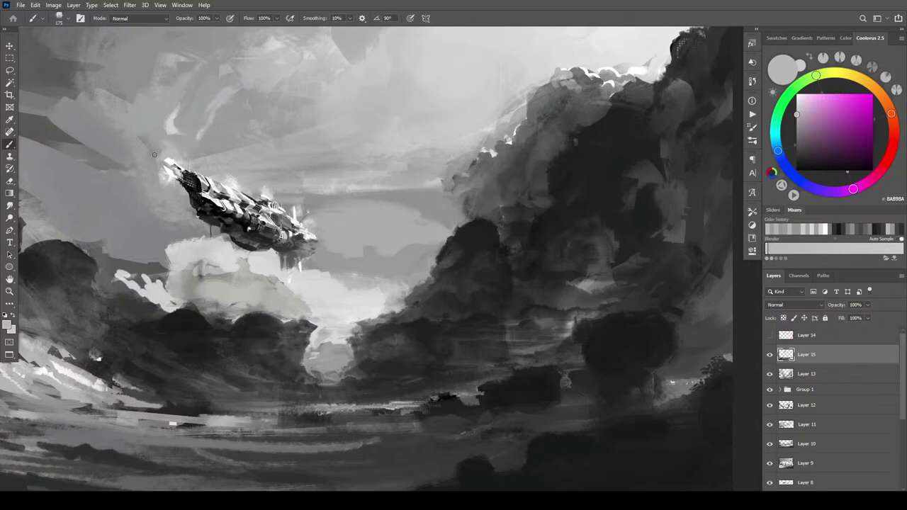
- Shrink the brush and paint thin dark spars projecting from the underside of the airship's raised end
key(bracketleft)
key(bracketleft)
key(bracketleft)
key(bracketleft)
alt+click(206, 197)
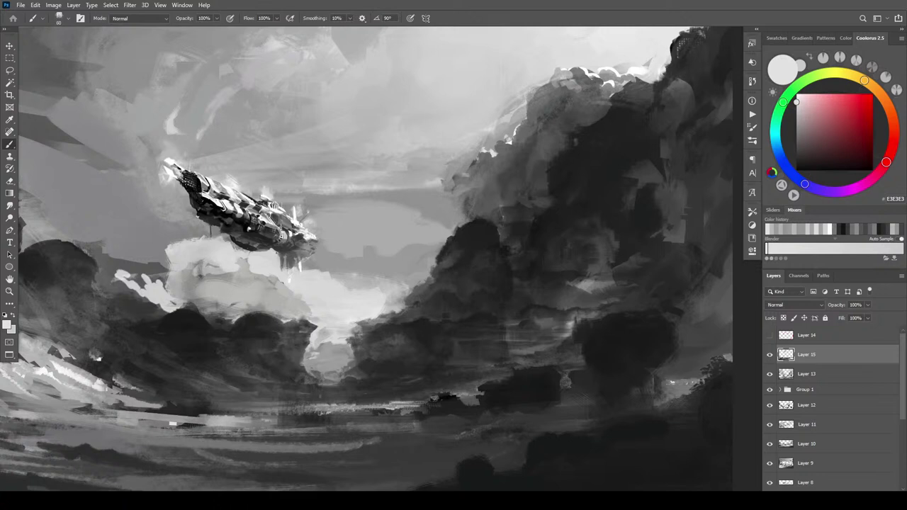
key(bracketleft)
key(bracketleft)
key(bracketleft)
key(bracketleft)
key(bracketleft)
drag(181, 193, 202, 203)
alt+click(183, 203)
drag(168, 199, 181, 204)
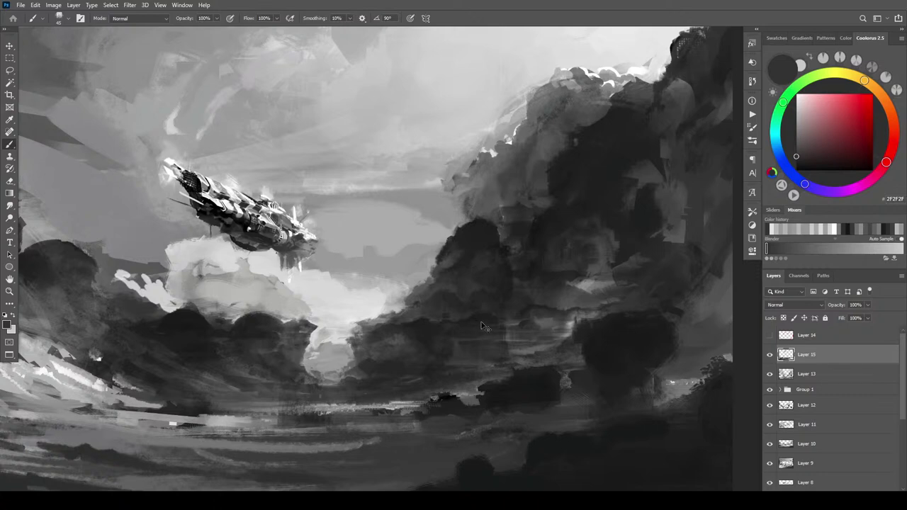
- Add a light E2E2E2 accent along the thin spar beneath the airship's raised end
key(ctrl+minus)
key(ctrl+plus)
alt+click(189, 193)
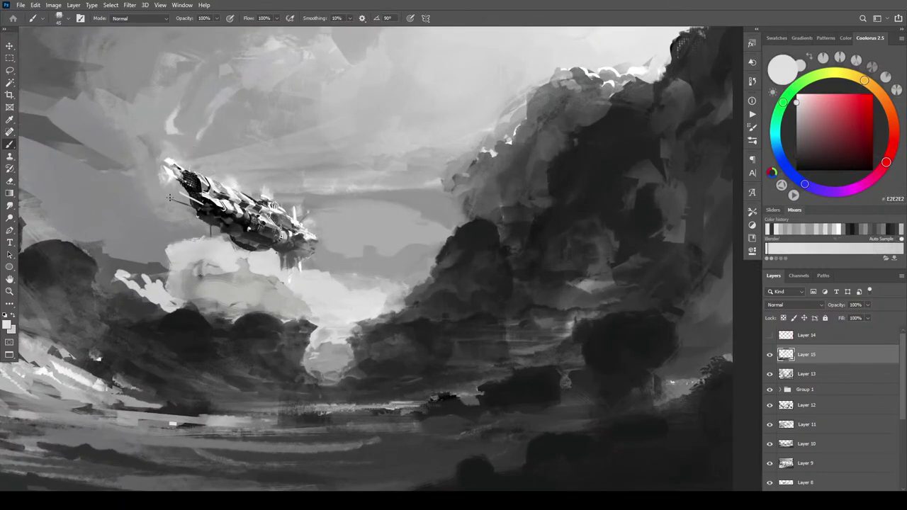
drag(169, 200, 183, 204)
- Compare the whole painting with Layer 15 hidden and shown, leaving the layer visible
key(ctrl+minus)
key(ctrl+minus)
scroll(484, 251, down, 3)
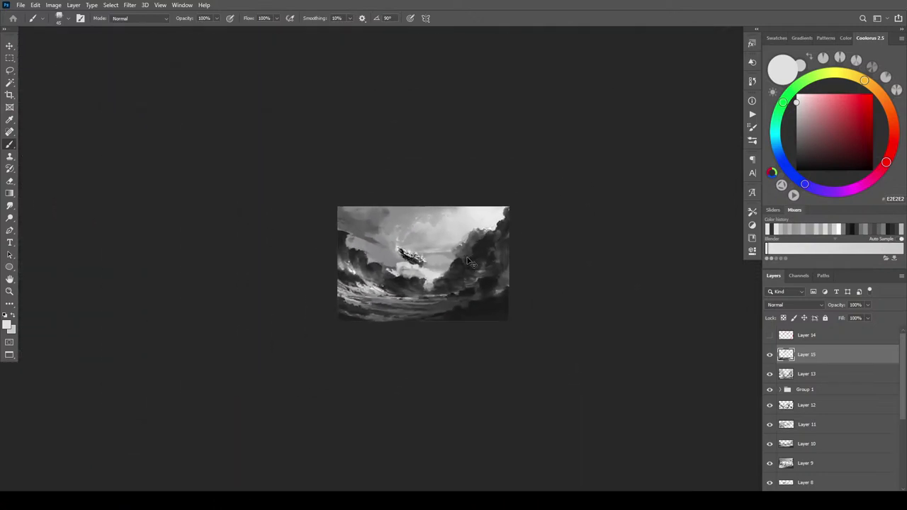
scroll(465, 261, up, 4)
scroll(465, 260, up, 2)
scroll(457, 262, down, 2)
scroll(457, 262, up, 2)
click(769, 356)
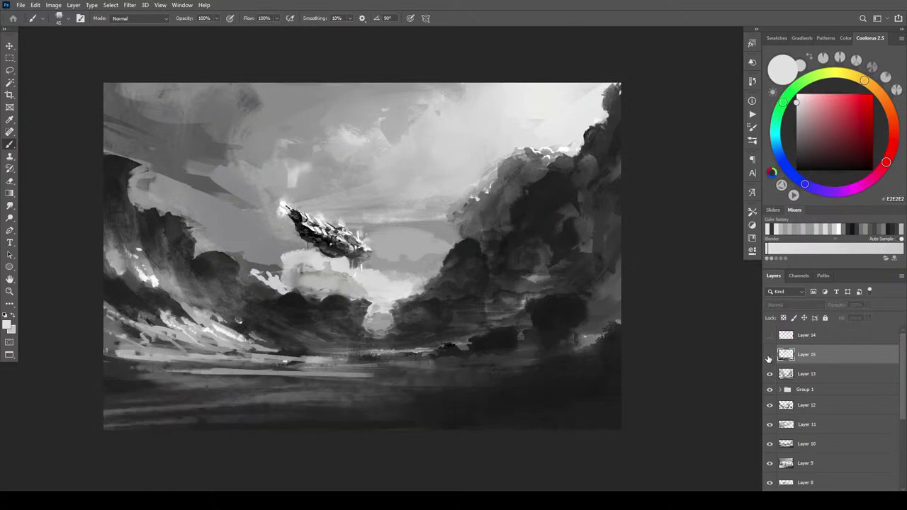
click(770, 356)
click(769, 356)
click(770, 356)
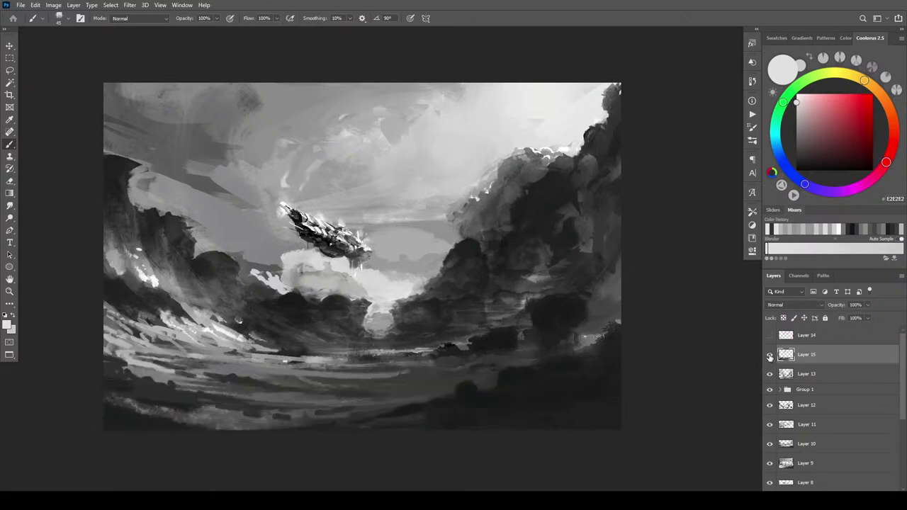
alt+click(348, 367)
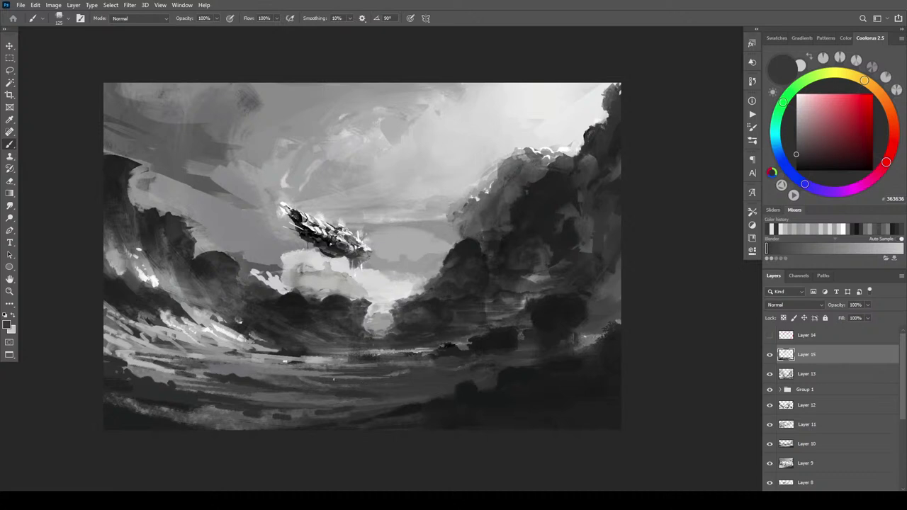
drag(344, 374, 308, 372)
key(ctrl+z)
key(ctrl+z)
key(ctrl+z)
key(ctrl+z)
- Create a new empty layer above Layer 15 and hide Layer 15
alt+click(393, 368)
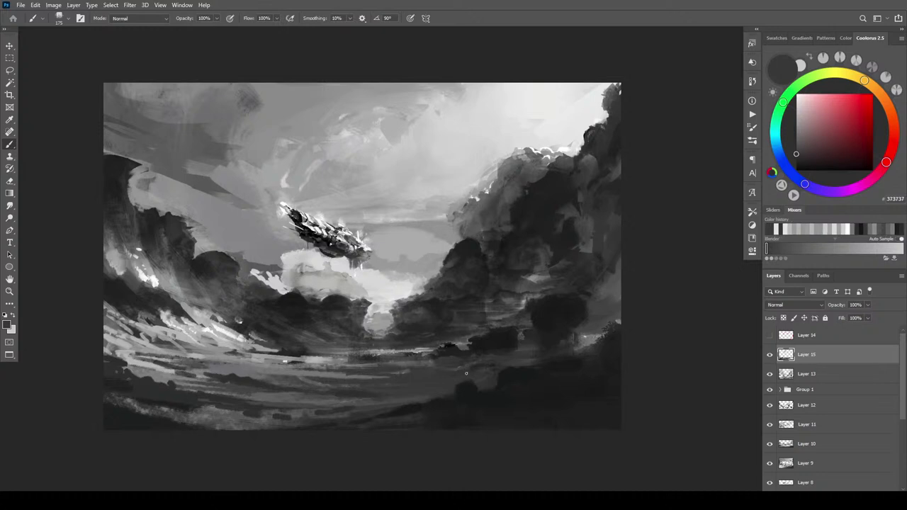
alt+click(435, 341)
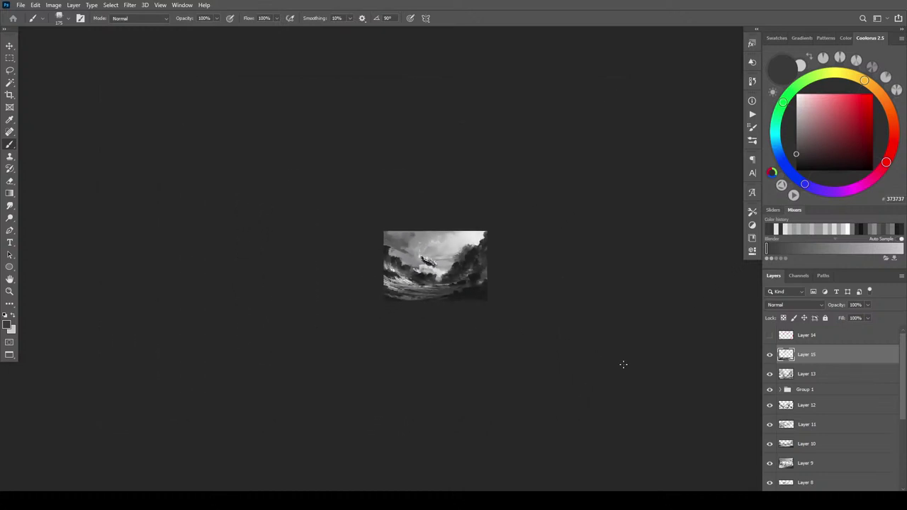
key(ctrl+j)
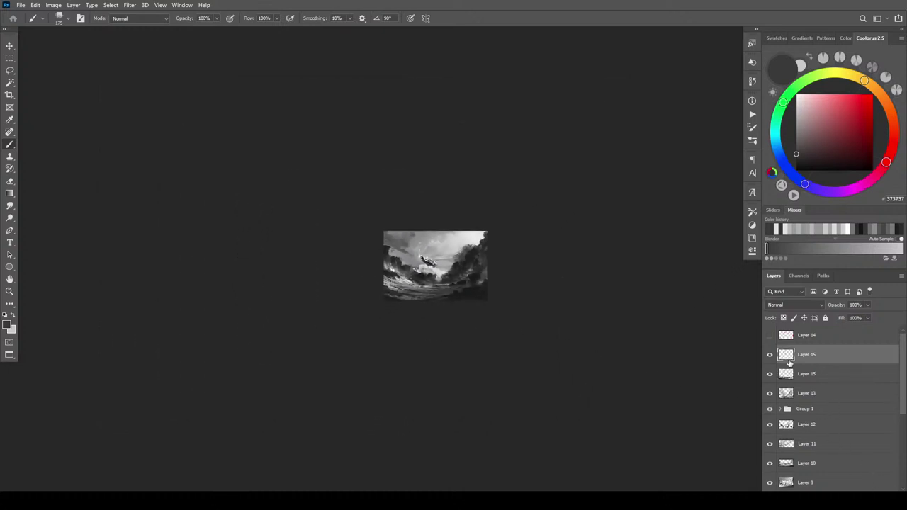
click(769, 373)
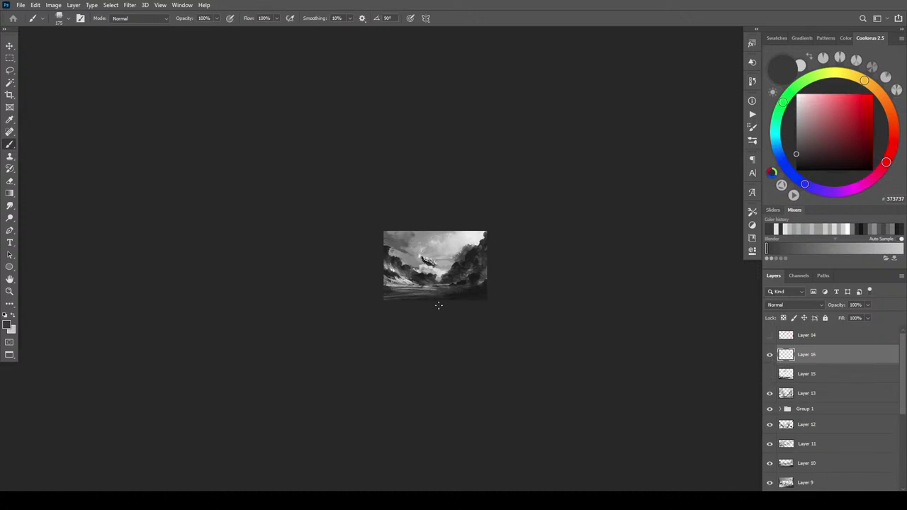
- Enlarge the brush and paint 585959 grey streaks along the lower edge of the foreground on Layer 16
alt+click(469, 267)
drag(474, 270, 471, 275)
key(])
key(])
key(])
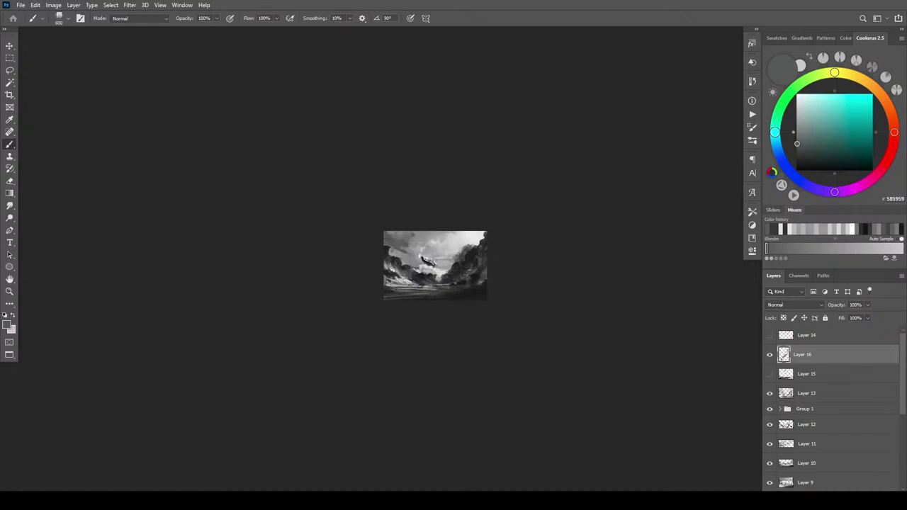
mouse_move(448, 299)
mouse_down()
mouse_move(398, 292)
mouse_move(456, 298)
mouse_up()
key([)
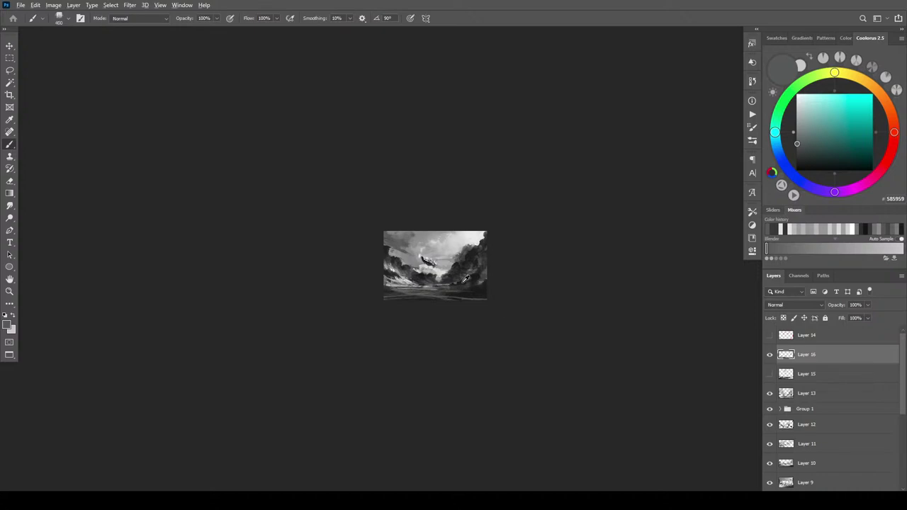
- Darken the foreground below the right cloud bank with near-black and lay a light grey band across its left part
alt+click(464, 284)
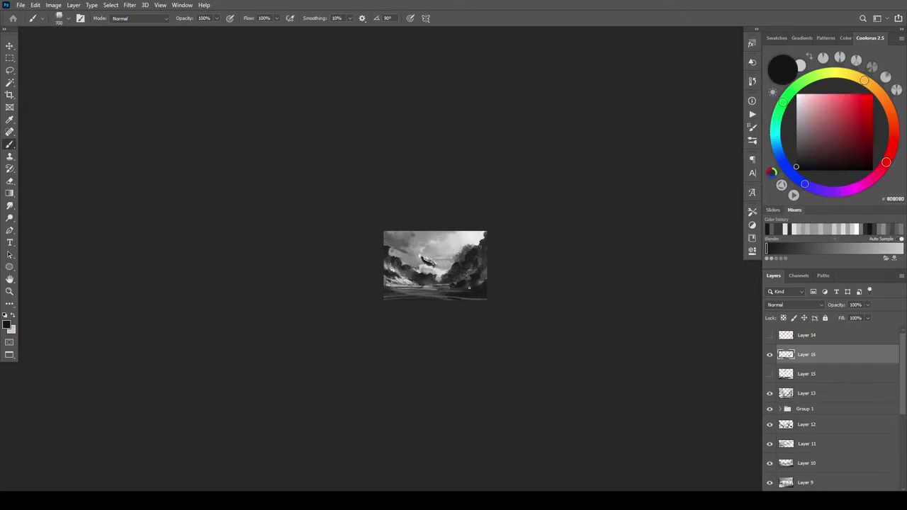
drag(446, 290, 460, 289)
alt+click(393, 285)
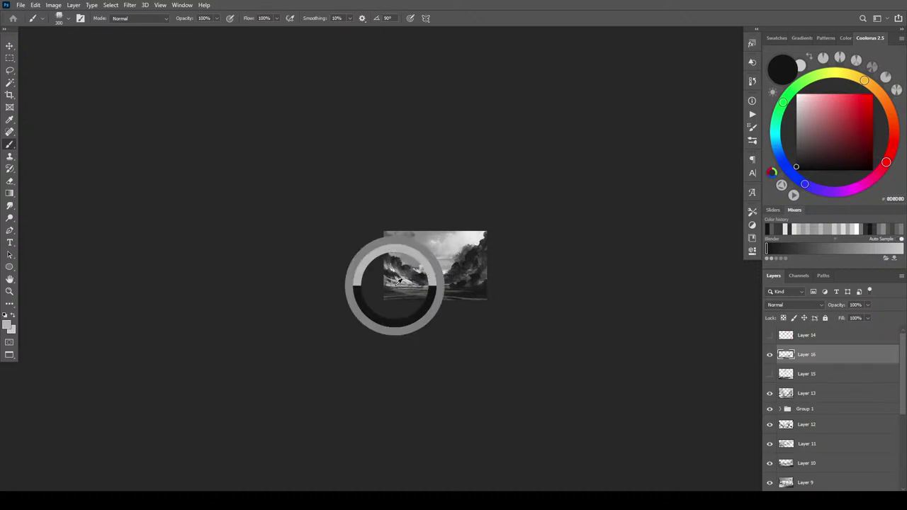
drag(392, 290, 414, 288)
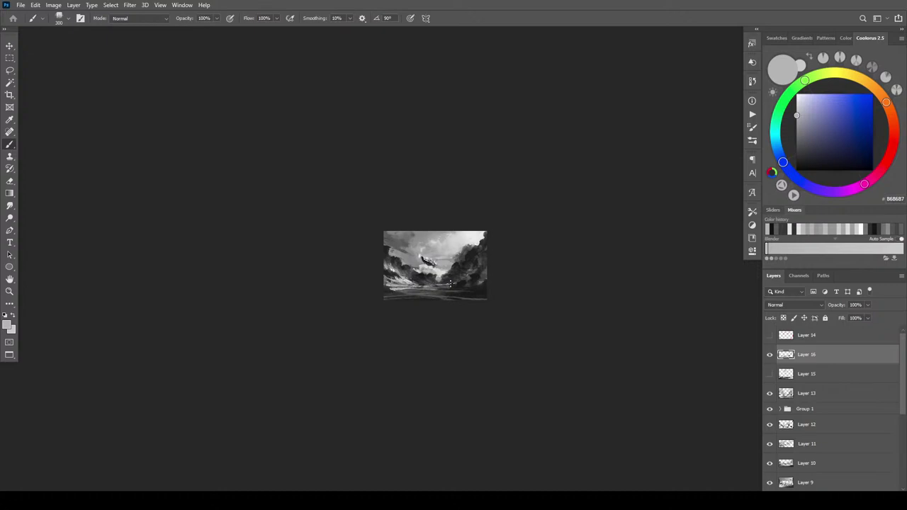
- Blend the light band into the left and middle foreground with mid greys sampled around it
alt+click(426, 288)
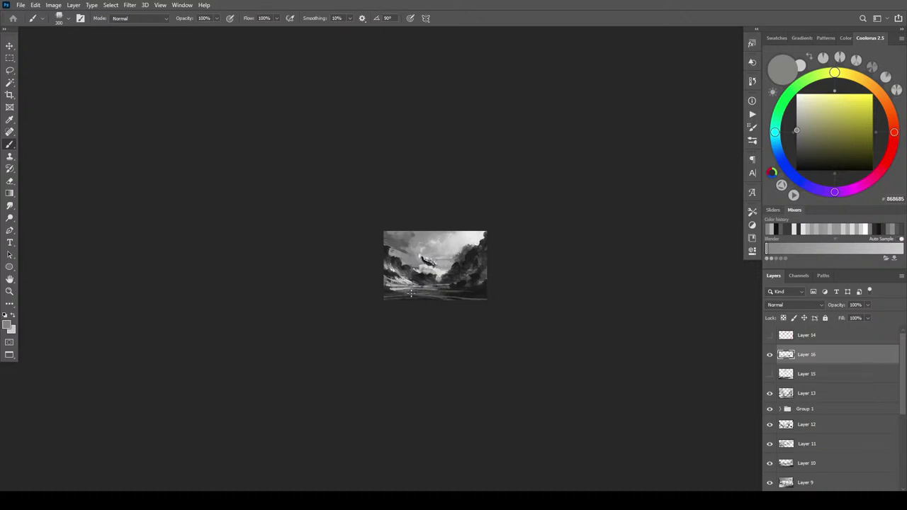
alt+click(405, 292)
alt+click(409, 286)
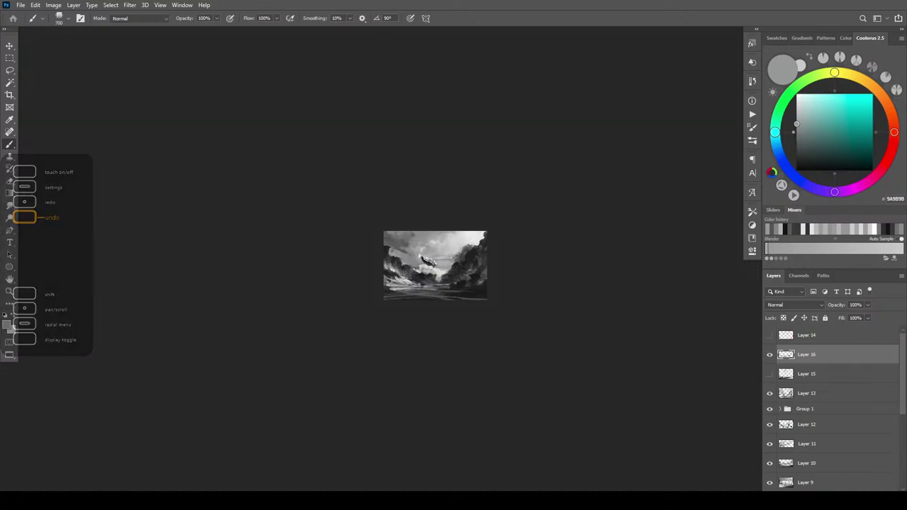
alt+click(407, 284)
alt+click(408, 287)
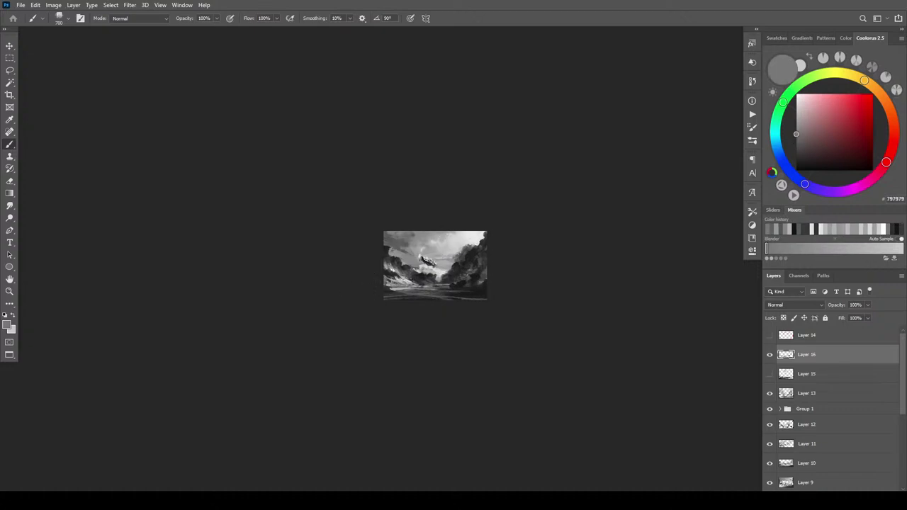
- Paint thin light grey streaks along the left shoreline with a sampled light grey and progressively smaller brushes
key(ctrl+plus)
key(ctrl+plus)
key(ctrl+plus)
key(ctrl+plus)
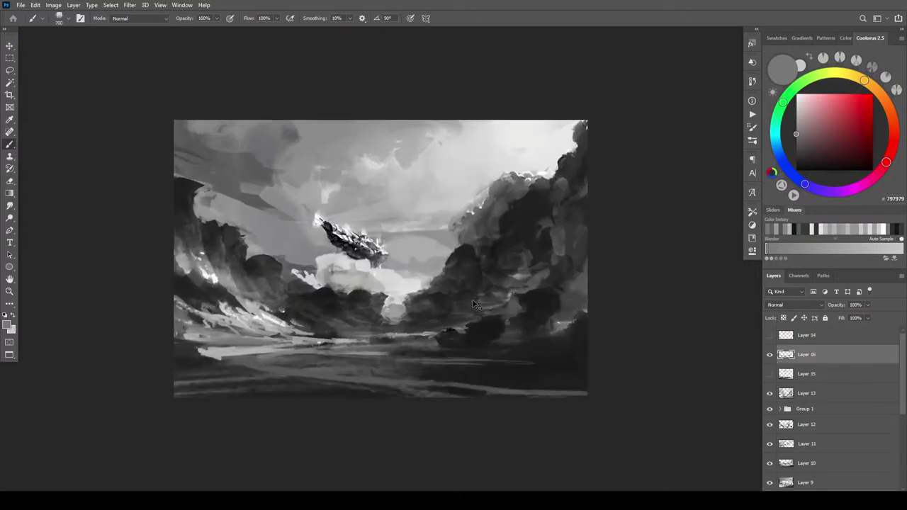
alt+click(232, 347)
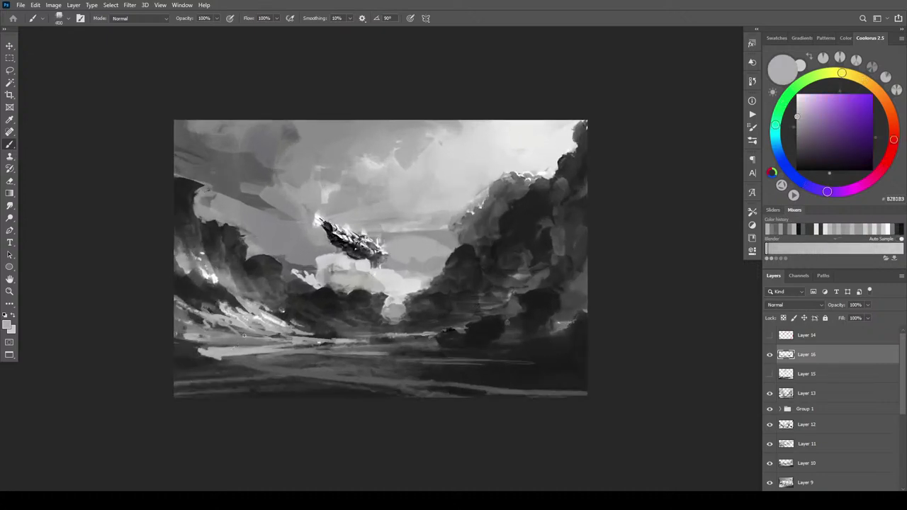
mouse_move(212, 335)
mouse_down()
mouse_move(261, 337)
mouse_move(222, 337)
mouse_up()
key(bracketleft)
key(bracketleft)
key(bracketleft)
mouse_move(214, 338)
mouse_down()
mouse_move(273, 339)
mouse_move(166, 337)
mouse_move(249, 334)
mouse_up()
drag(177, 330, 229, 330)
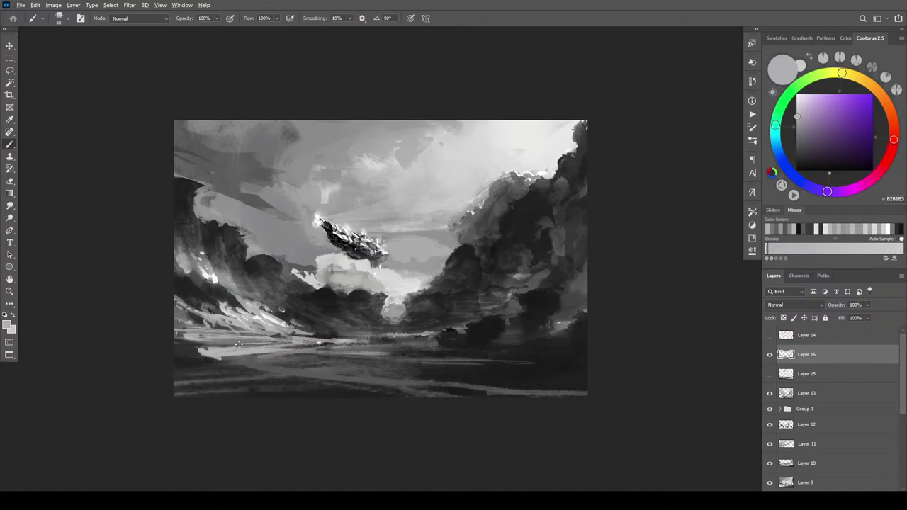
drag(239, 347, 209, 351)
- Sample 3E3E3E and paint dark breaks between the light streaks of the left foreground with an enlarged brush
alt+click(255, 339)
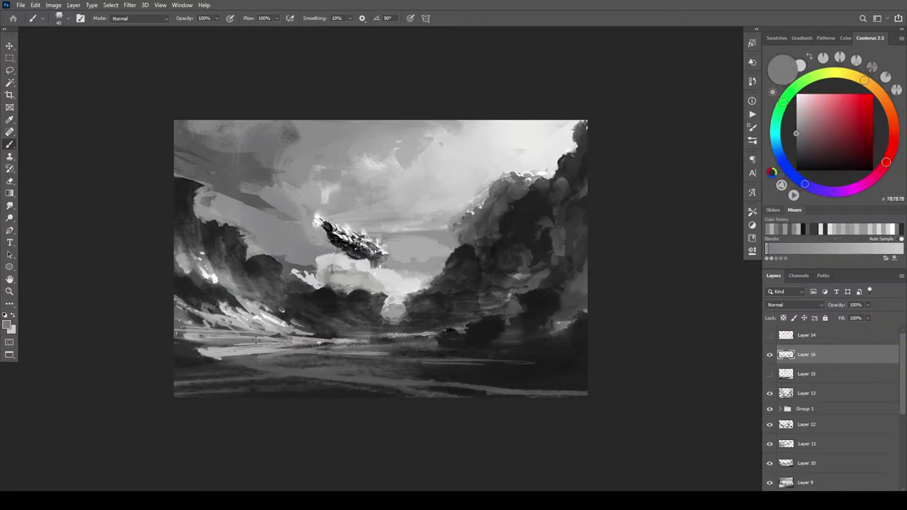
alt+click(278, 336)
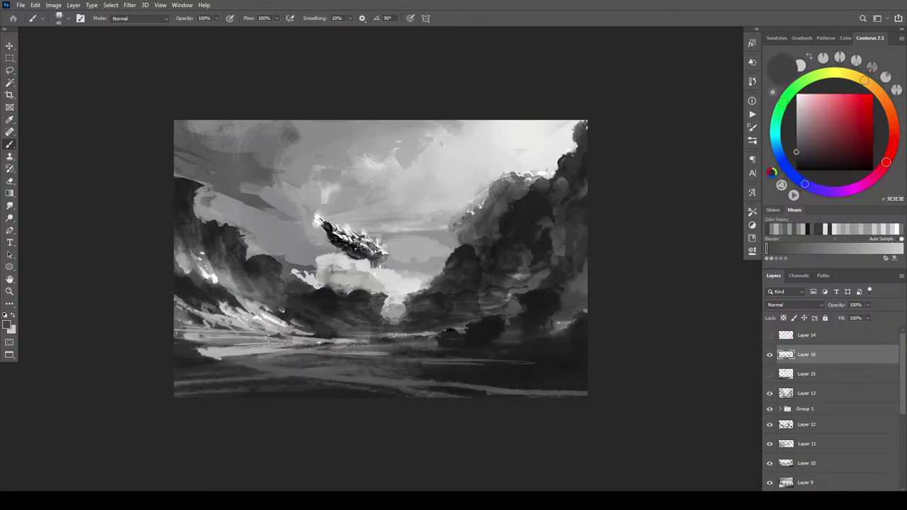
key(])
key(])
key(])
key(])
key(])
key(])
key(])
drag(217, 341, 235, 338)
- Reduce the brush to 125 and restate the light bands in the left foreground with sampled A8A8A9
key(bracketleft)
key(bracketleft)
key(bracketleft)
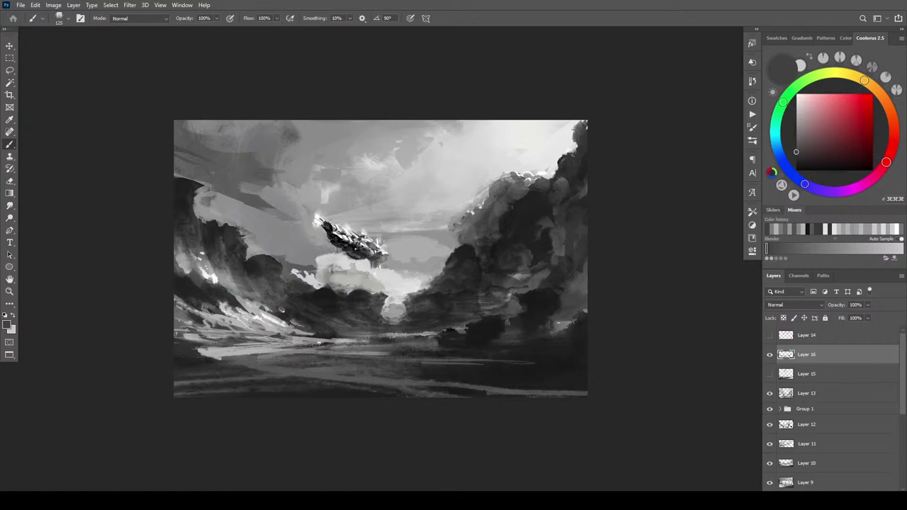
alt+click(206, 336)
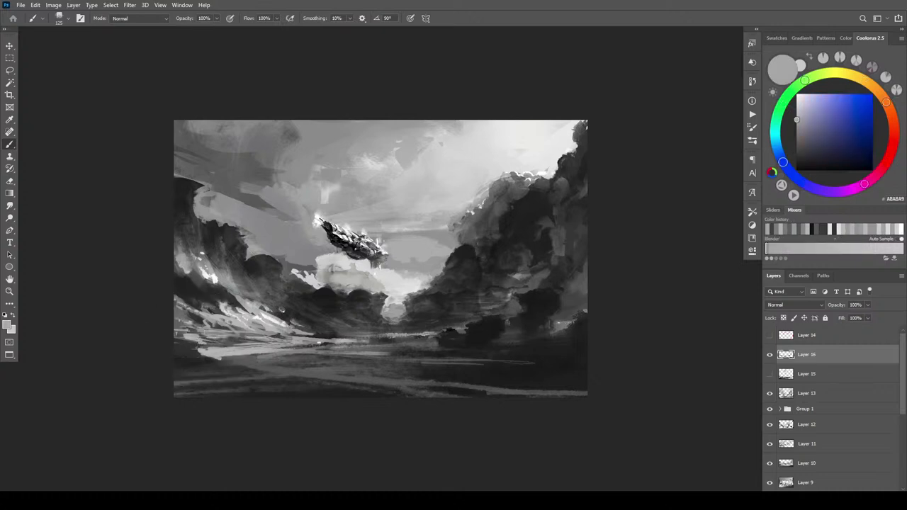
drag(205, 342, 239, 348)
- Paint a dark 1F1F20 bank at the foreground's left edge and trim the light band's lower contour with a smaller brush
alt+click(222, 338)
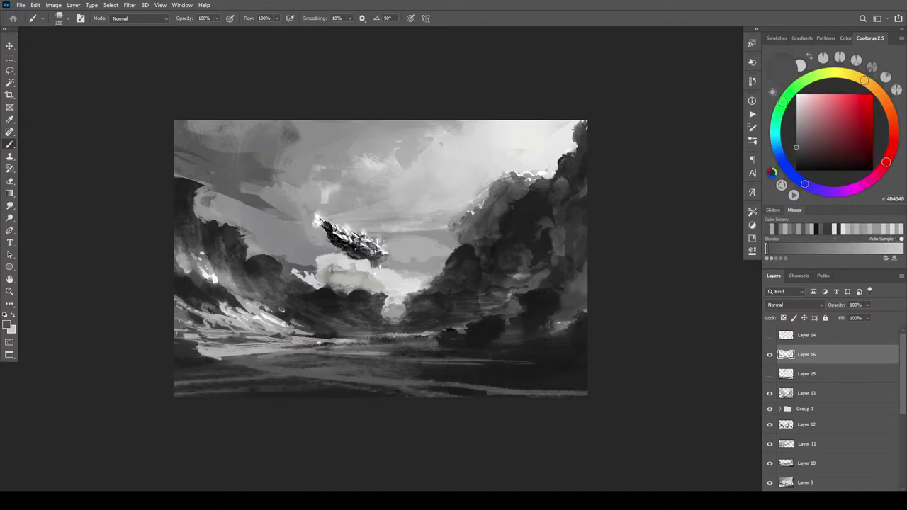
alt+click(199, 356)
drag(175, 344, 193, 343)
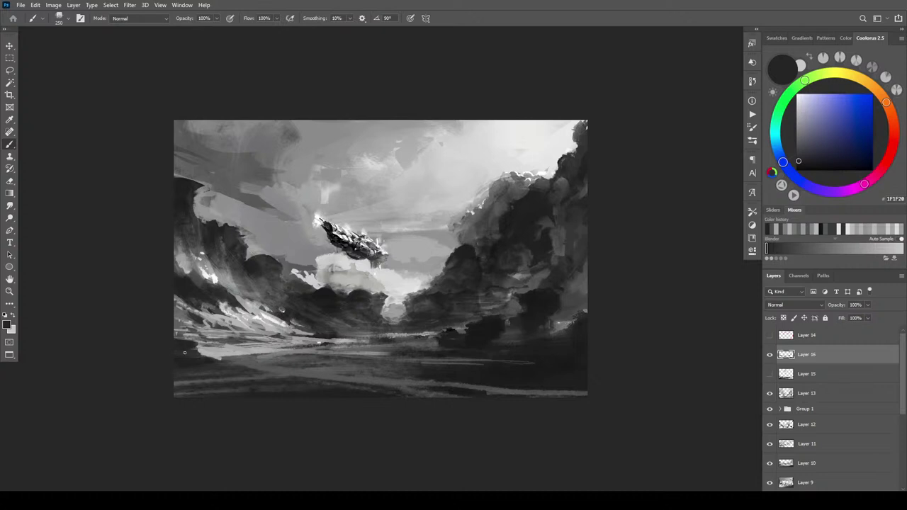
key(bracketleft)
key(bracketleft)
key(bracketleft)
key(bracketleft)
key(bracketleft)
drag(175, 340, 197, 341)
mouse_move(178, 338)
mouse_down()
mouse_move(202, 338)
mouse_move(210, 357)
mouse_move(255, 362)
mouse_up()
- Tone down the pale streak across the lower right foreground with sampled 323232 and a larger brush
alt+click(217, 349)
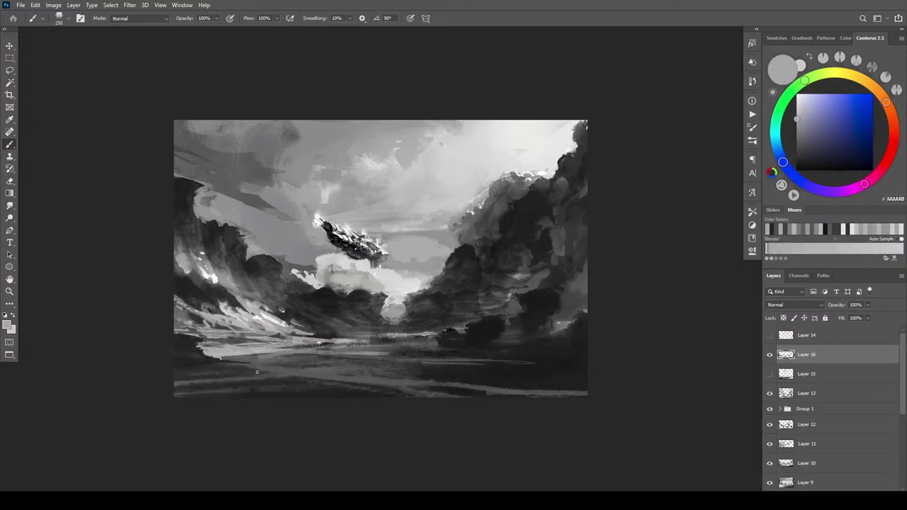
key(ctrl+minus)
key(ctrl+minus)
key(ctrl+minus)
key(ctrl+minus)
key(ctrl+minus)
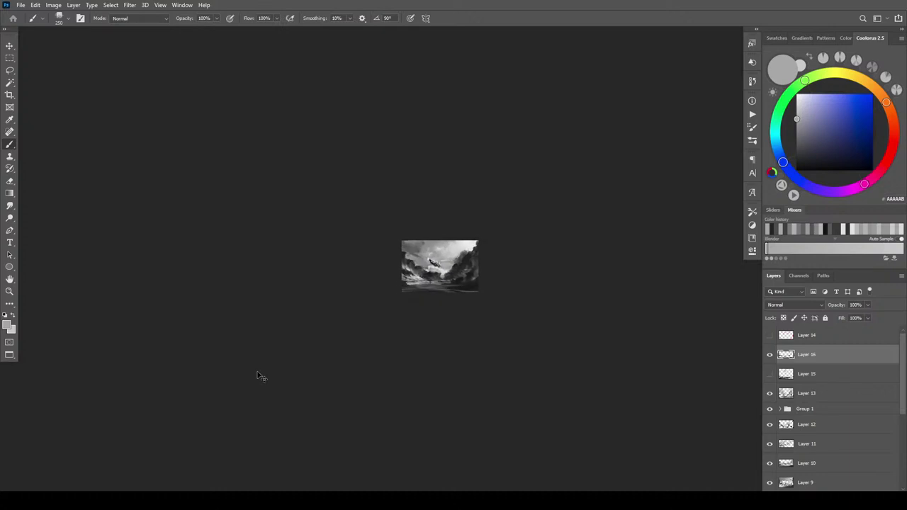
key(ctrl+plus)
key(ctrl+plus)
key(ctrl+plus)
alt+click(474, 325)
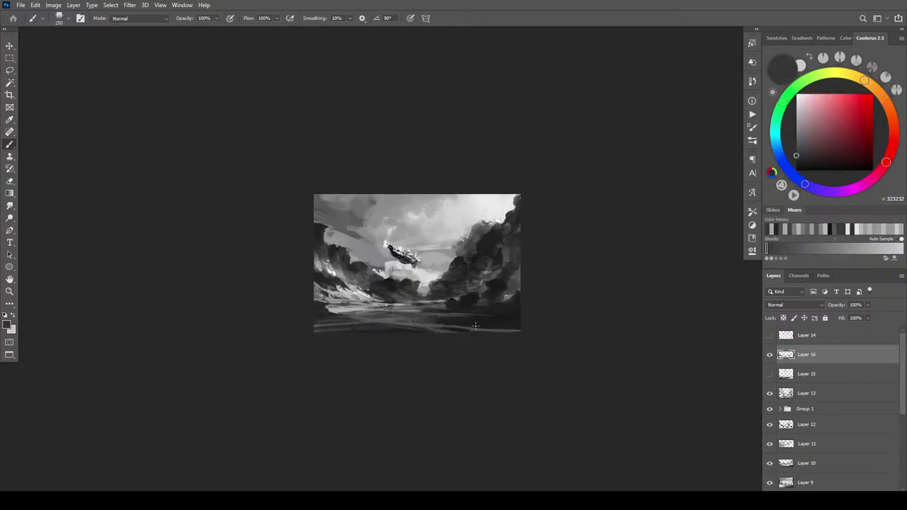
key(bracketright)
key(bracketright)
key(bracketright)
key(bracketright)
key(bracketright)
- Paint thin light streaks into the foreground up to the waterline below the central clouds, using AEAEAF and smaller brushes
alt+click(346, 305)
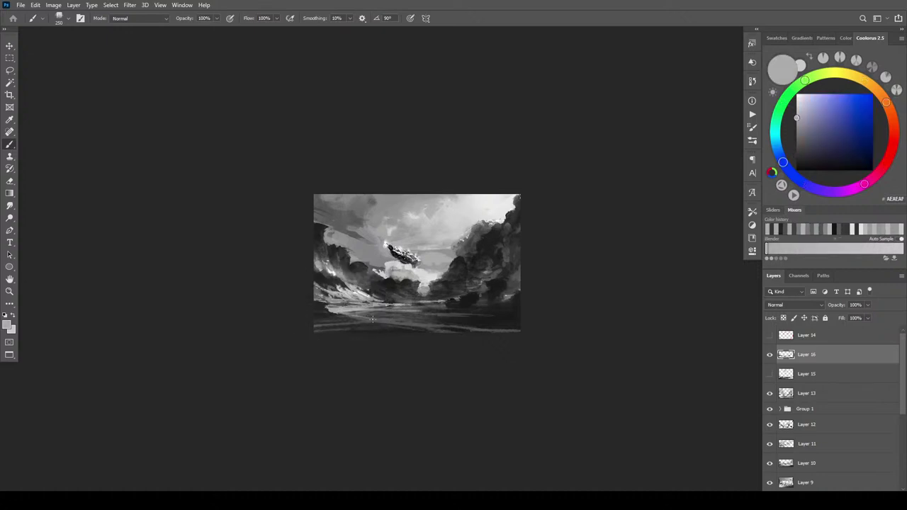
key(bracketleft)
key(bracketleft)
key(ctrl+minus)
key(ctrl+minus)
key(ctrl+minus)
key(ctrl+minus)
key(ctrl+plus)
key(ctrl+plus)
key(ctrl+plus)
key(ctrl+plus)
key(ctrl+plus)
key(ctrl+plus)
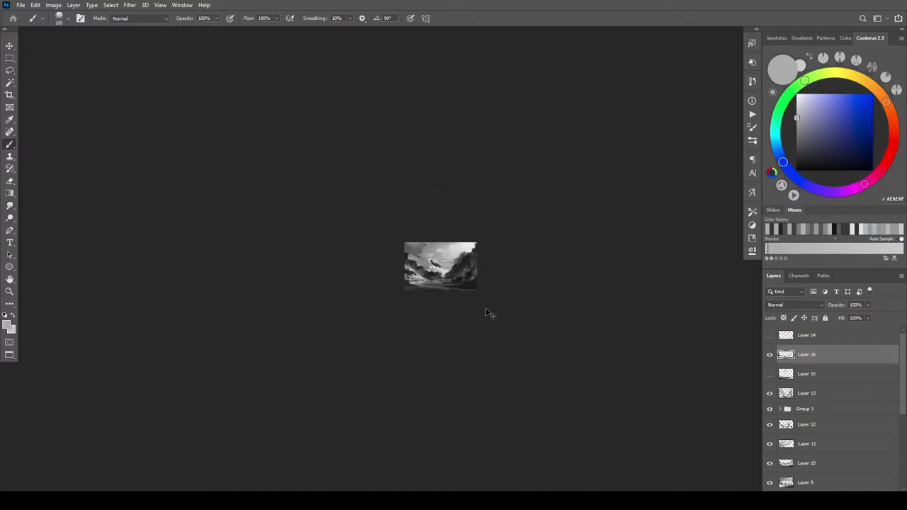
alt+click(329, 338)
key(bracketleft)
drag(333, 340, 362, 341)
- Paint a curved 727374 grey highlight down the lower part of the right cloud bank with a 250 brush
alt+click(515, 292)
key(bracketright)
key(bracketright)
drag(513, 299, 496, 314)
alt+click(513, 299)
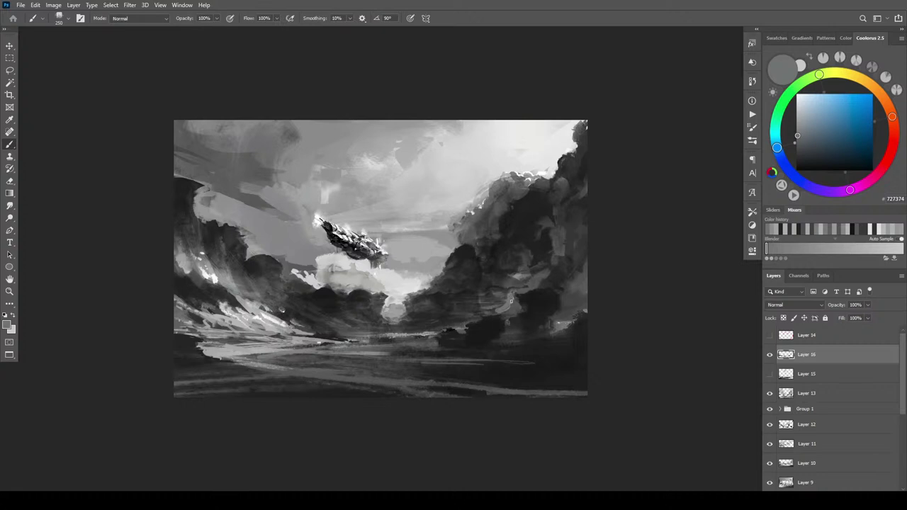
- Soften the curved highlight in the right cloud bank with 434343 and other dark greys sampled around it
alt+click(522, 284)
alt+click(525, 284)
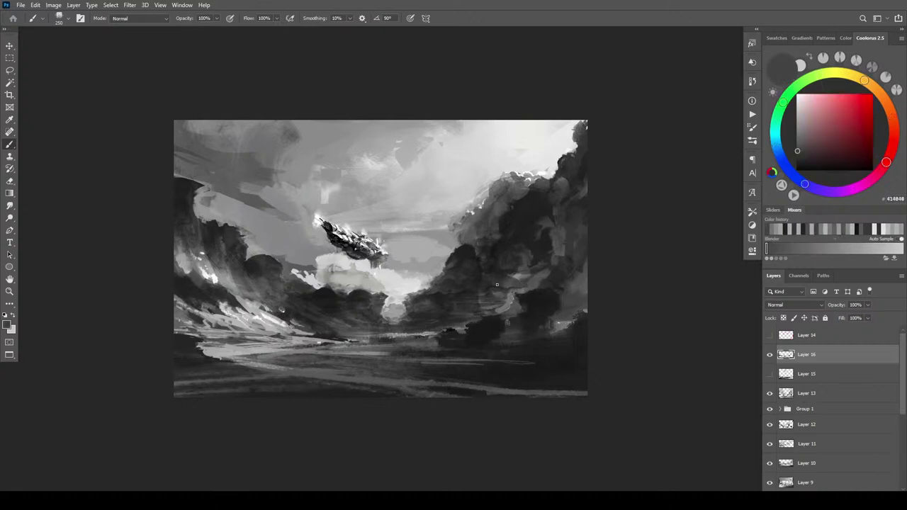
alt+click(498, 301)
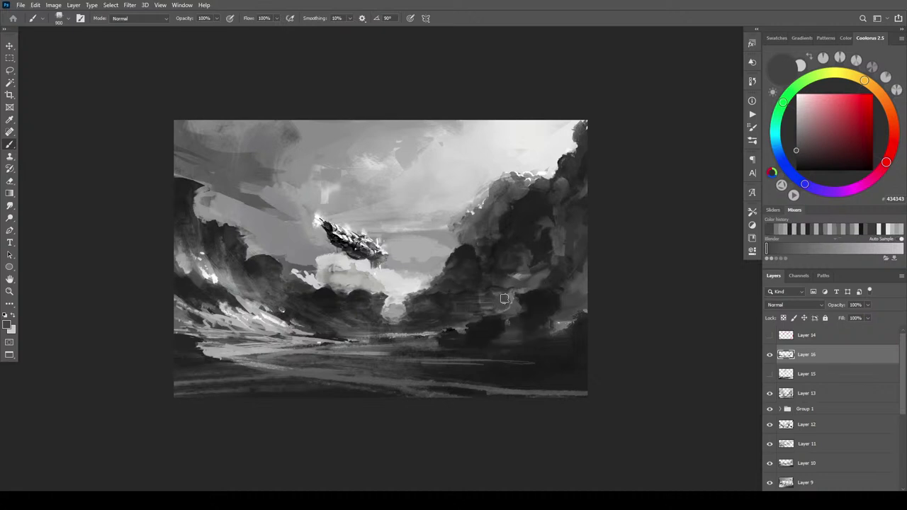
alt+click(488, 295)
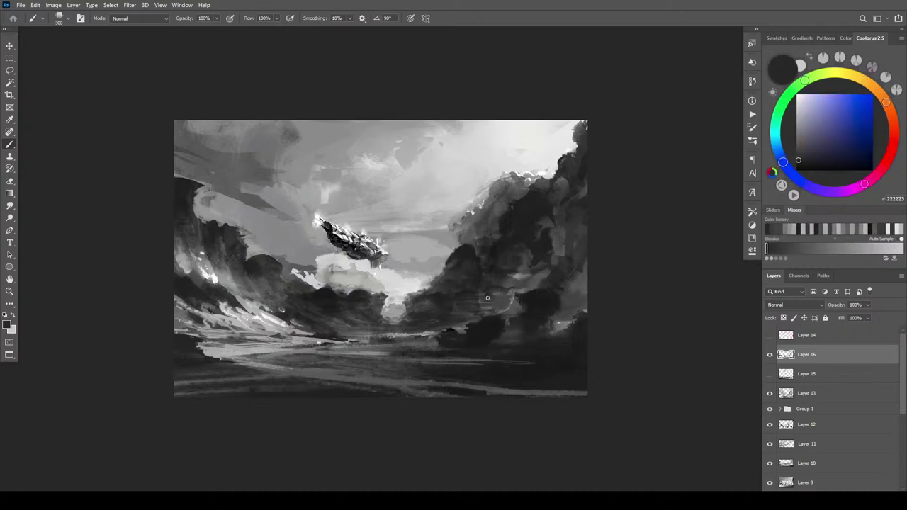
- Add small 151515 dark accents beside the curved highlight in the right cloud bank, using a brush of about 150
key([)
key([)
key([)
key([)
key([)
key([)
alt+click(470, 290)
key(bracketright)
key(bracketright)
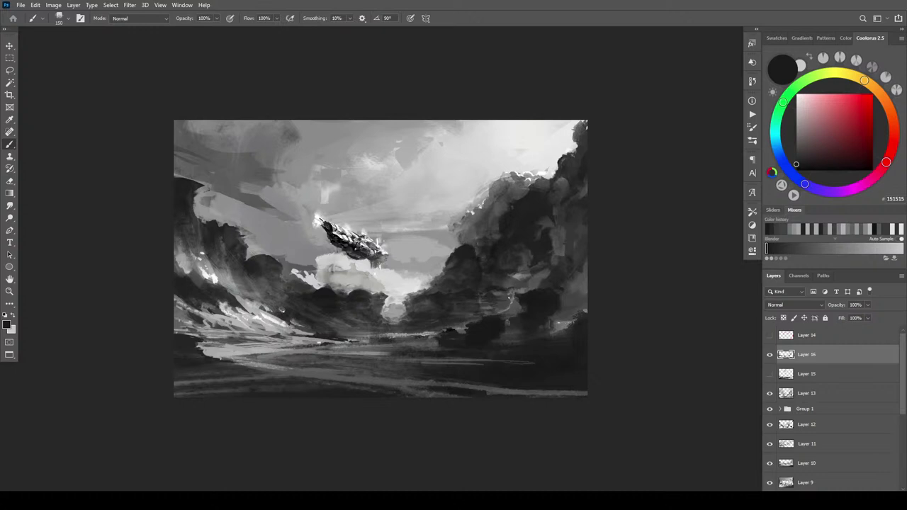
- Blend the base of the right cloud bank toward the bright central gap with sampled dark greys and a 500 brush
alt+click(491, 296)
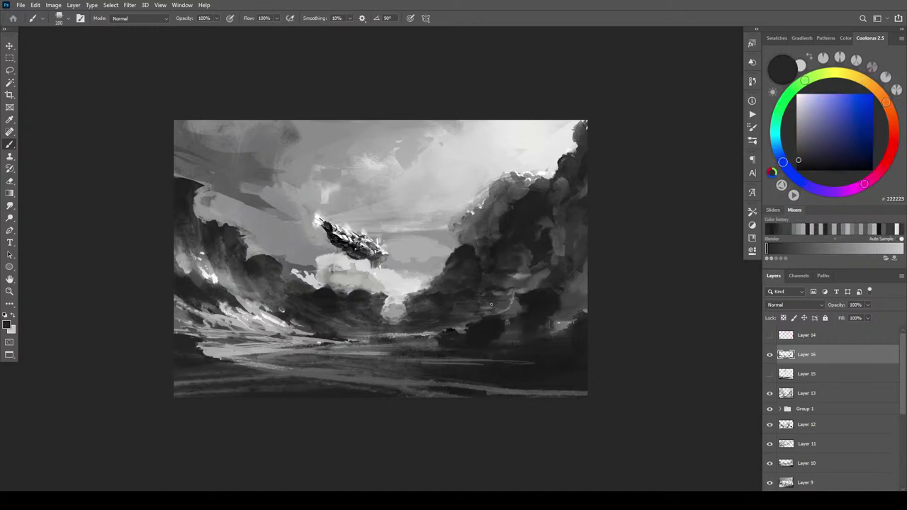
alt+click(496, 306)
alt+click(498, 309)
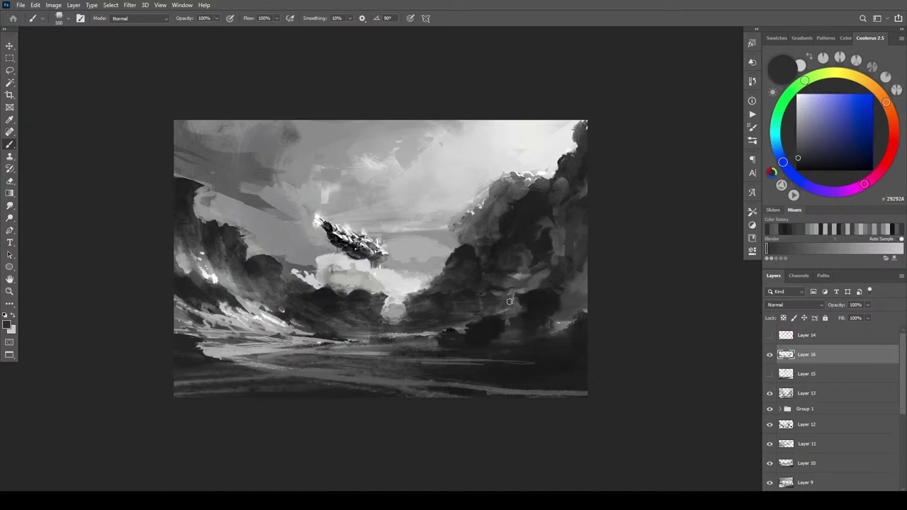
alt+click(444, 302)
alt+click(430, 299)
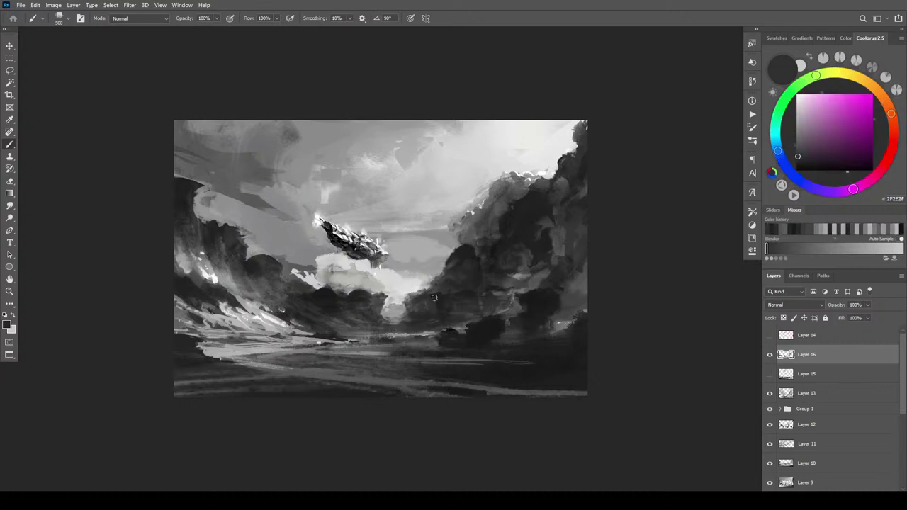
- Refine the base of the right cloud bank beside the bright central gap with sampled 222222, 3F3F3F and 565553 greys
alt+click(434, 299)
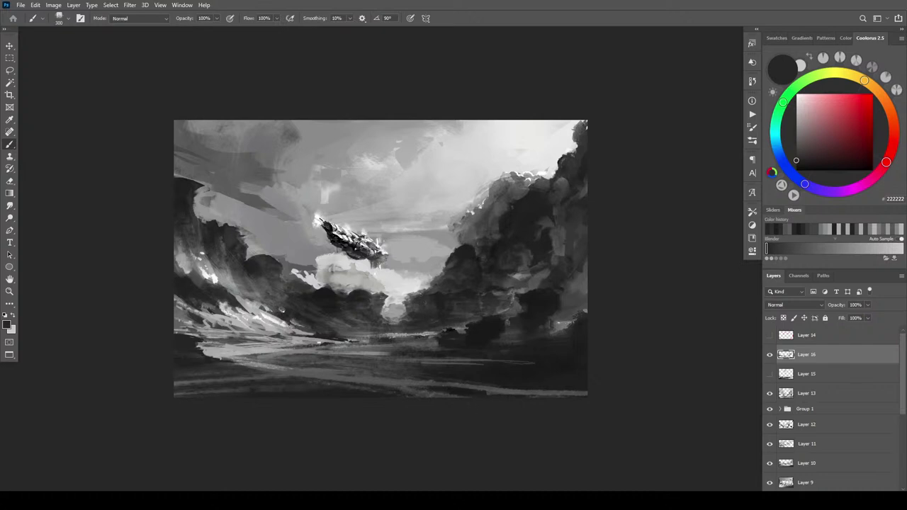
alt+click(410, 317)
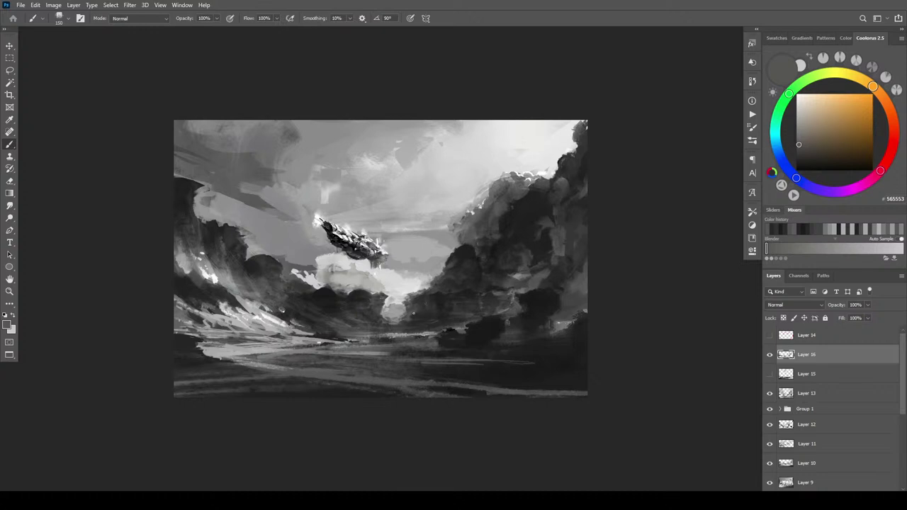
alt+click(414, 306)
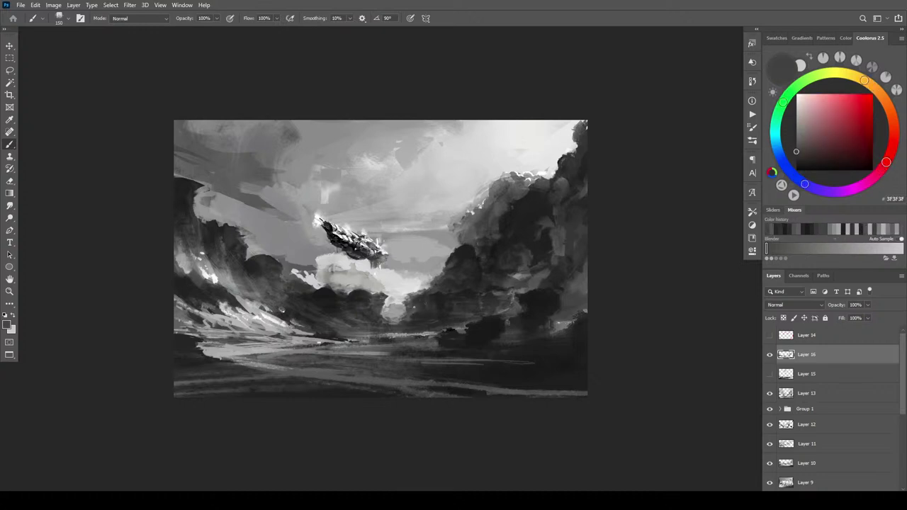
alt+click(408, 318)
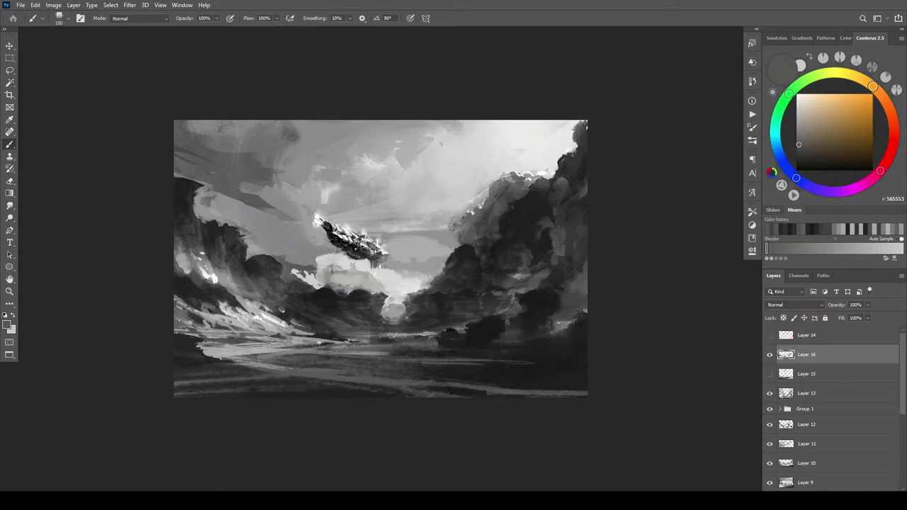
alt+click(405, 309)
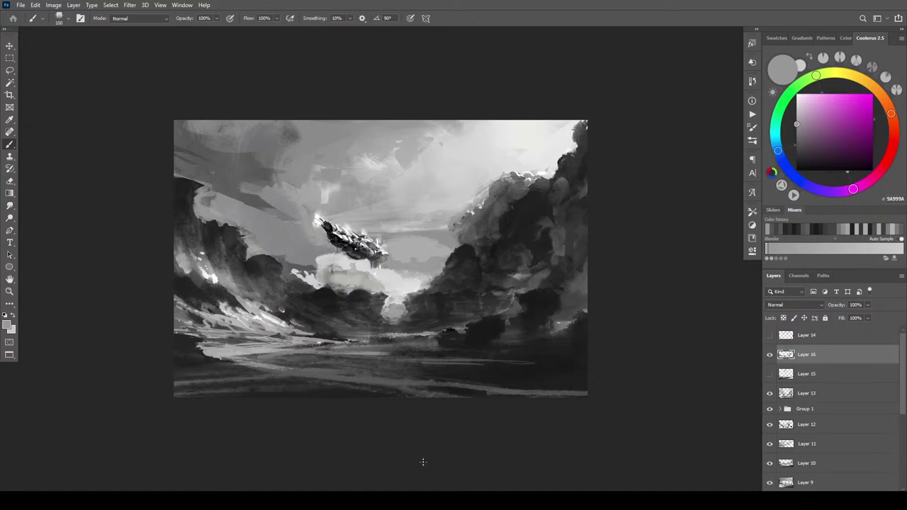
- Touch up the ground edge beneath the central clouds with sampled 232323 and 696968 greys and a brush of 100
key(ctrl+minus)
key(ctrl+minus)
key(ctrl+minus)
key(ctrl+minus)
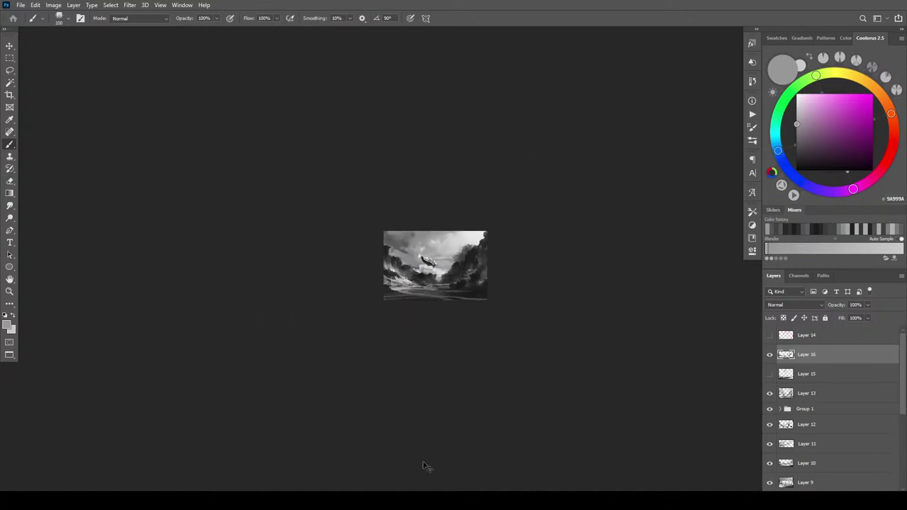
key(ctrl+plus)
key(ctrl+plus)
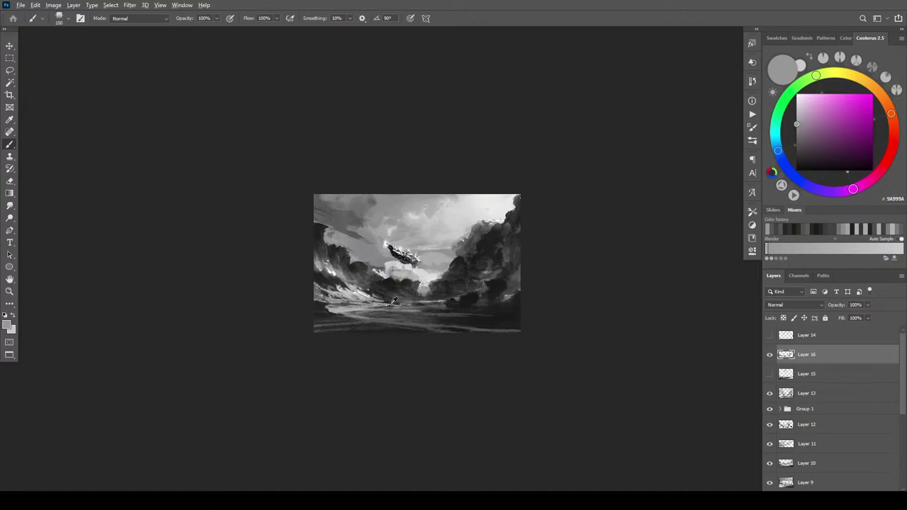
alt+click(394, 300)
drag(387, 307, 396, 306)
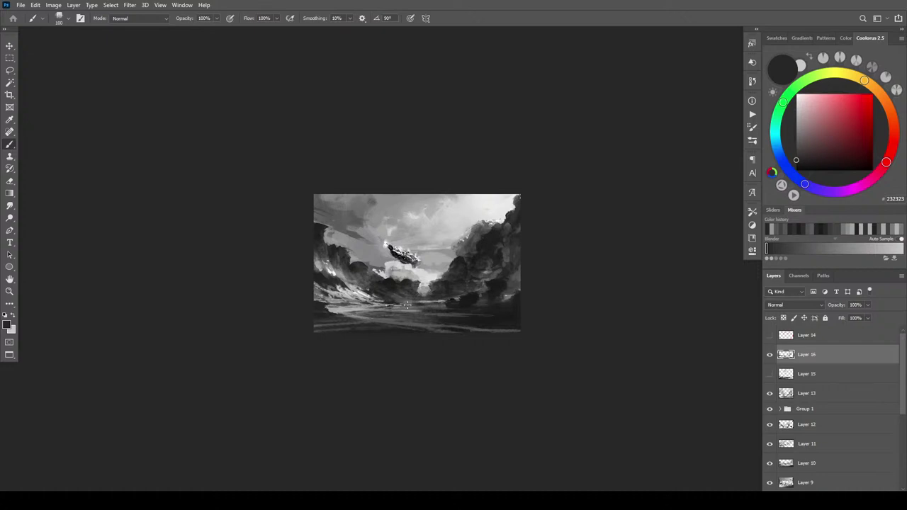
alt+click(407, 303)
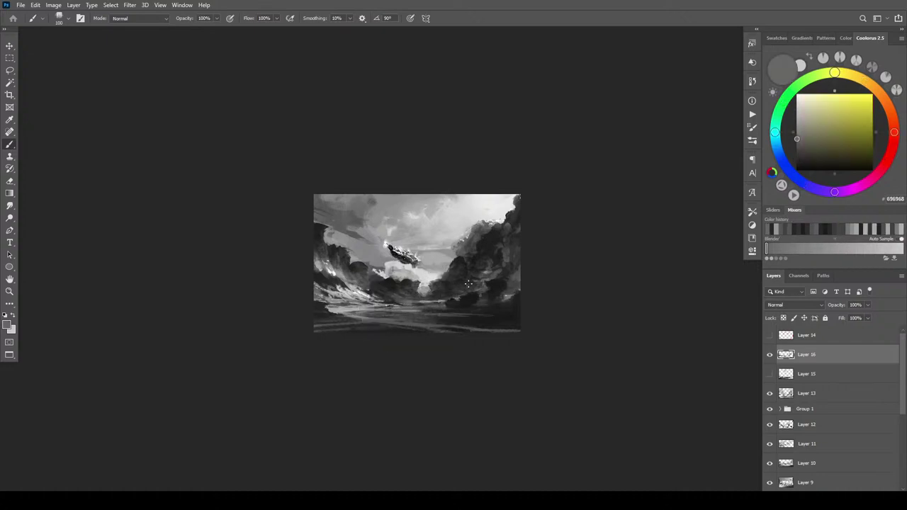
alt+click(426, 302)
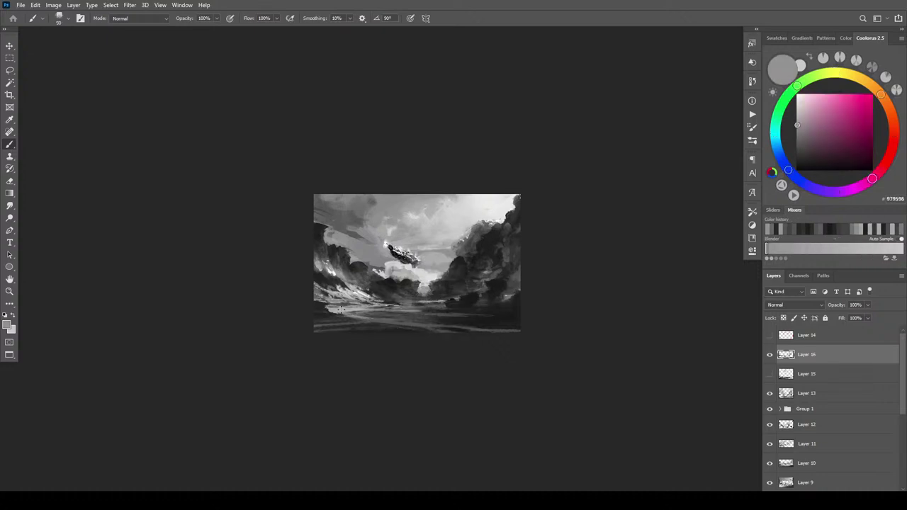
- Rework the light streaks in the left foreground with sampled 585959 and 858586 greys, using larger brushes of 300 to 500
alt+click(351, 307)
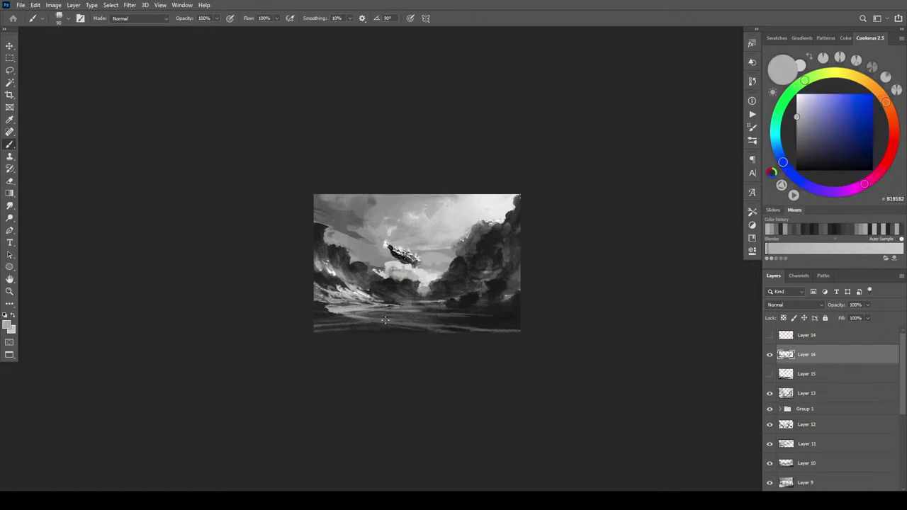
alt+click(384, 319)
key(bracketright)
key(bracketright)
key(bracketright)
key(bracketright)
key(bracketright)
key(bracketright)
key(bracketright)
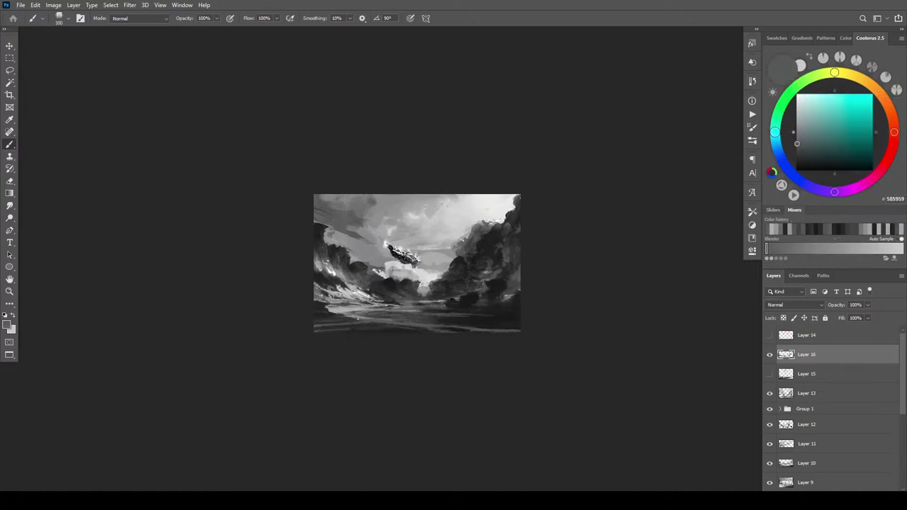
alt+click(360, 314)
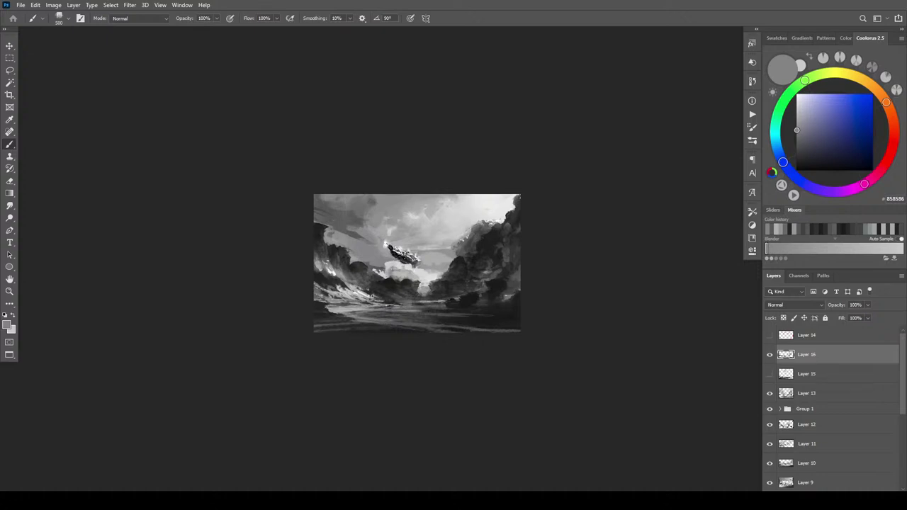
alt+click(366, 305)
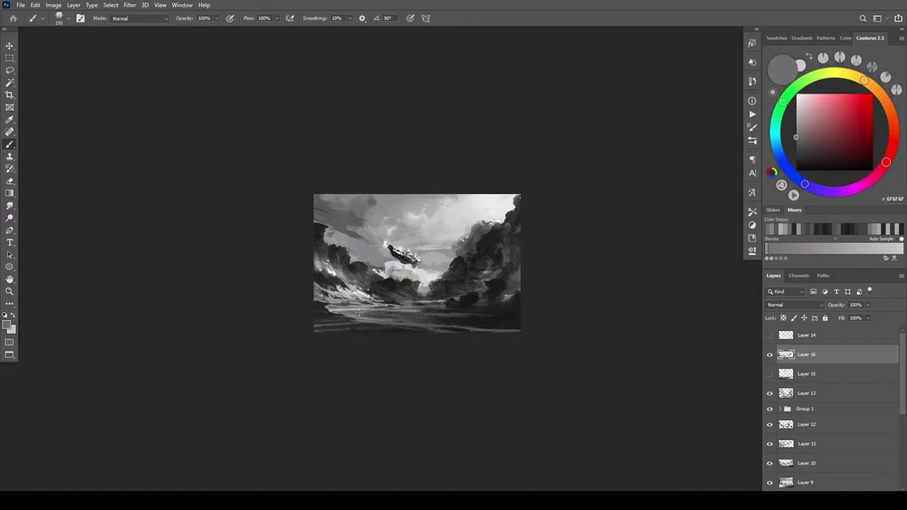
- Paint horizontal 353636 dark strokes and an ABABAC light streak across the central foreground with a 150 brush
alt+click(388, 312)
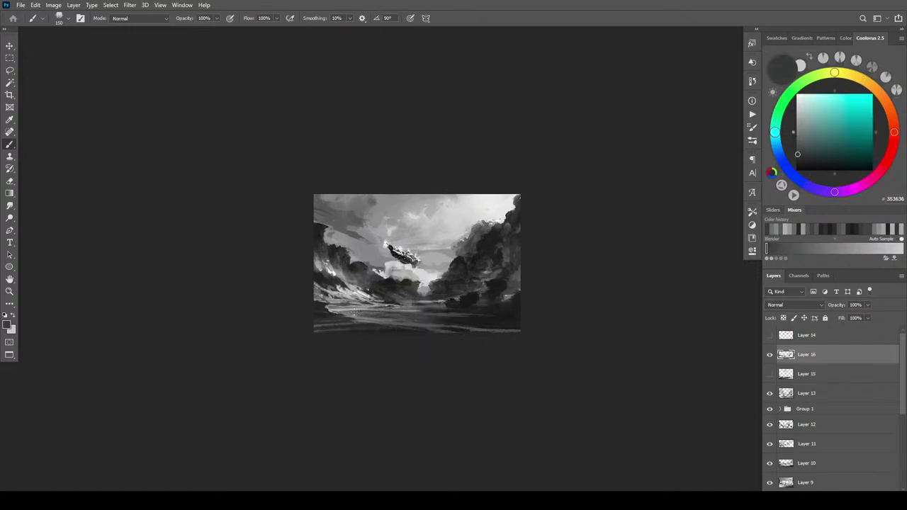
drag(425, 312, 399, 312)
drag(428, 311, 386, 311)
alt+click(365, 308)
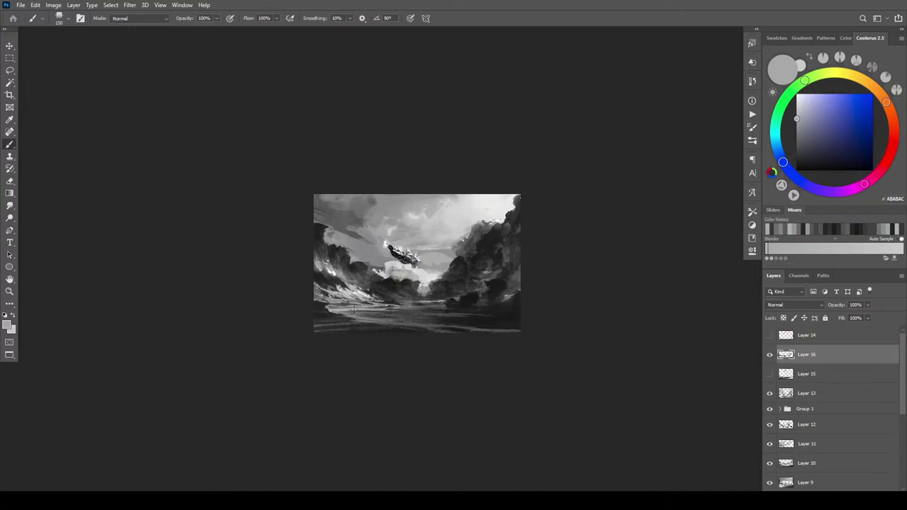
drag(421, 309, 442, 309)
alt+click(441, 308)
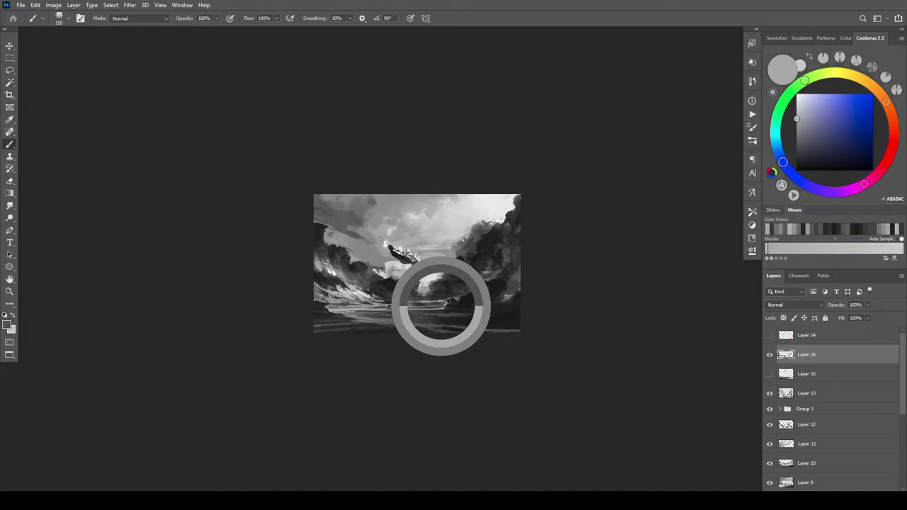
- Darken the ground edge at the foot of the left cloud bank with a short 181817 stroke
alt+click(388, 301)
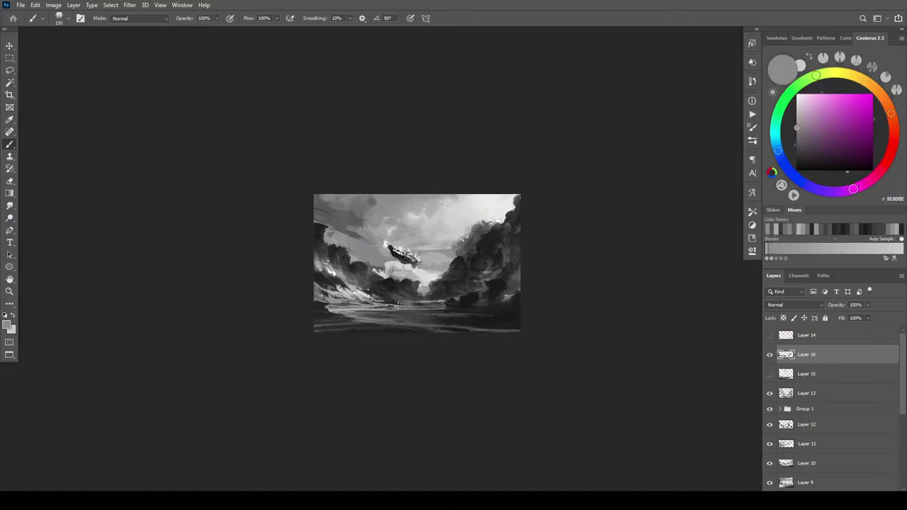
alt+click(393, 303)
drag(394, 304, 403, 306)
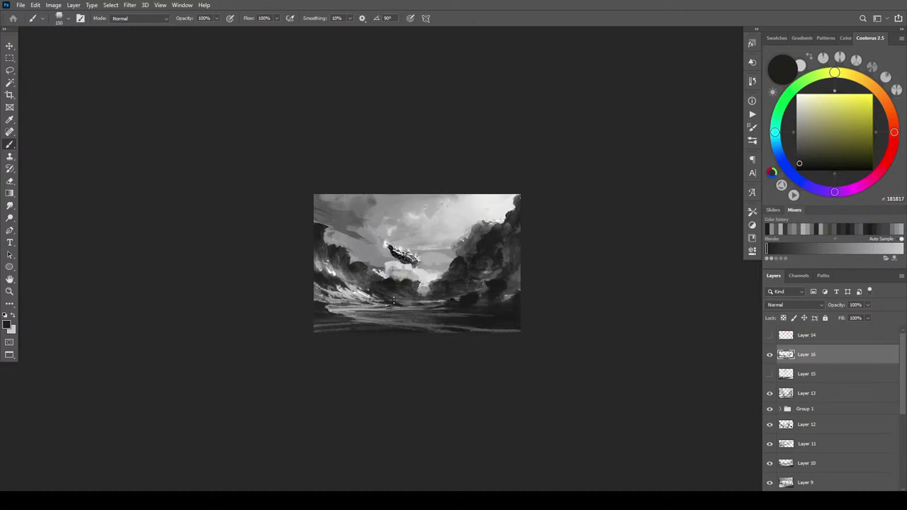
- Brush long ABABAC light streaks across the foreground ground plane with a slightly smaller brush
alt+click(428, 299)
drag(433, 306, 365, 311)
key(bracketleft)
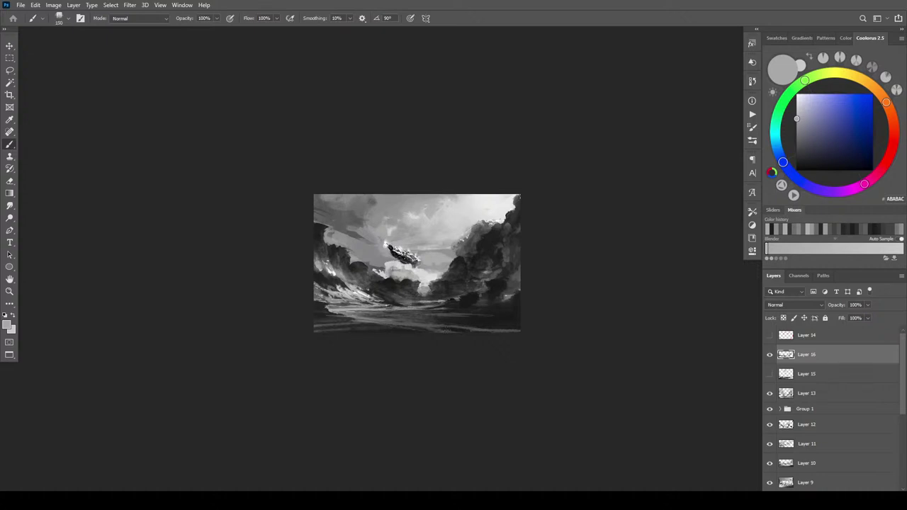
mouse_move(441, 329)
mouse_down()
mouse_move(408, 330)
mouse_move(403, 314)
mouse_move(387, 314)
mouse_up()
- Soften the ground beneath the bright central gap with sampled 5D5D5F, 9C9C9C and 505051 greys, enlarging the brush to 400
alt+click(337, 286)
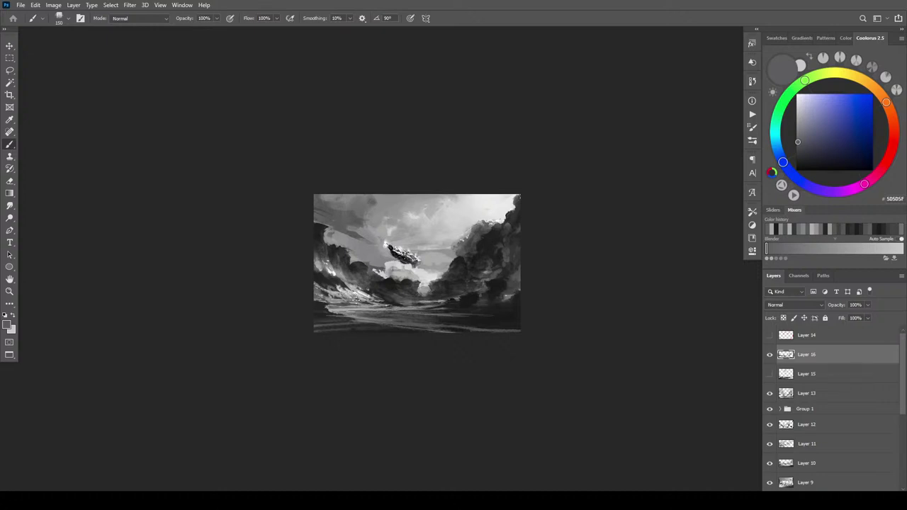
alt+click(428, 299)
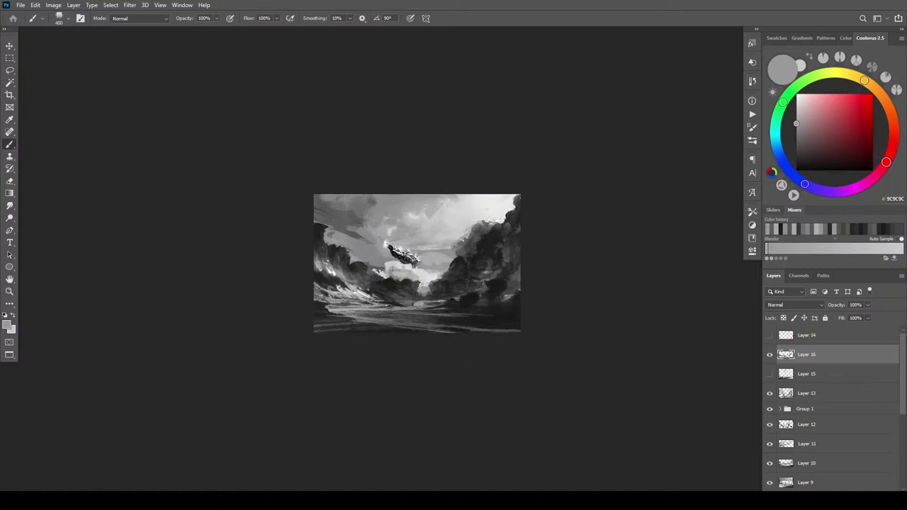
alt+click(423, 304)
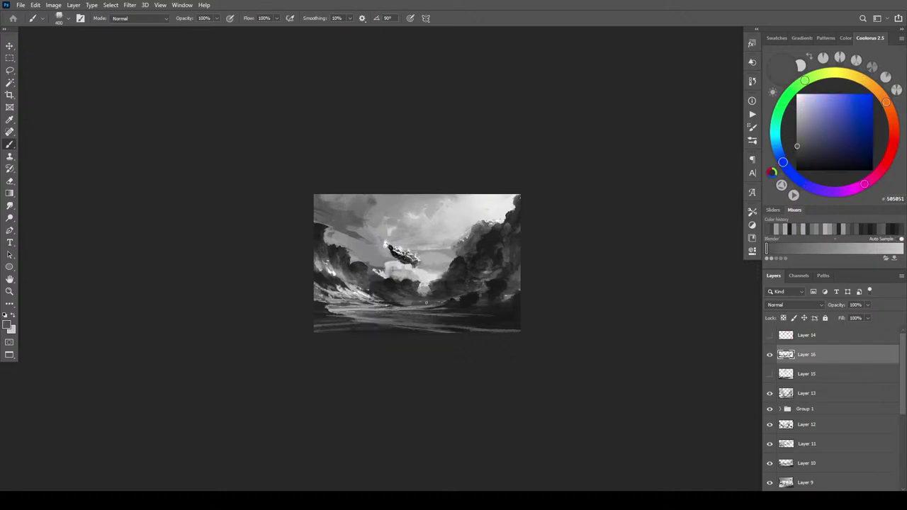
- Deepen the base of the dark clouds under the airship with sampled 181817 and 1E1E1E tones
alt+click(402, 301)
key(bracketleft)
key(bracketleft)
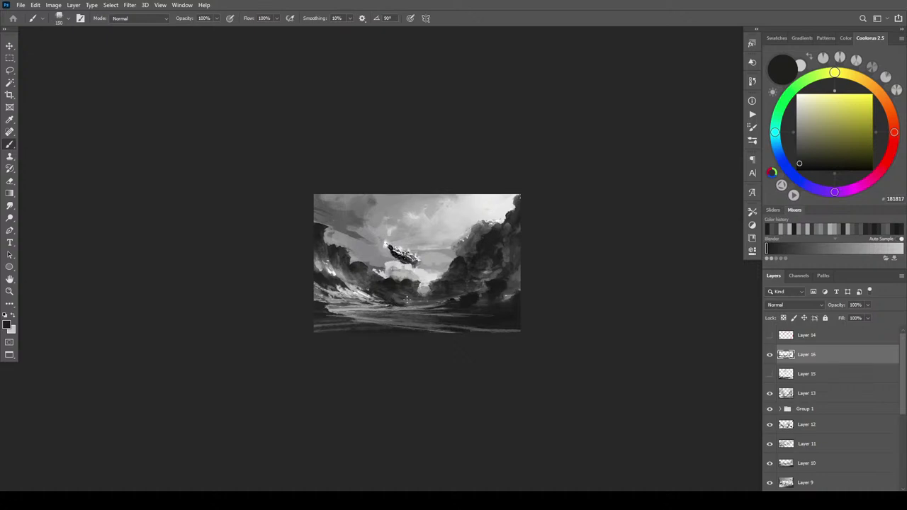
alt+click(399, 295)
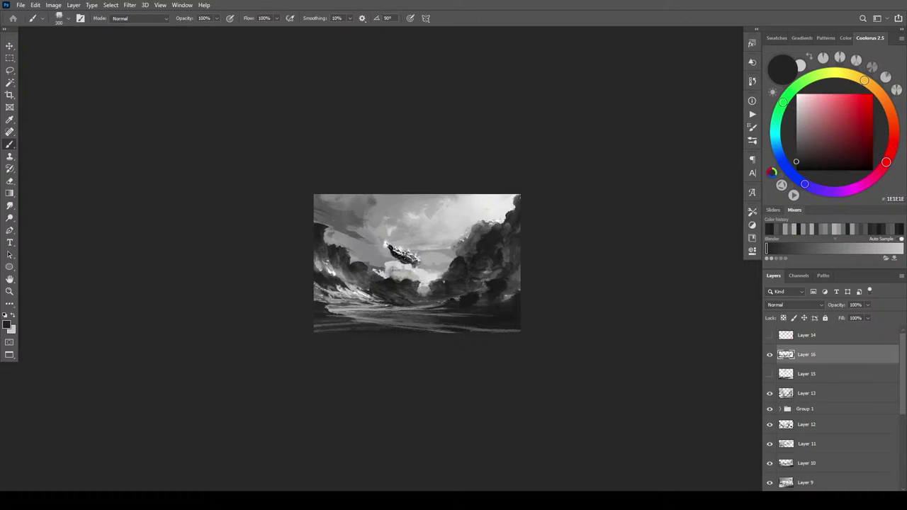
alt+click(427, 307)
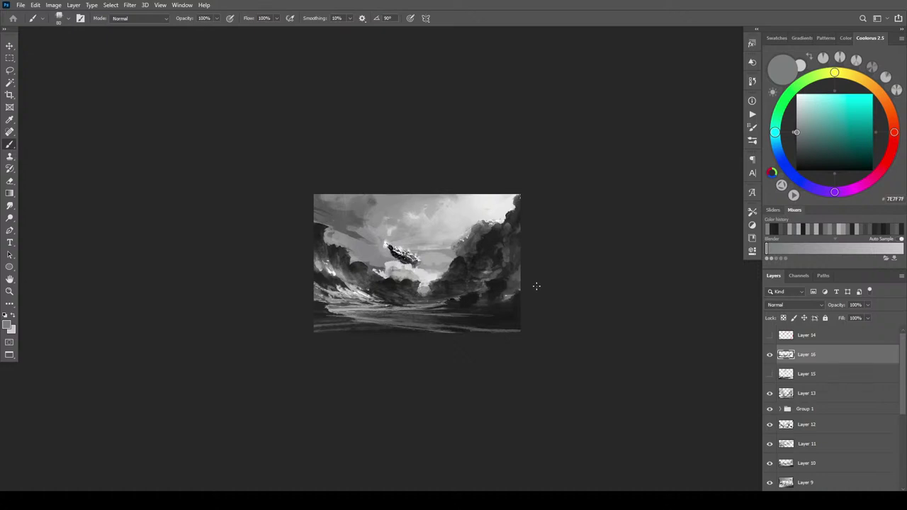
- Sweep a dark 171717 stroke with a 400 brush across the ground beneath the central gap
alt+click(450, 308)
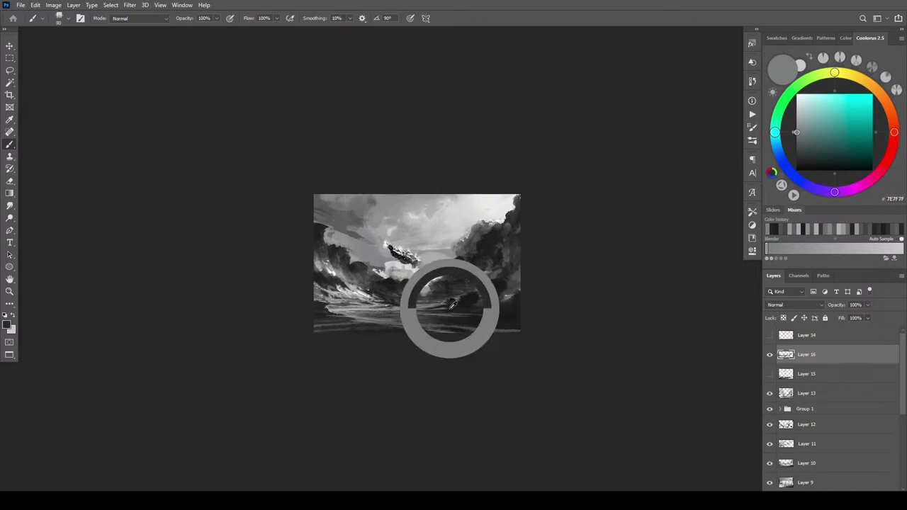
key(bracketright)
key(bracketright)
key(bracketright)
key(bracketright)
key(bracketright)
drag(444, 308, 403, 309)
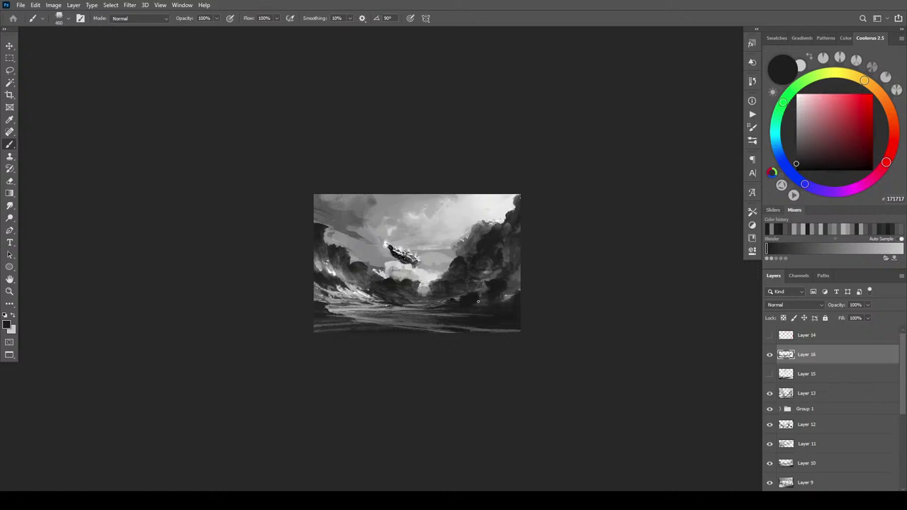
- Model the lower right cloud bank with sampled 737373, 4F4F50 and 212222 greys, using brushes of 200 to 700
alt+click(505, 293)
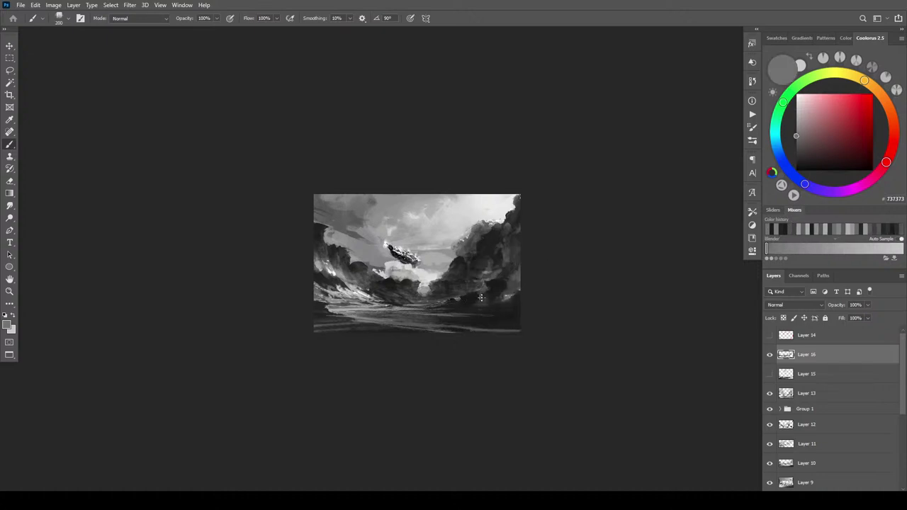
alt+click(496, 266)
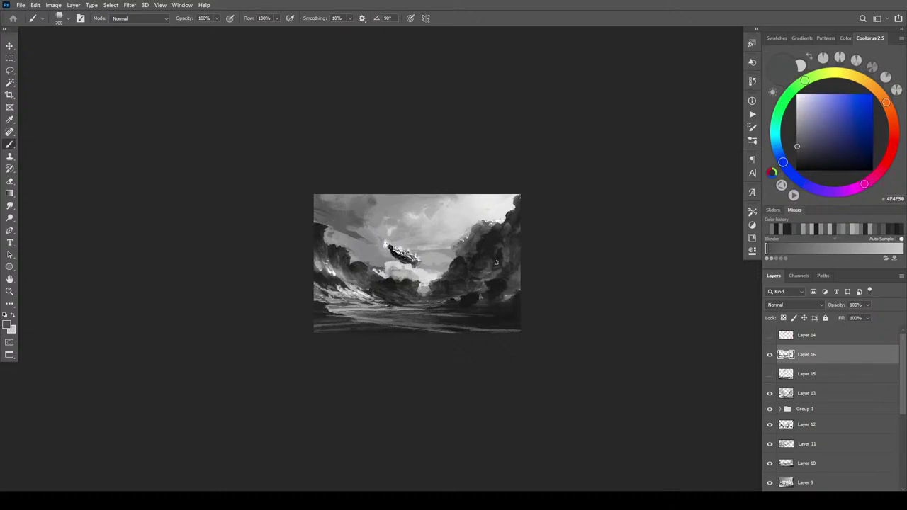
alt+click(485, 269)
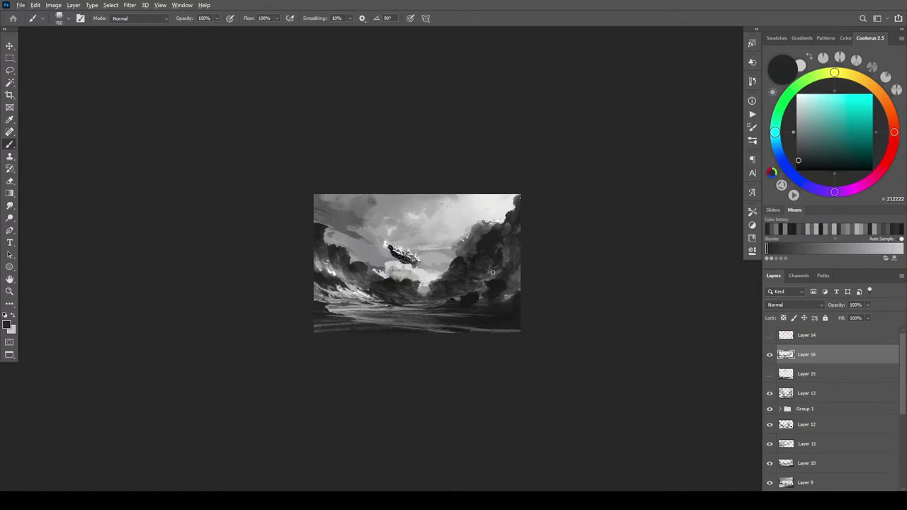
alt+click(503, 260)
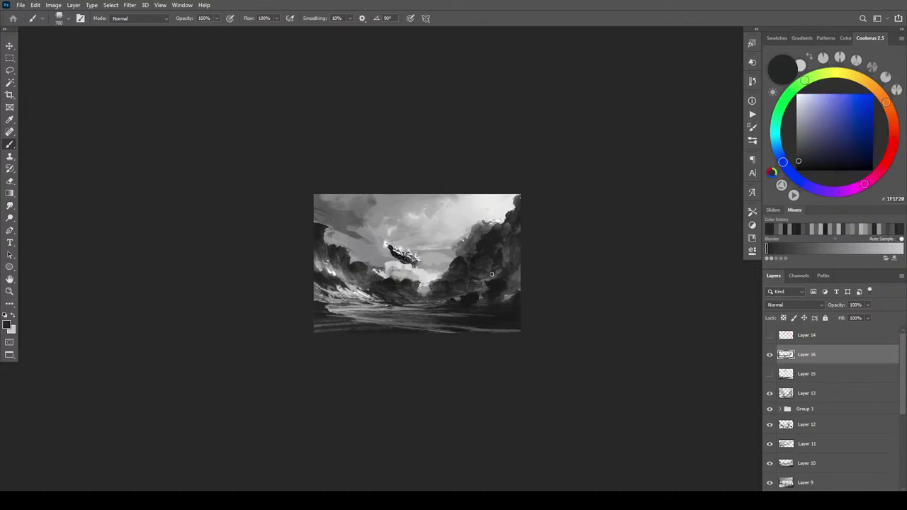
- Add small 535454 grey highlights inside the right cloud bank with a fine brush of 70
key(bracketleft)
key(bracketleft)
alt+click(490, 282)
key(bracketleft)
key(bracketleft)
key(bracketleft)
key(bracketleft)
key(bracketleft)
key(bracketleft)
key(bracketleft)
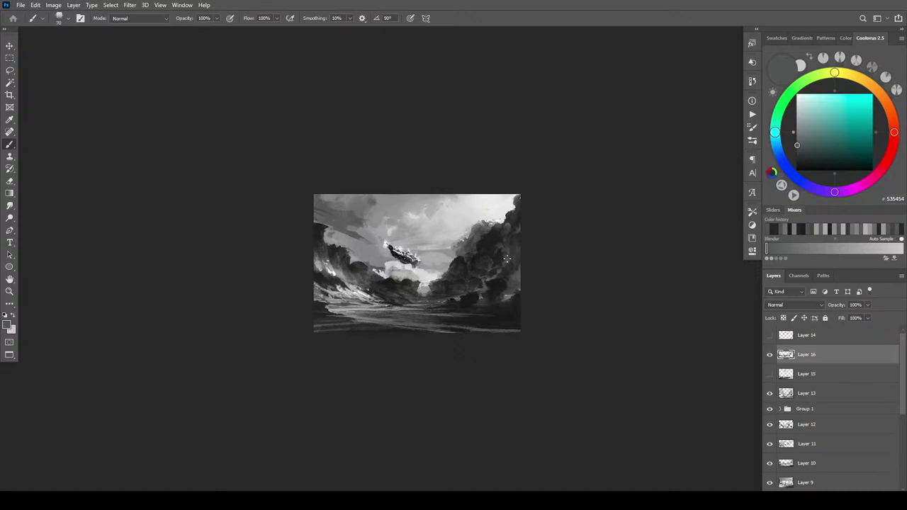
click(504, 252)
- Reshape the upper right cloud bank with sampled 1D1D1E and 454546 greys and a 150 brush
key(bracketright)
key(bracketright)
key(bracketright)
key(bracketright)
key(bracketright)
alt+click(501, 238)
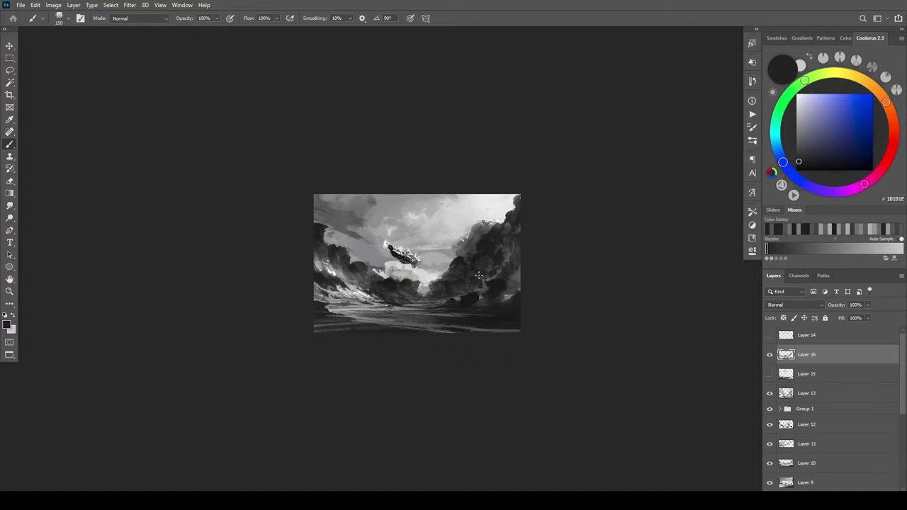
alt+click(511, 249)
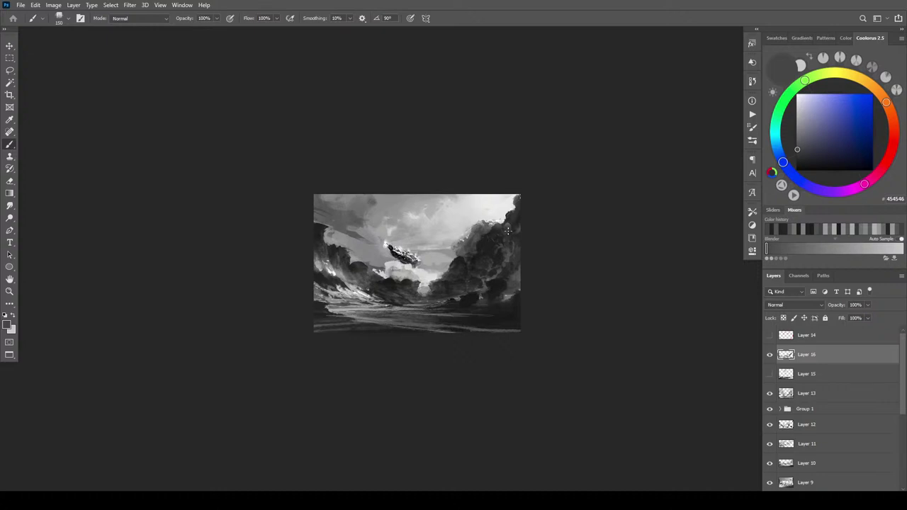
- Refine the crest of the right cloud bank with sampled 202121, 6F6F6F and 191919 greys, using brushes of 150 and 500
alt+click(505, 224)
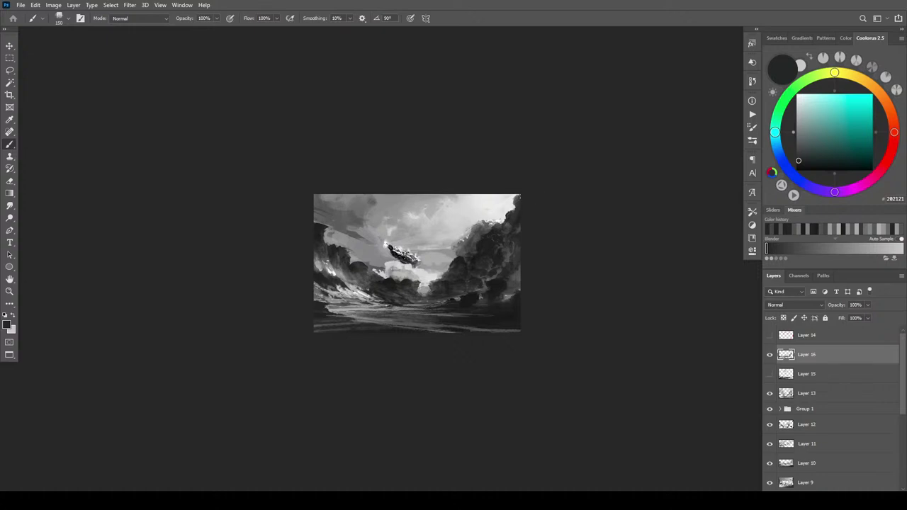
alt+click(500, 219)
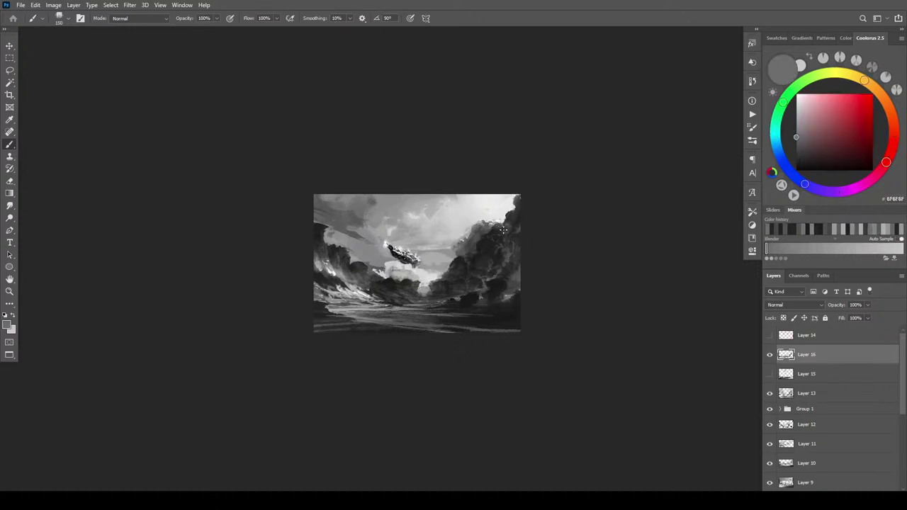
drag(502, 228, 505, 222)
alt+click(510, 221)
alt+click(494, 226)
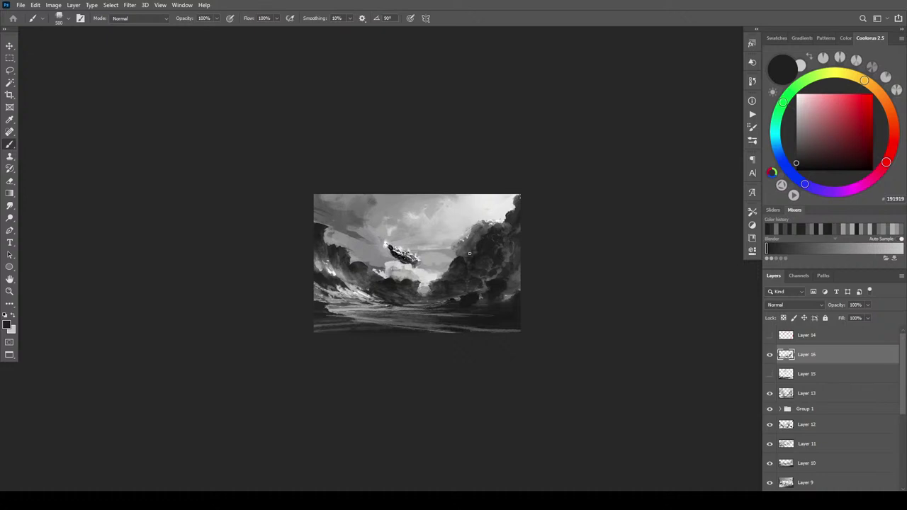
- Shade the left flank of the right cloud bank with sampled 2A2A2A and 404141 greys and a 500 brush
alt+click(469, 254)
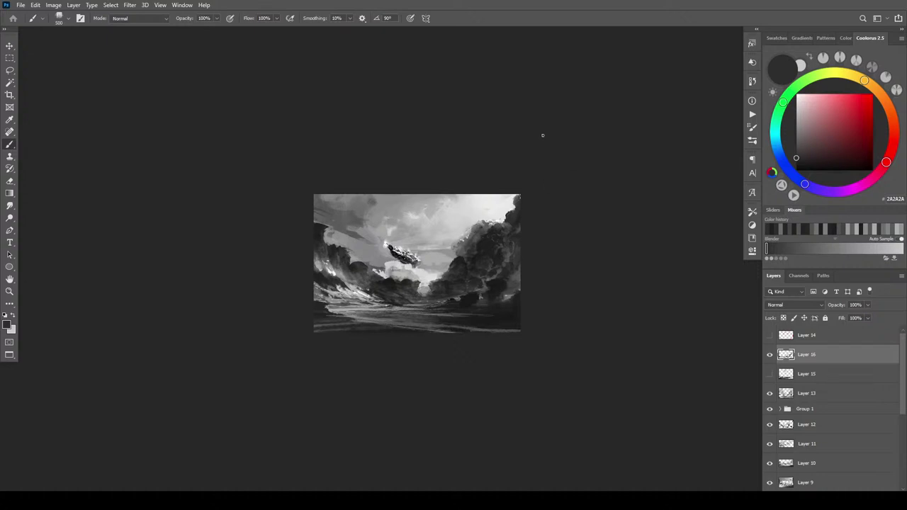
alt+click(483, 228)
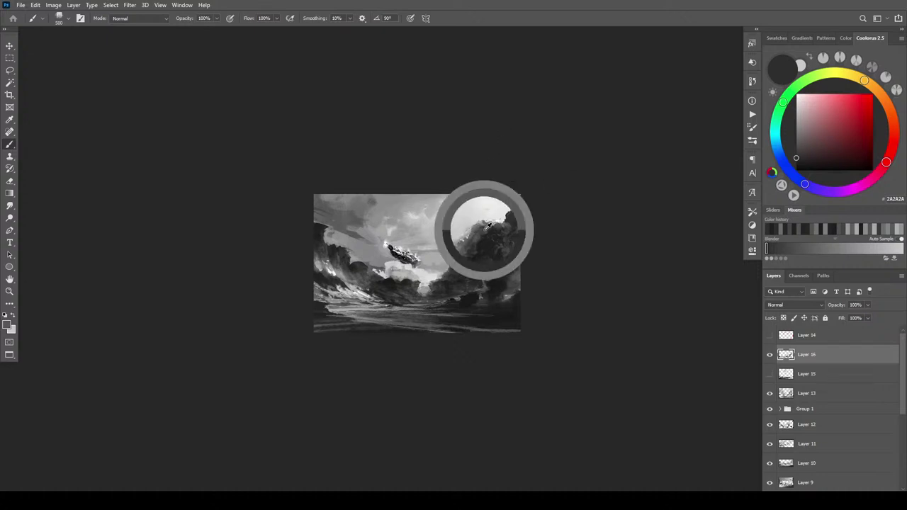
alt+click(480, 229)
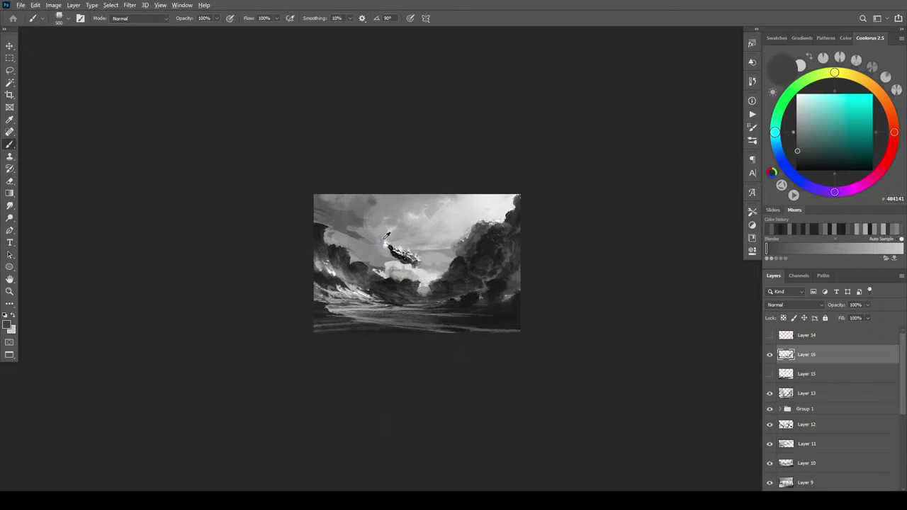
- Paint a pale DEDDE0 trail in the sky up and left from the airship's tail, with brushes of 400 to 600
alt+click(389, 243)
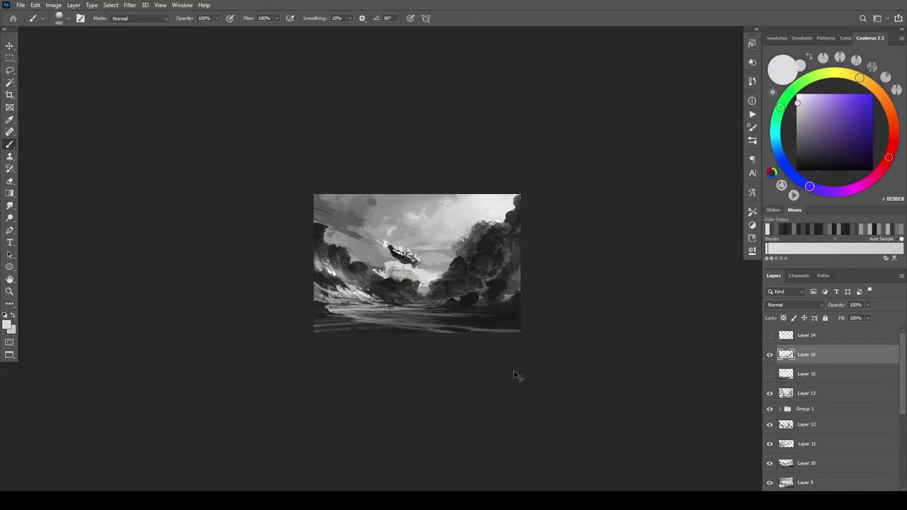
key(ctrl+plus)
key(ctrl+plus)
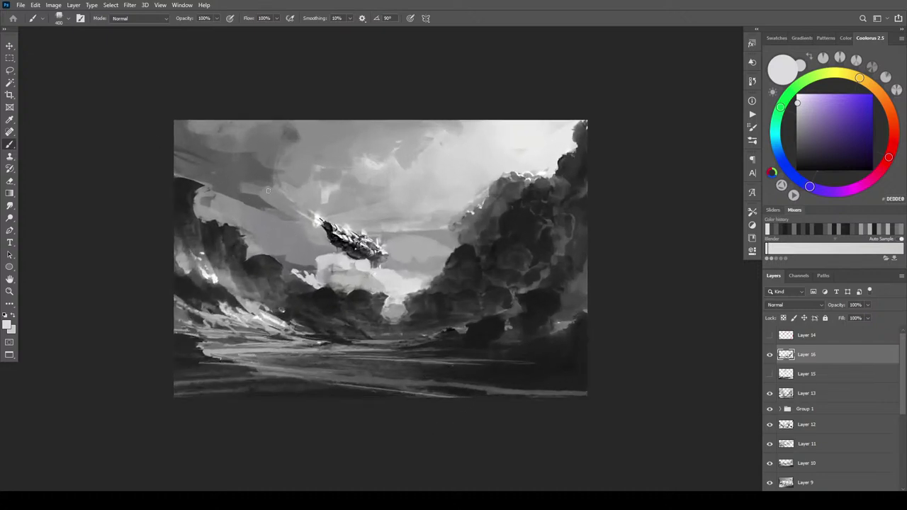
key(bracketright)
key(bracketright)
key(bracketright)
key(bracketright)
key(bracketright)
key(bracketright)
key(bracketright)
key(bracketright)
key(bracketright)
drag(247, 191, 271, 204)
- Blend the airship's trail into the sky with sampled C0BFC2 and 939394 greys and a 600 brush
alt+click(268, 195)
alt+click(282, 195)
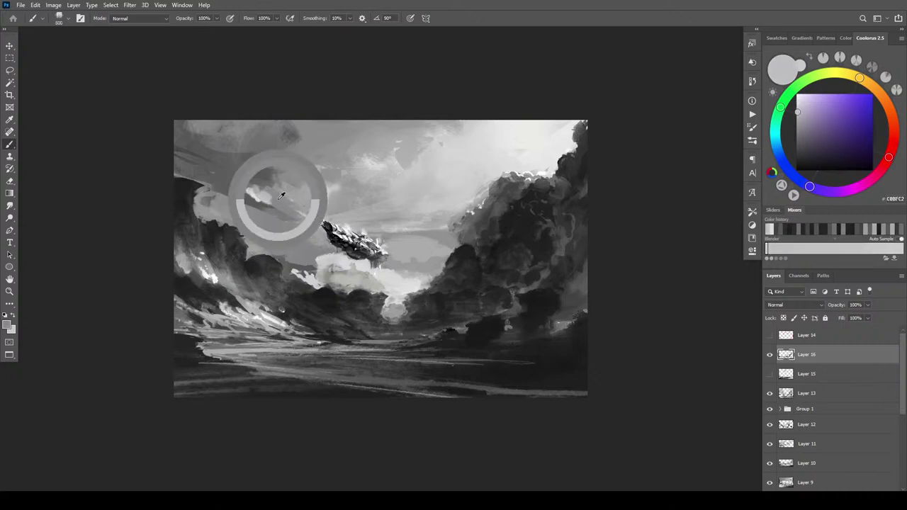
alt+click(250, 186)
alt+click(281, 206)
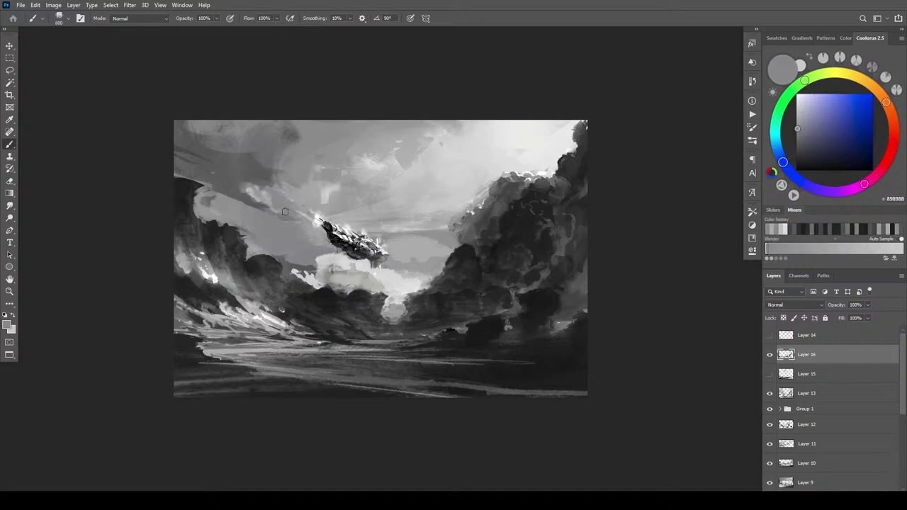
alt+click(258, 196)
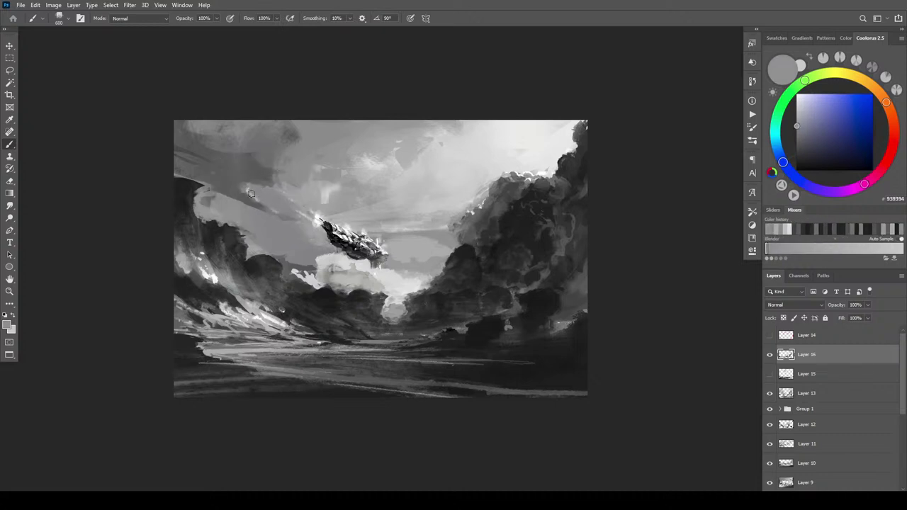
- Paint a second pale streak beneath the airship's trail with sampled CCCBCD grey, using brushes of 600 and 700
key([)
key([)
key([)
key([)
key([)
key(bracketright)
key(bracketright)
key(bracketright)
key(bracketright)
alt+click(250, 191)
drag(261, 206, 290, 219)
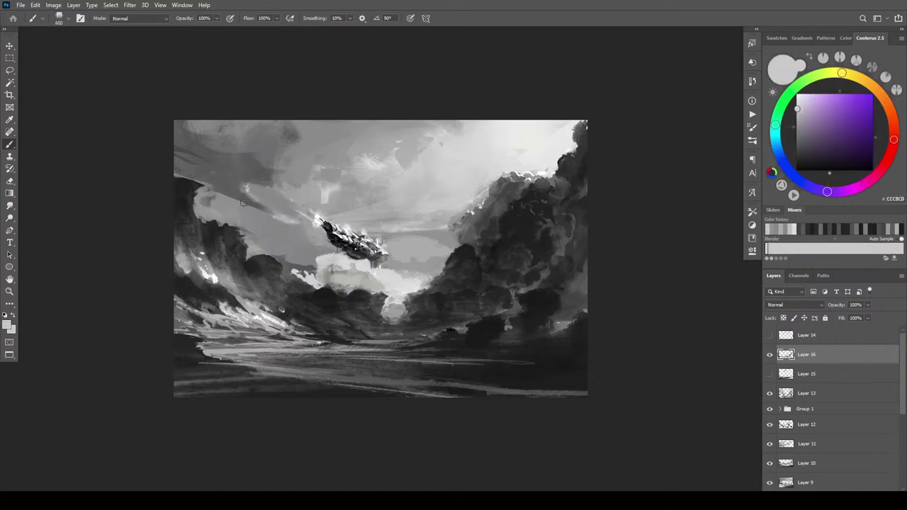
alt+click(287, 217)
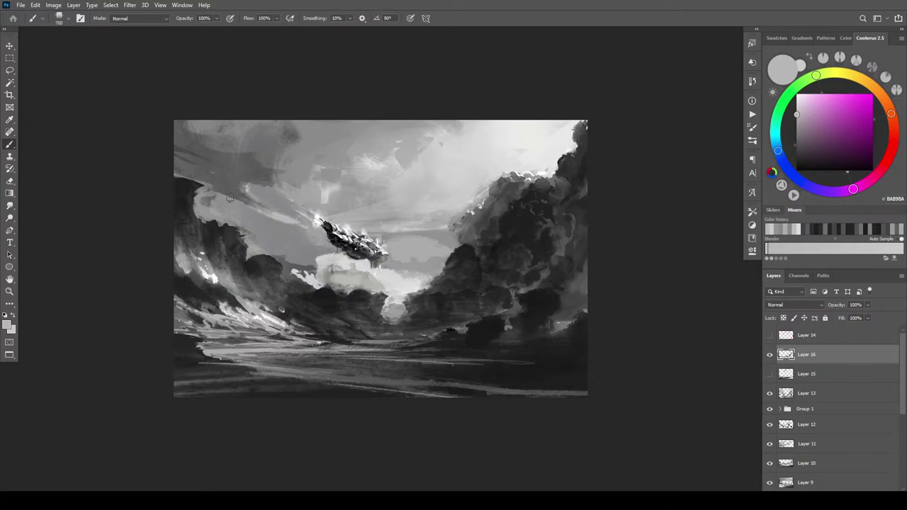
- Trim the edge of the lower streak with a sampled mid grey and a fine brush of 200
alt+click(251, 200)
key([)
key([)
key([)
key([)
key([)
key([)
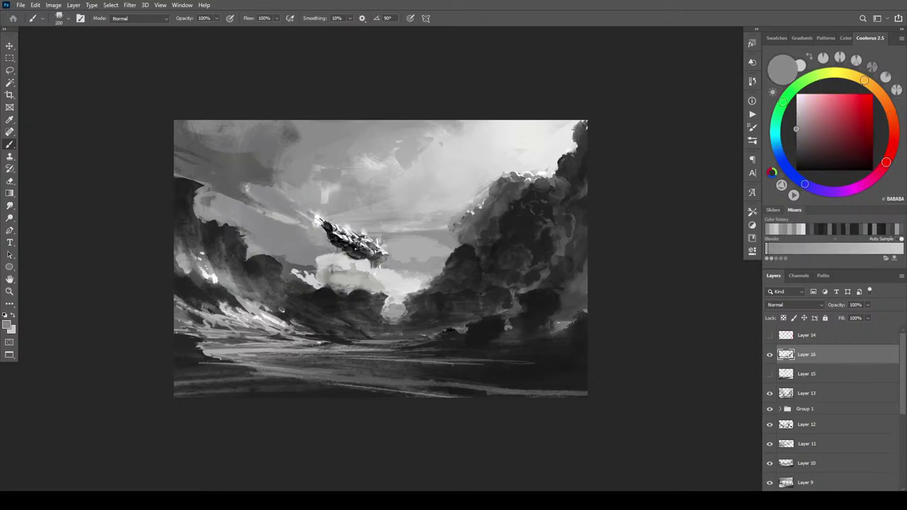
- Refine the lower streak by alternating sampled 868686 and lighter greys with a 300 brush
alt+click(248, 205)
key(bracketright)
key(bracketright)
key(bracketright)
key(bracketright)
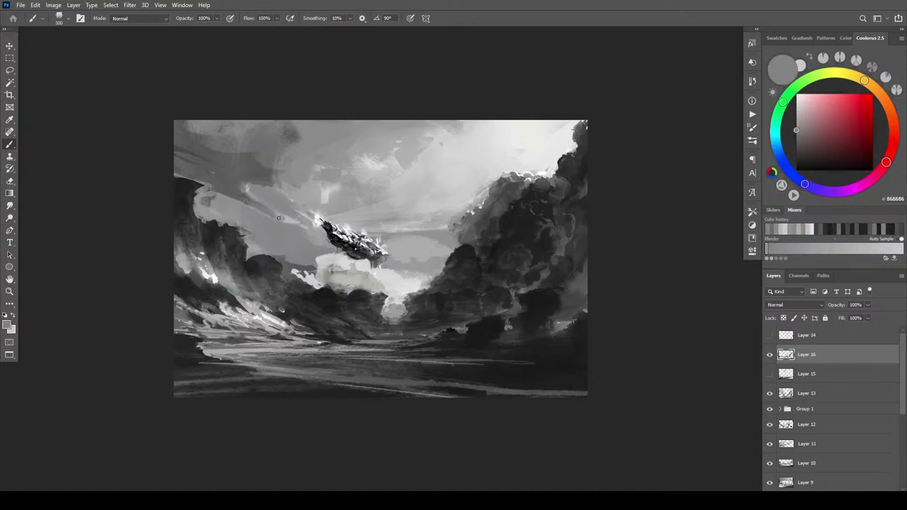
alt+click(290, 222)
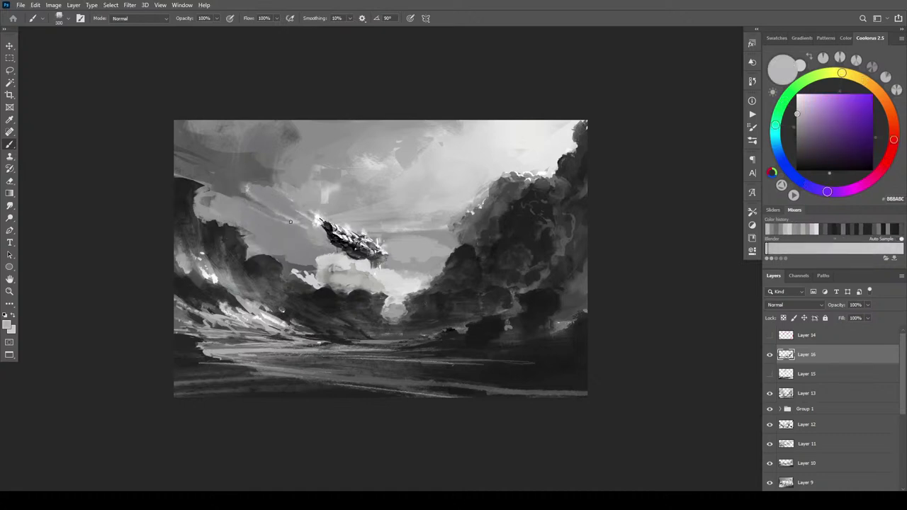
alt+click(251, 209)
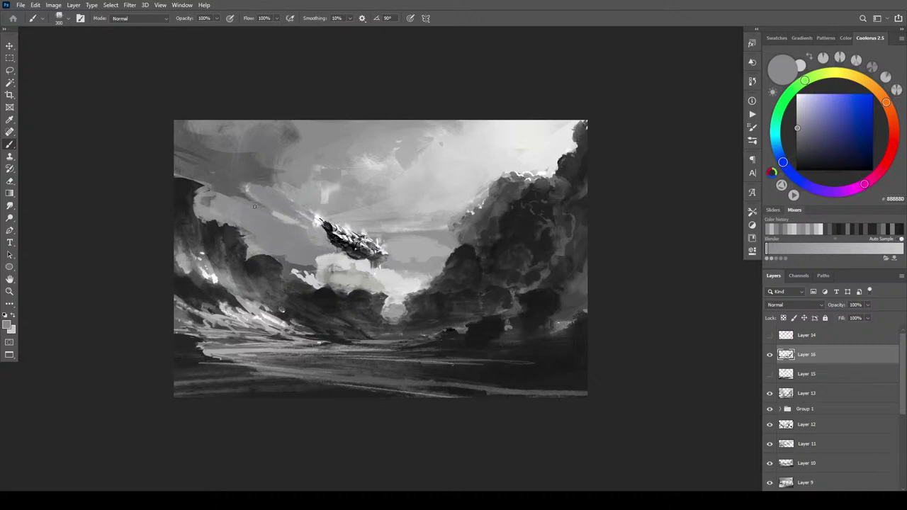
alt+click(264, 210)
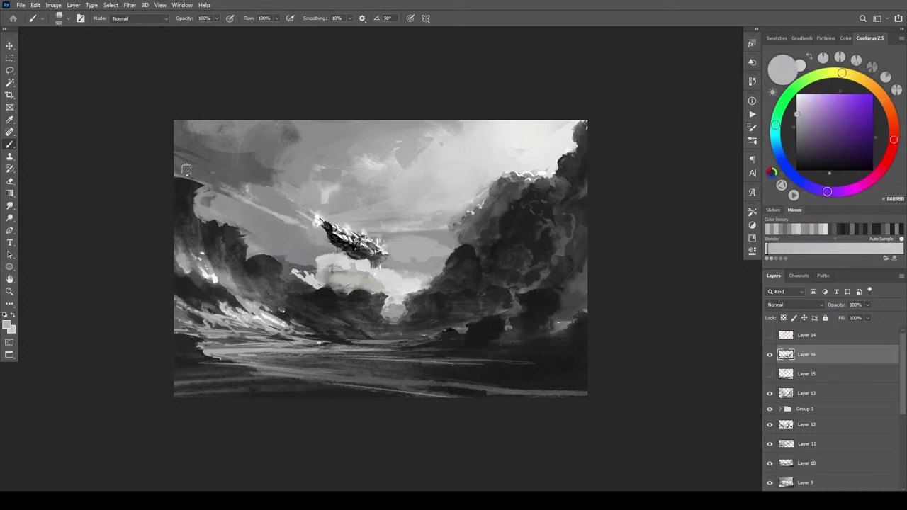
- Rework the dark upper left clouds with sampled 5A5A5A, 7A7A7B and 5B5B5C greys, using brushes of 900 and 800
alt+click(221, 179)
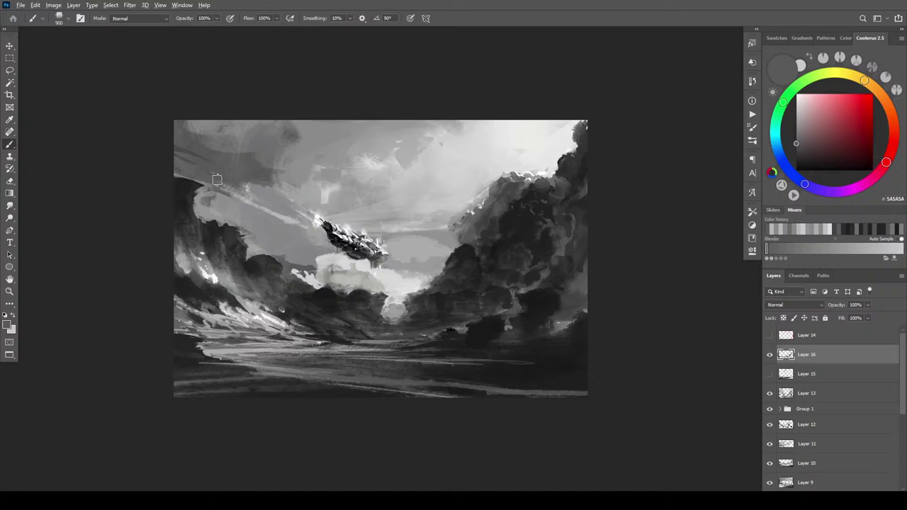
alt+click(254, 204)
key(bracketleft)
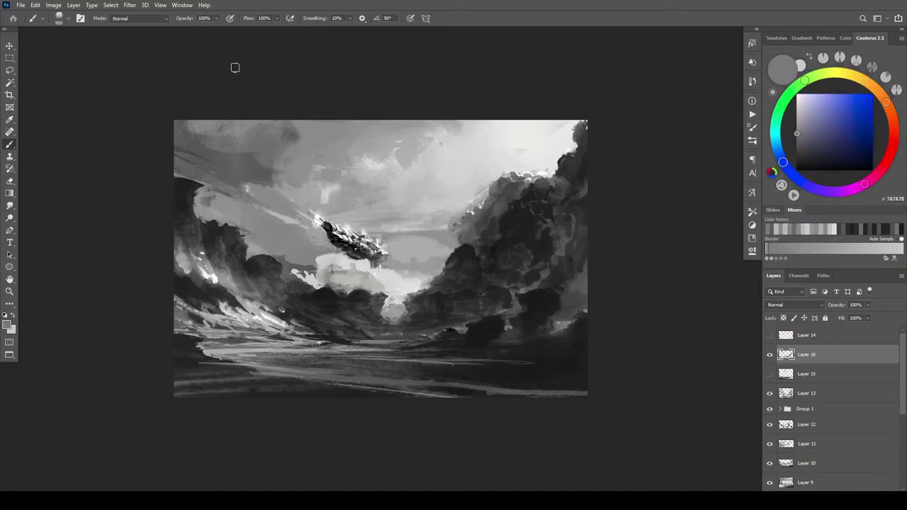
alt+click(292, 175)
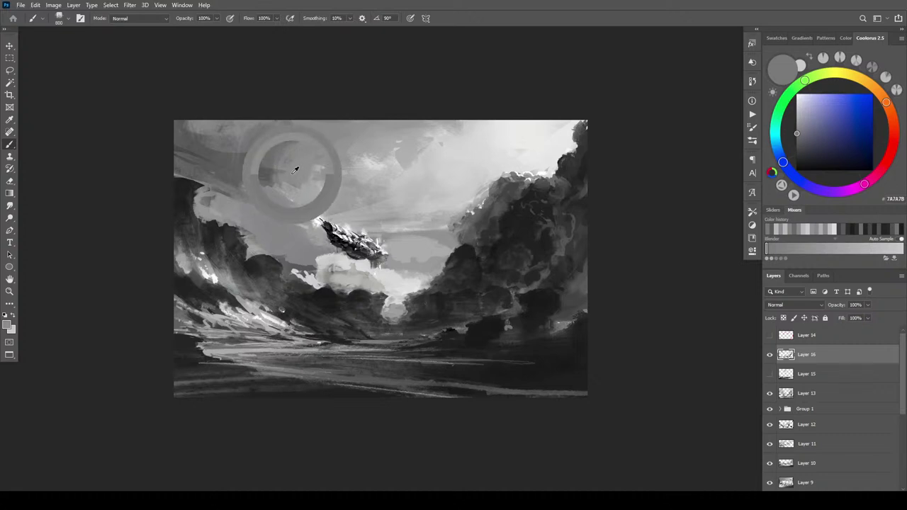
alt+click(269, 169)
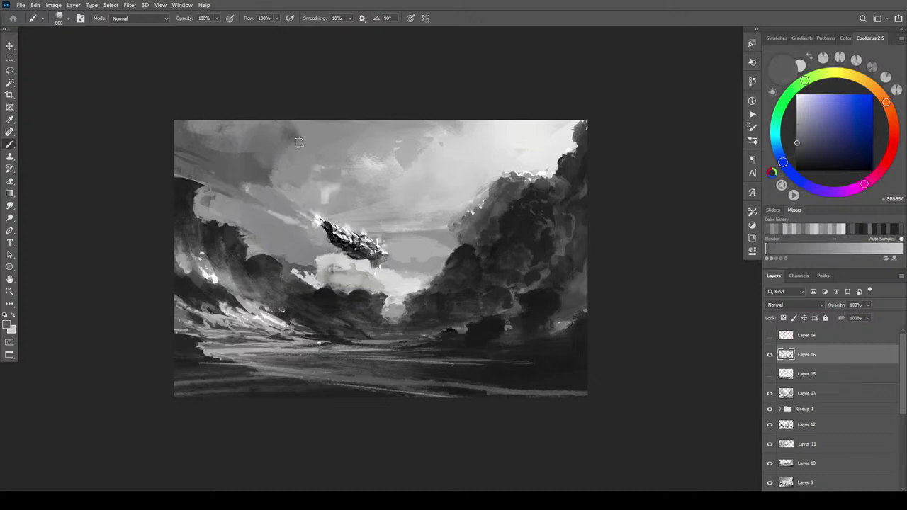
- Reshape the right edge of the dark upper left cloud with sampled 8F8F90 and 575758 greys and a 1700 brush
alt+click(285, 131)
key(bracketright)
key(bracketright)
key(bracketright)
key(bracketright)
key(bracketright)
key(bracketright)
key(bracketright)
key(bracketright)
key(bracketright)
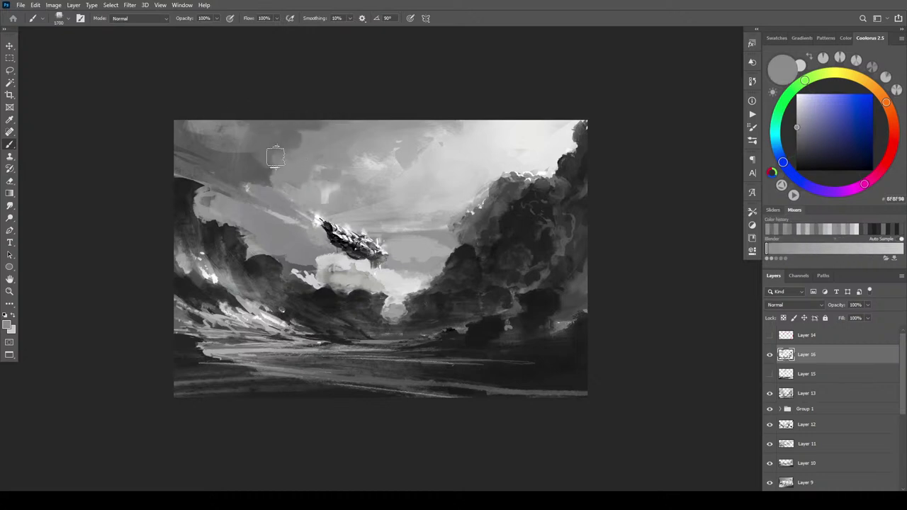
alt+click(273, 184)
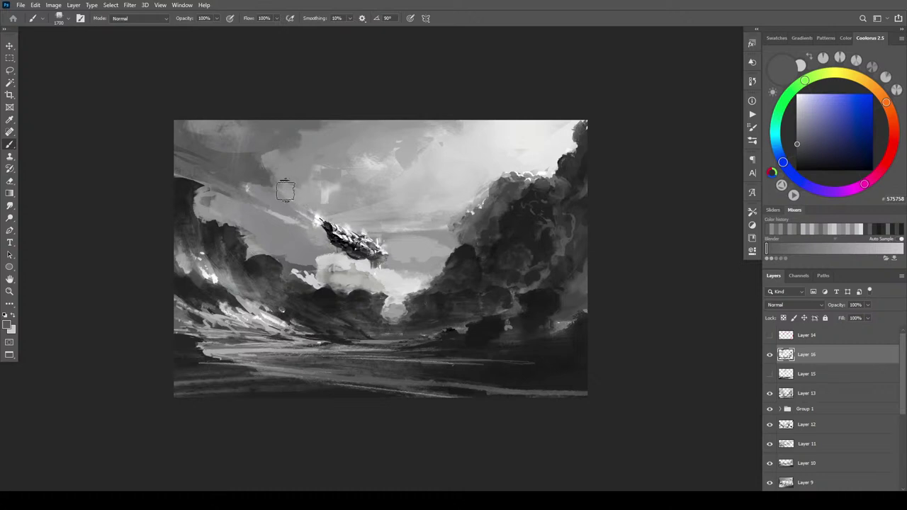
- Even out the sky left of the airship with sampled 656566 and A5A5A6 greys and a 1300 brush
scroll(489, 268, down, 8)
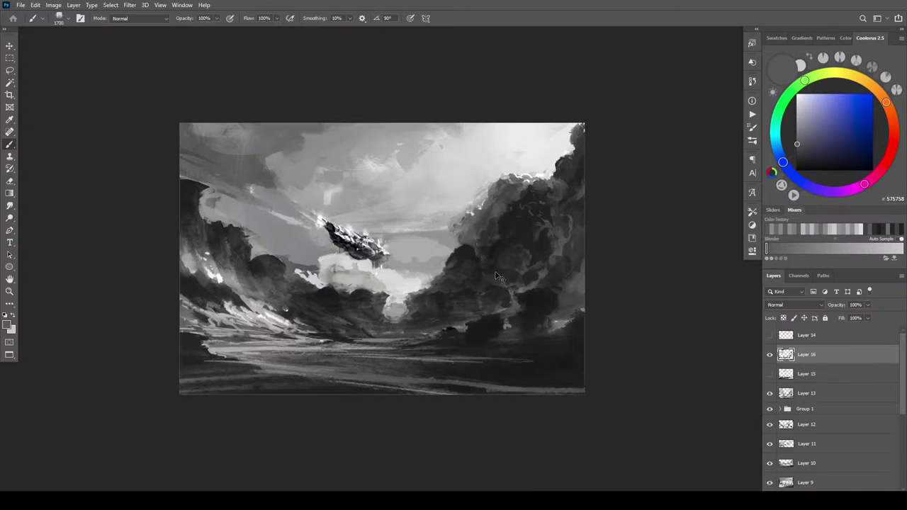
scroll(514, 276, up, 4)
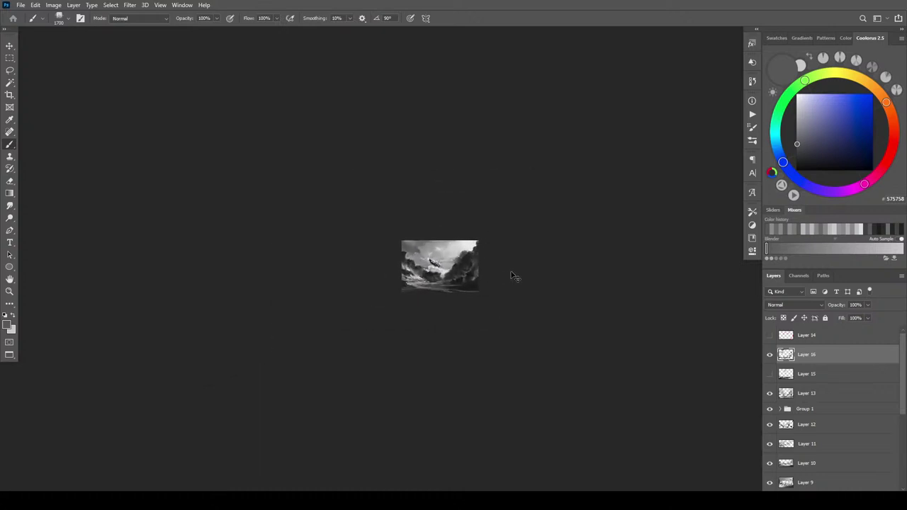
alt+click(392, 230)
key(bracketleft)
key(bracketleft)
key(bracketleft)
key(bracketleft)
alt+click(372, 231)
alt+click(382, 223)
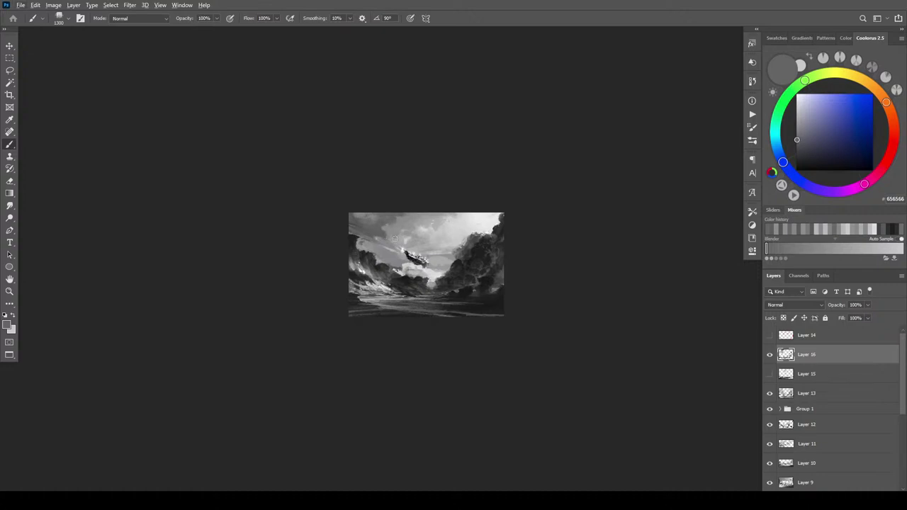
alt+click(394, 239)
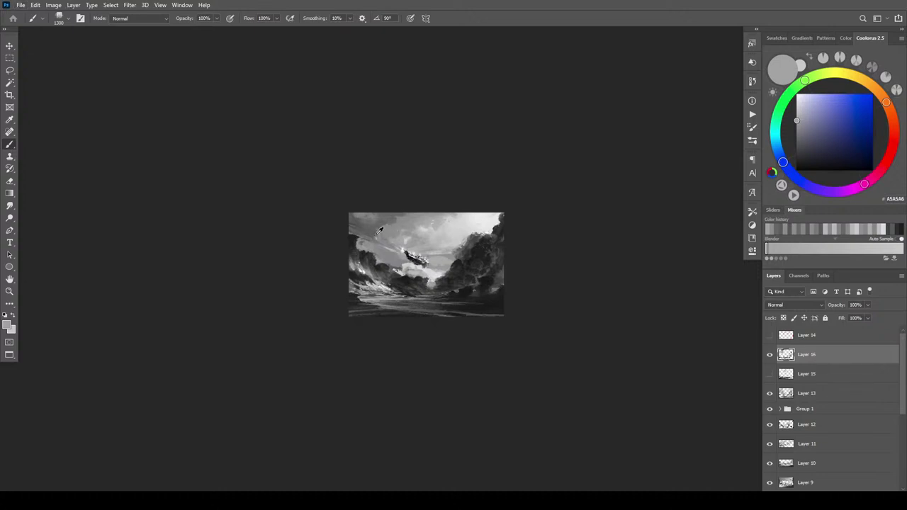
- Darken the painting's upper left sky corner with sampled 555555, 454545, 4F4F4F and 626262 greys, using brushes of 1300 and 600
alt+click(356, 223)
alt+click(347, 224)
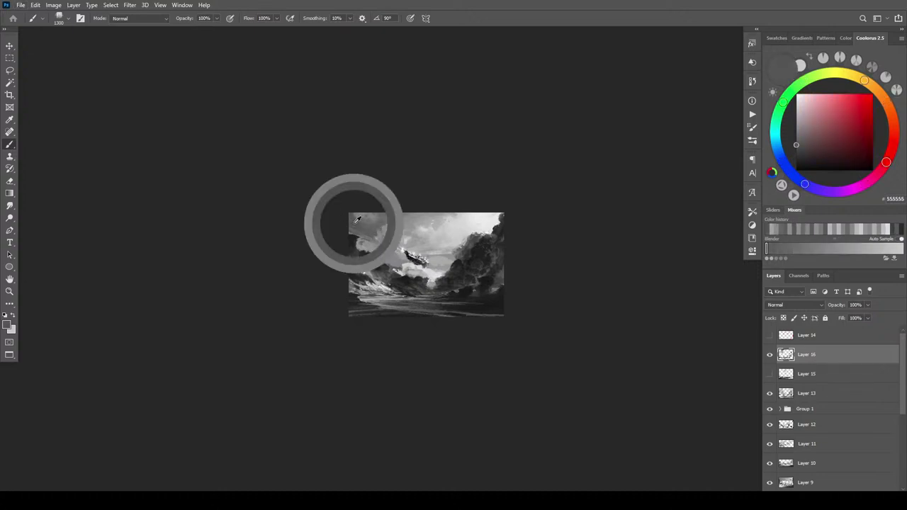
alt+click(345, 215)
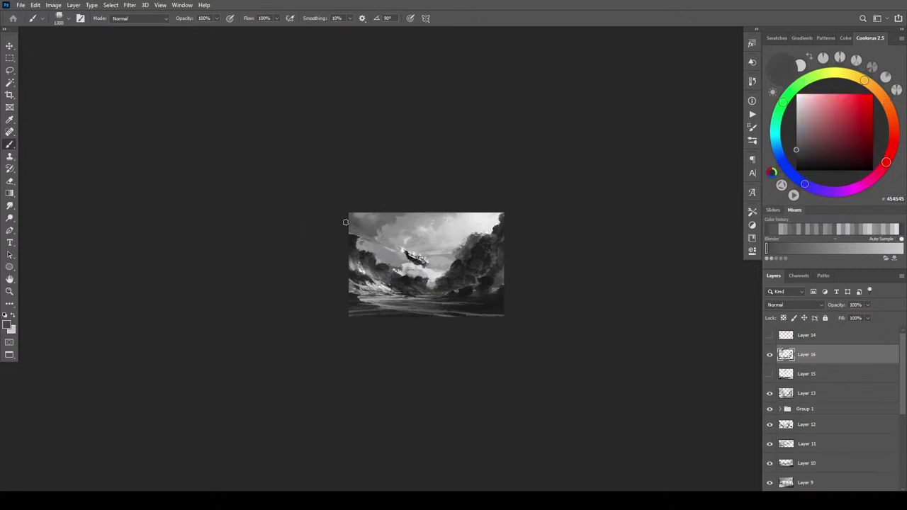
alt+click(357, 223)
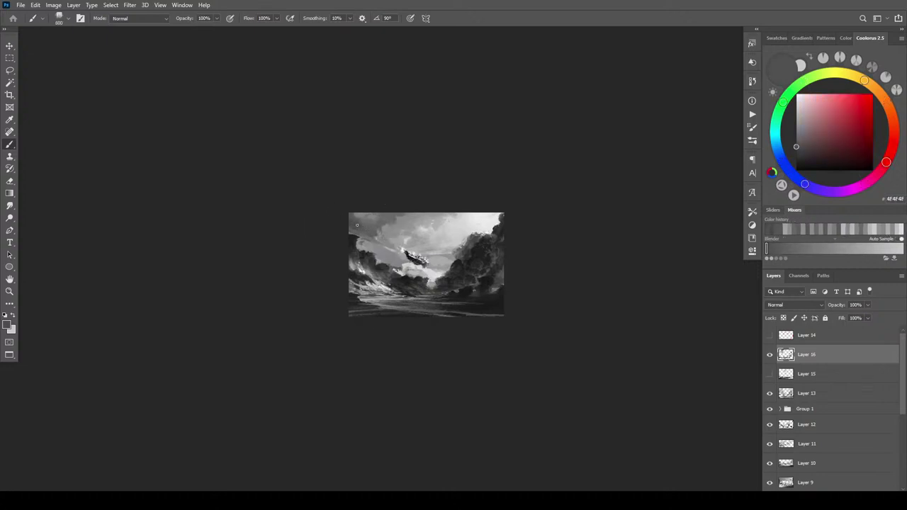
alt+click(376, 225)
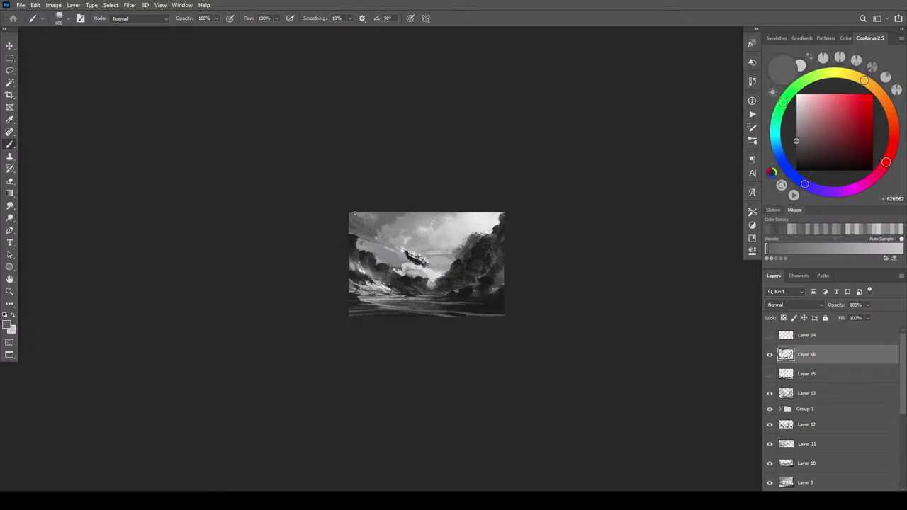
- Rework the top edge of the left cloud bank with sampled 4C4C4C, 4E4E4E and 1C1C1C greys and a 600 brush
alt+click(352, 227)
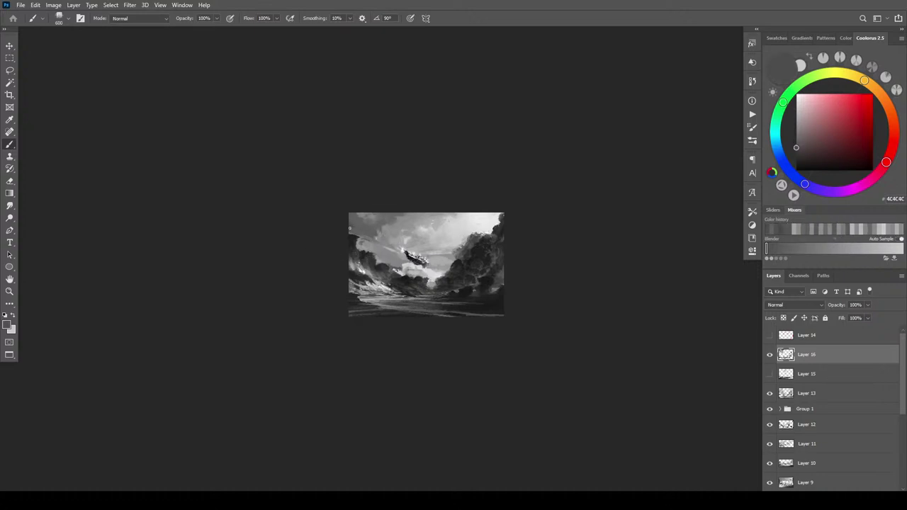
alt+click(356, 234)
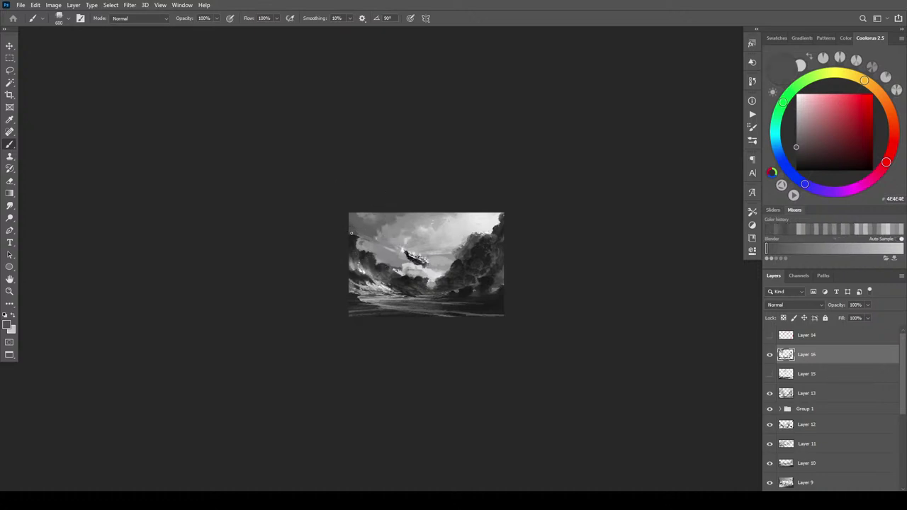
alt+click(352, 236)
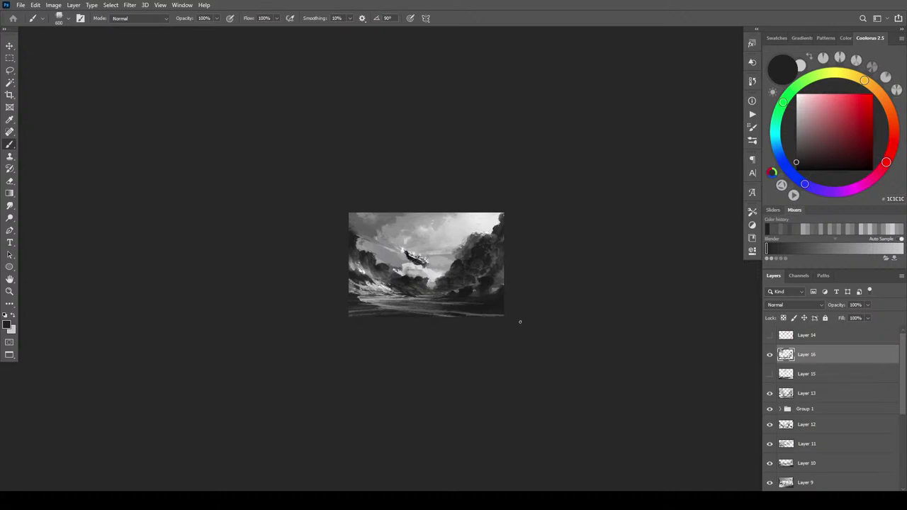
- Darken the upper left sky corner above the cloud bank with sampled 333333, 383838, 5F5F5F and 1B1B1B greys, using brushes from 2000 to 1400
alt+click(354, 225)
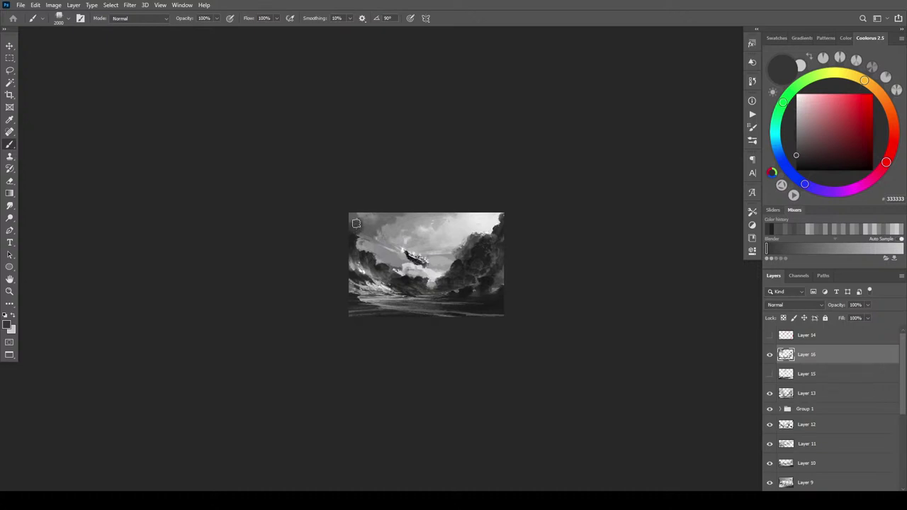
drag(360, 222, 358, 233)
alt+click(365, 220)
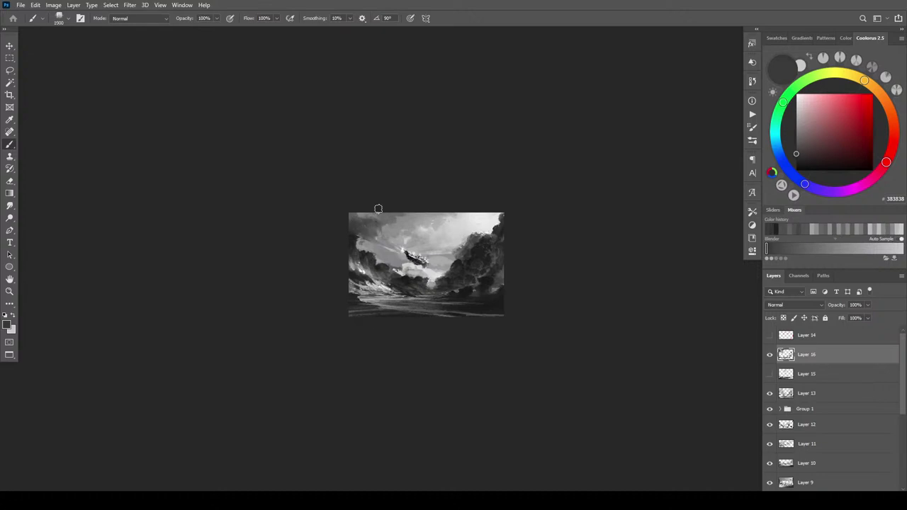
alt+click(377, 226)
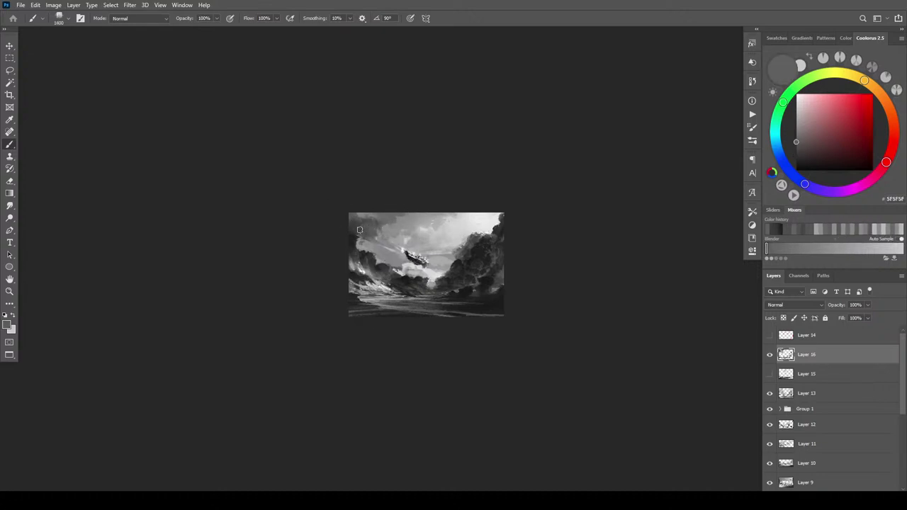
alt+click(354, 234)
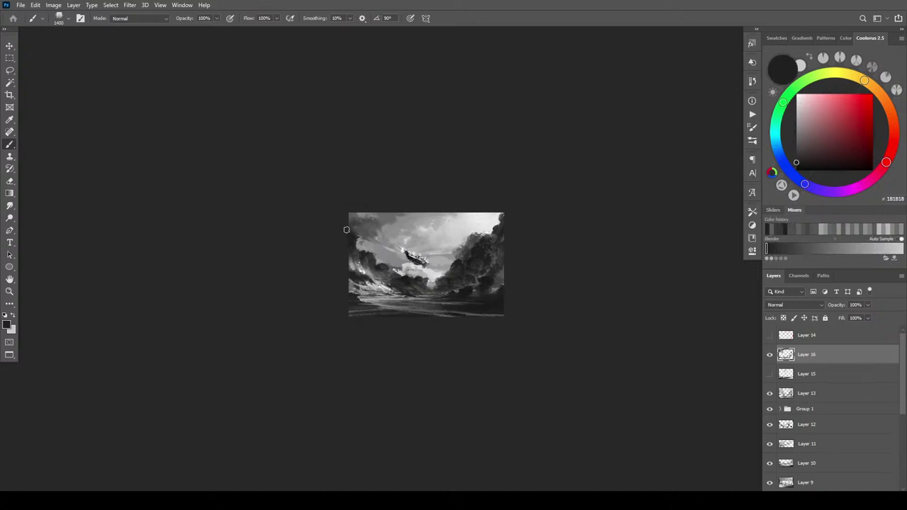
- Blend the sky beneath the airship's trail, beside the left cloud bank, with sampled 535353 grey and an 1100 brush
alt+click(373, 252)
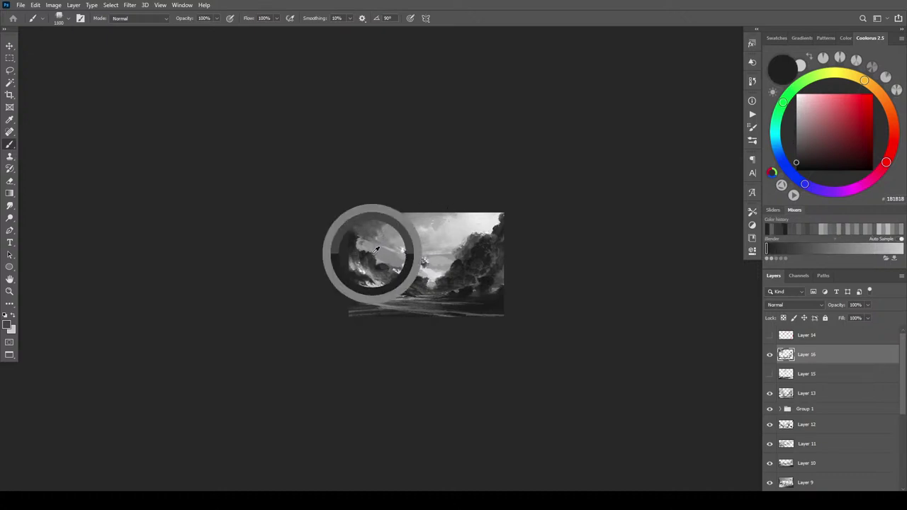
alt+click(378, 252)
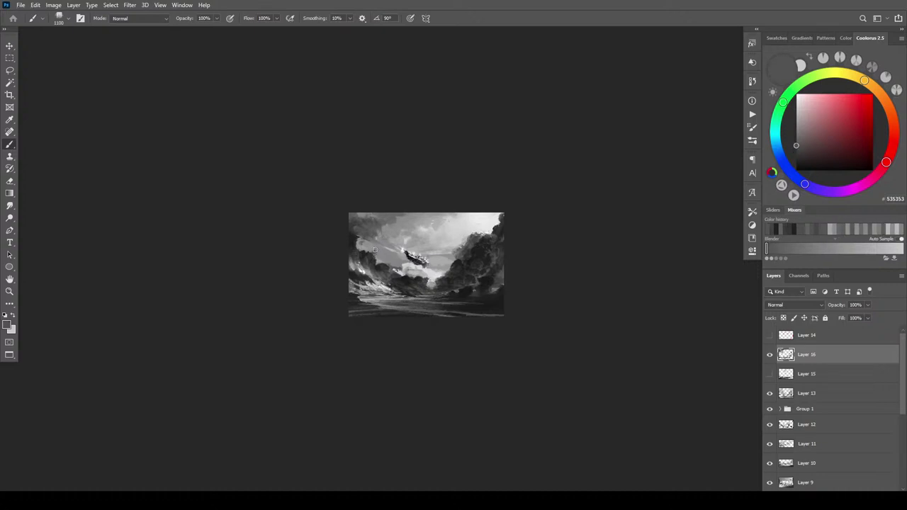
drag(378, 247, 398, 259)
- Refine the trail and clouds around the airship with sampled 858587, 6C6C6D, 898988, CFCFCF and D6D6D6 greys, using brushes of 700 and 175
alt+click(389, 262)
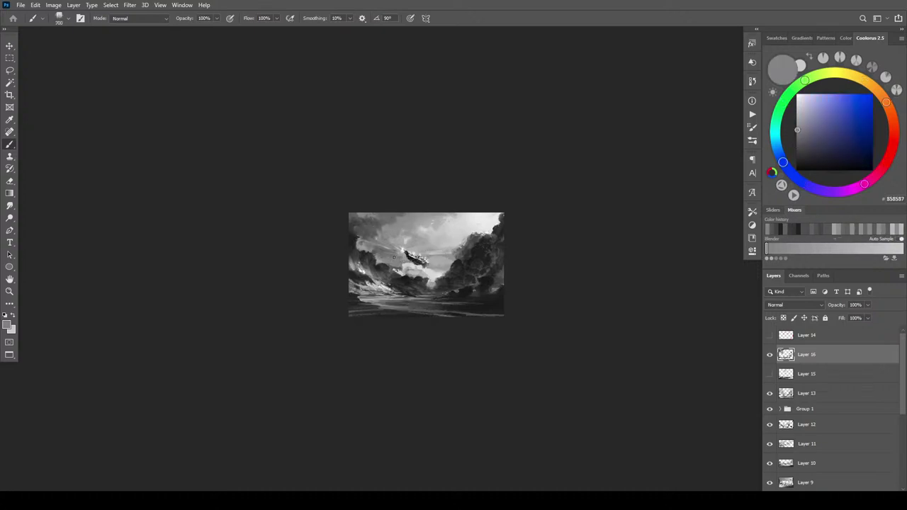
alt+click(392, 249)
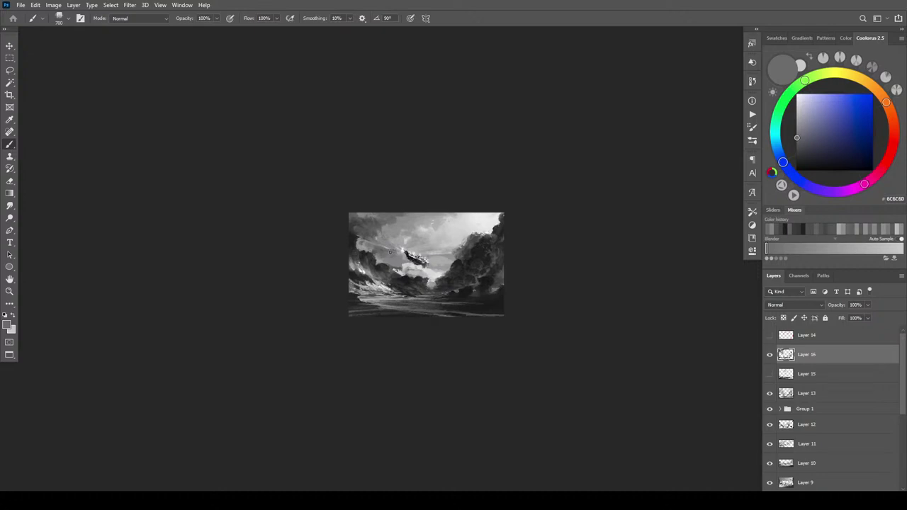
alt+click(395, 250)
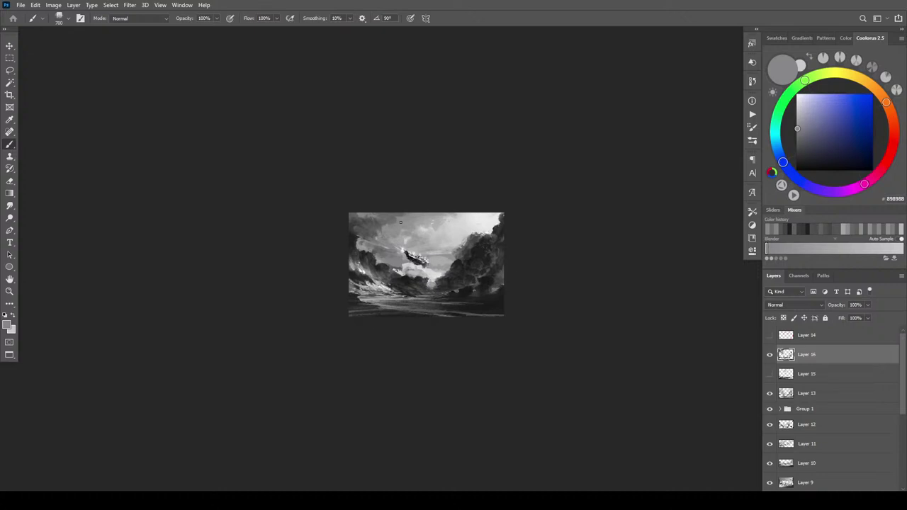
alt+click(394, 269)
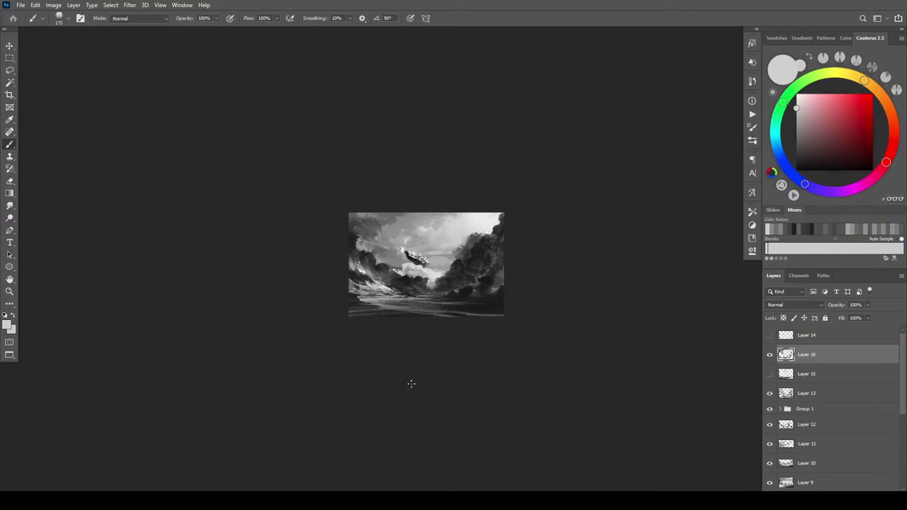
alt+click(427, 268)
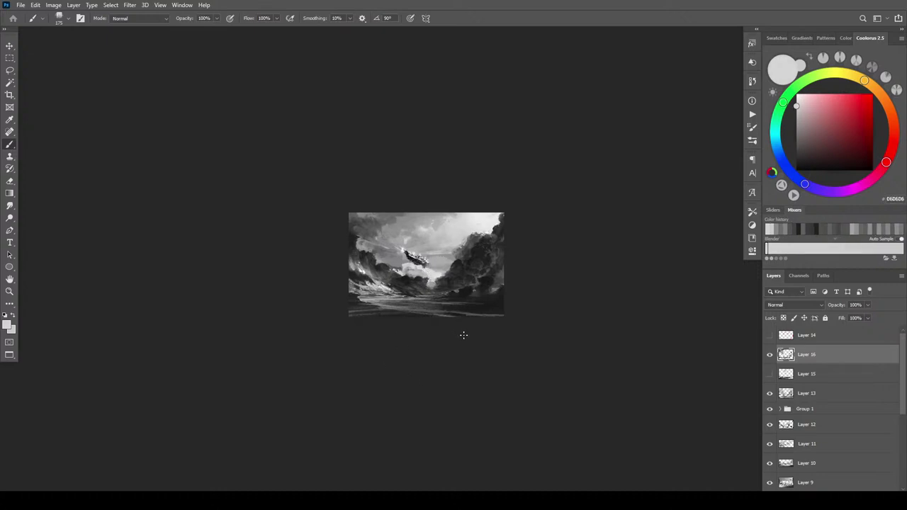
- Compare the painting with Layer 16 hidden and shown, with Layer 15 turned on
key(ctrl+plus)
key(ctrl+plus)
key(ctrl+plus)
key(ctrl+plus)
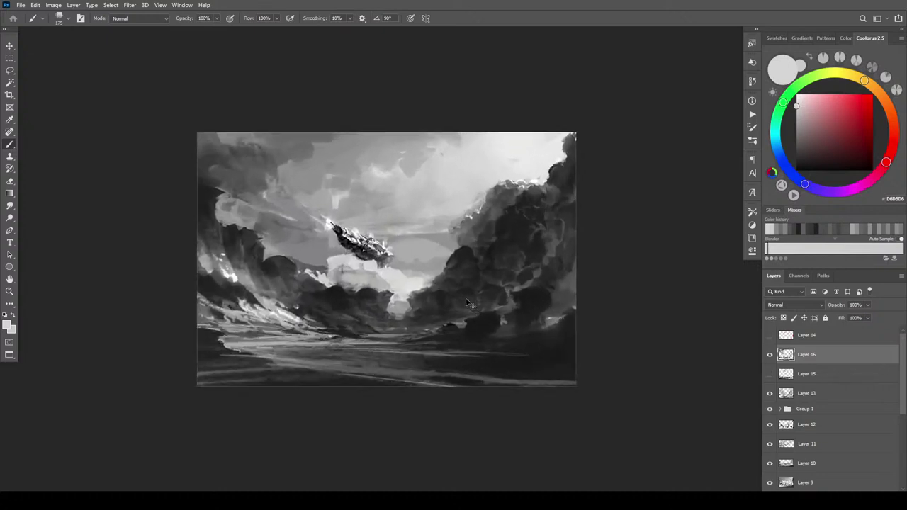
key(ctrl+plus)
key(ctrl+plus)
mouse_move(362, 319)
mouse_down()
mouse_move(458, 334)
mouse_move(532, 308)
mouse_move(418, 264)
mouse_up()
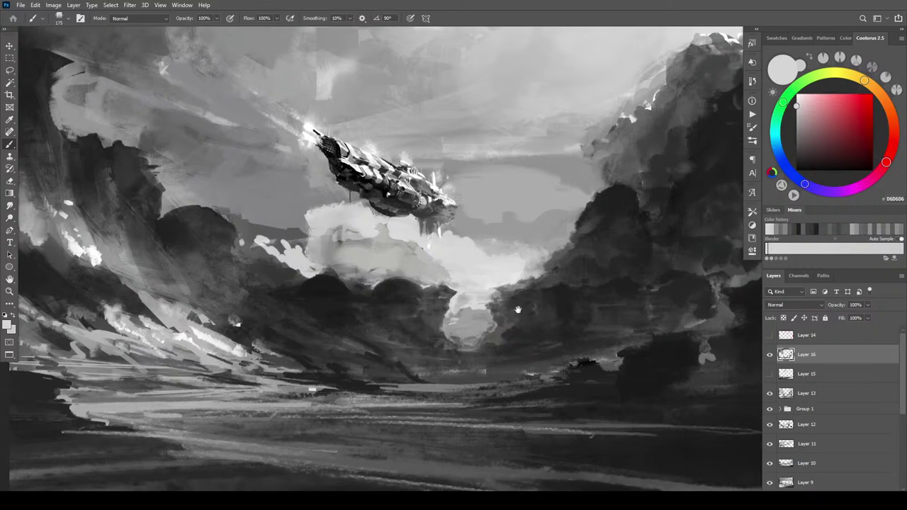
click(770, 356)
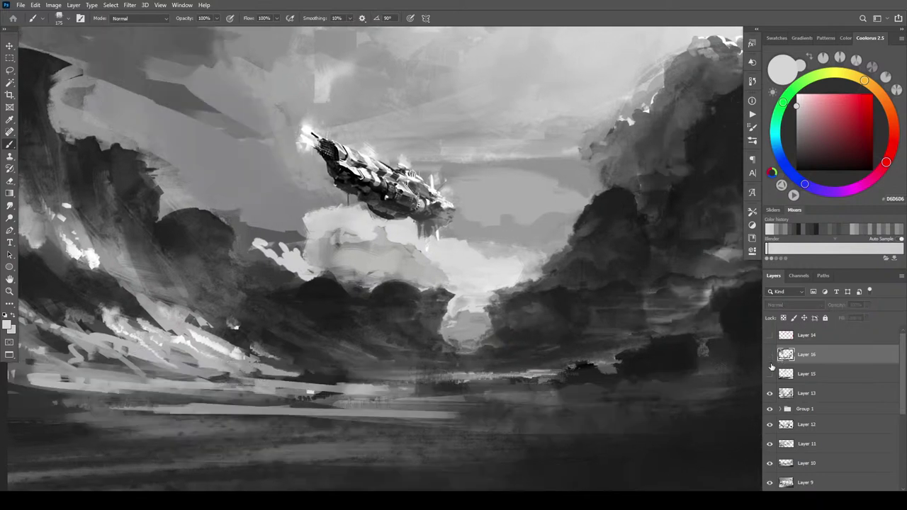
click(770, 357)
click(769, 375)
click(770, 360)
click(770, 359)
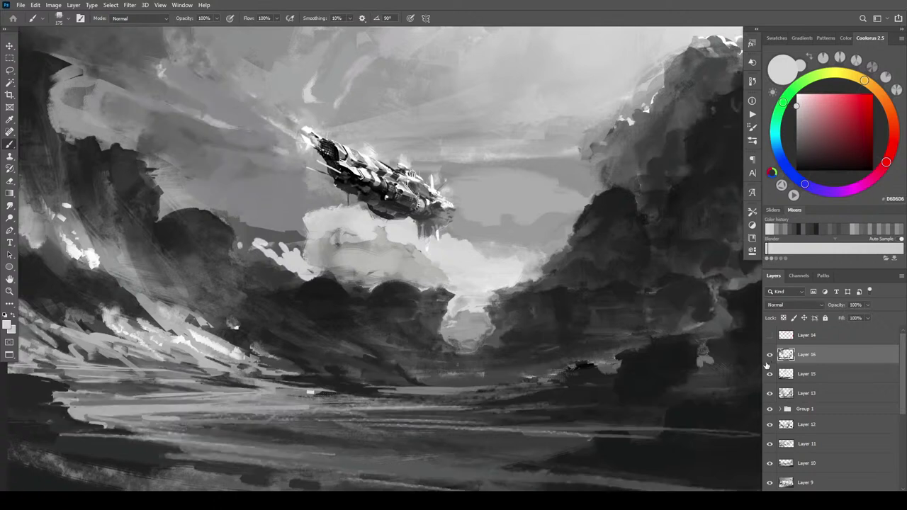
- Sample 383838 and 4A4A4A greys from the cloud edge beside the bright gap below the airship, with a 150 brush
alt+click(444, 298)
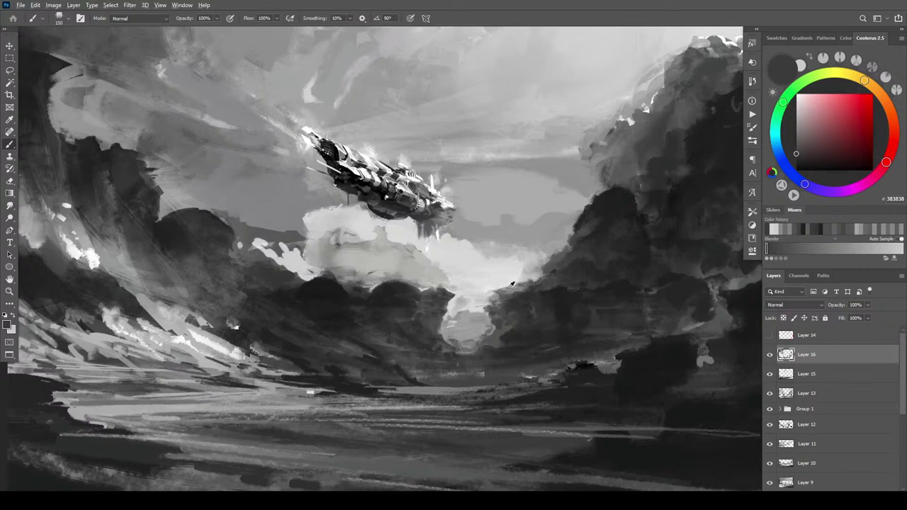
alt+click(448, 296)
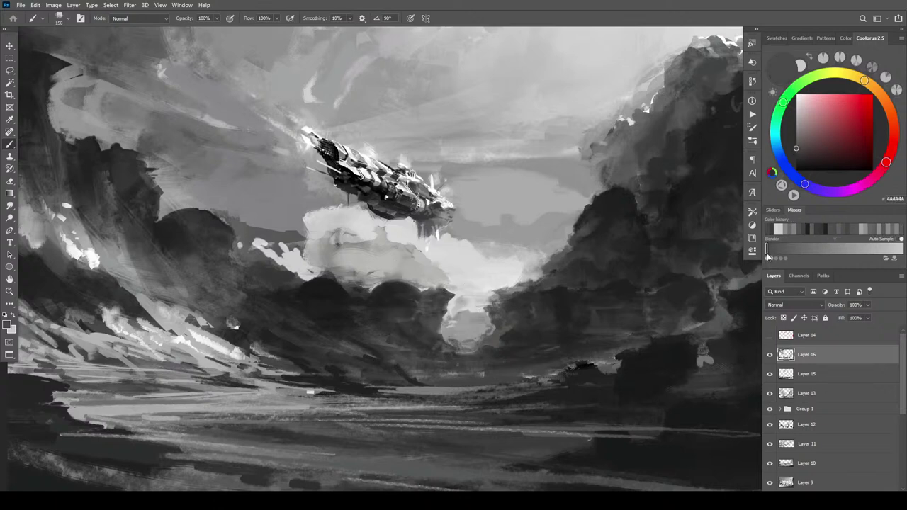
- Hide Layers 15 and 16 and examine the painting without them, both as a small overview and in detail
scroll(546, 472, down, 8)
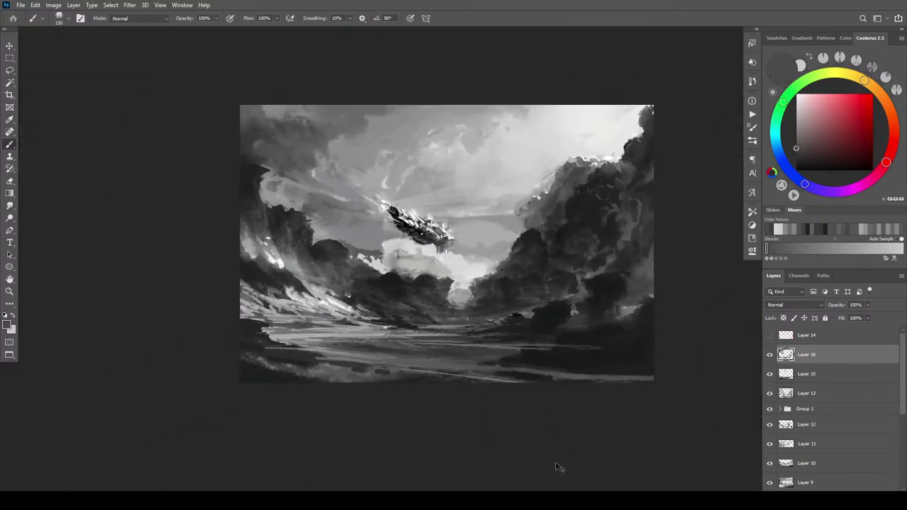
key(ctrl+minus)
key(ctrl+minus)
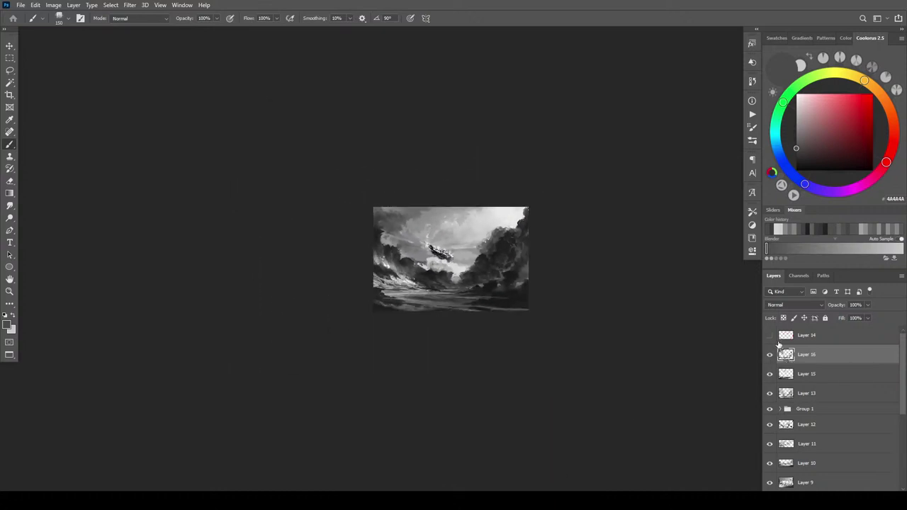
click(769, 374)
click(770, 355)
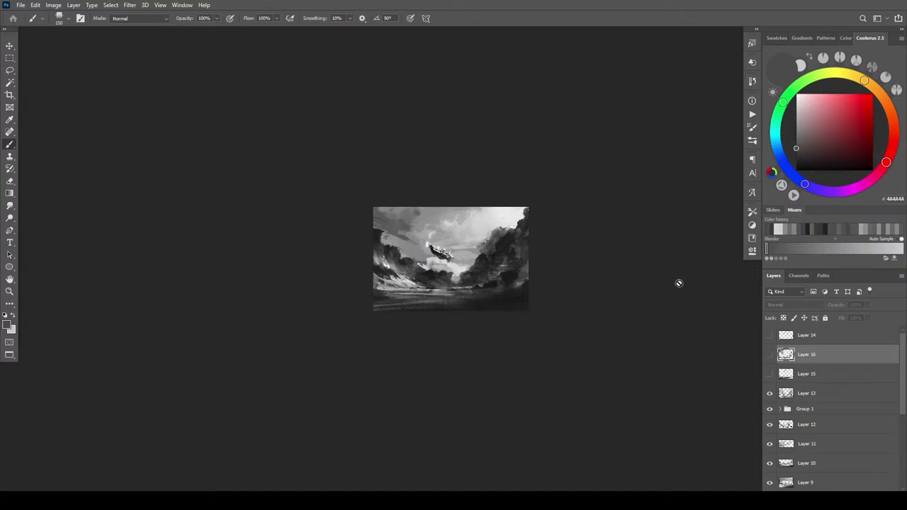
key(ctrl+plus)
key(ctrl+plus)
key(ctrl+plus)
key(ctrl+plus)
key(ctrl+plus)
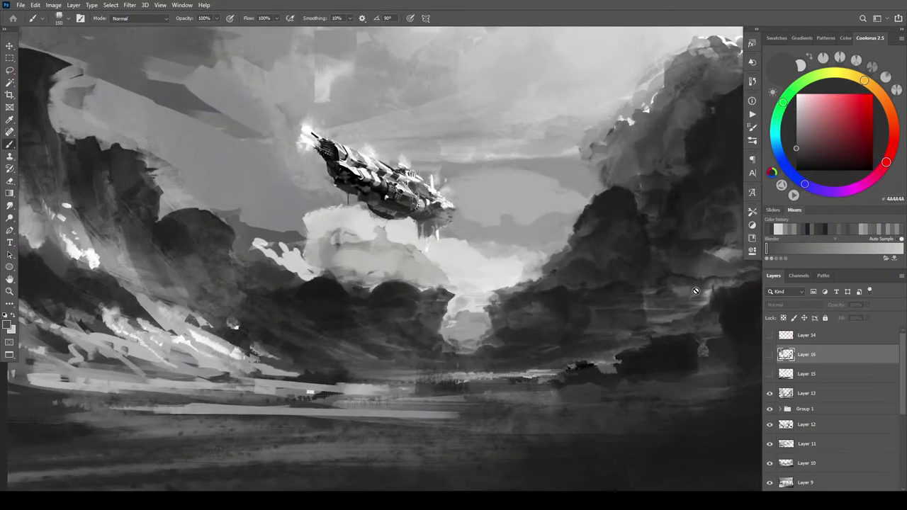
drag(597, 259, 570, 280)
key(ctrl+minus)
key(ctrl+minus)
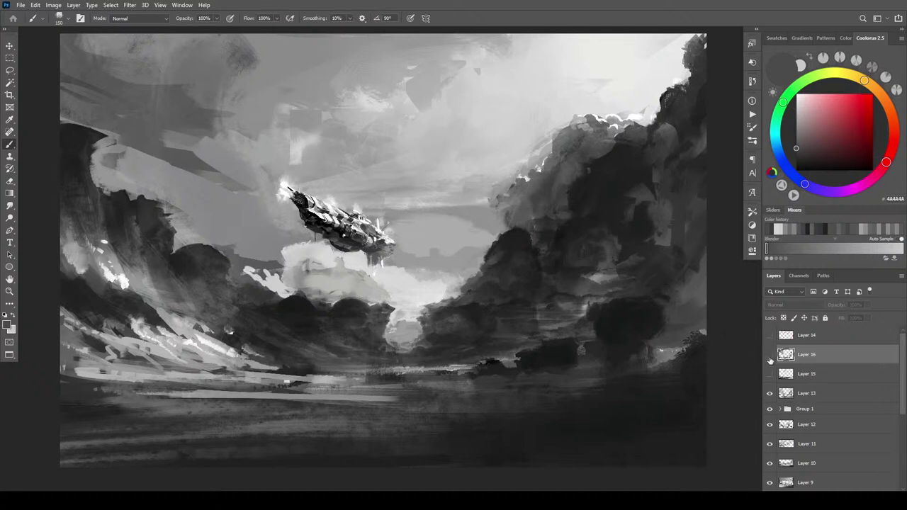
- Compare the painting with Layer 16 on and off, and make Layers 15 and 16 both visible
click(771, 356)
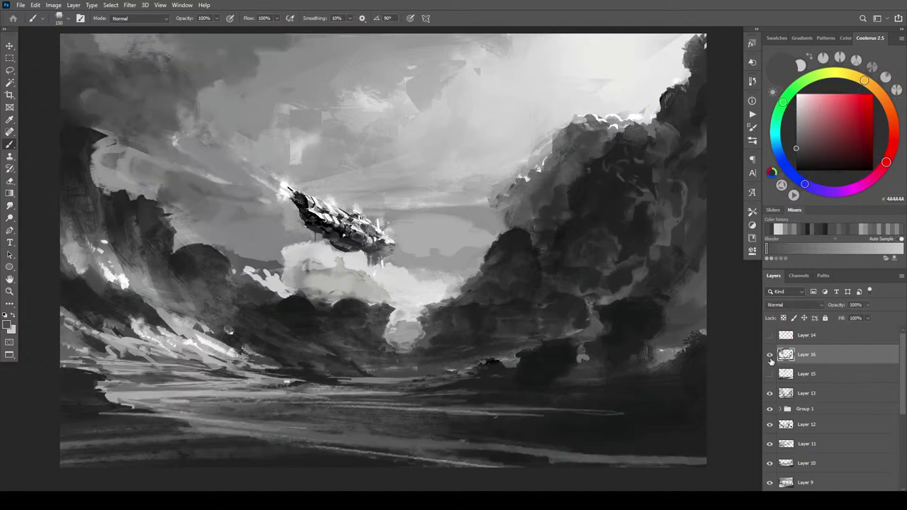
click(771, 356)
click(770, 356)
click(770, 355)
click(770, 374)
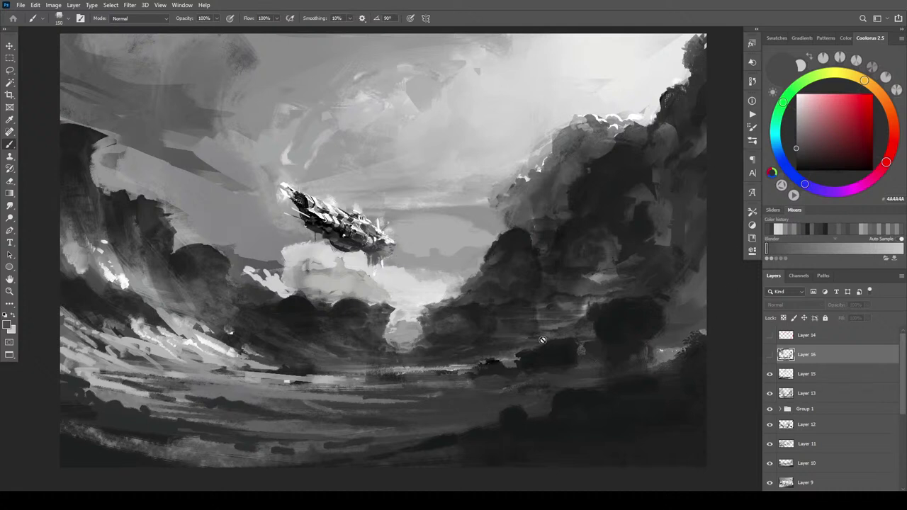
click(770, 354)
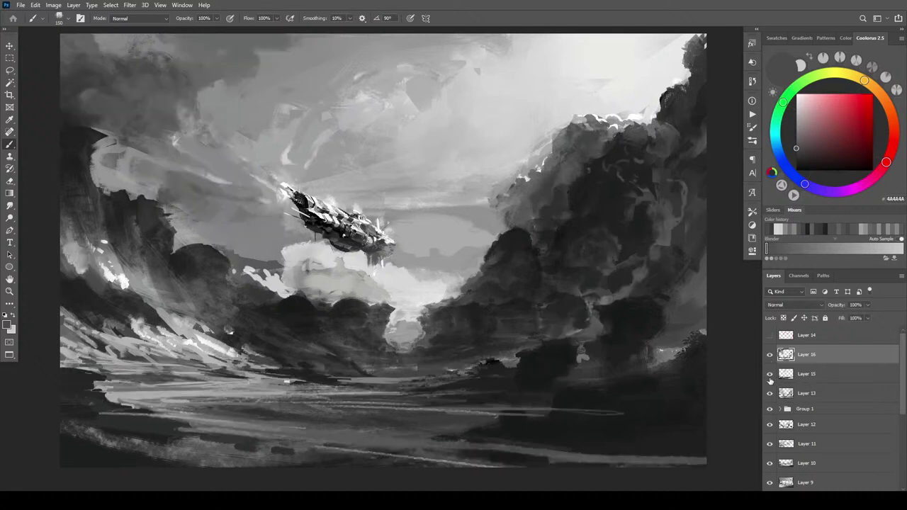
- Compare the foreground and sky with Layer 15 off and on, and recheck the effect of Layer 16
click(771, 375)
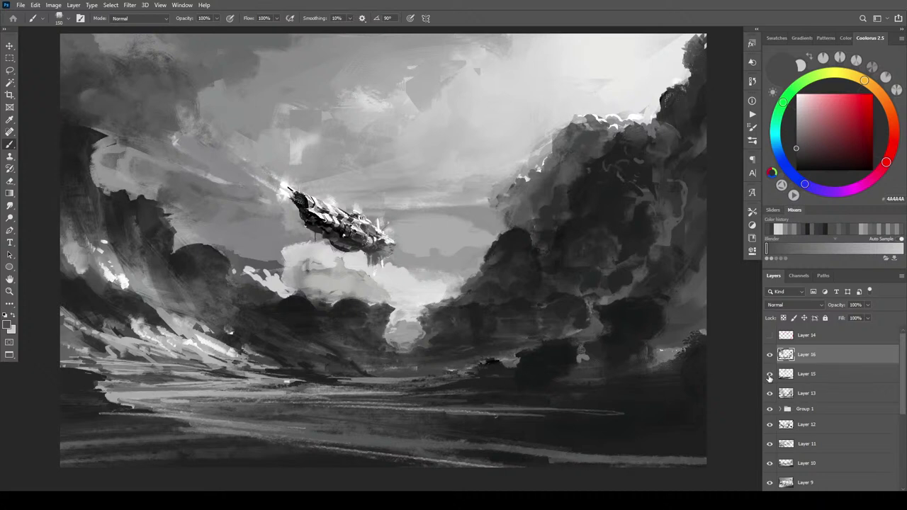
click(770, 375)
click(770, 375)
click(769, 376)
click(769, 376)
click(769, 375)
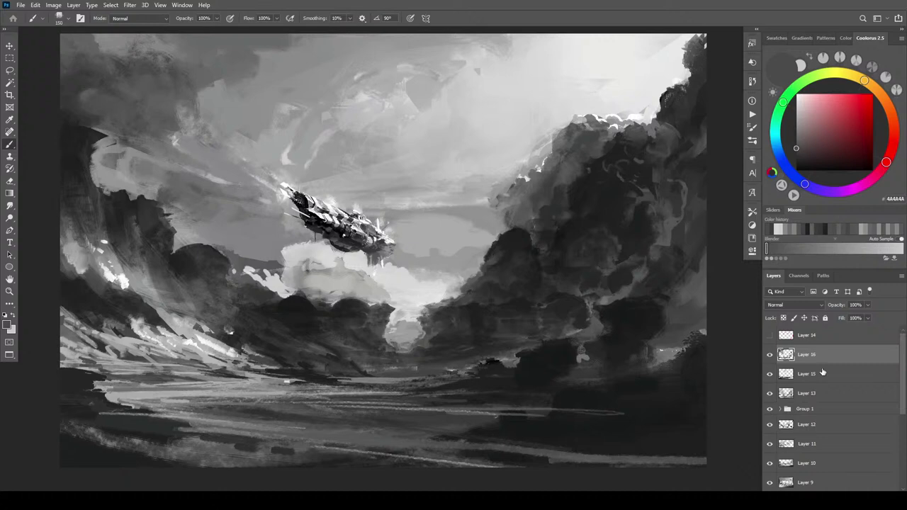
click(770, 355)
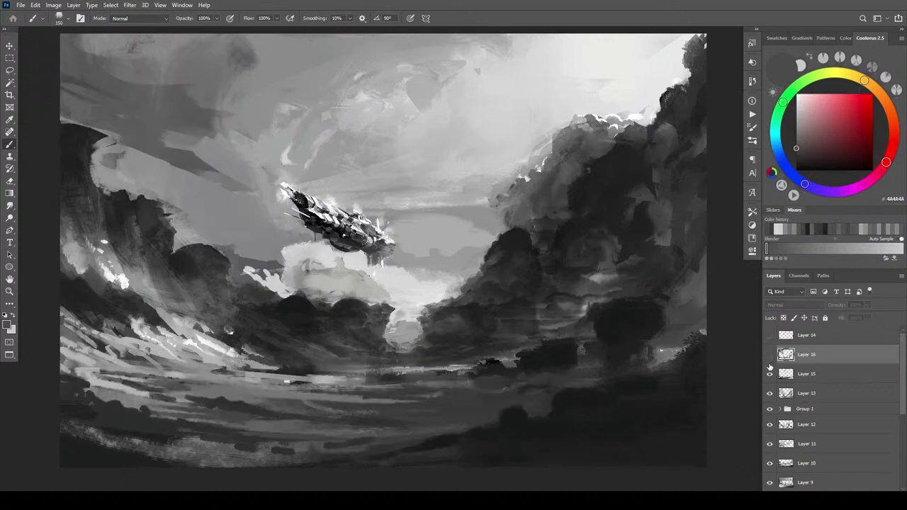
click(770, 355)
click(770, 373)
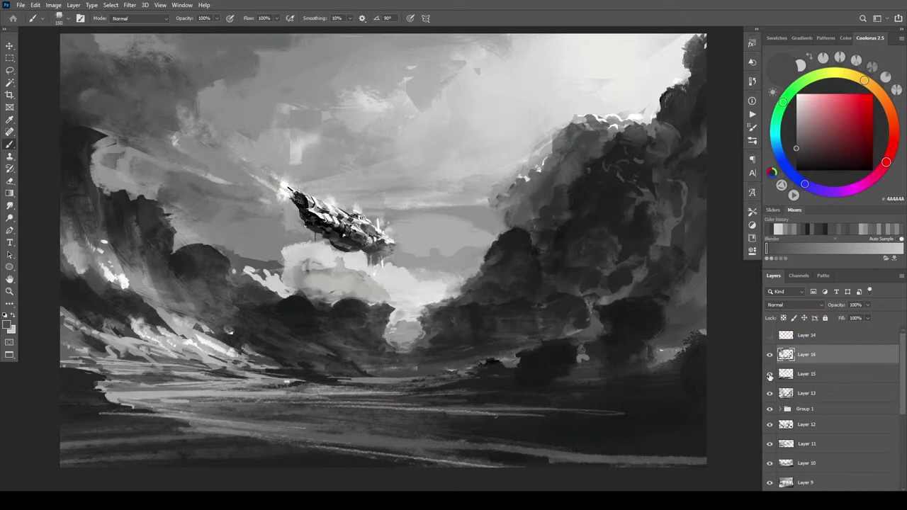
click(770, 375)
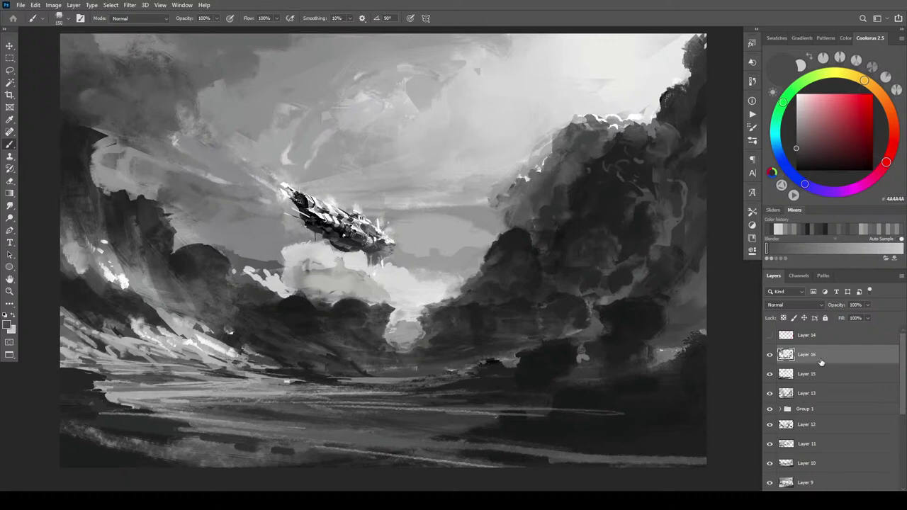
- Compare the overall composition at thumbnail size with Layer 15 and Layer 16 each hidden in turn, keeping both visible
scroll(648, 317, down, 5)
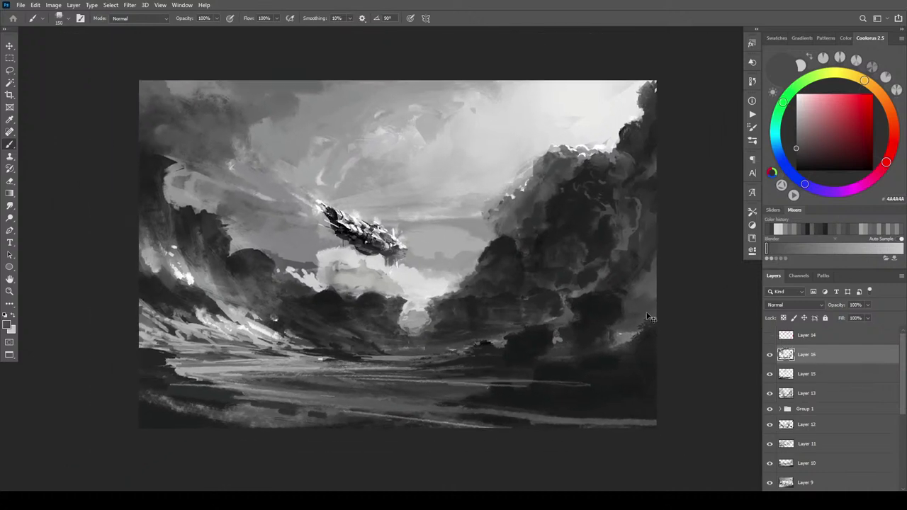
scroll(658, 313, down, 1)
scroll(662, 313, up, 3)
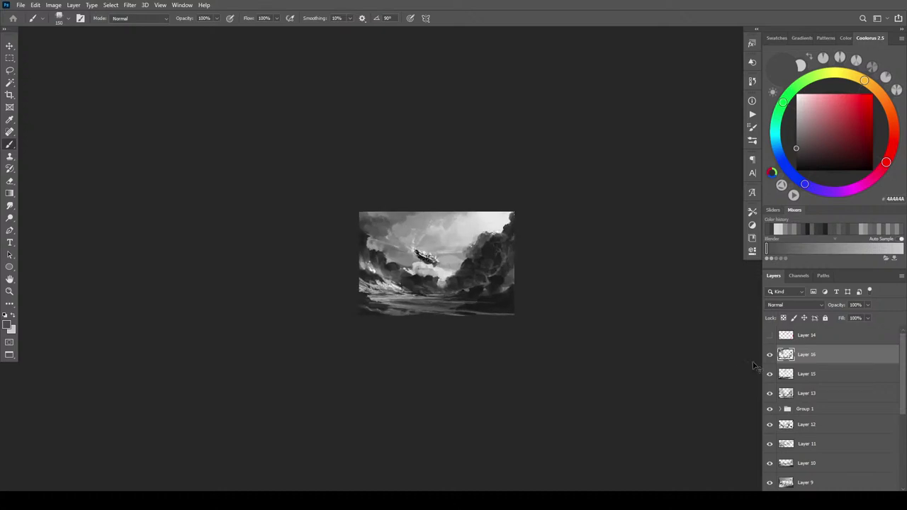
click(770, 374)
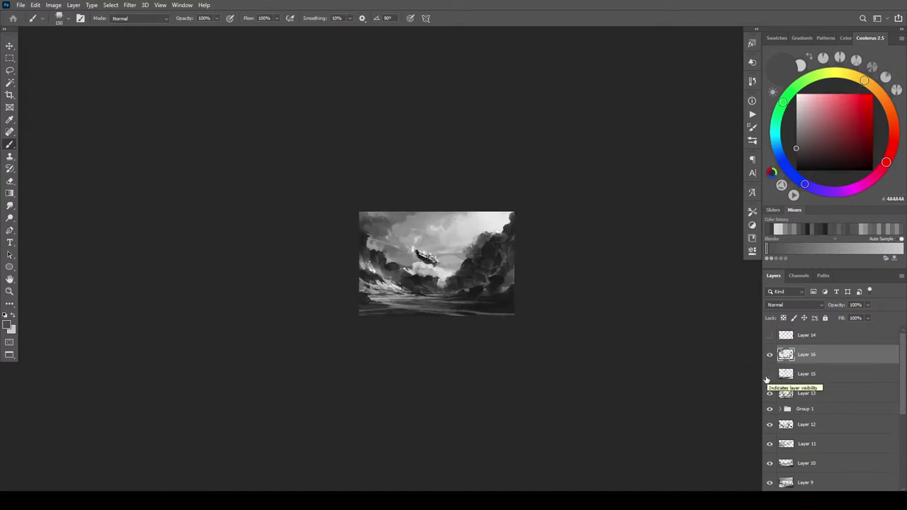
click(769, 374)
click(770, 355)
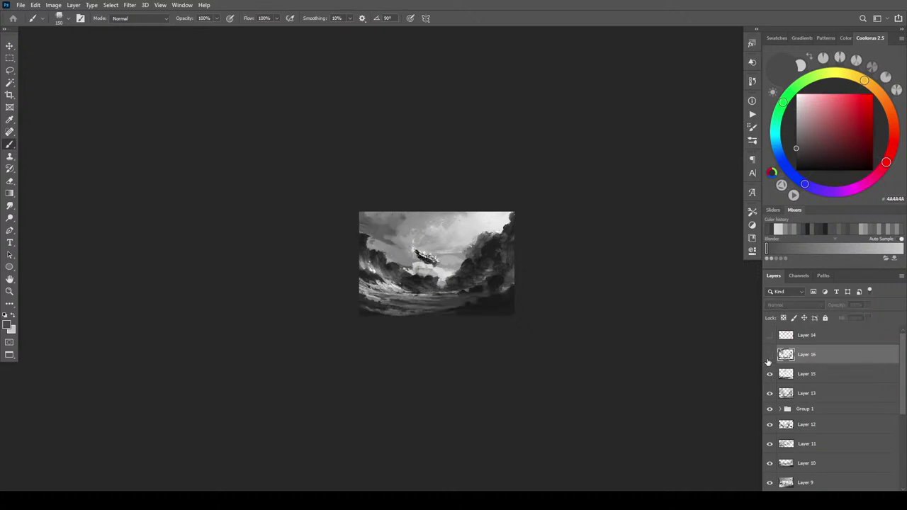
click(770, 355)
mouse_move(828, 355)
mouse_down()
mouse_move(823, 375)
mouse_move(829, 354)
mouse_up()
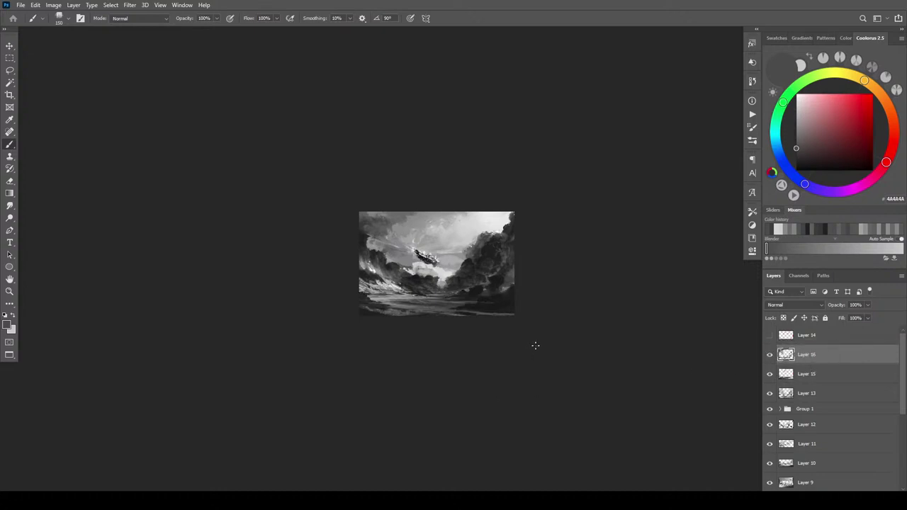
- Examine the overall composition at thumbnail size and at full view
key(ctrl+minus)
key(ctrl+minus)
key(ctrl+minus)
key(ctrl+minus)
key(ctrl+plus)
key(ctrl+plus)
key(ctrl+plus)
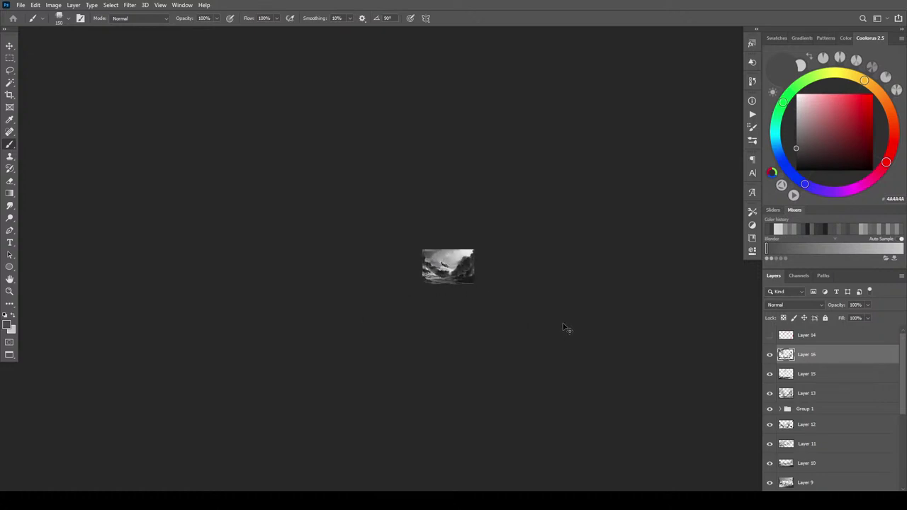
key(ctrl+0)
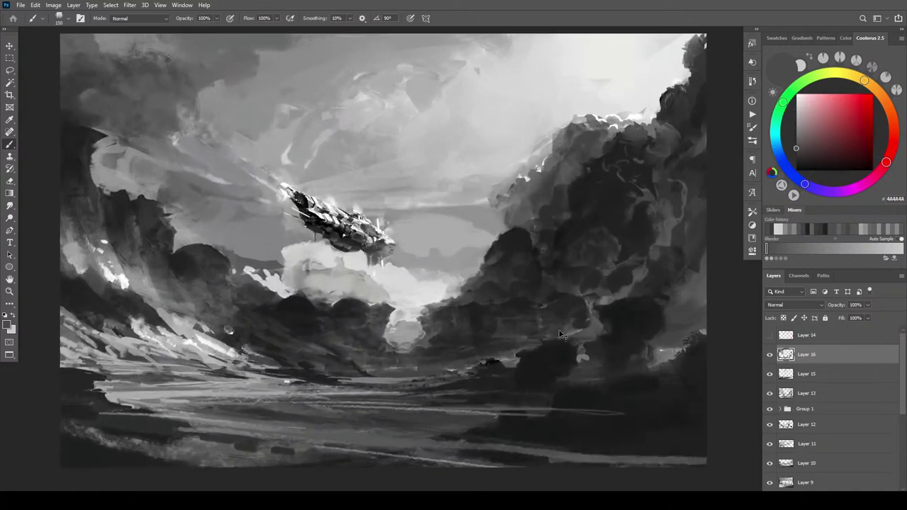
key(ctrl+minus)
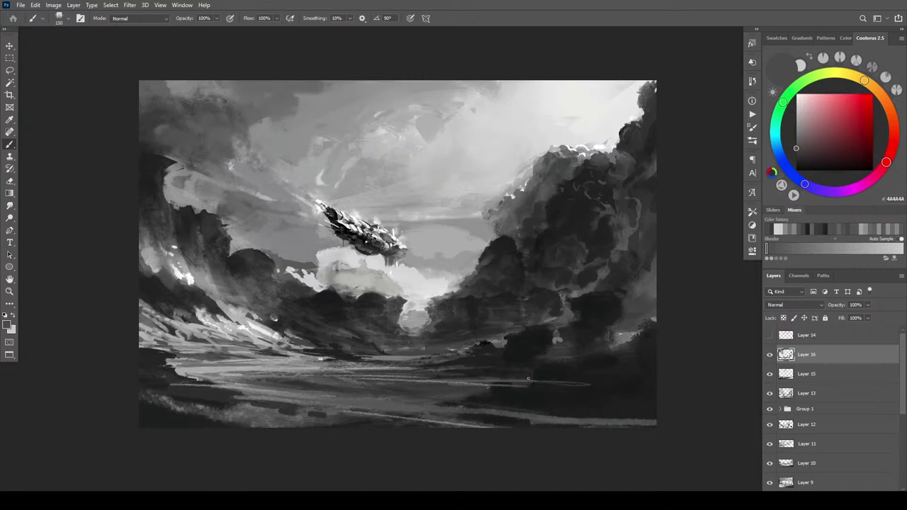
scroll(539, 366, up, 1)
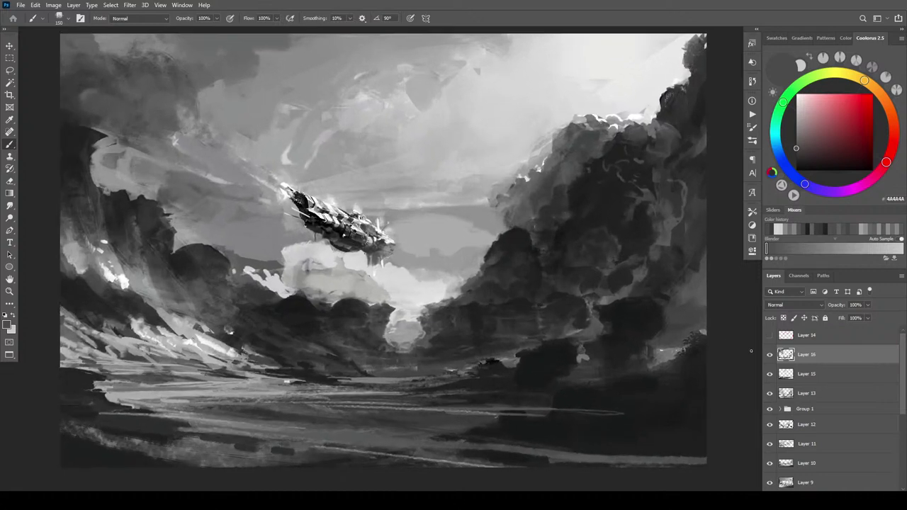
- Compare the painting with Layer 15 and Layer 16 each switched off and on, keeping both visible
click(770, 373)
click(771, 374)
click(770, 374)
click(771, 374)
click(770, 358)
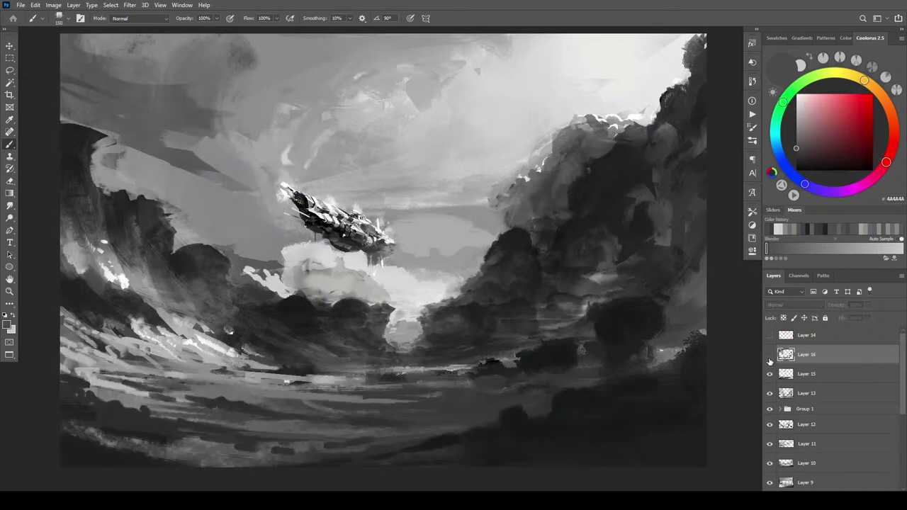
click(770, 359)
click(770, 360)
click(771, 359)
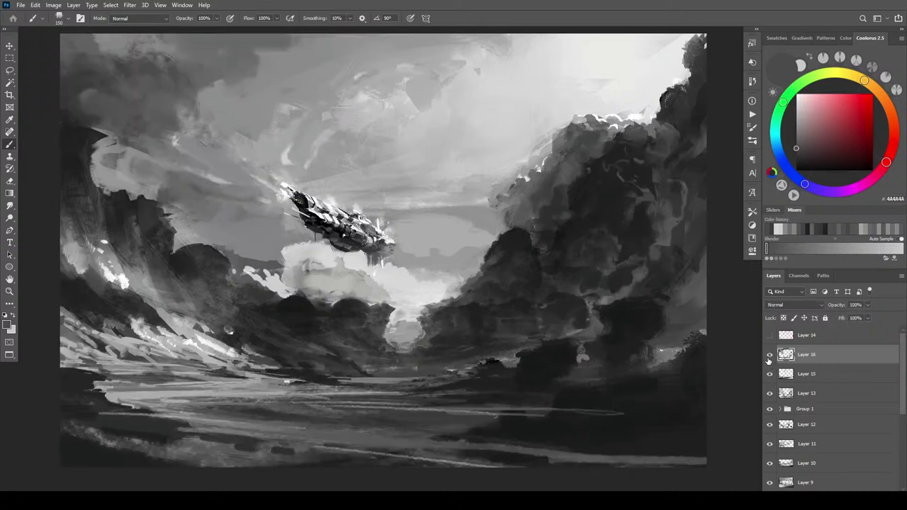
click(769, 359)
click(769, 358)
click(770, 359)
click(769, 358)
- Add a Curves adjustment above Layer 16, lifting the midtones, lowering the highlights and setting the white point to input 234
click(835, 496)
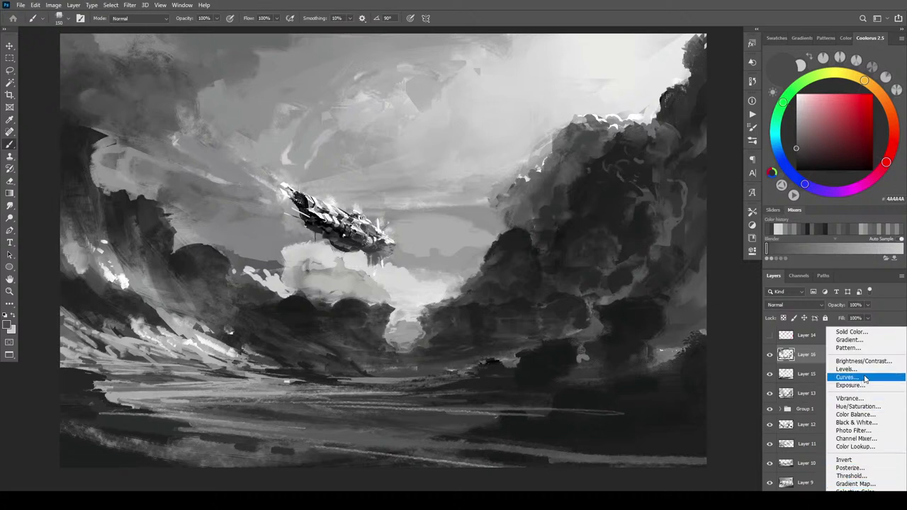
click(865, 383)
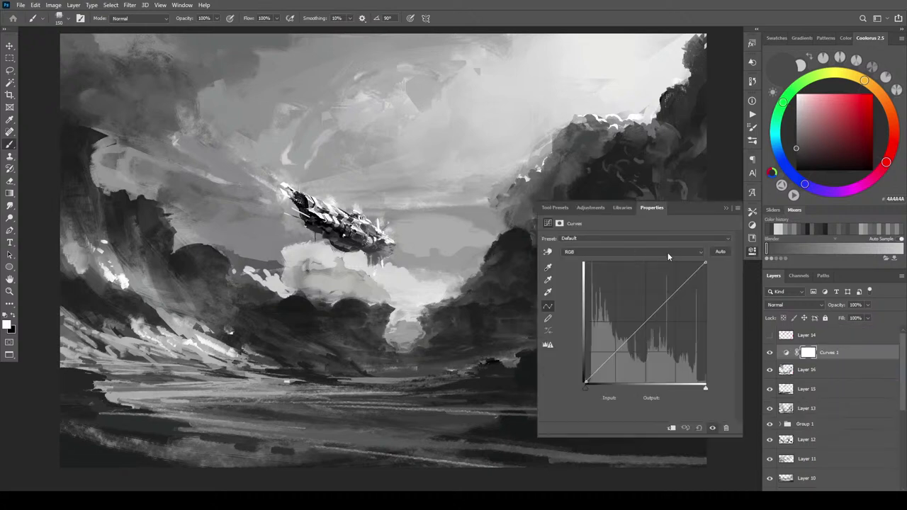
mouse_move(635, 332)
mouse_down()
mouse_move(635, 345)
mouse_move(629, 332)
mouse_up()
mouse_move(602, 367)
mouse_down()
mouse_move(599, 360)
mouse_move(604, 367)
mouse_up()
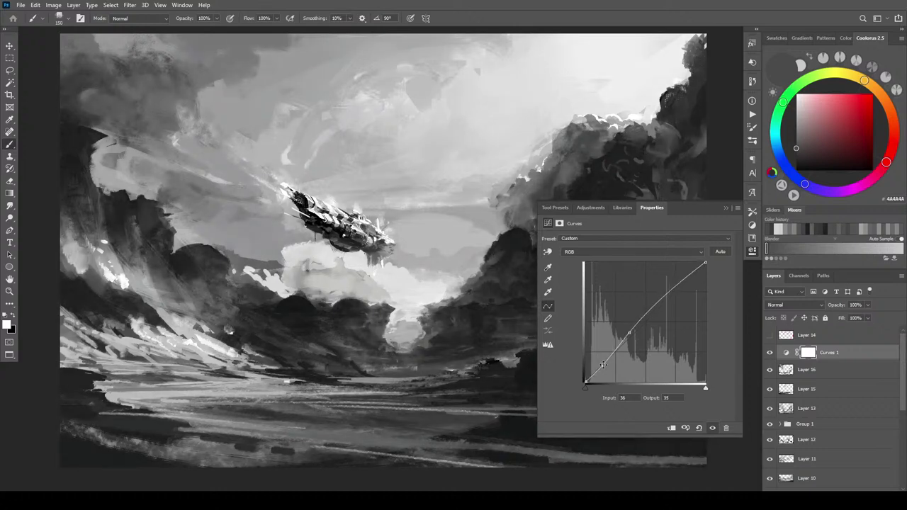
mouse_move(670, 292)
mouse_down()
mouse_move(668, 280)
mouse_move(674, 301)
mouse_up()
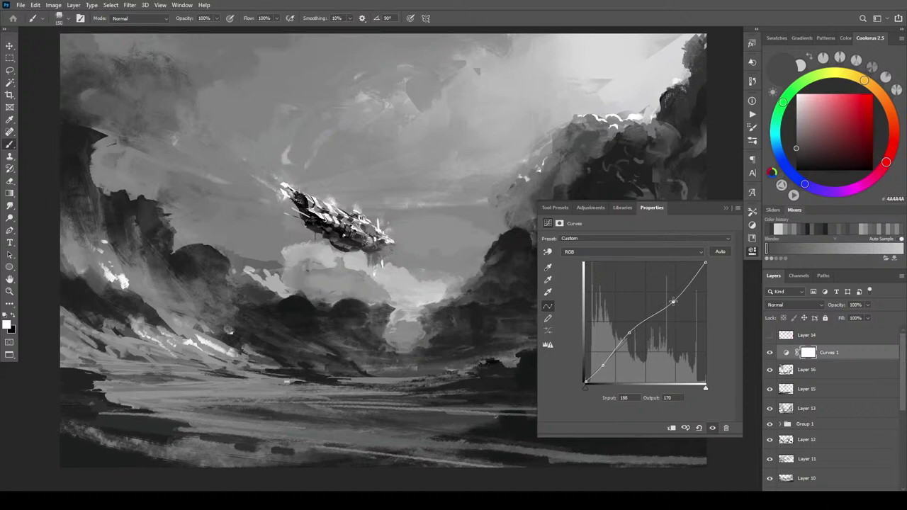
drag(705, 262, 695, 260)
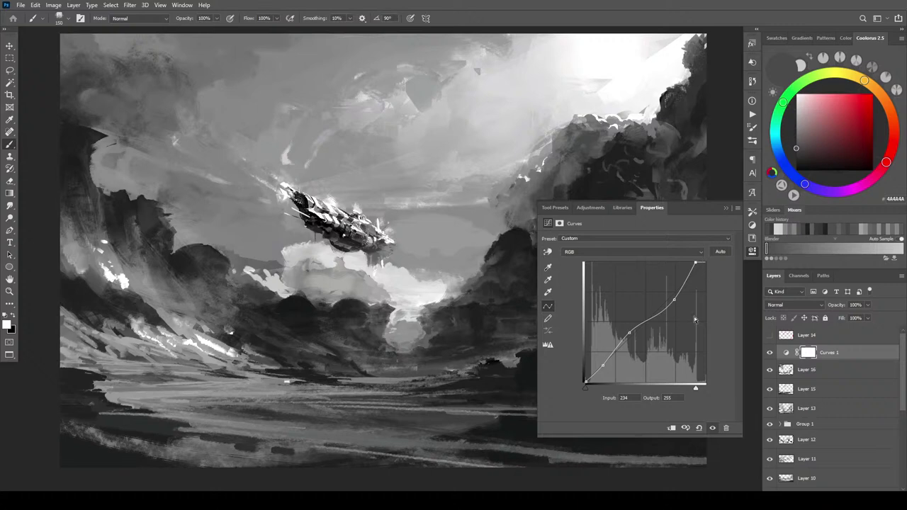
- Compare the small overview with the Curves adjustment off and on, leaving it visible
key(ctrl+minus)
key(ctrl+minus)
key(ctrl+minus)
key(ctrl+minus)
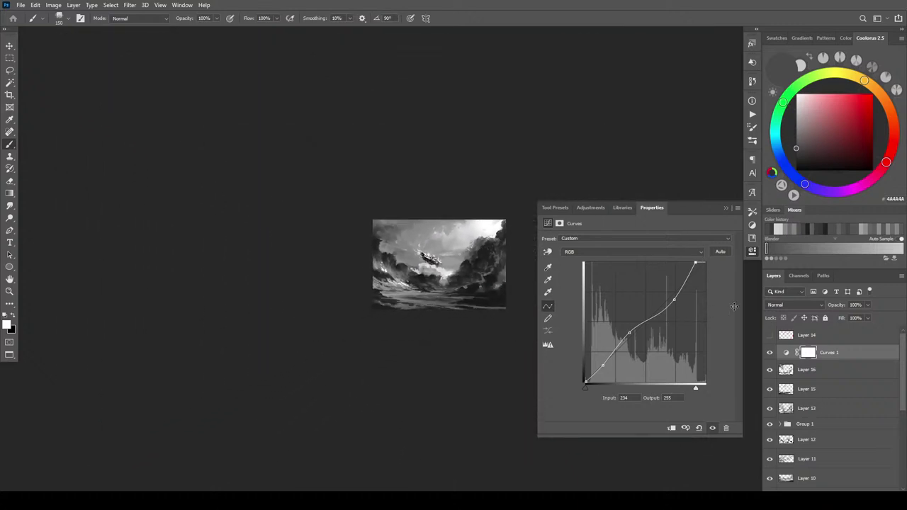
key(ctrl+plus)
click(770, 352)
click(769, 354)
key(ctrl+plus)
key(ctrl+plus)
key(ctrl+plus)
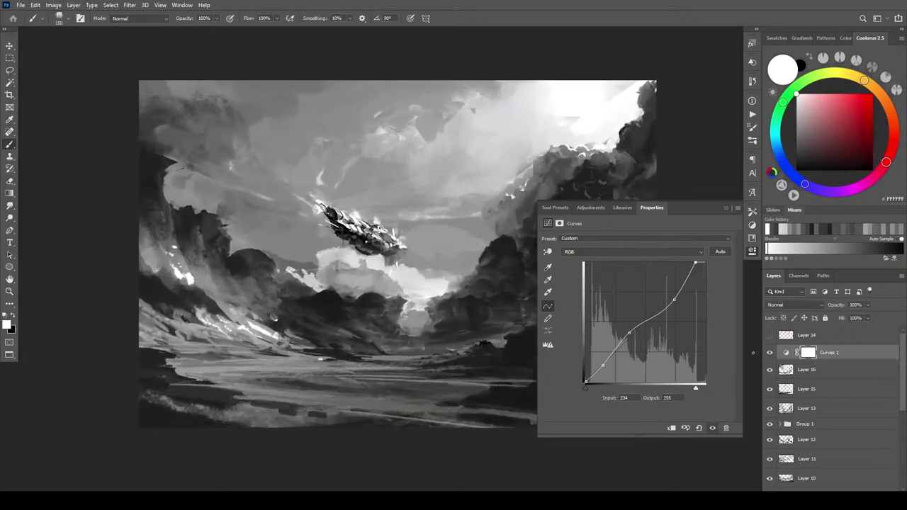
- Pull the curve's midtone point below the diagonal and set the highlight point to input 191, output 180
drag(674, 300, 673, 296)
drag(632, 333, 637, 341)
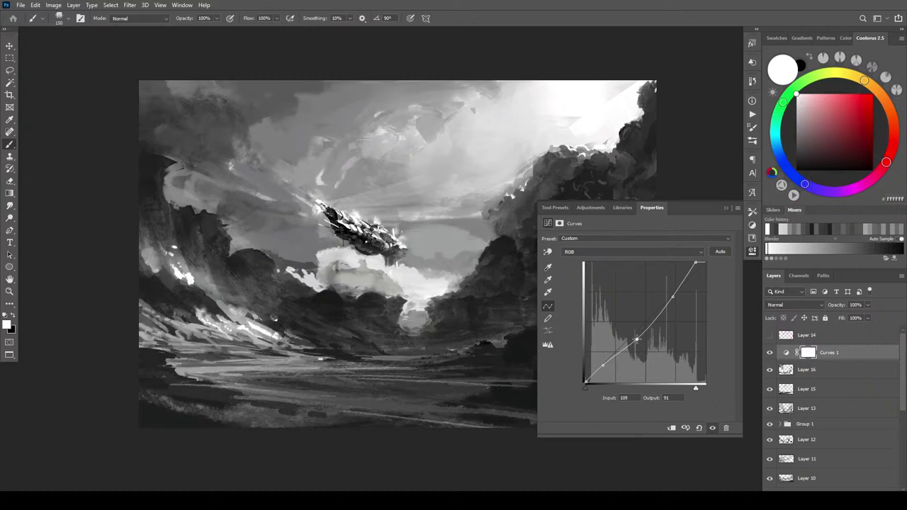
mouse_move(672, 296)
mouse_down()
mouse_move(668, 287)
mouse_move(677, 298)
mouse_up()
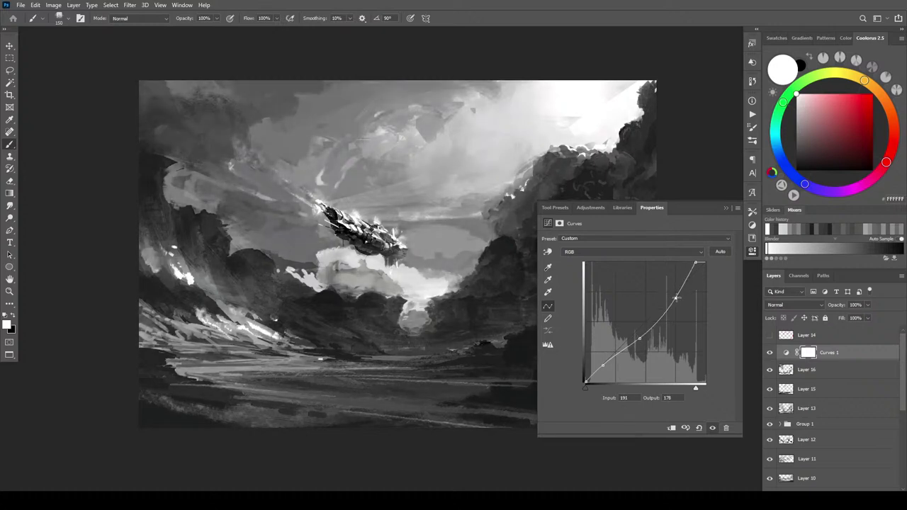
- Judging the painting at small size, raise the curve's midtone point to about input 102, output 127
key(ctrl+minus)
key(ctrl+minus)
key(ctrl+minus)
key(ctrl+minus)
key(ctrl+minus)
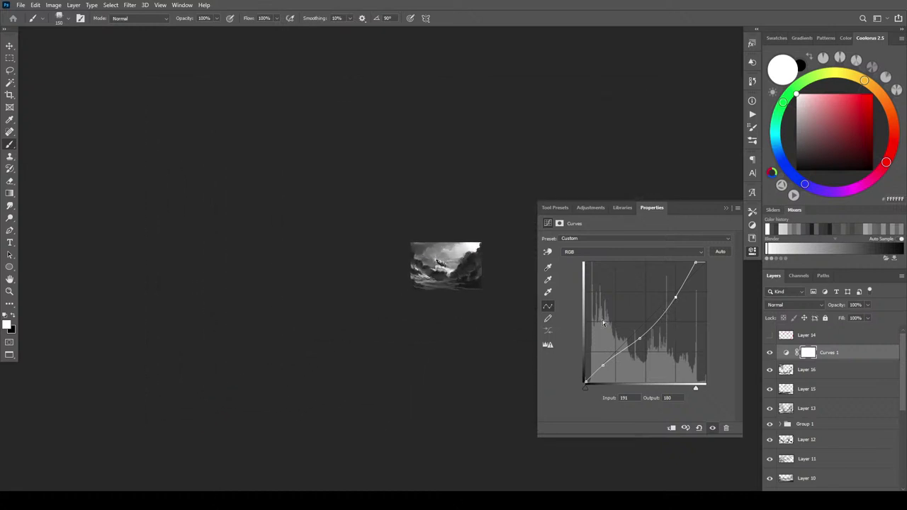
key(ctrl+plus)
mouse_move(641, 338)
mouse_down()
mouse_move(635, 327)
mouse_move(643, 346)
mouse_move(634, 322)
mouse_up()
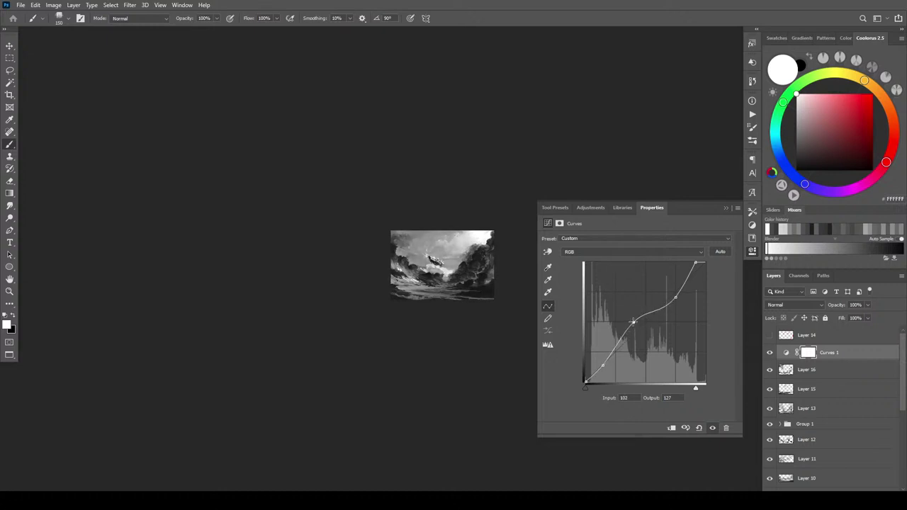
key(ctrl+plus)
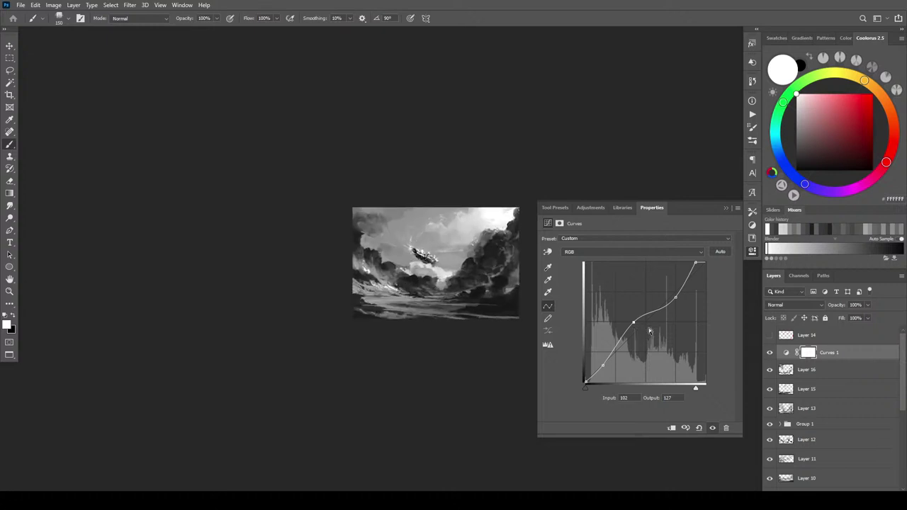
key(ctrl+plus)
key(ctrl+plus)
drag(464, 256, 357, 195)
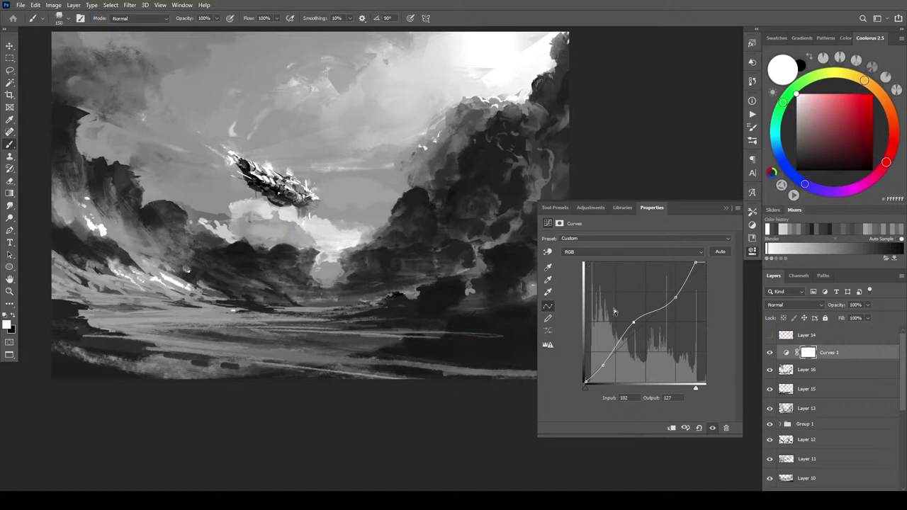
mouse_move(633, 323)
mouse_down()
mouse_move(642, 349)
mouse_move(635, 324)
mouse_up()
- Close the curve settings and compare the painting with the Curves adjustment off and on
click(770, 352)
click(769, 353)
click(725, 210)
click(770, 352)
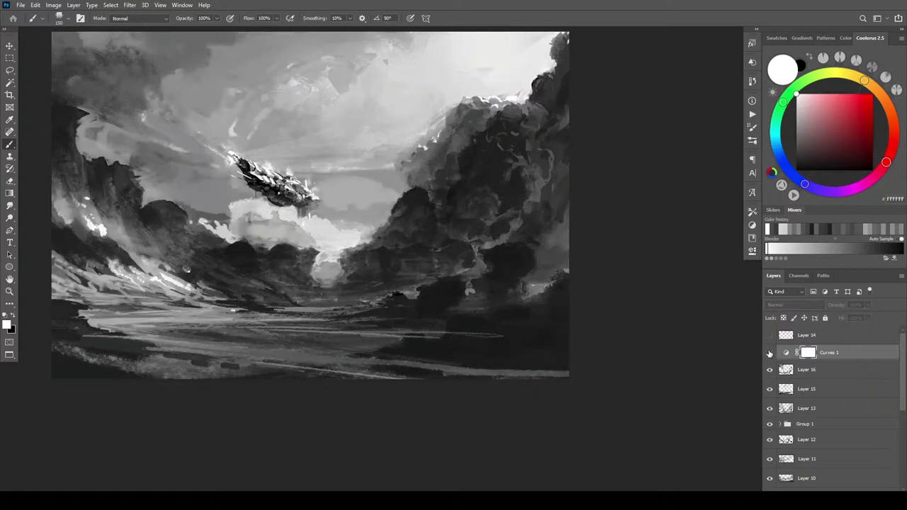
click(770, 353)
click(771, 352)
click(770, 353)
- Try different opacities for the Curves layer, ending at 13%
drag(869, 318, 840, 321)
drag(843, 317, 871, 319)
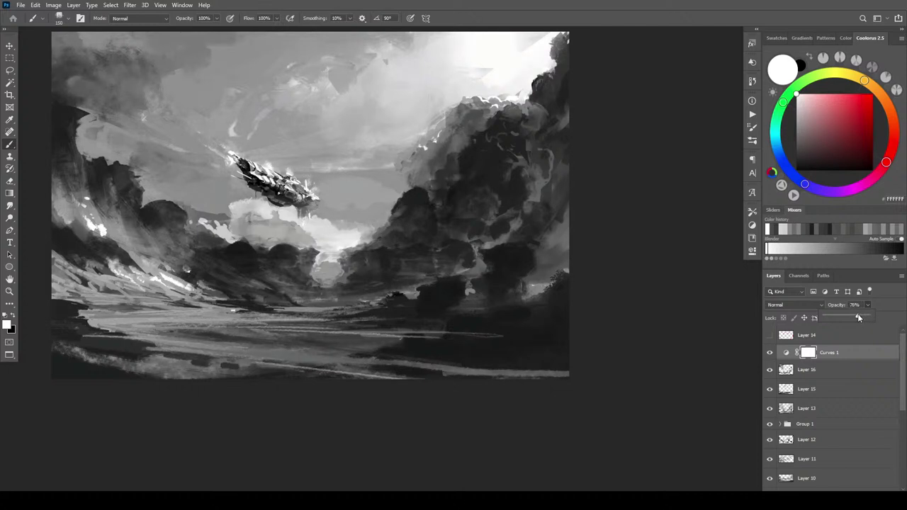
mouse_move(856, 317)
mouse_down()
mouse_move(837, 317)
mouse_move(871, 319)
mouse_up()
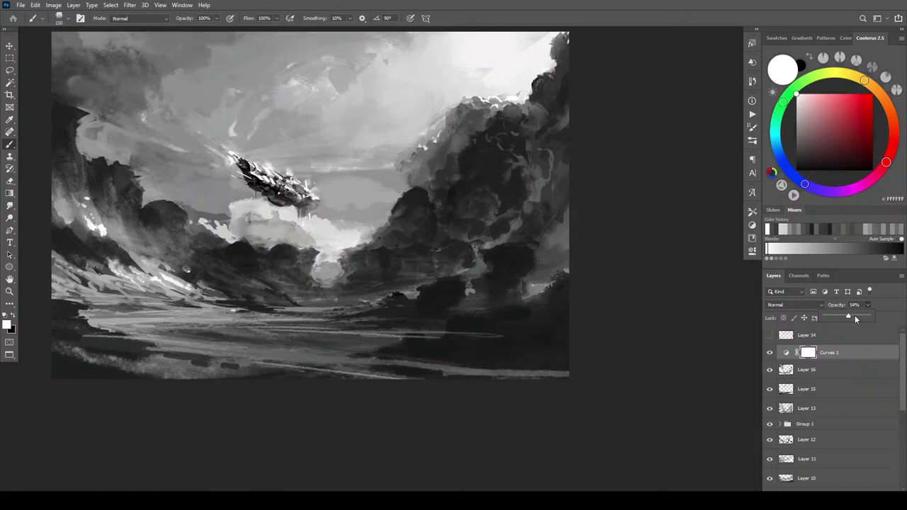
drag(863, 318, 862, 317)
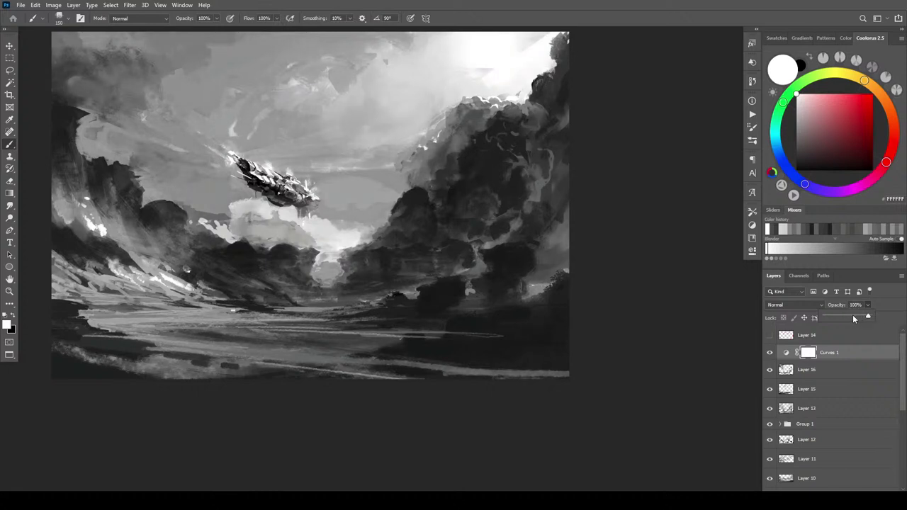
drag(829, 318, 835, 317)
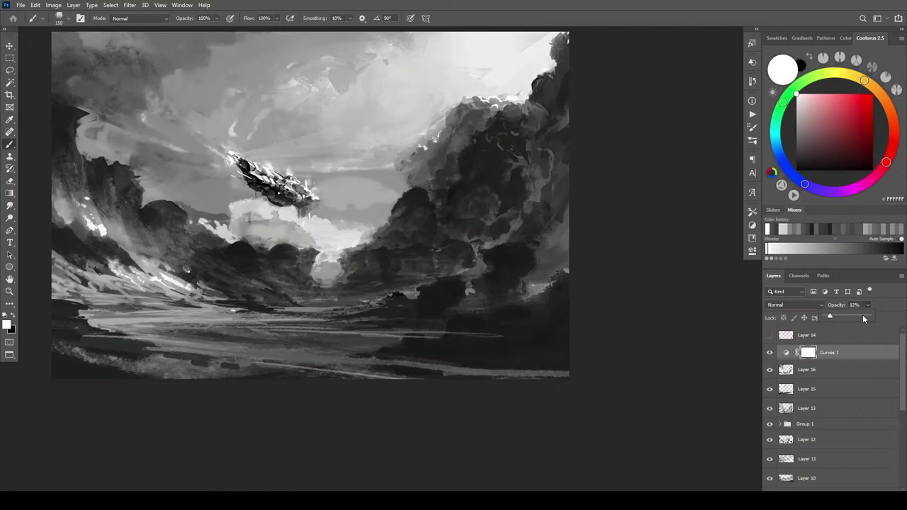
click(866, 318)
click(829, 316)
- Examine the softened contrast across the whole painting at thumbnail size and around the airship and clouds up close
key(ctrl+minus)
key(ctrl+minus)
key(ctrl+minus)
key(ctrl+minus)
key(ctrl+minus)
key(ctrl+minus)
key(ctrl+minus)
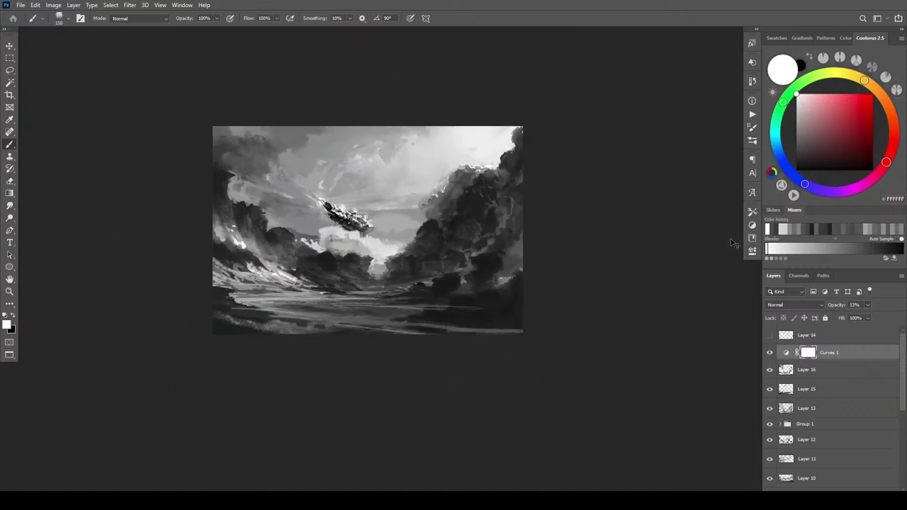
key(ctrl+plus)
key(ctrl+plus)
key(ctrl+plus)
key(ctrl+plus)
key(ctrl+plus)
key(ctrl+plus)
key(ctrl+plus)
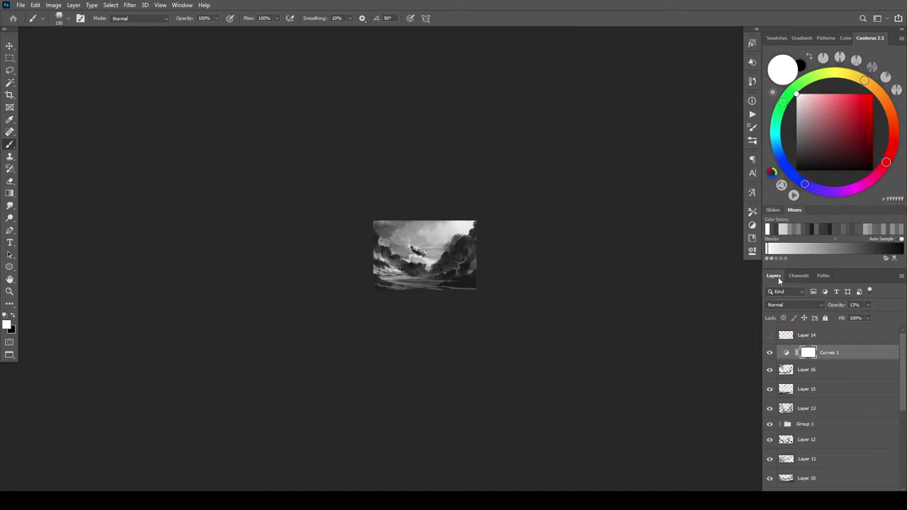
drag(458, 261, 532, 280)
key(ctrl+plus)
key(ctrl+plus)
key(ctrl+plus)
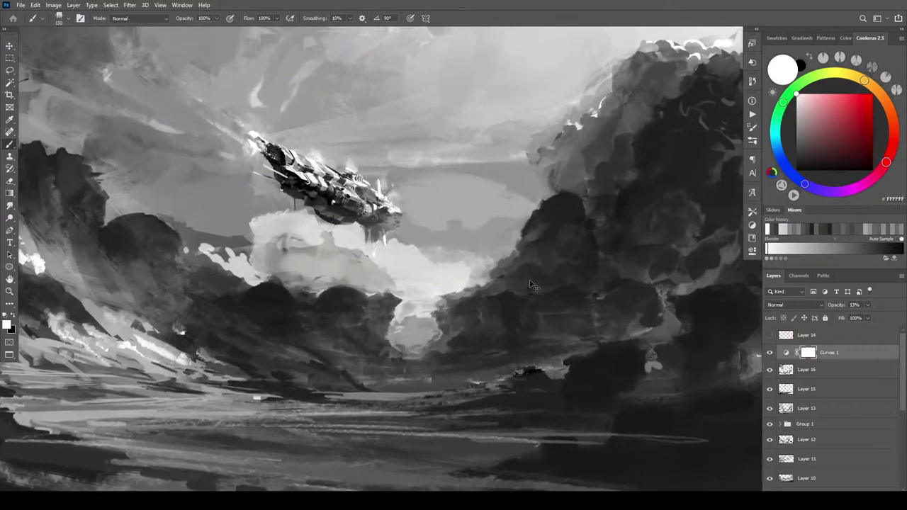
mouse_move(436, 265)
mouse_down()
mouse_move(569, 288)
mouse_move(586, 221)
mouse_up()
drag(626, 317, 628, 361)
- Set the Curves layer's opacity to 100% and compare the small overview with the adjustment off and on
click(869, 305)
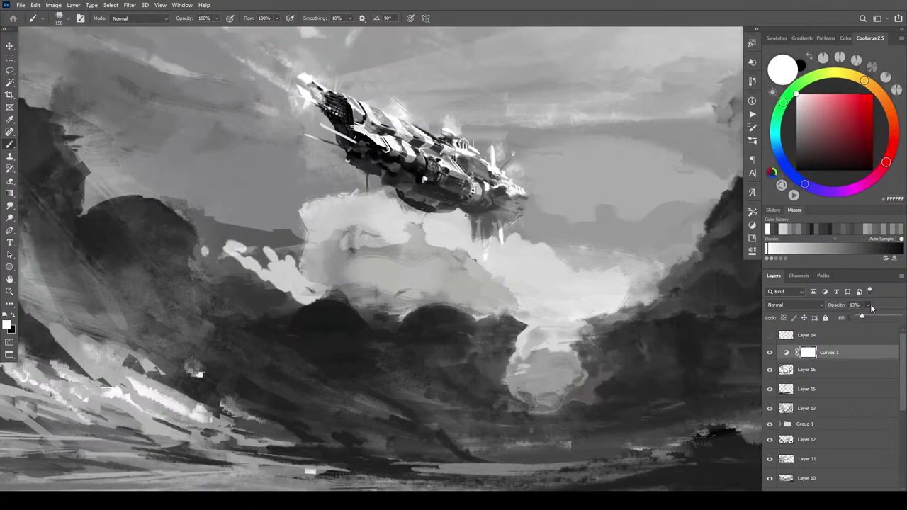
drag(862, 317, 901, 317)
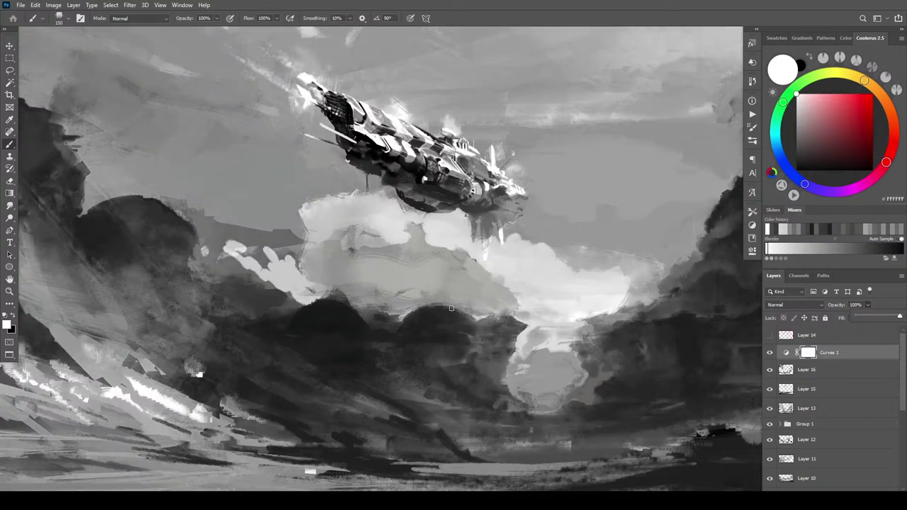
key(ctrl+minus)
key(ctrl+minus)
key(ctrl+minus)
key(ctrl+minus)
key(ctrl+minus)
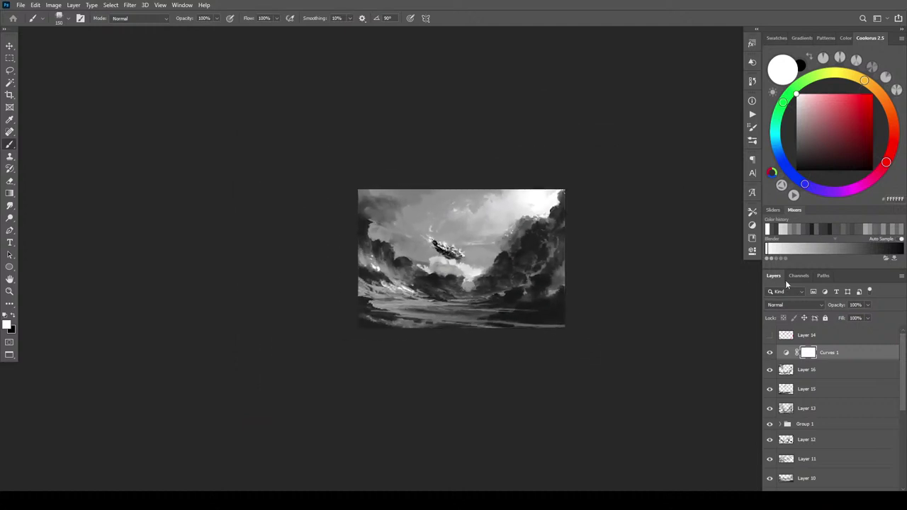
click(770, 353)
click(770, 353)
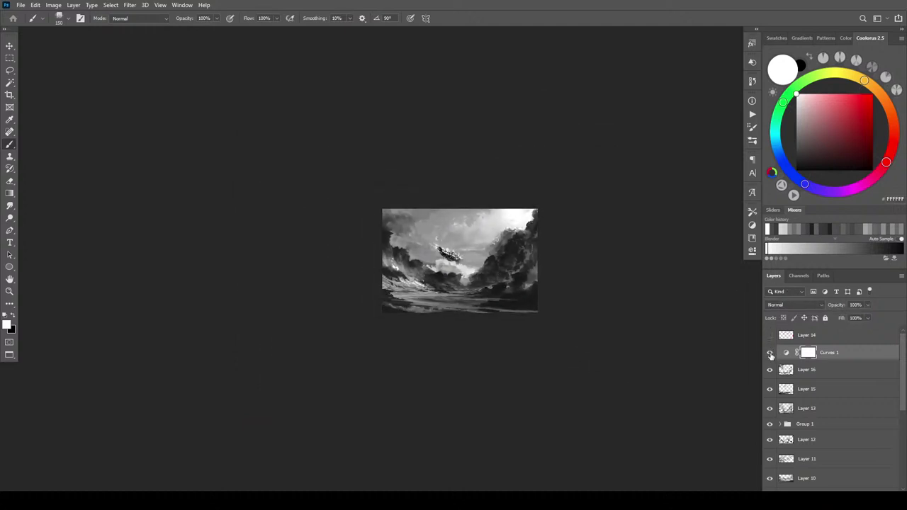
- Fade the Curves adjustment around the airship on its mask with a black-to-transparent radial gradient, comparing the layer off and on
key(ctrl+plus)
key(ctrl+plus)
key(ctrl+plus)
key(ctrl+plus)
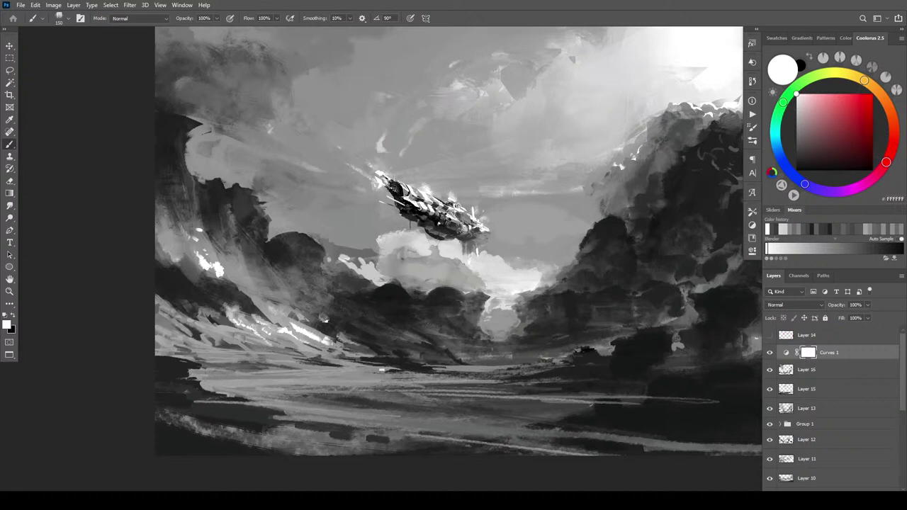
key(ctrl+z)
key(g)
key(x)
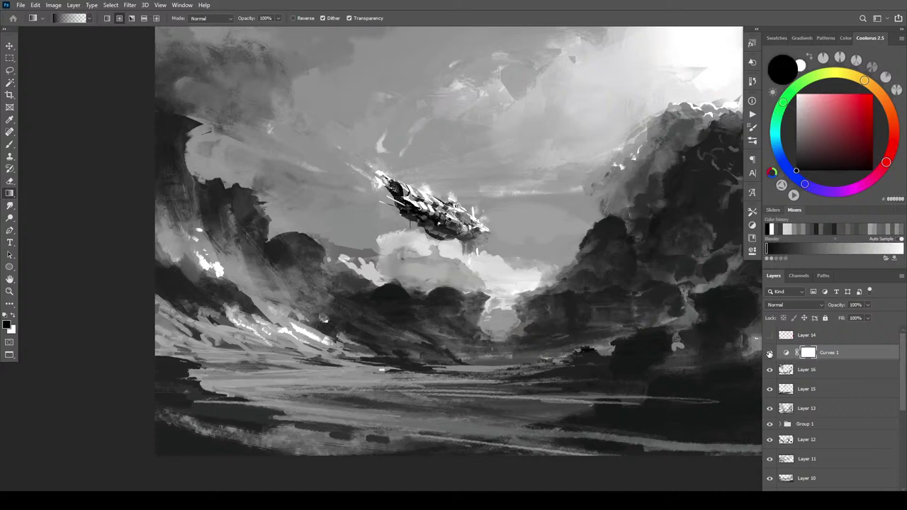
click(771, 353)
click(770, 353)
click(770, 353)
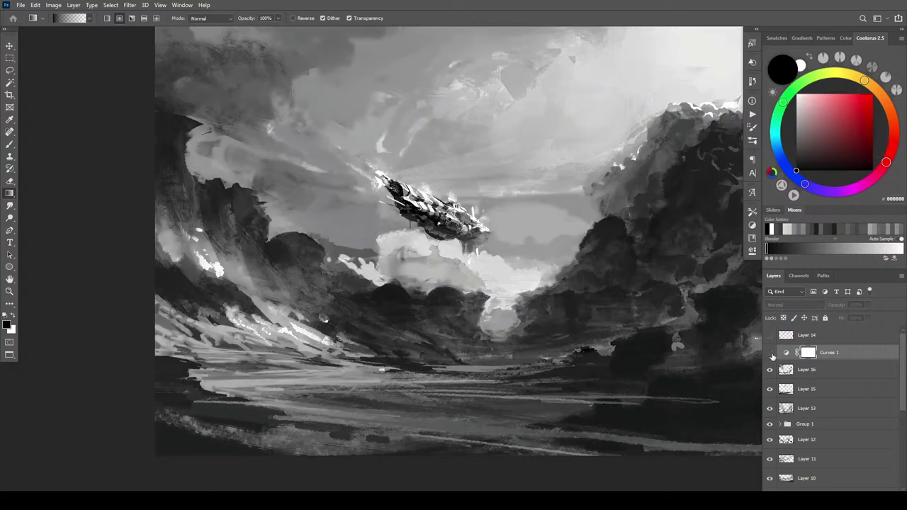
click(770, 353)
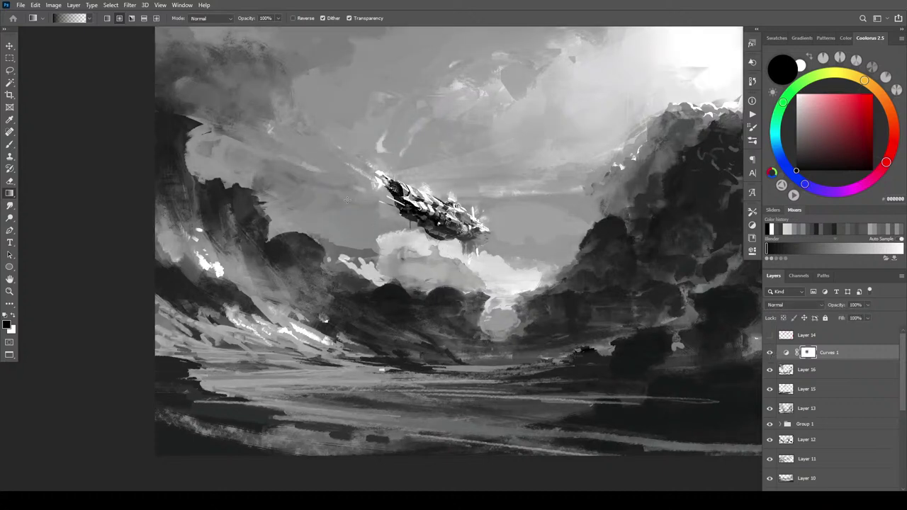
- Fade the Curves adjustment over the dark clouds and lower landscape with black-to-transparent radial gradients on its mask, comparing the layer off and on
drag(216, 93, 363, 346)
mouse_move(317, 318)
mouse_down()
mouse_move(529, 361)
mouse_move(625, 361)
mouse_up()
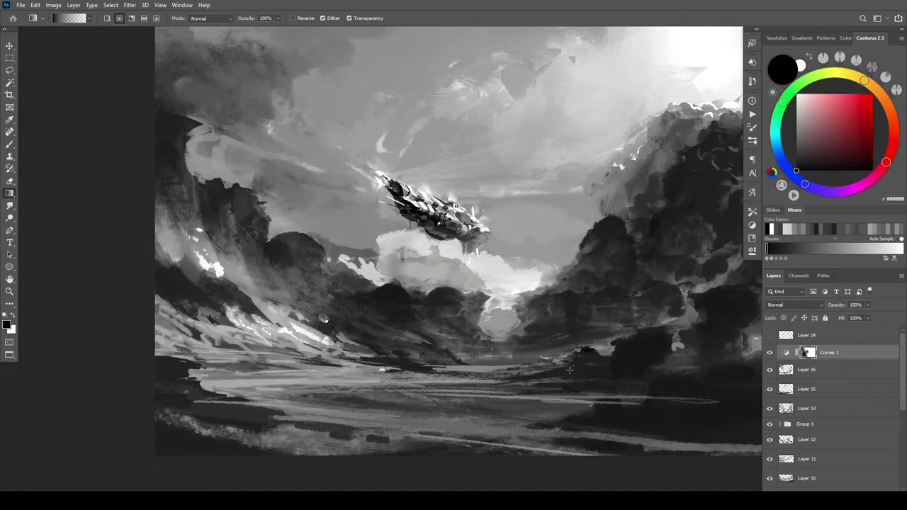
click(770, 352)
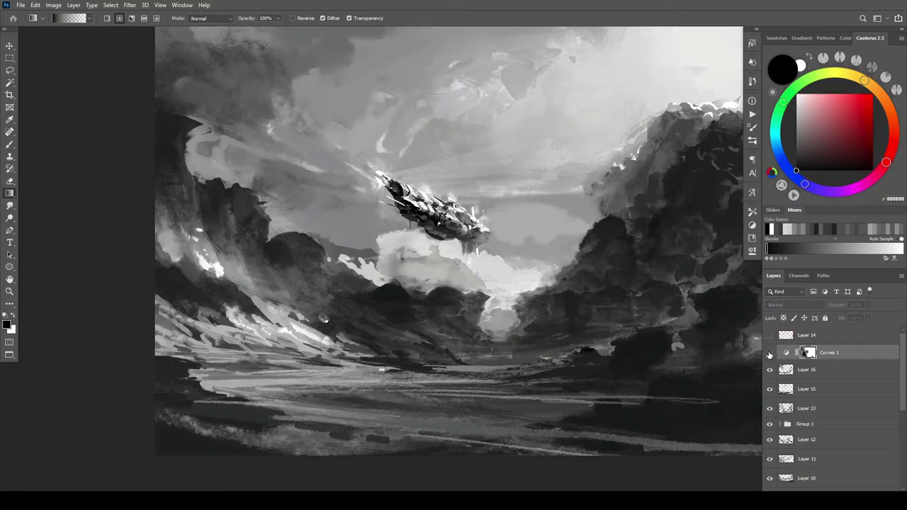
click(770, 353)
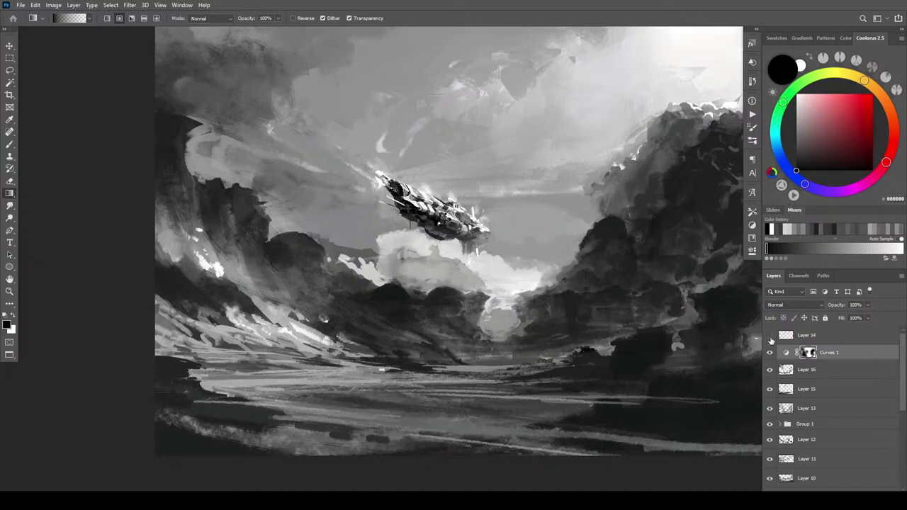
click(771, 353)
click(771, 353)
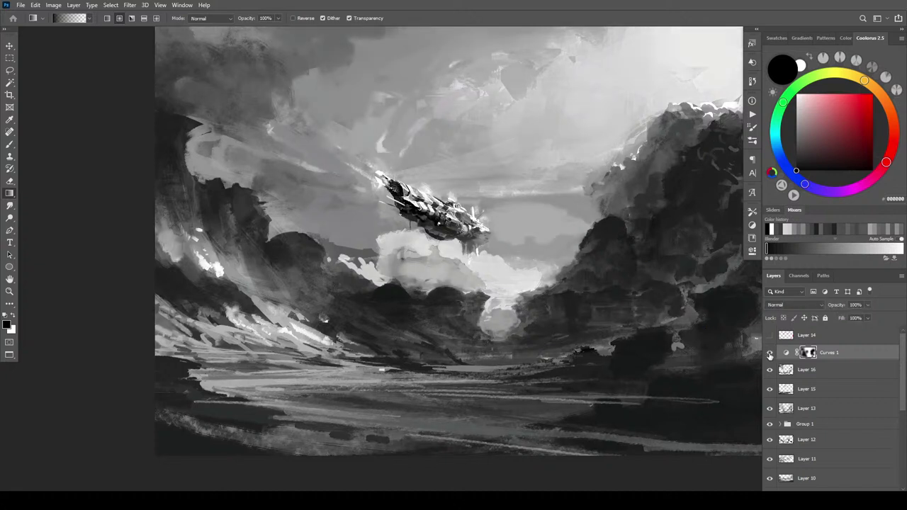
- Compare the whole painting at a reduced size with the Curves layer off and on
key(ctrl+minus)
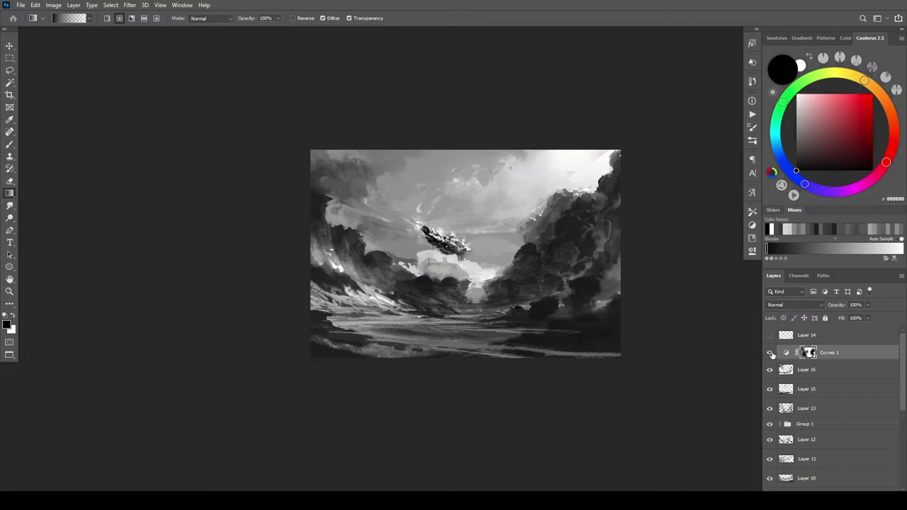
click(771, 353)
click(769, 353)
click(771, 353)
click(770, 353)
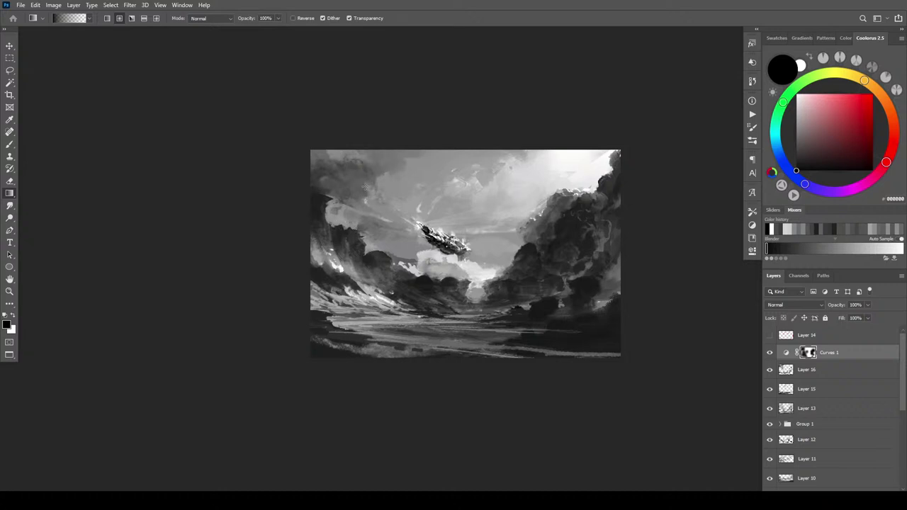
click(769, 354)
click(769, 355)
- Invert the Curves layer's mask back and forth, judging both versions at thumbnail and larger sizes, and leave the mask inverted
key(ctrl+i)
key(ctrl+minus)
key(ctrl+minus)
key(ctrl+minus)
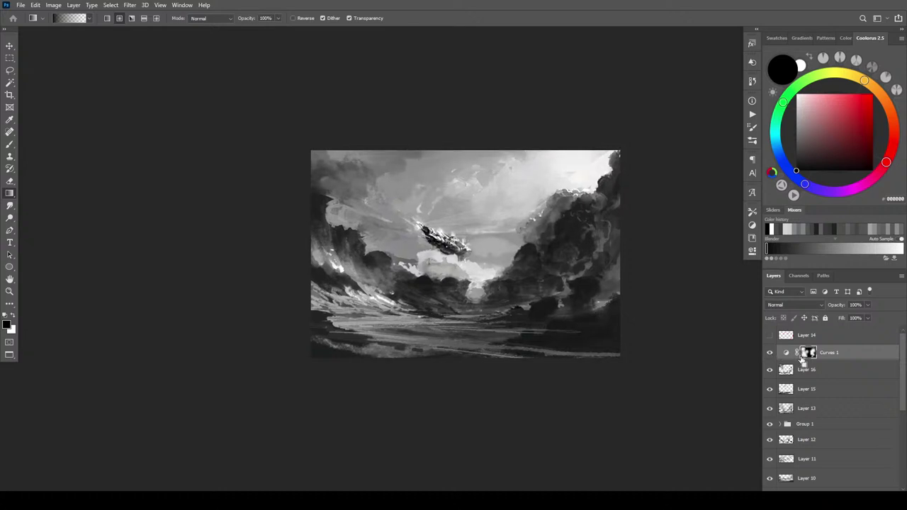
key(ctrl+minus)
key(ctrl+i)
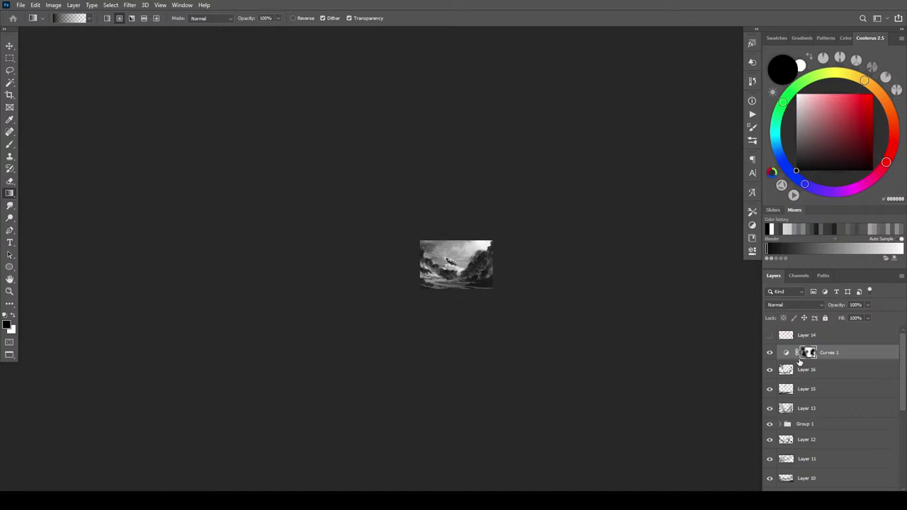
key(ctrl+plus)
key(ctrl+plus)
key(ctrl+plus)
key(ctrl+plus)
shift+click(798, 362)
key(ctrl+minus)
key(ctrl+minus)
key(ctrl+minus)
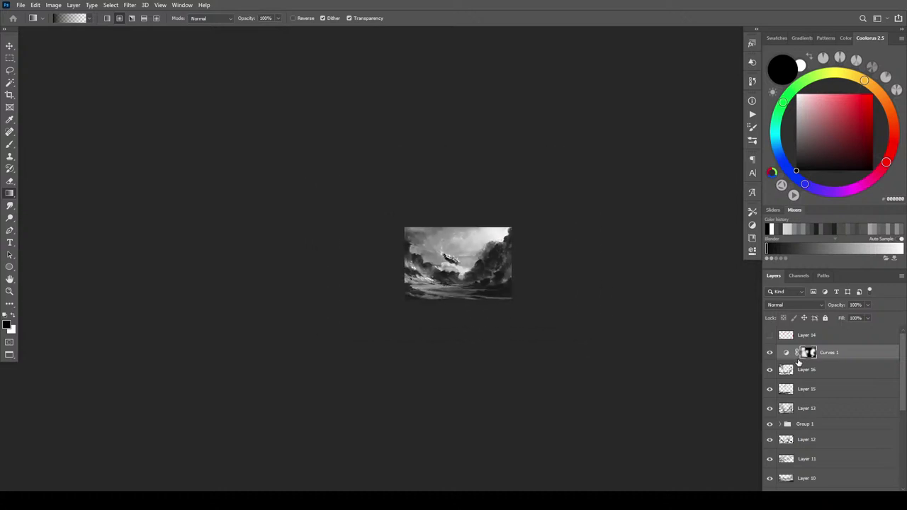
key(ctrl+plus)
key(ctrl+plus)
key(ctrl+plus)
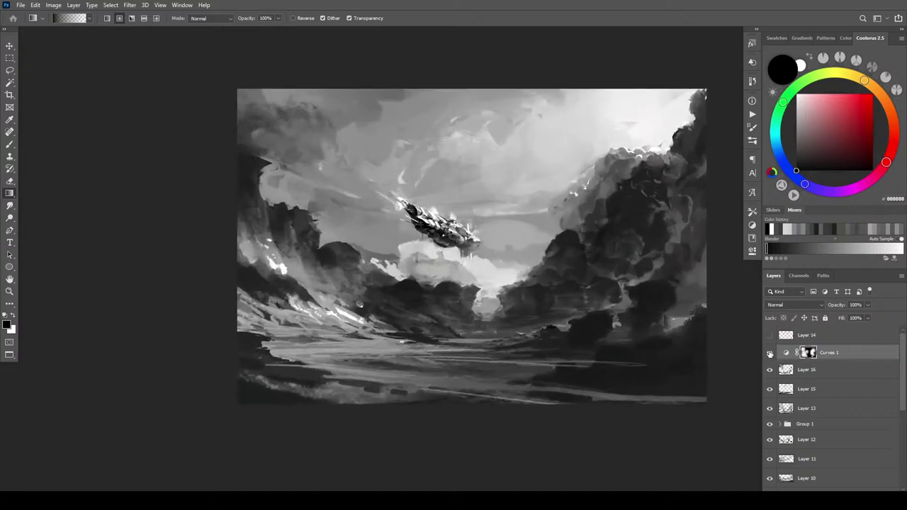
- Compare the painting with the Curves layer off and on using the inverted mask
click(770, 353)
click(769, 353)
key(ctrl+plus)
key(ctrl+plus)
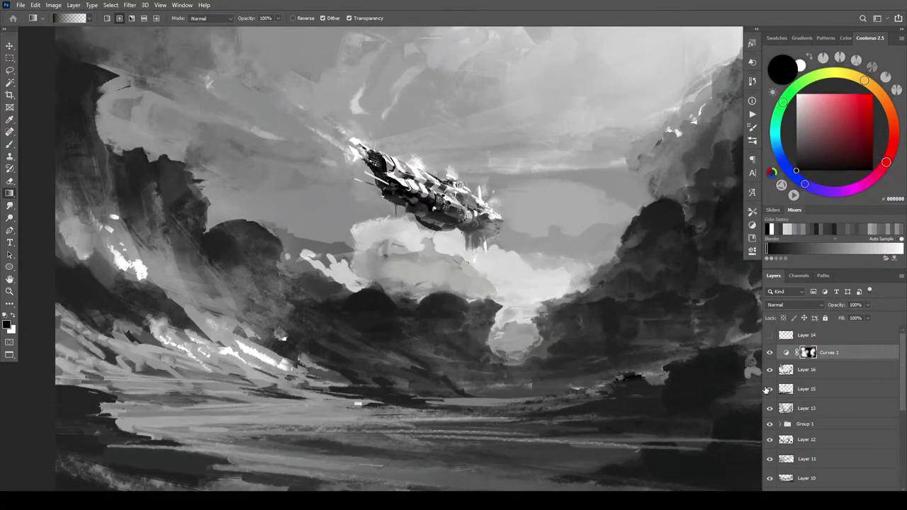
- Add a Color Balance adjustment above Curves 1 and shift its midtones slightly to cyan, Magenta-Green to -2 and Yellow-Blue to -45
click(835, 496)
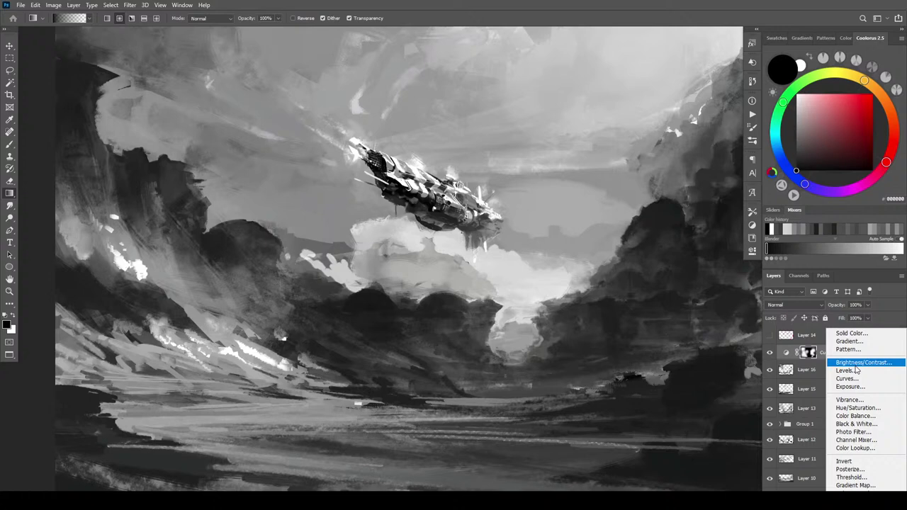
click(856, 417)
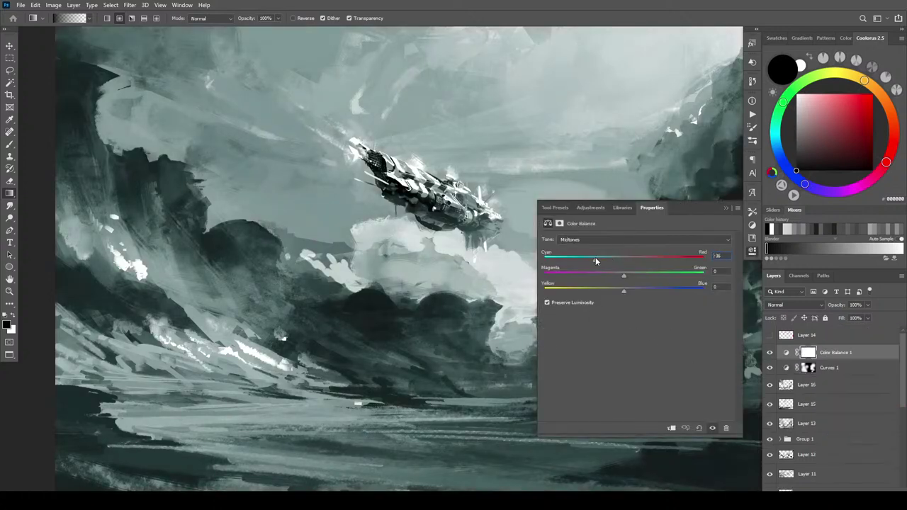
drag(596, 261, 596, 292)
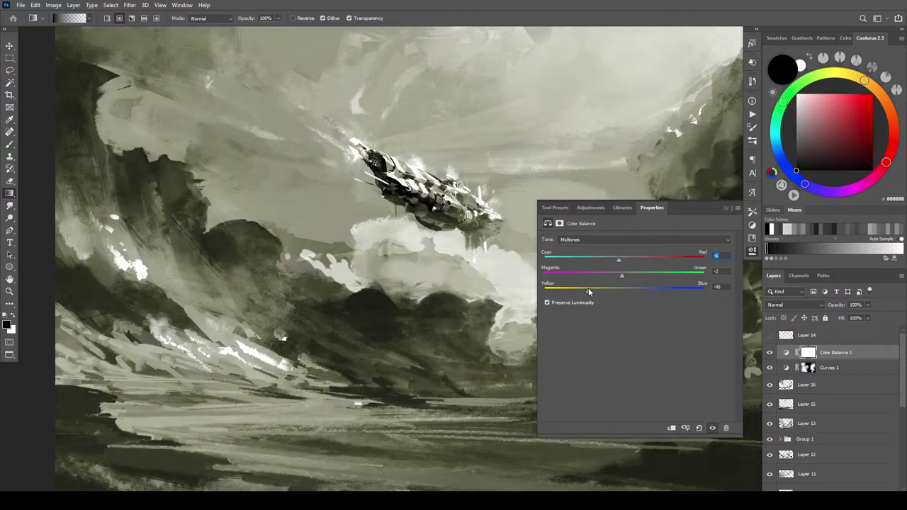
- Adjust the Color Balance shadows, setting Cyan-Red to -7 and shifting the Magenta-Green and Yellow-Blue balances
click(578, 240)
click(587, 248)
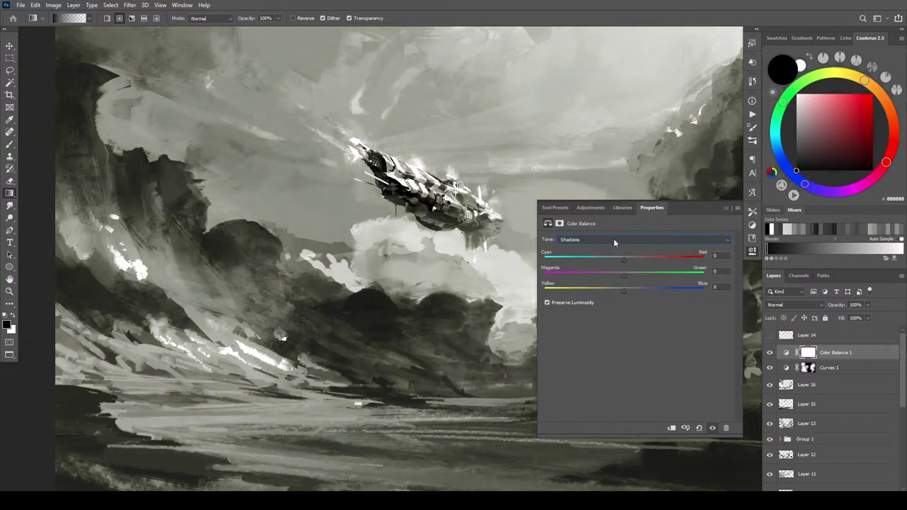
mouse_move(624, 259)
mouse_down()
mouse_move(638, 256)
mouse_move(608, 256)
mouse_up()
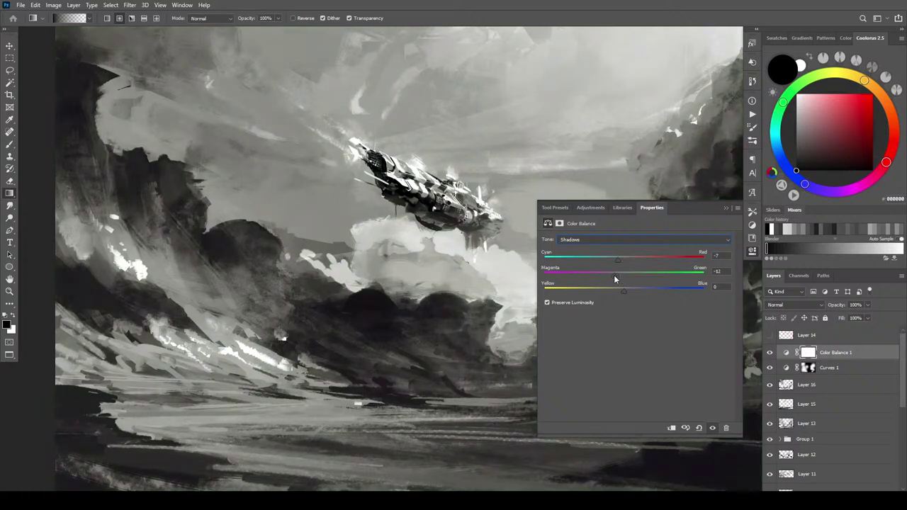
drag(614, 279, 627, 277)
mouse_move(609, 290)
mouse_down()
mouse_move(638, 288)
mouse_move(625, 290)
mouse_up()
- Shift all three Color Balance channels in the highlights to give the light areas a cool tint, and collapse the adjustment's properties
click(606, 240)
click(627, 263)
drag(624, 261, 635, 294)
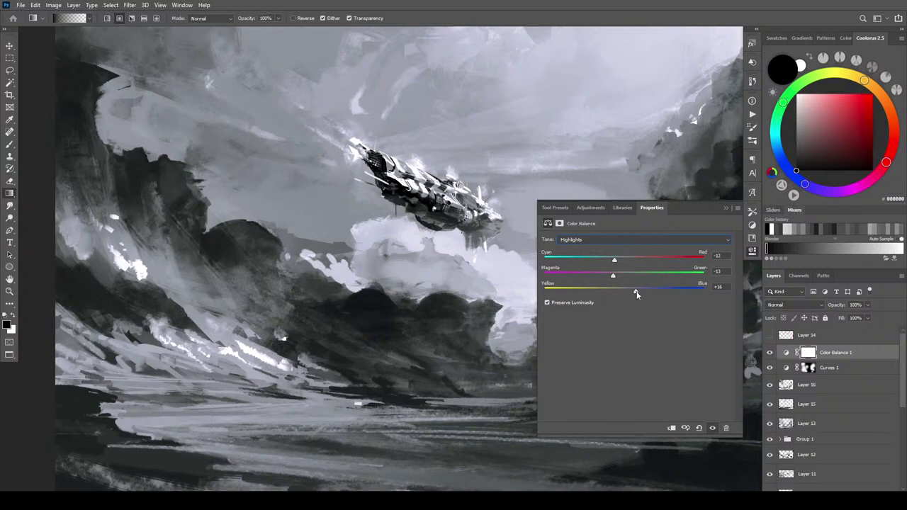
drag(639, 262, 644, 291)
click(724, 209)
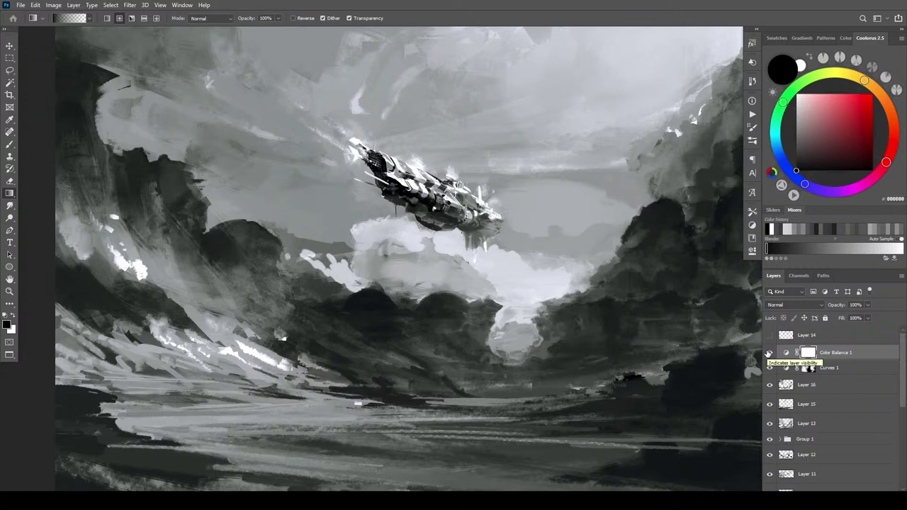
- Examine the Color Balance tint at several zoom levels, comparing the small overview with the adjustment off and on
key(ctrl+minus)
key(ctrl+minus)
key(ctrl+minus)
key(ctrl+minus)
key(ctrl+minus)
key(ctrl+plus)
key(ctrl+plus)
key(ctrl+plus)
key(ctrl+minus)
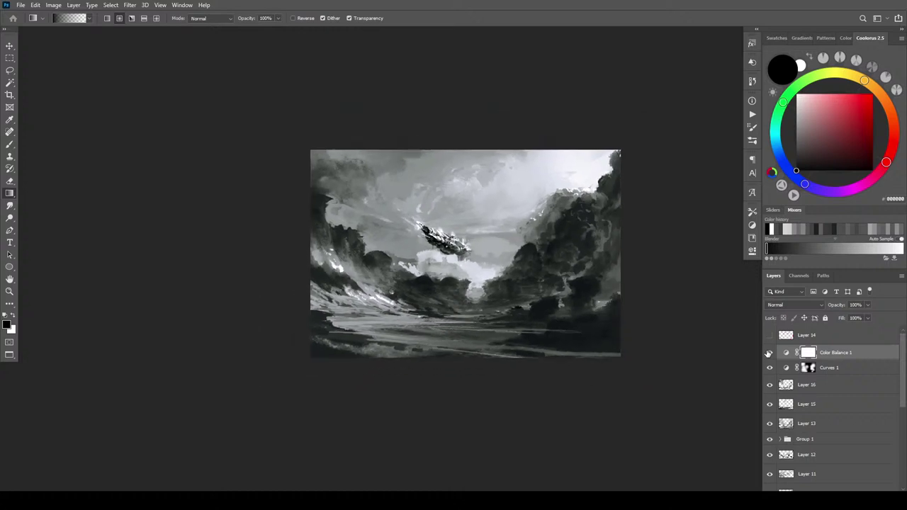
click(770, 353)
click(770, 353)
key(ctrl+plus)
key(ctrl+plus)
key(ctrl+plus)
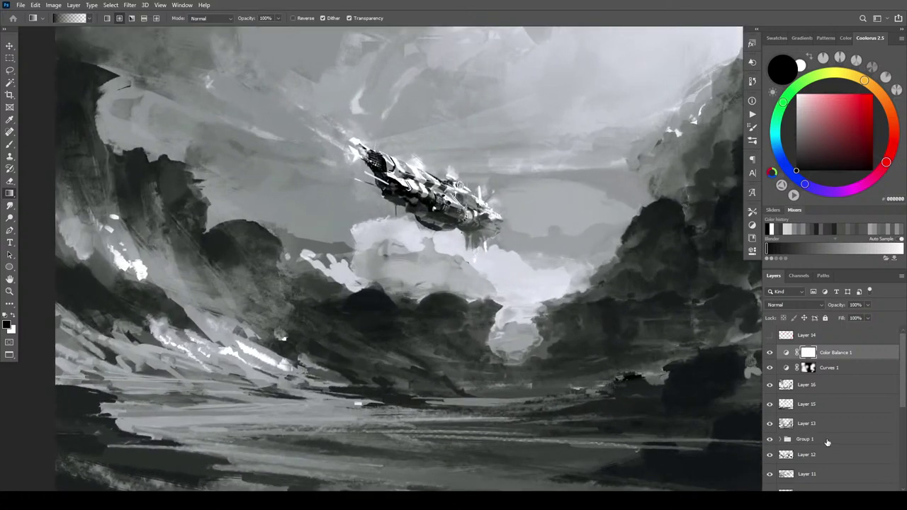
- Add a Solid Color fill layer in dusty red #7e6161 above Color Balance 1 and set its blend mode to Overlay
click(844, 489)
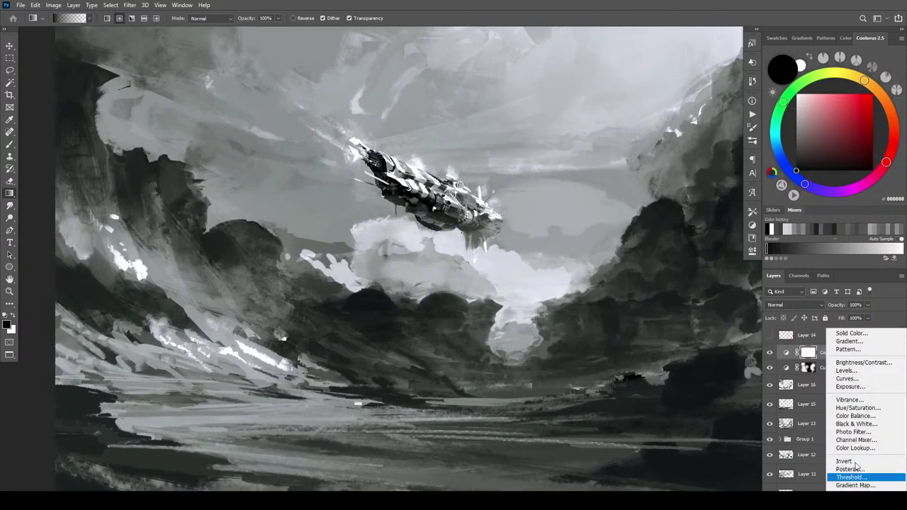
click(853, 333)
click(665, 257)
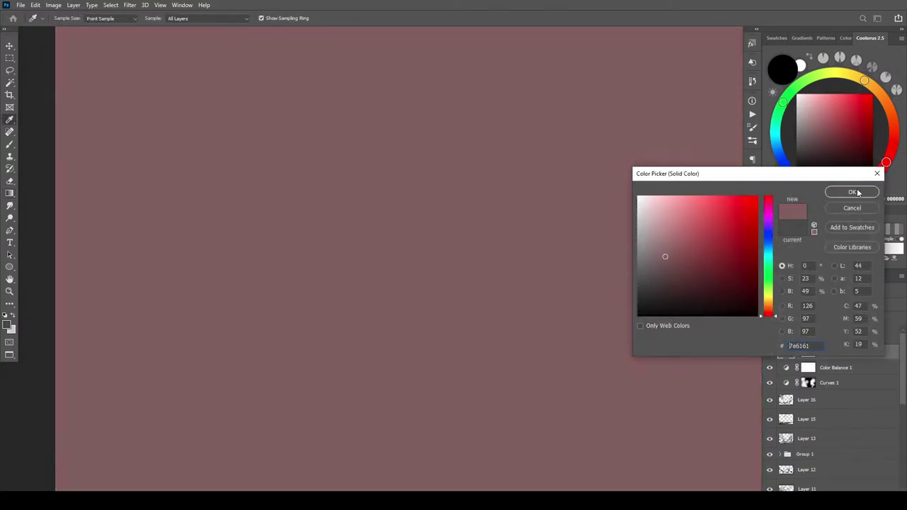
click(854, 191)
click(851, 192)
click(786, 304)
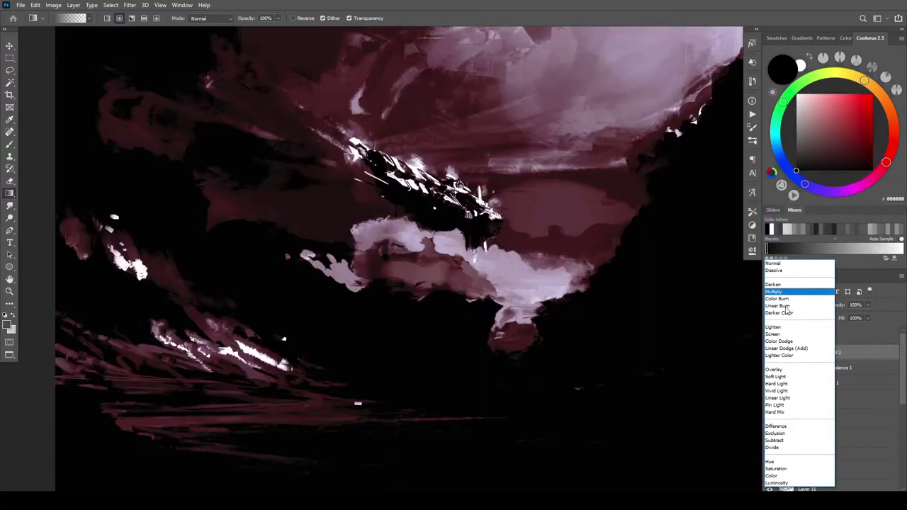
click(775, 369)
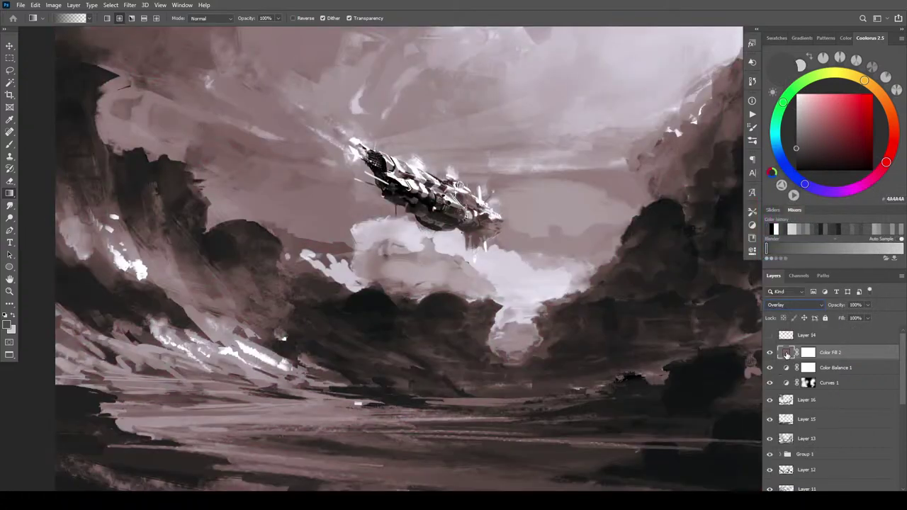
- Change the Overlay fill layer's color to a medium-saturated blue with a hue of 203°
double_click(786, 353)
drag(696, 243, 669, 253)
drag(766, 314, 777, 250)
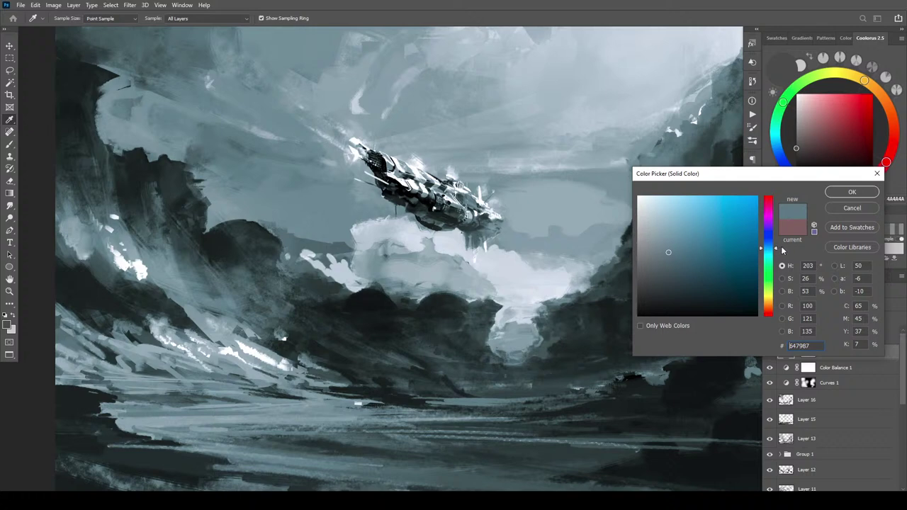
click(674, 243)
mouse_move(676, 243)
mouse_down()
mouse_move(670, 266)
mouse_move(657, 261)
mouse_move(690, 267)
mouse_move(682, 265)
mouse_move(692, 251)
mouse_up()
click(851, 192)
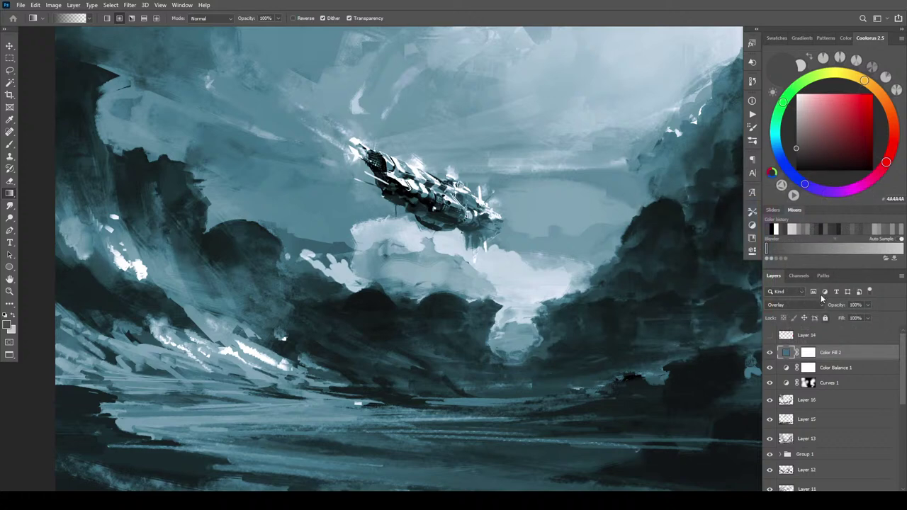
- Compare the painting with the blue Overlay fill off and on, at thumbnail and larger sizes
click(770, 353)
click(771, 352)
key(ctrl+minus)
key(ctrl+minus)
key(ctrl+minus)
key(ctrl+minus)
key(ctrl+minus)
key(ctrl+minus)
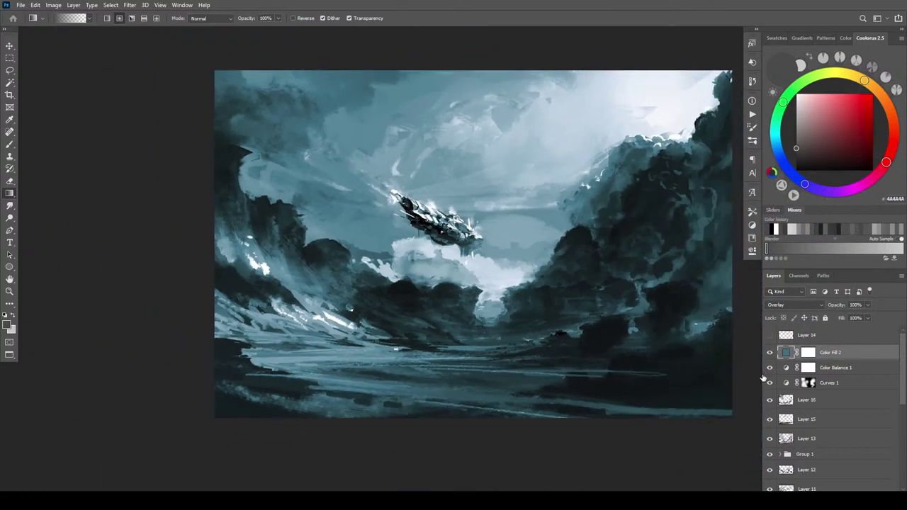
key(ctrl+plus)
key(ctrl+plus)
key(ctrl+plus)
key(ctrl+plus)
key(ctrl+plus)
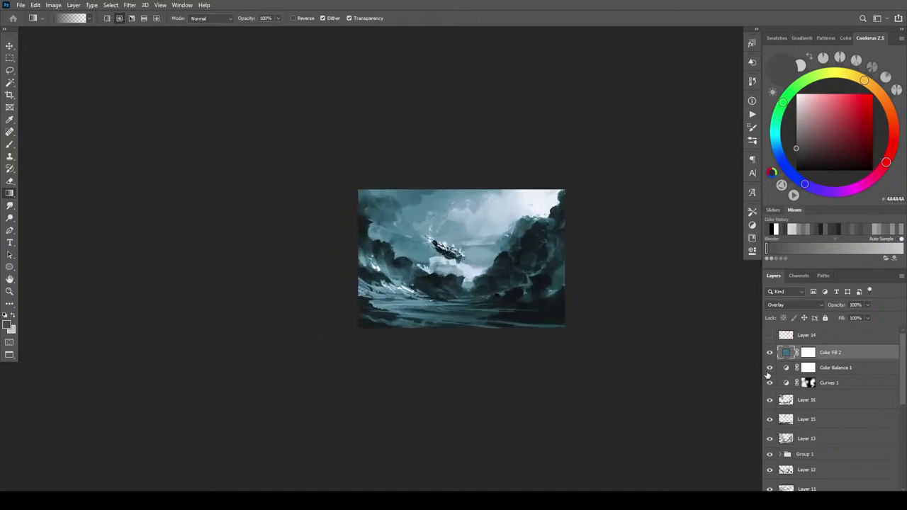
click(770, 352)
click(771, 352)
- Set the blue Overlay fill layer's opacity to 62% and duplicate the layer directly above itself
click(867, 305)
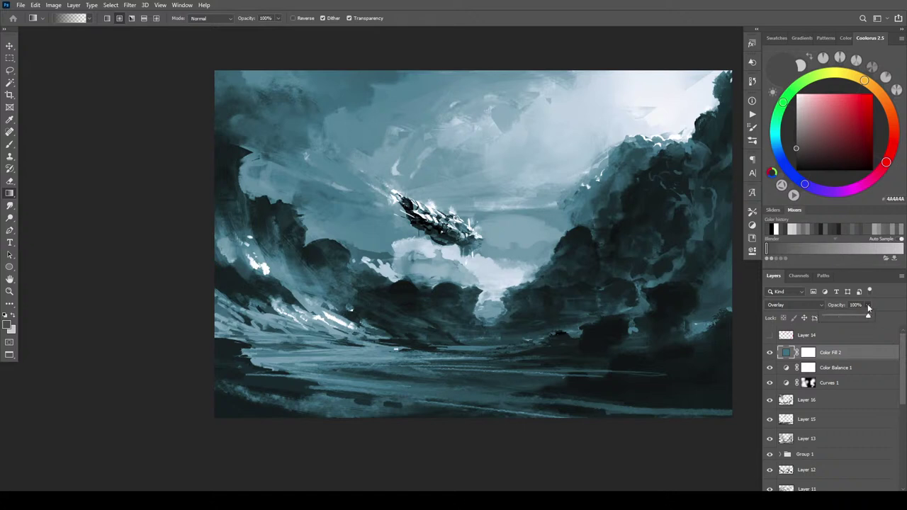
drag(856, 319, 852, 321)
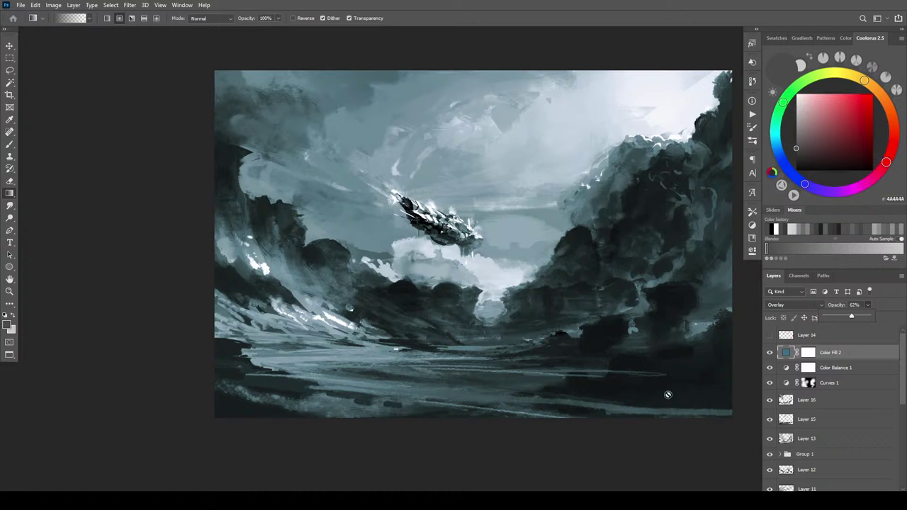
alt+drag(855, 358, 854, 344)
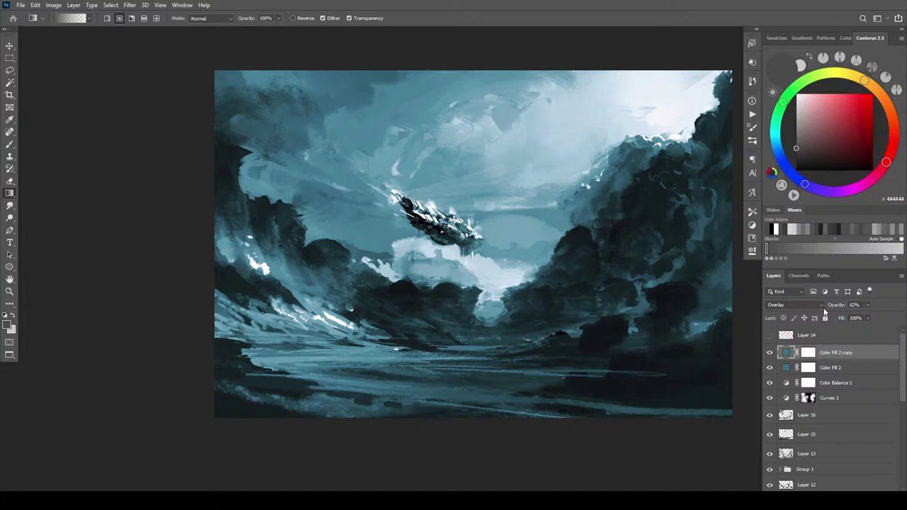
- Set the duplicated fill layer's blend mode to Vivid Light and change its color to the muted tan #968974
click(795, 305)
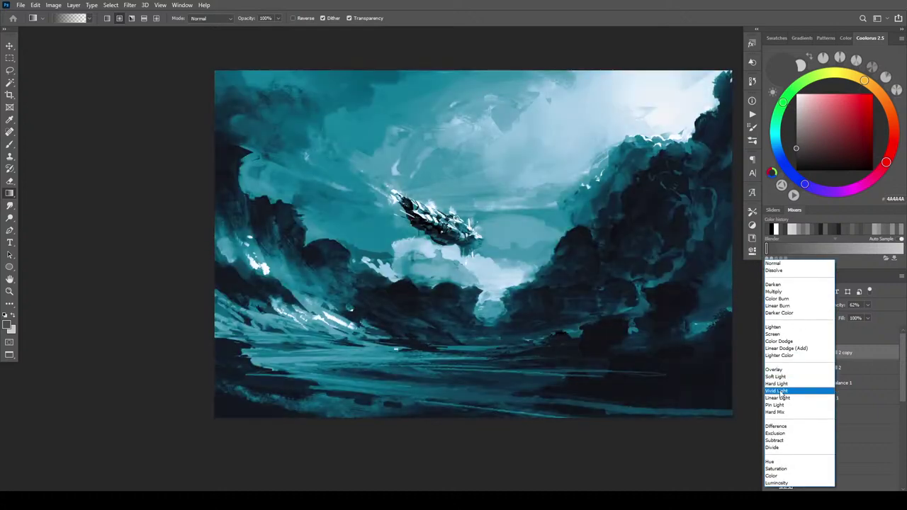
click(781, 392)
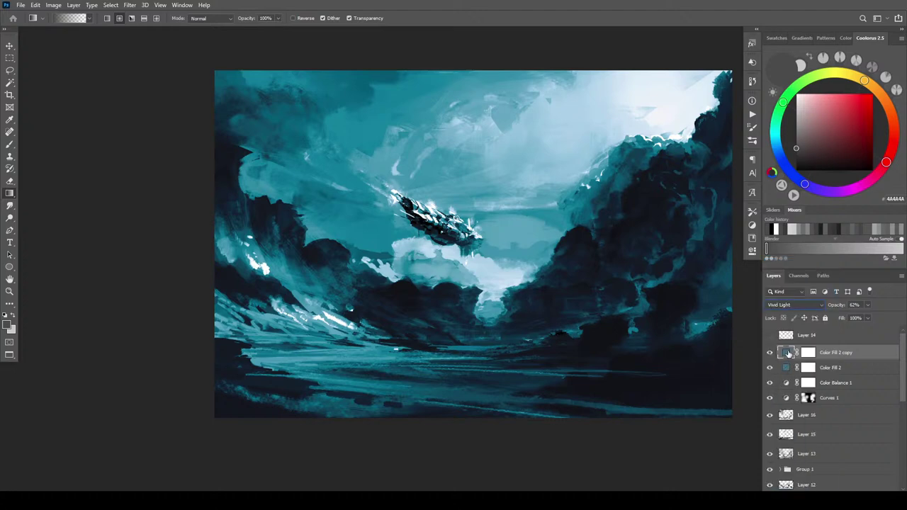
double_click(786, 356)
mouse_move(695, 248)
mouse_down()
mouse_move(712, 227)
mouse_move(689, 219)
mouse_move(684, 228)
mouse_up()
drag(775, 249, 776, 307)
drag(686, 229, 664, 245)
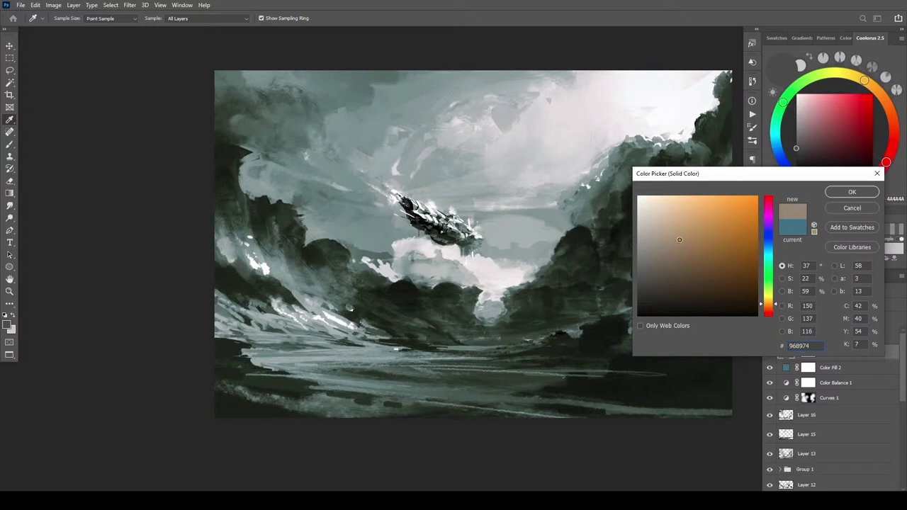
click(843, 192)
- Compare the painting with the tan Vivid Light fill layer off and on
click(771, 353)
click(770, 355)
click(769, 353)
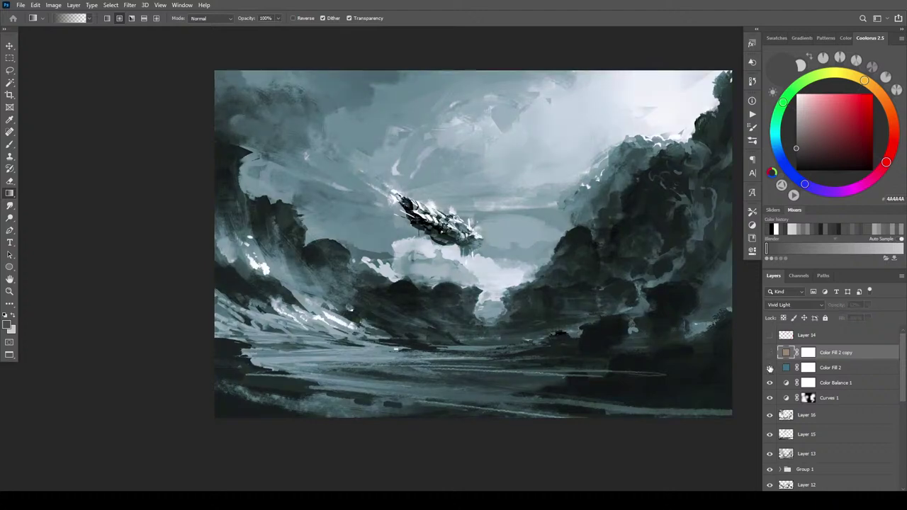
- Compare the painting with the blue Overlay and tan Vivid Light fill layers switched off and on
click(770, 368)
click(770, 353)
click(769, 368)
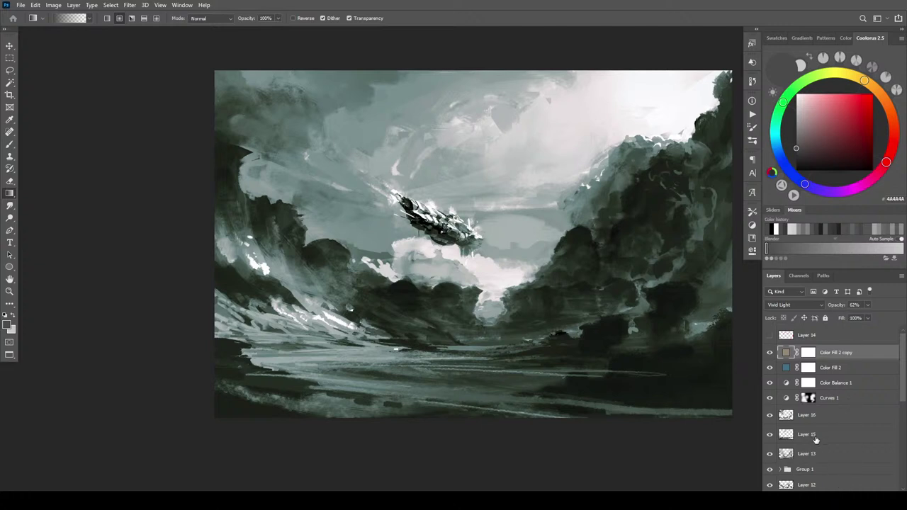
- Add a Color Balance adjustment above the tan fill and set its midtones to about -16 cyan, -9 magenta and -6 yellow
click(845, 496)
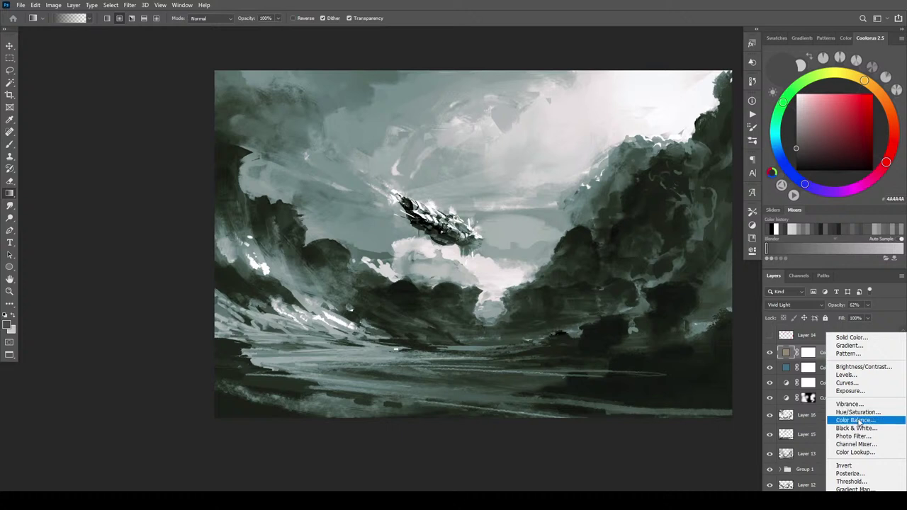
click(856, 420)
drag(624, 260, 653, 262)
mouse_move(608, 261)
mouse_down()
mouse_move(602, 274)
mouse_move(646, 275)
mouse_move(614, 277)
mouse_move(608, 289)
mouse_move(645, 289)
mouse_move(621, 292)
mouse_up()
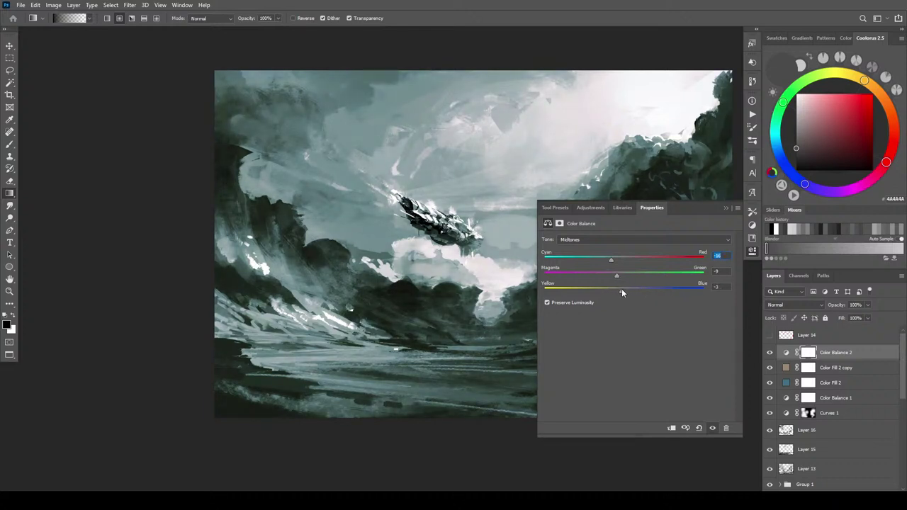
- Shift the new Color Balance layer's shadows well toward red, slightly toward green at +4, and to -42 yellow
click(591, 241)
click(577, 248)
mouse_move(605, 262)
mouse_down()
mouse_move(596, 262)
mouse_move(652, 265)
mouse_move(604, 278)
mouse_move(636, 276)
mouse_move(608, 291)
mouse_up()
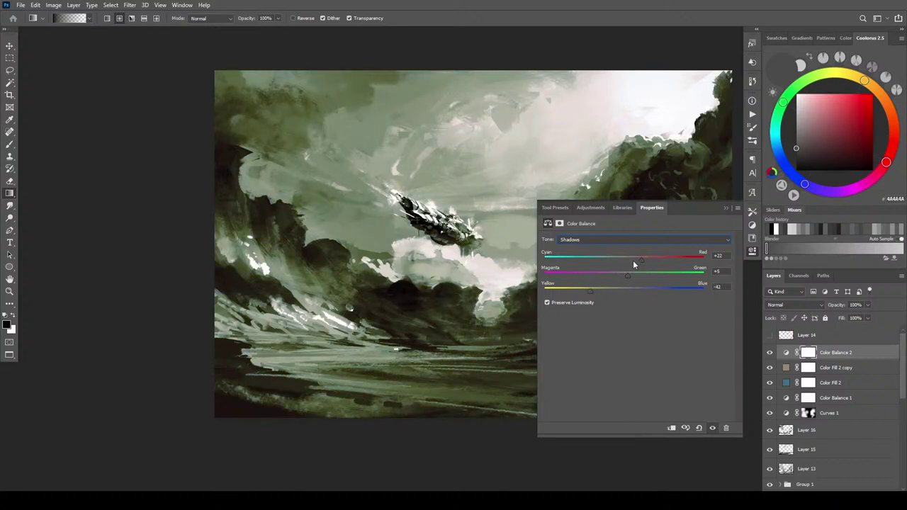
mouse_move(646, 258)
mouse_down()
mouse_move(654, 258)
mouse_move(626, 257)
mouse_move(649, 258)
mouse_move(617, 276)
mouse_move(633, 276)
mouse_up()
- Push the new Color Balance layer's midtones toward red and readjust their magenta–green balance
click(624, 240)
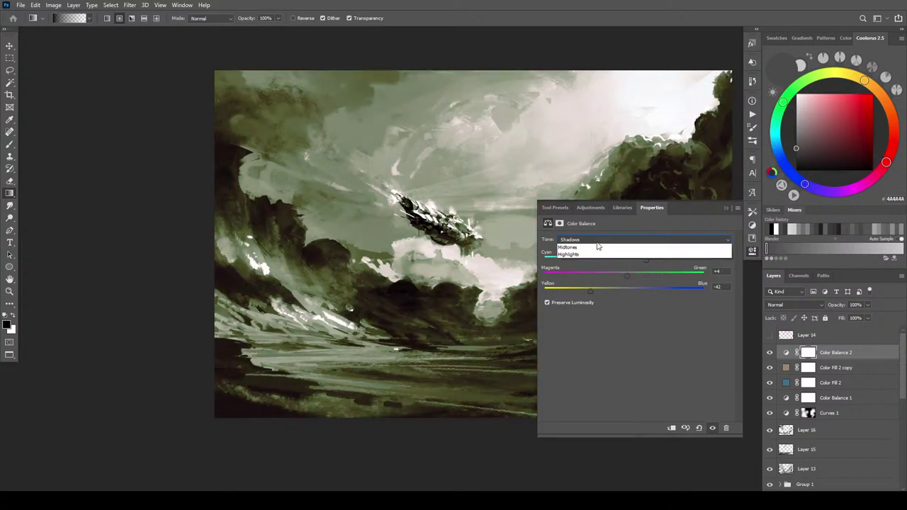
click(621, 252)
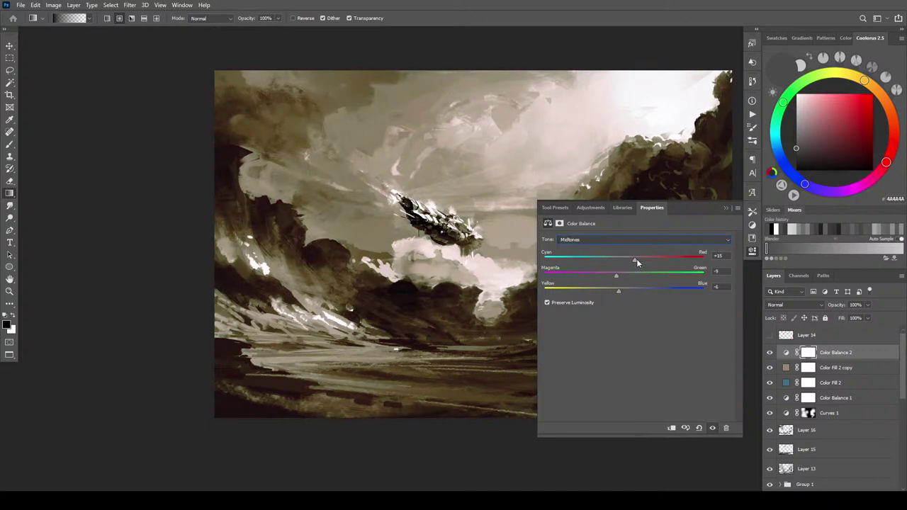
drag(605, 261, 638, 260)
drag(595, 289, 605, 275)
mouse_move(602, 276)
mouse_down()
mouse_move(630, 275)
mouse_move(599, 293)
mouse_move(615, 280)
mouse_up()
mouse_move(643, 258)
mouse_down()
mouse_move(602, 258)
mouse_move(653, 260)
mouse_up()
- Set the new Color Balance layer's highlights to about -15 cyan, +3 green and +13 blue
click(606, 241)
click(586, 262)
mouse_move(624, 262)
mouse_down()
mouse_move(594, 258)
mouse_move(625, 275)
mouse_move(634, 292)
mouse_up()
drag(606, 260, 631, 279)
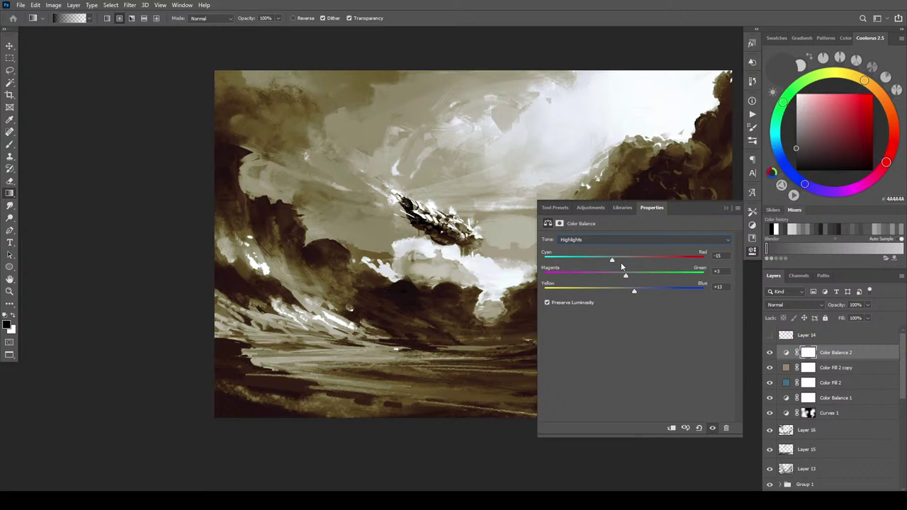
- Rebalance the new Color Balance layer's shadows to about -7 cyan and -16 magenta
click(605, 240)
click(609, 248)
drag(645, 262, 618, 257)
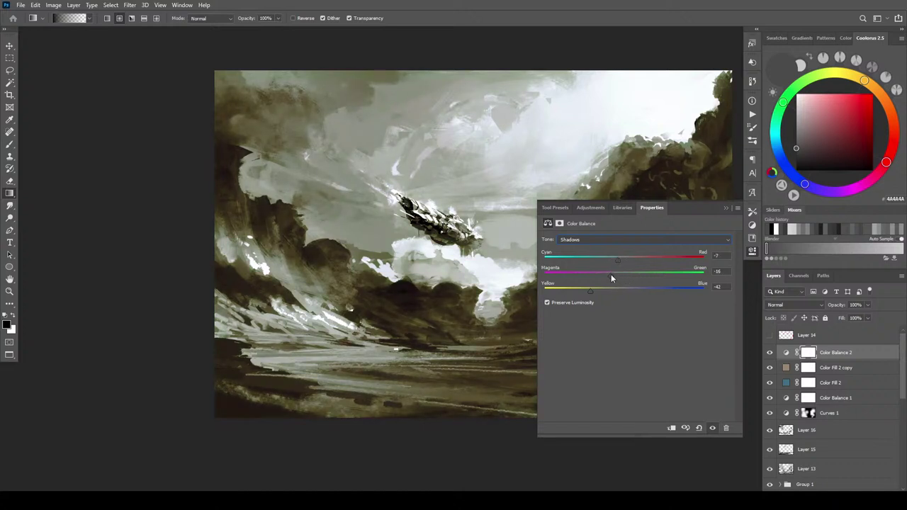
drag(606, 277, 609, 277)
- Set the same layer's midtones to about -22 magenta, fine-tune their cyan–red balance, and close the adjustment settings
click(590, 240)
click(599, 253)
drag(622, 276, 609, 277)
drag(646, 262, 618, 257)
drag(605, 291, 627, 264)
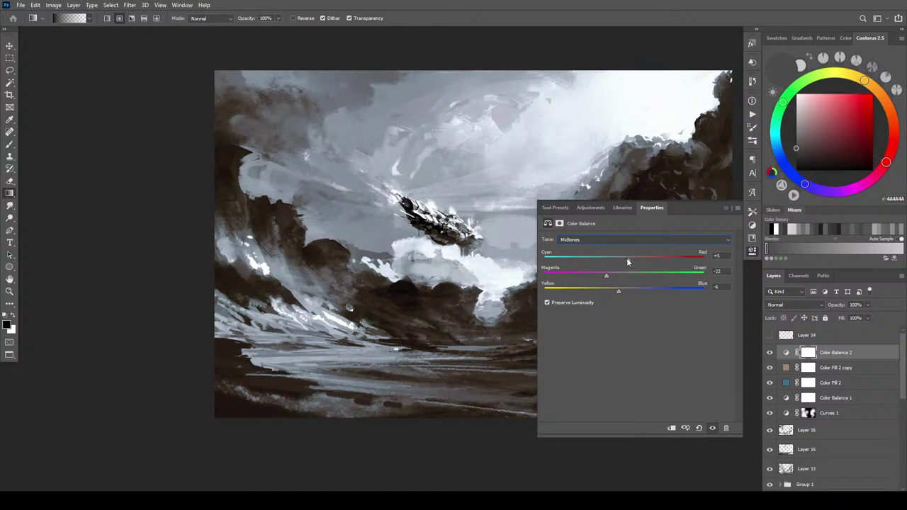
mouse_move(620, 260)
mouse_down()
mouse_move(633, 262)
mouse_move(624, 261)
mouse_up()
click(752, 250)
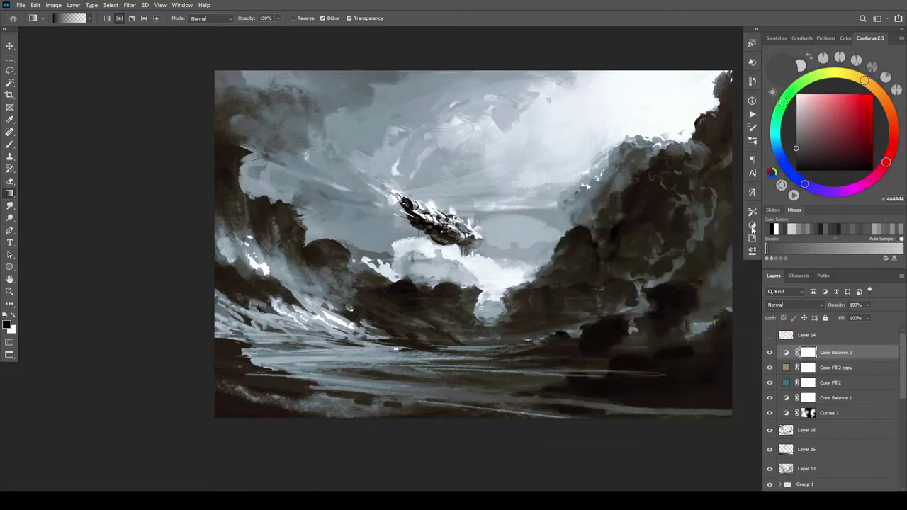
- Compare the painting with the new Color Balance layer off and on, and set the layer's blend mode to Color
click(771, 352)
click(771, 352)
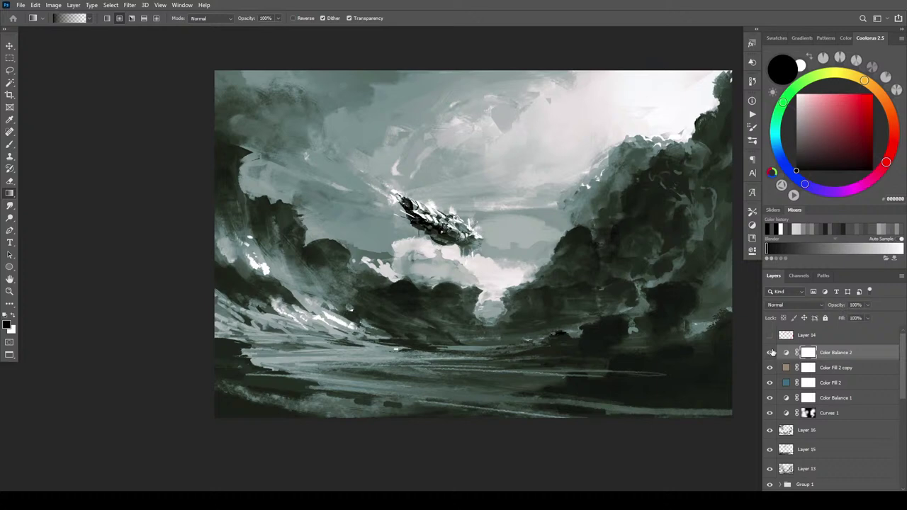
click(788, 306)
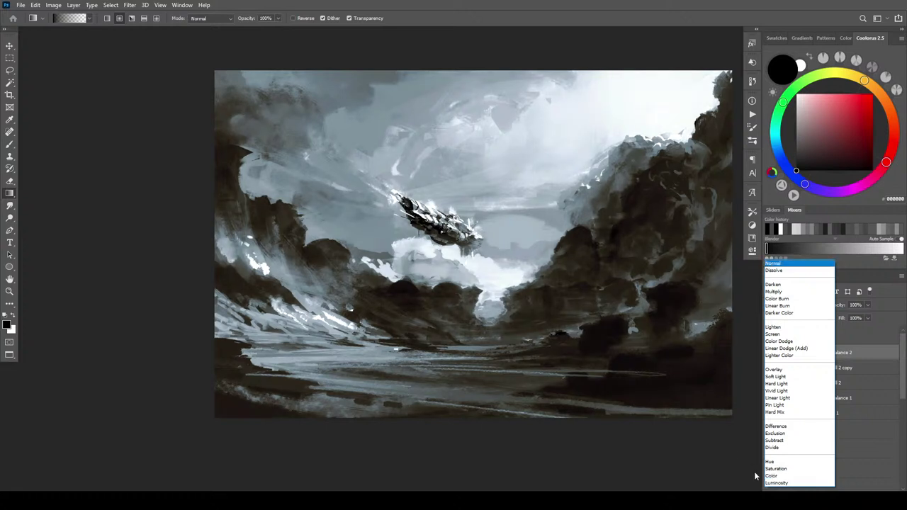
click(772, 475)
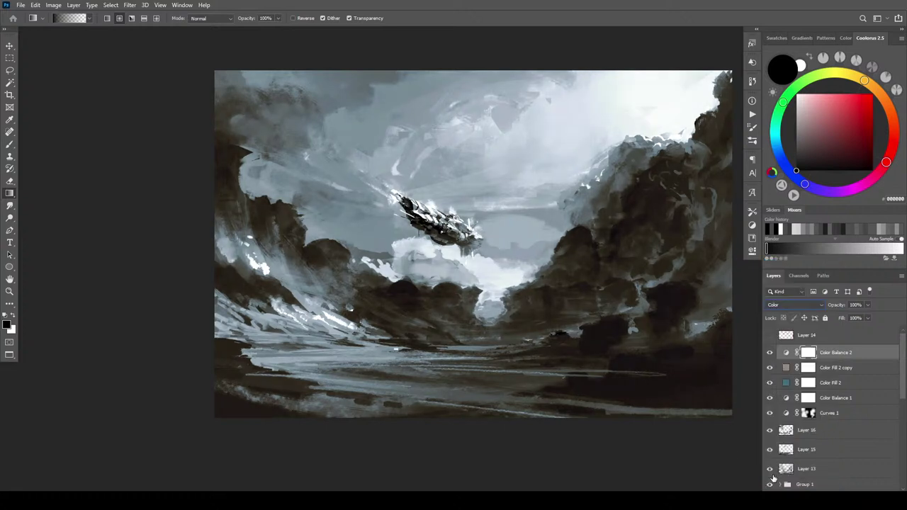
- Try the tan fill above the new Color Balance layer, comparing the tint layers off and on, and restore the previous order
click(769, 368)
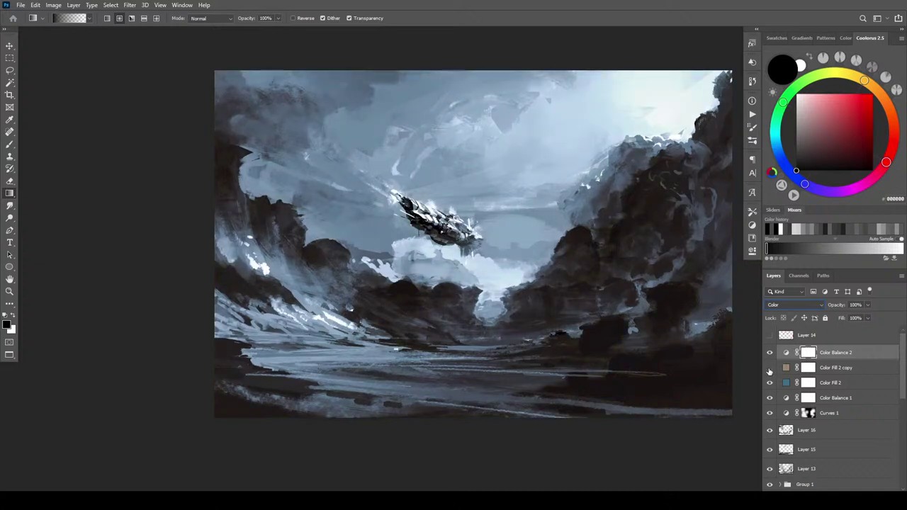
click(770, 368)
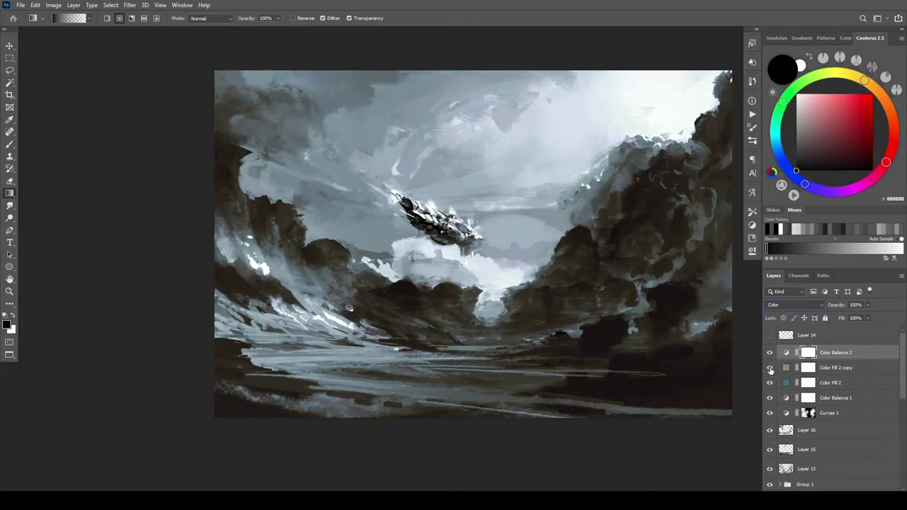
drag(844, 374, 845, 356)
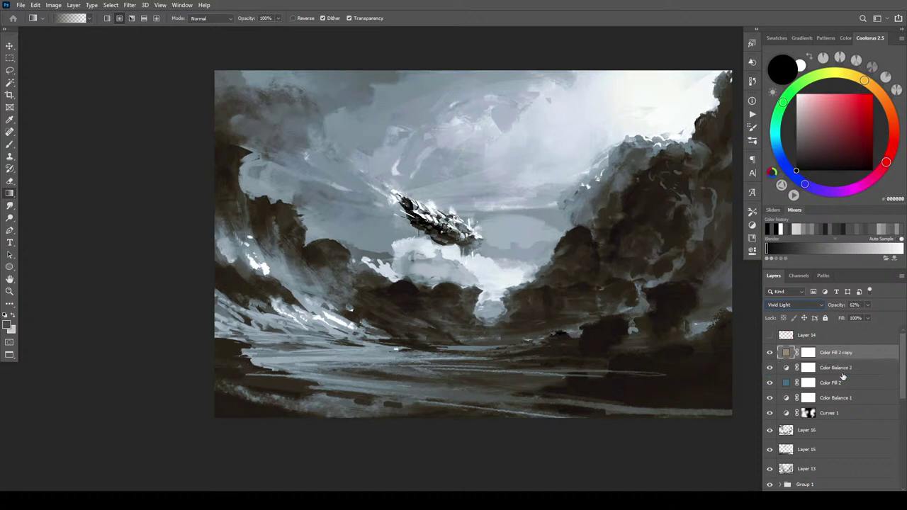
click(771, 383)
click(770, 383)
mouse_move(833, 383)
mouse_down()
mouse_move(833, 367)
mouse_move(829, 399)
mouse_move(828, 384)
mouse_up()
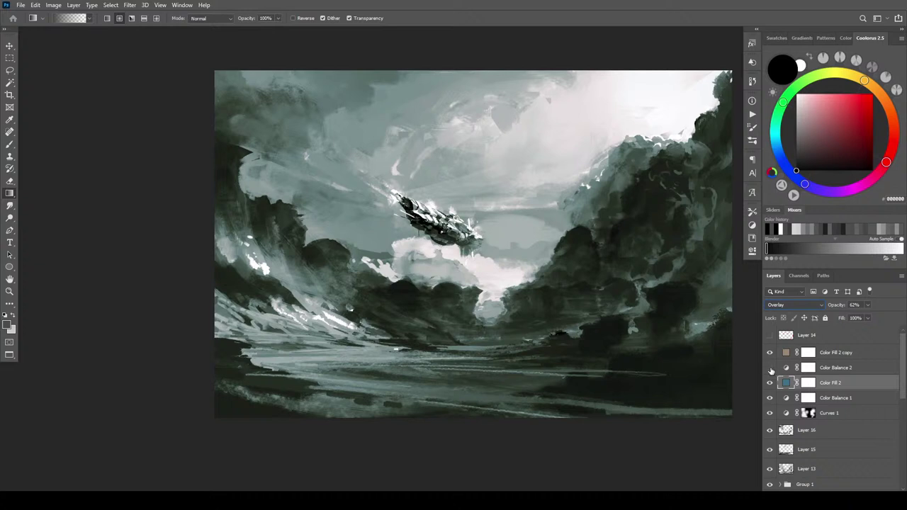
click(770, 368)
drag(825, 368, 838, 349)
- Try different opacities for the upper Color Balance layer and leave it at 42%
drag(869, 309, 821, 313)
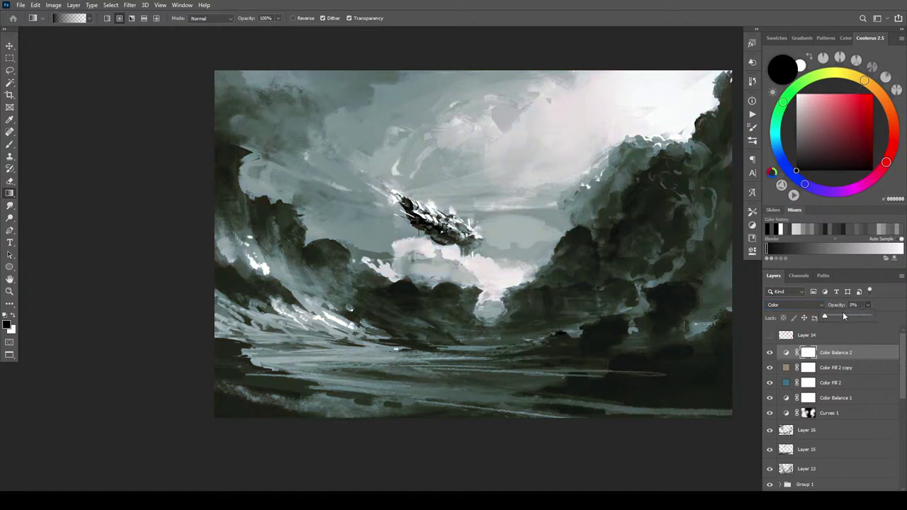
drag(832, 317, 876, 304)
drag(834, 316, 868, 316)
drag(842, 315, 844, 315)
- Set the upper Color Balance layer's blend mode to Multiply and compare the painting with it off and on
click(788, 307)
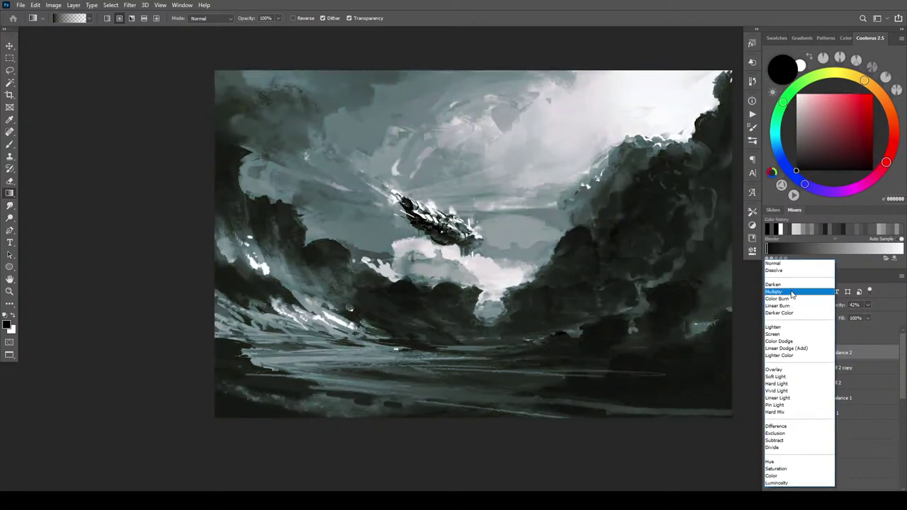
click(791, 293)
click(769, 353)
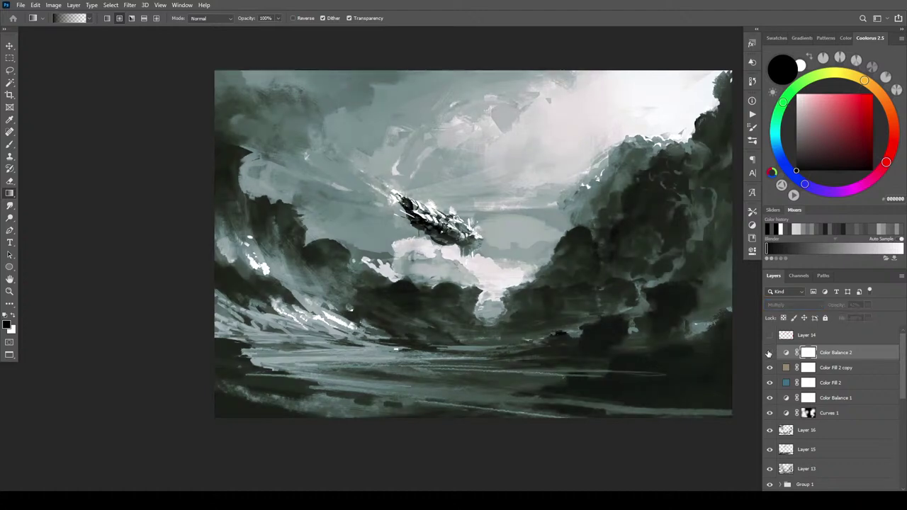
click(770, 352)
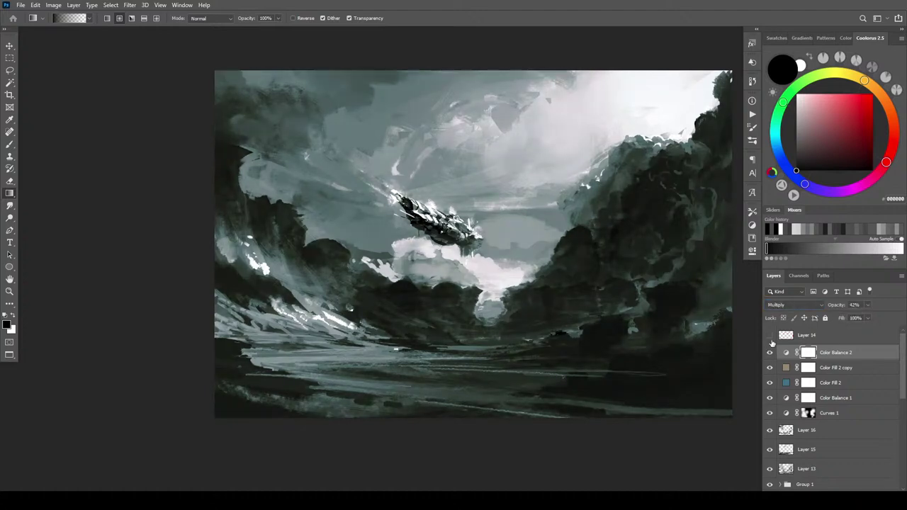
- Set the upper Color Balance layer's blend mode to Color Burn and compare the painting with it off and on
click(792, 304)
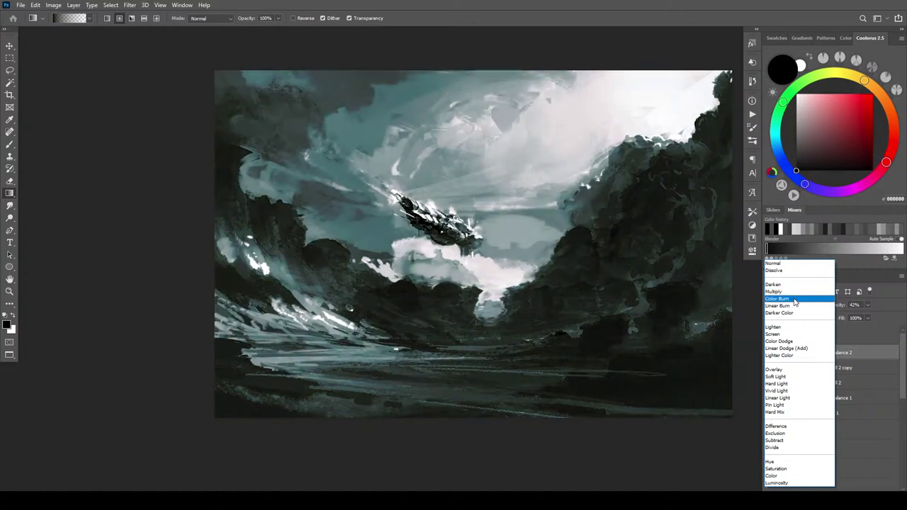
click(796, 298)
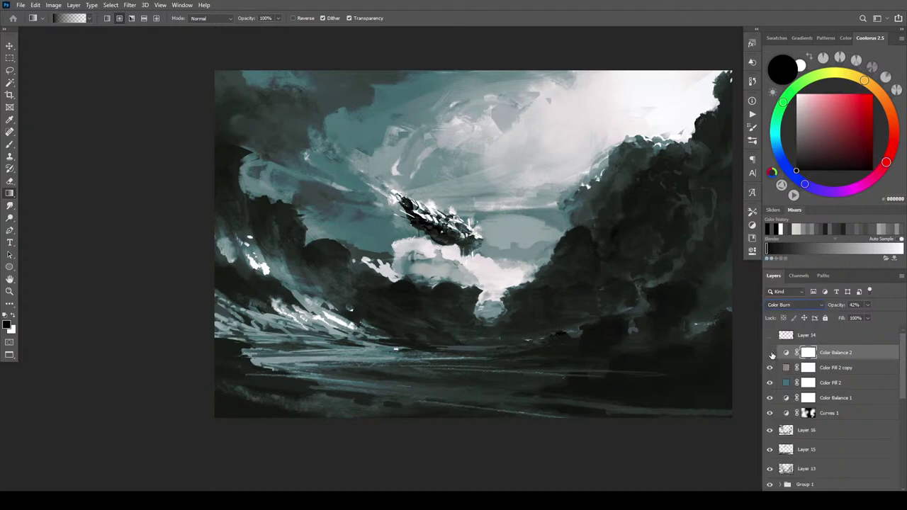
click(771, 352)
click(770, 352)
click(780, 305)
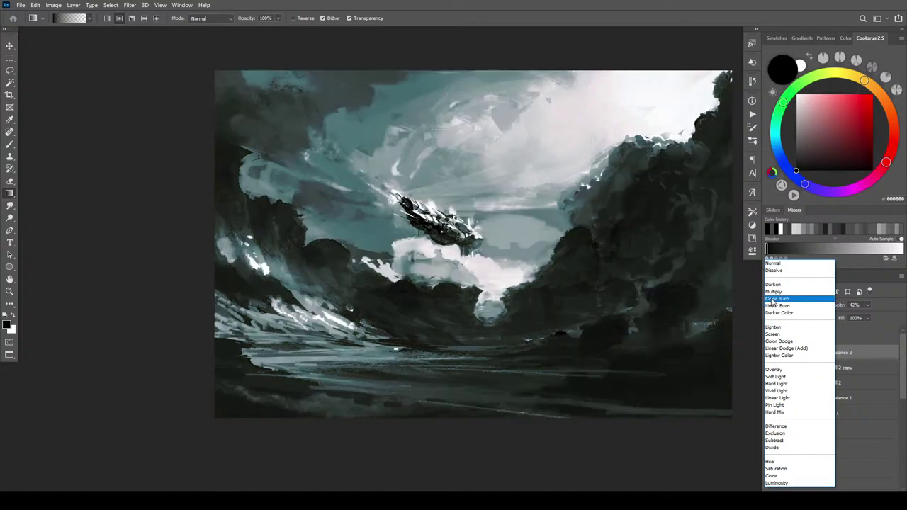
click(773, 300)
- Reduce the Color Burn adjustment layer's fill to 11% and its opacity to 57%
click(868, 318)
mouse_move(862, 328)
mouse_down()
mouse_move(848, 330)
mouse_move(897, 316)
mouse_move(844, 328)
mouse_move(859, 330)
mouse_move(887, 309)
mouse_move(861, 332)
mouse_up()
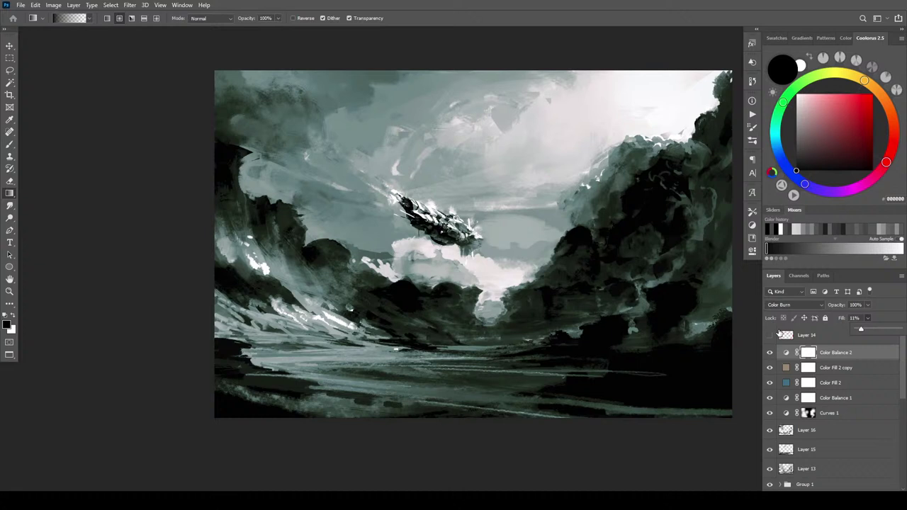
click(868, 305)
drag(862, 317, 821, 317)
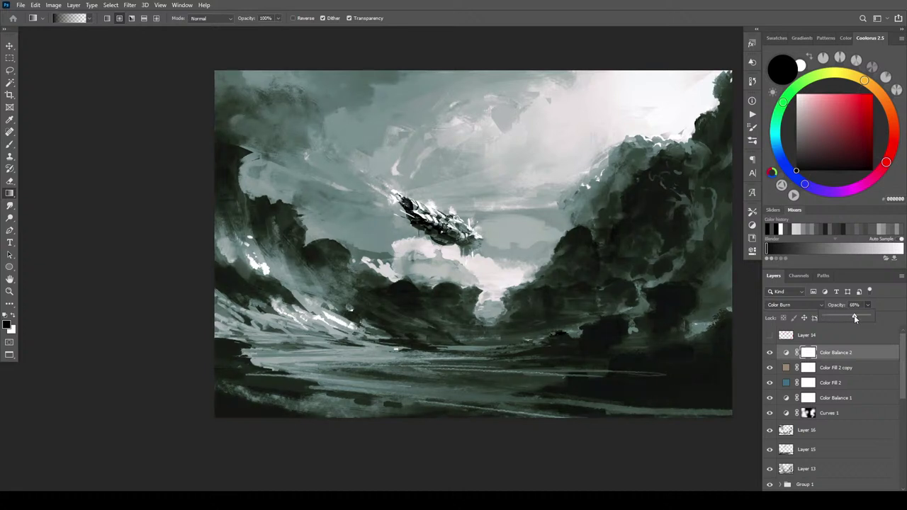
mouse_move(855, 318)
mouse_down()
mouse_move(845, 318)
mouse_move(852, 329)
mouse_up()
- Duplicate the Color Burn adjustment layer, keep Color Burn on the copy, and set its fill to 100% and opacity to 42%
key(ctrl+j)
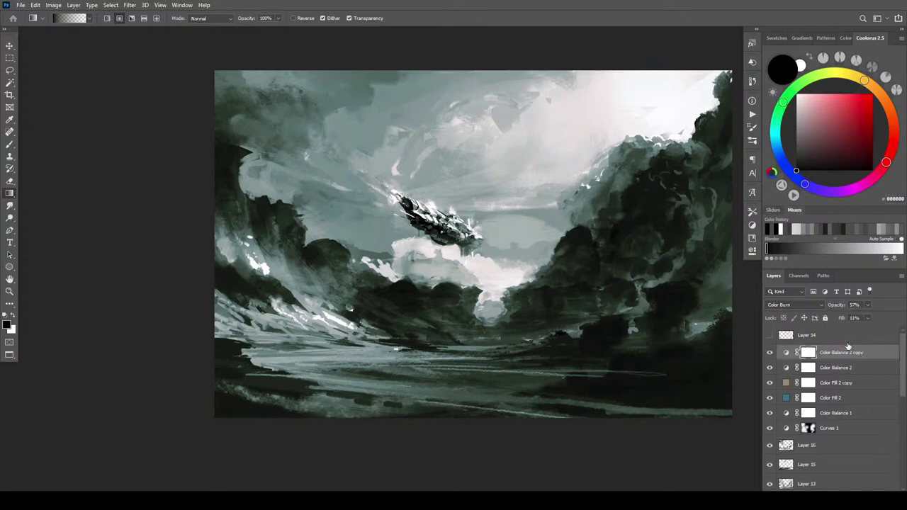
click(808, 308)
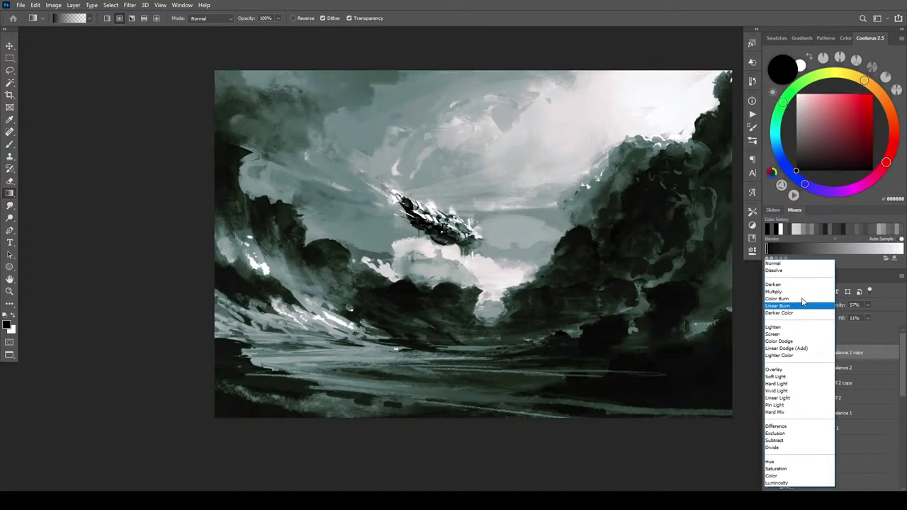
click(799, 301)
mouse_move(871, 329)
mouse_down()
mouse_move(901, 329)
mouse_move(861, 314)
mouse_move(889, 320)
mouse_move(879, 318)
mouse_up()
click(868, 306)
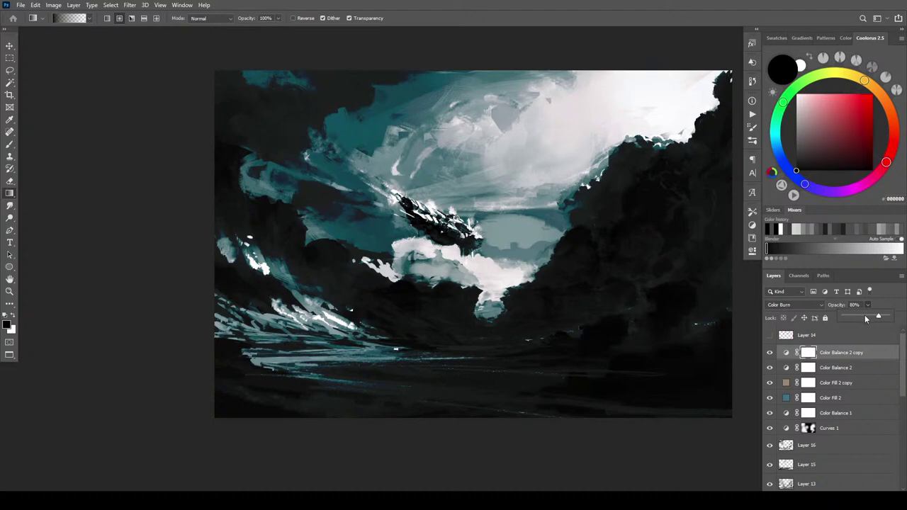
mouse_move(865, 315)
mouse_down()
mouse_move(841, 315)
mouse_move(862, 318)
mouse_up()
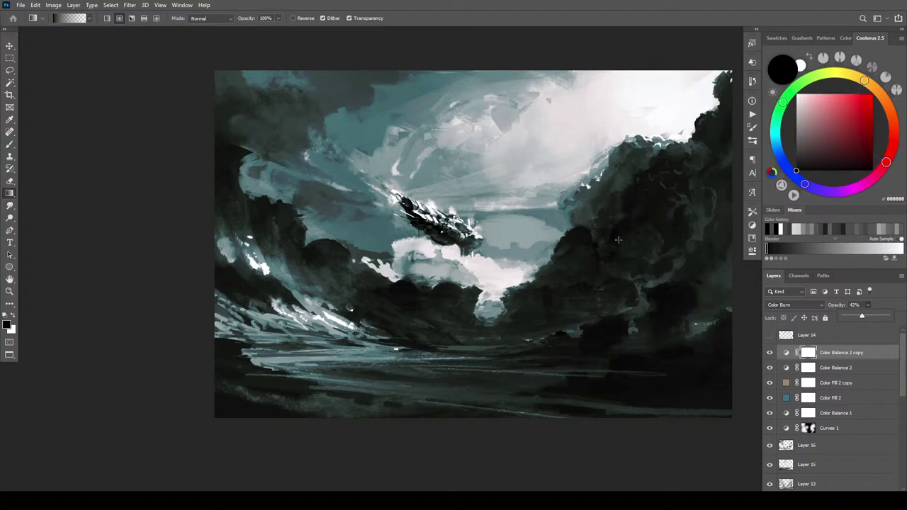
- Restrict the copy with Blend If on the underlying layer, fading highlights between 157 and 172 and limiting the darkest tones
click(887, 356)
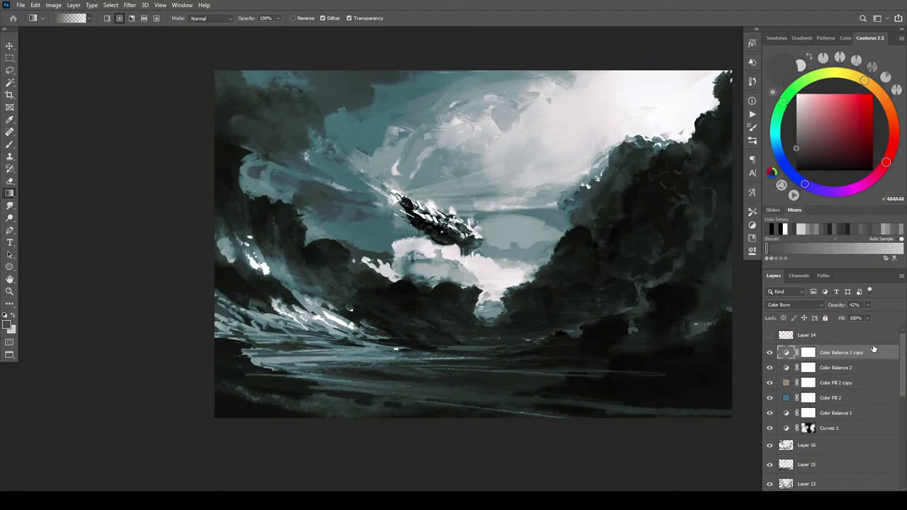
double_click(872, 350)
drag(785, 220, 738, 220)
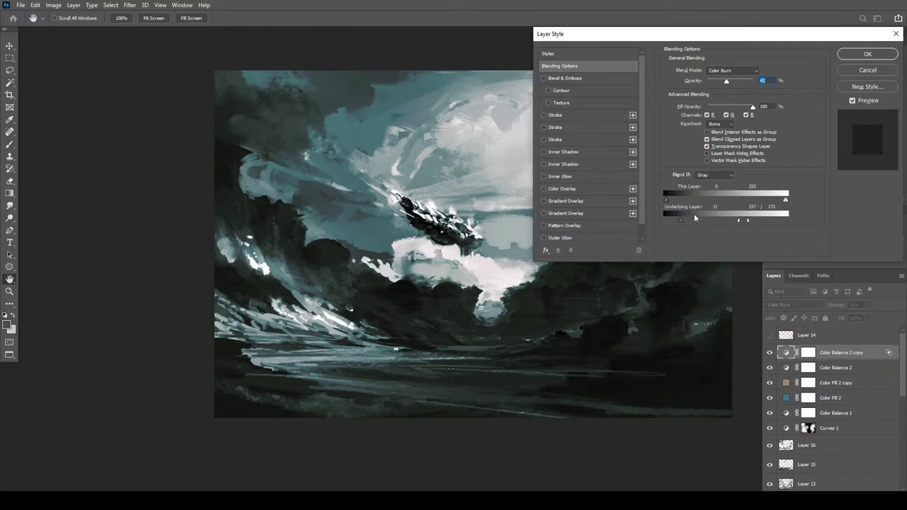
mouse_move(691, 219)
mouse_down()
mouse_move(704, 216)
mouse_move(672, 222)
mouse_move(702, 221)
mouse_move(674, 218)
mouse_move(689, 220)
mouse_up()
key(alt)
click(872, 57)
- Lower the duplicated Color Burn layer's opacity to 32%, keeping its fill at 100%
click(868, 307)
mouse_move(870, 316)
mouse_down()
mouse_move(895, 318)
mouse_move(838, 317)
mouse_move(866, 320)
mouse_move(858, 331)
mouse_move(879, 328)
mouse_up()
click(868, 319)
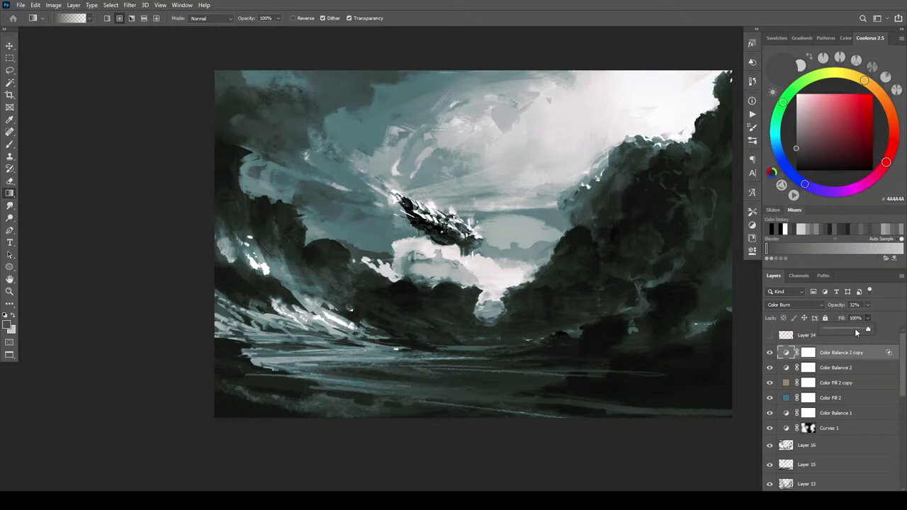
click(886, 306)
- Compare the painting with the duplicated Color Burn layer off and on, and move the layer directly above the Curves adjustment
click(771, 352)
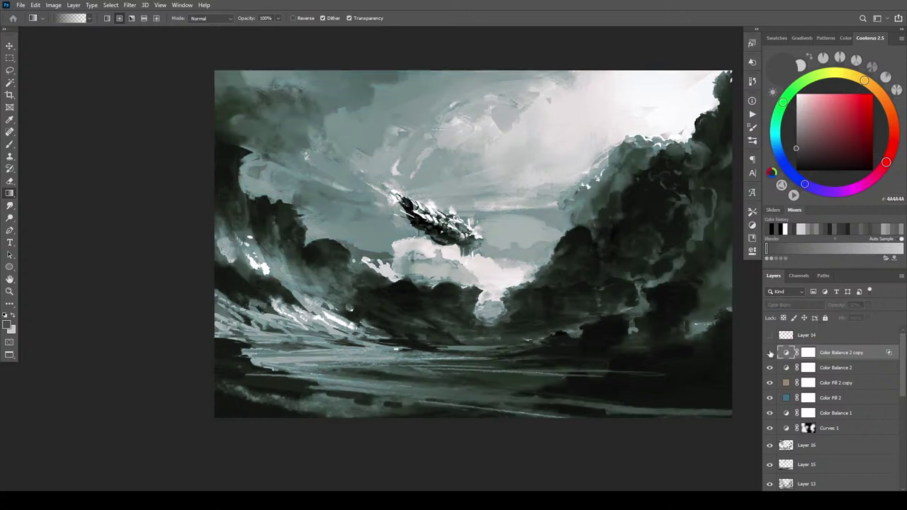
click(769, 353)
drag(842, 354, 833, 416)
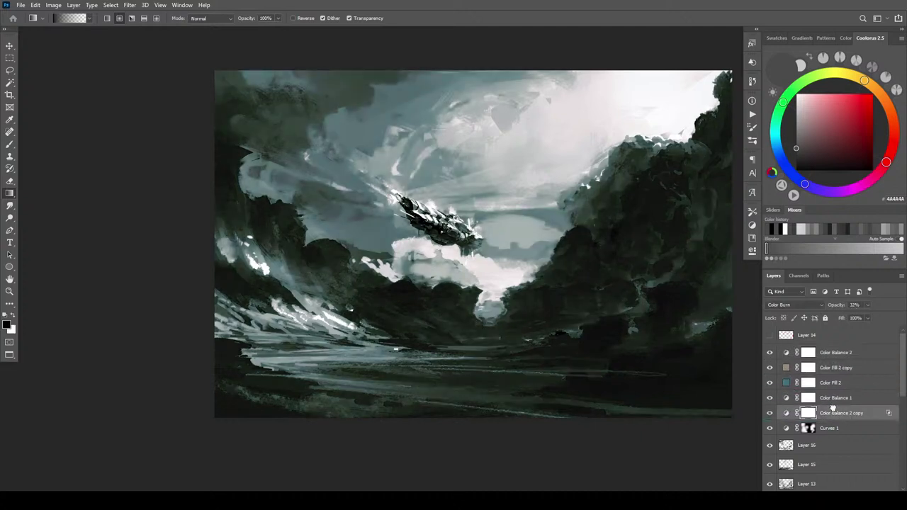
- Move the duplicated Color Burn layer above Color Balance 2 and compare the painting with the copy off and on at reduced size
drag(834, 401, 843, 353)
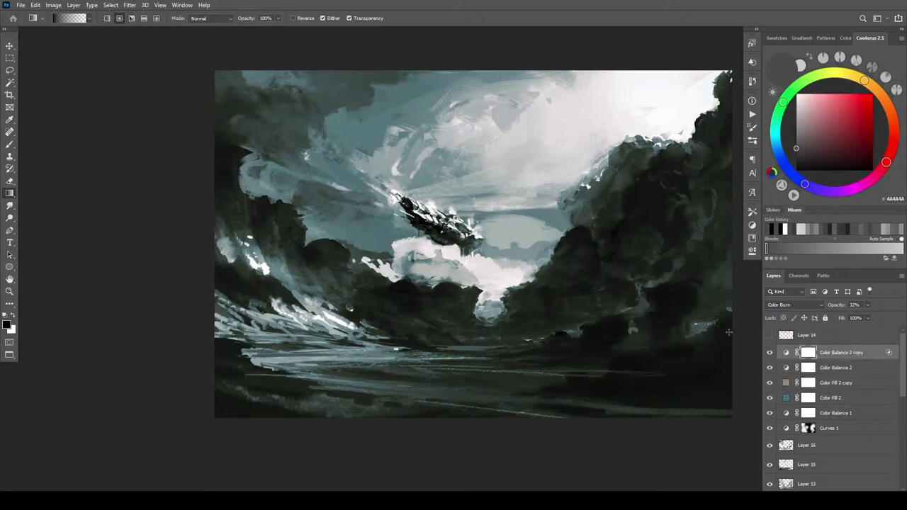
key(ctrl+minus)
key(ctrl+minus)
key(ctrl+minus)
key(ctrl+minus)
key(ctrl+minus)
key(ctrl+minus)
key(ctrl+minus)
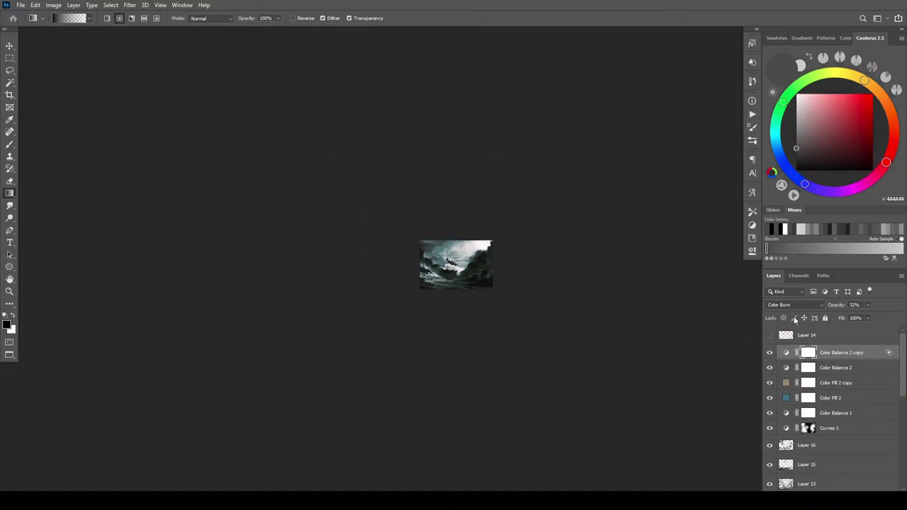
key(ctrl+plus)
key(ctrl+plus)
key(ctrl+plus)
mouse_move(770, 353)
mouse_down()
mouse_move(768, 426)
mouse_move(771, 354)
mouse_up()
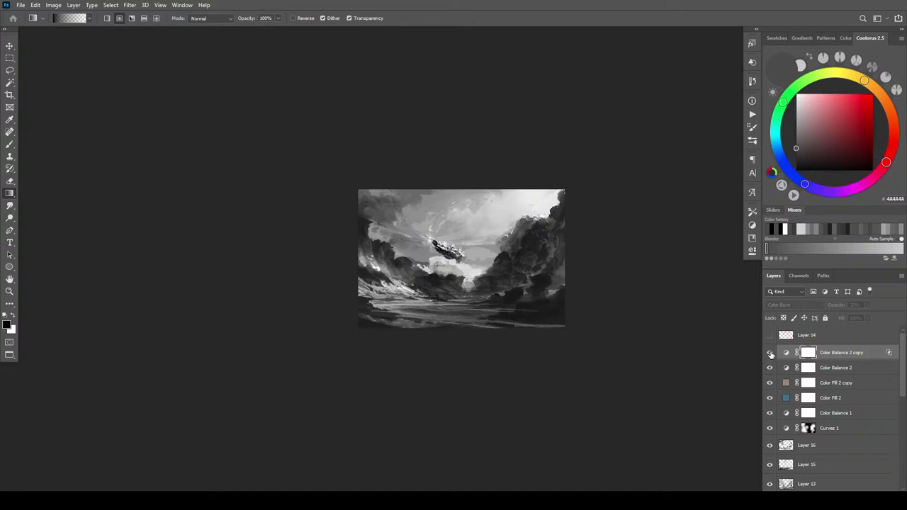
click(771, 353)
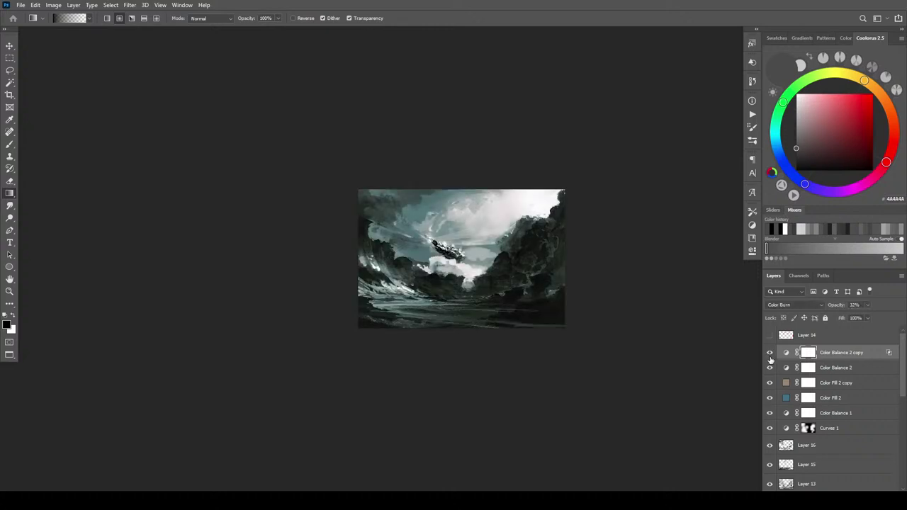
key(ctrl+plus)
key(ctrl+plus)
key(ctrl+plus)
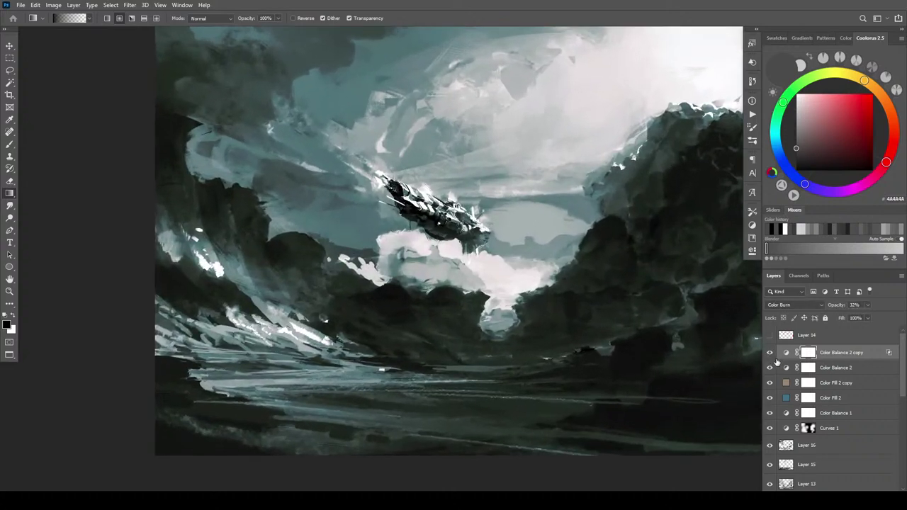
- Check the Color Balance 2 copy with the layer below hidden, set the copy to Lighten, and raise its opacity to 100%
click(771, 368)
click(770, 353)
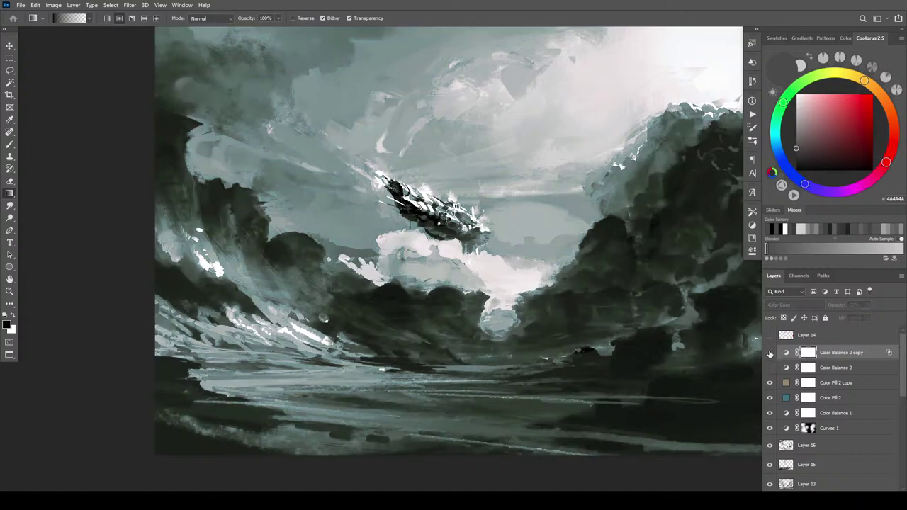
click(770, 354)
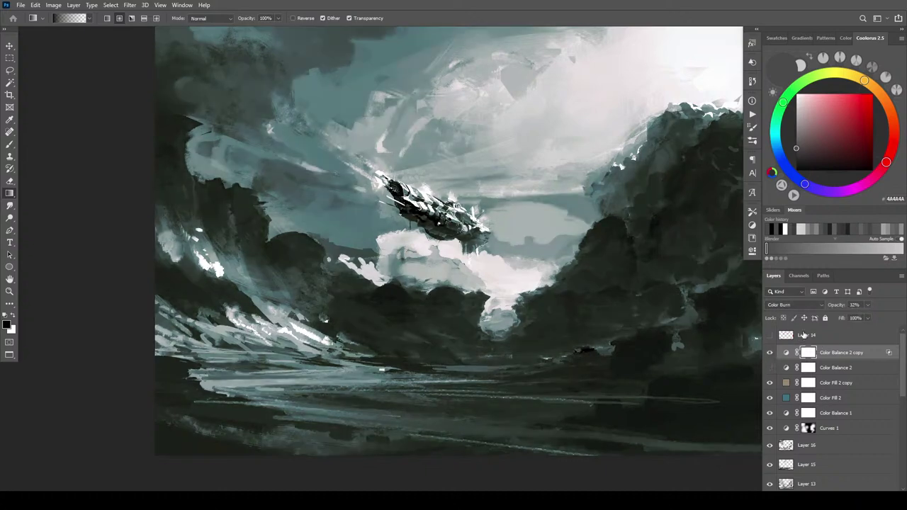
click(772, 305)
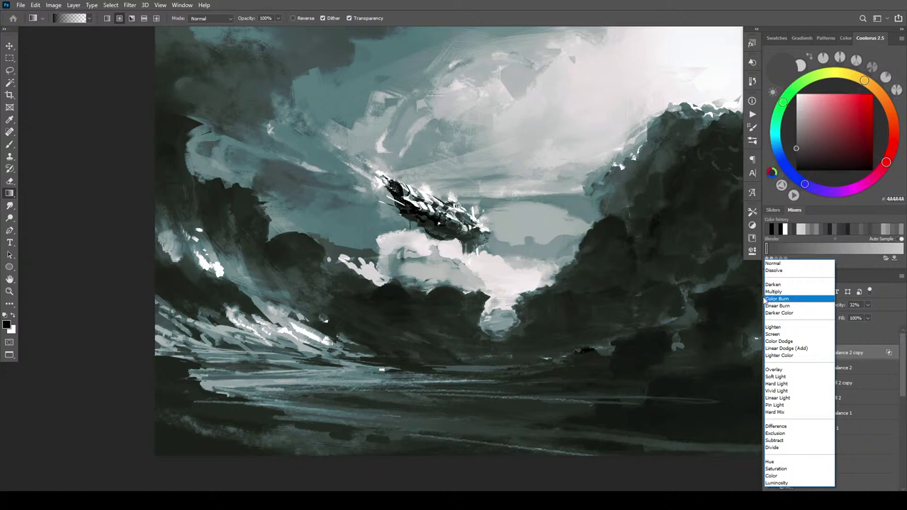
click(793, 330)
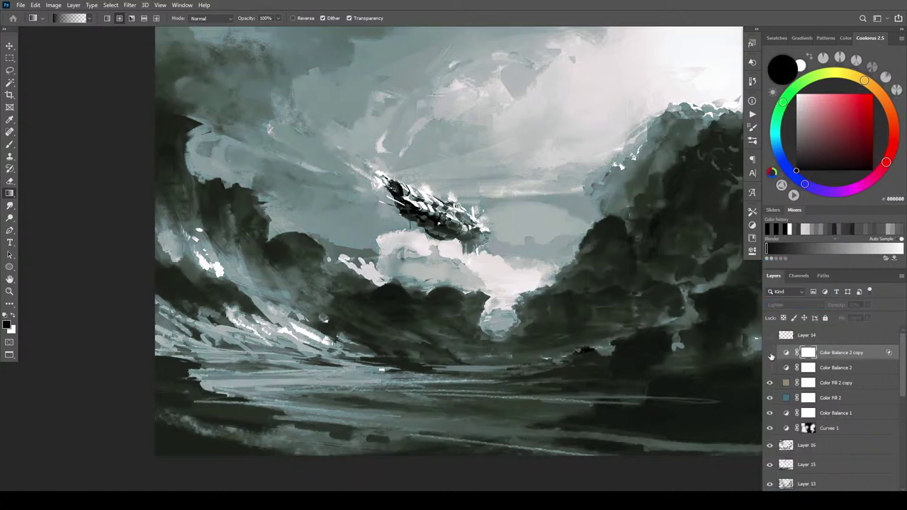
click(770, 368)
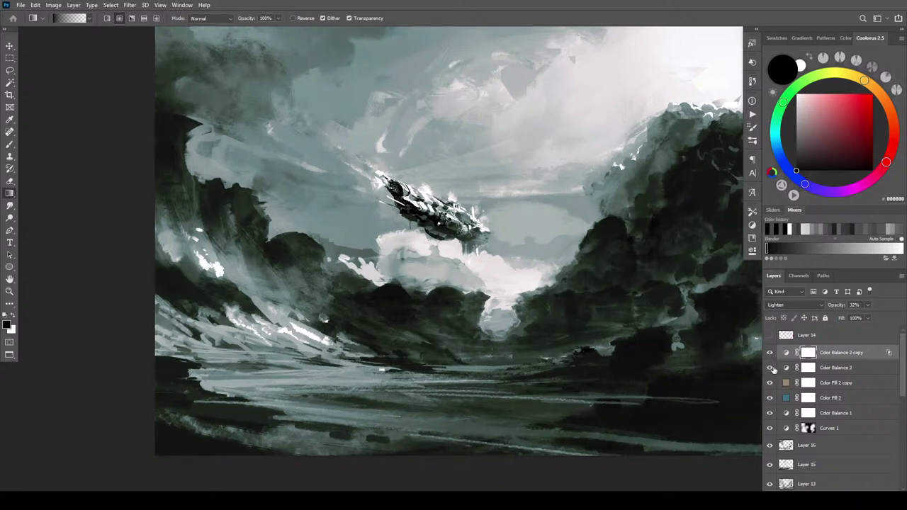
drag(868, 305, 900, 321)
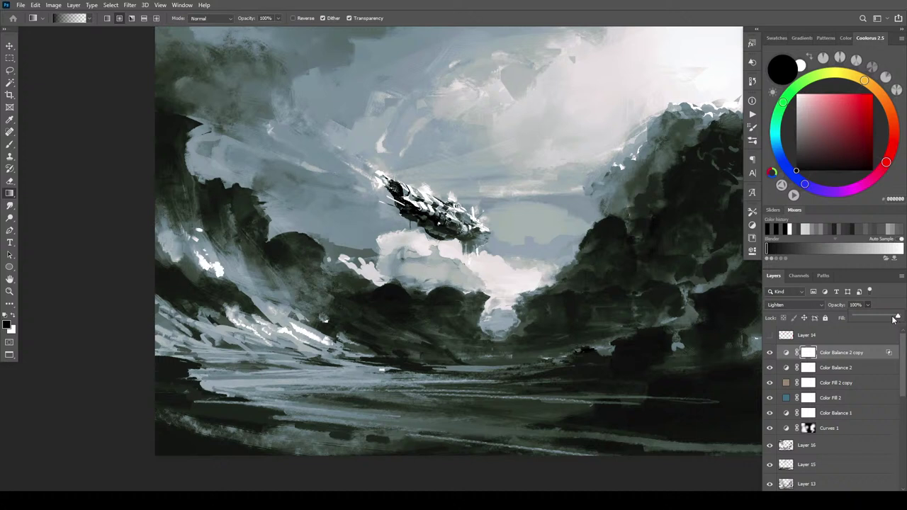
mouse_move(892, 318)
mouse_down()
mouse_move(853, 317)
mouse_move(898, 317)
mouse_up()
- Examine the painting at several sizes with the Color Balance 2 layer off and on
key(ctrl+minus)
key(ctrl+minus)
key(ctrl+minus)
key(ctrl+minus)
key(ctrl+minus)
key(ctrl+minus)
key(ctrl+minus)
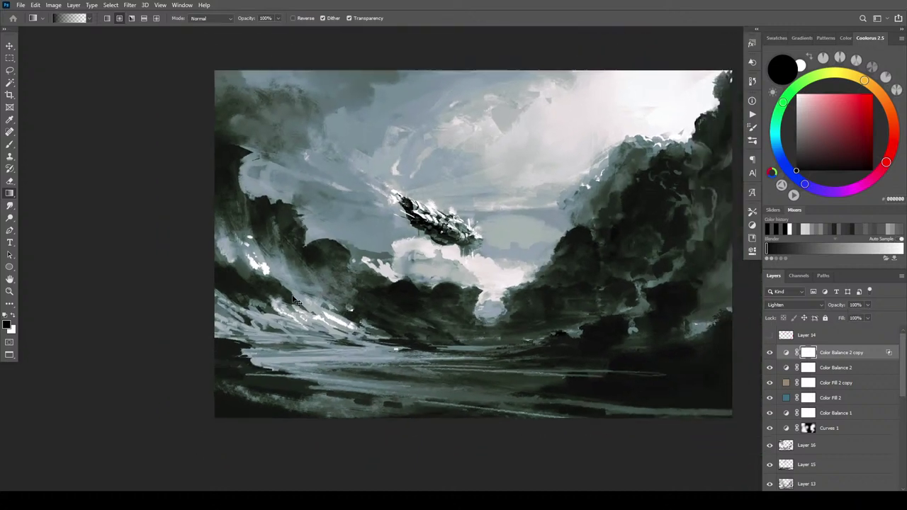
scroll(287, 303, down, 1)
scroll(289, 305, up, 8)
key(ctrl+plus)
click(770, 369)
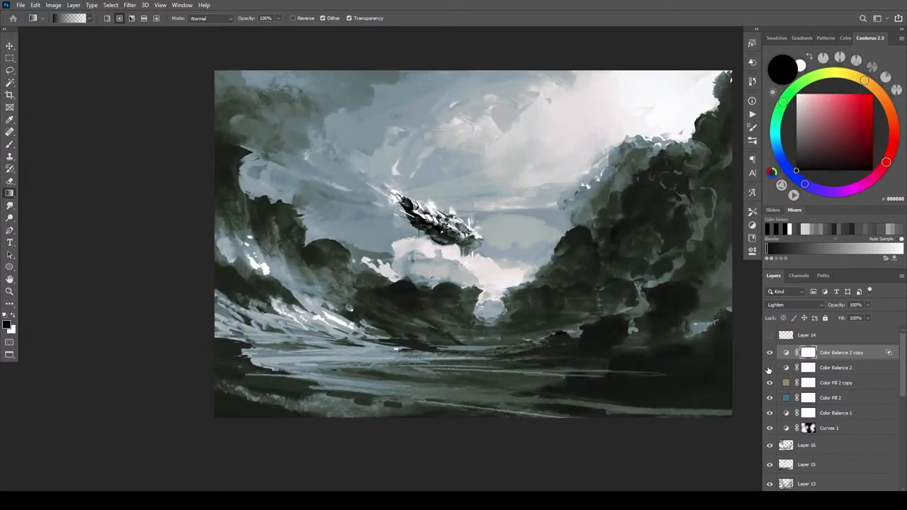
key(ctrl+minus)
key(ctrl+minus)
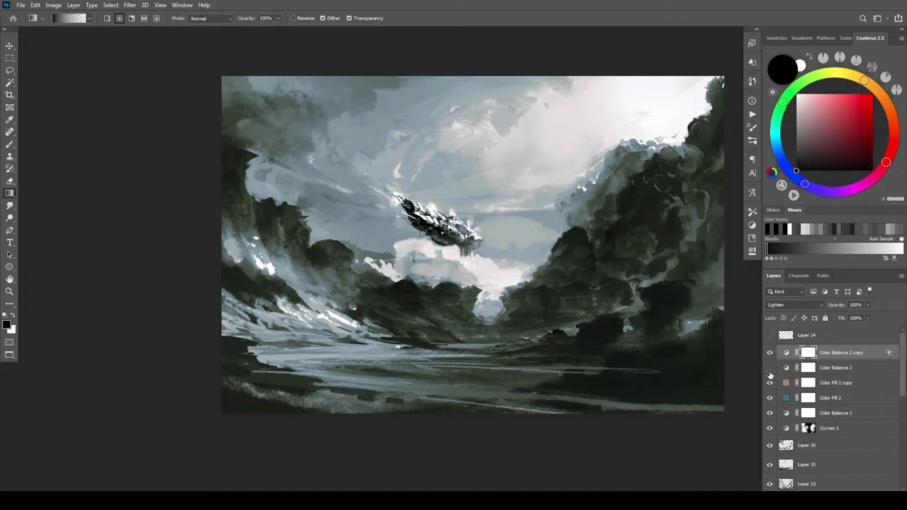
key(ctrl+minus)
key(ctrl+minus)
key(ctrl+minus)
key(ctrl+minus)
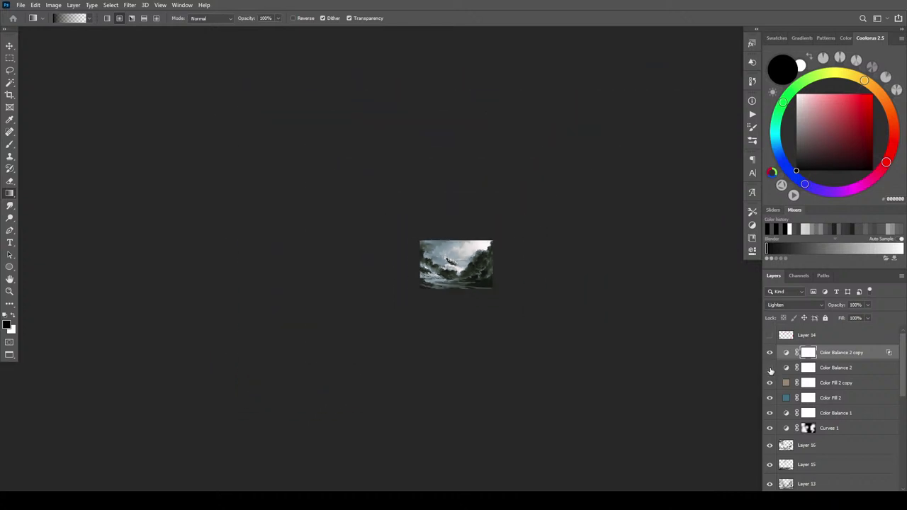
key(ctrl+plus)
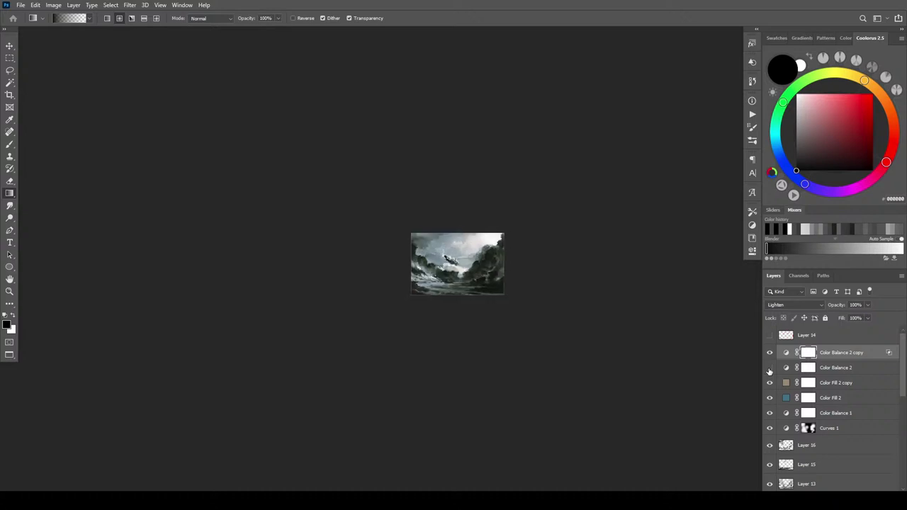
key(ctrl+plus)
key(ctrl+plus)
key(ctrl+plus)
key(ctrl+plus)
key(ctrl+plus)
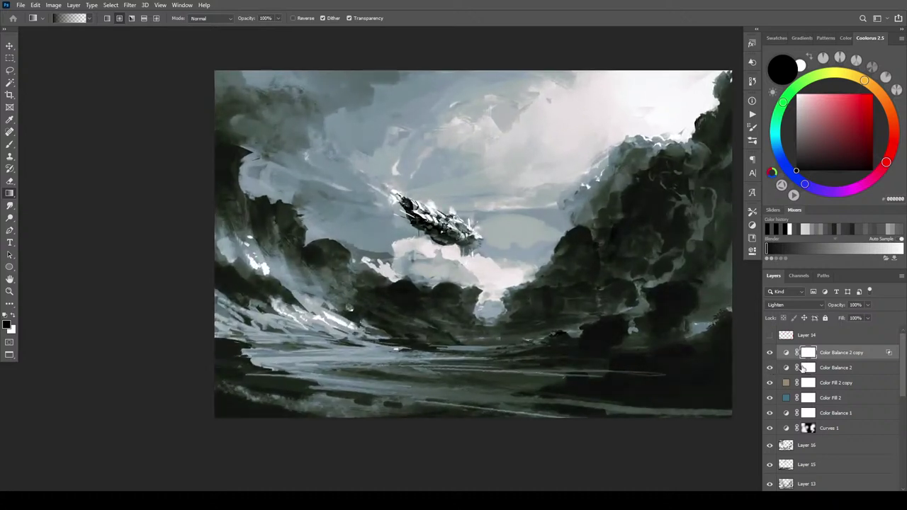
- Apply a black radial gradient around the airship on the Color Balance 2 mask, and invert the mask to confine the effect there
click(803, 368)
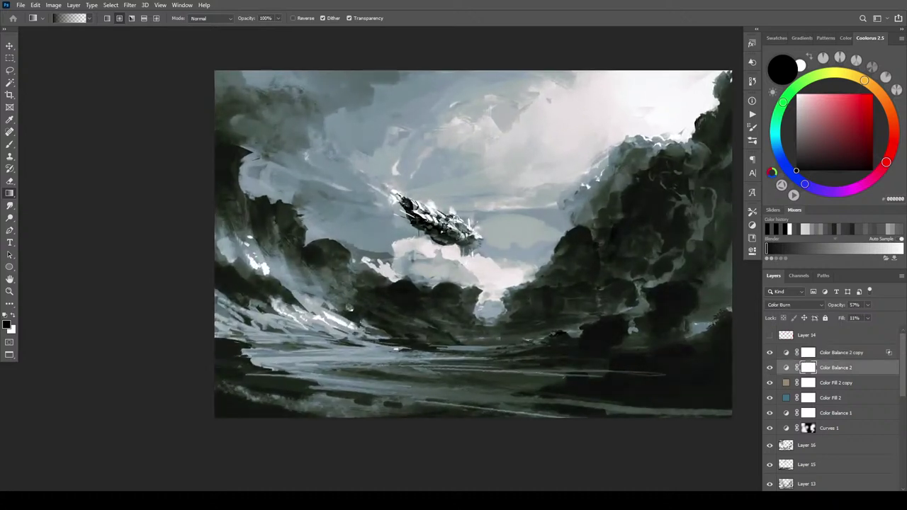
drag(425, 211, 497, 311)
key(ctrl+i)
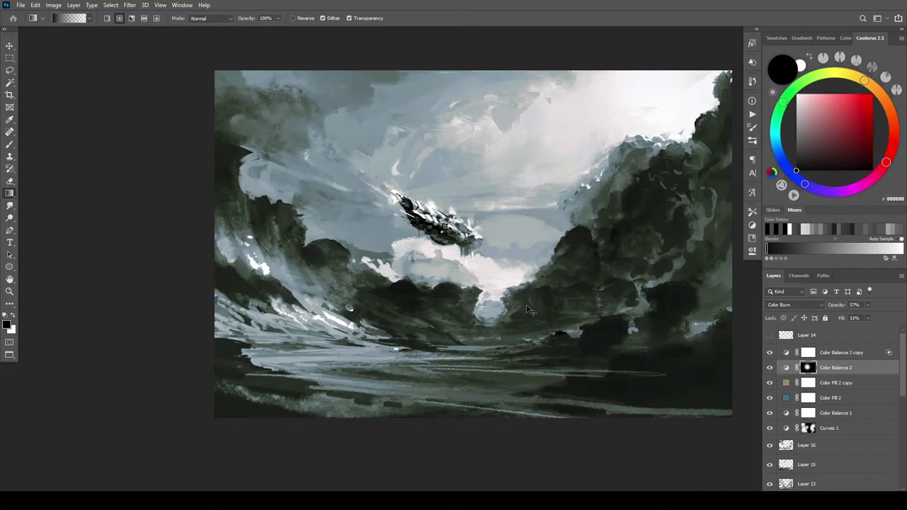
- Compare the painting at reduced size with the masked Color Balance 2 layer off and on
key(ctrl+minus)
key(ctrl+minus)
key(ctrl+minus)
key(ctrl+minus)
key(ctrl+minus)
key(ctrl+minus)
key(ctrl+minus)
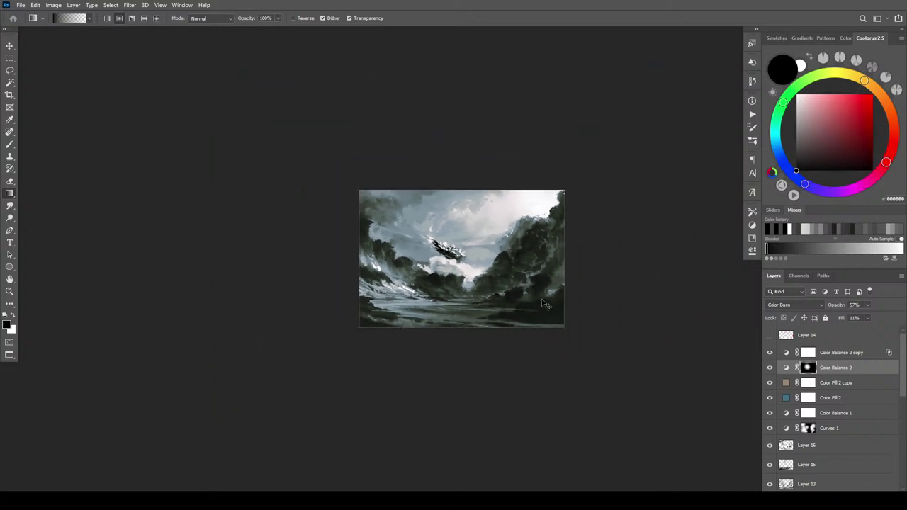
click(771, 368)
click(770, 369)
key(ctrl+plus)
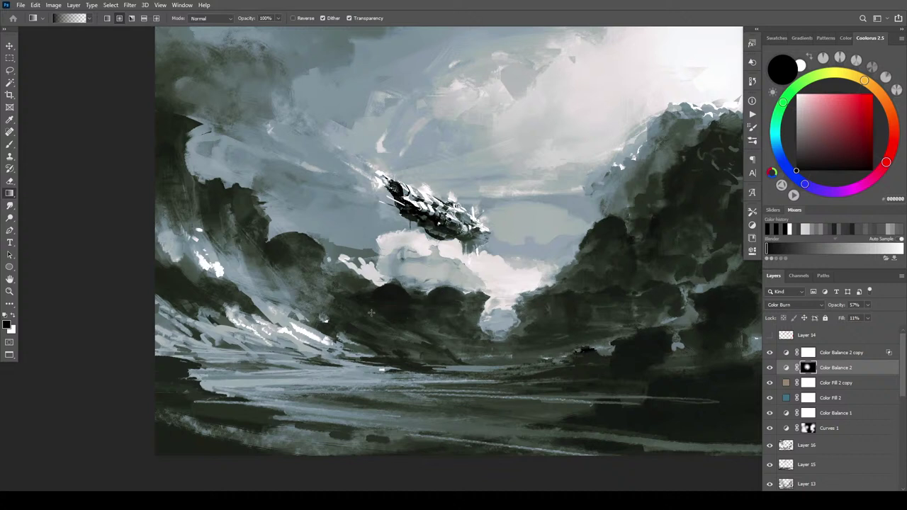
- Refine the Color Balance 2 mask with white and black radial gradients, checking the painting at reduced size
key(x)
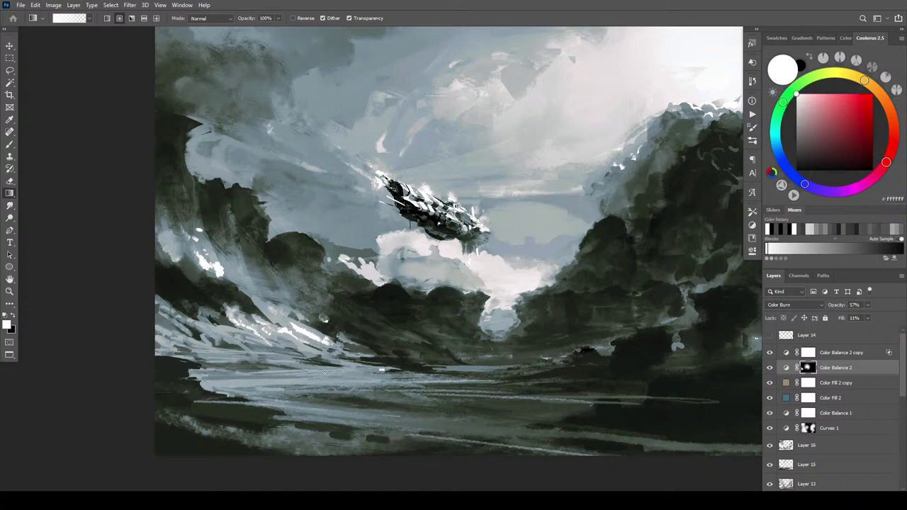
key(ctrl+minus)
key(ctrl+minus)
key(ctrl+minus)
key(ctrl+minus)
key(ctrl+minus)
key(ctrl+minus)
key(ctrl+minus)
key(ctrl+plus)
key(ctrl+plus)
key(ctrl+plus)
key(ctrl+plus)
key(ctrl+plus)
key(ctrl+plus)
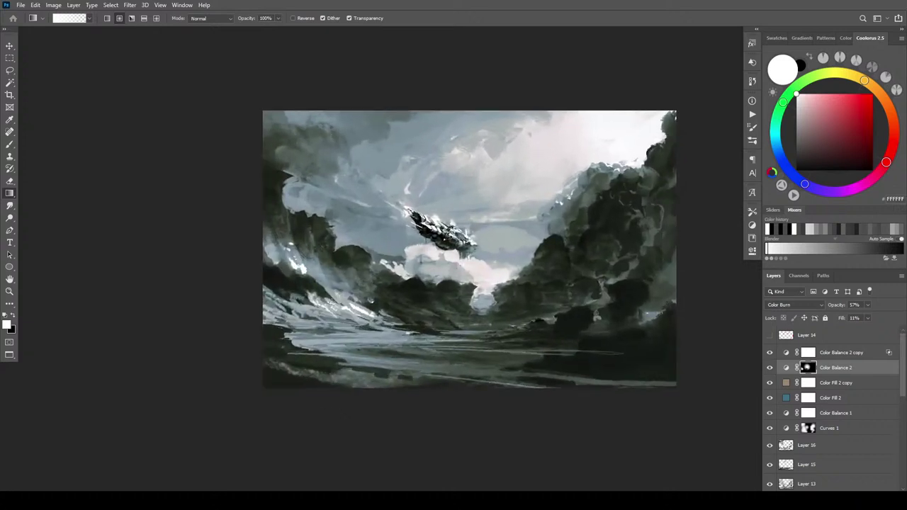
key(x)
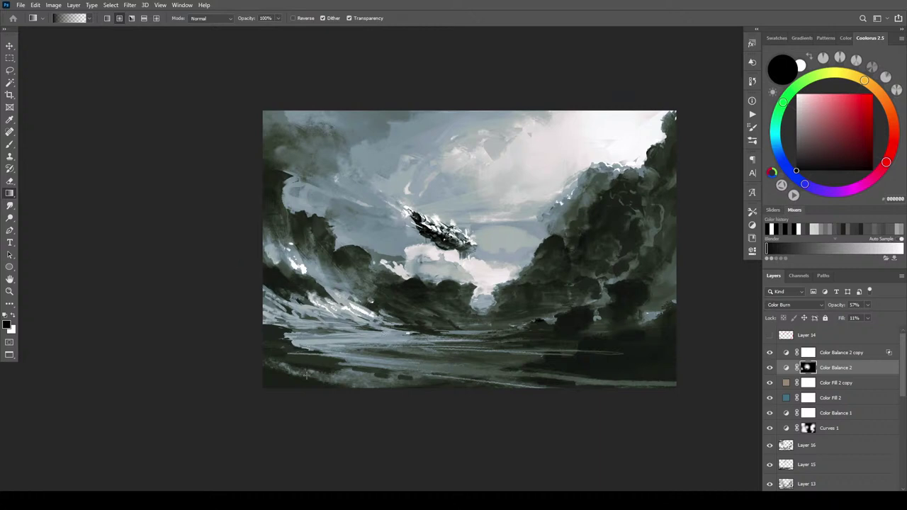
key(ctrl+minus)
key(ctrl+minus)
key(ctrl+minus)
key(ctrl+minus)
key(ctrl+minus)
key(ctrl+minus)
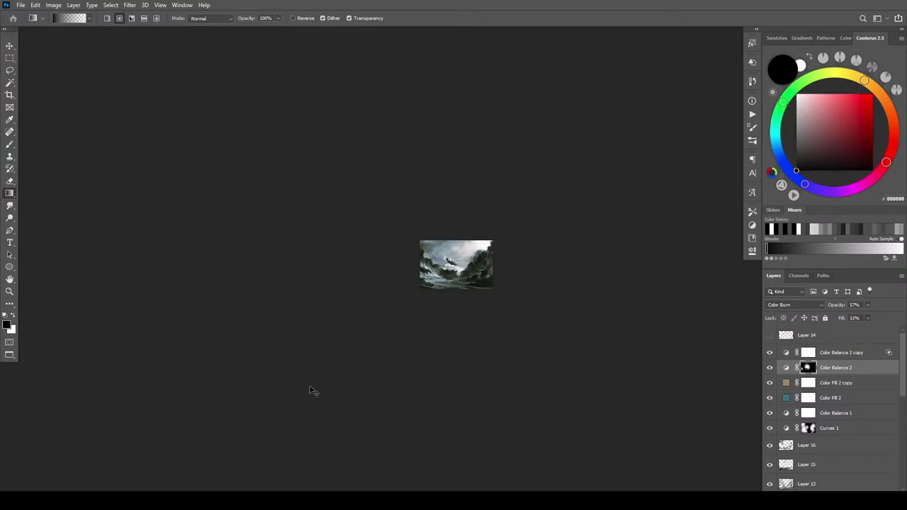
key(ctrl+plus)
key(ctrl+plus)
key(ctrl+plus)
key(ctrl+plus)
key(ctrl+plus)
key(ctrl+plus)
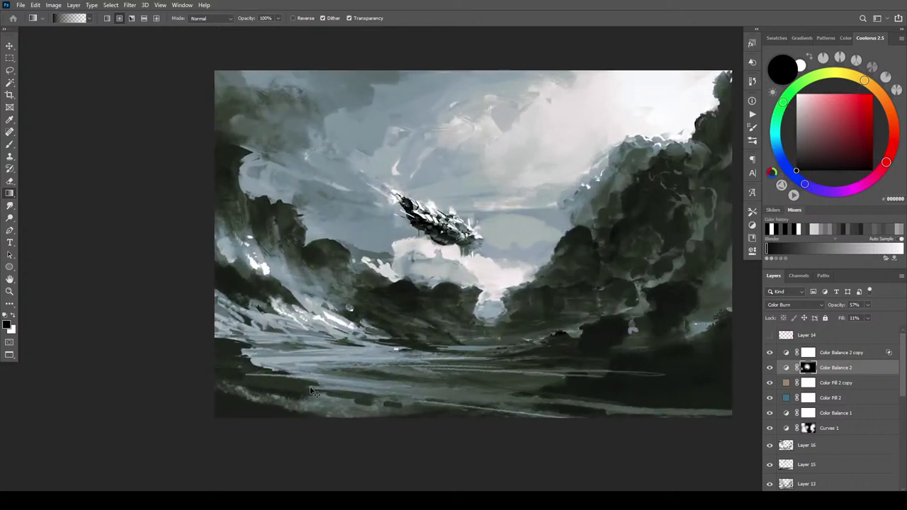
- Add a Hue/Saturation adjustment above the Color Balance 2 copy with hue -171 and saturation -11
key(ctrl+minus)
click(843, 355)
click(847, 482)
click(857, 406)
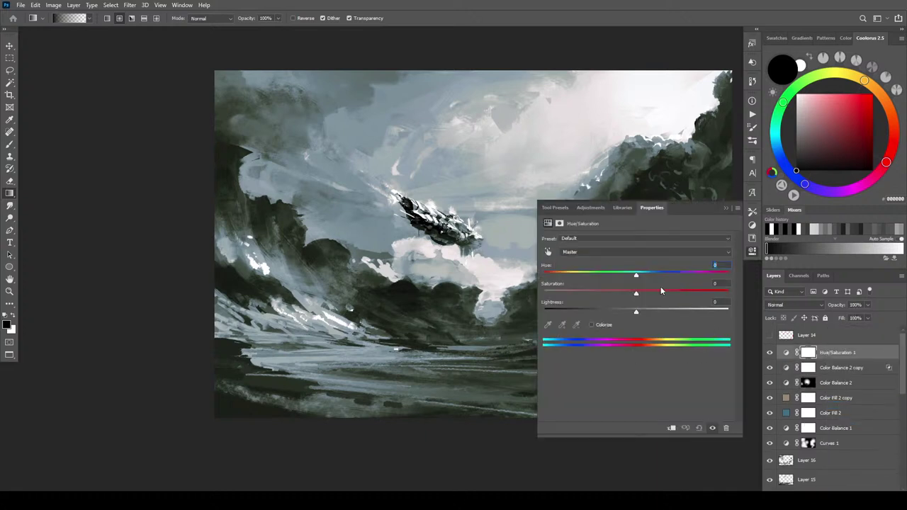
drag(654, 293, 547, 268)
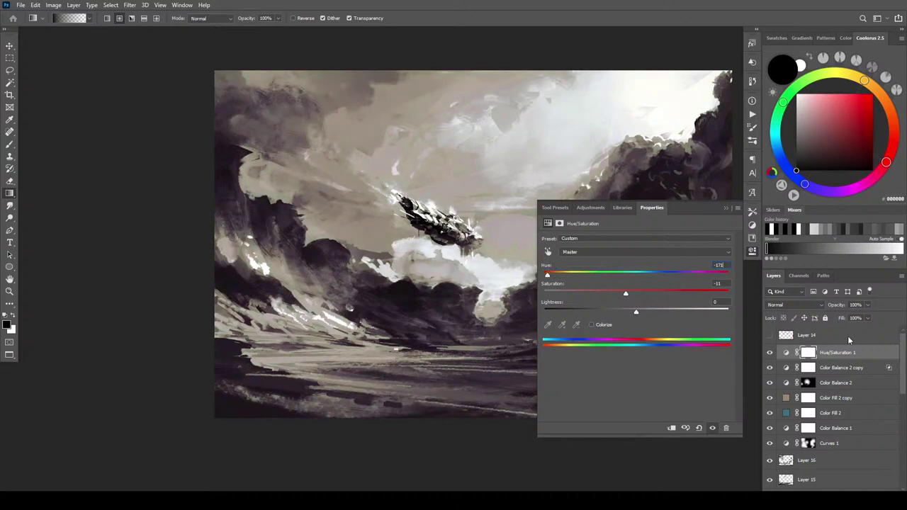
- Duplicate the Hue/Saturation layer beneath the original, set the copy's hue to +6, and compare the painting with the copy off and on
drag(846, 355, 842, 363)
click(769, 353)
mouse_move(627, 275)
mouse_down()
mouse_move(664, 275)
mouse_move(619, 275)
mouse_move(669, 275)
mouse_move(618, 275)
mouse_move(652, 275)
mouse_move(642, 277)
mouse_up()
click(770, 368)
click(769, 369)
click(769, 352)
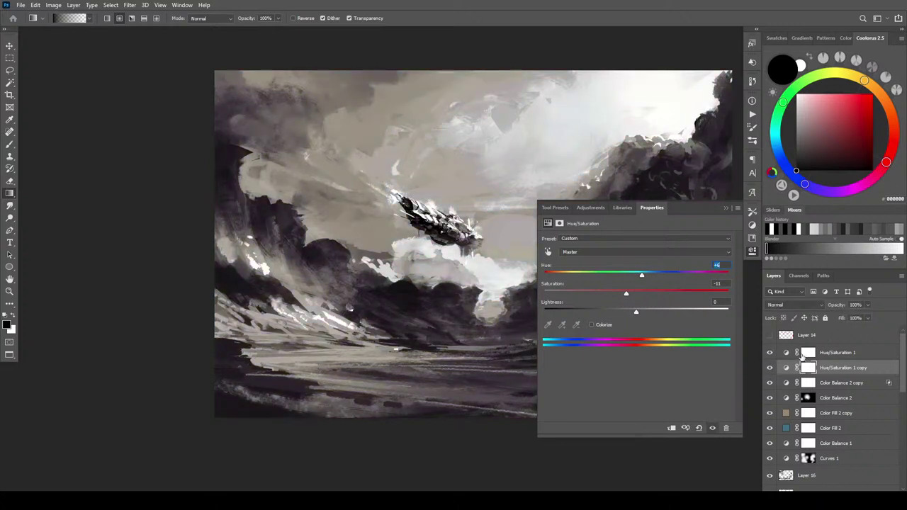
- Compare the painting with the upper Hue/Saturation layer off and on
click(811, 355)
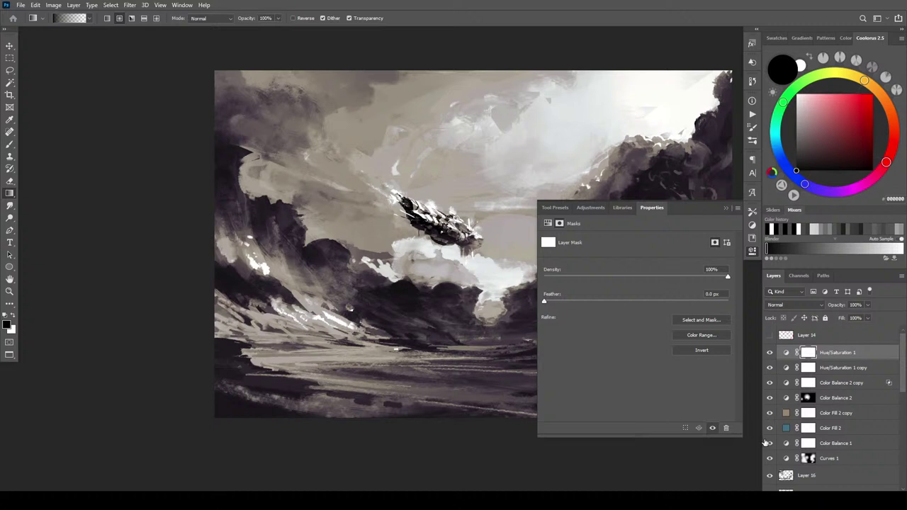
click(727, 207)
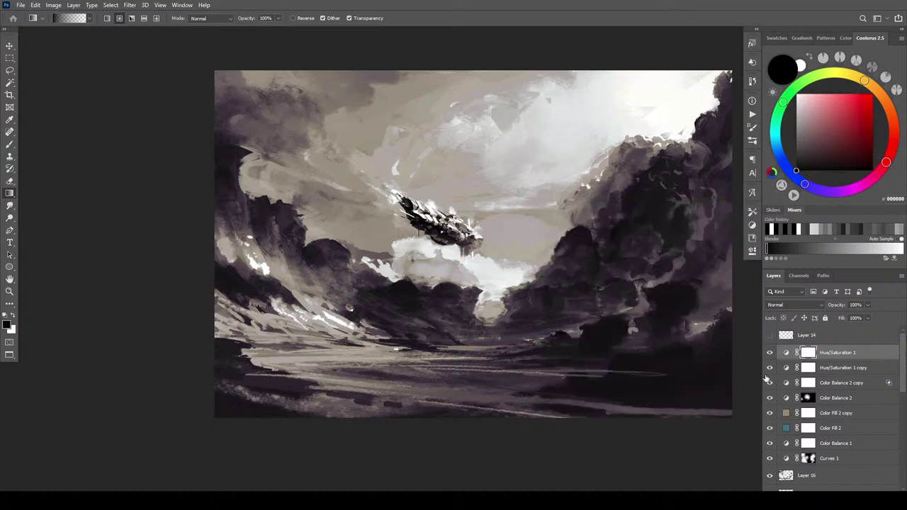
click(769, 353)
click(770, 353)
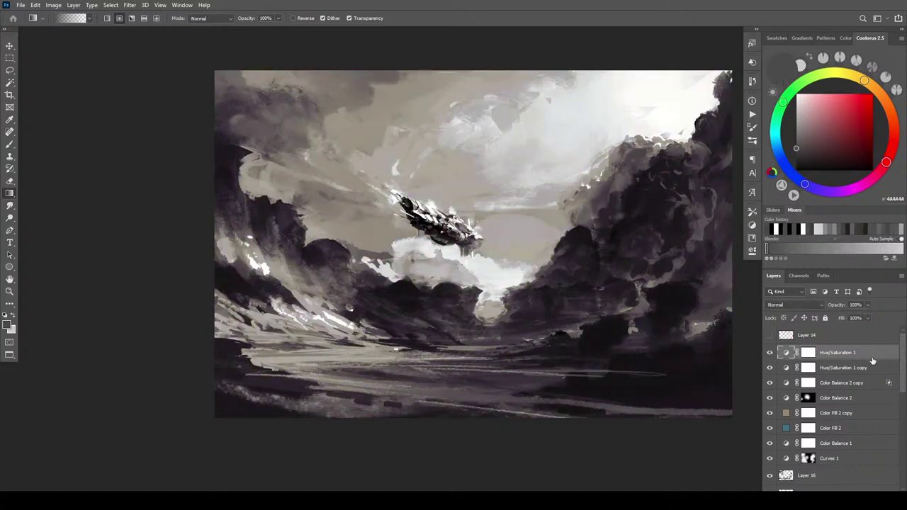
- Blend Hue/Saturation 1 by underlying grey tones, testing the black limit, restoring it to 0, and setting the white limit to 86
double_click(872, 361)
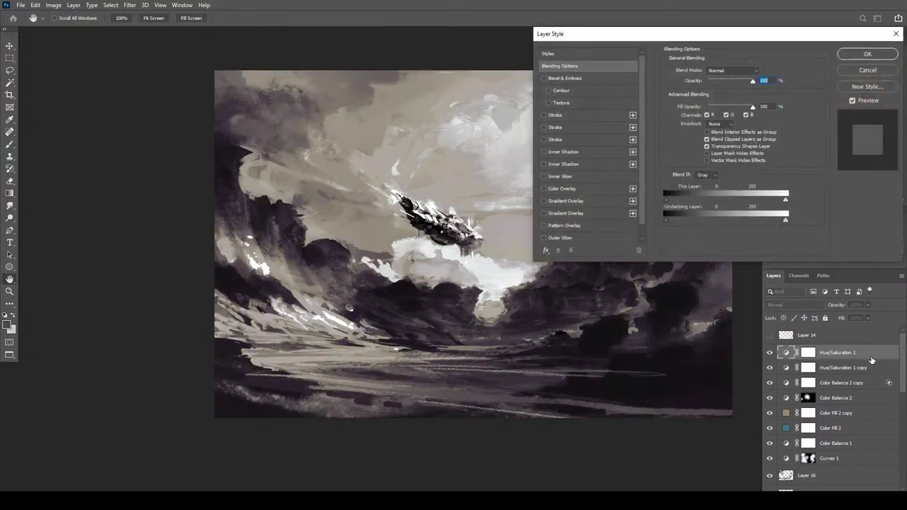
click(704, 220)
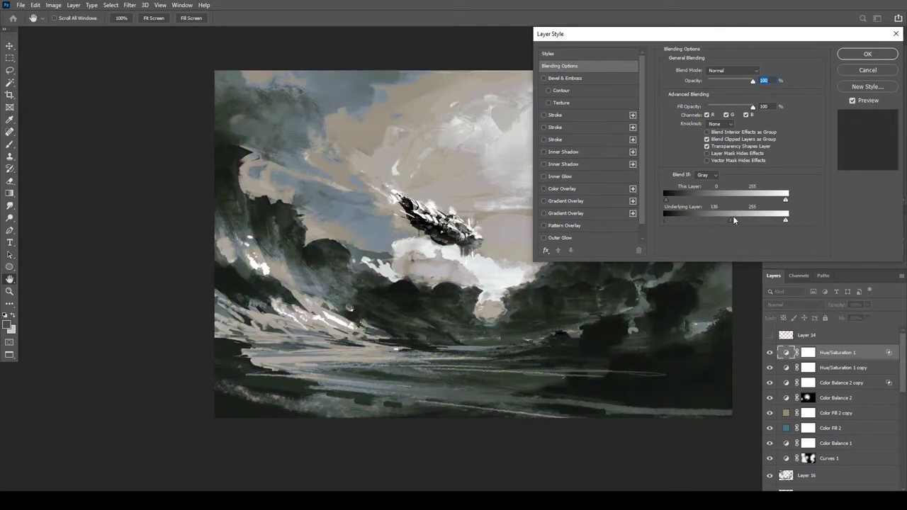
drag(746, 219, 742, 218)
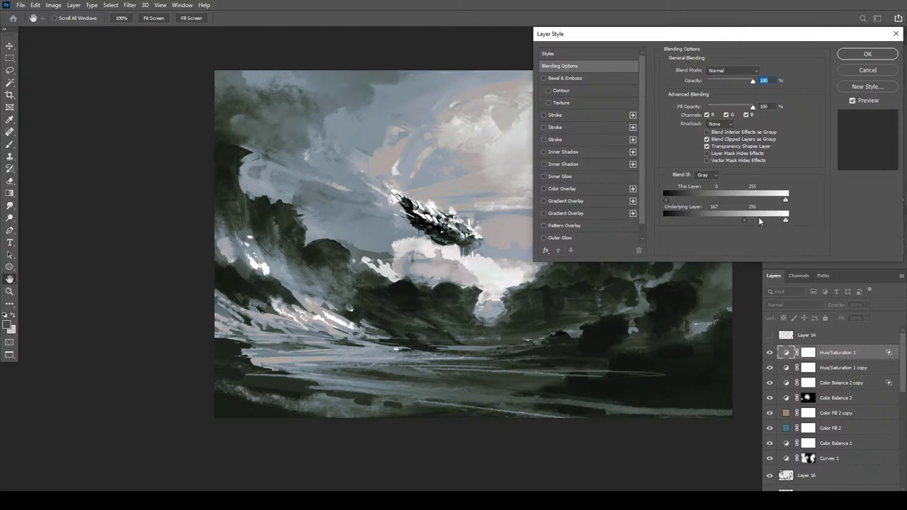
drag(740, 222, 733, 222)
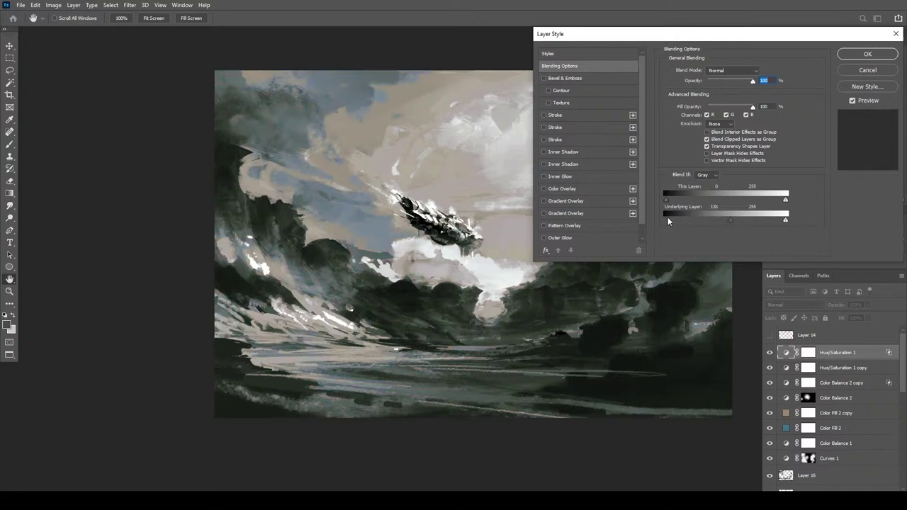
drag(719, 219, 665, 219)
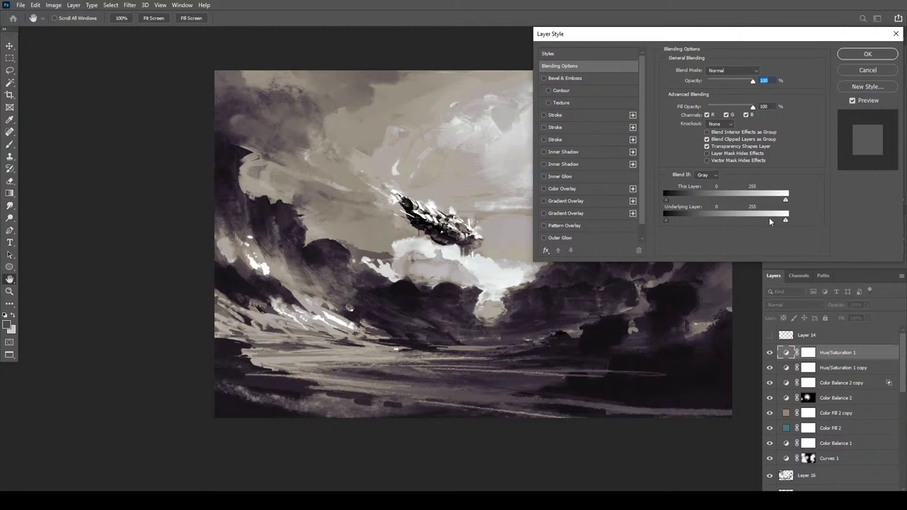
drag(742, 221, 706, 220)
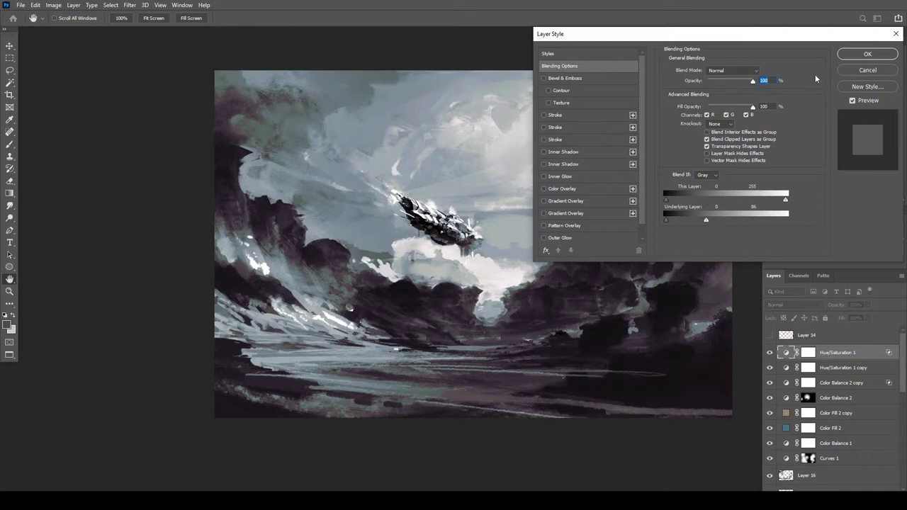
click(859, 66)
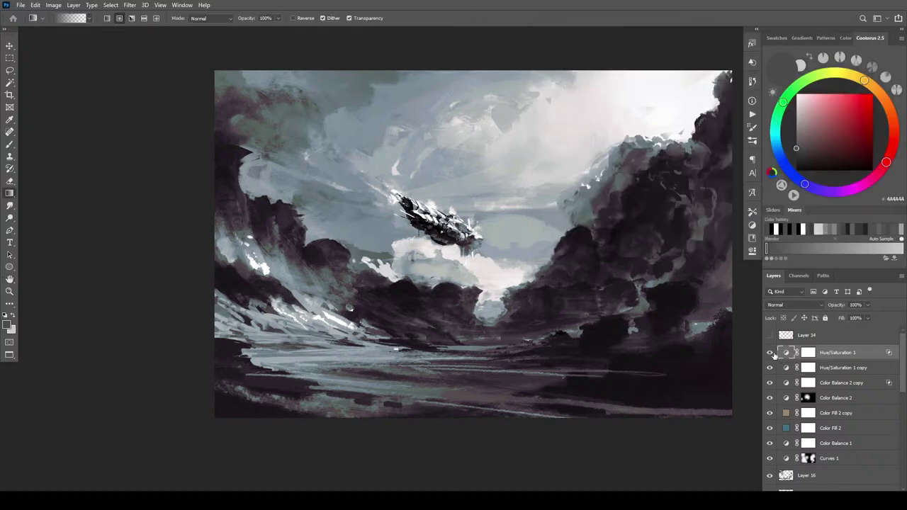
- Set Hue/Saturation 1 to the Color blend mode and compare the painting with the layer off and on
click(769, 353)
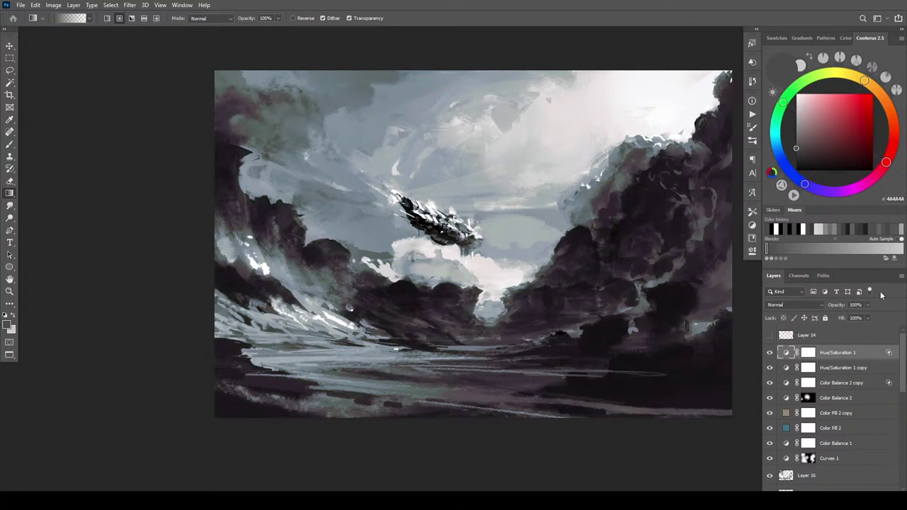
click(799, 305)
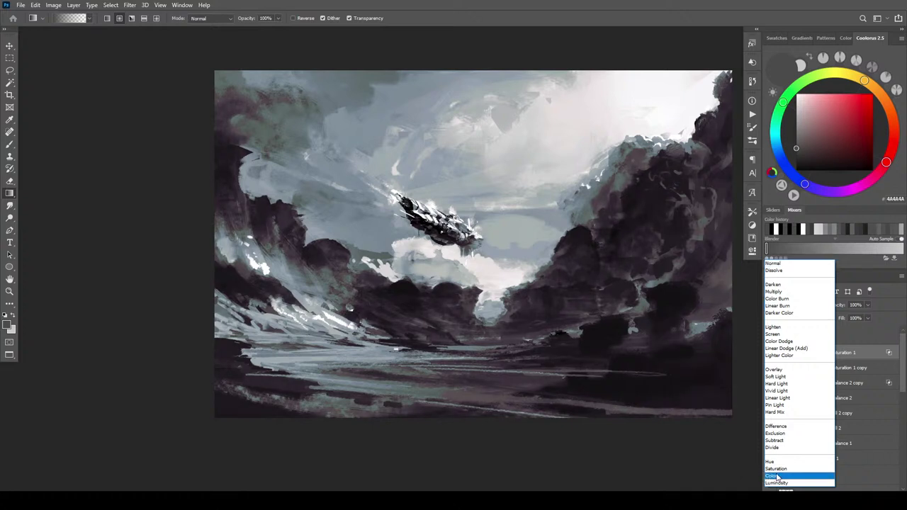
click(777, 476)
click(771, 353)
click(770, 353)
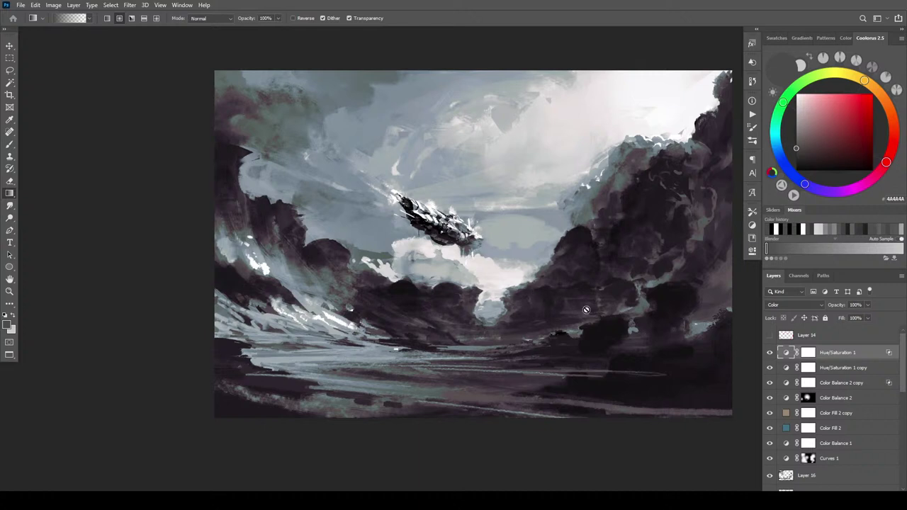
- Hide the adjustment and fill layers down to Curves 1 and add a Darker Color layer above Layer 16
drag(771, 354, 772, 443)
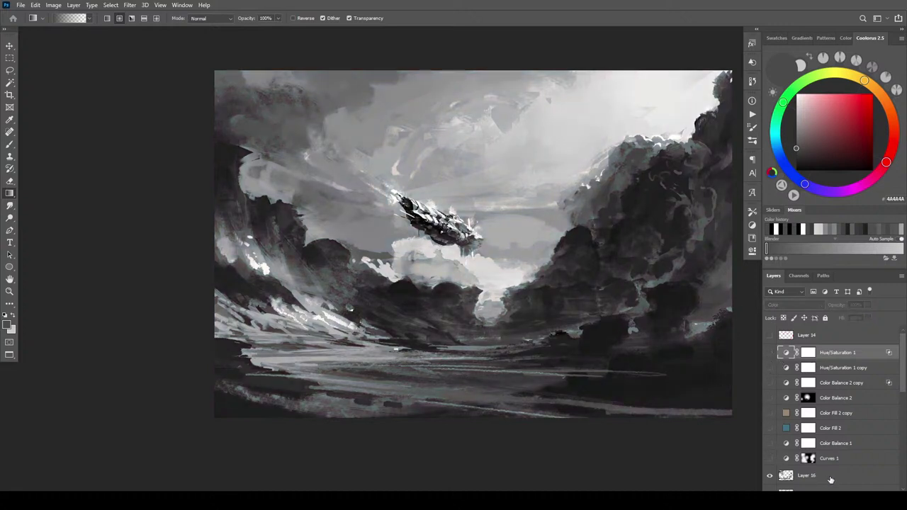
click(830, 480)
click(865, 489)
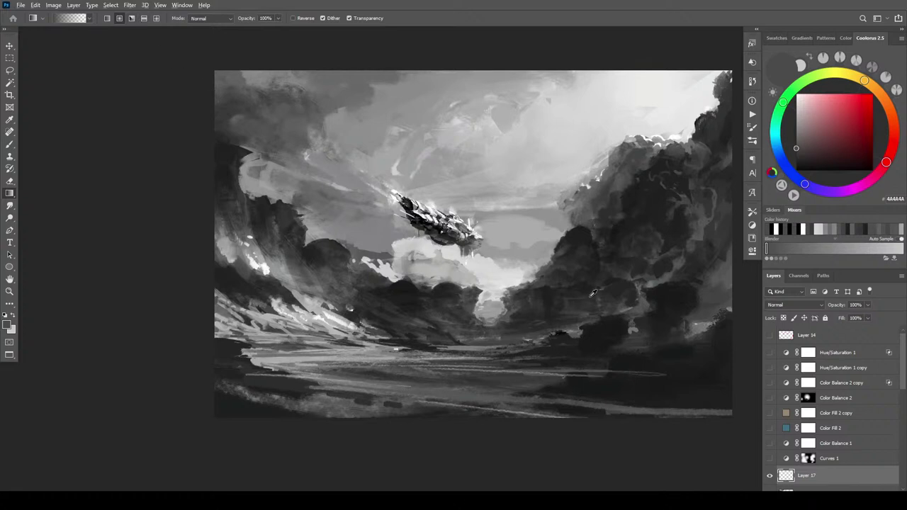
alt+click(617, 298)
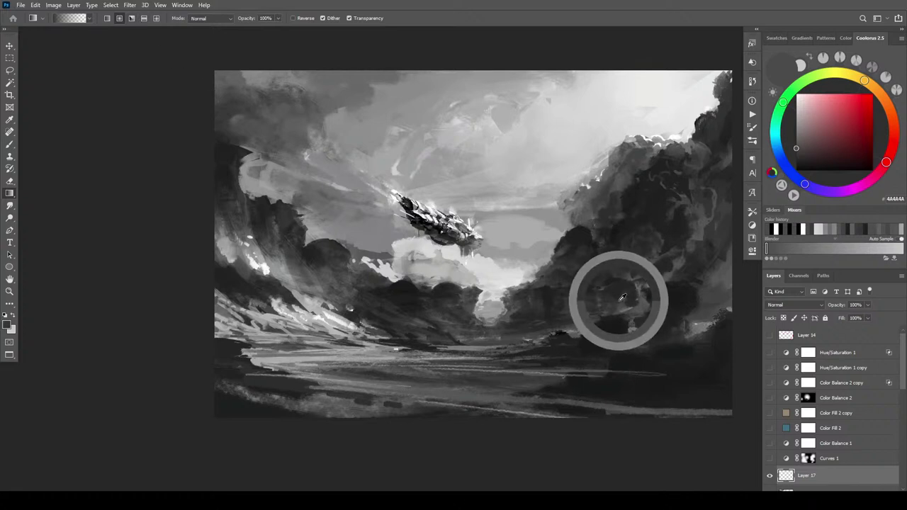
click(794, 304)
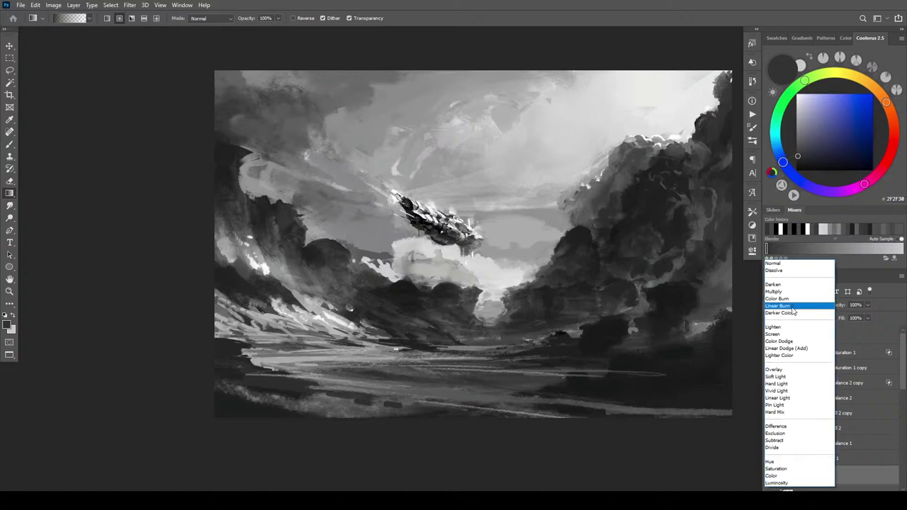
click(793, 319)
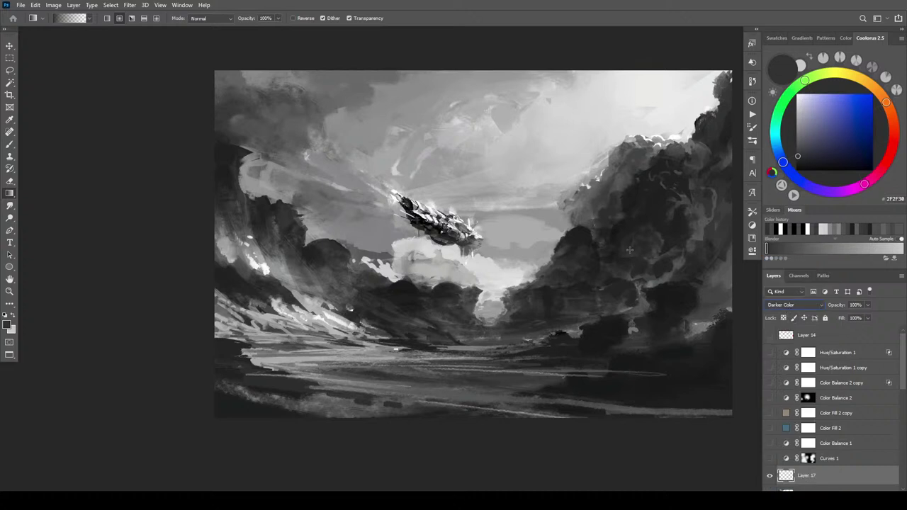
- Lay soft dark grey radial gradients over the lower clouds, from the large right-hand cloud across to the centre
drag(620, 280, 601, 222)
drag(578, 302, 569, 261)
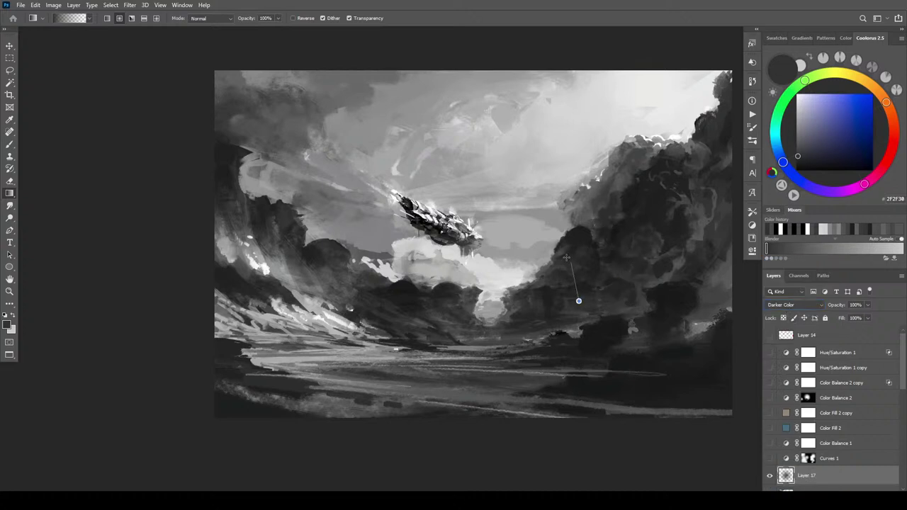
drag(536, 317, 539, 268)
drag(467, 335, 455, 290)
drag(440, 322, 451, 260)
drag(412, 321, 428, 273)
- Darken the centre-left clouds and the bright highlights on the left cliff with radial gradients in sampled dark greys
alt+click(415, 304)
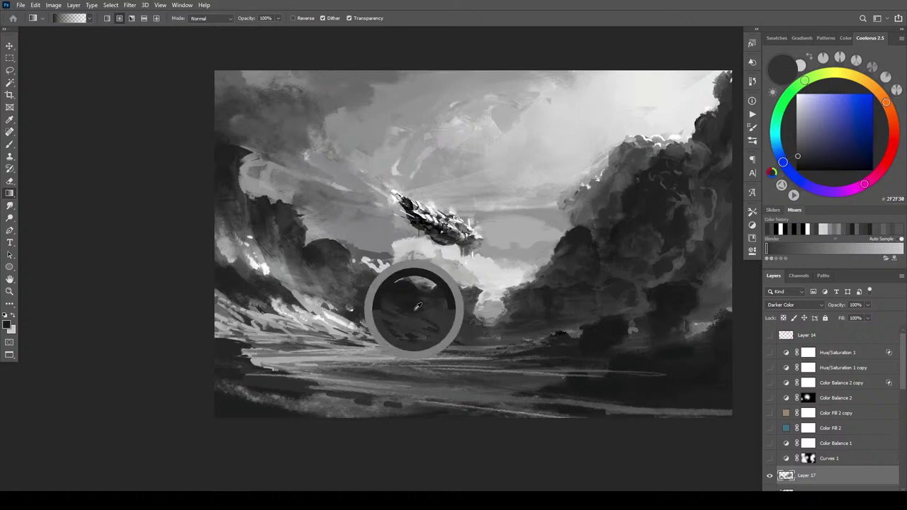
drag(412, 318, 397, 335)
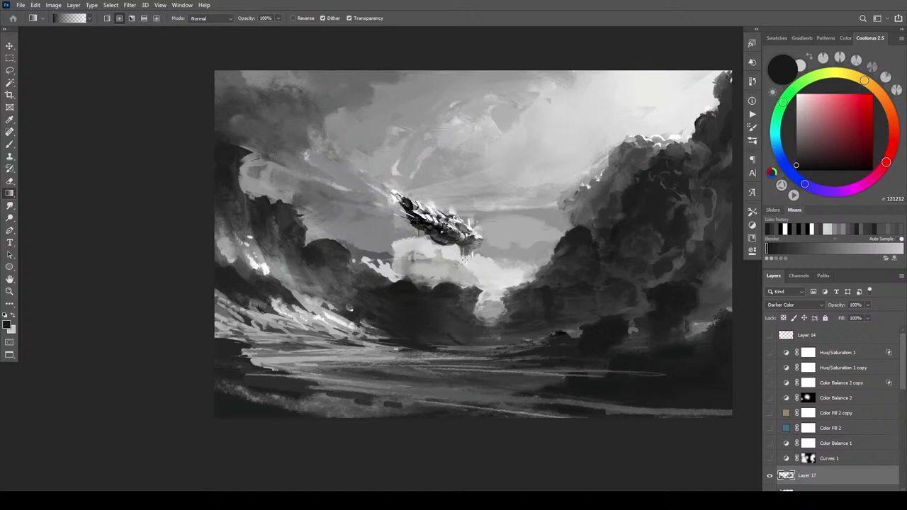
alt+click(400, 314)
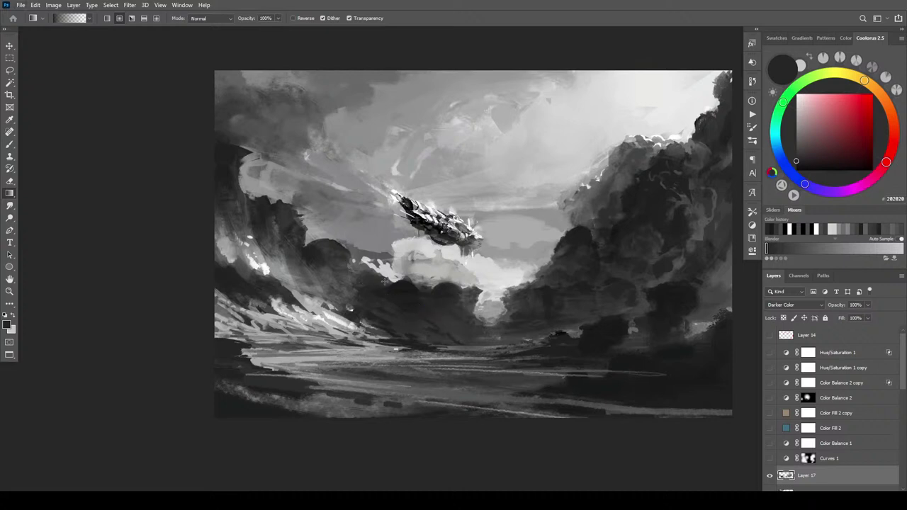
click(364, 290)
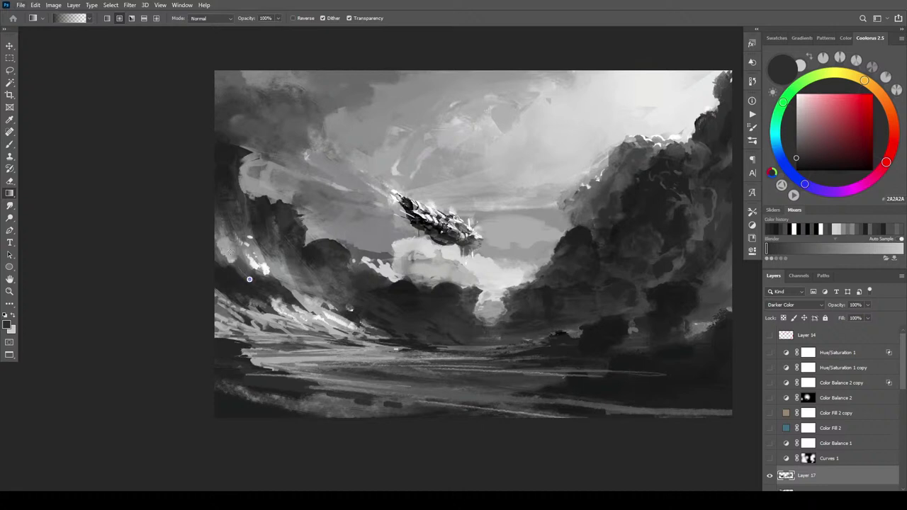
drag(243, 271, 220, 220)
mouse_move(227, 264)
mouse_down()
mouse_move(210, 224)
mouse_move(218, 211)
mouse_up()
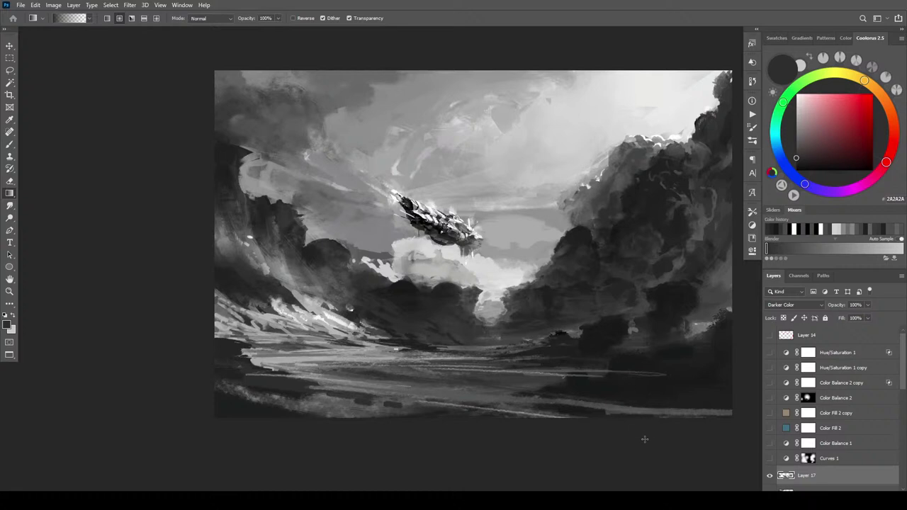
alt+click(573, 309)
drag(541, 370, 532, 353)
key(ctrl+z)
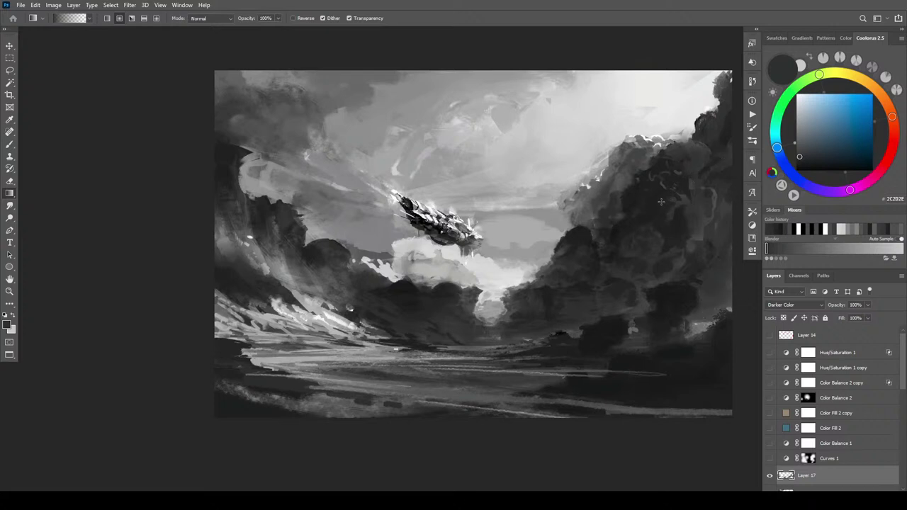
- Tone down the bright upper-left rim of the large right-hand cloud with radial gradients in greys sampled nearby
alt+click(637, 158)
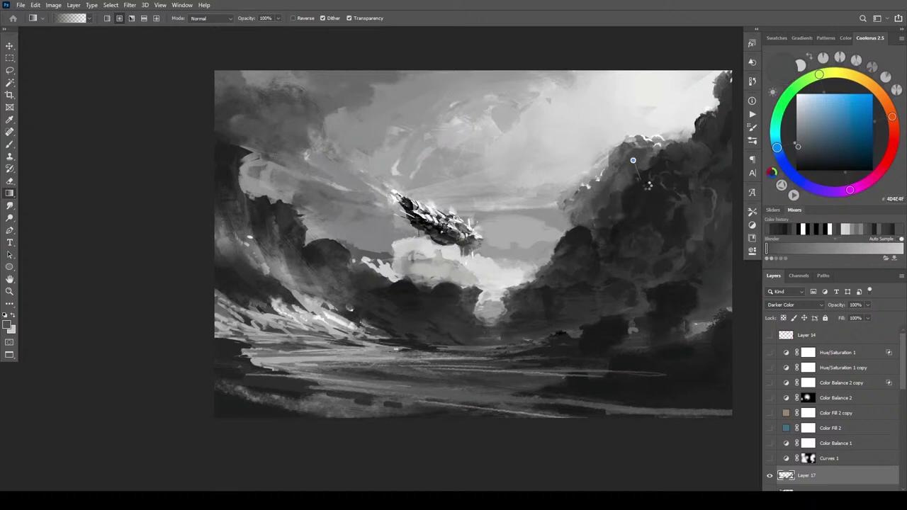
alt+click(581, 189)
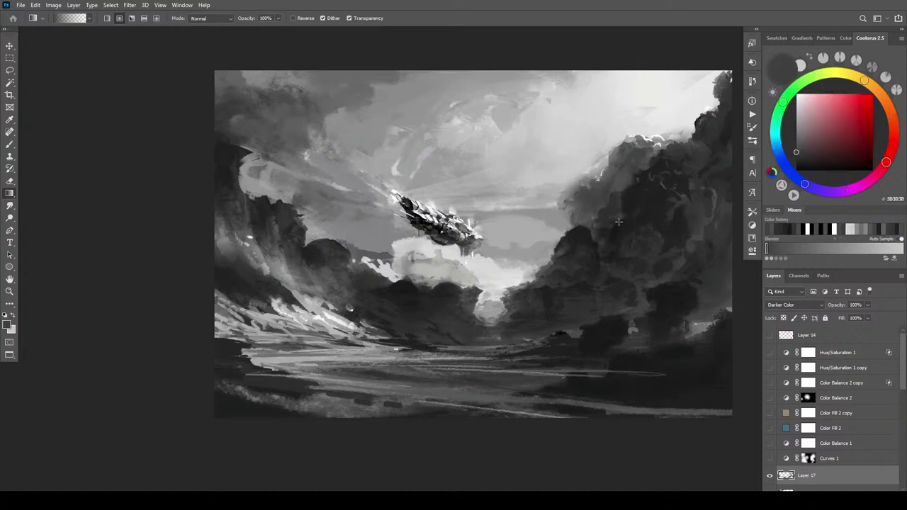
alt+click(582, 200)
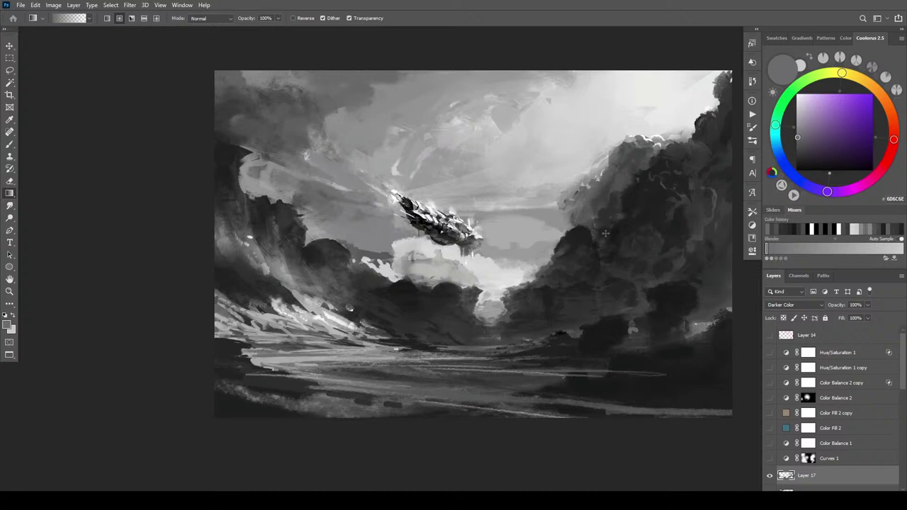
alt+click(567, 177)
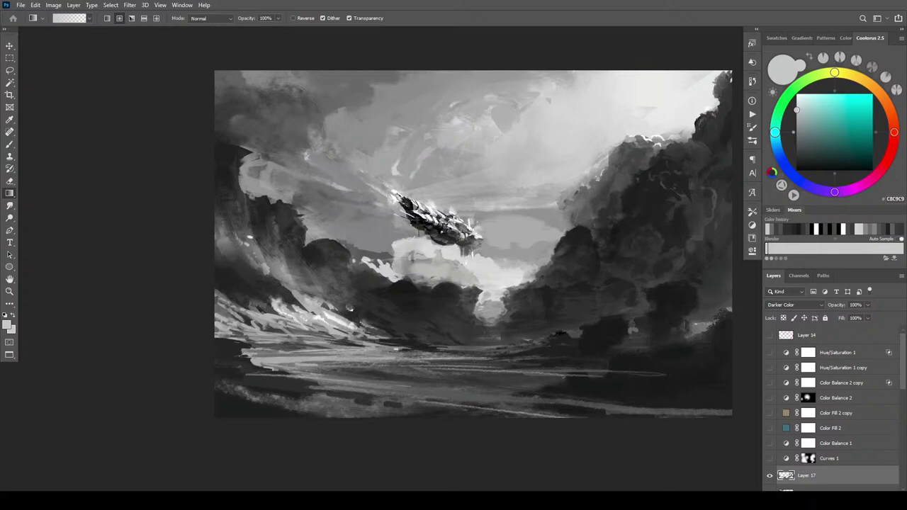
alt+click(567, 202)
mouse_move(595, 225)
mouse_down()
mouse_move(581, 220)
mouse_move(593, 213)
mouse_up()
key(ctrl+z)
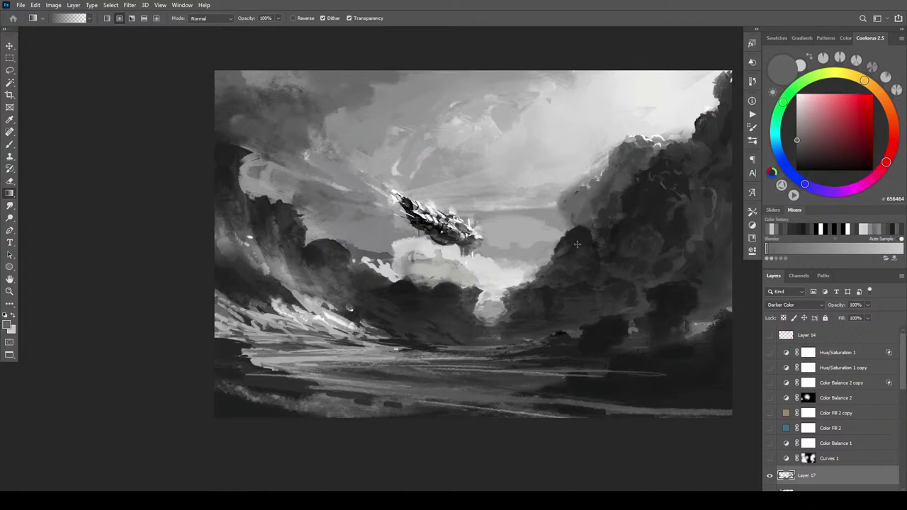
- Soften the right-hand cloud's edge against the sky with gradients in sampled cloud and sky greys, checking the painting at reduced size
scroll(584, 237, down, 6)
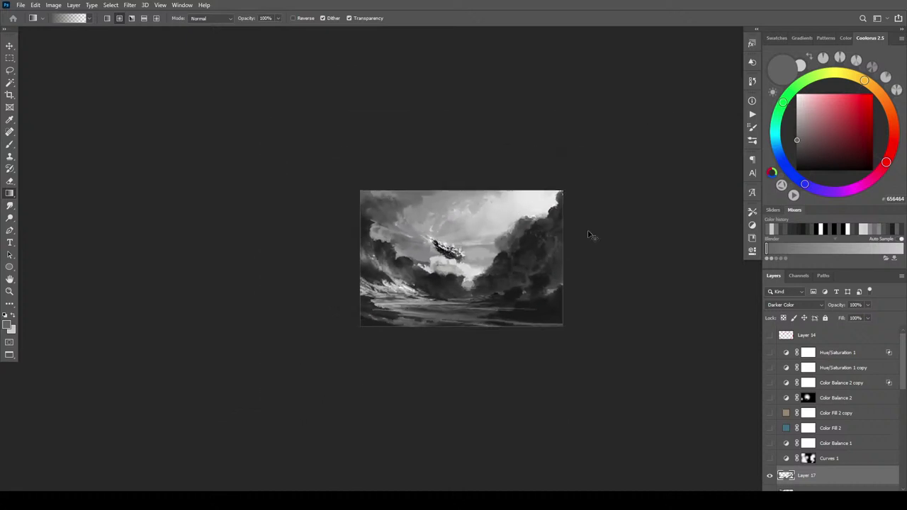
scroll(588, 234, down, 2)
scroll(588, 234, up, 8)
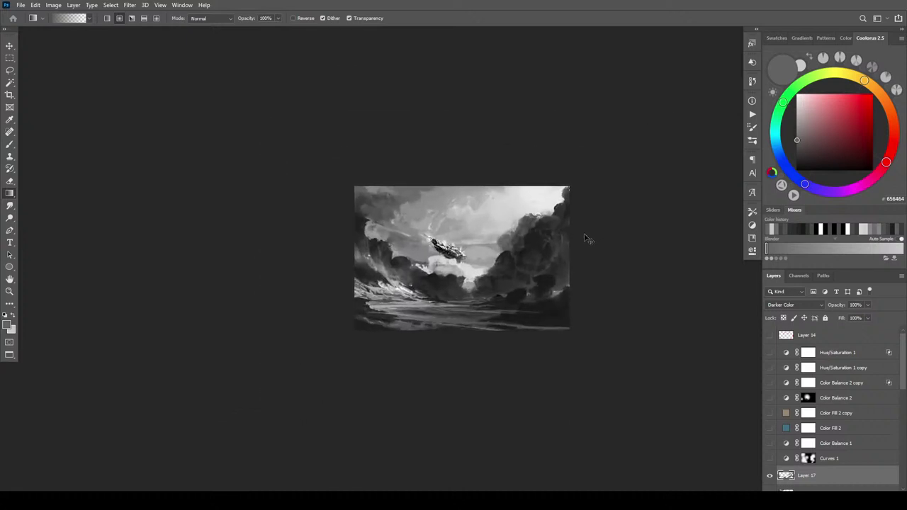
alt+click(545, 248)
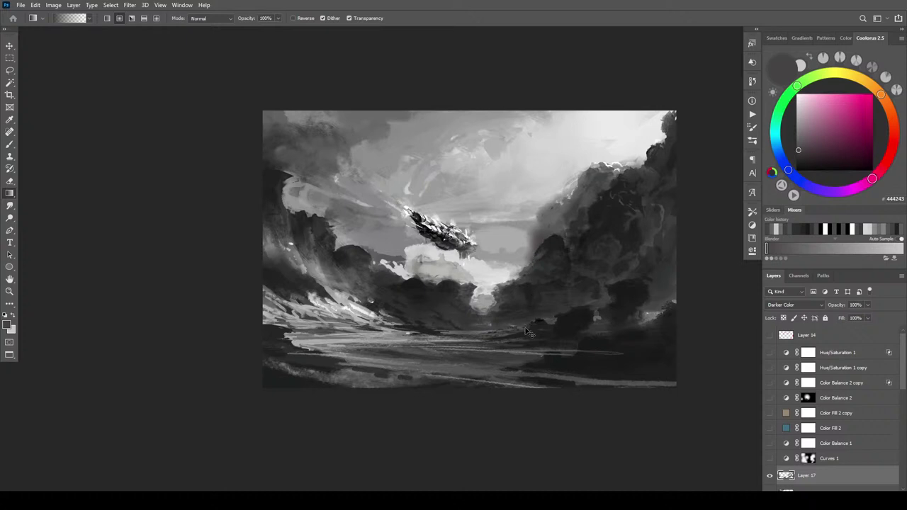
key(ctrl+minus)
key(ctrl+minus)
key(ctrl+minus)
key(ctrl+minus)
key(ctrl+minus)
scroll(482, 474, up, 6)
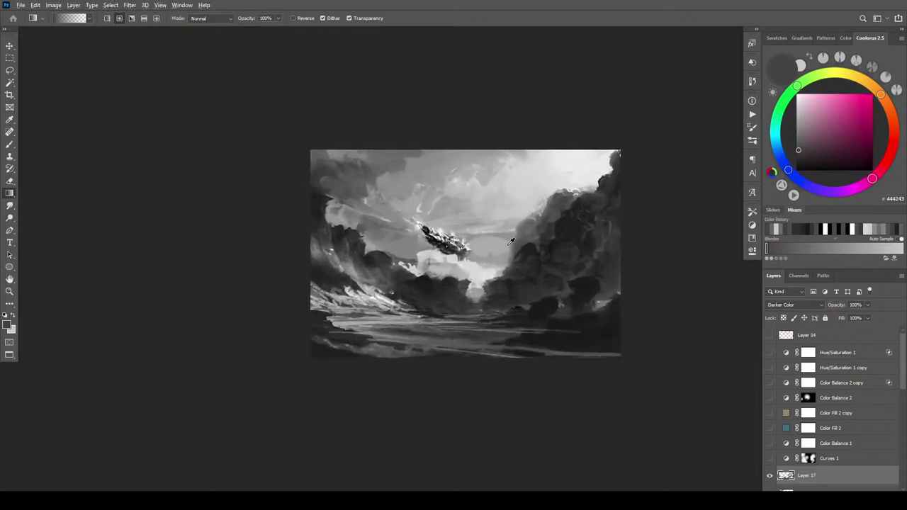
alt+click(512, 241)
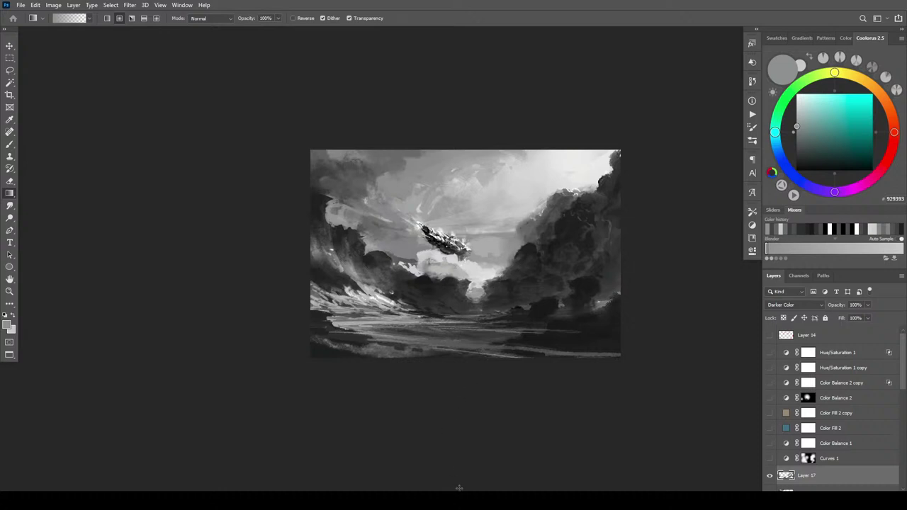
alt+click(502, 243)
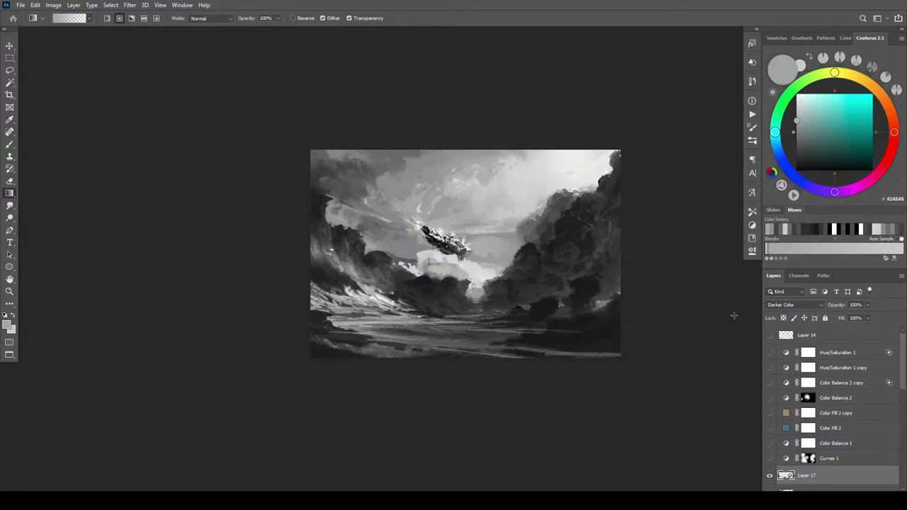
- Compare the painting with Layer 17 off and on
click(770, 477)
click(771, 479)
click(771, 480)
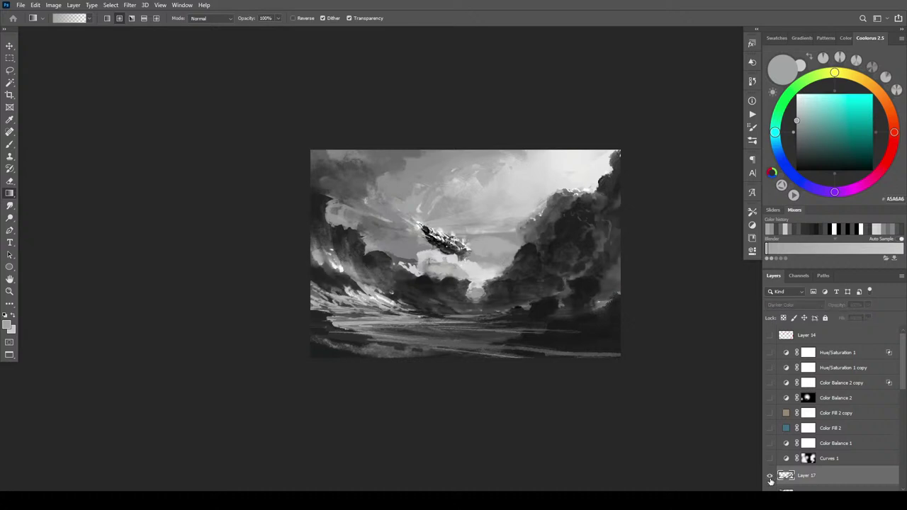
click(771, 481)
click(771, 480)
click(771, 480)
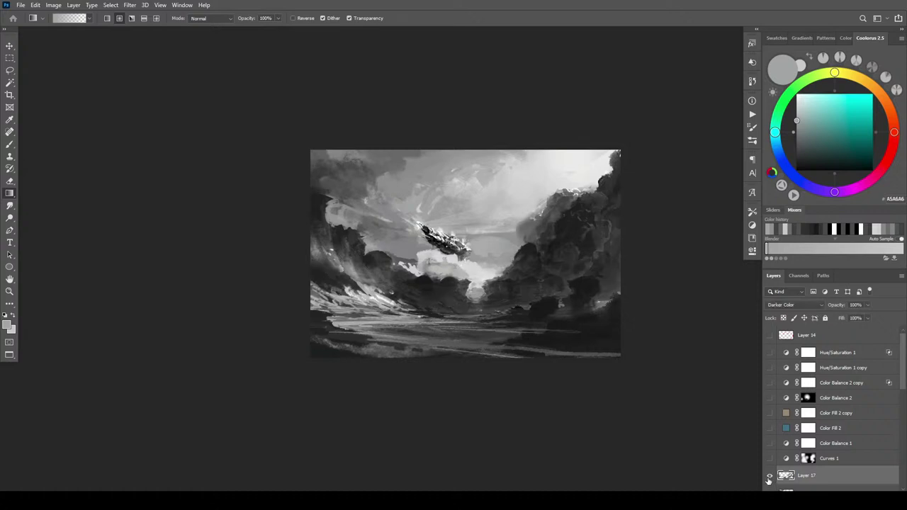
- Tone down the bright highlights on the left cliff with a sampled grey gradient, comparing Layer 17 off and on
alt+click(339, 256)
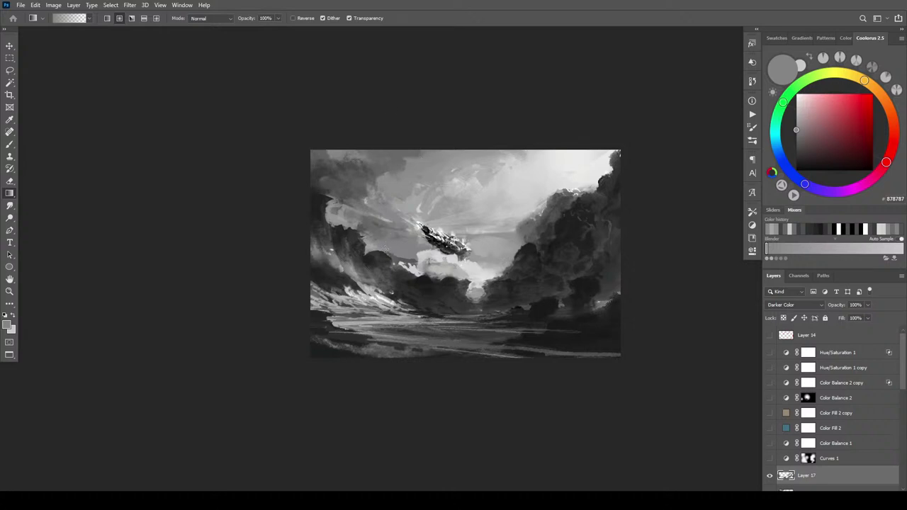
key(ctrl+comma)
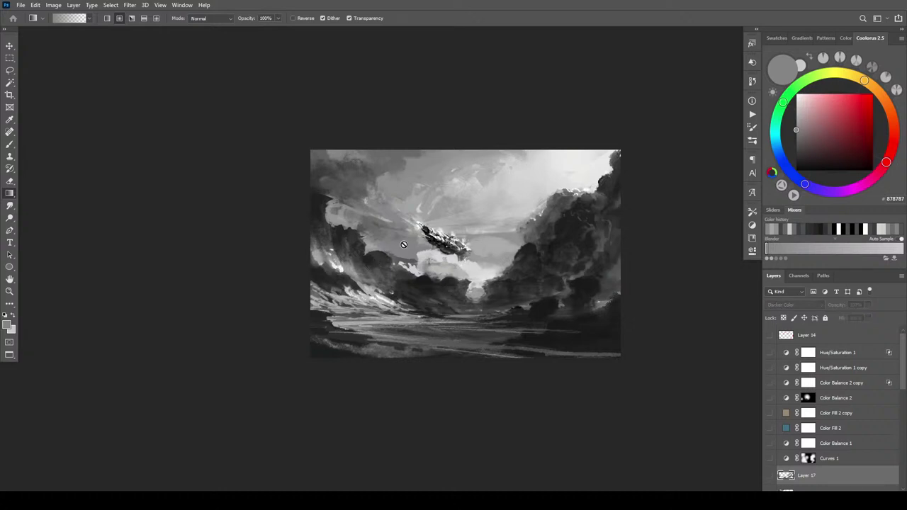
key(ctrl+comma)
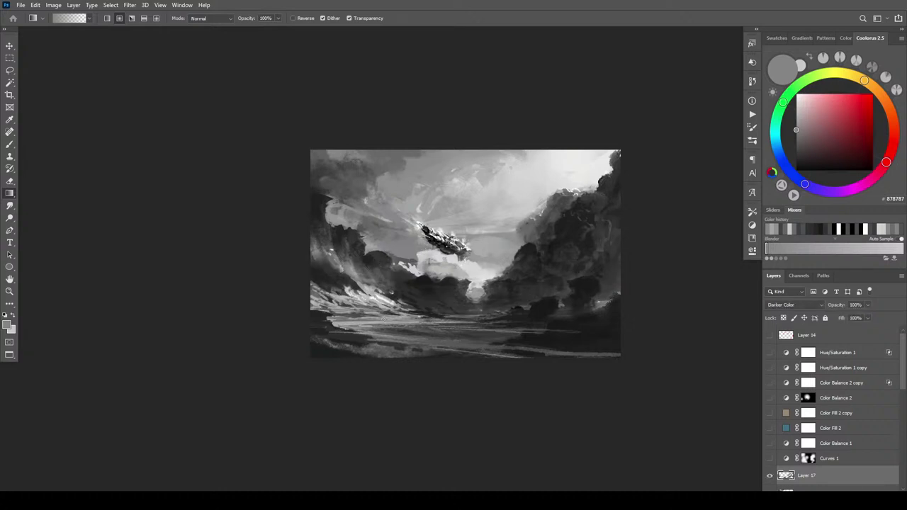
- Simplify the sky beside the left cliff top with radial gradients in greys sampled nearby, undoing the first attempt
alt+click(392, 172)
drag(389, 173, 415, 199)
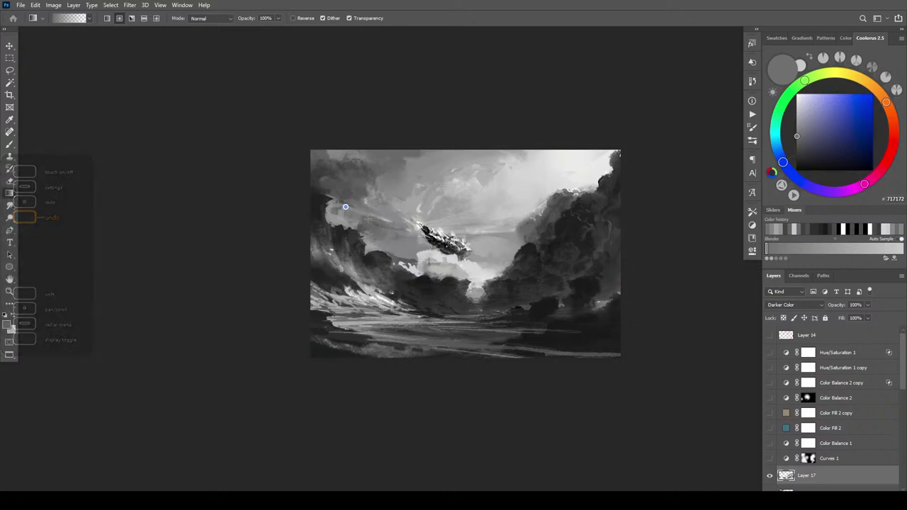
key(ctrl+z)
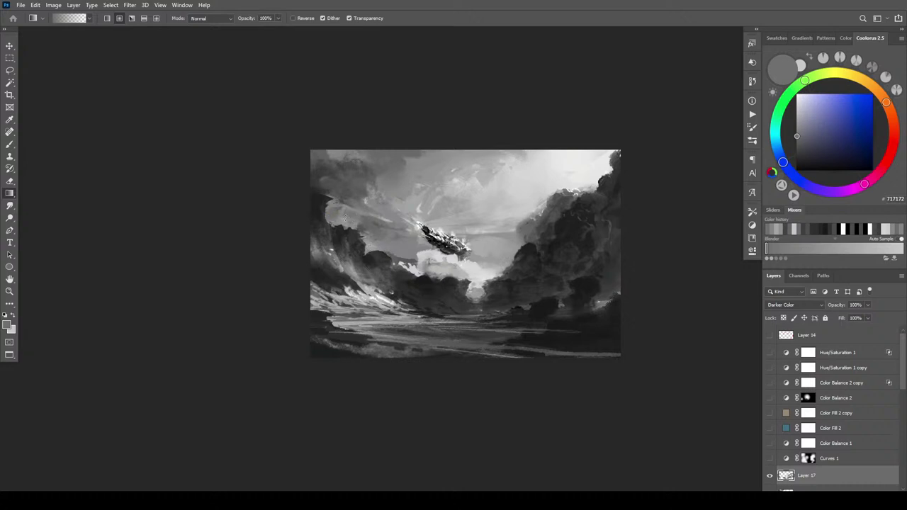
drag(338, 214, 369, 226)
alt+click(333, 189)
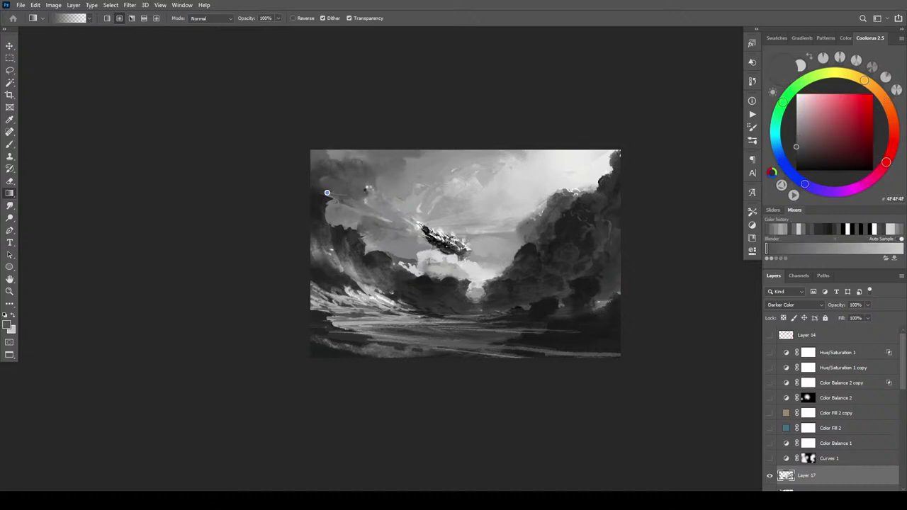
alt+click(326, 192)
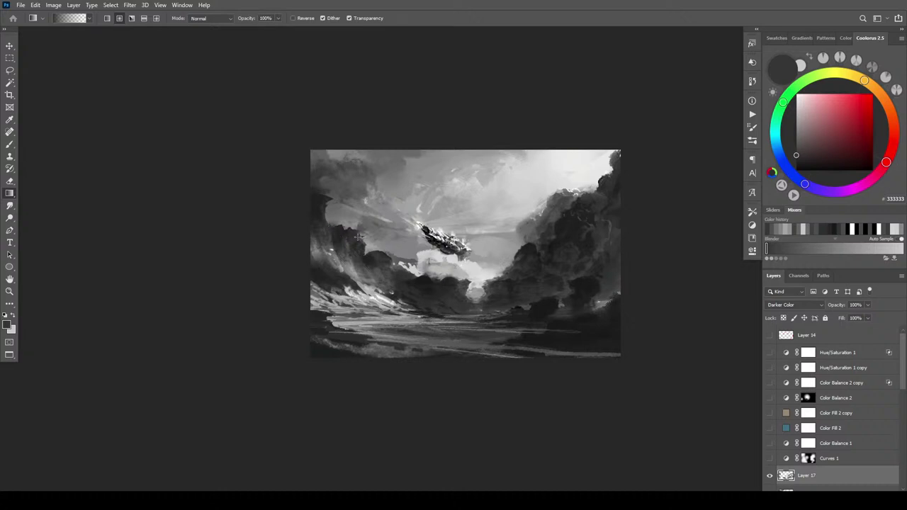
alt+click(339, 216)
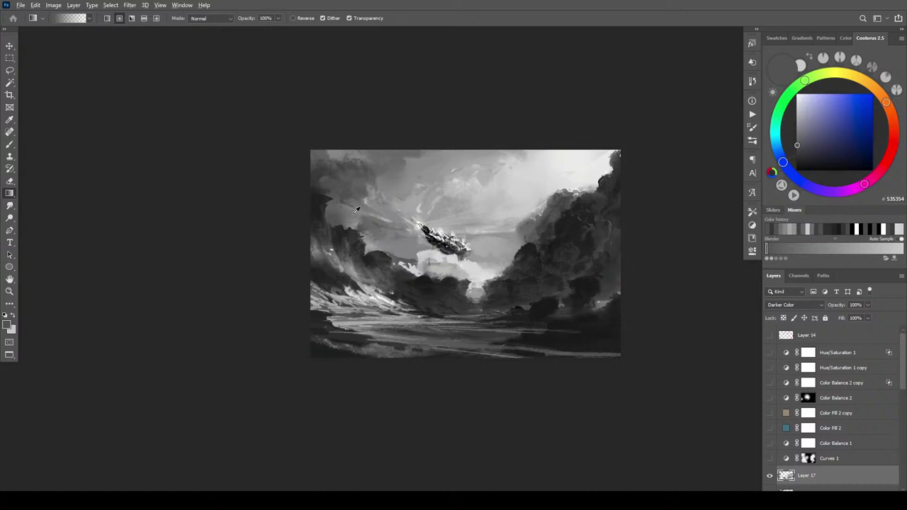
alt+click(354, 212)
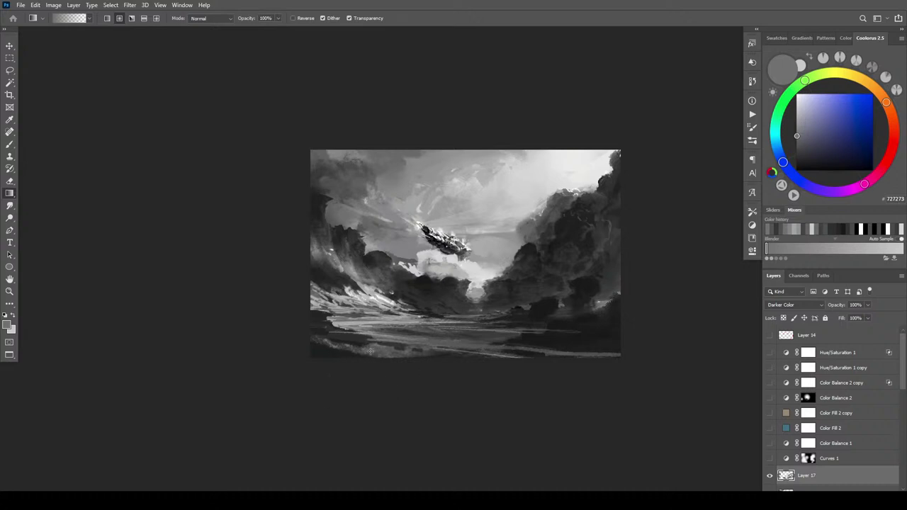
- Darken the bright streaks on the left and central ground with radial gradients in sampled greys, undoing the last one
alt+click(355, 292)
drag(322, 323, 352, 343)
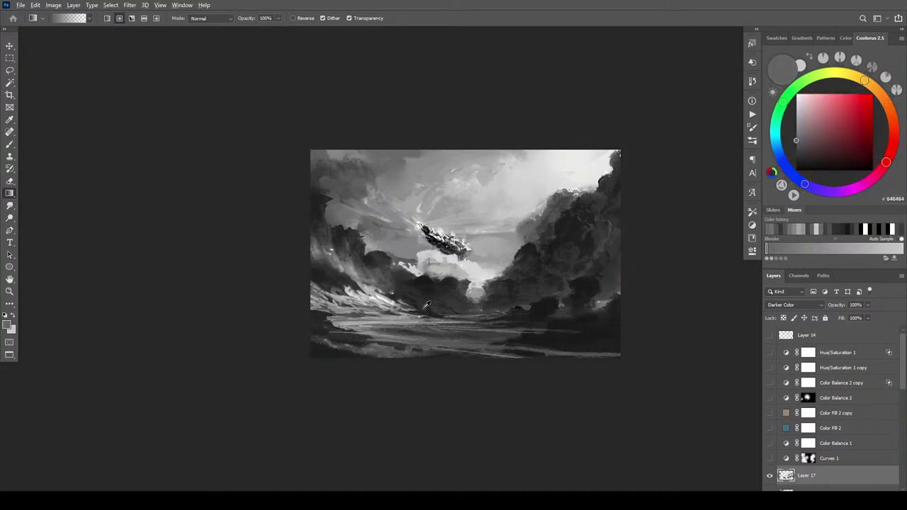
alt+click(429, 312)
drag(383, 327, 431, 305)
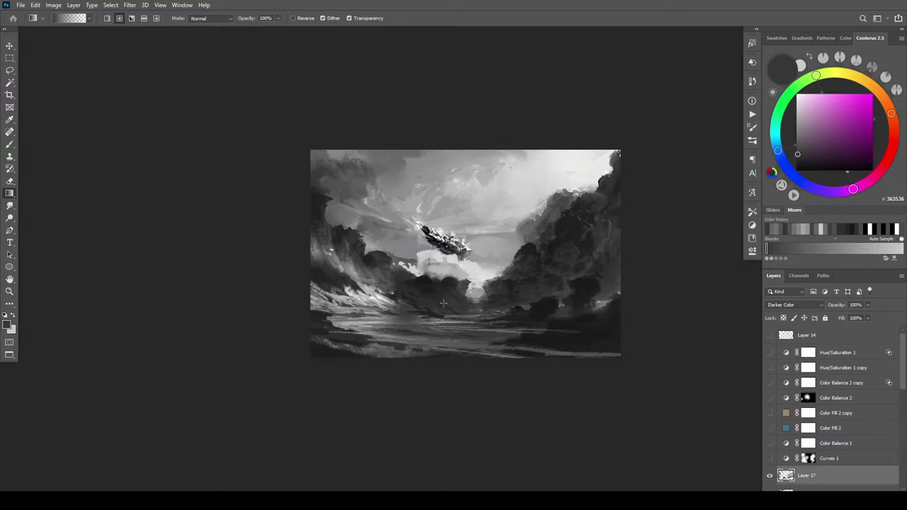
alt+click(438, 320)
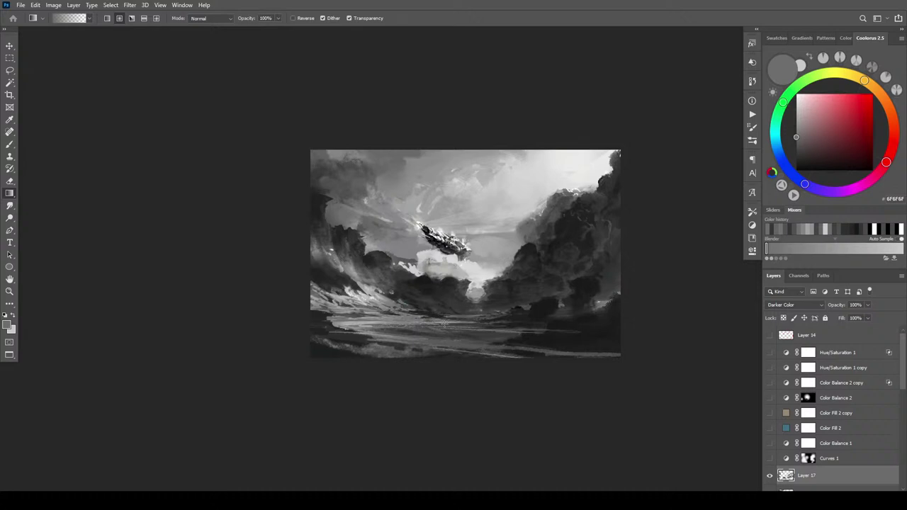
key(ctrl+z)
- Check the painting's overall value balance at reduced size
key(ctrl+minus)
key(ctrl+minus)
key(ctrl+minus)
key(ctrl+minus)
key(ctrl+minus)
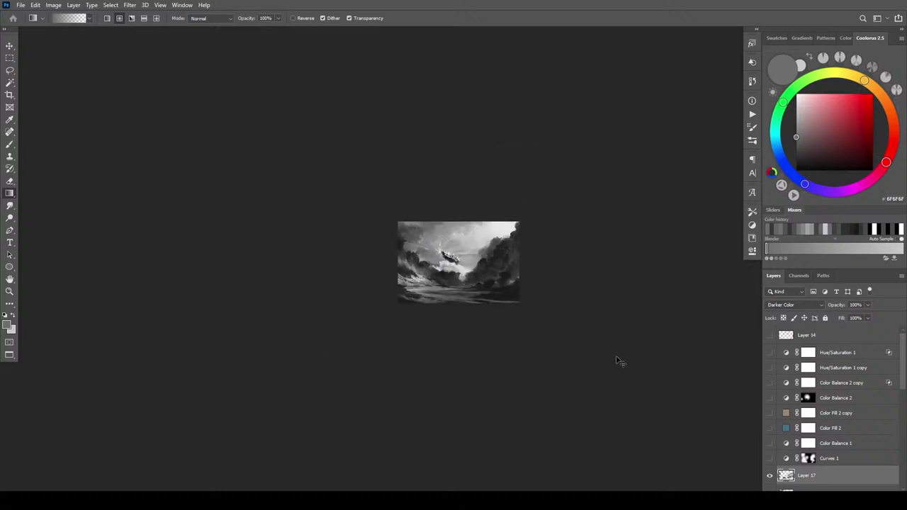
key(ctrl+plus)
key(ctrl+plus)
key(ctrl+plus)
key(ctrl+plus)
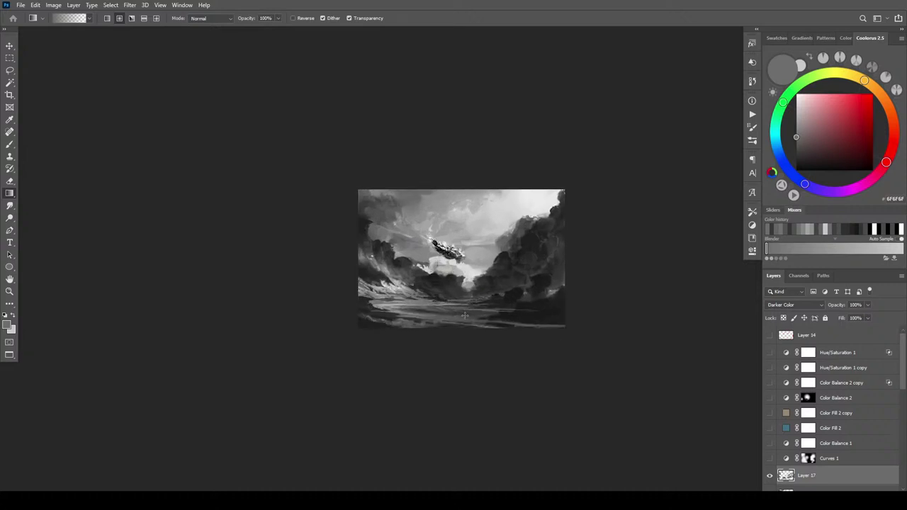
- Darken the foreground ground and the low clouds at the painting's lower right with radial gradients in sampled dark greys
alt+click(476, 290)
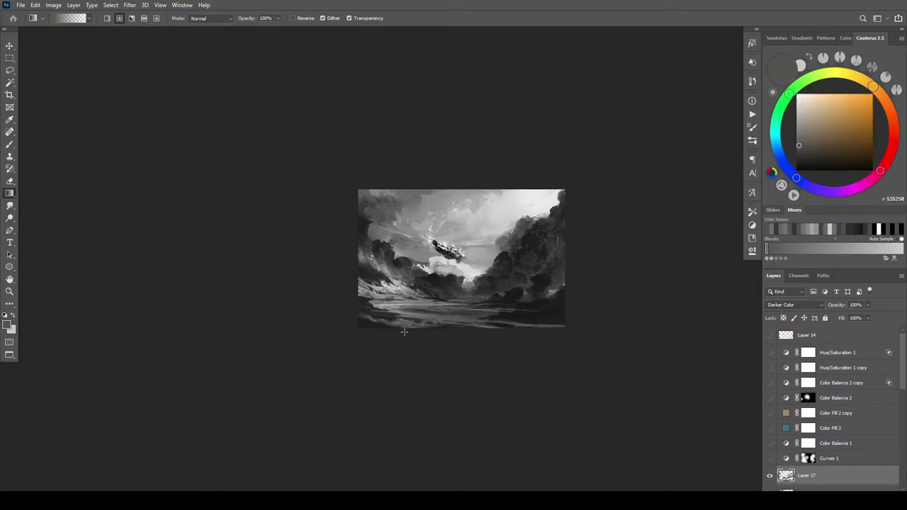
alt+click(452, 284)
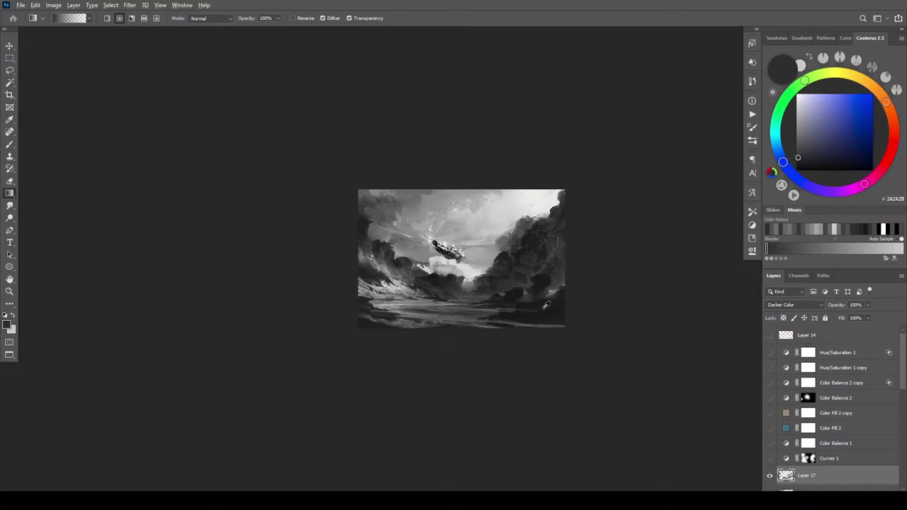
alt+click(552, 301)
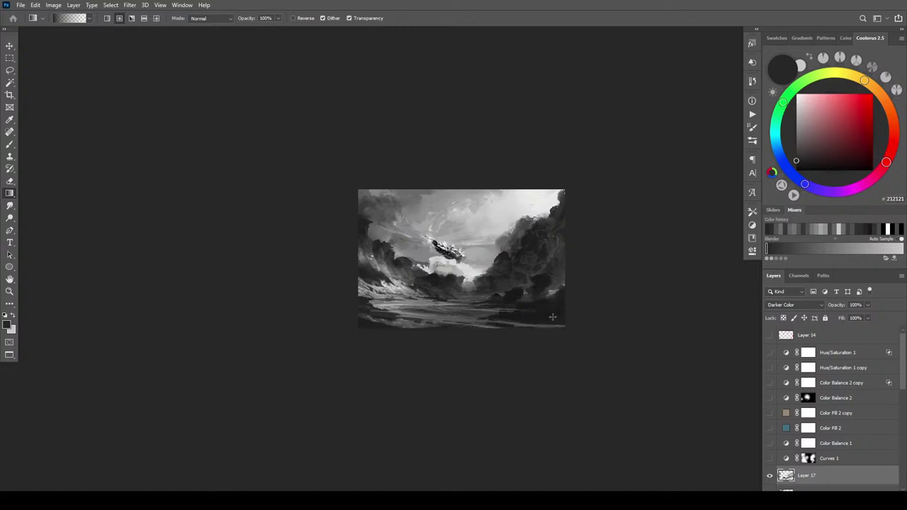
alt+click(531, 314)
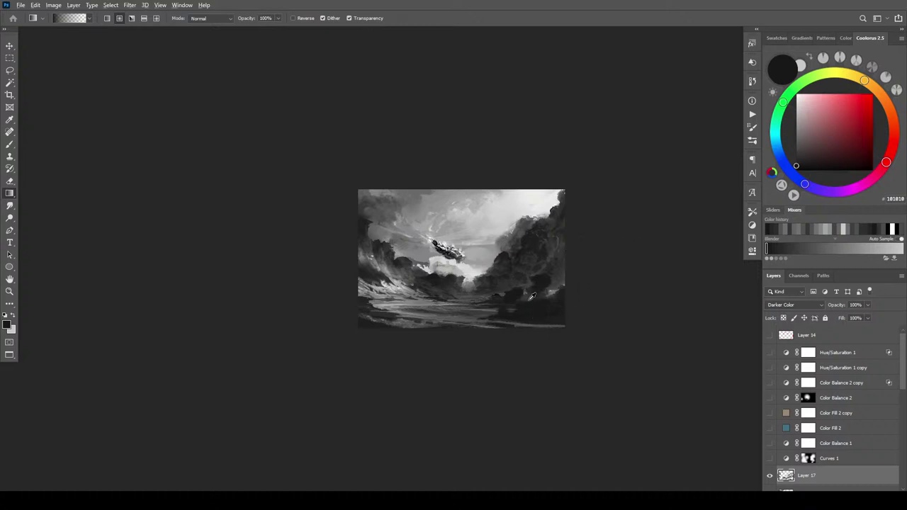
alt+click(514, 309)
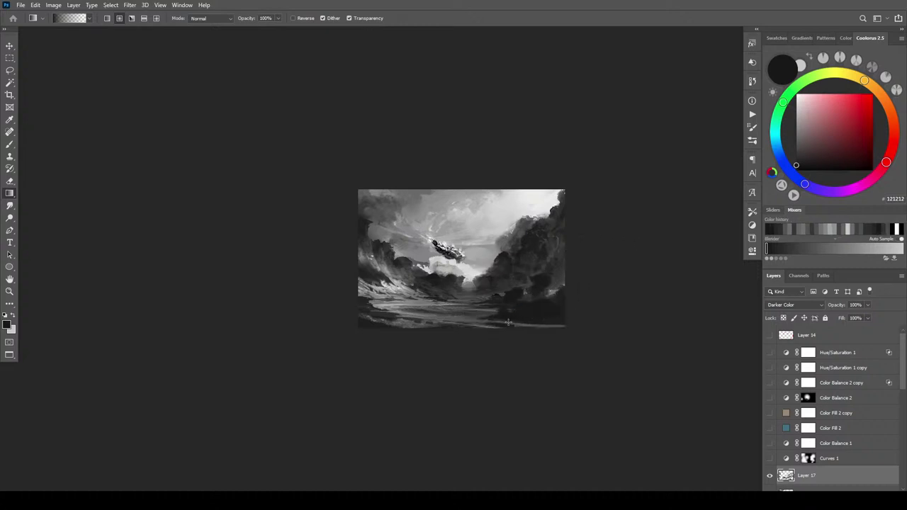
drag(531, 323, 553, 317)
mouse_move(494, 327)
alt+mouse_down()
mouse_move(467, 314)
mouse_move(542, 312)
alt+mouse_up()
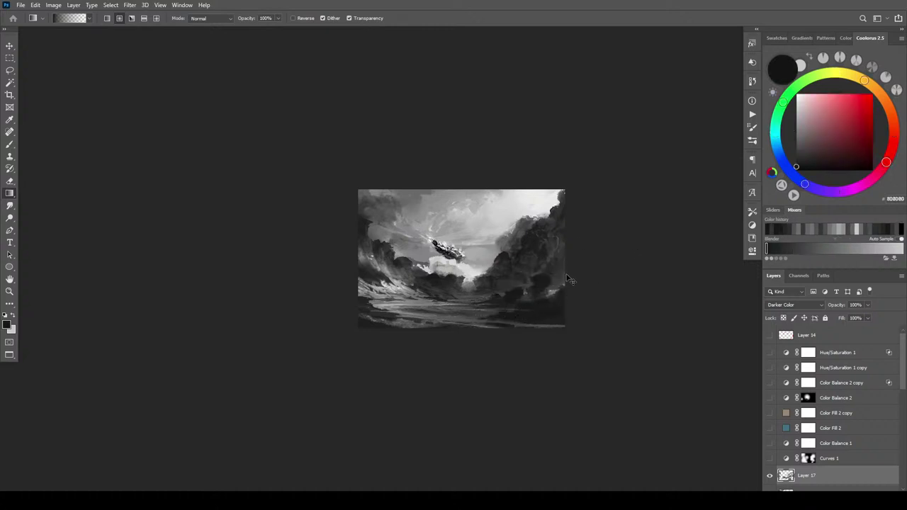
- Fade the pale streak across the dark lower-right ground with radial gradients in near-black greys sampled beside it
key(ctrl+plus)
key(ctrl+plus)
key(ctrl+plus)
key(ctrl+plus)
key(ctrl+plus)
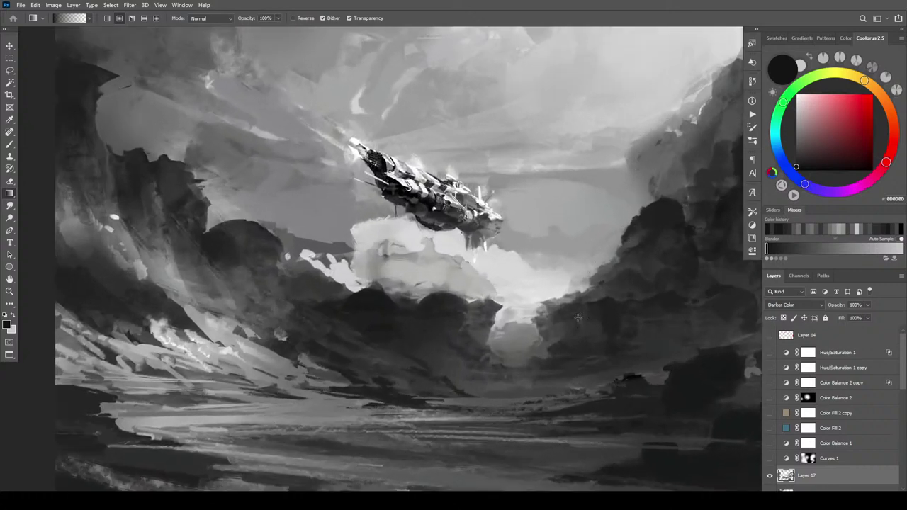
drag(564, 390, 408, 256)
alt+click(499, 314)
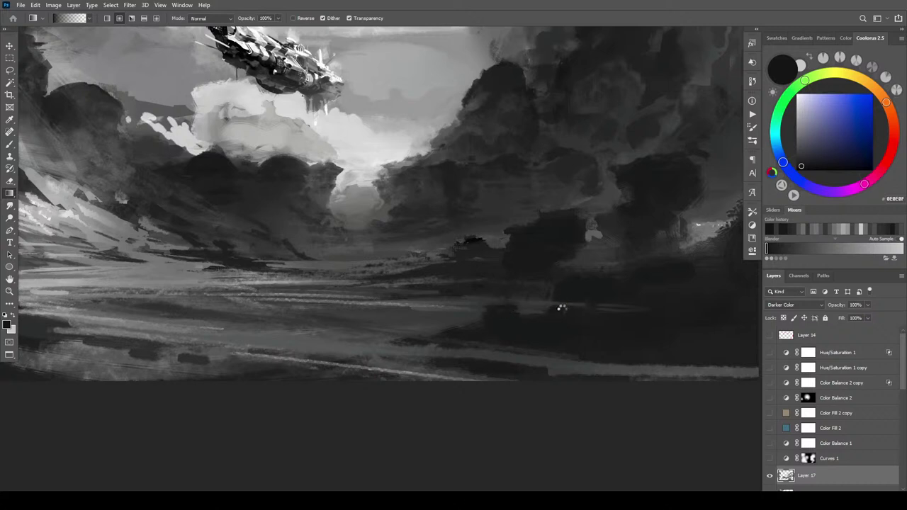
drag(640, 310, 592, 323)
alt+click(651, 307)
drag(591, 307, 553, 329)
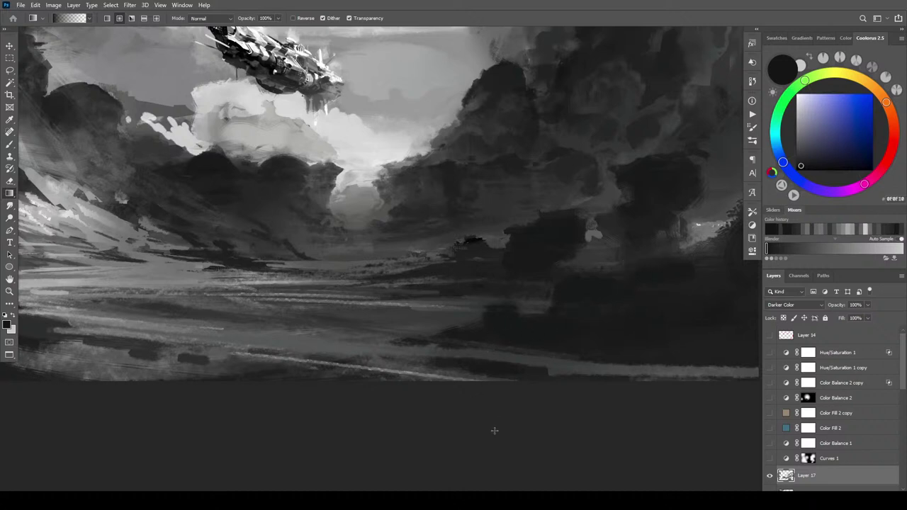
- Add a new layer above Layer 17 and set its blending mode to Lighter Color
alt+click(479, 245)
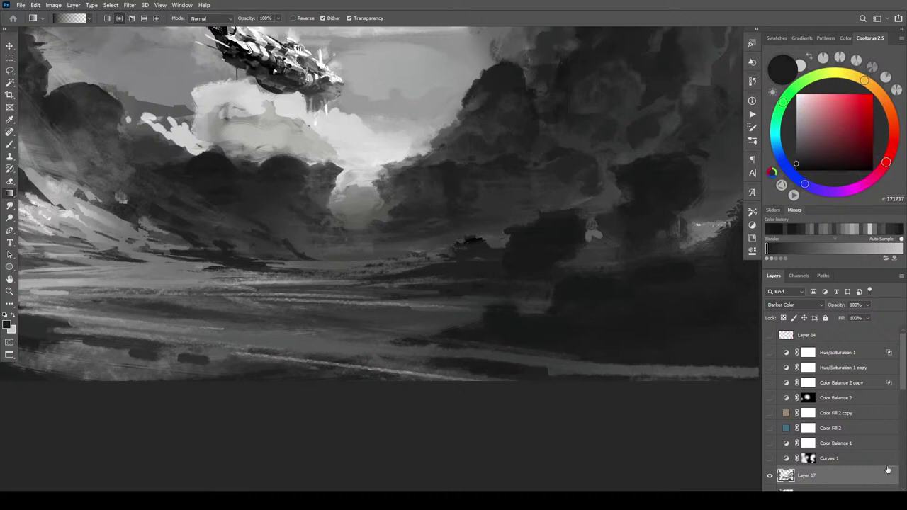
click(884, 487)
click(788, 305)
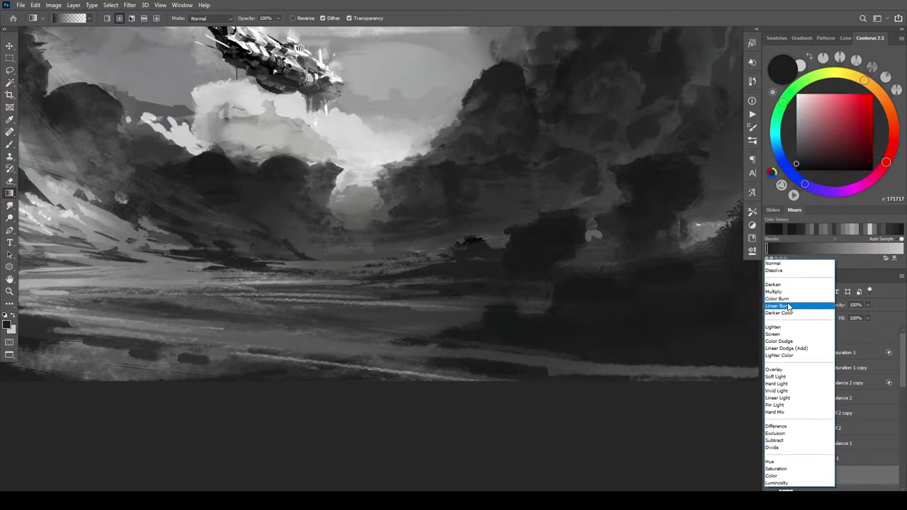
click(786, 354)
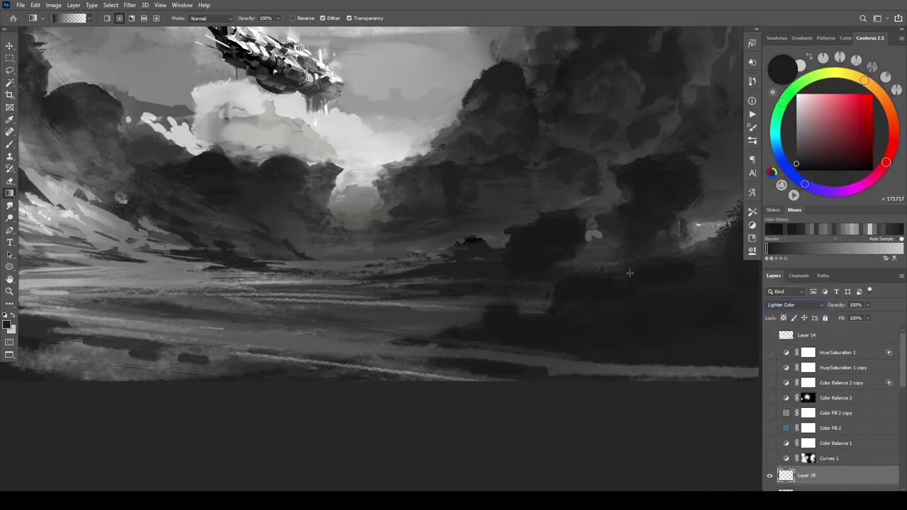
- Lift the small dark mass on the horizon and the right-hand cloud's inner edge with radial gradients in sampled dark greys
alt+click(481, 245)
mouse_move(476, 248)
mouse_down()
mouse_move(499, 263)
mouse_move(461, 247)
mouse_up()
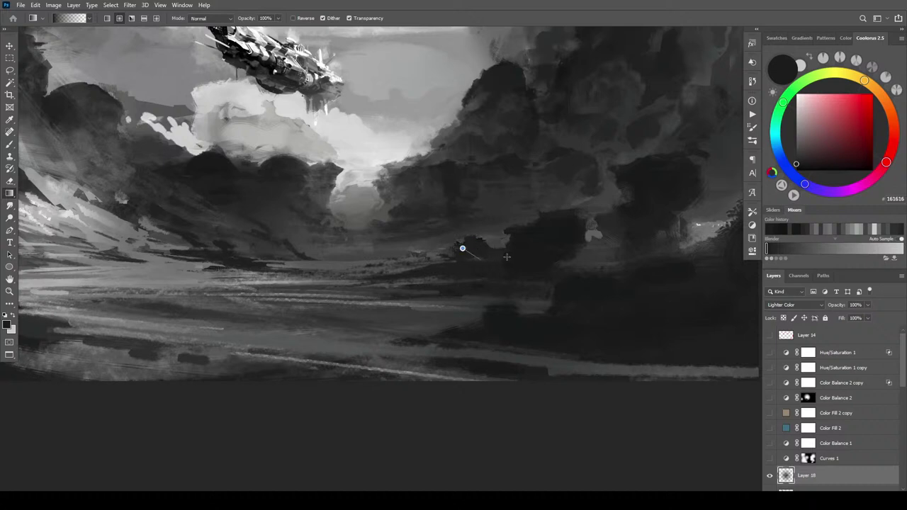
alt+click(448, 182)
drag(449, 178, 465, 193)
alt+click(458, 143)
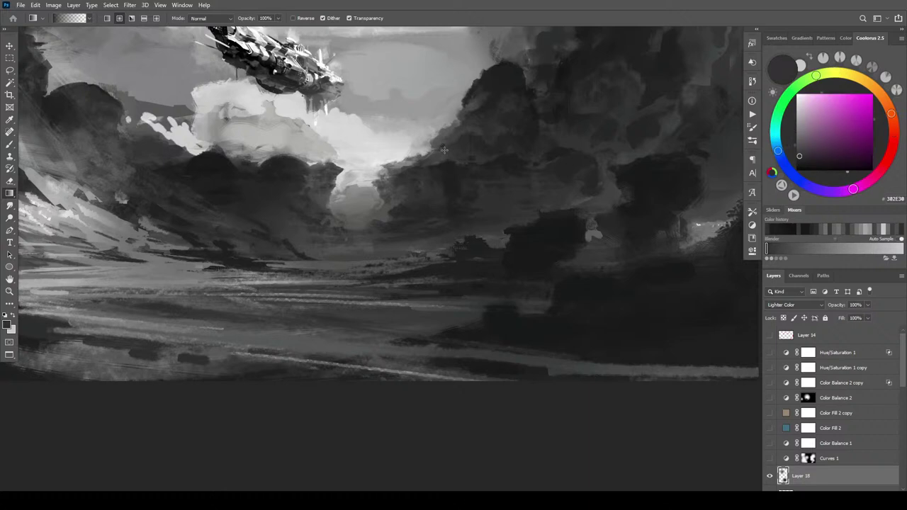
alt+click(462, 111)
drag(461, 110, 433, 145)
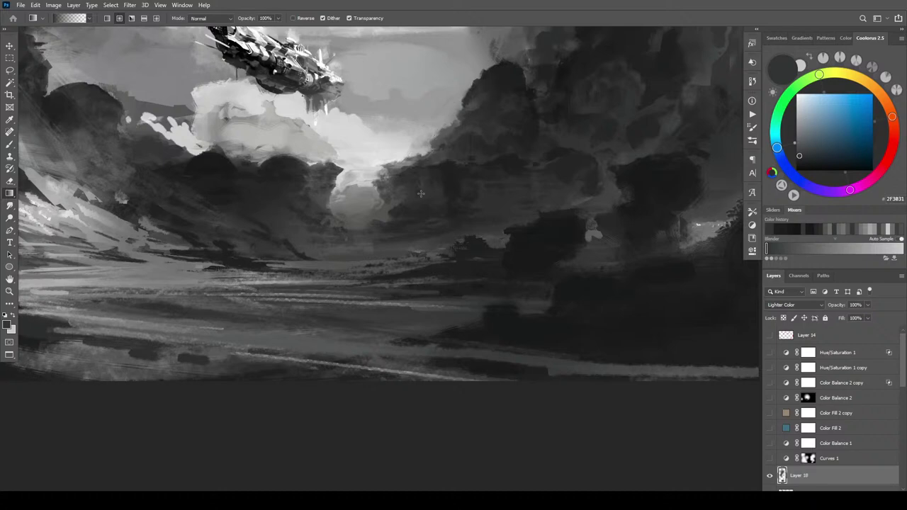
- Lighten the right-hand cloud's inner edge further with greys sampled there, checking the painting at reduced size
scroll(421, 194, down, 8)
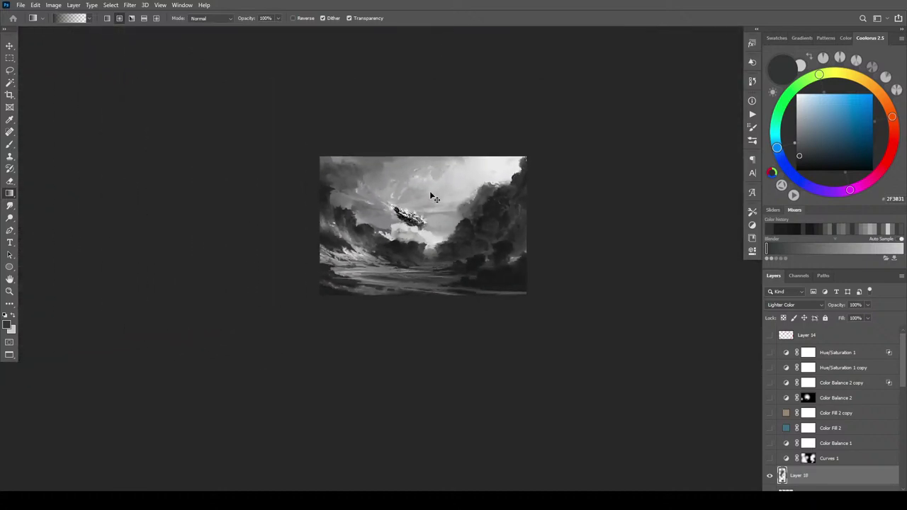
scroll(445, 185, up, 6)
alt+click(462, 178)
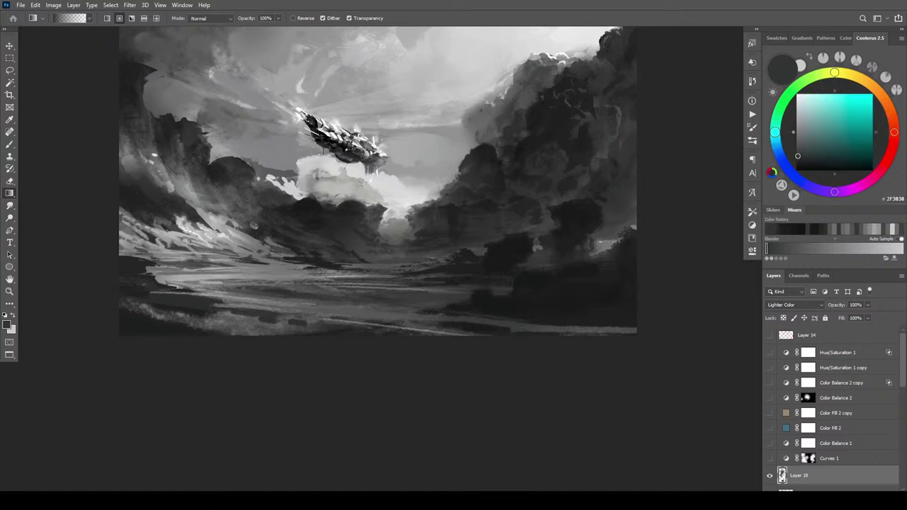
alt+click(455, 173)
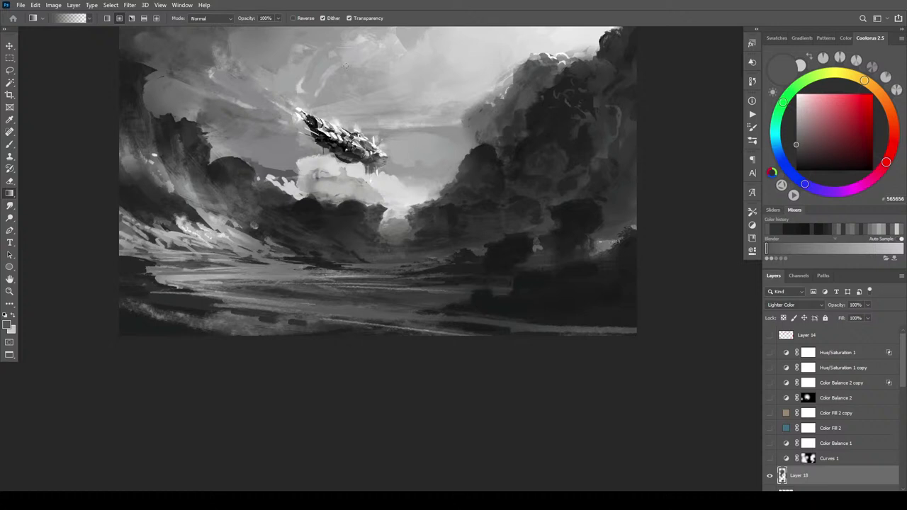
- Lay gradients in sampled greys on Layer 18 to soften the dark cloud bank's edge and the clouds beneath the ship
alt+click(474, 131)
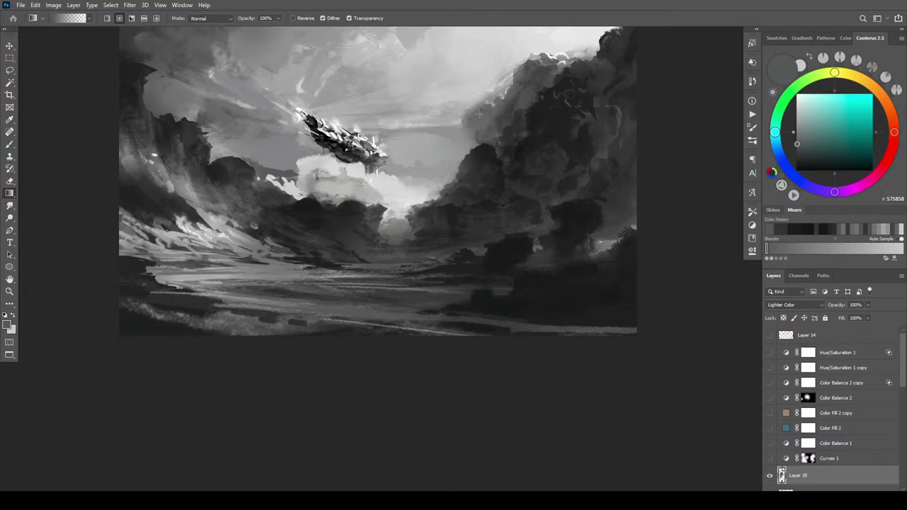
alt+click(493, 104)
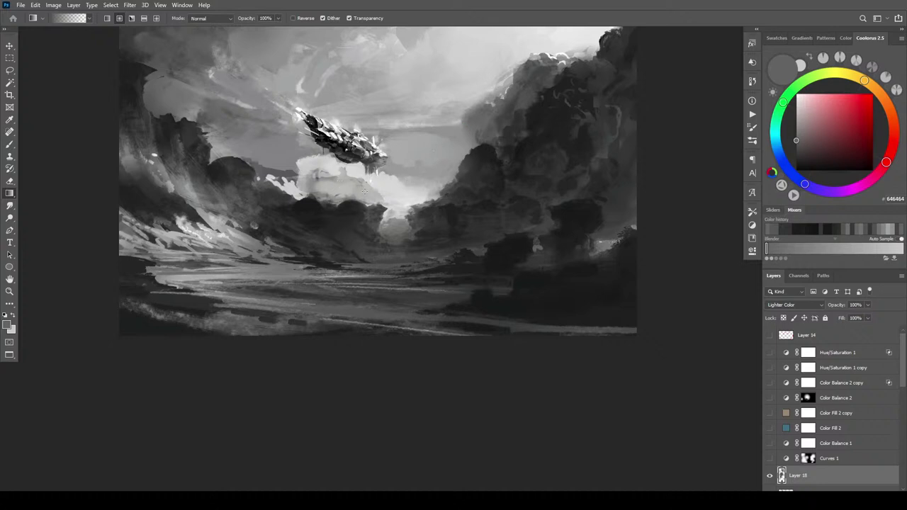
alt+click(338, 176)
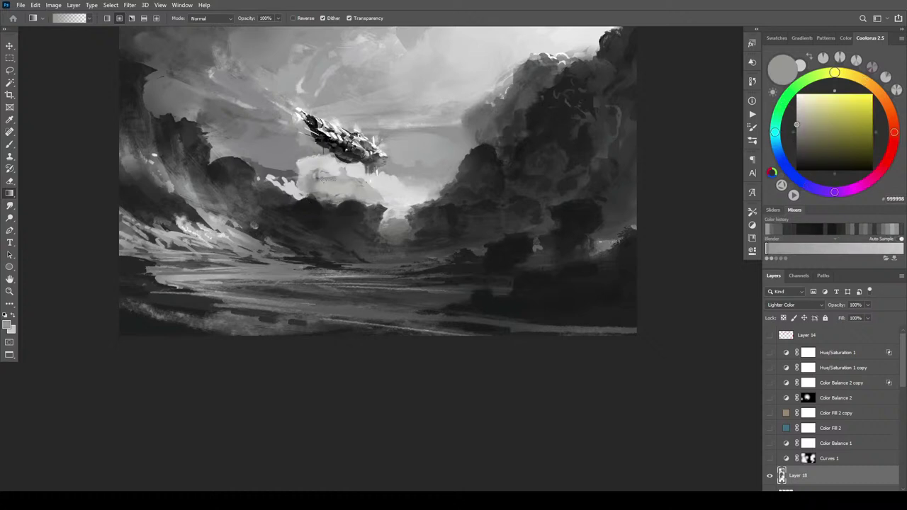
alt+click(297, 165)
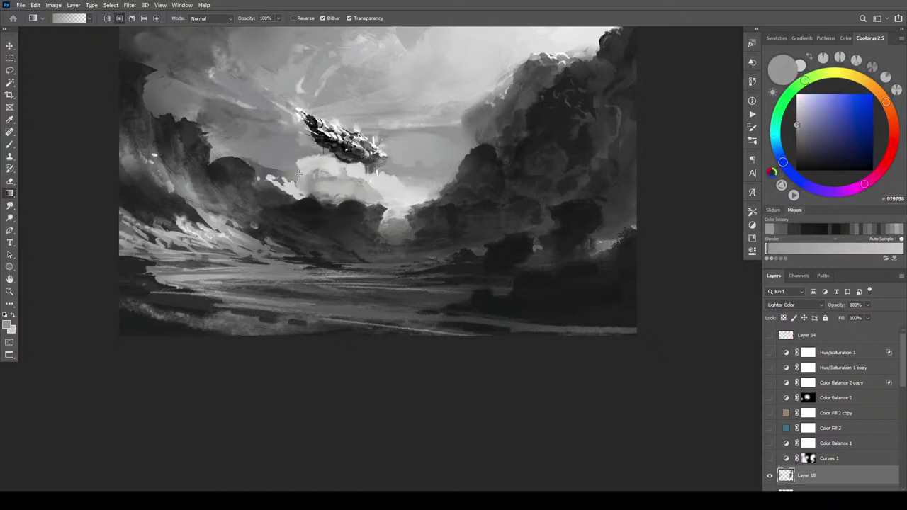
drag(323, 180, 322, 175)
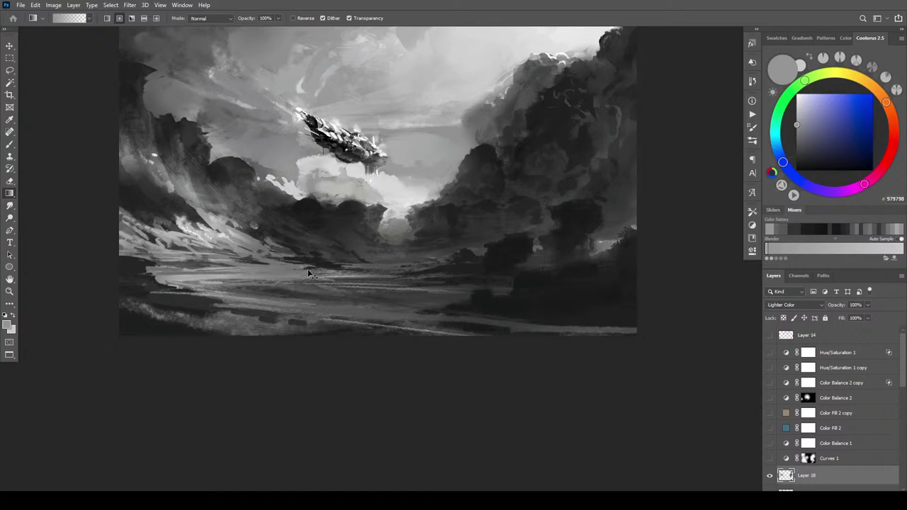
- Blend the edges of the distant clouds below and behind the ship with gradients in nearby sampled greys
scroll(496, 224, down, 5)
scroll(484, 242, up, 4)
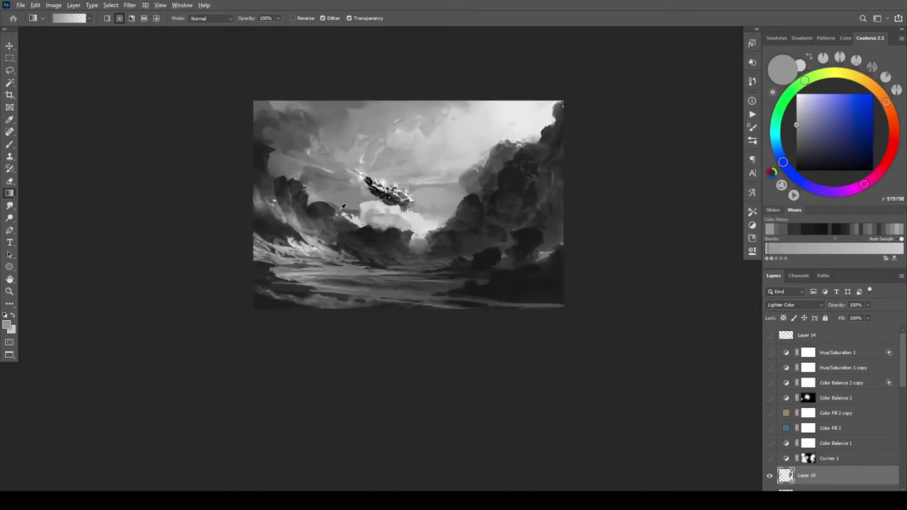
alt+click(347, 211)
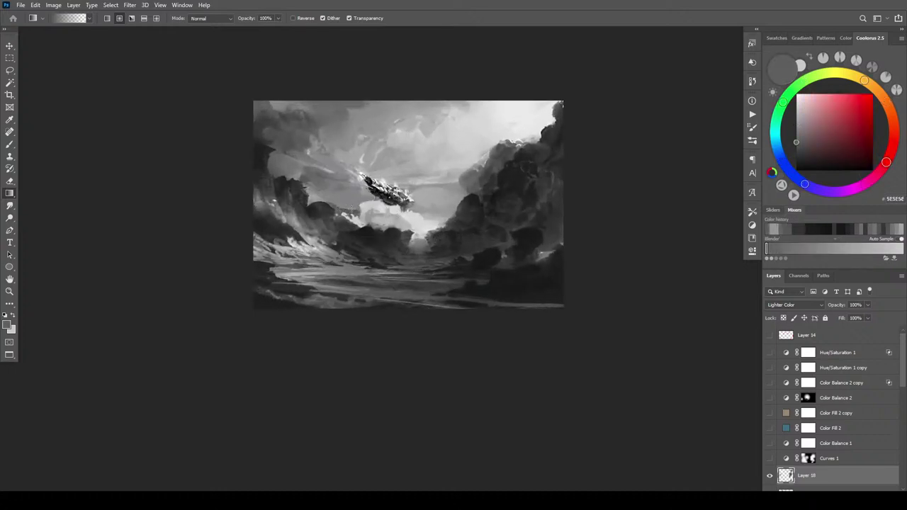
alt+click(360, 210)
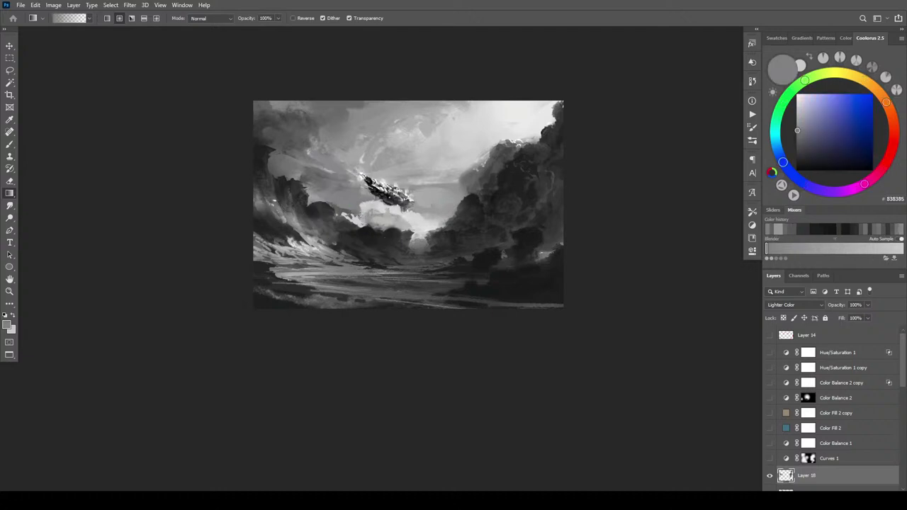
alt+click(348, 204)
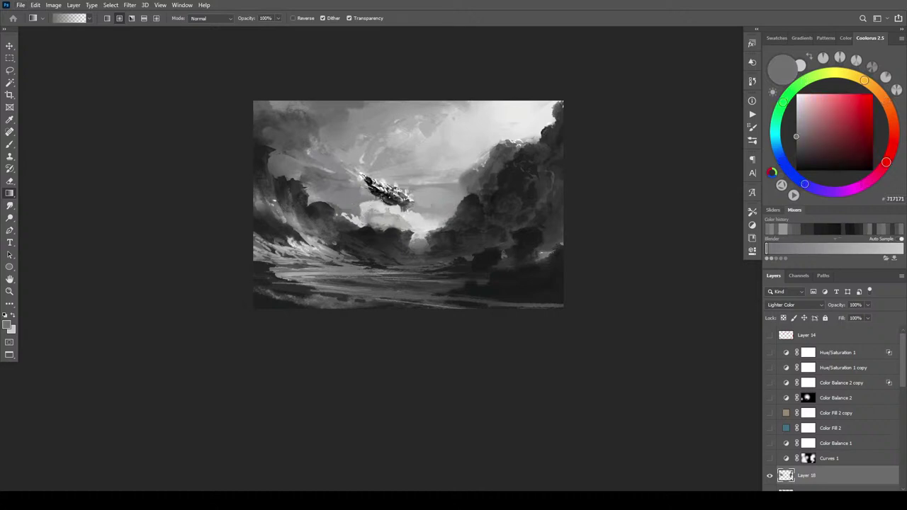
alt+click(361, 205)
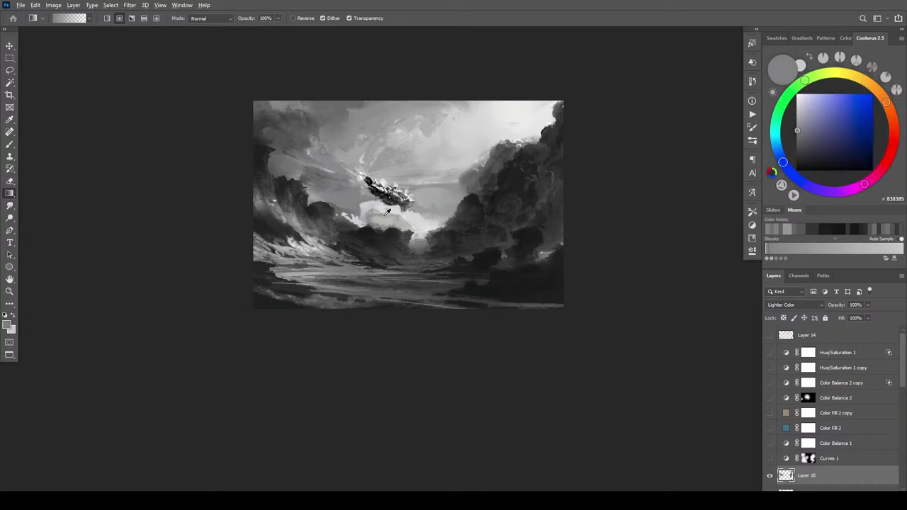
alt+click(389, 214)
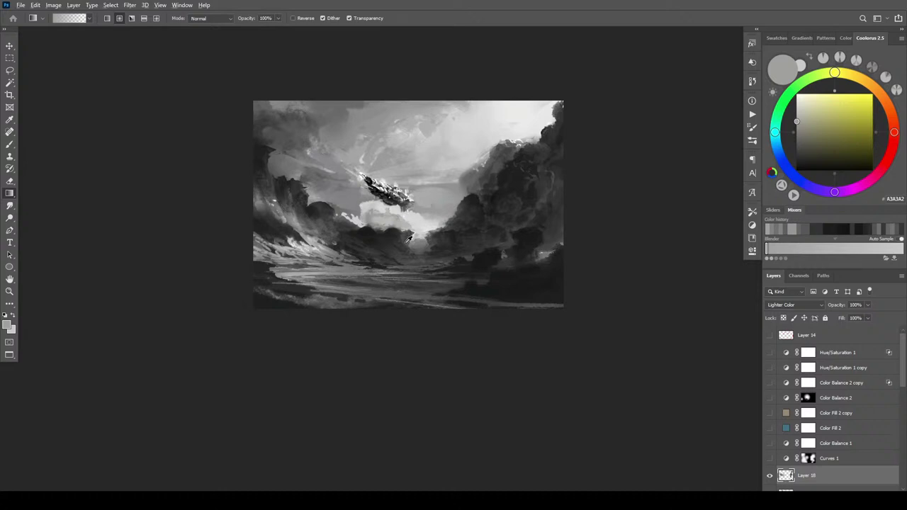
- Try gradients in sampled greys over the dark clouds beside the bright gap, undoing the unwanted ones
alt+click(407, 241)
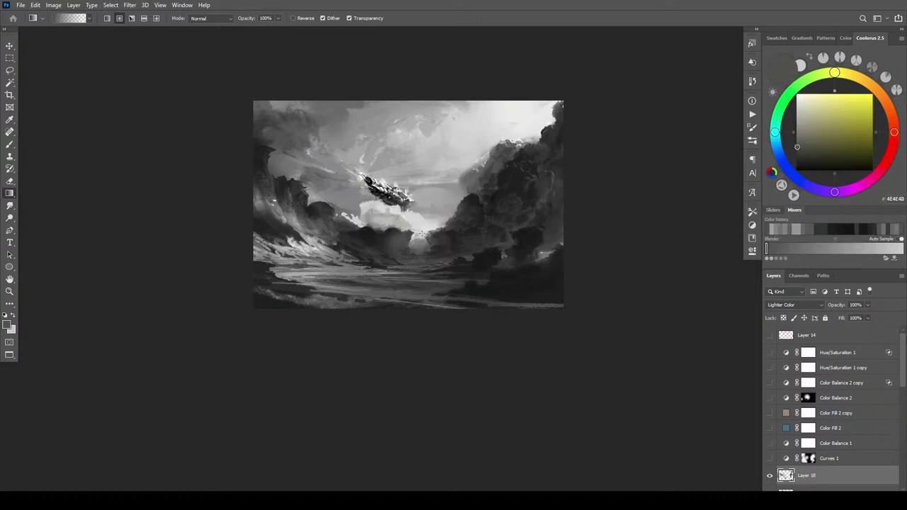
key(ctrl+z)
alt+click(408, 241)
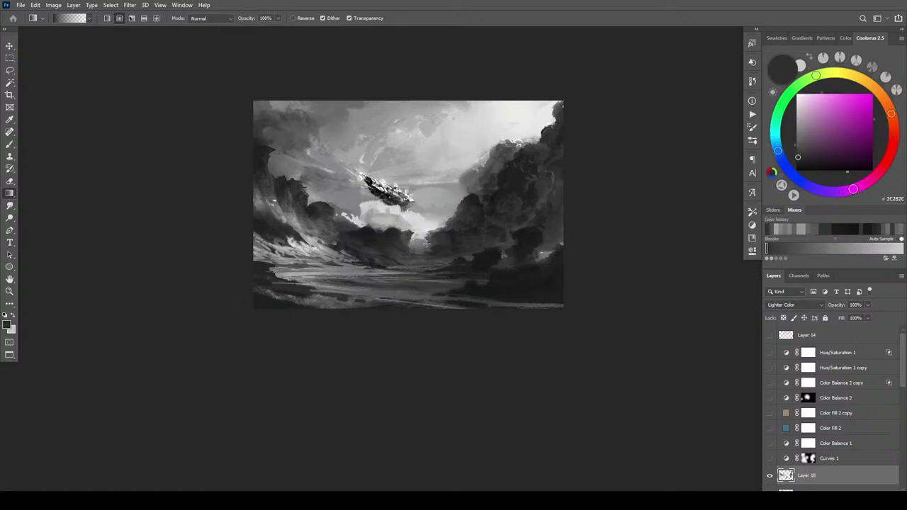
alt+click(411, 237)
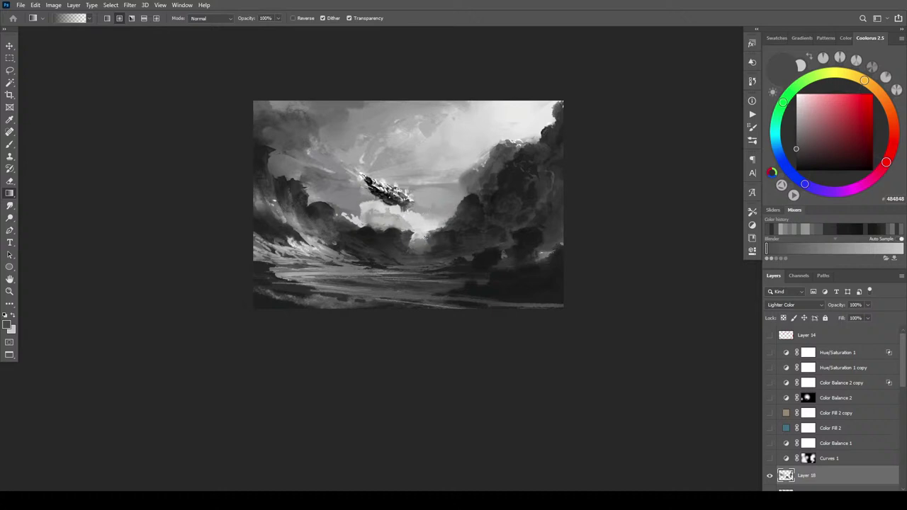
alt+click(430, 234)
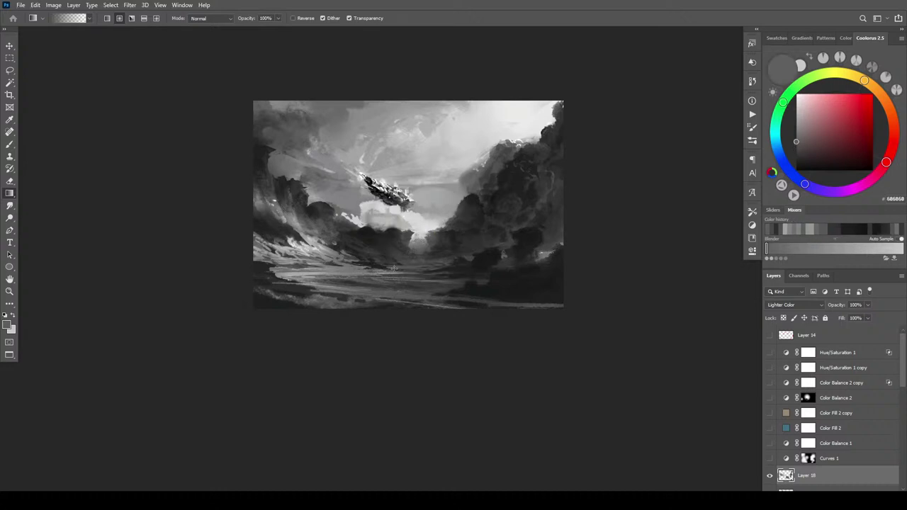
key(ctrl+z)
- Add dark grey haze gradients along the horizon below the bright gap, resampling greys from the surrounding clouds
alt+click(418, 252)
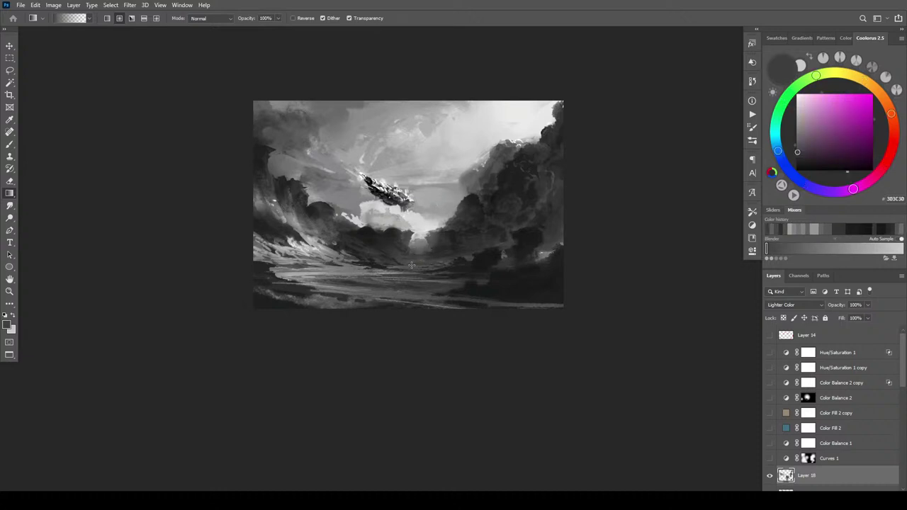
alt+click(410, 262)
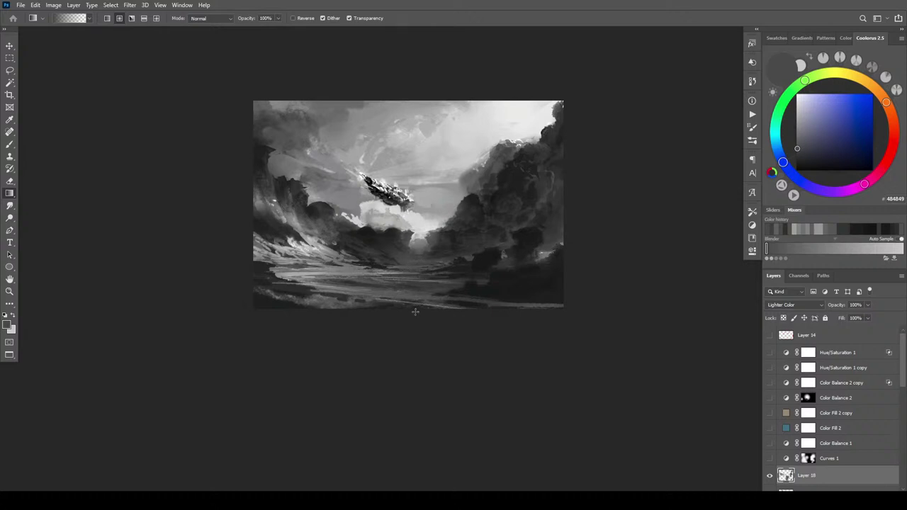
alt+click(417, 256)
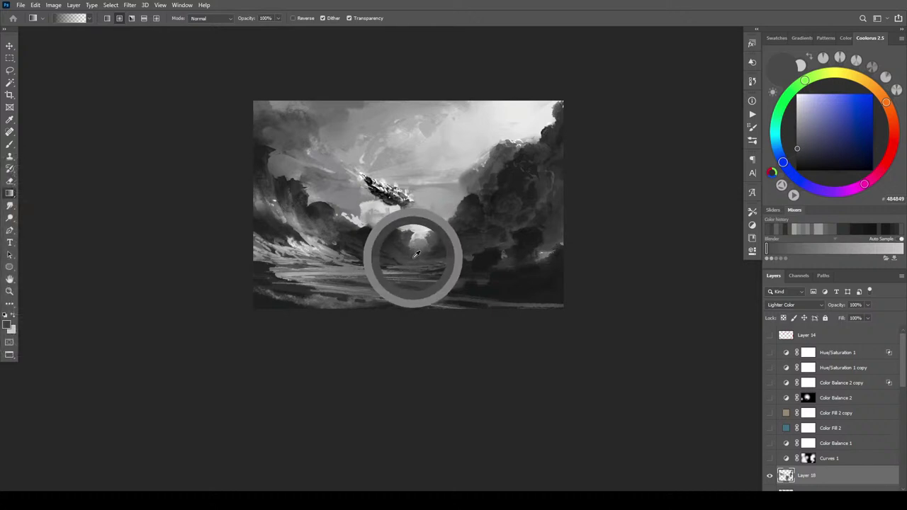
drag(417, 256, 406, 262)
alt+click(402, 253)
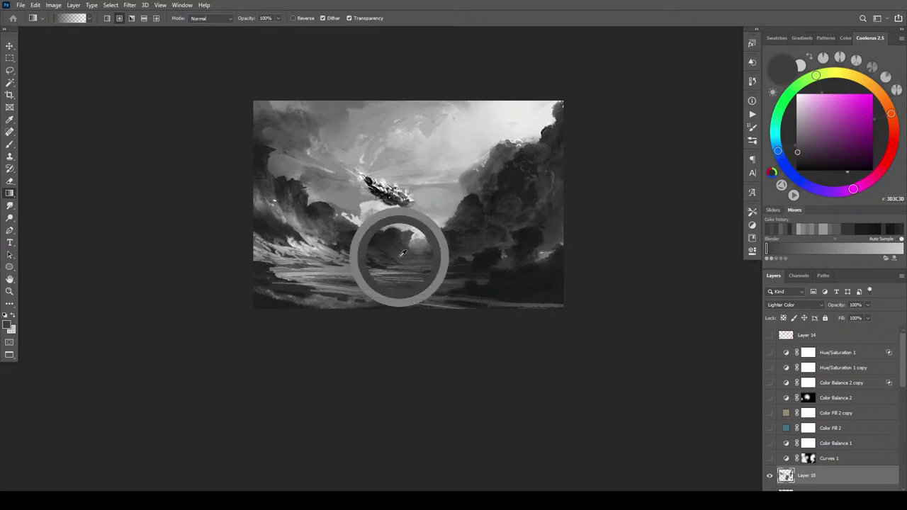
alt+click(398, 251)
drag(398, 250, 408, 261)
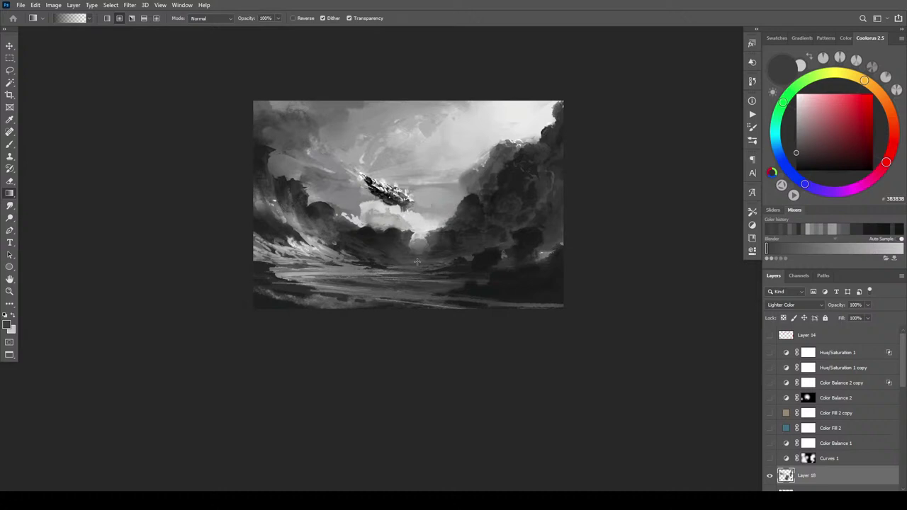
- Extend the haze from the horizon into the base of the large dark cloud bank with darker sampled greys
alt+click(418, 258)
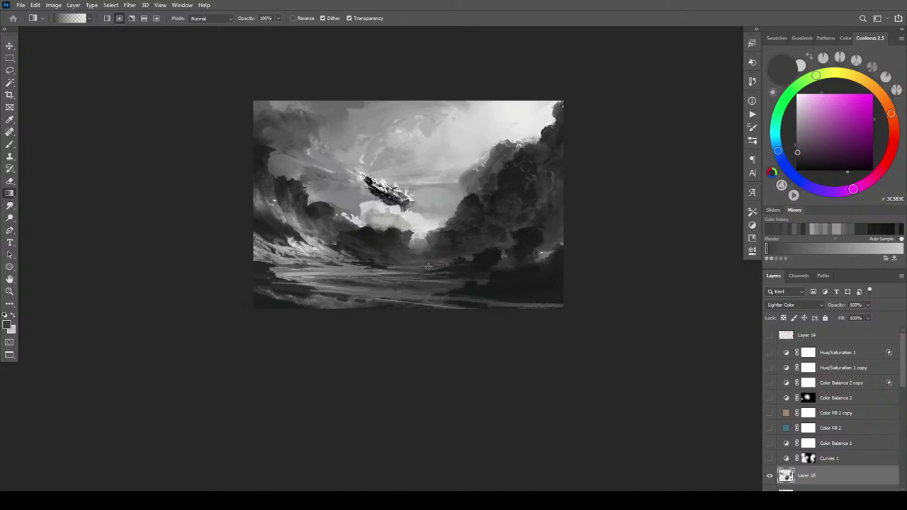
alt+click(439, 244)
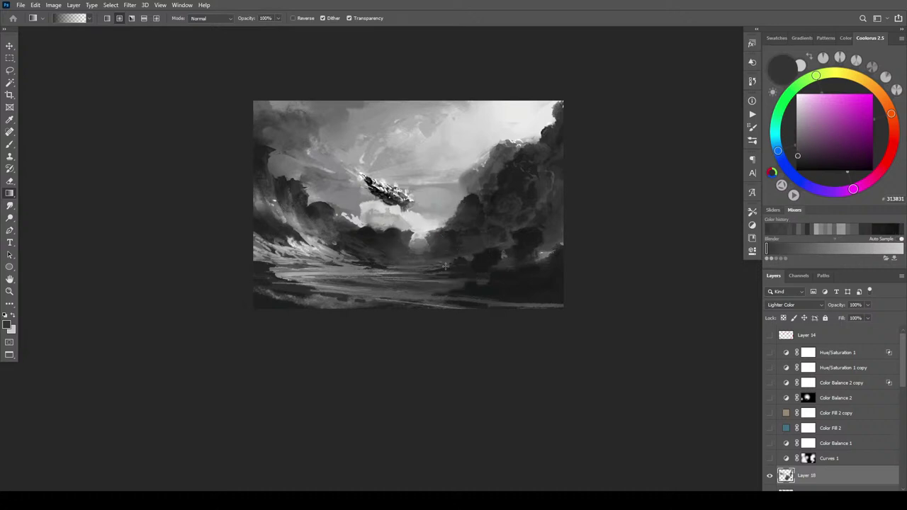
alt+click(449, 234)
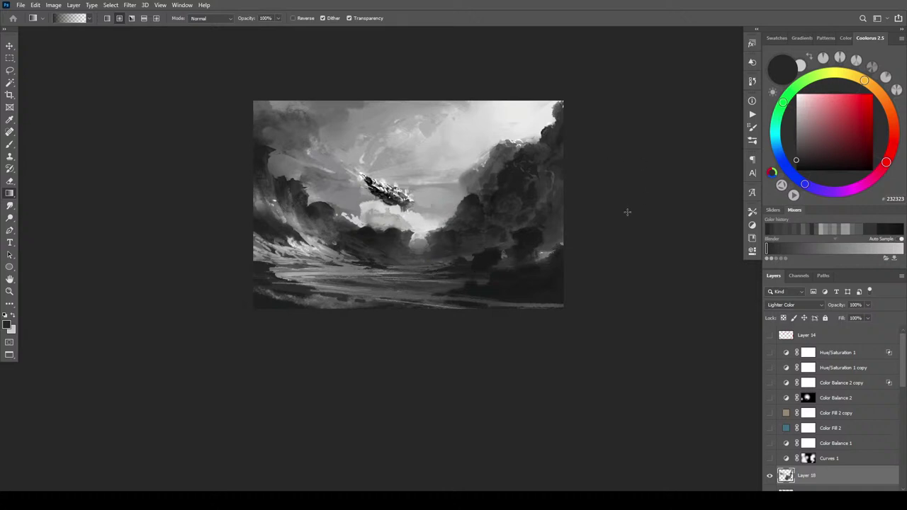
- Check the whole painting at a small size, and add a Curves adjustment layer above Layer 18
key(ctrl+minus)
key(ctrl+minus)
key(ctrl+minus)
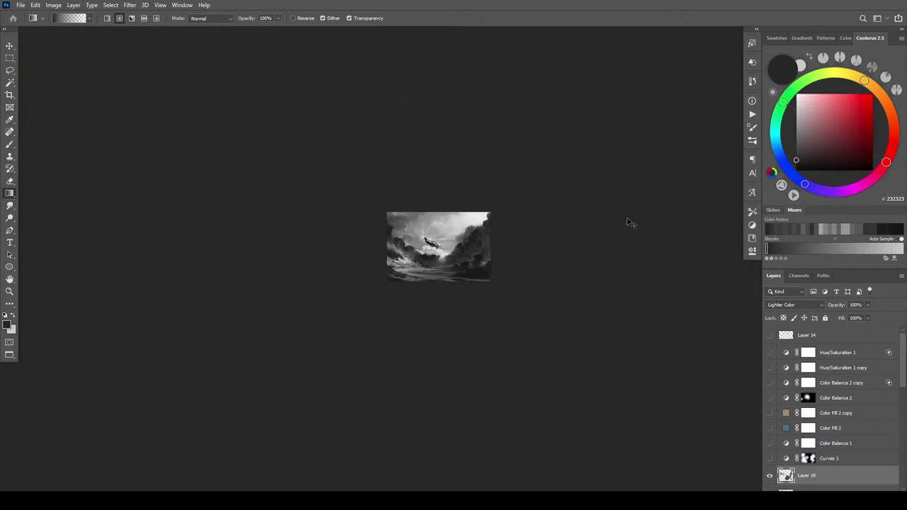
scroll(628, 223, up, 8)
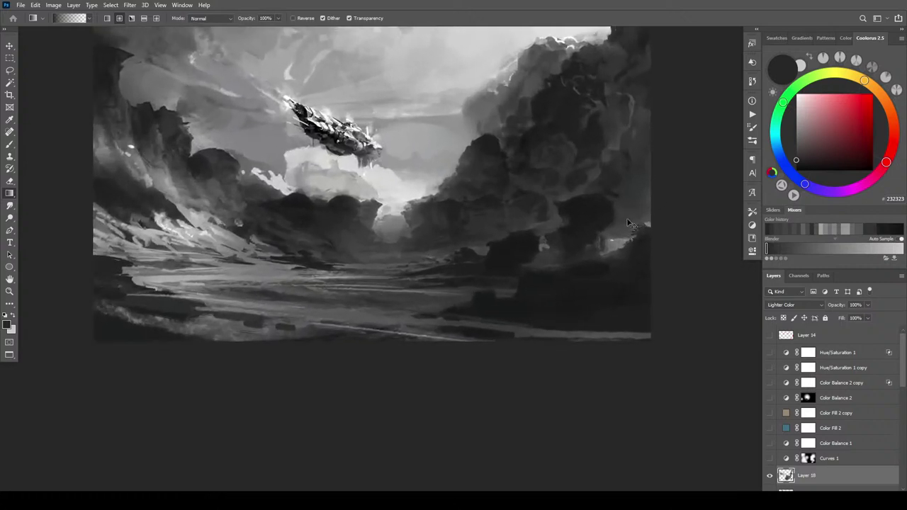
scroll(458, 213, up, 6)
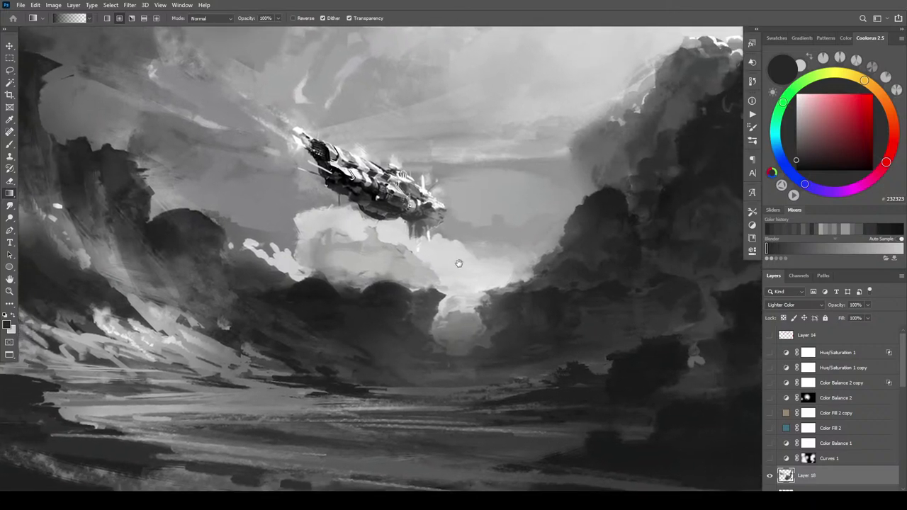
drag(460, 263, 463, 259)
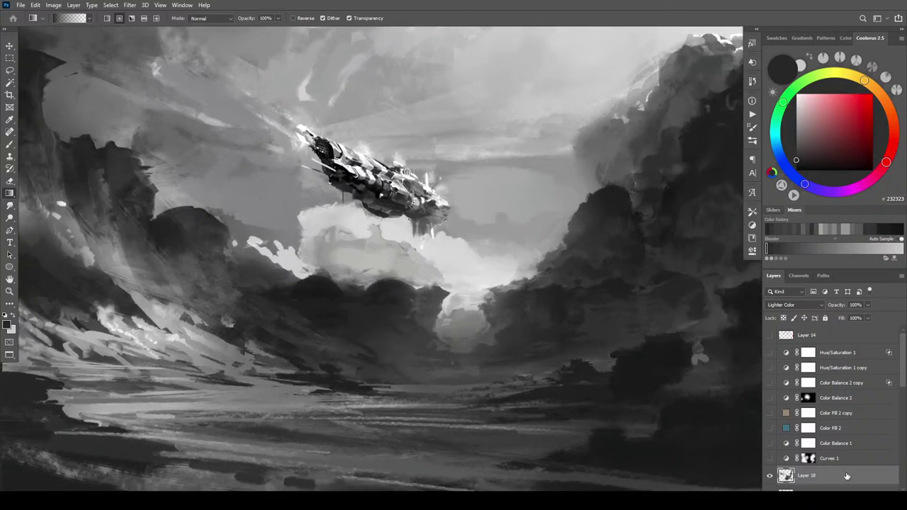
click(836, 496)
click(859, 379)
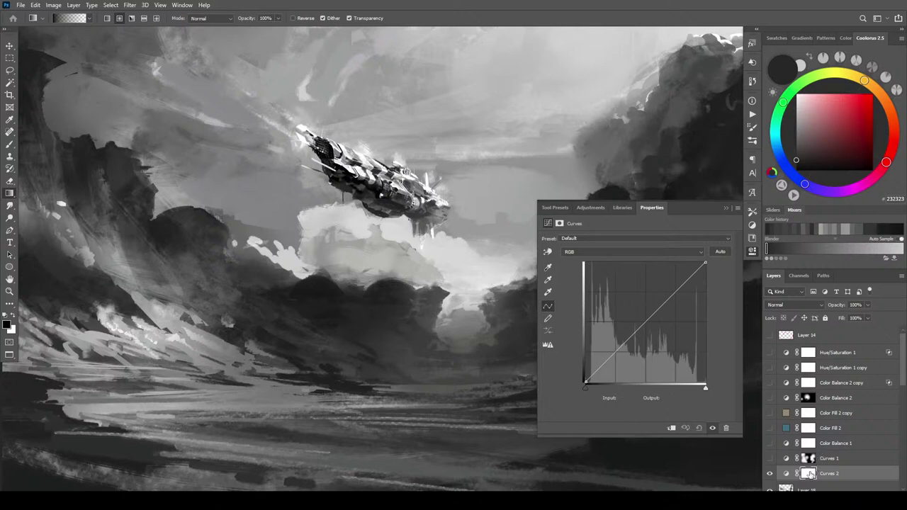
- Draw a gradient on the Curves 2 mask over the dark clouds below the ship and invert the mask
click(808, 474)
drag(328, 370, 386, 312)
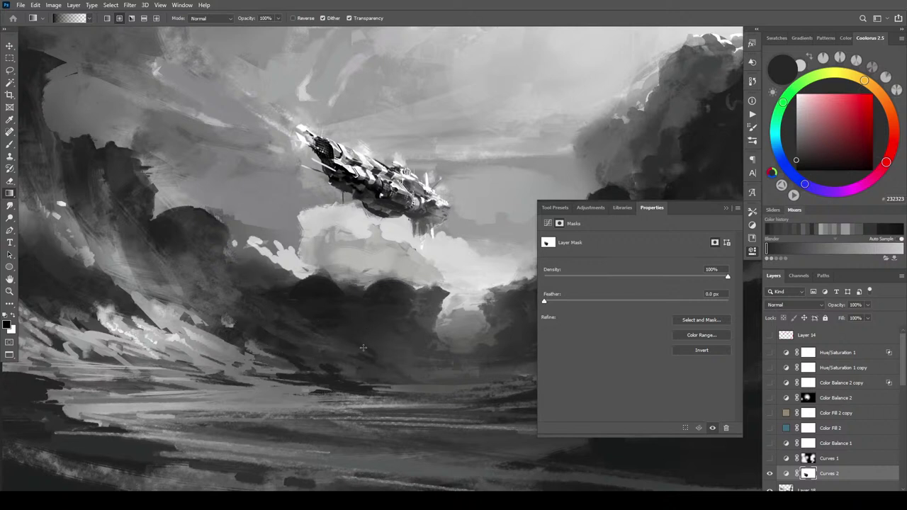
key(ctrl+i)
- Flatten the Curves 2 adjustment by setting the black point output to 49 and the white point output to 201
click(783, 475)
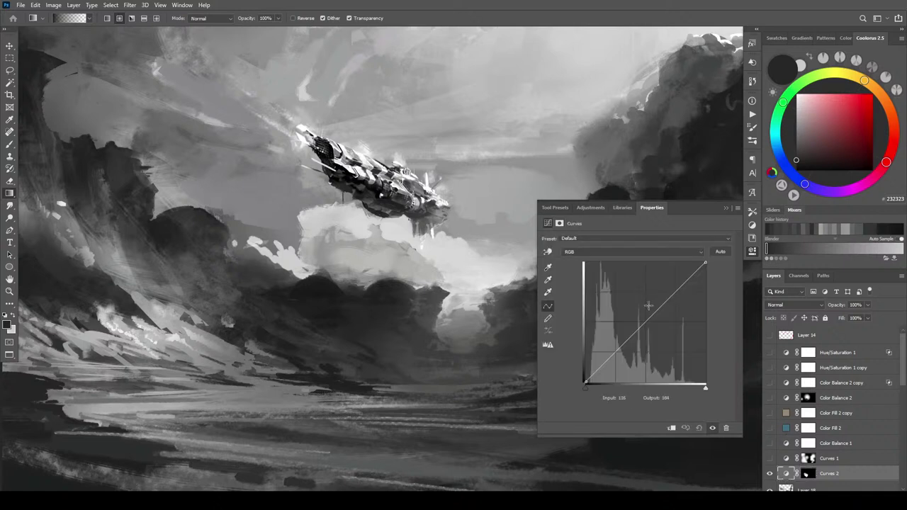
drag(585, 382, 586, 363)
drag(706, 263, 705, 289)
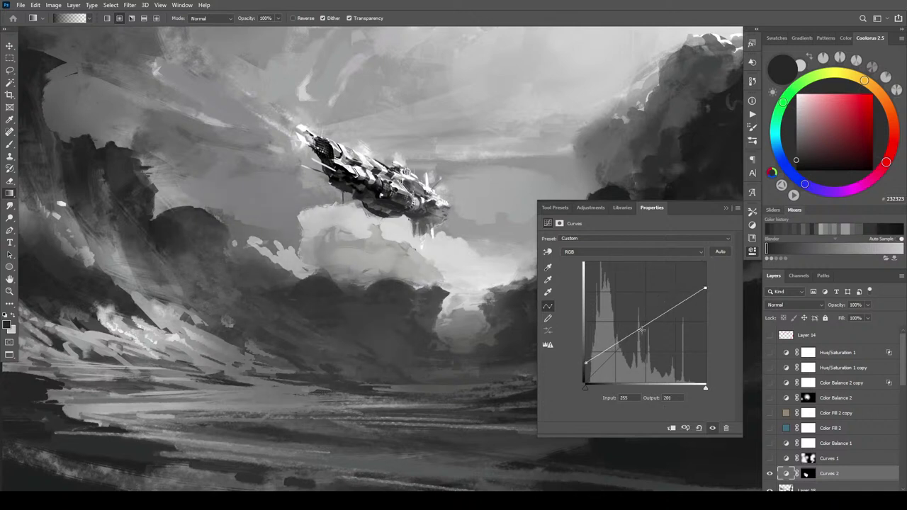
drag(585, 363, 582, 358)
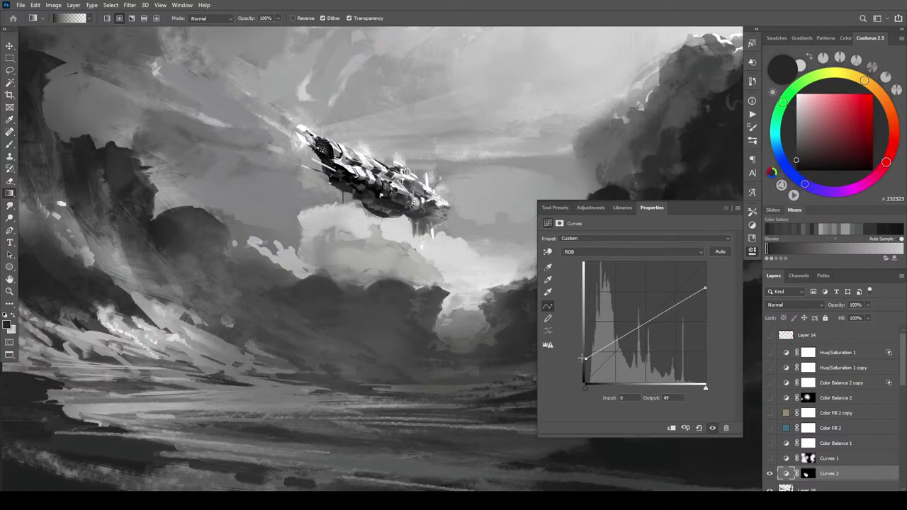
- Bend the curve into a gentle S with a point at input 86, output 89, compare the effect, and readjust the white end
click(706, 289)
drag(706, 289, 703, 301)
drag(628, 338, 663, 310)
drag(585, 358, 625, 341)
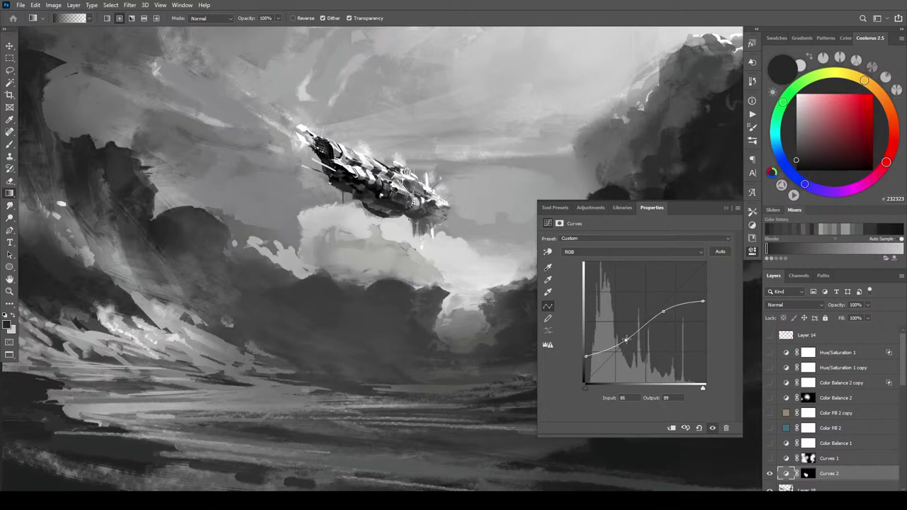
click(770, 473)
click(770, 473)
drag(702, 302, 703, 289)
drag(701, 267, 708, 293)
- Extend the haze on the Curves 2 mask with a white gradient over the dark cloud base near the horizon
click(809, 474)
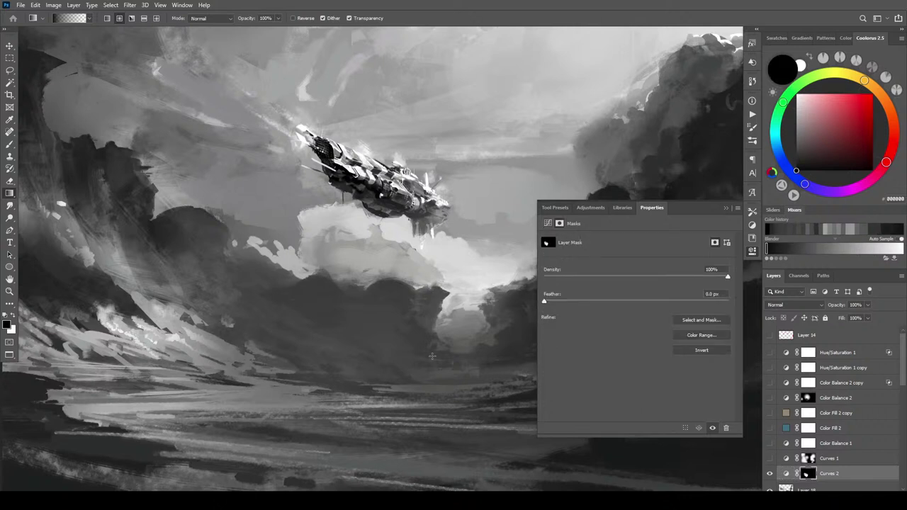
key(x)
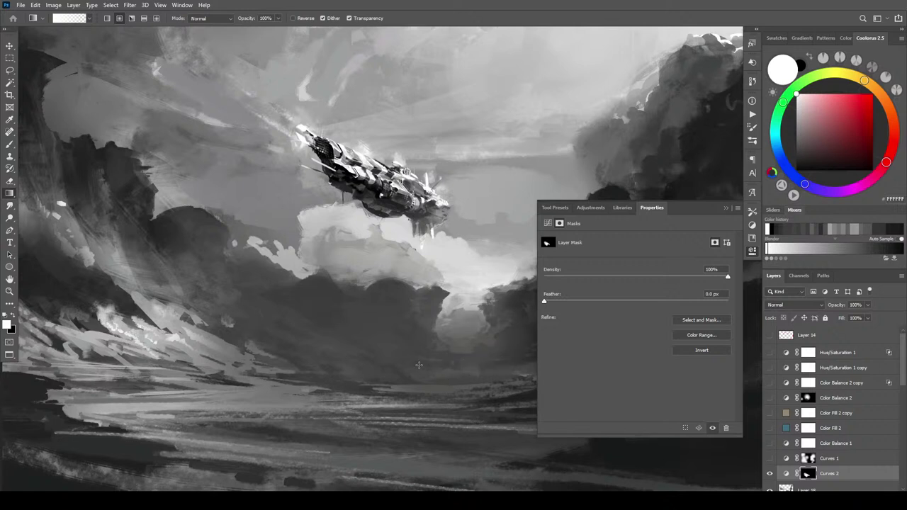
drag(437, 347, 379, 348)
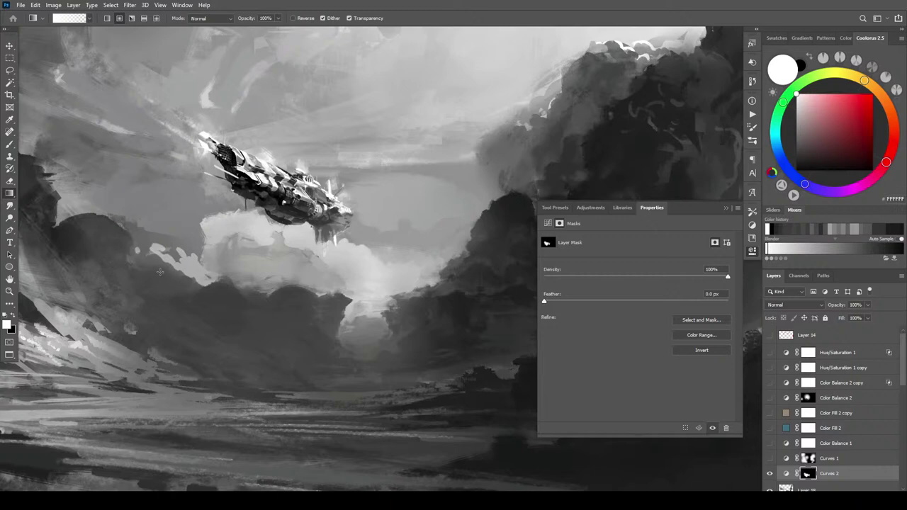
- Check the values of the whole greyscale painting at thumbnail size
key(ctrl+minus)
key(ctrl+minus)
key(ctrl+minus)
key(ctrl+minus)
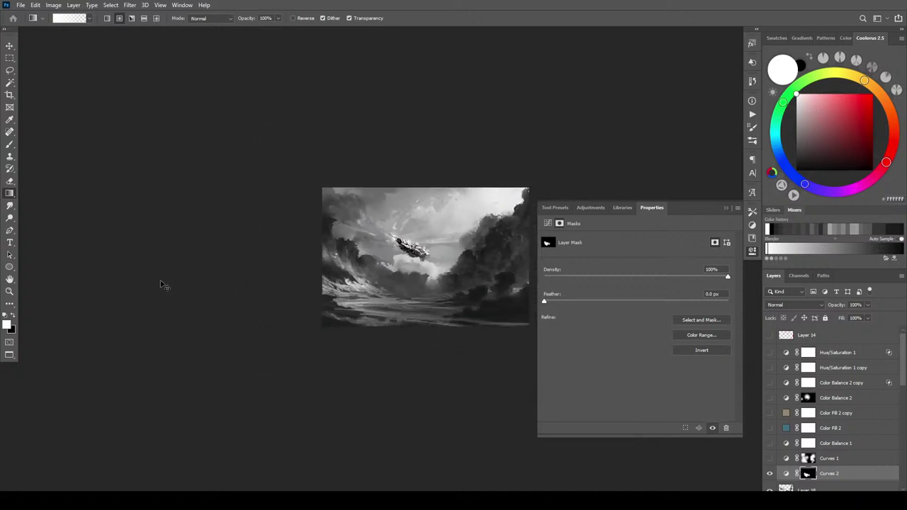
key(ctrl+minus)
key(ctrl+minus)
key(ctrl+minus)
key(ctrl+plus)
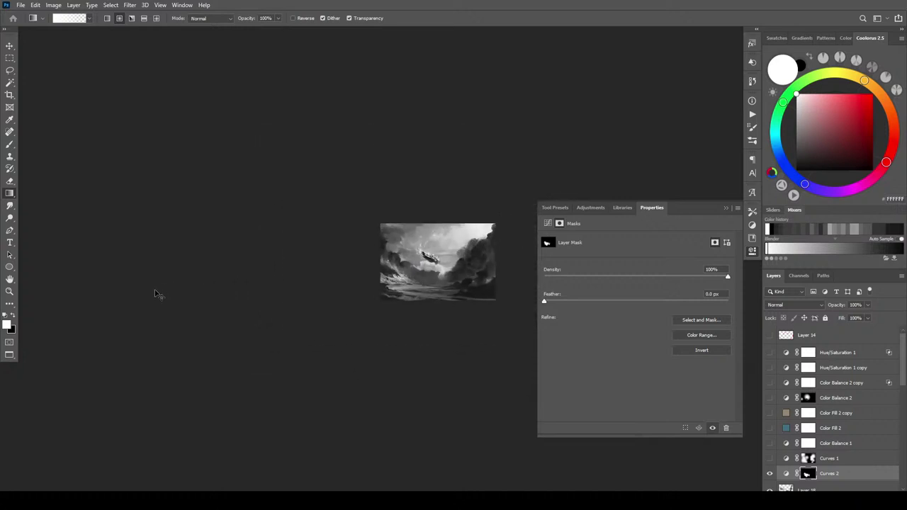
key(ctrl+plus)
key(ctrl+plus)
key(ctrl+plus)
key(ctrl+plus)
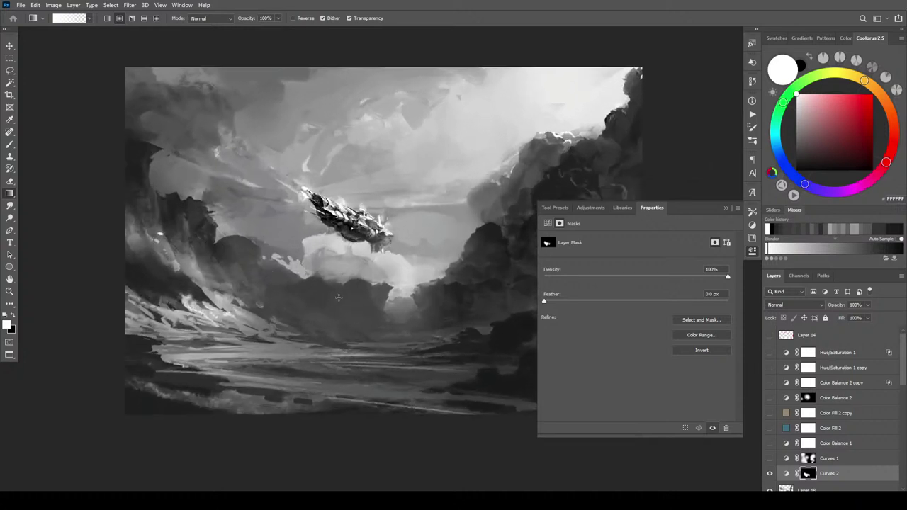
- Reduce the Curves 2 effect with black gradients on its mask over the clouds beneath the ship, undoing a misplaced one
key(x)
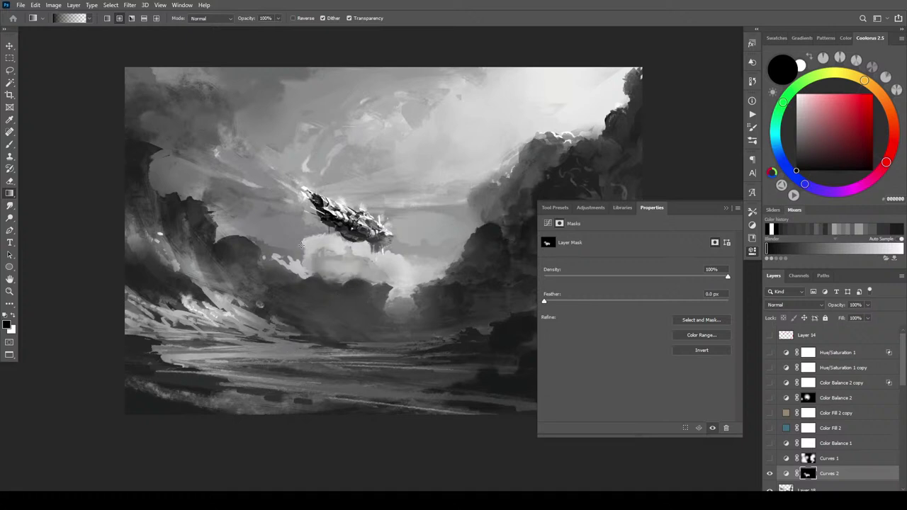
drag(340, 287, 358, 296)
drag(299, 258, 348, 313)
key(ctrl+z)
drag(387, 268, 408, 326)
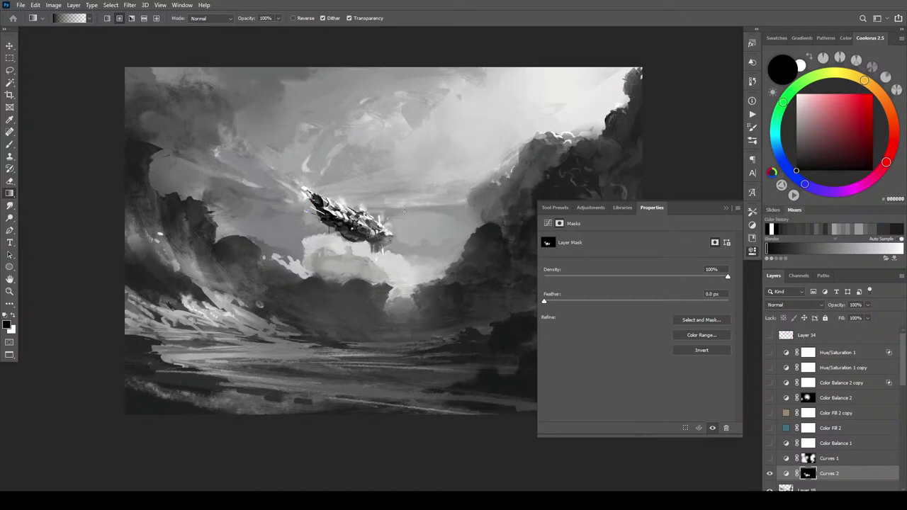
- Lower the Curves 2 opacity to 46% and show the colour adjustment layers from Curves 1 up to Hue/Saturation 1
click(866, 306)
mouse_move(871, 318)
mouse_down()
mouse_move(836, 319)
mouse_move(848, 319)
mouse_up()
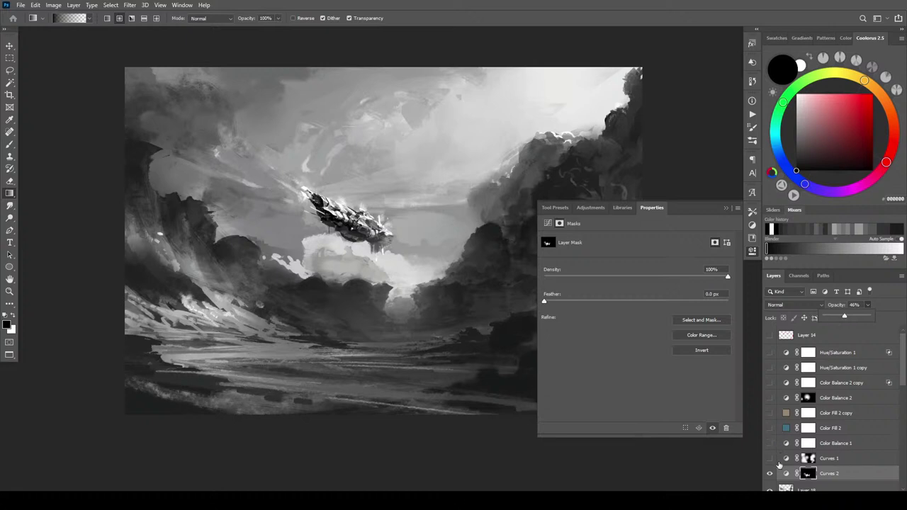
drag(771, 458, 771, 352)
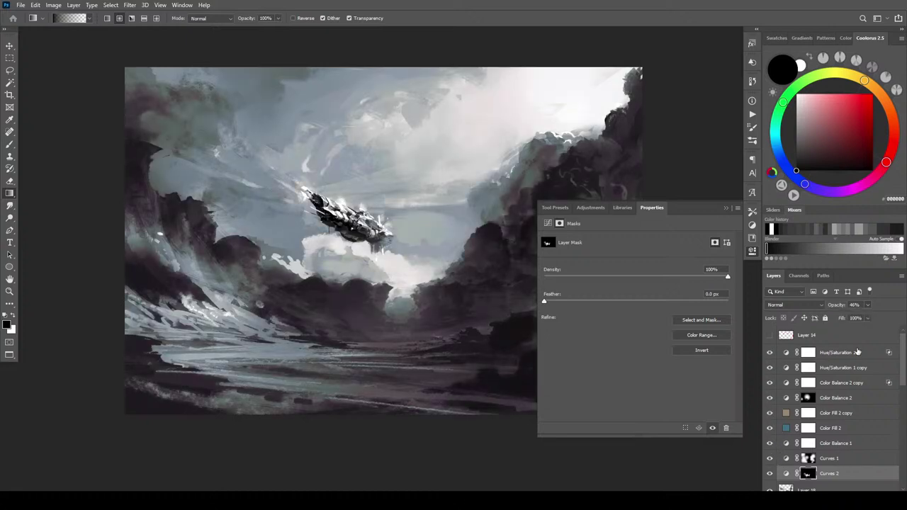
click(752, 251)
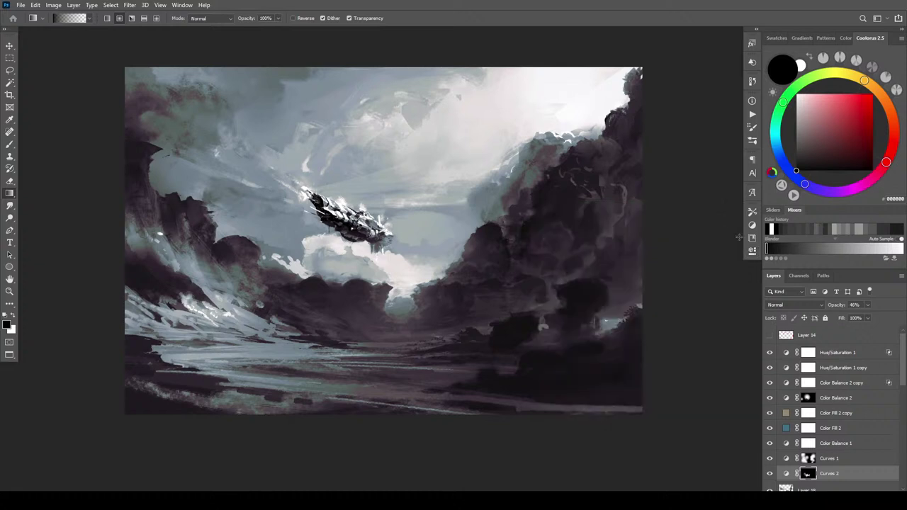
- Compare the coloured painting with Curves 2, Layer 18 and Layer 17 hidden and shown
click(770, 474)
click(769, 474)
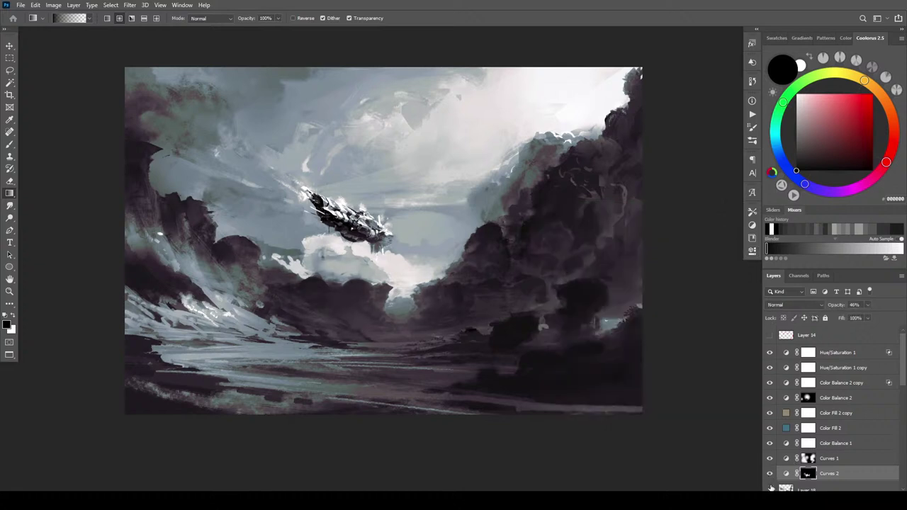
click(770, 473)
drag(901, 382, 902, 397)
click(770, 460)
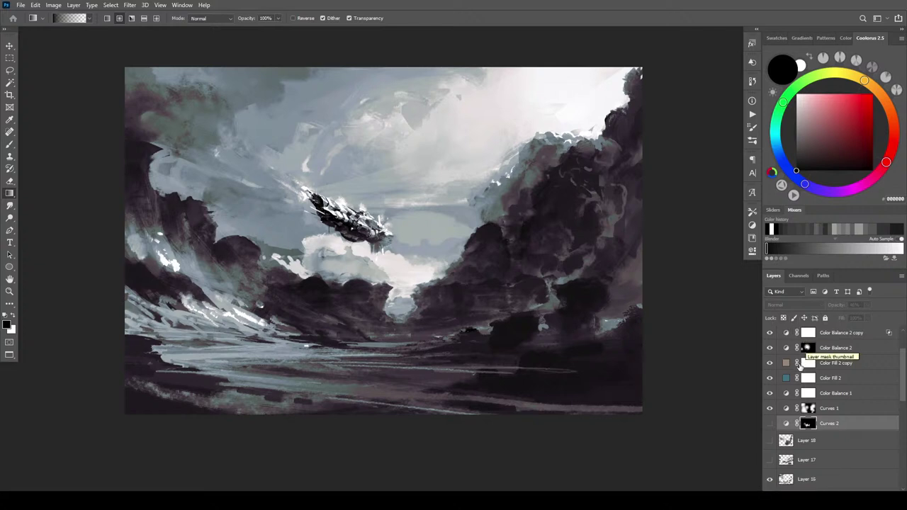
drag(770, 458, 770, 429)
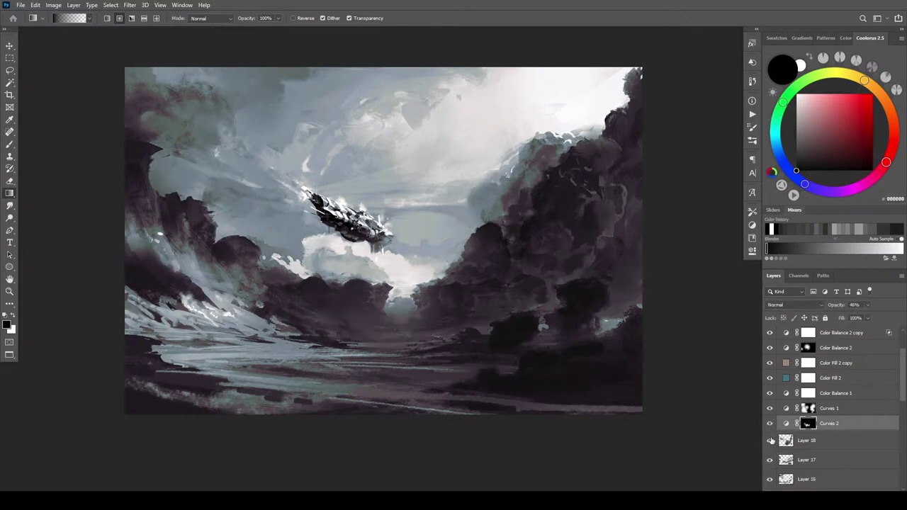
- Set the opacity of Layer 17 to 50%
click(815, 460)
click(869, 305)
drag(866, 316, 845, 319)
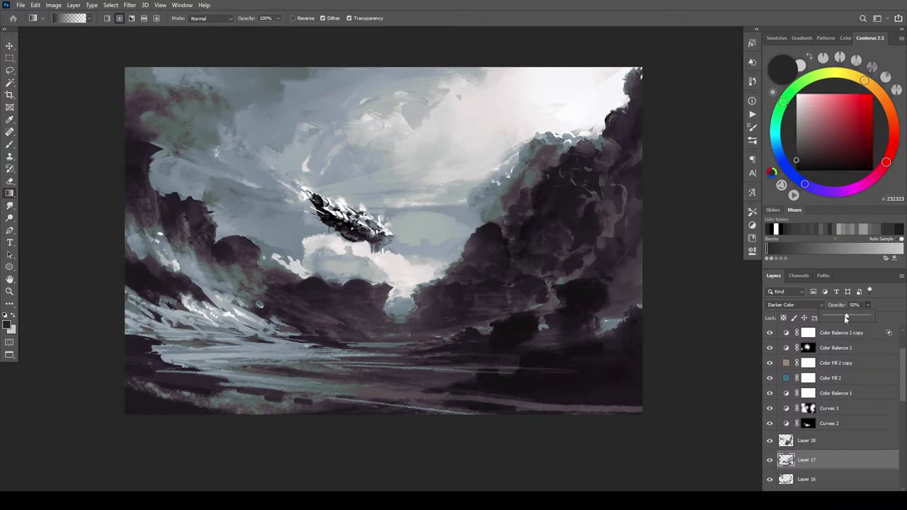
- Compare the painting with and without Layer 18 and Curves 2, and set Layer 18's opacity to 66%
click(770, 441)
click(769, 441)
click(770, 424)
click(769, 427)
click(770, 426)
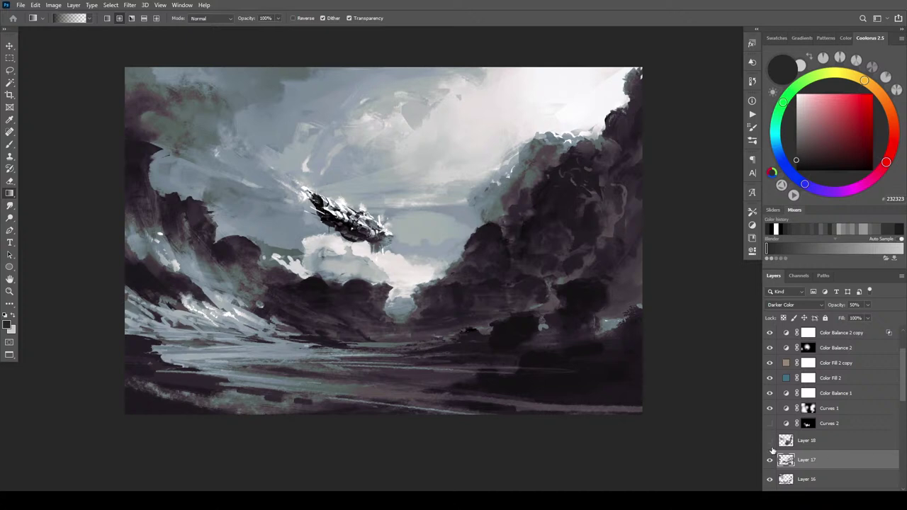
click(770, 426)
click(770, 440)
click(806, 440)
drag(867, 305, 855, 320)
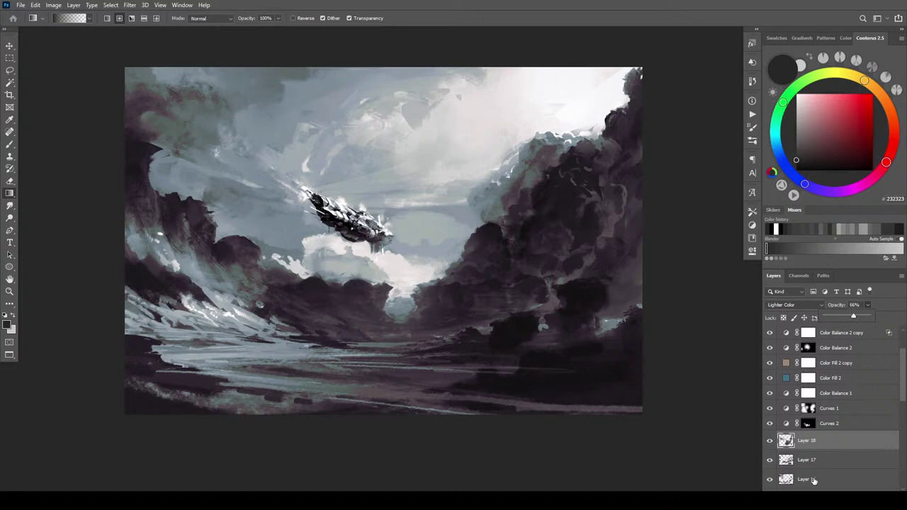
- Compare the painting with and without Curves 2 and Layer 17, and mask out the central part of Layer 17
click(770, 424)
click(769, 424)
click(770, 424)
click(770, 461)
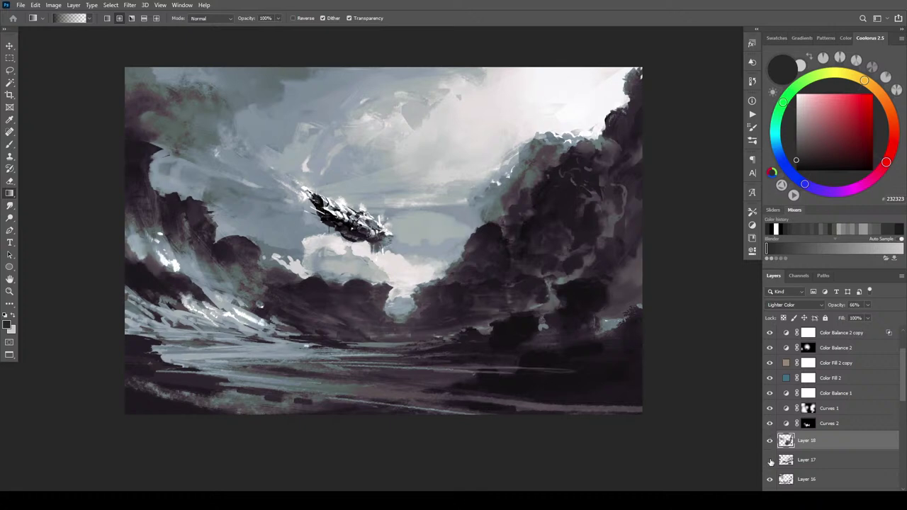
click(770, 461)
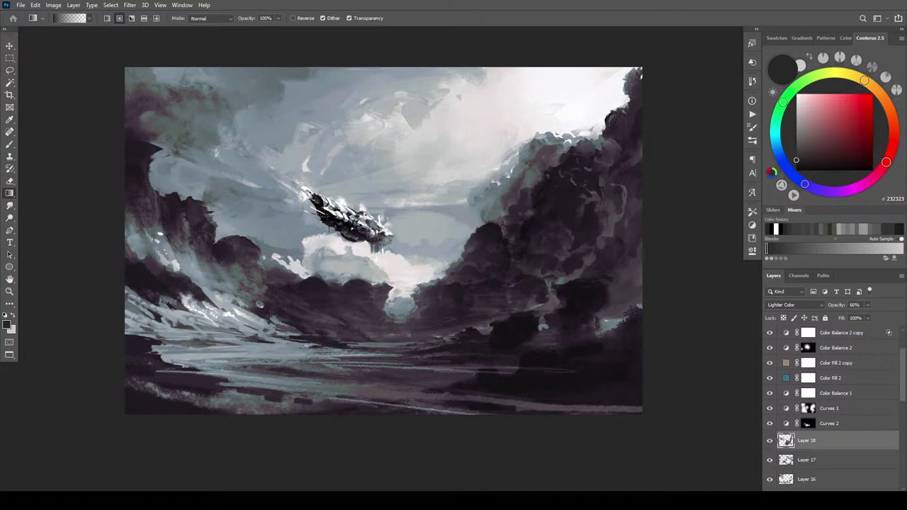
click(788, 460)
click(819, 497)
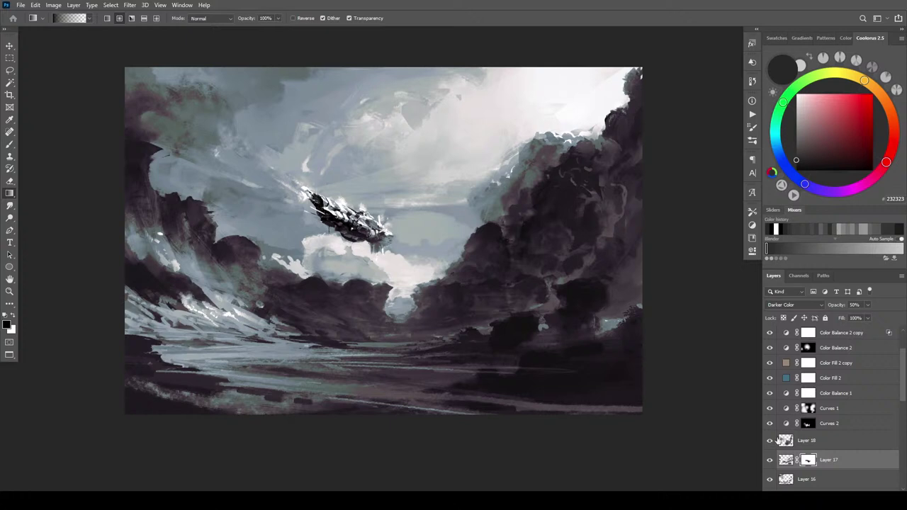
- Compare the painting with Layer 18, Curves 2 and the masked Layer 17 hidden and shown
click(769, 441)
click(769, 441)
click(770, 423)
click(770, 425)
mouse_move(769, 426)
mouse_down()
mouse_move(773, 461)
mouse_move(769, 426)
mouse_up()
click(771, 461)
click(787, 478)
click(820, 496)
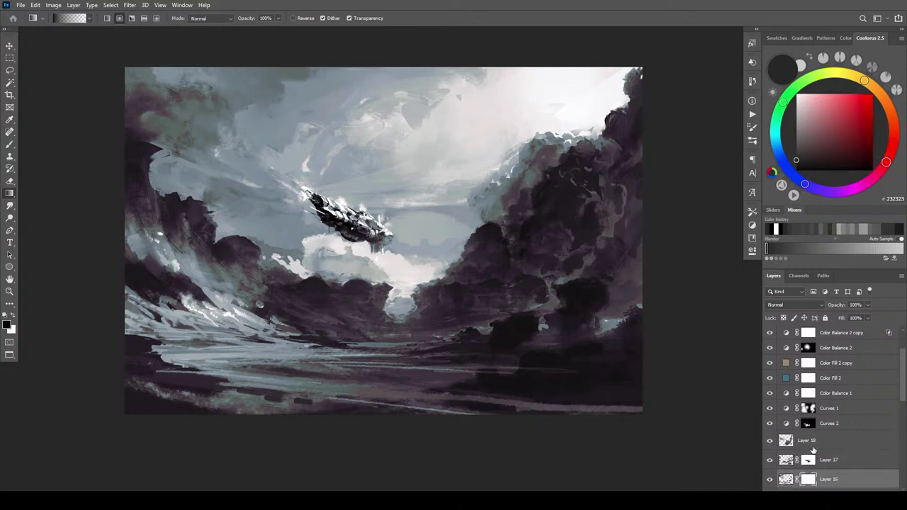
key(ctrl+z)
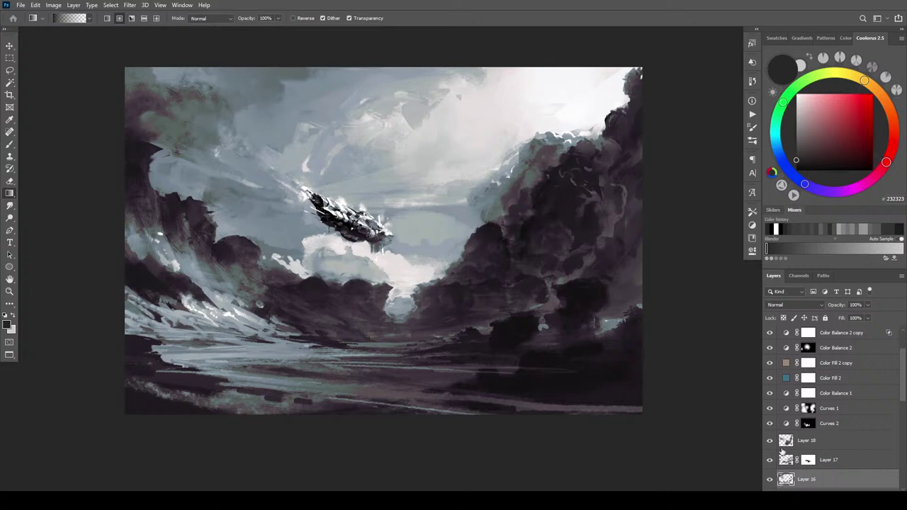
- Compare Layers 18 and 17, and fade Layer 17 over the slope left of the ship with black gradients on its mask
click(770, 440)
click(770, 440)
click(808, 460)
click(768, 460)
click(768, 461)
click(770, 460)
click(770, 460)
drag(180, 255, 279, 320)
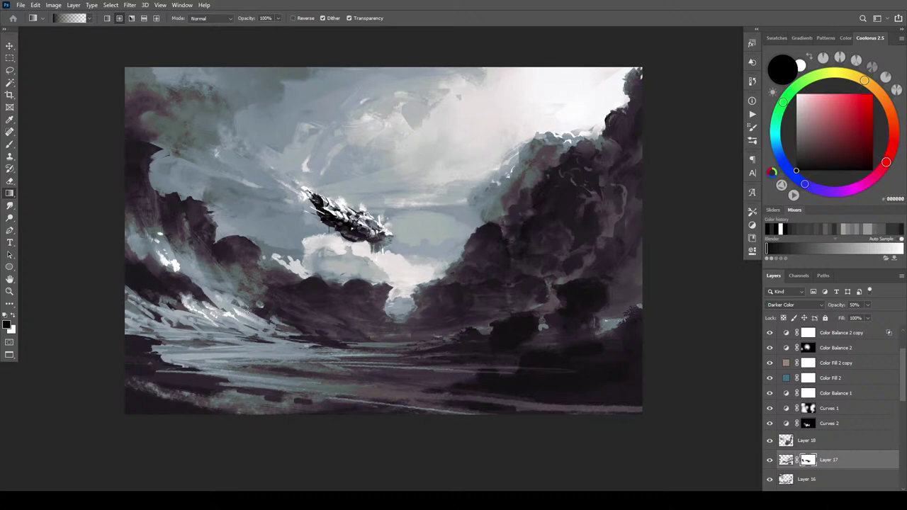
- Examine what Layer 17 contributes by hiding and showing it repeatedly
click(770, 460)
click(769, 460)
click(770, 461)
click(771, 461)
click(771, 461)
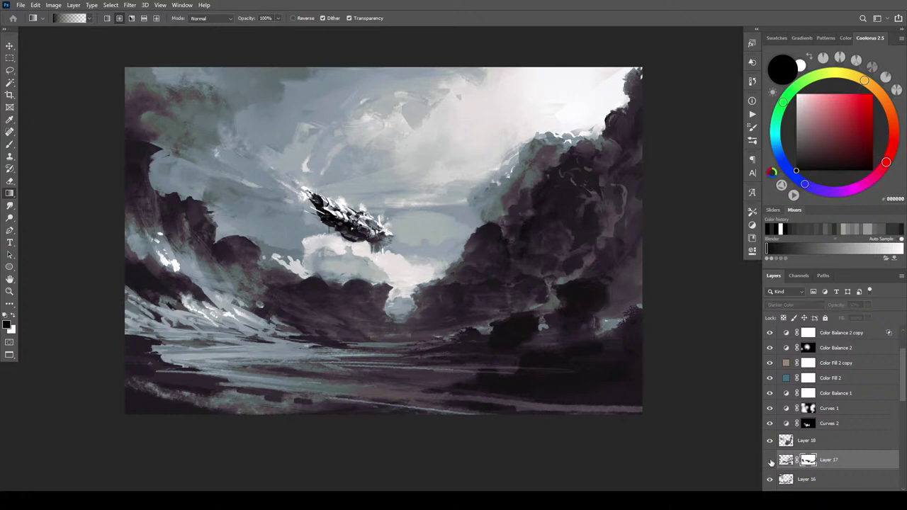
click(770, 461)
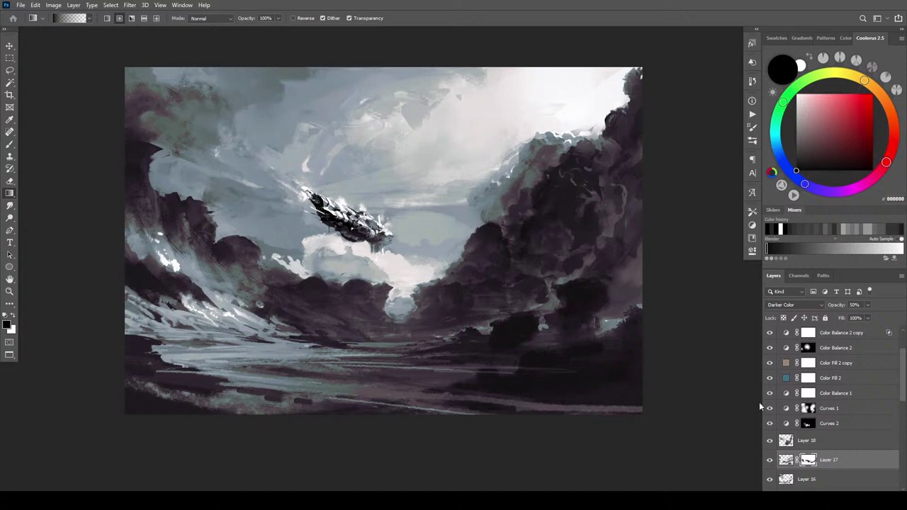
click(770, 460)
click(770, 461)
click(771, 460)
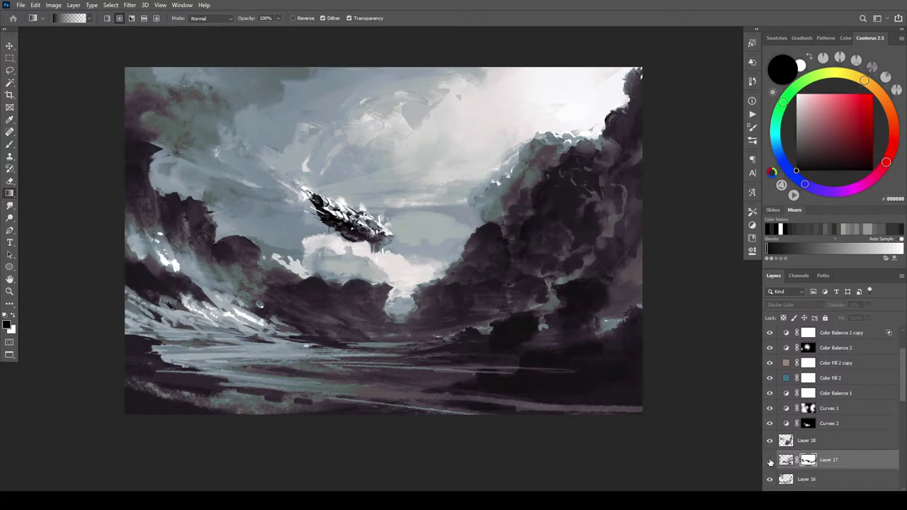
click(771, 460)
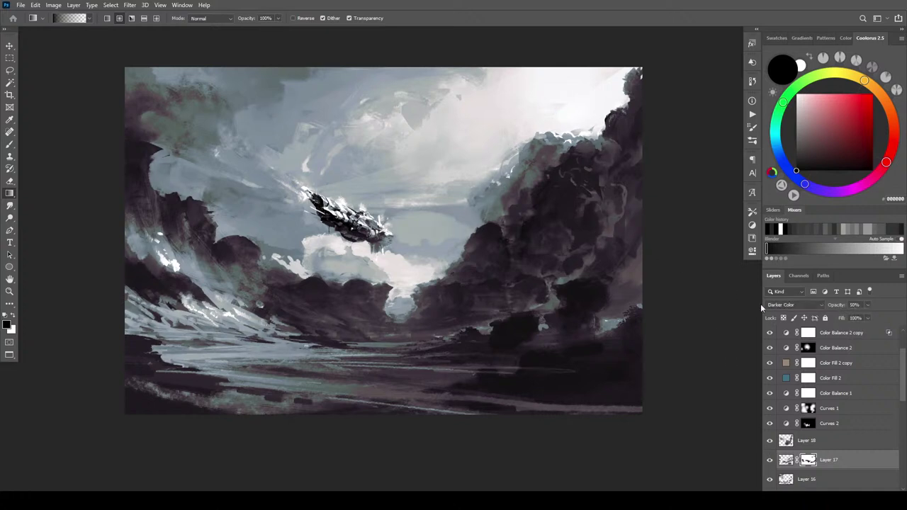
- Recheck Layer 17's effect and fade it further with black gradients on its mask over the clouds left of the ship
click(771, 461)
click(770, 460)
click(770, 461)
click(770, 460)
drag(183, 175, 319, 284)
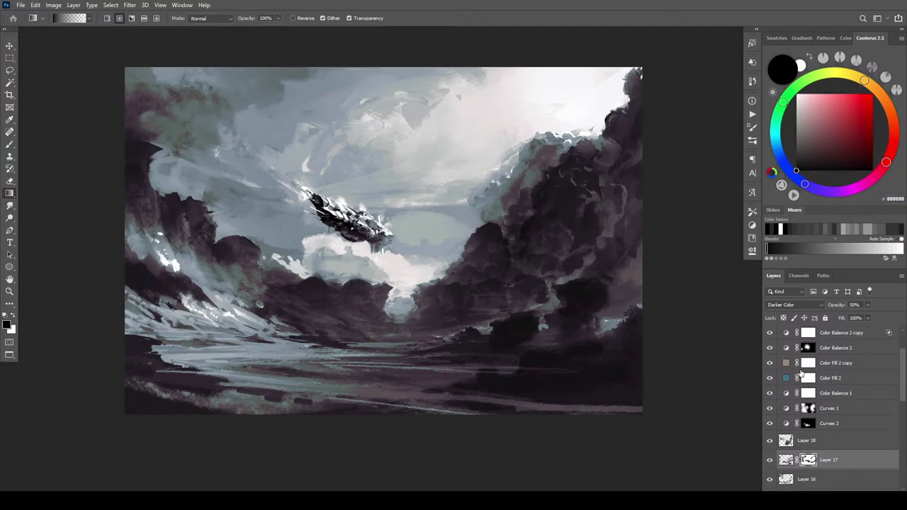
- Compare the painting with Layer 17, Layer 18 and Curves 2 hidden and shown
click(770, 461)
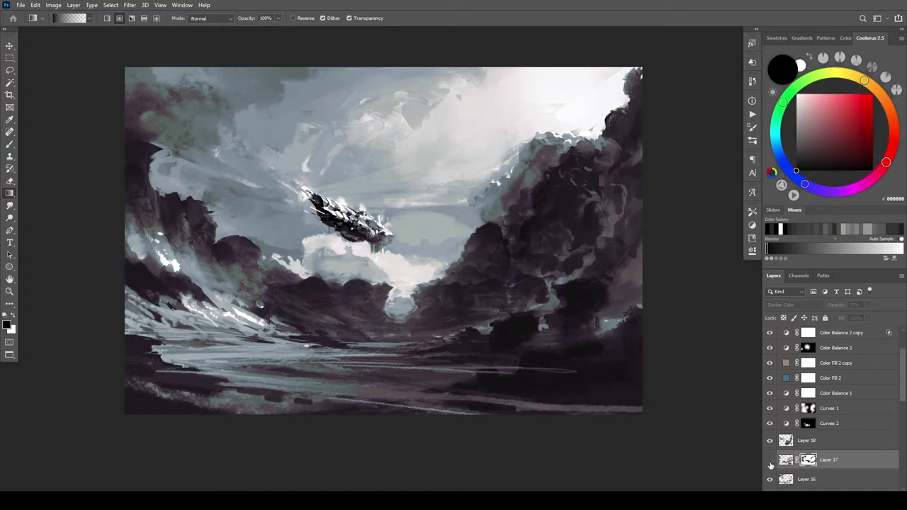
click(770, 461)
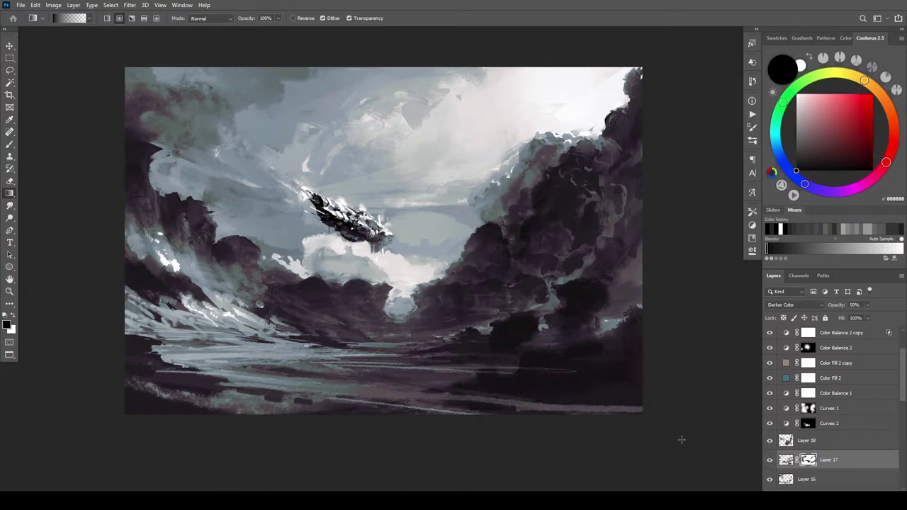
click(769, 461)
click(770, 461)
click(770, 460)
click(771, 461)
shift+click(814, 460)
click(770, 461)
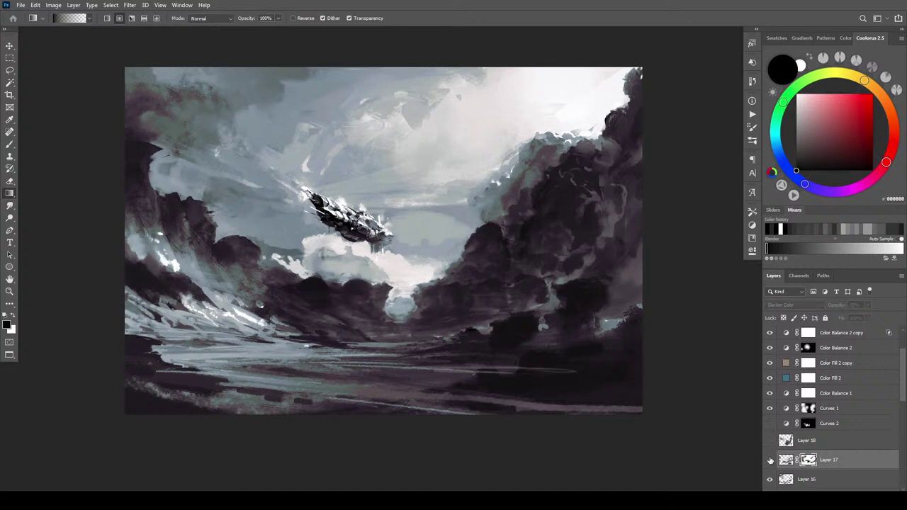
click(770, 436)
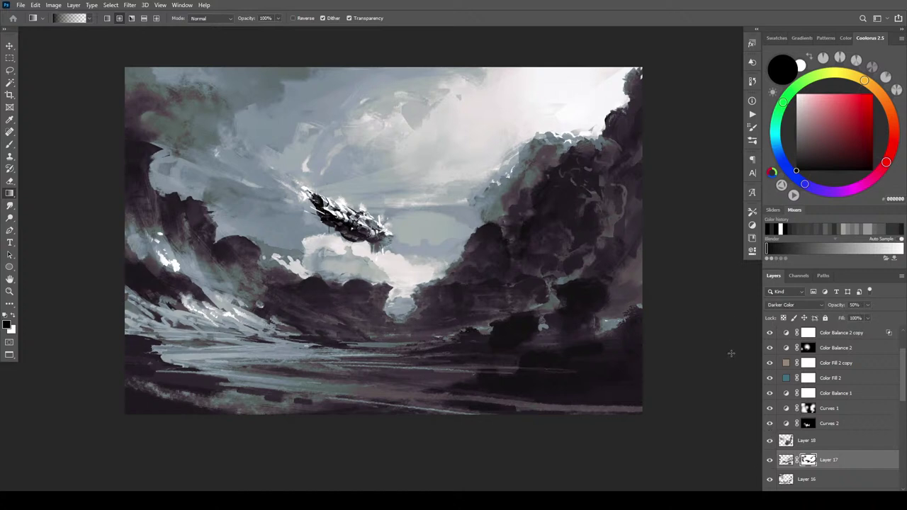
- Check how the whole coloured painting reads at thumbnail size and up close
key(ctrl+minus)
key(ctrl+minus)
key(ctrl+minus)
key(ctrl+minus)
key(ctrl+minus)
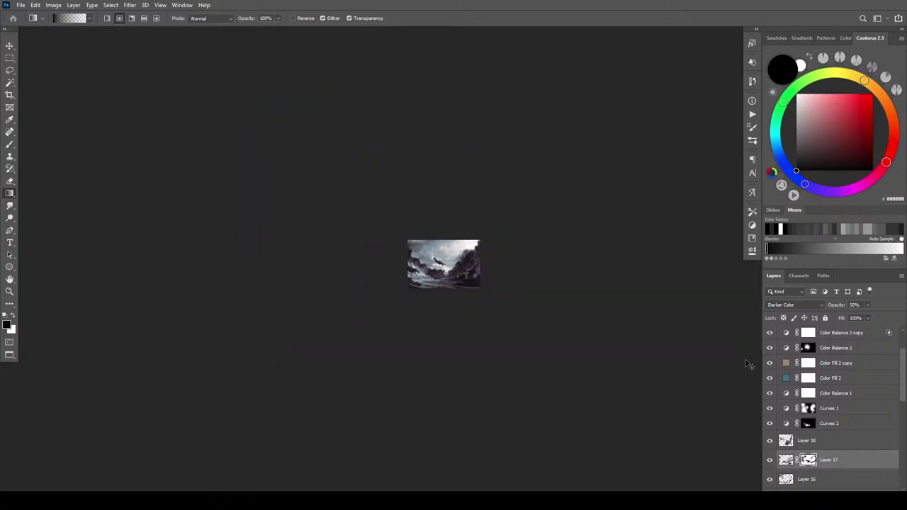
scroll(748, 363, up, 5)
scroll(748, 363, down, 6)
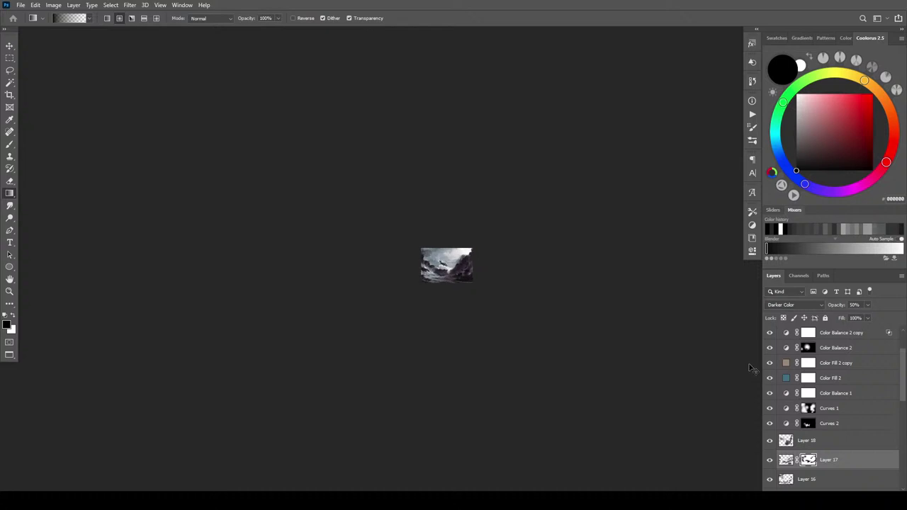
scroll(750, 369, up, 7)
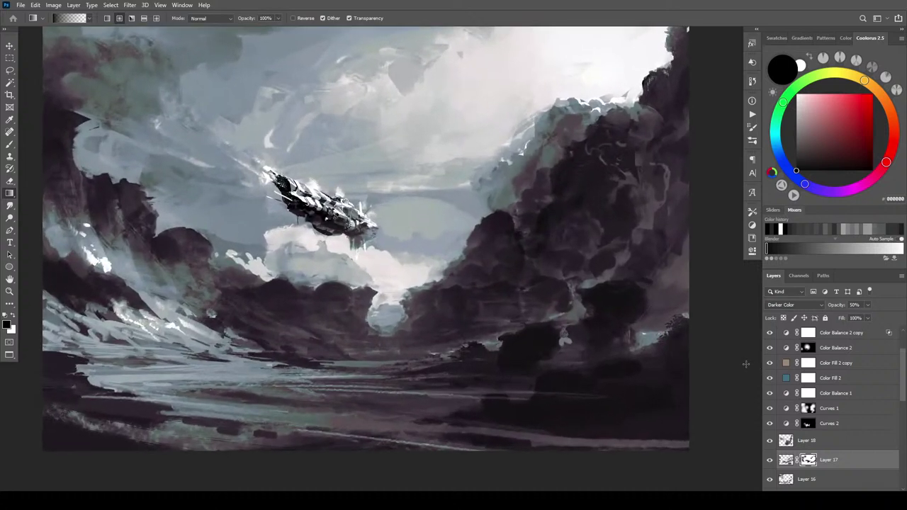
- Set the Curves 2 adjustment's opacity to 100%, check the whole painting, and duplicate the adjustment together with its mask
click(825, 429)
drag(868, 304, 895, 318)
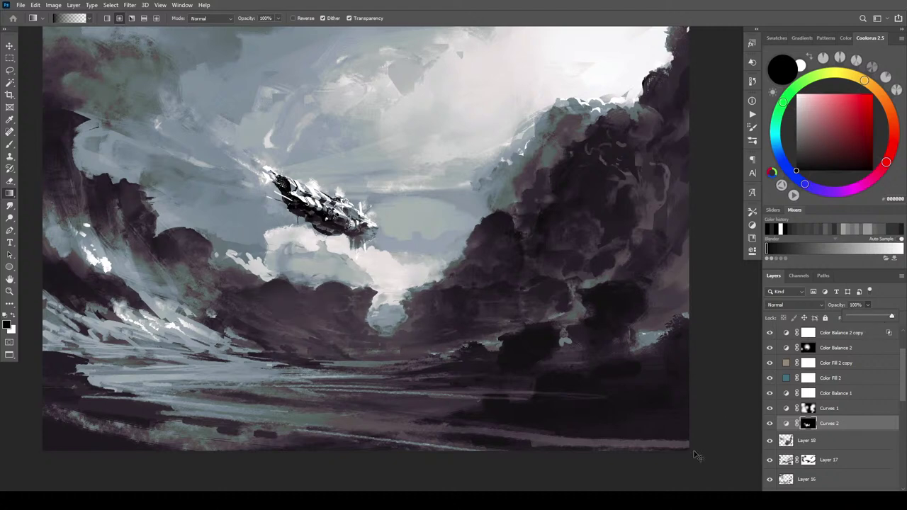
scroll(695, 455, down, 7)
key(ctrl+minus)
key(ctrl+plus)
key(ctrl+plus)
key(ctrl+plus)
key(ctrl+plus)
key(ctrl+plus)
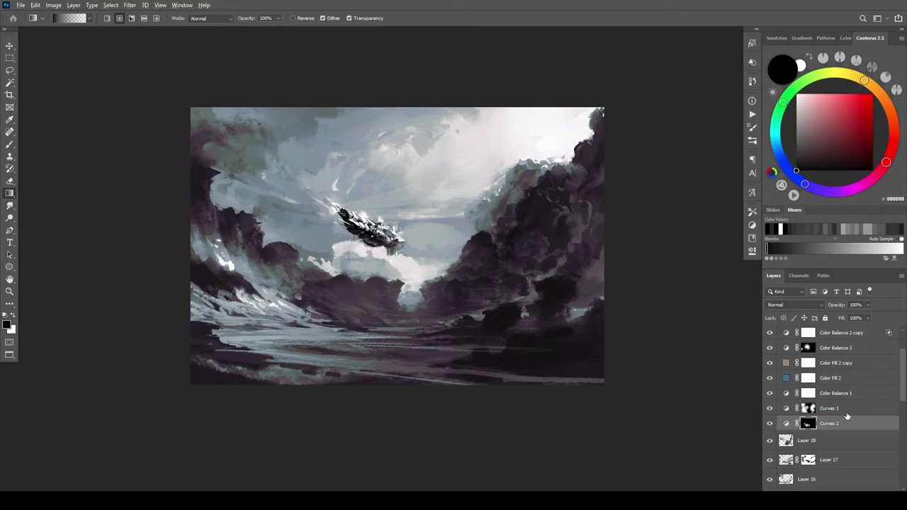
key(ctrl+j)
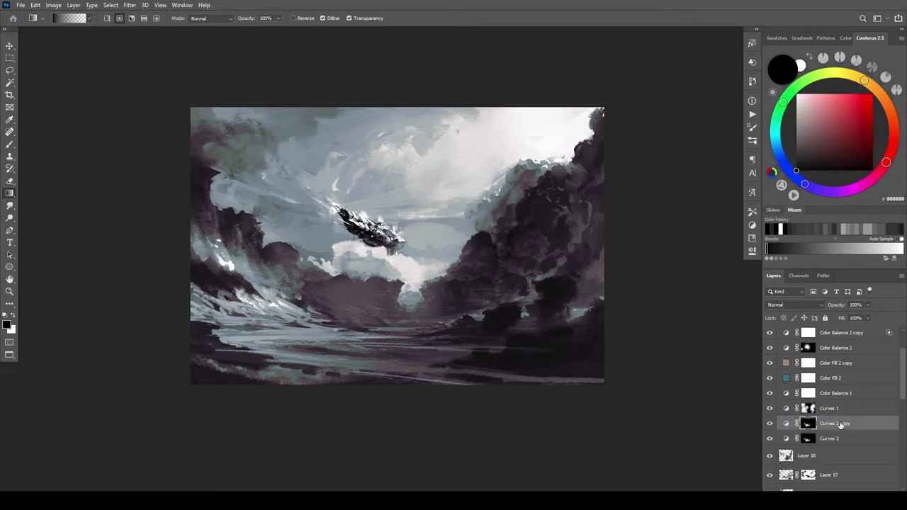
- Reshape the Curves 2 copy curve to lift shadows and midtones, with points at 91/157 and 171/206 and a lowered white end
double_click(786, 425)
click(706, 292)
drag(706, 291, 706, 264)
drag(664, 312, 659, 297)
drag(627, 345, 624, 321)
mouse_move(593, 358)
mouse_down()
mouse_move(586, 345)
mouse_move(585, 358)
mouse_up()
drag(623, 319, 664, 305)
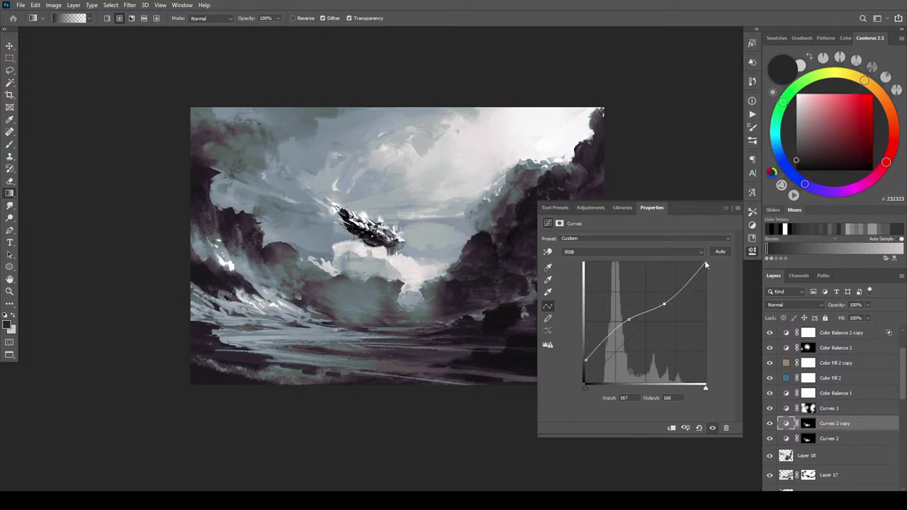
mouse_move(705, 263)
mouse_down()
mouse_move(714, 284)
mouse_move(713, 272)
mouse_up()
drag(664, 304, 666, 284)
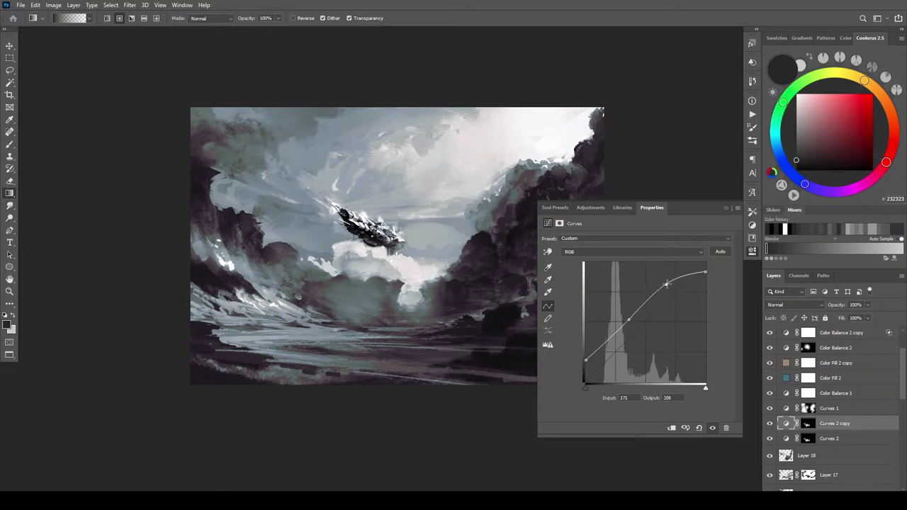
mouse_move(629, 319)
mouse_down()
mouse_move(628, 329)
mouse_move(629, 307)
mouse_up()
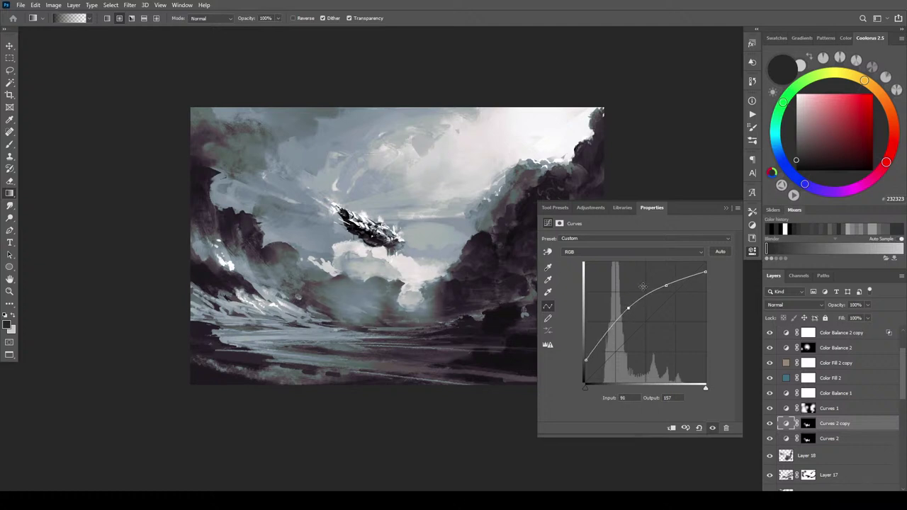
click(725, 208)
- Fade the Curves 2 copy mask with black gradients over the clouds beneath and left of the ship
click(813, 421)
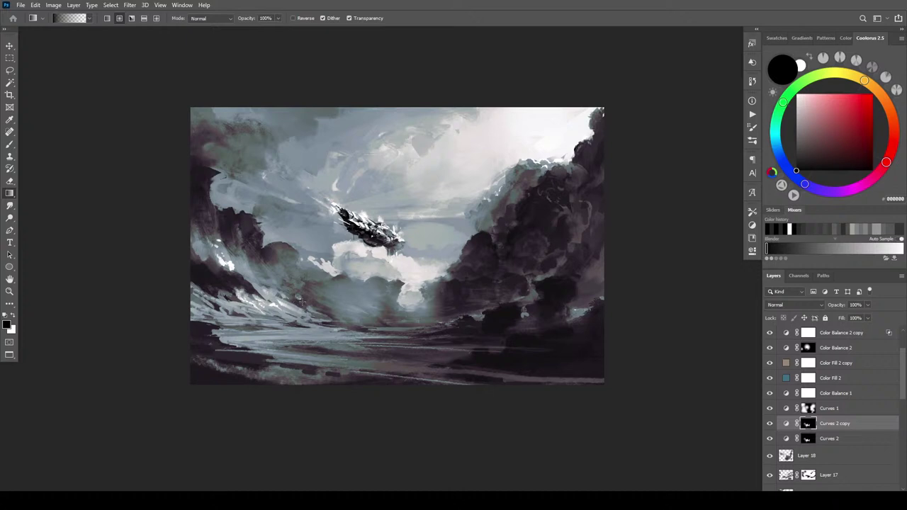
drag(324, 273, 367, 293)
drag(386, 291, 399, 286)
drag(311, 273, 296, 242)
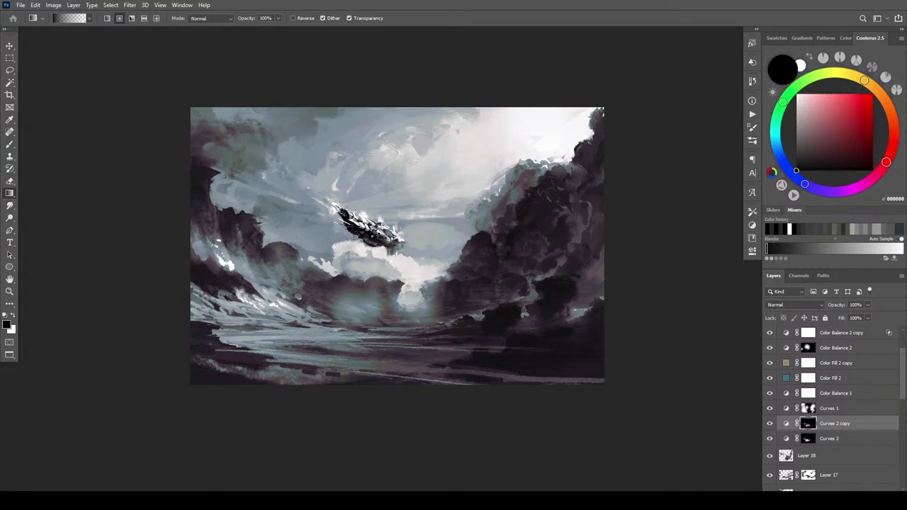
- Brush black into the Curves 2 copy mask along the base of the clouds and the horizon below the ship
key(b)
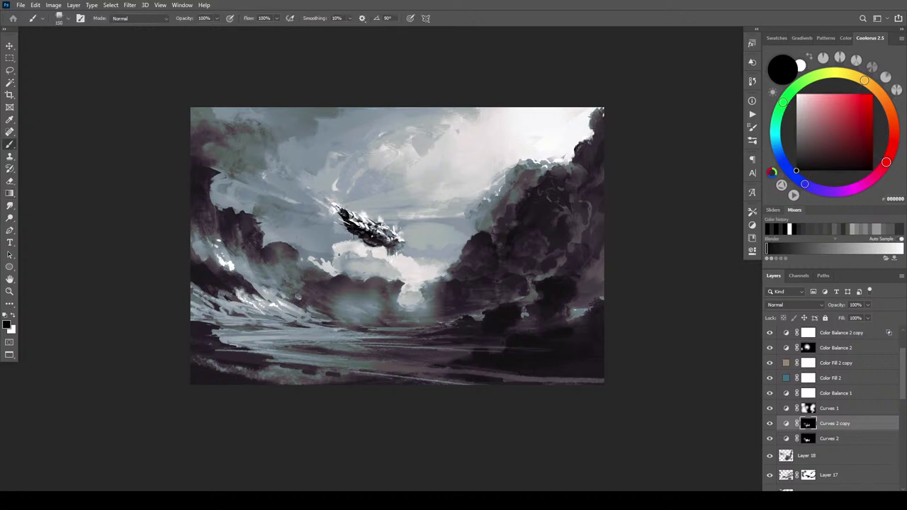
key(])
drag(341, 309, 351, 327)
key(bracketleft)
key(bracketleft)
key(bracketleft)
key(bracketleft)
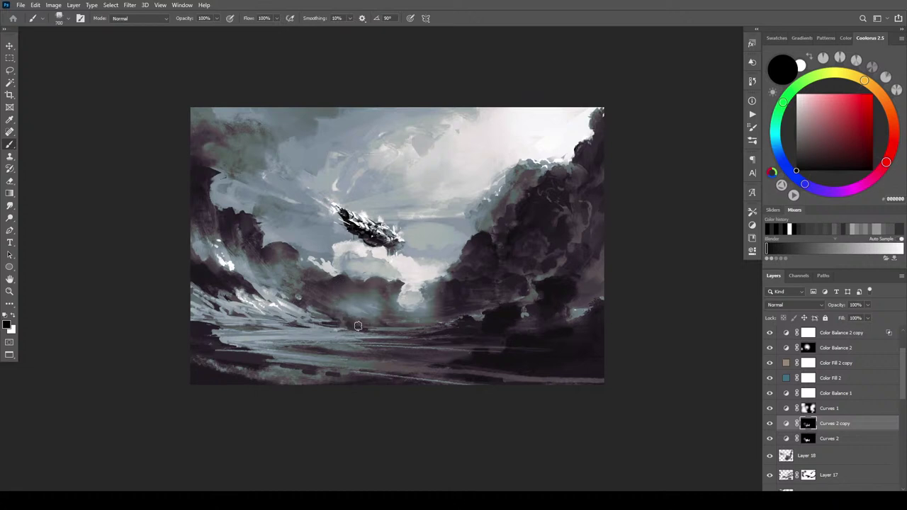
drag(457, 331, 430, 311)
- Paint white on the Curves 2 copy mask along the inner edge of the right cloud bank with a 1200 px brush
key(bracketright)
key(bracketright)
key(bracketright)
key(bracketright)
key(bracketright)
key(bracketright)
key(bracketright)
key(bracketright)
key(bracketright)
key(bracketright)
key(bracketright)
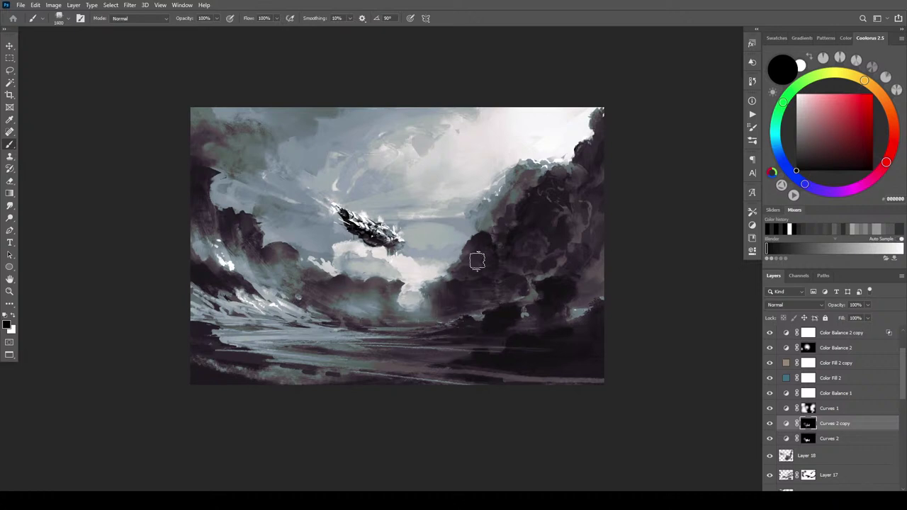
key(x)
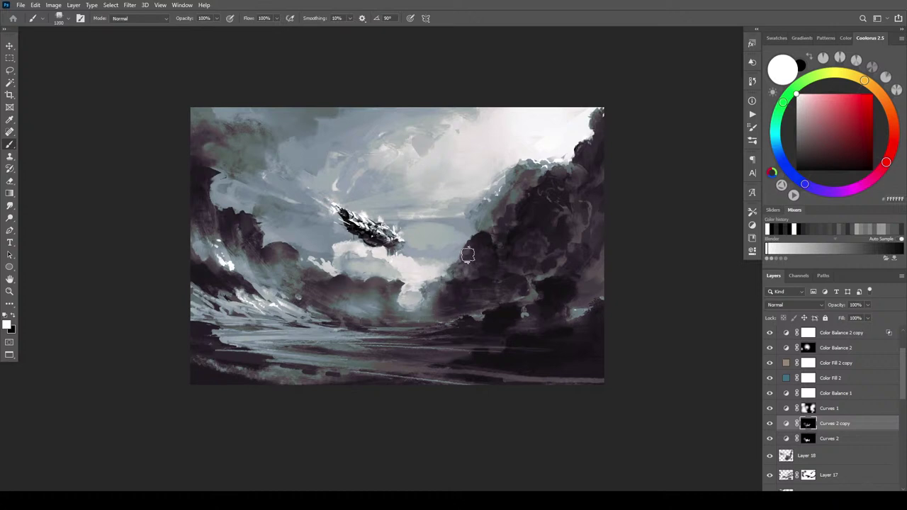
mouse_move(475, 241)
mouse_down()
mouse_move(468, 256)
mouse_move(479, 261)
mouse_move(455, 271)
mouse_up()
scroll(503, 280, down, 4)
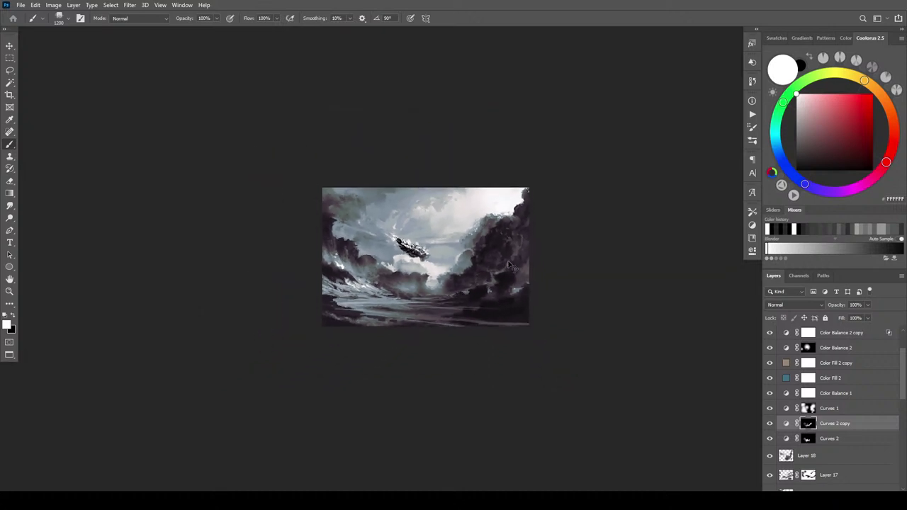
- Paint white haze into the mask over the low clouds around the horizon opening, using a smaller brush
scroll(489, 281, up, 2)
key(bracketleft)
key(bracketleft)
key(bracketleft)
key(bracketleft)
key(bracketleft)
key(bracketleft)
key(bracketleft)
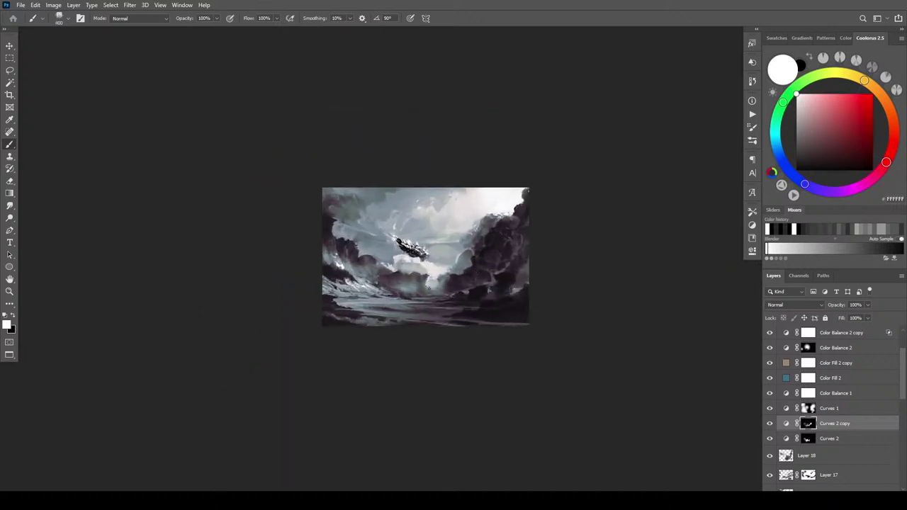
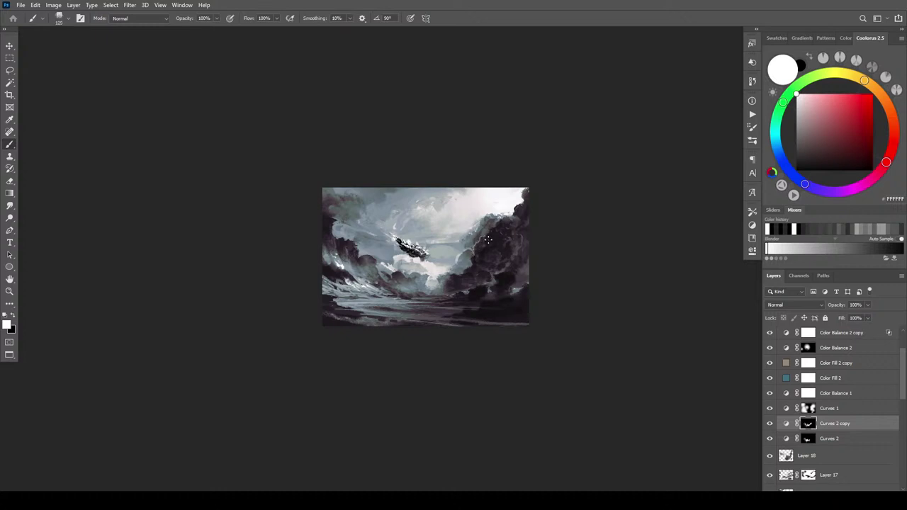
- Paint white over the large right cloud bank on the Curves 2 copy mask, enlarging the brush to 1200 px
key(bracketright)
key(bracketright)
key(bracketright)
key(bracketright)
key(bracketright)
key(bracketright)
key(bracketright)
key(bracketright)
key(bracketright)
key(bracketright)
key(bracketright)
key(bracketright)
mouse_move(489, 246)
mouse_down()
mouse_move(506, 227)
mouse_move(493, 253)
mouse_move(504, 241)
mouse_move(501, 234)
mouse_move(466, 276)
mouse_move(480, 246)
mouse_move(470, 278)
mouse_move(453, 285)
mouse_move(516, 272)
mouse_move(506, 262)
mouse_move(452, 288)
mouse_move(480, 278)
mouse_move(490, 259)
mouse_move(469, 260)
mouse_move(447, 286)
mouse_move(484, 284)
mouse_move(512, 228)
mouse_move(513, 266)
mouse_move(481, 276)
mouse_move(485, 253)
mouse_move(422, 292)
mouse_up()
key(bracketright)
key(bracketright)
key(bracketright)
key(bracketright)
key(bracketright)
key(bracketright)
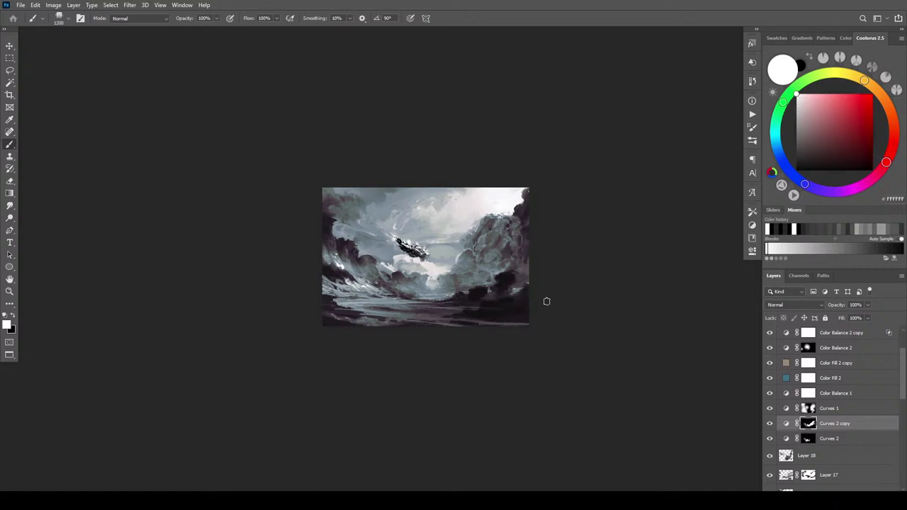
- Compare the hazed clouds with an earlier history state at thumbnail size and return to the latest brush stroke
key(ctrl+minus)
key(ctrl+minus)
key(ctrl+minus)
scroll(492, 423, down, 3)
scroll(494, 424, up, 1)
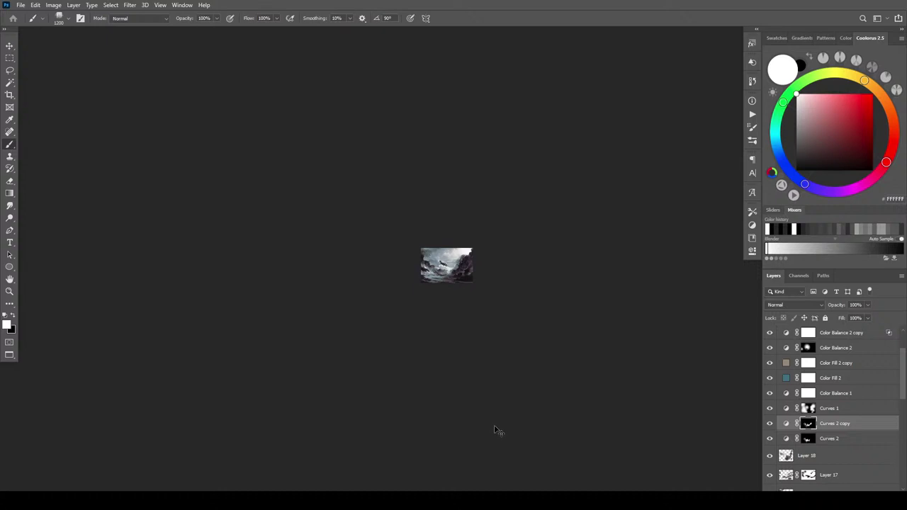
click(753, 82)
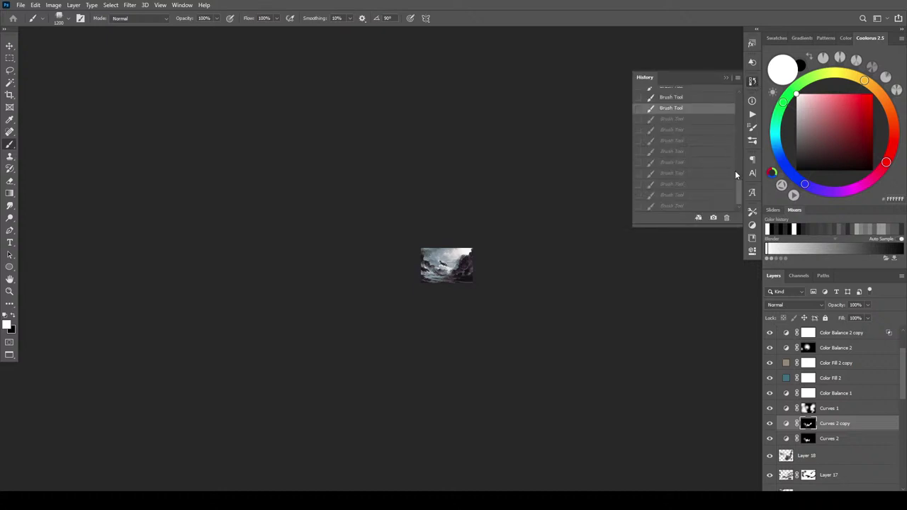
click(638, 107)
click(699, 206)
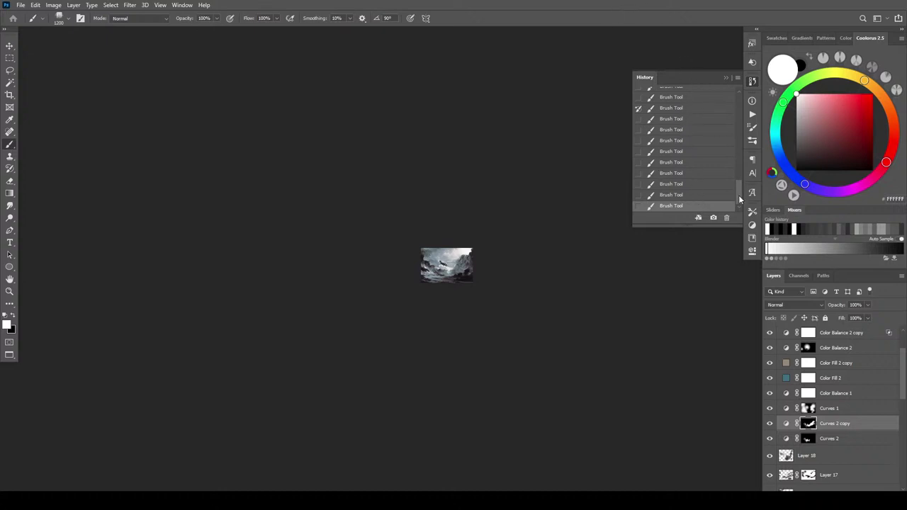
- Lighten the lower landscape right of the horizon opening with a white gradient on the Curves 2 copy mask
key(ctrl+plus)
key(ctrl+plus)
key(ctrl+plus)
key(ctrl+plus)
key(ctrl+plus)
key(ctrl+plus)
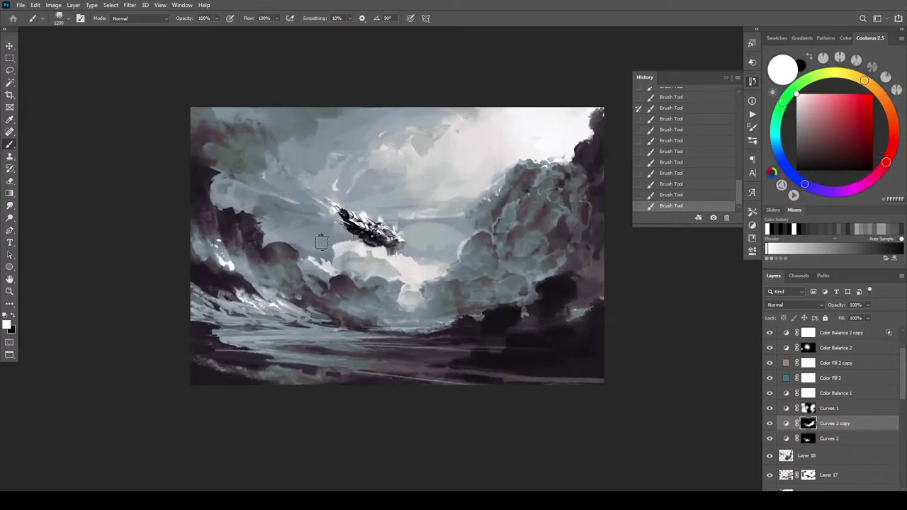
key(g)
drag(488, 328, 499, 391)
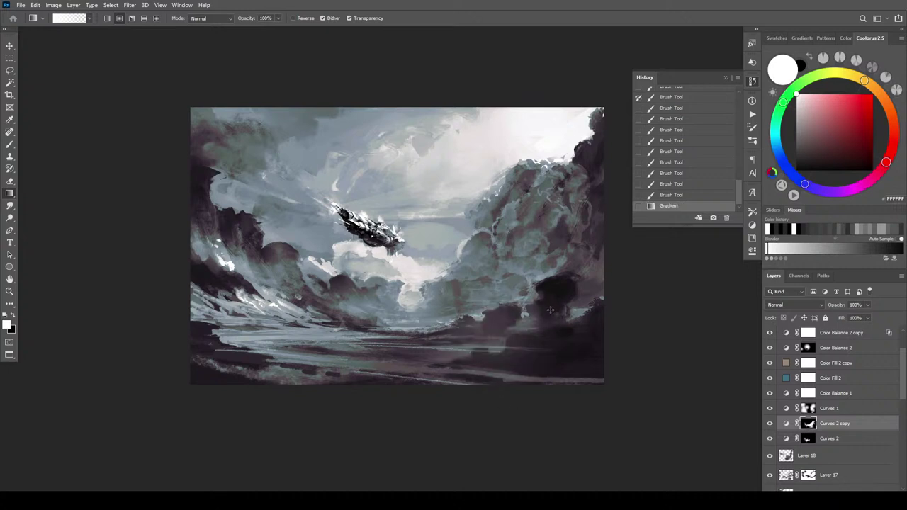
- Add another white mask gradient over the dark hills below the right cloud bank and judge it at thumbnail size
key(ctrl+minus)
key(ctrl+minus)
key(ctrl+minus)
key(ctrl+minus)
key(ctrl+minus)
key(ctrl+minus)
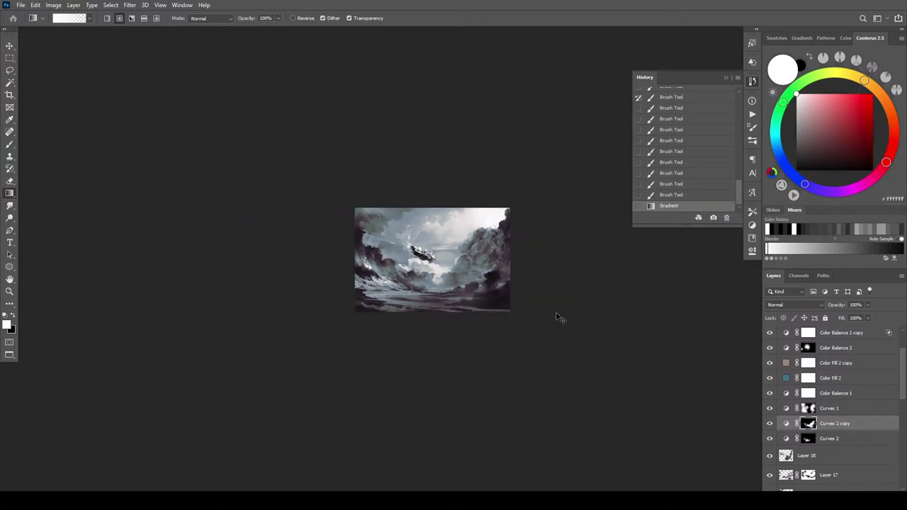
key(ctrl+plus)
key(ctrl+plus)
drag(480, 270, 481, 307)
key(ctrl+minus)
key(ctrl+minus)
key(ctrl+minus)
key(ctrl+minus)
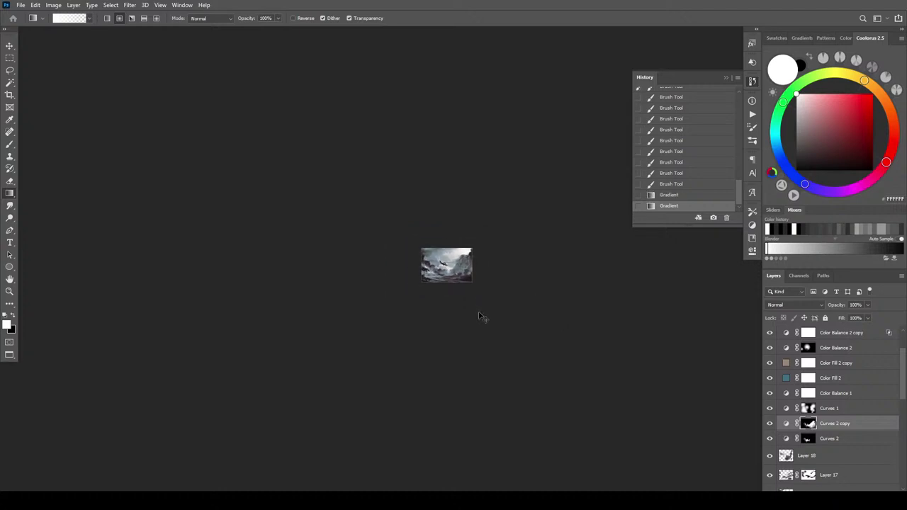
- Brighten the low clouds left of the horizon opening with a white gradient on the Curves 2 copy mask
key(ctrl+plus)
key(ctrl+plus)
key(ctrl+plus)
key(ctrl+plus)
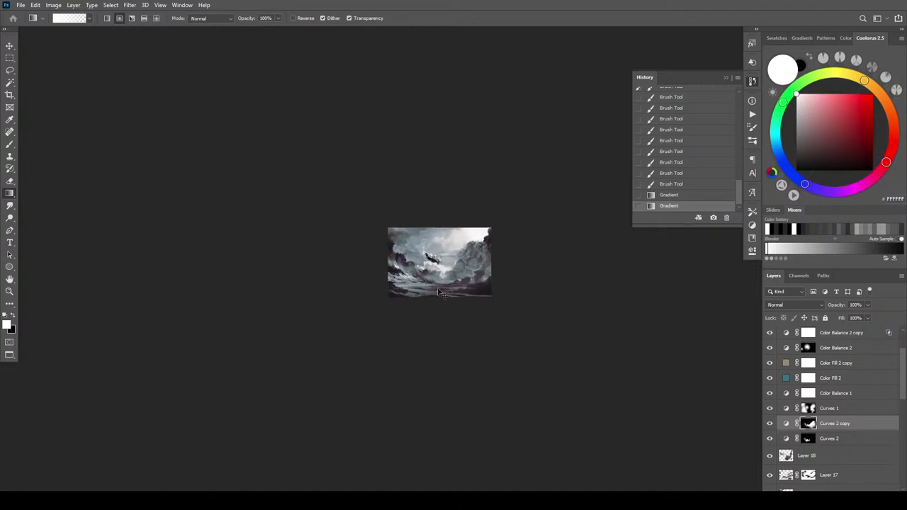
key(ctrl+plus)
key(ctrl+plus)
drag(393, 273, 413, 290)
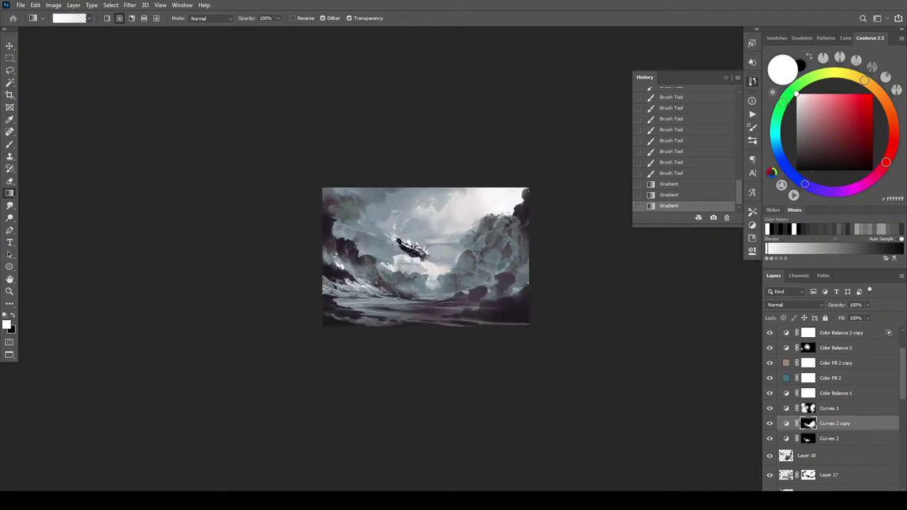
- Extend the haze over the cliffs left of the ship with white gradients on the Curves 2 copy mask
key(ctrl+minus)
key(ctrl+minus)
key(ctrl+minus)
key(ctrl+minus)
key(ctrl+plus)
key(ctrl+plus)
key(ctrl+plus)
key(ctrl+plus)
key(ctrl+plus)
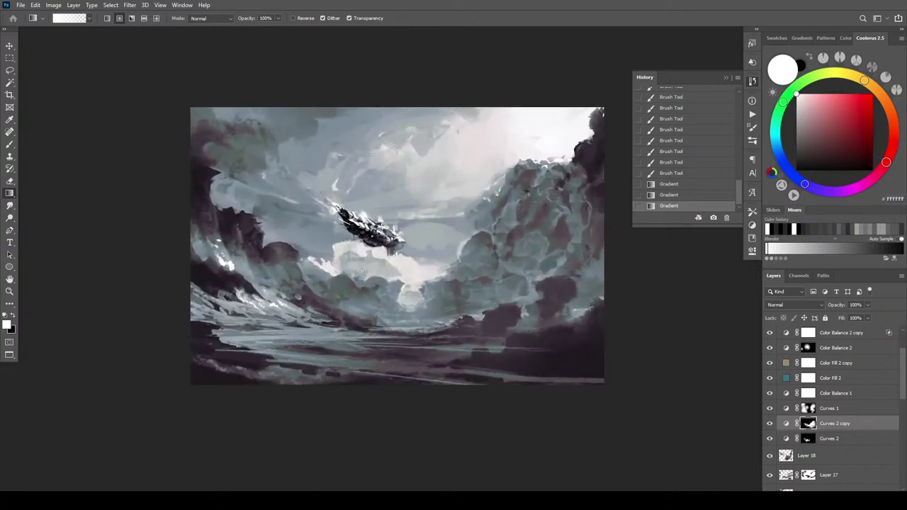
drag(276, 226, 248, 212)
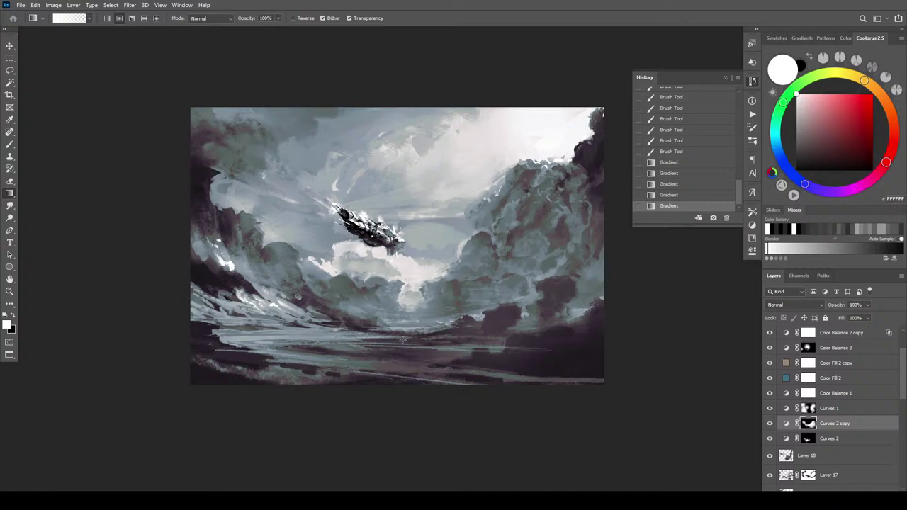
- Recheck the overall read at thumbnail size and add a white mask gradient over the dark hills at the lower right
key(ctrl+minus)
key(ctrl+minus)
key(ctrl+minus)
key(ctrl+minus)
key(ctrl+minus)
key(ctrl+plus)
key(ctrl+plus)
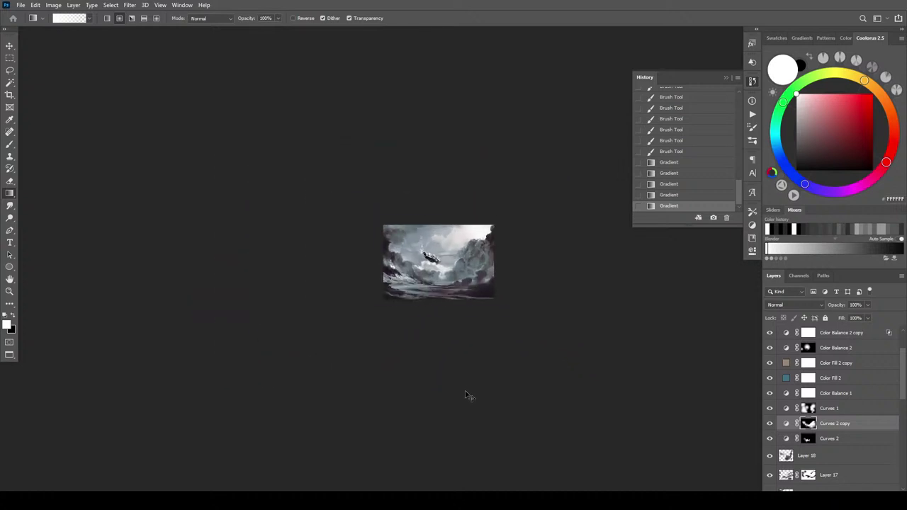
key(ctrl+plus)
key(ctrl+plus)
key(ctrl+plus)
key(ctrl+plus)
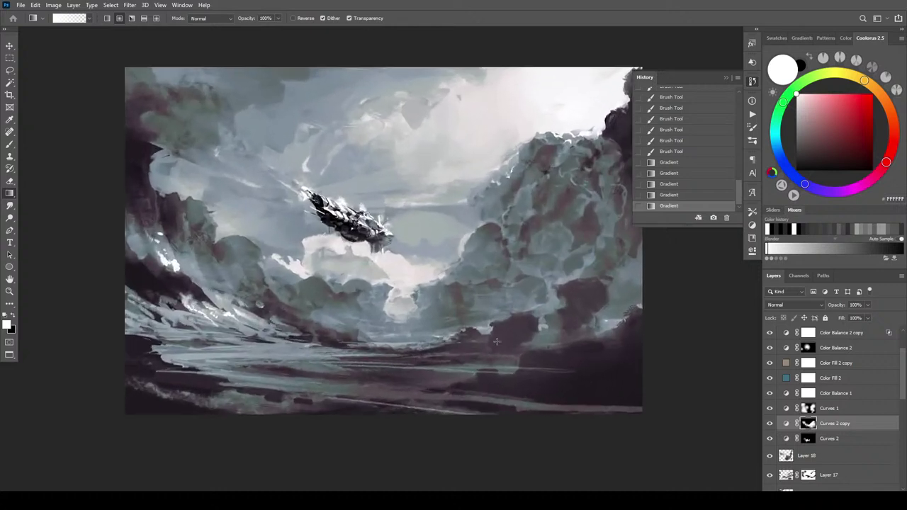
drag(499, 341, 554, 313)
- Lower the Curves 2 copy layer's opacity to 54%, judge it at thumbnail size, and refine it to 59%
click(753, 80)
click(867, 306)
drag(869, 319, 851, 318)
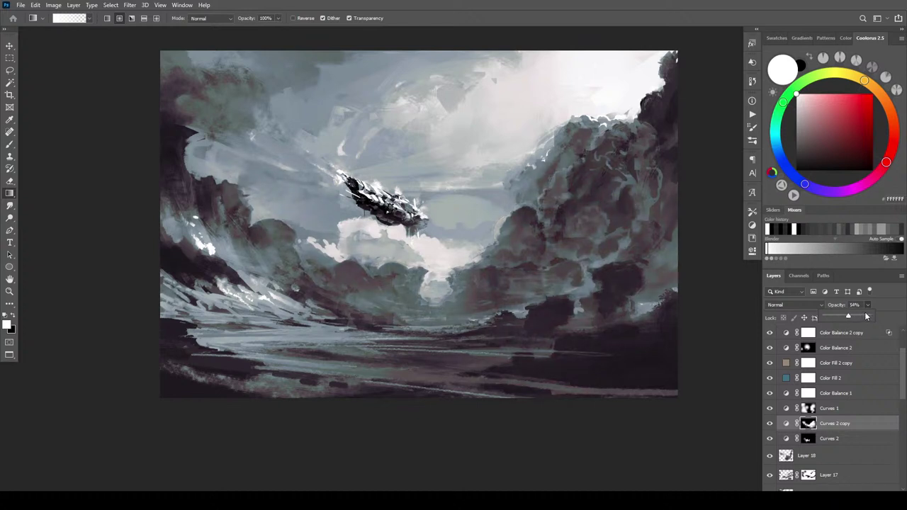
key(ctrl+minus)
key(ctrl+minus)
key(ctrl+minus)
key(ctrl+minus)
key(ctrl+minus)
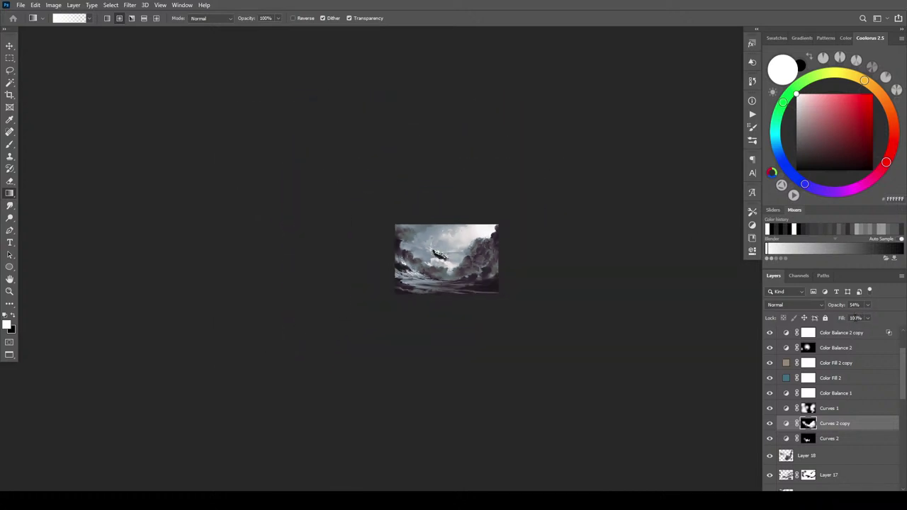
click(869, 304)
drag(898, 317, 873, 318)
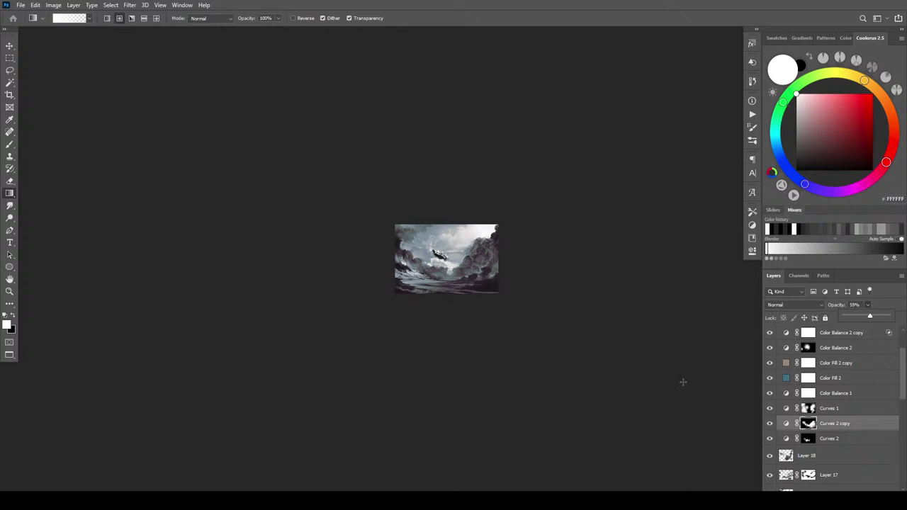
- Duplicate the Curves 2 copy adjustment directly beneath itself and hide the original copy
click(846, 424)
alt+drag(846, 426, 843, 433)
click(770, 424)
- Test the new Curves duplicate between full and zero opacity and set it to 47%
mouse_move(868, 317)
mouse_down()
mouse_move(884, 319)
mouse_move(876, 319)
mouse_up()
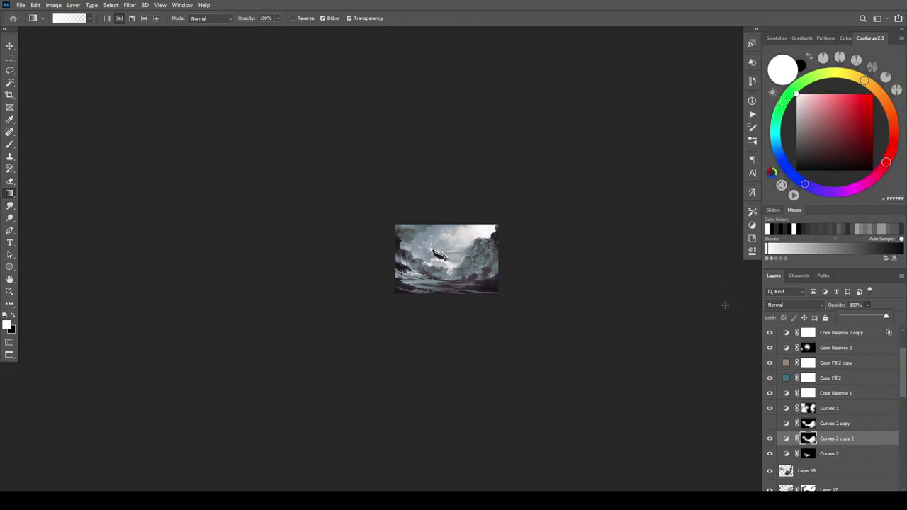
drag(887, 317, 846, 317)
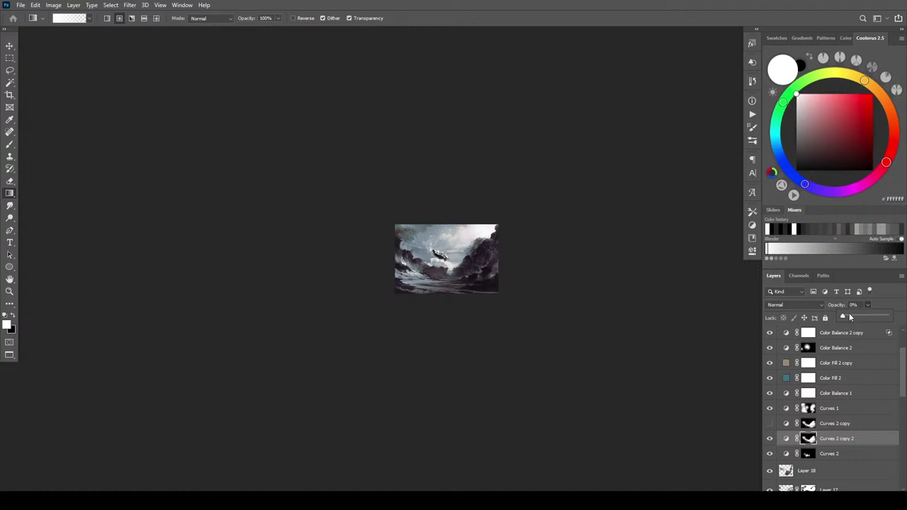
drag(848, 318, 867, 323)
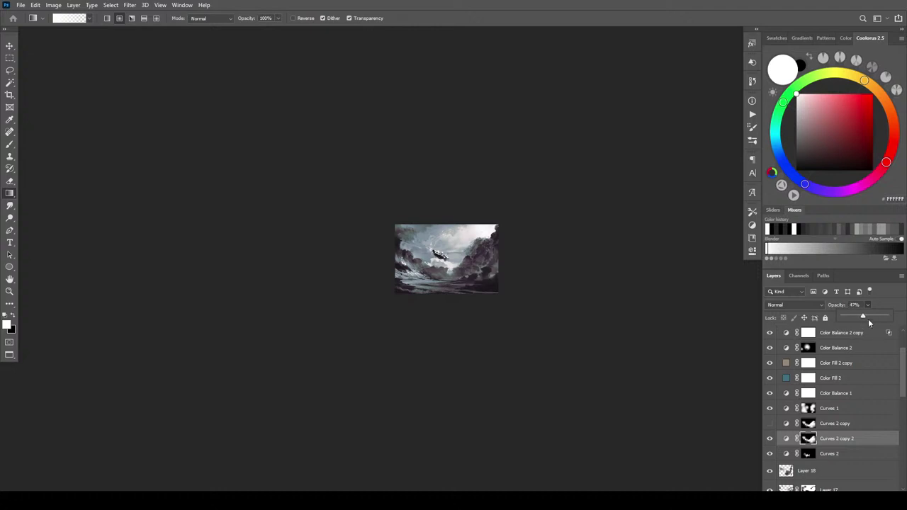
- Compare Curves 2 copy and Curves 2 copy 2 individually by switching their visibility, and leave both showing together
click(769, 438)
click(769, 423)
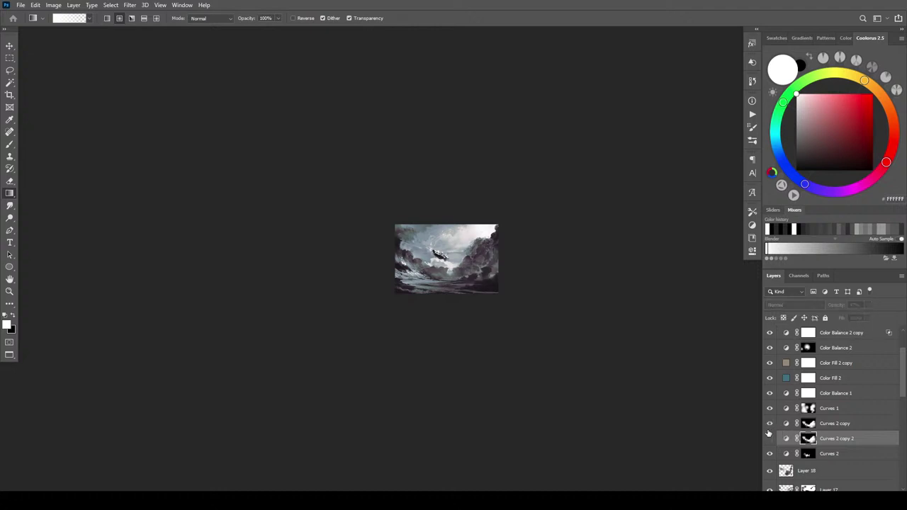
click(823, 425)
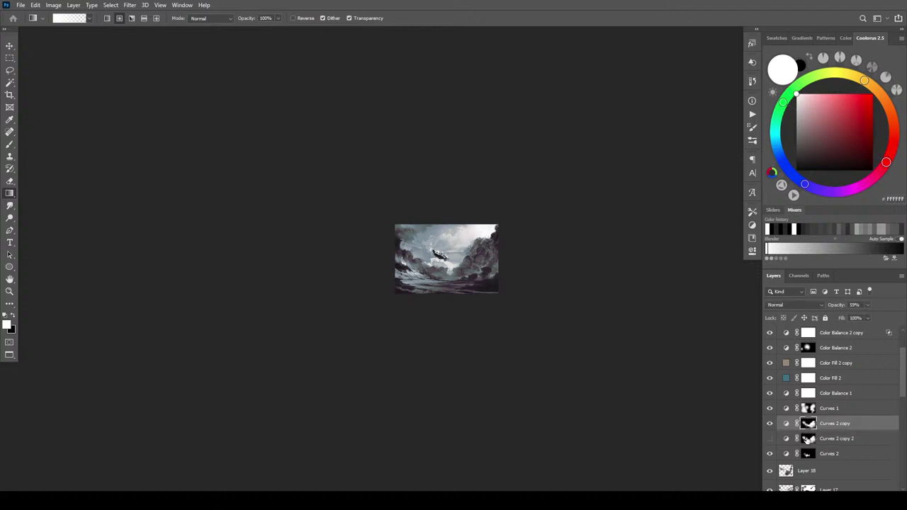
click(770, 423)
click(770, 438)
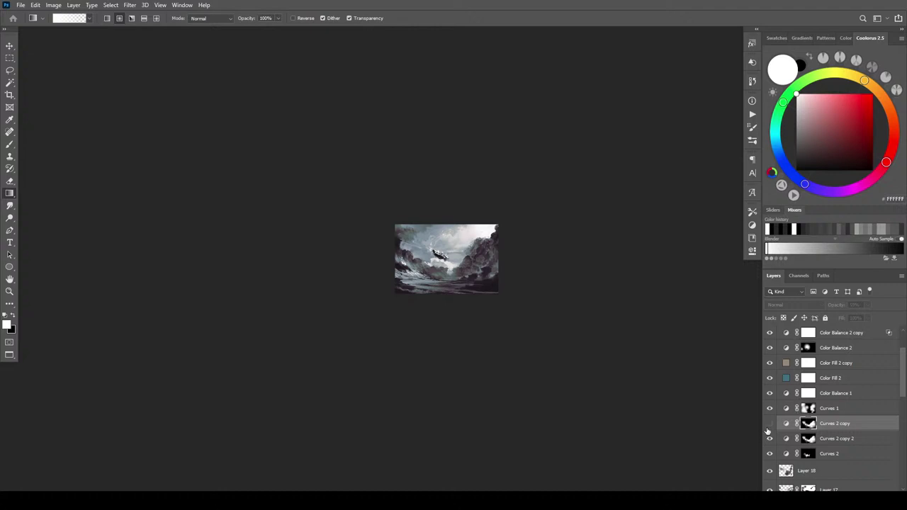
click(769, 423)
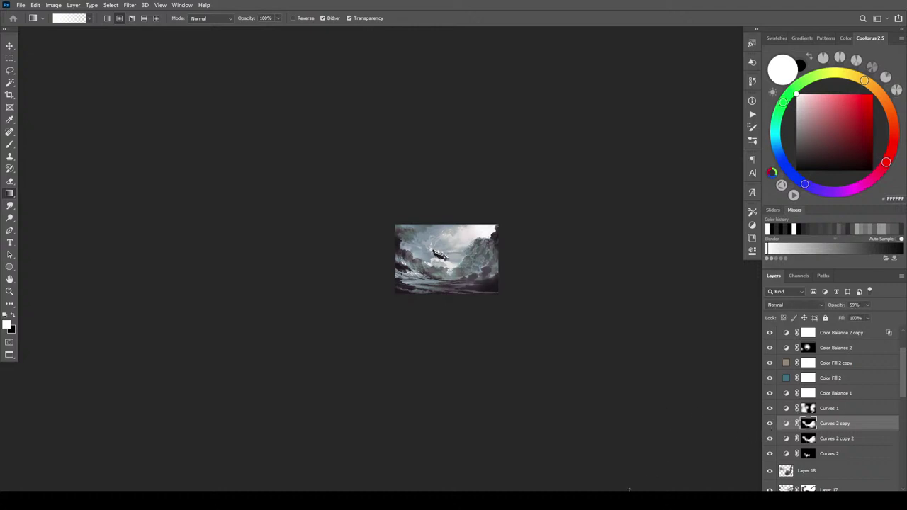
- Check the painting with and without Curves 2 copy, and examine the combined haze at thumbnail and enlarged sizes
click(770, 423)
click(770, 424)
key(ctrl+minus)
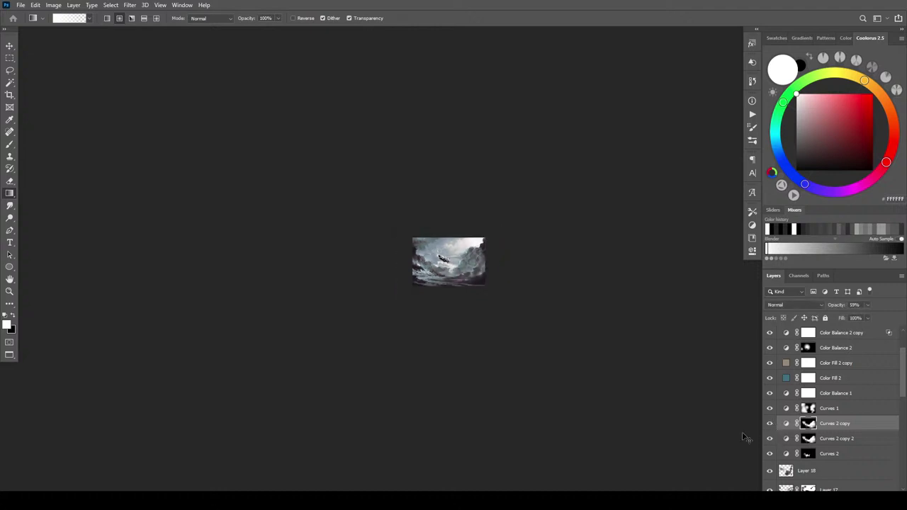
key(ctrl+plus)
key(ctrl+plus)
key(ctrl+plus)
key(ctrl+plus)
key(ctrl+plus)
key(ctrl+plus)
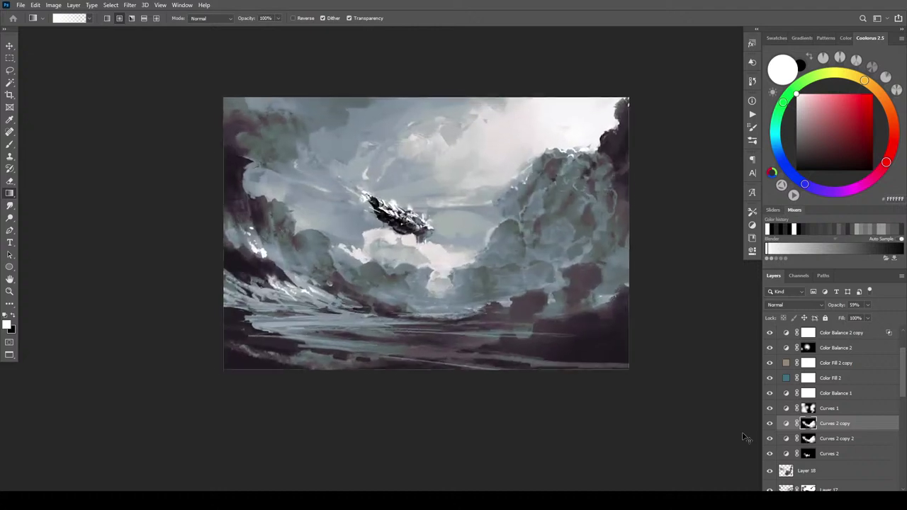
key(ctrl+plus)
key(ctrl+minus)
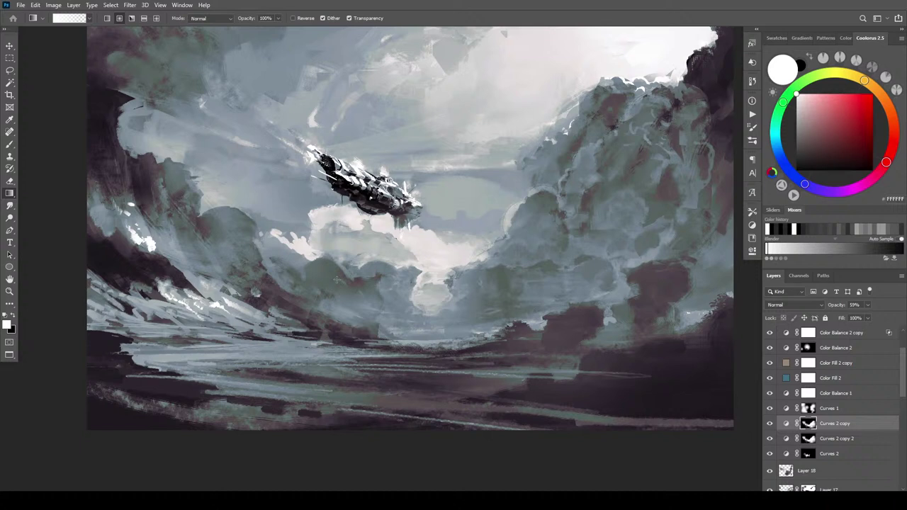
- Compare what each Curves 2 duplicate contributes to the clouds and hills at enlarged size, leaving both visible
click(771, 439)
click(770, 439)
click(770, 423)
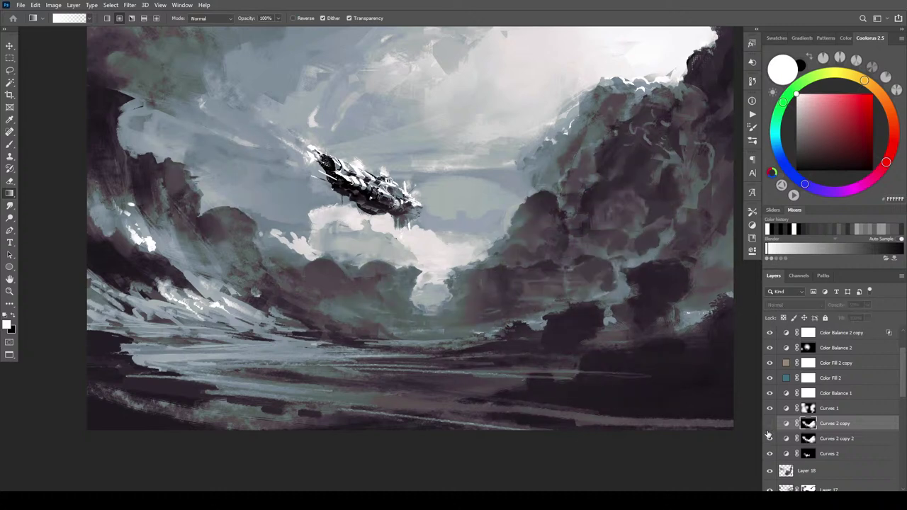
click(771, 424)
click(771, 440)
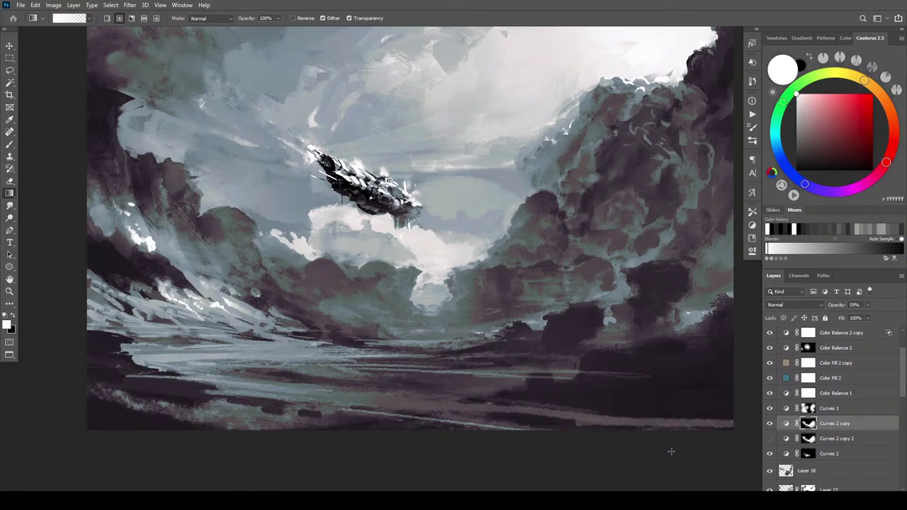
click(769, 439)
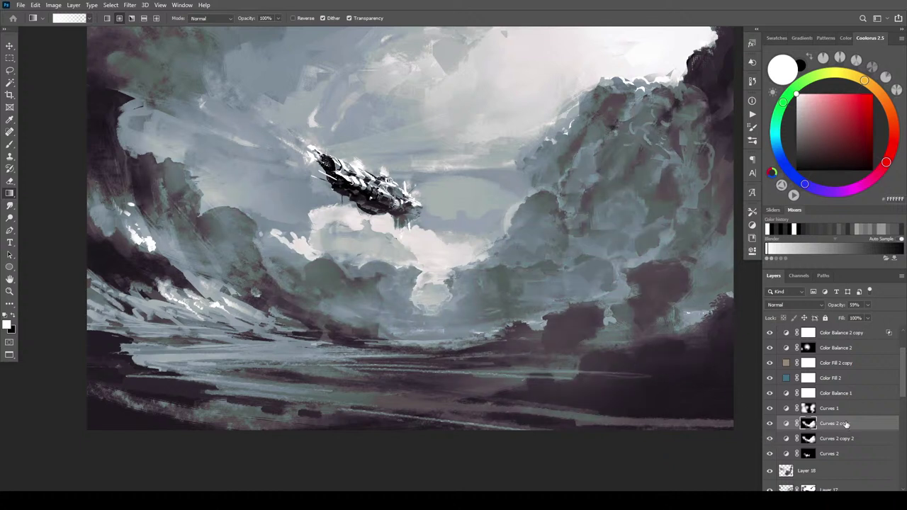
- Add a Color Balance adjustment layer directly above Hue/Saturation 1 and shift its midtones
drag(903, 392, 904, 361)
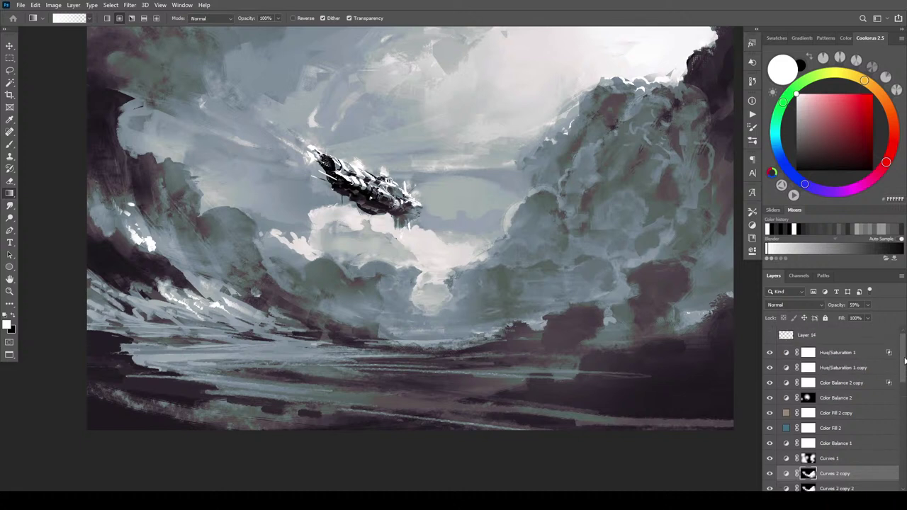
click(855, 358)
click(835, 497)
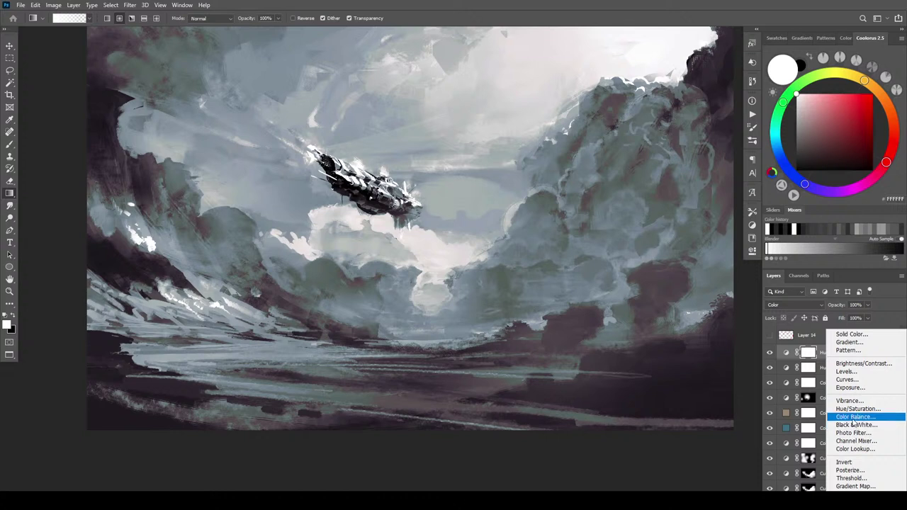
click(854, 417)
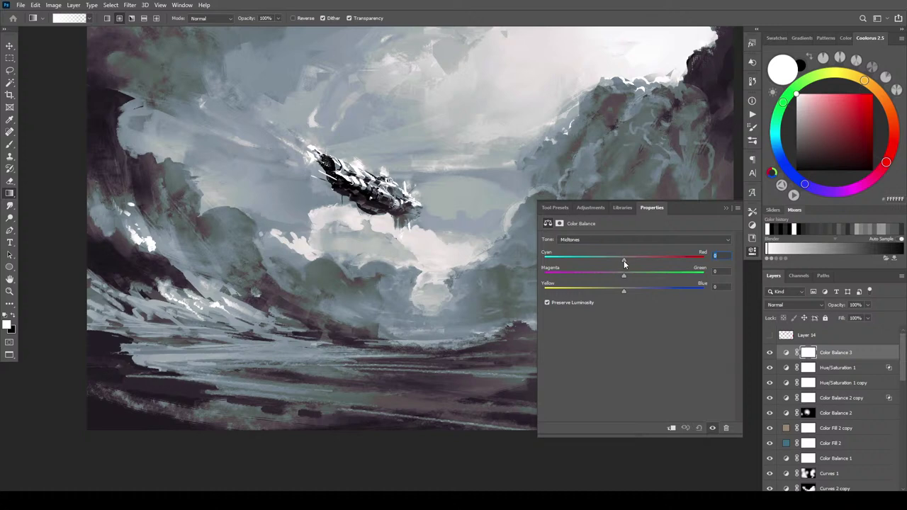
drag(603, 260, 628, 292)
- Warm the Color Balance shadows toward red, easing back their yellow shift, and rebalance the three colour axes of another tonal range
click(569, 239)
click(615, 247)
drag(616, 261, 625, 278)
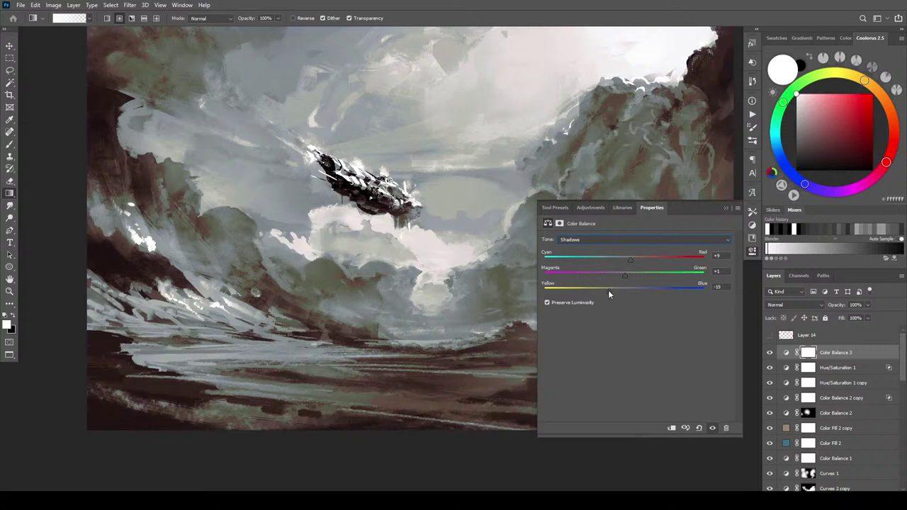
drag(605, 290, 629, 298)
click(591, 239)
click(615, 259)
mouse_move(620, 260)
mouse_down()
mouse_move(607, 261)
mouse_move(636, 263)
mouse_up()
drag(620, 277, 615, 276)
drag(624, 291, 634, 292)
click(725, 208)
- Compare the painting with and without Color Balance 3, and judge its warmer colours at several zoom levels down to thumbnail size
click(769, 352)
click(770, 352)
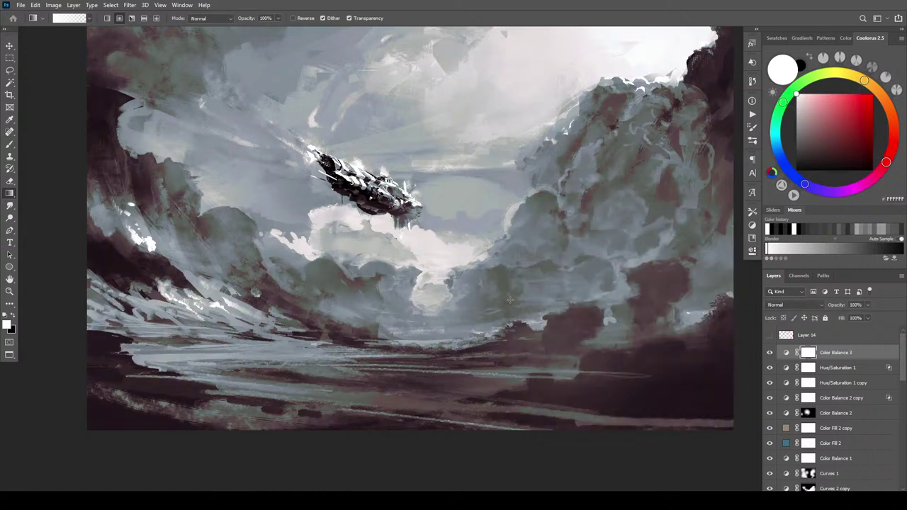
key(ctrl+minus)
key(ctrl+minus)
key(ctrl+minus)
key(ctrl+minus)
key(ctrl+minus)
key(ctrl+plus)
key(ctrl+plus)
click(770, 352)
click(770, 352)
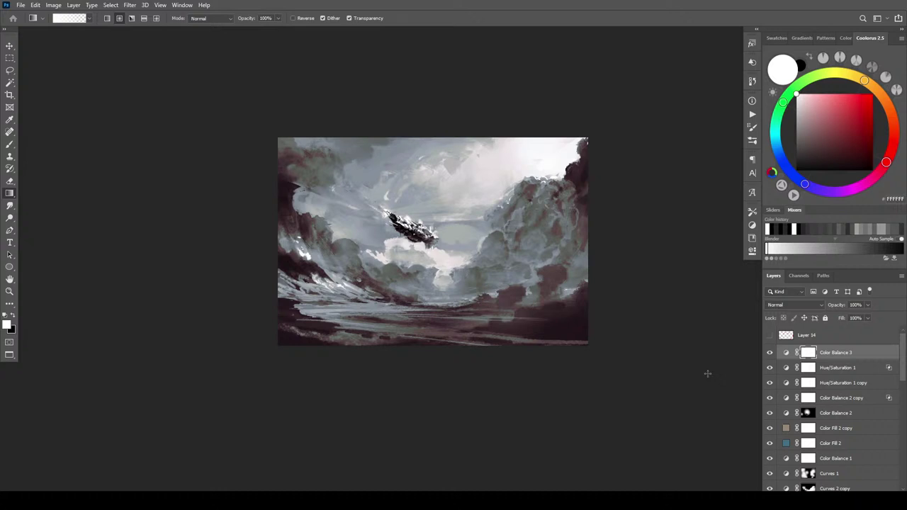
key(ctrl+minus)
key(ctrl+minus)
key(ctrl+minus)
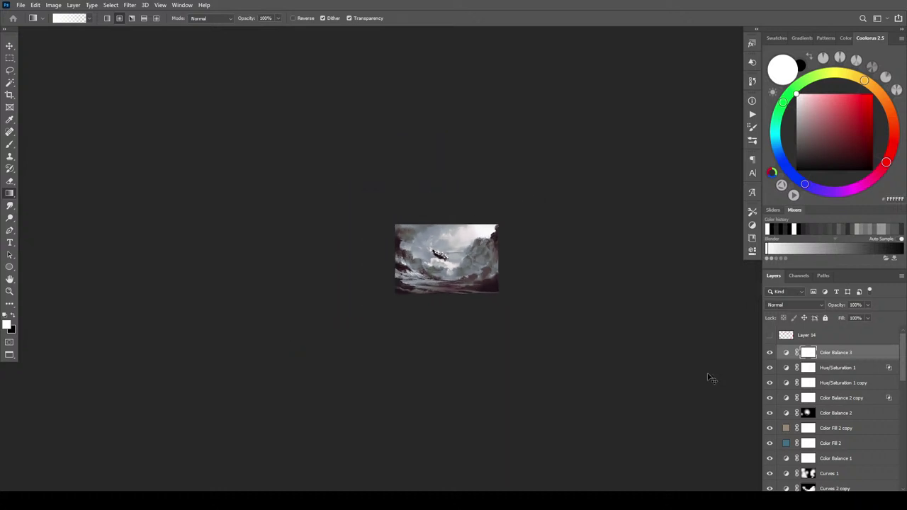
key(ctrl+plus)
key(ctrl+plus)
key(ctrl+plus)
key(ctrl+plus)
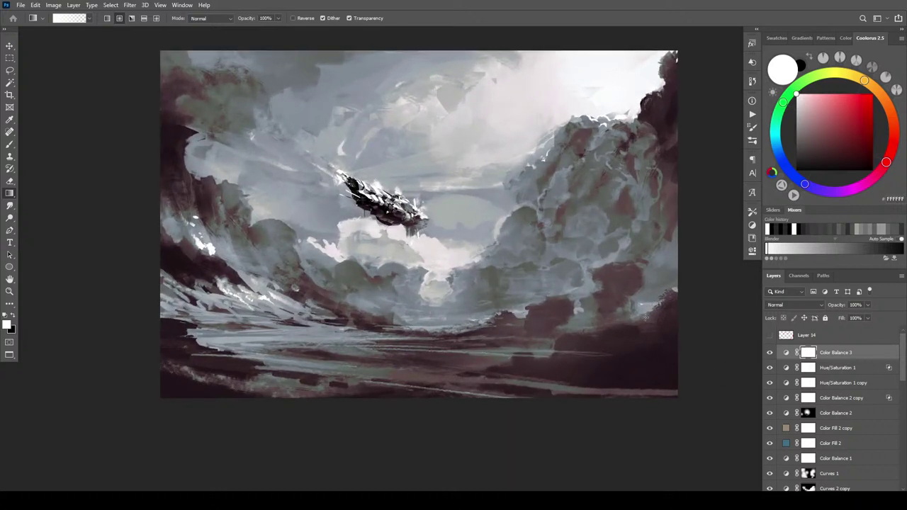
- Create a new Multiply layer above Color Balance 3 and choose a light grey with an orange hue as the foreground colour
key(ctrl+shift+alt+n)
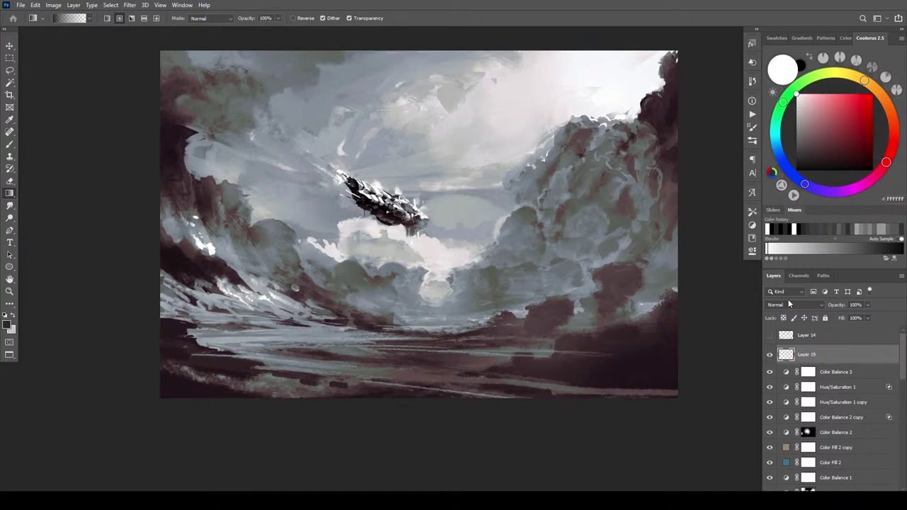
click(788, 301)
click(797, 292)
drag(821, 138, 800, 117)
click(883, 98)
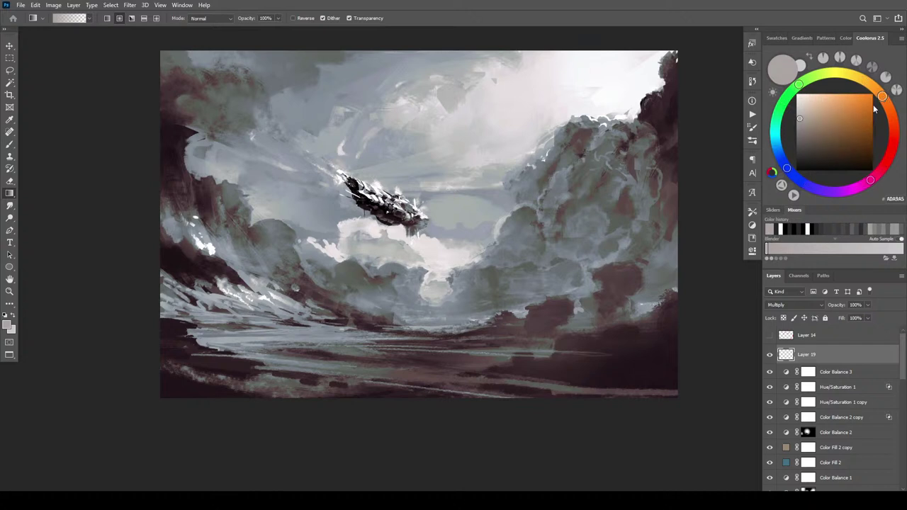
- Apply light grey gradients across the central and left foreground plain on the Multiply layer
key(bracketright)
key(bracketright)
key(bracketright)
key(bracketright)
key(bracketright)
key(bracketright)
drag(457, 342, 456, 348)
key(bracketright)
key(bracketright)
drag(435, 378, 469, 426)
drag(358, 387, 253, 404)
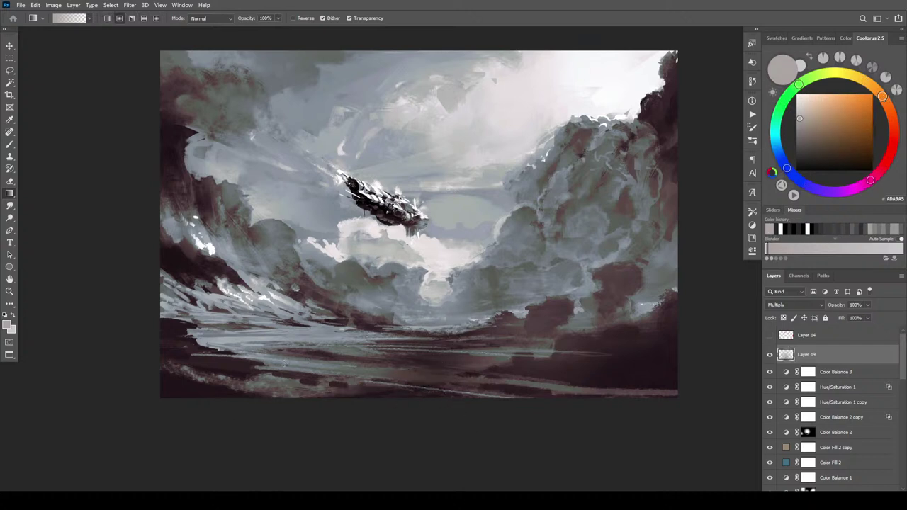
- Choose a pale tan and tint both sides of the foreground plain with gradients, undoing one stray stroke
click(817, 111)
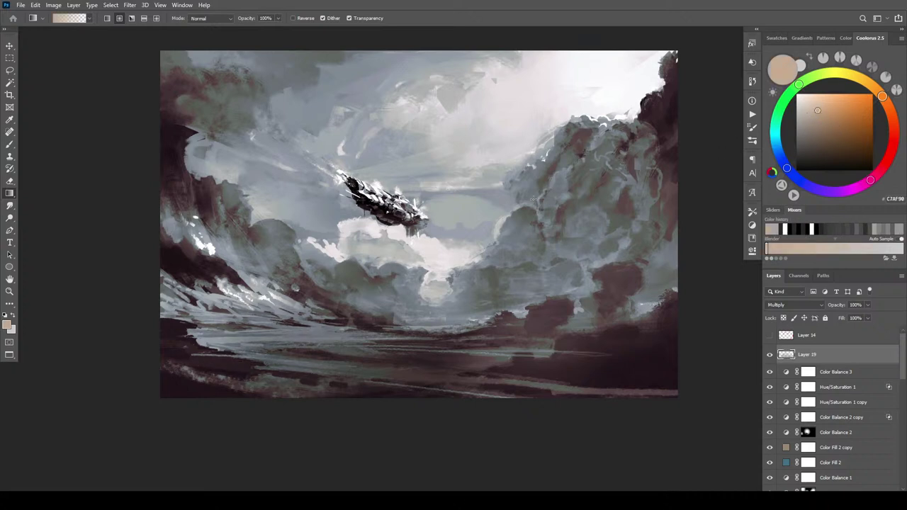
drag(231, 350, 239, 367)
drag(298, 379, 174, 357)
key(ctrl+z)
drag(587, 346, 650, 352)
drag(577, 395, 666, 401)
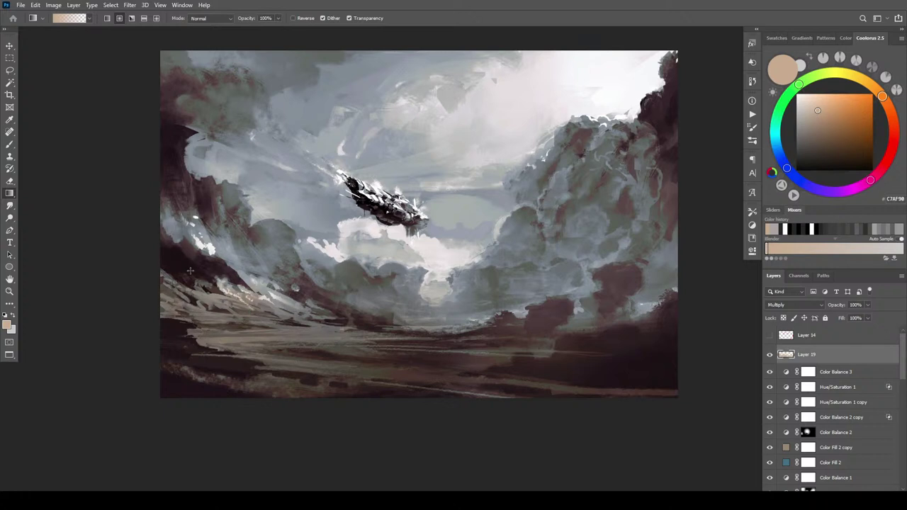
- Extend the tan gradients up the snowy left slope and undo the last one
drag(259, 311, 255, 291)
drag(213, 252, 306, 307)
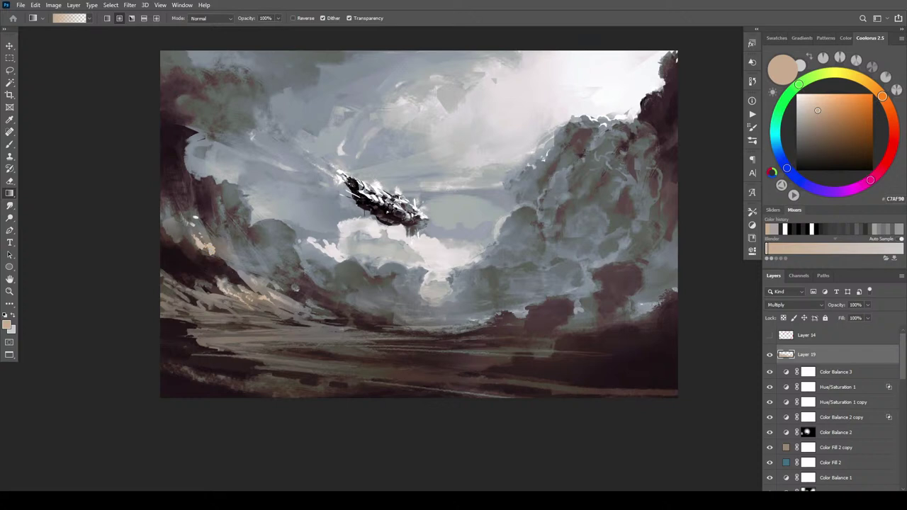
drag(197, 229, 244, 271)
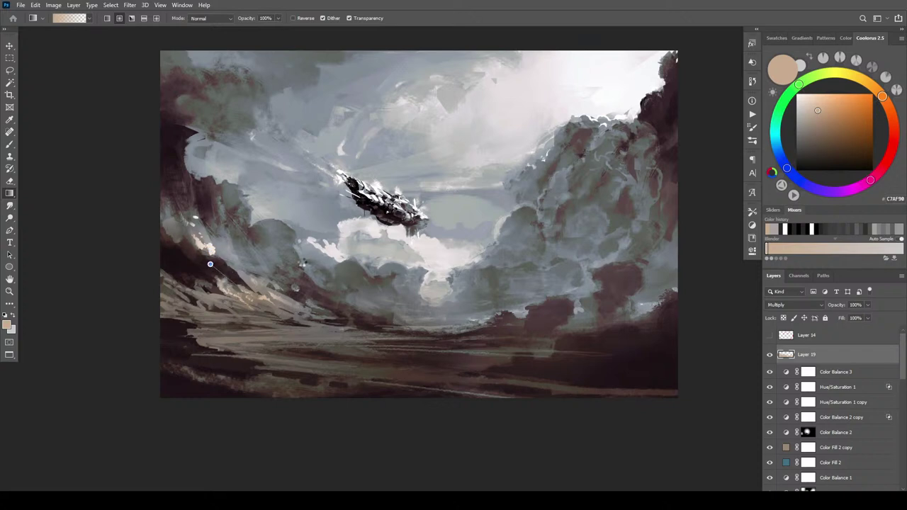
key(ctrl+z)
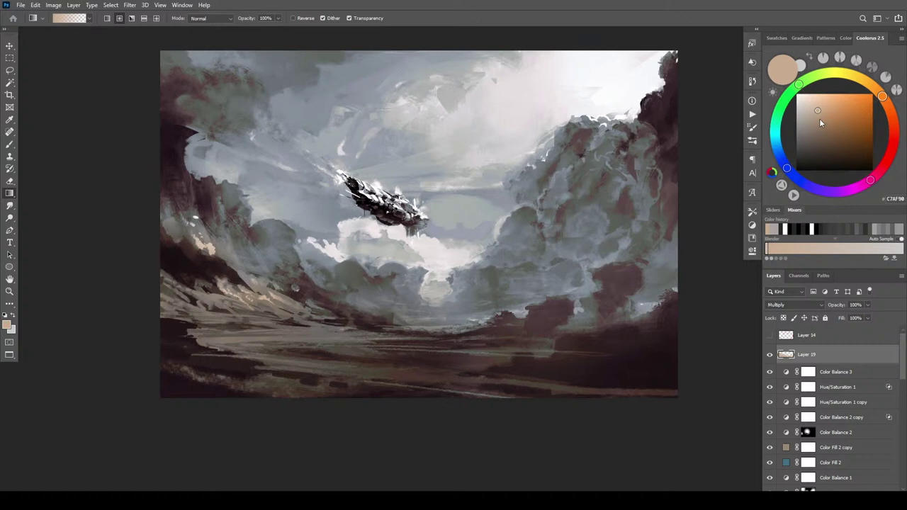
- Switch to rust orange 975F2E and tint the dark left cliff with gradients
click(849, 125)
click(874, 112)
mouse_move(172, 186)
mouse_down()
mouse_move(173, 213)
mouse_move(197, 239)
mouse_up()
mouse_move(211, 205)
mouse_down()
mouse_move(215, 223)
mouse_move(255, 219)
mouse_move(281, 252)
mouse_move(277, 265)
mouse_up()
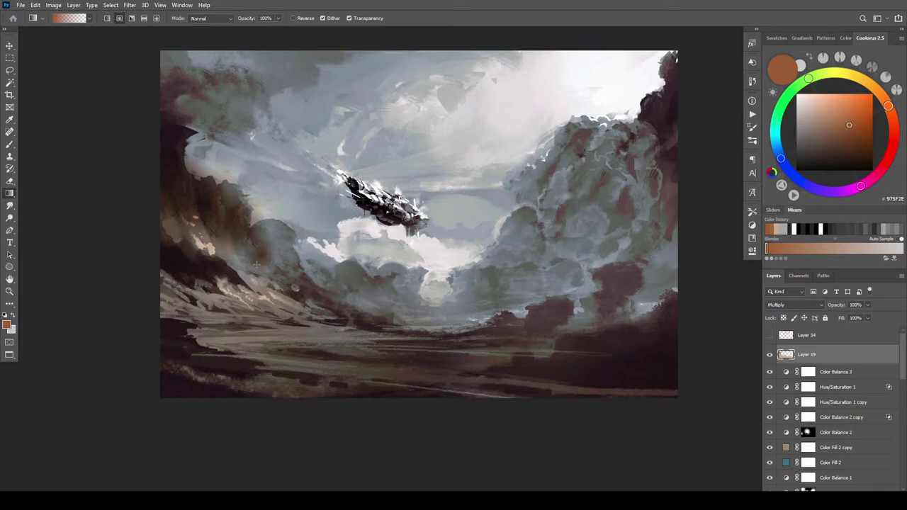
- Undo a rust gradient tried over the right side and tint the lowest foreground strip with rust gradients instead
drag(649, 326, 631, 398)
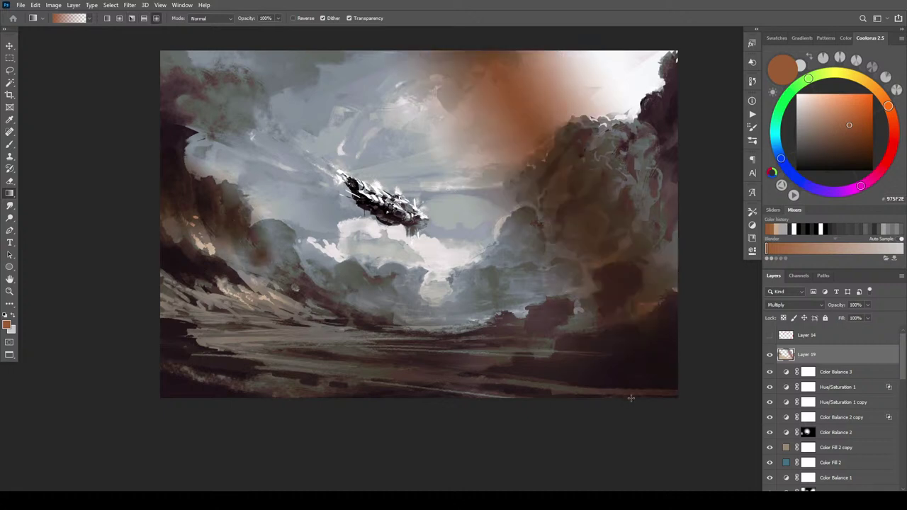
key(ctrl+z)
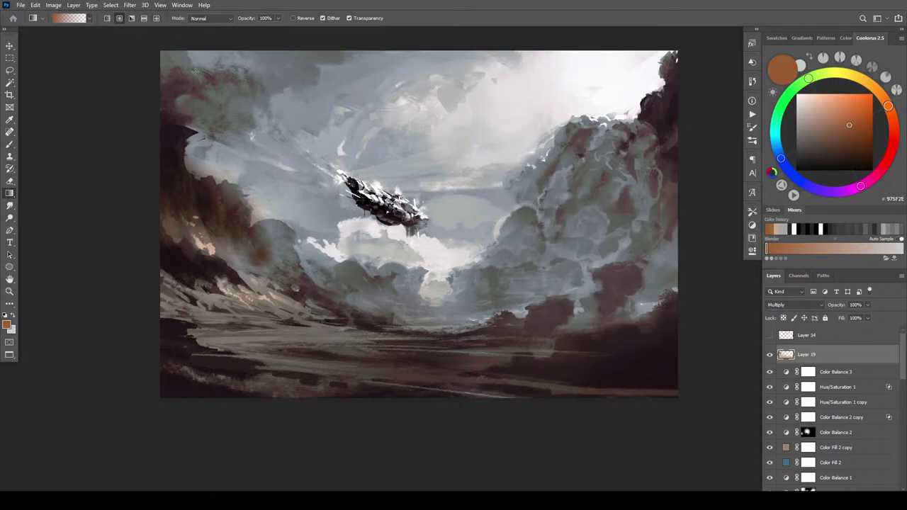
drag(593, 402, 269, 403)
drag(368, 399, 205, 402)
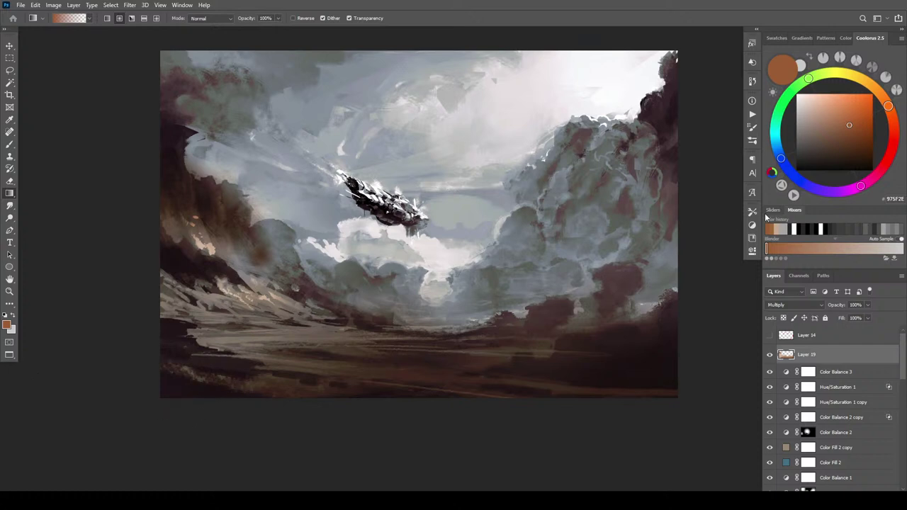
- Choose a pale blue and cool the distant valley and the base of the right-hand clouds with gradients
click(812, 113)
click(777, 144)
mouse_move(415, 310)
mouse_down()
mouse_move(475, 325)
mouse_move(462, 325)
mouse_move(581, 310)
mouse_up()
drag(517, 307, 584, 286)
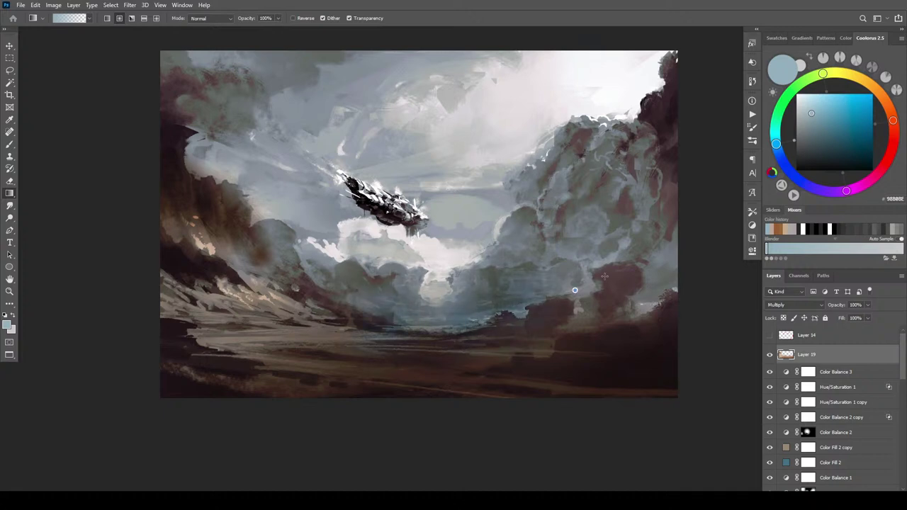
drag(515, 318, 559, 313)
- Add pale blue gradients over the left-hand hills and the sky between the left cliff and the spaceship
drag(321, 279, 384, 327)
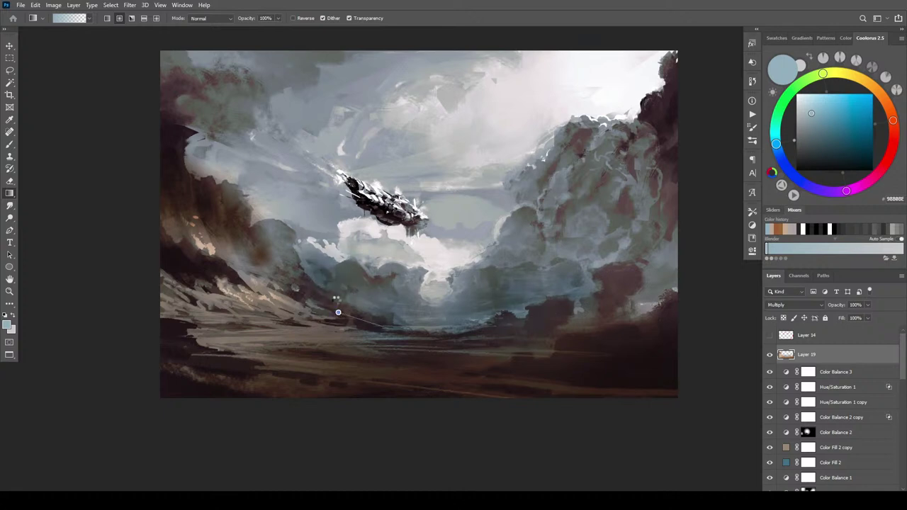
drag(280, 273, 323, 289)
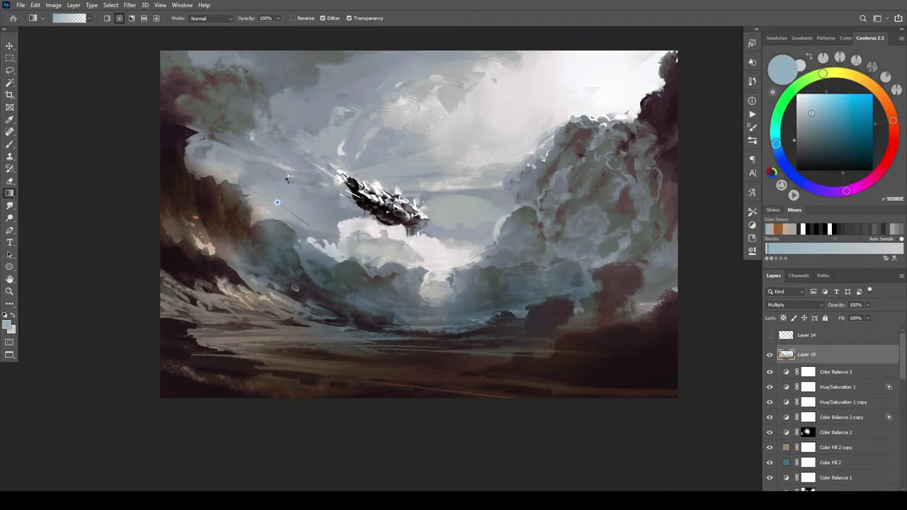
drag(277, 202, 259, 164)
mouse_move(316, 220)
mouse_down()
mouse_move(301, 196)
mouse_move(322, 211)
mouse_move(310, 218)
mouse_up()
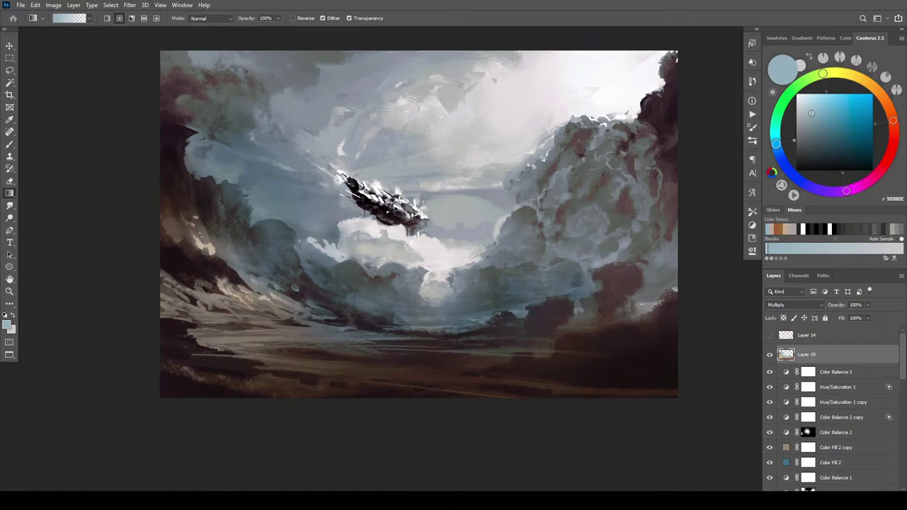
- Tint the lower part of the large cloud mass to the right of the spaceship with pale blue gradients
drag(591, 241, 560, 293)
drag(533, 251, 513, 253)
drag(625, 219, 609, 312)
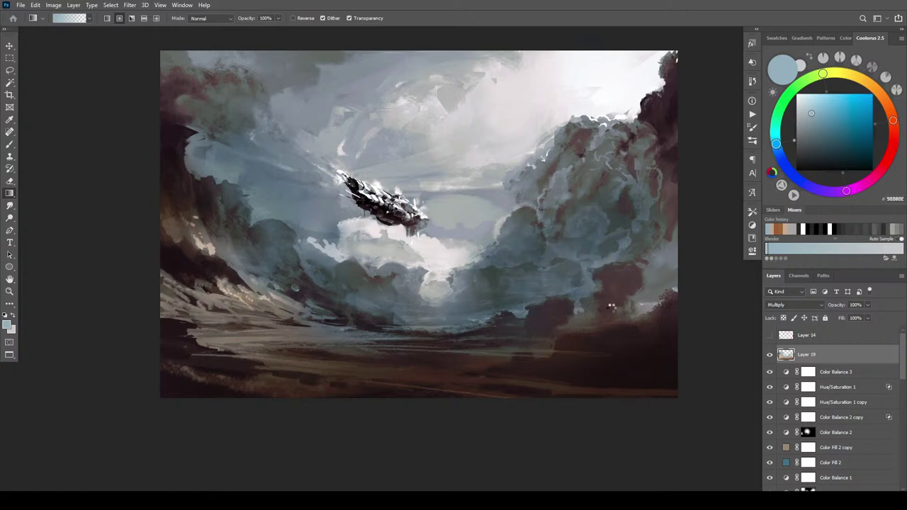
- Cool the upper part of the large right-hand cloud mass and the valley below the horizon glow with pale blue gradients
drag(635, 185, 602, 261)
drag(572, 187, 559, 252)
drag(634, 146, 613, 211)
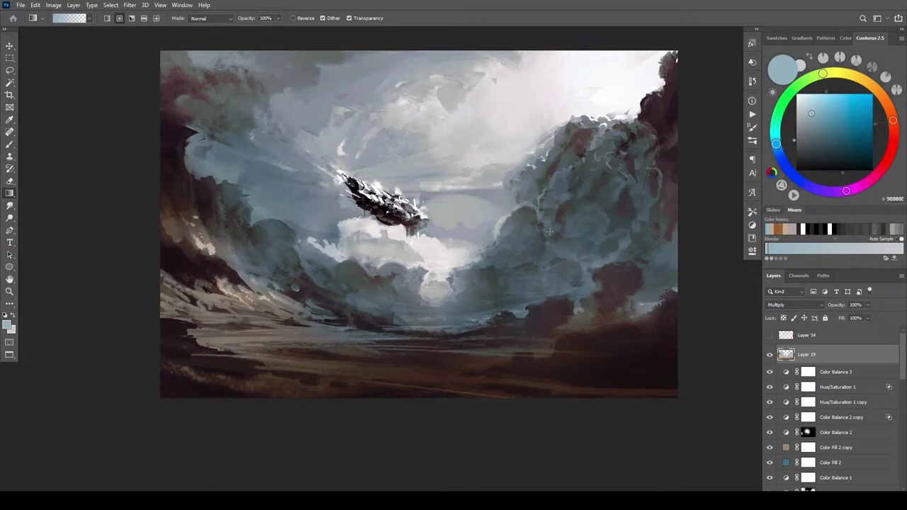
drag(470, 296, 468, 304)
- Choose a muted brown and warm the right edge and upper half of the large right-hand cloud mass with gradients
click(831, 118)
drag(893, 125, 886, 103)
click(823, 126)
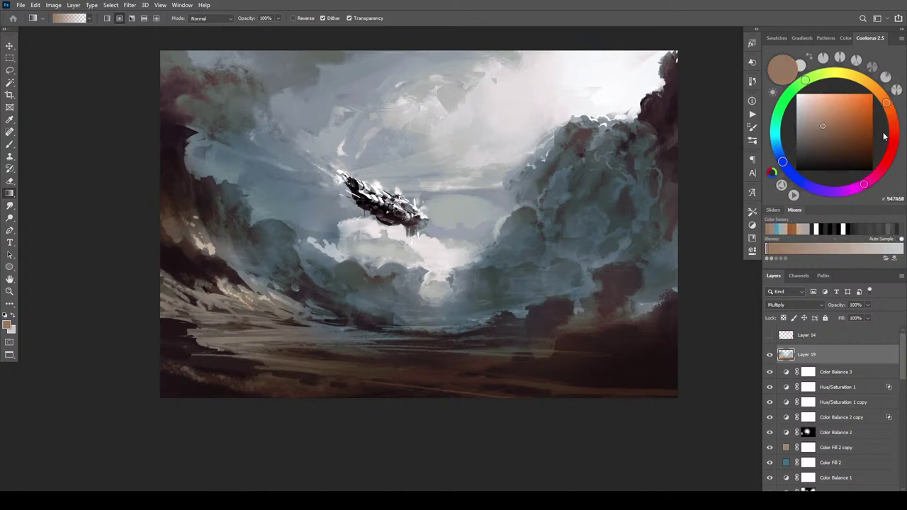
drag(653, 163, 656, 217)
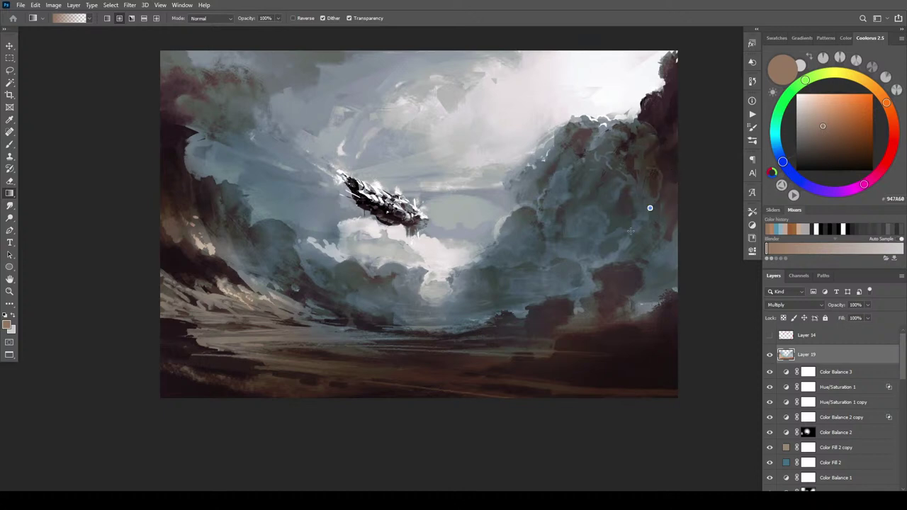
drag(605, 151, 597, 205)
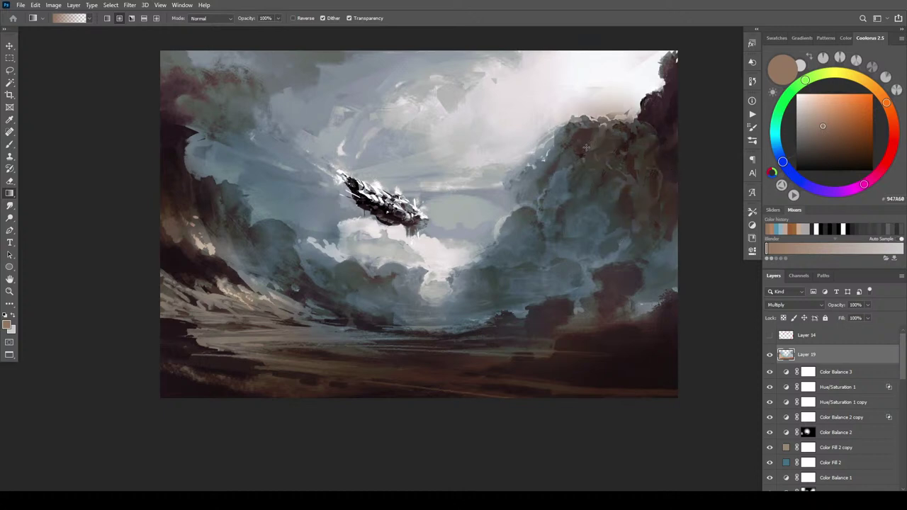
drag(592, 171, 580, 200)
drag(569, 156, 556, 175)
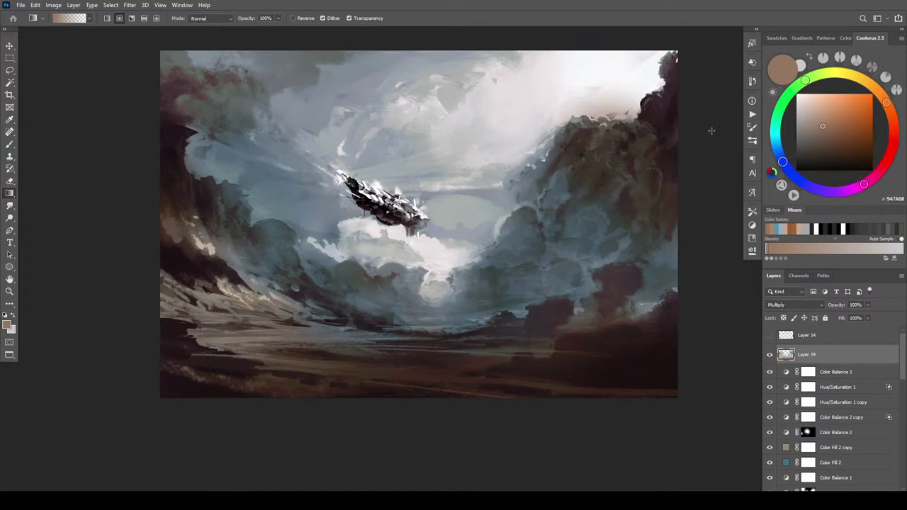
- Undo an orange gradient tried over the bright sky and tint the upper sky with pale peach gradients instead
drag(842, 113, 828, 104)
drag(886, 102, 879, 92)
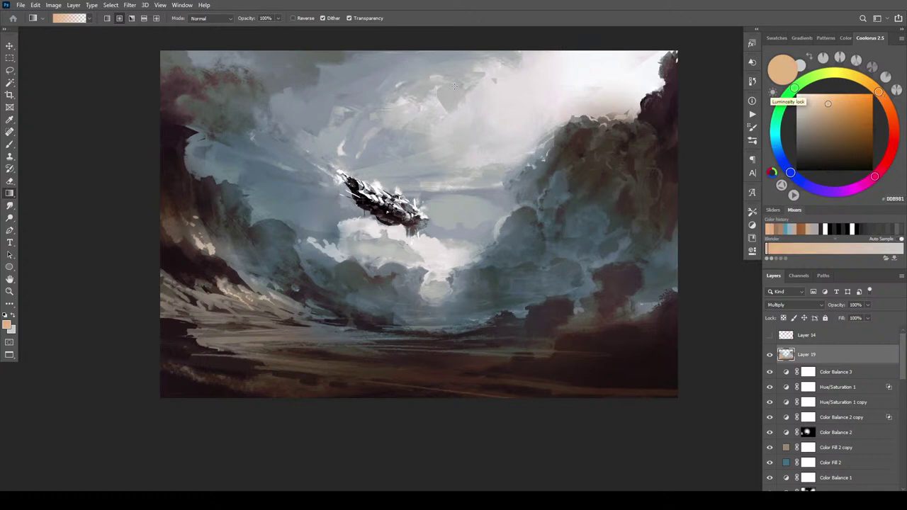
drag(484, 82, 450, 130)
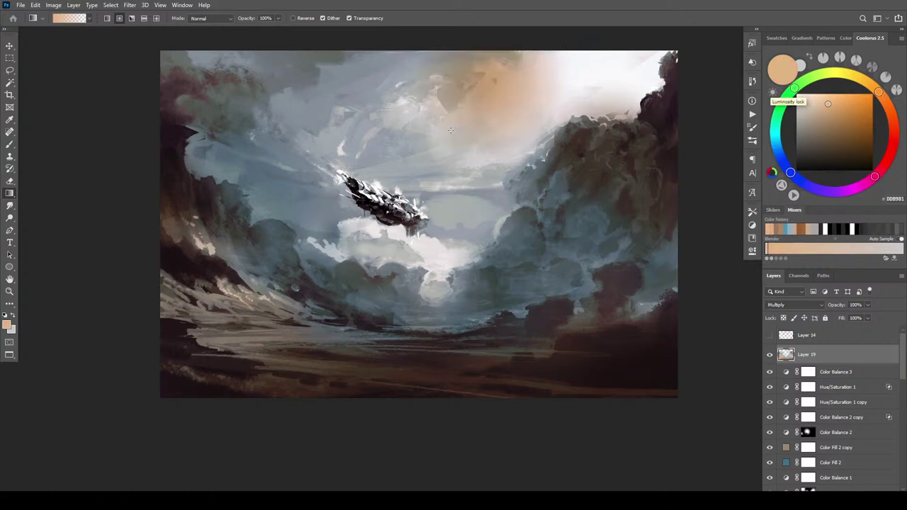
key(ctrl+z)
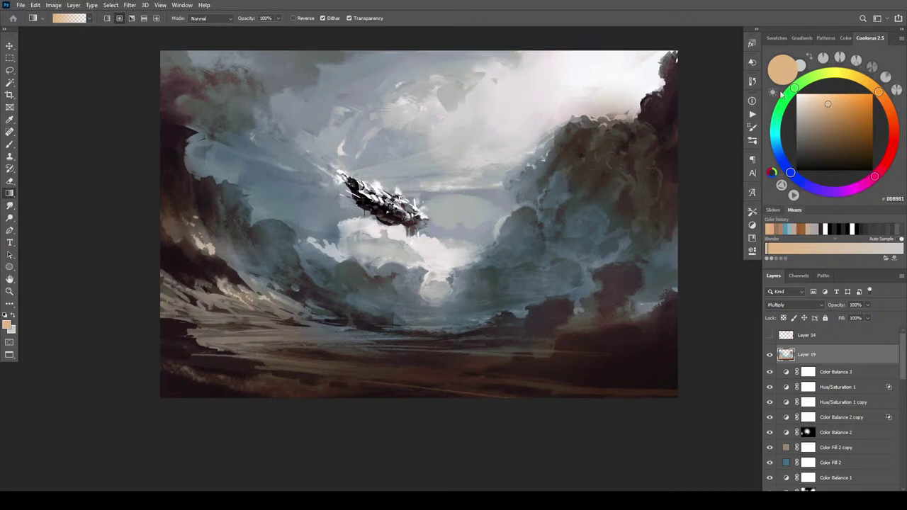
click(812, 100)
drag(812, 100, 812, 98)
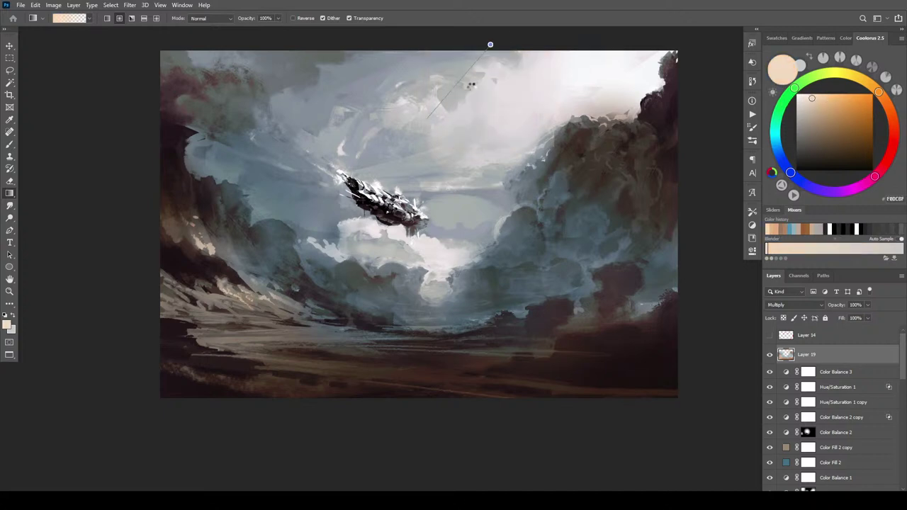
drag(489, 47, 397, 84)
drag(427, 49, 407, 99)
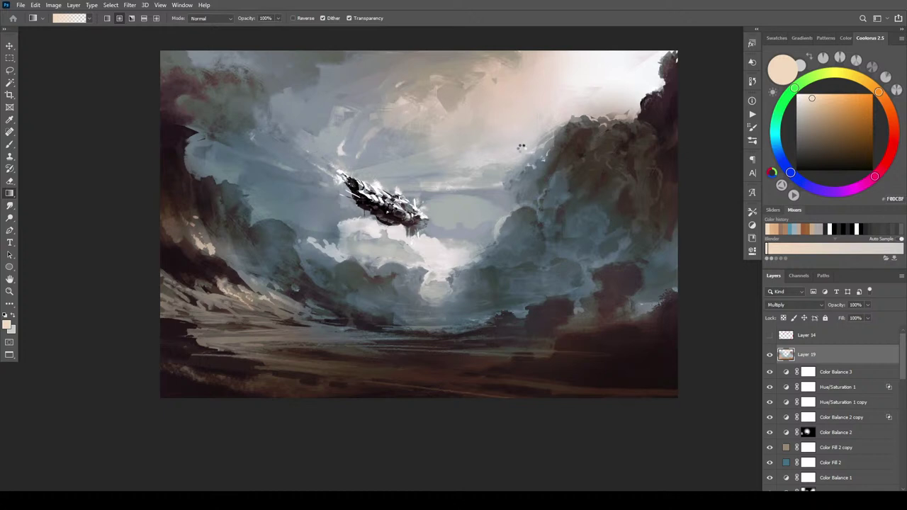
key(ctrl+z)
drag(489, 207, 490, 207)
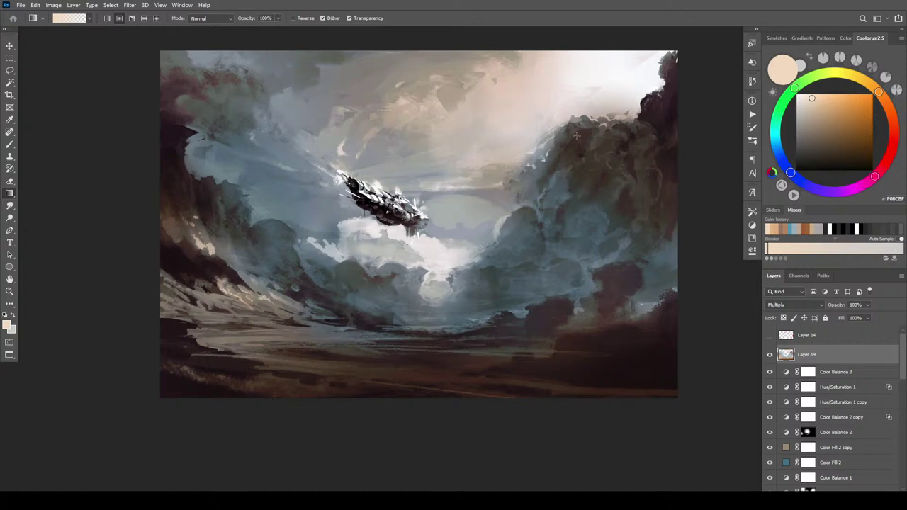
- Extend the pale peach gradients over the sky beside the right-hand cloud, the horizon glow and the bright clouds beneath the spaceship
drag(537, 146, 460, 221)
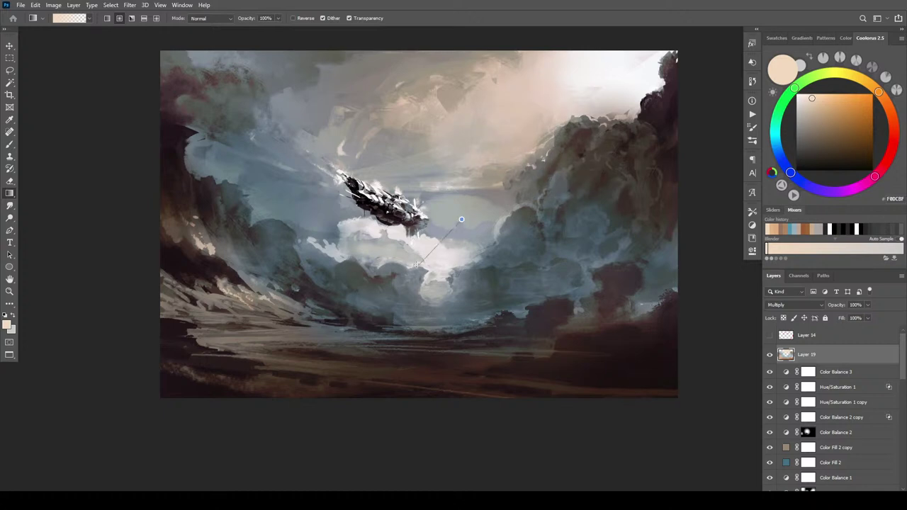
drag(434, 263, 401, 289)
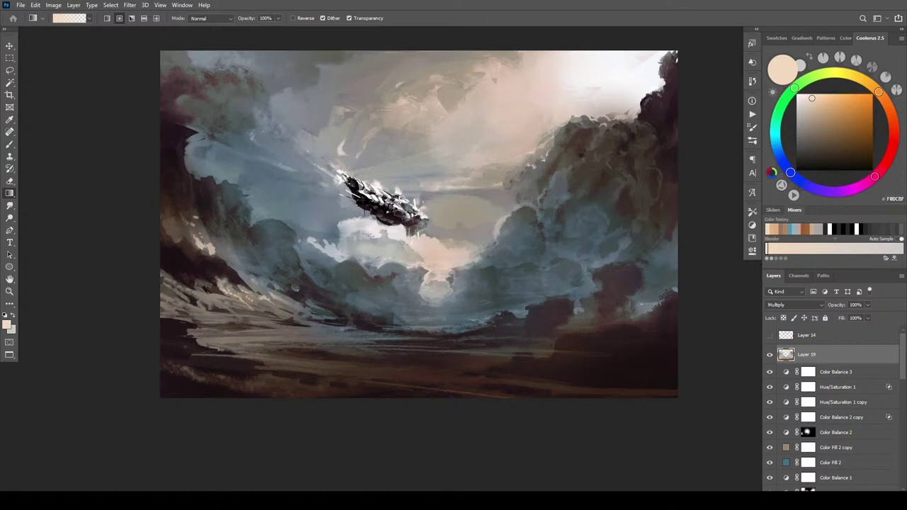
drag(366, 233, 400, 246)
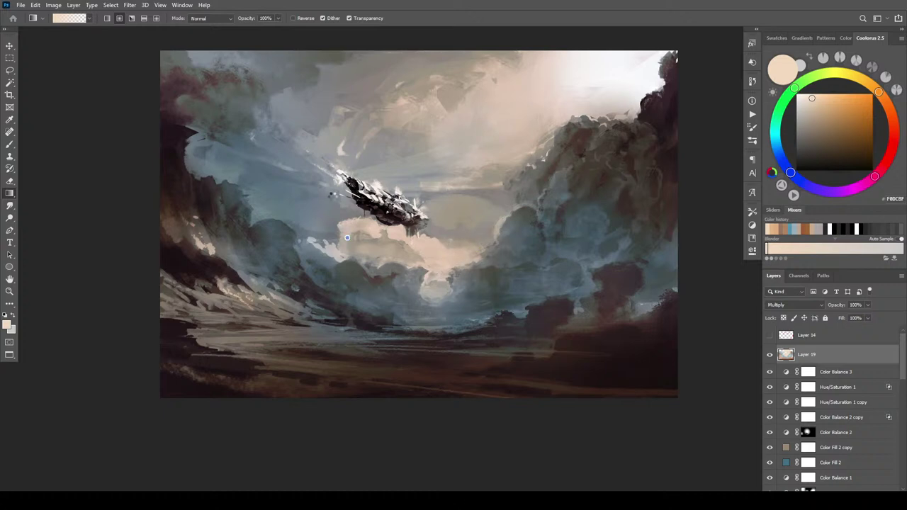
drag(306, 98, 307, 98)
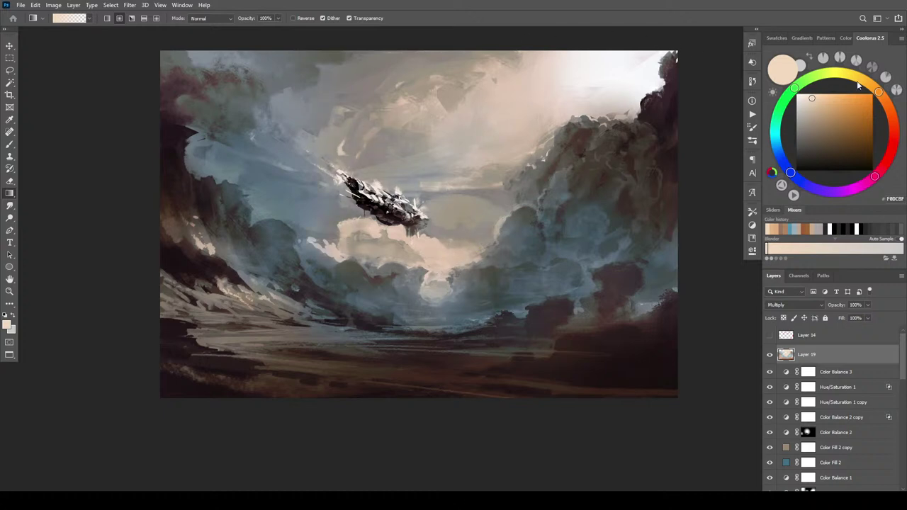
- Choose a warm off-white and neutralise the peach tint across the upper sky with gradients
click(801, 103)
drag(378, 135, 380, 137)
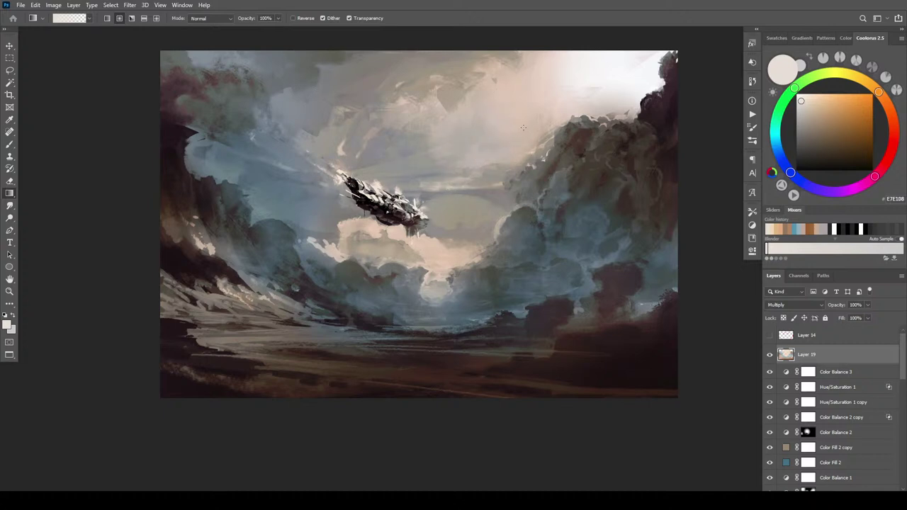
drag(551, 74, 553, 110)
drag(554, 86, 561, 43)
drag(550, 86, 615, 37)
- Soften the tints on the horizon glow, the valley clouds and the left-hand sky with off-white gradients
drag(445, 254, 468, 260)
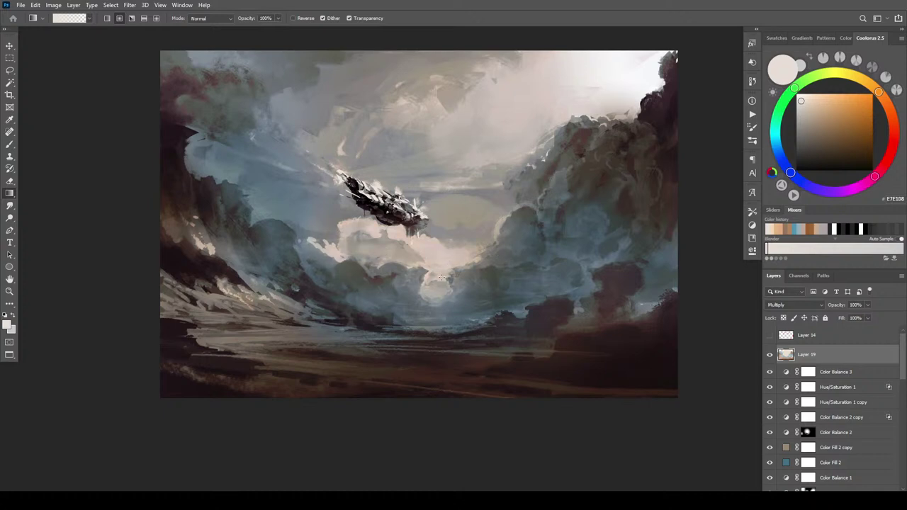
drag(343, 257, 369, 263)
mouse_move(477, 252)
mouse_down()
mouse_move(526, 272)
mouse_move(477, 252)
mouse_up()
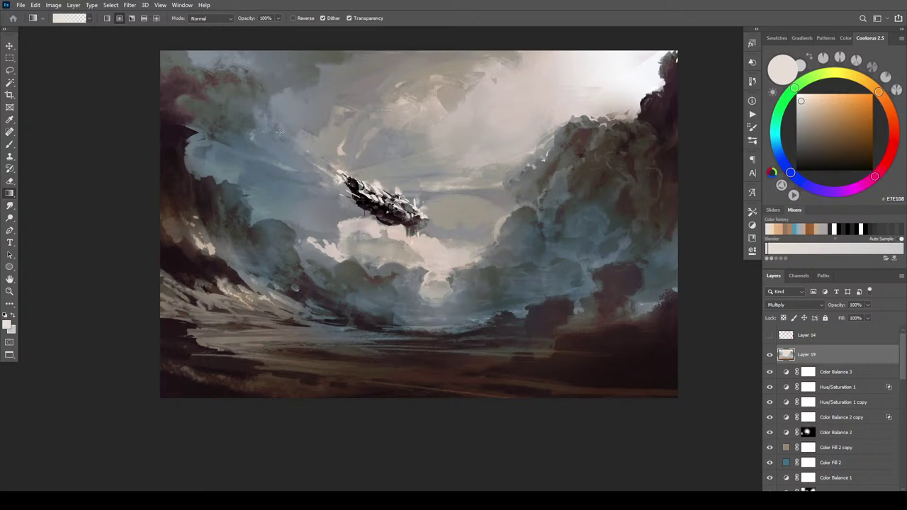
drag(289, 139, 303, 192)
drag(374, 223, 357, 218)
drag(242, 135, 297, 166)
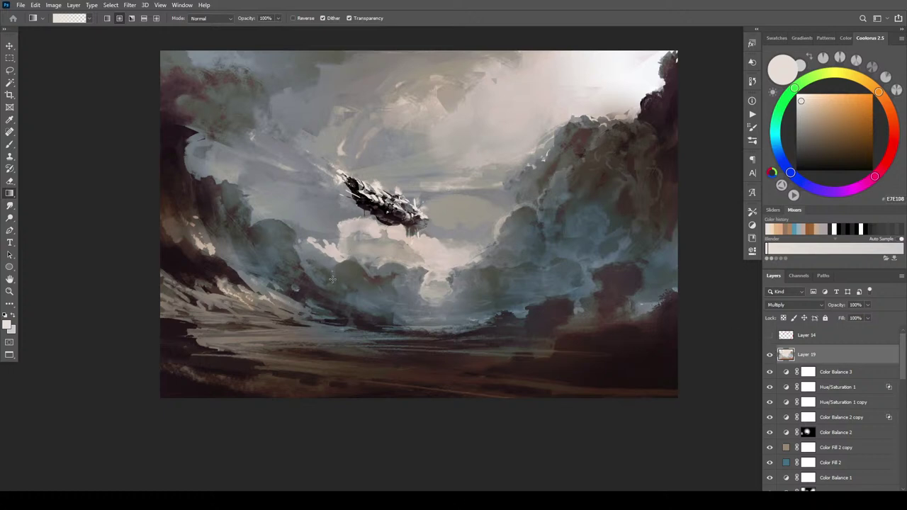
- Choose a muted tan and work it into the upper-left clouds and the left cliff with the Smudge tool
key(r)
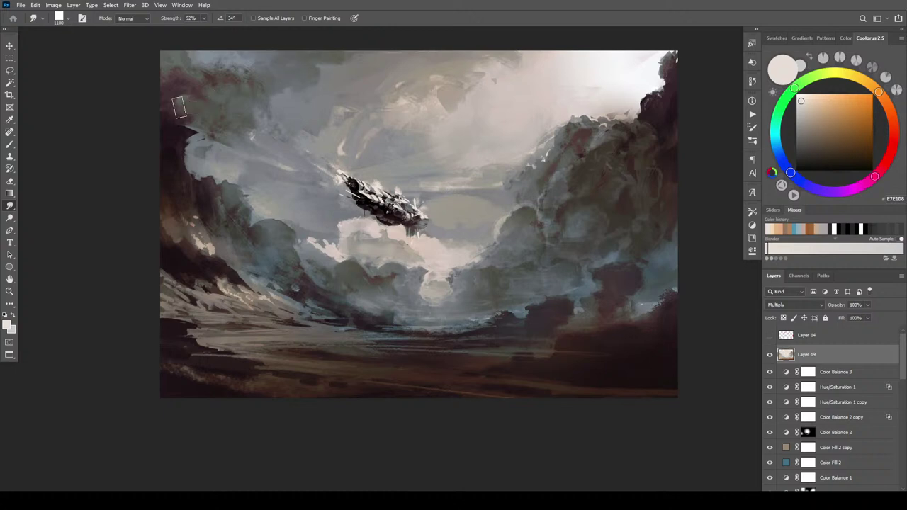
click(816, 115)
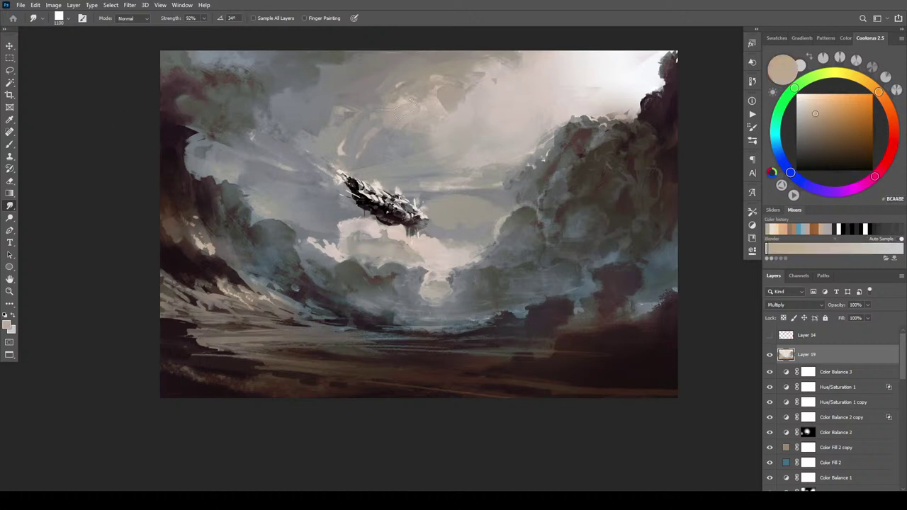
mouse_move(196, 113)
mouse_down()
mouse_move(229, 107)
mouse_move(228, 98)
mouse_move(234, 109)
mouse_move(212, 92)
mouse_move(224, 109)
mouse_move(246, 93)
mouse_move(227, 92)
mouse_move(217, 112)
mouse_move(233, 107)
mouse_move(234, 117)
mouse_move(226, 84)
mouse_move(201, 78)
mouse_move(207, 87)
mouse_move(196, 75)
mouse_move(204, 79)
mouse_move(197, 90)
mouse_move(220, 74)
mouse_move(185, 81)
mouse_move(199, 90)
mouse_move(197, 69)
mouse_move(190, 85)
mouse_move(160, 63)
mouse_up()
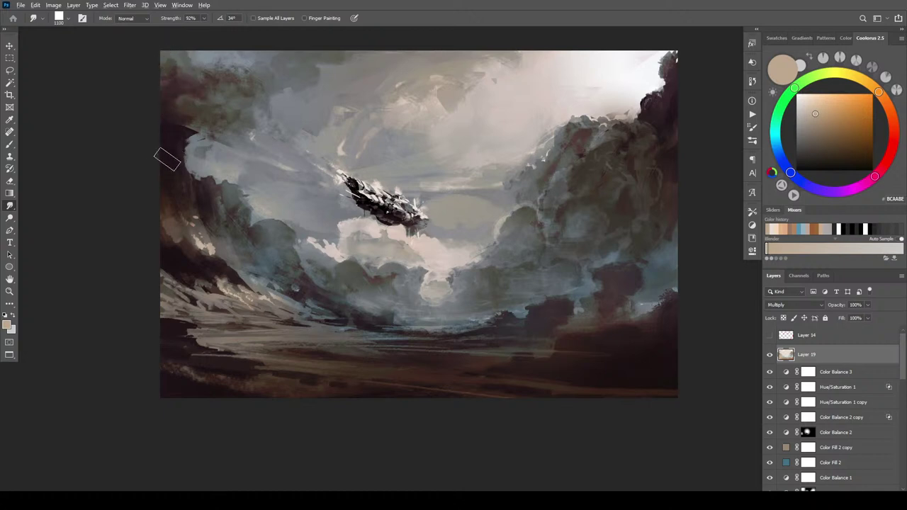
mouse_move(210, 182)
mouse_down()
mouse_move(192, 169)
mouse_move(209, 173)
mouse_move(201, 180)
mouse_move(192, 172)
mouse_move(214, 157)
mouse_move(197, 181)
mouse_move(202, 149)
mouse_move(191, 160)
mouse_move(210, 151)
mouse_move(212, 162)
mouse_move(192, 172)
mouse_move(213, 151)
mouse_up()
drag(187, 177, 192, 166)
drag(211, 183, 196, 182)
- Choose a pale periwinkle blue and work it into the dark rocks above the left-hand slope with the Smudge tool
click(806, 114)
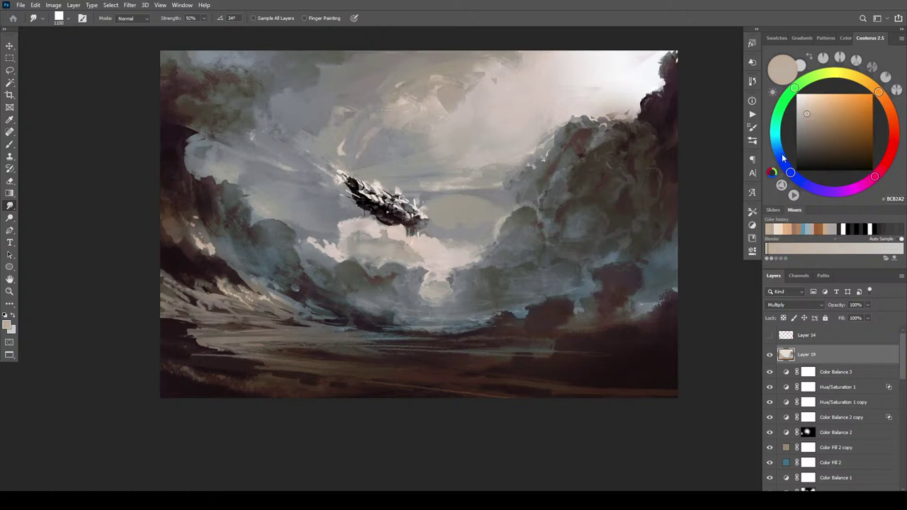
click(781, 157)
drag(835, 130, 808, 114)
click(811, 111)
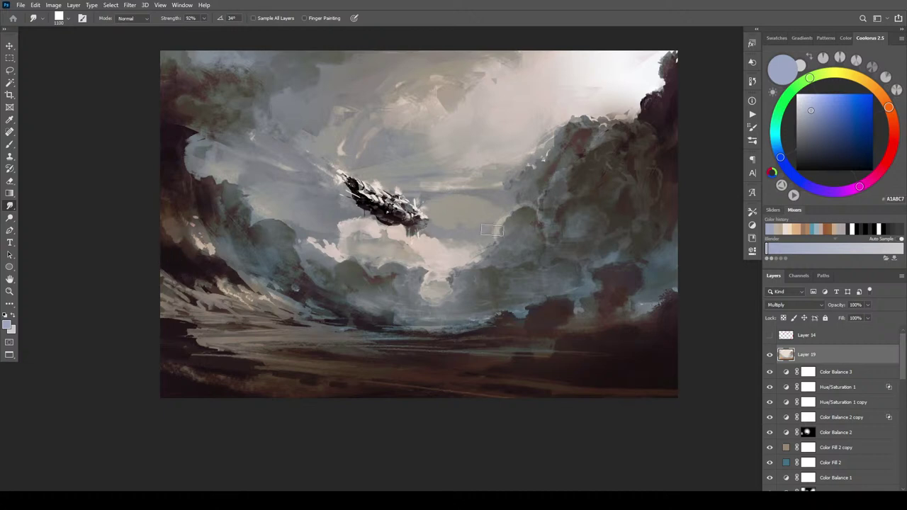
click(828, 102)
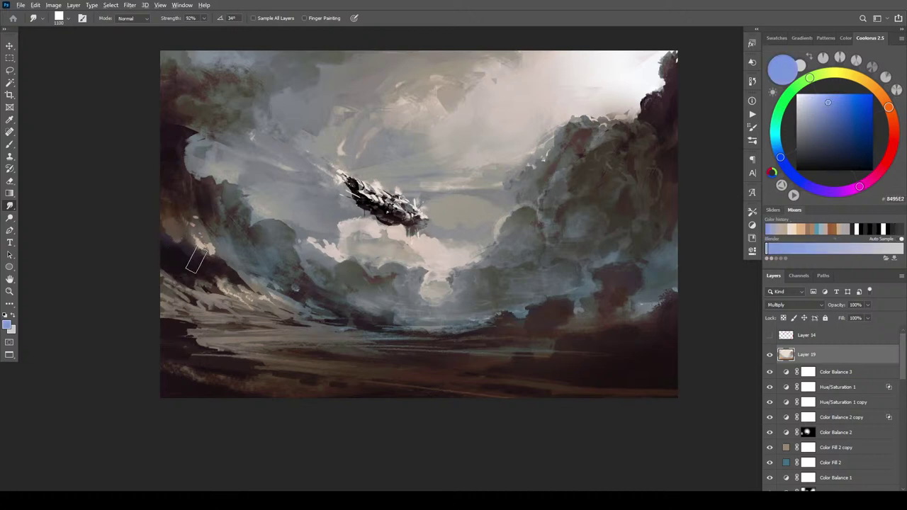
drag(225, 266, 219, 281)
click(813, 98)
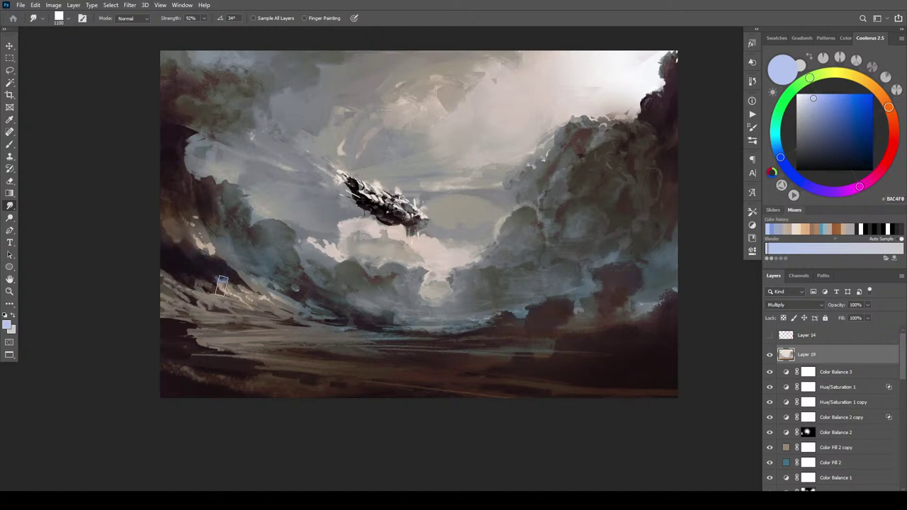
drag(235, 267, 221, 282)
- Compare the painting with and without Layer 19 and review its blending mode options, keeping Multiply
click(771, 356)
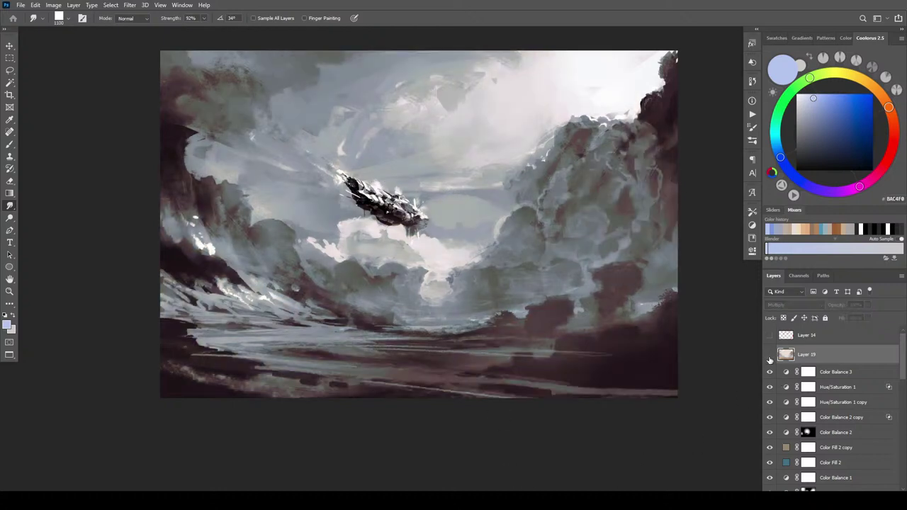
click(770, 355)
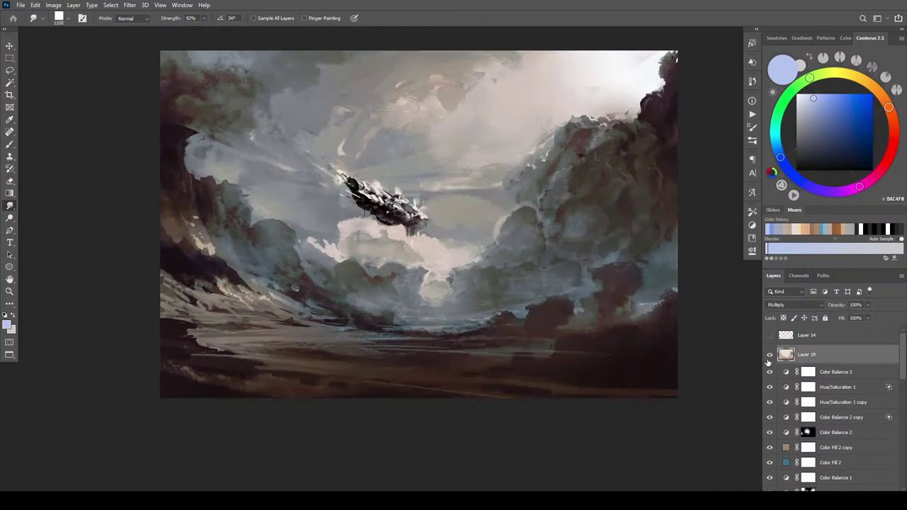
click(812, 304)
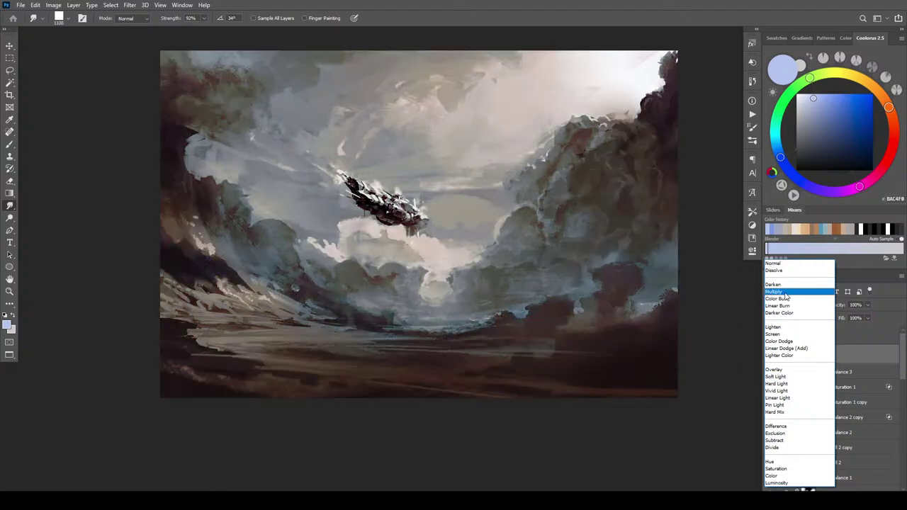
click(775, 291)
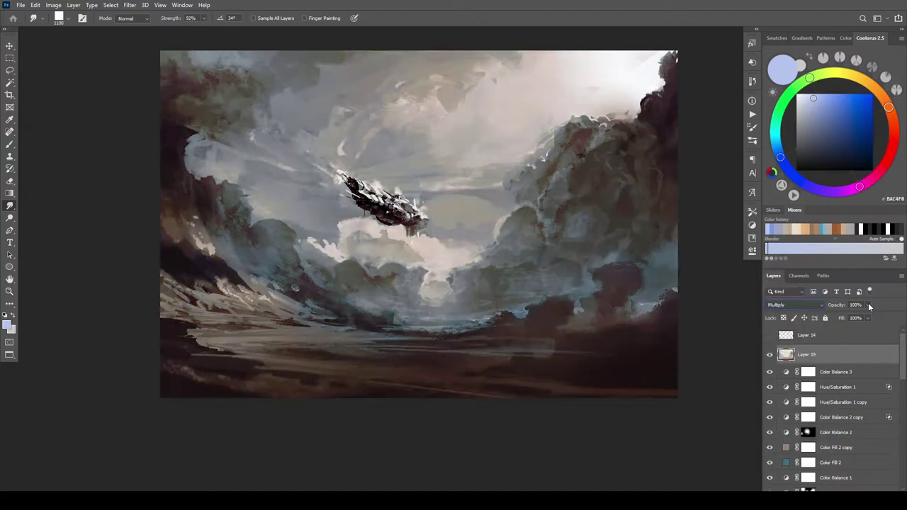
- Set Layer 19's opacity to 68% and make a duplicate of it in Color Burn mode
mouse_move(859, 318)
mouse_down()
mouse_move(842, 318)
mouse_move(857, 316)
mouse_up()
click(890, 310)
alt+drag(818, 360, 822, 343)
click(788, 305)
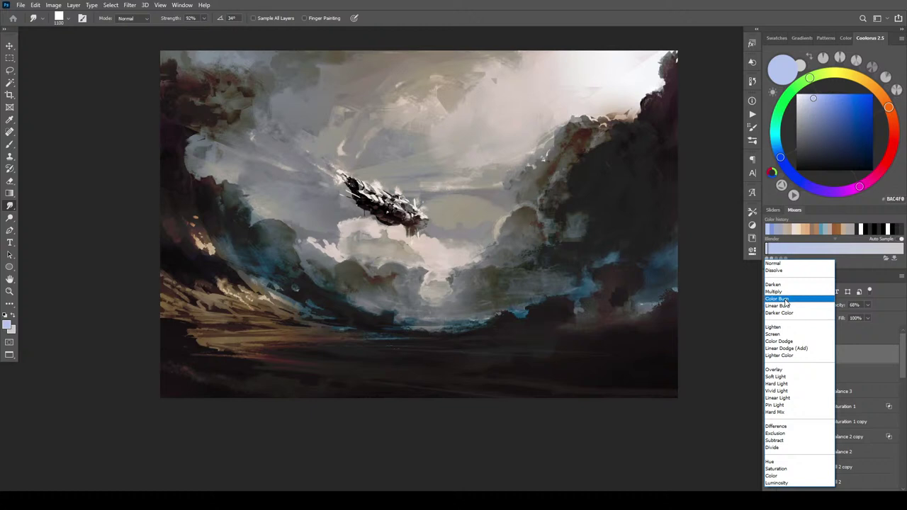
click(789, 299)
mouse_move(820, 365)
mouse_down()
mouse_move(817, 383)
mouse_move(825, 355)
mouse_up()
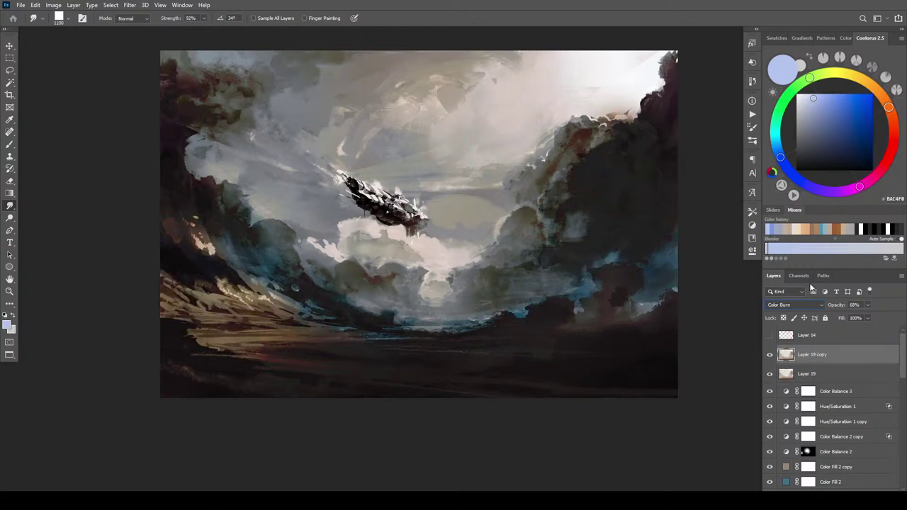
- Set the Color Burn copy's opacity to 100% and its fill to 23%
mouse_move(870, 306)
mouse_down()
mouse_move(894, 309)
mouse_move(884, 318)
mouse_up()
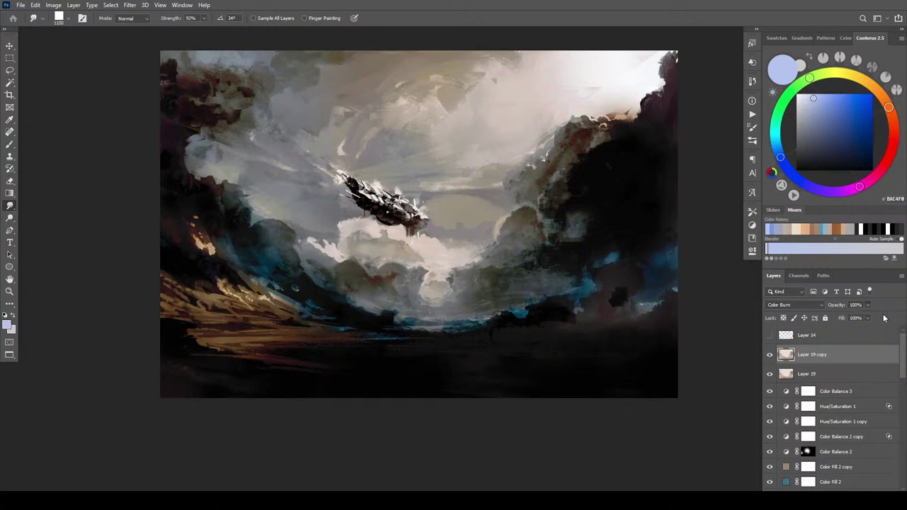
click(854, 336)
click(839, 354)
click(835, 371)
click(843, 358)
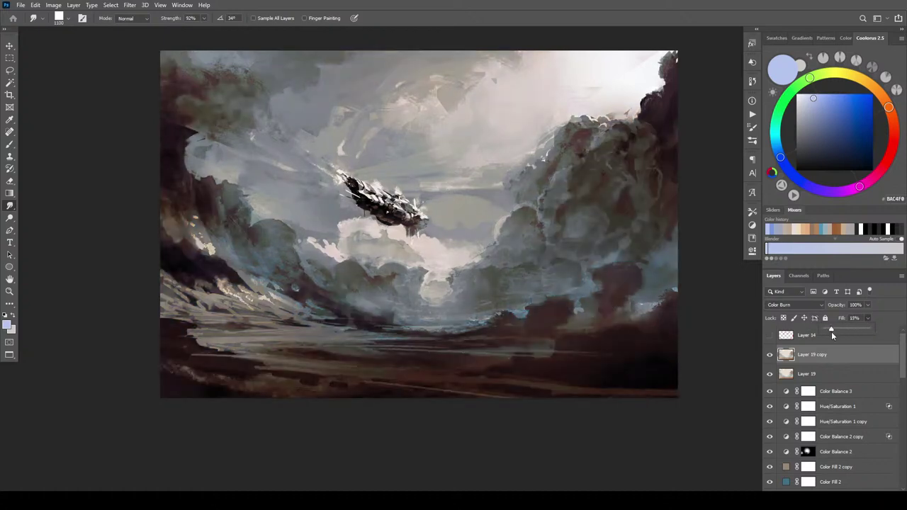
drag(831, 334, 834, 331)
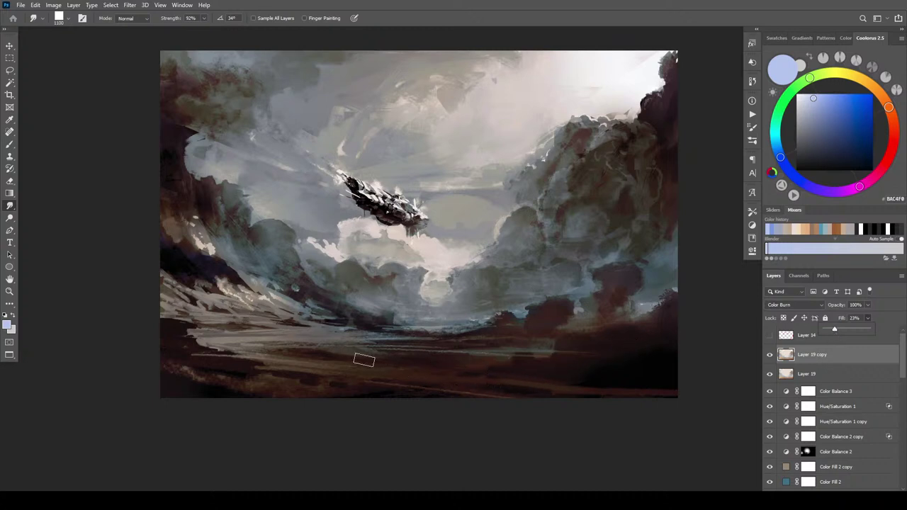
- Compare the painting with and without Layer 19 and its Color Burn copy
click(770, 354)
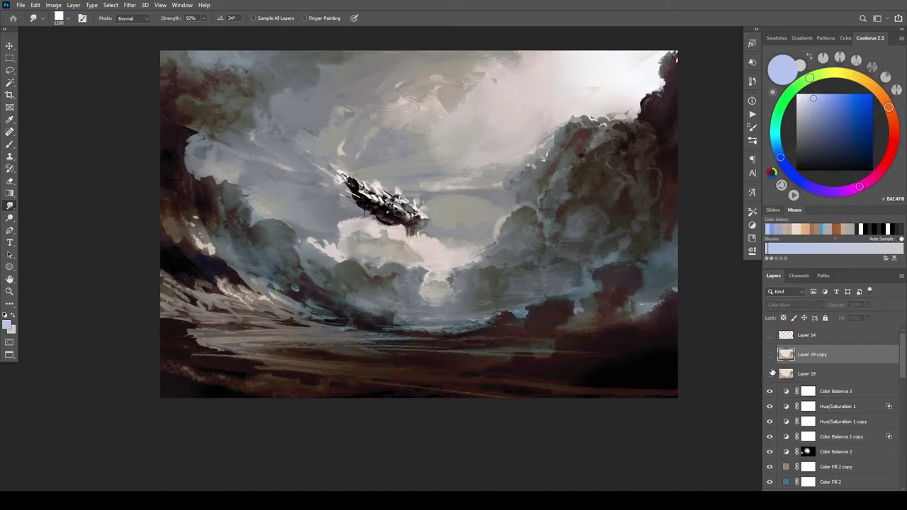
click(769, 354)
click(769, 355)
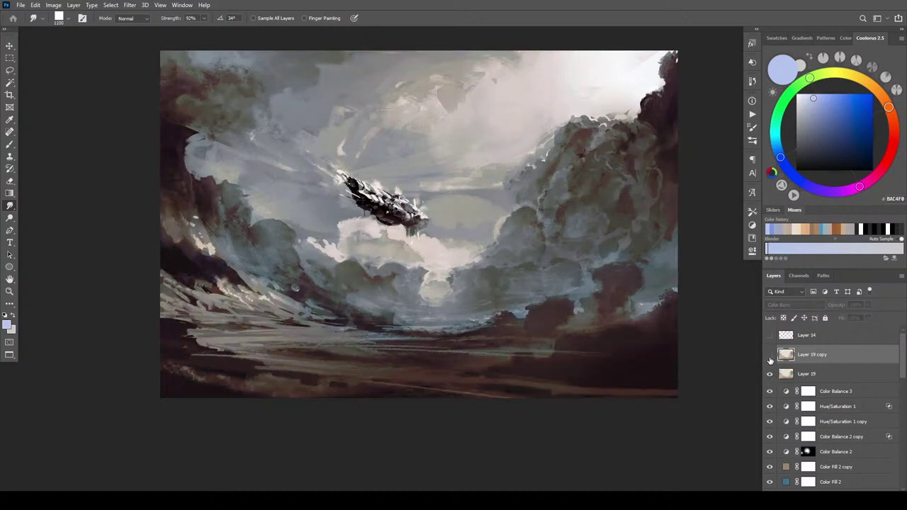
click(769, 356)
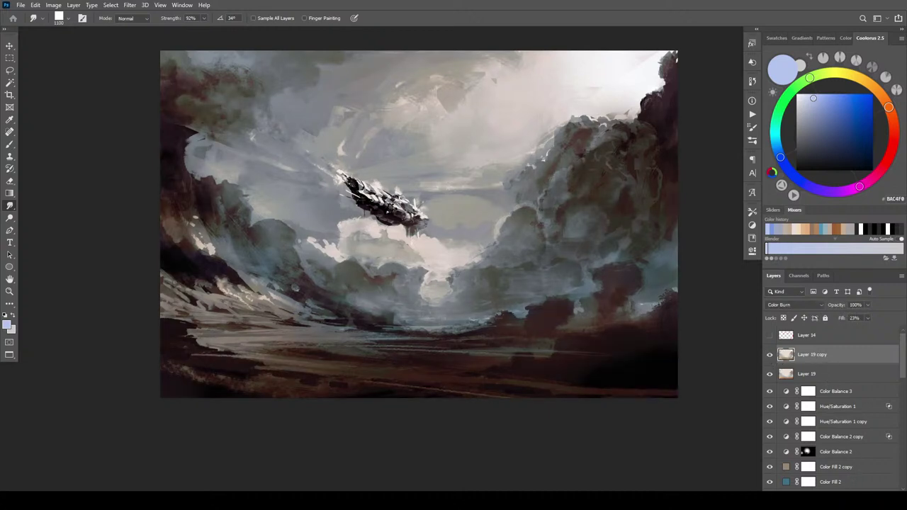
- Add a mask to Layer 19 copy and fade the burn over the central valley and right-hand clouds with black radial gradients
key(ctrl+shift+m)
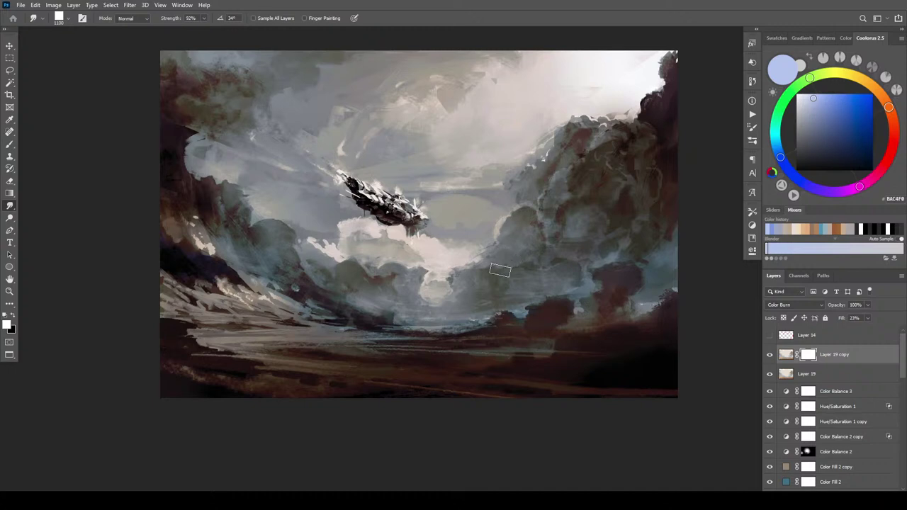
key(x)
key(g)
drag(519, 254, 657, 159)
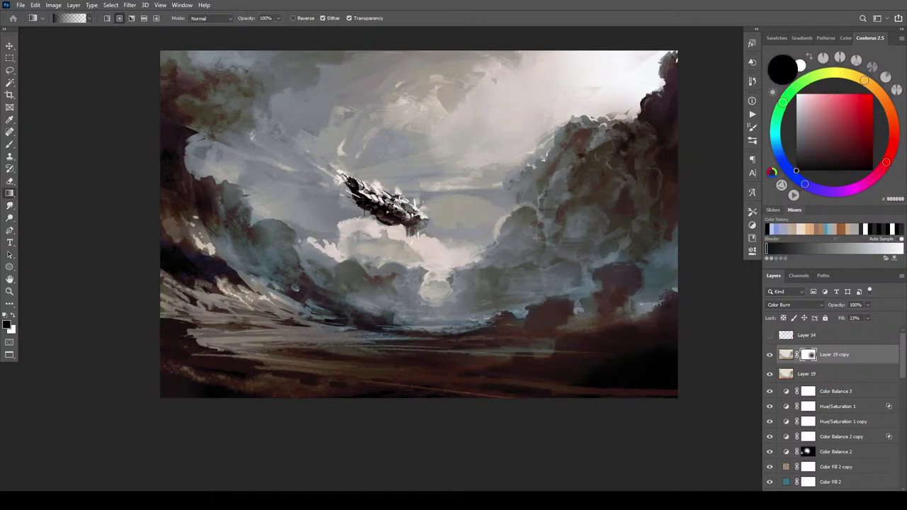
drag(362, 261, 493, 298)
drag(440, 261, 470, 271)
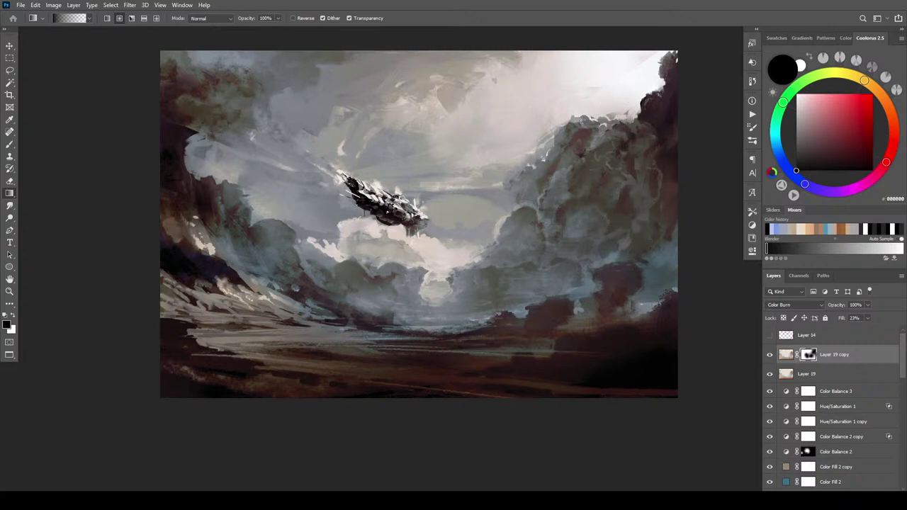
key(x)
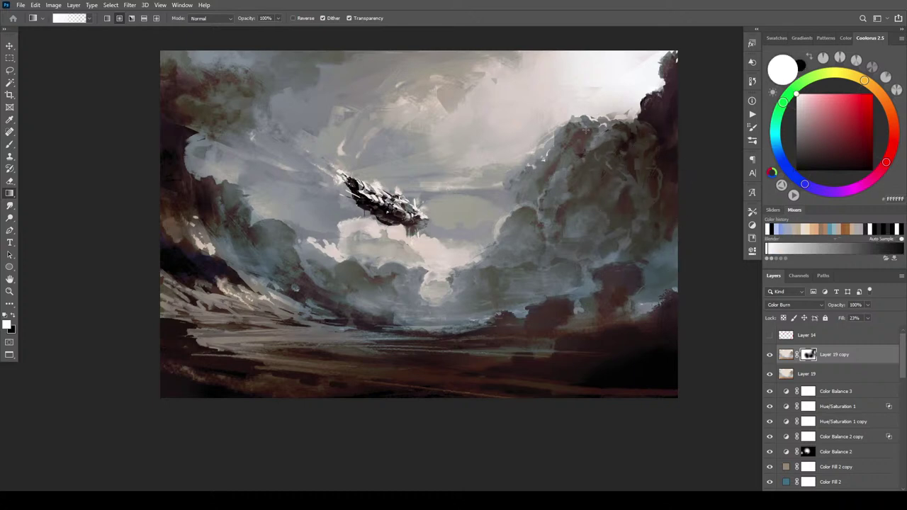
- Judge the Color Burn effect on a thumbnail-sized view of the painting and lower Layer 19 copy's fill to 16%
key(ctrl+minus)
key(ctrl+minus)
key(ctrl+minus)
key(ctrl+minus)
key(ctrl+minus)
key(ctrl+minus)
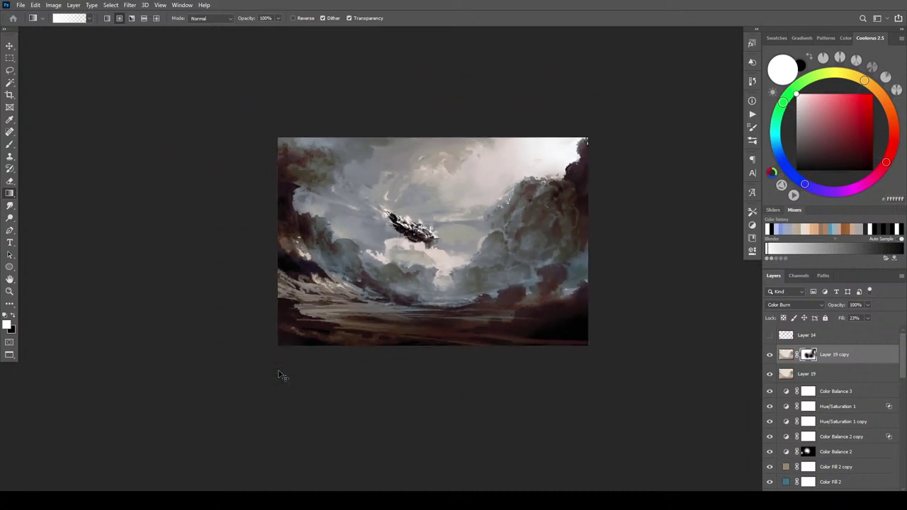
key(ctrl+plus)
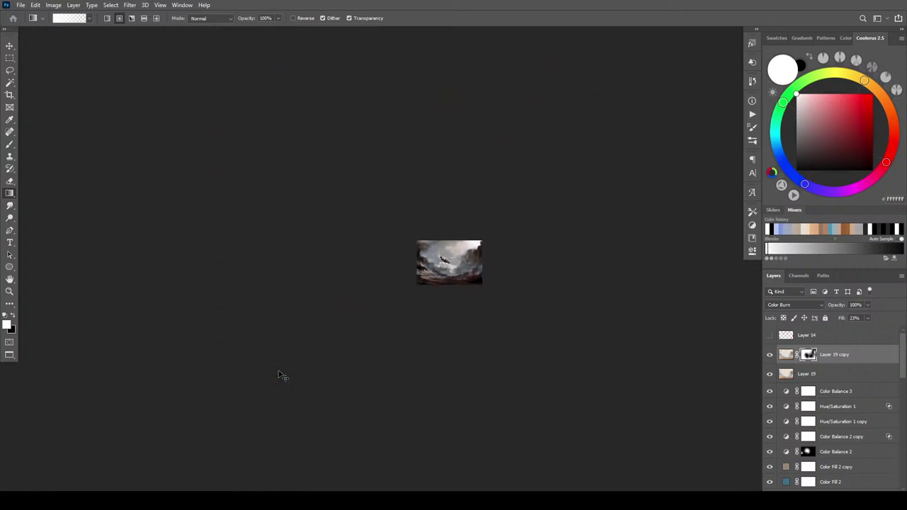
click(770, 355)
click(770, 356)
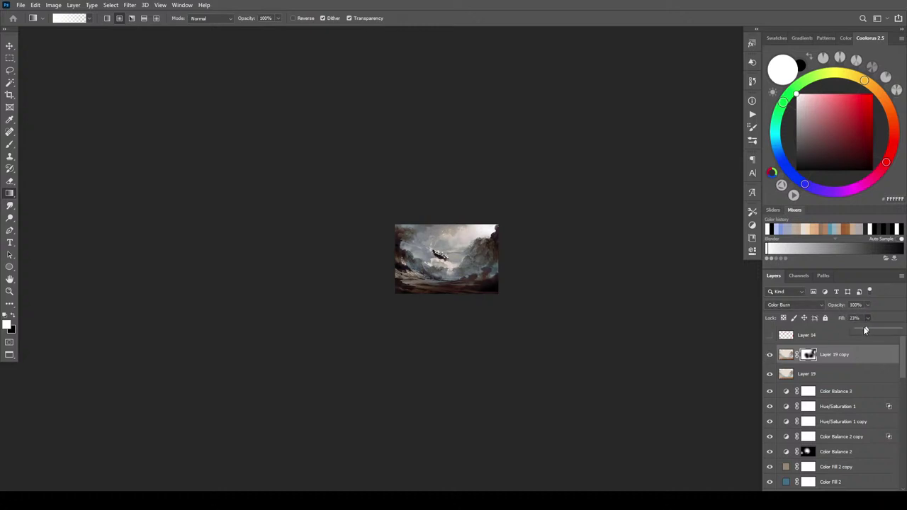
drag(863, 331, 864, 331)
click(625, 265)
key(ctrl+0)
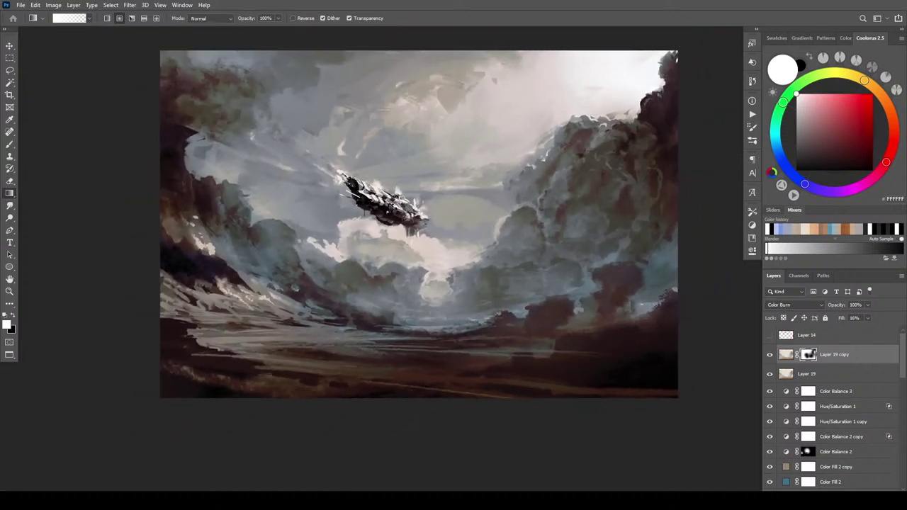
- Add a Hue/Saturation adjustment layer above Layer 19 copy with hue +4, saturation +43 and lightness +2
click(836, 496)
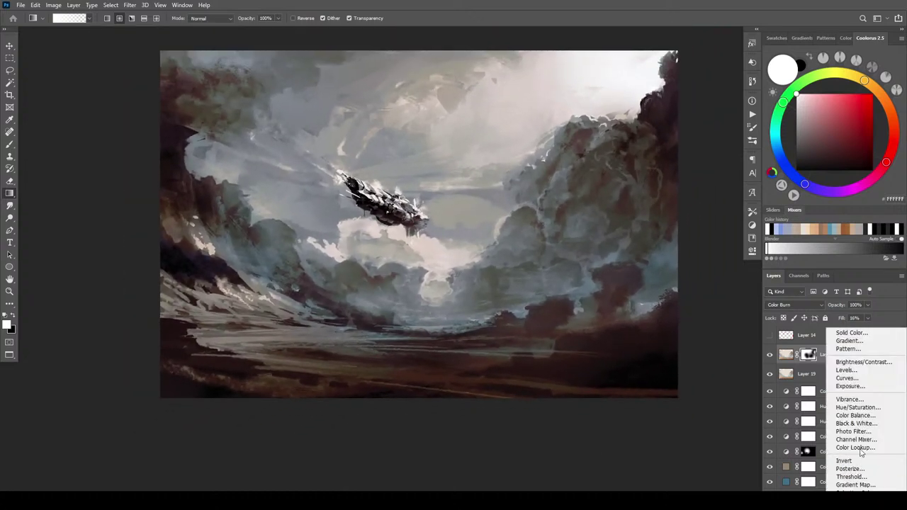
click(863, 407)
click(647, 293)
mouse_move(672, 295)
mouse_down()
mouse_move(663, 296)
mouse_move(696, 295)
mouse_move(670, 294)
mouse_move(639, 316)
mouse_move(675, 296)
mouse_move(630, 275)
mouse_move(650, 275)
mouse_move(641, 280)
mouse_up()
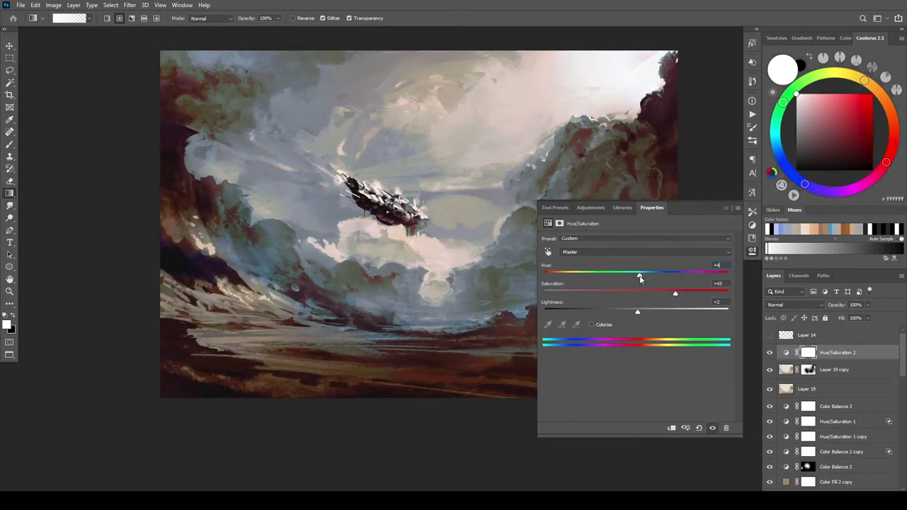
click(728, 207)
- Restrict Hue/Saturation 2 to the midtones with Blend If on the underlying layer, sparing the darkest and lightest areas
double_click(872, 352)
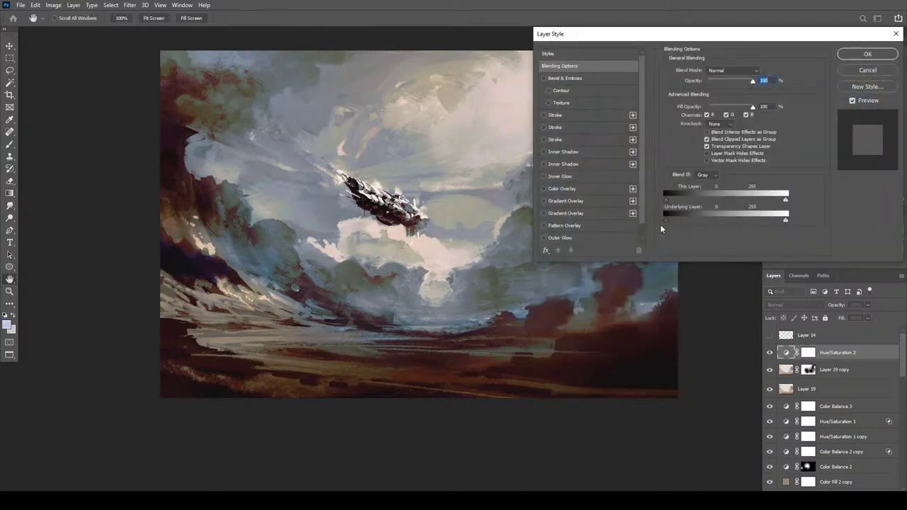
drag(666, 221, 685, 221)
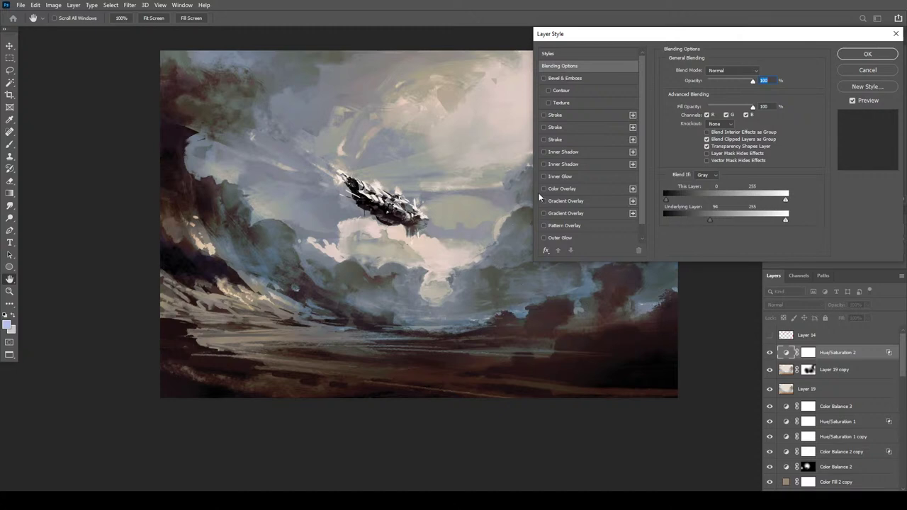
drag(753, 83, 675, 81)
drag(685, 220, 689, 219)
click(866, 55)
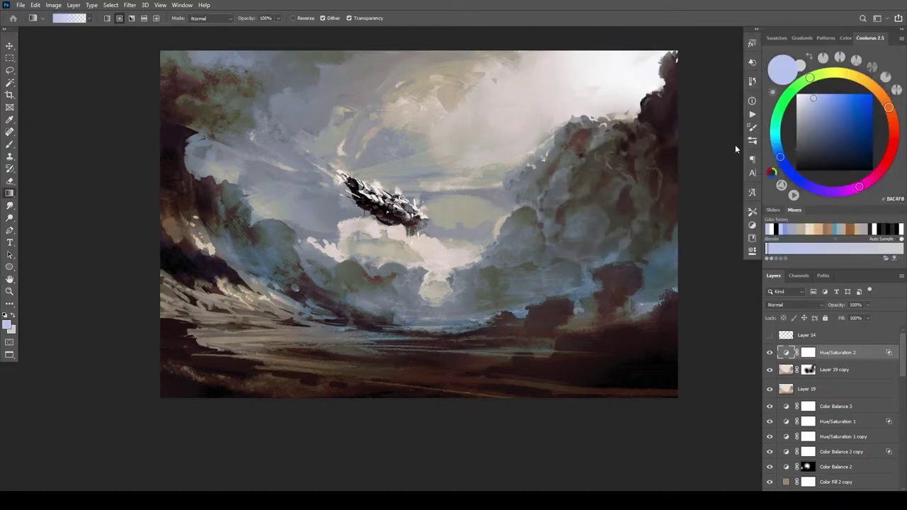
- Set Hue/Saturation 2's master saturation to +41, then widen the Reds range towards yellow and set its saturation to +65
double_click(786, 353)
mouse_move(685, 292)
mouse_down()
mouse_move(718, 290)
mouse_move(553, 293)
mouse_move(686, 300)
mouse_move(635, 296)
mouse_move(675, 296)
mouse_up()
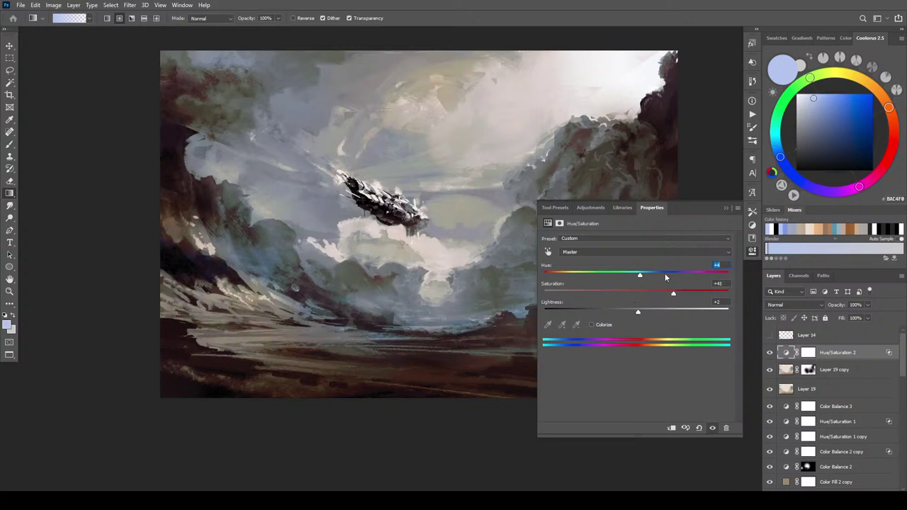
click(588, 252)
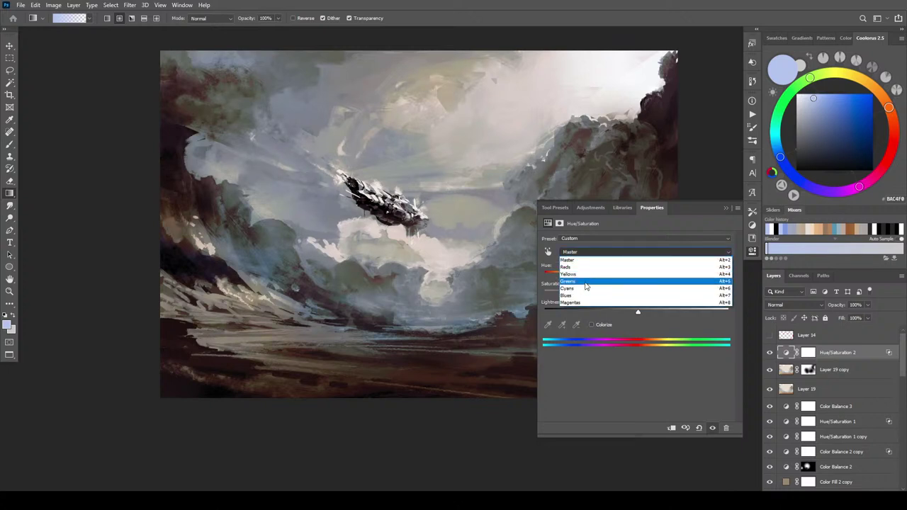
click(599, 266)
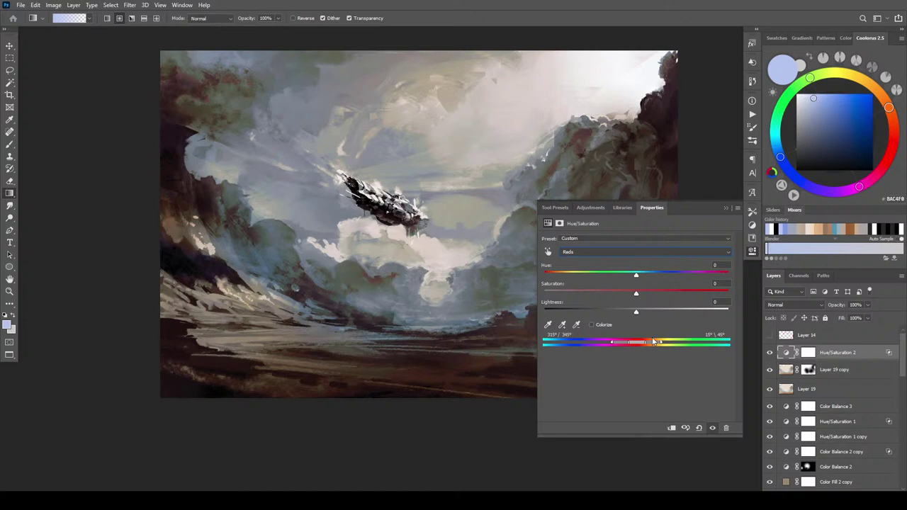
mouse_move(634, 292)
mouse_down()
mouse_move(718, 294)
mouse_move(695, 296)
mouse_up()
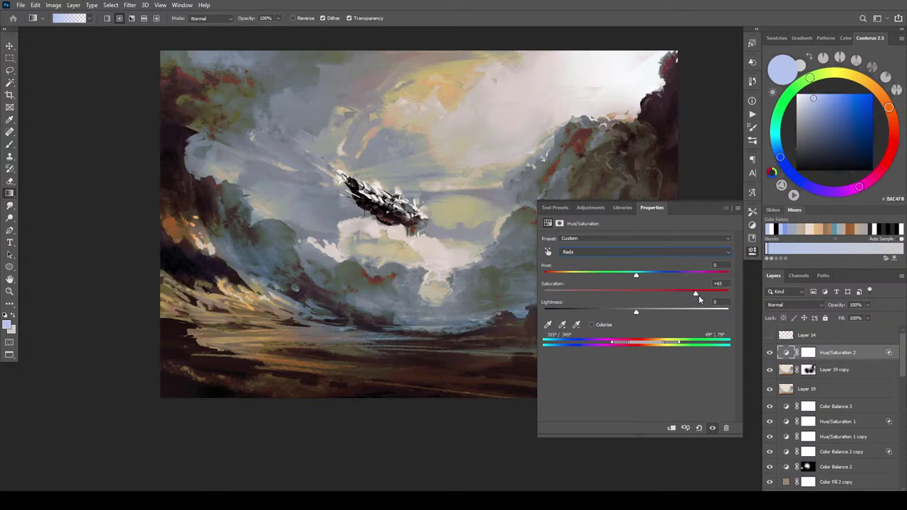
- Set the Reds hue to -7 and lightness to +14, narrow their range to 10°/40°, and ease their saturation down
mouse_move(650, 312)
mouse_down()
mouse_move(607, 309)
mouse_move(655, 313)
mouse_up()
mouse_move(635, 275)
mouse_down()
mouse_move(619, 277)
mouse_move(648, 277)
mouse_move(629, 276)
mouse_up()
drag(679, 344, 661, 345)
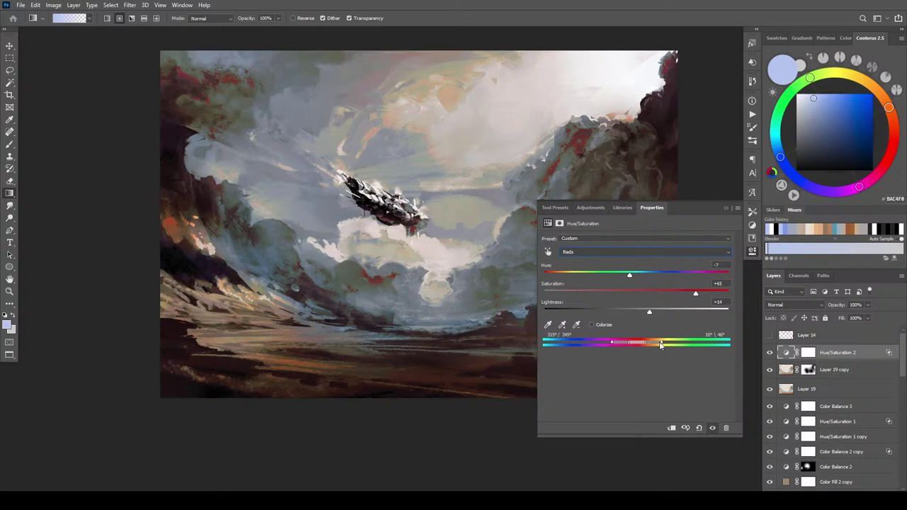
click(656, 293)
mouse_move(662, 293)
mouse_down()
mouse_move(705, 294)
mouse_move(684, 294)
mouse_up()
click(727, 209)
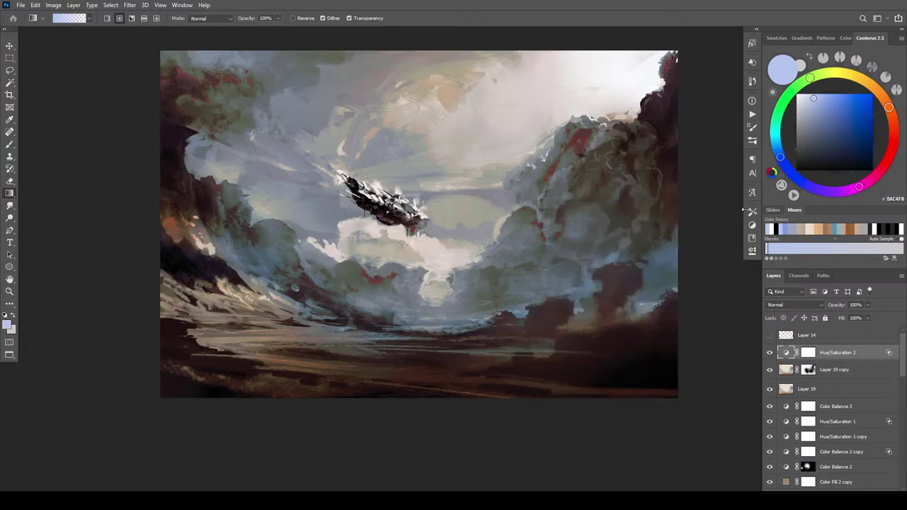
- Refine Hue/Saturation 2's underlying Blend If range to 59/97 and 171/189, then compare the painting with and without the layer
double_click(874, 355)
drag(702, 219, 707, 219)
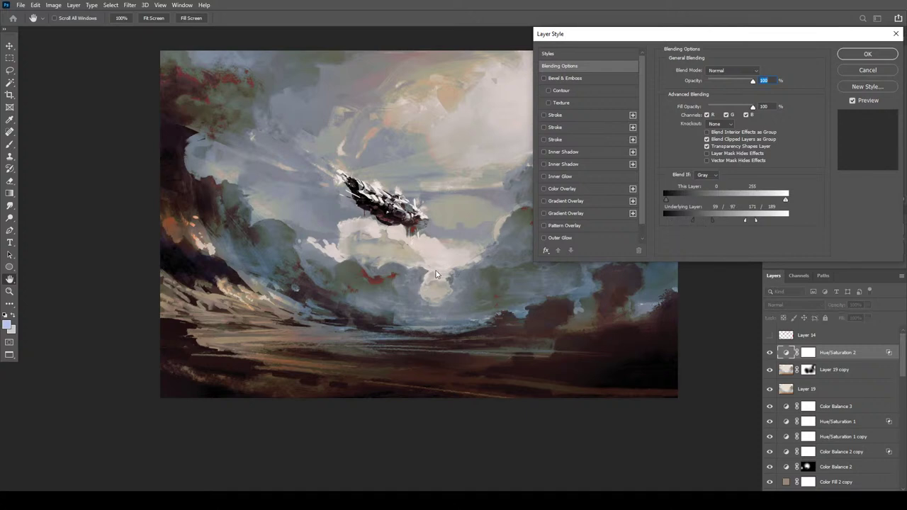
click(867, 53)
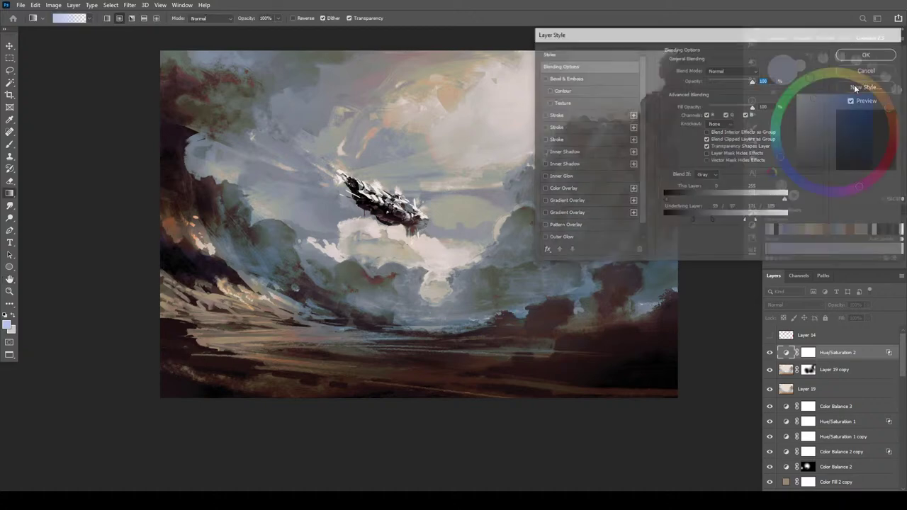
click(770, 355)
click(769, 352)
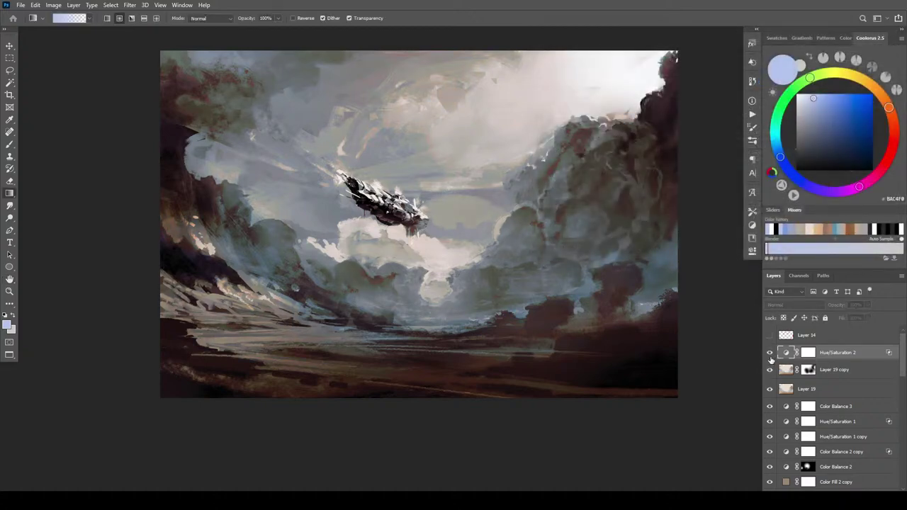
- Replace Hue/Saturation 2's mask with a copy of Layer 19 copy's gradient mask
click(808, 355)
drag(808, 358, 809, 369)
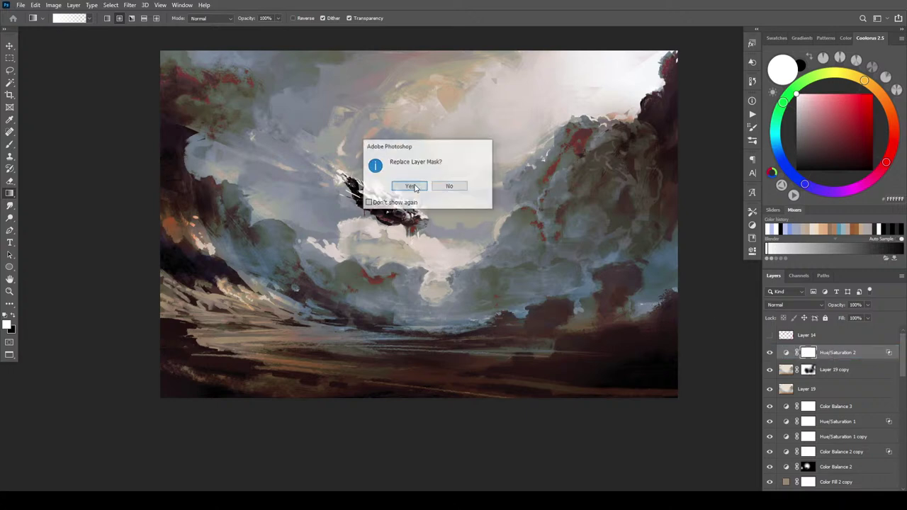
click(409, 187)
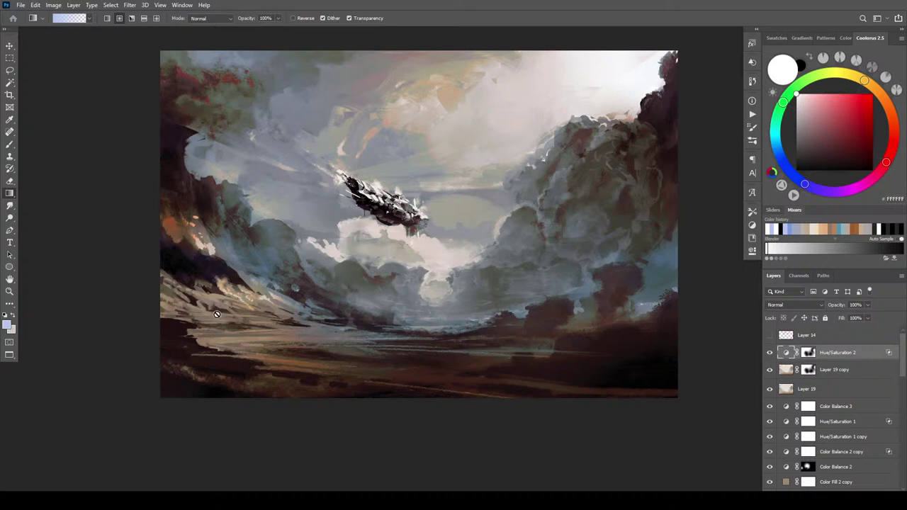
- Create a new layer in Lighter Color mode above Hue/Saturation 2 and ready a smaller brush with a sampled slate blue
key(b)
alt+click(231, 259)
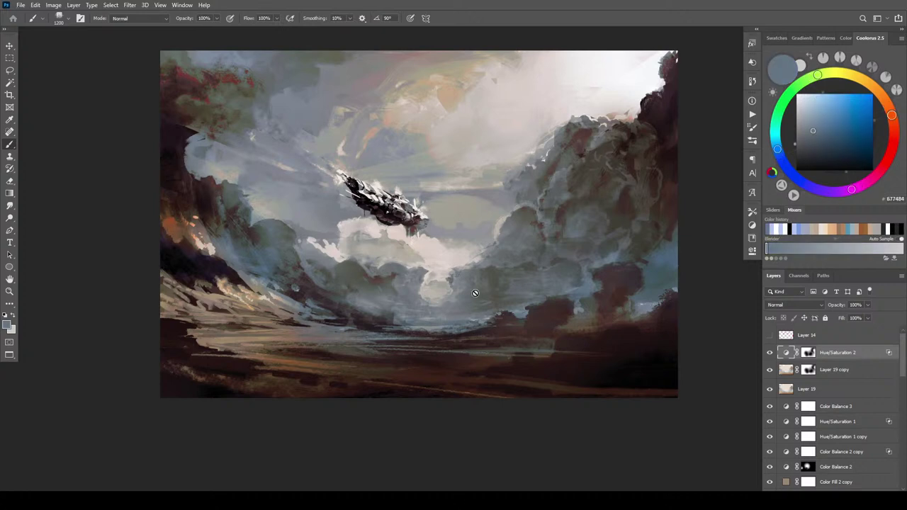
key(ctrl+shift+alt+n)
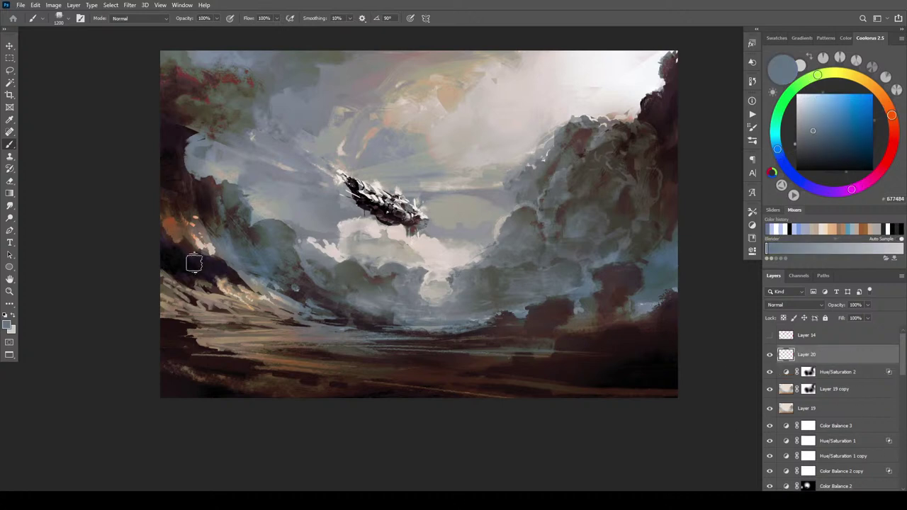
key(bracketleft)
key(bracketleft)
key(bracketleft)
key(bracketleft)
key(bracketleft)
key(bracketleft)
key(bracketleft)
key(bracketleft)
click(803, 306)
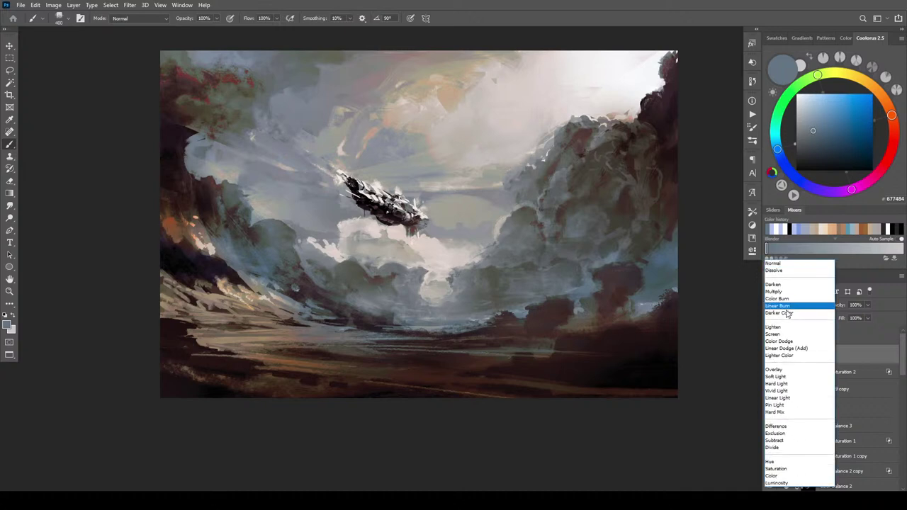
click(780, 355)
- Brush sampled dark brown and grey-green tones over the near-black rocks on the left-hand slope
drag(294, 300, 274, 274)
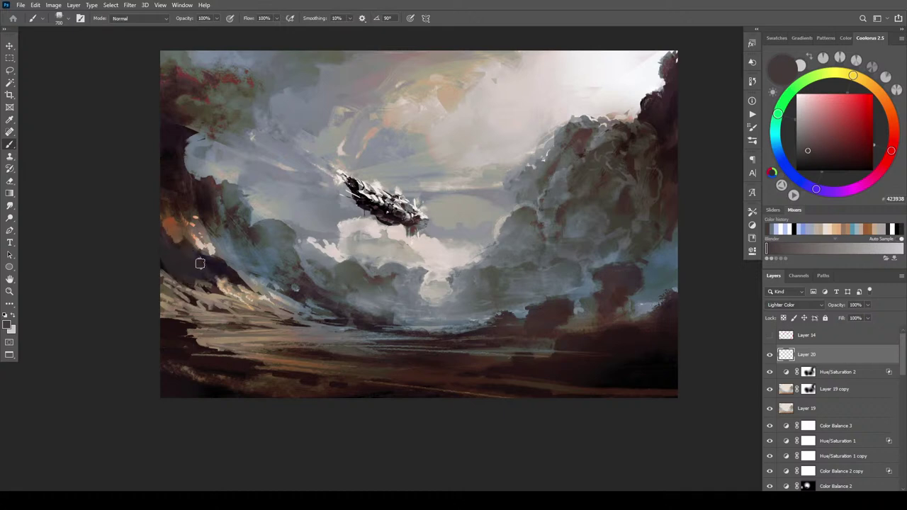
drag(228, 271, 168, 262)
key([)
key([)
key([)
key([)
key([)
key([)
alt+click(242, 238)
drag(239, 239, 234, 241)
- Lift the remaining dark rocks above the left-hand slope with more grey-green strokes, varying the brush size
key(])
key(bracketright)
key(bracketright)
key(bracketright)
key(bracketright)
key(bracketright)
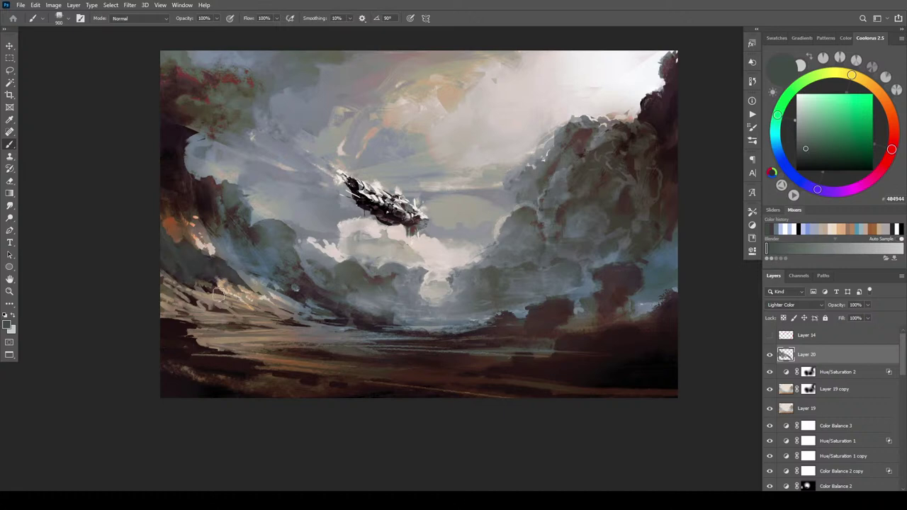
key([)
key([)
key([)
key([)
key([)
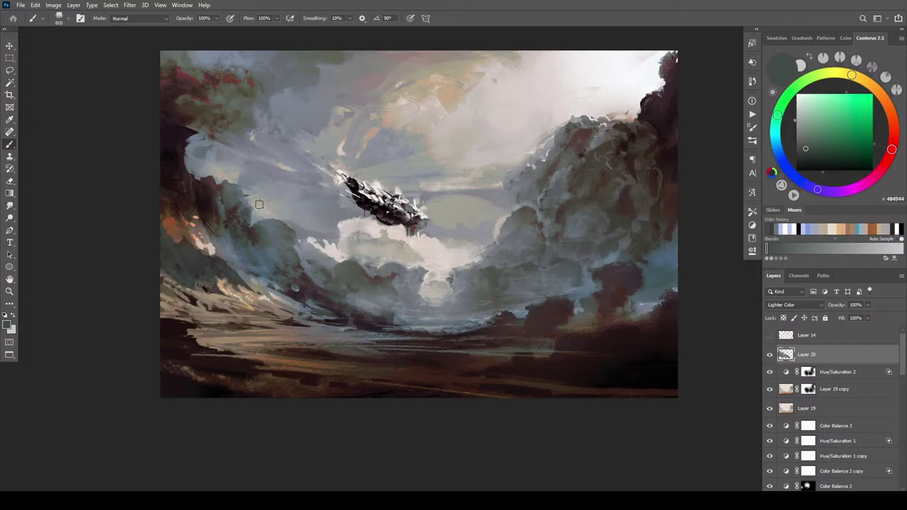
- Brush the sampled grey-green over the dark upper-left rocks with the brush enlarged to 2100
key(bracketright)
key(bracketright)
key(bracketright)
key(bracketright)
key(bracketright)
key(bracketright)
key(bracketright)
key(bracketright)
key(bracketright)
key(bracketright)
key(bracketright)
key(bracketright)
key(bracketright)
key(bracketright)
key(bracketright)
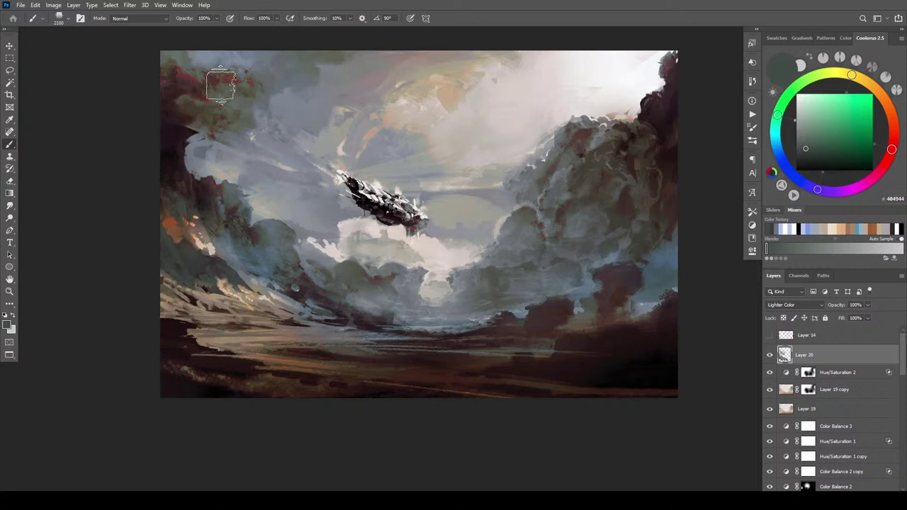
- Soften the dark edge along the left-centre of the valley floor with grey-green strokes from a brush reduced to about 900
key(bracketleft)
key(bracketleft)
key(bracketleft)
key(bracketleft)
key(bracketleft)
key(bracketleft)
key(bracketleft)
key(bracketleft)
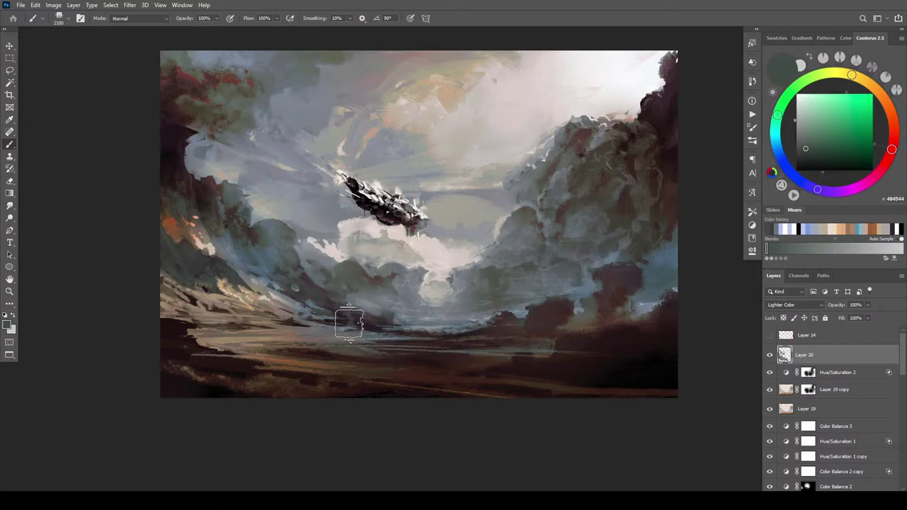
key(bracketleft)
key(bracketleft)
key(bracketleft)
key(bracketleft)
key(bracketleft)
key(bracketleft)
key(bracketleft)
key(bracketleft)
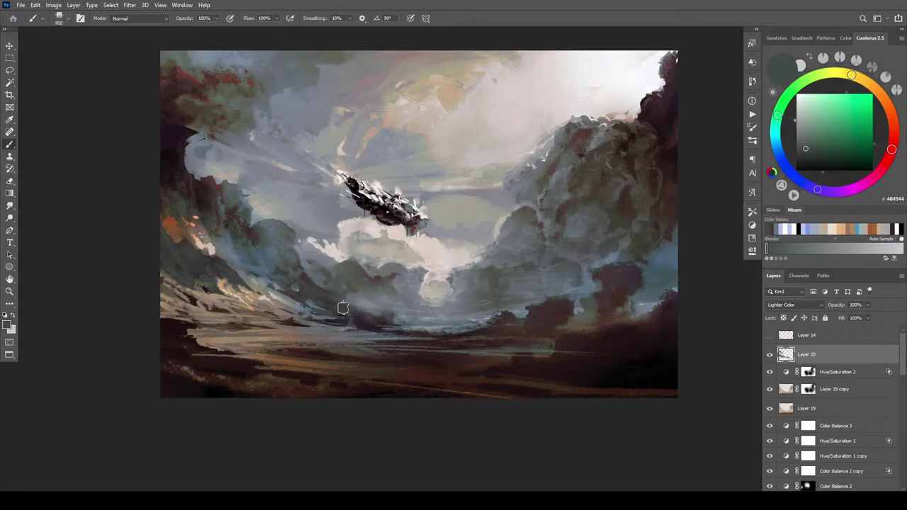
key(bracketleft)
key(bracketleft)
key(bracketleft)
- Brush grey-green over the reddish patches in the large cloud mass on the right with an enlarged brush
key(])
key(])
key(])
key(])
key(])
key(])
key(])
key(])
key(])
key(])
key(])
key(])
key(])
key(])
mouse_move(567, 149)
mouse_down()
mouse_move(586, 160)
mouse_move(576, 157)
mouse_move(592, 150)
mouse_move(567, 165)
mouse_move(577, 134)
mouse_up()
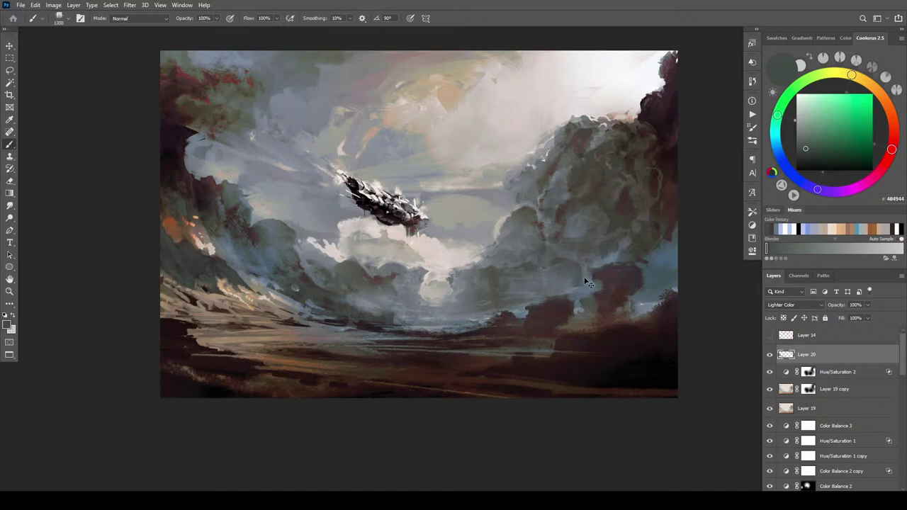
- Switch to a ragged-edged brush tip at 0° angle and size 1500, and add more grey-green haze on Layer 20
scroll(585, 282, down, 6)
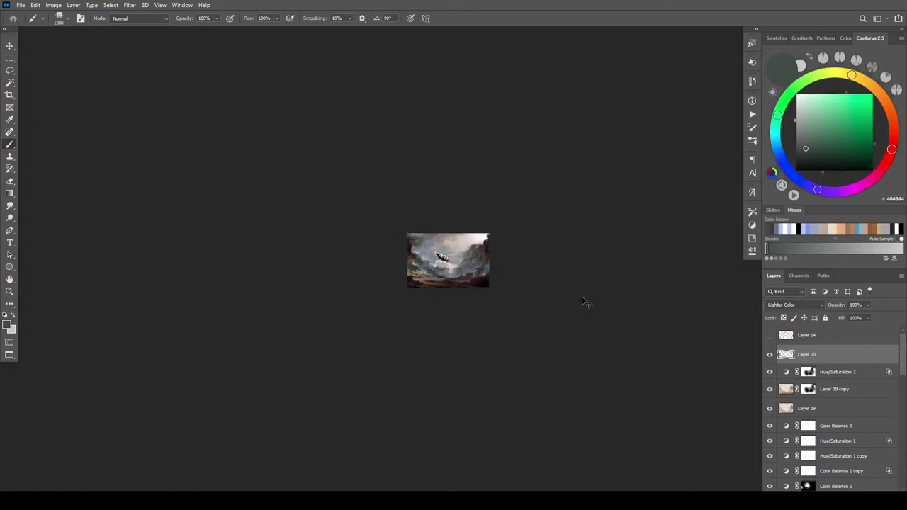
scroll(582, 302, up, 4)
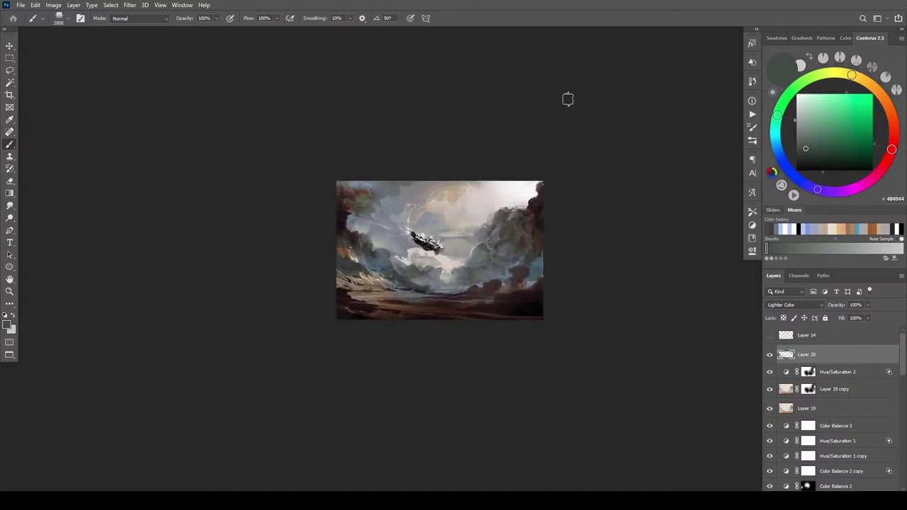
right_click(374, 286)
click(469, 360)
click(501, 13)
key(])
key(])
key(])
key(])
key(])
key(])
key(])
key(])
key(])
key(])
key(])
key(])
key(])
key([)
key([)
key([)
key([)
key([)
key([)
key(bracketleft)
key(bracketright)
key(bracketright)
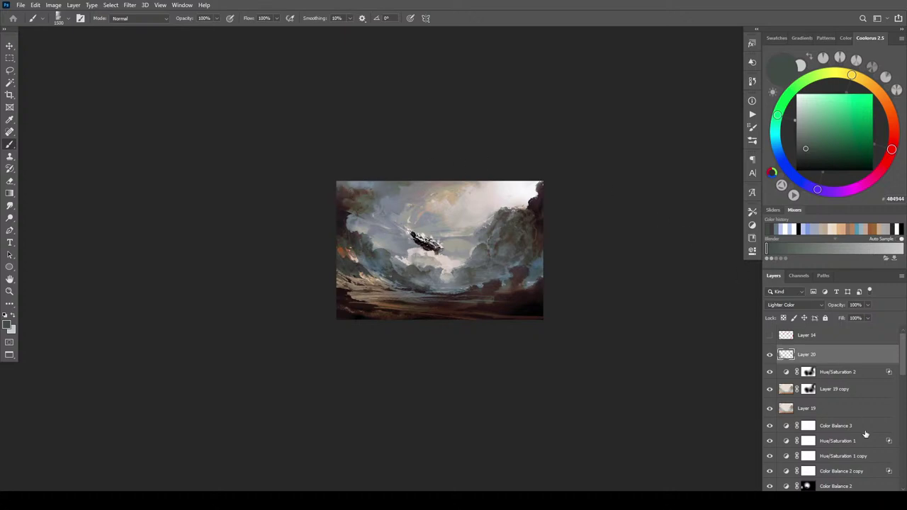
- Select Hue/Saturation 2's mask and touch it up with the ragged brush, switching from white to black
click(807, 374)
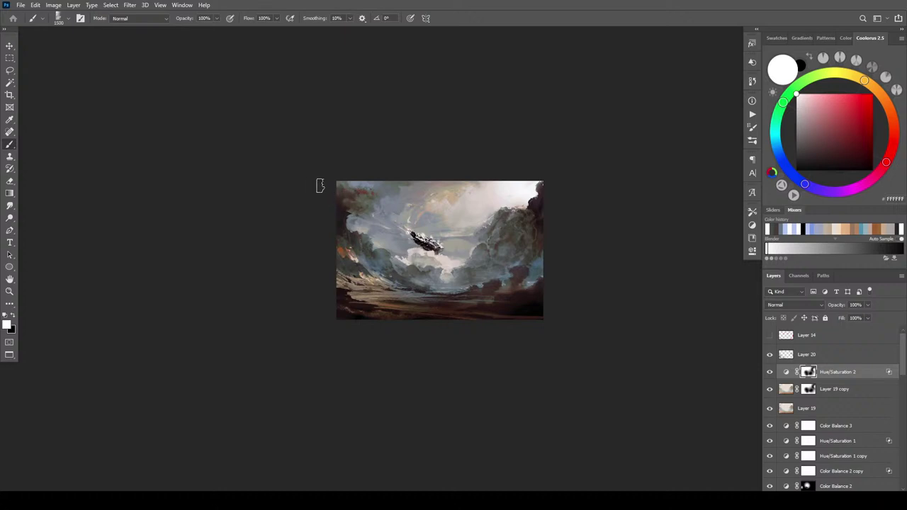
key(x)
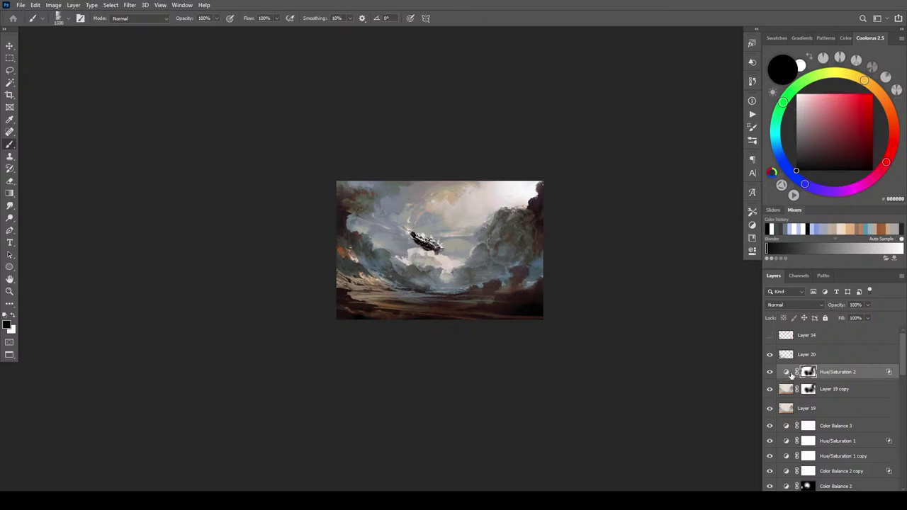
scroll(587, 329, down, 5)
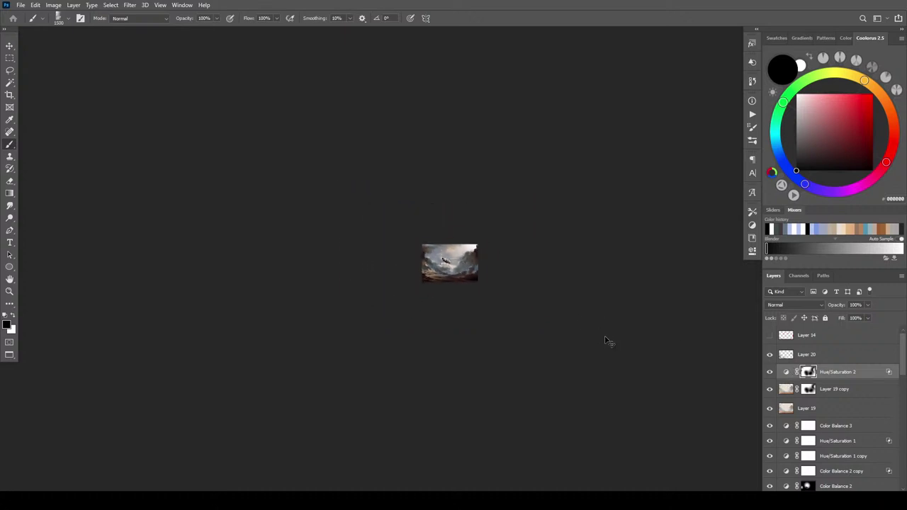
key(ctrl+0)
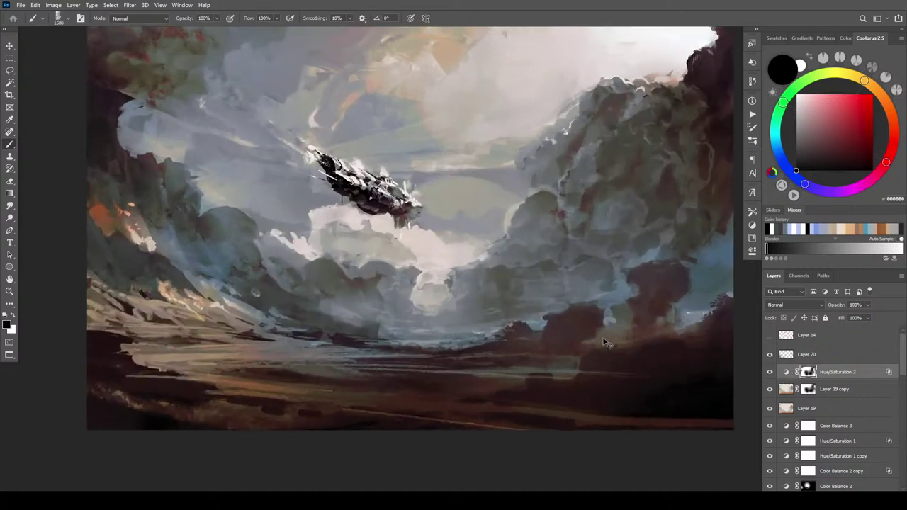
mouse_move(560, 320)
mouse_down()
mouse_move(577, 362)
mouse_move(571, 375)
mouse_up()
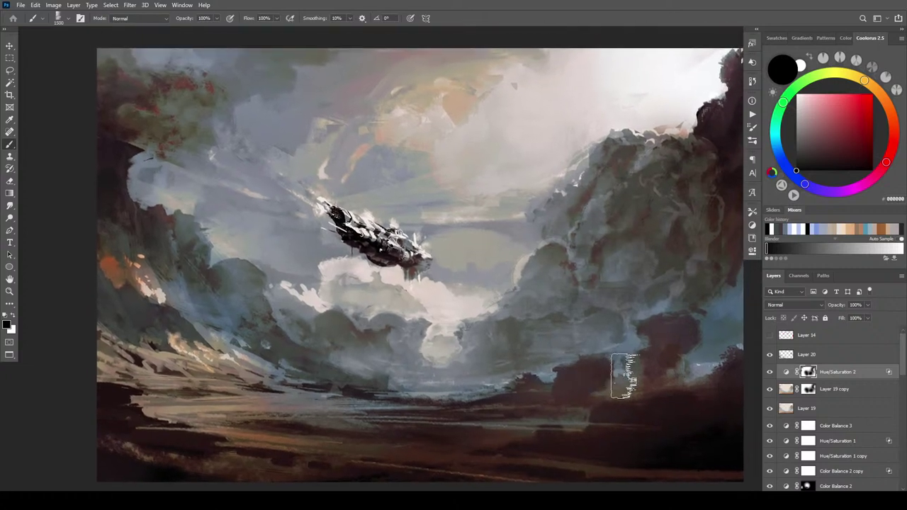
- Compare the painting with Layer 20 hidden and shown, and lower that layer's opacity to 52%
click(771, 355)
click(770, 355)
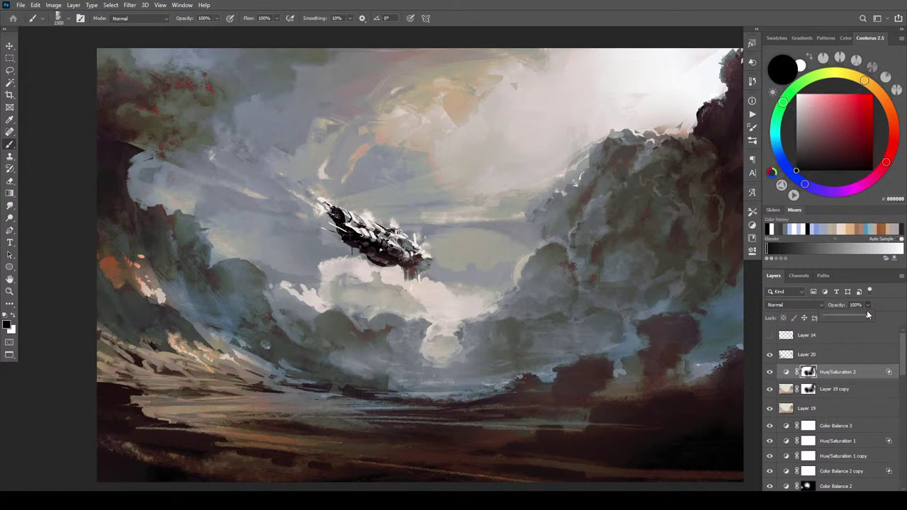
click(845, 357)
mouse_move(867, 305)
mouse_down()
mouse_move(867, 319)
mouse_move(847, 320)
mouse_up()
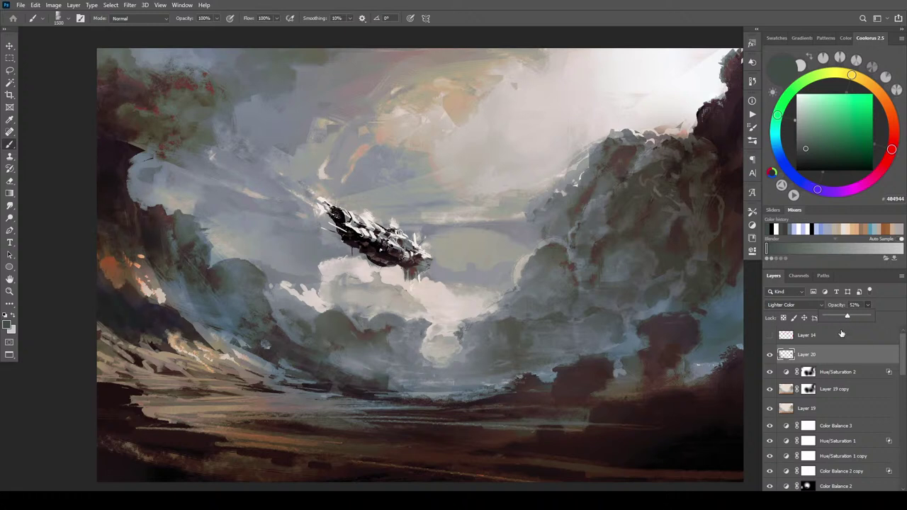
- Create a new layer above Layer 20 and set its blending mode to Darker Color
key(ctrl+shift+alt+n)
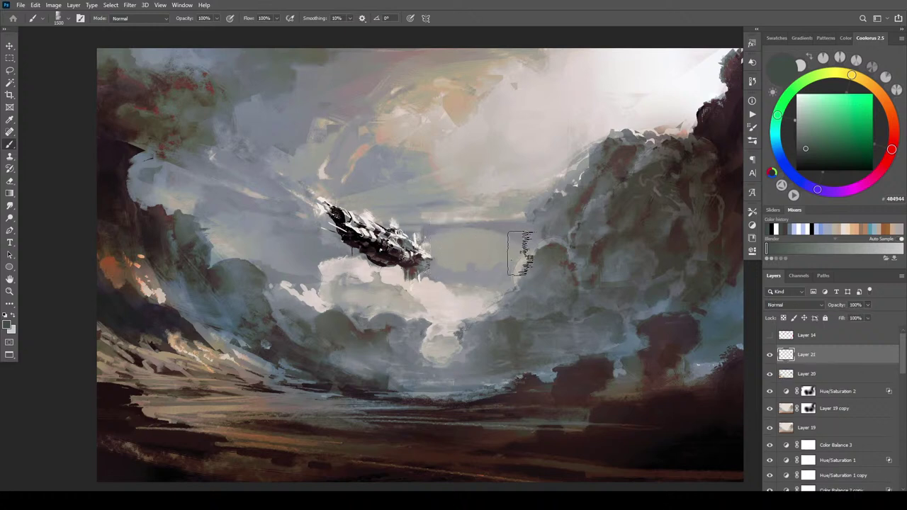
click(798, 305)
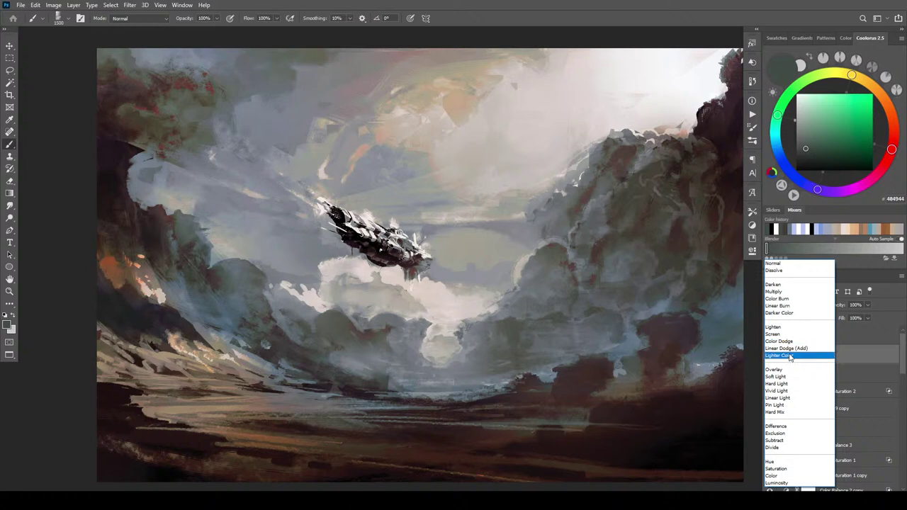
click(798, 316)
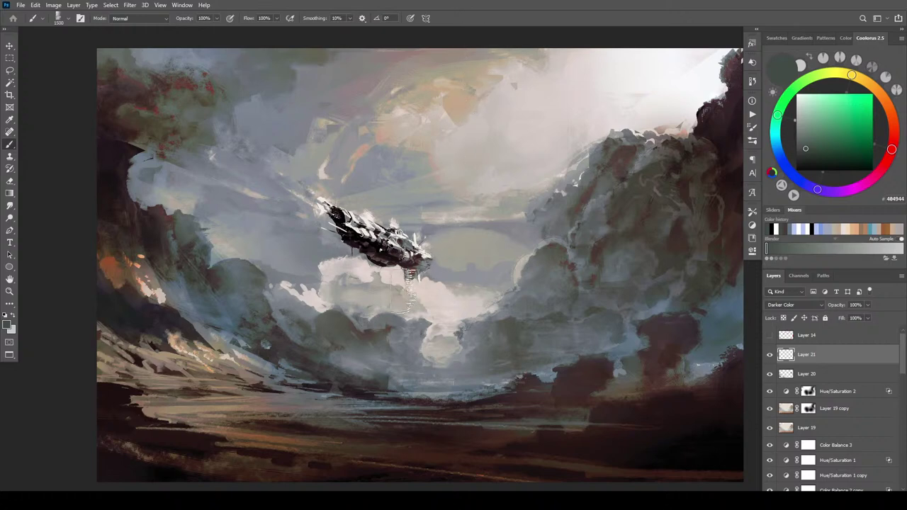
- Paint golden-yellow (#EABD47) accents on the spaceship's rear side spikes and rear hull band with a small brush
key(ctrl+plus)
key(ctrl+plus)
key(ctrl+plus)
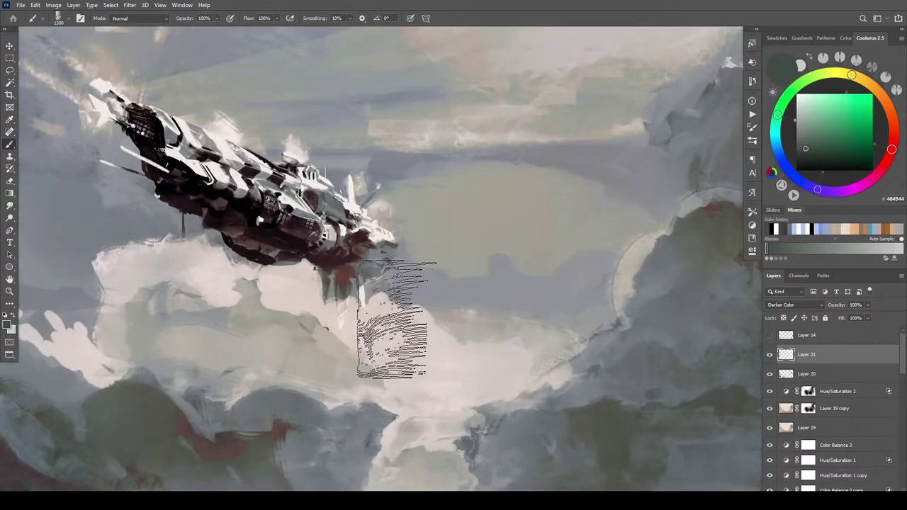
drag(388, 298, 529, 366)
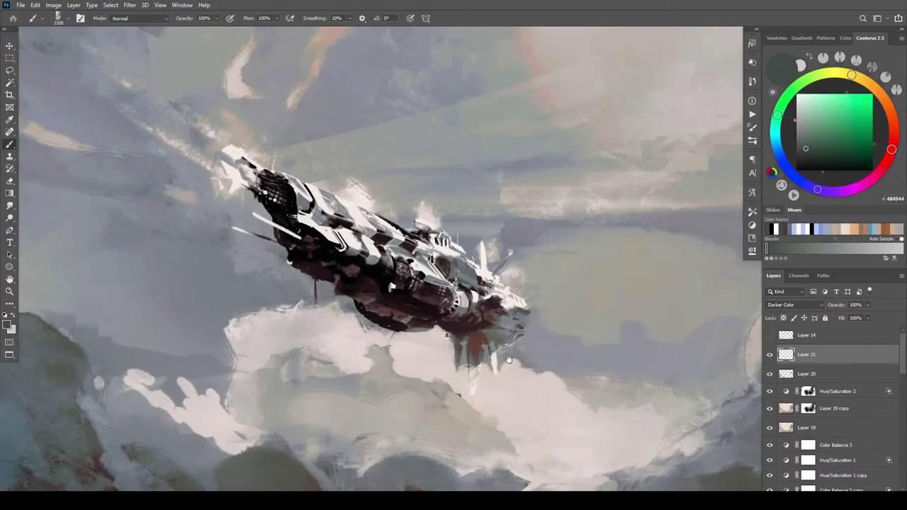
click(867, 83)
click(850, 108)
drag(851, 108, 850, 100)
key(bracketleft)
key(bracketleft)
key(bracketleft)
key(bracketleft)
key(bracketleft)
key(bracketleft)
drag(360, 200, 370, 207)
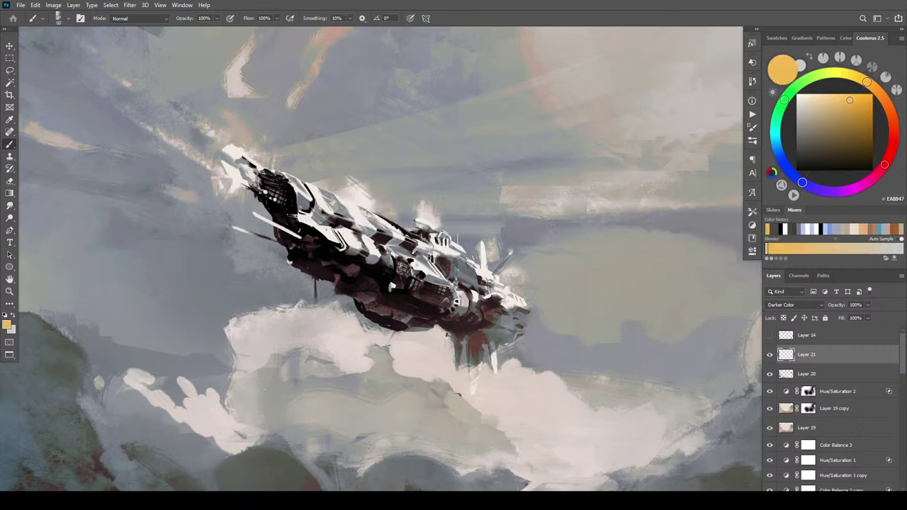
key(bracketleft)
key(bracketleft)
key(bracketleft)
key(bracketleft)
key(bracketleft)
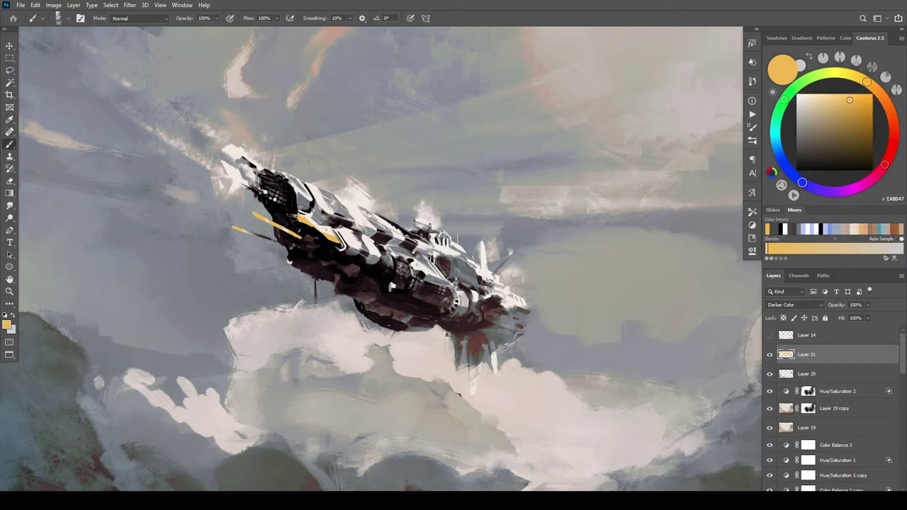
- Add yellow accents to the spaceship's upper turret and forward hull plating, undoing a misplaced stroke
click(415, 222)
key(ctrl+z)
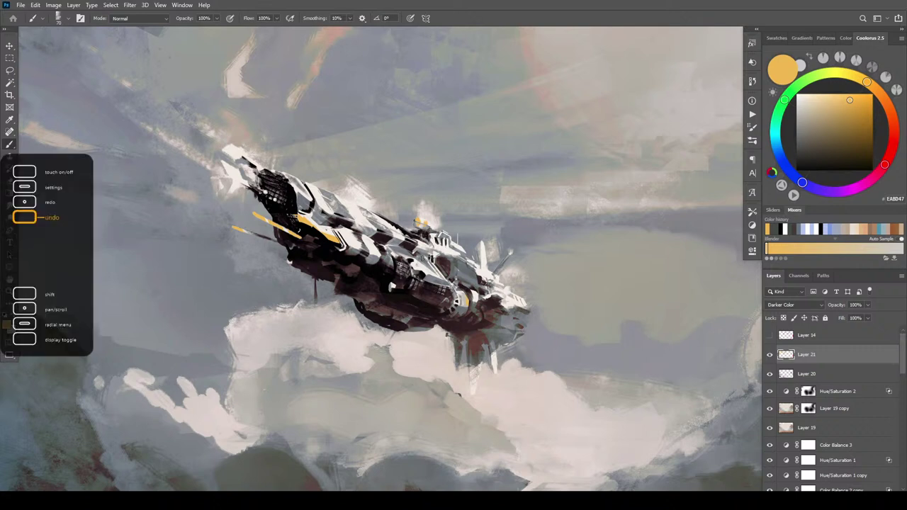
drag(416, 261, 431, 273)
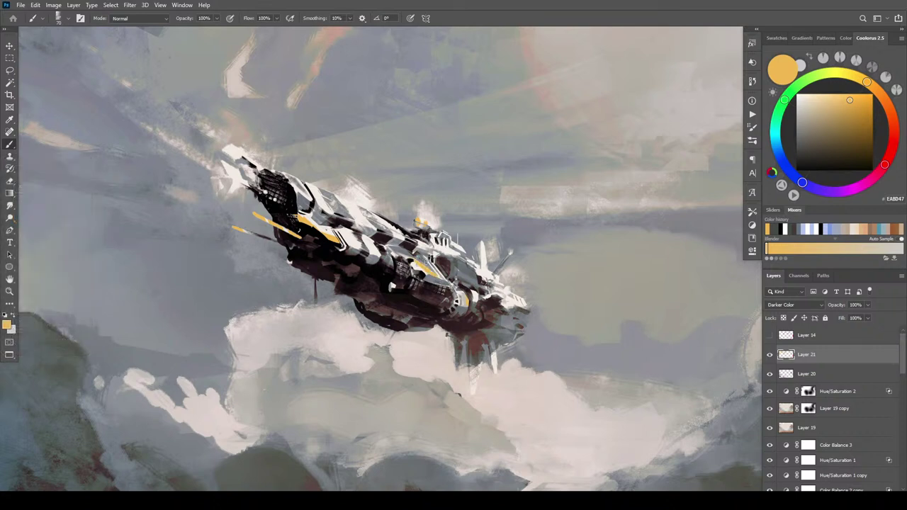
- Paint short yellow stripes on the spaceship's upright front fin and lower antennas, undoing unwanted strokes on the hull and nose
mouse_move(401, 236)
mouse_down()
mouse_move(373, 213)
mouse_move(402, 232)
mouse_move(318, 202)
mouse_up()
key(ctrl+z)
key(ctrl+z)
key(ctrl+z)
drag(505, 300, 527, 305)
key(ctrl+z)
click(519, 303)
key(ctrl+z)
key(ctrl+z)
key(ctrl+z)
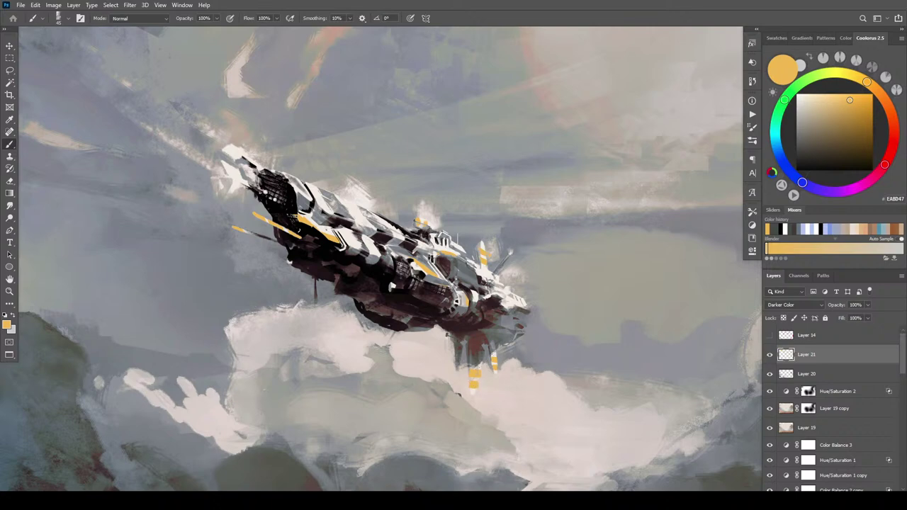
- Try further yellow accents on the spaceship's nose and larger ones around its engine end, and undo them
key(ctrl+minus)
key(ctrl+minus)
key(ctrl+minus)
key(ctrl+minus)
key(ctrl+minus)
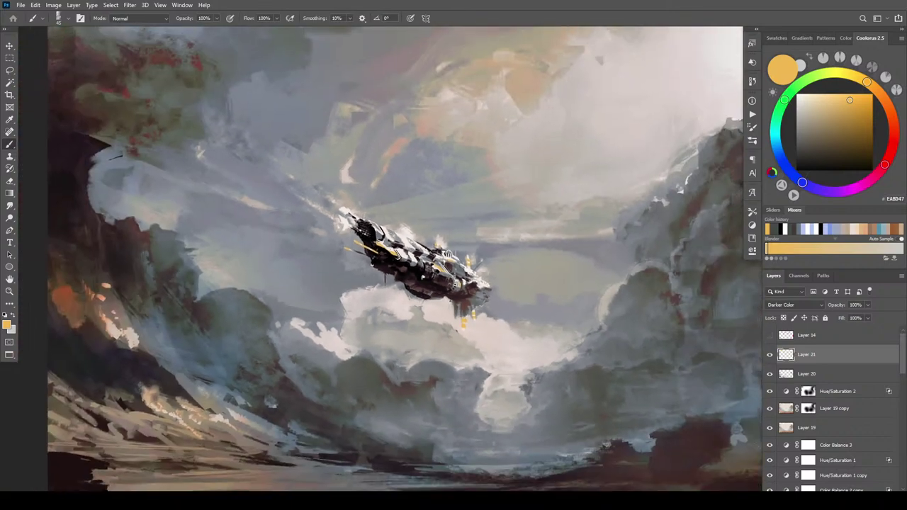
scroll(454, 273, up, 10)
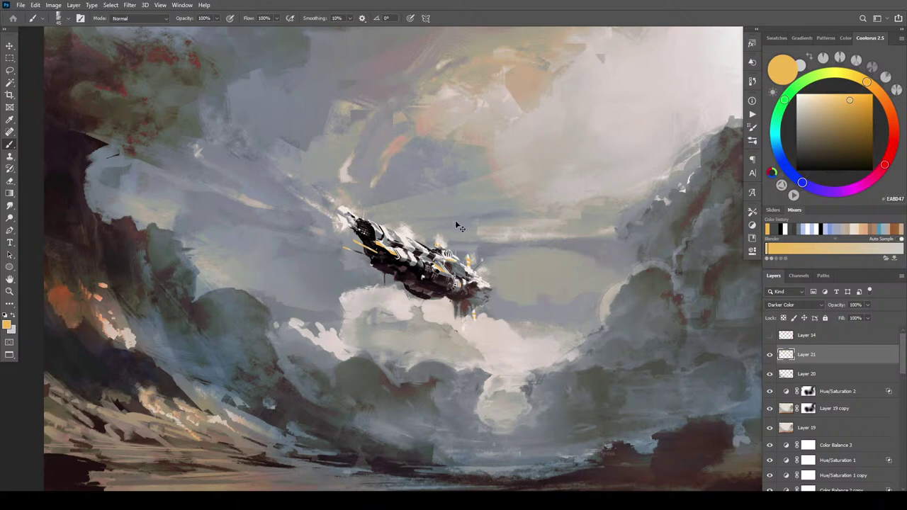
drag(482, 283, 479, 274)
key(ctrl+z)
key(])
key(])
key(])
key(])
key(])
key(bracketright)
click(344, 210)
drag(345, 211, 354, 217)
click(343, 220)
scroll(586, 418, down, 10)
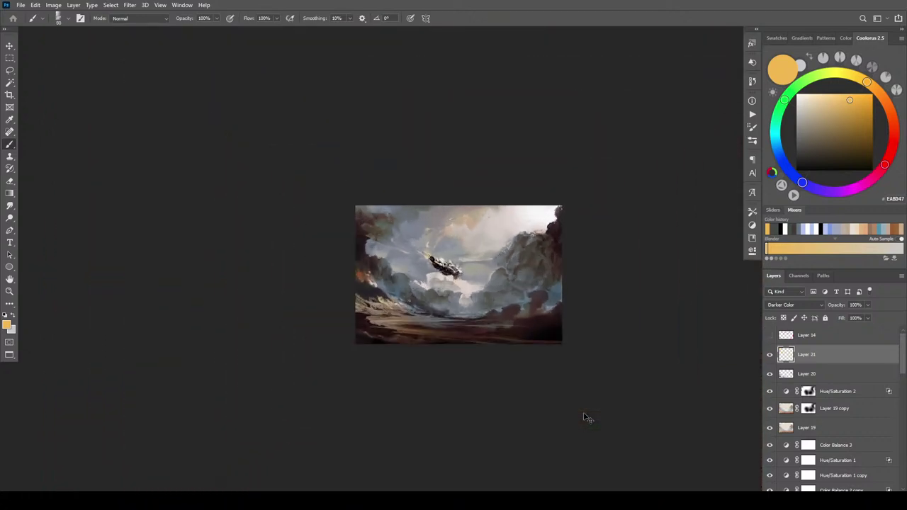
scroll(585, 418, up, 10)
key(ctrl+z)
key(ctrl+z)
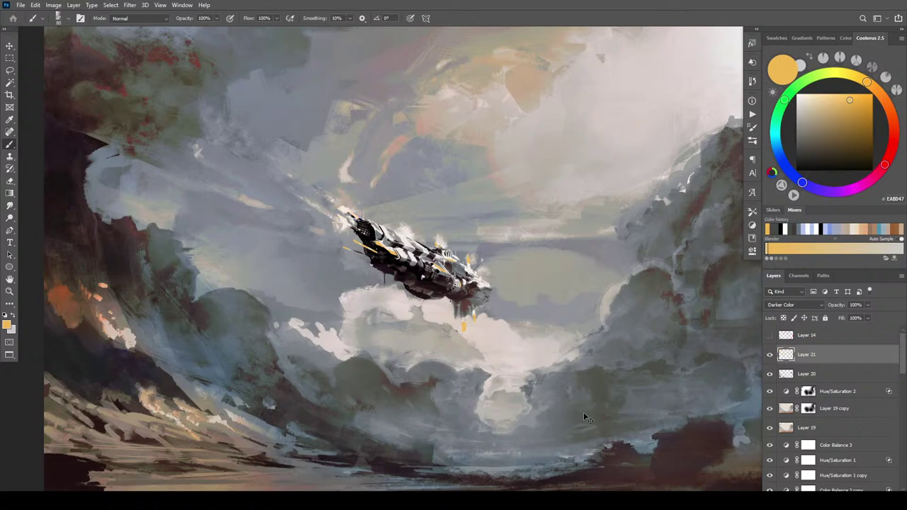
- Try covering the spaceship's white hull plates broadly in golden yellow, compare it at several zoom levels, and undo it
scroll(585, 418, down, 8)
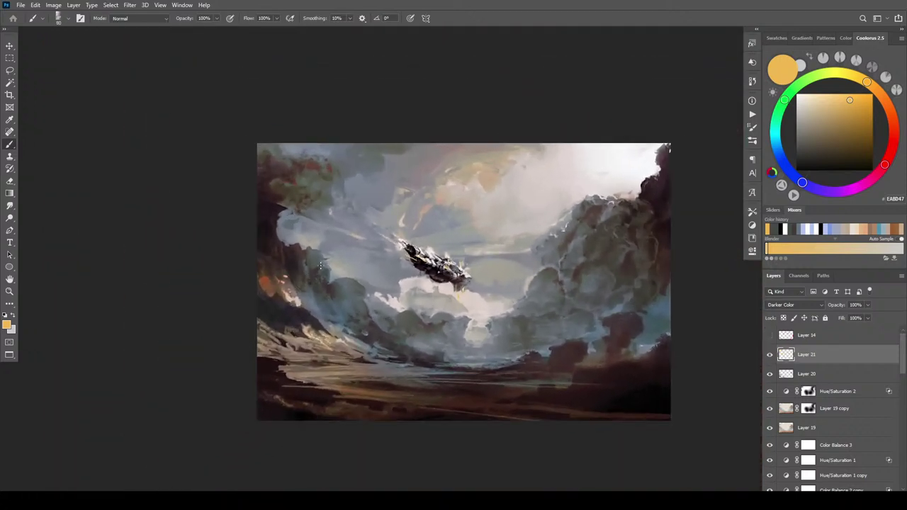
key(ctrl+shift+z)
scroll(613, 263, down, 5)
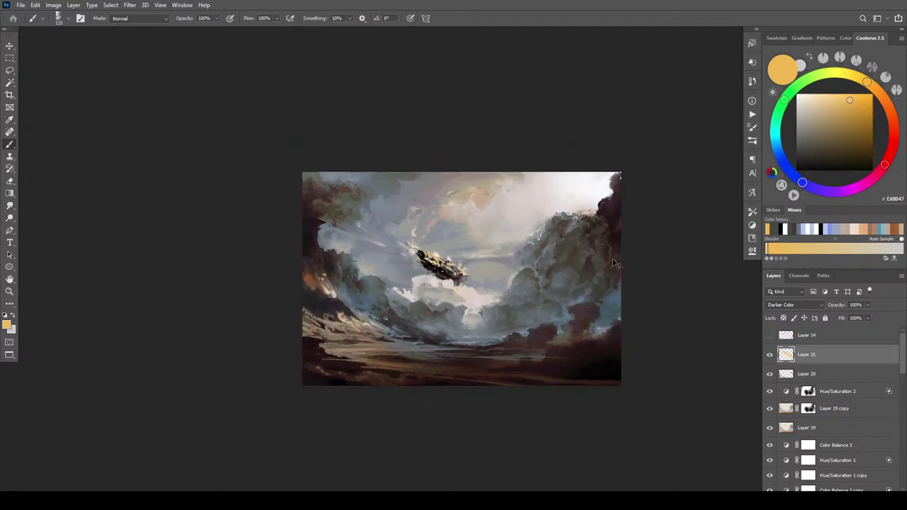
scroll(613, 263, up, 6)
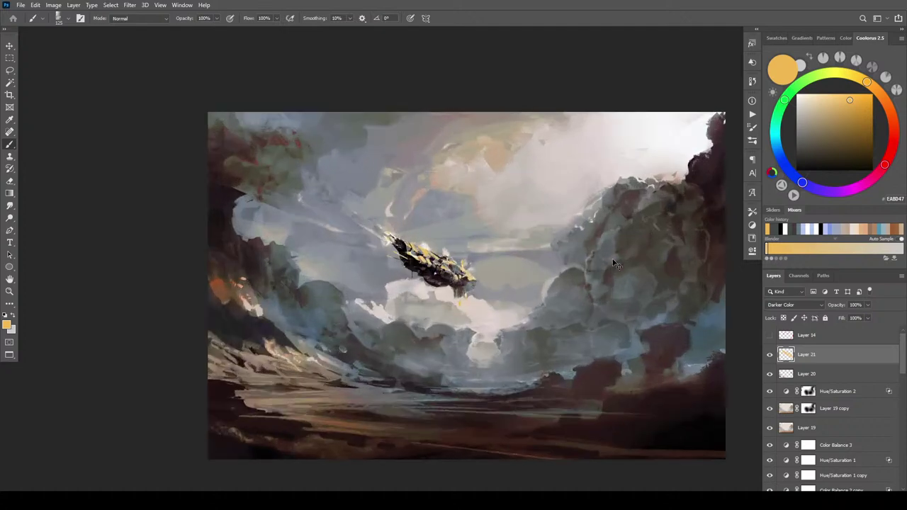
scroll(613, 262, down, 2)
key(ctrl+plus)
drag(447, 218, 372, 190)
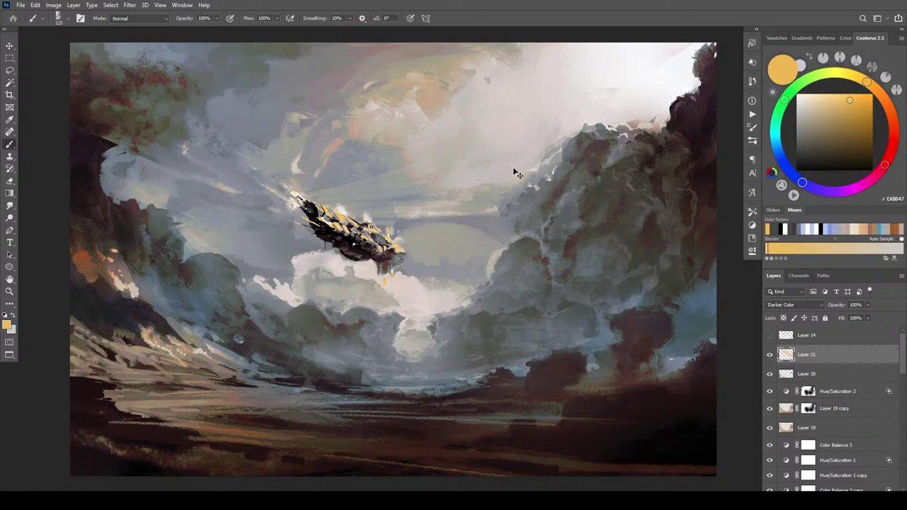
key(ctrl+z)
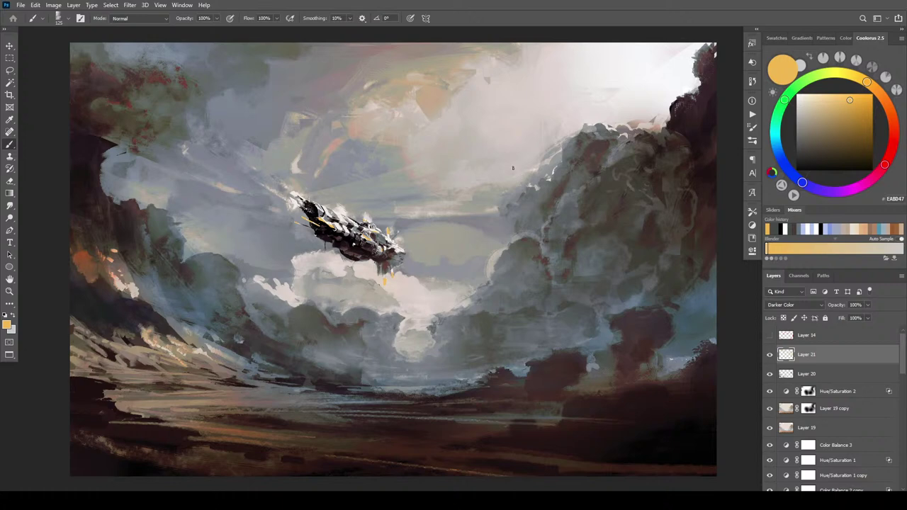
scroll(514, 168, down, 8)
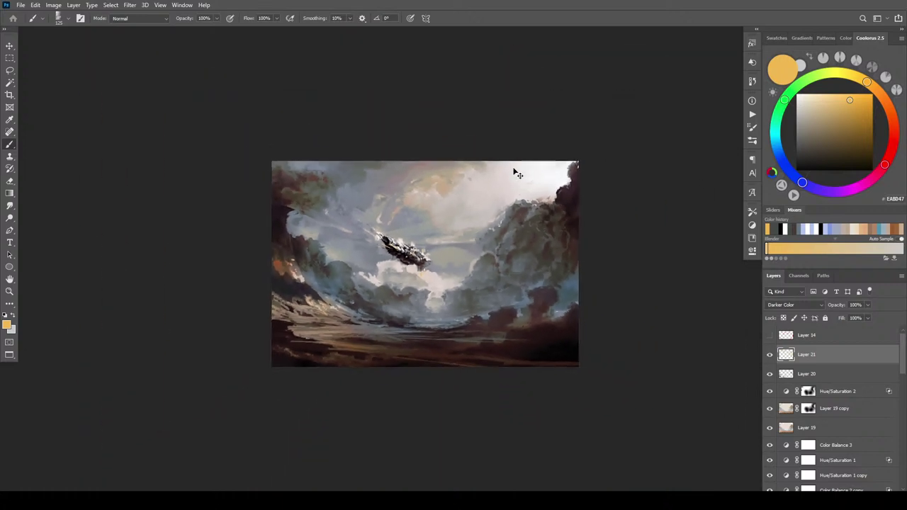
scroll(516, 173, up, 8)
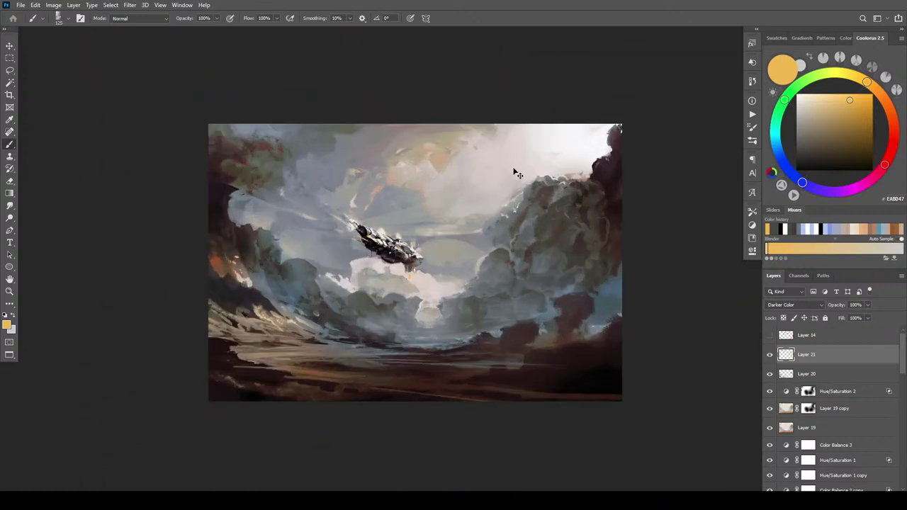
- Redo the broad golden-yellow strokes over the spaceship's hull plates and set Layer 21's blend mode to Vivid Light
scroll(515, 171, up, 5)
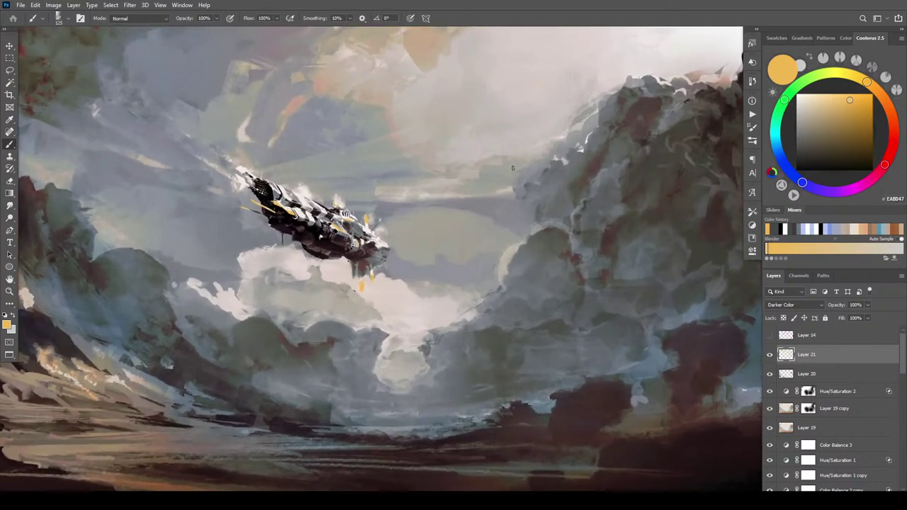
key(ctrl+shift+z)
key(ctrl+shift+z)
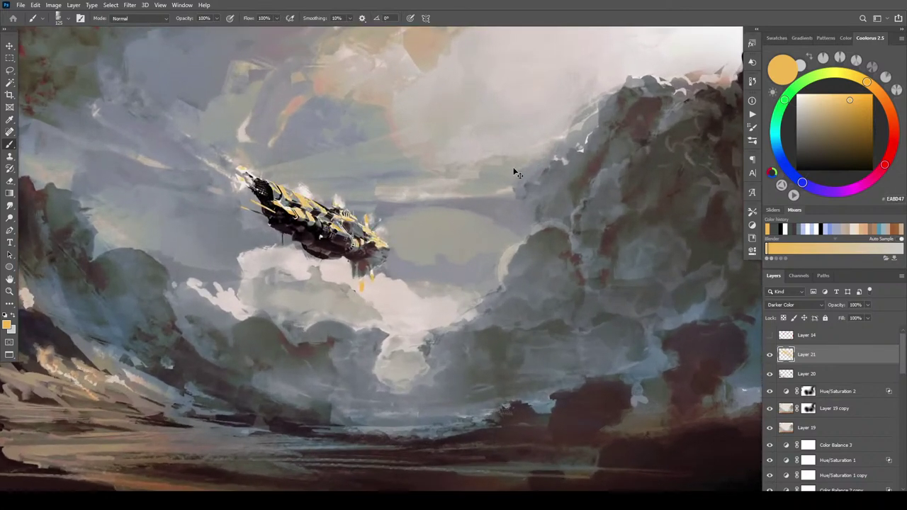
click(819, 307)
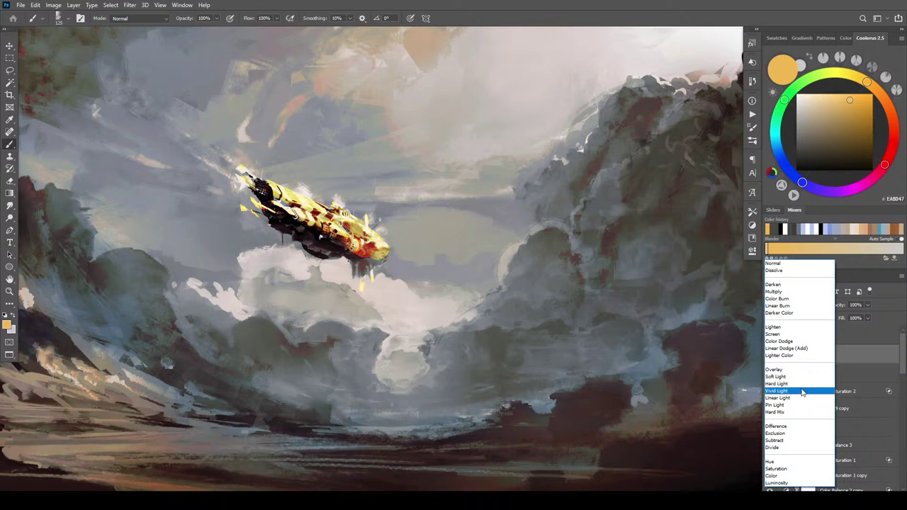
click(803, 391)
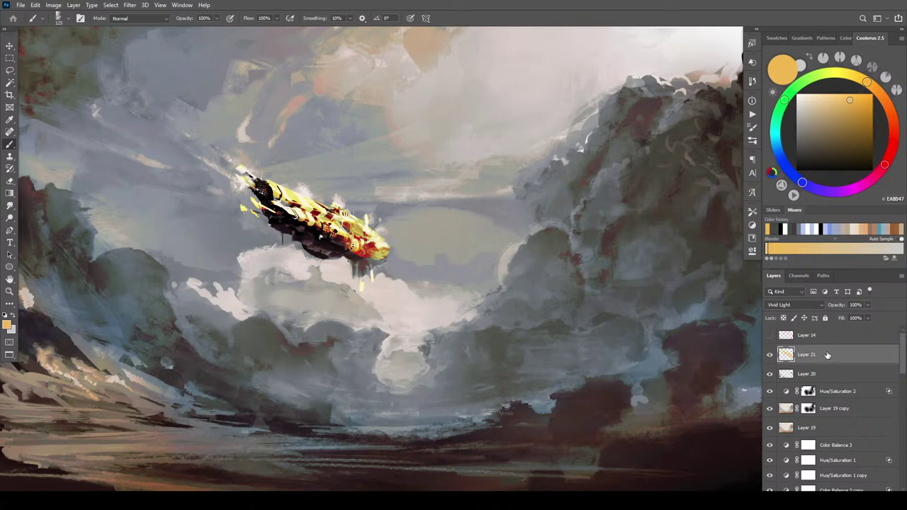
- Limit Layer 21 to underlying tones above 172 with Blend If and change its blend mode to Hard Light
double_click(858, 358)
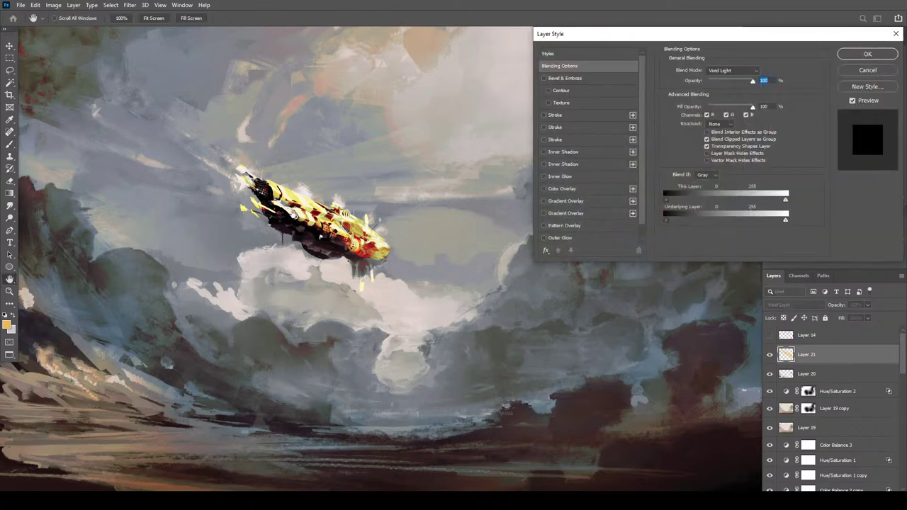
drag(666, 221, 741, 224)
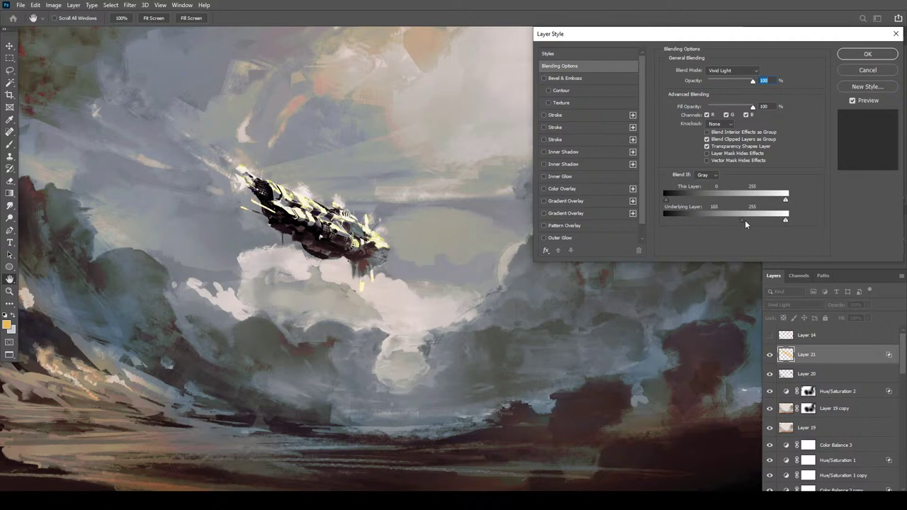
click(720, 71)
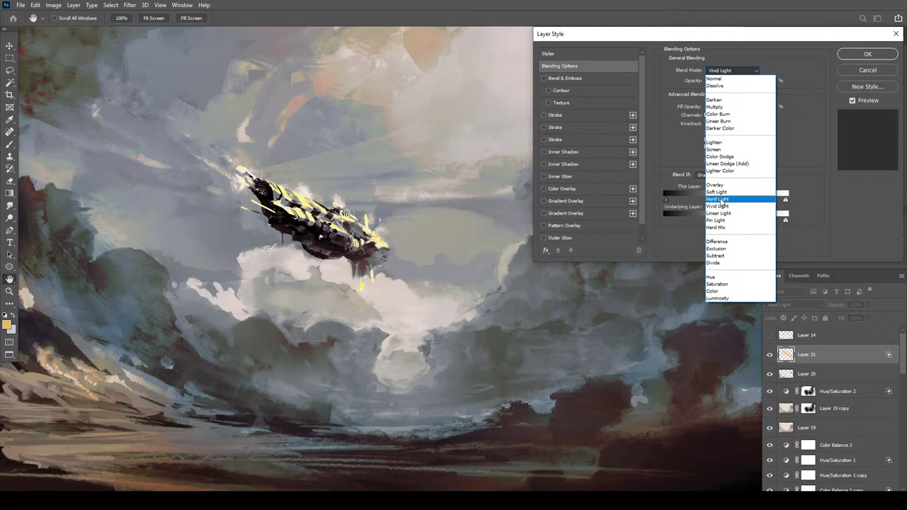
click(721, 200)
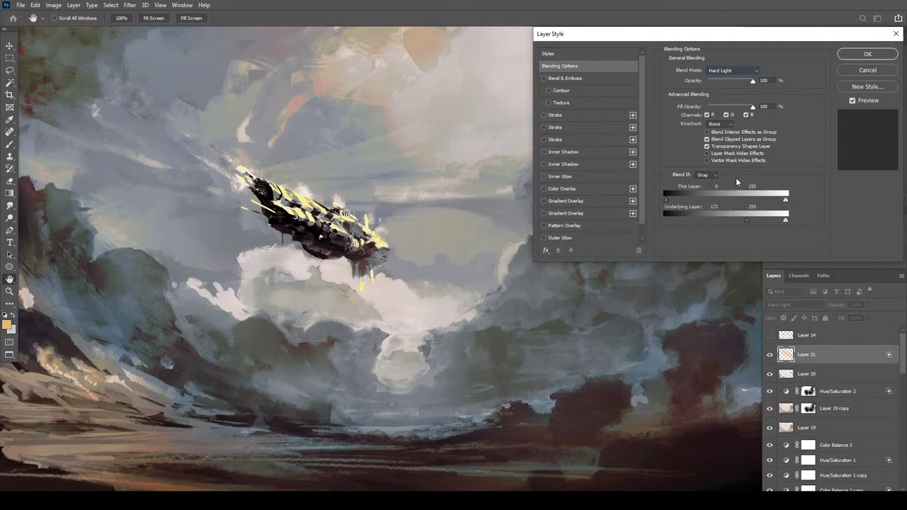
click(859, 57)
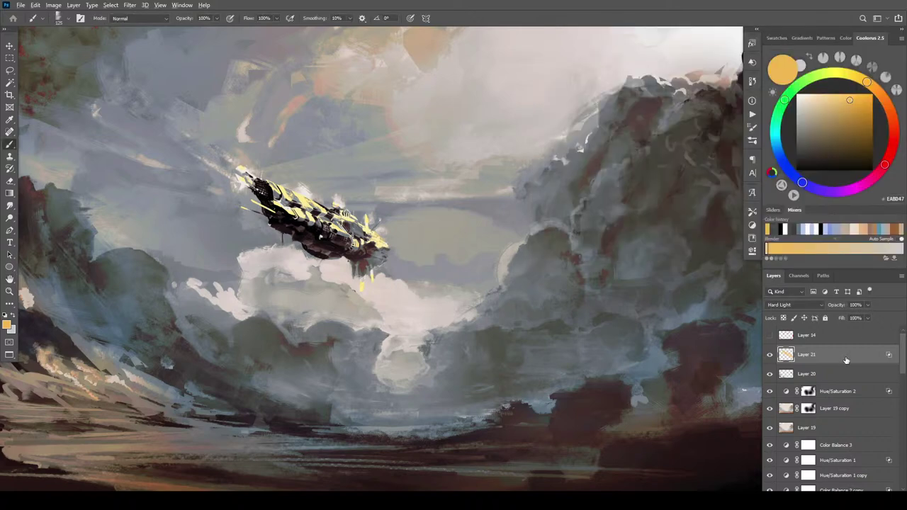
- Duplicate Layer 21 and hide the original, then reset the copy's underlying Blend If range to 0 with Darker Color blending
alt+drag(848, 362, 848, 366)
click(771, 356)
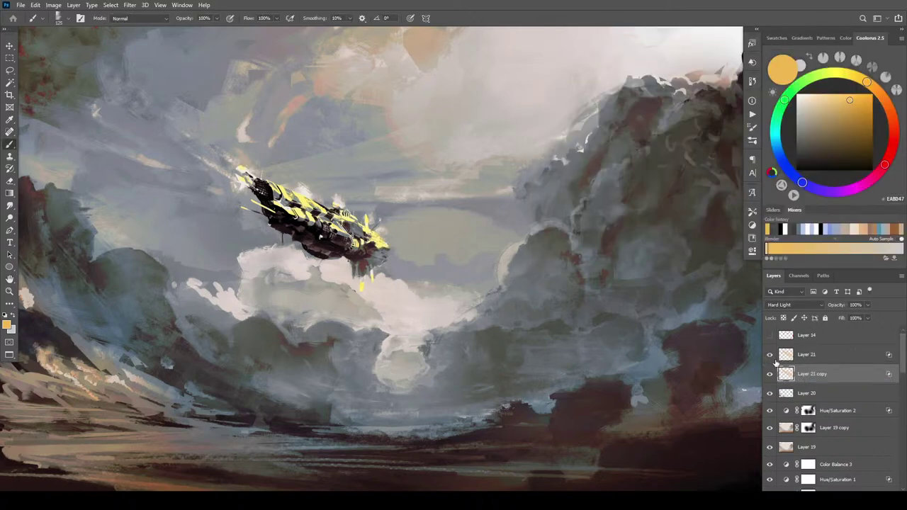
double_click(893, 374)
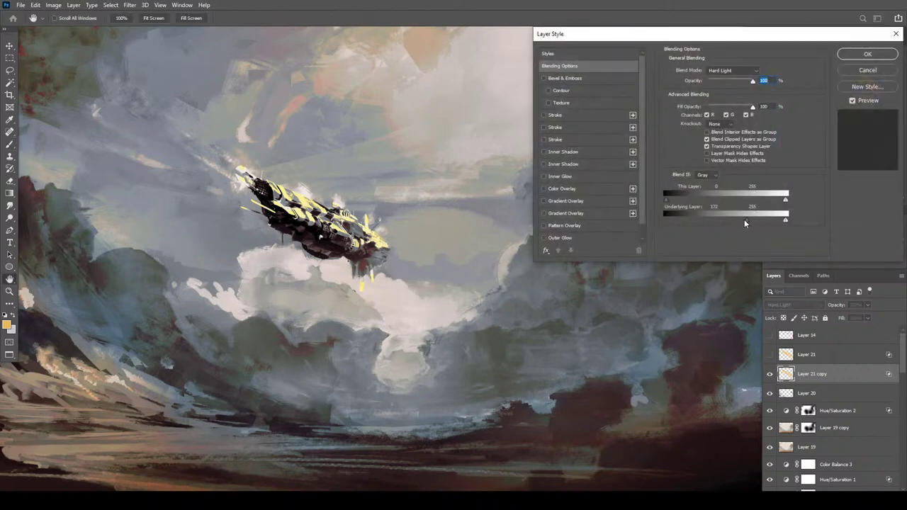
drag(744, 221, 665, 220)
click(730, 71)
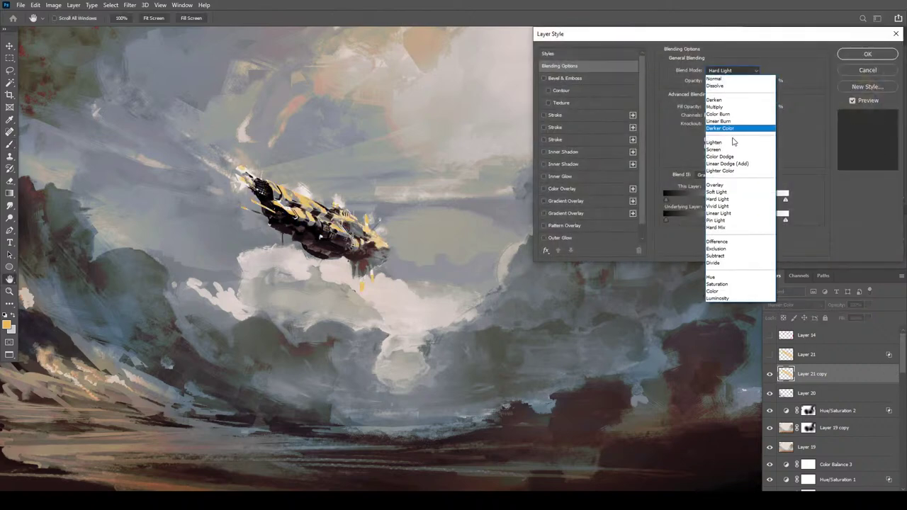
click(730, 122)
click(865, 55)
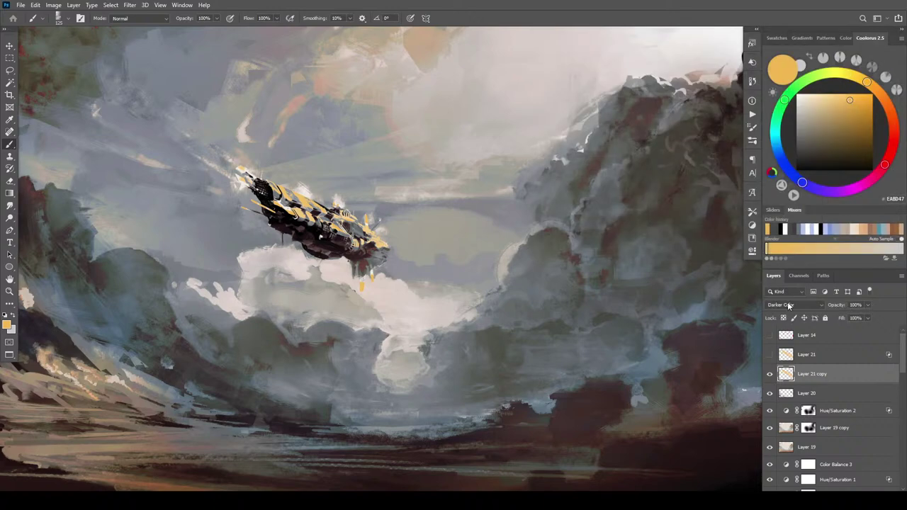
- Show Layer 21 again, move its copy above it, and lower the copy's opacity to 71%
click(770, 355)
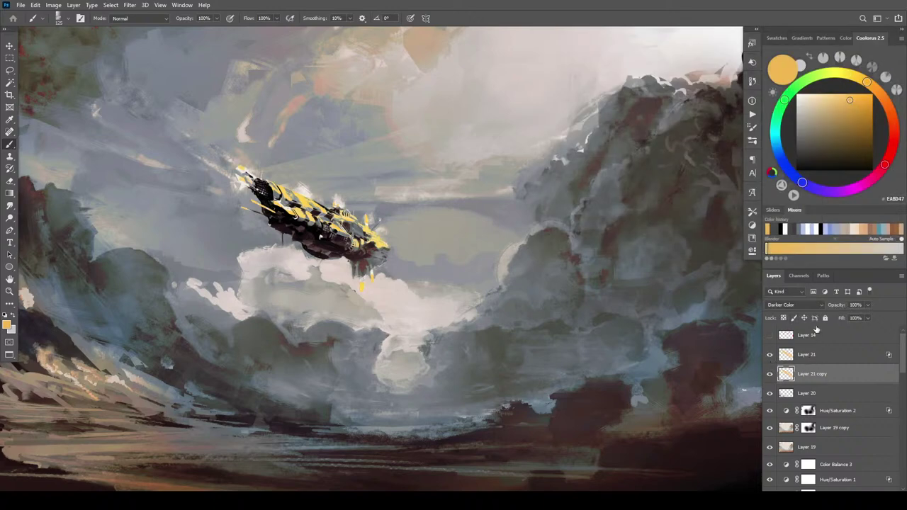
drag(800, 374, 819, 346)
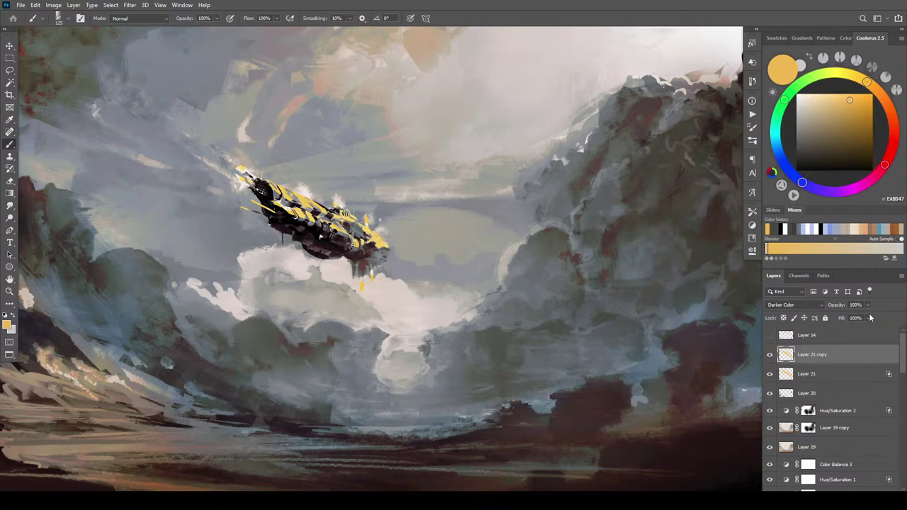
drag(867, 307, 848, 319)
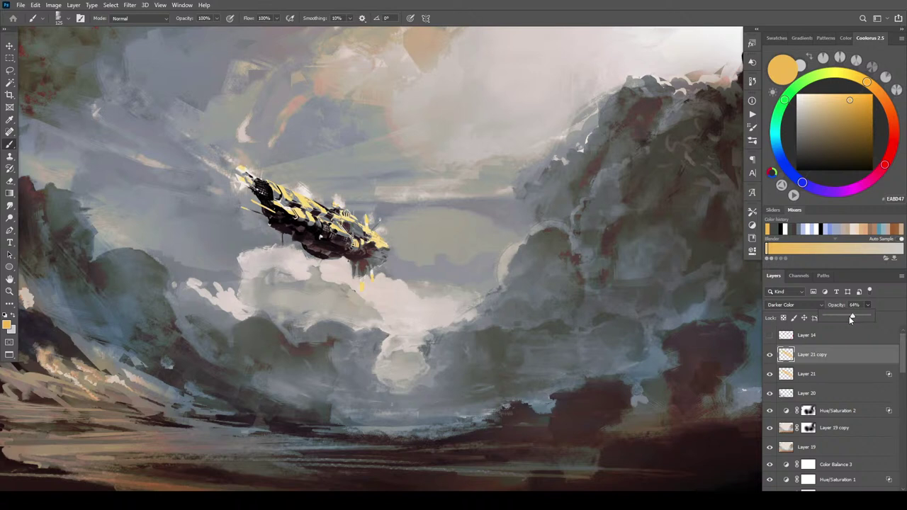
mouse_move(848, 316)
mouse_down()
mouse_move(879, 315)
mouse_move(827, 315)
mouse_move(869, 317)
mouse_move(847, 318)
mouse_move(857, 318)
mouse_up()
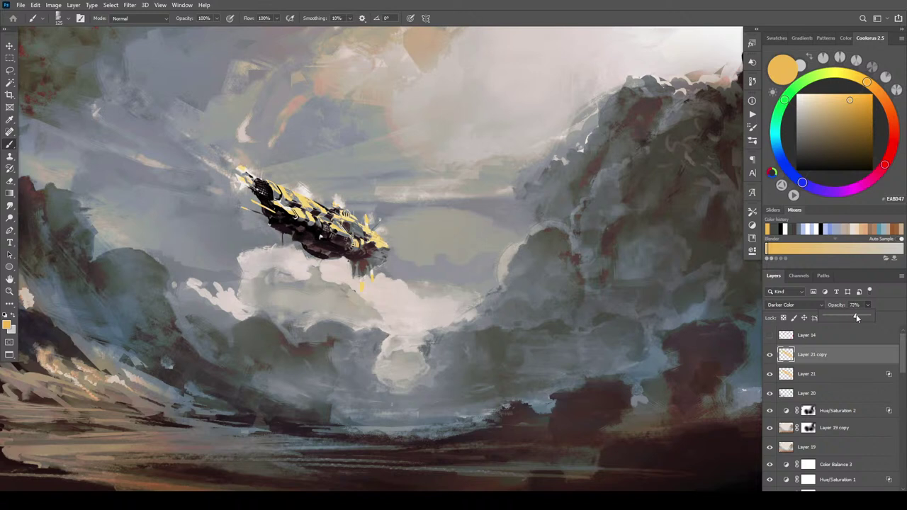
- Load the painted area of Layer 21 copy as a selection, trying a layer mask from it and undoing the mask
click(789, 358)
ctrl+click(788, 359)
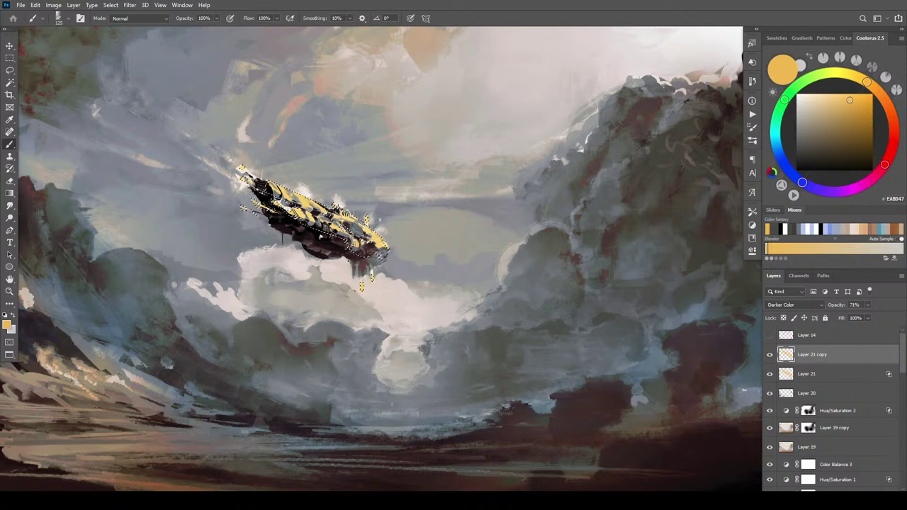
key(ctrl+shift+m)
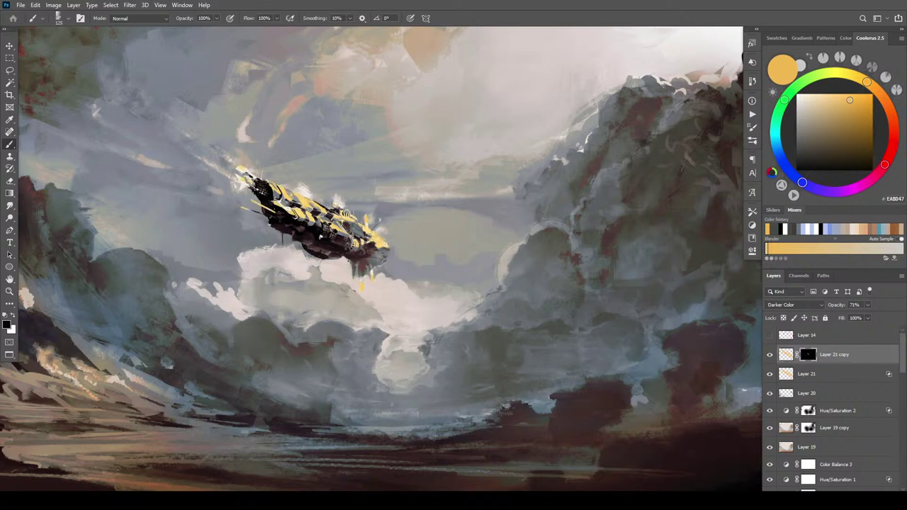
key(ctrl+z)
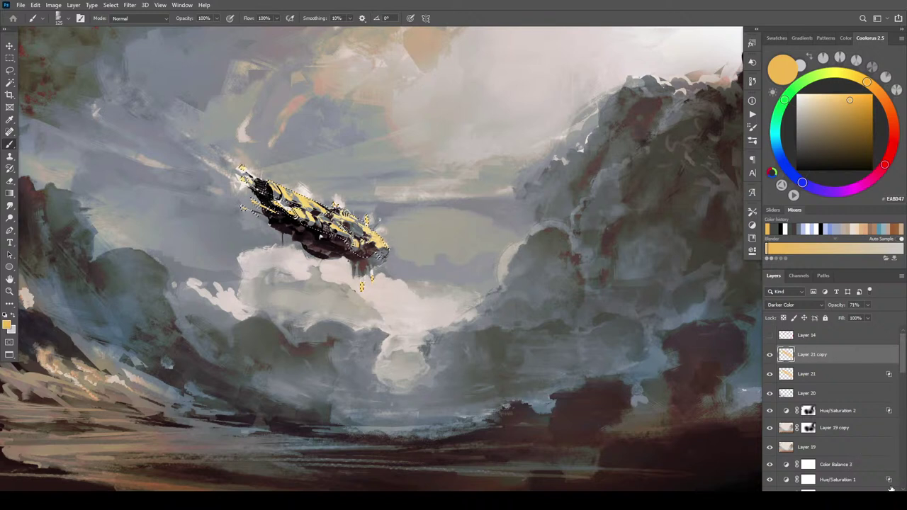
- Create a new layer above Layer 21 copy and add a light grey CCCCCC gradient inside the spaceship selection
click(879, 495)
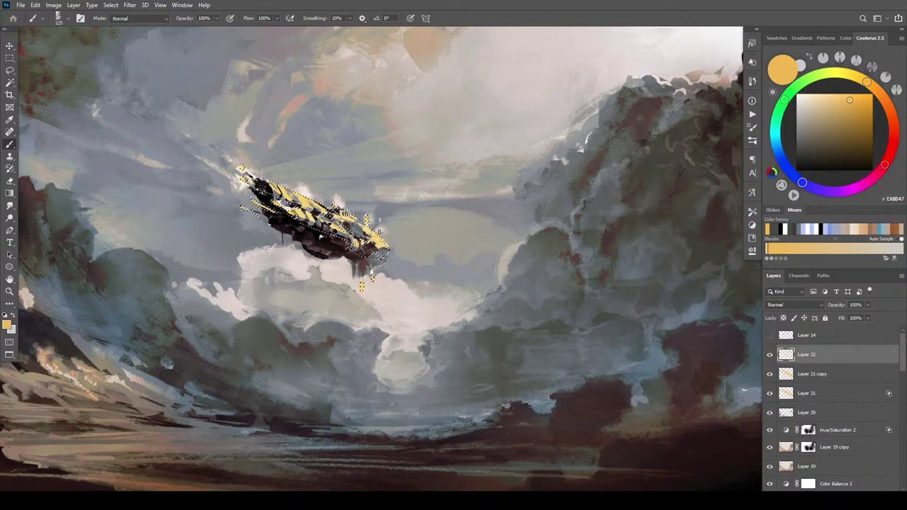
key(g)
key(x)
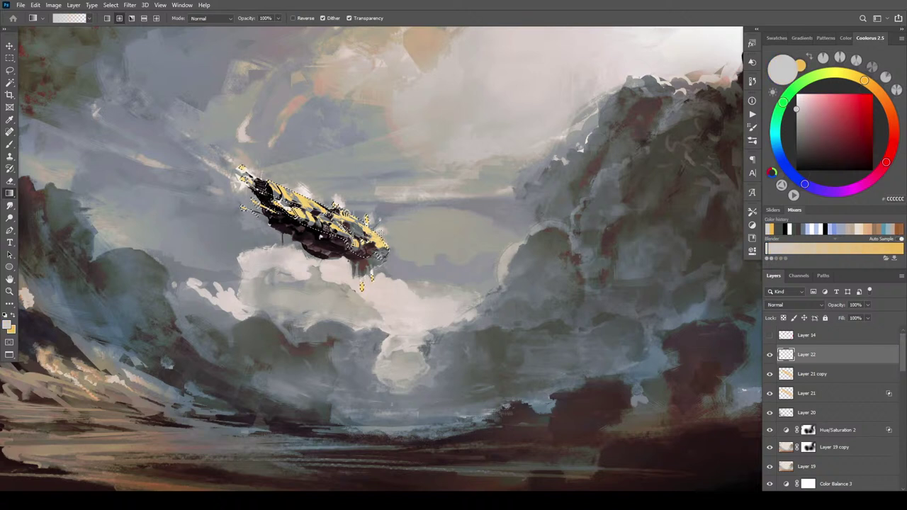
drag(211, 119, 210, 120)
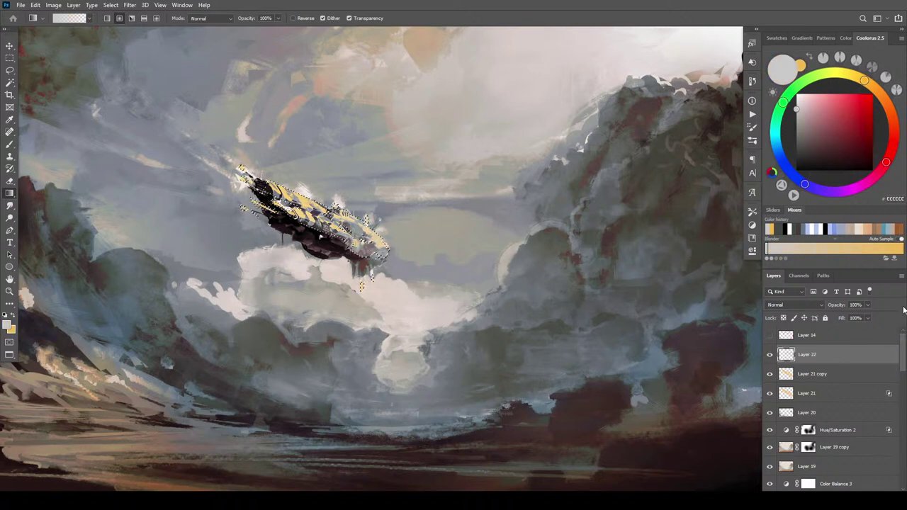
- Try the Divide blend mode on Layer 22 and compare the spaceship with the layer hidden and shown
click(792, 305)
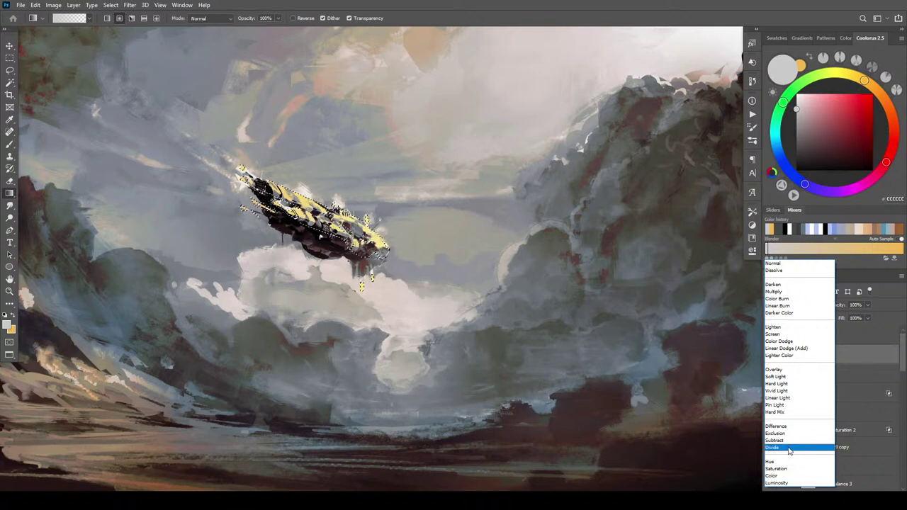
click(789, 449)
click(770, 355)
click(770, 355)
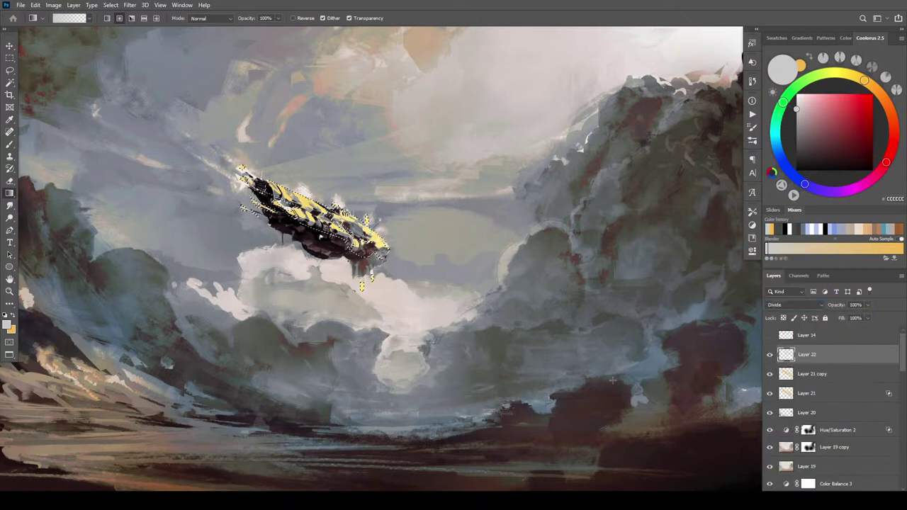
click(770, 355)
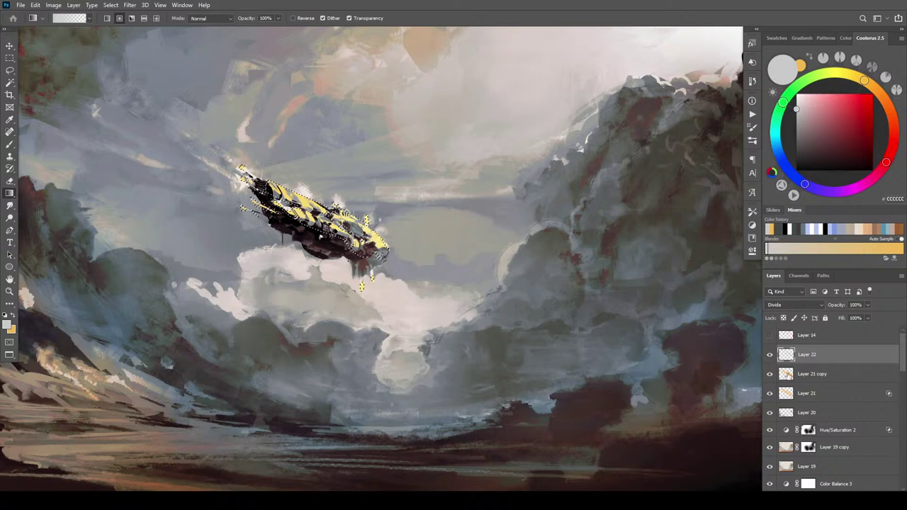
click(771, 355)
- Mask Layer 22 with the active spaceship selection and check the effect on the whole painting
click(820, 495)
key(ctrl+minus)
key(ctrl+minus)
key(ctrl+minus)
key(ctrl+minus)
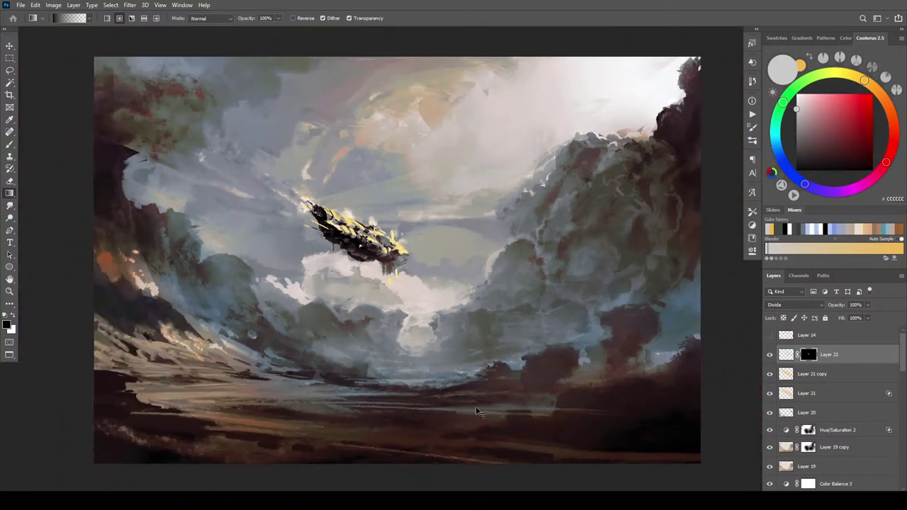
key(ctrl+0)
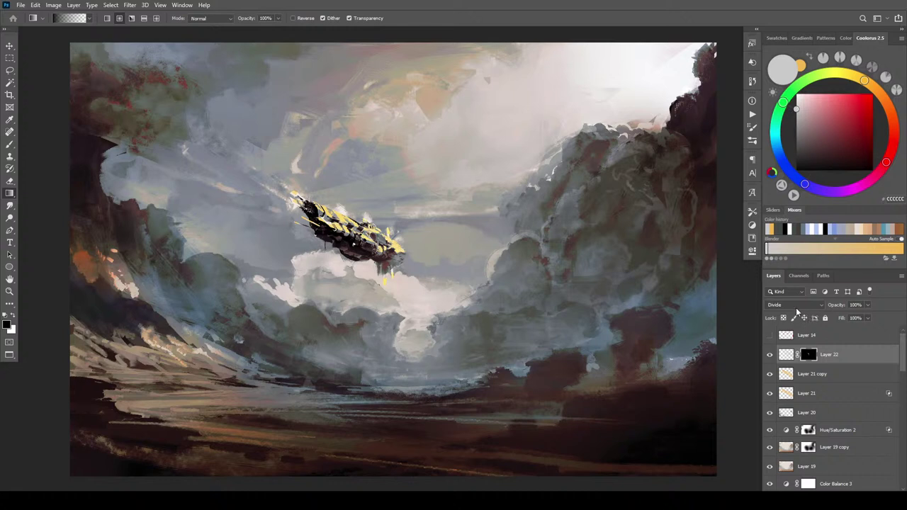
- Set Layer 22's blend mode to Difference and limit it to underlying tones above 137 with Blend If
click(794, 350)
click(788, 305)
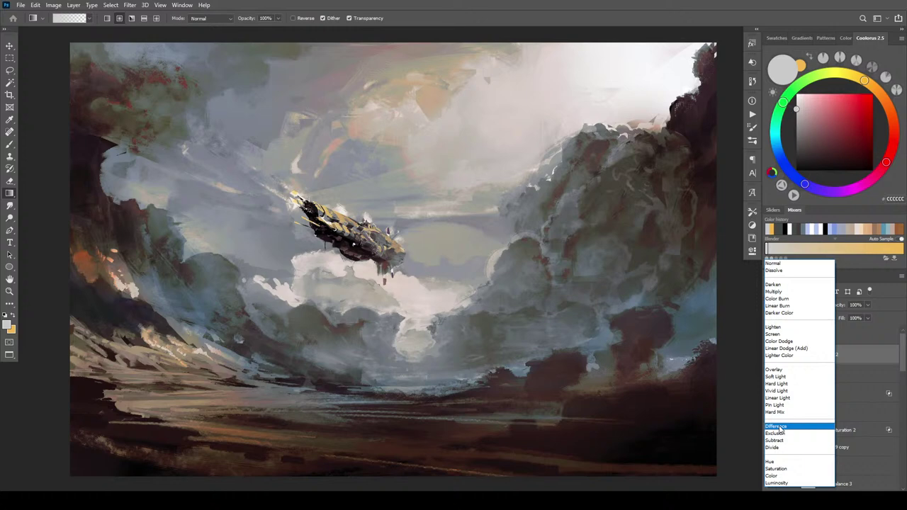
click(782, 428)
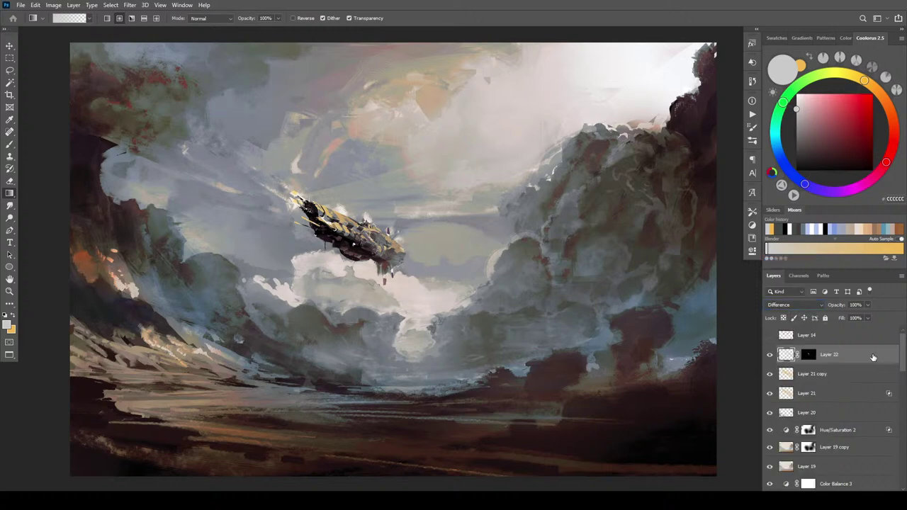
double_click(867, 359)
drag(668, 221, 730, 223)
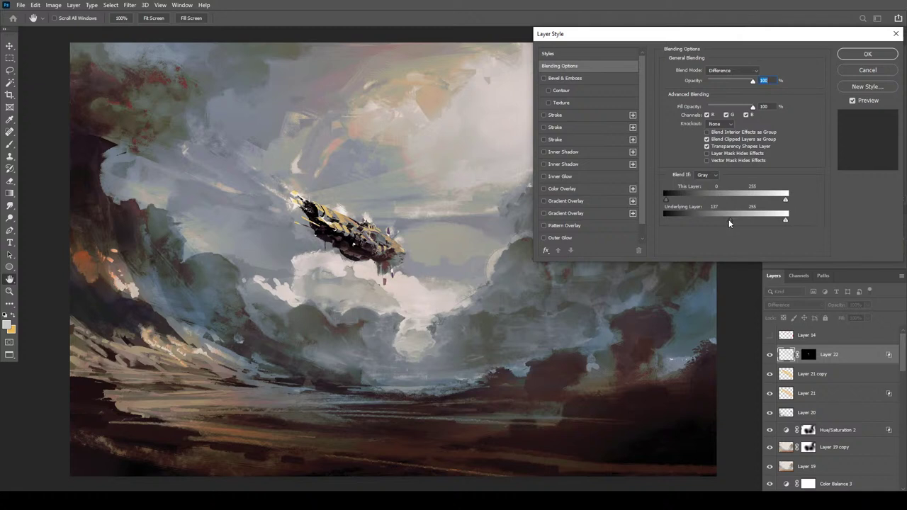
- Lower Layer 22's opacity to 77% and check the spaceship's plating at thumbnail size and close up
mouse_move(752, 81)
mouse_down()
mouse_move(705, 82)
mouse_move(781, 89)
mouse_move(743, 86)
mouse_up()
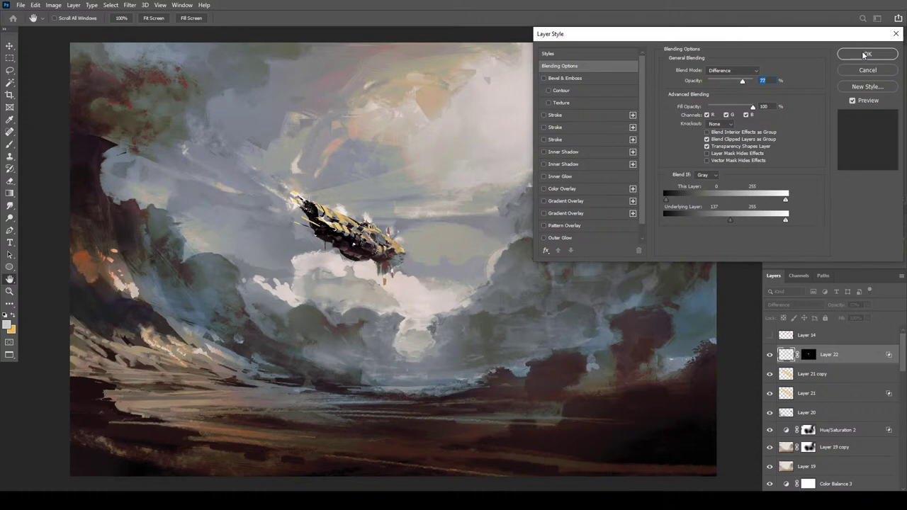
click(860, 57)
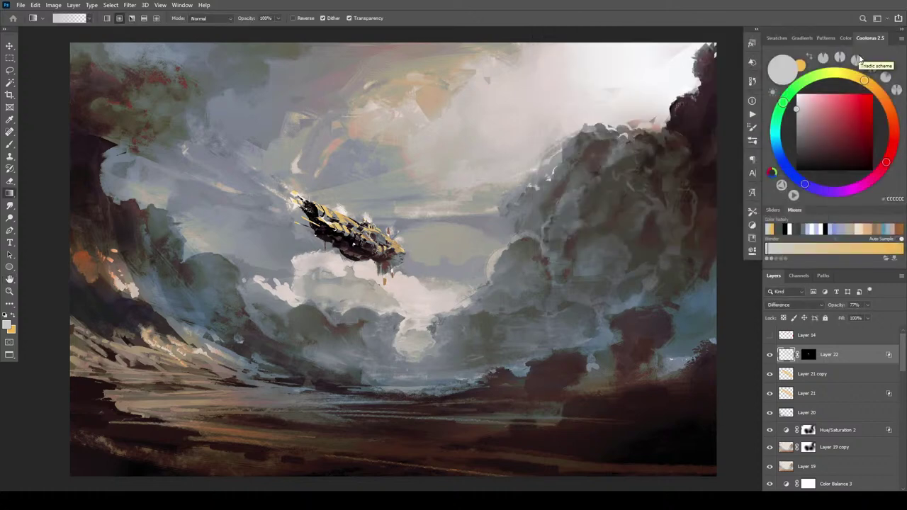
key(ctrl+minus)
key(ctrl+minus)
key(ctrl+minus)
key(ctrl+minus)
key(ctrl+minus)
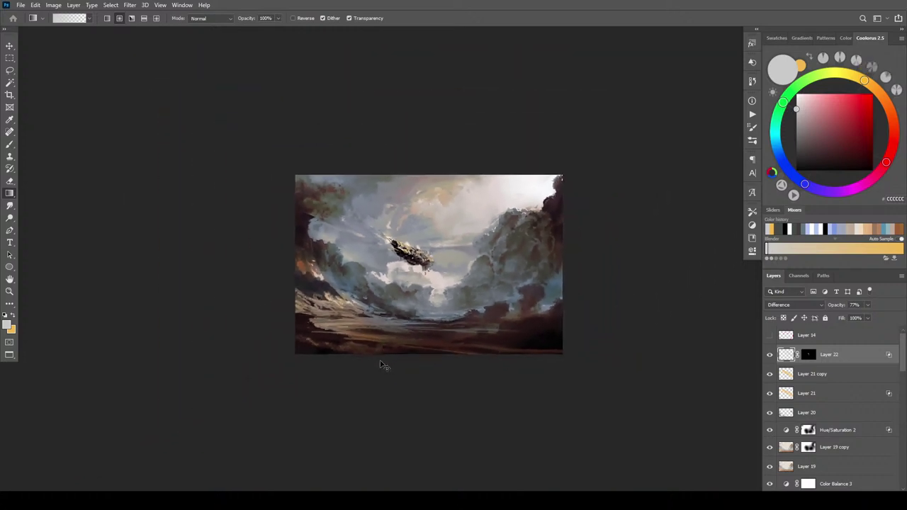
scroll(435, 370, up, 12)
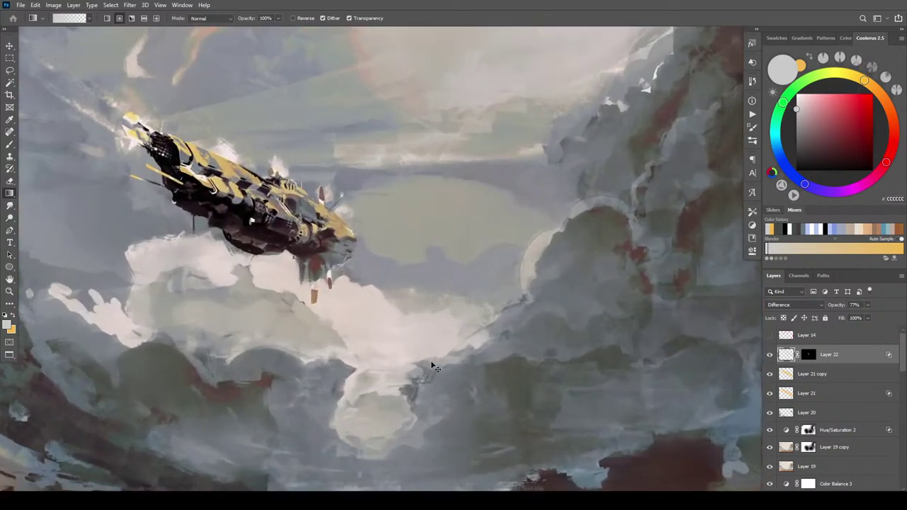
- Compare the spaceship close up while hiding and showing Layer 22, Layer 21 copy and Layer 21
scroll(432, 362, up, 2)
drag(438, 301, 668, 420)
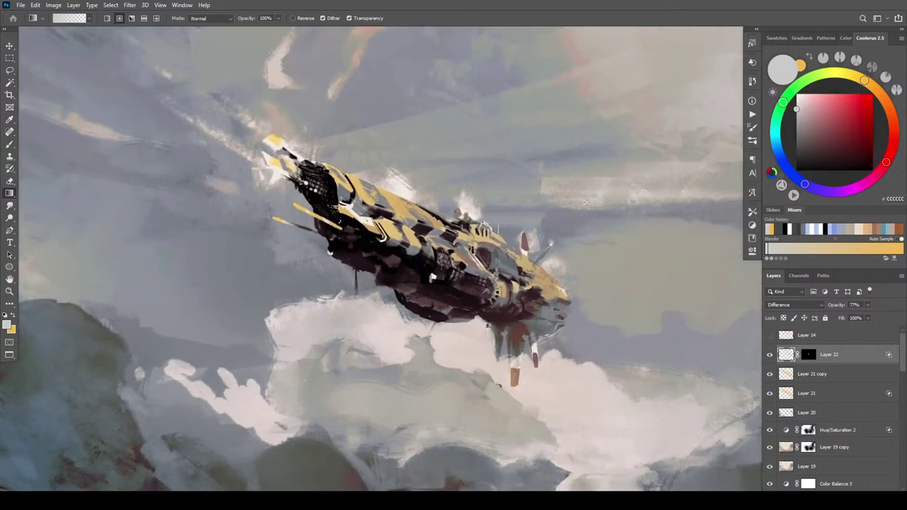
click(769, 356)
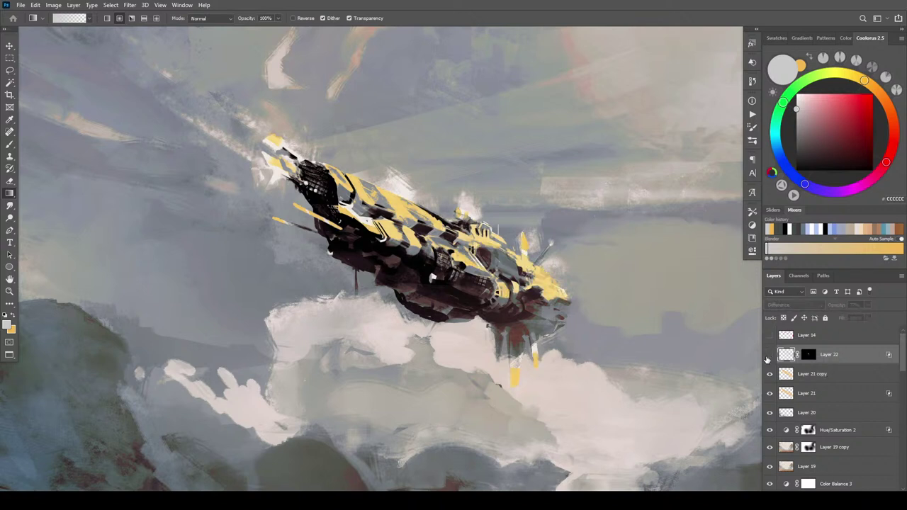
click(770, 374)
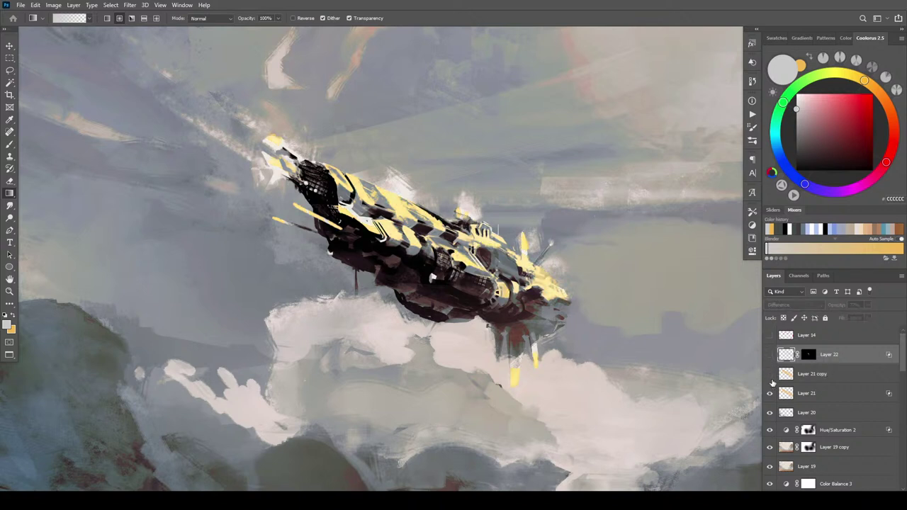
click(770, 393)
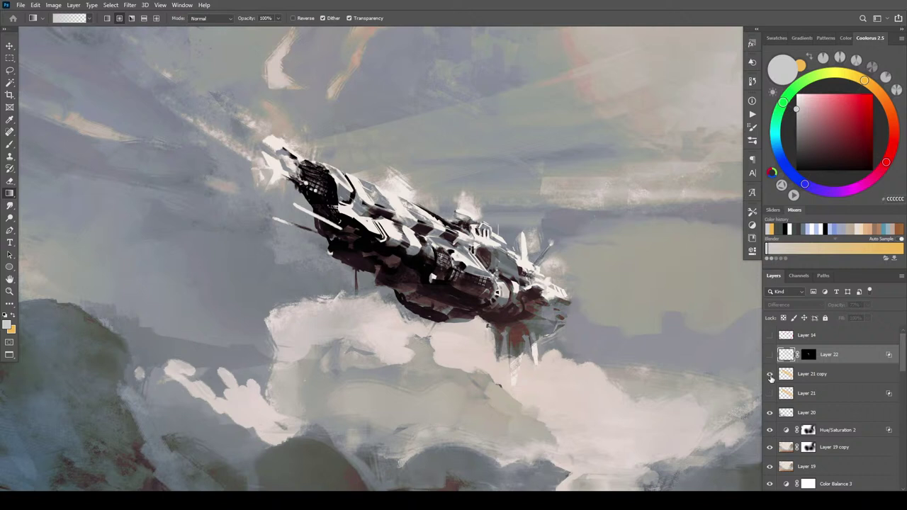
click(770, 375)
click(770, 354)
click(770, 374)
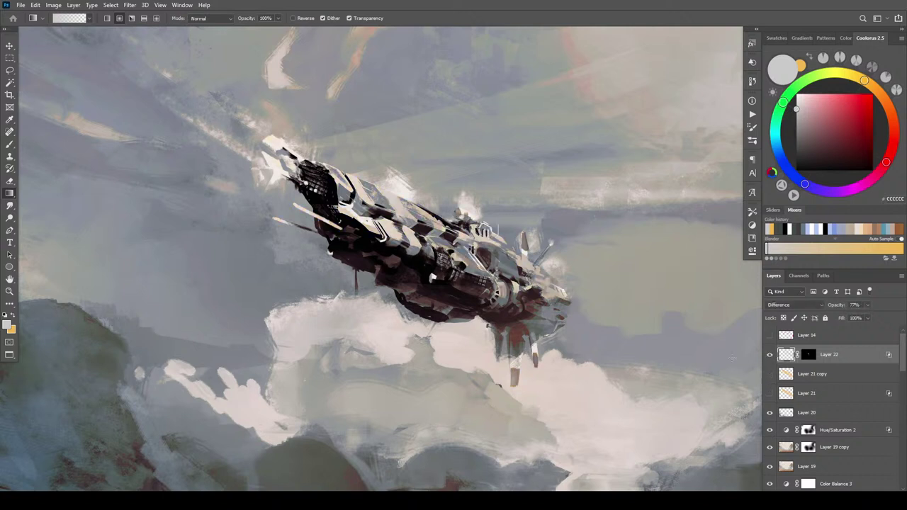
- Check the ship without its yellow layers at thumbnail size, restore Layer 21 and Layer 21 copy, and toggle Layer 22 for comparison
scroll(732, 360, down, 8)
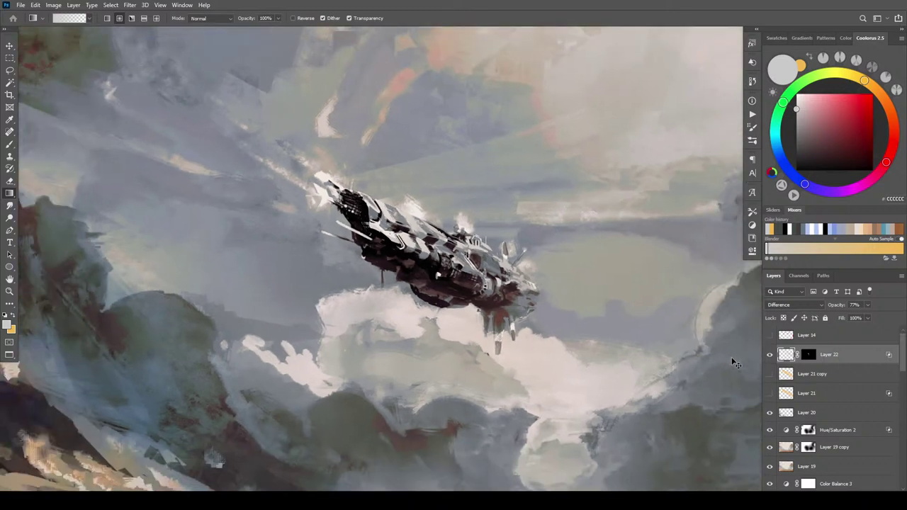
scroll(733, 360, down, 2)
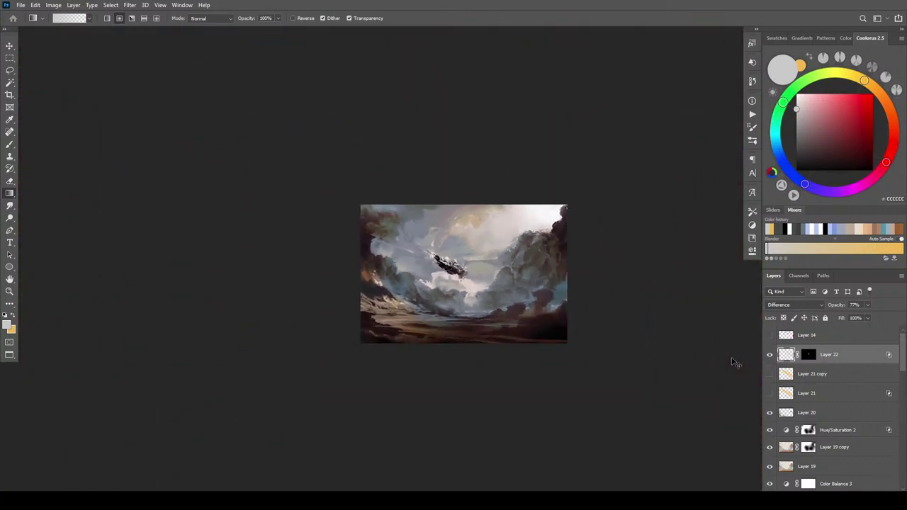
scroll(733, 360, up, 4)
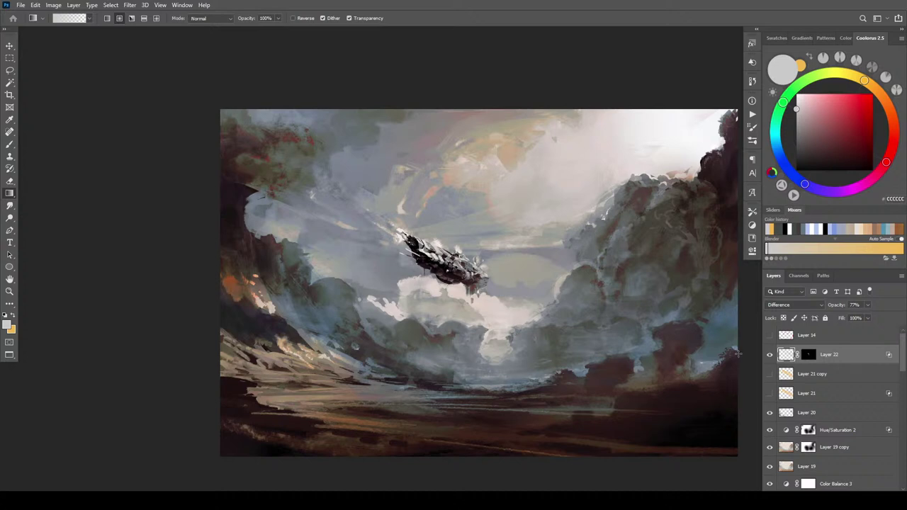
click(770, 374)
click(771, 391)
click(770, 374)
click(769, 375)
click(769, 355)
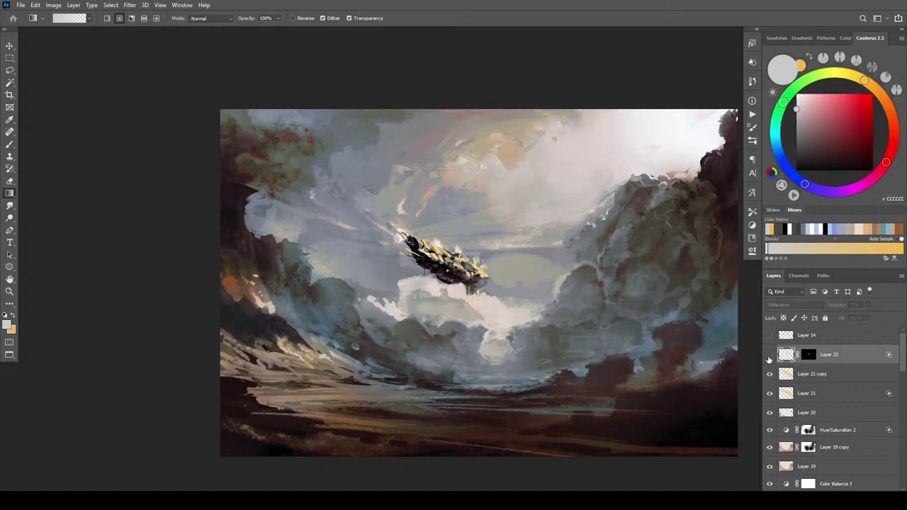
click(770, 356)
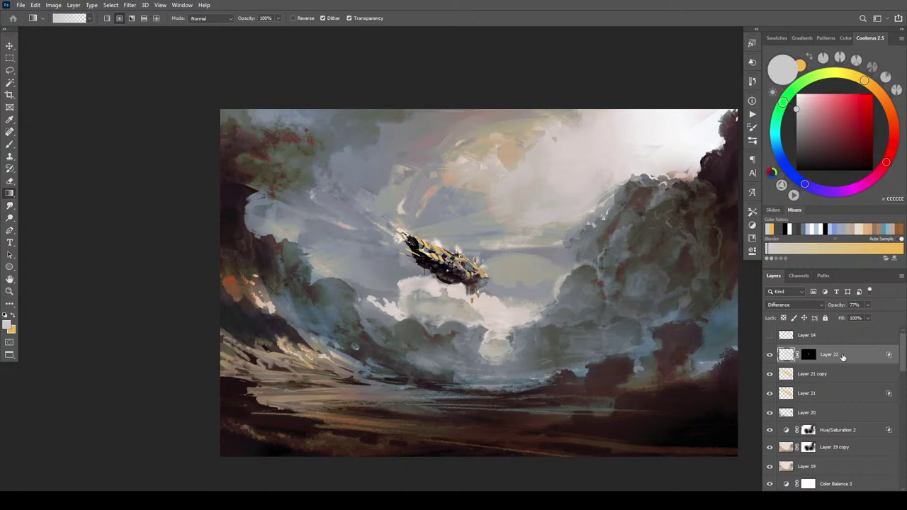
- Lower the opacity of Layer 22 to 54% and of Layer 21 copy to 38%
click(868, 305)
mouse_move(869, 317)
mouse_down()
mouse_move(862, 318)
mouse_move(878, 317)
mouse_move(860, 318)
mouse_up()
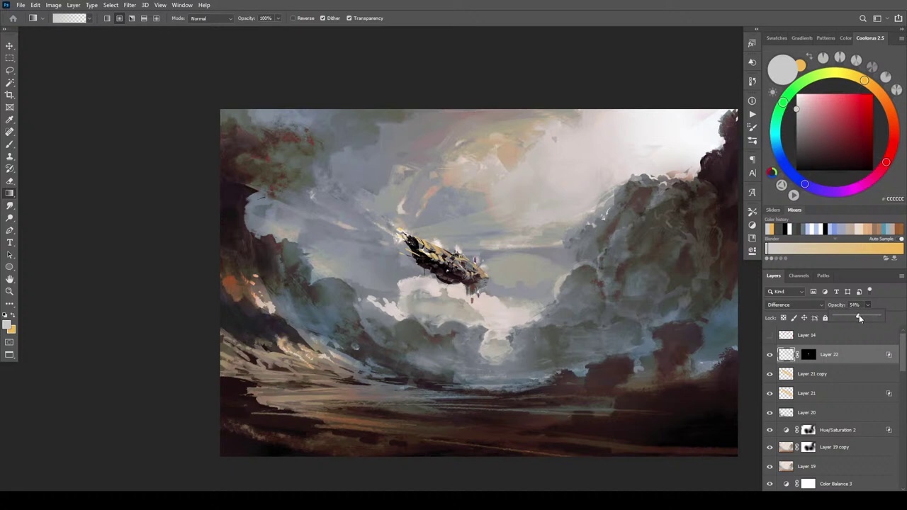
click(770, 375)
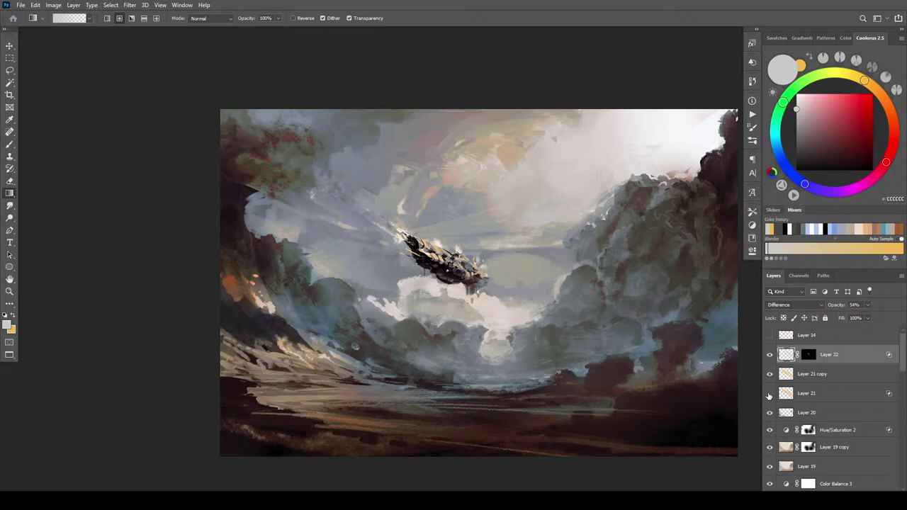
click(804, 374)
click(868, 305)
drag(865, 319, 855, 317)
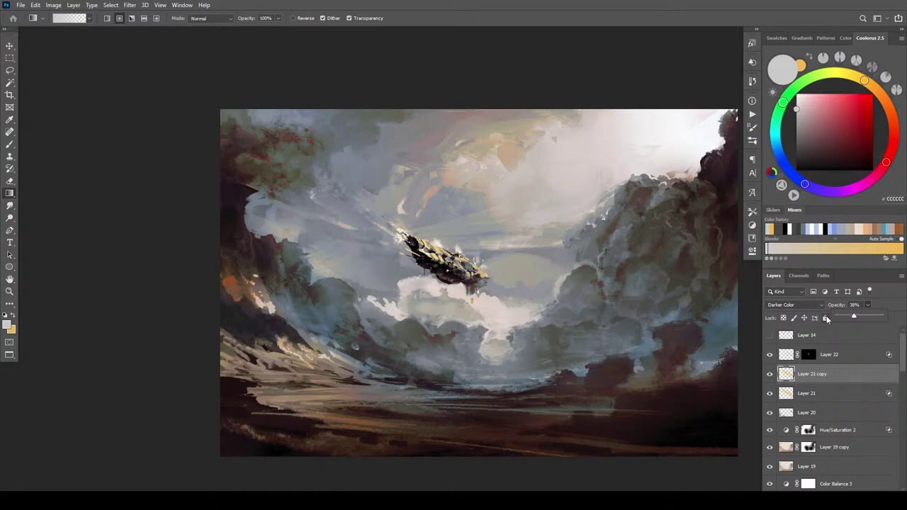
- Load Layer 22's mask as a selection and add a Hue/Saturation adjustment layer masked to it above Layer 22
click(828, 358)
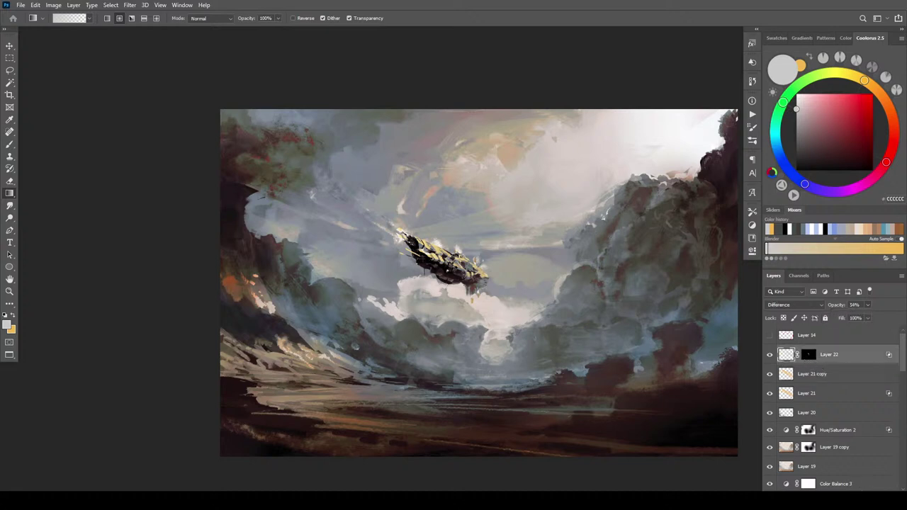
ctrl+click(812, 357)
click(849, 494)
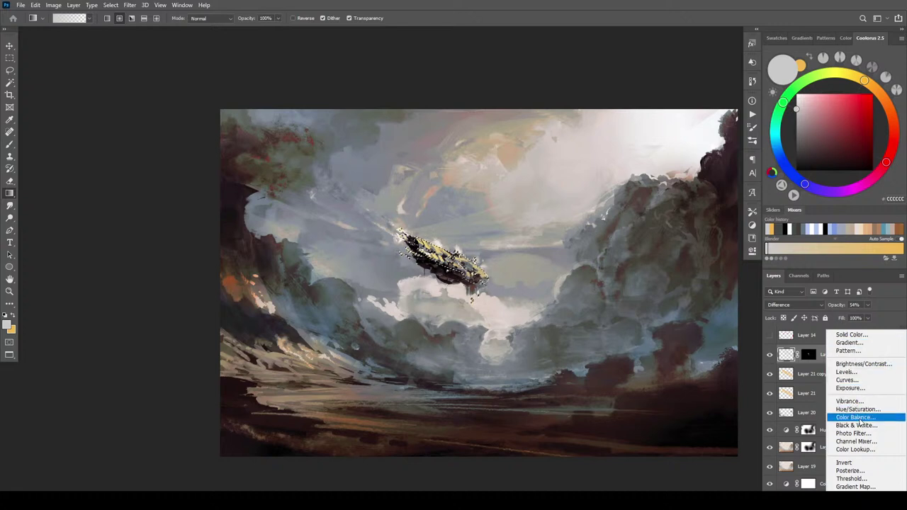
click(858, 409)
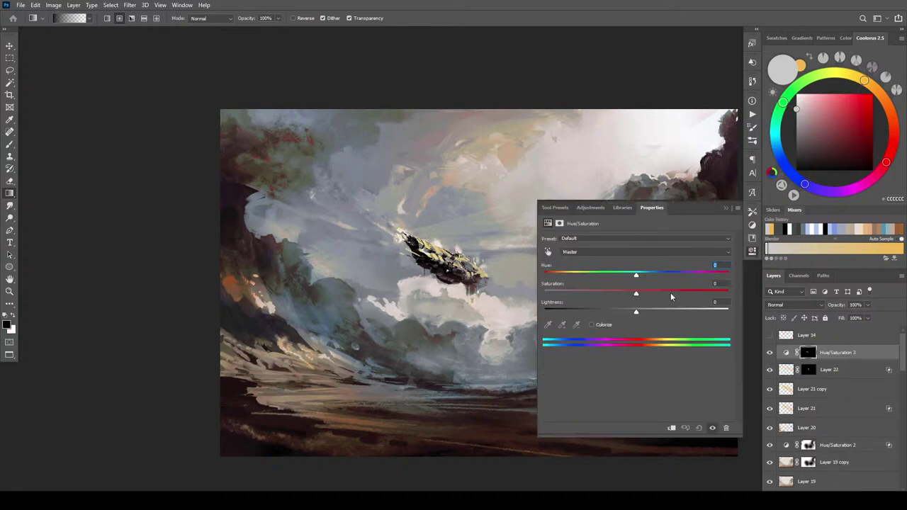
- Adjust the Yellows in the new Hue/Saturation layer, shifting hue to -8 and raising saturation and lightness
click(588, 254)
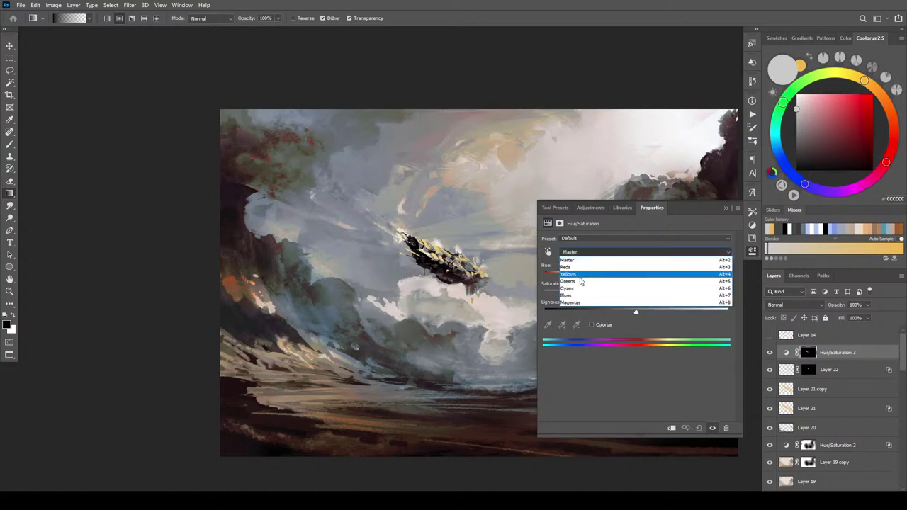
click(583, 280)
drag(636, 293, 685, 296)
mouse_move(614, 312)
mouse_down()
mouse_move(680, 311)
mouse_move(622, 313)
mouse_move(630, 312)
mouse_up()
mouse_move(634, 275)
mouse_down()
mouse_move(624, 277)
mouse_move(647, 277)
mouse_move(623, 278)
mouse_up()
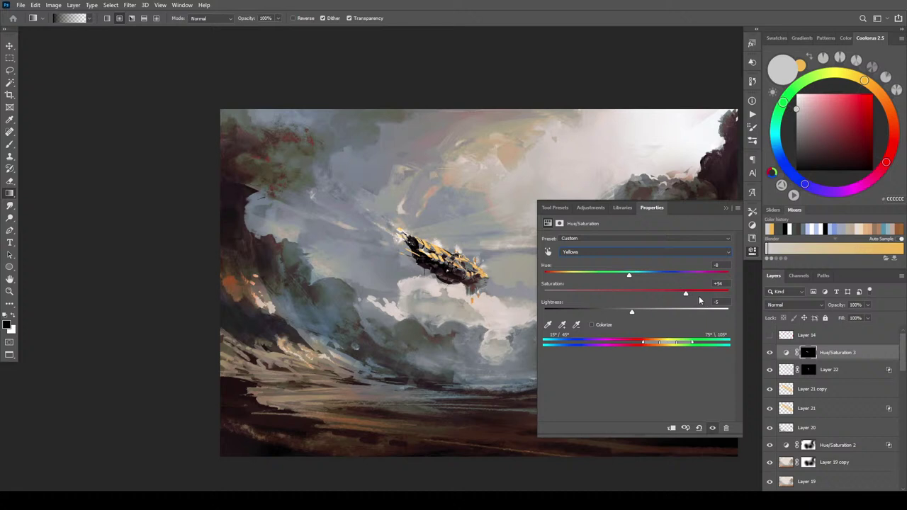
mouse_move(686, 293)
mouse_down()
mouse_move(650, 296)
mouse_move(692, 299)
mouse_up()
mouse_move(632, 312)
mouse_down()
mouse_move(613, 311)
mouse_move(649, 312)
mouse_up()
click(726, 208)
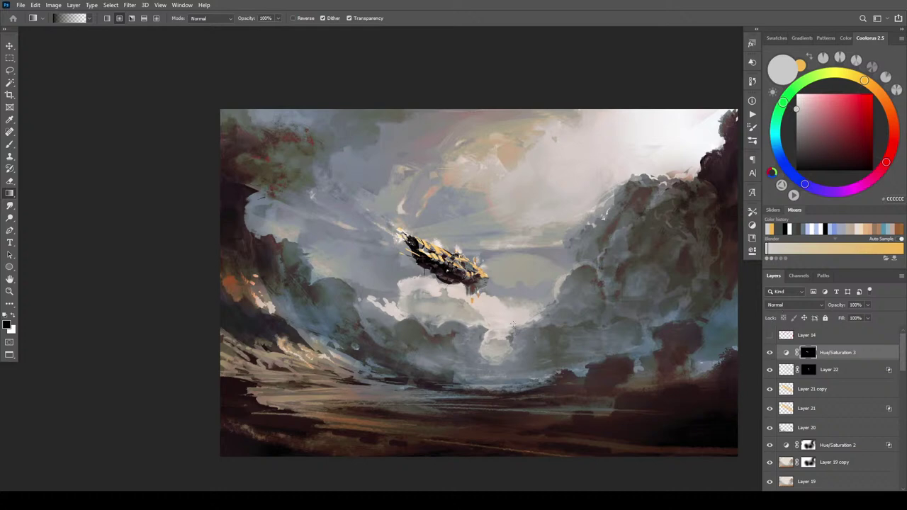
- Set the Hue/Saturation 3 layer's blend mode to Lighten and reset the colours to default black and white
key(ctrl+plus)
key(ctrl+plus)
key(ctrl+plus)
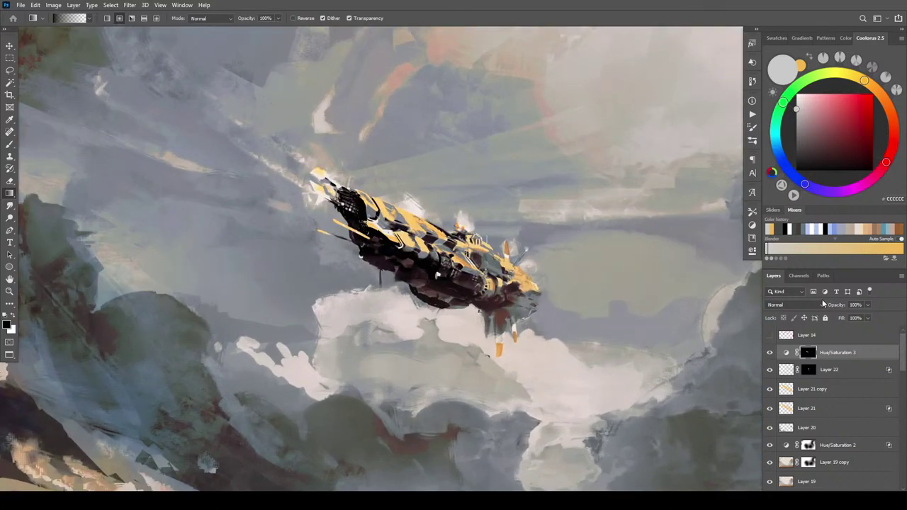
click(799, 305)
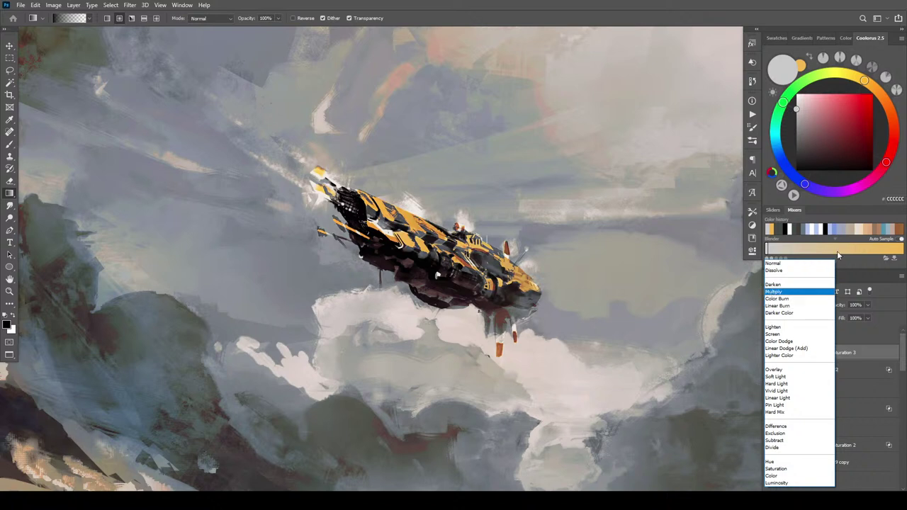
click(800, 327)
key(d)
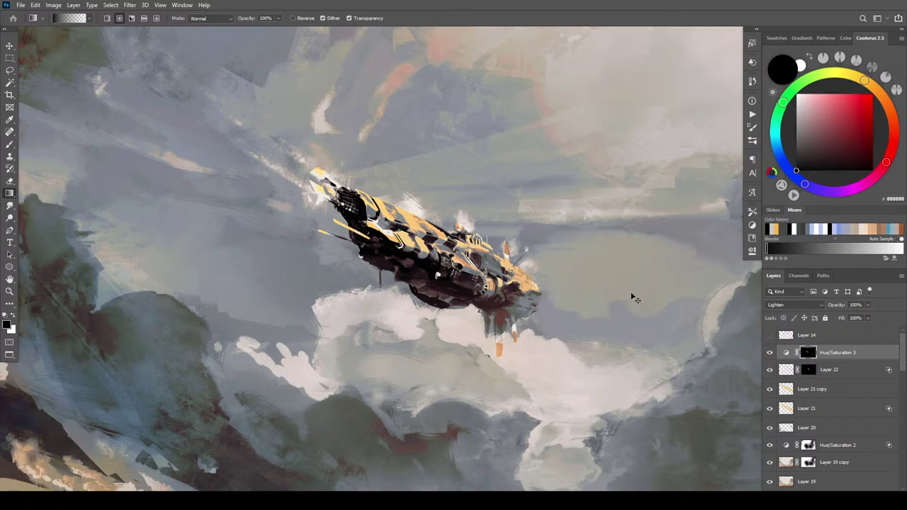
- Check the spaceship's lightened plating against the whole painting at thumbnail size and enlarged
key(ctrl+minus)
key(ctrl+minus)
key(ctrl+minus)
key(ctrl+minus)
key(ctrl+minus)
scroll(646, 295, up, 5)
key(ctrl+plus)
key(ctrl+plus)
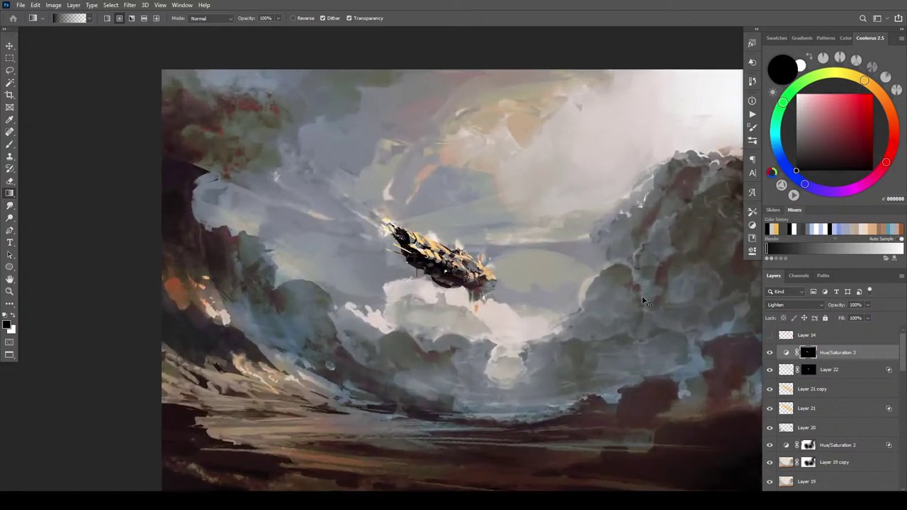
- Duplicate the Hue/Saturation 3 layer and set the copy's blend mode to Multiply
key(ctrl+j)
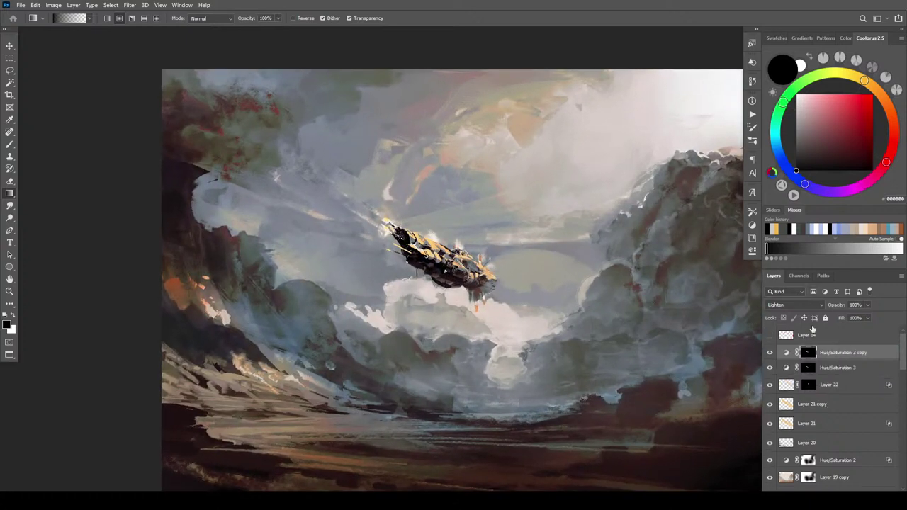
click(784, 306)
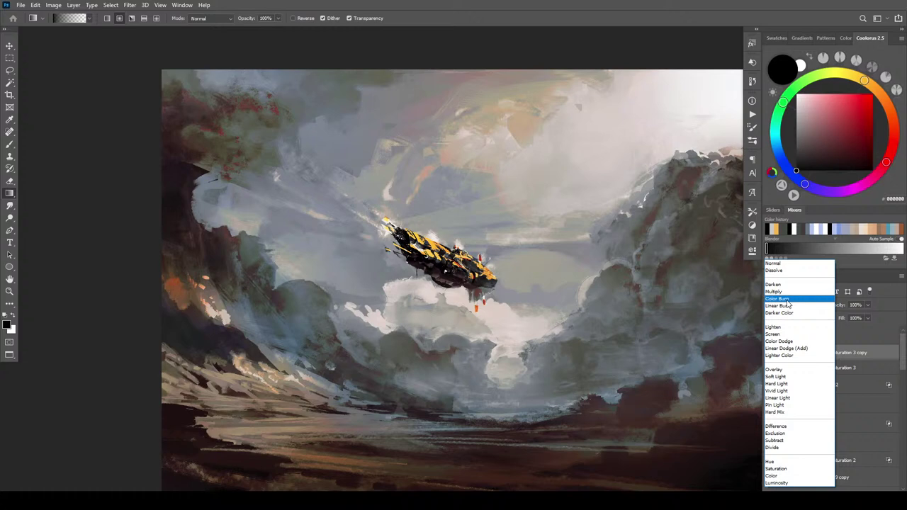
click(790, 292)
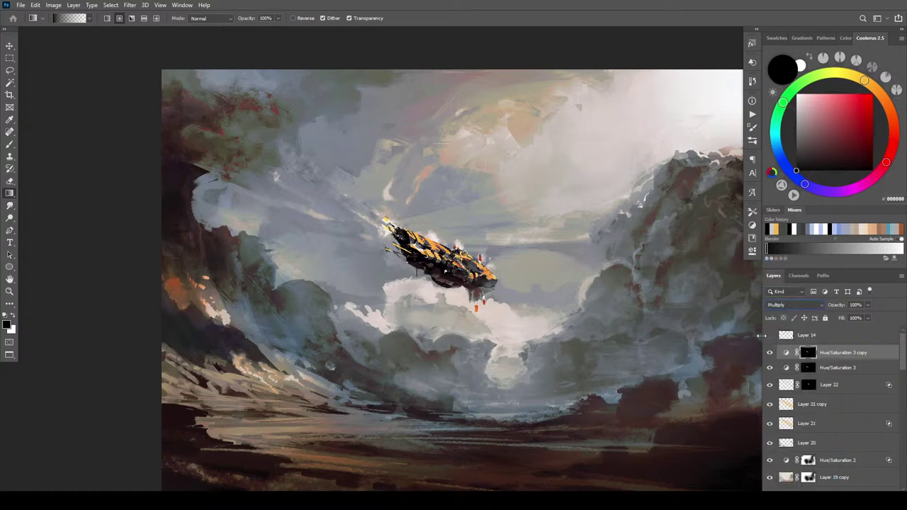
- View the whole painting and compare it with Hue/Saturation 3 copy hidden and shown
key(ctrl+minus)
key(ctrl+minus)
key(ctrl+minus)
key(ctrl+minus)
key(ctrl+0)
click(770, 353)
click(770, 354)
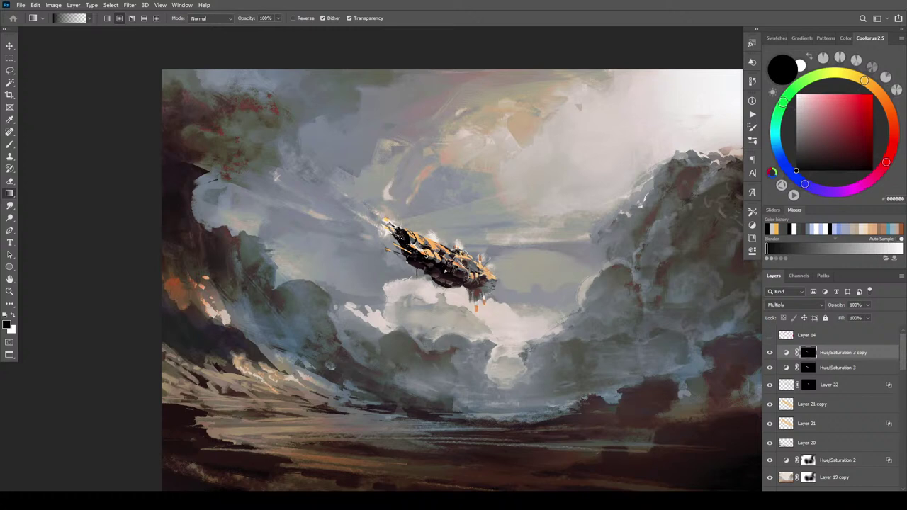
key(x)
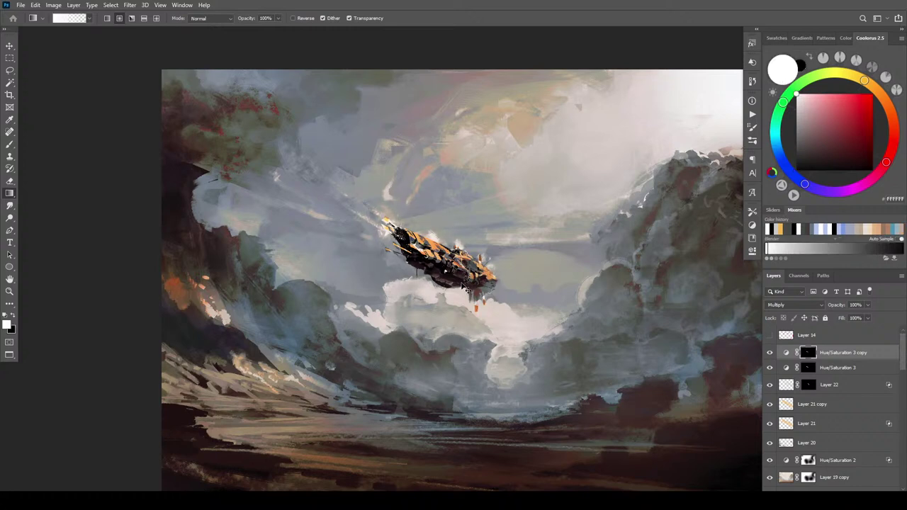
key(x)
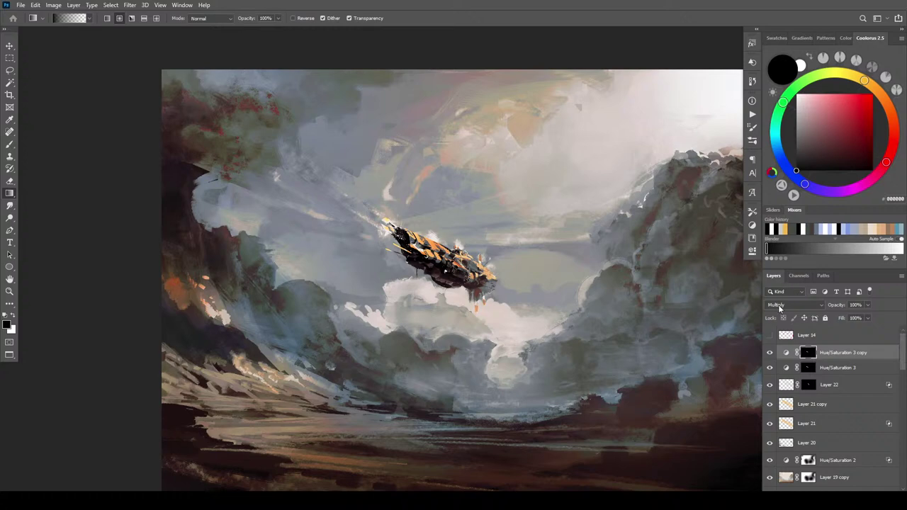
- Toggle Hue/Saturation 3 copy again and judge the darker plating at reduced size
click(770, 353)
click(770, 353)
key(ctrl+minus)
key(ctrl+minus)
key(ctrl+minus)
key(ctrl+minus)
key(ctrl+minus)
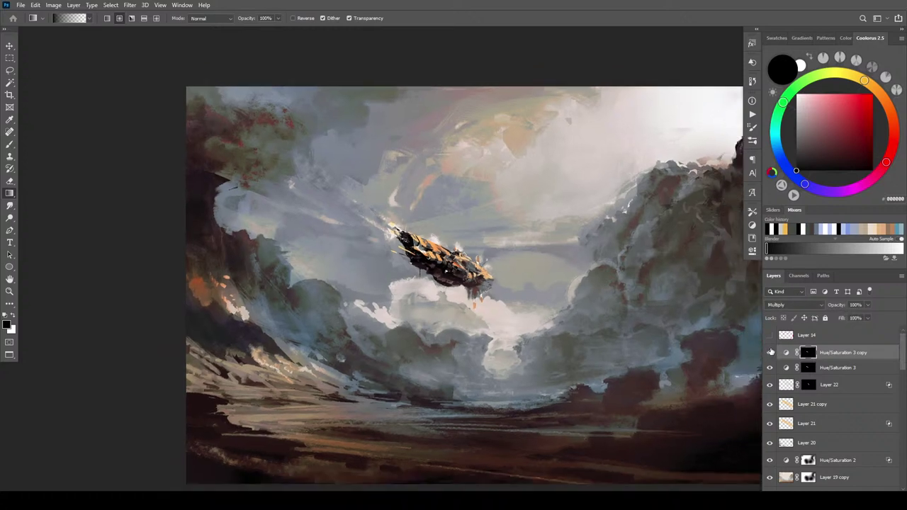
key(ctrl+0)
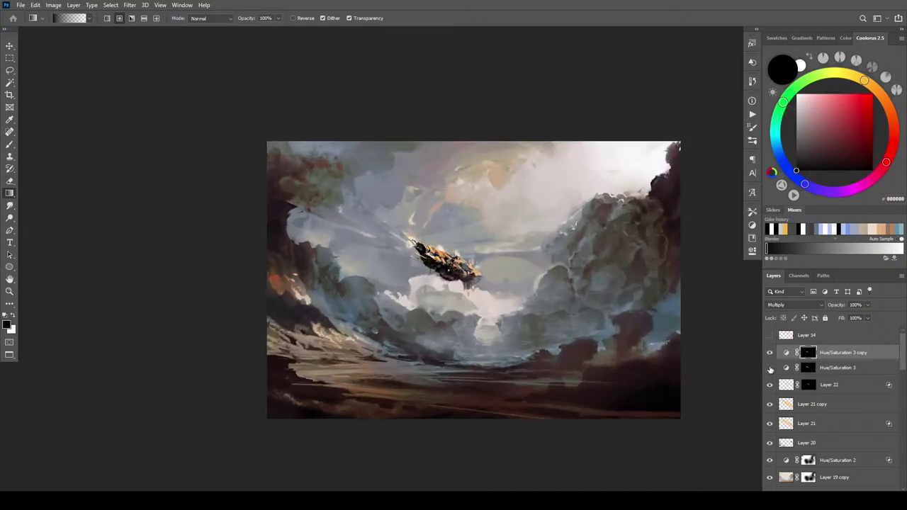
- Compare the spaceship close up while toggling Hue/Saturation 3 and Layer 22
key(ctrl+plus)
key(ctrl+plus)
key(ctrl+plus)
key(ctrl+plus)
click(770, 369)
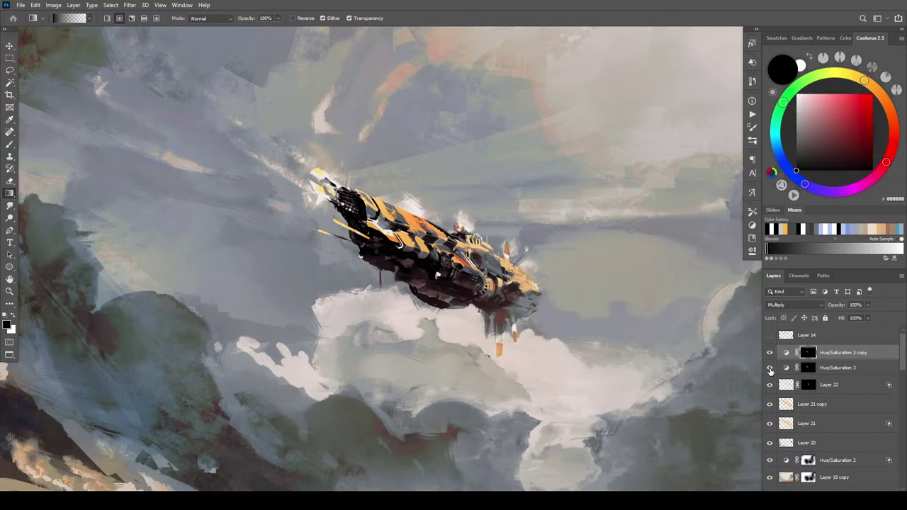
click(771, 385)
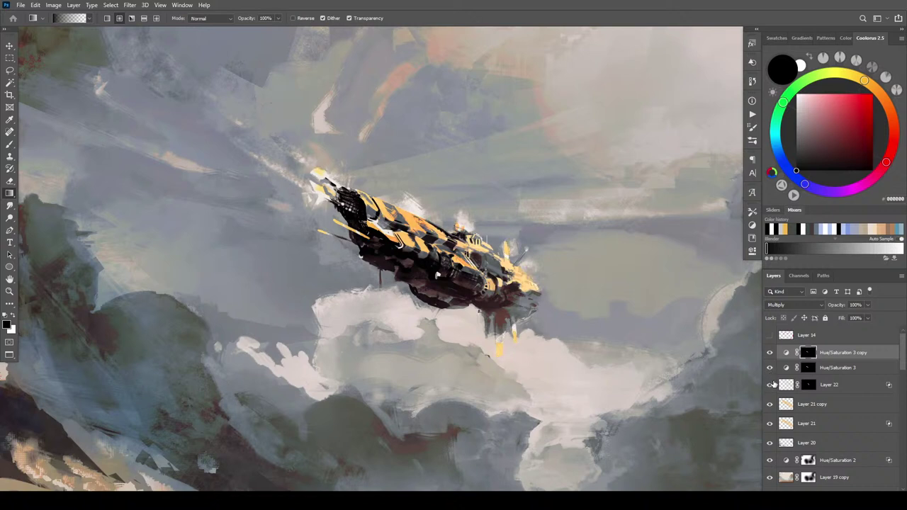
- Move Hue/Saturation 3 above Hue/Saturation 3 copy in the layer stack and select the copy
drag(836, 368, 842, 352)
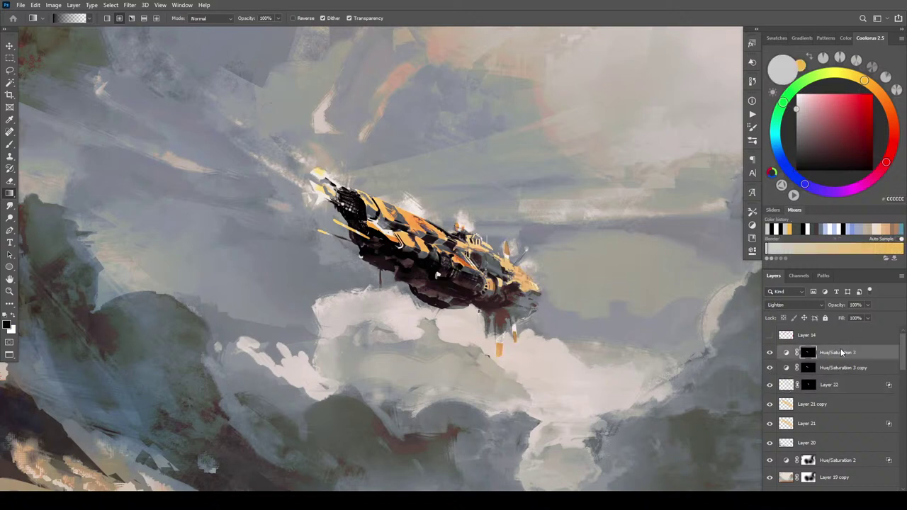
click(837, 369)
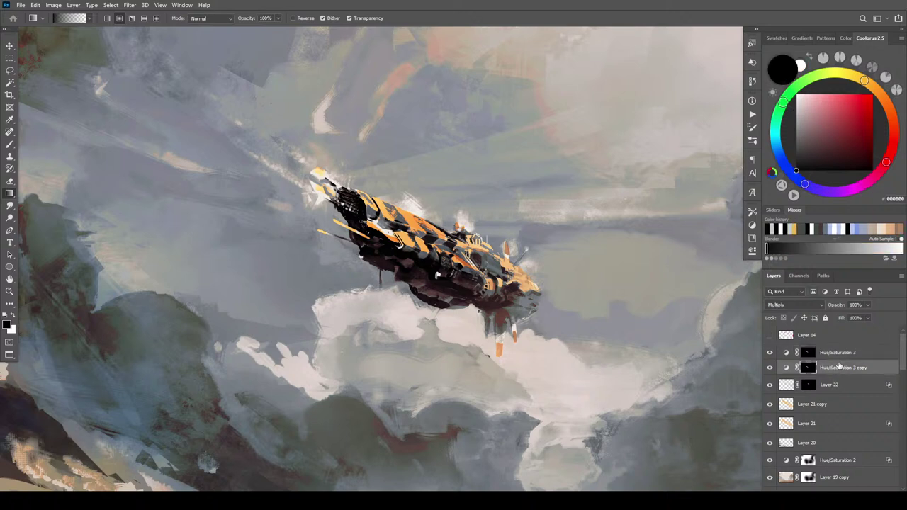
- Duplicate the Lighten-mode Hue/Saturation 3 adjustment above Hue/Saturation 3 copy and compare the spaceship with the duplicate hidden and shown
mouse_move(846, 357)
mouse_down()
mouse_move(844, 375)
mouse_move(847, 350)
mouse_up()
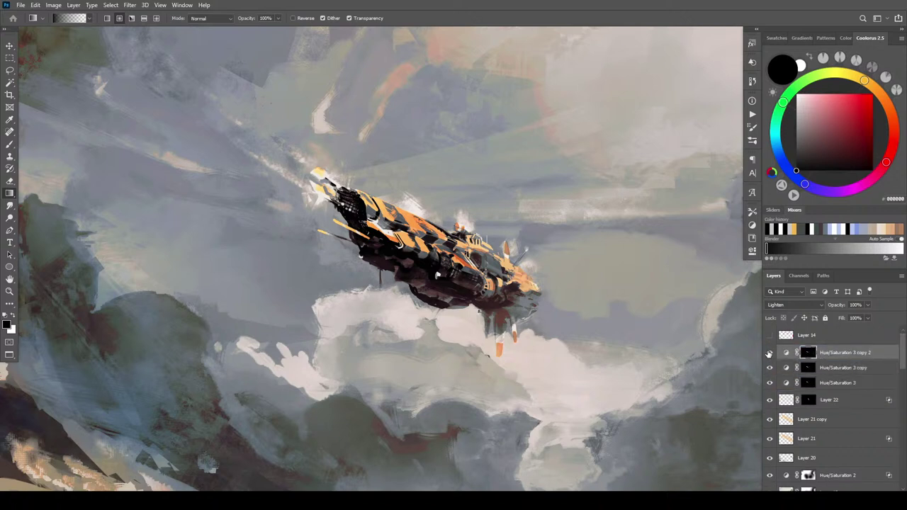
click(770, 353)
click(771, 354)
- Examine the spaceship's contrast and the overall composition at full view, thumbnail size and closer range
key(ctrl+0)
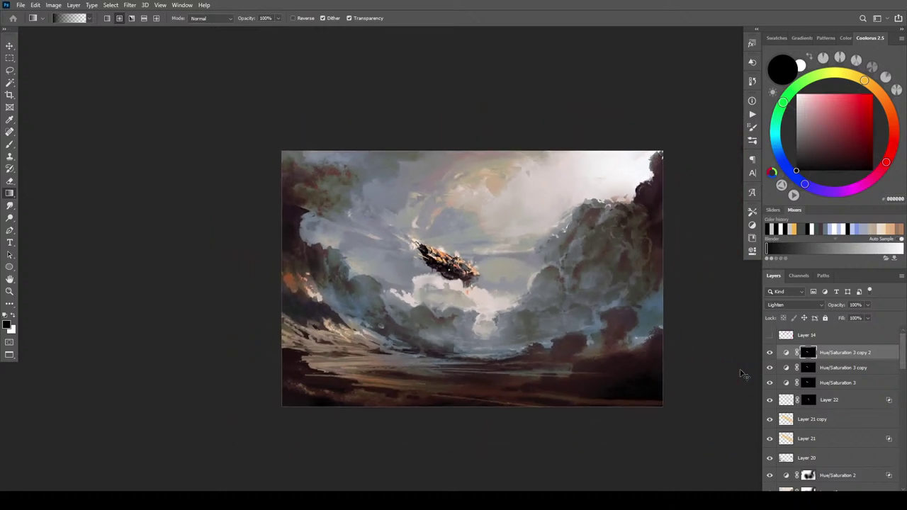
key(ctrl+minus)
key(ctrl+minus)
key(ctrl+minus)
key(ctrl+minus)
key(ctrl+plus)
key(ctrl+plus)
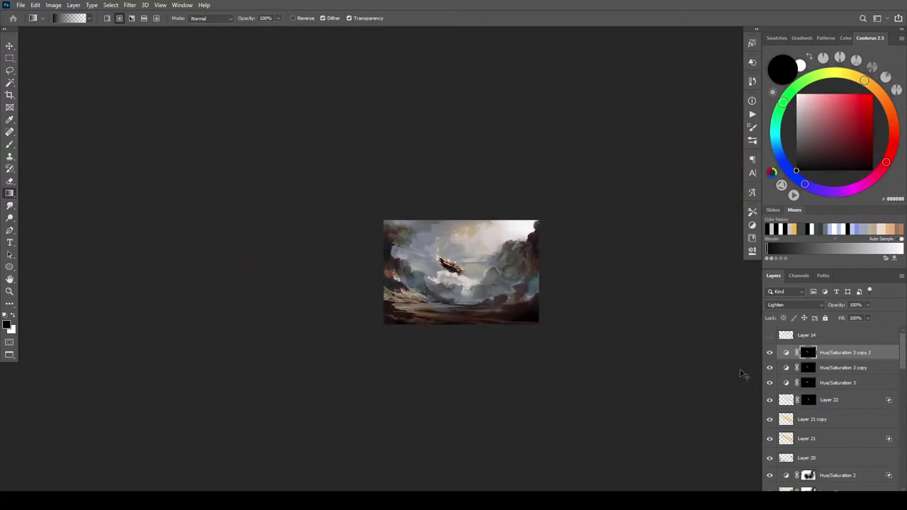
key(ctrl+plus)
key(ctrl+plus)
key(ctrl+plus)
key(ctrl+plus)
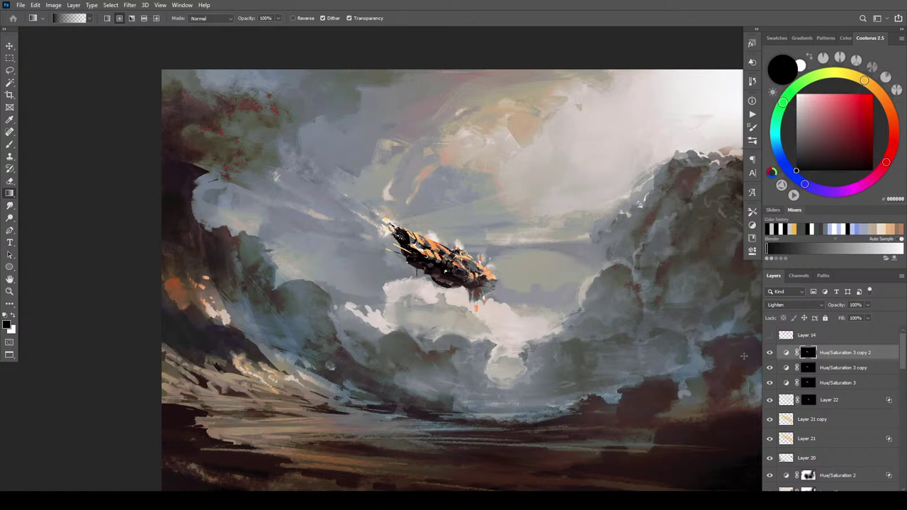
- Compare the landscape's colour grading with Layer 19 hidden and shown, then hide Layer 19 copy
scroll(904, 363, down, 1)
scroll(905, 365, down, 5)
click(770, 403)
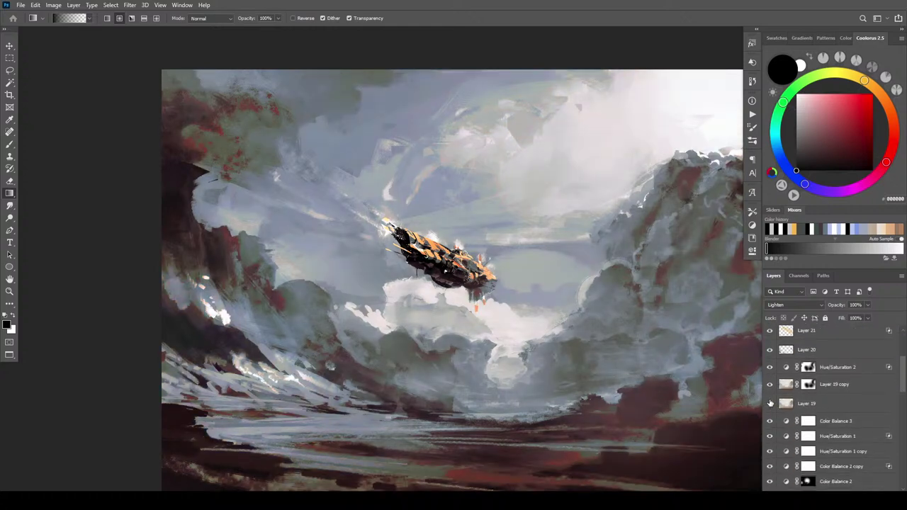
click(771, 384)
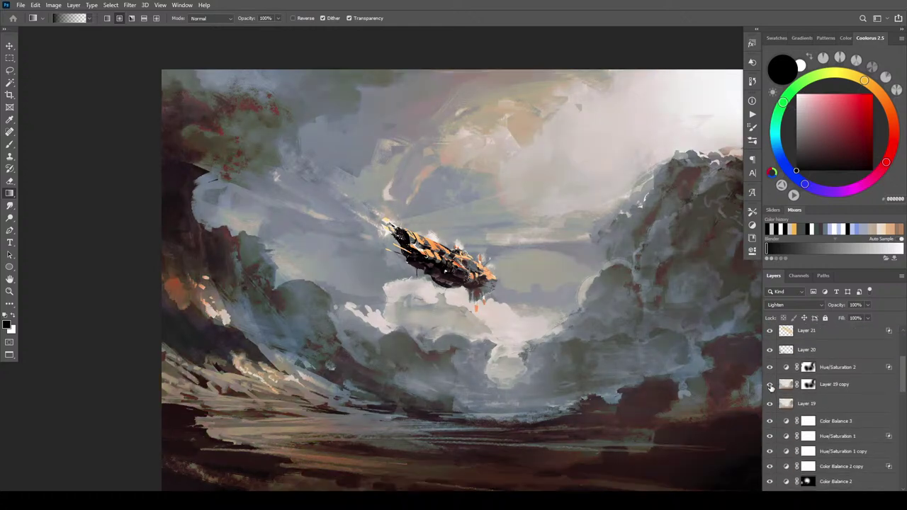
click(770, 386)
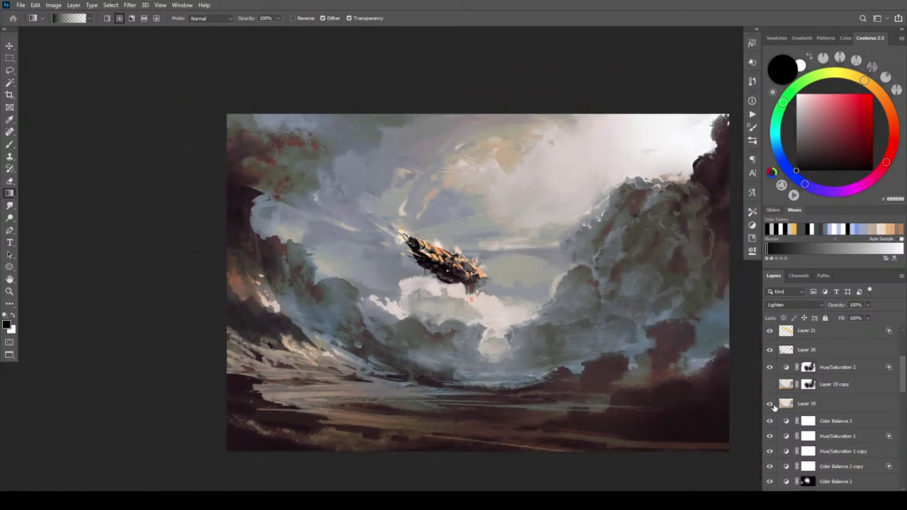
- Judge the painting at thumbnail size without Layer 19, and make Layer 19 copy and Layer 19 visible again
key(ctrl+minus)
key(ctrl+minus)
key(ctrl+minus)
key(ctrl+minus)
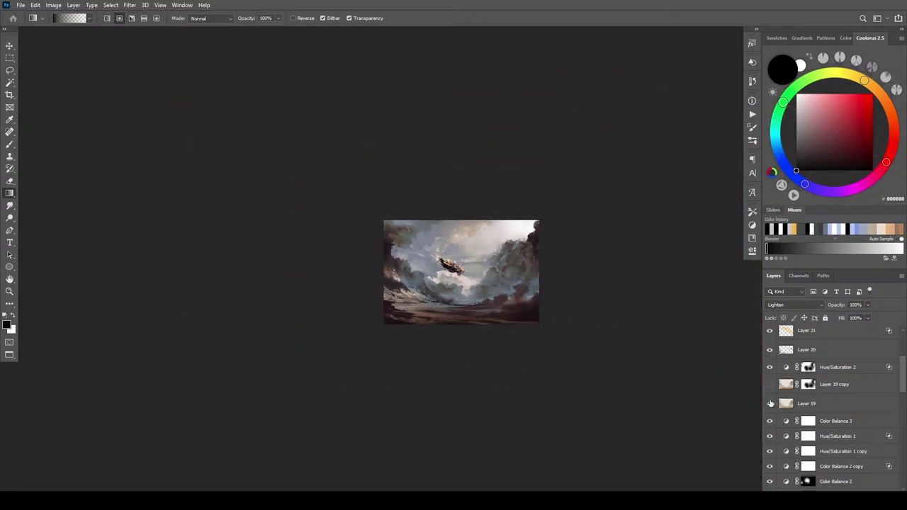
click(769, 404)
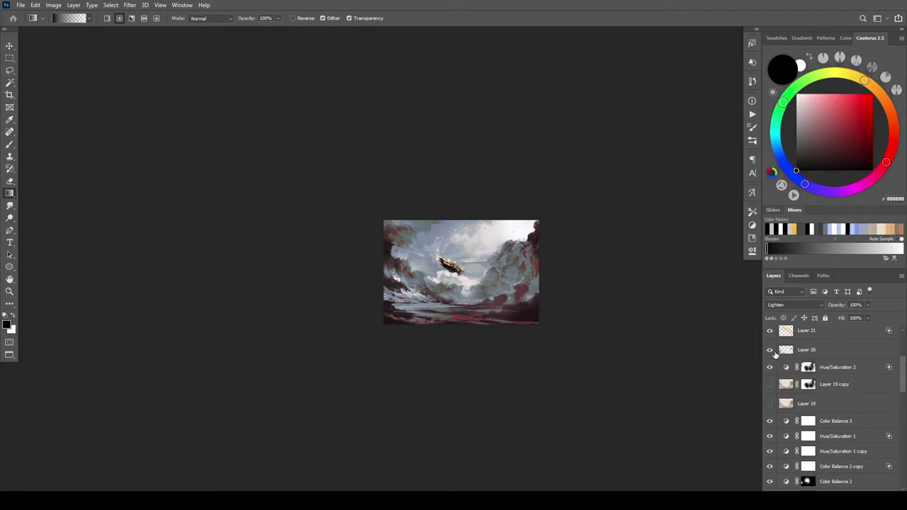
click(770, 384)
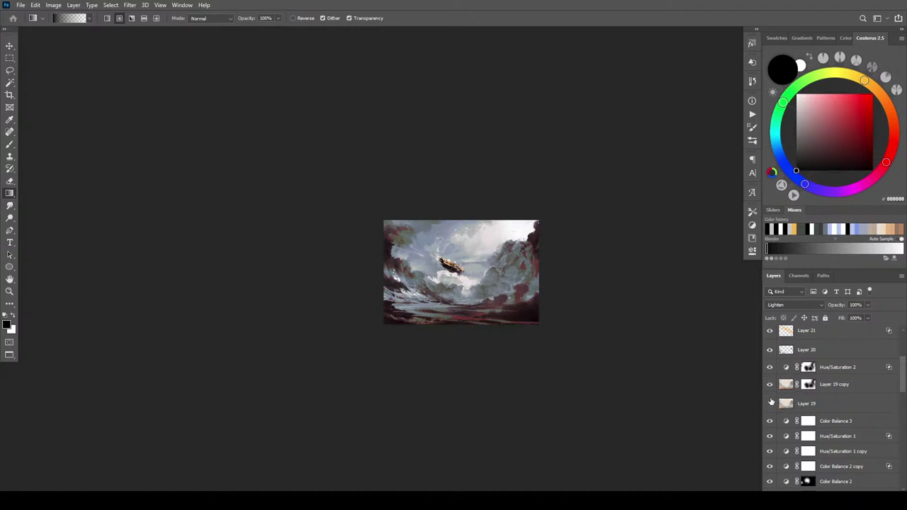
click(770, 403)
- Duplicate Layer 19 directly above itself, set the duplicate's blend mode to Darken, and compare it hidden and shown
alt+drag(789, 403, 809, 394)
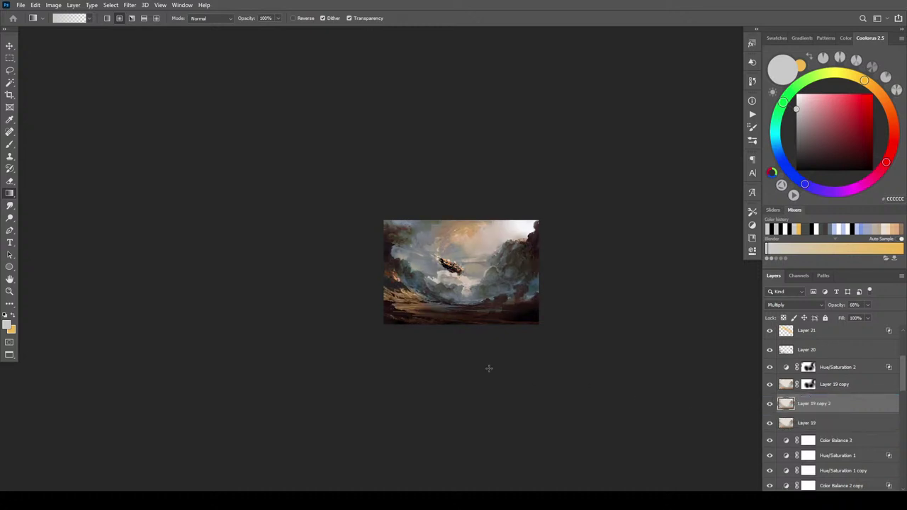
click(795, 304)
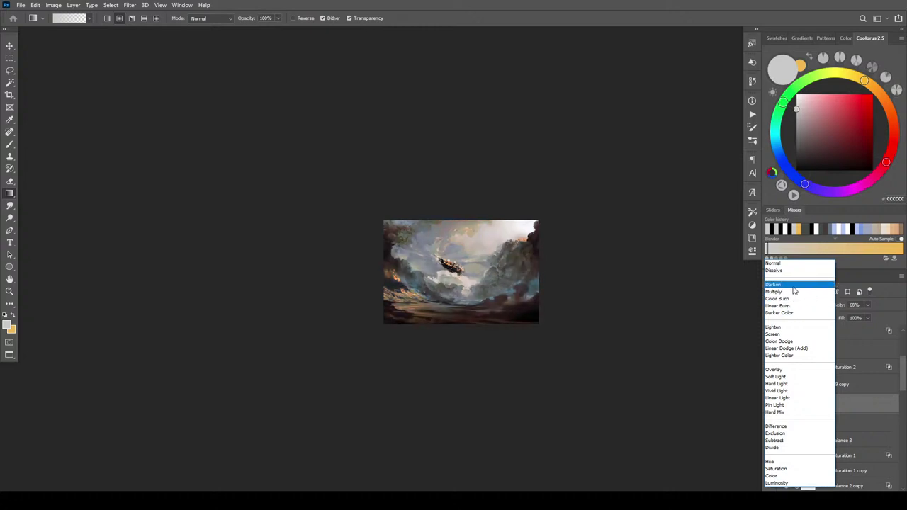
click(793, 285)
click(770, 404)
click(770, 404)
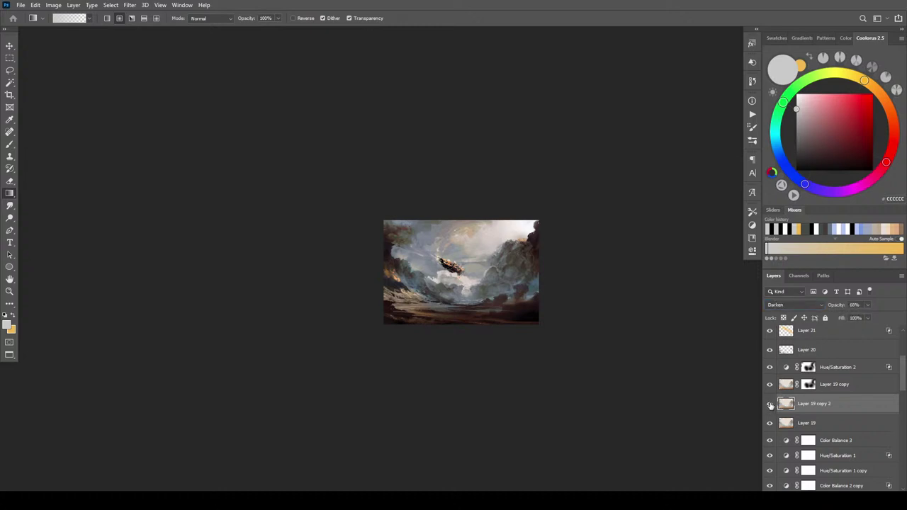
- Raise Layer 19 copy 2 to 100% opacity and compare the enlarged painting with it hidden and shown
click(868, 305)
drag(868, 320, 884, 321)
key(ctrl+plus)
key(ctrl+plus)
key(ctrl+plus)
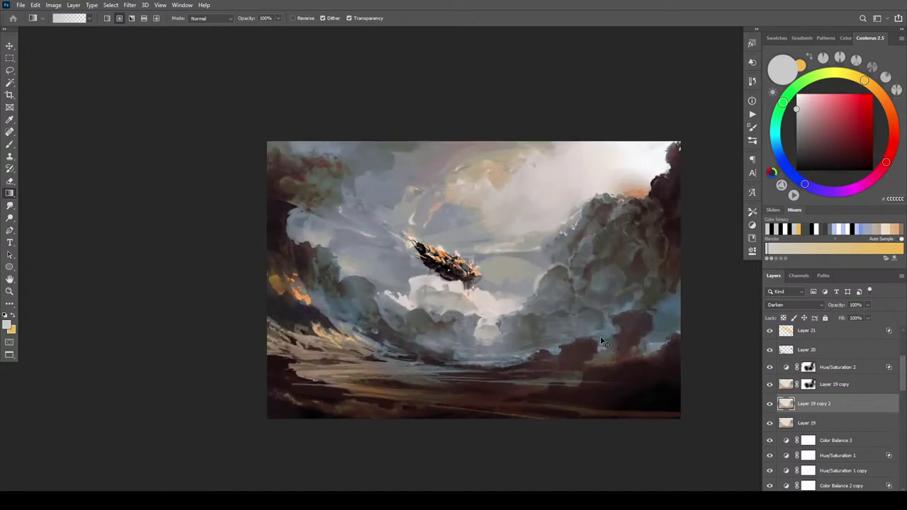
key(ctrl+plus)
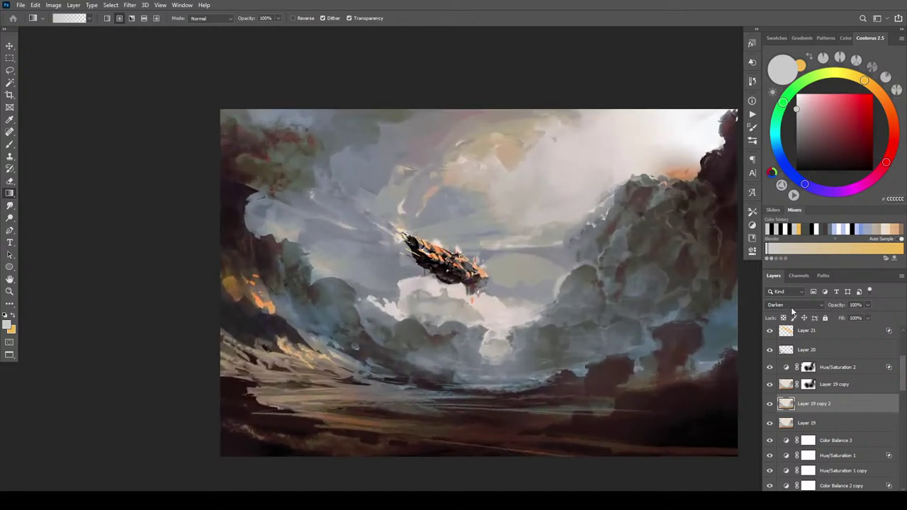
click(770, 403)
click(769, 403)
- Set Layer 19 copy 2 to the Darker Color blend mode at 61% opacity and check its effect
click(793, 306)
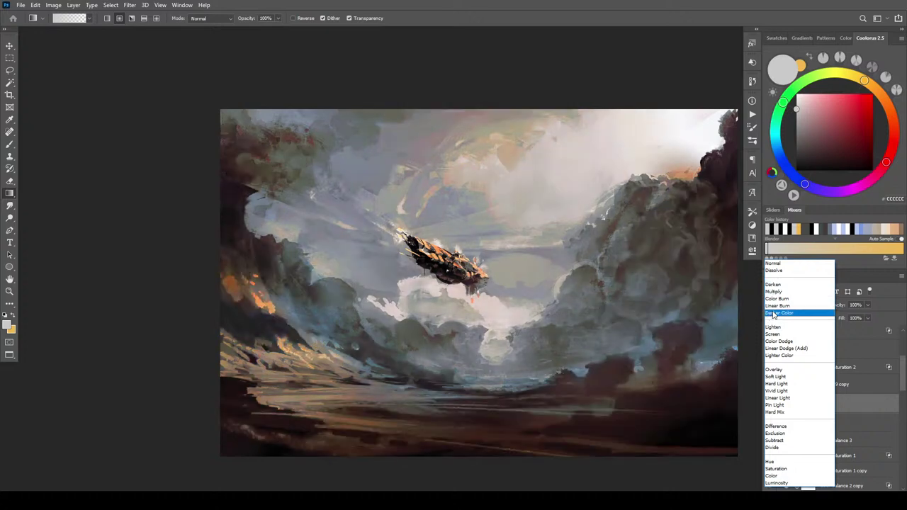
click(774, 313)
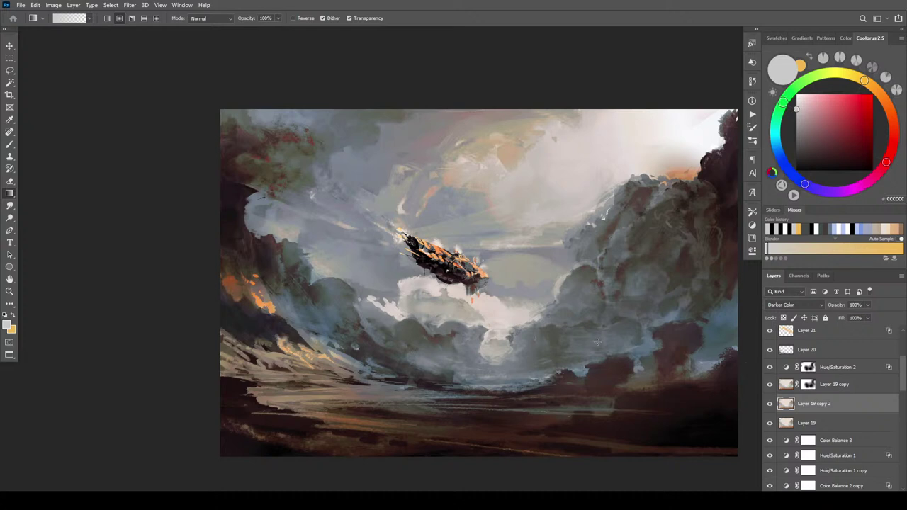
click(868, 305)
drag(844, 316, 878, 319)
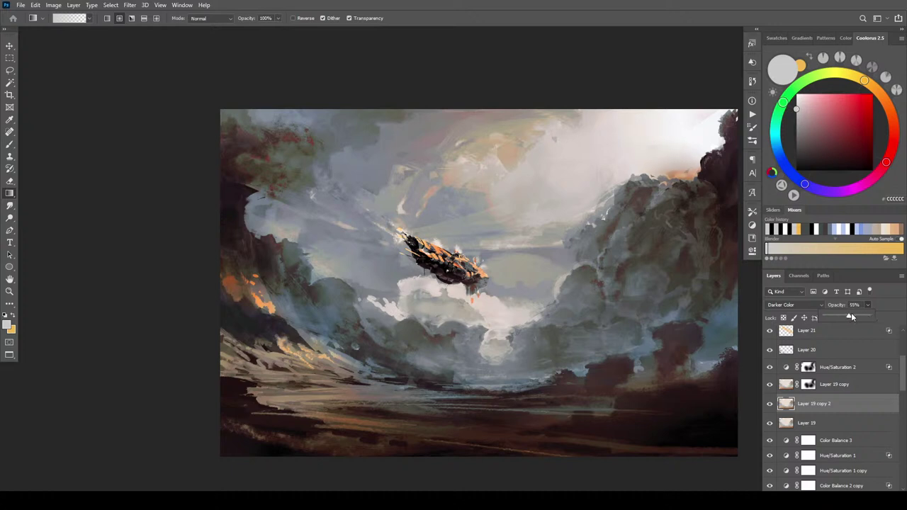
click(770, 404)
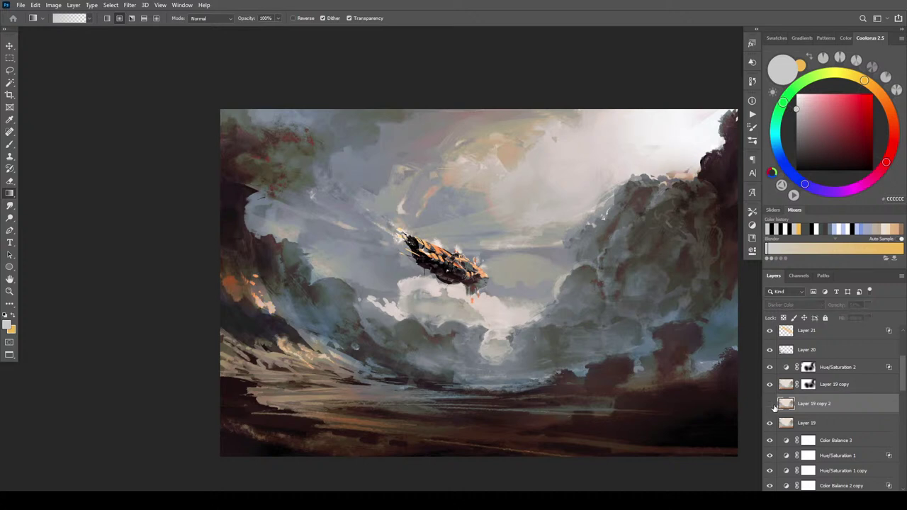
click(771, 404)
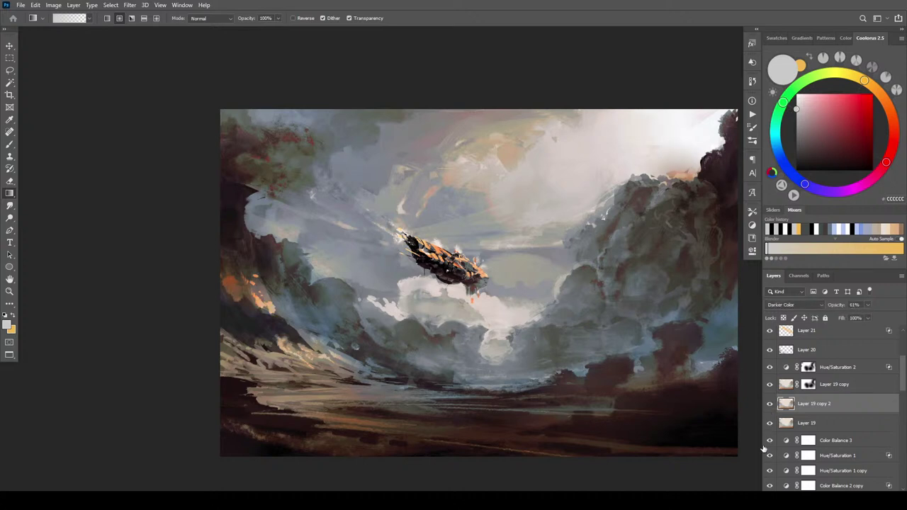
- Review the regraded painting from thumbnail size to a close-up of the spaceship's hull
scroll(434, 384, down, 8)
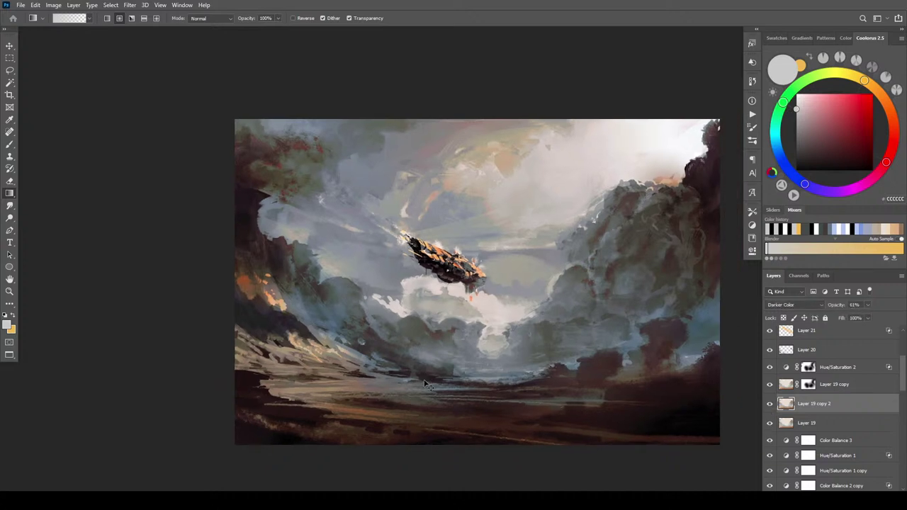
scroll(436, 384, up, 8)
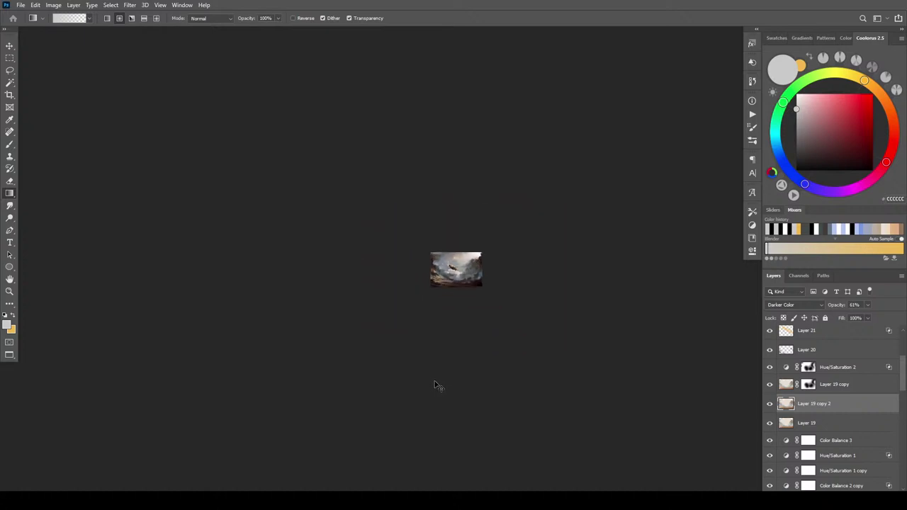
scroll(436, 386, up, 3)
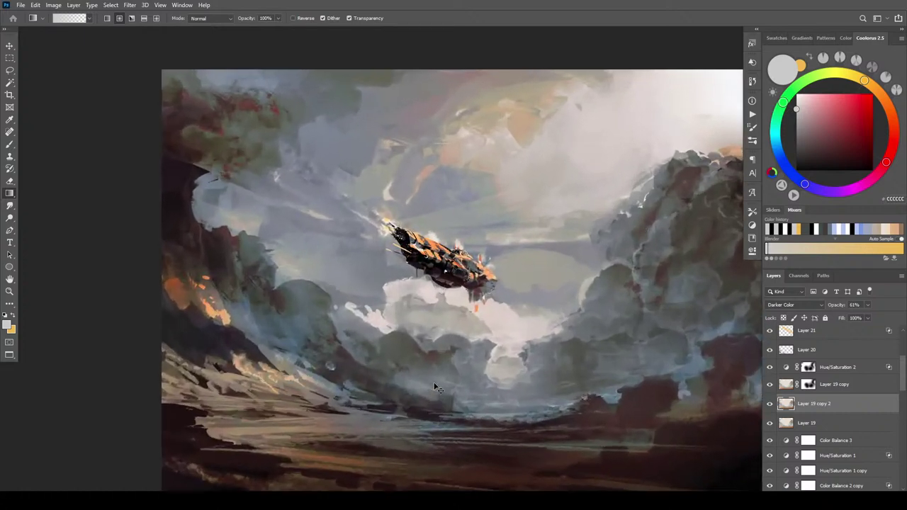
scroll(433, 390, up, 5)
scroll(429, 394, down, 5)
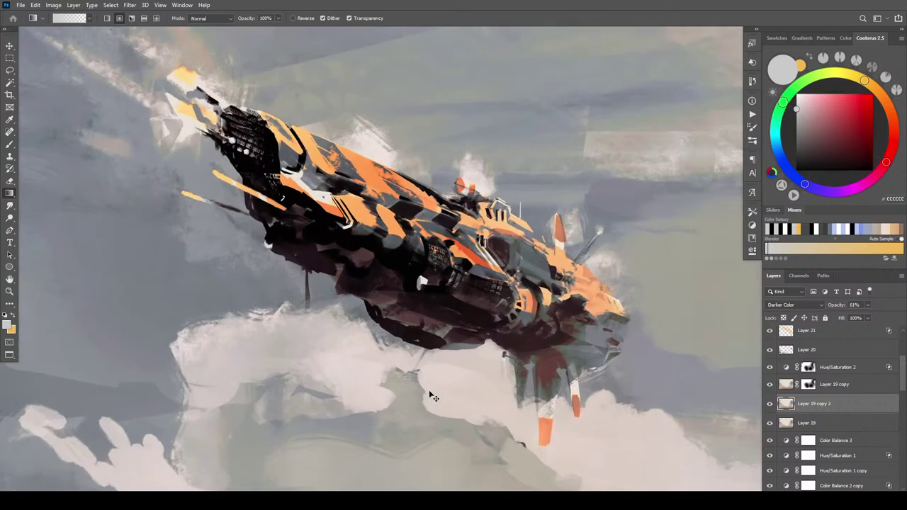
scroll(429, 390, down, 3)
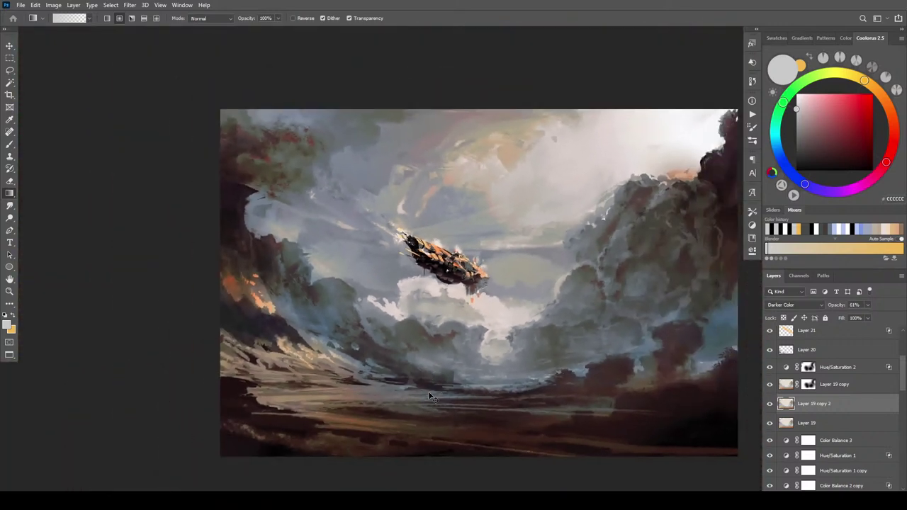
scroll(428, 391, up, 3)
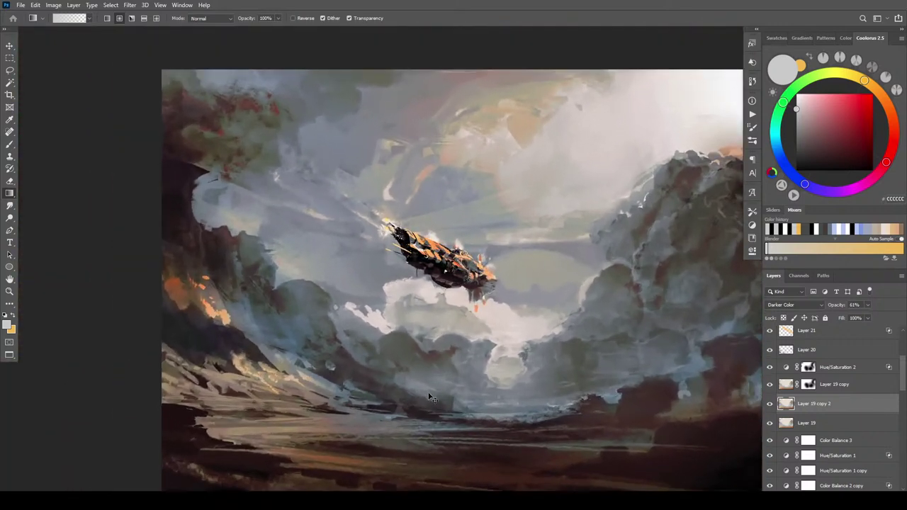
- Compare Layer 19, Layer 19 copy and Layer 19 copy 2 by toggling each, leaving only Layer 19 copy hidden
click(770, 422)
click(769, 384)
drag(769, 388, 770, 423)
click(769, 387)
click(769, 388)
click(769, 388)
click(770, 405)
click(769, 406)
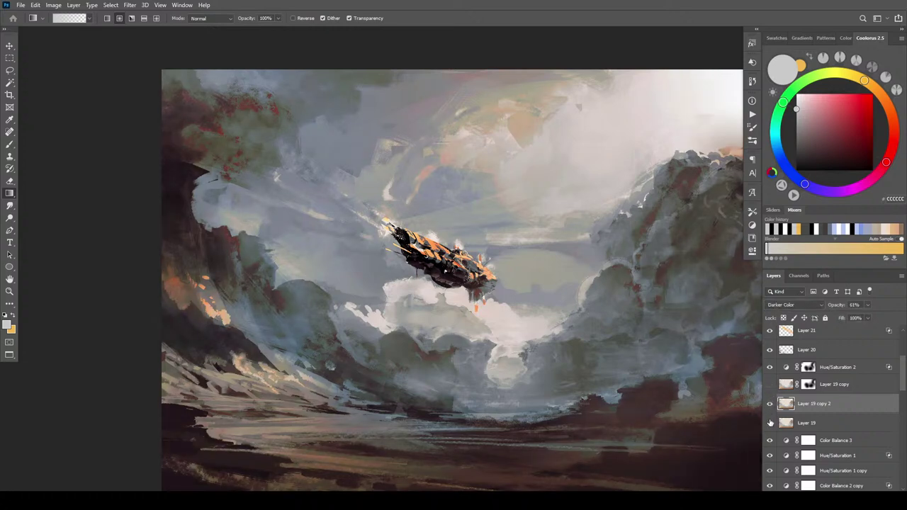
click(771, 422)
click(770, 423)
- Lower the opacity of Layer 19 to 57%
click(788, 423)
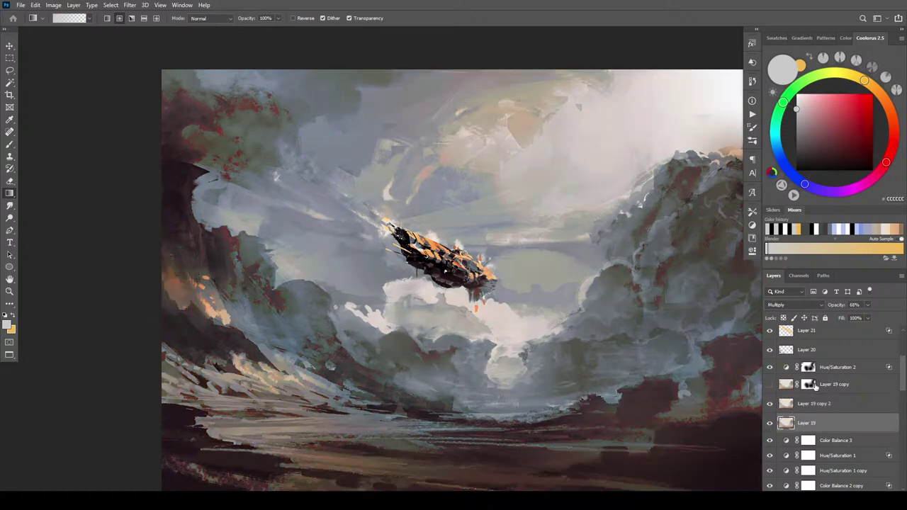
click(868, 304)
drag(864, 315, 883, 316)
click(855, 316)
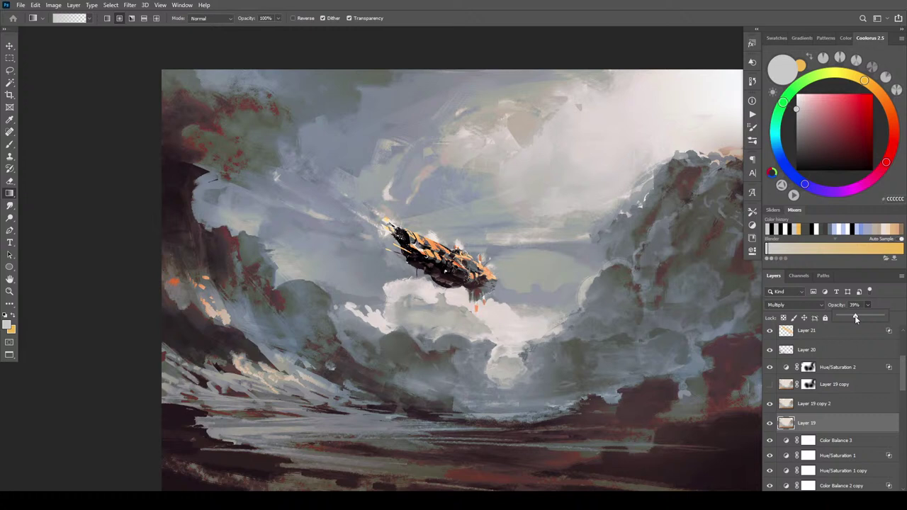
drag(863, 318, 861, 318)
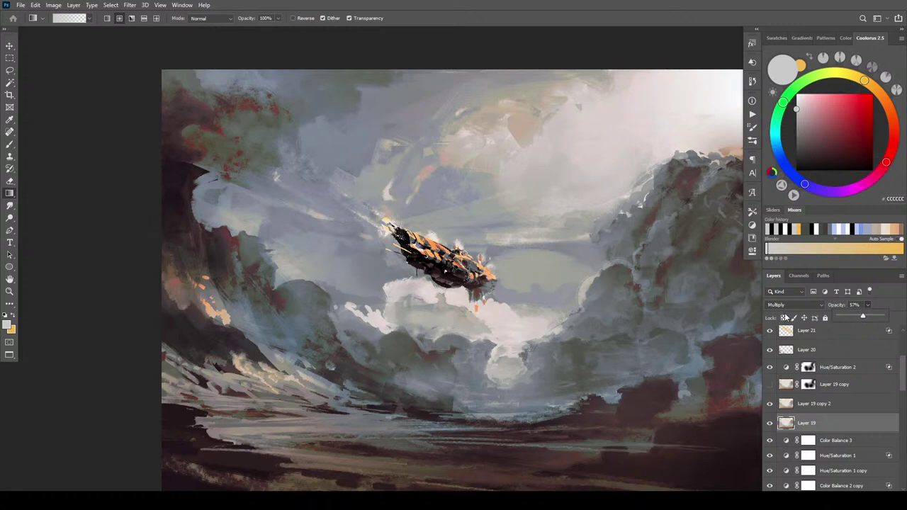
- Group the adjustment and colour fill layers from Color Balance 3 down to Curves 2
click(832, 423)
click(851, 440)
drag(894, 381, 898, 421)
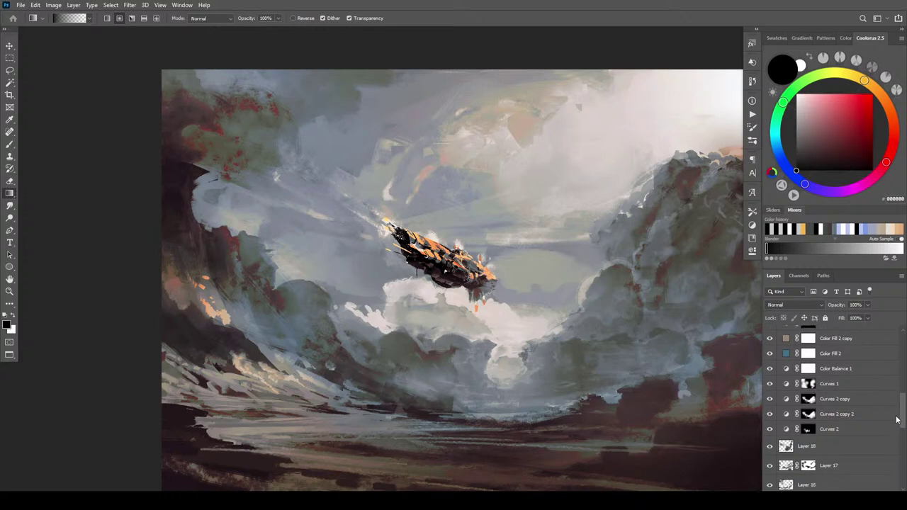
shift+click(862, 431)
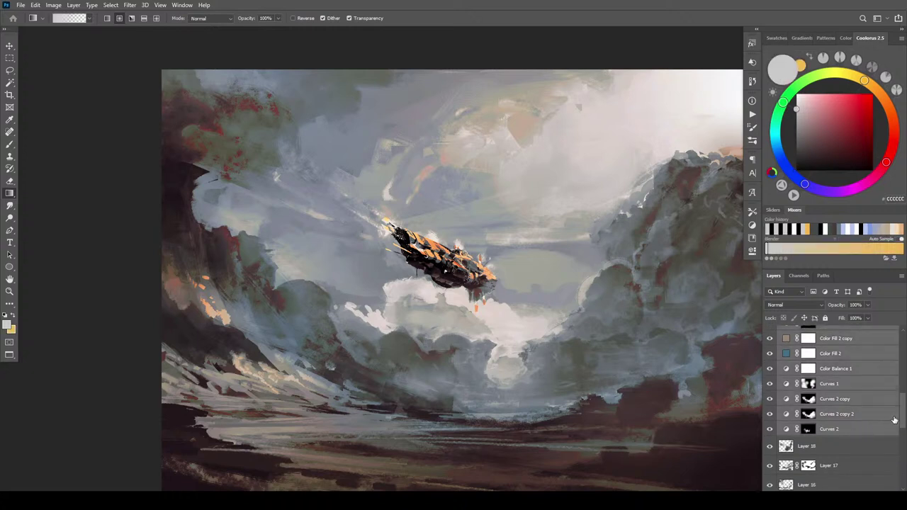
key(ctrl+g)
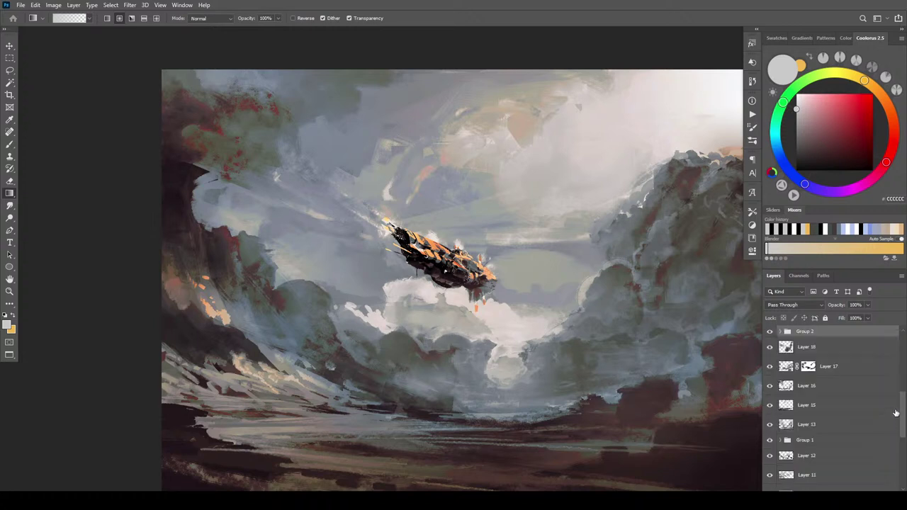
- Rename the new adjustment group as adj and select Layer 19 above it
drag(903, 398, 903, 368)
double_click(807, 454)
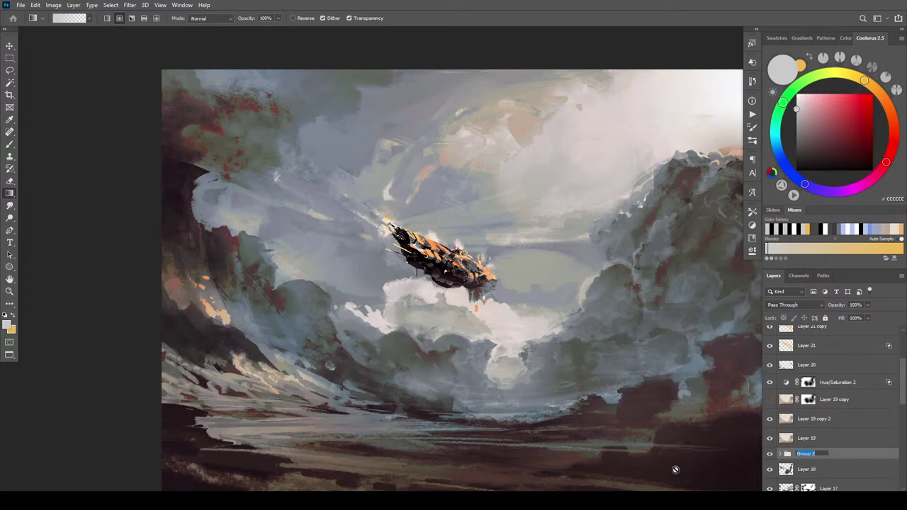
text(adj)
click(826, 443)
scroll(891, 394, up, 2)
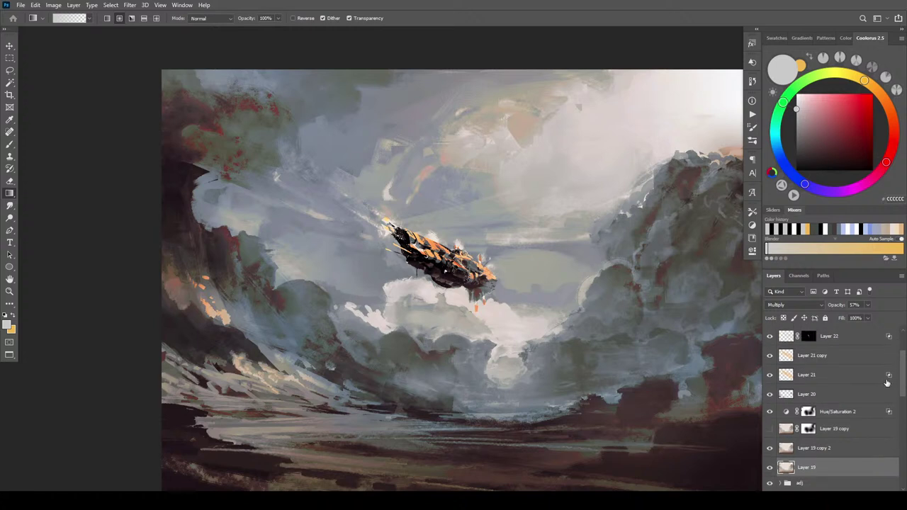
- Group the colour layers from Layer 20 down to Layer 19, including Hue/Saturation 2
click(770, 394)
click(770, 394)
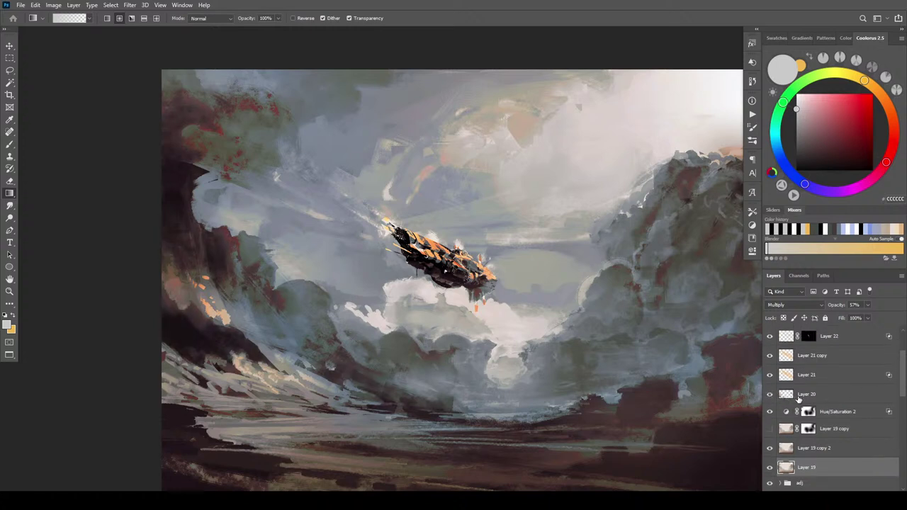
click(799, 397)
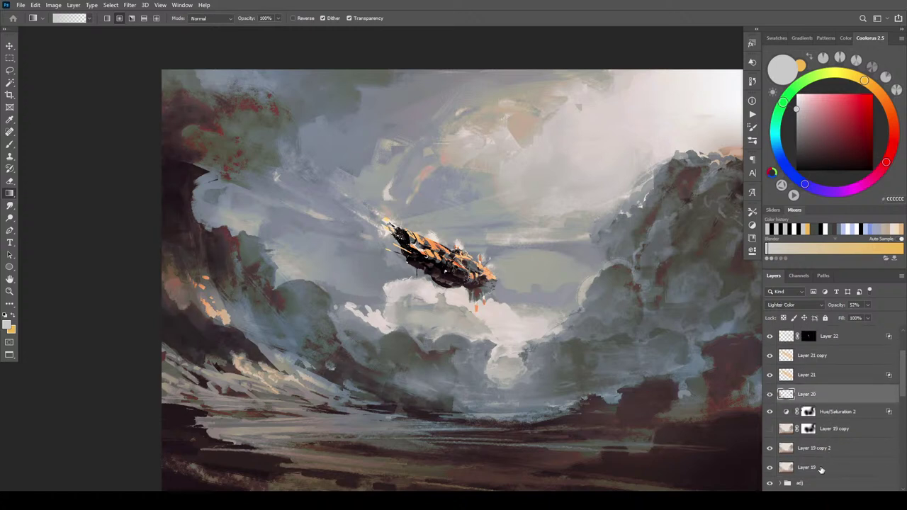
shift+click(823, 467)
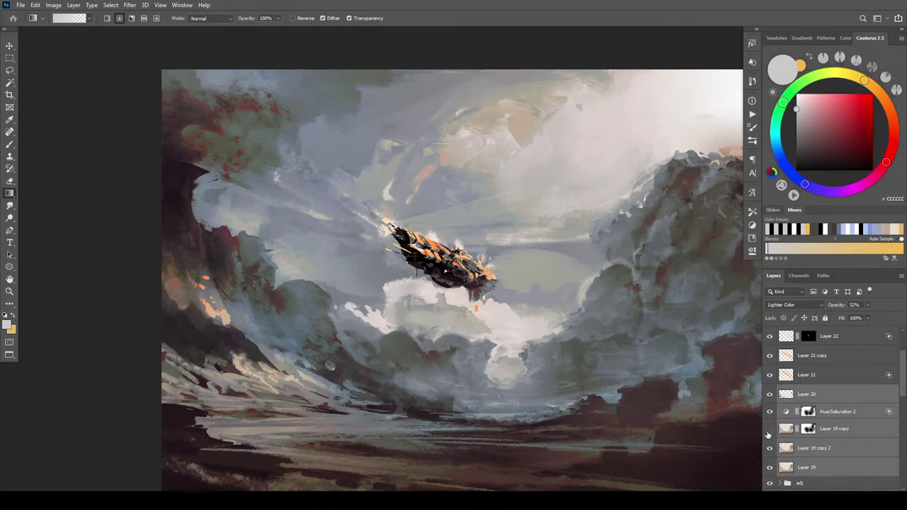
click(771, 430)
click(771, 430)
key(ctrl+g)
- Rename the new background colour group as bg color
double_click(806, 390)
text(b)
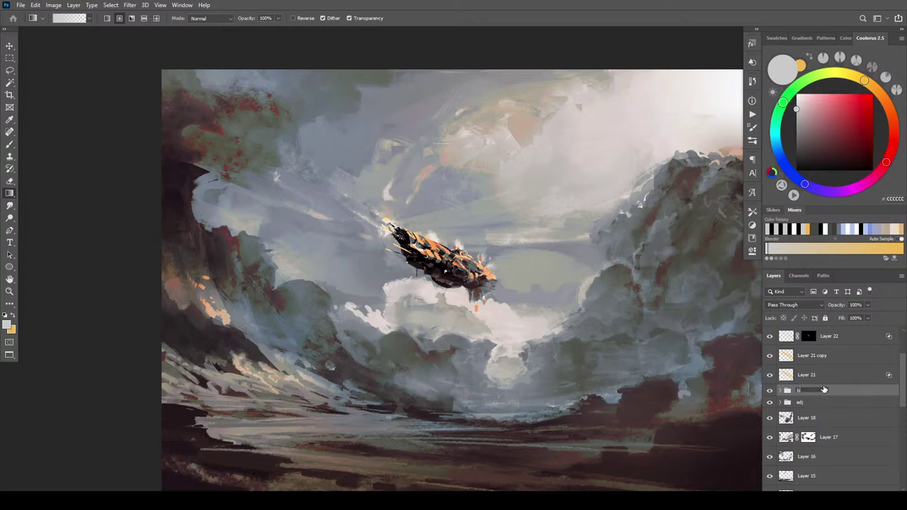
text(g color)
key(Return)
- Group the layers from Hue/Saturation 3 copy 2 down to Layer 21 and name the group Ship Color
click(844, 377)
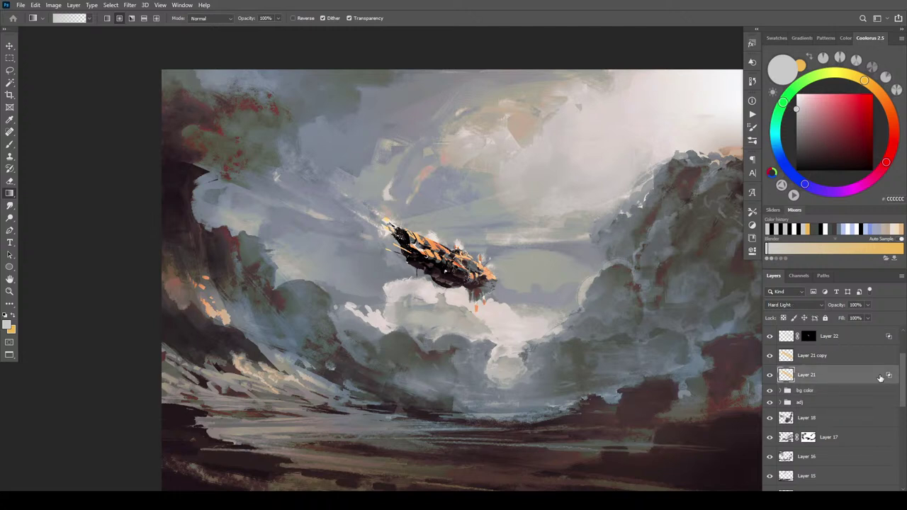
drag(903, 380, 901, 361)
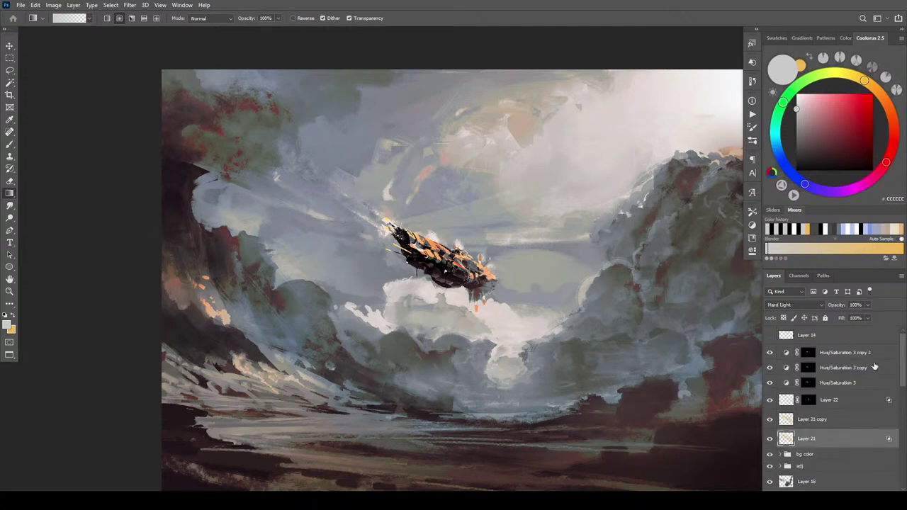
shift+click(877, 357)
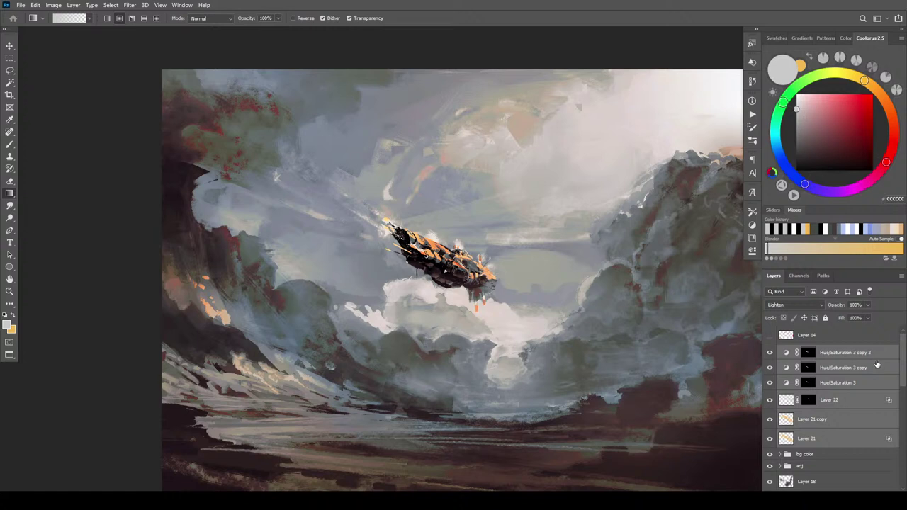
key(ctrl+g)
double_click(804, 353)
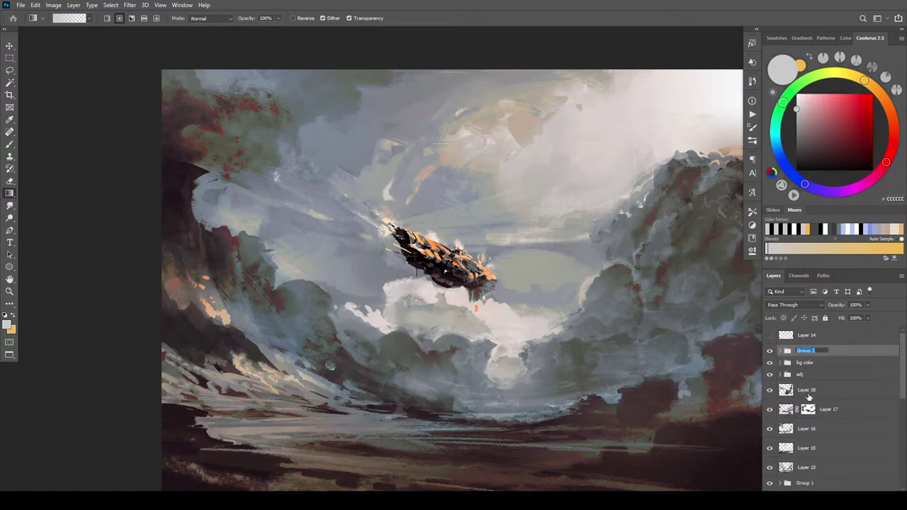
text(Ship Color)
key(Return)
- Hide the Ship Color, bg color and adj groups, paste a merged copy of the greyscale painting as a new layer, and hide it
drag(770, 351, 771, 372)
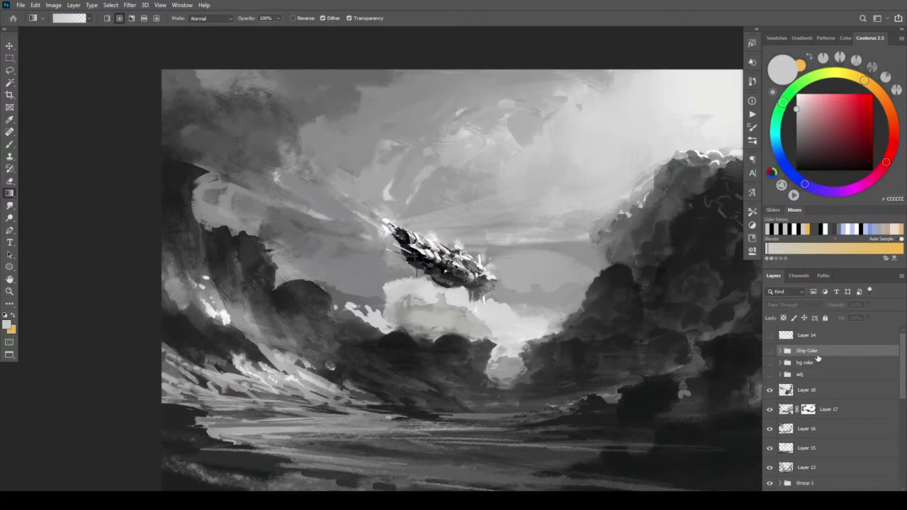
key(ctrl+a)
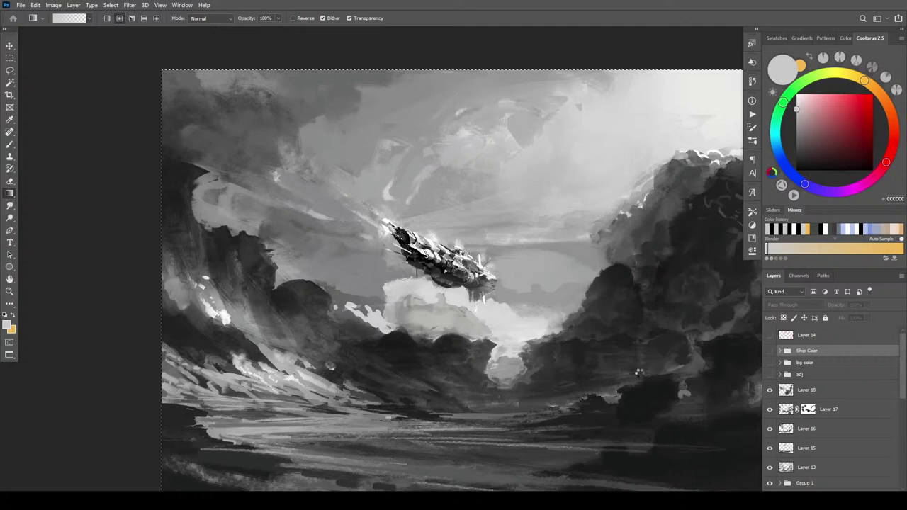
key(ctrl+shift+c)
key(ctrl+v)
click(770, 355)
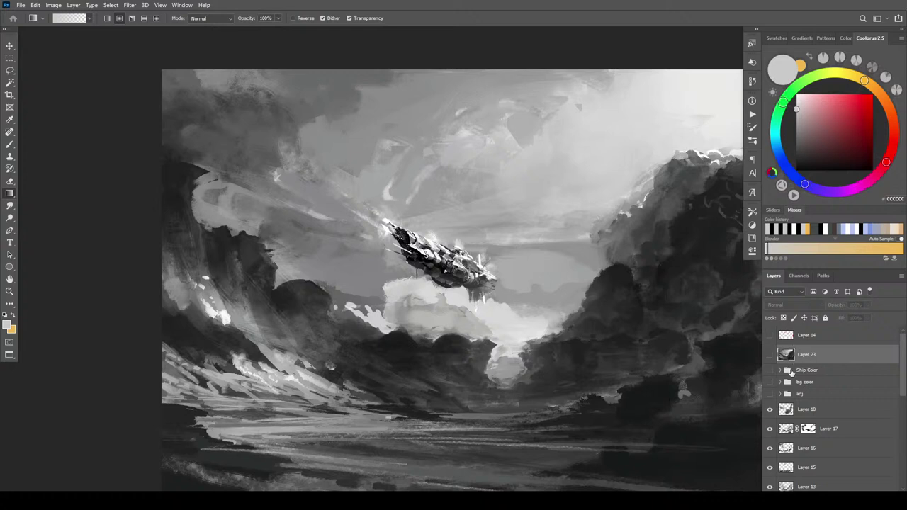
- Show the adj group and put a merged copy of that colour stage on a new hidden layer above Layer 23
click(771, 395)
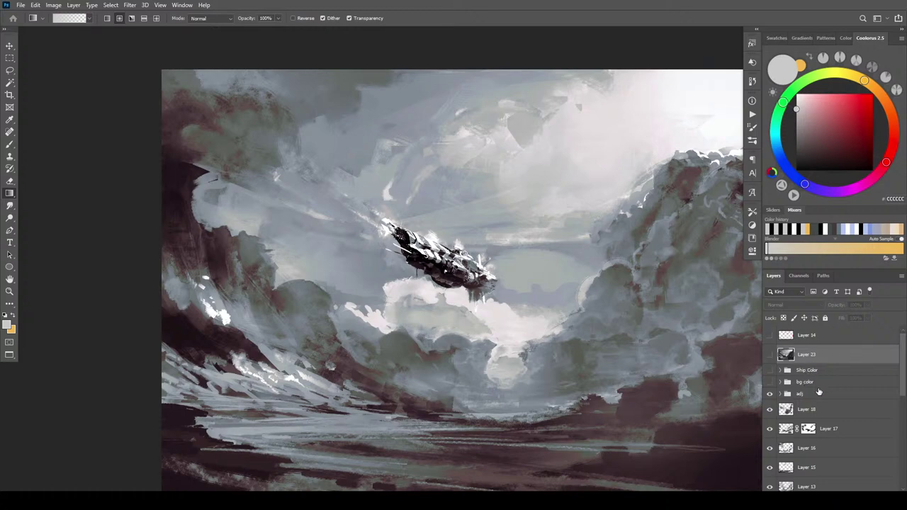
click(770, 395)
click(771, 395)
ctrl+click(788, 395)
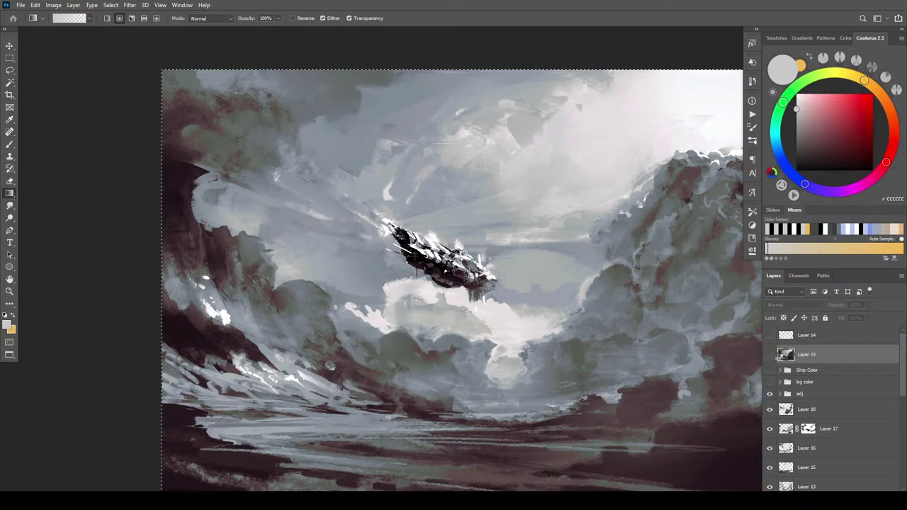
key(ctrl+shift+alt+e)
key(ctrl+comma)
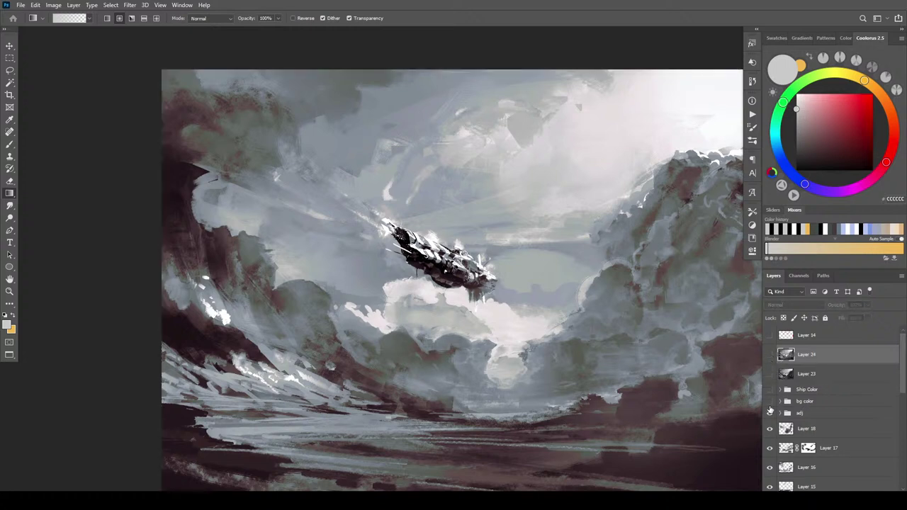
- Show the bg color and Ship Color groups, then put a merged copy of the full-colour painting on a new hidden layer
click(770, 402)
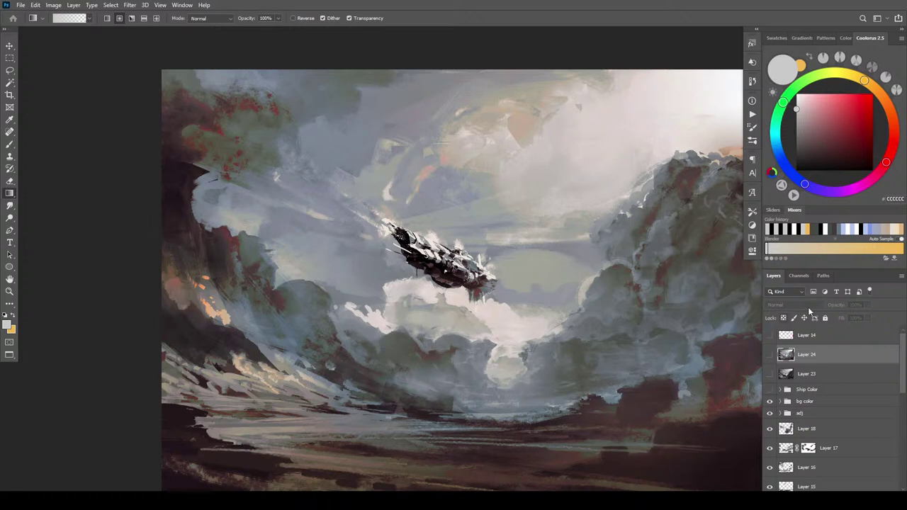
click(770, 390)
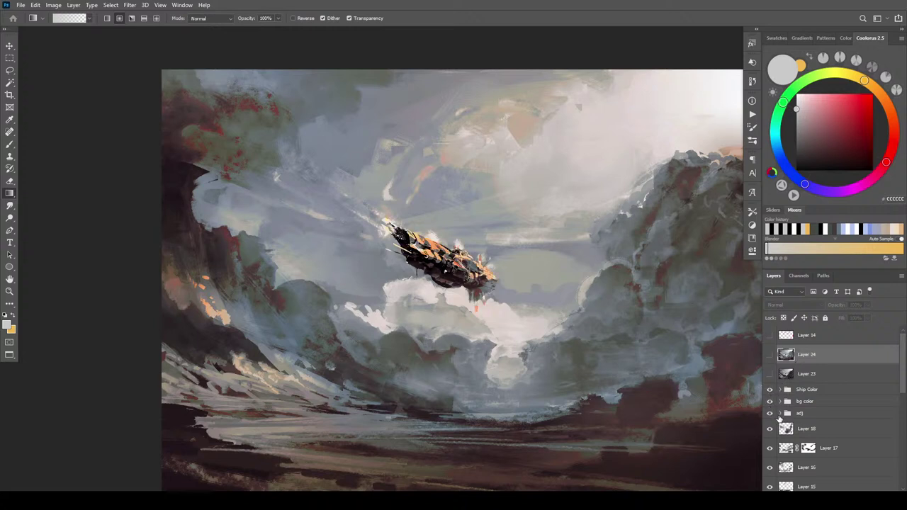
key(ctrl+a)
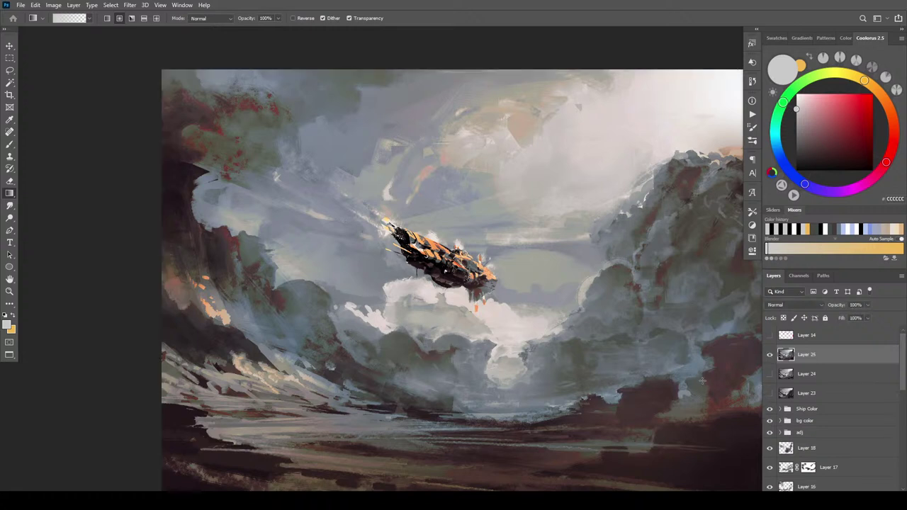
click(770, 355)
- Compare the painting without the Ship Color, adj and bg color groups, then show Ship Color and adj again
click(770, 410)
click(770, 432)
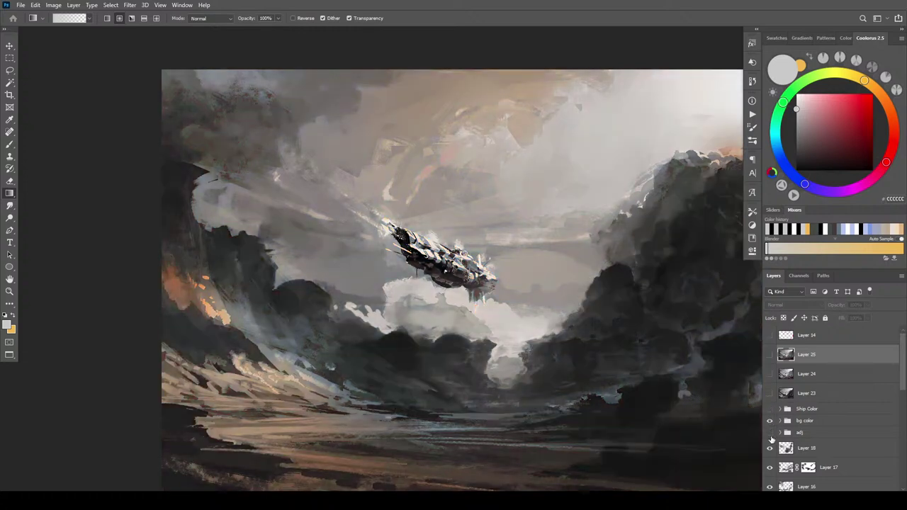
click(769, 421)
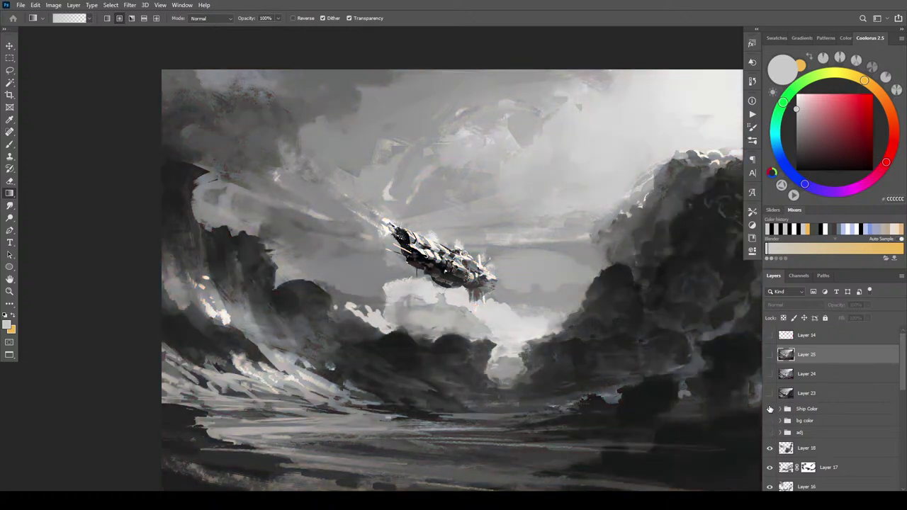
click(770, 410)
click(771, 433)
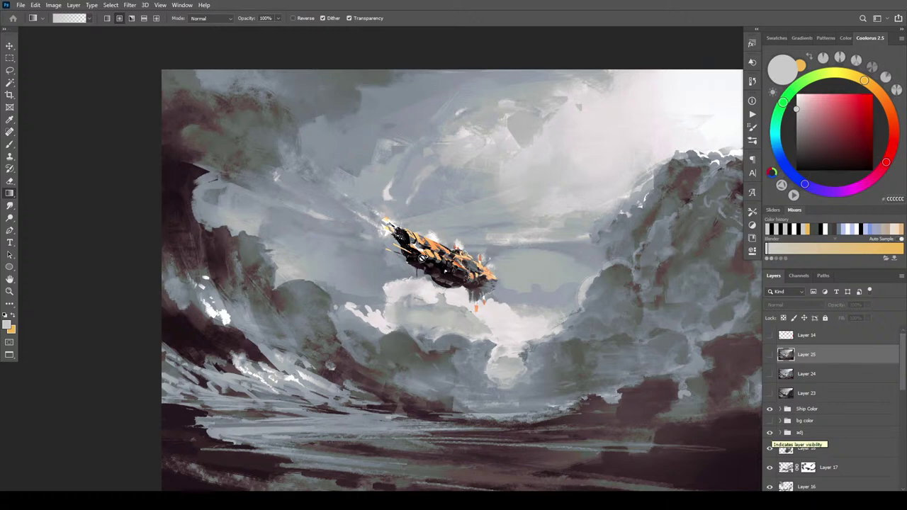
- Check how the painting reads at small size with Ship Color hidden and shown, leaving Ship Color and bg color both visible
key(ctrl+minus)
key(ctrl+minus)
key(ctrl+minus)
key(ctrl+minus)
key(ctrl+minus)
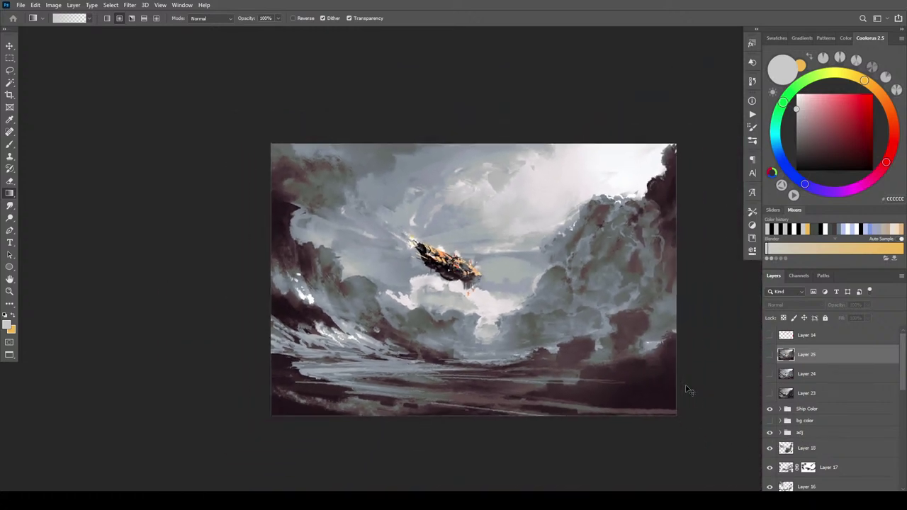
key(ctrl+plus)
click(769, 409)
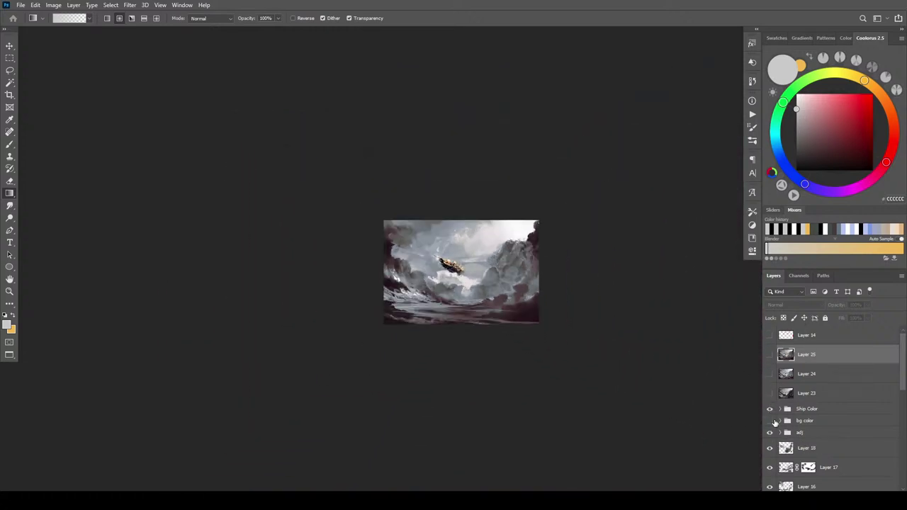
click(769, 410)
key(ctrl+plus)
key(ctrl+plus)
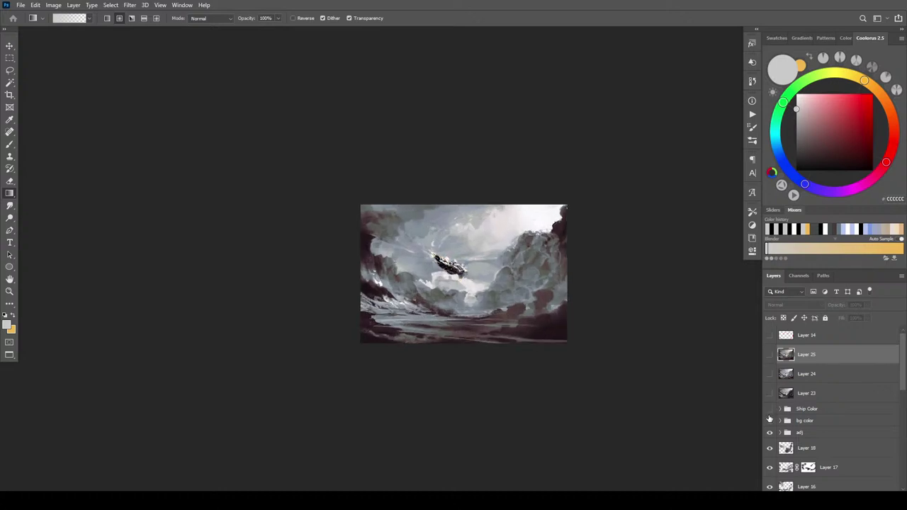
key(ctrl+plus)
key(ctrl+plus)
key(ctrl+minus)
key(ctrl+minus)
key(ctrl+minus)
key(ctrl+minus)
key(ctrl+minus)
key(ctrl+plus)
key(ctrl+plus)
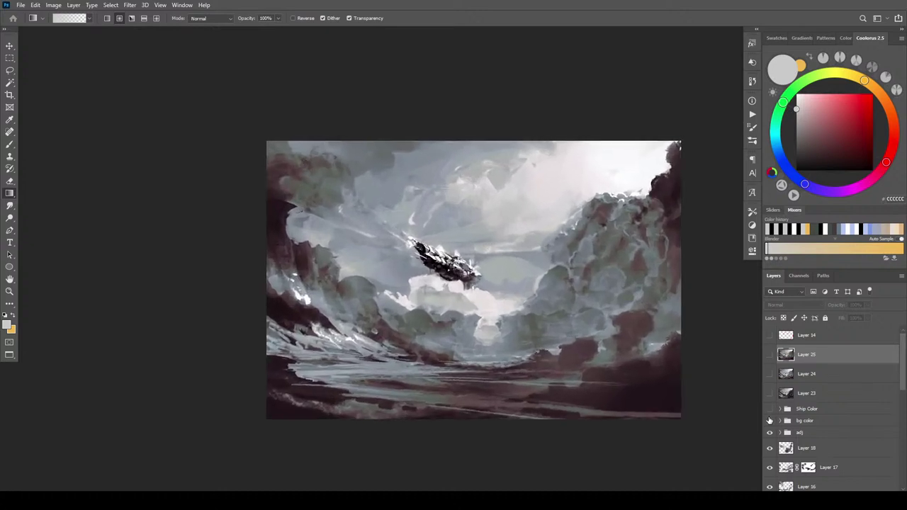
key(ctrl+plus)
click(770, 421)
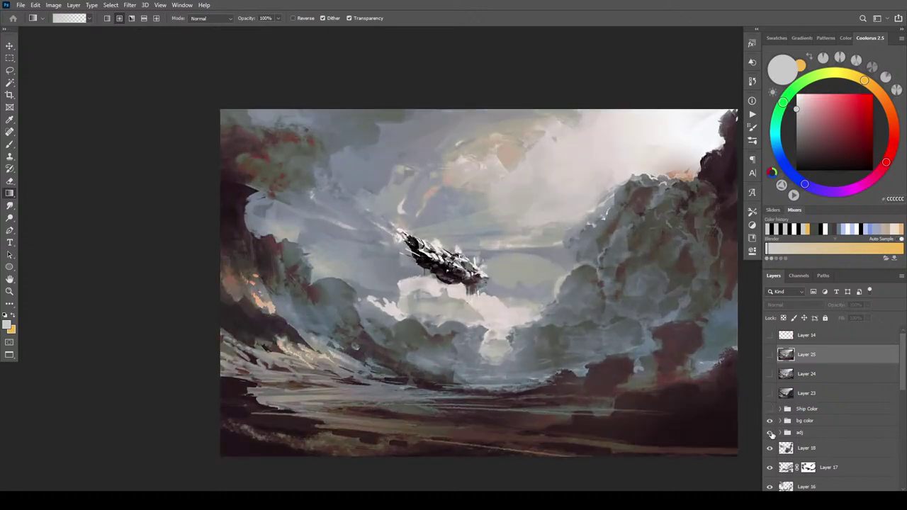
click(769, 410)
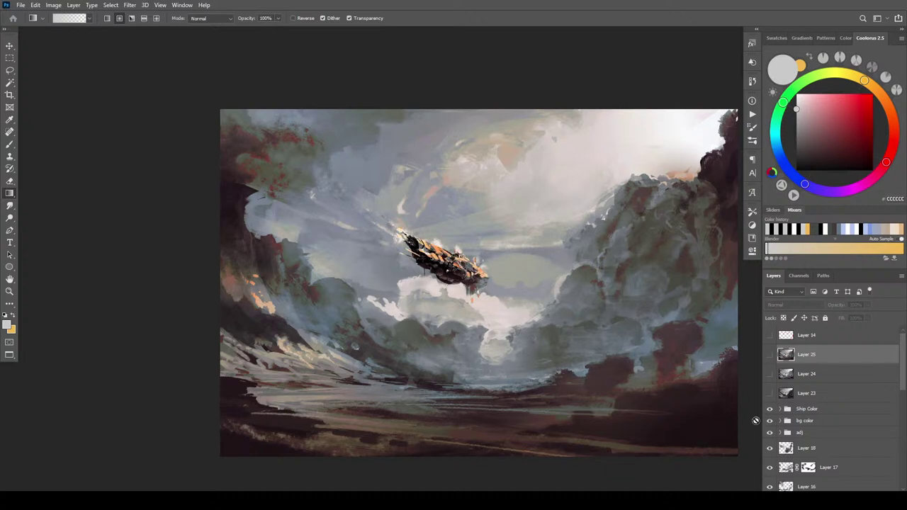
- Compare Hue/Saturation 3 copy in the Ship Color group on and off, and lower its opacity to 40%
click(808, 412)
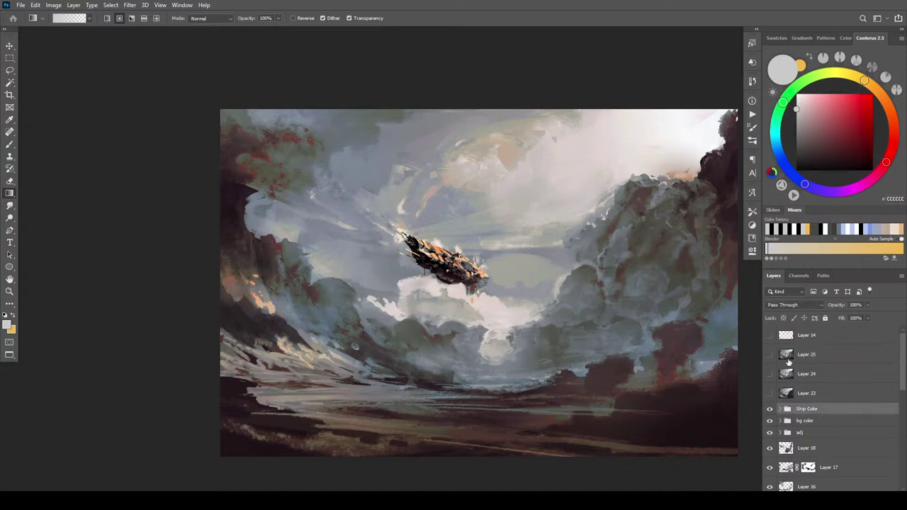
click(781, 409)
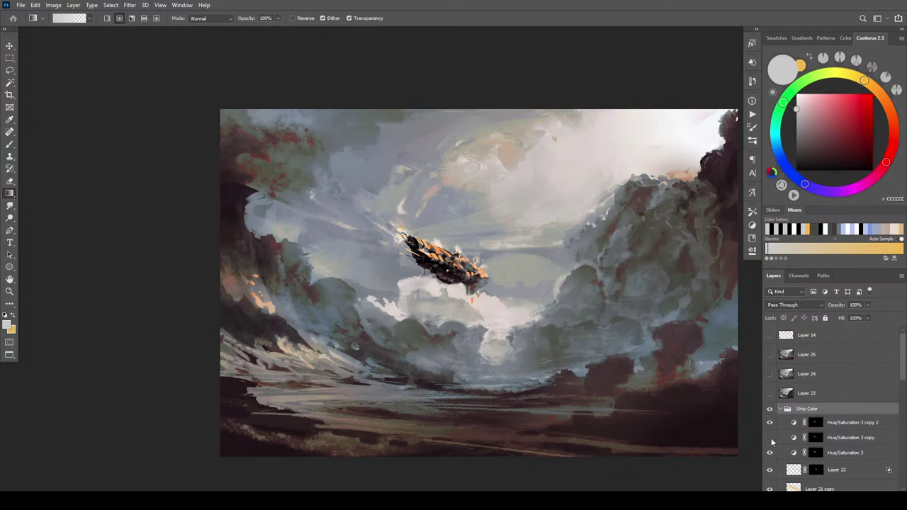
click(772, 440)
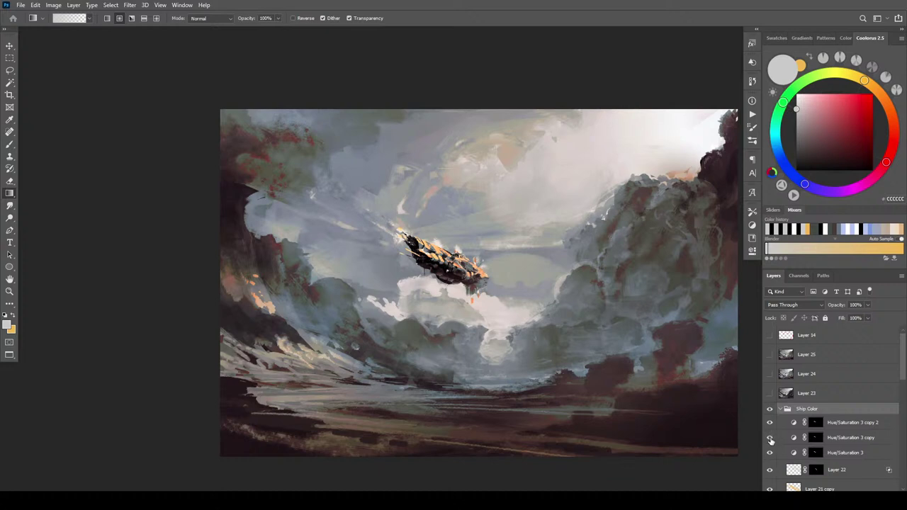
click(770, 438)
click(848, 437)
key(d)
click(867, 305)
drag(871, 317, 843, 318)
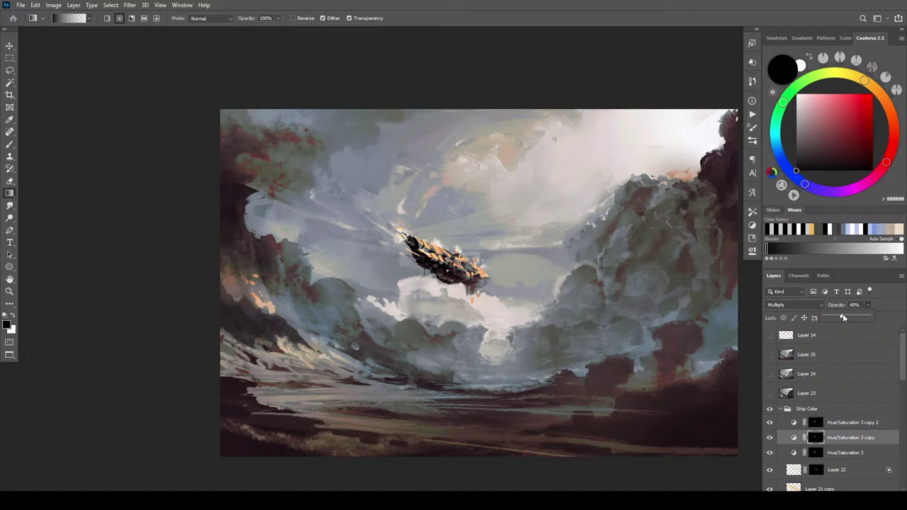
click(782, 411)
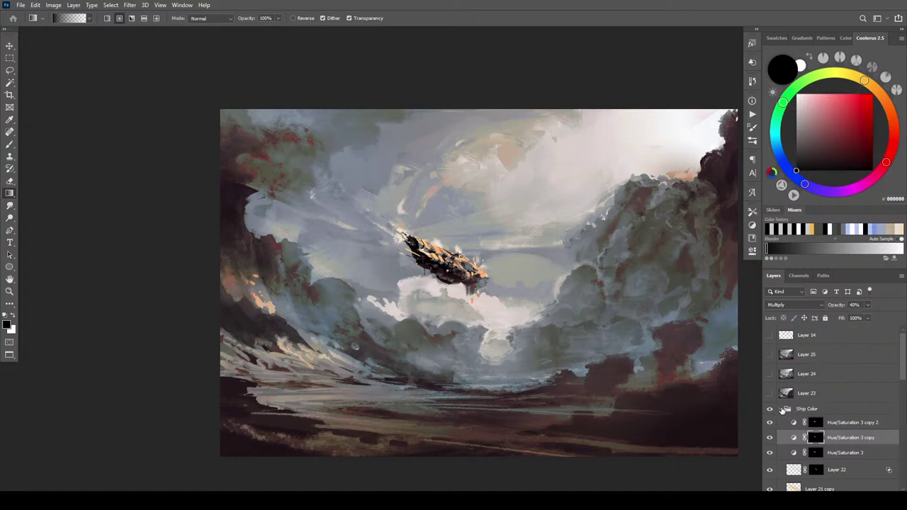
- Make Layer 25 the active layer and select the entire canvas
click(812, 357)
key(ctrl+a)
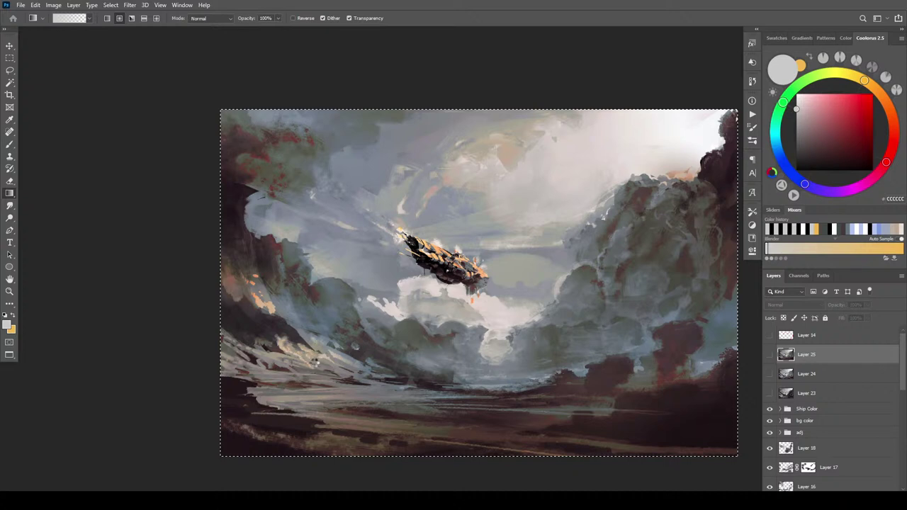
- Copy the whole painting onto a new layer above Layer 25 and hide that copy
key(ctrl+j)
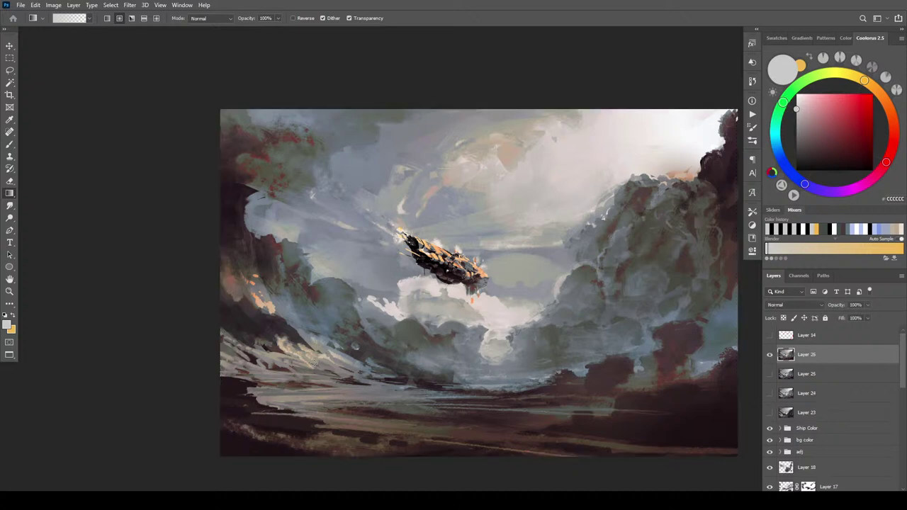
click(770, 354)
- Compare the painting with and without the Ship Color and bg color groups
click(771, 429)
click(771, 428)
click(771, 441)
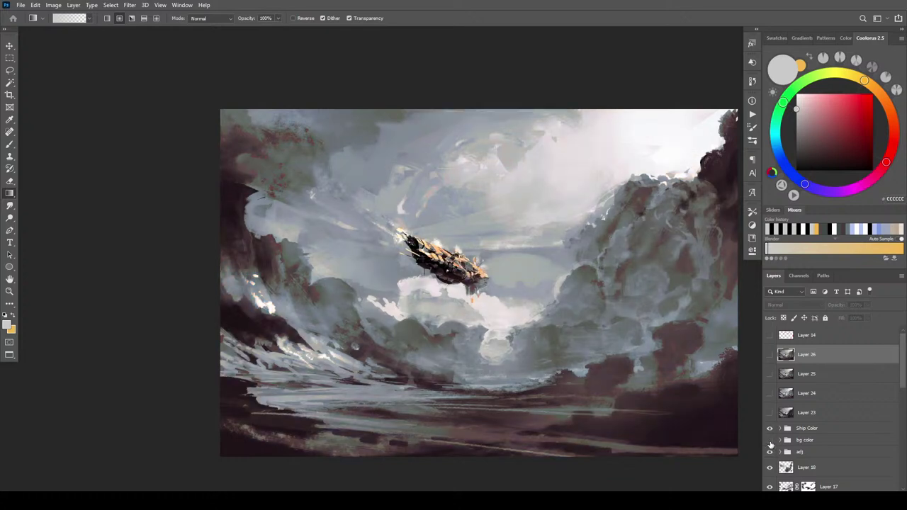
click(771, 441)
- Try the bg color group below the adj group, and restore its position above it
drag(813, 443, 827, 454)
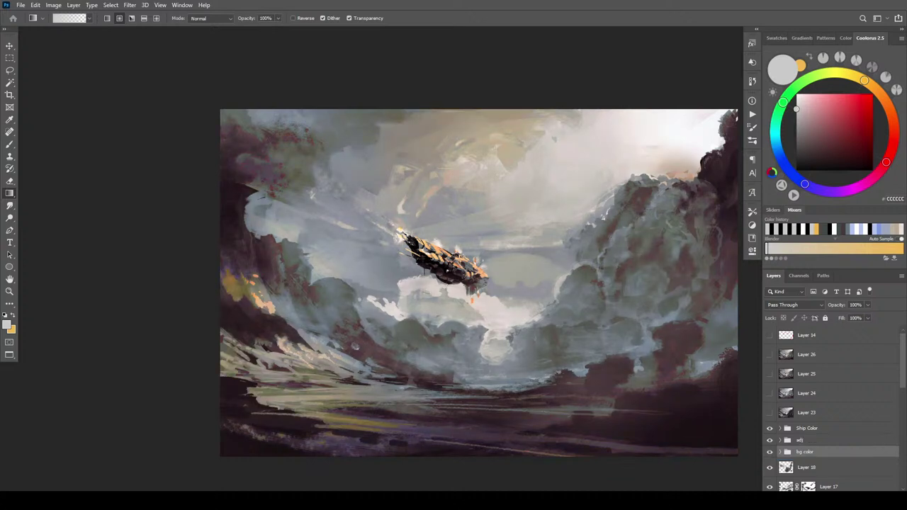
key(ctrl+bracketright)
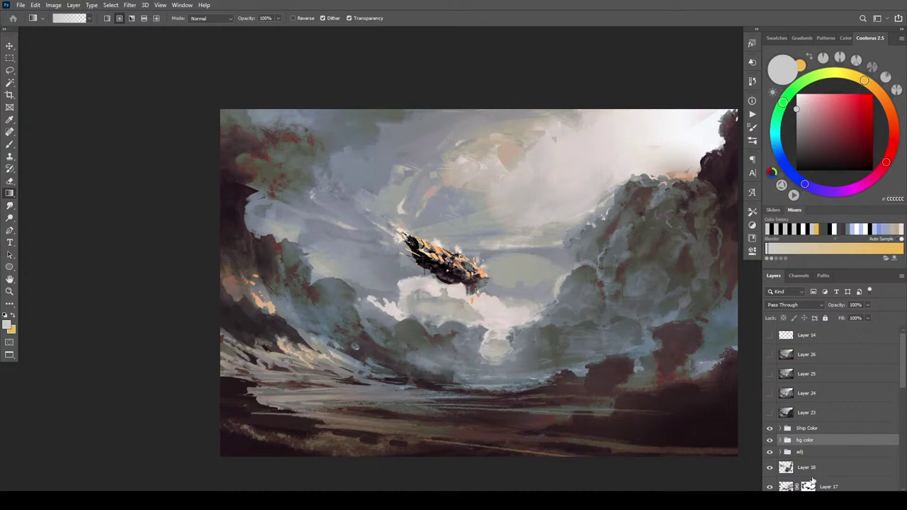
- Expand the adj group and move the bg color group inside it, directly below Hue/Saturation 1 copy
click(785, 454)
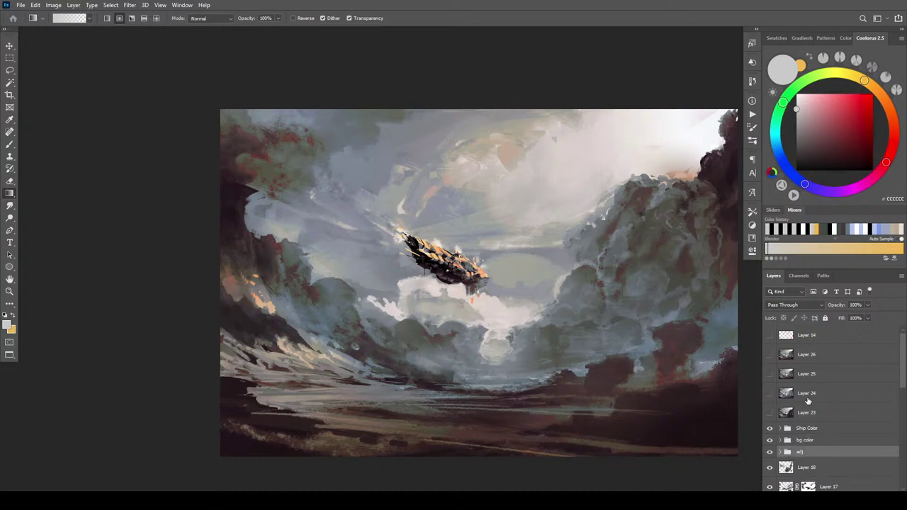
click(780, 453)
scroll(904, 365, down, 2)
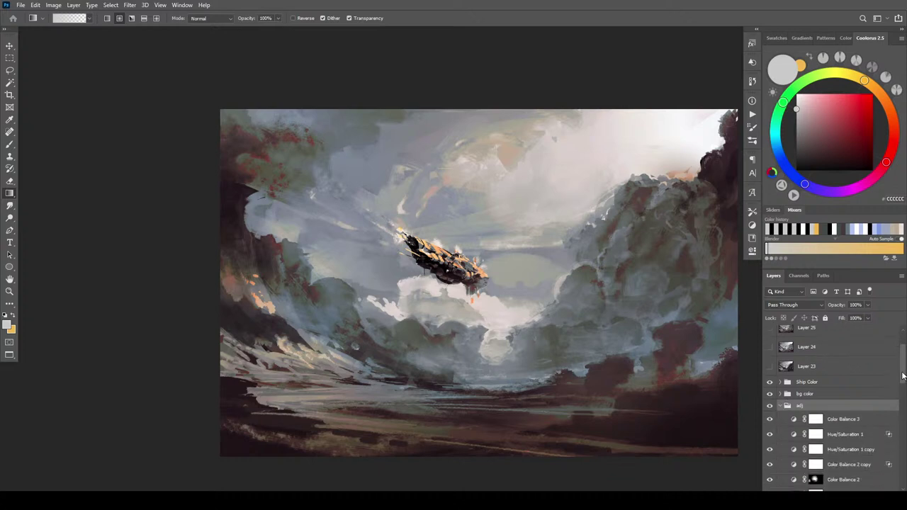
mouse_move(824, 364)
mouse_down()
mouse_move(838, 436)
mouse_move(822, 419)
mouse_move(836, 354)
mouse_up()
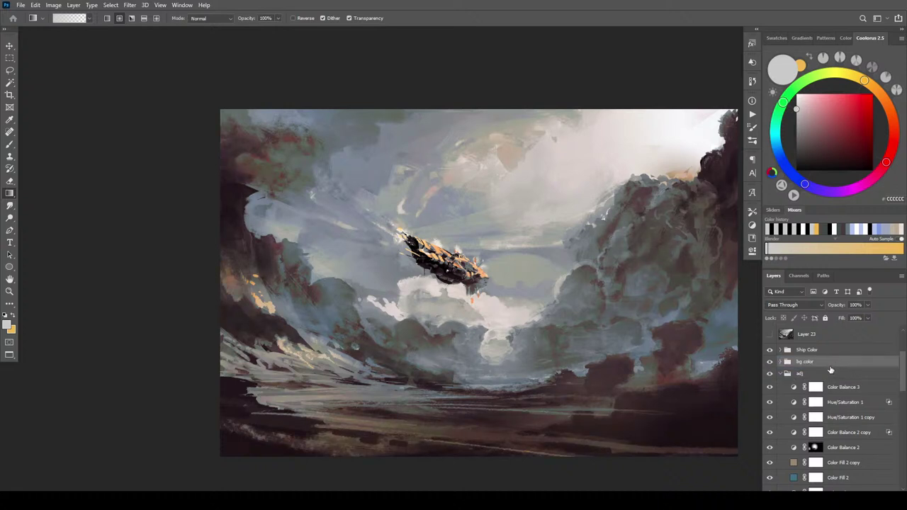
drag(828, 417, 827, 424)
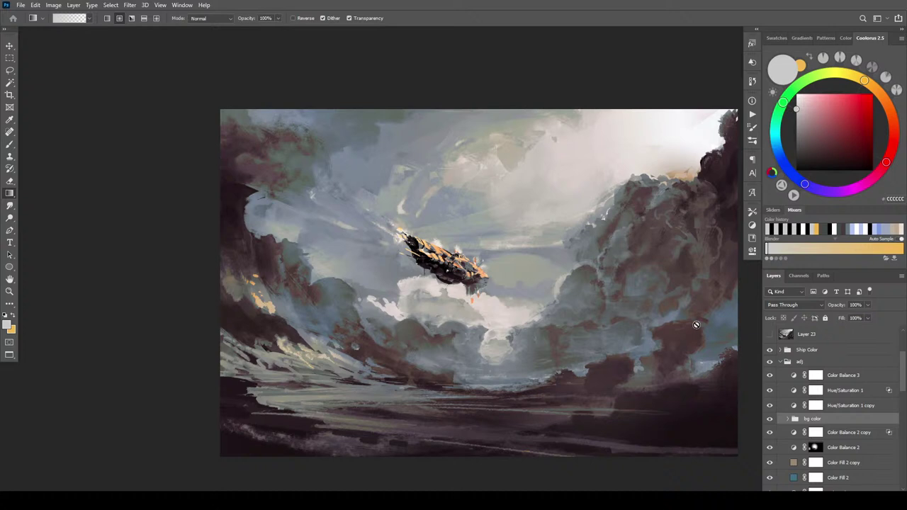
mouse_move(829, 419)
mouse_down()
mouse_move(831, 389)
mouse_move(830, 424)
mouse_up()
- Examine the painting at a small size and compare it with and without the bg color group
key(ctrl+minus)
key(ctrl+minus)
key(ctrl+minus)
key(ctrl+minus)
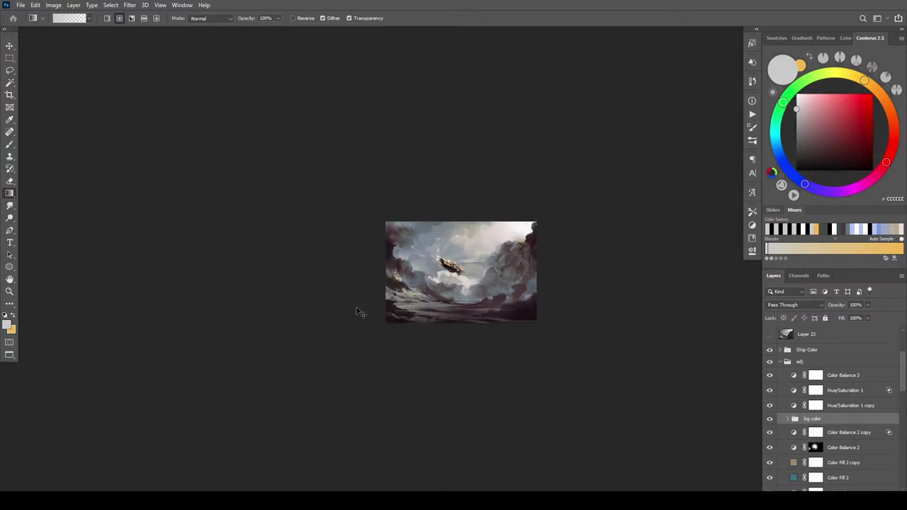
key(ctrl+plus)
key(ctrl+plus)
key(ctrl+plus)
click(770, 420)
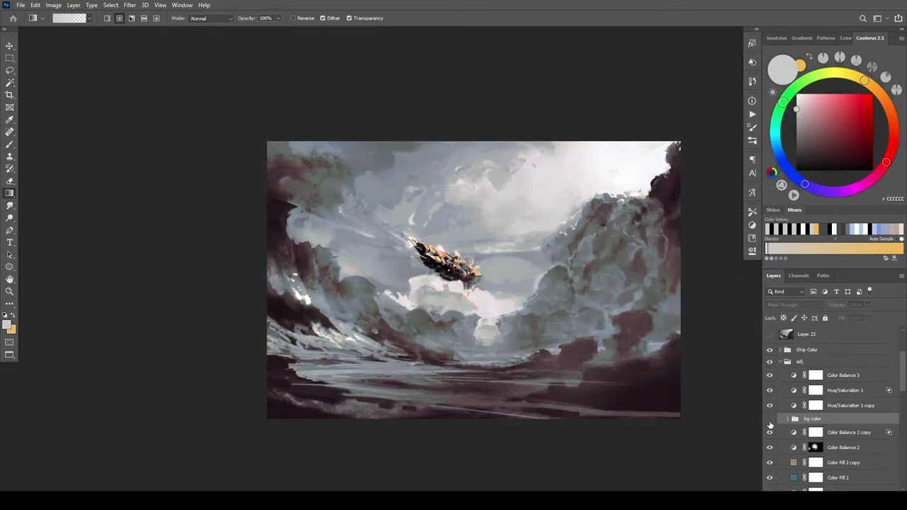
click(769, 419)
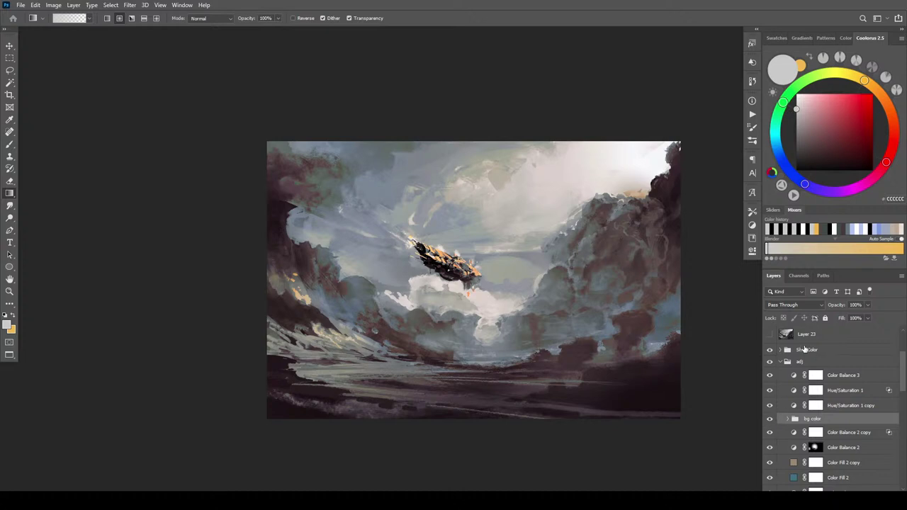
- Return the bg color group above adj, duplicate it to below Hue/Saturation 1 copy inside adj, and hide the original
drag(827, 411, 810, 356)
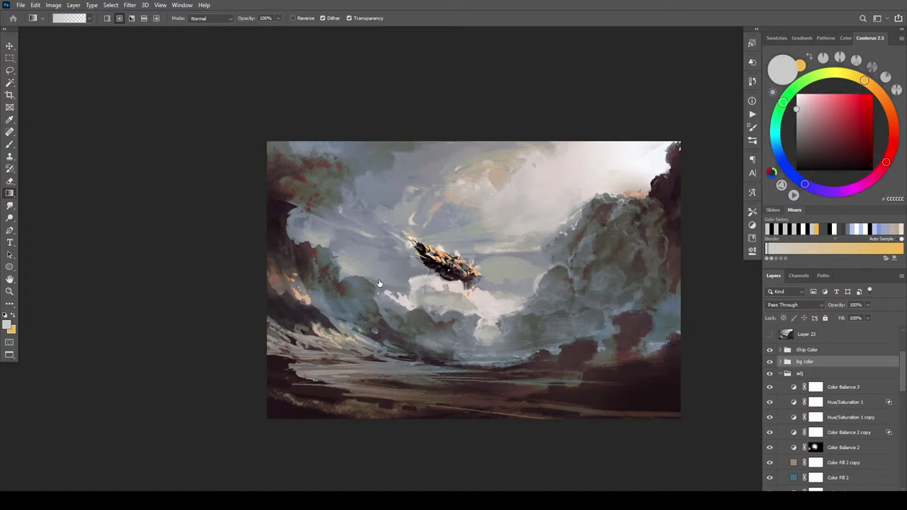
drag(811, 363, 830, 409)
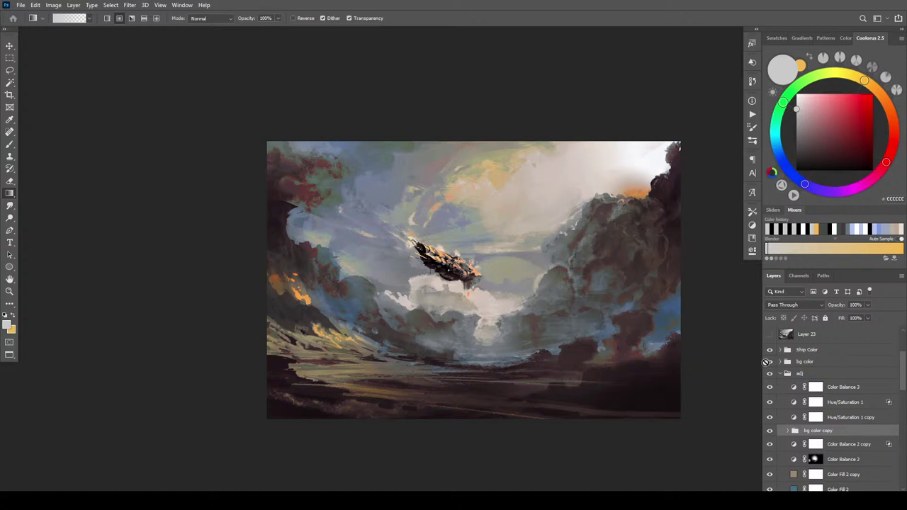
click(770, 362)
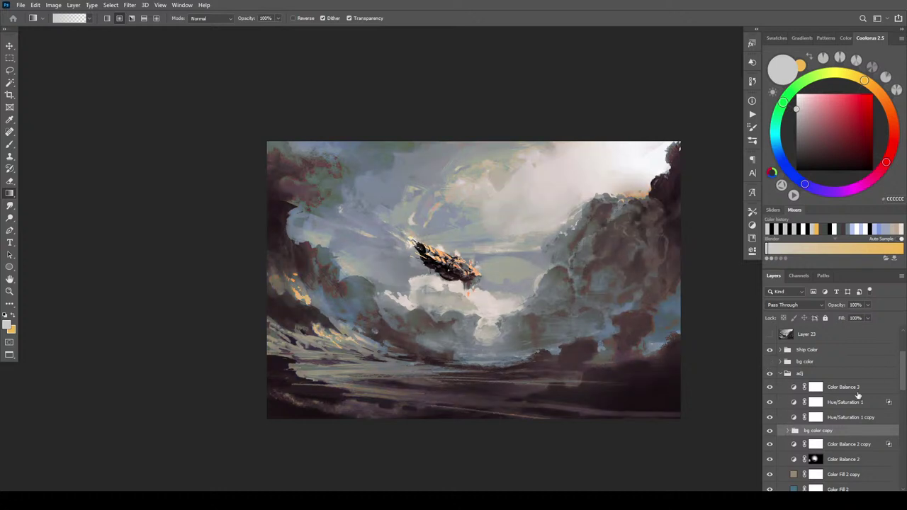
- Expand the bg color copy group and adjust the opacity of Layer 19 copy 2
click(788, 432)
scroll(850, 390, down, 3)
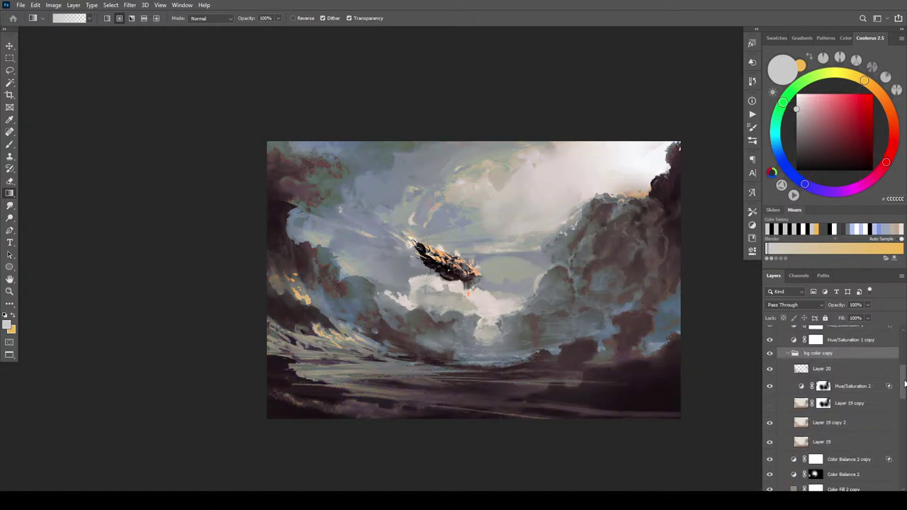
click(853, 387)
click(842, 367)
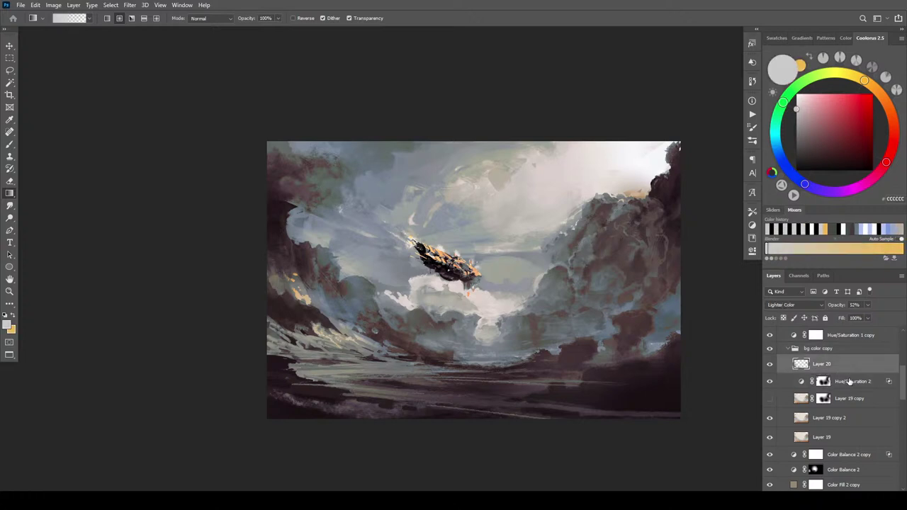
click(837, 418)
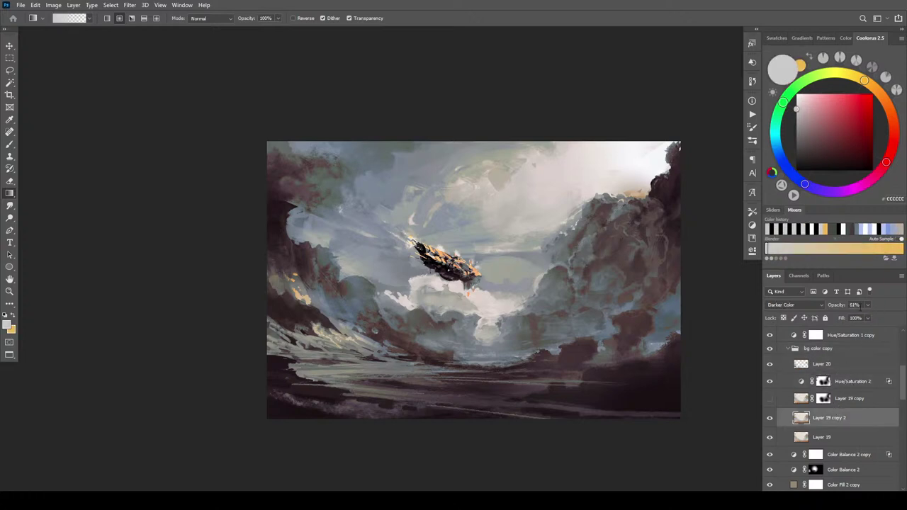
click(869, 306)
mouse_move(870, 318)
mouse_down()
mouse_move(886, 318)
mouse_move(859, 318)
mouse_move(873, 319)
mouse_up()
- Set the opacity of Layer 19 in the bg color copy group to 86%
key(alt+bracketleft)
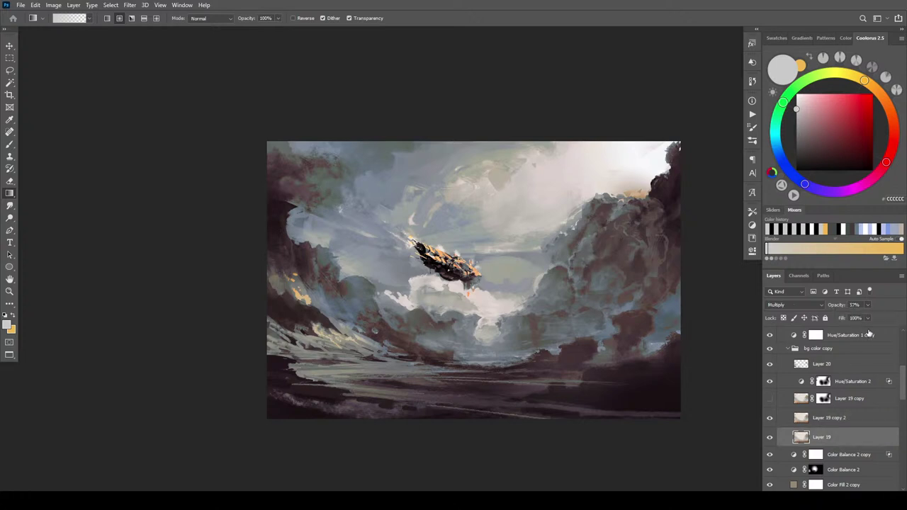
click(868, 305)
drag(867, 317, 882, 318)
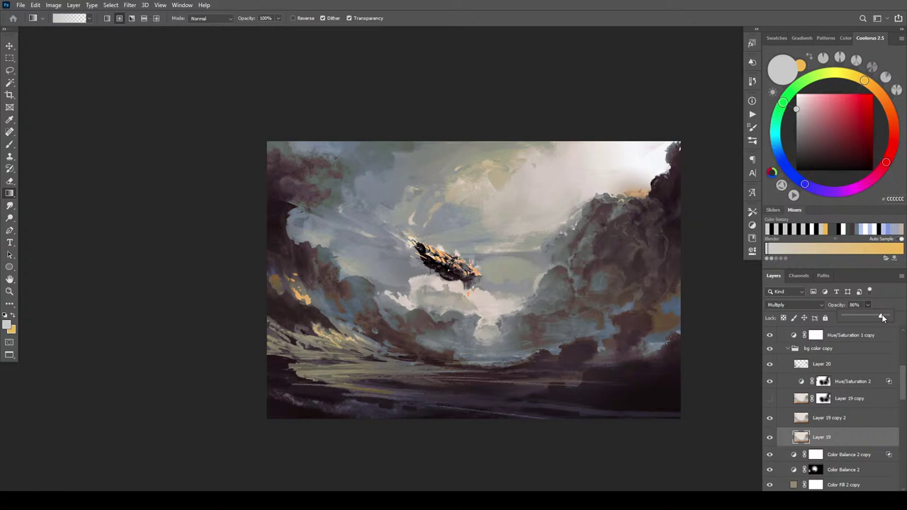
click(858, 441)
- Collapse the bg color copy group, check Color Balance 3 and Hue/Saturation 1 on and off, and hide Hue/Saturation 1 copy
scroll(836, 411, up, 3)
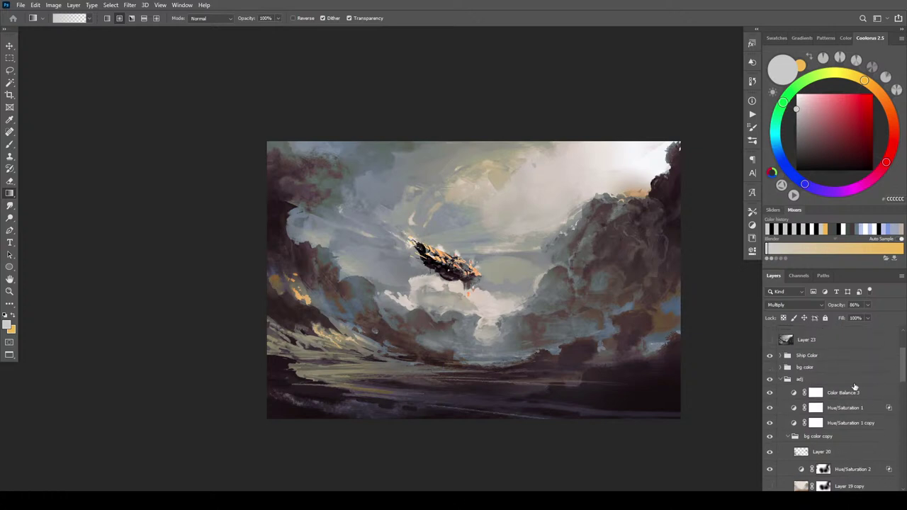
click(787, 436)
click(832, 394)
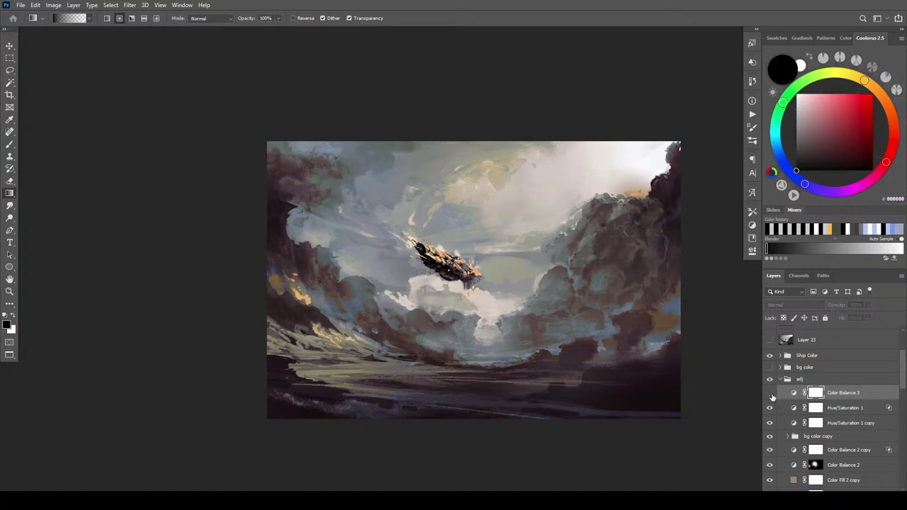
click(771, 393)
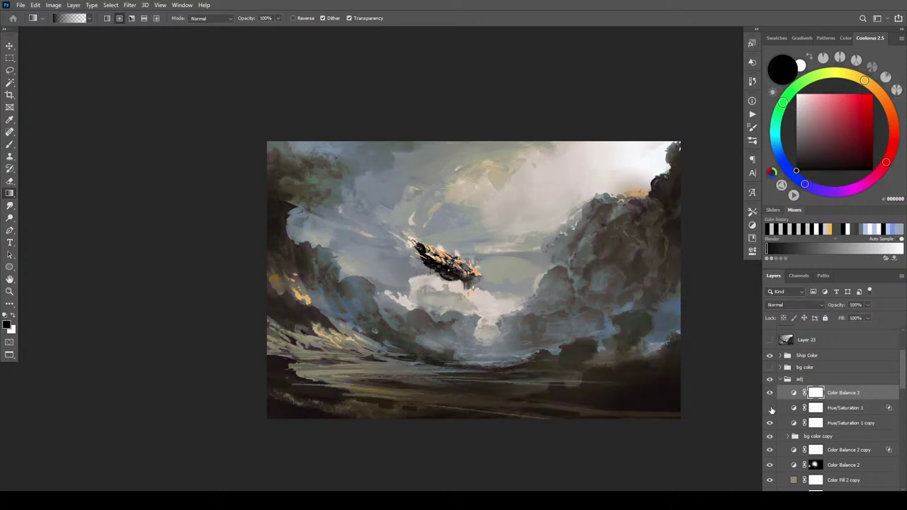
click(771, 408)
click(770, 423)
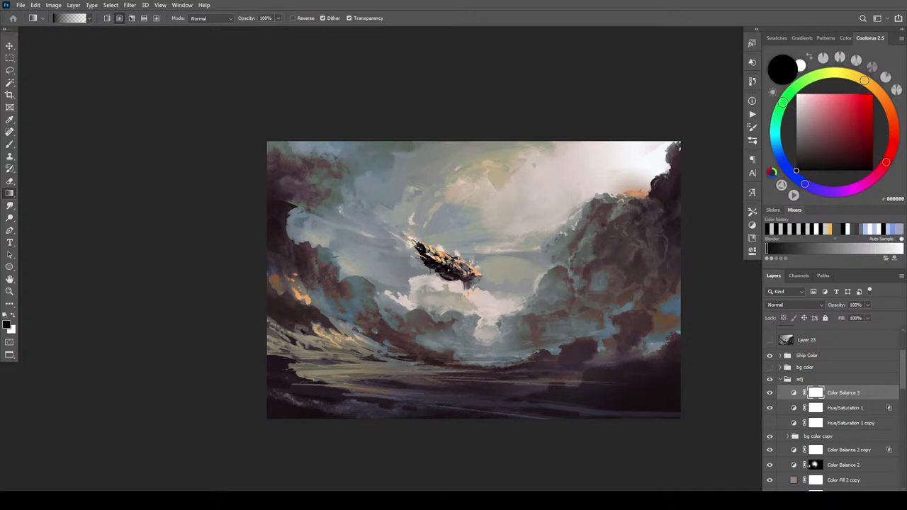
- Add a Color Balance adjustment above Color Balance 3 with midtones at about -25 cyan-red, +3 magenta-green and +4 yellow-blue
click(835, 496)
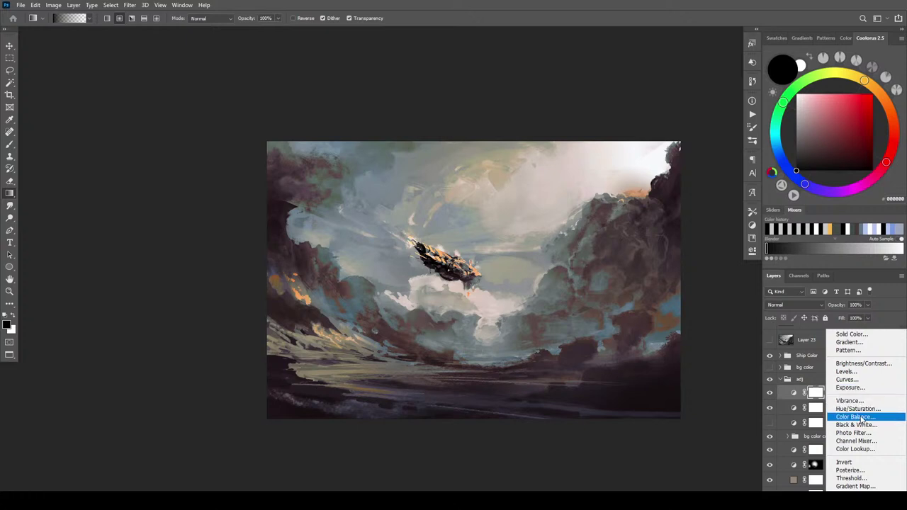
click(858, 417)
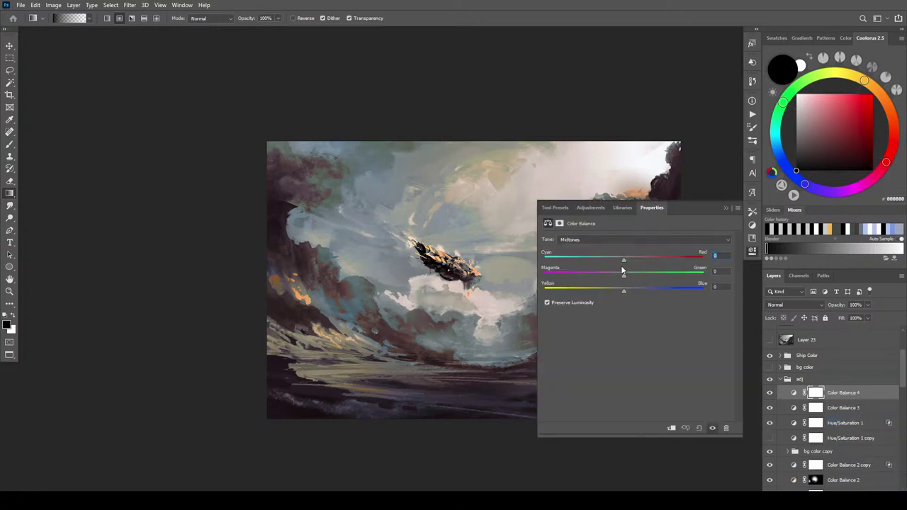
drag(625, 261, 645, 293)
drag(618, 291, 627, 292)
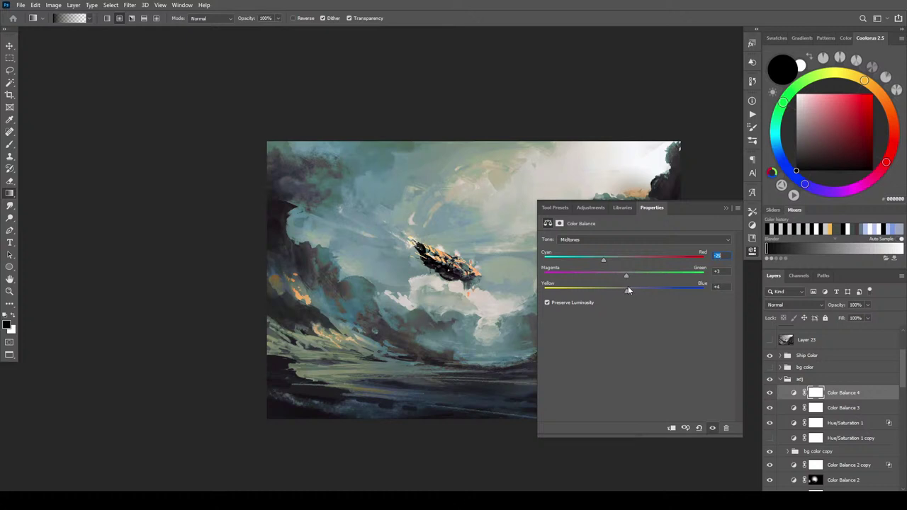
- Shift the new Color Balance layer's shadows toward red and slightly toward yellow, with magenta-green at +9
click(583, 241)
click(578, 248)
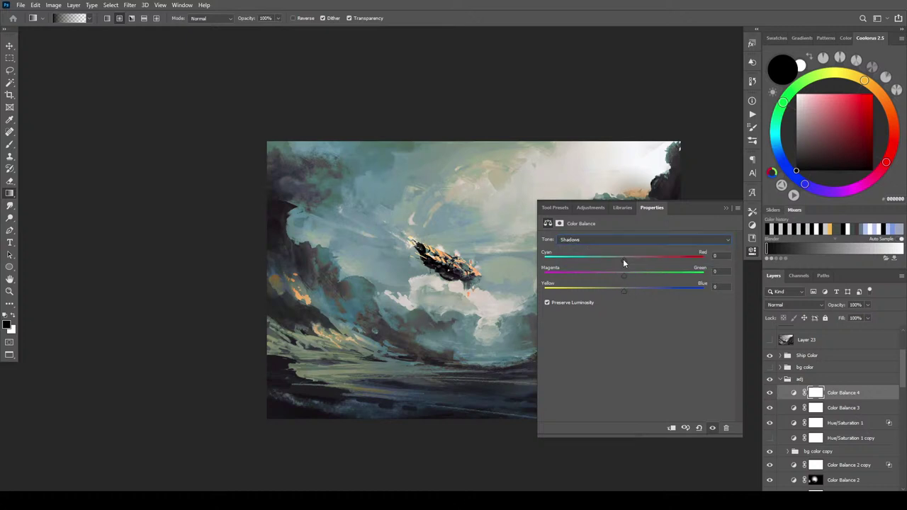
drag(599, 260, 652, 264)
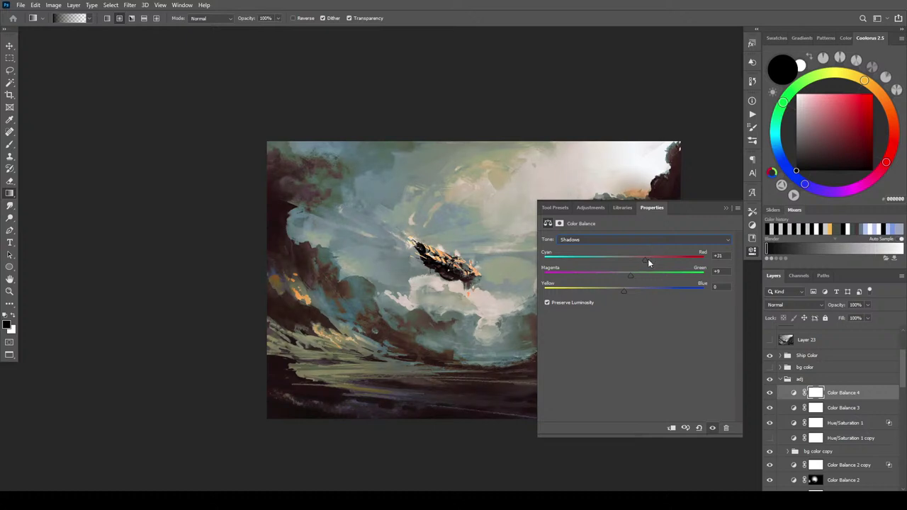
mouse_move(623, 287)
mouse_down()
mouse_move(650, 287)
mouse_move(614, 288)
mouse_up()
- Shift the new Color Balance layer's highlights toward cyan and blue, with yellow-blue at +34, and close its settings
click(585, 240)
click(601, 259)
mouse_move(622, 261)
mouse_down()
mouse_move(605, 261)
mouse_move(633, 261)
mouse_move(623, 260)
mouse_move(628, 276)
mouse_up()
click(651, 291)
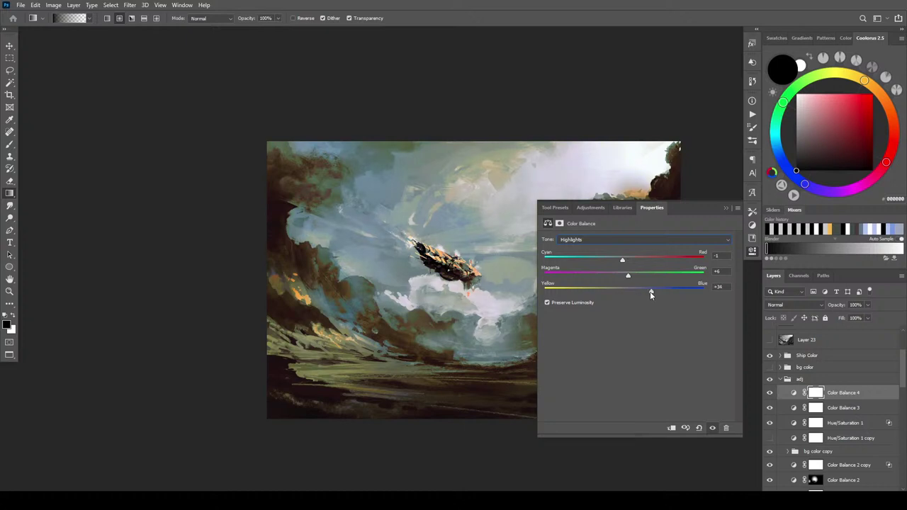
mouse_move(611, 262)
mouse_down()
mouse_move(620, 262)
mouse_move(575, 250)
mouse_move(624, 246)
mouse_move(594, 250)
mouse_move(641, 276)
mouse_move(617, 279)
mouse_move(603, 274)
mouse_move(624, 277)
mouse_move(578, 261)
mouse_move(615, 277)
mouse_move(603, 276)
mouse_up()
click(726, 209)
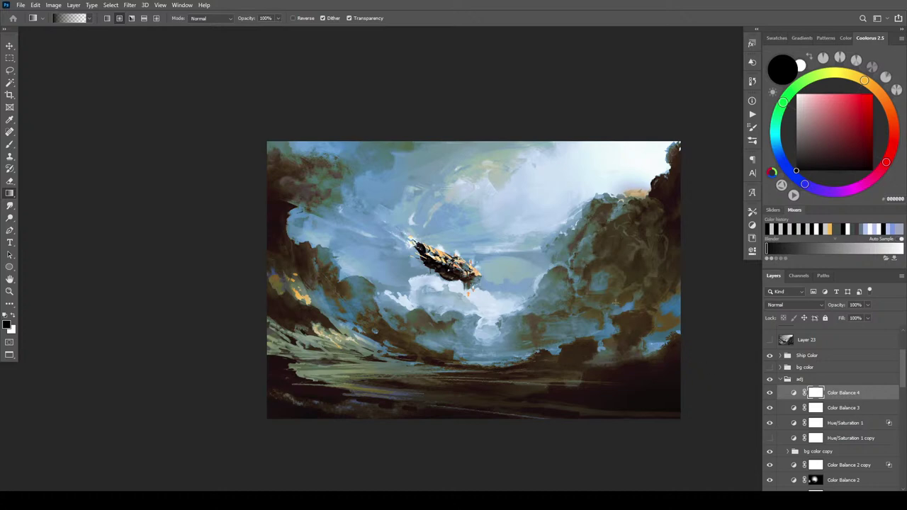
- Examine the recolored painting at thumbnail size and enlarged to judge the overall color balance
key(ctrl+minus)
key(ctrl+minus)
key(ctrl+minus)
key(ctrl+minus)
key(ctrl+minus)
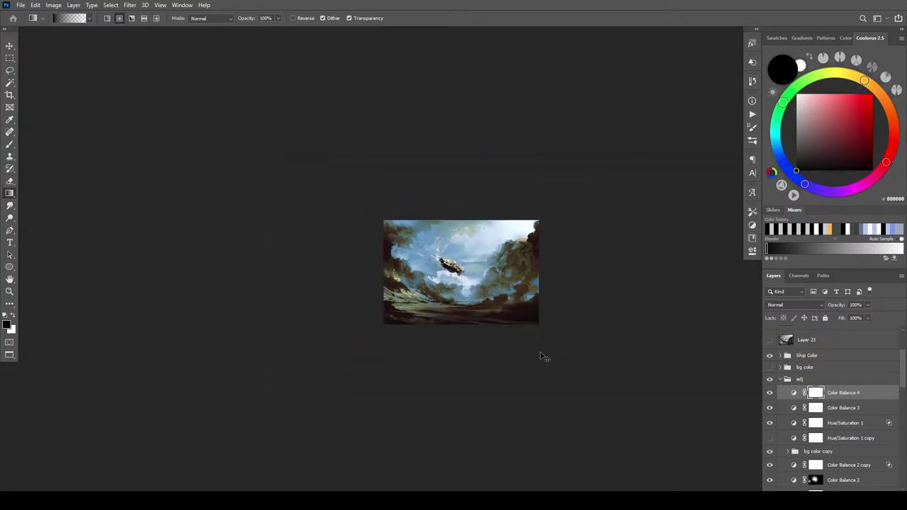
key(ctrl+plus)
key(ctrl+plus)
key(ctrl+plus)
key(ctrl+plus)
key(ctrl+plus)
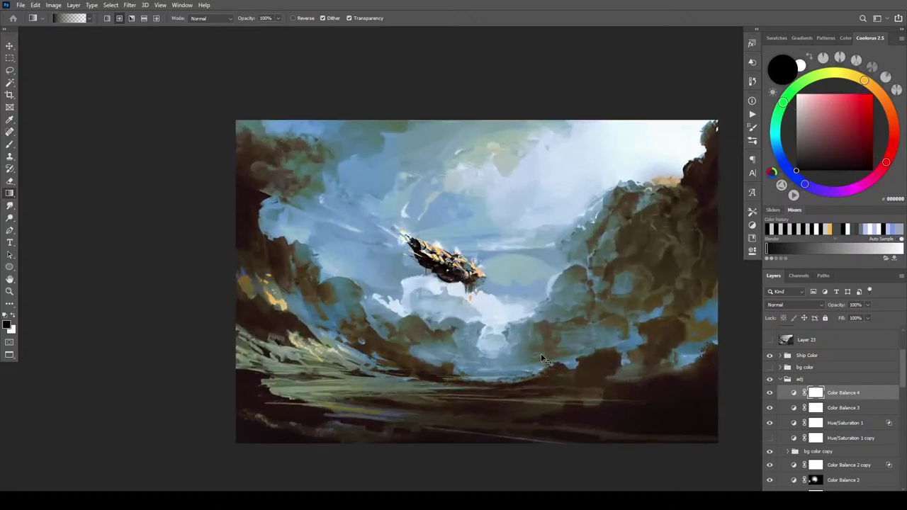
key(ctrl+minus)
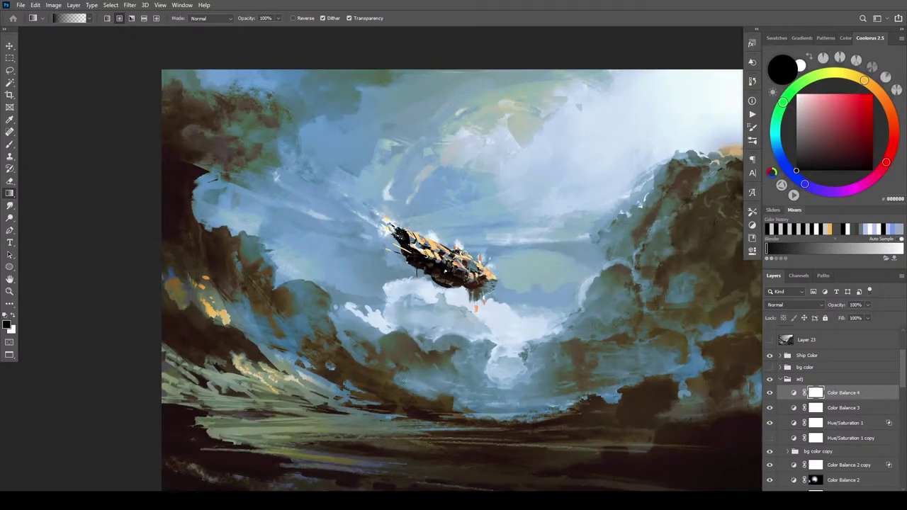
key(ctrl+minus)
key(ctrl+minus)
key(ctrl+minus)
key(ctrl+minus)
key(ctrl+minus)
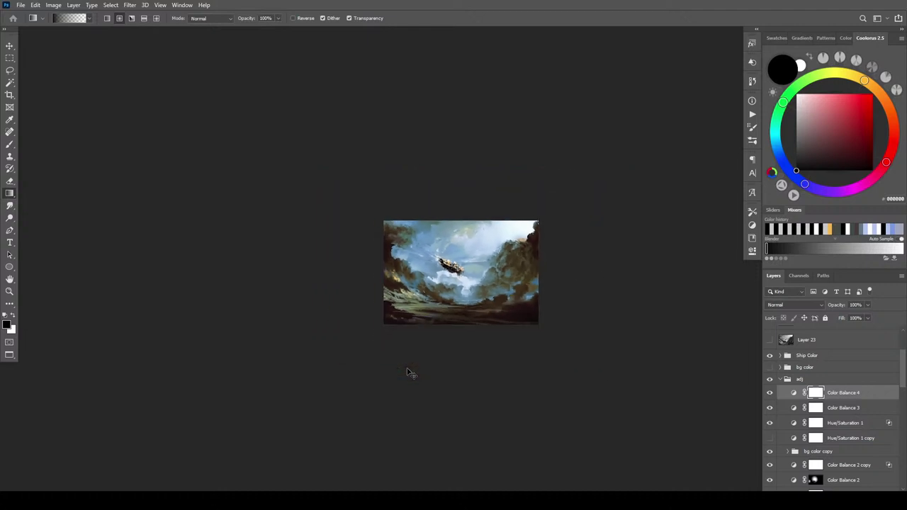
key(ctrl+plus)
key(ctrl+plus)
key(ctrl+plus)
key(ctrl+plus)
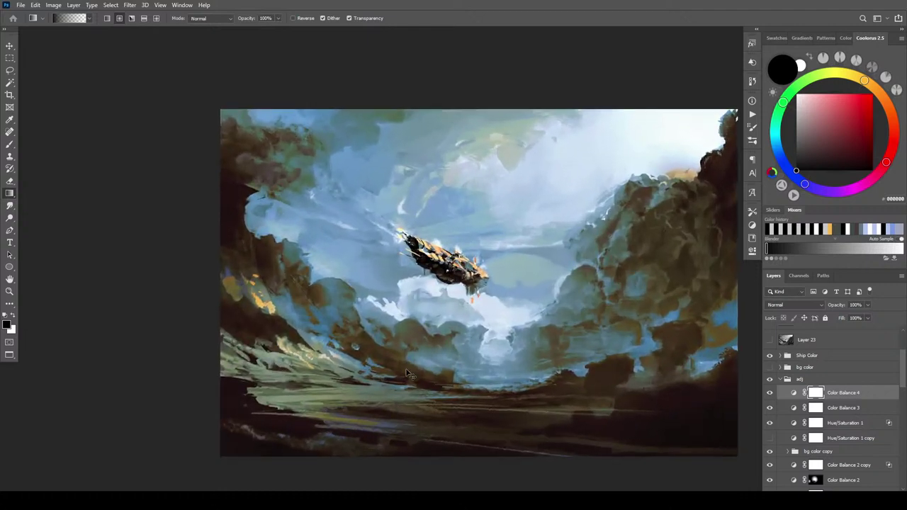
- Duplicate the Color Balance 4 layer directly beneath the original and hide the original
key(ctrl+plus)
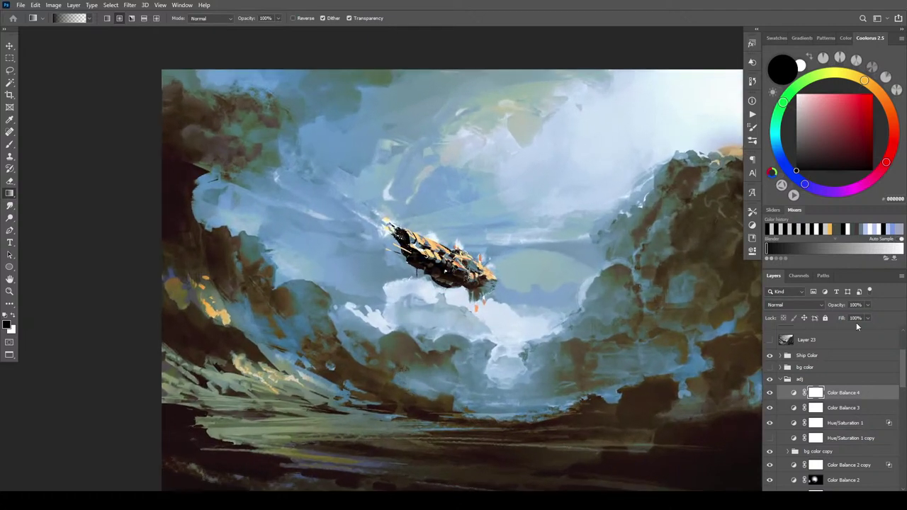
drag(856, 395, 847, 410)
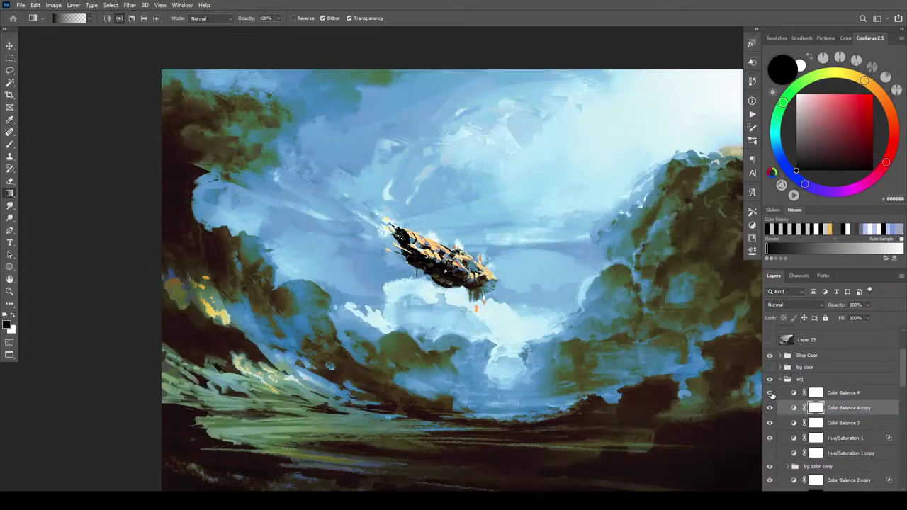
click(770, 392)
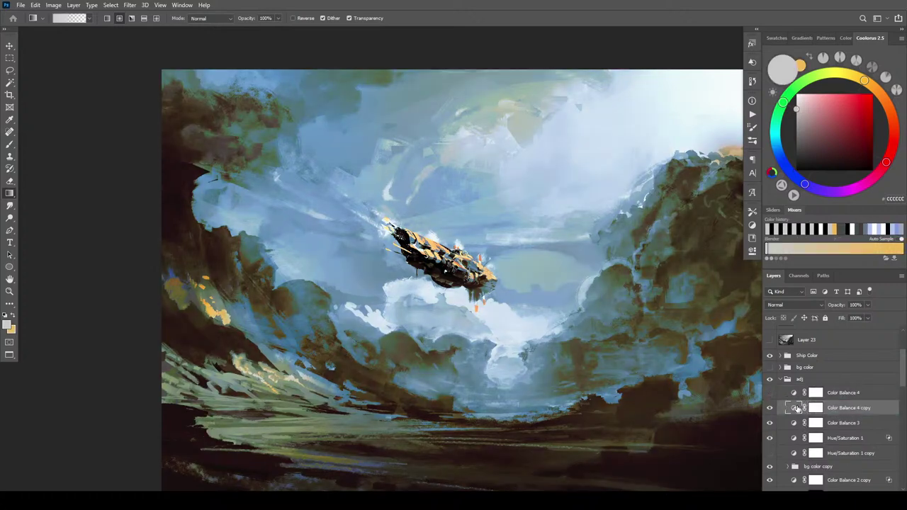
- Reset the Color Balance 4 copy's highlights to 0 for cyan-red, magenta-green and yellow-blue
double_click(795, 408)
click(557, 240)
click(578, 261)
click(716, 255)
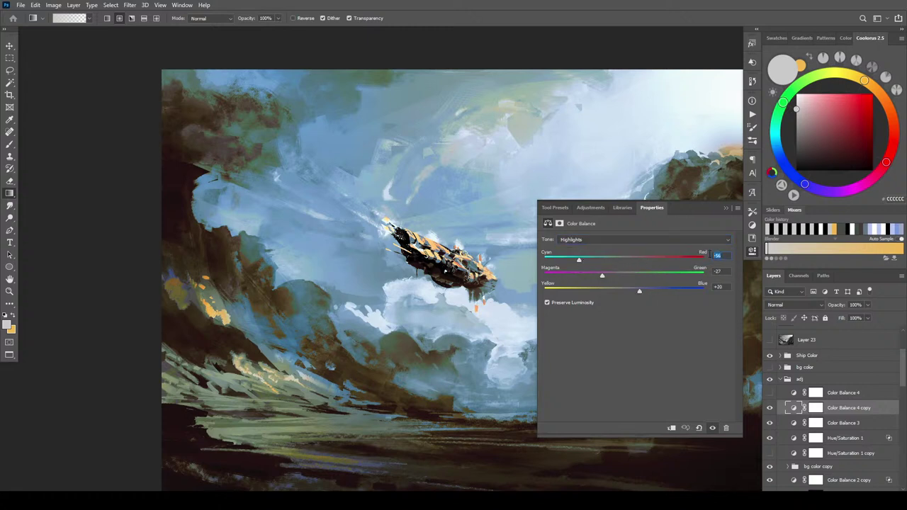
text(0)
key(Return)
key(Tab)
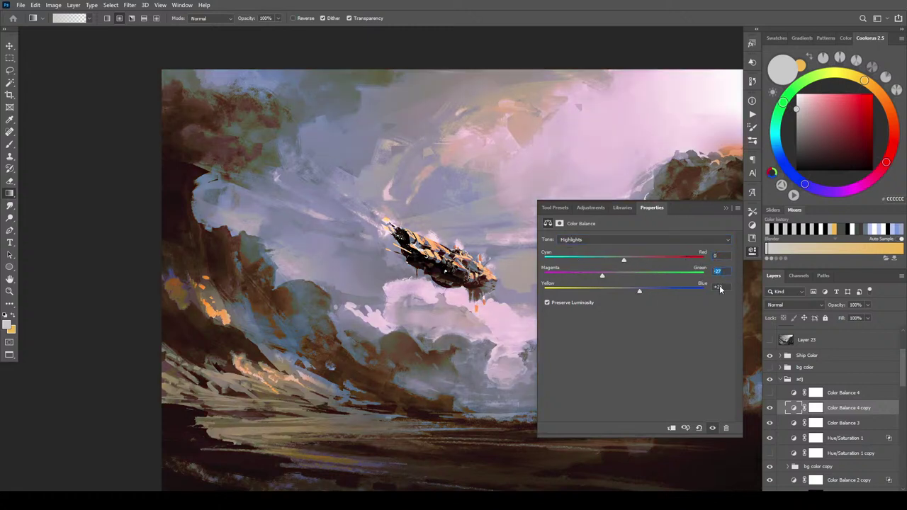
text(0)
click(723, 287)
text(0)
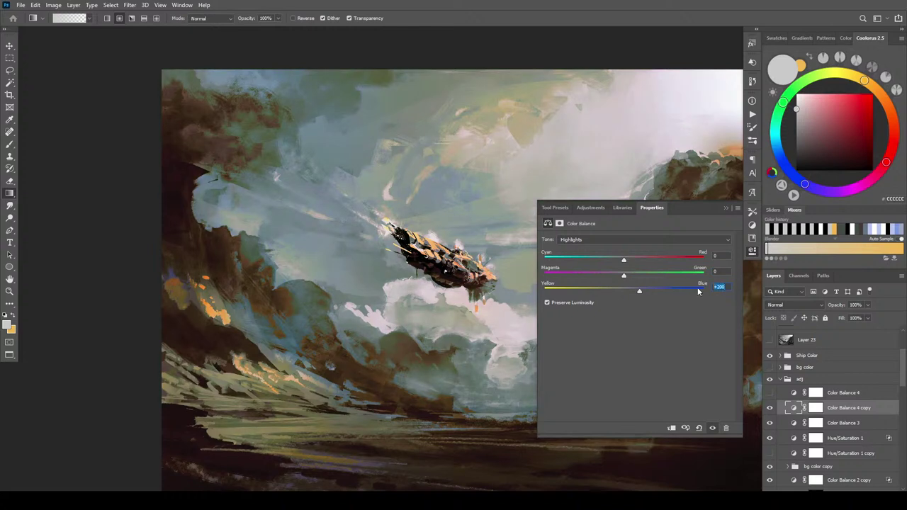
- Shift the Color Balance 4 copy's shadows to -44 cyan-red and +13 yellow-blue, with magenta-green at +9
click(605, 240)
click(588, 250)
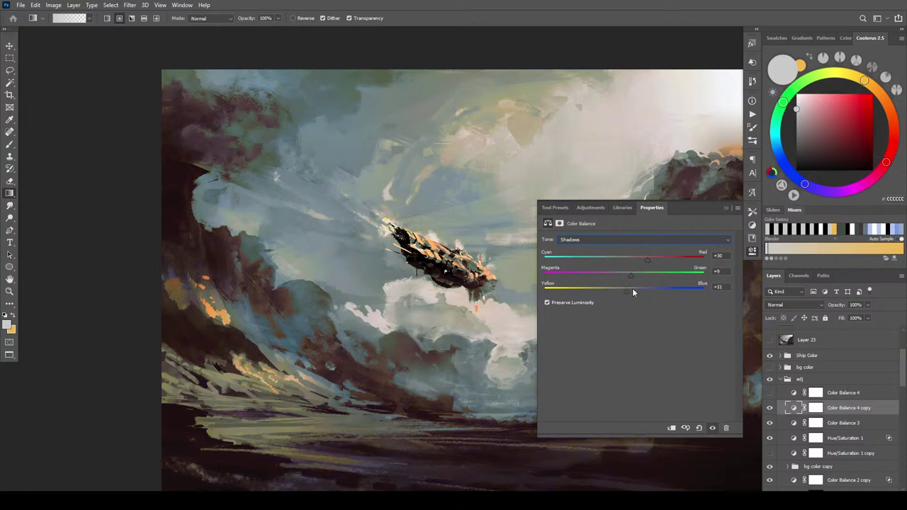
drag(648, 260, 625, 259)
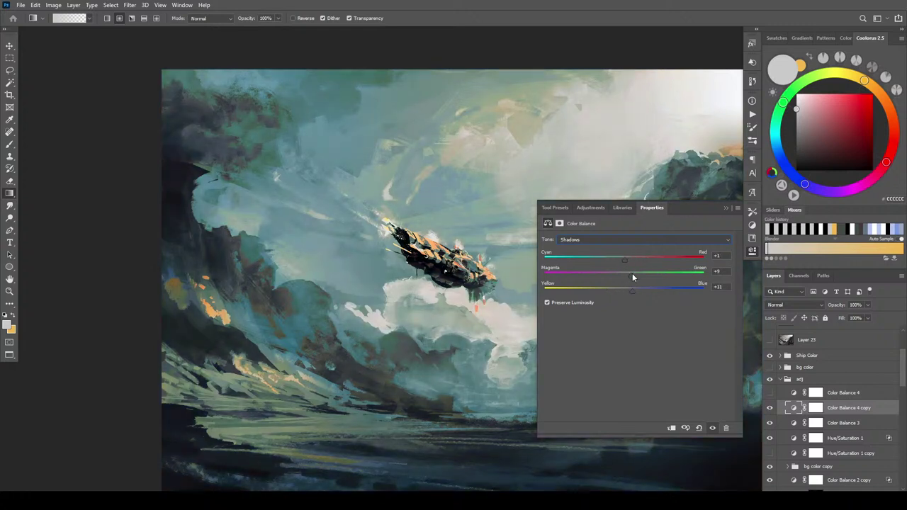
mouse_move(622, 277)
mouse_down()
mouse_move(649, 289)
mouse_move(632, 290)
mouse_up()
mouse_move(622, 261)
mouse_down()
mouse_move(641, 262)
mouse_move(610, 262)
mouse_up()
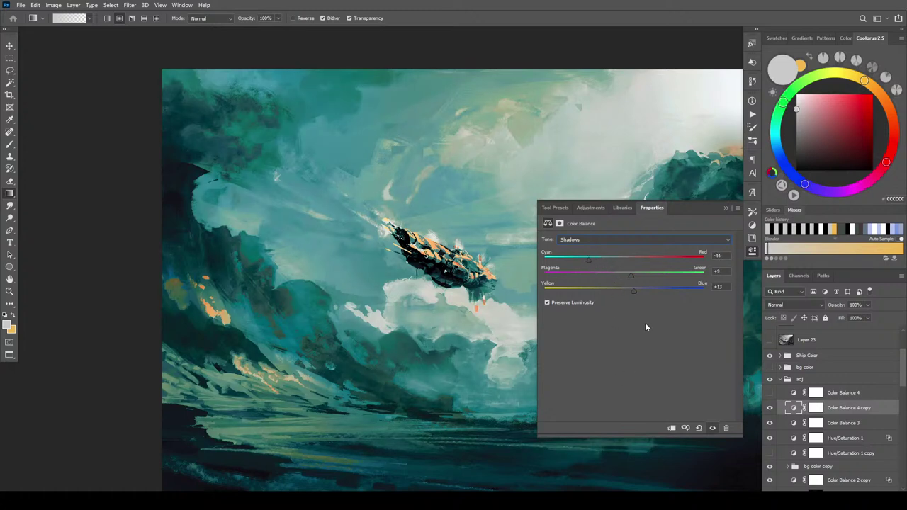
- Compare the teal grading at thumbnail and enlarged size, with Preserve Luminosity toggled off and back on
key(ctrl+minus)
key(ctrl+minus)
key(ctrl+minus)
key(ctrl+minus)
key(ctrl+minus)
key(ctrl+minus)
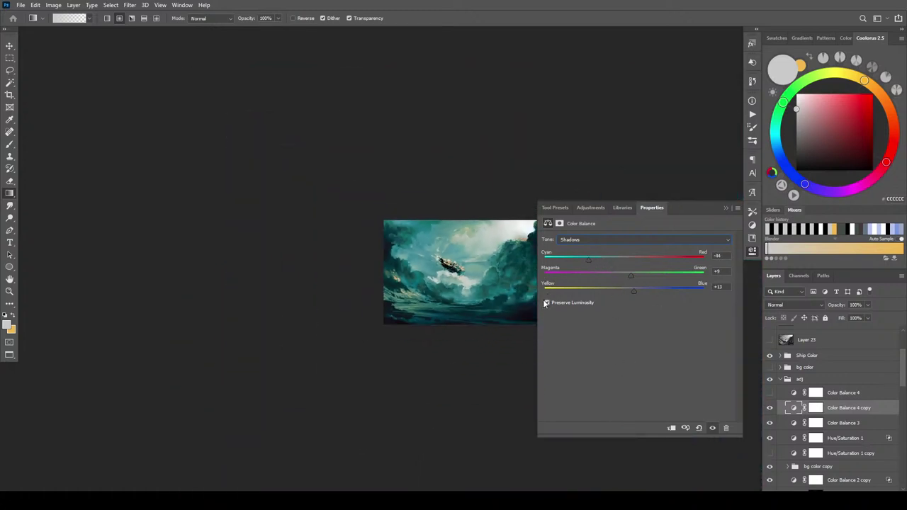
click(547, 302)
click(547, 303)
key(ctrl+plus)
key(ctrl+plus)
key(ctrl+plus)
key(ctrl+plus)
key(ctrl+plus)
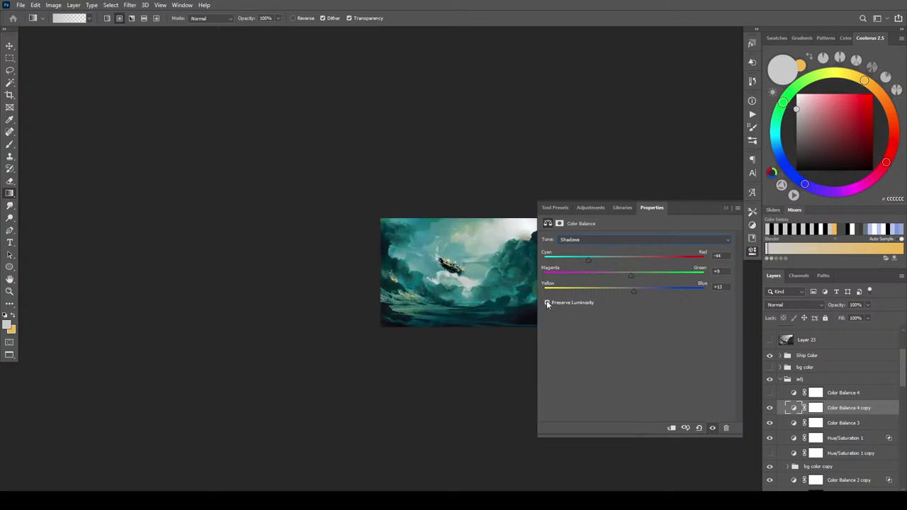
key(ctrl+plus)
key(ctrl+plus)
key(ctrl+plus)
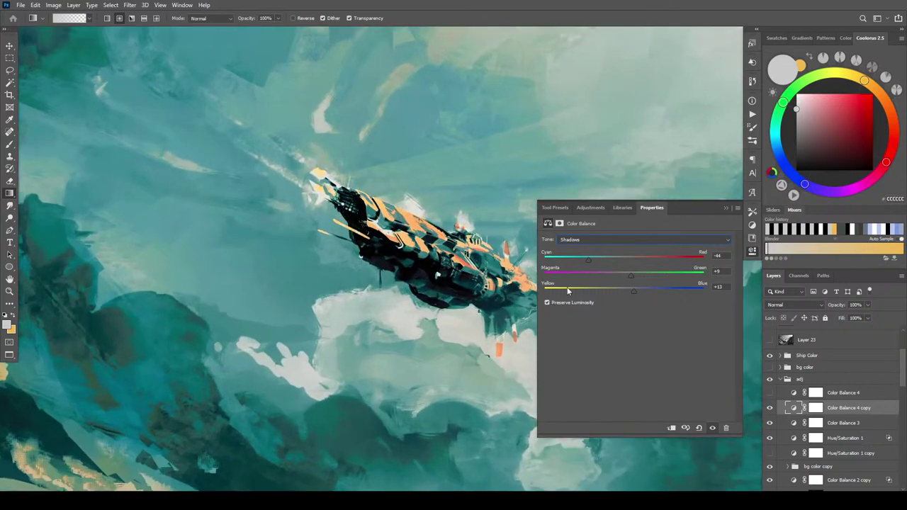
- Set the Color Balance 4 copy's shadow cyan-red balance to -1 and judge the toned-down teal
drag(602, 263, 623, 260)
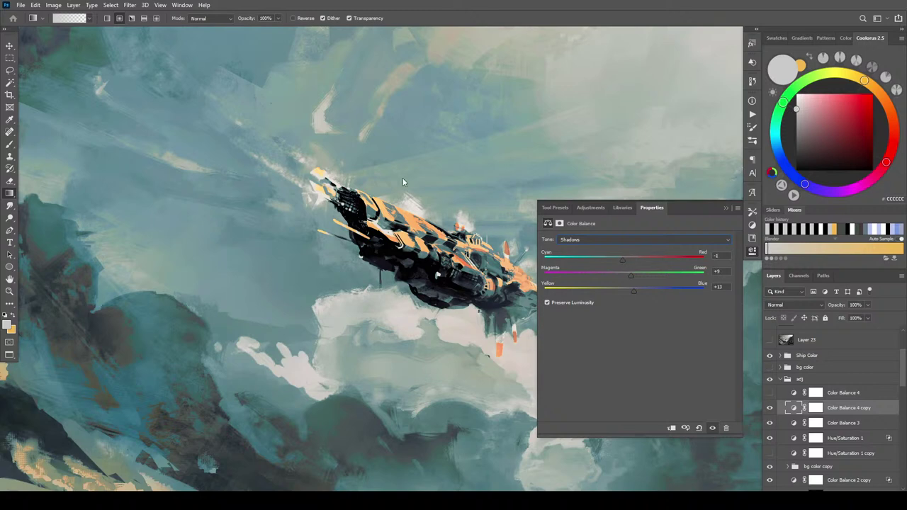
key(ctrl+minus)
key(ctrl+minus)
key(ctrl+minus)
key(ctrl+minus)
key(ctrl+minus)
key(ctrl+minus)
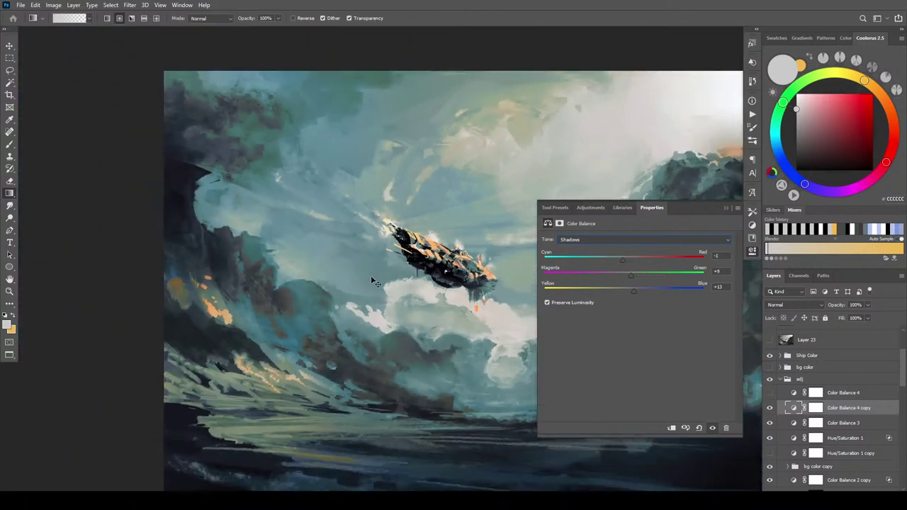
scroll(369, 284, up, 6)
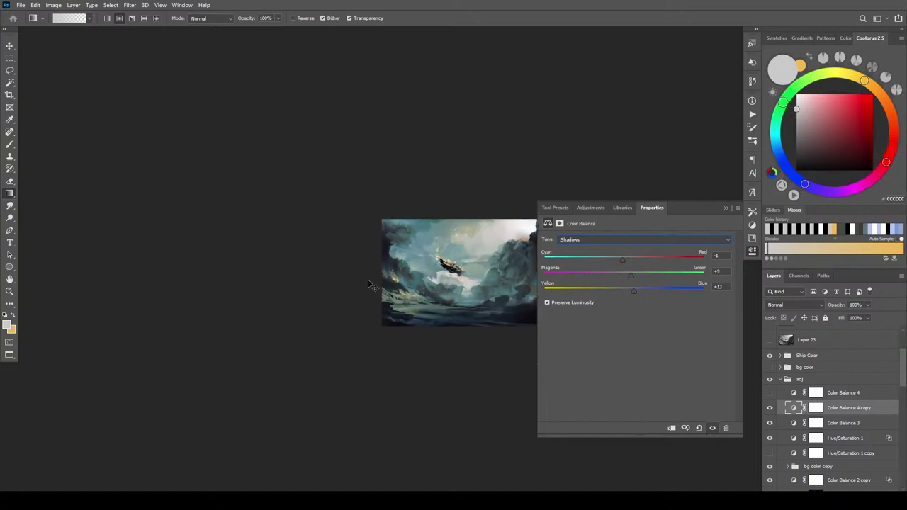
scroll(367, 279, up, 6)
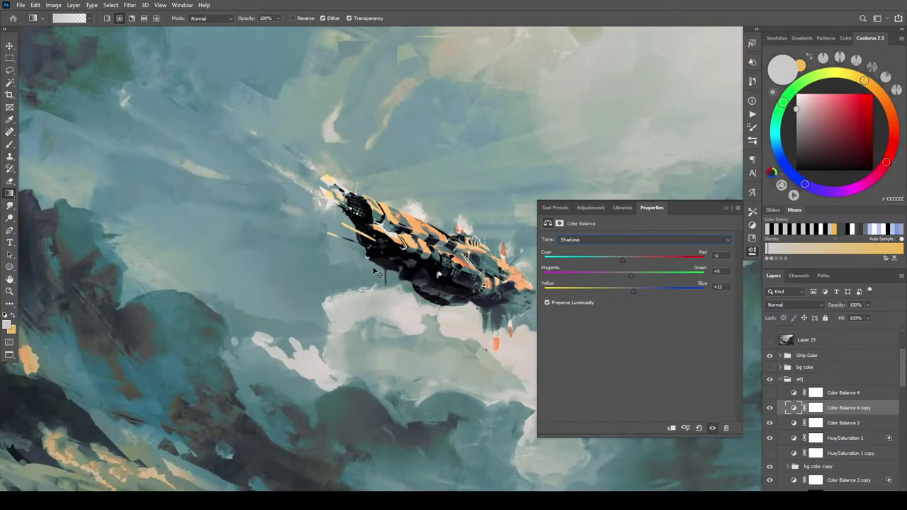
- Set the Color Balance 4 copy's shadow cyan-red balance to +3 and check the painting's overall look
mouse_move(624, 260)
mouse_down()
mouse_move(639, 264)
mouse_move(611, 261)
mouse_move(632, 265)
mouse_up()
key(ctrl+minus)
key(ctrl+minus)
key(ctrl+minus)
key(ctrl+minus)
key(ctrl+minus)
key(ctrl+minus)
key(ctrl+minus)
key(ctrl+minus)
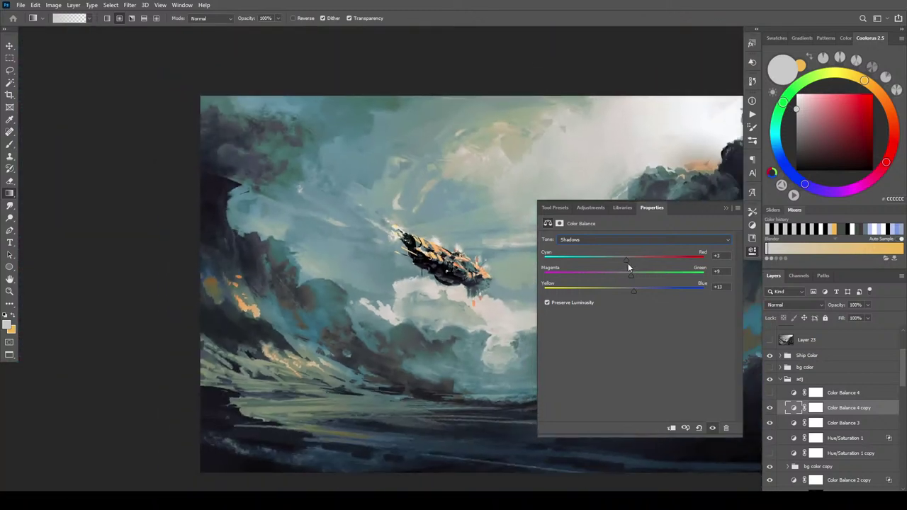
key(ctrl+plus)
key(ctrl+plus)
key(ctrl+plus)
key(ctrl+plus)
key(ctrl+plus)
key(ctrl+plus)
key(ctrl+plus)
key(ctrl+plus)
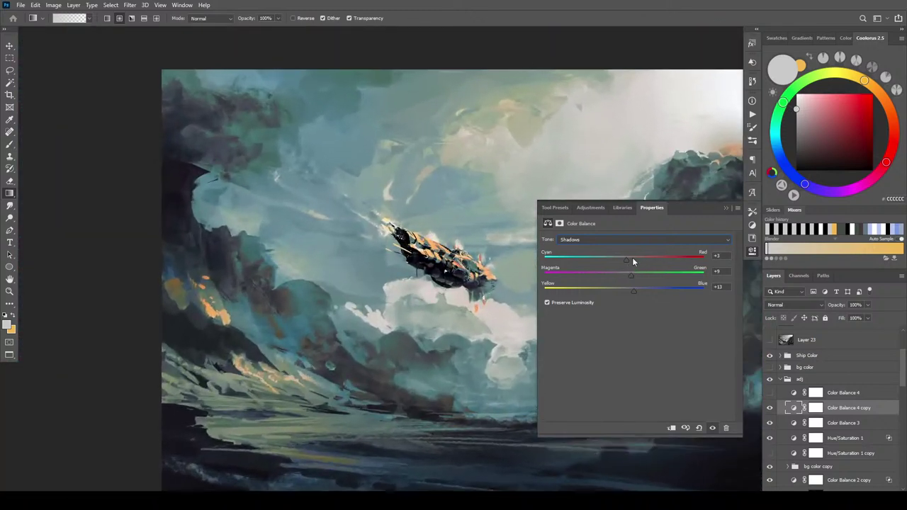
- Fine-tune the Color Balance 4 copy's highlight colors slightly and close its settings
click(604, 244)
click(601, 258)
mouse_move(626, 263)
mouse_down()
mouse_move(615, 261)
mouse_move(630, 263)
mouse_up()
click(623, 277)
mouse_move(631, 278)
mouse_down()
mouse_move(618, 278)
mouse_move(640, 296)
mouse_move(621, 290)
mouse_up()
mouse_move(628, 262)
mouse_down()
mouse_move(621, 292)
mouse_move(629, 293)
mouse_move(625, 279)
mouse_up()
click(724, 209)
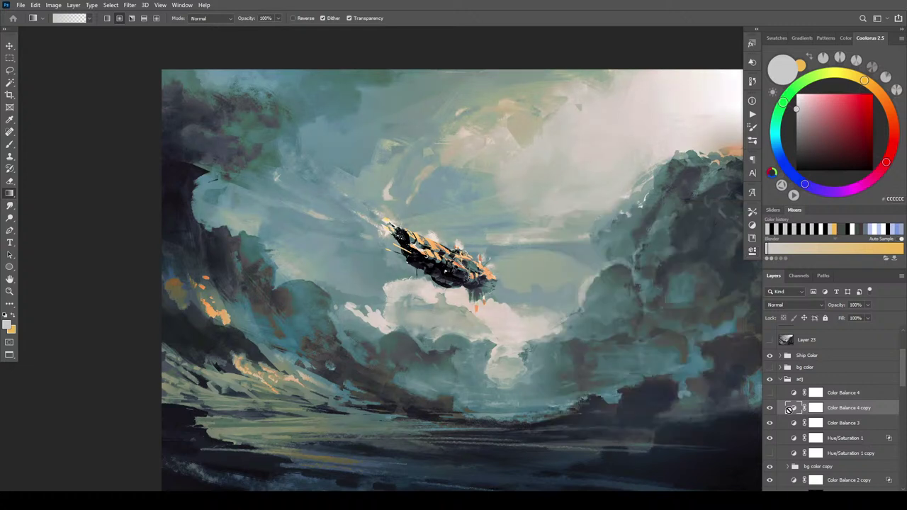
- Examine the painting at several sizes and compare it with the Color Balance 4 copy hidden and shown
key(ctrl+minus)
key(ctrl+minus)
key(ctrl+minus)
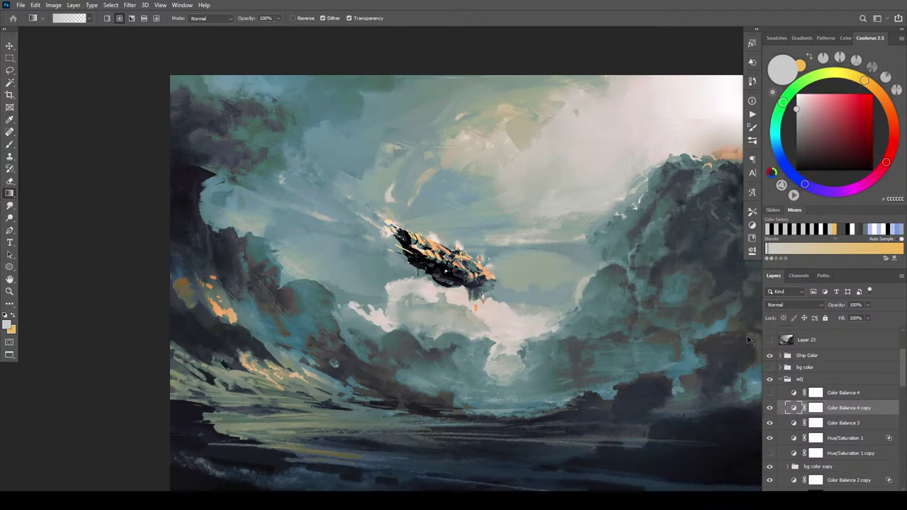
key(ctrl+minus)
key(ctrl+plus)
key(ctrl+plus)
key(ctrl+plus)
key(ctrl+plus)
key(ctrl+plus)
key(ctrl+minus)
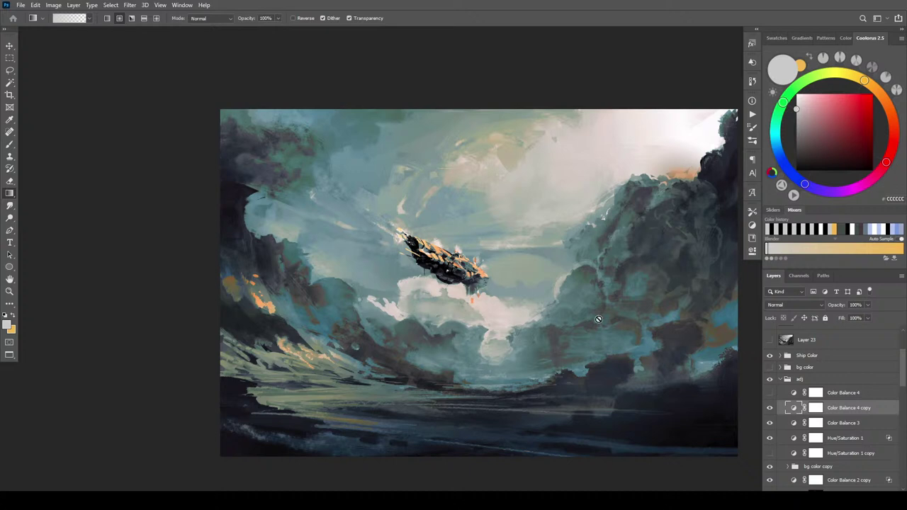
click(770, 409)
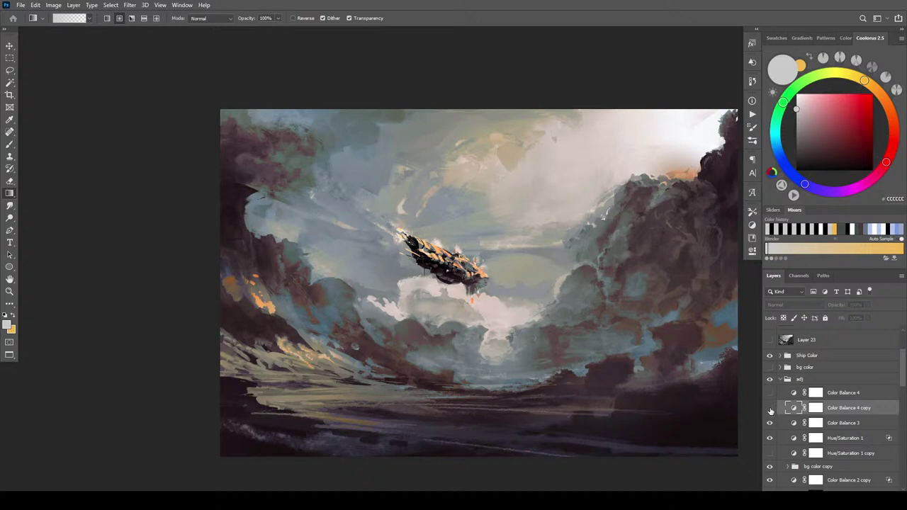
click(770, 409)
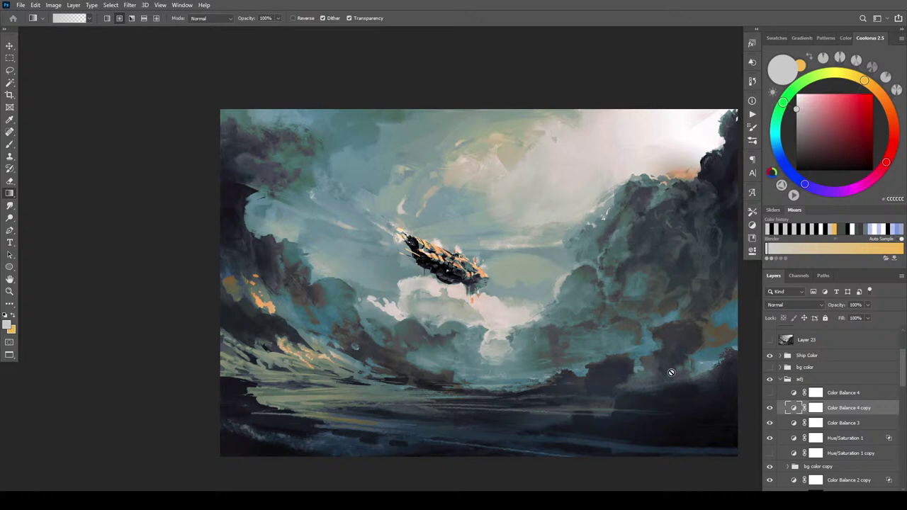
- Hide the Color Balance 4 copy, show and select the original Color Balance 4, and restore the default black and white colors
click(770, 409)
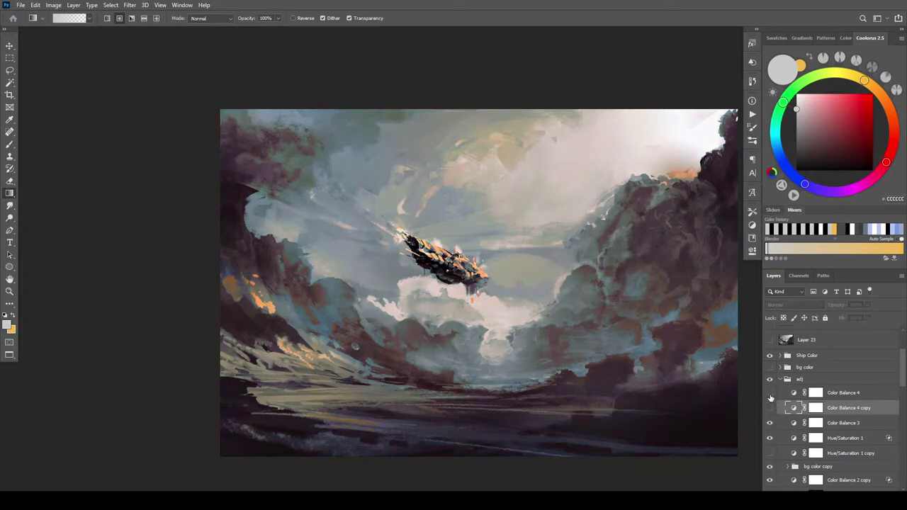
click(771, 393)
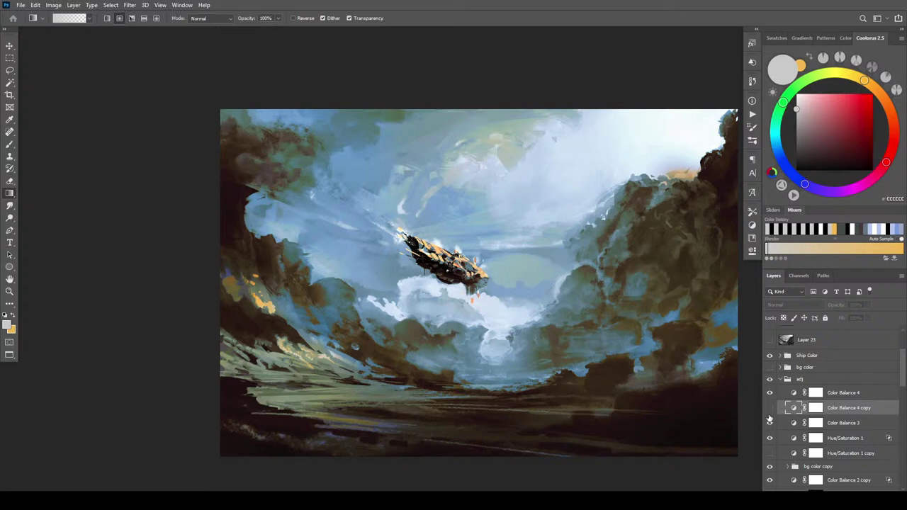
click(841, 397)
key(d)
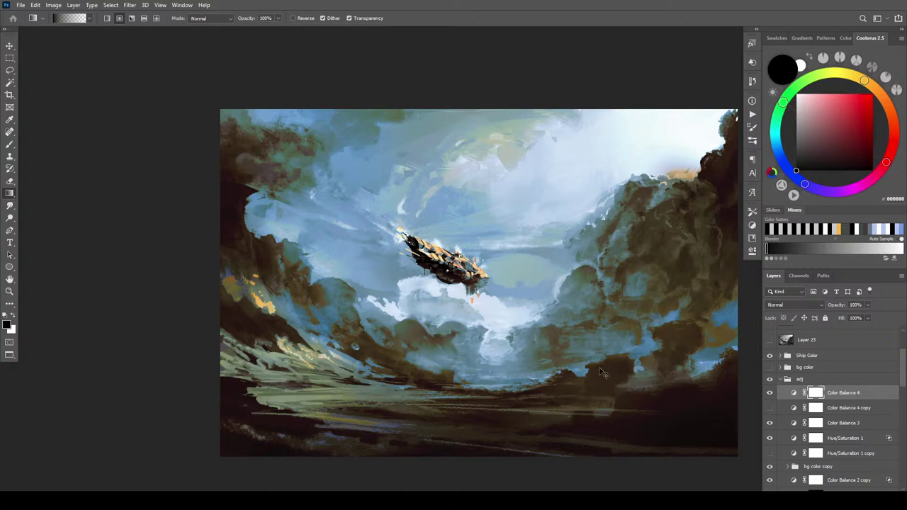
- Examine the painting at reduced size to judge the original Color Balance 4 grading
key(ctrl+minus)
key(ctrl+minus)
key(ctrl+minus)
key(ctrl+minus)
key(ctrl+minus)
scroll(614, 370, down, 1)
scroll(613, 370, up, 1)
scroll(615, 371, down, 1)
scroll(615, 371, up, 3)
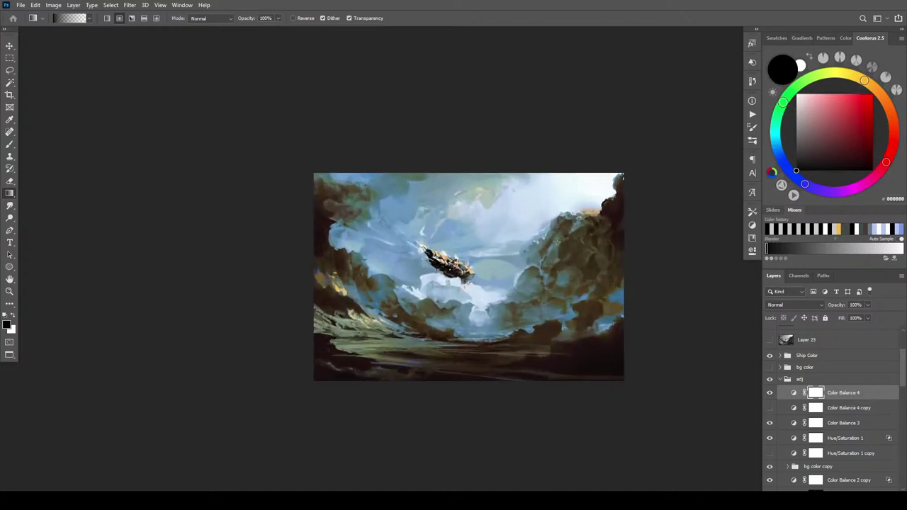
- Add a Hue/Saturation adjustment above Color Balance 4 and try shifting its master saturation
click(835, 496)
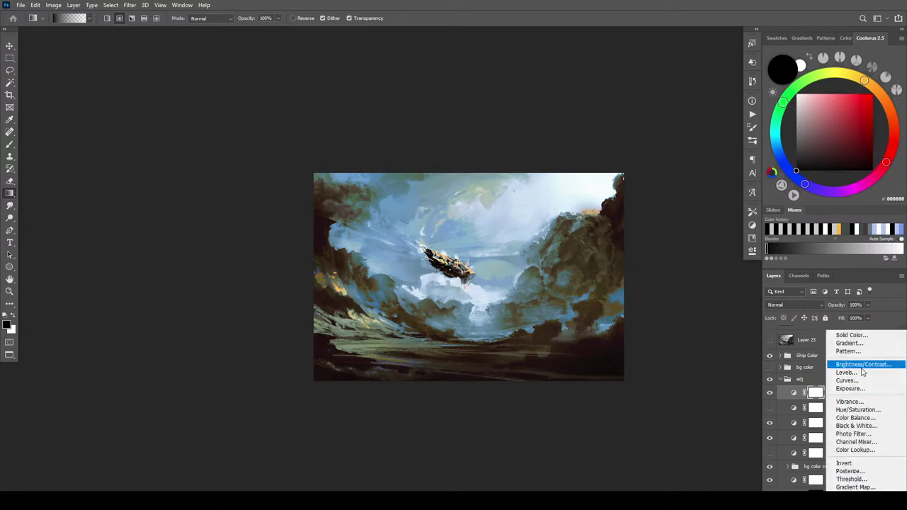
click(853, 410)
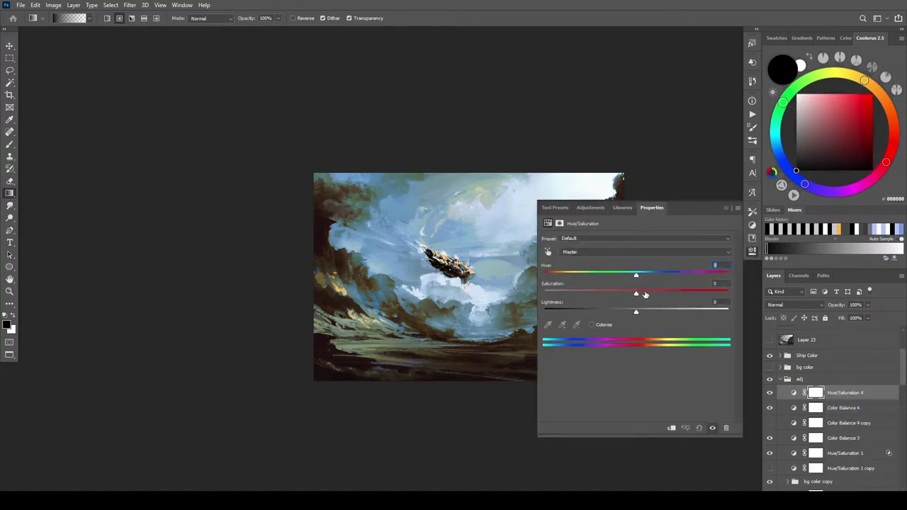
mouse_move(637, 294)
mouse_down()
mouse_move(675, 294)
mouse_move(620, 292)
mouse_move(650, 290)
mouse_up()
mouse_move(644, 291)
mouse_down()
mouse_move(634, 293)
mouse_move(662, 290)
mouse_move(636, 295)
mouse_up()
- Widen the Blues range through cyan into green, starting at 104°/130°, and lower its saturation to about -19
click(601, 252)
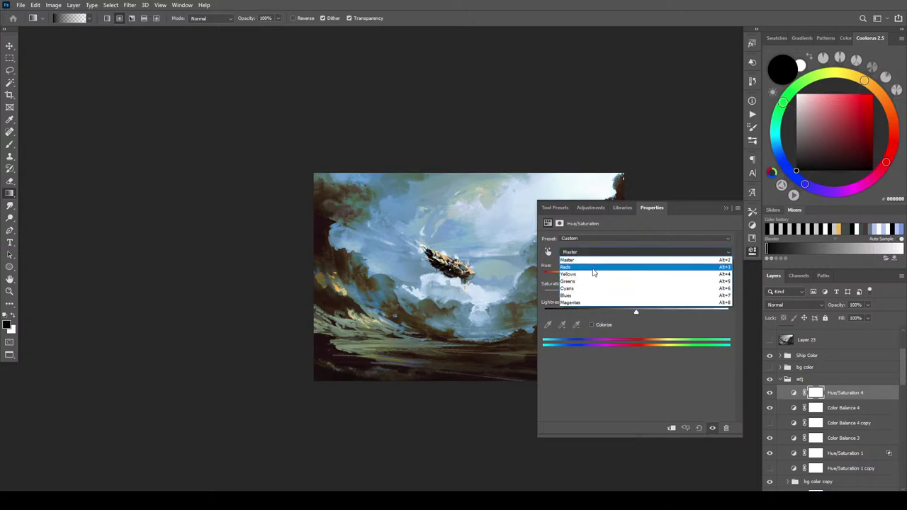
click(588, 296)
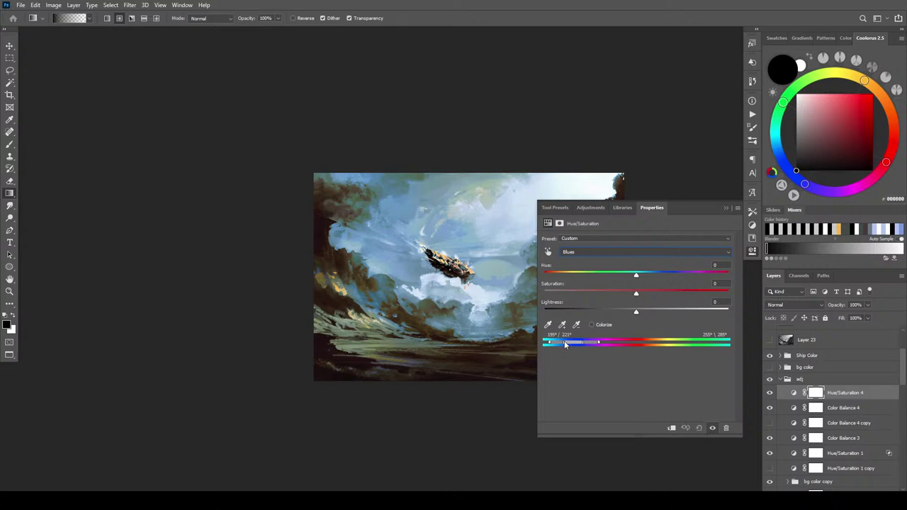
drag(565, 345, 529, 345)
drag(721, 345, 719, 345)
drag(638, 294, 733, 298)
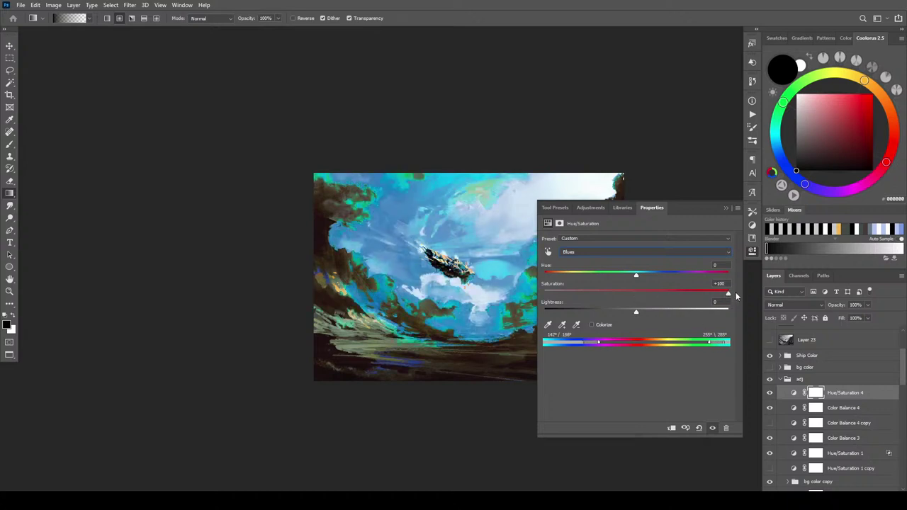
drag(728, 293, 636, 296)
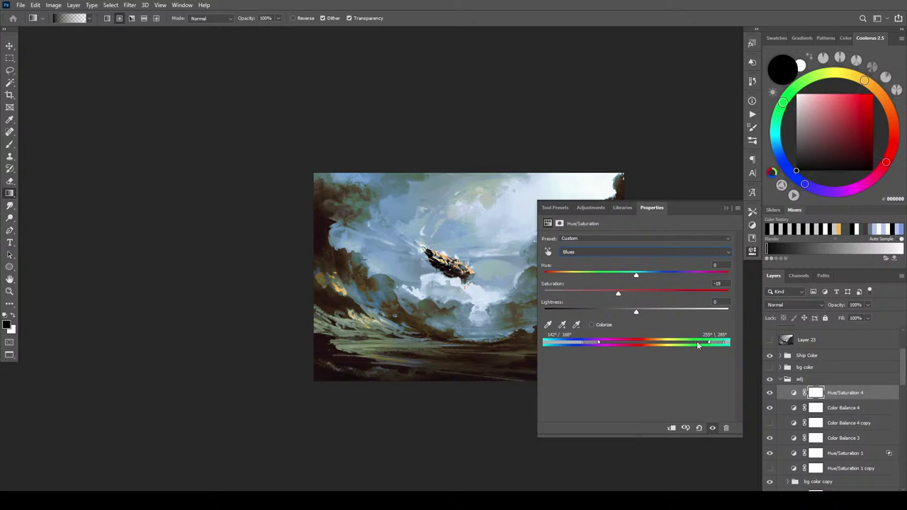
drag(721, 345, 701, 345)
- In Hue/Saturation 4, widen the Reds range to 282°/304° through 57°\67° and set hue -15, saturation +4 and lightness +20
click(614, 255)
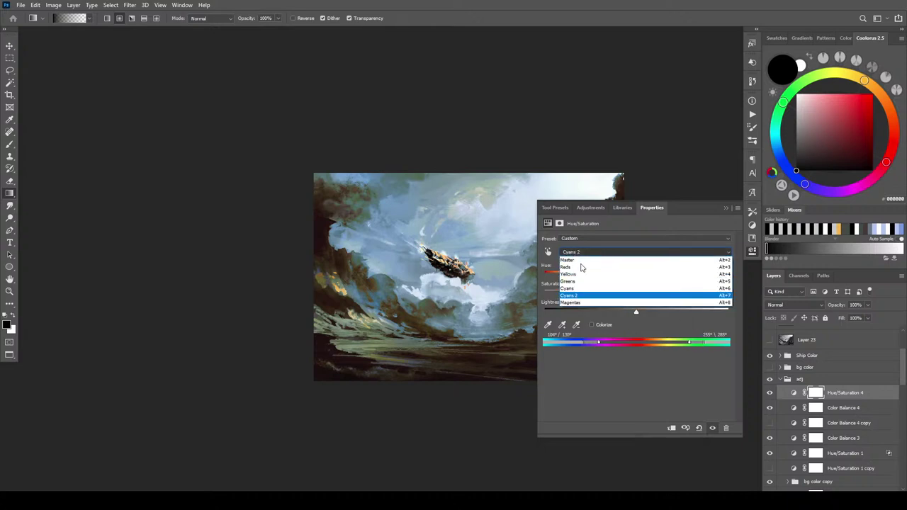
click(588, 268)
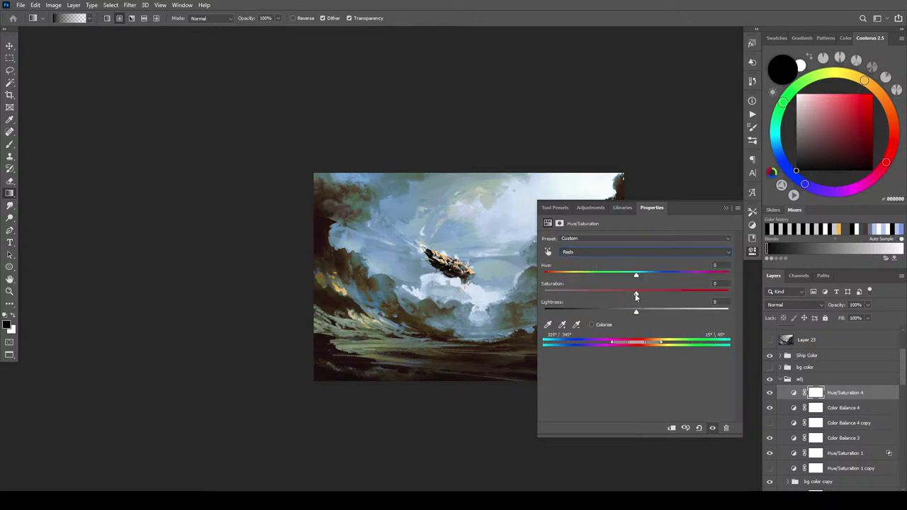
drag(636, 294, 731, 298)
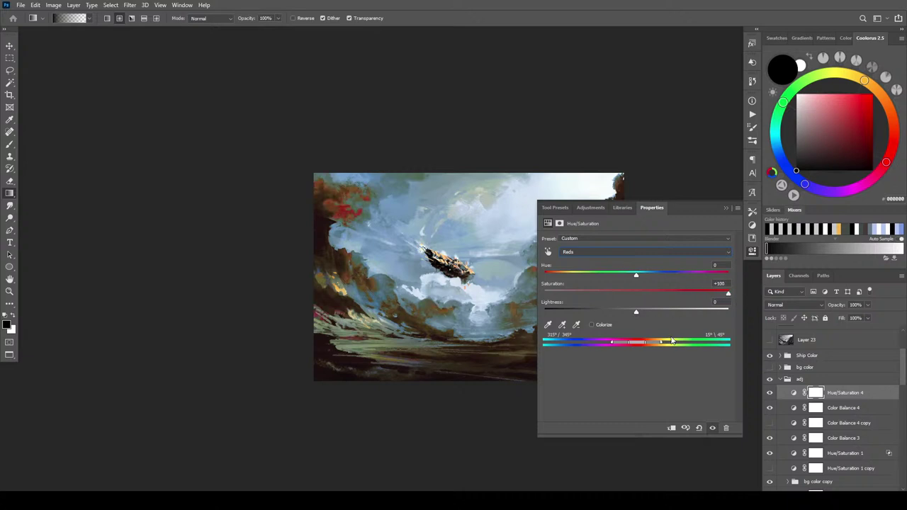
mouse_move(661, 344)
mouse_down()
mouse_move(648, 345)
mouse_move(713, 343)
mouse_move(602, 345)
mouse_up()
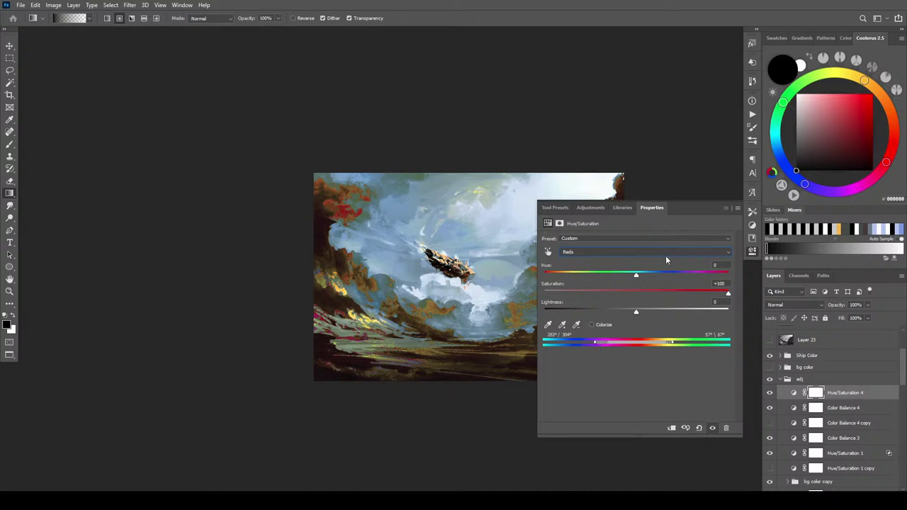
drag(645, 291, 624, 274)
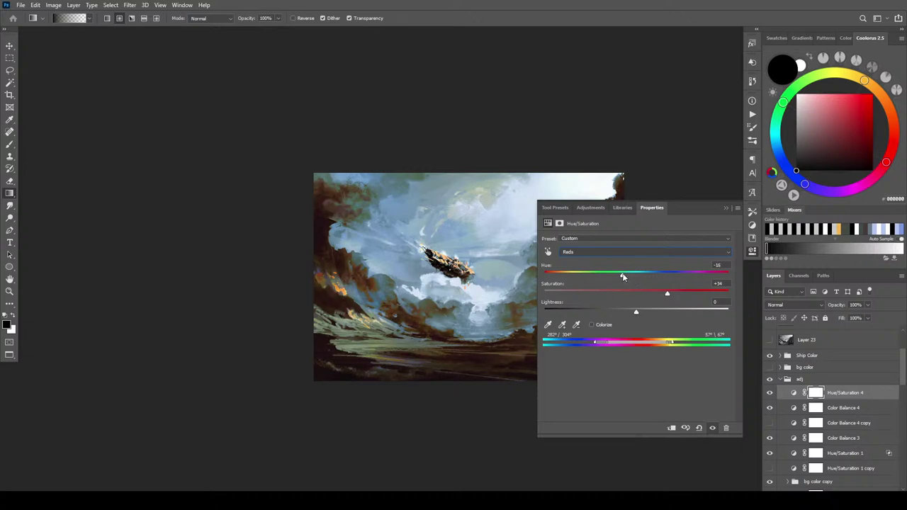
click(645, 313)
drag(668, 294, 640, 293)
click(724, 208)
- Compare the painting with and without Hue/Saturation 4 and Color Balance 4 to judge their effect
click(771, 394)
click(771, 393)
click(770, 409)
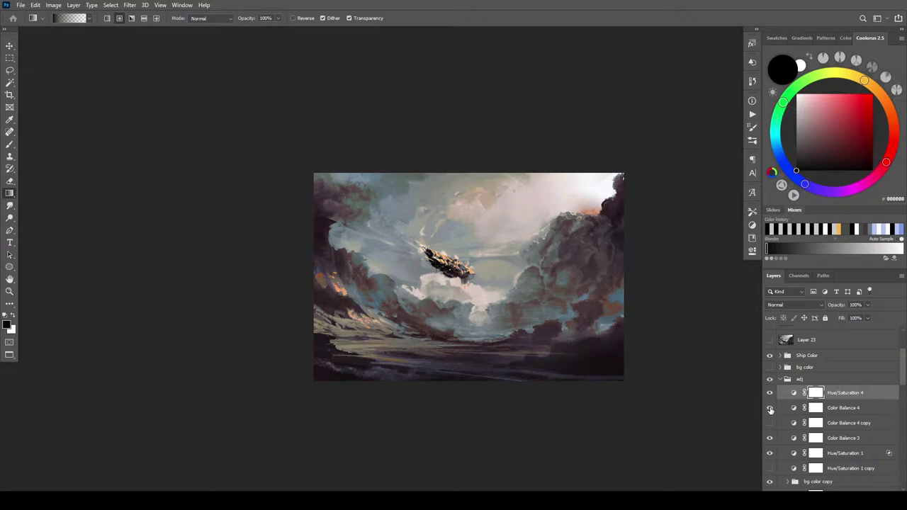
click(771, 408)
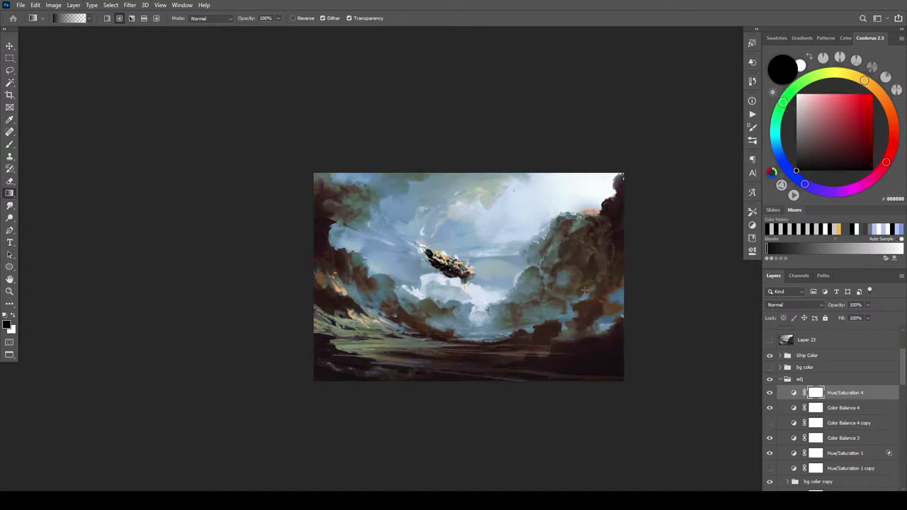
click(772, 408)
click(771, 408)
- Set the blend mode of the Color Balance 4 adjustment to Color
click(847, 408)
click(784, 305)
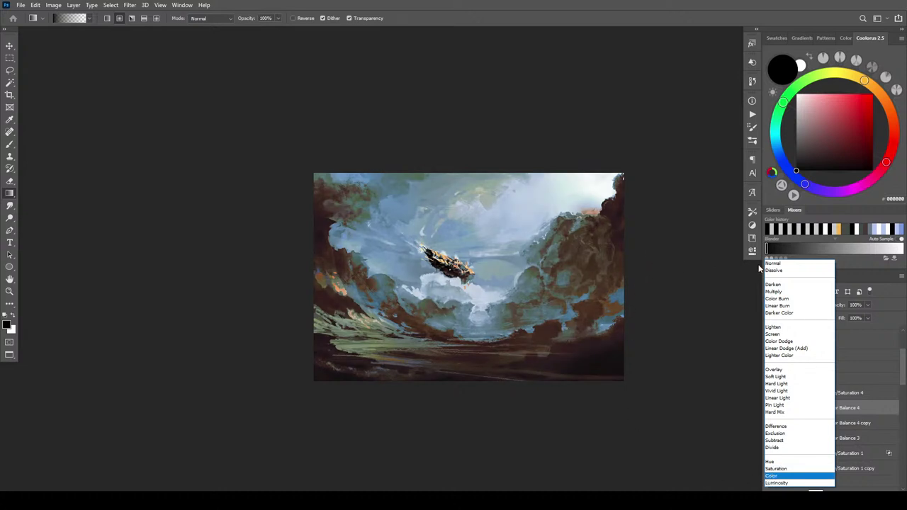
click(779, 476)
- Add another Hue/Saturation adjustment above Hue/Saturation 4, strongly lowering its master saturation and slightly lowering its lightness
click(843, 395)
click(847, 488)
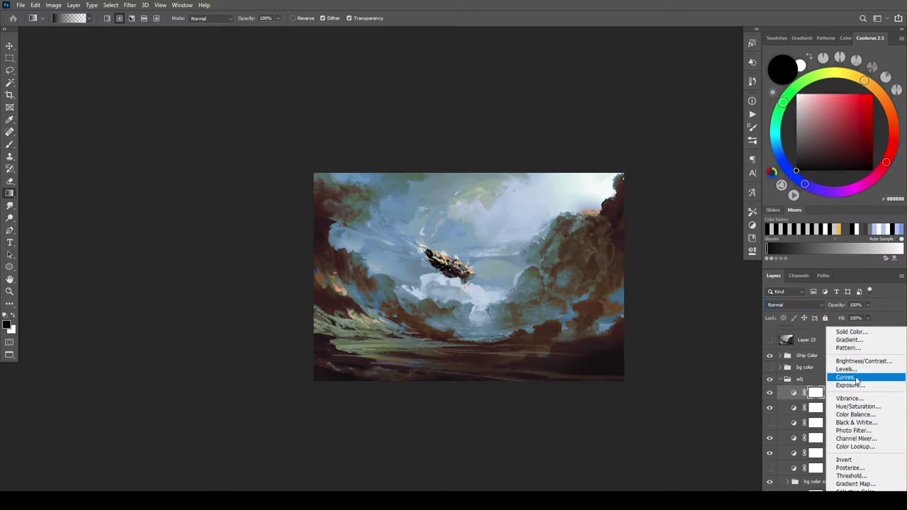
click(858, 406)
mouse_move(616, 312)
mouse_down()
mouse_move(595, 311)
mouse_move(637, 312)
mouse_move(587, 298)
mouse_up()
drag(638, 313, 631, 312)
click(727, 207)
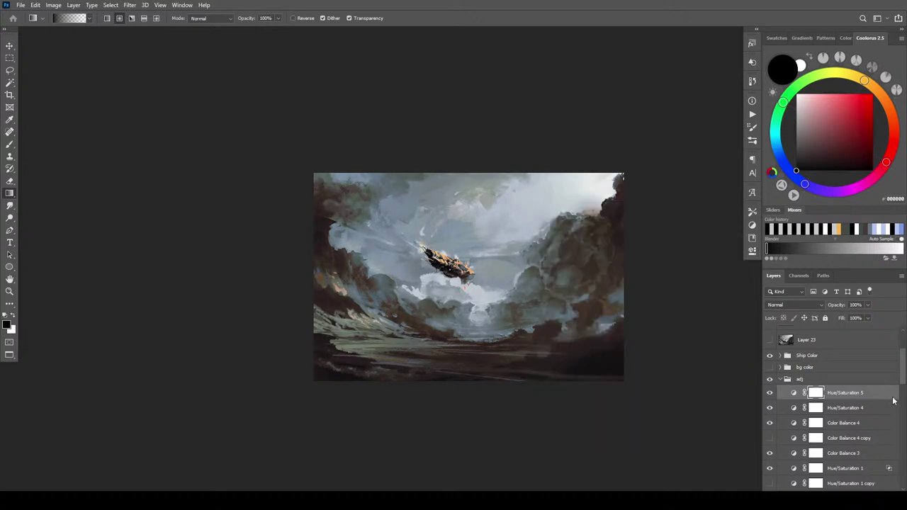
- Limit Hue/Saturation 5 to dark tones by splitting its Underlying Layer white Blend If slider at 46/74, and move it below Hue/Saturation 4
drag(785, 221, 705, 221)
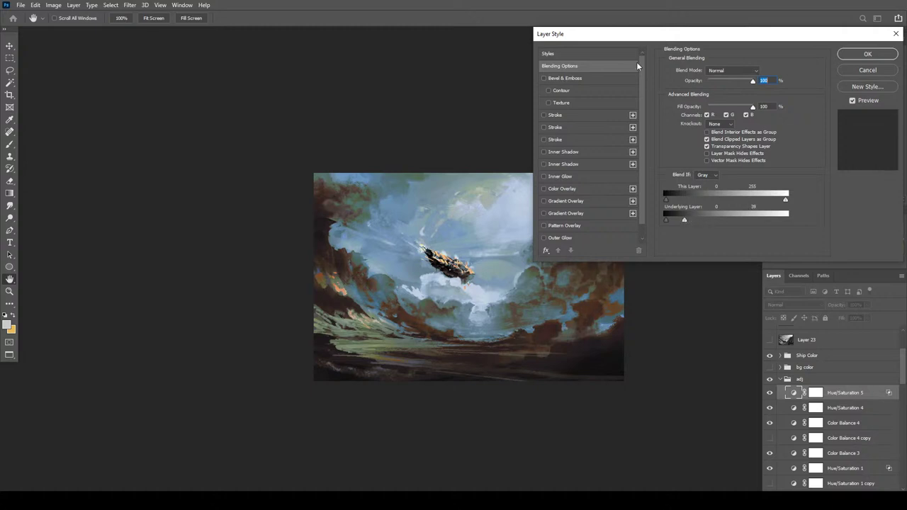
drag(628, 40, 739, 50)
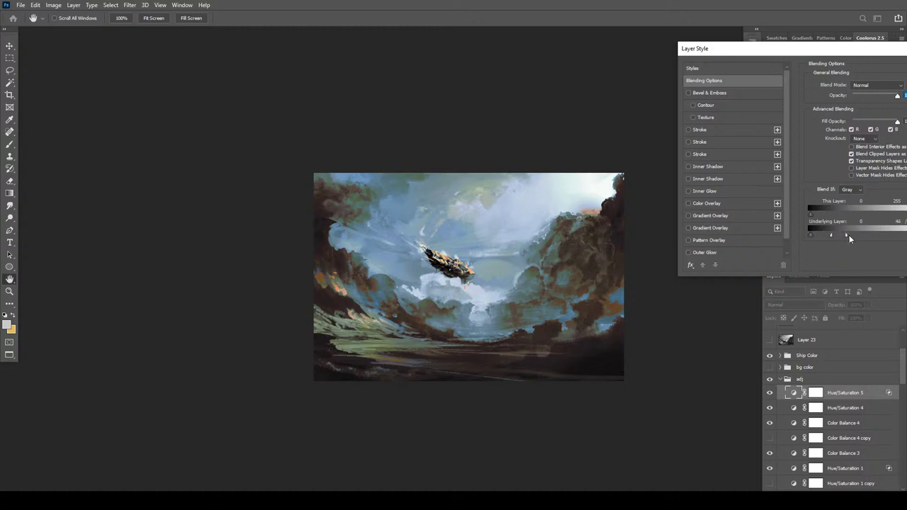
drag(788, 49, 472, 88)
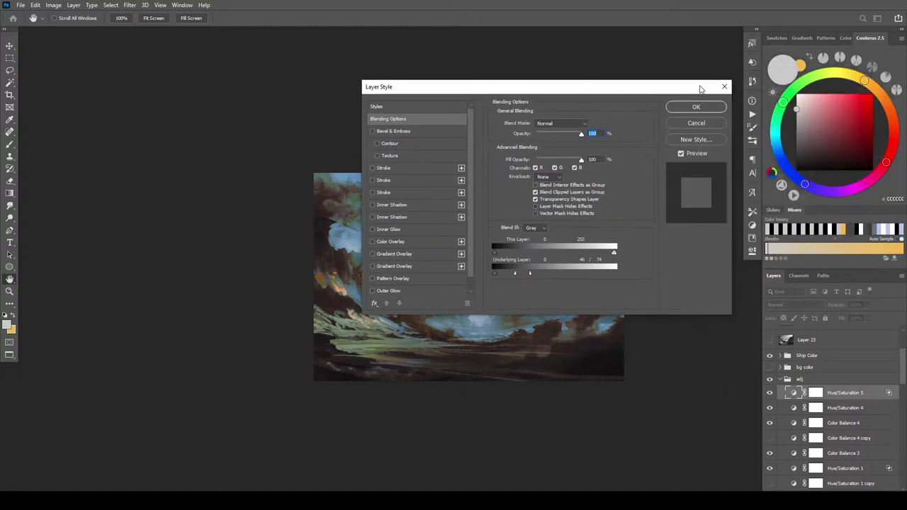
click(696, 108)
drag(853, 398, 853, 418)
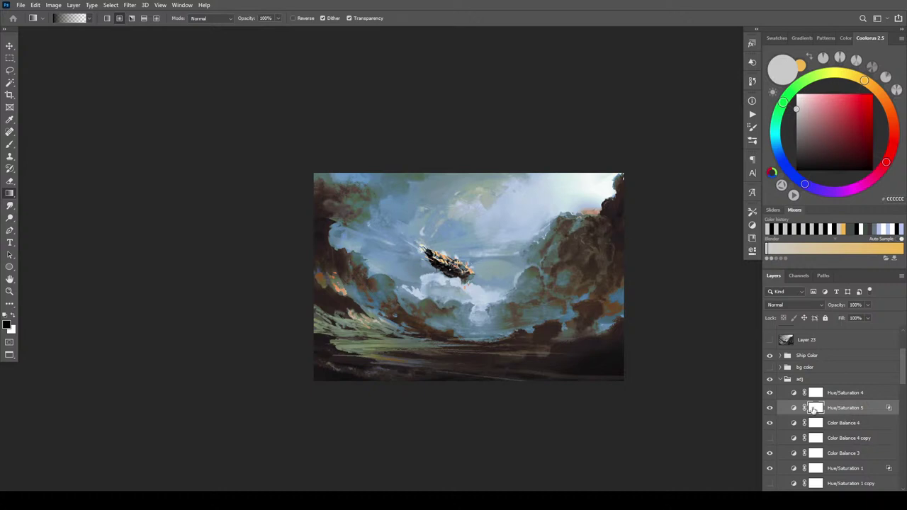
- Compare the enlarged painting without the three top adjustments and with Color Balance 4, Hue/Saturation 5 and Hue/Saturation 4 restored one by one
drag(771, 394, 768, 432)
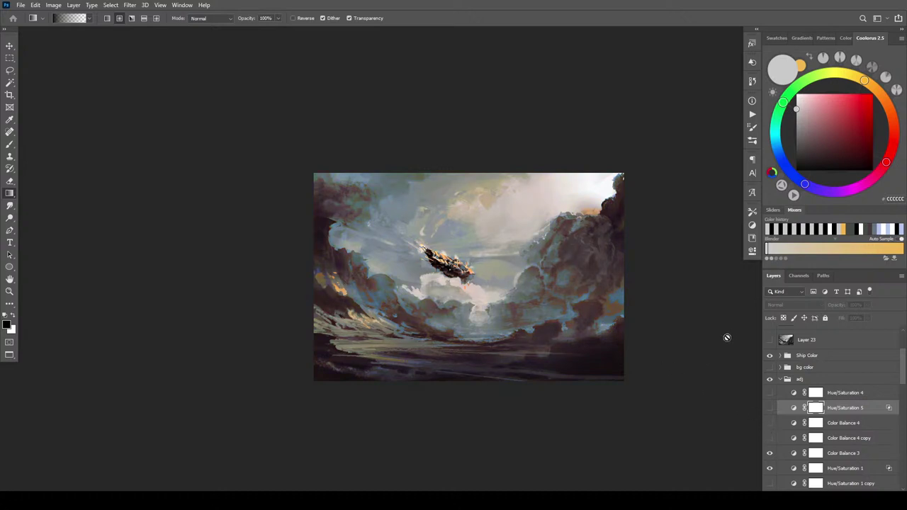
key(ctrl+plus)
mouse_move(608, 319)
mouse_down()
mouse_move(479, 288)
mouse_move(494, 298)
mouse_up()
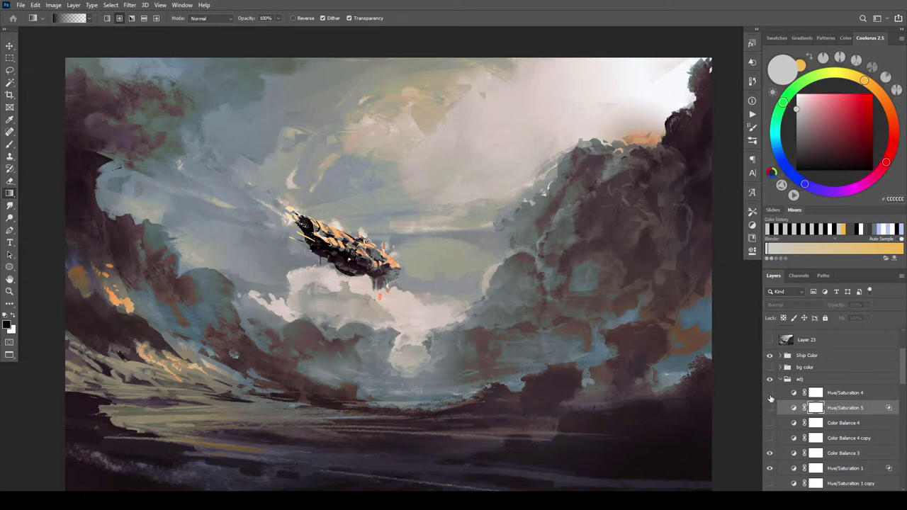
click(770, 424)
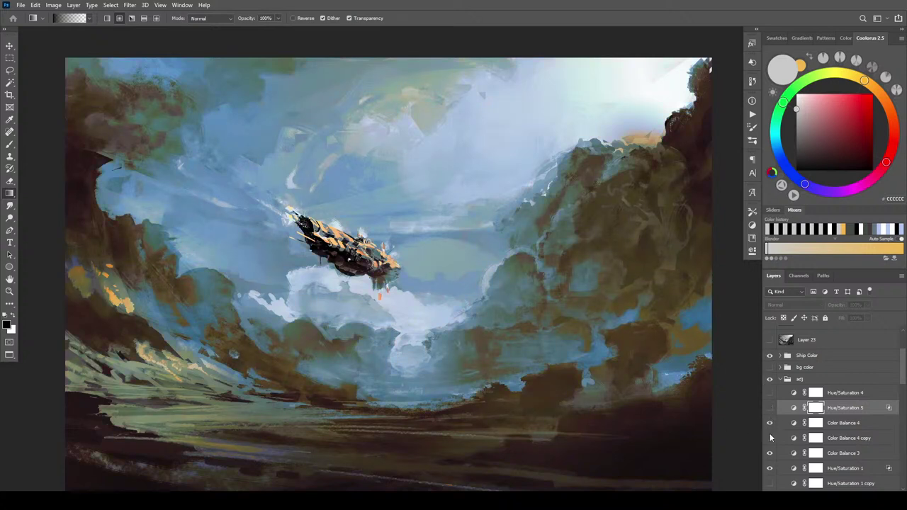
click(769, 409)
click(769, 393)
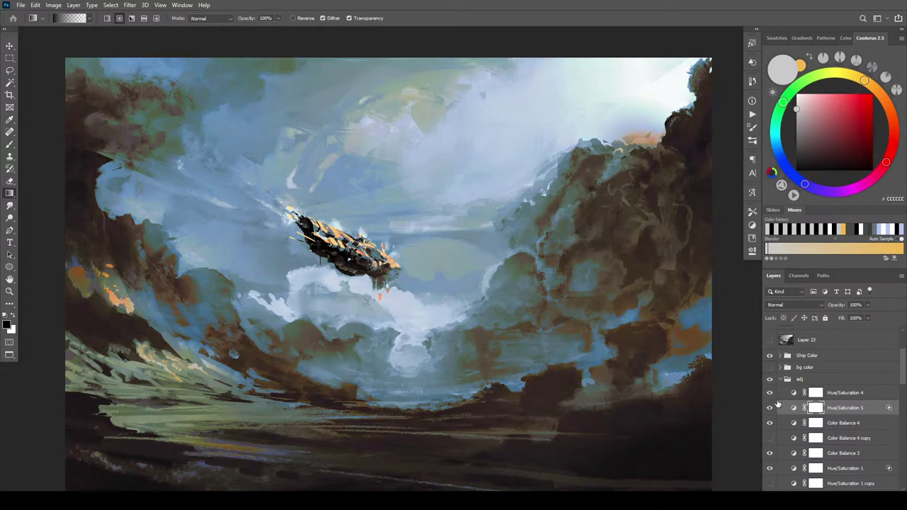
- Try darker Reds in Hue/Saturation 4 with hue -22, lightness -25 and negative saturation, comparing the result with the adjustment hidden
click(801, 397)
double_click(802, 396)
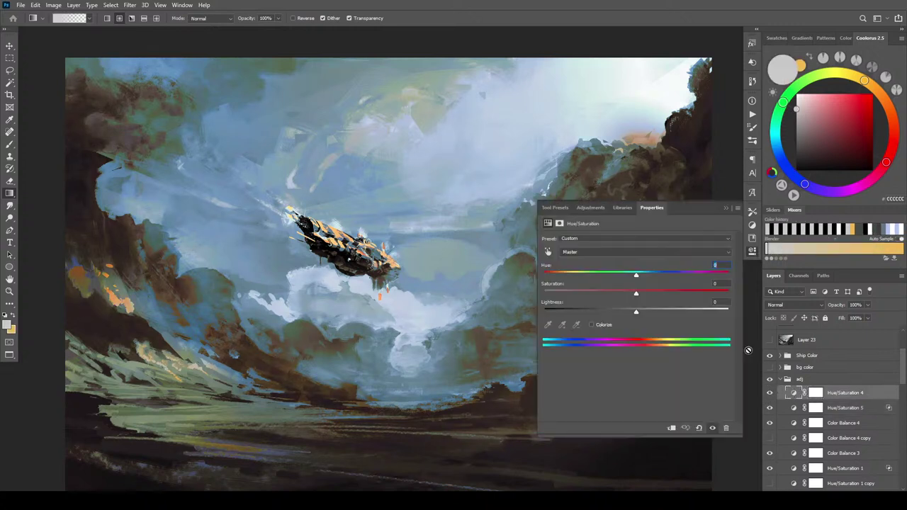
click(611, 253)
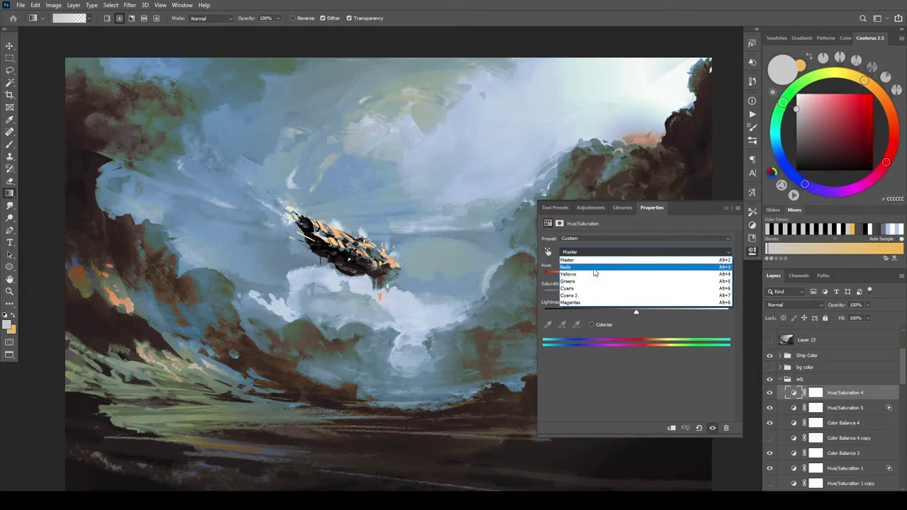
click(591, 267)
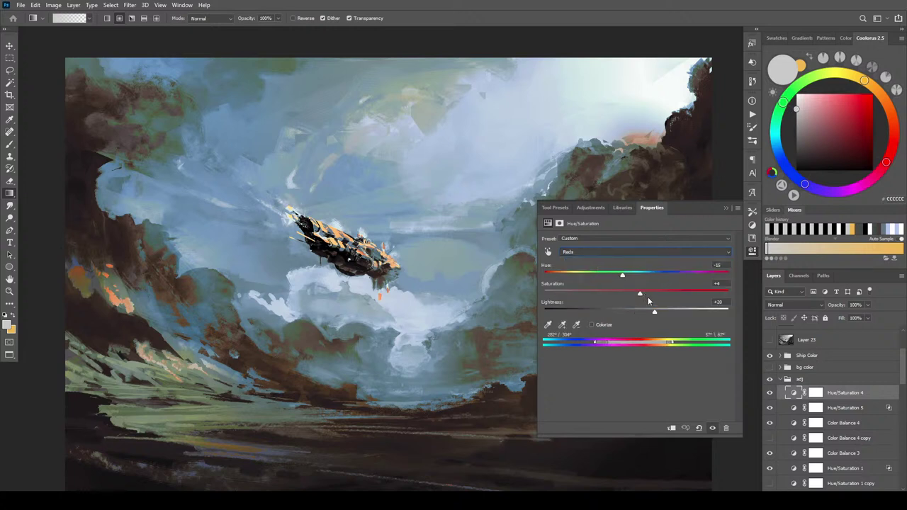
mouse_move(640, 294)
mouse_down()
mouse_move(684, 294)
mouse_move(620, 315)
mouse_move(645, 296)
mouse_move(619, 274)
mouse_move(608, 276)
mouse_move(637, 296)
mouse_up()
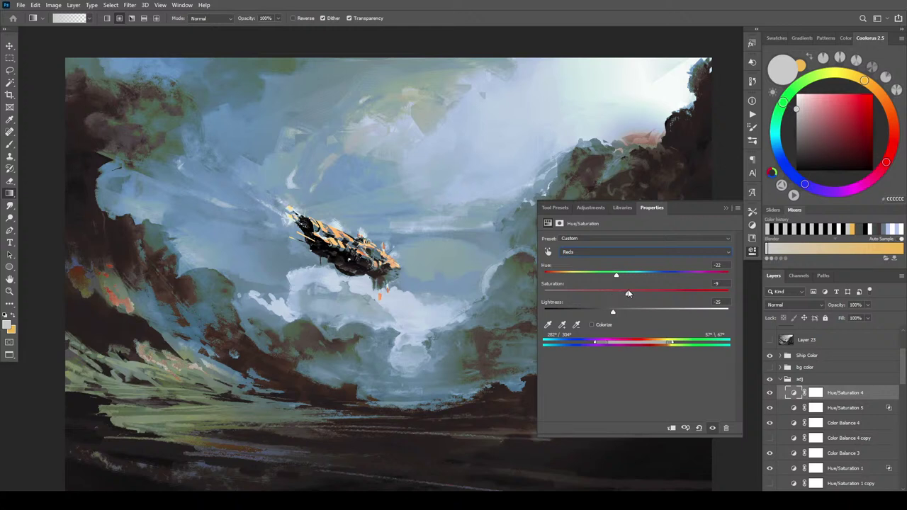
click(623, 290)
click(726, 208)
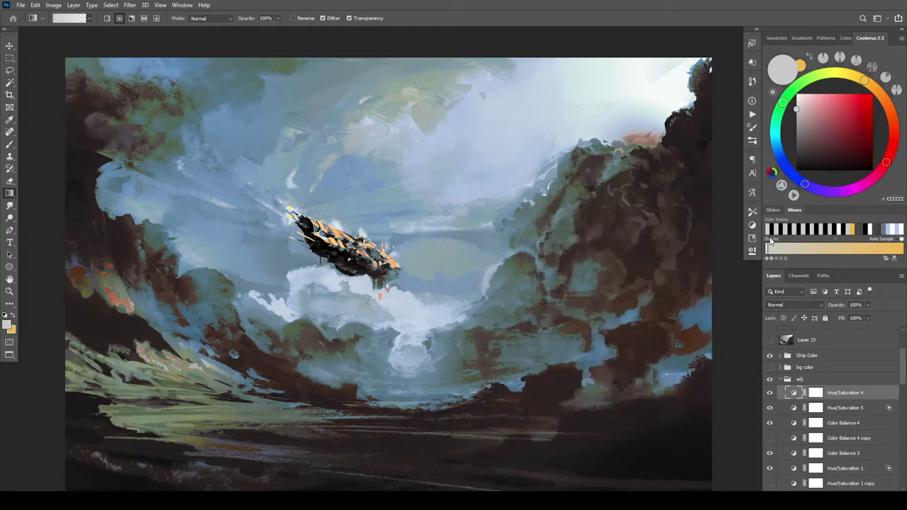
click(770, 393)
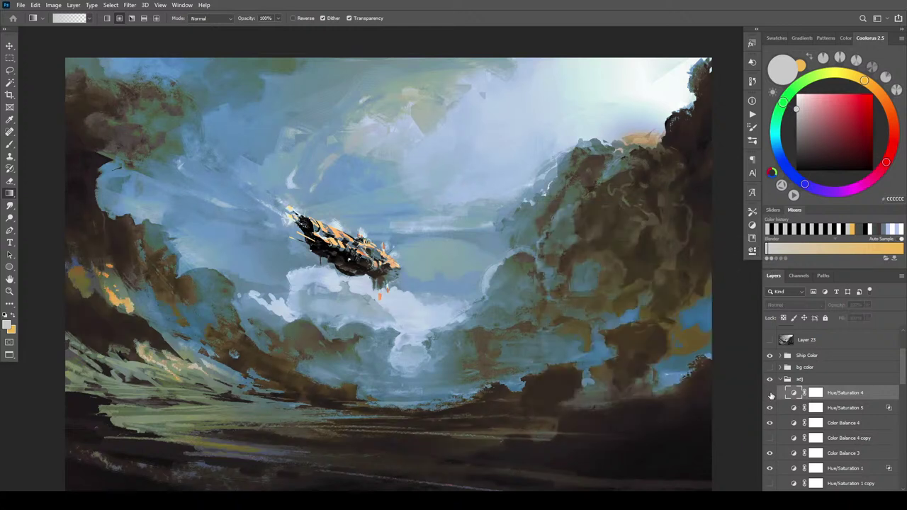
click(769, 392)
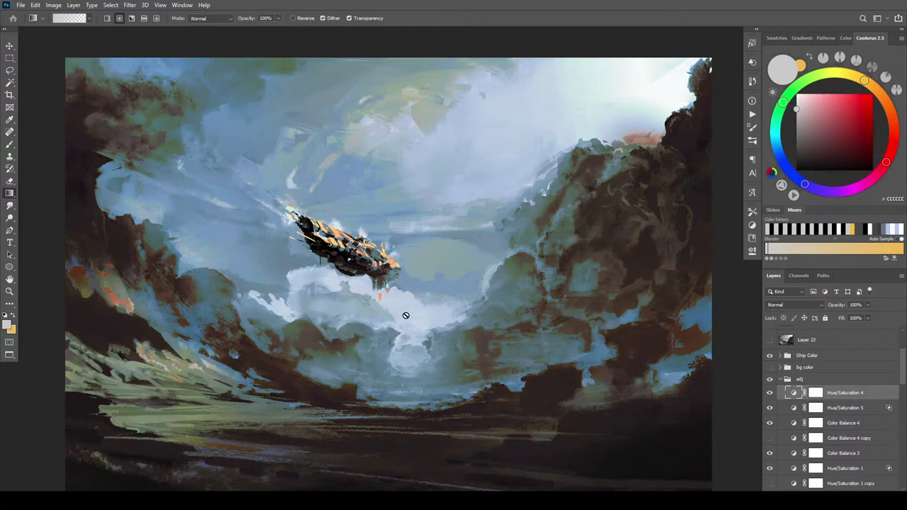
- Undo the last hue, saturation and lightness changes to the Reds of Hue/Saturation 4
key(ctrl+z)
key(ctrl+z)
key(ctrl+z)
key(ctrl+z)
- Examine the whole painting at several reduced sizes to judge the overall color balance and the warmth of the clouds
key(ctrl+minus)
key(ctrl+minus)
key(ctrl+minus)
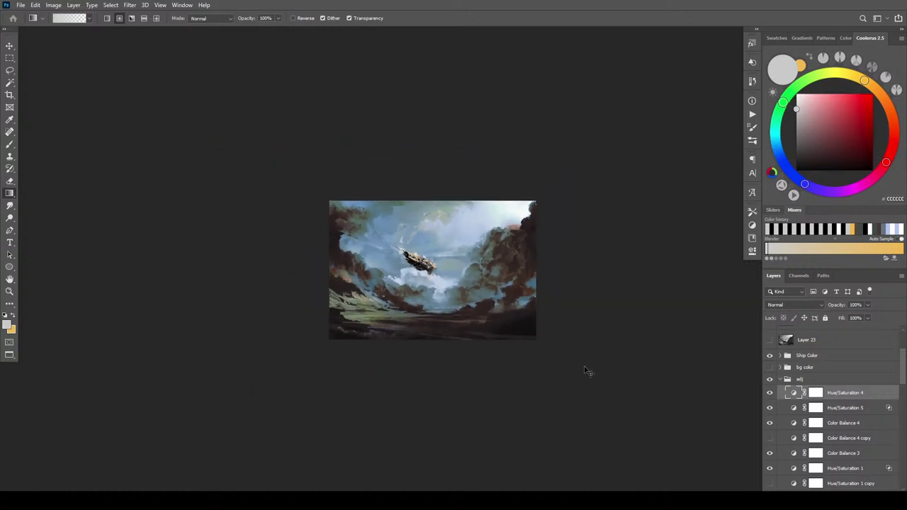
key(ctrl+minus)
key(ctrl+minus)
key(ctrl+minus)
key(ctrl+plus)
key(ctrl+plus)
key(ctrl+plus)
key(ctrl+plus)
key(ctrl+plus)
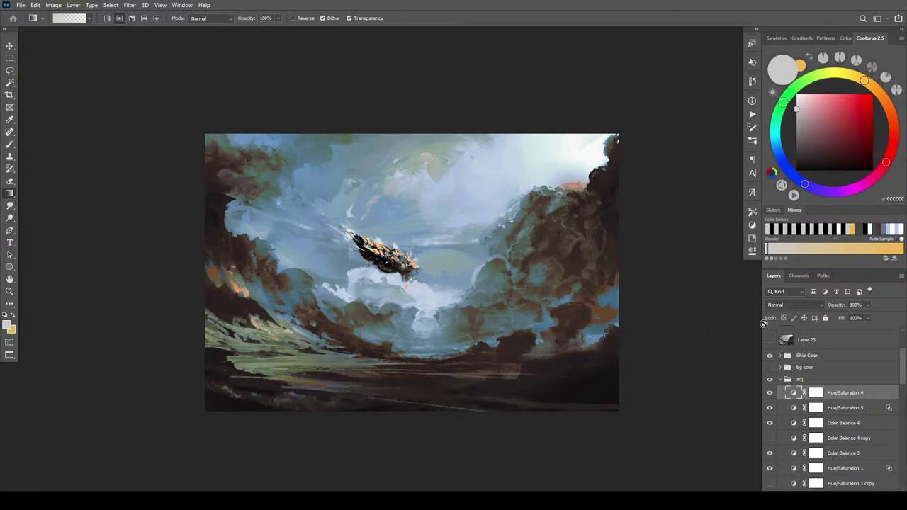
- Lower the Reds saturation of Hue/Saturation 4 to a moderately negative value
double_click(795, 393)
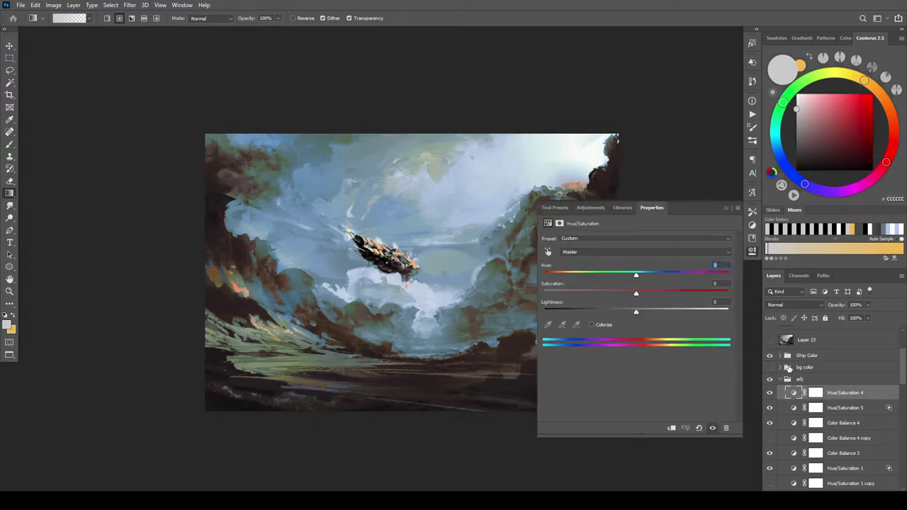
click(585, 252)
click(588, 271)
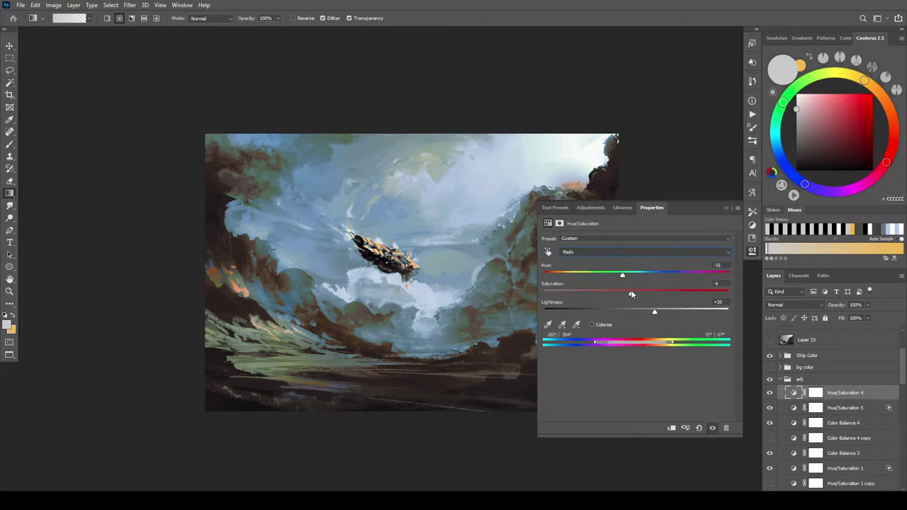
drag(629, 294, 610, 293)
click(621, 294)
click(725, 208)
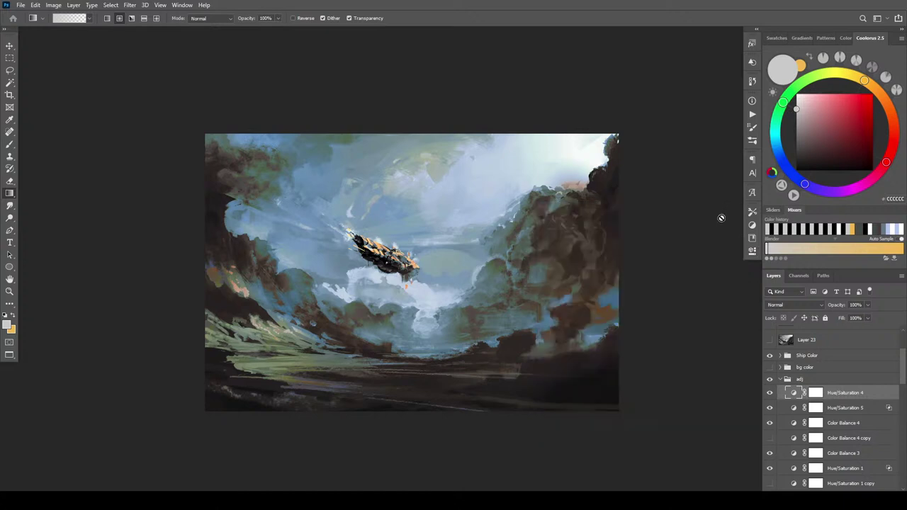
- Compare the grading with the top adjustments and Color Balance 4 copy shown and hidden, leaving the copy shown together with Color Balance 4
click(769, 423)
click(769, 395)
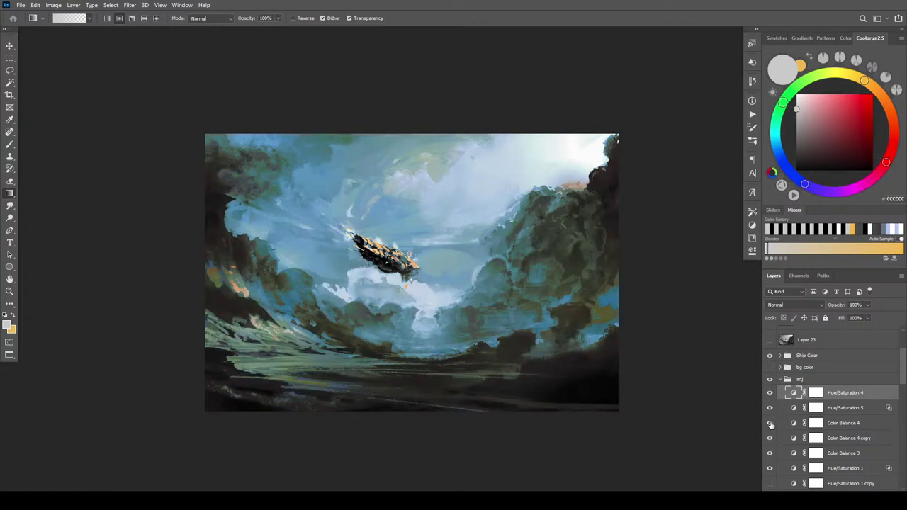
drag(772, 423, 770, 408)
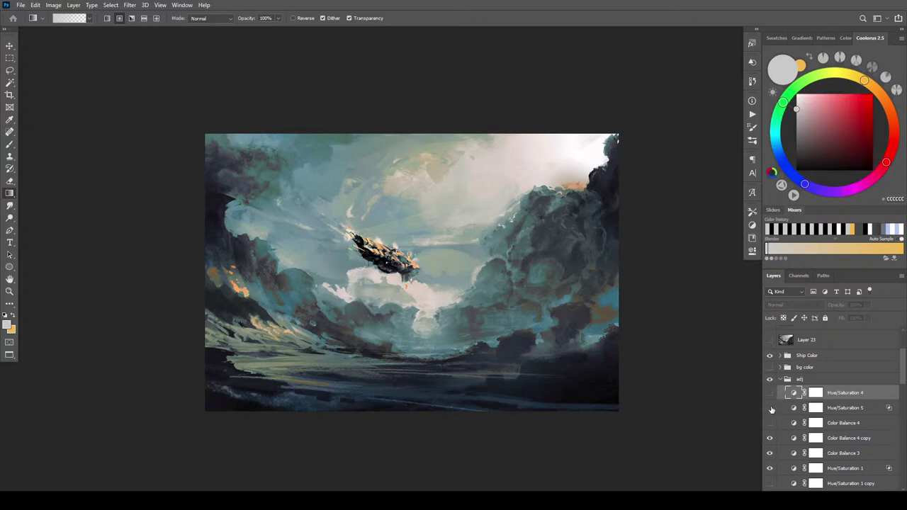
mouse_move(771, 409)
mouse_down()
mouse_move(770, 397)
mouse_move(773, 411)
mouse_up()
click(769, 440)
click(770, 440)
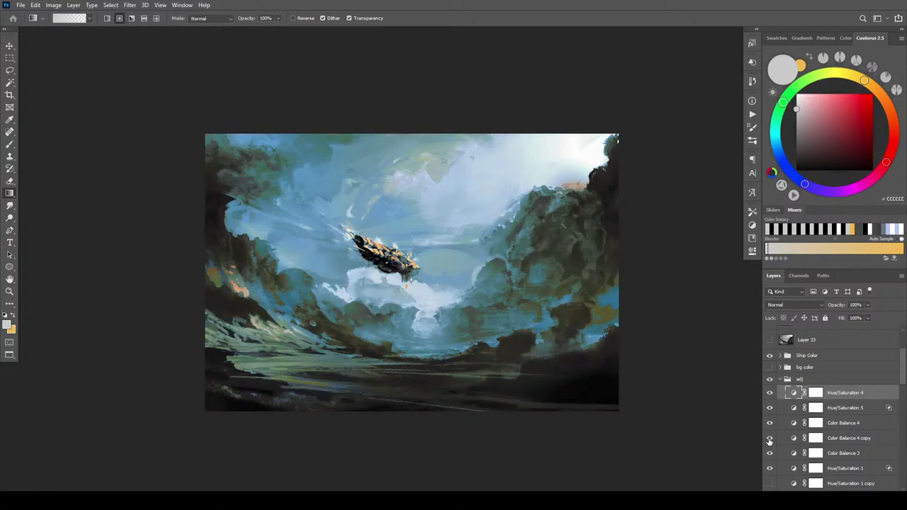
click(769, 439)
click(769, 425)
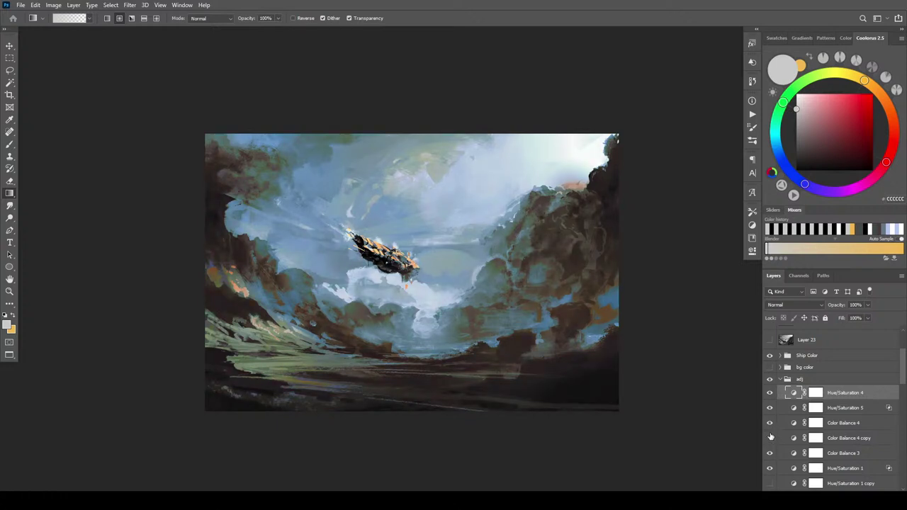
click(770, 423)
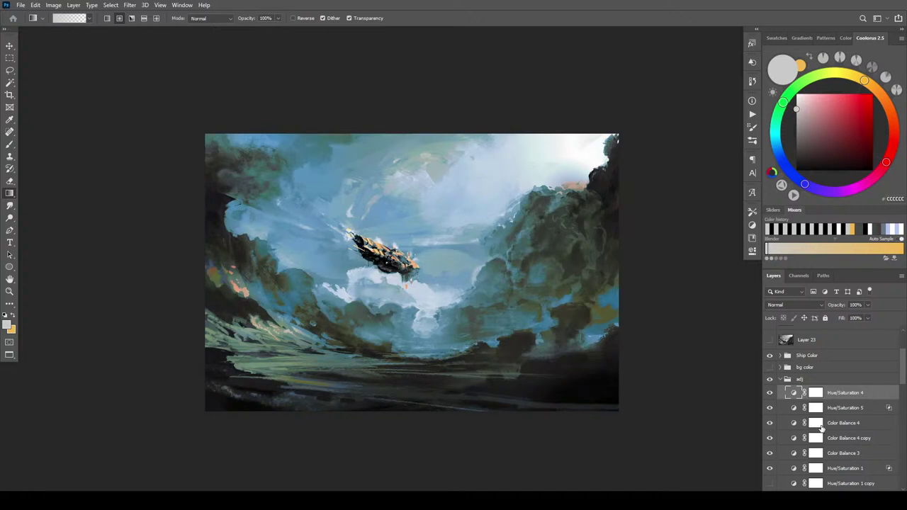
- Lower the opacity of Color Balance 4 and check the grading with that adjustment hidden and shown
click(832, 427)
click(867, 305)
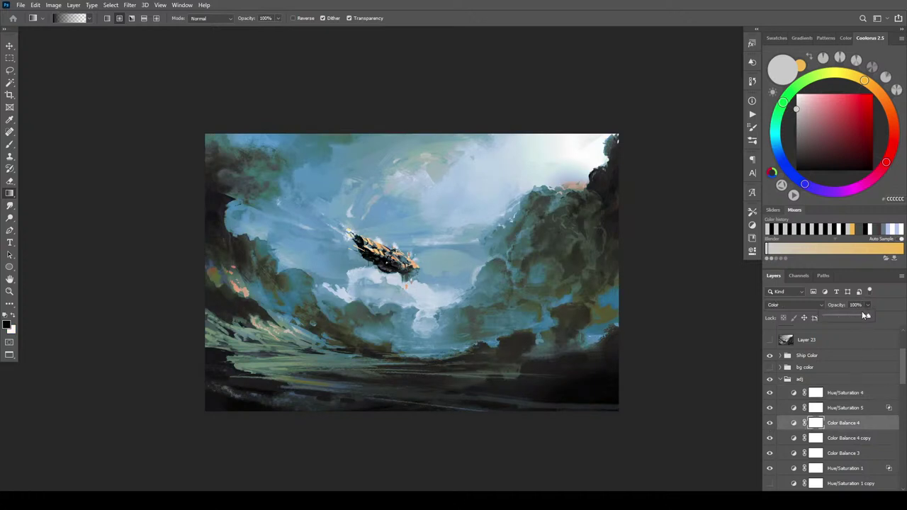
drag(826, 318, 832, 318)
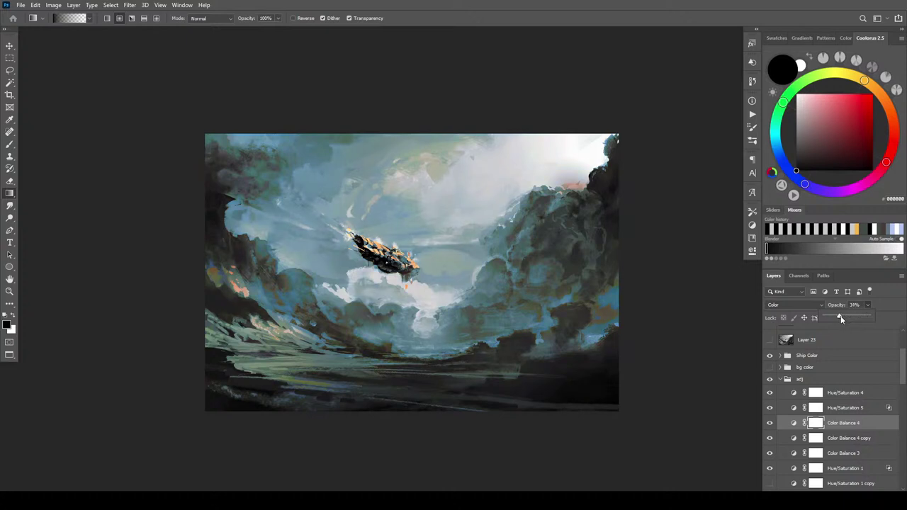
drag(842, 318, 848, 319)
click(771, 423)
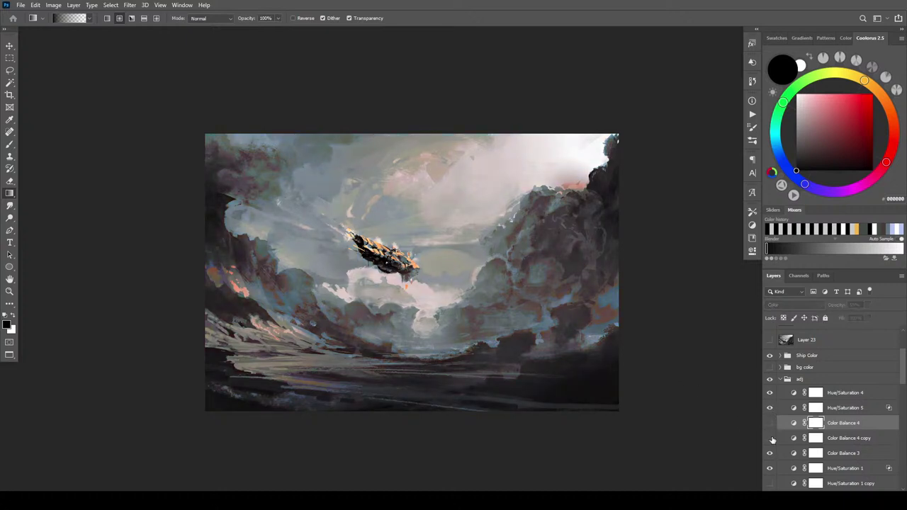
click(771, 424)
- Move Color Balance 4 copy above Color Balance 4, compare its effect, and reduce its opacity to 60%
click(770, 438)
drag(833, 436, 841, 419)
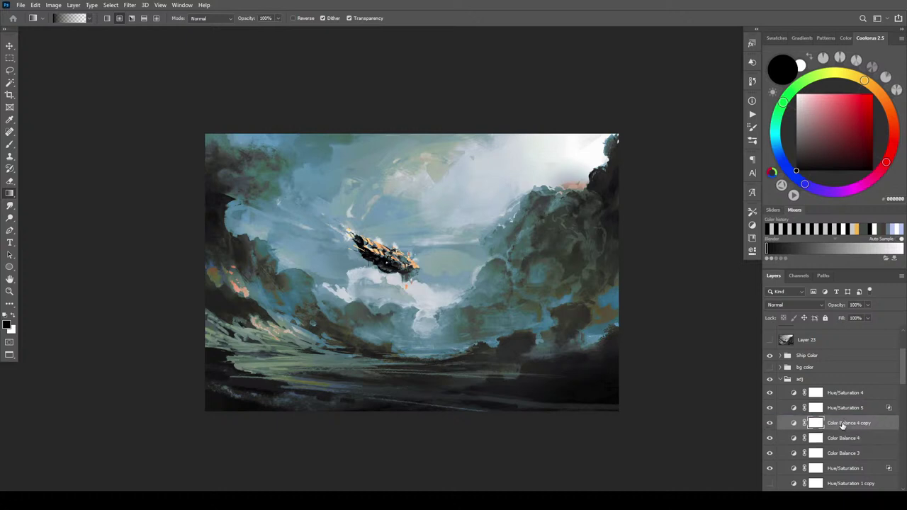
click(770, 424)
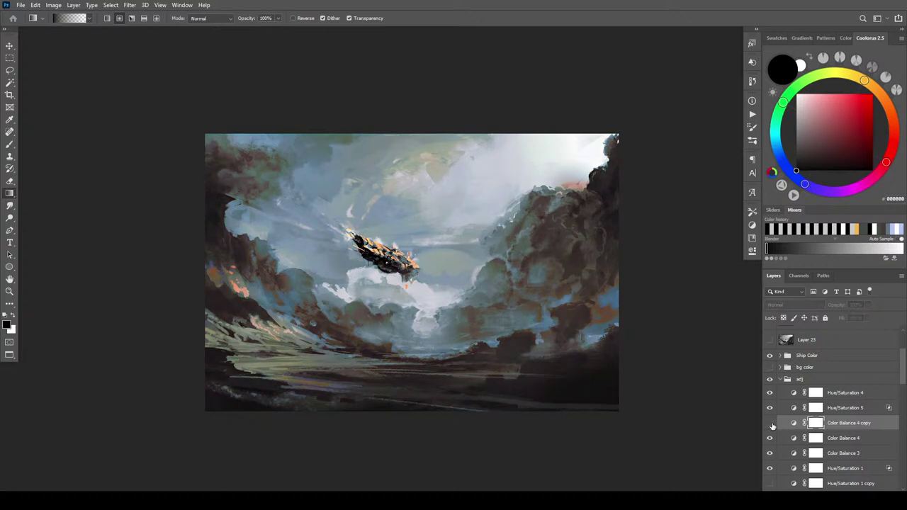
click(770, 423)
click(868, 304)
drag(846, 316, 858, 317)
- Copy the whole merged painting into a new layer directly above Layer 26
drag(903, 367, 901, 336)
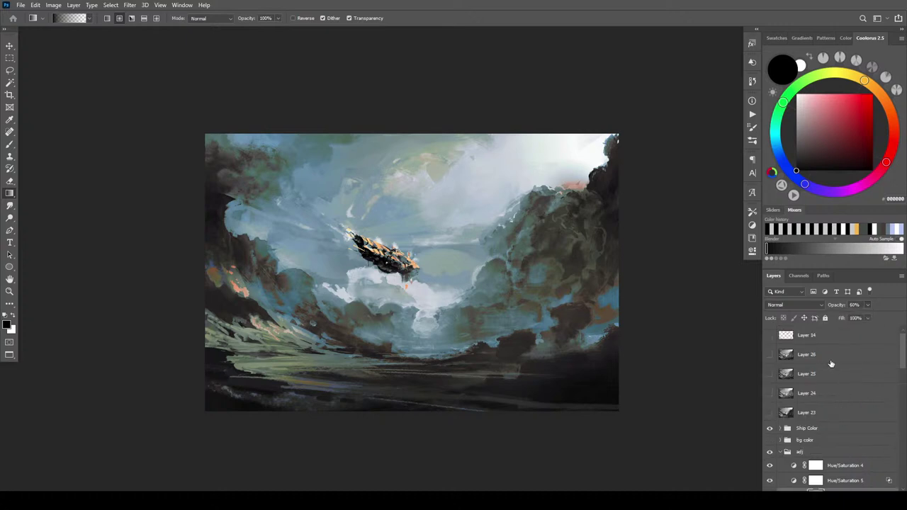
click(832, 361)
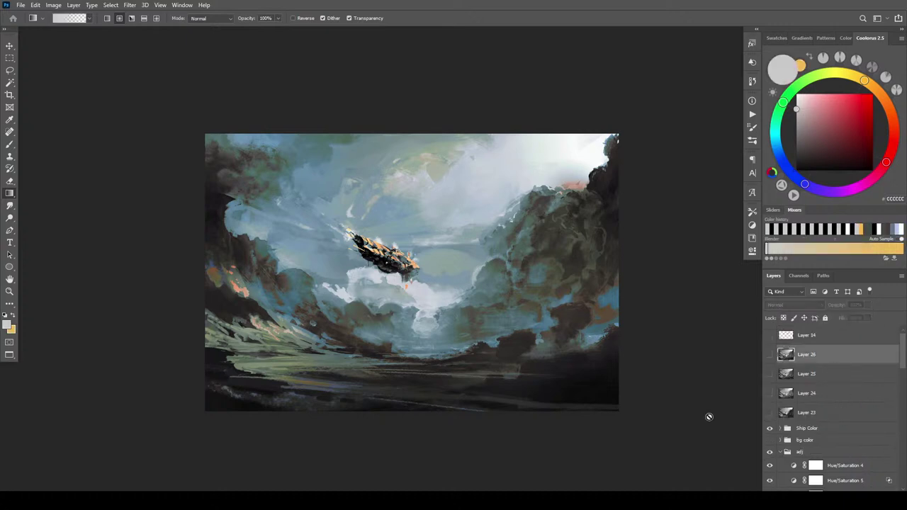
key(ctrl+a)
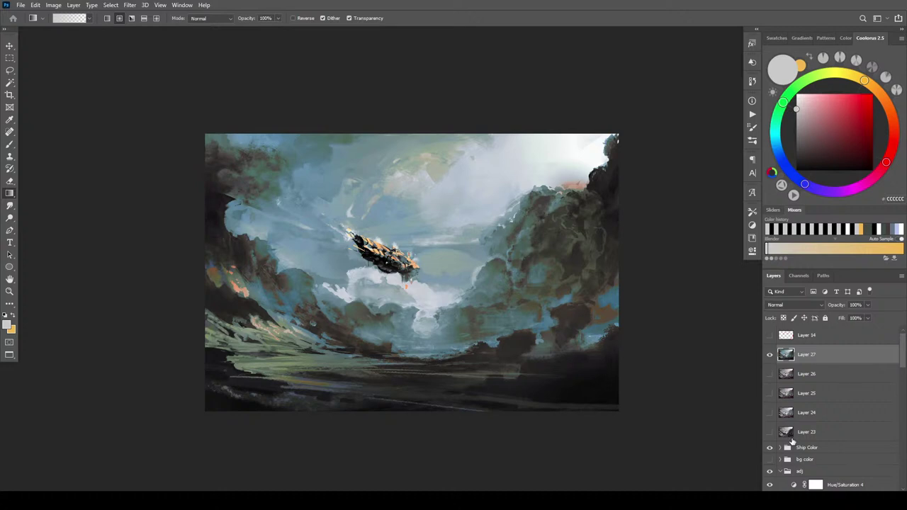
- Group everything from the Ship Color group down to Color Fill 1 and name the group "workgroup"
click(828, 448)
drag(903, 360, 904, 480)
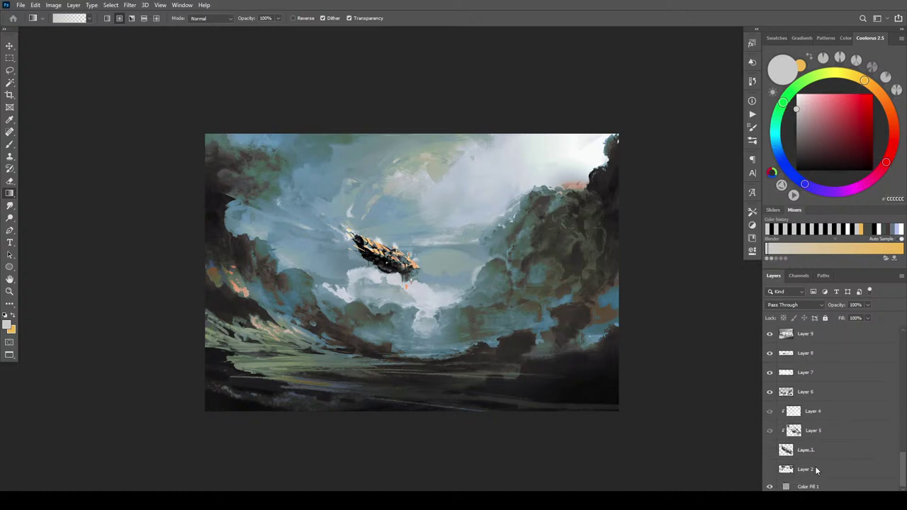
shift+click(812, 487)
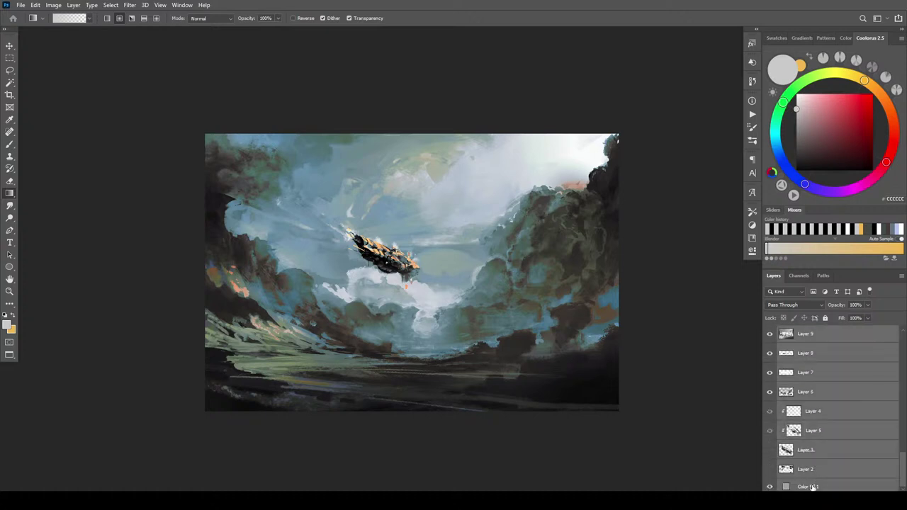
key(ctrl+g)
double_click(806, 448)
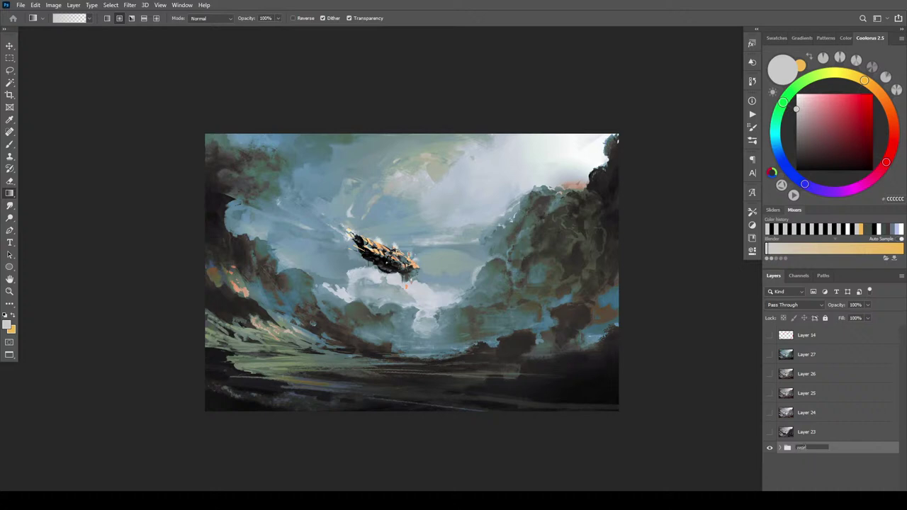
text(workgroup)
- Hide the workgroup and view the flattened versions on Layers 23, 24, 25 and 26 in turn
click(770, 446)
click(771, 432)
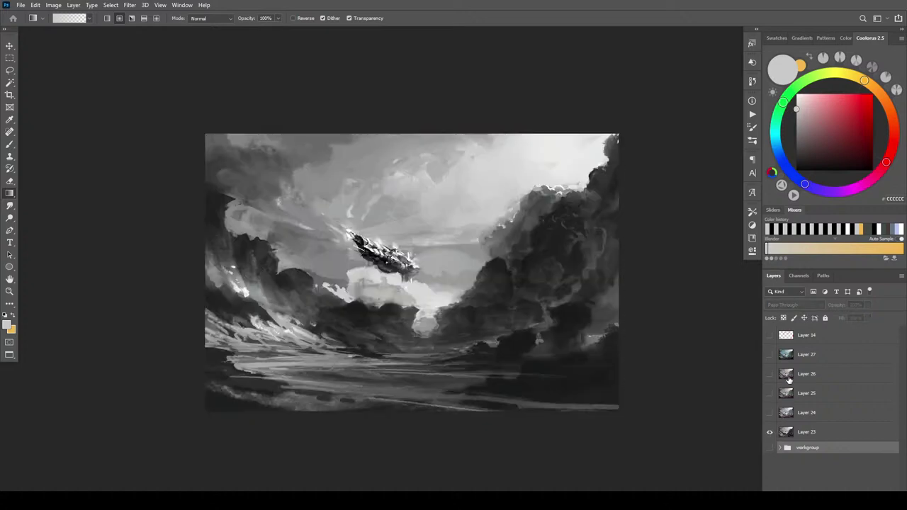
click(771, 413)
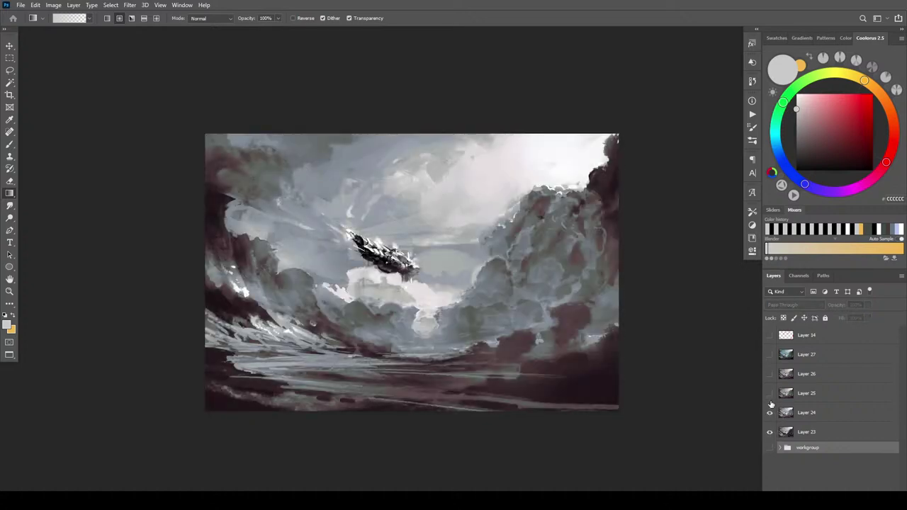
click(771, 393)
click(769, 412)
click(769, 375)
click(770, 394)
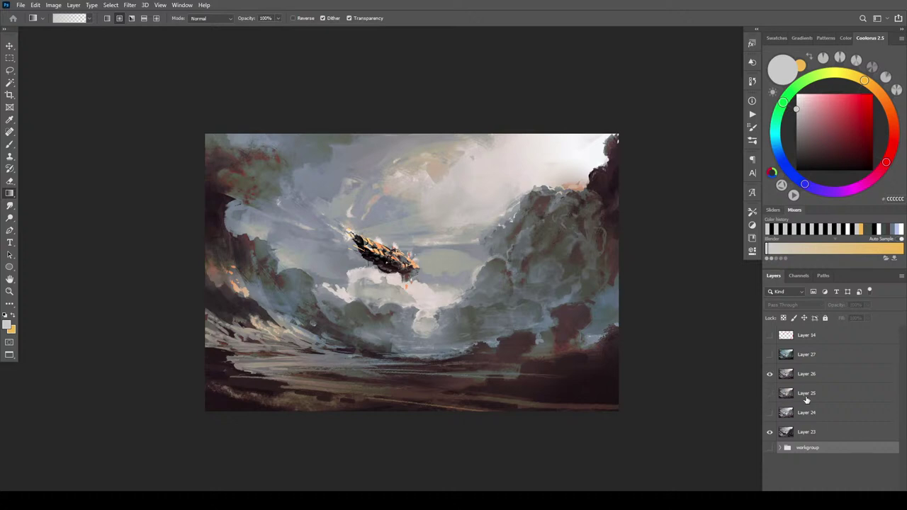
- Compare the Layer 27 and Layer 26 gradings with the earlier versions, leaving Layers 23, 24 and 26 shown
click(771, 354)
click(770, 354)
click(770, 373)
click(771, 374)
click(770, 374)
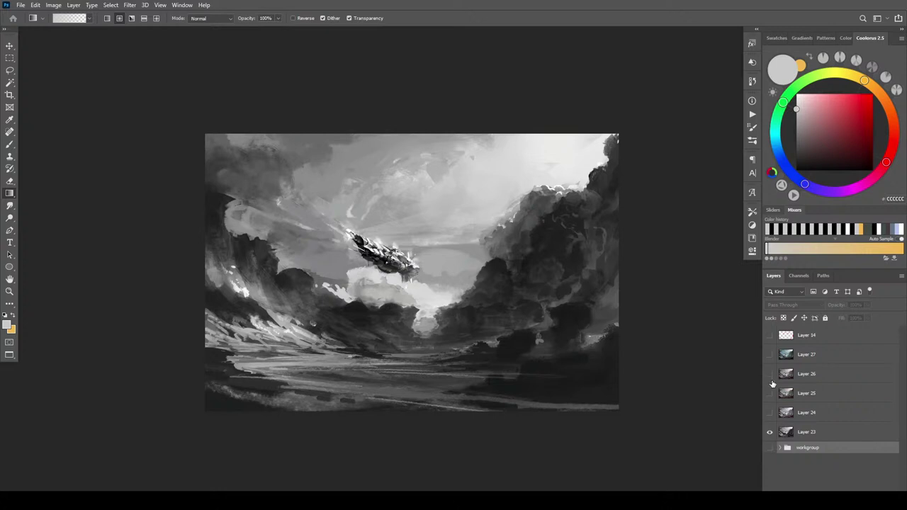
click(771, 412)
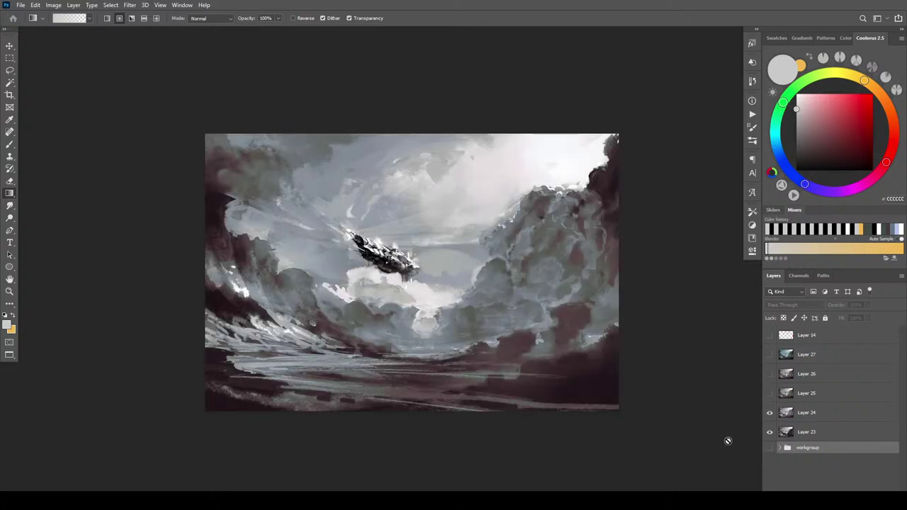
click(771, 374)
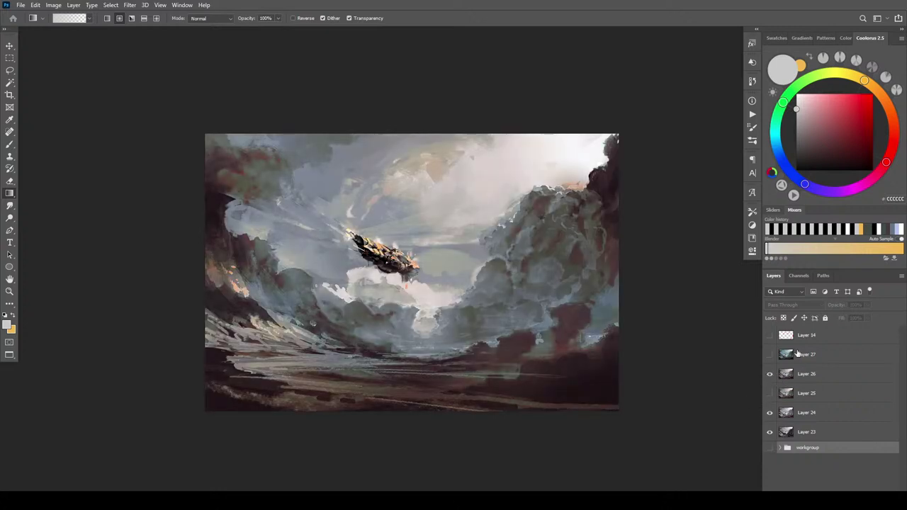
- Duplicate Layer 26, set the copy's blend mode to Overlay, and check its effect hidden and shown
click(807, 374)
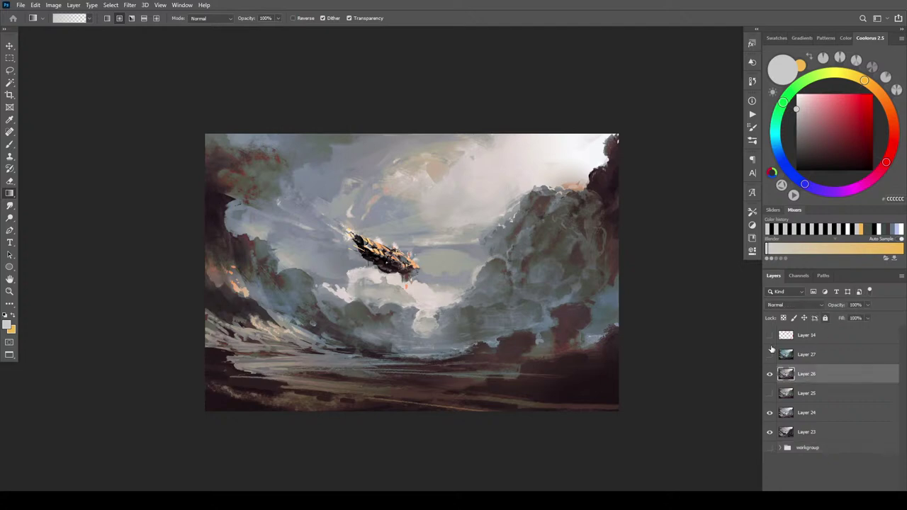
click(800, 305)
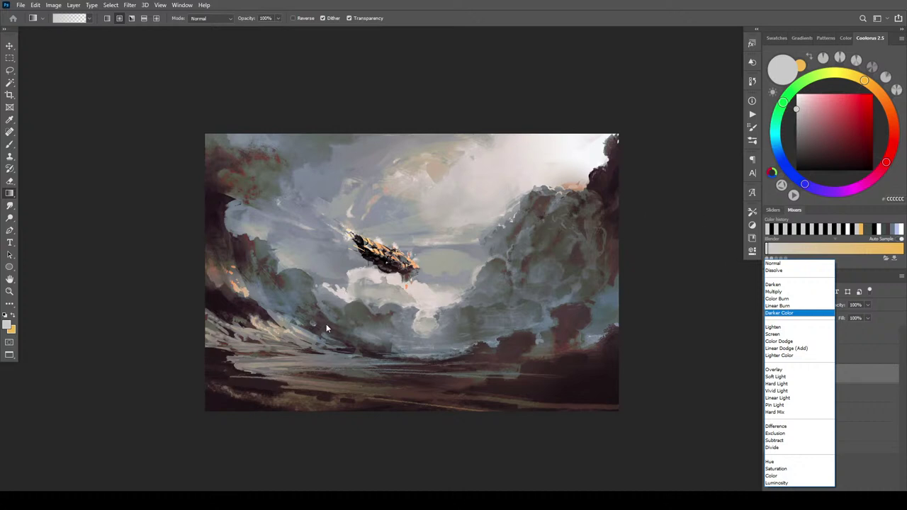
click(773, 263)
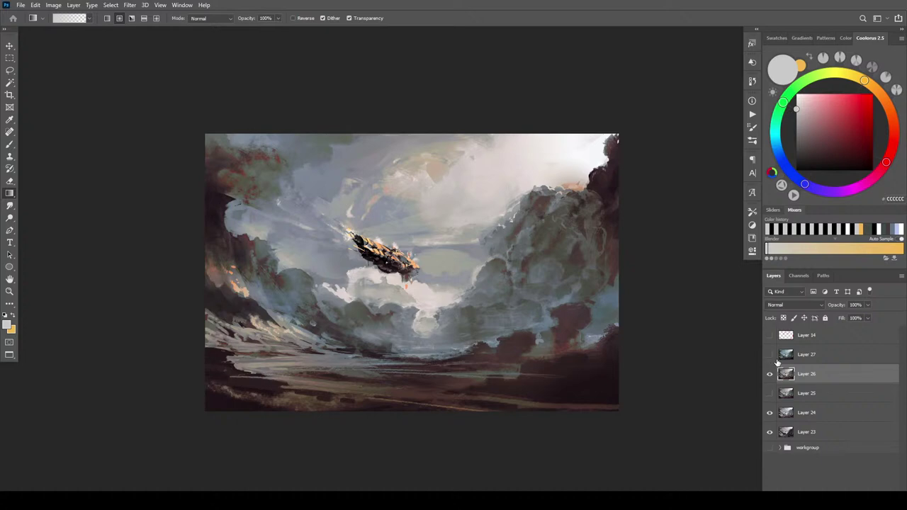
key(ctrl+j)
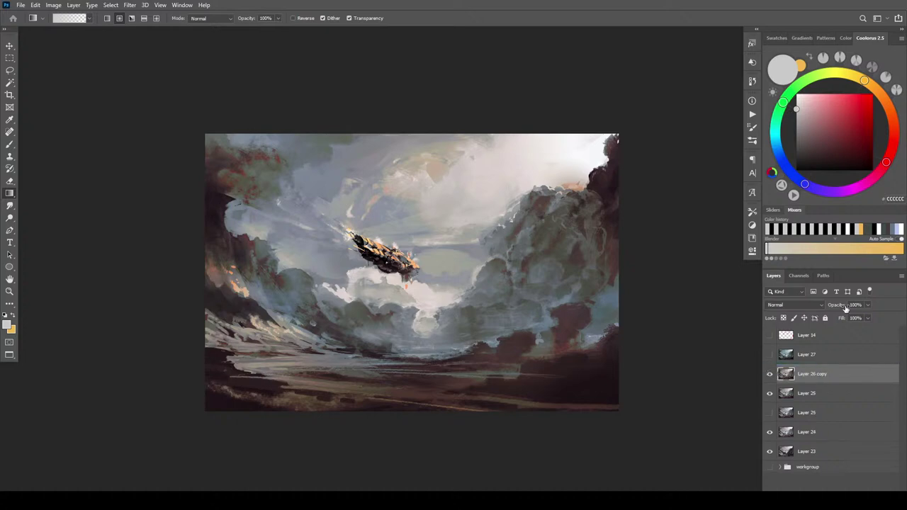
click(802, 307)
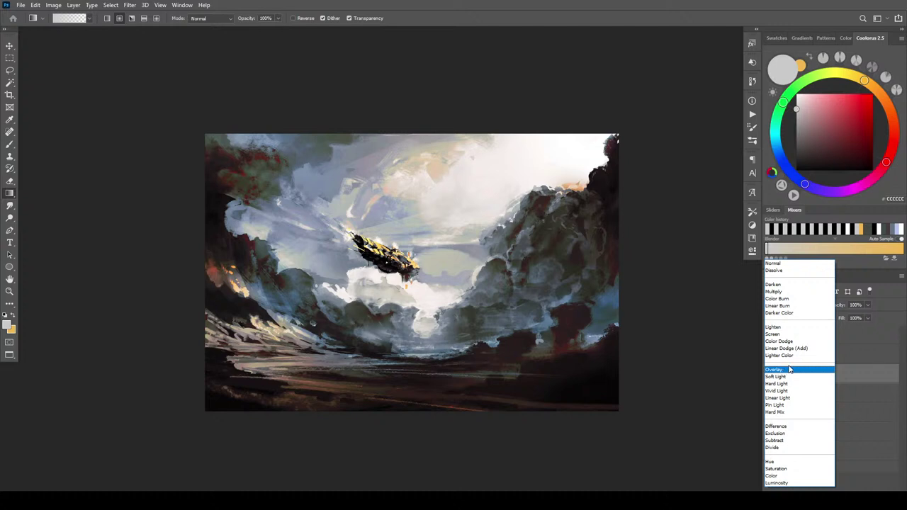
click(789, 371)
click(769, 374)
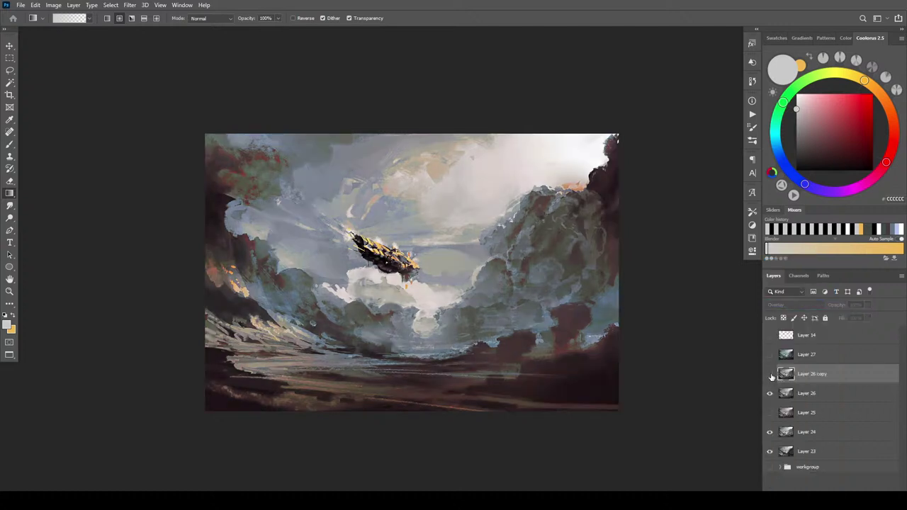
click(769, 374)
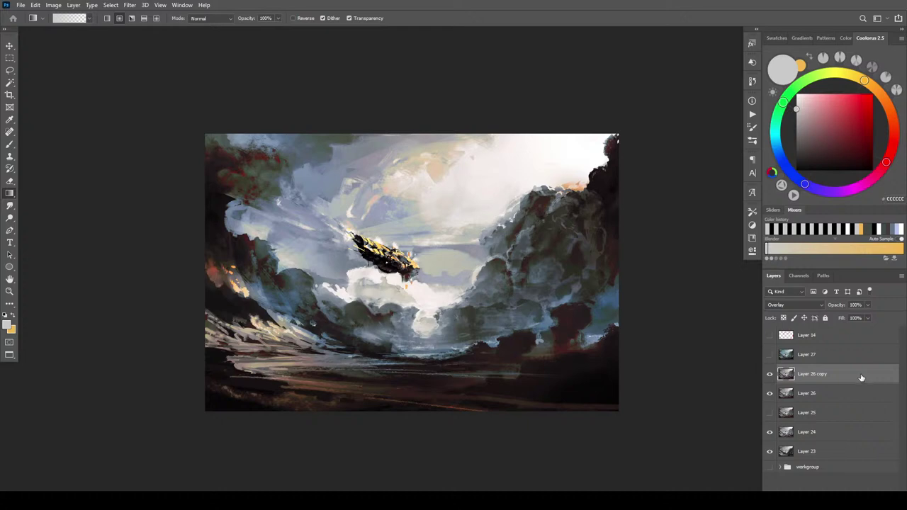
- Restrict Layer 26 copy with Blend If on the underlying layer, splitting the shadows at 59/111 and the highlights at 196/250
double_click(847, 378)
drag(525, 92, 748, 36)
drag(717, 214, 731, 214)
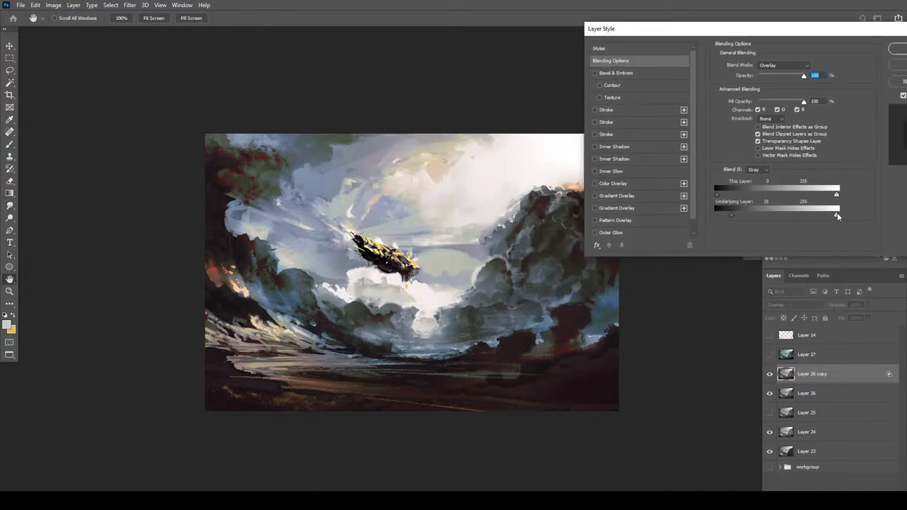
drag(836, 214, 817, 213)
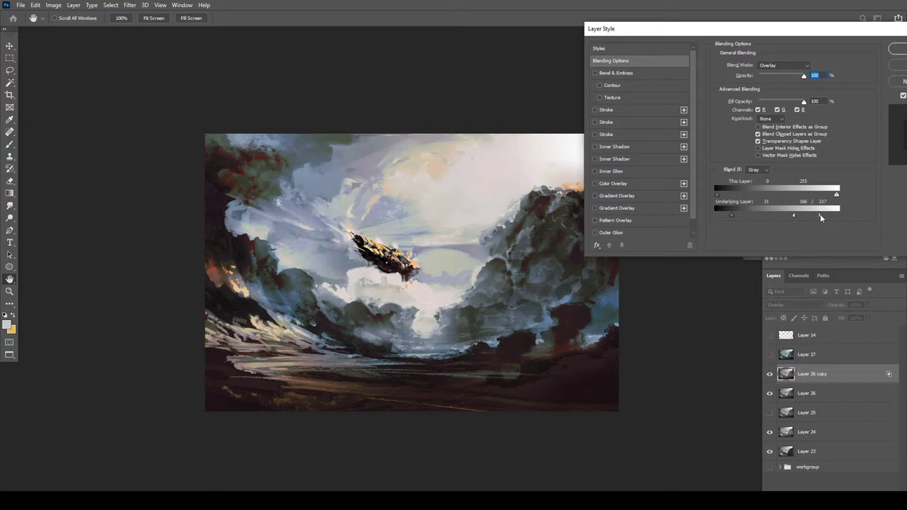
drag(732, 214, 743, 214)
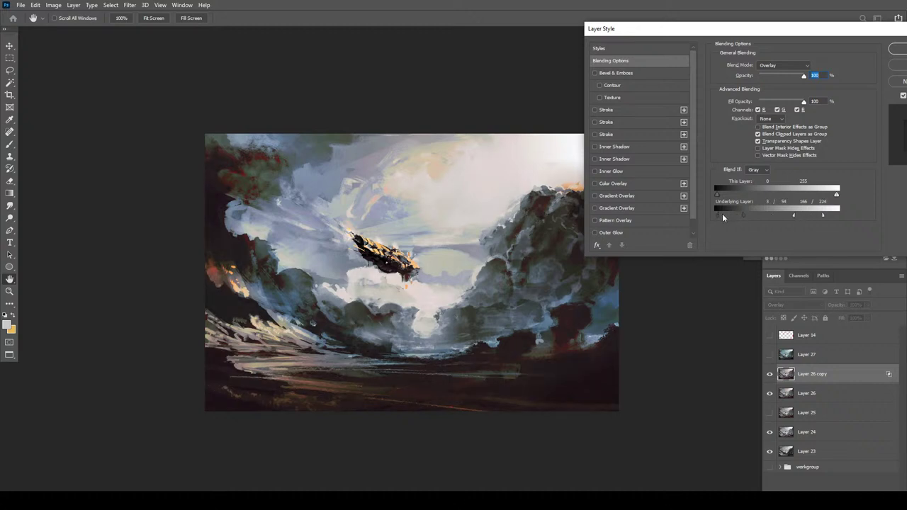
drag(737, 214, 739, 214)
drag(798, 214, 770, 214)
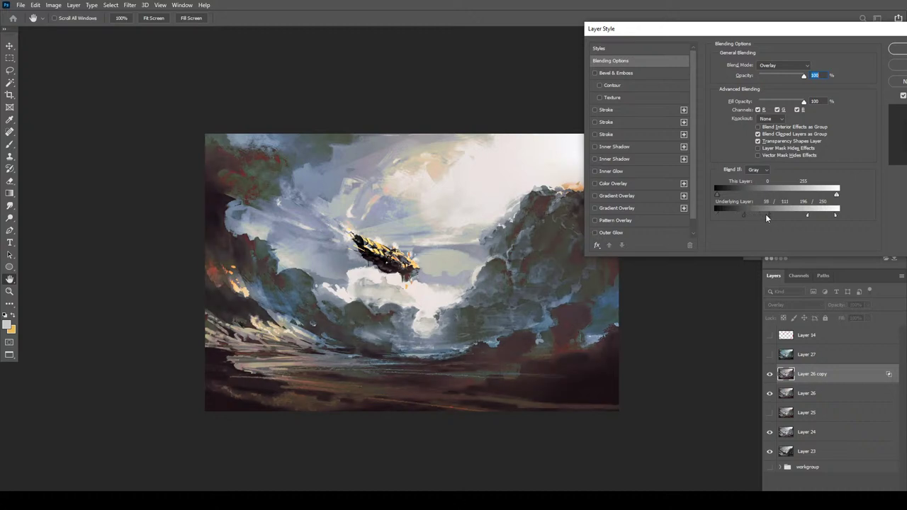
- Change Layer 26 copy's underlying highlight split to 164/198, set its opacity to 30%, and apply the blending options
text(3)
drag(731, 76, 829, 76)
drag(741, 75, 785, 75)
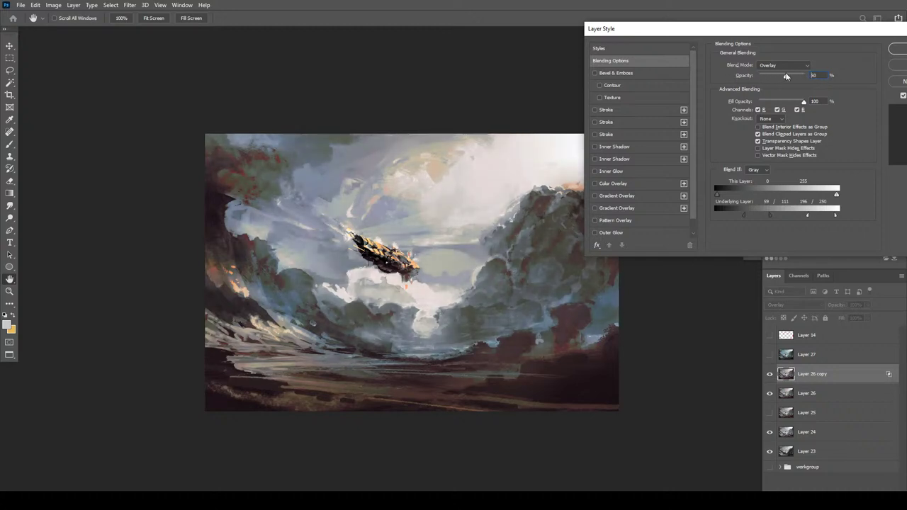
mouse_move(807, 215)
mouse_down()
mouse_move(793, 214)
mouse_move(817, 214)
mouse_up()
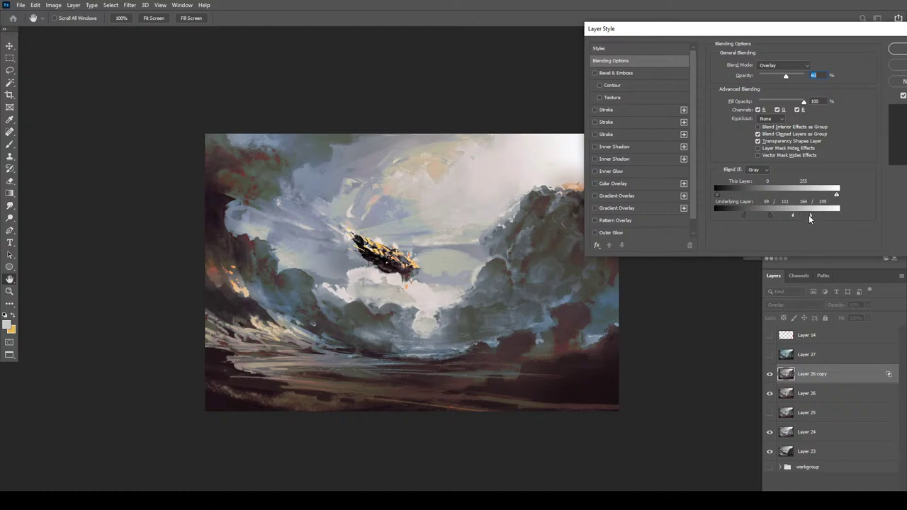
drag(776, 75, 734, 86)
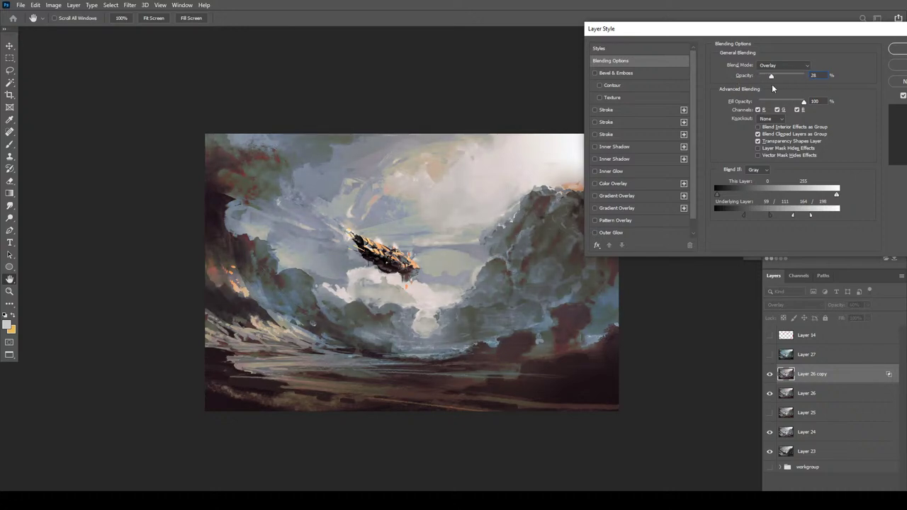
click(895, 51)
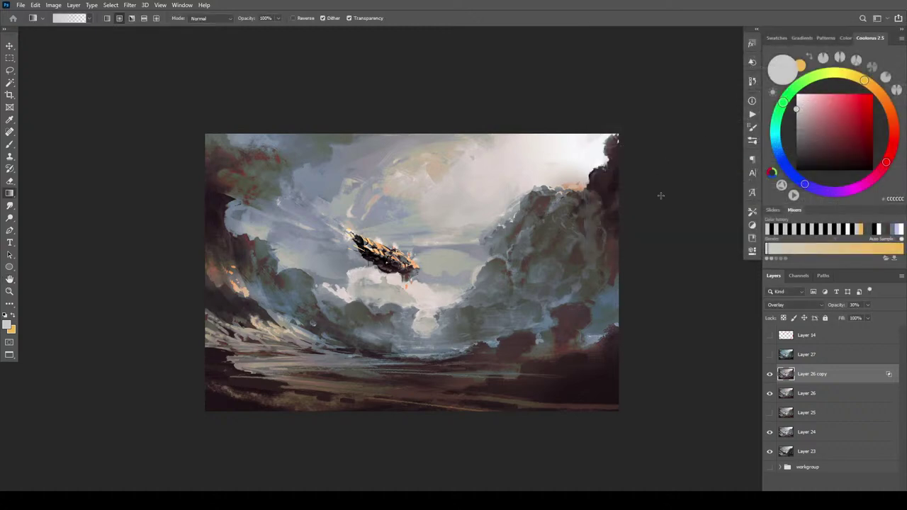
- Judge the Overlay effect of Layer 26 copy at a reduced view size by comparing it hidden and shown
key(ctrl+minus)
key(ctrl+minus)
key(ctrl+minus)
key(ctrl+minus)
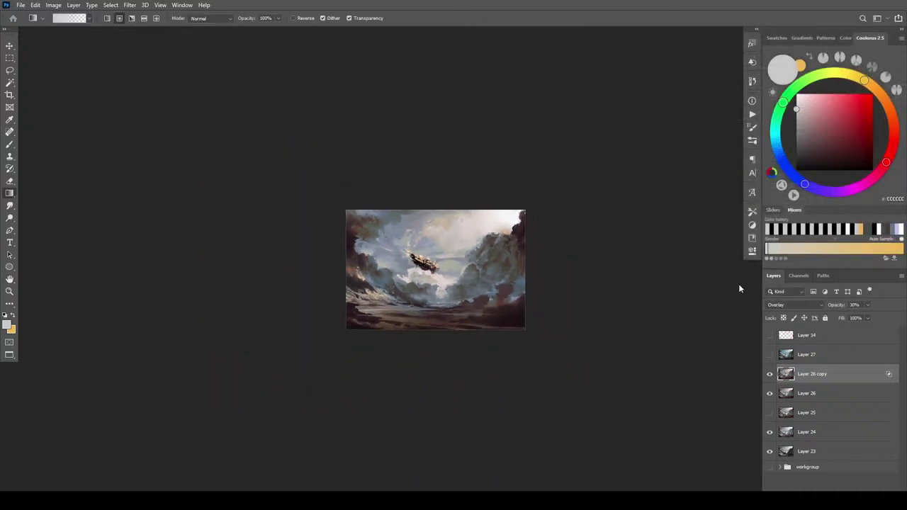
click(770, 376)
click(770, 375)
key(ctrl+plus)
key(ctrl+plus)
key(ctrl+plus)
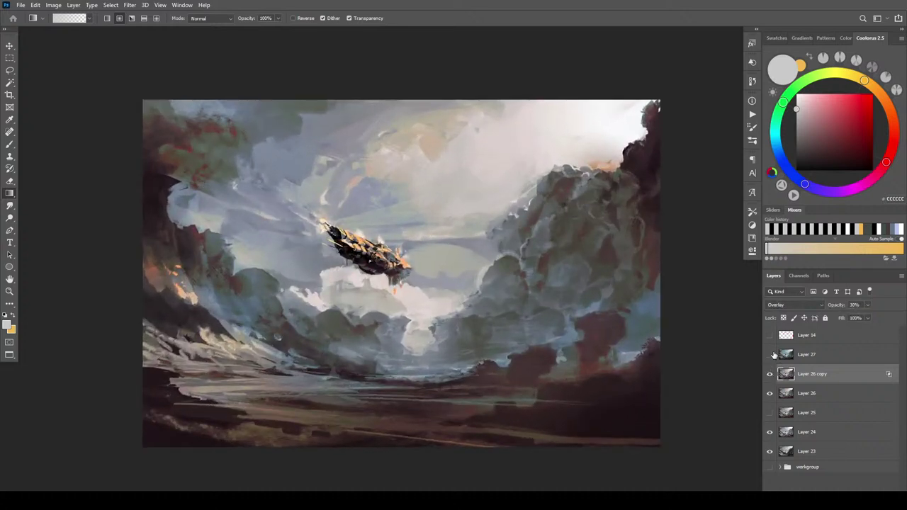
- Show and select Layer 27, and compare the painting with it hidden and shown
click(771, 355)
click(791, 358)
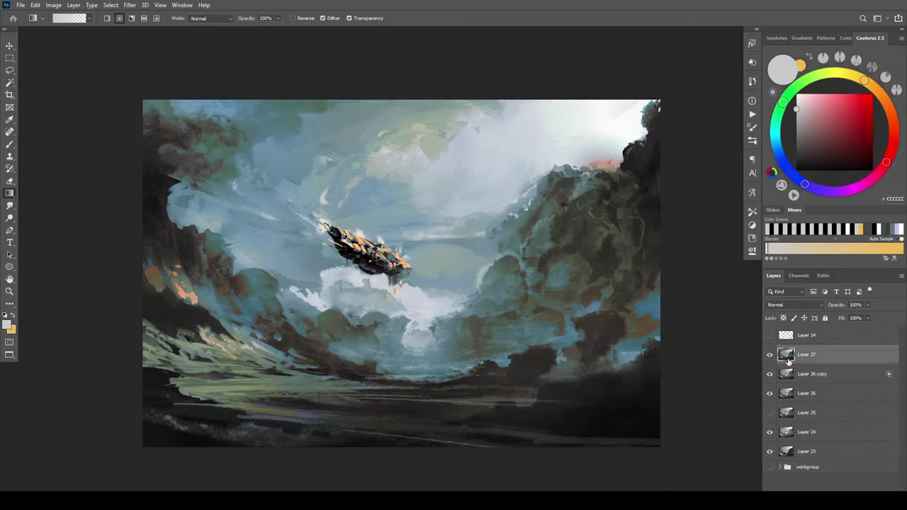
click(771, 356)
click(771, 356)
- Try the Darker Color blend mode on Layer 27, restore Normal, and compare the layer hidden and shown in each mode
click(793, 305)
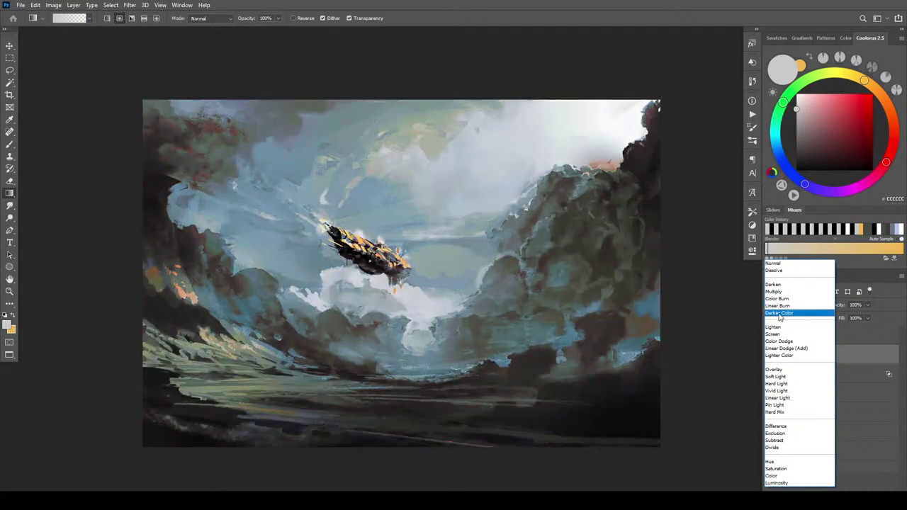
click(779, 313)
click(770, 355)
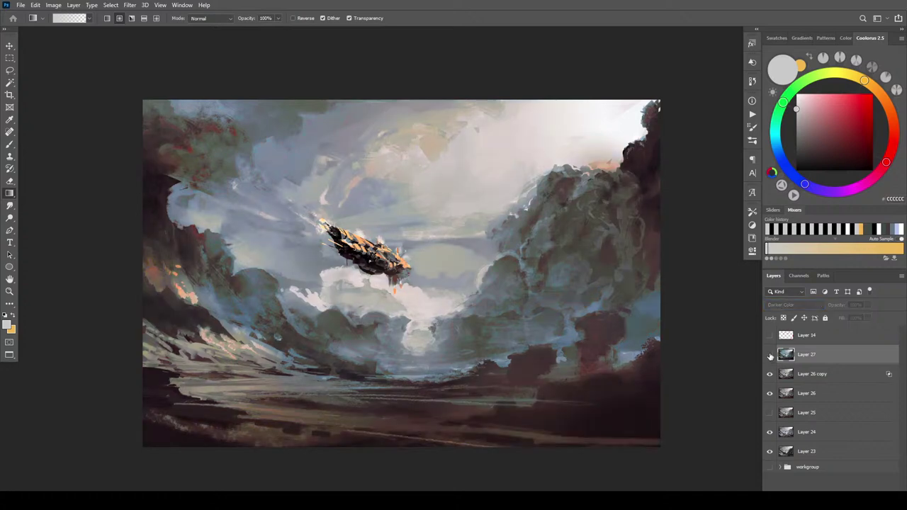
click(771, 355)
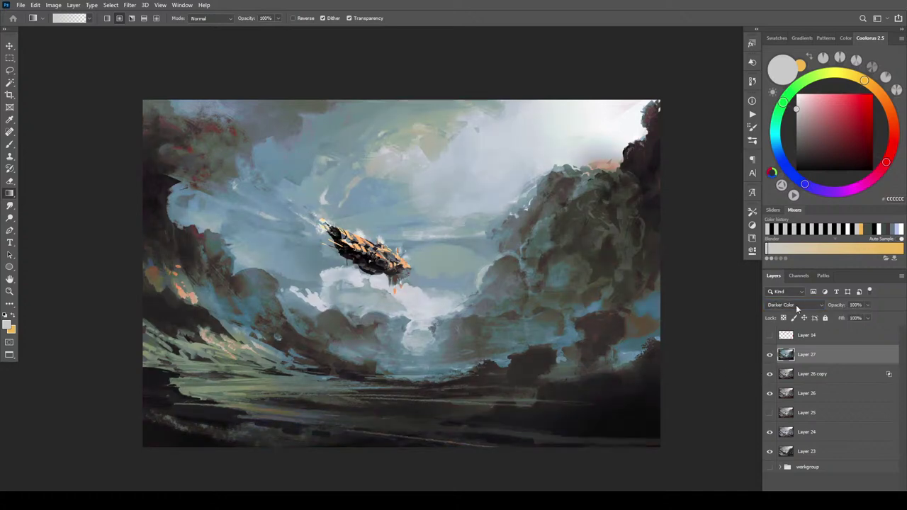
click(787, 305)
click(774, 265)
click(770, 355)
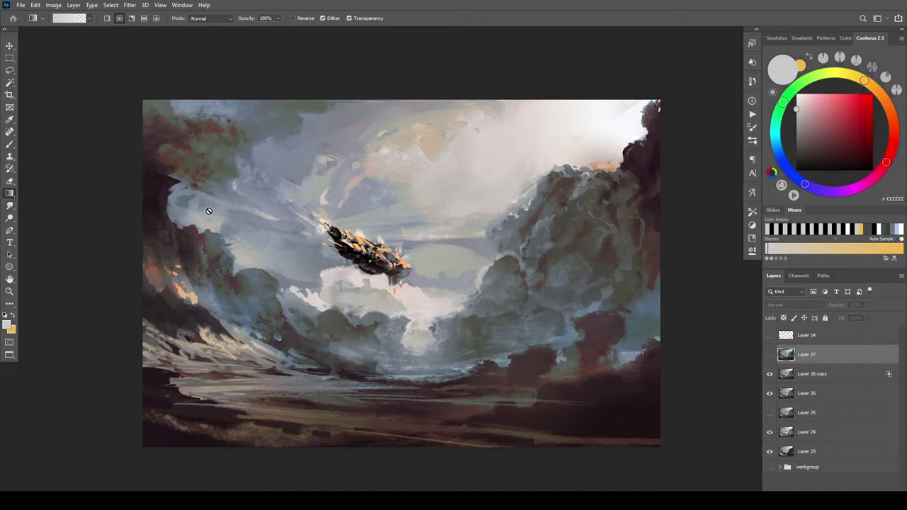
click(770, 355)
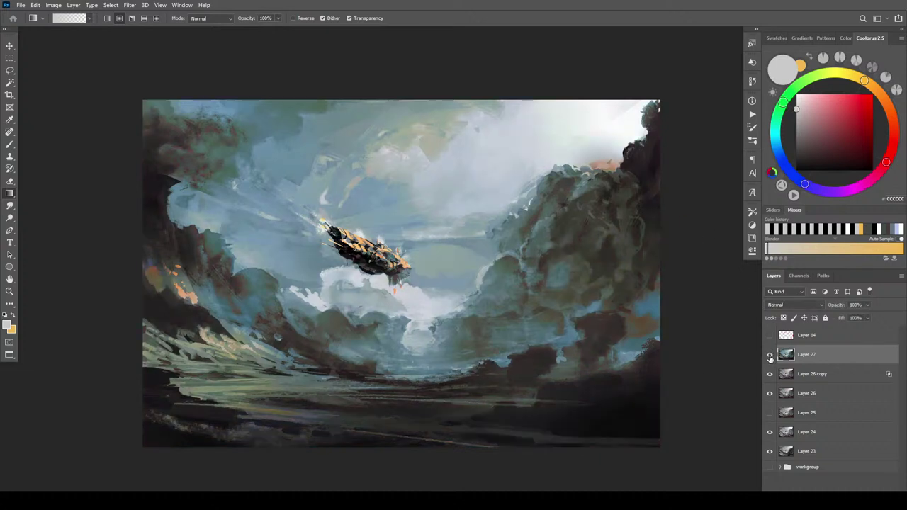
click(770, 357)
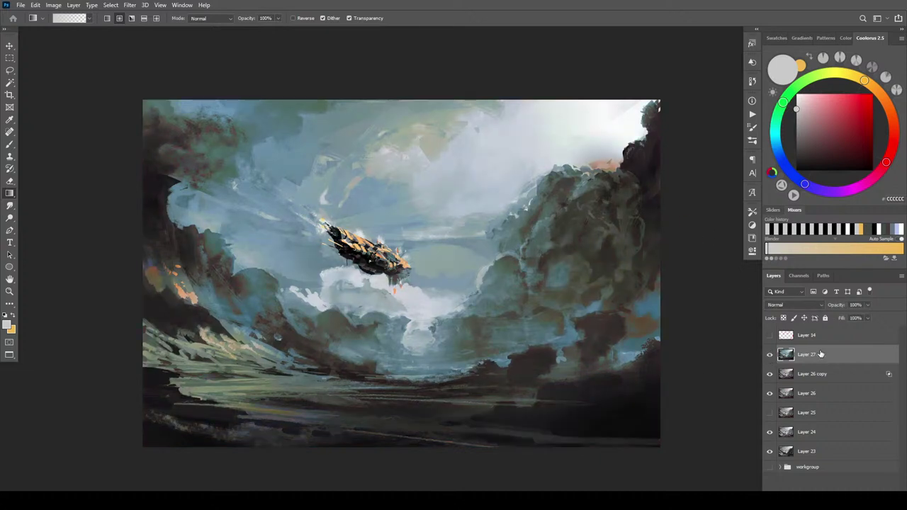
- Limit Layer 27 with Blend If on the Red channel, splitting the underlying layer's shadow limit at 91/109
double_click(886, 354)
click(706, 171)
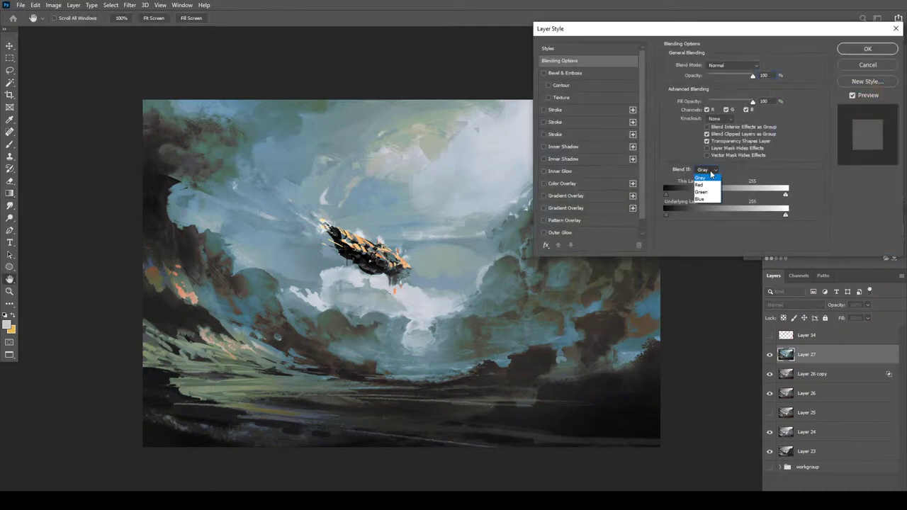
click(701, 185)
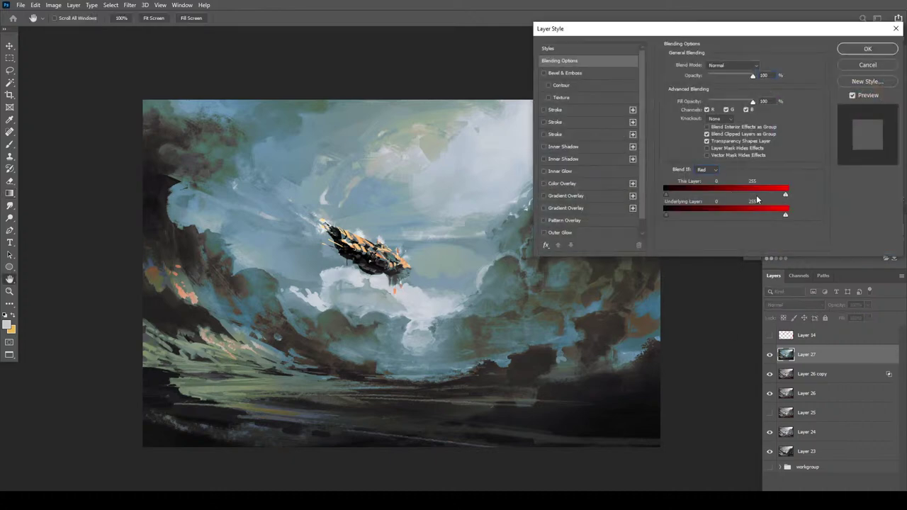
mouse_move(786, 215)
mouse_down()
mouse_move(744, 214)
mouse_move(796, 213)
mouse_up()
mouse_move(685, 215)
mouse_down()
mouse_move(719, 216)
mouse_move(699, 215)
mouse_up()
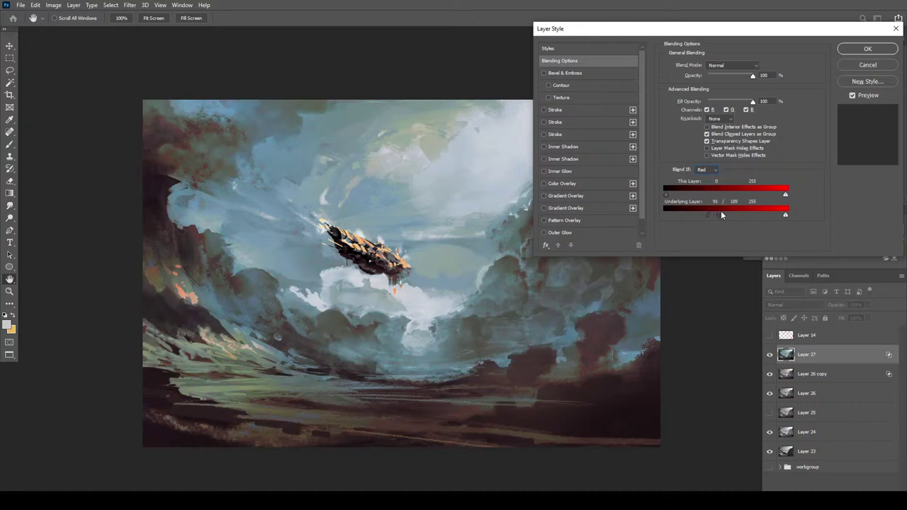
- Adjust Layer 27's underlying shadow limit in the Green channel with Blend If, and apply the blending options
click(710, 171)
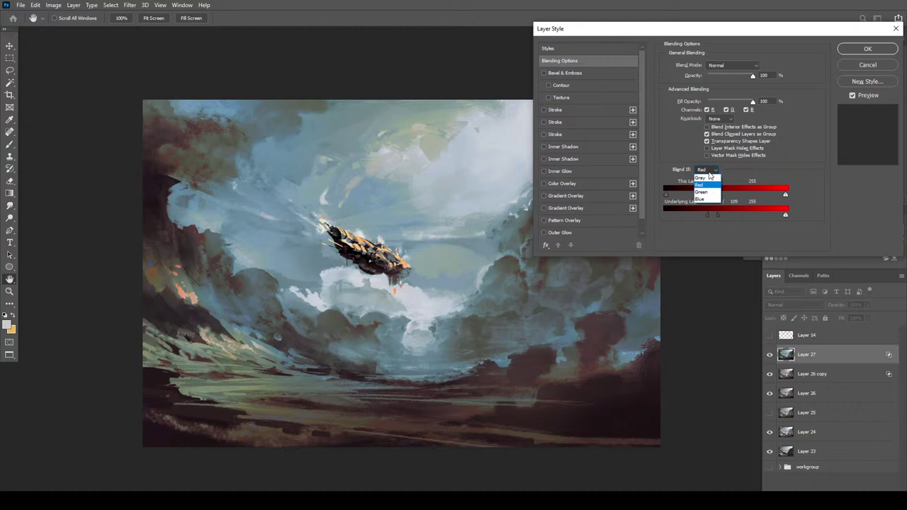
click(706, 190)
mouse_move(706, 216)
mouse_down()
mouse_move(737, 217)
mouse_move(699, 218)
mouse_up()
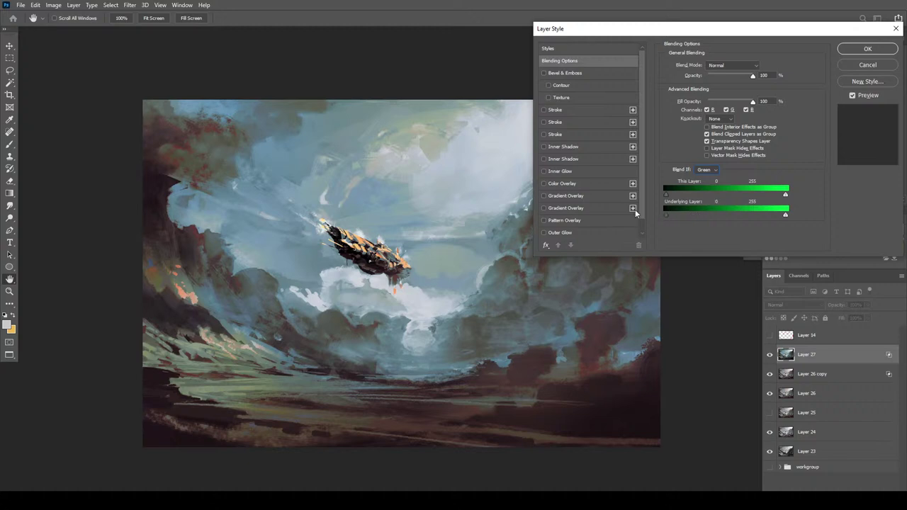
drag(666, 216, 684, 216)
drag(717, 218, 717, 215)
click(861, 48)
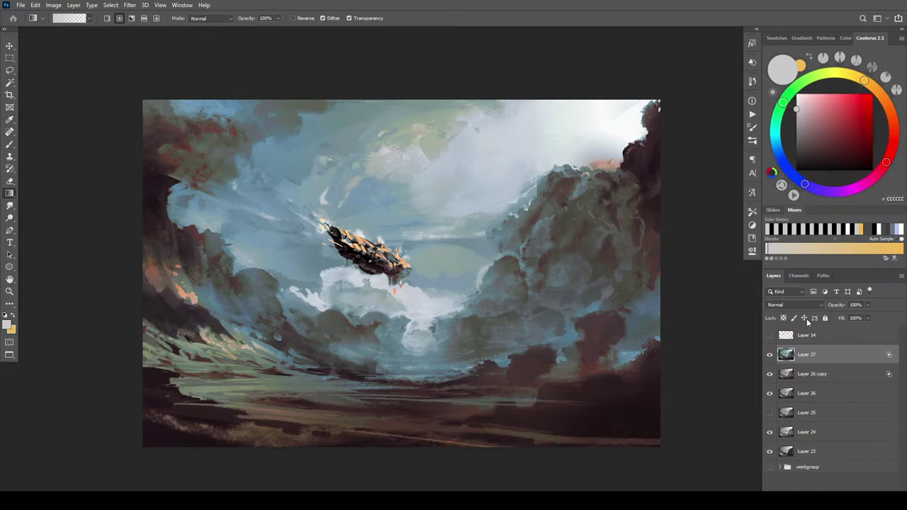
- Compare the painting with the channel-limited Layer 27 hidden and shown
click(770, 354)
click(770, 356)
click(770, 356)
click(771, 357)
click(769, 355)
click(768, 356)
- Duplicate Layer 27, try the Soft Light blend mode on the copy, and check its effect hidden and shown
key(ctrl+j)
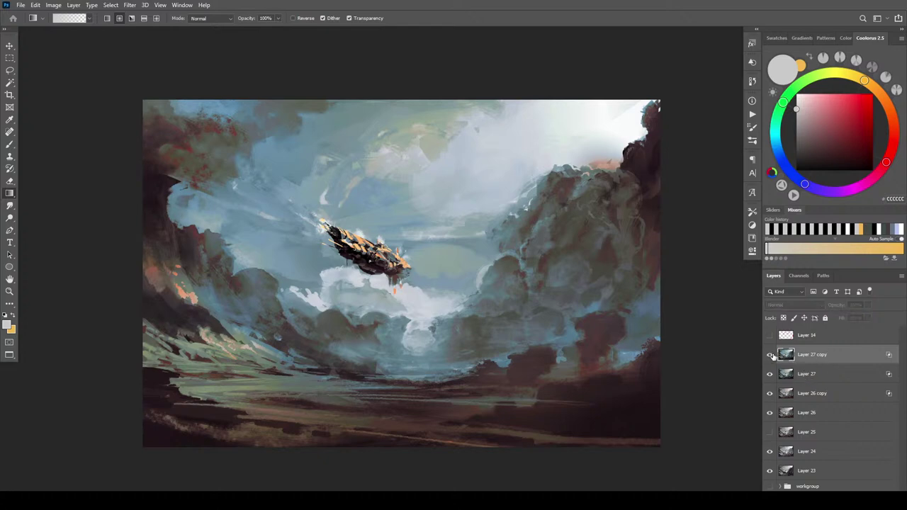
click(787, 306)
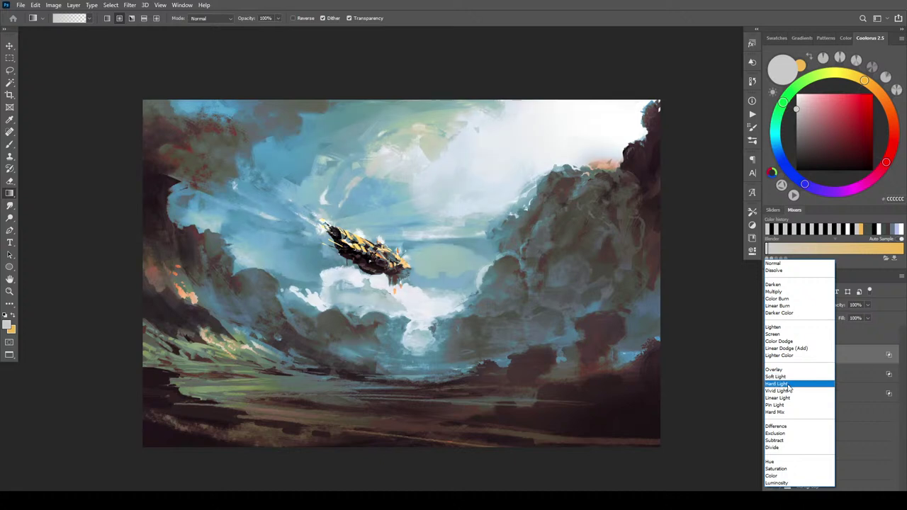
click(790, 377)
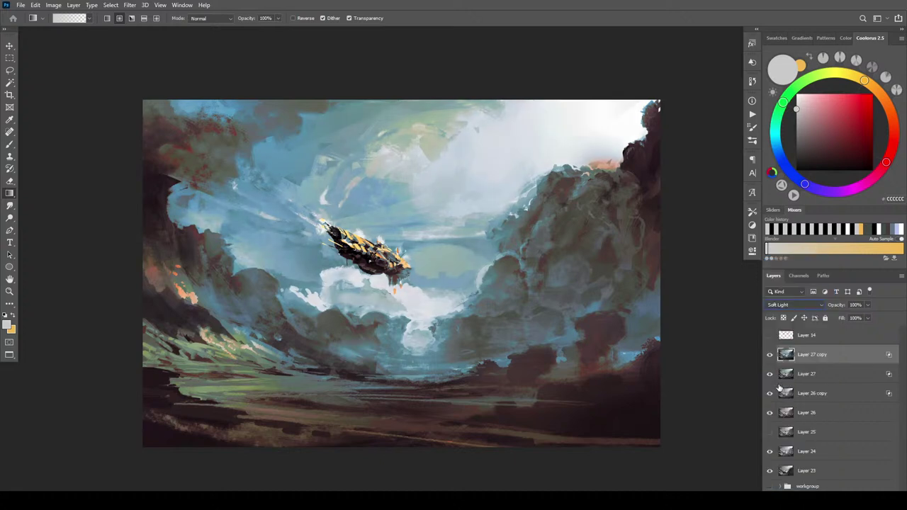
click(769, 355)
click(770, 355)
- Change Layer 27 copy's blend mode to Color Burn and reduce its fill to 13%
click(797, 305)
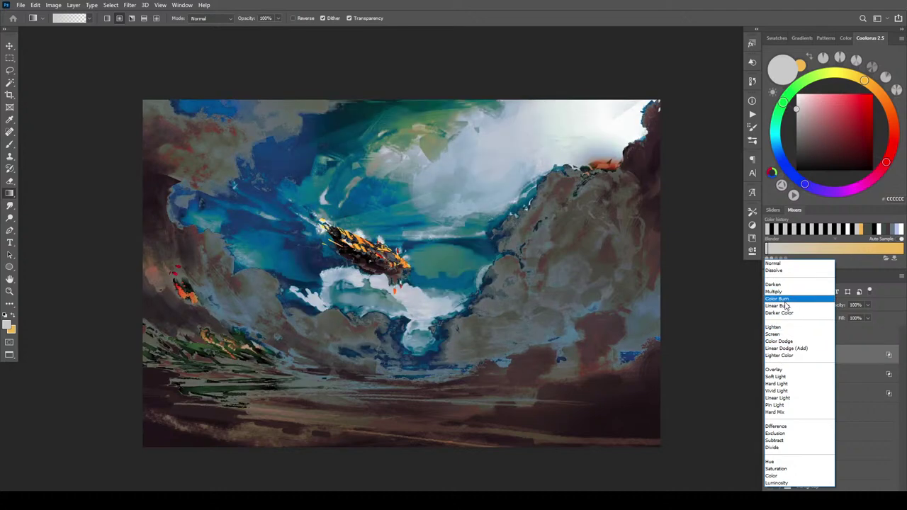
click(790, 299)
click(867, 318)
drag(867, 329, 831, 331)
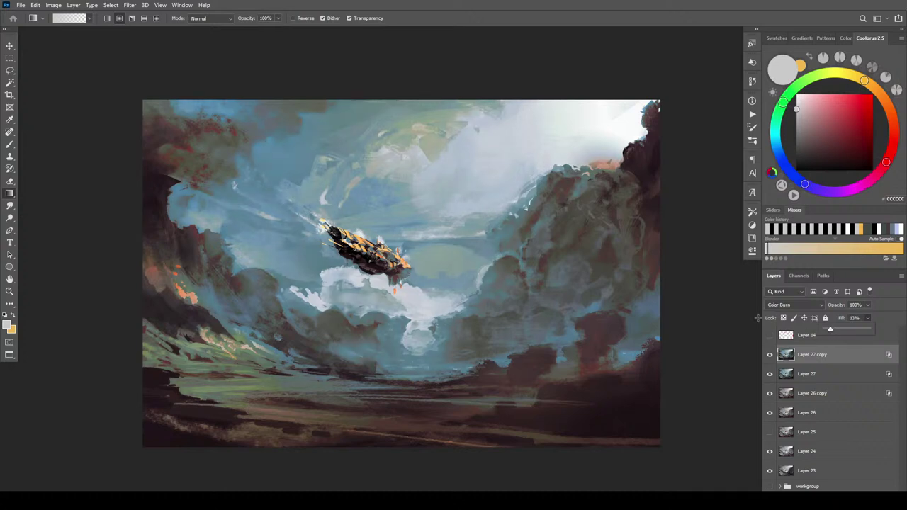
- Examine the overall color effect of the Color Burn copy at reduced and enlarged view sizes
key(ctrl+minus)
key(ctrl+minus)
key(ctrl+minus)
key(ctrl+minus)
key(ctrl+minus)
key(ctrl+minus)
key(ctrl+minus)
key(ctrl+minus)
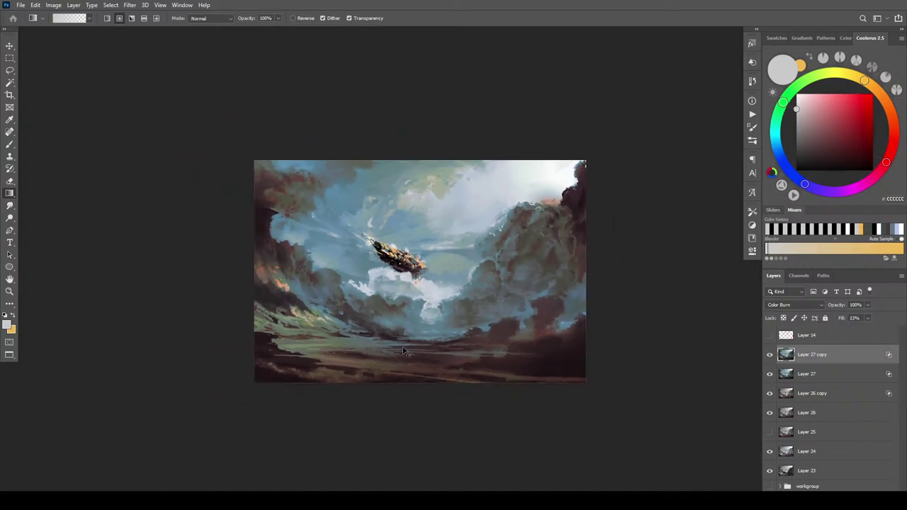
key(ctrl+0)
key(ctrl+plus)
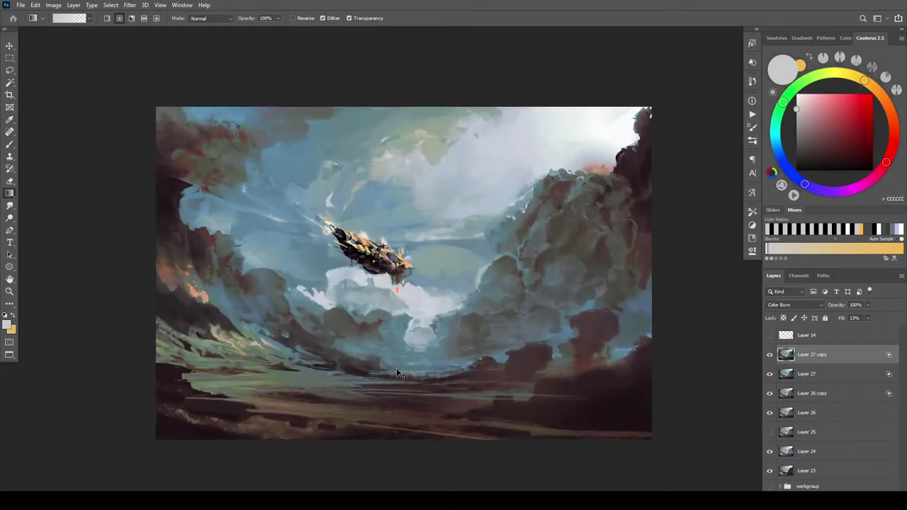
drag(405, 361, 561, 358)
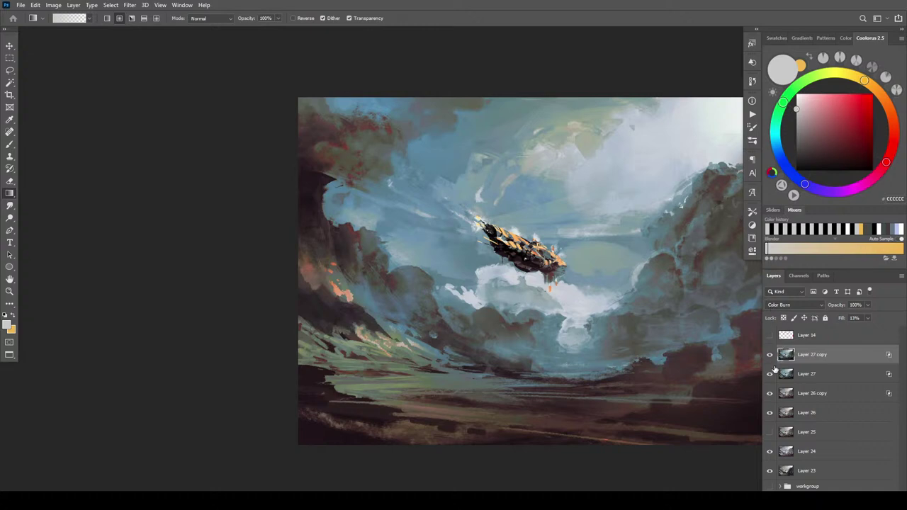
- Duplicate Layer 27 above Layer 27 copy and reset the duplicate's Red and Green underlying shadow limits to 0
drag(803, 373, 822, 349)
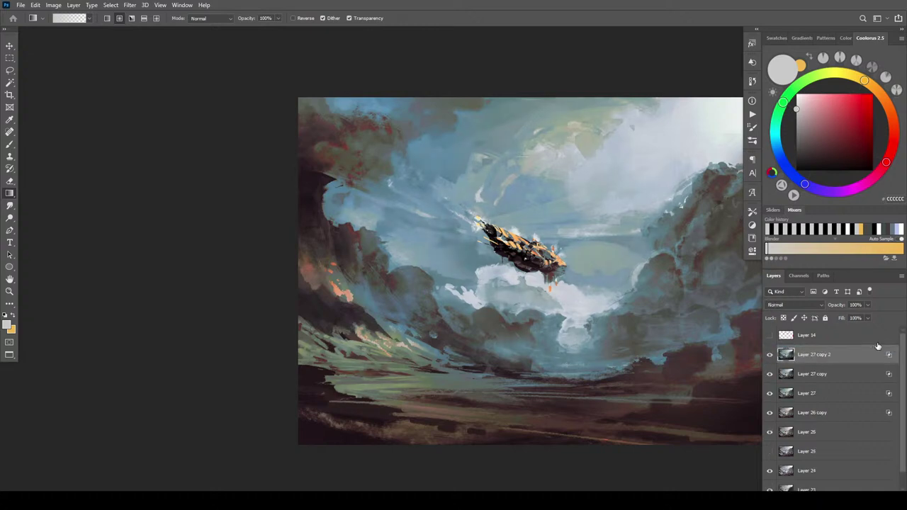
click(793, 305)
click(891, 356)
double_click(847, 348)
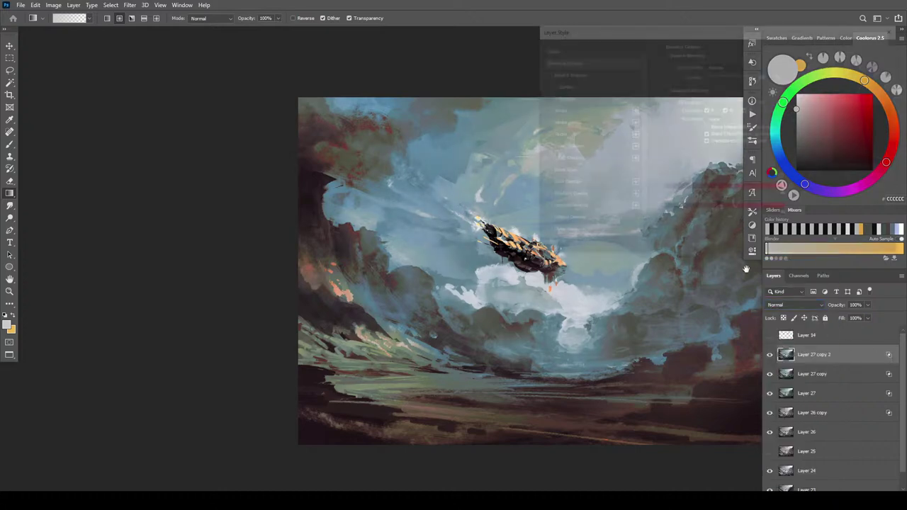
drag(717, 216, 558, 209)
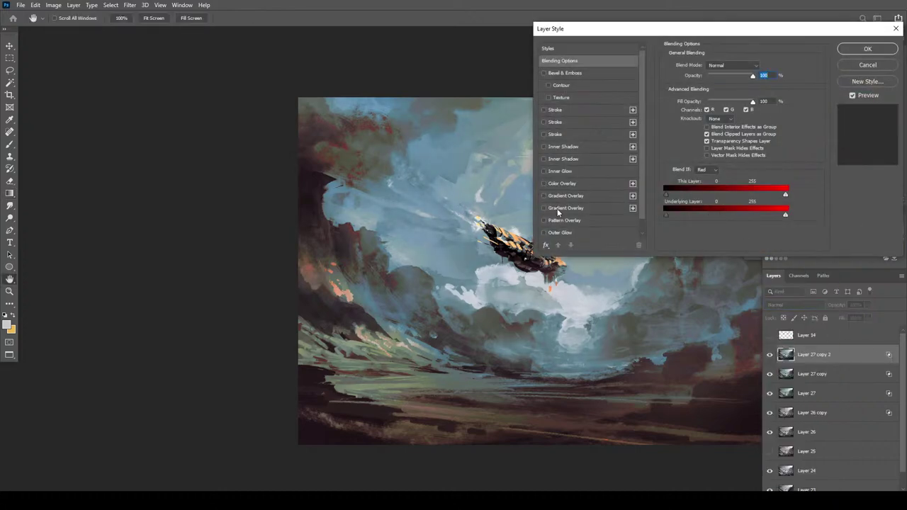
click(702, 170)
click(705, 189)
drag(666, 215, 717, 214)
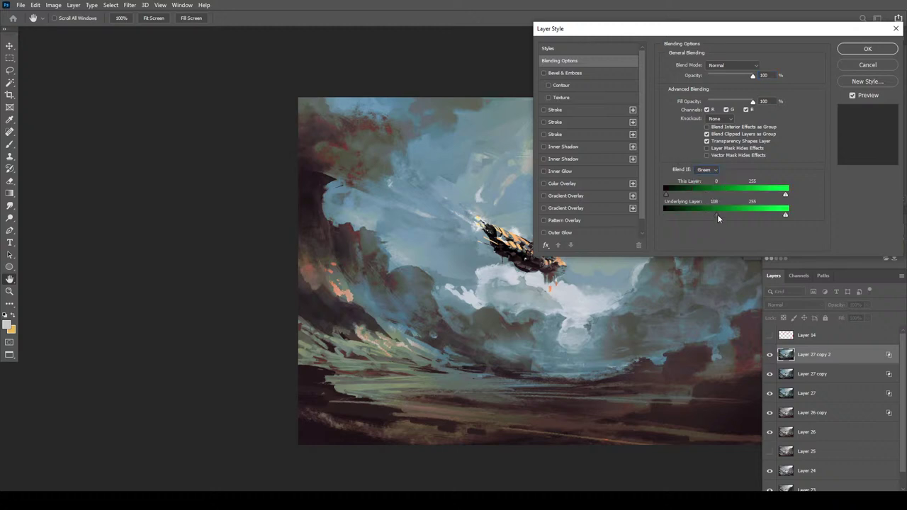
click(865, 50)
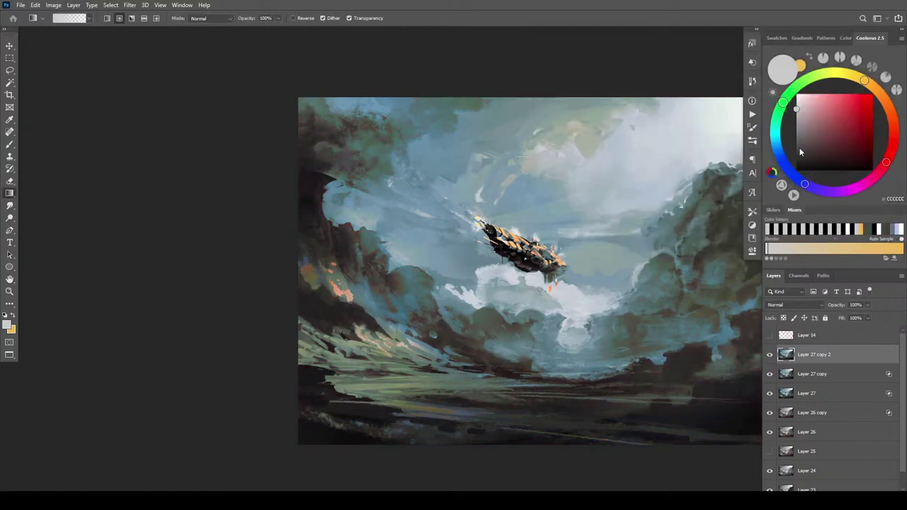
- Compare Layer 27 copy 2 hidden and shown, place a duplicate directly beneath it, and hide Layer 27 copy 2
click(769, 354)
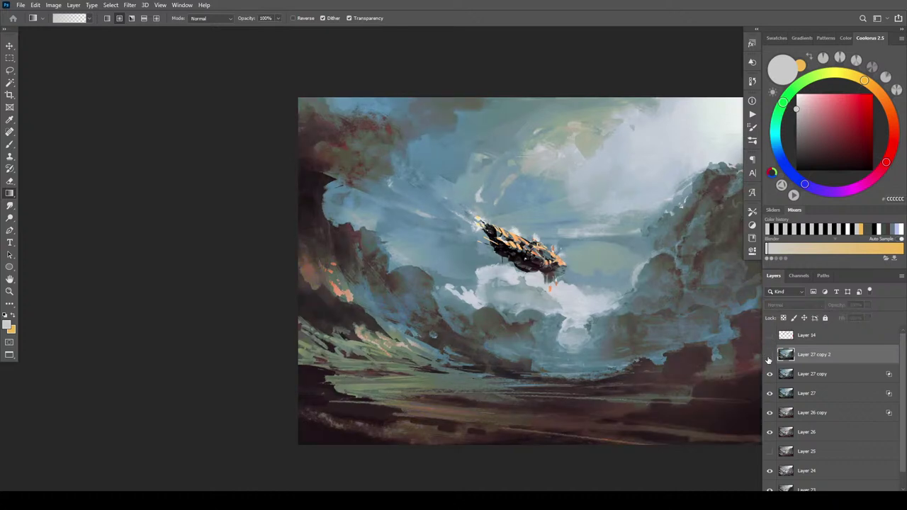
click(770, 355)
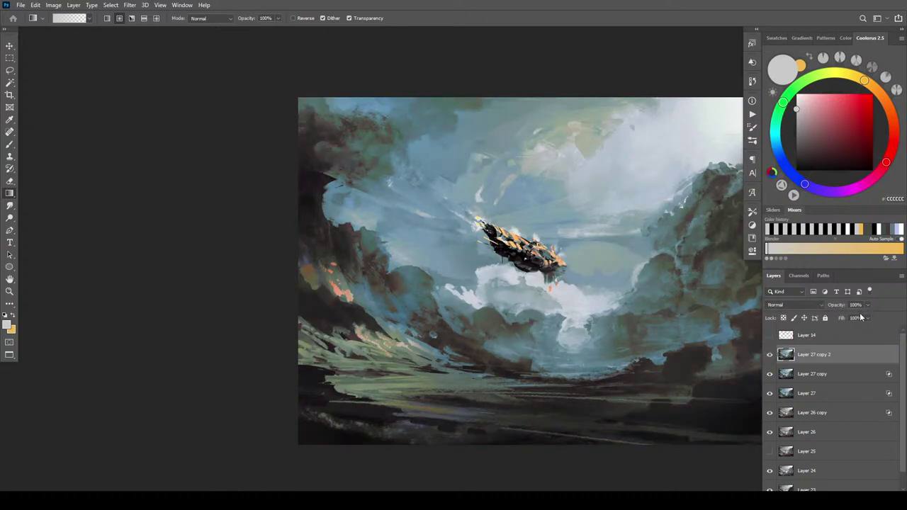
click(868, 308)
drag(834, 357, 835, 367)
click(769, 356)
- Lower Layer 27 copy 3's opacity to 68%, comparing the layer hidden and shown
click(868, 307)
drag(869, 317, 849, 319)
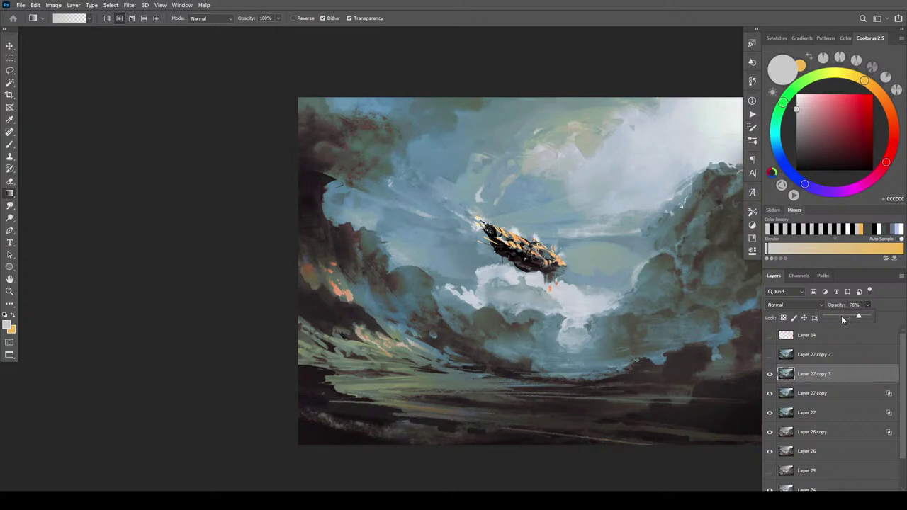
drag(838, 317, 847, 317)
click(770, 374)
click(771, 375)
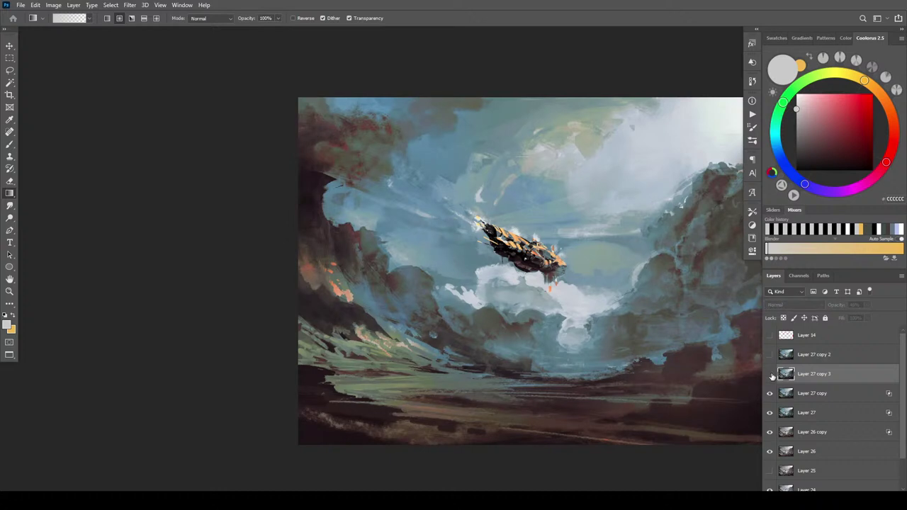
drag(869, 320, 877, 319)
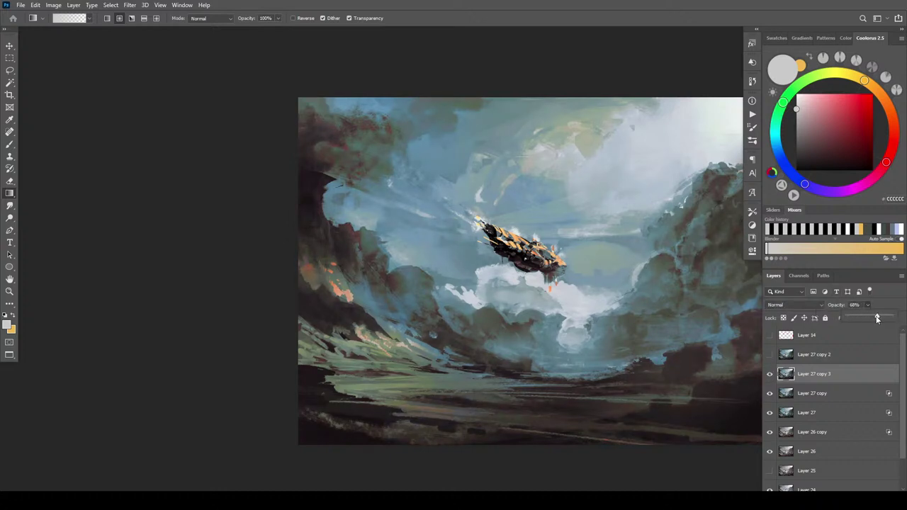
- Set Layer 27 copy 3's opacity to 100% and its Gray Blend If underlying limits to about 119 for shadows and 39/55 for highlights
double_click(874, 380)
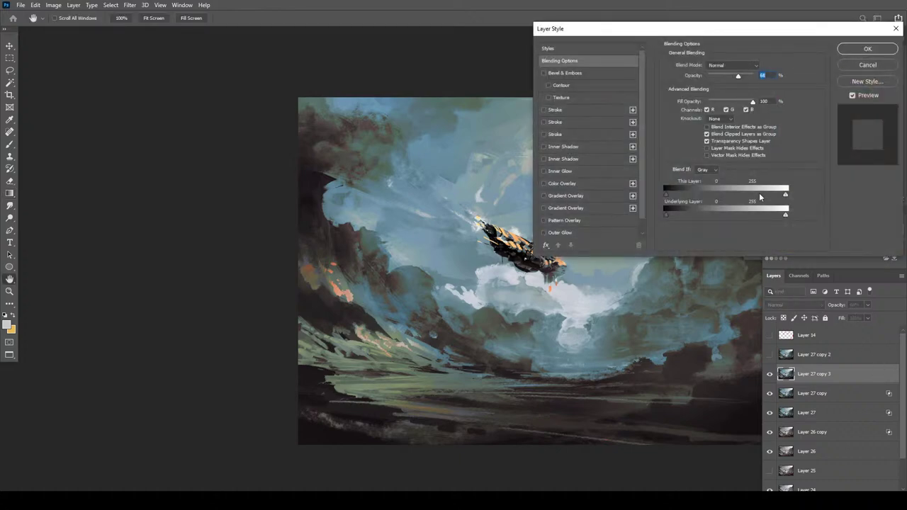
drag(746, 75, 773, 76)
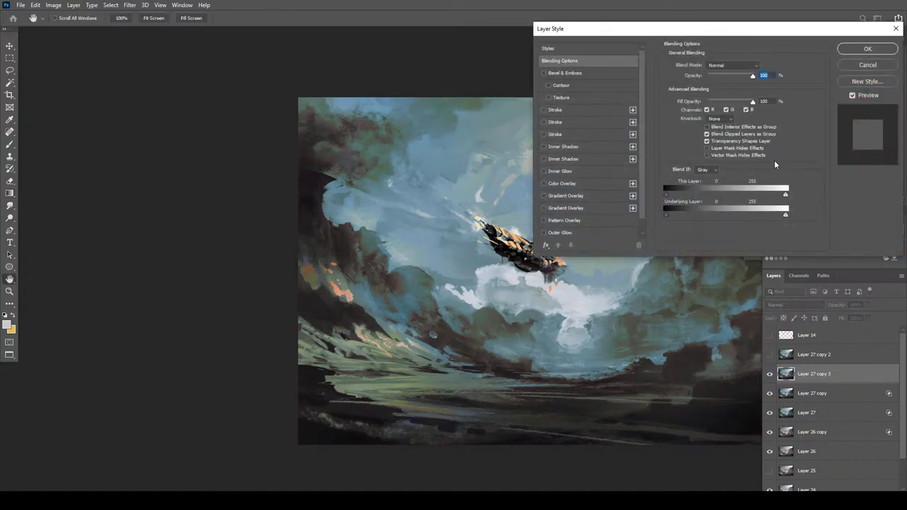
drag(736, 214, 771, 214)
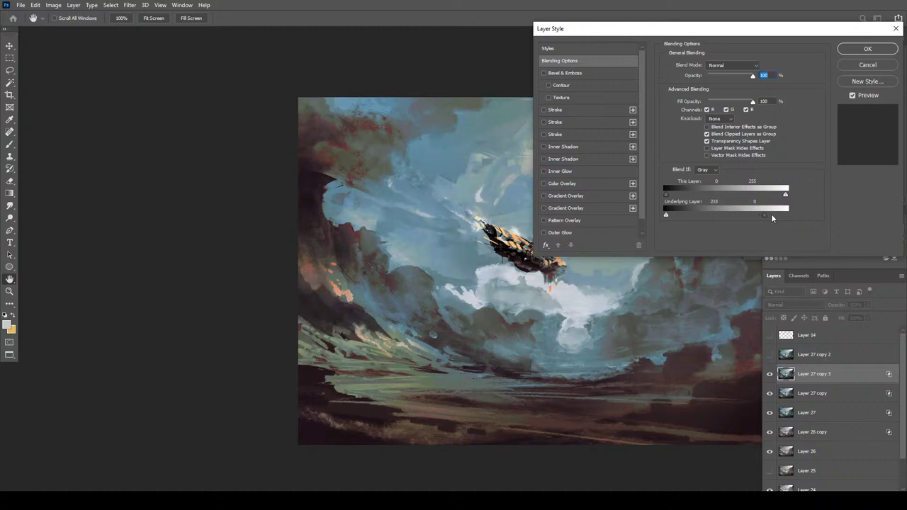
drag(677, 217, 700, 214)
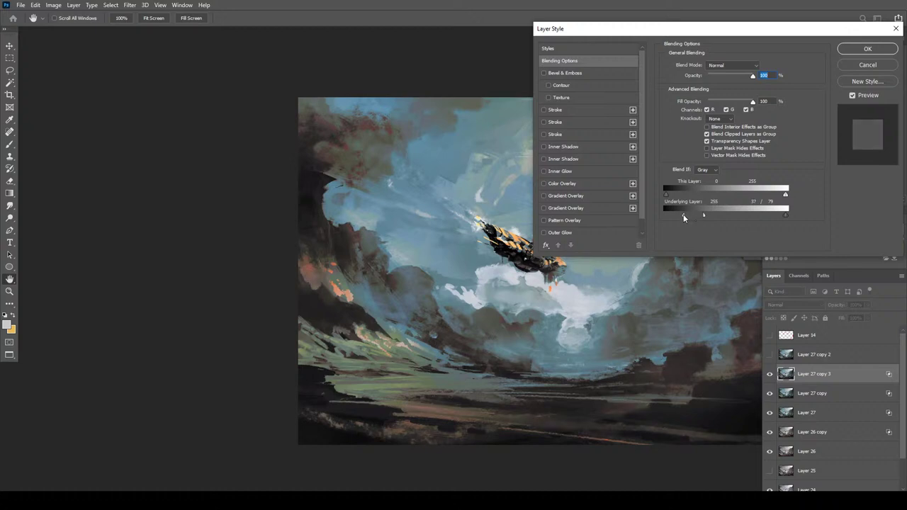
drag(700, 214, 693, 212)
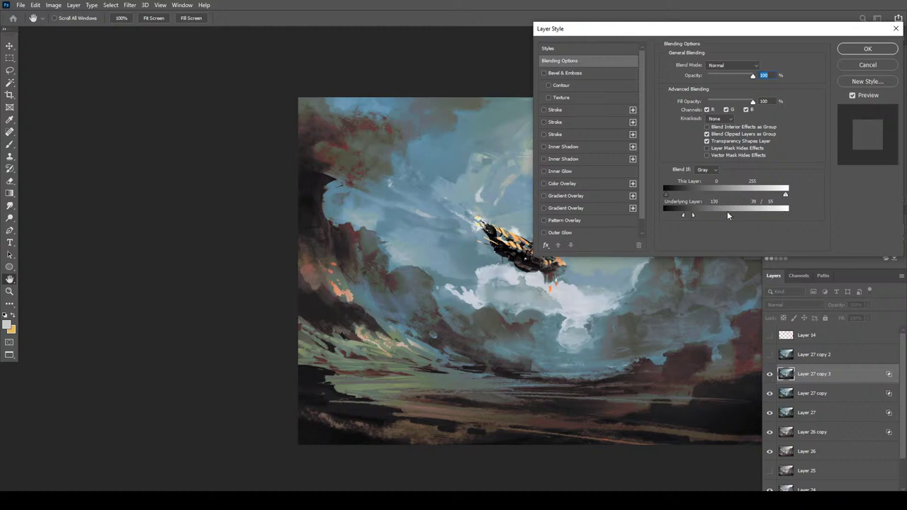
mouse_move(727, 215)
mouse_down()
mouse_move(771, 216)
mouse_move(721, 214)
mouse_up()
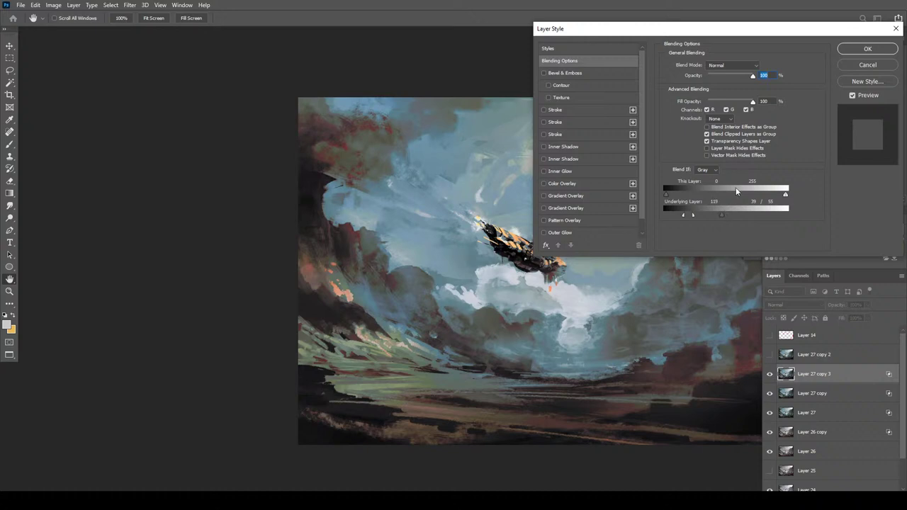
click(868, 48)
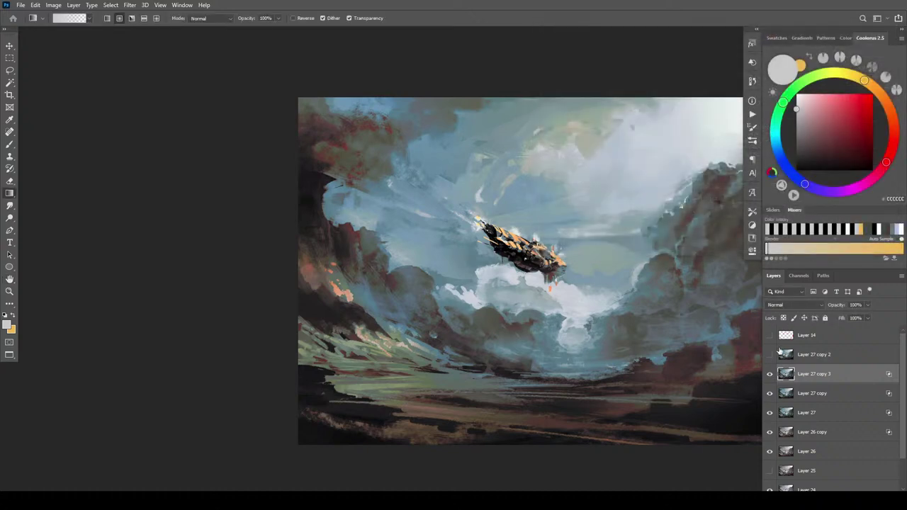
- Lower Layer 27 copy 3's opacity to 49% and compare the painting with the layer hidden and shown
click(770, 374)
click(770, 374)
click(770, 374)
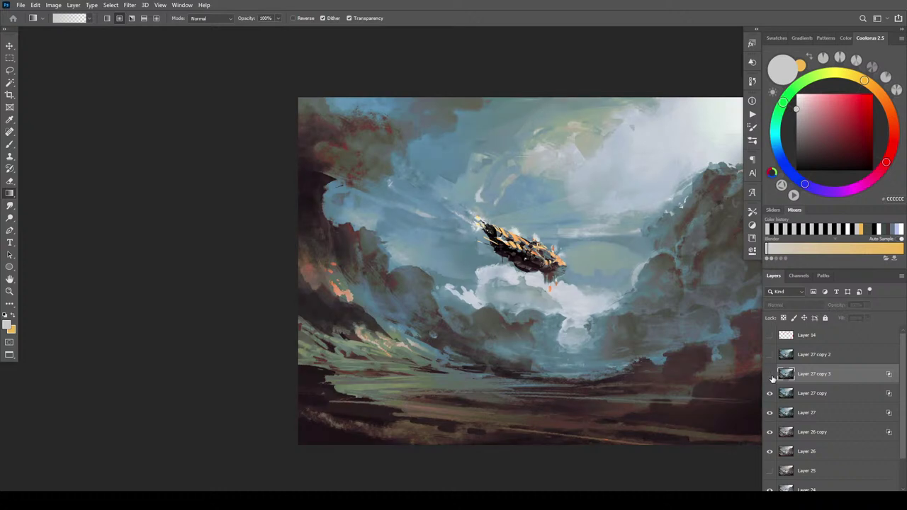
click(771, 375)
drag(868, 305, 850, 318)
click(771, 374)
click(770, 374)
- Examine the blended grading at reduced view size and compare it with Layer 27 copy 2 shown and hidden
scroll(624, 308, down, 1)
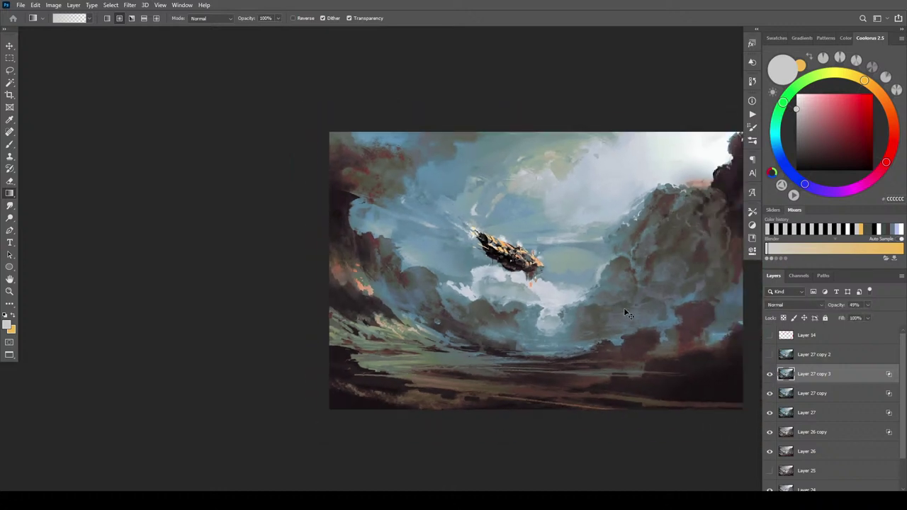
scroll(624, 309, down, 1)
scroll(627, 317, down, 3)
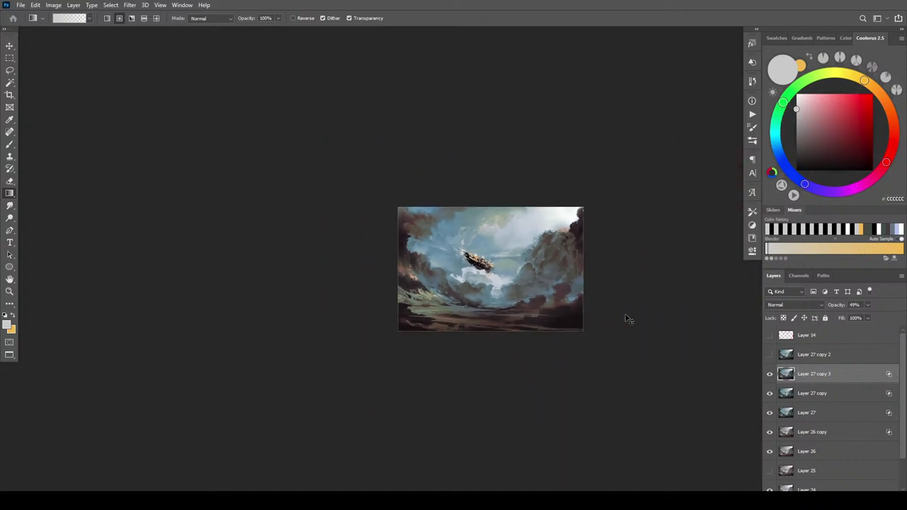
scroll(627, 317, up, 1)
key(ctrl+plus)
key(ctrl+plus)
key(ctrl+plus)
key(ctrl+plus)
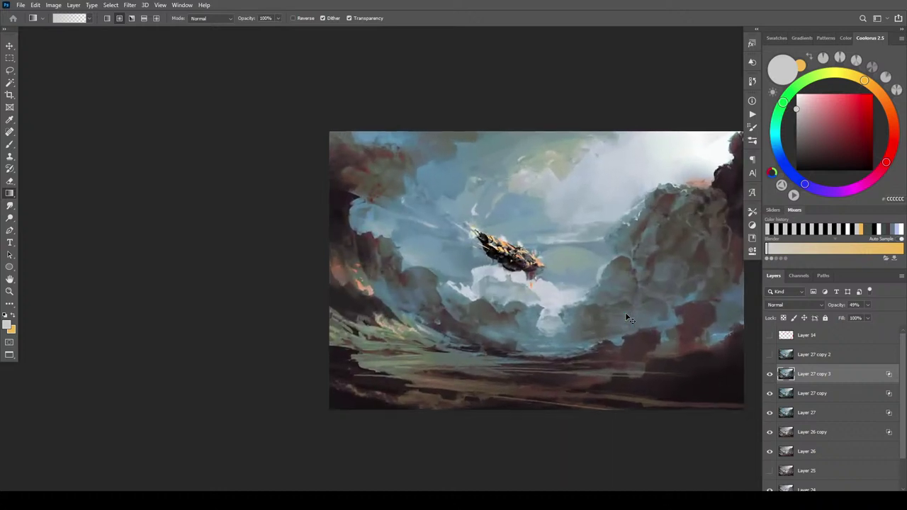
click(771, 356)
click(770, 357)
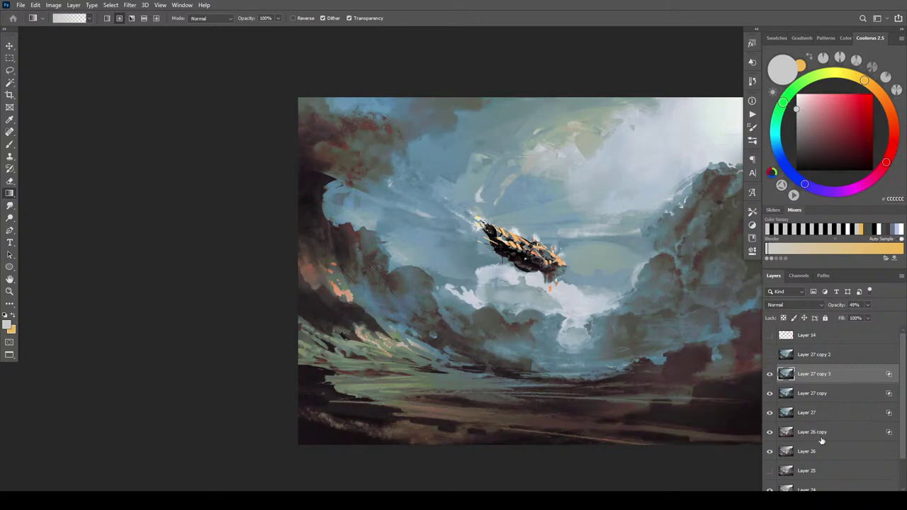
- Discard a trial duplicate of Layer 26 and place a duplicate of Layer 24 directly above Layer 27 copy 3
drag(809, 453, 836, 347)
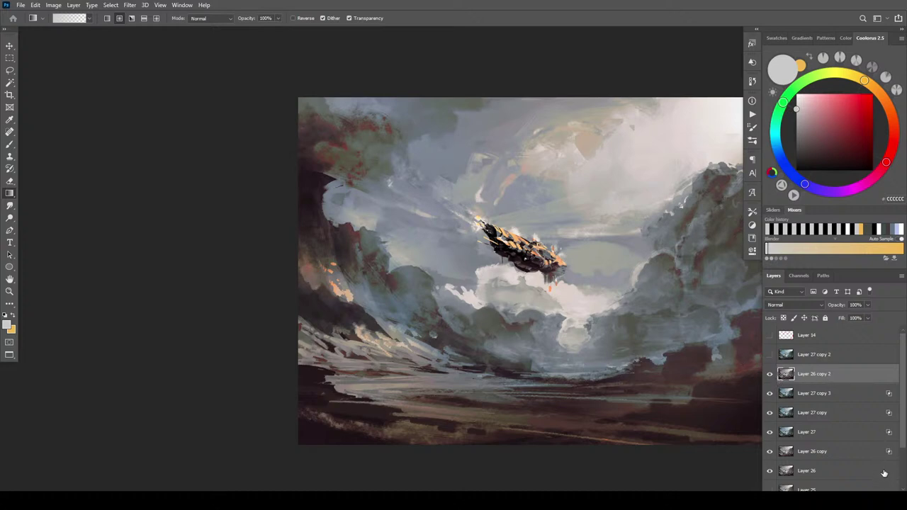
key(Delete)
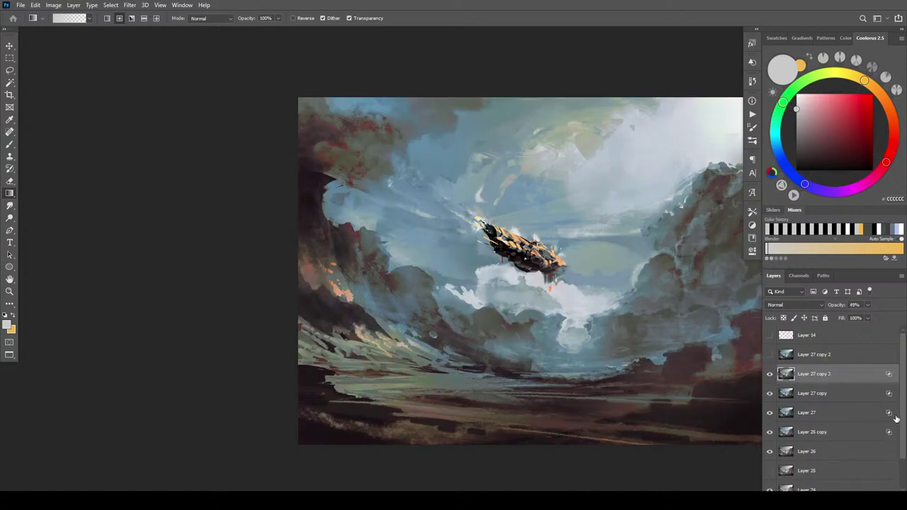
scroll(898, 440, down, 1)
click(830, 472)
drag(830, 471, 833, 351)
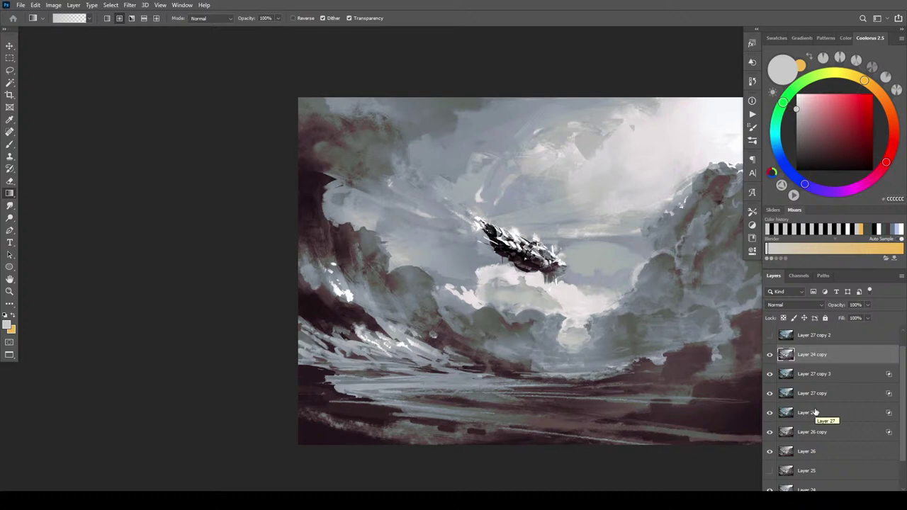
- Preview blend modes on Layer 24 copy, keep it at Normal, compare it hidden and shown, and hide it
drag(662, 394, 648, 363)
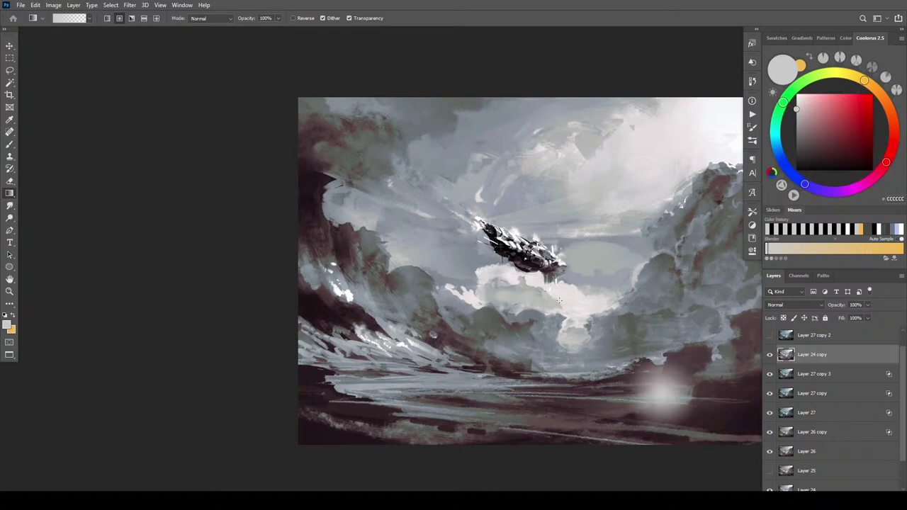
key(ctrl+z)
click(770, 355)
click(769, 355)
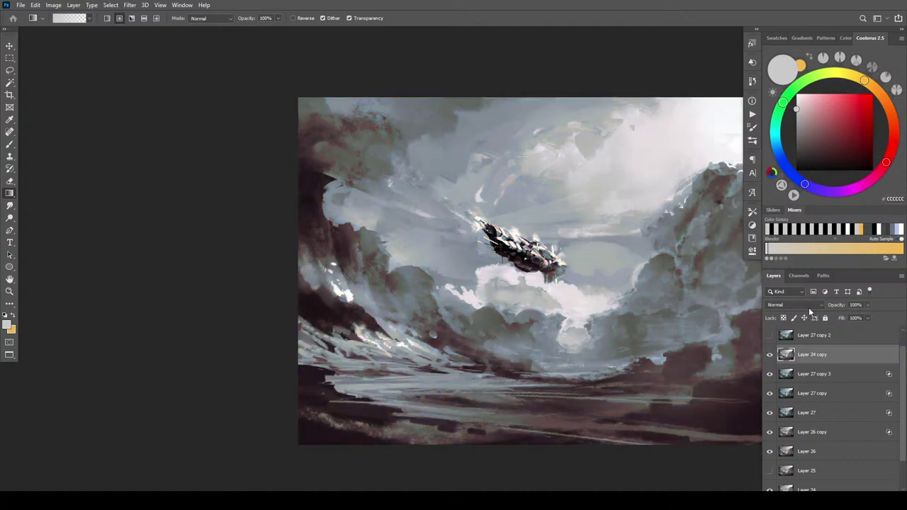
click(797, 303)
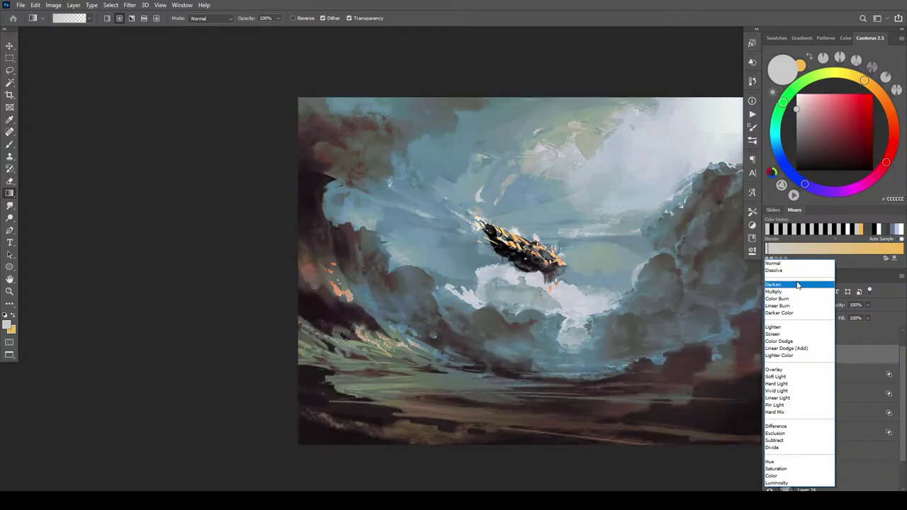
click(783, 264)
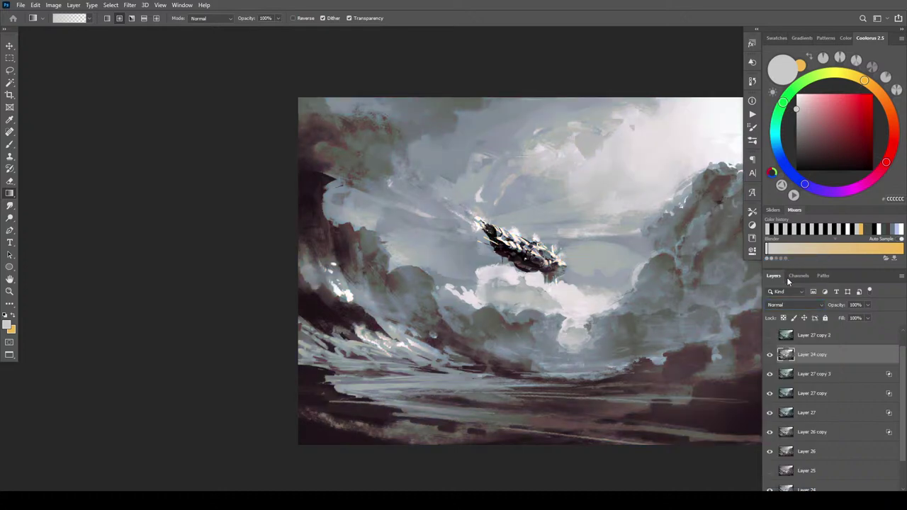
click(770, 355)
click(769, 356)
click(770, 354)
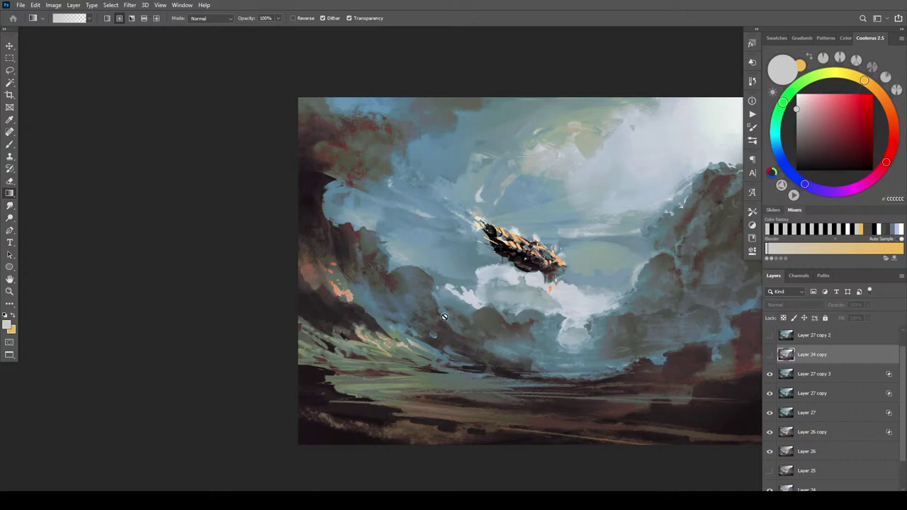
- Examine the painting's overall colors at thumbnail and enlarged view sizes, comparing the result with Layer 24 copy shown and hidden
key(ctrl+minus)
key(ctrl+minus)
key(ctrl+minus)
key(ctrl+minus)
key(ctrl+minus)
key(ctrl+minus)
key(ctrl+minus)
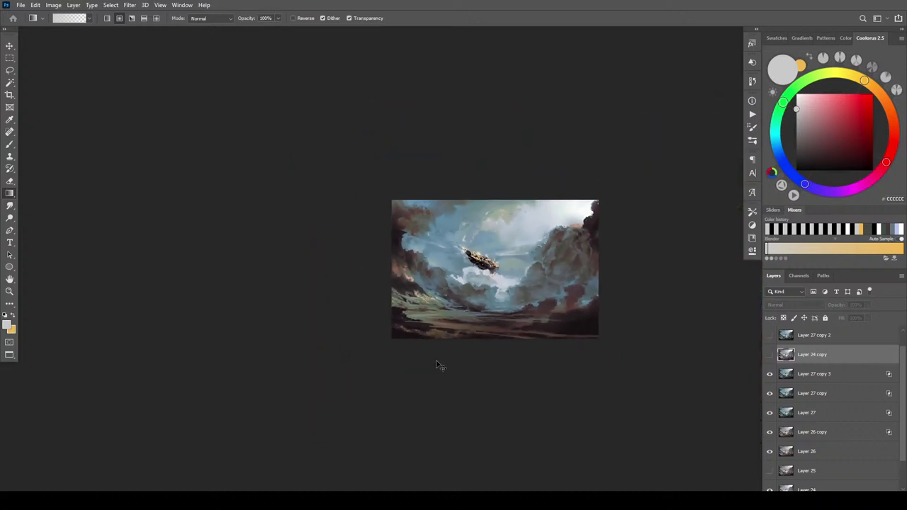
key(ctrl+minus)
key(ctrl+plus)
key(ctrl+plus)
key(ctrl+plus)
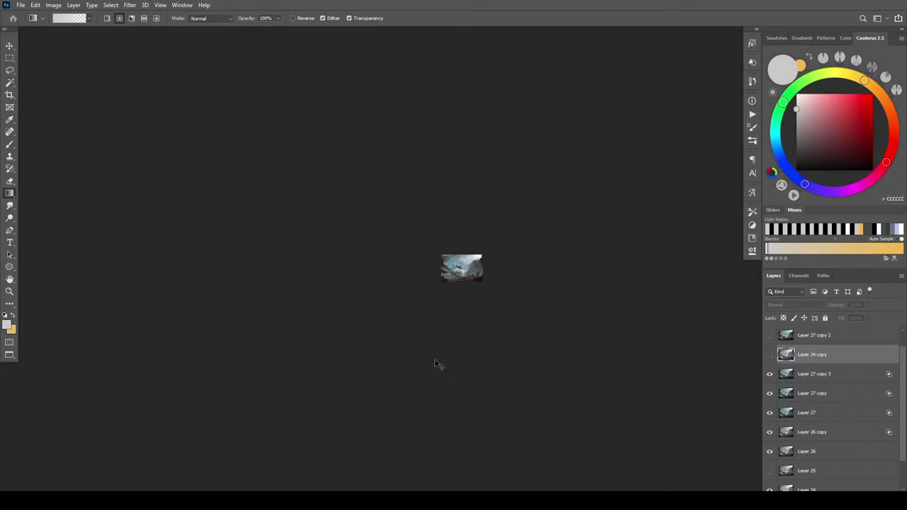
key(ctrl+plus)
key(ctrl+plus)
key(ctrl+plus)
key(ctrl+plus)
key(ctrl+plus)
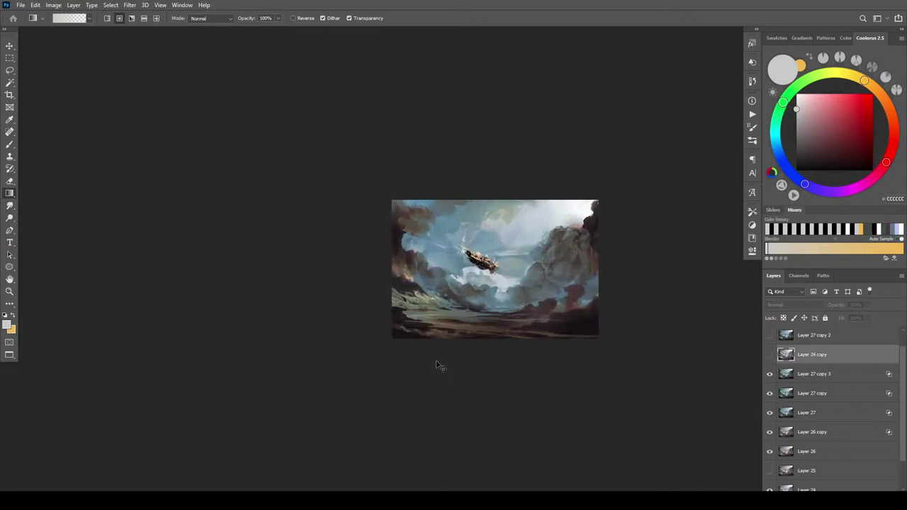
key(ctrl+plus)
key(ctrl+plus)
key(ctrl+plus)
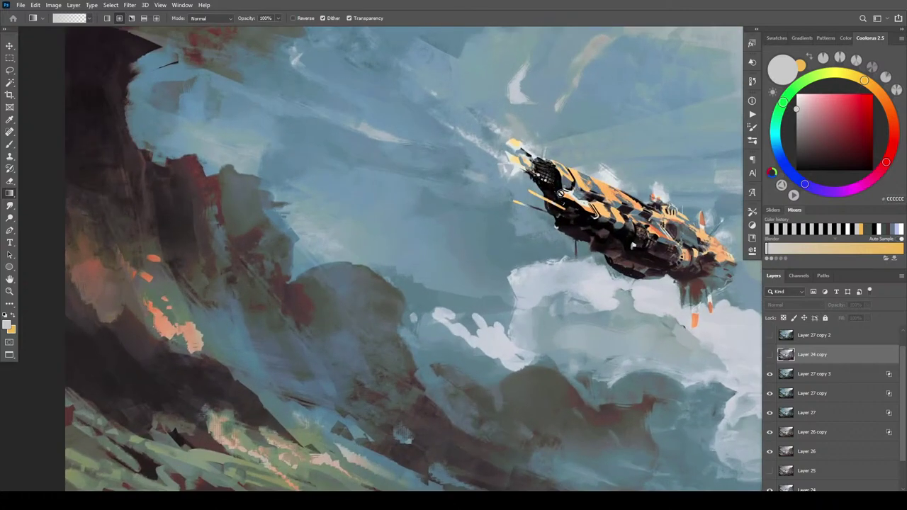
key(ctrl+minus)
key(ctrl+minus)
key(ctrl+minus)
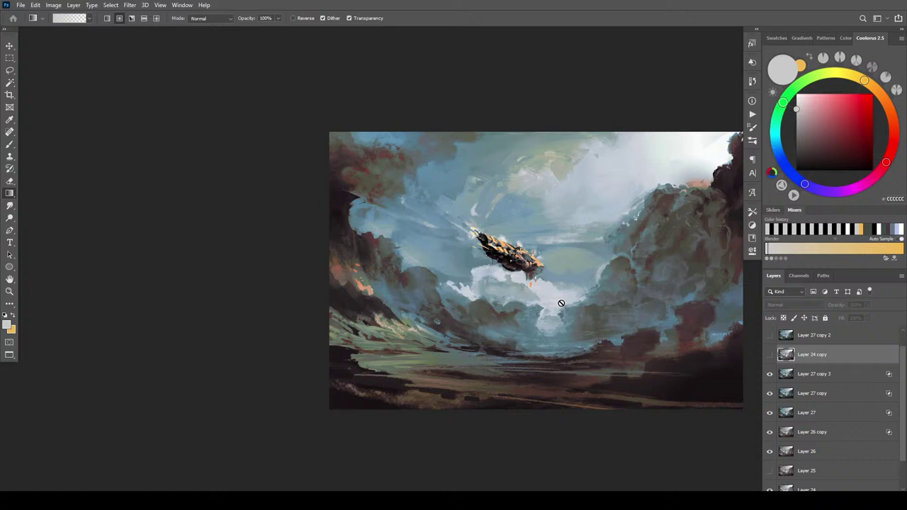
key(ctrl+minus)
key(ctrl+minus)
key(ctrl+minus)
key(ctrl+minus)
key(ctrl+minus)
key(ctrl+minus)
key(ctrl+plus)
key(ctrl+plus)
key(ctrl+plus)
key(ctrl+plus)
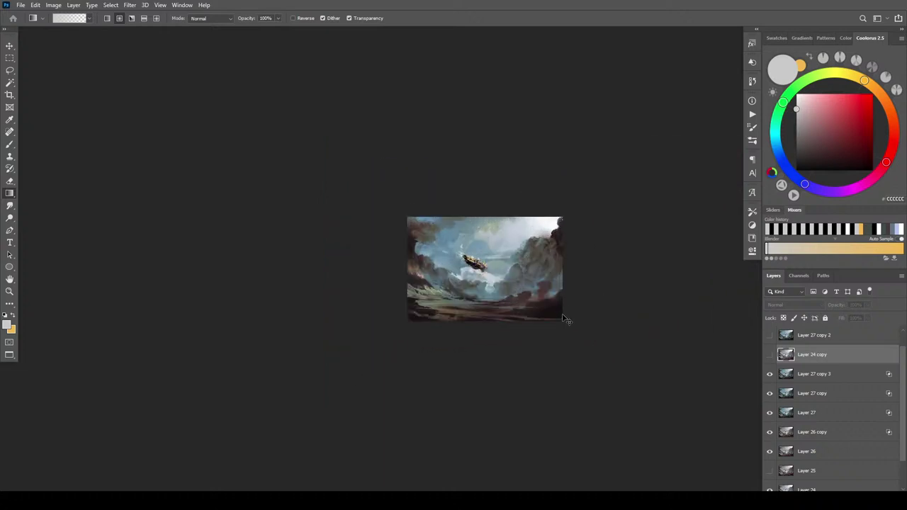
key(ctrl+plus)
key(ctrl+plus)
key(ctrl+plus)
key(ctrl+minus)
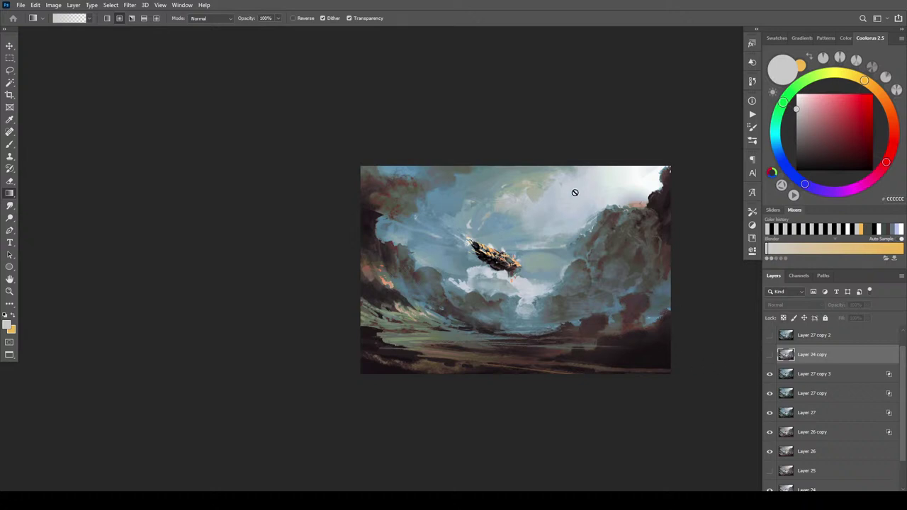
click(770, 357)
click(771, 359)
- Add a warm gray-beige Solid Color fill layer above Layer 27 copy 3 and set its blend mode to Darker Color
click(800, 376)
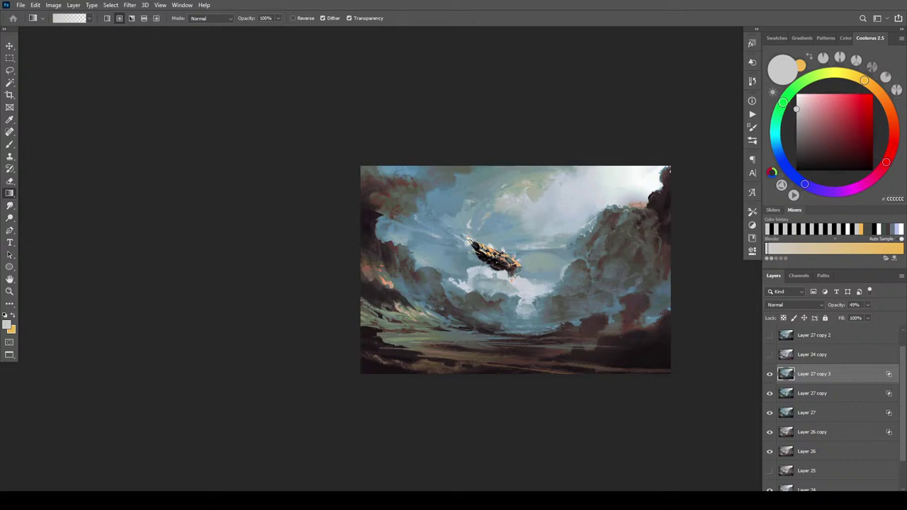
click(835, 496)
click(844, 336)
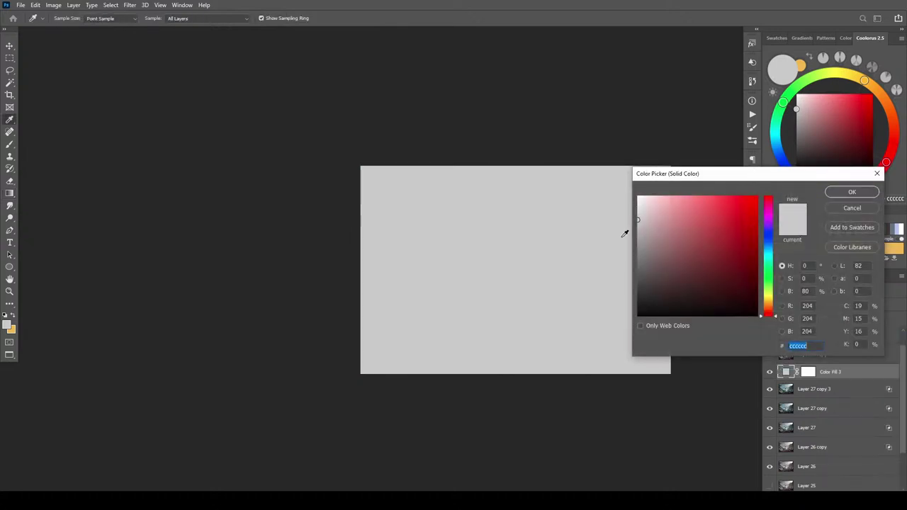
click(620, 233)
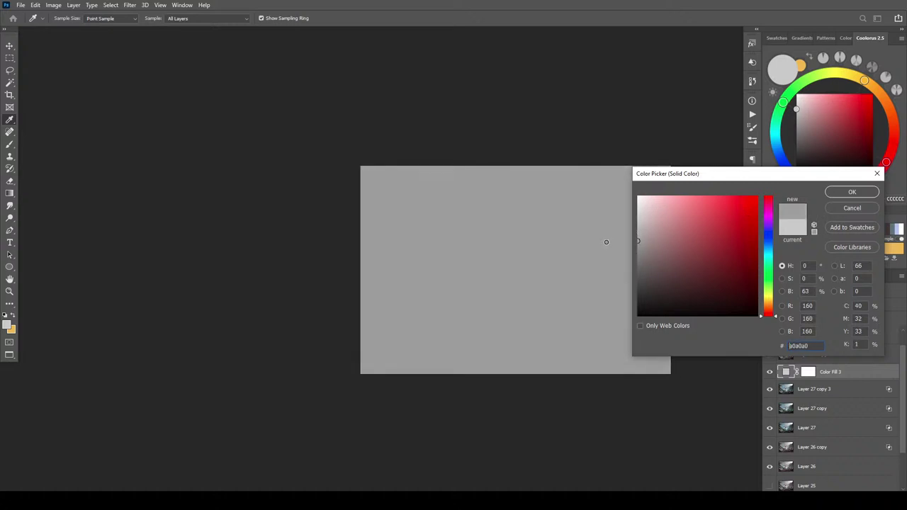
click(656, 237)
drag(770, 311, 771, 305)
click(853, 193)
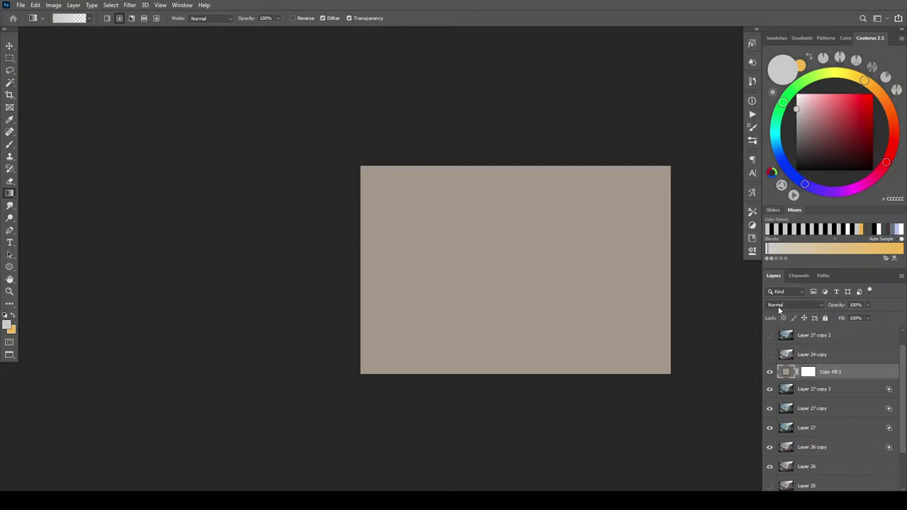
click(779, 309)
click(785, 318)
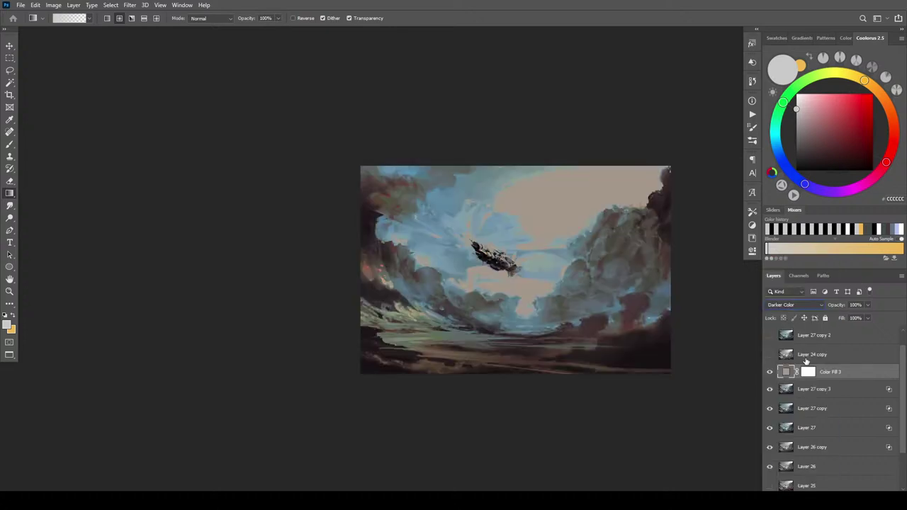
- Paint black on Color Fill 3's mask over the airship's hull with an enlarged brush to reveal its original colors
click(808, 376)
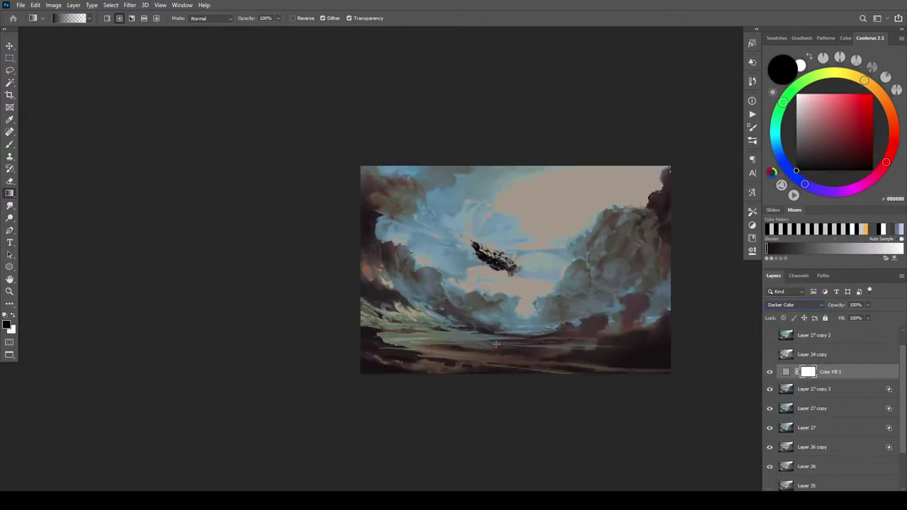
key(ctrl+plus)
key(ctrl+plus)
key(ctrl+plus)
key(ctrl+plus)
drag(569, 277, 522, 300)
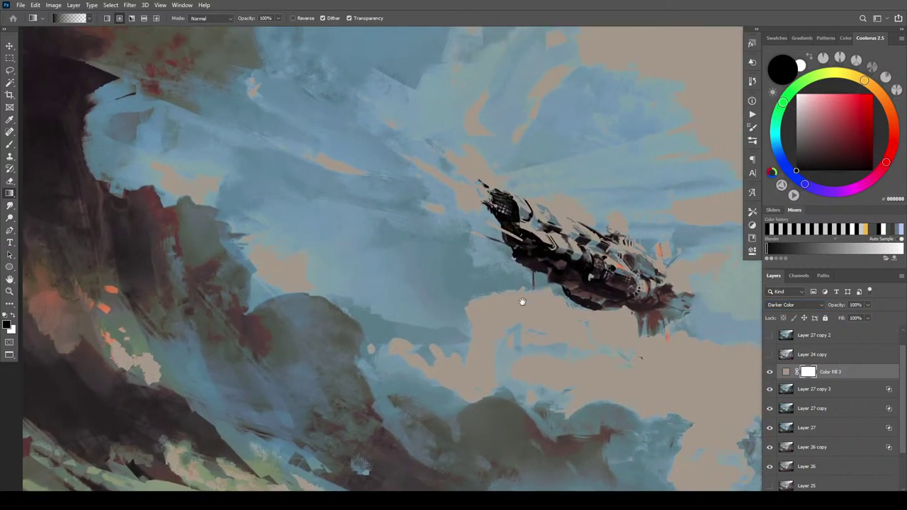
key(b)
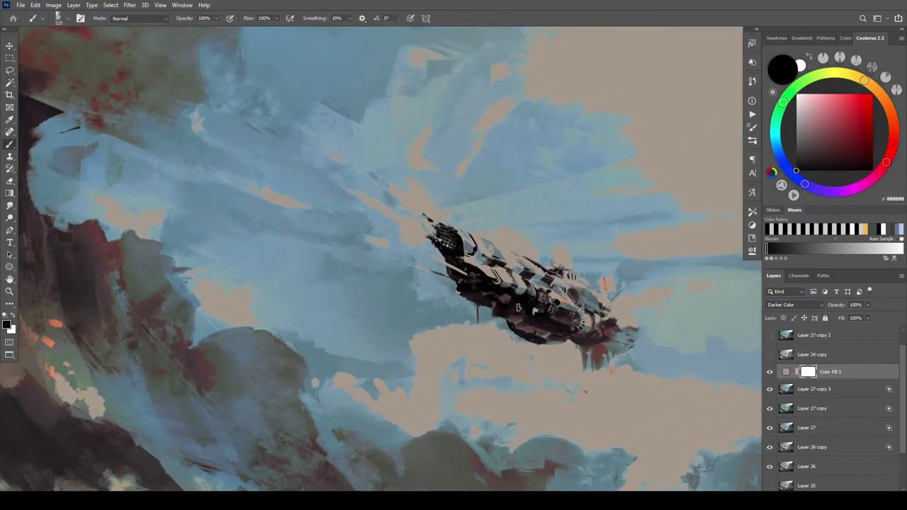
key(bracketright)
key(bracketright)
key(bracketright)
mouse_move(486, 261)
mouse_down()
mouse_move(526, 285)
mouse_move(569, 283)
mouse_move(563, 266)
mouse_up()
click(597, 307)
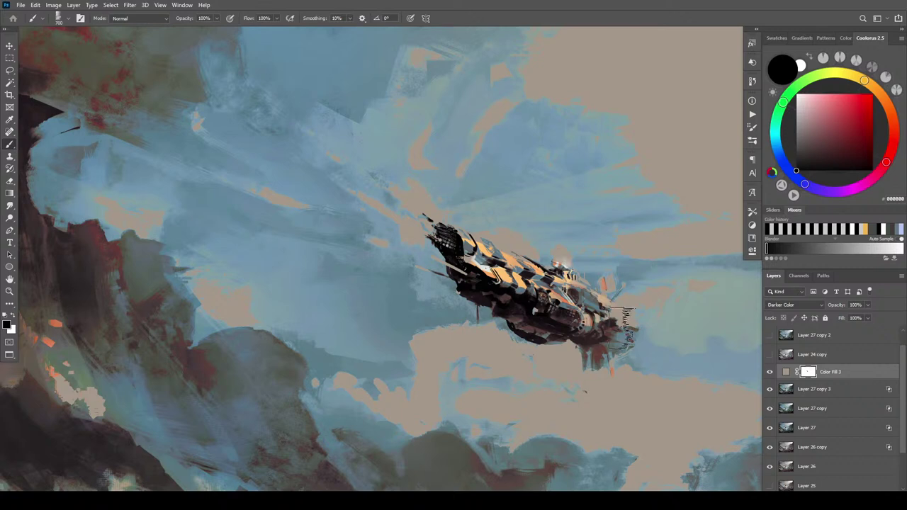
- Mask the fill off the airship's lower-right end and its small protruding details using a smaller black brush
key(bracketleft)
key(bracketleft)
key(bracketleft)
key(bracketleft)
key(bracketleft)
key(bracketleft)
key(bracketleft)
key(bracketleft)
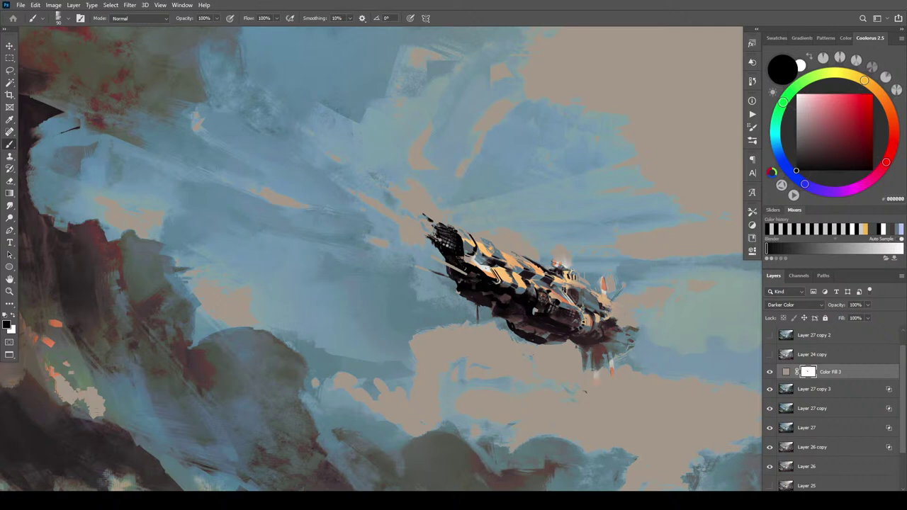
mouse_move(612, 319)
mouse_down()
mouse_move(631, 332)
mouse_move(623, 341)
mouse_up()
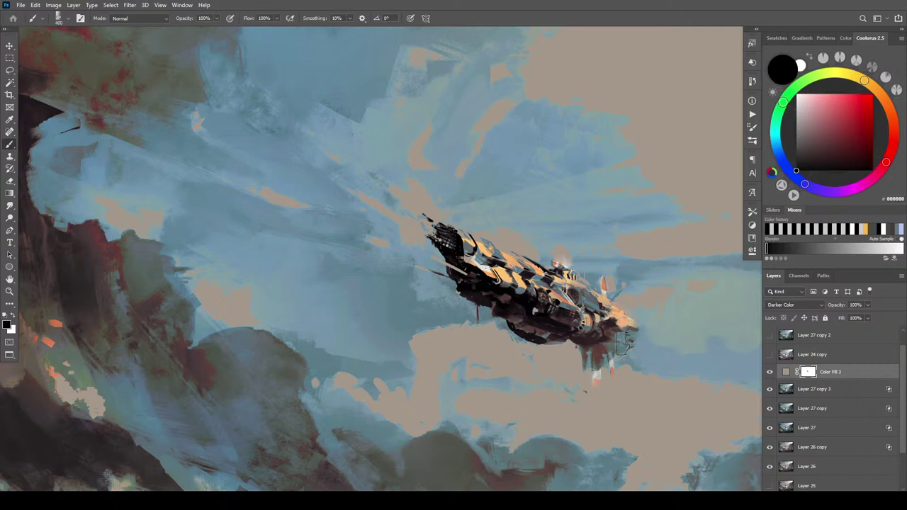
- Paint black mask strokes along the spikes at the airship's upper-left end, adjusting the brush size for the thin shapes
key(bracketright)
key(bracketright)
key(bracketright)
key(bracketright)
key(bracketleft)
key(bracketleft)
key(bracketleft)
key(bracketleft)
key(bracketleft)
key(bracketleft)
key(bracketleft)
key(bracketleft)
key(bracketleft)
key(bracketleft)
key(bracketleft)
drag(433, 257, 465, 273)
drag(406, 223, 426, 233)
drag(408, 202, 431, 217)
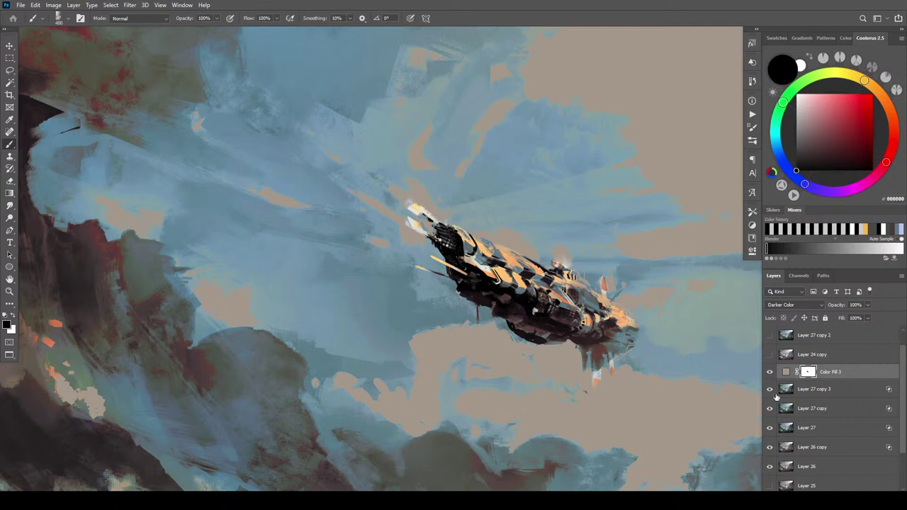
- Recolor Color Fill 3 to the muted blue-gray 8ca6ab, trying blue and sampled sky tones against the painting
key(ctrl+minus)
key(ctrl+minus)
key(ctrl+minus)
key(ctrl+minus)
key(ctrl+minus)
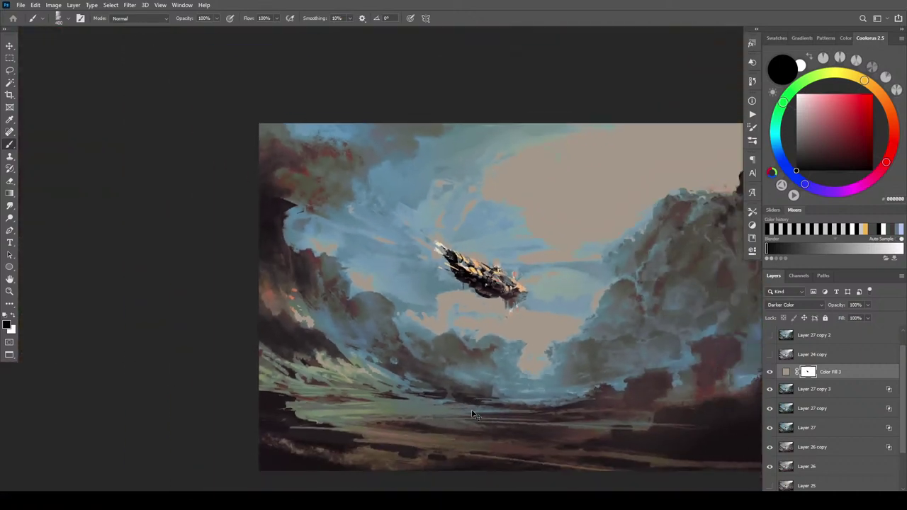
key(ctrl+0)
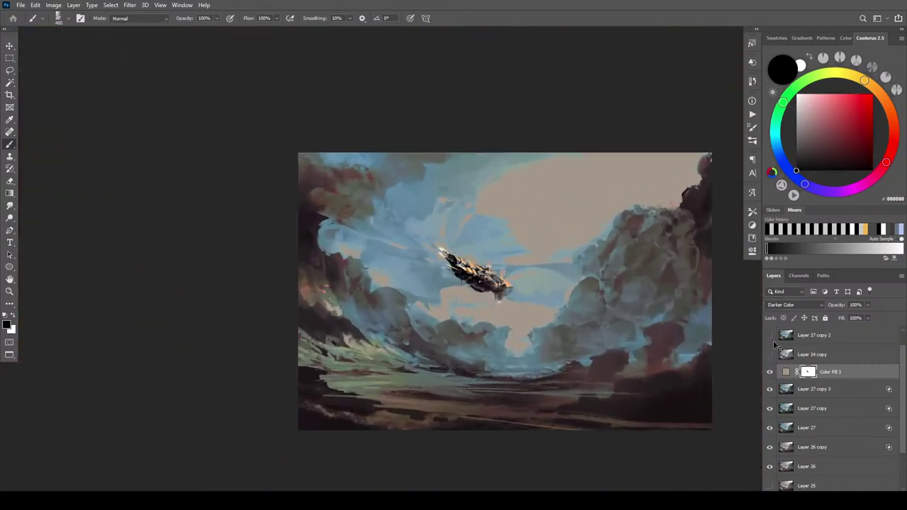
double_click(786, 372)
mouse_move(661, 248)
mouse_down()
mouse_move(669, 245)
mouse_move(637, 228)
mouse_move(628, 186)
mouse_move(612, 240)
mouse_move(661, 231)
mouse_up()
drag(780, 265, 775, 250)
drag(649, 235, 666, 224)
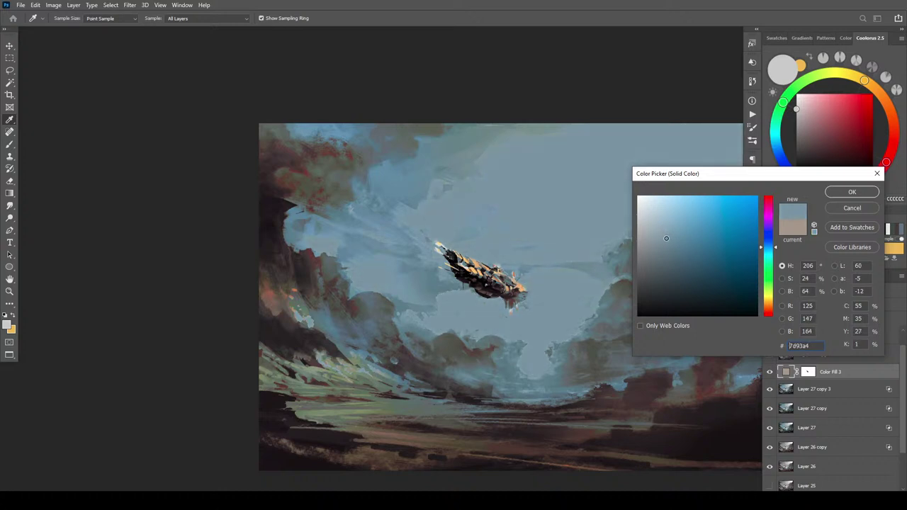
drag(661, 234, 661, 229)
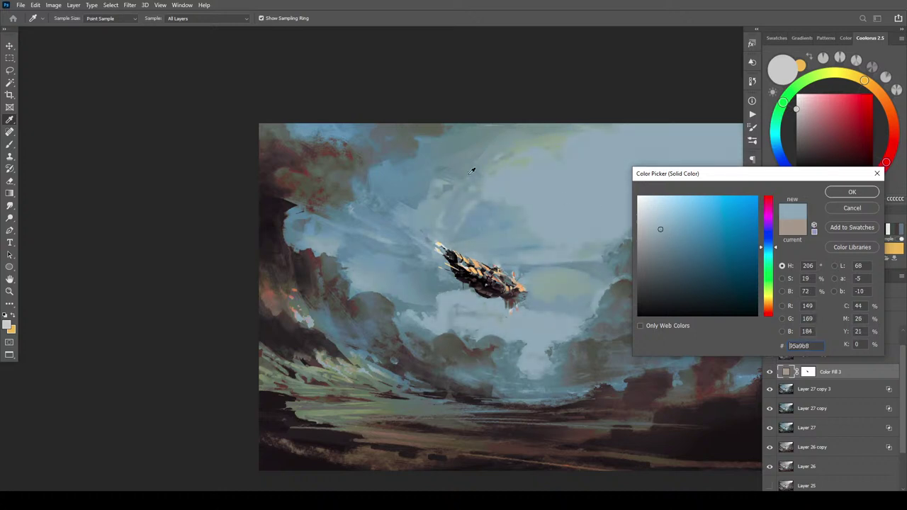
click(524, 160)
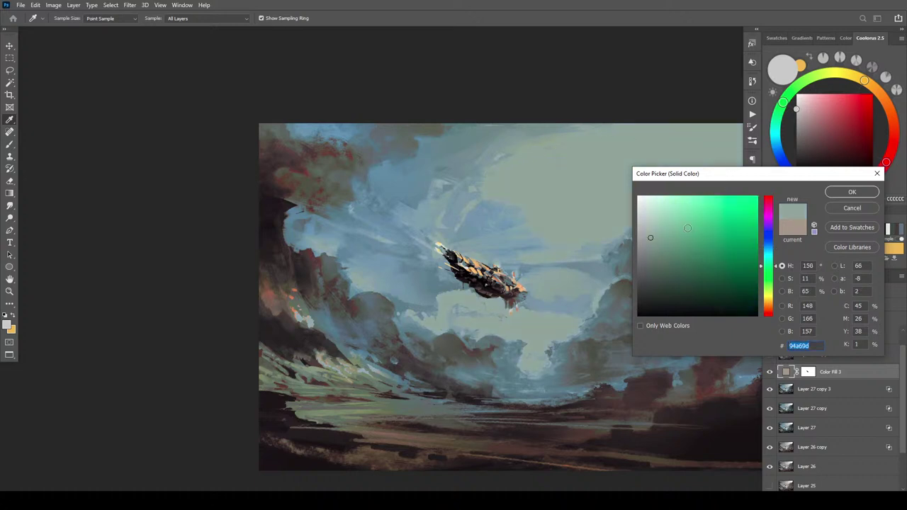
drag(650, 240, 650, 235)
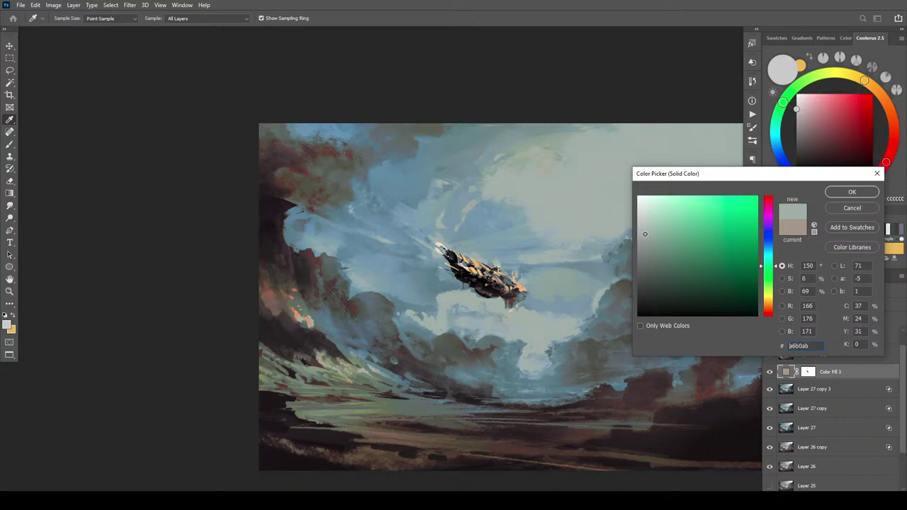
drag(772, 284, 777, 255)
drag(655, 234, 659, 233)
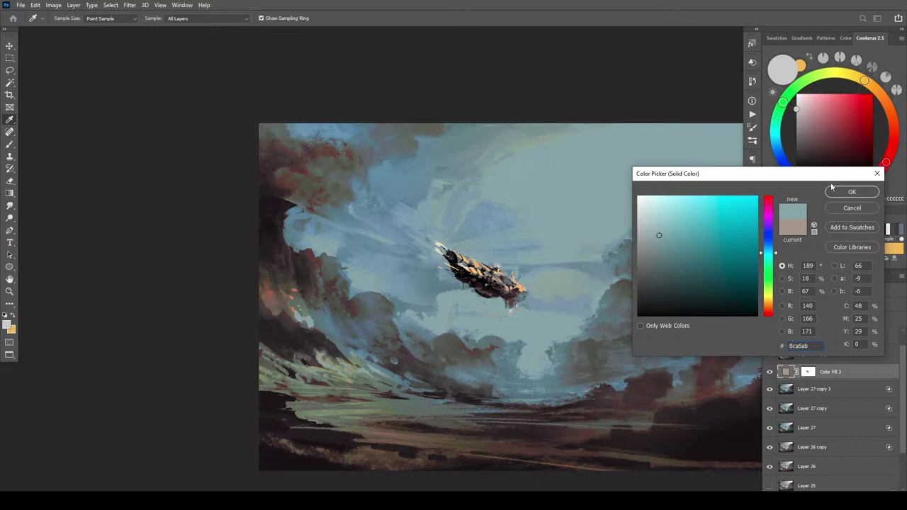
click(859, 192)
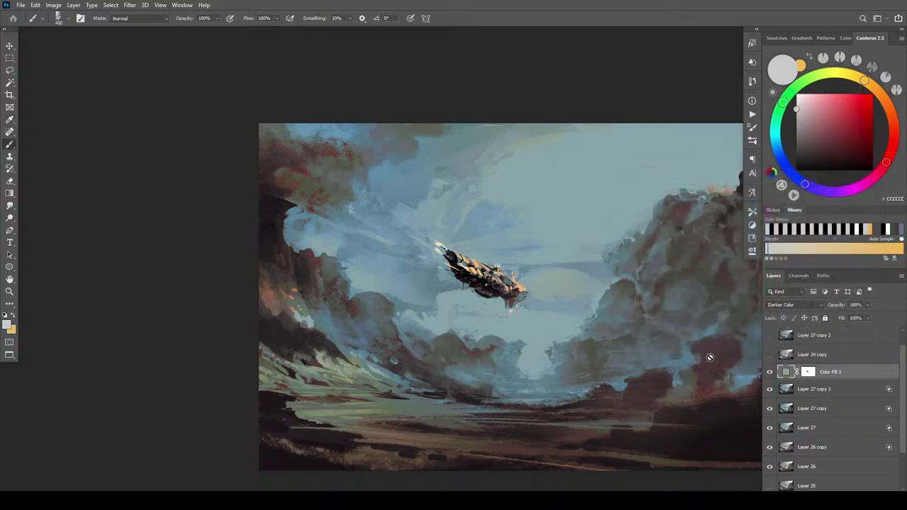
- Examine the painting at thumbnail and enlarged sizes, comparing it with Color Fill 3 shown and hidden
key(ctrl+minus)
key(ctrl+minus)
key(ctrl+minus)
key(ctrl+minus)
key(ctrl+minus)
key(ctrl+minus)
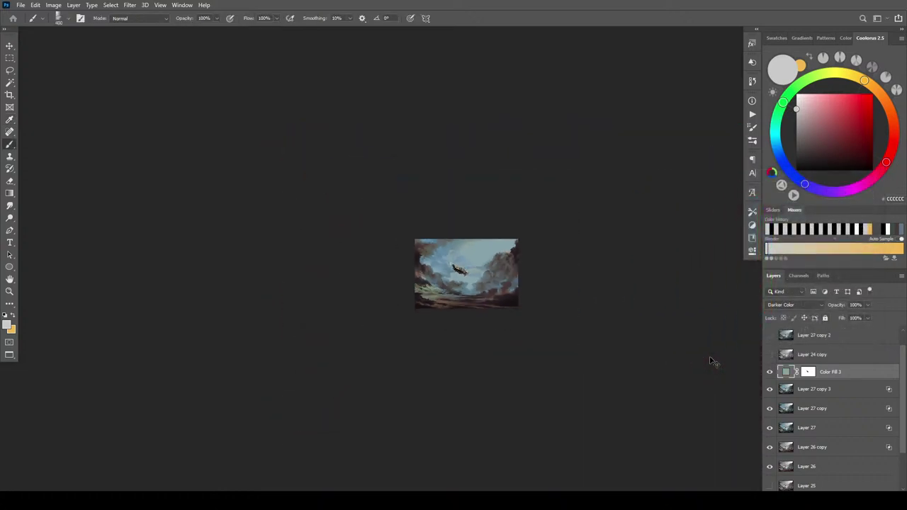
key(ctrl+plus)
key(ctrl+plus)
key(ctrl+plus)
key(ctrl+plus)
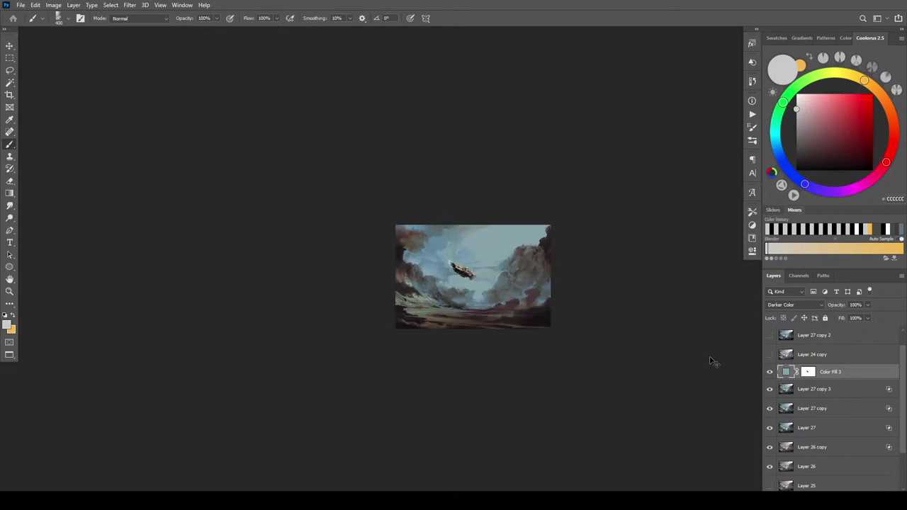
key(ctrl+plus)
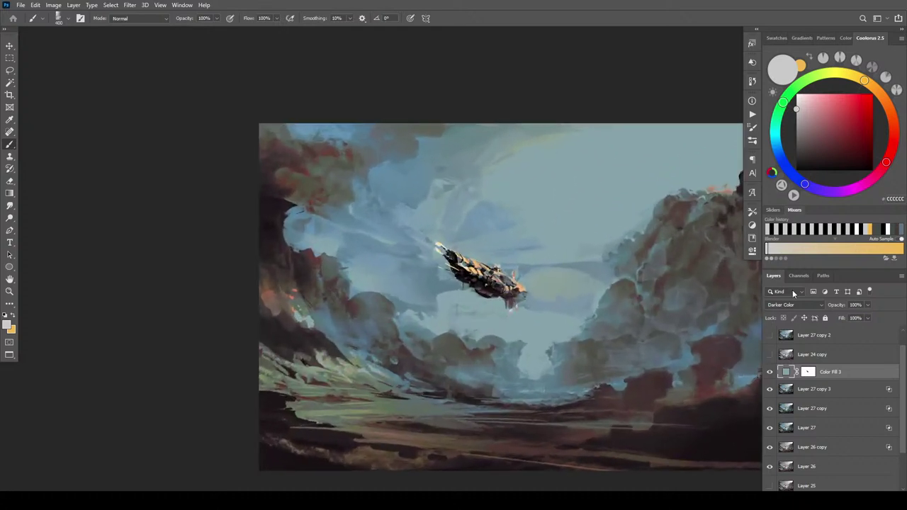
click(771, 370)
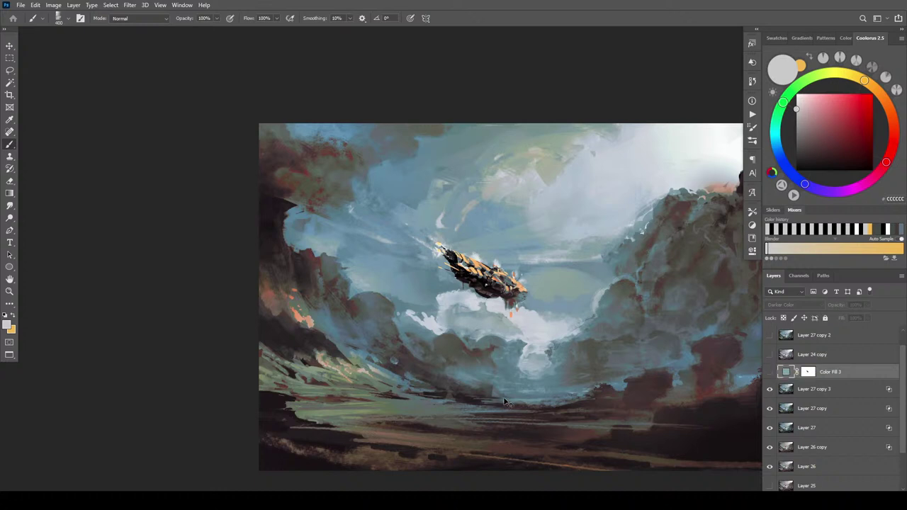
key(ctrl+minus)
key(ctrl+minus)
key(ctrl+minus)
key(ctrl+minus)
key(ctrl+minus)
key(ctrl+minus)
key(ctrl+plus)
key(ctrl+plus)
key(ctrl+plus)
key(ctrl+plus)
key(ctrl+plus)
click(770, 372)
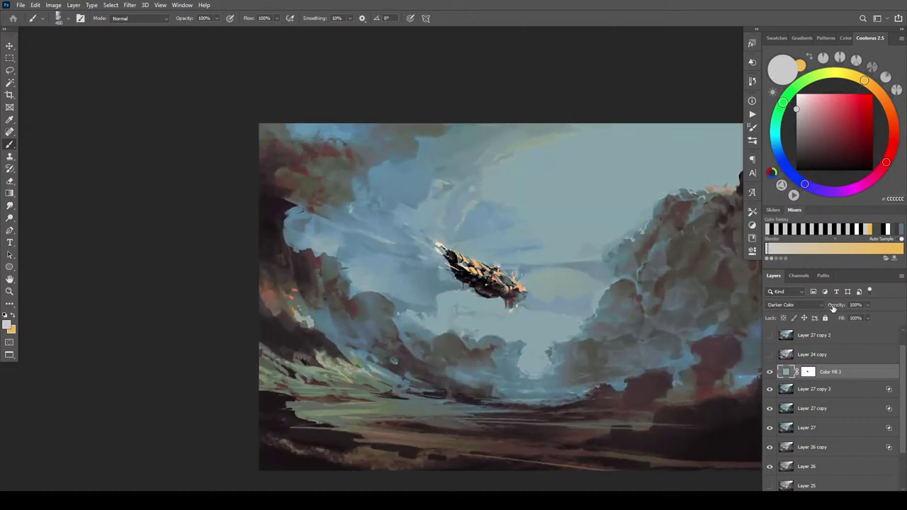
- Lower Color Fill 3's opacity to 32%, judging the effect at thumbnail size and with the fill hidden and shown
drag(869, 317, 846, 316)
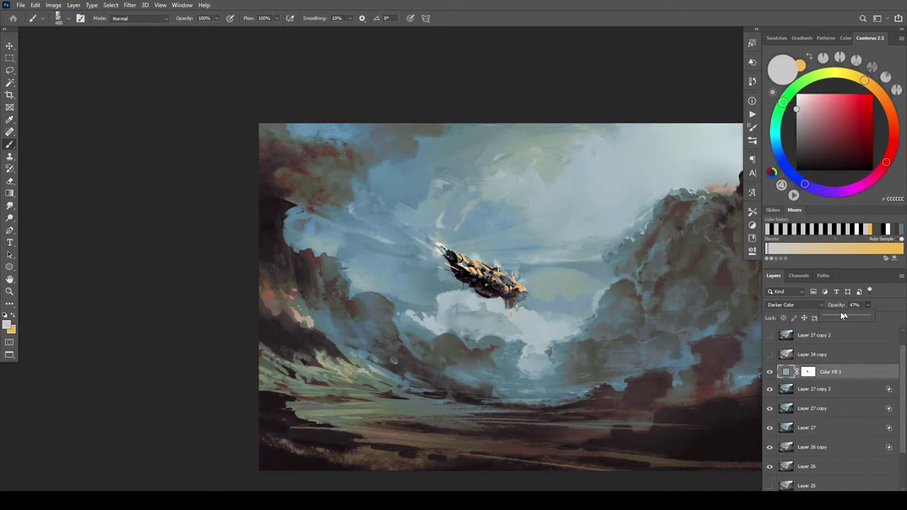
key(ctrl+minus)
key(ctrl+minus)
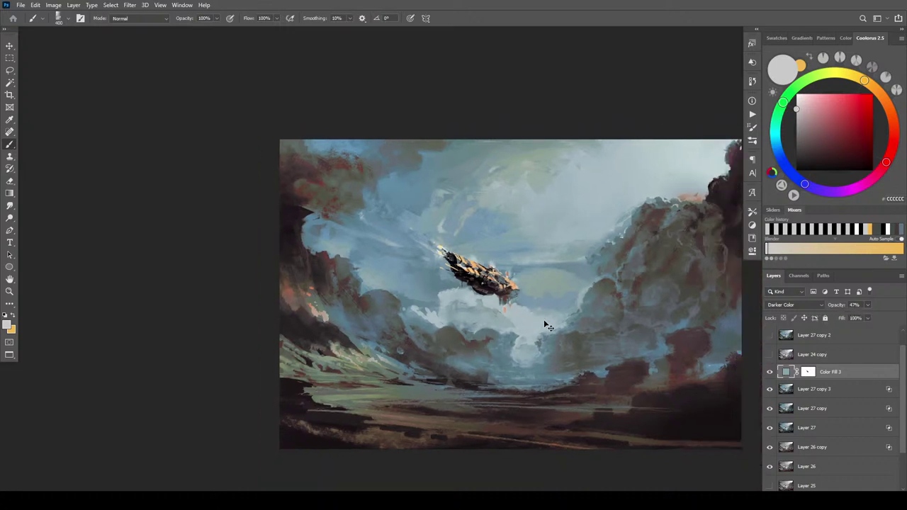
key(ctrl+minus)
key(ctrl+minus)
key(ctrl+minus)
key(ctrl+minus)
key(ctrl+minus)
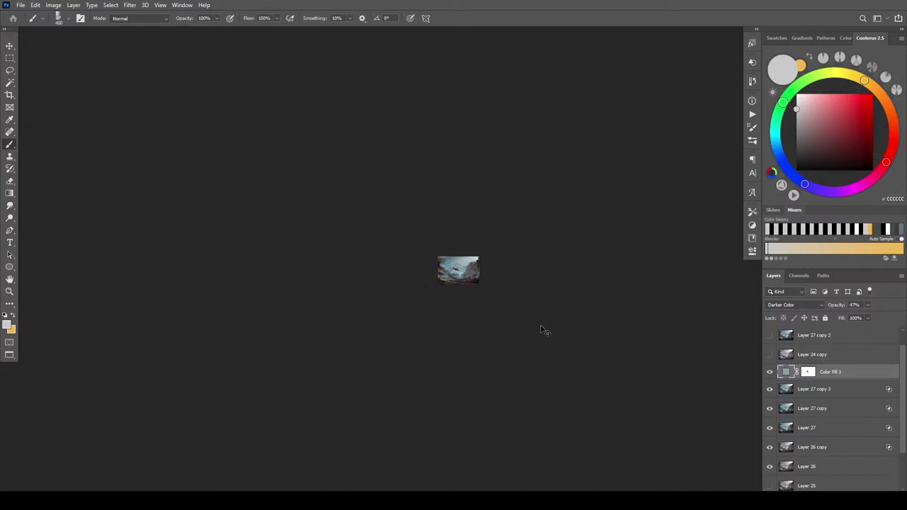
key(ctrl+plus)
key(ctrl+plus)
key(ctrl+plus)
key(ctrl+plus)
key(ctrl+plus)
key(ctrl+plus)
key(ctrl+plus)
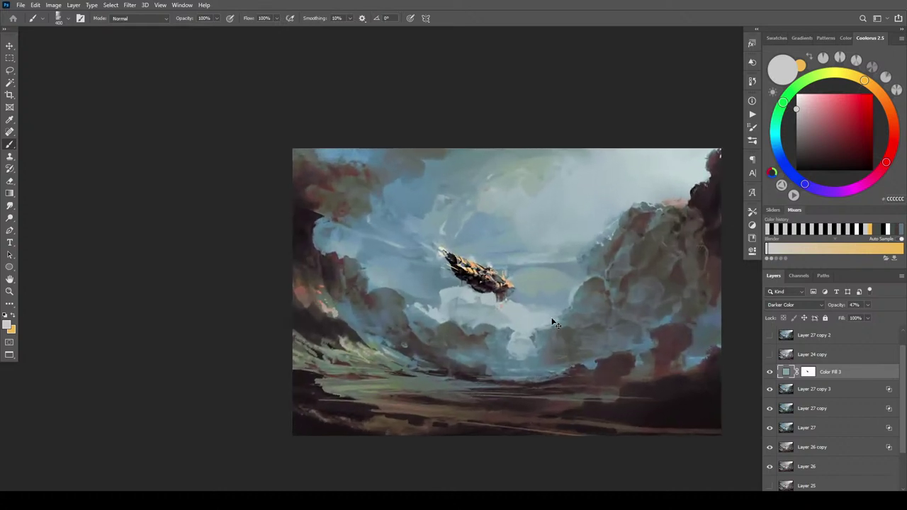
click(770, 372)
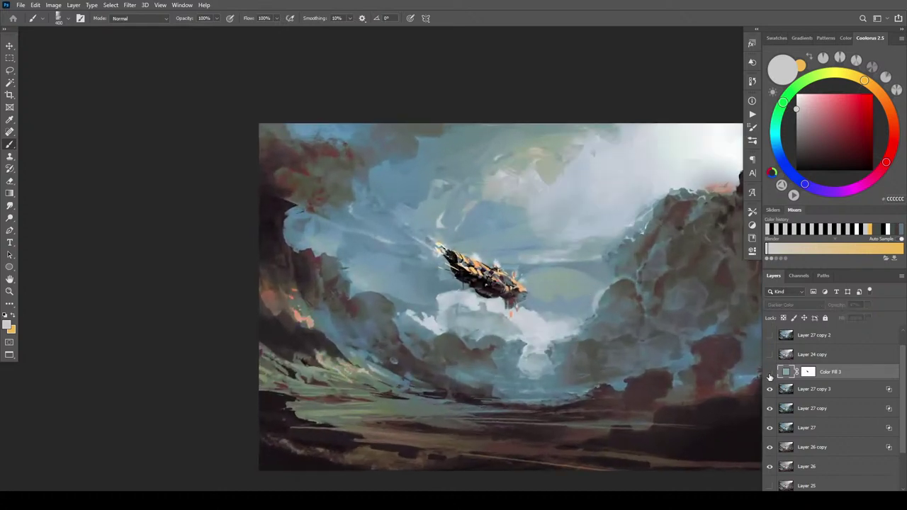
click(770, 372)
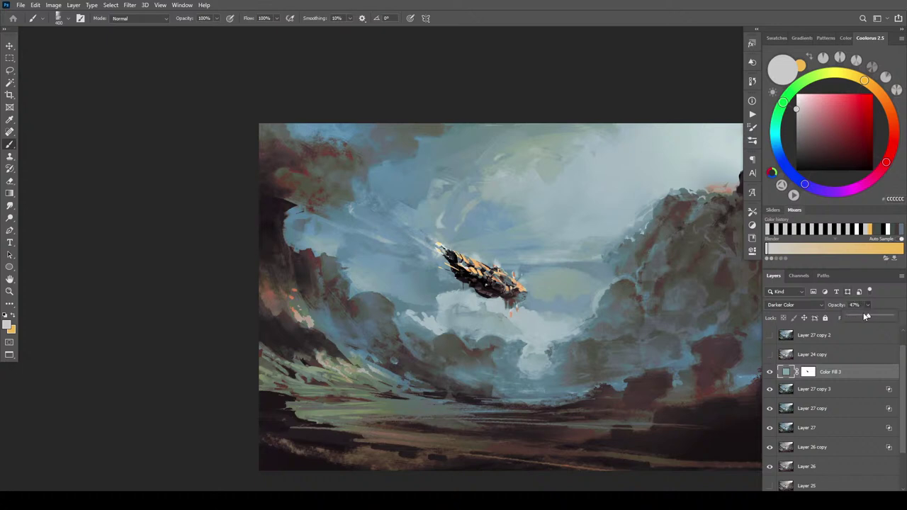
drag(862, 318, 862, 318)
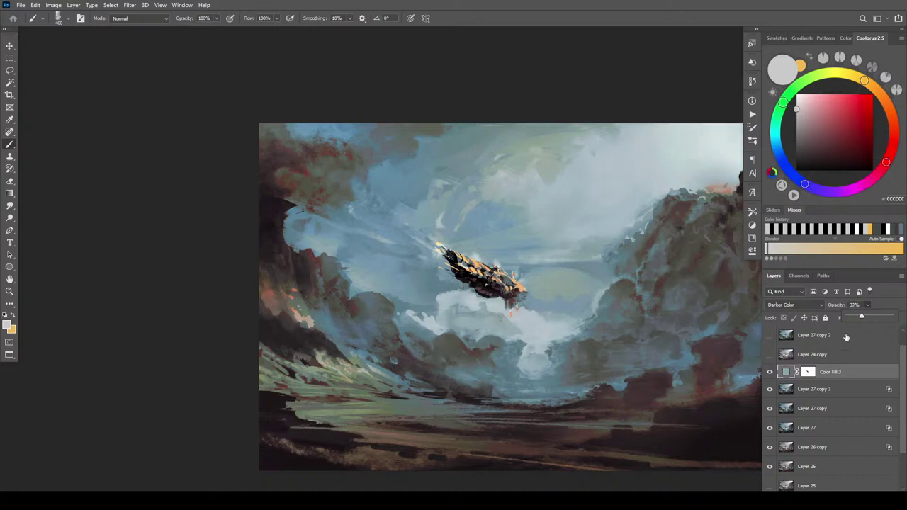
- Duplicate Color Fill 3 directly above itself and delete the duplicate's layer mask
click(845, 376)
double_click(842, 372)
alt+drag(858, 372, 872, 488)
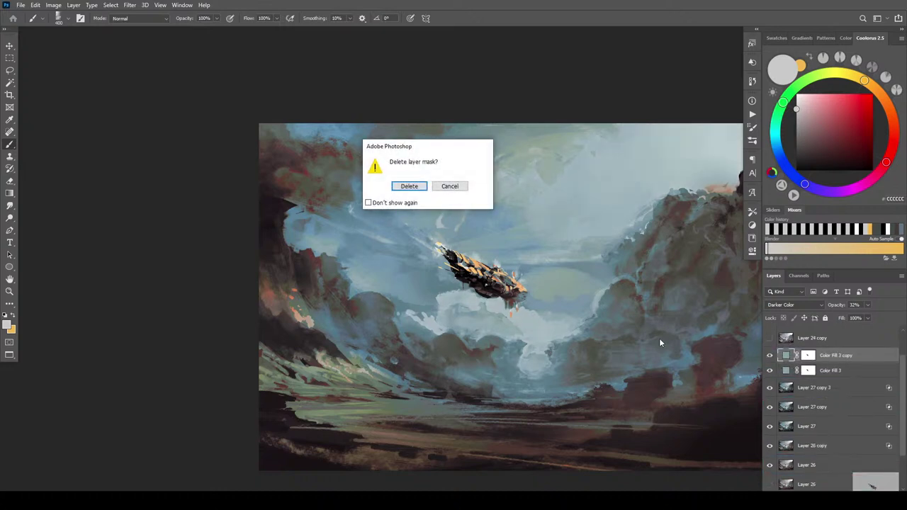
key(Return)
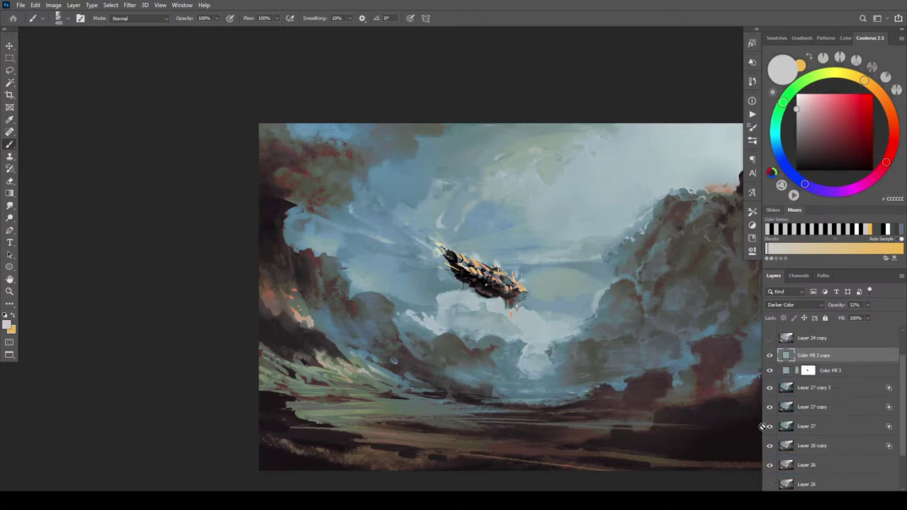
- Set Color Fill 3 copy's blend mode to Lighter Color and its opacity to 100%
click(787, 306)
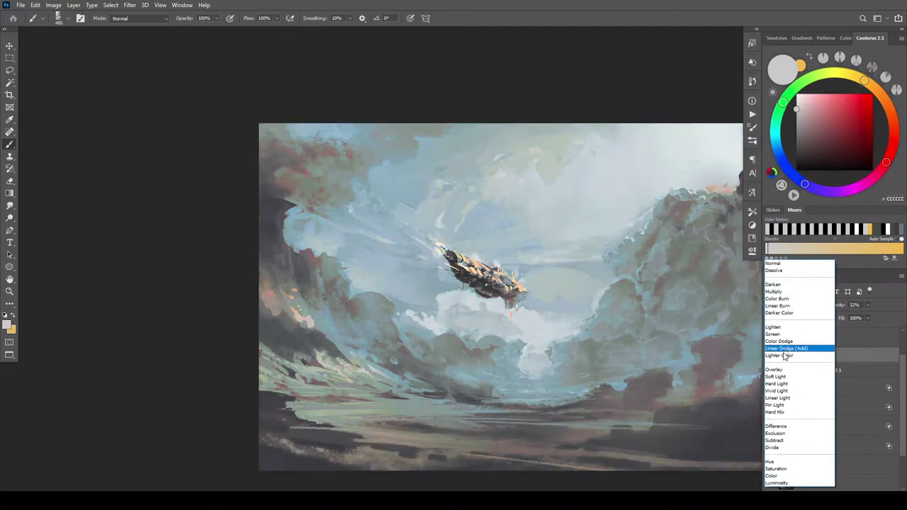
click(788, 353)
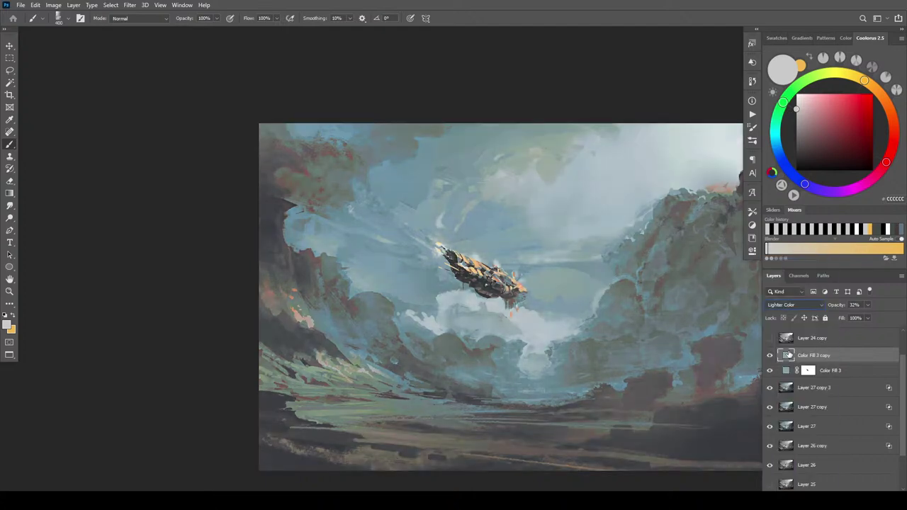
drag(872, 317, 903, 324)
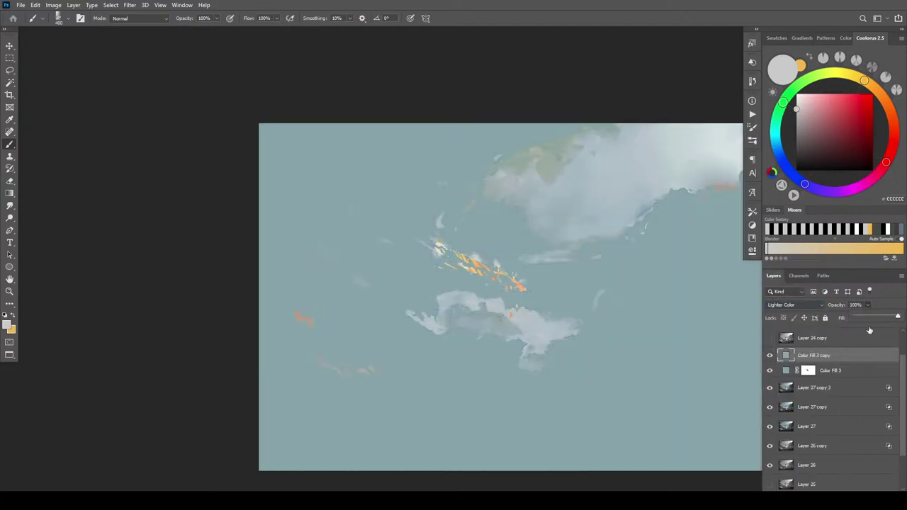
- Recolor the Color Fill 3 copy layer to a muted dark blue with a hue of 217°
double_click(786, 357)
drag(653, 275, 635, 316)
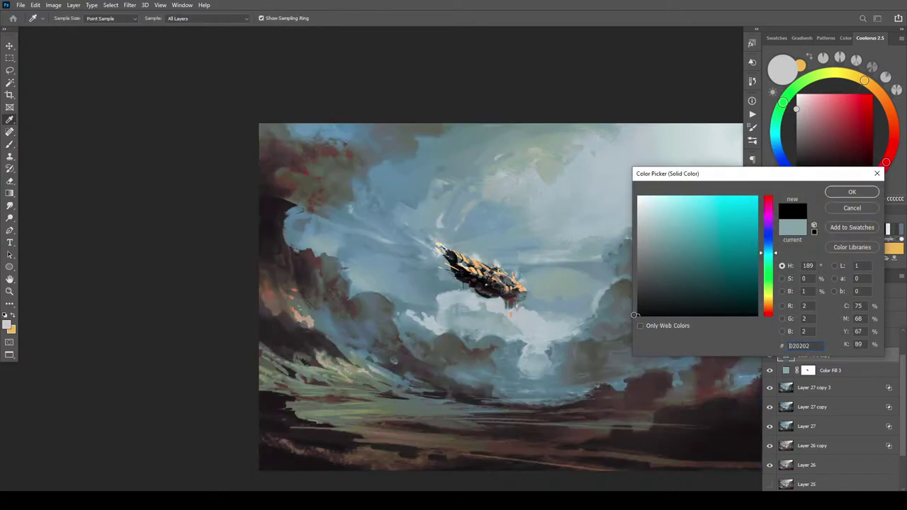
click(312, 288)
click(313, 286)
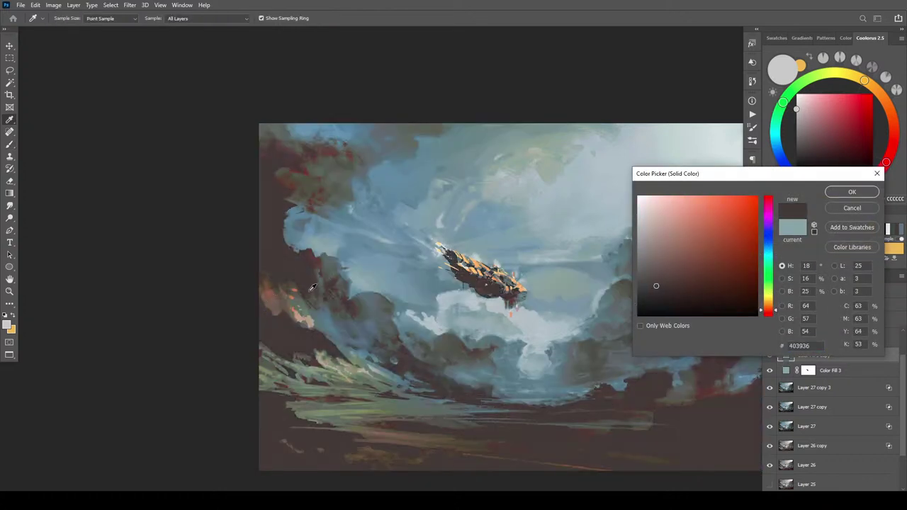
click(314, 286)
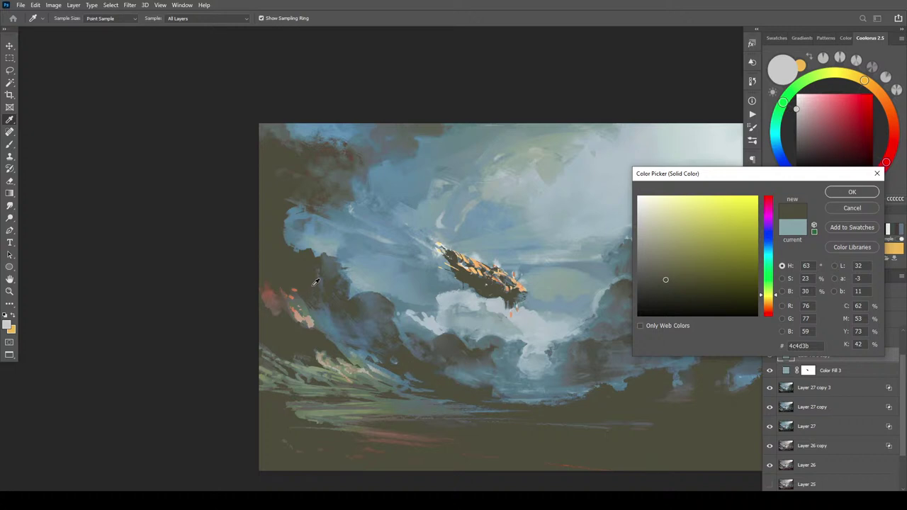
click(322, 264)
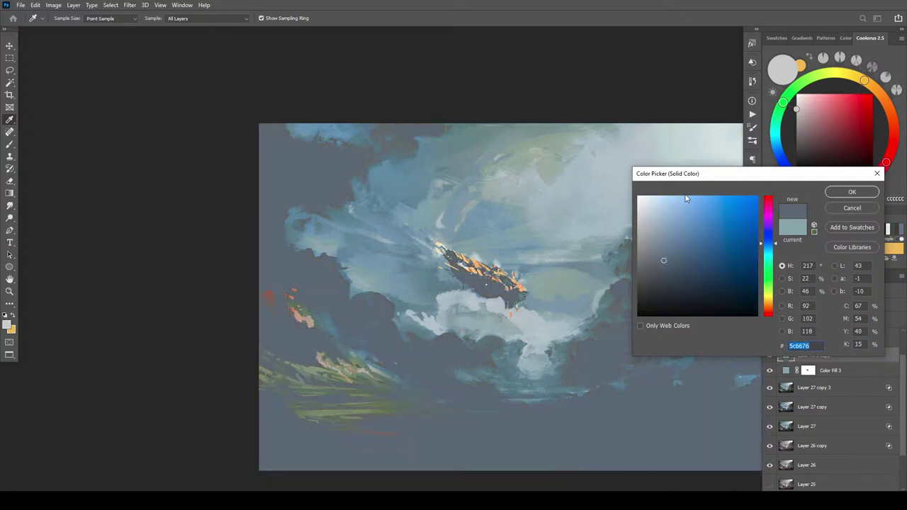
mouse_move(664, 261)
mouse_down()
mouse_move(684, 272)
mouse_move(678, 295)
mouse_move(677, 285)
mouse_up()
click(853, 193)
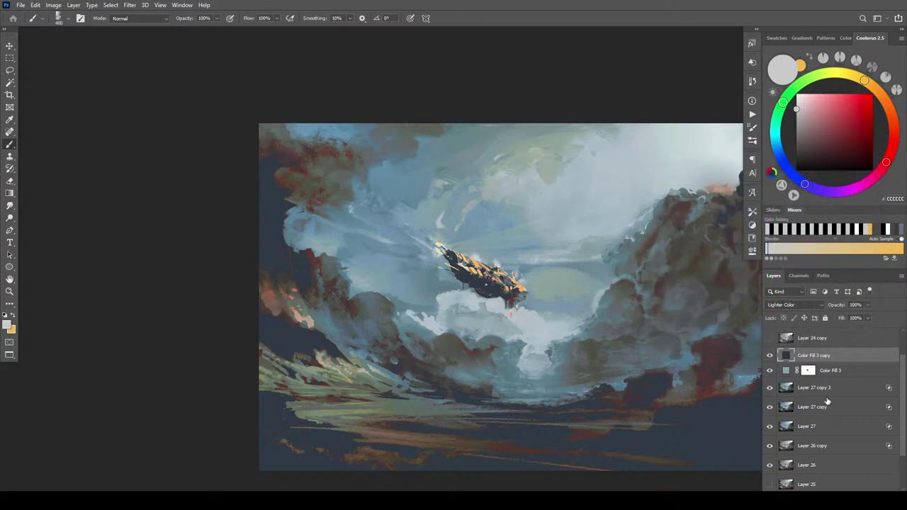
- Lower Color Fill 3 copy's opacity to 64% and hide Color Fill 3, judging the painting at thumbnail and larger sizes
drag(821, 317, 849, 319)
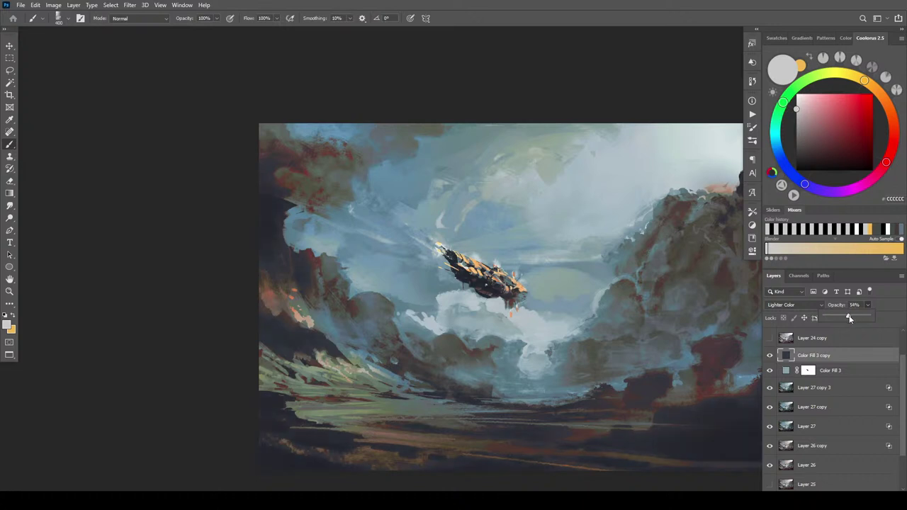
click(770, 371)
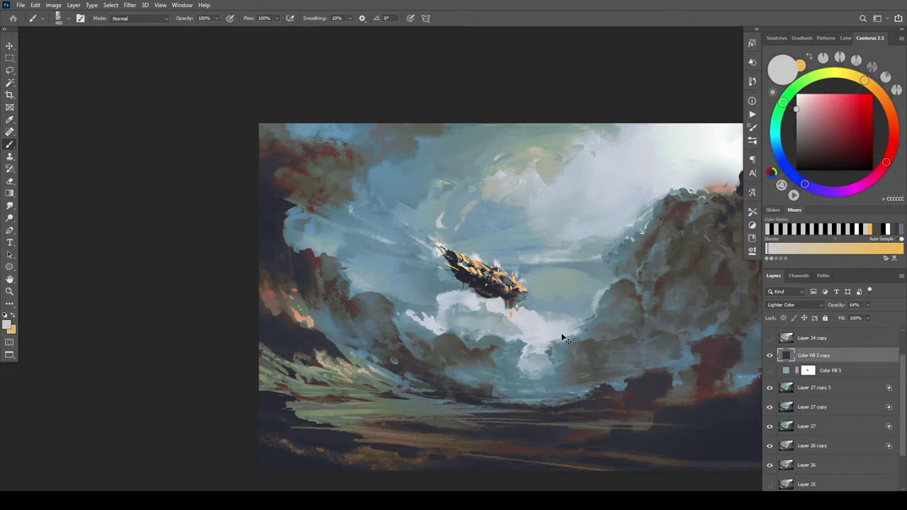
key(ctrl+minus)
key(ctrl+minus)
key(ctrl+minus)
key(ctrl+minus)
key(ctrl+minus)
key(ctrl+minus)
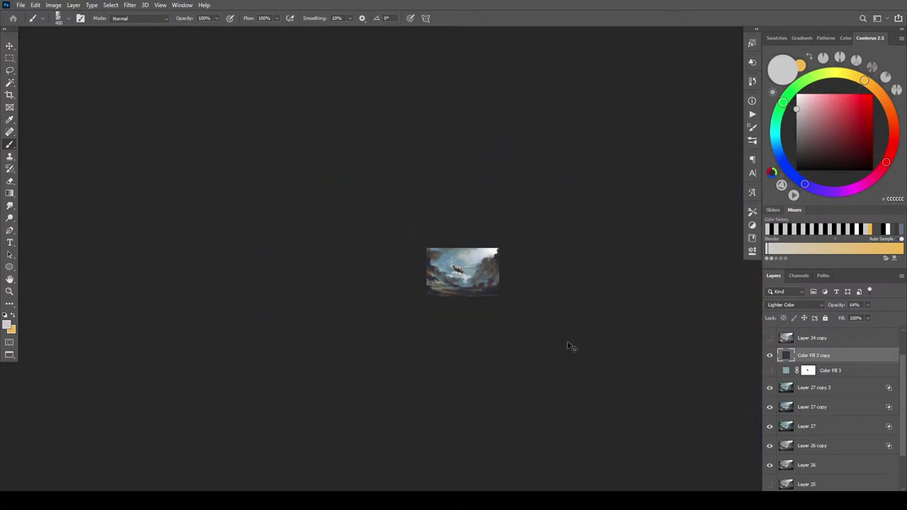
key(ctrl+plus)
key(ctrl+plus)
key(ctrl+plus)
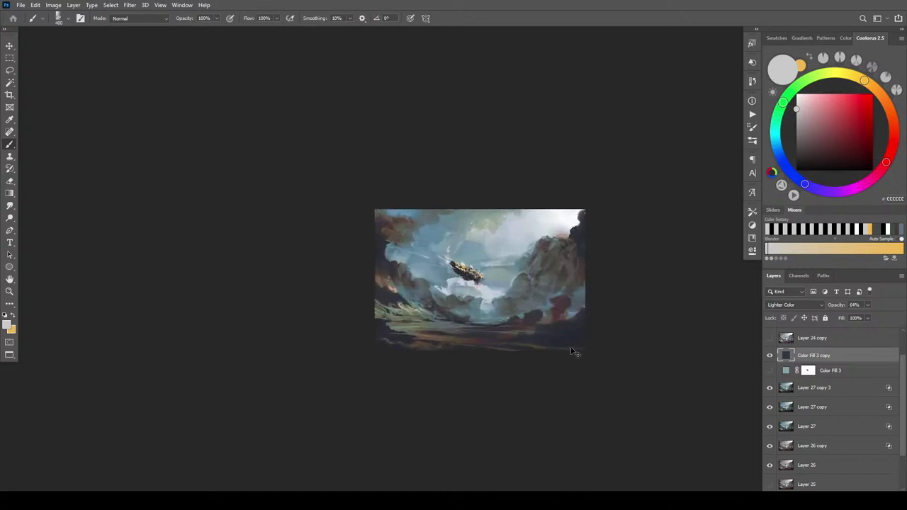
scroll(571, 347, up, 3)
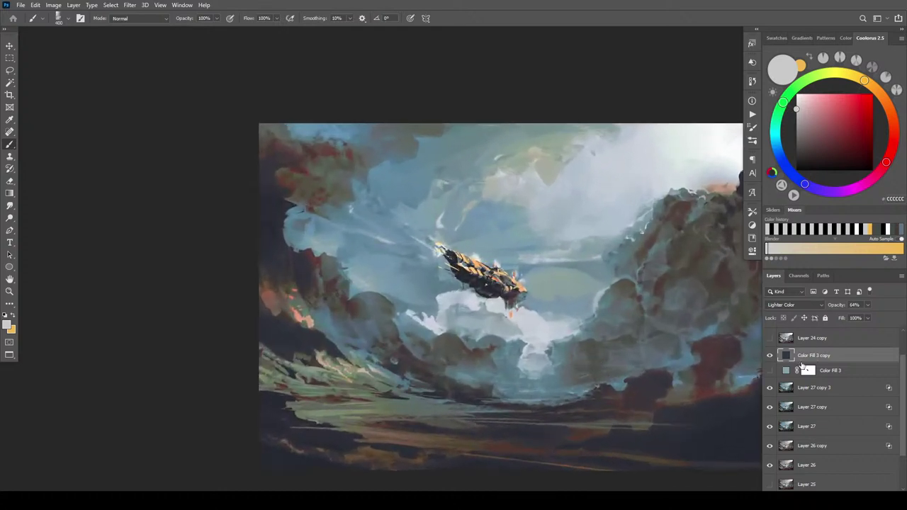
- Give Color Fill 3 copy the same layer mask as Color Fill 3
key(ctrl+z)
key(ctrl+z)
drag(807, 369, 806, 356)
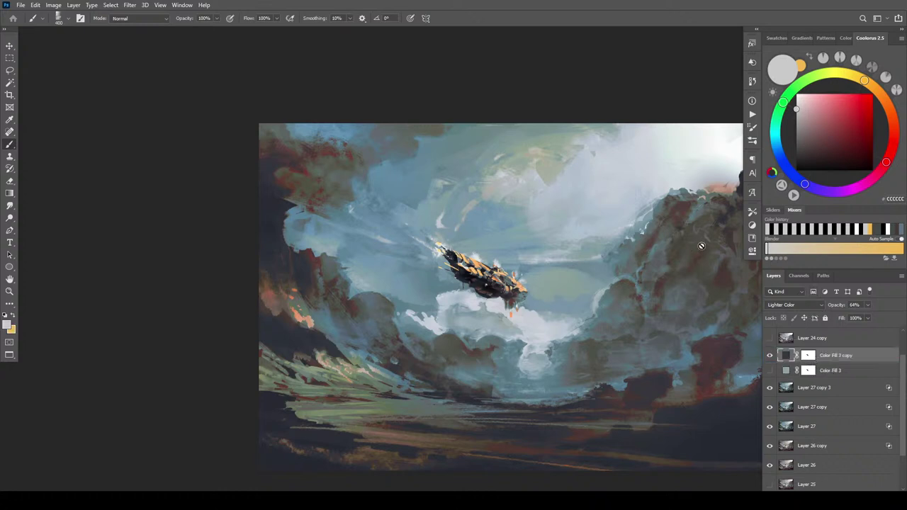
- Examine the masked Color Fill 3 copy's effect on the painting at reduced and enlarged sizes
key(ctrl+minus)
key(ctrl+minus)
key(ctrl+minus)
key(ctrl+minus)
key(ctrl+minus)
key(ctrl+minus)
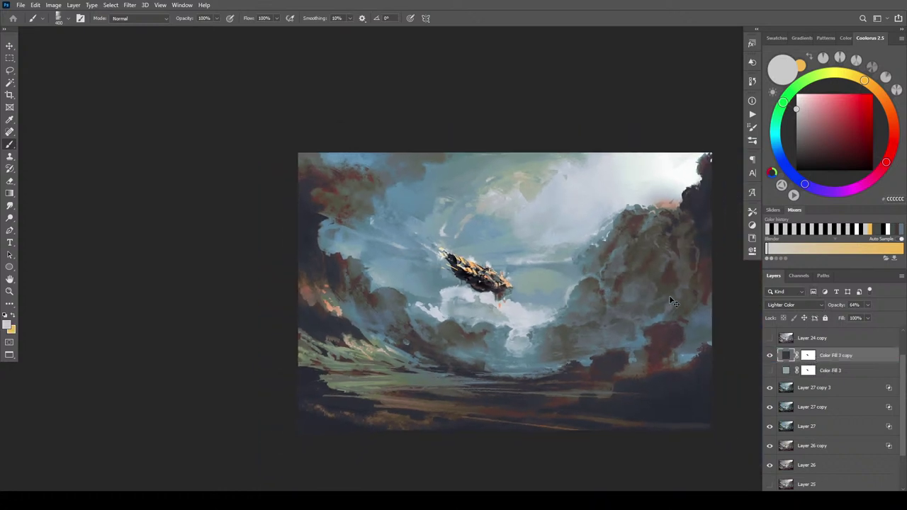
key(ctrl+plus)
key(ctrl+plus)
key(ctrl+plus)
key(ctrl+plus)
key(ctrl+plus)
key(ctrl+plus)
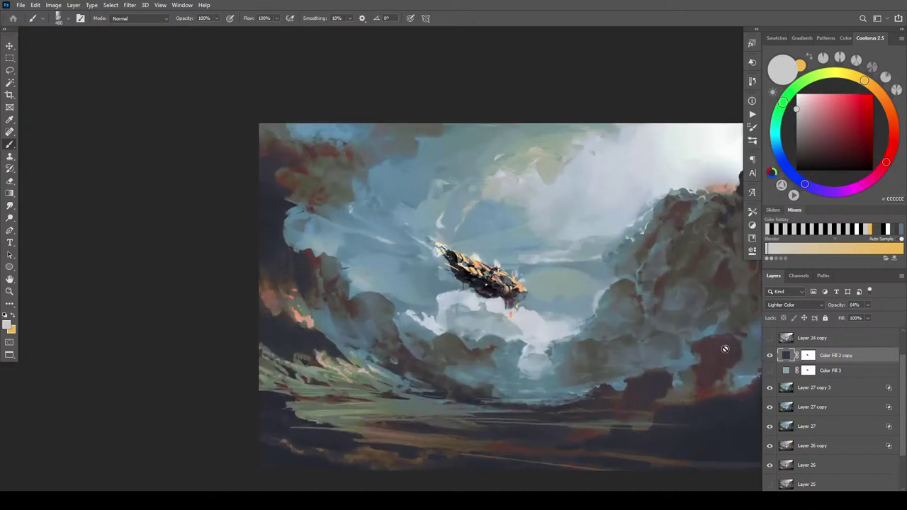
- Paint white over the airship on Color Fill 3 copy's layer mask and enlarge the brush to 700
click(808, 355)
key(d)
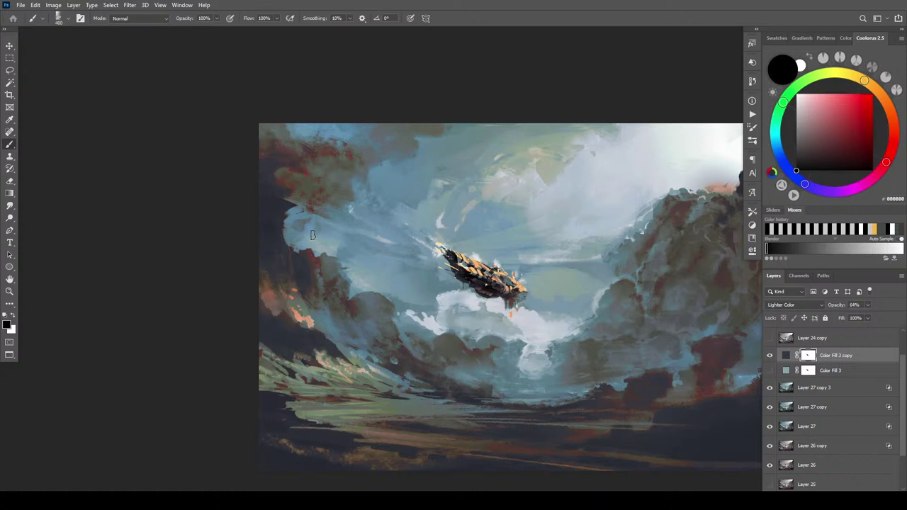
key(x)
drag(466, 264, 463, 282)
key(bracketright)
key(bracketright)
key(bracketright)
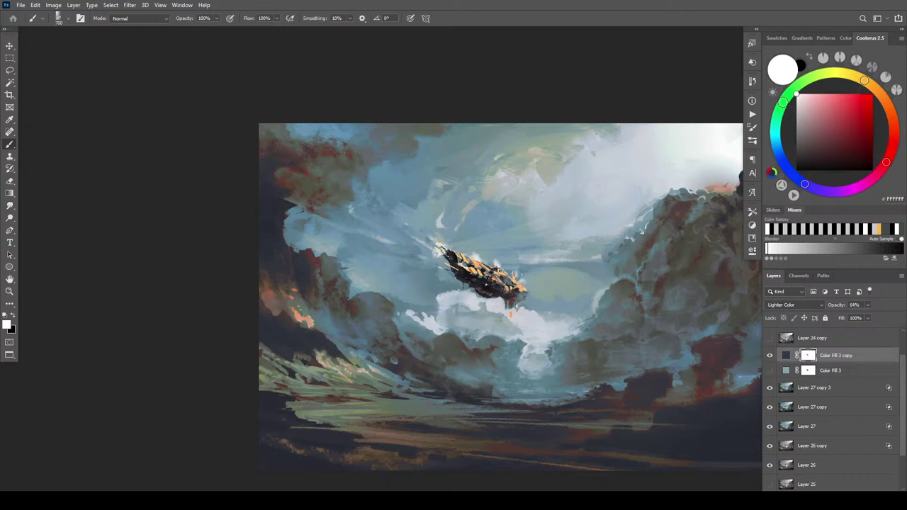
- Readjust the saturation and brightness of Color Fill 3 copy's fill to a subdued dark blue
double_click(787, 356)
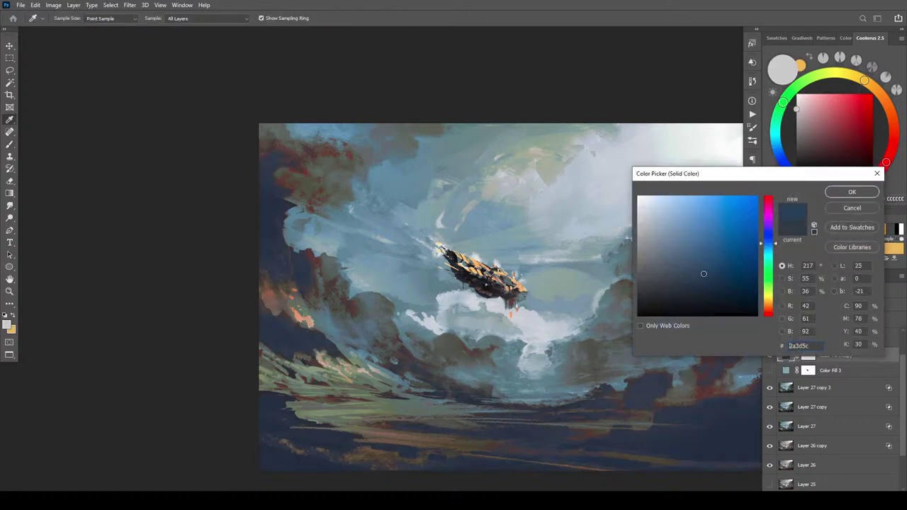
mouse_move(678, 261)
mouse_down()
mouse_move(666, 258)
mouse_move(666, 293)
mouse_move(675, 286)
mouse_up()
click(851, 192)
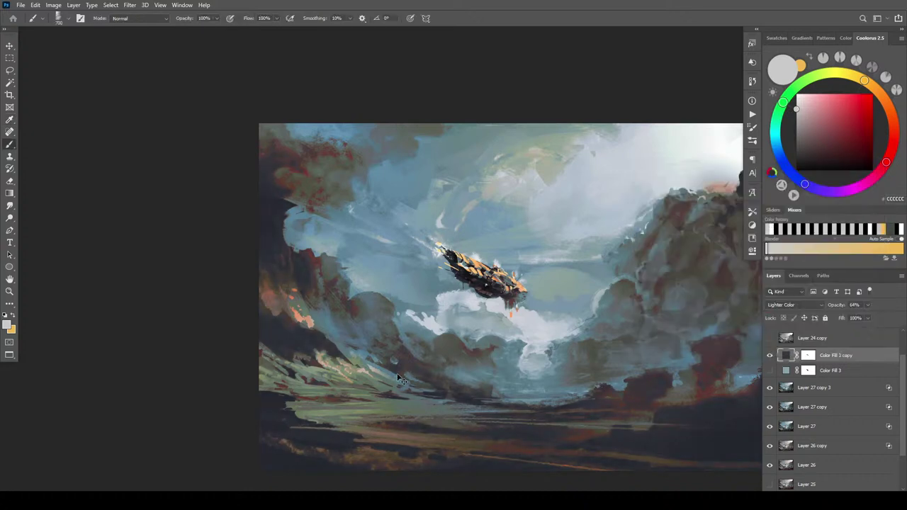
- Examine the painting at thumbnail and enlarged sizes with the readjusted dark blue fill
key(ctrl+minus)
key(ctrl+minus)
key(ctrl+minus)
key(ctrl+minus)
key(ctrl+minus)
key(ctrl+minus)
key(ctrl+plus)
key(ctrl+plus)
key(ctrl+plus)
key(ctrl+plus)
key(ctrl+plus)
key(ctrl+plus)
- Show Color Fill 3 again and compare the painting with each of the two fill layers hidden and shown
click(769, 372)
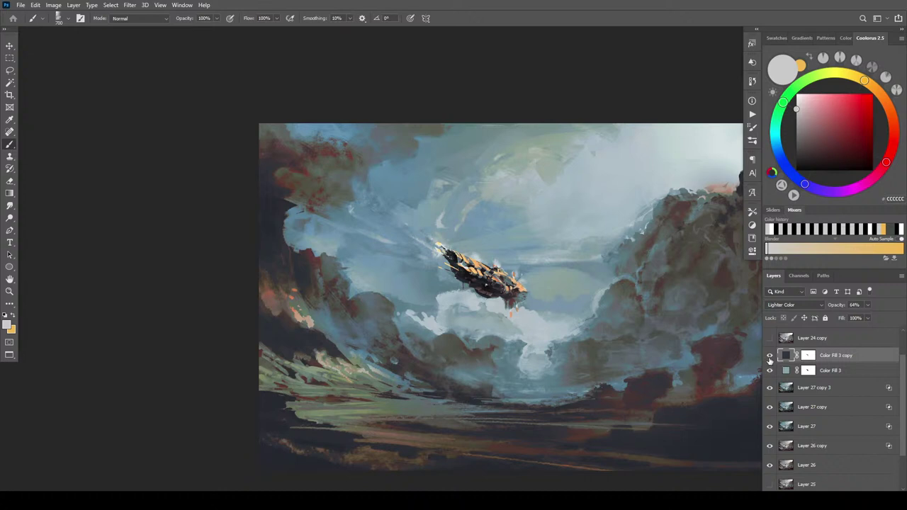
click(771, 356)
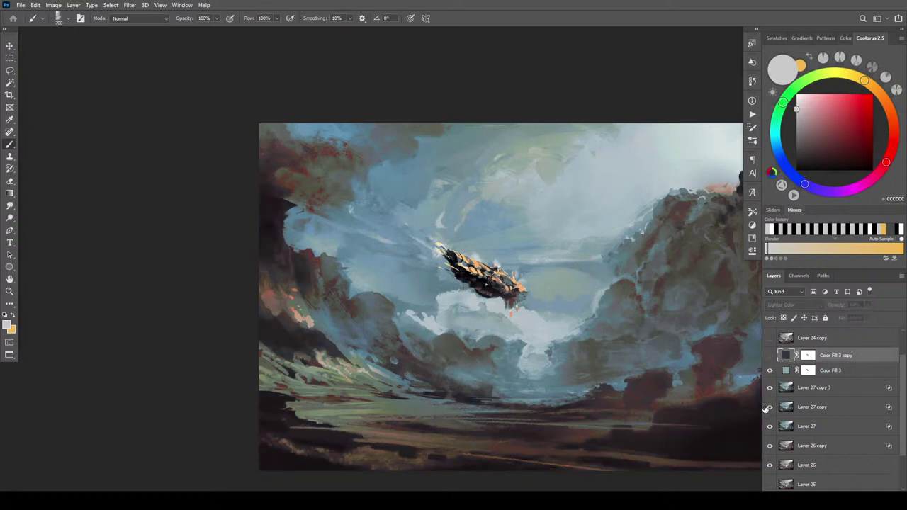
click(770, 371)
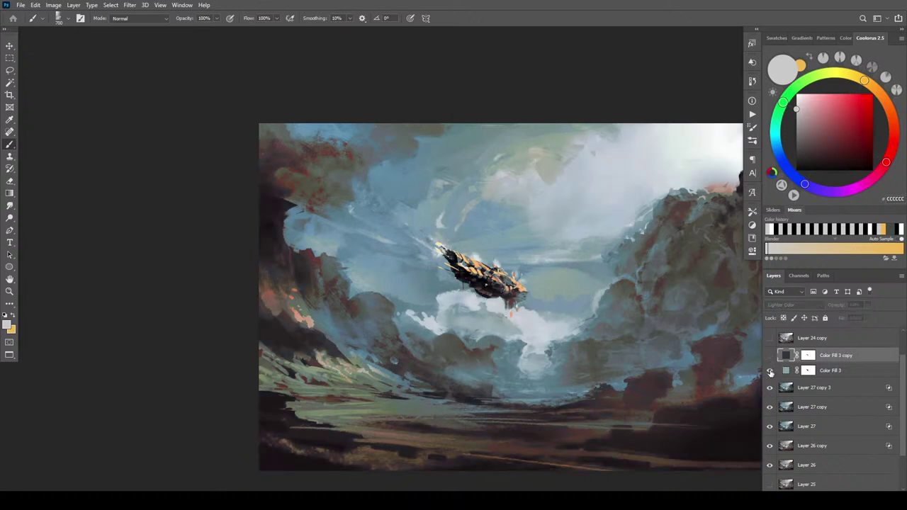
click(770, 372)
click(770, 355)
click(770, 356)
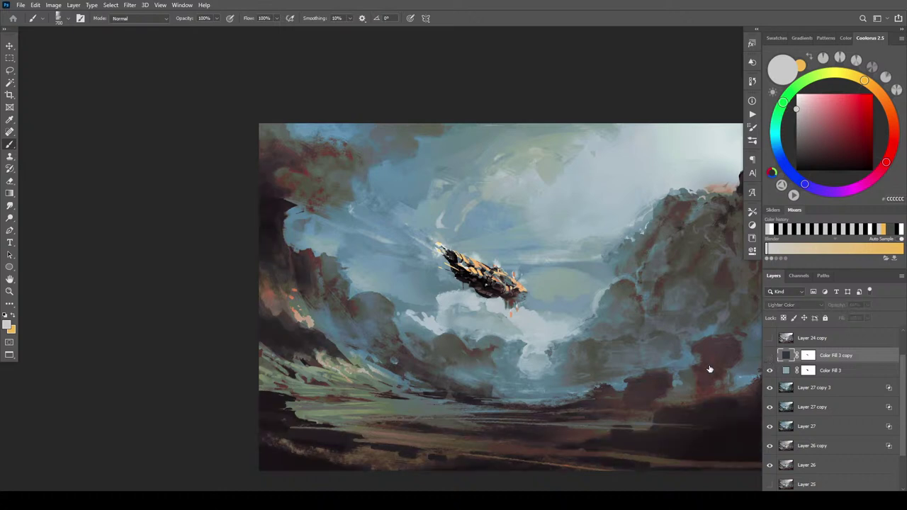
click(770, 356)
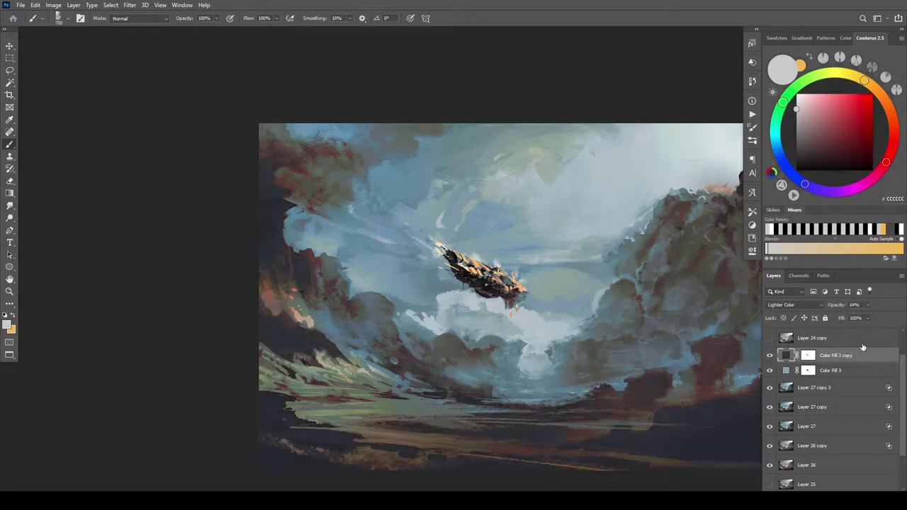
- Lower Color Fill 3 copy's opacity to 27% while judging the painting at a small size and comparing Color Fill 3's effect
click(809, 358)
key(d)
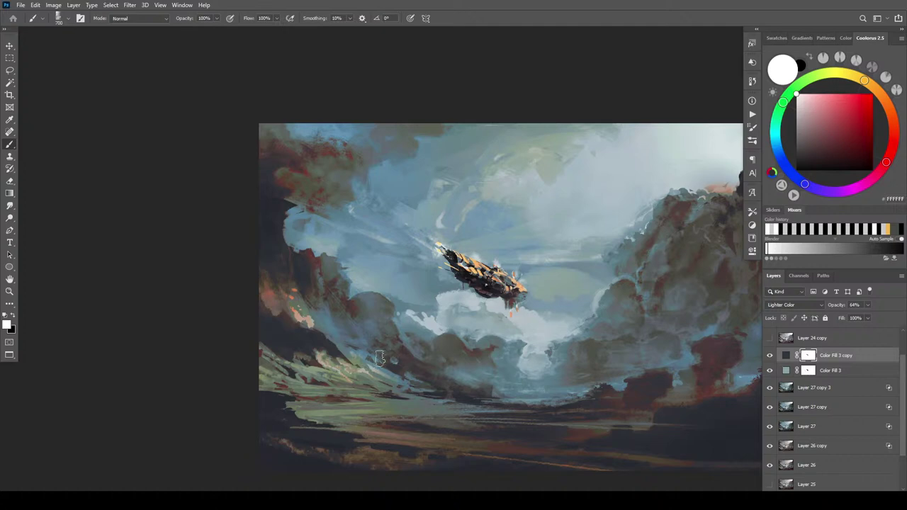
key(ctrl+plus)
key(ctrl+minus)
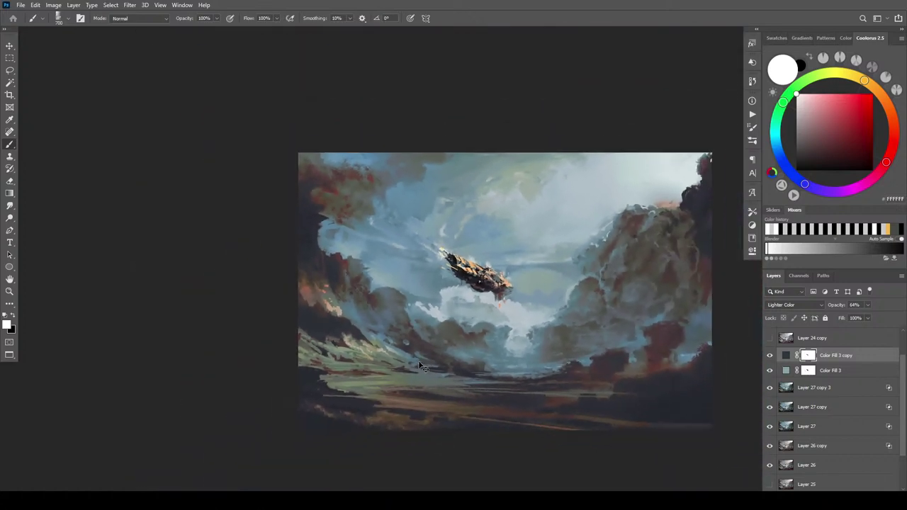
scroll(420, 367, down, 2)
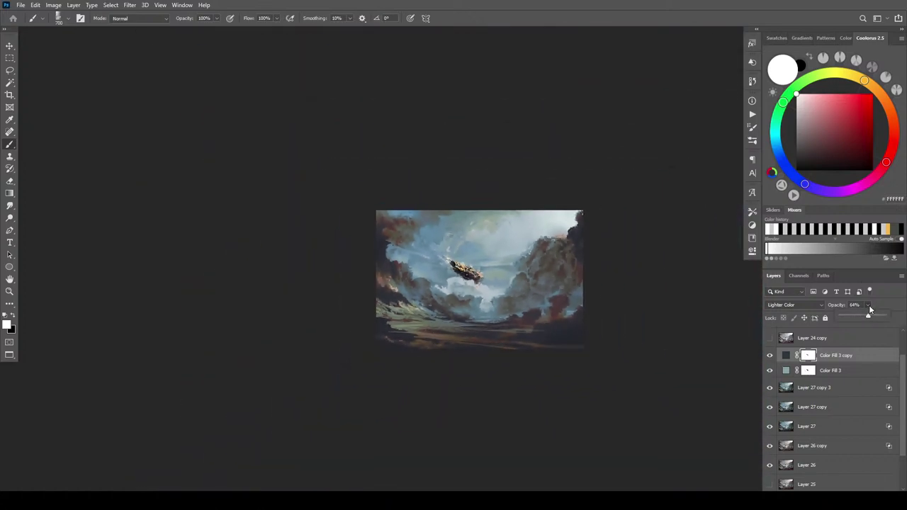
drag(859, 317, 846, 319)
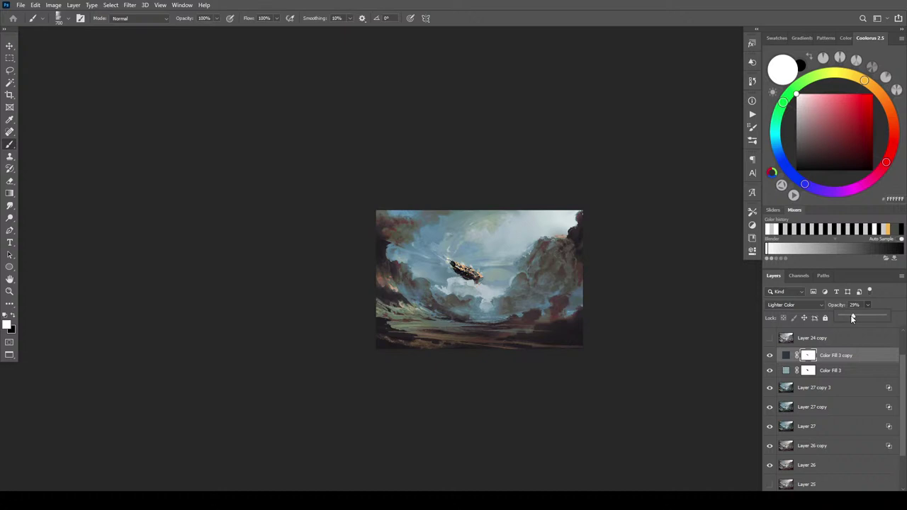
drag(852, 318, 851, 318)
drag(771, 368, 771, 370)
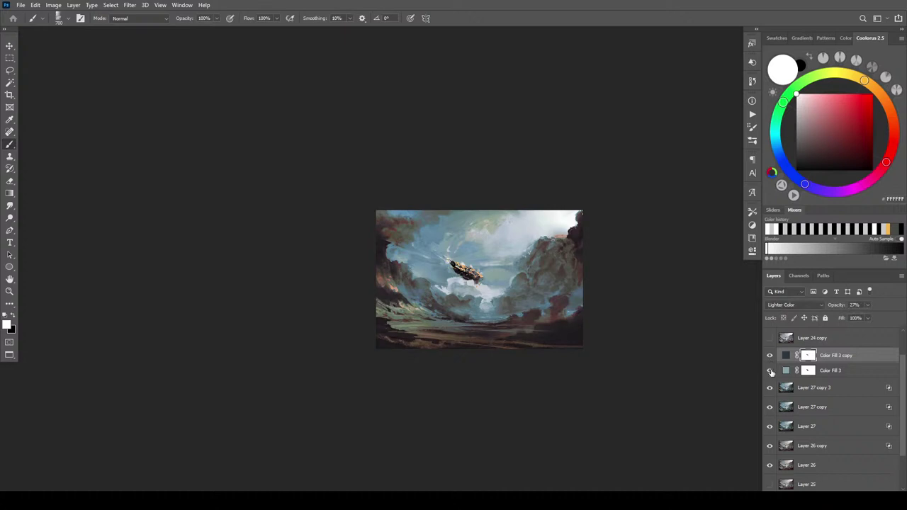
- Fine-tune Color Fill 3's opacity, reselect Color Fill 3 copy, and check the painting at thumbnail and enlarged sizes
click(840, 370)
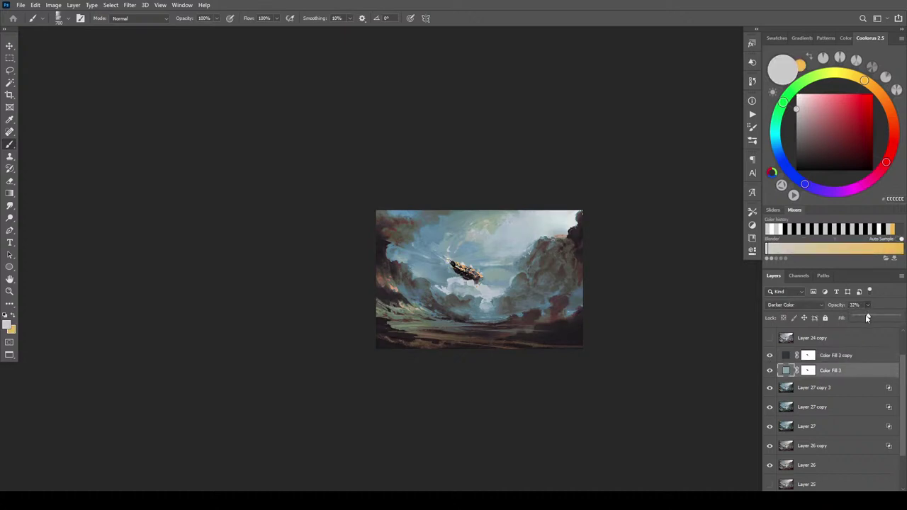
mouse_move(865, 319)
mouse_down()
mouse_move(897, 318)
mouse_move(868, 320)
mouse_up()
click(831, 355)
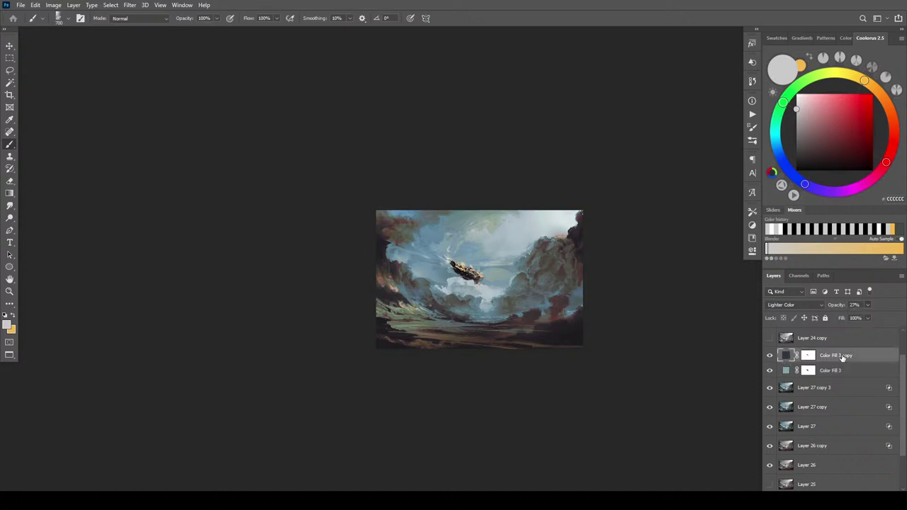
key(ctrl+minus)
key(ctrl+minus)
key(ctrl+minus)
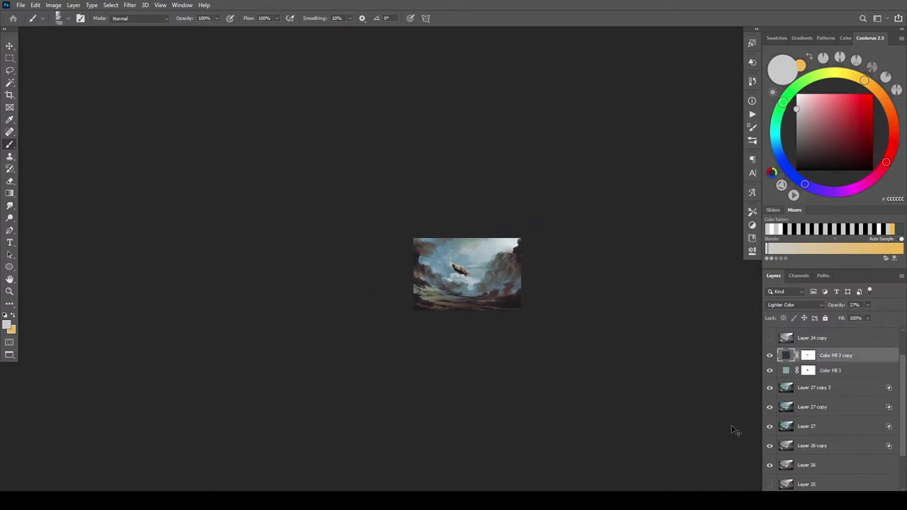
key(ctrl+plus)
key(ctrl+plus)
key(ctrl+plus)
key(ctrl+plus)
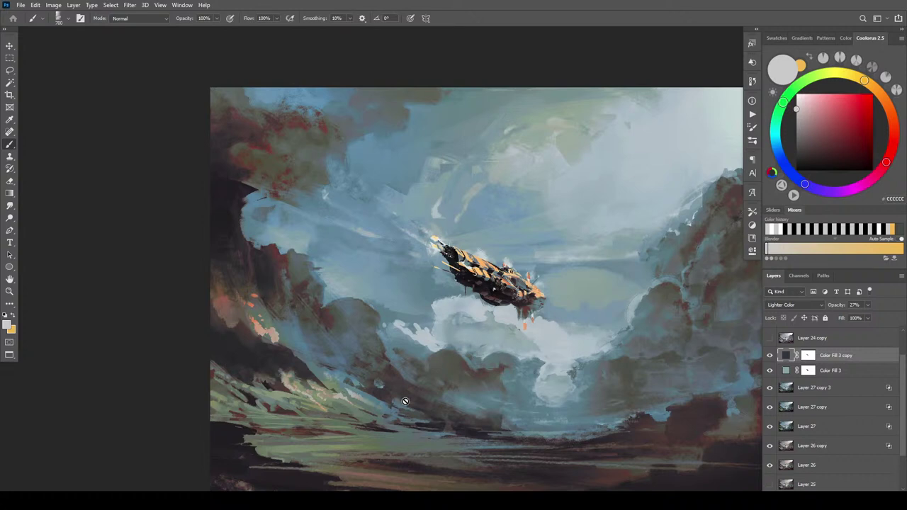
- Create a new layer in Overlay mode above Color Fill 3 copy and choose the warm tan foreground color b49963
key(ctrl+shift+alt+n)
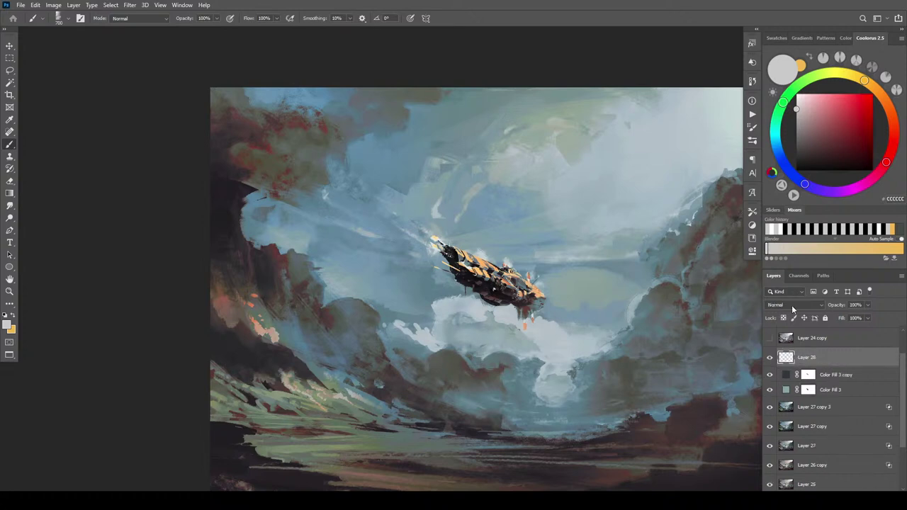
click(793, 305)
click(786, 370)
click(820, 113)
click(873, 85)
click(819, 125)
drag(820, 124, 831, 116)
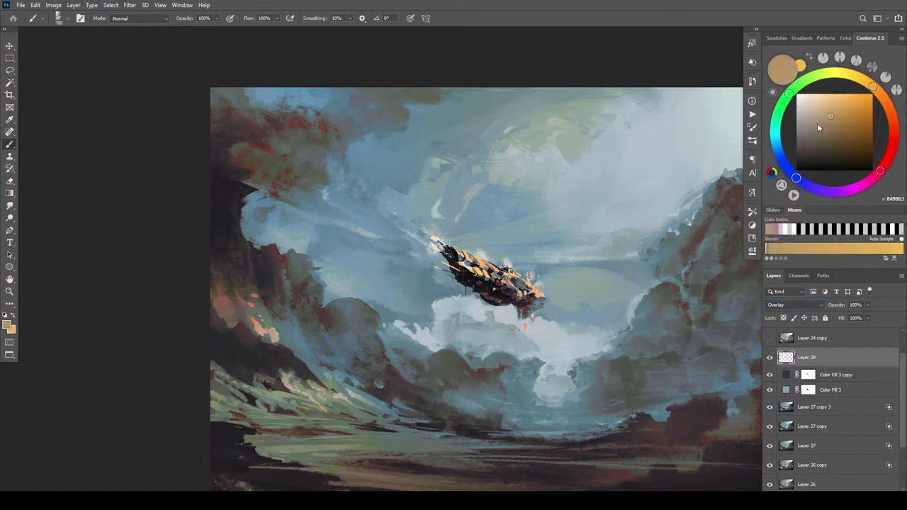
- Paint warm tan light over the grassy plain and the hillside on the Overlay layer, reducing the brush size to 200
mouse_move(321, 451)
mouse_down()
mouse_move(450, 456)
mouse_move(315, 445)
mouse_up()
key(bracketleft)
key(bracketleft)
key(bracketleft)
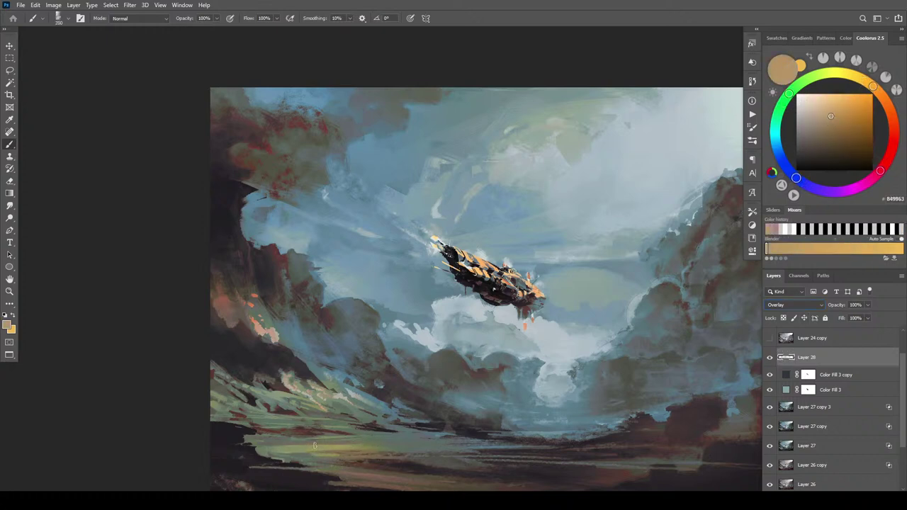
mouse_move(253, 437)
mouse_down()
mouse_move(417, 436)
mouse_move(328, 410)
mouse_up()
drag(283, 386, 313, 377)
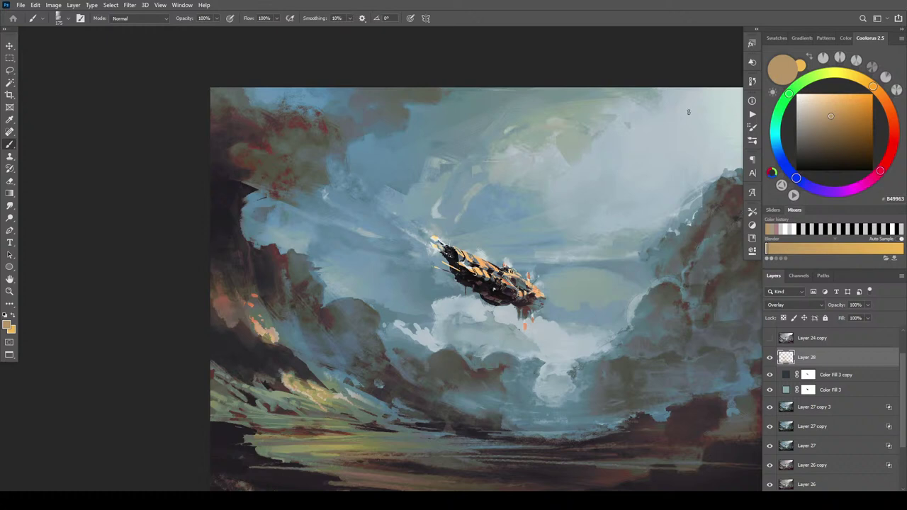
- Choose the saturated orange b3772f and intensify the glow on the hillside and grassy slope, enlarging the brush to 1100
click(852, 117)
click(883, 98)
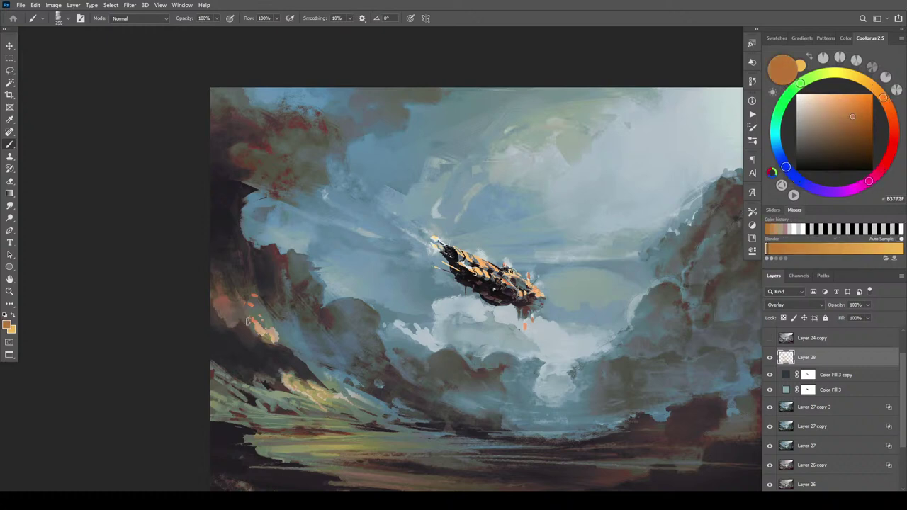
drag(253, 323, 270, 339)
key(])
key(])
key(])
key(])
key(])
key(])
drag(302, 395, 289, 381)
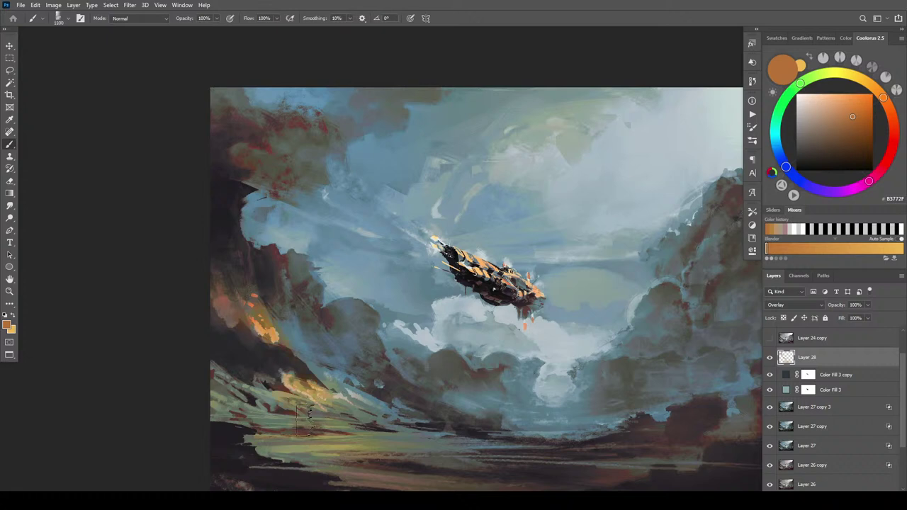
- Reduce the brush size to 150 and paint thin orange light along the far edge of the plain
key([)
key([)
key([)
key([)
key([)
key([)
key([)
key([)
key([)
key([)
key([)
drag(401, 427, 481, 437)
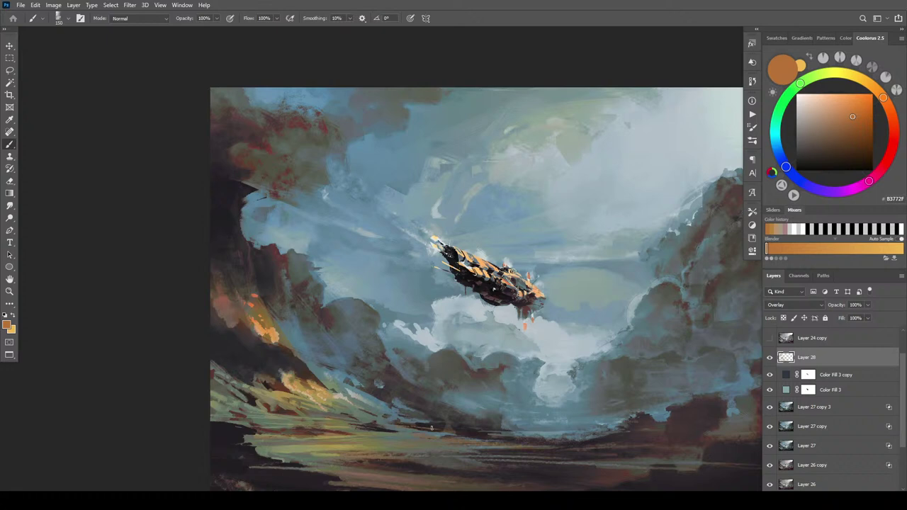
- Choose the light orange cda16d and paint warm highlights over the airship's hull with a smaller brush
key(bracketright)
key(bracketright)
key(bracketright)
key(bracketright)
key(bracketleft)
key(bracketleft)
key(bracketleft)
key(bracketleft)
key(bracketleft)
key(bracketleft)
key(bracketleft)
key(bracketleft)
key(bracketleft)
key(bracketleft)
key(bracketleft)
key(bracketleft)
key(bracketleft)
click(832, 109)
key(bracketright)
mouse_move(499, 274)
mouse_down()
mouse_move(475, 270)
mouse_move(525, 287)
mouse_up()
- Rework the warm glow around the airship's nose with a larger brush, undoing the last stroke in the nearby sky
key(bracketright)
key(bracketright)
key(bracketright)
key(bracketright)
key(bracketright)
key(bracketright)
key(bracketright)
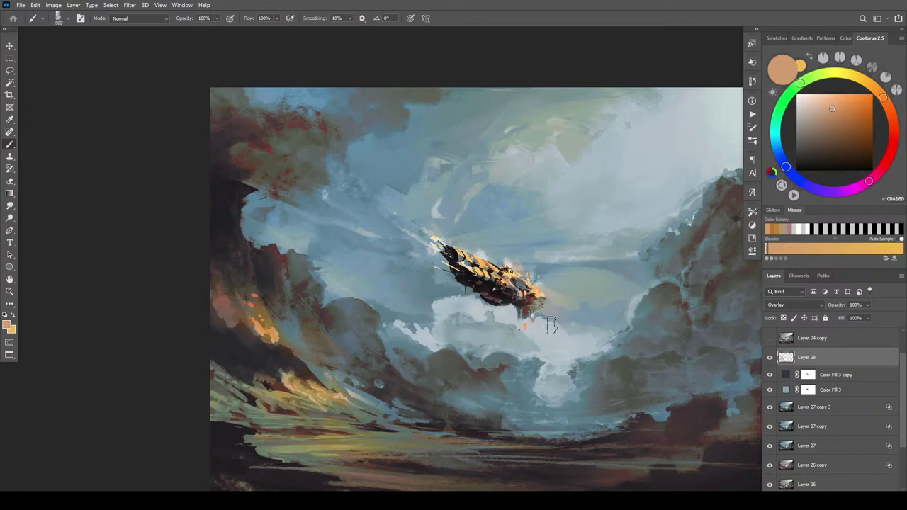
key(ctrl+z)
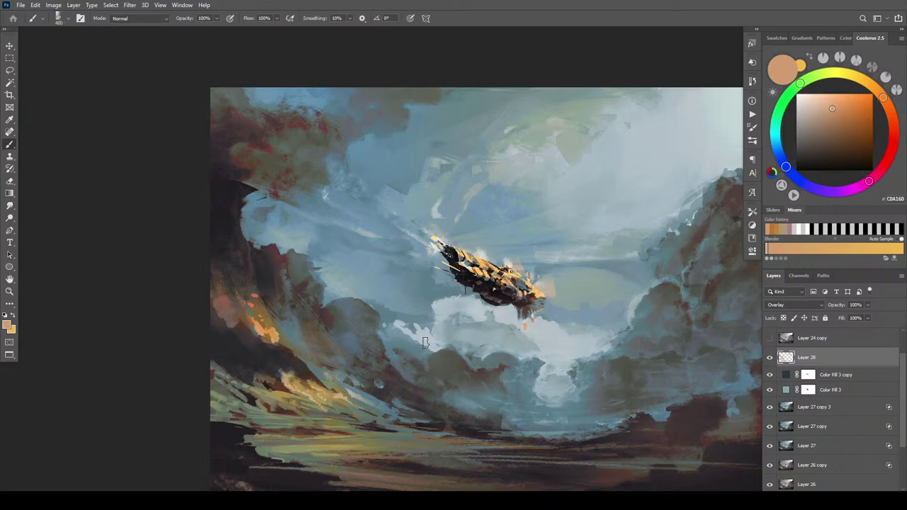
- Check the painting at thumbnail size and paint light orange along the crest of the tall cloud, reducing the brush size to 300
key(ctrl+minus)
key(ctrl+minus)
key(ctrl+minus)
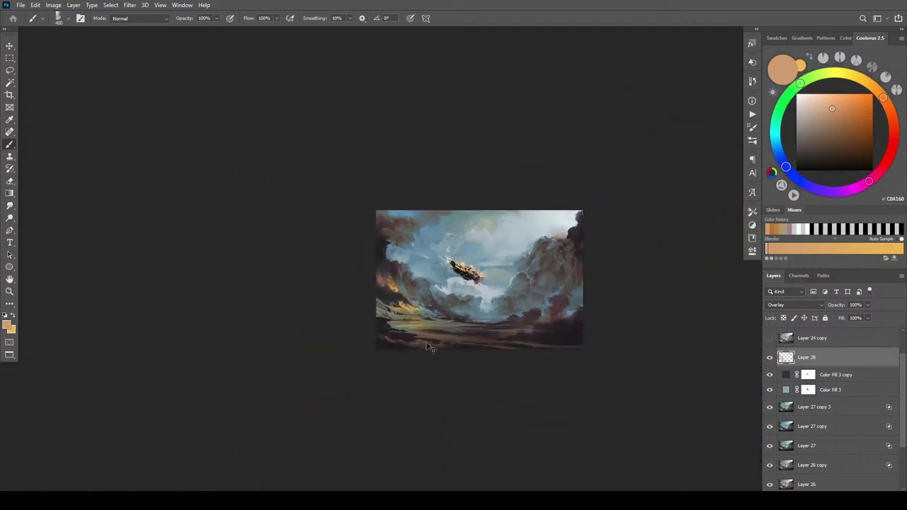
key(ctrl+plus)
key(ctrl+plus)
key(ctrl+plus)
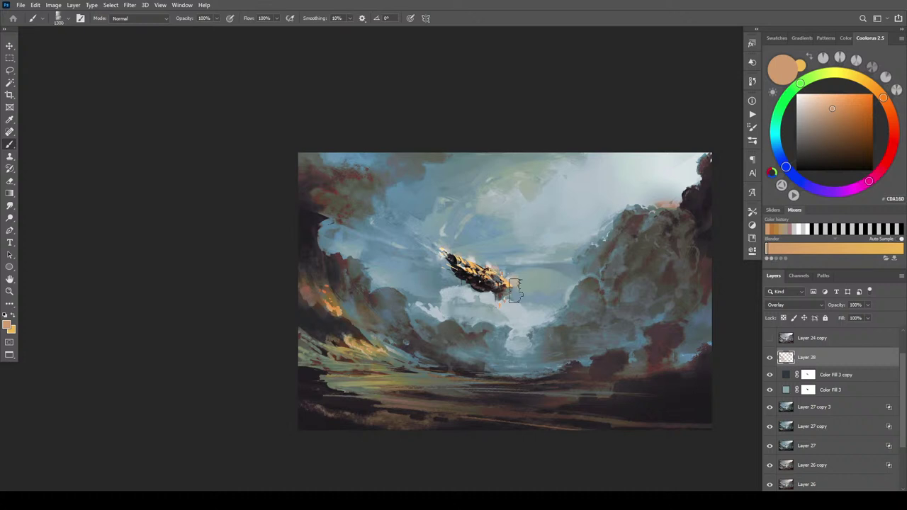
drag(667, 201, 673, 202)
key([)
key([)
key([)
key([)
key([)
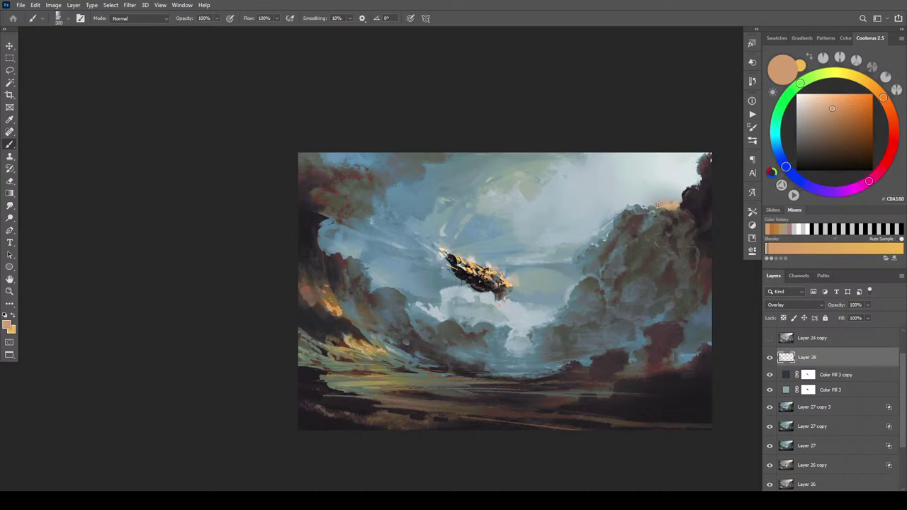
- Build up the warm light on the tall cloud's crest, enlarging the brush to 1100
key(])
key(])
key(])
key(])
key(])
click(669, 203)
key(])
key(])
key(])
- Choose the cool gray 898d95 and tone down the orange glow on the cloud crest with the brush at 700
click(807, 108)
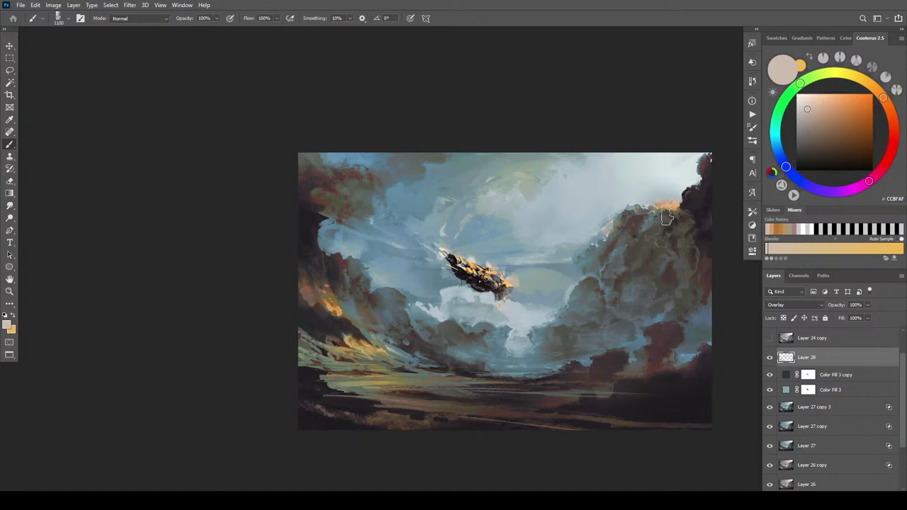
drag(808, 113, 803, 125)
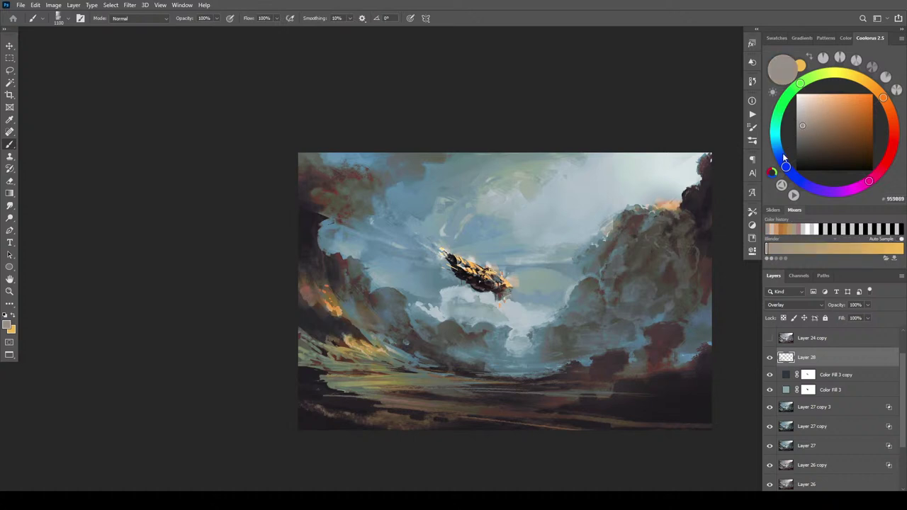
drag(783, 157, 778, 151)
key(bracketleft)
key(bracketleft)
key(bracketleft)
key(bracketleft)
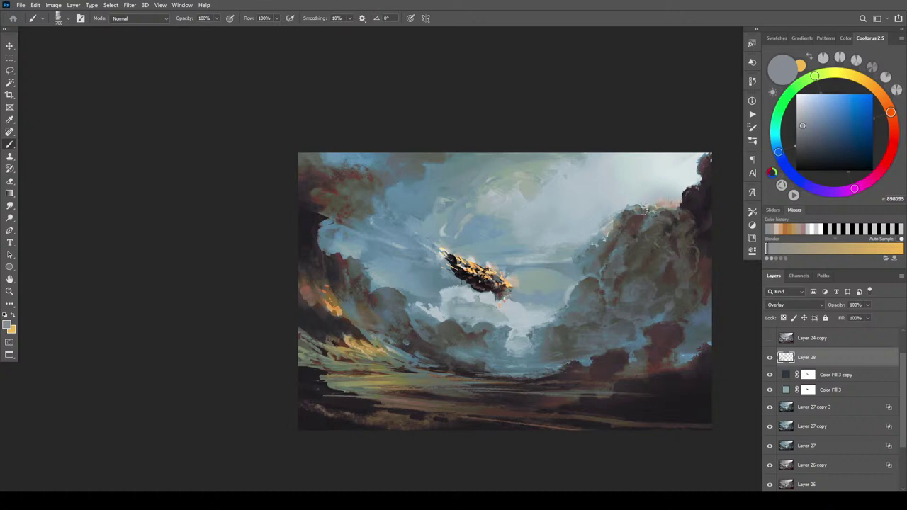
- Choose the light neutral gray bebfc1 and brighten the toned-down cloud crest
click(801, 115)
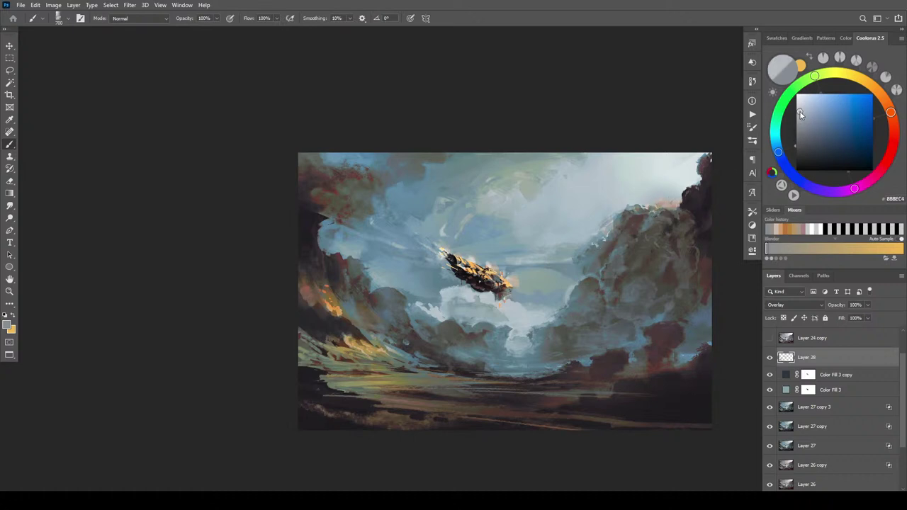
drag(801, 112, 797, 112)
key(bracketright)
key(bracketright)
key(bracketright)
key(bracketright)
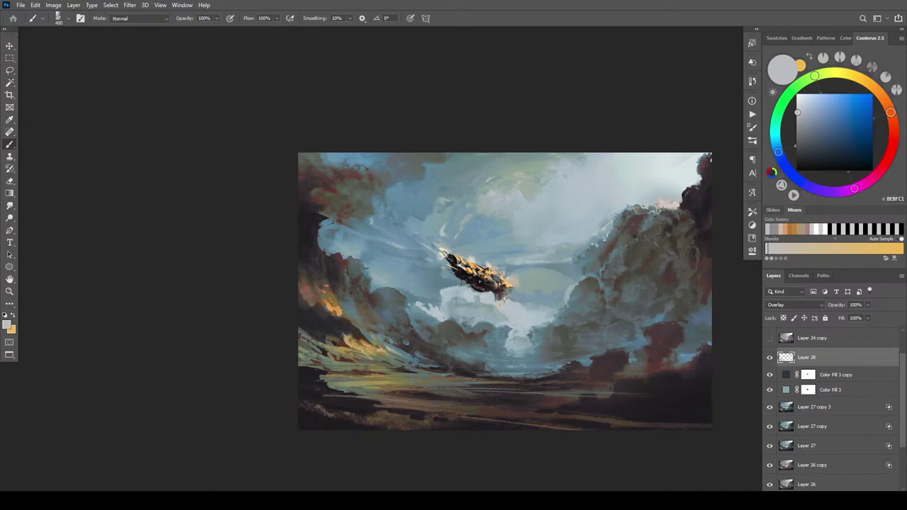
- Brighten the tall cloud's sky-facing edge with the light gray, enlarging the brush to 1600
key(bracketright)
key(bracketright)
key(bracketright)
key(bracketright)
click(592, 239)
key(bracketright)
key(bracketright)
key(bracketright)
key(bracketright)
key(bracketright)
key(bracketright)
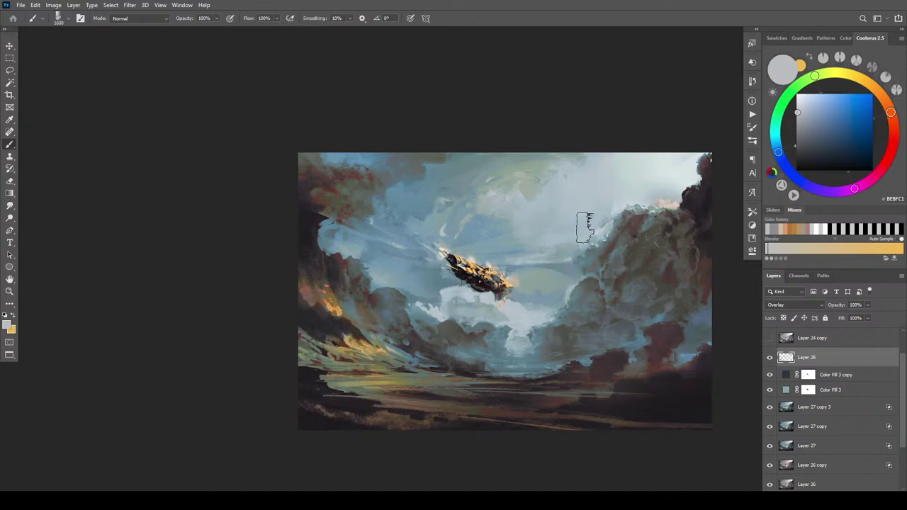
- Reduce the brush size to 500 and paint a pale light streak across the sky between the airship and the tall cloud
key(bracketleft)
key(bracketleft)
key(bracketleft)
key(bracketleft)
key(bracketleft)
key(bracketleft)
key(bracketleft)
key(bracketleft)
key(bracketleft)
key(bracketleft)
key(bracketleft)
key(bracketleft)
key(bracketleft)
drag(560, 266, 510, 265)
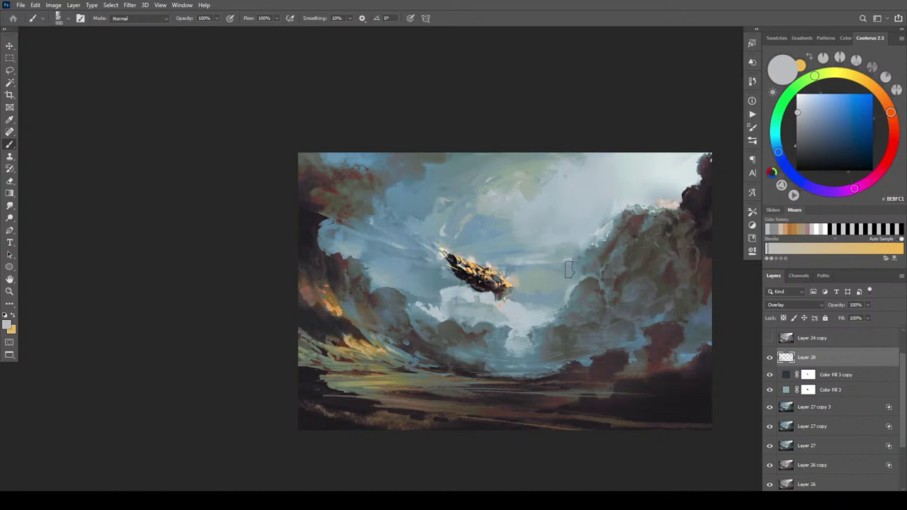
- Choose the slate blue 576276 and cool the bright clouds beneath the airship
key(bracketleft)
mouse_move(797, 133)
mouse_down()
mouse_move(822, 120)
mouse_move(816, 134)
mouse_up()
key(bracketright)
key(bracketright)
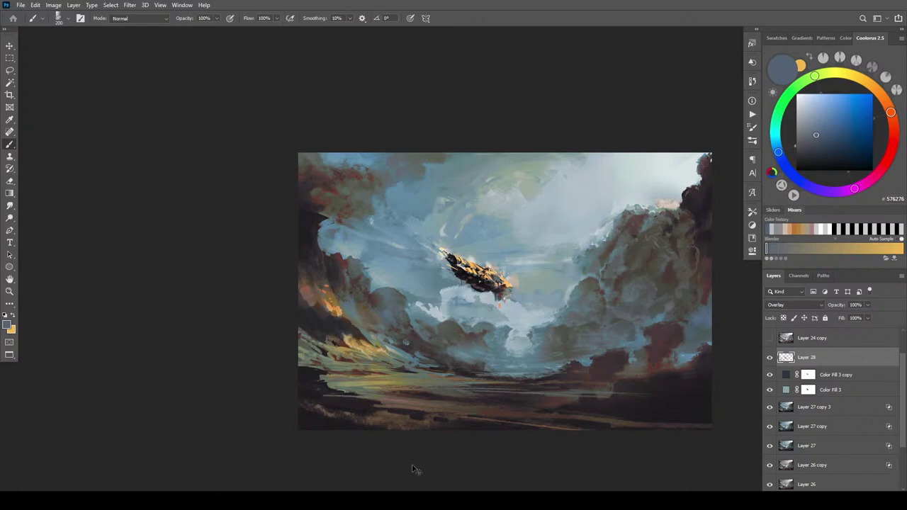
- Paint small slate blue strokes over the fins and underside at the airship's nose
ctrl+click(459, 270)
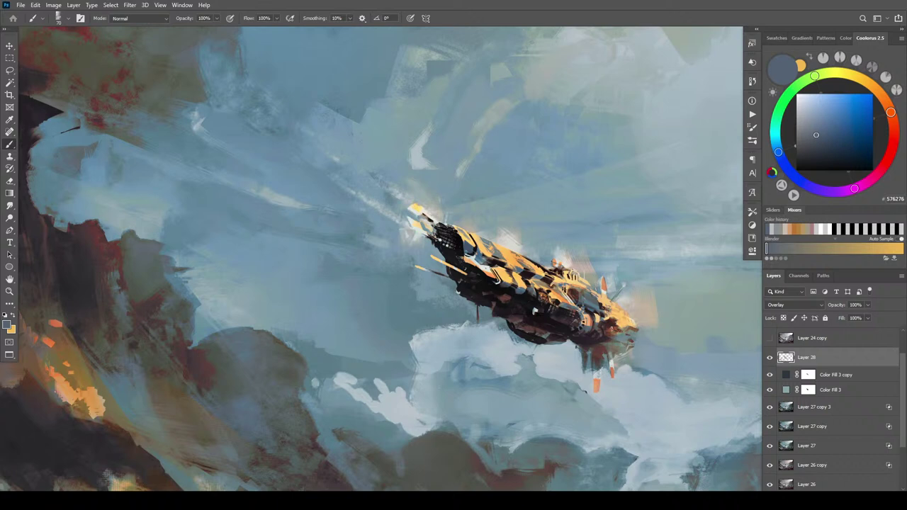
mouse_move(623, 345)
mouse_down()
mouse_move(589, 328)
mouse_move(624, 286)
mouse_up()
drag(608, 352, 628, 347)
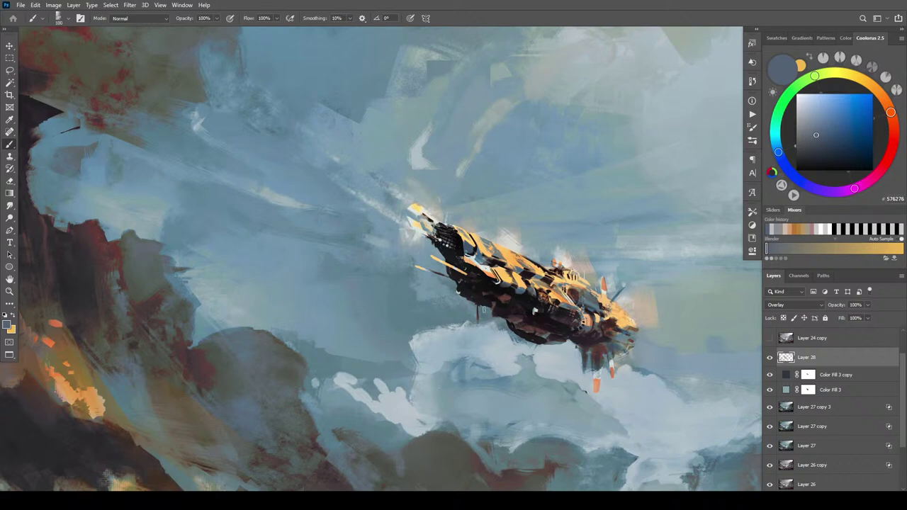
- Choose the mid gray 8e9195 and soften the sky patch beside the airship's nose, enlarging the brush to about 900
key(ctrl+minus)
key(ctrl+minus)
key(ctrl+minus)
key(ctrl+minus)
key(ctrl+minus)
key(ctrl+minus)
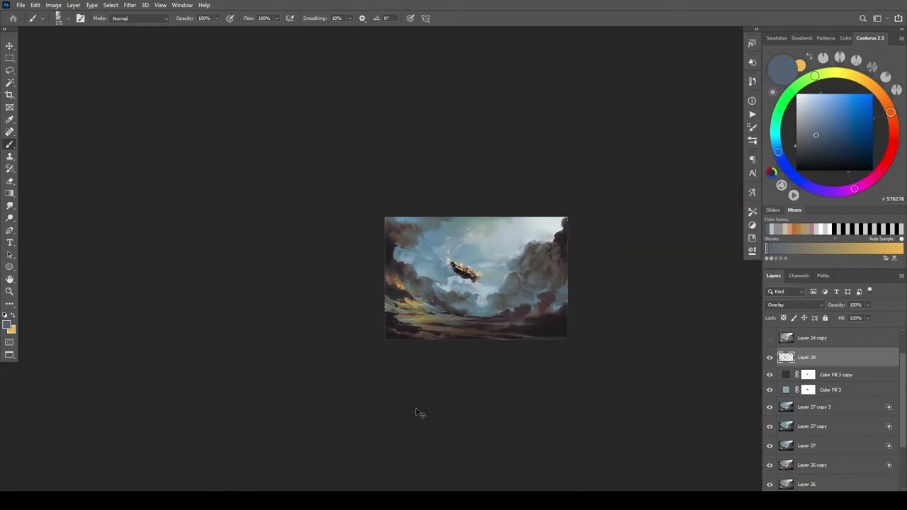
scroll(419, 413, up, 8)
drag(831, 133, 800, 126)
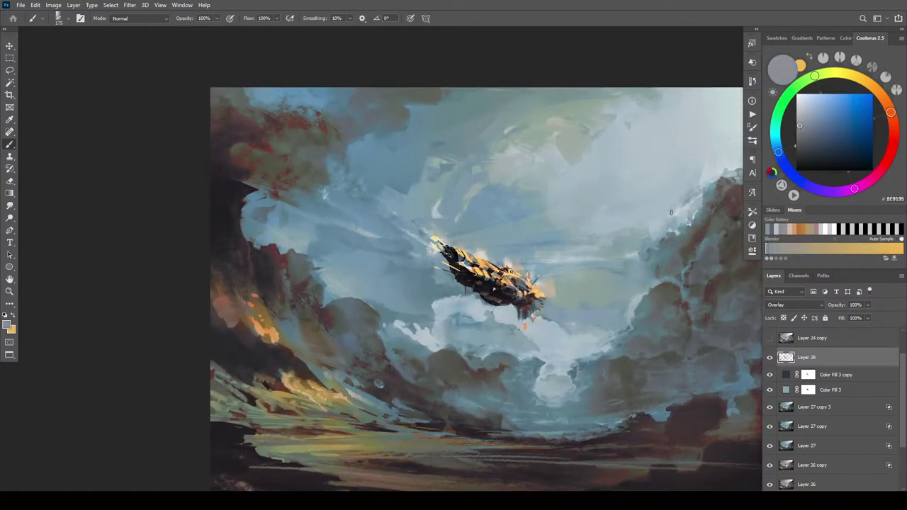
key(bracketright)
key(bracketright)
key(bracketright)
key(bracketright)
key(bracketright)
key(bracketright)
key(bracketright)
key(bracketright)
drag(559, 290, 613, 306)
key(bracketright)
key(bracketright)
key(bracketleft)
key(bracketleft)
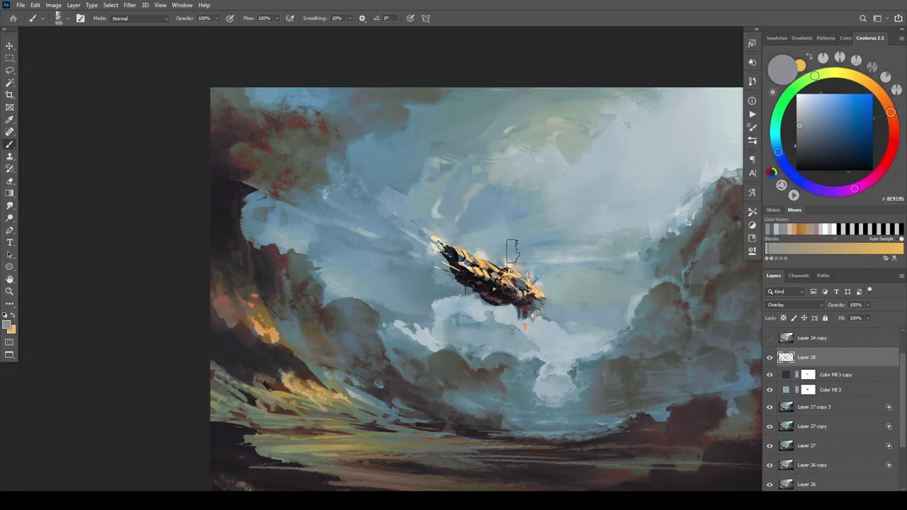
- Continue blending the sky around and above the airship with the mid gray, varying the brush size
key(bracketright)
key(bracketright)
key(bracketright)
key(bracketleft)
key(bracketleft)
key(bracketleft)
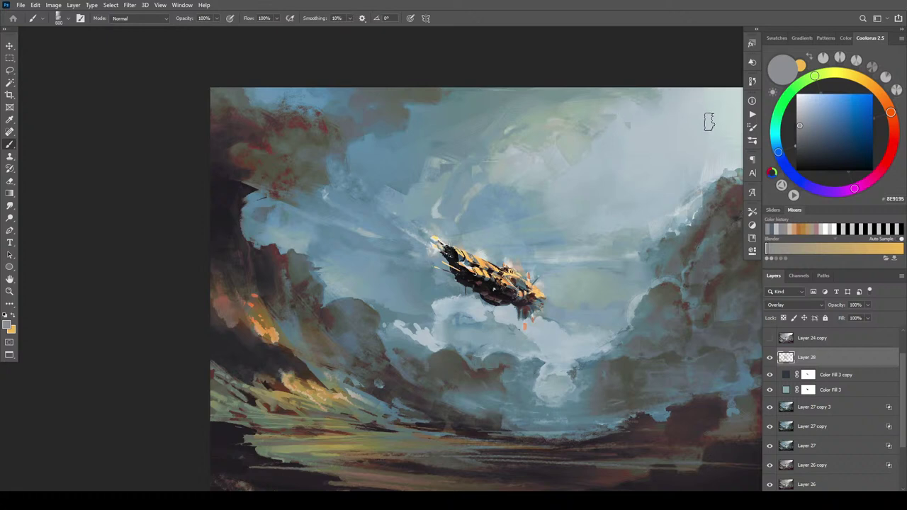
- Examine the whole painting at a reduced size and enlarged again to judge the new light
key(ctrl+minus)
key(ctrl+minus)
key(ctrl+minus)
key(ctrl+minus)
key(ctrl+minus)
key(ctrl+minus)
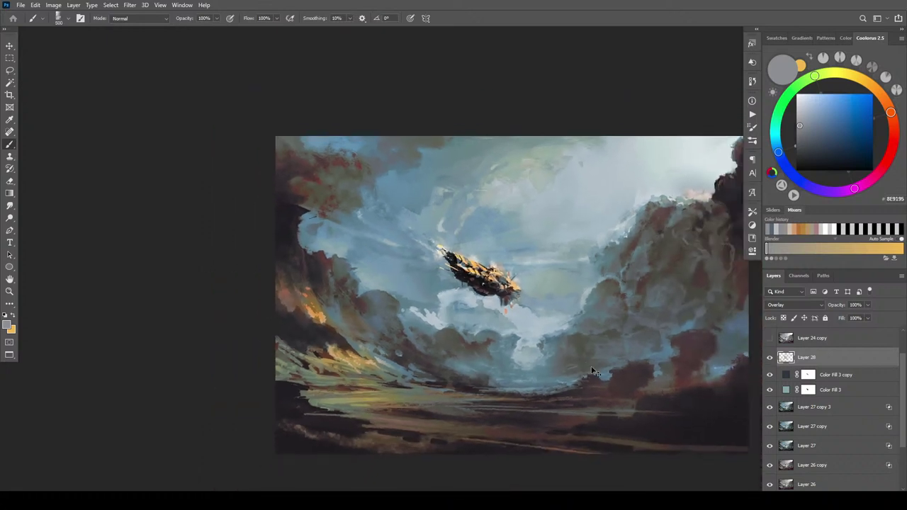
key(ctrl+plus)
key(ctrl+plus)
key(ctrl+plus)
key(ctrl+plus)
key(ctrl+plus)
key(ctrl+plus)
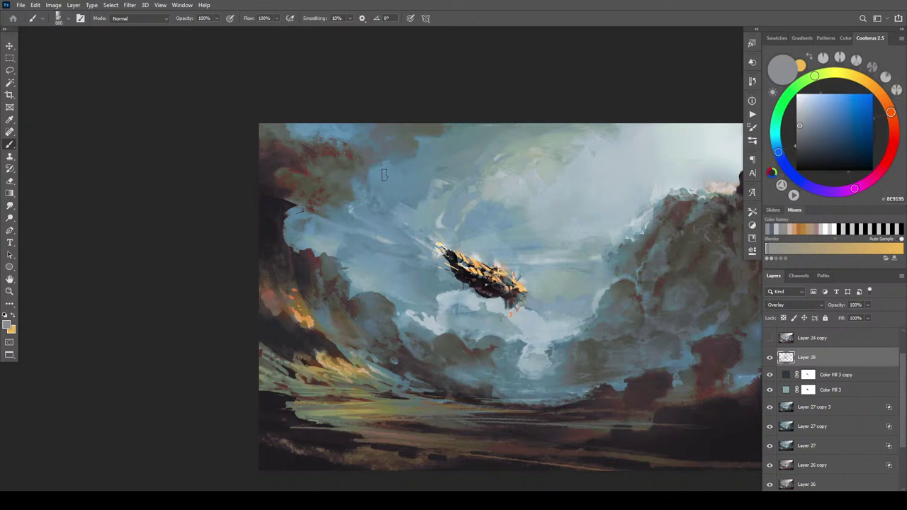
- Choose the gray 9fa2a8 and dab it on the cloud edge beside the airship, enlarging the brush to about 800
click(801, 121)
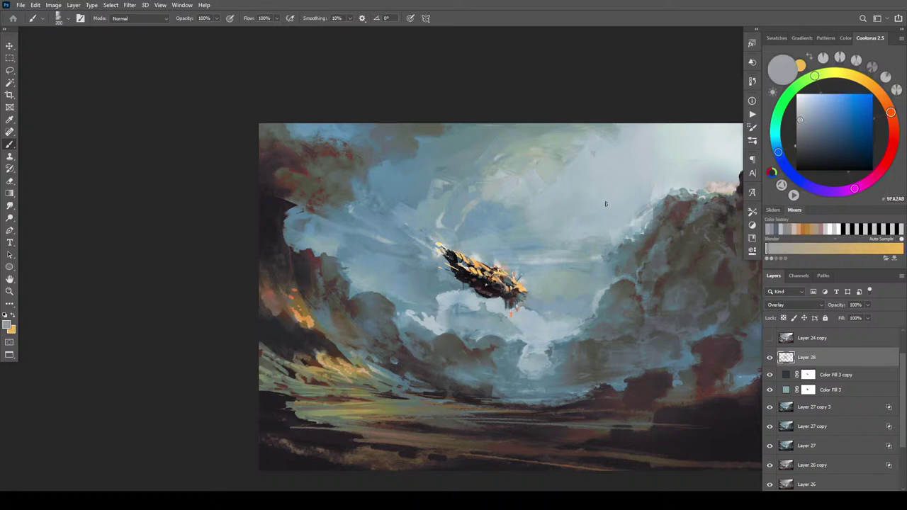
key(])
key(])
key(])
key(])
key(])
click(359, 285)
- Examine the overall balance of light at thumbnail size and at a medium size
key(ctrl+minus)
key(ctrl+minus)
key(ctrl+minus)
key(ctrl+minus)
key(ctrl+minus)
key(ctrl+minus)
key(ctrl+plus)
key(ctrl+plus)
key(ctrl+plus)
key(ctrl+plus)
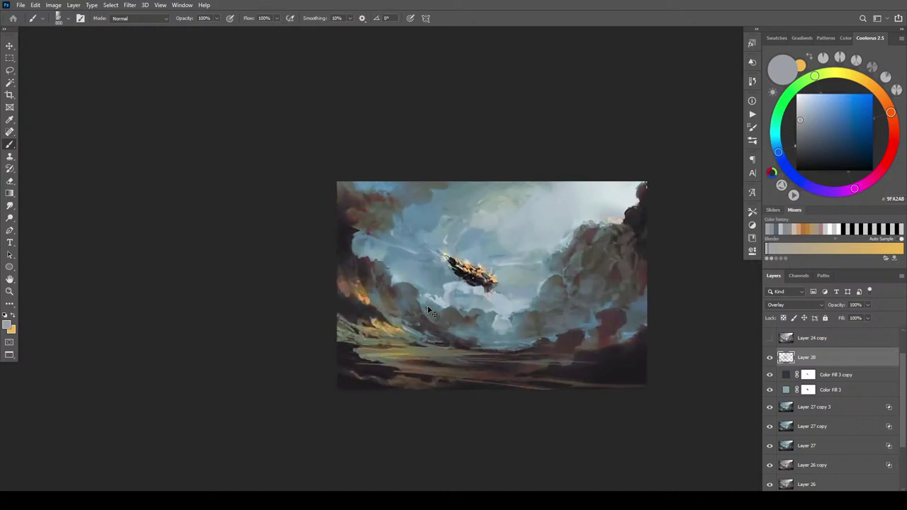
- Choose the bluish gray 8c8c9a and blend it over the bright clouds below the airship, varying the brush size
click(783, 162)
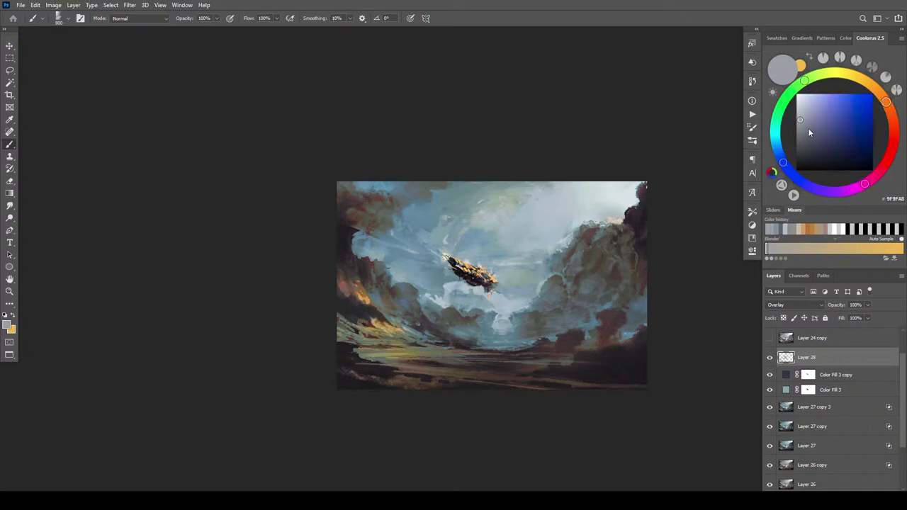
click(804, 124)
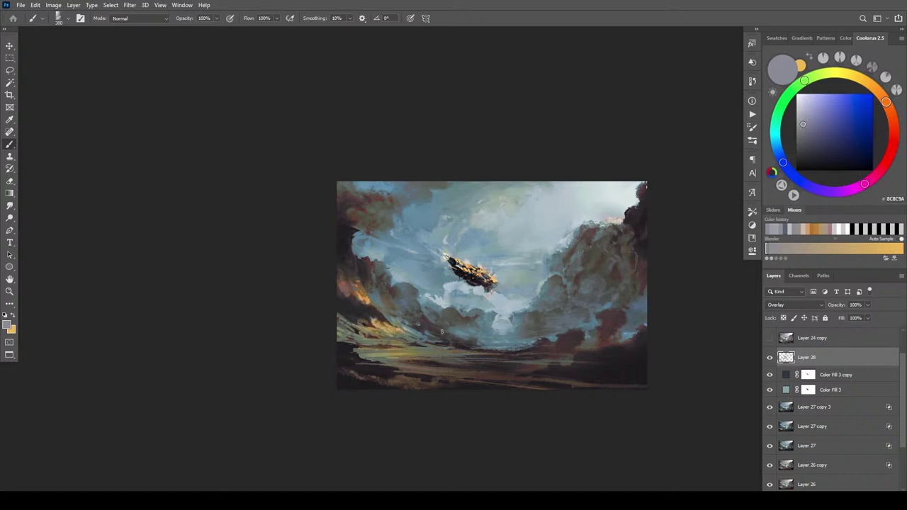
key(bracketright)
key(bracketright)
key(bracketright)
key(bracketright)
key(bracketright)
key(bracketright)
key(bracketleft)
key(bracketleft)
mouse_move(499, 332)
mouse_down()
mouse_move(498, 314)
mouse_move(473, 311)
mouse_up()
key(bracketleft)
key(bracketleft)
key(bracketleft)
key(bracketleft)
key(bracketleft)
key(bracketleft)
key(bracketleft)
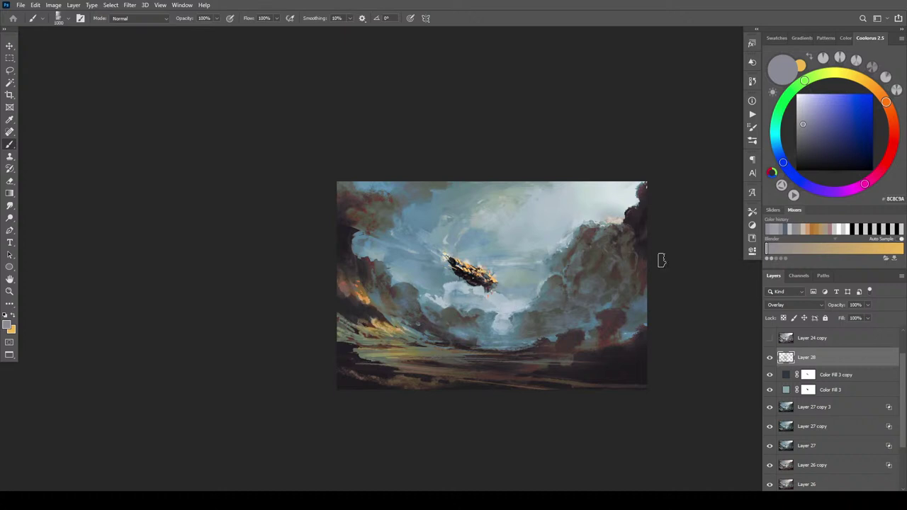
- Check how the softened clouds read in the whole composition, at a small size and close up
key(ctrl+minus)
key(ctrl+minus)
key(ctrl+minus)
key(ctrl+minus)
key(ctrl+minus)
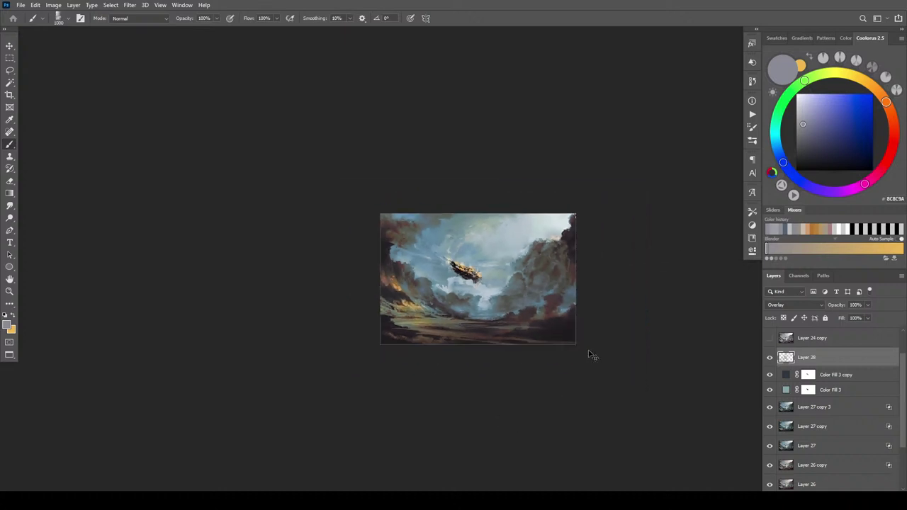
key(ctrl+plus)
key(ctrl+plus)
key(ctrl+plus)
key(ctrl+plus)
key(ctrl+plus)
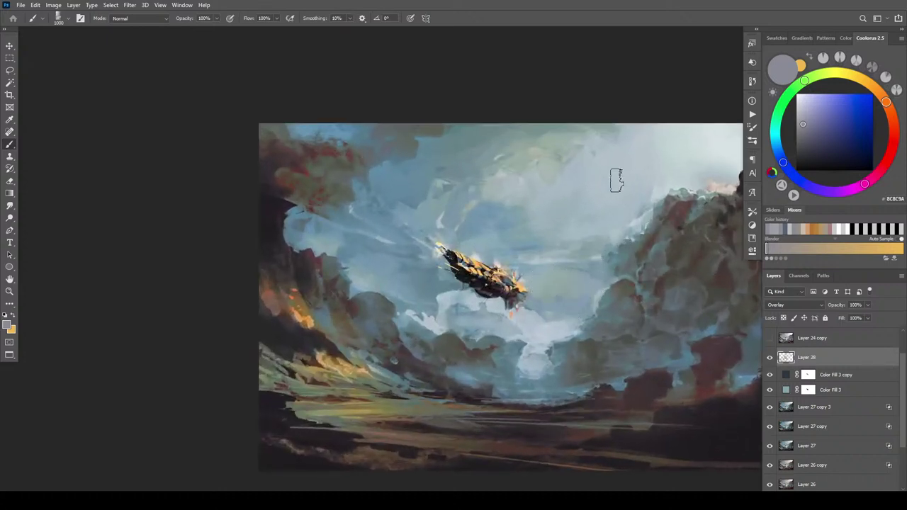
- Choose the dark gray 555558 and darken the lower foreground with a brush of about 1800, checking the whole image
click(802, 143)
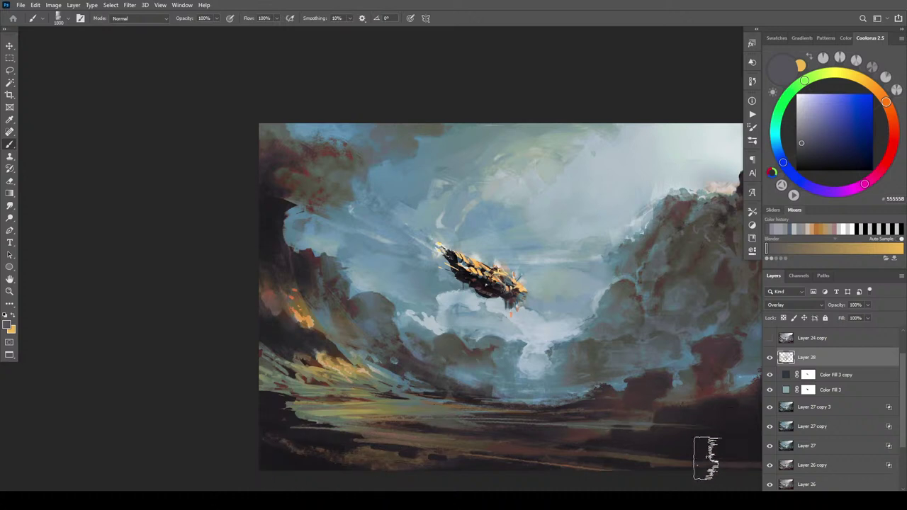
drag(652, 449, 516, 439)
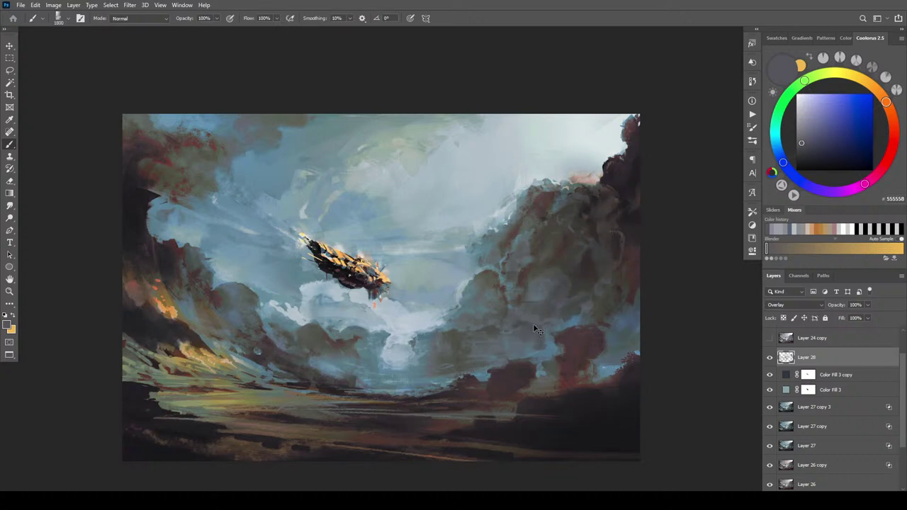
key(ctrl+minus)
key(ctrl+minus)
key(ctrl+minus)
key(ctrl+minus)
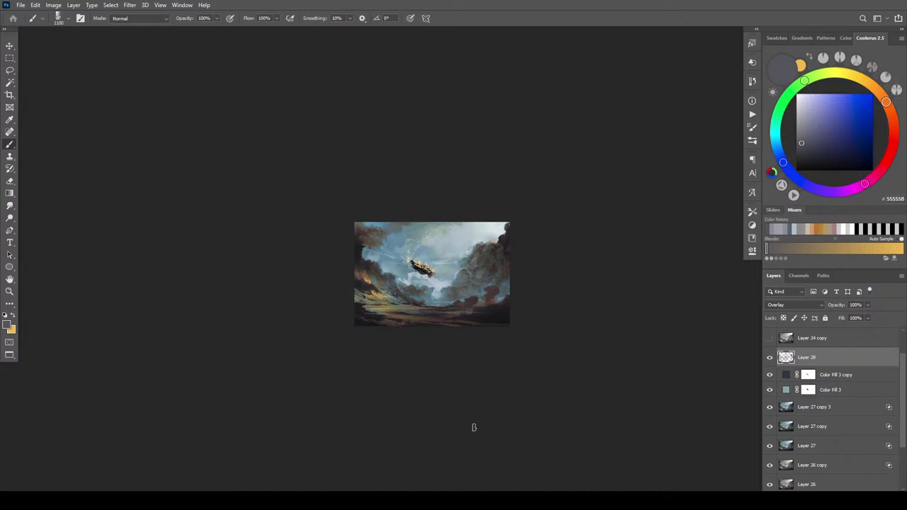
scroll(475, 428, down, 6)
scroll(474, 428, up, 10)
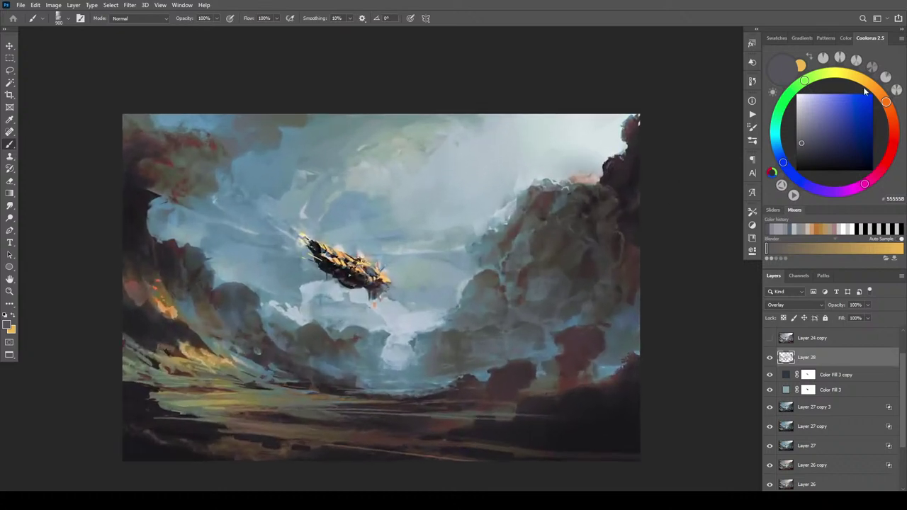
- Choose the light gray 9b9ba3 and lower Layer 28's opacity to 51%, comparing the image with and without that layer
click(800, 121)
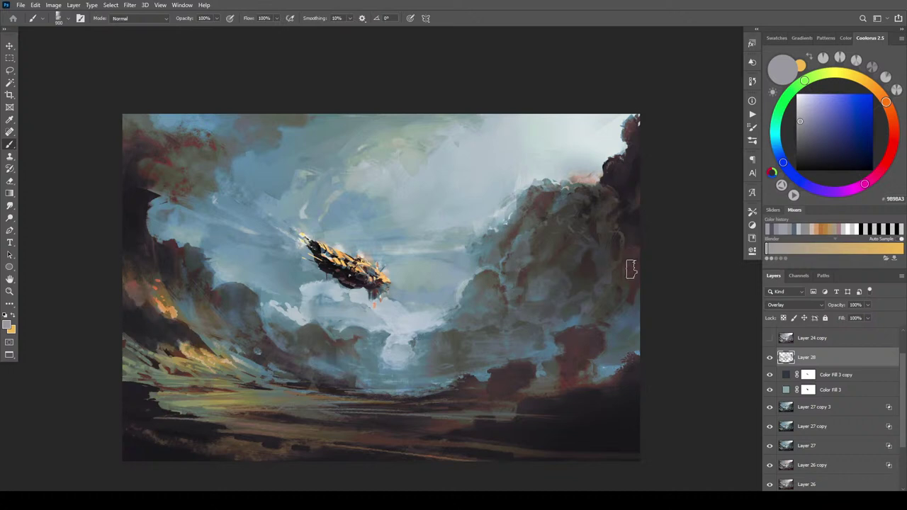
click(771, 358)
click(771, 358)
mouse_move(868, 316)
mouse_down()
mouse_move(829, 316)
mouse_move(868, 318)
mouse_move(860, 319)
mouse_up()
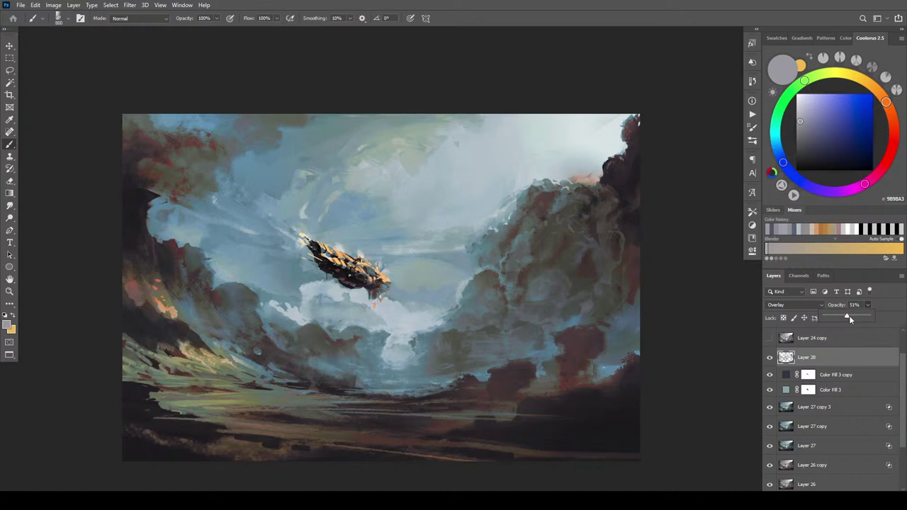
click(770, 358)
click(770, 358)
- Compare the painting with Layer 28, Color Fill 3 copy and Color Fill 3 each hidden and shown
click(771, 375)
click(770, 375)
click(771, 389)
click(772, 376)
click(770, 389)
click(771, 358)
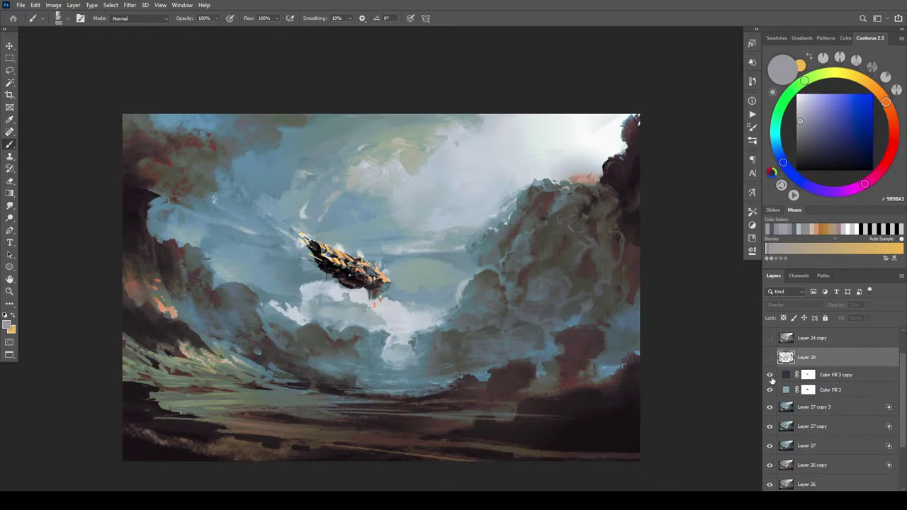
click(771, 357)
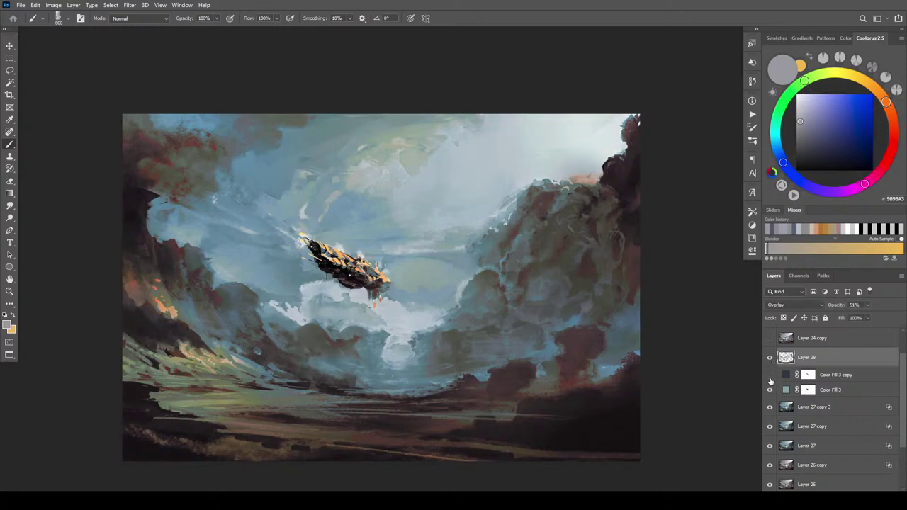
click(771, 376)
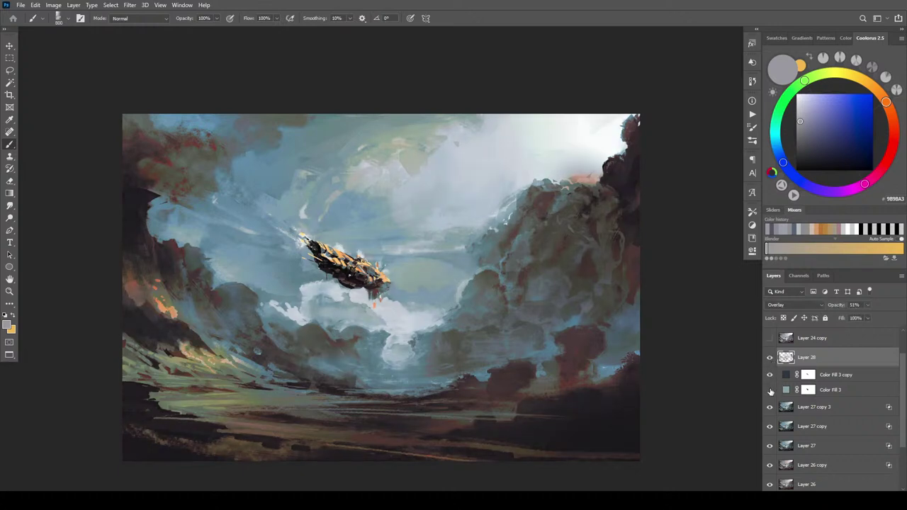
click(771, 375)
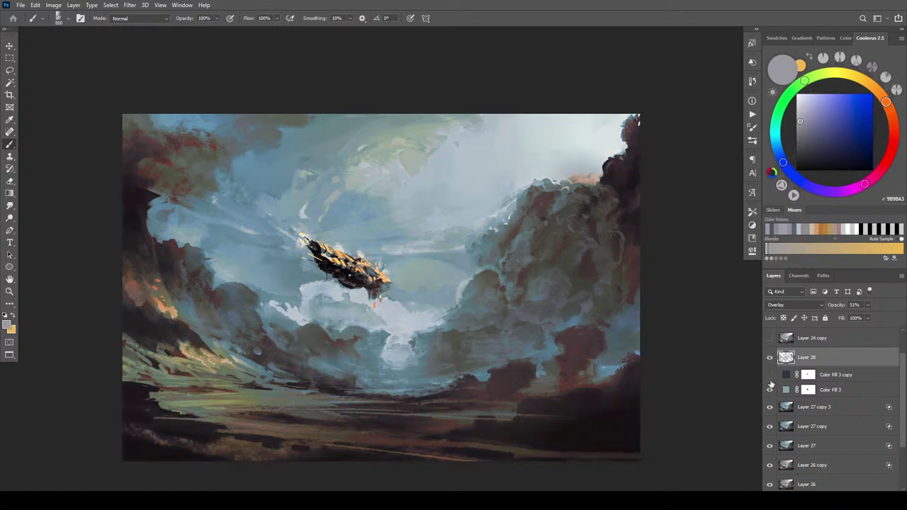
click(771, 377)
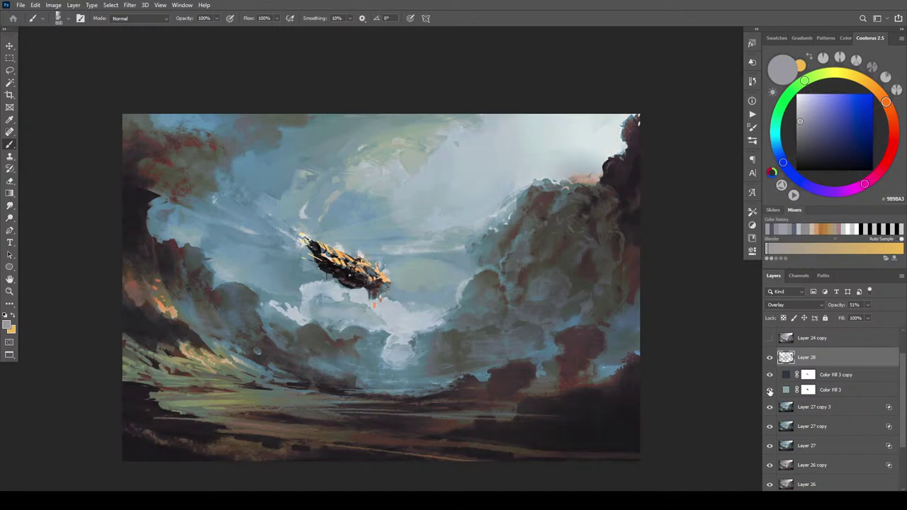
click(771, 392)
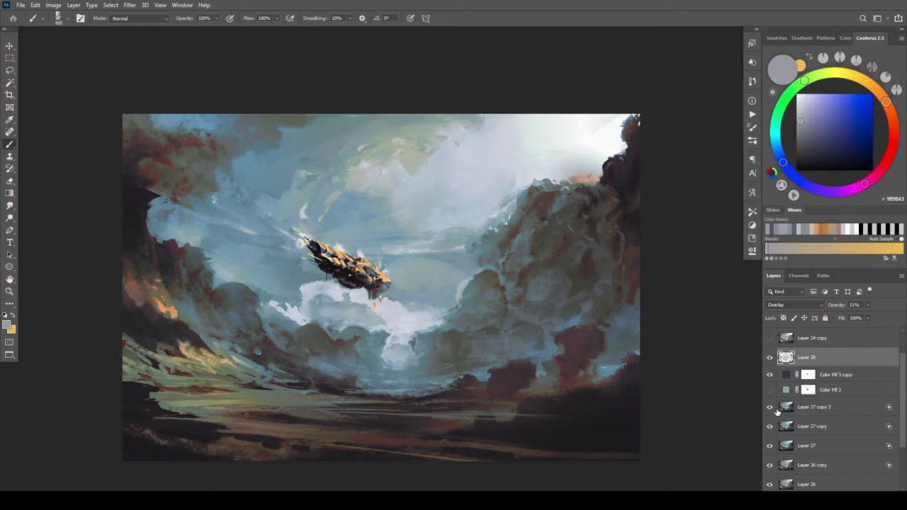
- Judge the painting at thumbnail size with Color Fill 3 hidden, and make that fill layer visible again
key(ctrl+minus)
key(ctrl+minus)
key(ctrl+minus)
key(ctrl+minus)
key(ctrl+minus)
key(ctrl+minus)
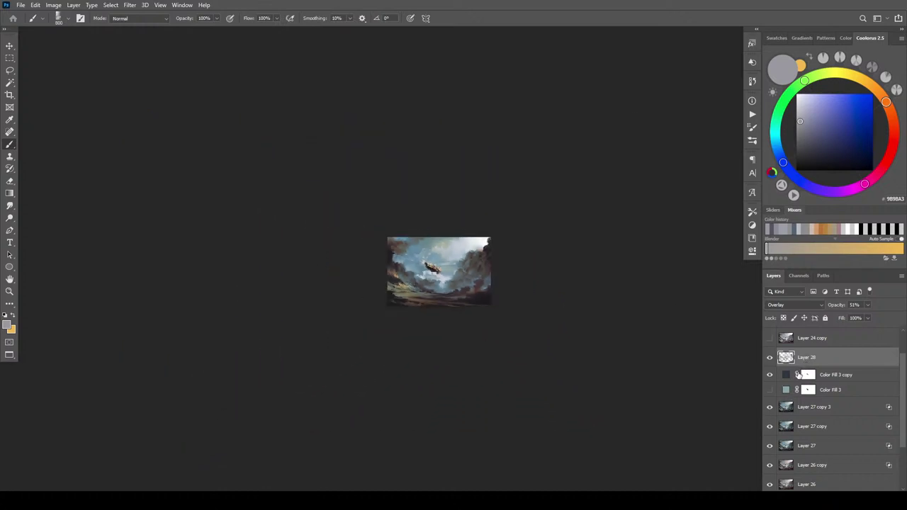
key(ctrl+minus)
key(ctrl+plus)
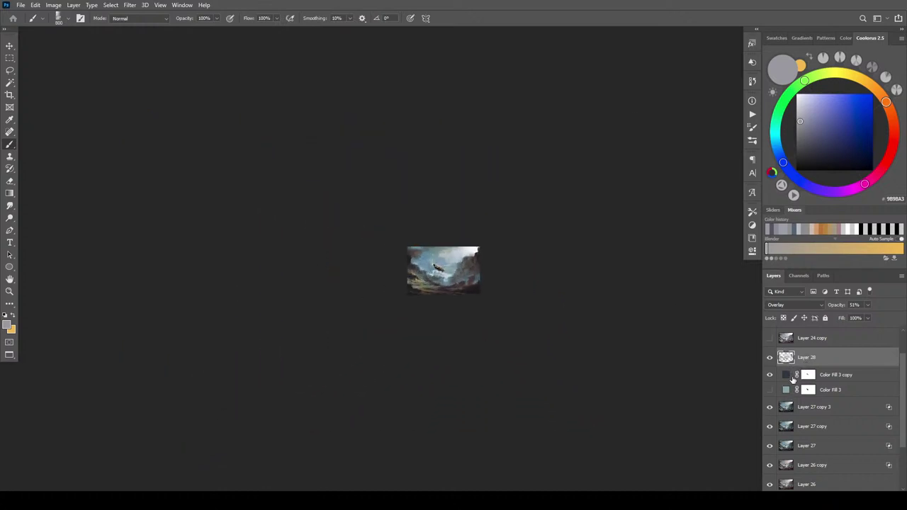
click(771, 389)
key(ctrl+plus)
key(ctrl+plus)
key(ctrl+plus)
key(ctrl+plus)
key(ctrl+plus)
key(ctrl+plus)
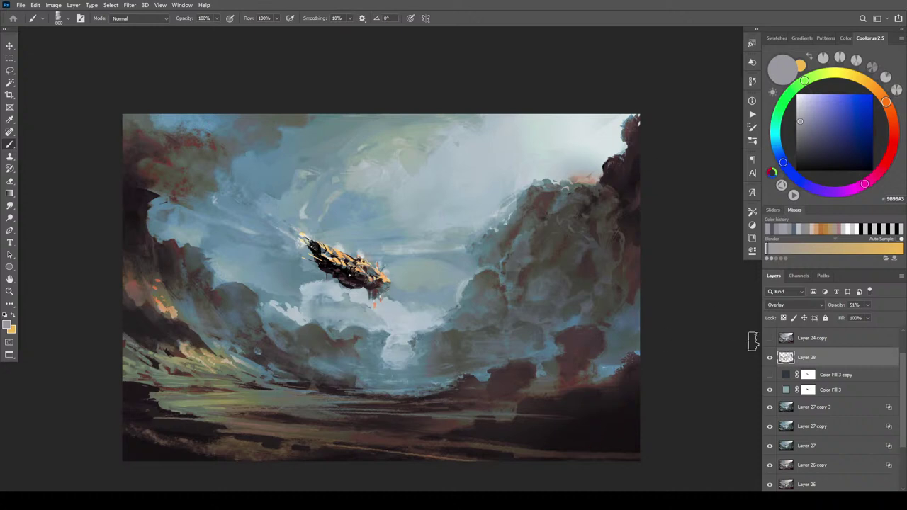
- Show Color Fill 3 copy, hide Color Fill 3 and review the brighter sky at small and larger sizes
click(770, 375)
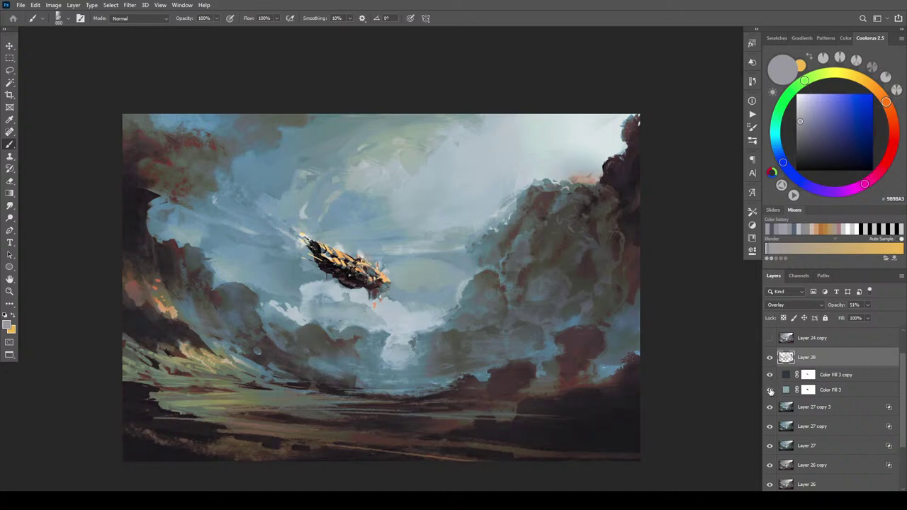
click(769, 390)
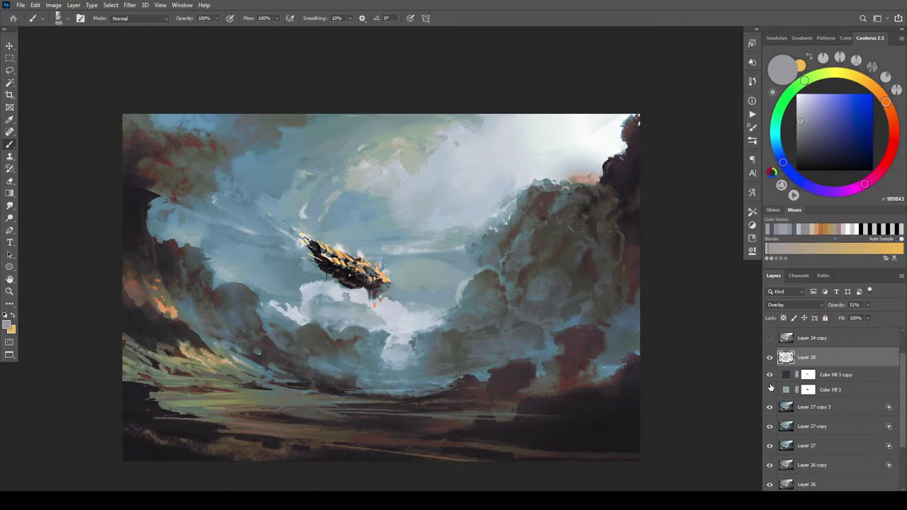
key(ctrl+minus)
key(ctrl+minus)
key(ctrl+minus)
key(ctrl+minus)
key(ctrl+minus)
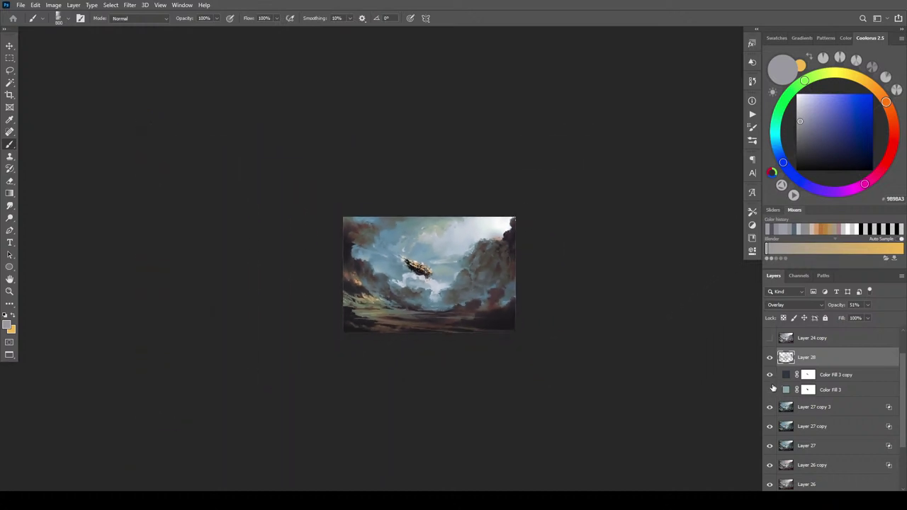
key(ctrl+minus)
key(ctrl+plus)
key(ctrl+plus)
key(ctrl+plus)
key(ctrl+plus)
key(ctrl+plus)
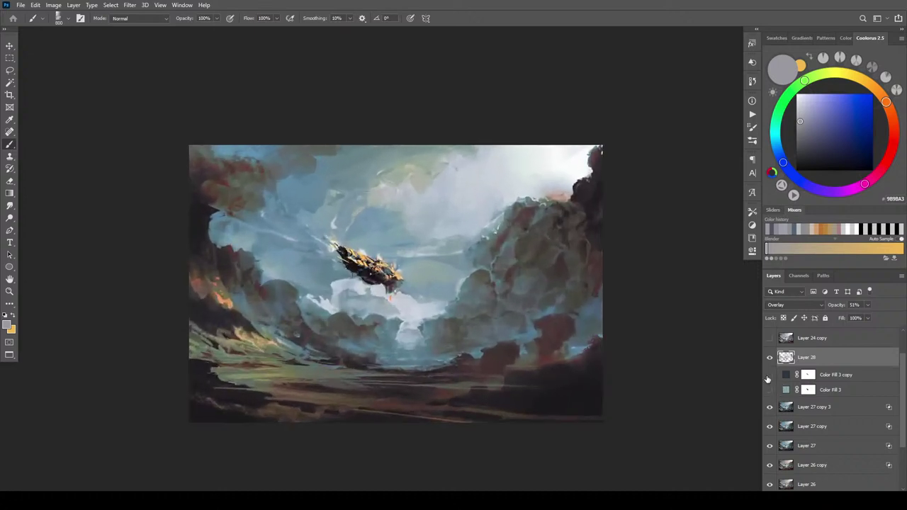
- Settle on Color Fill 3 visible and Color Fill 3 copy hidden, comparing the fill layers at thumbnail size
key(ctrl+minus)
key(ctrl+minus)
key(ctrl+minus)
key(ctrl+minus)
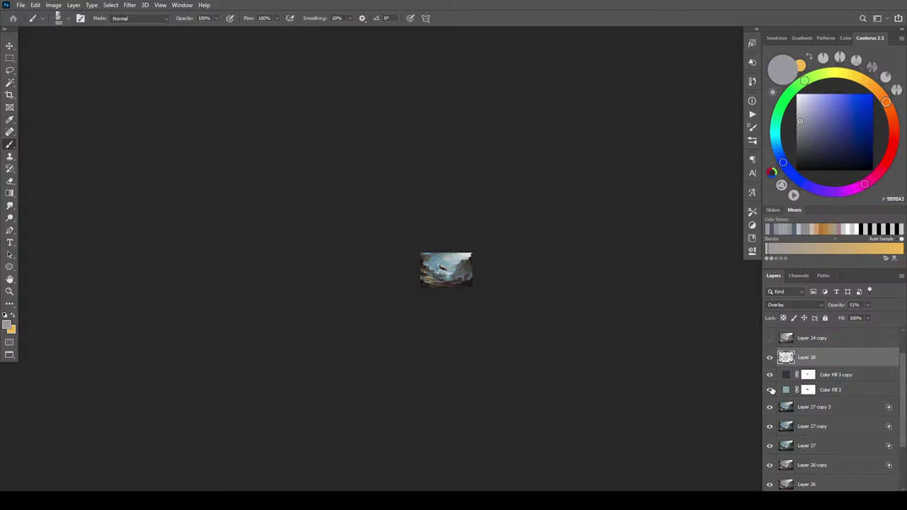
key(ctrl+plus)
click(770, 392)
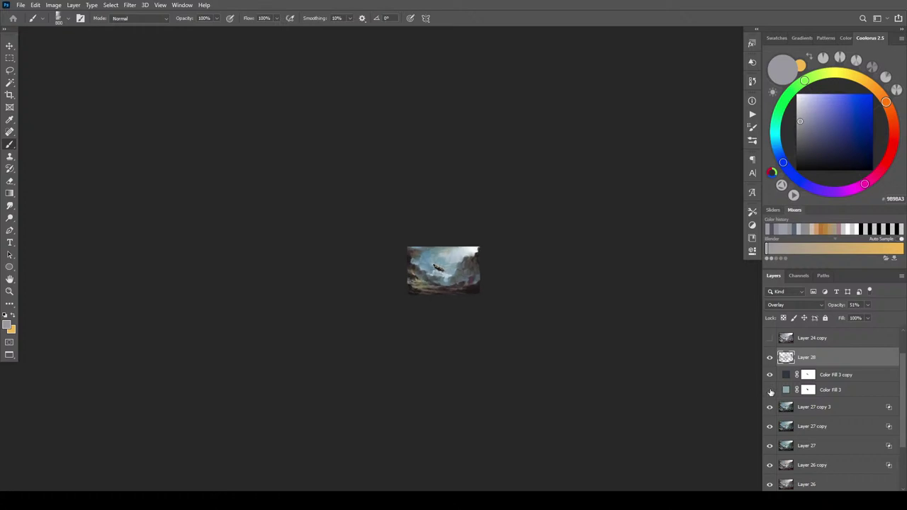
key(ctrl+minus)
key(ctrl+minus)
click(770, 376)
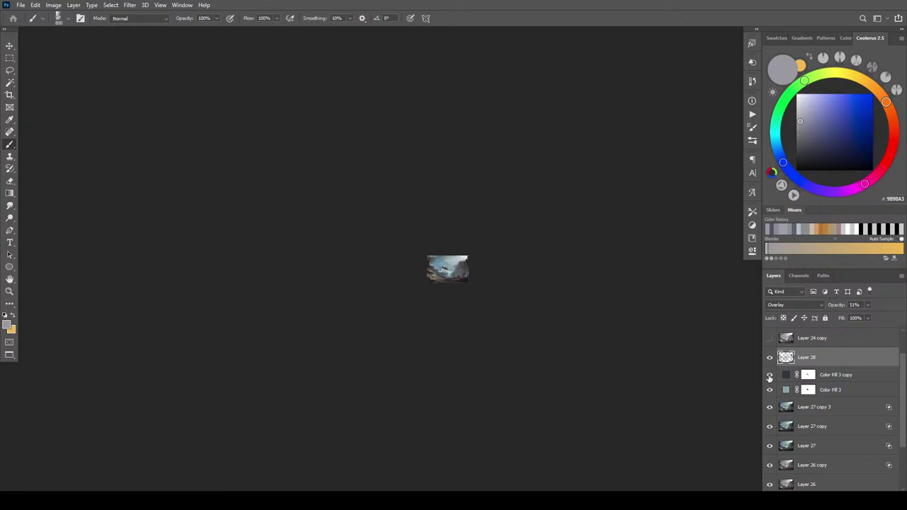
key(ctrl+plus)
key(ctrl+plus)
key(ctrl+plus)
key(ctrl+plus)
key(ctrl+plus)
key(ctrl+plus)
key(ctrl+plus)
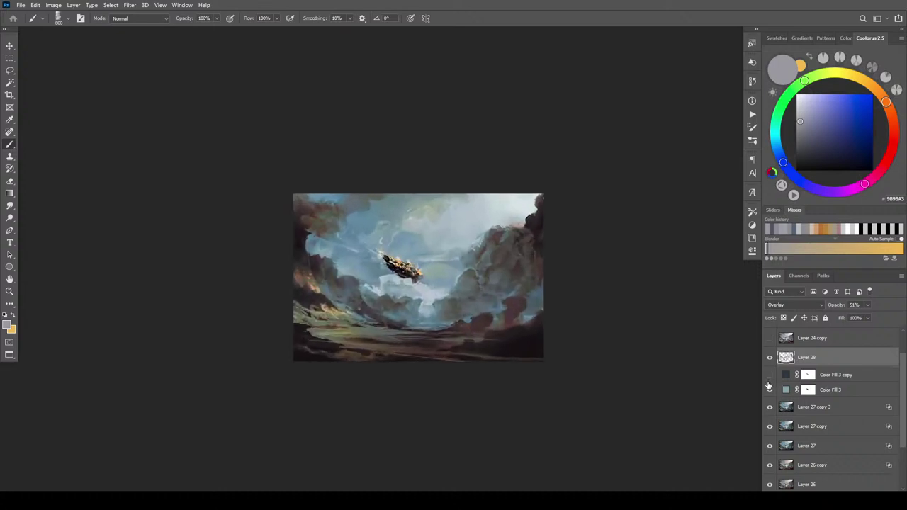
key(ctrl+plus)
key(ctrl+plus)
- Outline the airship with the Lasso and copy it onto a new normal-mode layer above Layer 28
drag(455, 326, 573, 284)
mouse_move(497, 321)
mouse_down()
mouse_move(581, 242)
mouse_move(559, 272)
mouse_move(558, 320)
mouse_move(521, 354)
mouse_up()
key(ctrl+minus)
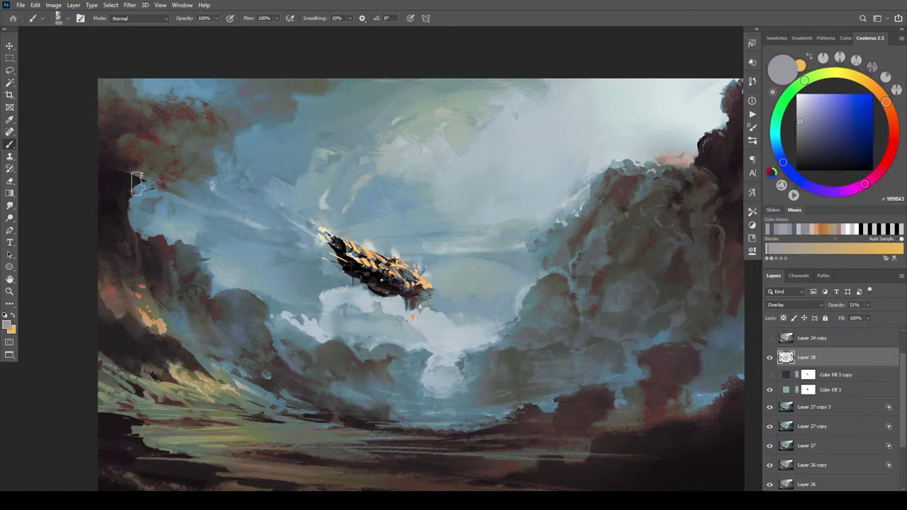
click(11, 70)
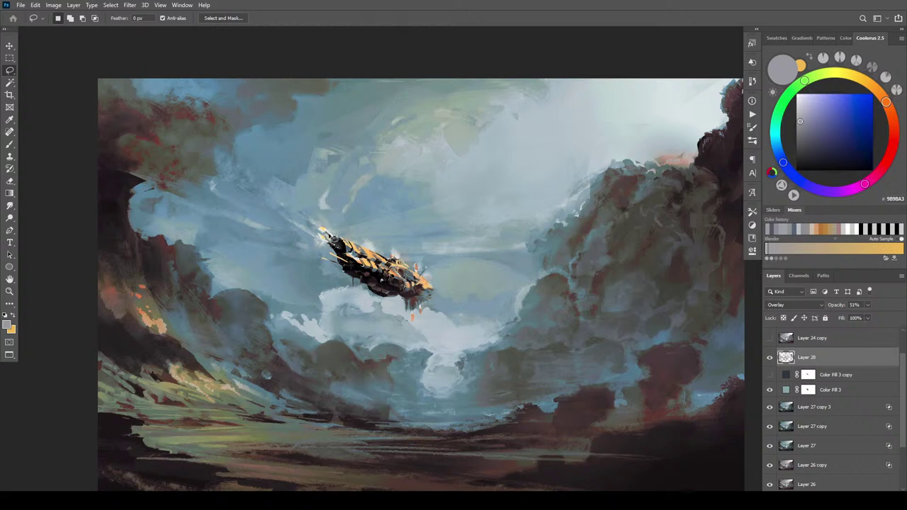
drag(325, 232, 434, 287)
mouse_move(420, 317)
mouse_down()
mouse_move(328, 264)
mouse_move(322, 241)
mouse_move(338, 238)
mouse_up()
key(ctrl+j)
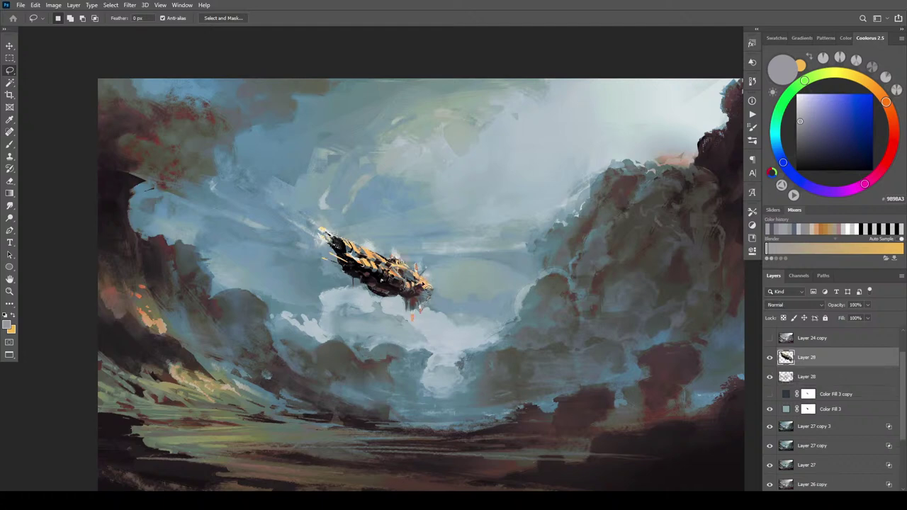
scroll(426, 290, down, 4)
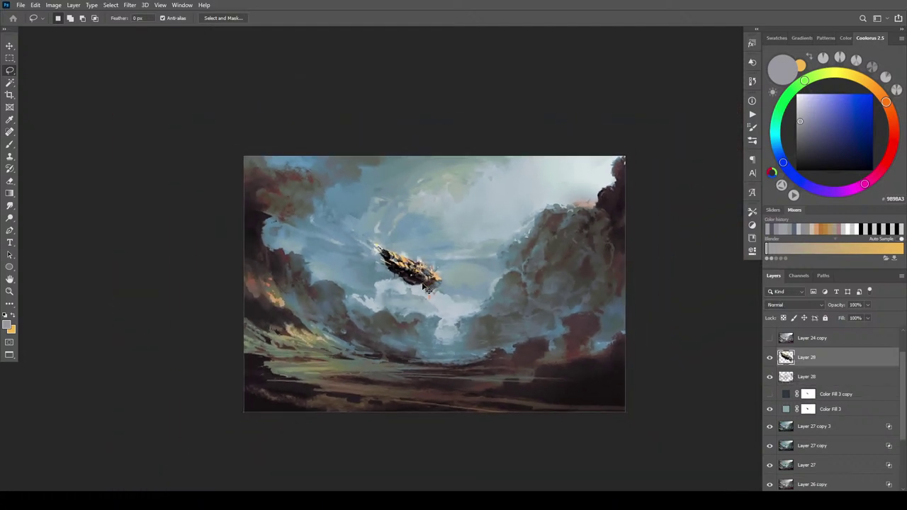
scroll(426, 290, up, 2)
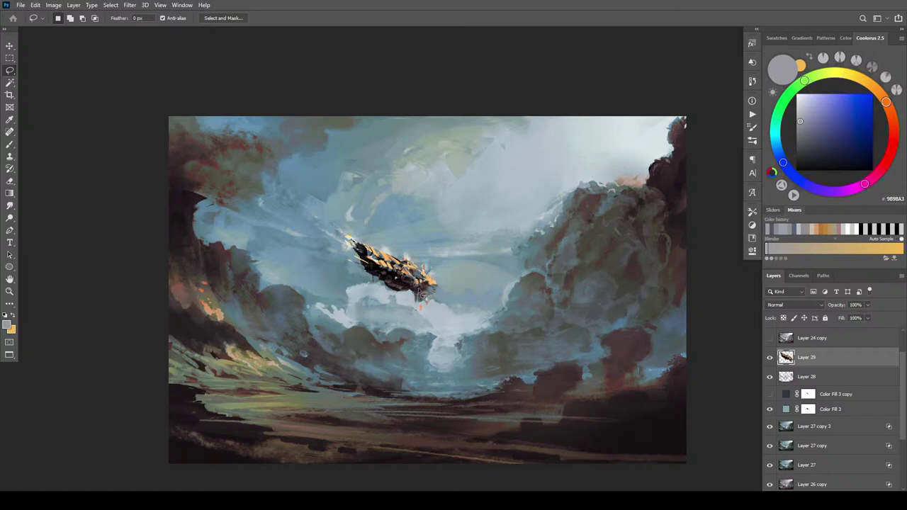
- Duplicate the isolated airship layer, hide Layer 29 and place the duplicate in the sky beside the large cloud's peak
key(ctrl+j)
drag(423, 294, 458, 319)
click(771, 380)
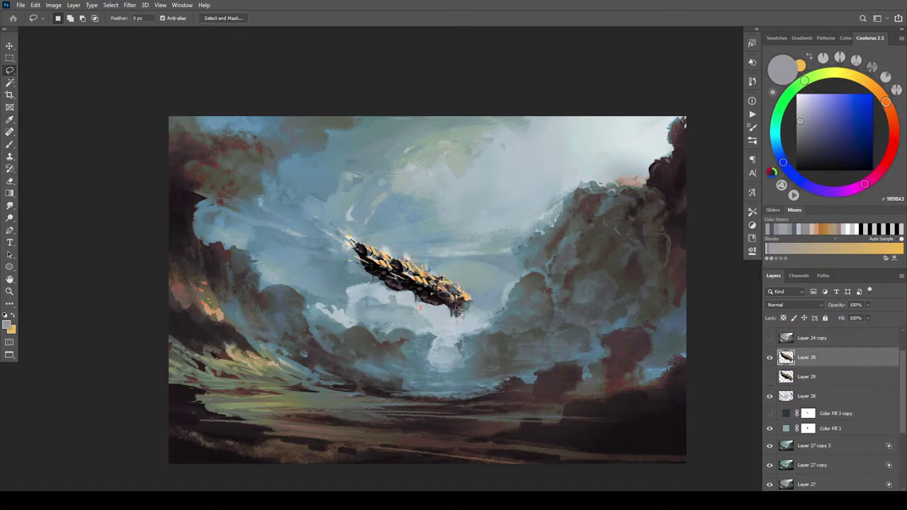
key(v)
drag(457, 305, 598, 196)
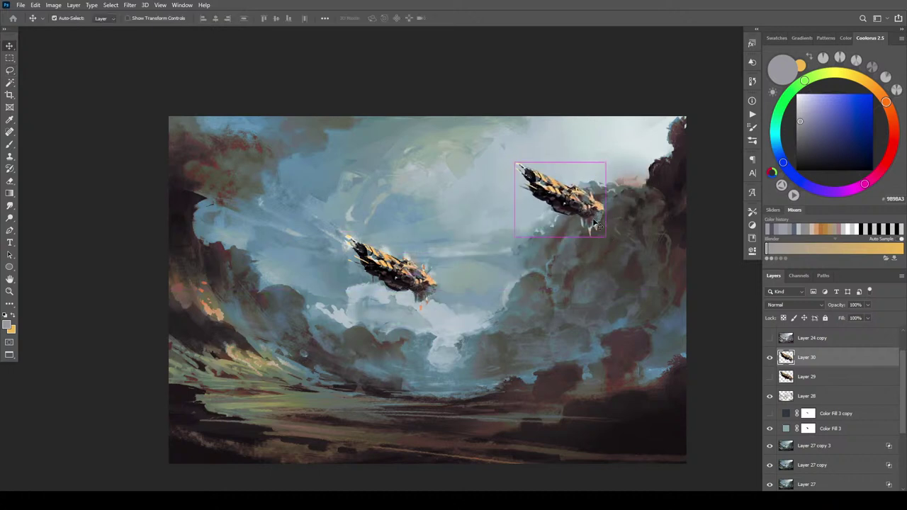
- Shrink the duplicate airship to about 38% width and 42% height and set it against the large cloud's lower edge
key(ctrl+t)
drag(517, 165, 518, 146)
drag(606, 238, 573, 235)
drag(560, 158, 565, 184)
drag(512, 244, 535, 241)
drag(611, 192, 595, 200)
mouse_move(523, 174)
mouse_down()
mouse_move(516, 192)
mouse_move(558, 191)
mouse_move(528, 174)
mouse_up()
drag(583, 216, 574, 247)
drag(507, 238, 510, 290)
drag(528, 306, 535, 297)
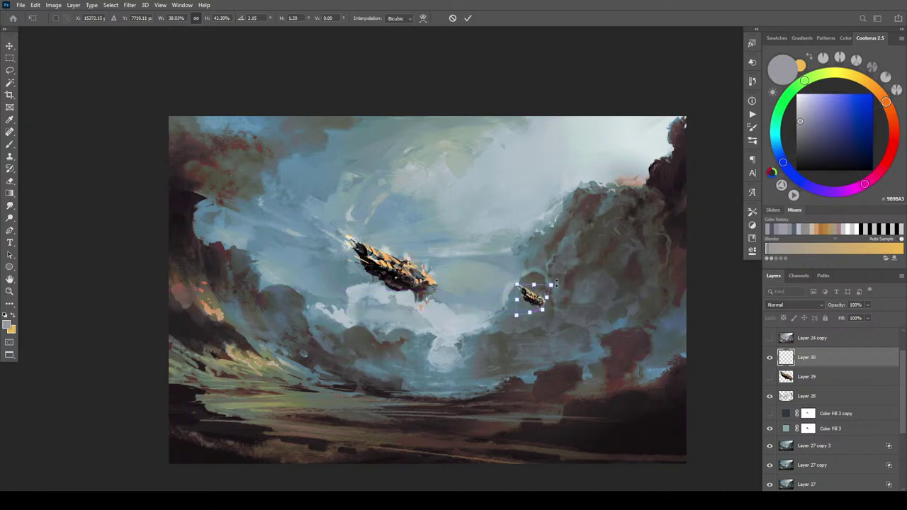
key(Return)
- Lock Layer 30's transparent pixels and tint the small airship with a dark brown sampled from the cloud
click(784, 318)
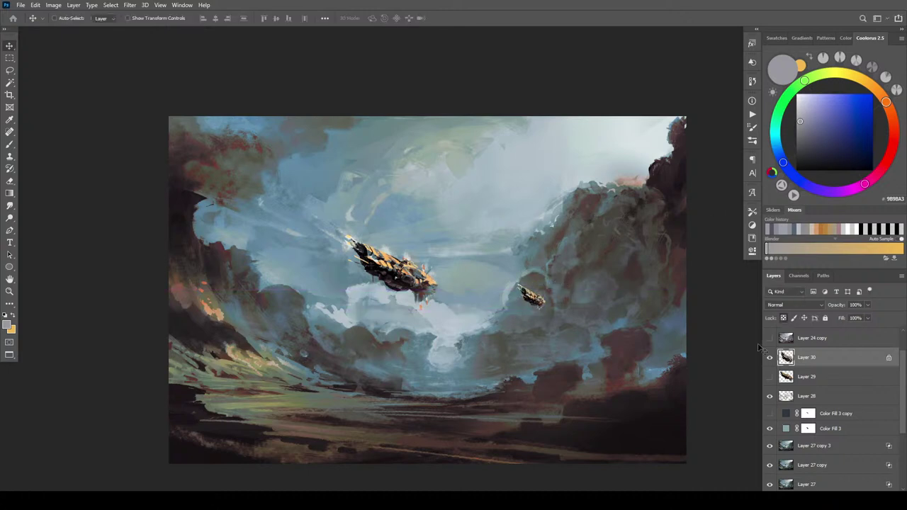
key(b)
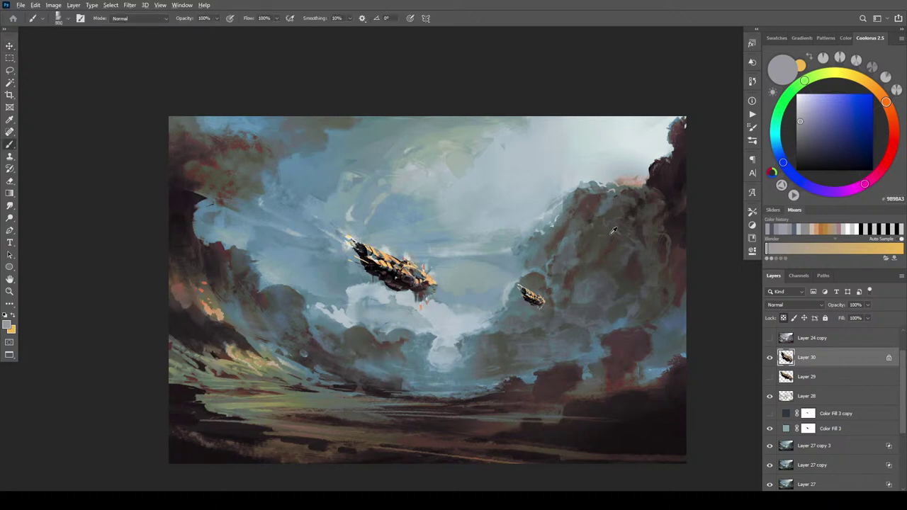
alt+click(639, 229)
mouse_move(521, 280)
mouse_down()
mouse_move(530, 301)
mouse_move(544, 302)
mouse_move(523, 290)
mouse_move(545, 307)
mouse_up()
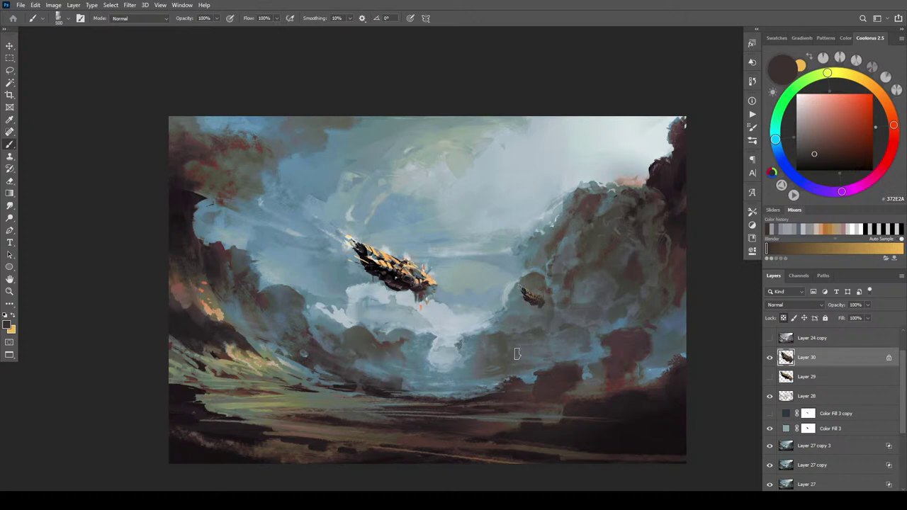
- Unlock Layer 30's transparency and blend the small airship's hull and edges into the cloud with sampled dark and blue-grey tones
click(783, 317)
click(542, 307)
click(541, 307)
key(bracketleft)
key(bracketleft)
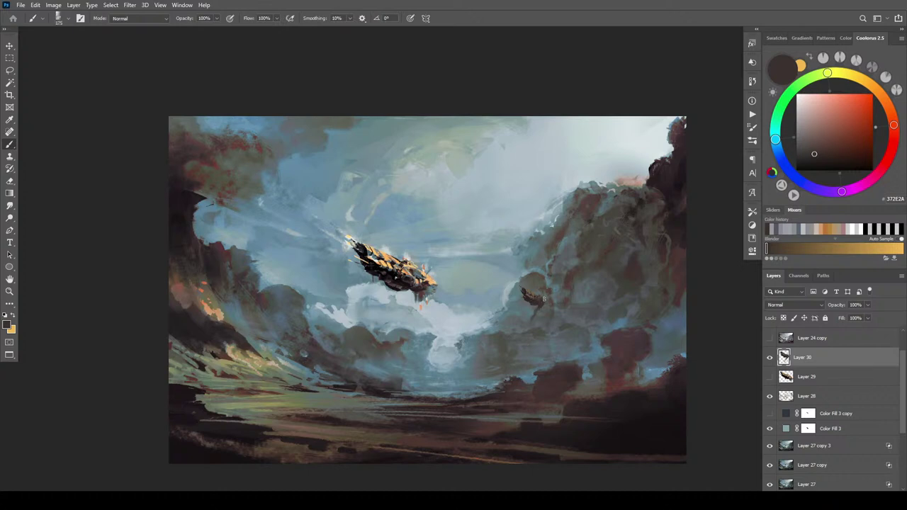
alt+click(543, 276)
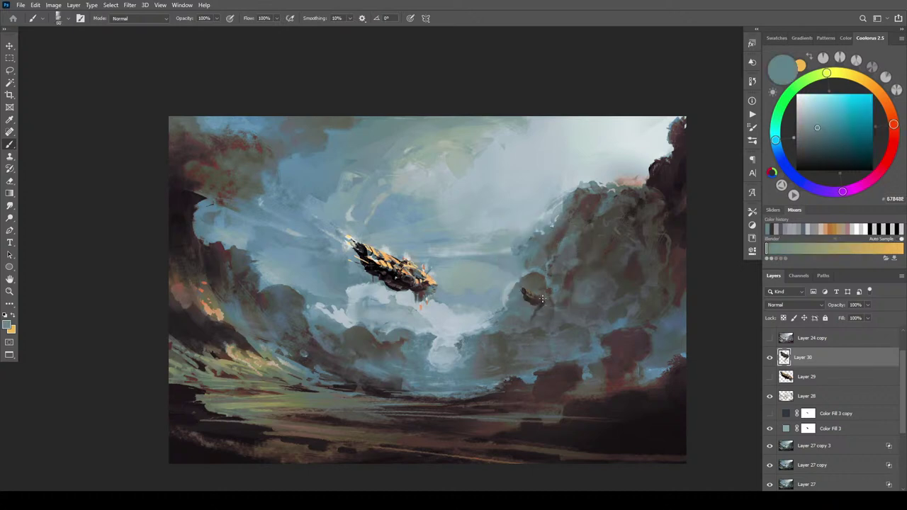
alt+click(542, 304)
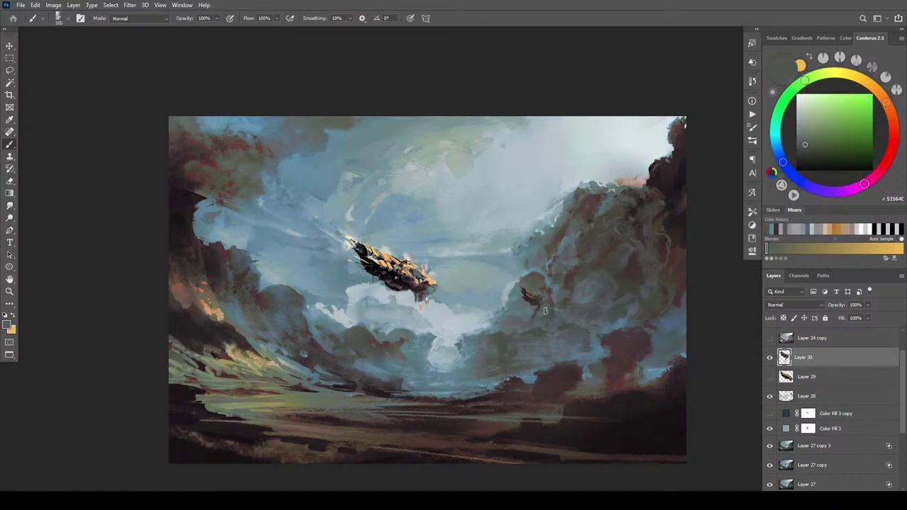
alt+click(523, 293)
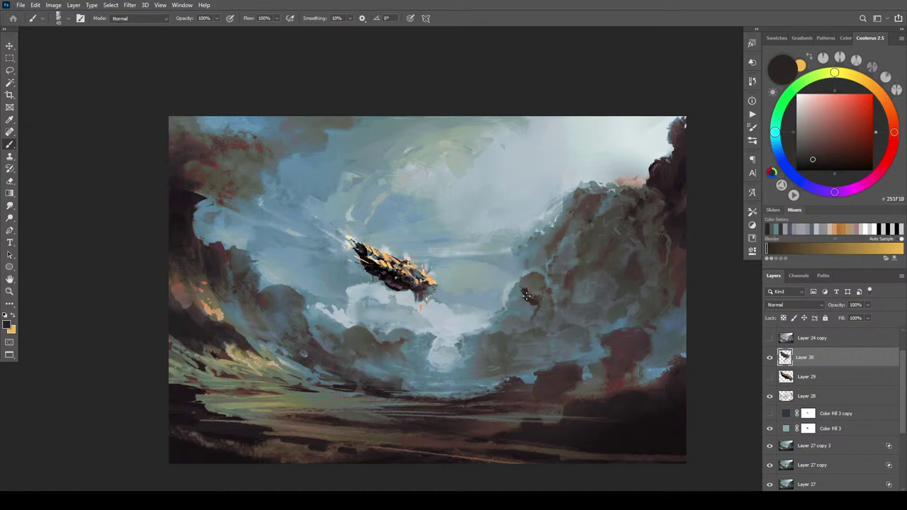
alt+click(523, 291)
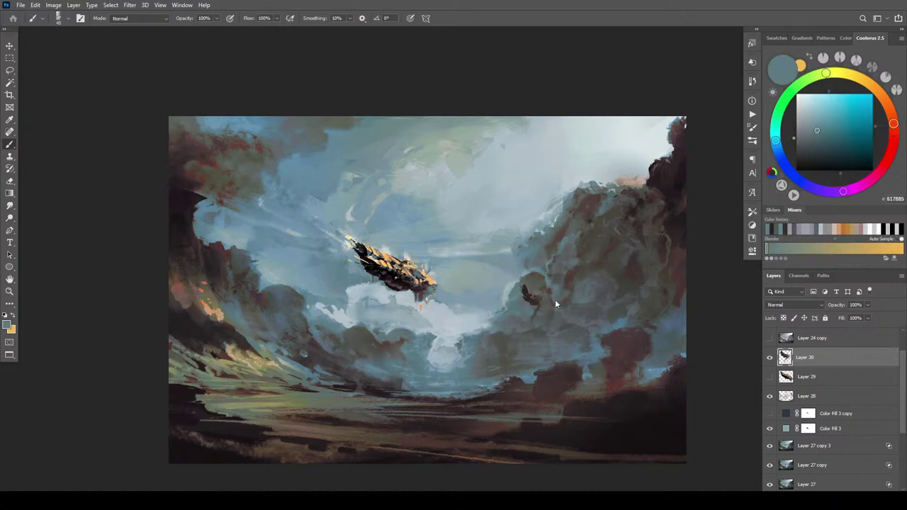
- Trim the small airship's silhouette with Lasso selections along its hull, and clear the selection
key(l)
drag(458, 270, 586, 237)
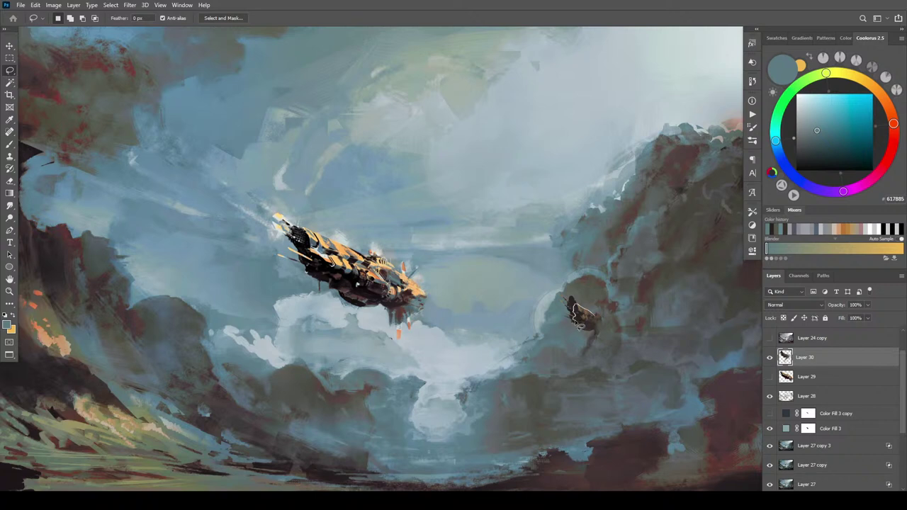
mouse_move(585, 330)
mouse_down()
mouse_move(594, 292)
mouse_move(583, 329)
mouse_up()
key(ctrl+d)
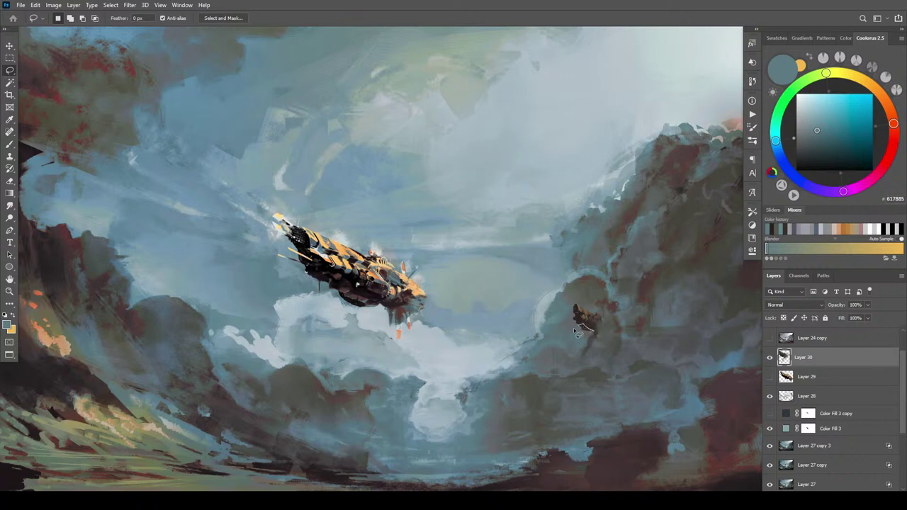
mouse_move(577, 326)
mouse_down()
mouse_move(576, 342)
mouse_move(588, 335)
mouse_up()
key(ctrl+d)
- Repaint the small airship's hull with brown, near-black and grey tones sampled from the ship and its surroundings
key(b)
alt+click(586, 317)
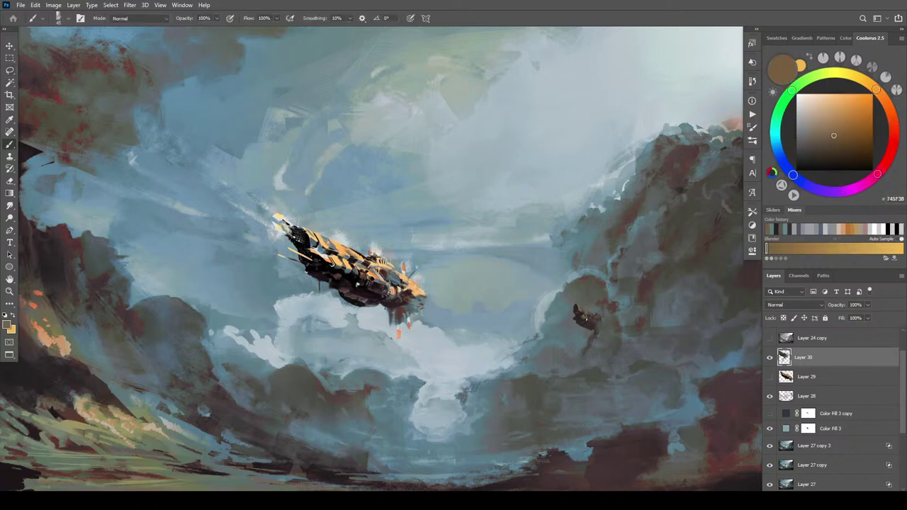
alt+click(580, 319)
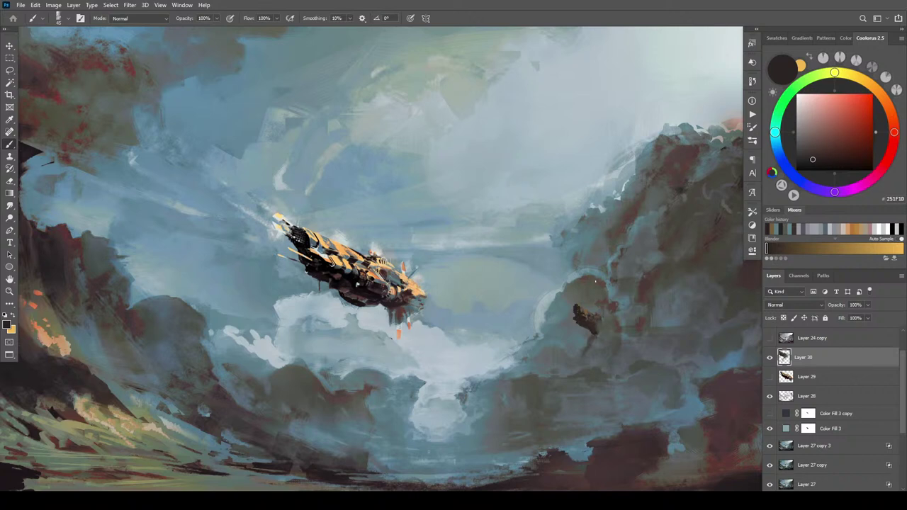
alt+click(584, 331)
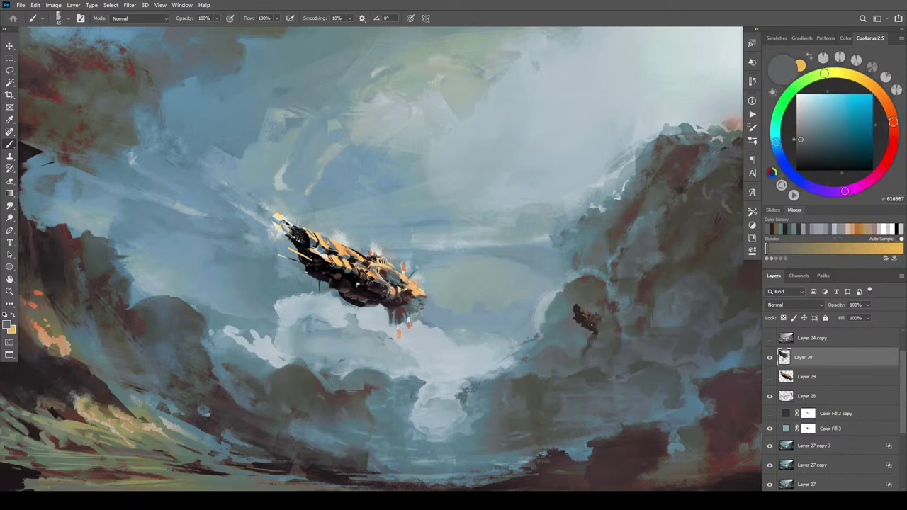
alt+click(590, 307)
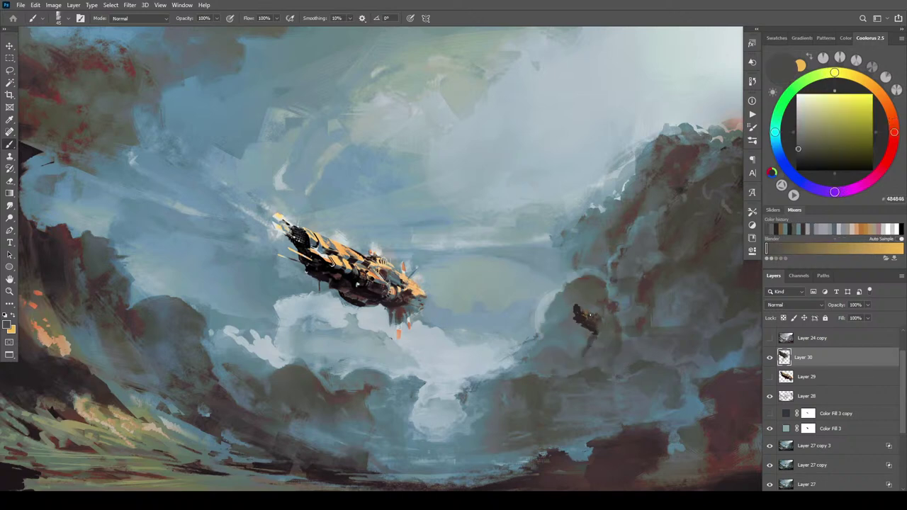
alt+click(594, 314)
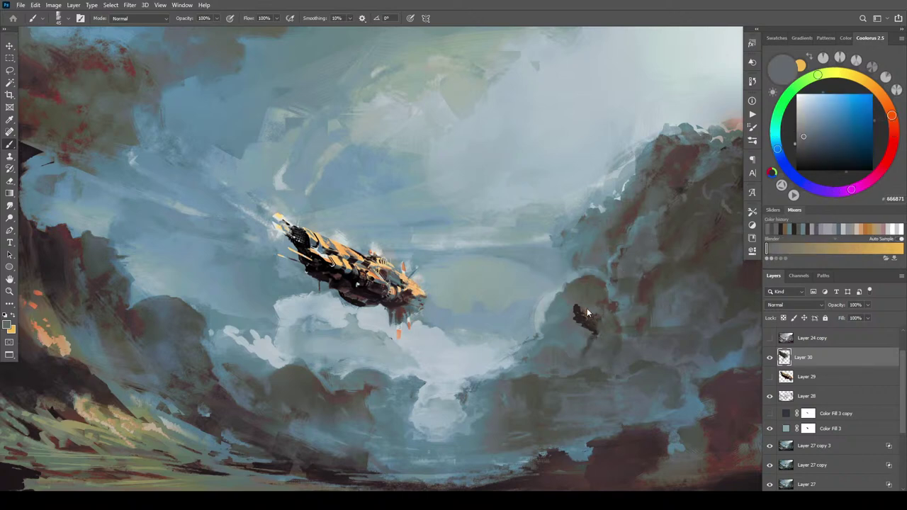
click(587, 312)
- Extend the small airship's dark nose and soften its tail into the cloud with sampled near-black and grey strokes
alt+click(579, 301)
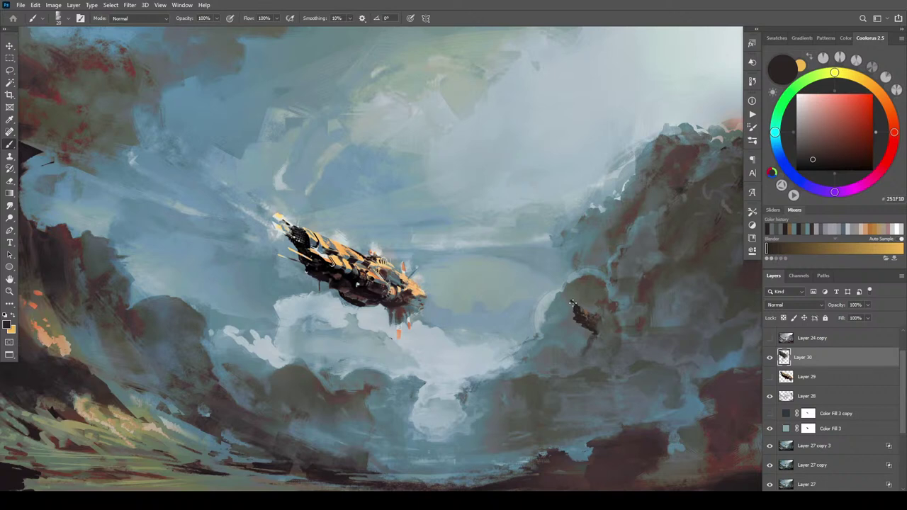
drag(576, 305, 577, 311)
click(580, 318)
alt+click(591, 336)
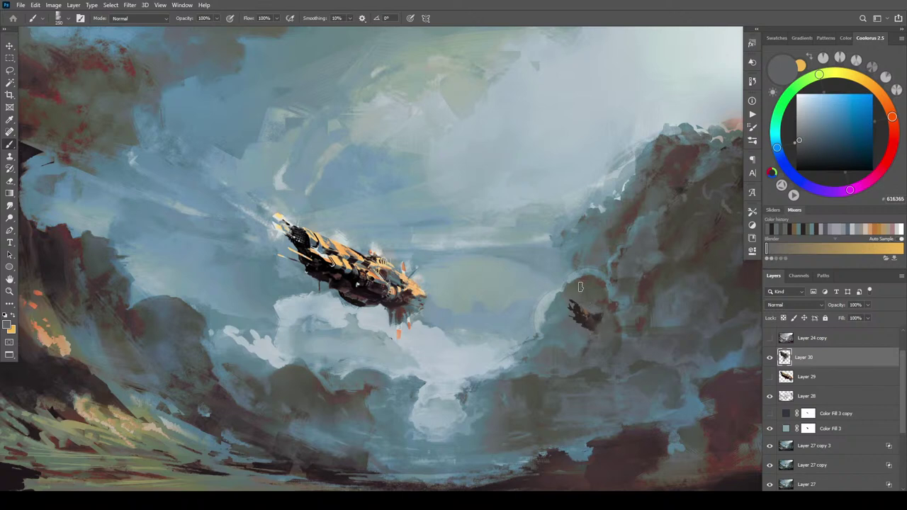
alt+click(596, 312)
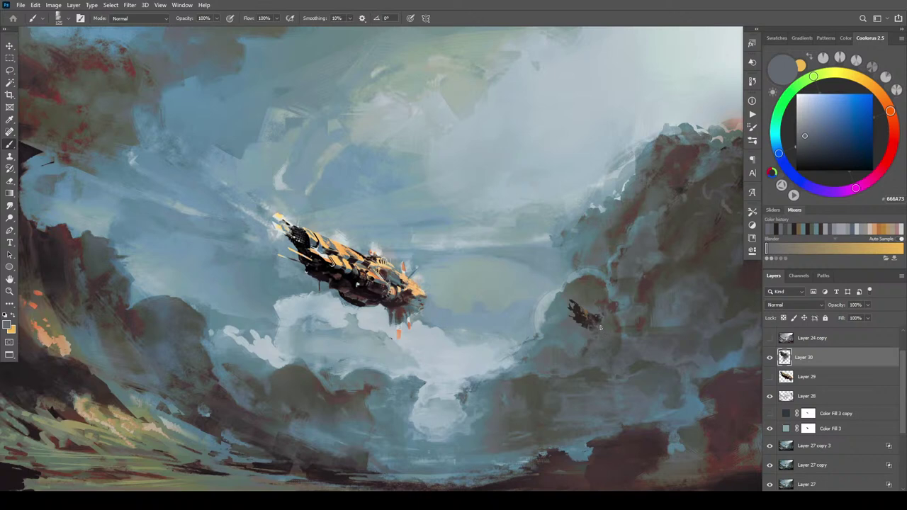
alt+click(594, 330)
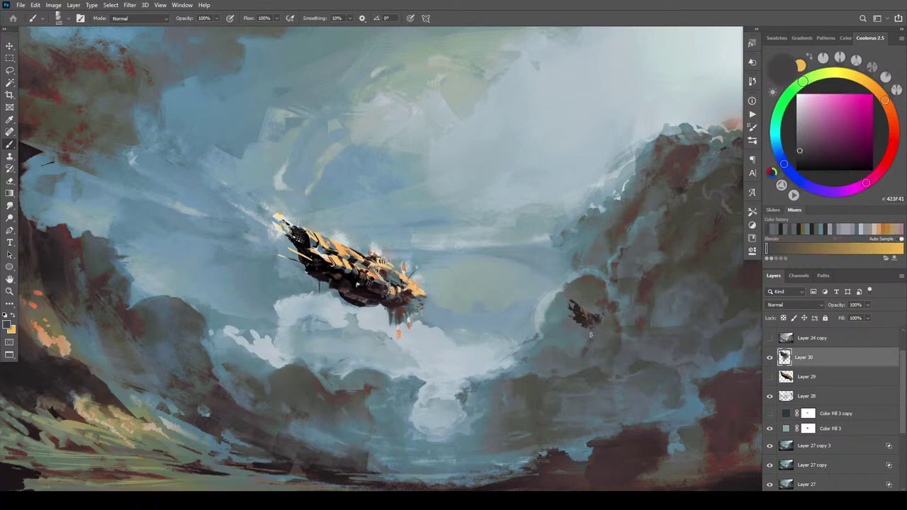
alt+click(599, 349)
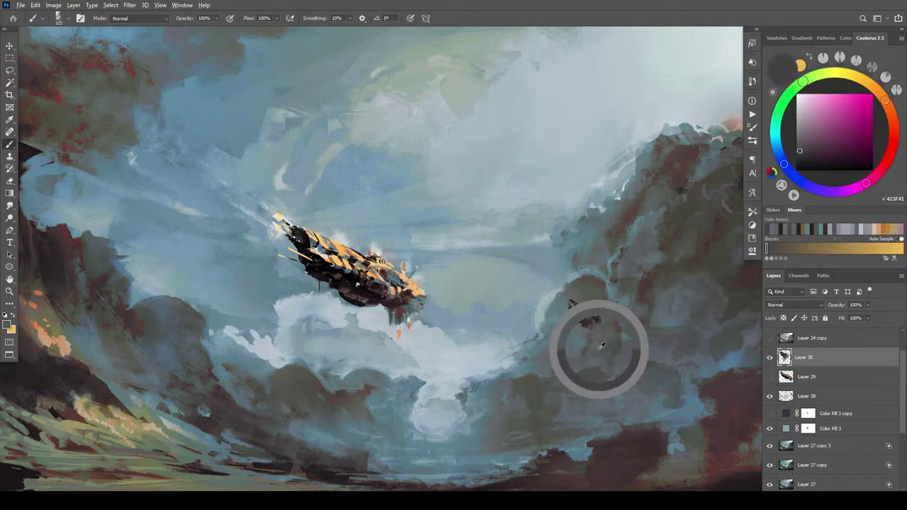
alt+click(602, 317)
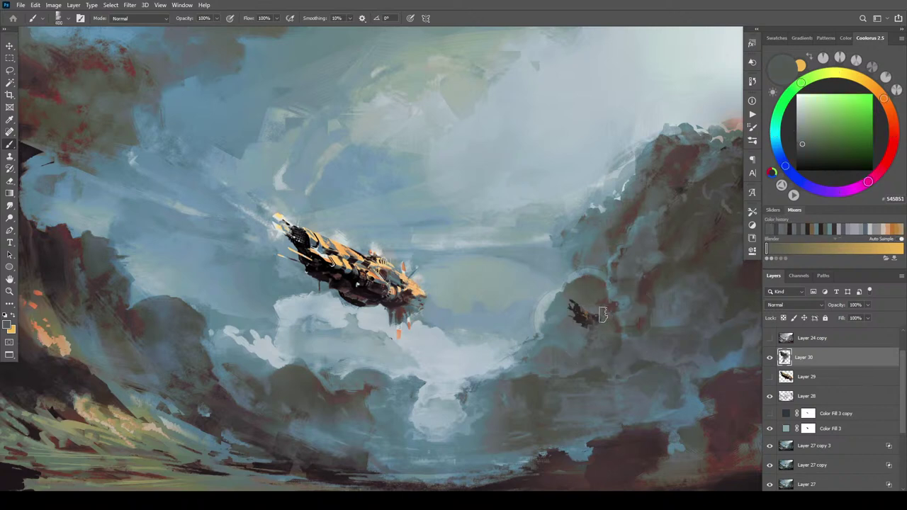
alt+click(594, 311)
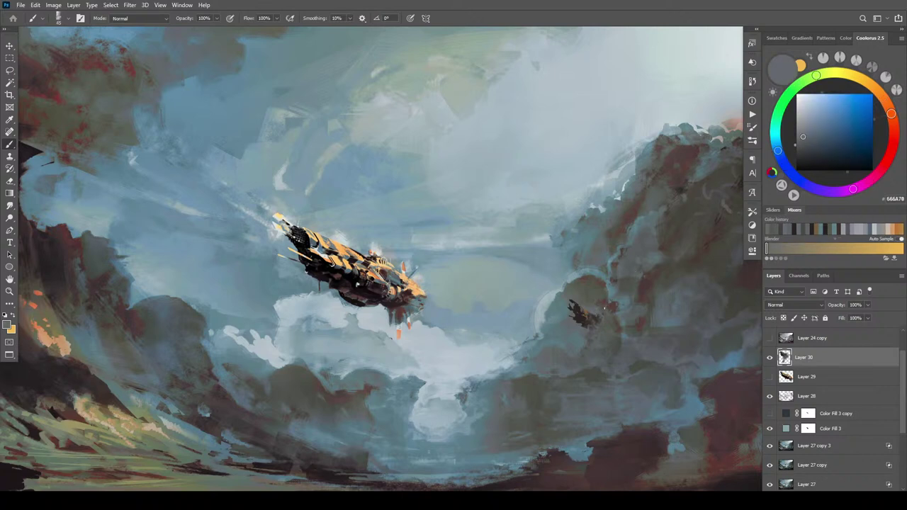
- Review the painting at reduced size and move the small airship up along the large cloud's sky-facing edge
key(ctrl+minus)
key(ctrl+minus)
key(ctrl+minus)
key(ctrl+minus)
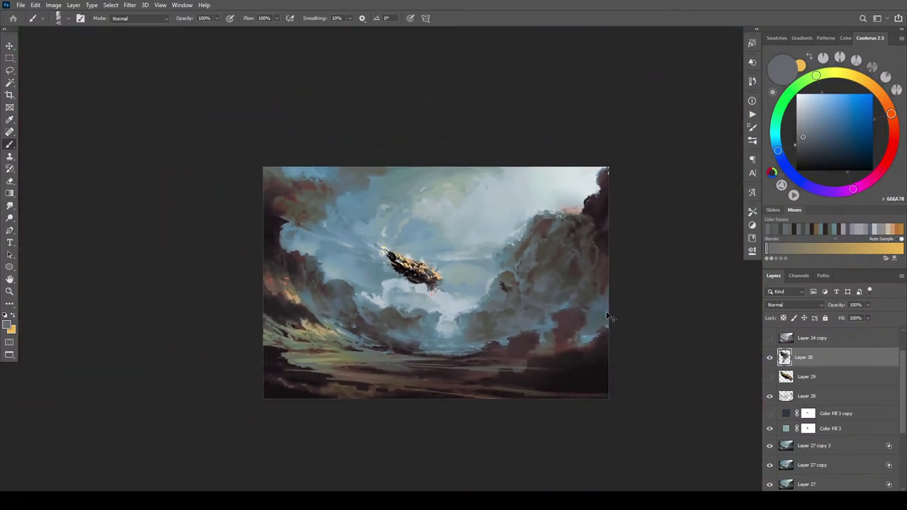
scroll(604, 318, down, 2)
scroll(606, 318, up, 6)
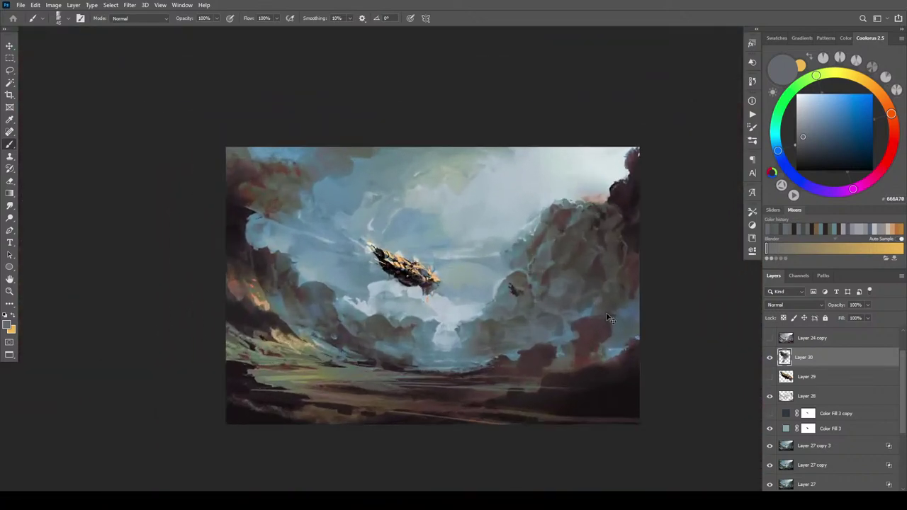
key(v)
drag(578, 307, 642, 233)
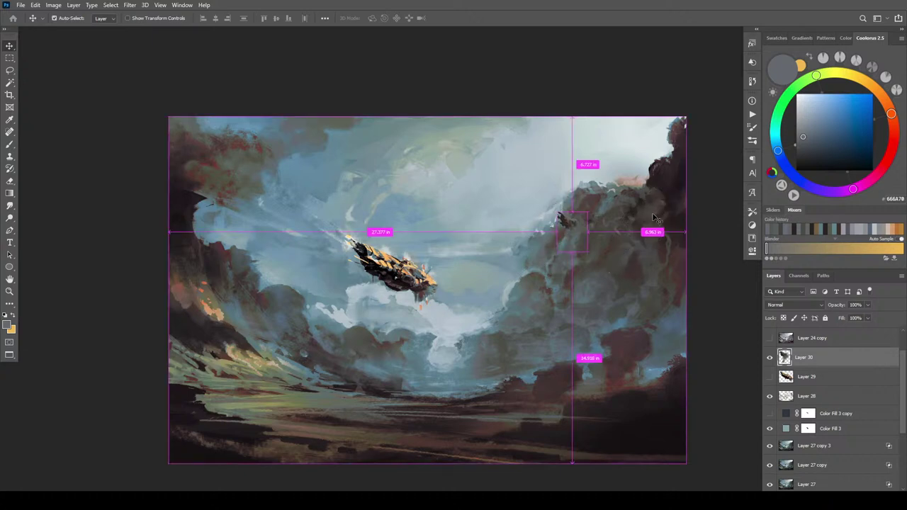
- Lower the small airship along the cloud's edge and place a duplicate of it at the top of the large cloud
key(ctrl+minus)
key(ctrl+minus)
key(ctrl+minus)
key(ctrl+minus)
key(ctrl+minus)
key(ctrl+plus)
key(ctrl+plus)
drag(628, 237, 640, 265)
drag(557, 281, 562, 248)
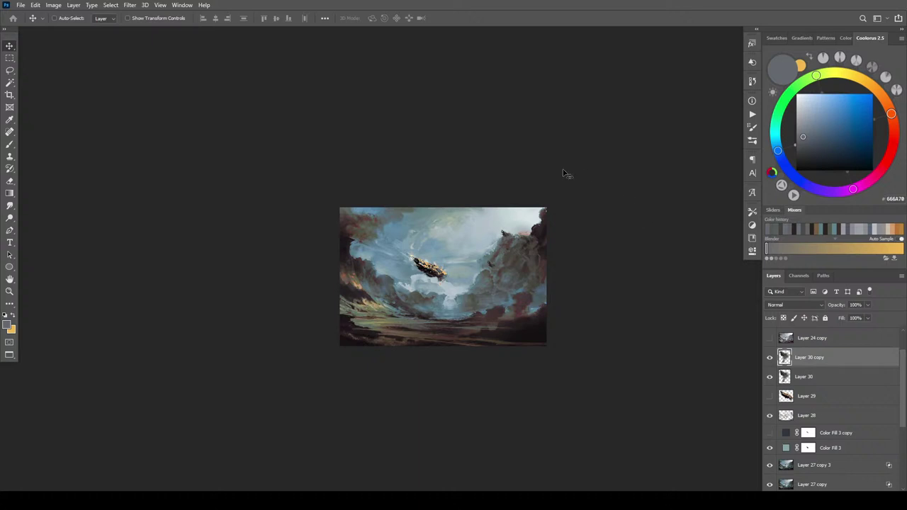
- Enlarge and reshape the duplicated small airship, and shift it toward the open sky at the cloud's top edge
key(ctrl+t)
drag(504, 228, 498, 232)
key(Return)
mouse_move(528, 262)
mouse_down()
mouse_move(538, 263)
mouse_move(510, 262)
mouse_up()
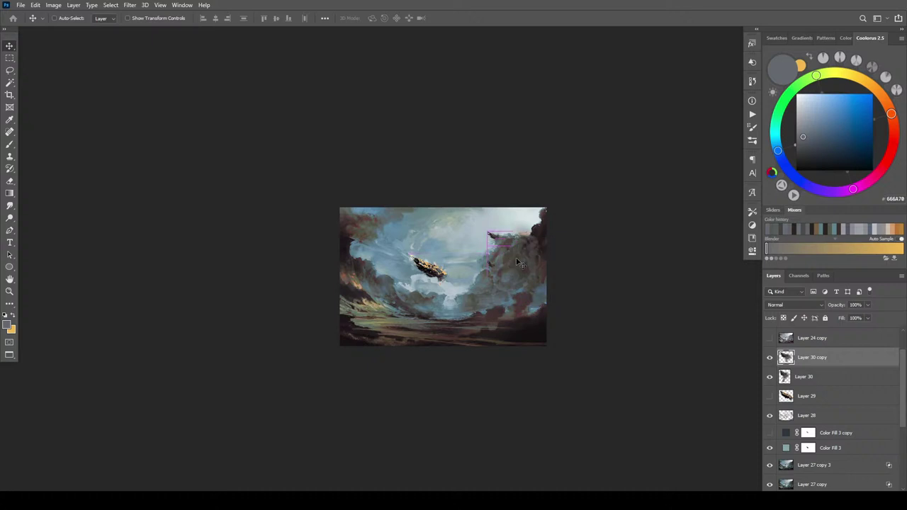
- Lock Layer 30 copy's transparent pixels and paint orange highlights sampled from the main airship onto the upper small ship
key(ctrl+0)
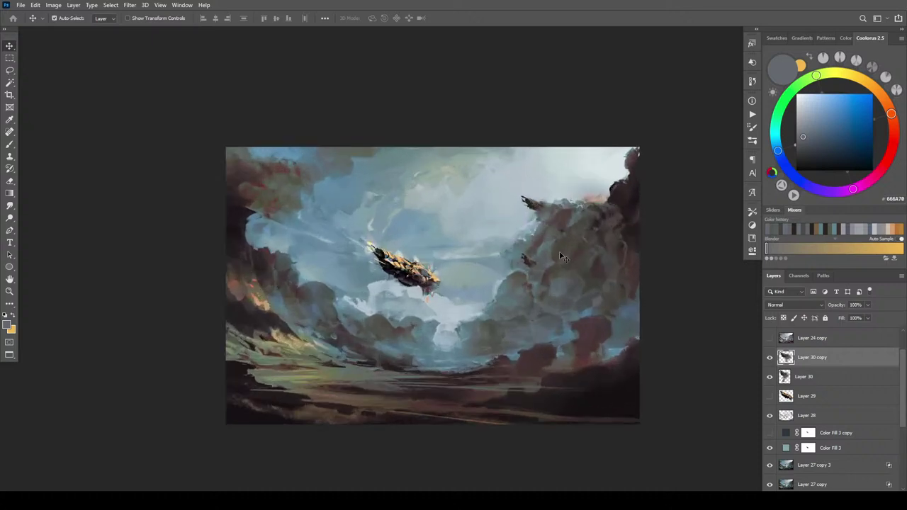
click(804, 319)
drag(605, 239, 495, 280)
key(b)
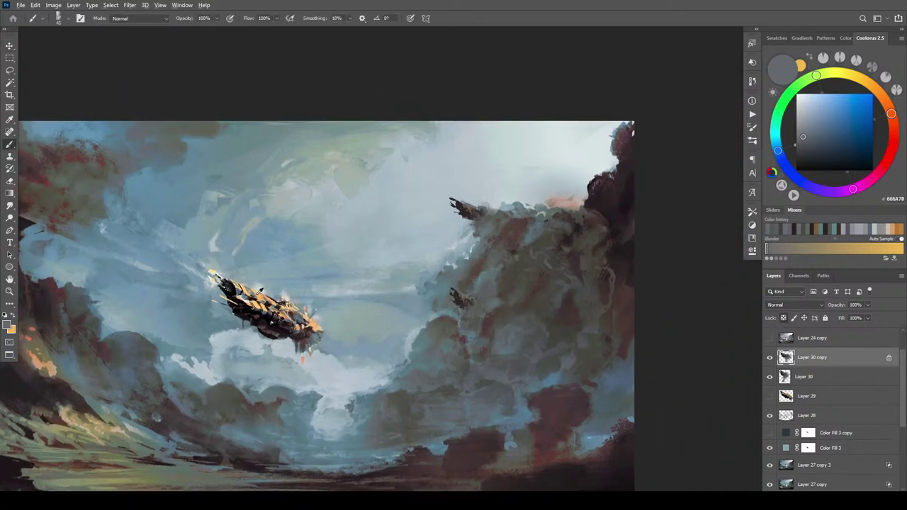
alt+click(257, 293)
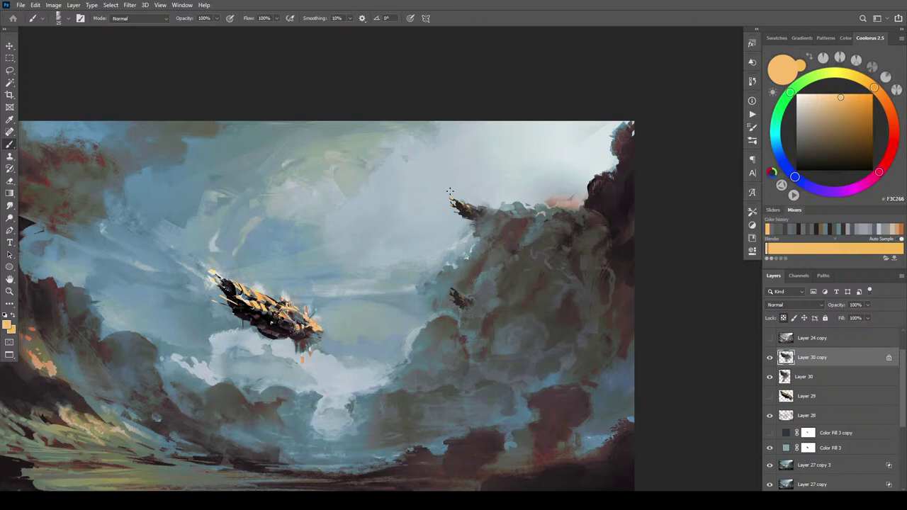
- Sample the main airship's off-white and add pale highlights to the upper small ship with a larger brush
alt+click(290, 294)
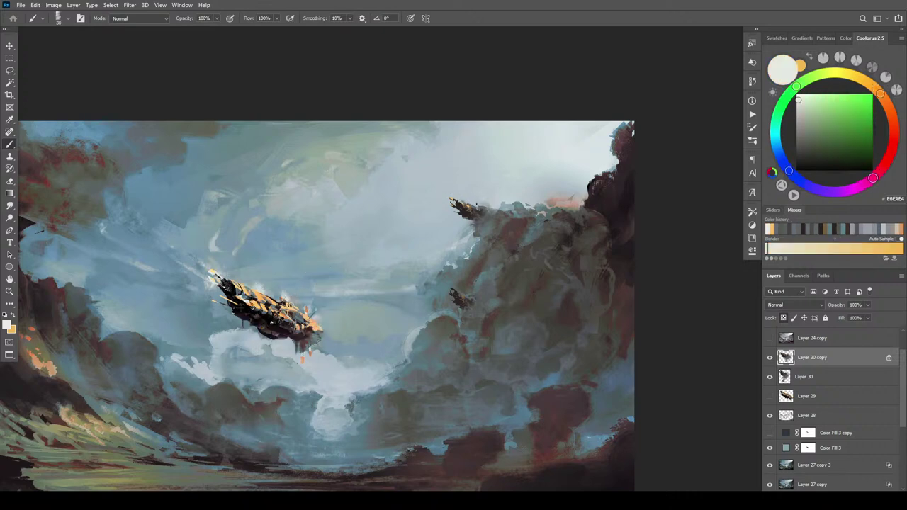
key(bracketright)
key(bracketright)
key(bracketright)
key(ctrl+minus)
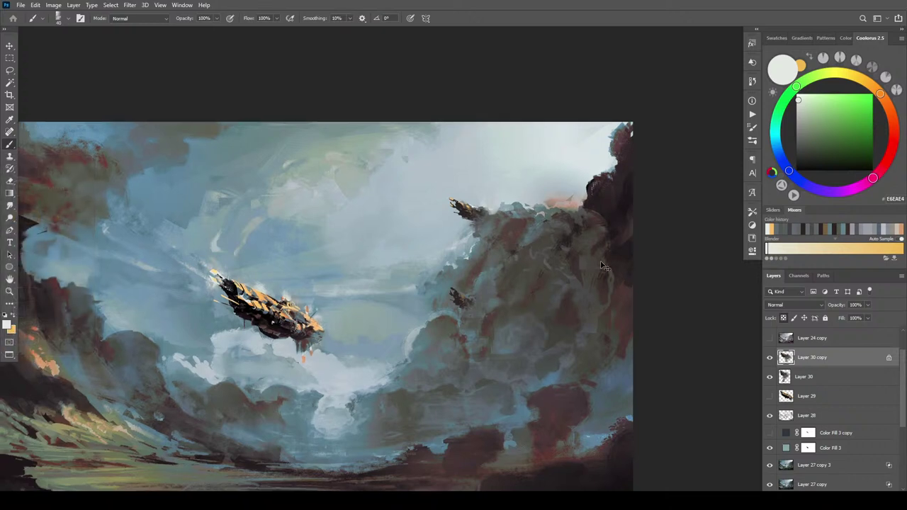
- Examine the full painting at reduced and enlarged views to judge both small airships around the large cloud
key(ctrl+minus)
key(ctrl+minus)
key(ctrl+minus)
key(ctrl+minus)
key(ctrl+minus)
key(ctrl+minus)
key(ctrl+minus)
key(ctrl+plus)
key(ctrl+plus)
key(ctrl+plus)
key(ctrl+plus)
key(ctrl+plus)
key(ctrl+plus)
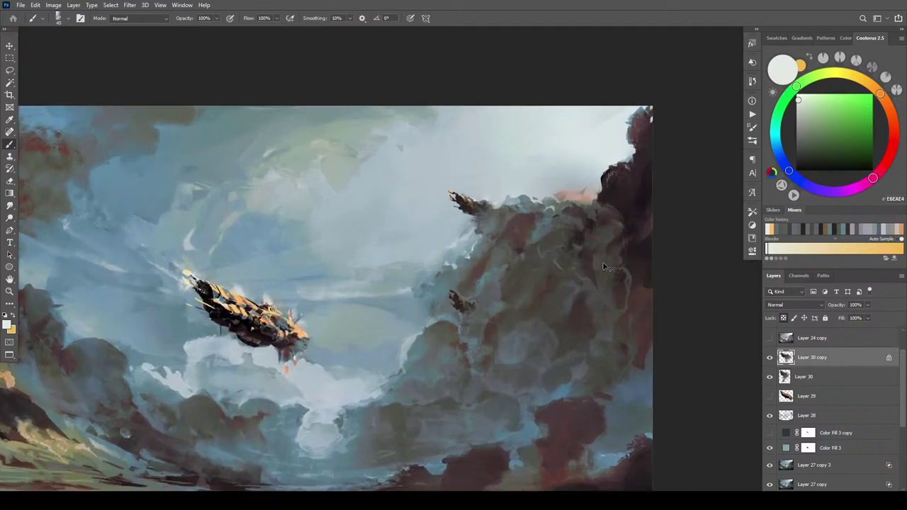
- Free-transform the lower small airship on Layer 30, skewing it and shifting it slightly down along the cloud
click(808, 377)
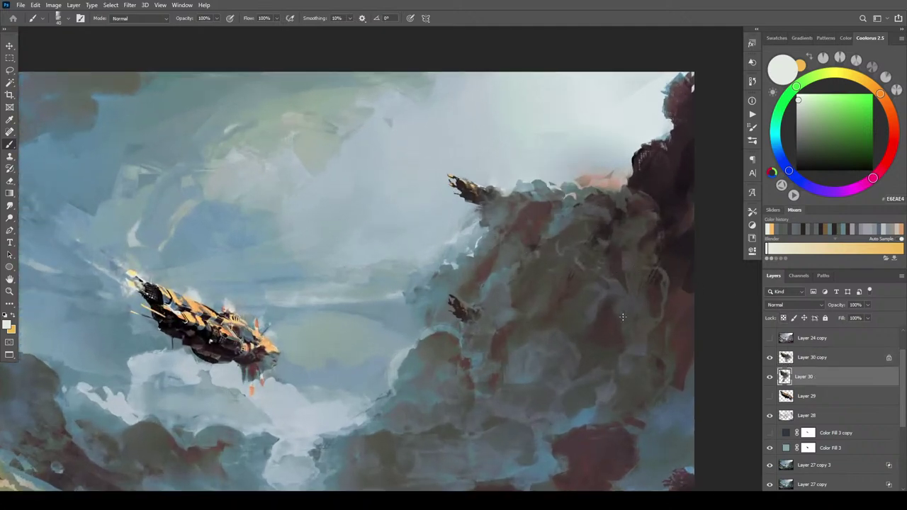
key(ctrl+t)
drag(449, 326, 462, 348)
drag(462, 316, 454, 328)
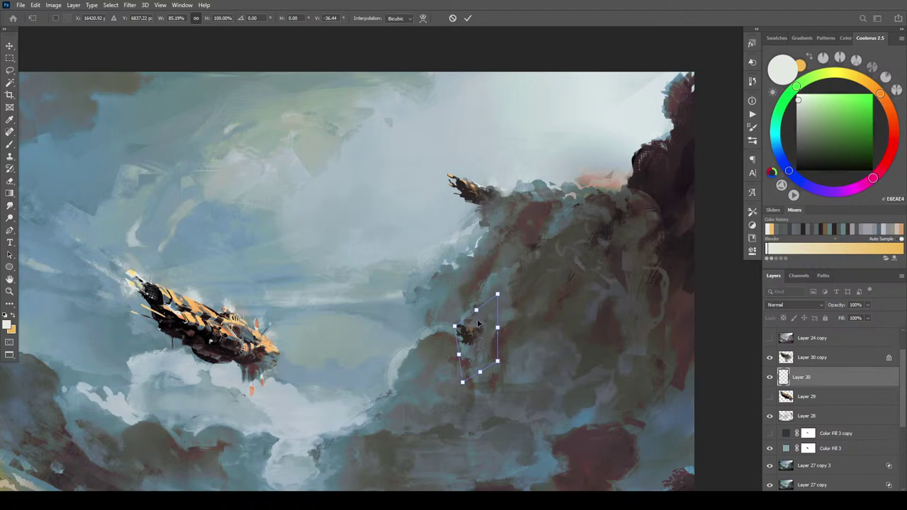
key(Return)
scroll(491, 324, down, 10)
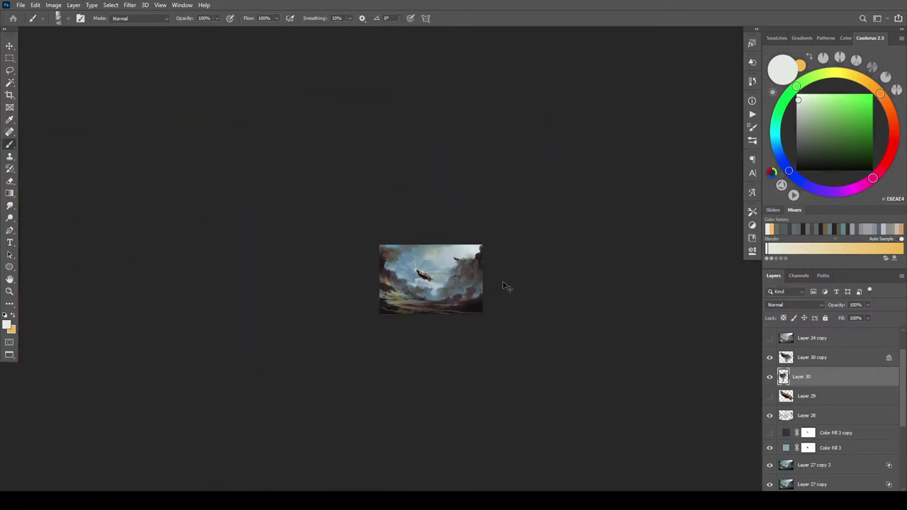
scroll(504, 286, up, 8)
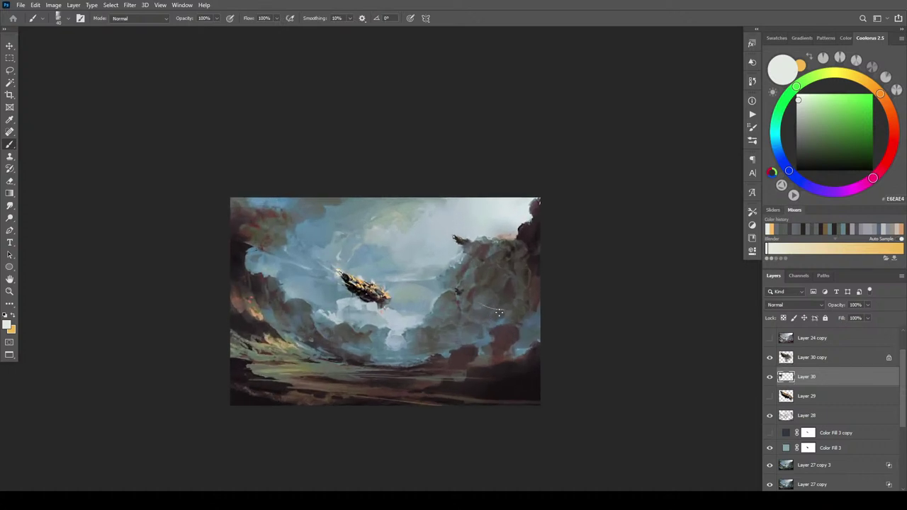
key(v)
drag(503, 313, 528, 312)
key(ctrl+z)
key(ctrl+z)
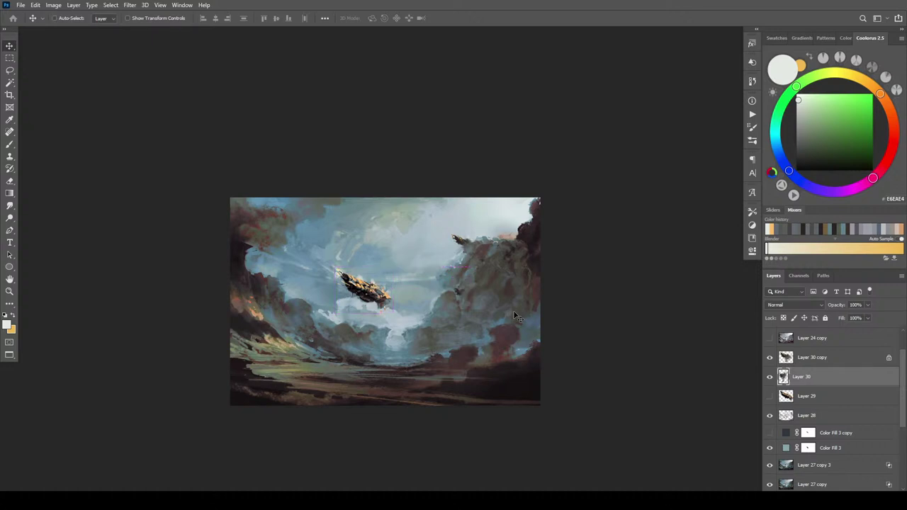
- Move the lower small airship into the middle of the large cloud and adjust it with Free Transform
drag(486, 321, 530, 298)
key(ctrl)
key(ctrl+t)
drag(488, 295, 491, 291)
key(Return)
scroll(561, 261, down, 5)
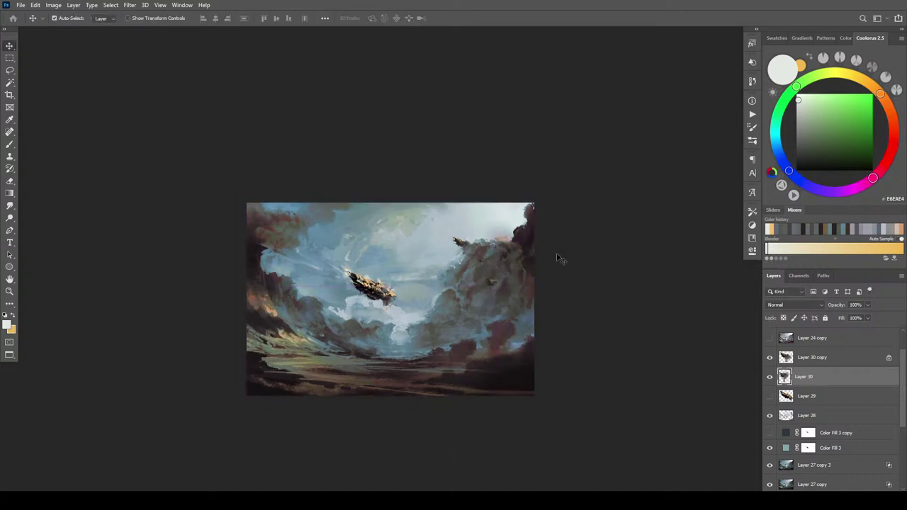
- Reposition the lower small airship at the large cloud's left edge, beside the bright sky opening
scroll(530, 287, up, 1)
scroll(560, 267, up, 2)
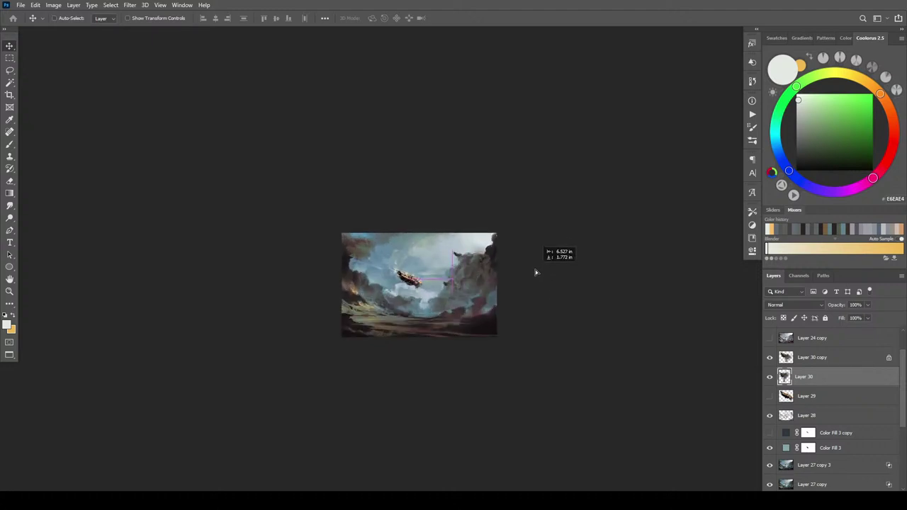
scroll(564, 270, down, 3)
scroll(559, 268, up, 3)
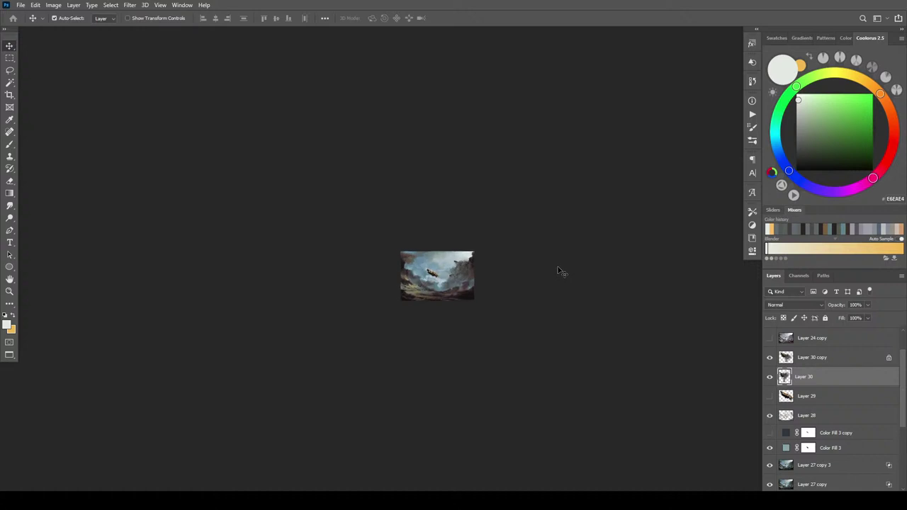
scroll(560, 271, up, 5)
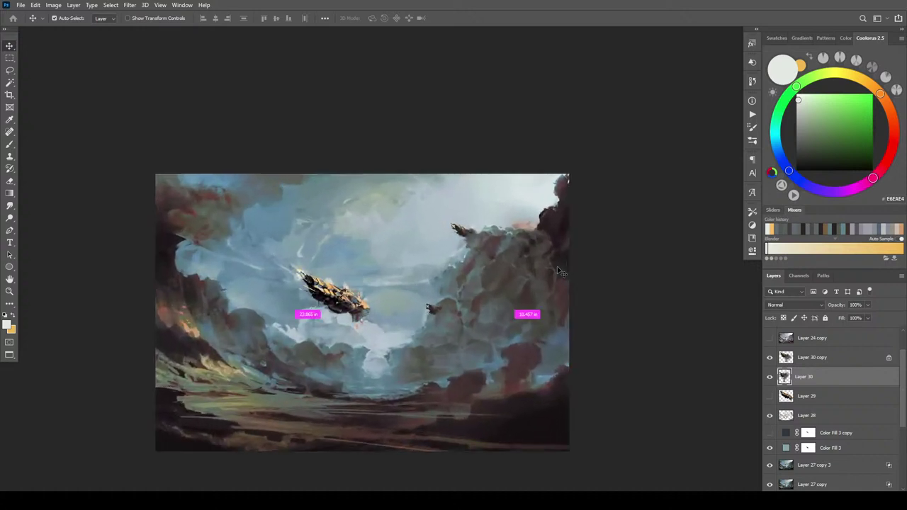
scroll(558, 271, up, 2)
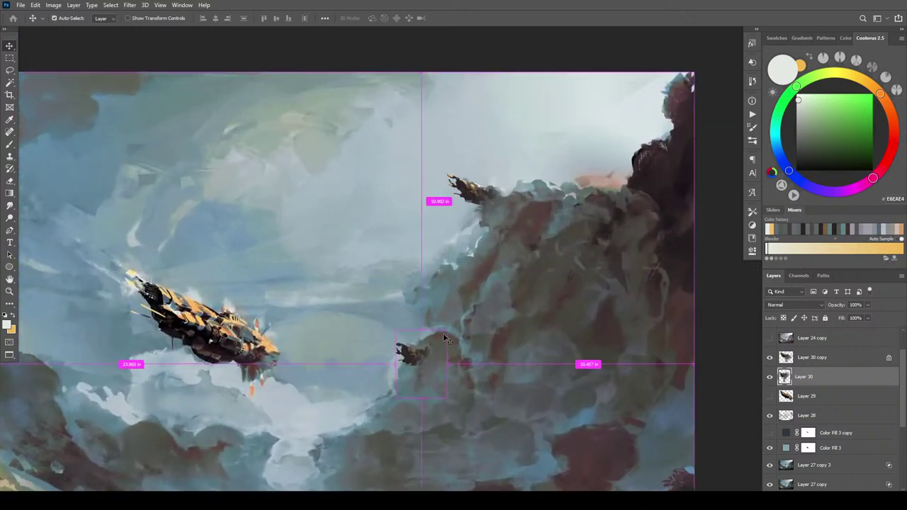
- Scale the lower small airship down to a tiny distant ship and reduce Layer 30's opacity to 70%
key(ctrl+t)
drag(447, 399, 407, 359)
key(Return)
click(868, 305)
drag(863, 316, 852, 318)
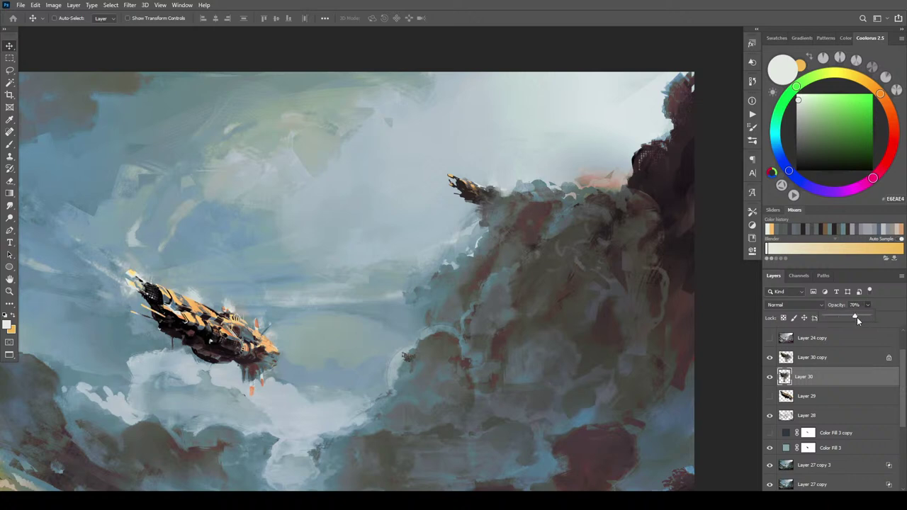
- Examine the whole composition from thumbnail size up to close range to judge the tiny faded airship's placement
key(ctrl+minus)
key(ctrl+minus)
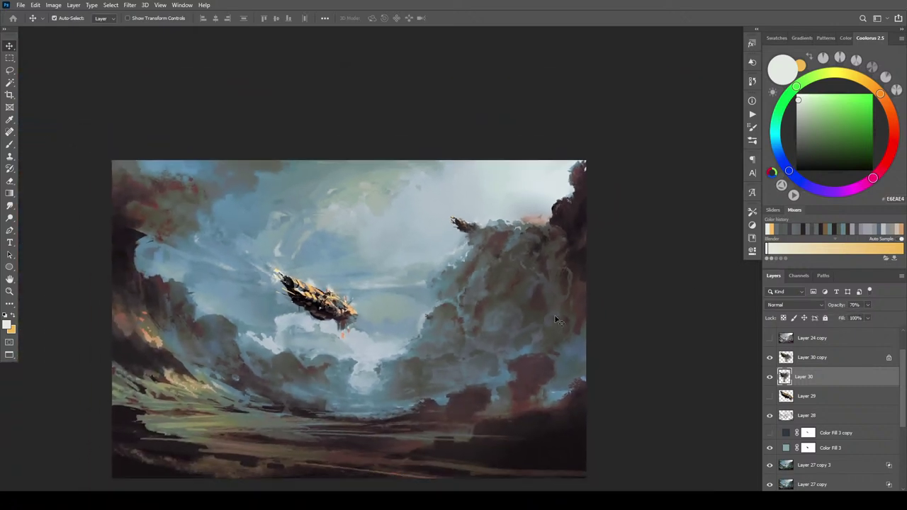
key(ctrl+minus)
key(ctrl+minus)
key(ctrl+minus)
key(ctrl+minus)
key(ctrl+minus)
key(ctrl+minus)
key(ctrl+plus)
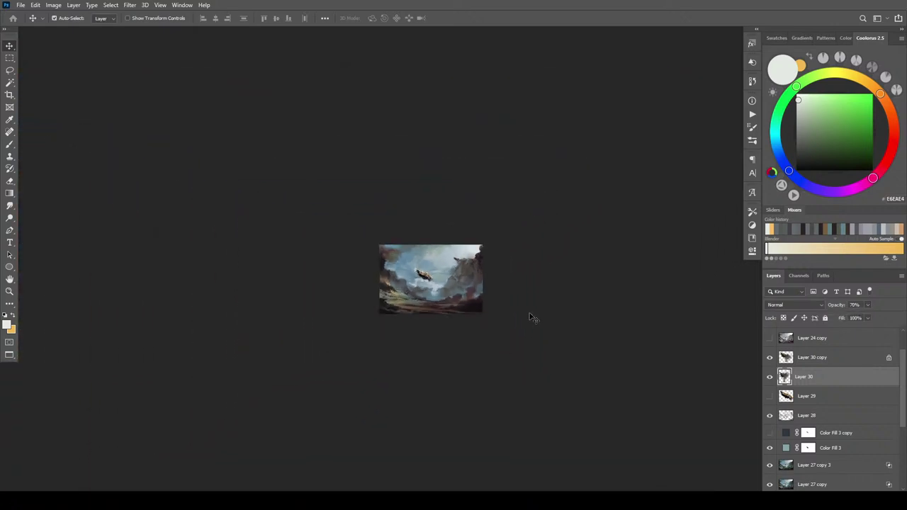
key(ctrl+plus)
key(ctrl+plus)
key(ctrl+plus)
key(ctrl+plus)
key(ctrl+plus)
key(ctrl+plus)
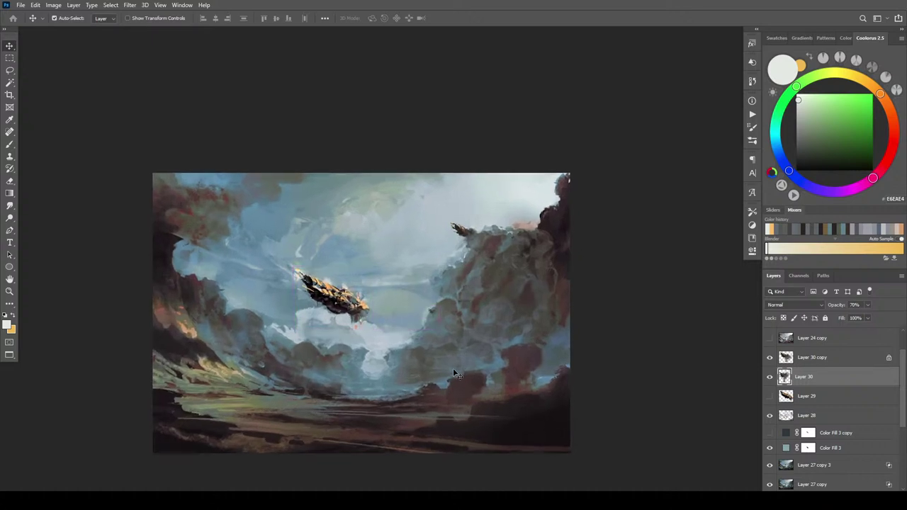
key(ctrl+plus)
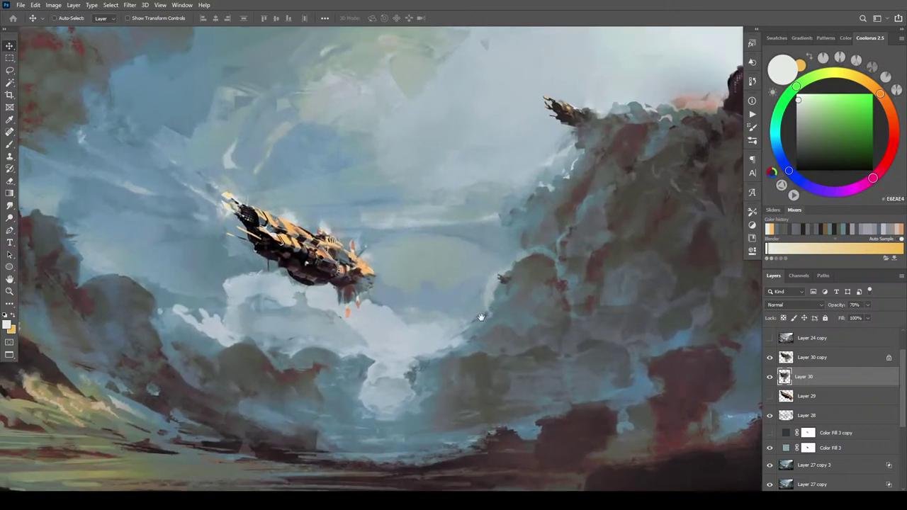
key(b)
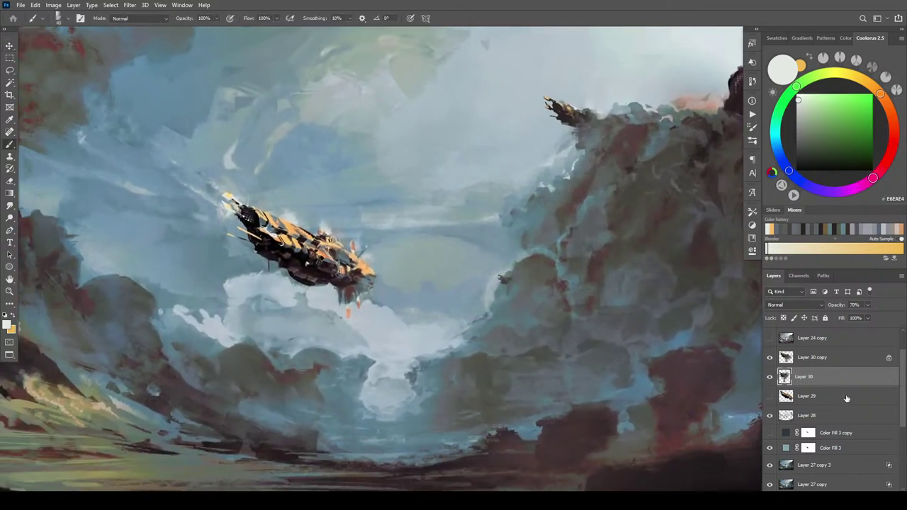
- Add a new layer above Layer 30 copy and sample grey #5E5E60 from the cliff clouds
key(ctrl+shift+alt+n)
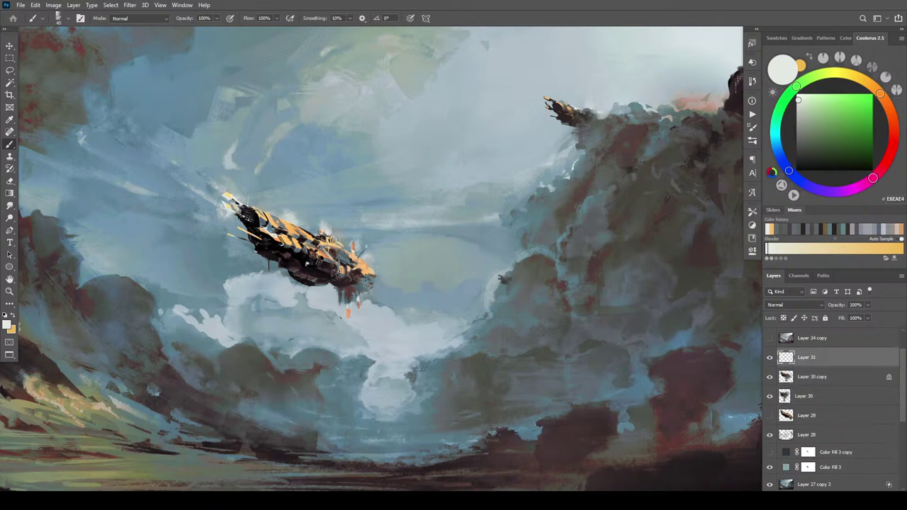
alt+click(378, 277)
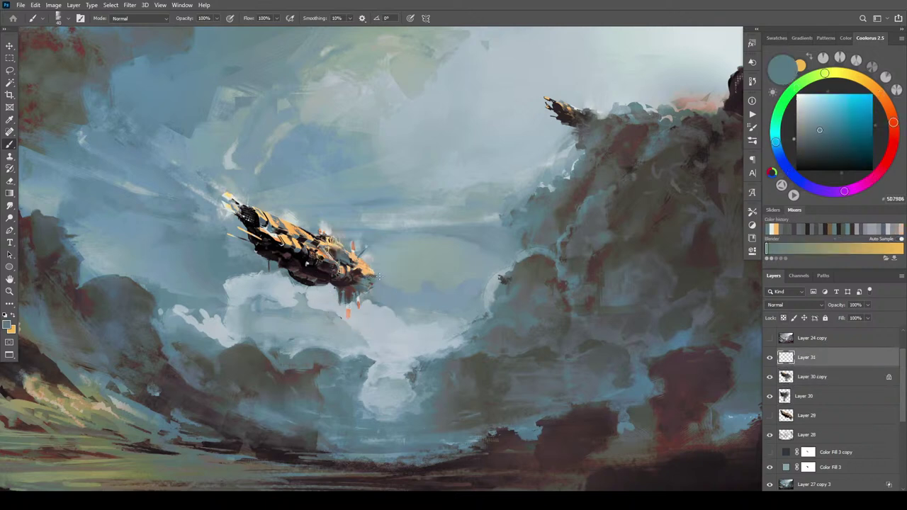
alt+click(545, 304)
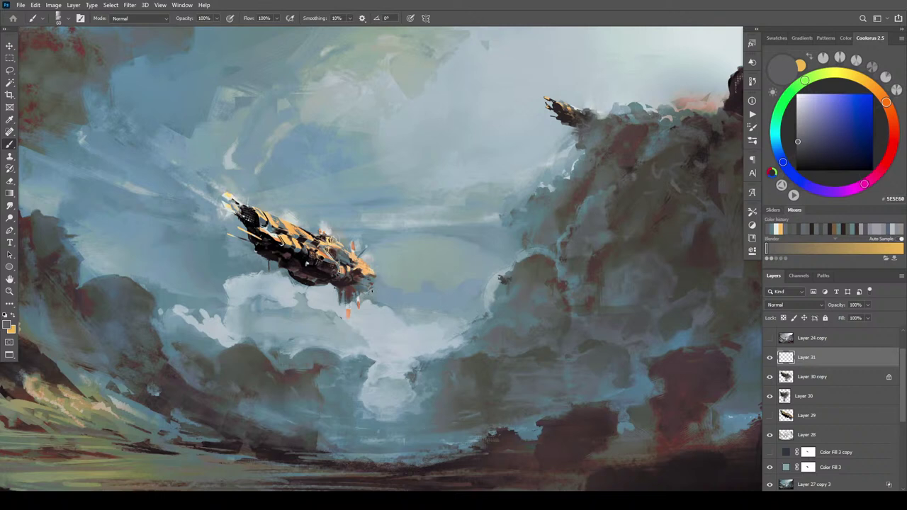
- Try a grey smoke stroke off the large ship's lower-right end with a 200 px brush
key(bracketright)
key(bracketright)
key(bracketright)
key(bracketright)
key(bracketright)
key(bracketright)
key(bracketright)
key(bracketright)
key(bracketright)
key(bracketright)
key(bracketright)
key(bracketright)
key(bracketright)
key(bracketright)
key(bracketright)
key(bracketright)
key(bracketright)
key(bracketright)
key(bracketright)
drag(383, 297, 429, 305)
key(ctrl+z)
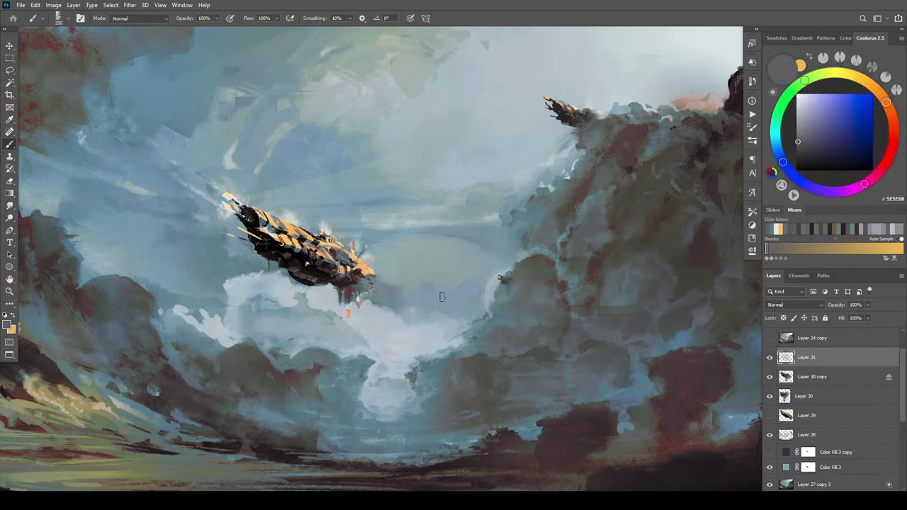
- Switch the brush to the EE Sinful Onion #2 preset
right_click(442, 296)
click(660, 388)
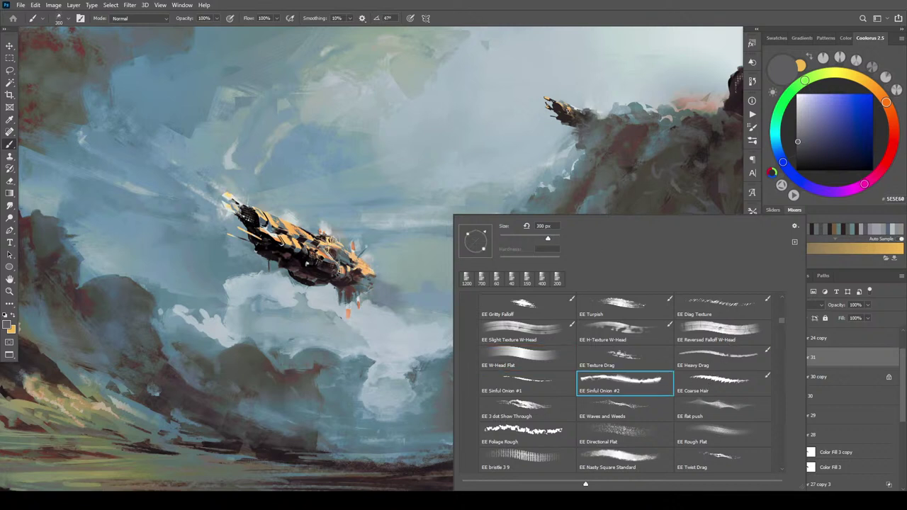
click(580, 34)
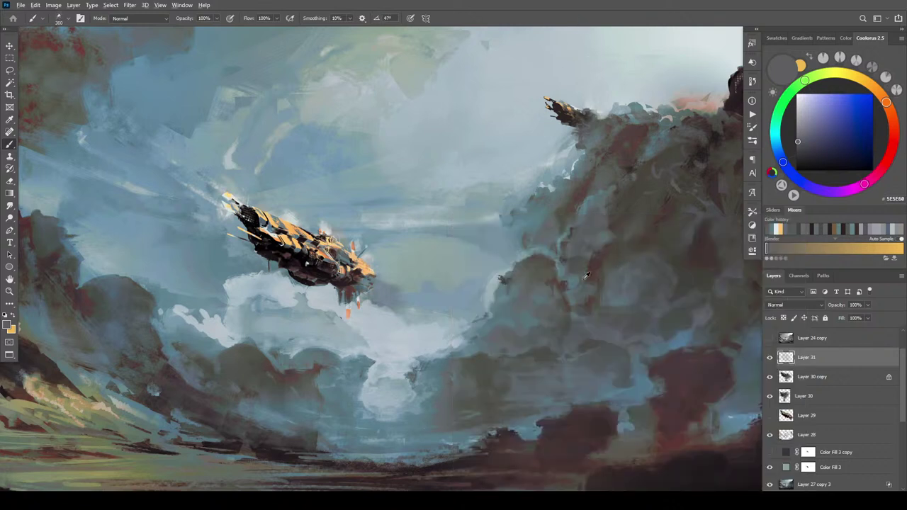
- Paint a dark smoke trail from the large ship's lower-right end to the cliff in #4F544C sampled from the cliff
alt+click(589, 264)
drag(377, 290, 490, 327)
key([)
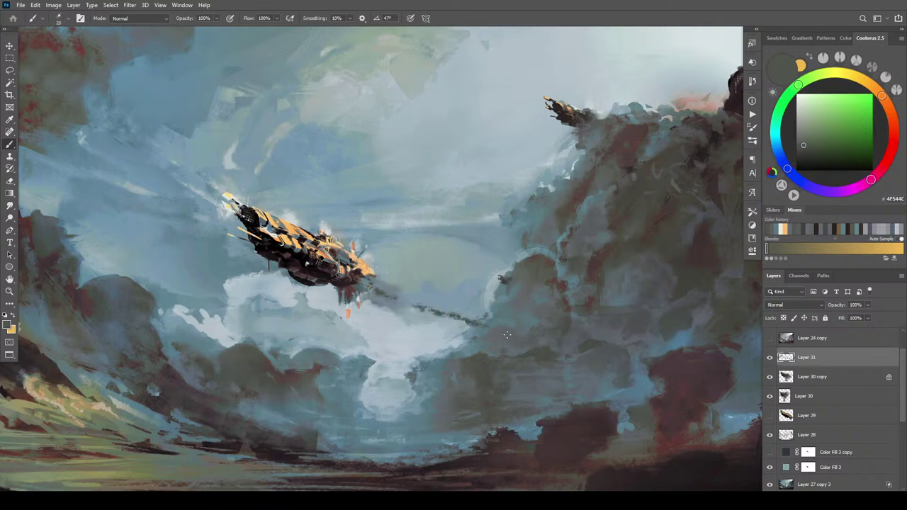
key(])
key(])
key(])
key(])
key(])
key(])
key(])
drag(494, 331, 527, 338)
- Soften and blend the smoke trail near the ship with blue-grey tones sampled from the surrounding sky and clouds
alt+click(370, 271)
alt+click(383, 291)
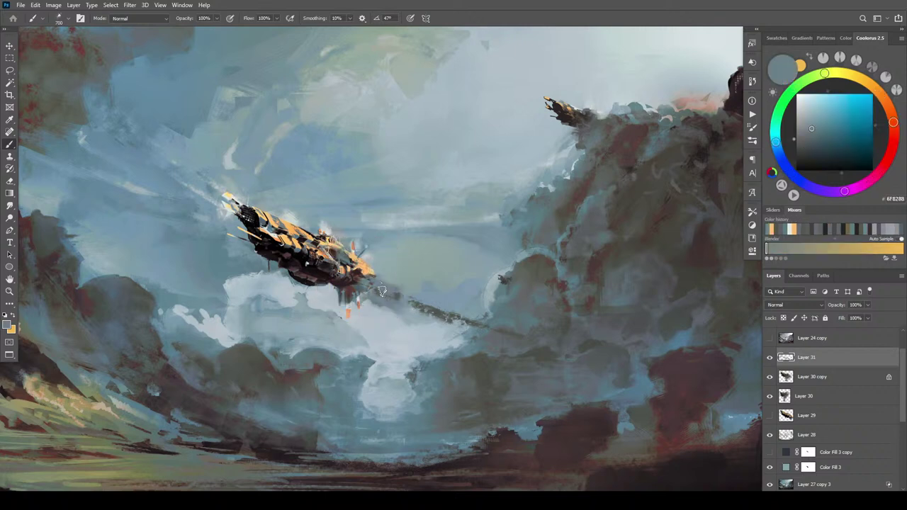
drag(409, 296, 459, 314)
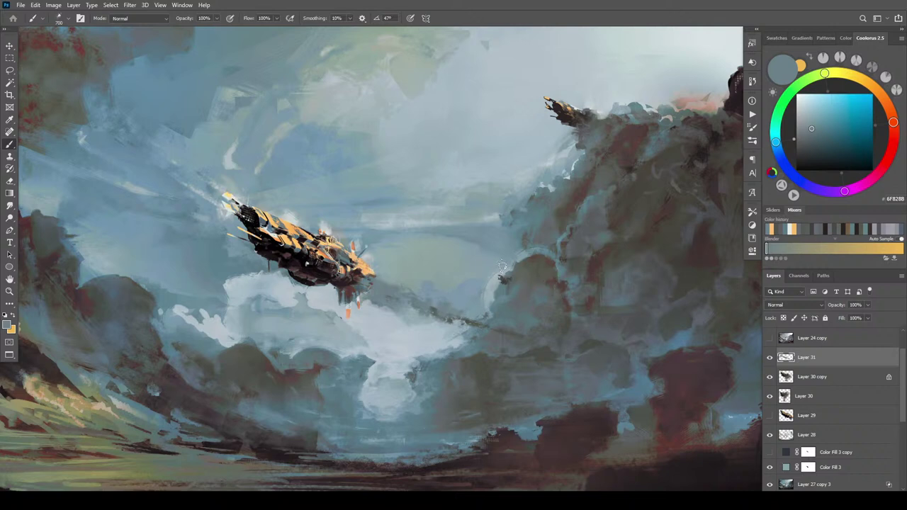
alt+click(379, 313)
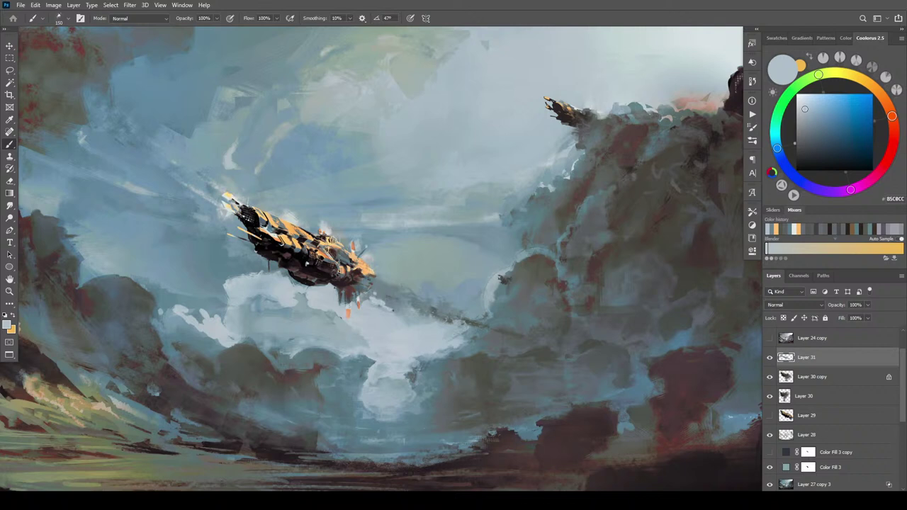
alt+click(397, 276)
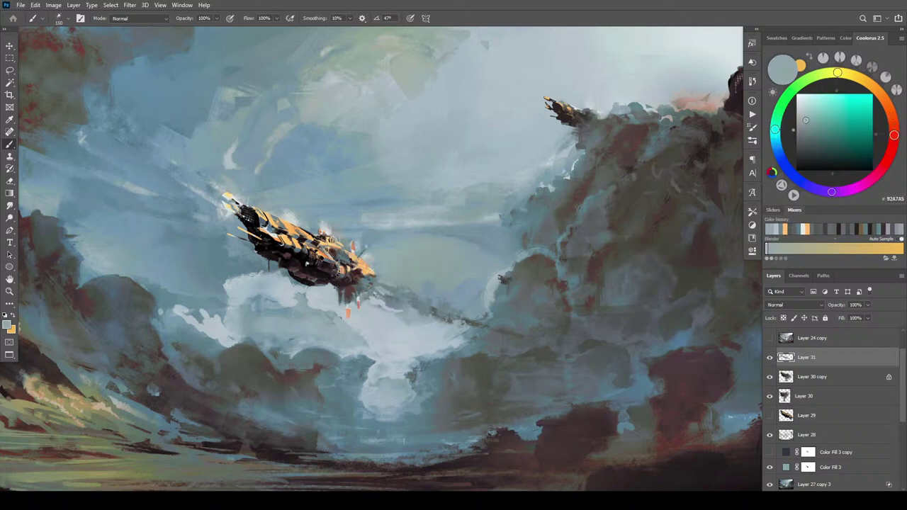
alt+click(410, 302)
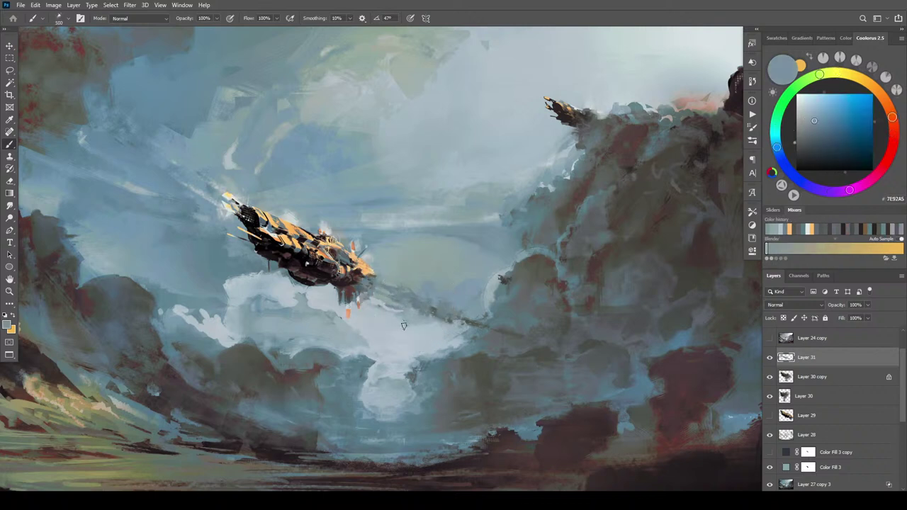
- Refine the smoke trail and merge its far end into the cliff with sampled greys such as #636E6F and #575A55
alt+click(375, 310)
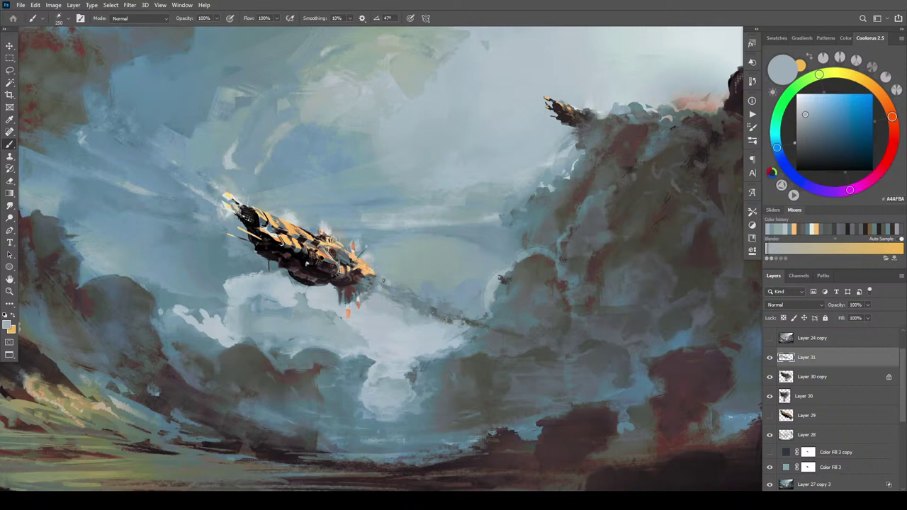
alt+click(431, 309)
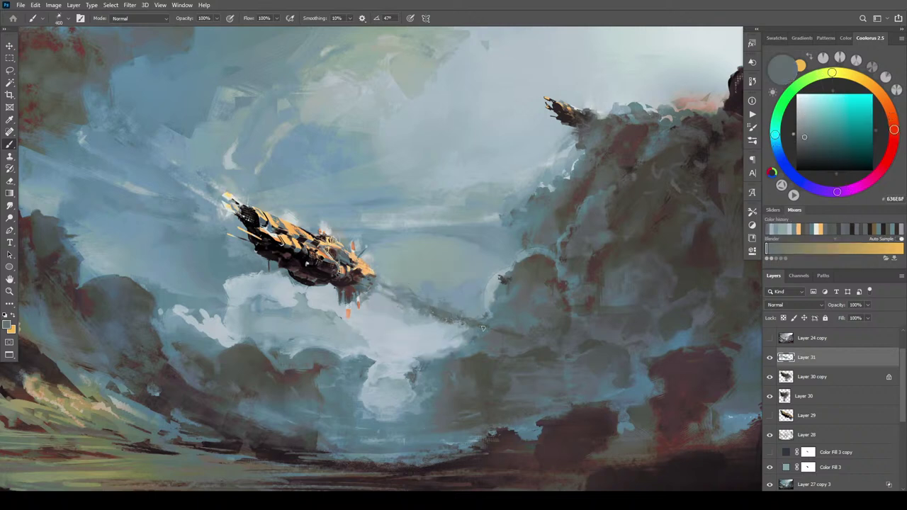
alt+click(560, 305)
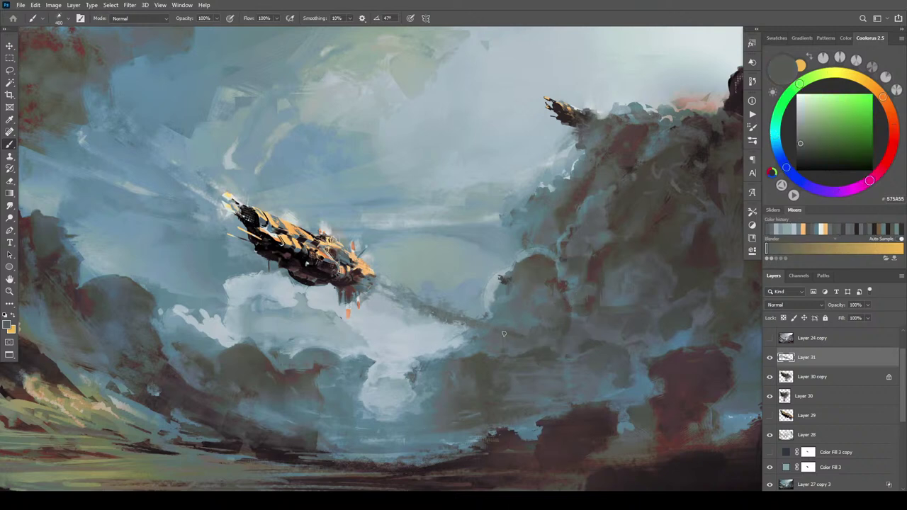
key([)
- Paint thin blue-grey streaks beneath the large ship's lower-right end with colour sampled from the trail
alt+click(379, 286)
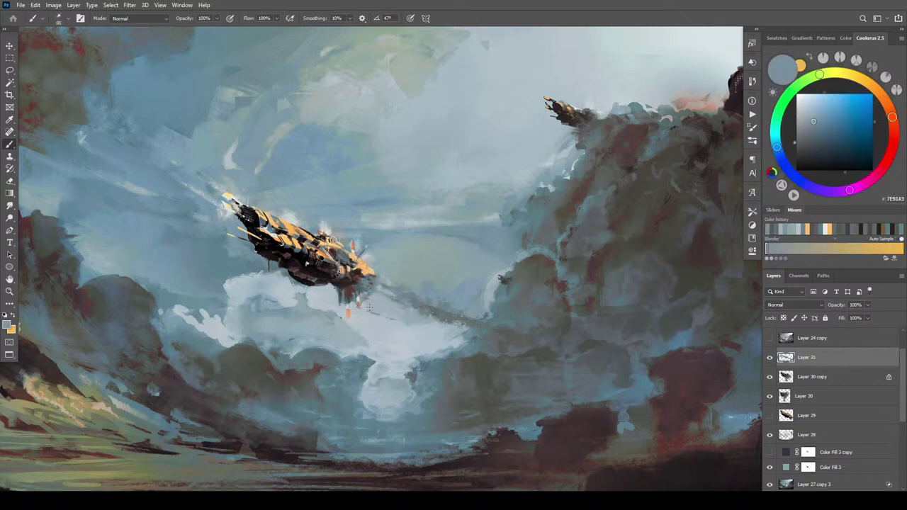
drag(358, 308, 418, 327)
drag(348, 318, 386, 325)
click(343, 311)
drag(351, 312, 390, 320)
- Paint fine pale and blue-grey streaks trailing from the large ship toward the cliff, sampling the bright sky and cloud colours
key(ctrl+minus)
key(ctrl+minus)
key(ctrl+minus)
key(ctrl+plus)
key(ctrl+plus)
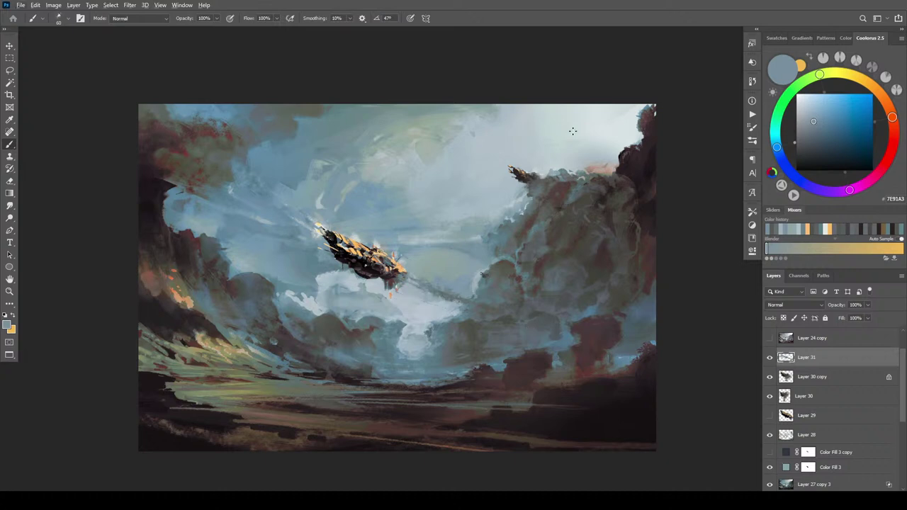
key(x)
alt+click(581, 124)
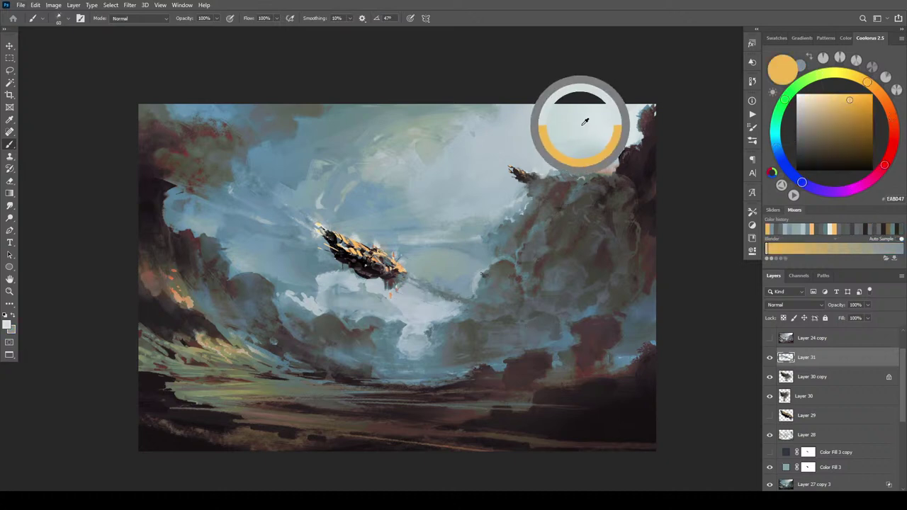
alt+click(409, 281)
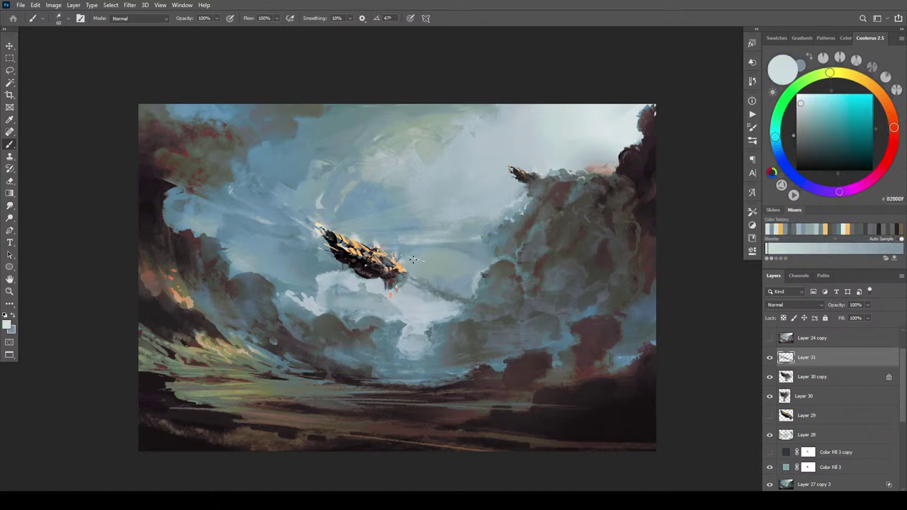
drag(404, 256, 432, 267)
alt+click(444, 307)
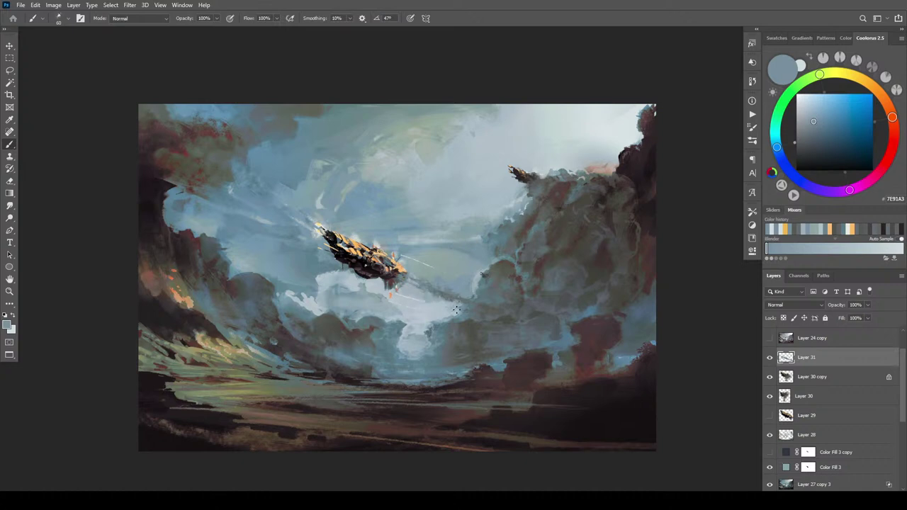
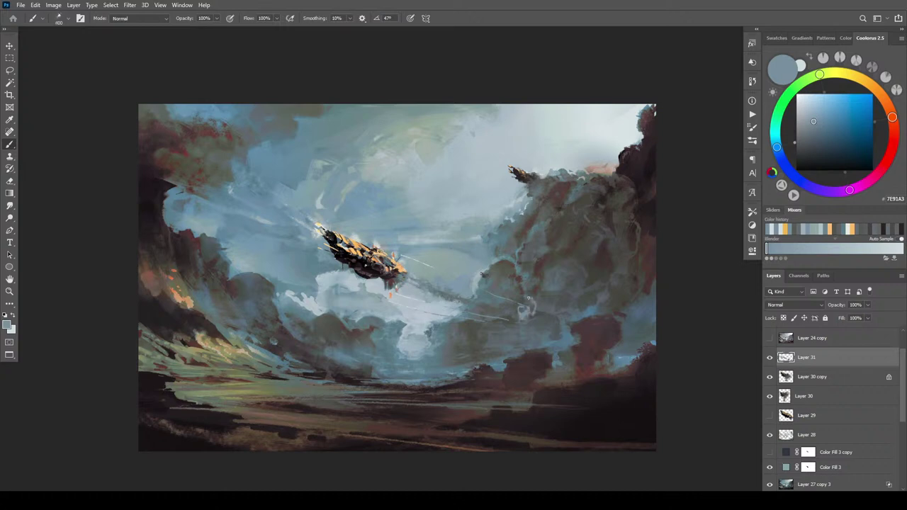
- Darken the smoke puff where the trail meets the cliff with a larger brush in sampled grey #474A43
alt+click(541, 312)
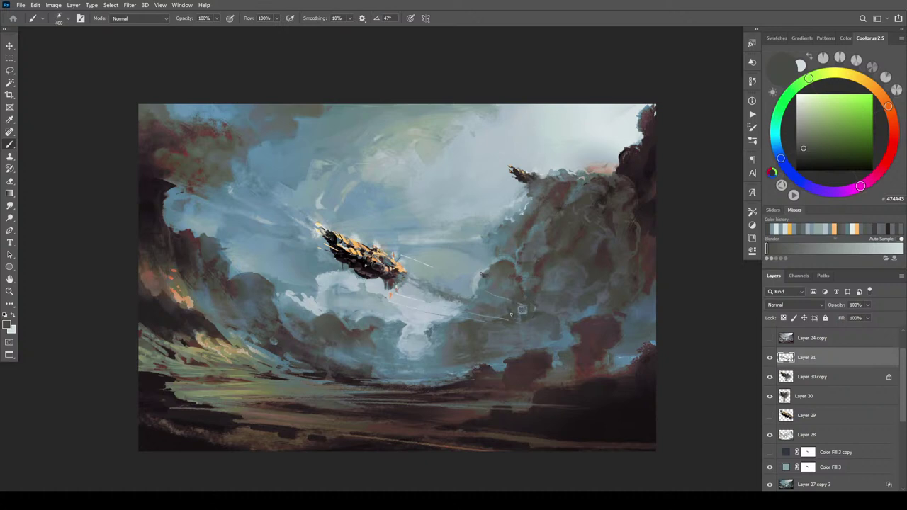
key(])
key(])
key(])
key(])
key(])
key(])
key(])
key(])
drag(497, 301, 516, 306)
- Rework the cloud at the trail's cliff end with sampled teal #5C737A, dark grey #494C47 and blue-grey #5B5E68
alt+click(525, 275)
key([)
key([)
key([)
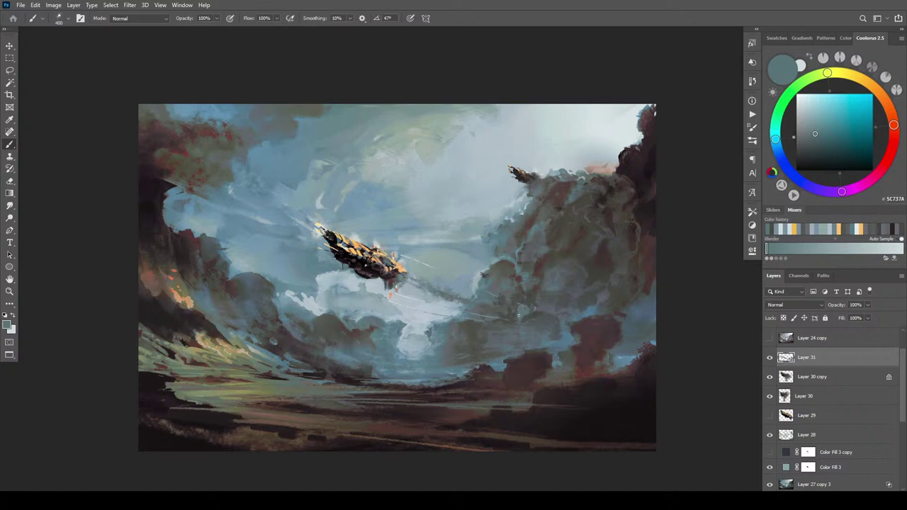
alt+click(529, 312)
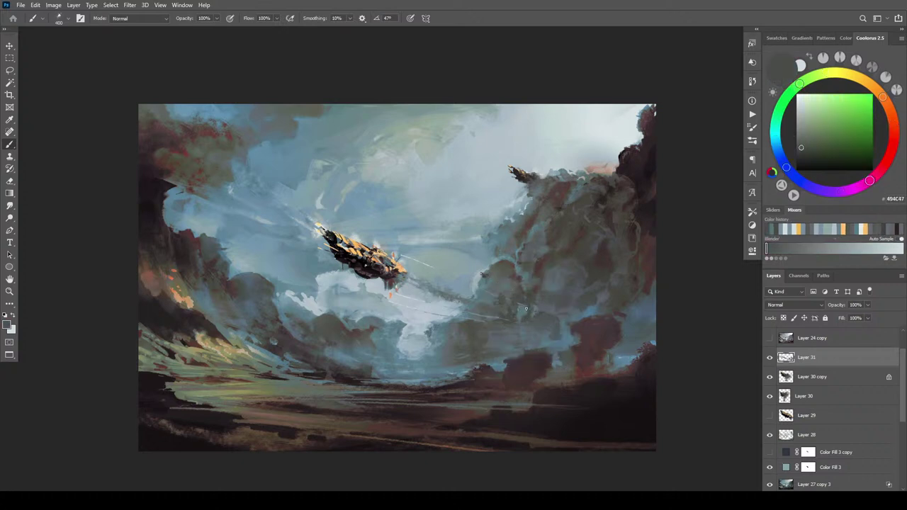
alt+click(541, 309)
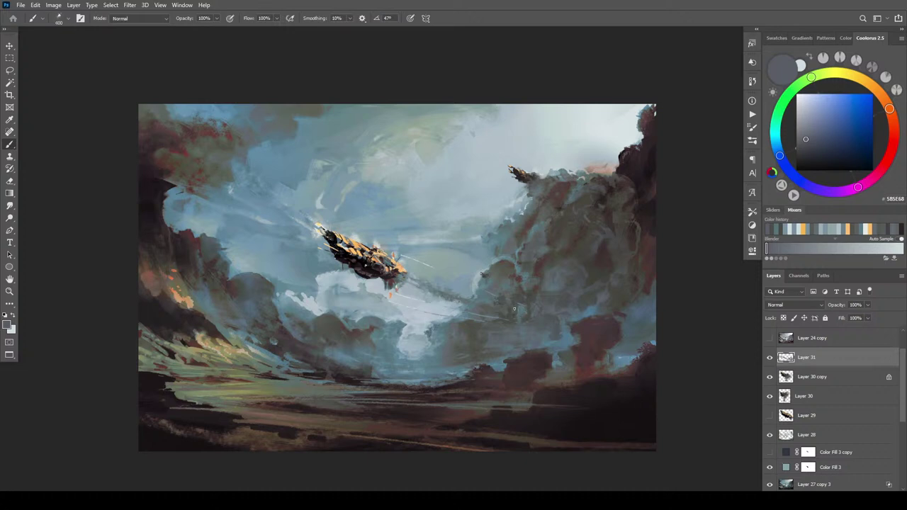
- Shape the shadows and lighter edge of the smoke at the cliff with sampled dark greys and blue-grey #5B626C
alt+click(518, 298)
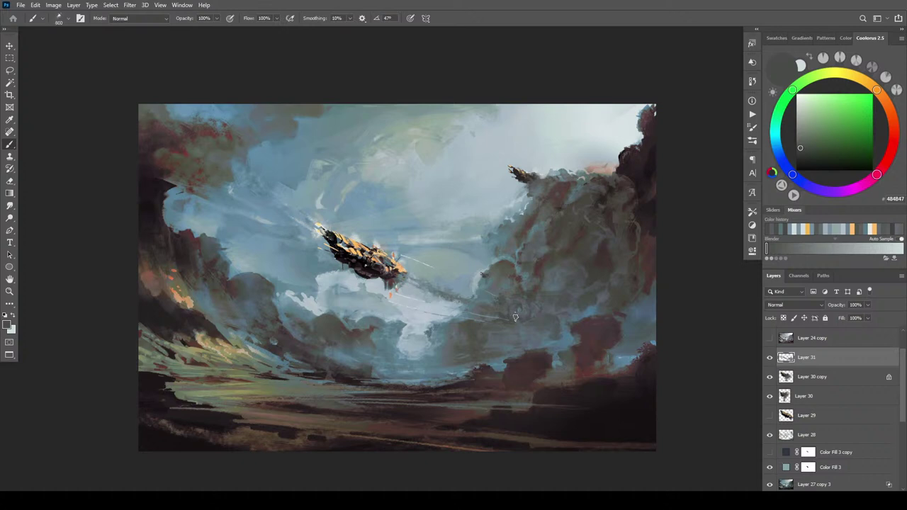
key(.)
alt+click(521, 305)
key(bracketleft)
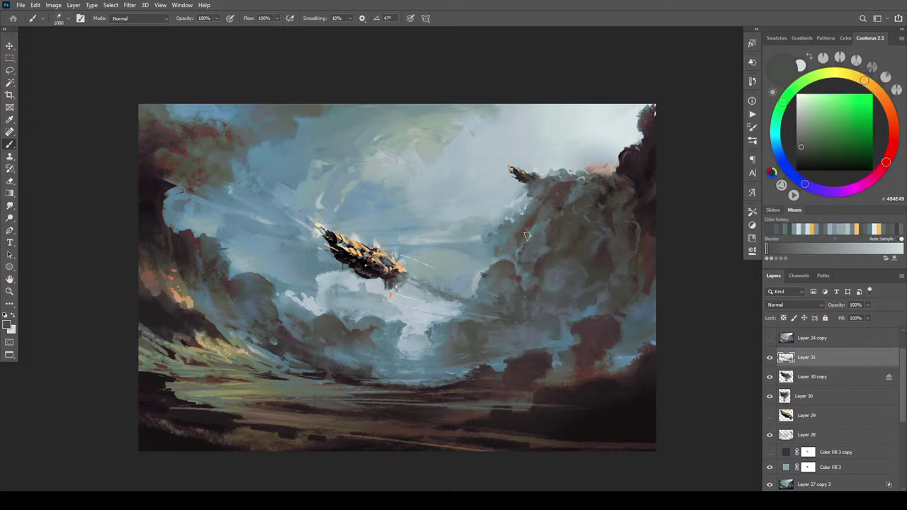
alt+click(535, 306)
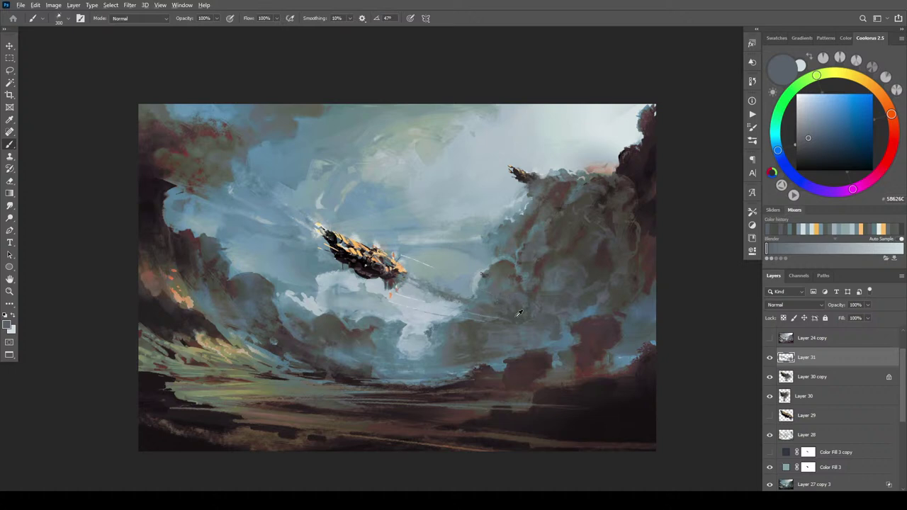
alt+click(518, 318)
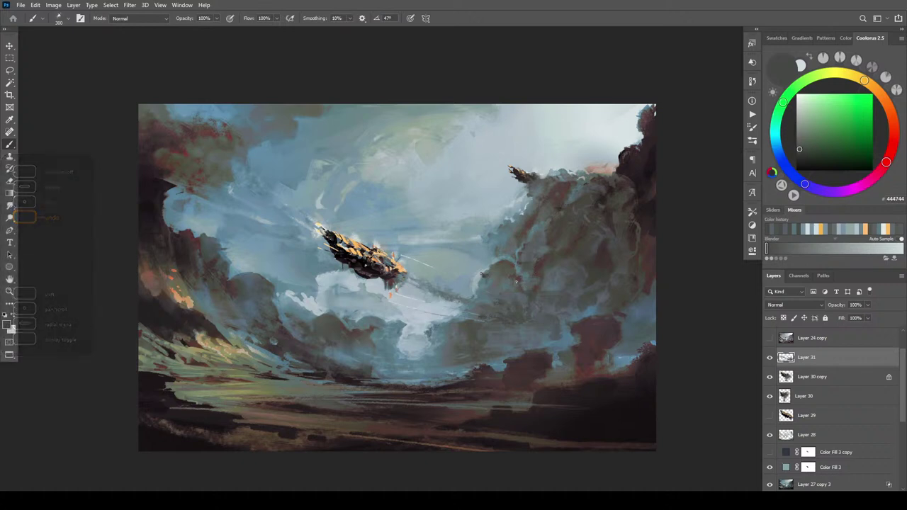
- Add dark red #4E3938 and blue-grey #5C737E touches to the swirling smoke at the trail's cliff end
alt+click(536, 272)
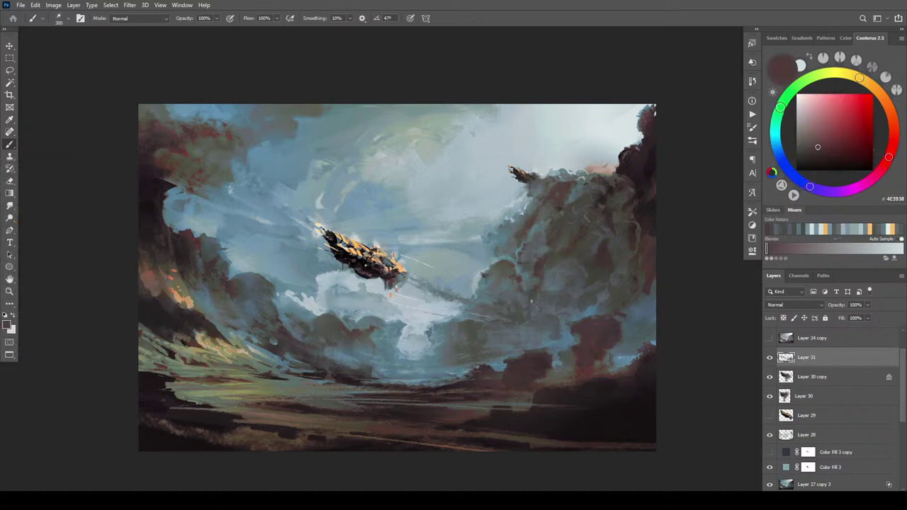
alt+click(519, 293)
alt+click(512, 296)
alt+click(518, 296)
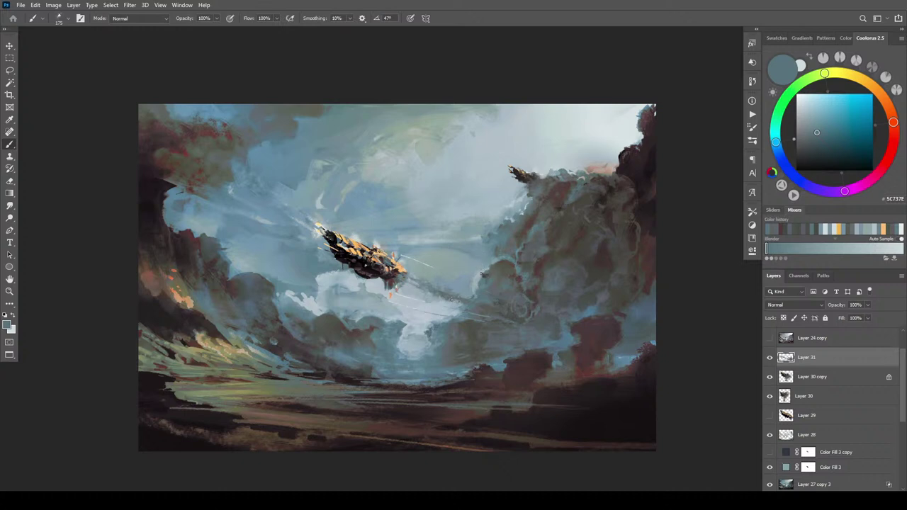
- Blend the streak ends near the cliff using a smaller brush and teal-grey #5D777D sampled beside the trail
key(bracketleft)
alt+click(486, 310)
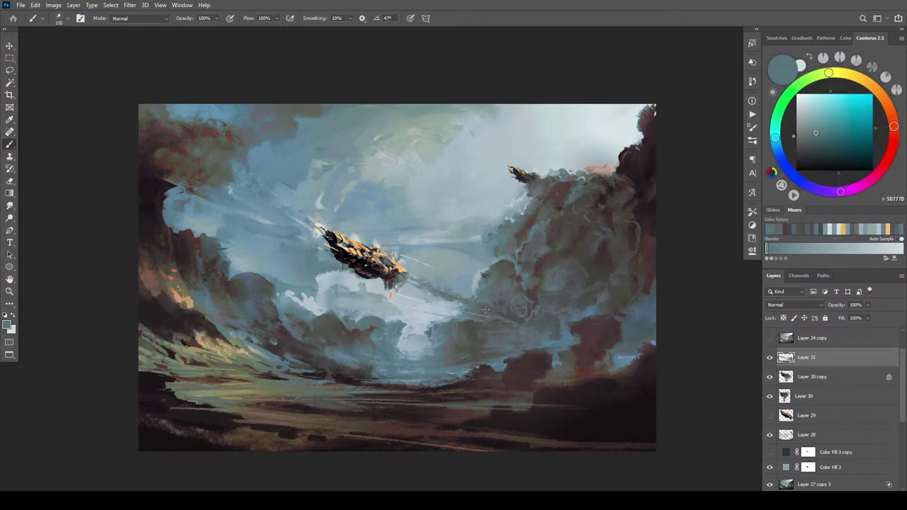
key(bracketleft)
key(bracketright)
key(bracketright)
key(bracketright)
- Compare the painting with and without Layer 31, then lasso its smoke trail and streaks and stretch and skew them in a free transform
click(770, 358)
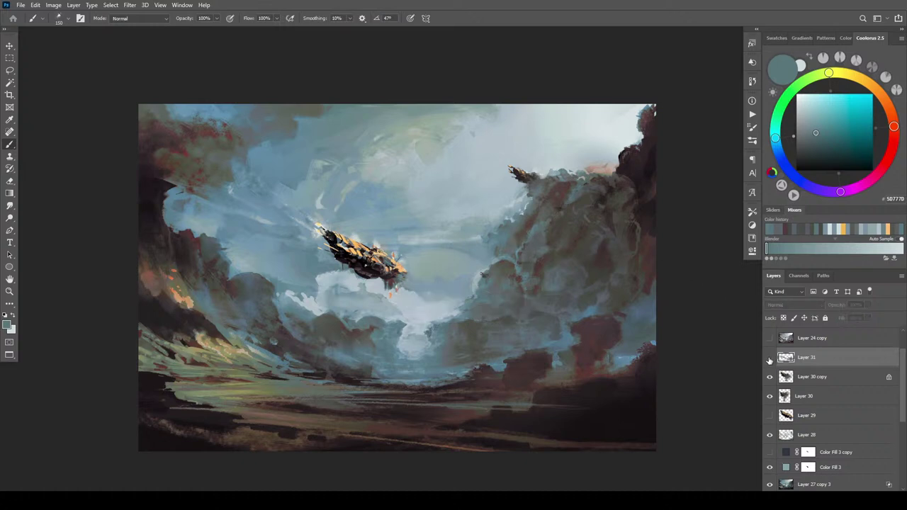
click(770, 358)
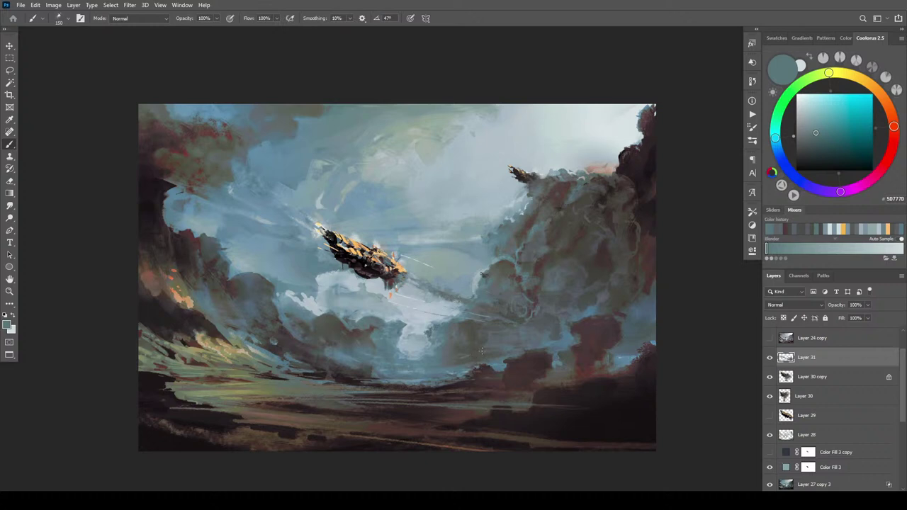
key(l)
mouse_move(505, 289)
mouse_down()
mouse_move(503, 320)
mouse_move(457, 336)
mouse_move(393, 325)
mouse_move(381, 235)
mouse_move(496, 289)
mouse_up()
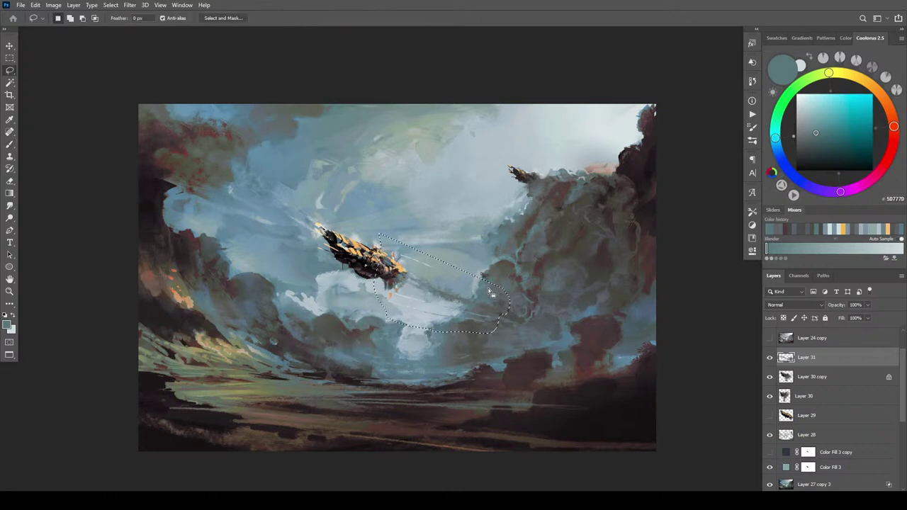
key(ctrl+t)
mouse_move(511, 335)
mouse_down()
mouse_move(520, 327)
mouse_move(508, 261)
mouse_up()
drag(374, 332, 328, 345)
drag(372, 241, 342, 240)
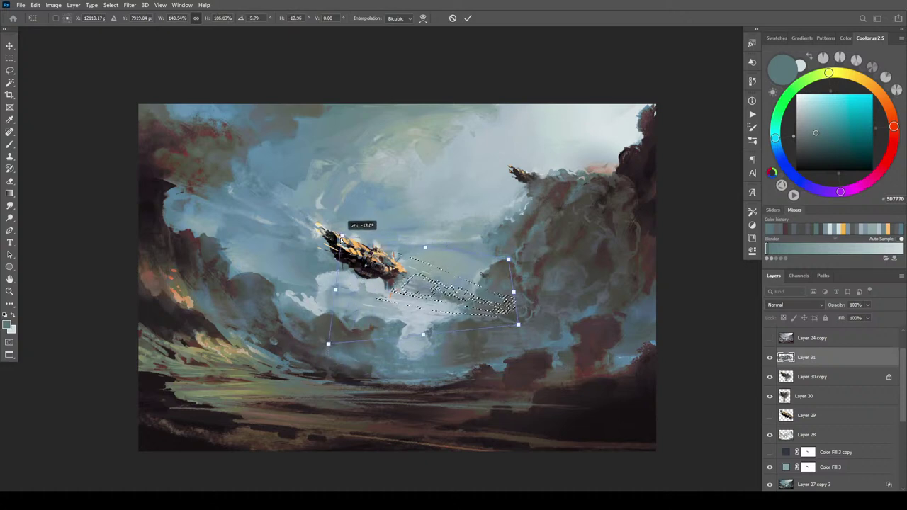
drag(335, 289, 366, 289)
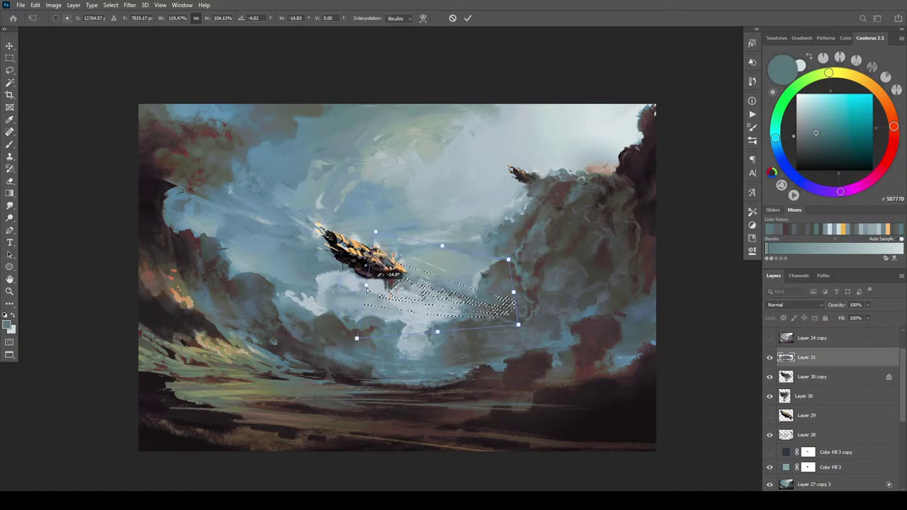
- Taper the trail selection at the cliff end, pull its upper ship-side corner outward, apply the transform and deselect
drag(518, 324, 522, 319)
drag(510, 261, 504, 271)
drag(521, 322, 507, 317)
drag(375, 232, 282, 170)
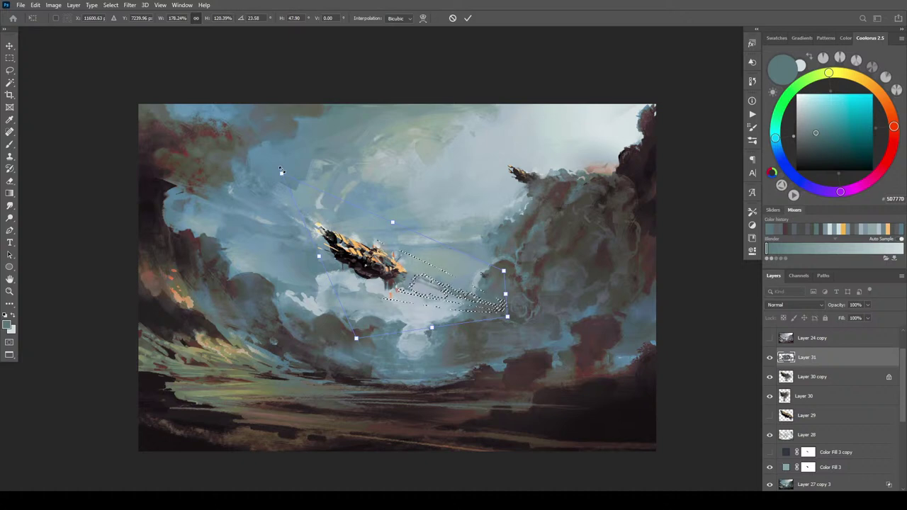
key(Return)
key(ctrl+d)
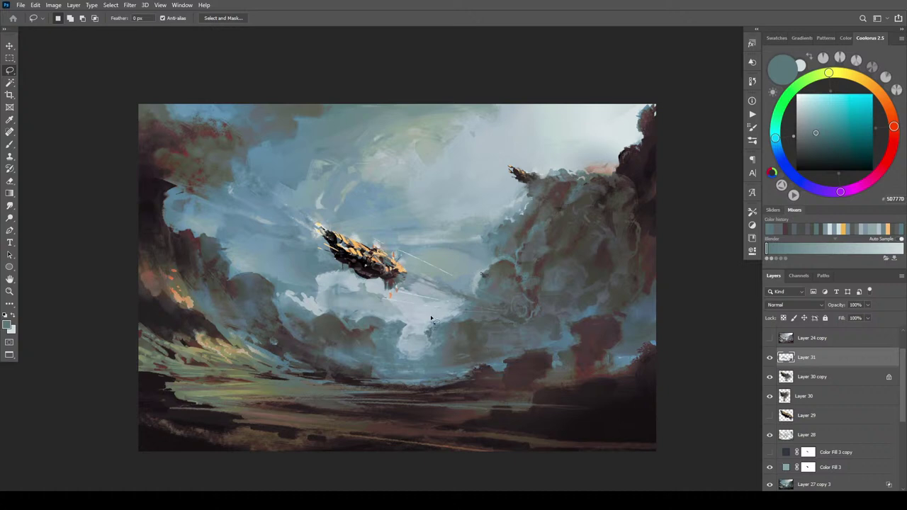
- Add a new layer above Layer 31 and dab sampled pale blue-grey beside the small dark shape at the cloud edge with a size 70 brush
key(b)
alt+click(525, 312)
key(ctrl+shift+alt+n)
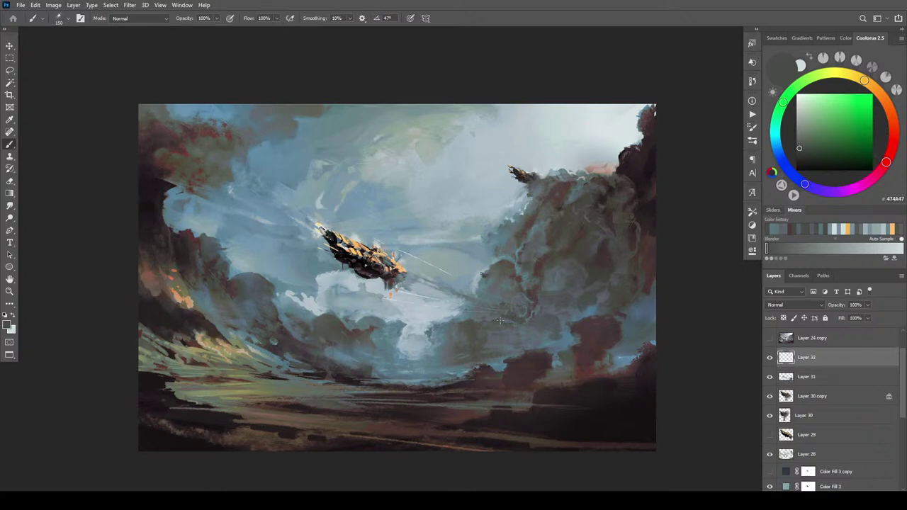
scroll(488, 291, up, 2)
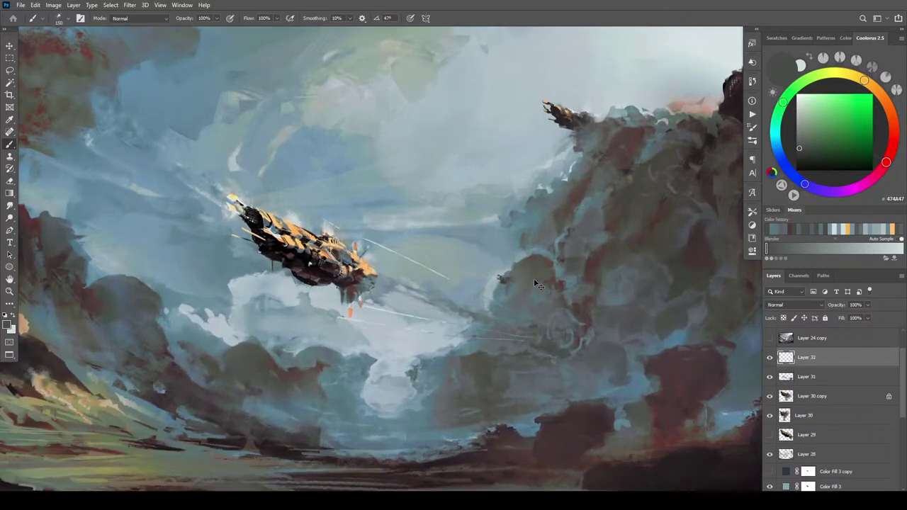
alt+click(497, 278)
key([)
key([)
key([)
key([)
key([)
click(512, 285)
click(513, 289)
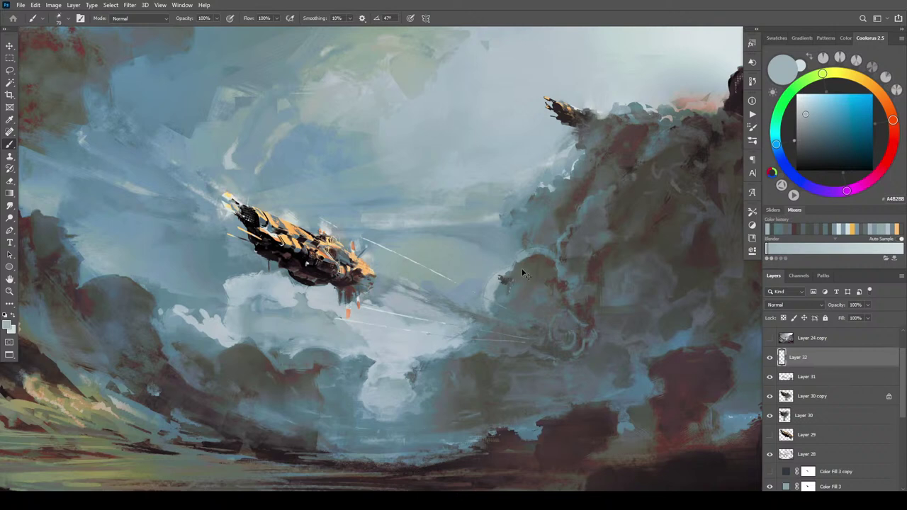
- Rework the cloud around the small dark shape with sampled grey #646970 and teal #5D797F, undoing one stroke
alt+click(541, 252)
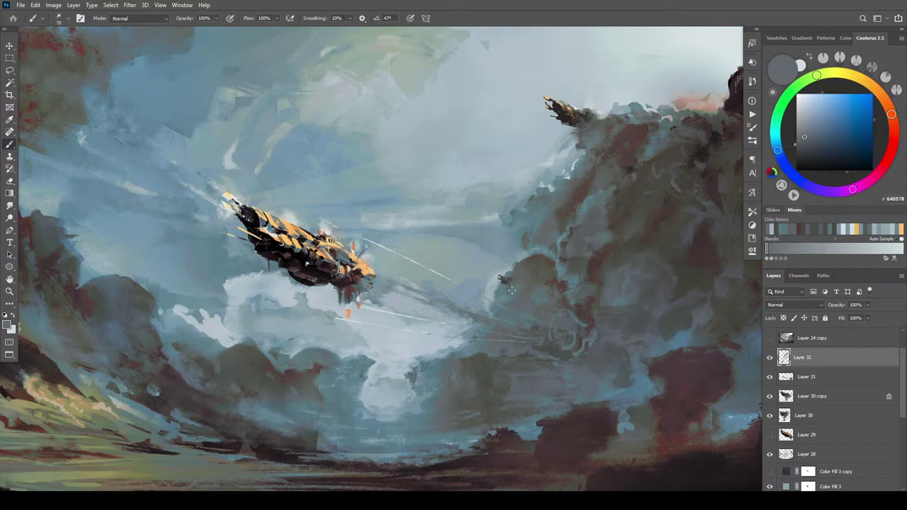
alt+click(510, 284)
key(ctrl+z)
mouse_move(514, 280)
mouse_down()
mouse_move(506, 282)
mouse_move(511, 270)
mouse_up()
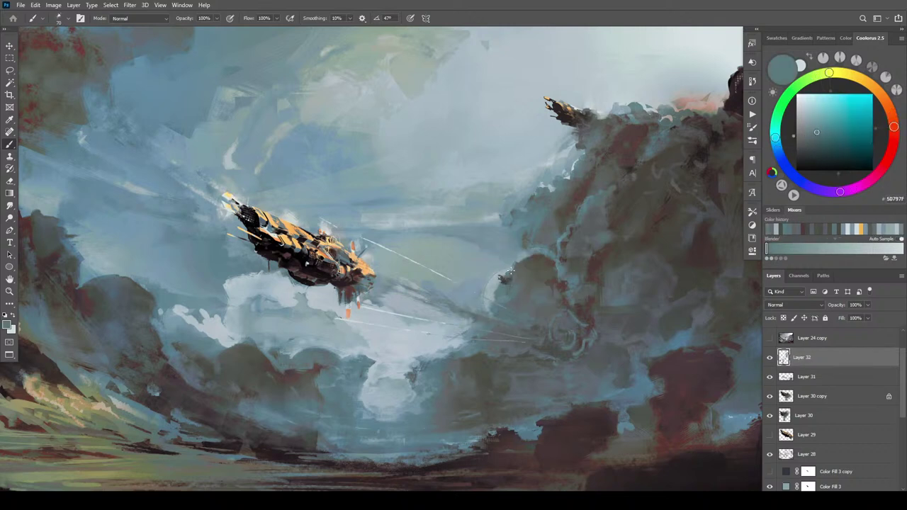
alt+click(512, 271)
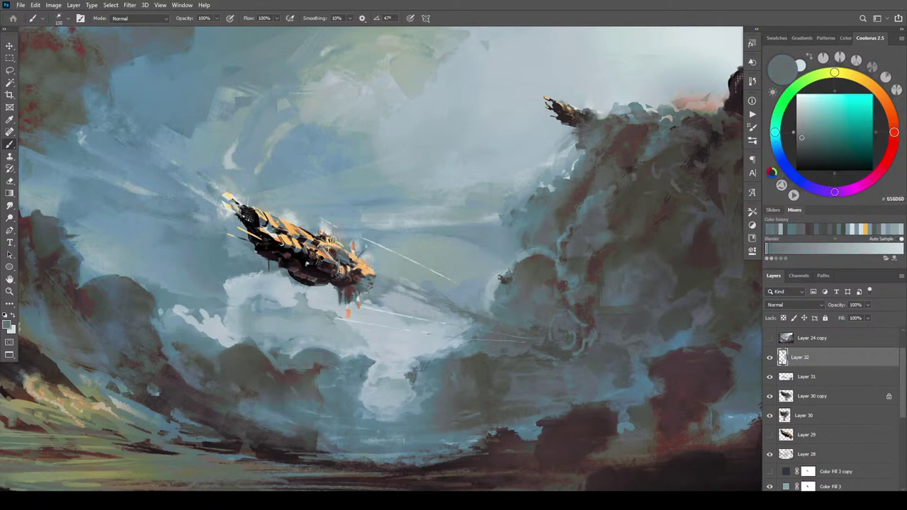
click(511, 271)
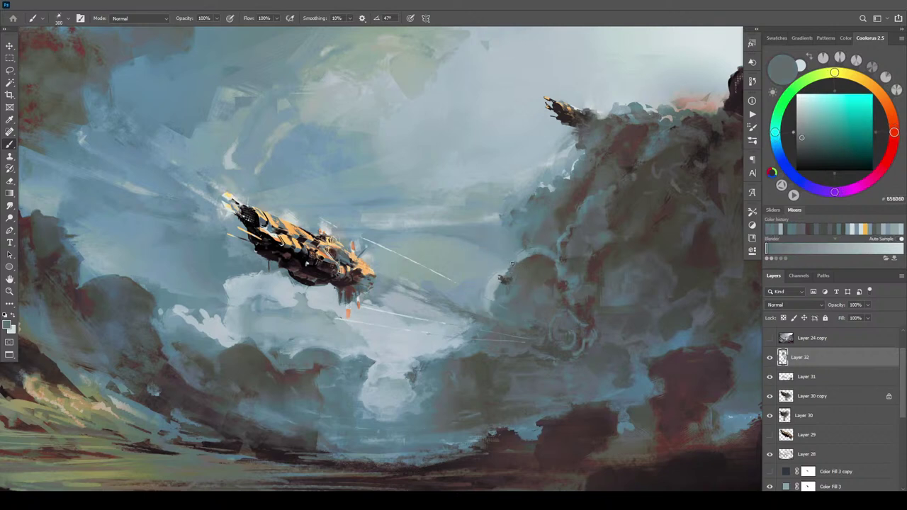
- Refine the small dark shape's silhouette with sampled dark grey #4F5558 and surrounding teals #607C84, #5D767F and #5F787F
alt+click(509, 277)
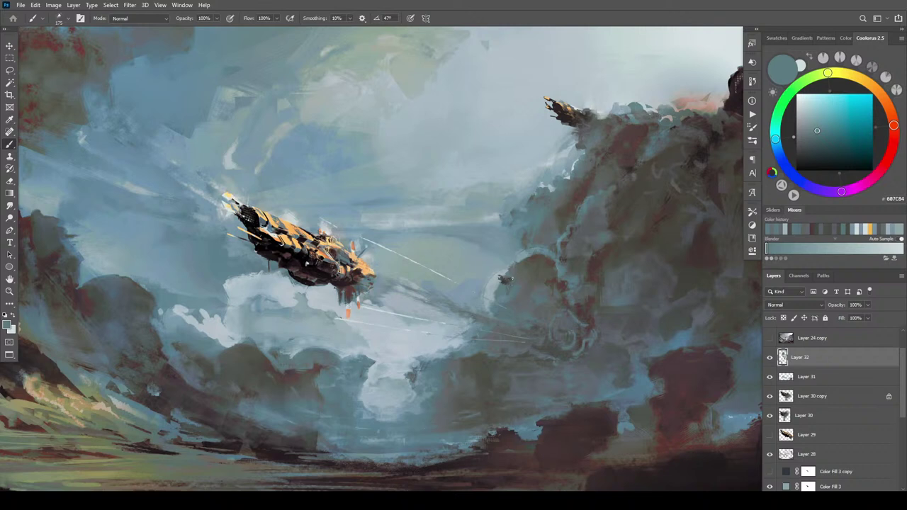
alt+click(508, 284)
alt+click(509, 283)
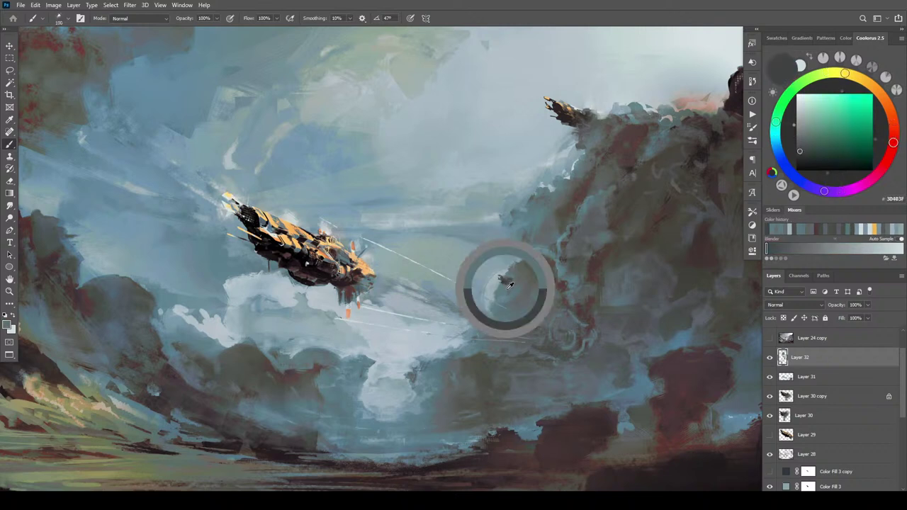
alt+click(508, 283)
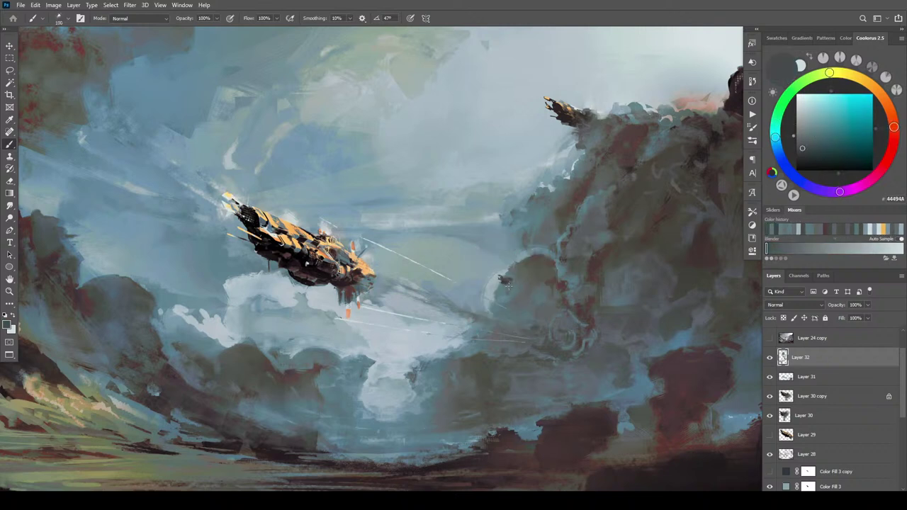
alt+click(506, 281)
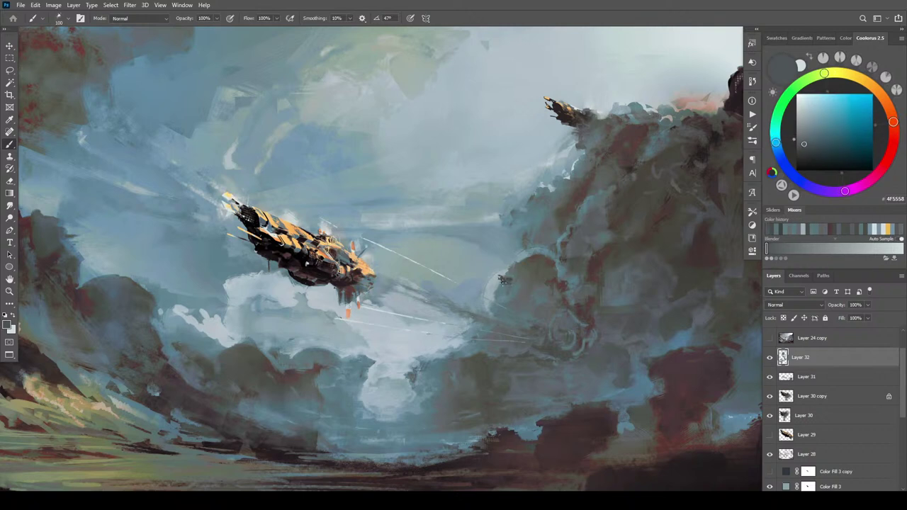
drag(505, 280, 506, 286)
alt+click(505, 282)
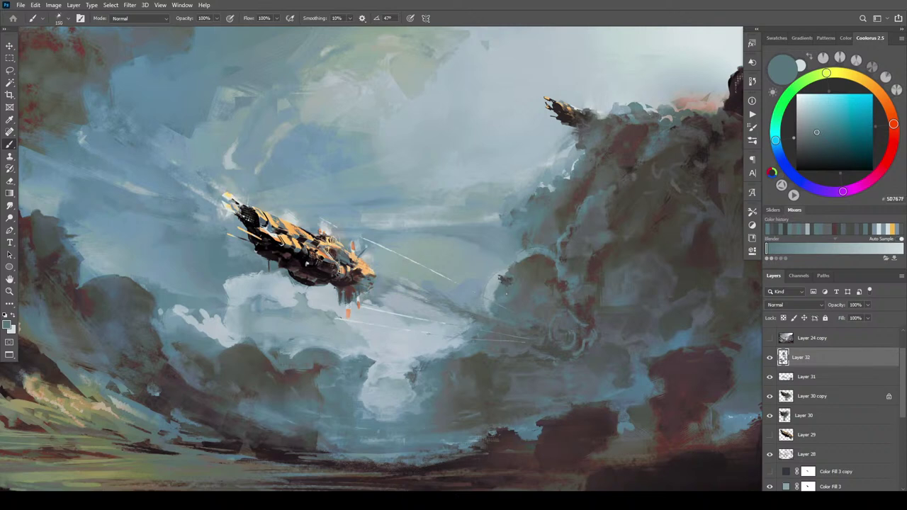
alt+click(505, 280)
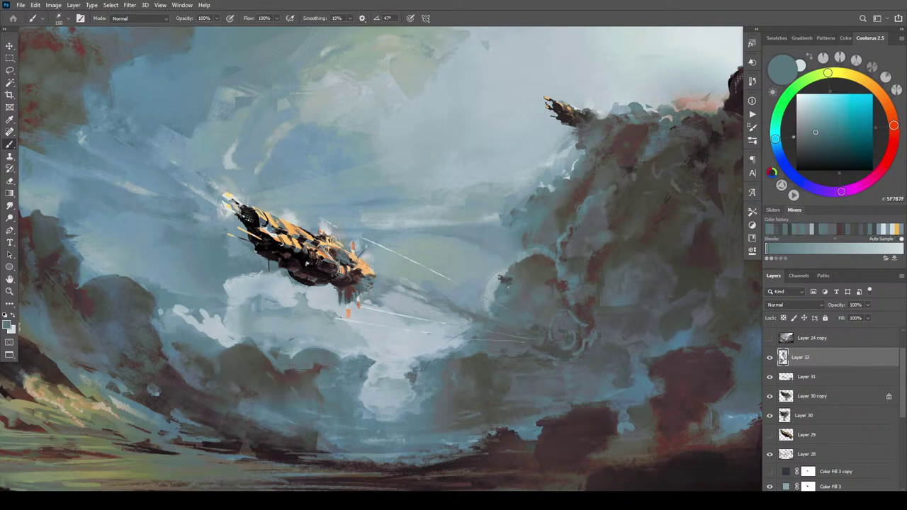
alt+click(505, 281)
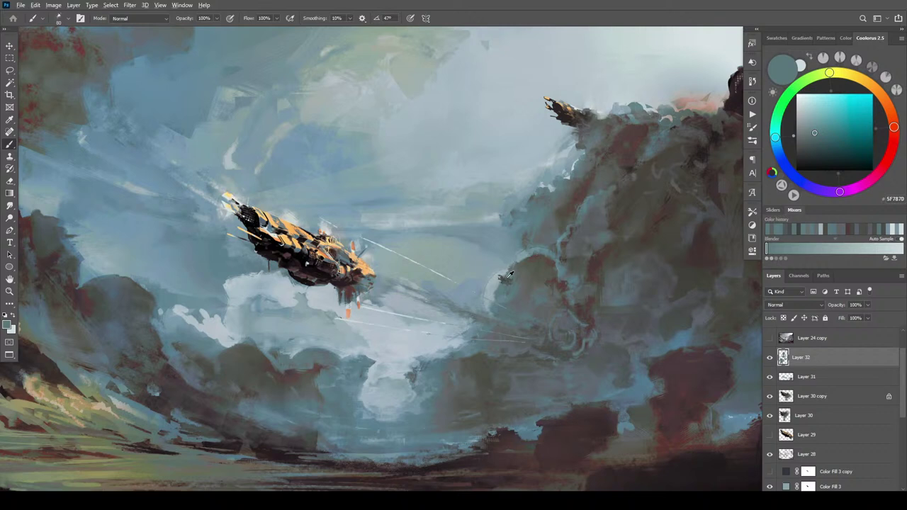
- Dab small dark details onto the shape at the cloud edge with sampled grey #494E51 and a smaller brush
alt+click(505, 280)
click(502, 279)
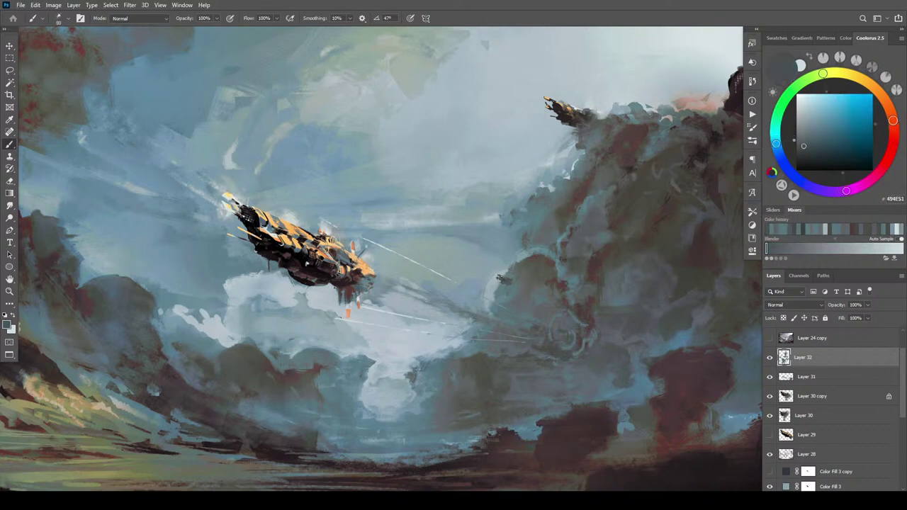
click(504, 280)
click(504, 279)
click(504, 279)
click(505, 279)
click(500, 278)
- Add orange #F2C166 accents behind the distant ship above the cliff and blend its rear with sampled grey #656970
alt+click(570, 106)
click(600, 115)
click(600, 116)
alt+click(599, 117)
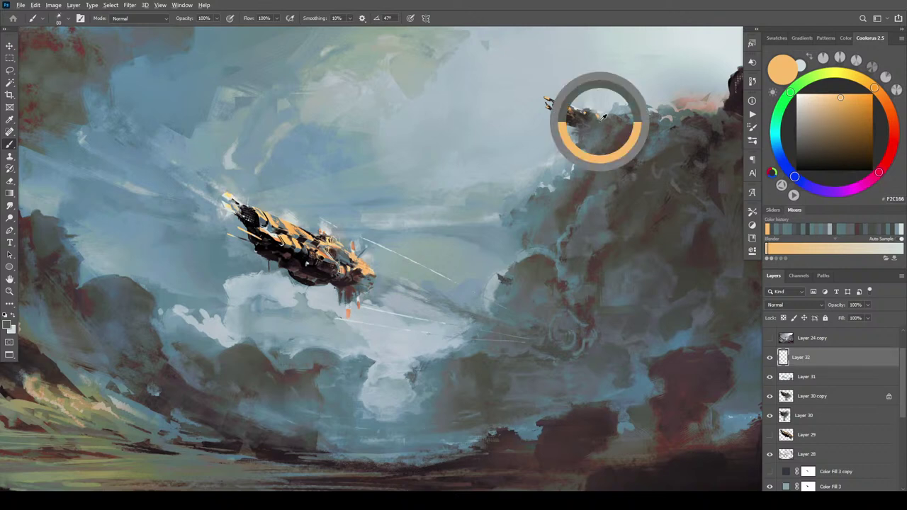
alt+click(591, 115)
alt+click(588, 110)
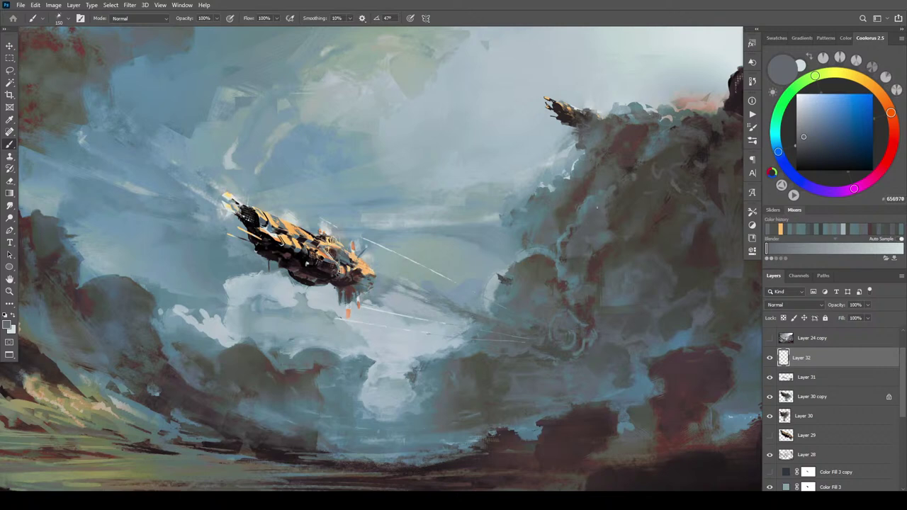
- Paint near-white #E4E9E3 highlights on the distant ship's nose with a size 60 brush and trim its edge with sampled pale sky blue
alt+click(579, 111)
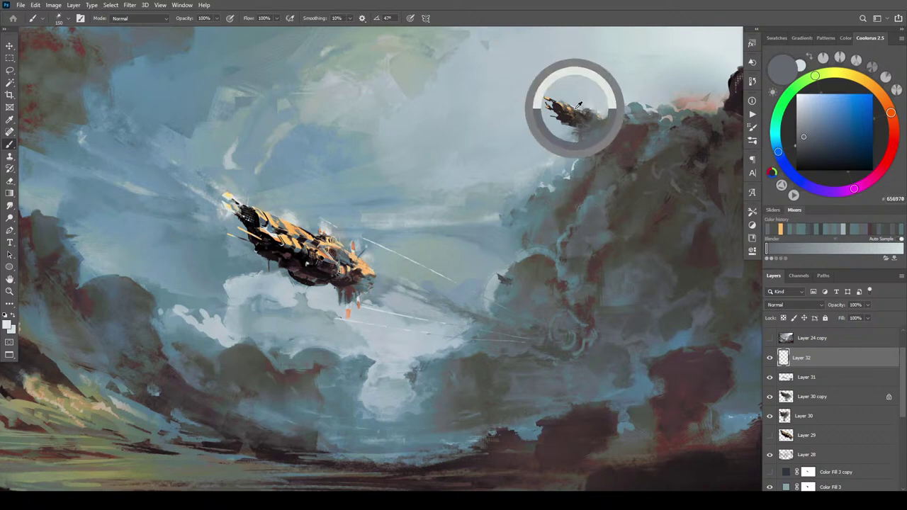
key(bracketleft)
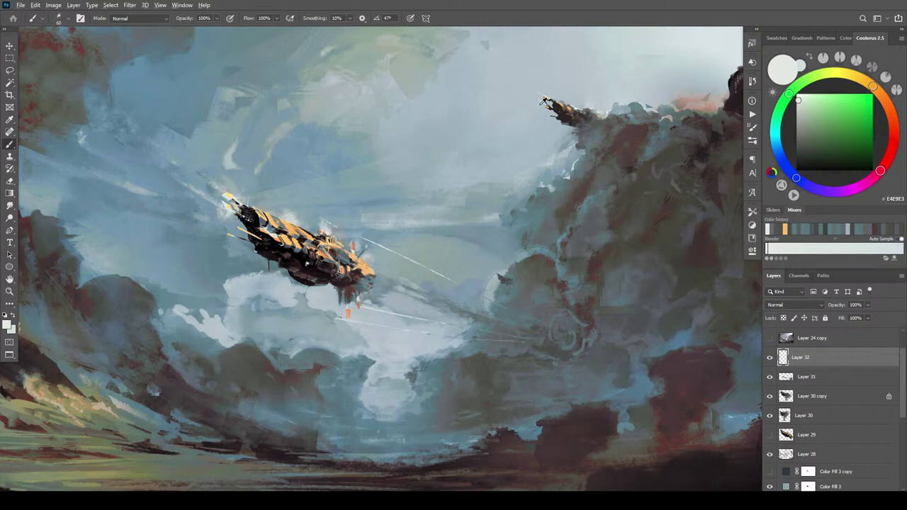
alt+click(535, 102)
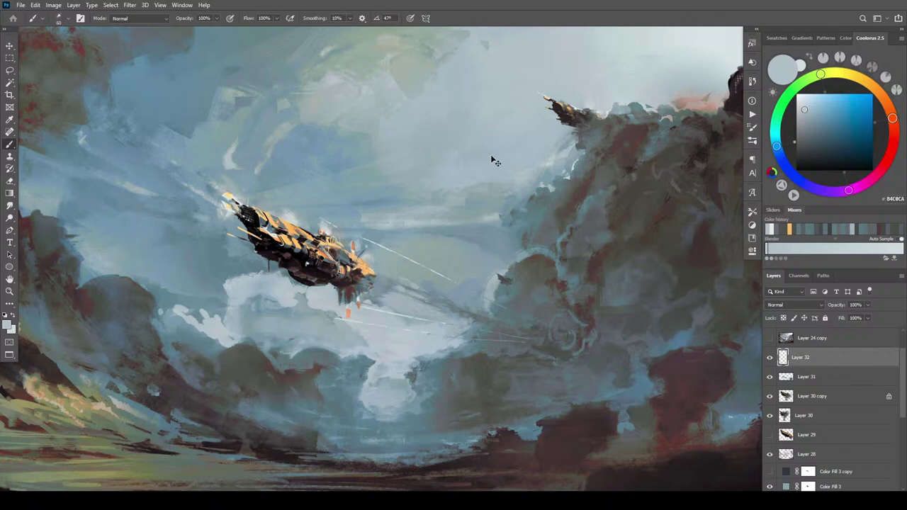
key(ctrl+minus)
key(ctrl+minus)
key(ctrl+minus)
key(ctrl+plus)
key(ctrl+plus)
key(ctrl+plus)
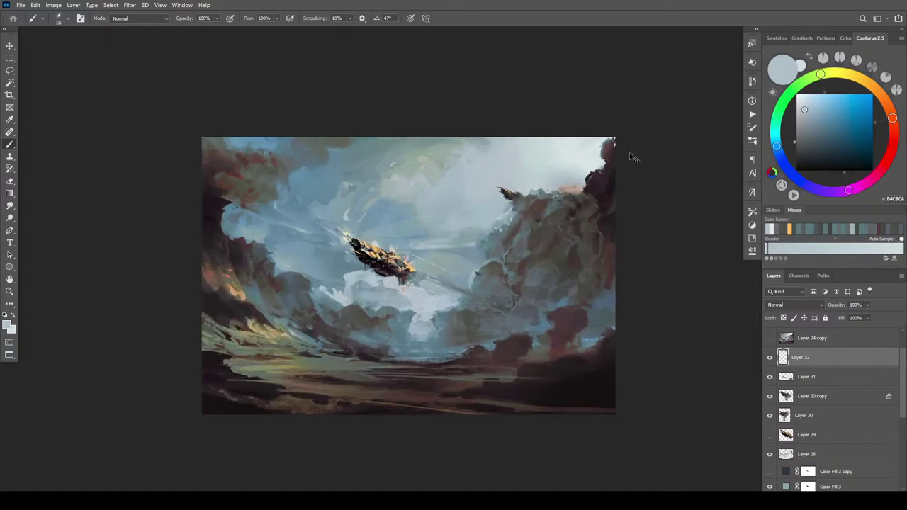
- Detail the distant ship's hull with sampled orange, near-black #251F1B, grey #616567 and dark brown #3C322E
alt+click(572, 107)
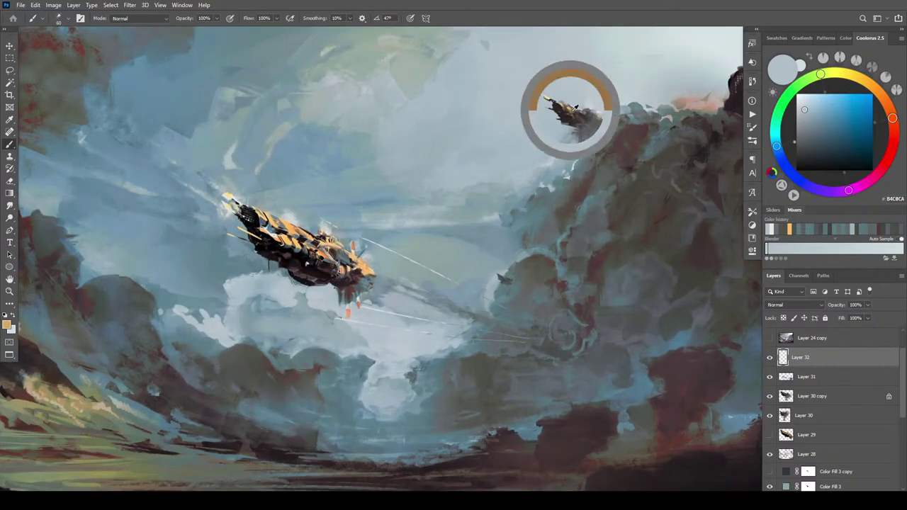
alt+click(562, 114)
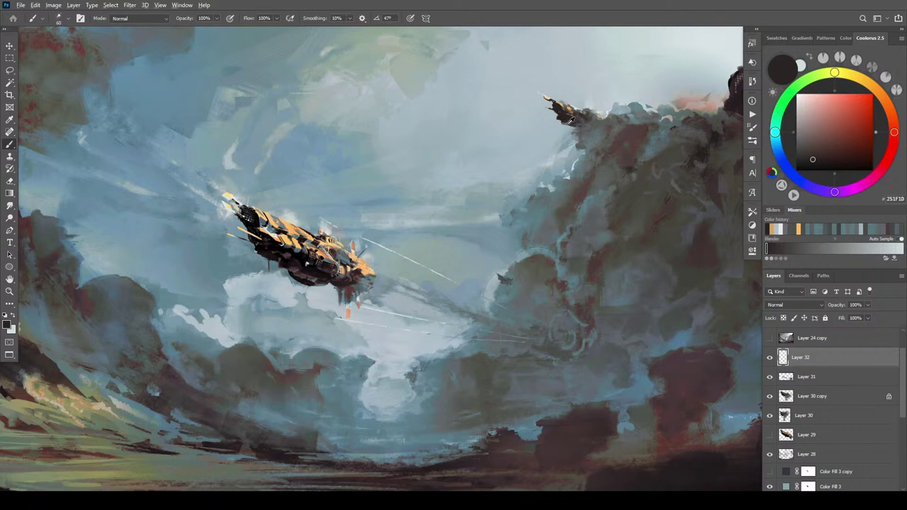
alt+click(577, 129)
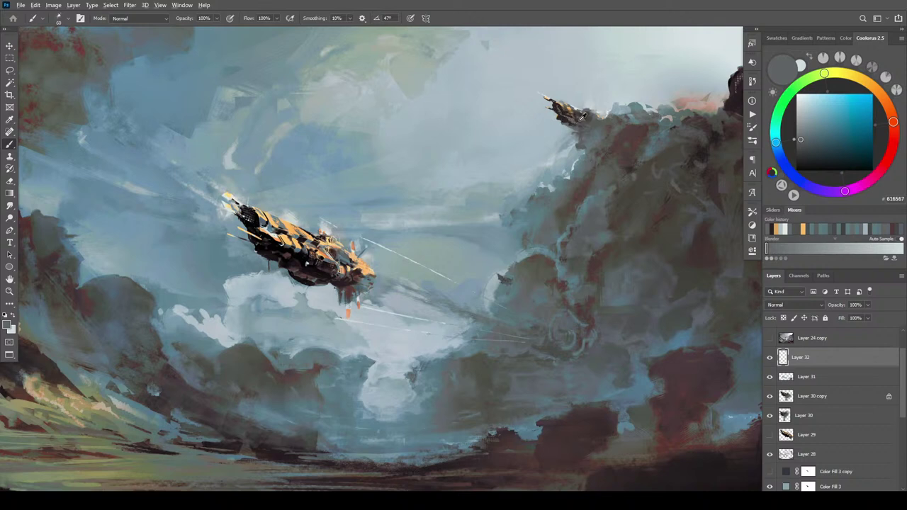
alt+click(578, 120)
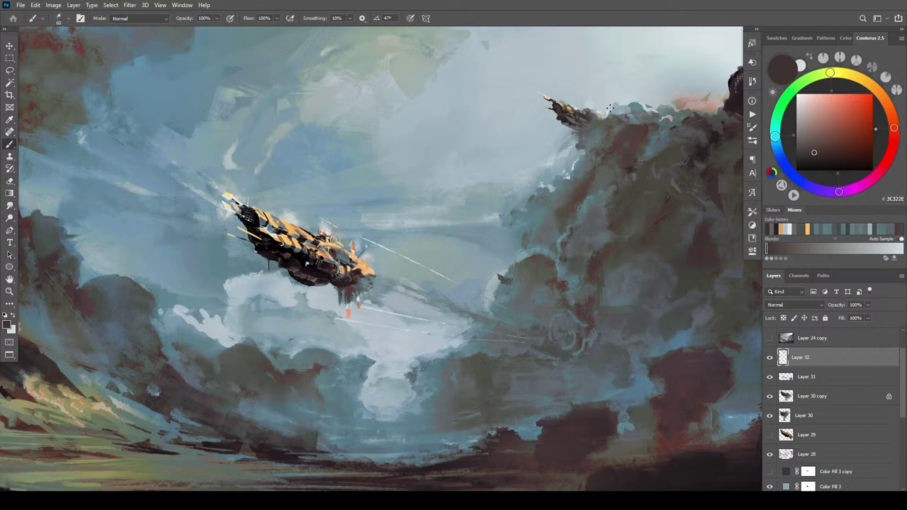
- Blend the smoke beneath the distant ship's rear into the cliff cloud with sampled greys #58595E and #555954 and a larger brush
alt+click(587, 131)
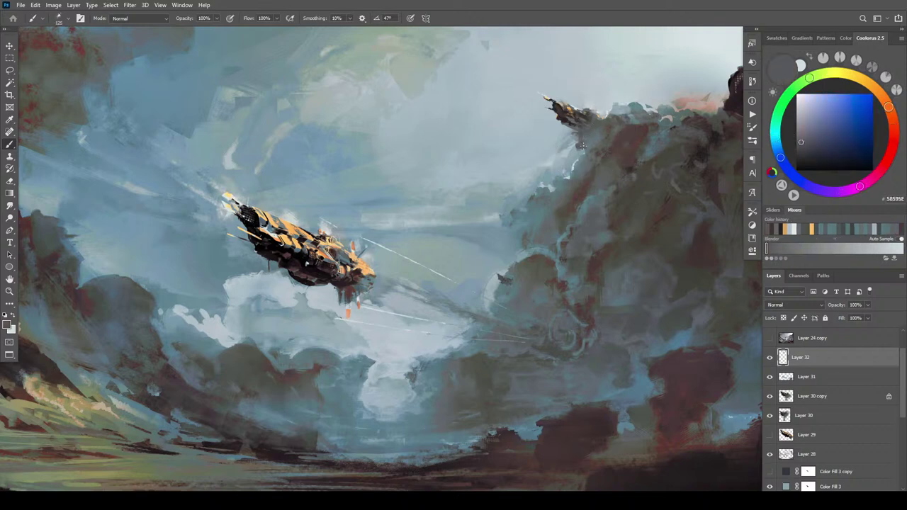
alt+click(594, 131)
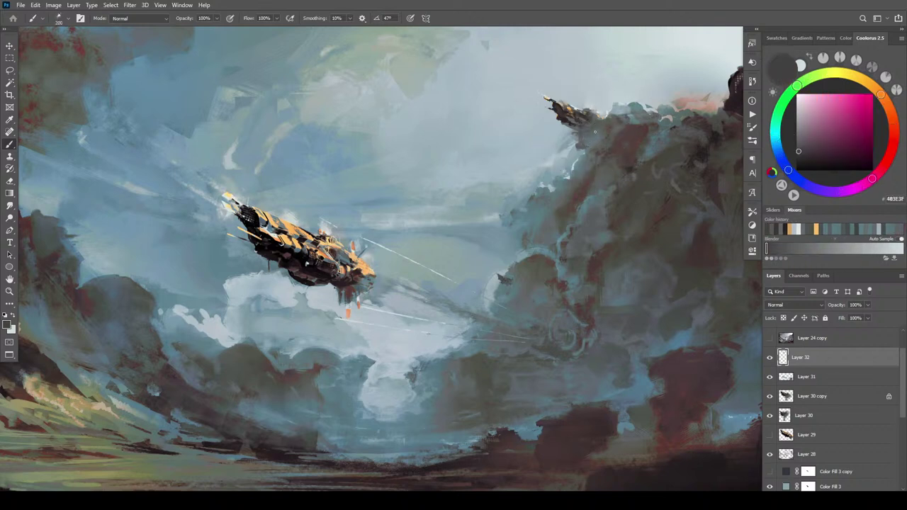
alt+click(595, 130)
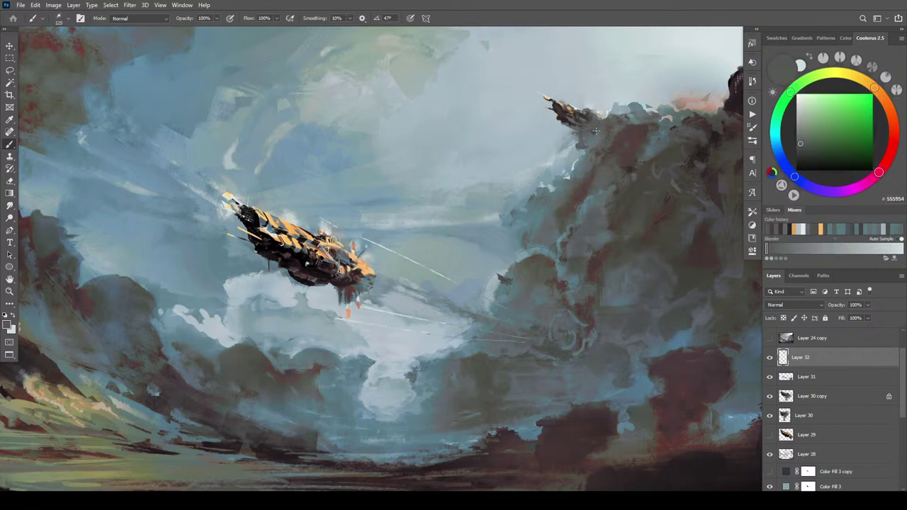
- Blend the smoke beneath the distant ship's rear into the cliff cloud with sampled #434244, #5E4A45, #53554F, #585D58, #677E89, #594F48 and #6A838A
alt+click(593, 132)
alt+click(582, 128)
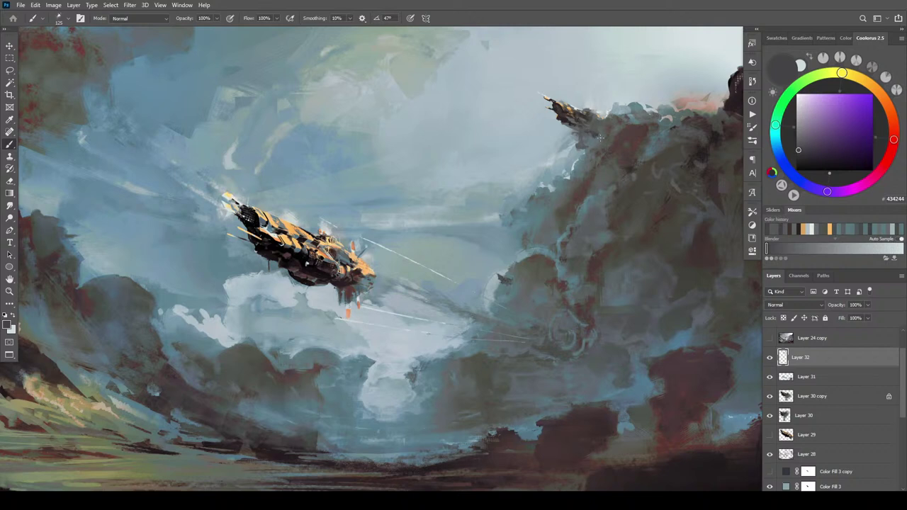
alt+click(593, 138)
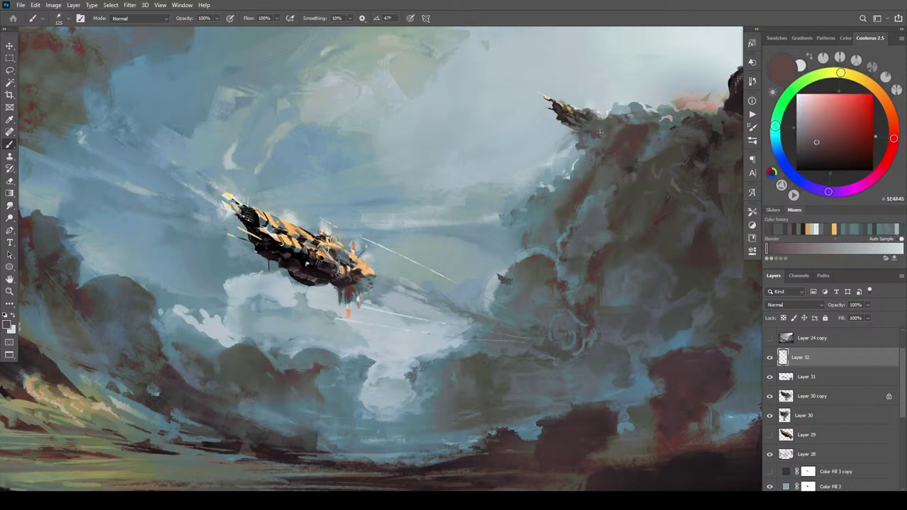
alt+click(598, 137)
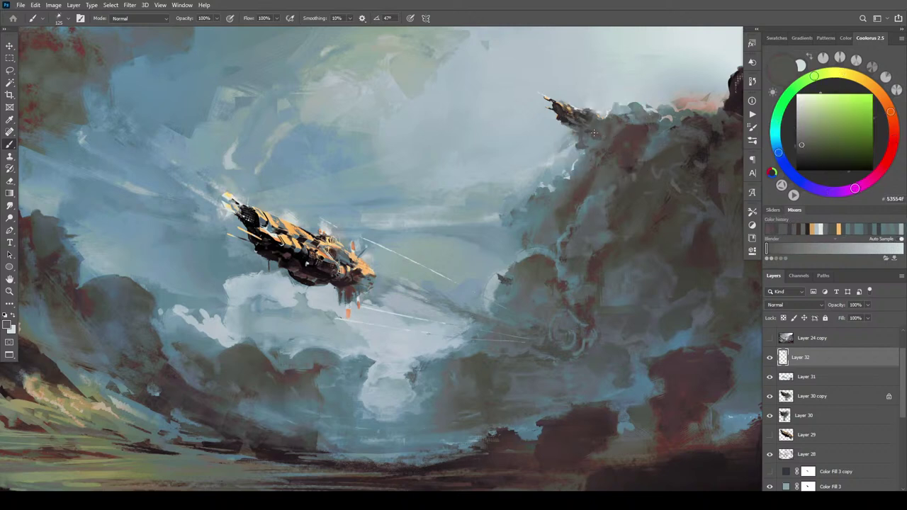
alt+click(595, 138)
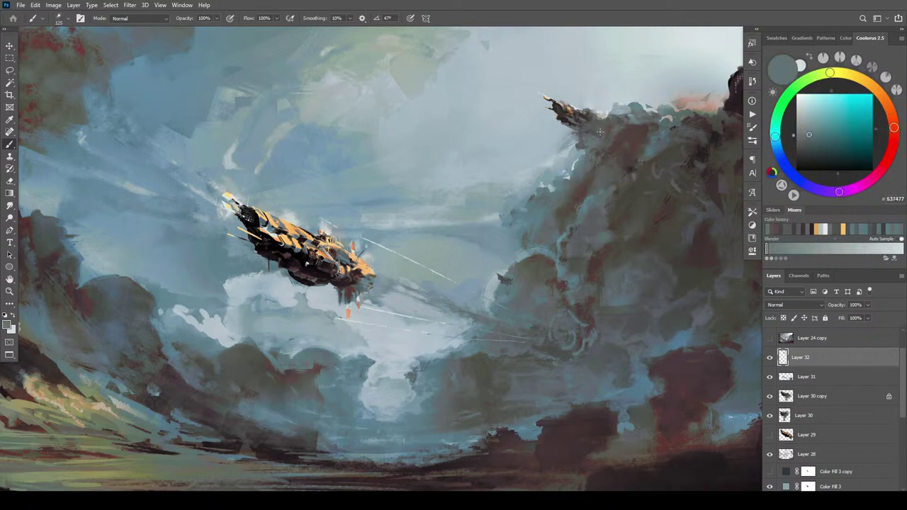
alt+click(600, 135)
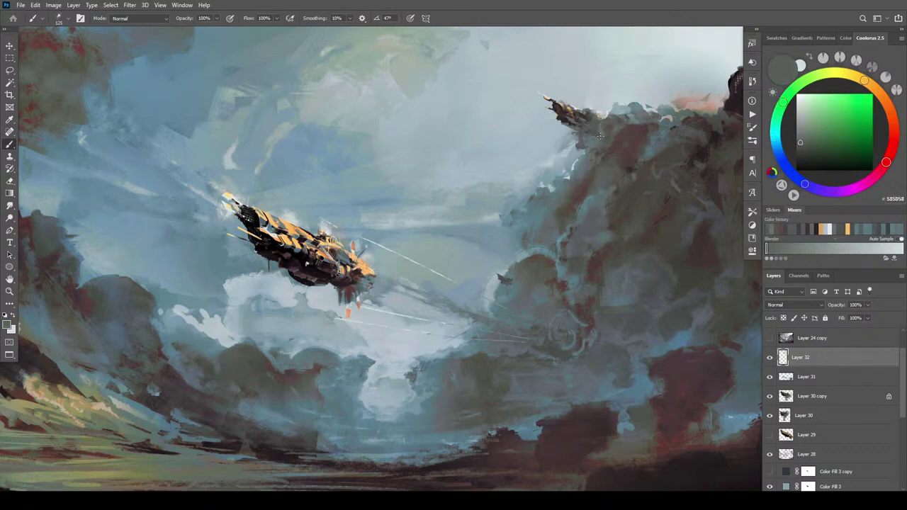
alt+click(587, 143)
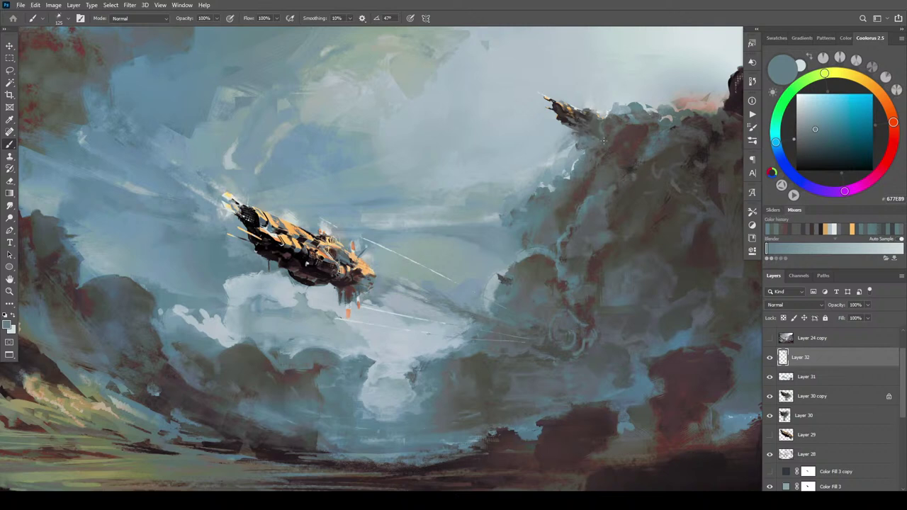
alt+click(601, 136)
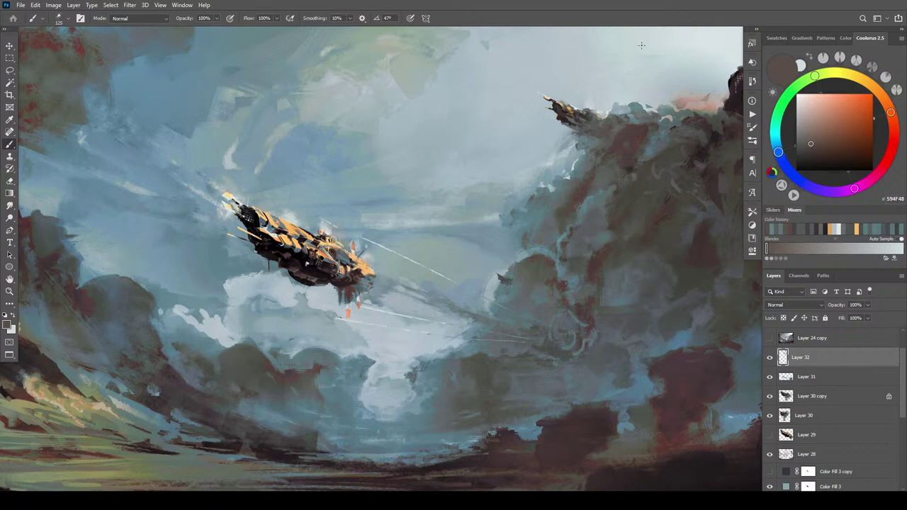
alt+click(585, 150)
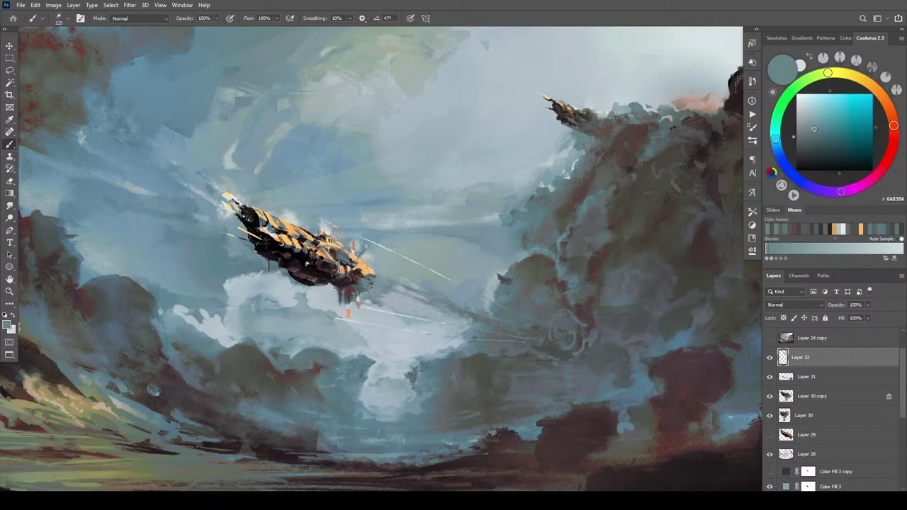
- Rework the cliff cloud's upper edge behind the distant ship with sampled pale blue-grey, #616867, #3F3D38 and dark reddish brown
alt+click(612, 116)
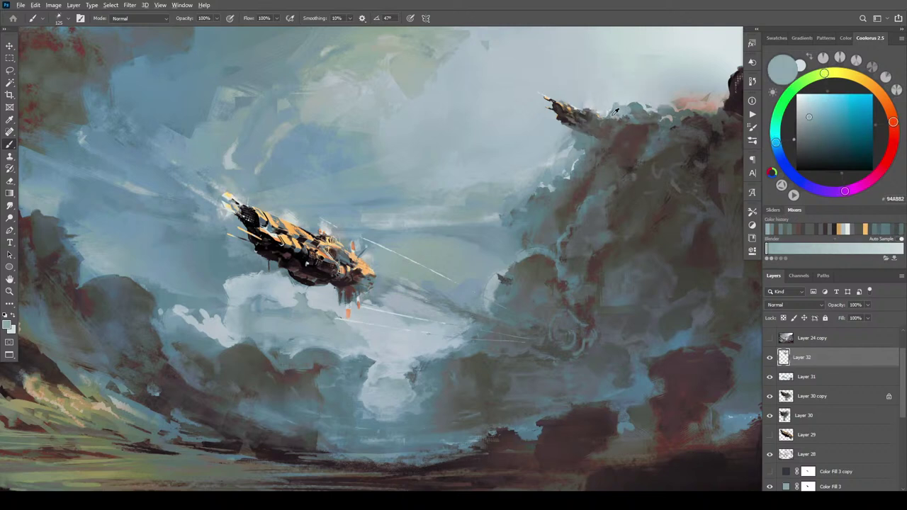
alt+click(648, 117)
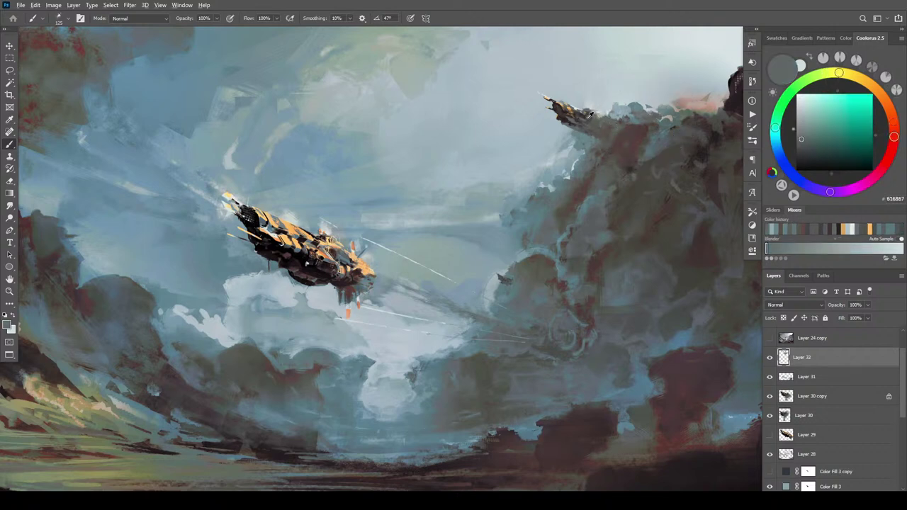
alt+click(590, 120)
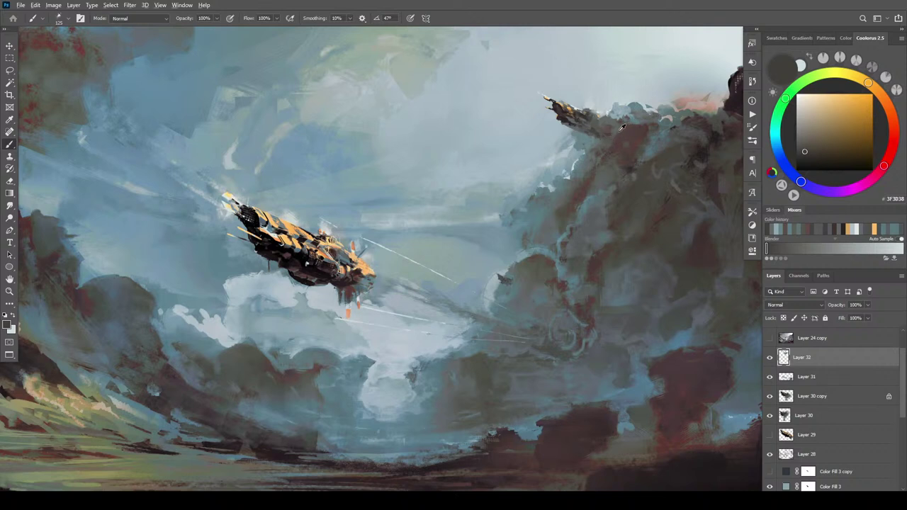
alt+click(624, 127)
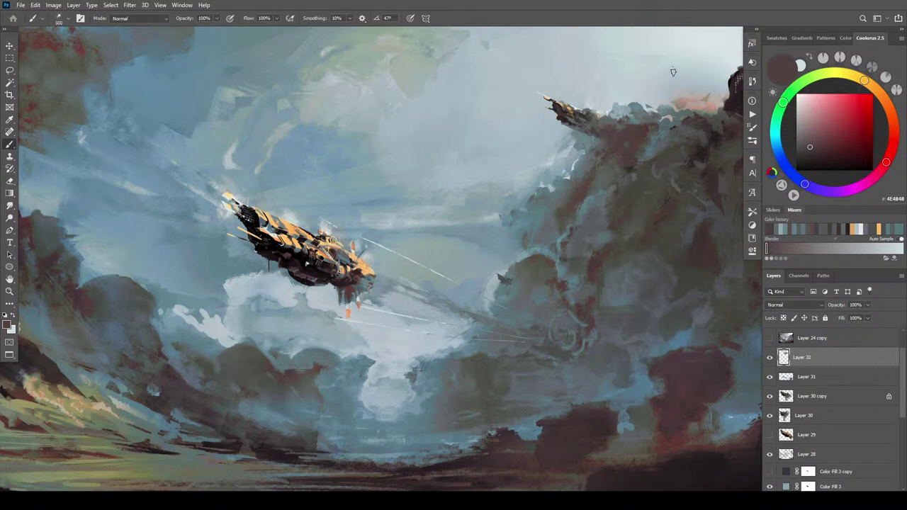
- Paint broader cloud strokes along the cliff top with sampled #484742 and blue-grey #4F6269 at brush sizes 500 and 400
key(ctrl+minus)
key(ctrl+minus)
key(ctrl+minus)
key(ctrl+minus)
key(ctrl+minus)
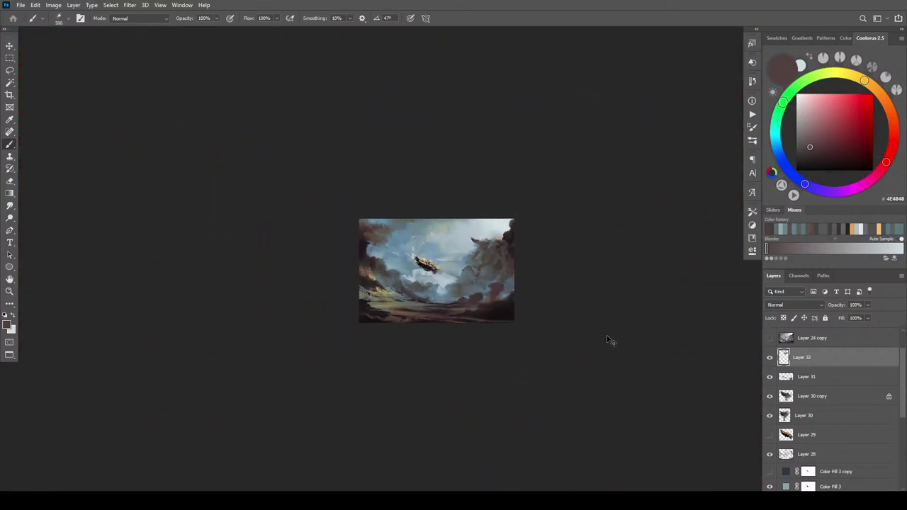
key(ctrl+0)
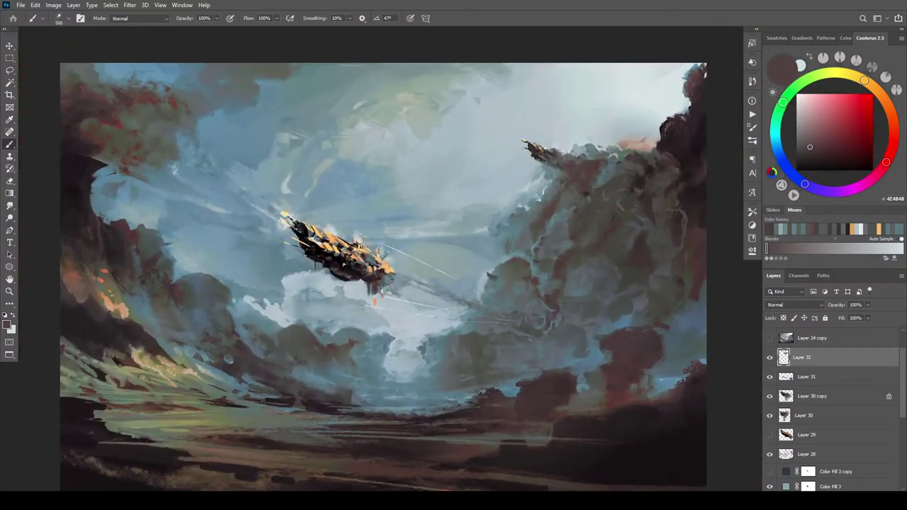
alt+click(620, 170)
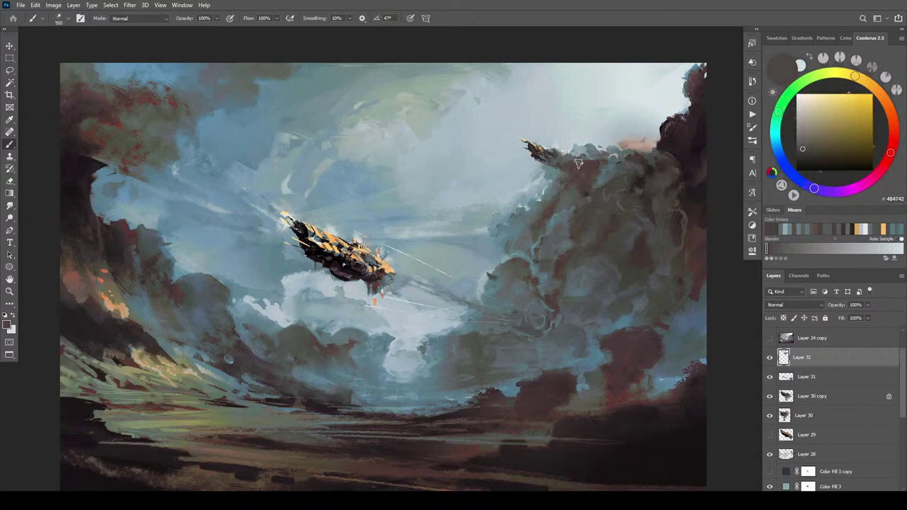
alt+click(613, 171)
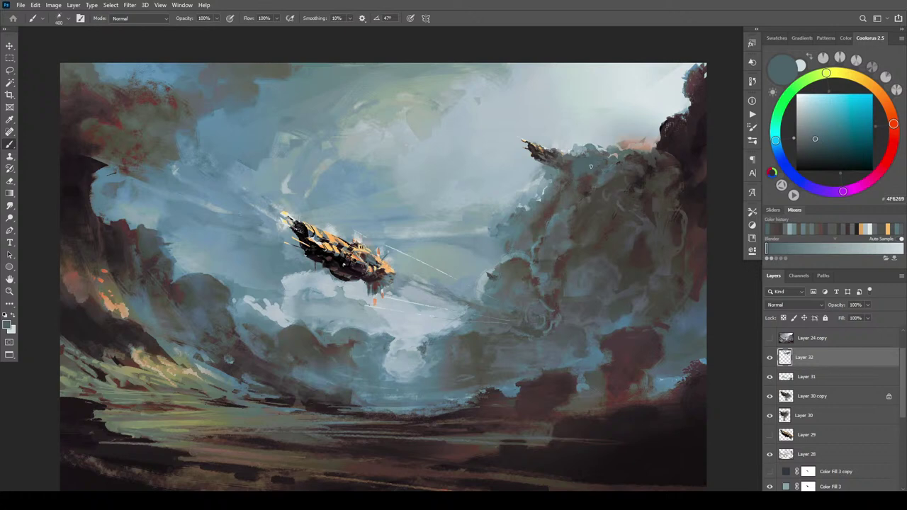
- Compare the earlier and latest brush states in the history and revert the painting to the second listed brush stroke
scroll(595, 173, down, 6)
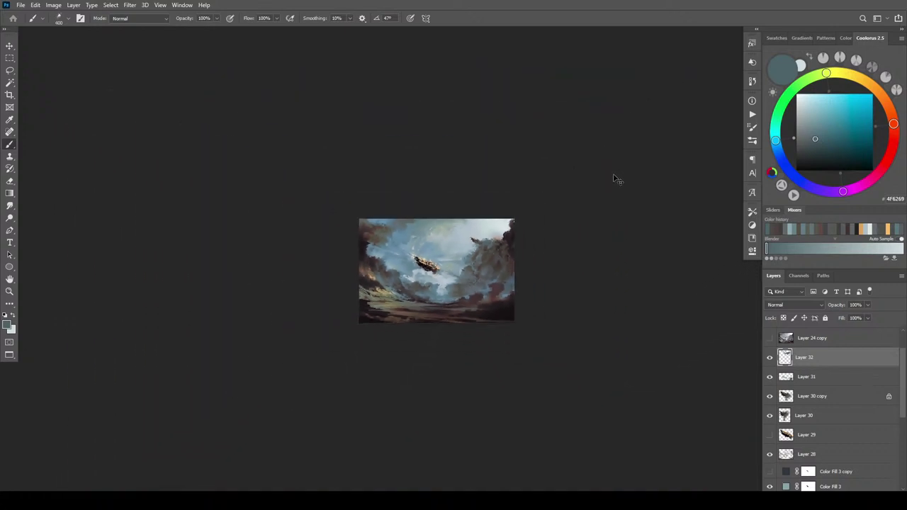
scroll(614, 184, up, 3)
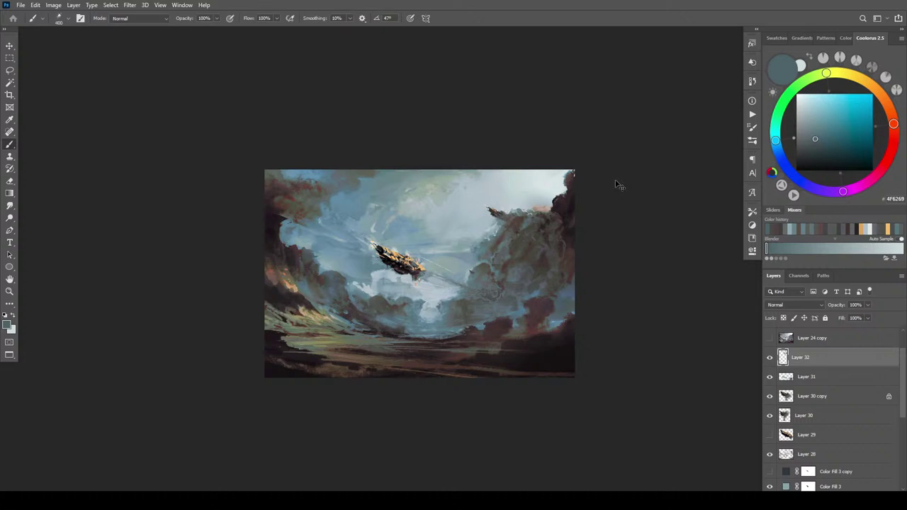
click(752, 81)
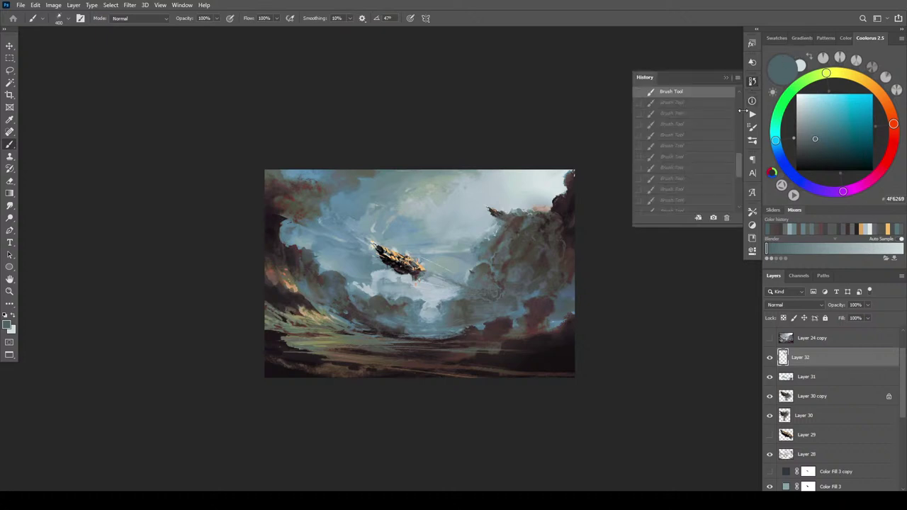
drag(738, 157, 740, 98)
click(695, 108)
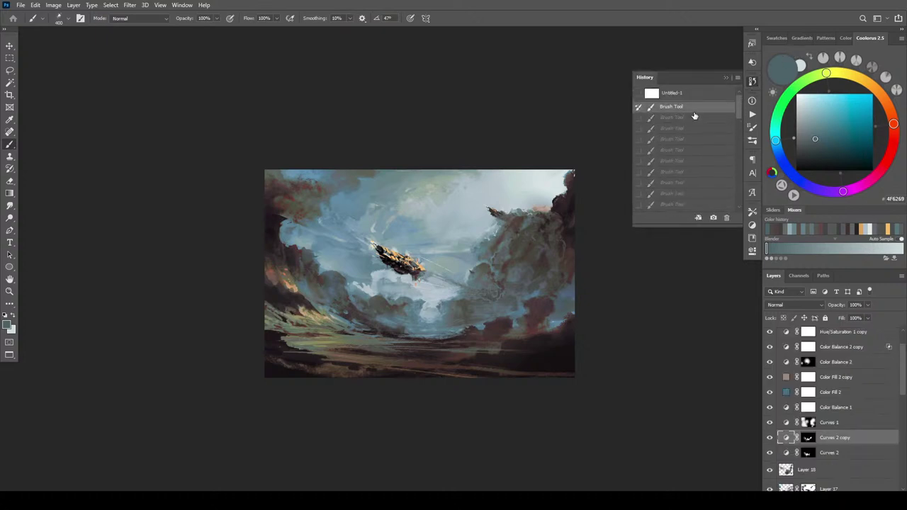
click(697, 118)
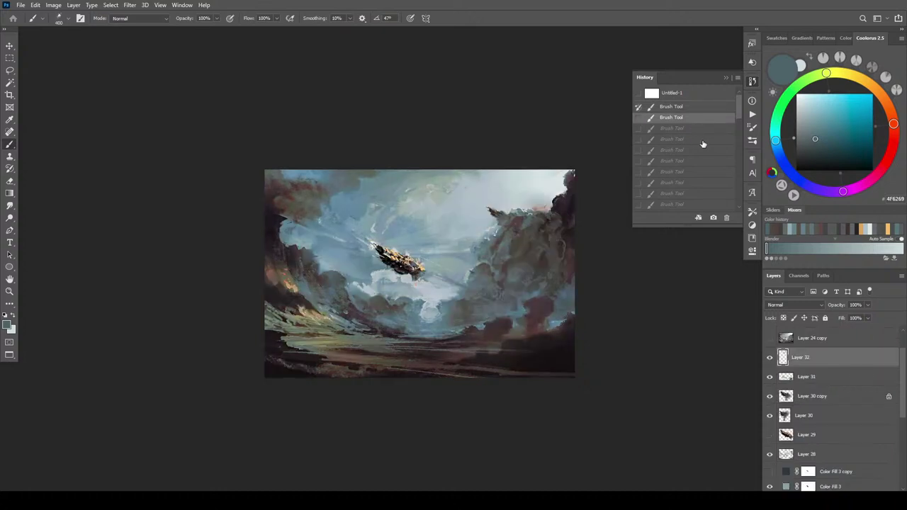
click(700, 130)
click(698, 141)
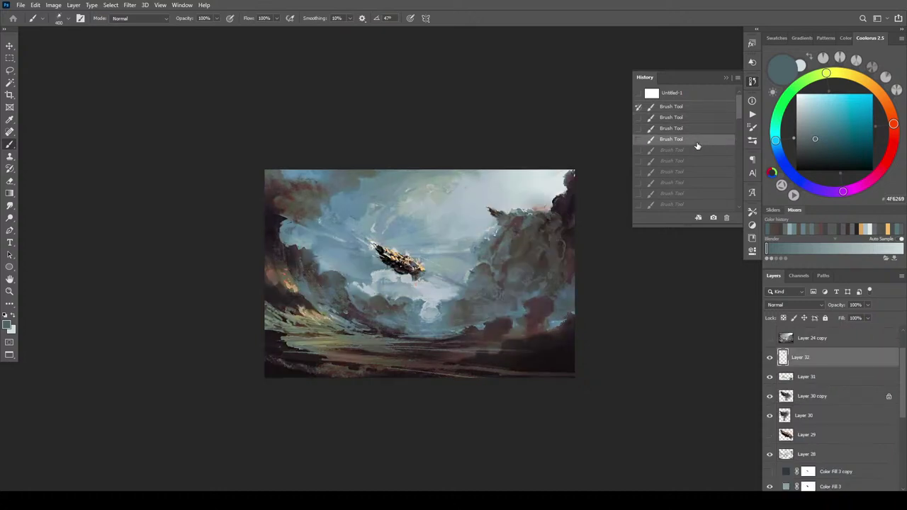
click(704, 118)
drag(738, 114, 754, 228)
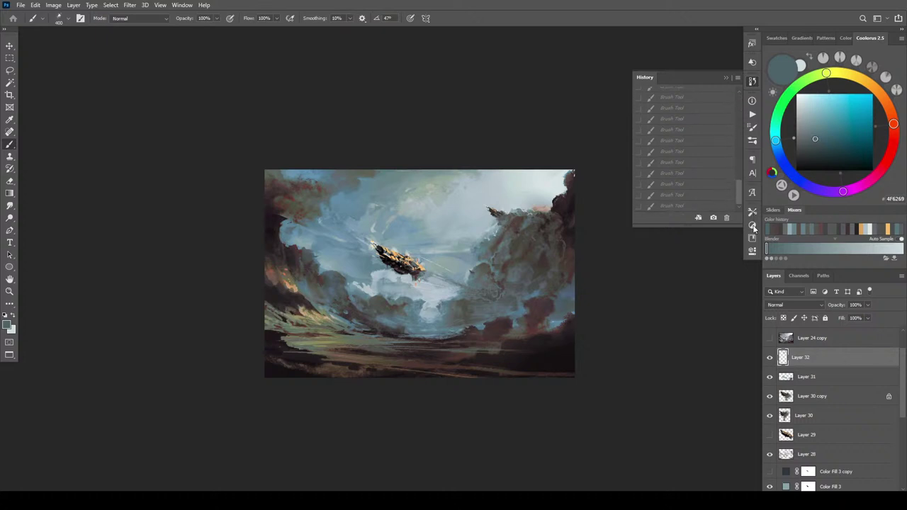
click(705, 207)
drag(738, 187, 734, 99)
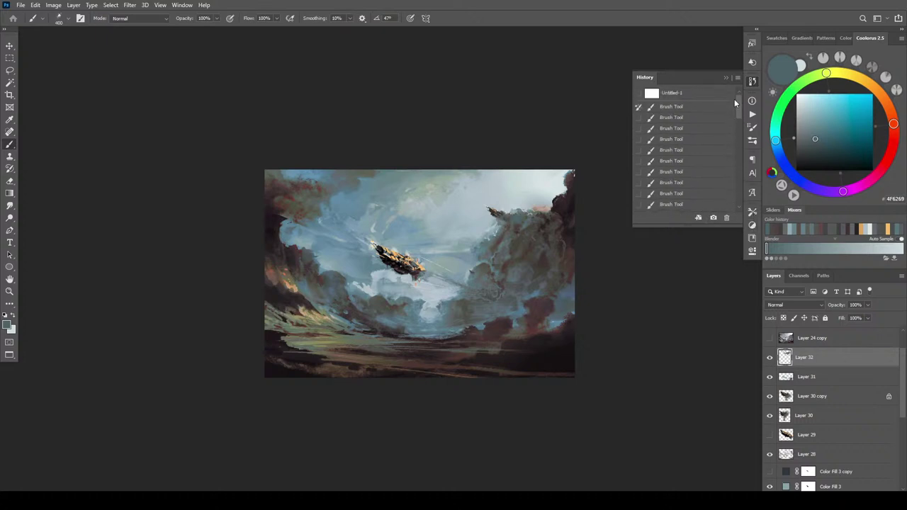
click(682, 119)
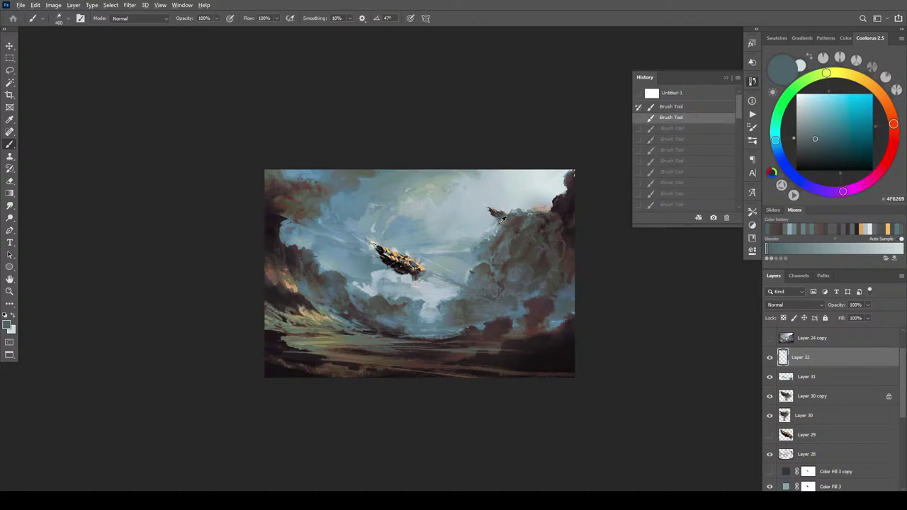
- Repaint the smoke between the distant ship's rear and the cliff top with short strokes of sampled grey
alt+click(501, 222)
drag(501, 221, 512, 214)
drag(505, 217, 523, 213)
drag(511, 216, 528, 213)
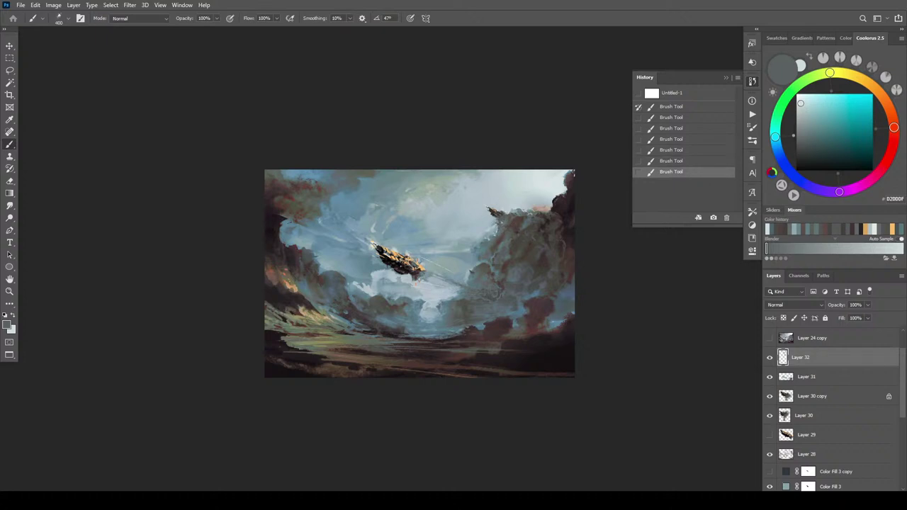
click(503, 222)
click(504, 221)
click(504, 221)
click(504, 221)
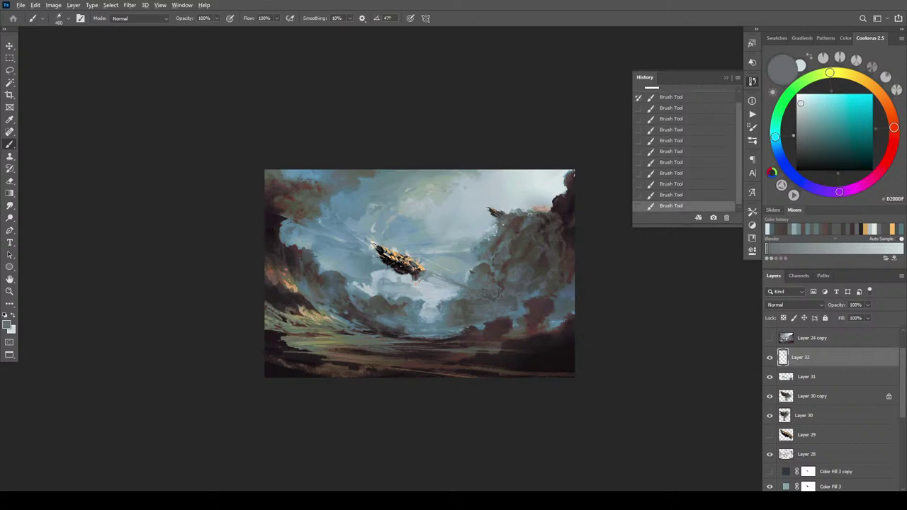
click(504, 220)
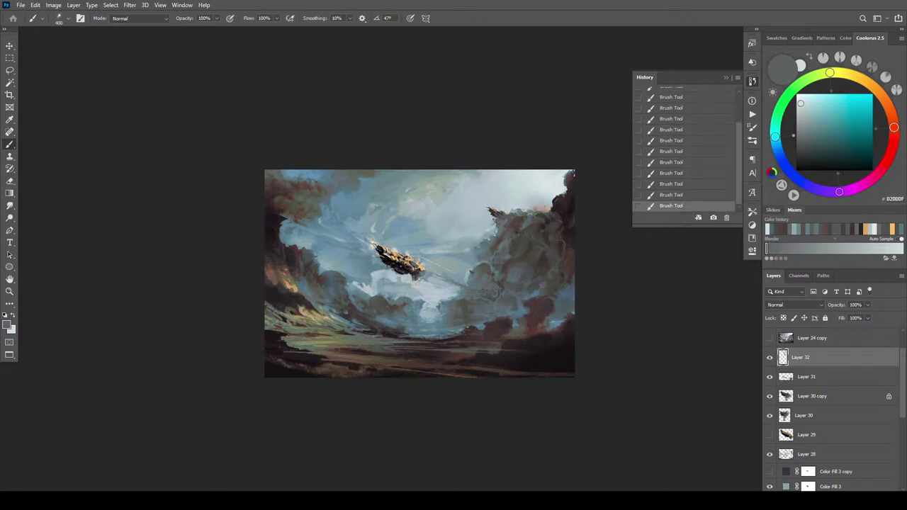
- Clean up the distant ship's nose and lower edge with sampled blue-grey and pale sky blue
alt+click(492, 216)
alt+click(497, 212)
click(482, 218)
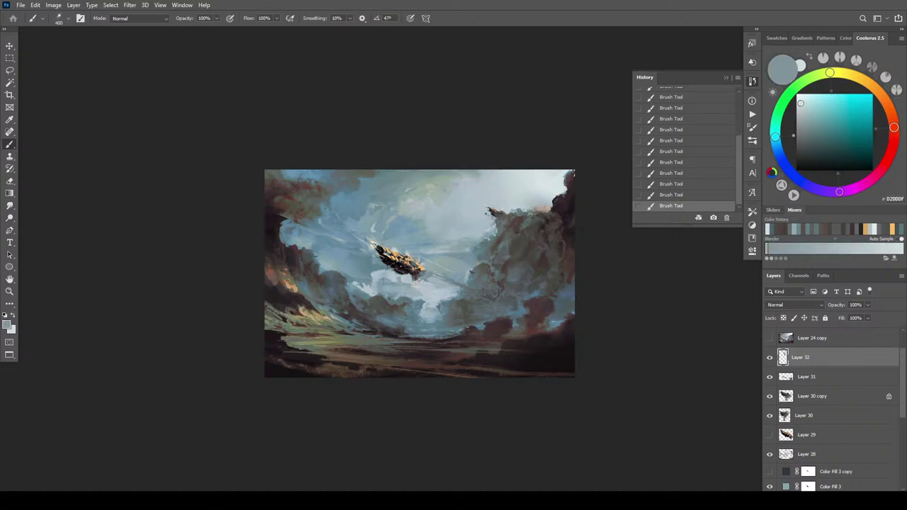
alt+click(491, 214)
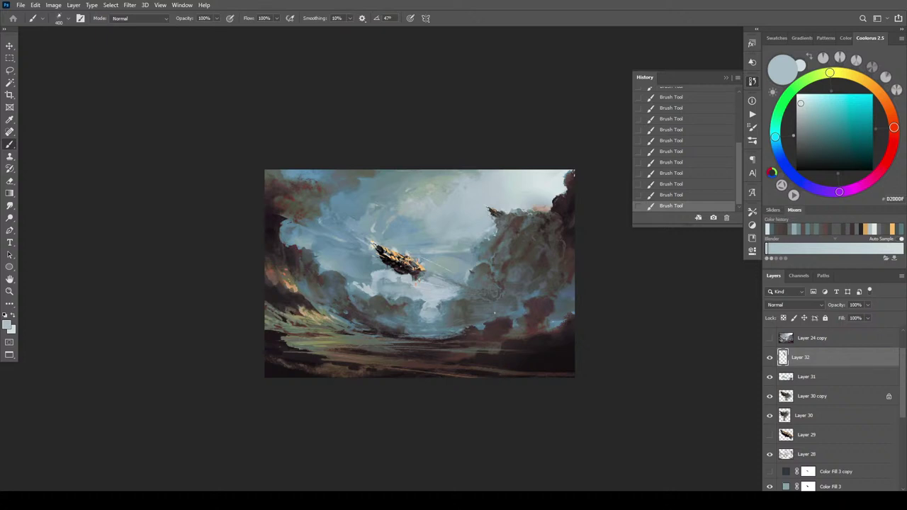
- Add a new layer above Layer 32 and set its blend mode to Lighter Color
drag(452, 267, 588, 267)
click(726, 77)
drag(664, 125, 623, 154)
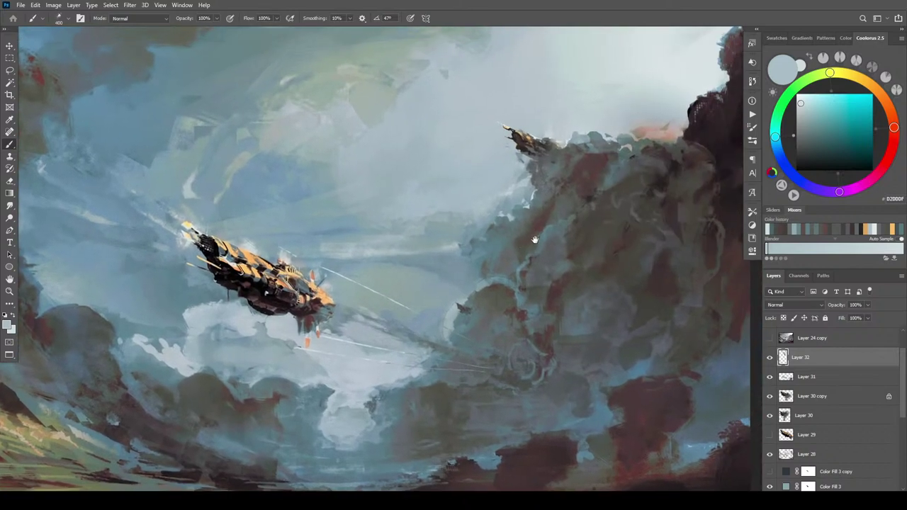
key(ctrl+shift+alt+n)
click(793, 305)
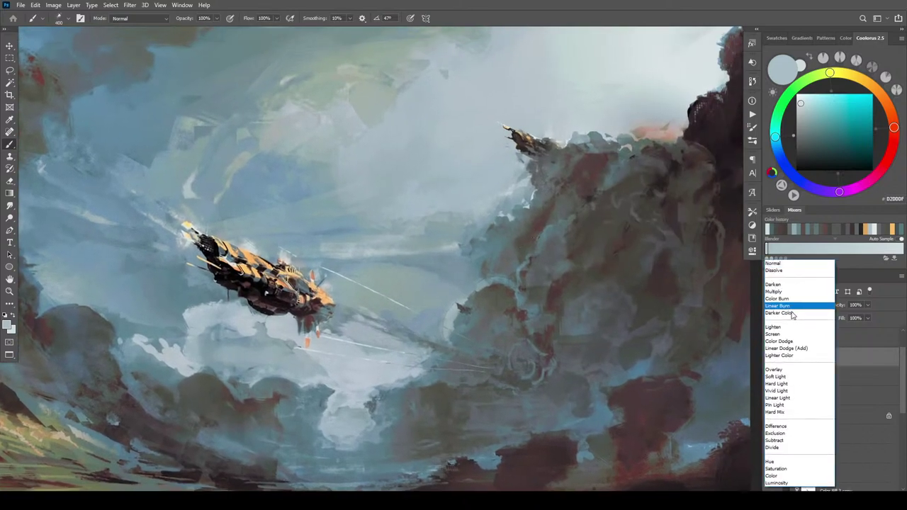
click(783, 349)
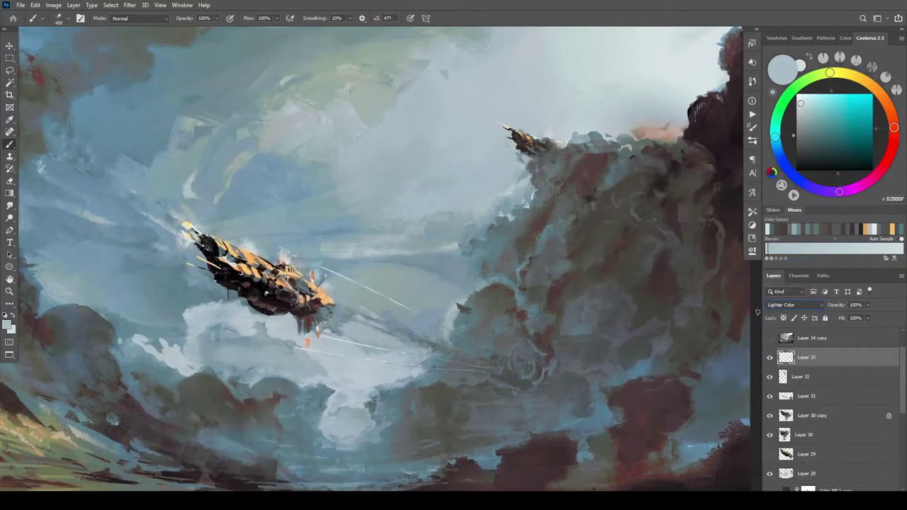
- Brush sampled dark reddish brown haze over the distant ship's hull with a size 1400 brush
alt+click(580, 146)
drag(579, 149, 579, 150)
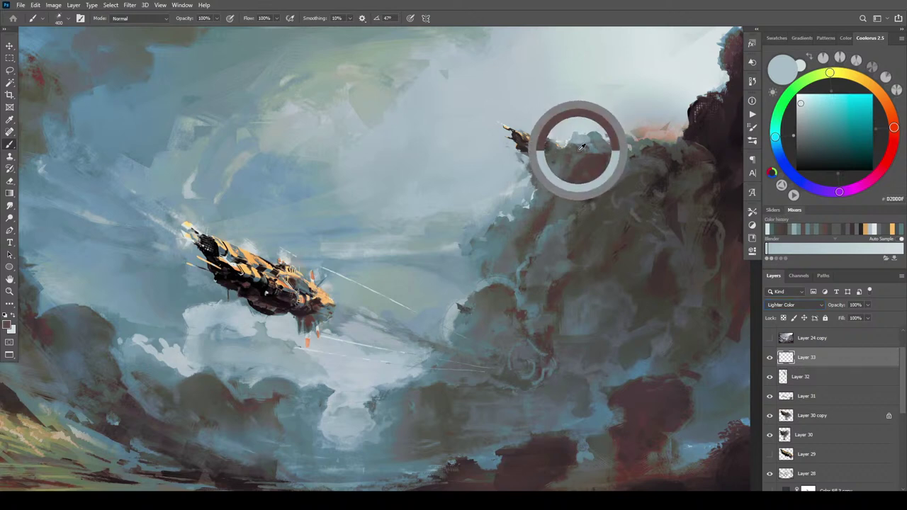
key(bracketright)
mouse_move(527, 160)
mouse_down()
mouse_move(501, 121)
mouse_move(554, 144)
mouse_up()
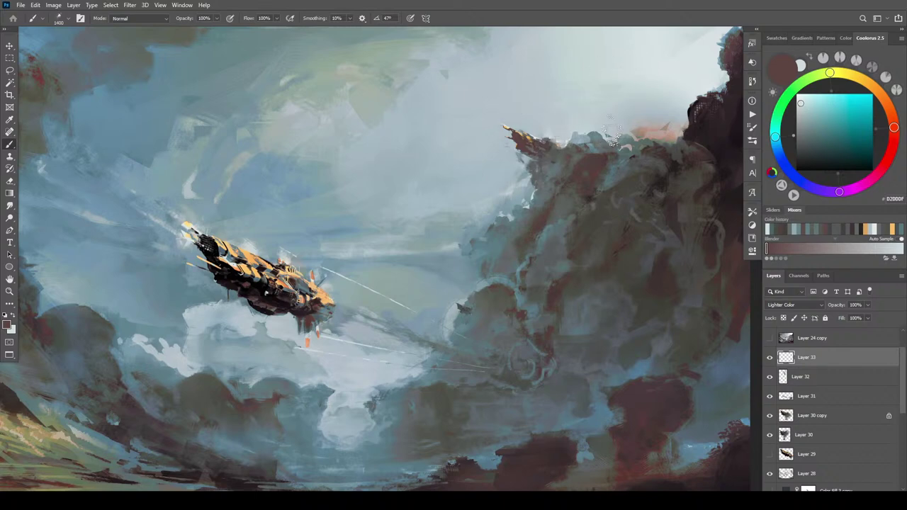
- Reduce the brush size to 900 and lower Layer 33's opacity to 57%
key(bracketleft)
key(bracketleft)
key(ctrl+minus)
key(ctrl+minus)
key(ctrl+minus)
key(ctrl+minus)
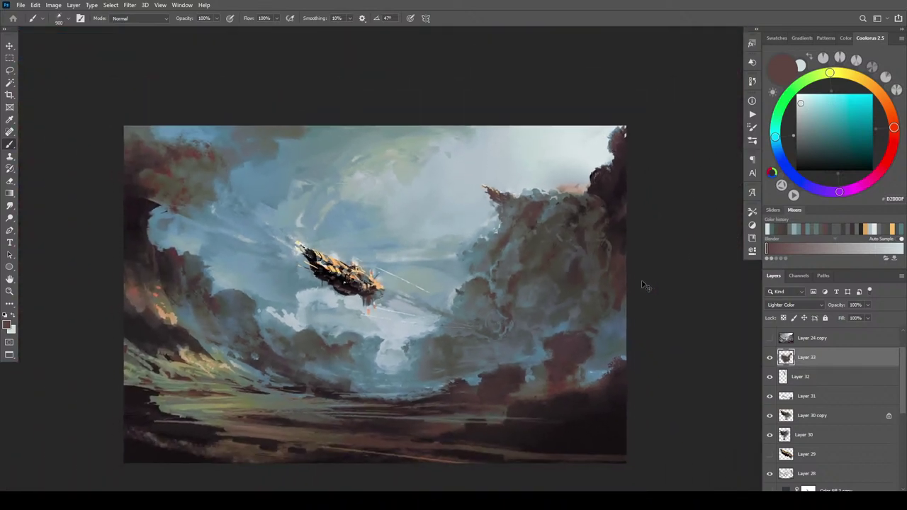
key(ctrl+minus)
key(ctrl+plus)
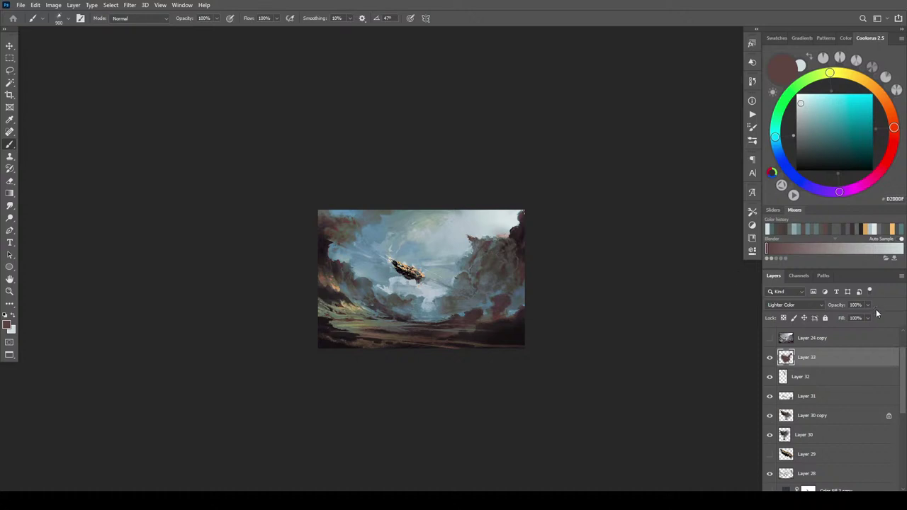
mouse_move(867, 314)
mouse_down()
mouse_move(820, 318)
mouse_move(851, 318)
mouse_up()
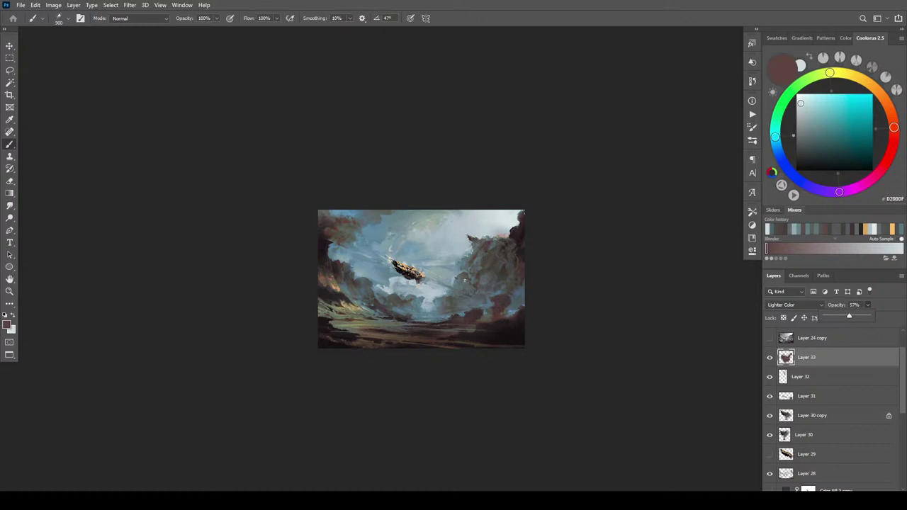
scroll(485, 285, up, 10)
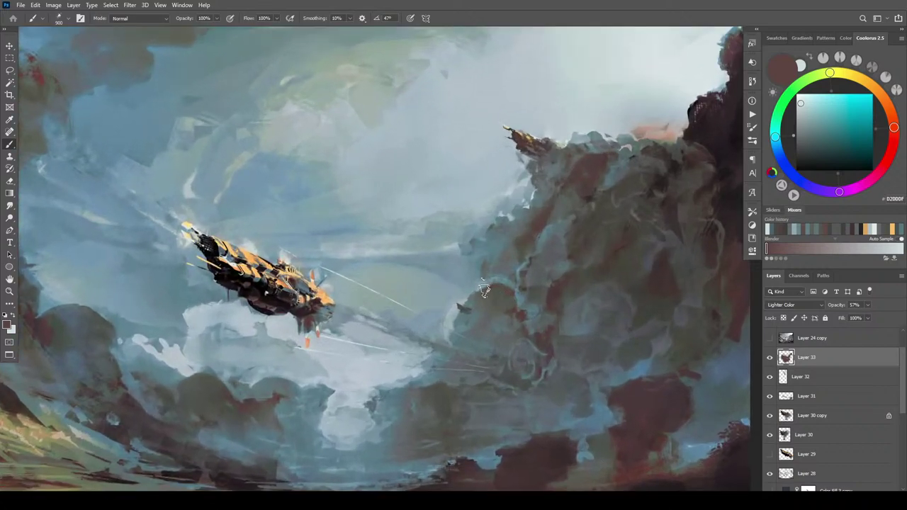
- Add a new layer above Layer 33 and paint sampled near-white and pale grey highlights on the distant ship's nose with a size 90 brush
alt+click(190, 222)
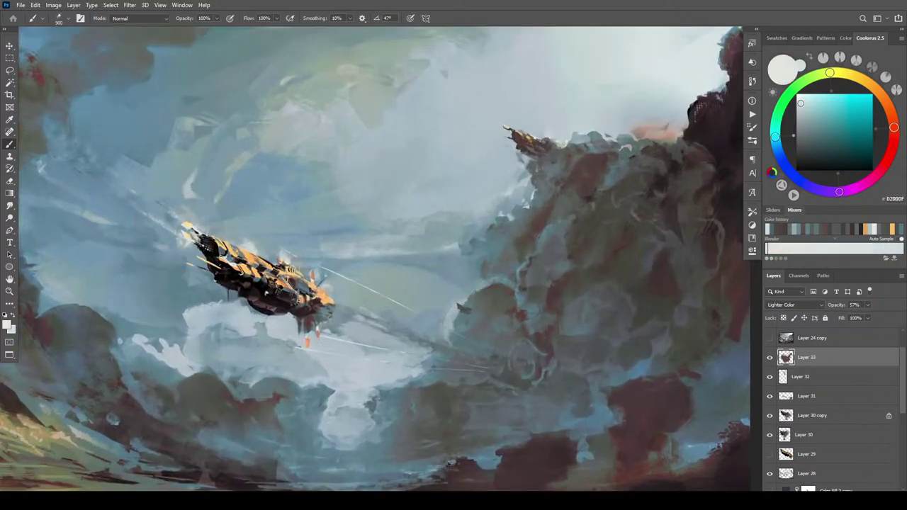
key(ctrl+shift+alt+n)
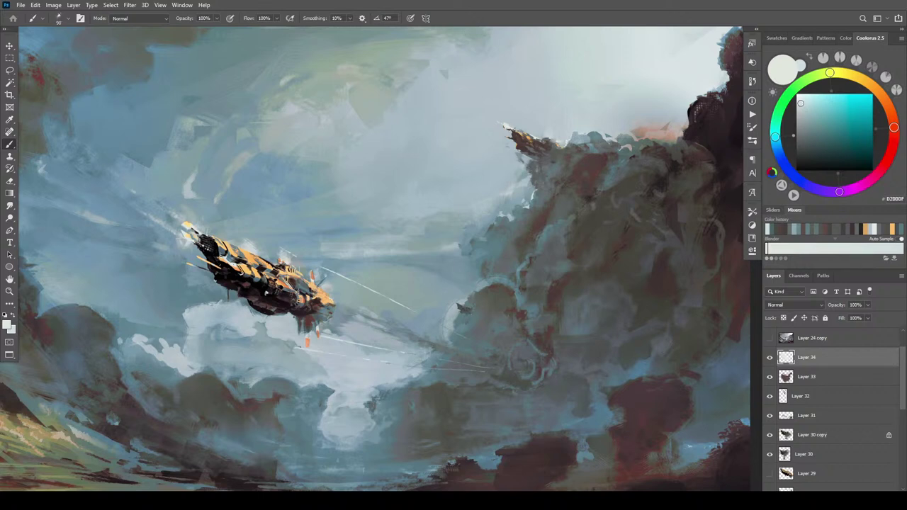
alt+click(503, 131)
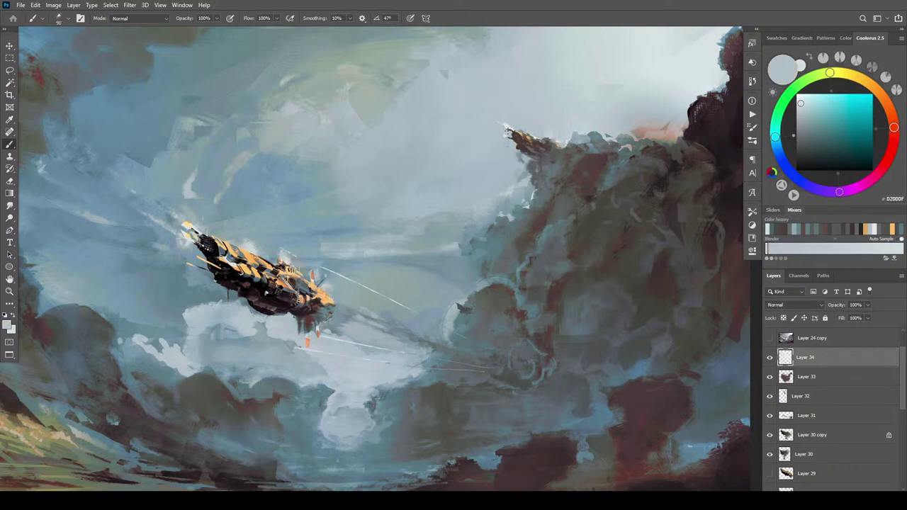
drag(510, 129, 507, 140)
alt+click(503, 137)
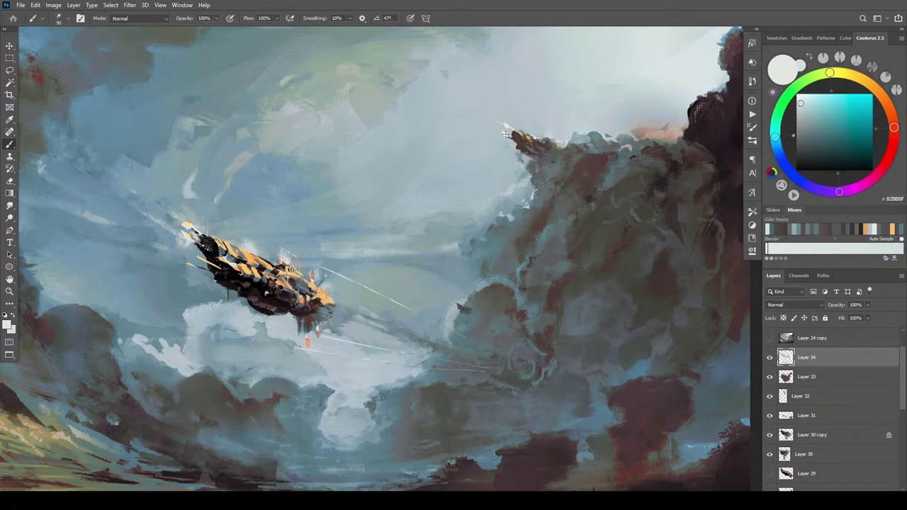
alt+click(502, 135)
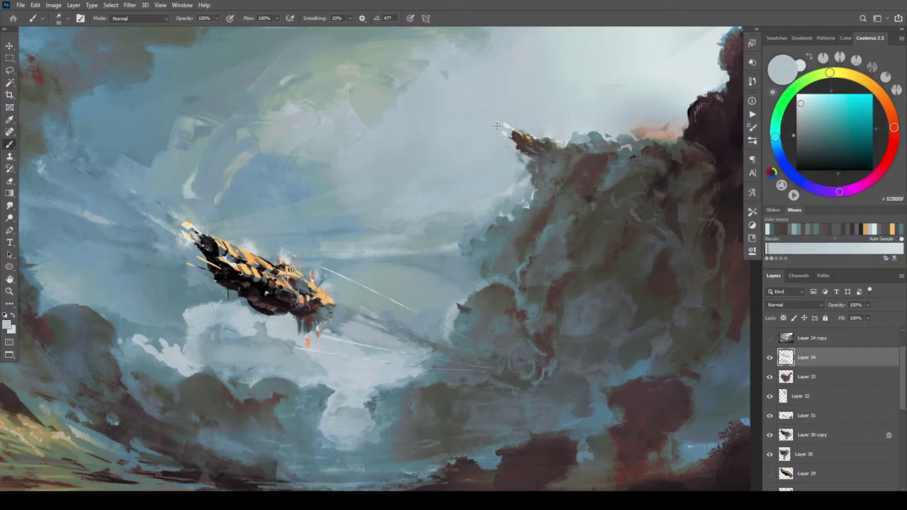
drag(505, 118, 500, 128)
- Refine the glow at the distant ship's nose with small touches of sampled orange and near-white
alt+click(528, 131)
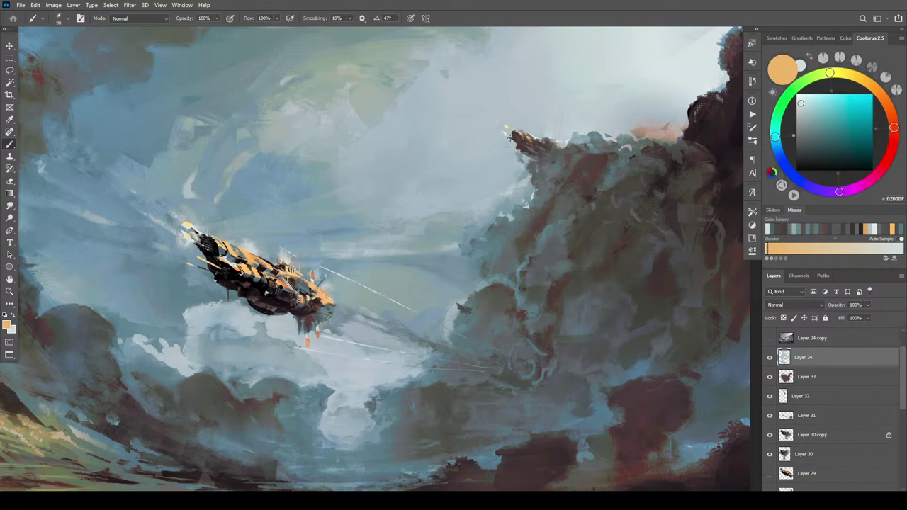
alt+click(508, 126)
alt+click(508, 126)
alt+click(510, 128)
alt+click(508, 128)
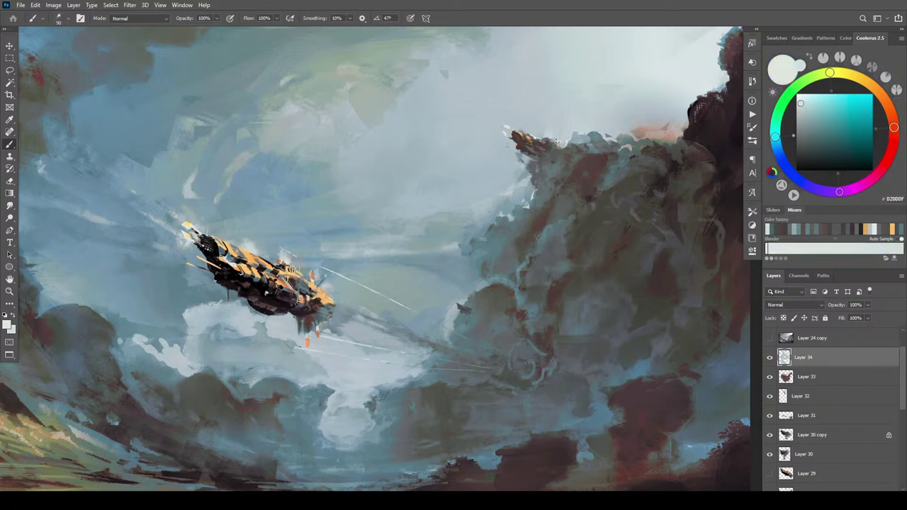
- Check how the distant ship reads in the whole painting at thumbnail size
key(ctrl+minus)
key(ctrl+minus)
key(ctrl+minus)
key(ctrl+minus)
key(ctrl+minus)
key(ctrl+minus)
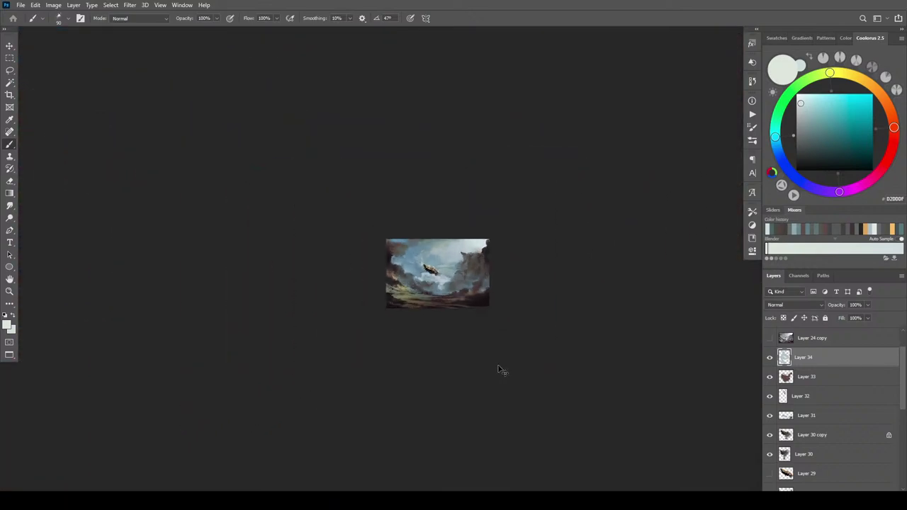
key(ctrl+plus)
key(ctrl+plus)
key(ctrl+plus)
key(ctrl+plus)
key(ctrl+plus)
key(ctrl+plus)
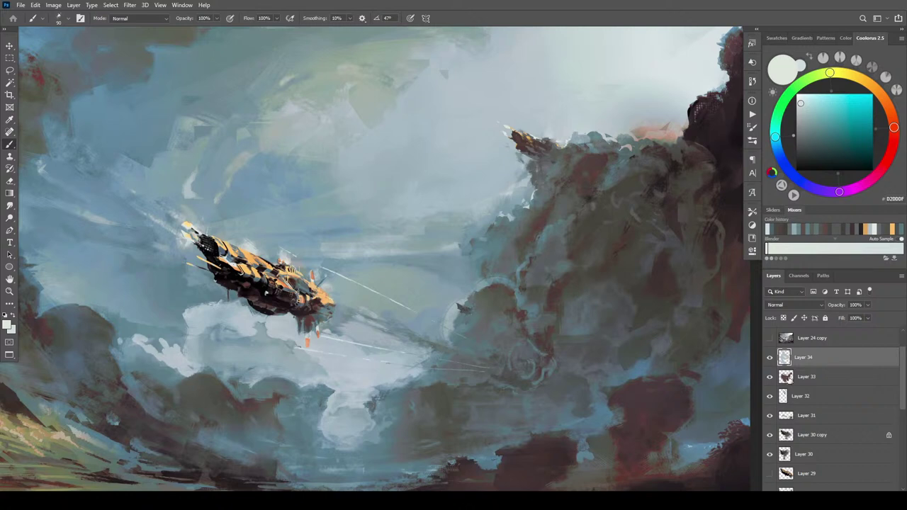
- On Layer 33, brush sampled grey-green and muted blue haze around the distant ship and the cliff's upper clouds, enlarging the brush to 1000
key(alt+bracketleft)
alt+click(565, 149)
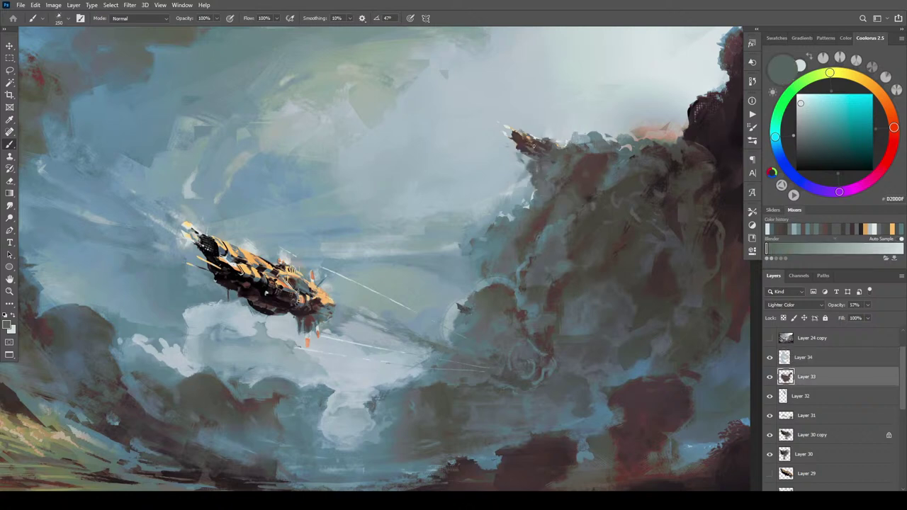
key(bracketright)
key(bracketright)
key(bracketright)
key(bracketright)
key(bracketright)
alt+click(598, 141)
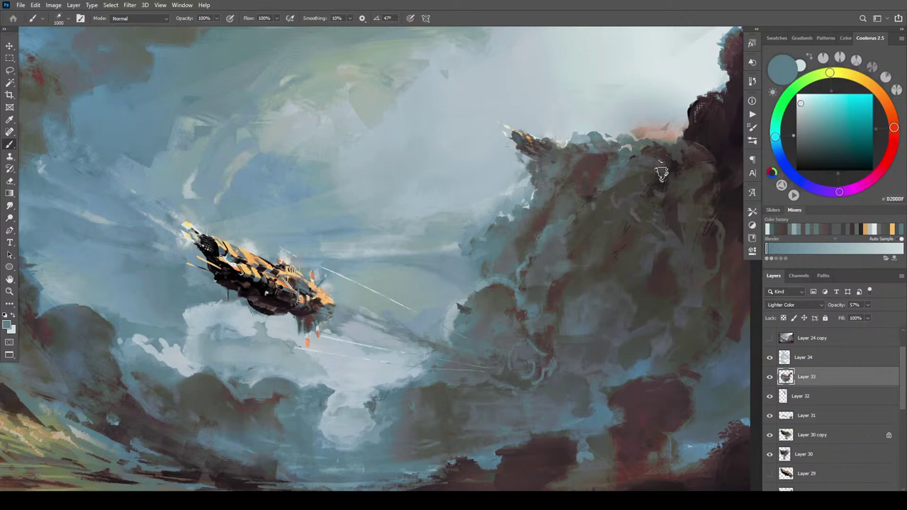
- Examine the haze and the distant ship in the whole painting, hiding Layer 30 copy to identify the ship's layer
key(ctrl+minus)
key(ctrl+minus)
key(ctrl+minus)
key(ctrl+minus)
key(ctrl+minus)
key(ctrl+minus)
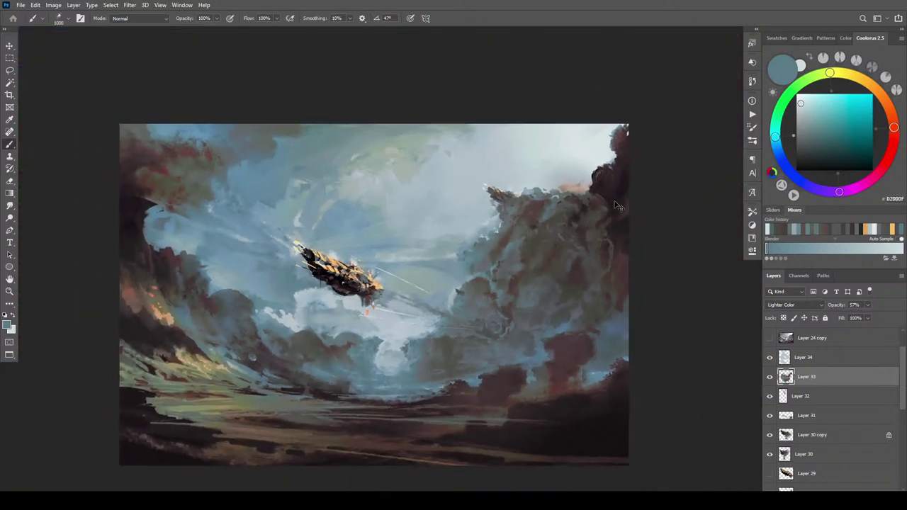
scroll(613, 204, up, 8)
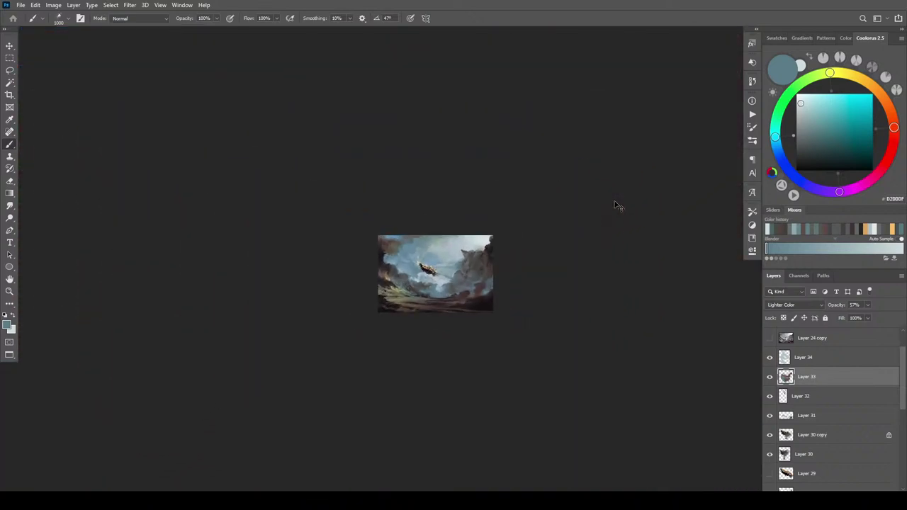
scroll(615, 206, up, 2)
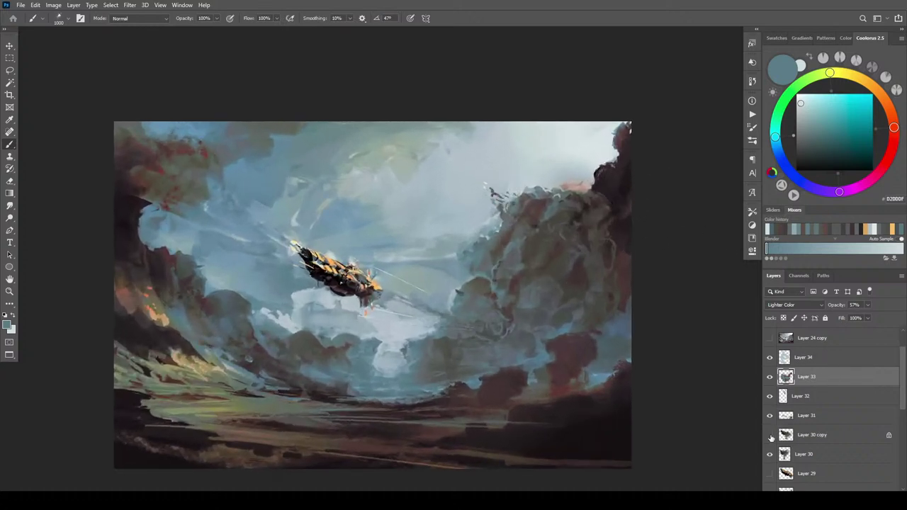
- Unlock Layer 30 copy's transparent pixels, then squeeze the distant ship to about 87% width with a vertical skew of about 5 degrees
click(793, 435)
click(784, 317)
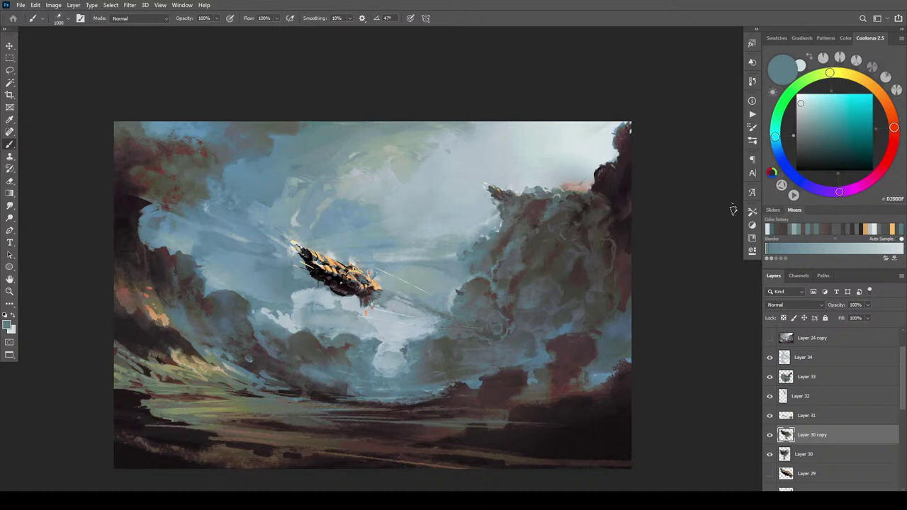
key(ctrl+t)
drag(520, 201, 521, 206)
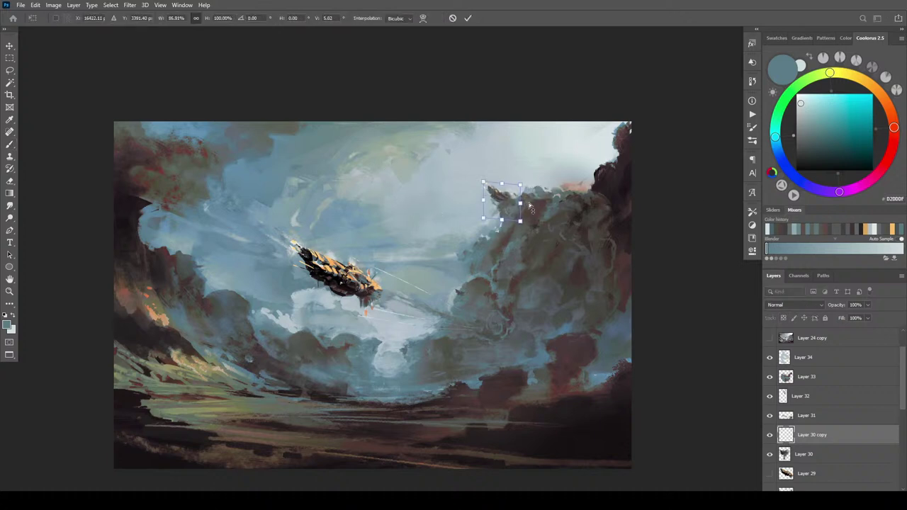
key(Return)
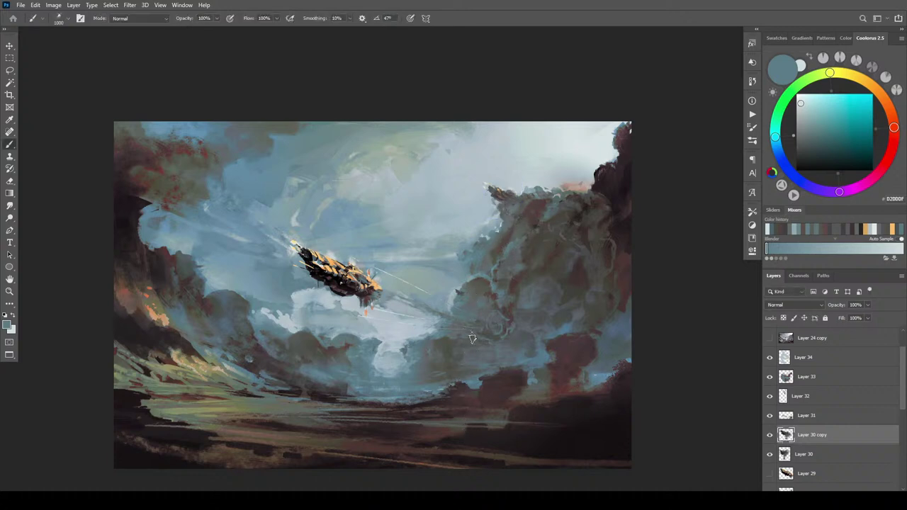
scroll(479, 336, down, 5)
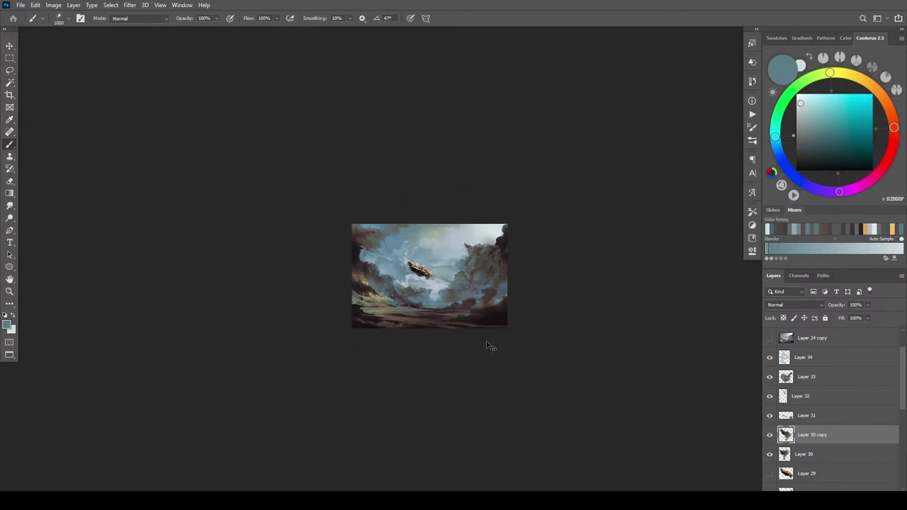
scroll(487, 342, up, 6)
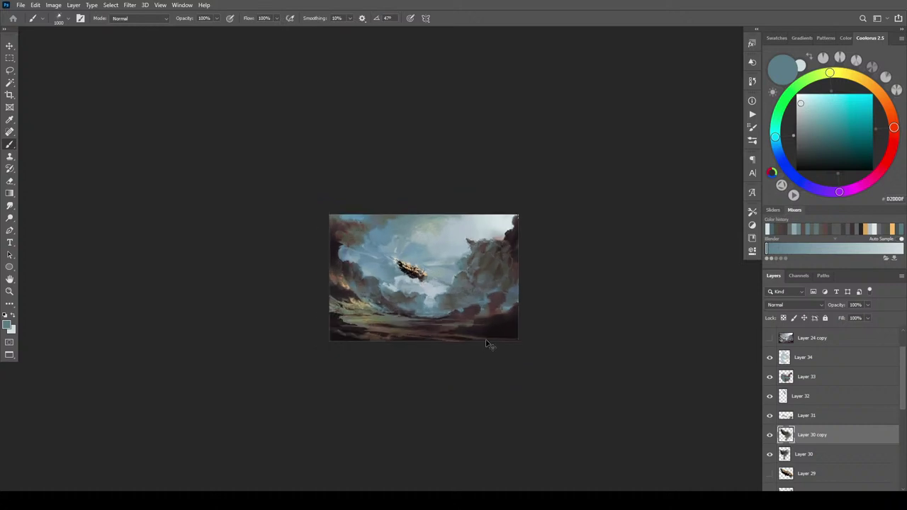
scroll(548, 257, up, 5)
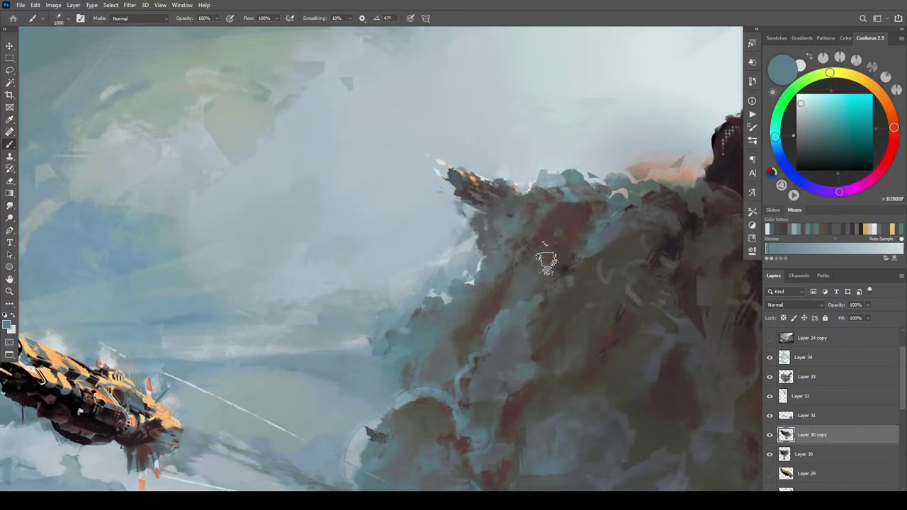
key(ctrl+z)
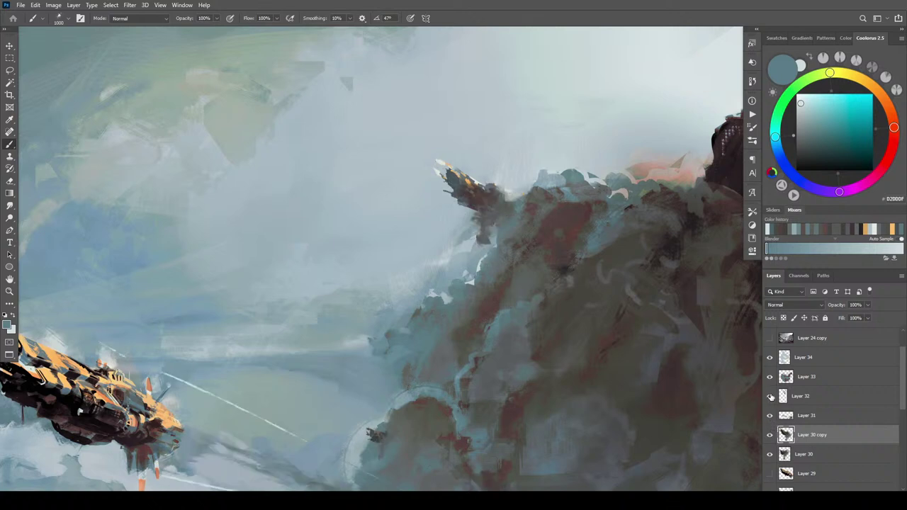
- Select Layer 32's smoke behind the distant ship and transform it to about 78% width with a vertical skew of about 11 degrees
click(788, 397)
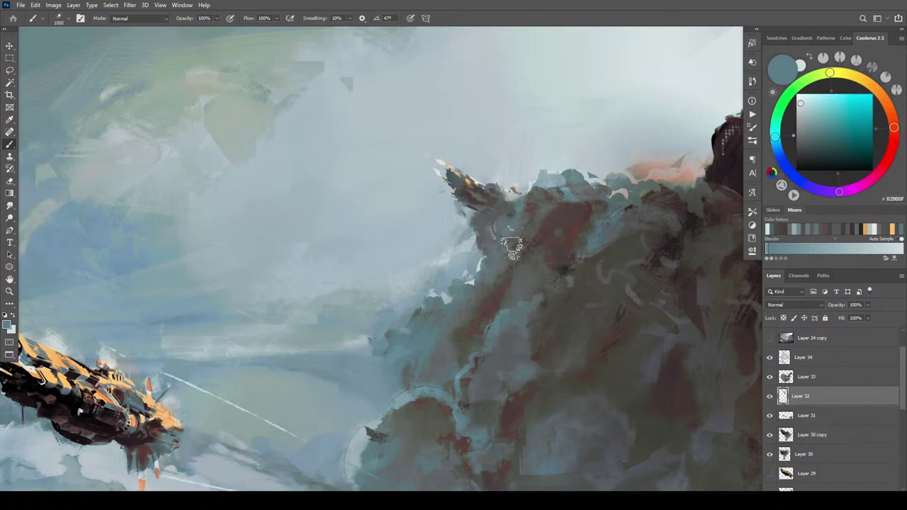
key(m)
mouse_move(562, 164)
mouse_down()
mouse_move(442, 259)
mouse_move(473, 264)
mouse_up()
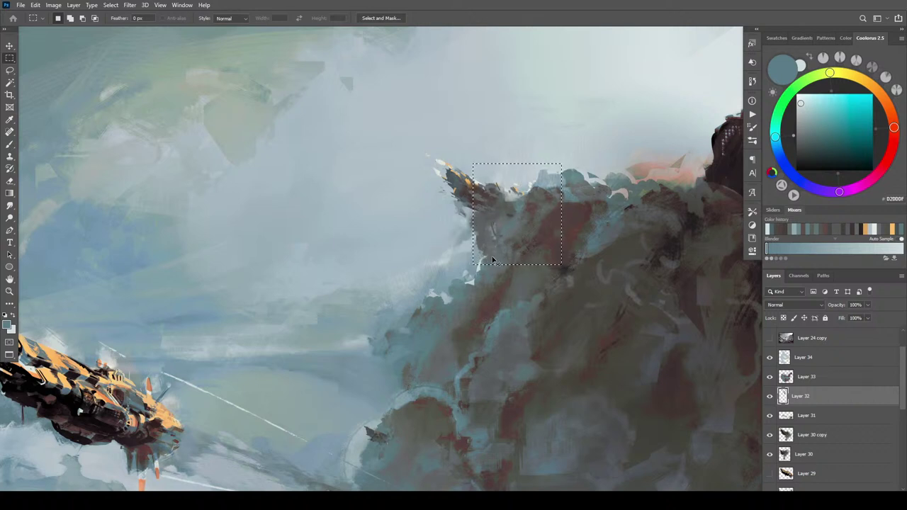
key(ctrl+t)
drag(562, 214, 543, 228)
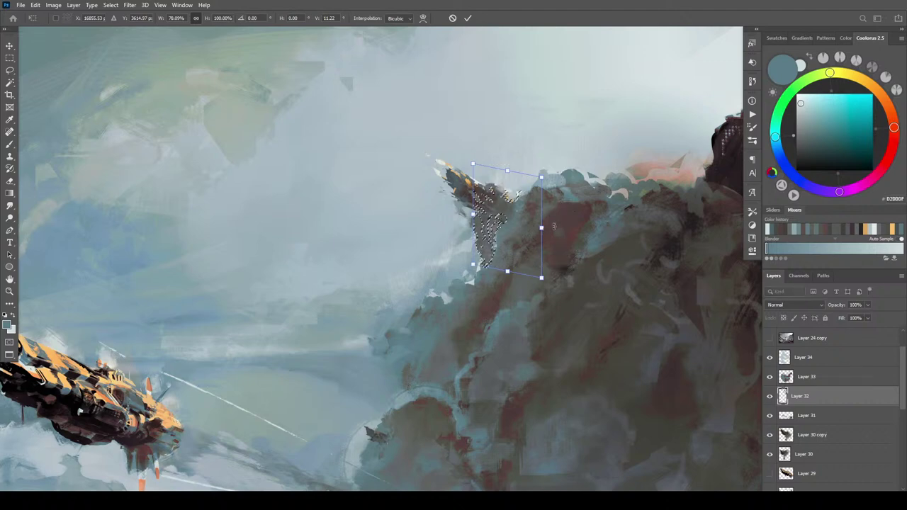
key(Return)
key(ctrl+d)
- Compare the whole painting with Layer 34's nose highlights hidden and shown
scroll(548, 242, down, 6)
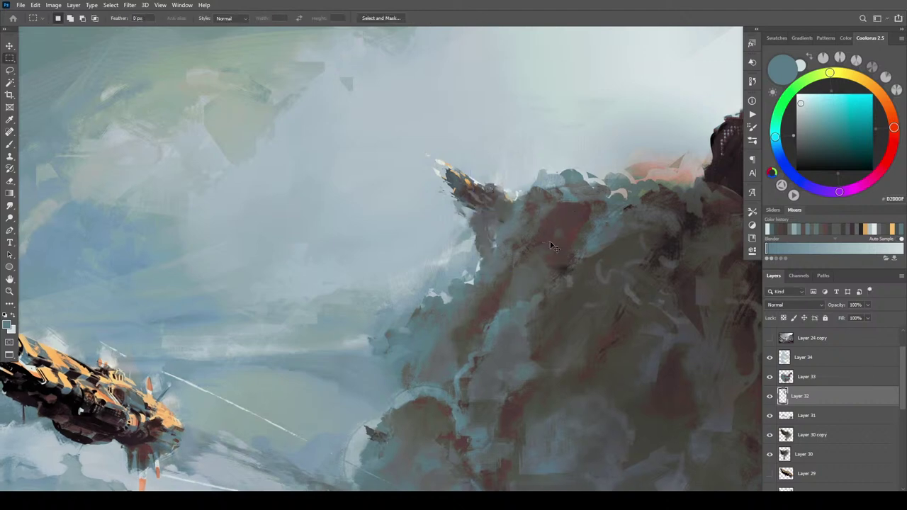
scroll(578, 238, down, 5)
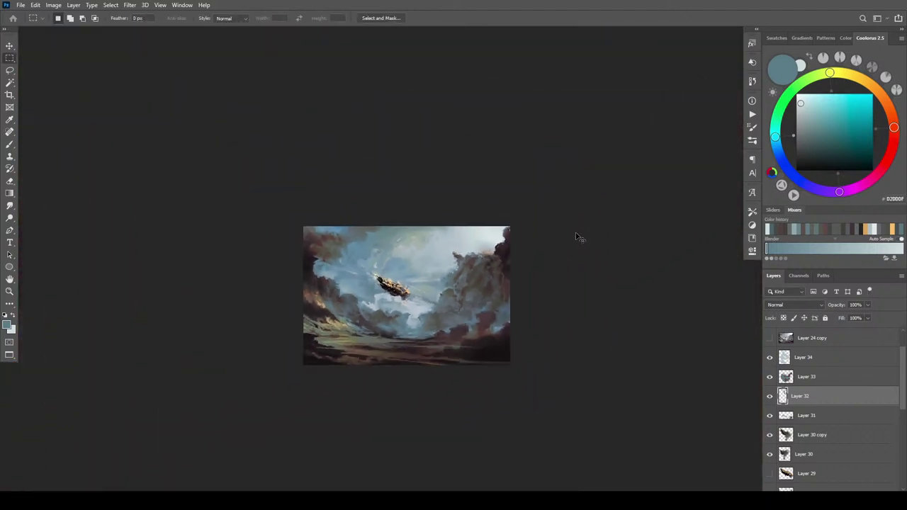
scroll(577, 239, up, 4)
scroll(576, 241, up, 3)
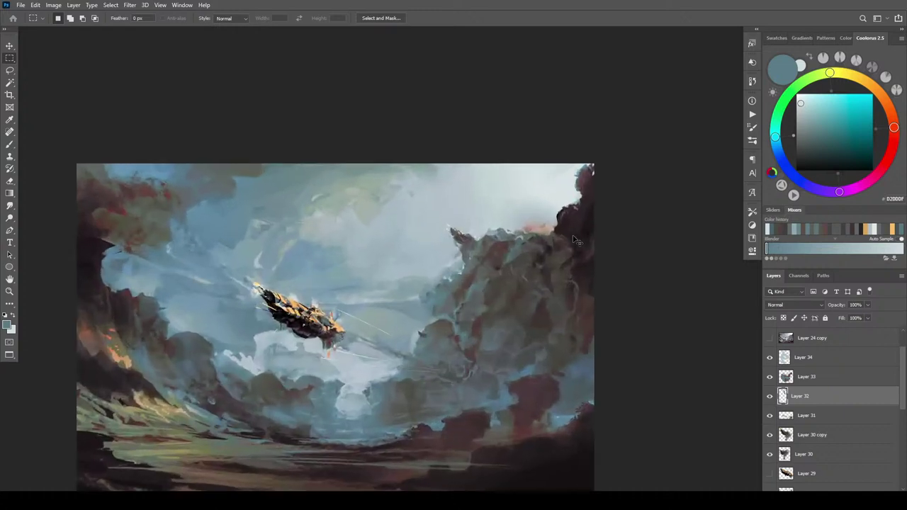
scroll(577, 241, down, 1)
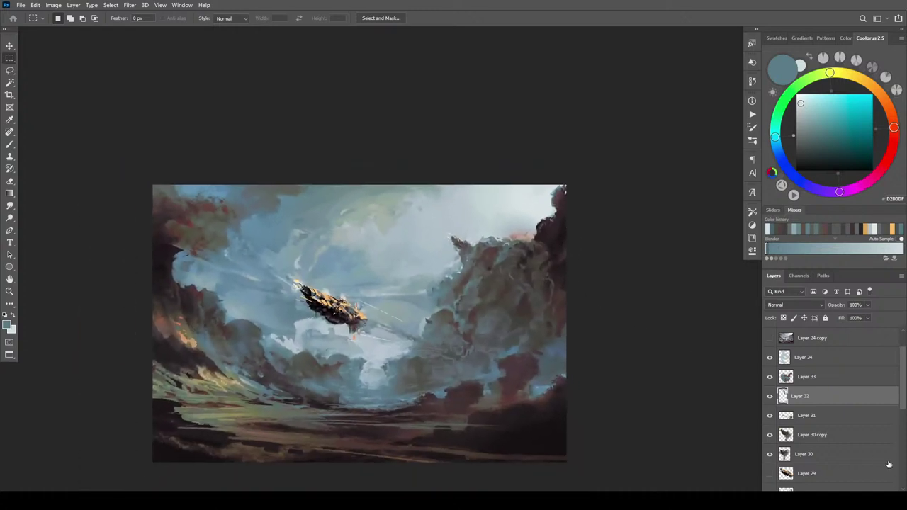
click(821, 363)
click(770, 358)
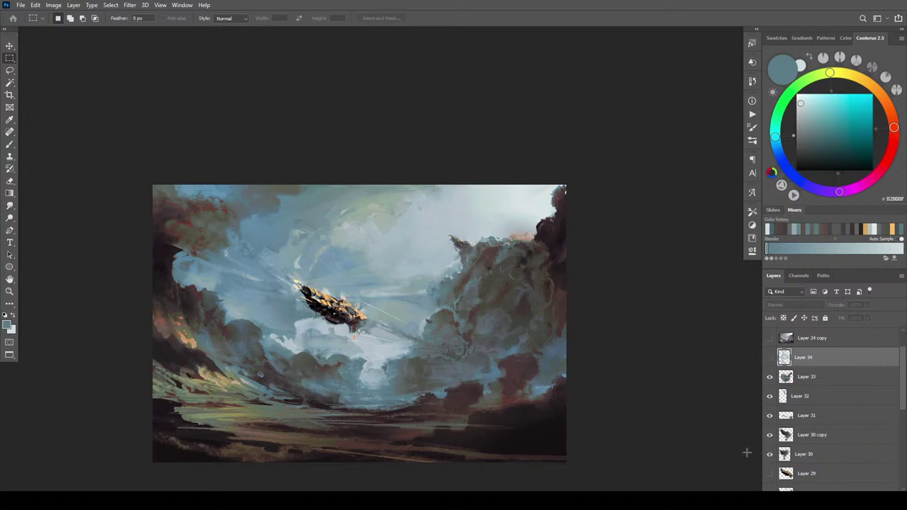
key(ctrl+minus)
key(ctrl+minus)
key(ctrl+minus)
key(ctrl+minus)
key(ctrl+plus)
key(ctrl+plus)
key(ctrl+plus)
click(771, 359)
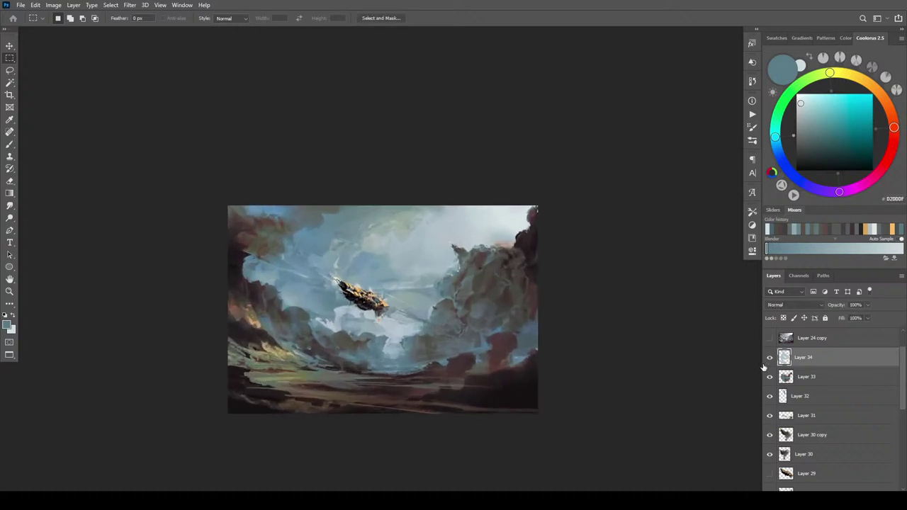
key(ctrl+plus)
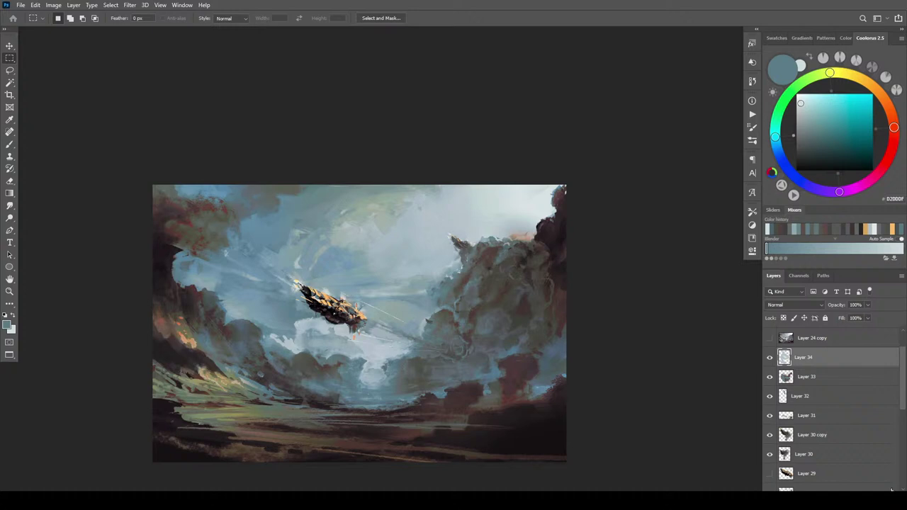
- Create a new layer above Layer 34 and paint sampled grey-green and dark brown touches on the clouds in the painting's lower right
key(ctrl+shift+alt+n)
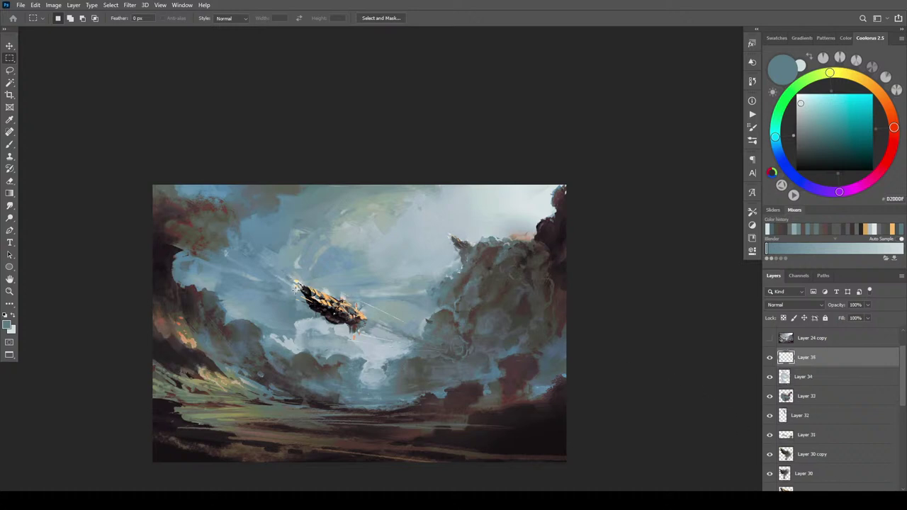
key(b)
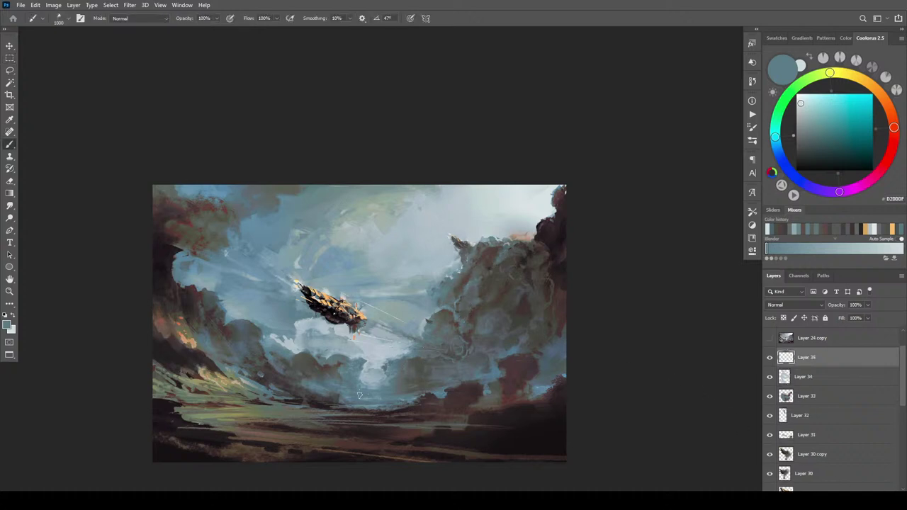
alt+click(495, 381)
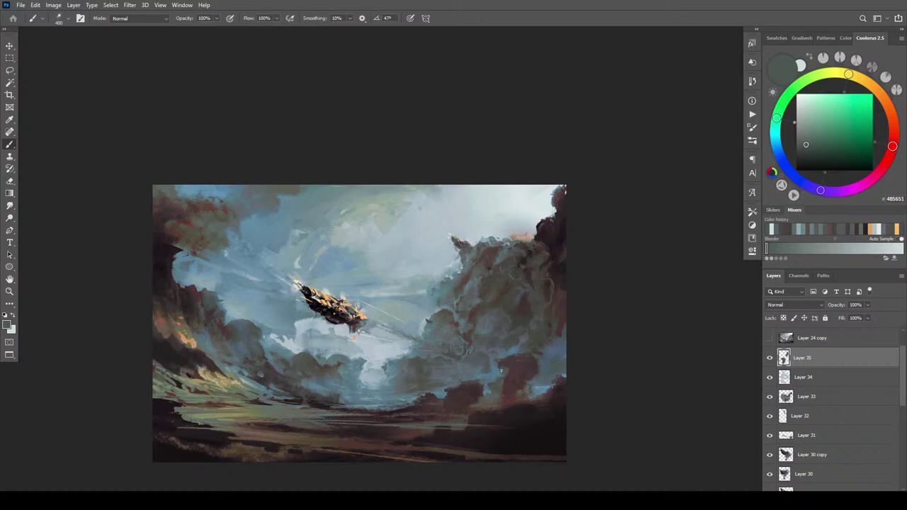
alt+click(472, 387)
drag(470, 383, 460, 385)
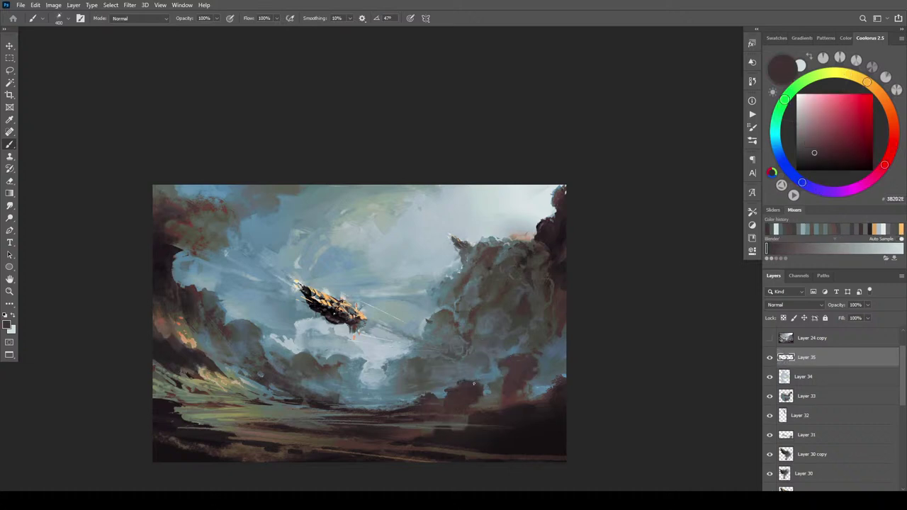
- Retouch the left edge of the low dark cloud bank near the horizon with sampled brown, blue and grey tones
alt+click(430, 396)
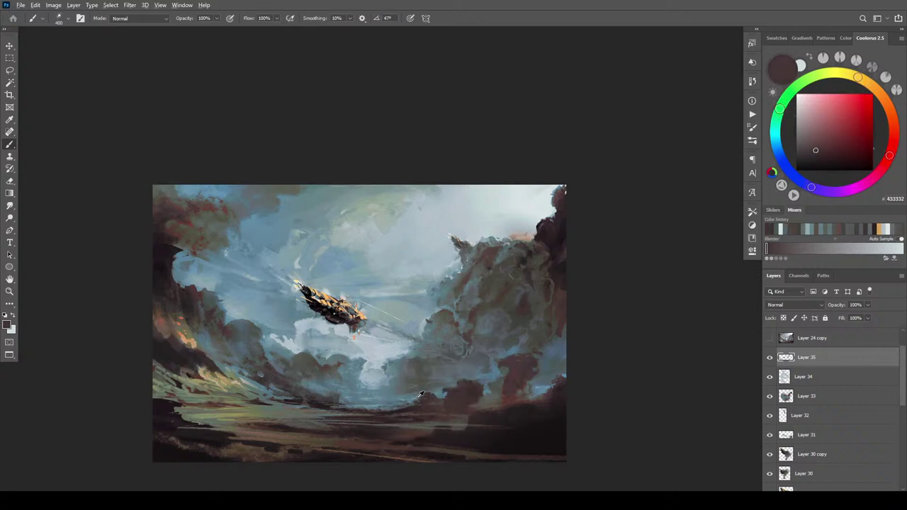
alt+click(420, 398)
alt+click(418, 395)
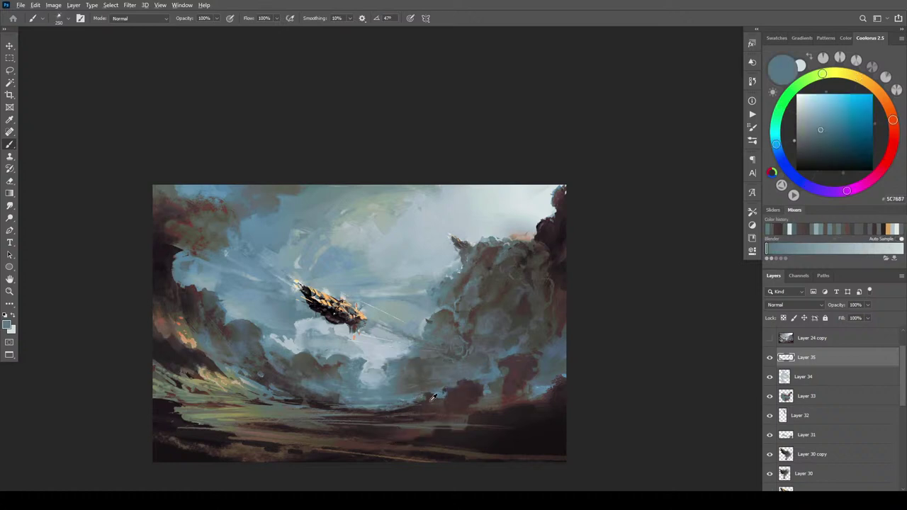
alt+click(424, 401)
alt+click(422, 391)
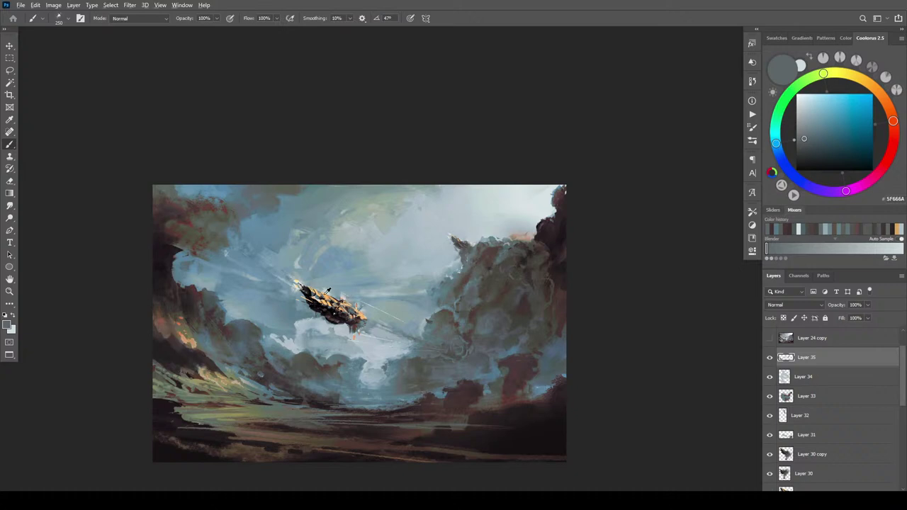
- Sample dark red 6E352D from the upper-left cloud and paint diagonal streaks across it towards the ship
alt+click(188, 217)
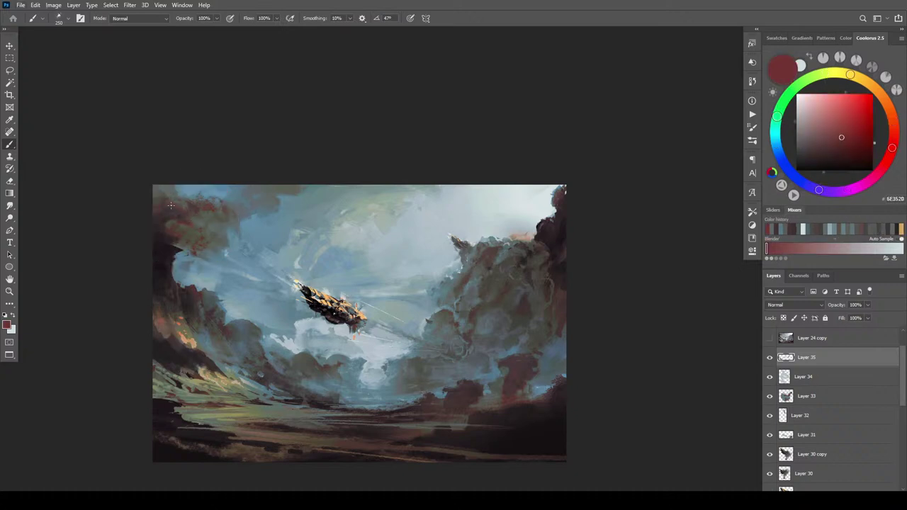
drag(154, 190, 267, 269)
key(ctrl+z)
drag(183, 184, 202, 203)
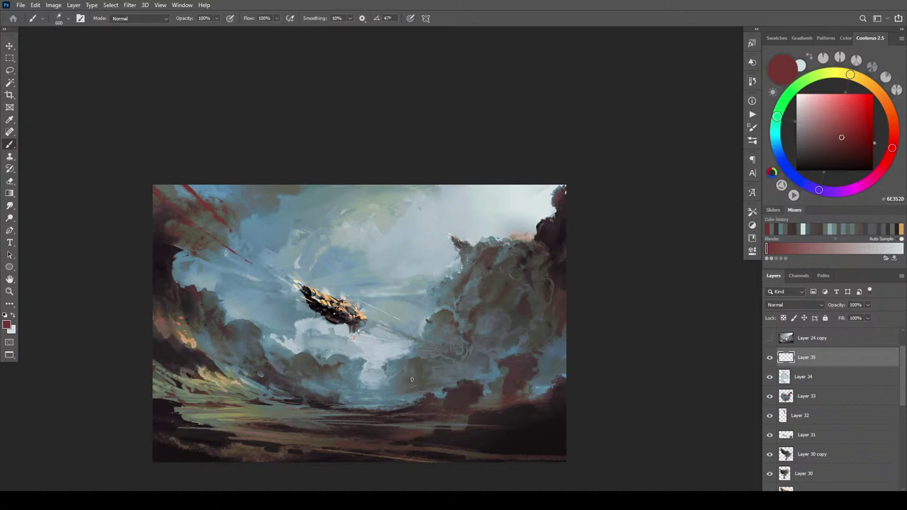
- Select the red streaks in the upper-left sky and put them on their own layer above Layer 35
key(ctrl+minus)
key(ctrl+minus)
key(ctrl+minus)
key(ctrl+minus)
key(ctrl+minus)
key(ctrl+minus)
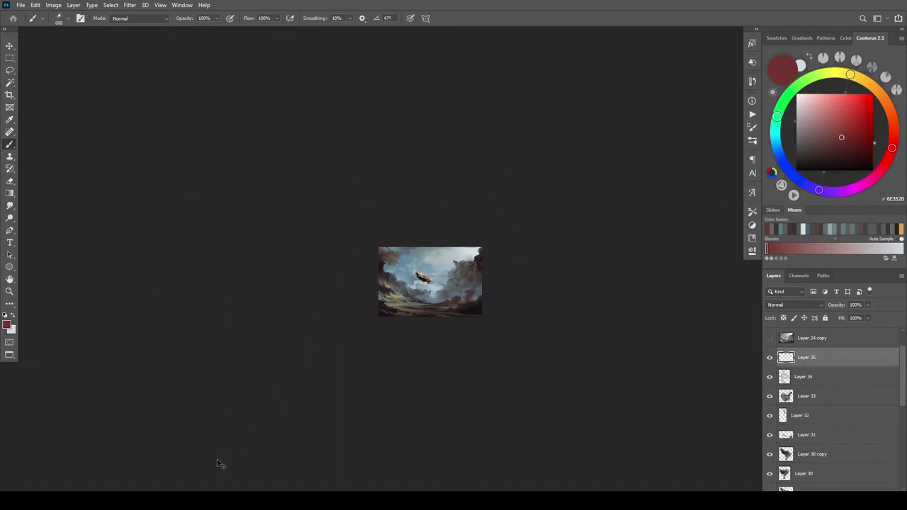
scroll(413, 255, up, 6)
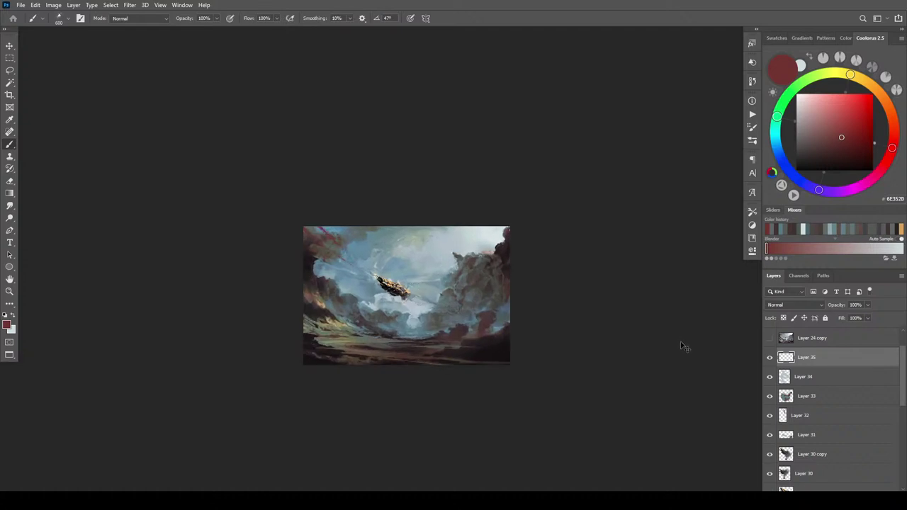
key(m)
mouse_move(304, 227)
mouse_down()
mouse_move(362, 264)
mouse_move(369, 291)
mouse_up()
key(ctrl+j)
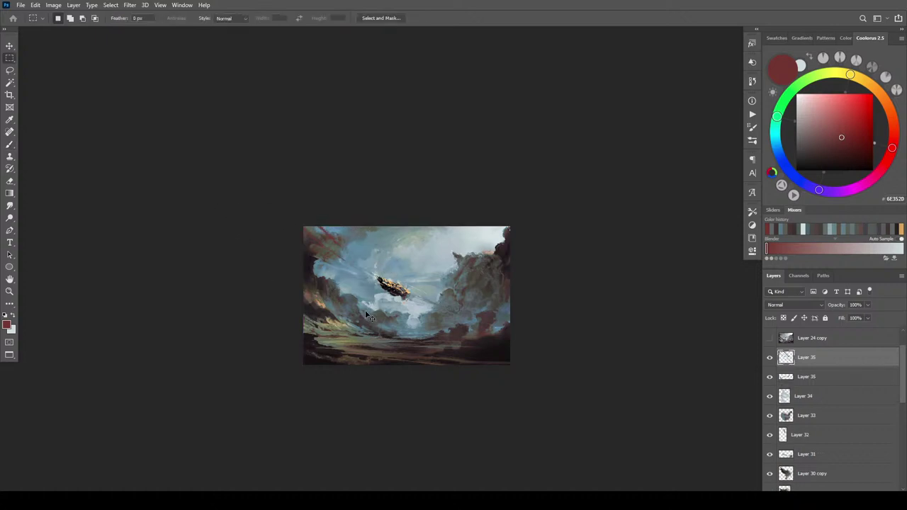
- Distort the red streaks on Layer 36 so they stretch diagonally from the upper-left sky towards the ship's nose
key(ctrl+t)
drag(357, 268, 395, 274)
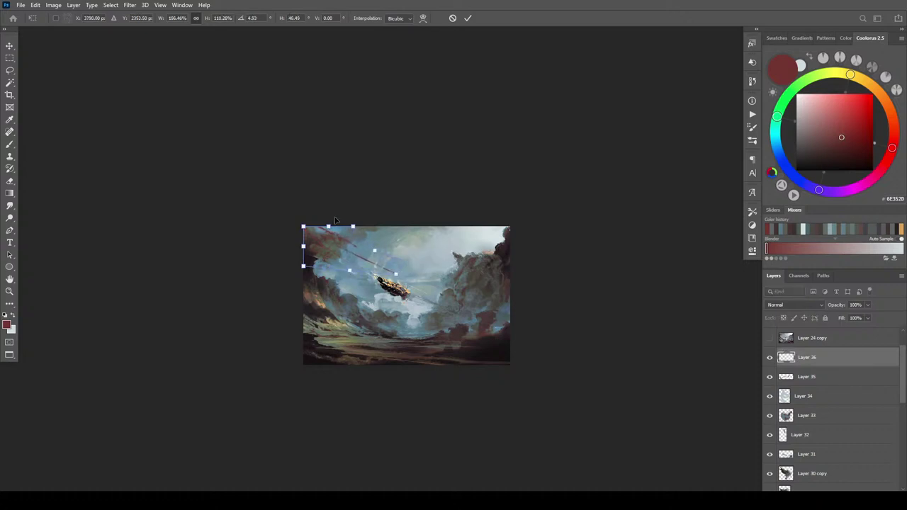
drag(354, 228, 473, 228)
drag(305, 229, 250, 203)
key(Escape)
key(m)
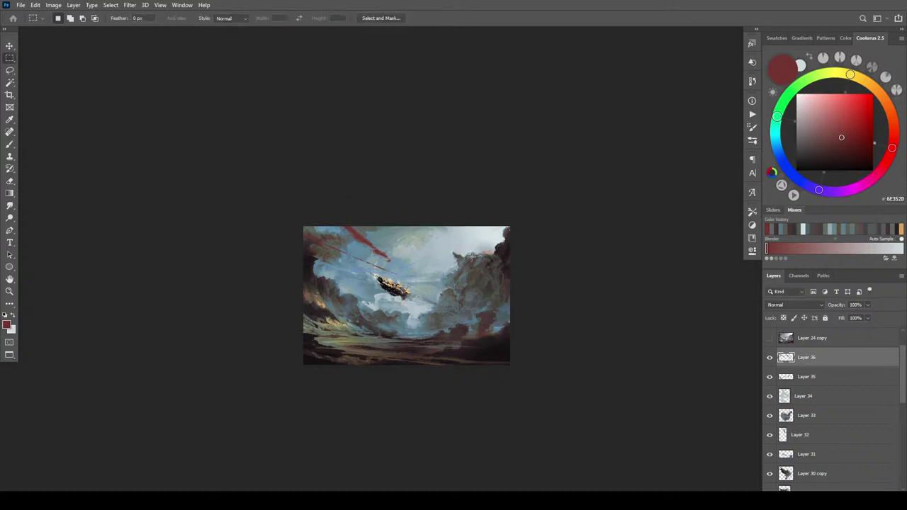
- Set Layer 36's blend mode to Color Dodge and place a duplicate of it directly below
click(788, 304)
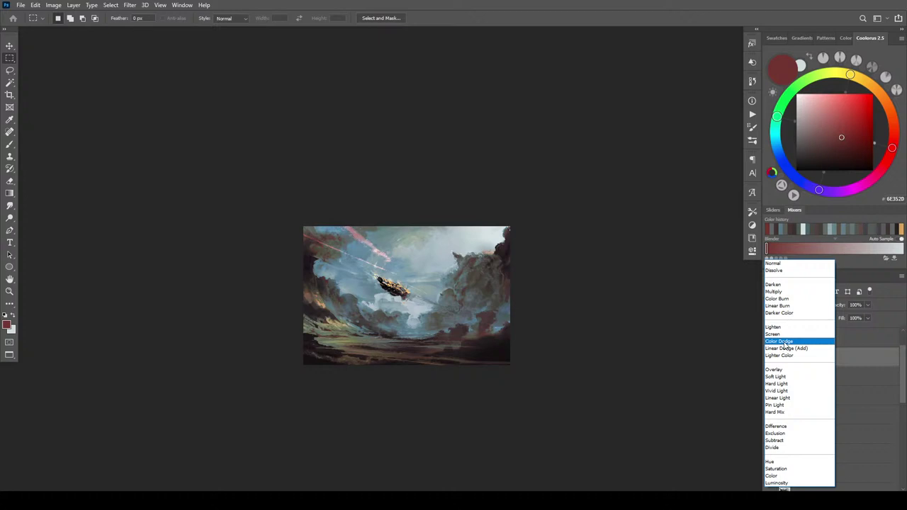
click(784, 342)
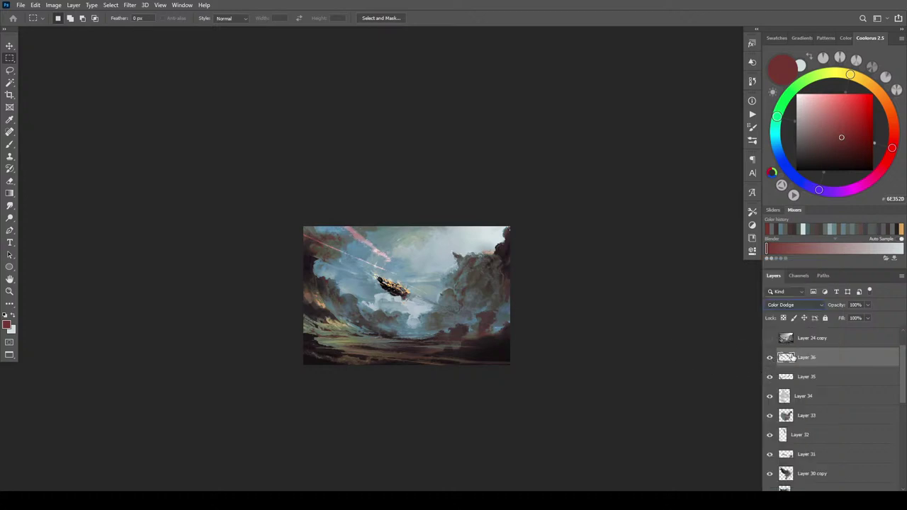
drag(813, 363, 812, 375)
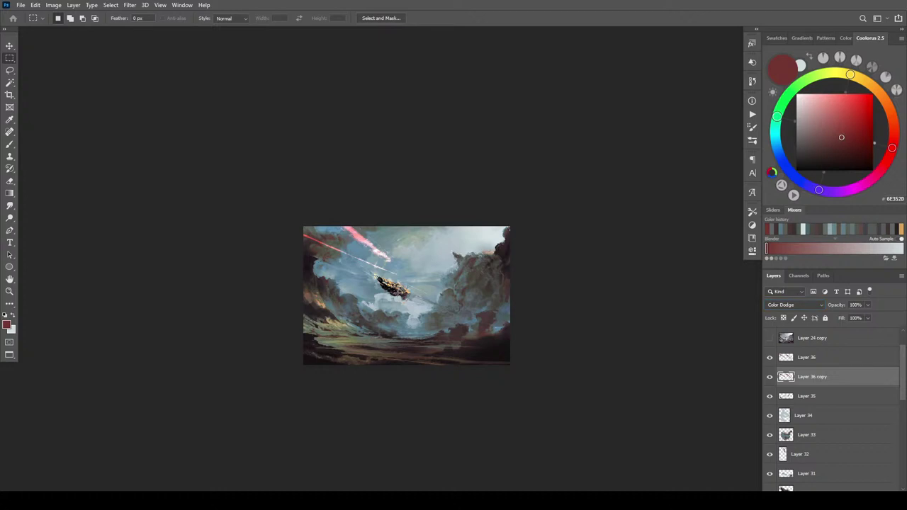
- Move Layer 36 copy's streaks over the ship and distort them into a narrow trail behind its tail
key(ctrl+t)
mouse_move(334, 244)
mouse_down()
mouse_move(382, 282)
mouse_move(397, 321)
mouse_move(444, 312)
mouse_up()
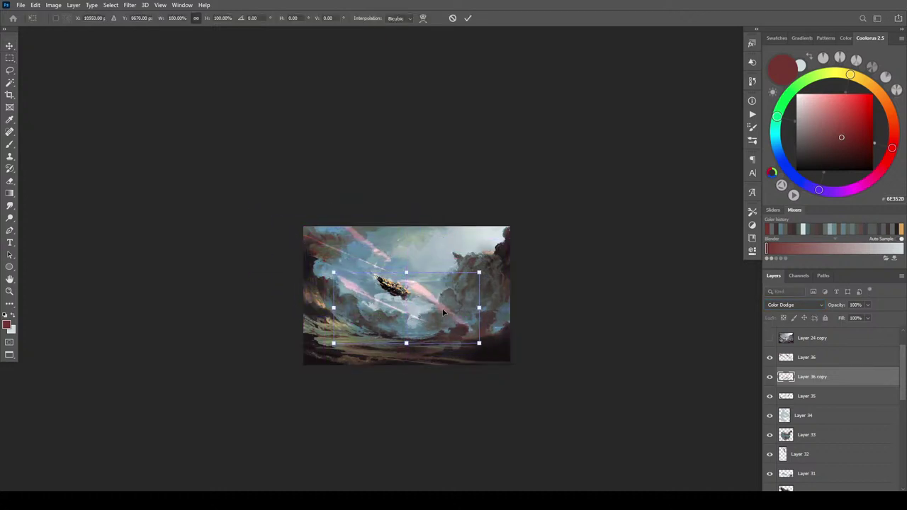
scroll(440, 312, up, 3)
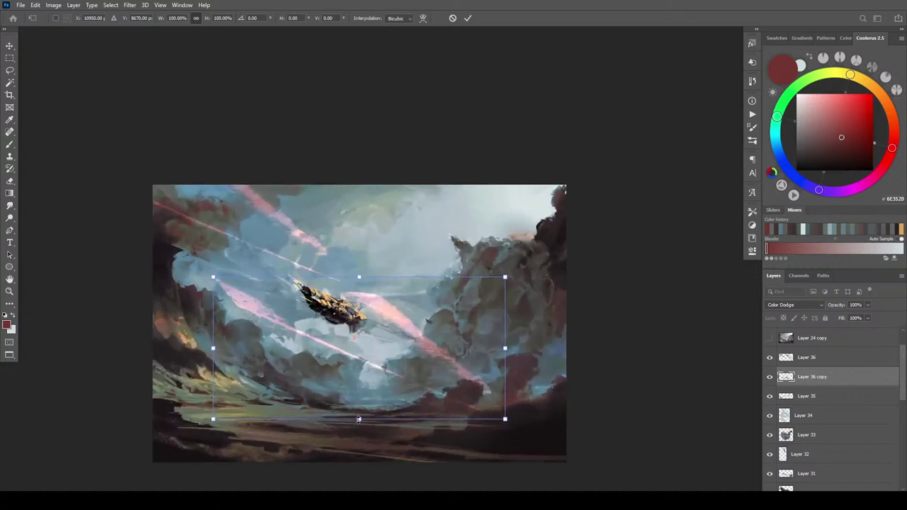
drag(359, 421, 401, 369)
drag(501, 276, 420, 321)
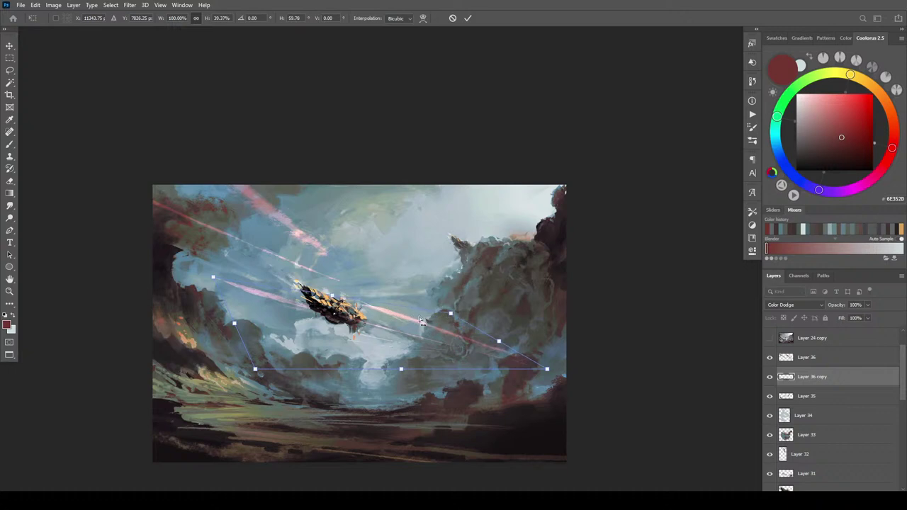
drag(217, 283, 359, 340)
mouse_move(451, 314)
mouse_down()
mouse_move(361, 289)
mouse_move(399, 303)
mouse_up()
mouse_move(358, 339)
mouse_down()
mouse_move(360, 297)
mouse_move(338, 304)
mouse_up()
drag(547, 369, 446, 353)
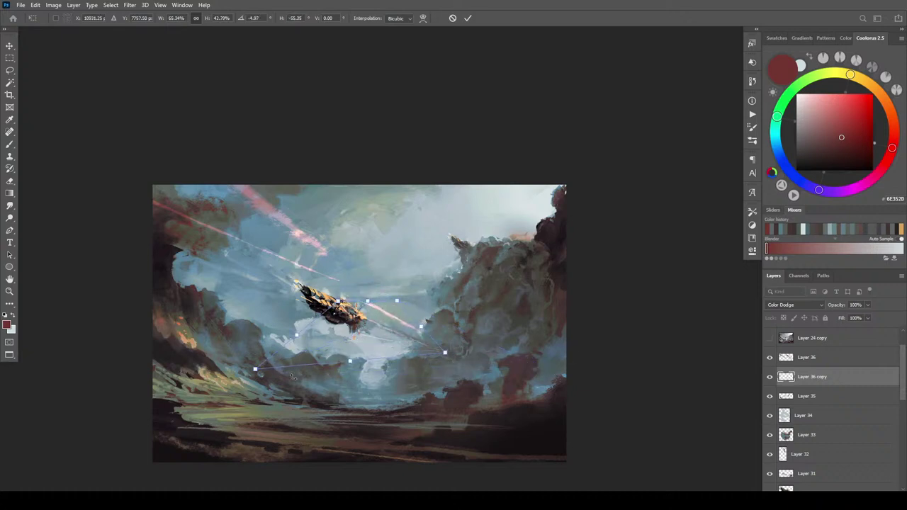
drag(256, 374, 399, 351)
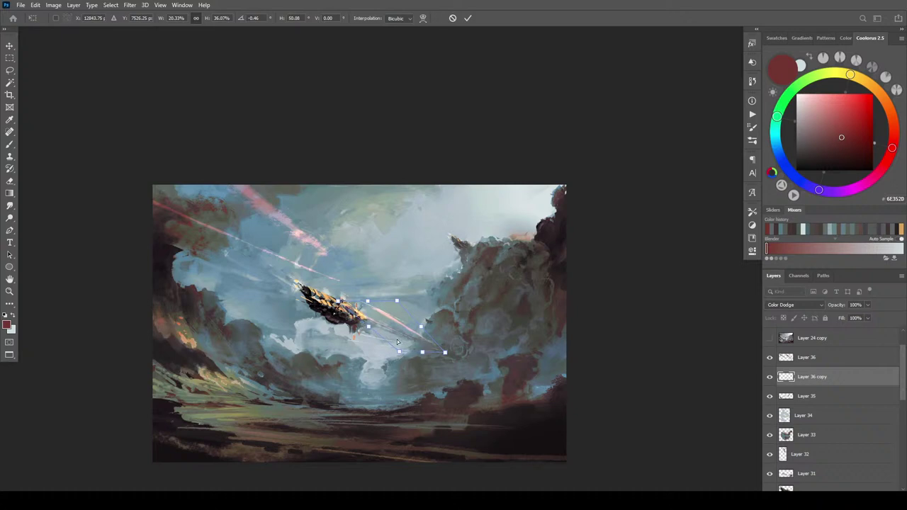
- Reshape the trail's corners into a thin, flatter streak running from beneath the ship's tail and apply the transform
drag(339, 302, 341, 334)
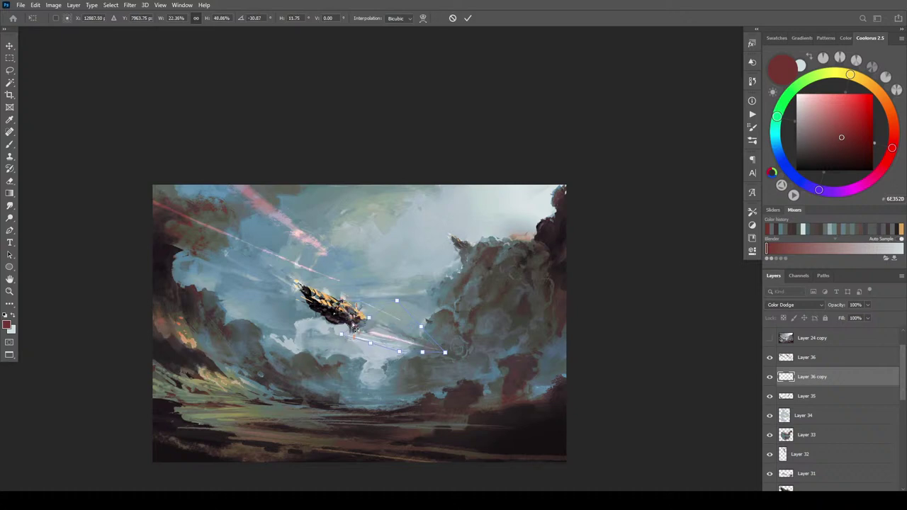
drag(396, 300, 351, 327)
drag(444, 355, 448, 355)
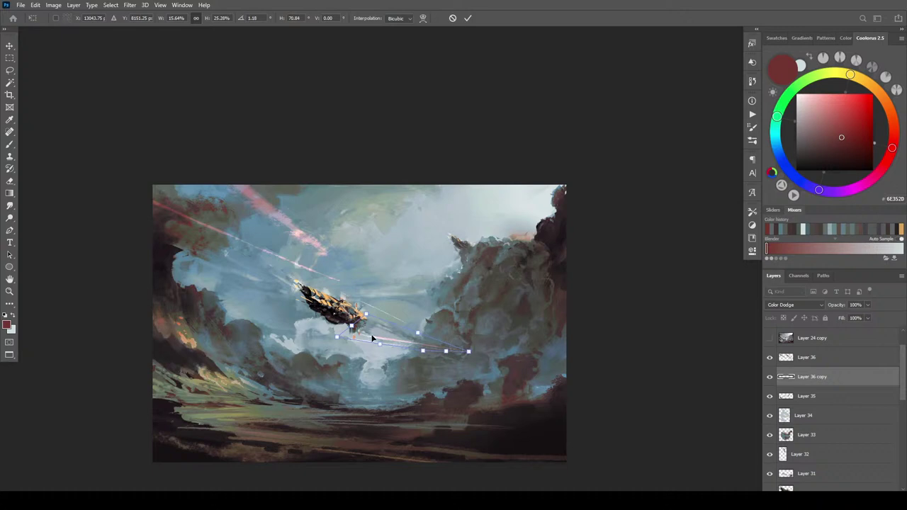
drag(354, 329, 335, 327)
mouse_move(473, 353)
mouse_down()
mouse_move(457, 354)
mouse_move(468, 356)
mouse_up()
drag(349, 315, 260, 287)
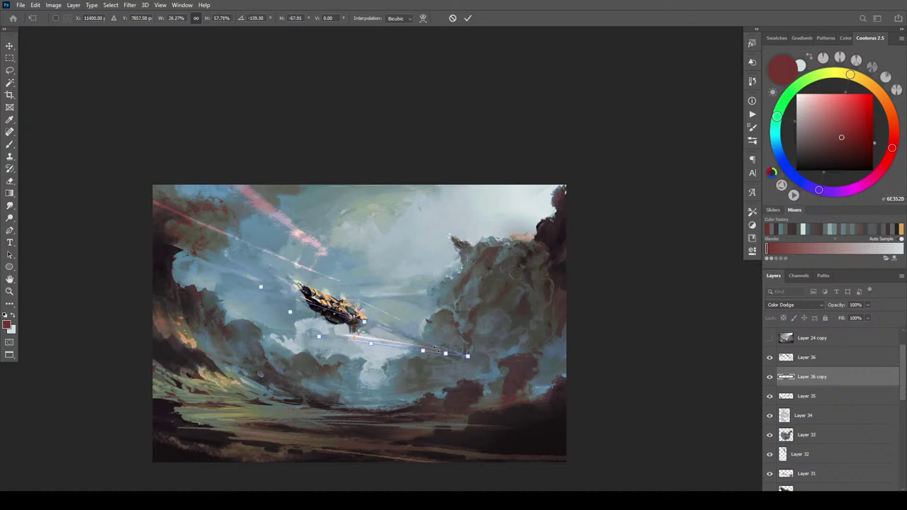
drag(422, 355, 453, 360)
key(Return)
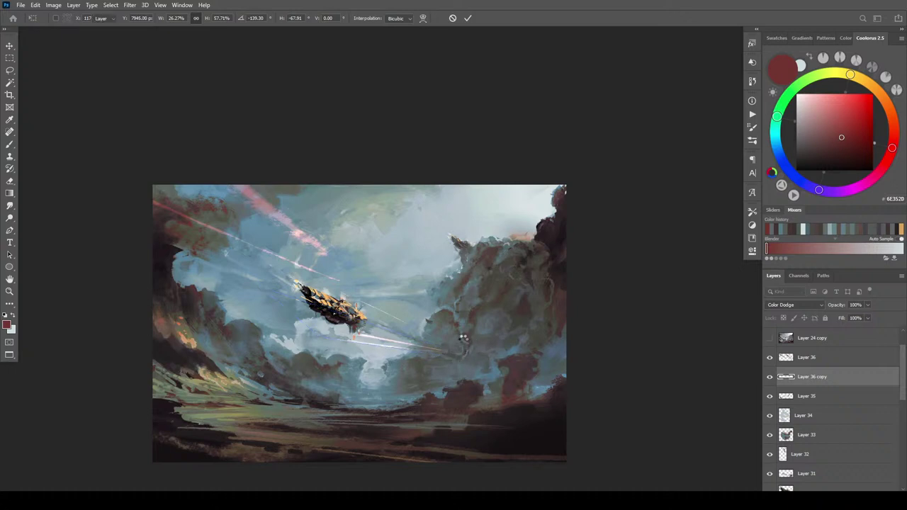
- Rotate the trail on Layer 36 copy by about 11 degrees and align it with the ship's tail
key(Return)
mouse_move(419, 343)
mouse_down()
mouse_move(432, 339)
mouse_move(416, 331)
mouse_move(538, 261)
mouse_move(419, 334)
mouse_move(418, 344)
mouse_up()
key(ctrl+t)
drag(487, 356, 492, 340)
drag(410, 338, 417, 334)
drag(487, 319, 489, 315)
drag(436, 341, 436, 345)
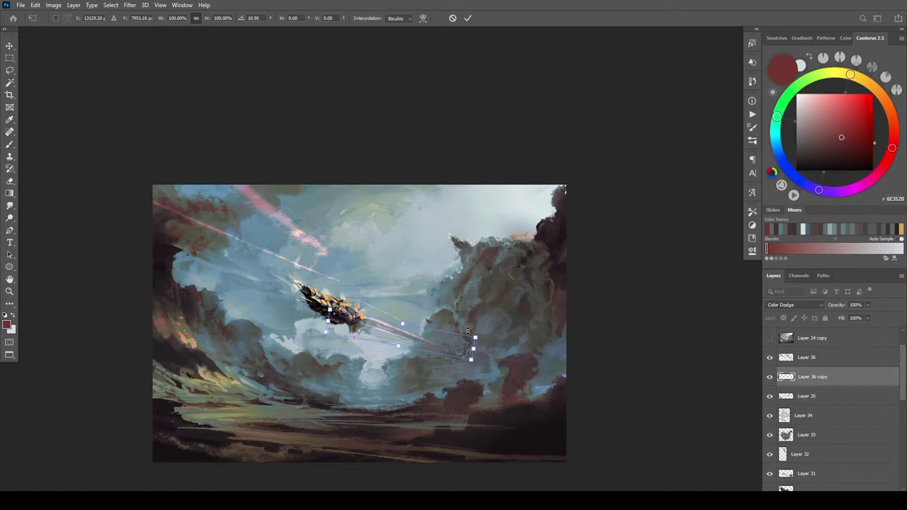
key(Return)
- Duplicate Layer 36 to intensify the glowing red streaks in the upper-left sky
key(ctrl+minus)
key(ctrl+minus)
key(ctrl+minus)
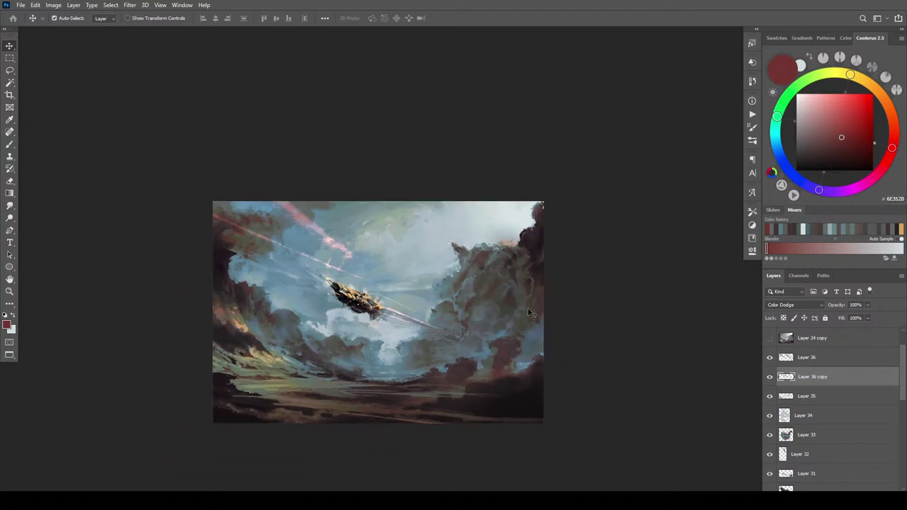
scroll(539, 309, down, 2)
scroll(536, 310, up, 4)
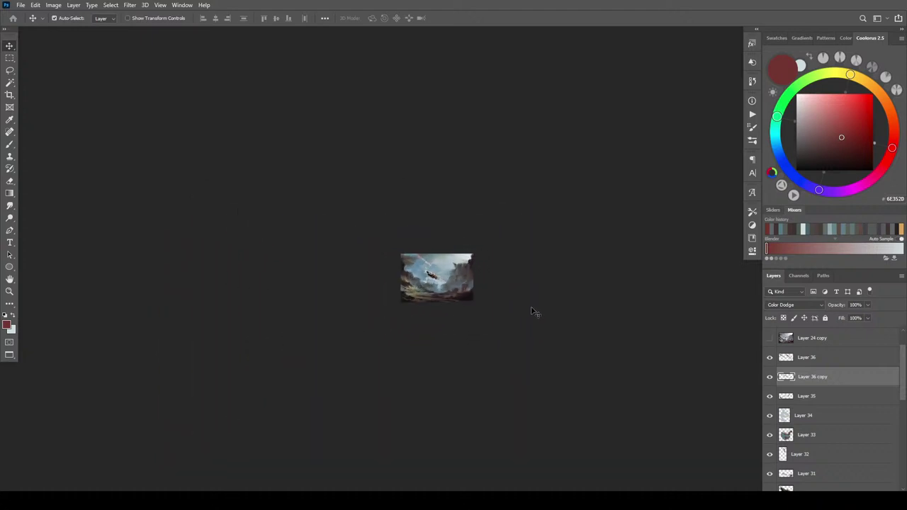
scroll(536, 311, up, 3)
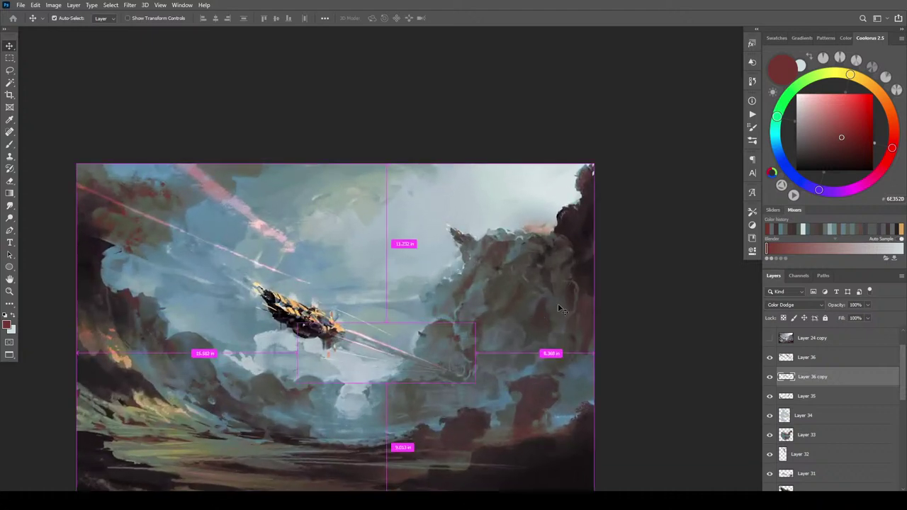
click(809, 359)
key(ctrl+j)
- Invert the colours of Layer 36 copy 2 and Layer 36 to turn the upper-left streaks white
key(ctrl+minus)
key(ctrl+minus)
key(ctrl+minus)
key(ctrl+minus)
key(ctrl+minus)
key(ctrl+minus)
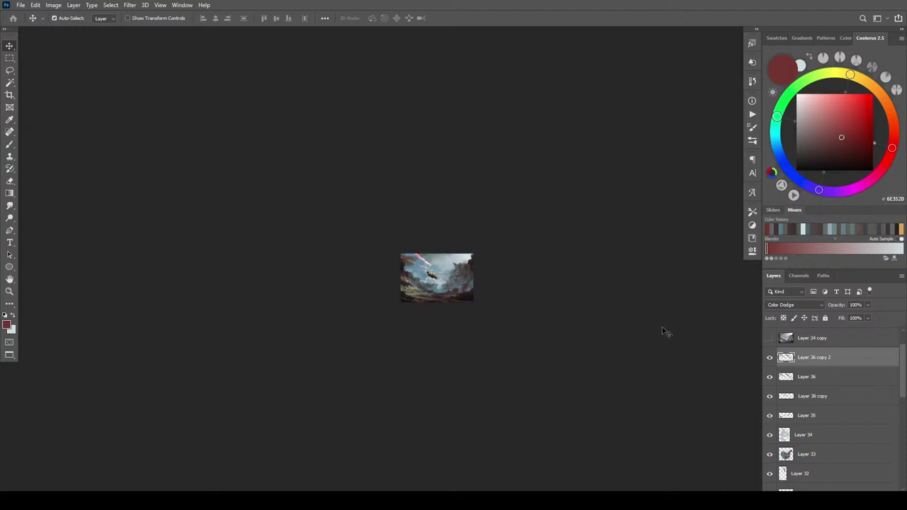
key(ctrl+plus)
key(ctrl+plus)
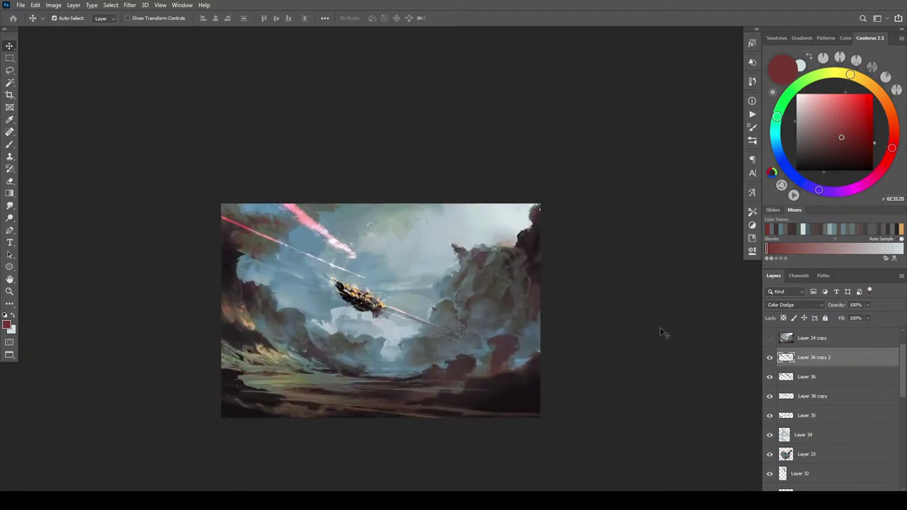
key(ctrl+plus)
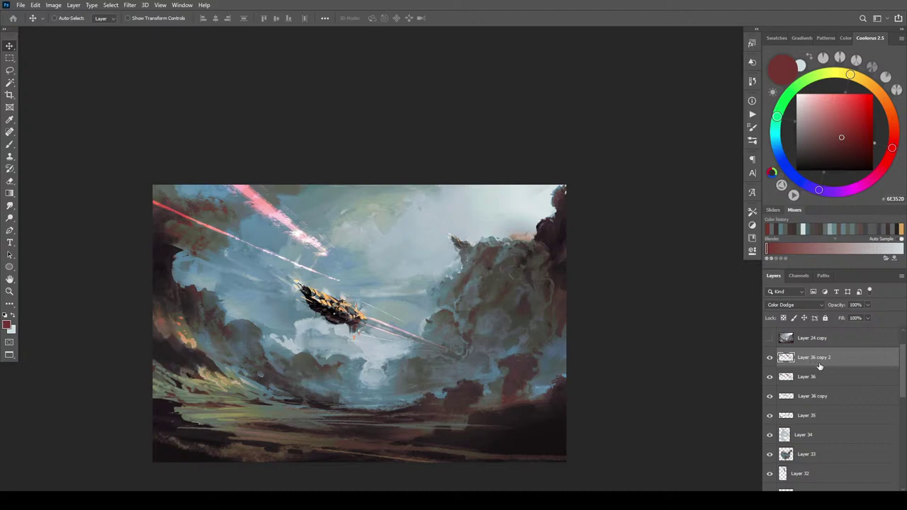
key(ctrl+i)
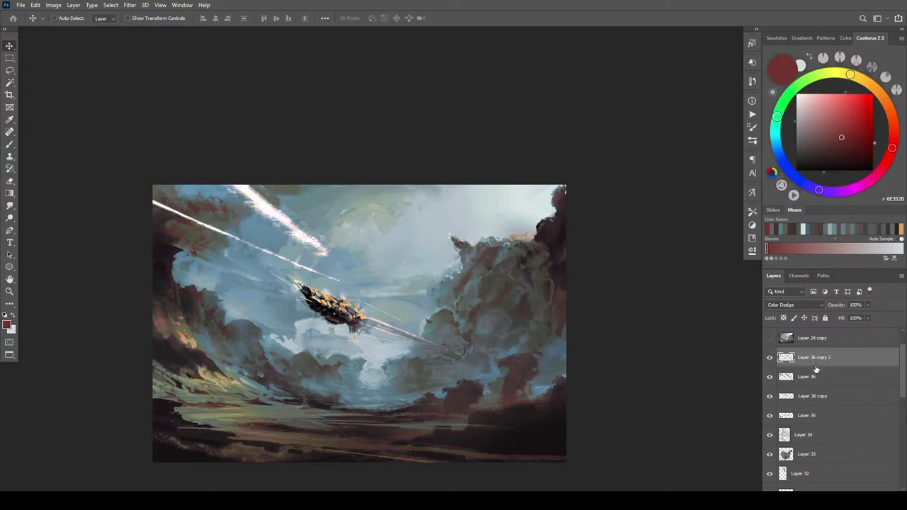
click(818, 377)
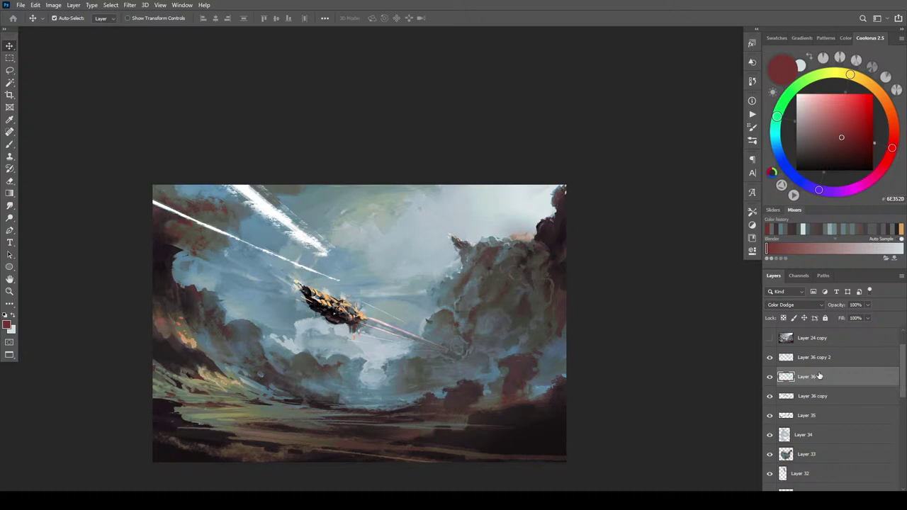
- Try the Soft Light blend mode on Layer 36 and Hard Light on Layer 36 copy 2 for the upper-left streaks
click(801, 305)
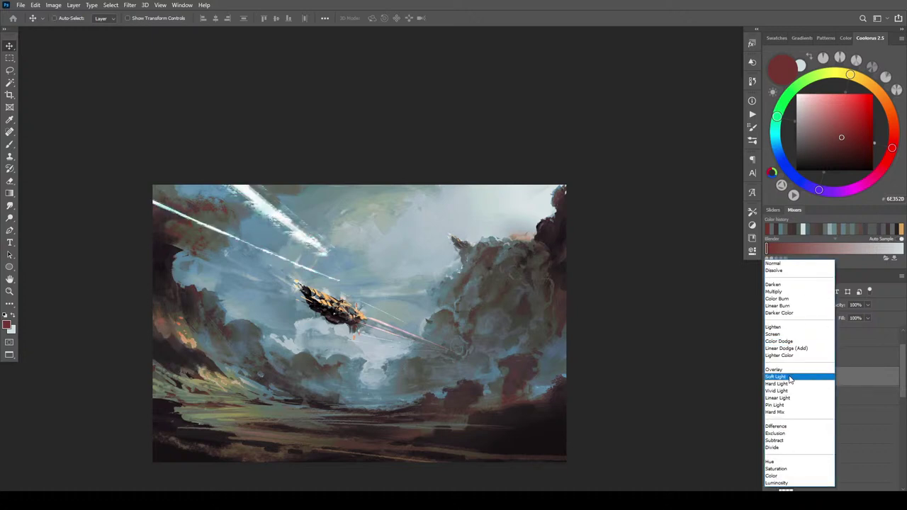
click(790, 377)
click(796, 311)
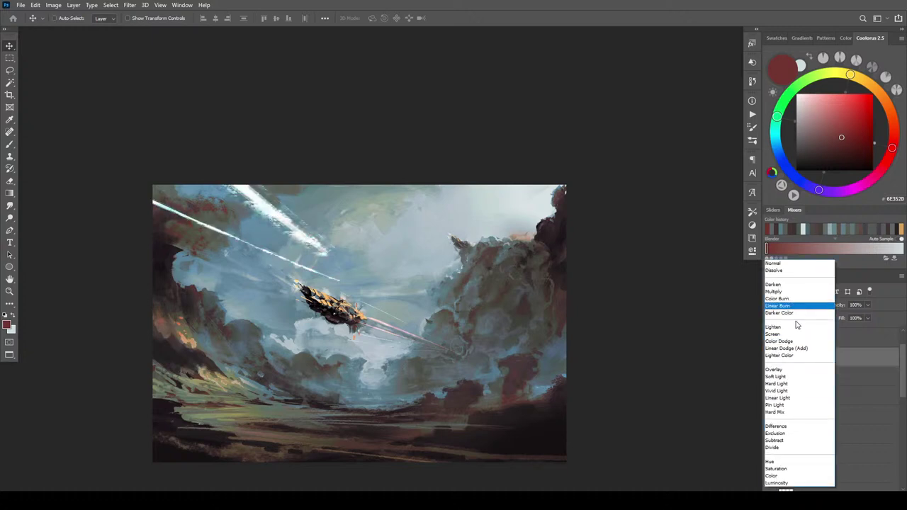
click(785, 385)
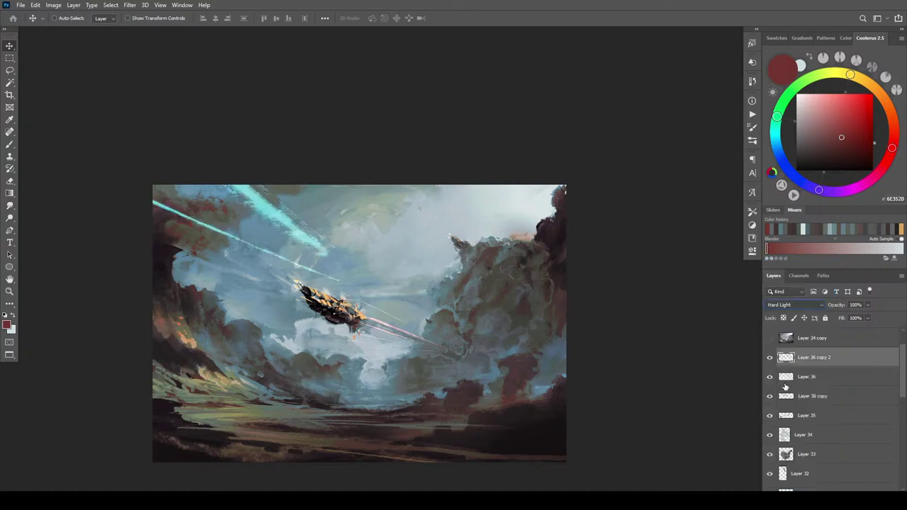
- Examine how the upper-left streaks read in the whole composition at thumbnail size and up close
key(ctrl+minus)
key(ctrl+minus)
key(ctrl+minus)
key(ctrl+minus)
key(ctrl+minus)
key(ctrl+minus)
key(ctrl+minus)
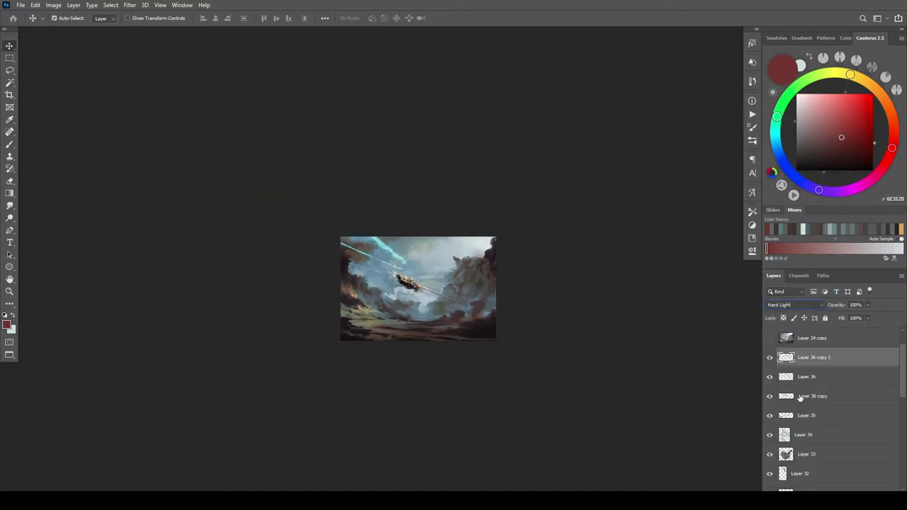
key(ctrl+plus)
key(ctrl+plus)
key(ctrl+plus)
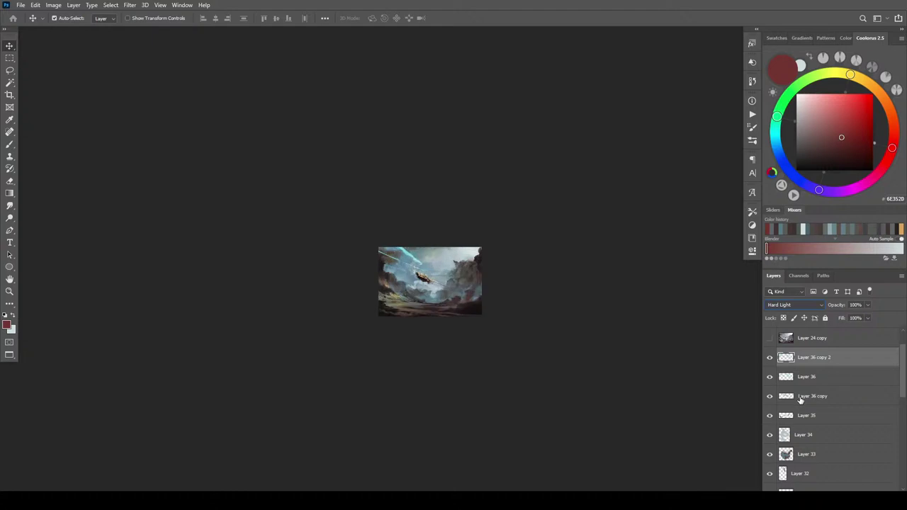
key(ctrl+minus)
key(ctrl+minus)
key(ctrl+plus)
key(ctrl+plus)
key(ctrl+plus)
key(ctrl+plus)
key(ctrl+plus)
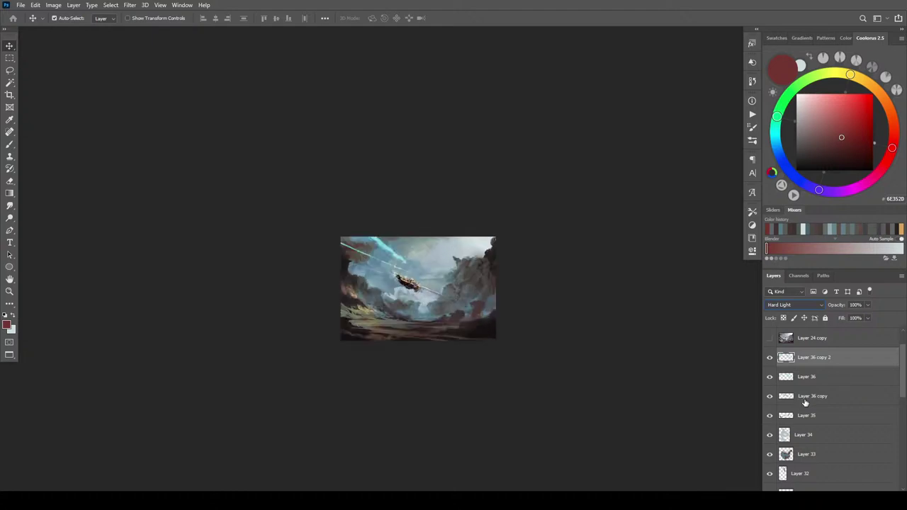
key(ctrl+plus)
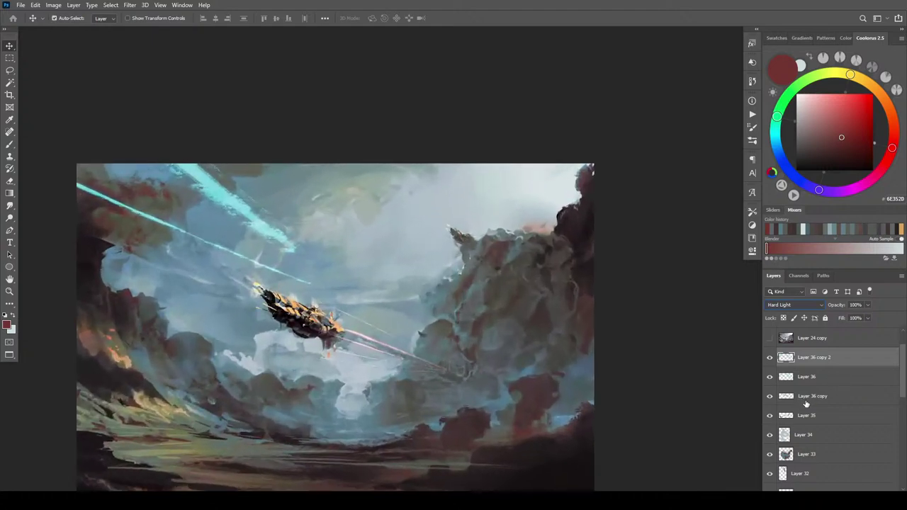
- Undo the colour inversion and blend-mode changes on Layer 36 and Layer 36 copy 2
key(Up)
key(Up)
key(Up)
key(Up)
key(Up)
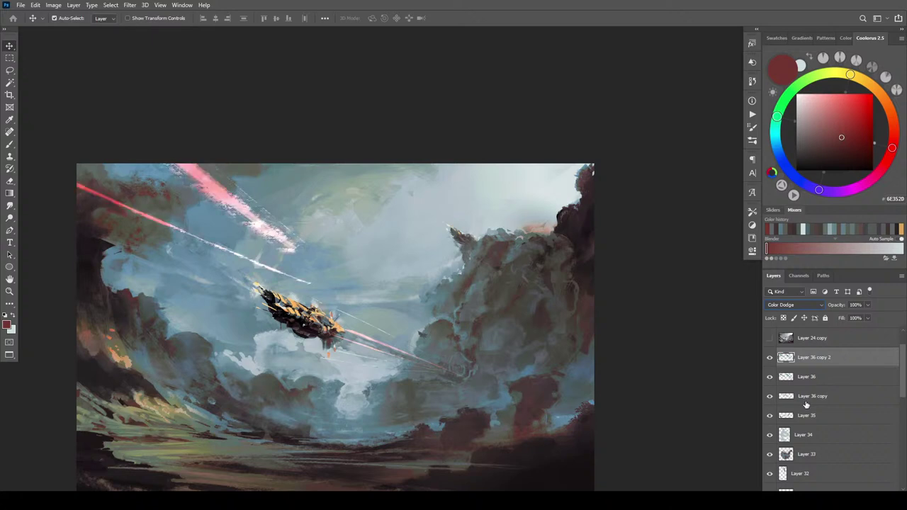
key(Delete)
key(ctrl+z)
key(ctrl+z)
key(ctrl+shift+z)
- Set Layer 36 copy, the ship's trail, to Hard Light and invert its colours
click(810, 397)
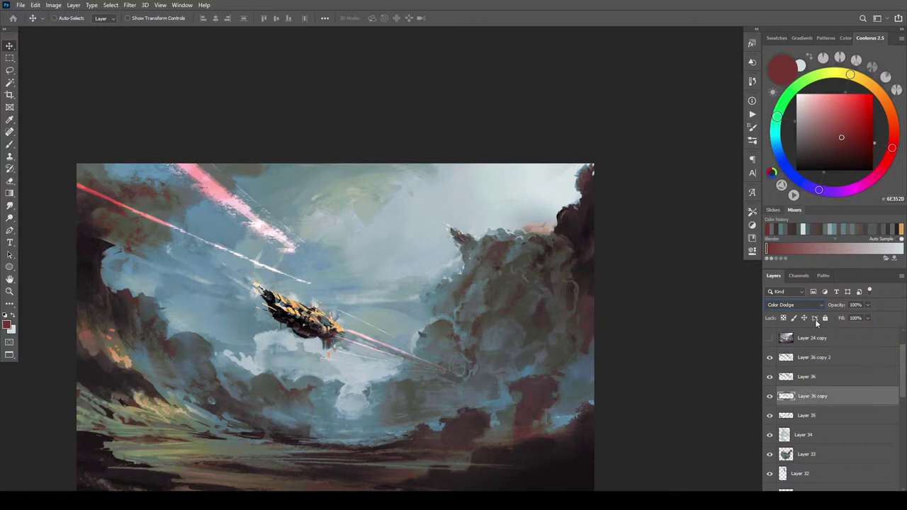
click(771, 397)
click(770, 397)
click(796, 306)
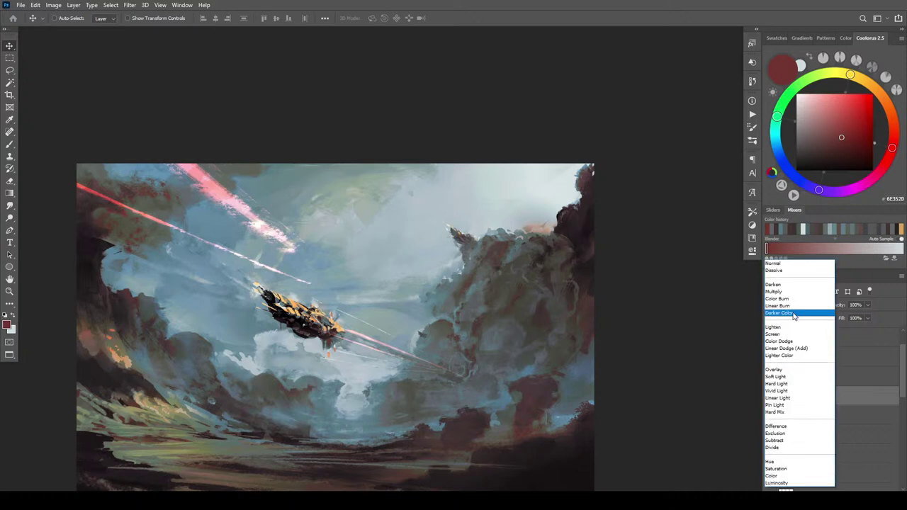
click(785, 383)
key(ctrl+i)
- Examine the ship's recoloured trail against the red sky streaks in the whole painting at thumbnail size
key(ctrl+minus)
key(ctrl+minus)
key(ctrl+minus)
key(ctrl+minus)
key(ctrl+minus)
key(ctrl+minus)
key(ctrl+minus)
key(ctrl+minus)
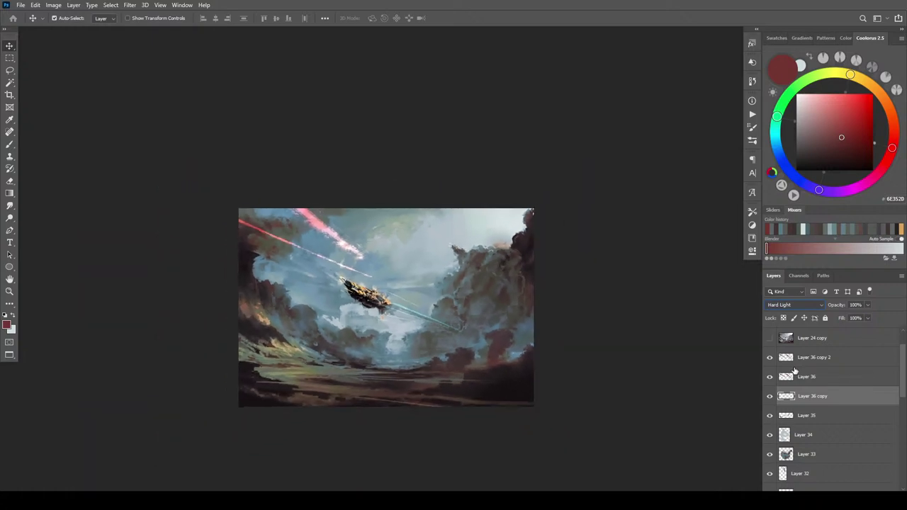
key(ctrl+plus)
key(ctrl+plus)
key(ctrl+plus)
key(ctrl+plus)
key(ctrl+plus)
key(ctrl+plus)
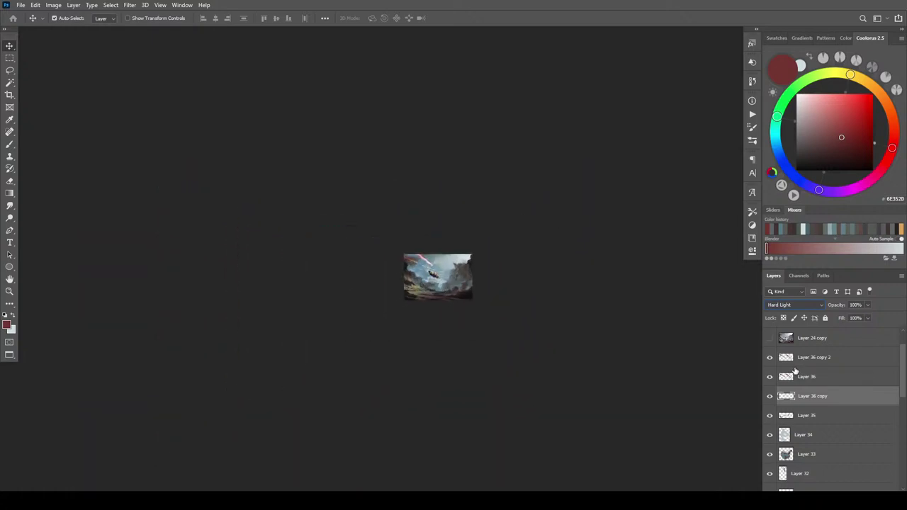
key(ctrl+plus)
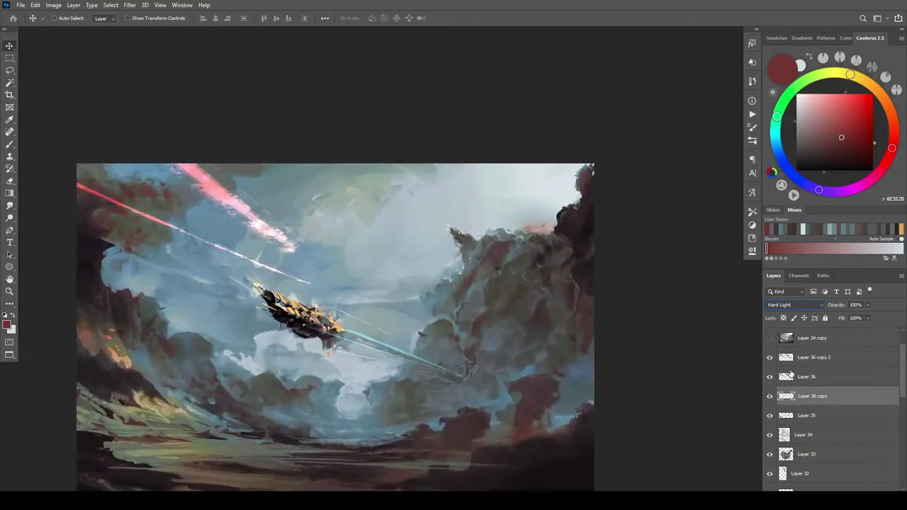
- Add a new layer above Layer 36 copy 2 and switch to the Brush tool
click(826, 363)
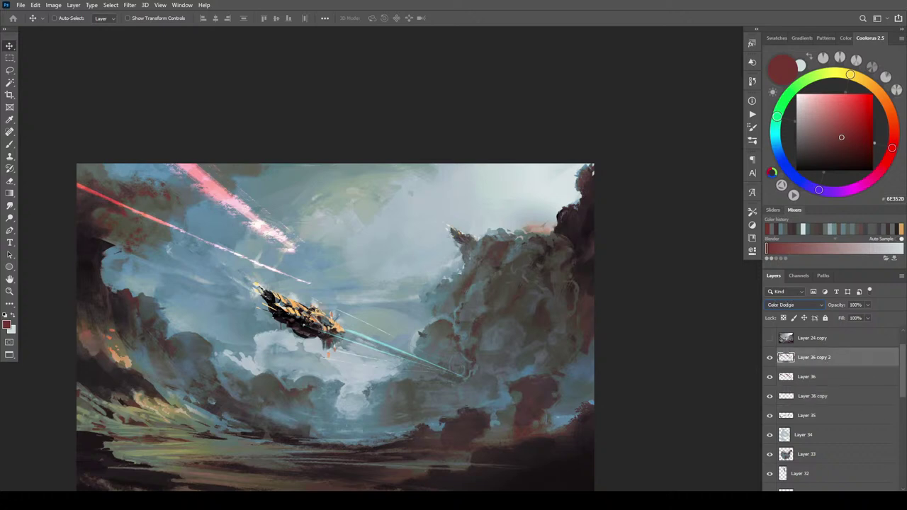
key(ctrl+shift+alt+n)
key(b)
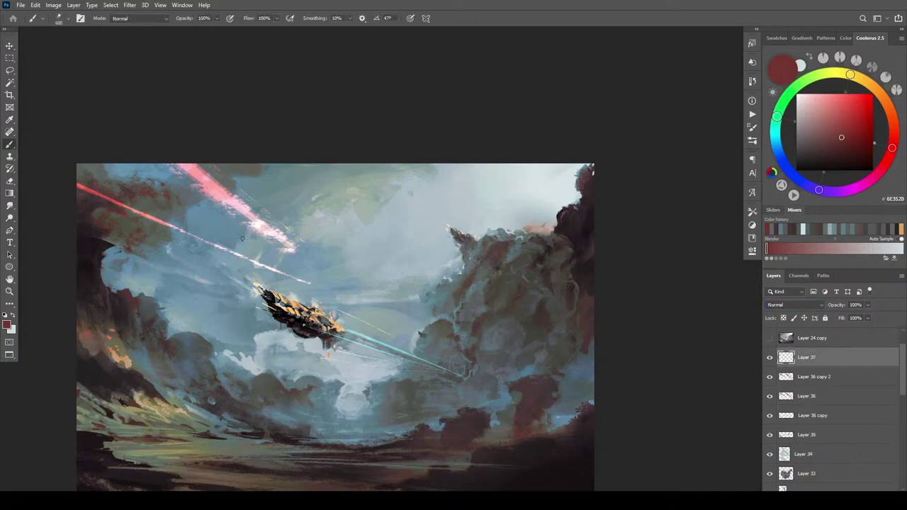
- Try a short grey-teal (#698489) brush stroke at the lower end of the thick red streak
alt+click(496, 241)
drag(294, 250, 306, 256)
key(bracketleft)
key(bracketleft)
key(bracketleft)
key(bracketleft)
key(bracketleft)
key(bracketleft)
key(bracketleft)
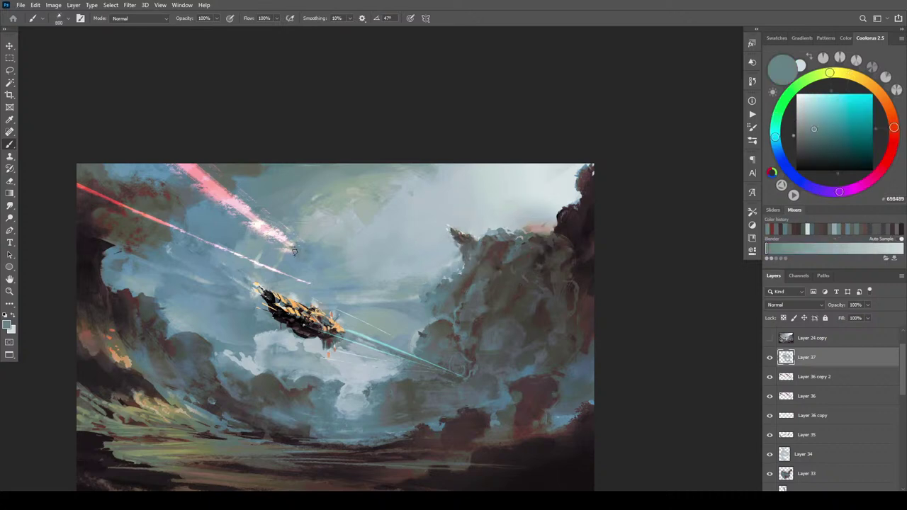
key(ctrl+z)
key(ctrl+z)
- Sample blue-grey #628197 from the sky and paint a thin smoke trail from the thin streak's tip toward the rocky cliff
key(bracketleft)
key(bracketleft)
key(bracketleft)
key(bracketleft)
alt+drag(135, 231, 192, 283)
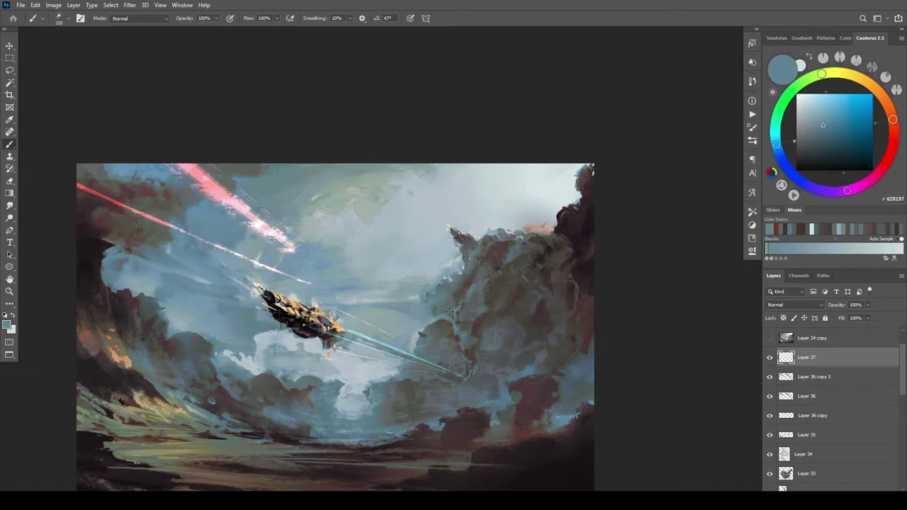
drag(402, 320, 317, 286)
key(ctrl+z)
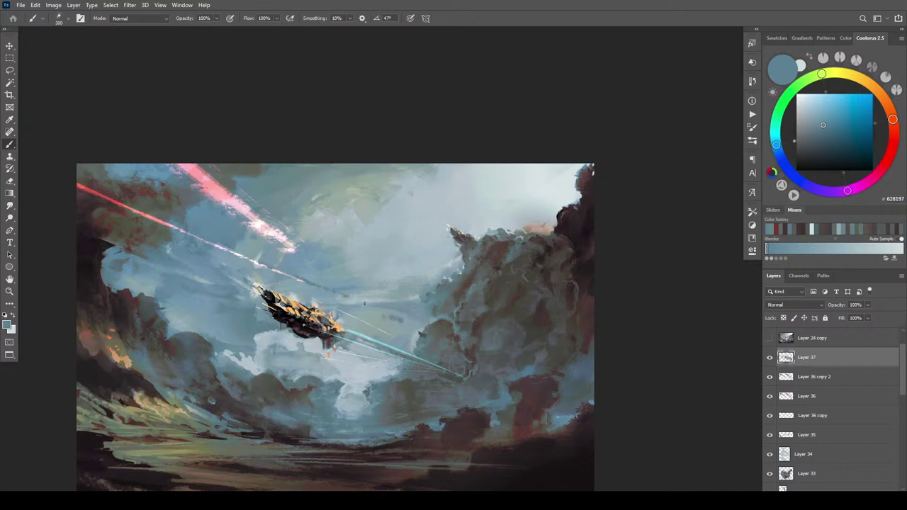
key(ctrl+z)
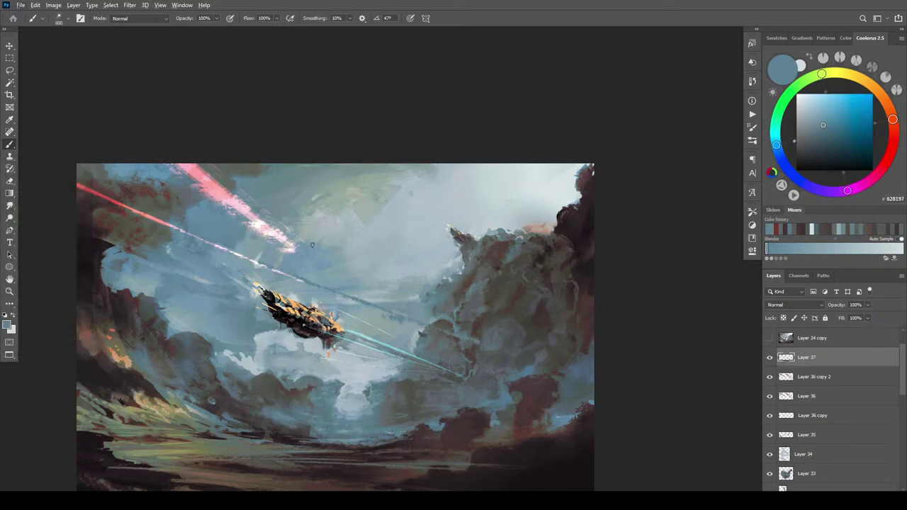
- Paint a second blue-grey smoke trail from the thick streak's tip down to the cliff and extend the trails across it
drag(248, 219, 394, 298)
key(ctrl+z)
drag(295, 275, 427, 326)
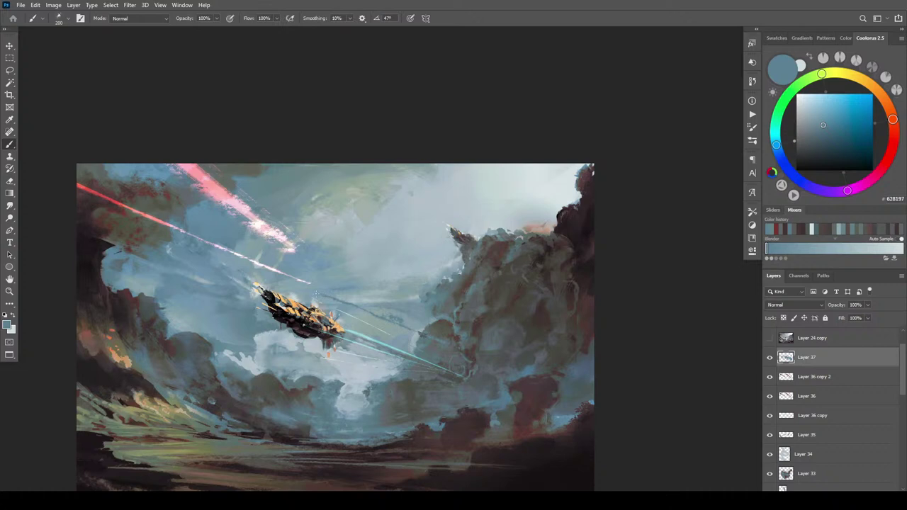
key(ctrl+z)
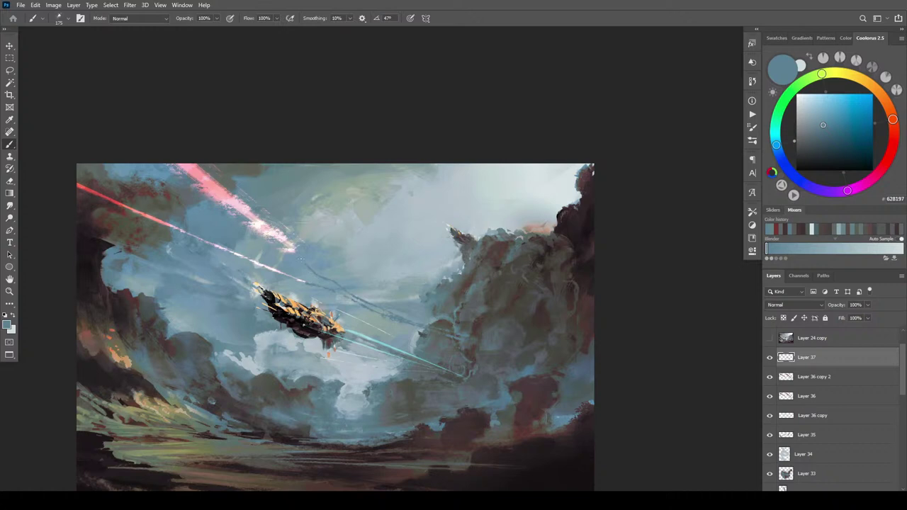
key(ctrl+z)
mouse_move(296, 258)
mouse_down()
mouse_move(282, 242)
mouse_move(434, 326)
mouse_up()
drag(508, 338, 532, 343)
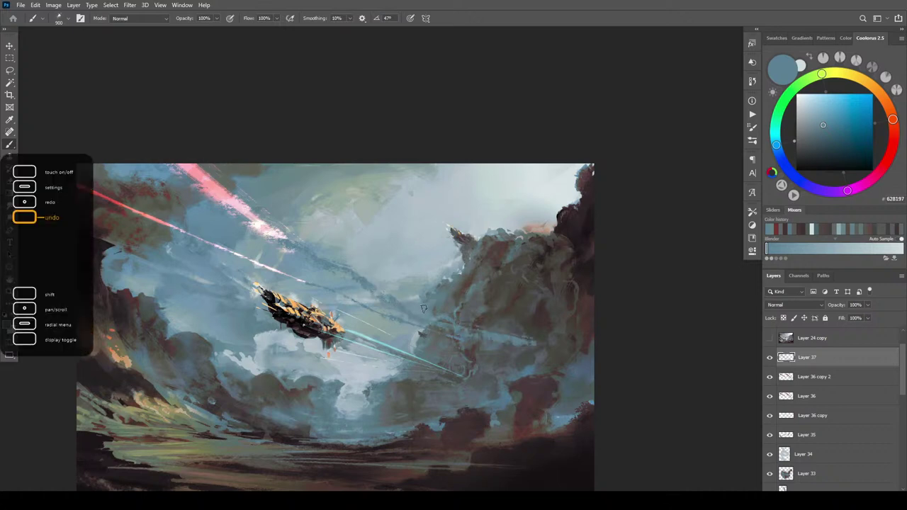
- Lock Layer 37's transparent pixels and recolour the start of the thick streak's smoke trail with grey-green #5A6154
alt+click(245, 163)
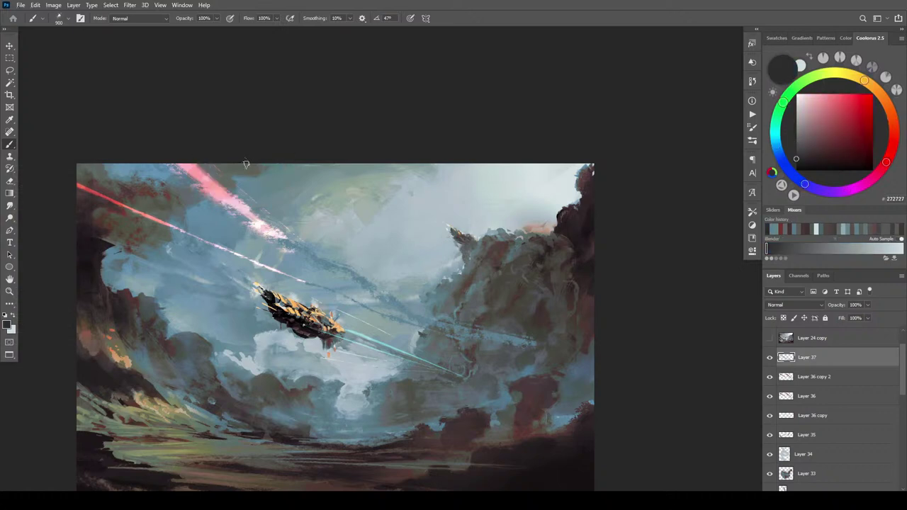
click(784, 318)
key(bracketright)
key(bracketright)
key(bracketright)
drag(280, 237, 357, 283)
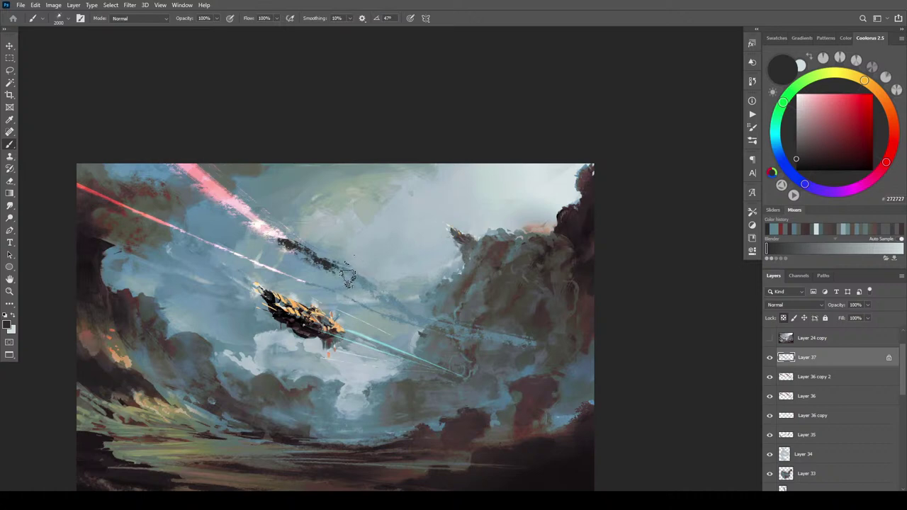
alt+click(251, 165)
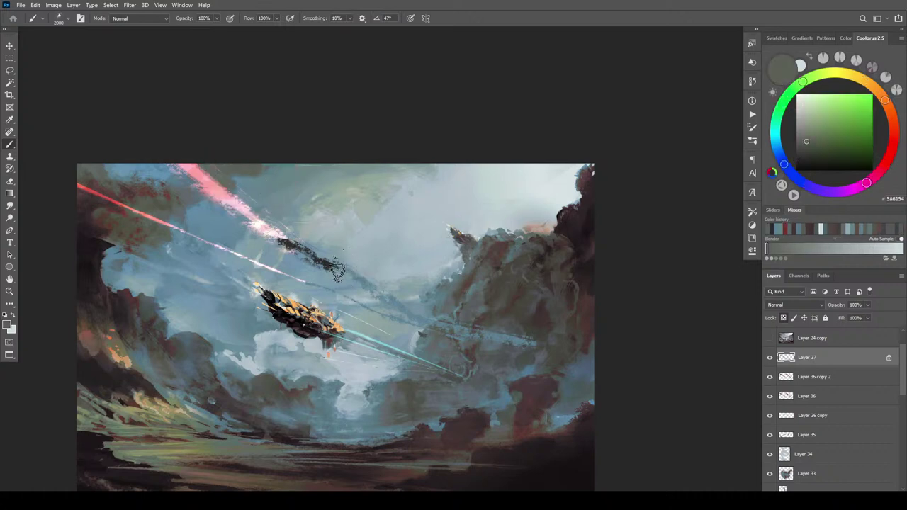
drag(322, 265, 283, 241)
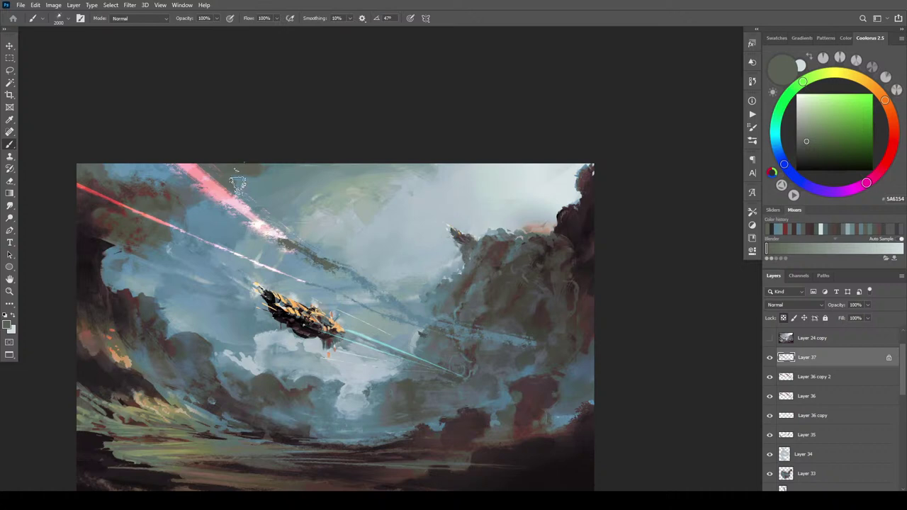
- Try dark red-brown #433231 accents where the two smoke trails meet the tips of their streaks
key([)
key([)
key([)
key([)
key([)
key([)
key([)
key([)
key([)
key([)
key([)
alt+click(106, 225)
key(bracketright)
key(bracketright)
key(bracketright)
key(bracketright)
key(bracketright)
key(bracketright)
key(bracketright)
key(bracketright)
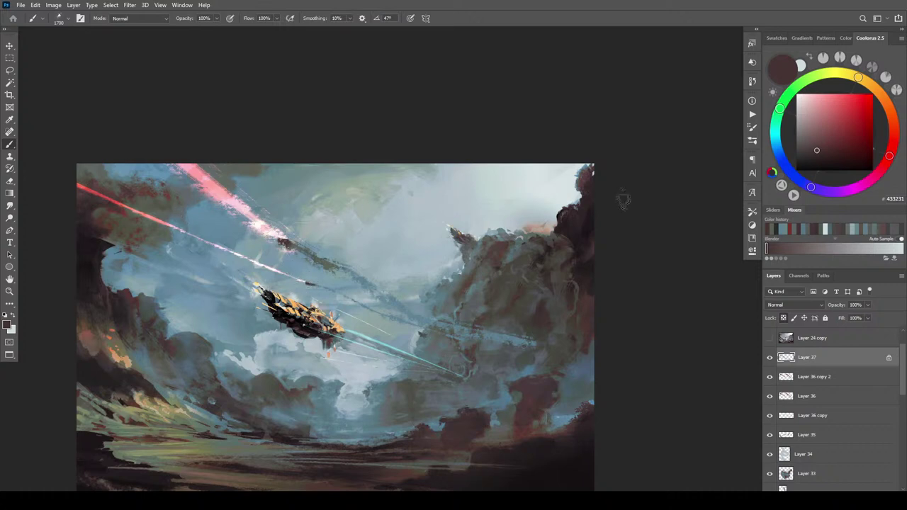
- Try smudging the upper smoke trail on Layer 37 at 92% strength
key(r)
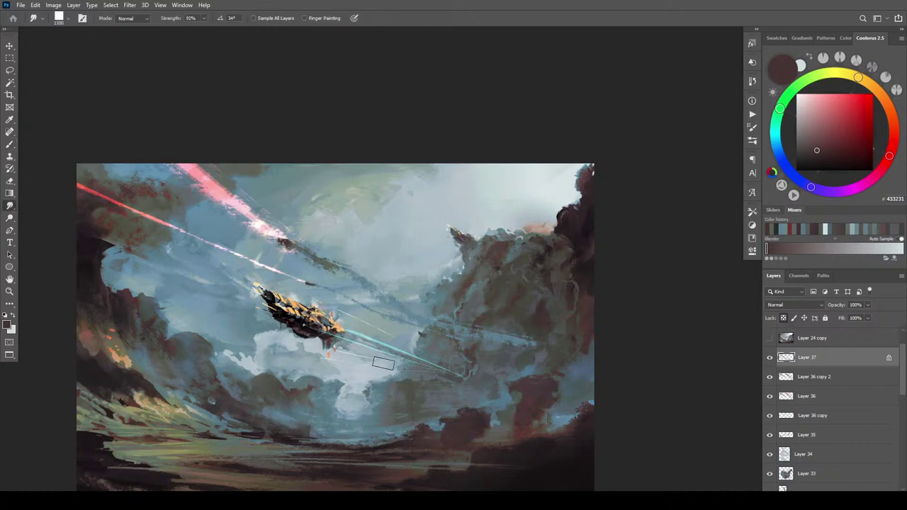
mouse_move(355, 280)
mouse_down()
mouse_move(333, 268)
mouse_move(363, 286)
mouse_move(315, 261)
mouse_move(394, 298)
mouse_move(330, 260)
mouse_move(468, 338)
mouse_move(376, 268)
mouse_up()
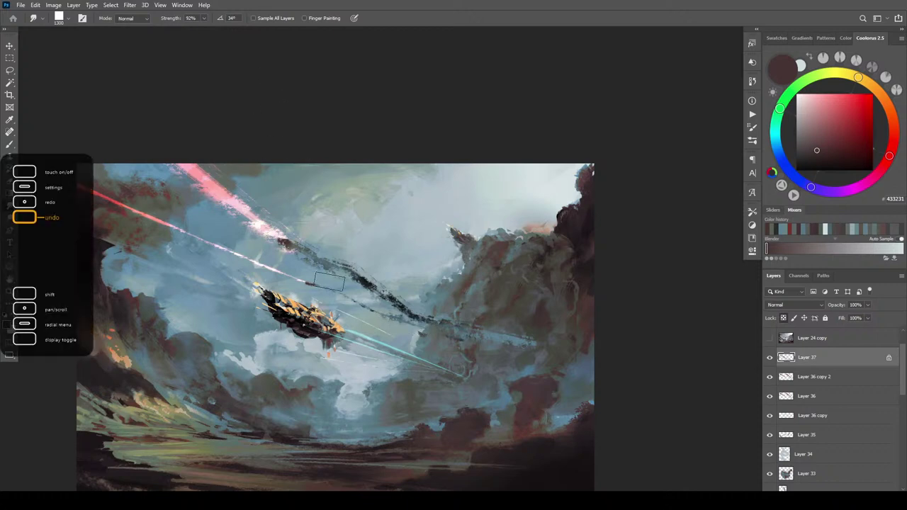
key(ctrl+z)
key(ctrl+z)
key(ctrl+z)
key(ctrl+z)
key(ctrl+z)
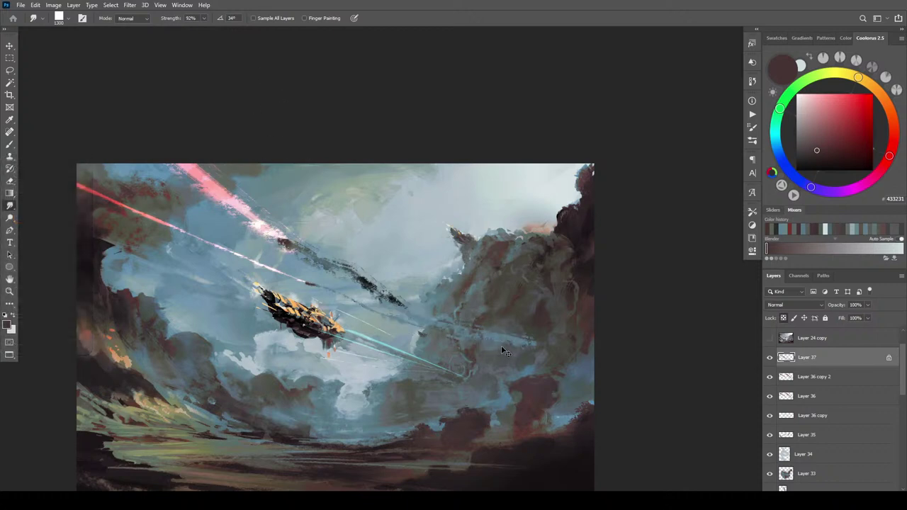
key(ctrl+z)
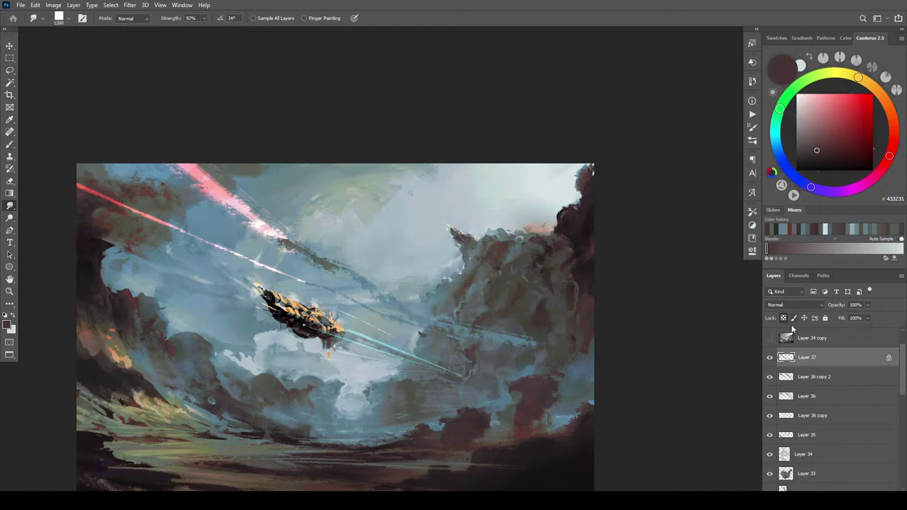
- Add a new layer clipped to Layer 37 and smudge along the smoke trail near the thick streak's tip
key(ctrl+shift+alt+n)
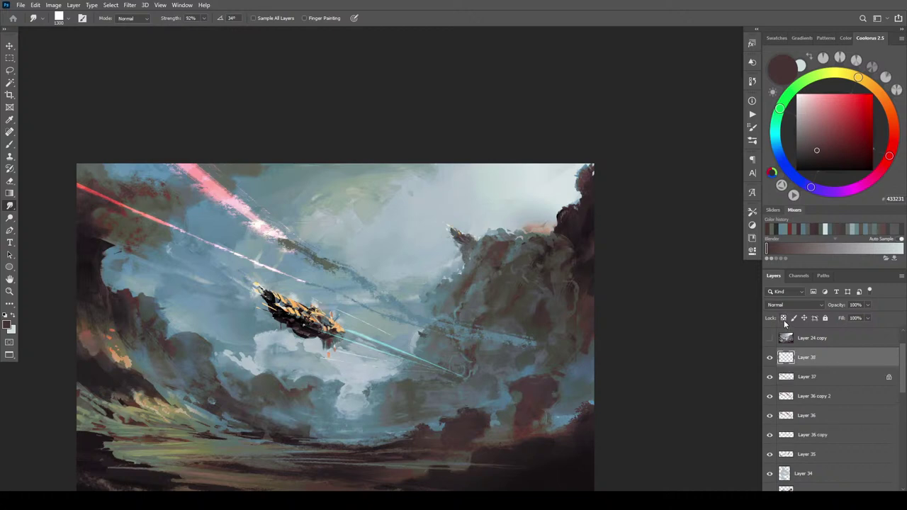
alt+click(812, 367)
drag(309, 252, 282, 241)
drag(331, 267, 275, 235)
drag(331, 265, 263, 228)
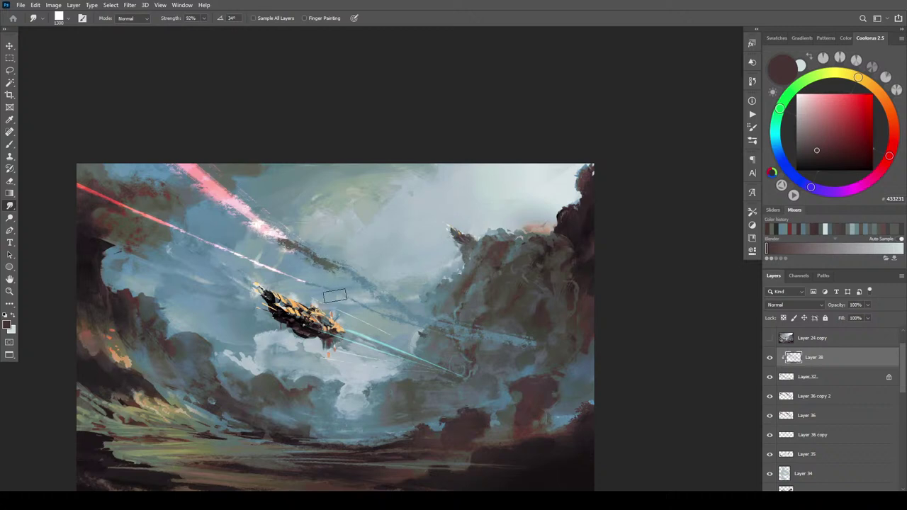
- Turn on Sample All Layers for the Smudge tool and soften the upper smoke trail with a larger tip
click(253, 18)
key(])
key(])
drag(270, 232, 379, 291)
key(])
drag(305, 260, 300, 255)
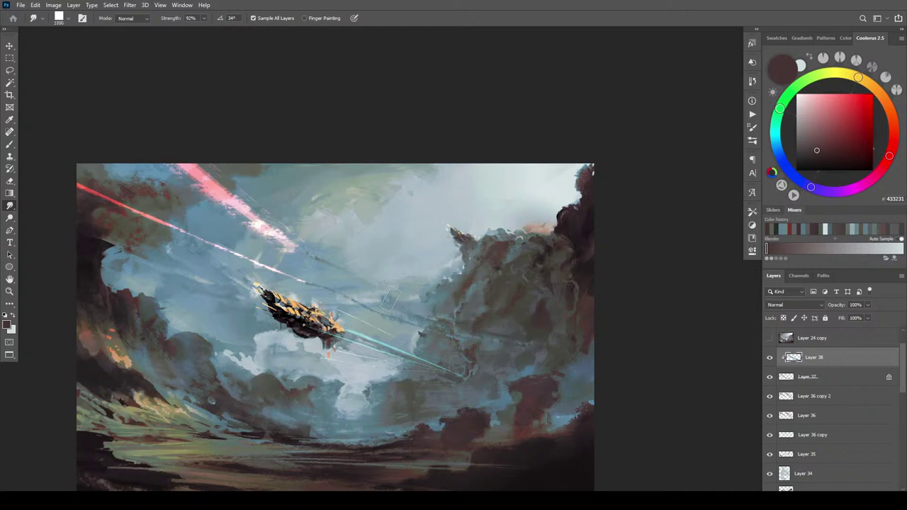
- Smudge along both trails with a tip reduced to 500, pulling the pink glow of the thick streak into its smoke
key(bracketleft)
key(bracketleft)
key(bracketleft)
key(bracketleft)
key(bracketleft)
key(bracketleft)
drag(414, 314, 394, 302)
key(bracketleft)
key(bracketleft)
key(bracketleft)
drag(298, 250, 394, 301)
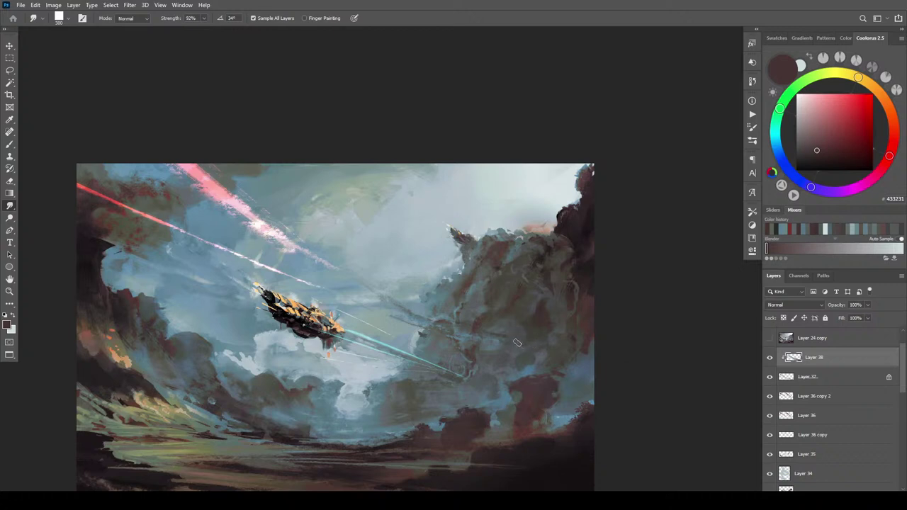
- Smudge along the smoke trails where they run into the rocky cloud, adjusting the tip size between strokes
key(])
key(])
key(])
key(])
key(])
key(])
key(])
key([)
key([)
key([)
key([)
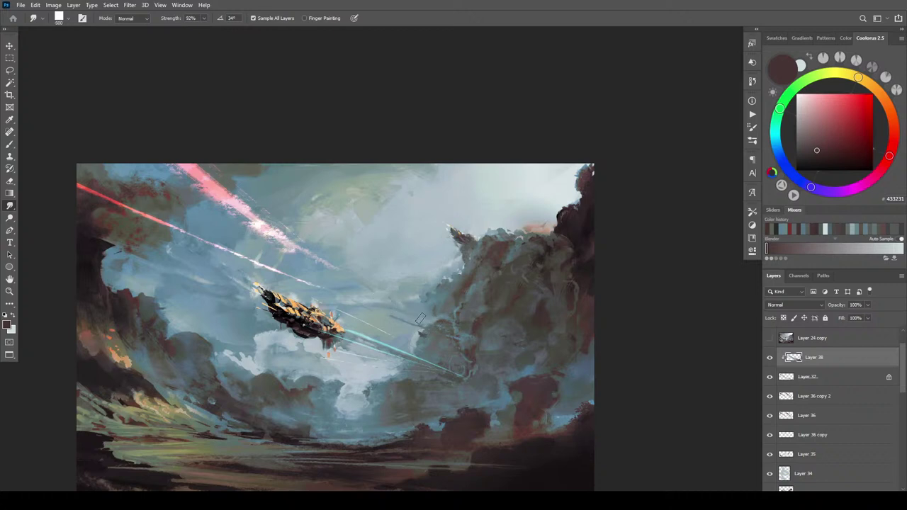
drag(447, 324, 410, 309)
- Smudge the tip of the thick pink streak into its smoke trail, reducing the tip from 900 to 300
key(bracketright)
key(bracketright)
key(bracketright)
key(bracketright)
mouse_move(299, 242)
mouse_down()
mouse_move(274, 224)
mouse_move(314, 258)
mouse_move(299, 241)
mouse_up()
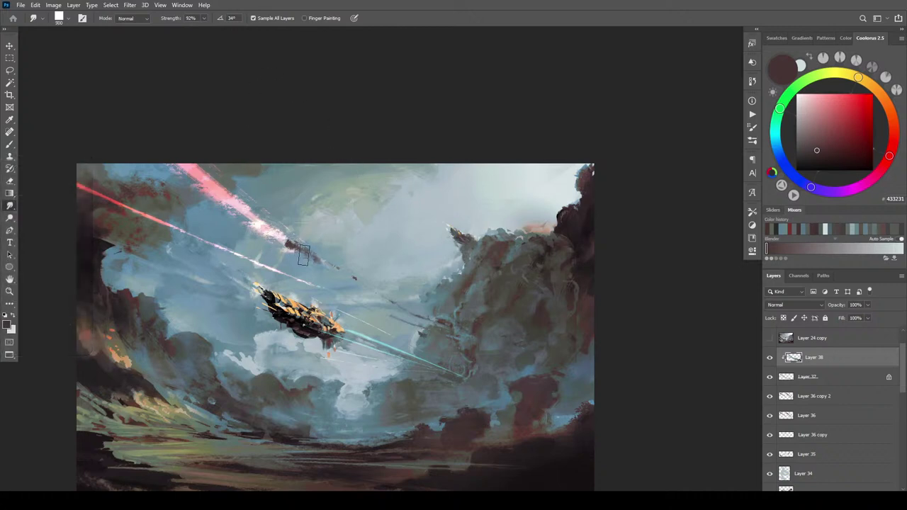
key(])
mouse_move(291, 245)
mouse_down()
mouse_move(316, 259)
mouse_move(272, 235)
mouse_move(319, 263)
mouse_move(286, 237)
mouse_move(306, 247)
mouse_up()
key(])
key([)
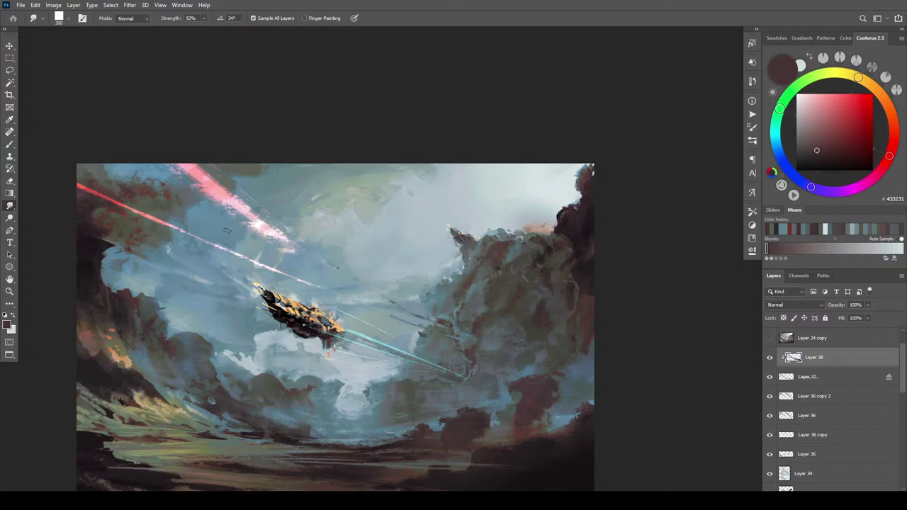
drag(292, 234, 311, 256)
- Toggle Layers 33 and 32 to find the distant ship's parts, leaving Layer 32 and Layer 30 copy hidden
scroll(498, 233, down, 6)
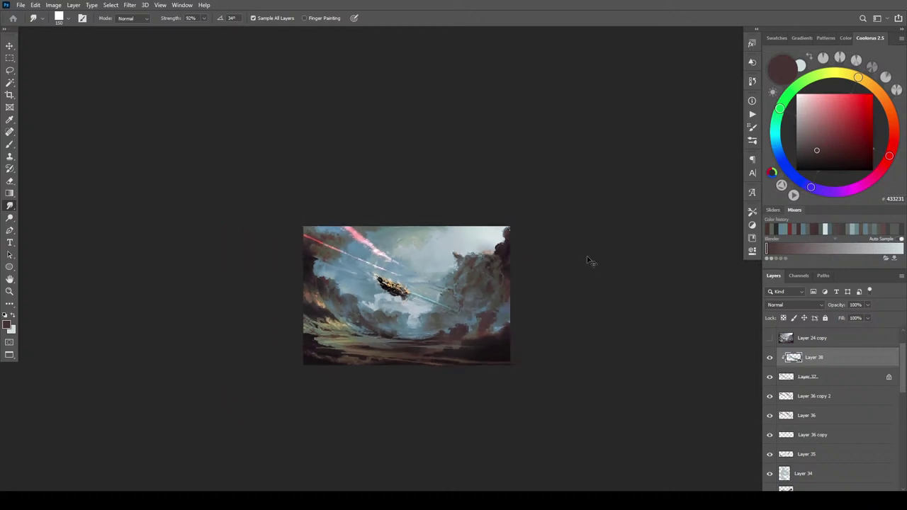
scroll(560, 261, up, 5)
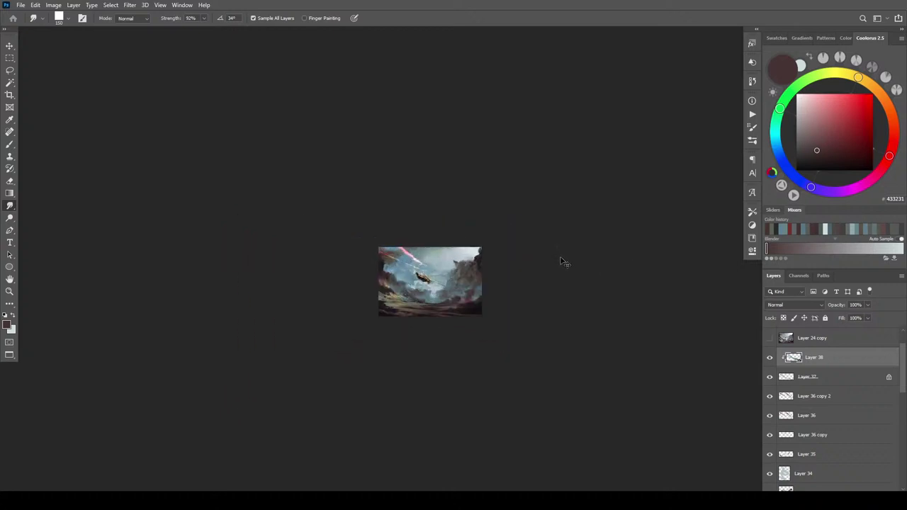
scroll(563, 262, up, 5)
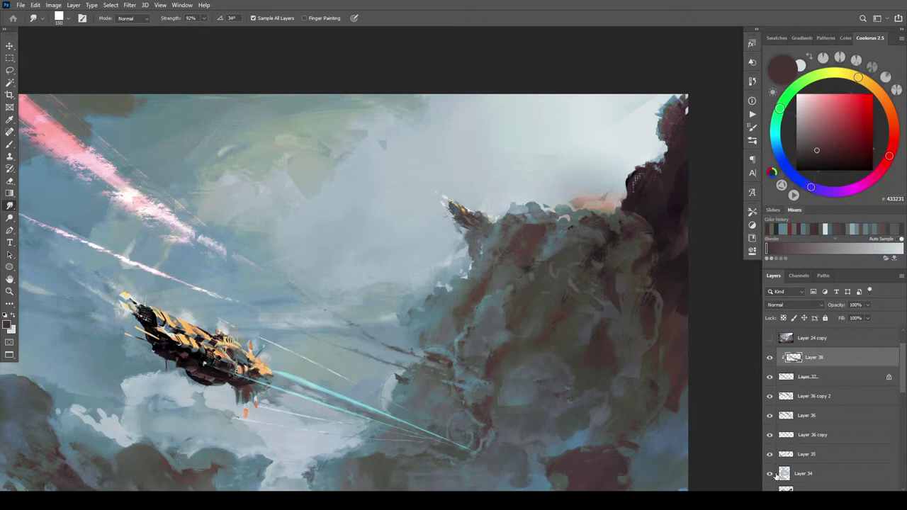
scroll(906, 371, down, 3)
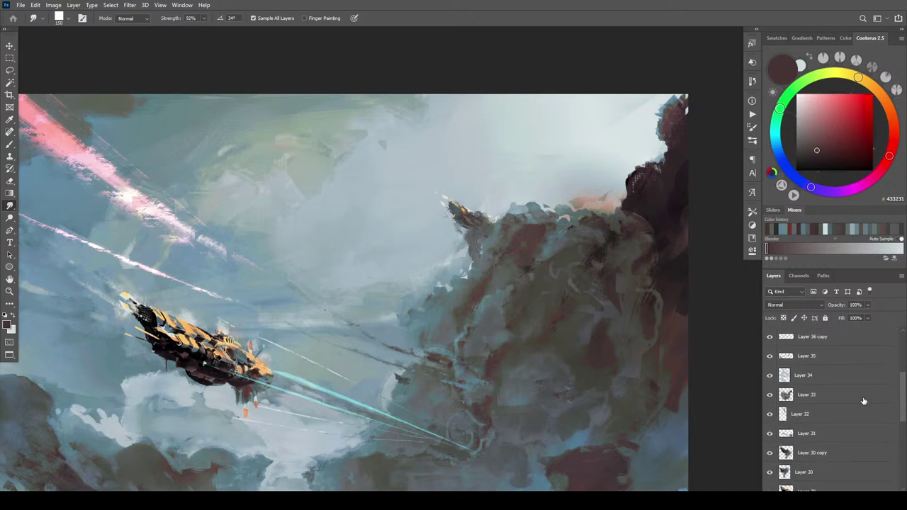
click(770, 395)
click(769, 396)
click(771, 415)
click(771, 414)
click(771, 415)
click(771, 395)
click(771, 453)
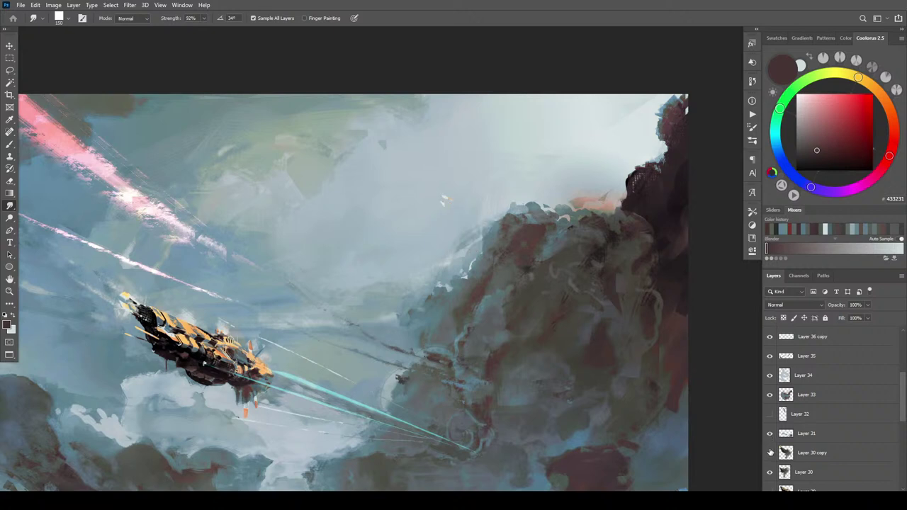
- Examine the whole composition without the distant ship, show Layer 30 copy again and keep Layer 32 hidden
key(ctrl+minus)
key(ctrl+minus)
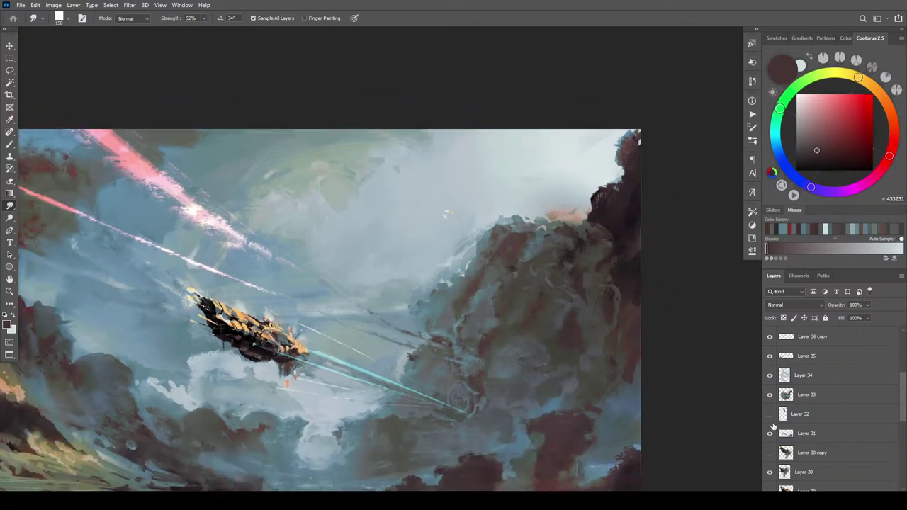
key(ctrl+minus)
key(ctrl+minus)
key(ctrl+minus)
key(ctrl+minus)
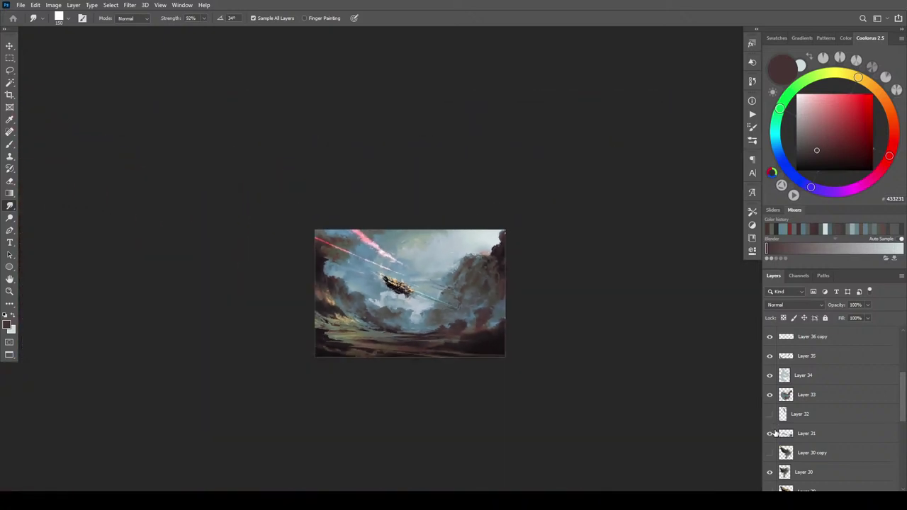
key(ctrl+plus)
key(ctrl+plus)
key(ctrl+plus)
key(ctrl+plus)
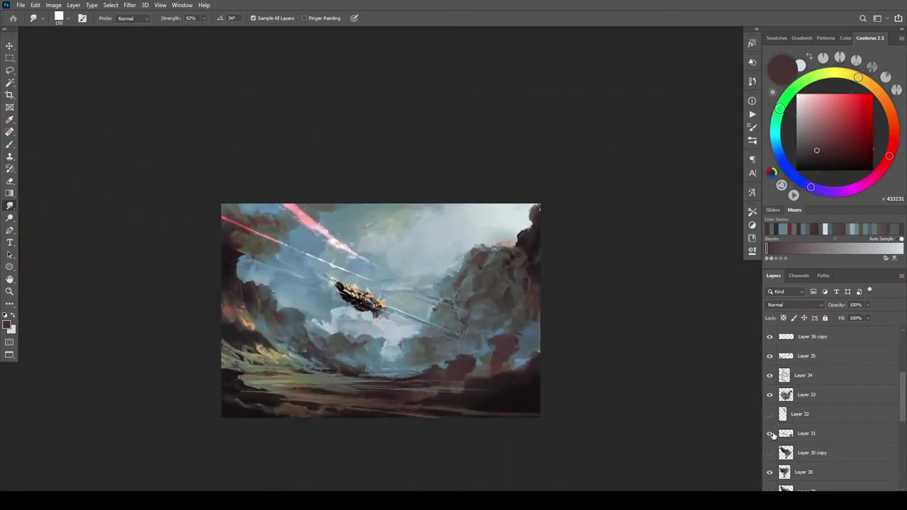
click(770, 454)
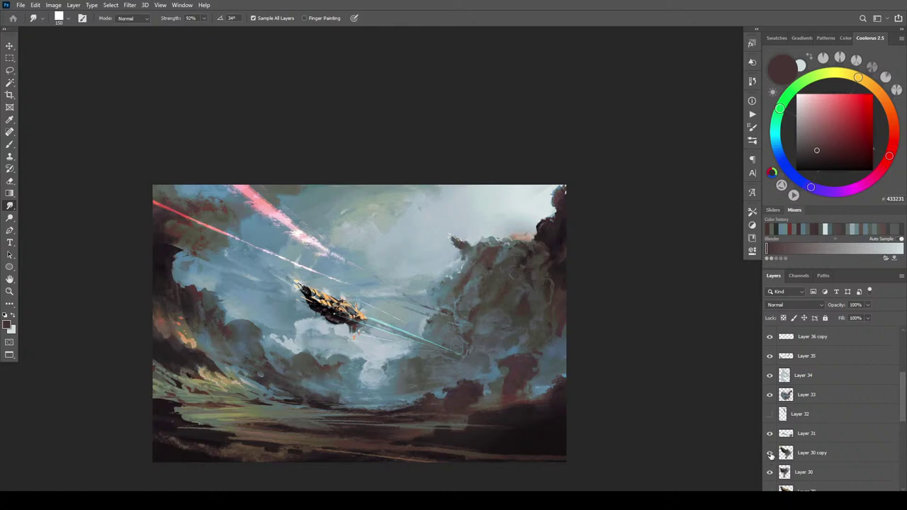
click(771, 416)
click(770, 417)
click(771, 418)
- Check Layer 34's visibility and group it with Layer 33 and Layer 30 copy directly above Layer 31
click(788, 453)
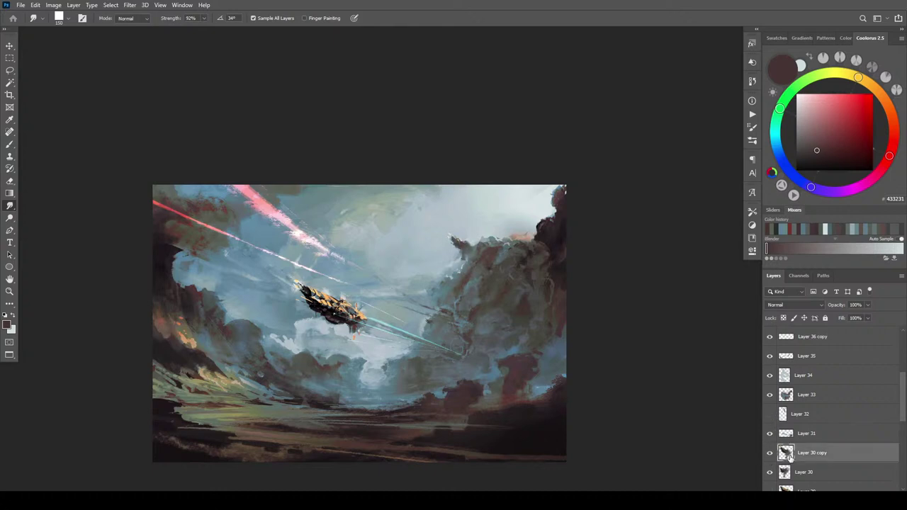
ctrl+click(805, 395)
click(768, 376)
click(769, 377)
click(770, 376)
click(770, 376)
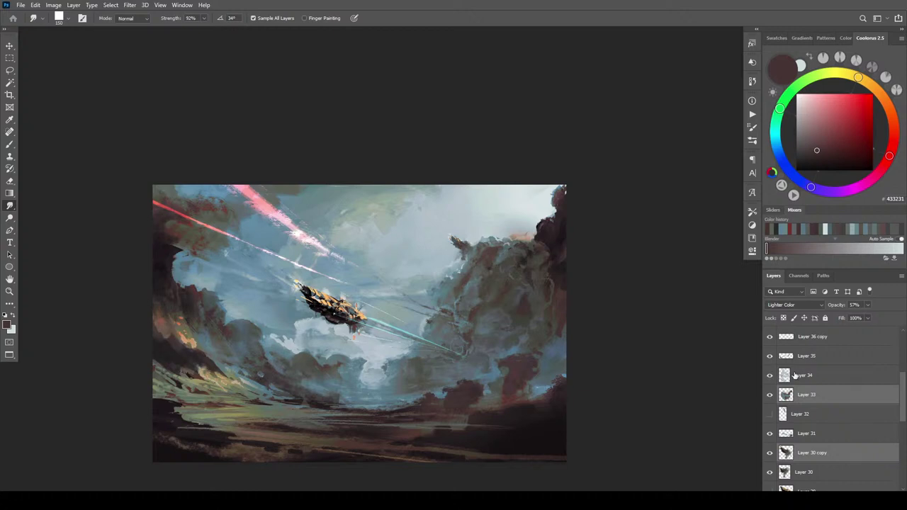
click(796, 377)
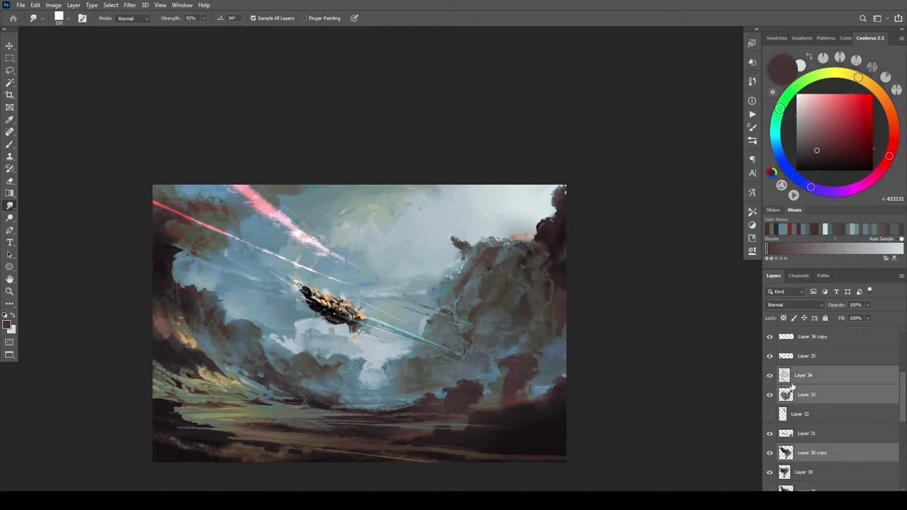
drag(803, 397, 805, 426)
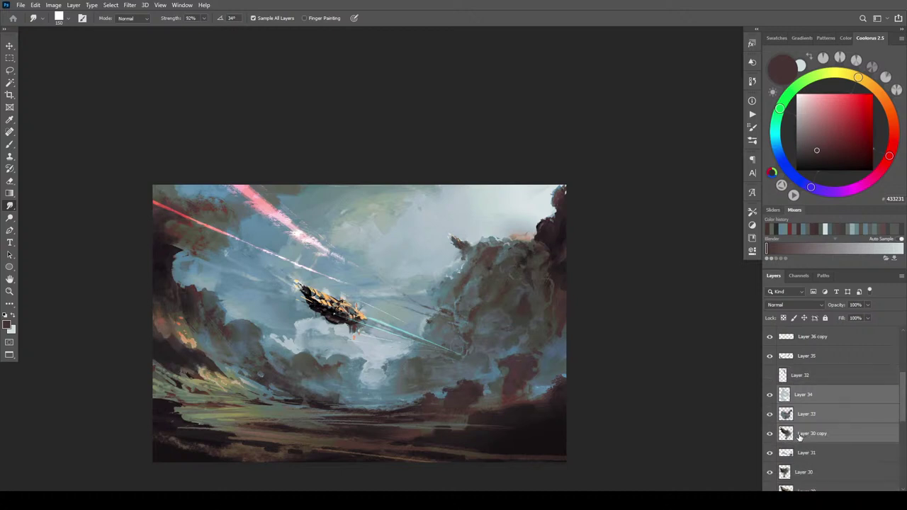
key(ctrl+g)
- Scale the distant ship's group to about 55% and place it lower along the rocky cloud's edge
key(ctrl+t)
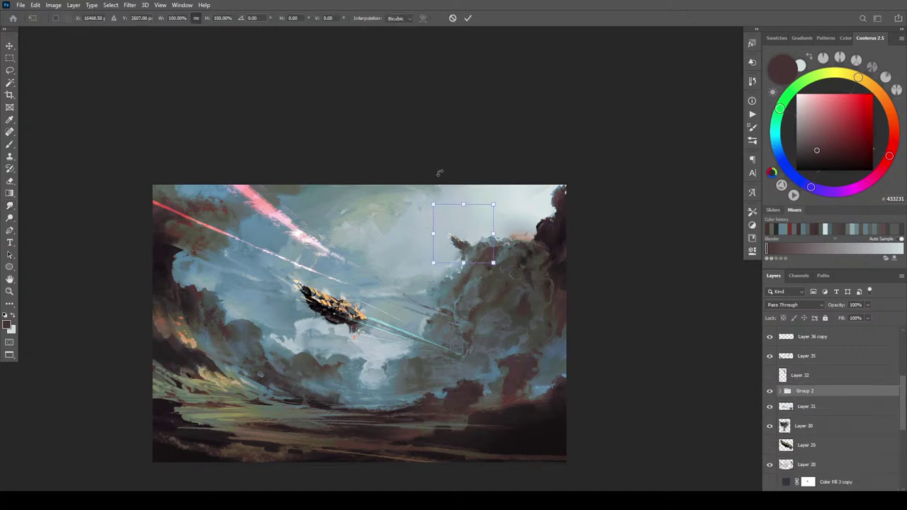
drag(435, 207, 445, 282)
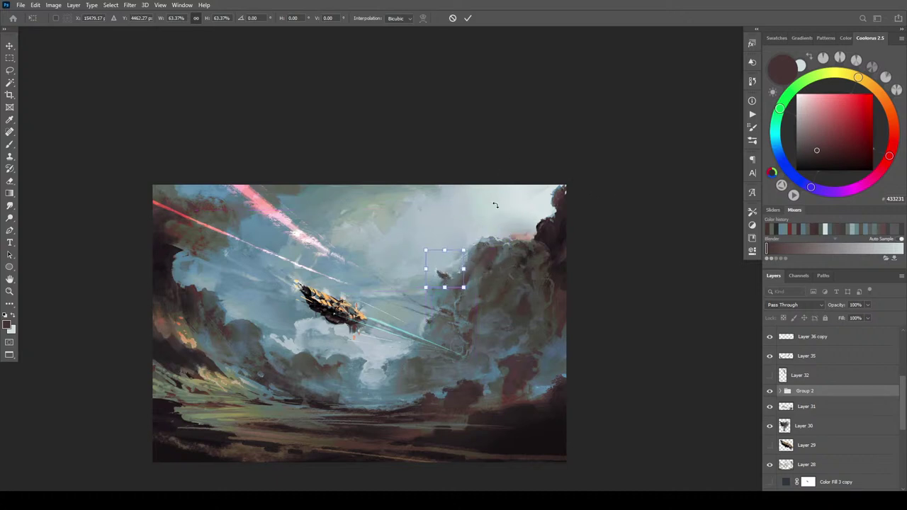
mouse_move(426, 250)
mouse_down()
mouse_move(432, 263)
mouse_move(427, 256)
mouse_up()
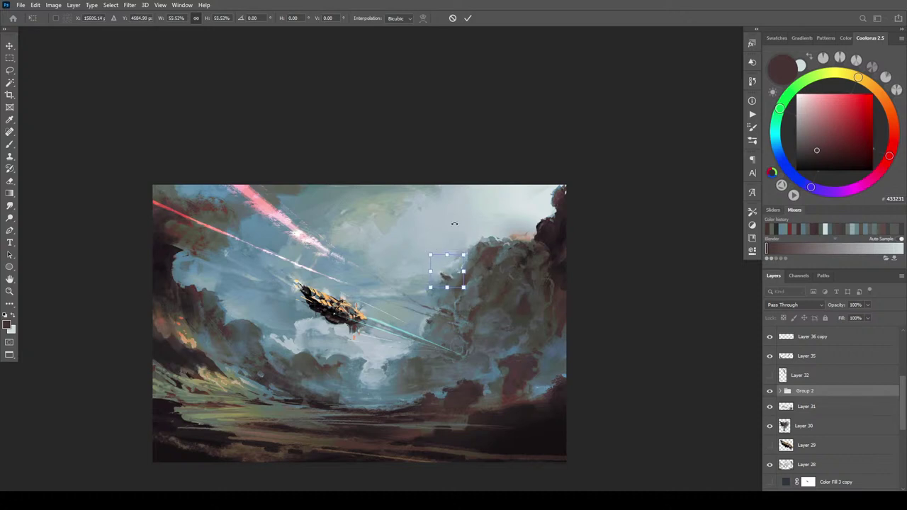
drag(429, 277, 452, 260)
key(Return)
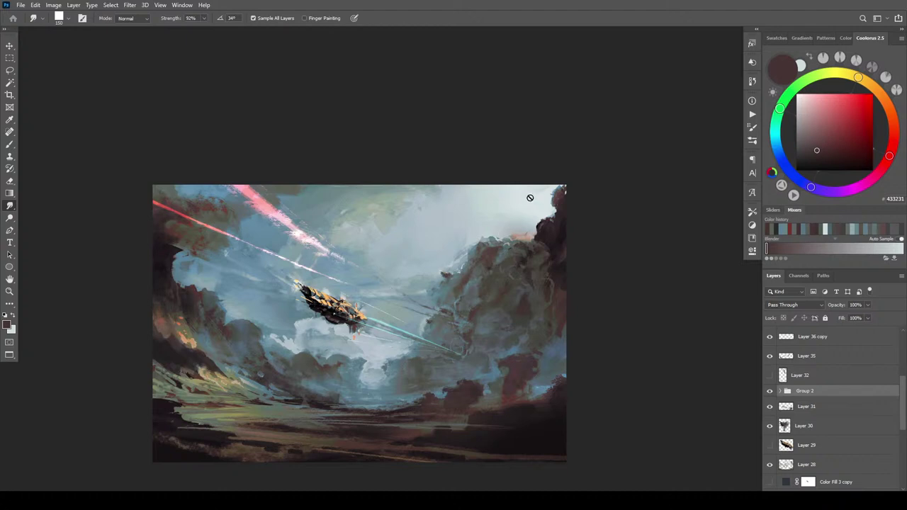
- Distort the distant ship's group to about 71% width and 73% height with a -10° rotation
key(ctrl+minus)
key(ctrl+minus)
key(ctrl+minus)
key(ctrl+minus)
key(ctrl+minus)
key(ctrl+minus)
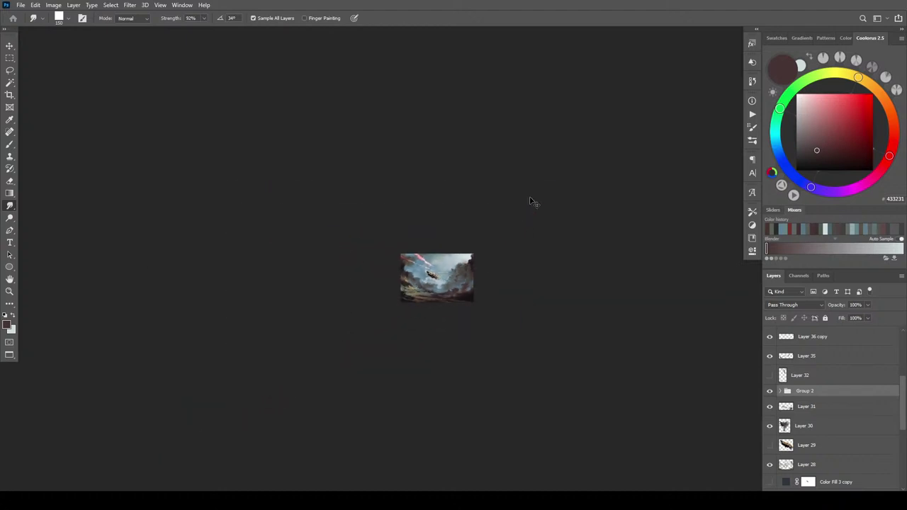
key(ctrl+plus)
key(ctrl+plus)
key(ctrl+plus)
key(ctrl+plus)
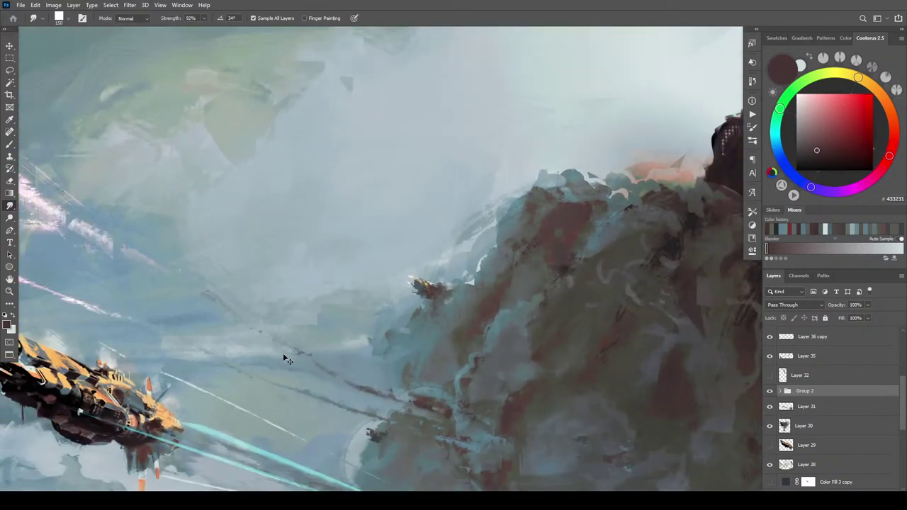
key(ctrl+t)
drag(383, 322, 387, 315)
drag(385, 213, 387, 233)
mouse_move(440, 221)
mouse_down()
mouse_move(432, 244)
mouse_move(427, 231)
mouse_up()
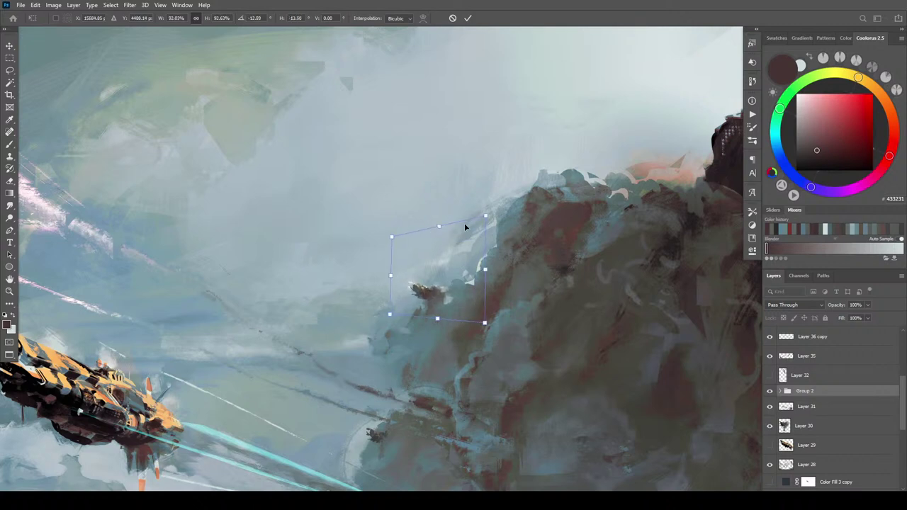
drag(482, 217, 462, 235)
drag(439, 279, 448, 284)
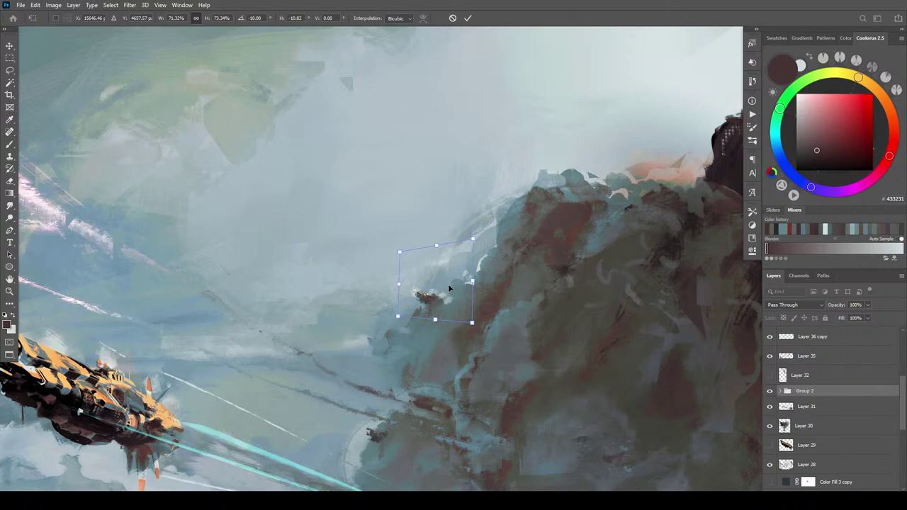
- Nudge the distorted ship group around the rocky cloud's edge to find its position and apply the transformation
key(ctrl+minus)
key(ctrl+minus)
scroll(515, 244, down, 3)
scroll(453, 273, up, 2)
drag(454, 270, 455, 266)
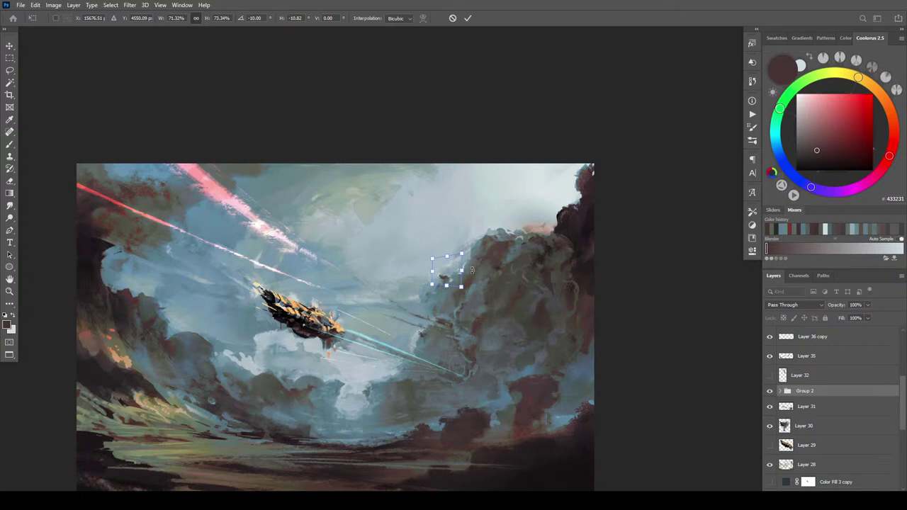
key(shift+Right)
key(shift+Right)
key(shift+Down)
key(shift+Down)
key(shift+Down)
key(shift+Down)
key(shift+Down)
key(shift+Down)
key(shift+Down)
key(shift+Down)
key(shift+Down)
key(shift+Down)
key(shift+Up)
key(shift+Up)
key(shift+Up)
key(shift+Up)
key(shift+Up)
key(shift+Up)
key(shift+Up)
key(shift+Up)
key(shift+Up)
key(shift+Up)
key(shift+Up)
key(shift+Up)
key(shift+Up)
key(shift+Up)
key(shift+Up)
key(shift+Up)
key(shift+Up)
key(shift+Up)
key(shift+Up)
key(shift+Up)
key(shift+Left)
key(shift+Left)
key(shift+Left)
key(shift+Left)
key(shift+Left)
key(shift+Left)
key(shift+Left)
key(shift+Left)
key(shift+Left)
key(shift+Left)
key(shift+Left)
key(shift+Left)
key(shift+Left)
key(shift+Left)
key(shift+Left)
key(shift+Left)
key(shift+Left)
key(shift+Left)
key(shift+Left)
key(shift+Left)
key(shift+Left)
key(shift+Left)
key(shift+Down)
key(shift+Down)
key(shift+Down)
key(shift+Down)
mouse_move(456, 253)
mouse_down()
mouse_move(443, 279)
mouse_move(451, 304)
mouse_move(443, 281)
mouse_up()
key(Return)
- Move the small ship group with the Move tool so it sits against the rocky cloud's pale edge
key(r)
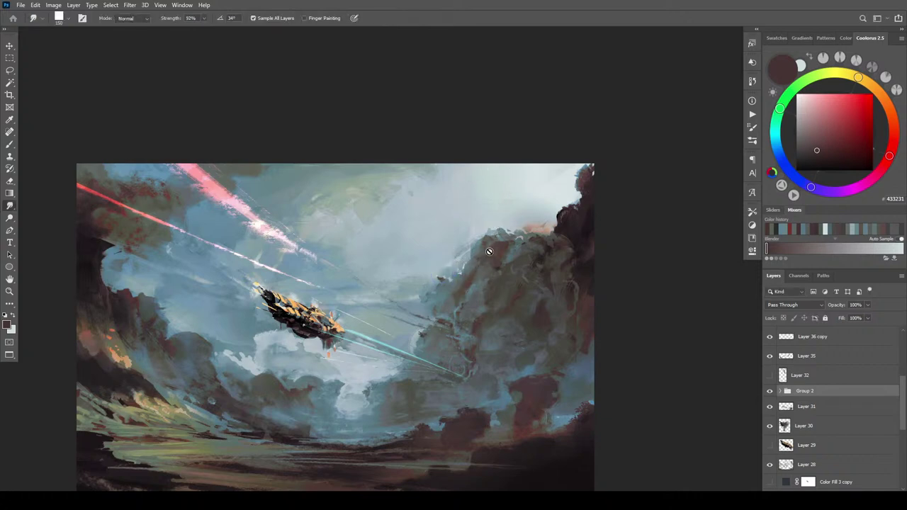
key(v)
mouse_move(494, 252)
mouse_down()
mouse_move(499, 273)
mouse_move(478, 277)
mouse_move(484, 304)
mouse_move(452, 359)
mouse_move(502, 256)
mouse_move(525, 243)
mouse_move(540, 214)
mouse_up()
drag(537, 292, 506, 326)
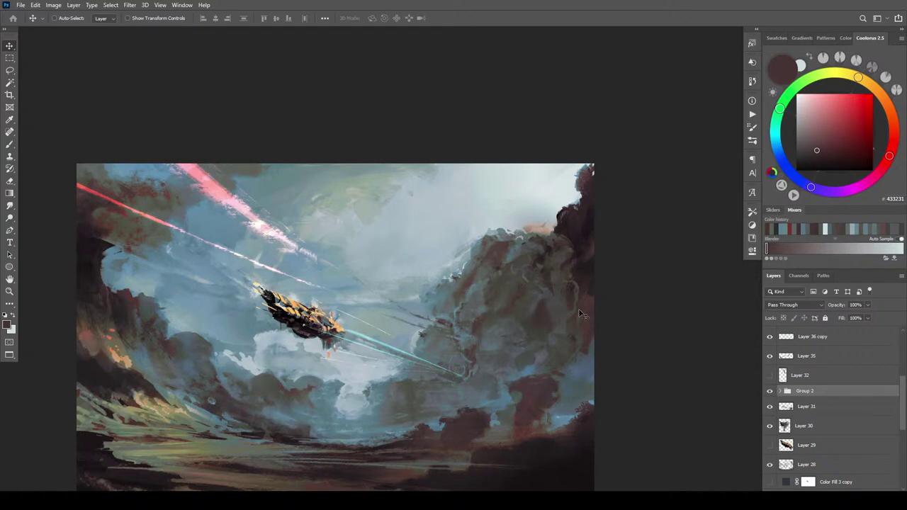
scroll(582, 324, up, 6)
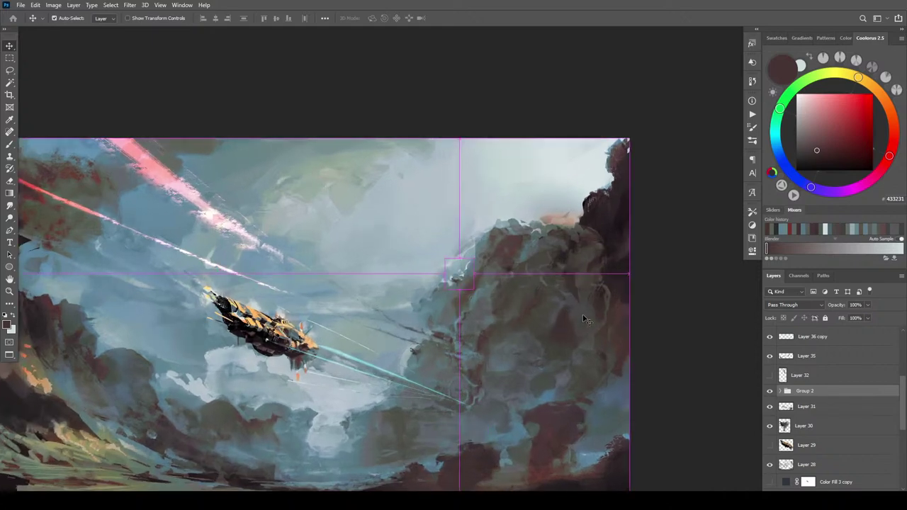
scroll(585, 320, down, 6)
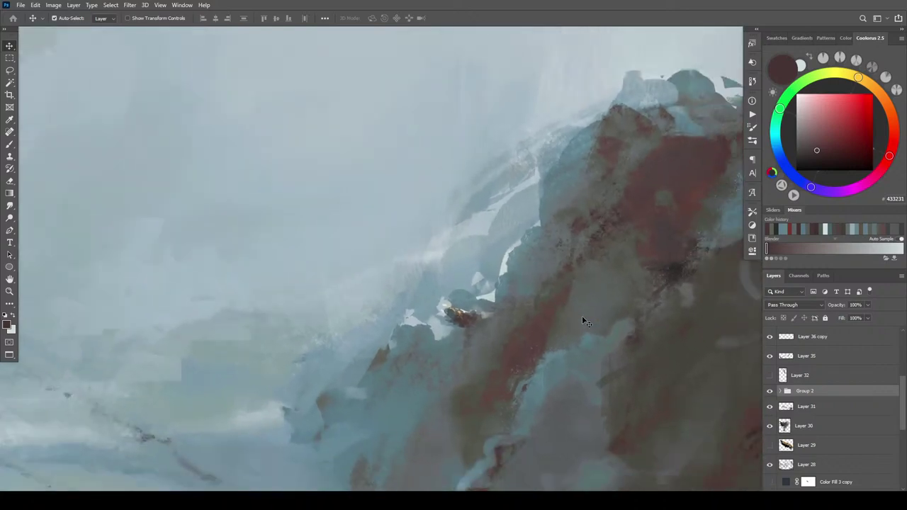
scroll(585, 321, up, 5)
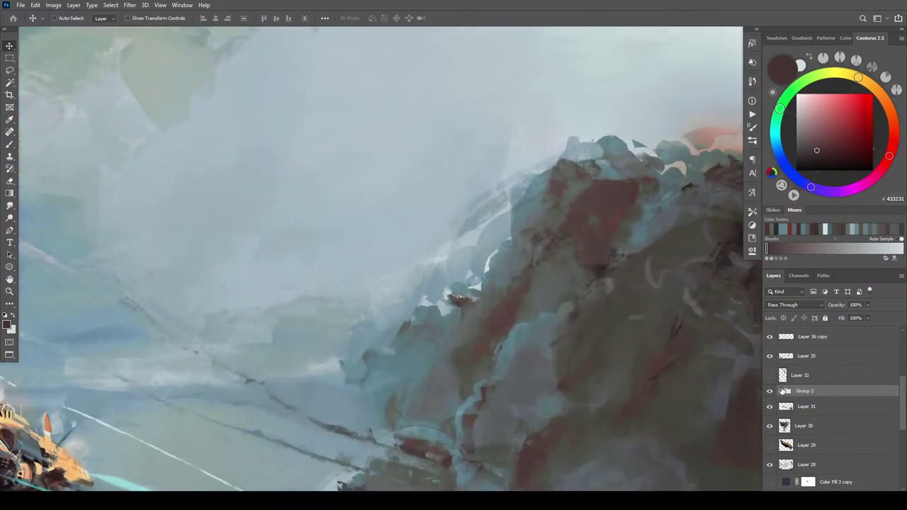
- Expand Group 2 and compare the whole painting with Layer 34 hidden and shown
click(781, 392)
click(771, 407)
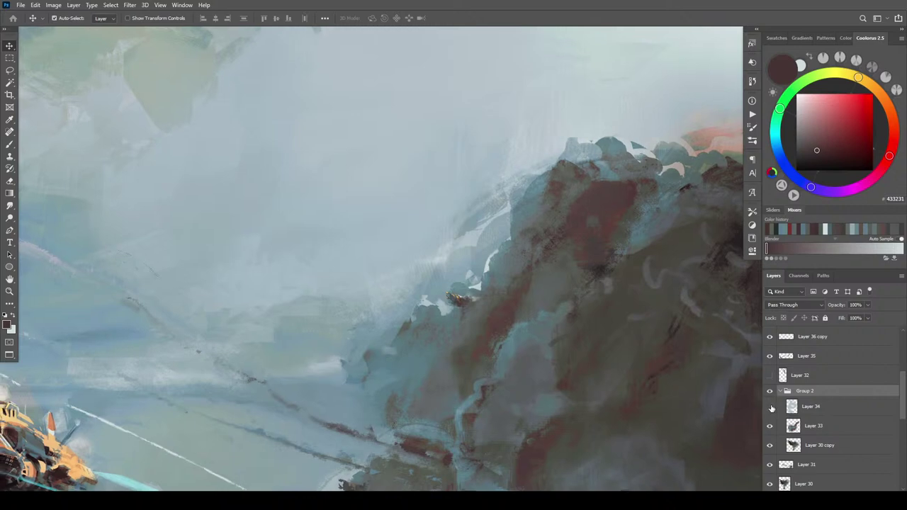
key(ctrl+minus)
key(ctrl+minus)
key(ctrl+minus)
key(ctrl+minus)
key(ctrl+minus)
key(ctrl+minus)
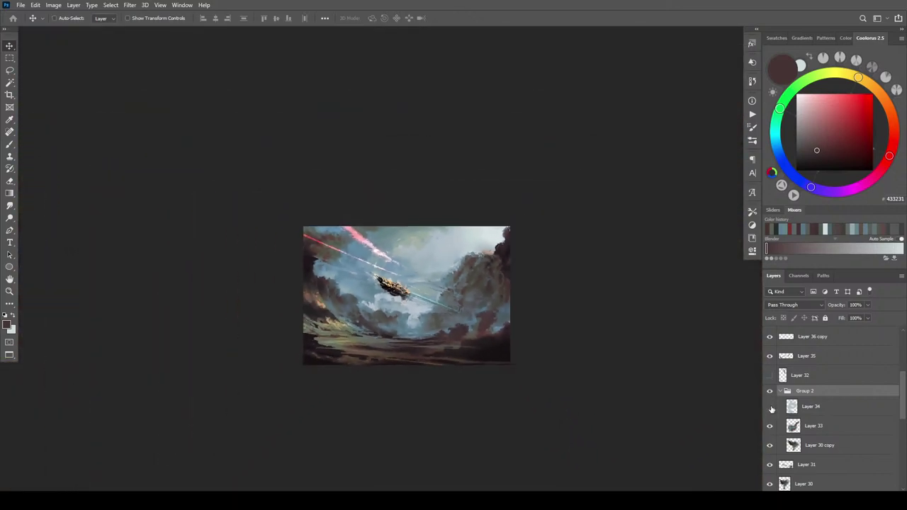
key(ctrl+plus)
key(ctrl+plus)
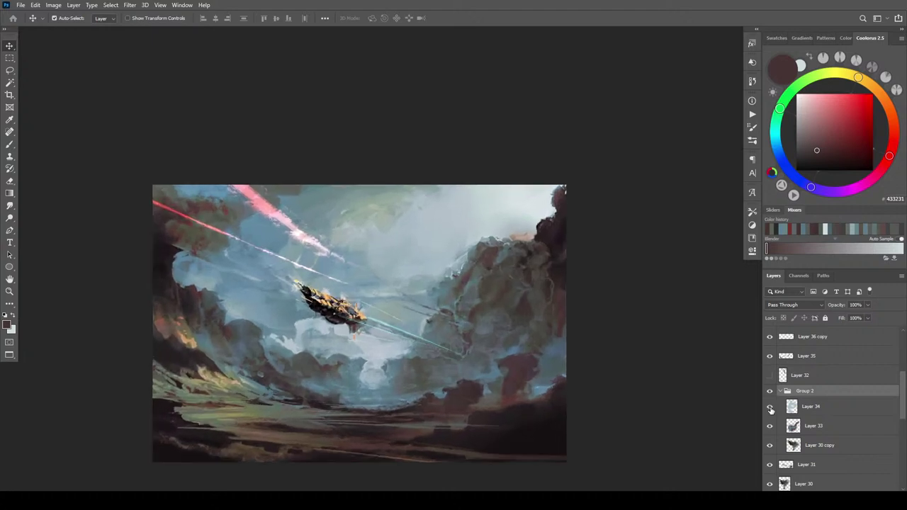
- Move the small ship in Group 2 up and along the rocky cloud's pale upper edge
drag(471, 301, 497, 267)
key(ctrl+minus)
key(ctrl+minus)
key(ctrl+minus)
key(ctrl+minus)
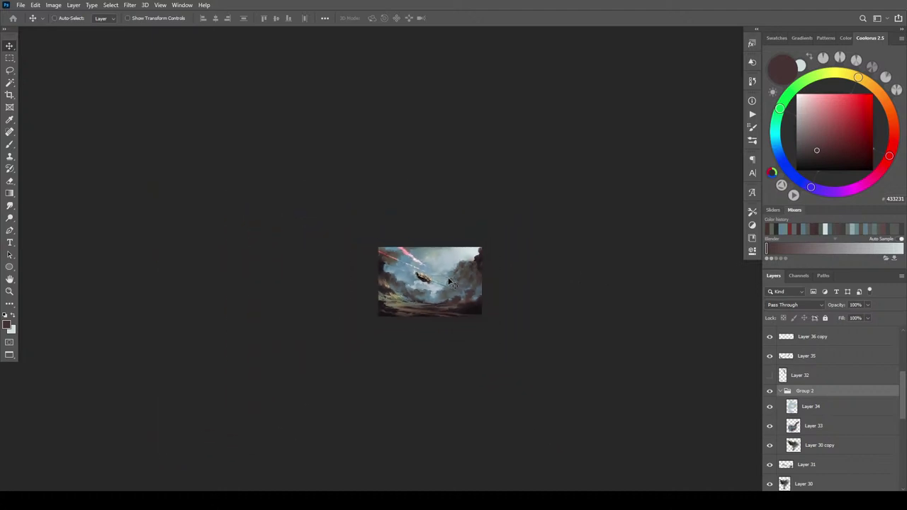
key(ctrl+plus)
key(ctrl+plus)
key(ctrl+plus)
key(ctrl+plus)
key(ctrl+plus)
key(ctrl+plus)
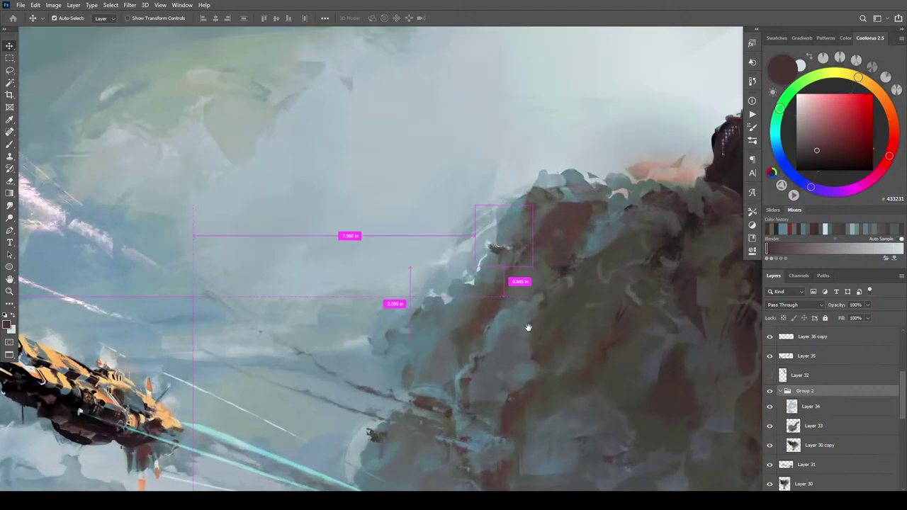
drag(528, 327, 597, 297)
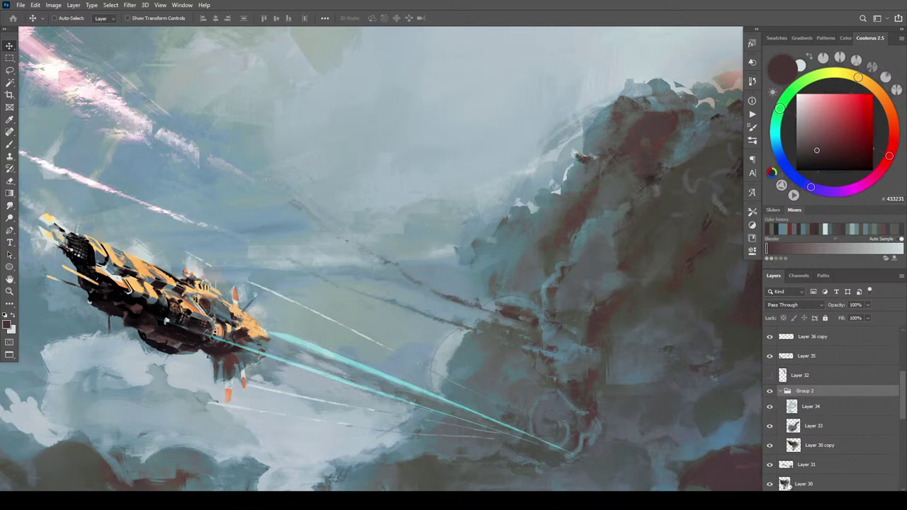
- Duplicate Layer 30's small ship and place the copy over the rocky cloud's dark face
click(784, 486)
drag(432, 375, 646, 343)
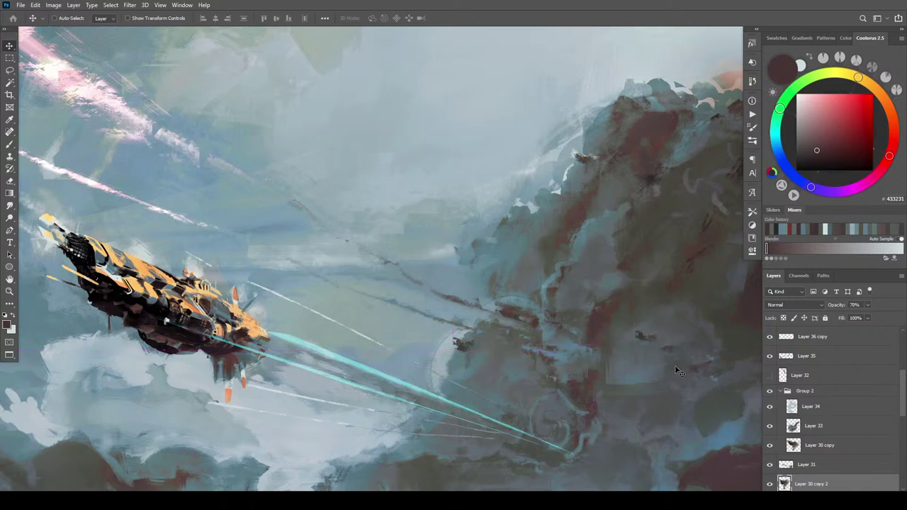
scroll(673, 367, down, 6)
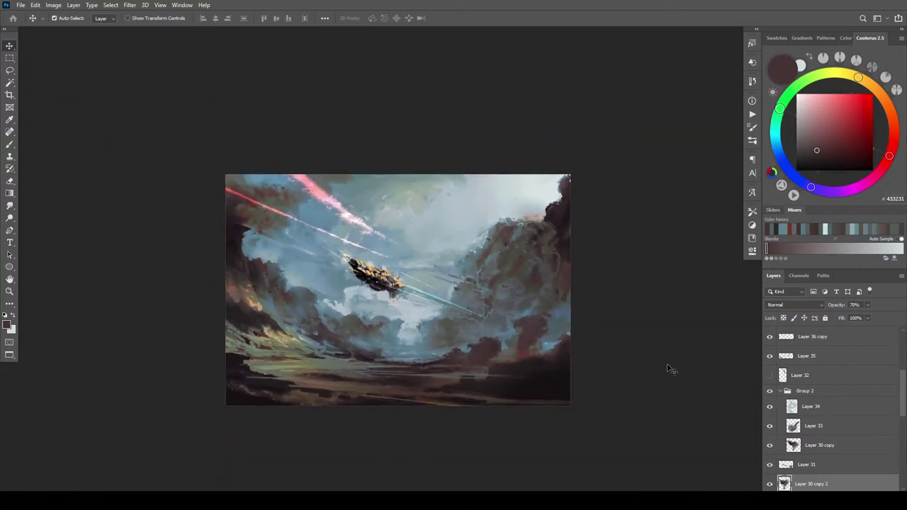
scroll(668, 367, down, 3)
scroll(669, 367, up, 4)
- Move the duplicated small ship down beside the far end of the teal beams
drag(549, 286, 501, 305)
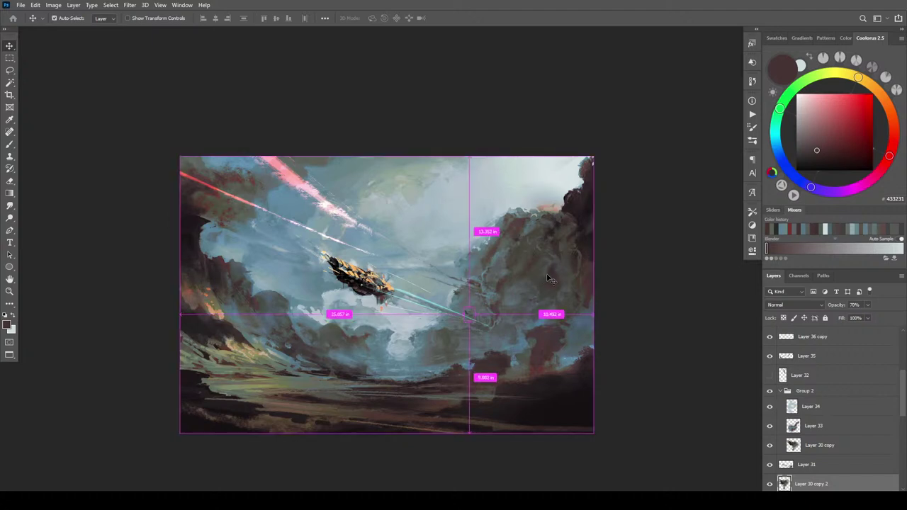
scroll(556, 278, down, 5)
scroll(567, 273, up, 8)
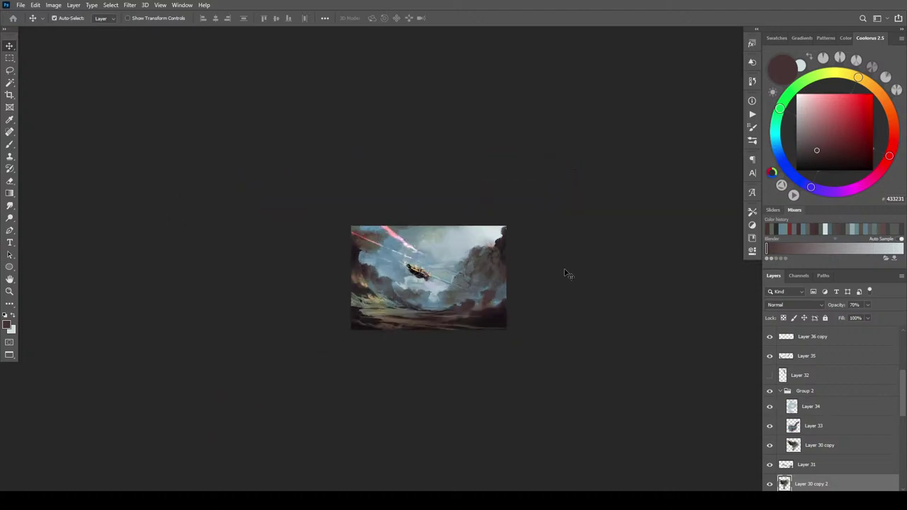
scroll(562, 272, up, 1)
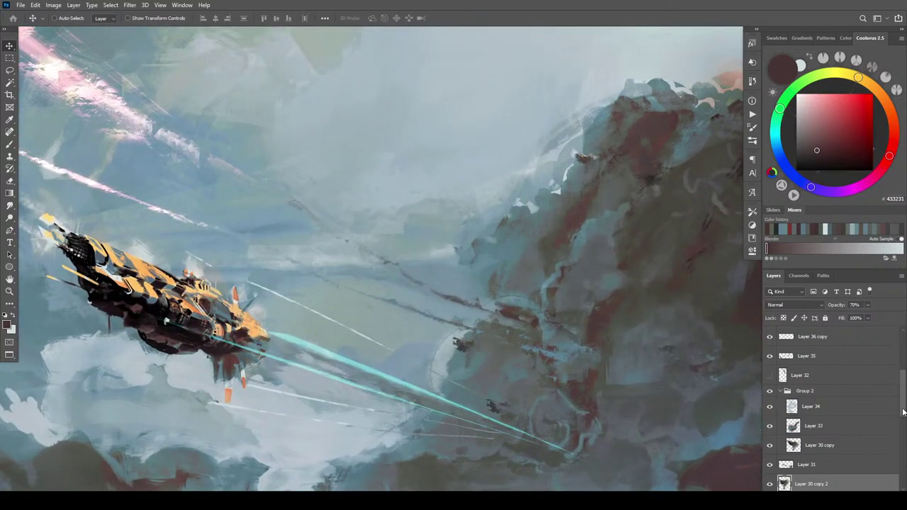
- Identify the small ship on Layer 30 by toggling its visibility and distort it to about 109% width and 73% height
scroll(904, 411, down, 2)
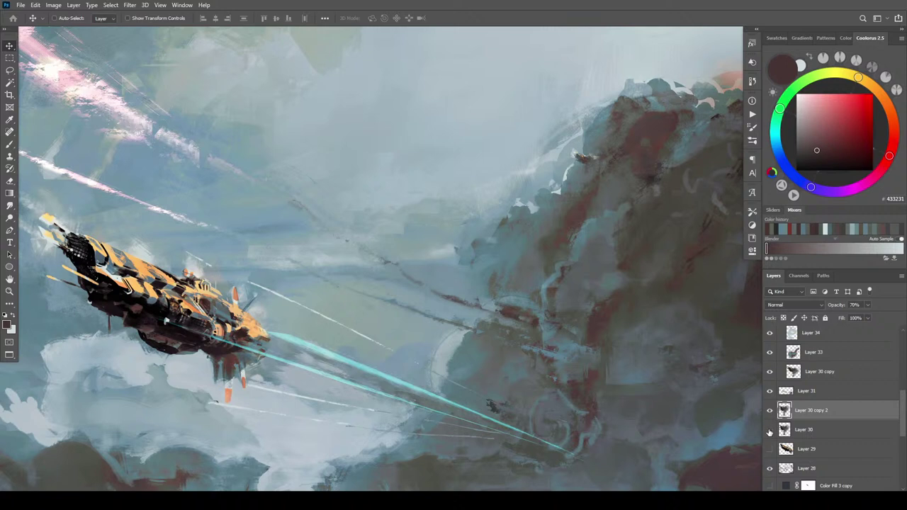
click(771, 430)
click(808, 429)
key(ctrl+t)
drag(454, 329, 449, 352)
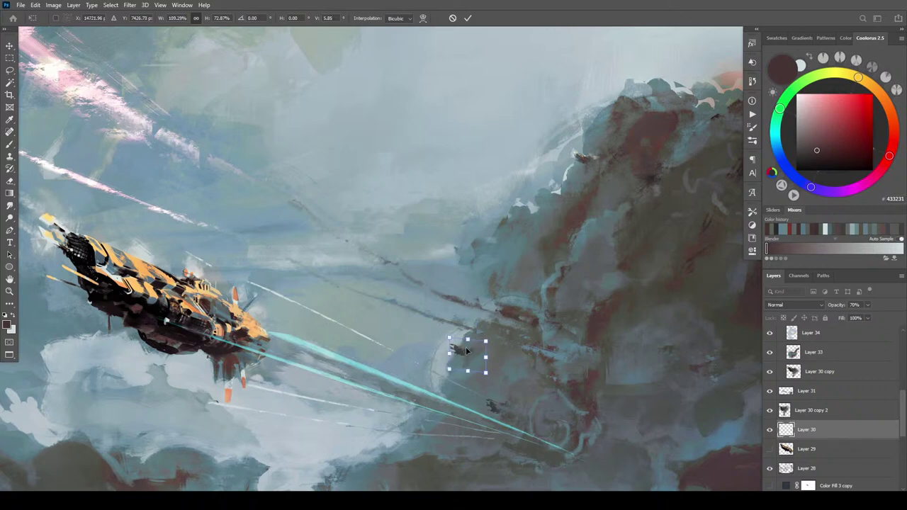
key(Return)
- Examine the reshaped Layer 30 ship against the whole composition, both from afar and up close
key(ctrl+0)
key(ctrl+minus)
key(ctrl+minus)
key(ctrl+minus)
key(ctrl+plus)
key(ctrl+plus)
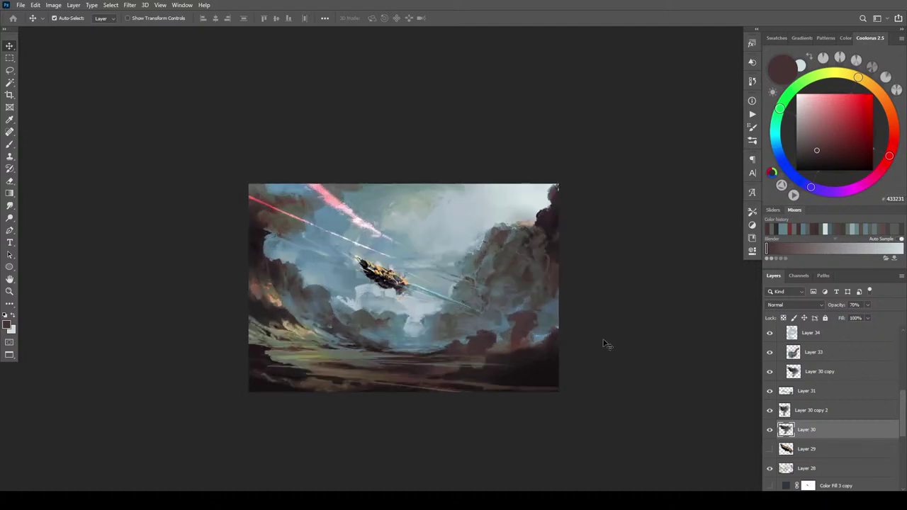
key(ctrl+plus)
key(ctrl+plus)
key(ctrl+plus)
key(ctrl+plus)
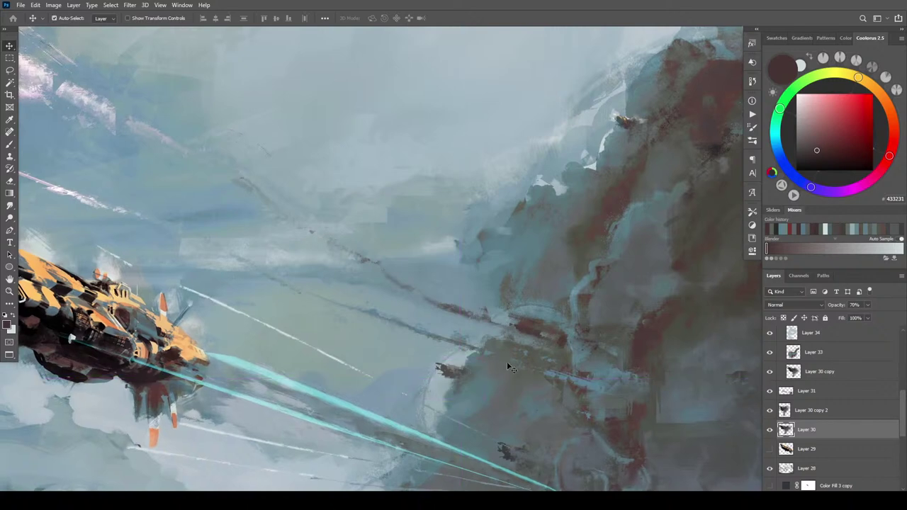
key(ctrl+0)
key(ctrl+minus)
key(ctrl+minus)
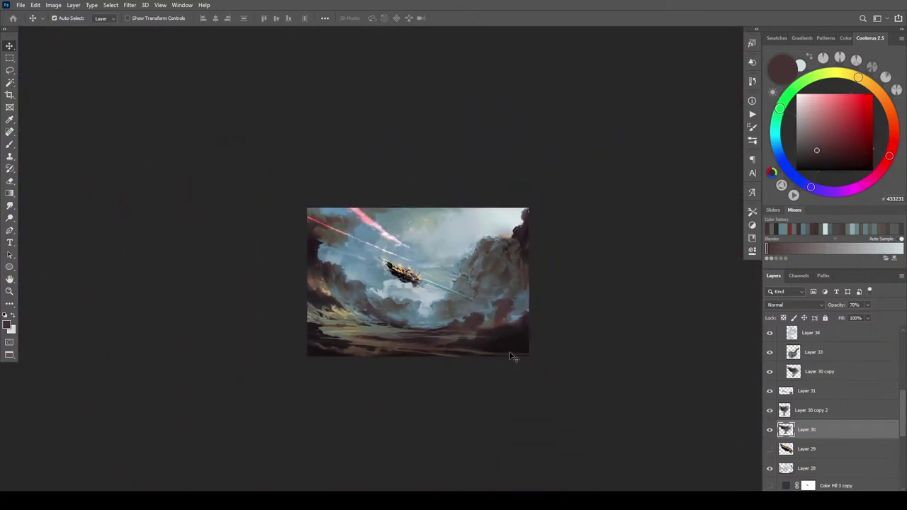
- Distort Layer 30's small ship to about 92% width with a vertical skew of about 12.3°
key(ctrl+plus)
key(ctrl+plus)
key(ctrl+t)
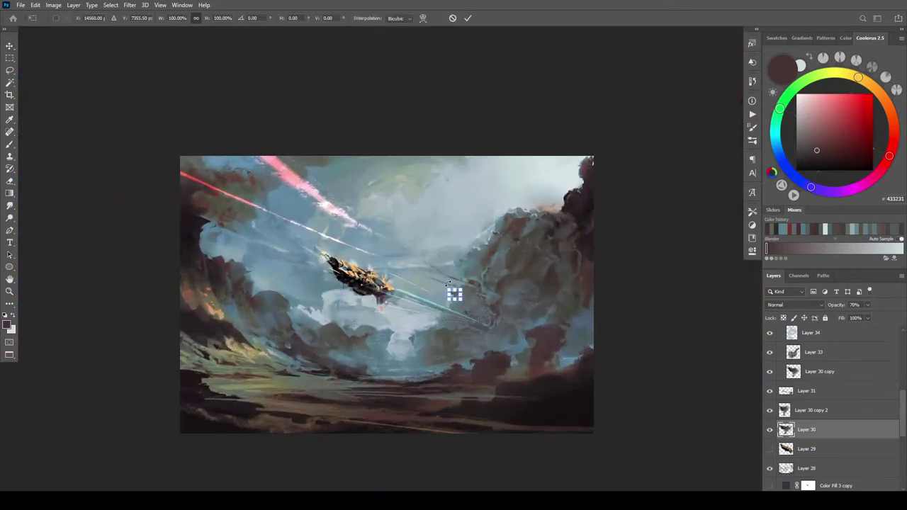
drag(448, 293, 449, 292)
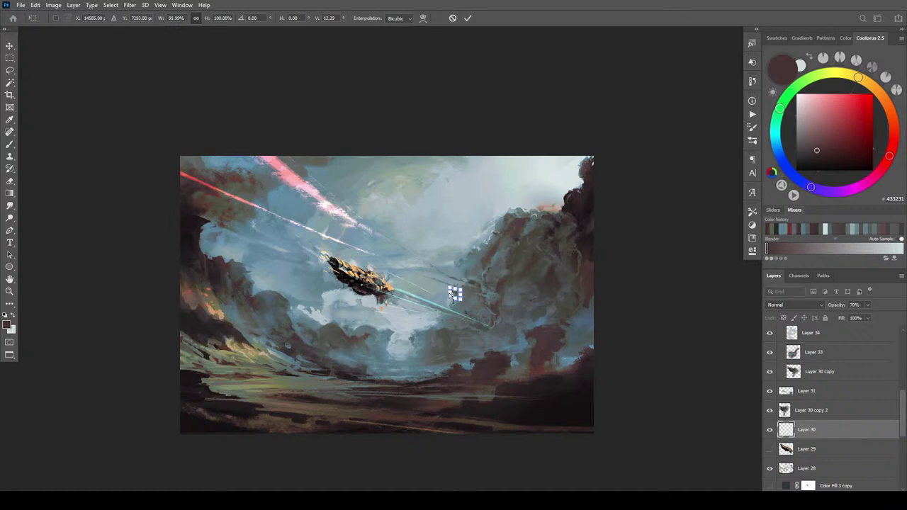
key(Return)
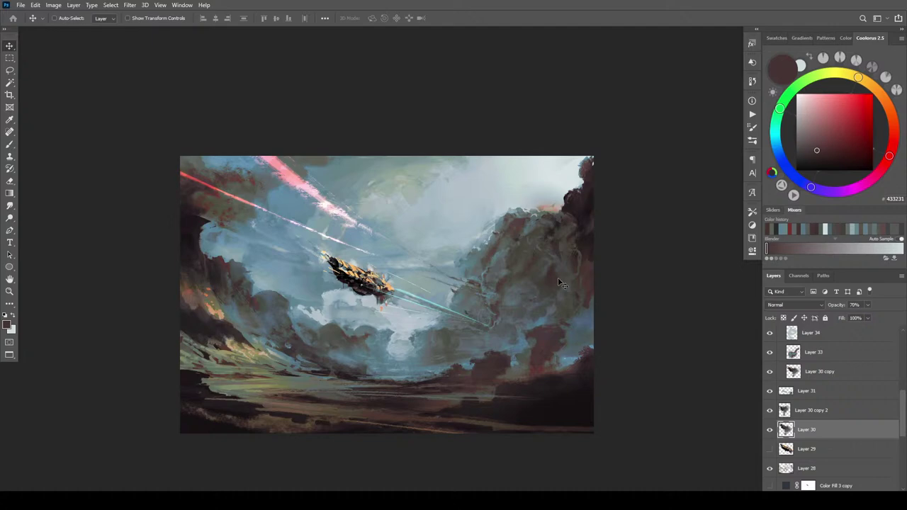
- Adjust the lower-left part of Layer 30's small ship with another free transform
key(ctrl+minus)
key(ctrl+minus)
key(ctrl+plus)
key(ctrl+plus)
key(ctrl+plus)
scroll(559, 281, up, 1)
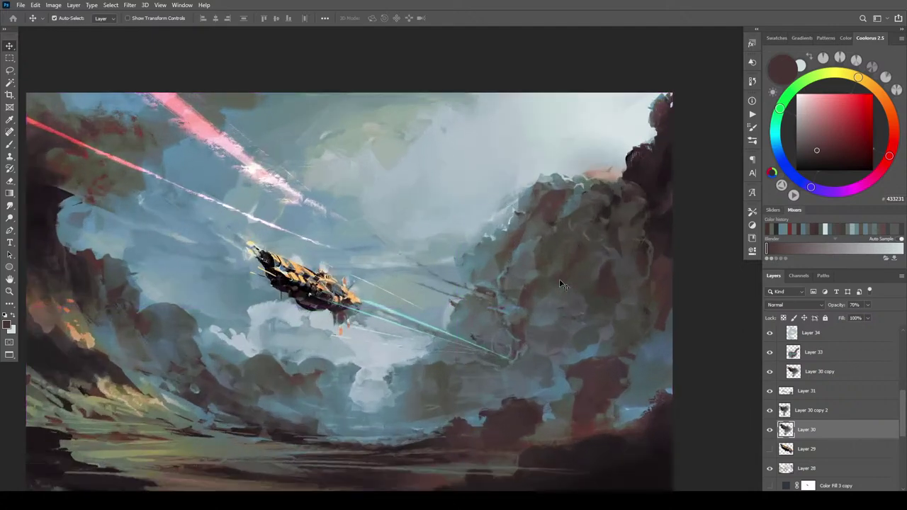
scroll(556, 279, up, 4)
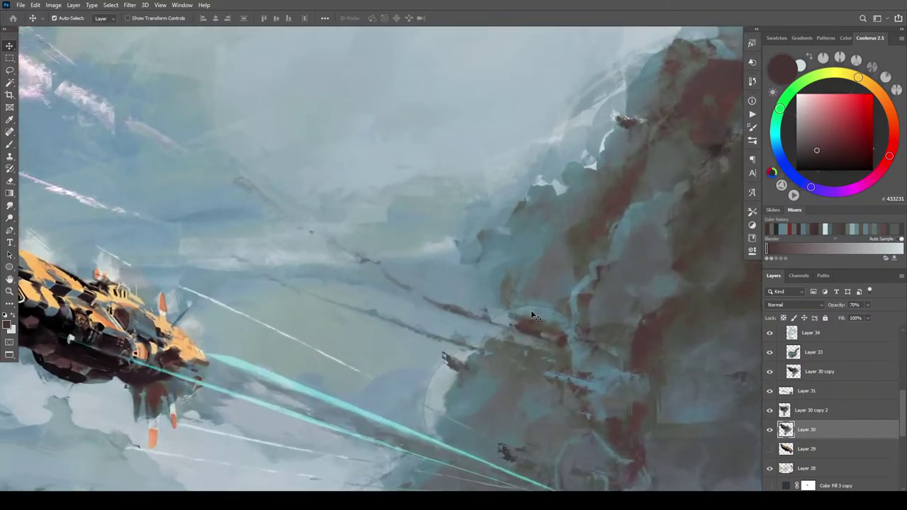
key(ctrl+t)
drag(443, 370, 440, 379)
key(Return)
- Brush over Layer 30's small ship with sampled pale blue and dark grey to reshape its hull
key(b)
alt+click(445, 365)
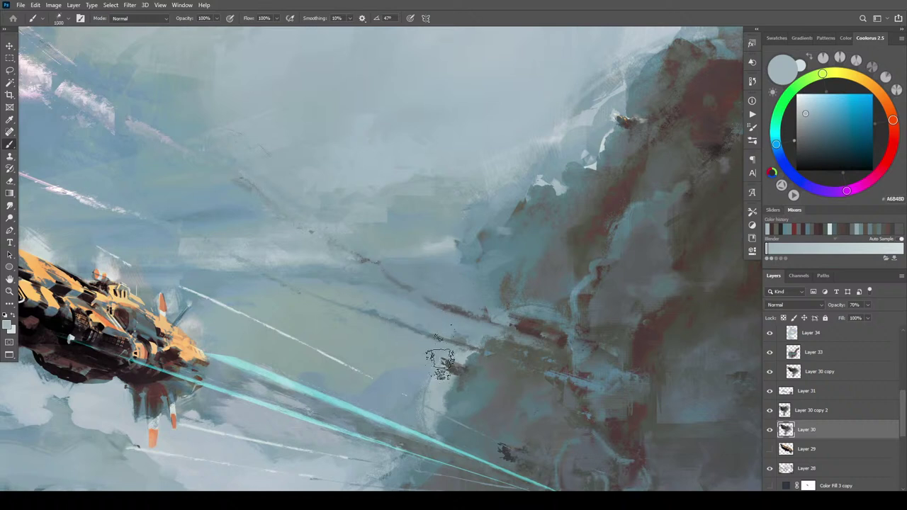
click(451, 376)
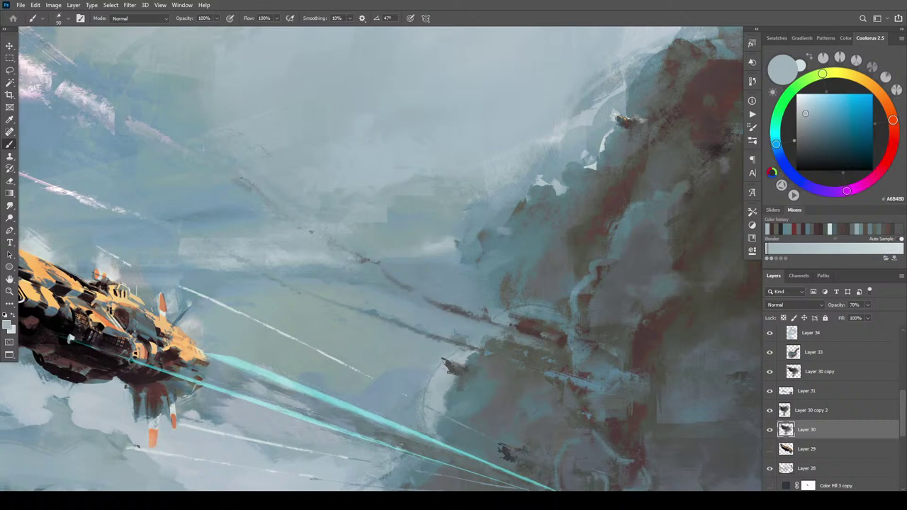
alt+click(446, 361)
alt+click(447, 364)
alt+click(447, 363)
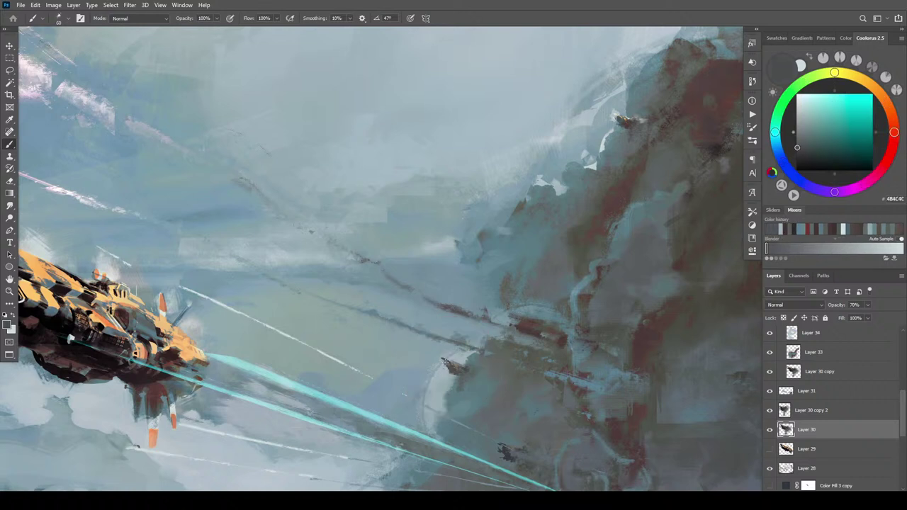
drag(444, 359, 451, 365)
- Refine the small ship's silhouette with fine brush strokes in sampled pale blue, brownish grey and dark grey
alt+click(454, 356)
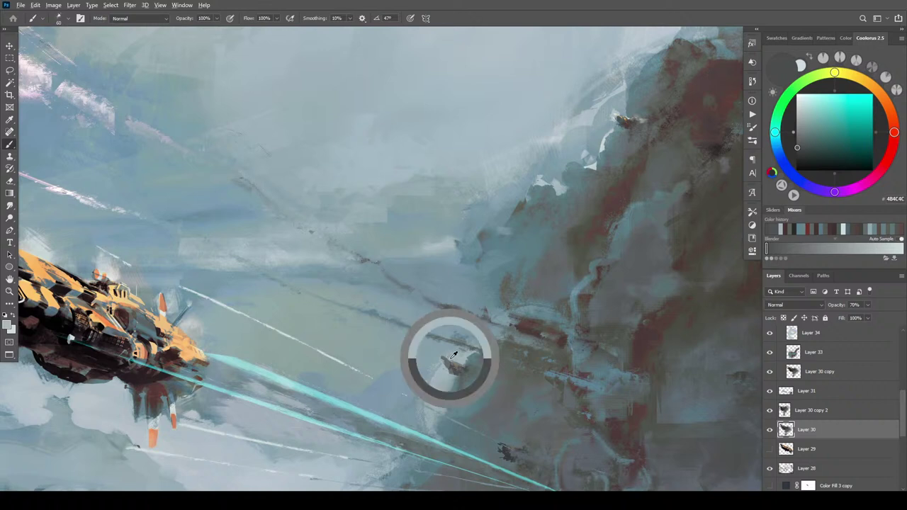
click(442, 357)
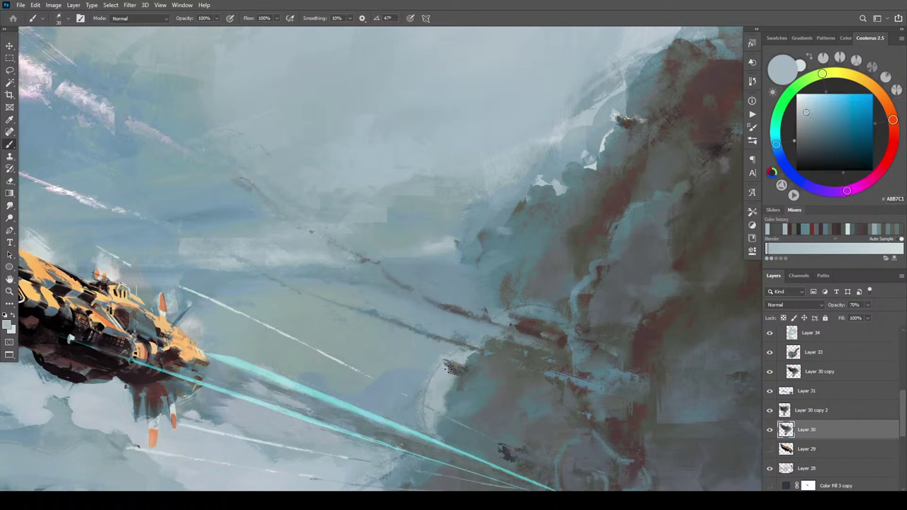
alt+click(451, 363)
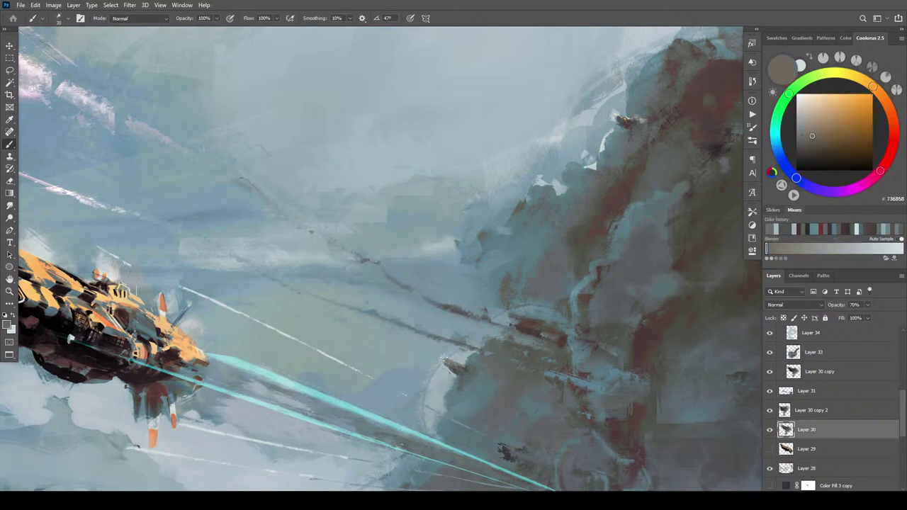
alt+click(456, 364)
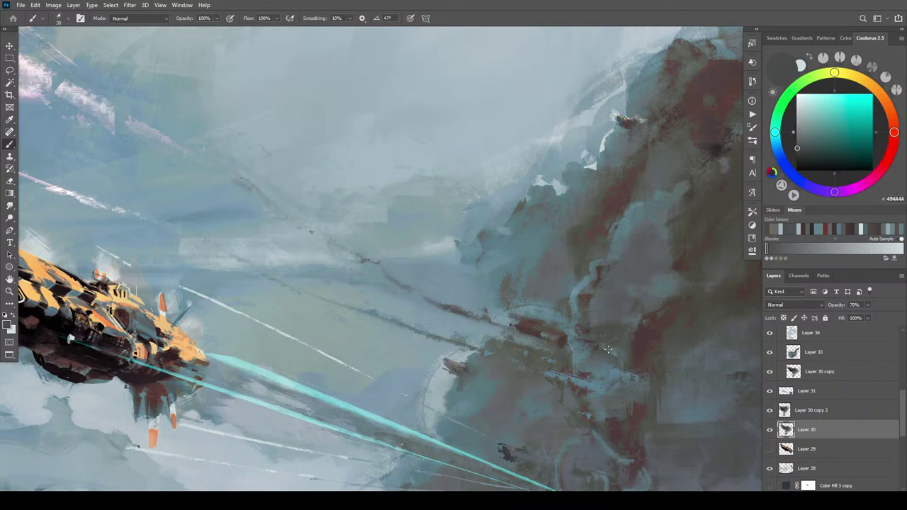
key(ctrl+minus)
key(ctrl+minus)
key(ctrl+minus)
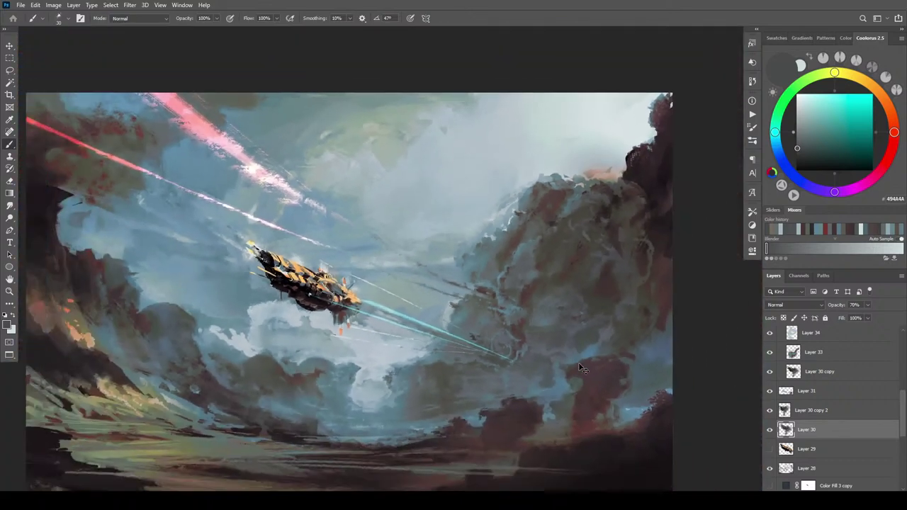
scroll(578, 362, up, 8)
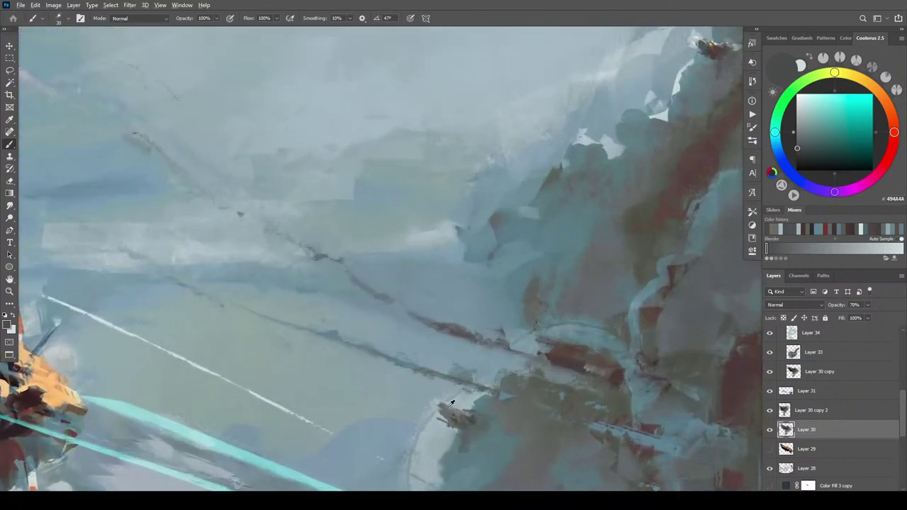
alt+click(436, 404)
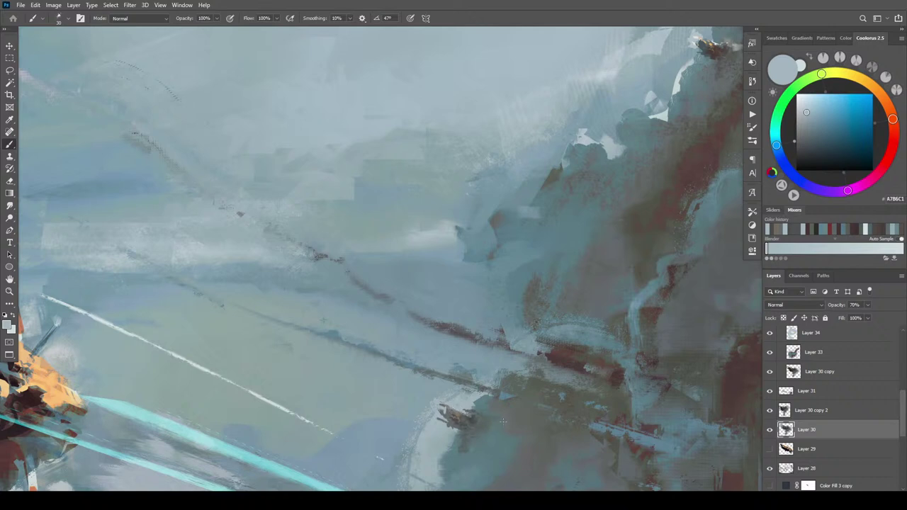
- Move Layer 30's small ship down and left onto the pale crescent at the rocky cloud's edge
scroll(496, 425, down, 10)
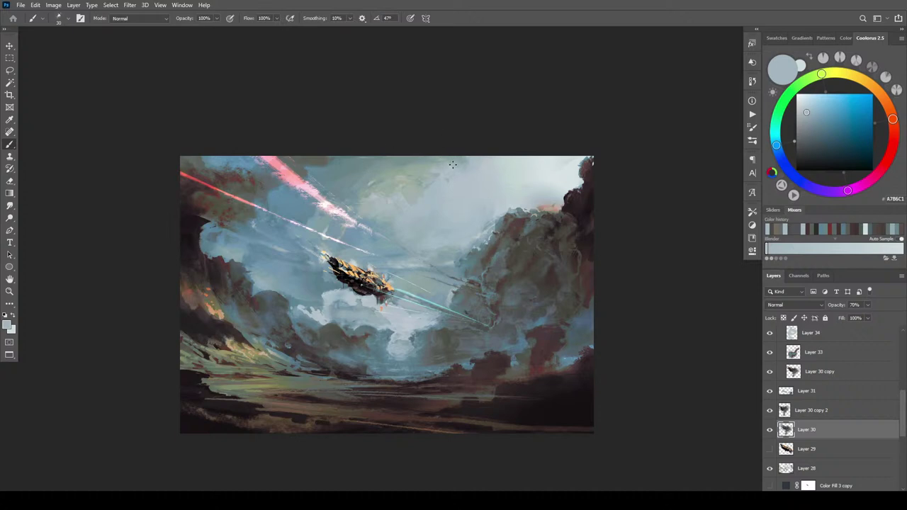
key(v)
drag(495, 204, 494, 236)
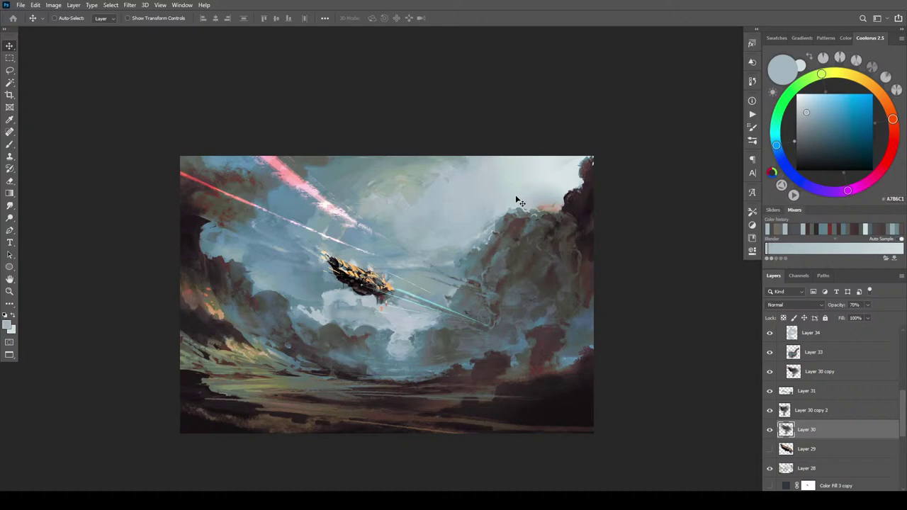
key(ctrl+minus)
key(ctrl+minus)
key(ctrl+minus)
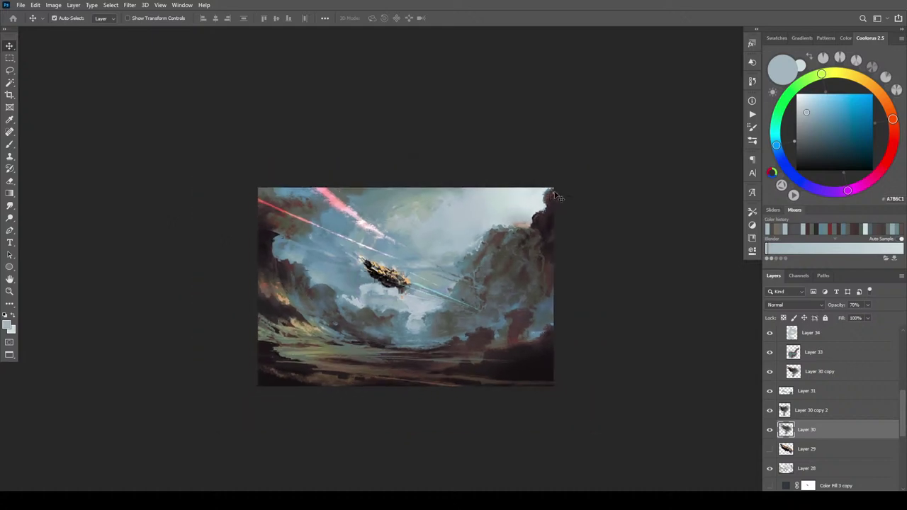
key(ctrl+plus)
key(ctrl+plus)
key(ctrl+plus)
key(ctrl+plus)
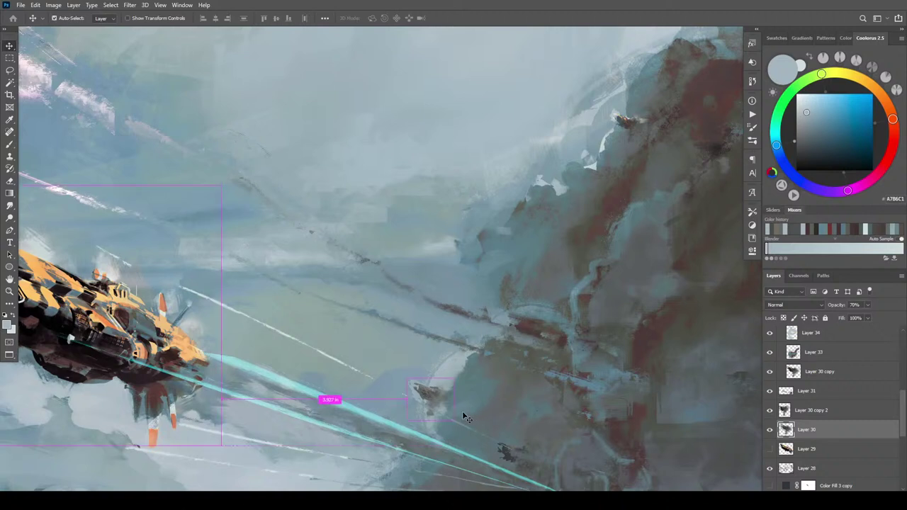
- Shrink Layer 30's small ship slightly from its upper-left corner and apply the transformation
key(ctrl+t)
drag(408, 377, 416, 387)
key(Return)
- Set Layer 30 to Luminosity blending at 57% opacity and nudge its ship slightly up and right
click(791, 305)
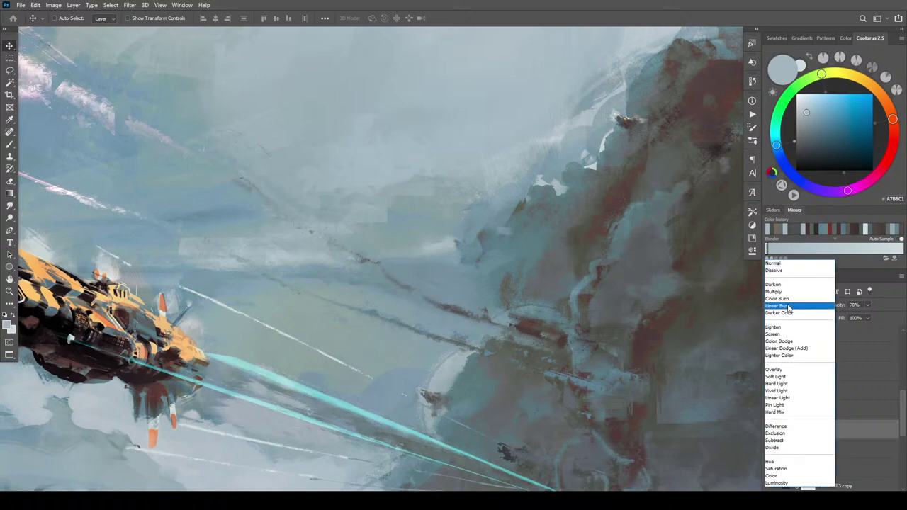
click(789, 484)
drag(433, 394, 438, 389)
click(866, 305)
mouse_move(867, 317)
mouse_down()
mouse_move(887, 317)
mouse_move(867, 319)
mouse_up()
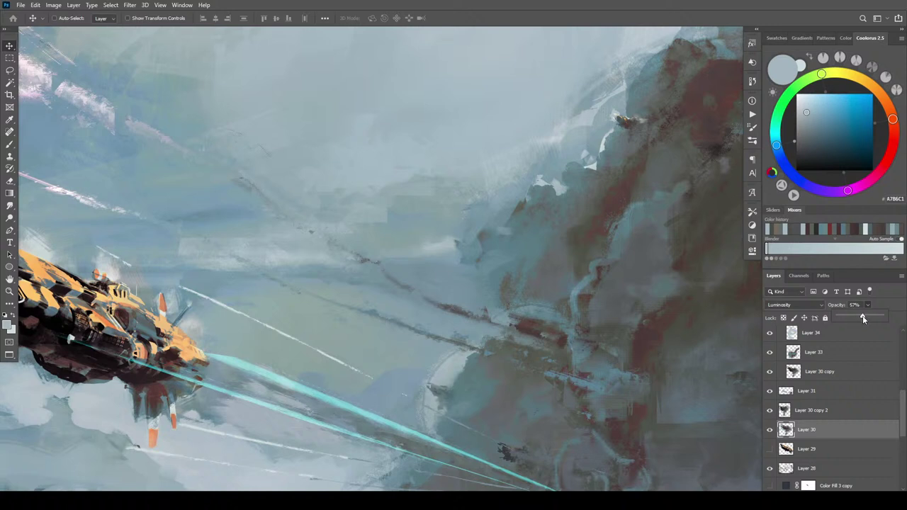
drag(598, 396, 599, 409)
scroll(599, 354, down, 10)
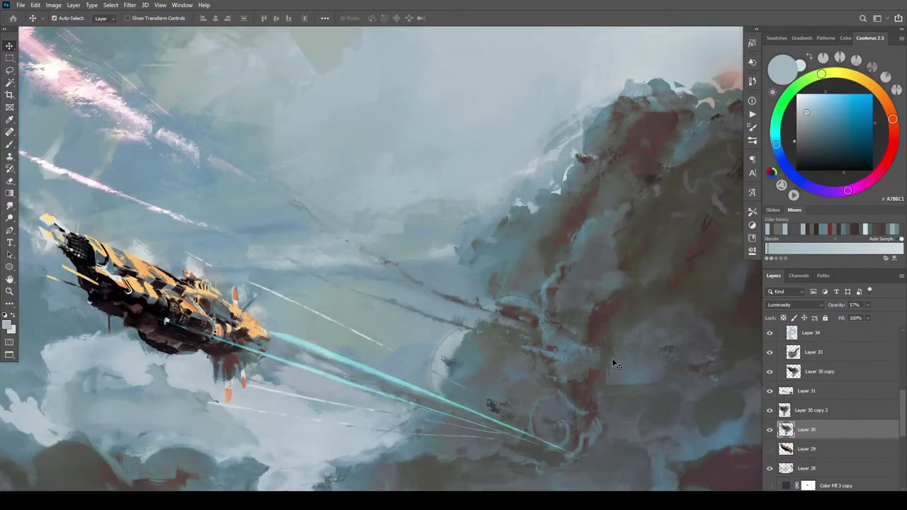
- Move Layer 30's small ship up and right onto the rocky cloud's upper-left edge
scroll(616, 374, down, 2)
scroll(599, 364, up, 5)
key(ctrl)
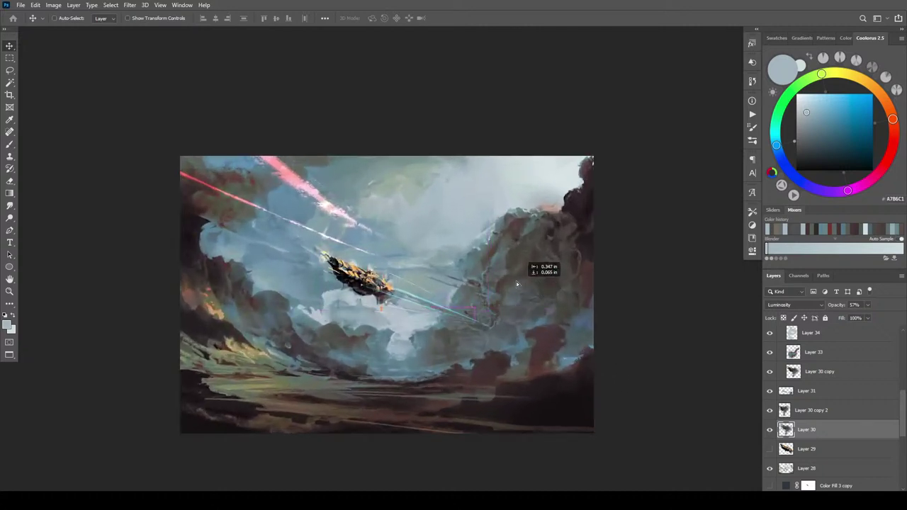
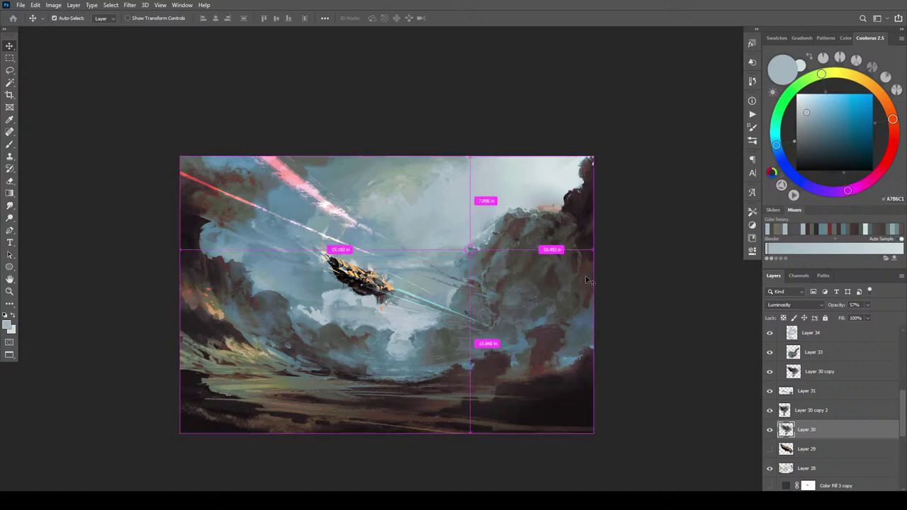
key(ctrl+minus)
key(ctrl+minus)
key(ctrl+minus)
key(ctrl+plus)
key(ctrl+plus)
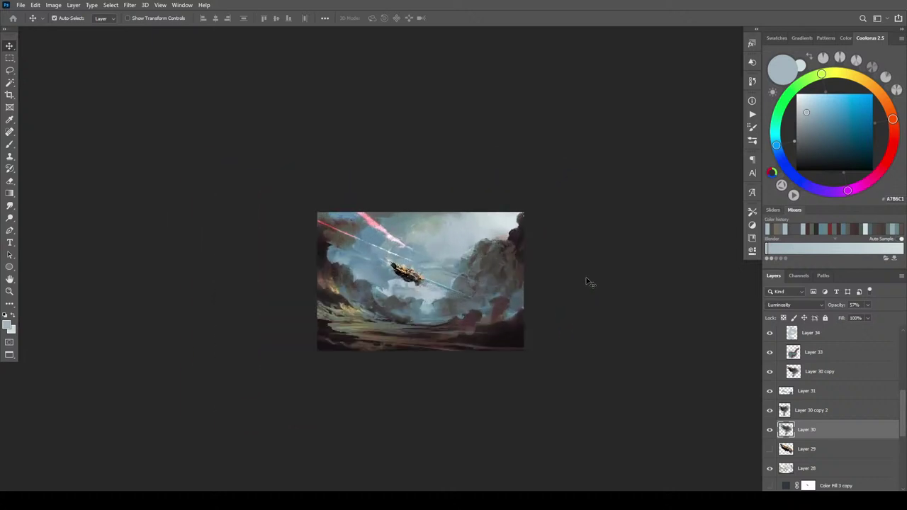
key(ctrl+plus)
key(ctrl+plus)
key(ctrl+plus)
key(ctrl+plus)
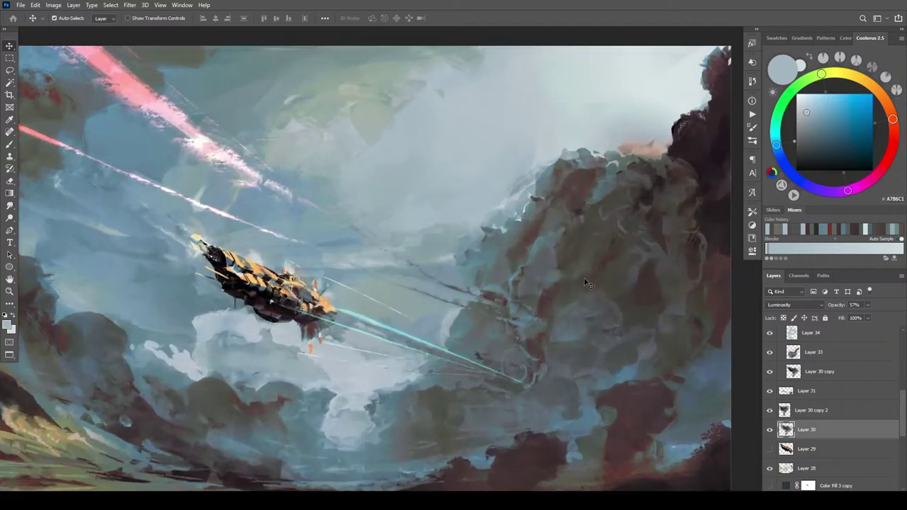
- Create a new layer above Layer 30 and add fine blue-grey and orange strokes to the uppermost small ship
key(ctrl+shift+alt+n)
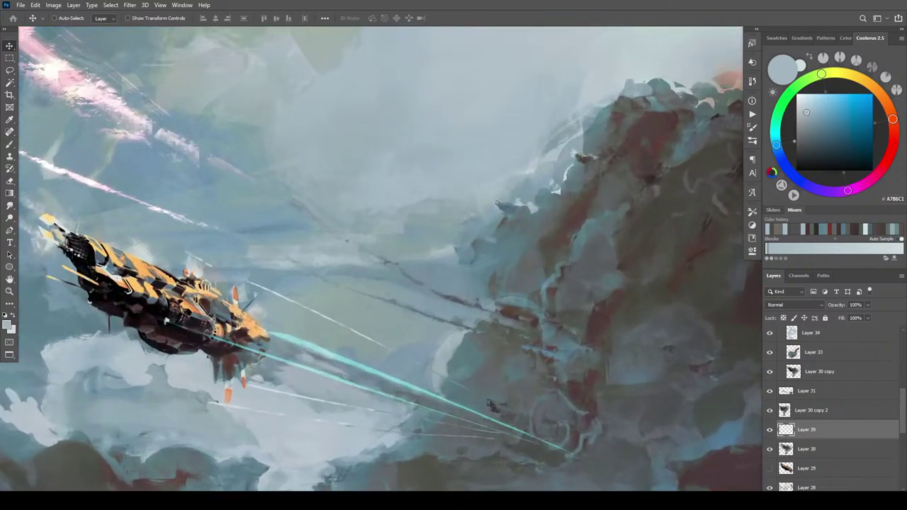
key(b)
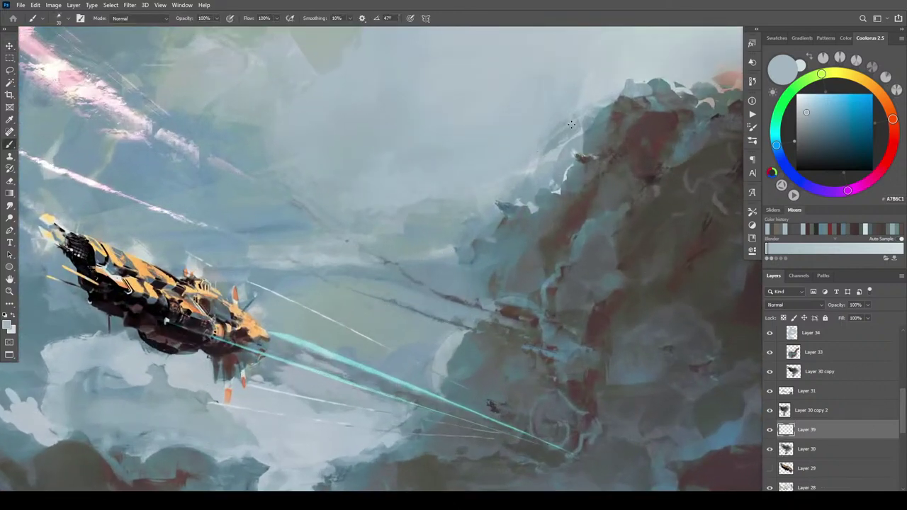
alt+click(586, 151)
mouse_move(585, 154)
mouse_down()
mouse_move(601, 155)
mouse_move(585, 173)
mouse_up()
key(bracketright)
key(bracketright)
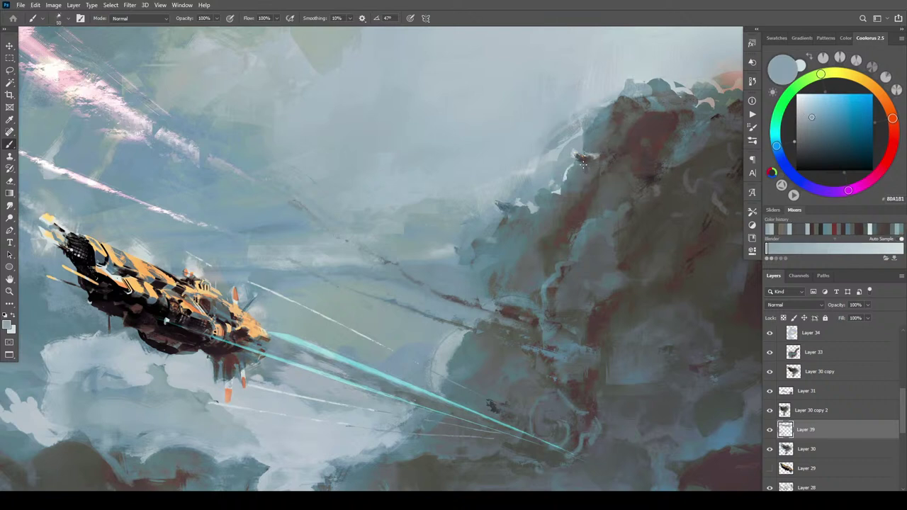
alt+click(582, 154)
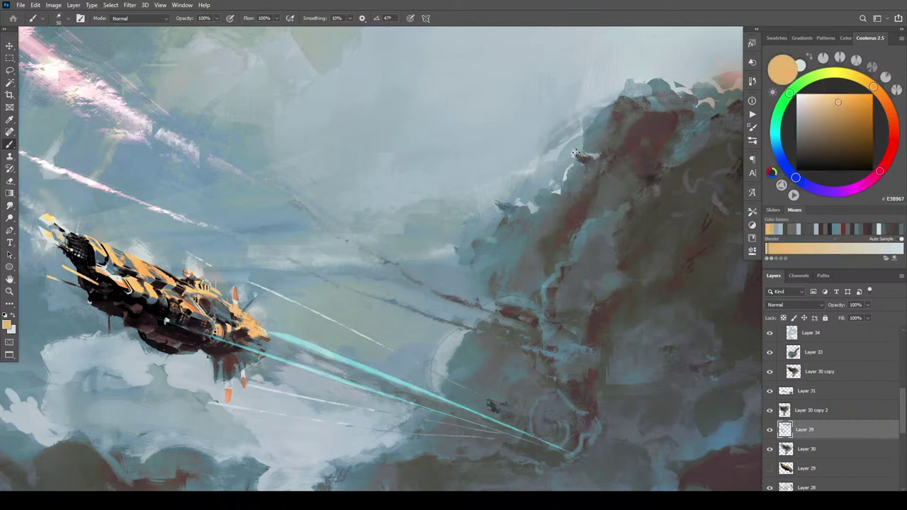
alt+click(567, 150)
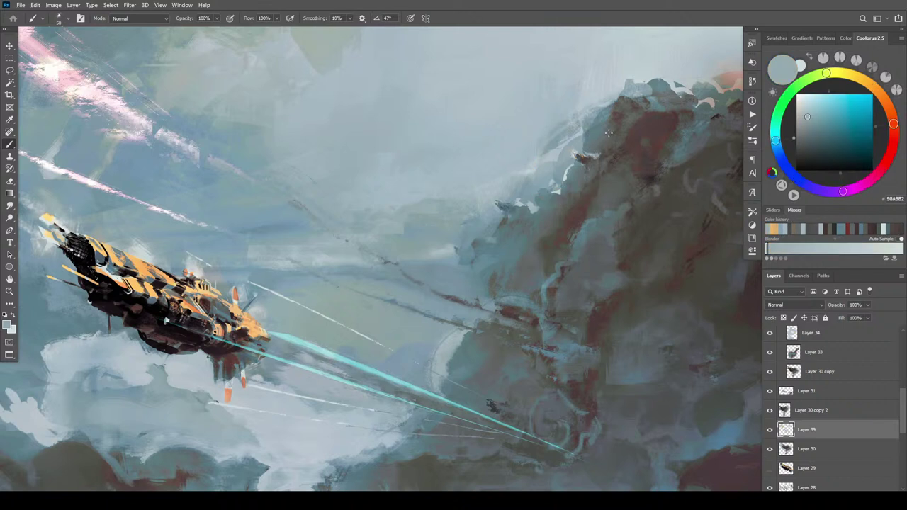
- Paint the cloud edge around the uppermost small ship with sampled pale blue and dark teal-grey strokes
alt+click(582, 145)
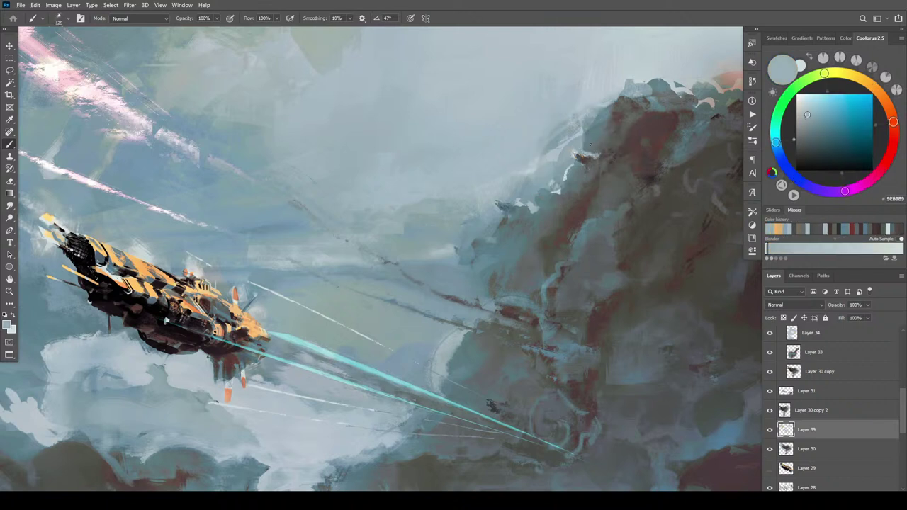
mouse_move(594, 145)
mouse_down()
mouse_move(585, 149)
mouse_move(591, 141)
mouse_up()
key(bracketright)
key(bracketright)
key(bracketright)
key(bracketright)
key(bracketright)
key(bracketright)
key(bracketright)
key(bracketleft)
key(bracketleft)
alt+click(596, 152)
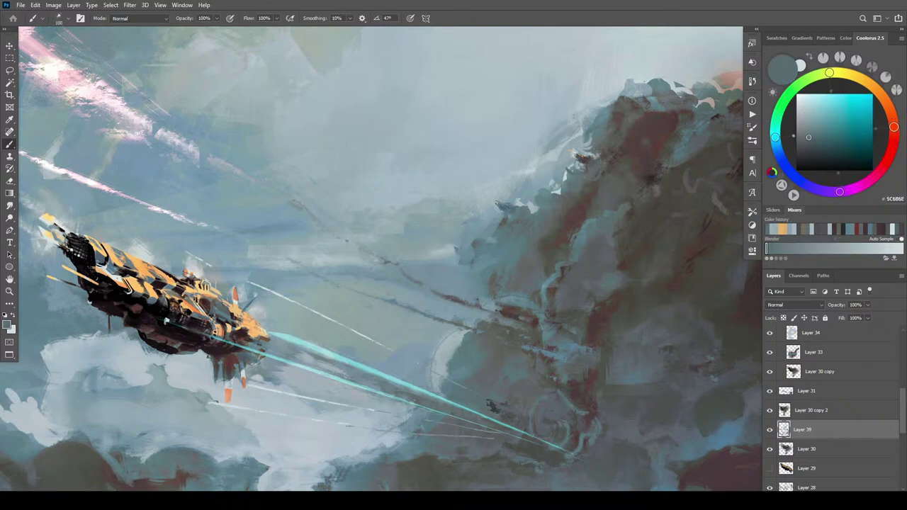
alt+click(576, 156)
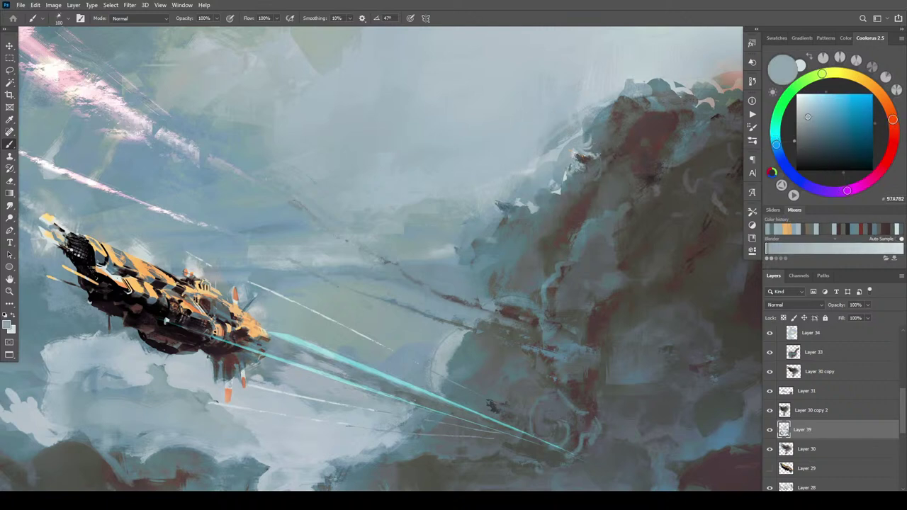
drag(574, 165, 579, 177)
- Paint pale blue and slate-blue strokes over the small ship on the cloud's upper-left edge
alt+click(516, 202)
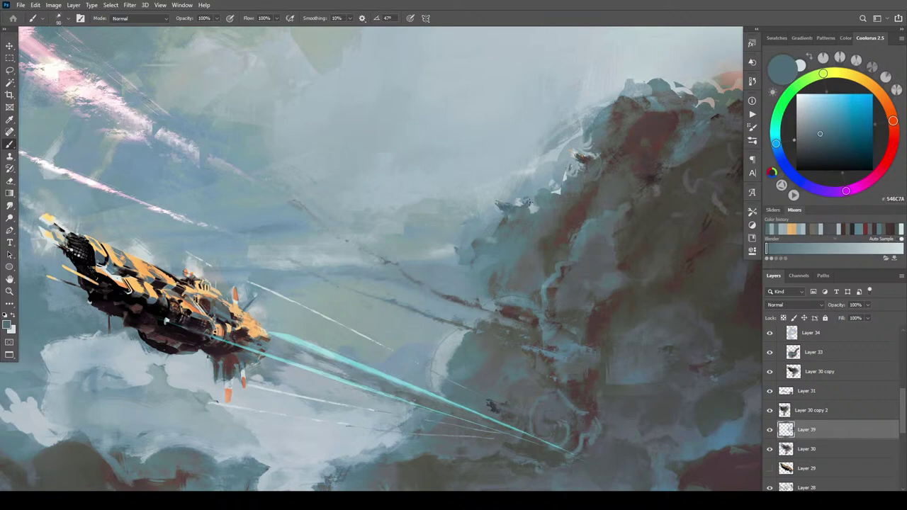
alt+click(519, 201)
alt+click(525, 204)
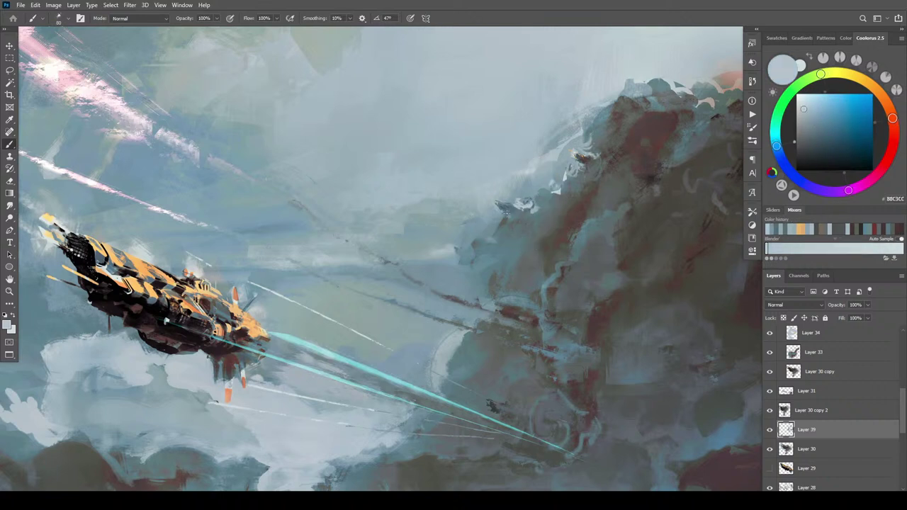
mouse_move(502, 207)
mouse_down()
mouse_move(517, 216)
mouse_move(526, 210)
mouse_up()
drag(521, 206, 496, 207)
alt+click(526, 204)
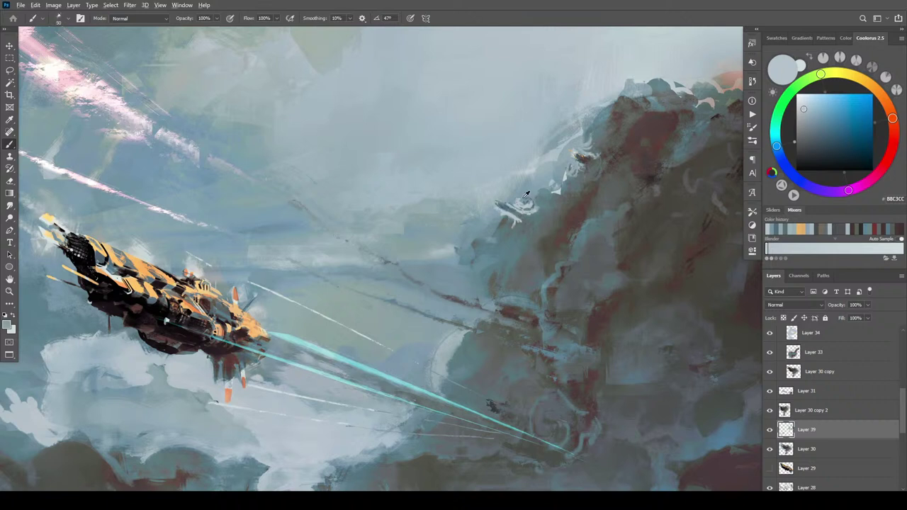
drag(527, 212, 504, 213)
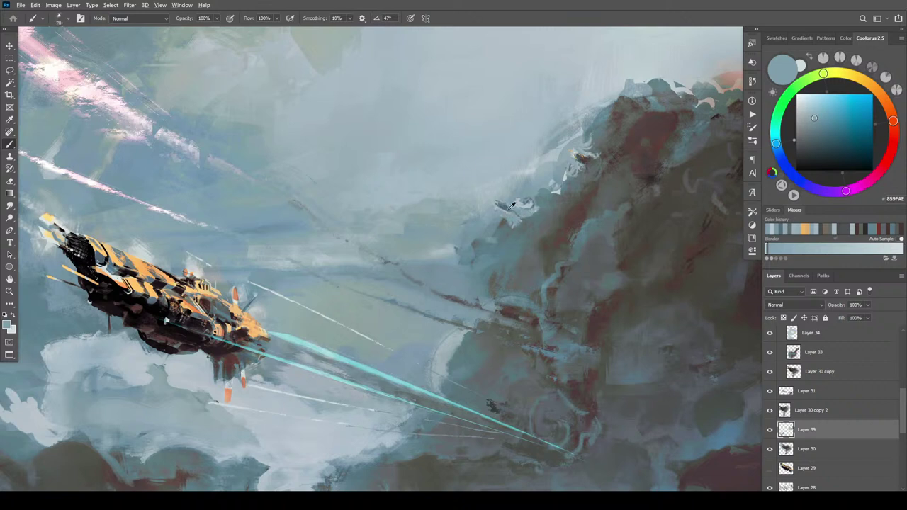
- Trim the upper-left ship's outline and soften the cloud beneath it with sampled blue-grey strokes
alt+click(524, 205)
alt+click(496, 205)
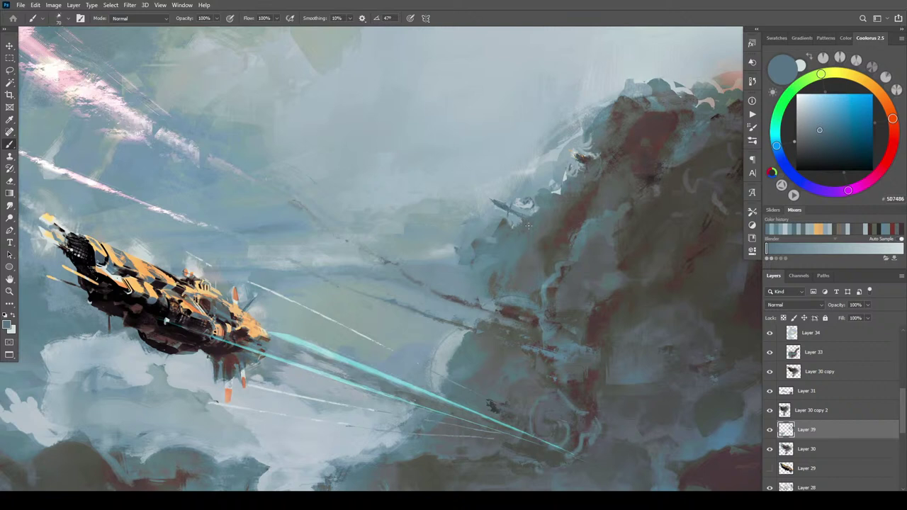
alt+click(524, 204)
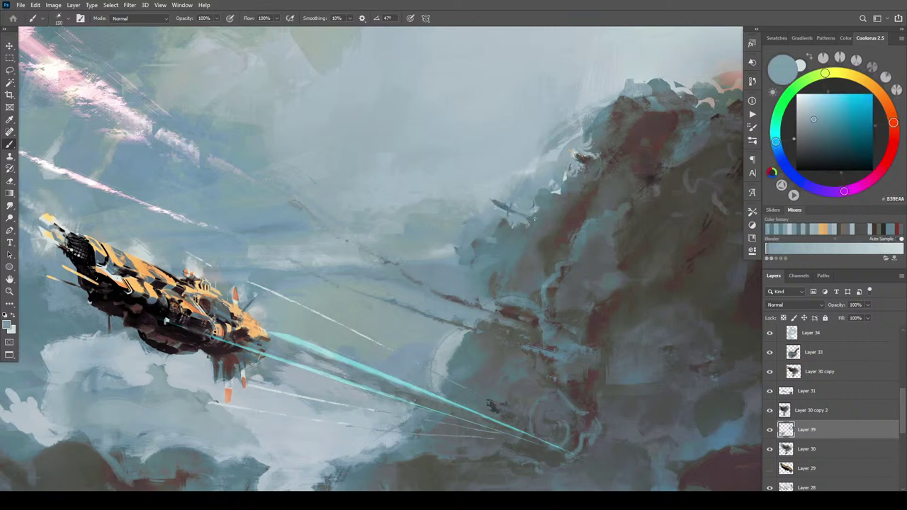
drag(530, 217, 509, 236)
key(bracketleft)
key(bracketleft)
key(bracketleft)
alt+click(511, 210)
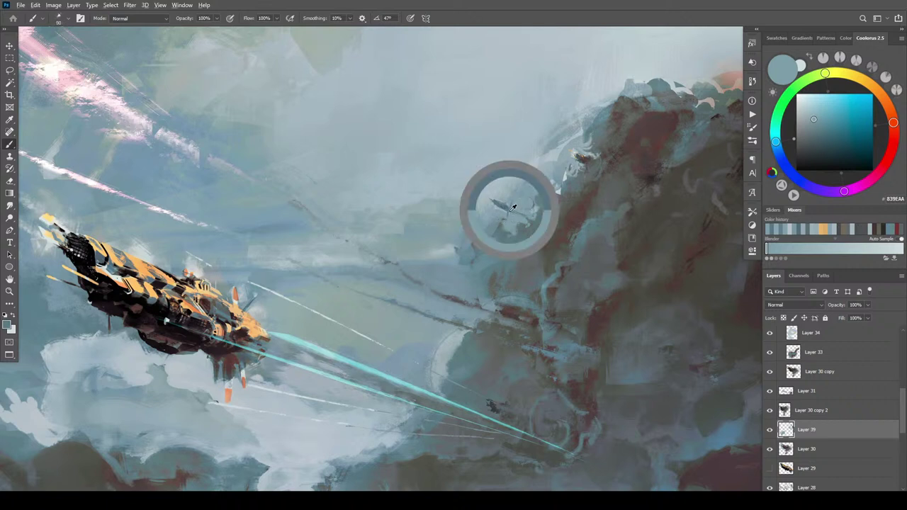
- Refine the upper-left ship's hull and tail with fine strokes in sampled grey and pale blue
alt+click(507, 210)
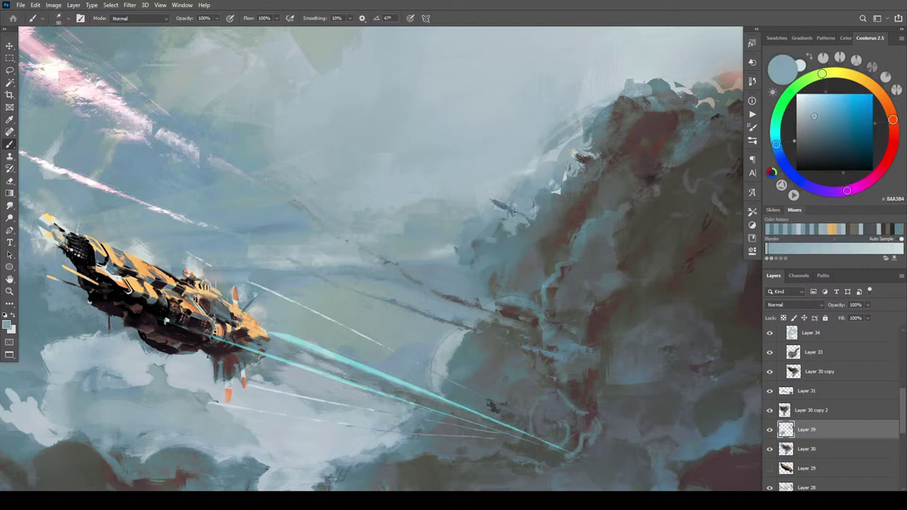
key(bracketright)
key(bracketright)
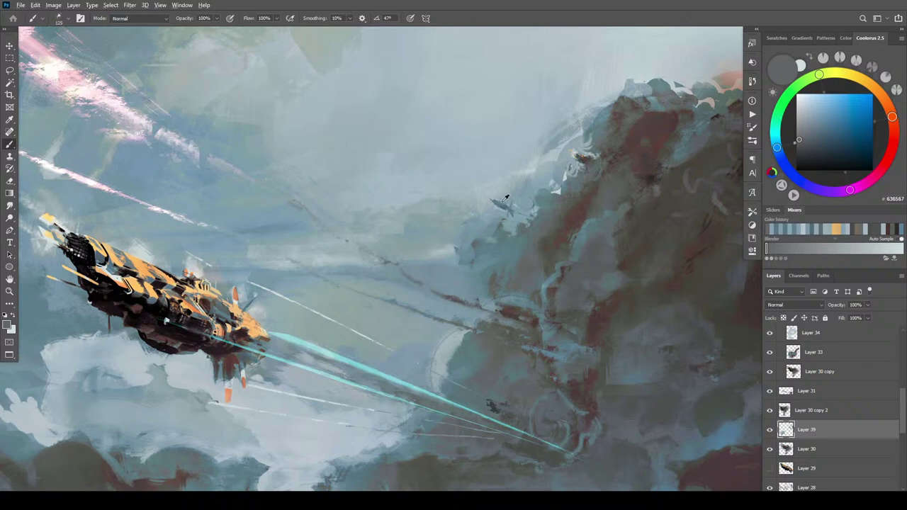
alt+click(498, 202)
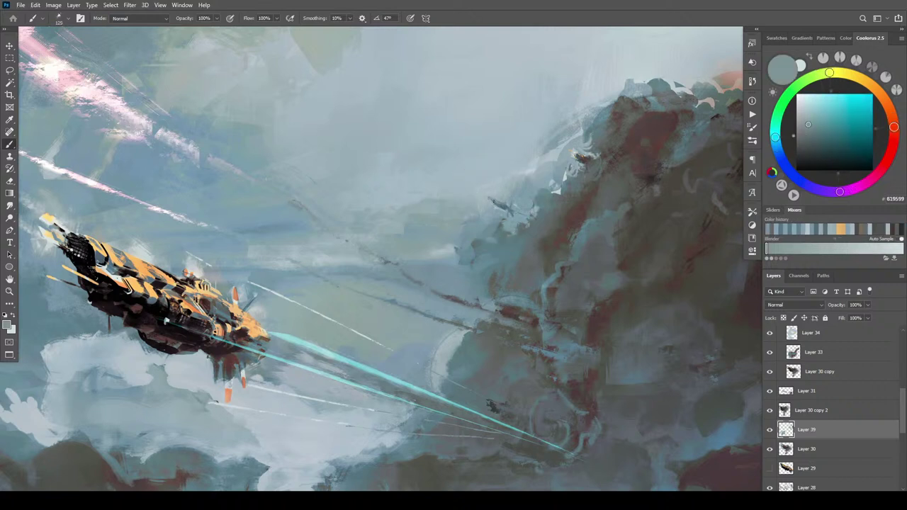
alt+click(504, 206)
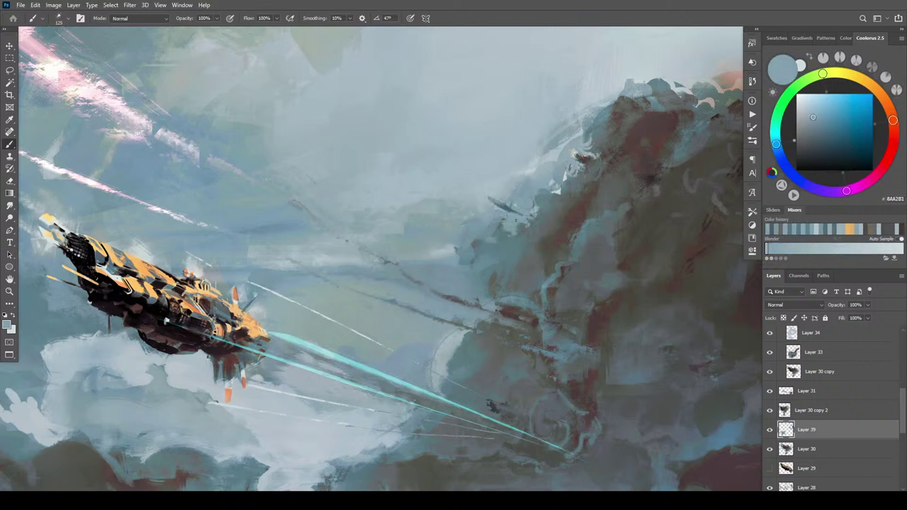
alt+click(539, 217)
drag(529, 217, 540, 212)
- Extend the upper-left ship's silhouette up and left with sampled slate-blue strokes, using a larger brush
key(bracketright)
key(bracketright)
key(bracketright)
key(bracketright)
key(bracketright)
key(bracketright)
key(bracketright)
alt+click(516, 213)
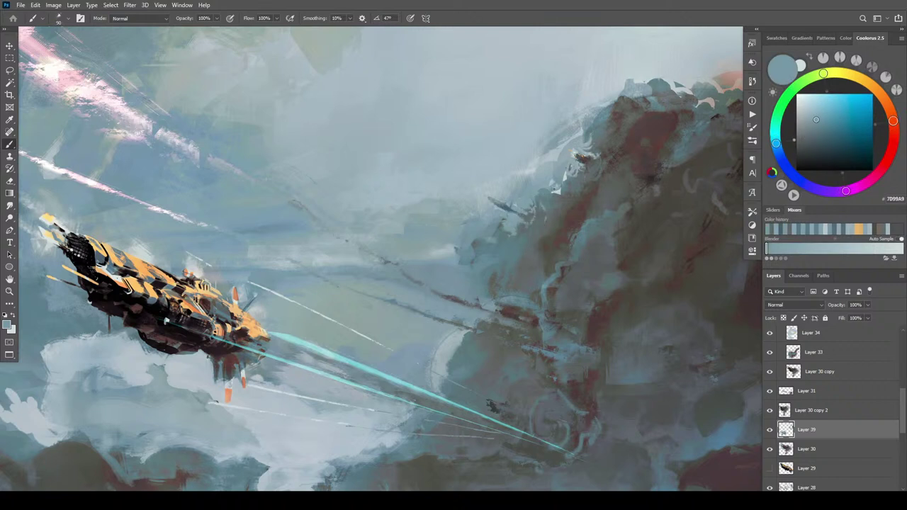
key(bracketright)
alt+click(499, 203)
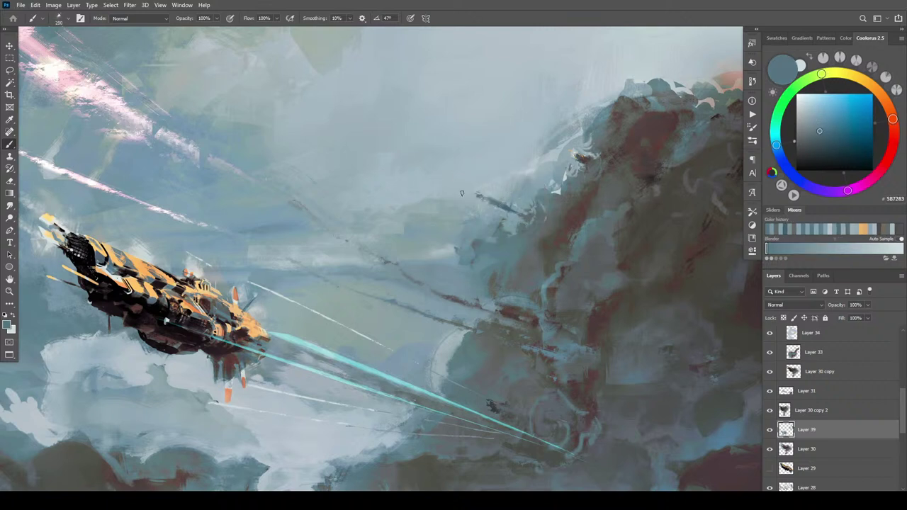
alt+click(515, 203)
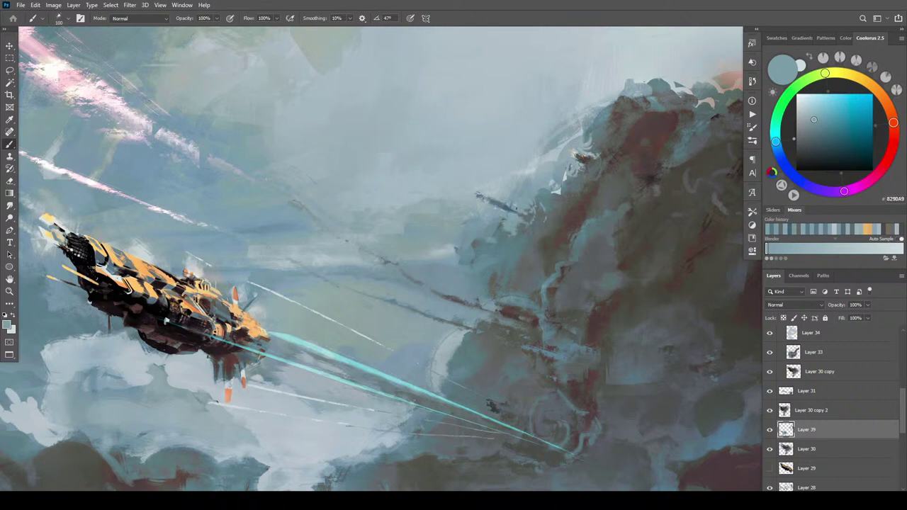
click(506, 210)
alt+click(493, 201)
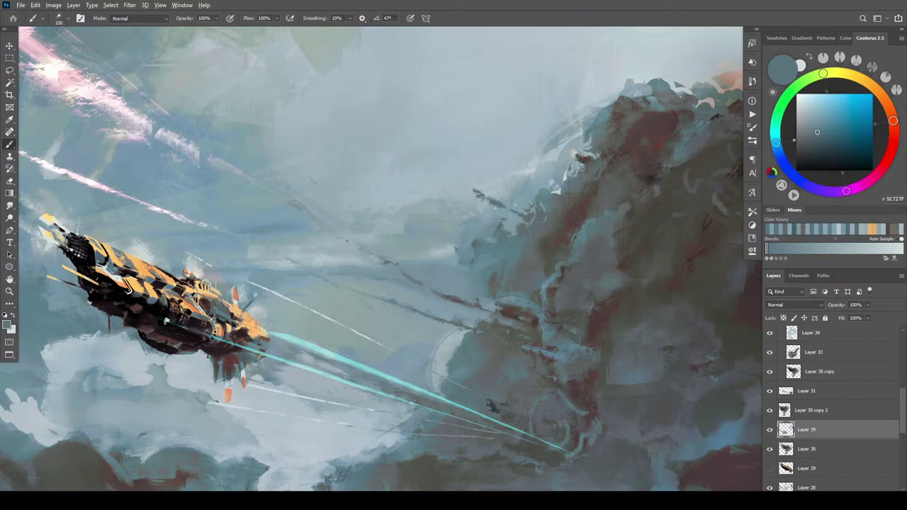
- Detail the elongated upper-left ship with a smaller brush in sampled slate blue
alt+click(495, 203)
key([)
key([)
key([)
key([)
key([)
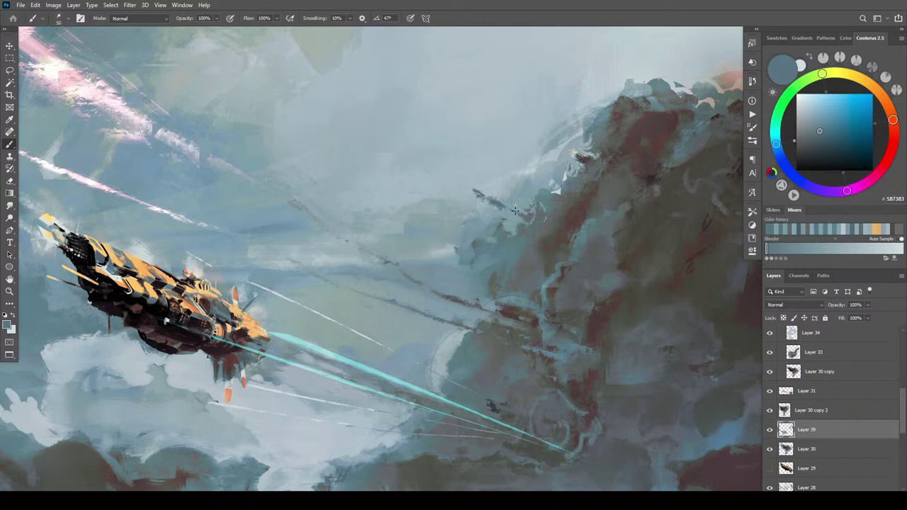
- Sample dark blue-grey from the uppermost small ship and move Layer 39 above Group 2
alt+click(579, 157)
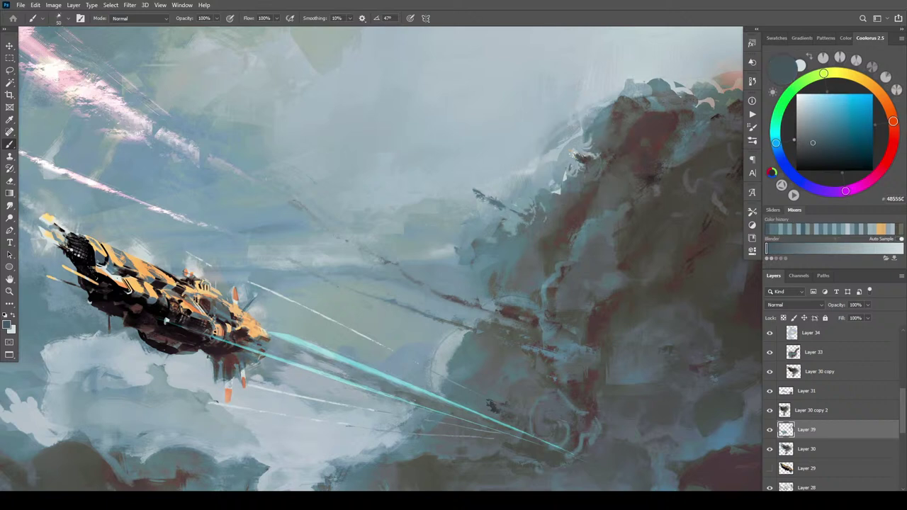
click(770, 392)
click(771, 392)
drag(823, 430, 824, 343)
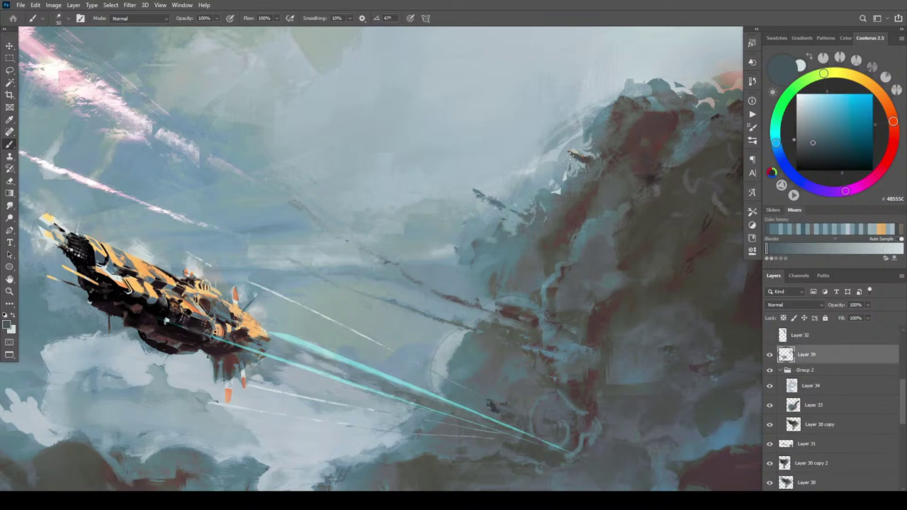
- Paint the uppermost small ship and the cloud beside it with sampled pale blue and dark reddish-brown strokes
alt+click(591, 154)
alt+click(592, 159)
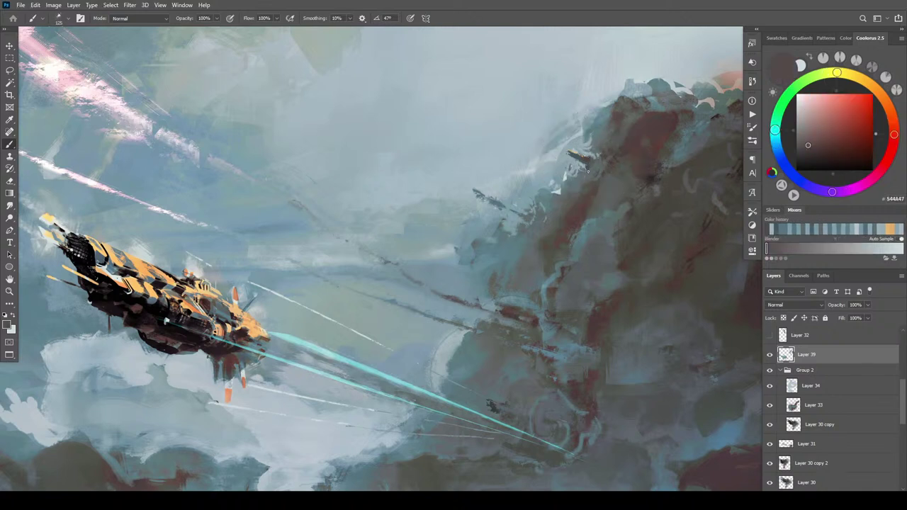
alt+click(577, 144)
mouse_move(590, 133)
mouse_down()
mouse_move(601, 108)
mouse_move(618, 99)
mouse_move(583, 146)
mouse_move(601, 112)
mouse_move(644, 89)
mouse_move(594, 106)
mouse_move(591, 120)
mouse_move(619, 99)
mouse_move(611, 96)
mouse_move(590, 142)
mouse_up()
key(])
key(])
key(])
key(])
alt+click(585, 162)
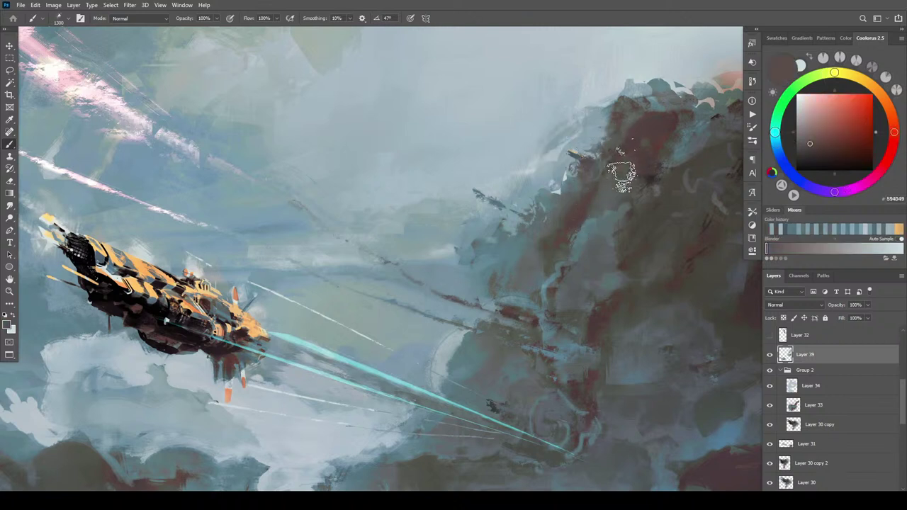
alt+click(586, 172)
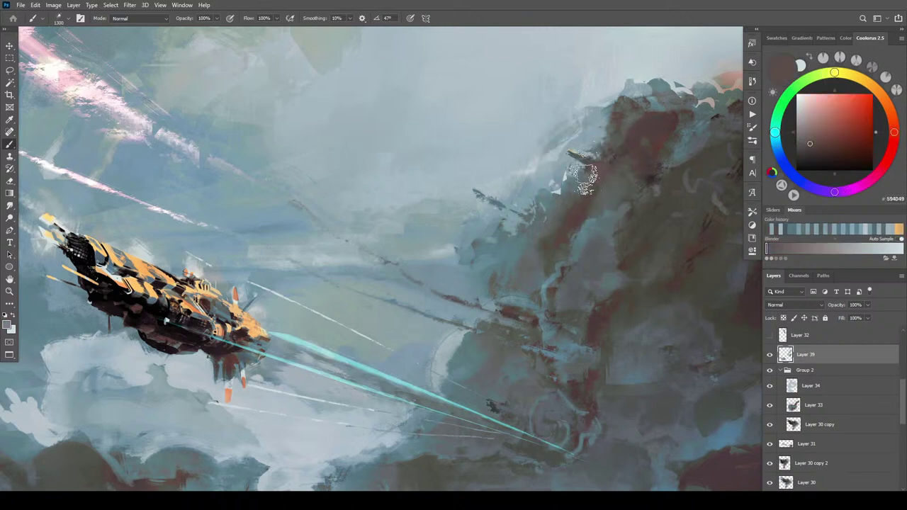
- Repaint the cloud edge below the uppermost small ship with blue-grey and dark olive-grey strokes
alt+click(570, 164)
mouse_move(569, 164)
mouse_down()
mouse_move(580, 183)
mouse_move(570, 197)
mouse_up()
key(bracketleft)
key(bracketleft)
key(bracketleft)
key(bracketleft)
key(bracketleft)
key(bracketleft)
key(bracketleft)
key(bracketleft)
key(bracketleft)
alt+click(592, 188)
alt+click(593, 188)
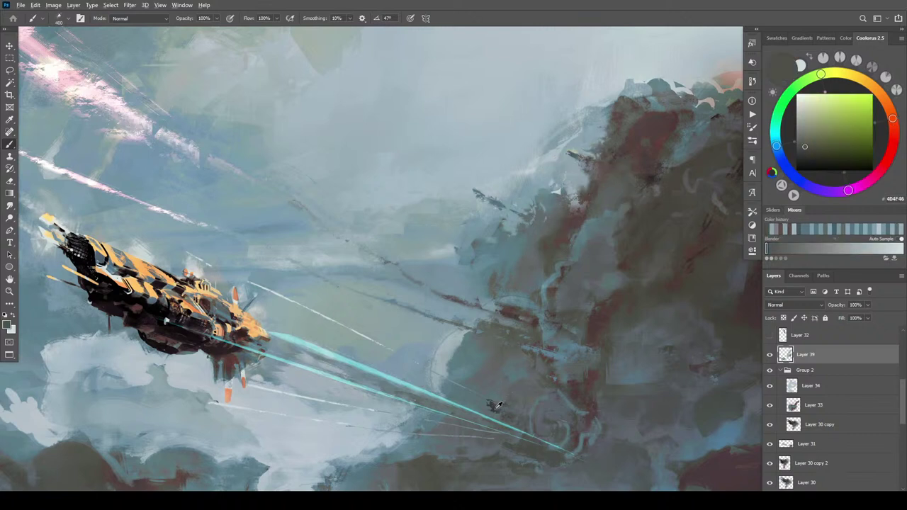
- Detail the small ship beside the turquoise beams with sampled dark blue-grey, using a smaller brush
alt+click(496, 405)
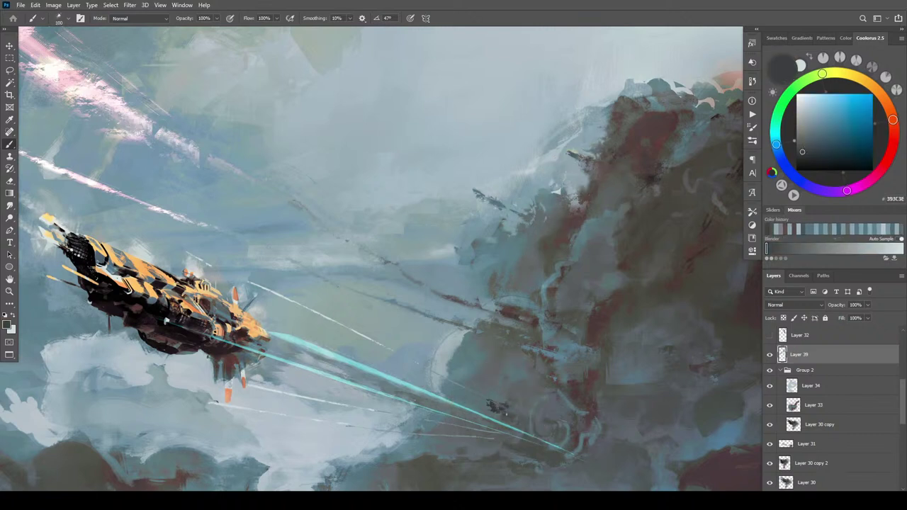
click(504, 414)
scroll(452, 269, down, 6)
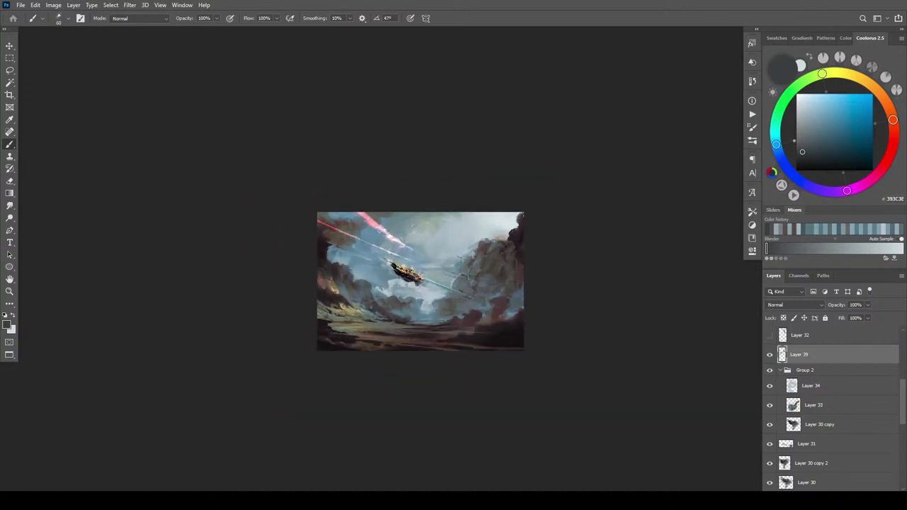
scroll(453, 268, up, 6)
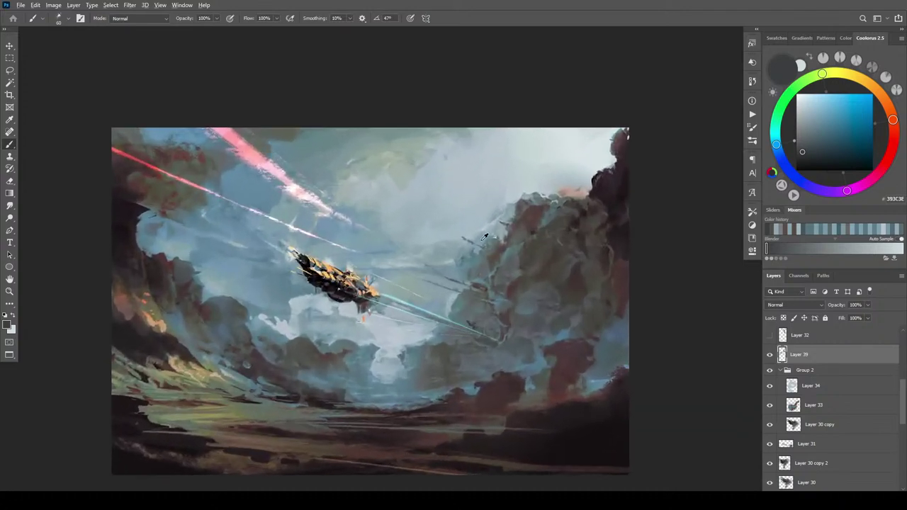
- Try extending the small ship at the cloud's upper-left edge with sampled blue-grey strokes, and undo them
alt+click(475, 238)
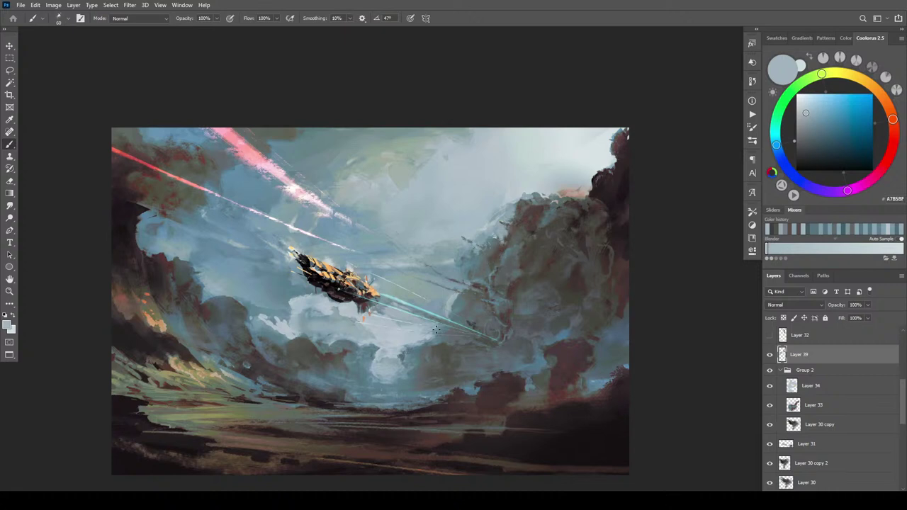
alt+click(473, 238)
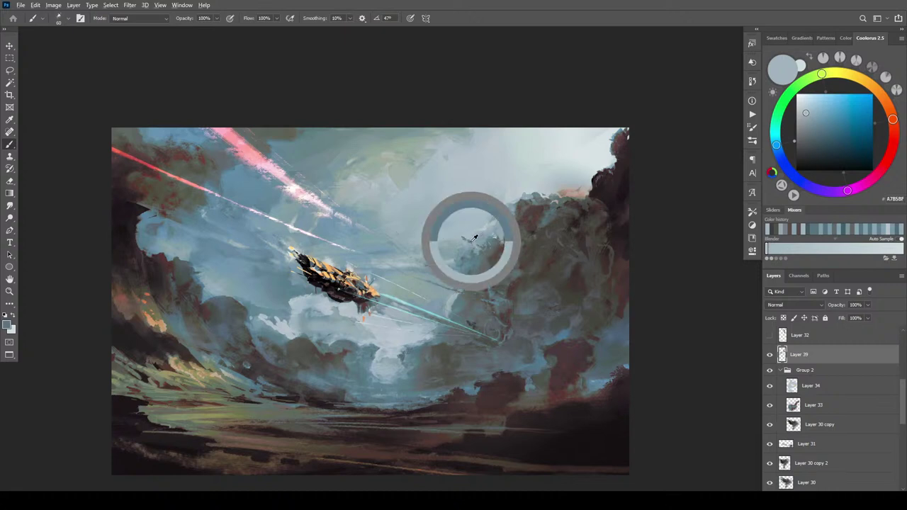
key(ctrl+z)
key(ctrl+z)
click(469, 242)
drag(434, 225, 472, 243)
key(ctrl+z)
key(ctrl+z)
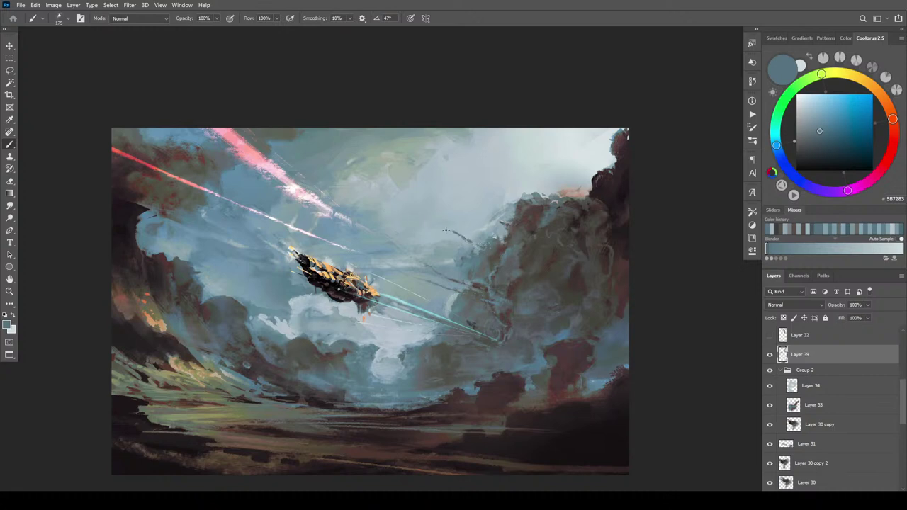
key(ctrl+z)
- Accent the small distant ships with light orange sampled from the large ship and a muted brown
alt+click(457, 241)
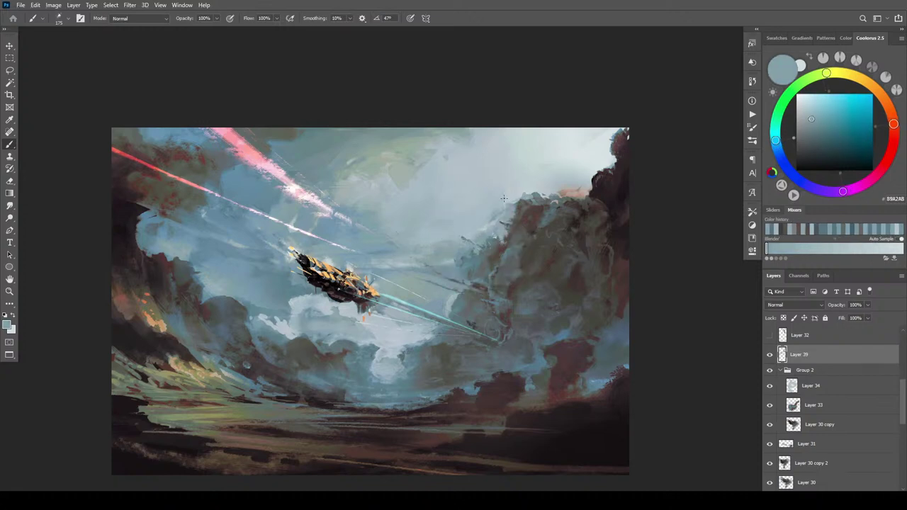
alt+click(315, 269)
drag(315, 268, 363, 269)
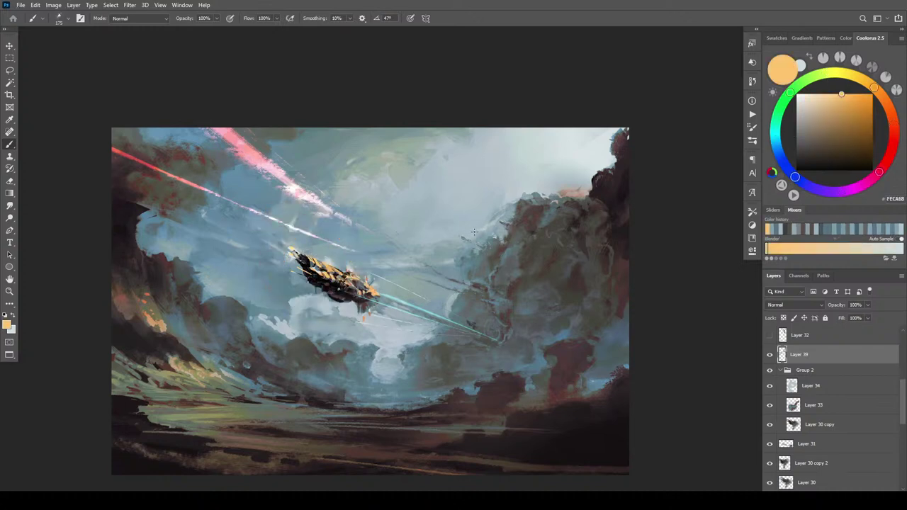
drag(460, 236, 465, 238)
drag(353, 288, 373, 306)
drag(387, 254, 371, 274)
drag(839, 112, 827, 122)
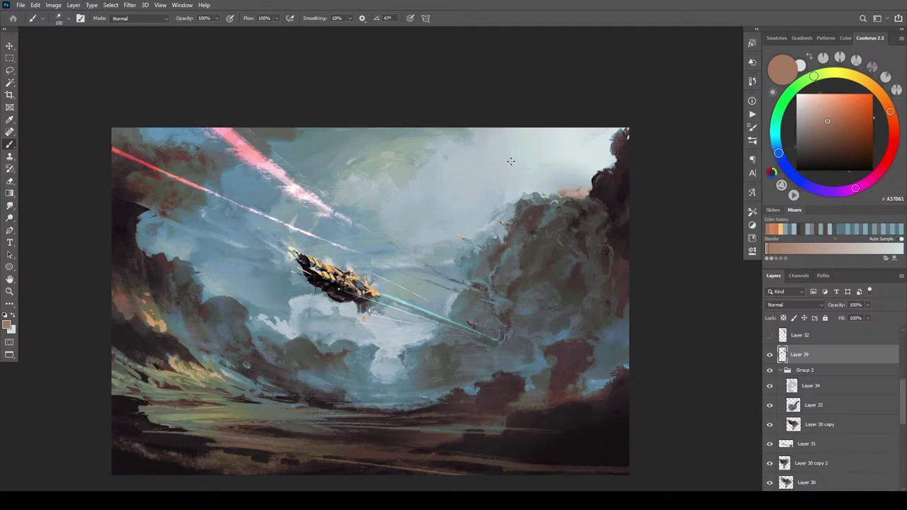
- Examine how the orange-accented small ships read within the whole composition
key(ctrl+minus)
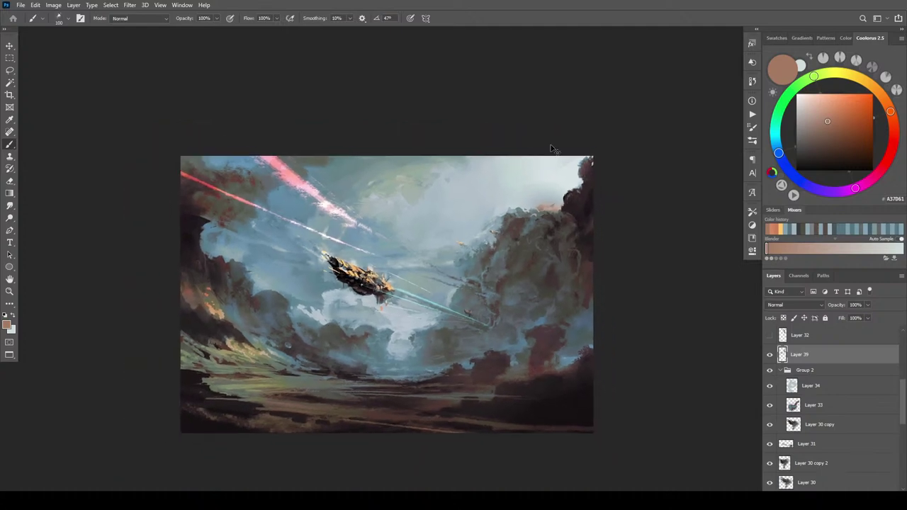
key(ctrl+minus)
key(ctrl+minus)
key(ctrl+minus)
key(ctrl+minus)
key(ctrl+plus)
key(ctrl+plus)
key(ctrl+plus)
key(ctrl+plus)
key(ctrl+plus)
key(ctrl+plus)
- Paint another small ship in the middle of the rocky cloud with sampled dark reddish-brown and near-black
key(bracketright)
key(bracketright)
key(bracketright)
key(bracketright)
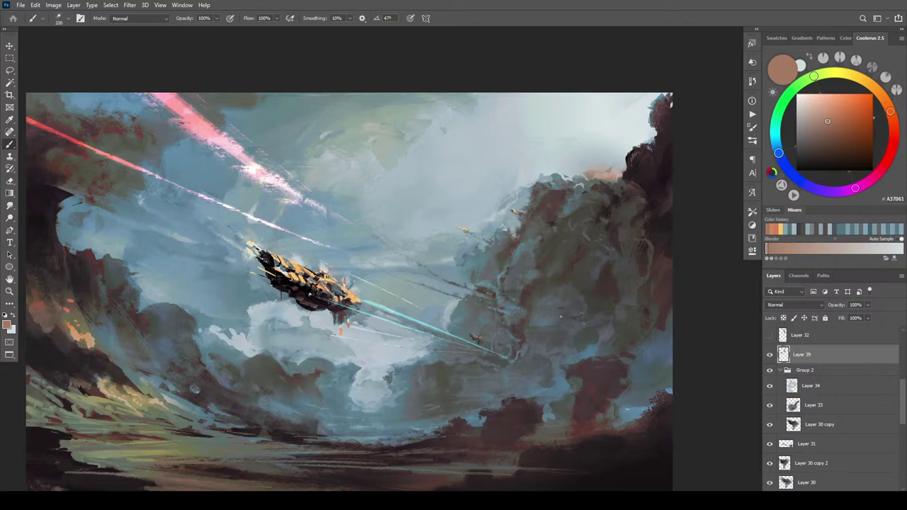
alt+click(580, 317)
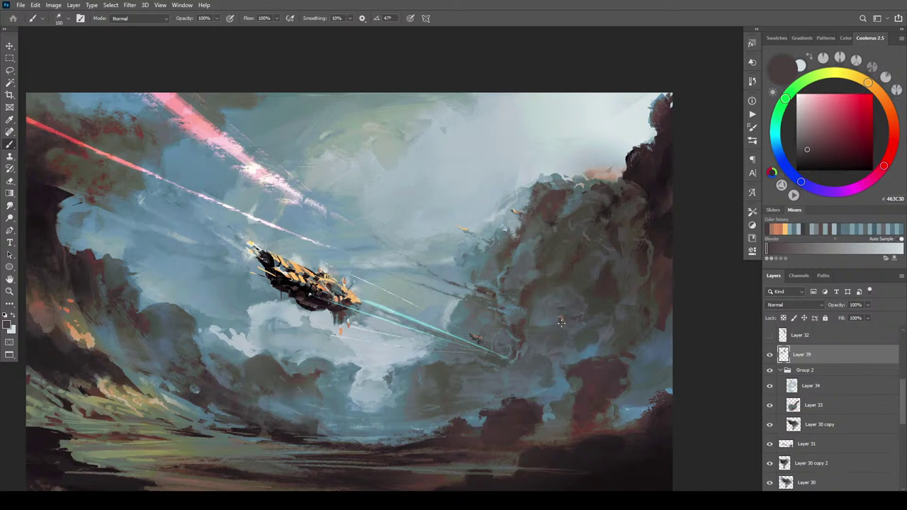
alt+click(550, 228)
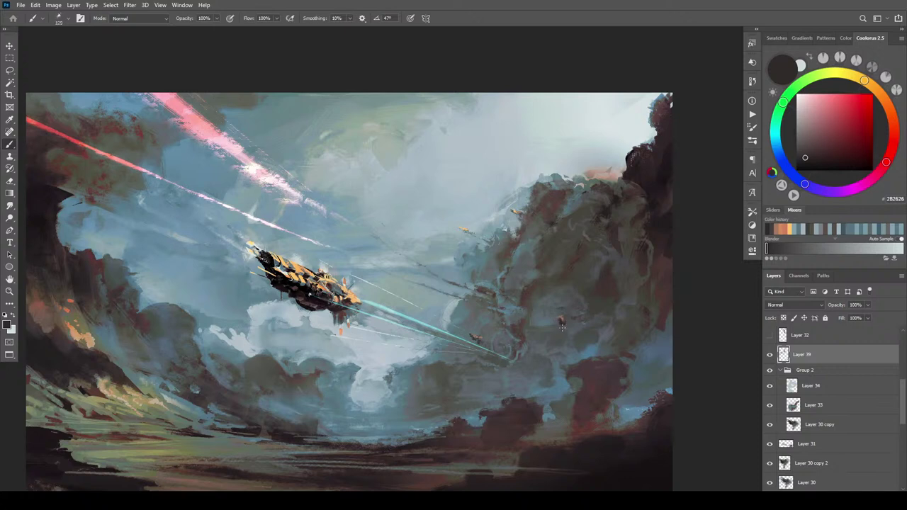
- Refine the hull and underside of the small ship inside the rocky cloud with sampled grey, blue and near-black
alt+click(564, 322)
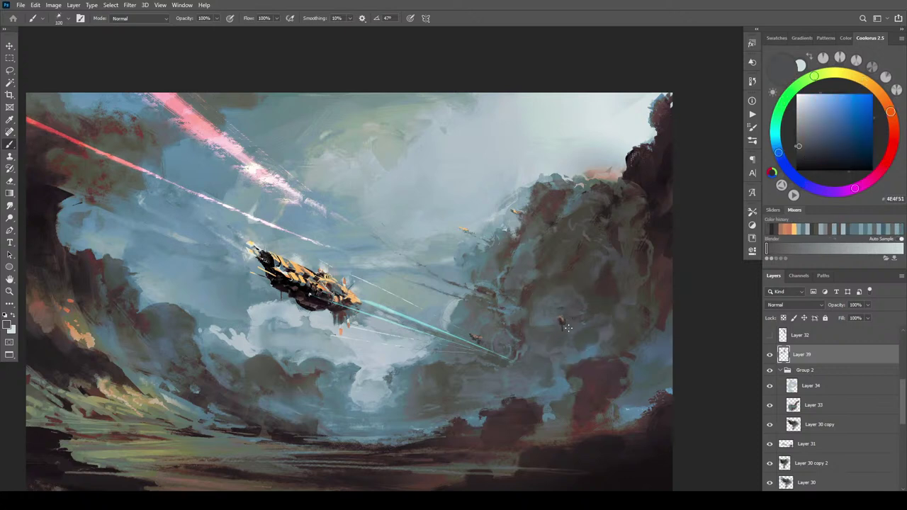
alt+click(591, 350)
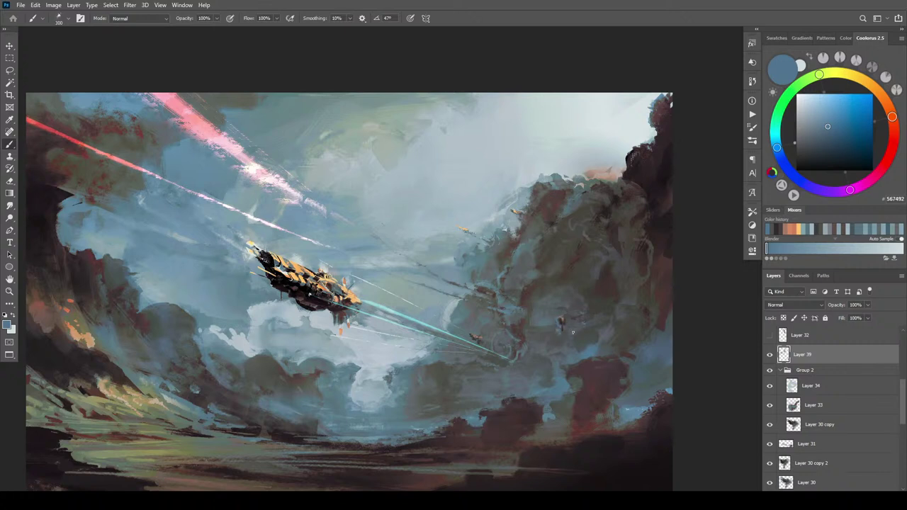
alt+click(564, 323)
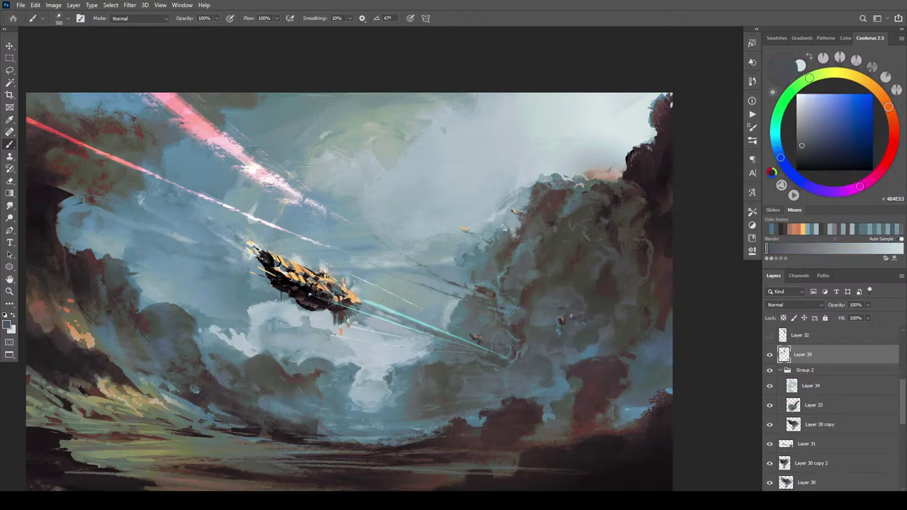
alt+click(567, 324)
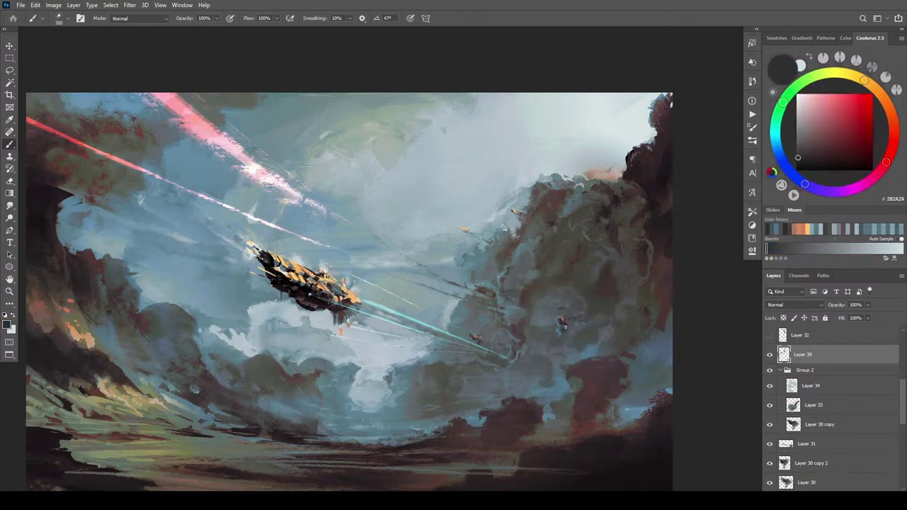
drag(601, 285, 608, 281)
- Reshape the edges of the ship inside the rocky cloud with sampled dark grey, slate grey and near-black at brush size 150
alt+click(568, 323)
alt+click(567, 325)
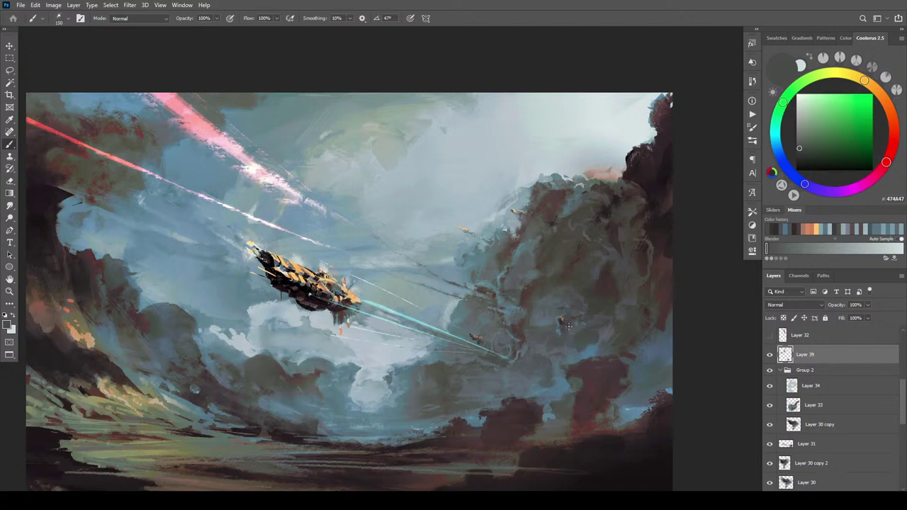
alt+click(559, 316)
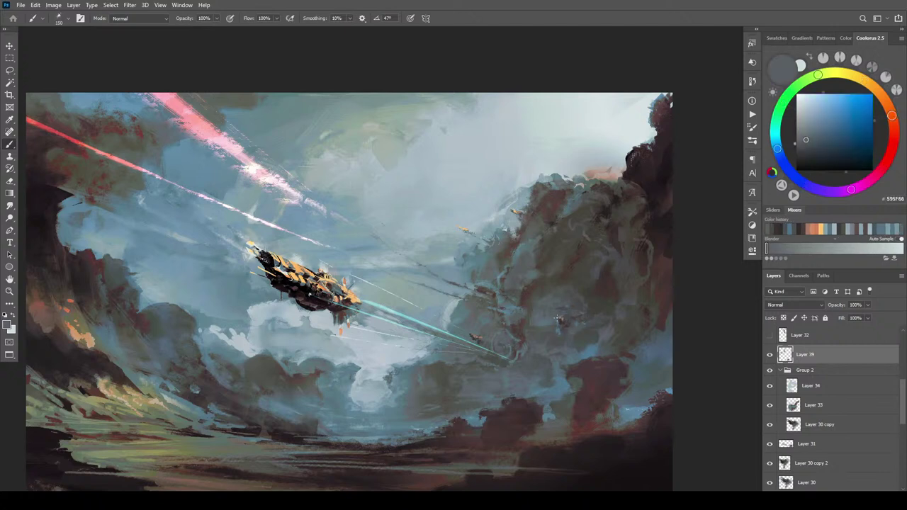
alt+click(563, 320)
alt+click(560, 323)
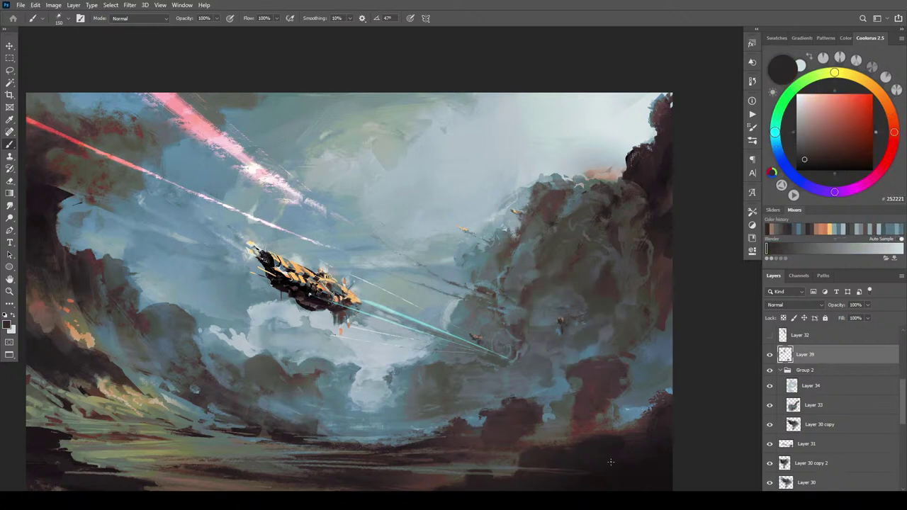
- Blend the small ship into the middle of the rocky cloud with the Smudge tool, sampling all layers
key(r)
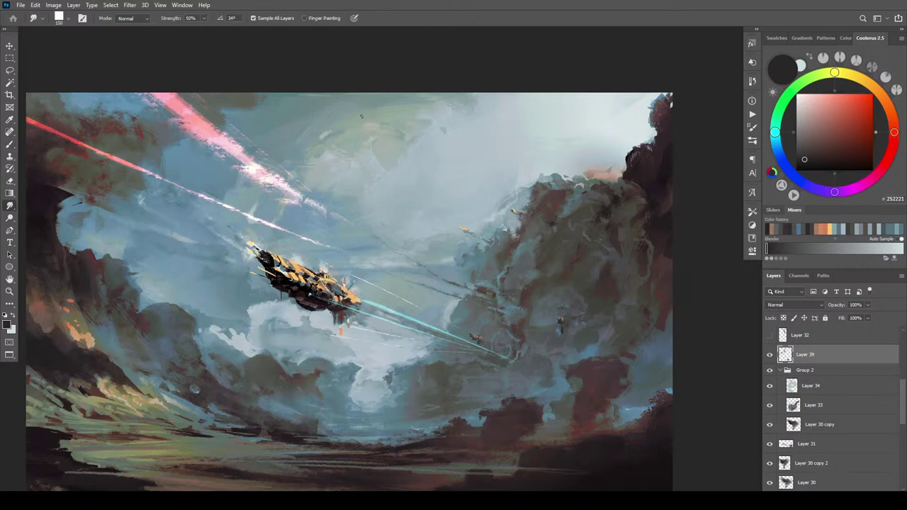
key(])
key(])
key(])
key(])
key(])
key(])
key(])
key(])
key(])
drag(566, 343, 557, 334)
click(256, 18)
click(260, 19)
- Examine the smudged cloud area and the small ships against the whole composition
key(ctrl+minus)
key(ctrl+minus)
key(ctrl+minus)
key(ctrl+minus)
key(ctrl+minus)
key(ctrl+minus)
key(ctrl+minus)
key(ctrl+plus)
key(ctrl+plus)
key(ctrl+plus)
key(ctrl+plus)
key(ctrl+plus)
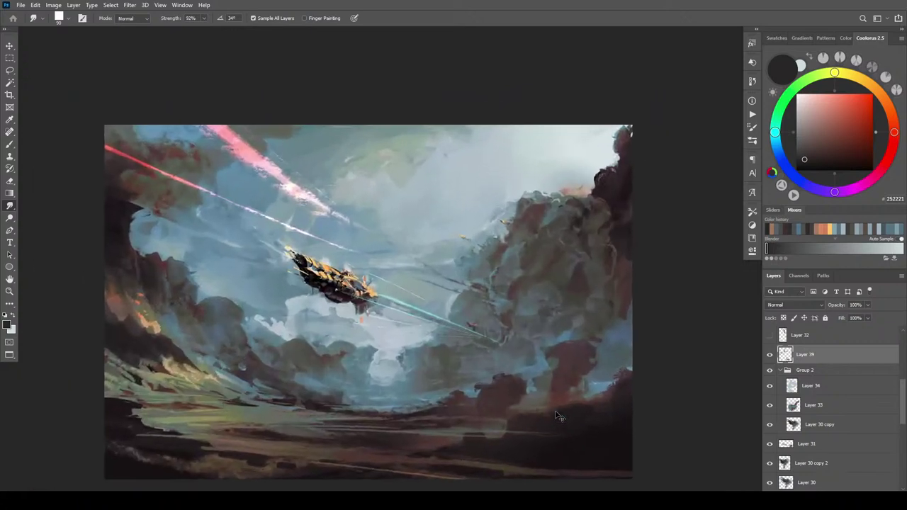
key(ctrl+plus)
key(ctrl+plus)
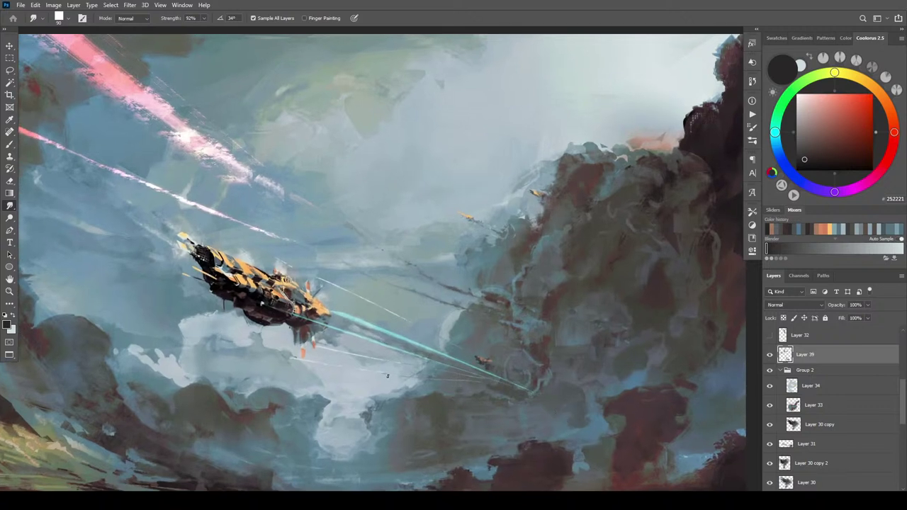
- Add a new layer above Layer 36 copy and clip it to that layer
key(b)
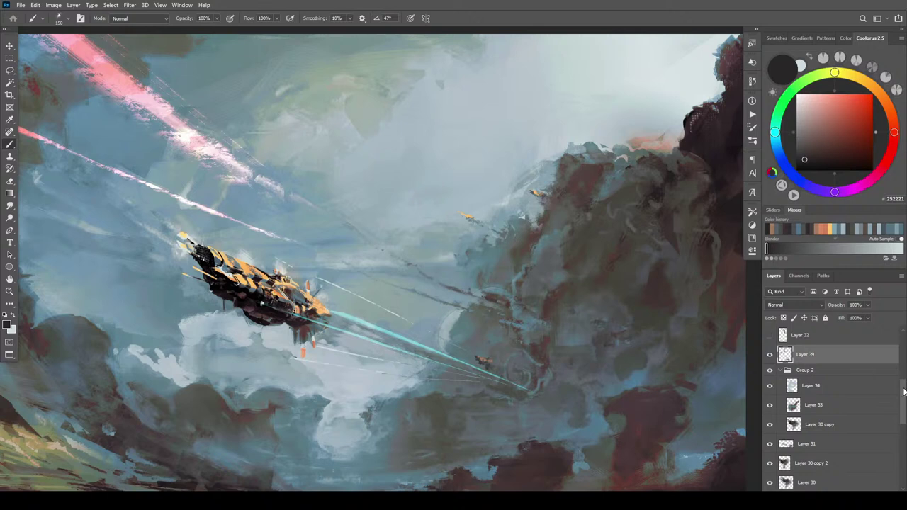
scroll(904, 392, up, 5)
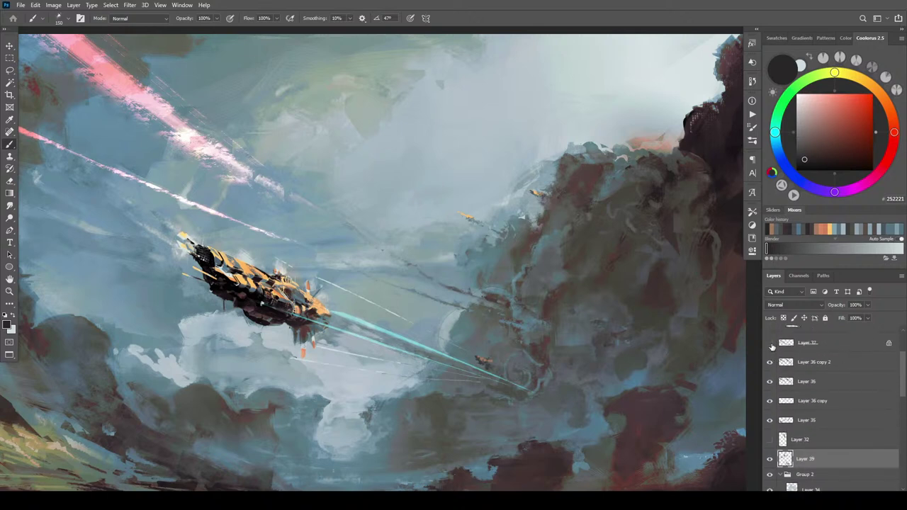
scroll(904, 366, up, 2)
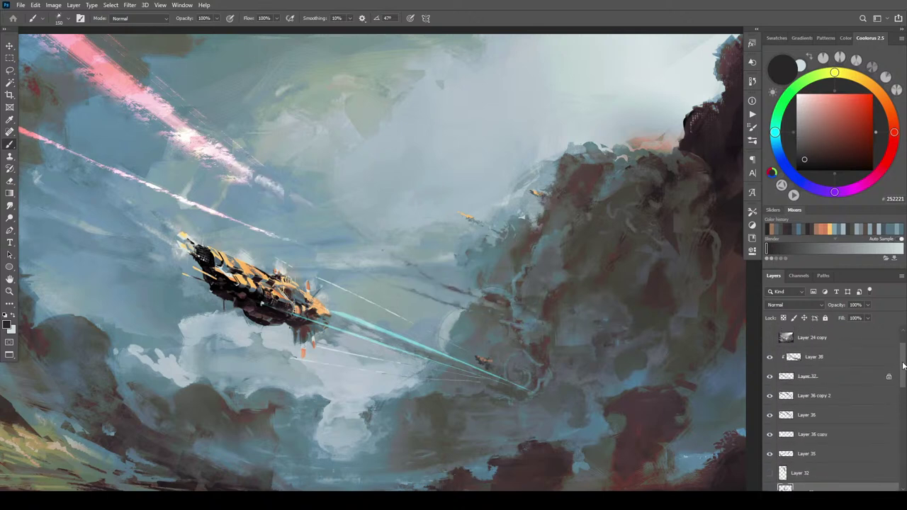
click(770, 434)
click(770, 434)
click(791, 434)
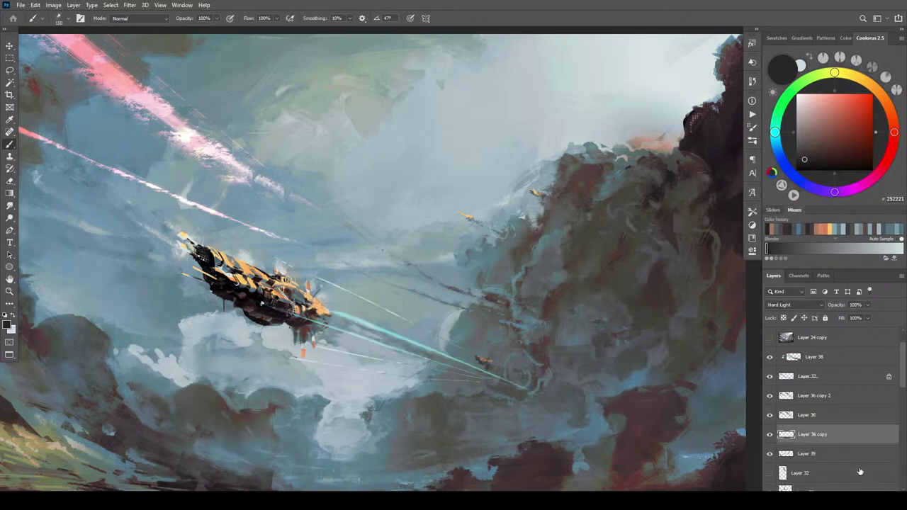
key(ctrl+shift+alt+n)
alt+click(801, 448)
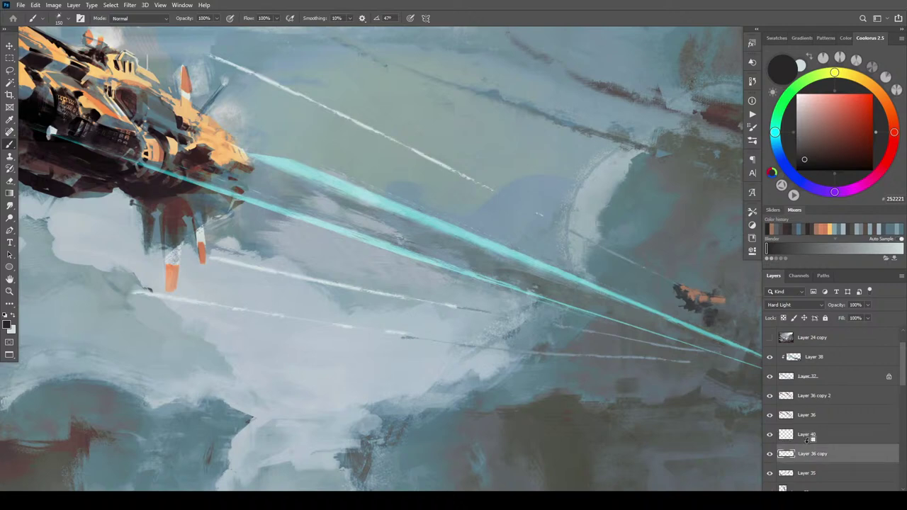
alt+click(807, 440)
- Increase the brush size to 1400 for painting over the far end of the turquoise beams
key(ctrl+minus)
key(ctrl+minus)
drag(573, 376, 514, 361)
key(bracketright)
key(bracketright)
key(bracketright)
key(bracketright)
key(bracketright)
key(bracketright)
key(bracketright)
key(bracketright)
key(bracketright)
key(bracketright)
key(bracketright)
key(bracketright)
key(bracketright)
key(bracketright)
key(bracketright)
key(bracketright)
key(bracketright)
key(bracketright)
drag(469, 307, 434, 295)
drag(378, 281, 421, 289)
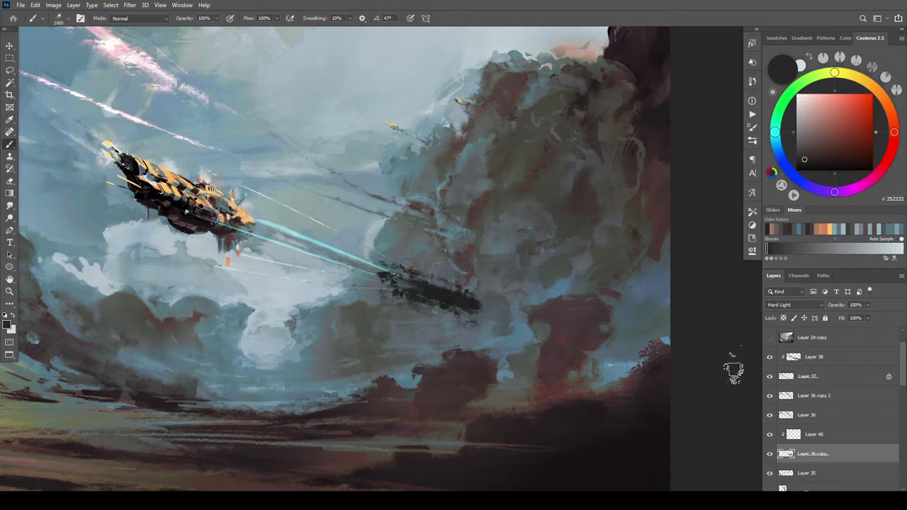
key(ctrl+z)
- Darken the far end of the turquoise beams on Layer 40 and set the Smudge tool to stop sampling all layers
click(814, 433)
mouse_move(440, 297)
mouse_down()
mouse_move(323, 262)
mouse_move(385, 314)
mouse_move(440, 306)
mouse_move(480, 335)
mouse_move(471, 315)
mouse_move(329, 257)
mouse_move(300, 265)
mouse_move(341, 297)
mouse_move(407, 318)
mouse_up()
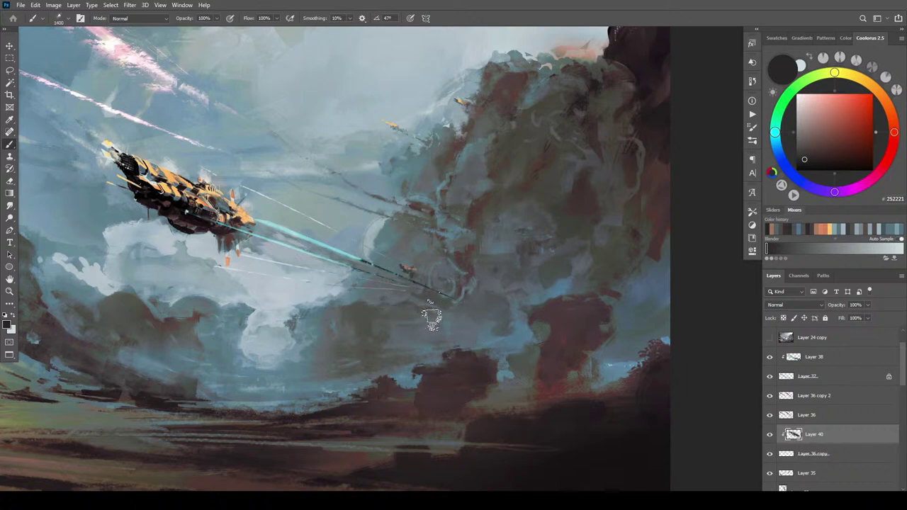
key(r)
click(253, 17)
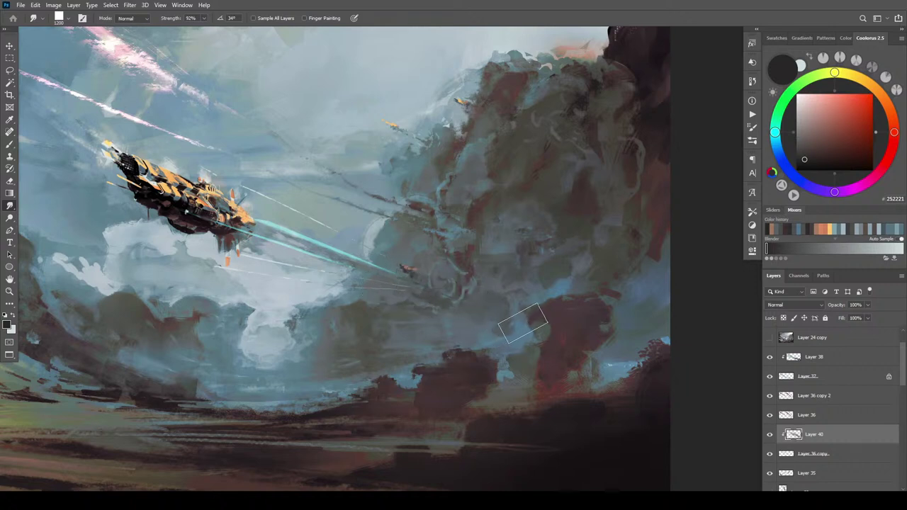
- Hide Layer 40 to compare the turquoise beams with and without their darkened ends across the whole painting
scroll(506, 319, down, 1)
scroll(513, 333, down, 8)
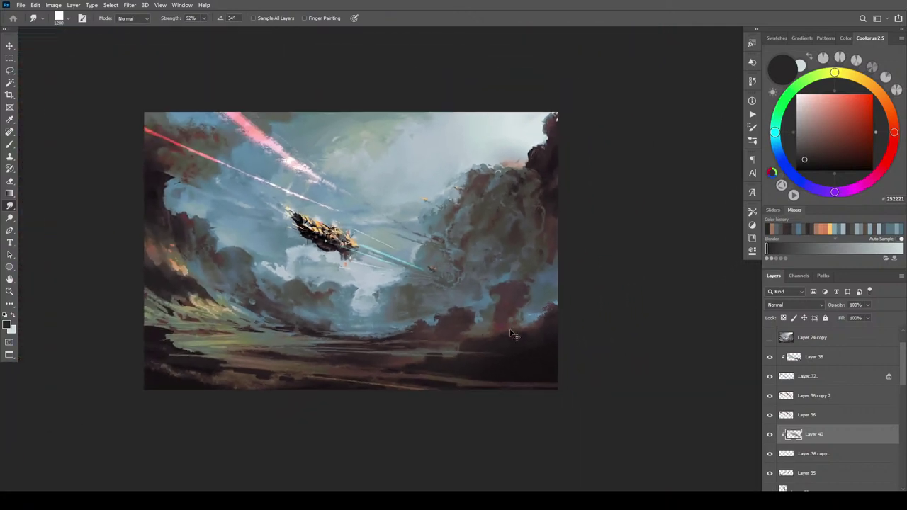
key(ctrl+plus)
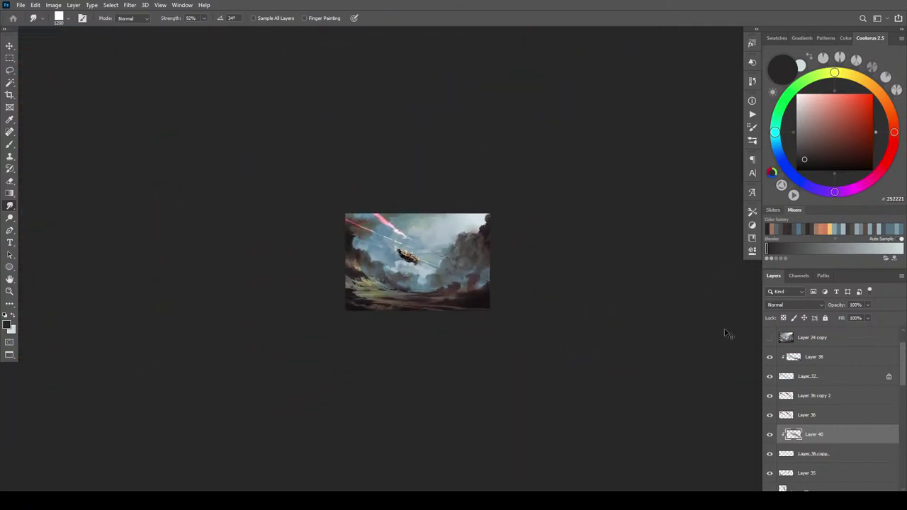
click(771, 437)
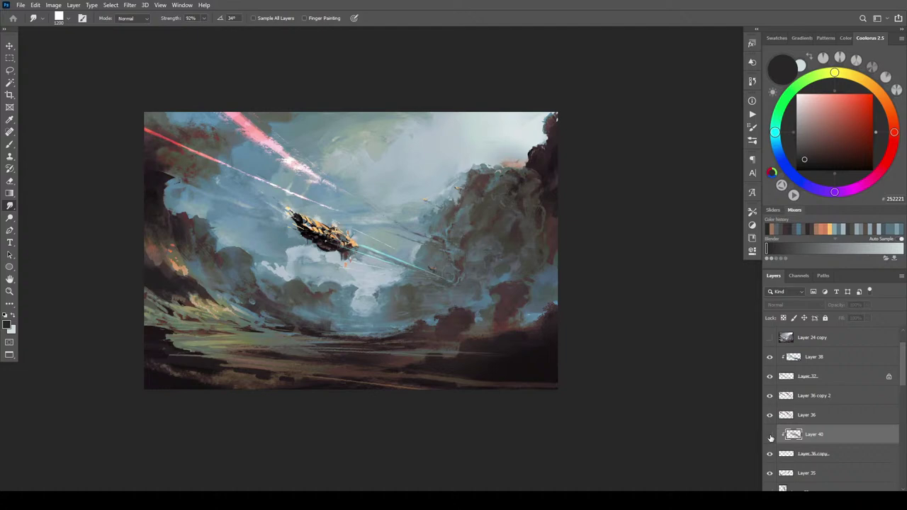
key(ctrl+minus)
key(ctrl+minus)
key(ctrl+minus)
key(ctrl+minus)
key(ctrl+plus)
key(ctrl+plus)
key(ctrl+plus)
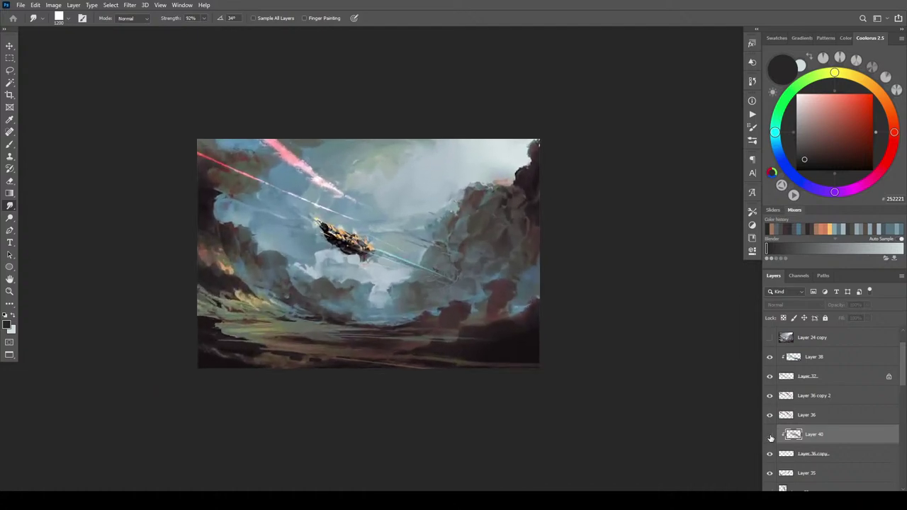
- Show Layer 40 again so the turquoise beams' far ends are darkened
key(ctrl+plus)
click(770, 435)
key(ctrl+plus)
key(ctrl+plus)
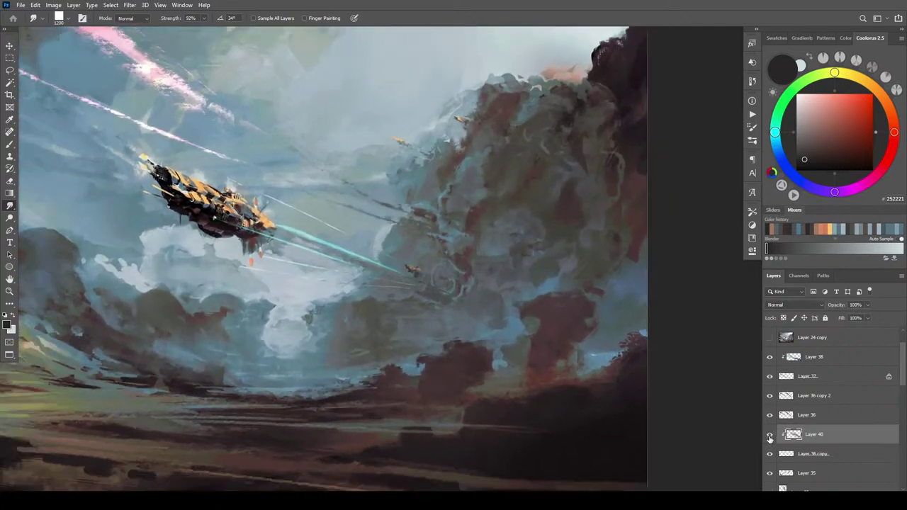
- Add a new layer above Layer 40, set its blend mode to Hard Light, and pick the salmon pink #E2A996
key(ctrl+plus)
key(ctrl+plus)
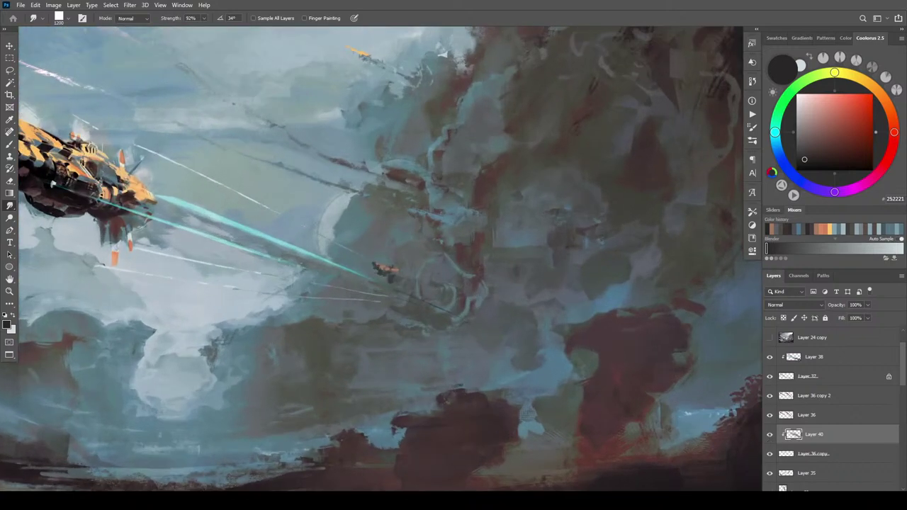
key(ctrl+shift+alt+n)
click(795, 304)
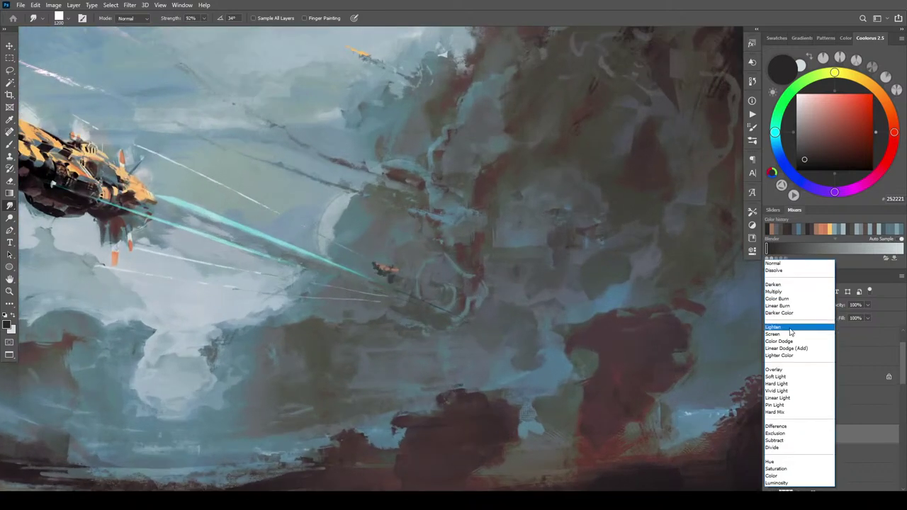
click(791, 380)
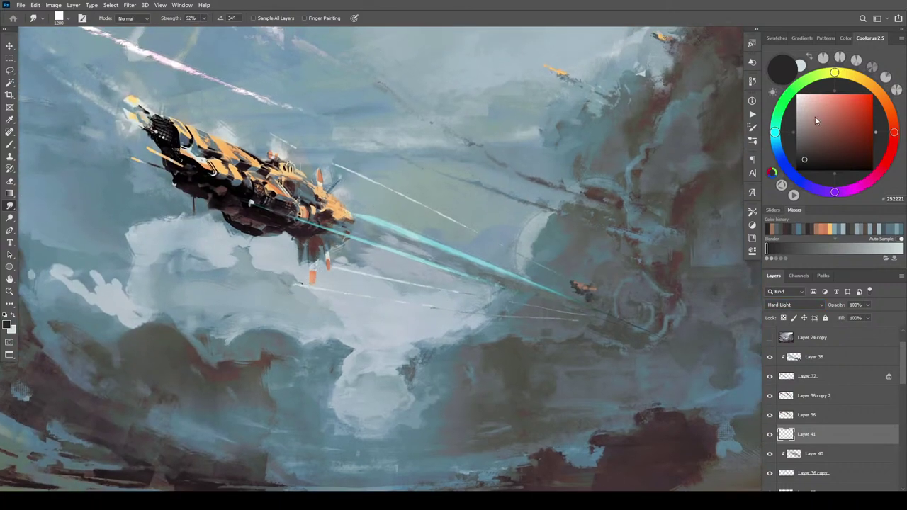
click(821, 103)
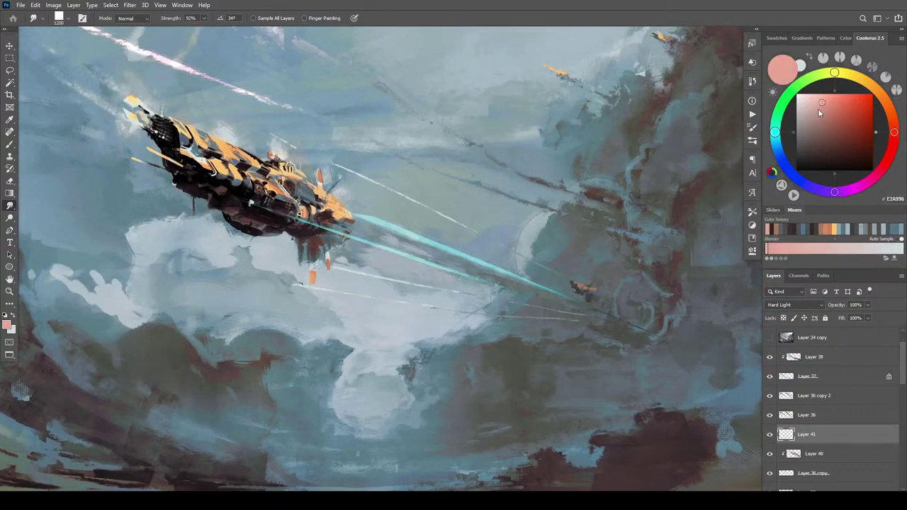
- Try small strokes on Layer 41 where the turquoise beams leave the ship's nose, using a Smudge brush size of 70
click(364, 213)
drag(365, 217, 354, 213)
key(bracketright)
key(bracketright)
drag(299, 284, 378, 295)
- Examine the ship and its turquoise beams up close and against the surrounding clouds
key(ctrl+minus)
key(ctrl+minus)
key(ctrl+minus)
key(ctrl+minus)
key(ctrl+minus)
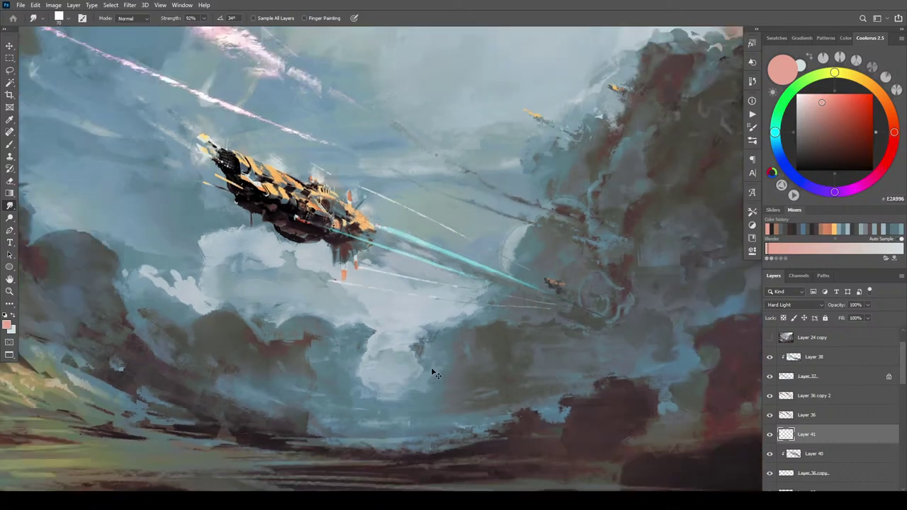
scroll(435, 375, up, 10)
scroll(424, 370, up, 5)
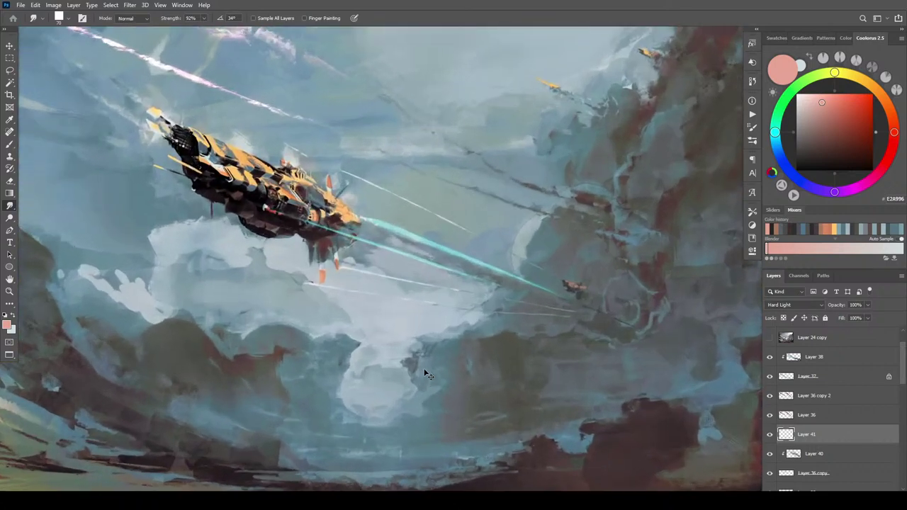
mouse_move(416, 360)
mouse_down()
mouse_move(484, 416)
mouse_move(500, 374)
mouse_up()
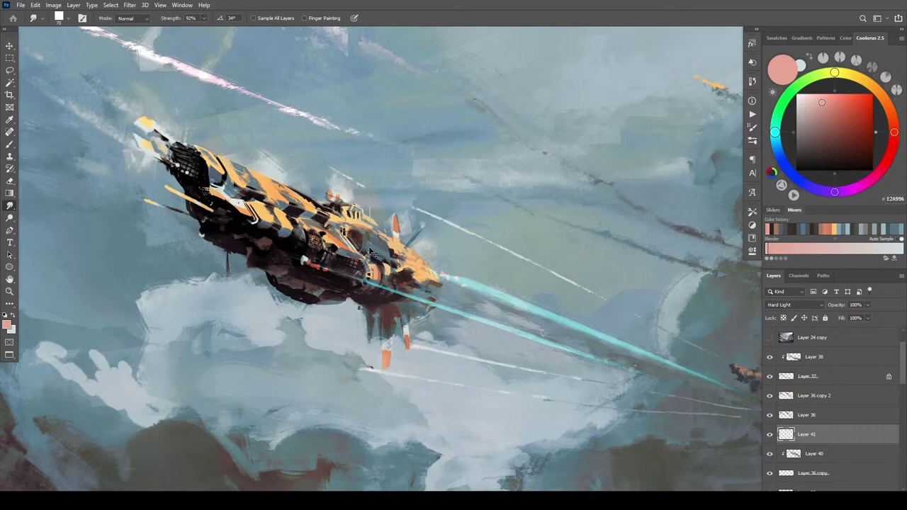
scroll(369, 251, down, 10)
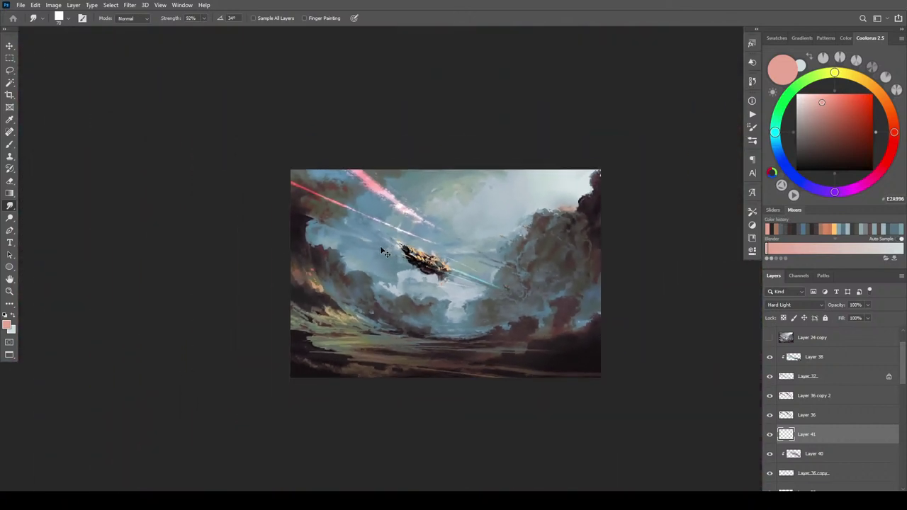
scroll(448, 268, down, 4)
scroll(452, 269, up, 6)
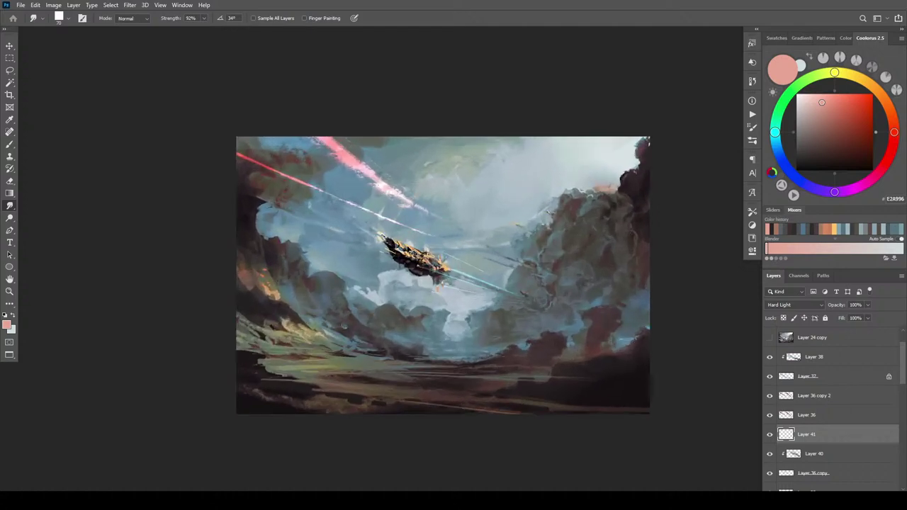
scroll(449, 268, up, 8)
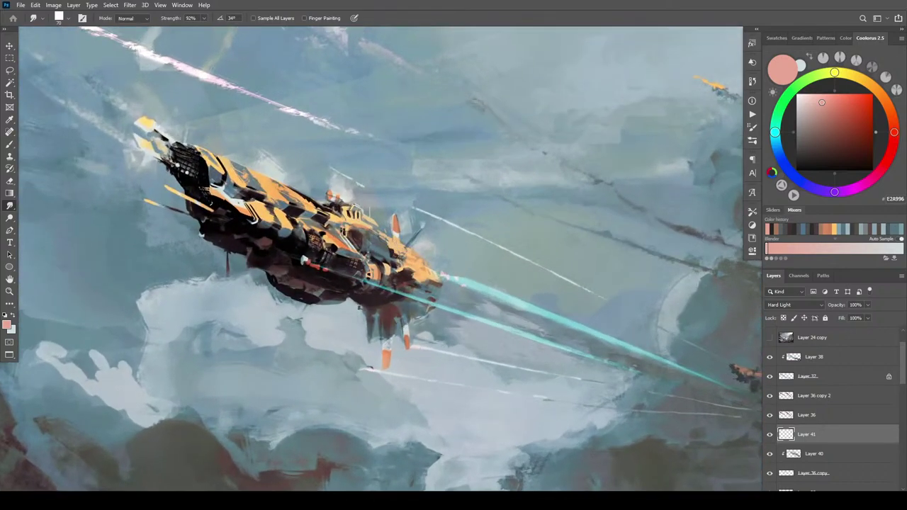
drag(408, 247, 519, 270)
drag(640, 342, 432, 320)
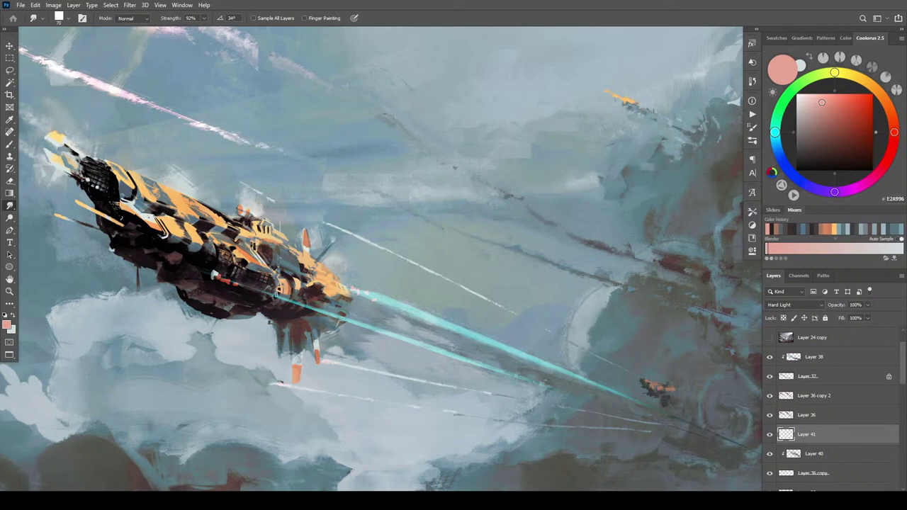
key(ctrl+minus)
drag(310, 299, 318, 324)
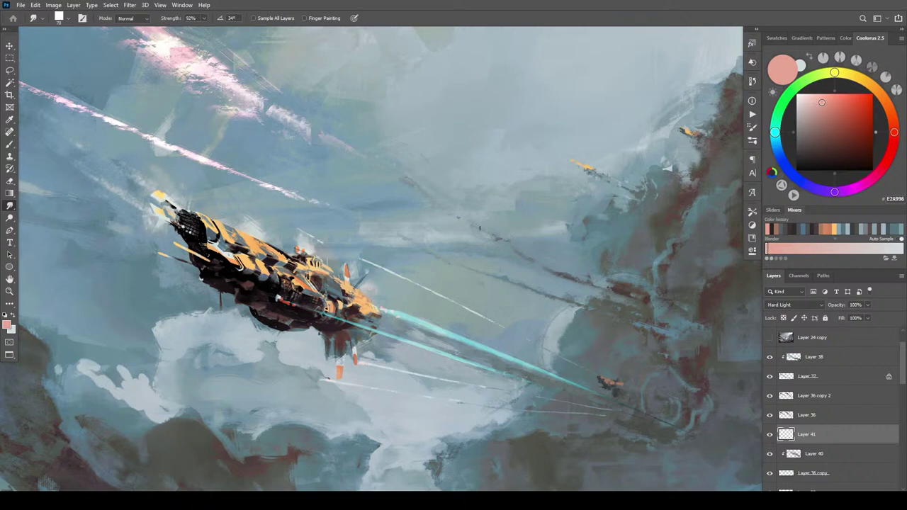
key(space)
mouse_move(388, 281)
mouse_down()
mouse_move(419, 258)
mouse_move(487, 292)
mouse_move(480, 278)
mouse_move(449, 266)
mouse_move(423, 302)
mouse_move(401, 304)
mouse_up()
drag(419, 359, 453, 306)
drag(433, 277, 565, 282)
- Check the overall composition at several magnifications and in full-screen view
key(ctrl+minus)
key(ctrl+minus)
key(ctrl+plus)
key(ctrl+plus)
key(ctrl+minus)
key(ctrl+minus)
key(ctrl+minus)
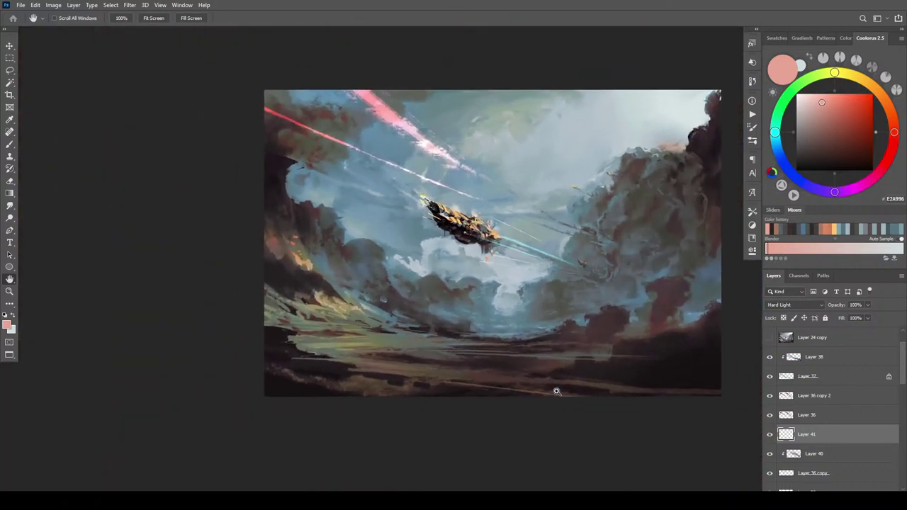
key(ctrl+plus)
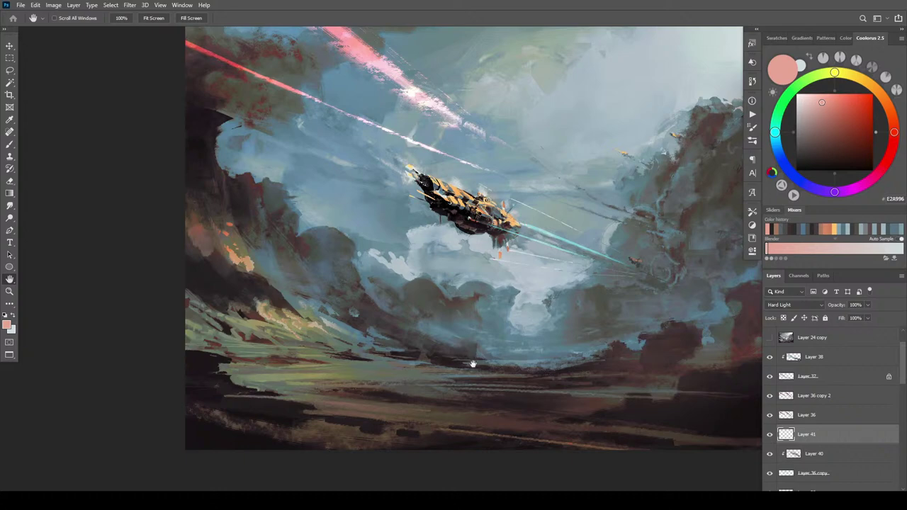
mouse_move(508, 361)
mouse_down()
mouse_move(460, 383)
mouse_move(553, 338)
mouse_move(580, 367)
mouse_move(624, 375)
mouse_up()
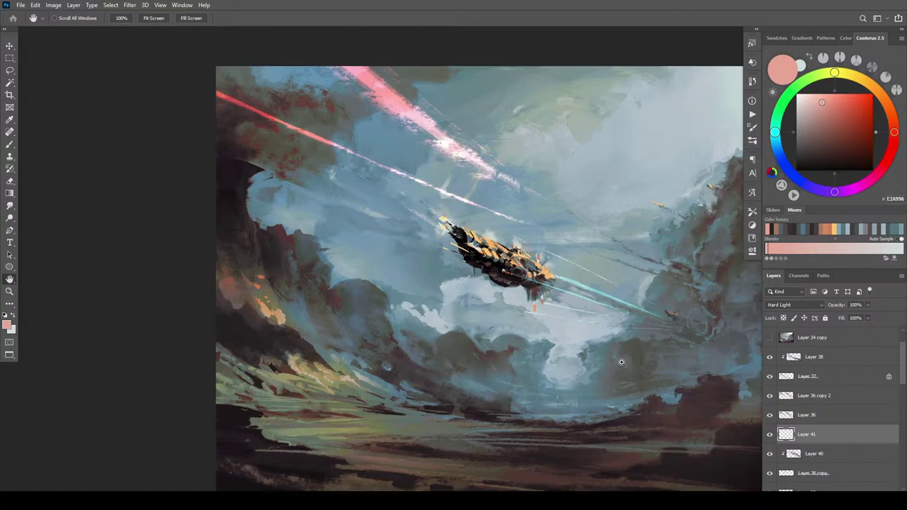
key(ctrl+plus)
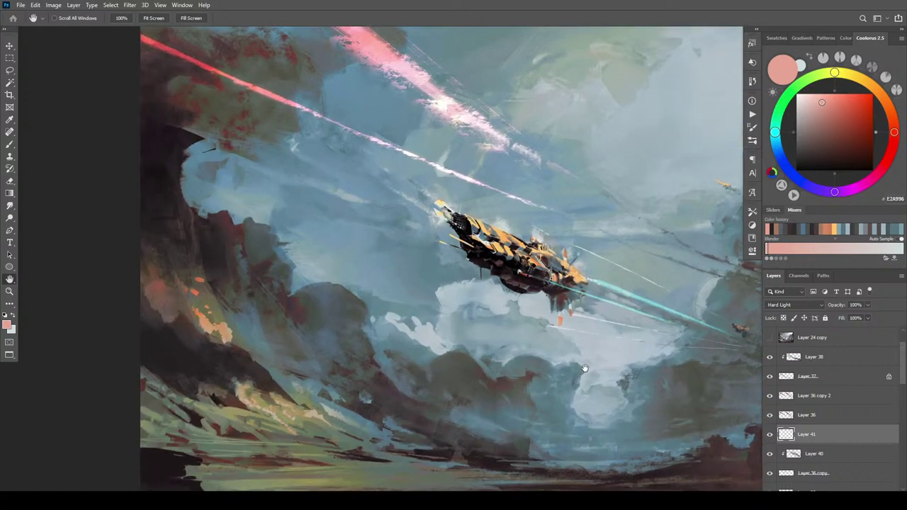
mouse_move(585, 369)
mouse_down()
mouse_move(413, 365)
mouse_move(454, 375)
mouse_up()
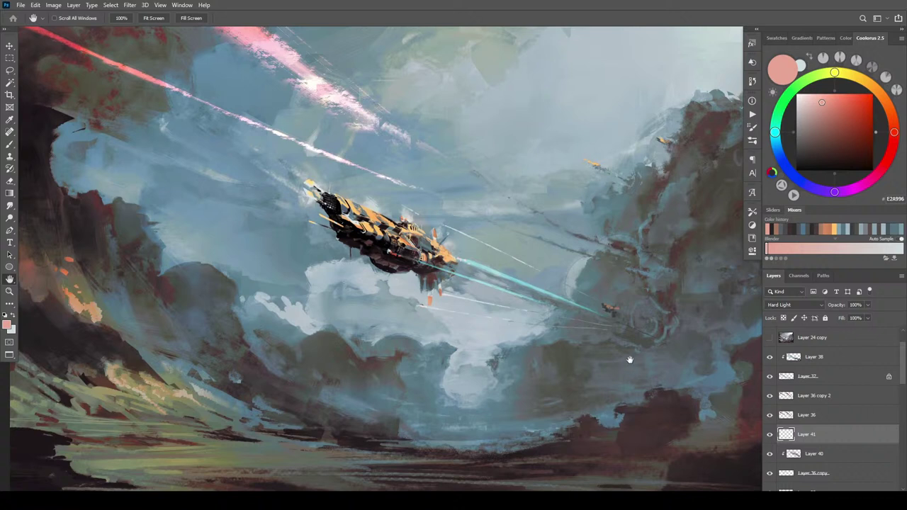
key(f)
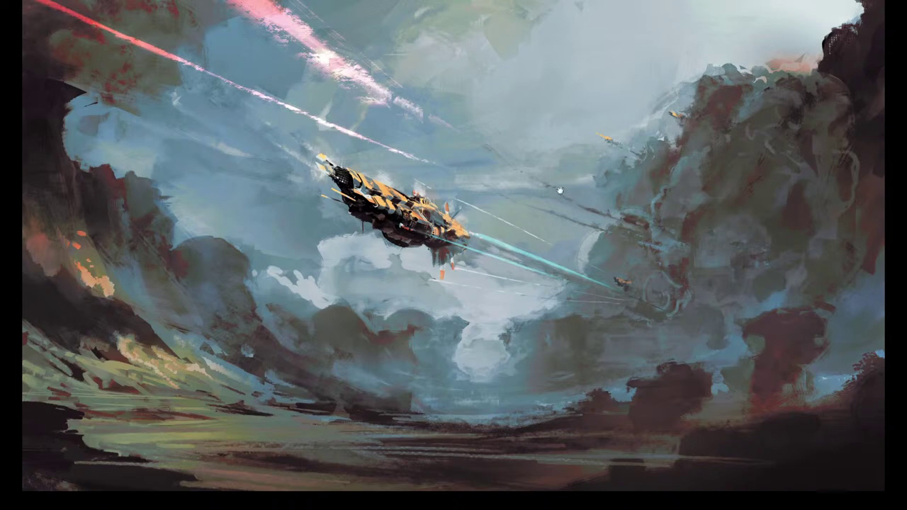
mouse_move(560, 213)
mouse_down()
mouse_move(531, 224)
mouse_move(574, 263)
mouse_move(548, 212)
mouse_move(571, 187)
mouse_move(576, 280)
mouse_move(564, 251)
mouse_up()
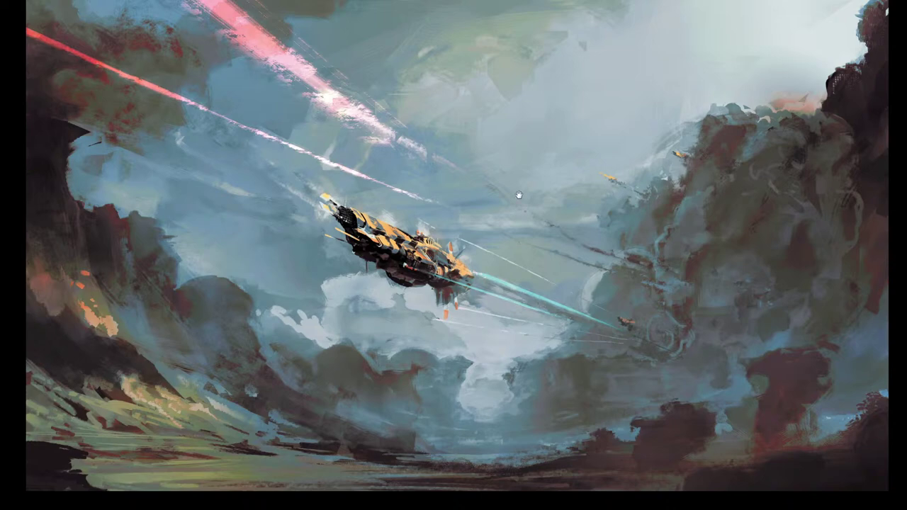
key(f)
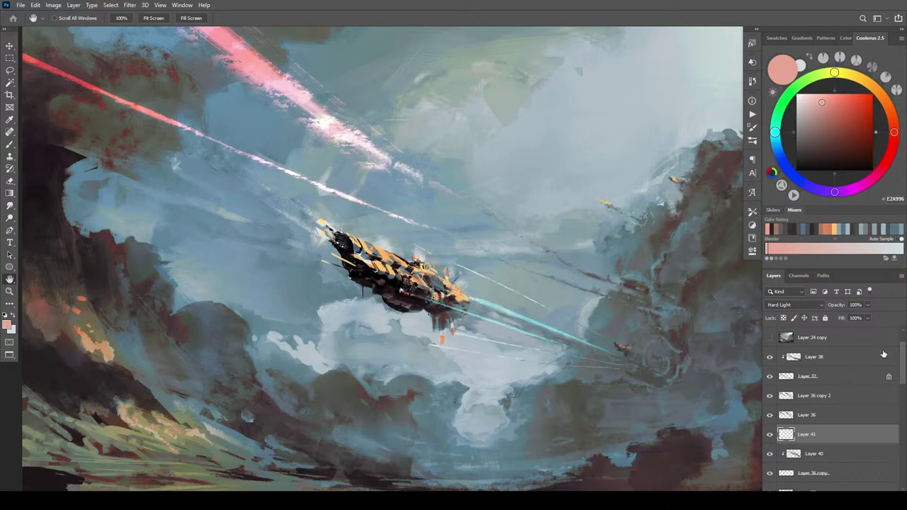
- Show Layer 24 copy and set its blend mode to Luminosity
mouse_move(901, 357)
mouse_down()
mouse_move(905, 349)
mouse_move(904, 454)
mouse_move(903, 360)
mouse_up()
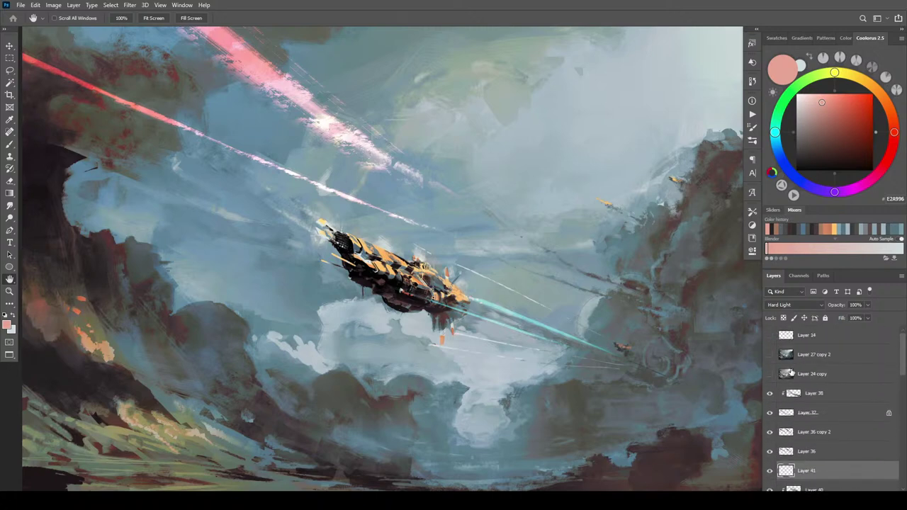
click(769, 373)
click(791, 374)
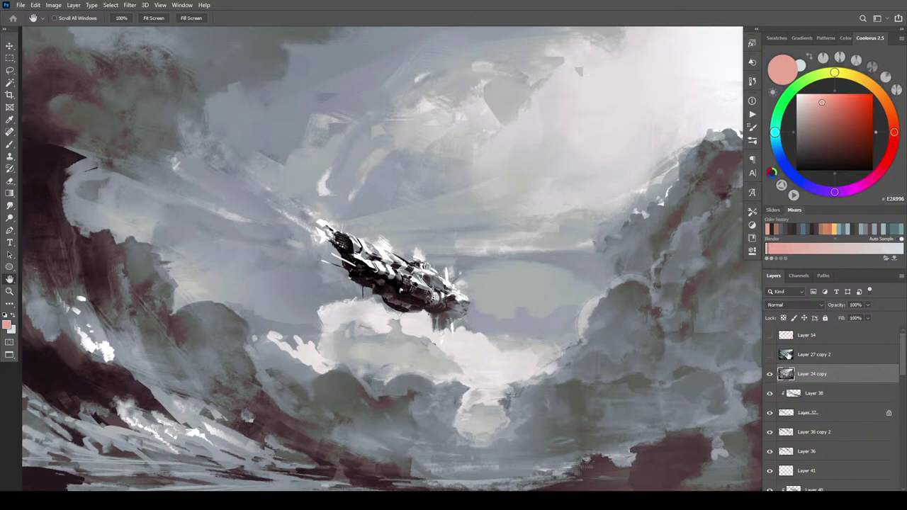
click(805, 305)
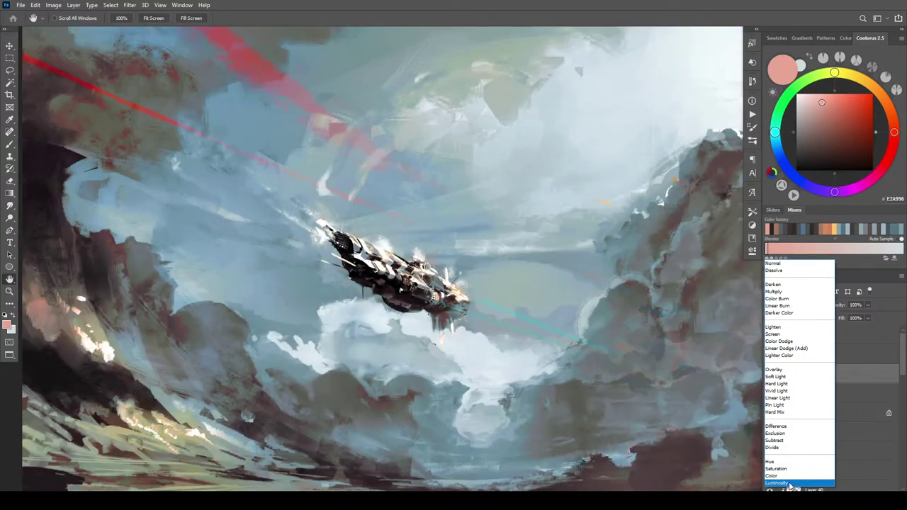
click(791, 483)
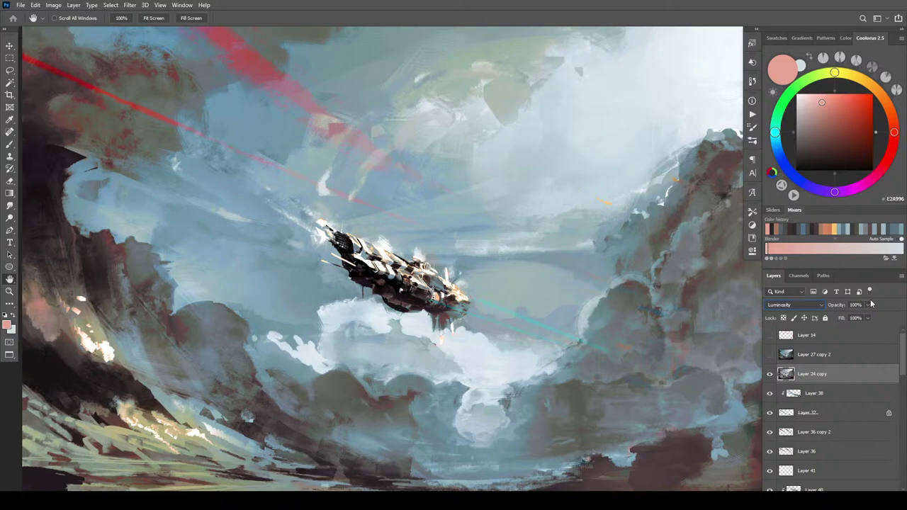
- Try Layer 24 copy at opacities between 20% and 72% and preview the blend in full-screen view
mouse_move(868, 305)
mouse_down()
mouse_move(829, 320)
mouse_move(861, 317)
mouse_move(826, 315)
mouse_up()
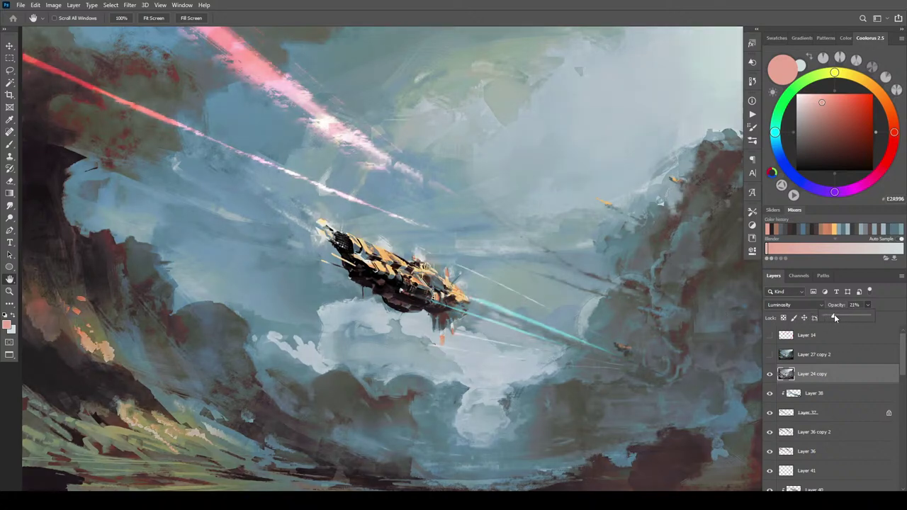
drag(835, 318, 845, 318)
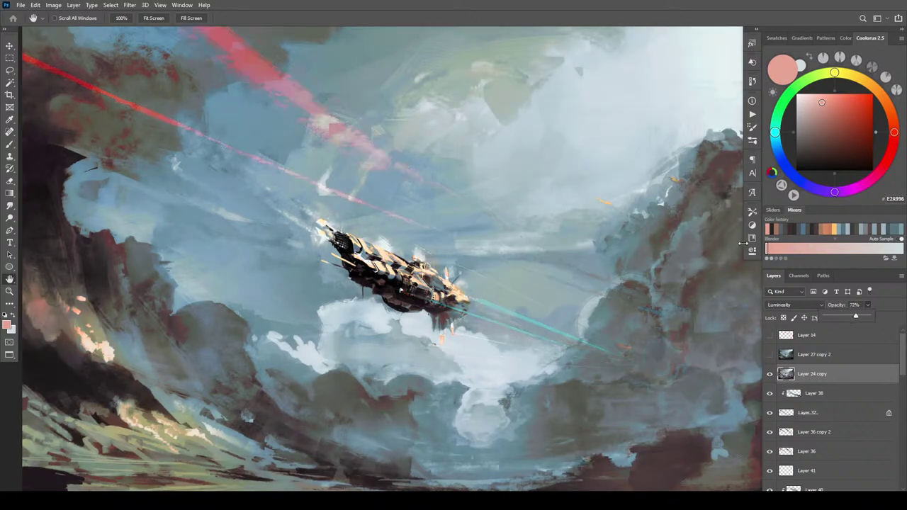
drag(856, 316, 861, 317)
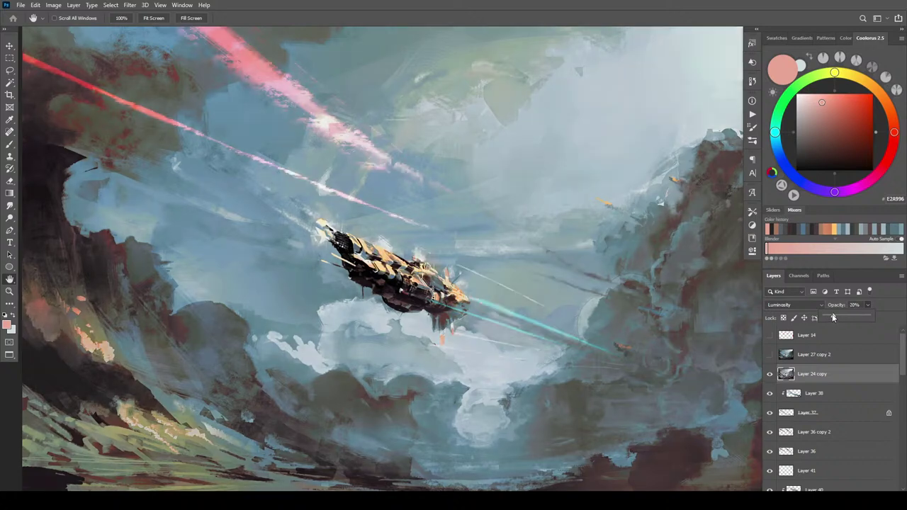
drag(834, 318, 845, 318)
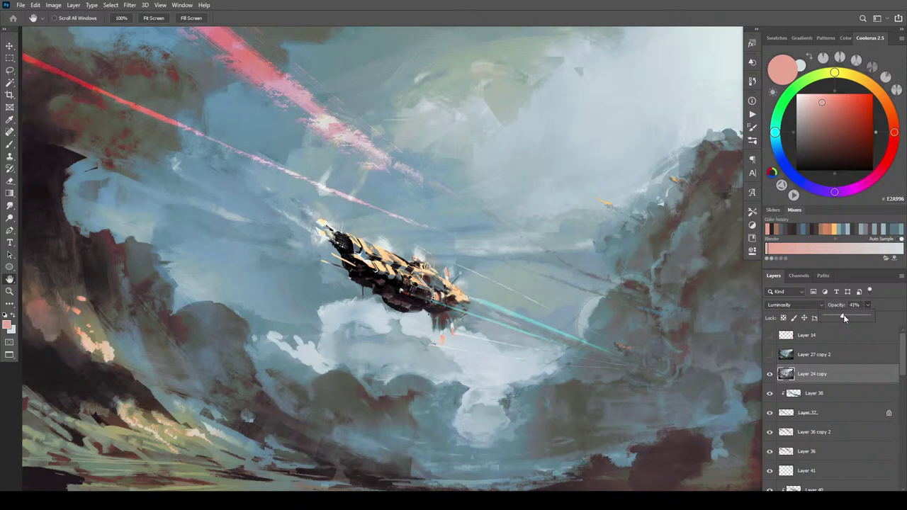
drag(846, 319, 849, 320)
key(f)
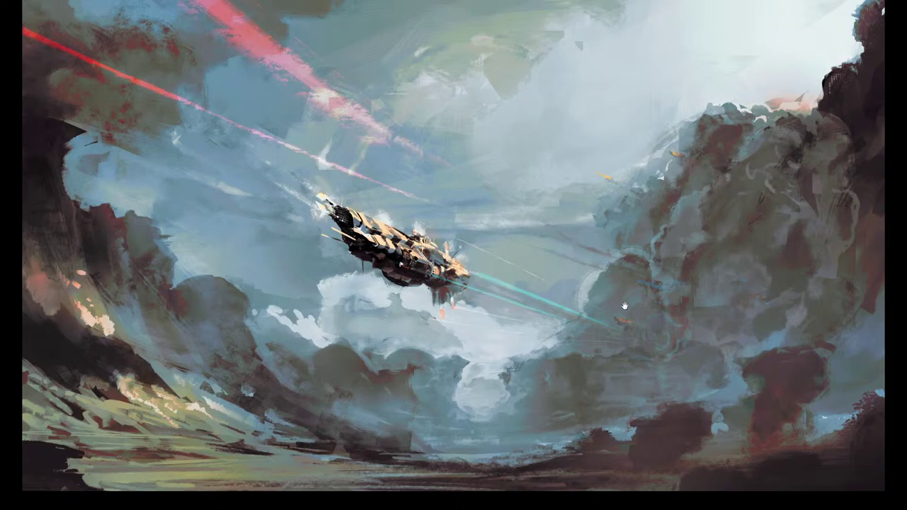
- Compare the painting with and without Layer 24 copy and set that layer's opacity to 25%
key(f)
click(770, 367)
click(769, 367)
click(869, 298)
drag(868, 310, 860, 311)
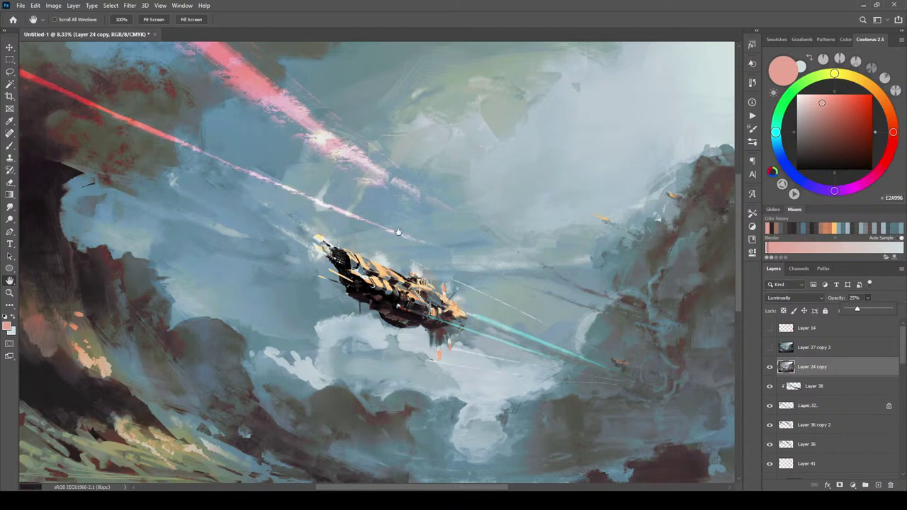
- Review the painting with the luminosity blend applied, in both windowed and full-screen views
mouse_move(494, 417)
mouse_down()
mouse_move(480, 376)
mouse_move(482, 387)
mouse_move(439, 380)
mouse_up()
drag(526, 413, 483, 402)
mouse_move(393, 337)
mouse_down()
mouse_move(496, 395)
mouse_move(482, 406)
mouse_move(494, 405)
mouse_move(474, 402)
mouse_move(502, 399)
mouse_move(493, 400)
mouse_up()
key(f)
key(f)
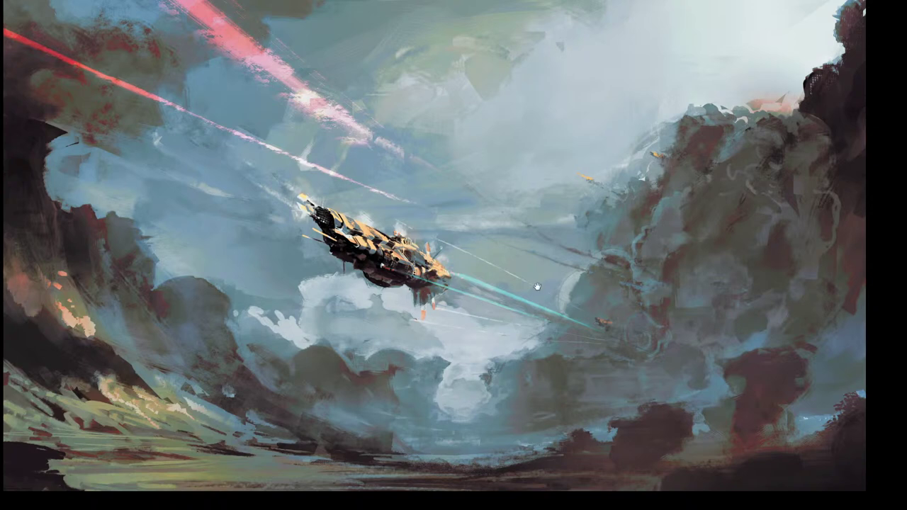
mouse_move(540, 287)
mouse_down()
mouse_move(576, 290)
mouse_move(564, 290)
mouse_up()
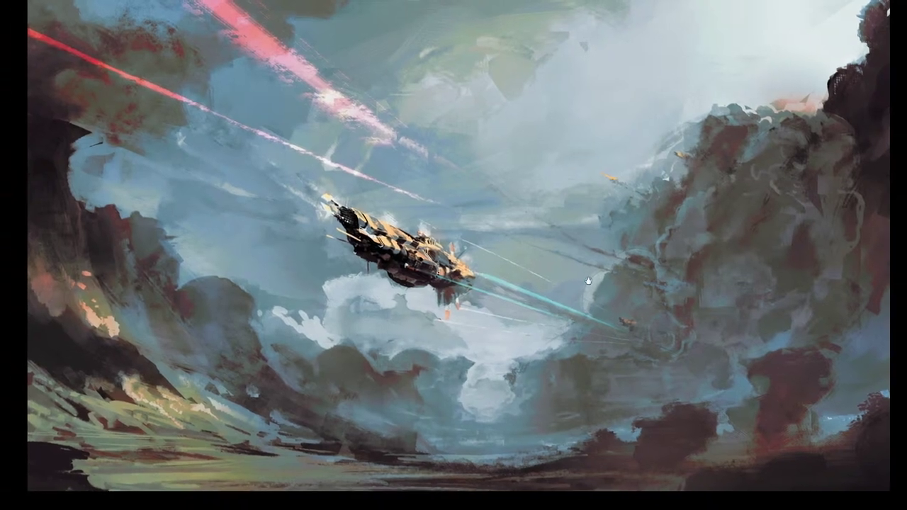
key(b)
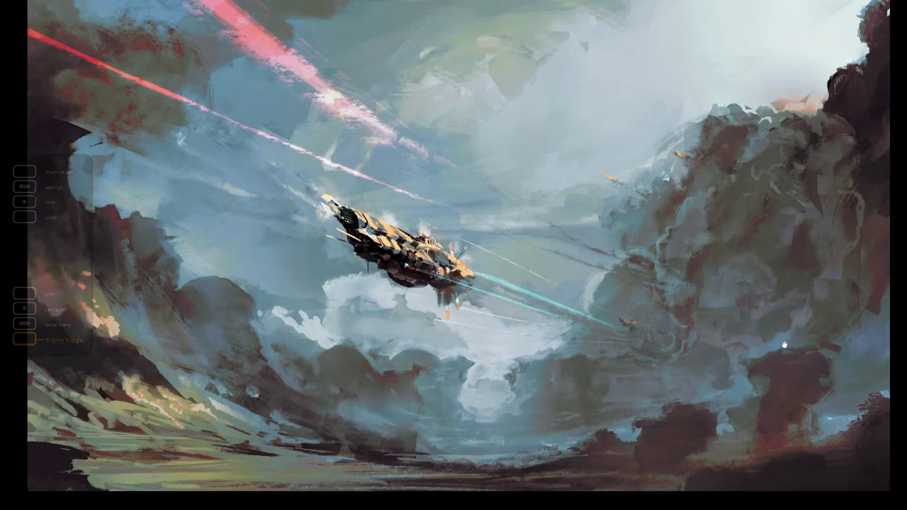